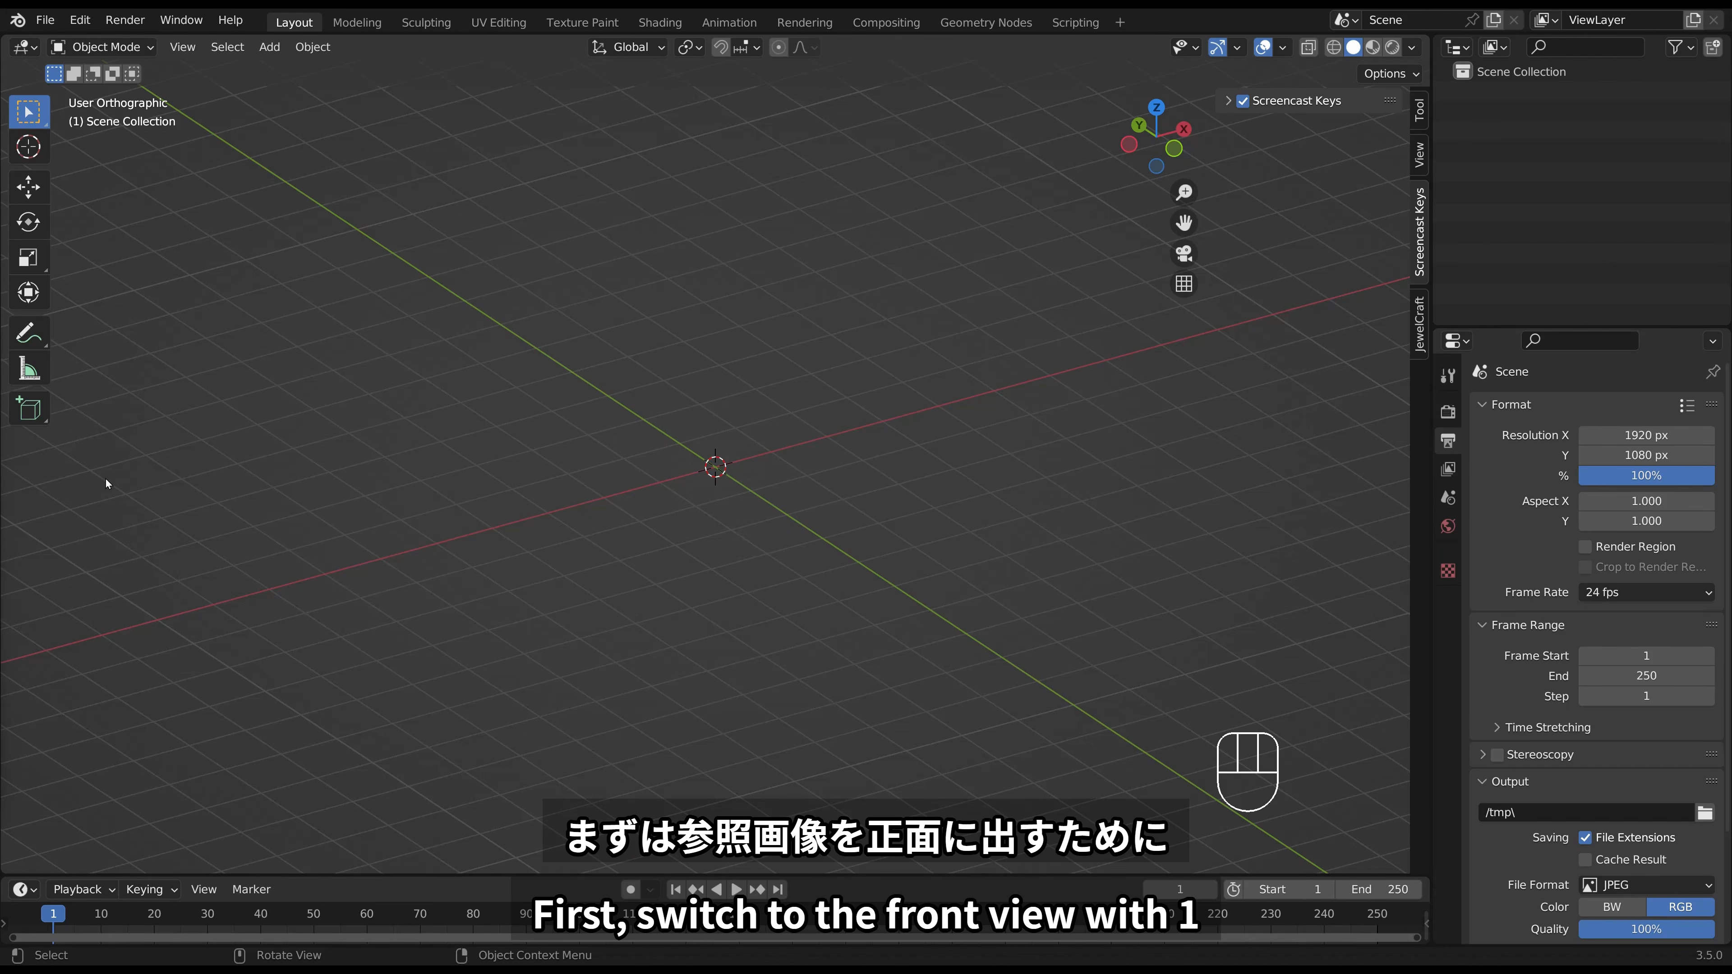
Add Reference.jpg as a reference image aligned to the front orthographic view.
click(684, 456)
key(KP_1)
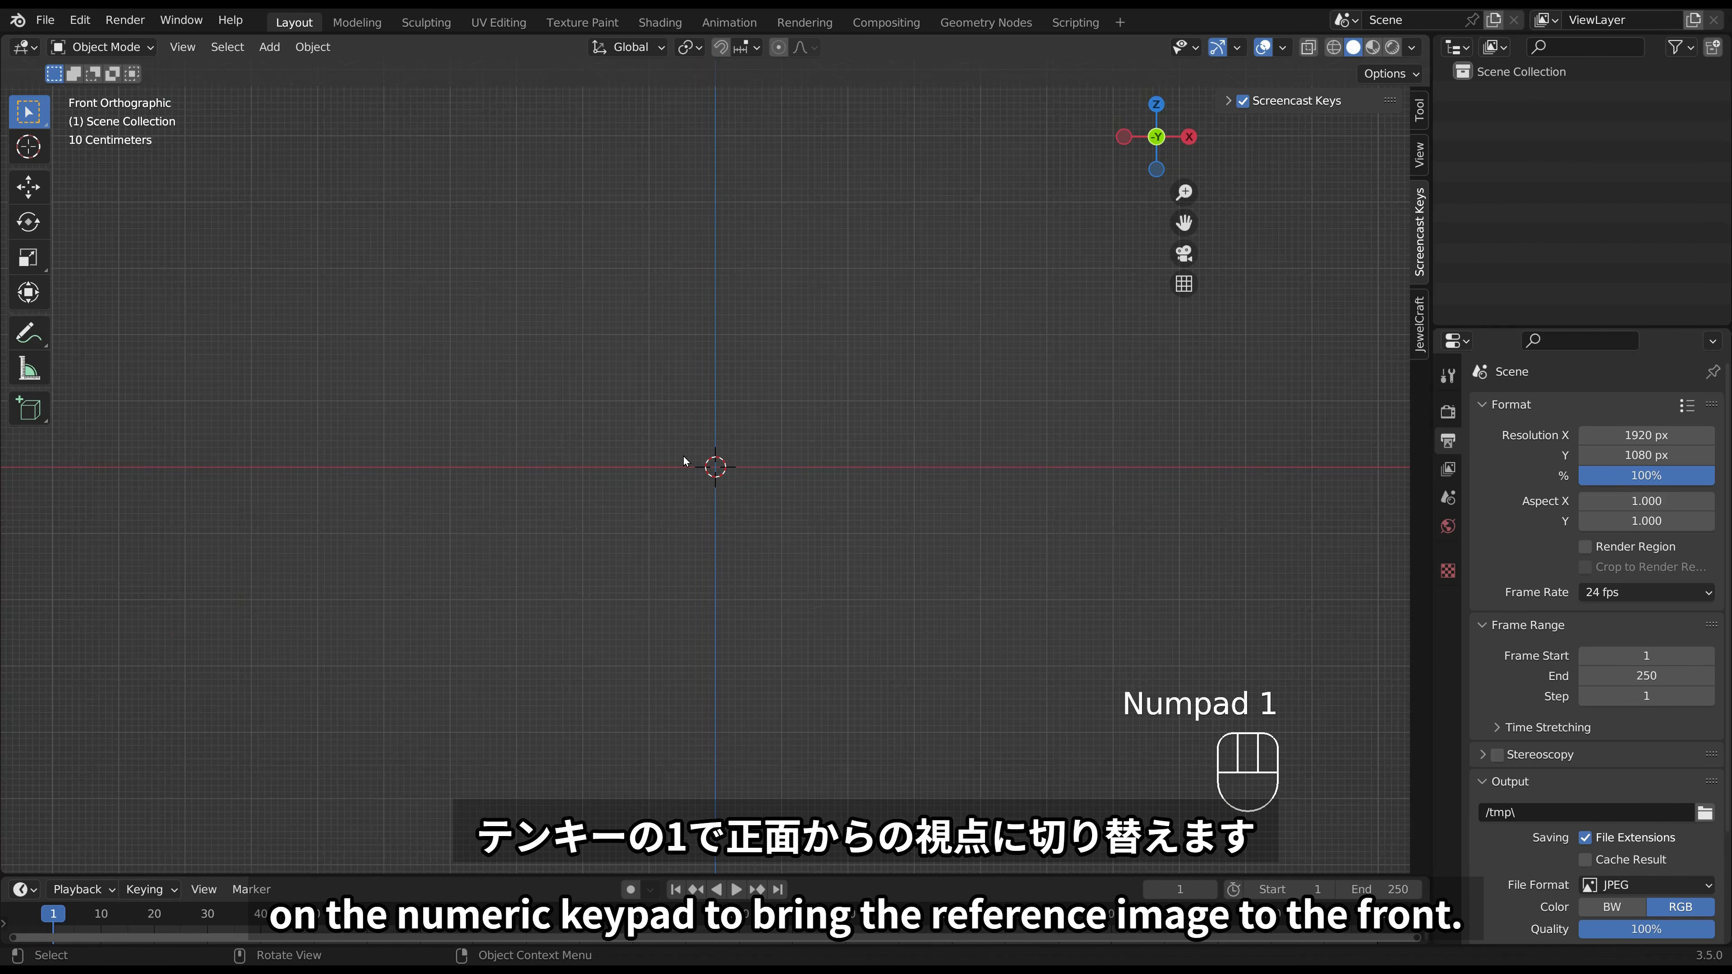
key(KP_5)
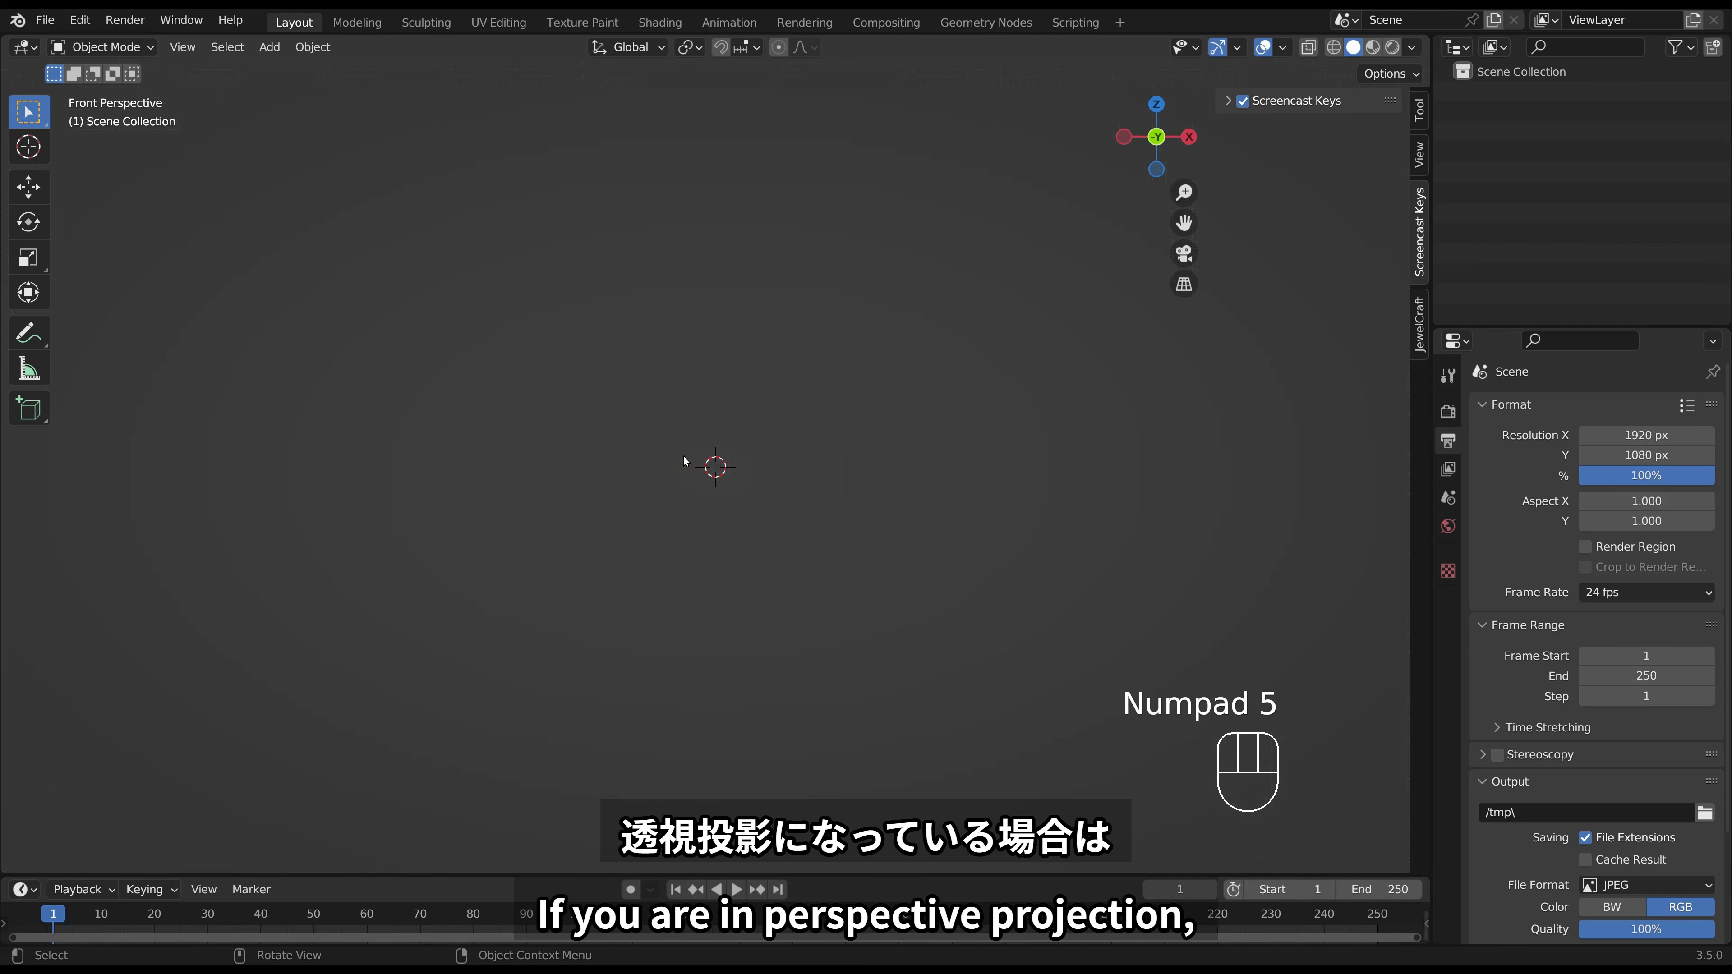
key(KP_5)
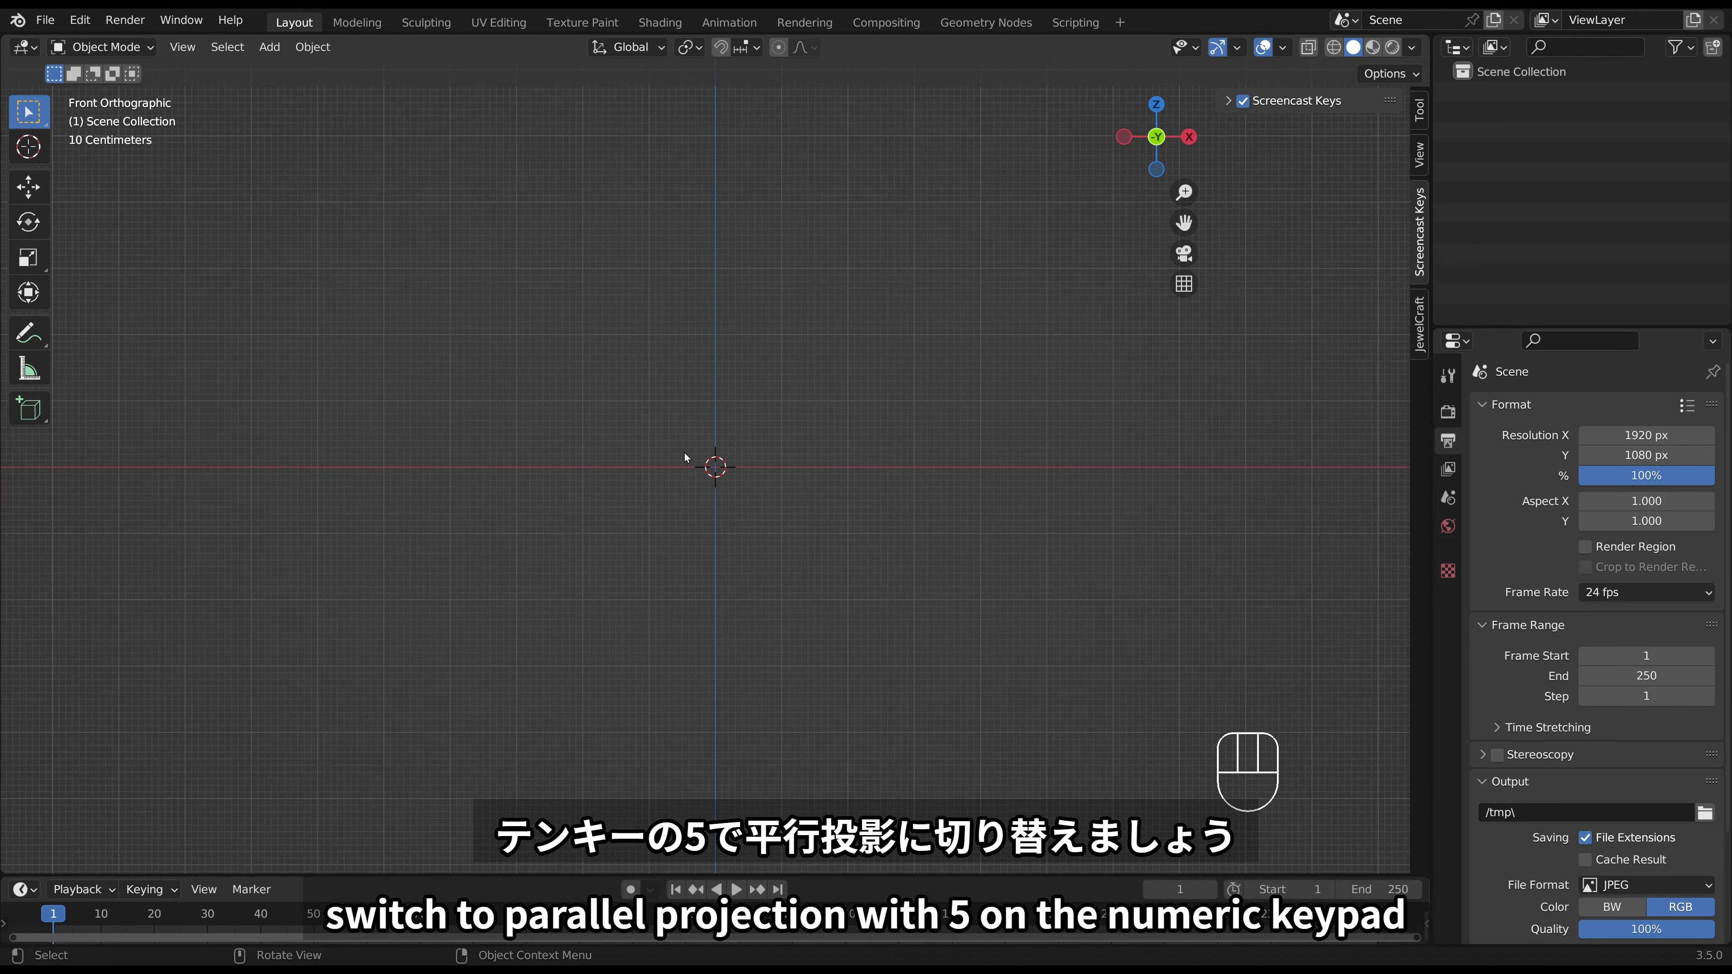
key(shift+a)
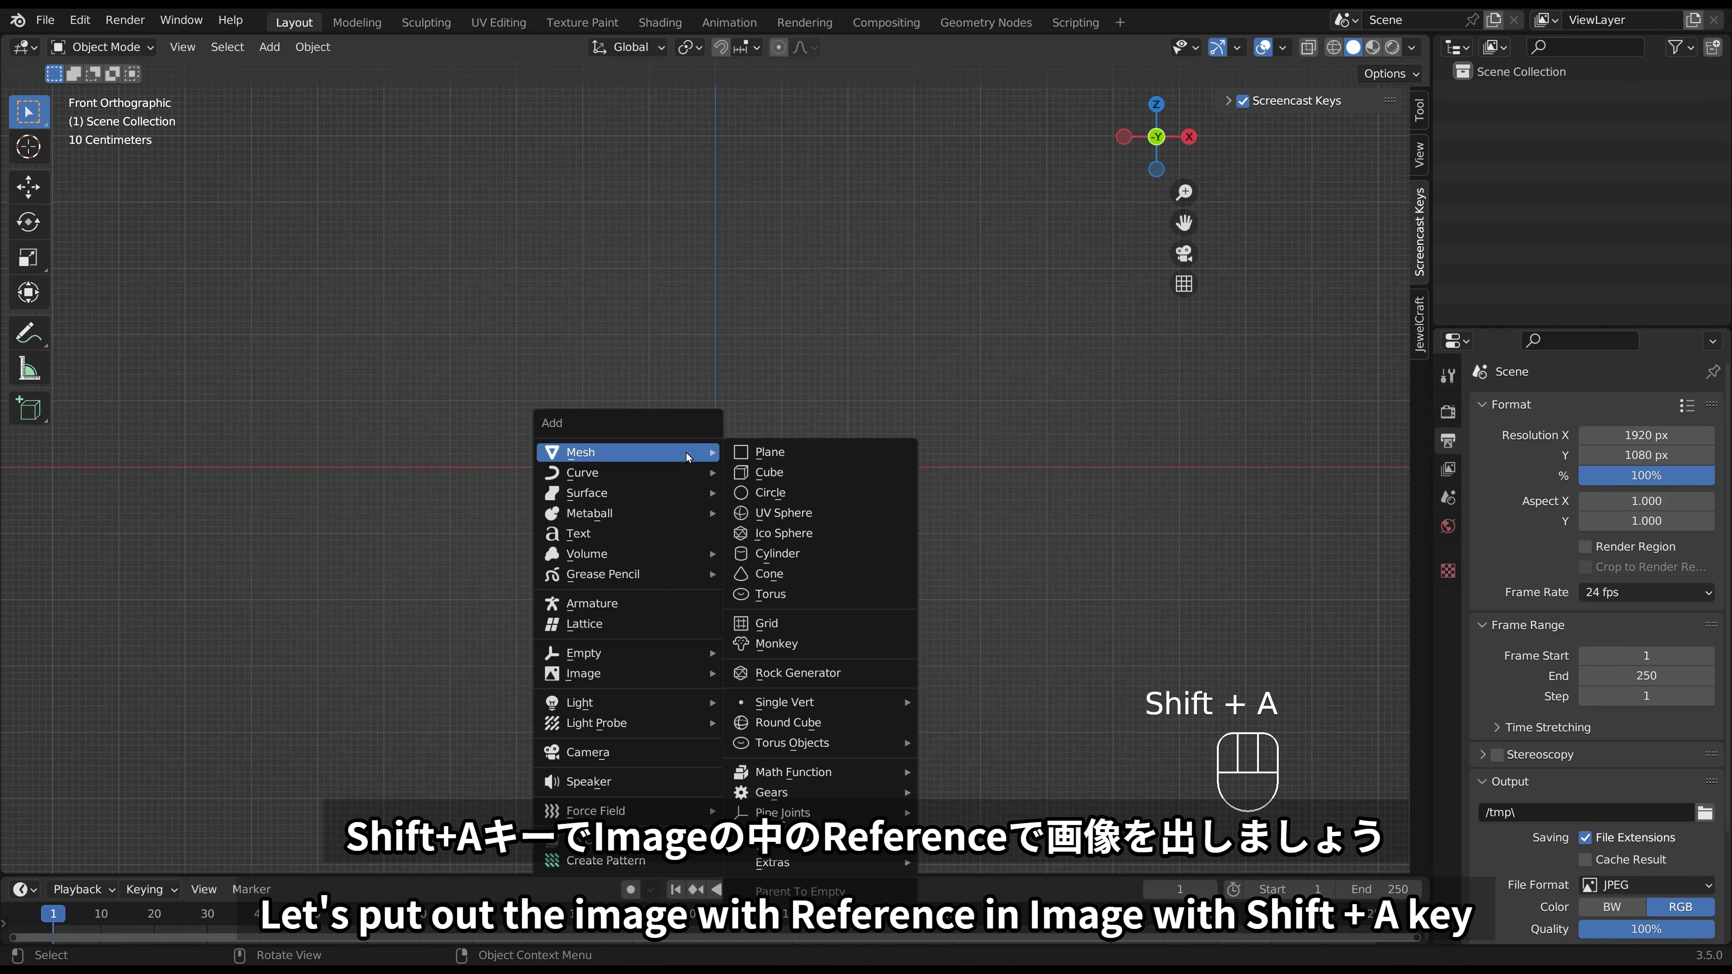
mouse_move(689, 674)
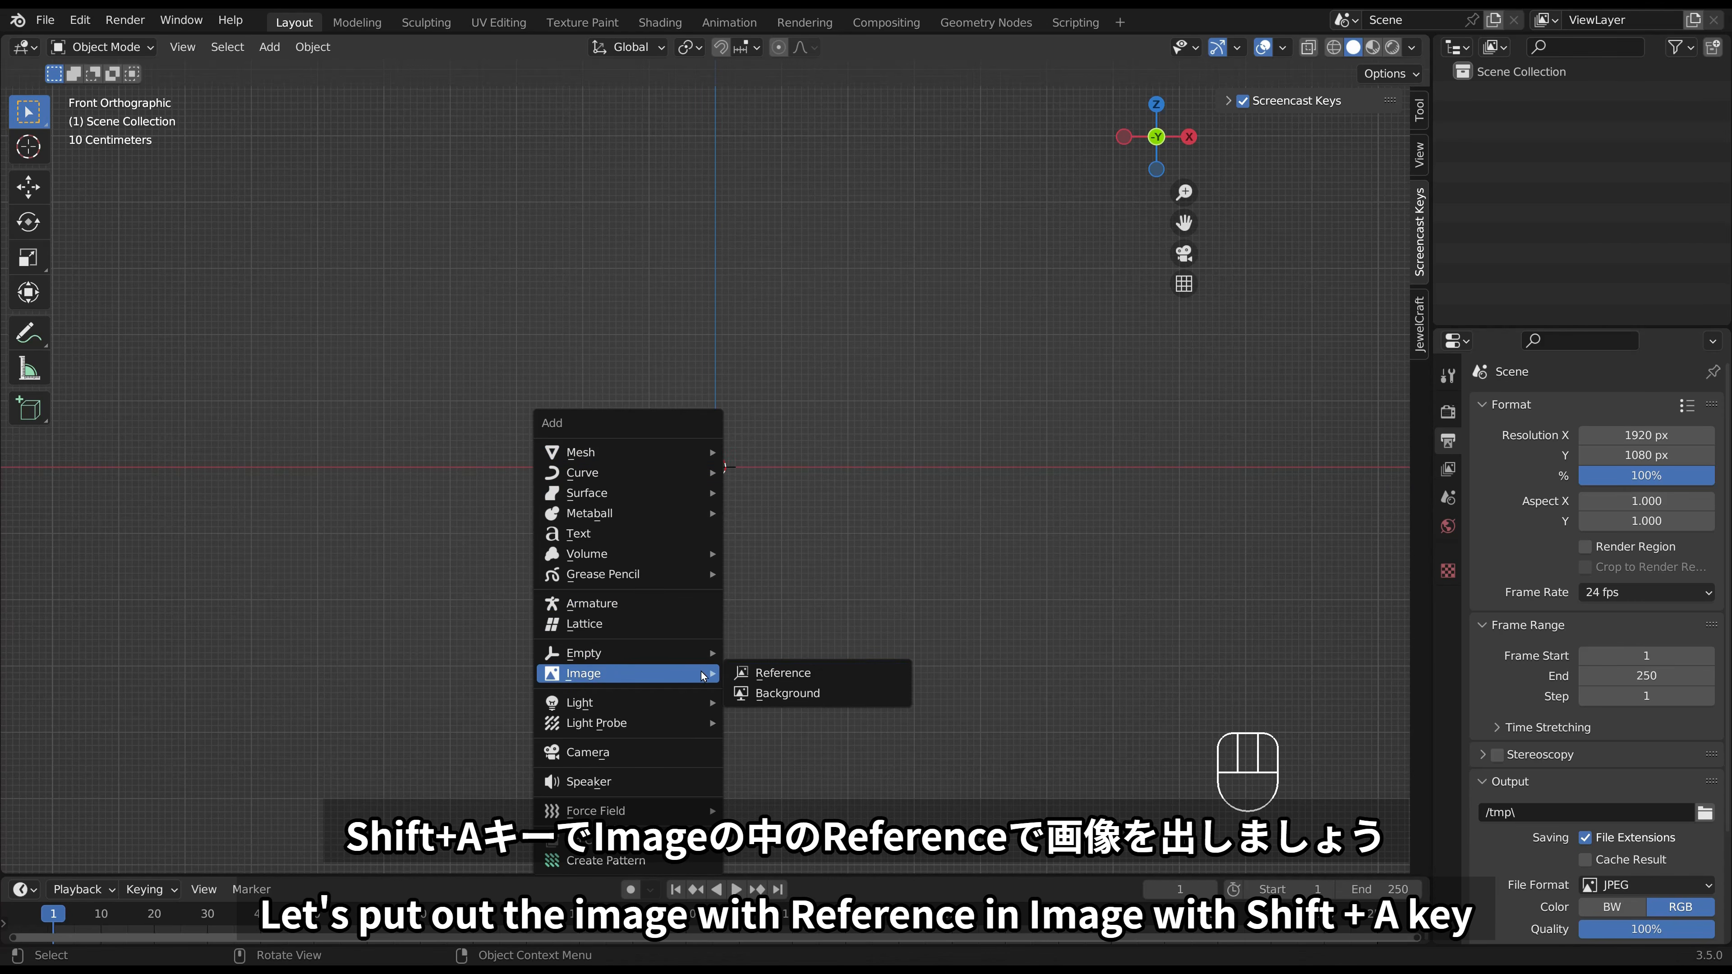
click(787, 674)
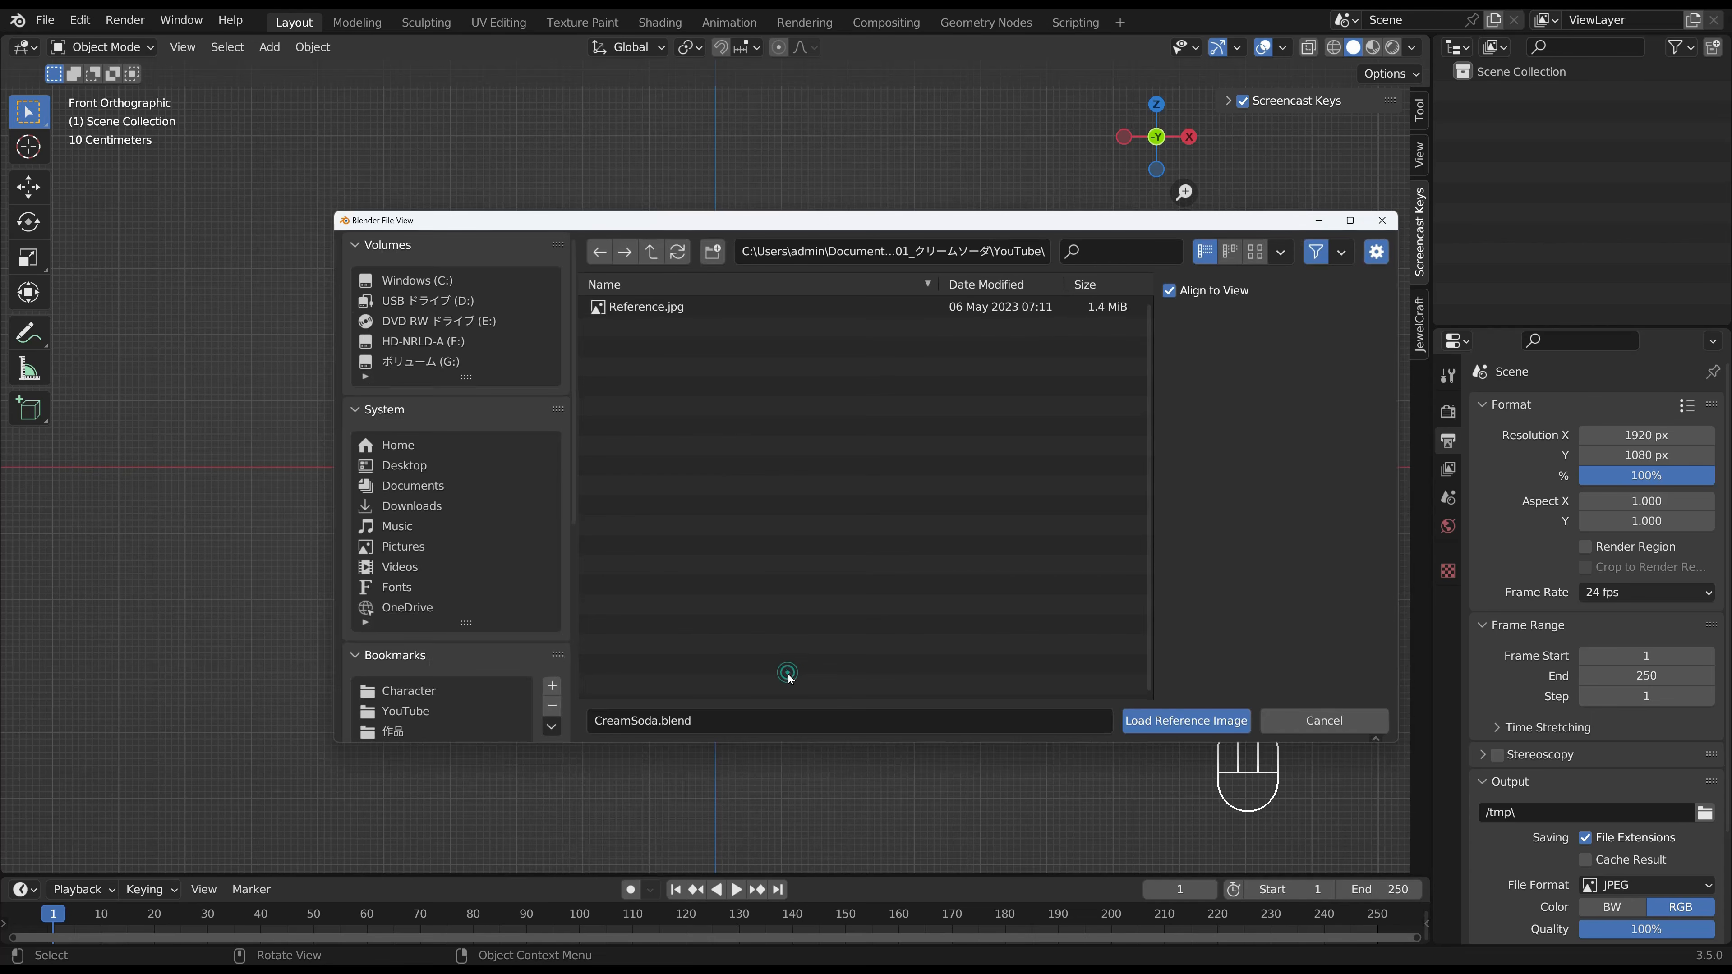
double_click(690, 306)
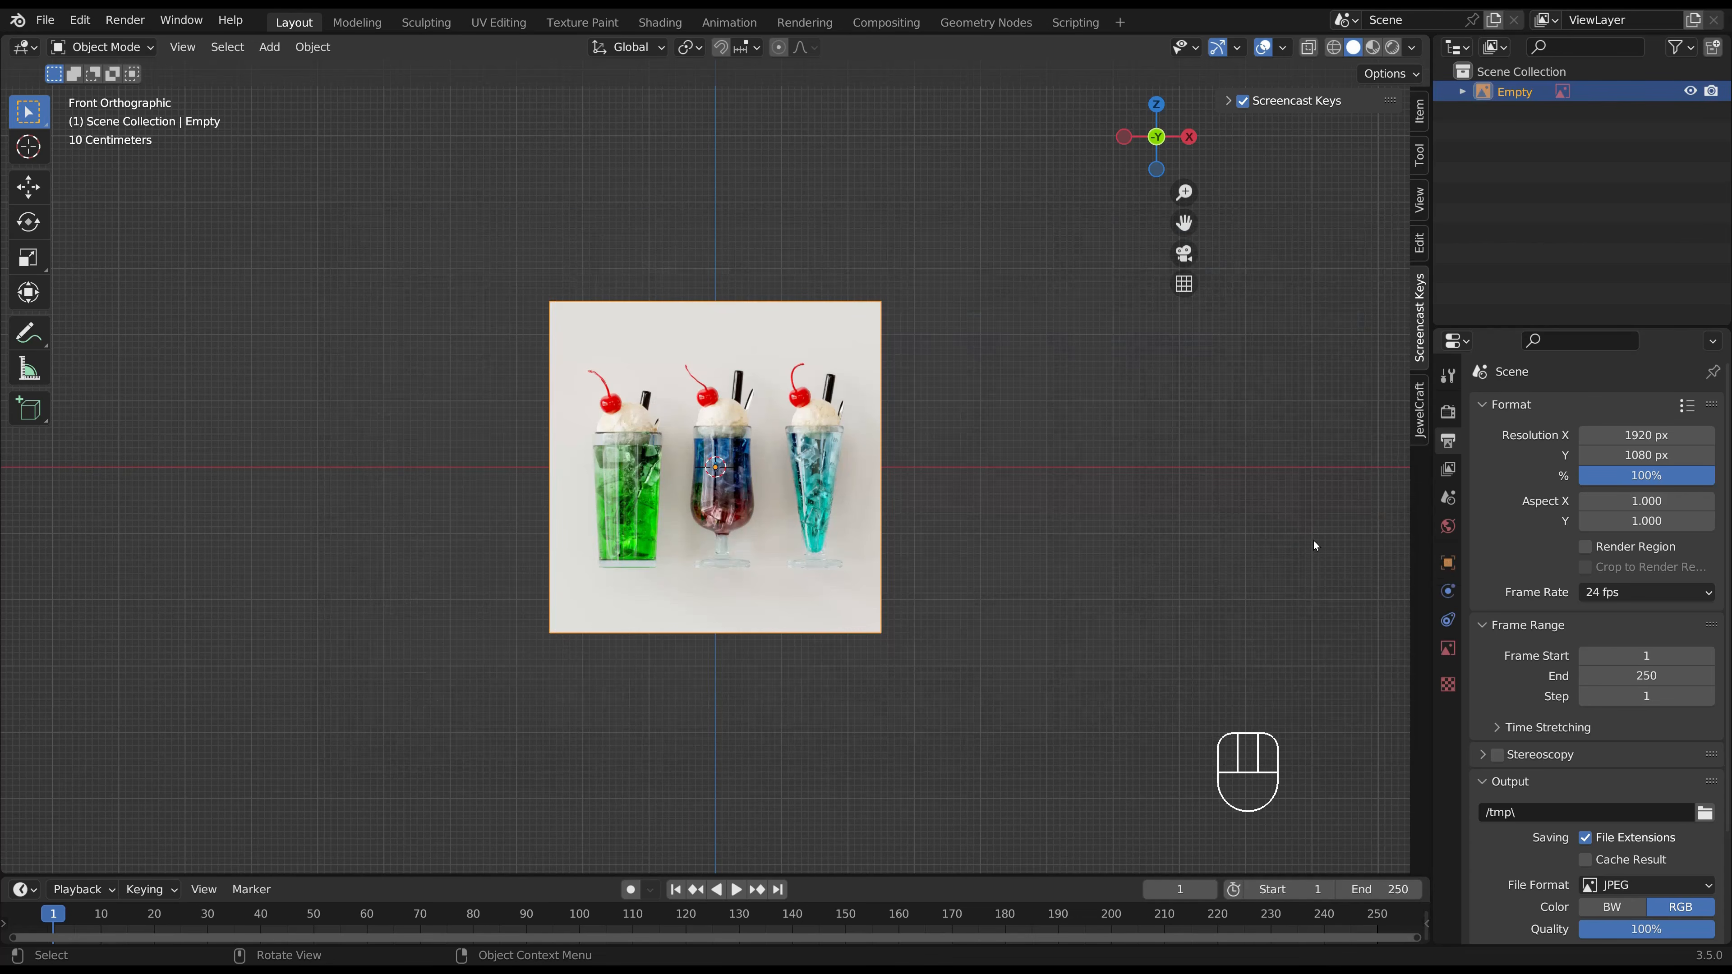
Set the reference image's depth to Front and enable opacity at about 0.141, then deselect the image.
click(1450, 647)
click(1621, 534)
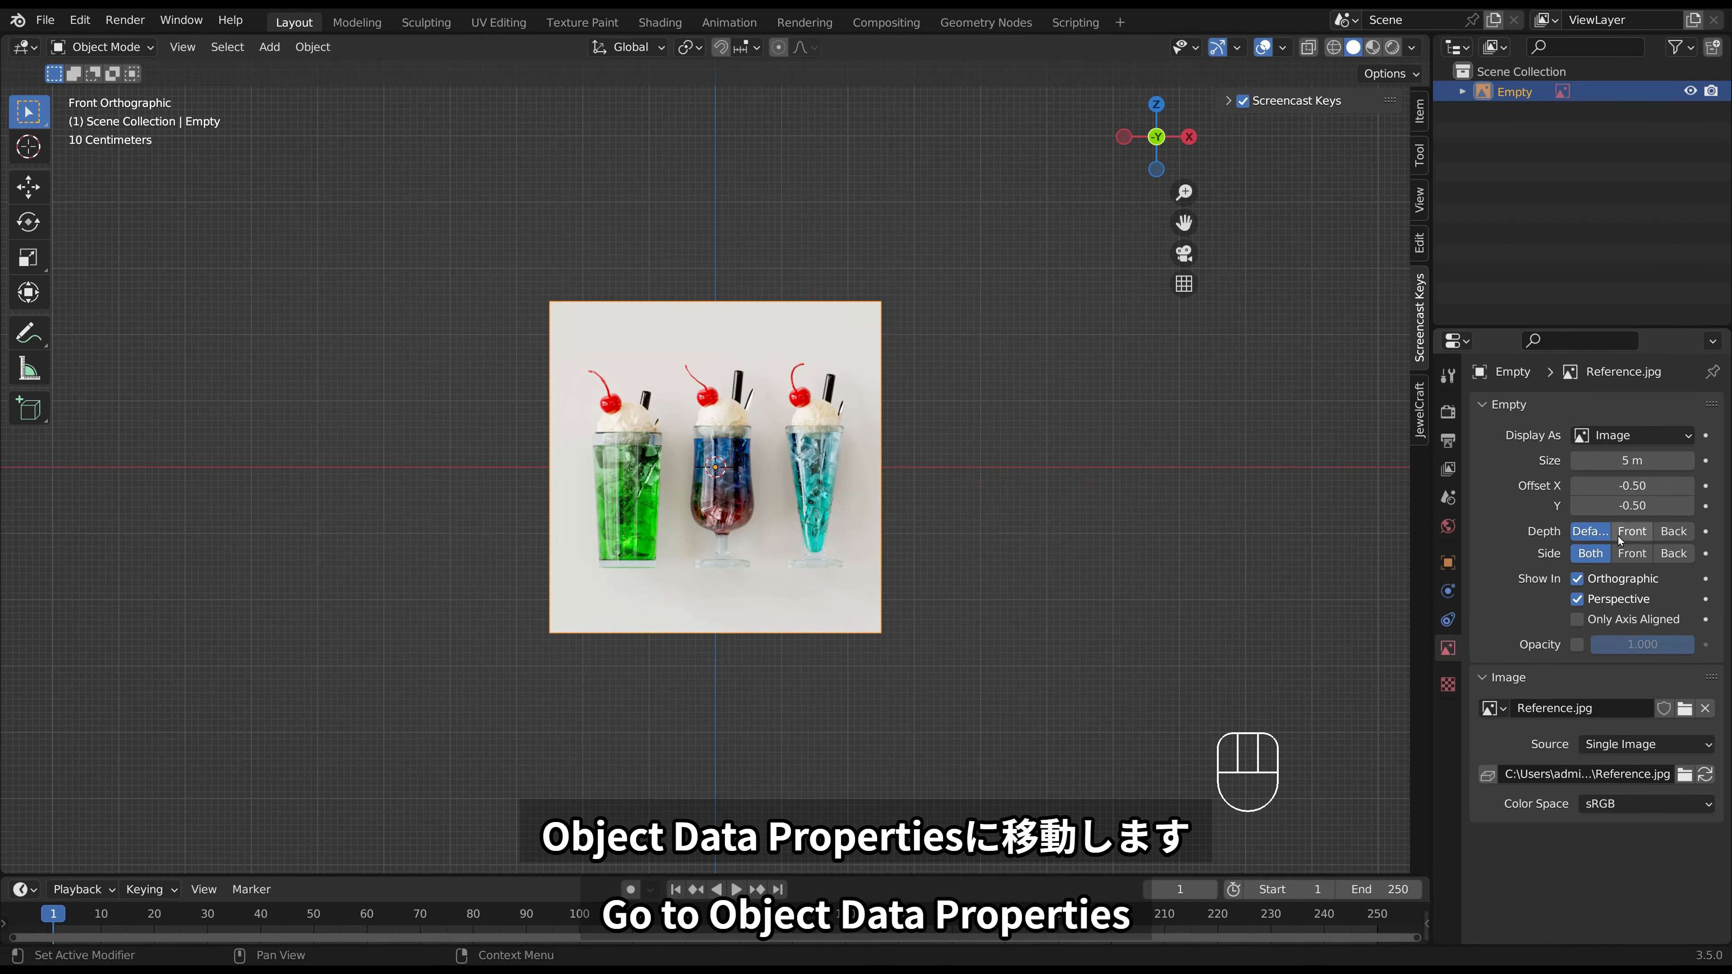
click(1577, 646)
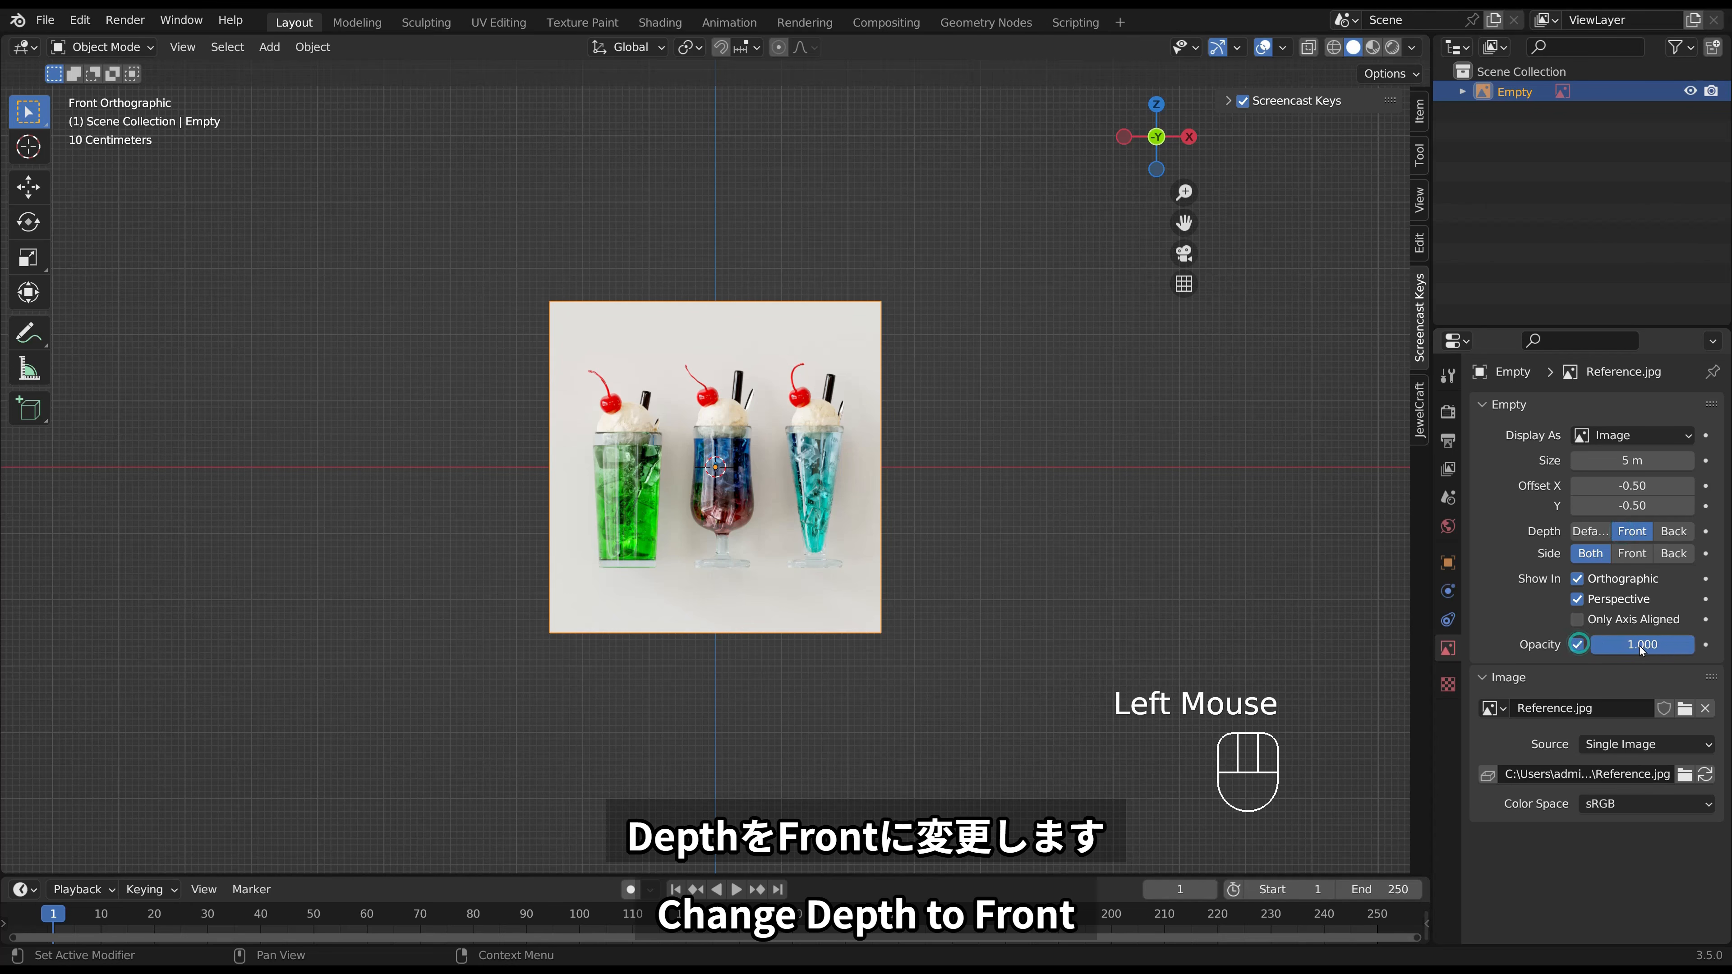
drag(1640, 646, 1553, 646)
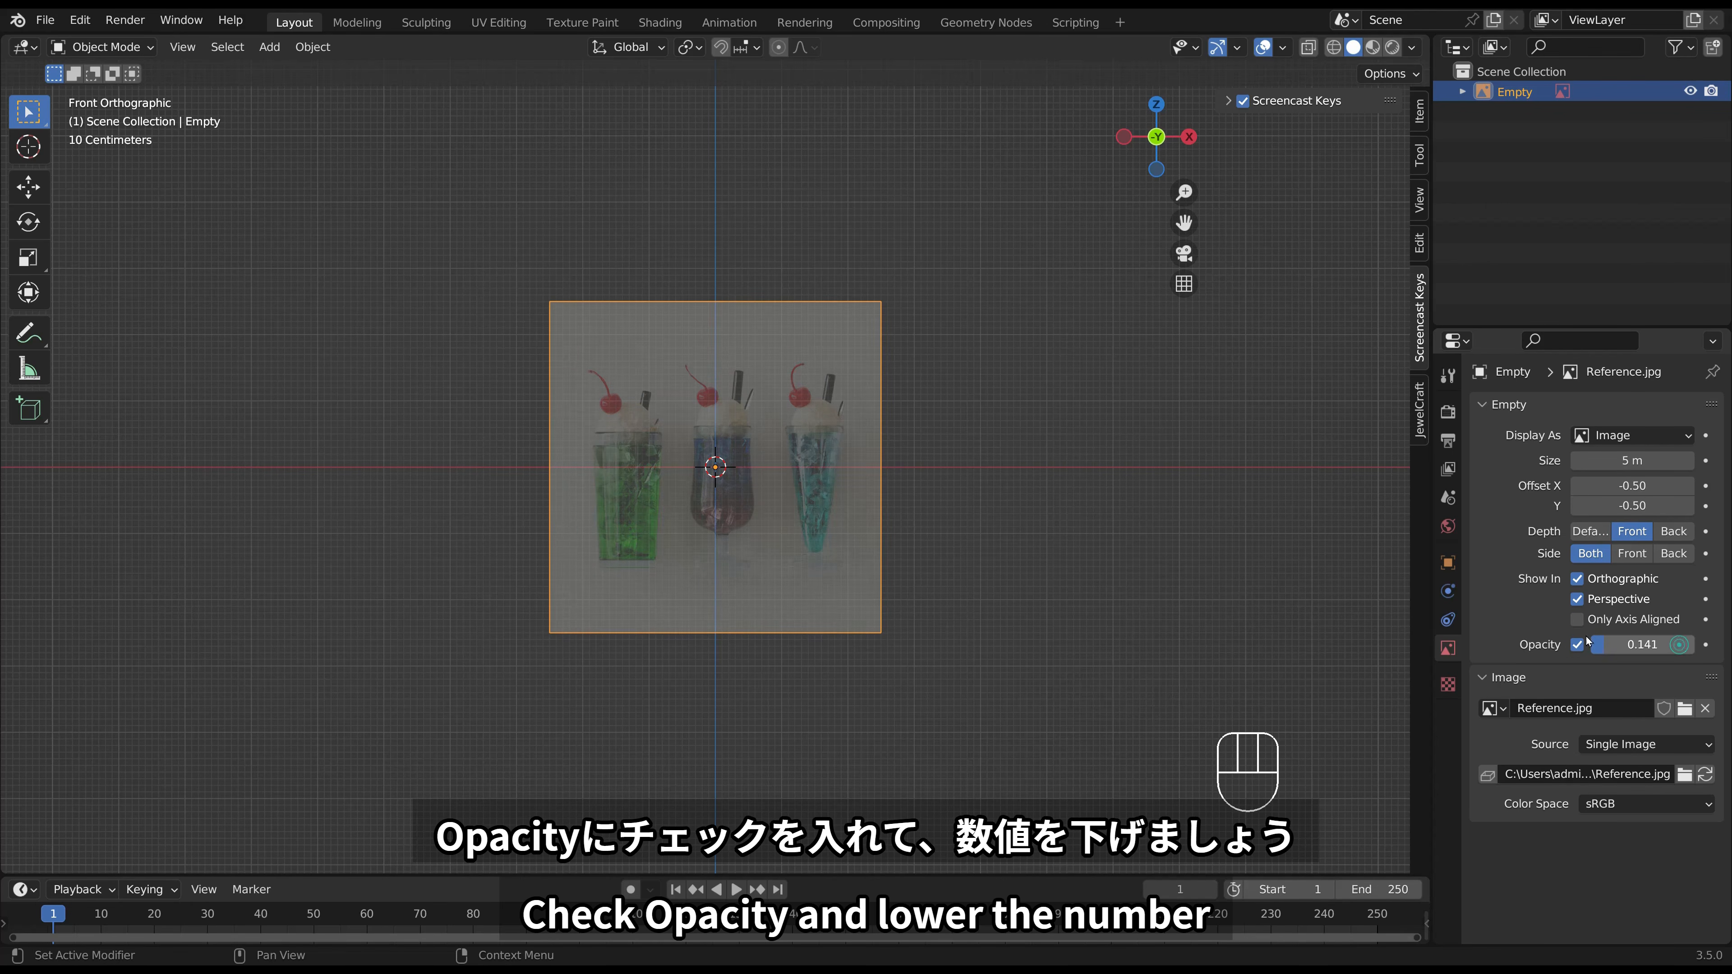
click(929, 546)
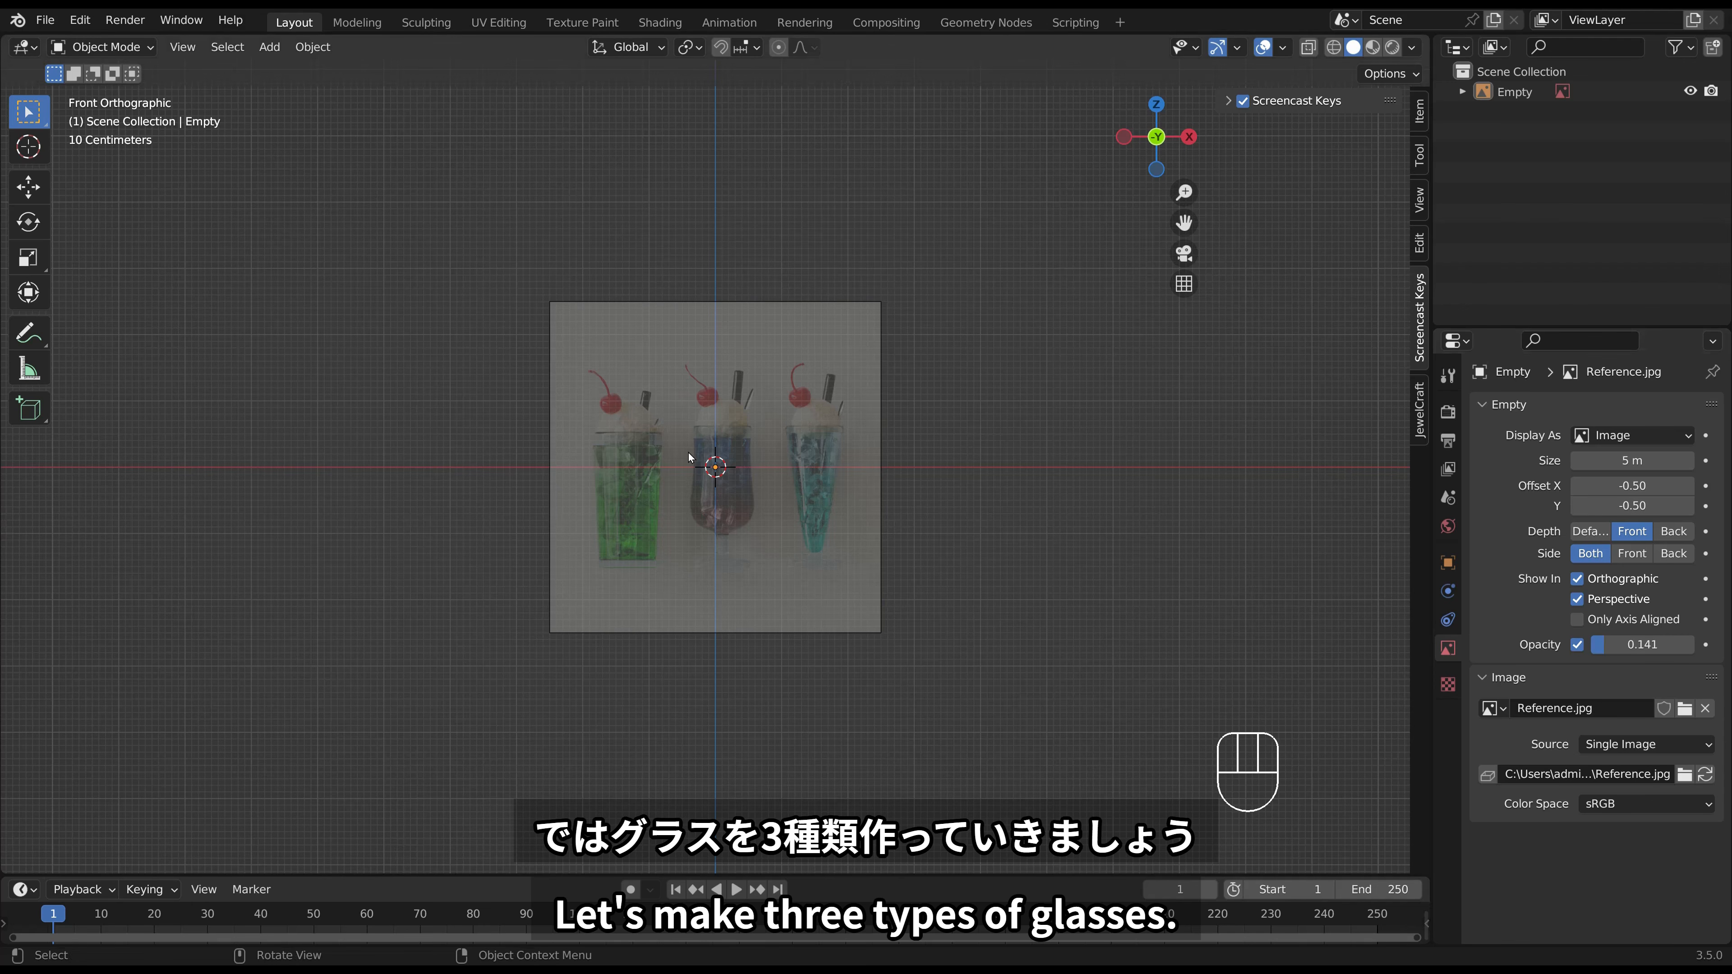
click(798, 274)
key(shift+a)
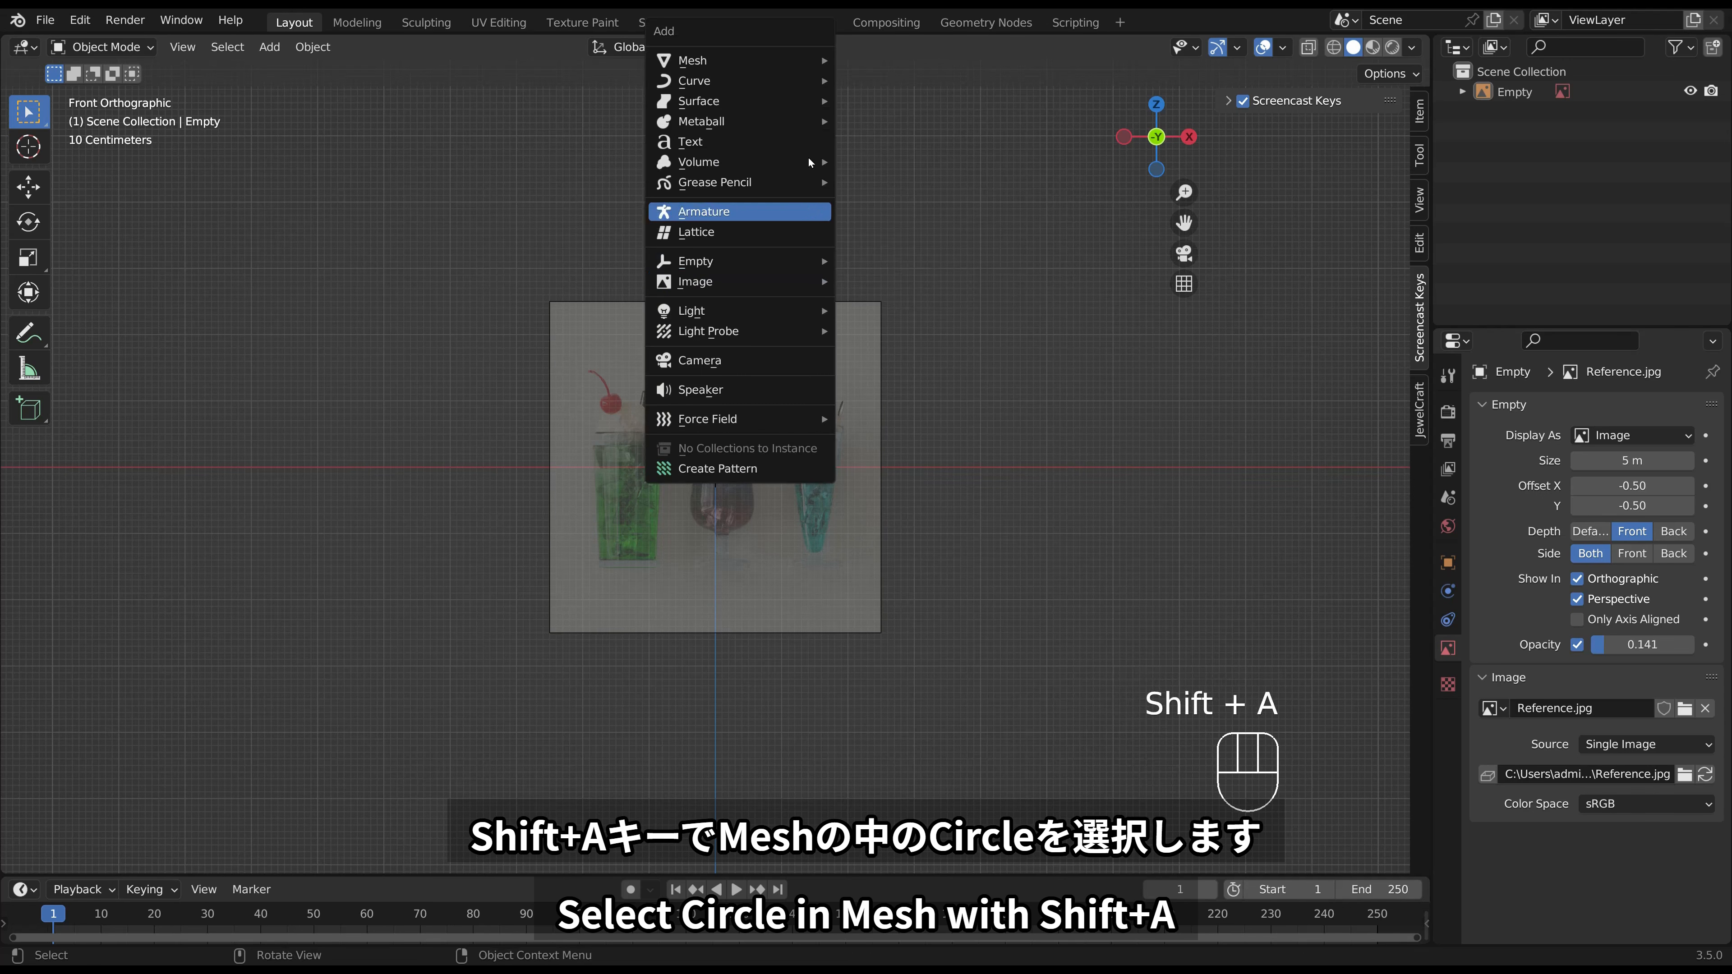
mouse_move(789, 61)
click(866, 100)
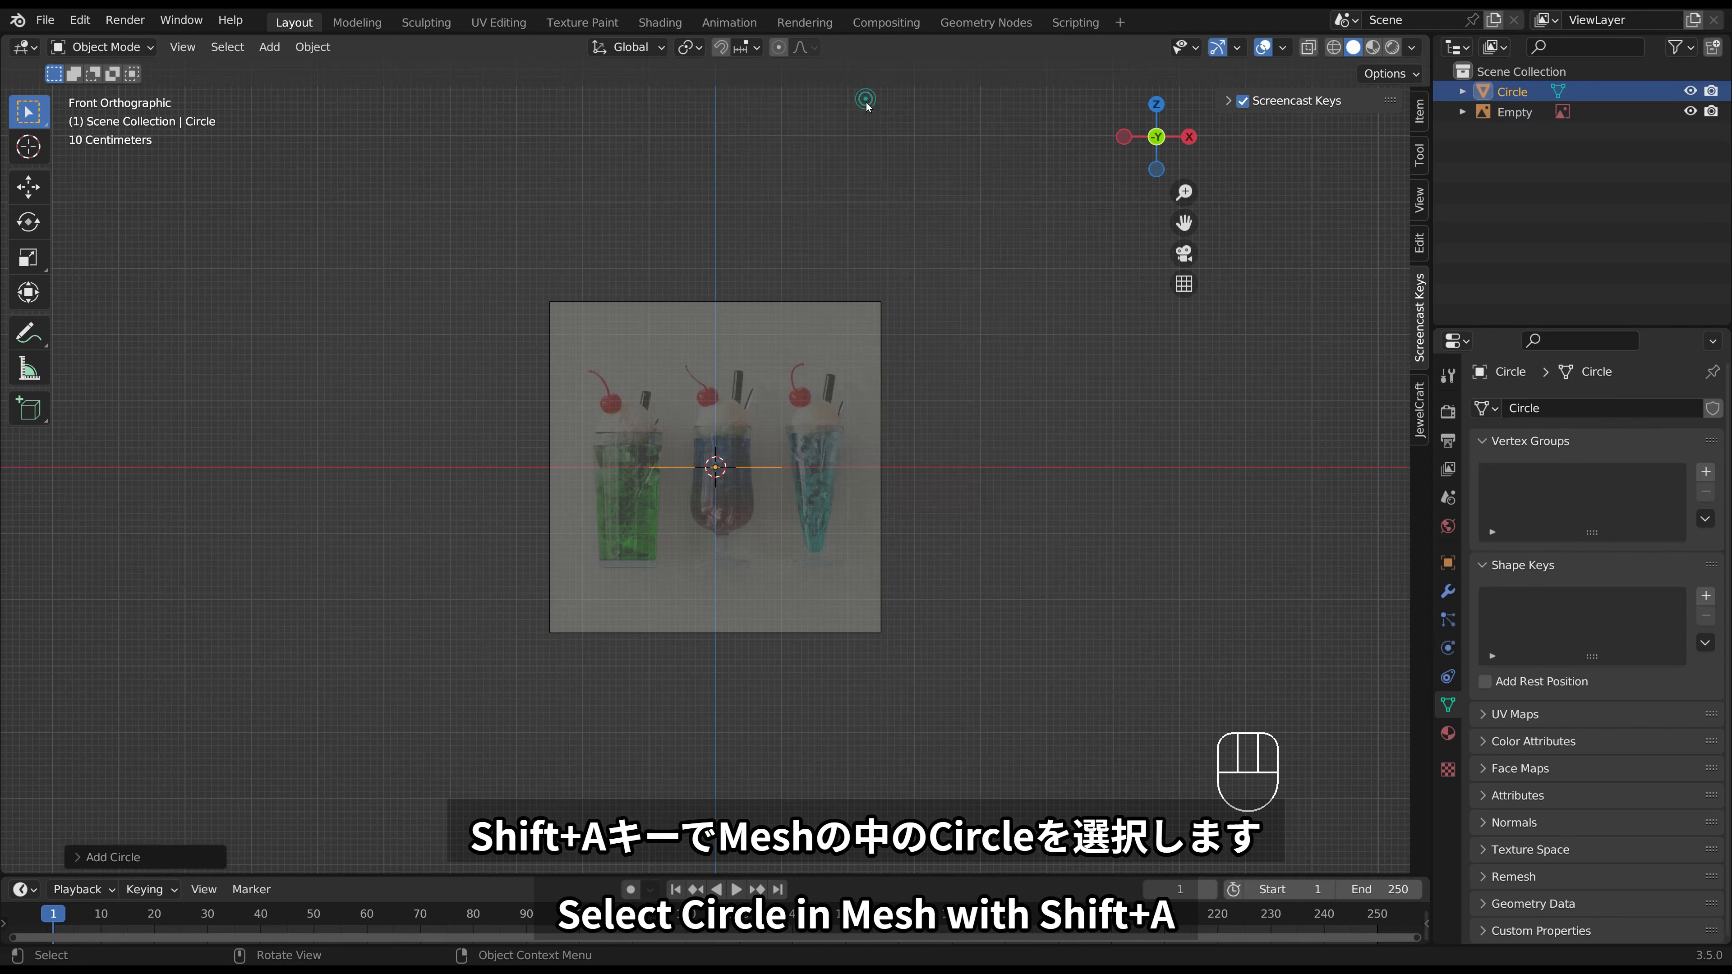
middle_click(766, 329)
middle_drag(766, 331, 817, 426)
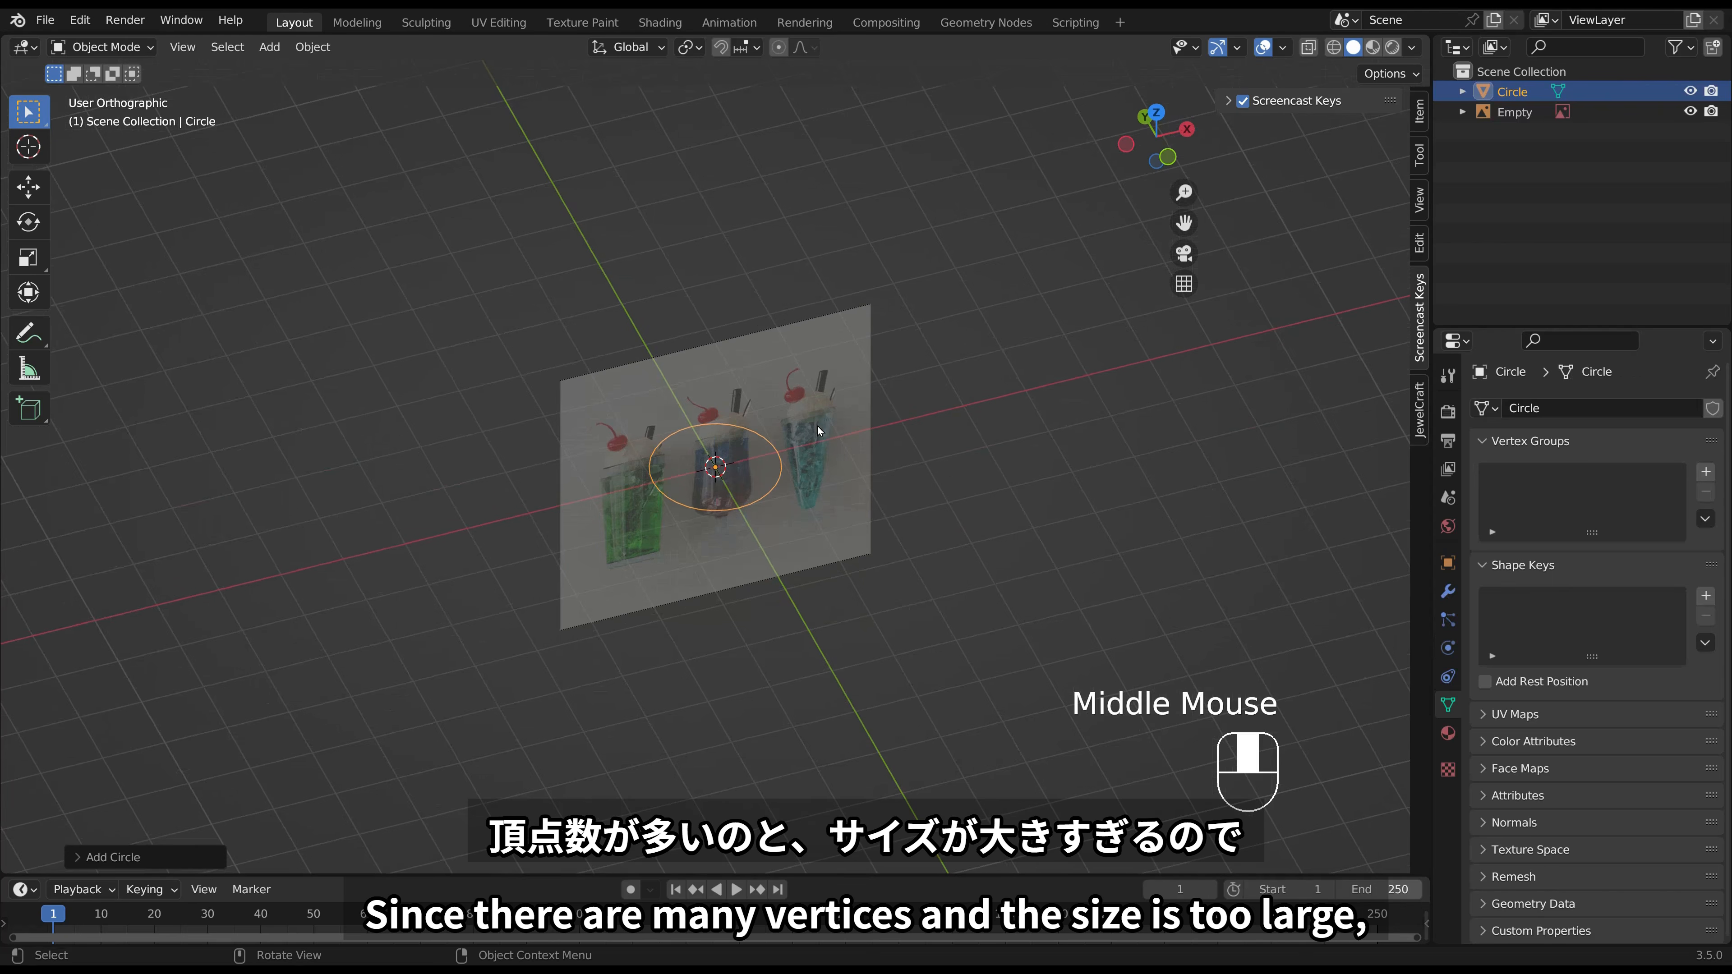
click(139, 857)
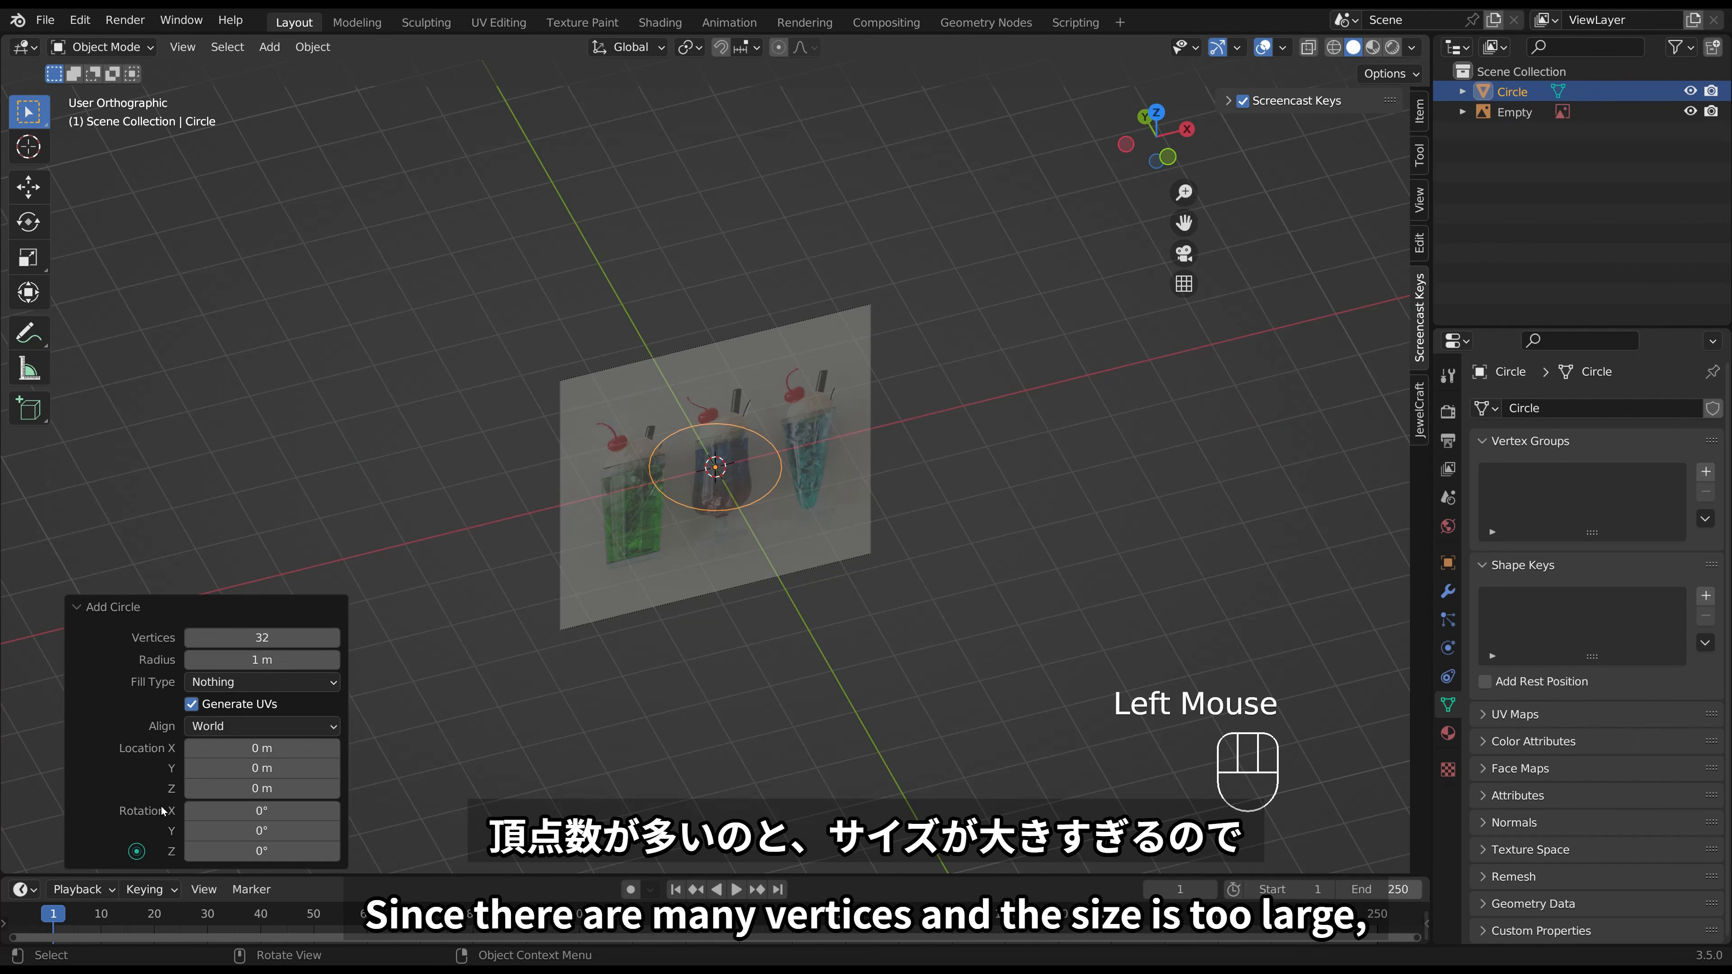
click(281, 636)
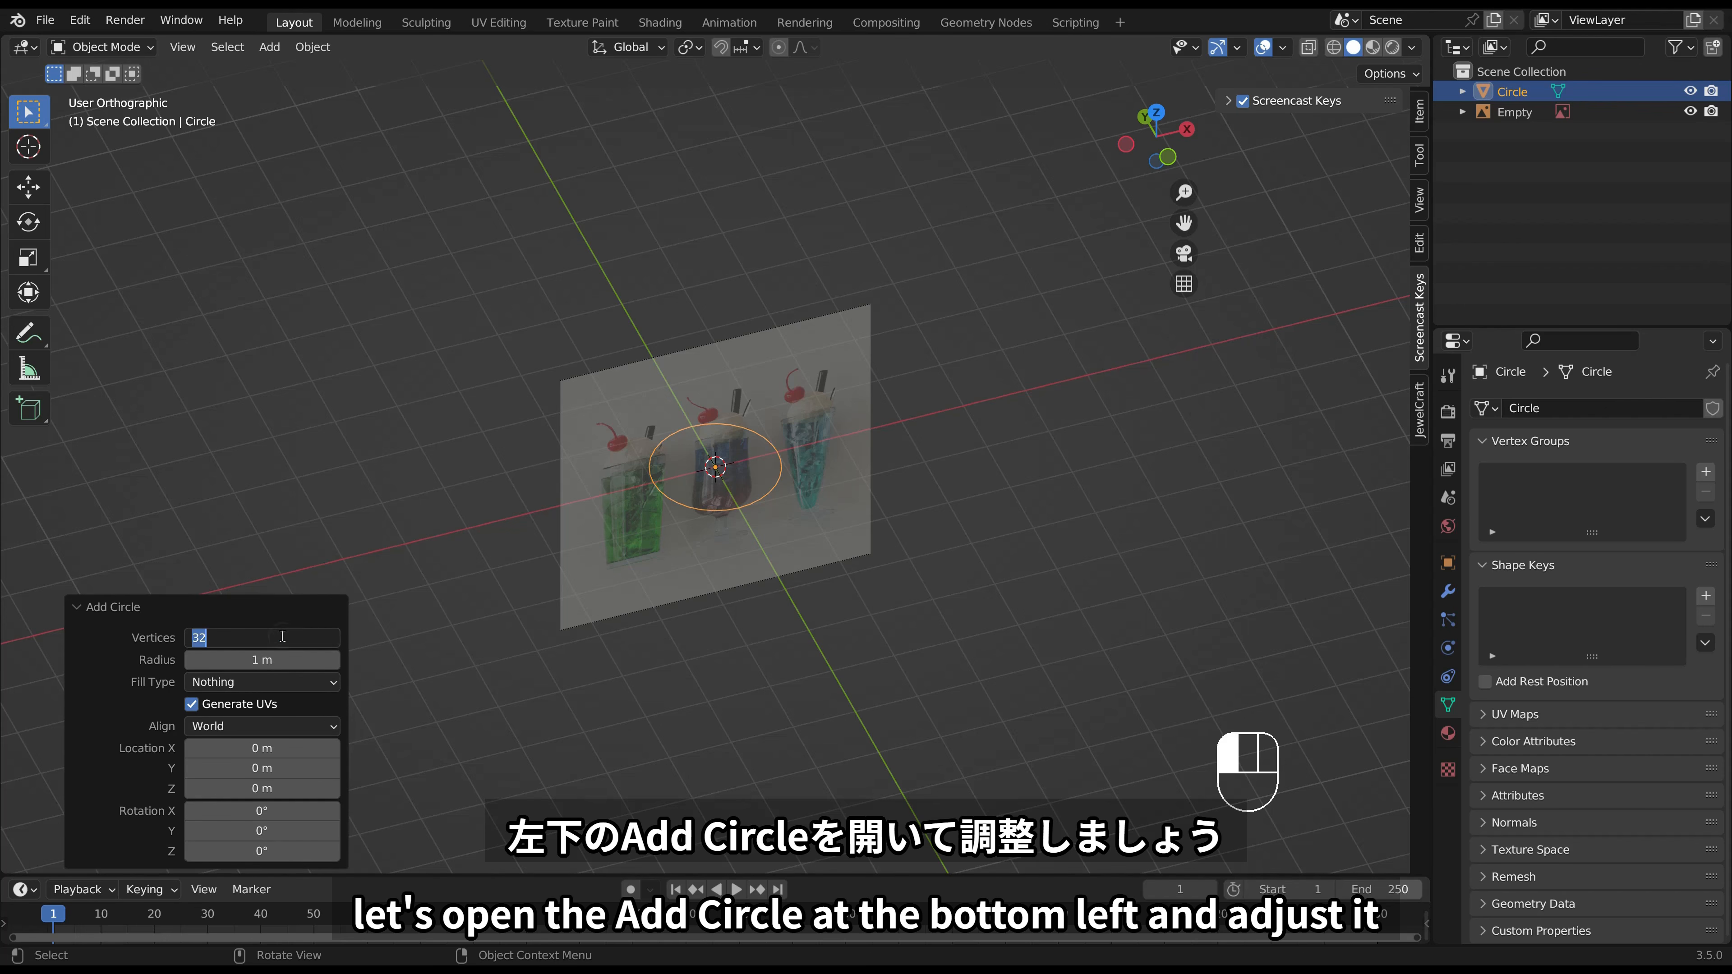
click(129, 665)
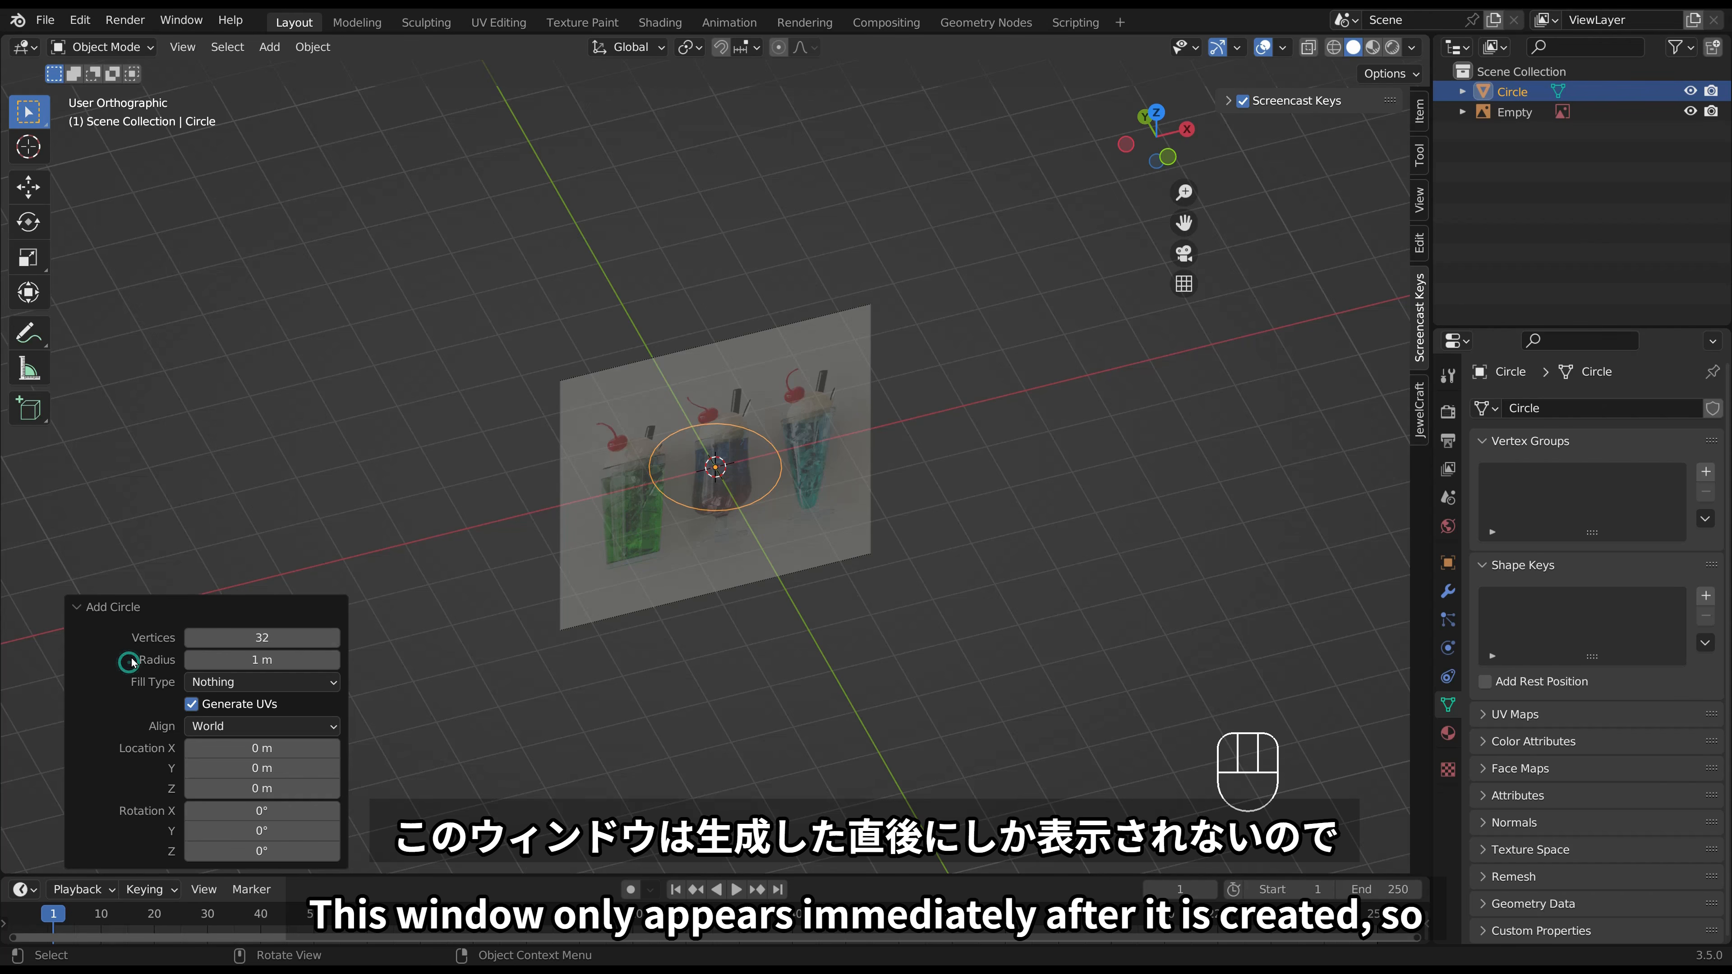
click(307, 504)
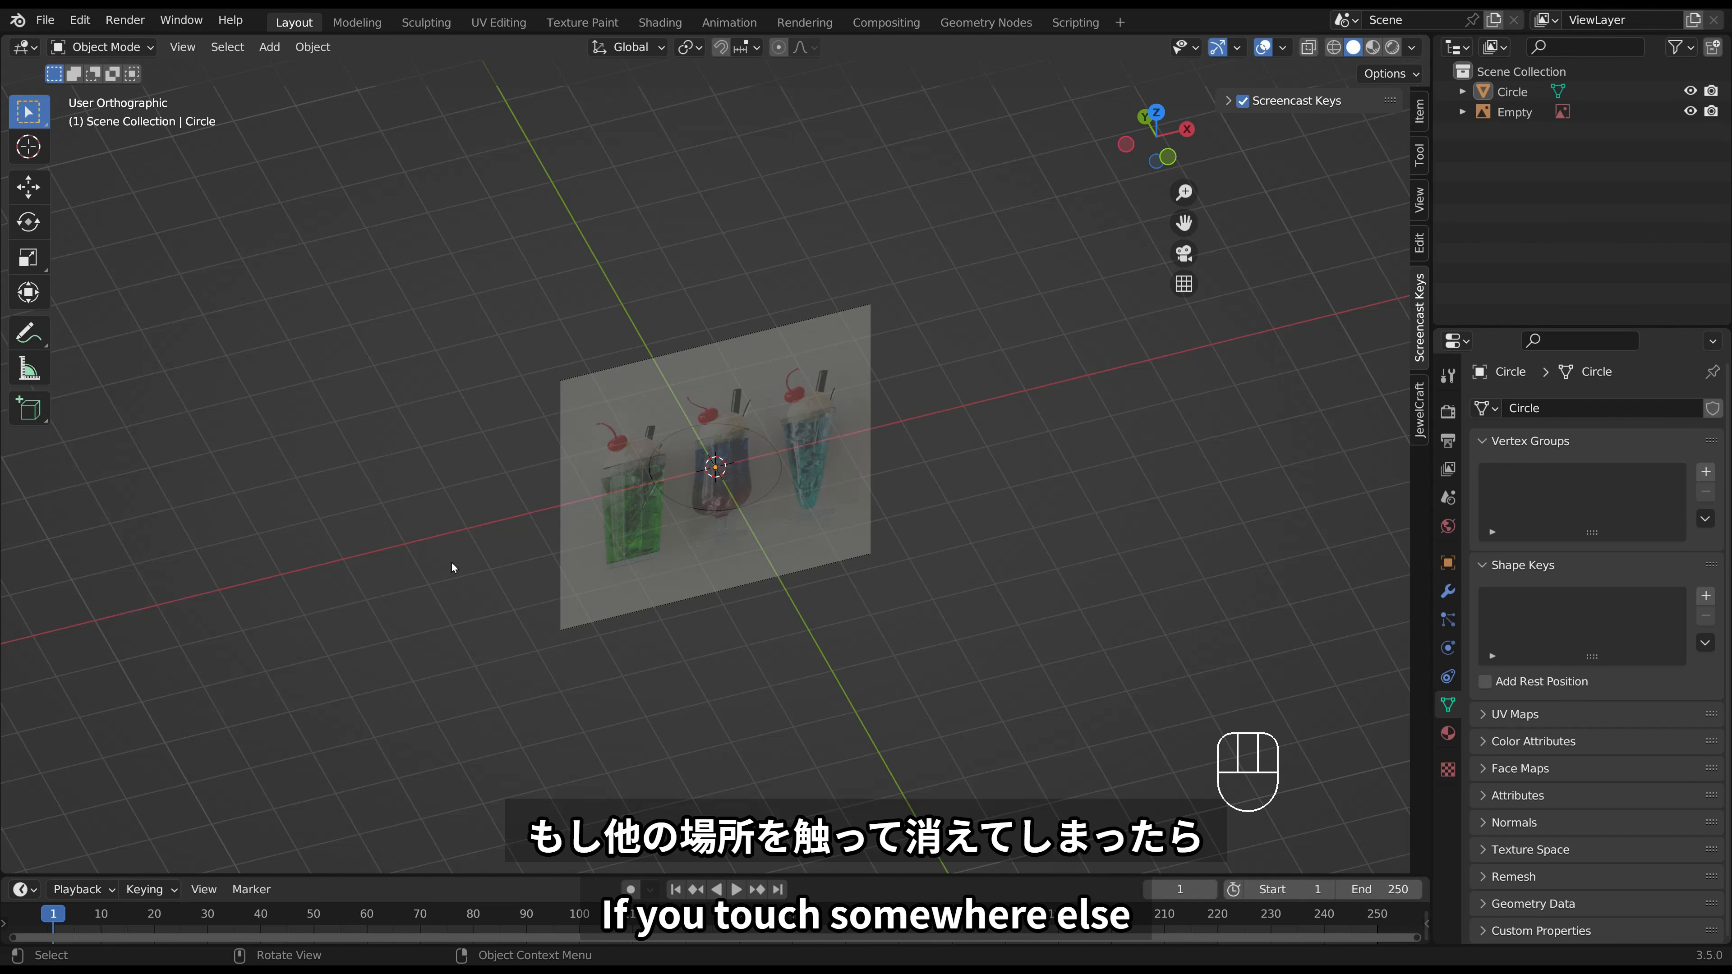
middle_drag(451, 562, 522, 534)
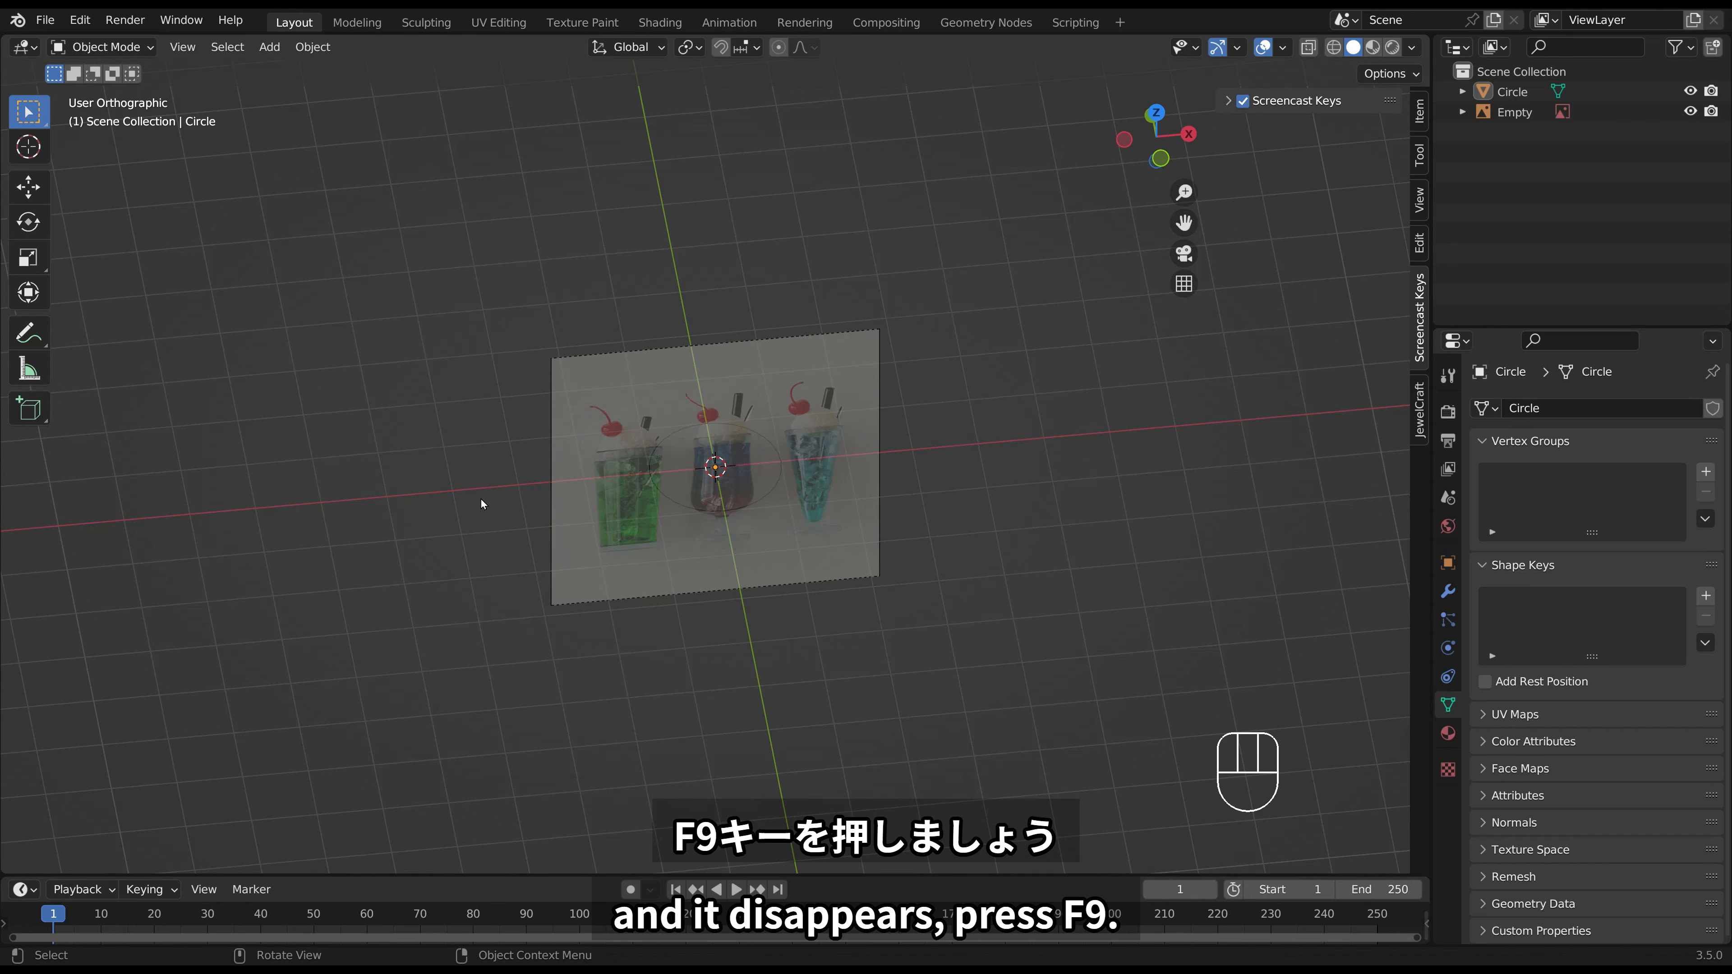
key(F9)
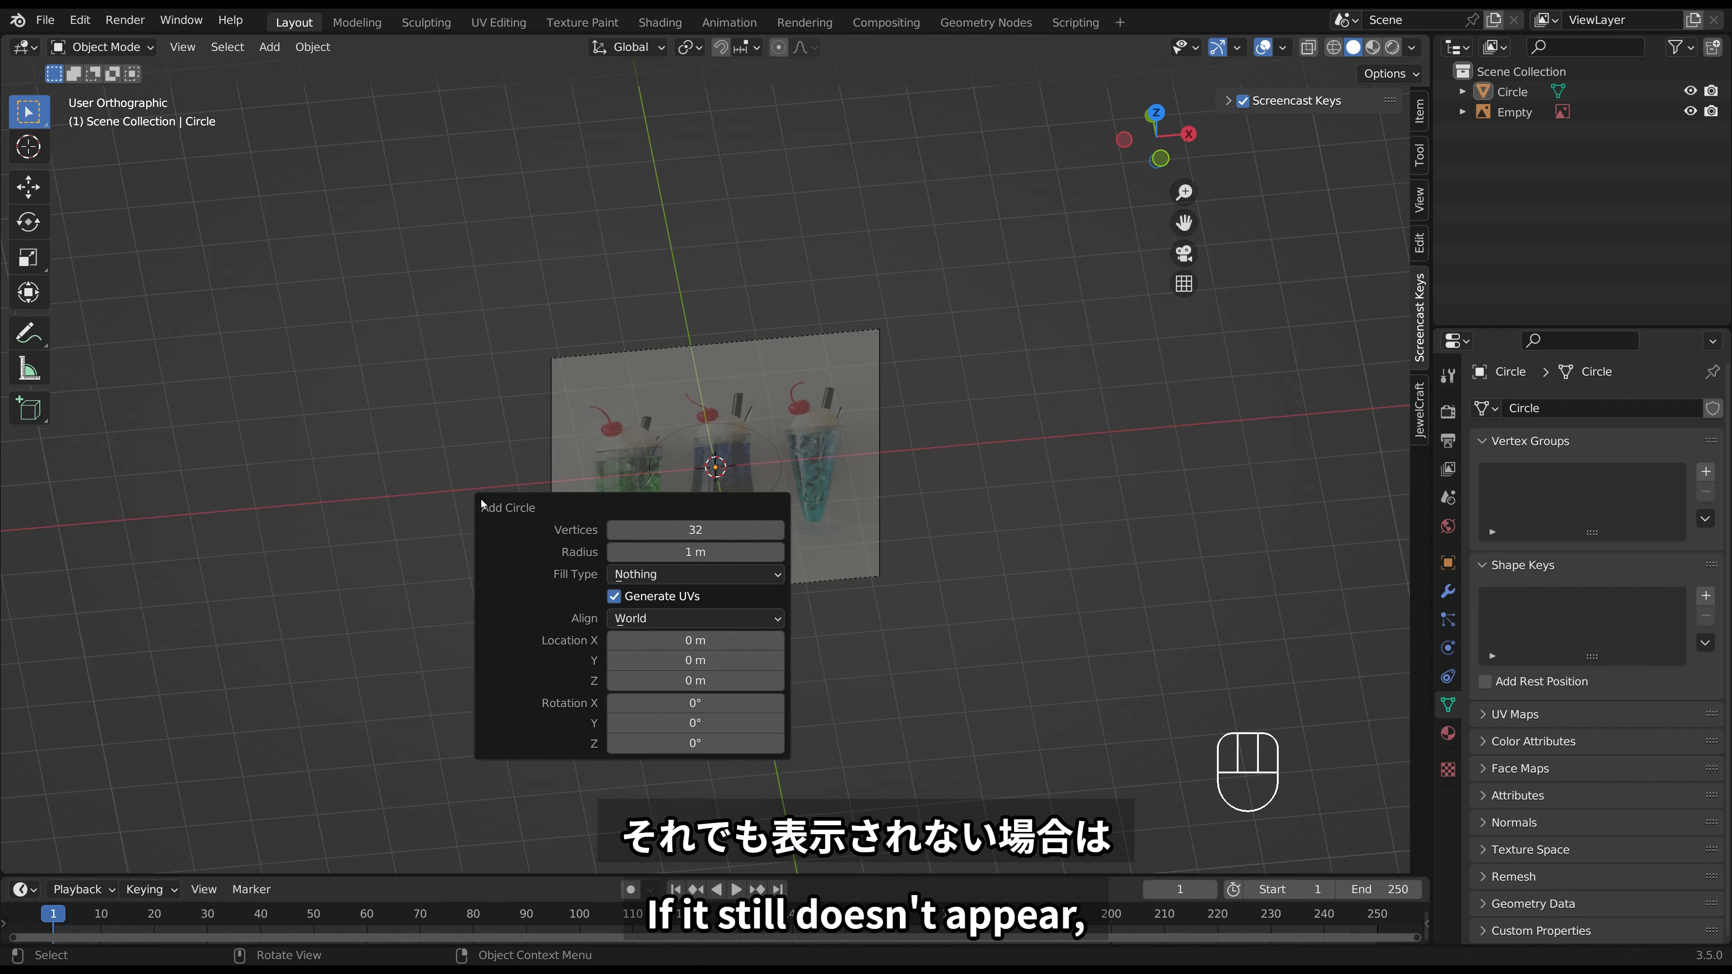
click(464, 470)
click(1506, 93)
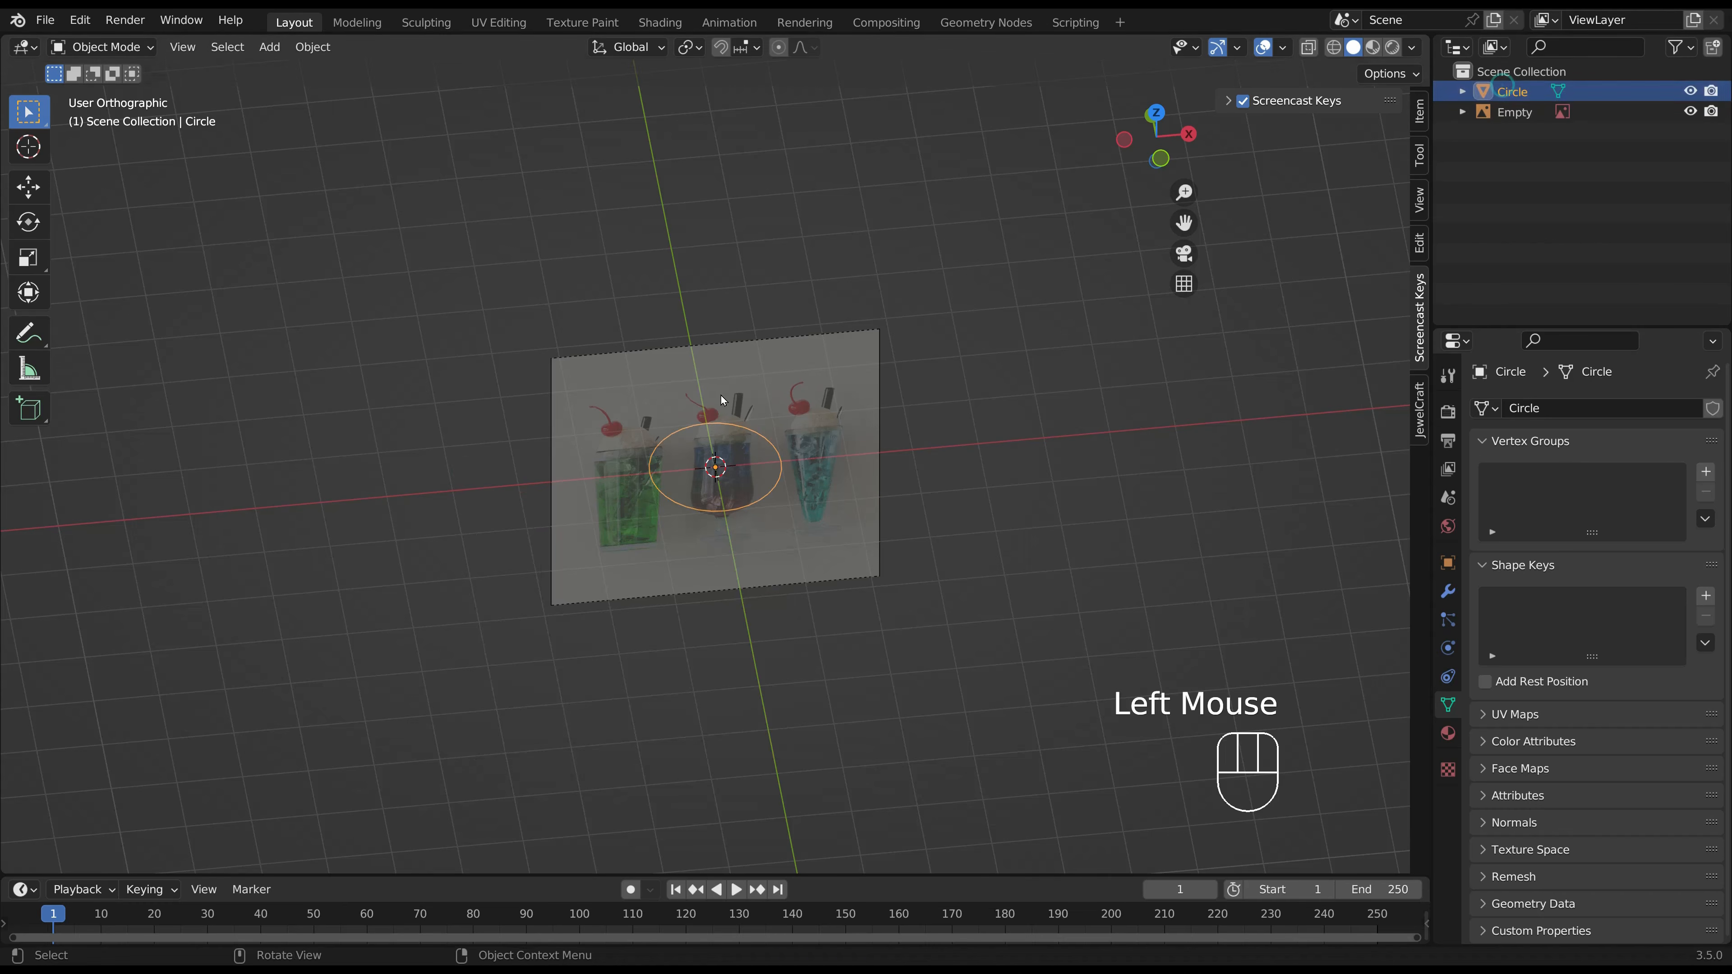
key(Delete)
Add a mesh circle with 16 vertices and a radius of 0.015 m at the origin.
key(shift+a)
mouse_move(720, 397)
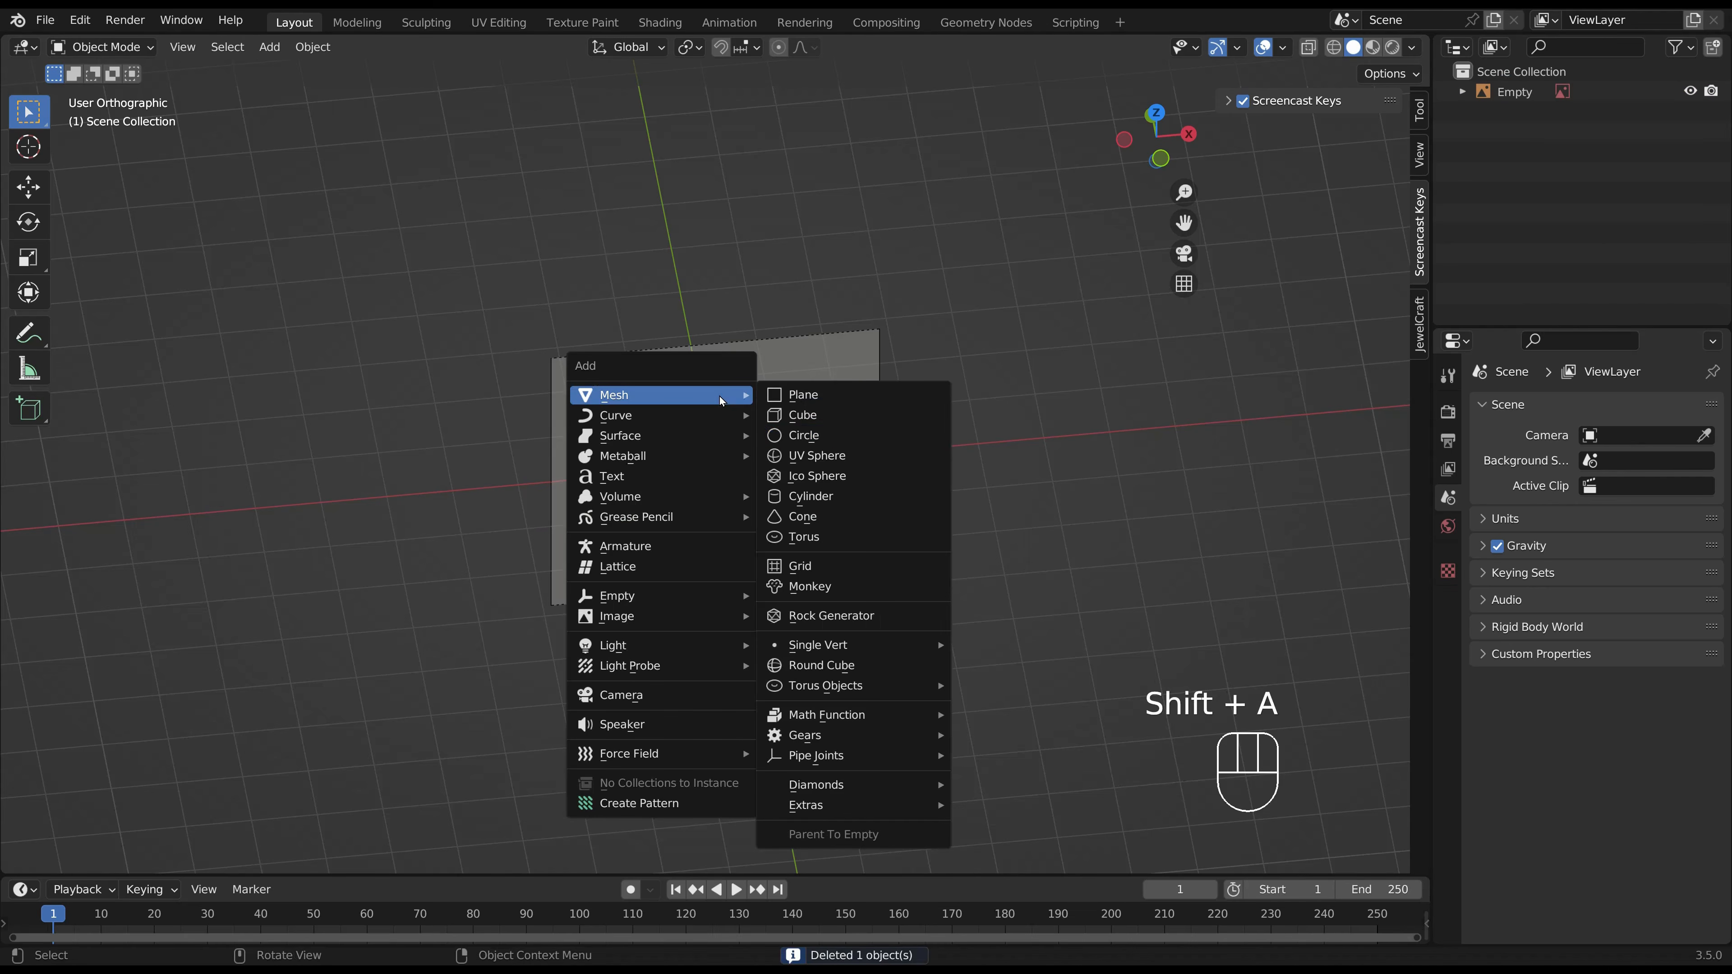
click(798, 433)
click(272, 637)
text(16)
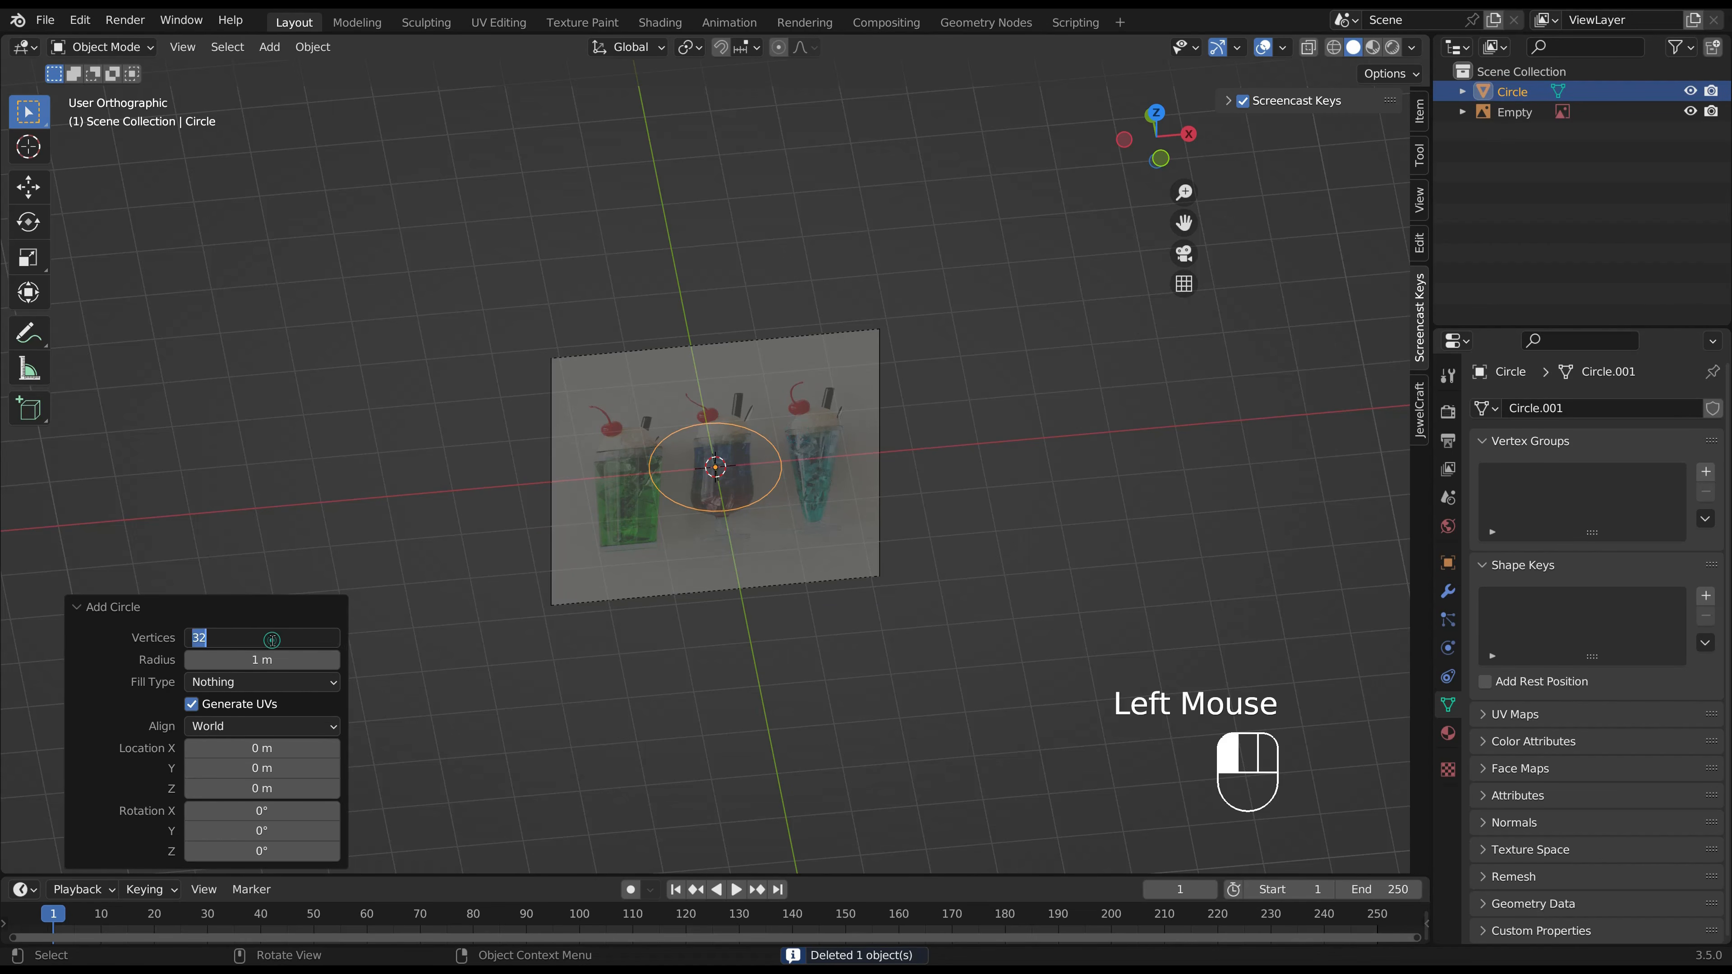
key(Return)
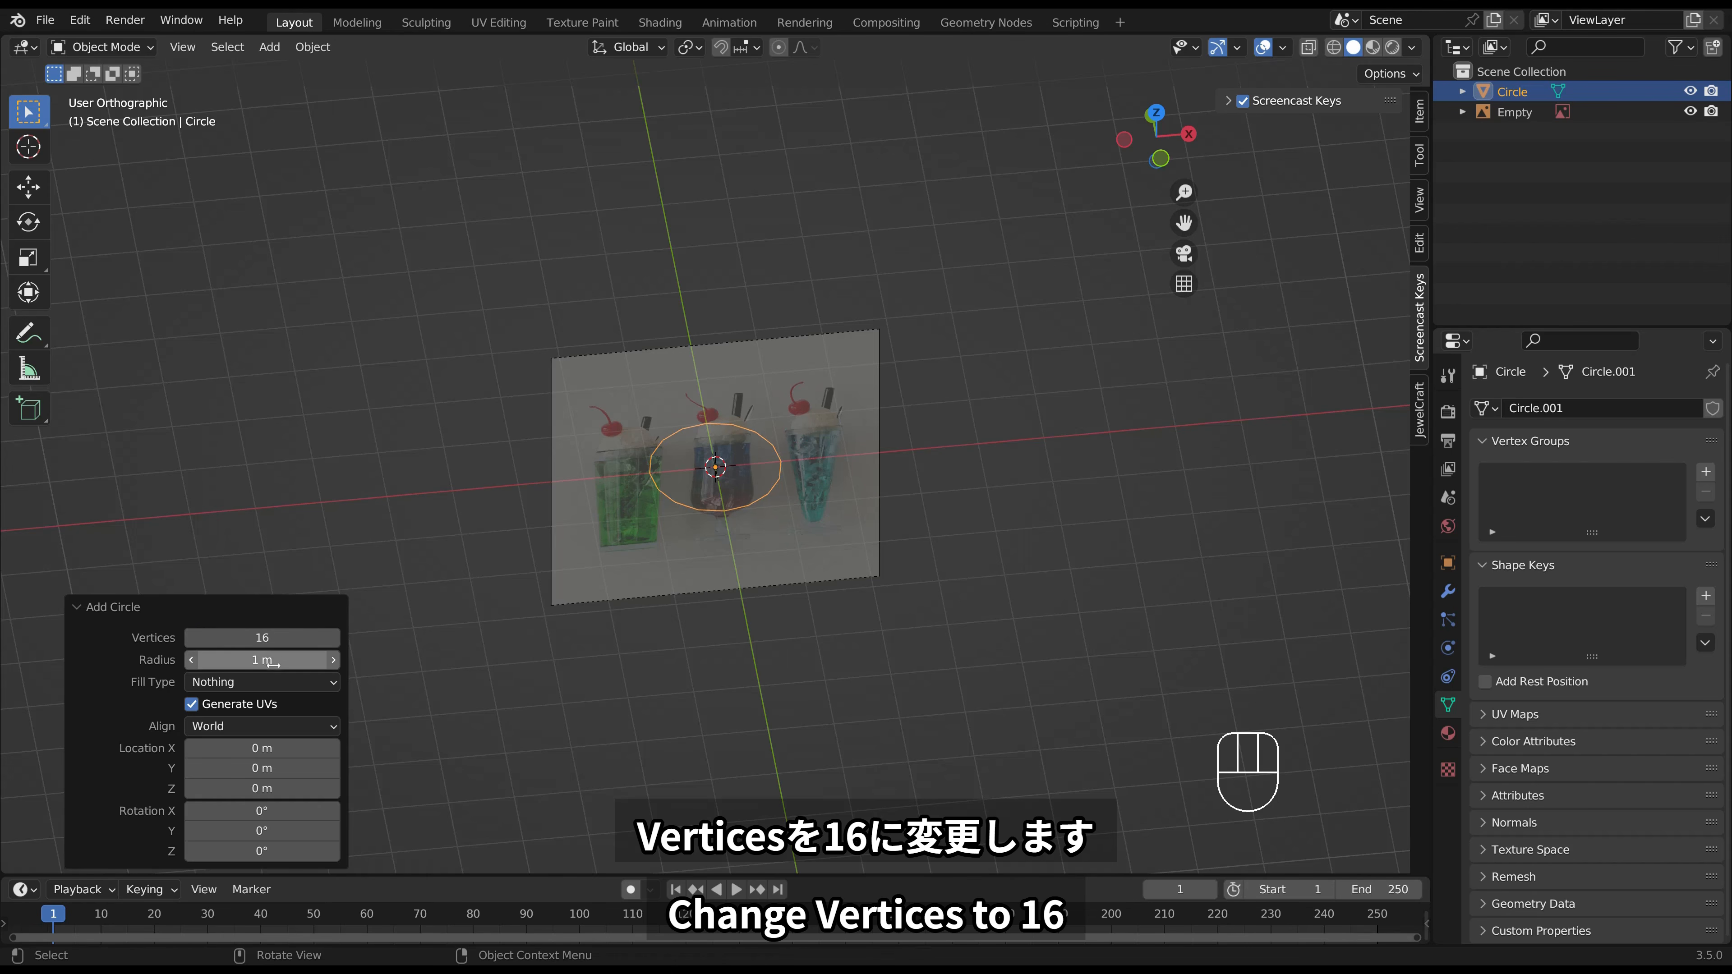
click(272, 660)
text(0.)
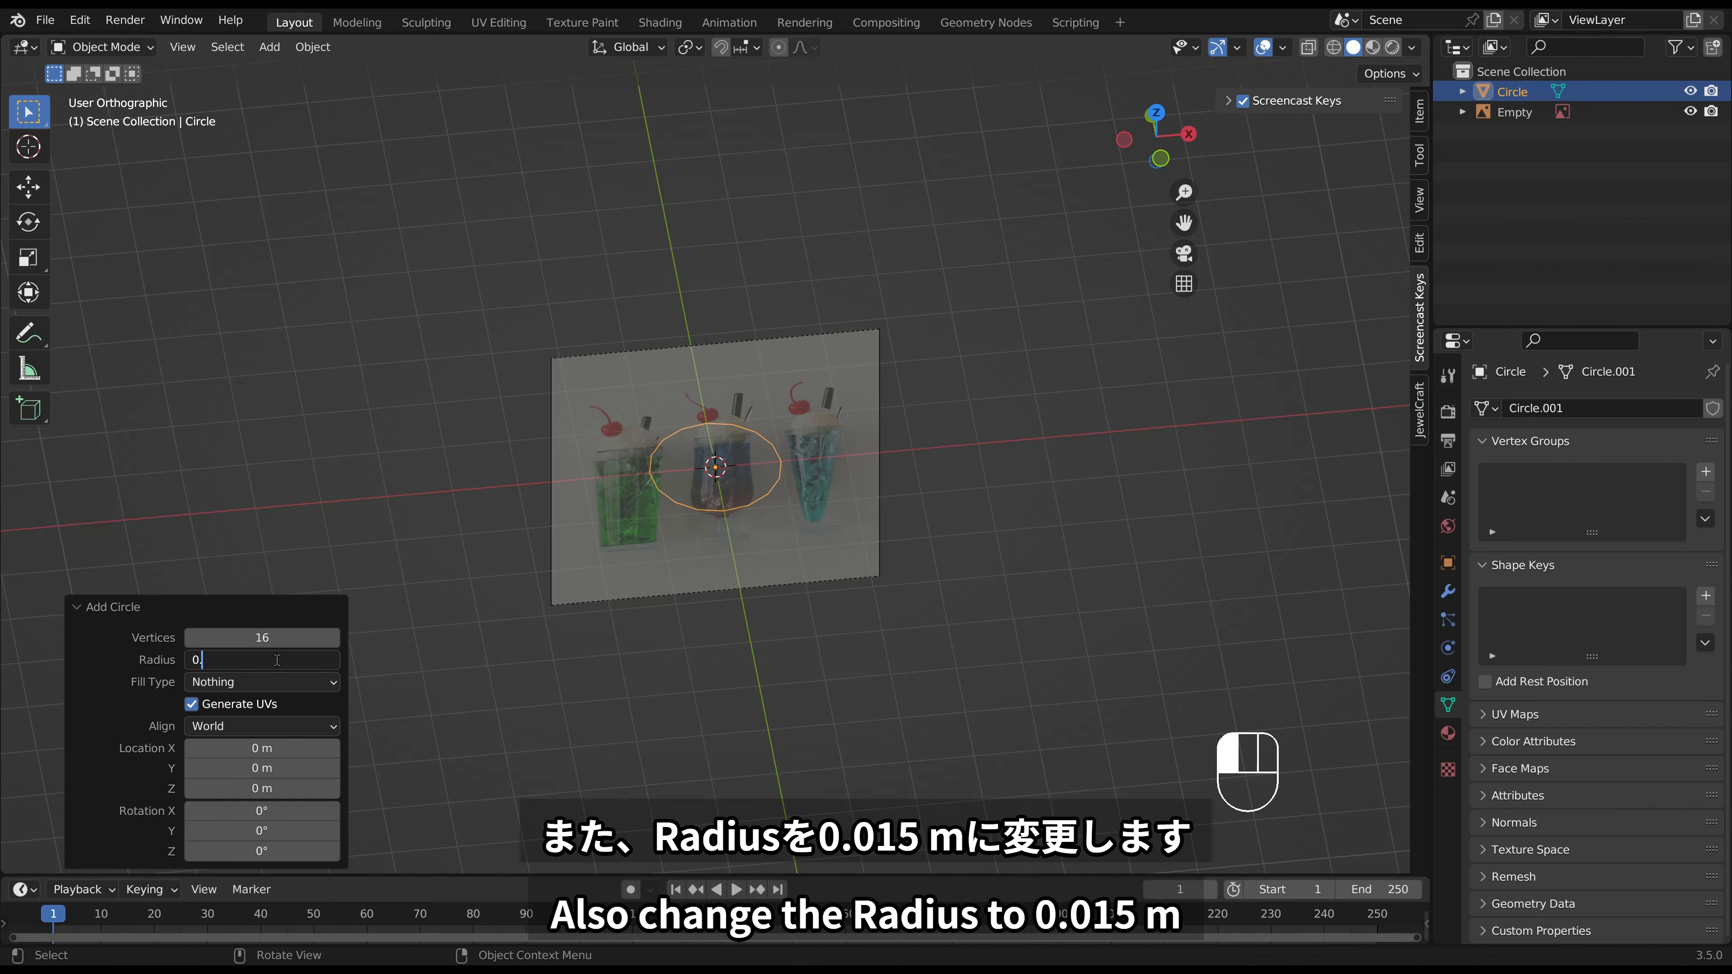
text(015)
key(Return)
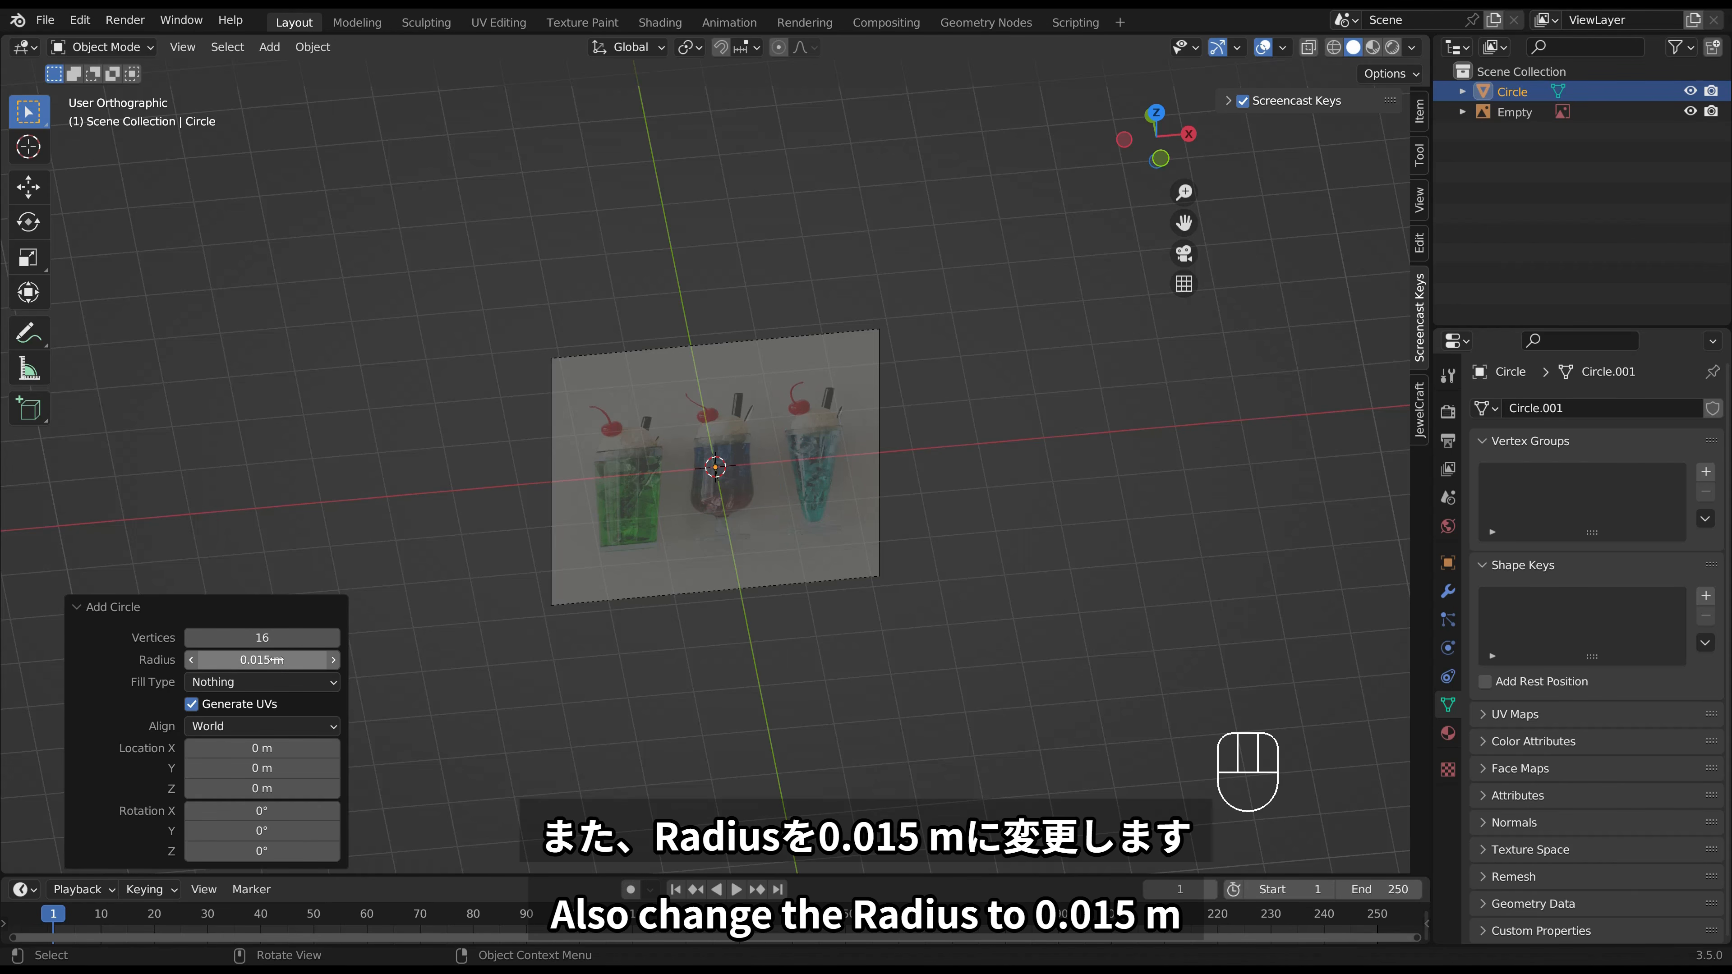
Scale the reference image down uniformly by about 0.095 towards the size of the small circle.
scroll(783, 482, up, 4)
scroll(781, 482, up, 6)
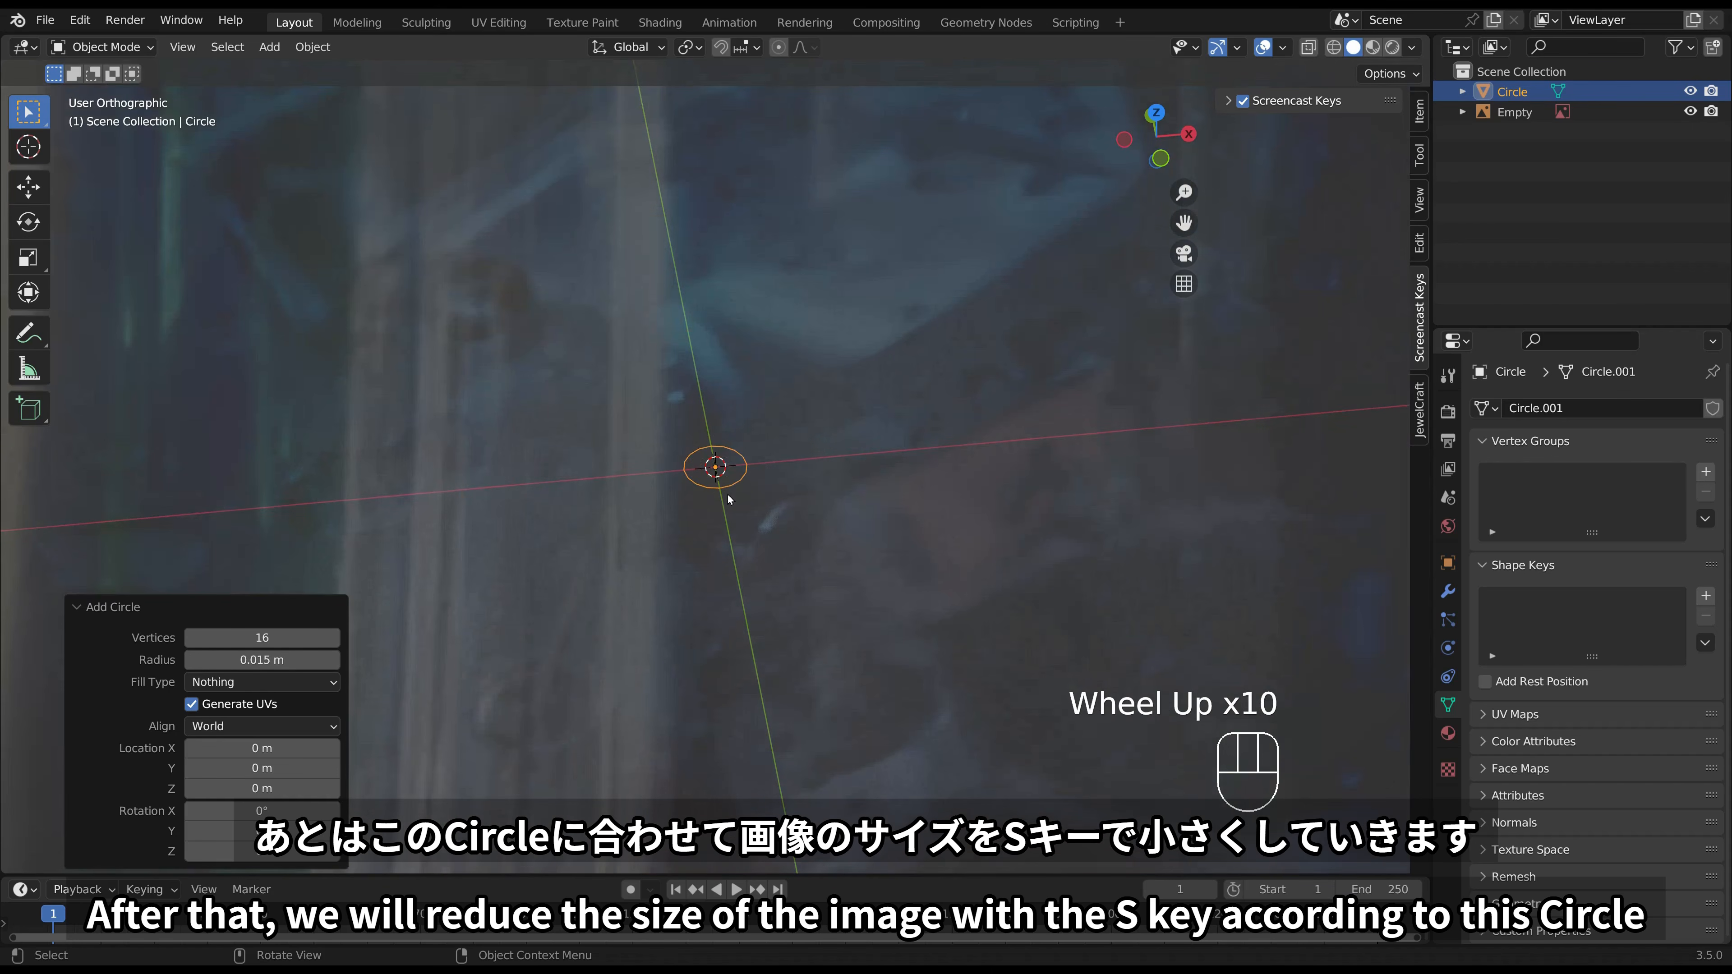
click(998, 439)
scroll(1036, 484, down, 4)
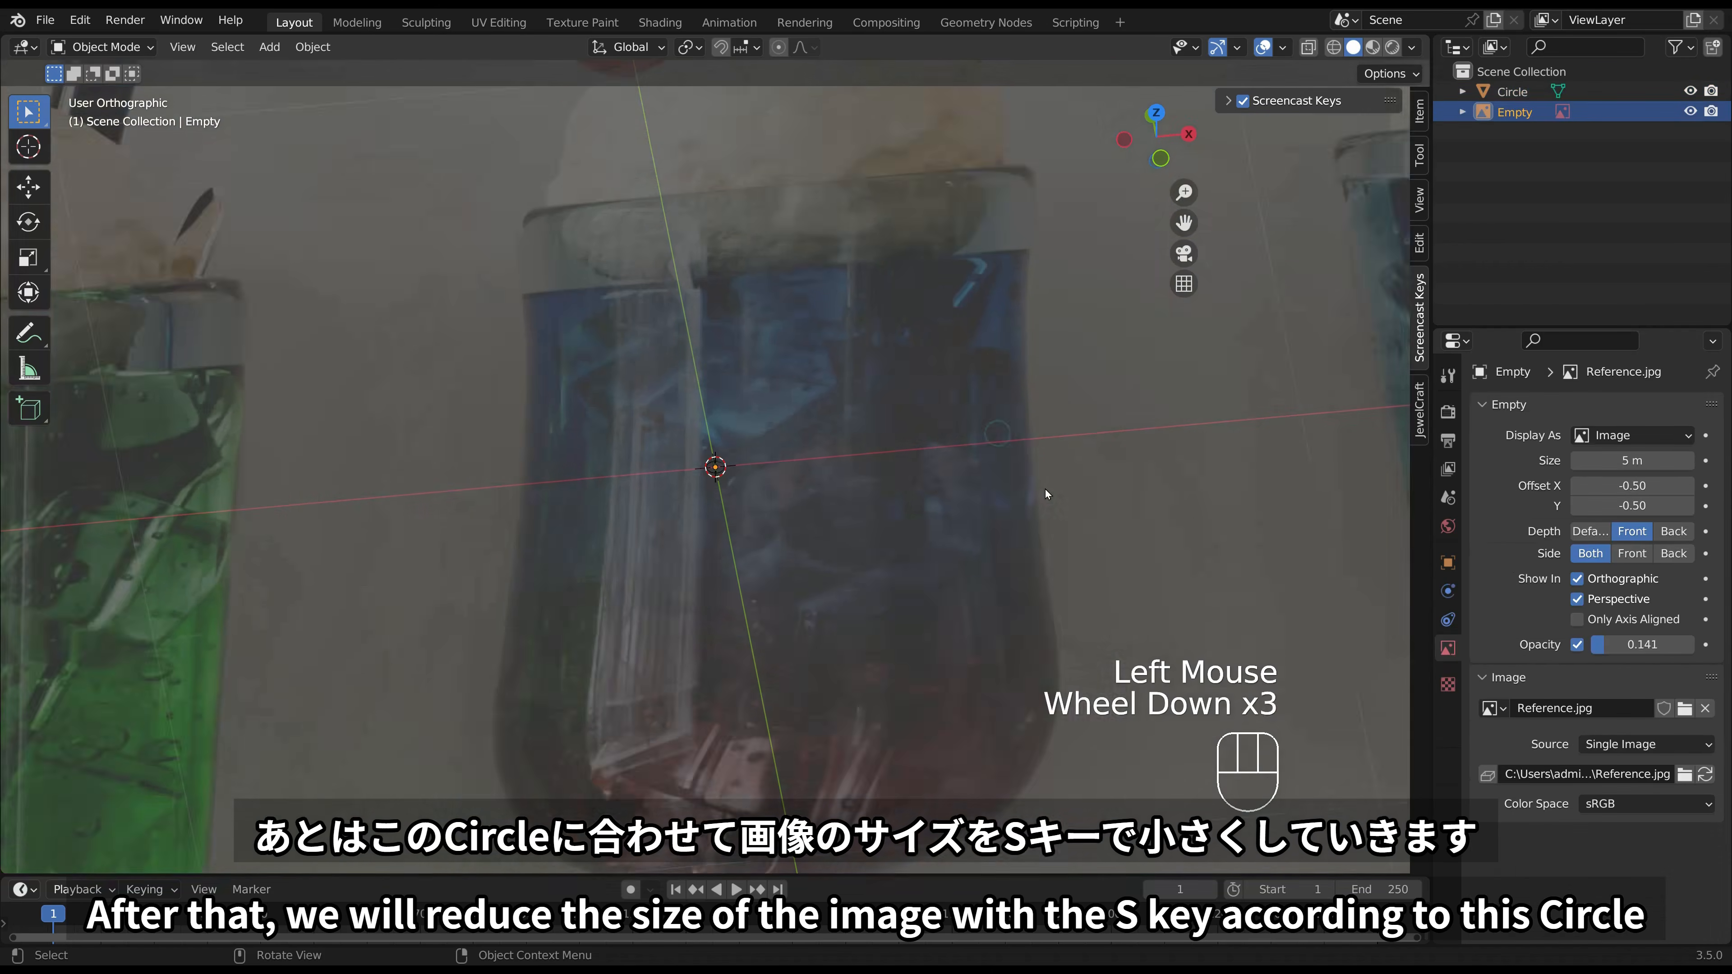
key(s)
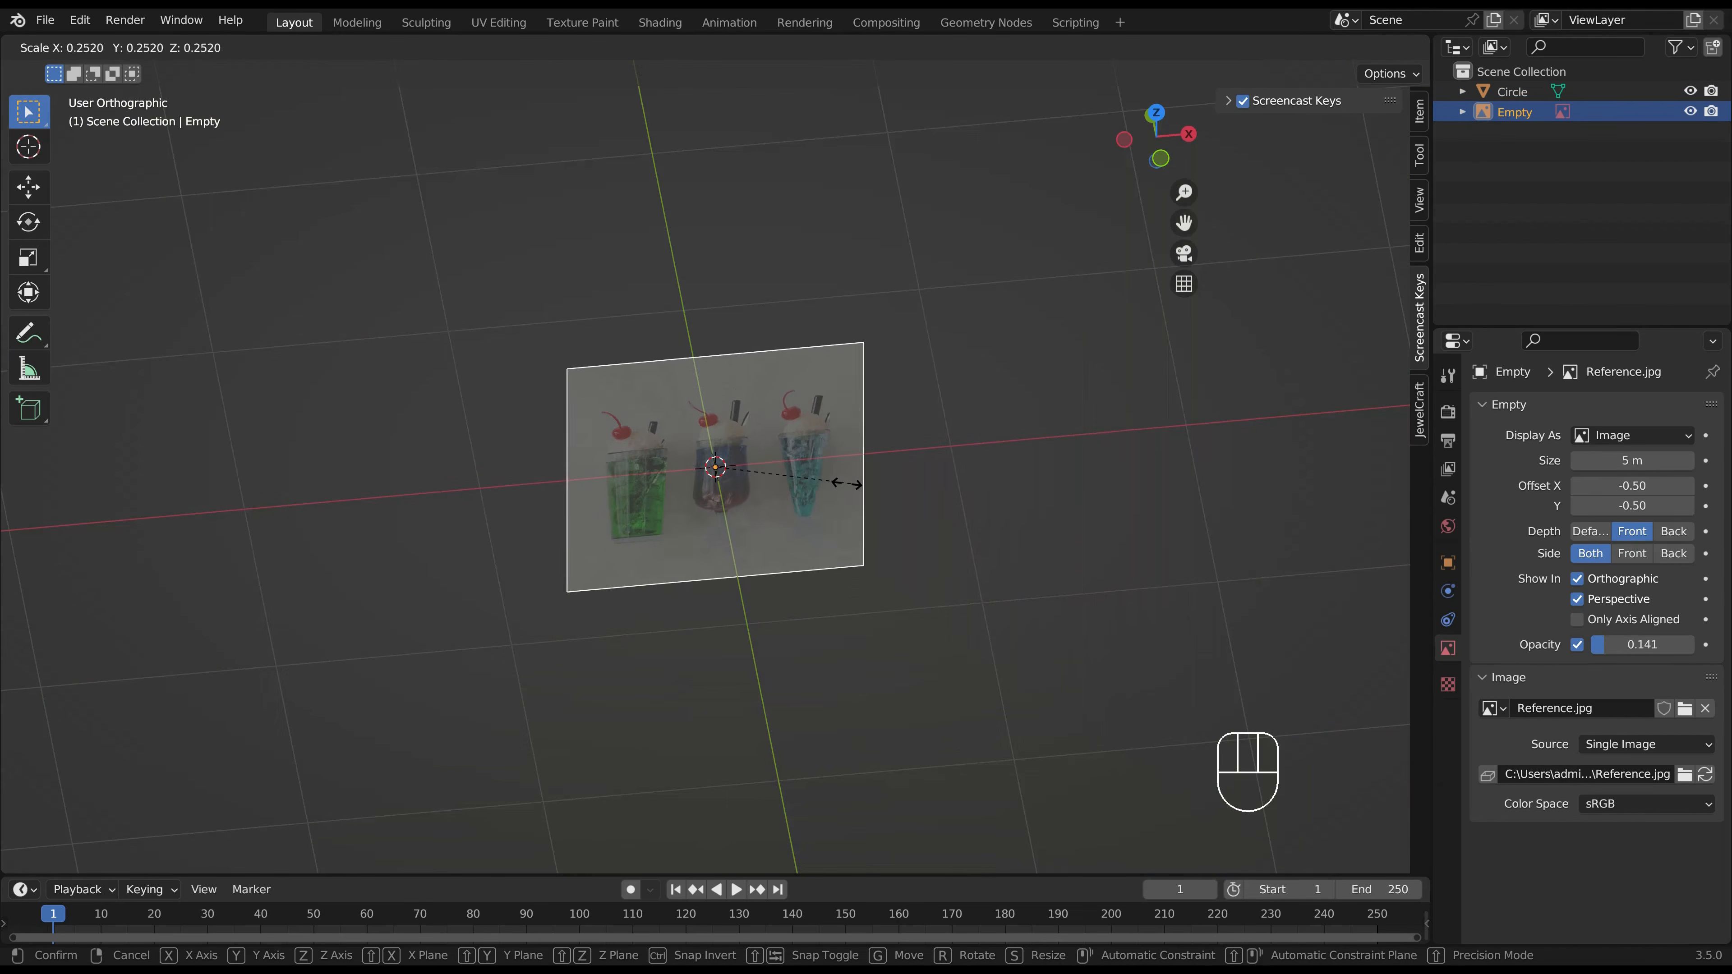
click(765, 483)
From the front view, shrink the reference image further to suit the circle, by factors of about 0.73 and 0.62.
scroll(765, 483, up, 2)
scroll(765, 483, up, 4)
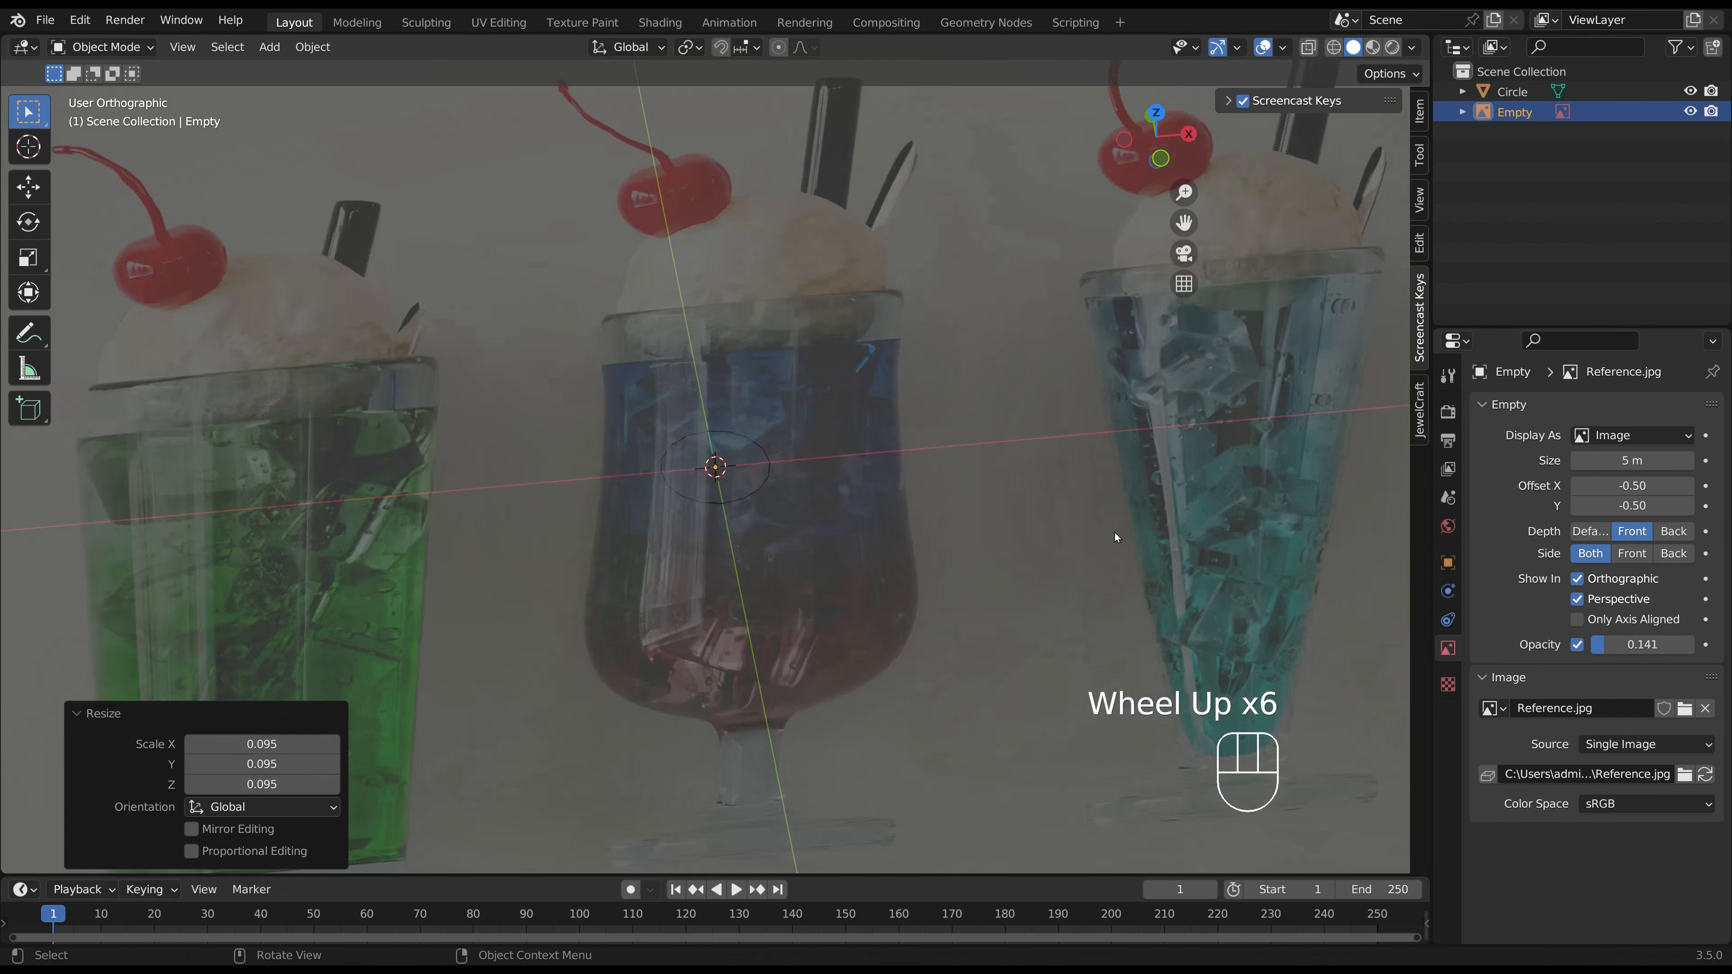
key(s)
key(KP_1)
key(s)
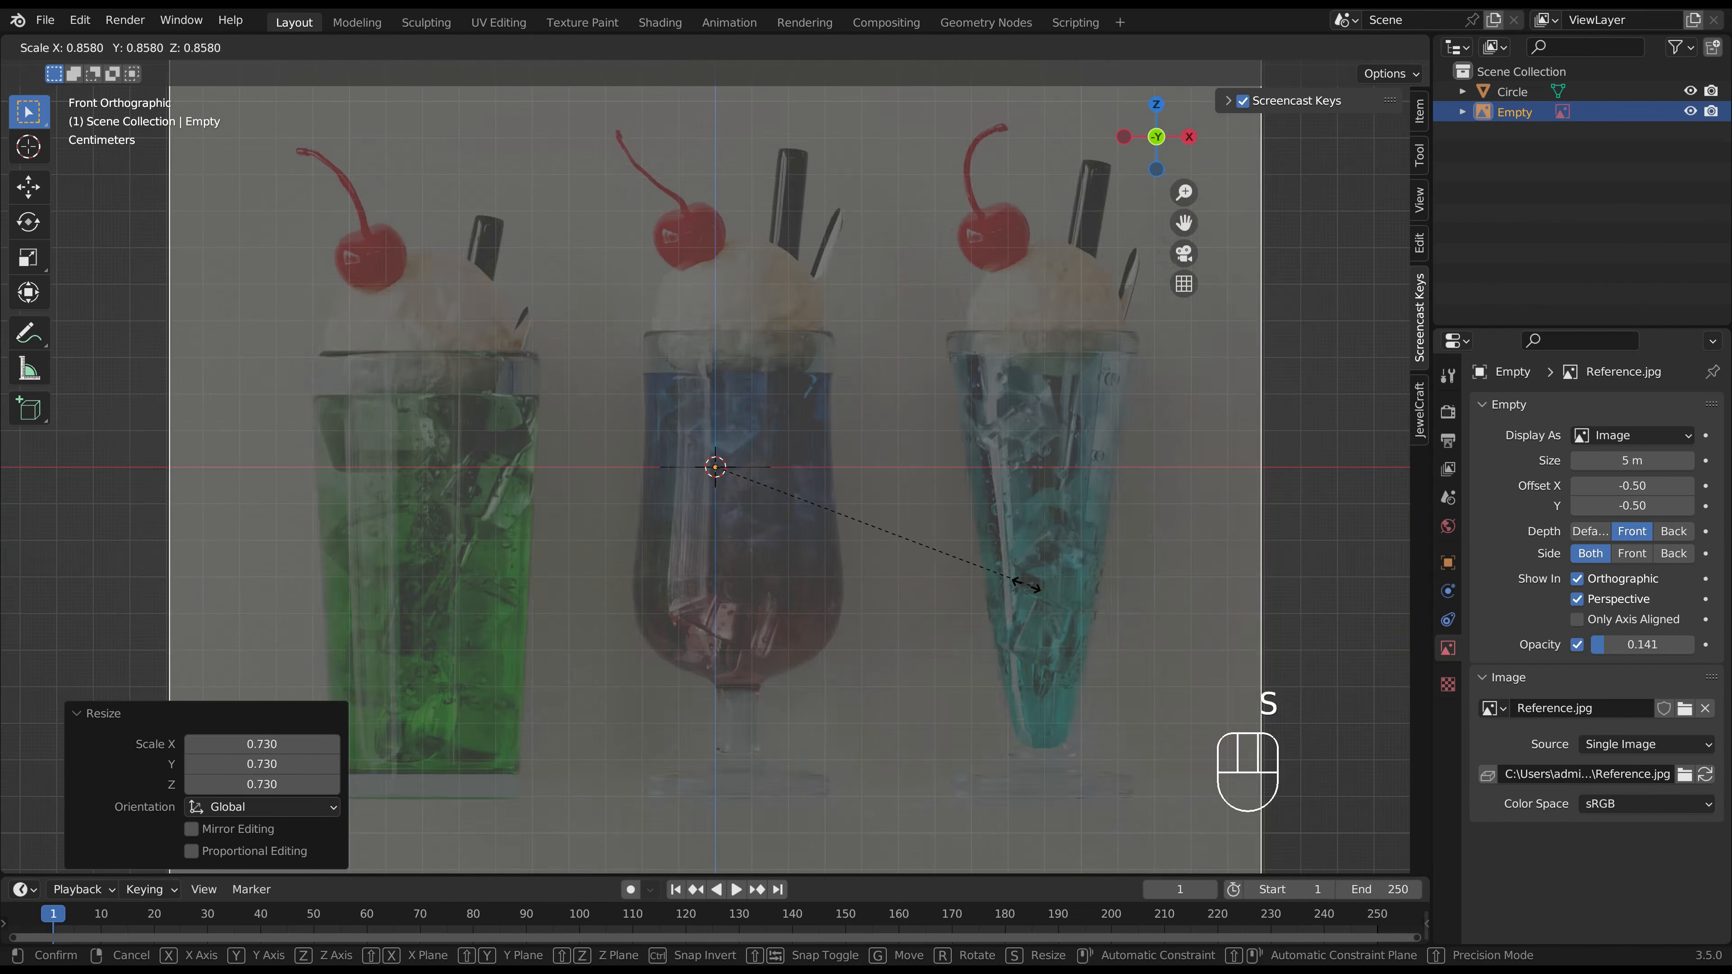
click(930, 582)
Move the reference image so the green glass's base is centred on the circle at the origin, adjusting its scale along the way.
key(g)
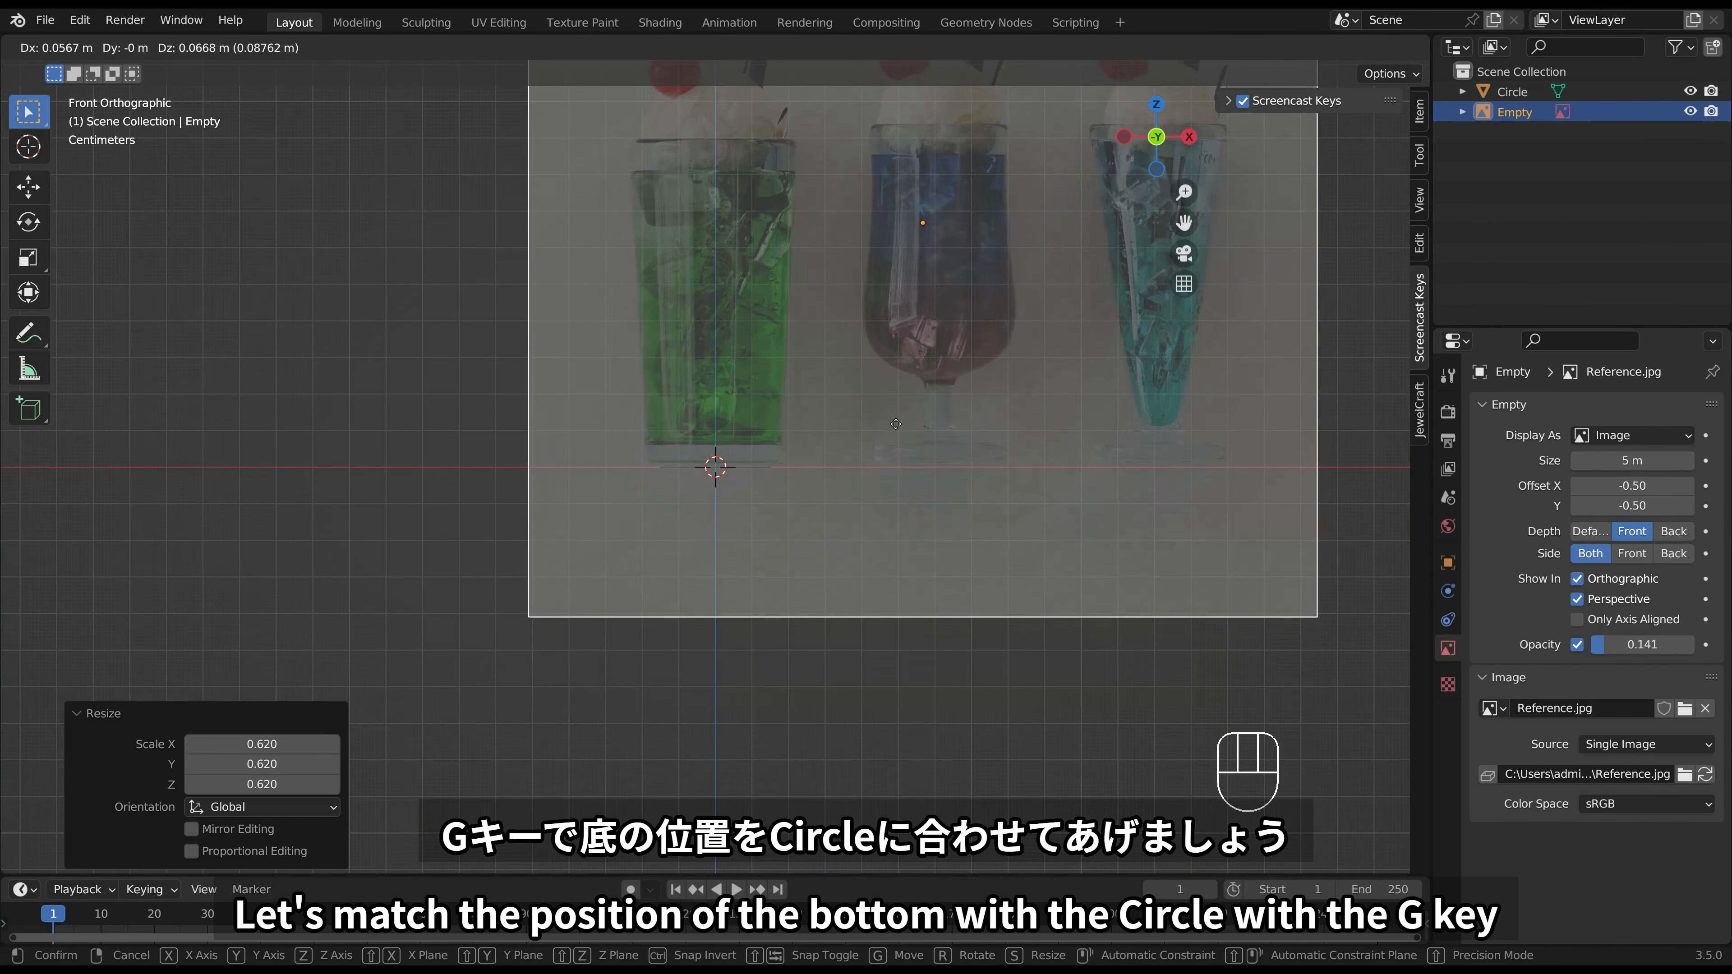
click(897, 433)
scroll(897, 437, up, 2)
scroll(897, 438, up, 2)
key(s)
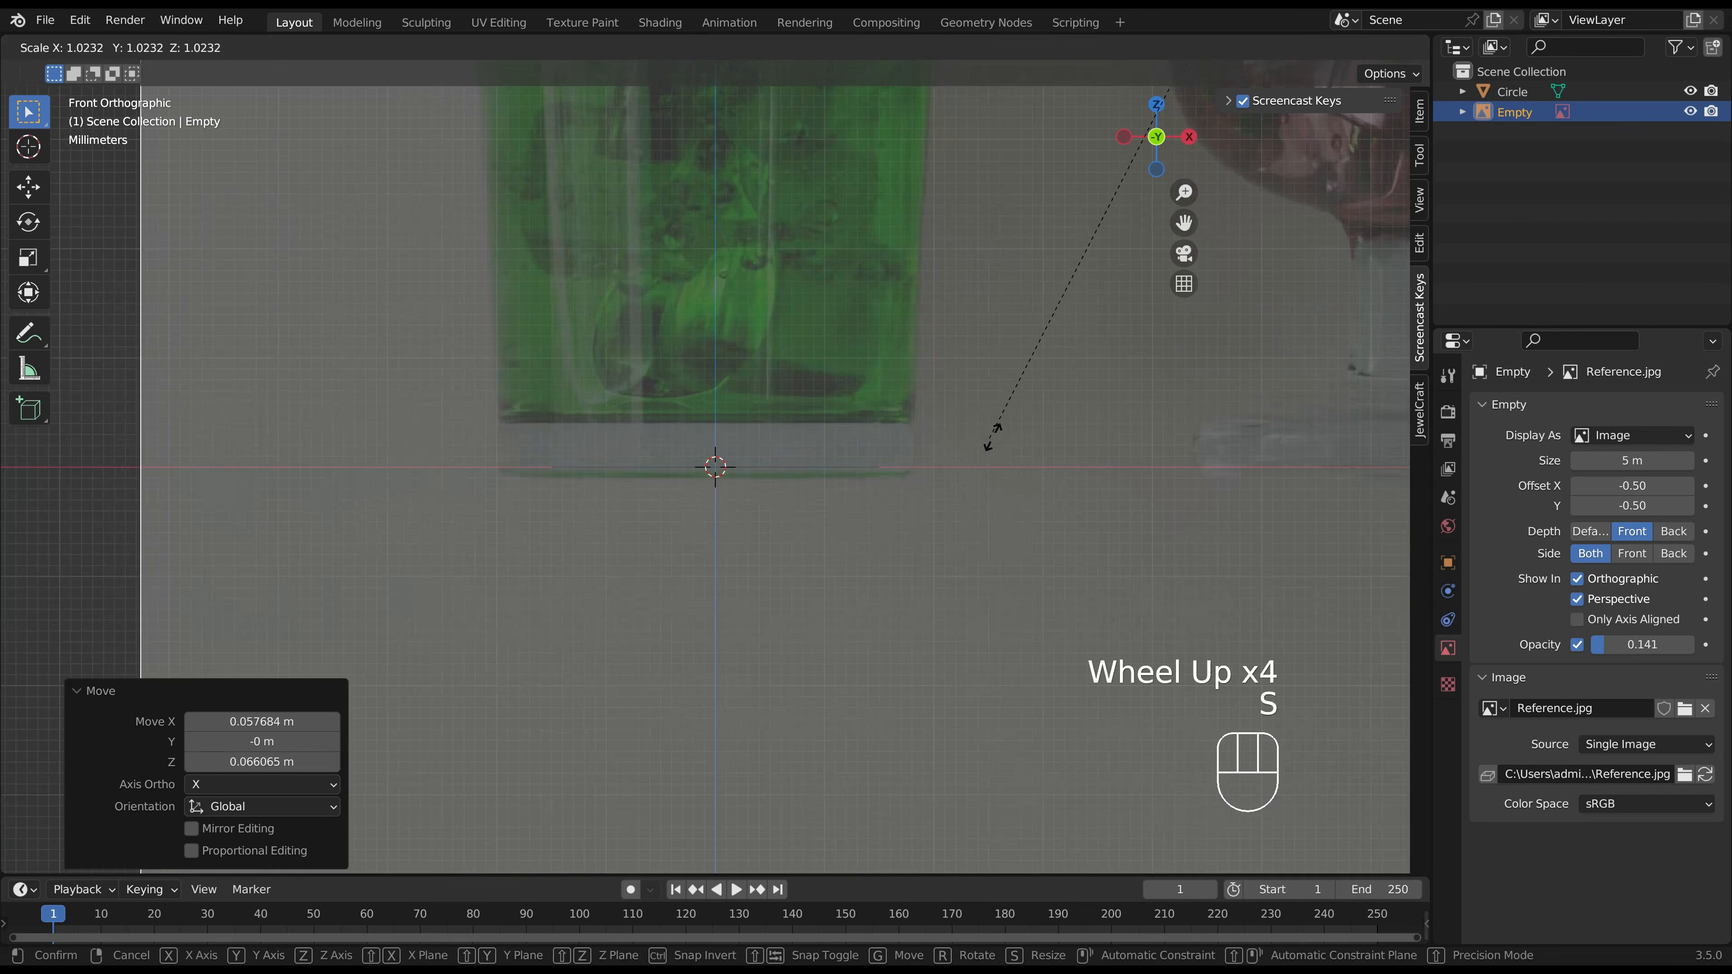
click(1091, 361)
key(g)
click(974, 472)
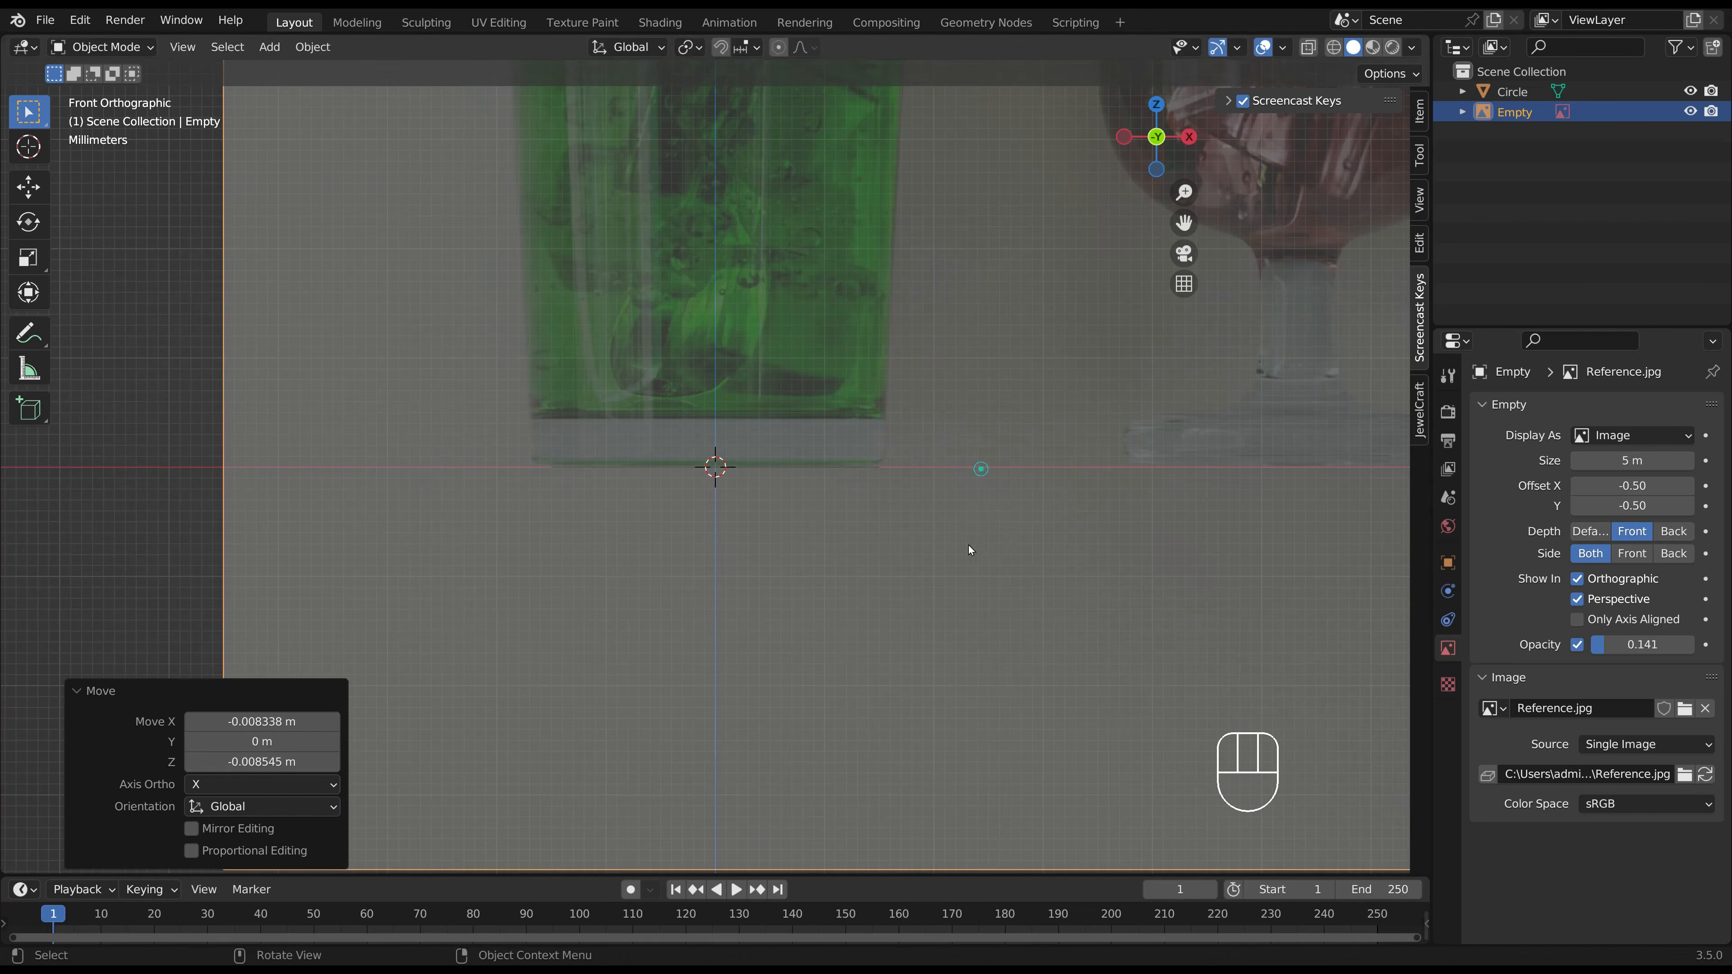
Scale the reference image by about 0.917 and move it so the green glass's base is centred on the origin again.
key(s)
click(998, 487)
key(g)
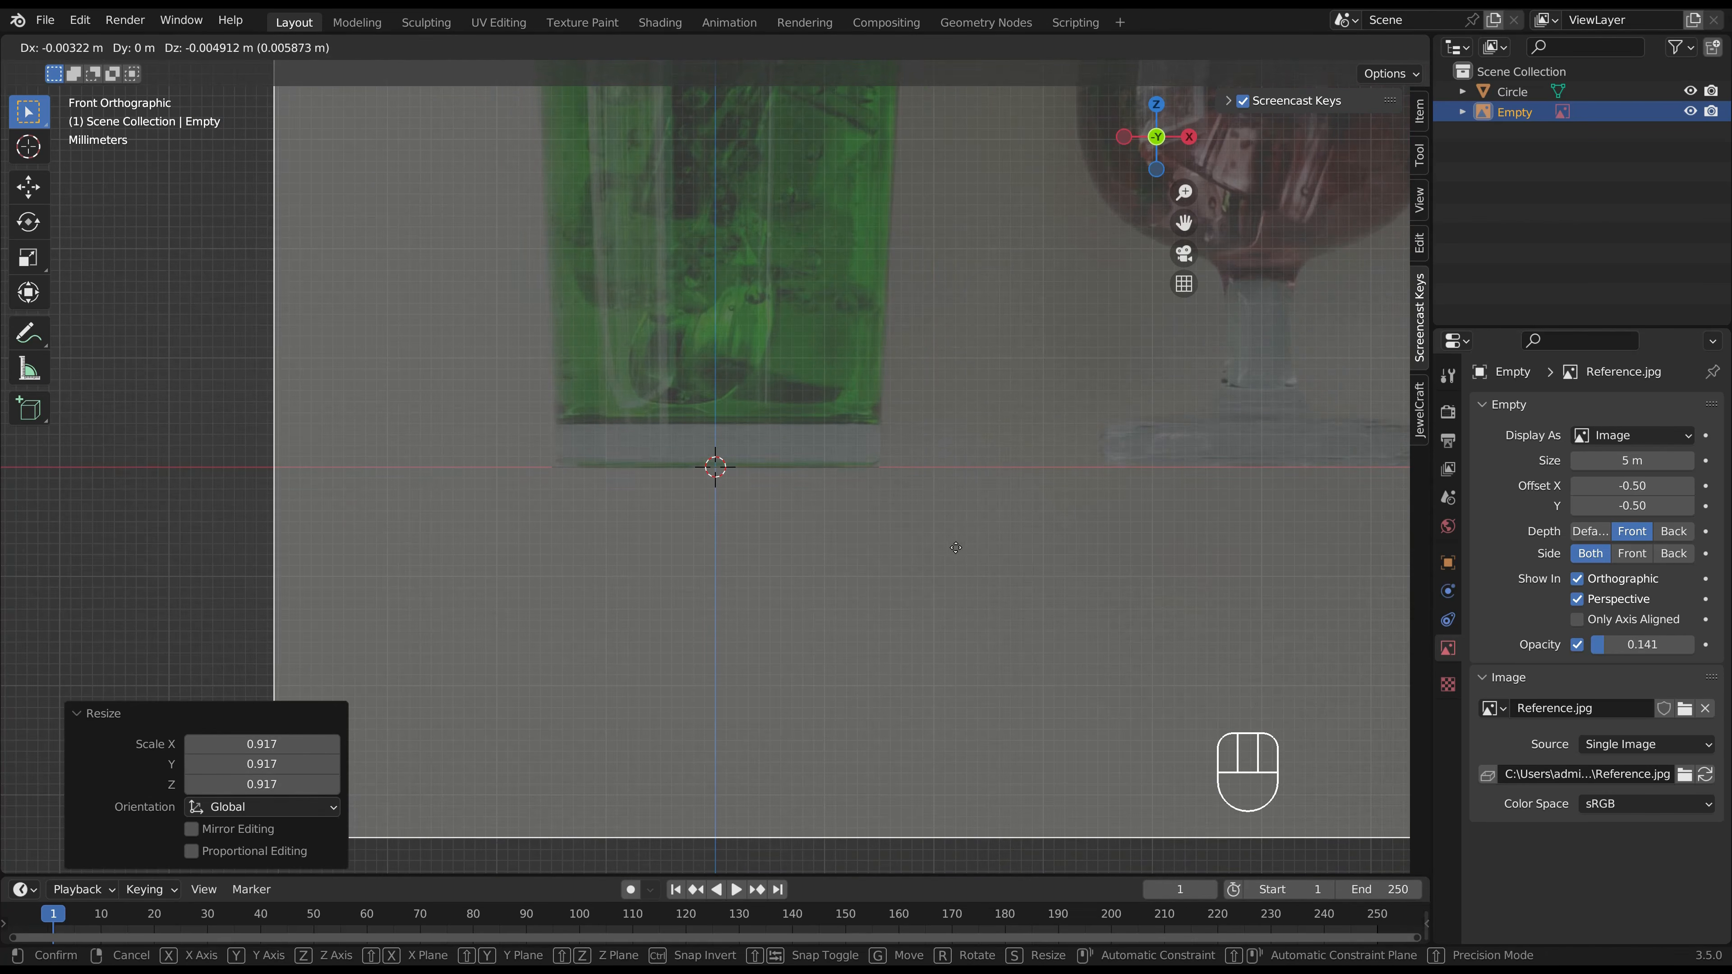
click(953, 547)
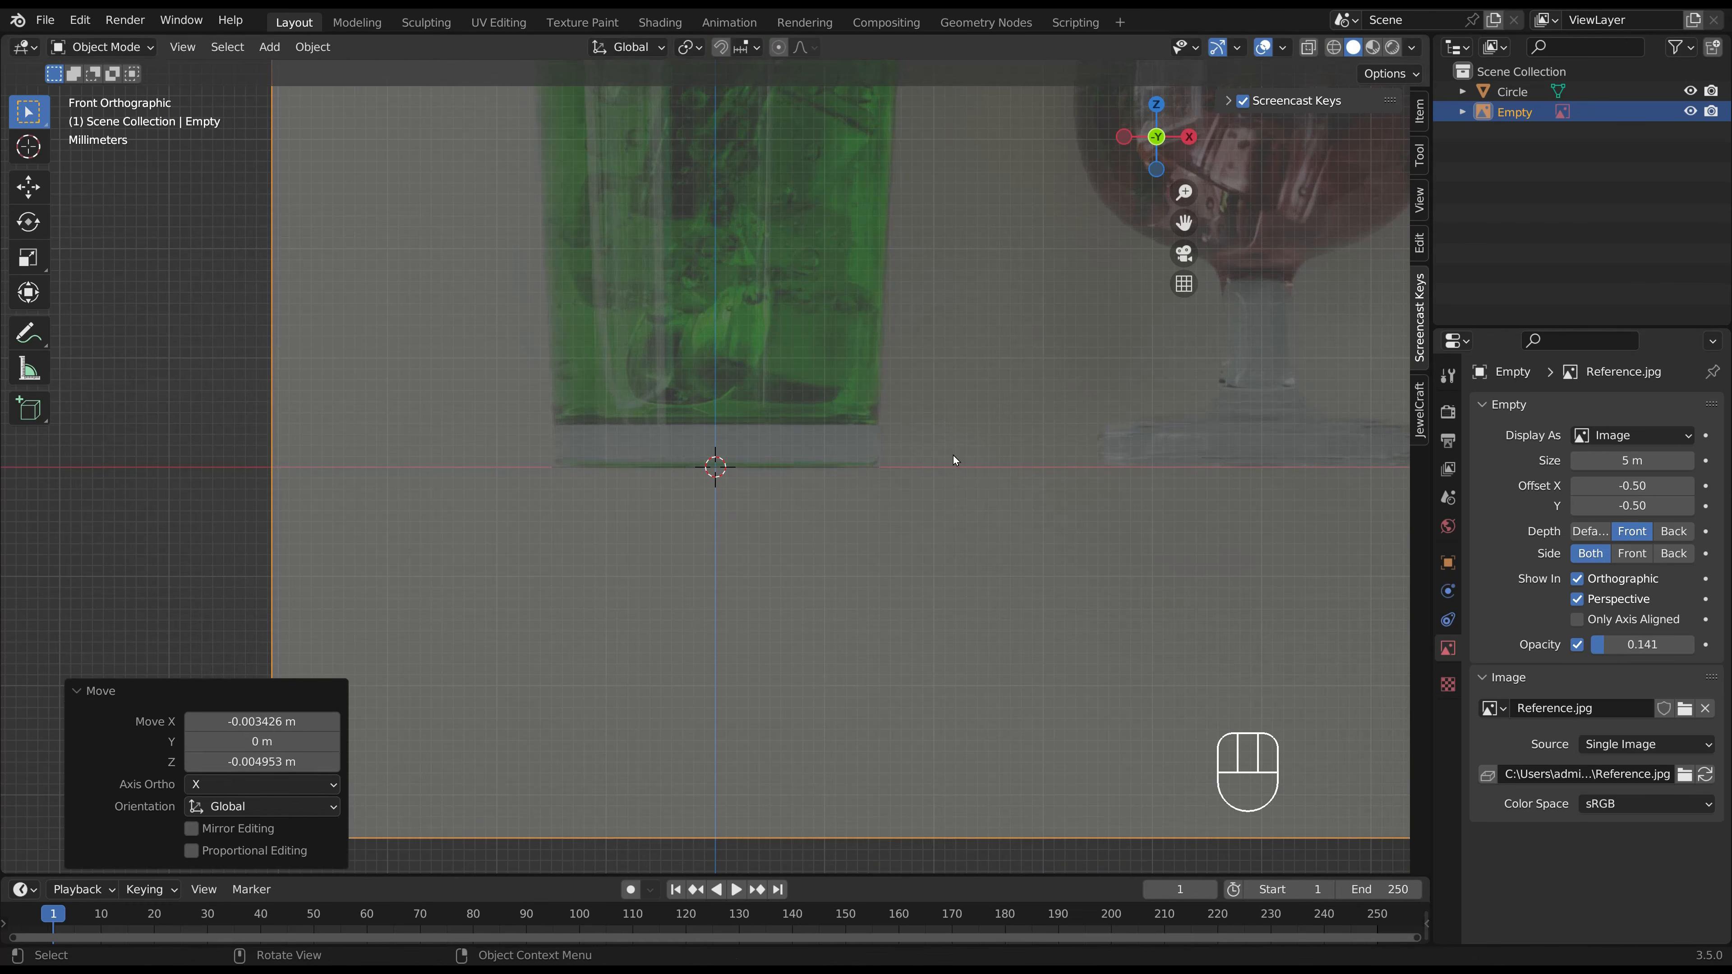
scroll(953, 455, down, 4)
shift+middle_drag(907, 412, 896, 575)
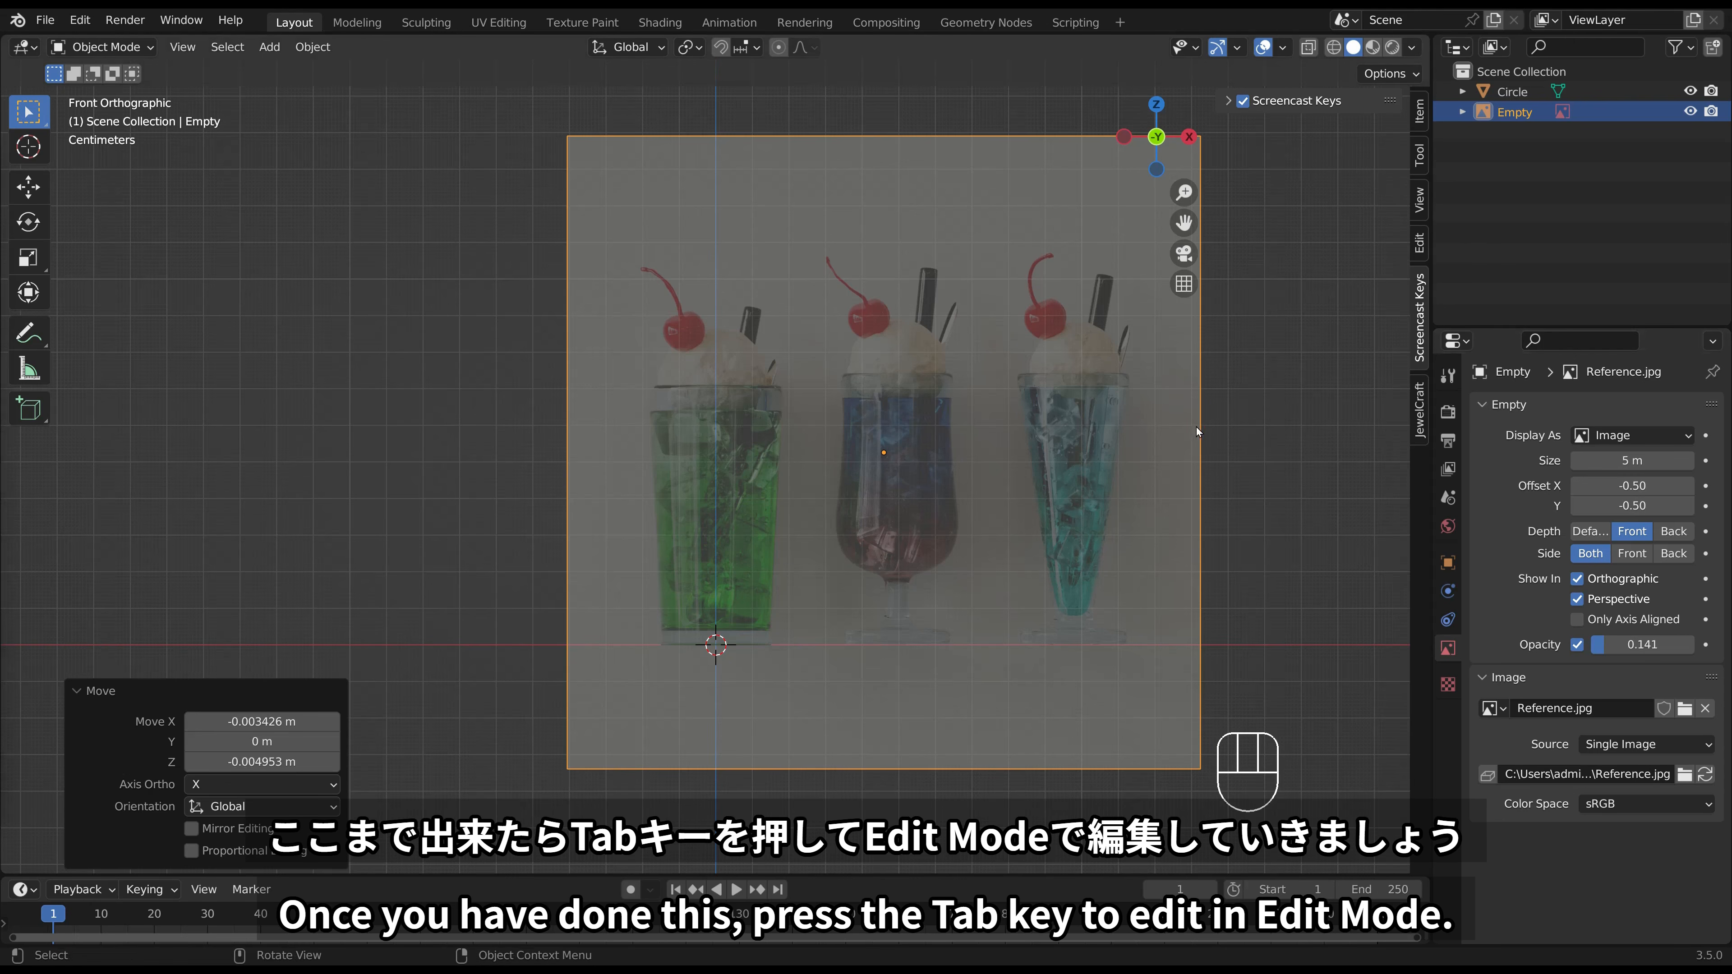
In Edit Mode, extrude the whole circle inward to about 0.8 of its size and fill the inner ring with a face.
click(1238, 428)
click(726, 648)
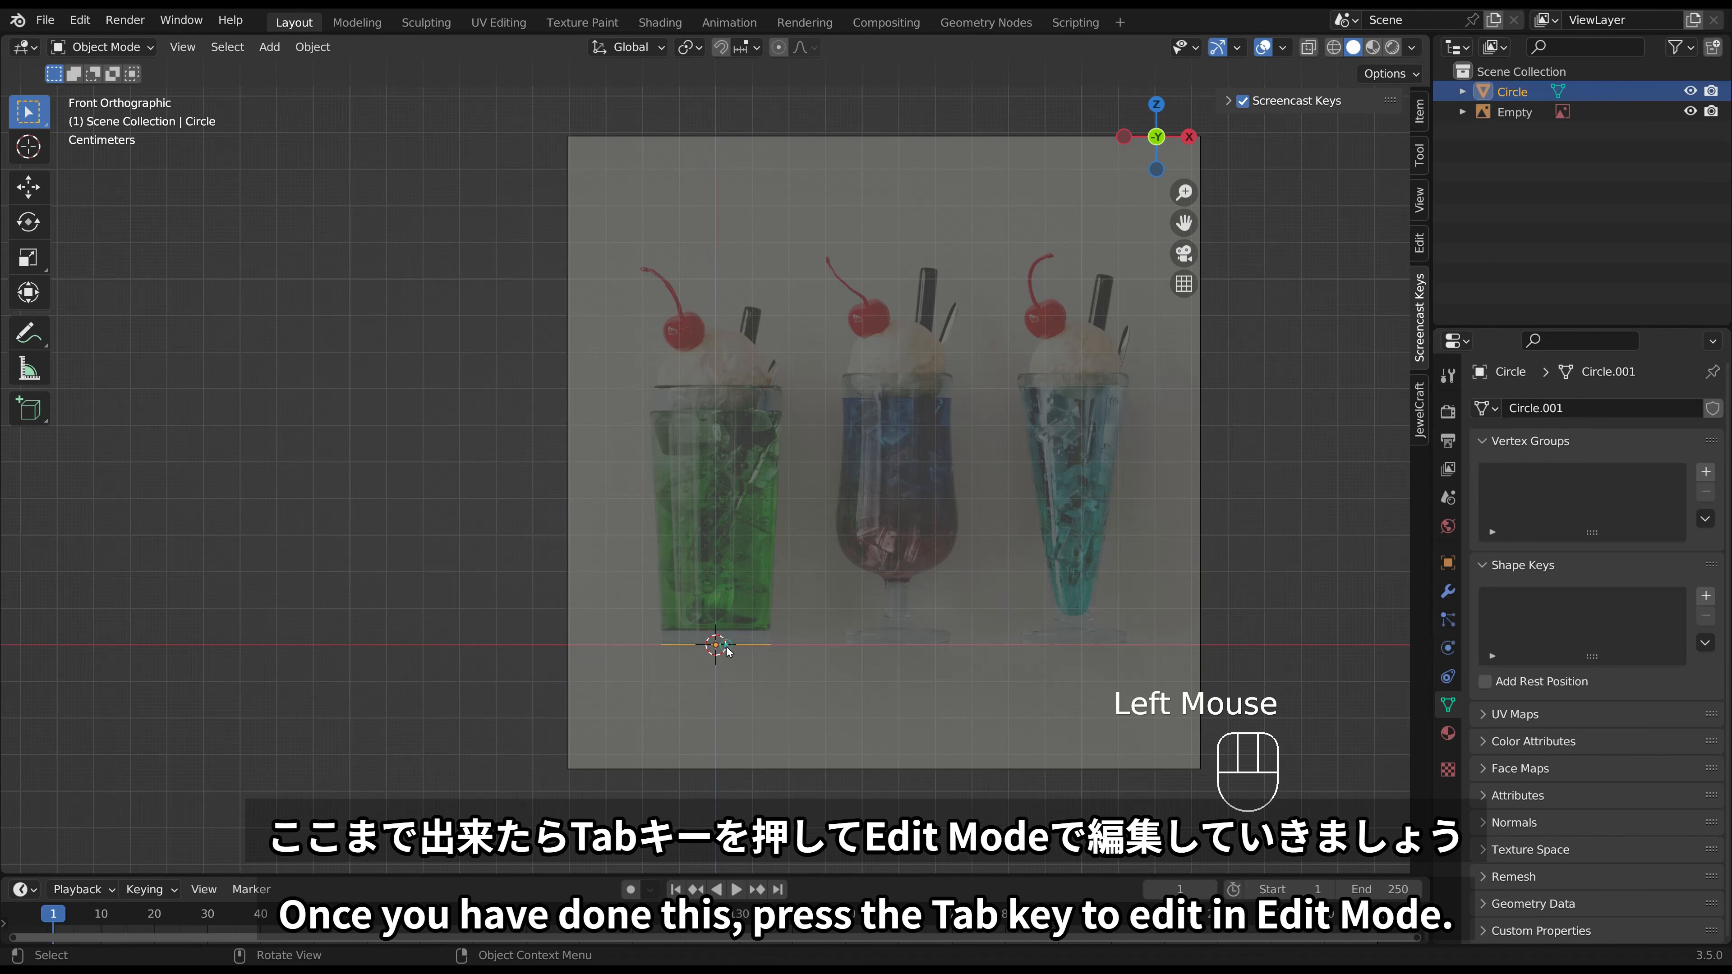
key(Tab)
middle_drag(803, 587, 807, 495)
scroll(818, 653, up, 4)
key(a)
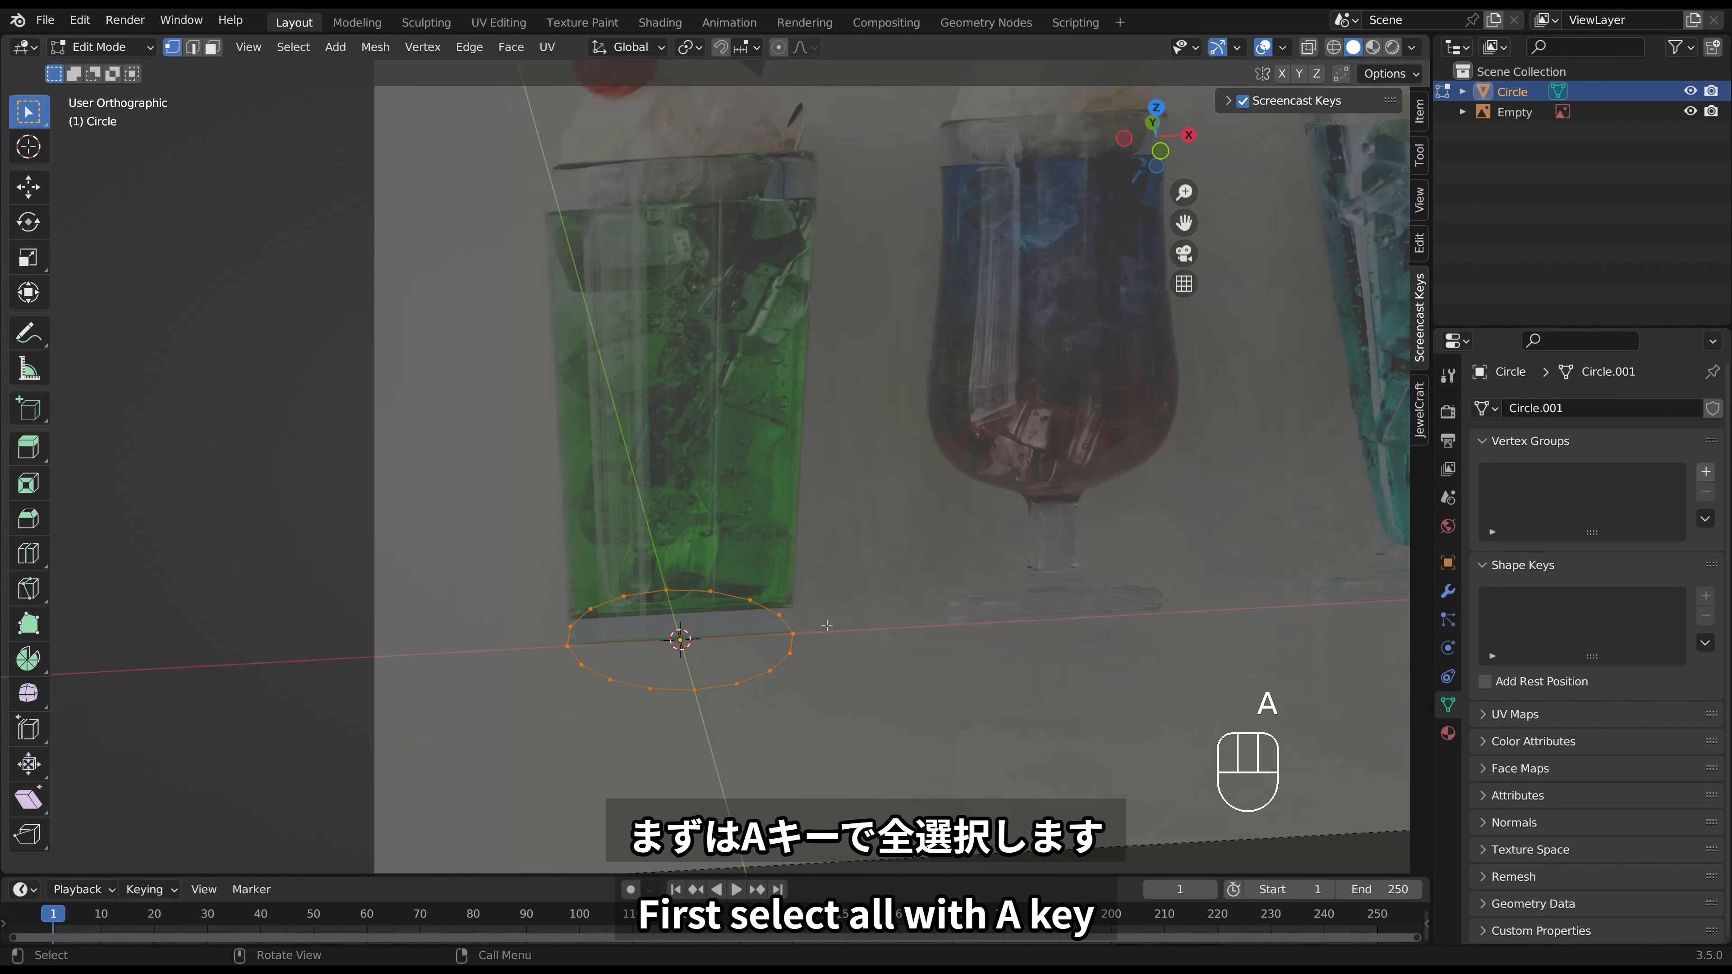
key(e)
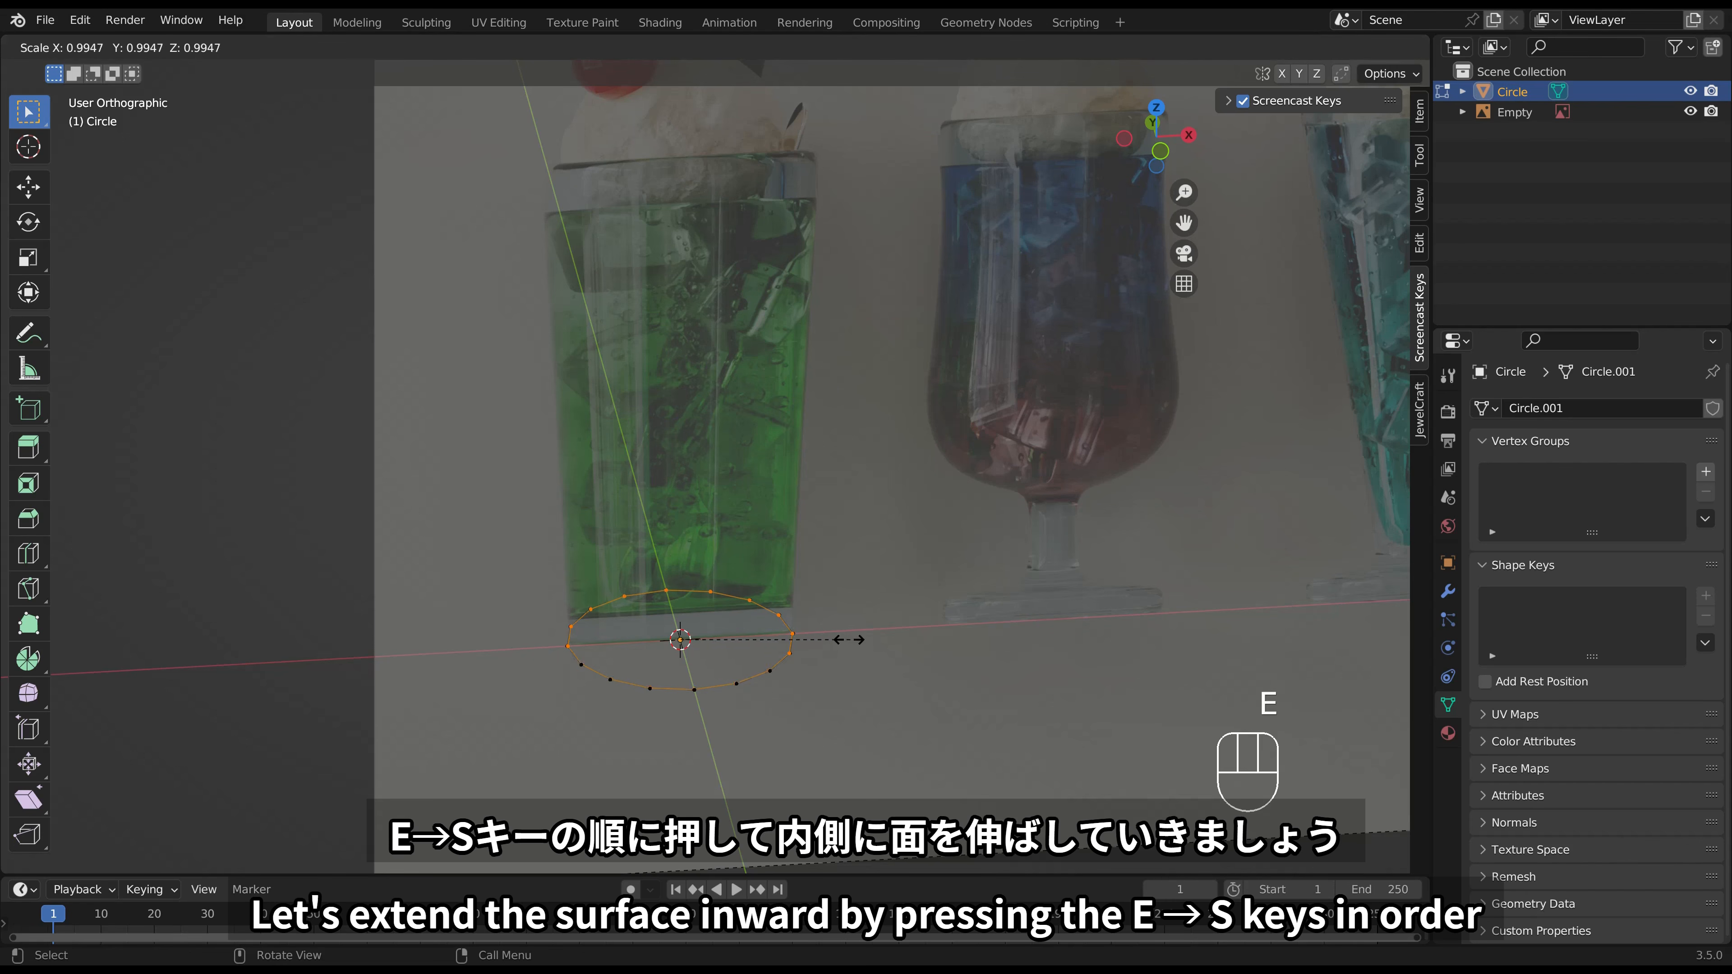
key(s)
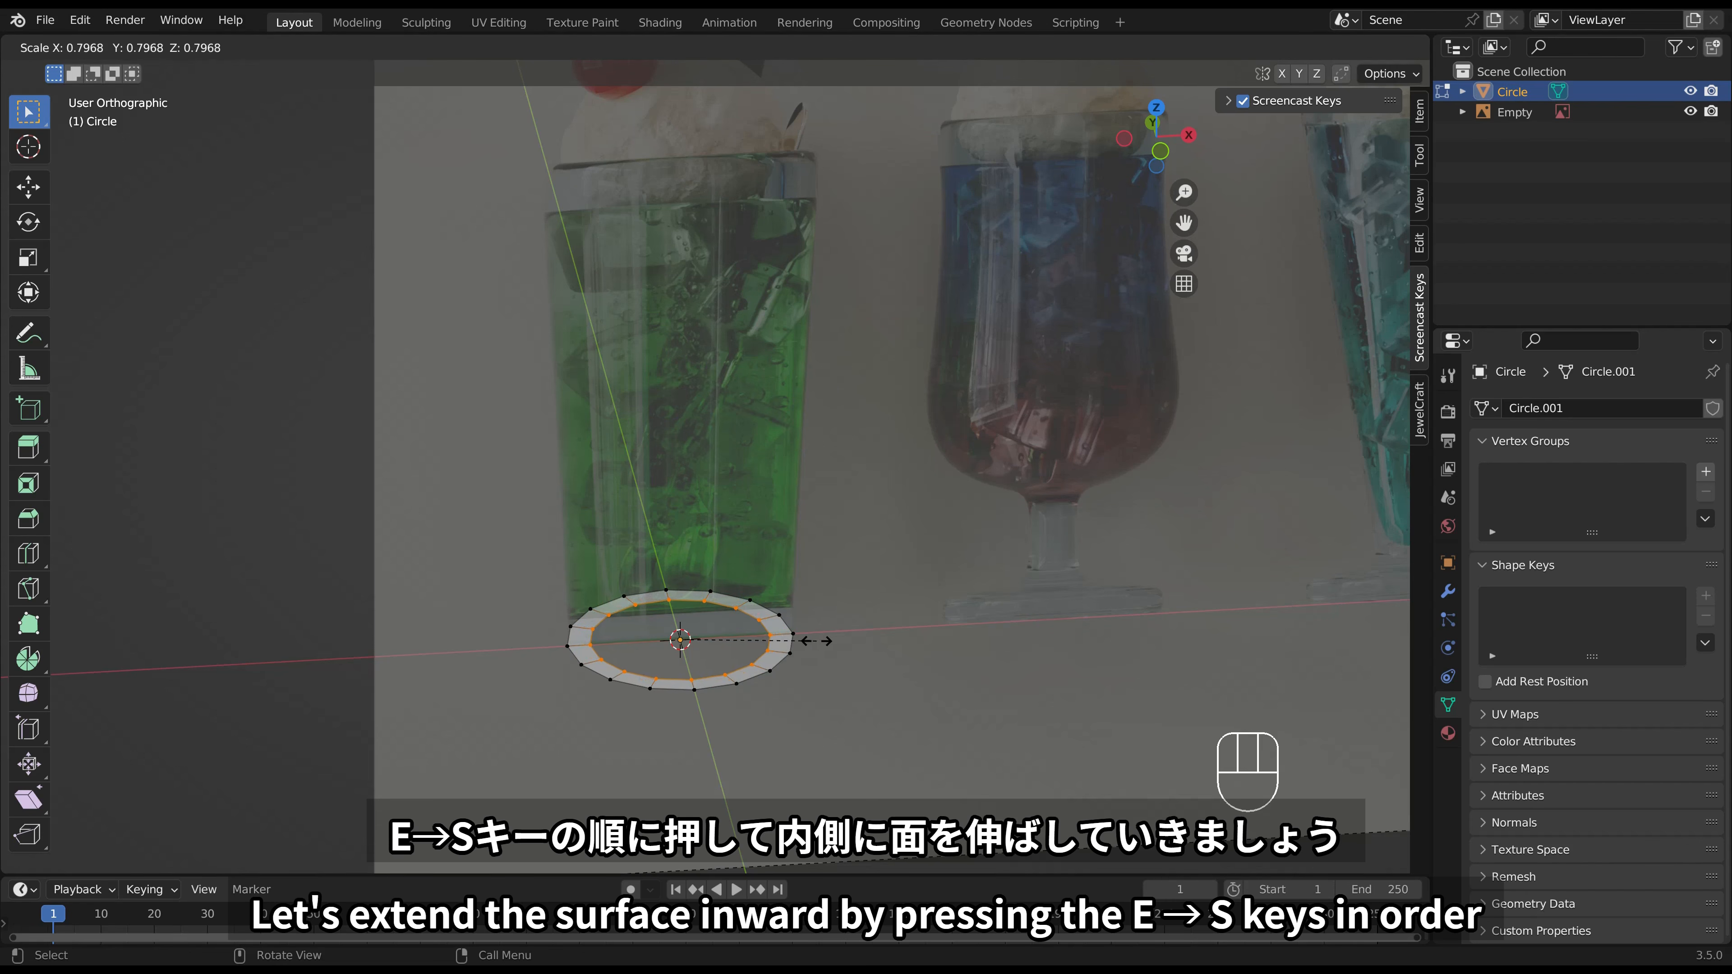
click(816, 640)
key(f)
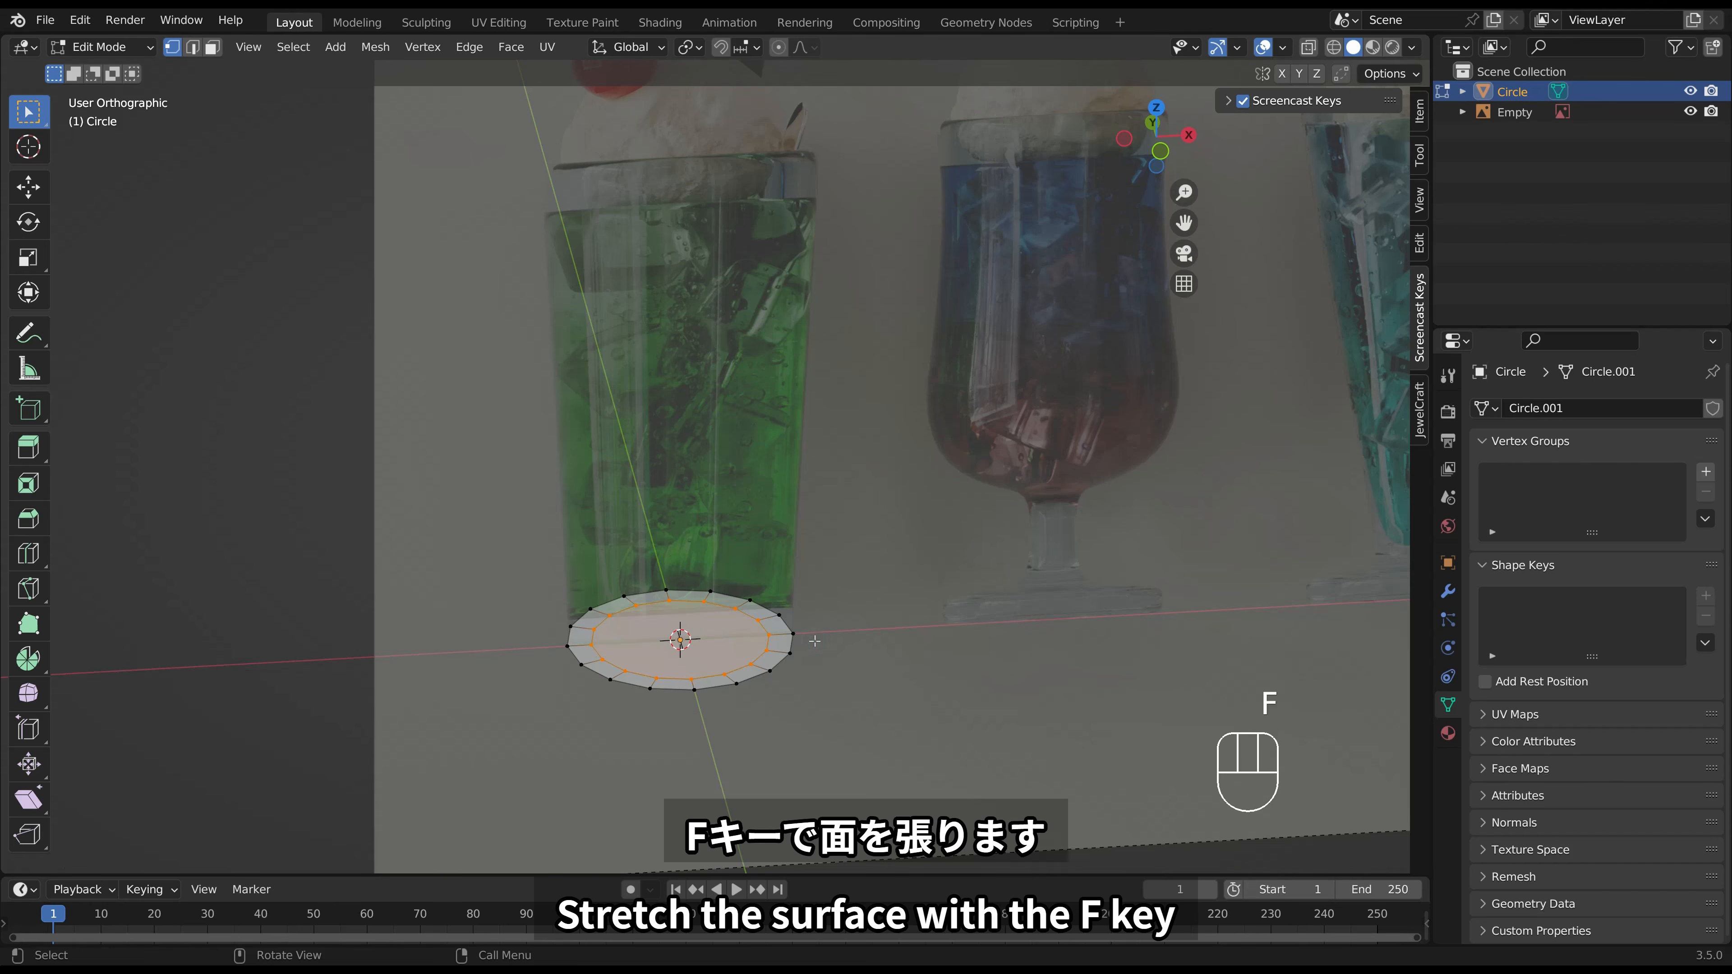
Extrude the entire disc upward from the front view to the top of the green glass's thick base in the reference.
key(a)
key(KP_1)
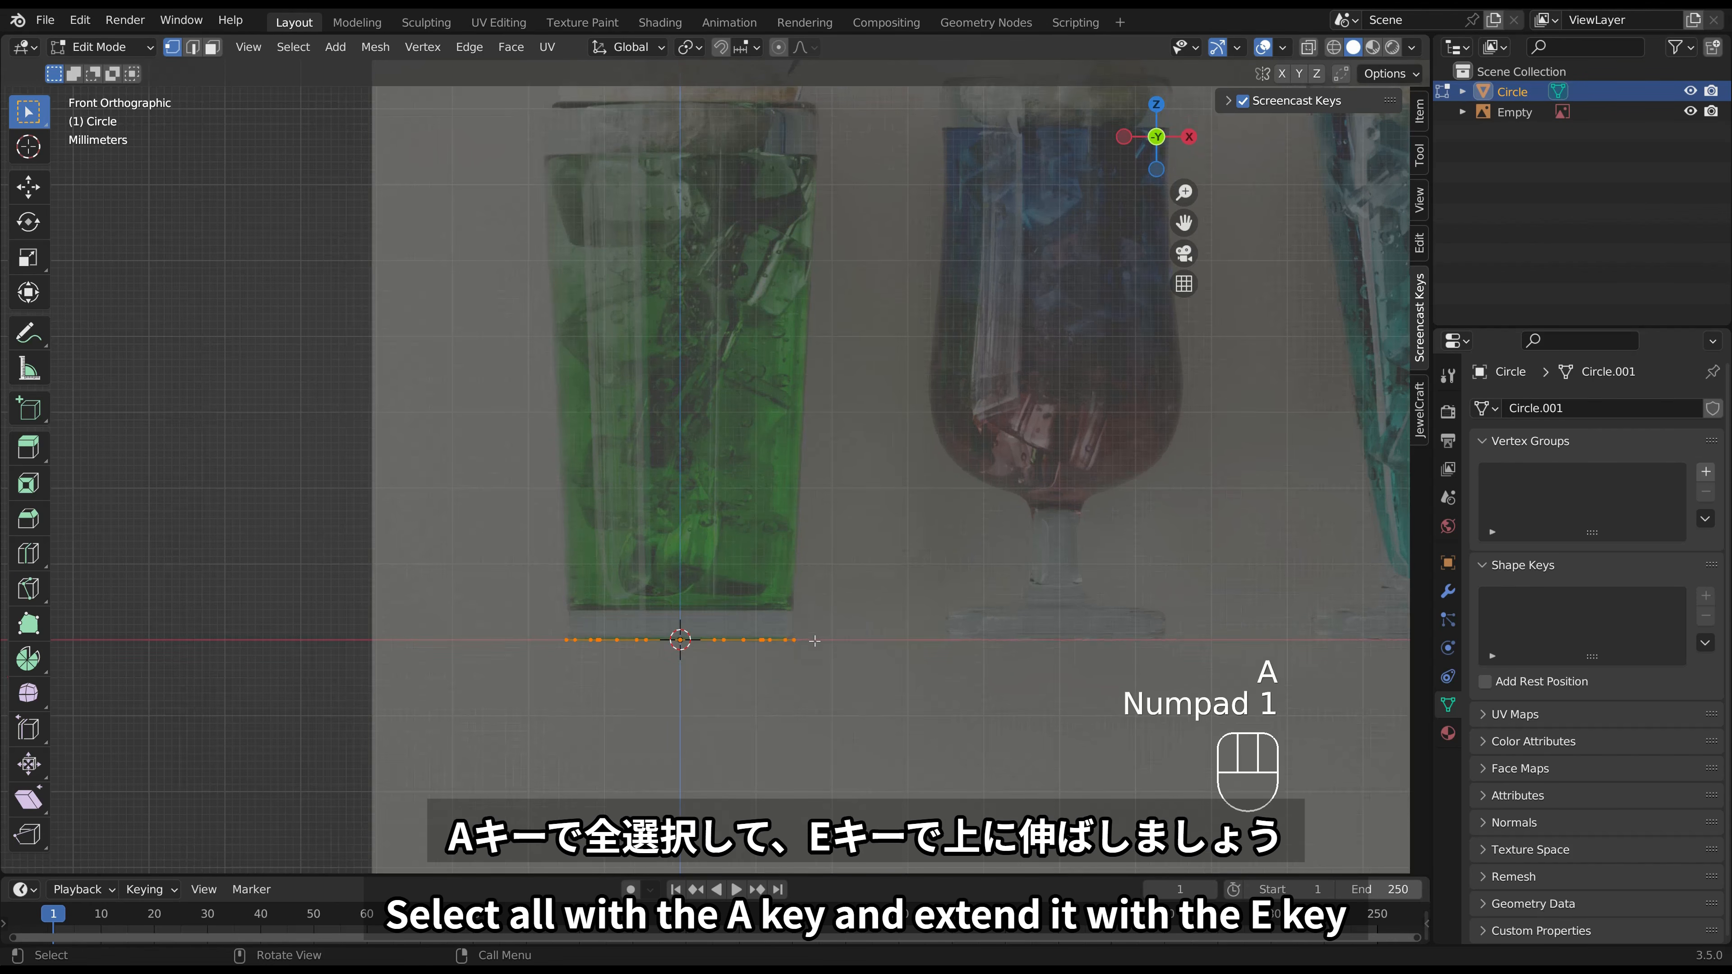
key(e)
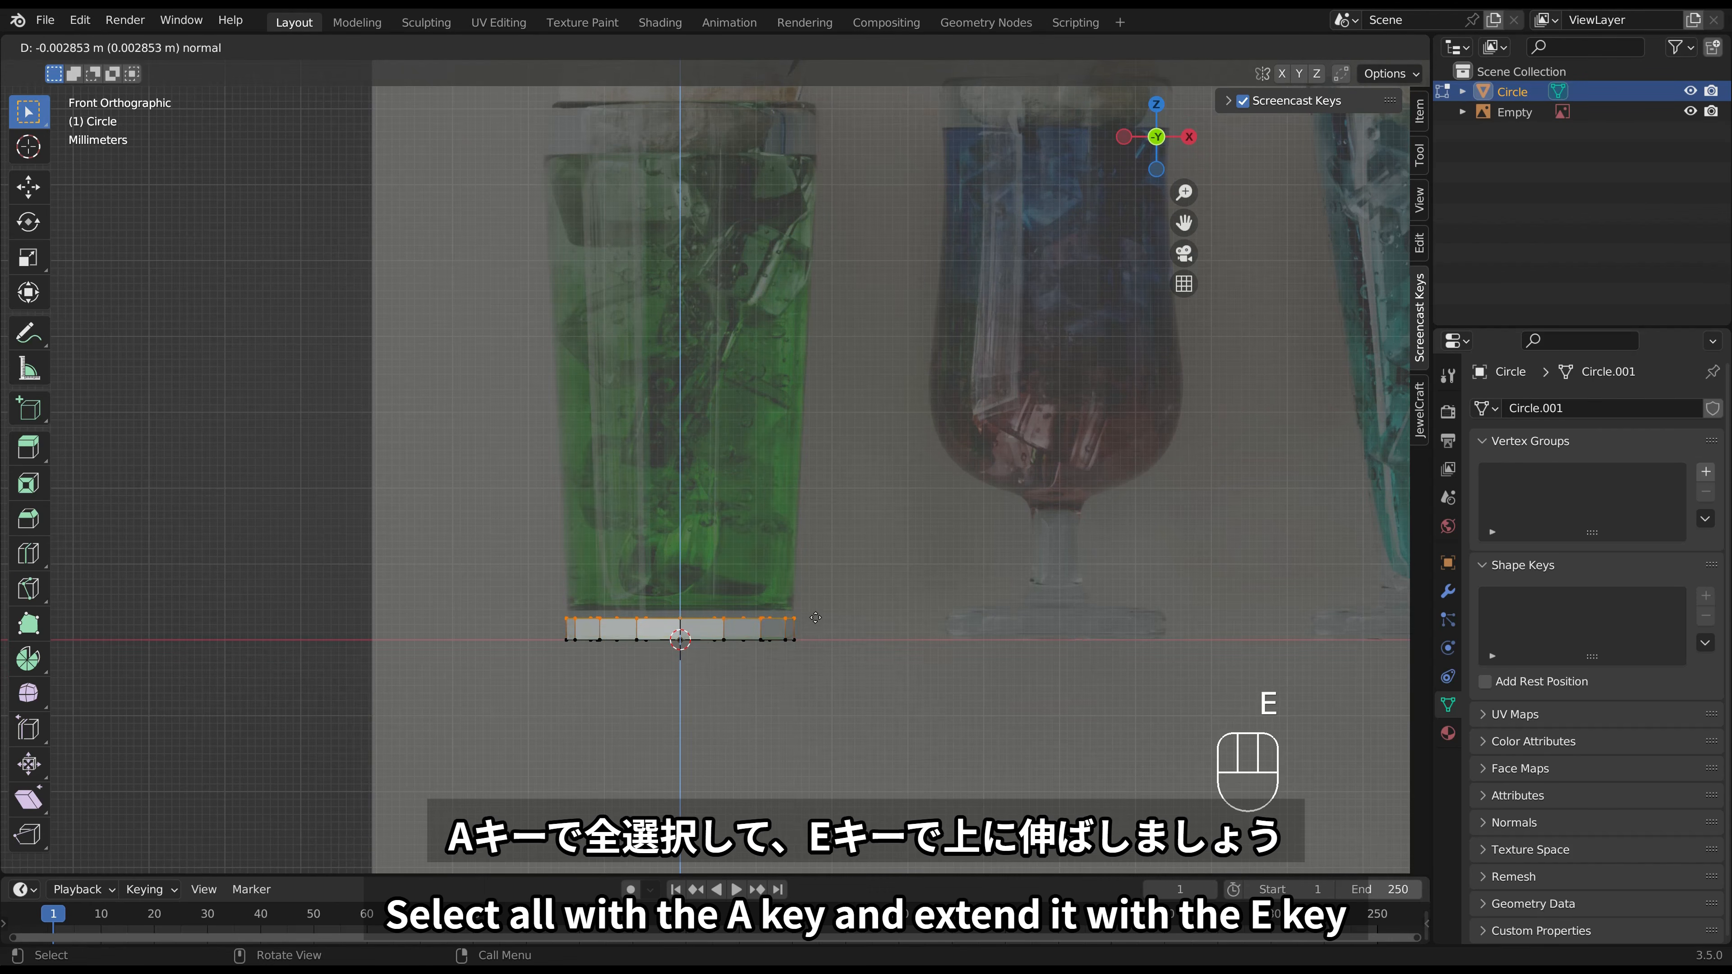
click(815, 613)
middle_drag(797, 579, 801, 539)
Extrude the outer ring of faces on top of the base upward about 0.067 m to the green glass's rim.
click(213, 49)
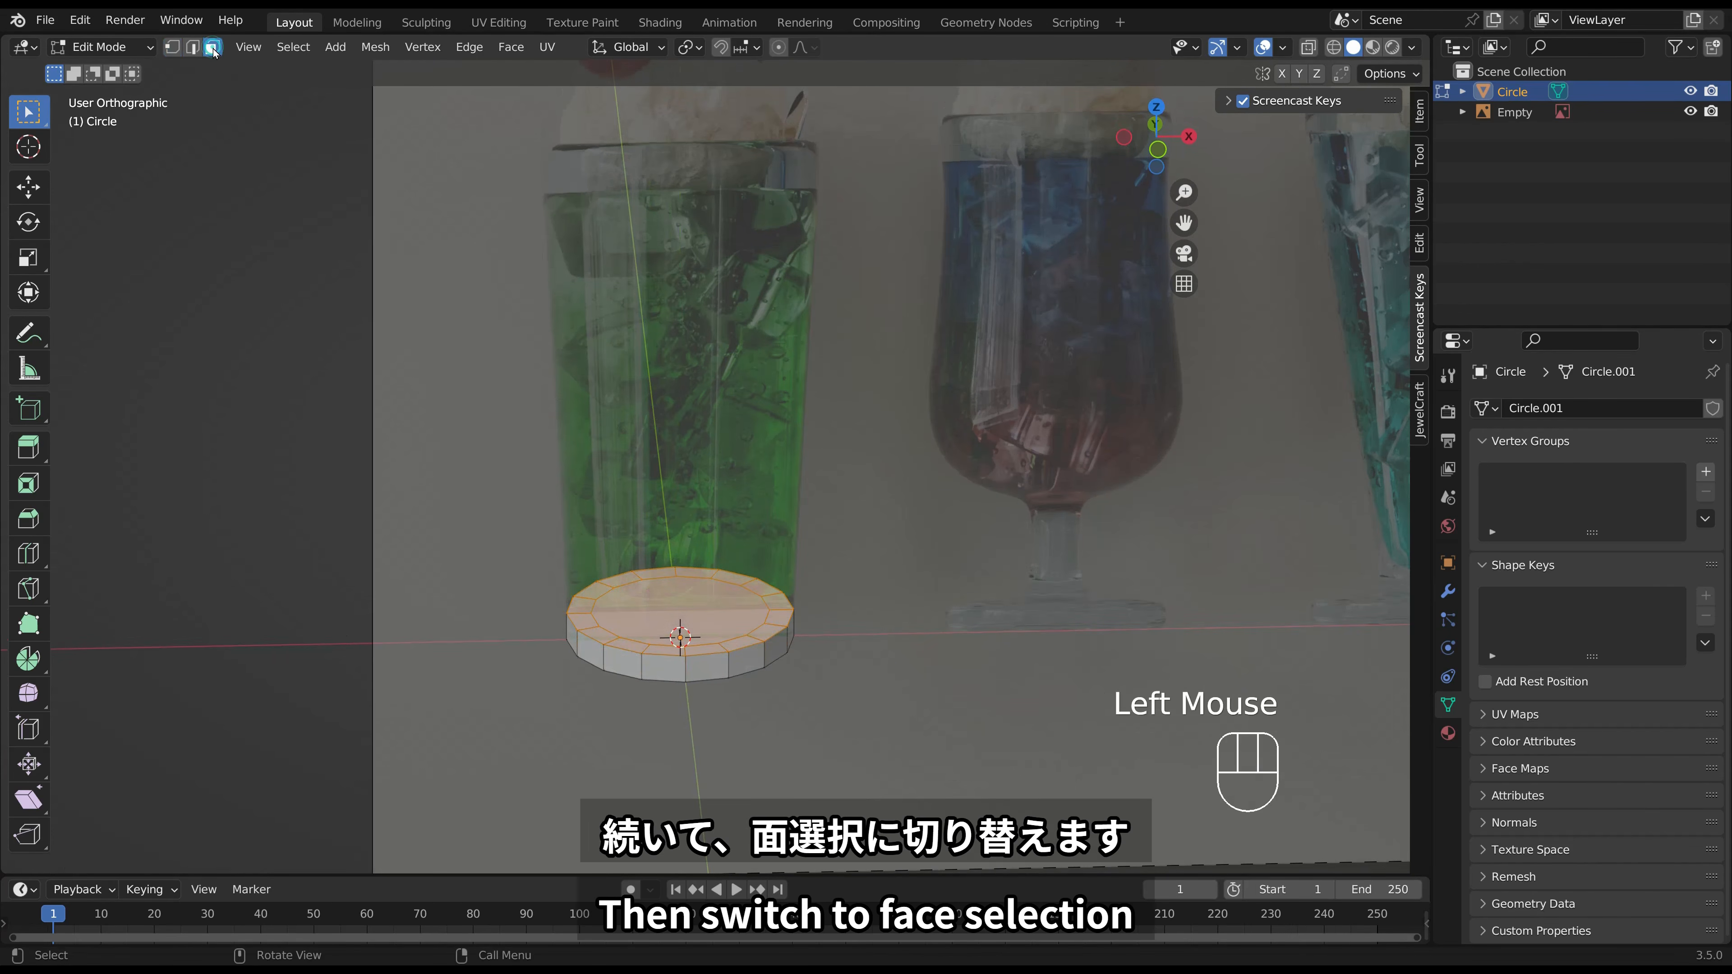
alt+click(601, 633)
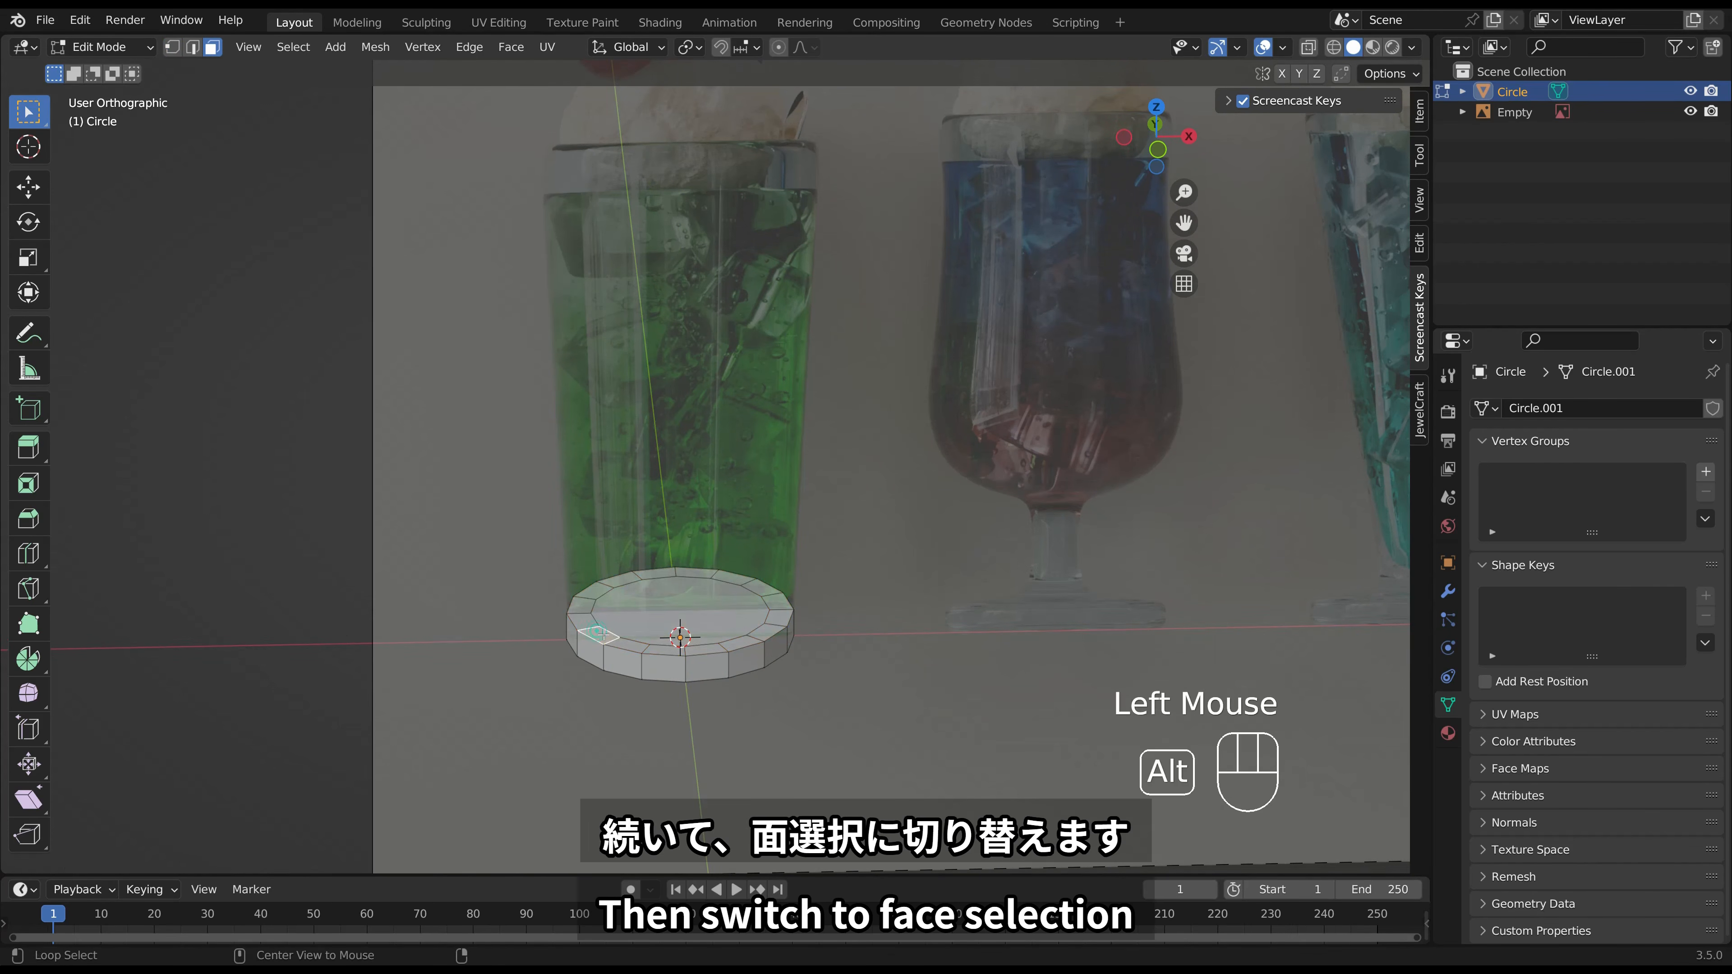
alt+click(611, 642)
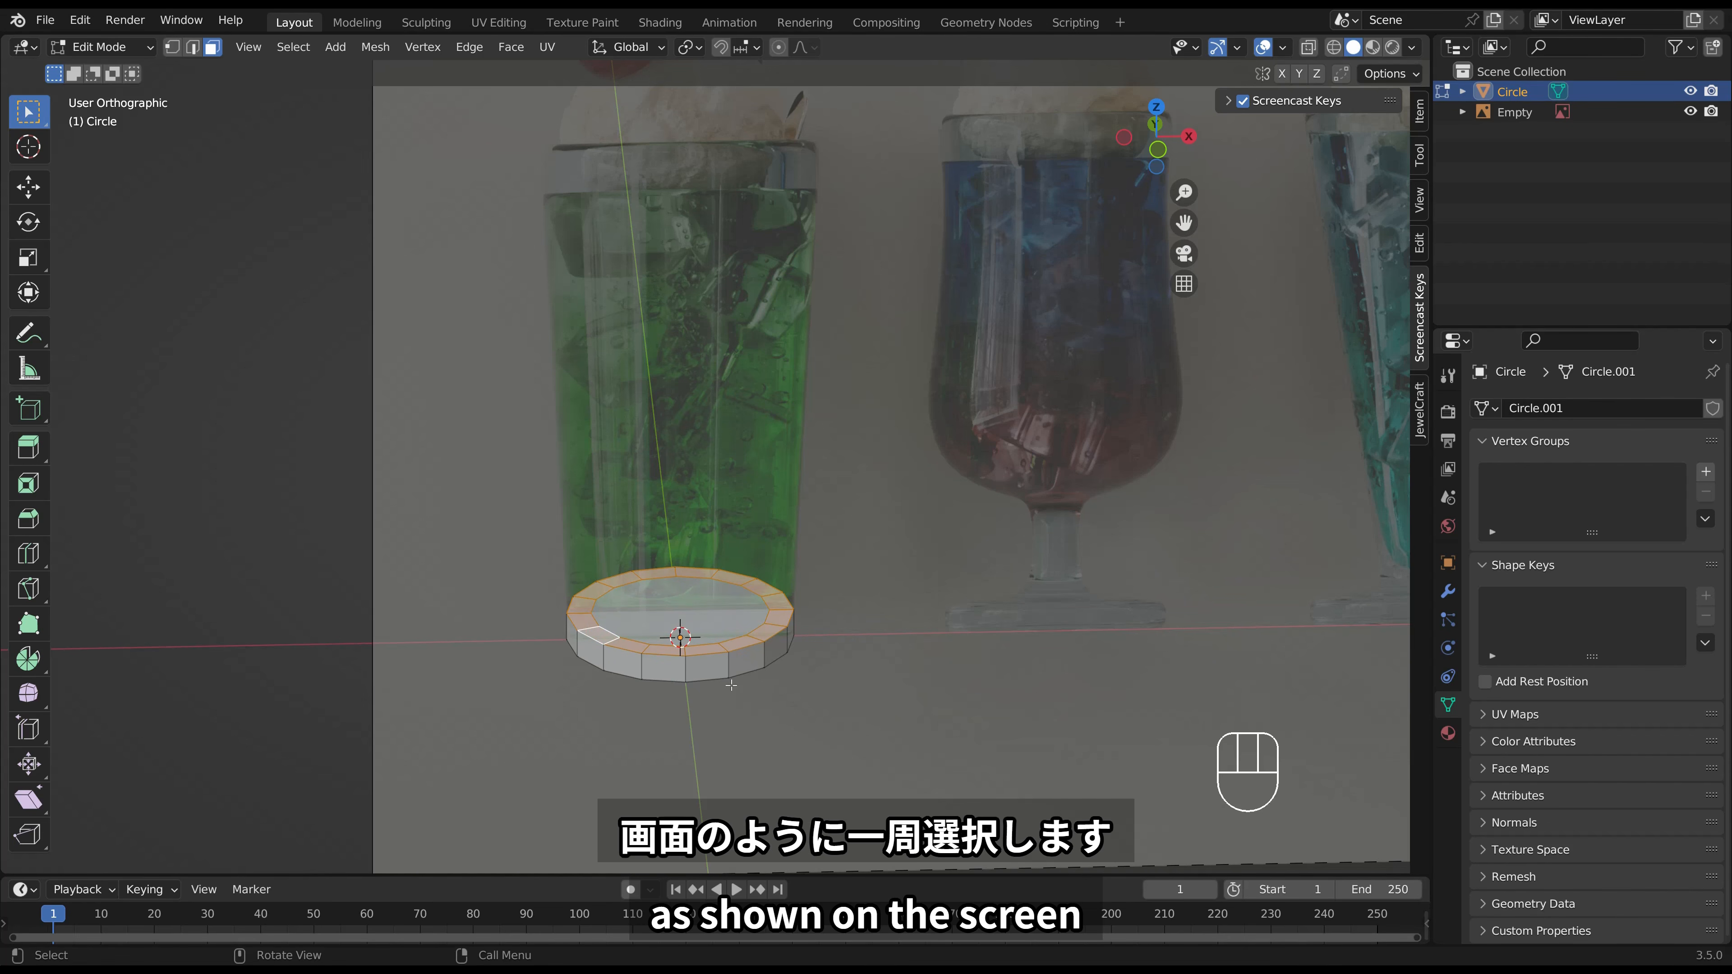
key(KP_1)
scroll(731, 685, down, 2)
key(e)
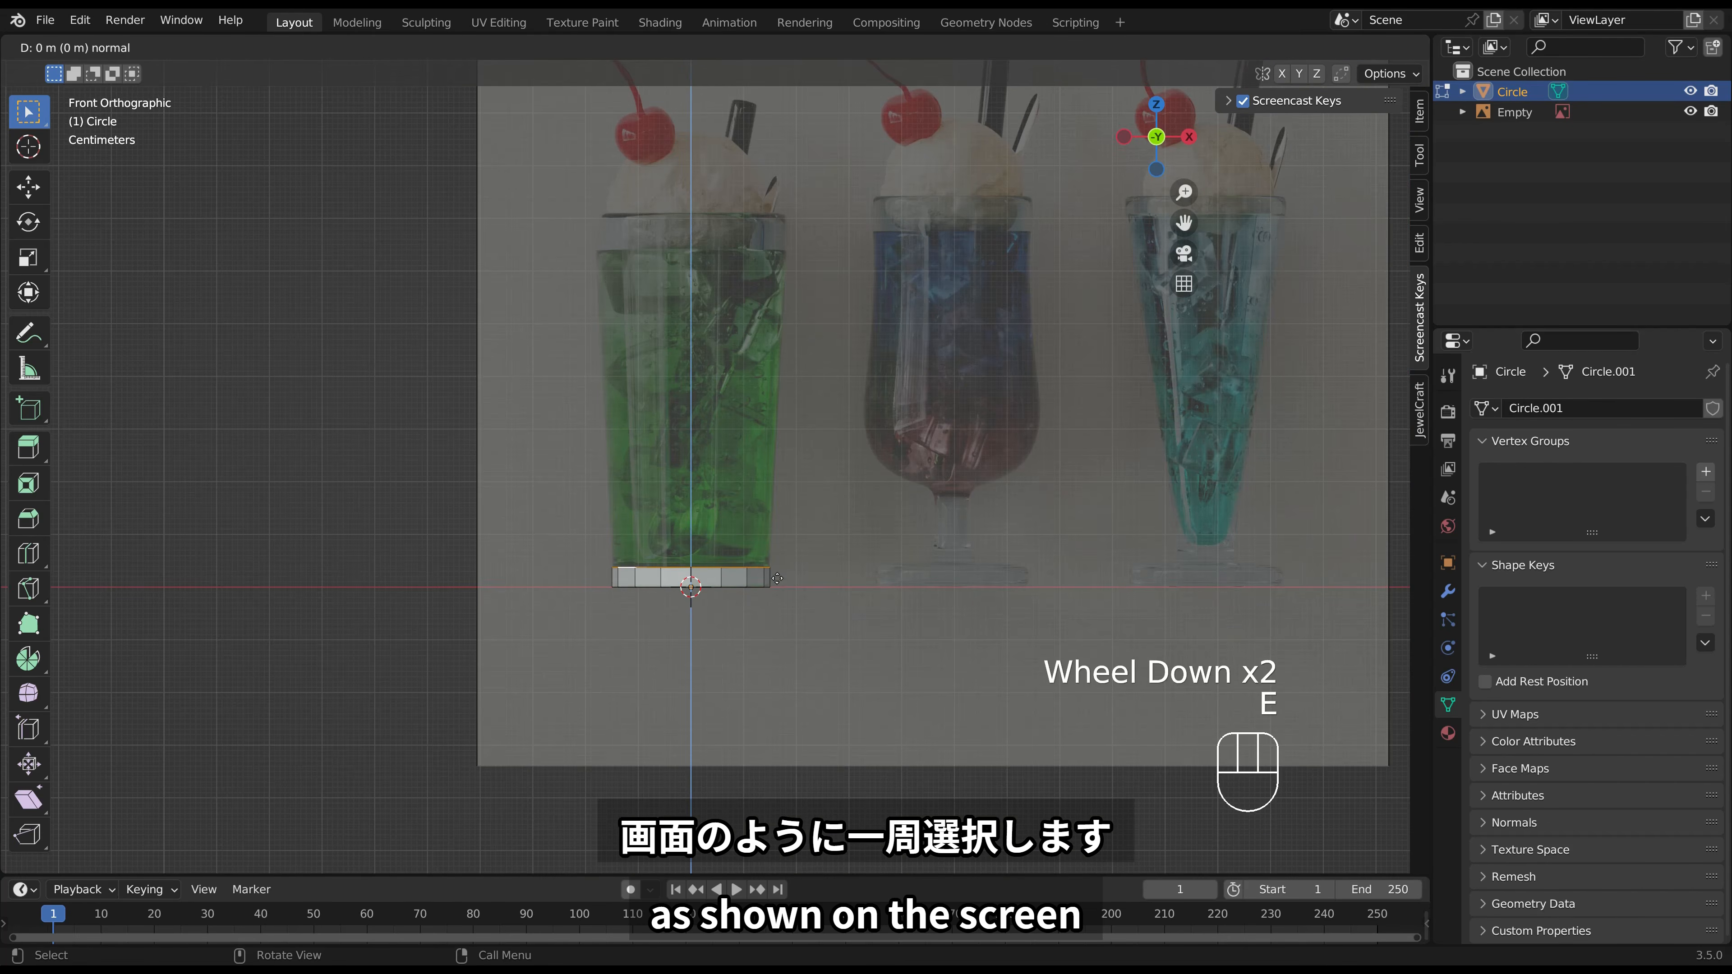
click(799, 227)
Scale the rim's face ring outward by about 1.204 to match the reference, and return to Object Mode.
key(s)
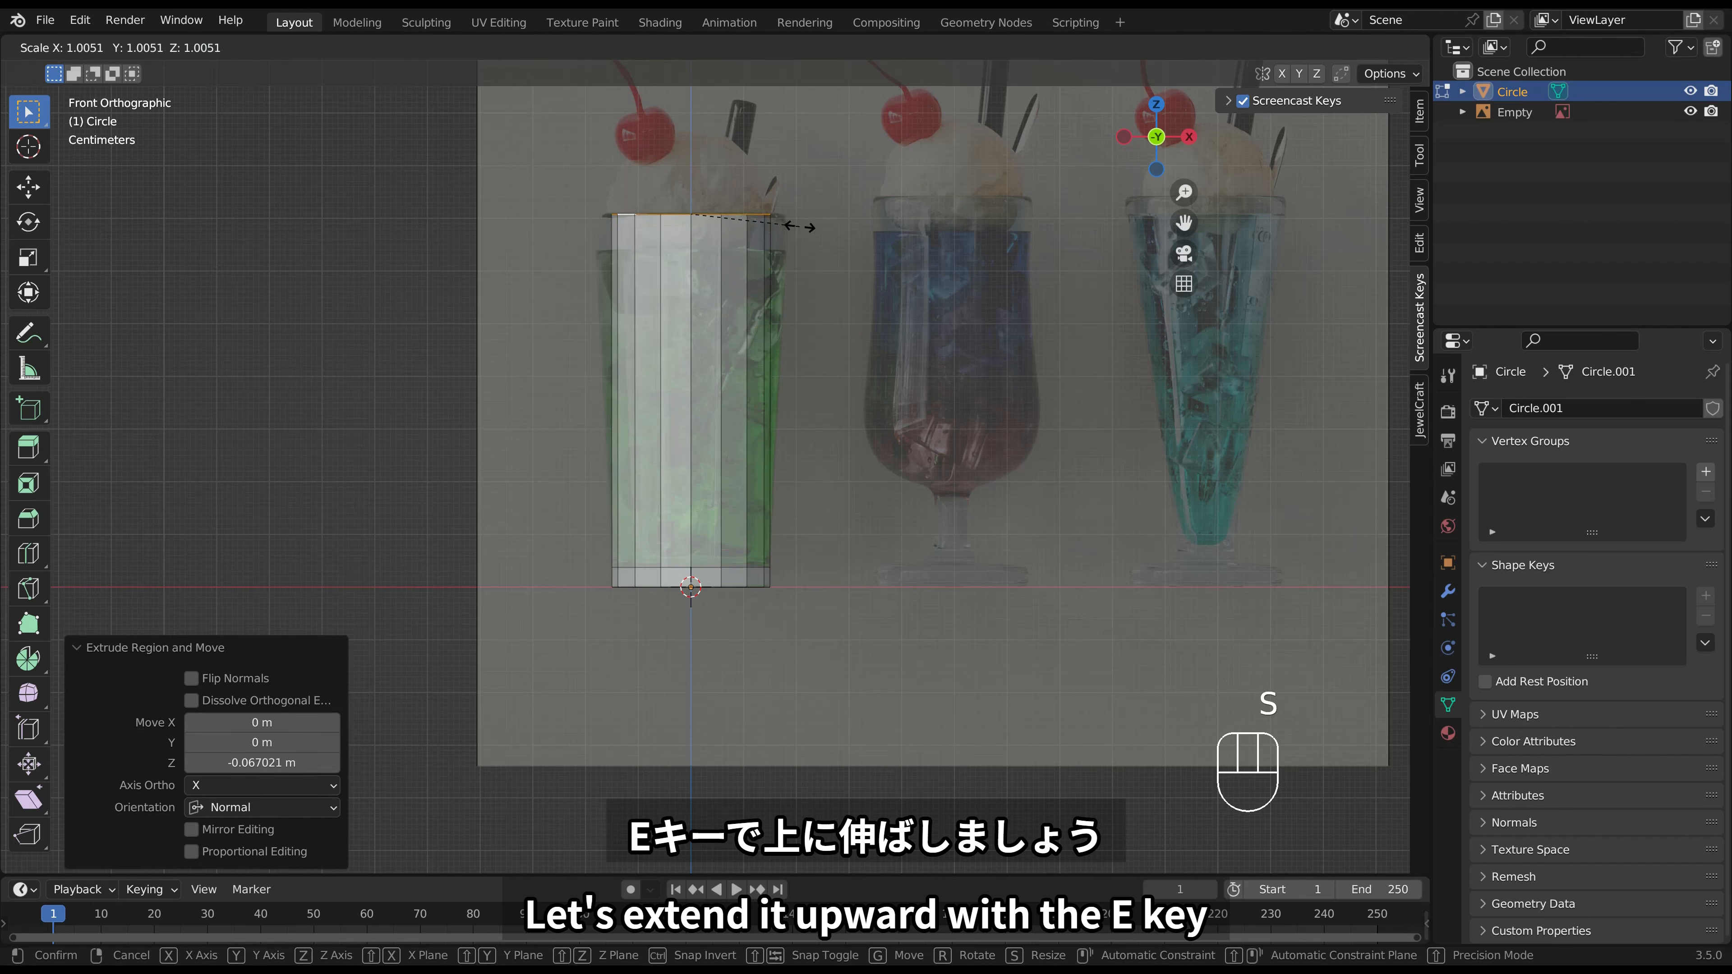
click(820, 230)
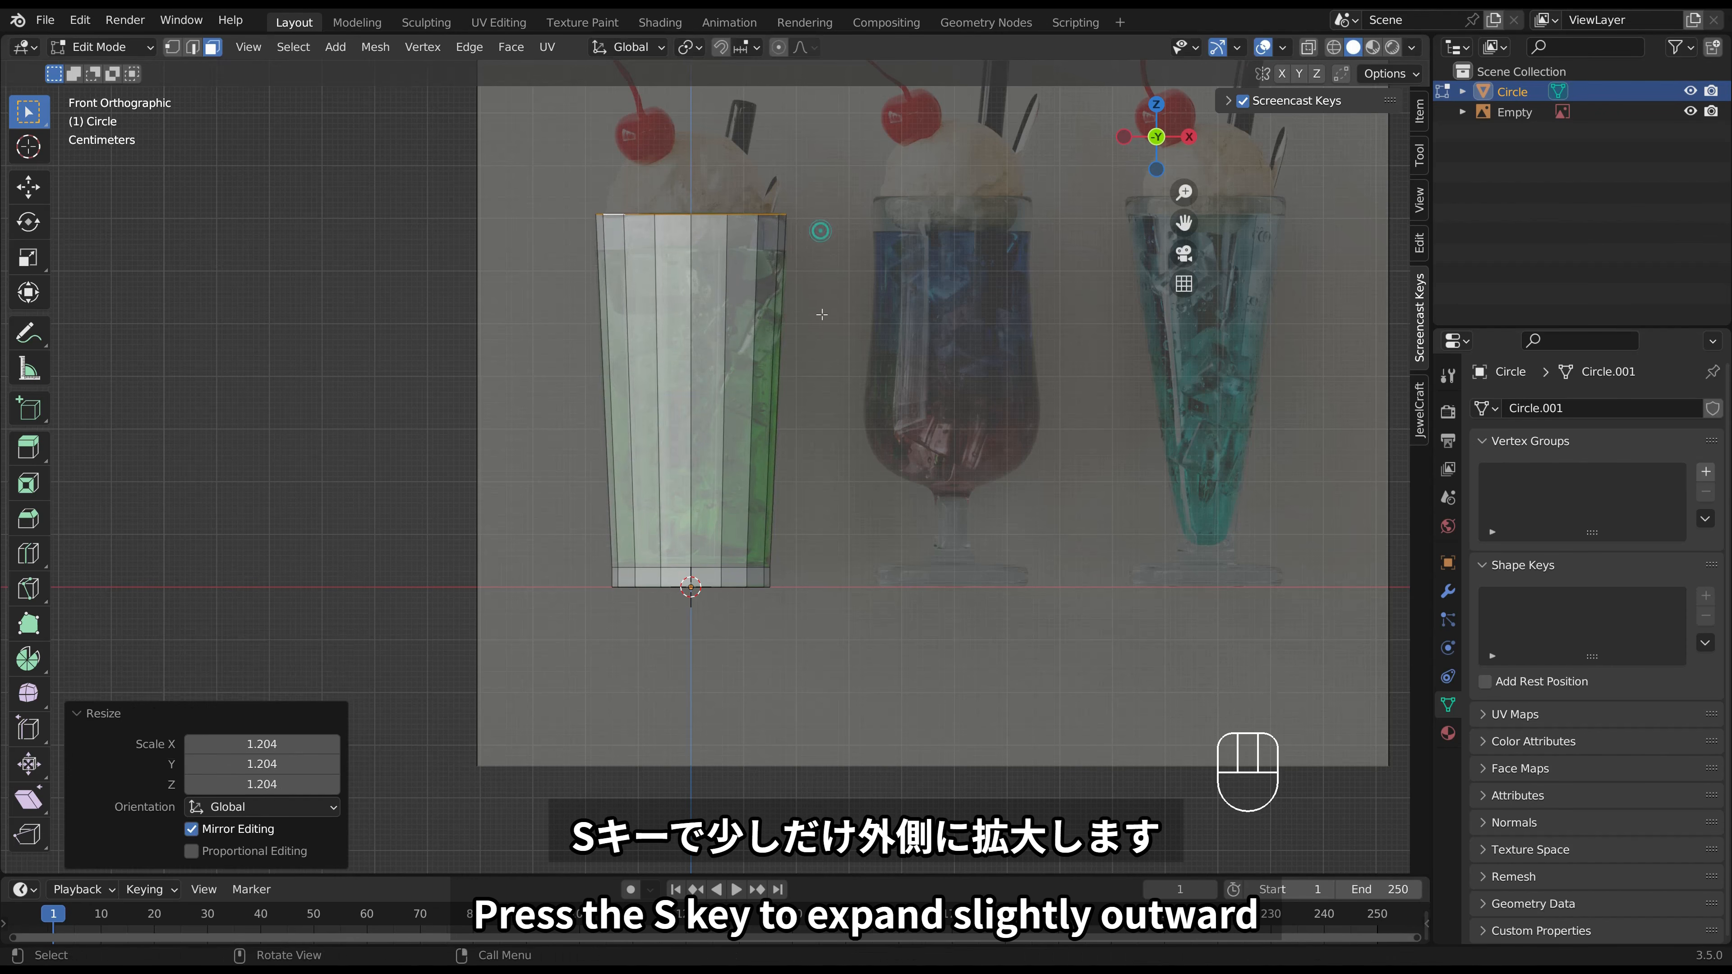
middle_drag(820, 319, 852, 375)
key(Tab)
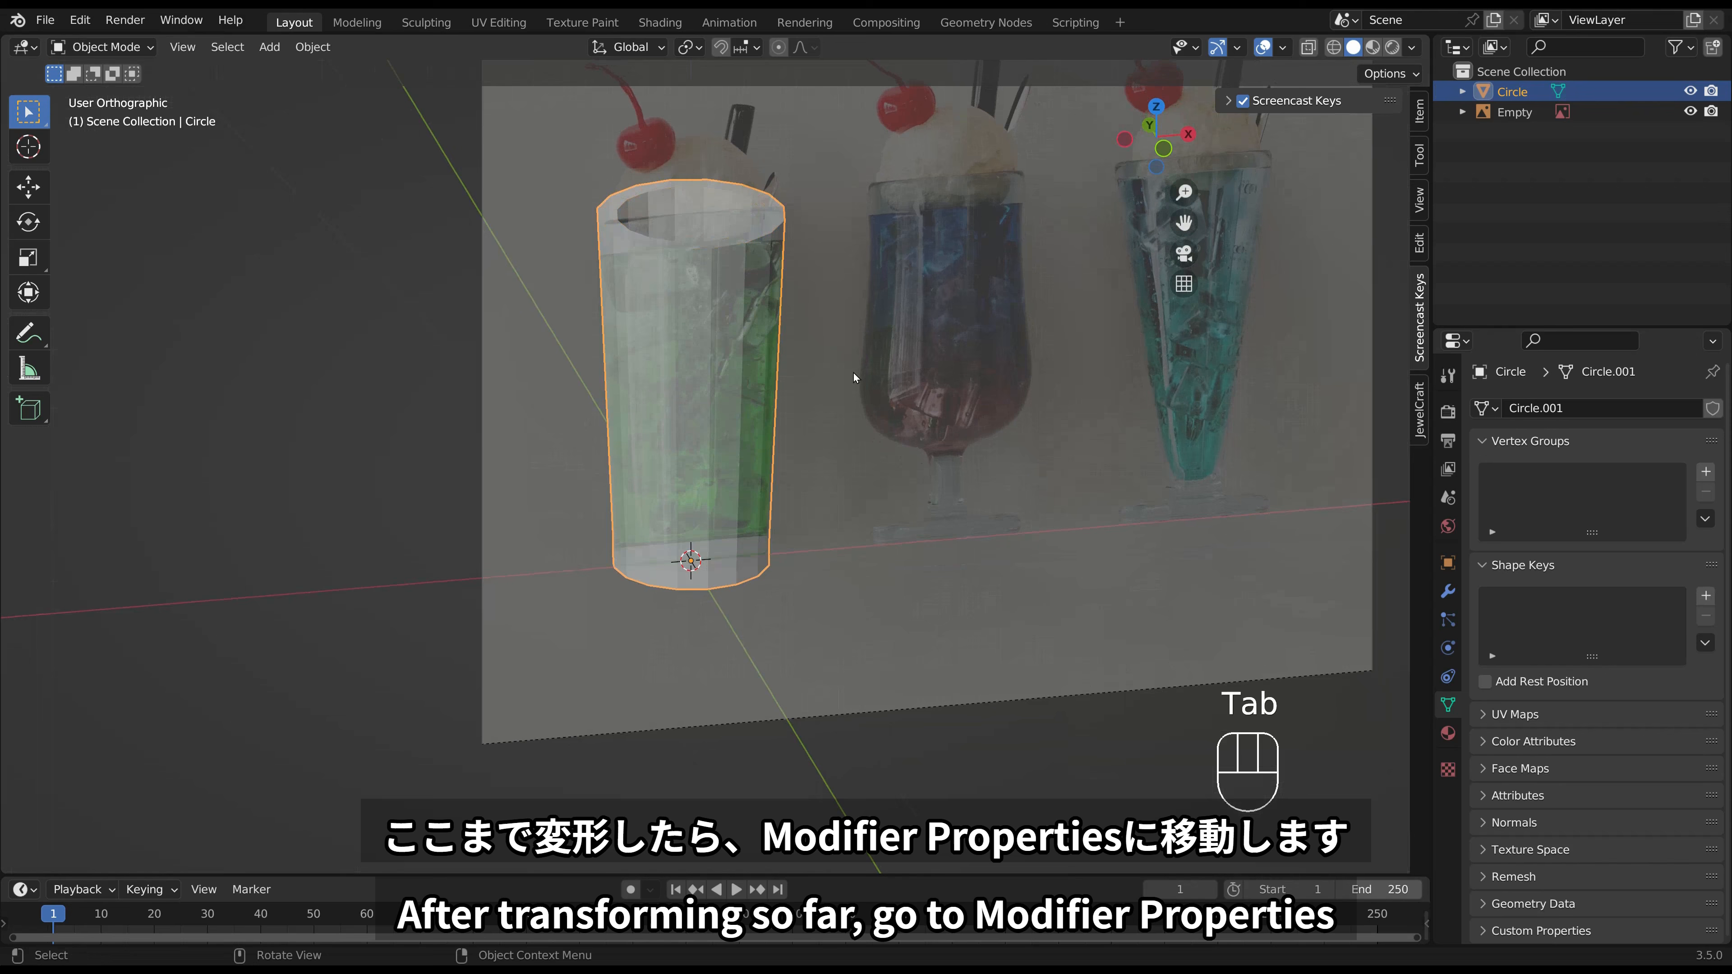
Give the glass a Subdivision Surface modifier with viewport level 2, and hide the reference image.
click(1448, 591)
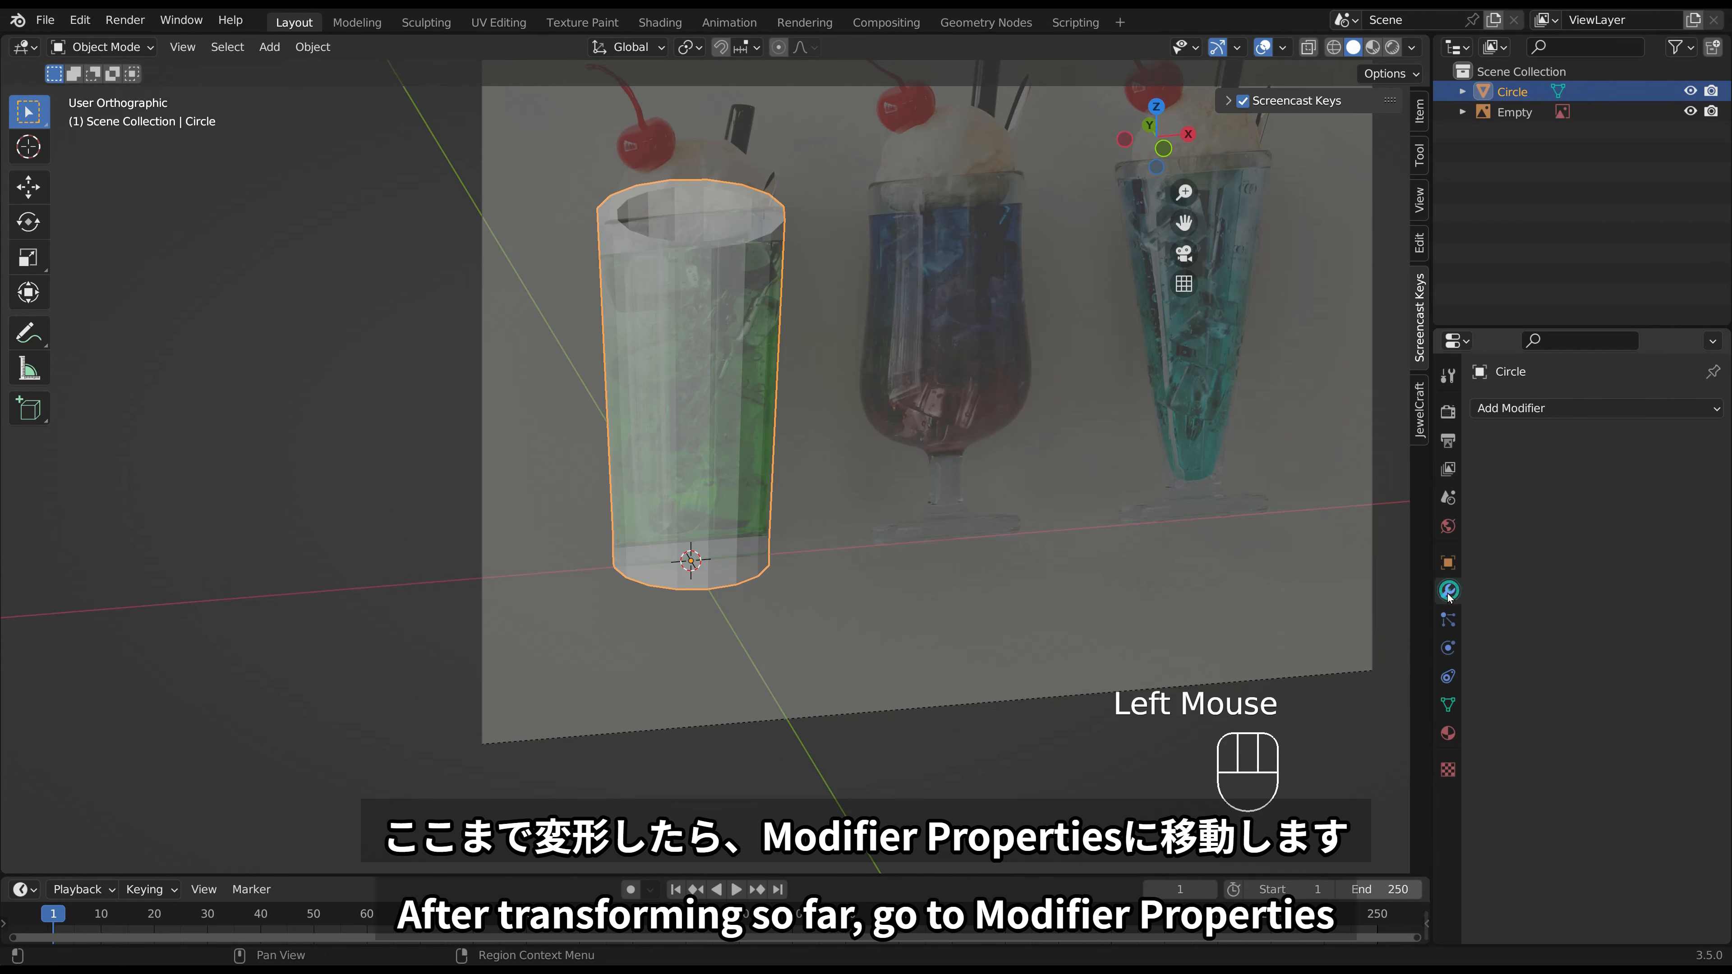
click(1563, 409)
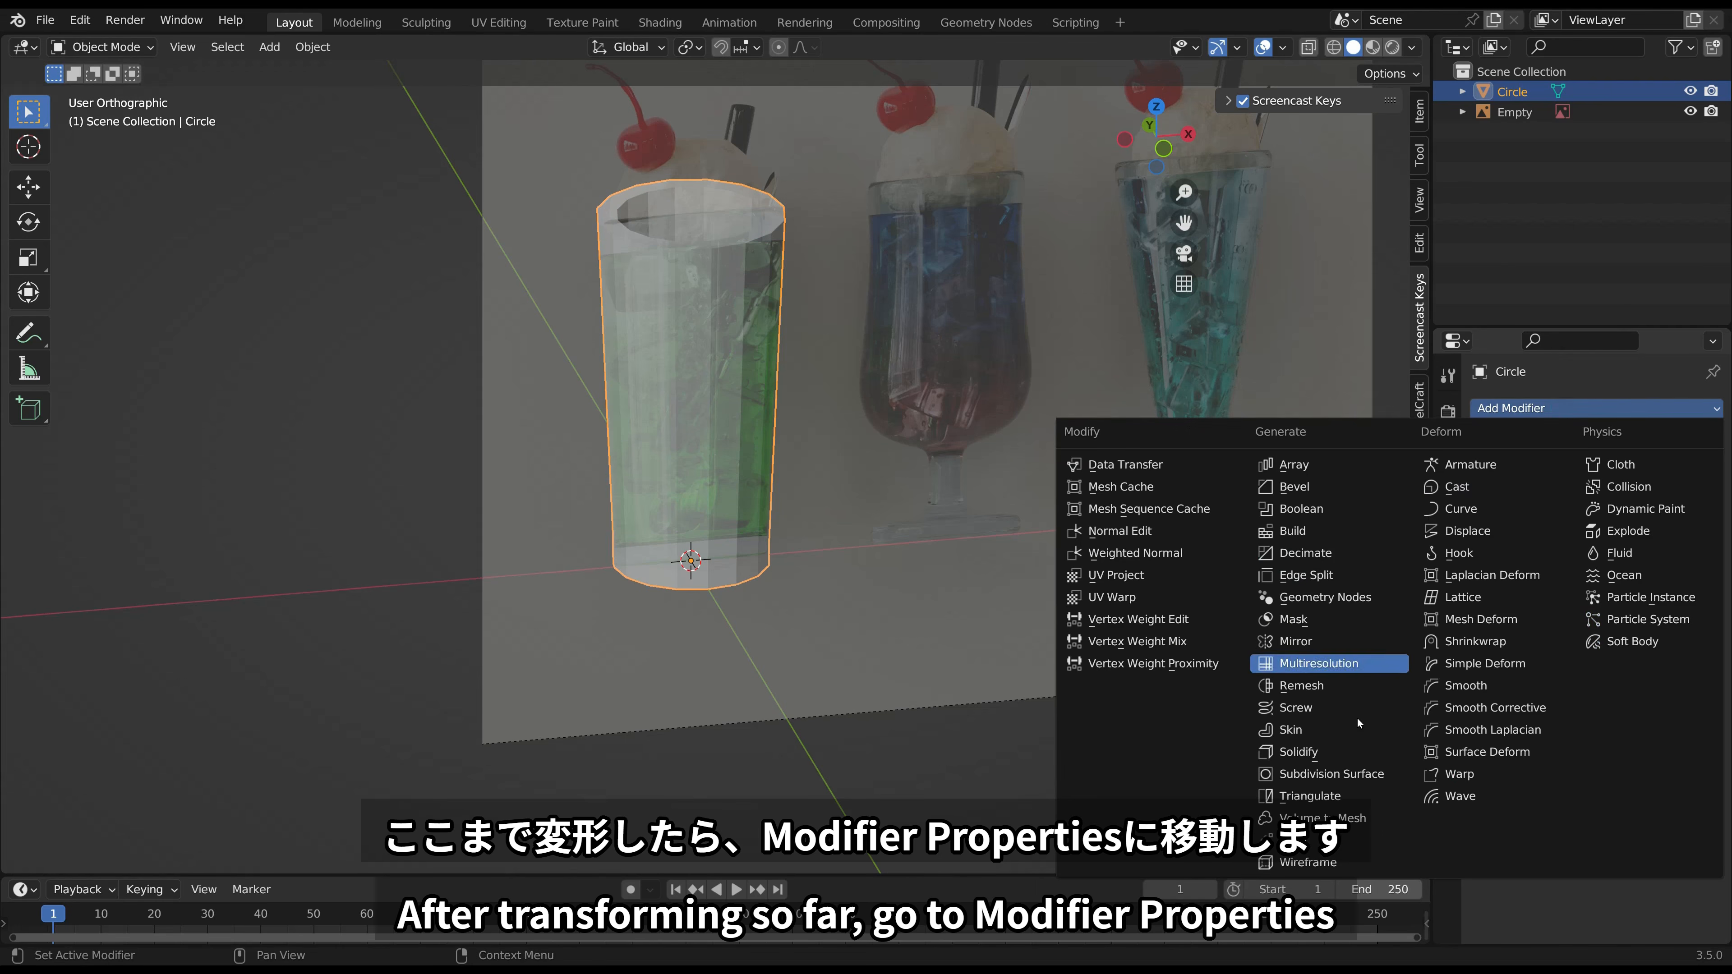
click(1357, 774)
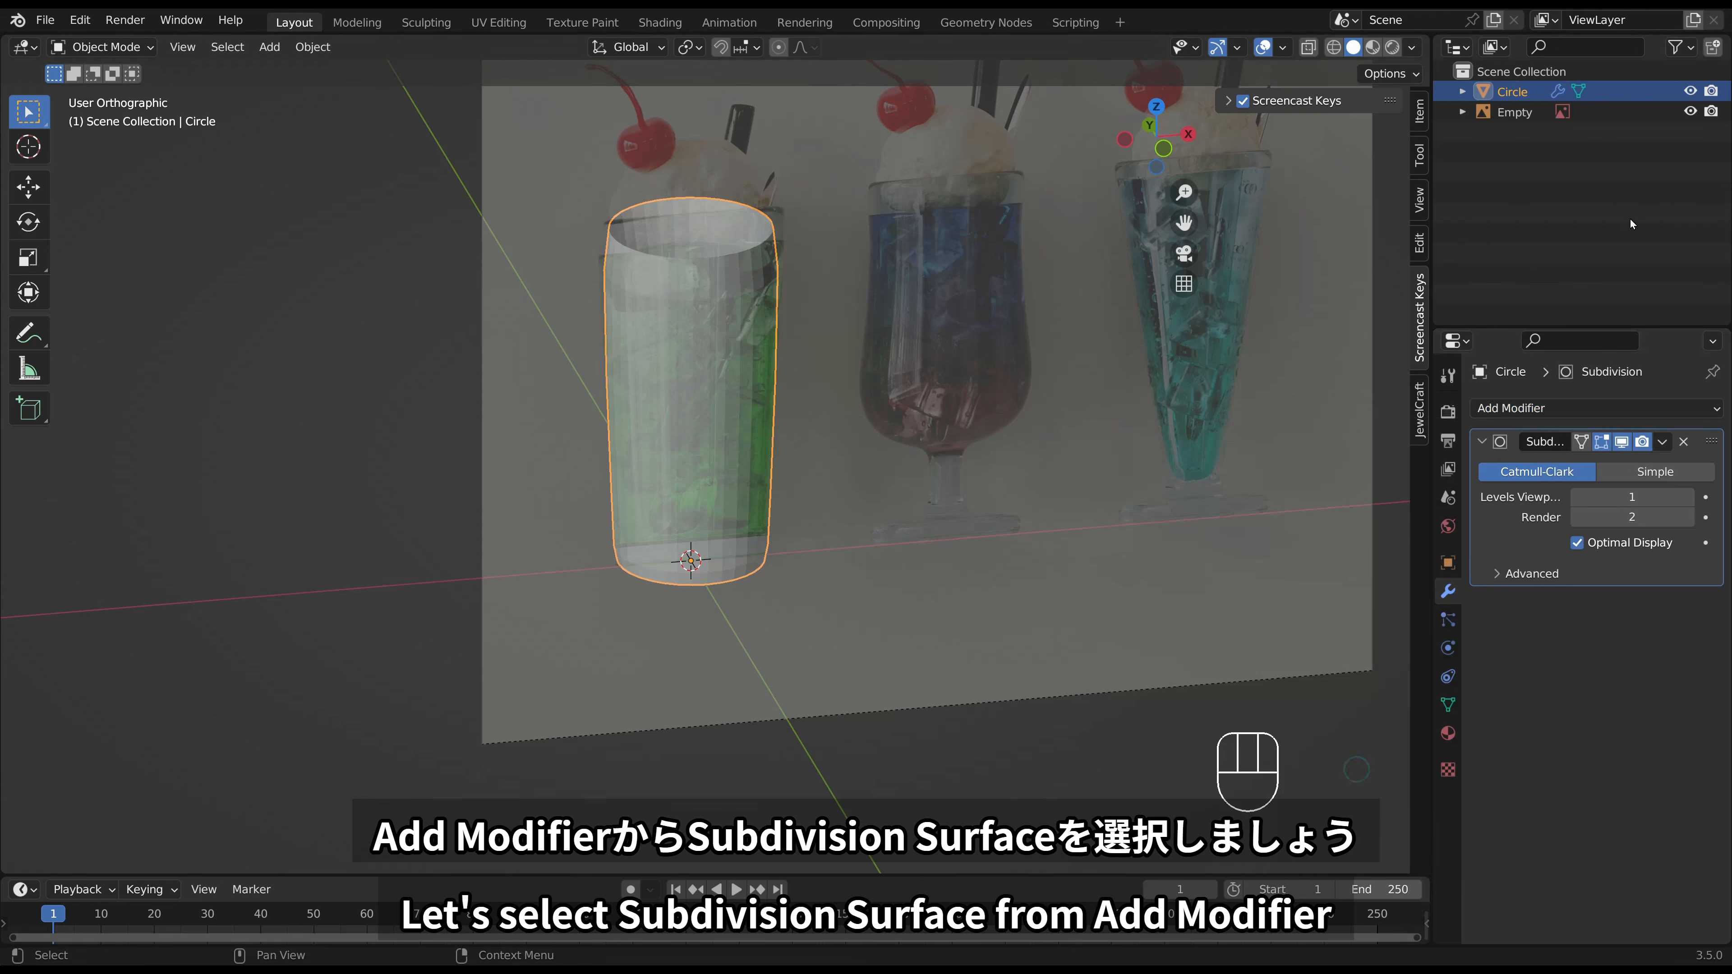
click(1690, 111)
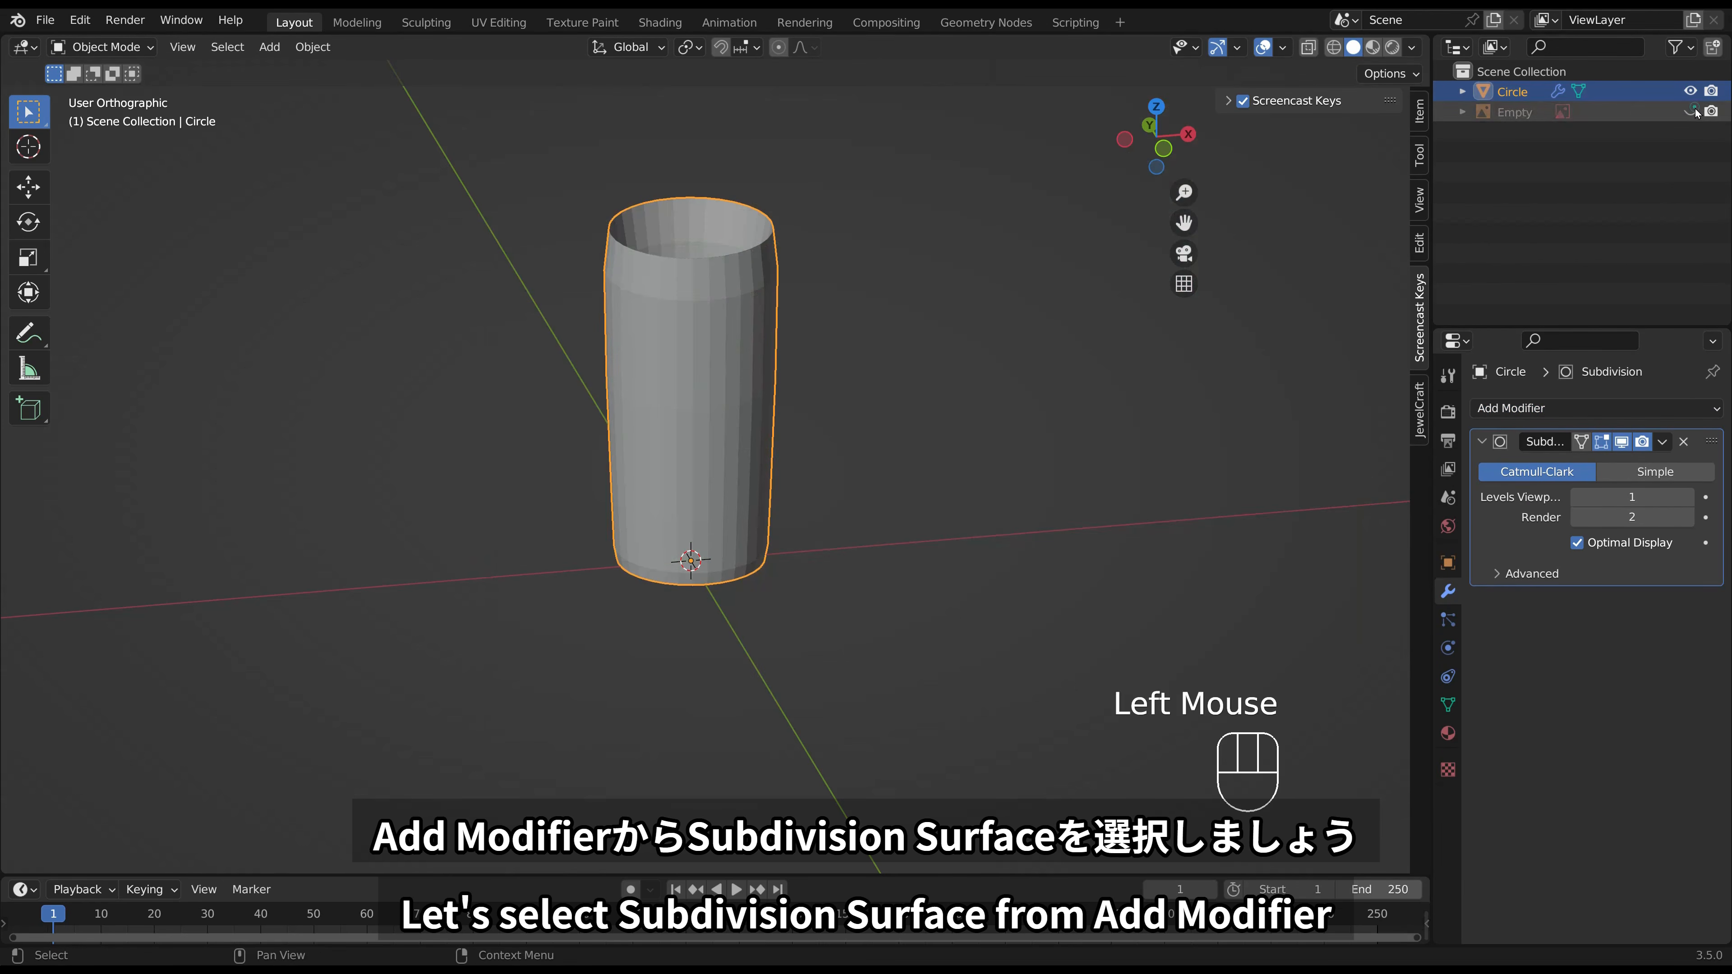
click(1688, 497)
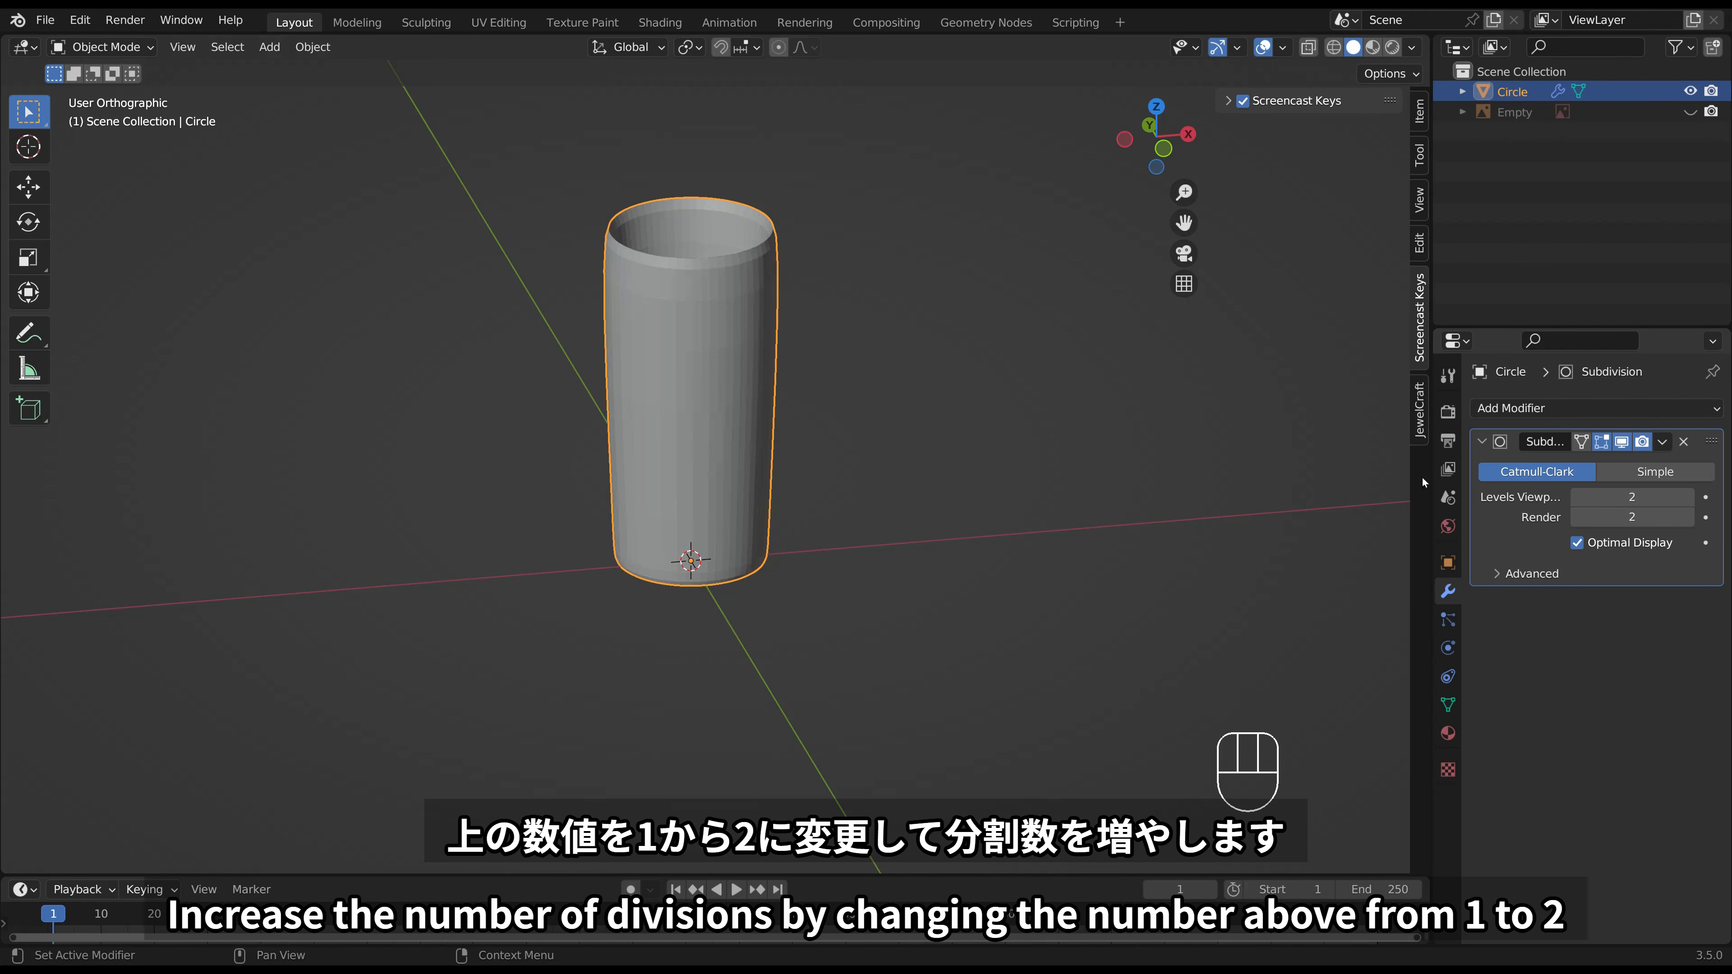
Turn on X-ray display and examine the smoothed glass's rim and inner bottom, keeping the glass selected.
middle_drag(897, 360, 955, 279)
click(1308, 49)
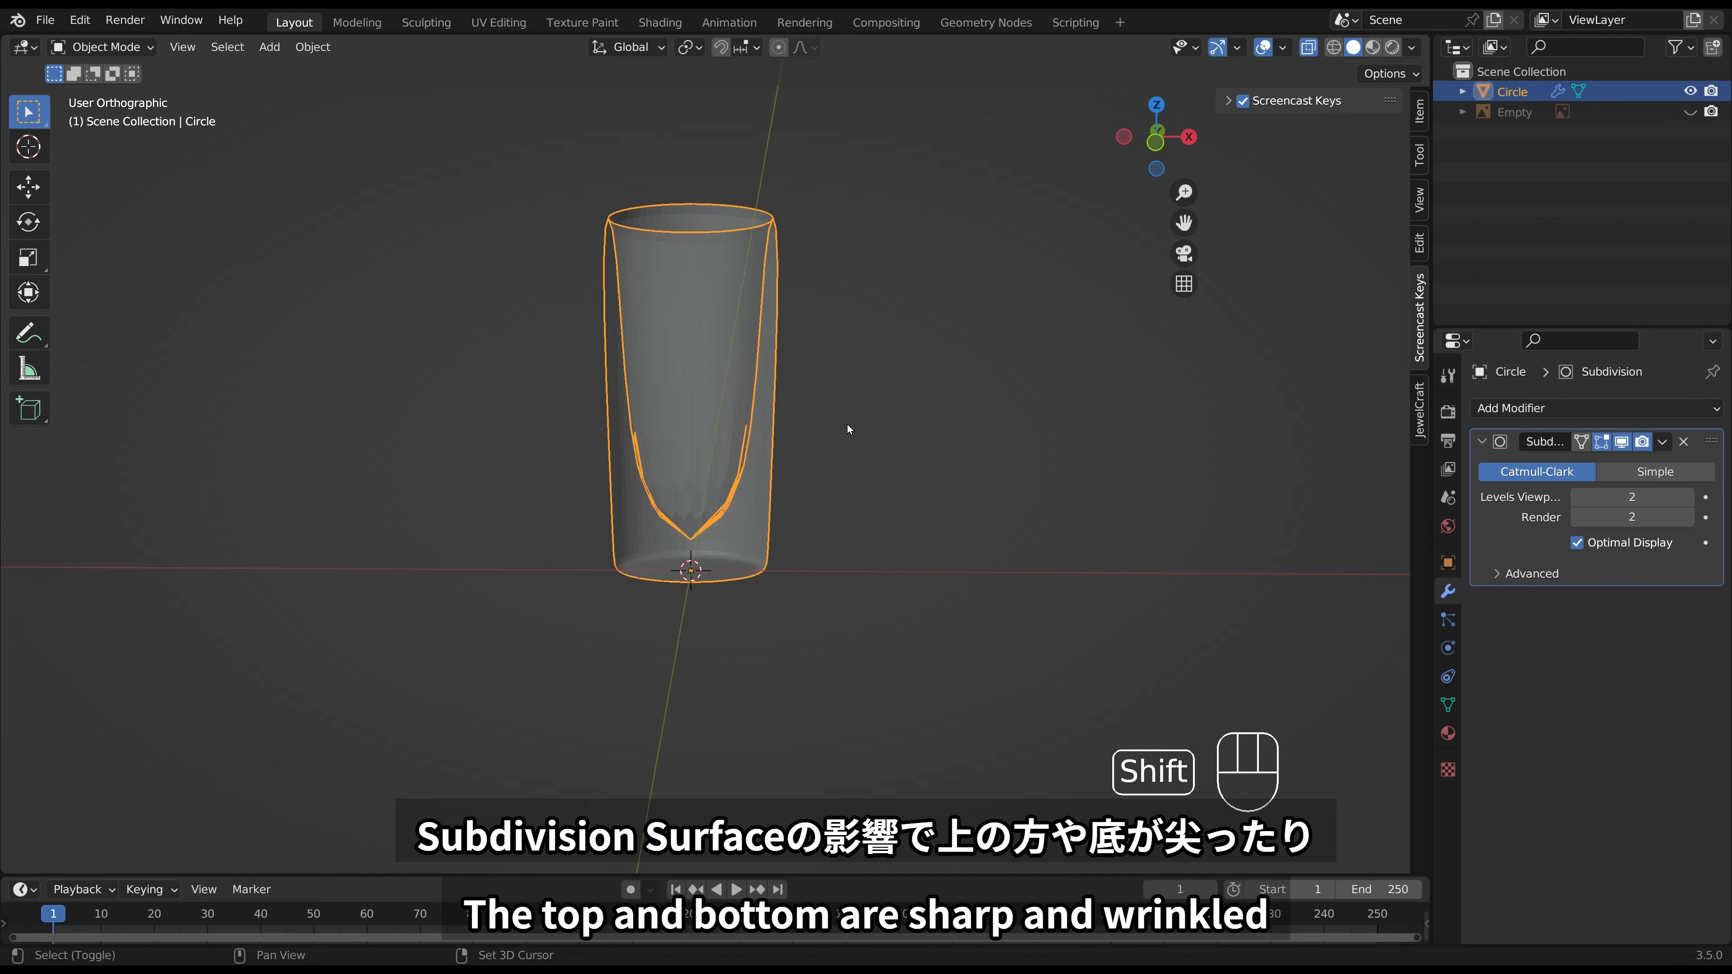
shift+middle_drag(847, 424, 884, 493)
click(897, 458)
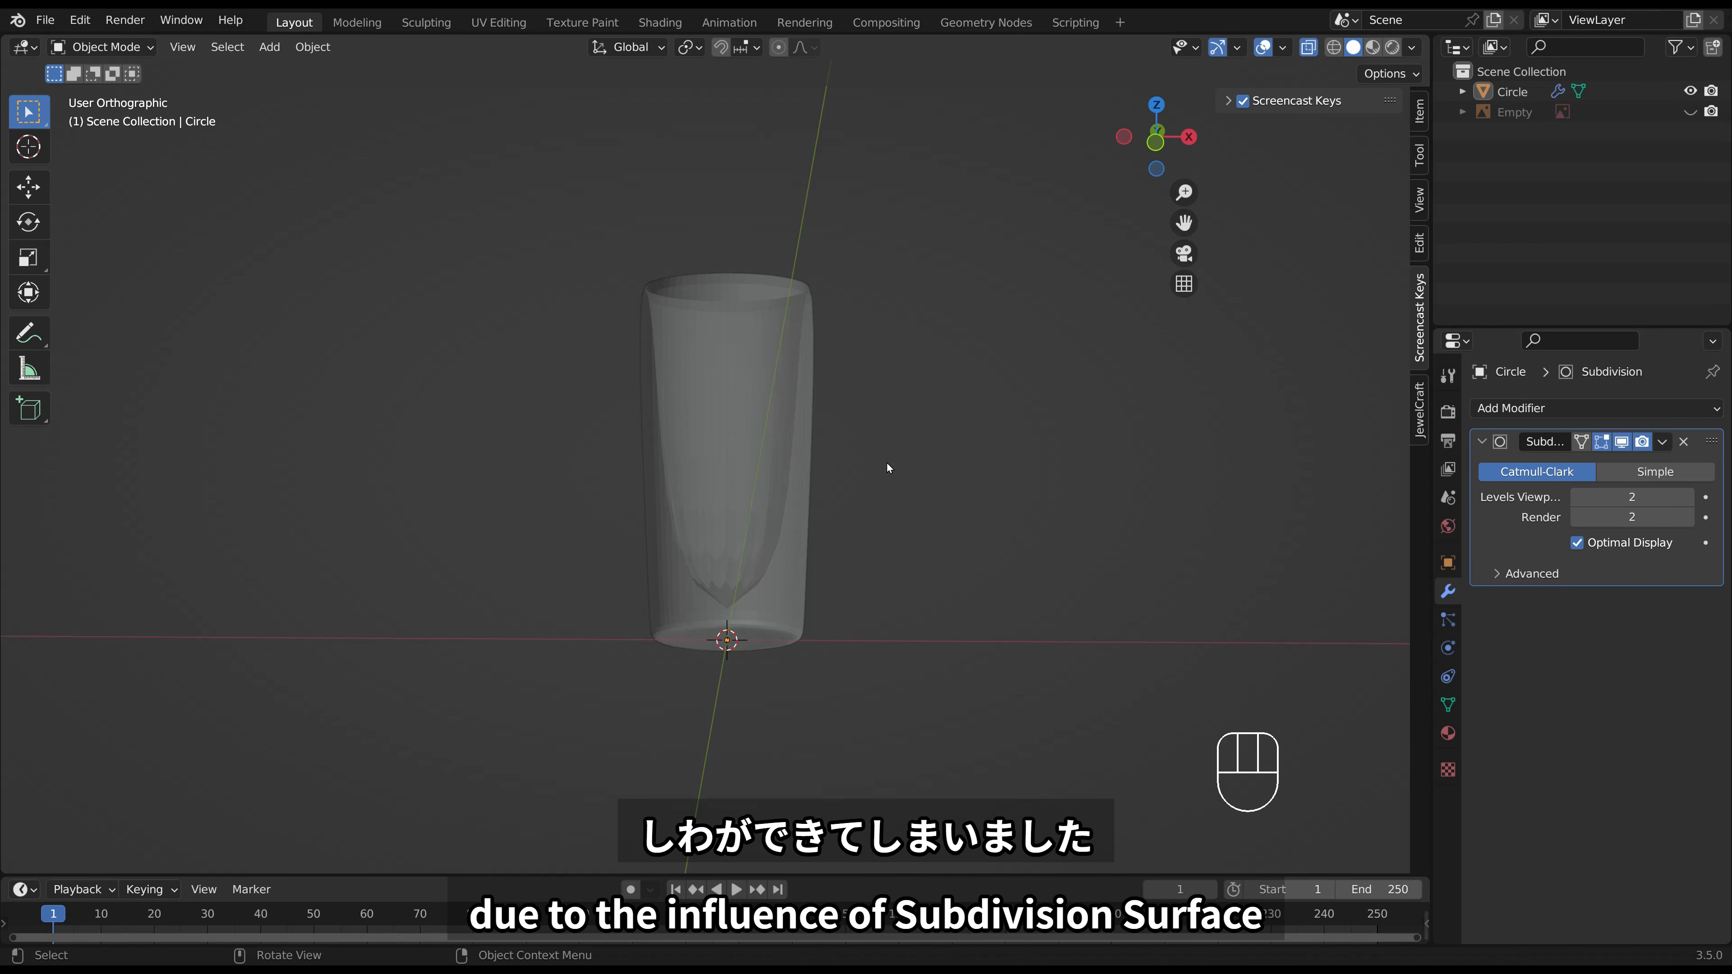
scroll(885, 468, up, 2)
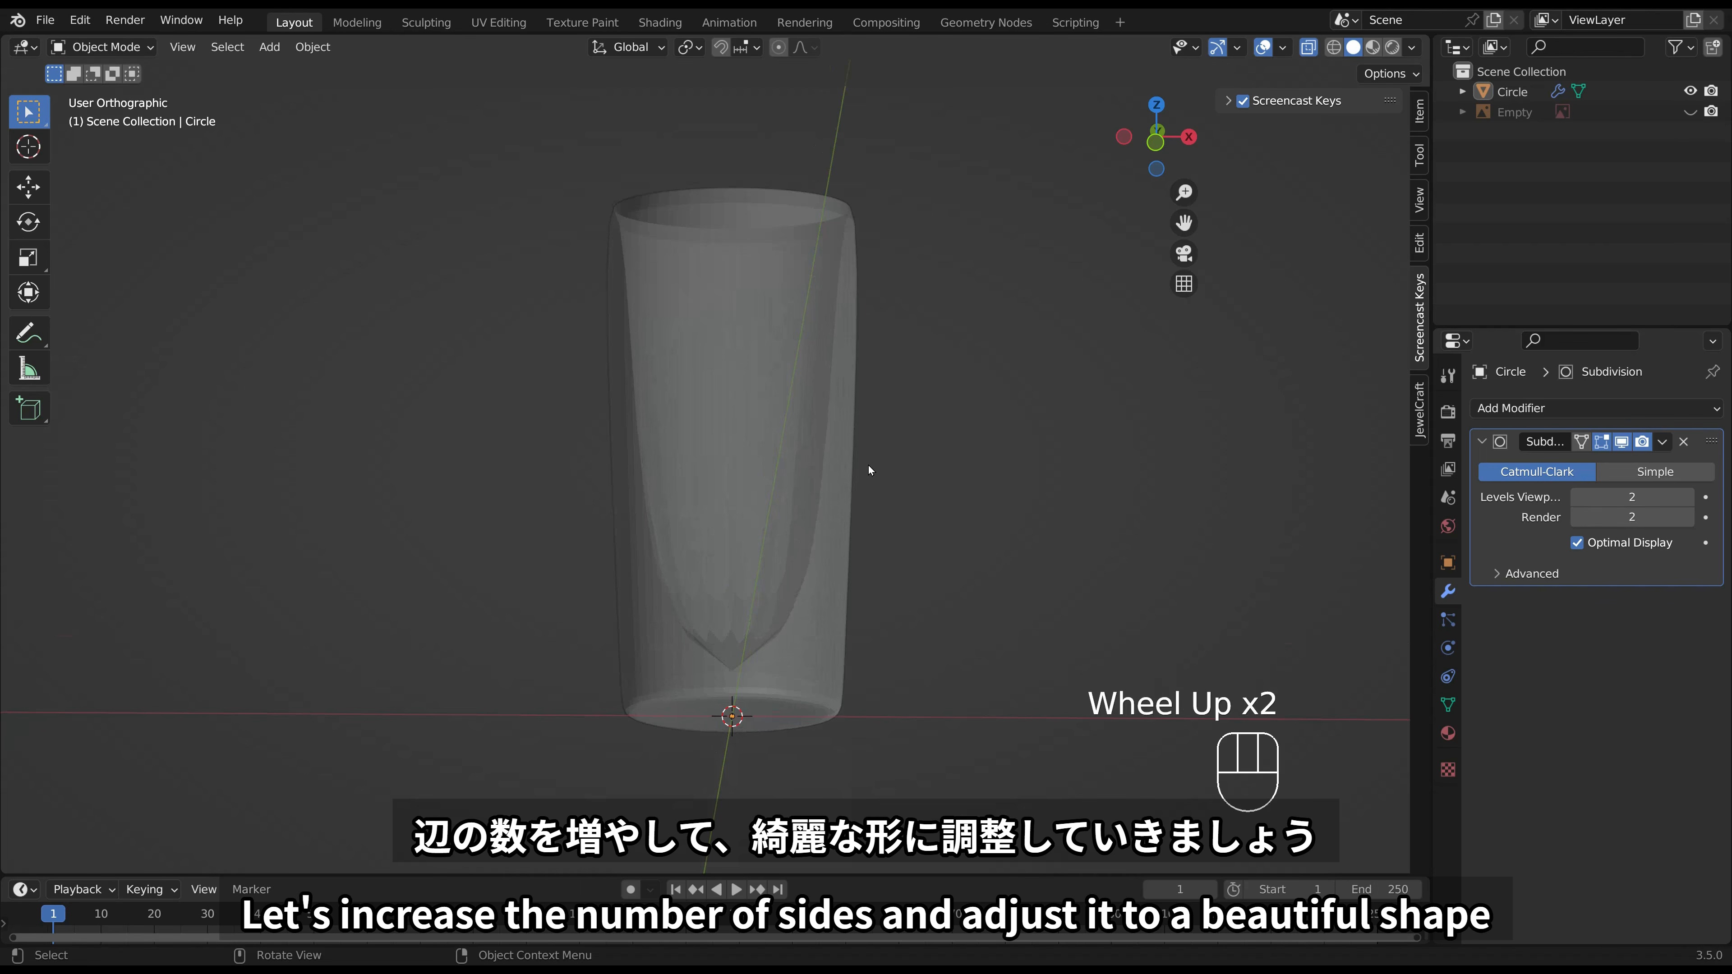
click(838, 462)
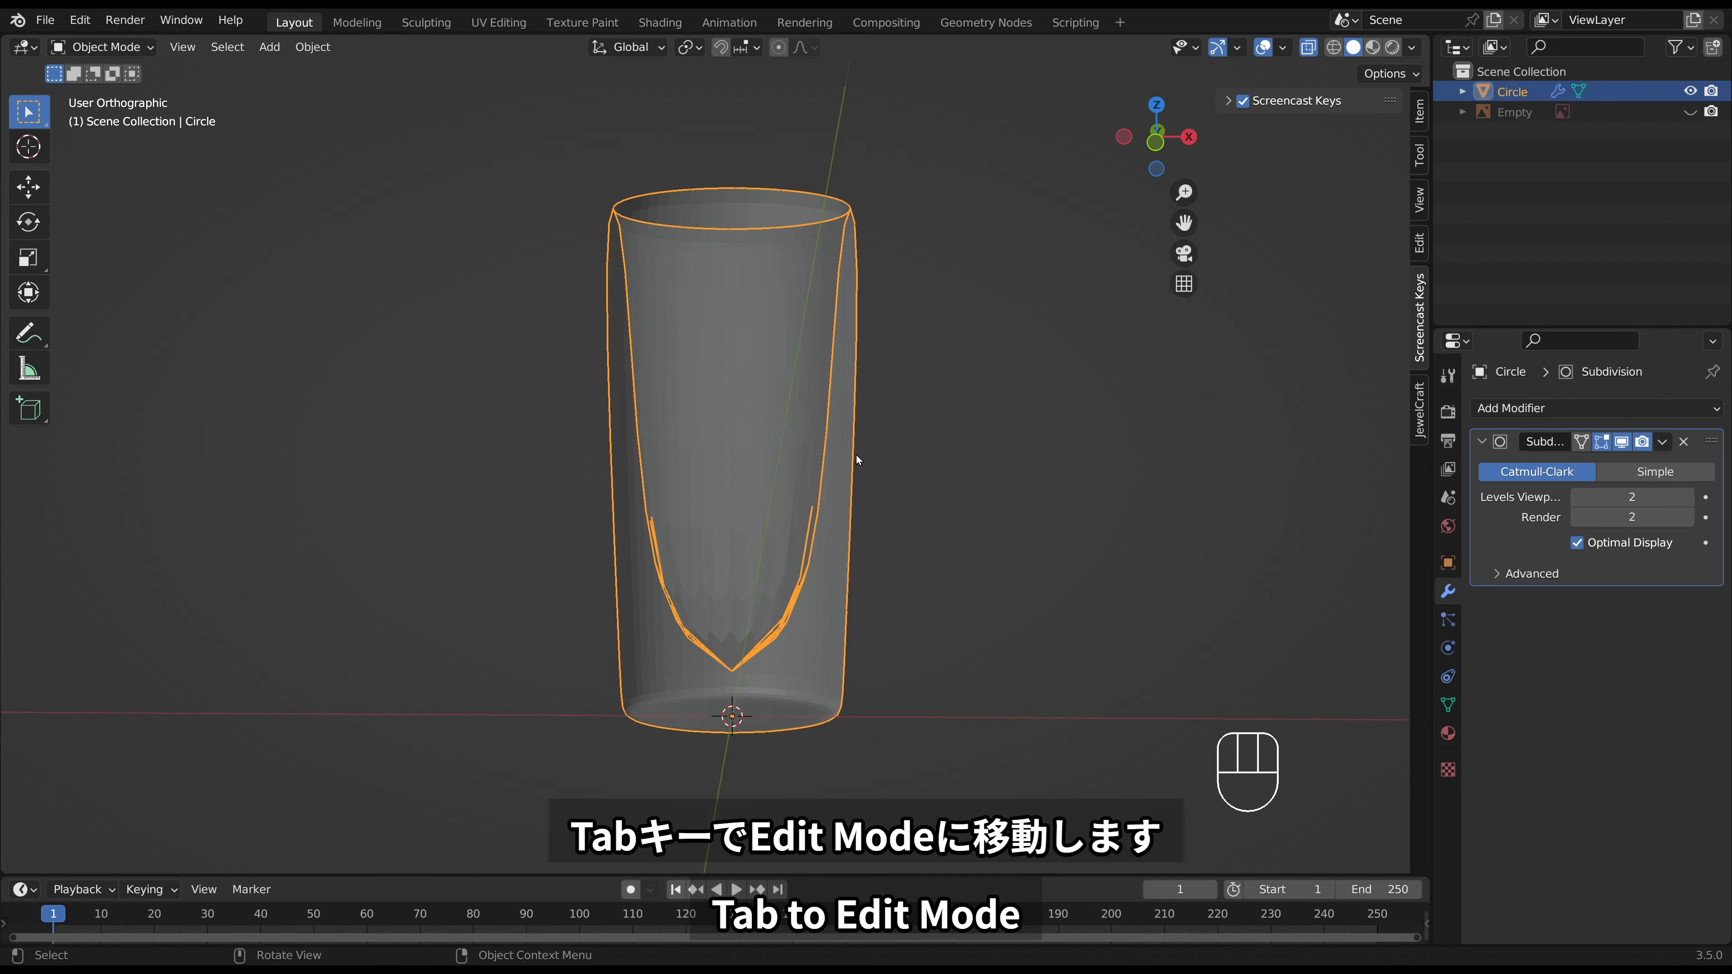
Add a loop cut around the glass's outer wall and slide it up close to the rim, factor about -0.921.
key(Tab)
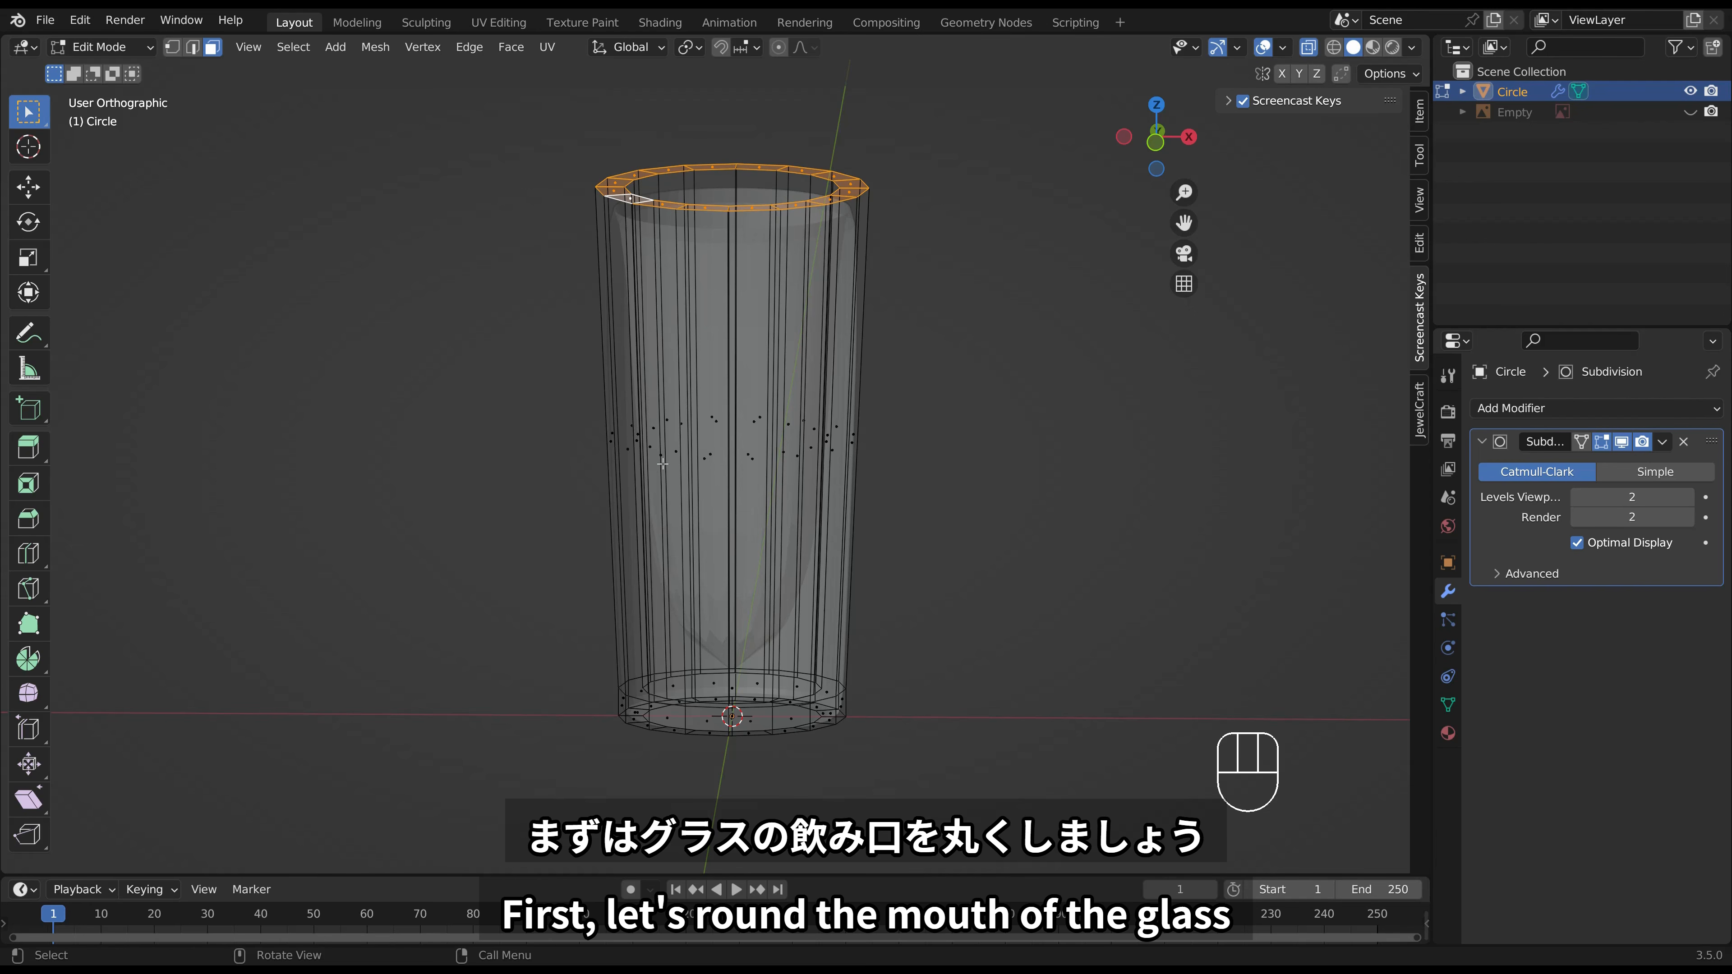
click(555, 427)
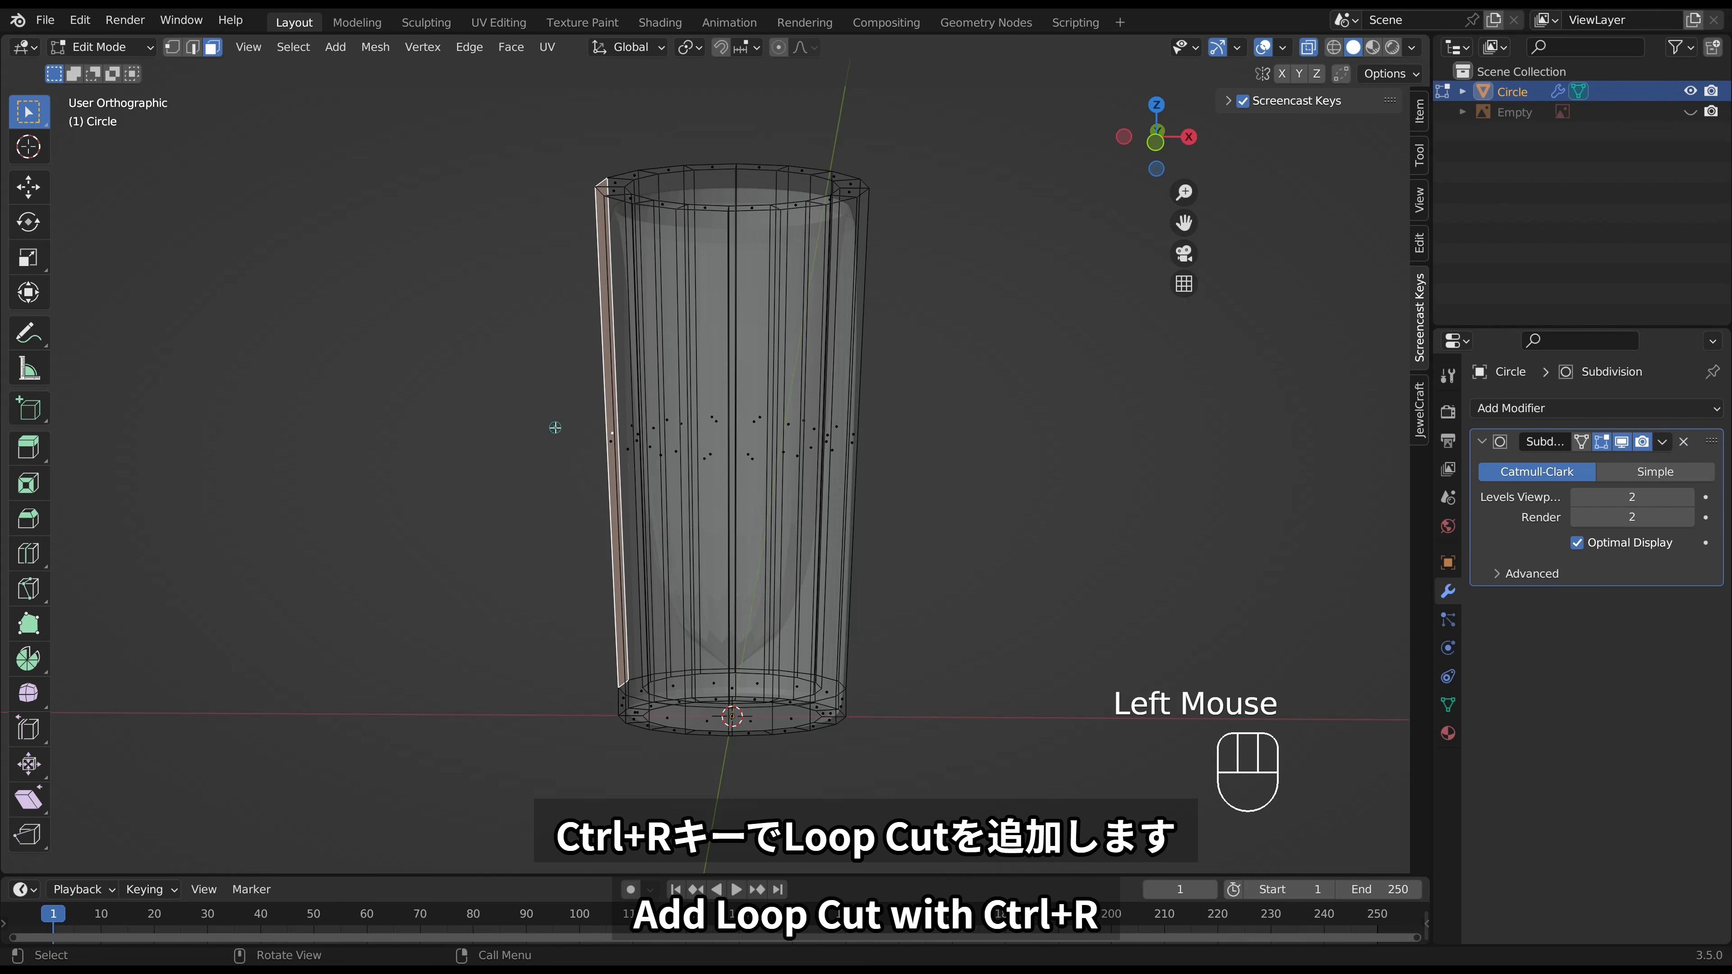
key(ctrl+r)
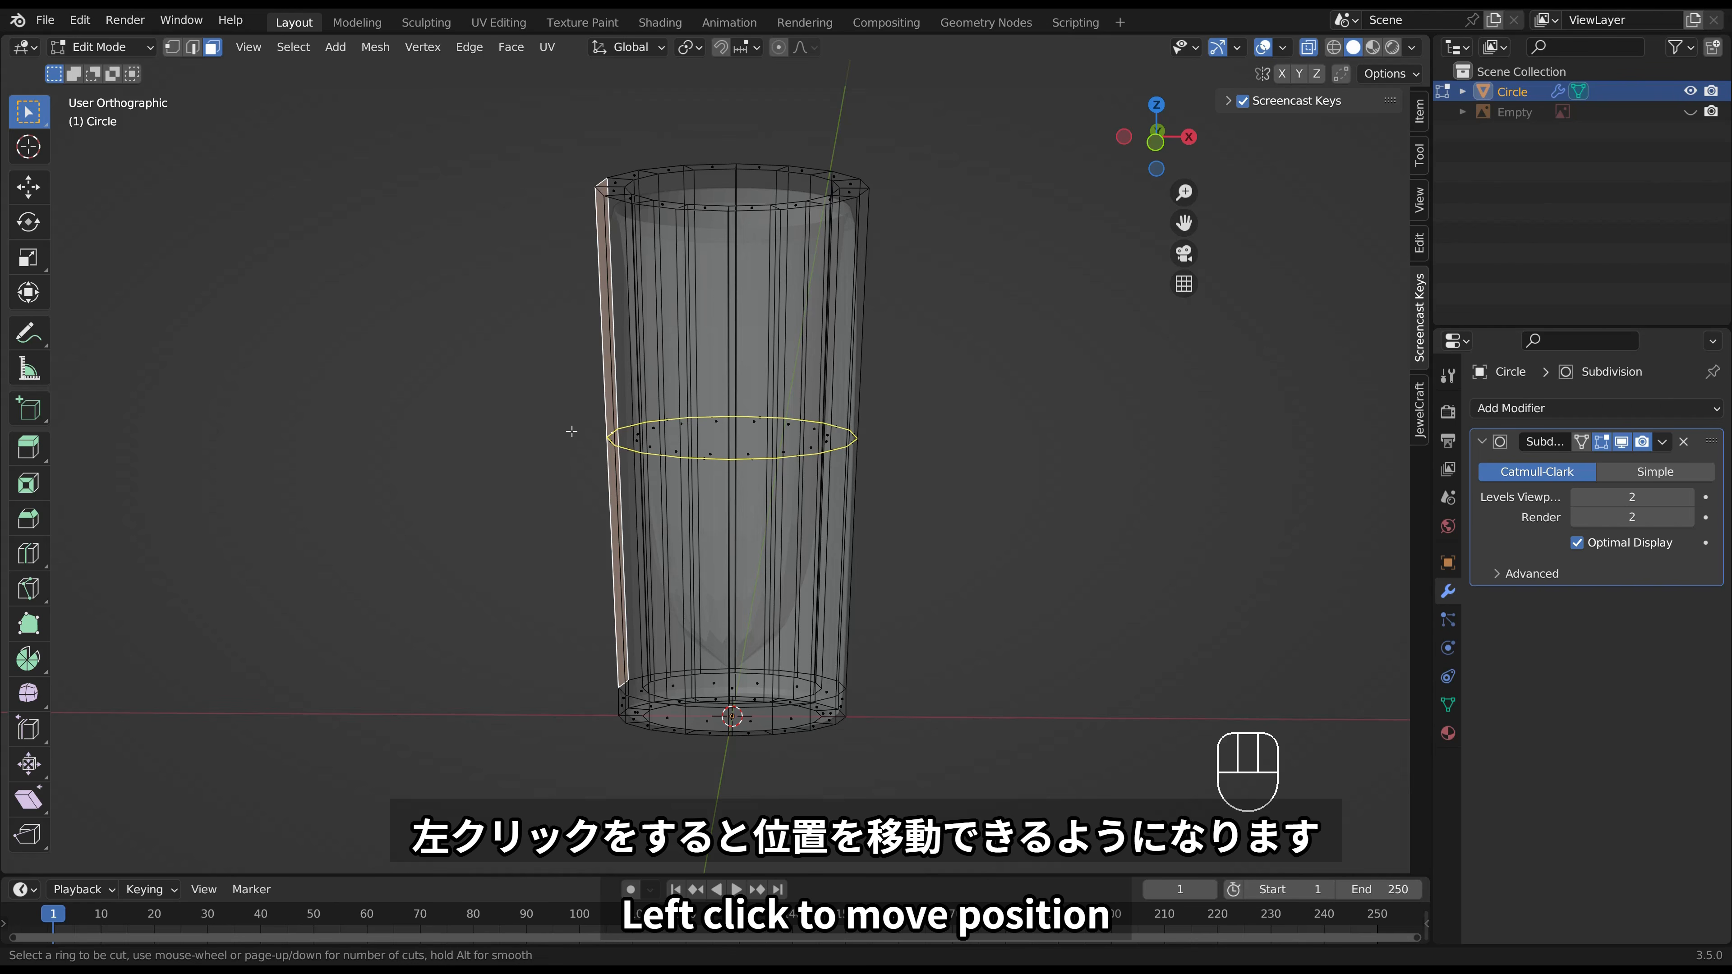
click(571, 431)
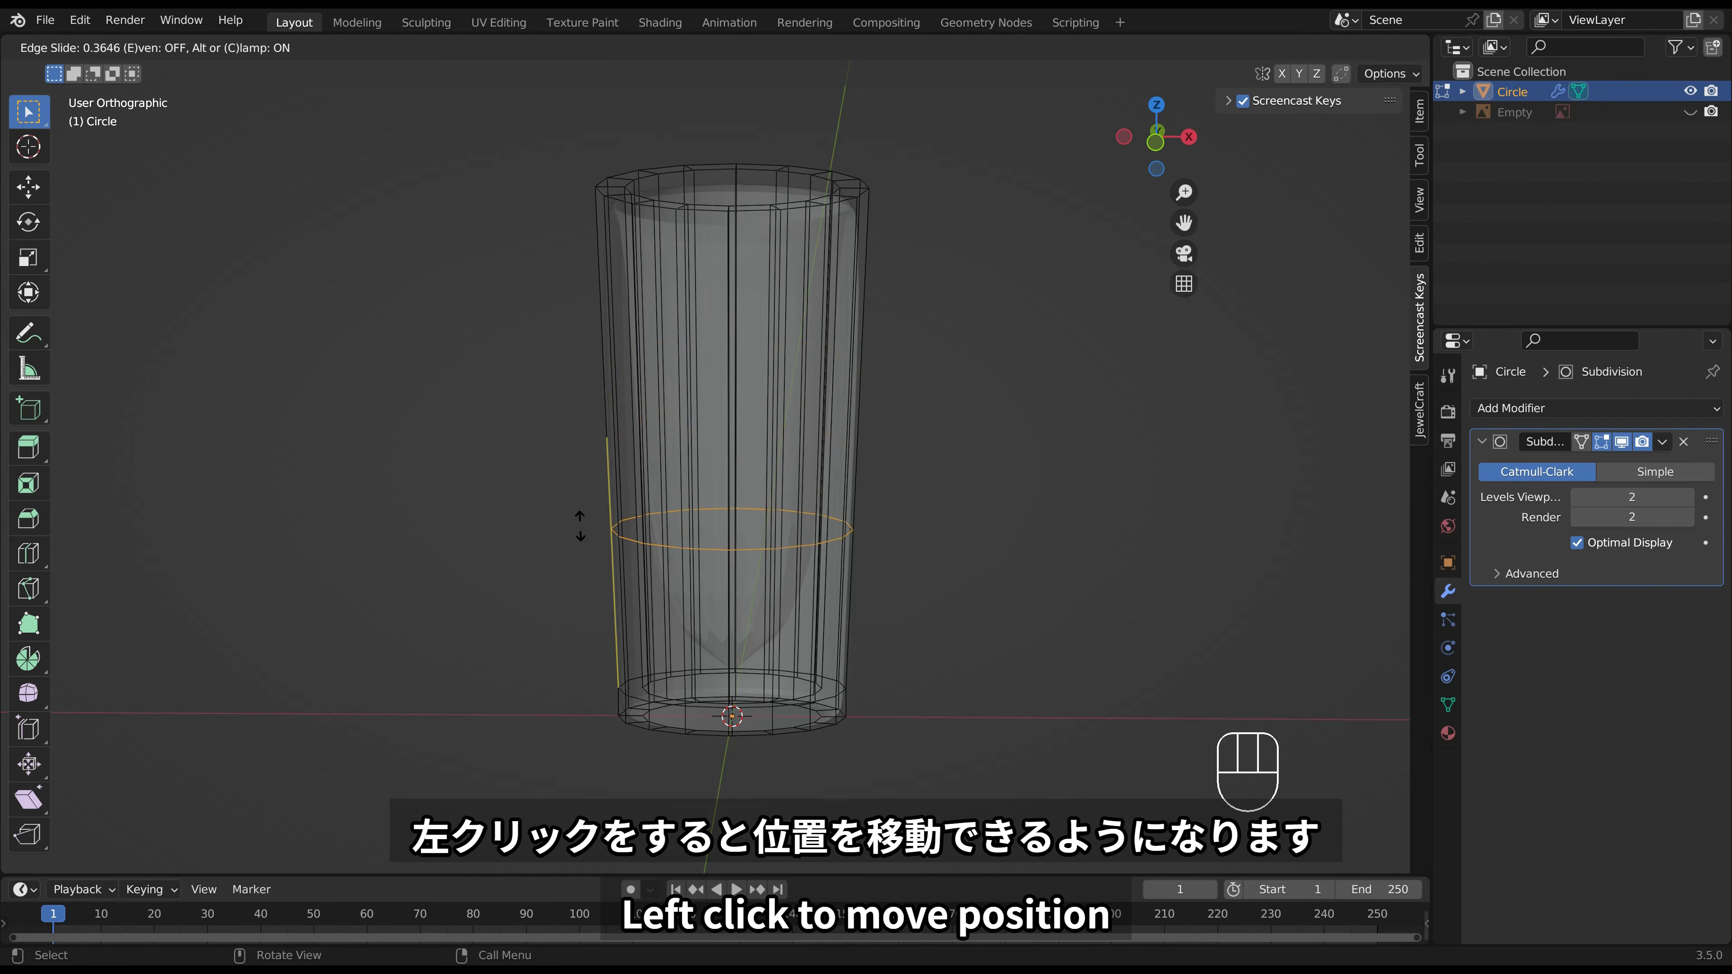
click(558, 201)
Add a loop cut around the glass's inner wall close to the rim, and check the rounded mouth in Object Mode.
middle_drag(726, 260, 731, 205)
key(ctrl+r)
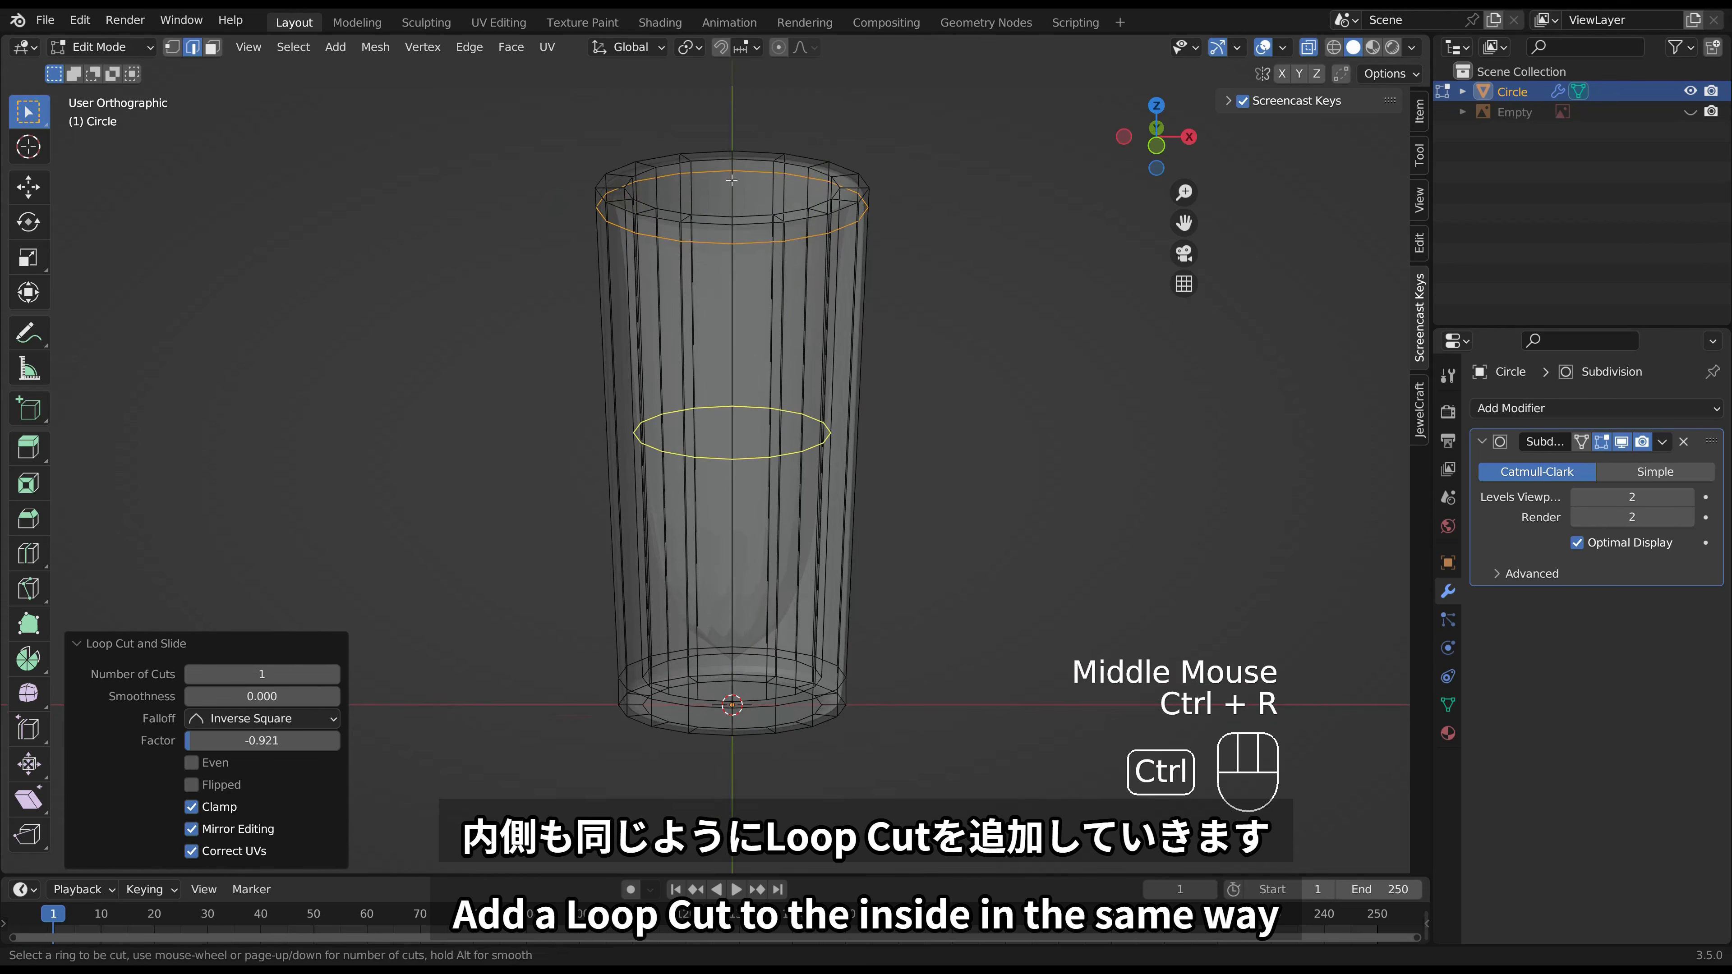
click(731, 179)
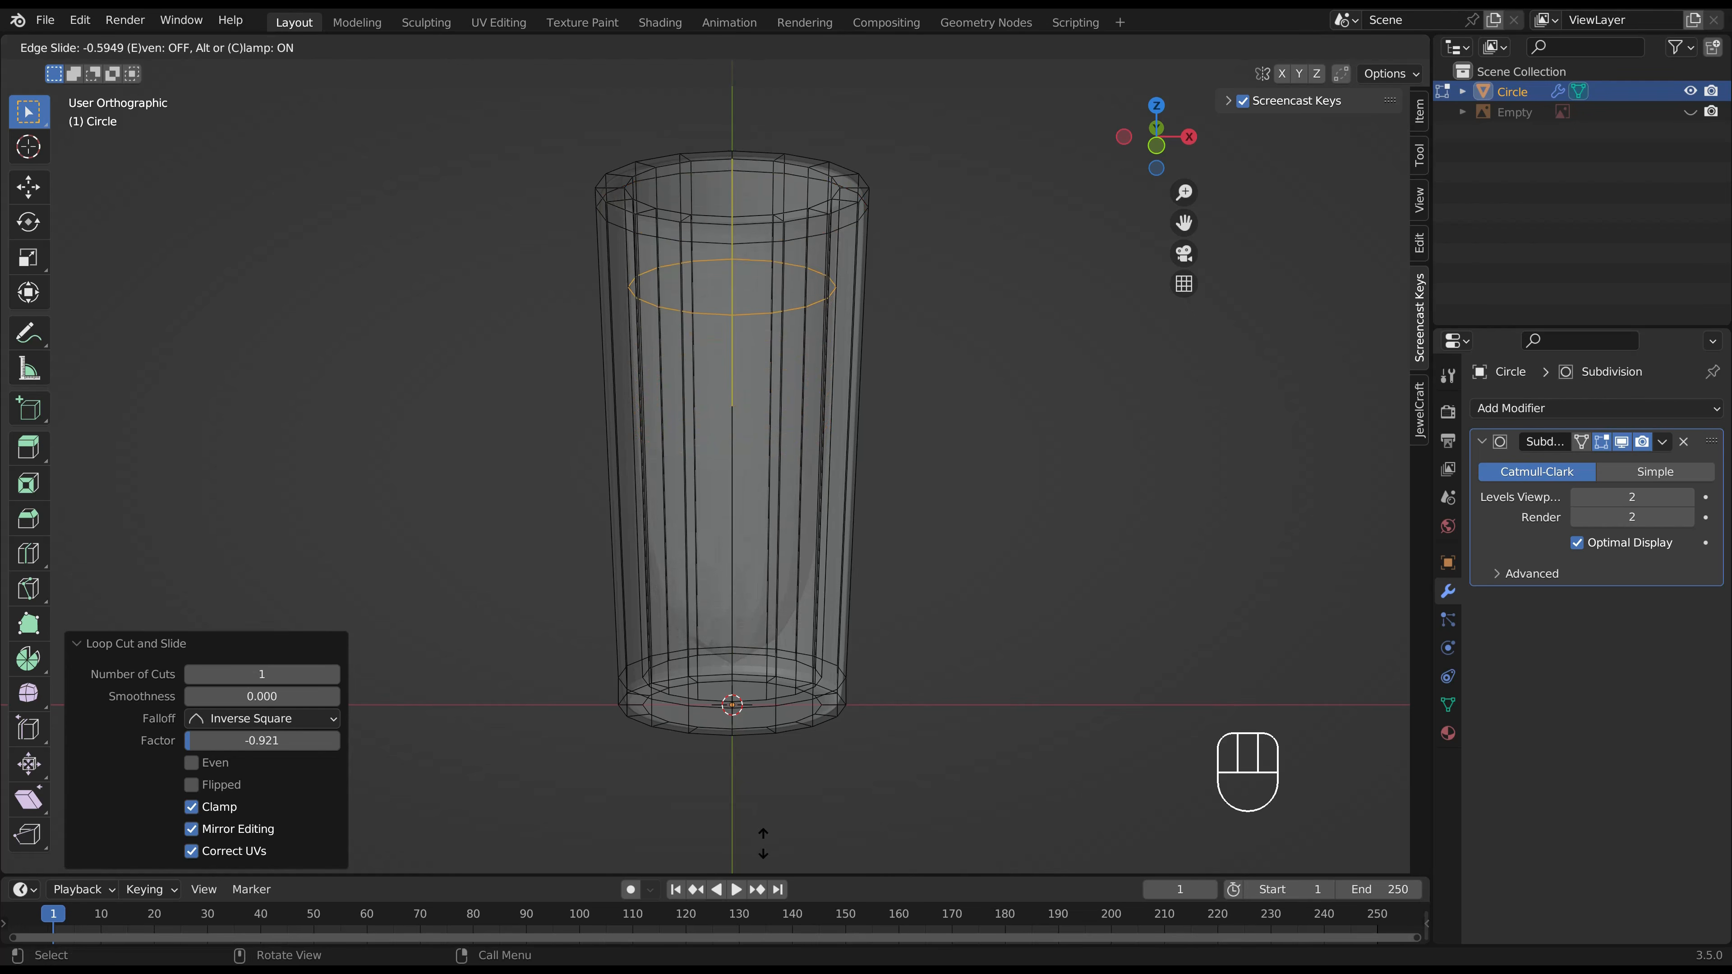
click(778, 770)
key(Tab)
mouse_move(915, 504)
middle_down()
mouse_move(910, 444)
mouse_move(909, 483)
middle_up()
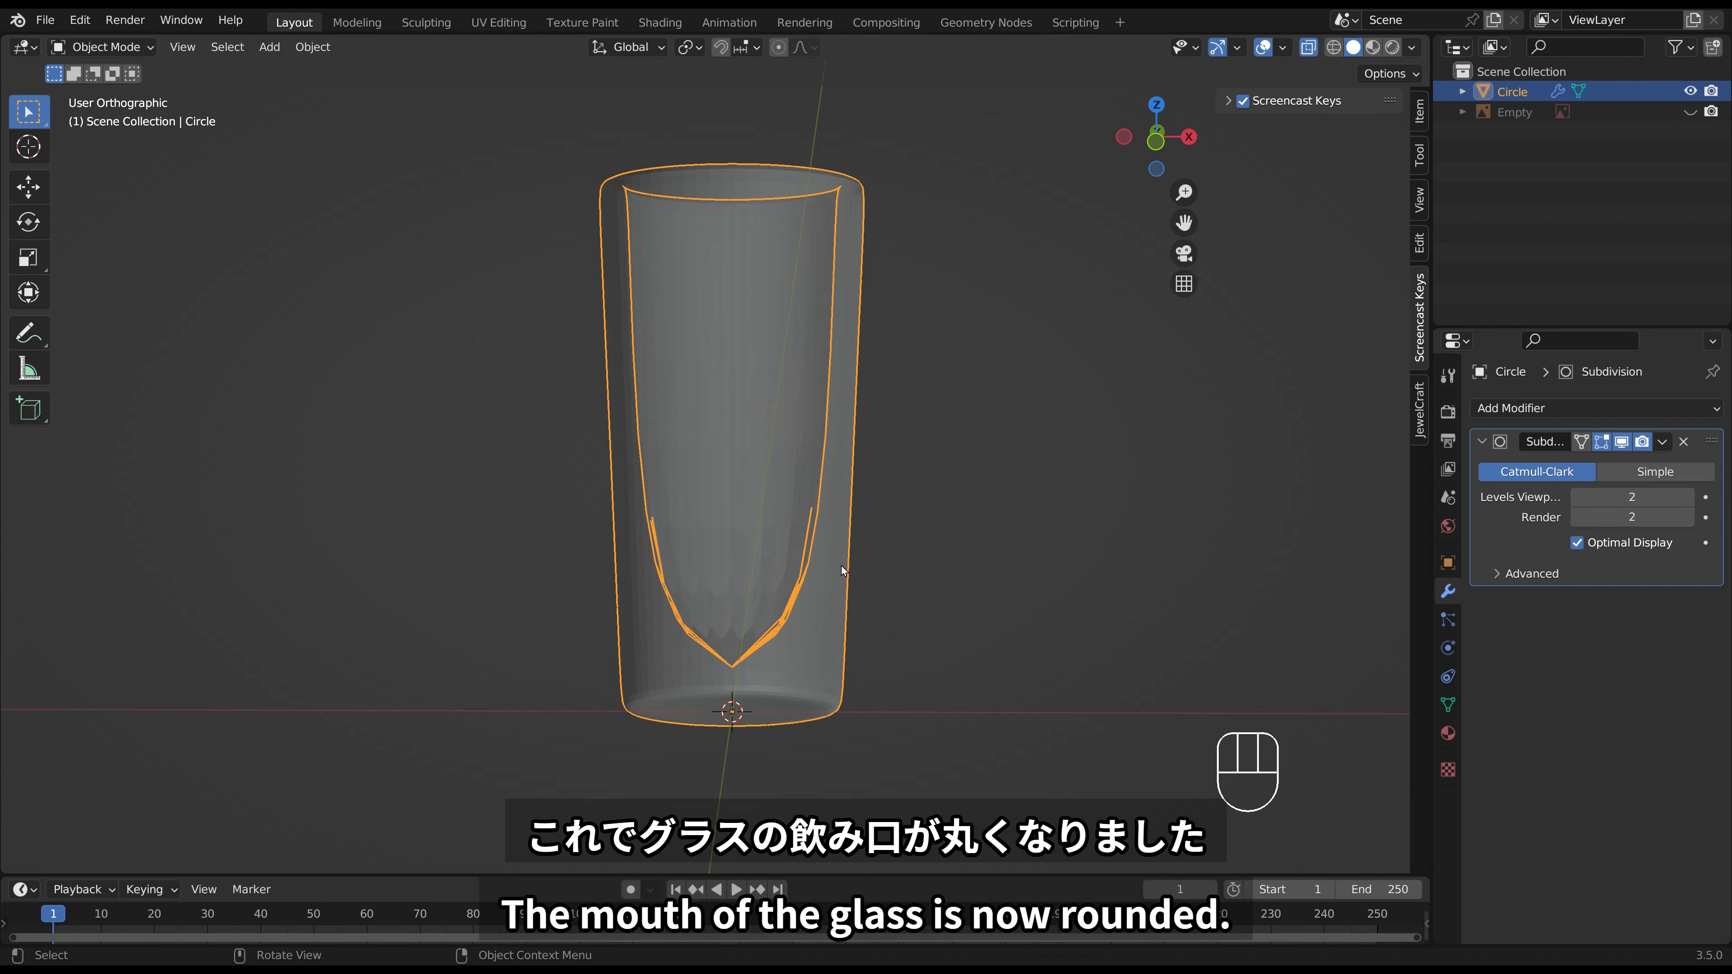
Add a loop cut around the glass's inner wall close to the bottom, factor about 0.941, and check the rounded base in Object Mode.
key(Tab)
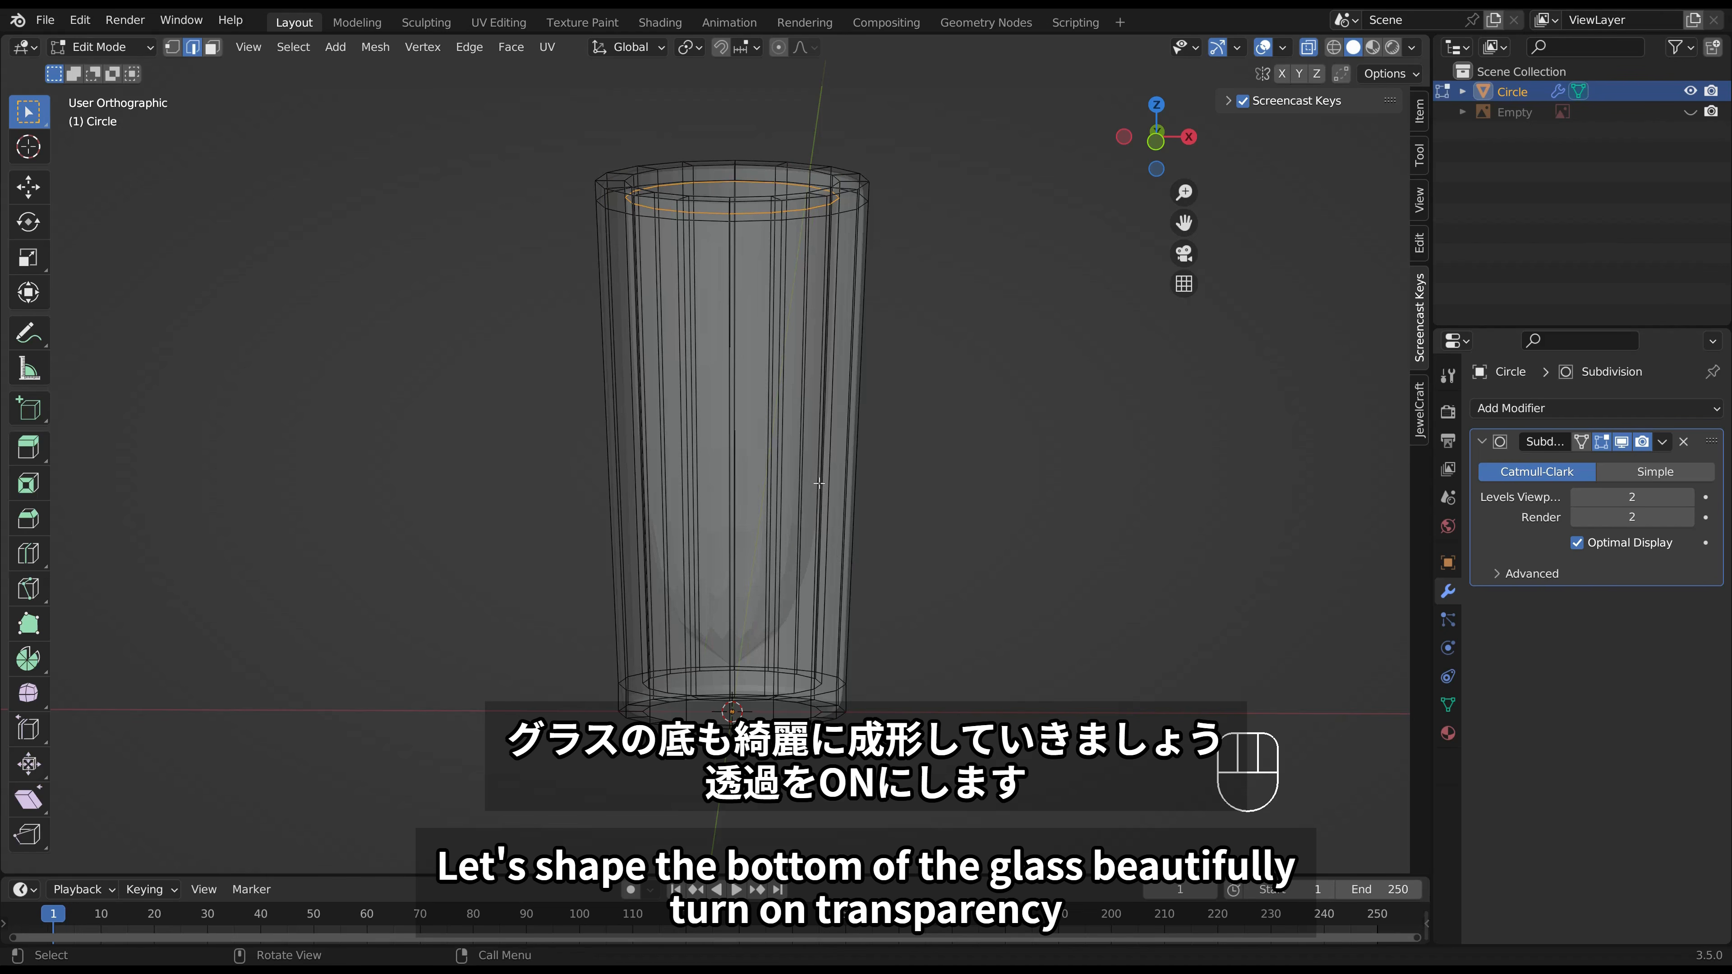
key(ctrl+r)
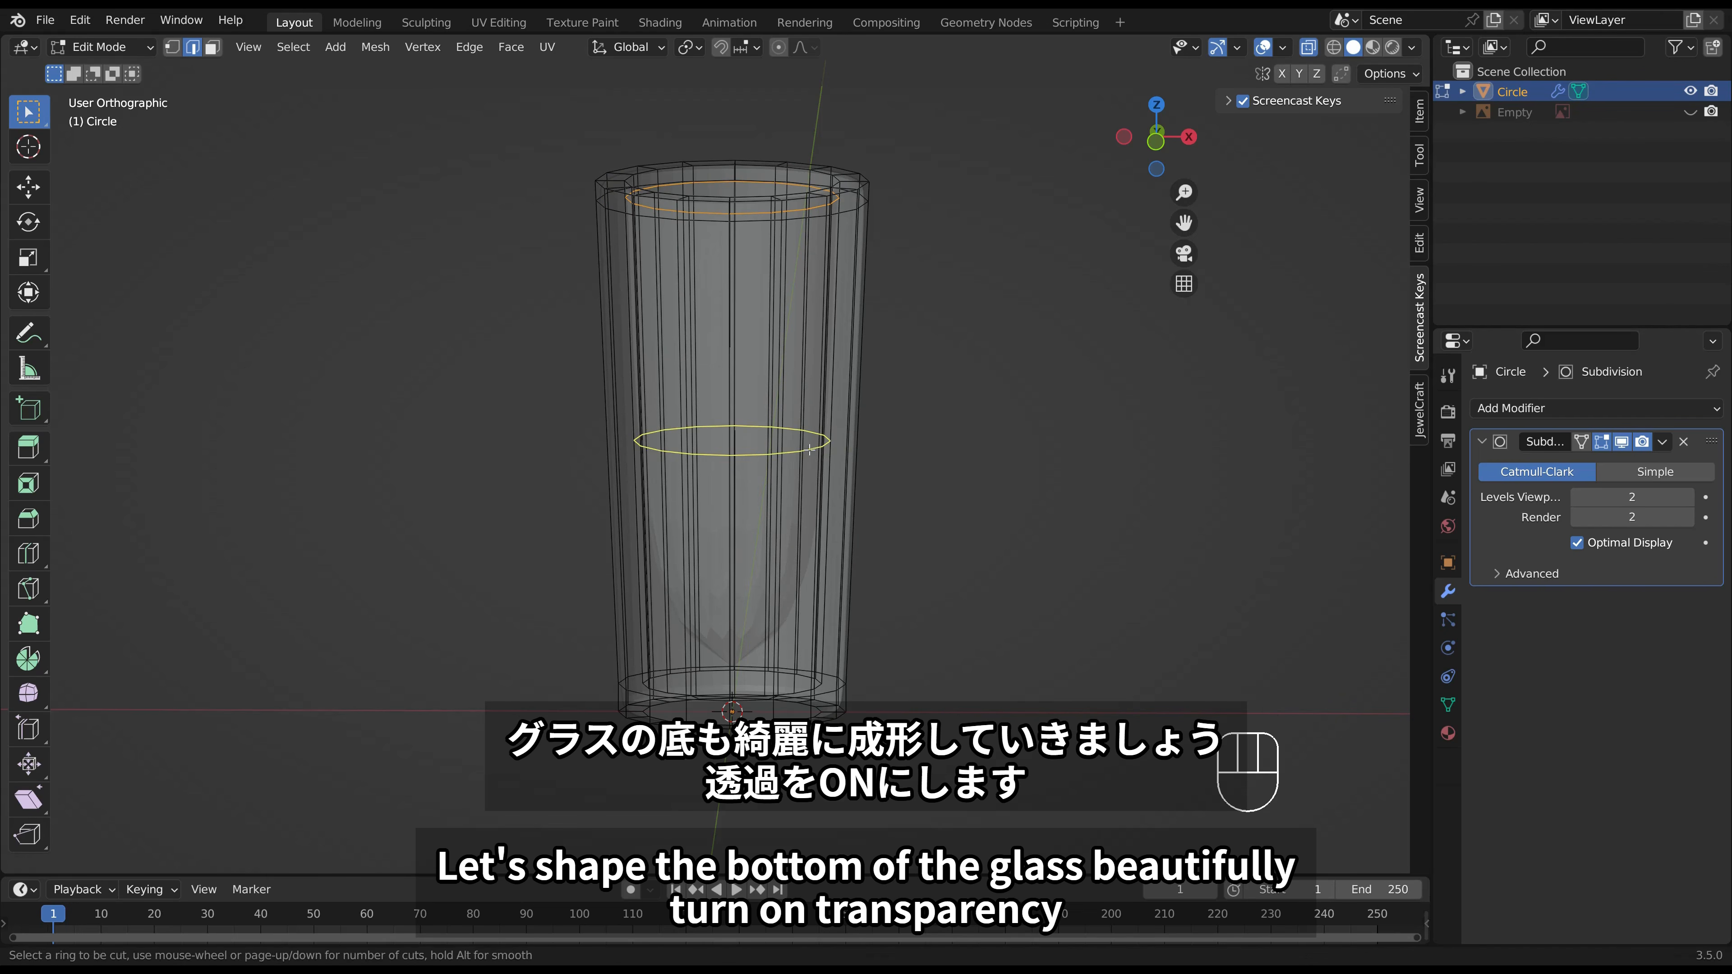
click(807, 453)
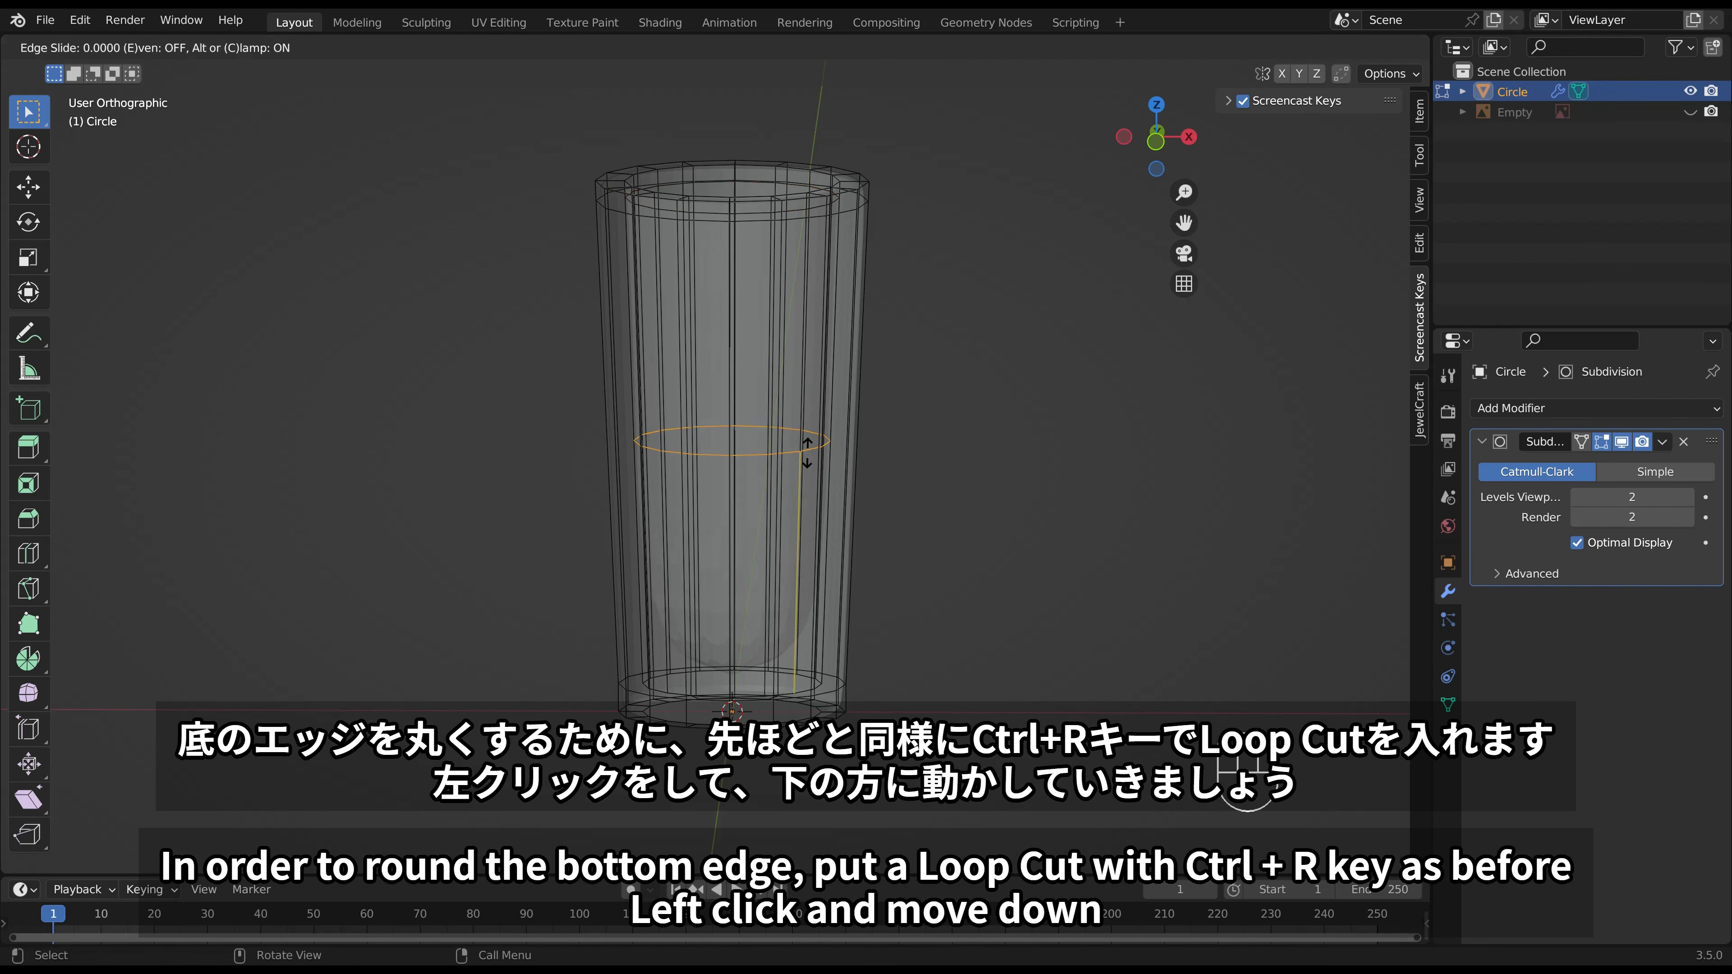
drag(807, 452, 815, 681)
middle_drag(899, 604, 896, 583)
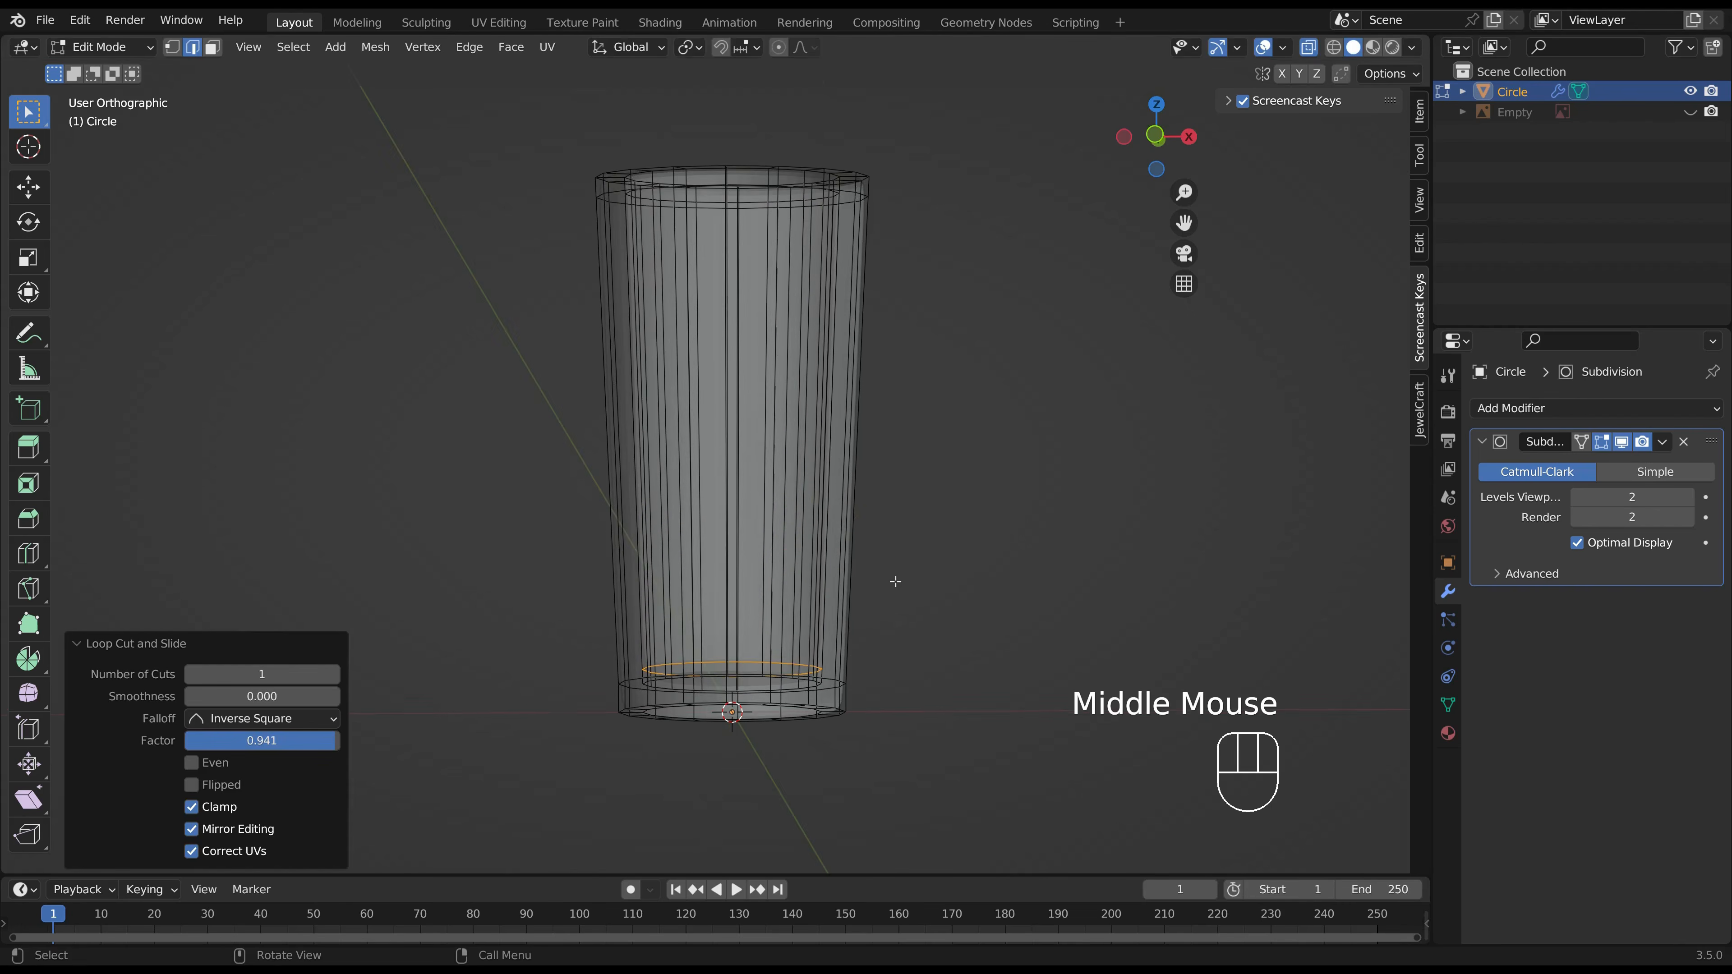
key(Tab)
click(896, 583)
mouse_move(900, 604)
middle_down()
mouse_move(912, 629)
mouse_move(875, 604)
middle_up()
click(834, 591)
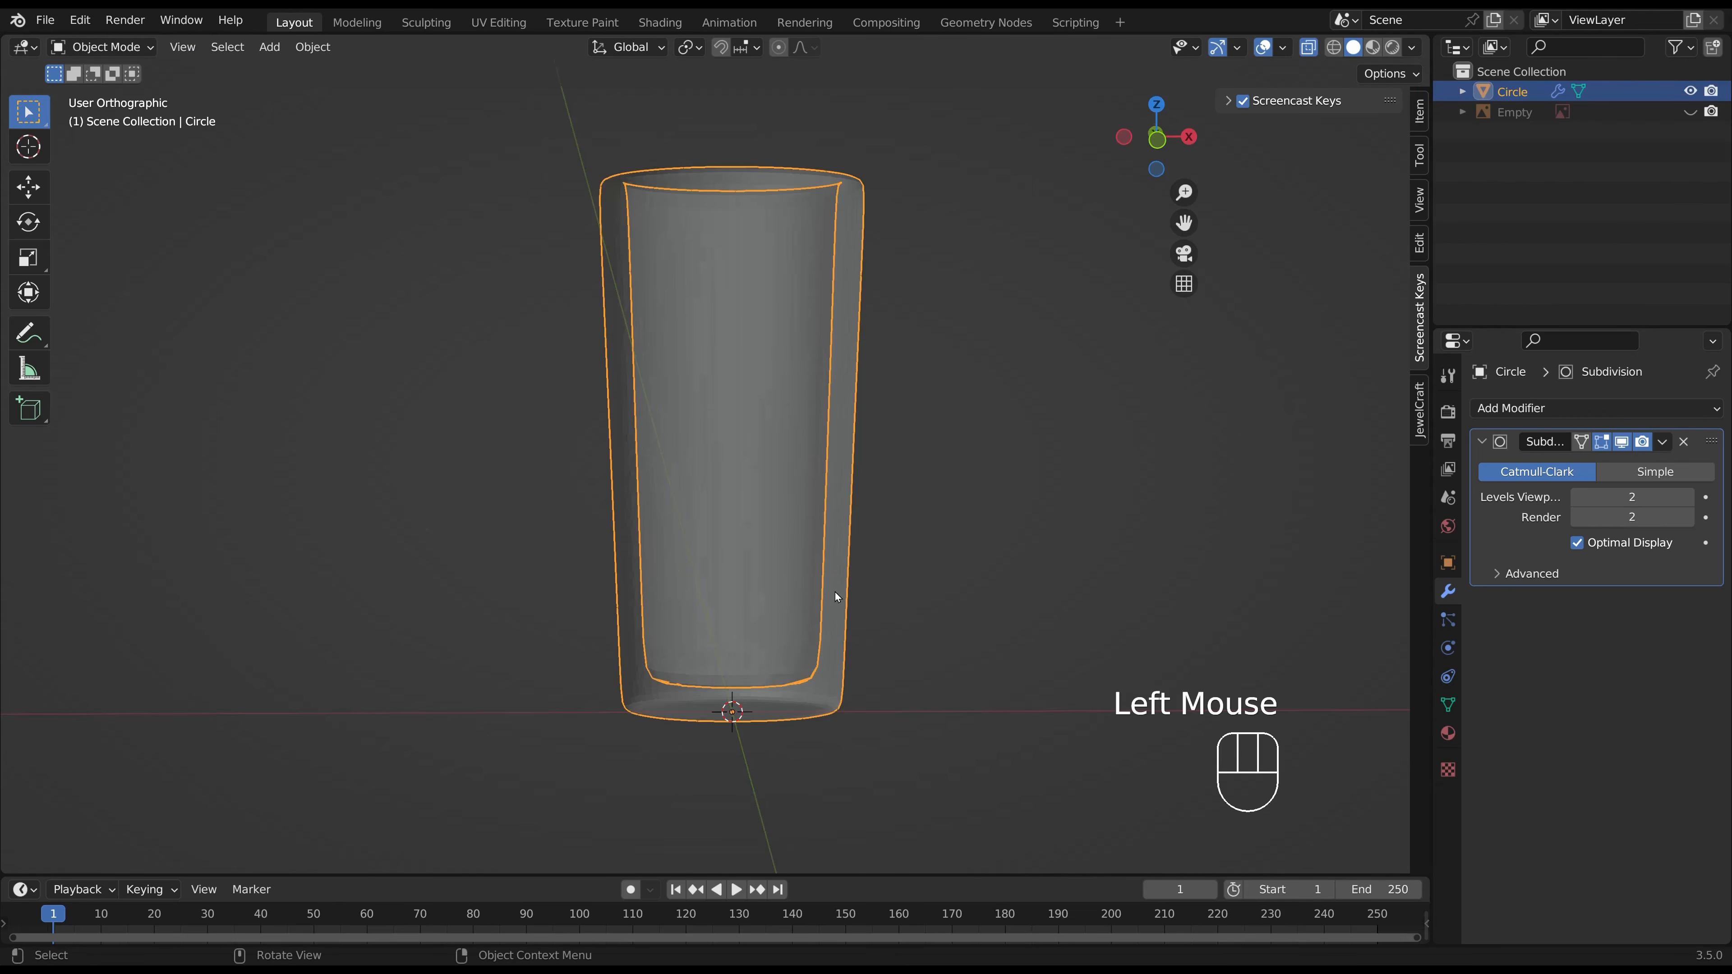
Inset the glass's inner bottom face by about 0.0035 m, and check the smoothed bottom in Object Mode.
key(Tab)
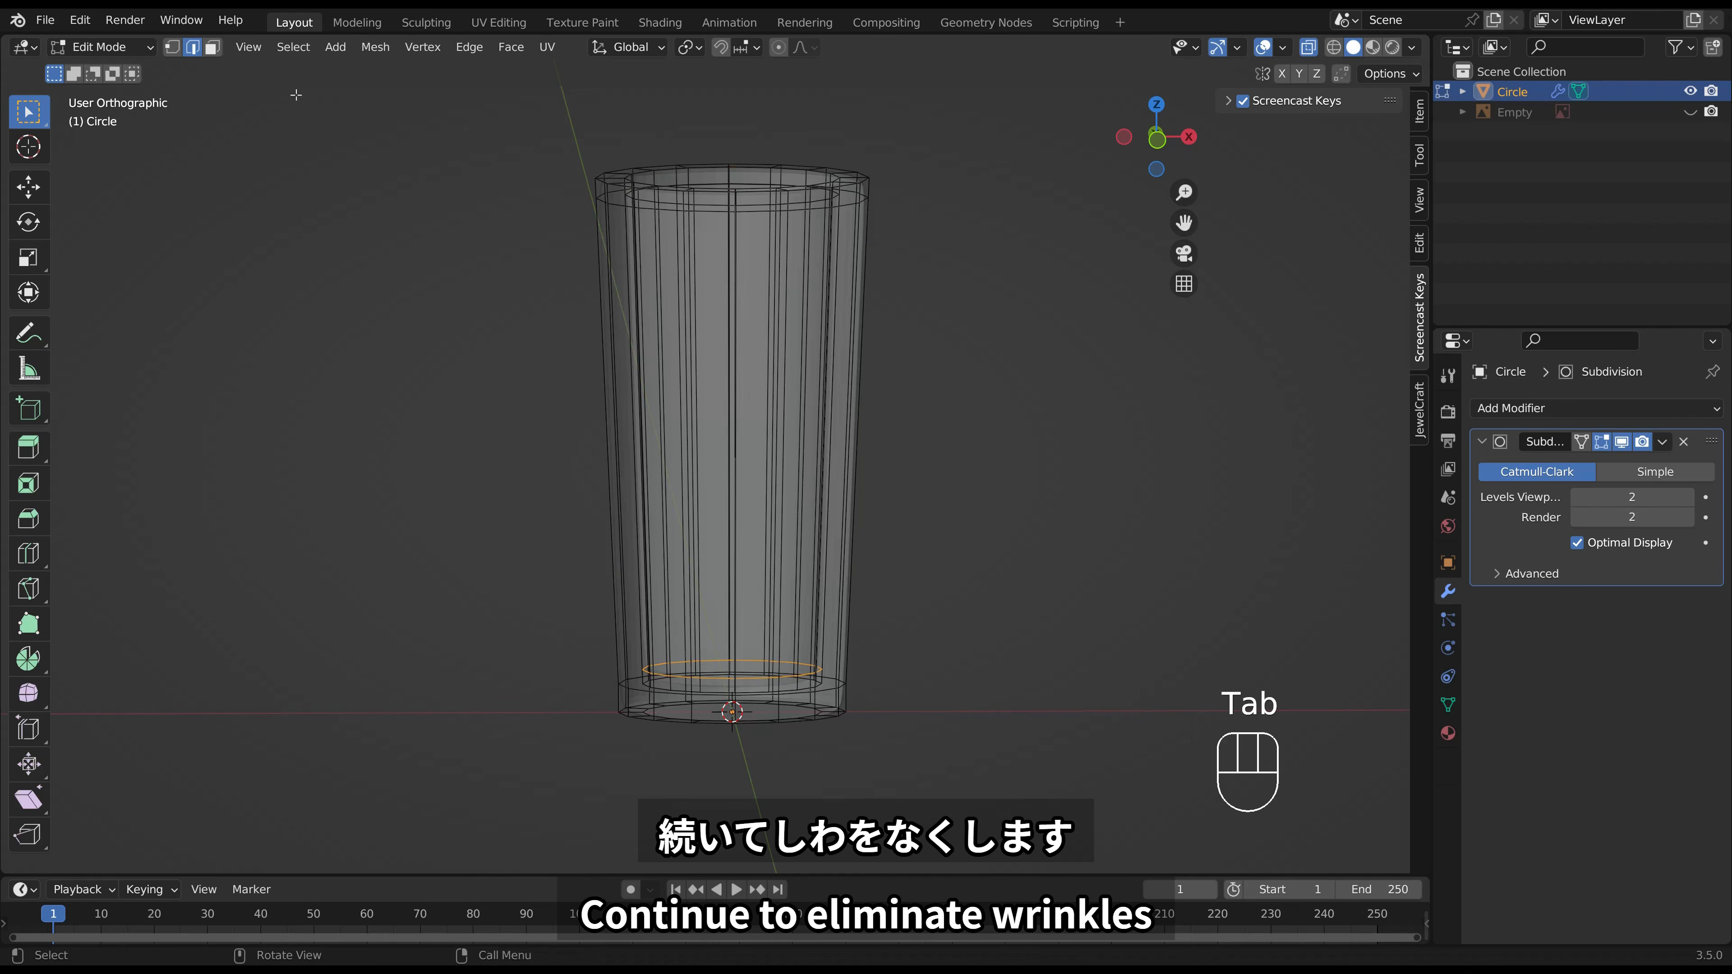
click(209, 50)
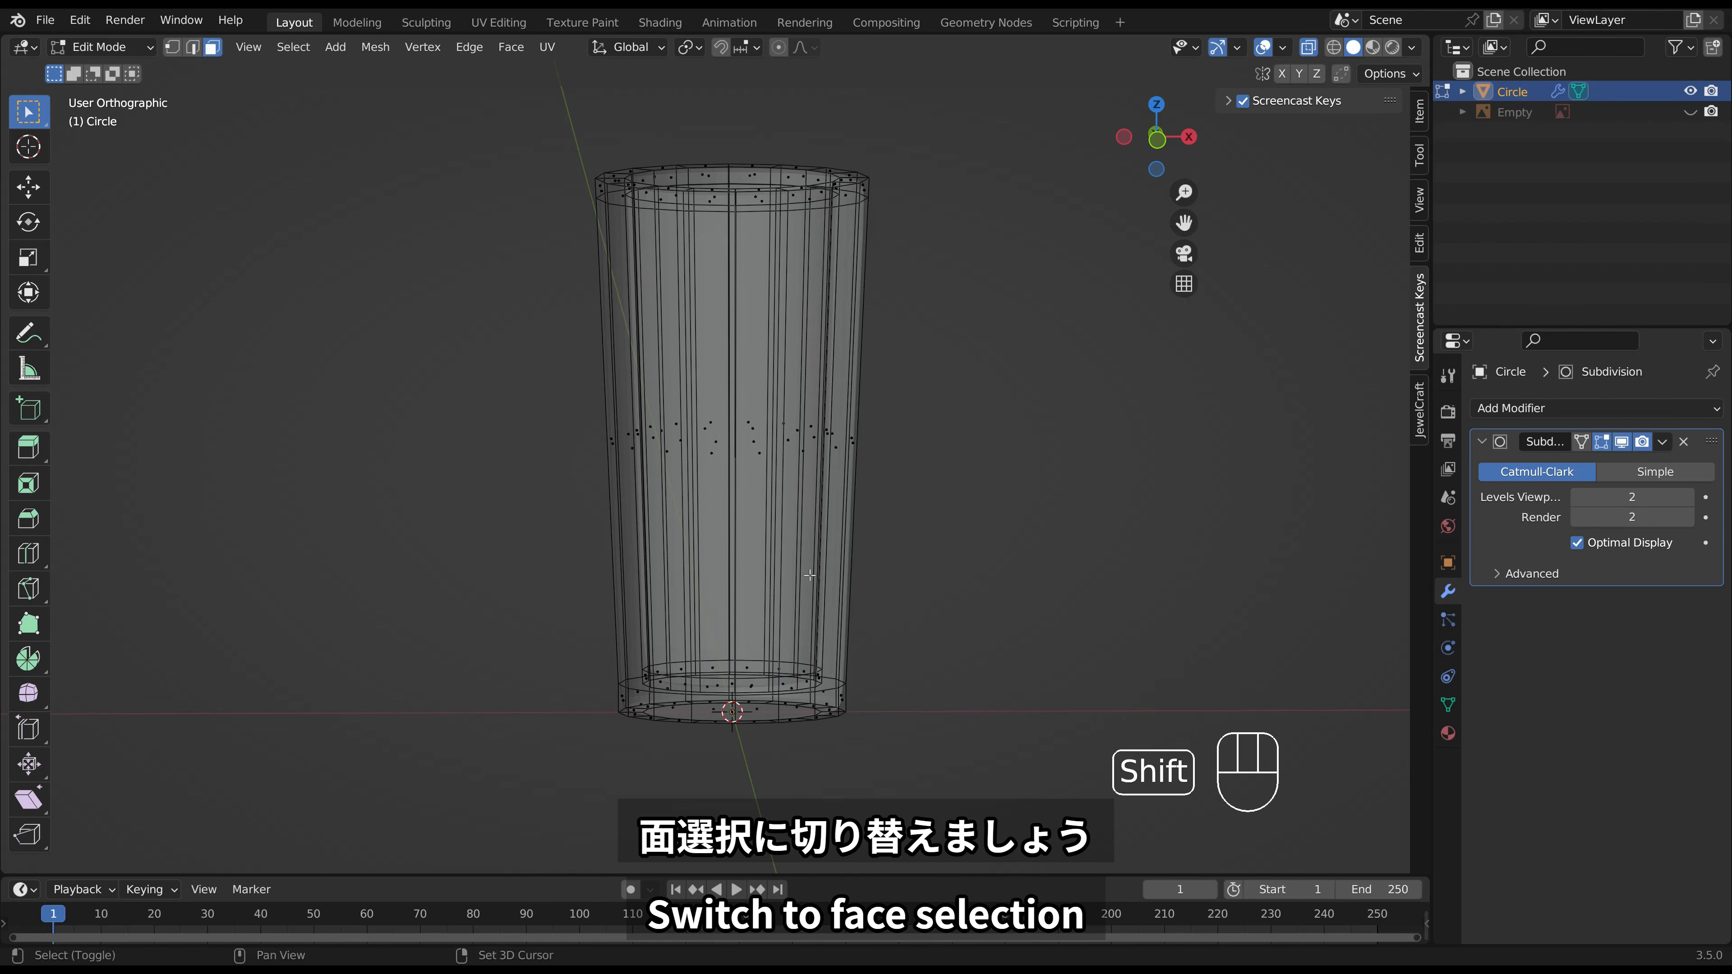
shift+middle_drag(810, 576, 801, 522)
middle_drag(801, 522, 801, 539)
click(724, 629)
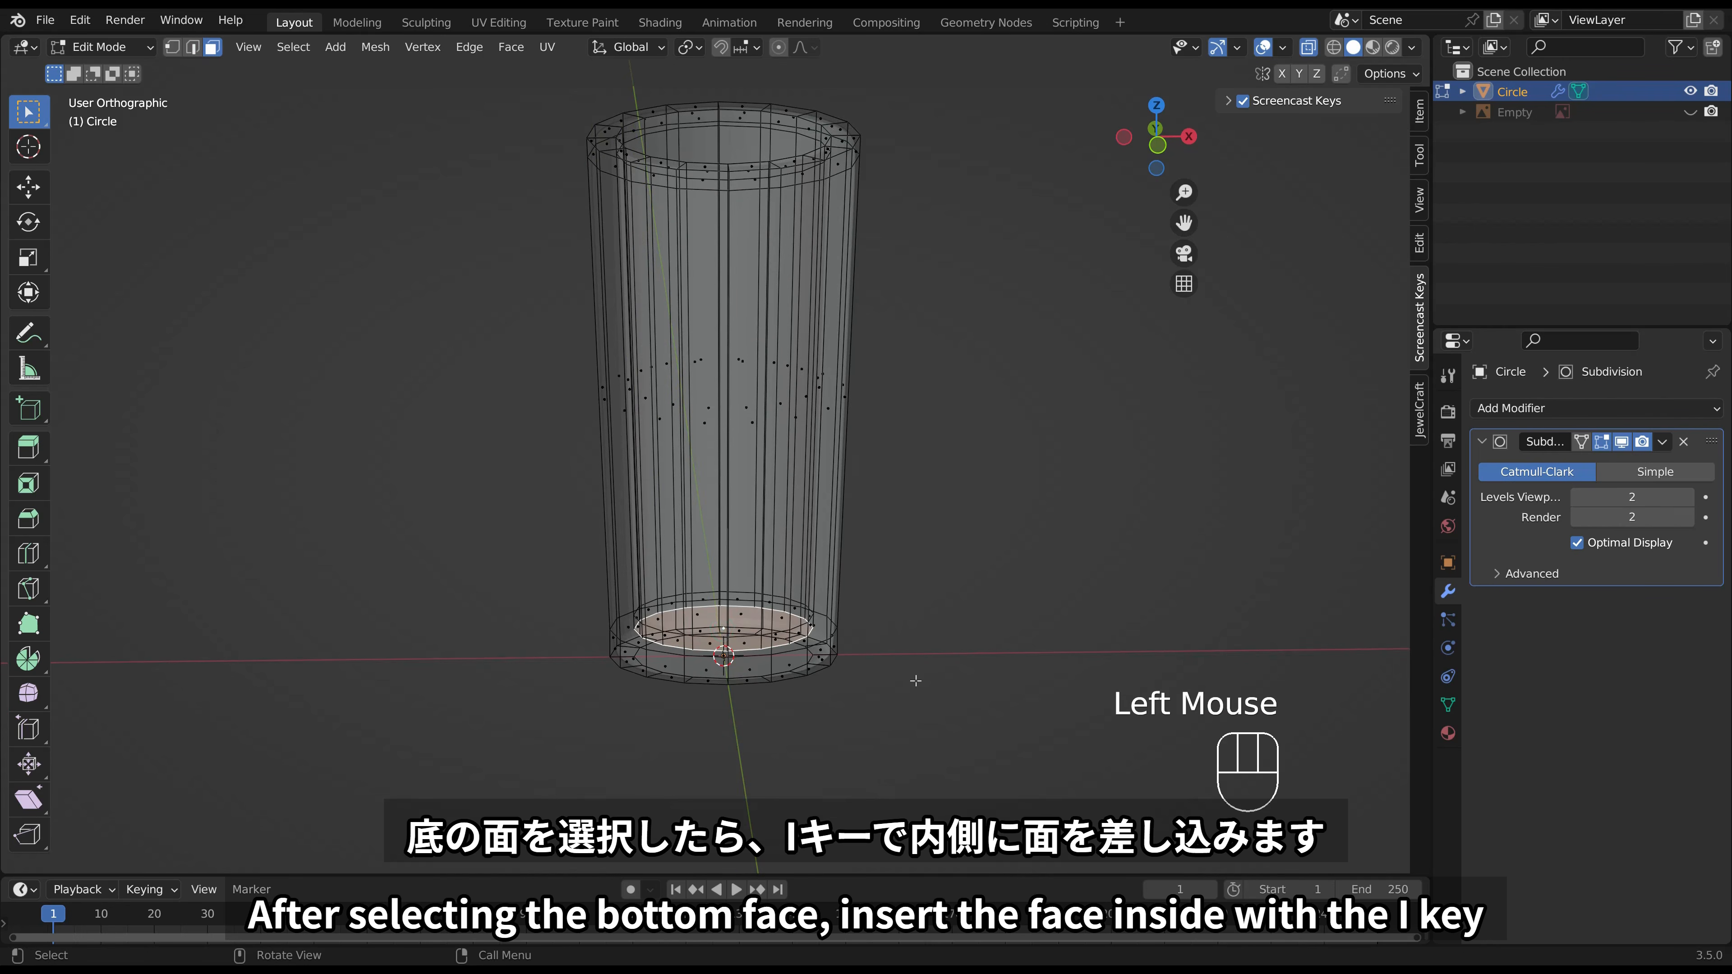
scroll(915, 681, up, 3)
key(i)
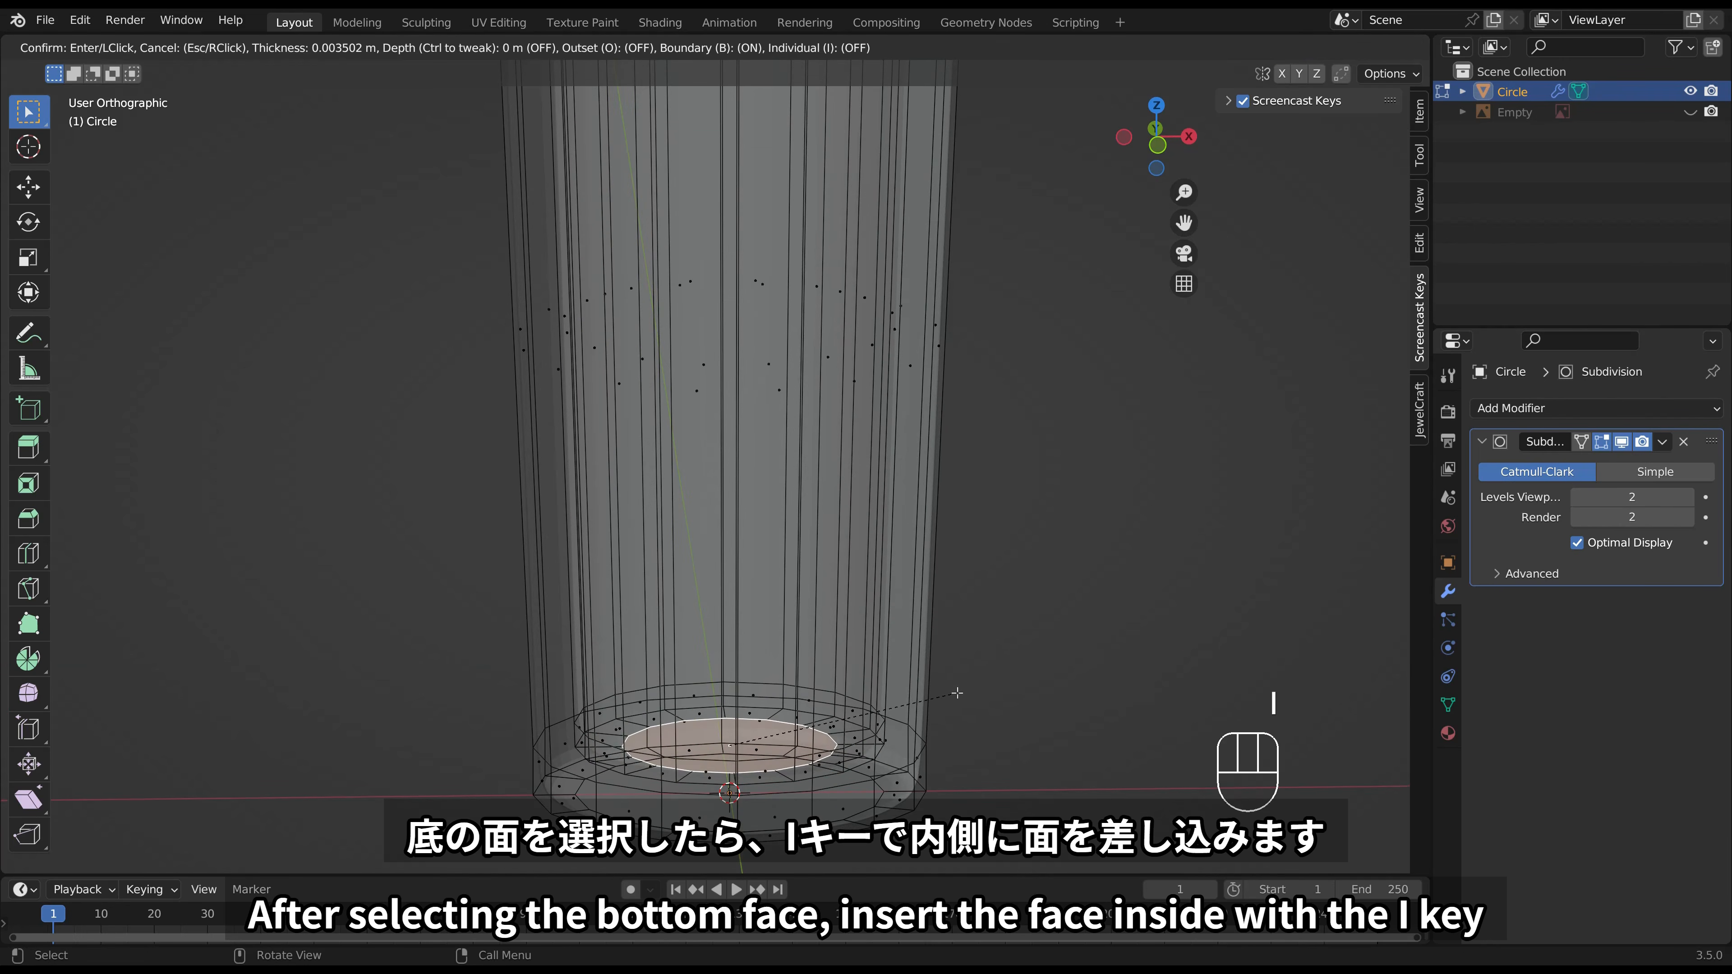
click(961, 692)
key(Tab)
scroll(963, 691, down, 1)
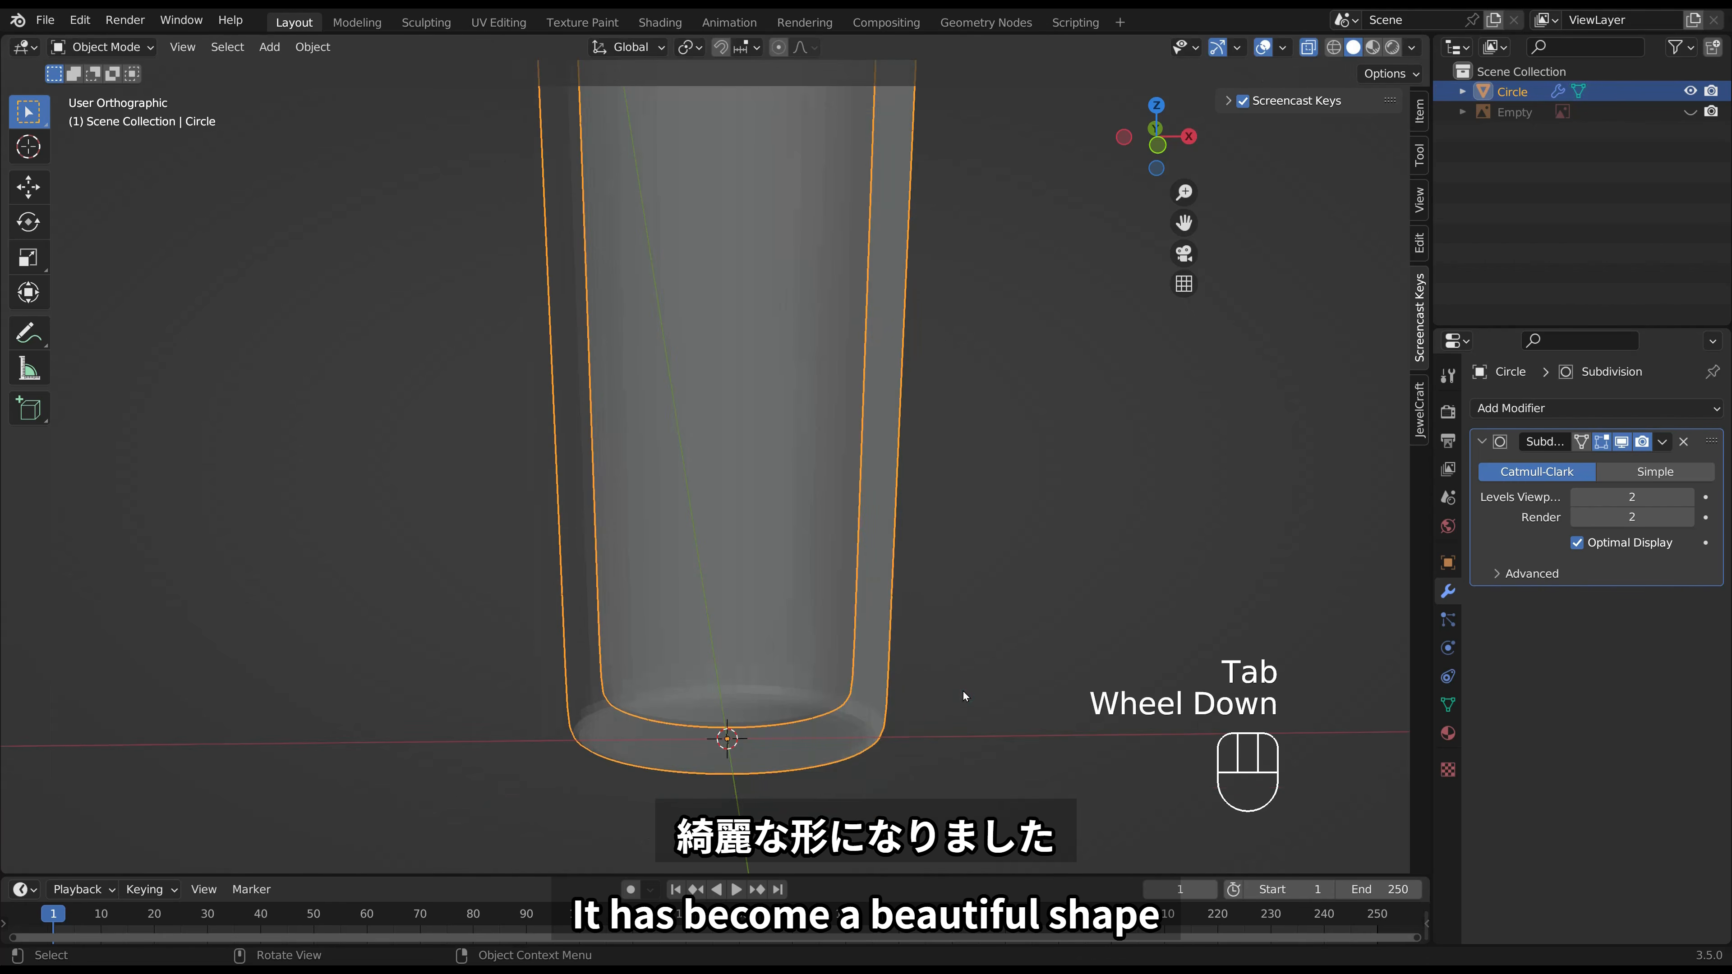
scroll(963, 692, down, 2)
mouse_move(950, 681)
middle_down()
mouse_move(941, 624)
mouse_move(943, 659)
middle_up()
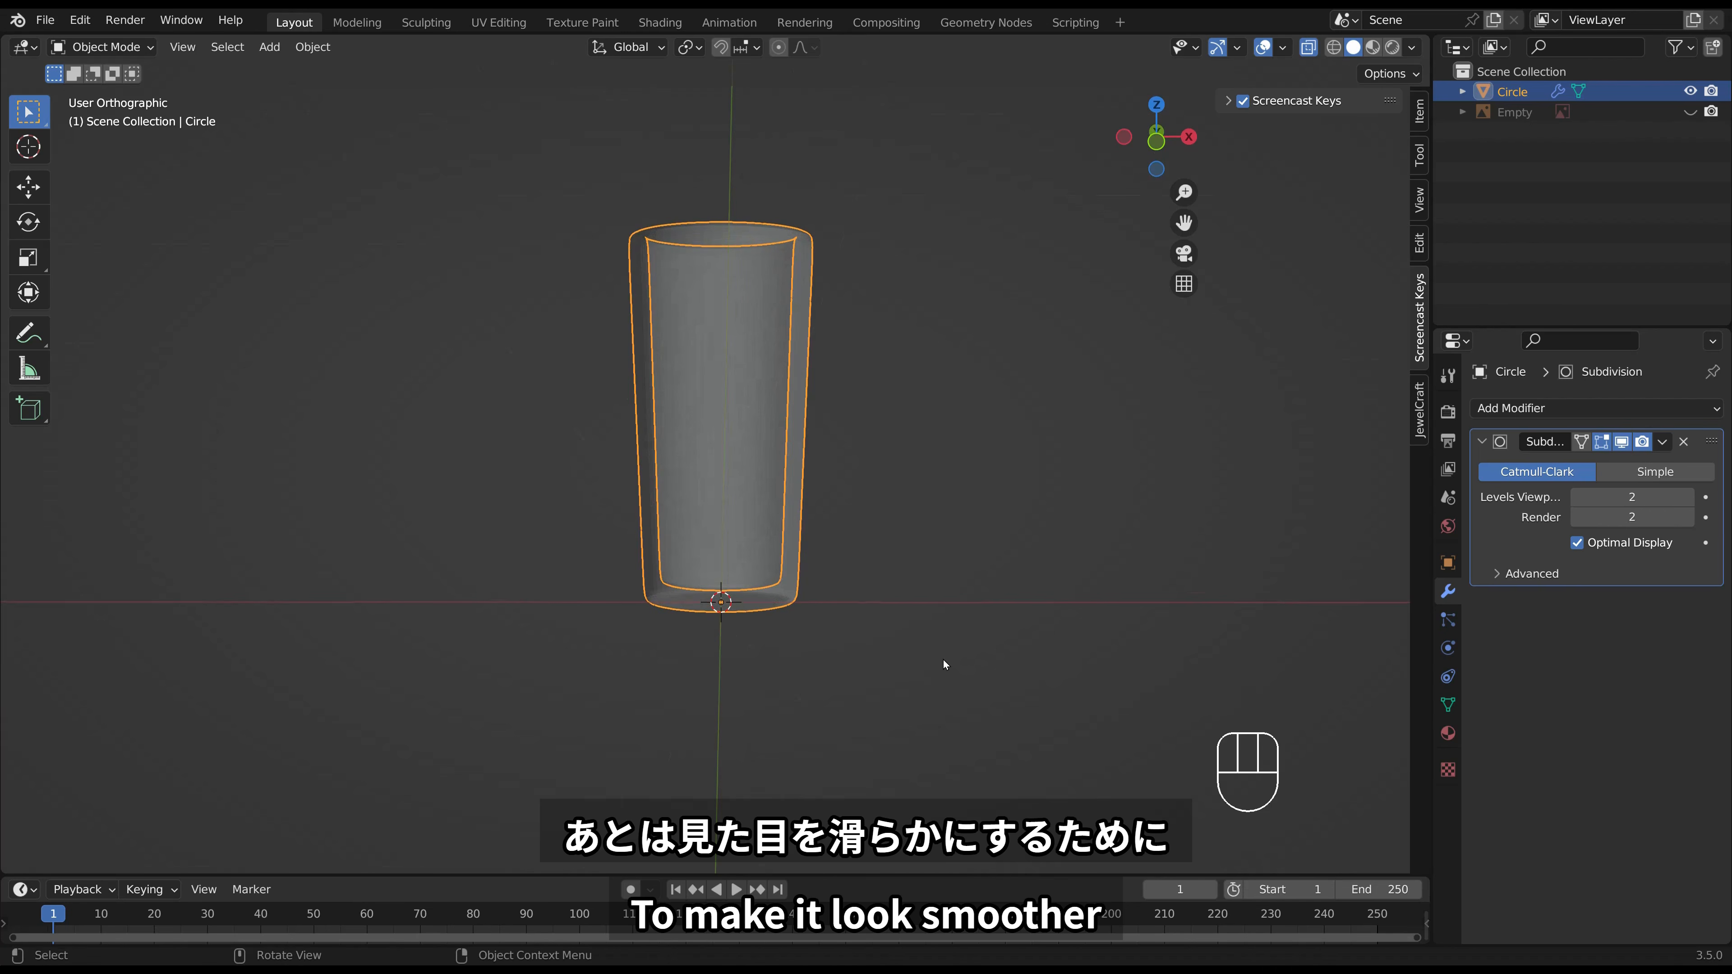
Turn off X-ray display, apply Shade Smooth to the glass, and deselect it.
click(1307, 46)
scroll(882, 319, up, 2)
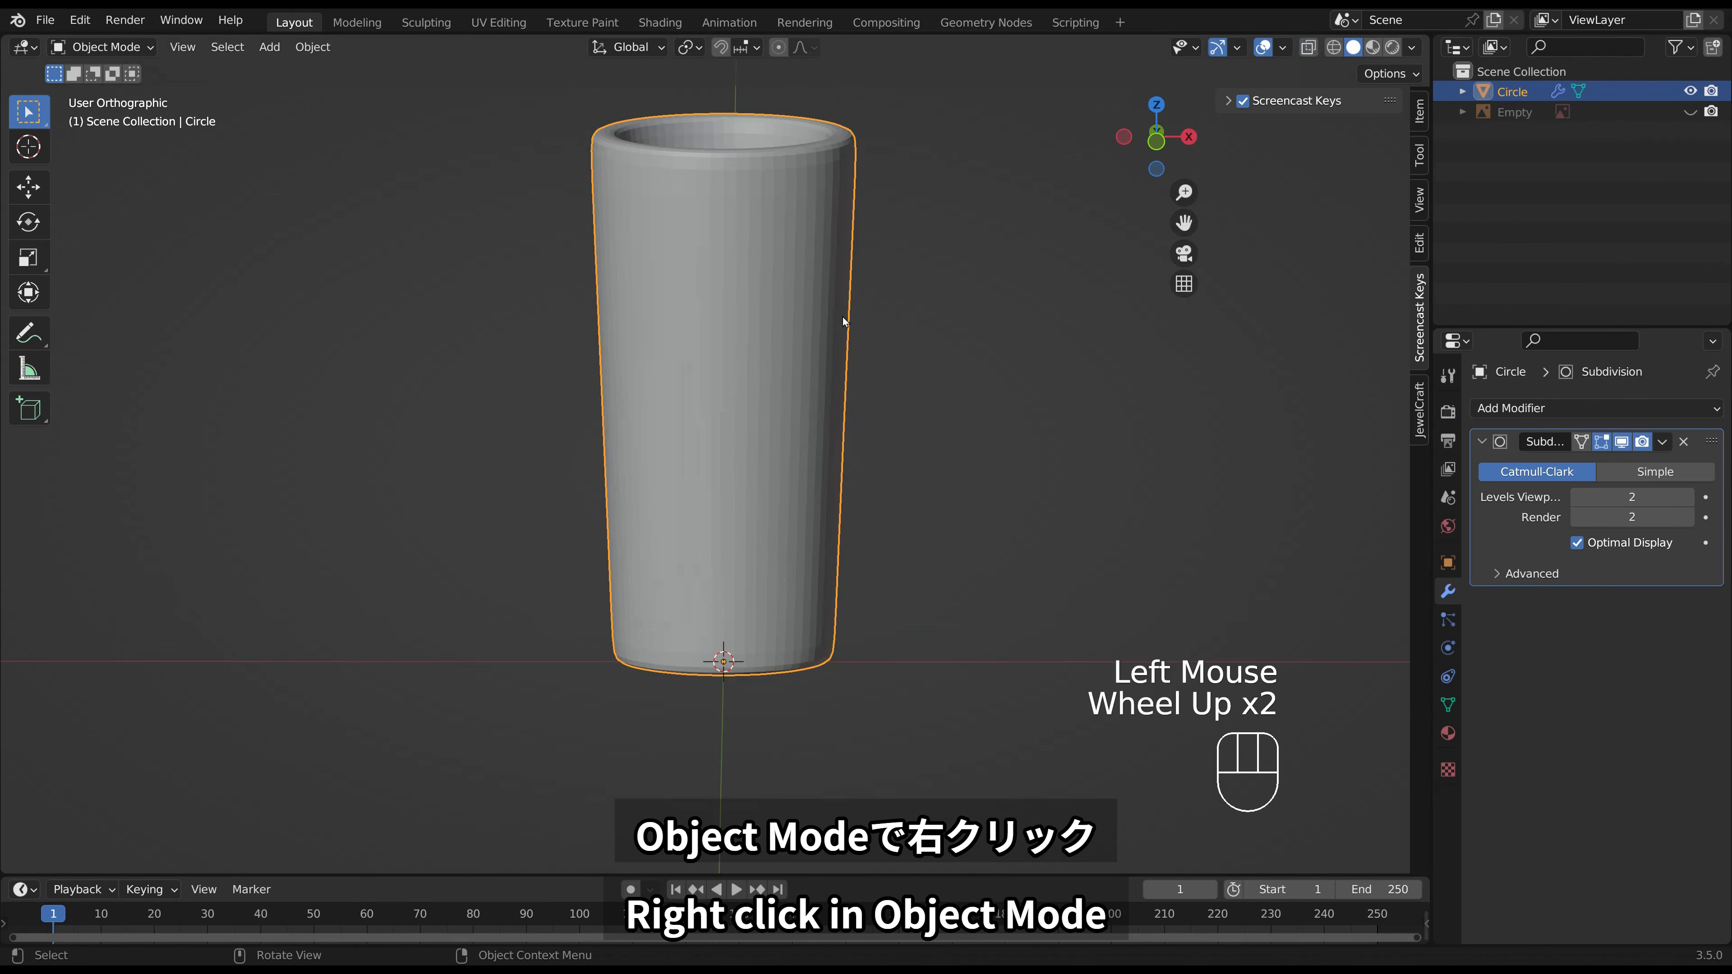
right_click(807, 245)
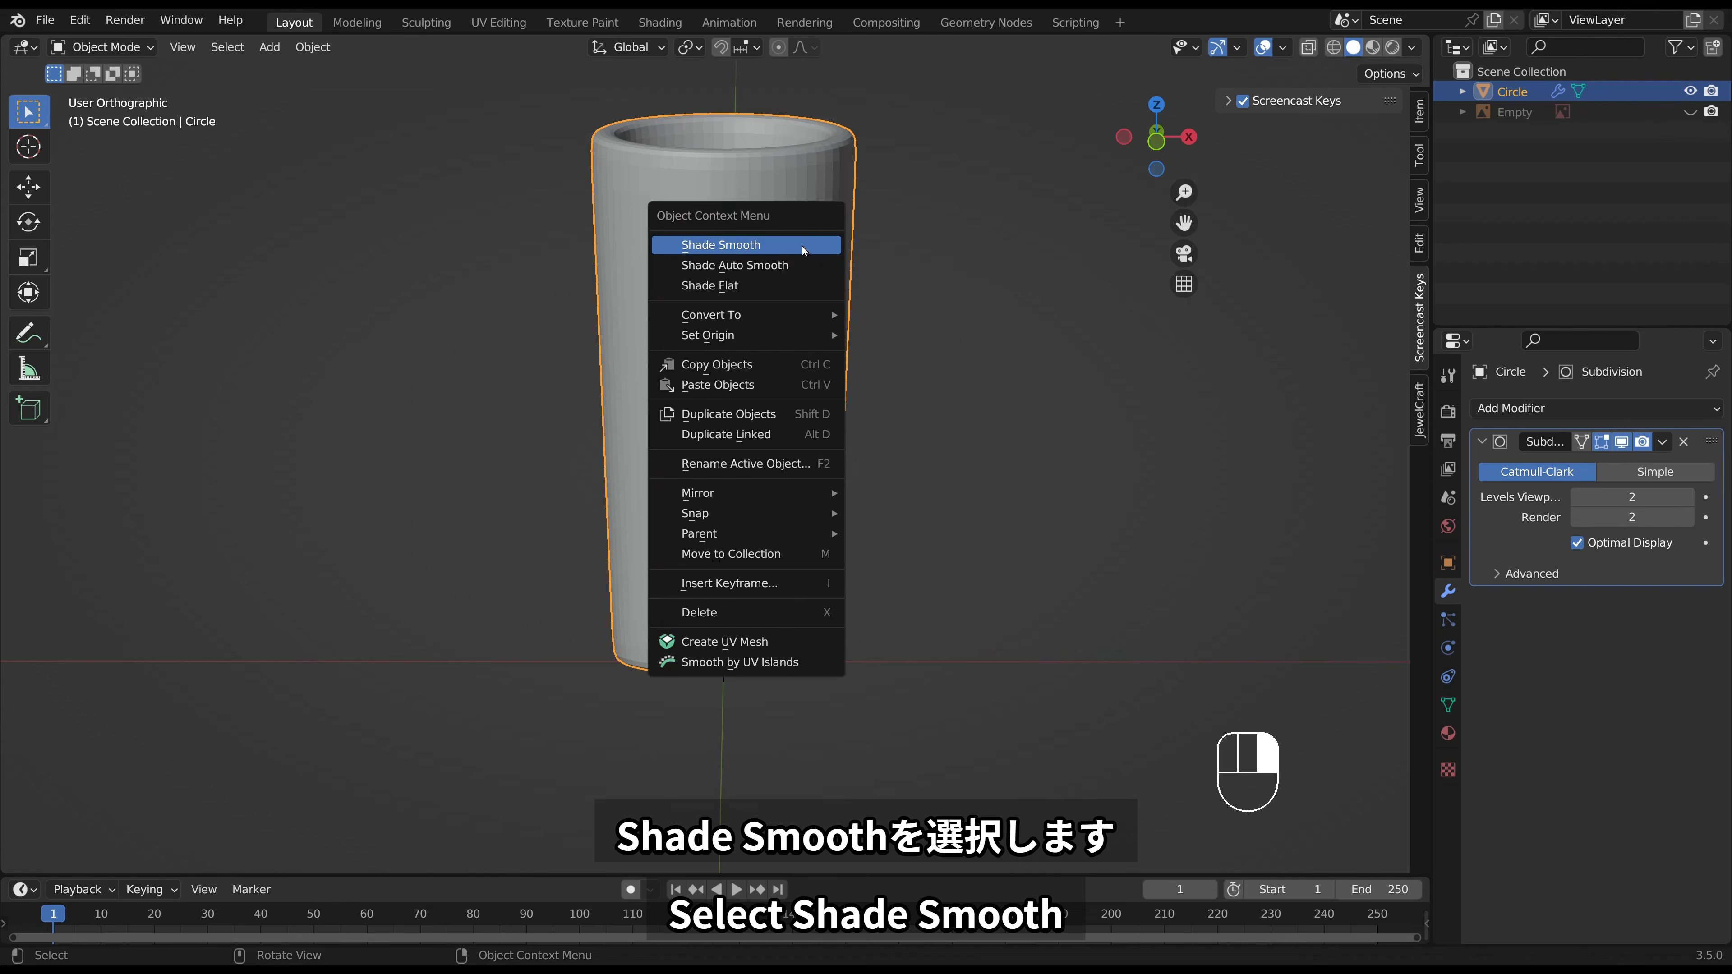
click(802, 246)
shift+middle_drag(882, 266, 908, 314)
click(908, 313)
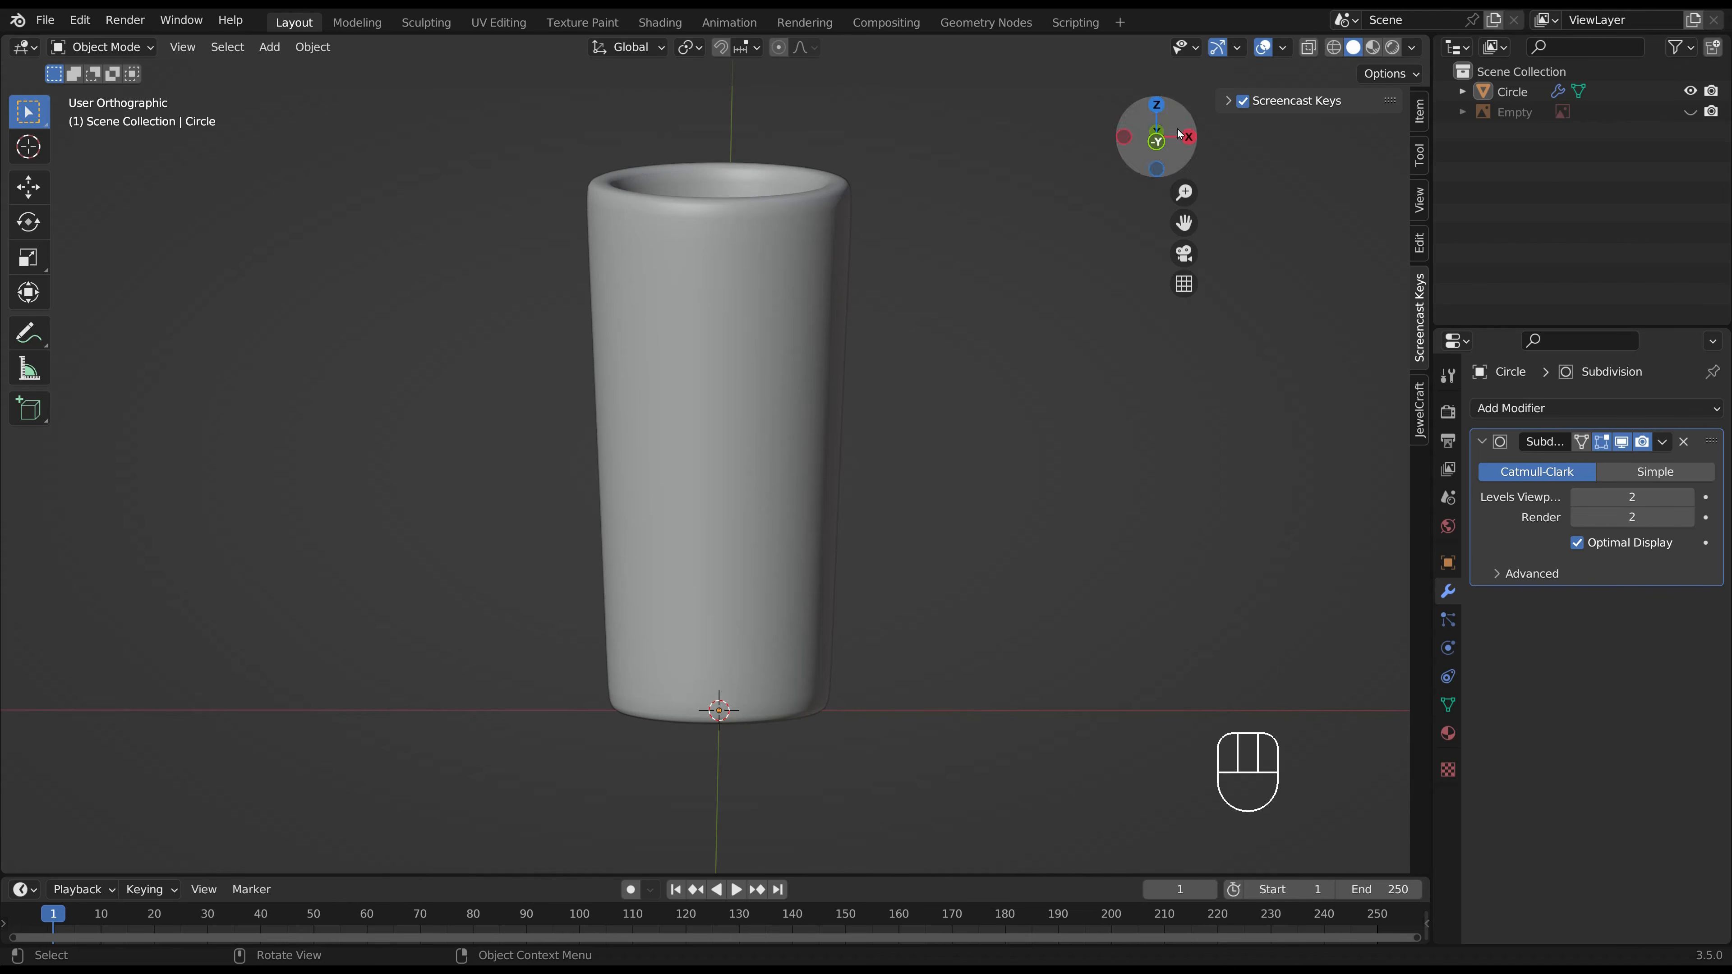
Turn on the Face Orientation overlay and check the direction of the glass's outer and inner faces.
click(1279, 49)
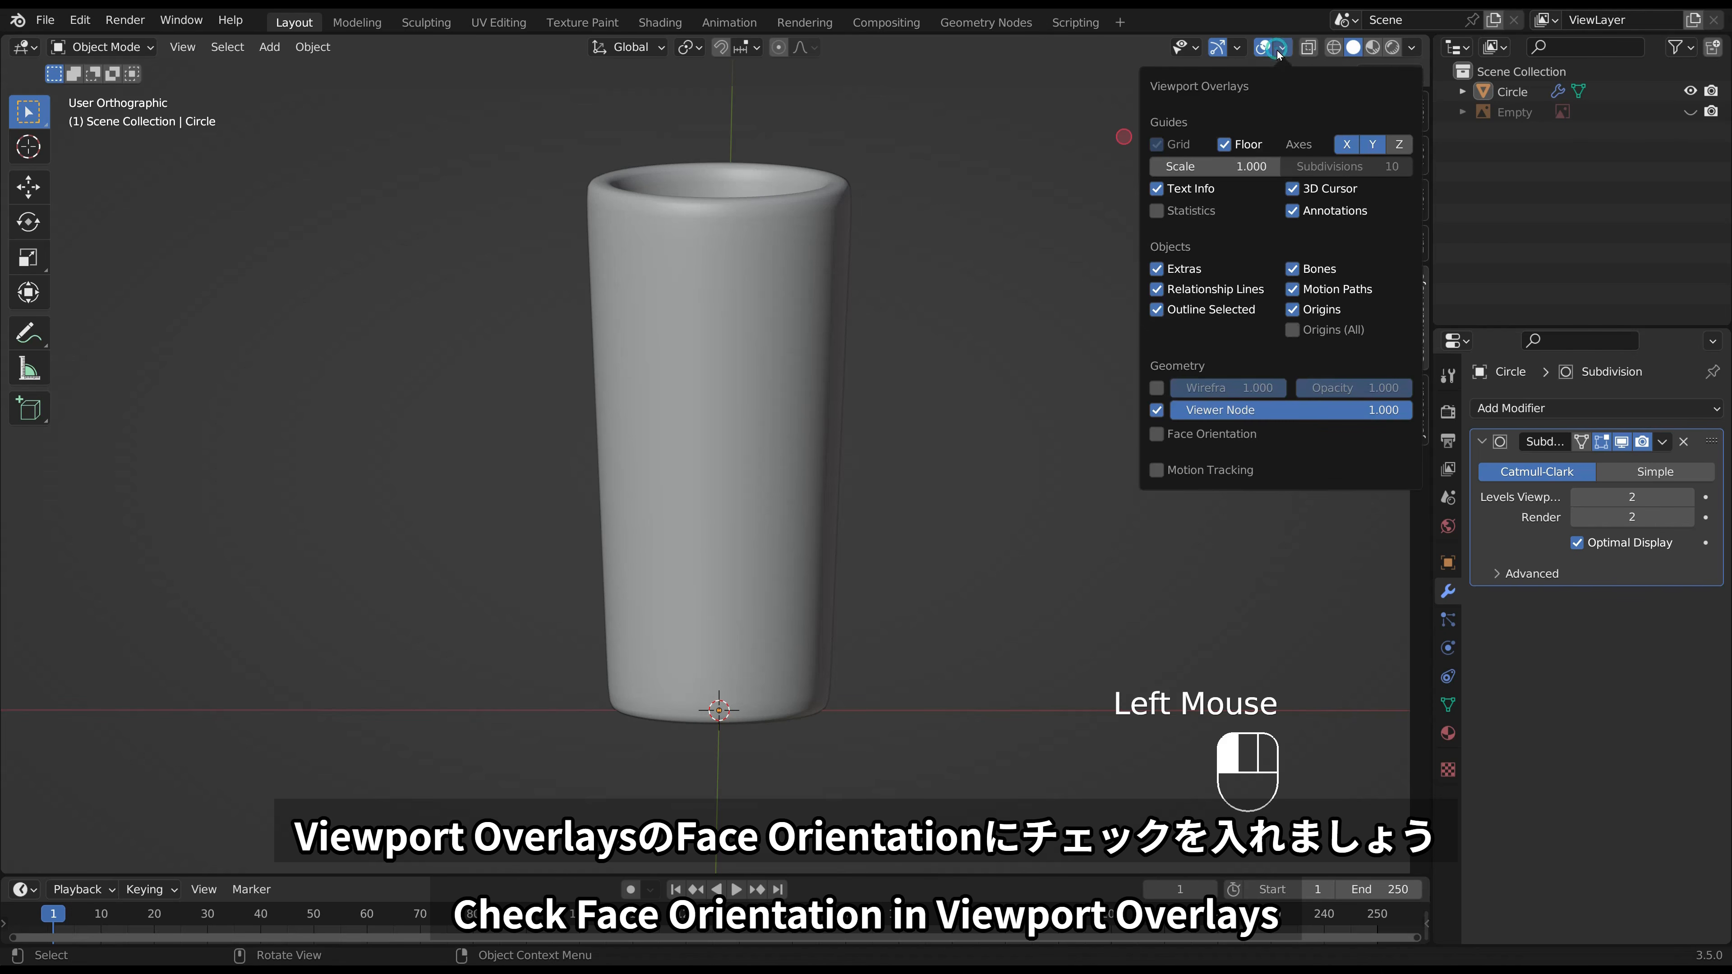
click(1189, 437)
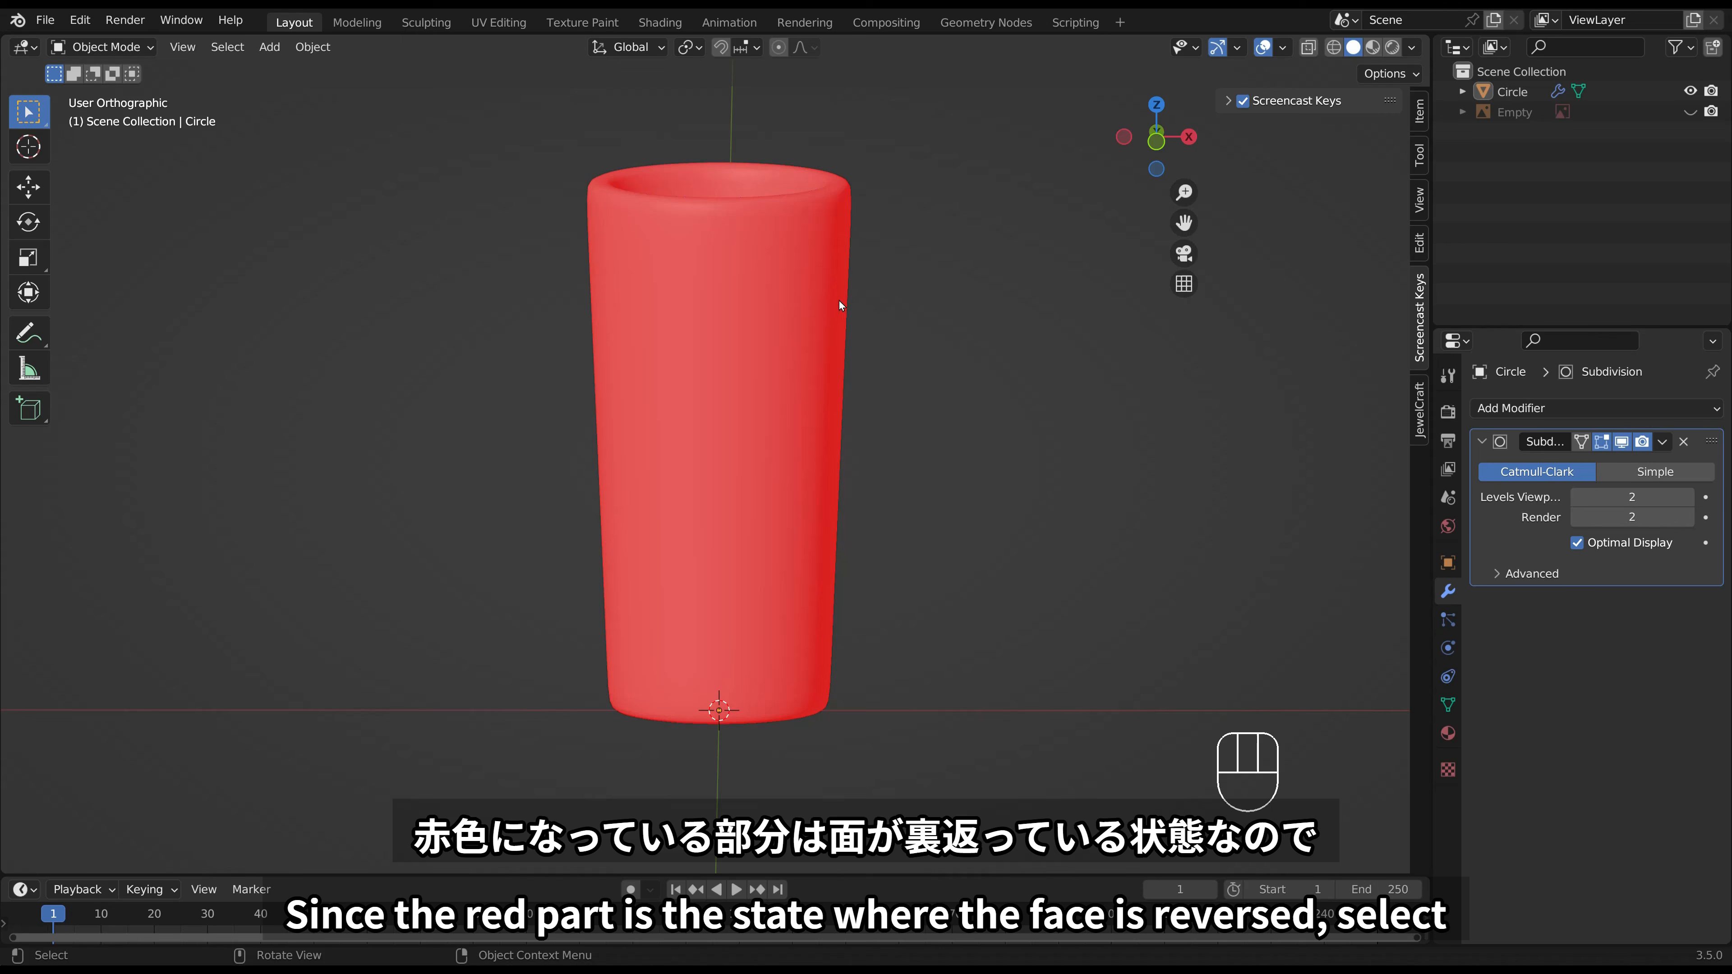
middle_drag(839, 301, 833, 388)
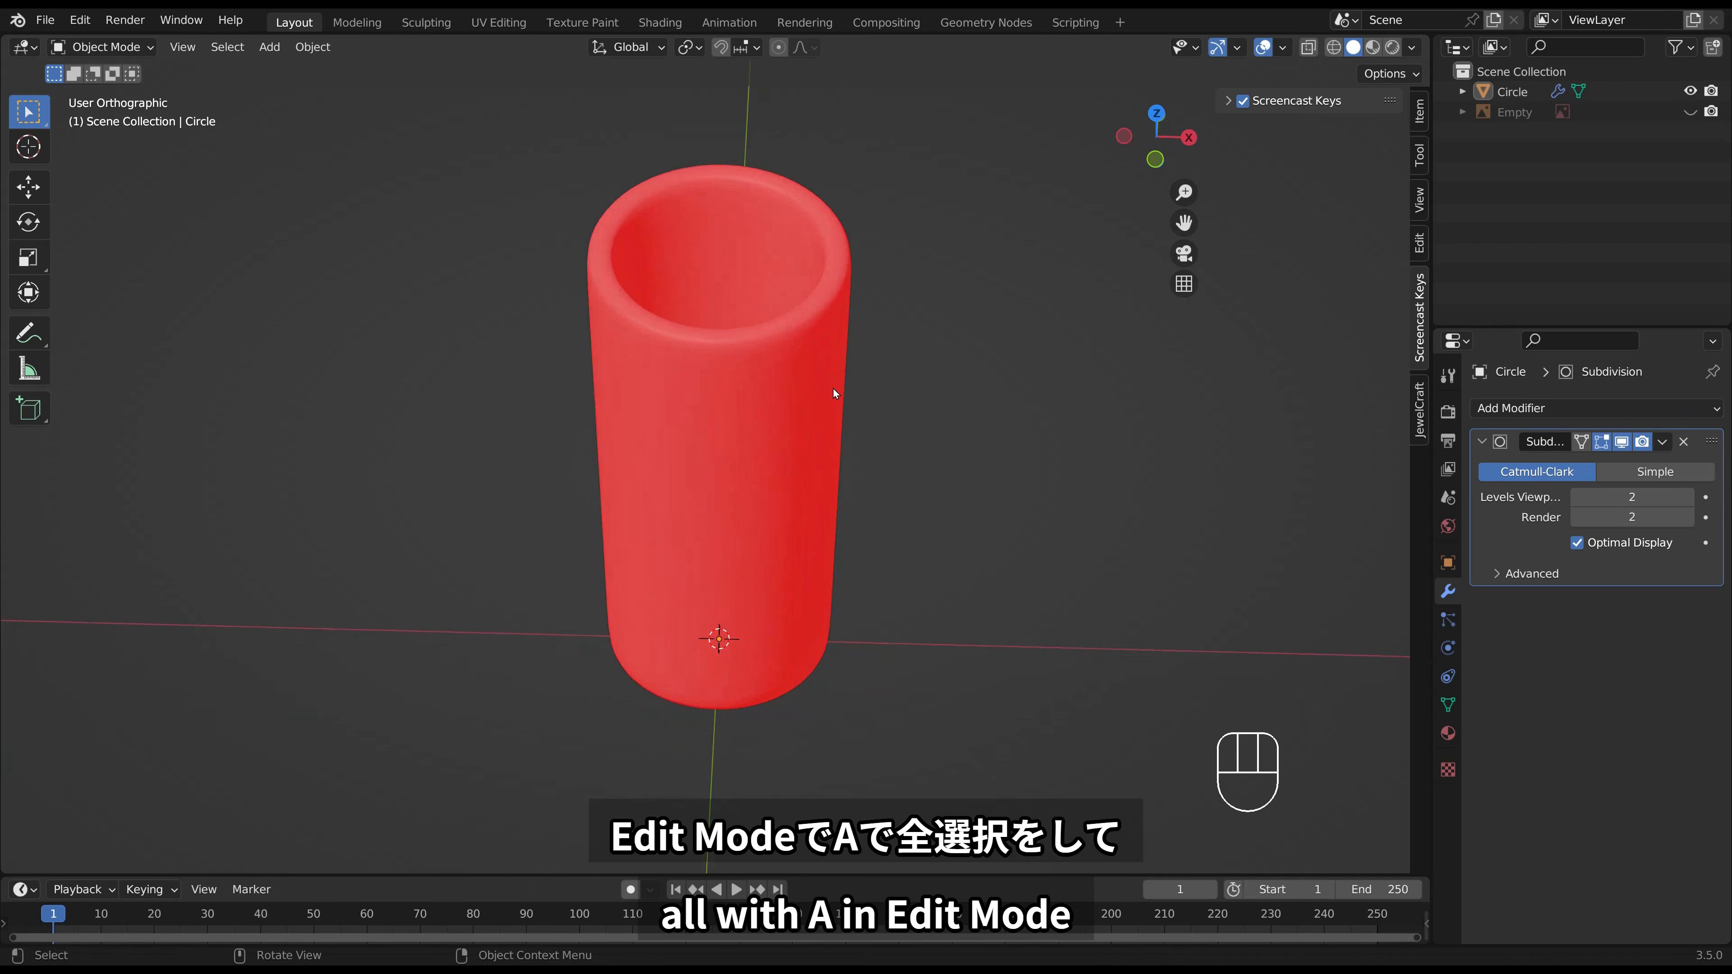
Recalculate the normals of all the glass's faces to point outward, and return to Object Mode with nothing selected.
click(832, 387)
key(Tab)
key(a)
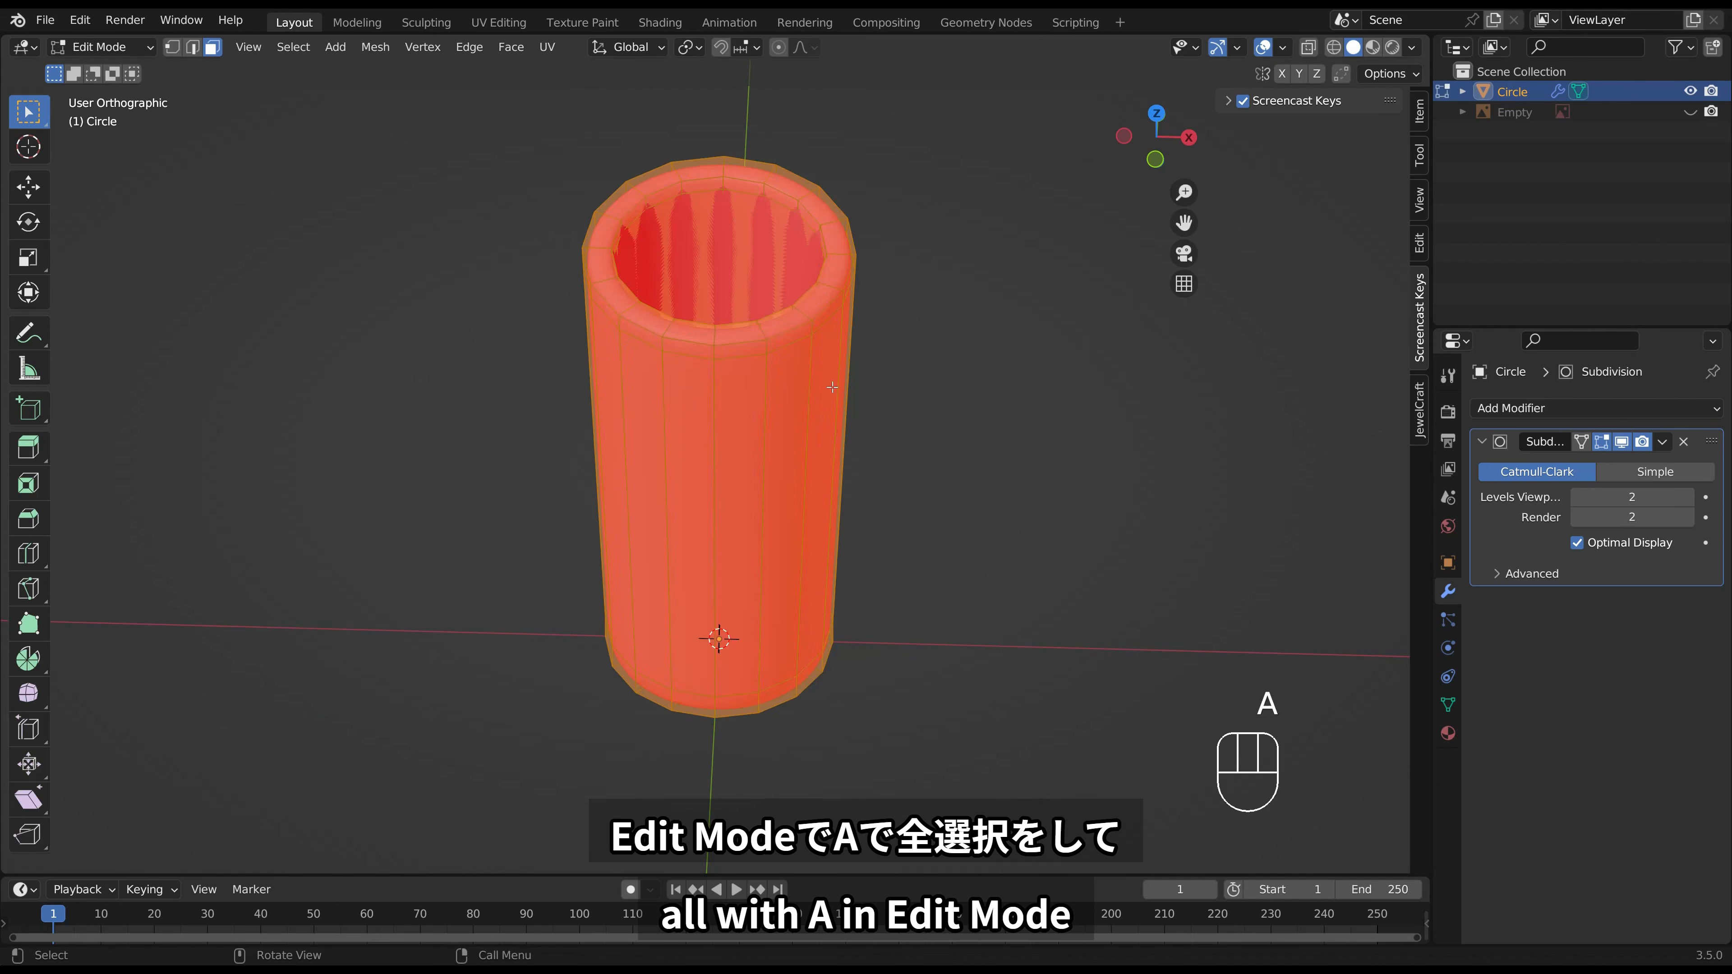
key(shift+n)
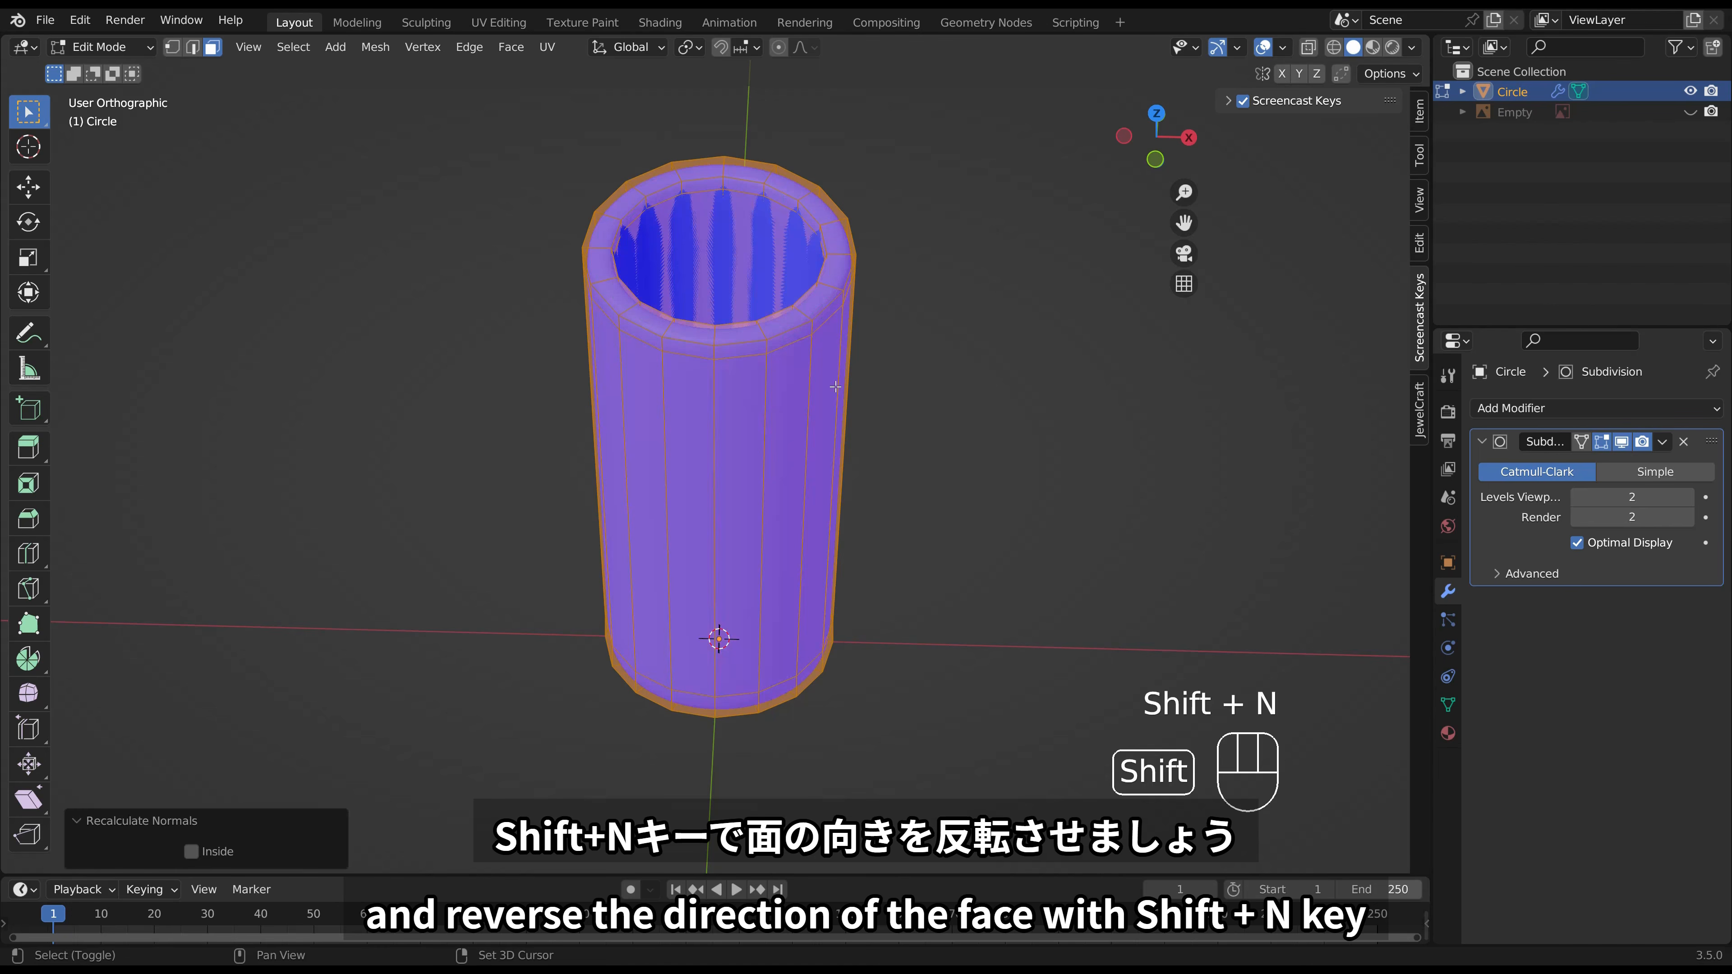
key(Tab)
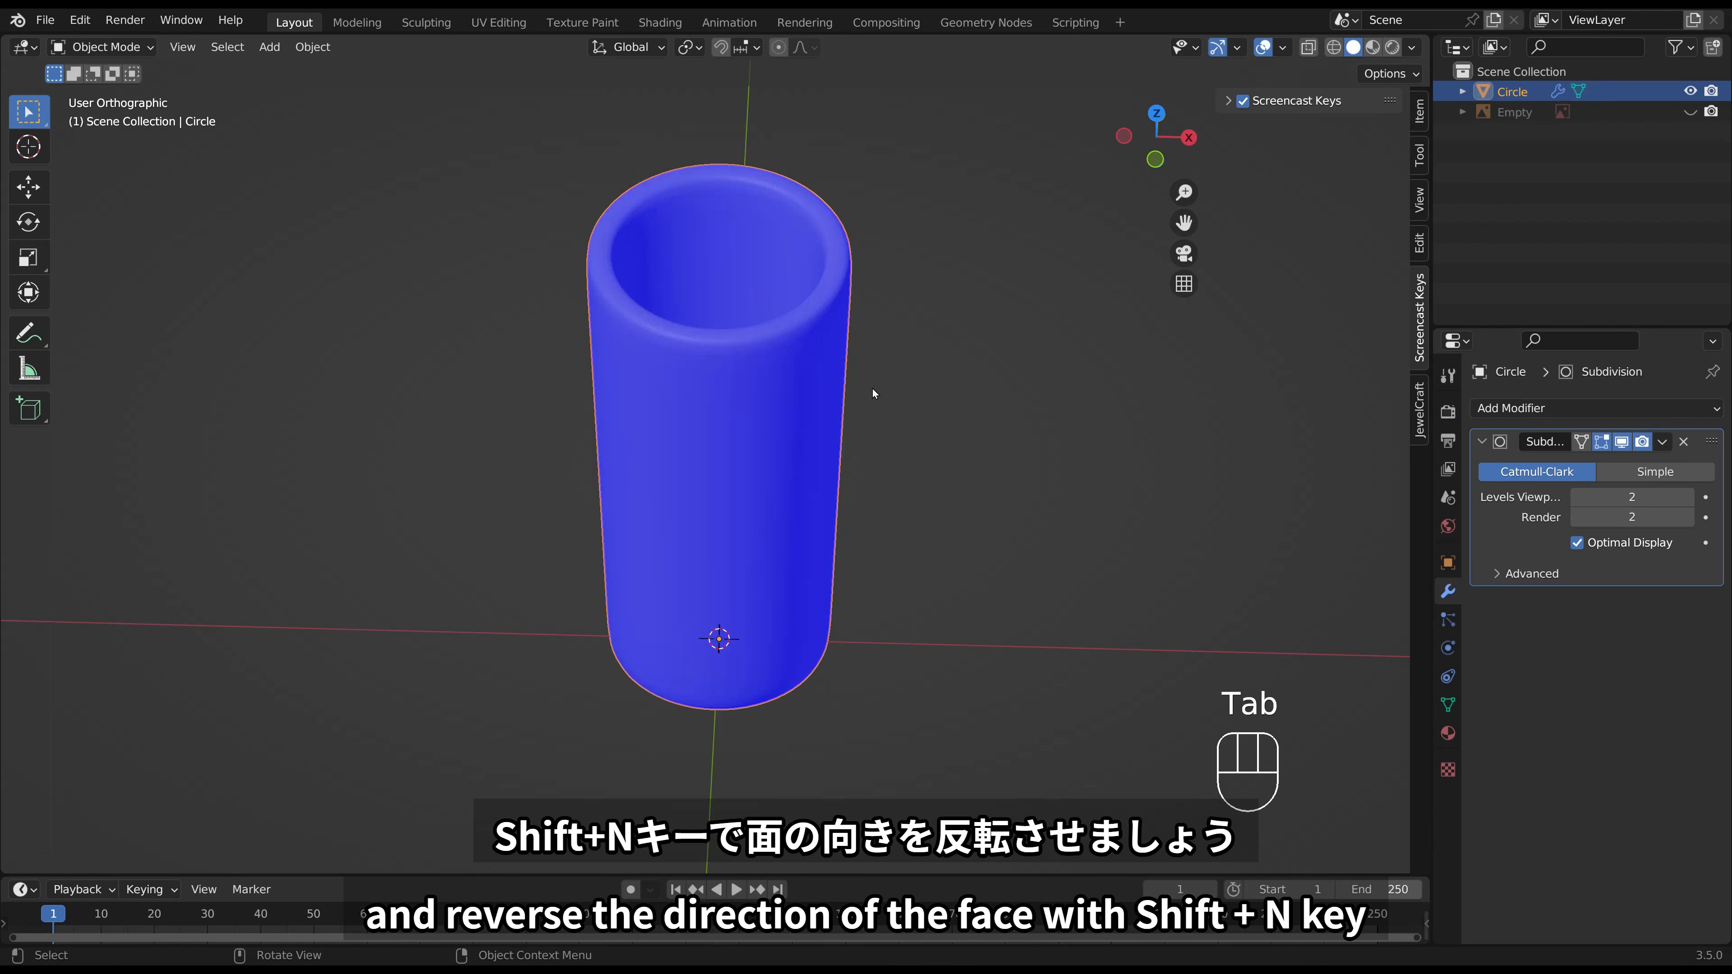
click(912, 390)
Turn off the Face Orientation overlay and hide the finished glass.
middle_drag(882, 370, 892, 314)
click(1281, 47)
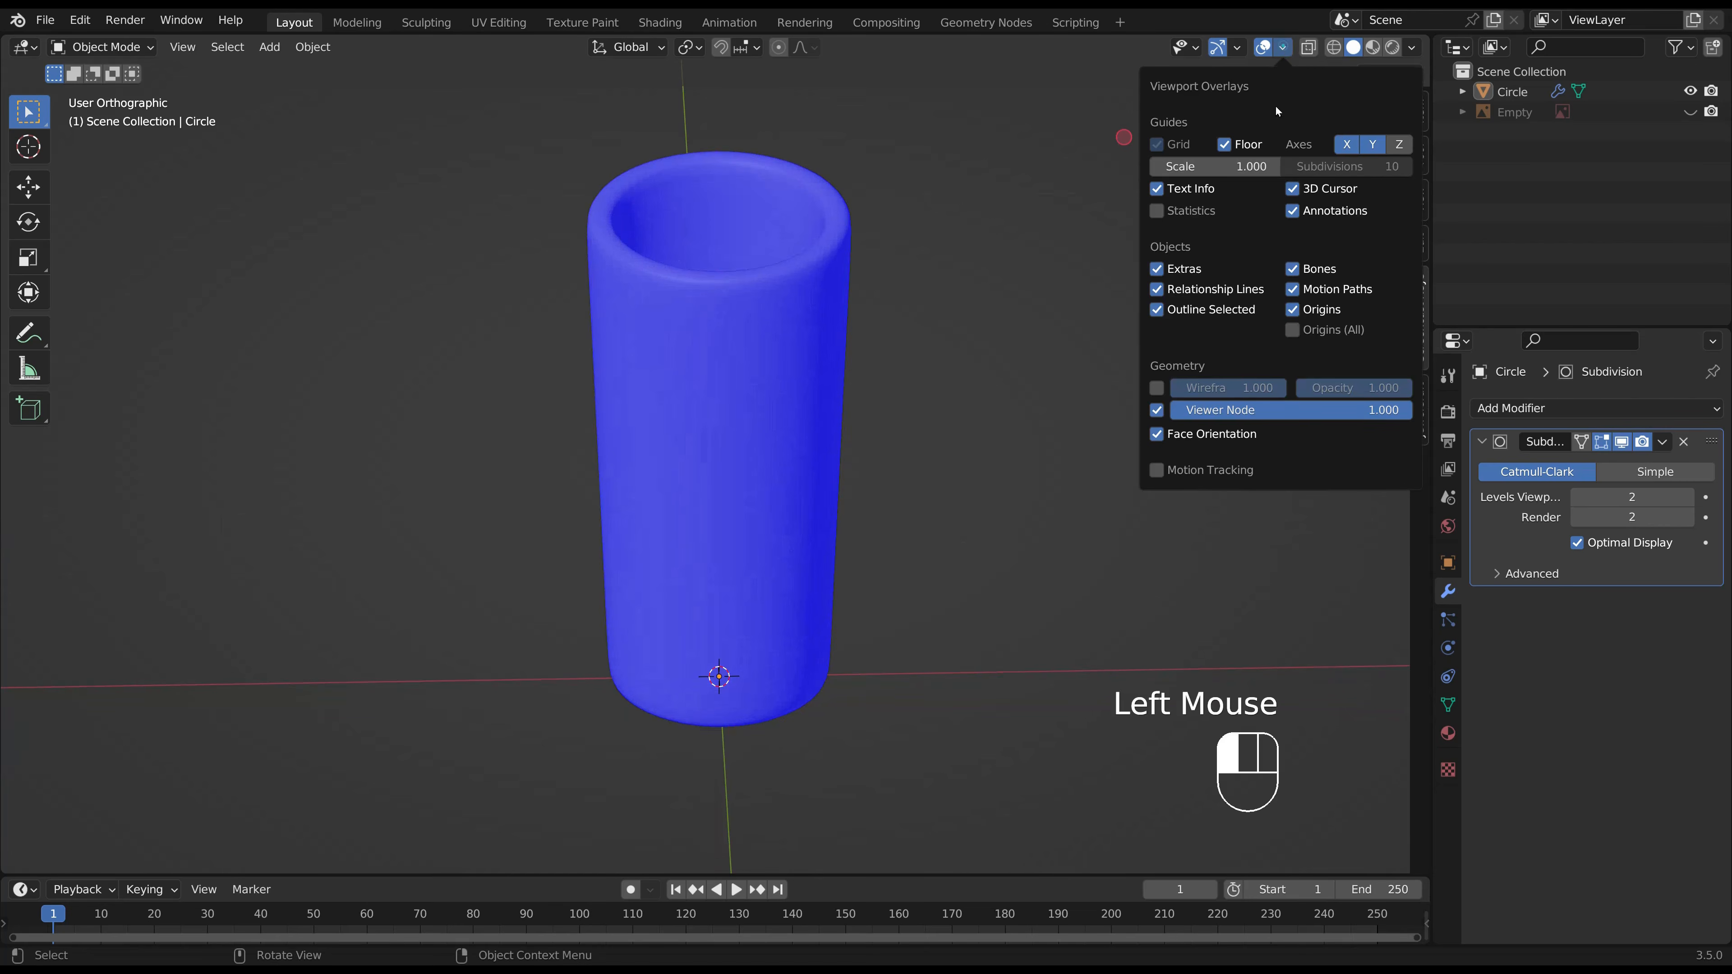
click(1190, 434)
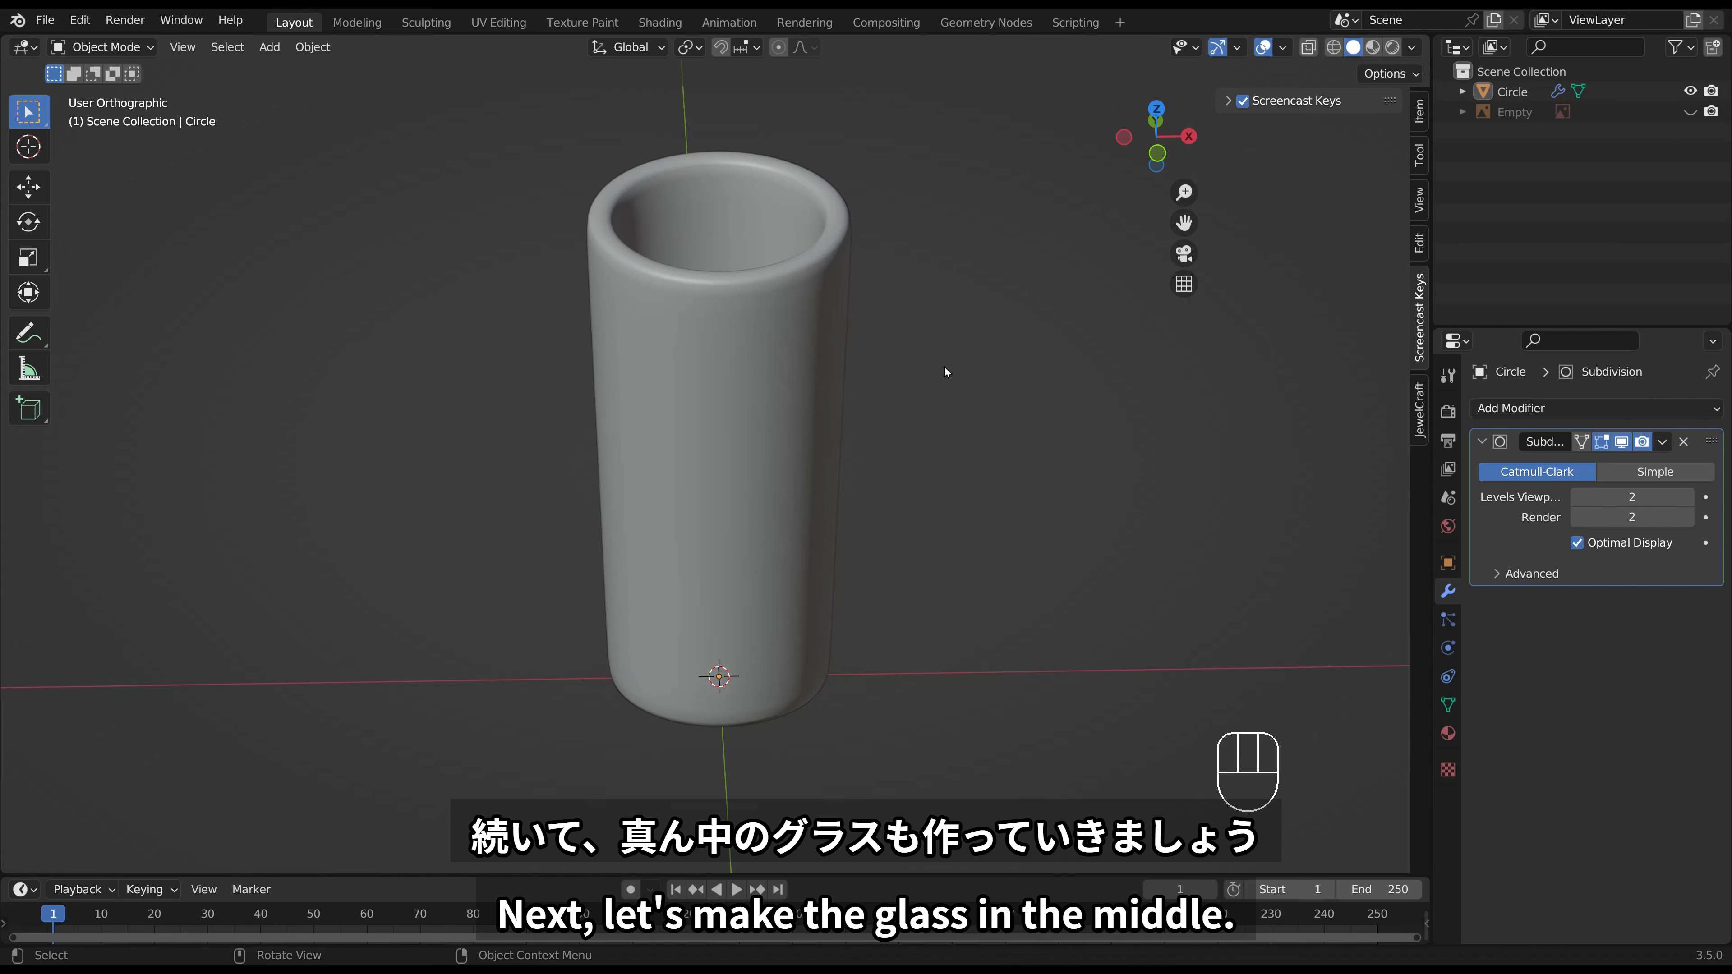
click(785, 368)
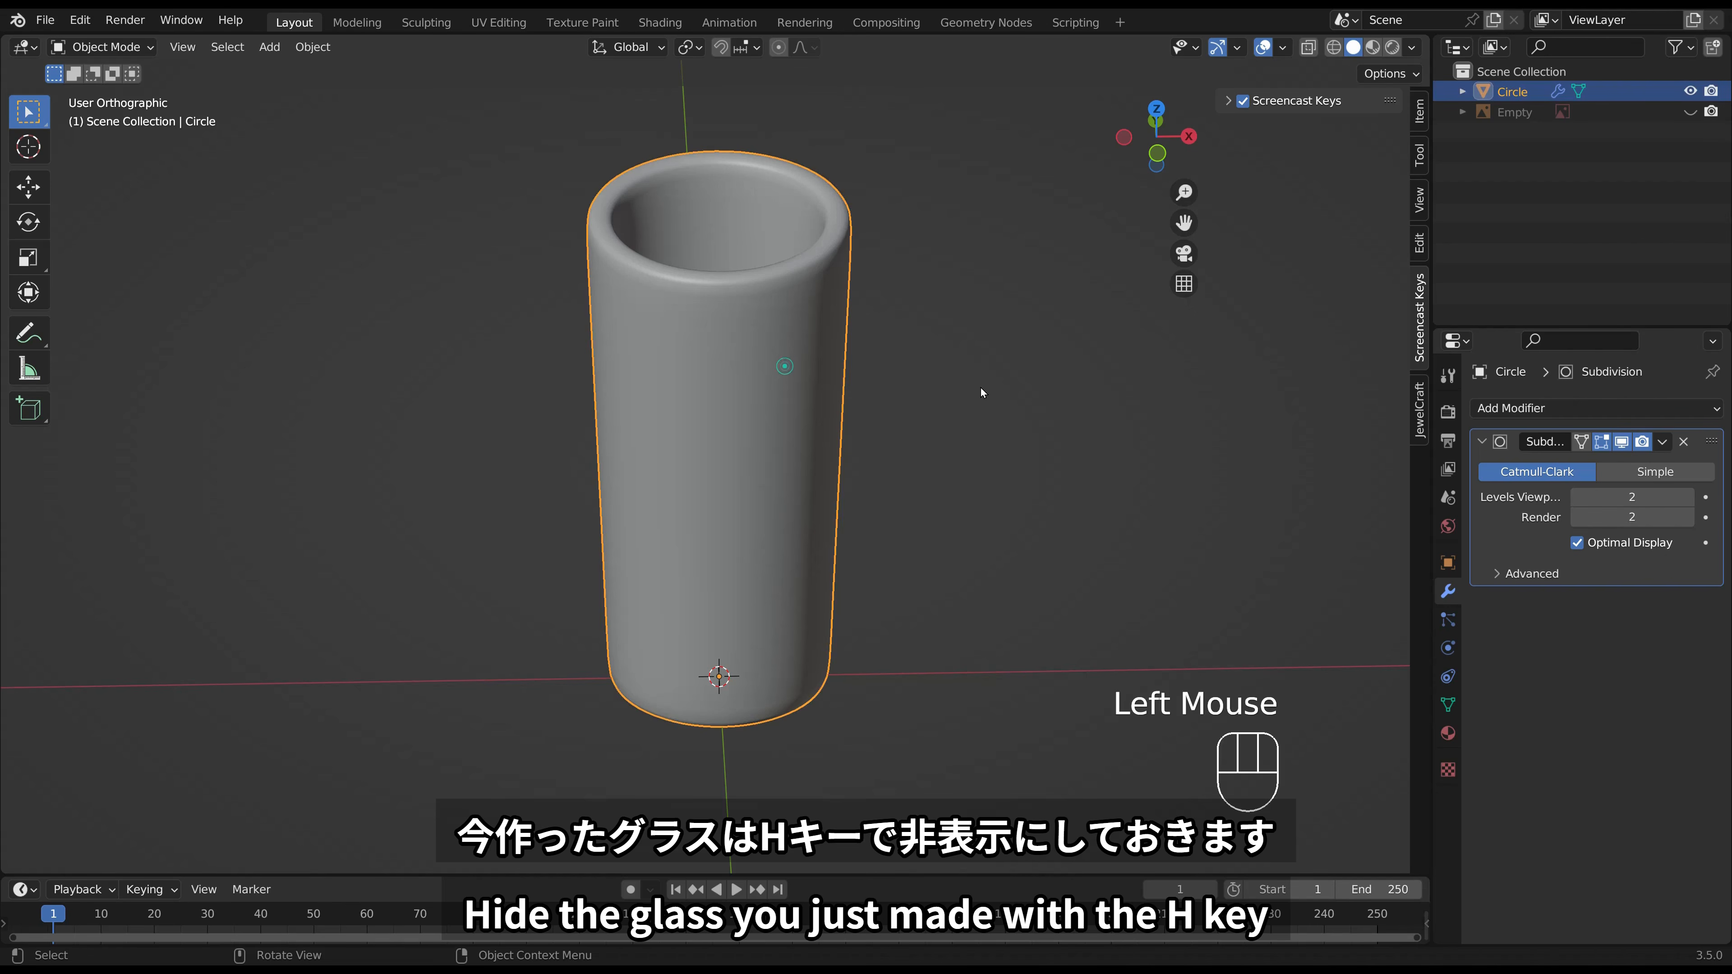
key(h)
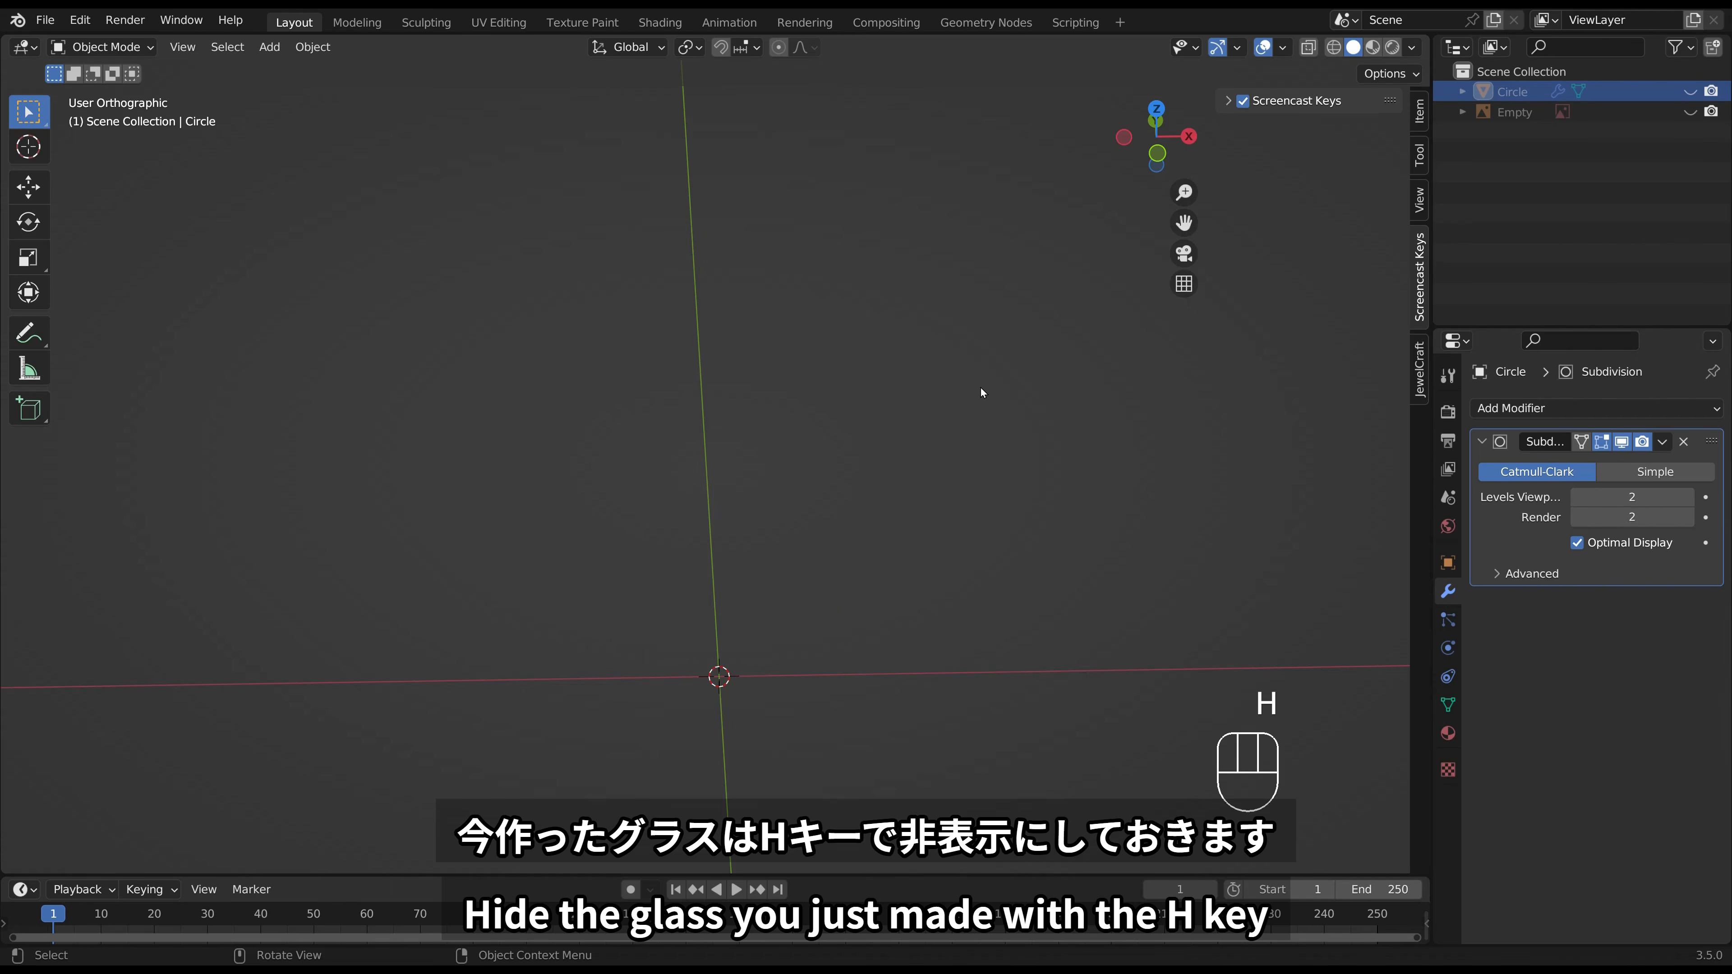
Add a mesh circle with 16 vertices and a radius of 0.015 m at the world origin.
middle_drag(980, 393, 941, 382)
click(603, 508)
key(shift+a)
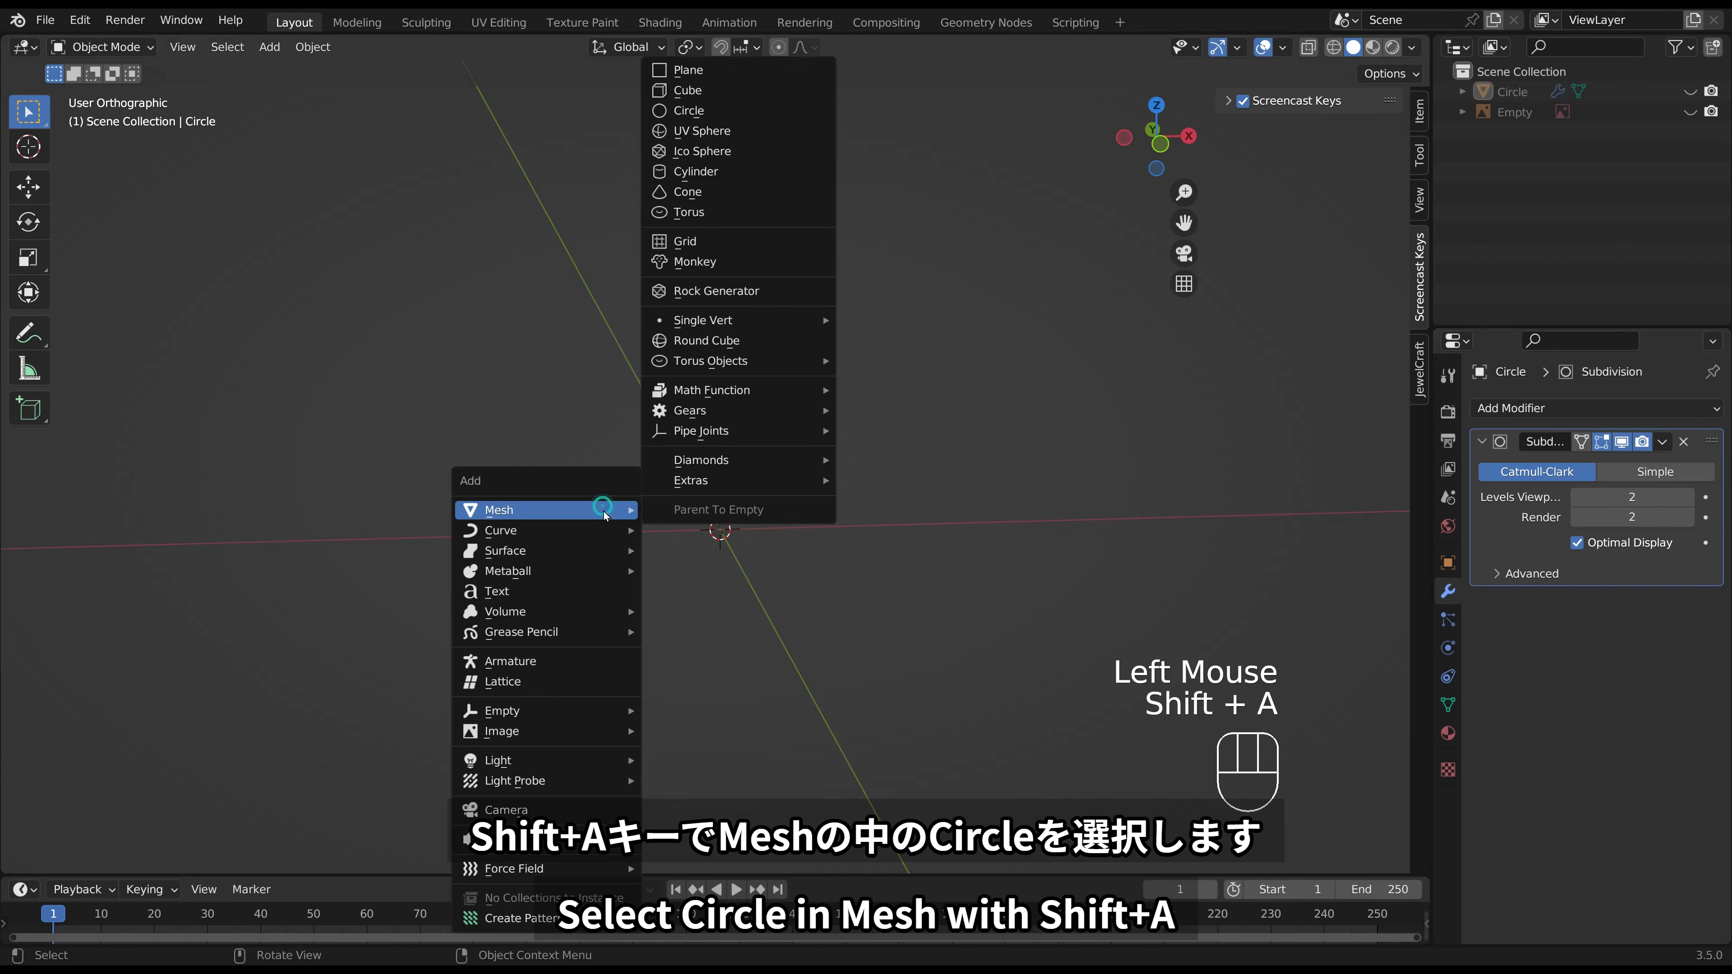
click(723, 111)
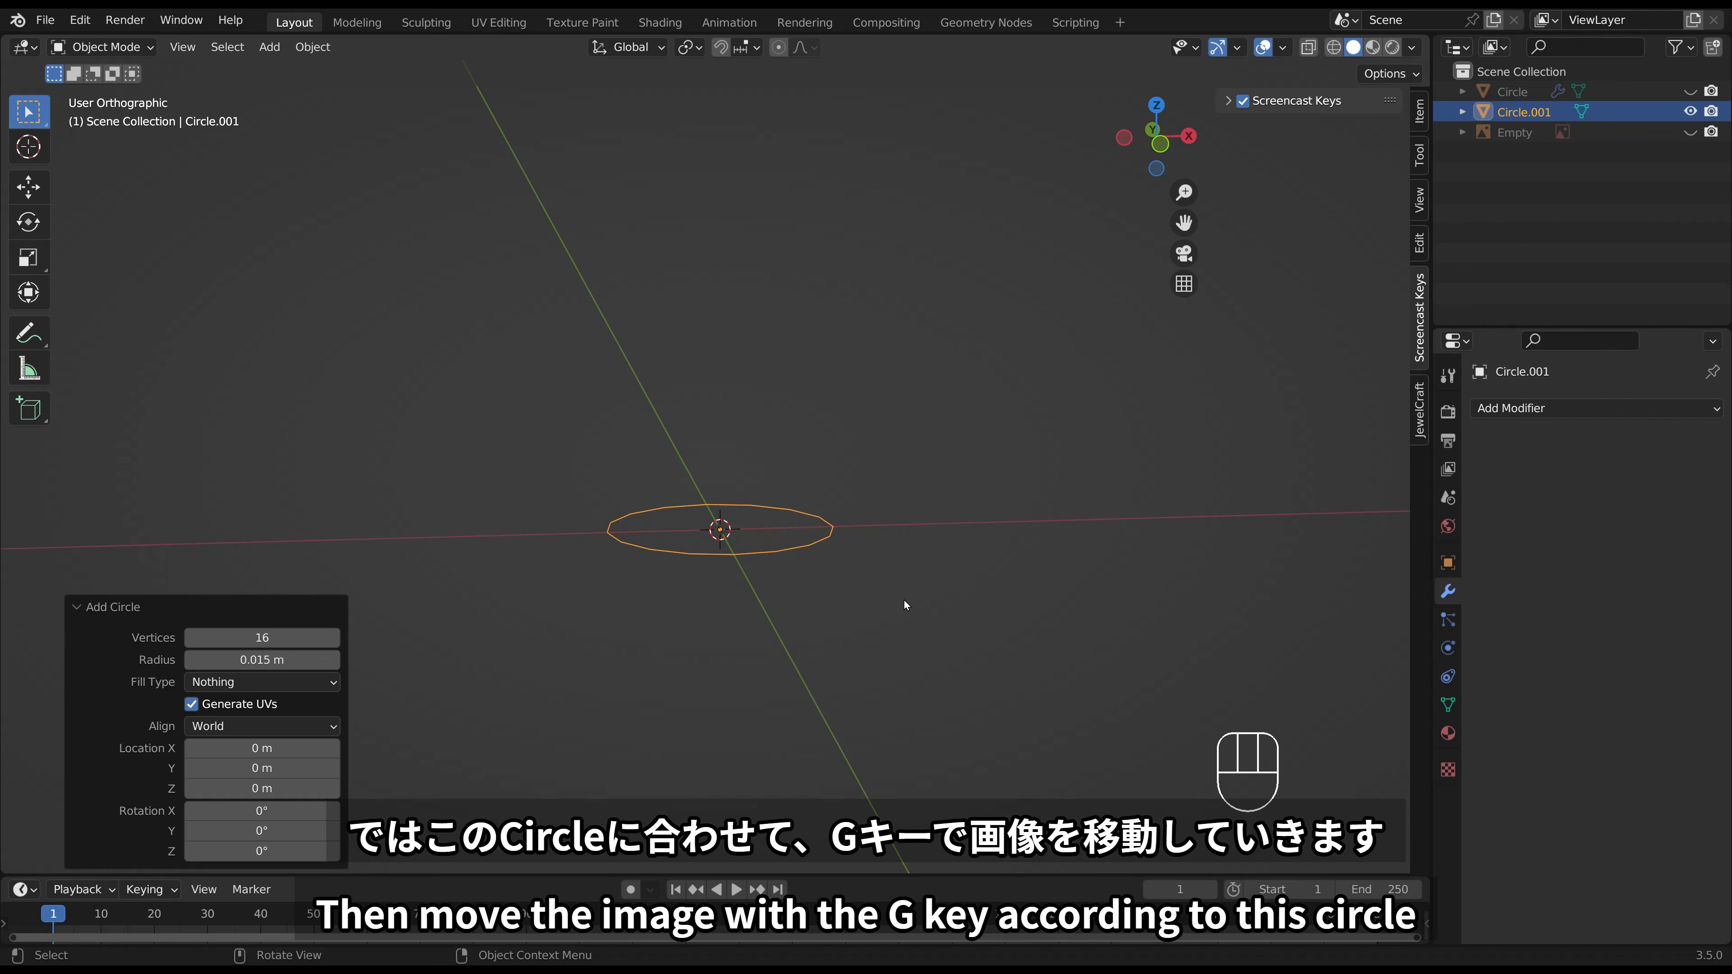
Show the reference image and move it along X in front view until the middle glass is centred on the new circle.
click(1689, 131)
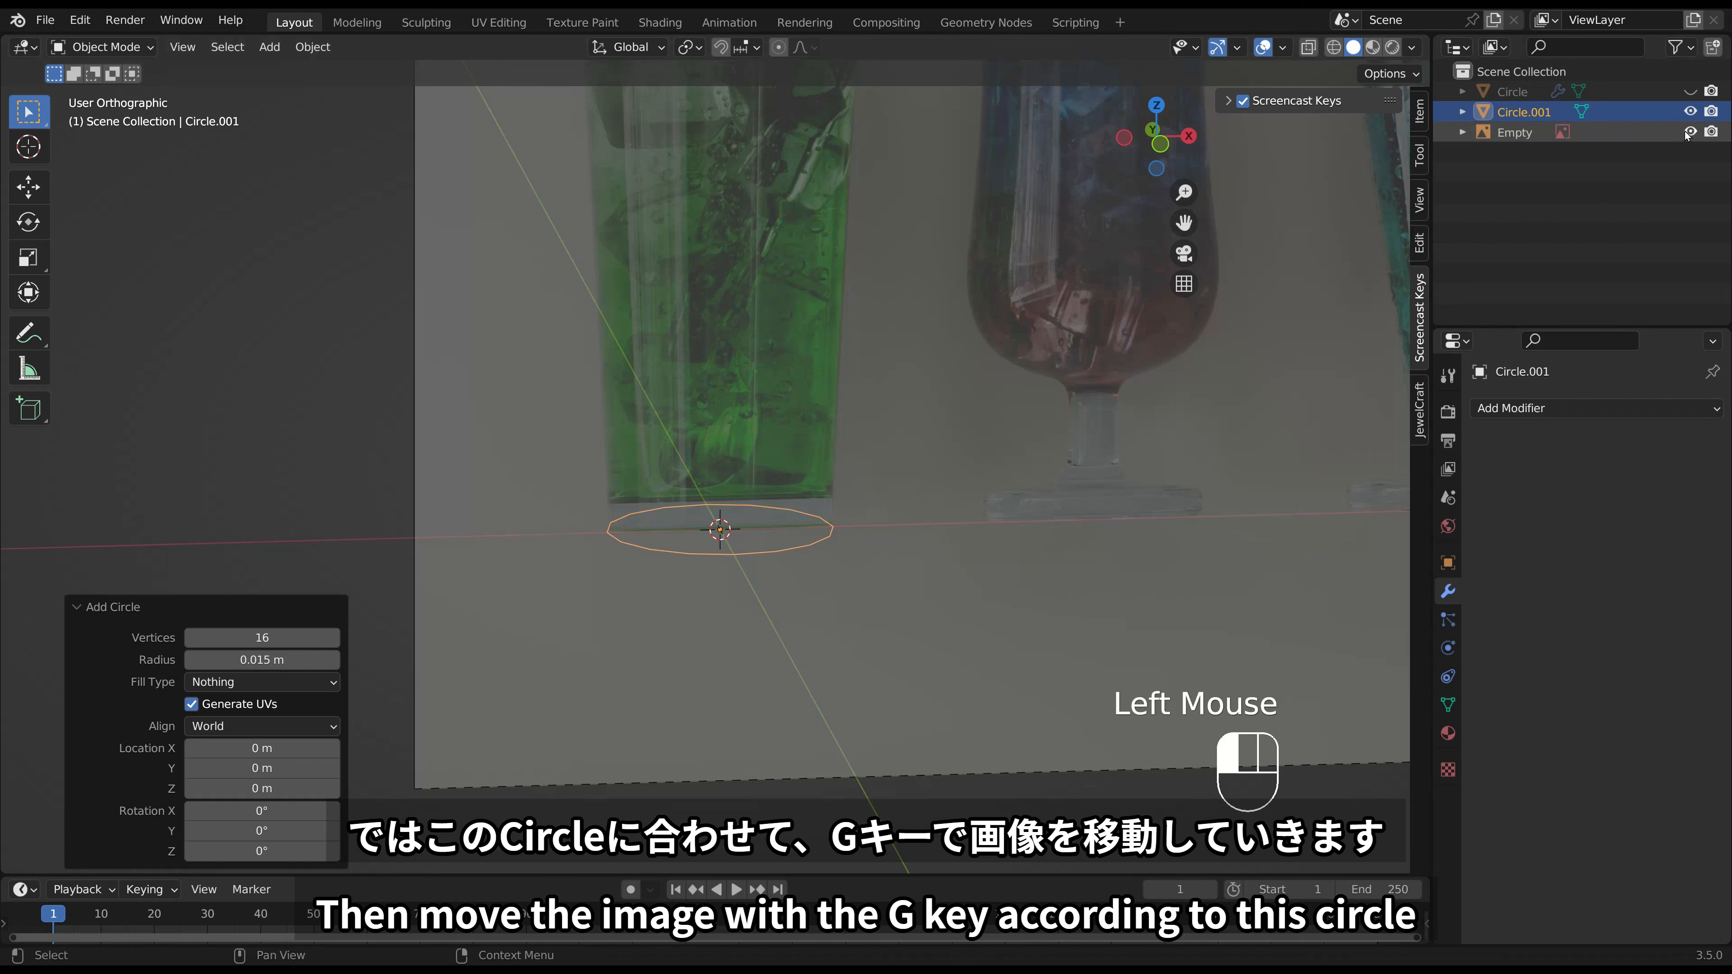
click(969, 410)
key(g)
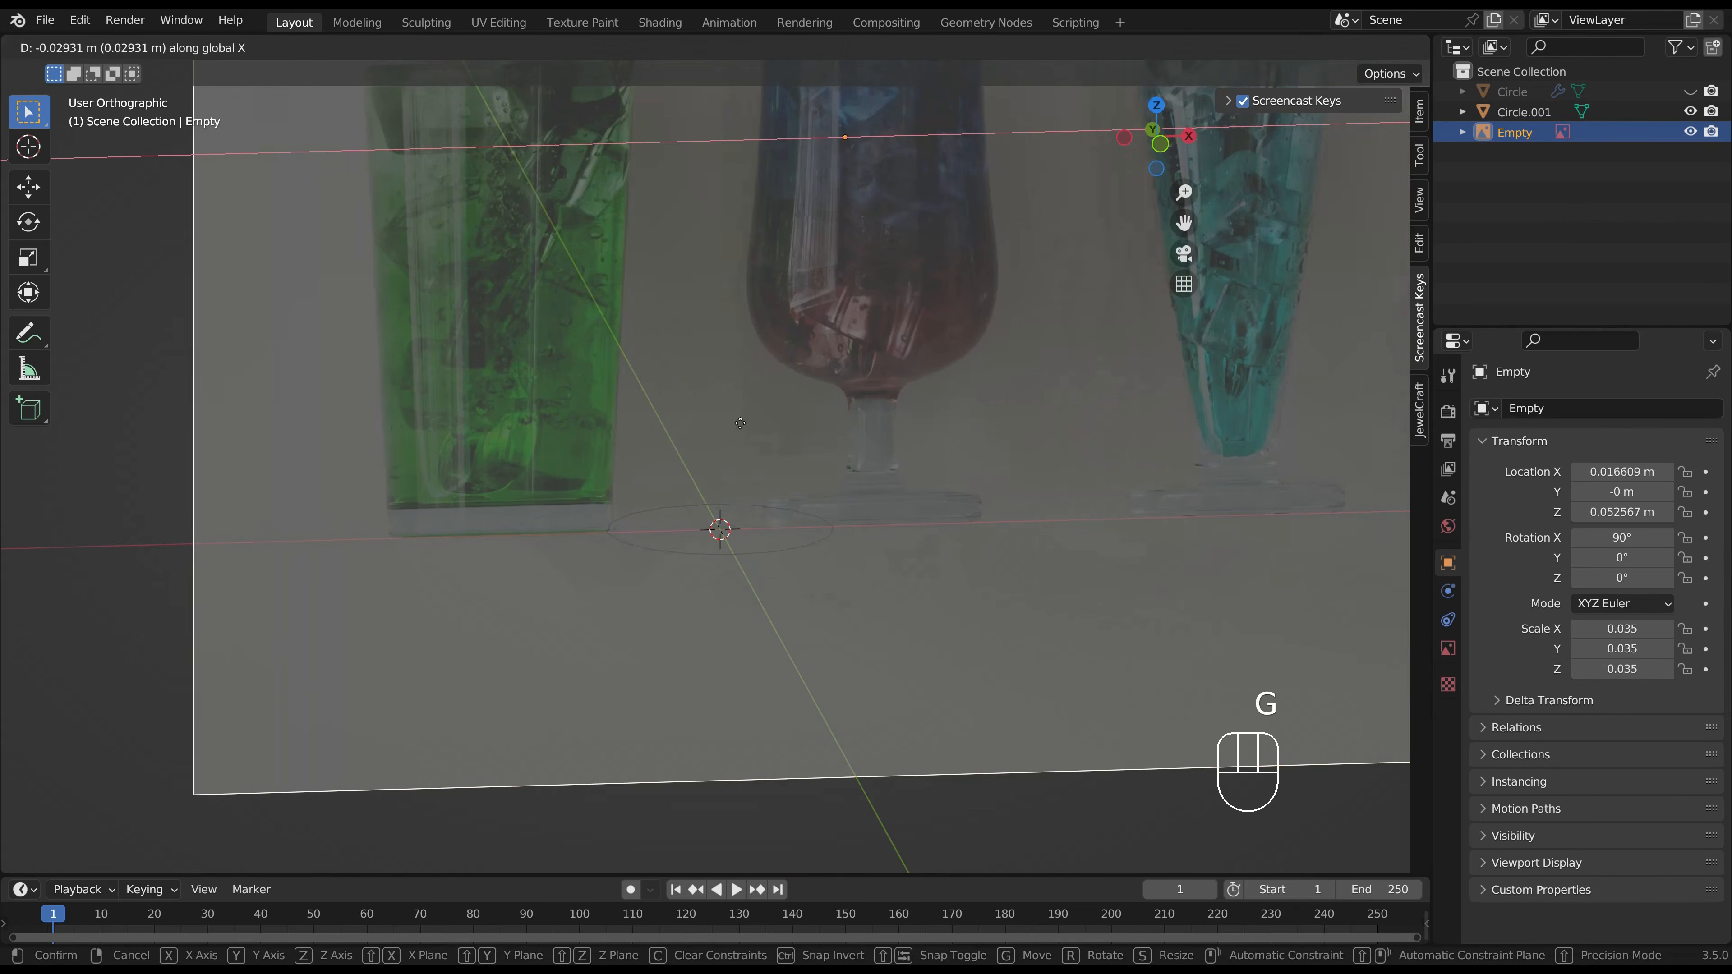
click(701, 426)
key(KP_1)
key(g)
key(x)
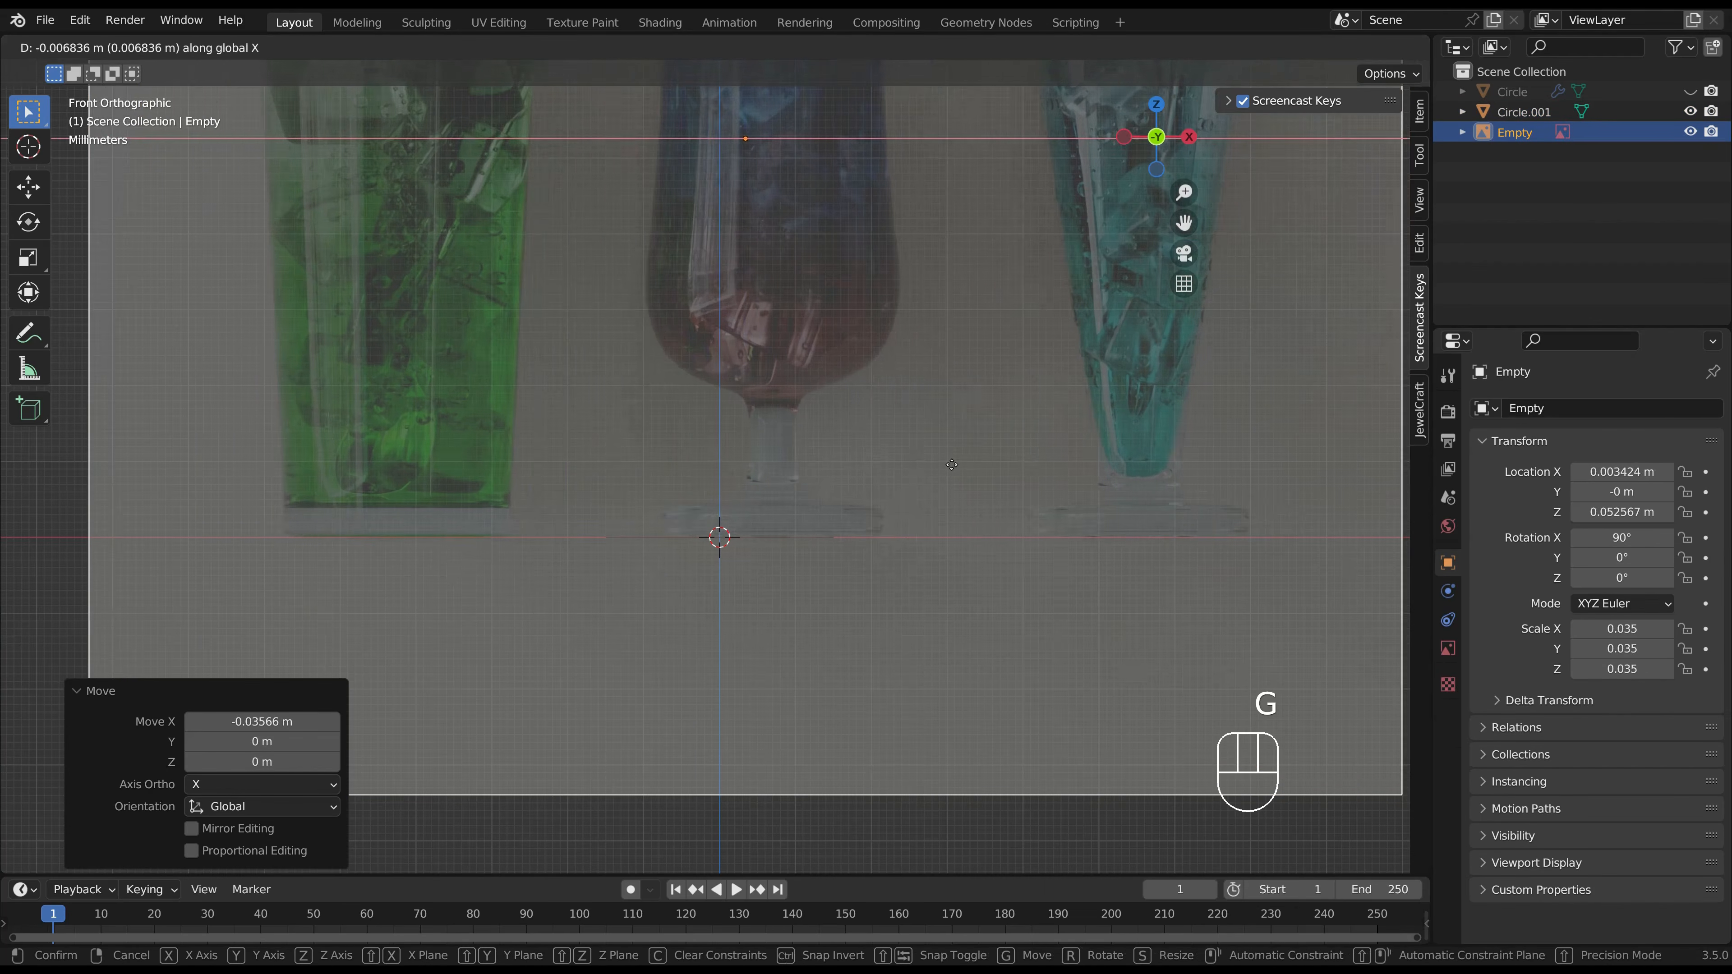
click(920, 465)
Using vertex selection in Edit Mode, extrude the new circle 0.00422 m up along Z to form the middle glass's foot.
click(1657, 114)
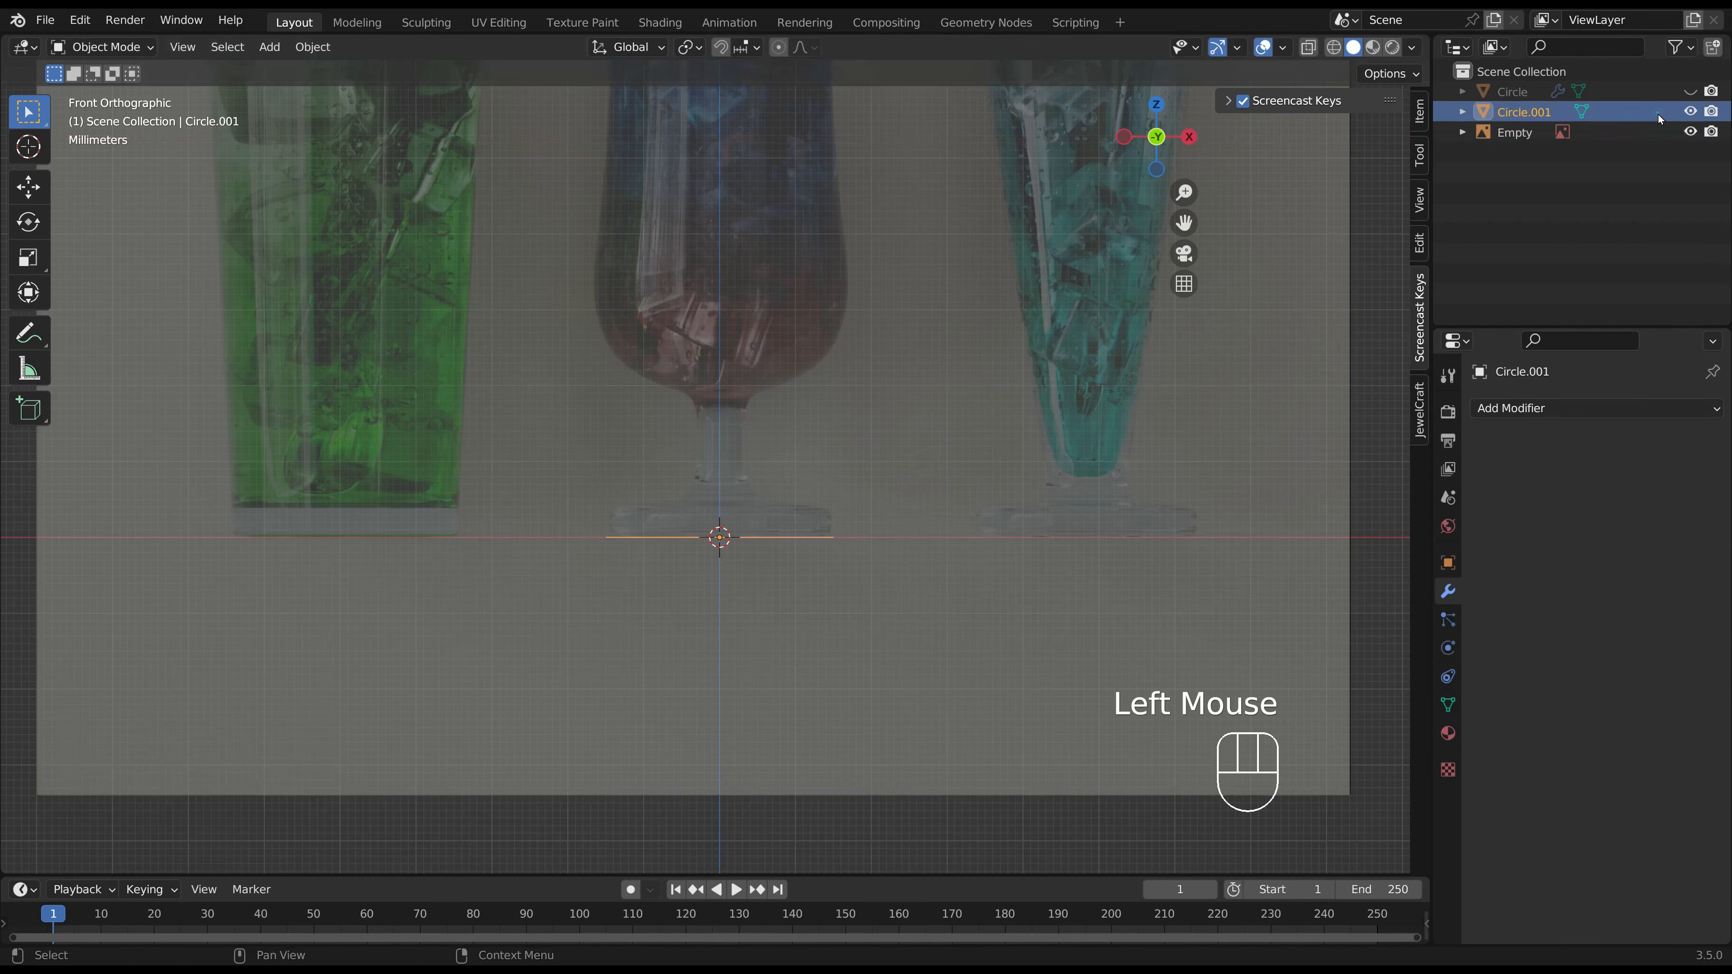
key(Tab)
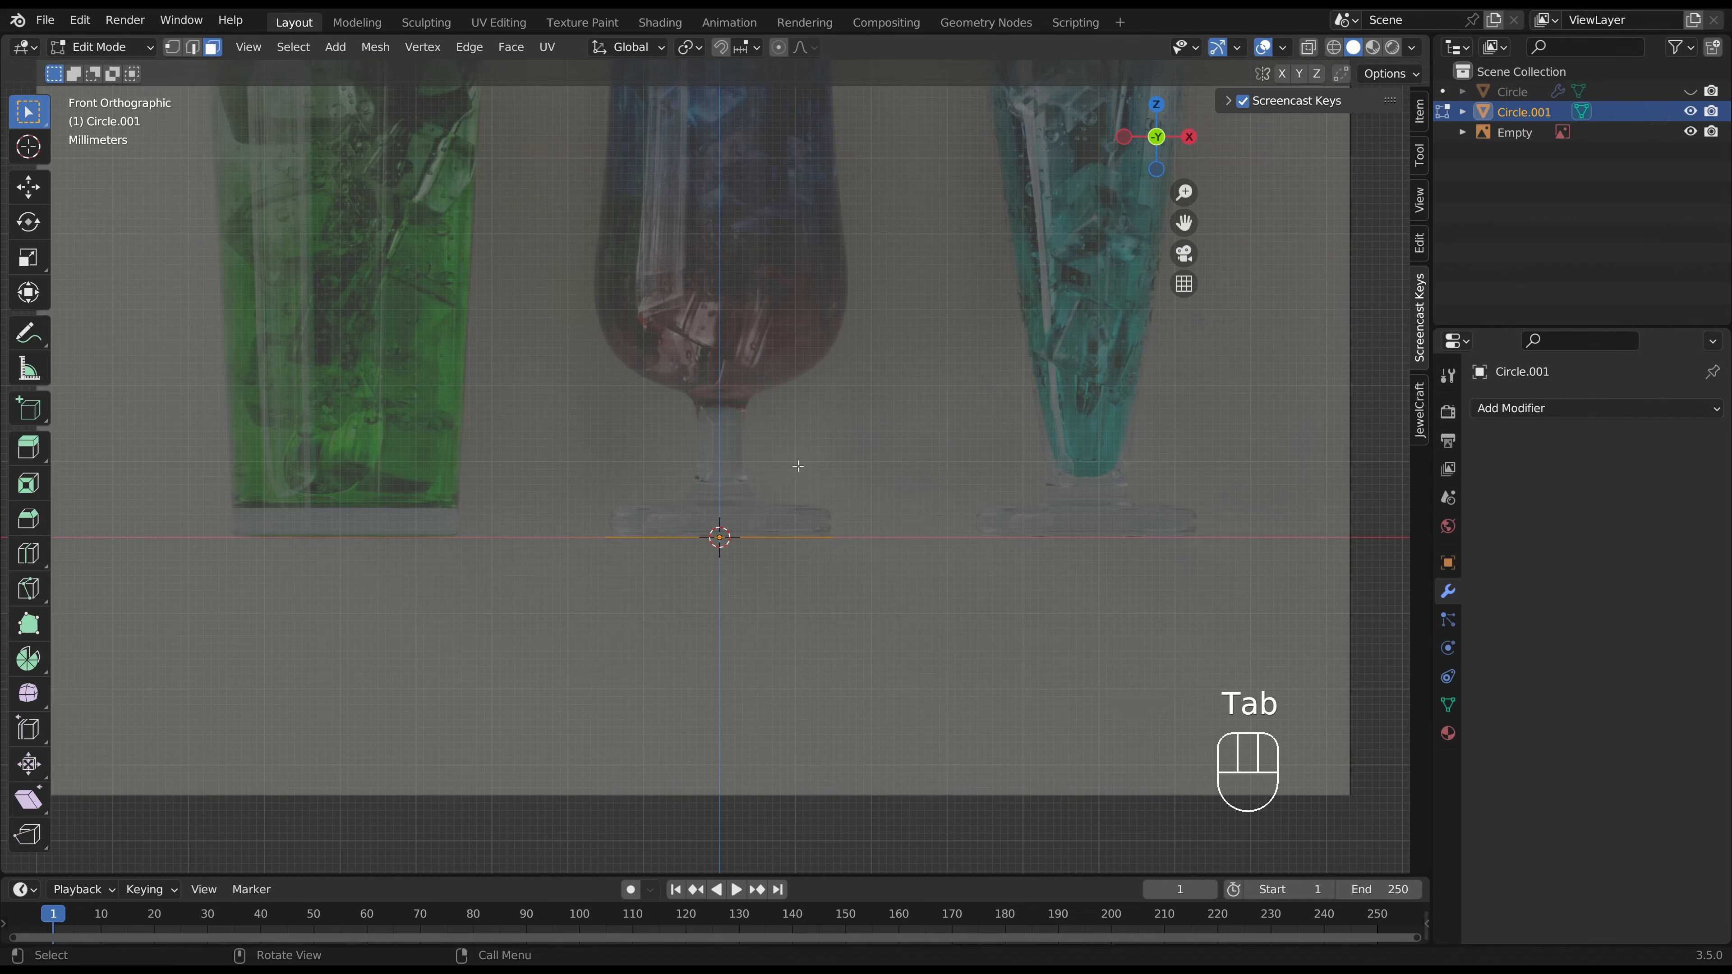
click(172, 47)
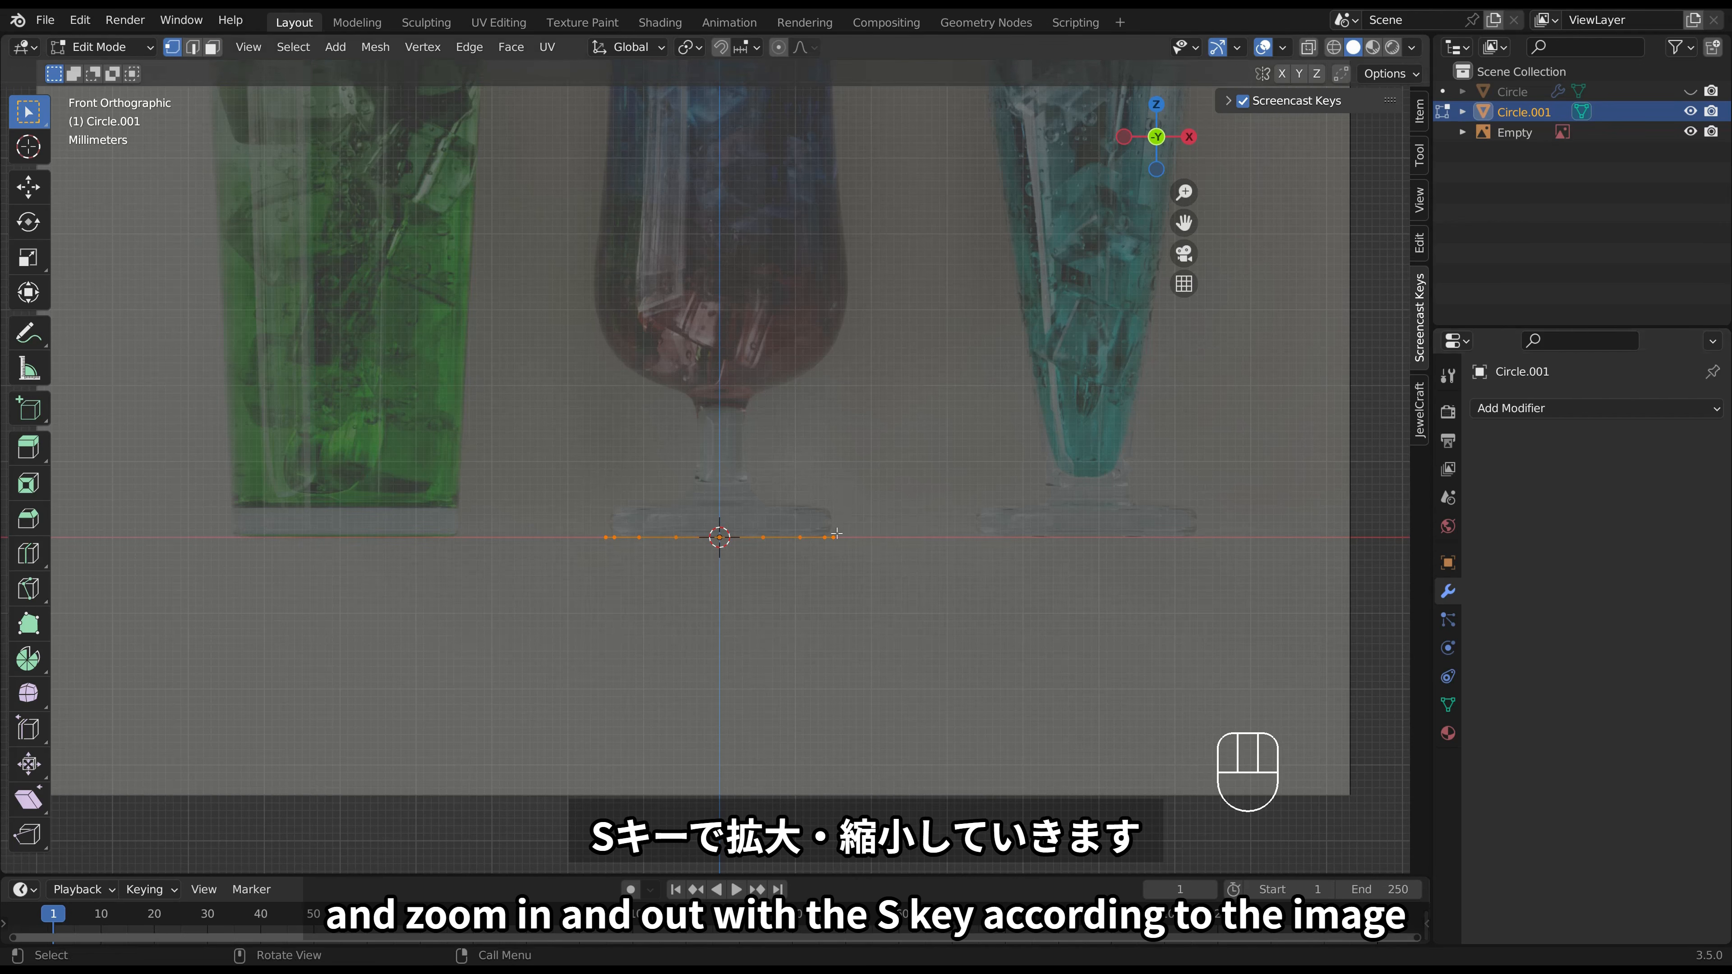
middle_drag(857, 538, 859, 539)
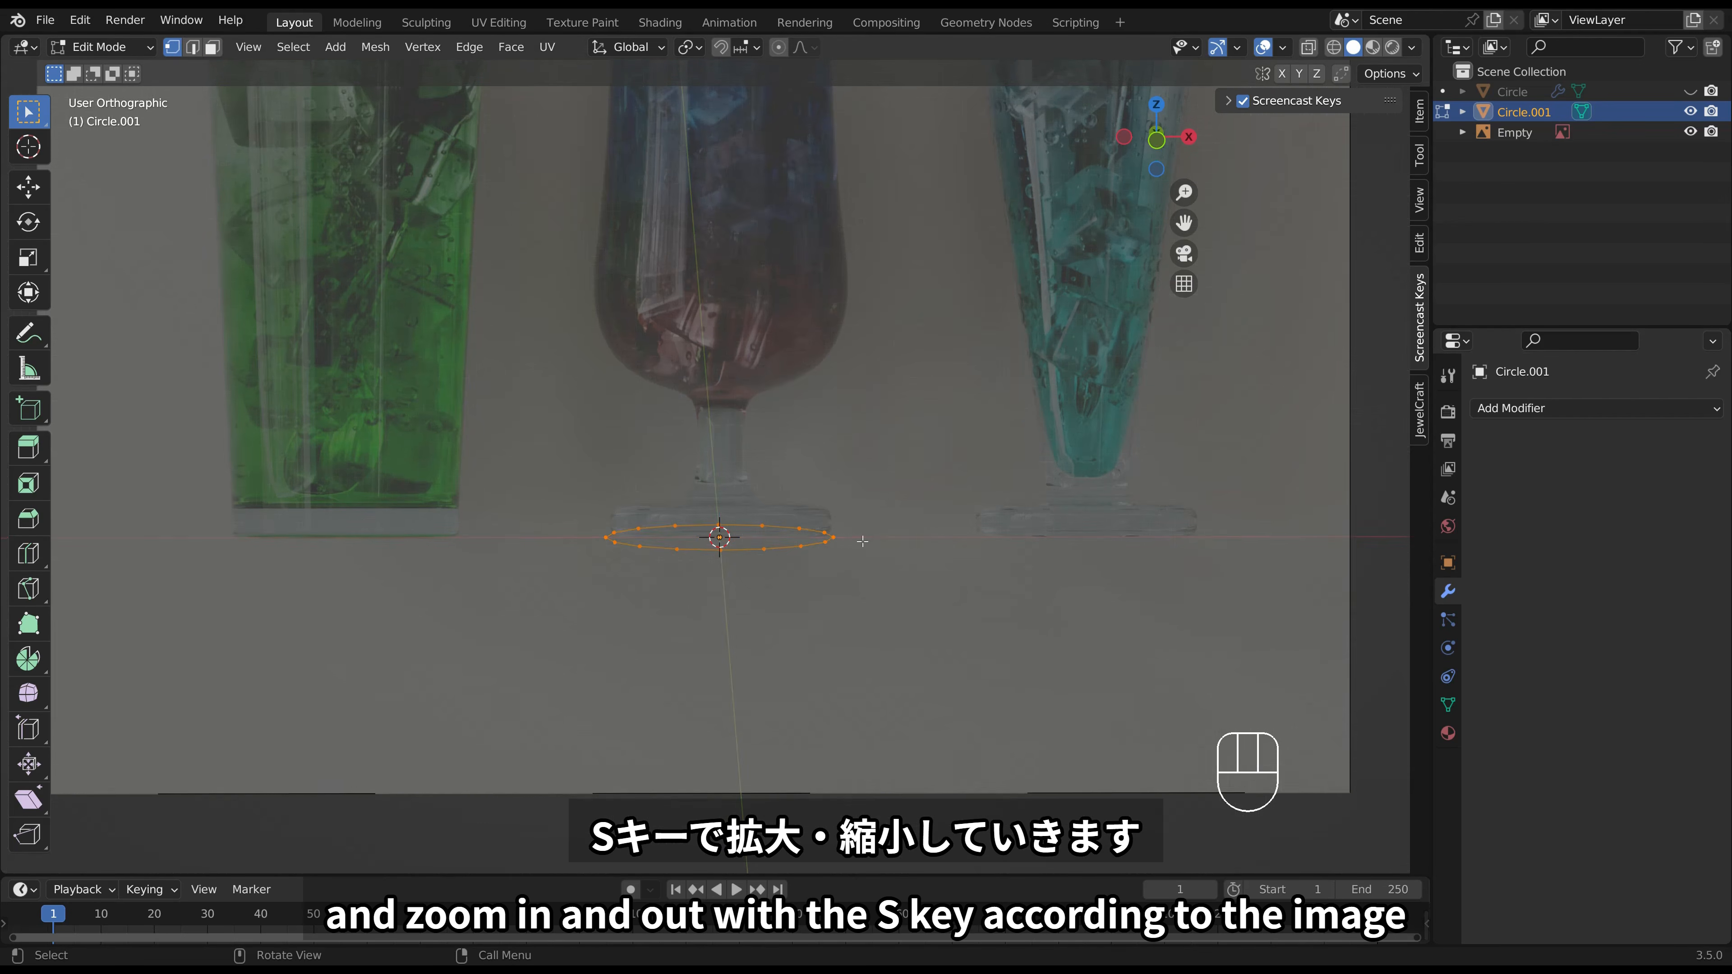
key(KP_1)
key(e)
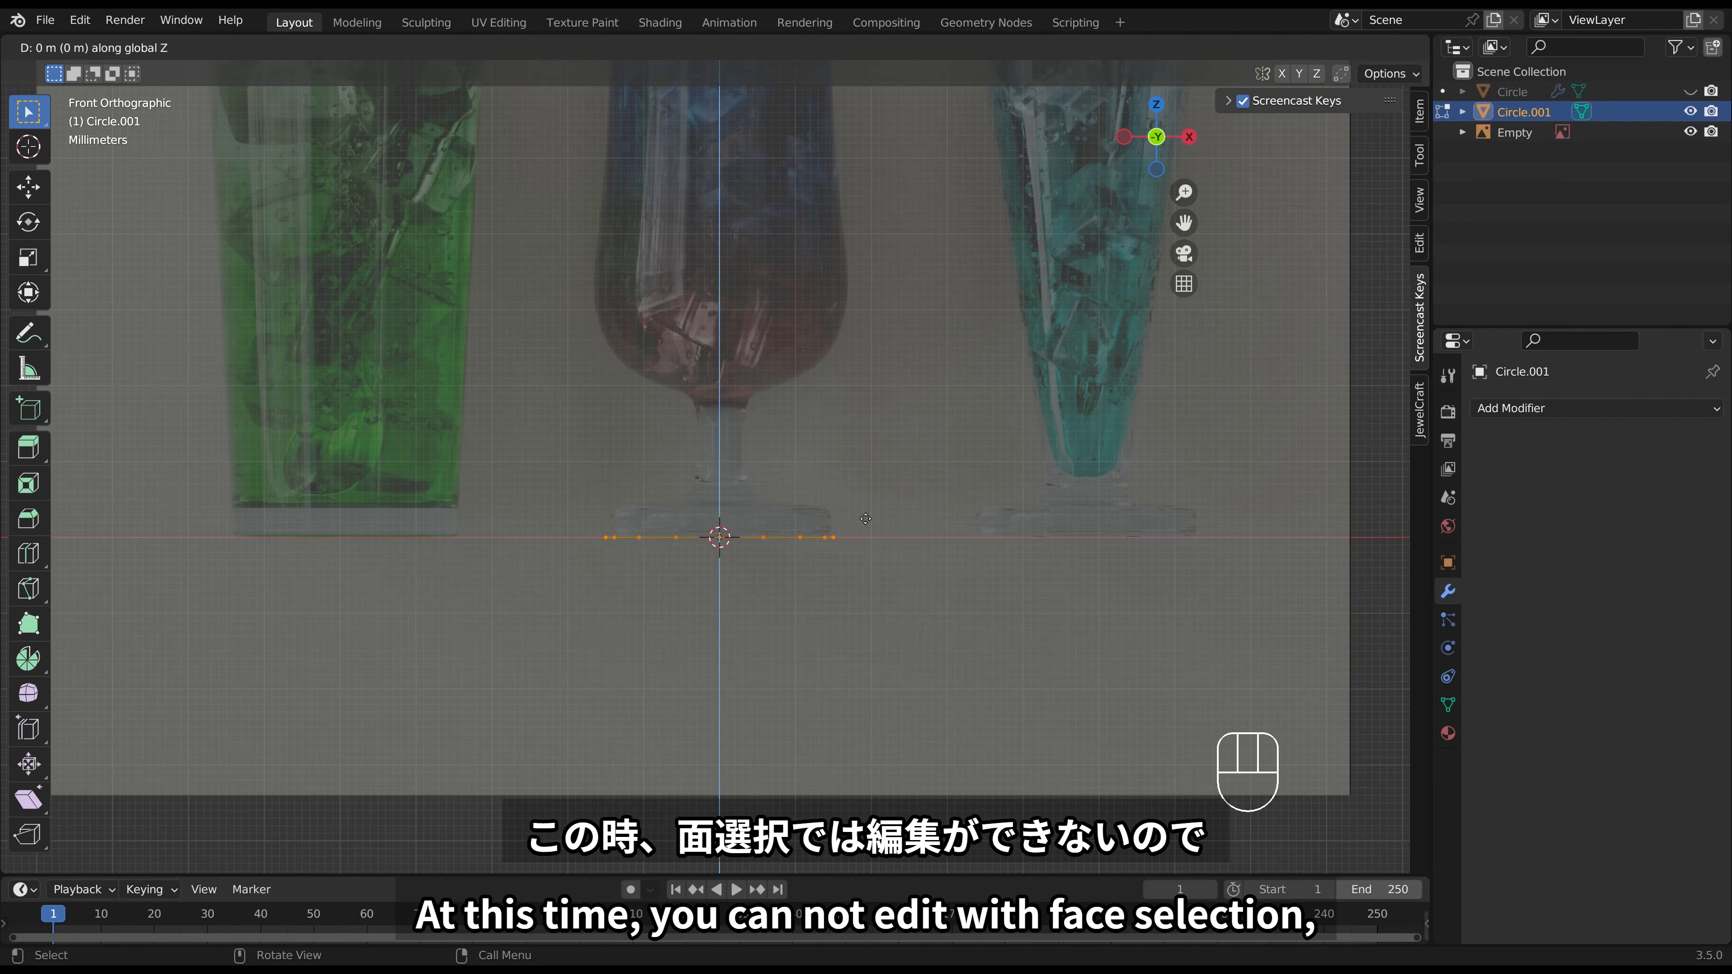
click(867, 506)
Extrude the foot's top ring inward at a scale of 0.241 to form the base of the stem.
key(e)
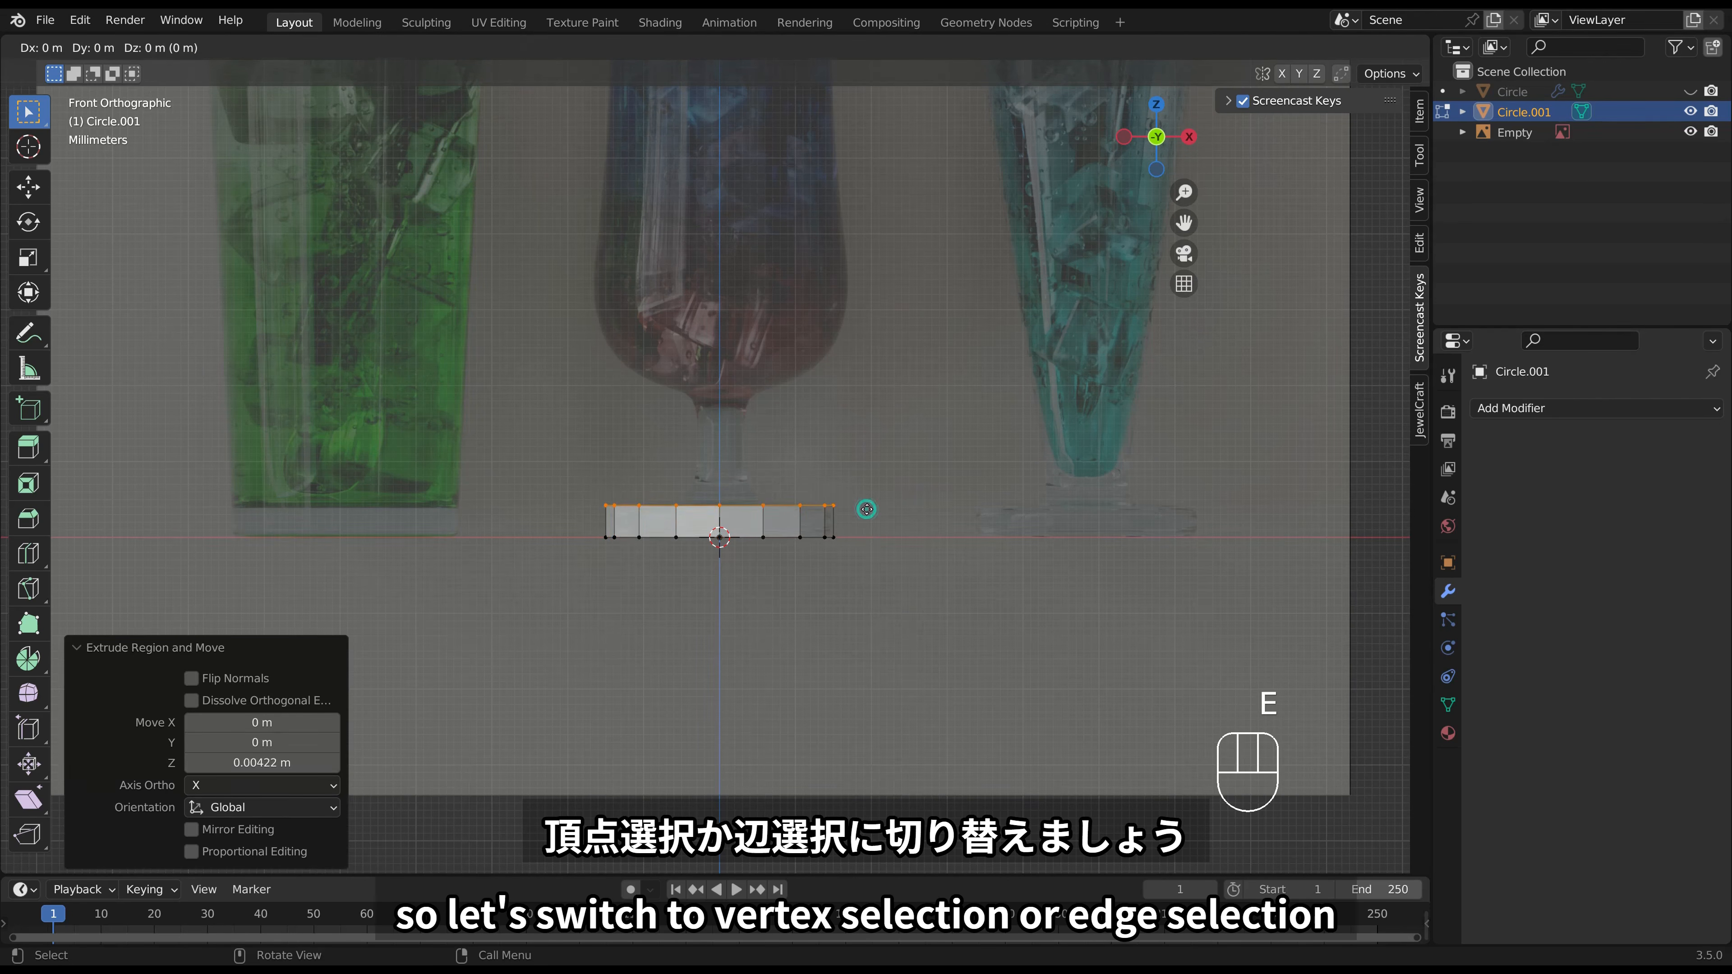
key(s)
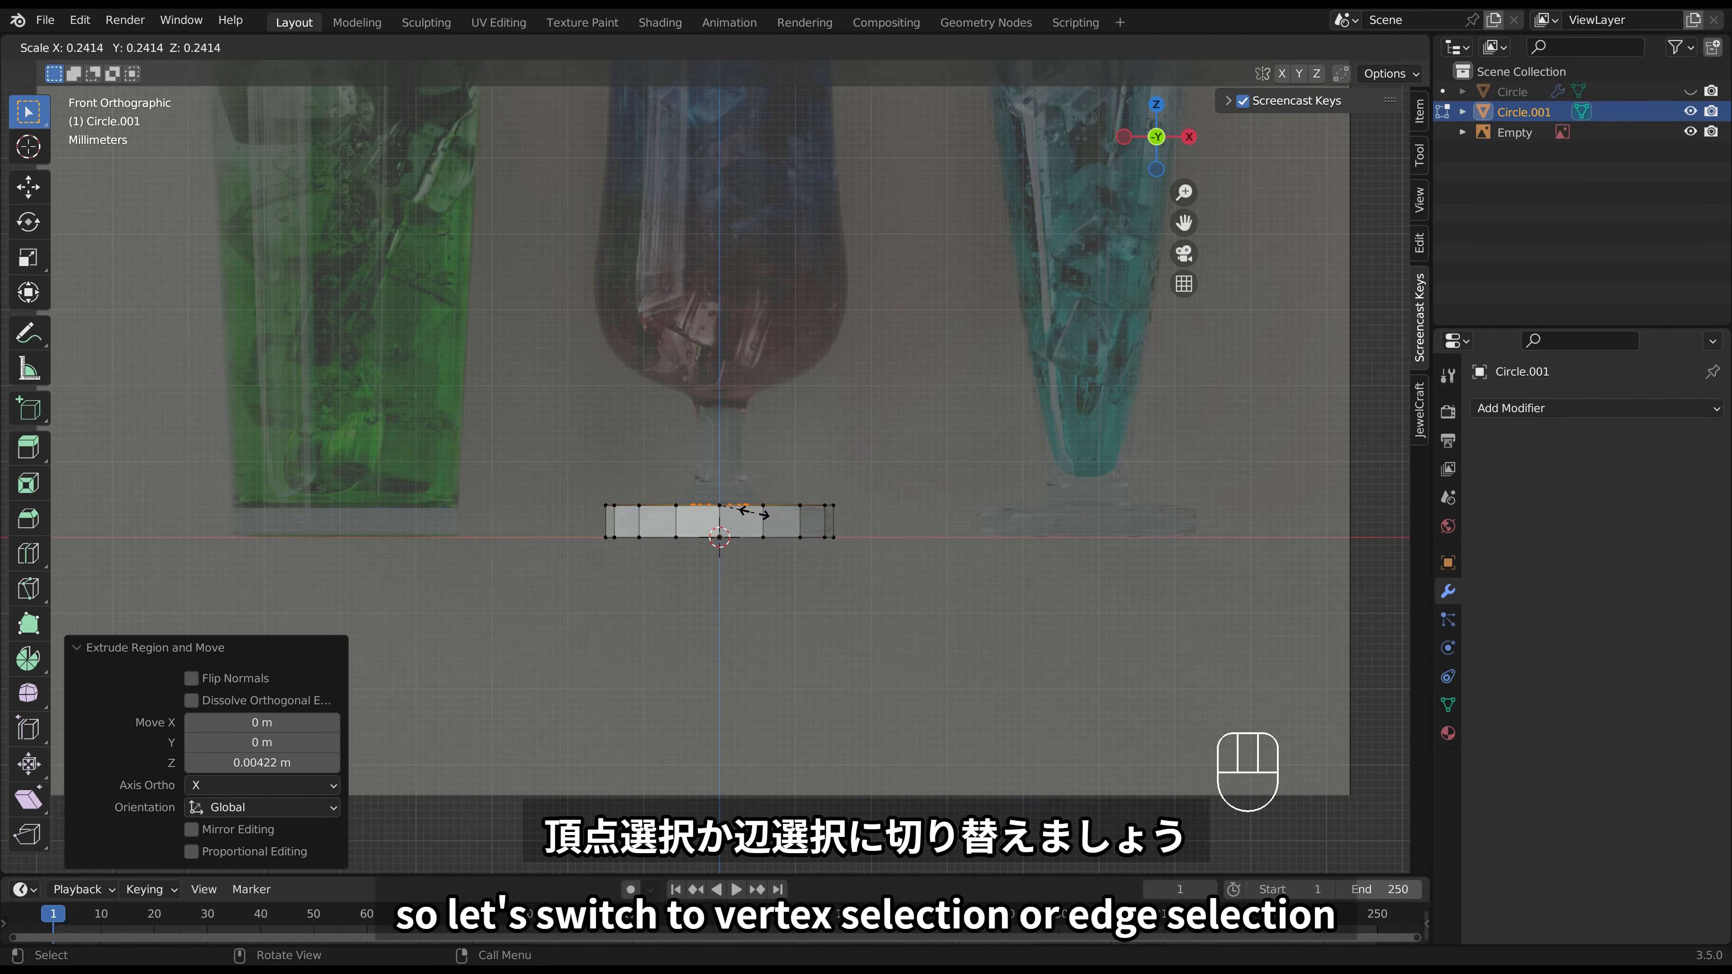
click(755, 511)
key(e)
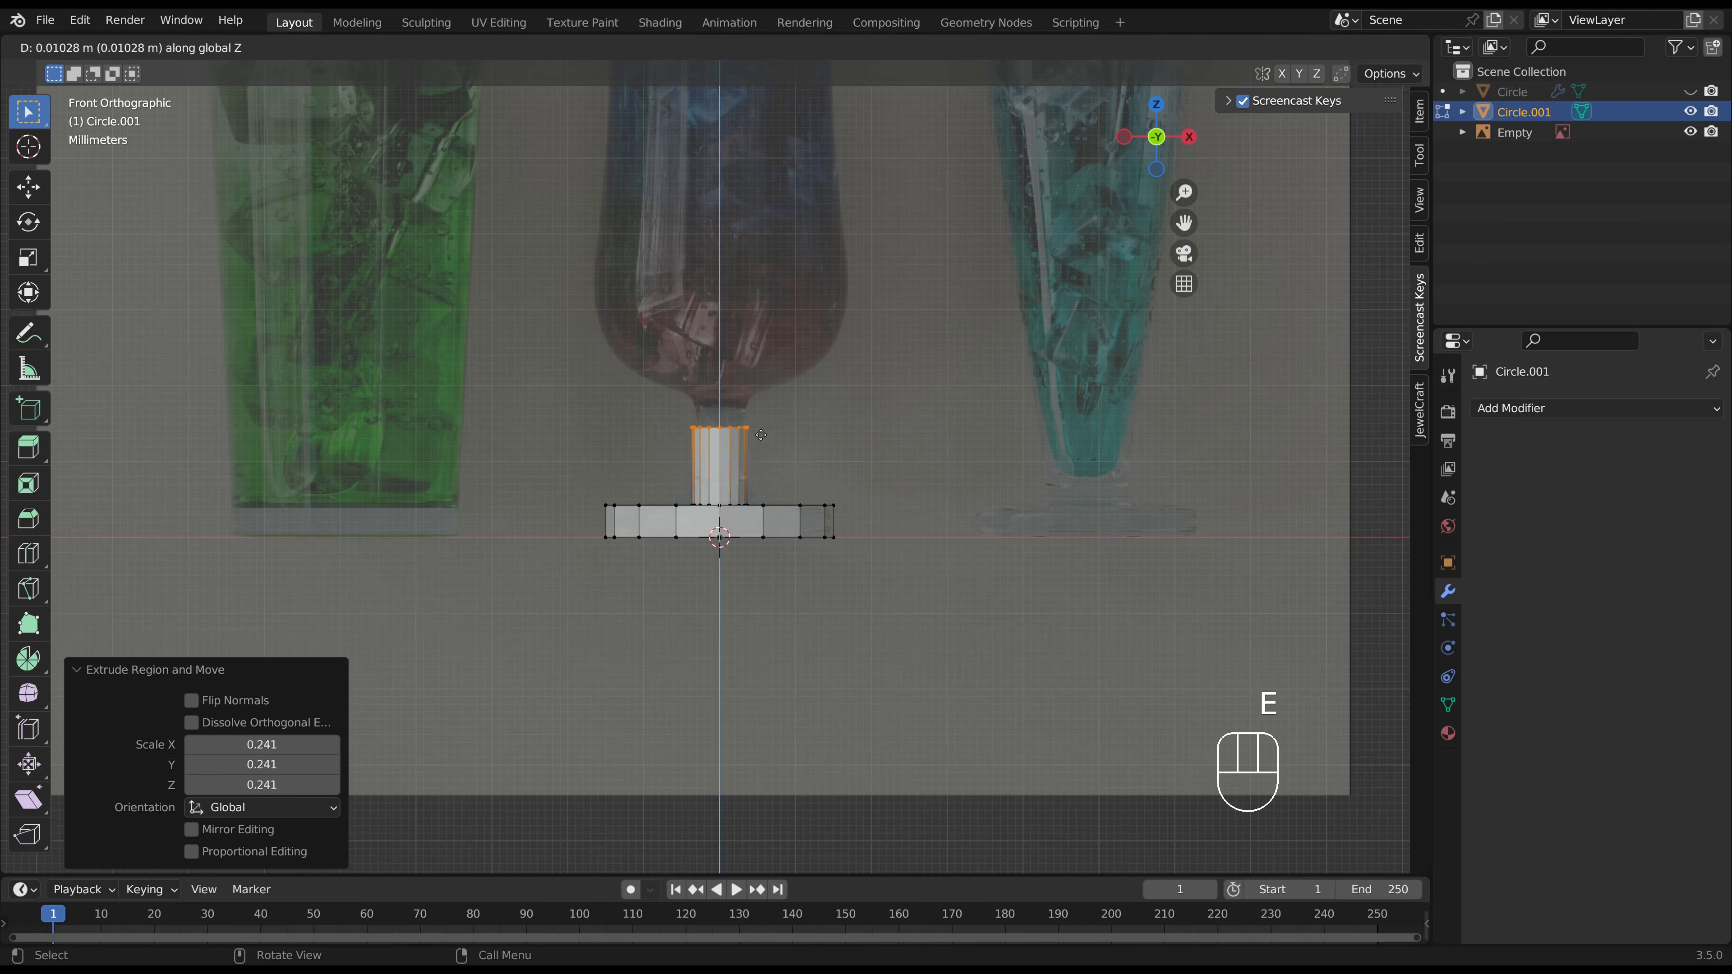
right_click(760, 434)
key(ctrl+z)
Scale the stem's base ring to 0.866 and extrude it 0.014206 m up along Z to form the stem.
key(s)
click(774, 484)
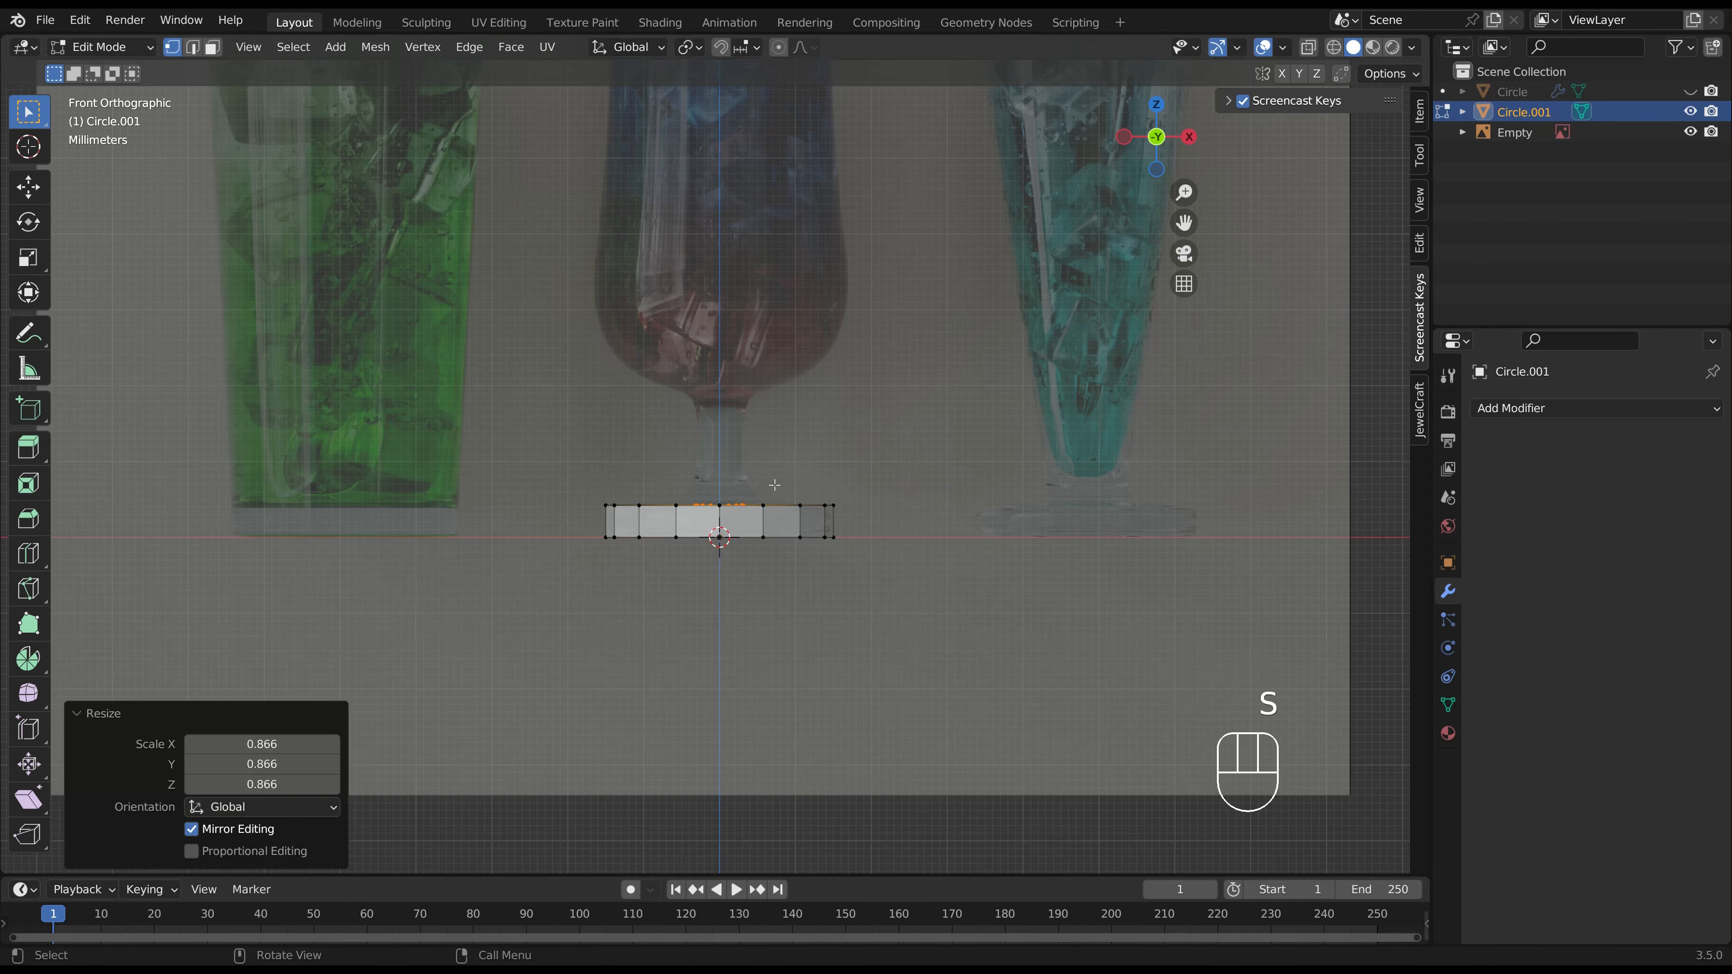
key(e)
click(778, 376)
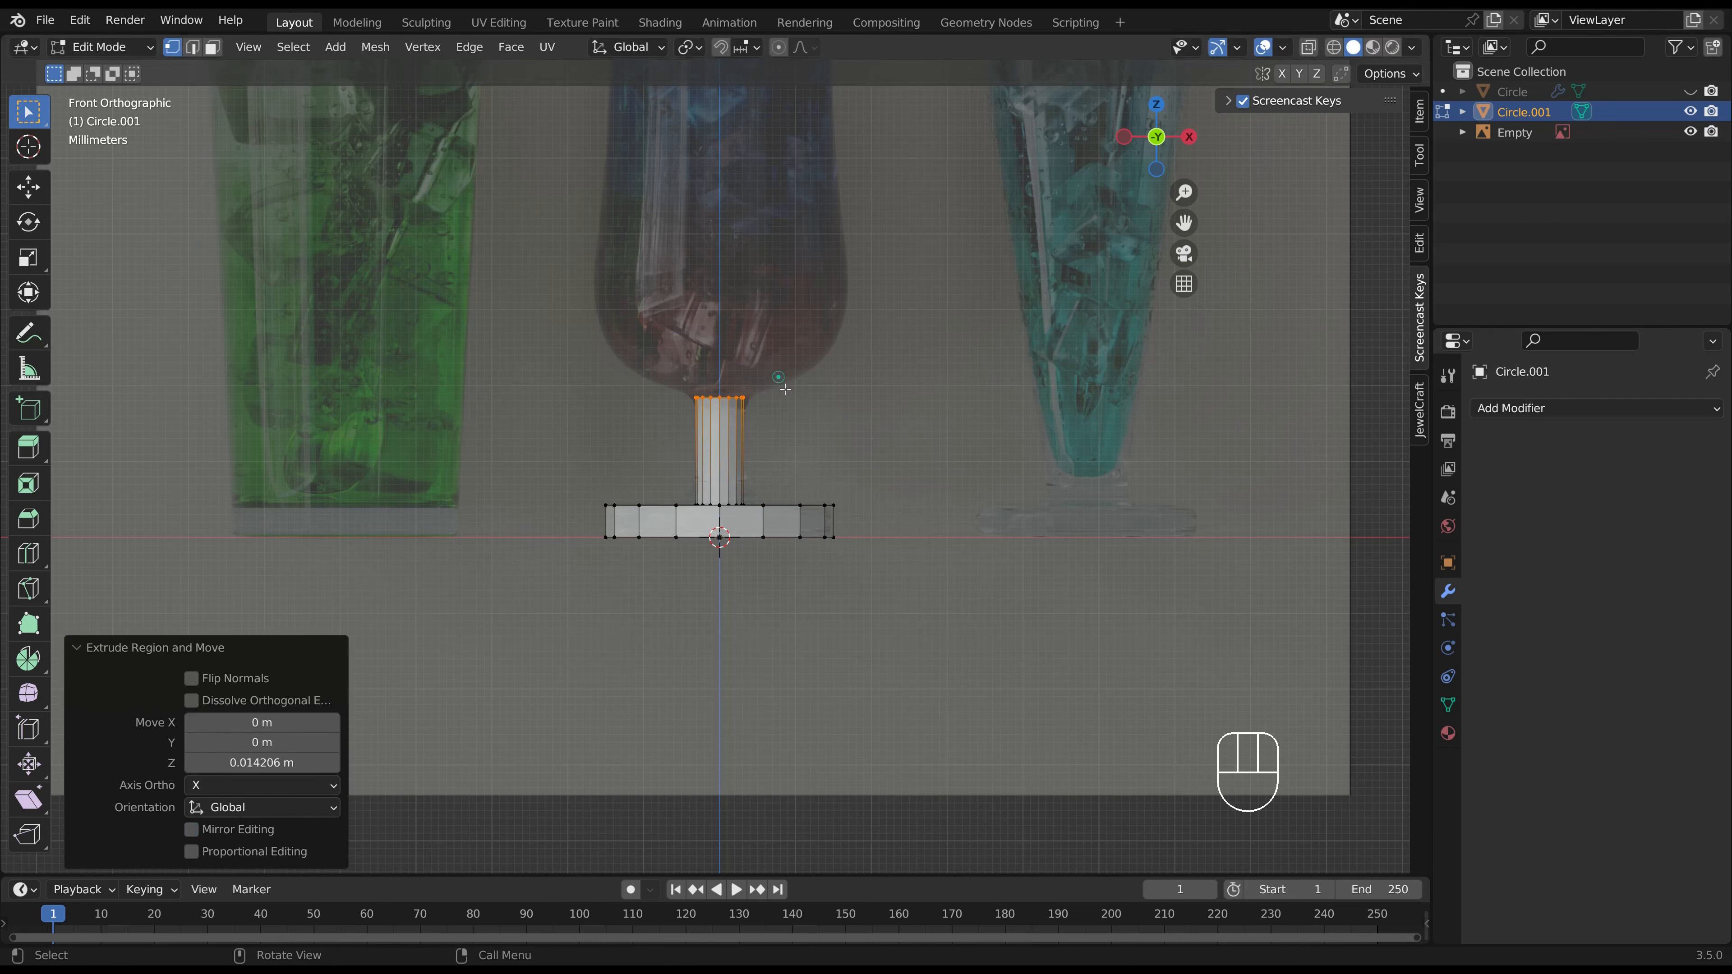
Extrude the stem's top ring outward at scale 3.049 and fit it to the bowl's underside by raising it about 0.004 m and scaling it 1.244.
key(e)
key(s)
click(966, 419)
key(g)
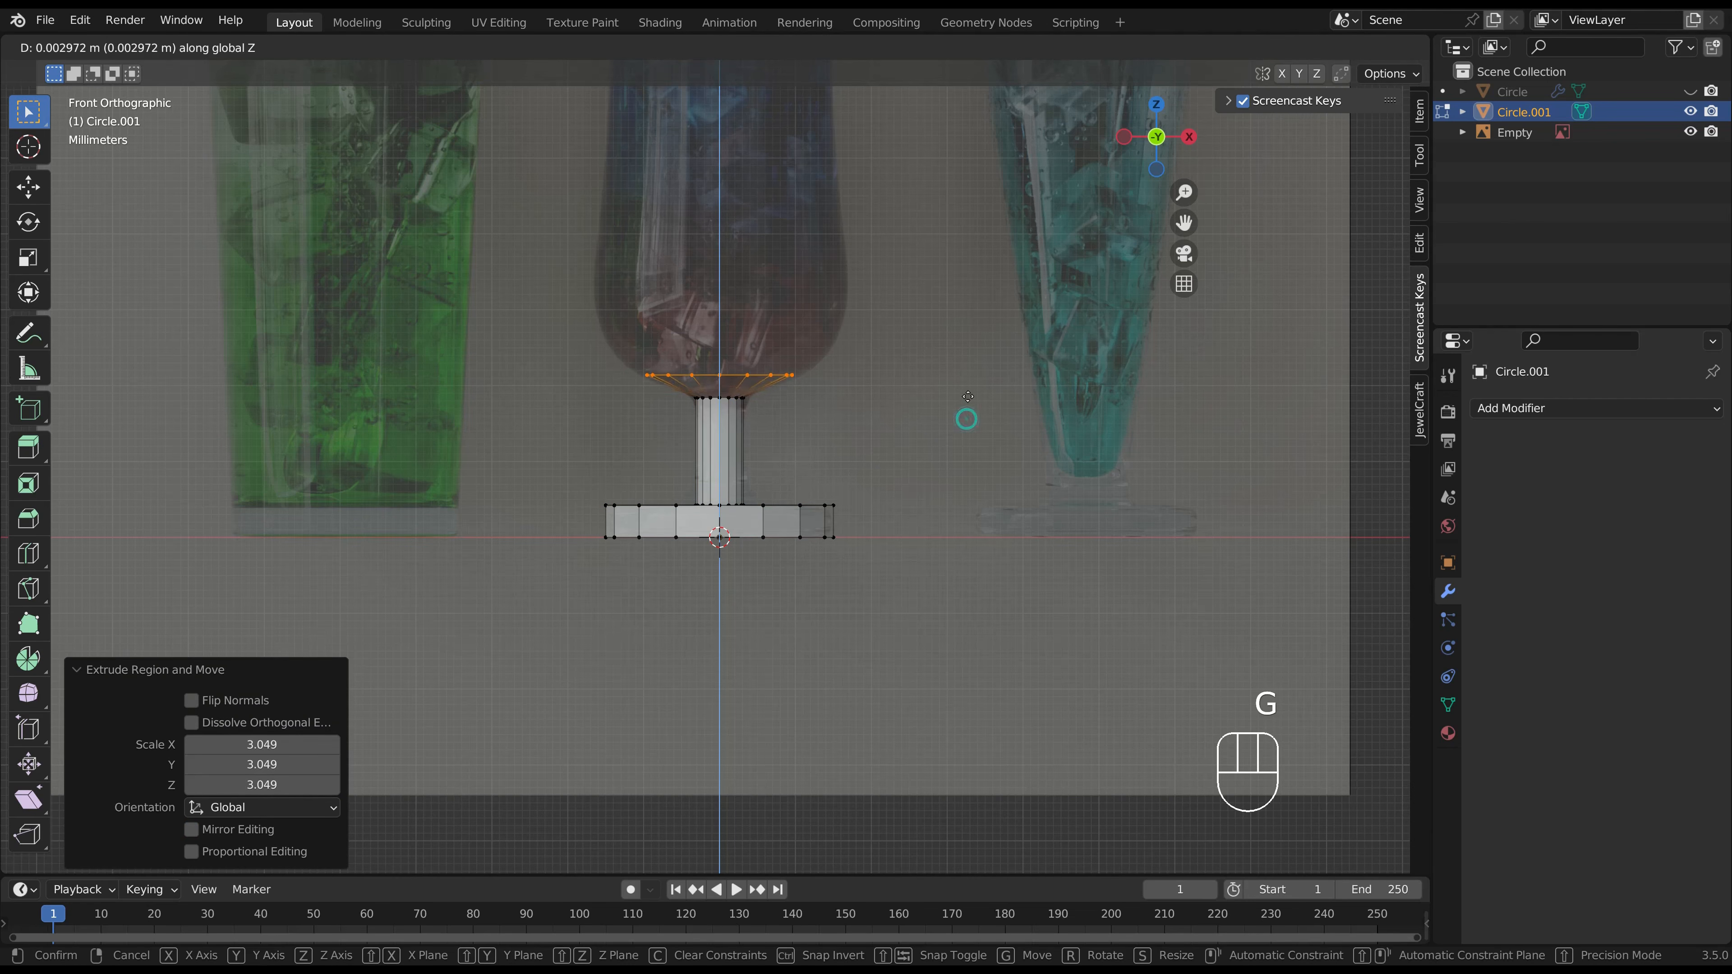
click(970, 401)
key(s)
click(1033, 400)
key(g)
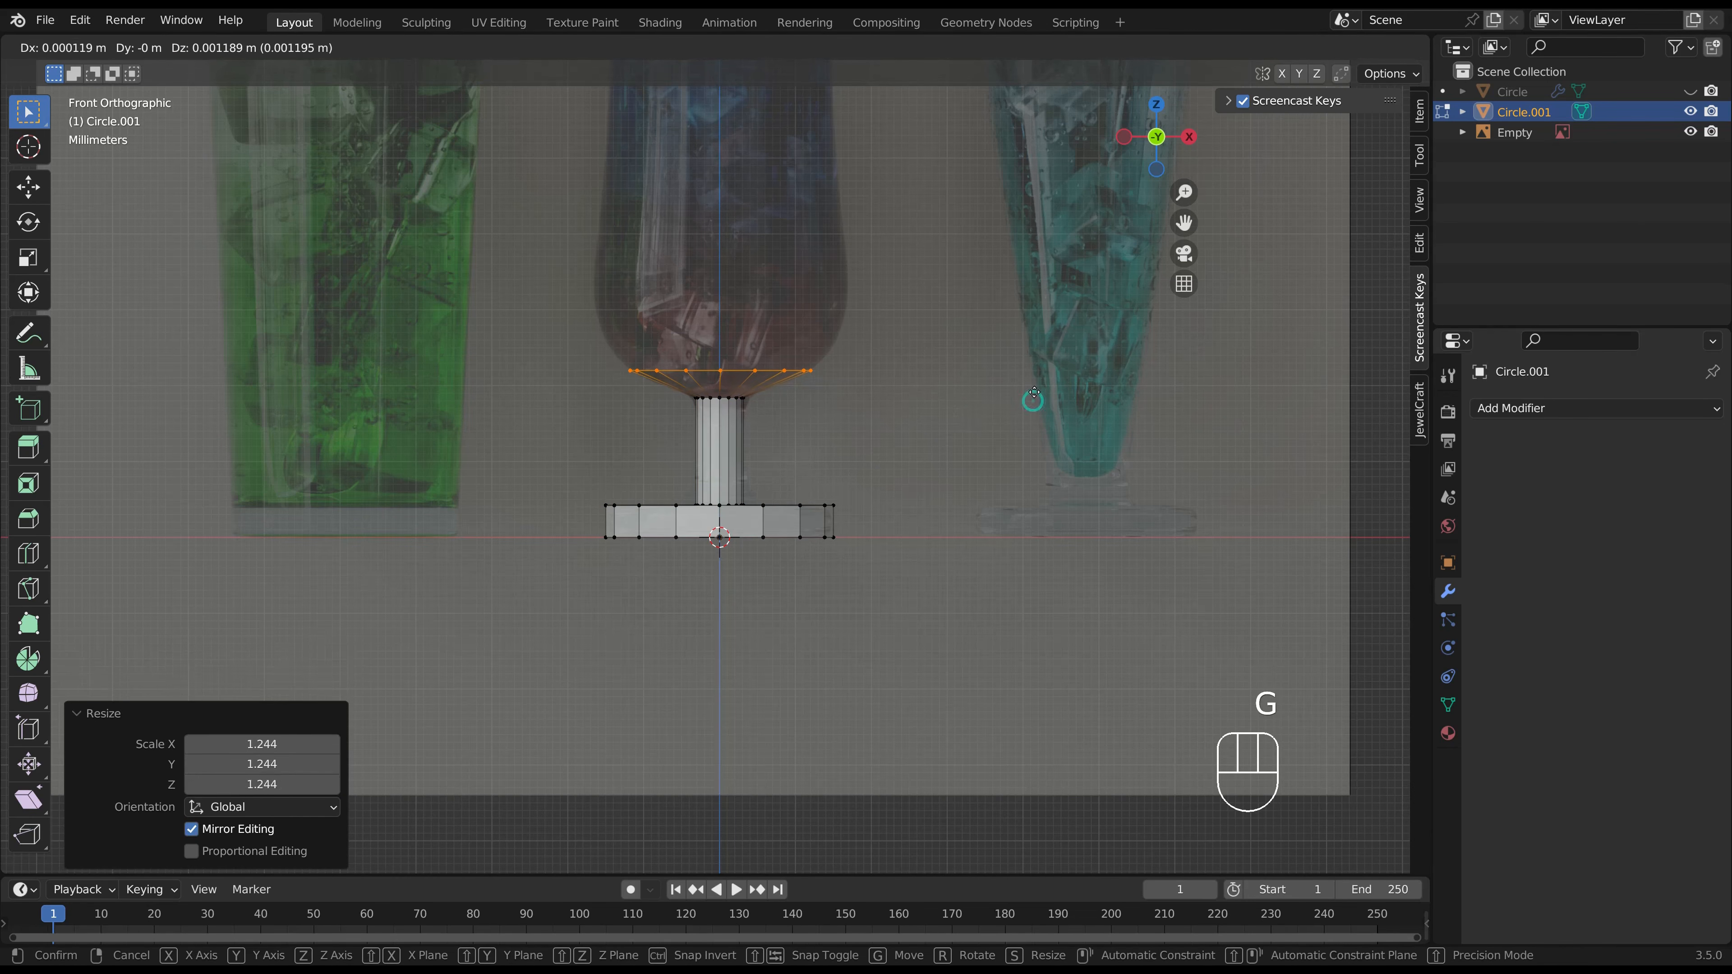
click(1034, 393)
Build the lower bowl with two upward extrusions: 0.007549 m scaled 1.391, and 0.010283 m scaled 0.967.
key(e)
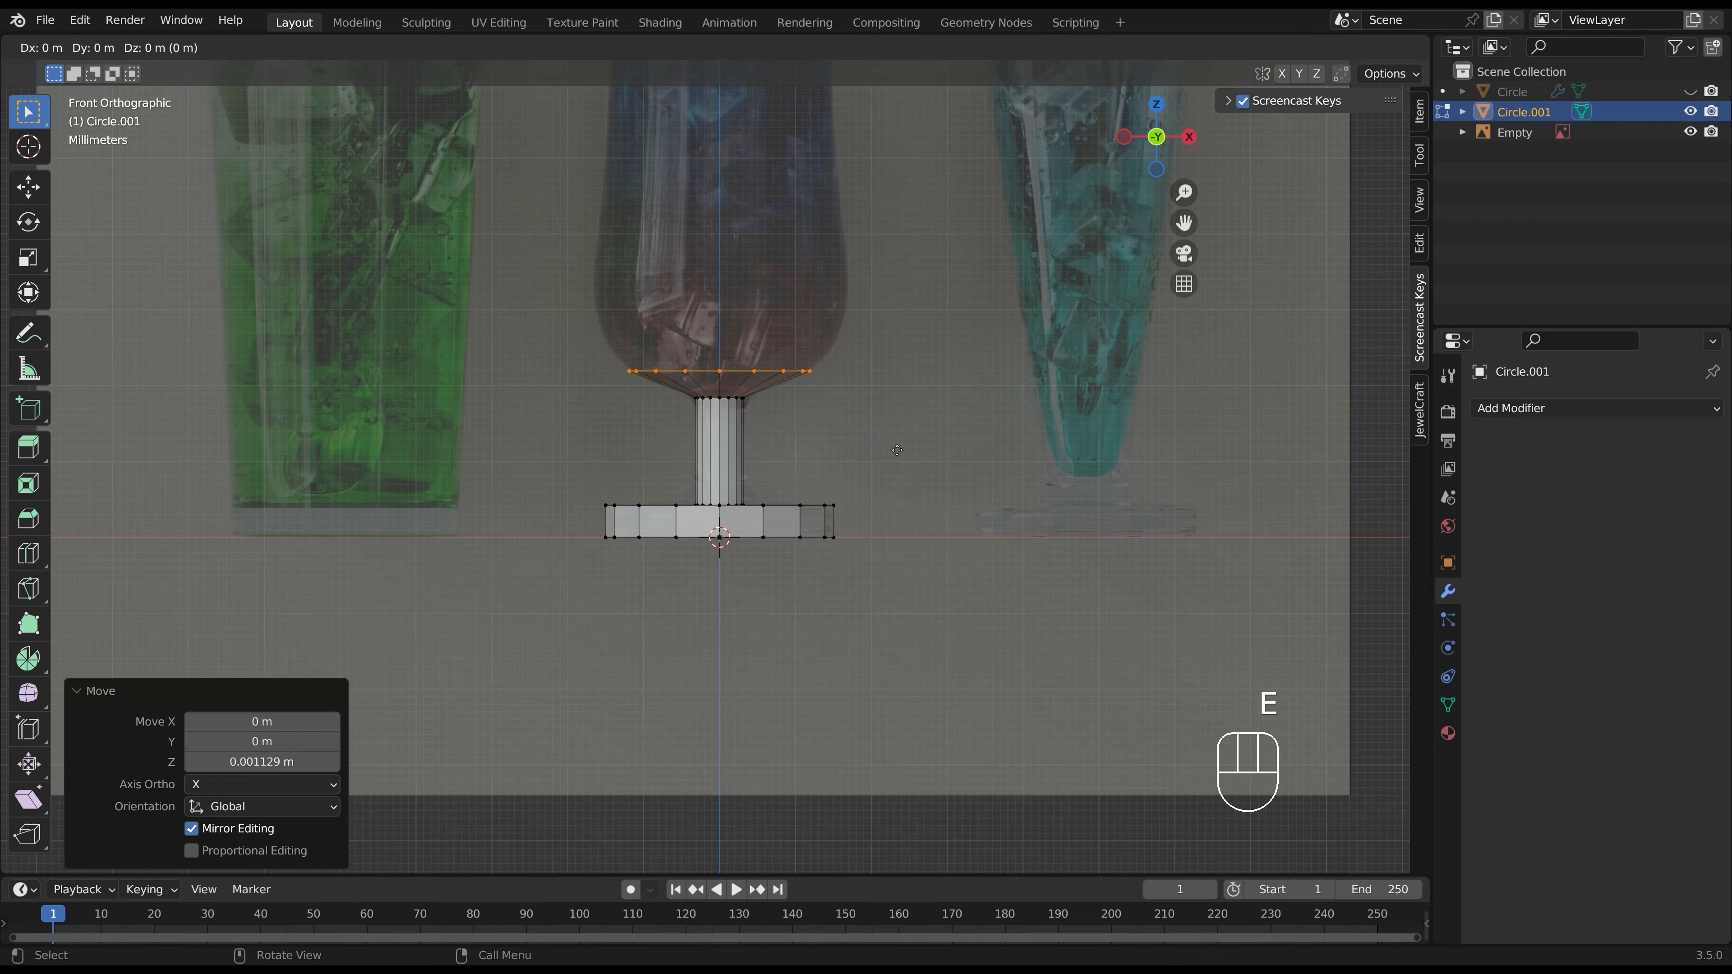
click(905, 396)
key(s)
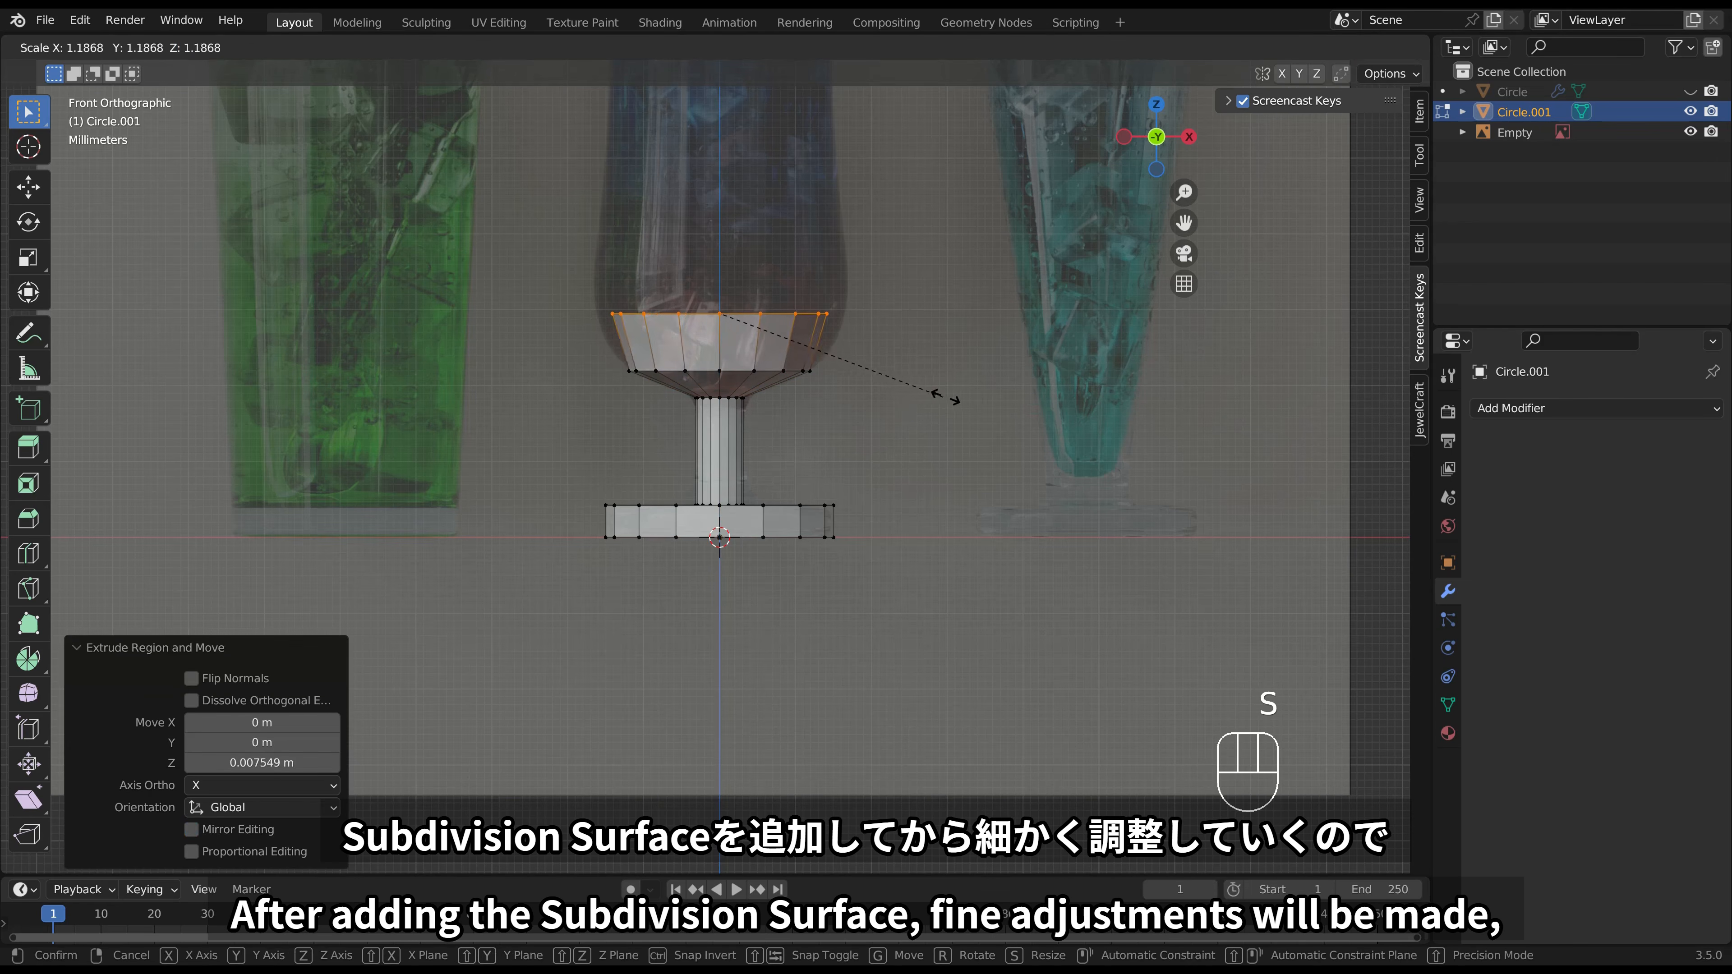
click(984, 400)
shift+middle_drag(984, 401, 941, 594)
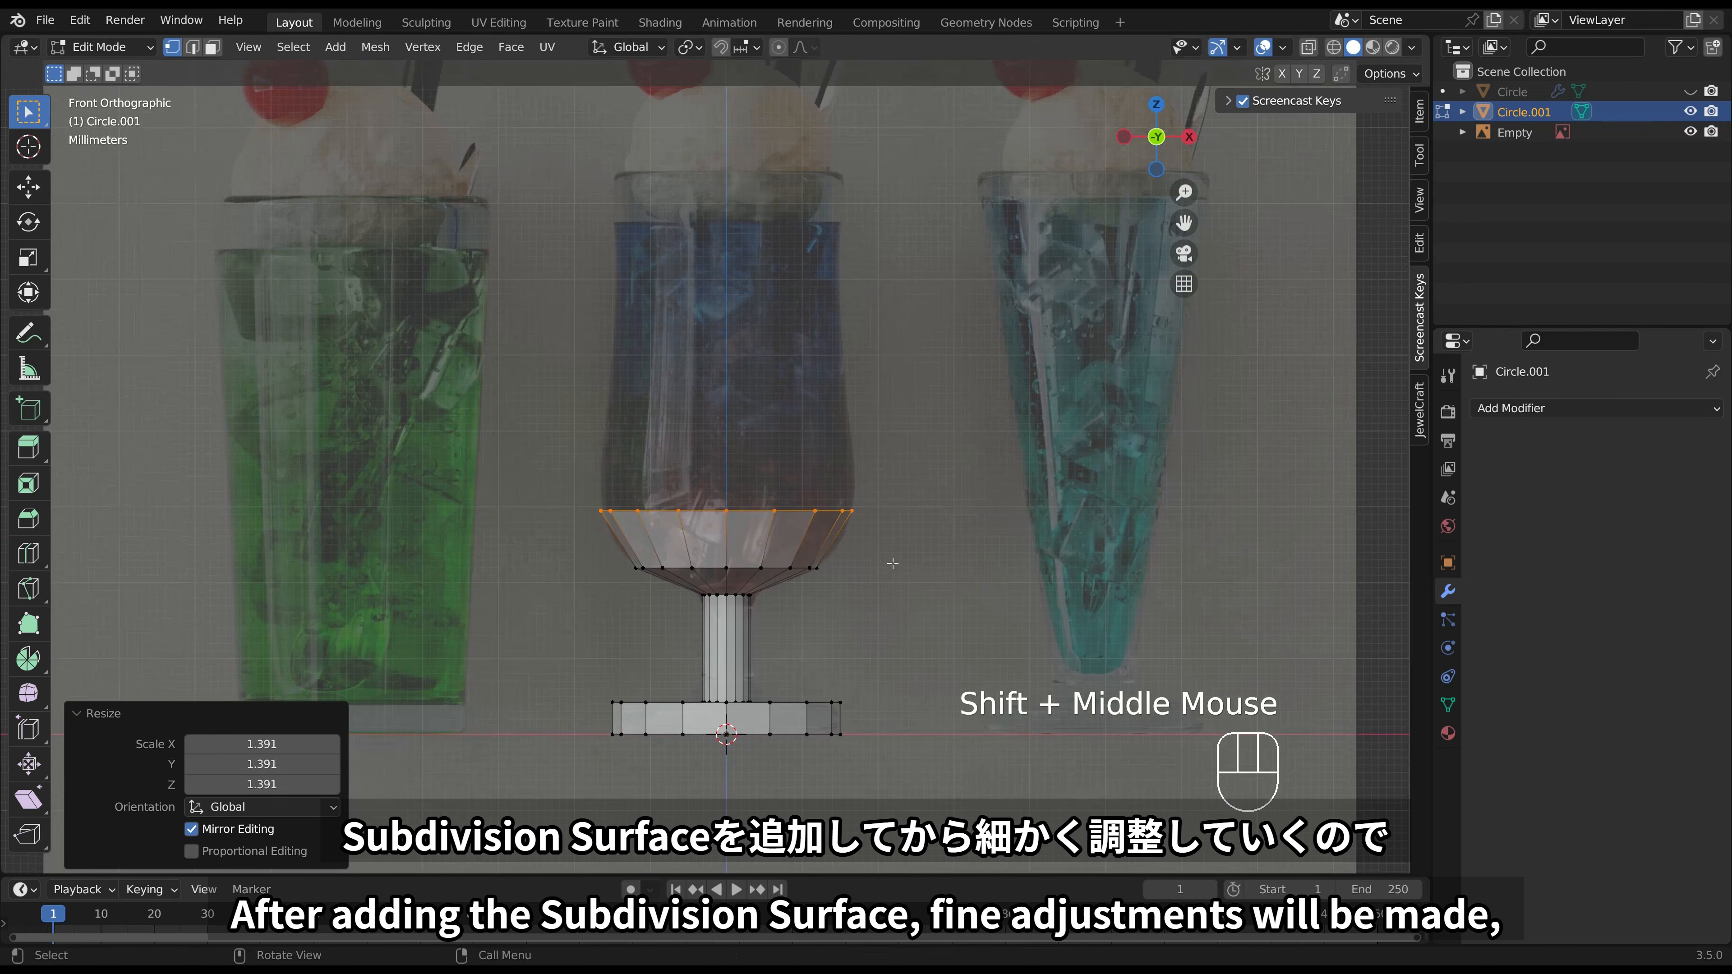
key(e)
click(897, 486)
key(s)
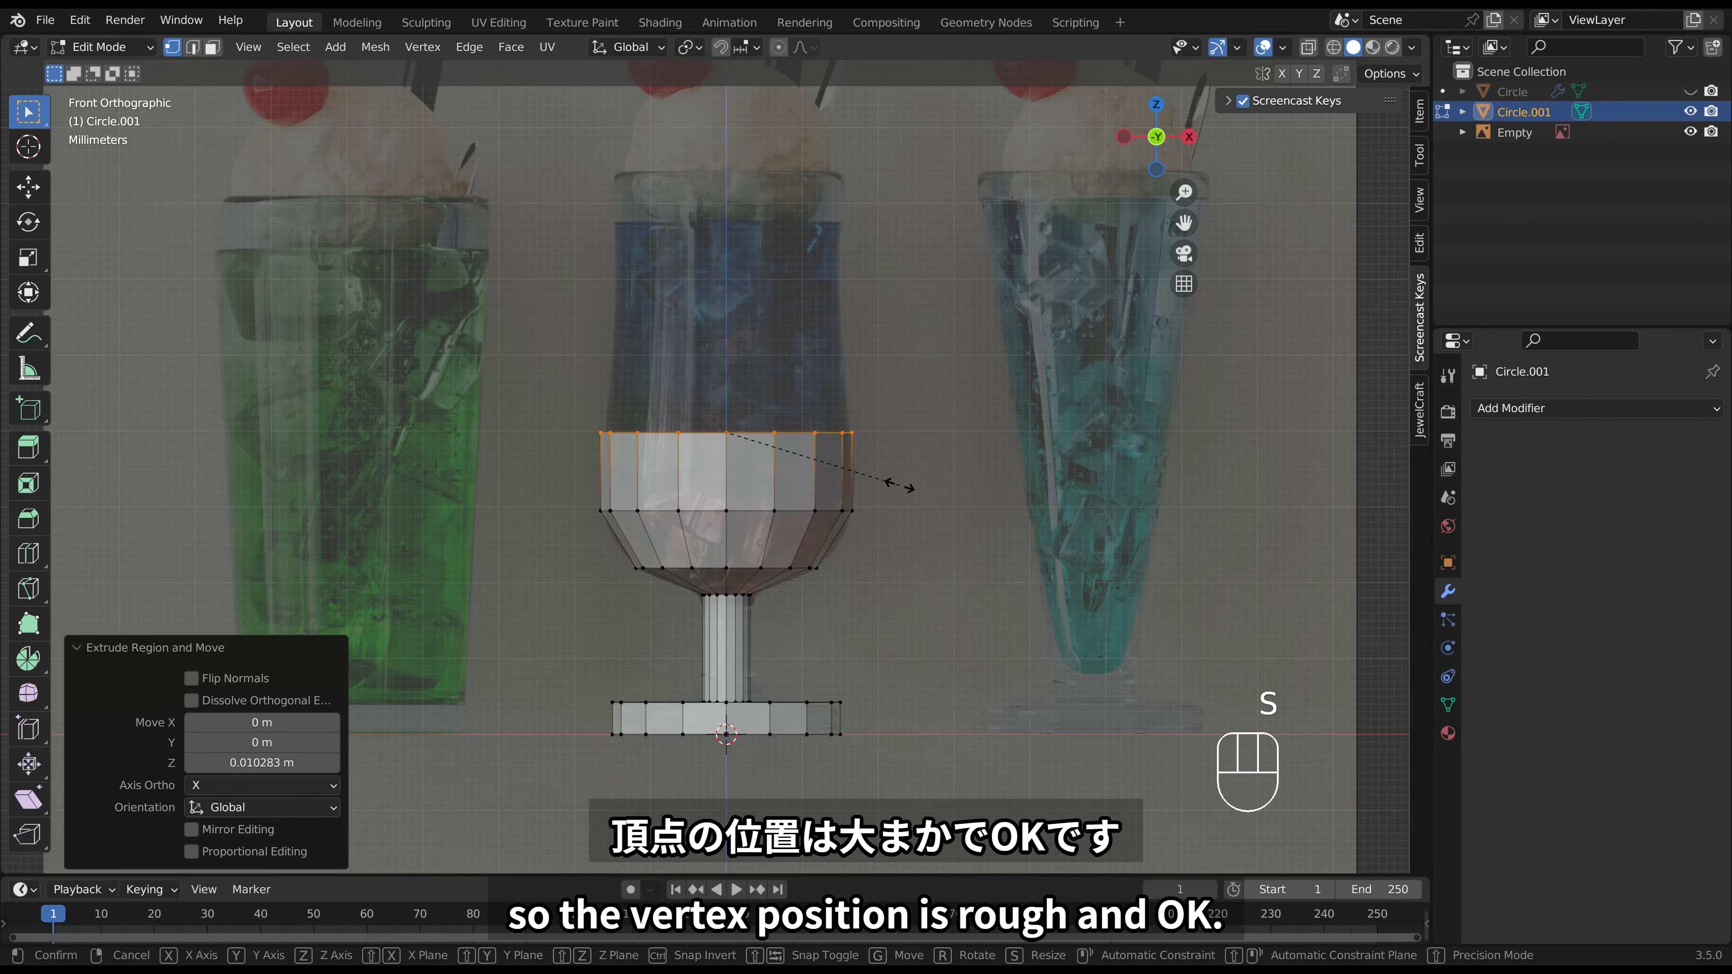
click(894, 483)
Continue the bowl wall with two upward extrusions: 0.009748 m scaled 0.942, and 0.009213 m scaled 0.969.
key(e)
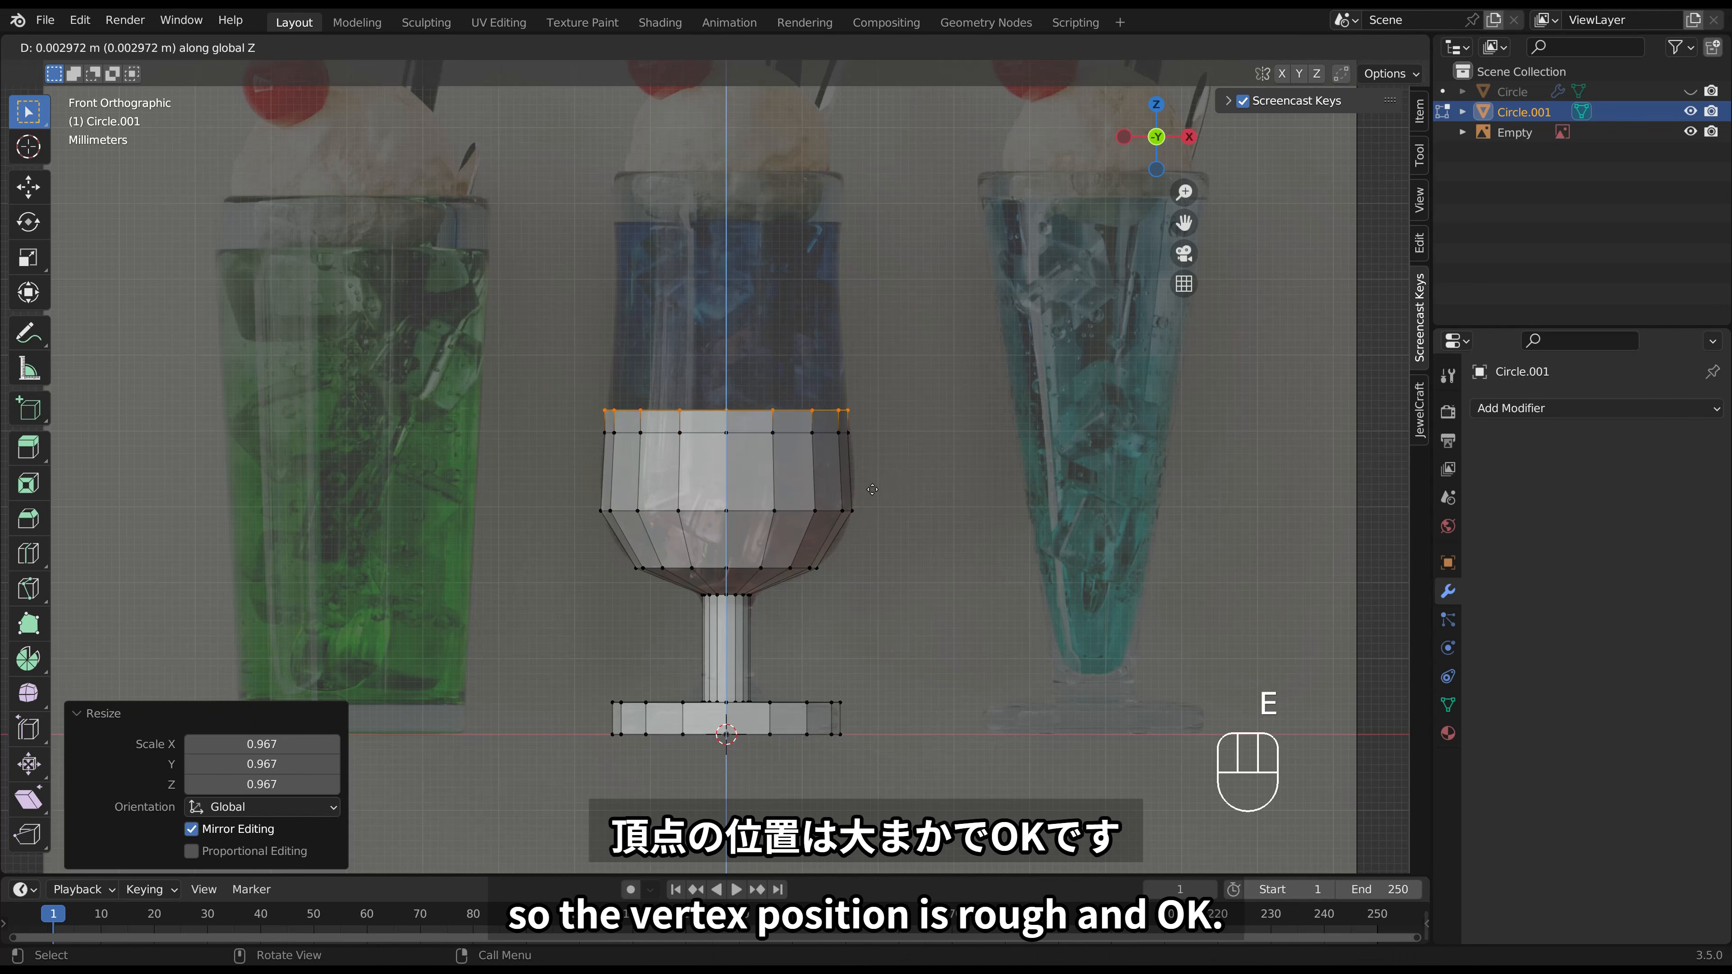
click(875, 452)
key(s)
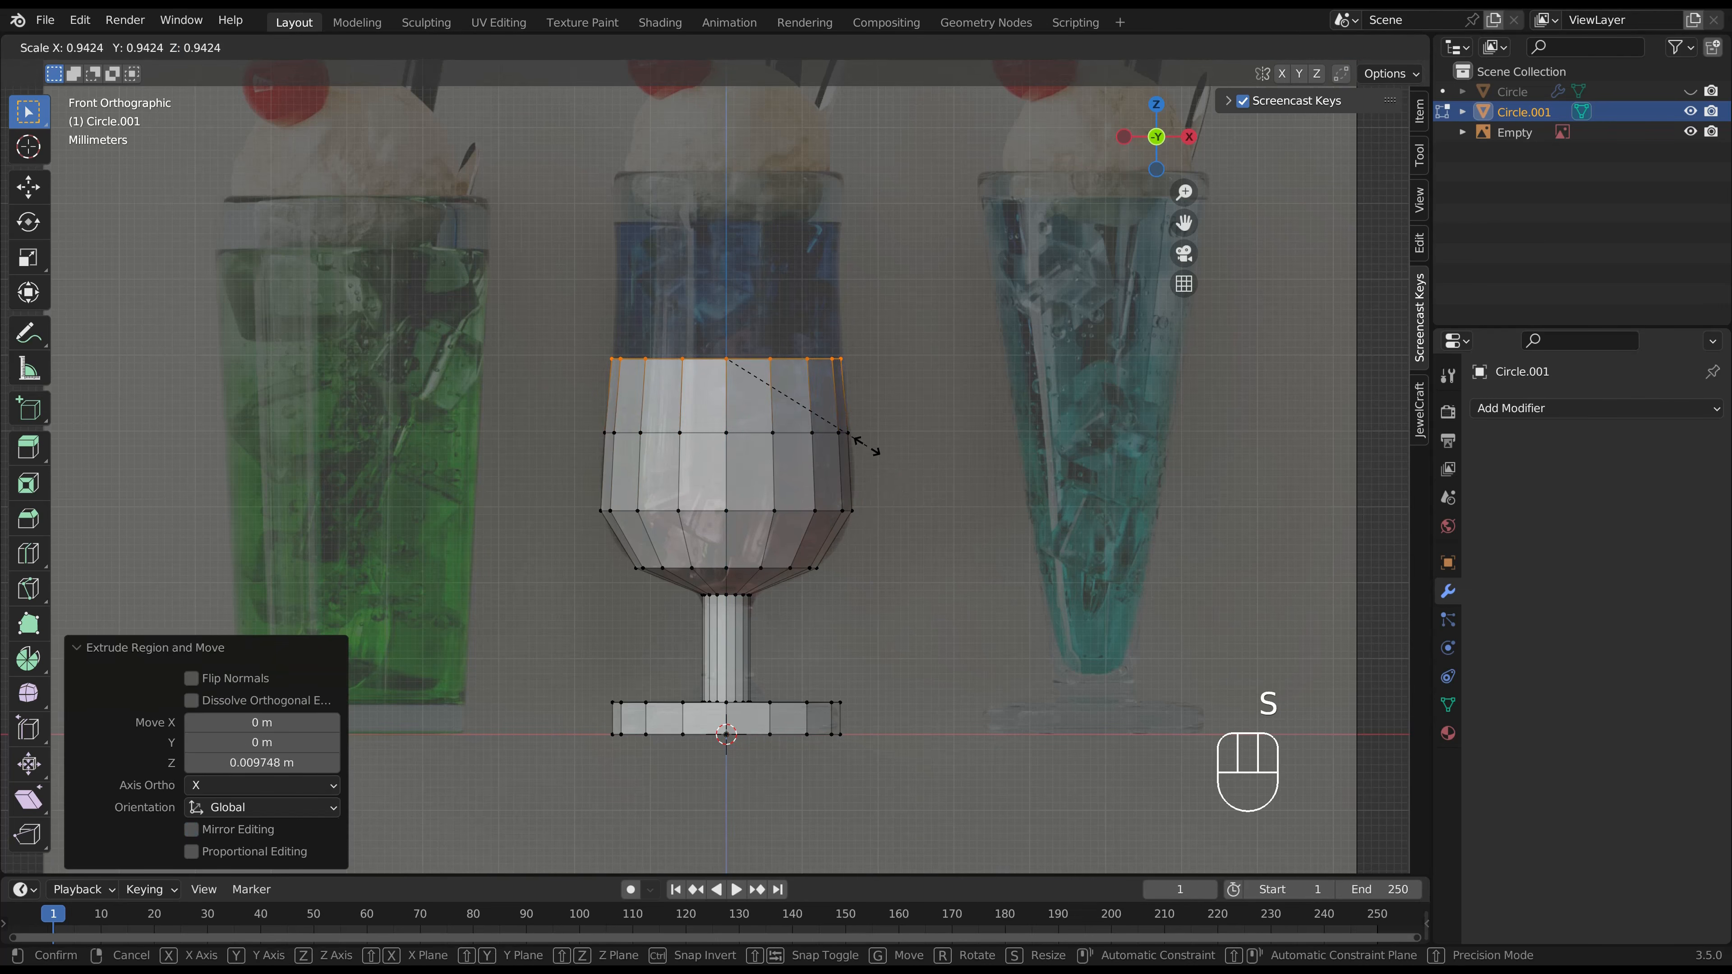
click(866, 446)
key(e)
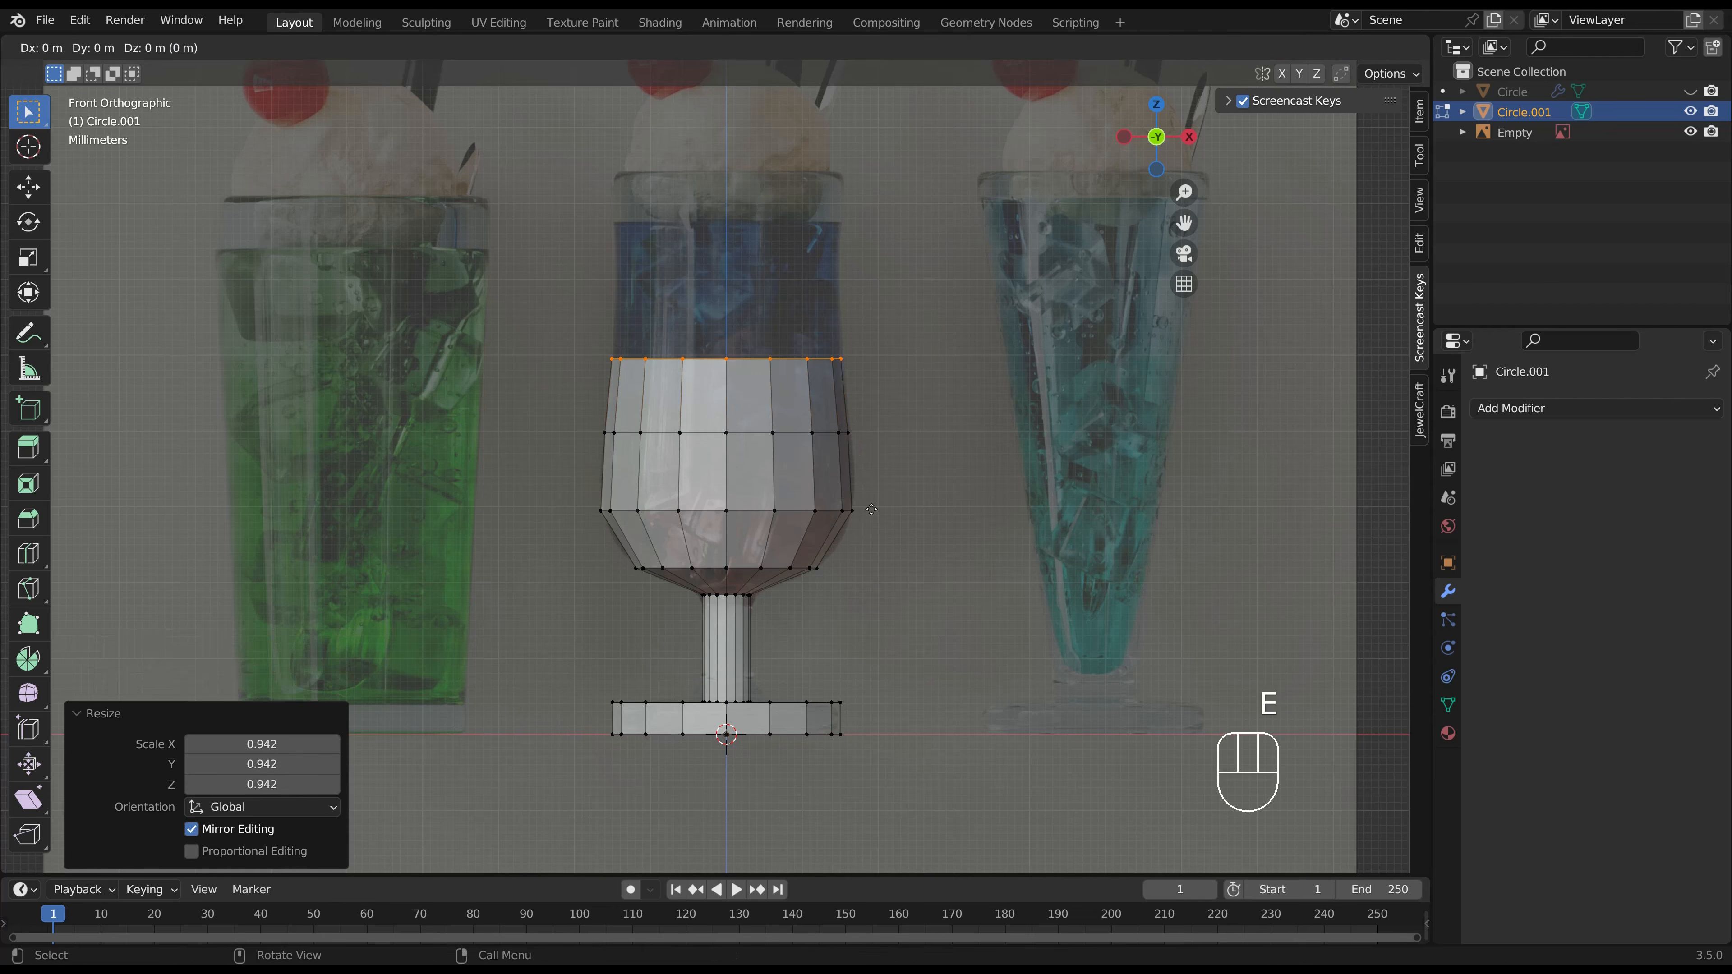
click(875, 438)
key(s)
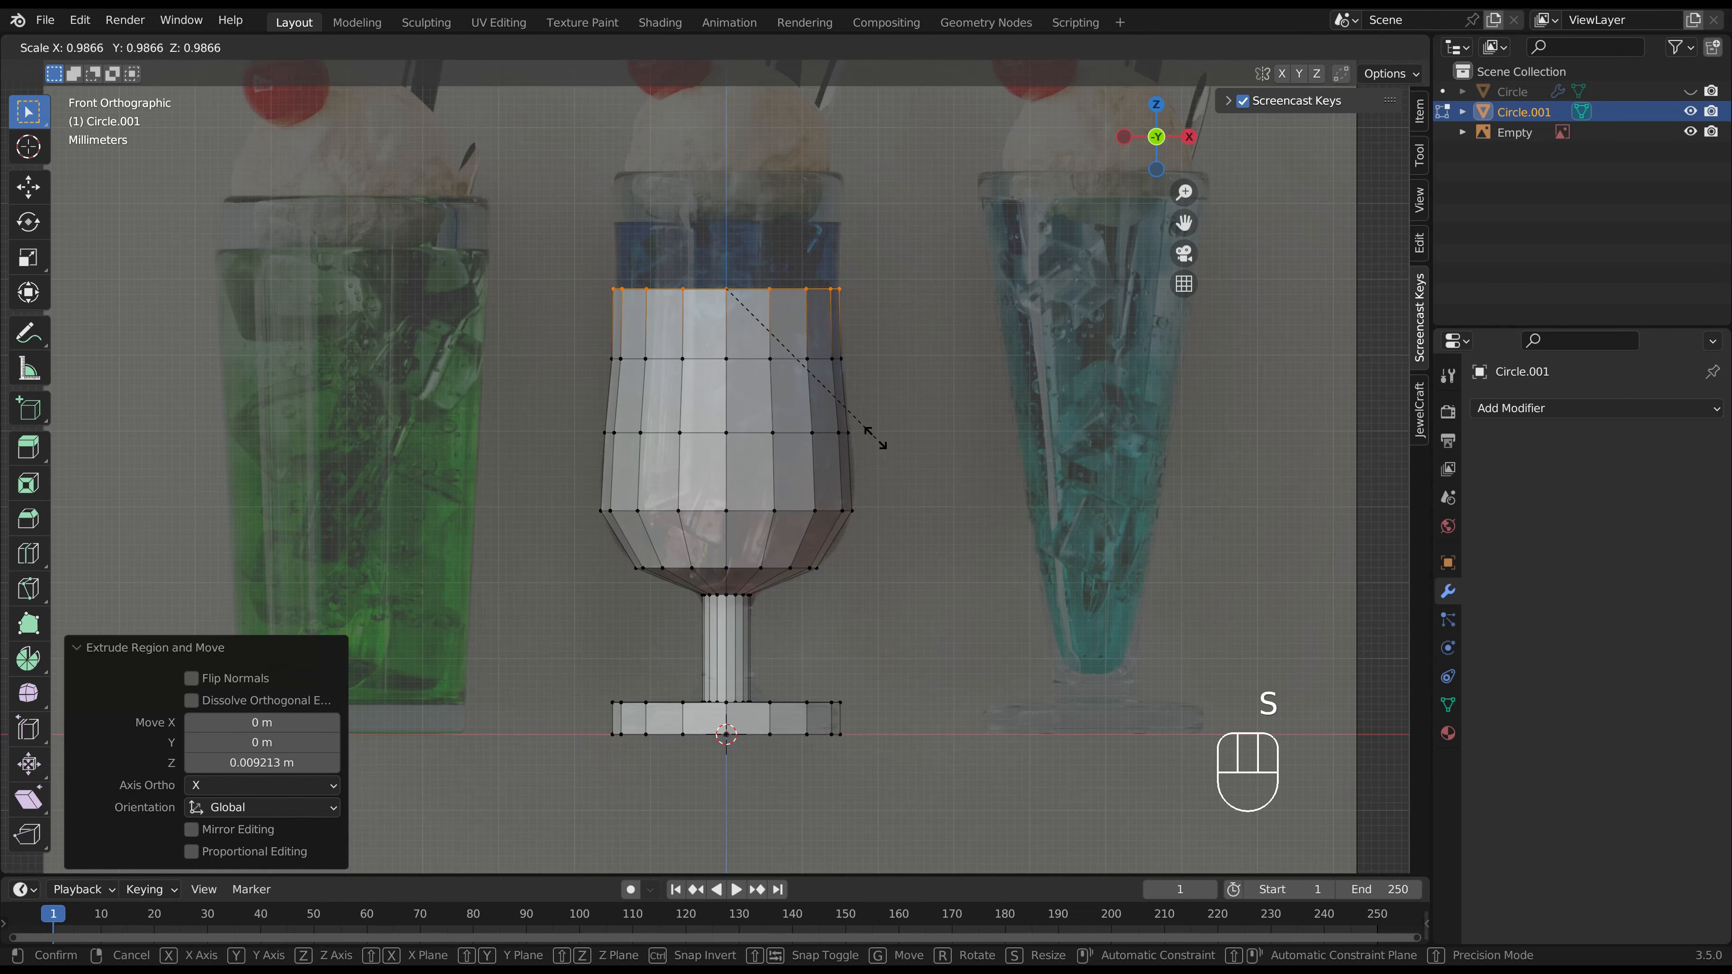
click(875, 438)
Extrude the bowl wall up to the liquid line scaled 1.032, and 0.005825 m further to the rim scaled 1.015.
key(e)
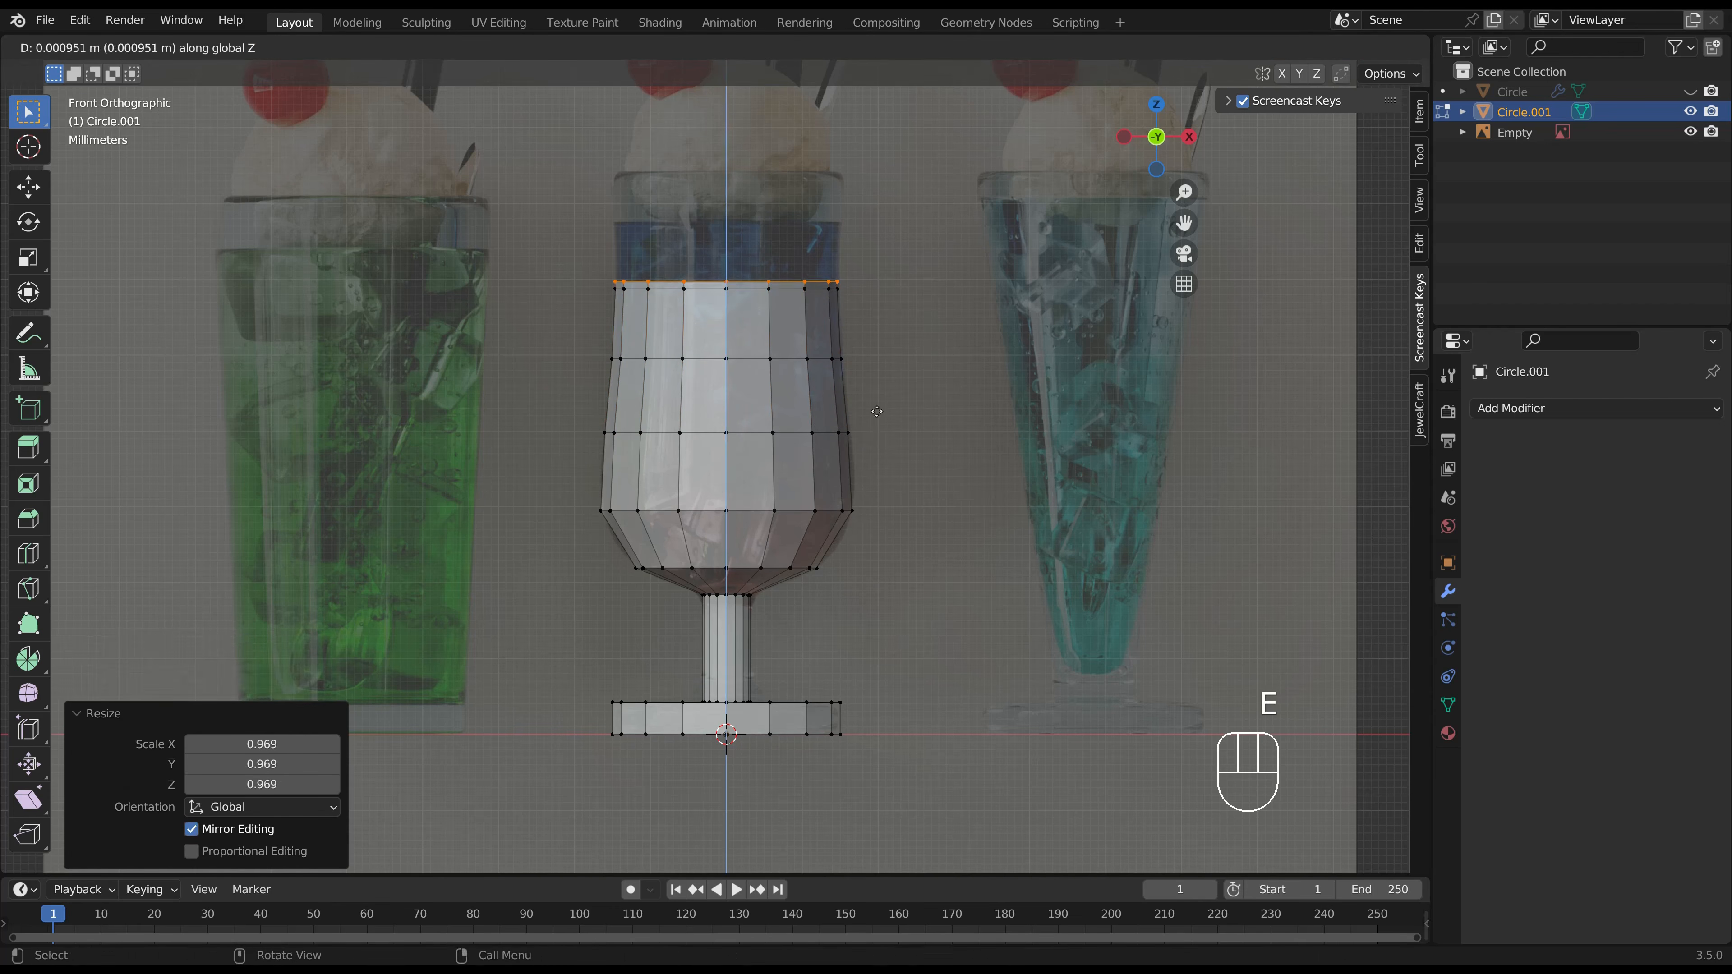
click(881, 365)
key(s)
click(887, 367)
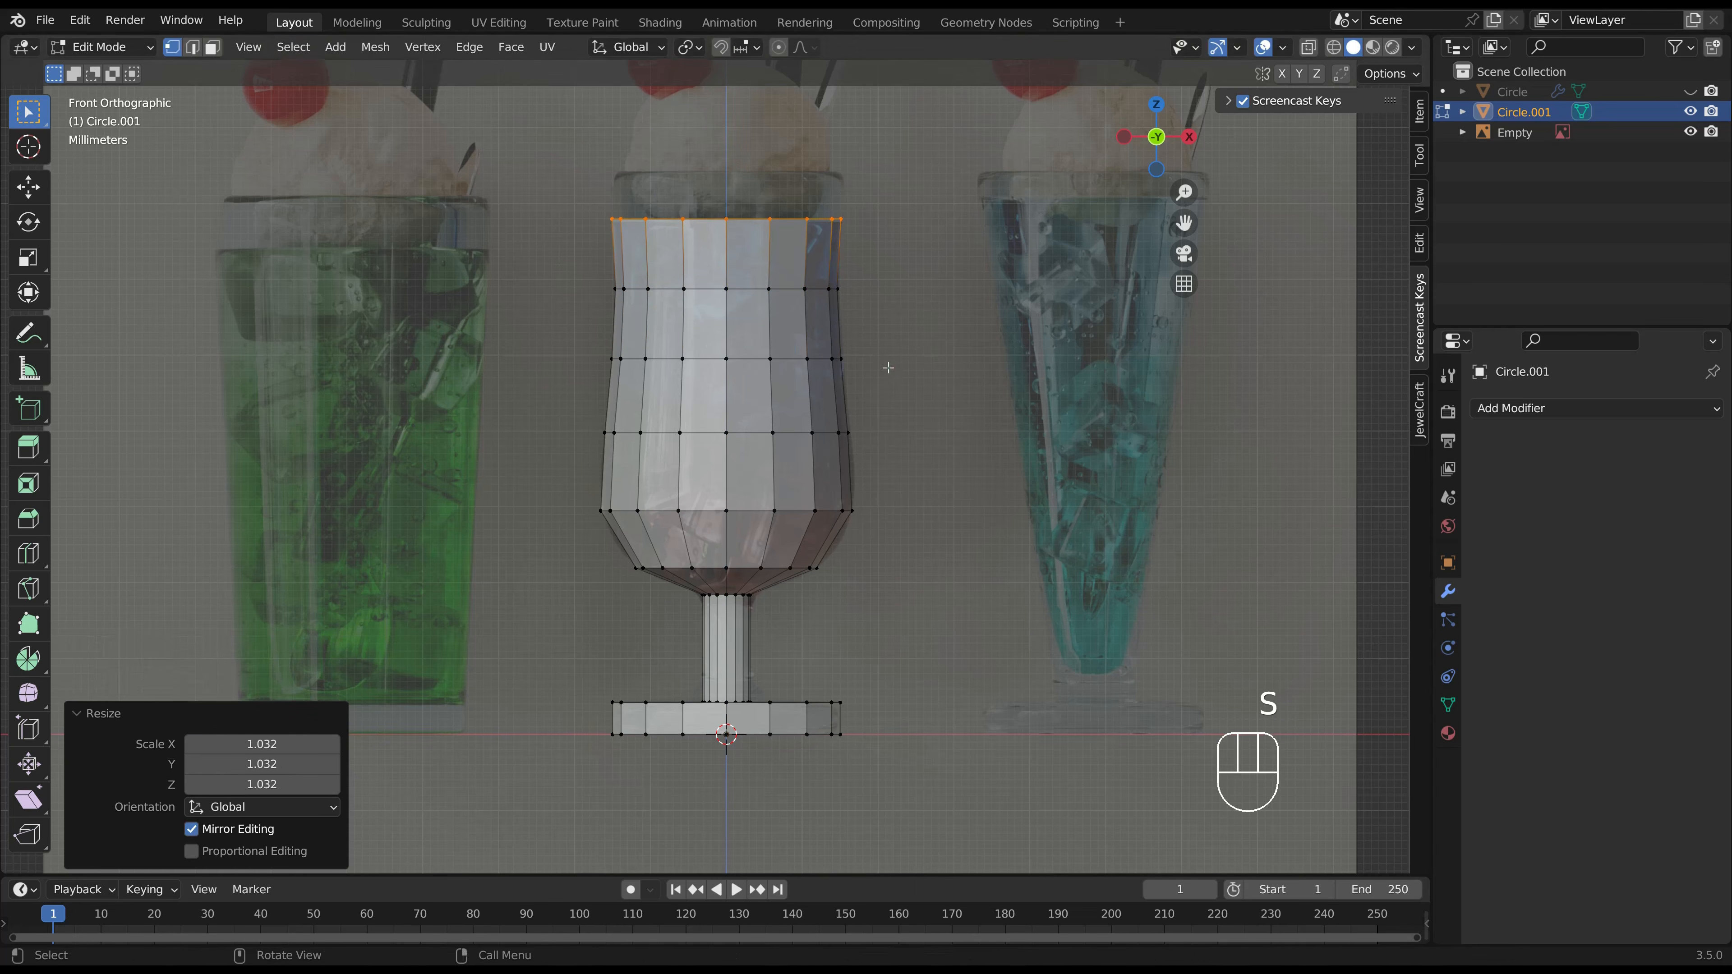
key(e)
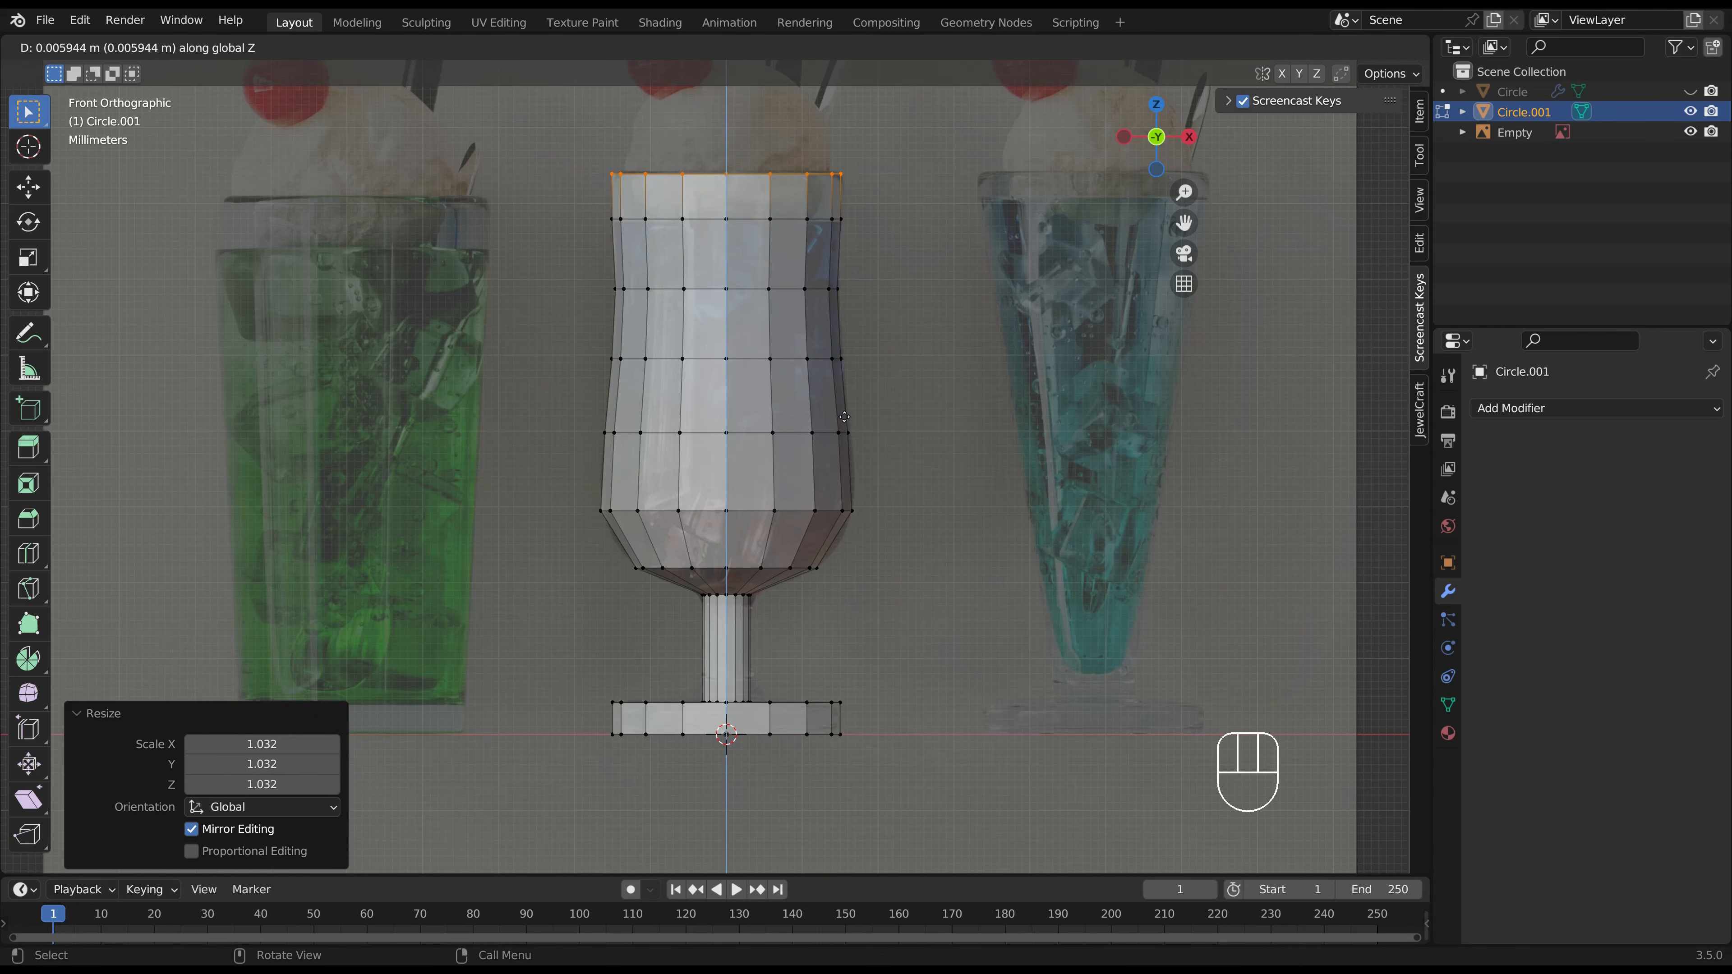
click(844, 416)
key(s)
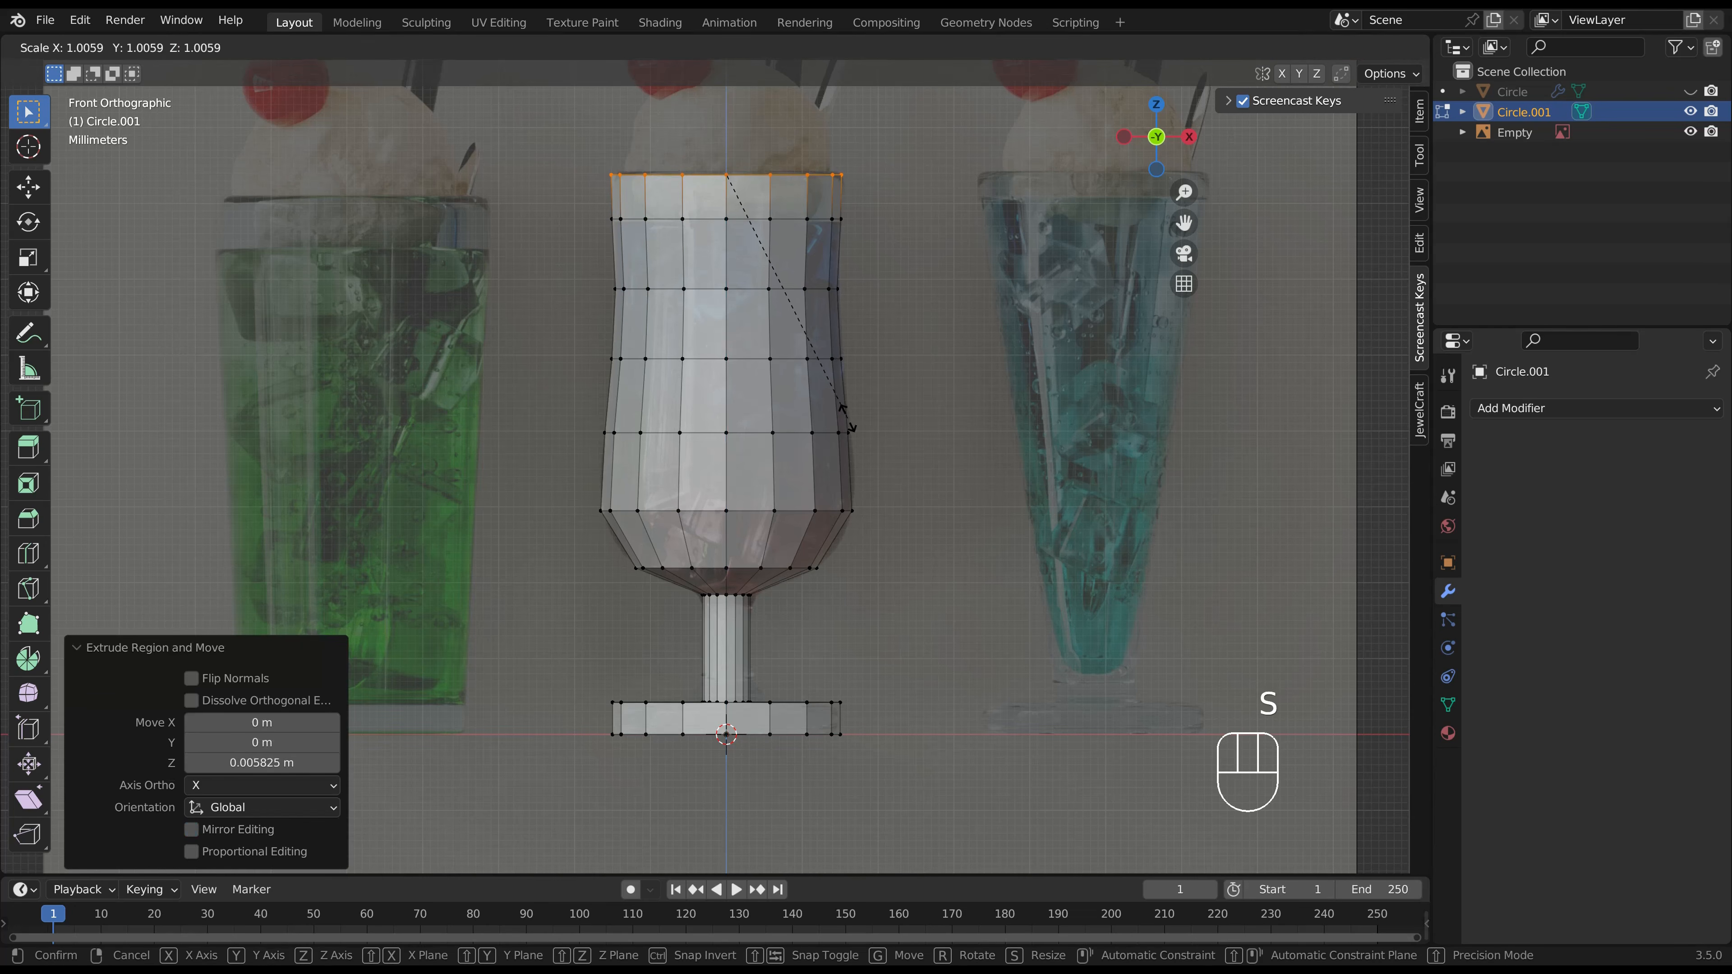
click(849, 416)
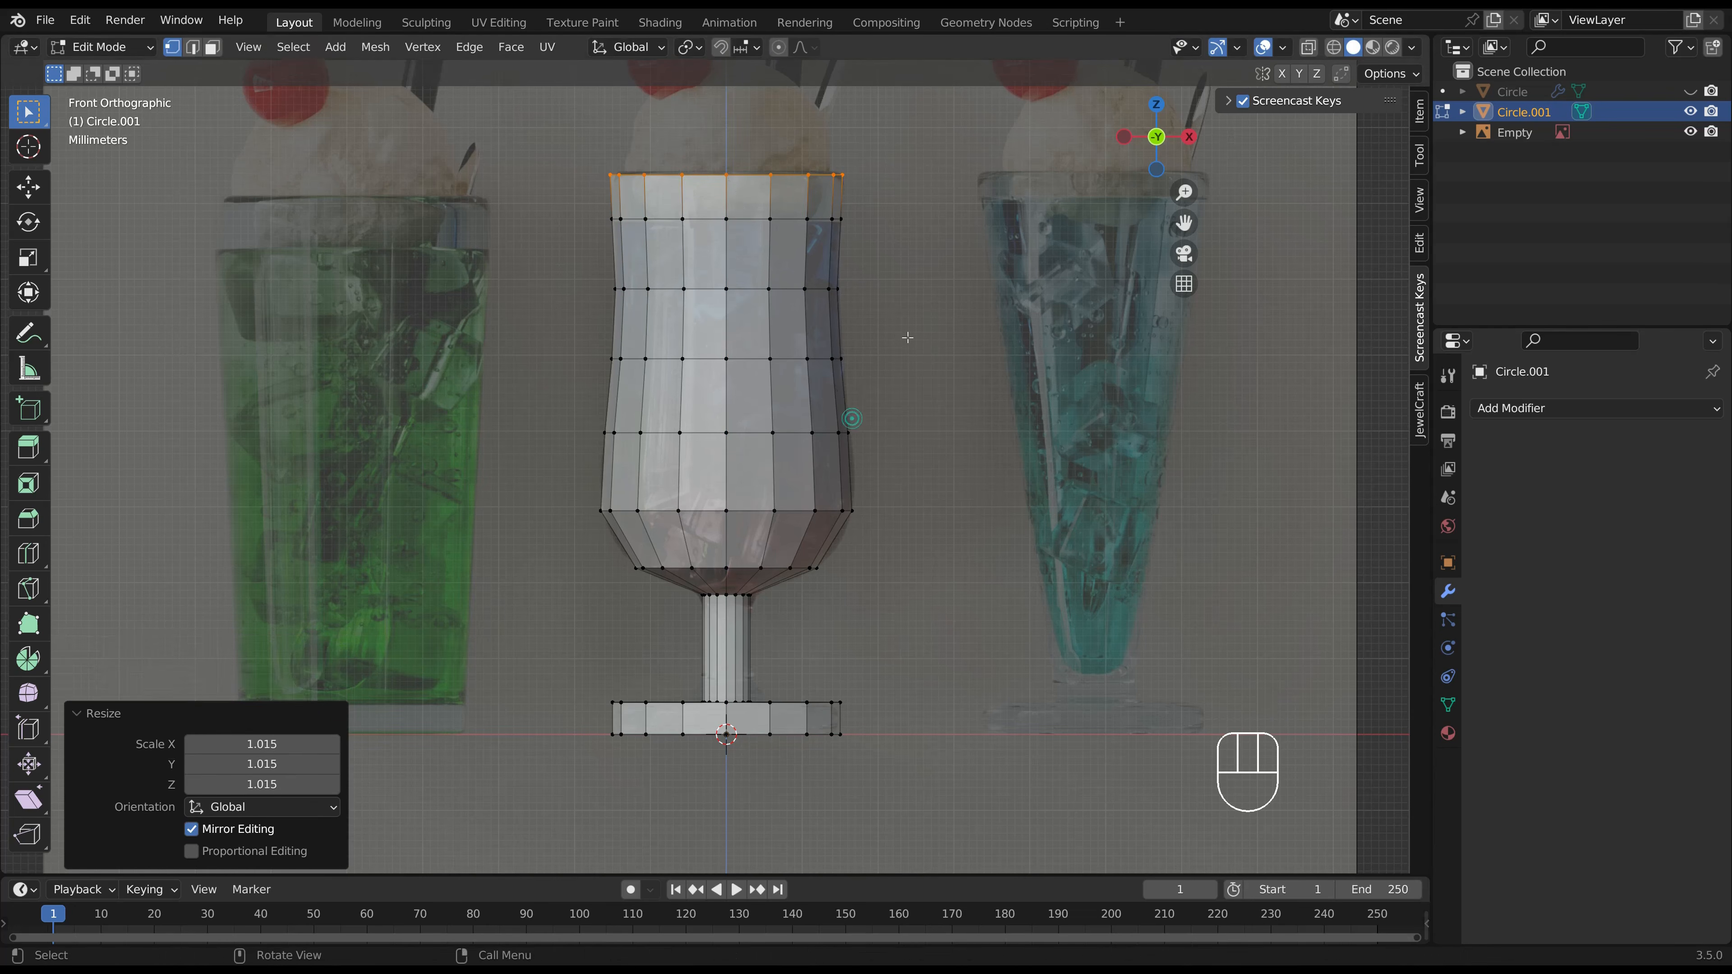
Turn on X-Ray, extrude the rim inward at scale 0.798 for the glass thickness, and rescale the inner ring by 1.008.
click(1308, 46)
key(e)
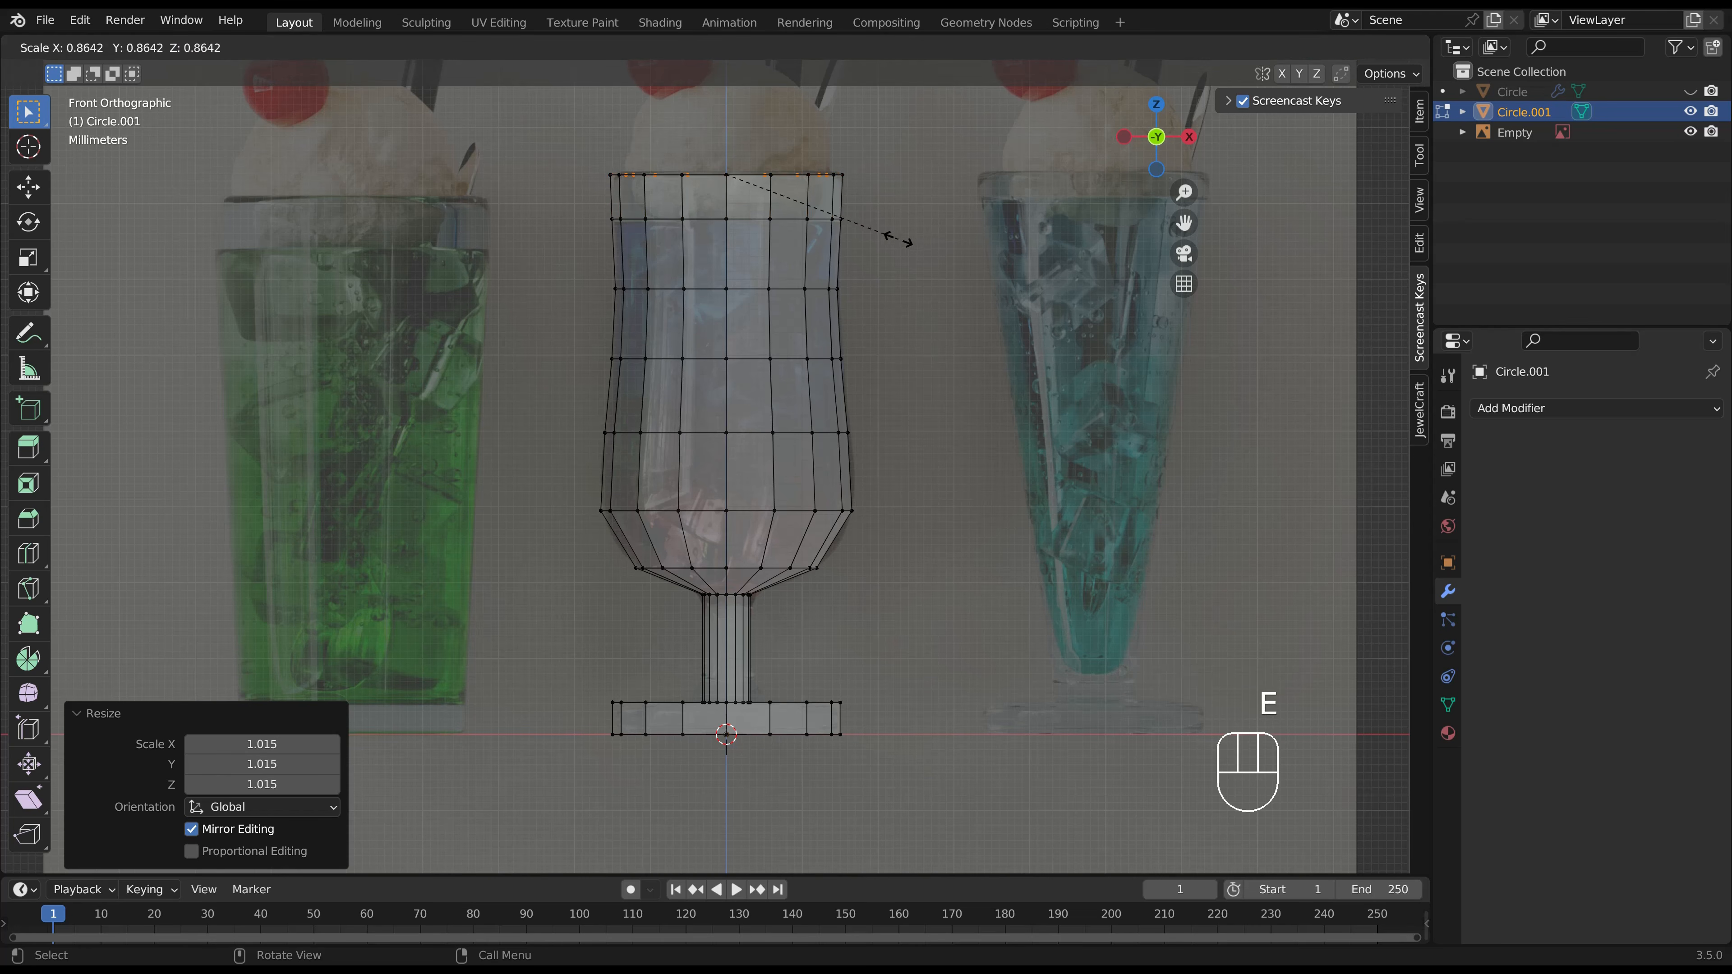
key(s)
click(879, 238)
middle_drag(884, 236, 886, 298)
key(s)
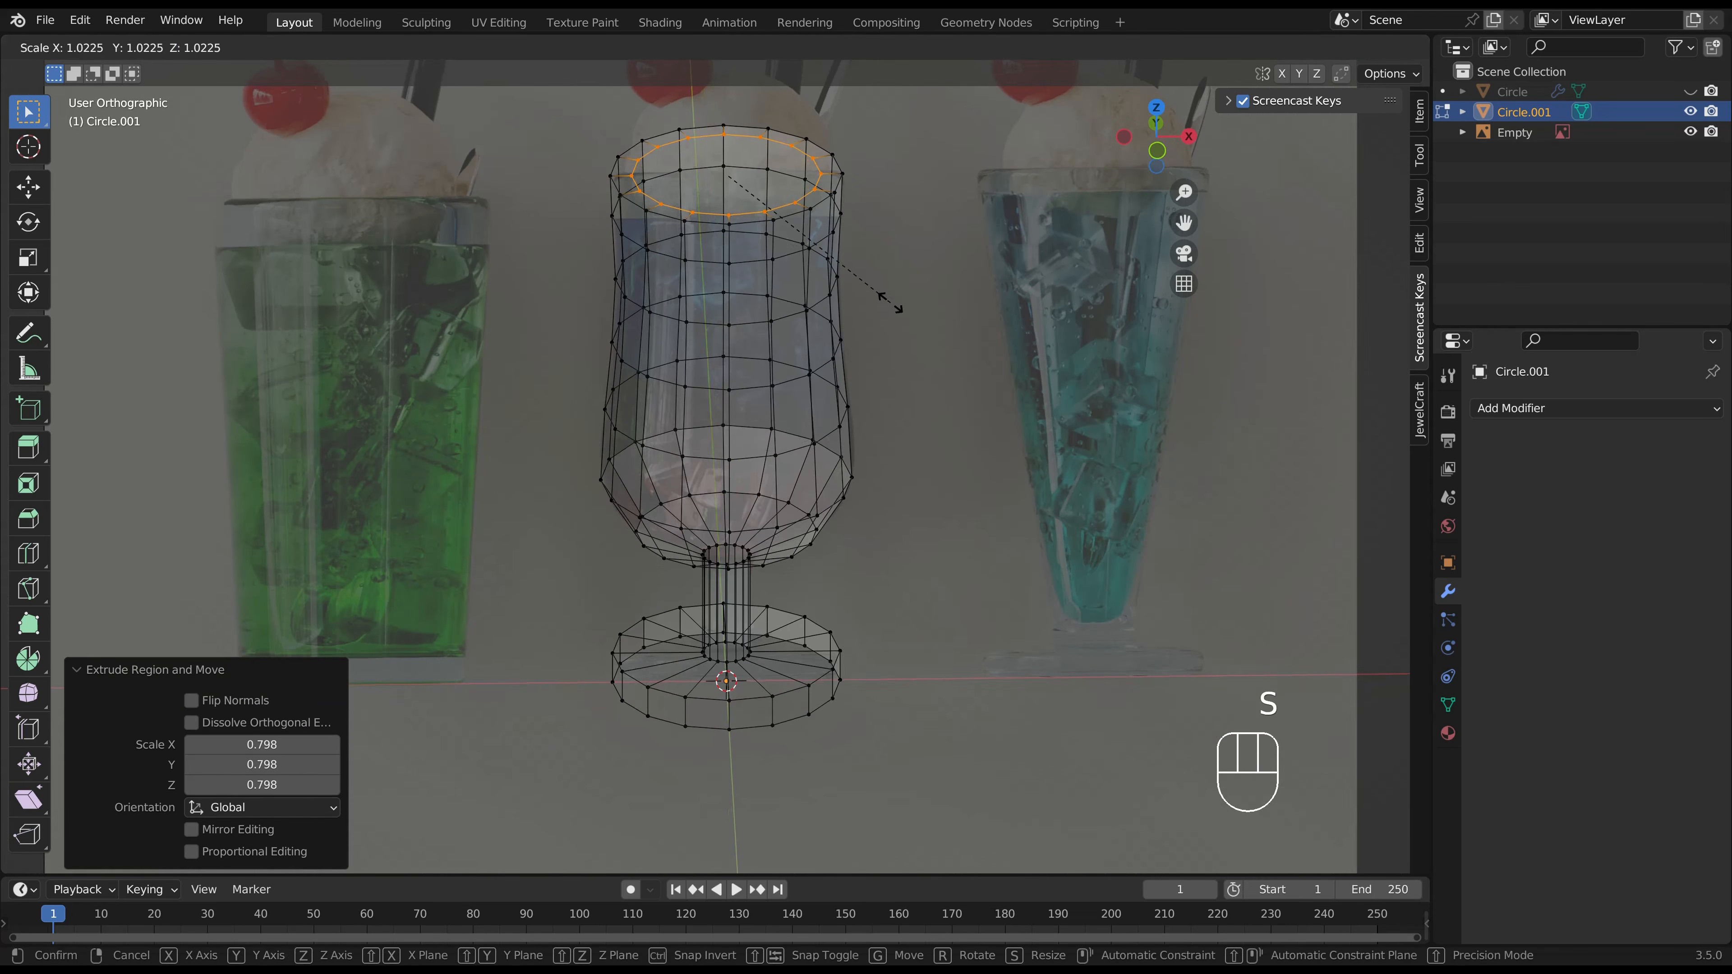
click(887, 301)
In front view, extrude the inner rim down about 0.006 m, level it with the outer ring below the rim, and scale it 0.960 and 1.017.
key(KP_1)
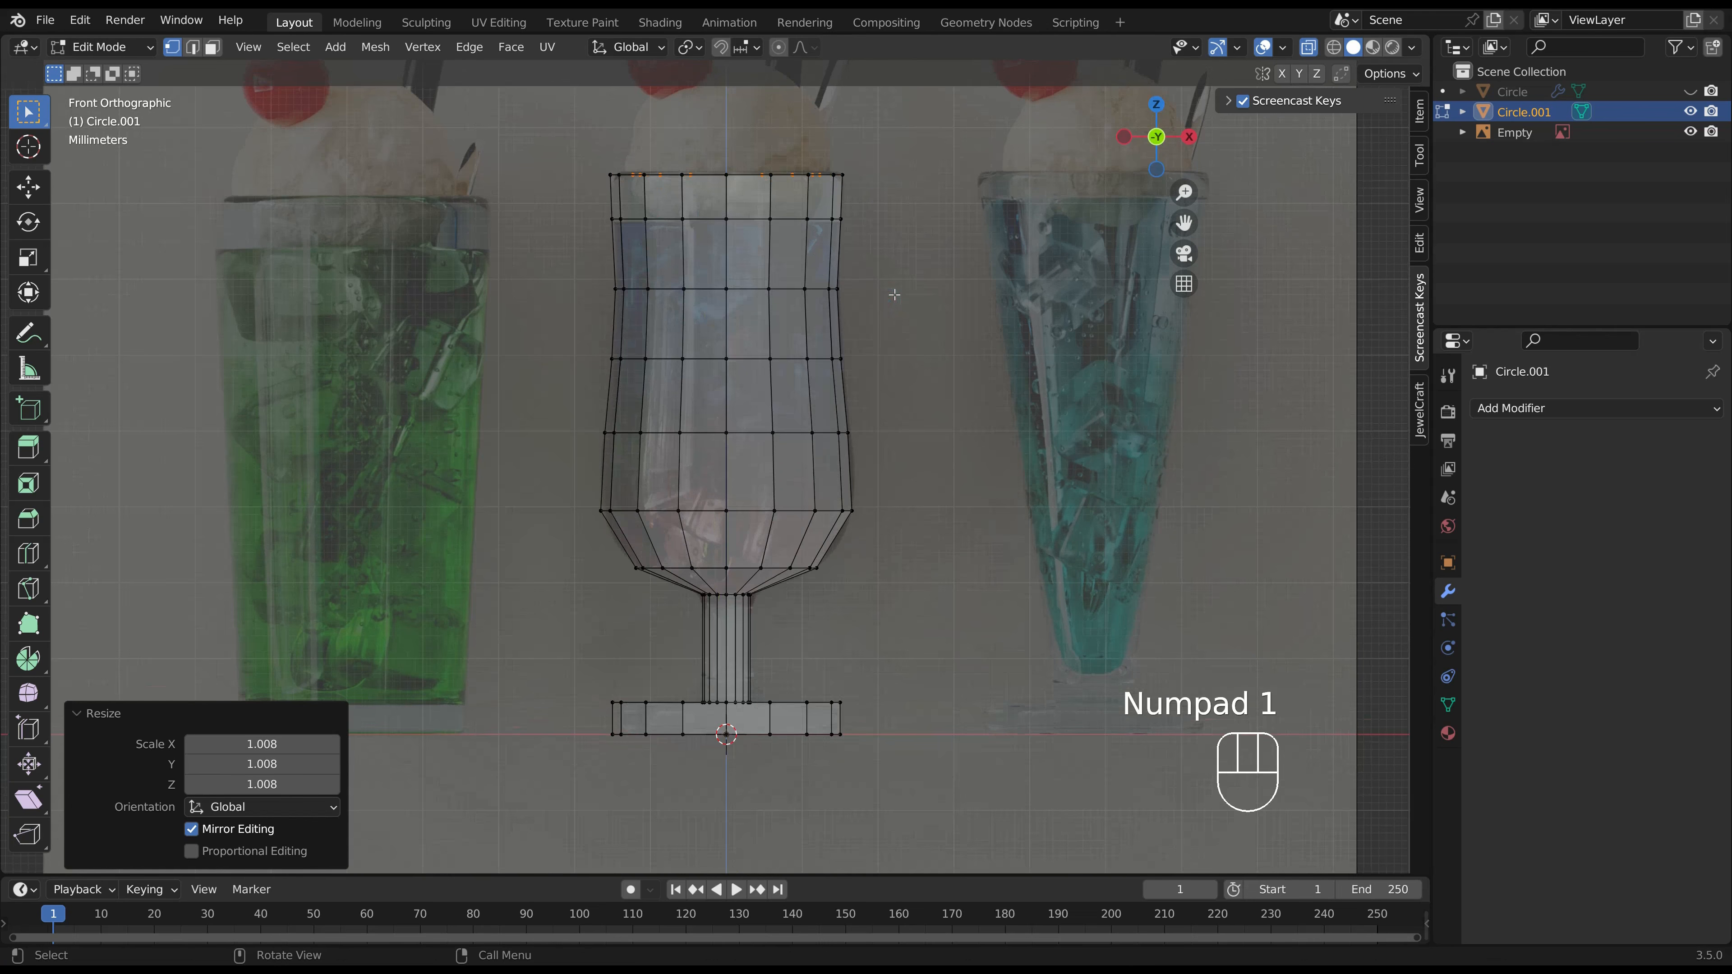
key(e)
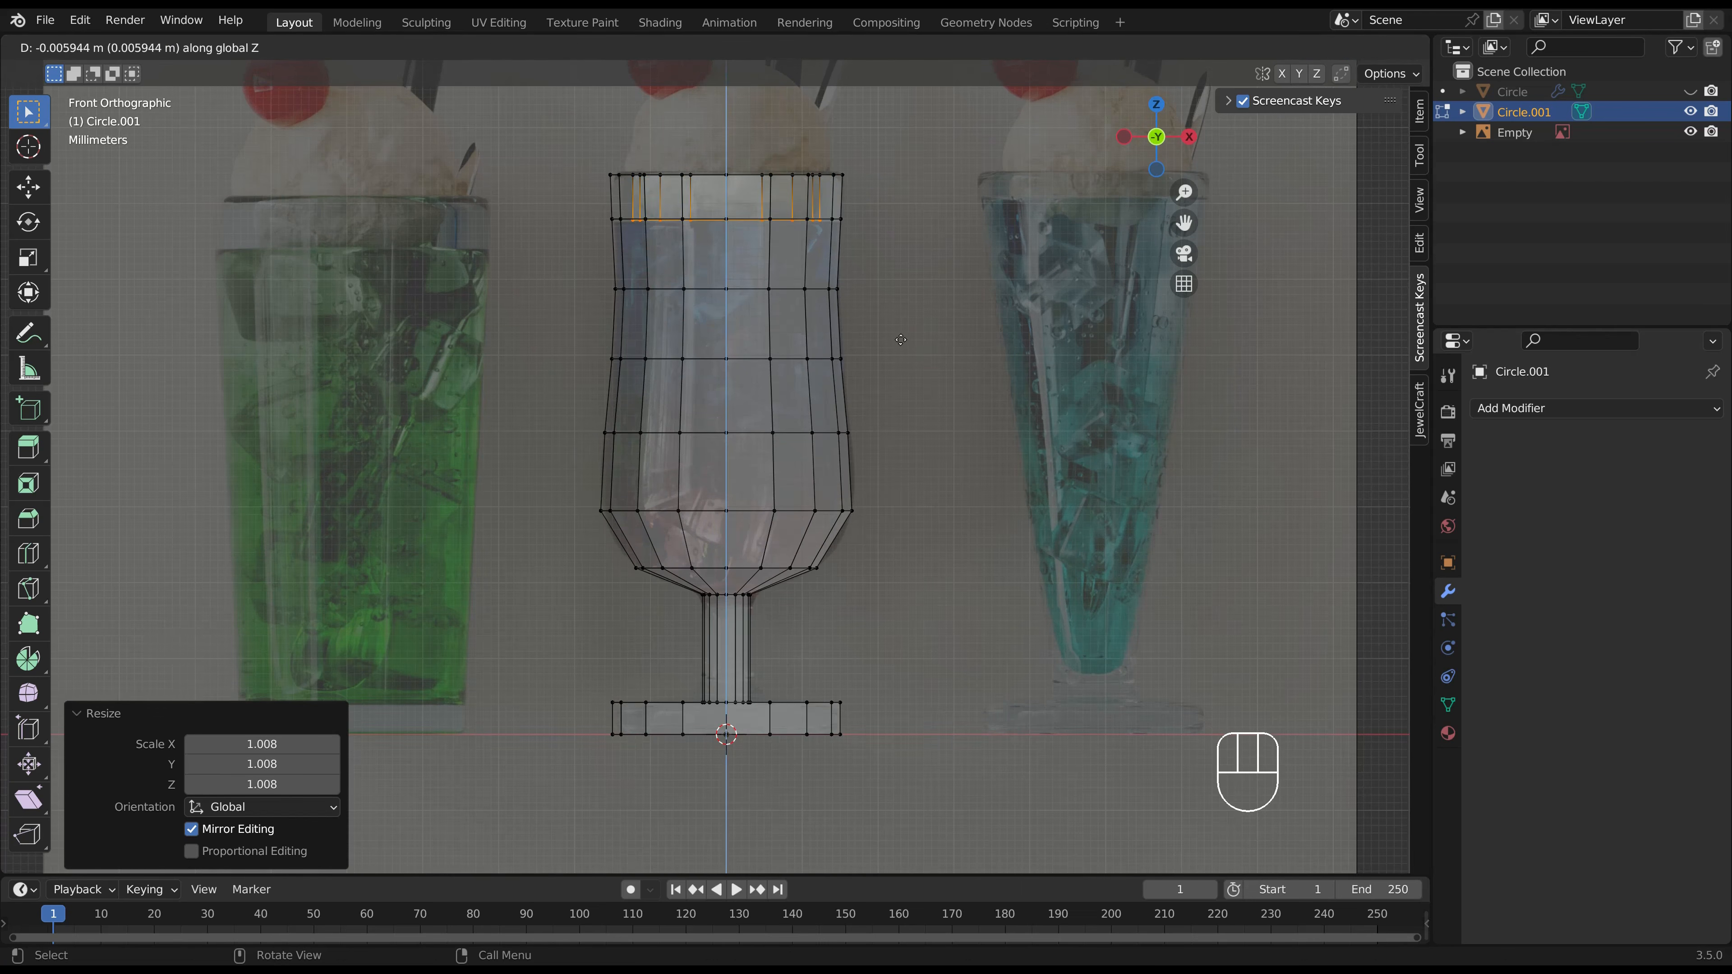
click(900, 339)
key(s)
click(893, 338)
key(g)
key(z)
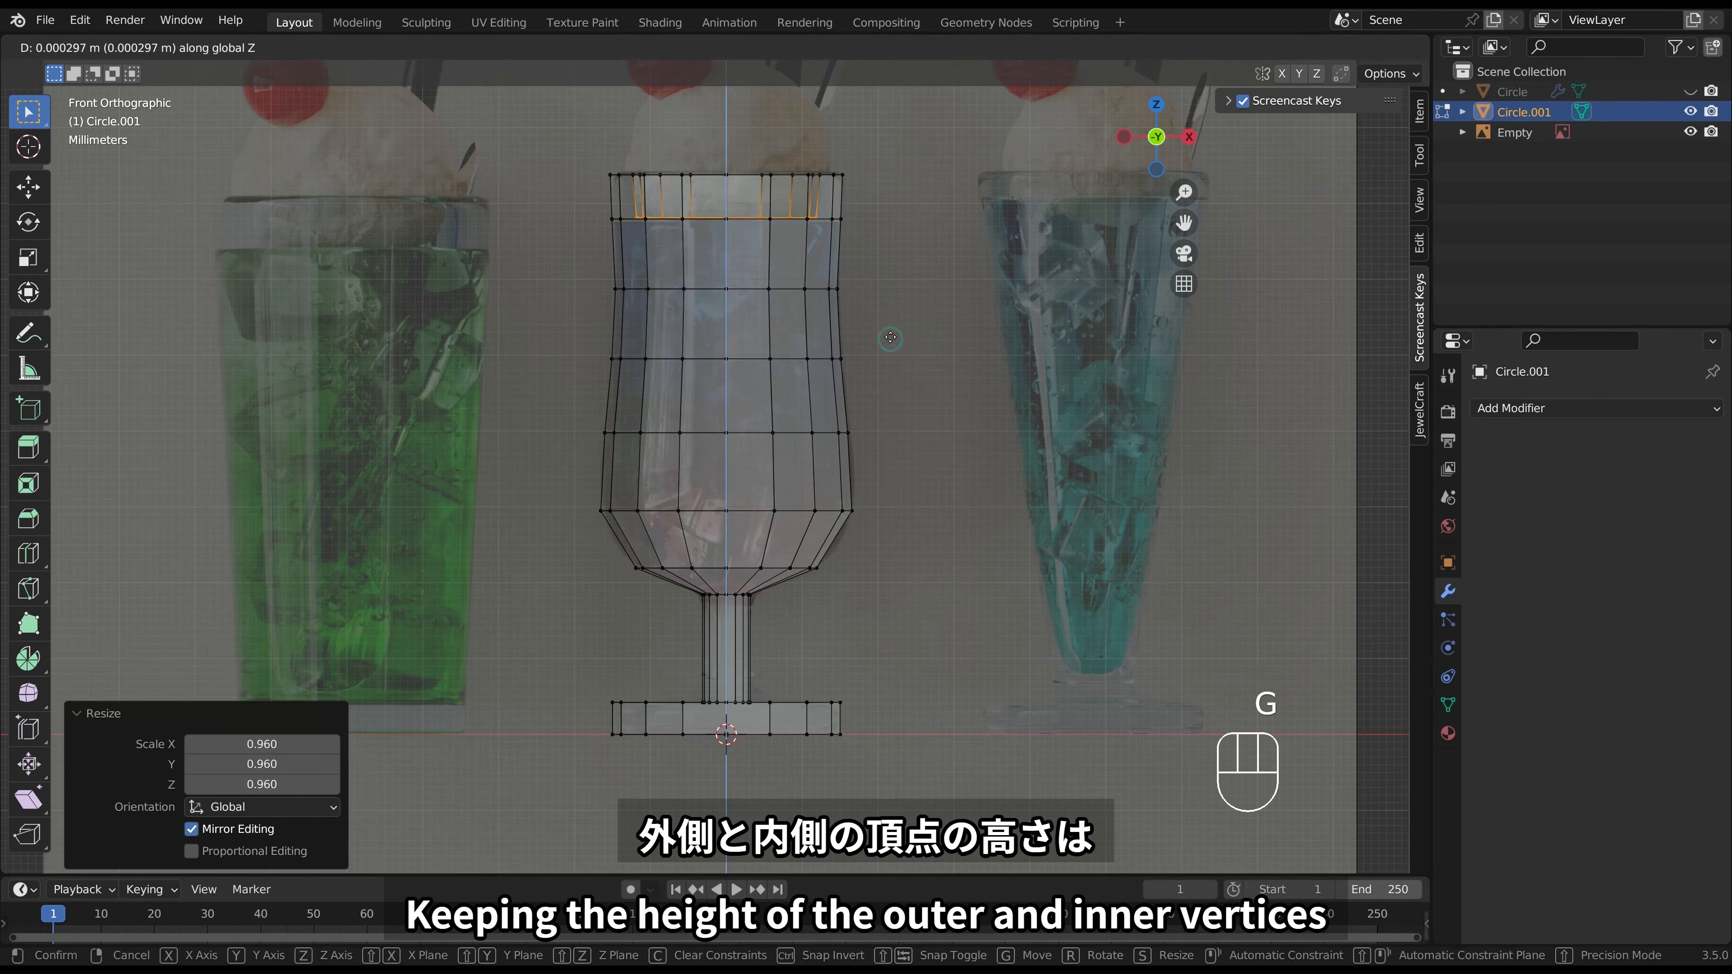
click(890, 337)
key(s)
click(893, 339)
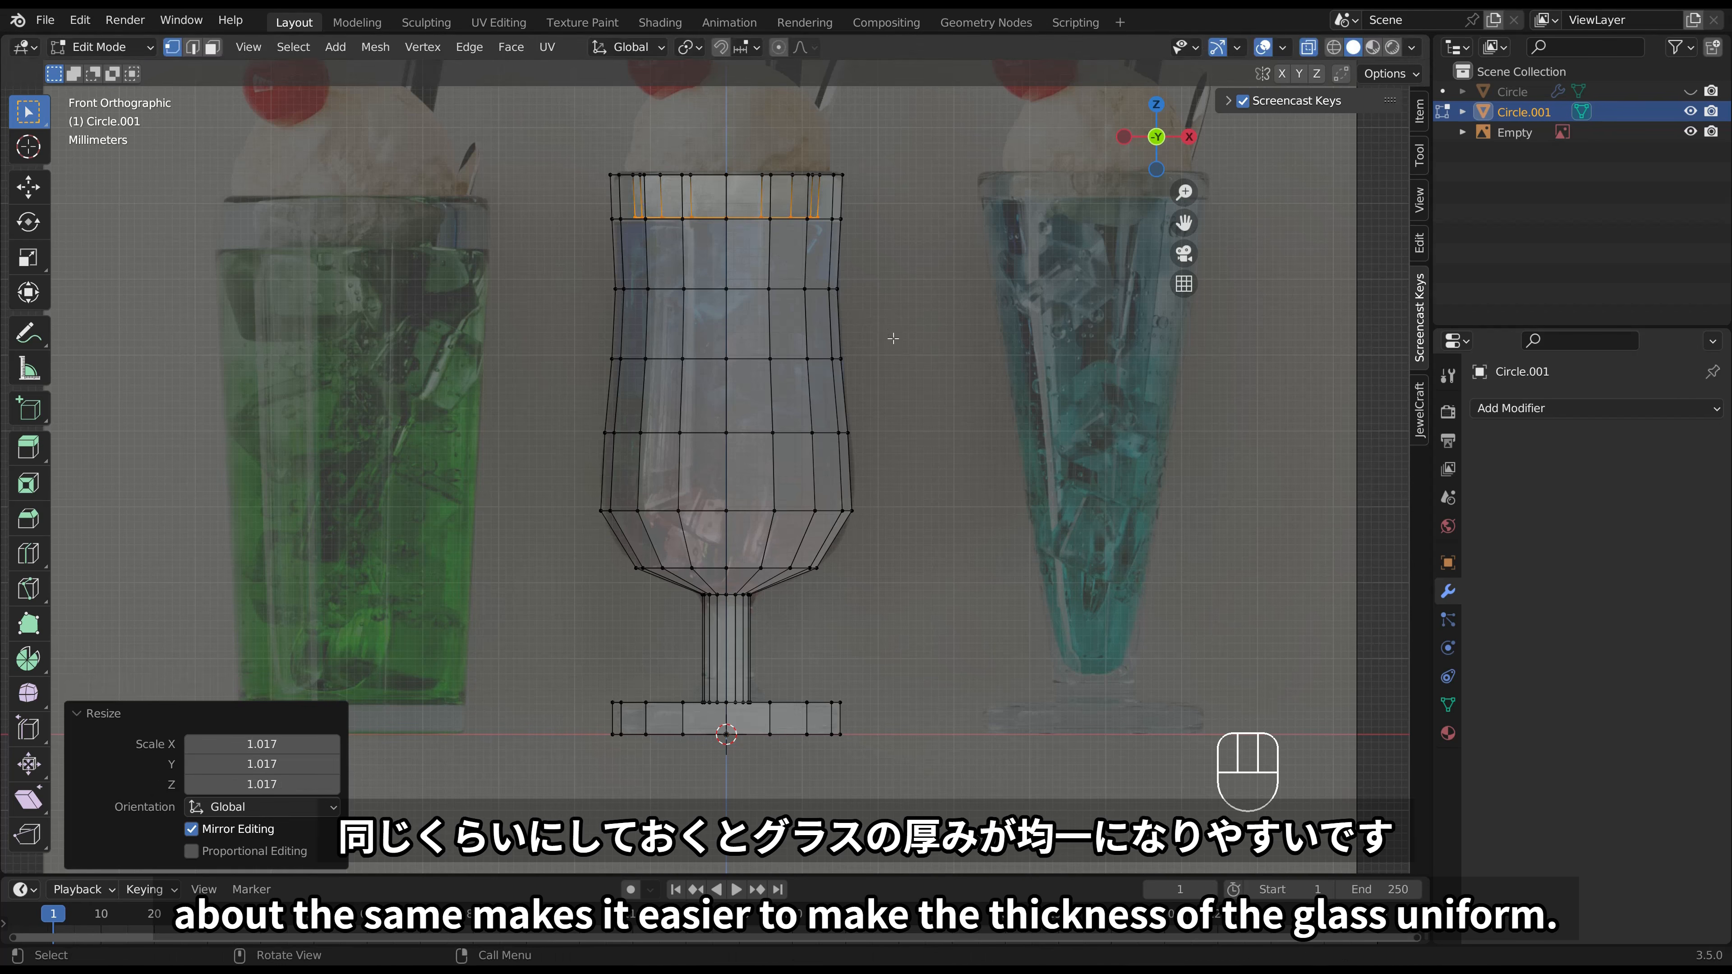
Continue the inner wall with two downward extrusions: 0.009332 m scaled 0.958, and 0.009213 m scaled about 1.07.
key(e)
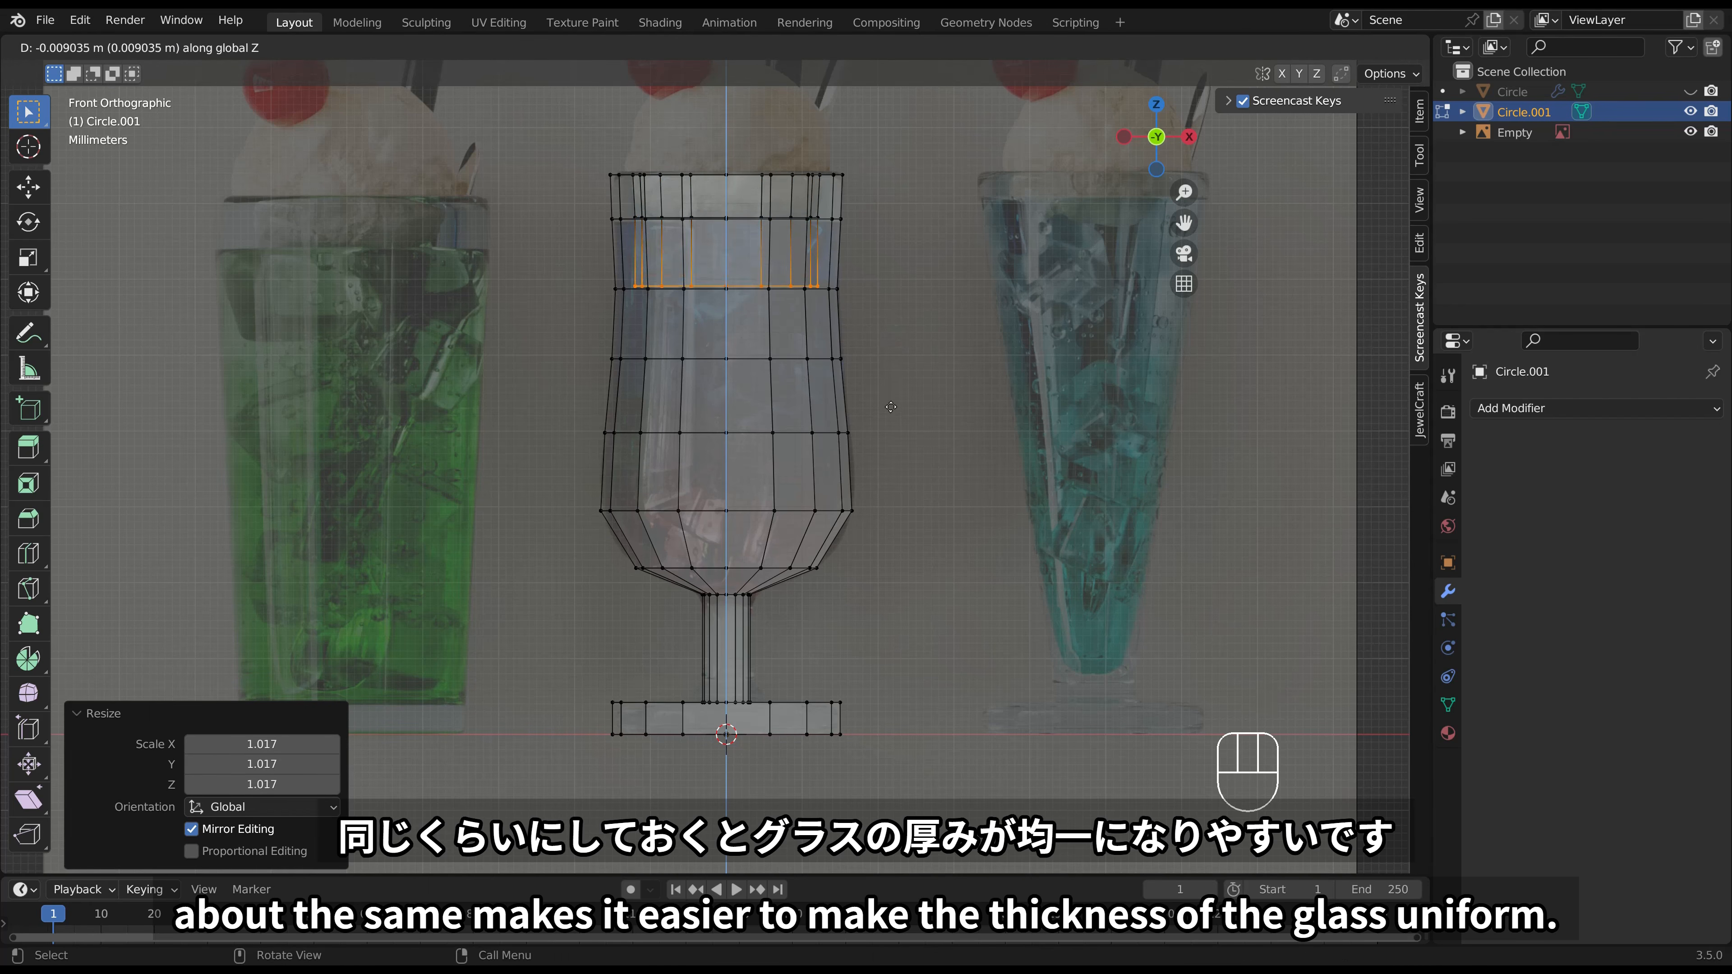
click(889, 409)
key(s)
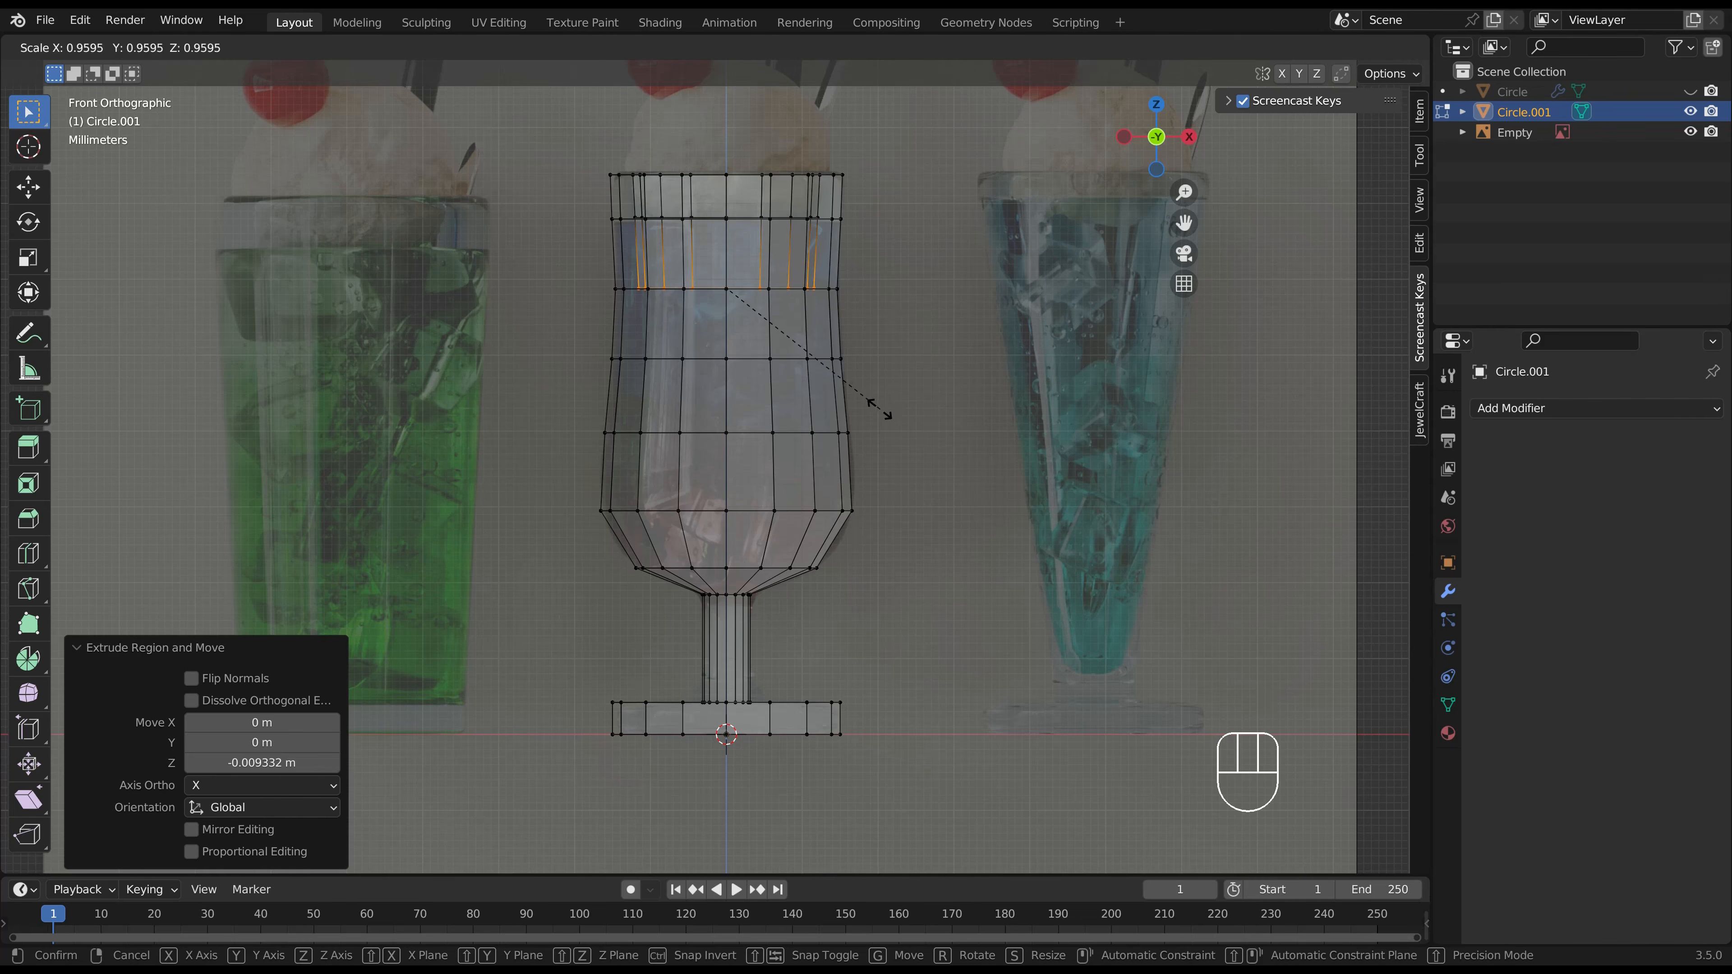
click(879, 408)
key(e)
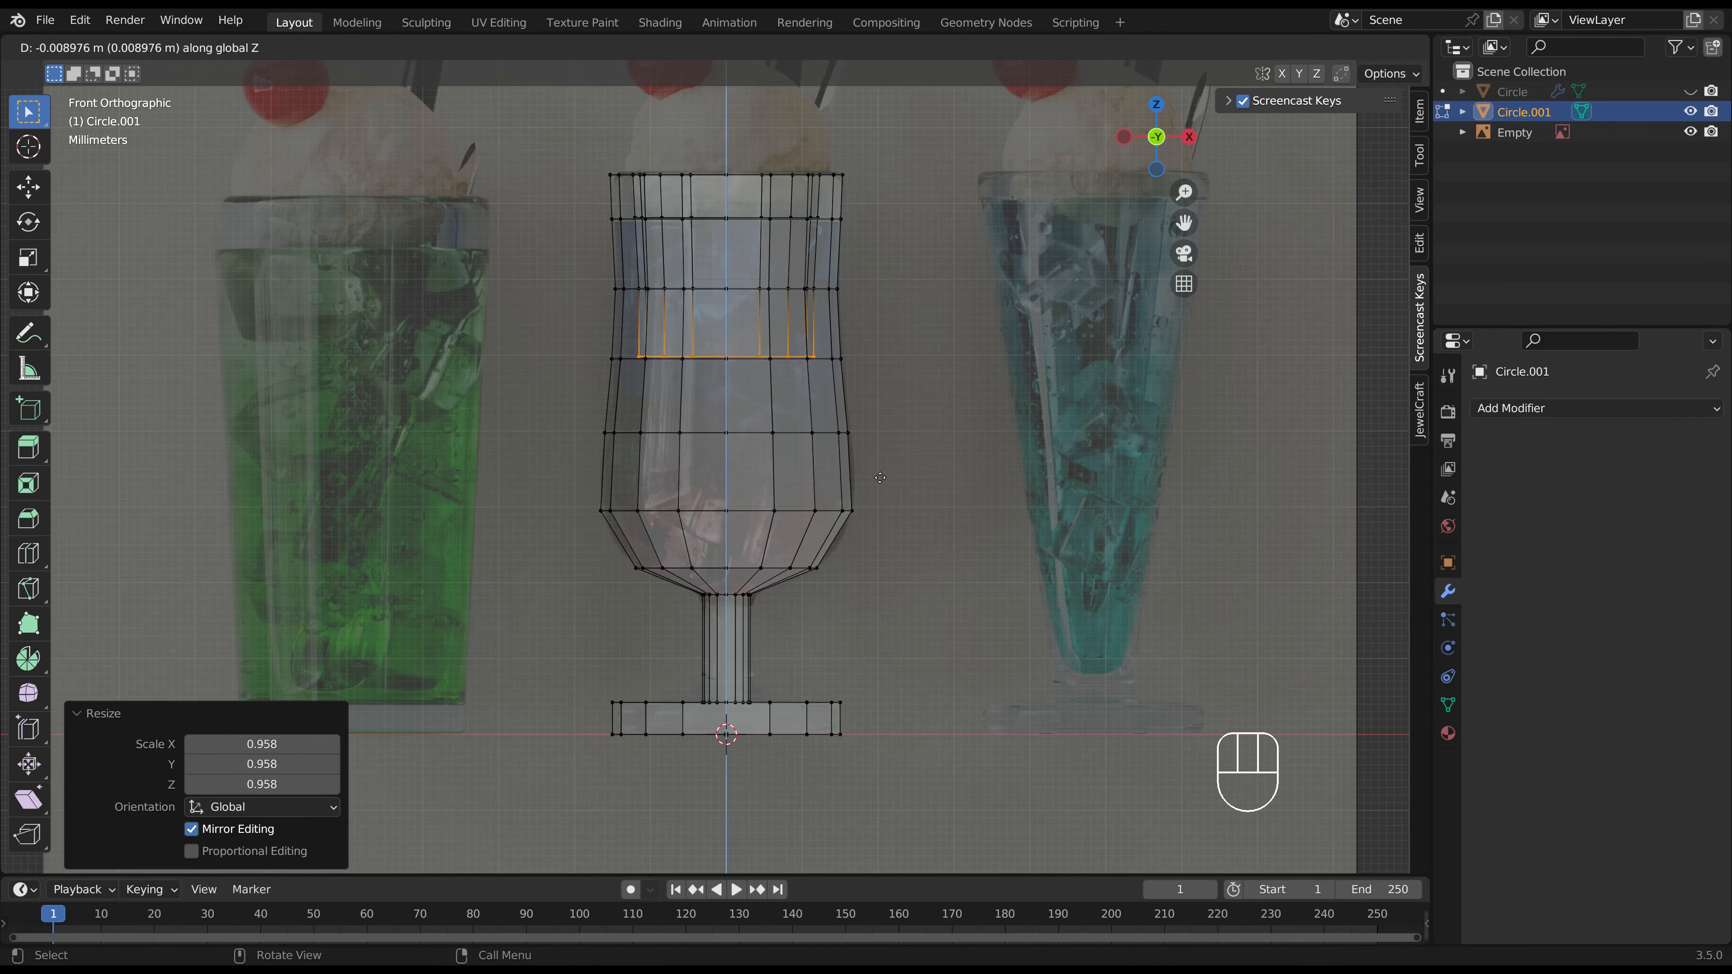
click(880, 479)
key(s)
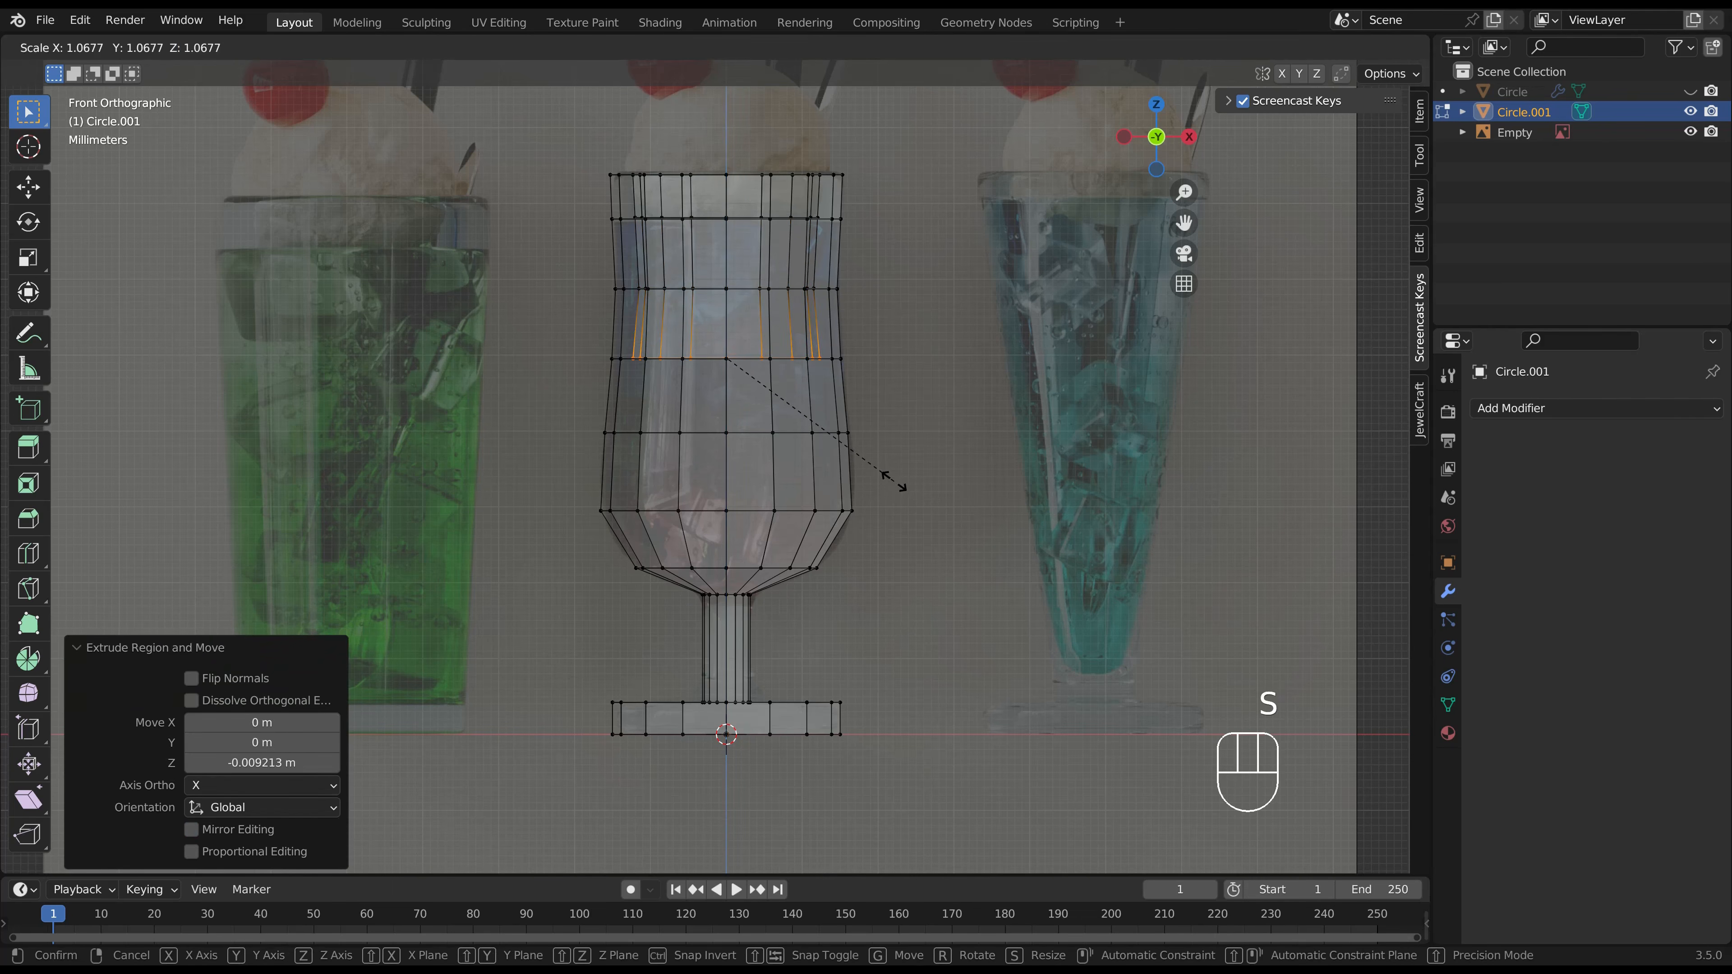
click(893, 481)
Extend the inner wall to the bowl's widest ring with two downward extrusions: 0.009689 m scaled 1.077, and about 0.01 m scaled 1.052.
key(e)
click(888, 554)
key(s)
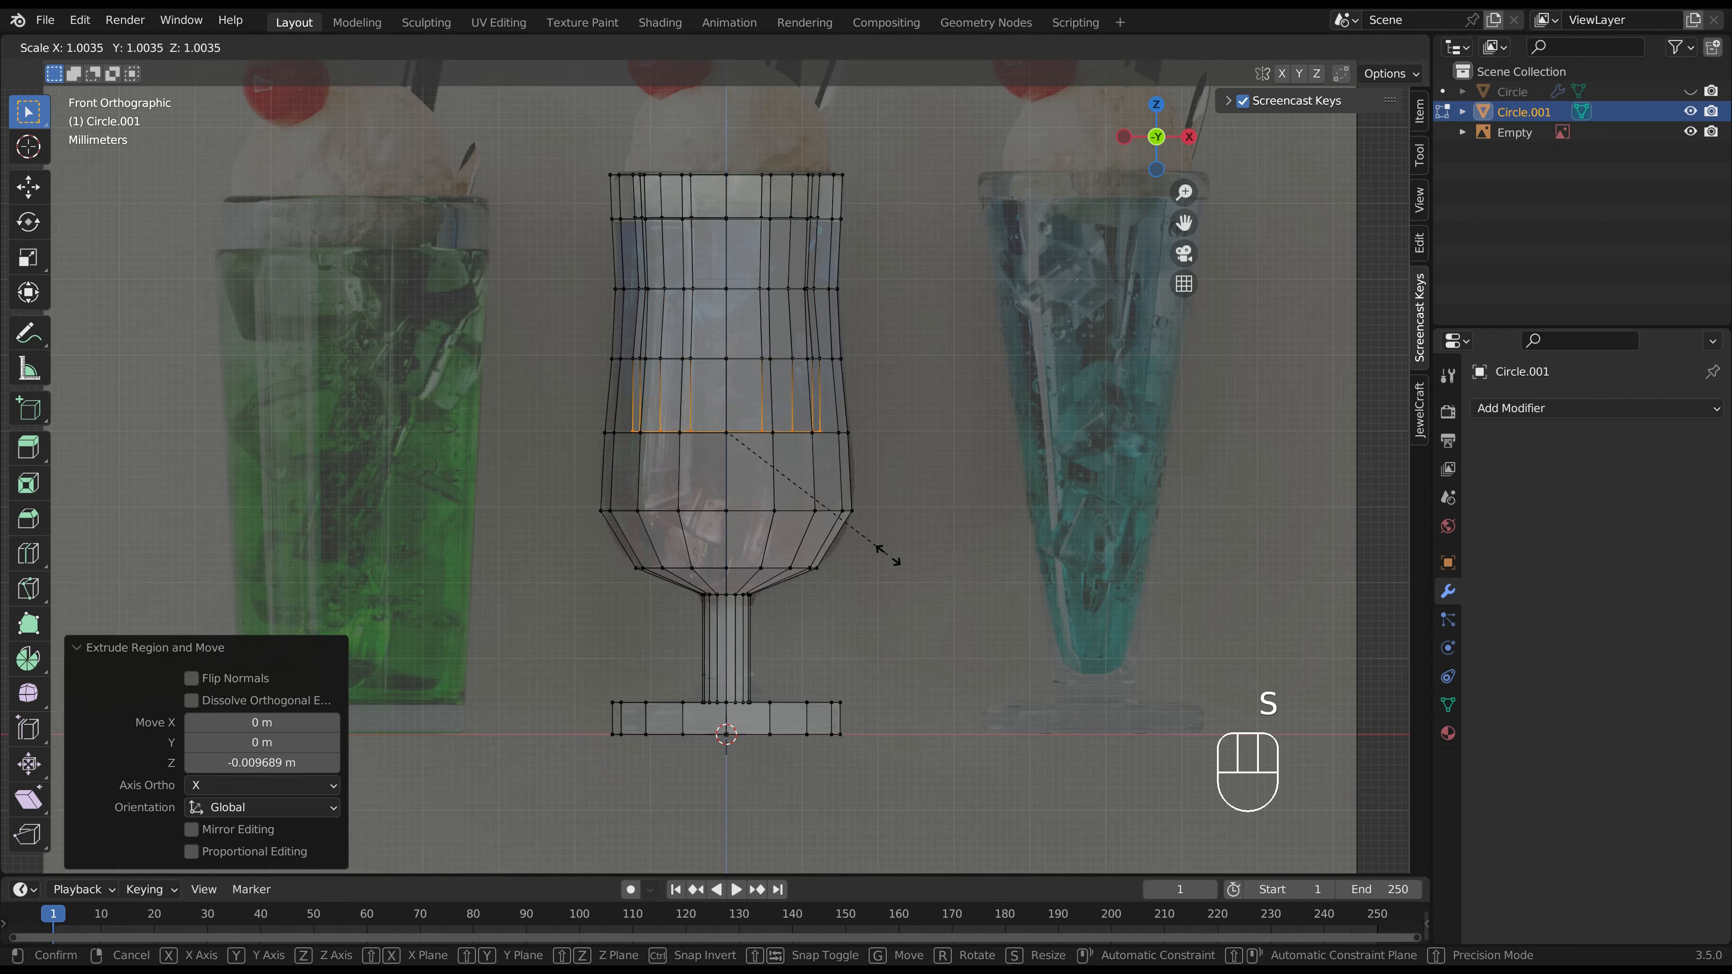
click(893, 551)
key(e)
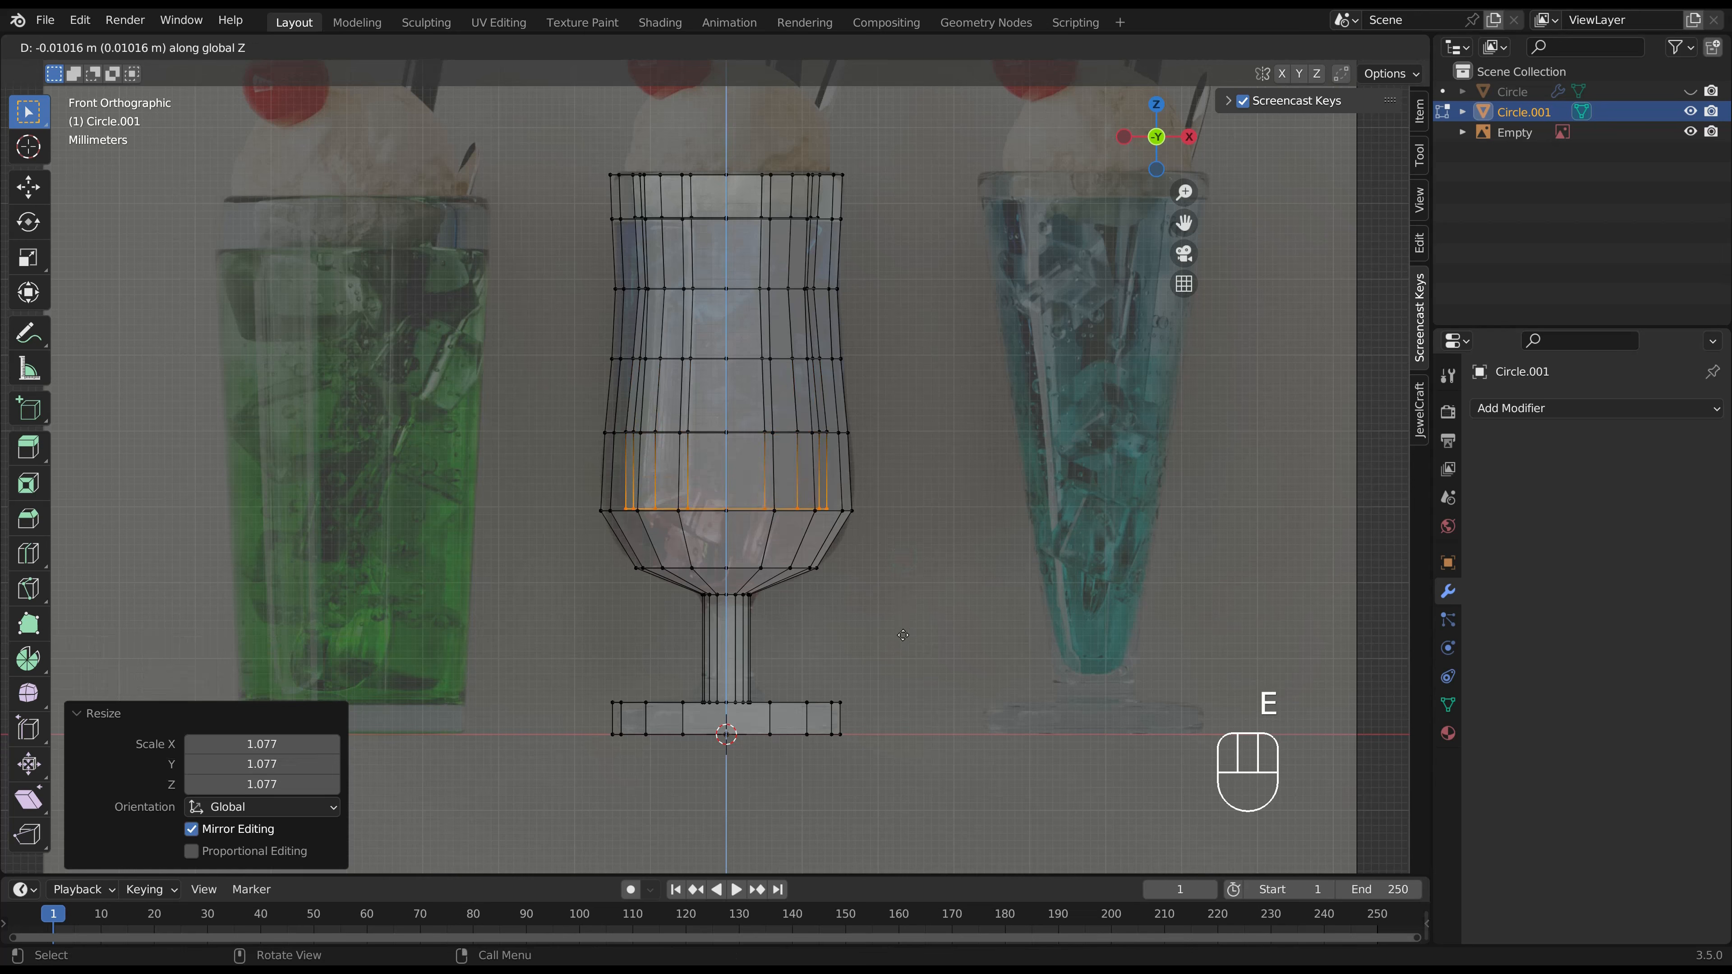
click(900, 630)
key(s)
click(914, 637)
Start the rounded inner bottom by extruding the ring down 0.003626 m scaled about 0.78, and extruding it inward at scale 0.764.
key(e)
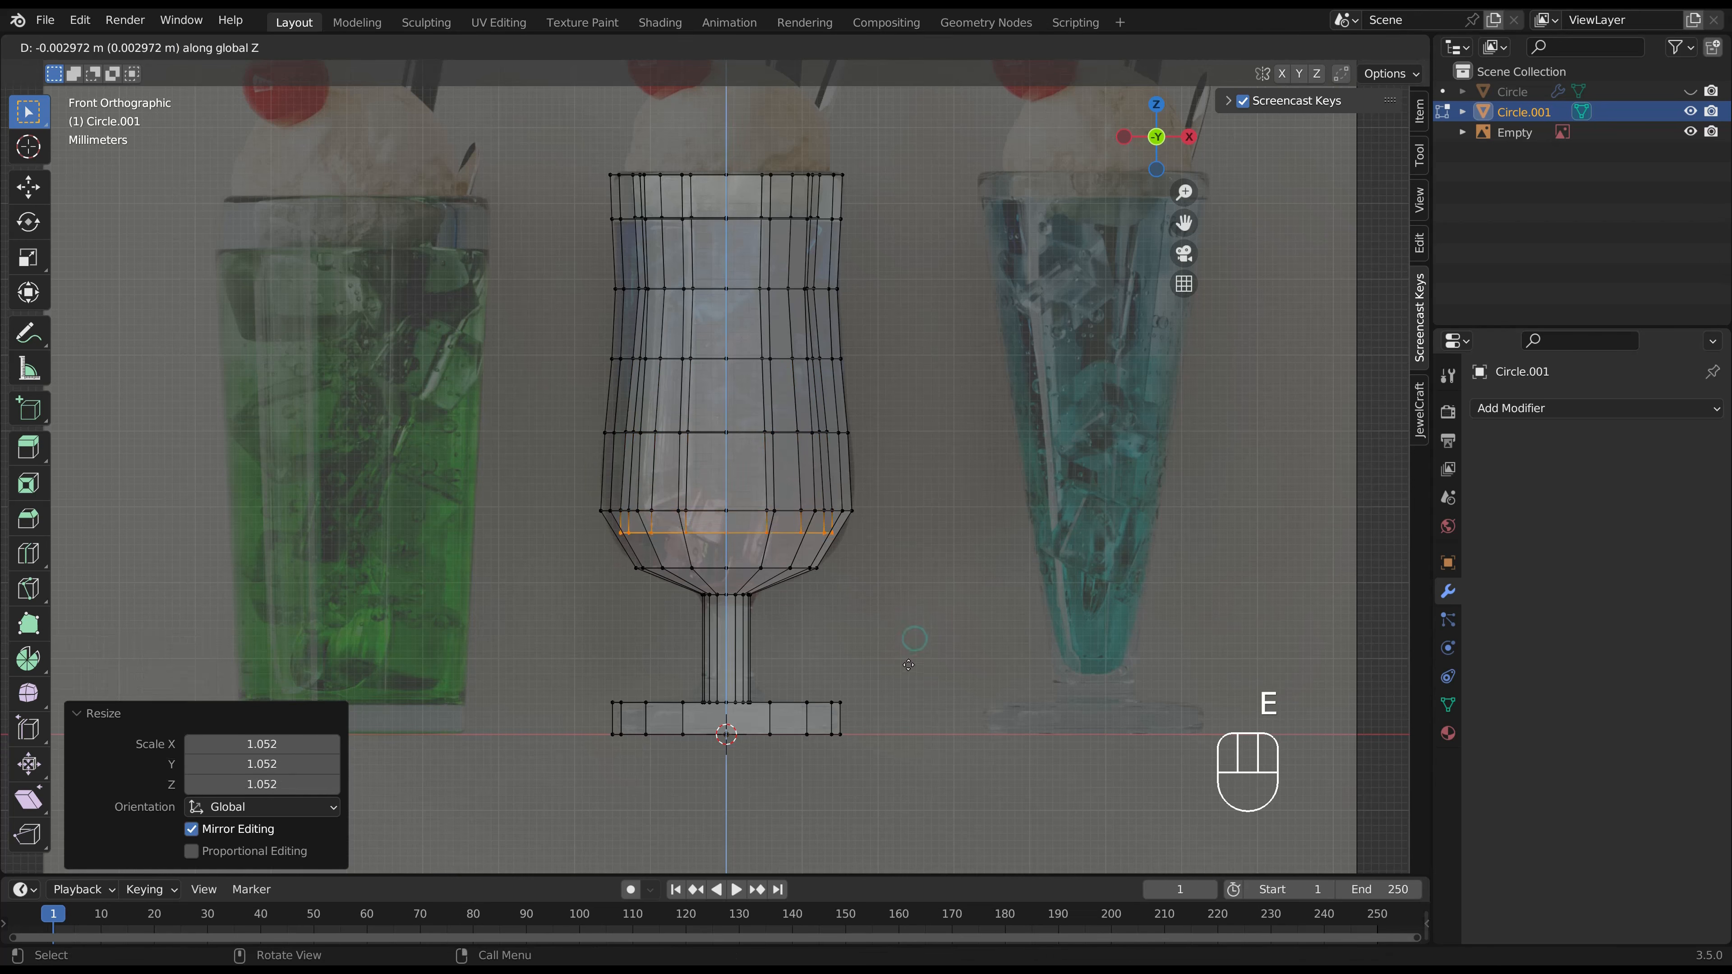
click(910, 672)
key(s)
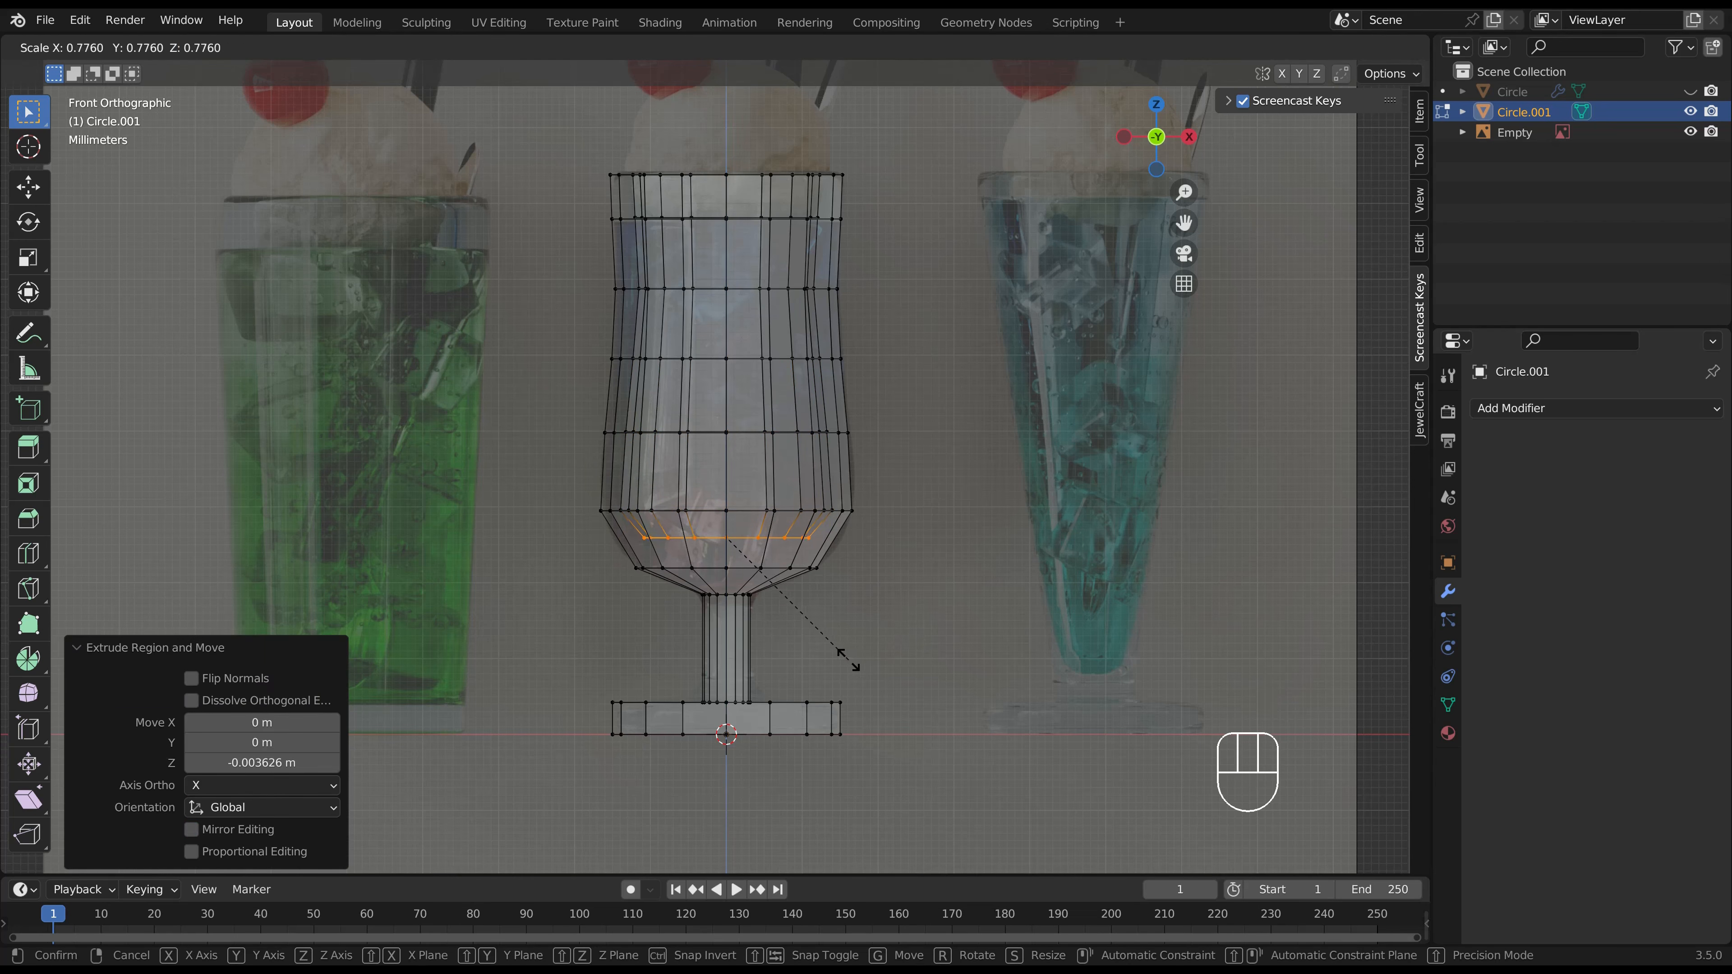
click(847, 659)
key(e)
right_click(816, 627)
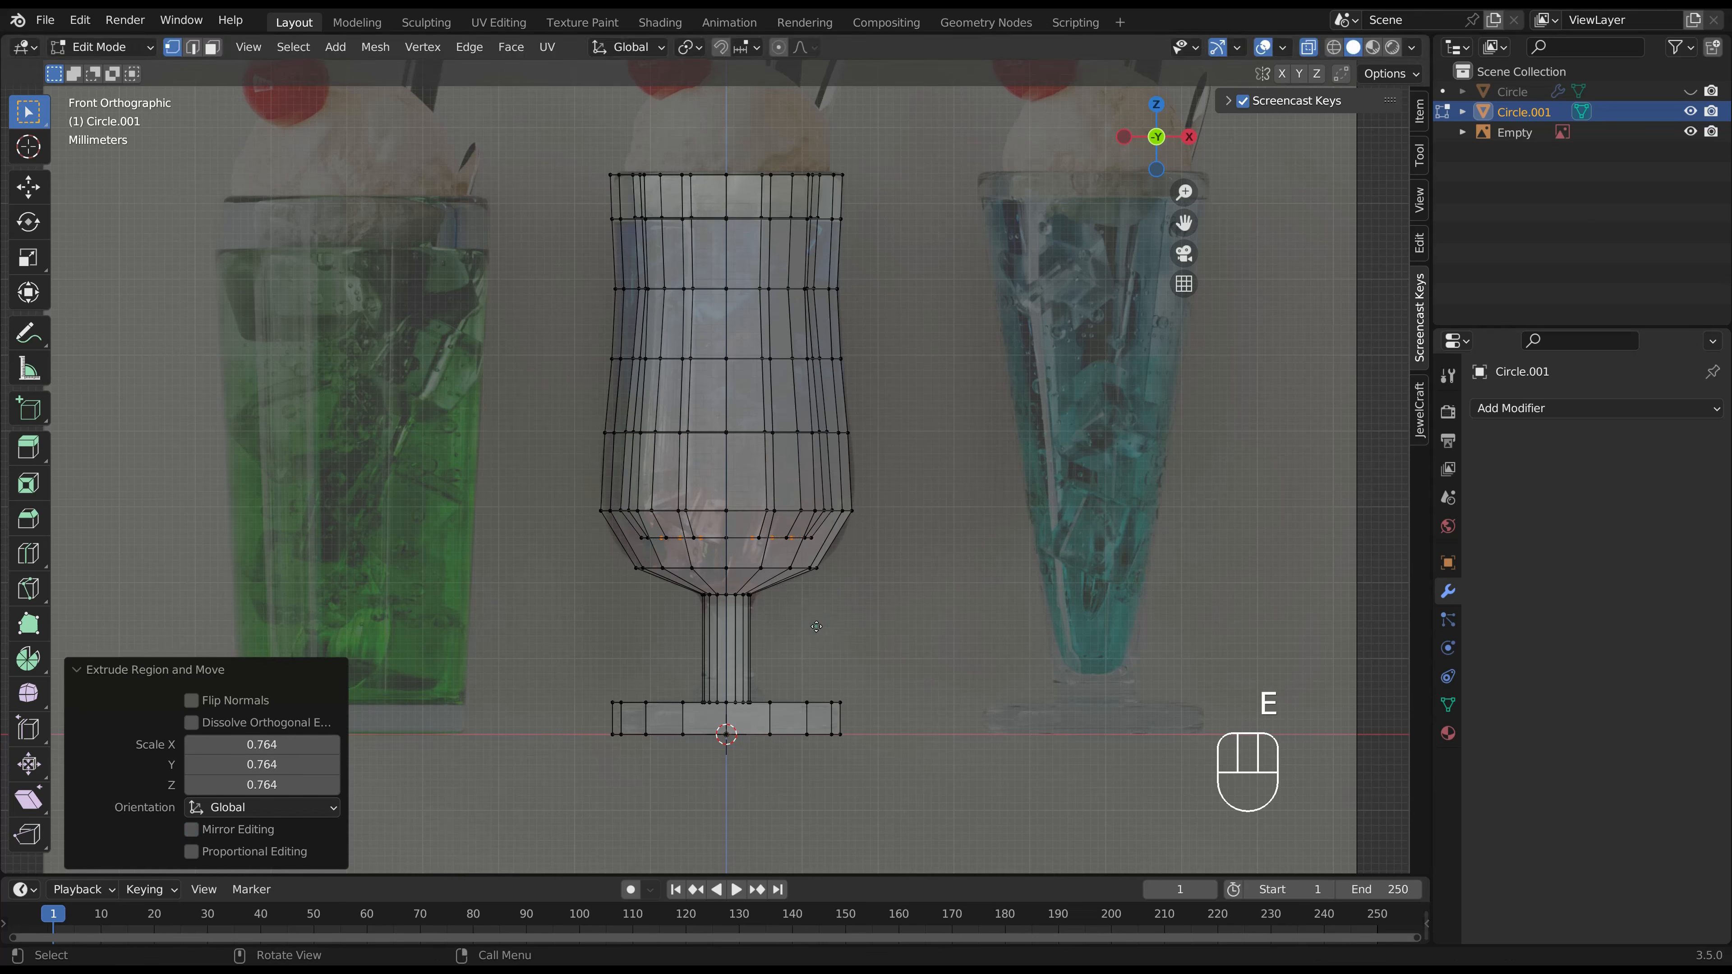
Lower the inner bottom ring 0.00214 m, scale it 0.907, and extrude a further ring inward at scale 0.614.
key(g)
click(818, 634)
key(s)
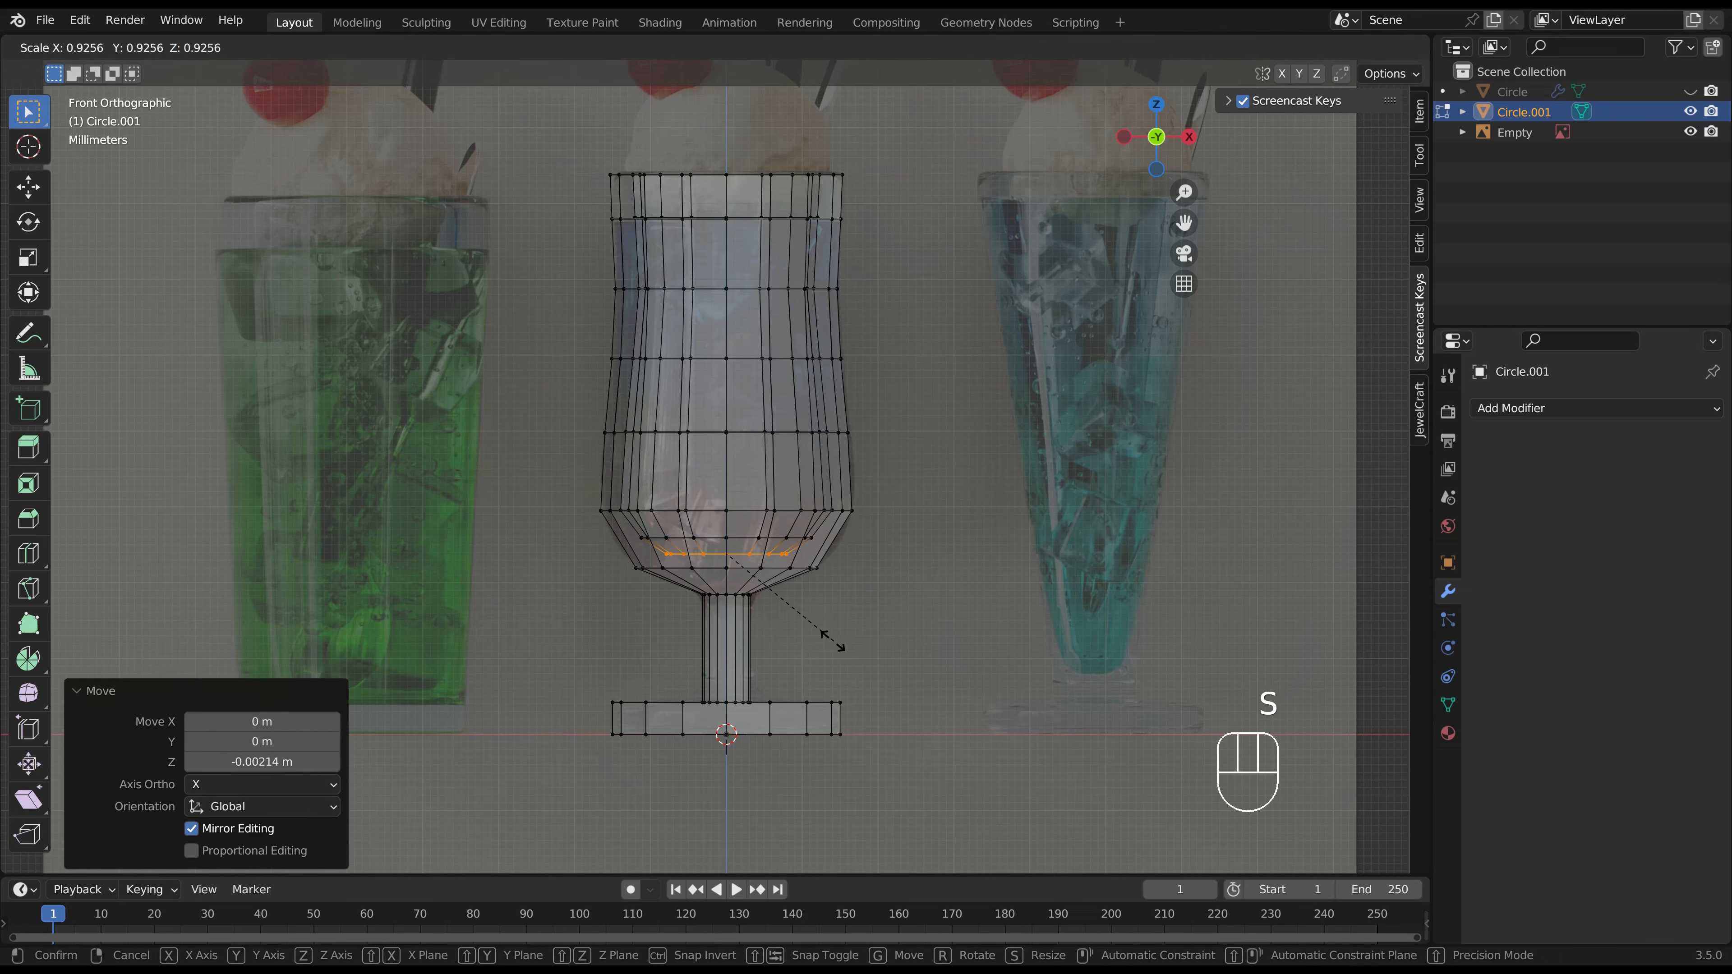
click(828, 644)
key(e)
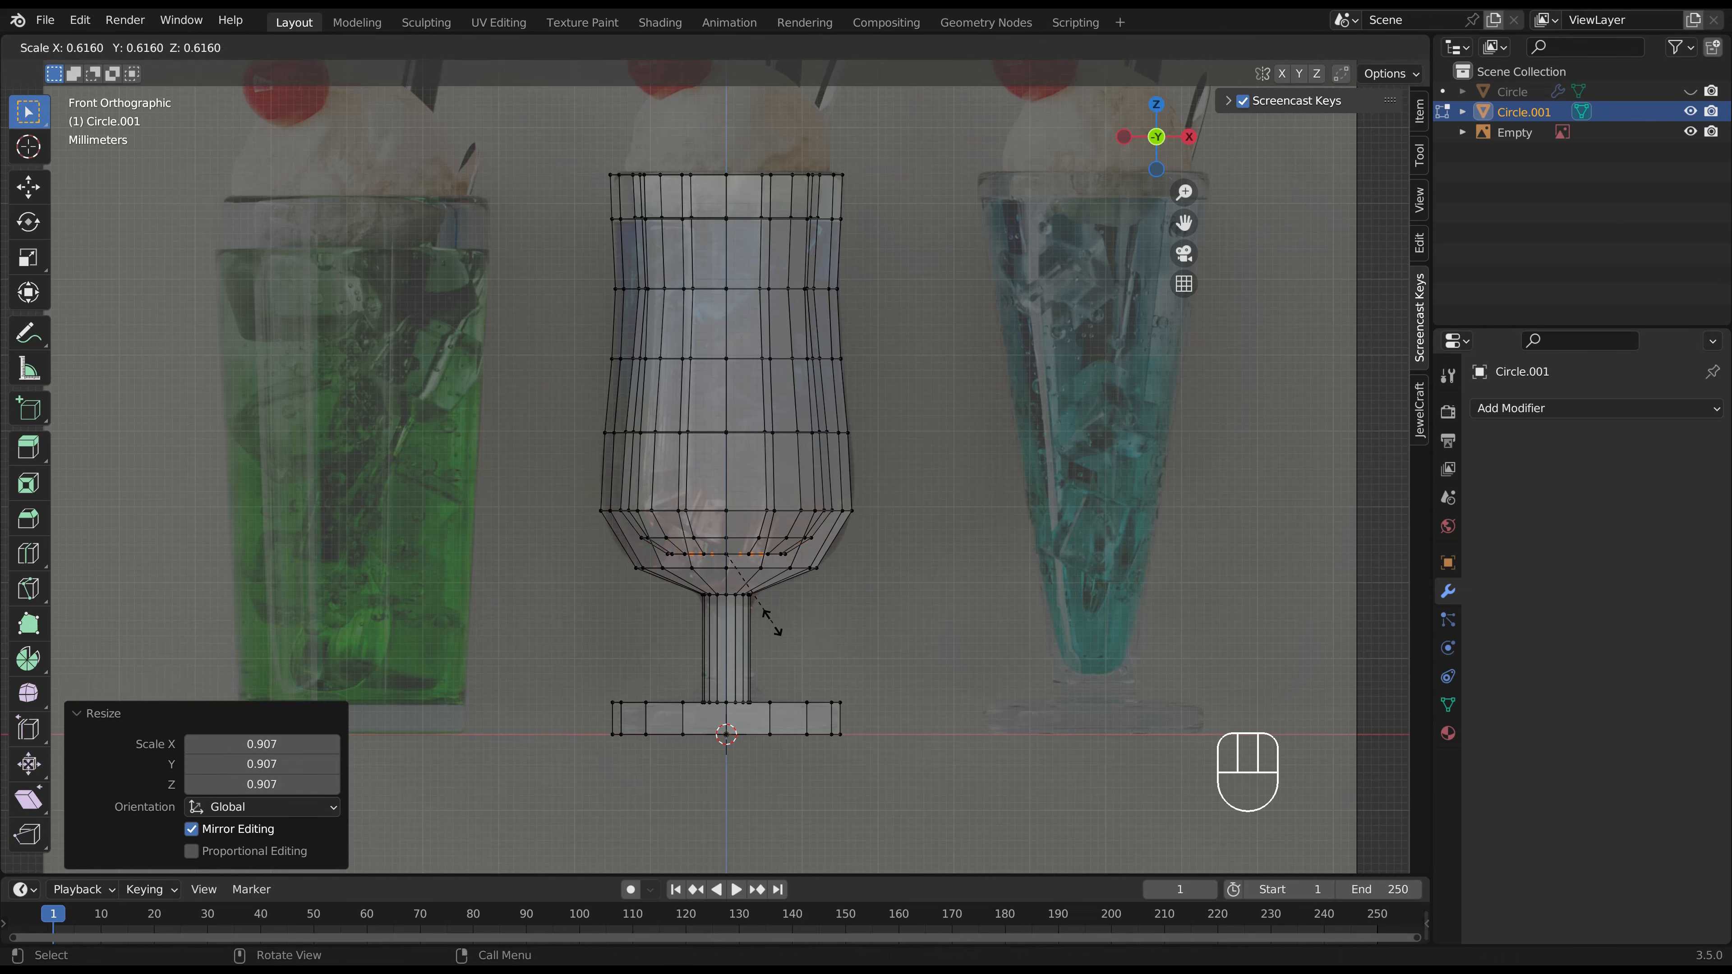
click(773, 619)
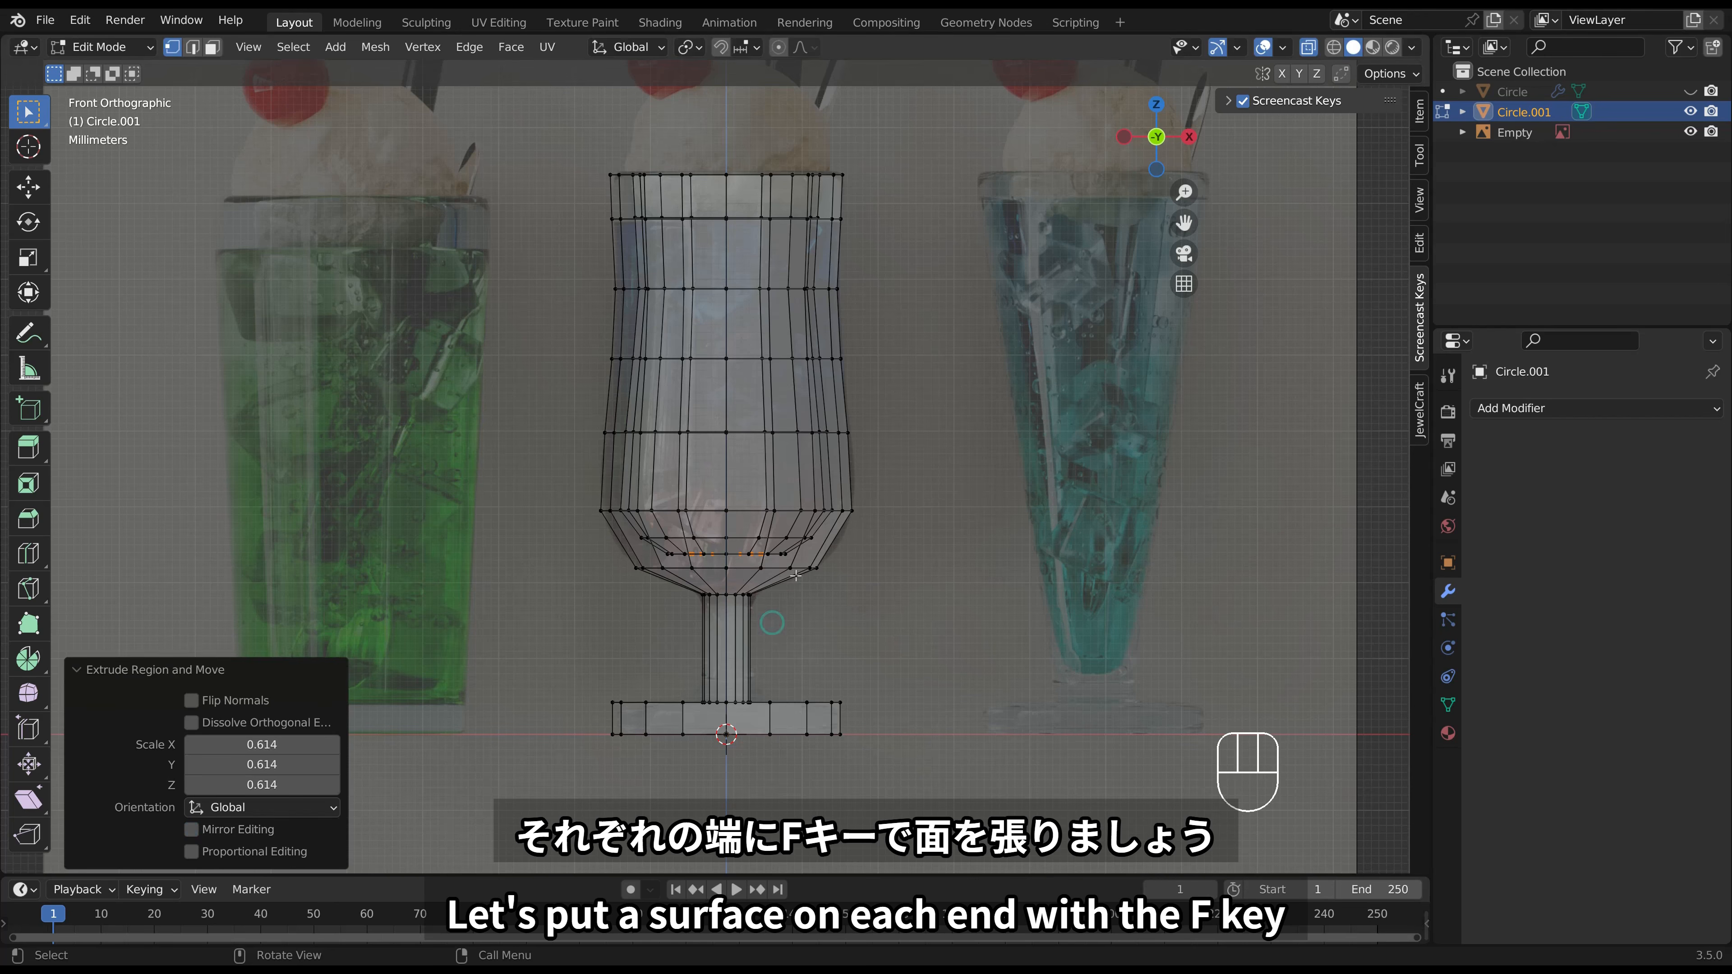
Fill the innermost bottom ring of the bowl and the underside of the foot with faces, and return to Object Mode.
key(f)
middle_drag(811, 518, 777, 573)
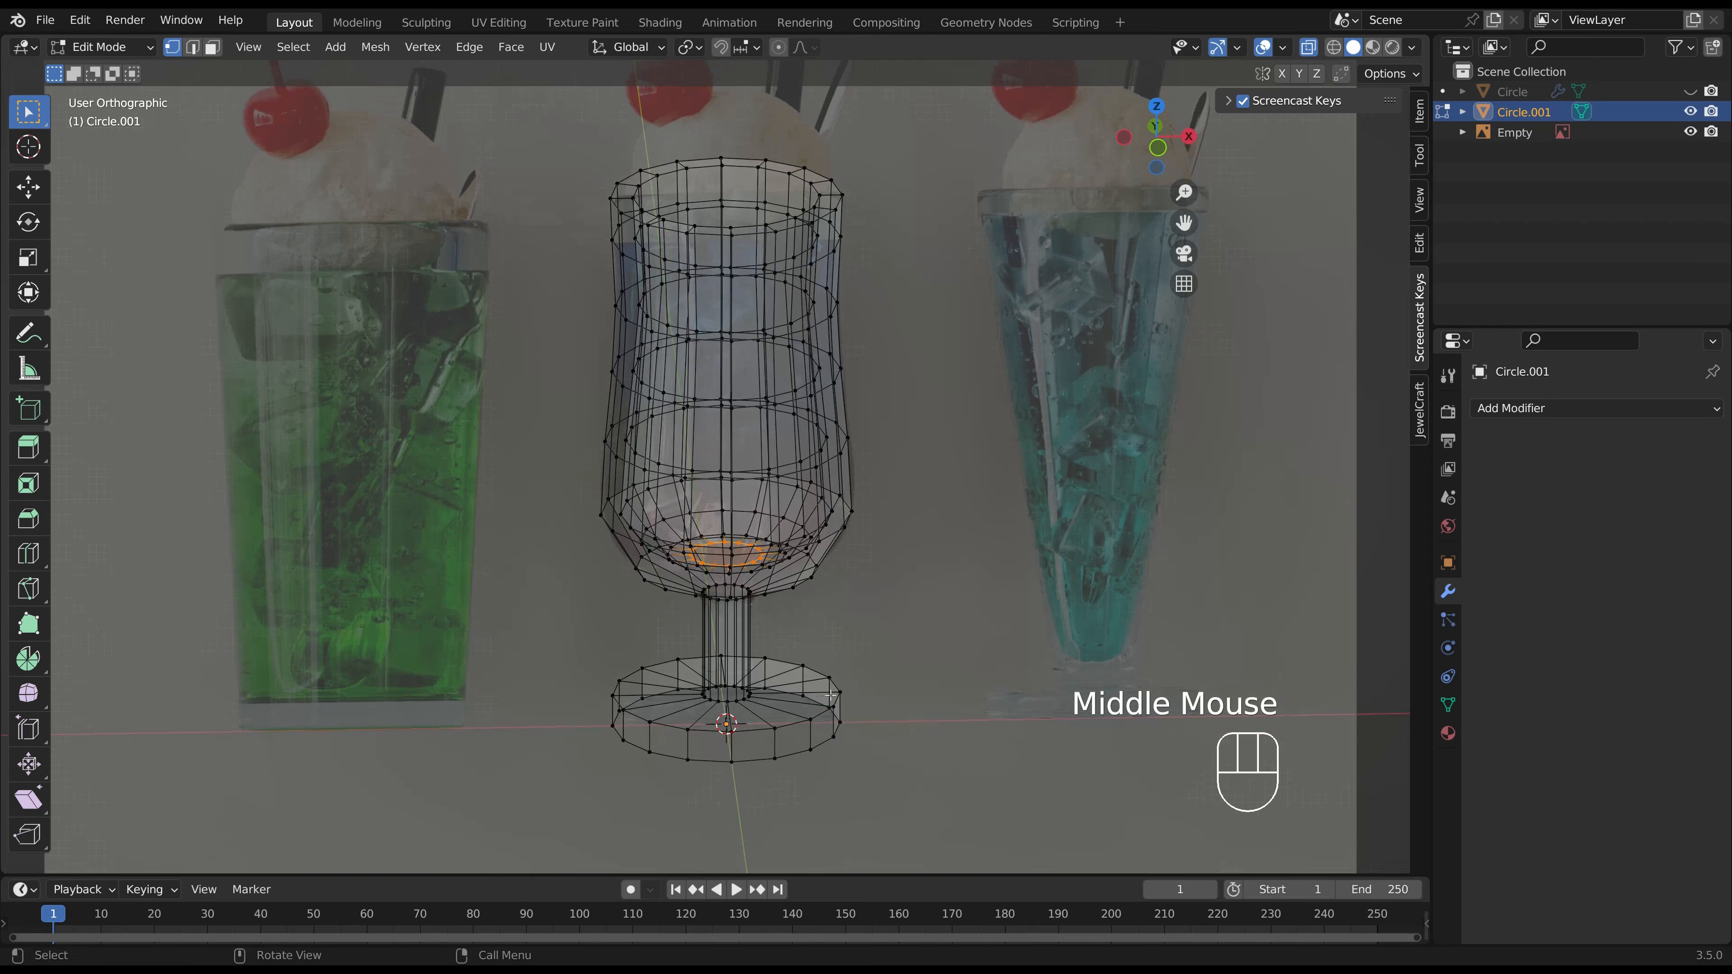
alt+click(761, 758)
key(f)
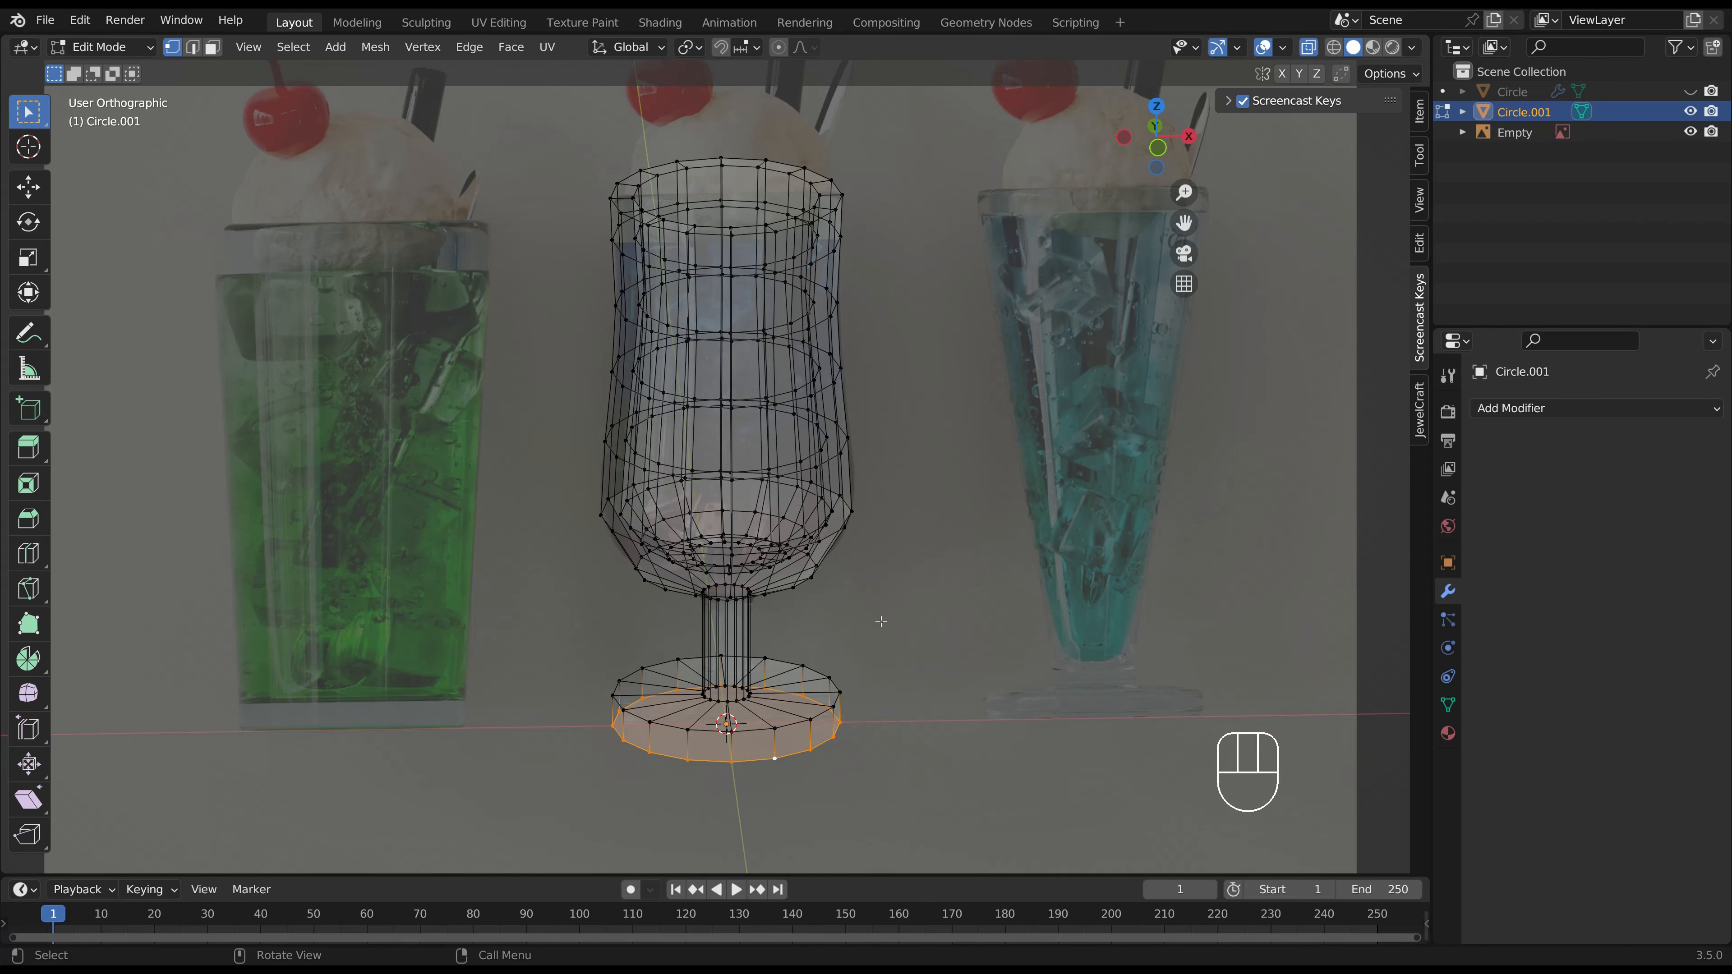
key(Tab)
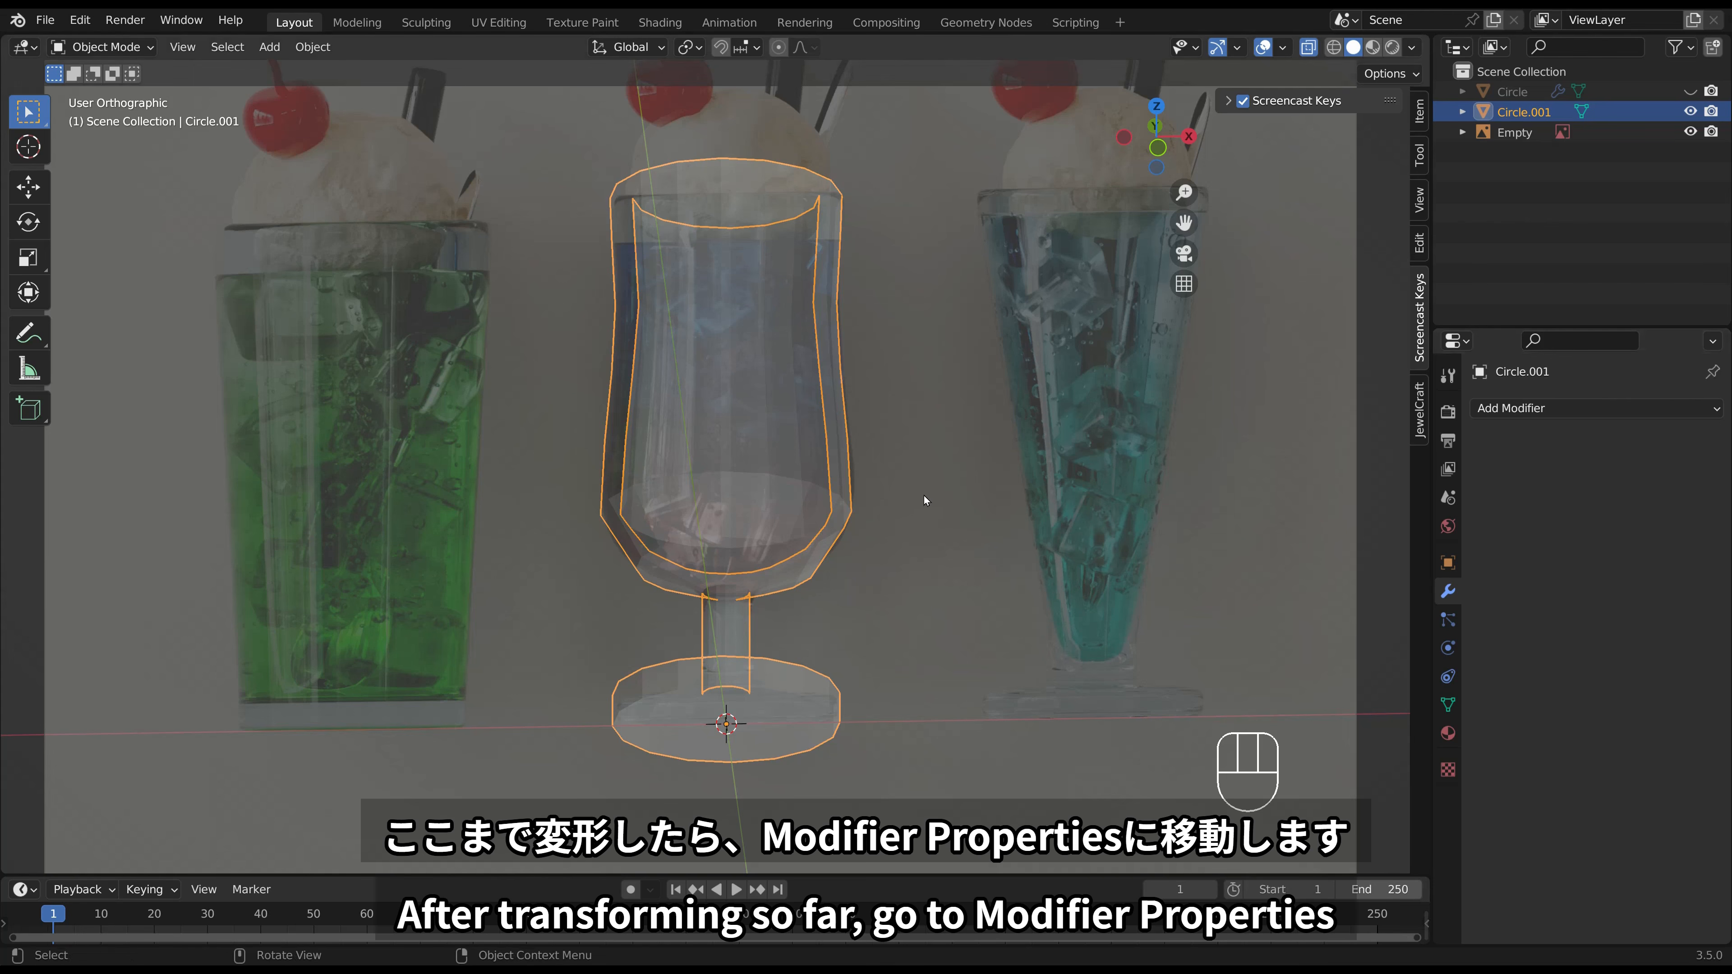
Add a Subdivision Surface modifier to the stemmed glass with viewport level 2.
click(1522, 410)
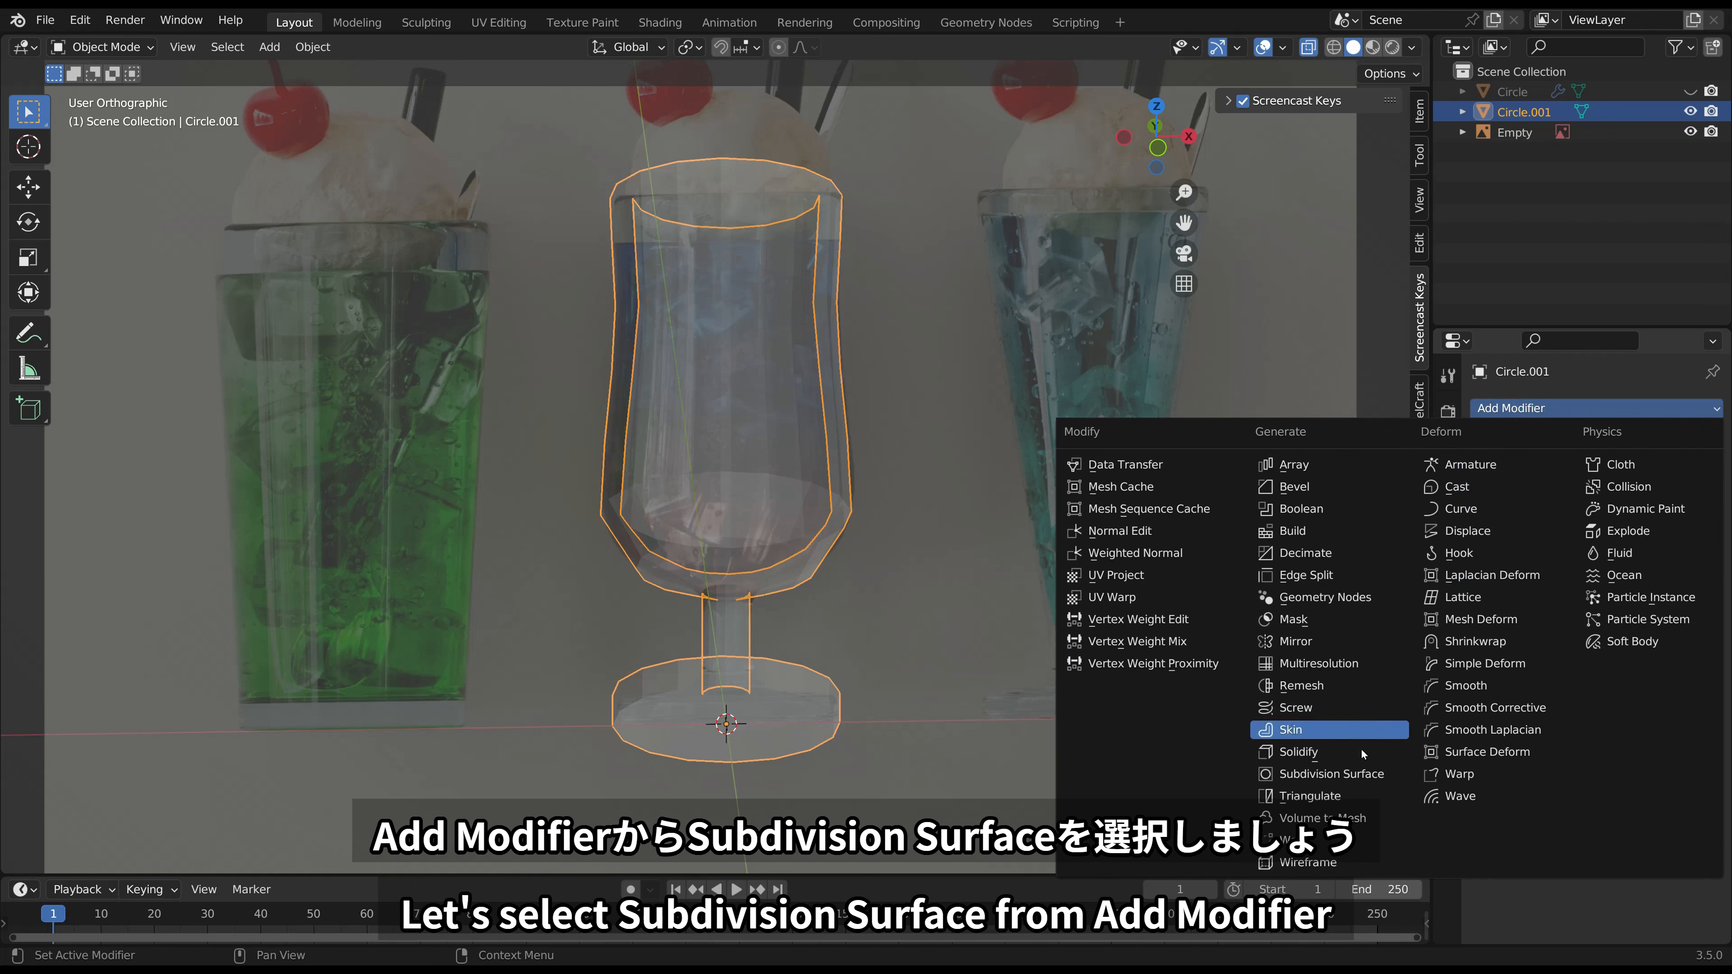
click(1348, 775)
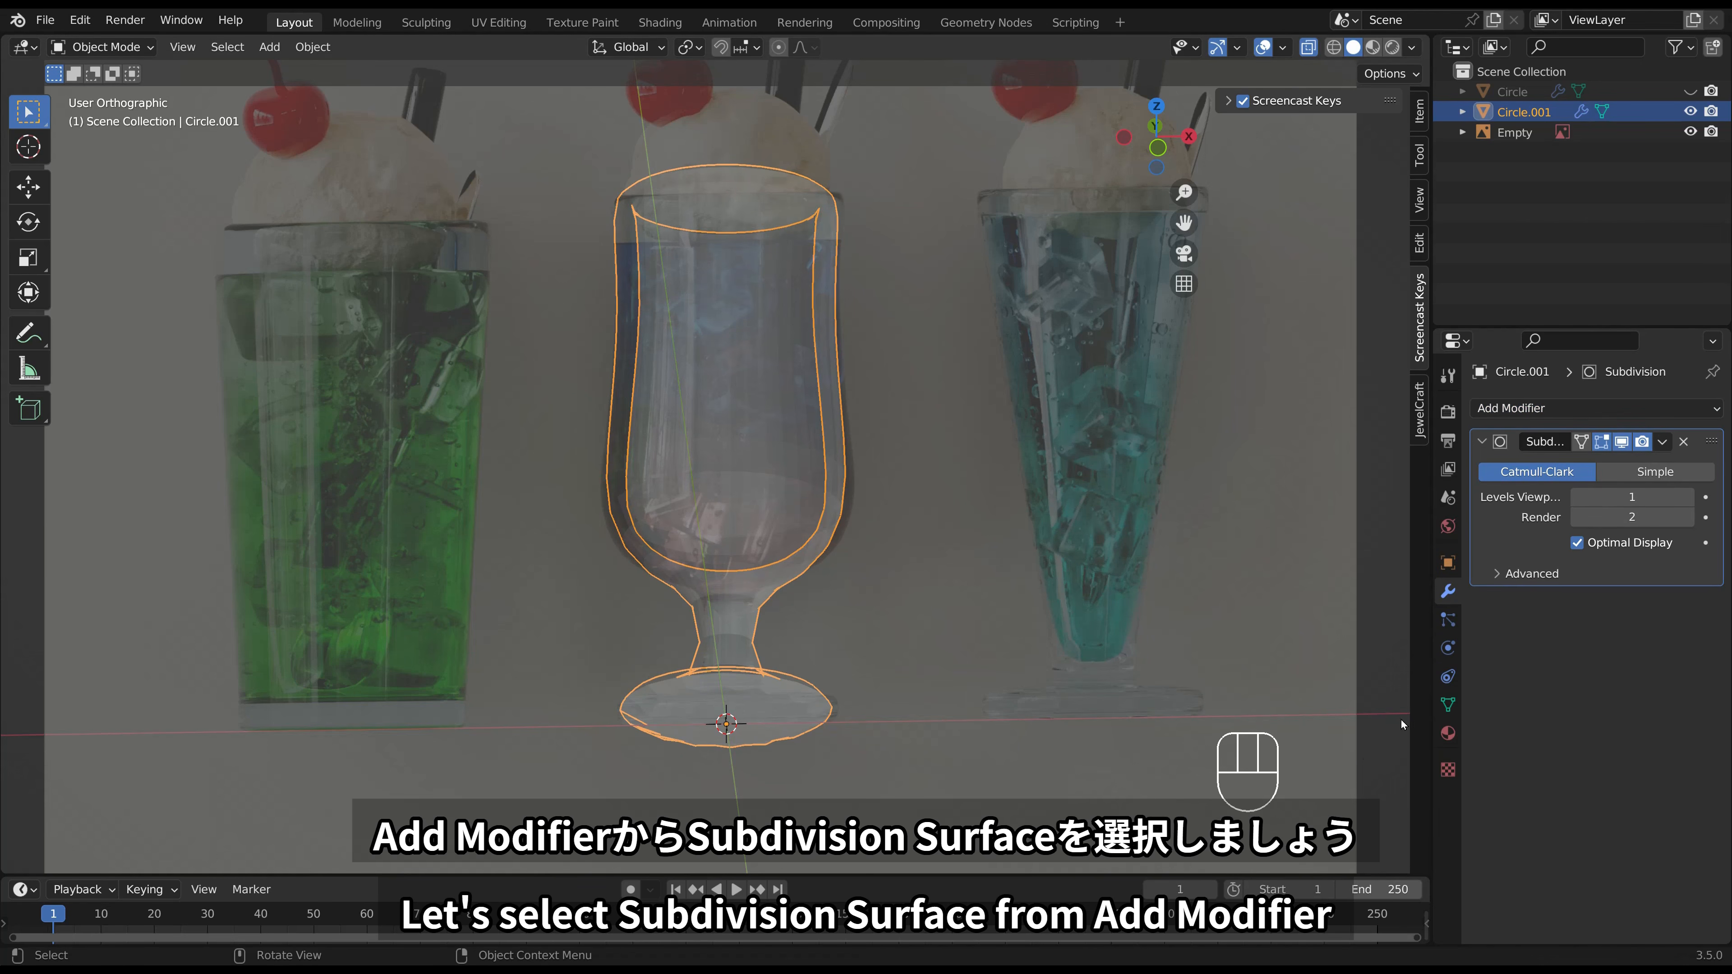
click(1688, 498)
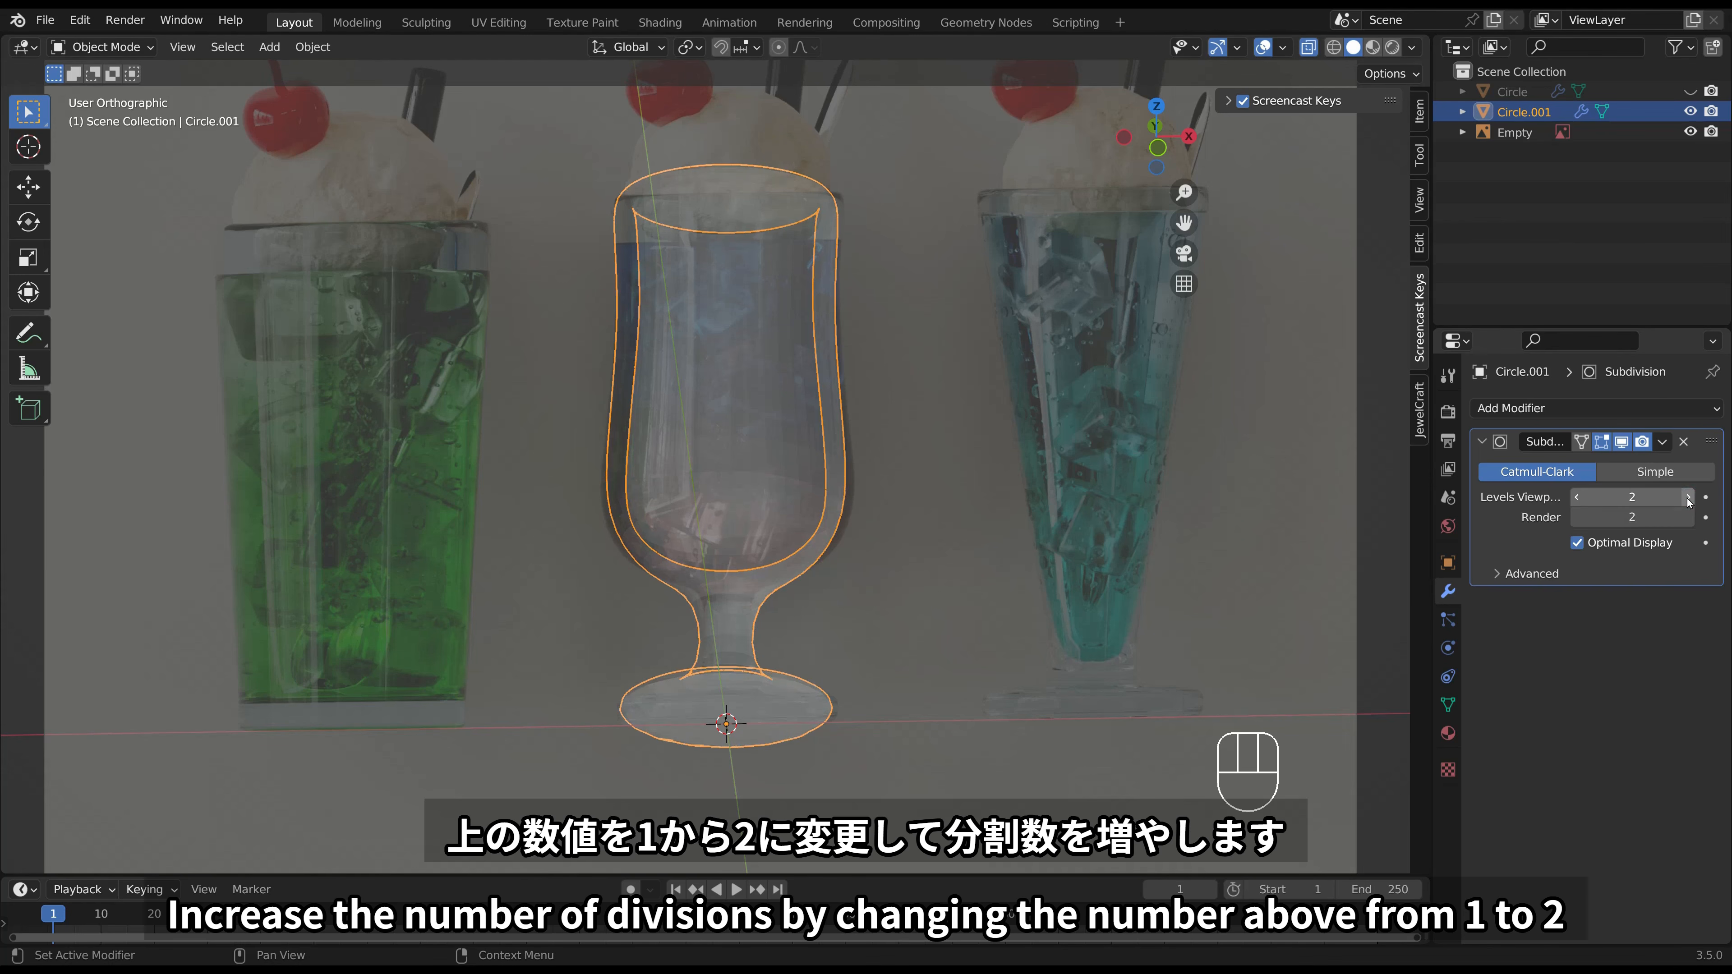
Hide the reference image and reselect the stemmed glass.
middle_drag(1061, 572, 1051, 550)
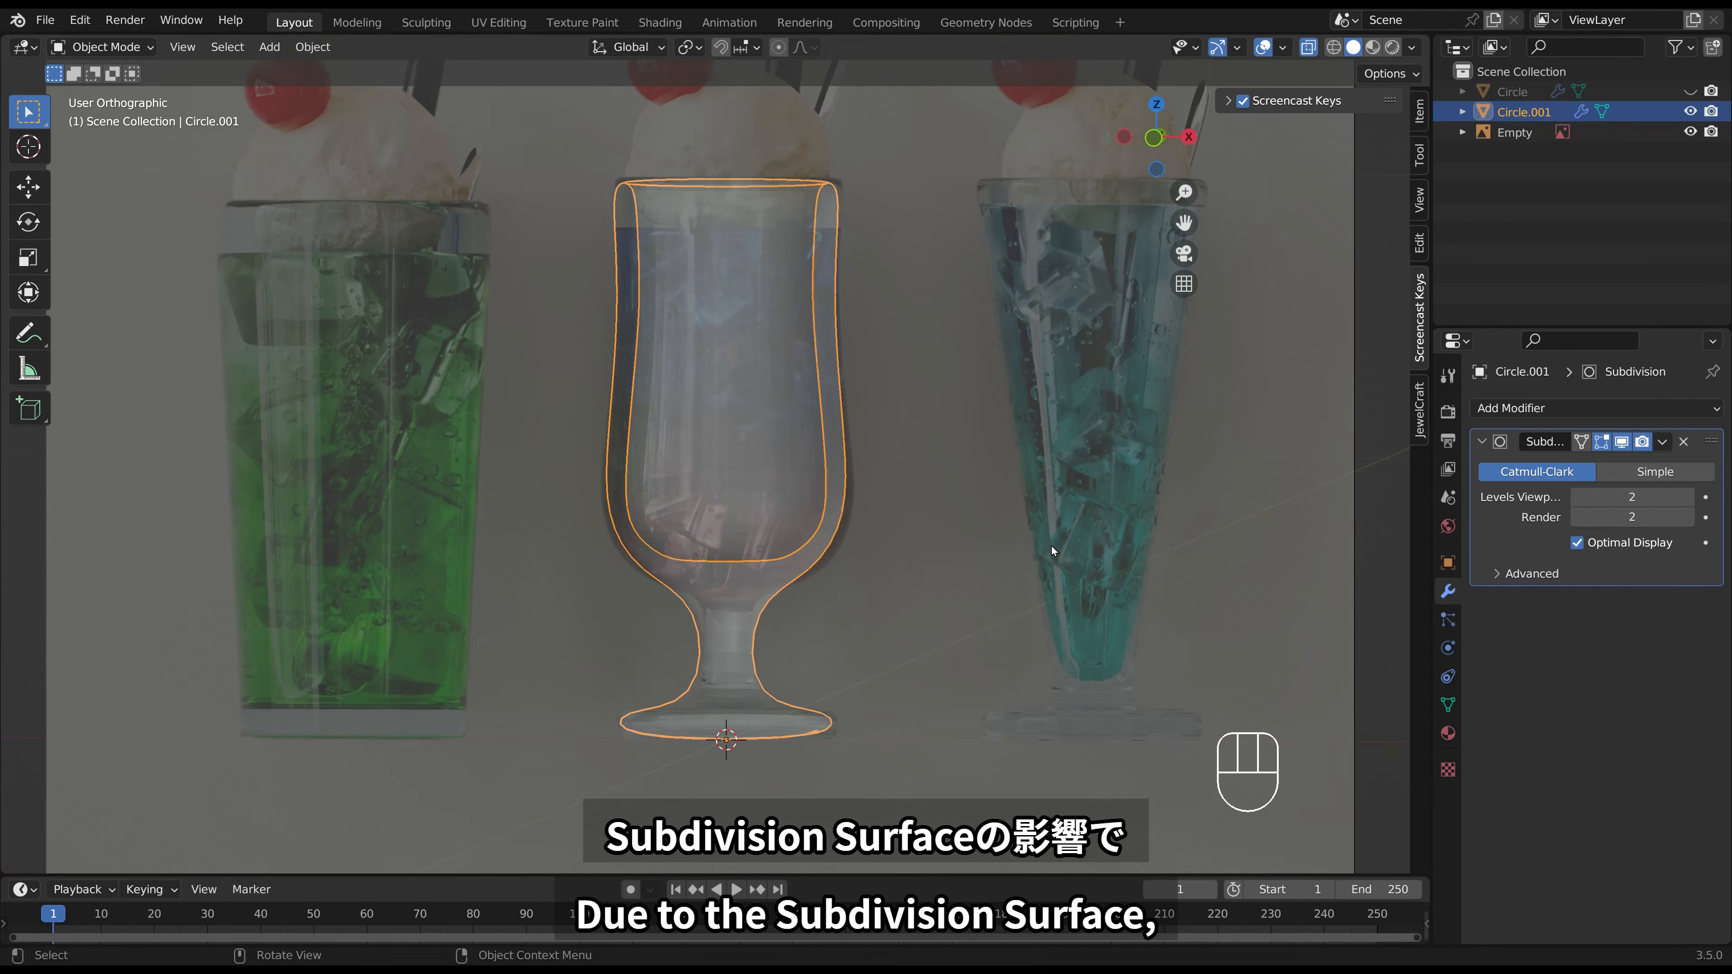
click(1689, 132)
click(939, 474)
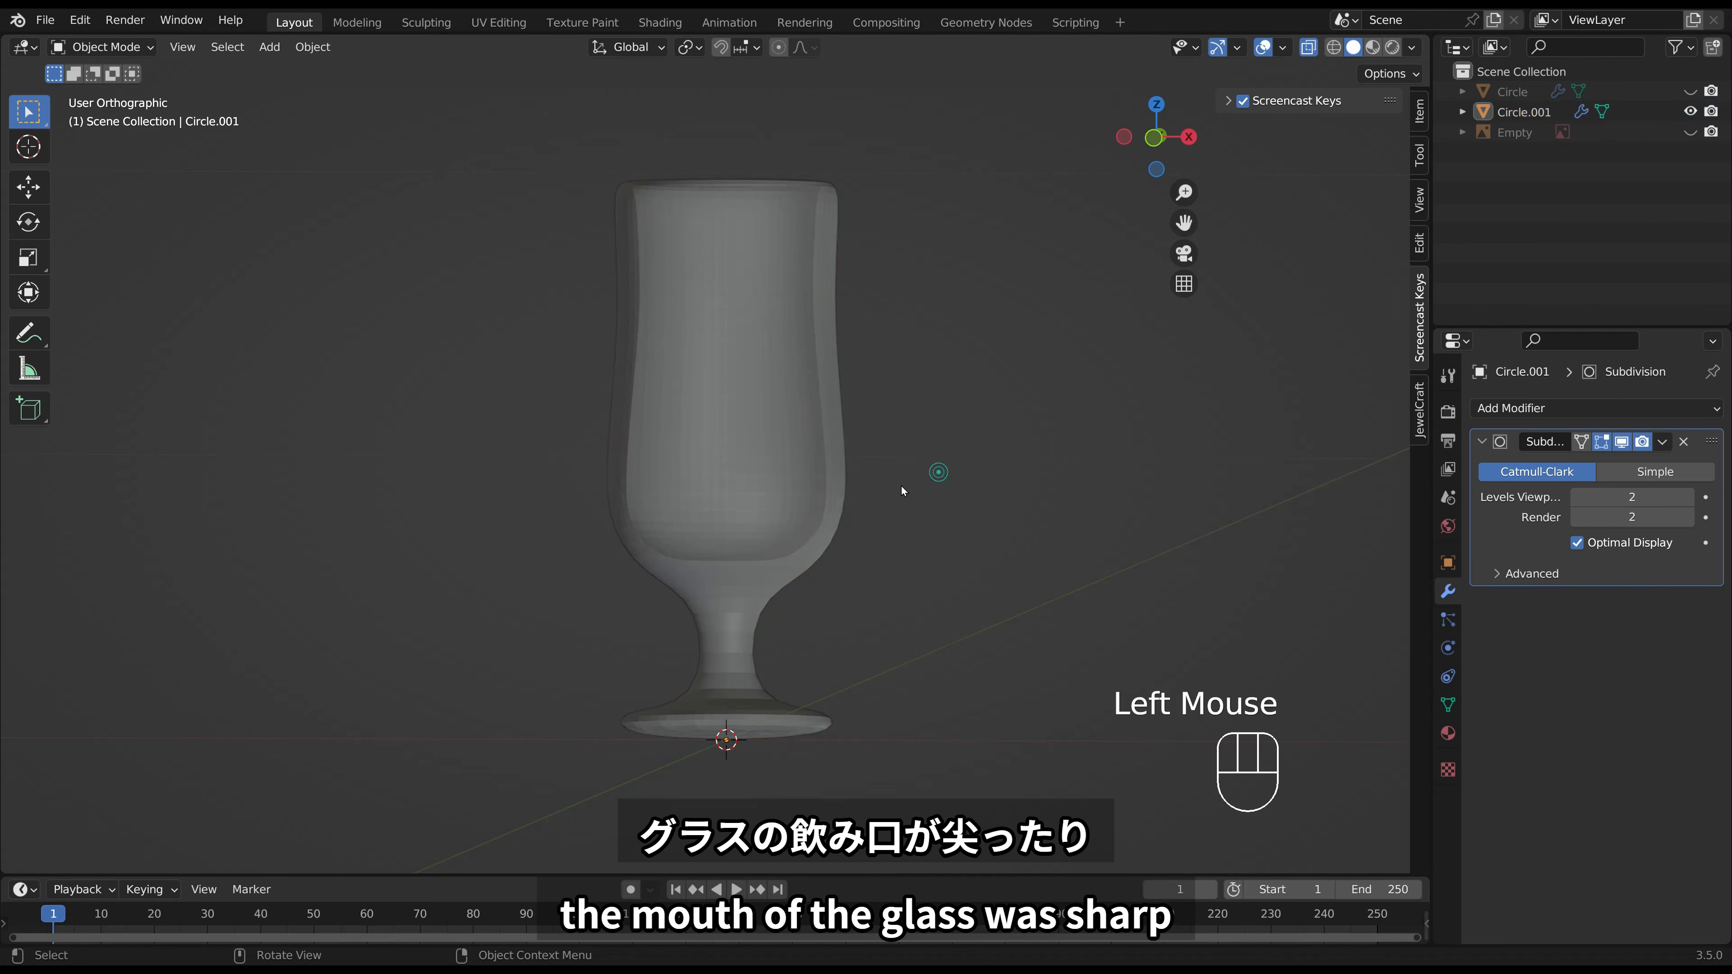
mouse_move(902, 485)
middle_down()
mouse_move(1039, 496)
mouse_move(912, 490)
middle_up()
click(765, 472)
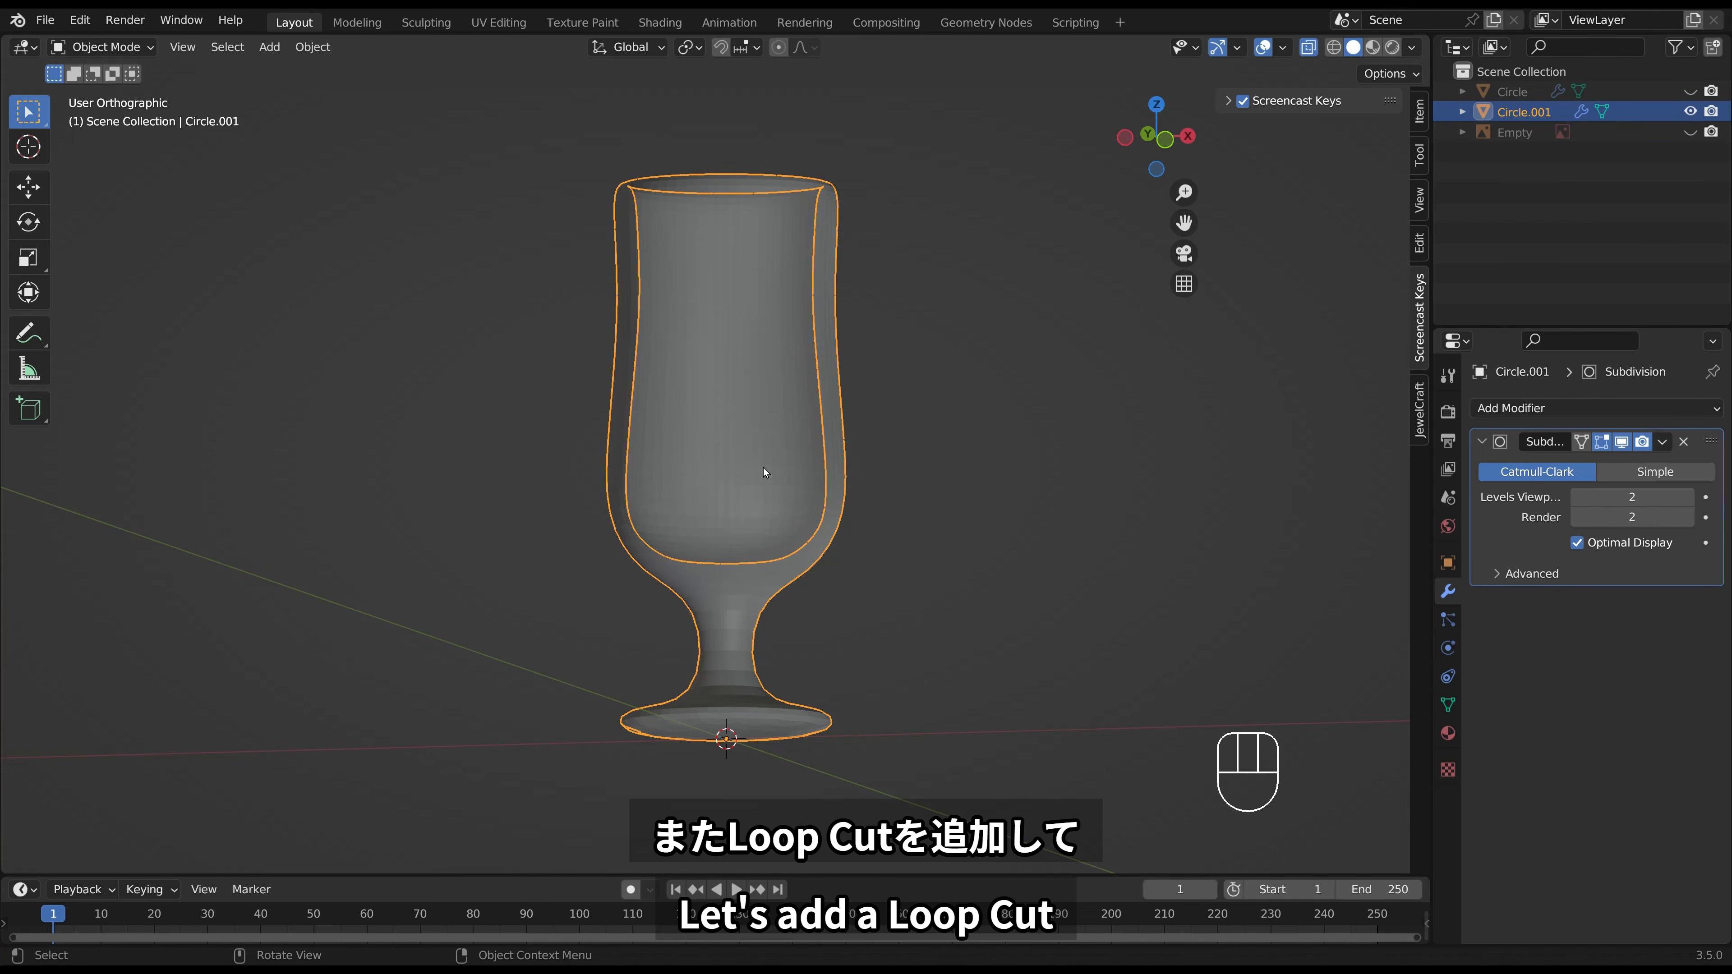
In front view, add a centred loop cut around the outer wall between the rim and the ring below it.
key(KP_1)
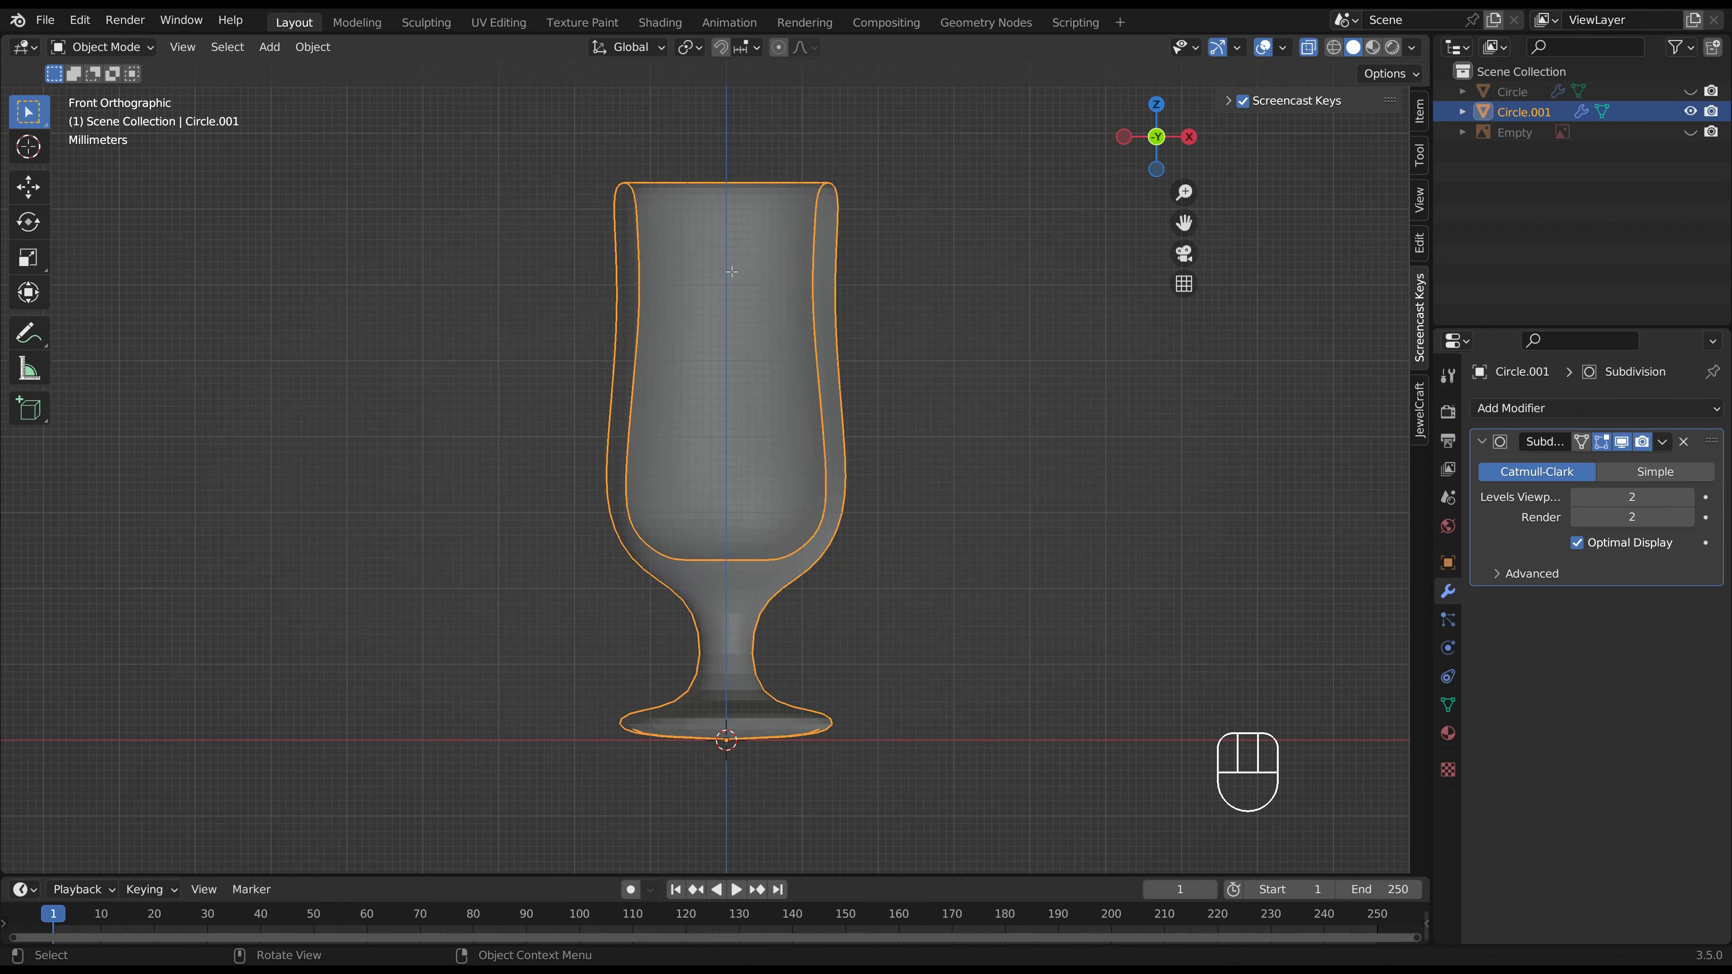
key(Tab)
key(ctrl+r)
click(608, 199)
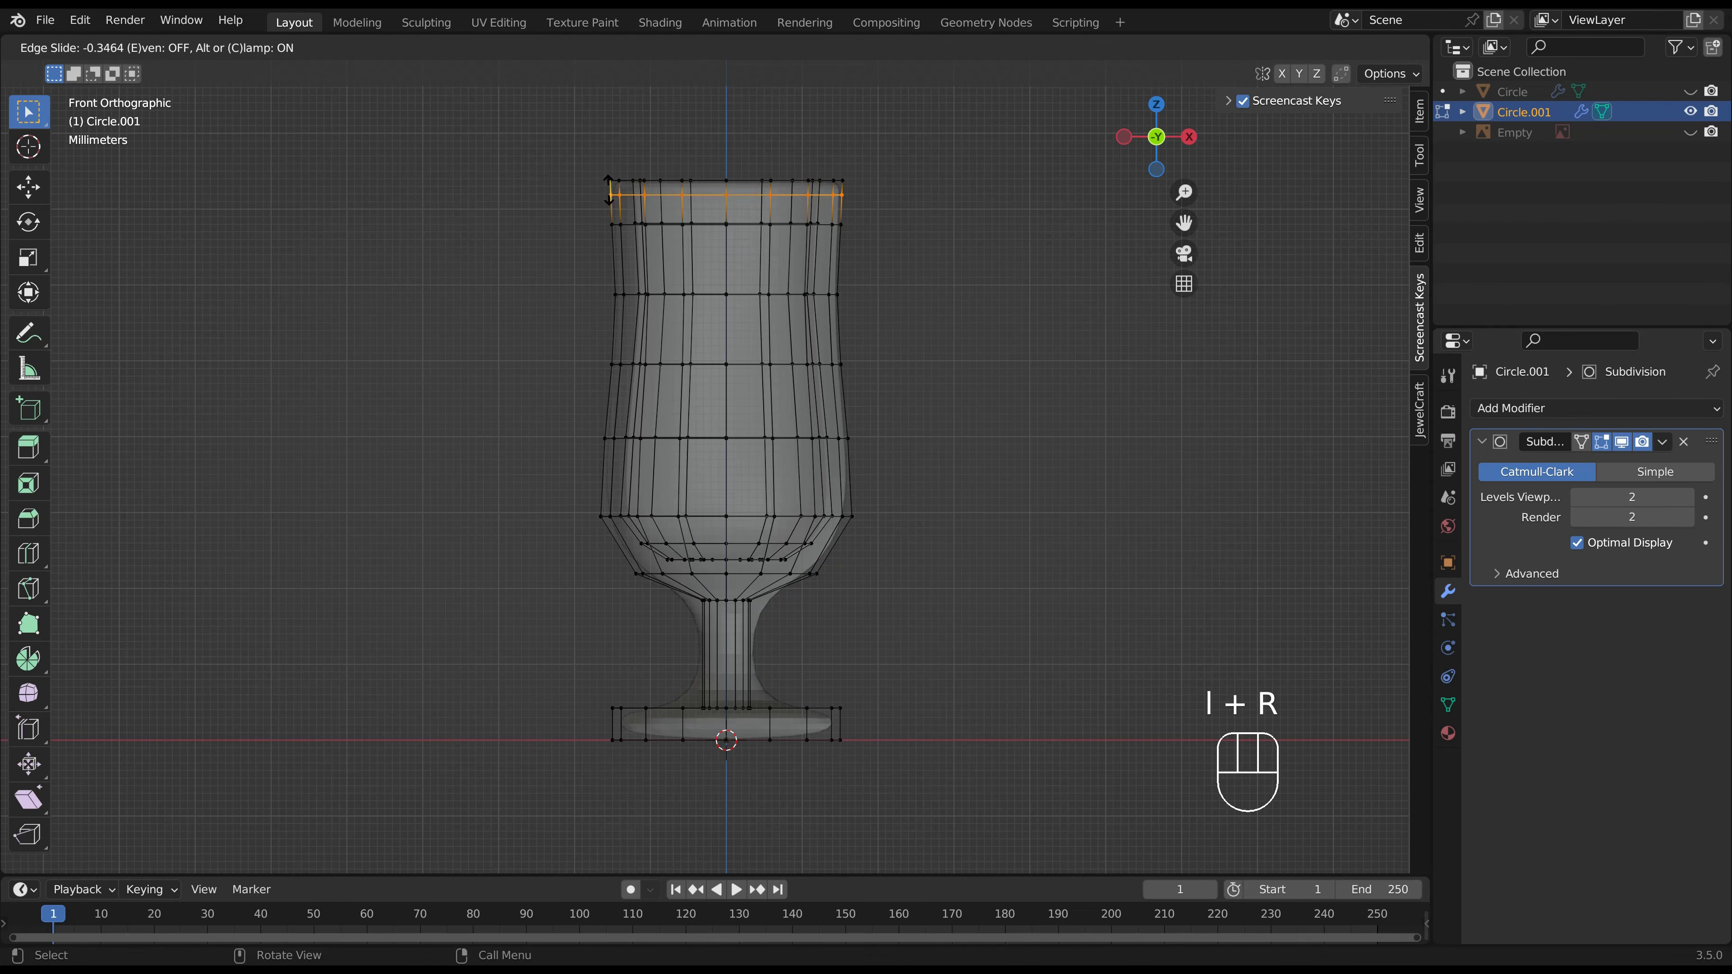
right_click(608, 191)
Add a loop cut around the inner wall just below the rim and check the smoothed mouth in Object Mode.
middle_drag(609, 192, 682, 181)
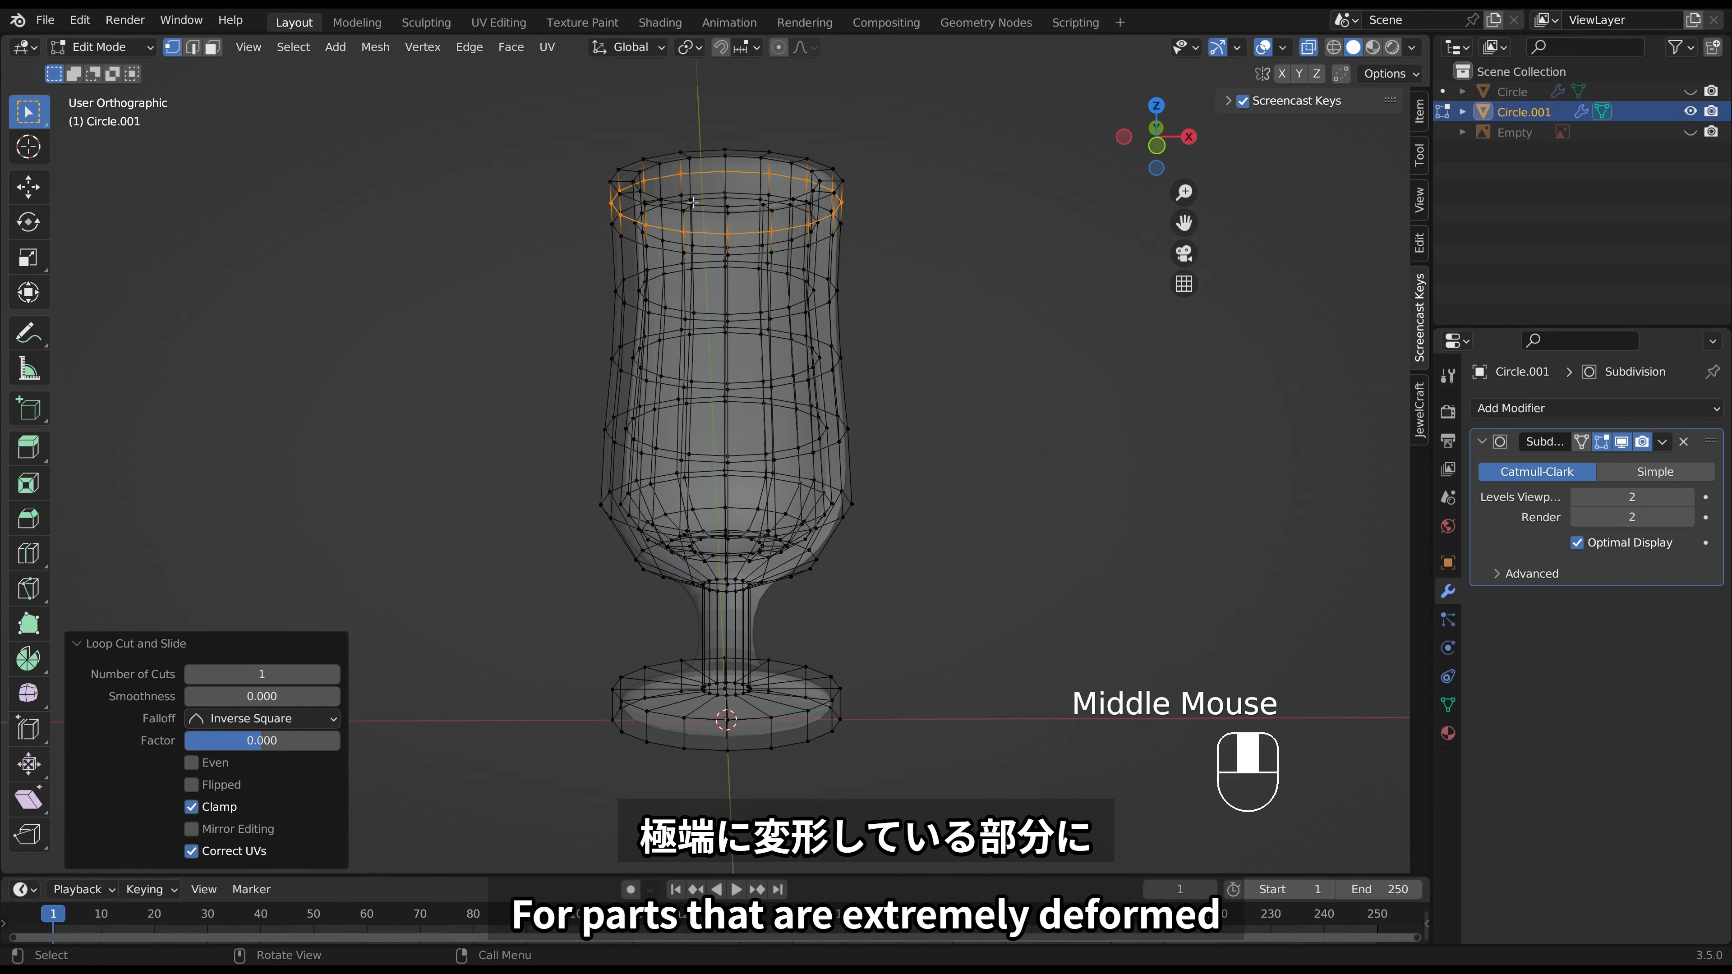
key(ctrl+r)
click(682, 181)
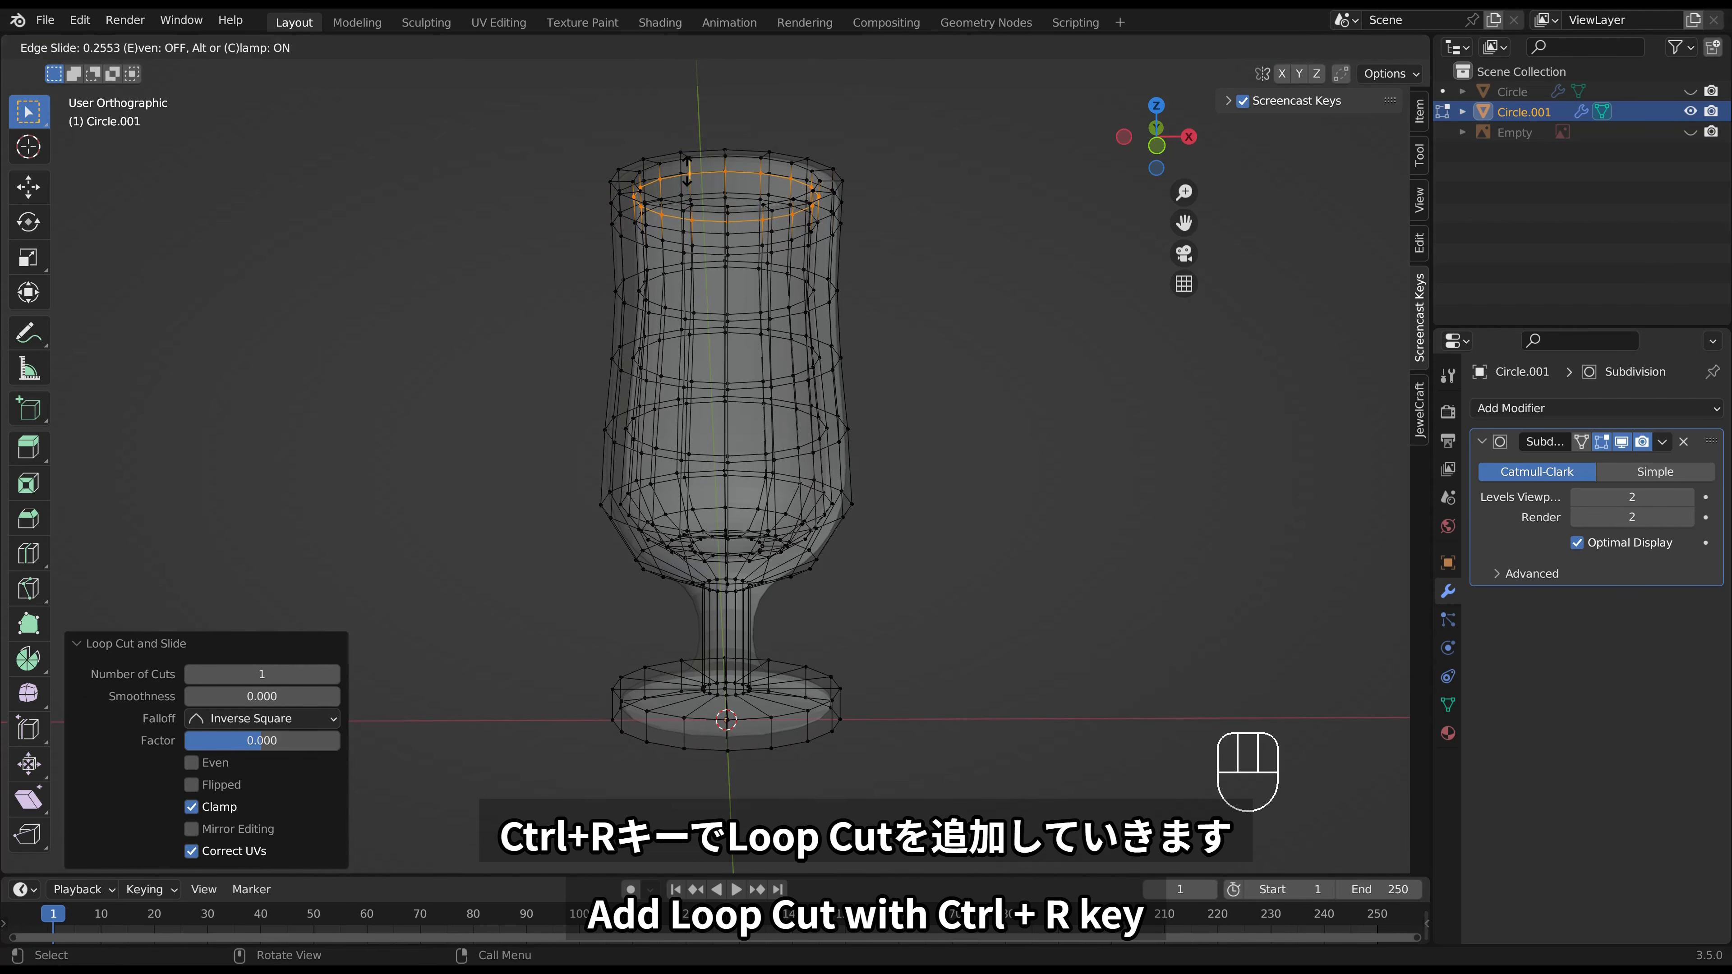
click(687, 172)
middle_drag(687, 171, 699, 141)
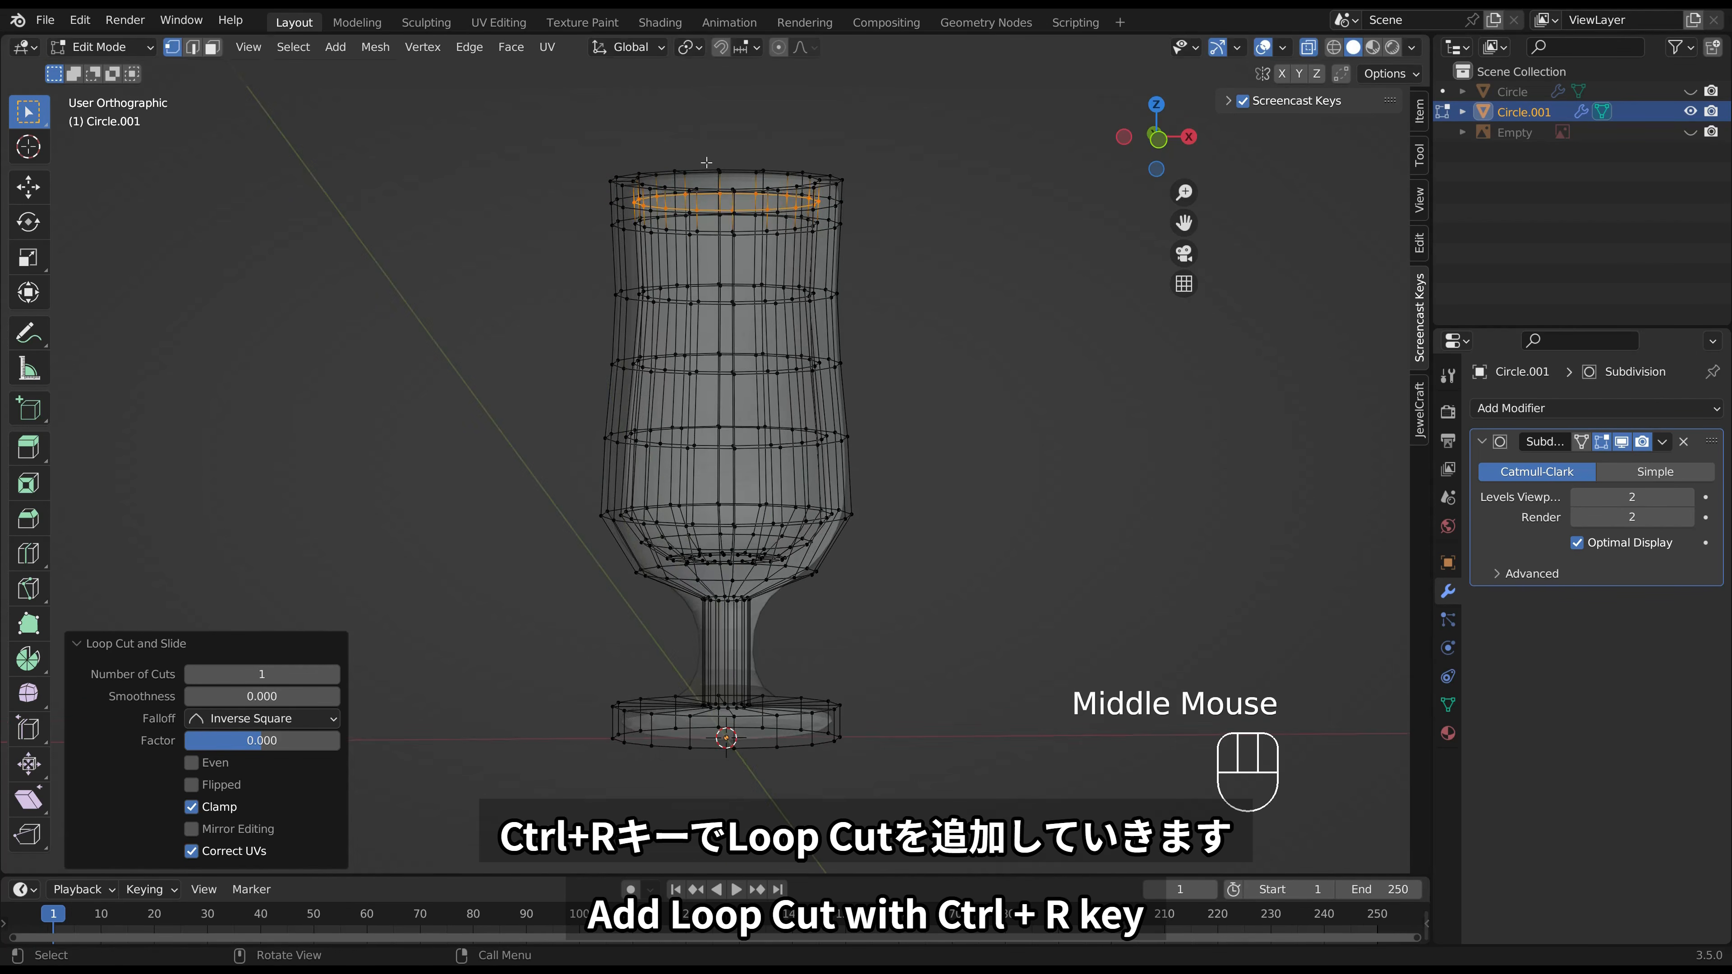
key(Tab)
middle_drag(796, 245, 796, 232)
key(Tab)
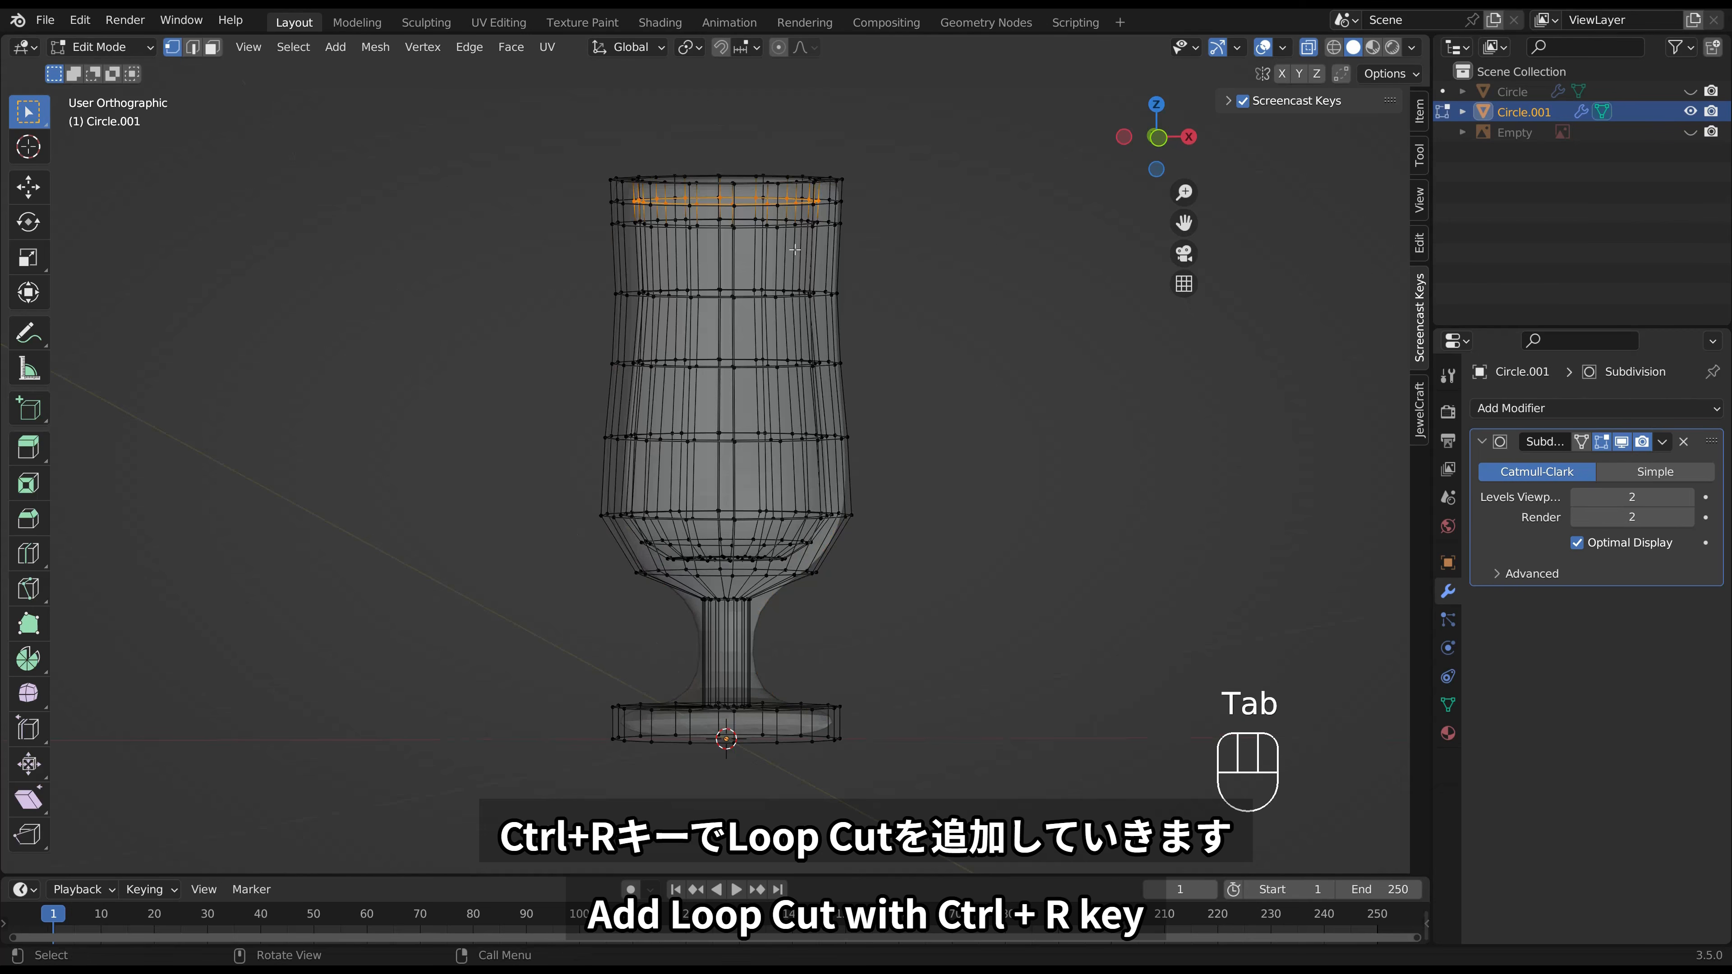
Add two loop cuts to the stem, one slid -0.807 near its upper end and one slid about 0.67 near the foot.
key(ctrl+r)
click(710, 618)
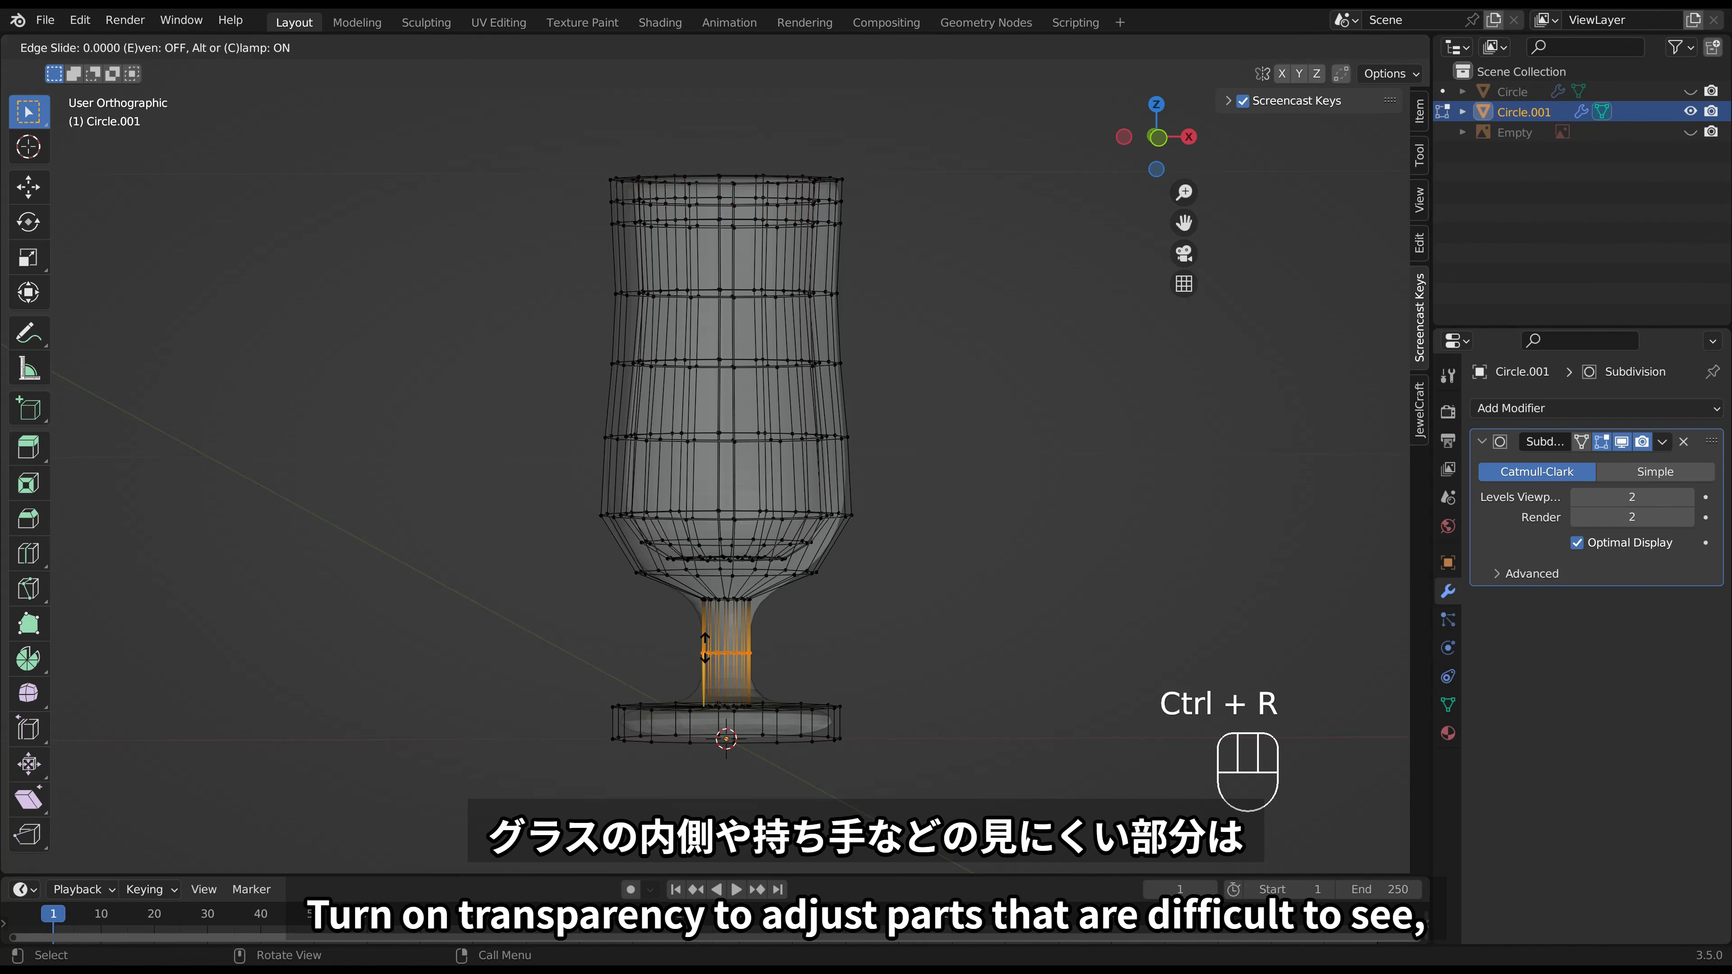
click(707, 613)
key(ctrl+r)
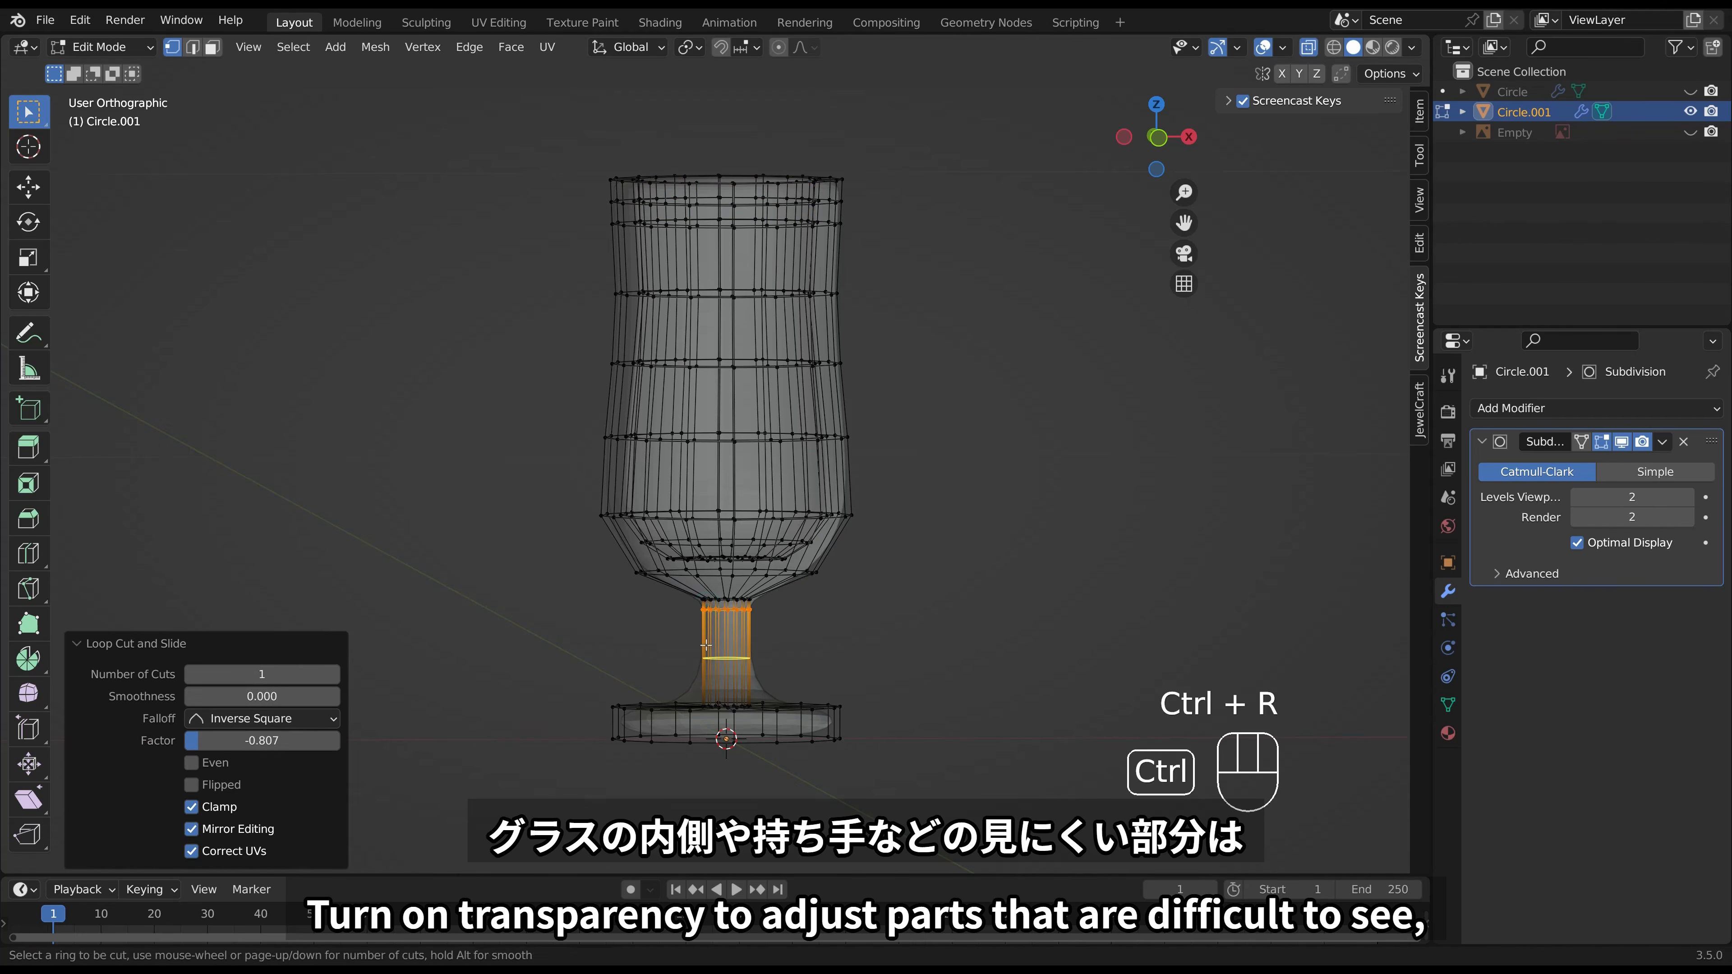
click(707, 611)
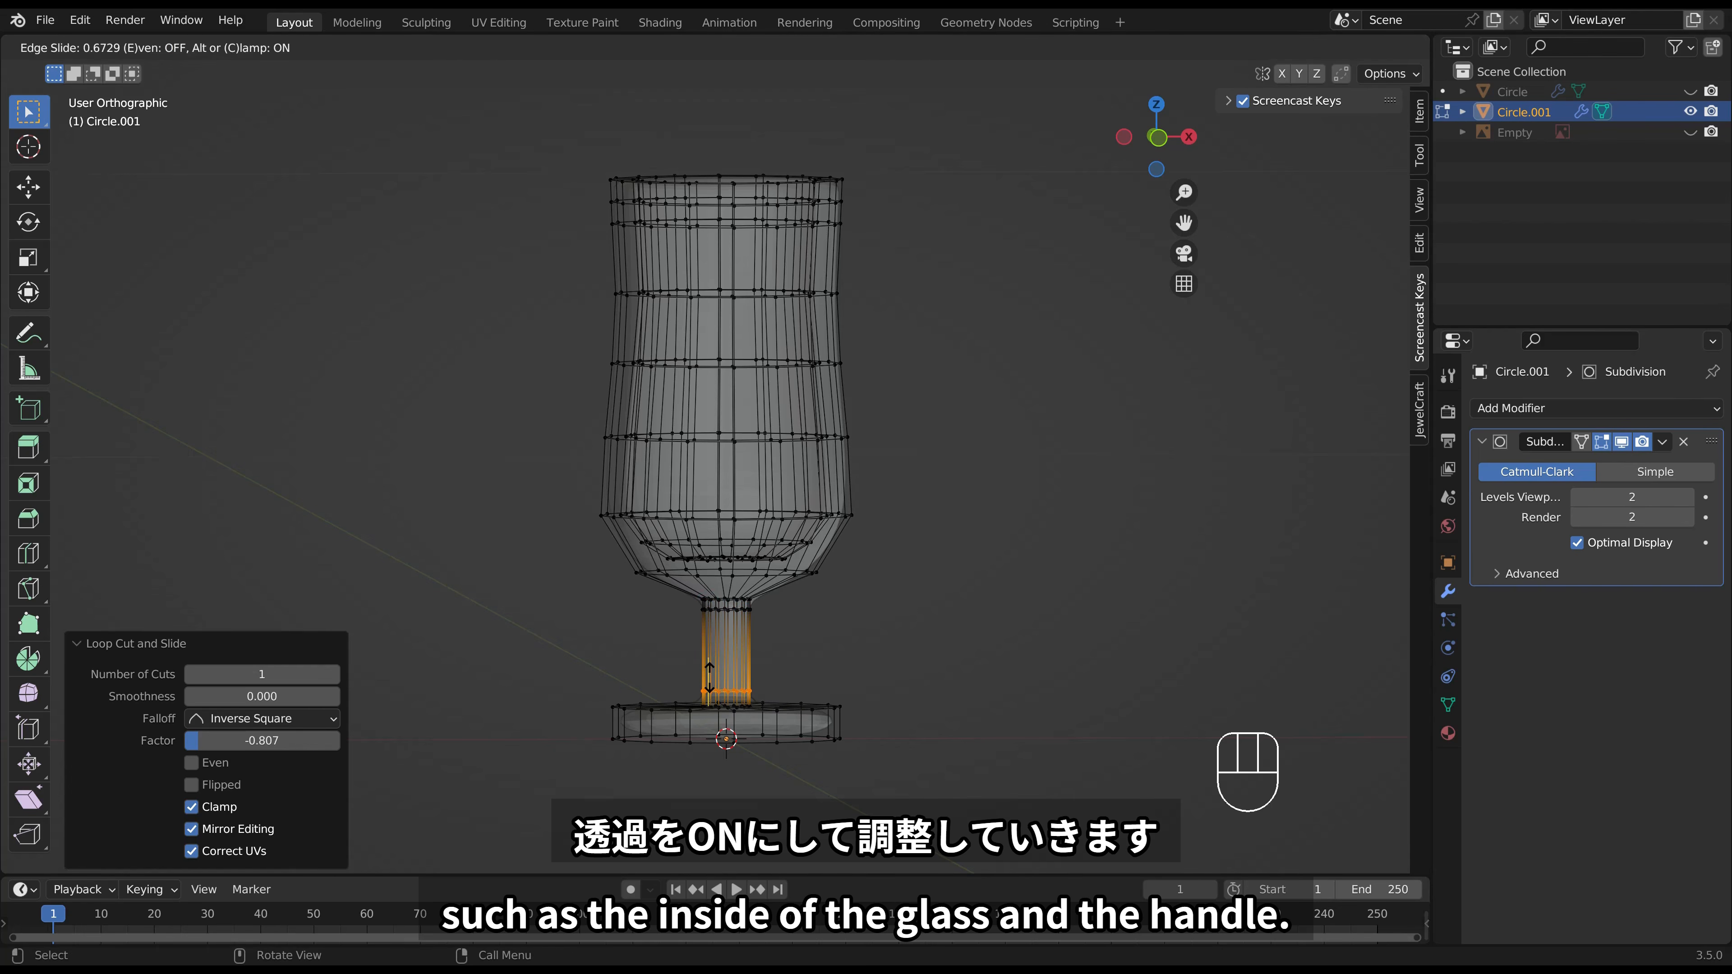
click(709, 675)
Add a centred loop cut around the side of the foot and check the smoothed result in Object Mode.
middle_drag(709, 675, 668, 743)
key(ctrl+r)
click(661, 728)
right_click(661, 728)
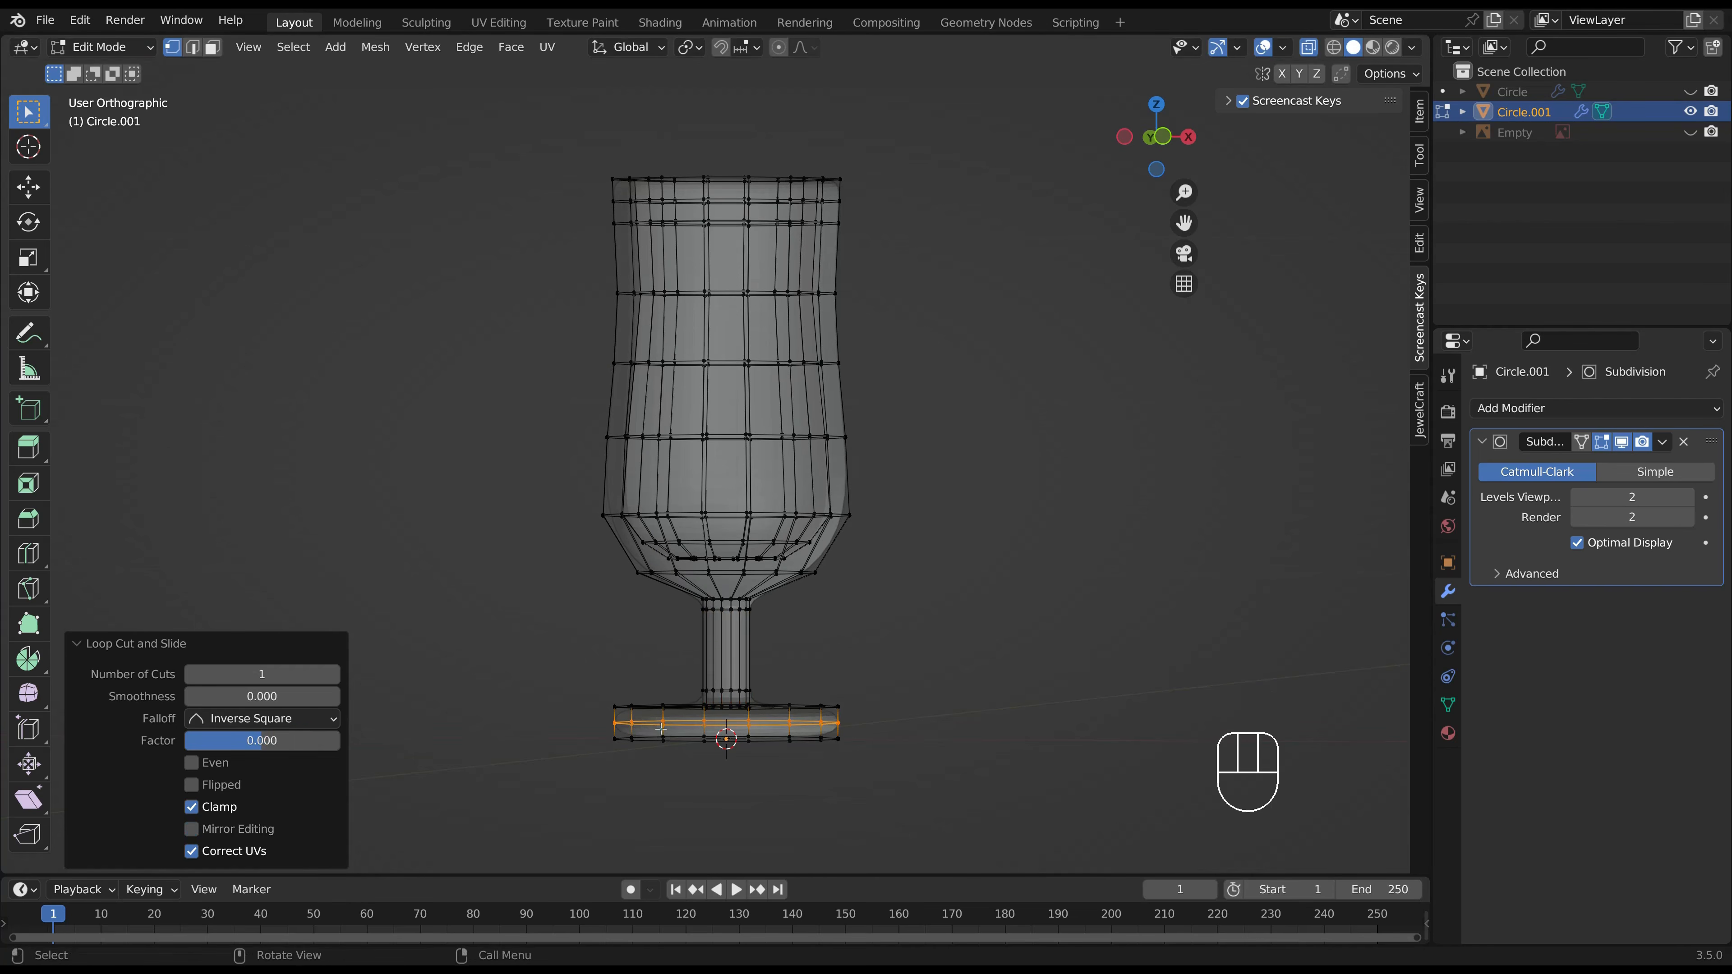
key(Tab)
middle_drag(863, 579, 802, 481)
key(Tab)
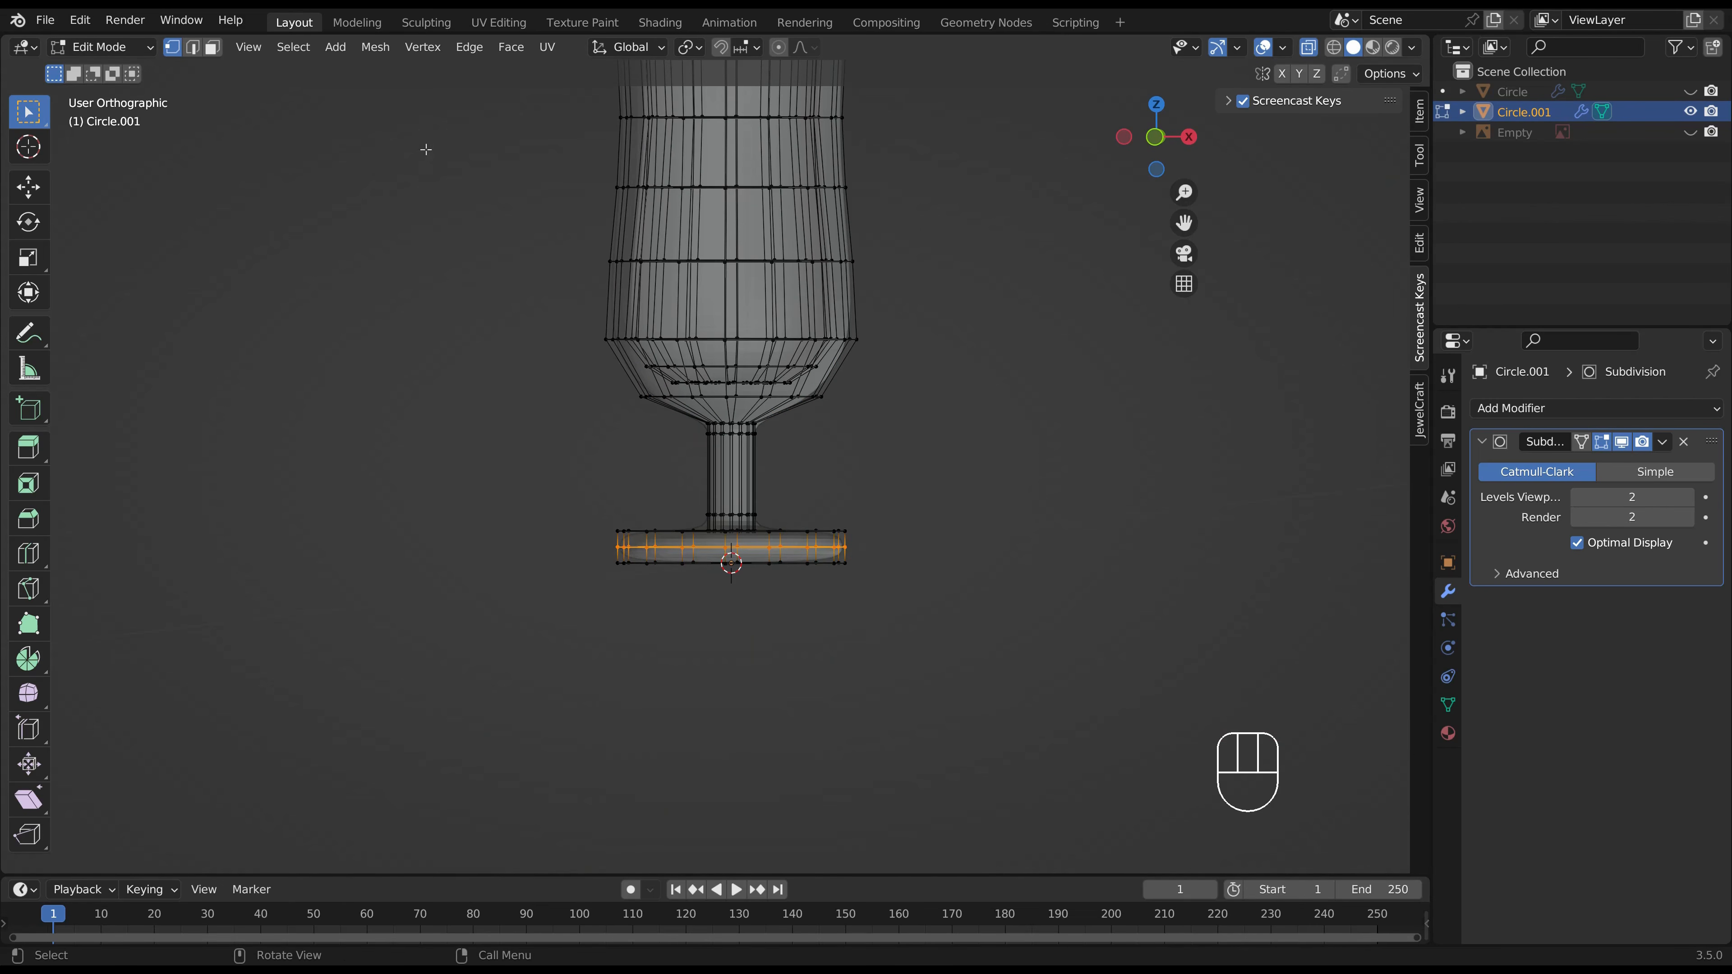
Select the underside face of the foot and inset it 0.003366 m, then return to Object Mode in front view.
click(216, 61)
click(213, 46)
middle_drag(732, 427, 743, 524)
click(733, 534)
middle_drag(882, 504, 888, 519)
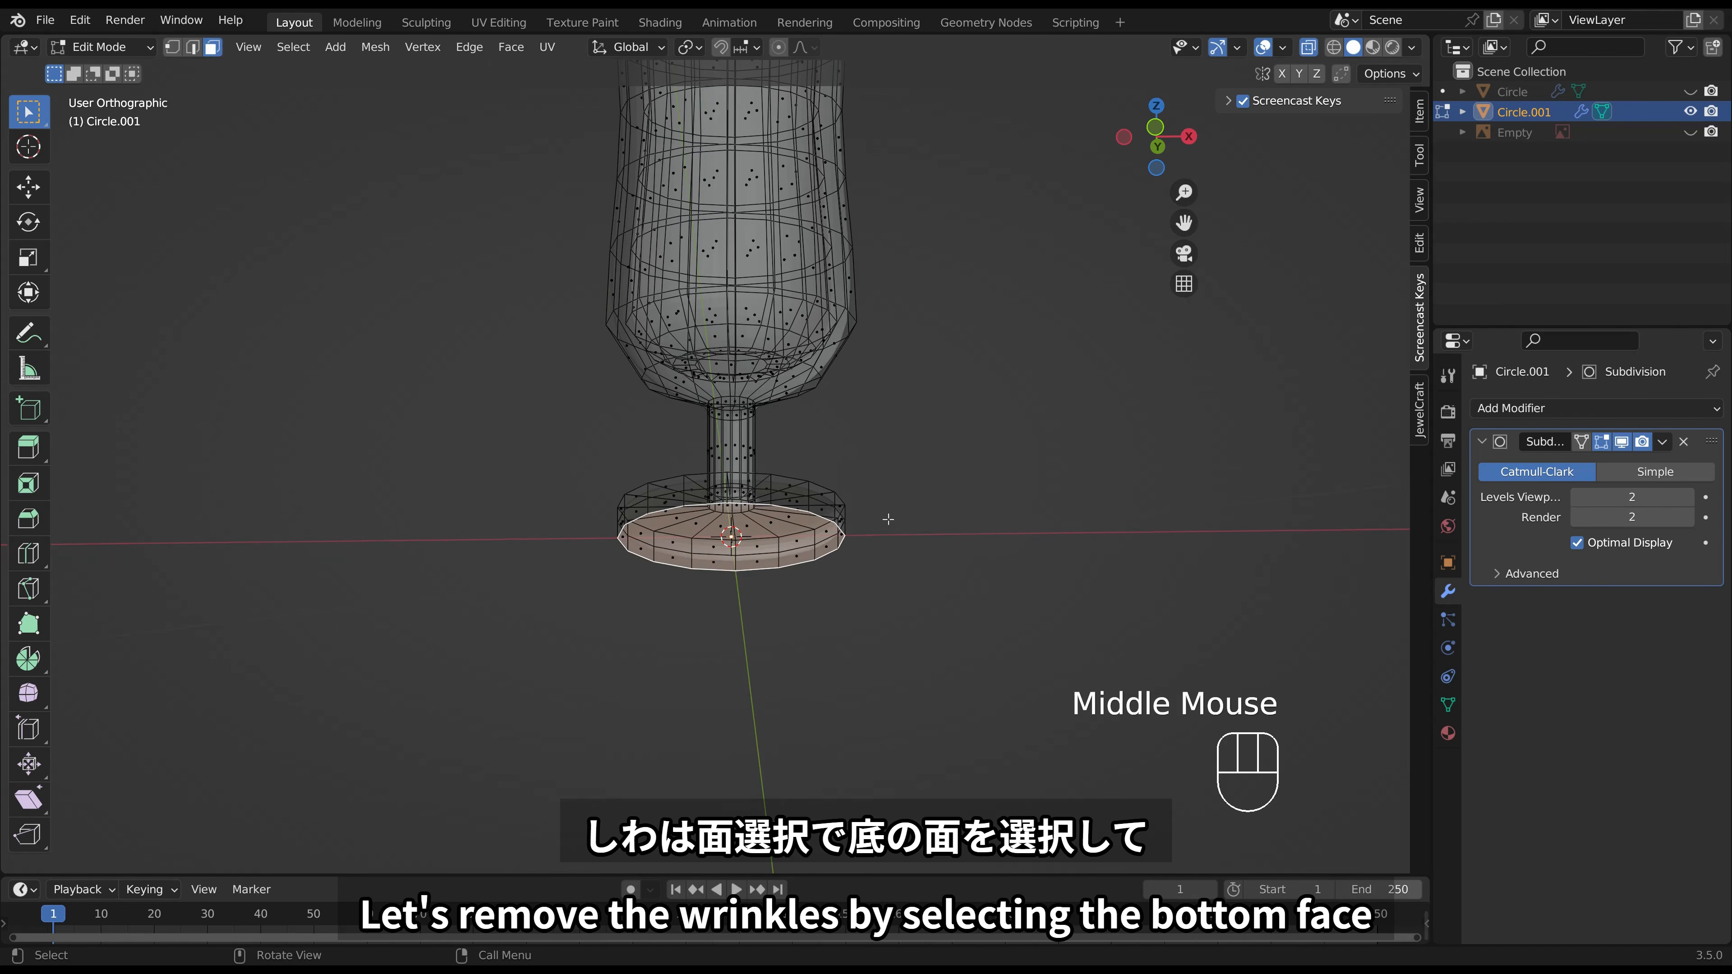
key(i)
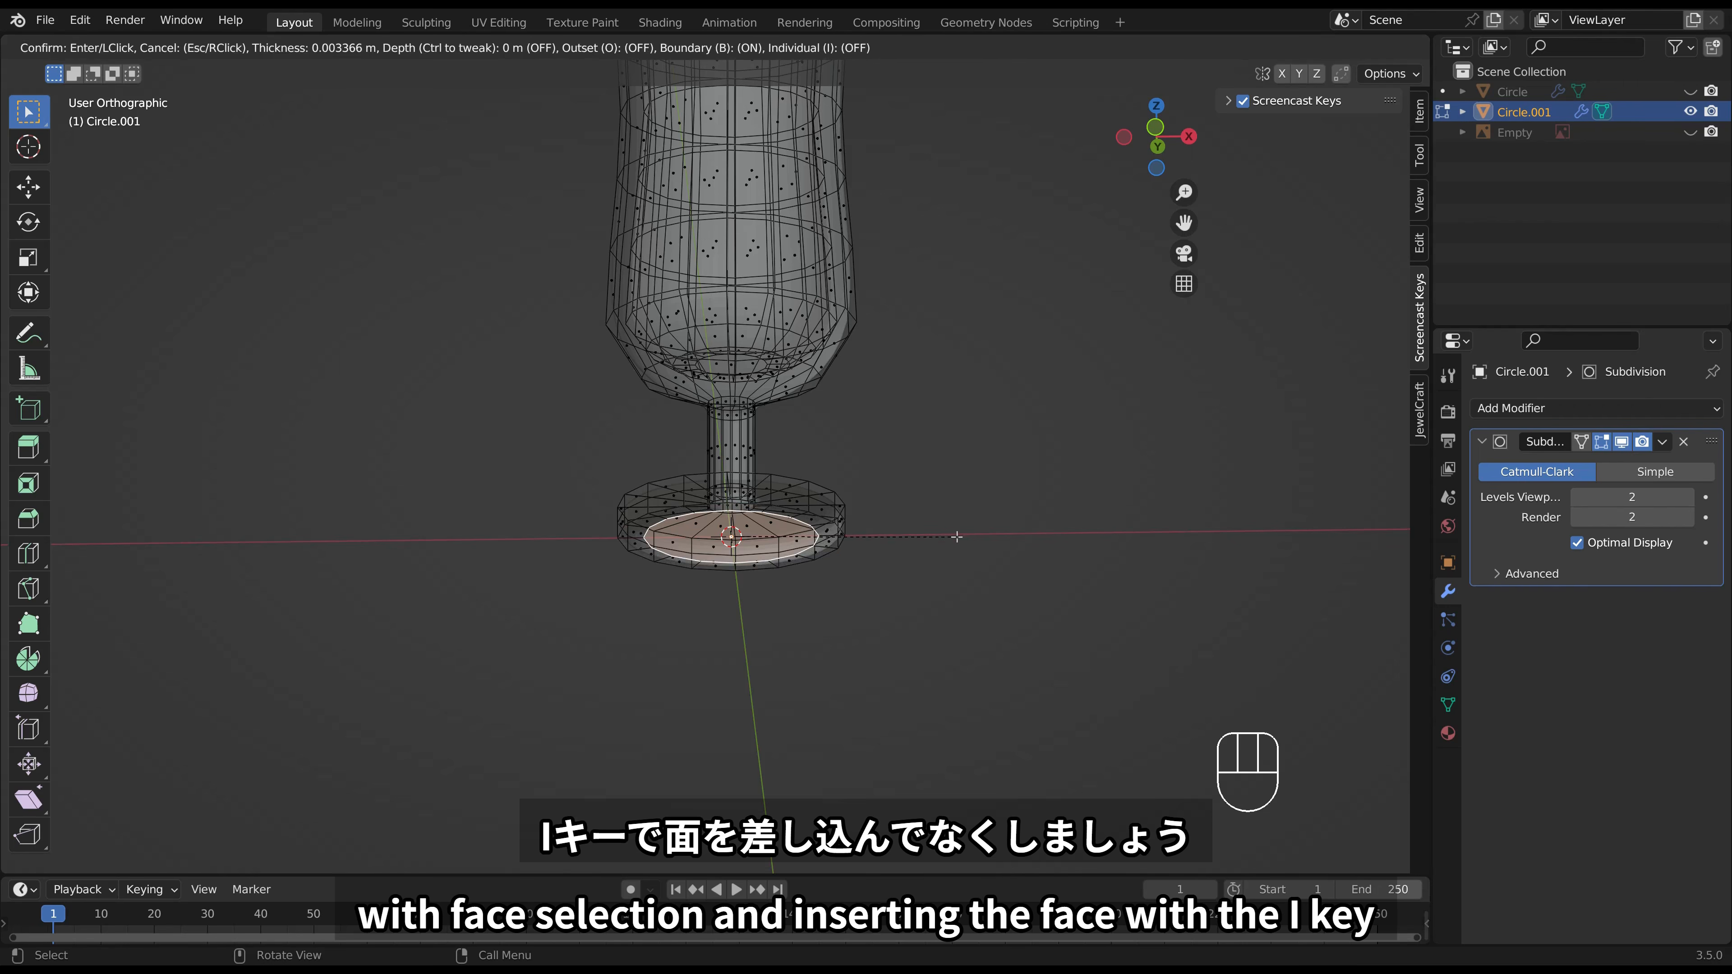
click(958, 537)
key(Tab)
shift+middle_drag(883, 403, 918, 519)
key(KP_1)
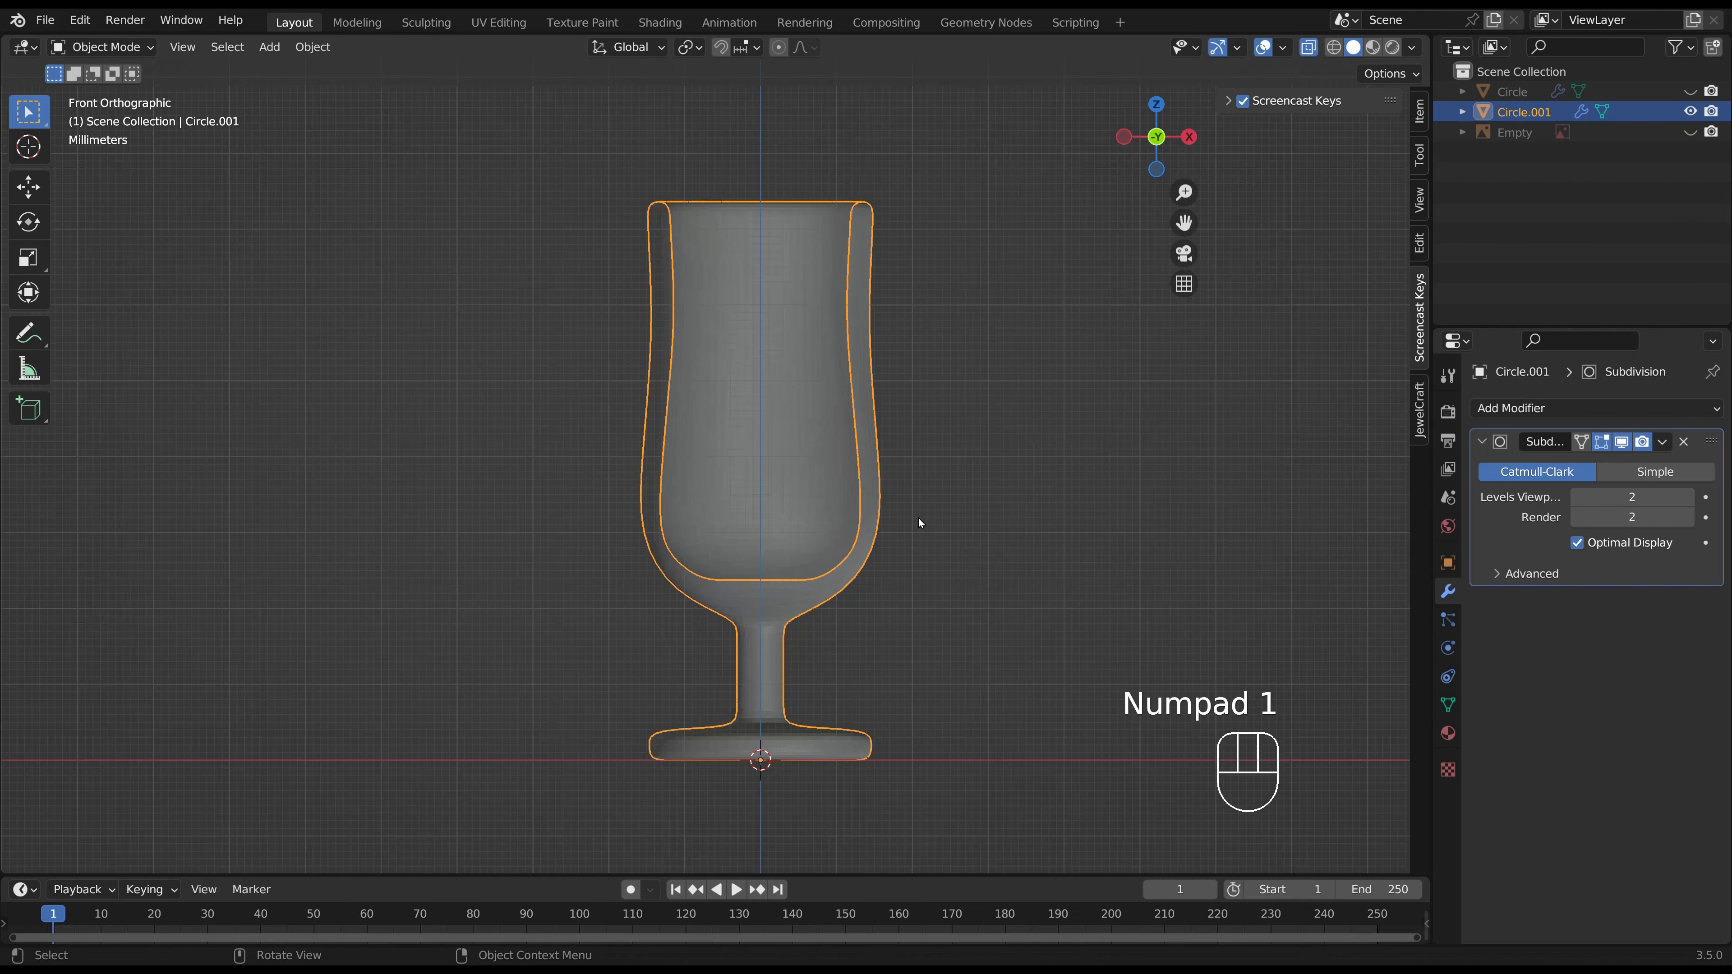
Select the face at the bottom of the bowl's interior and lower it 0.000931 m along Z.
click(1042, 539)
click(733, 593)
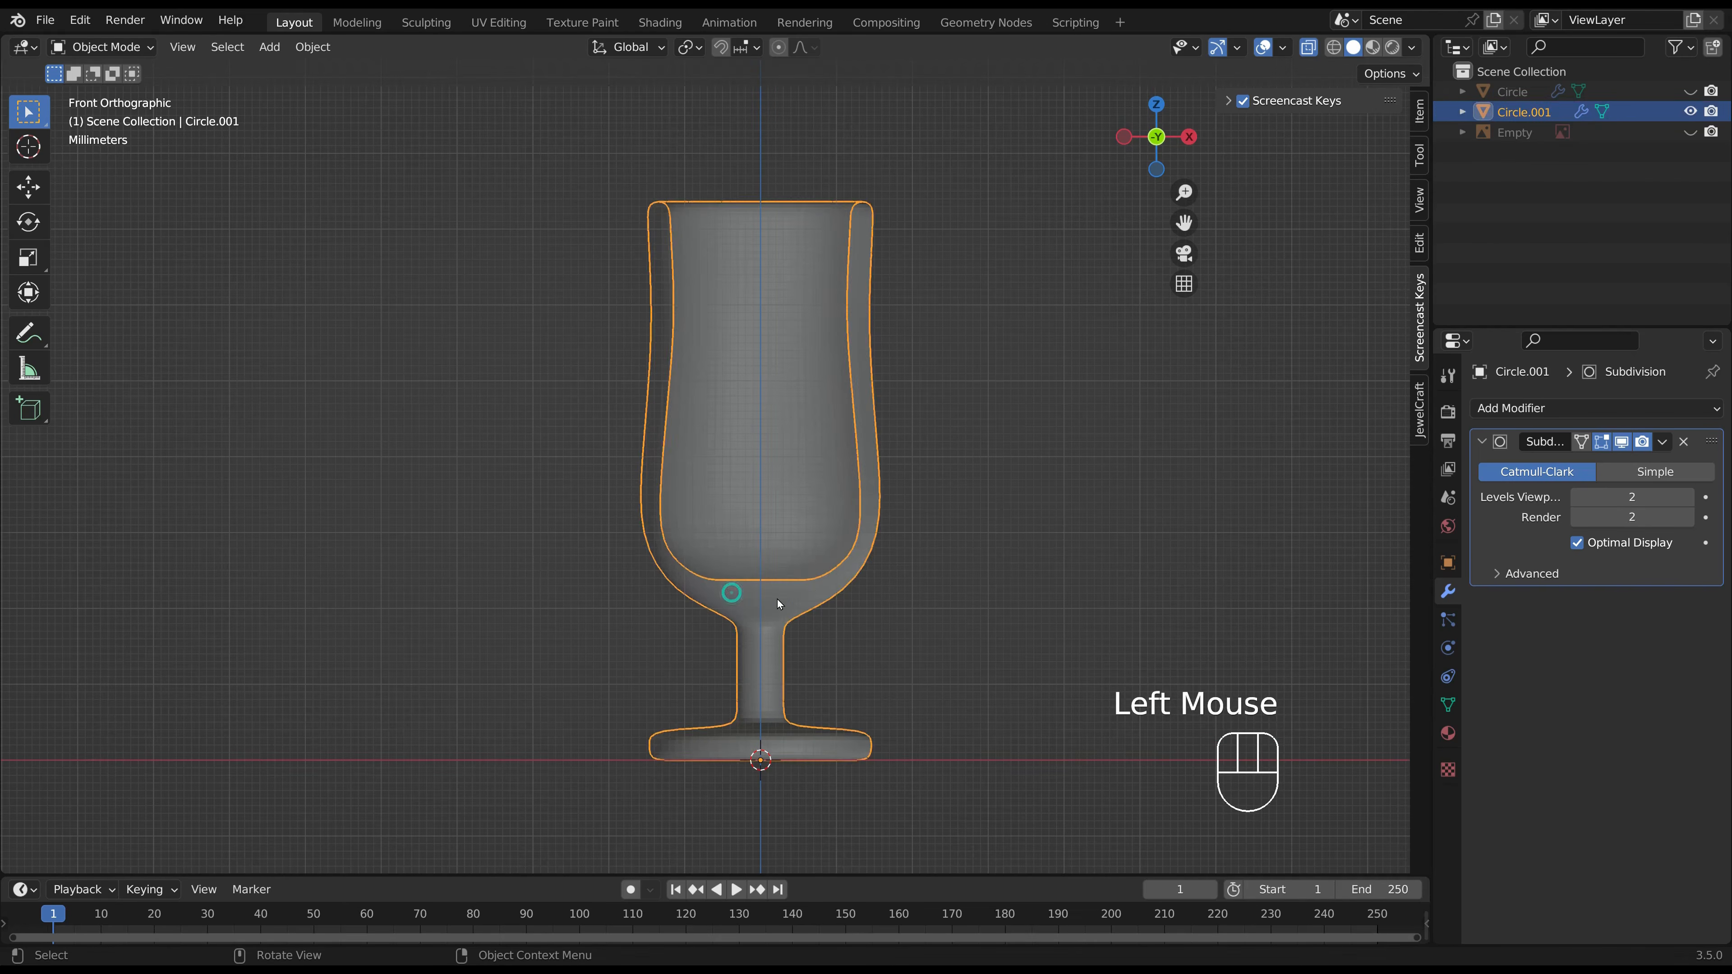
key(Tab)
scroll(776, 598, up, 2)
scroll(777, 599, up, 2)
mouse_move(777, 598)
shift+middle_down()
mouse_move(777, 656)
mouse_move(762, 588)
shift+middle_up()
click(750, 588)
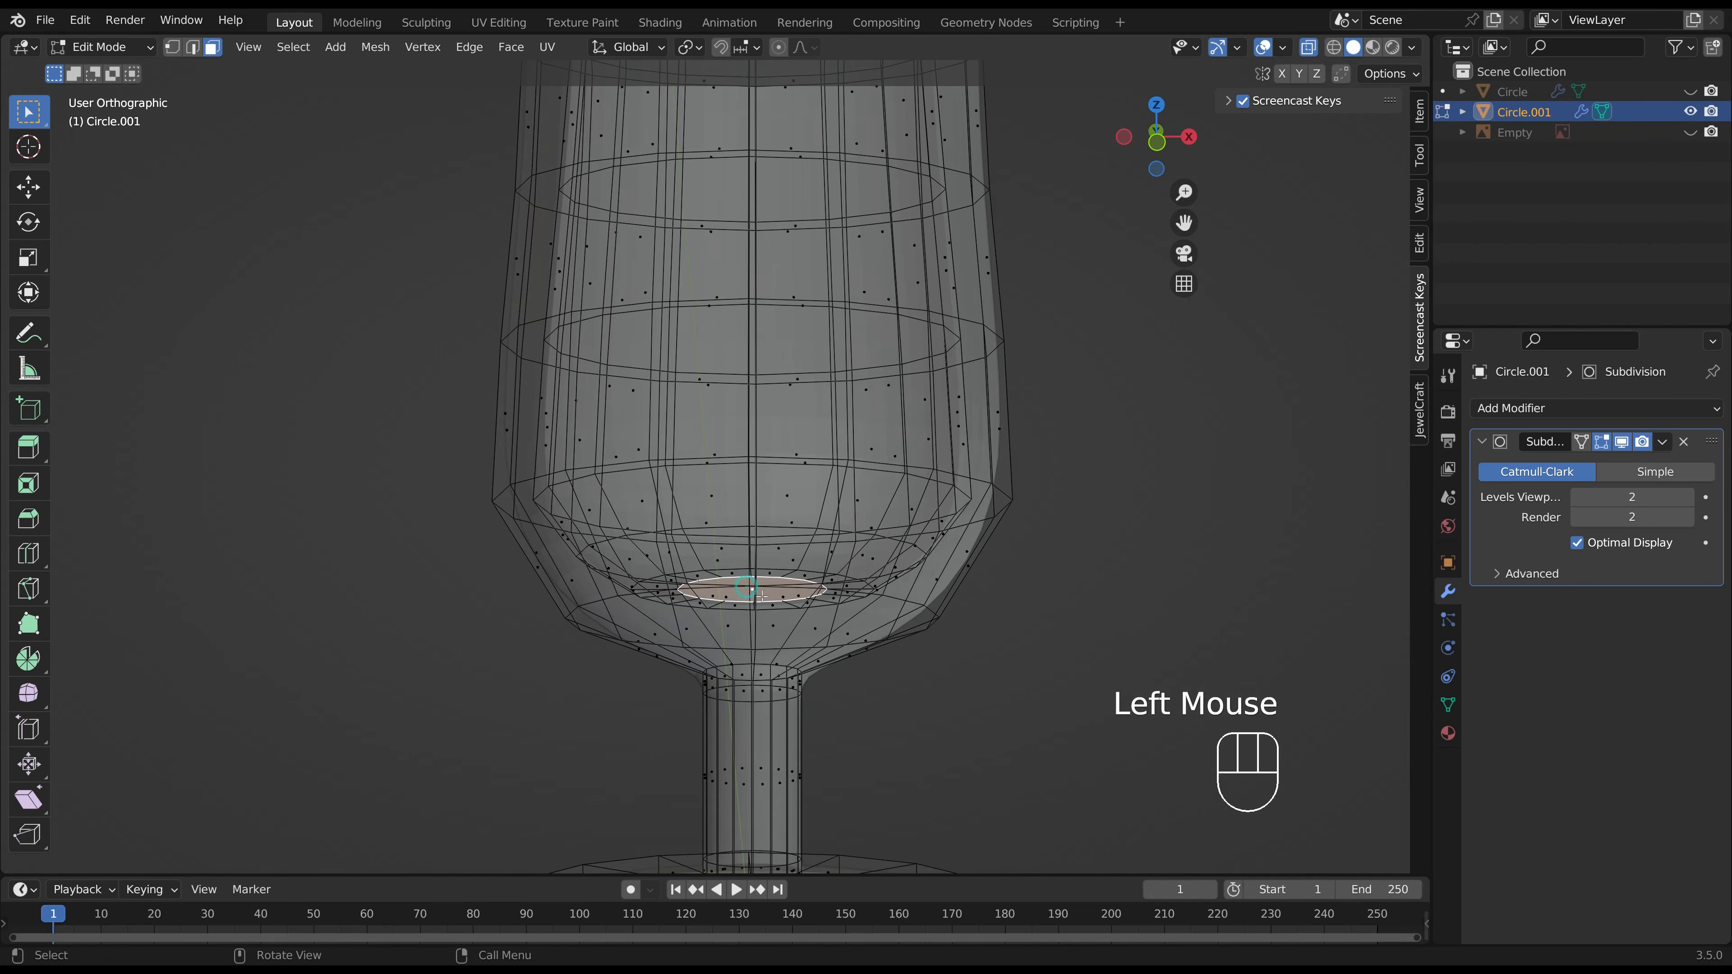
key(g)
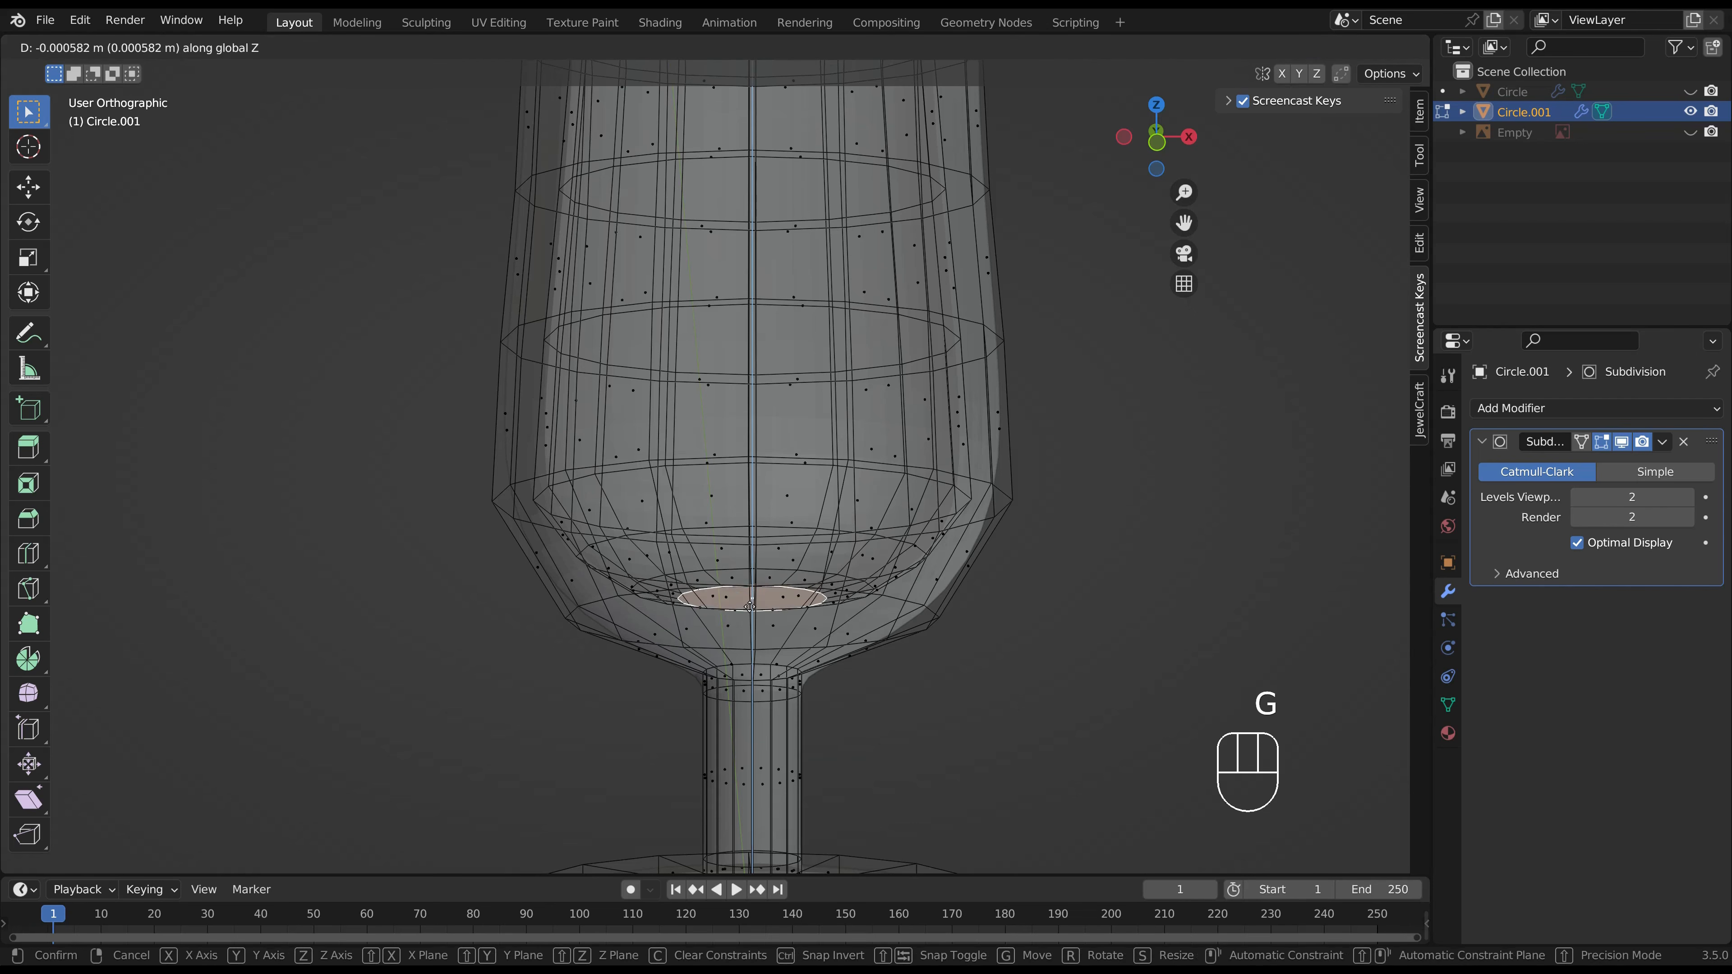
click(747, 611)
Check the interior's curvature in front view and lower the inner bottom face another 0.000688 m along Z.
key(KP_1)
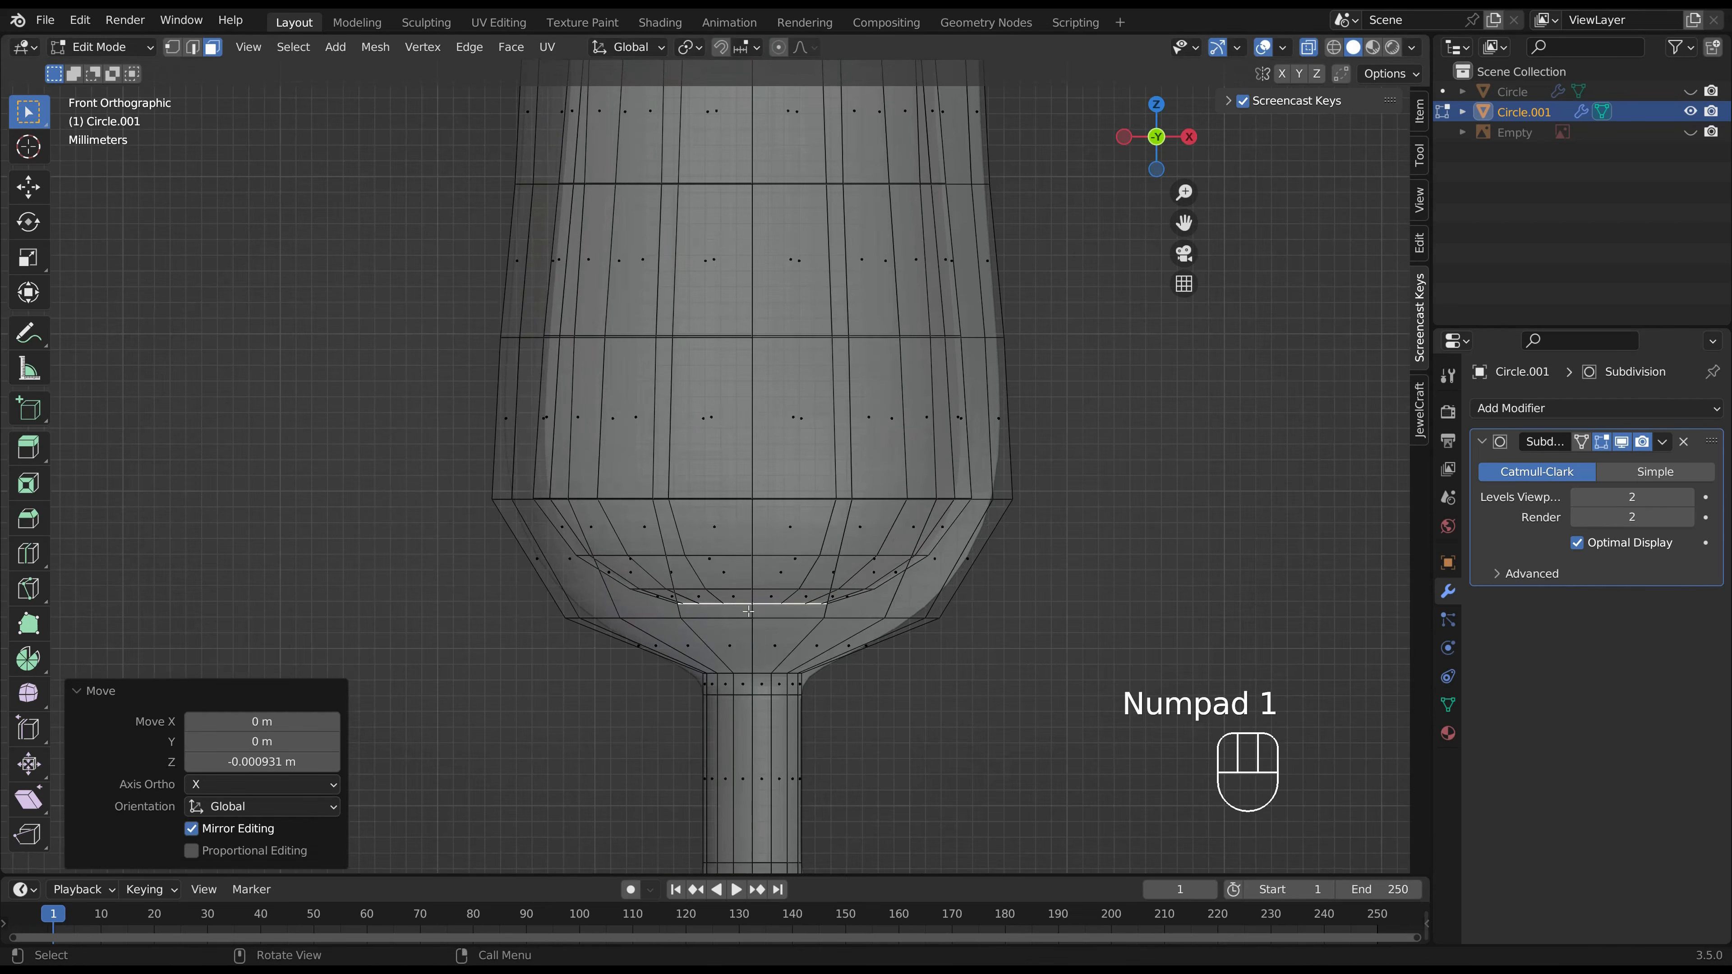
key(Tab)
key(Tab)
key(g)
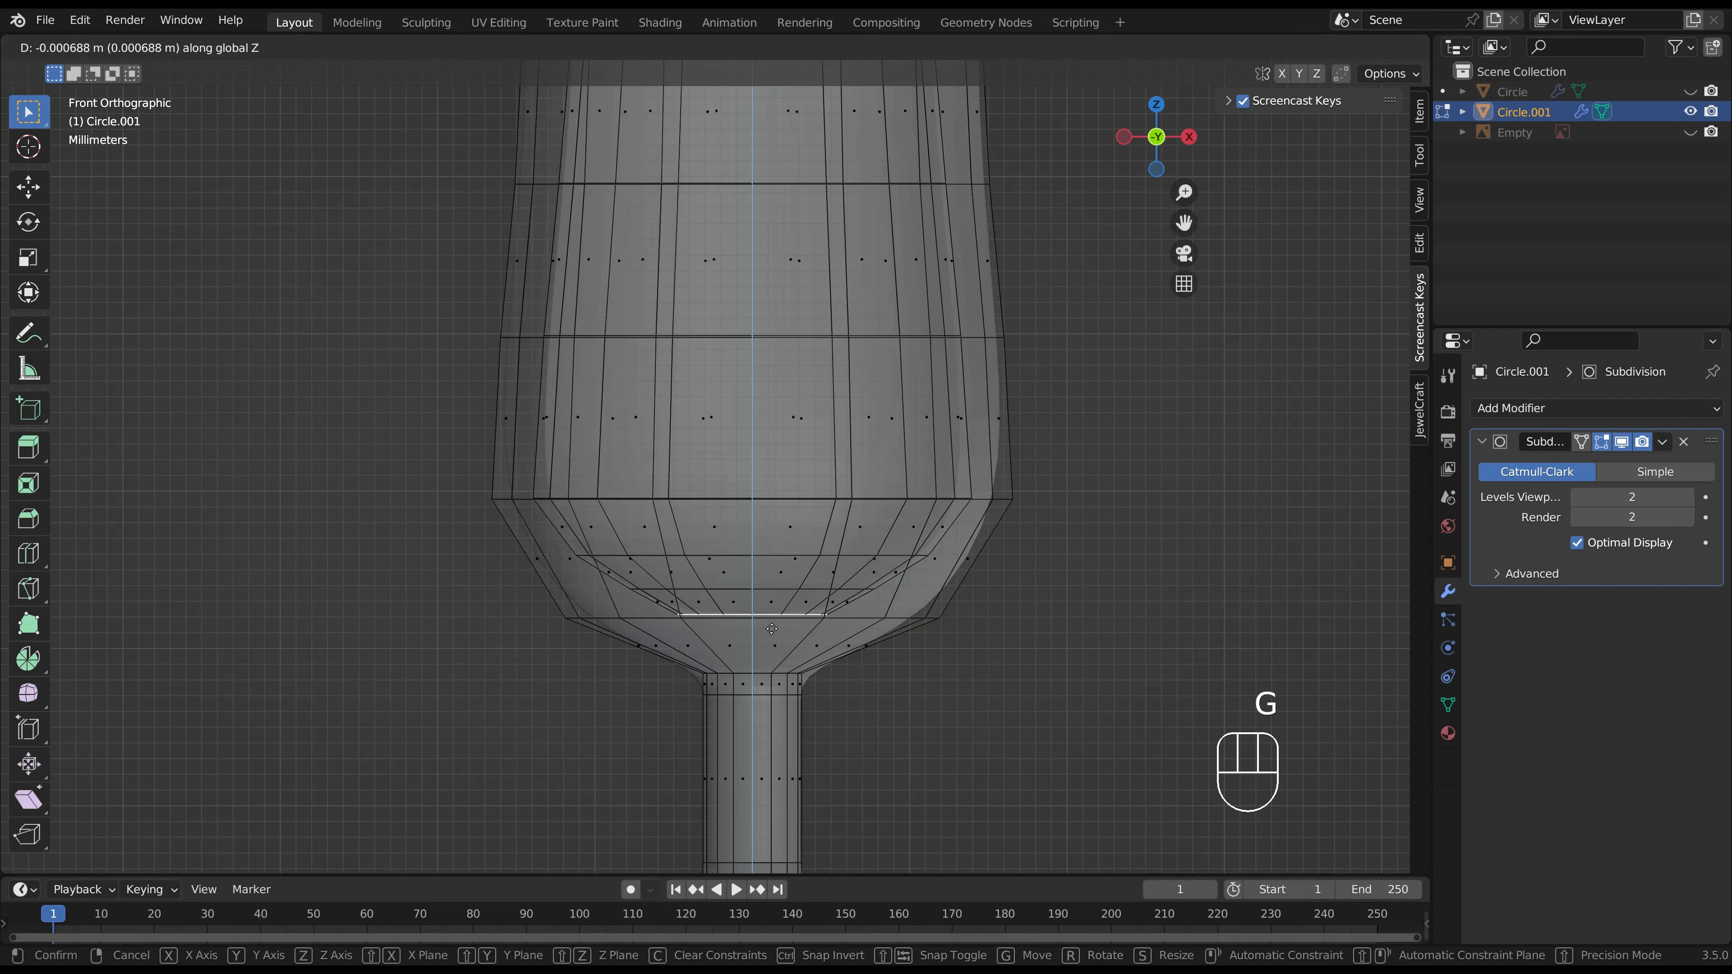
click(772, 628)
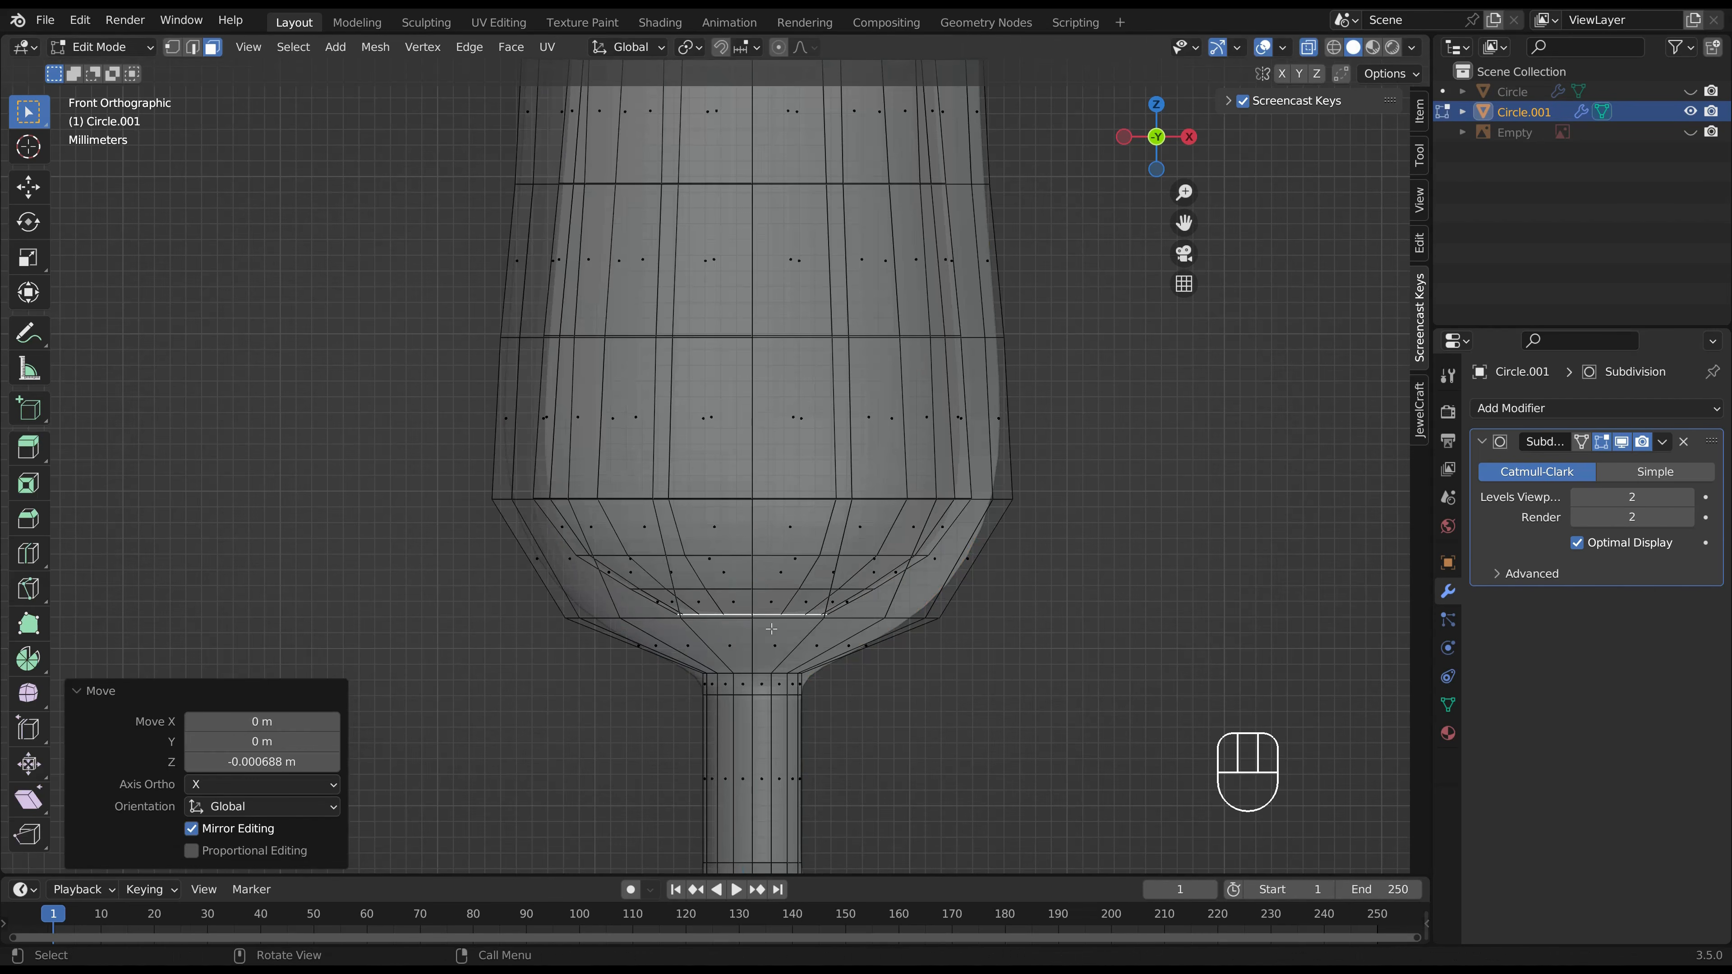
Scale the edge loop just above the inner bottom face up by about 1.1 and check the smoothed shape.
alt+click(740, 592)
key(s)
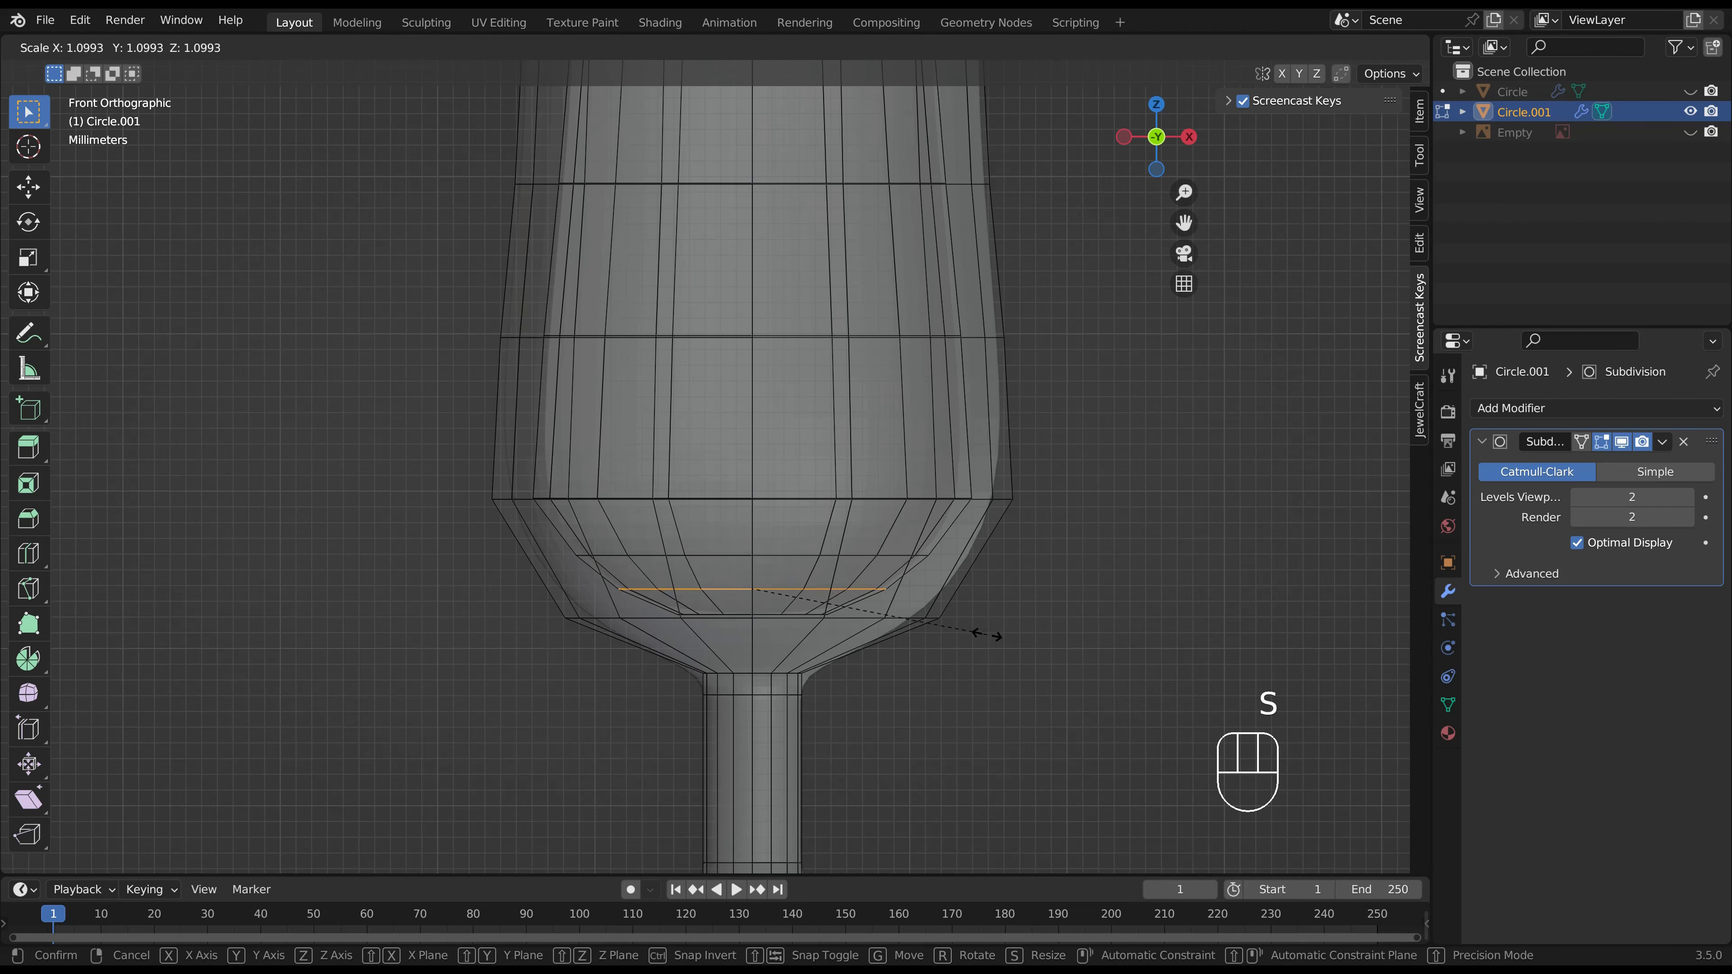
click(986, 636)
key(Tab)
key(Tab)
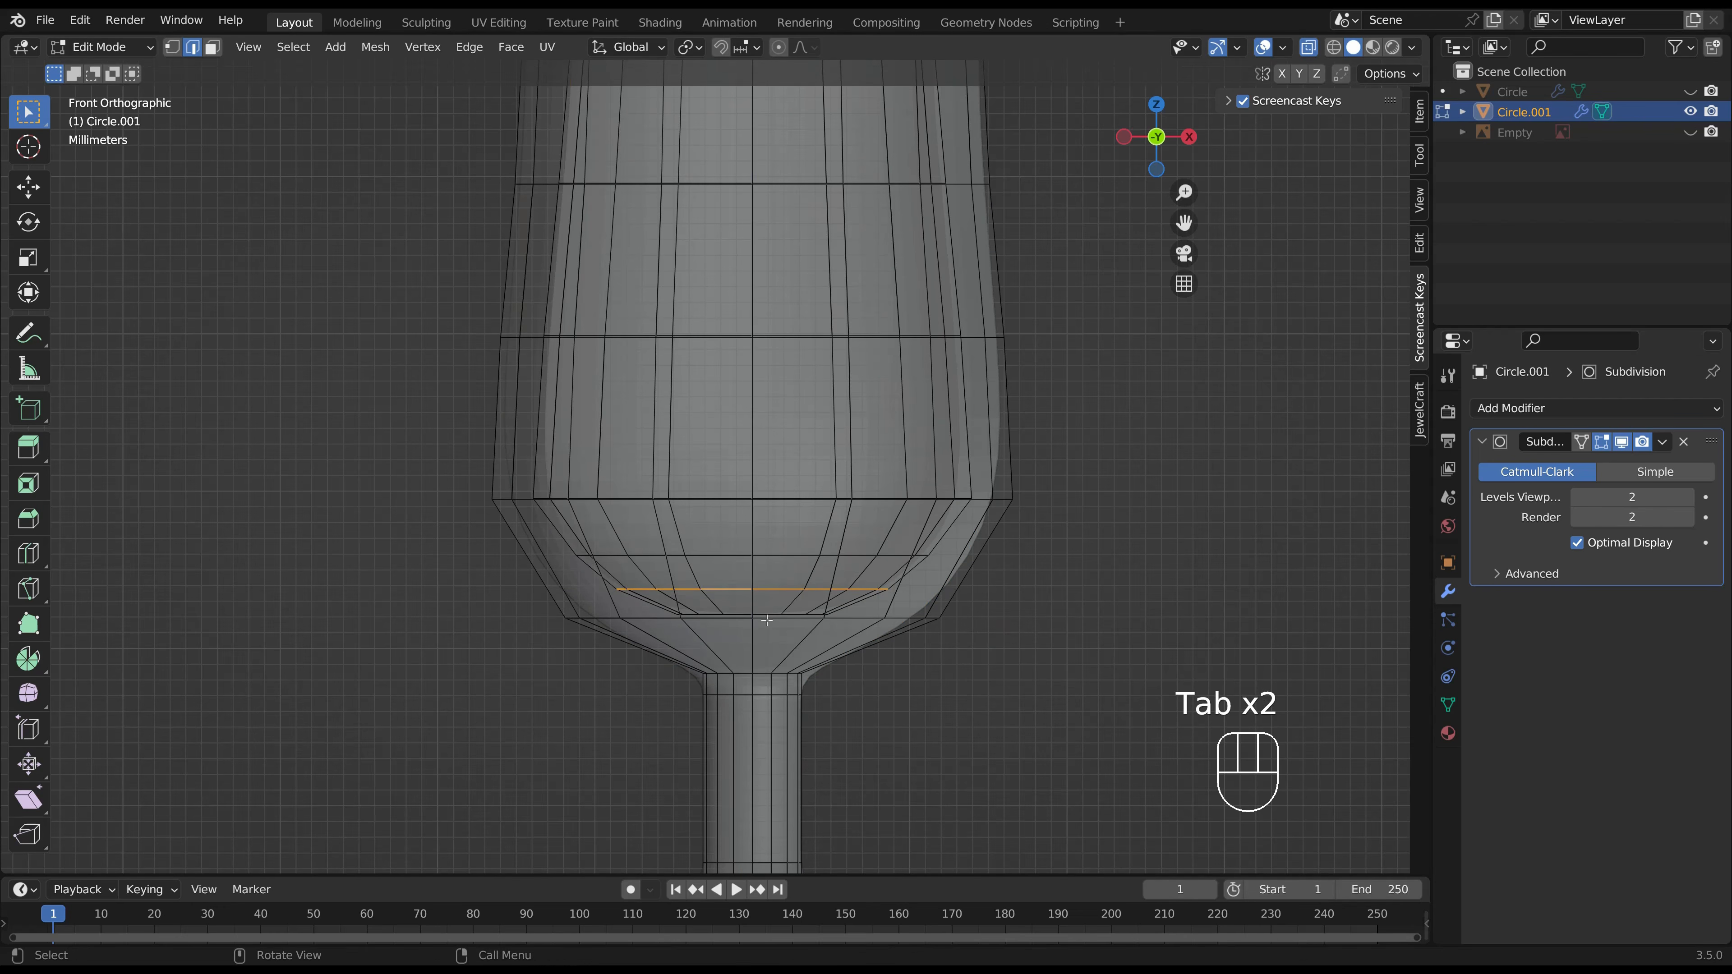
Inset the face at the bottom of the bowl's interior by 0.002273 m and check the smoothed glass in Object Mode.
key(3)
middle_drag(760, 612, 768, 639)
click(757, 612)
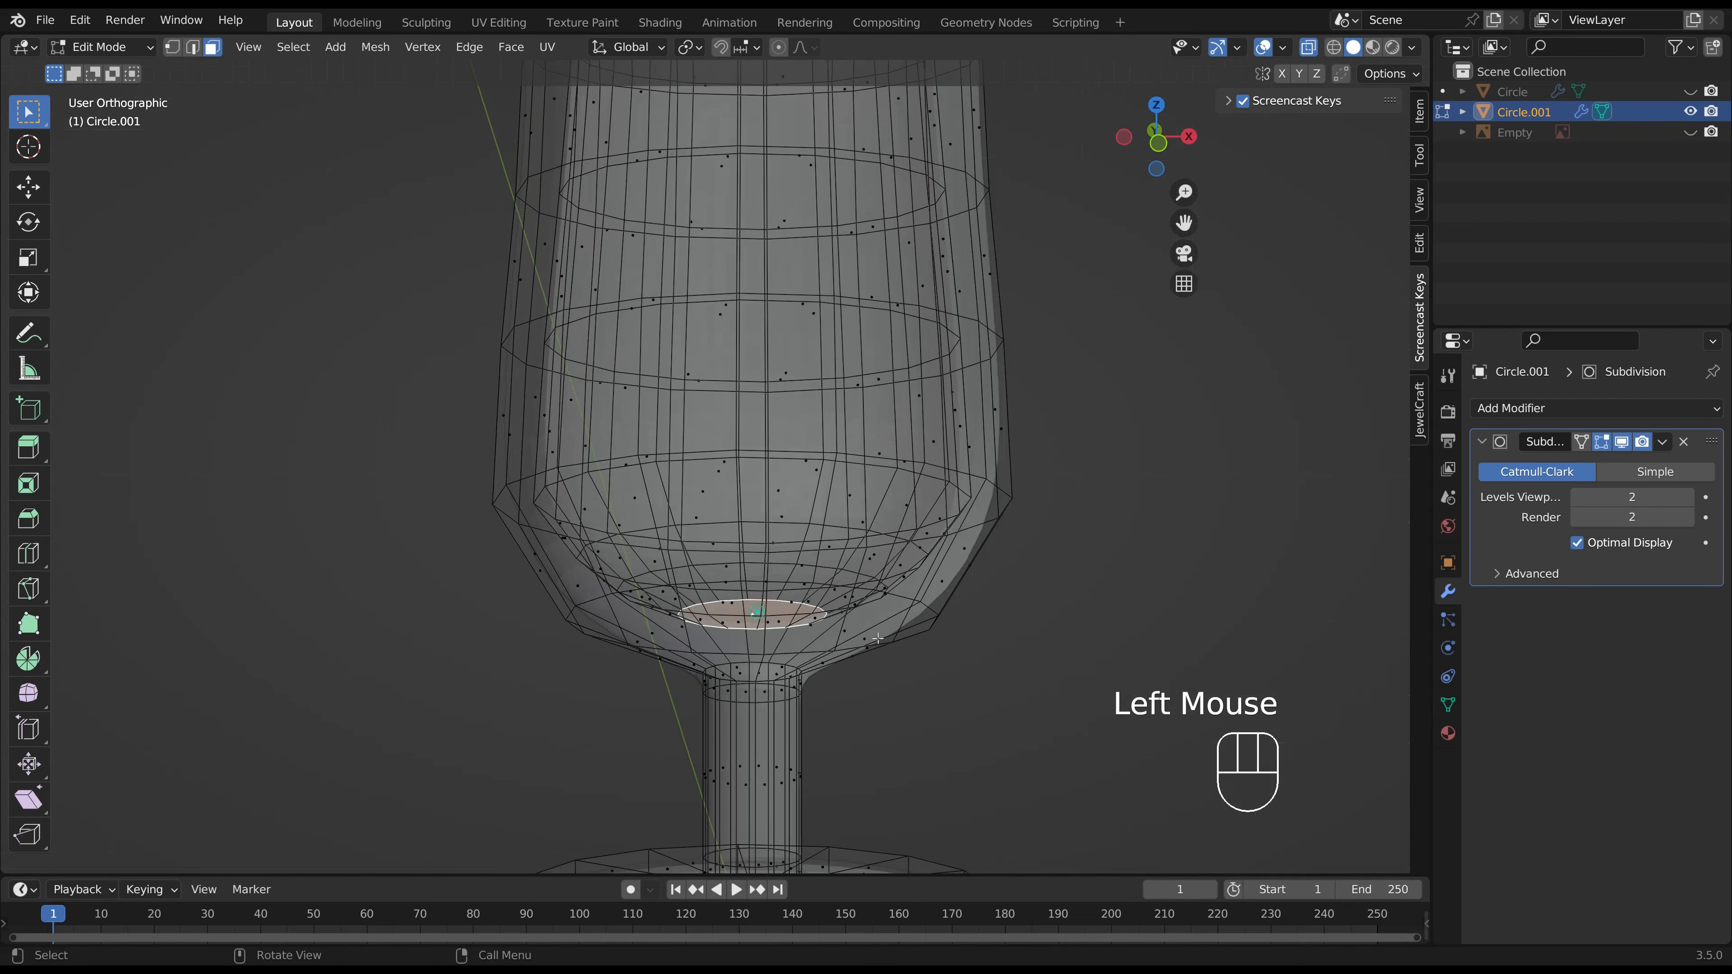
key(i)
click(978, 671)
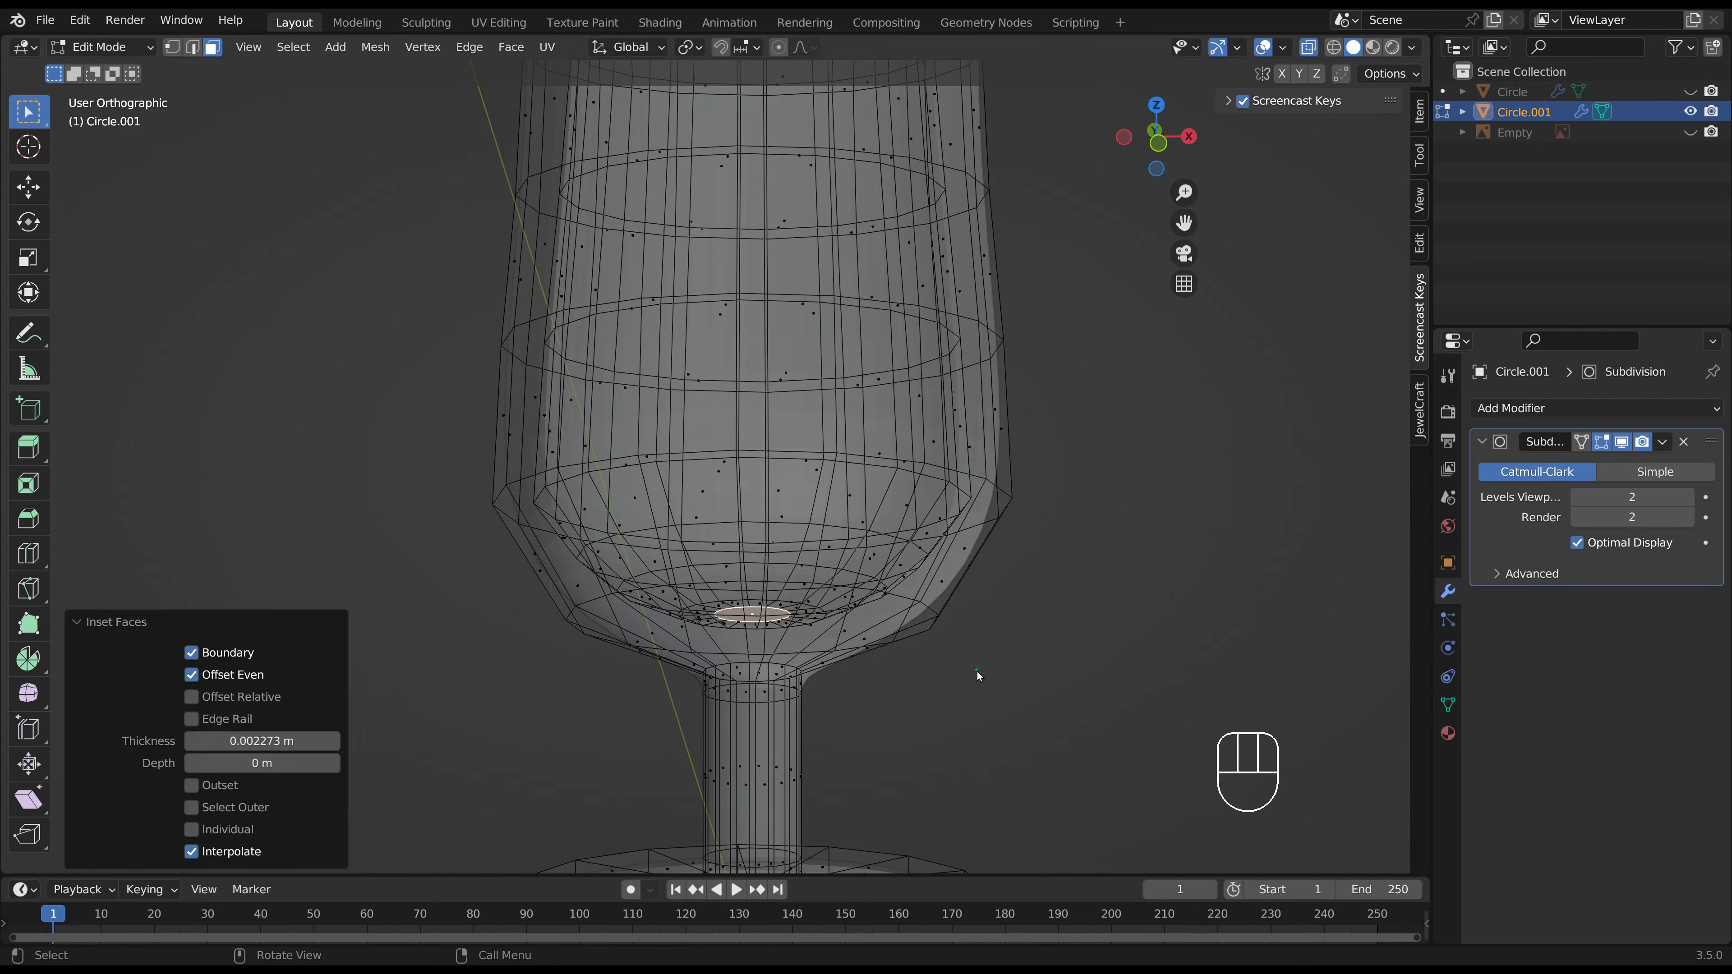
key(Tab)
scroll(976, 673, down, 2)
click(961, 673)
middle_drag(959, 671, 918, 673)
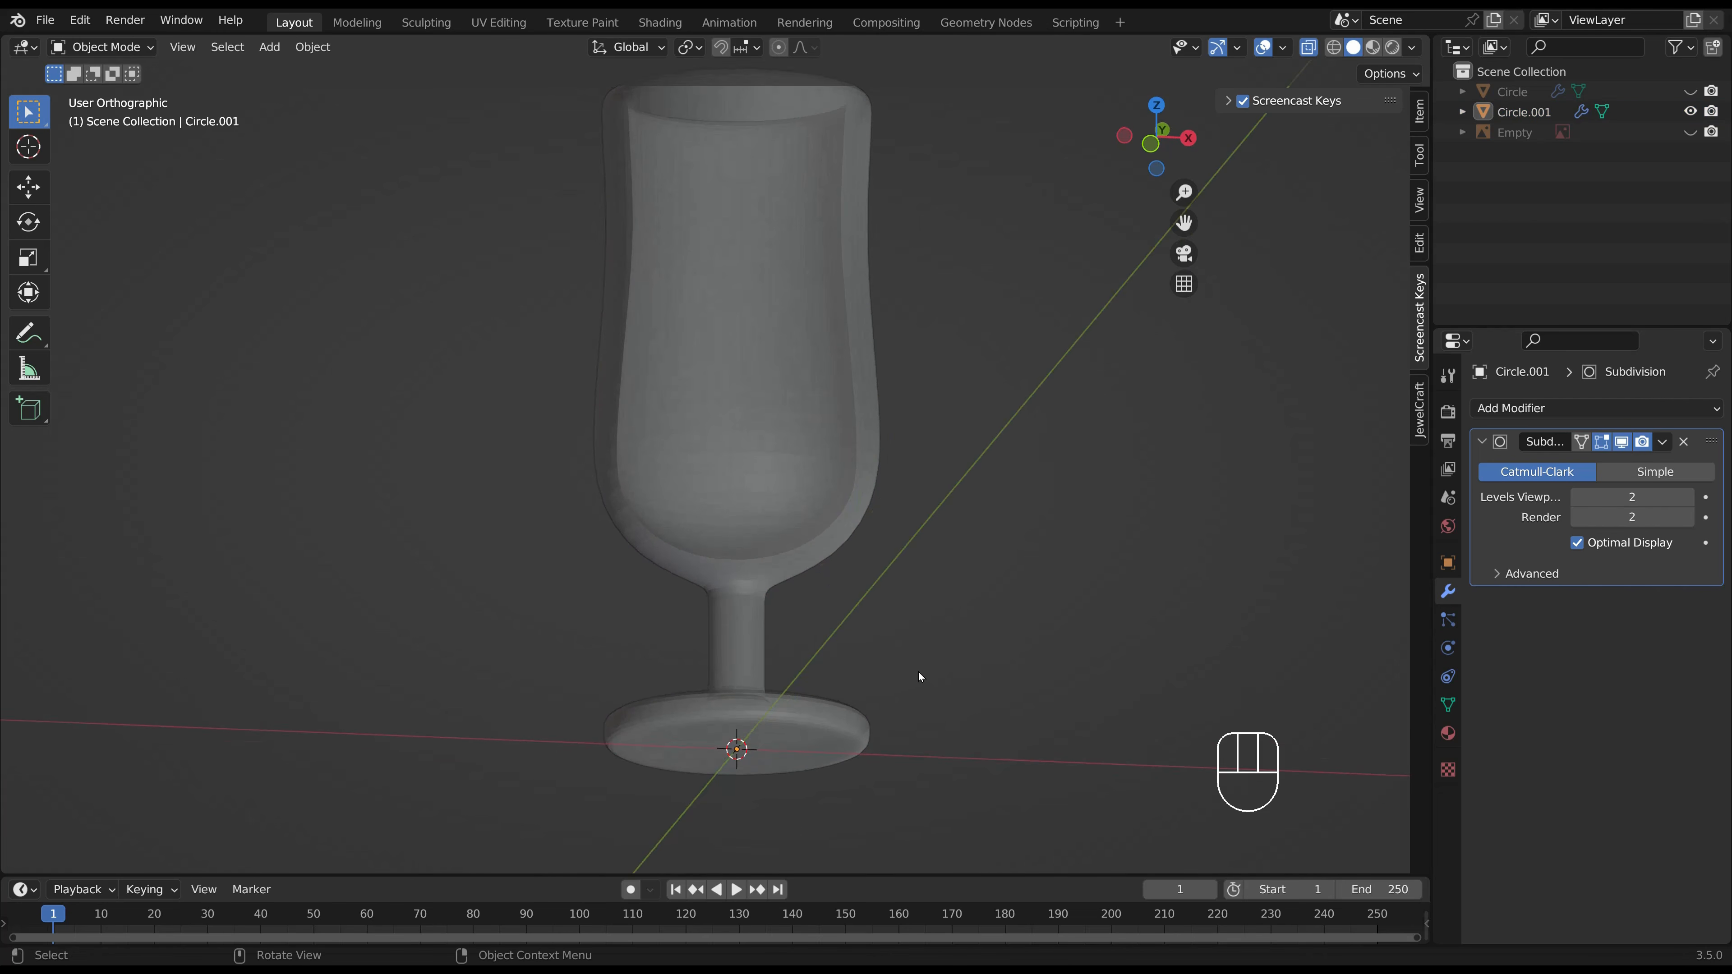
Show the reference image in front view and scale the loops at the bowl's widest height up by 1.057.
click(866, 677)
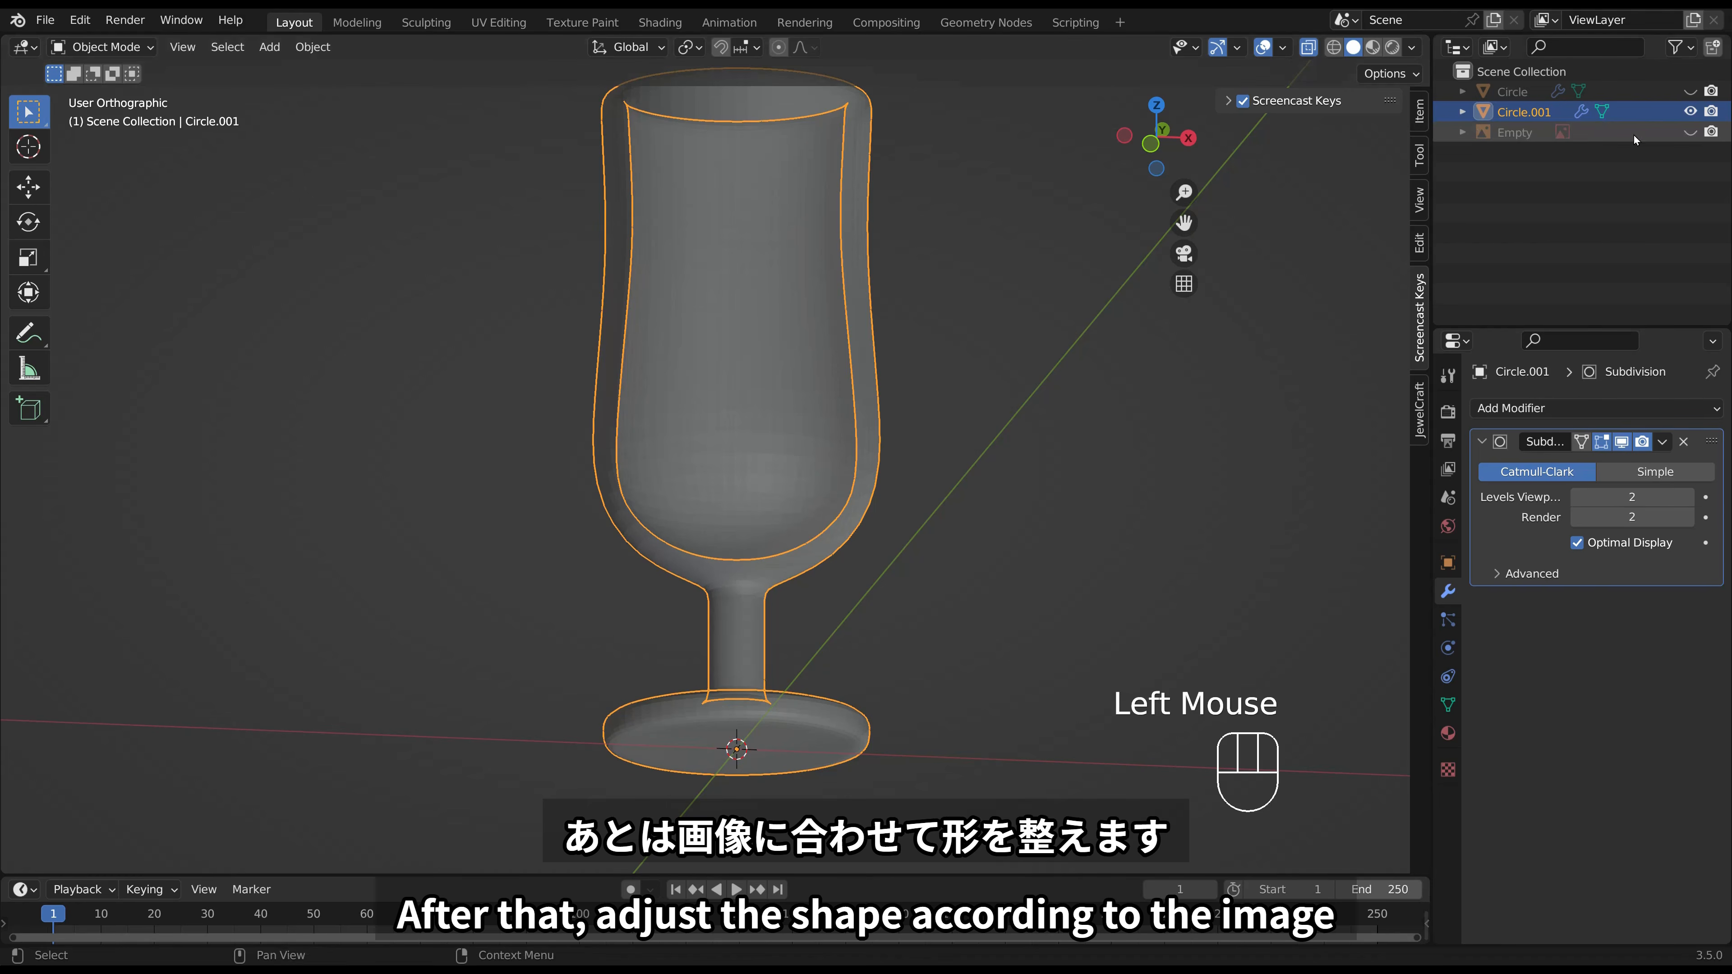
click(1689, 132)
key(KP_1)
shift+middle_drag(905, 395, 911, 467)
key(Tab)
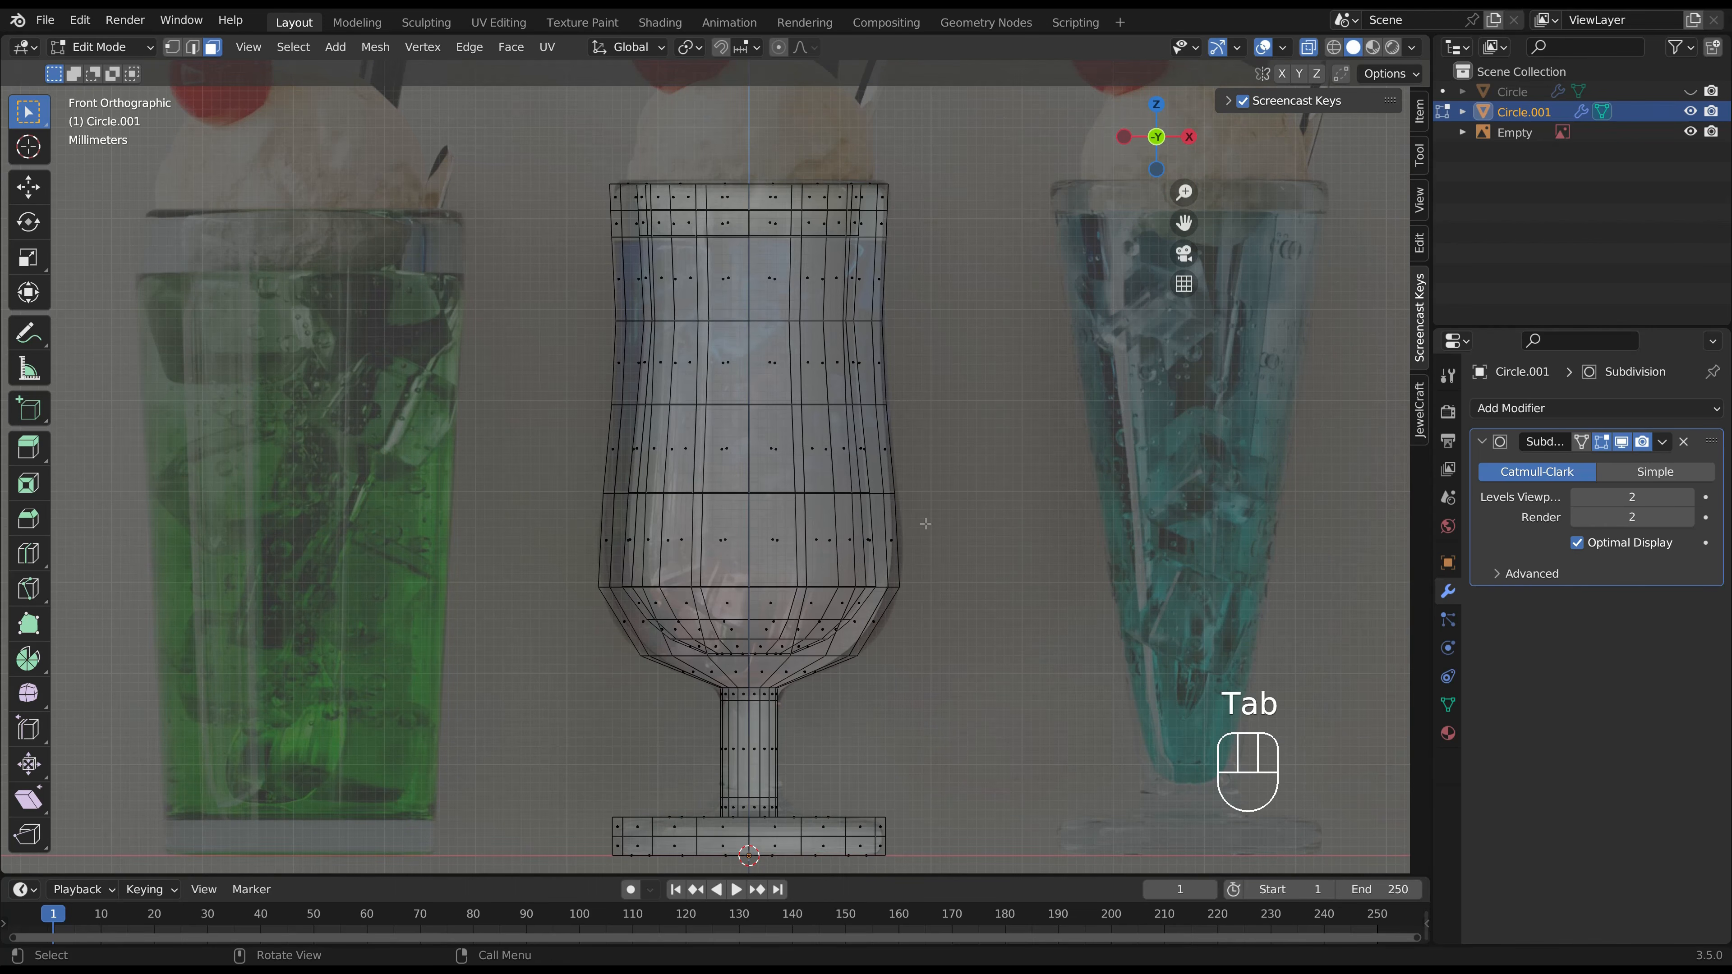
key(1)
alt+click(682, 585)
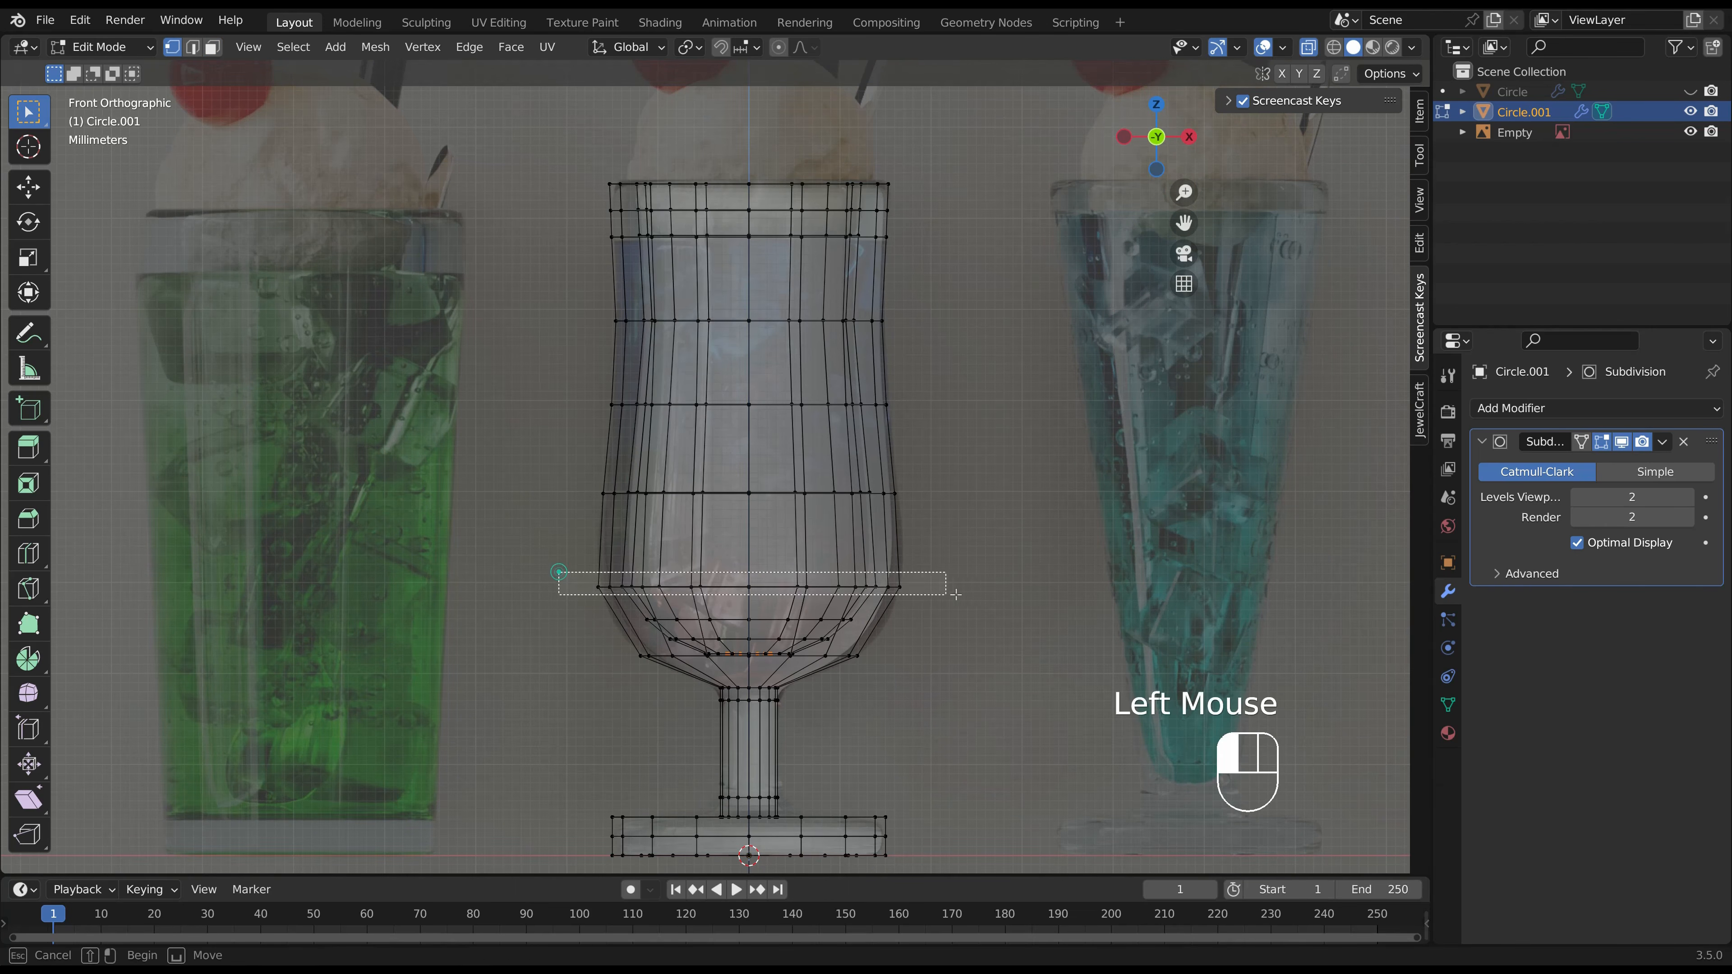
key(s)
click(969, 595)
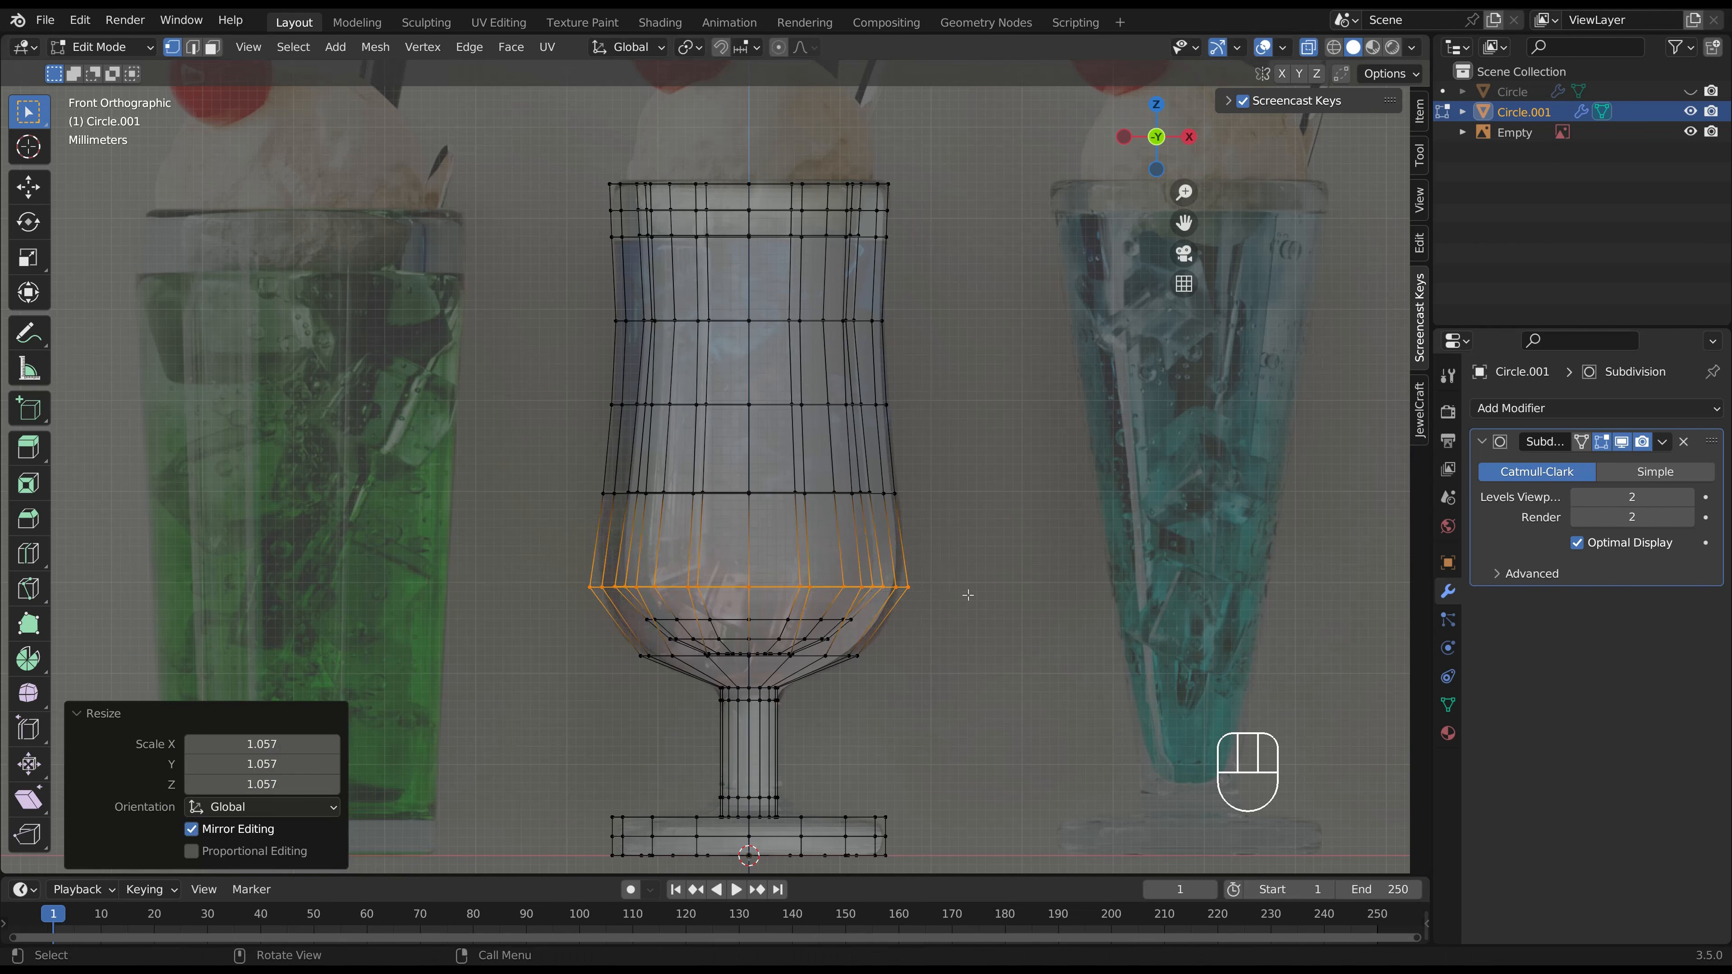
Scale the loops just above the bowl's widest point up by 1.023, then compare the outline with the reference in Object Mode.
alt+click(561, 471)
key(s)
click(947, 515)
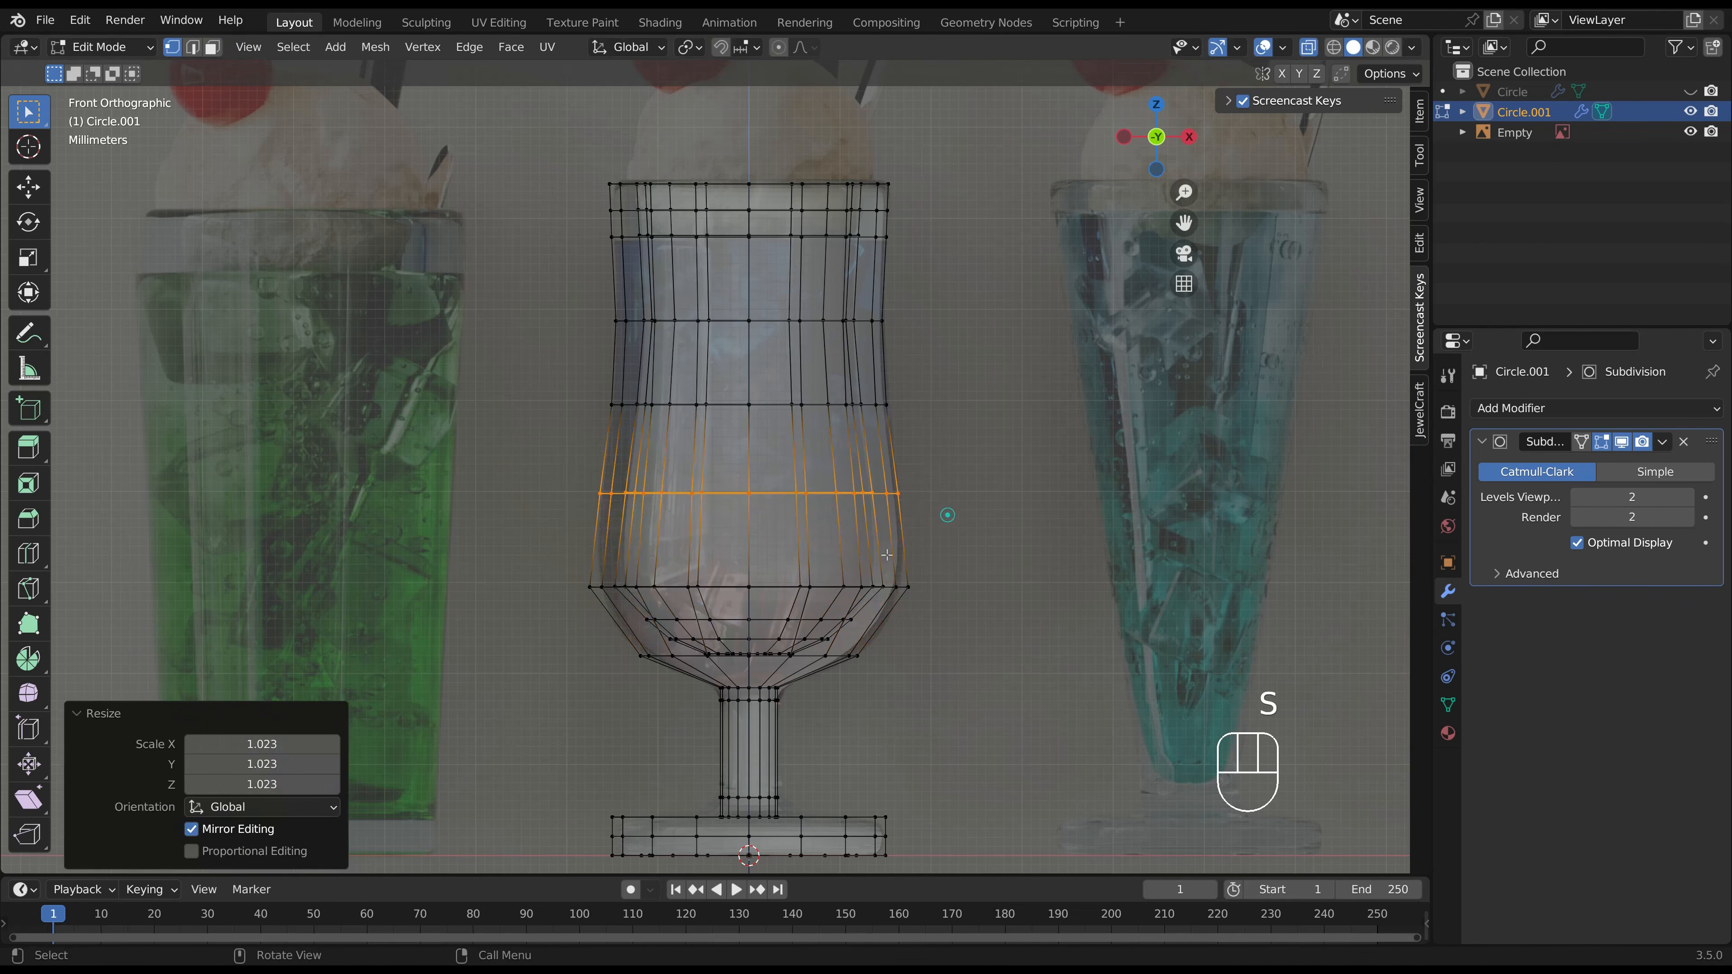
click(626, 627)
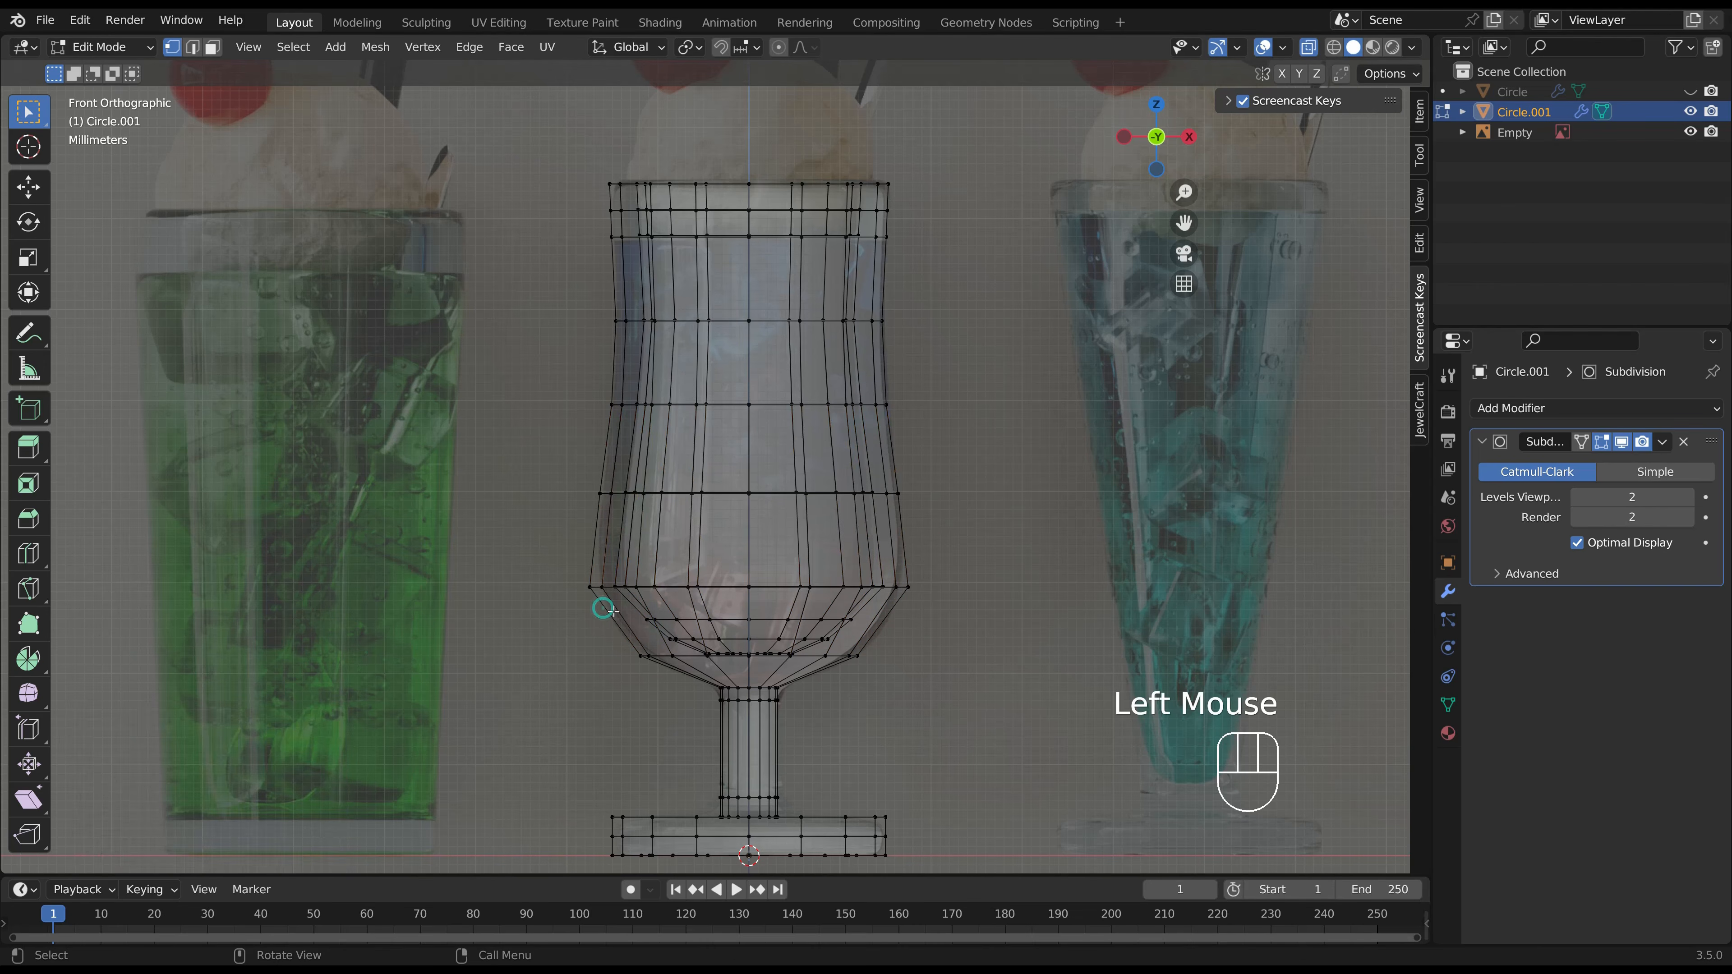
key(Tab)
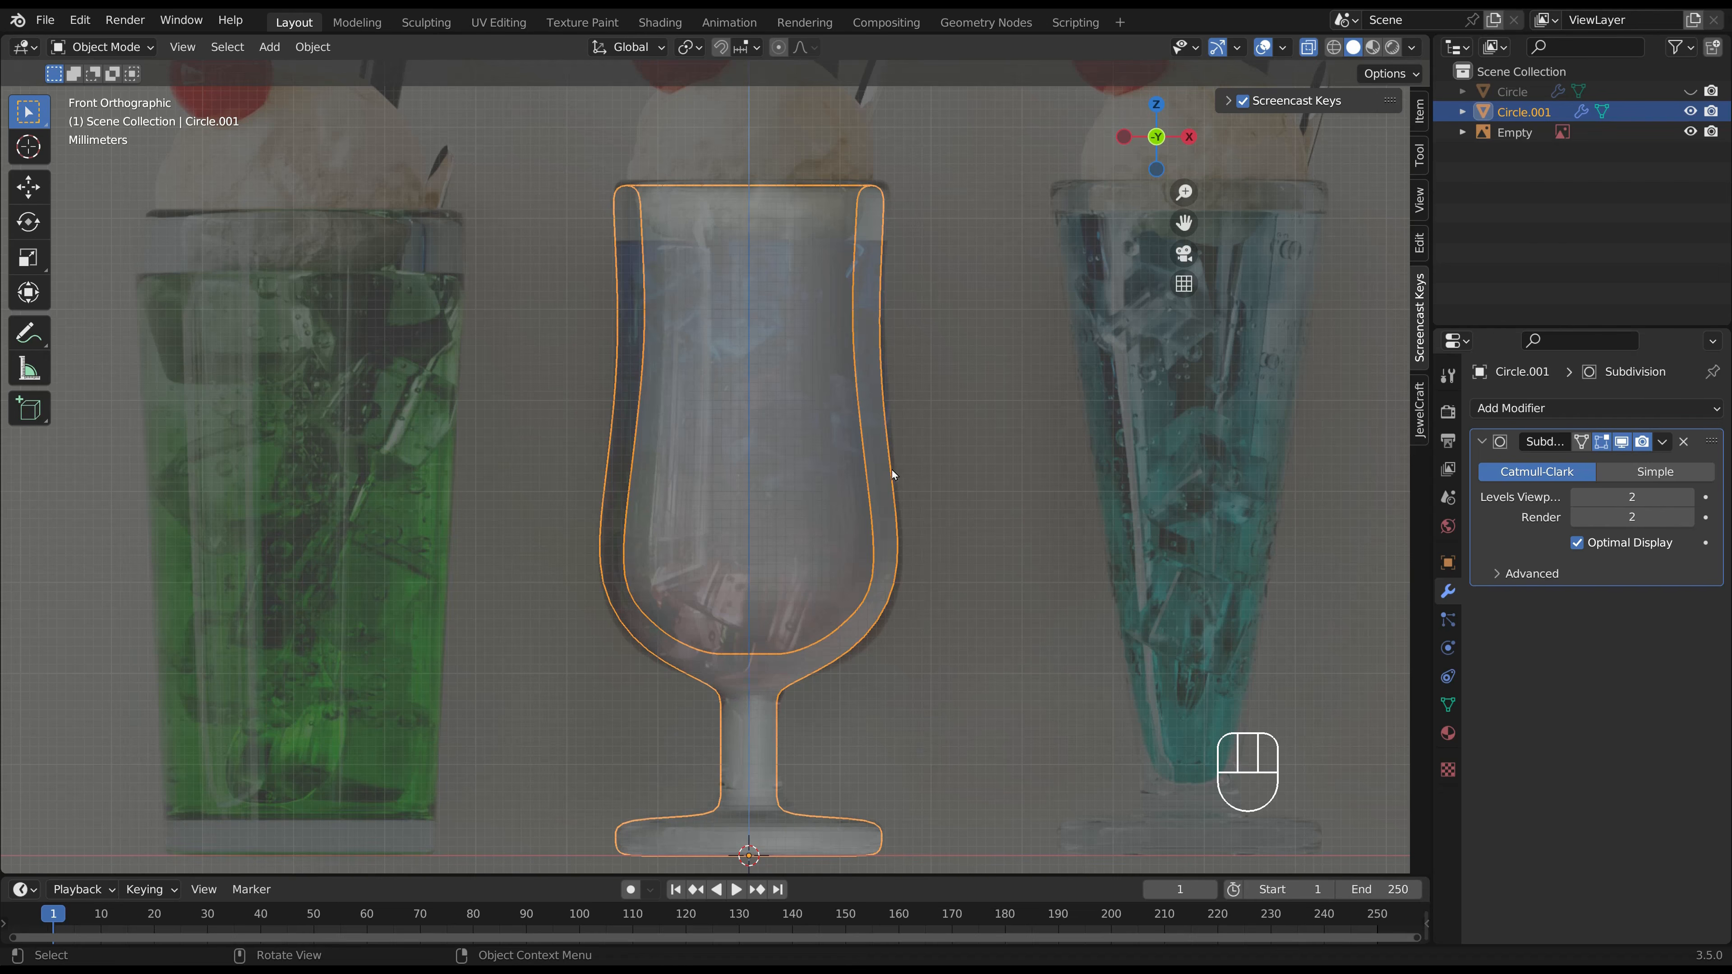
mouse_move(892, 474)
shift+middle_down()
mouse_move(898, 375)
mouse_move(906, 498)
shift+middle_up()
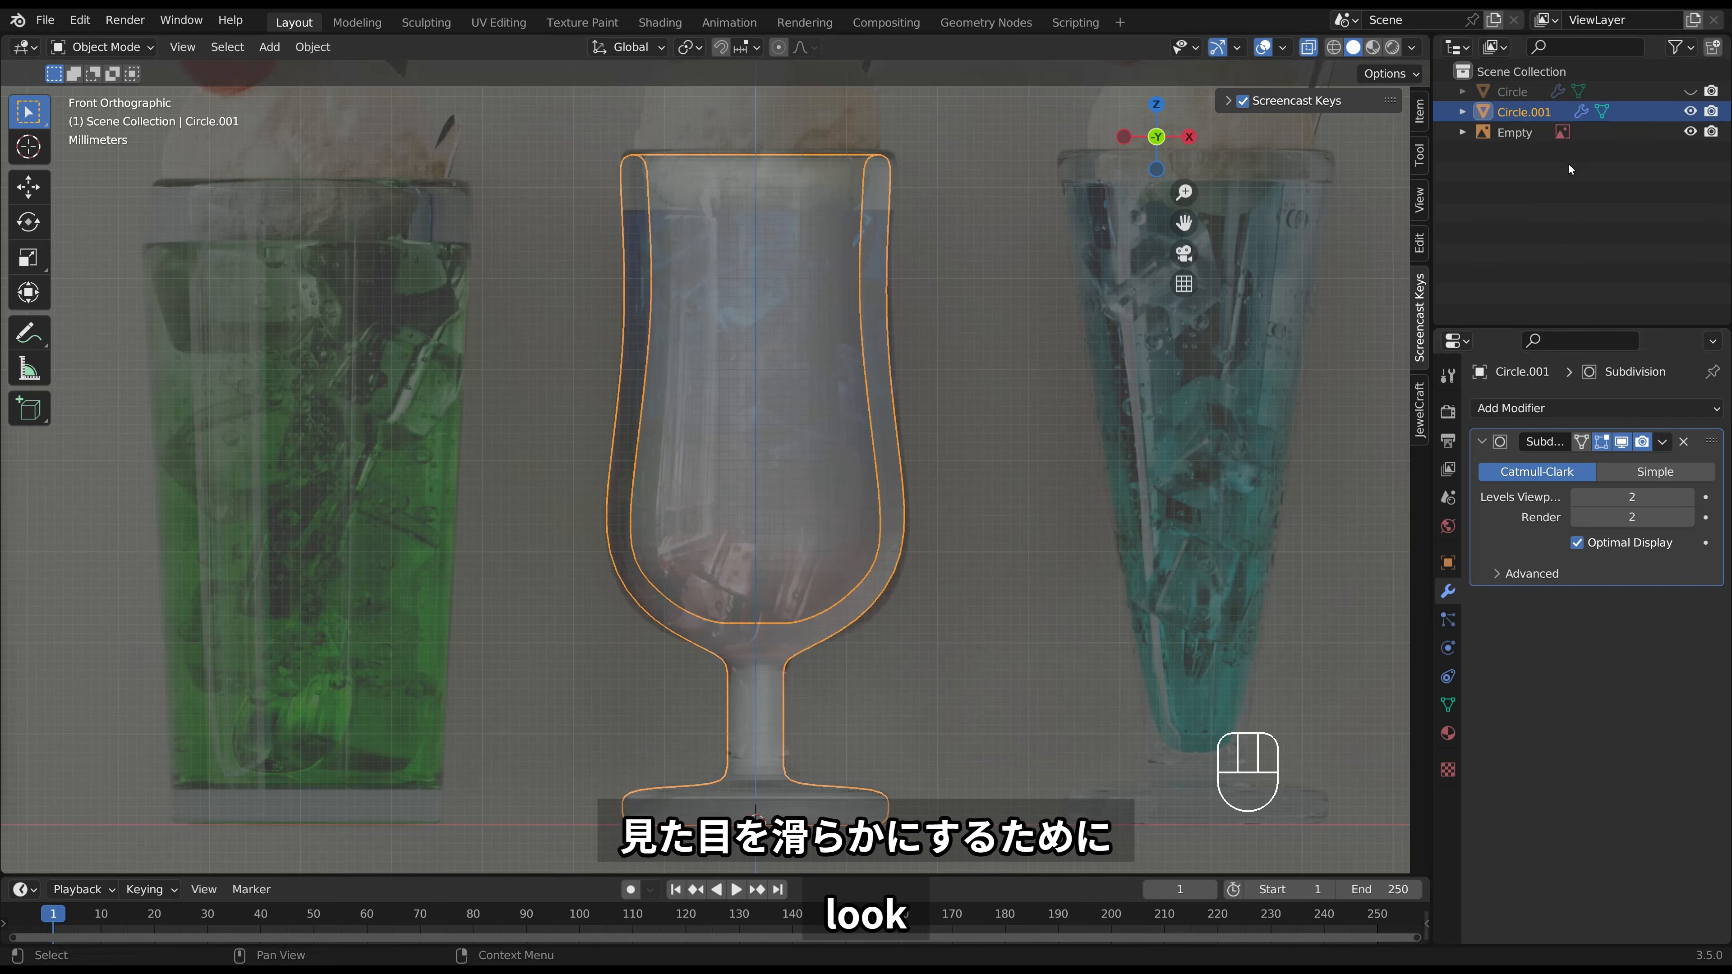
Hide the reference image, turn off X-ray and apply Shade Smooth to the stemmed glass.
click(1689, 132)
click(1309, 48)
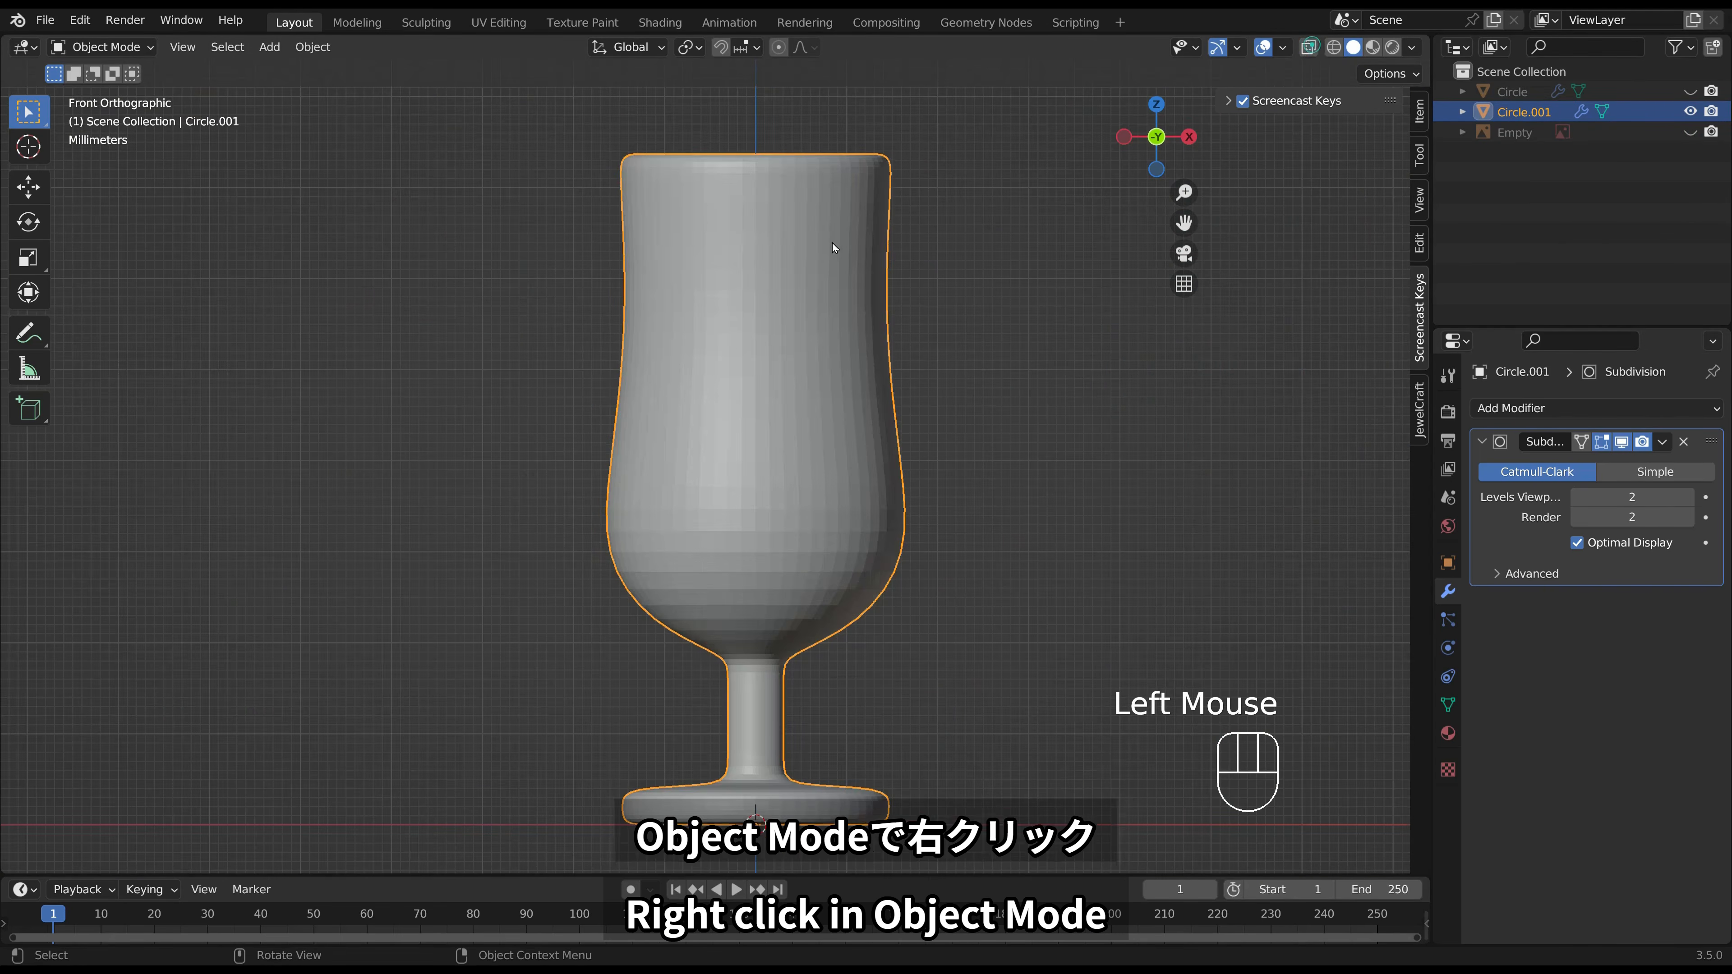
middle_drag(832, 242, 829, 269)
right_click(800, 255)
click(800, 254)
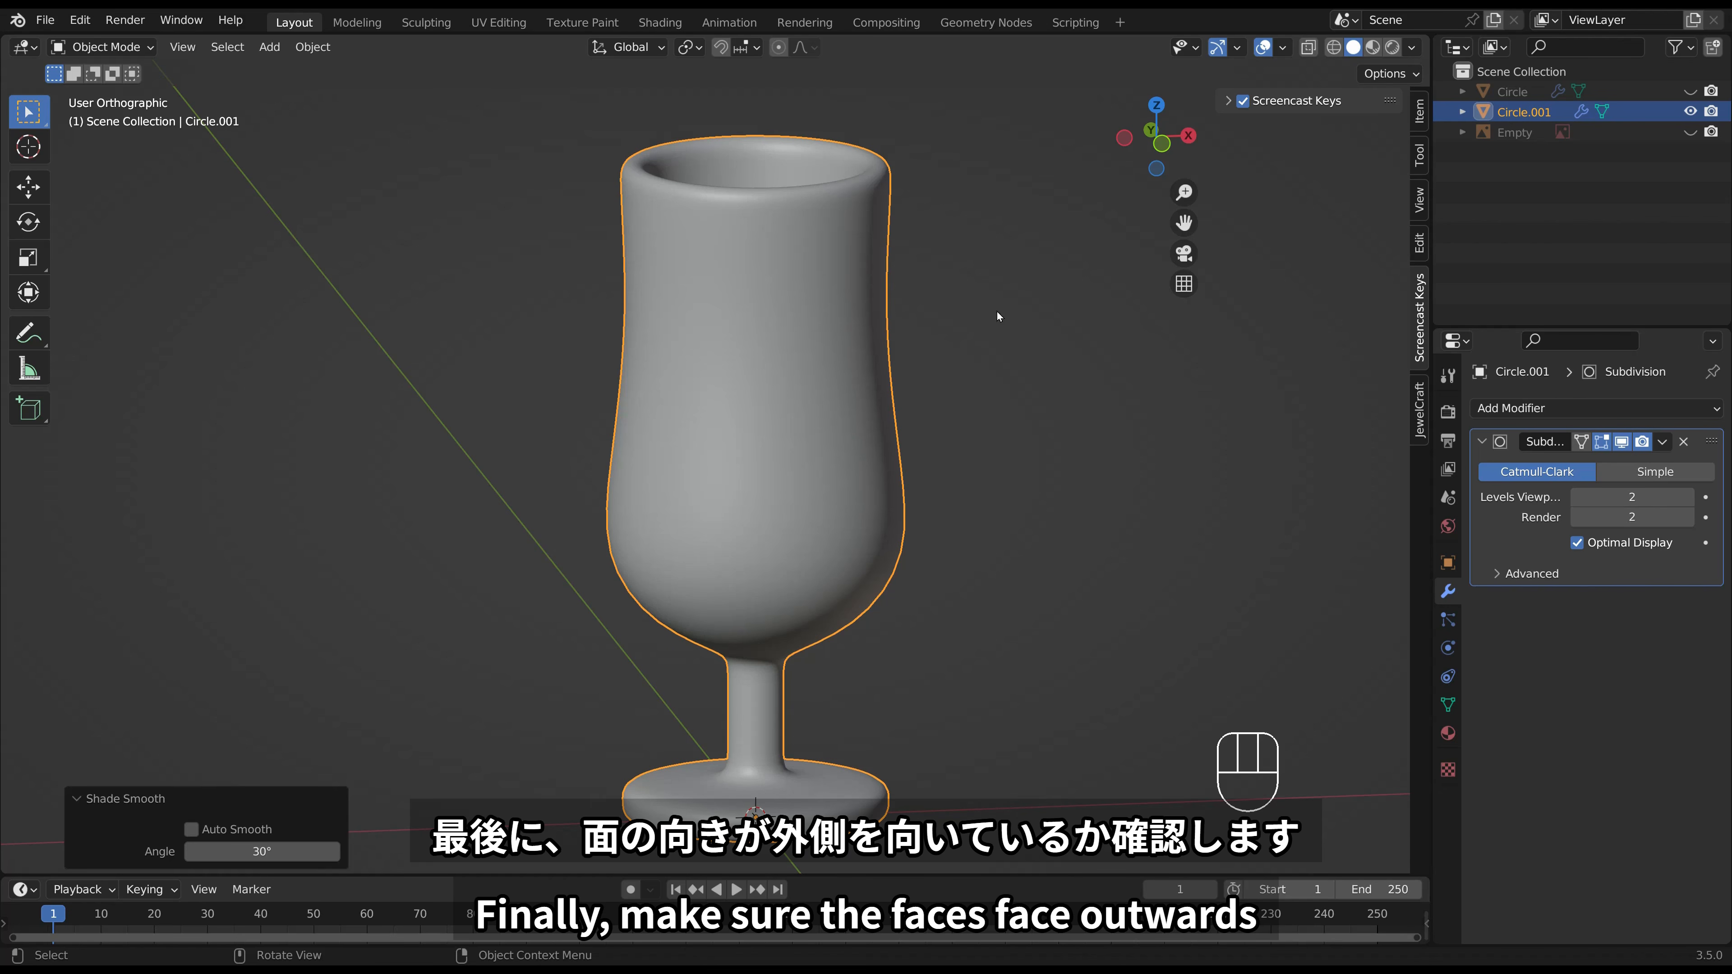
Turn on the Face Orientation overlay to check which way the glass's faces point.
click(1282, 48)
click(1196, 435)
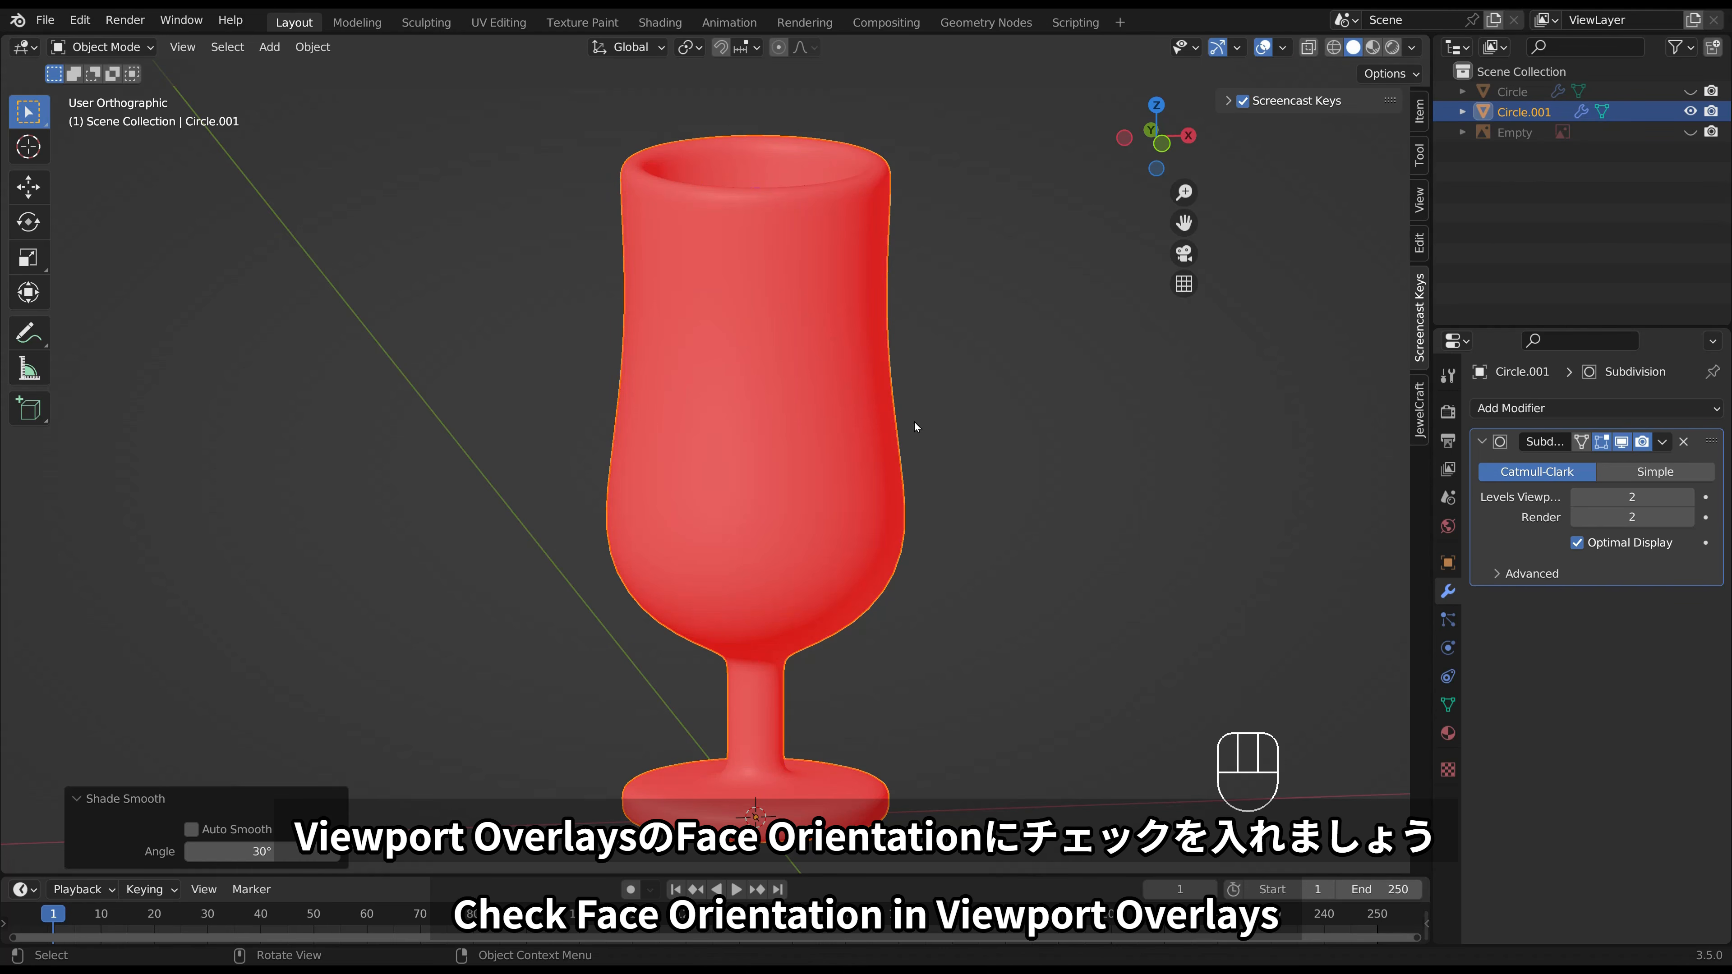
click(834, 426)
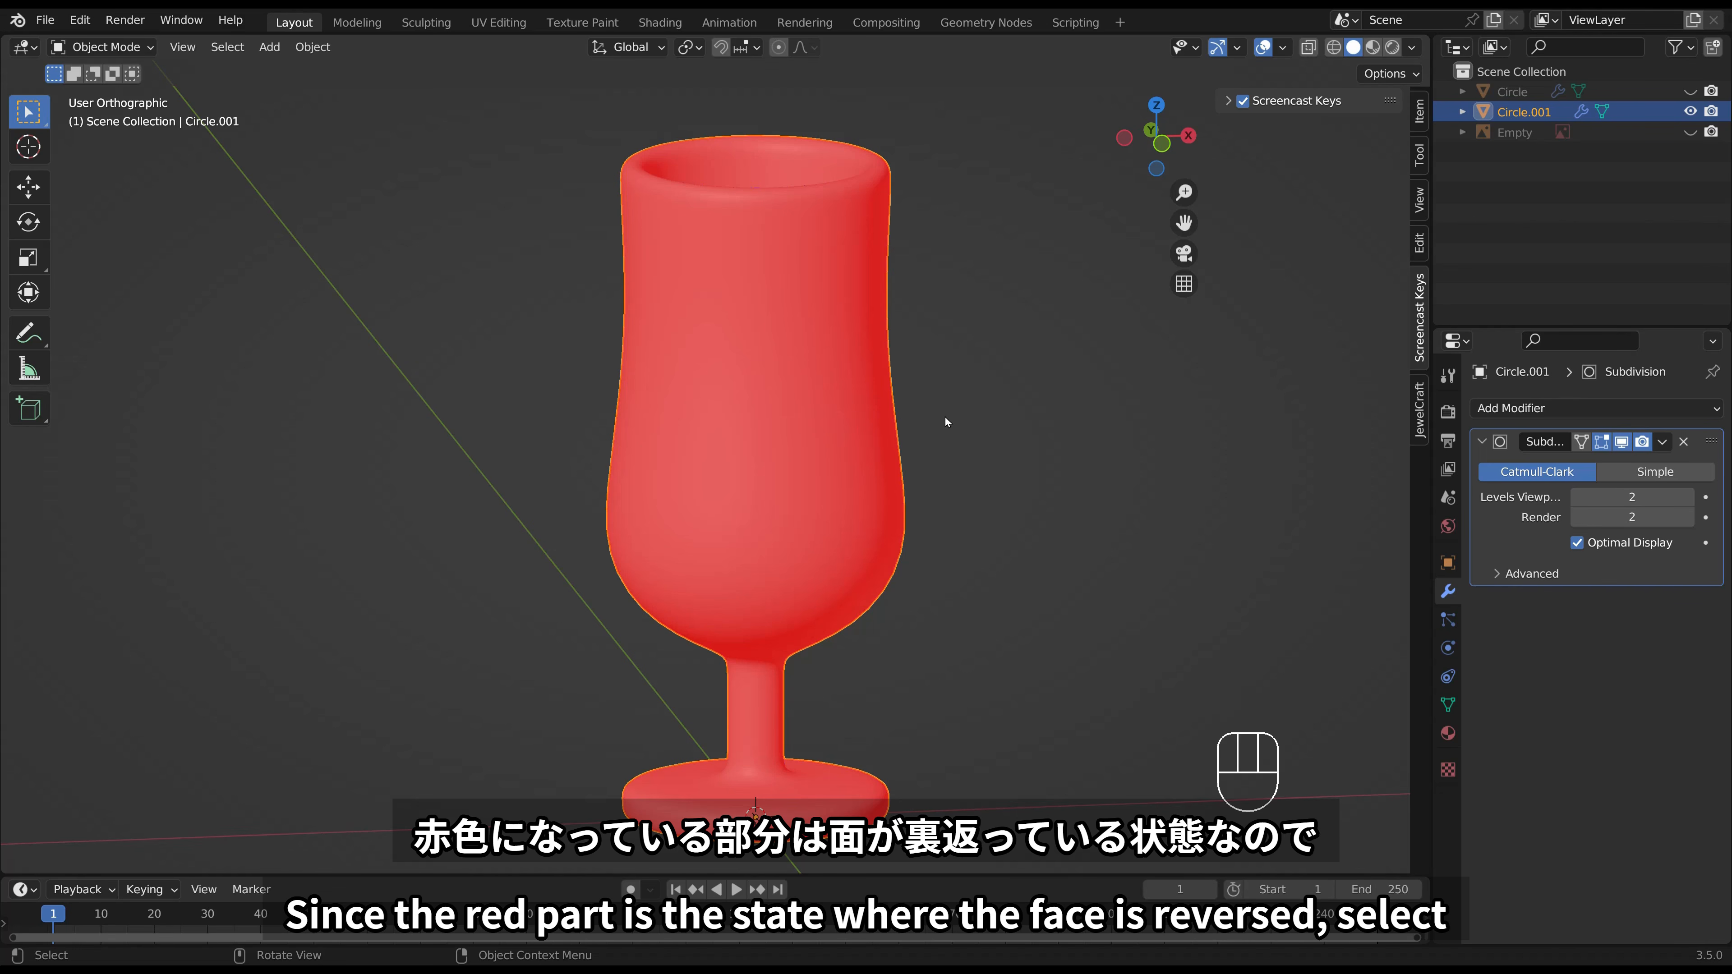
Recalculate the normals of the whole stemmed glass mesh to the outside and return to Object Mode.
key(Tab)
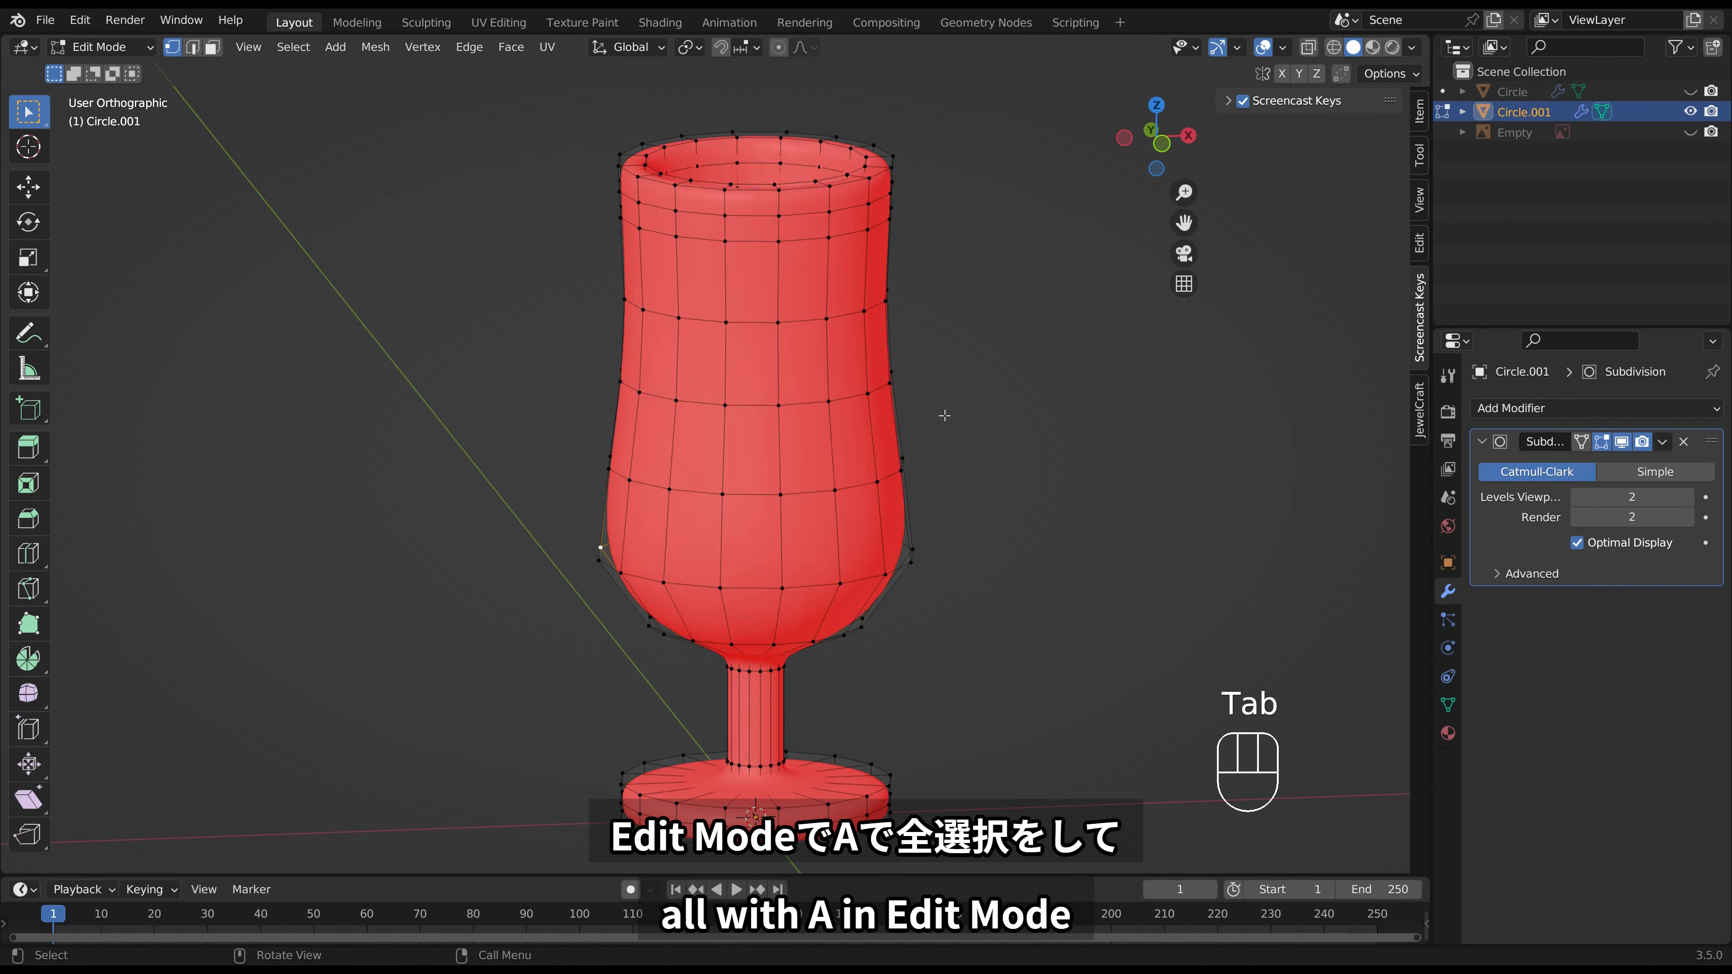
key(a)
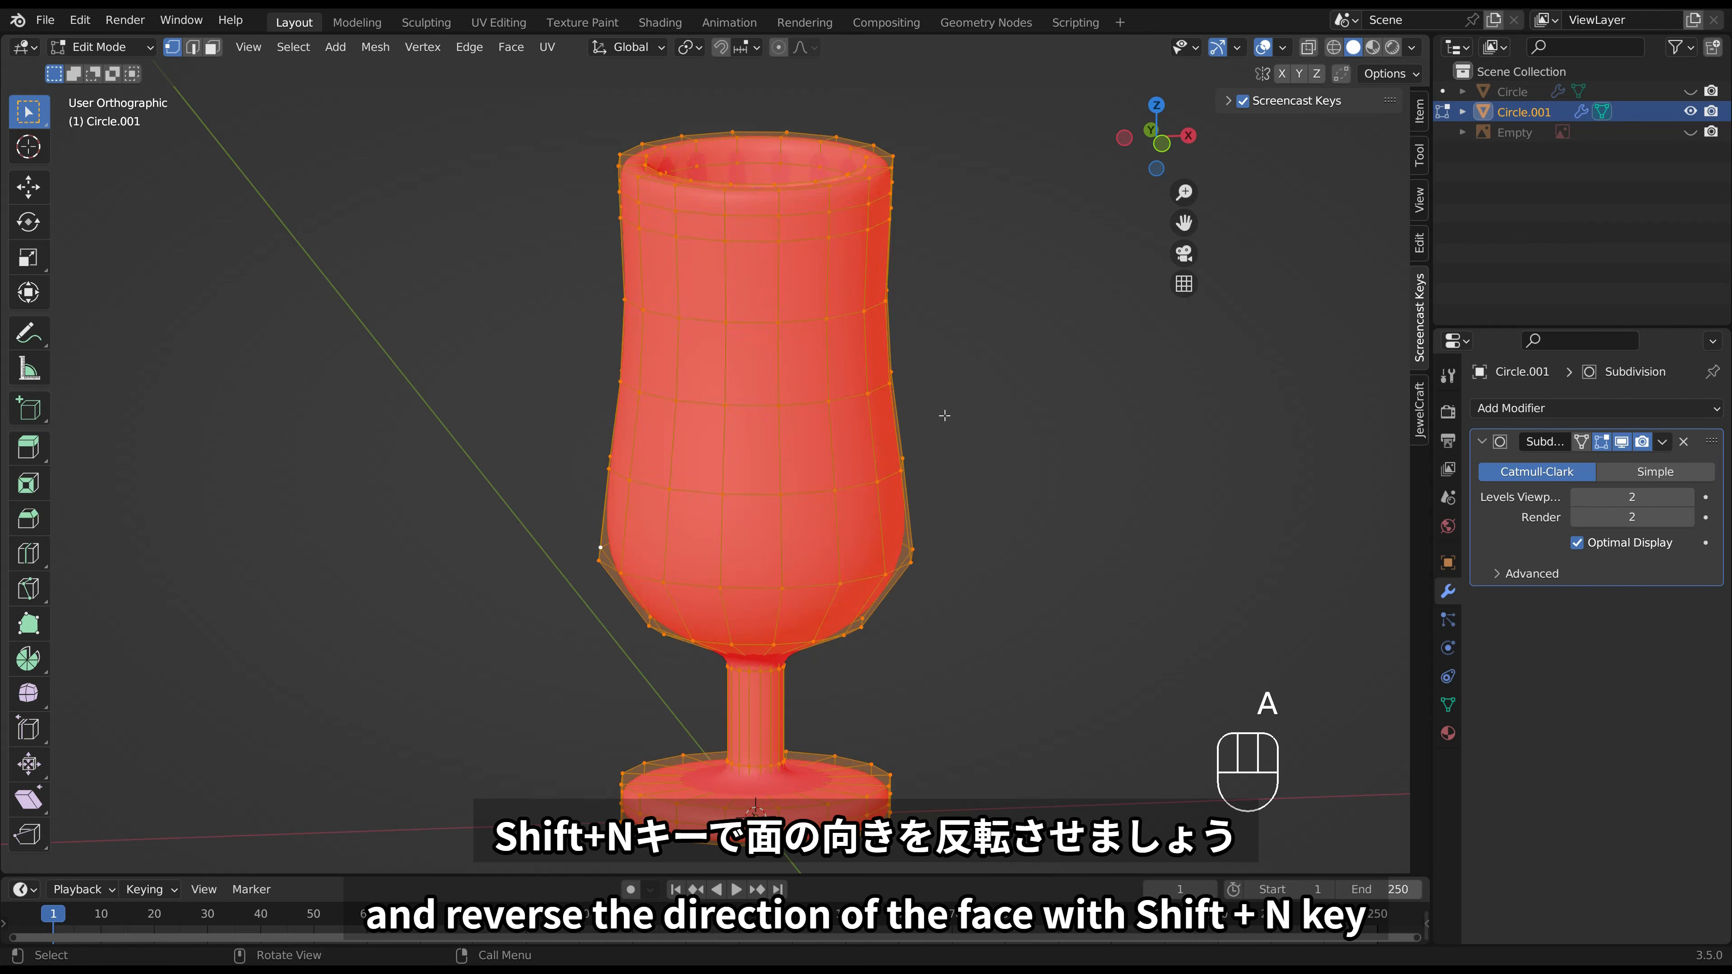
key(shift)
key(shift+n)
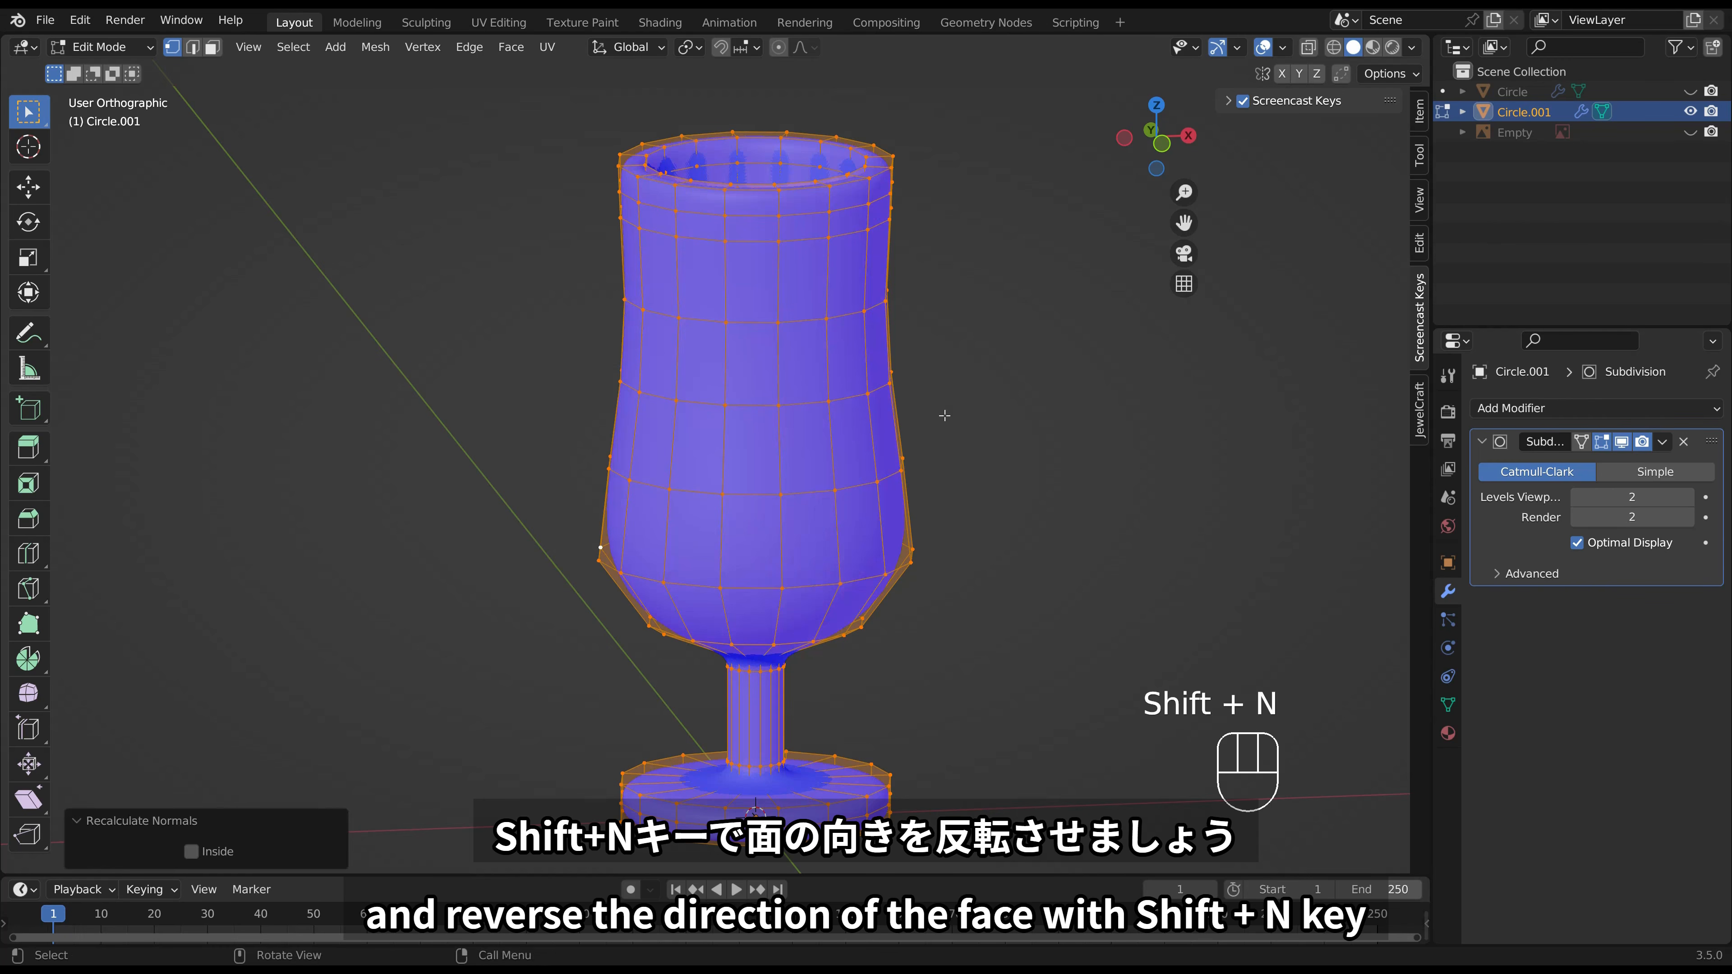
mouse_move(929, 398)
middle_down()
mouse_move(925, 491)
mouse_move(908, 290)
mouse_move(924, 384)
middle_up()
key(Tab)
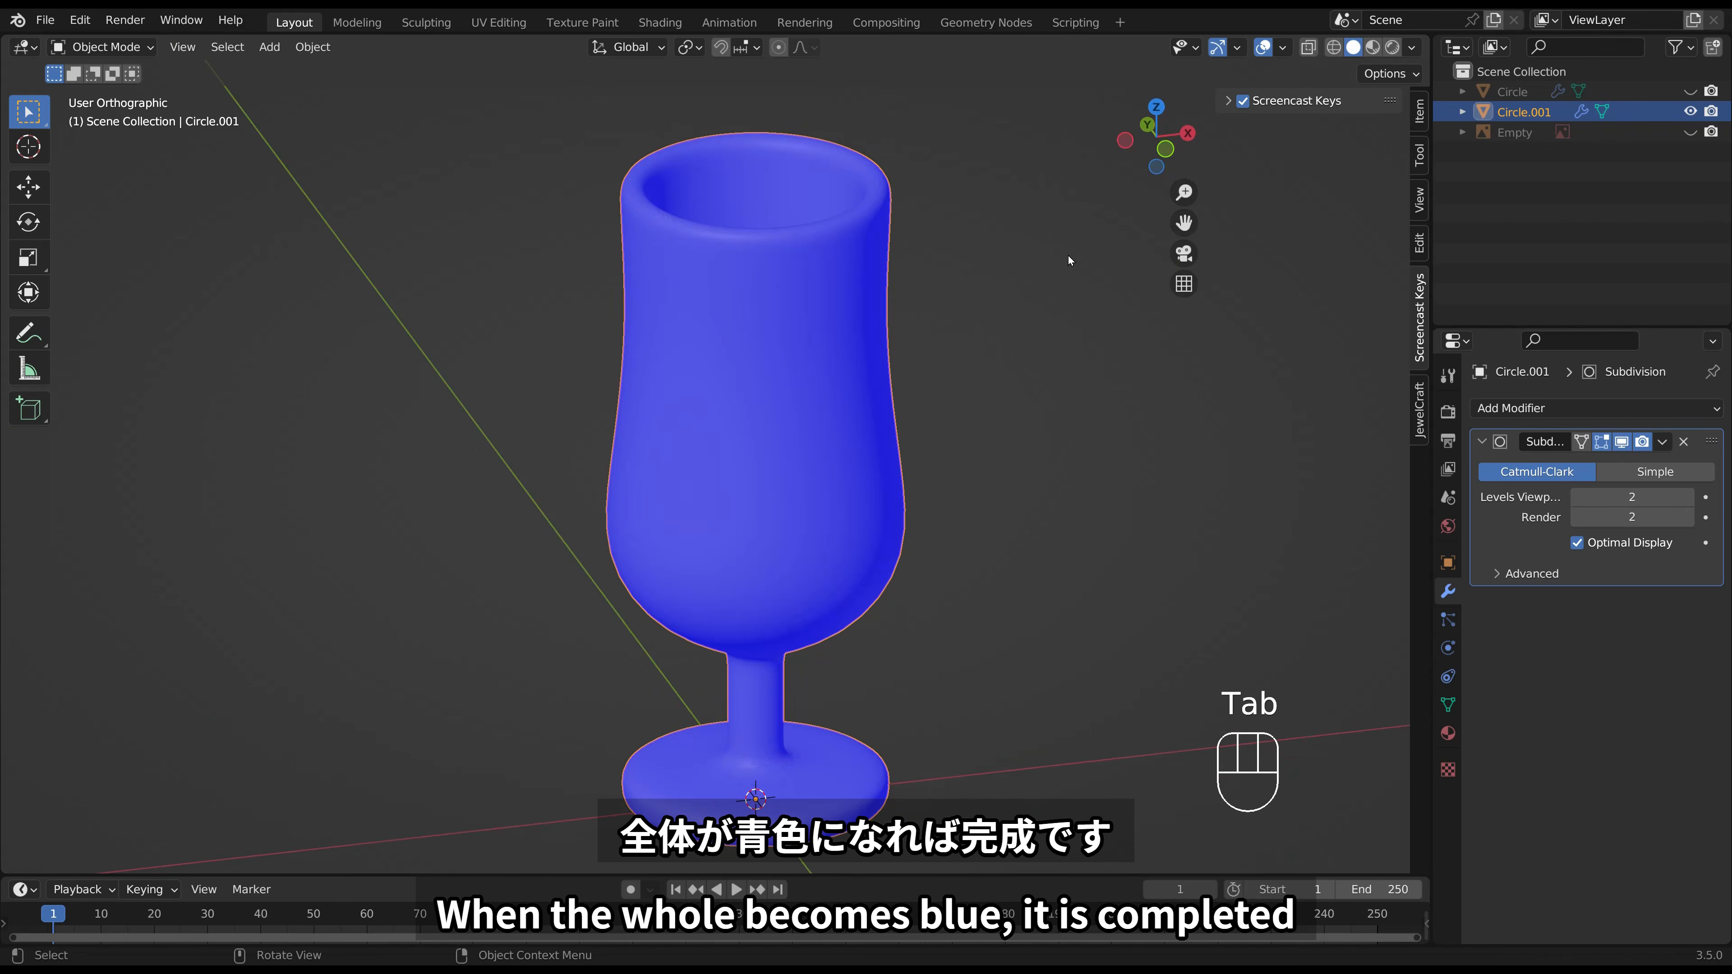
Turn off the Face Orientation overlay and hide the finished stemmed glass.
click(1281, 48)
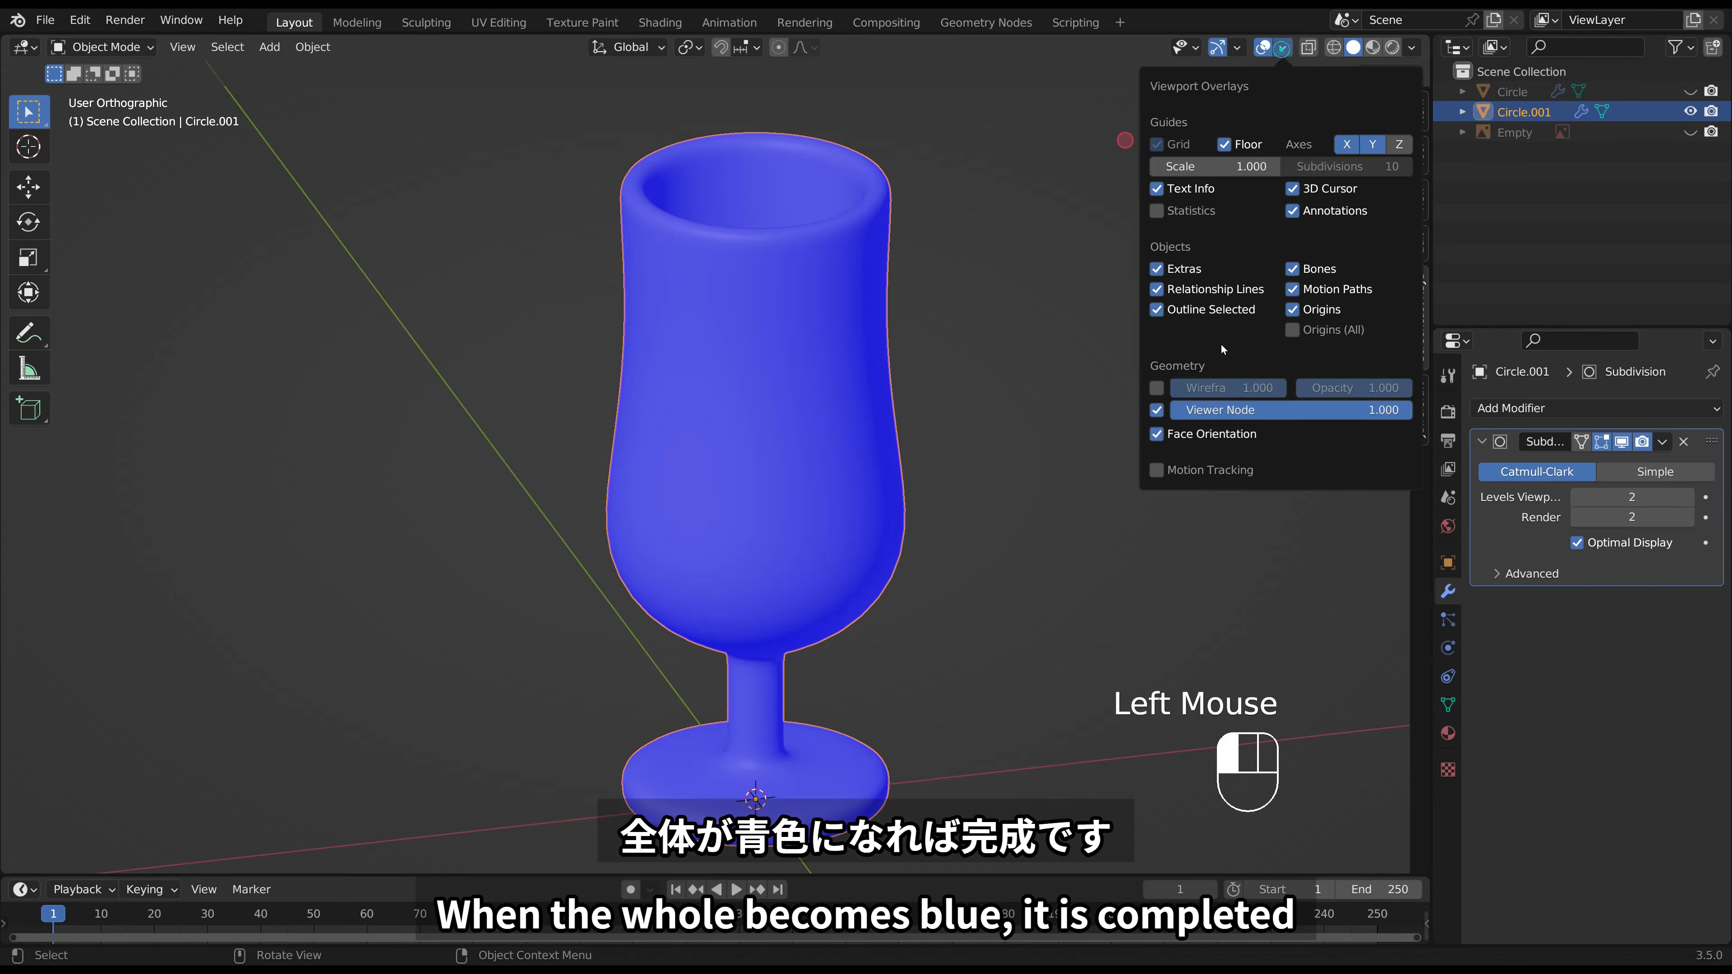
click(1184, 434)
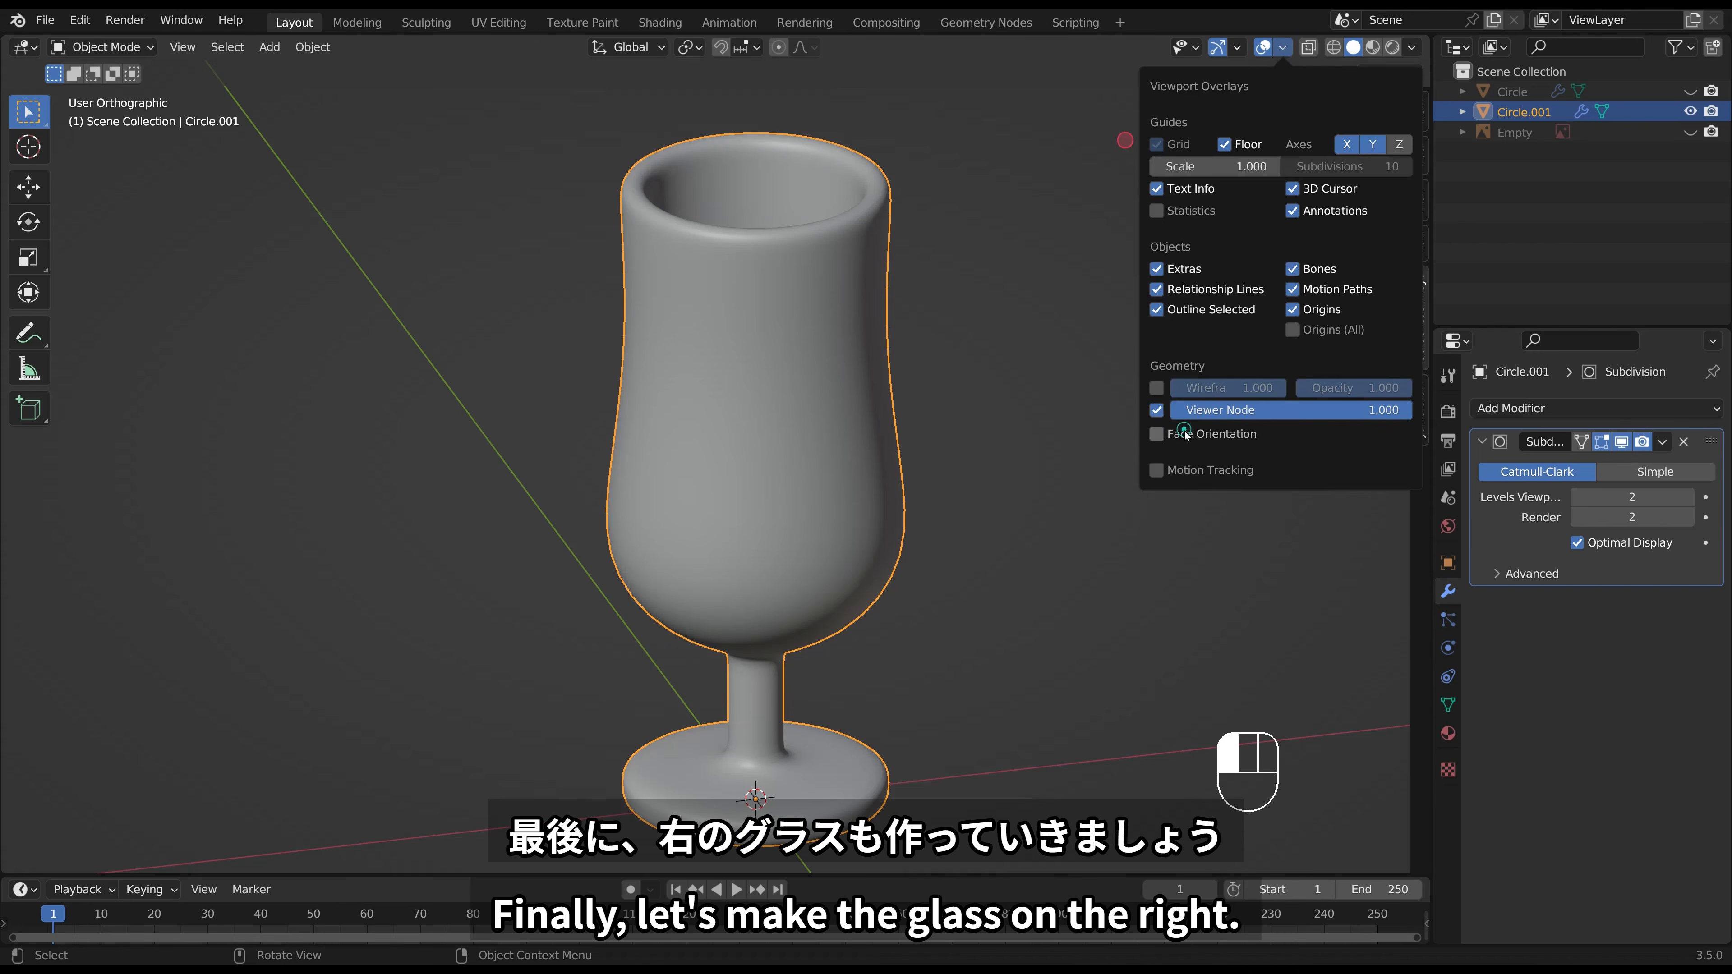
click(968, 466)
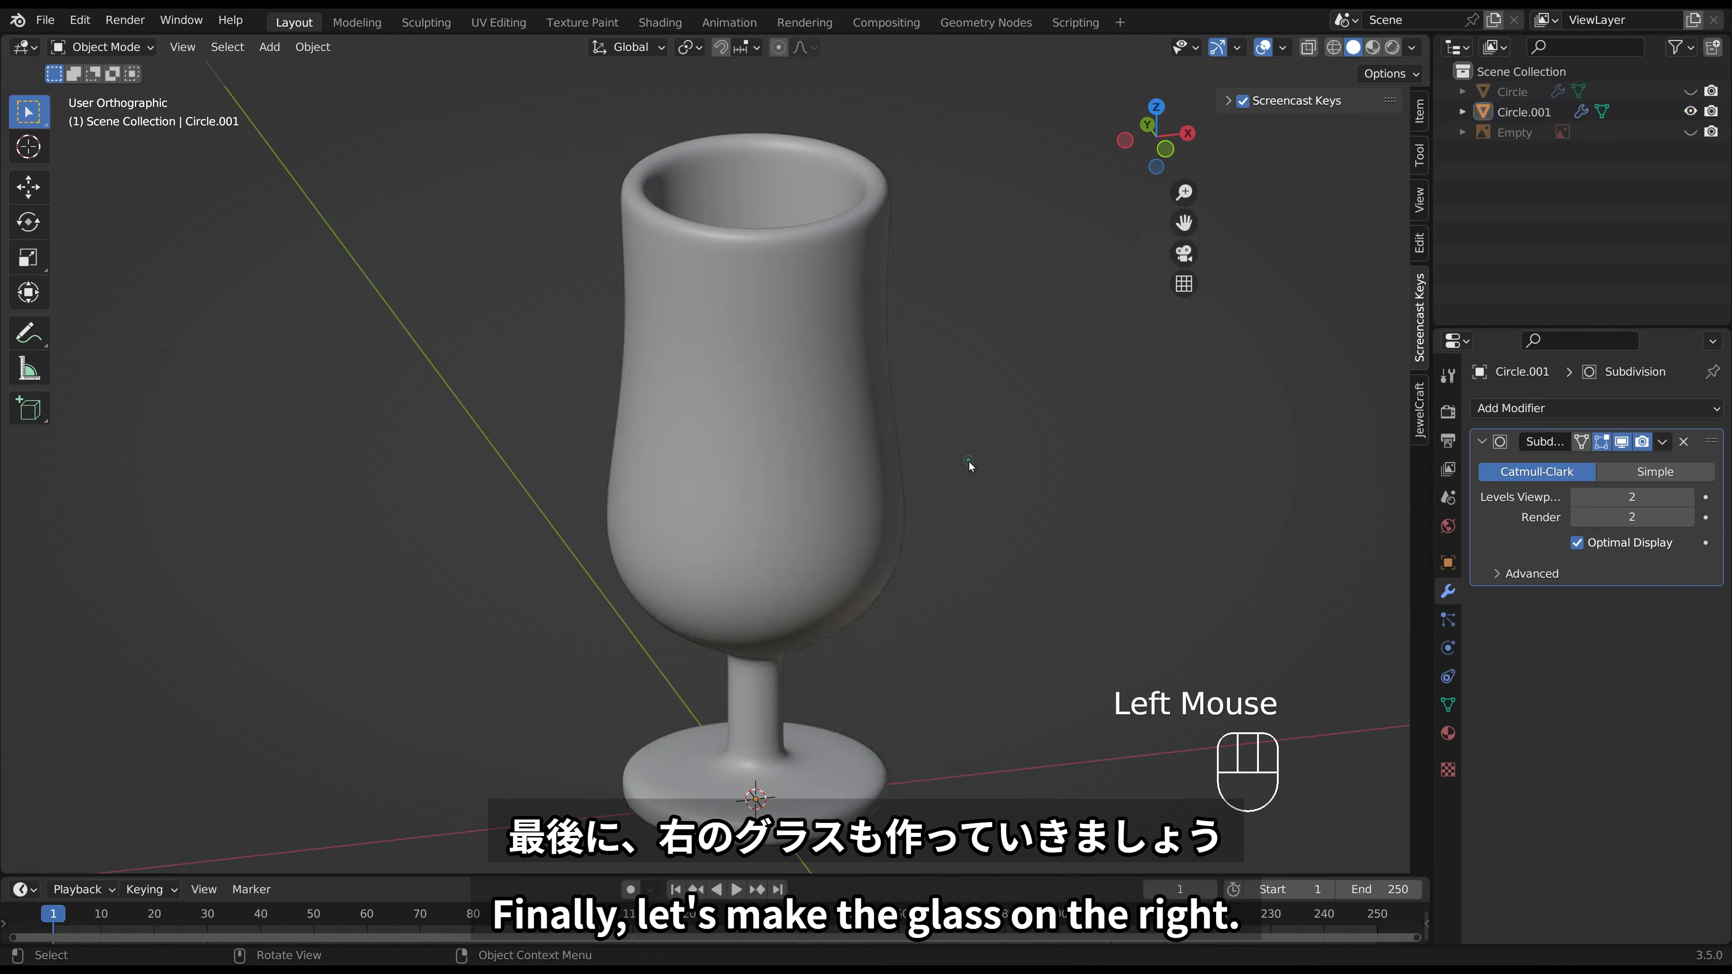
click(819, 467)
key(h)
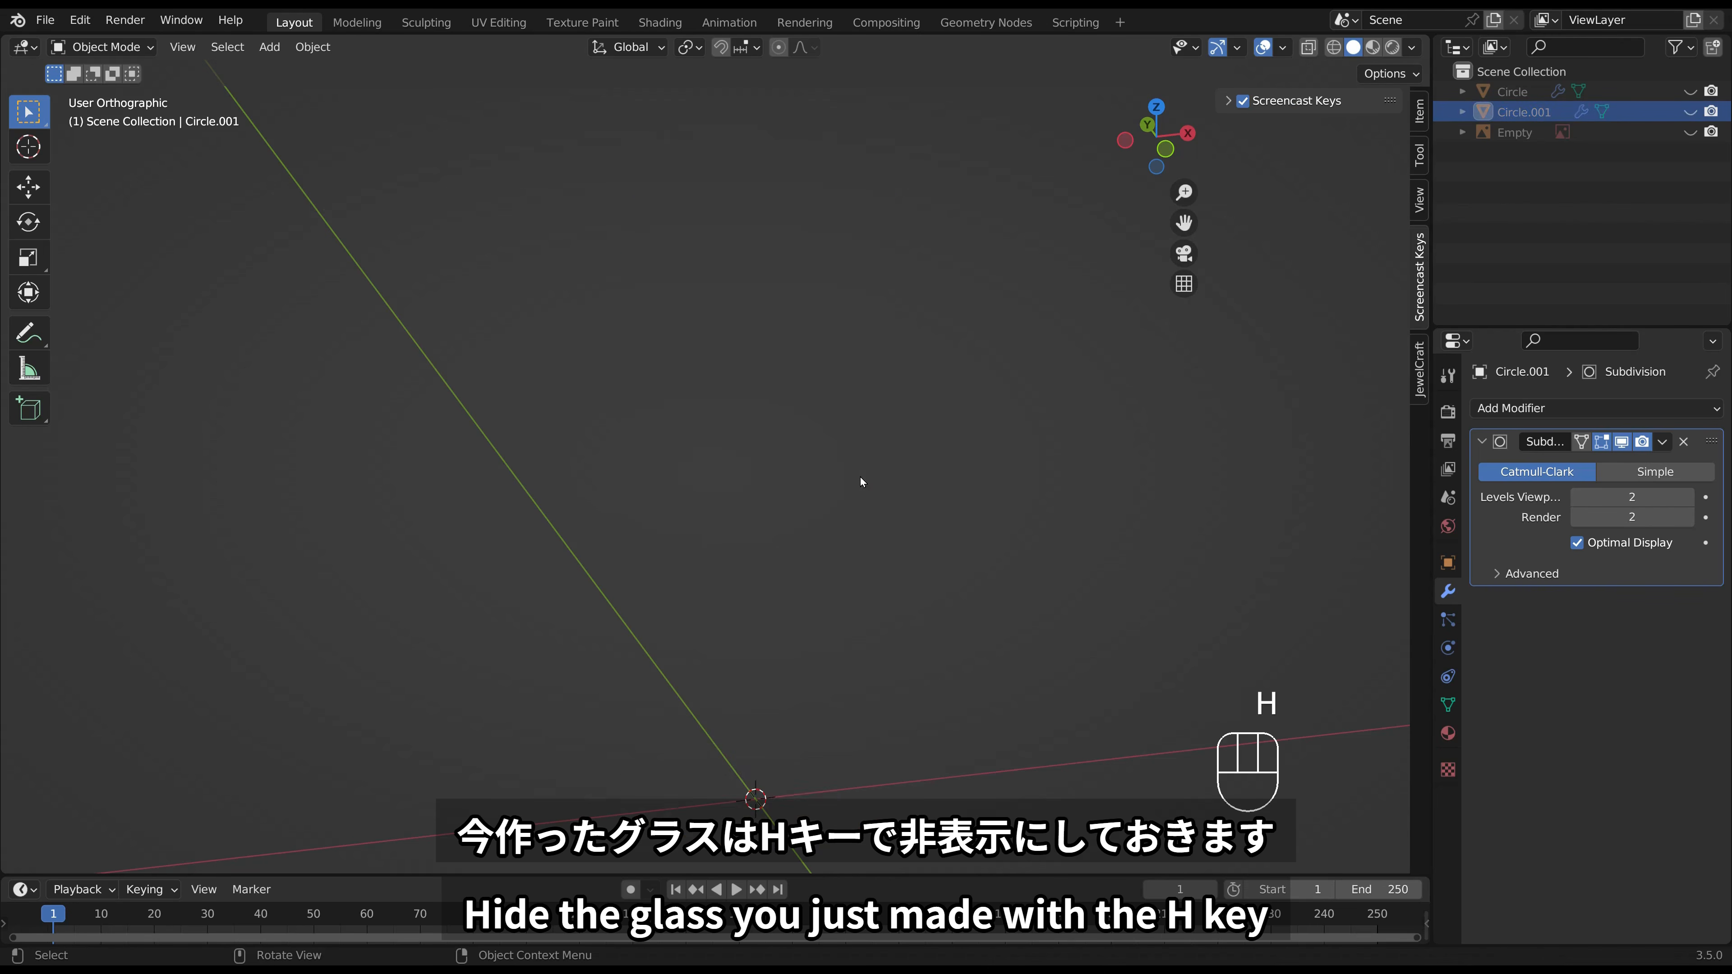
Add a circle with 16 vertices and a 0.015 m radius at the world origin.
shift+middle_drag(860, 476, 866, 429)
key(shift+a)
mouse_move(796, 382)
click(865, 420)
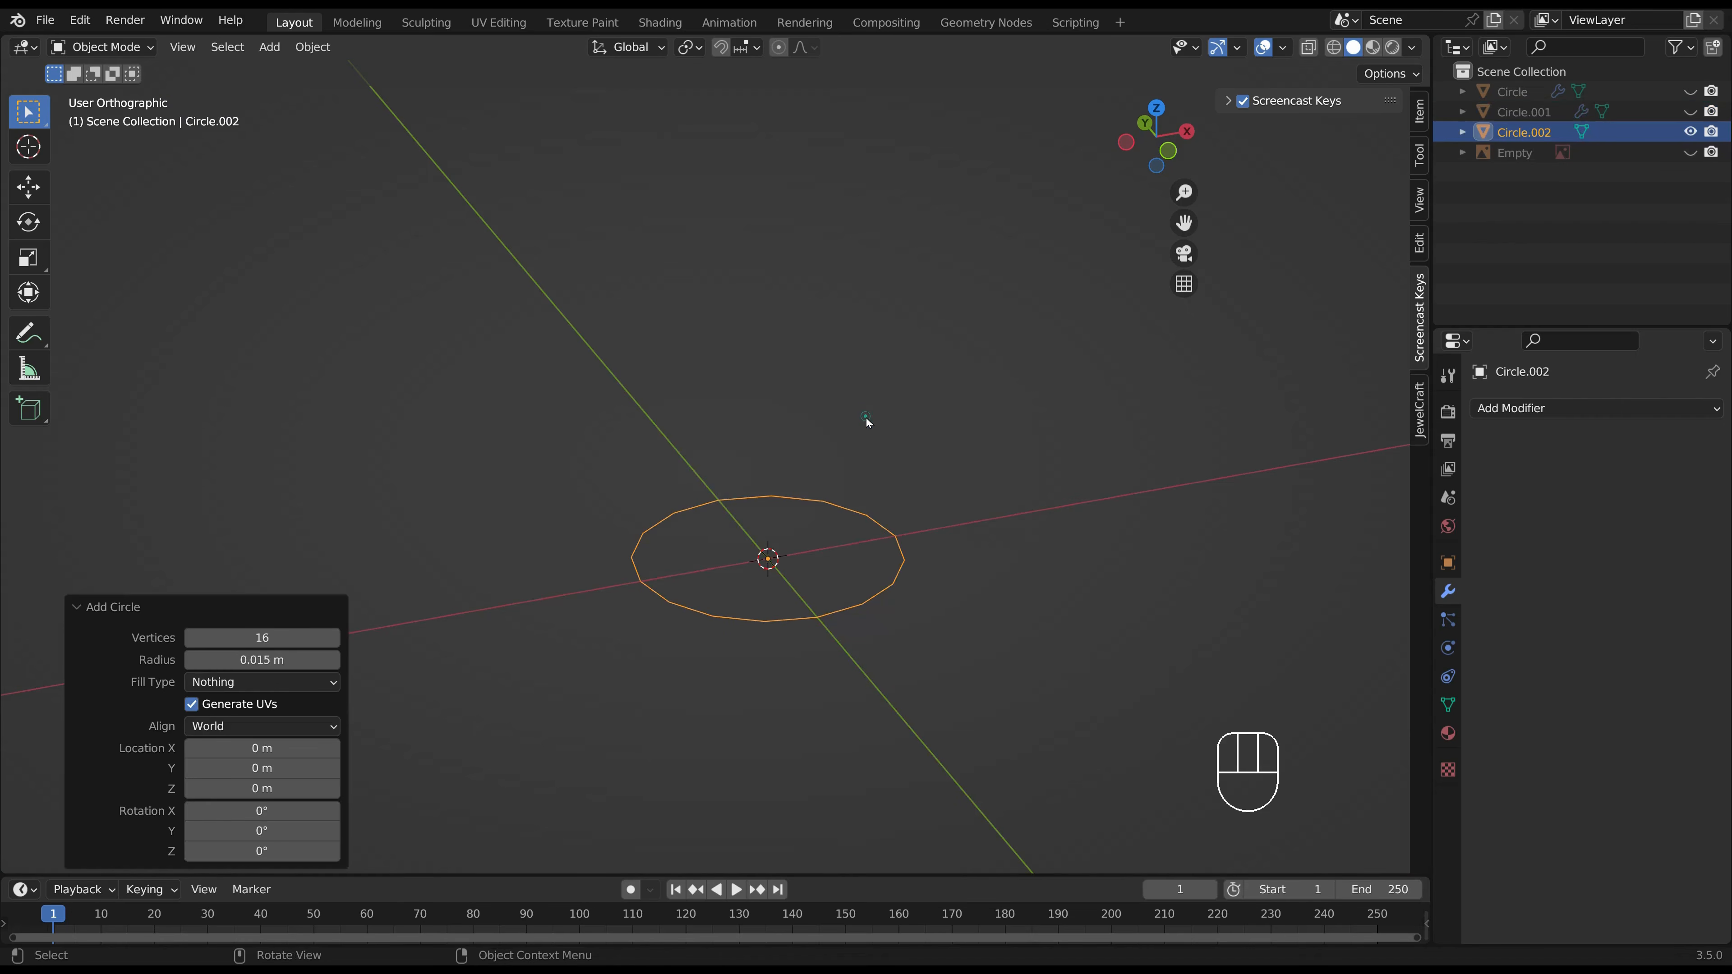
Show the reference image and move it about 0.048 m in negative X so the tapered glass is centred on the new circle.
click(1689, 152)
double_click(1054, 386)
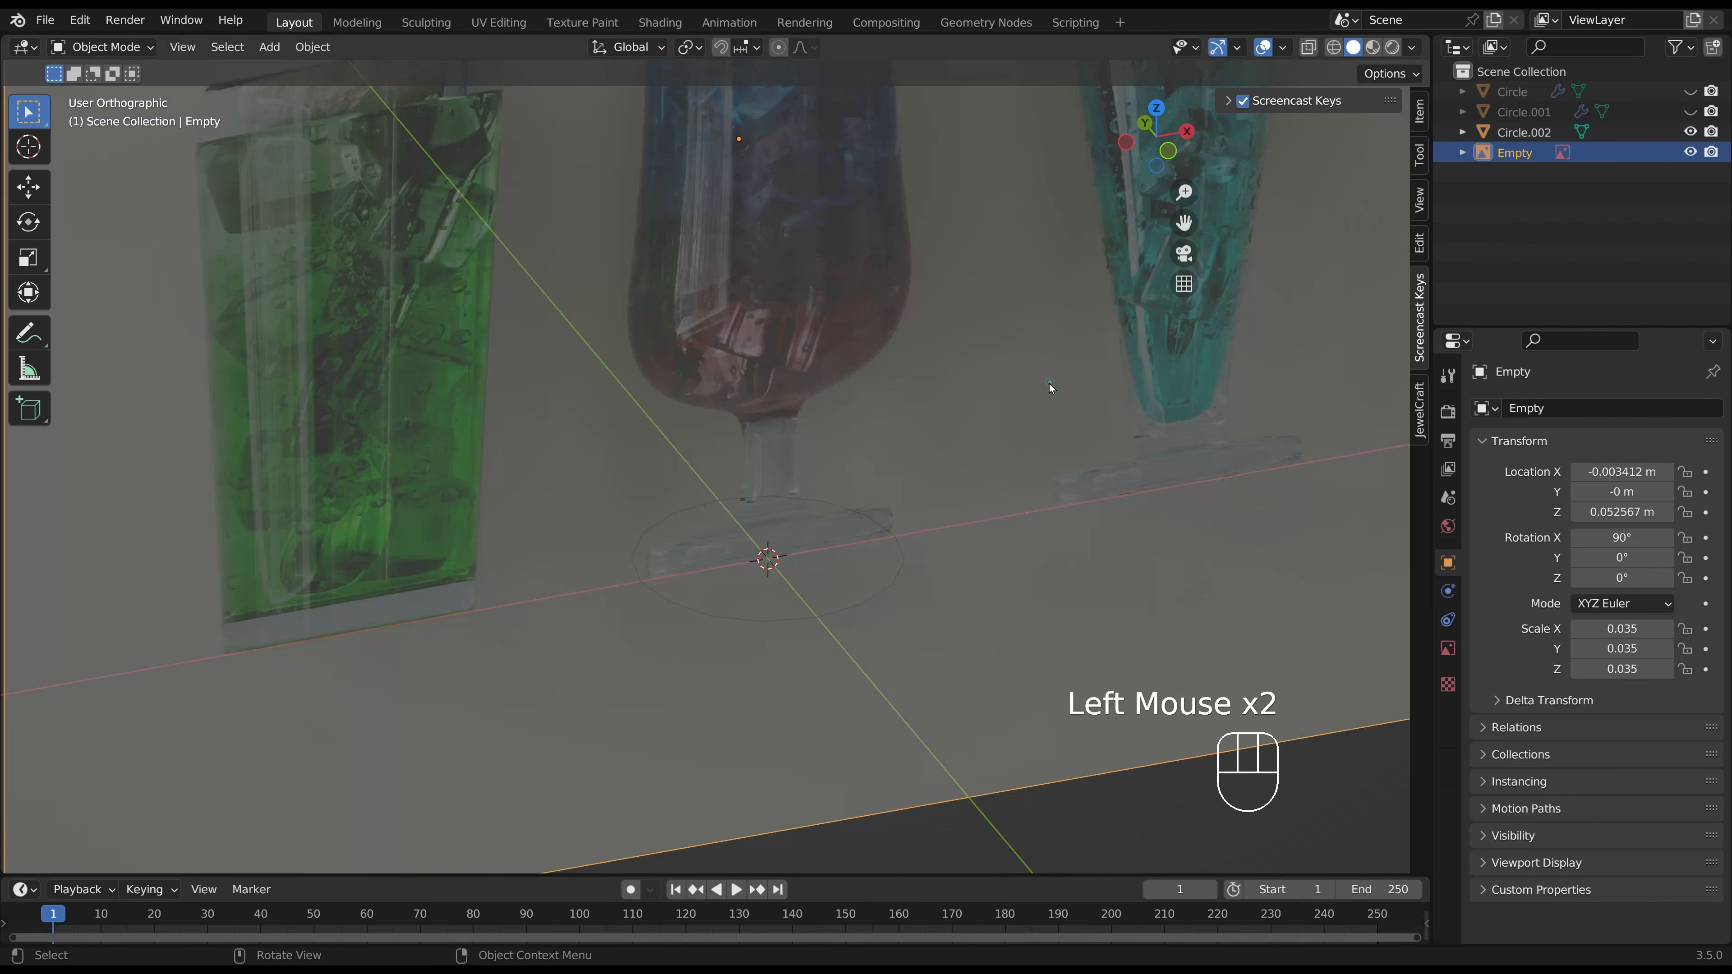
key(KP_1)
key(g)
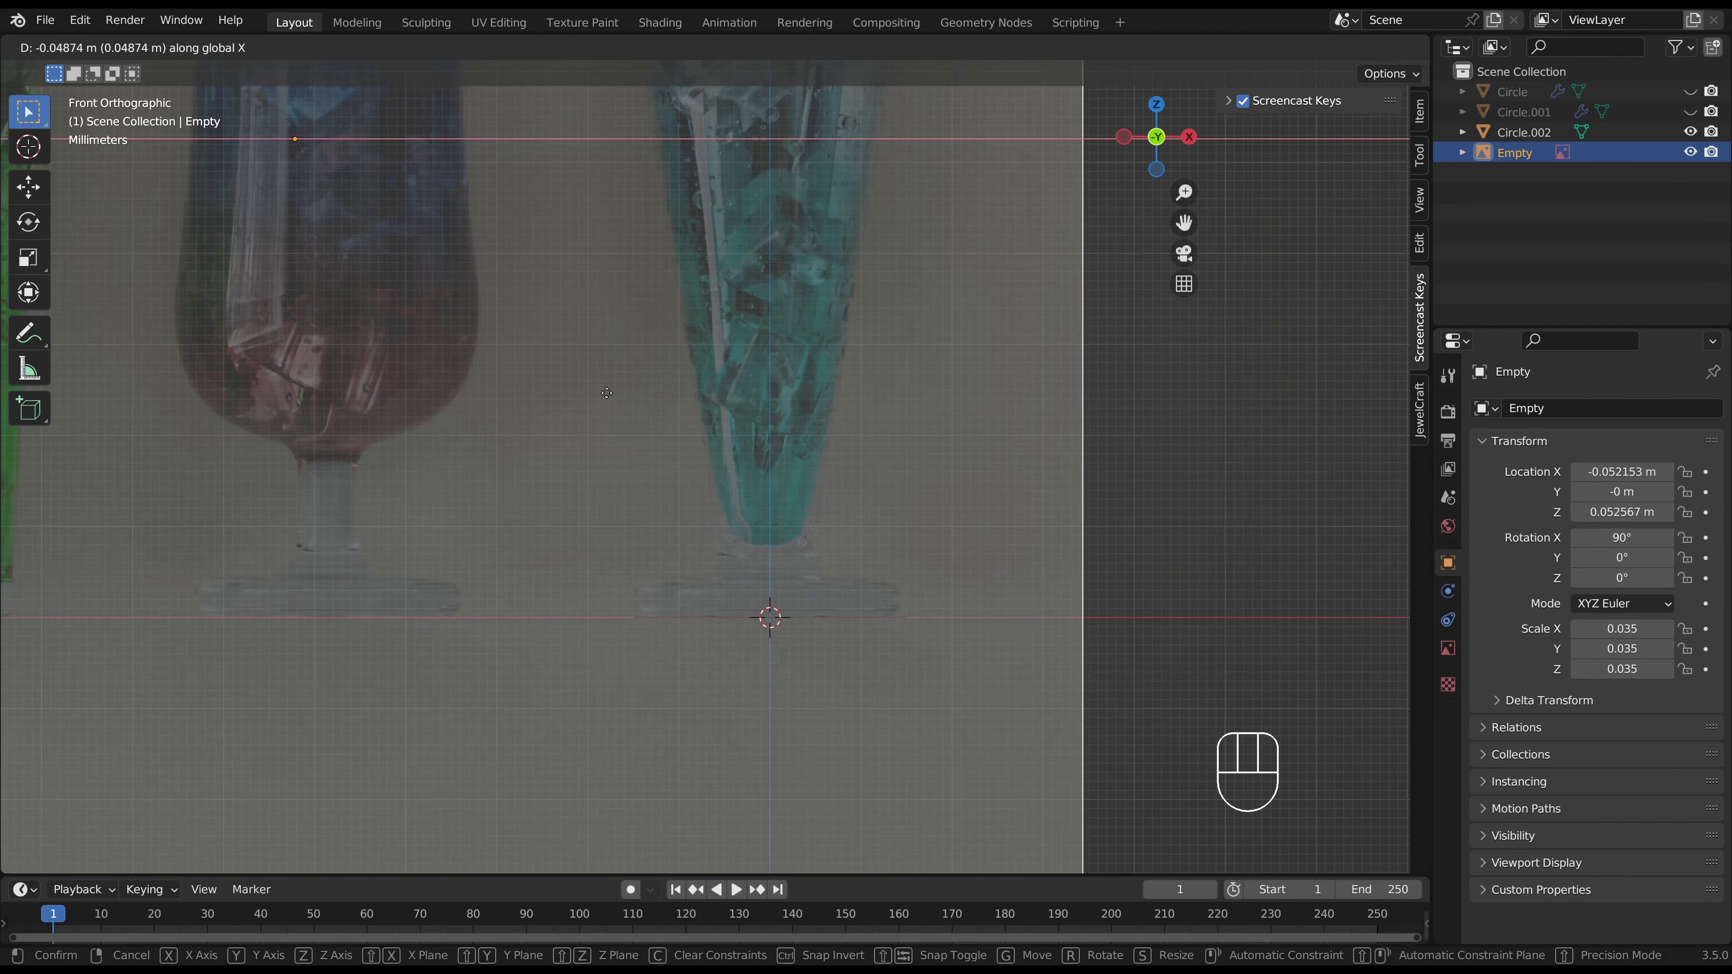
click(607, 392)
Extrude the circle up 0.004111 m to form the foot, then extrude its upper edge inward at a scale of 0.419.
click(870, 618)
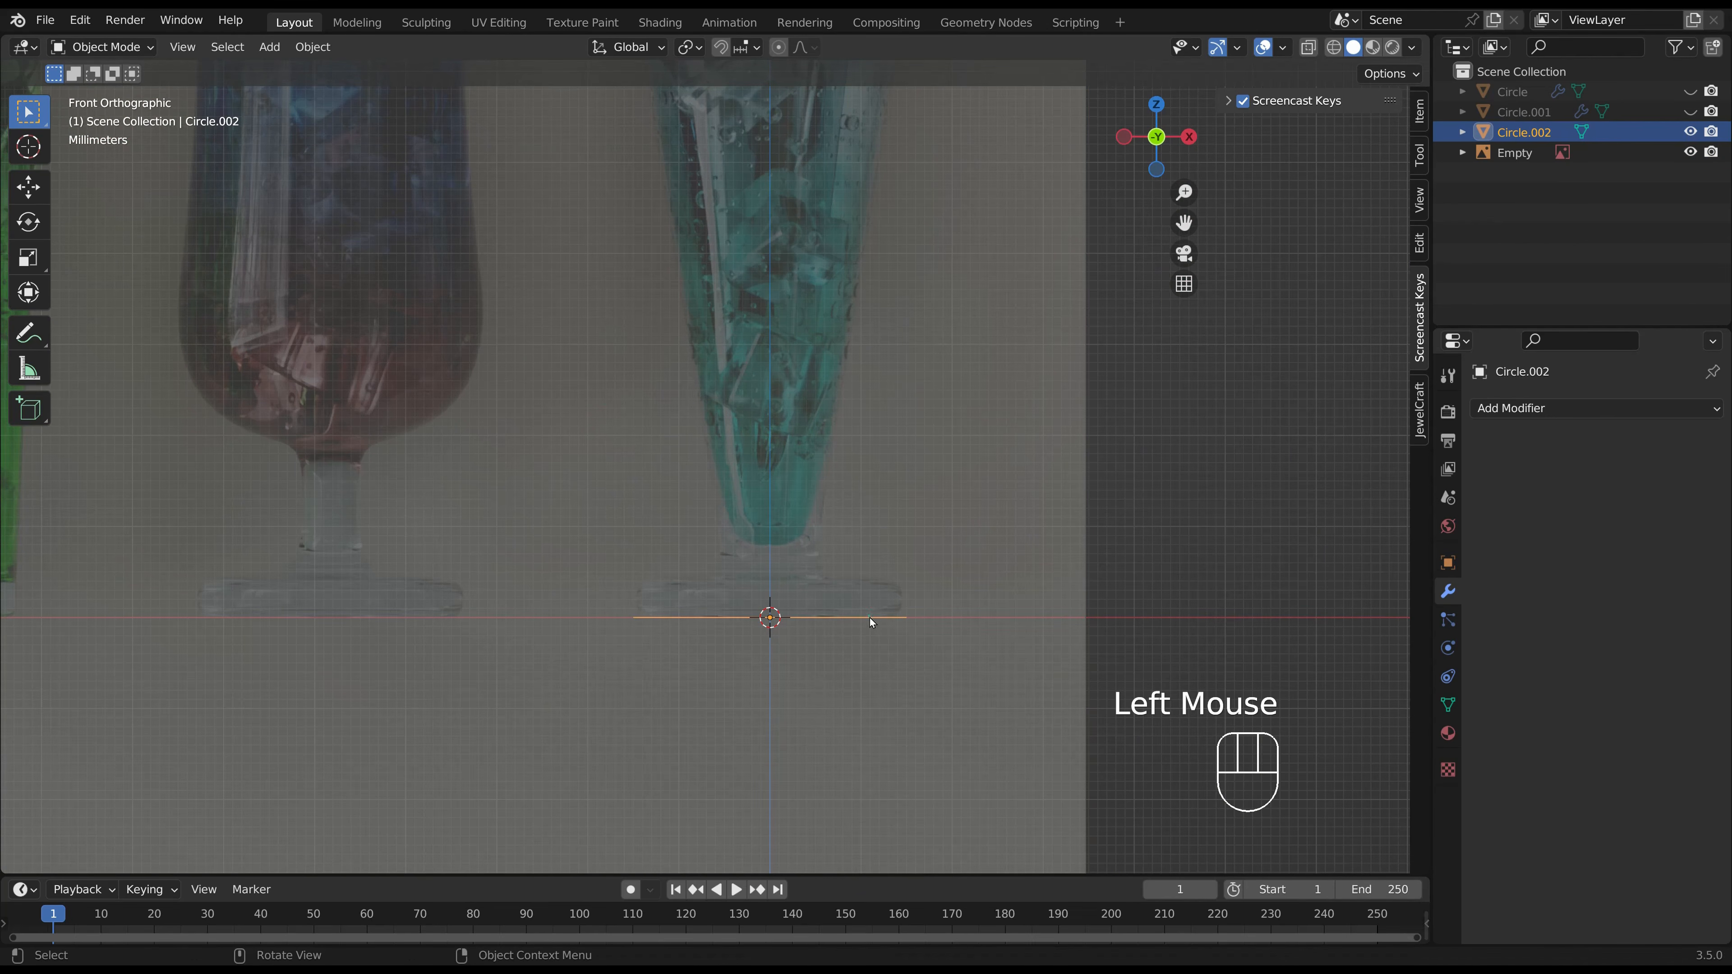
key(Tab)
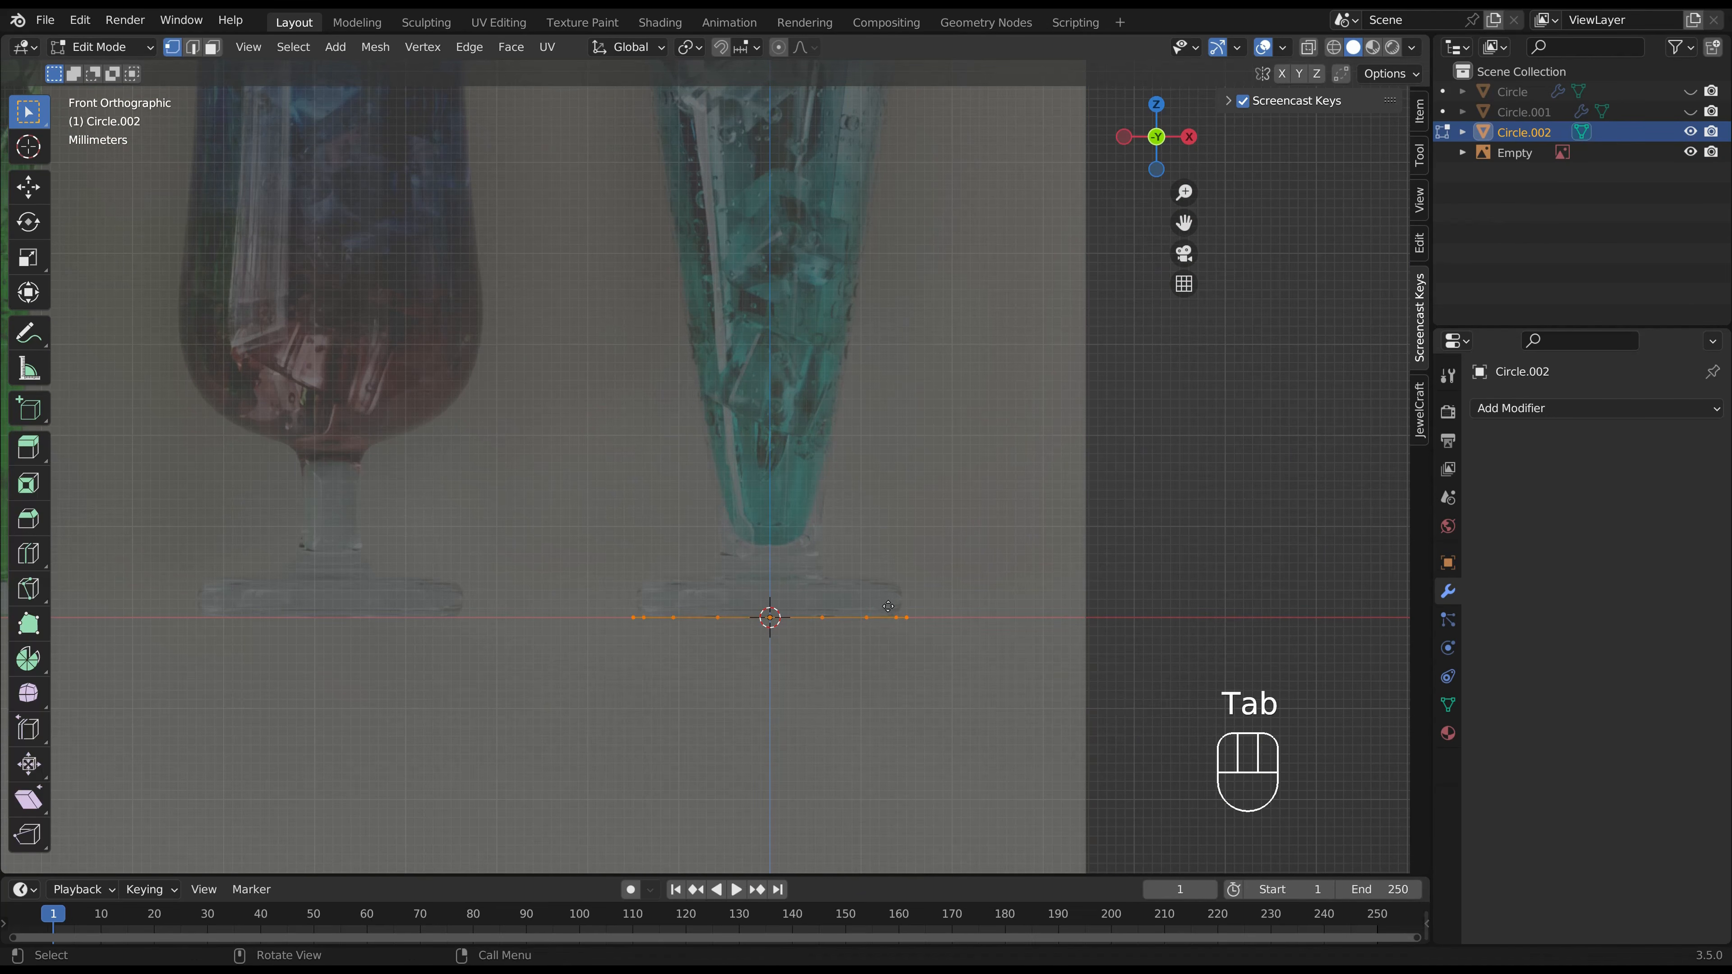
key(e)
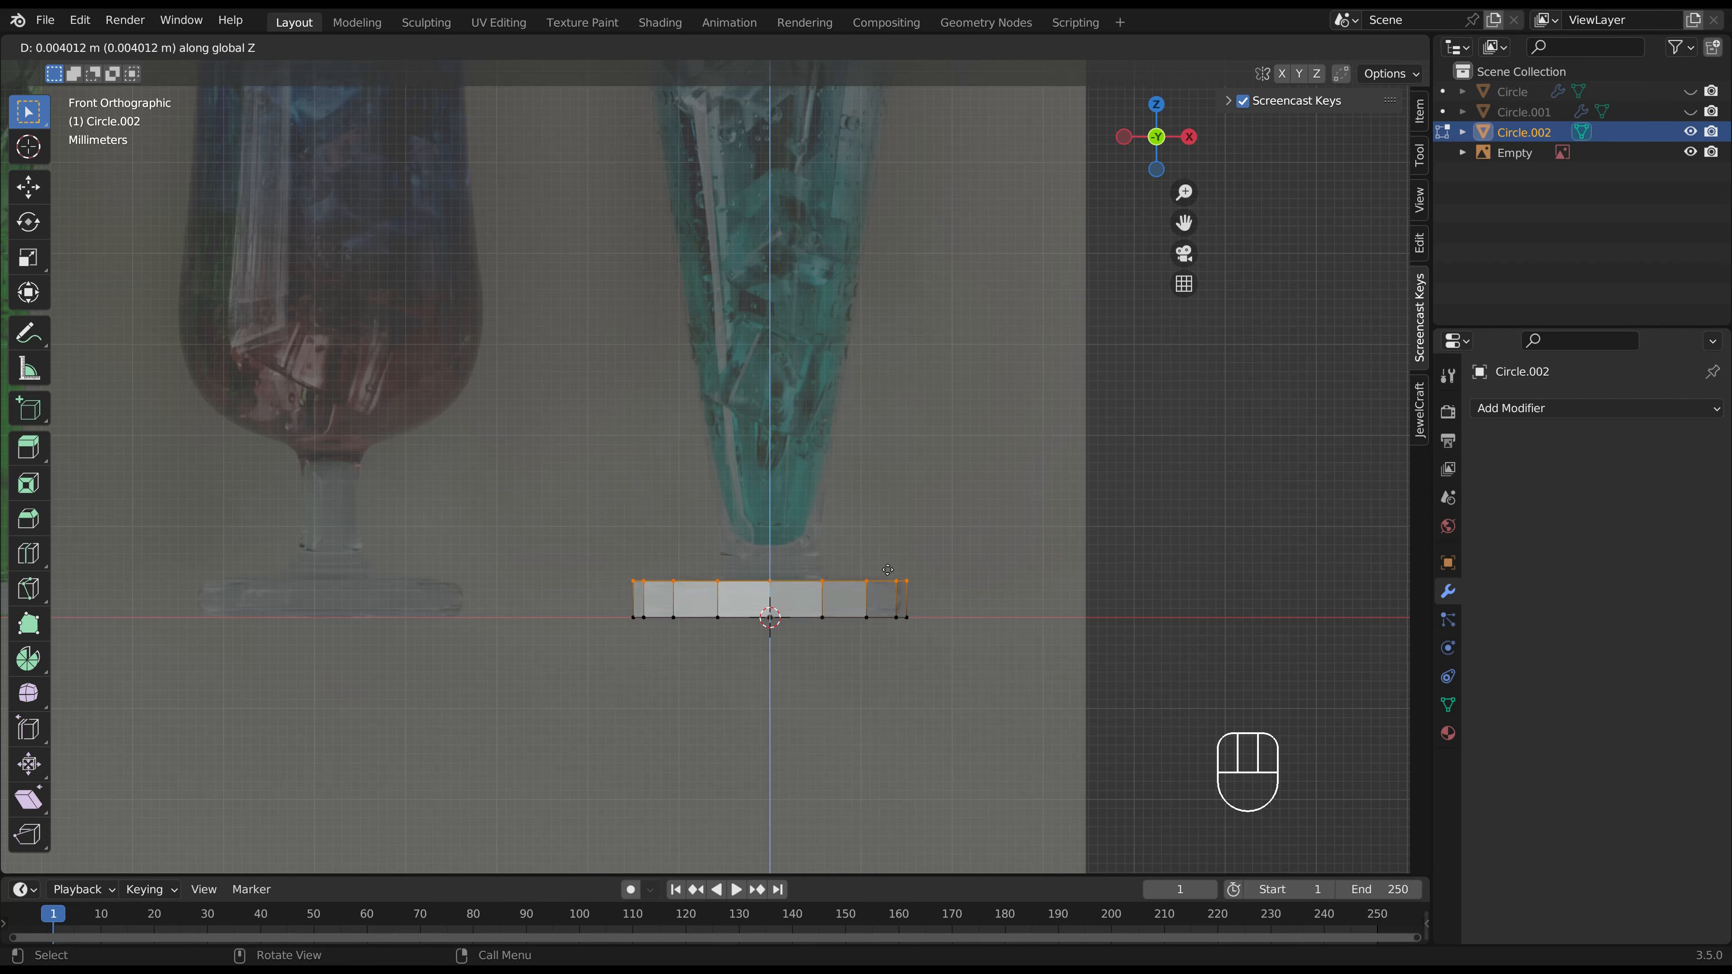
click(887, 568)
key(s)
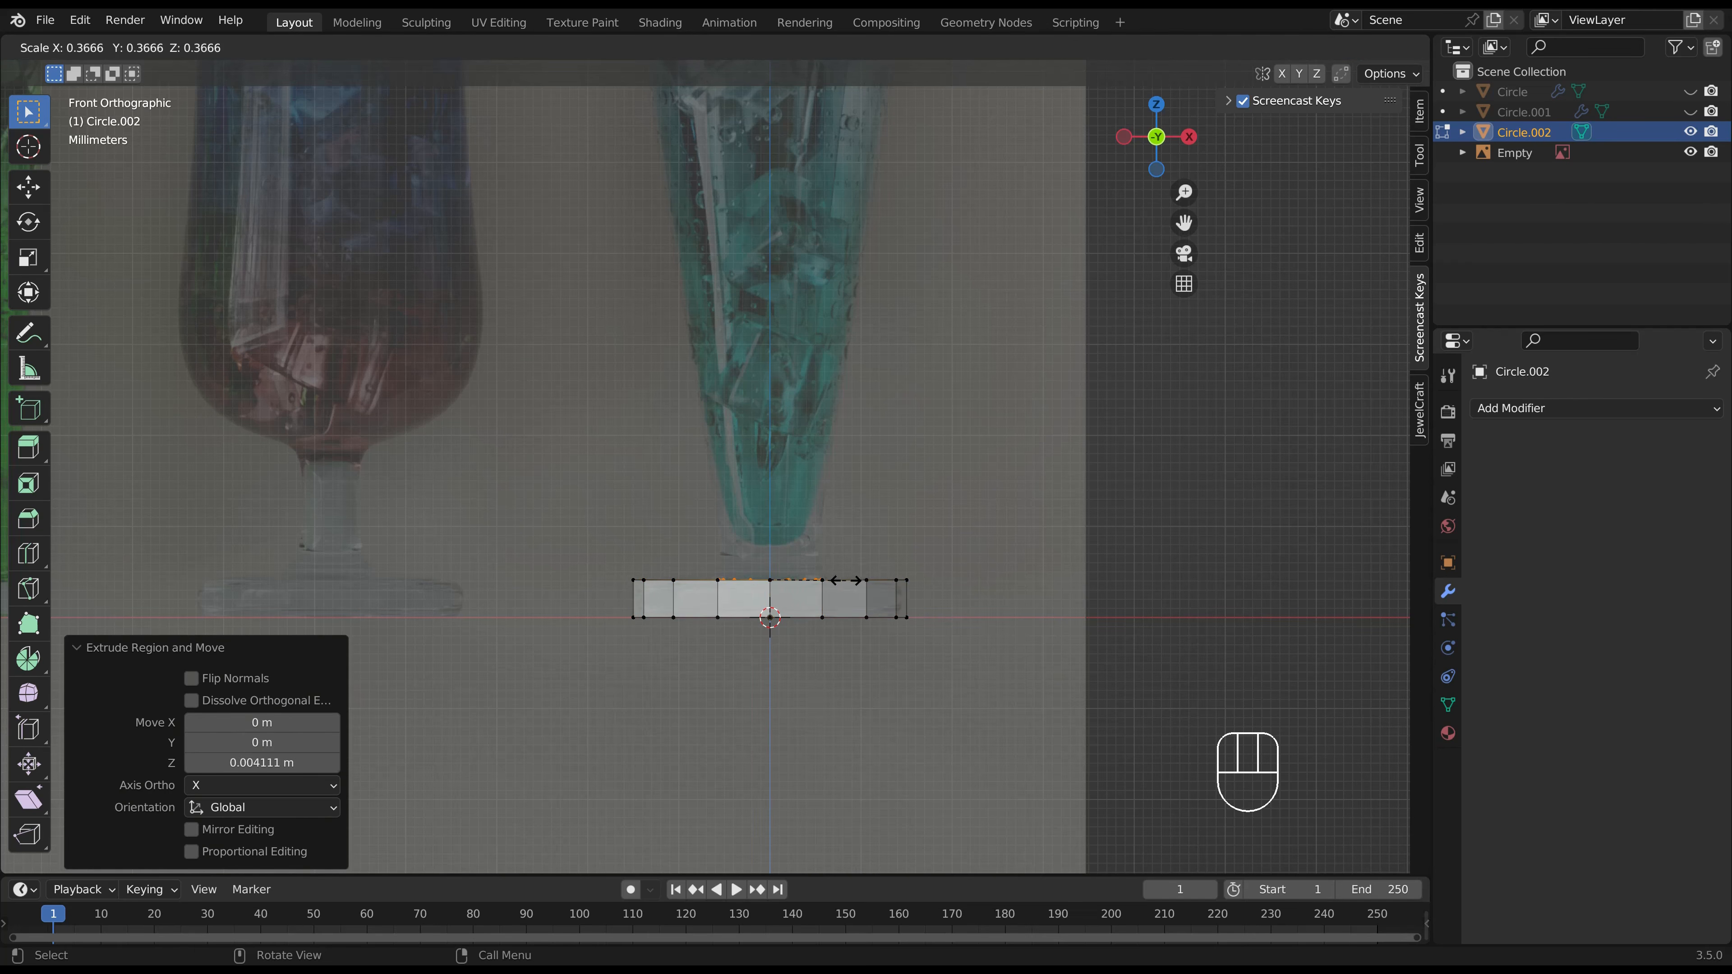
click(853, 581)
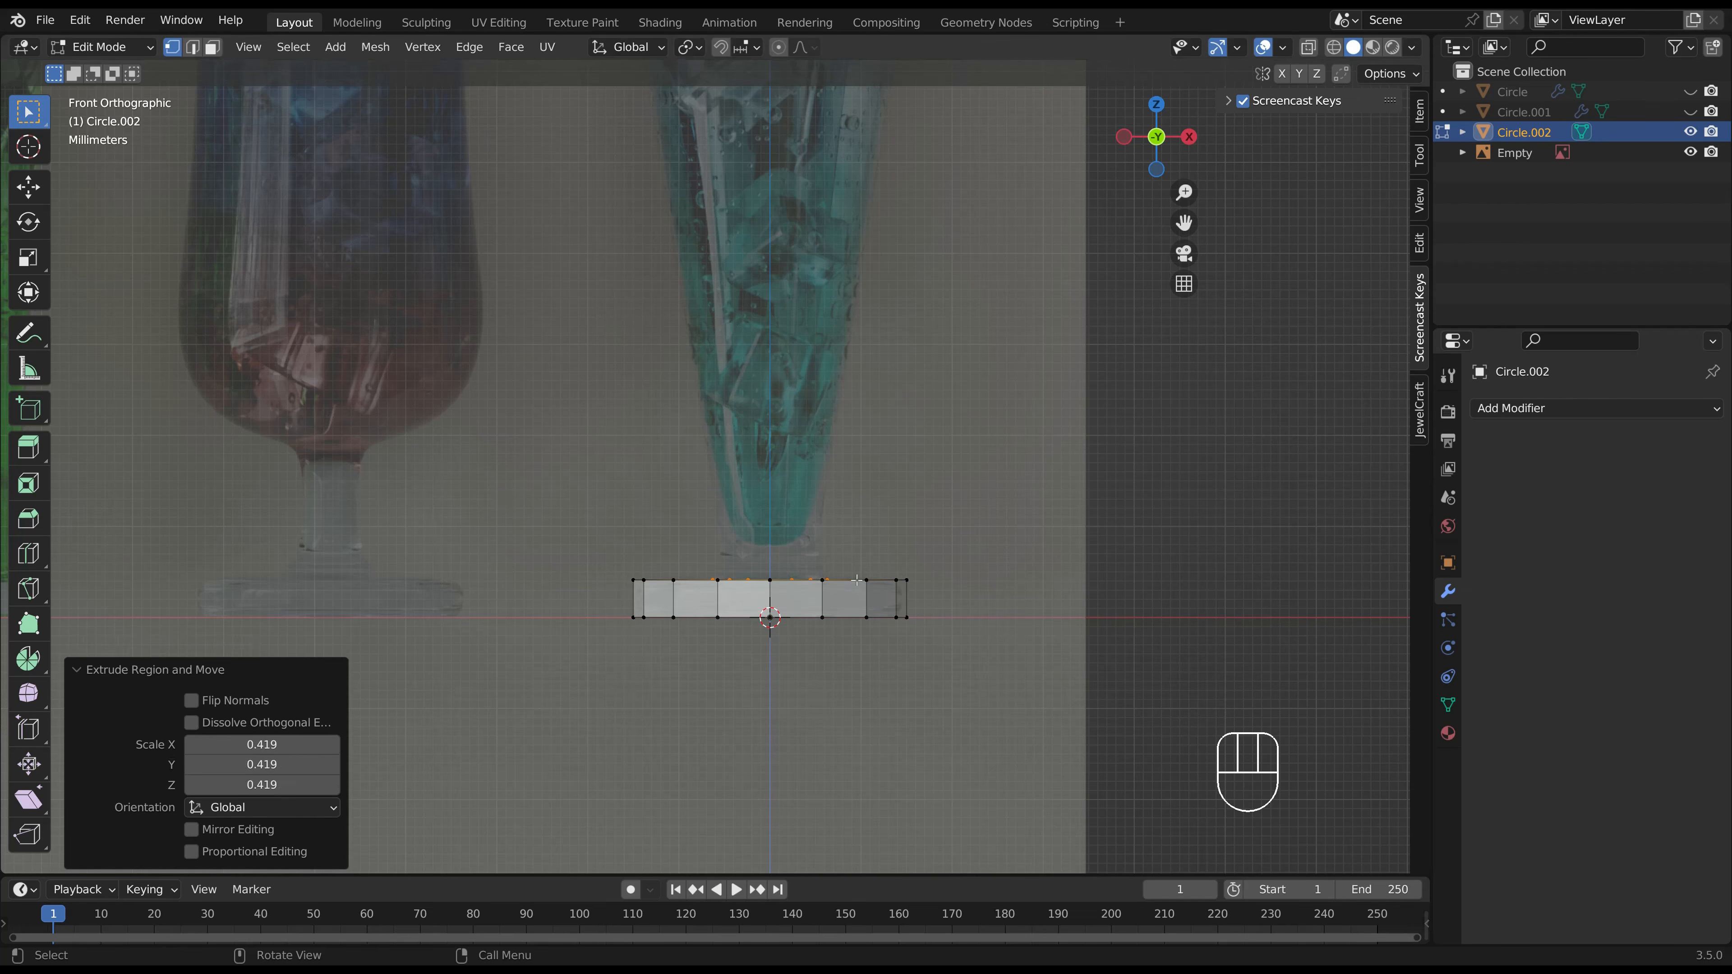
Extrude the foot's inner ring up 0.069763 m to the rim height and scale it by 2.455 to match the glass mouth.
scroll(852, 580, down, 2)
shift+middle_drag(852, 464, 847, 584)
key(e)
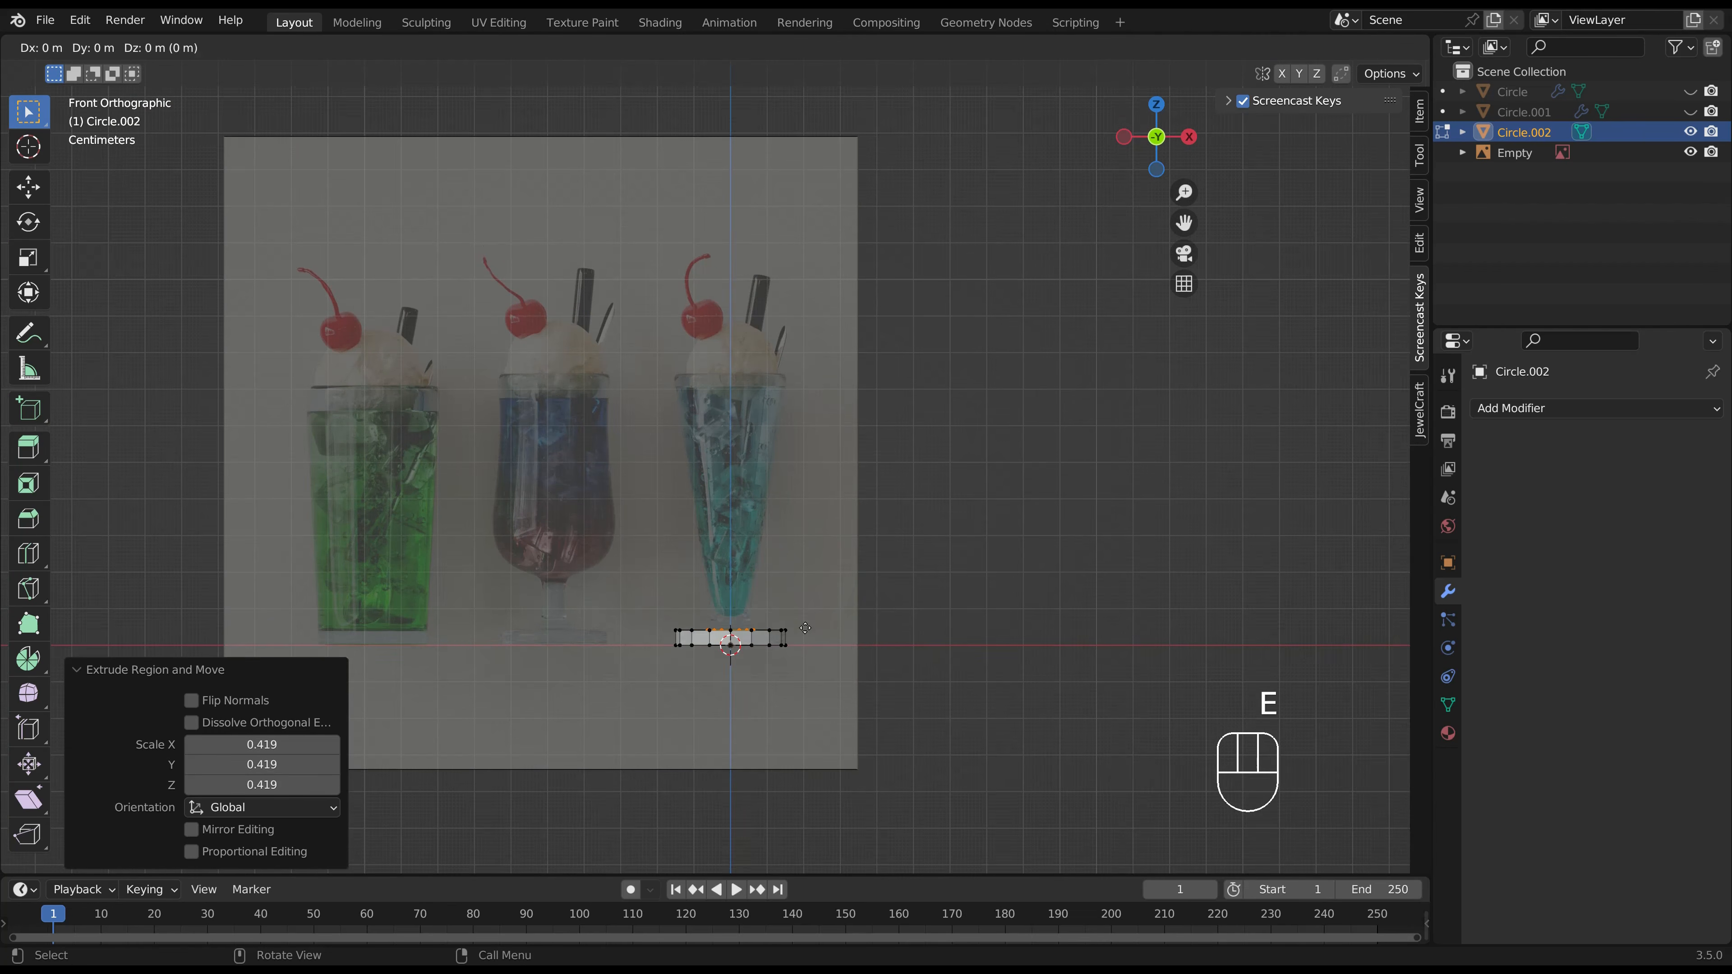
click(805, 390)
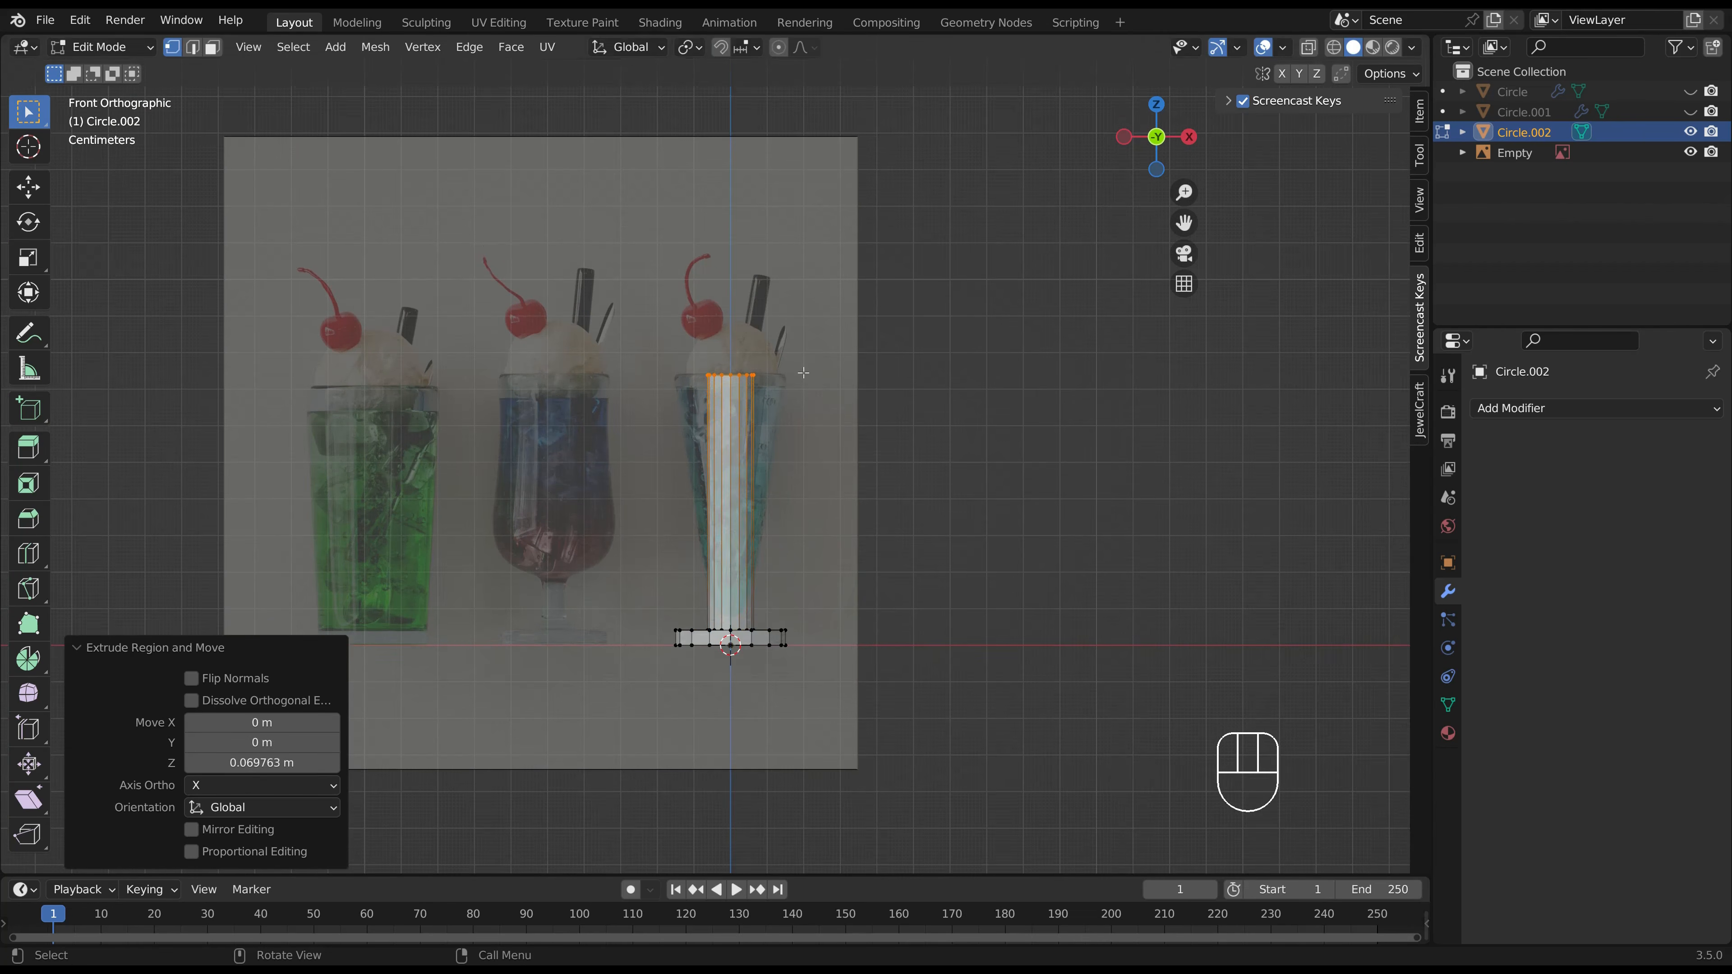
scroll(804, 391, up, 2)
key(s)
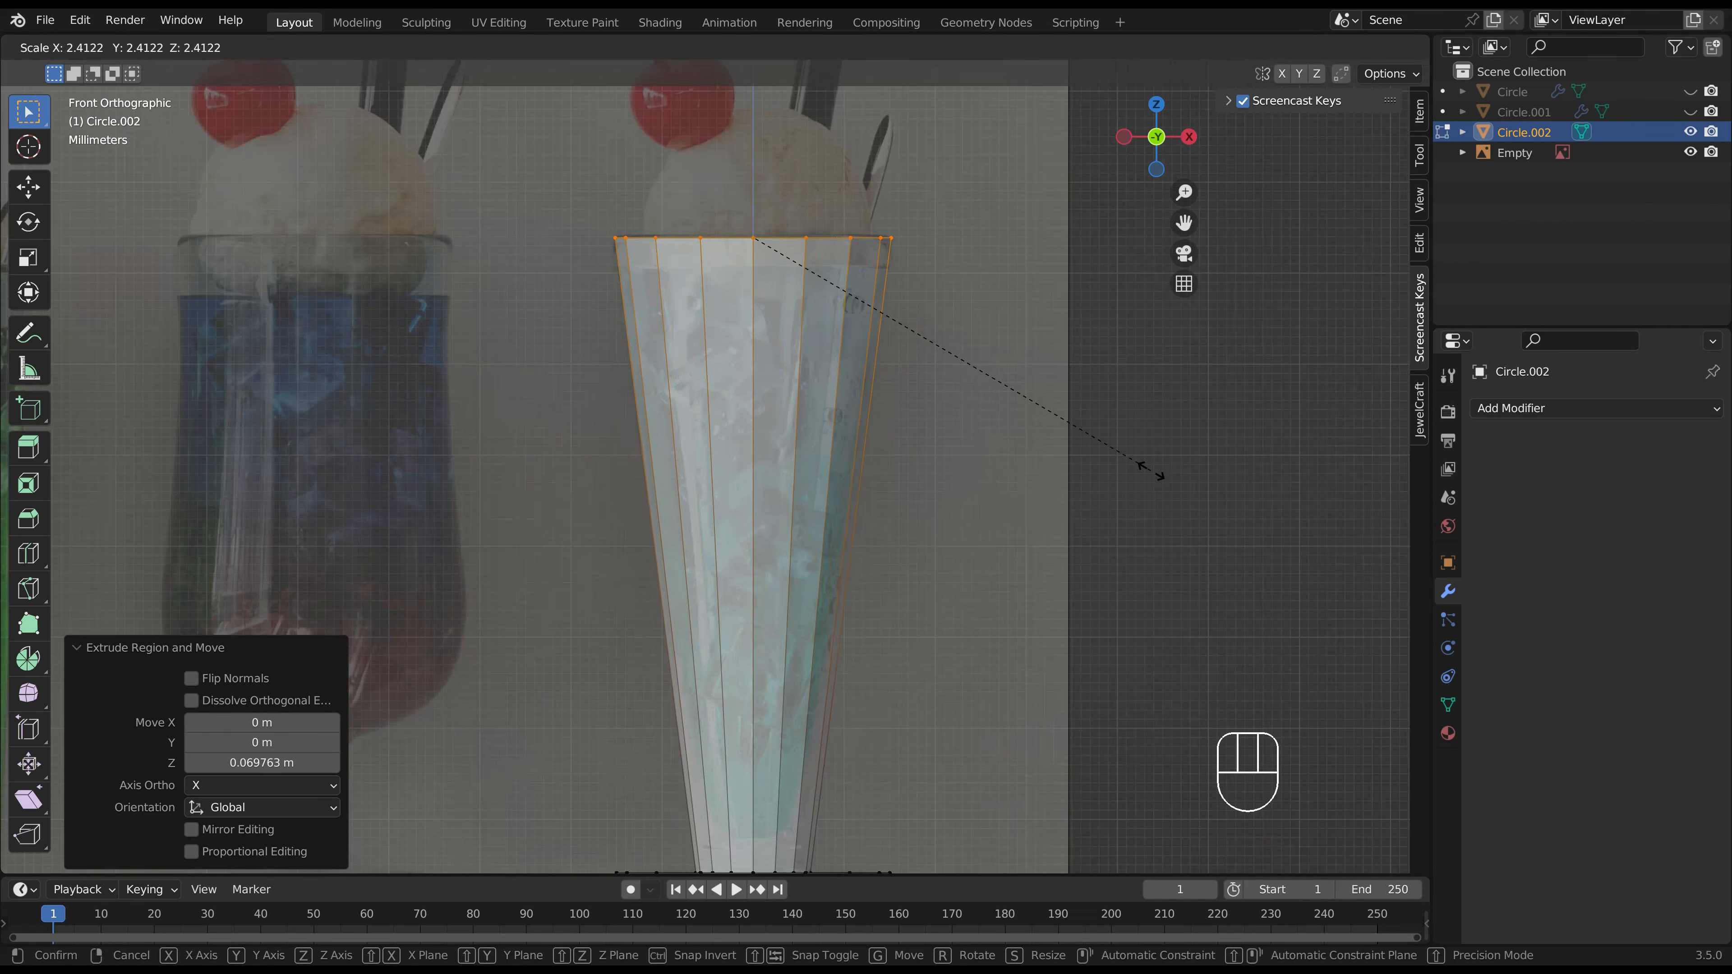
click(1158, 473)
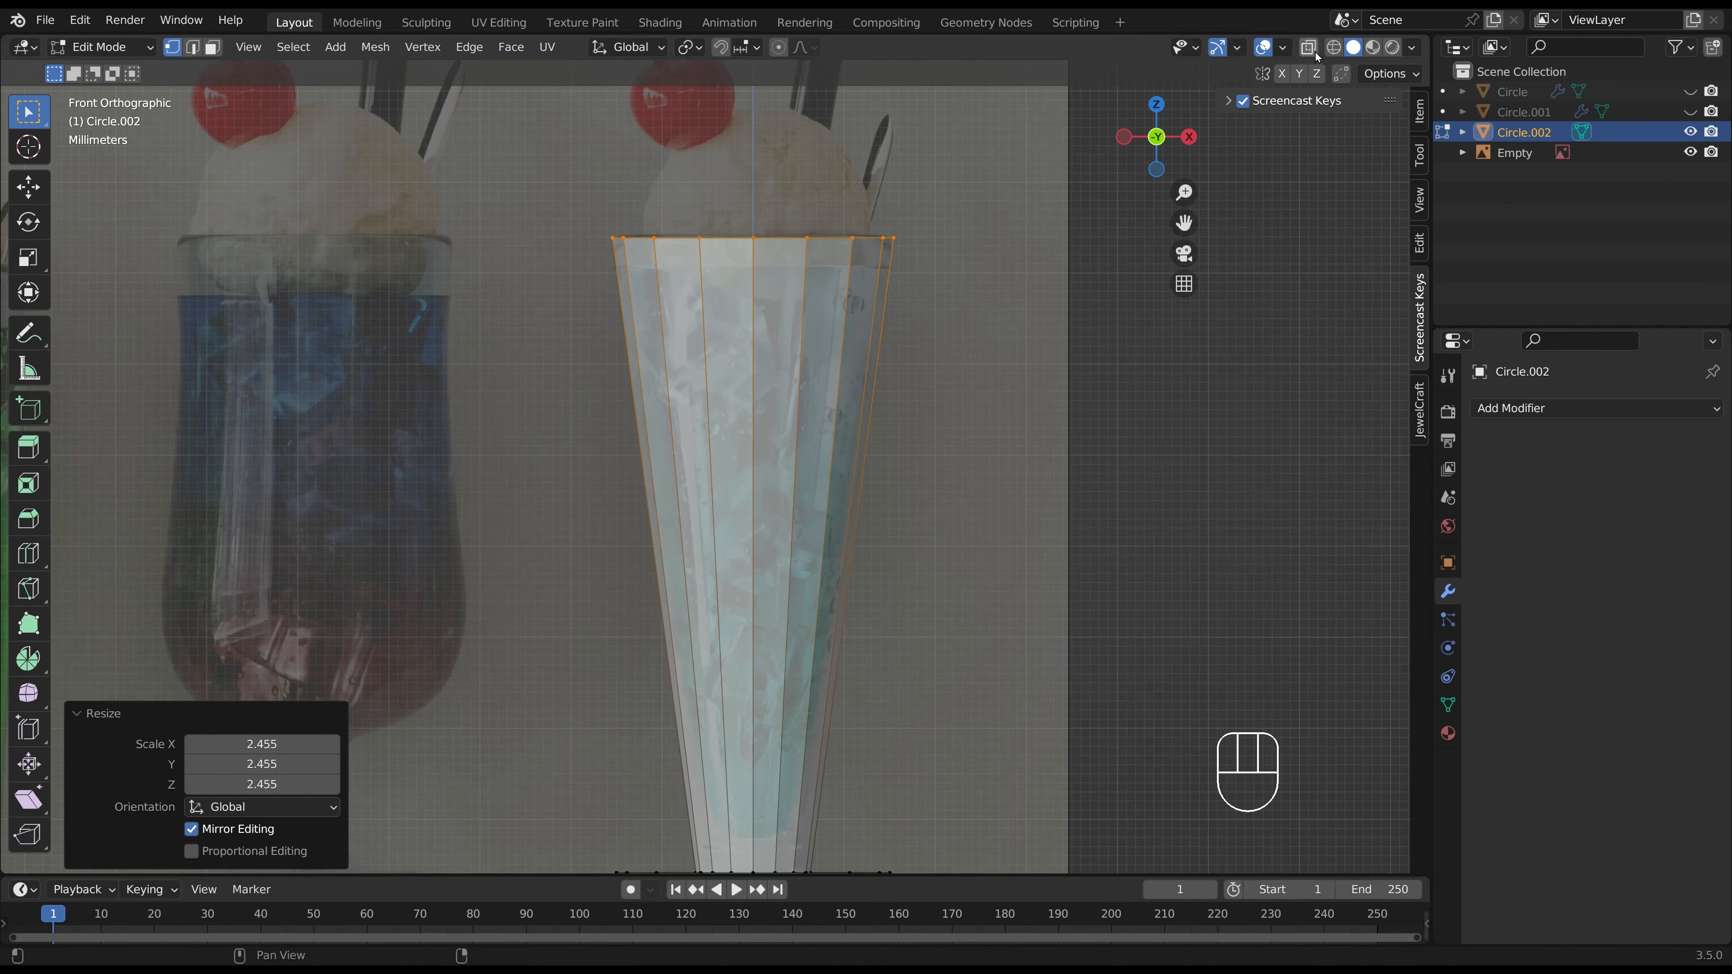
Extrude the glass's top rim inward at a scale of 0.820 to form the wall thickness.
middle_drag(1317, 57, 1029, 213)
key(e)
key(s)
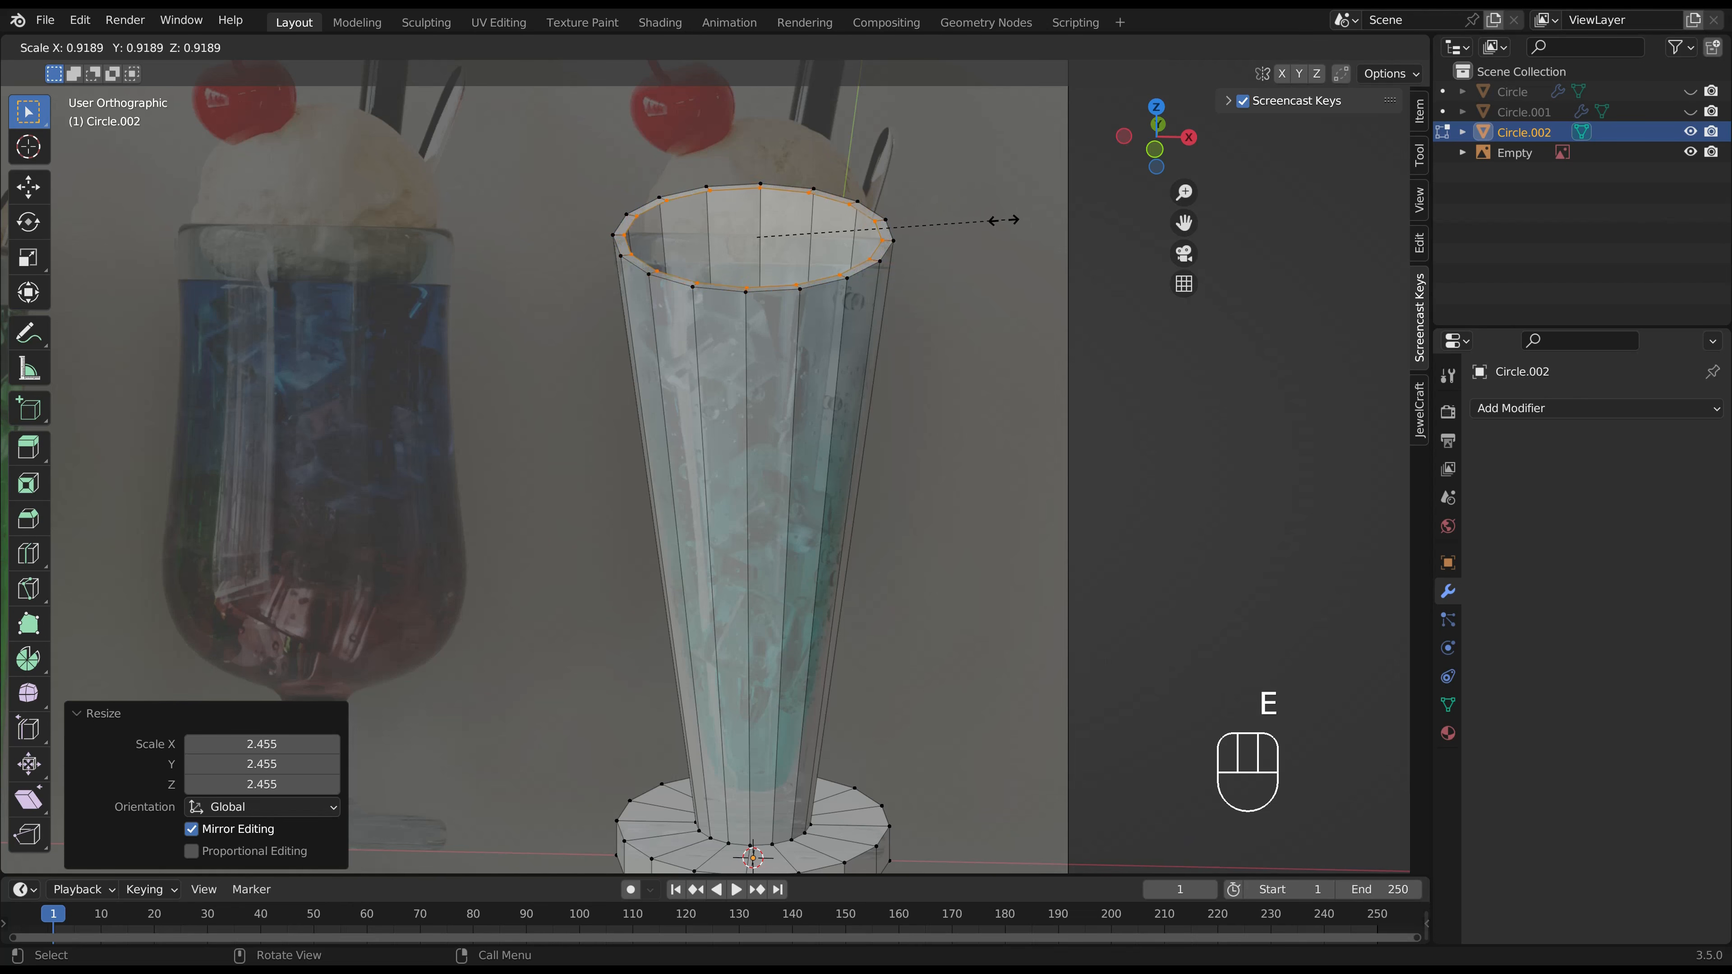
click(978, 224)
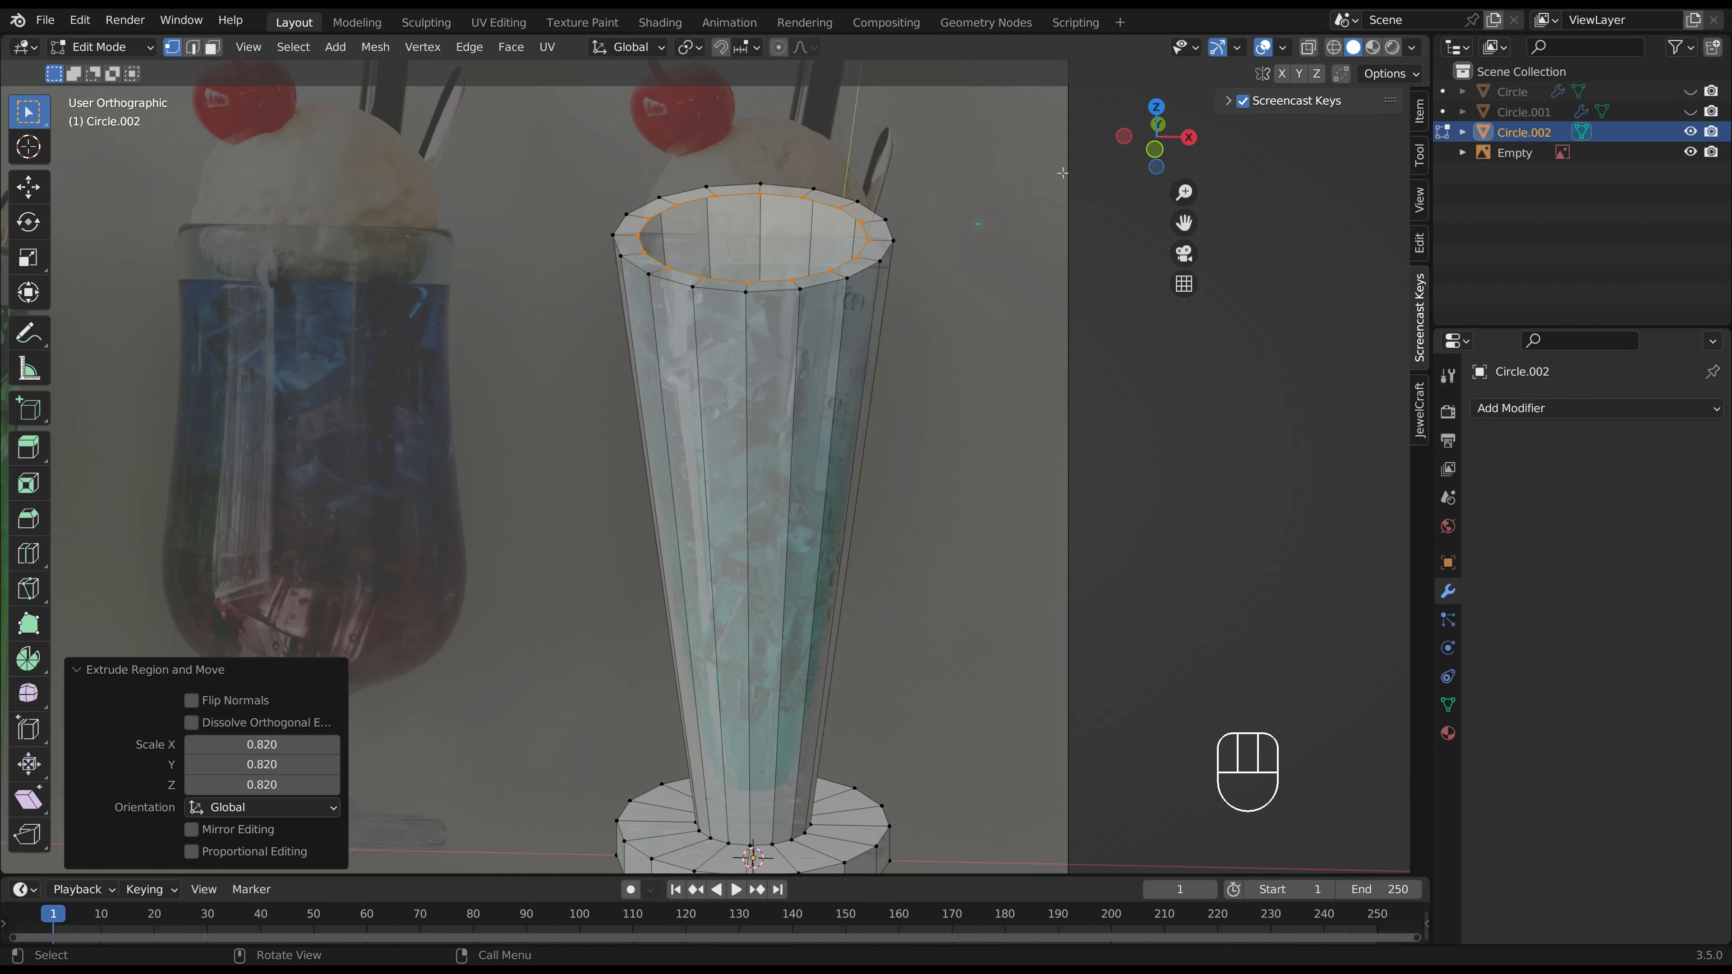
With X-ray on, extrude the inner rim down 0.065908 m and scale it by 0.346 to form the tapered inner wall.
click(1307, 48)
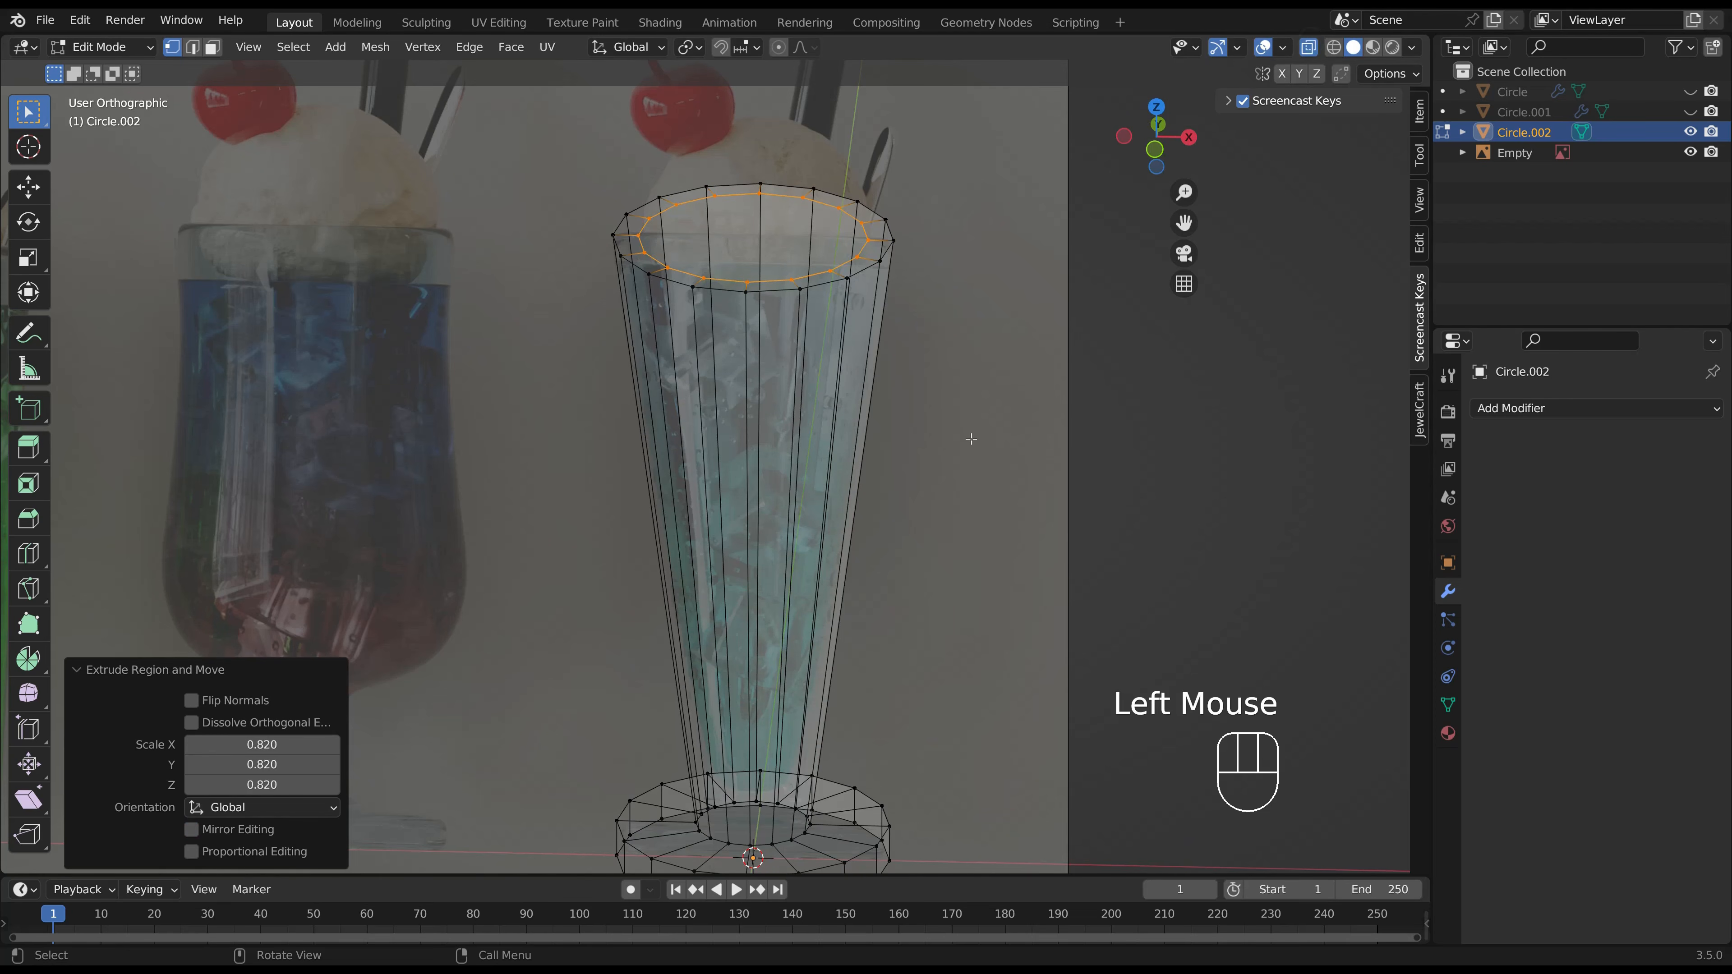
key(KP_1)
scroll(971, 439, down, 2)
shift+middle_drag(971, 439, 964, 352)
key(e)
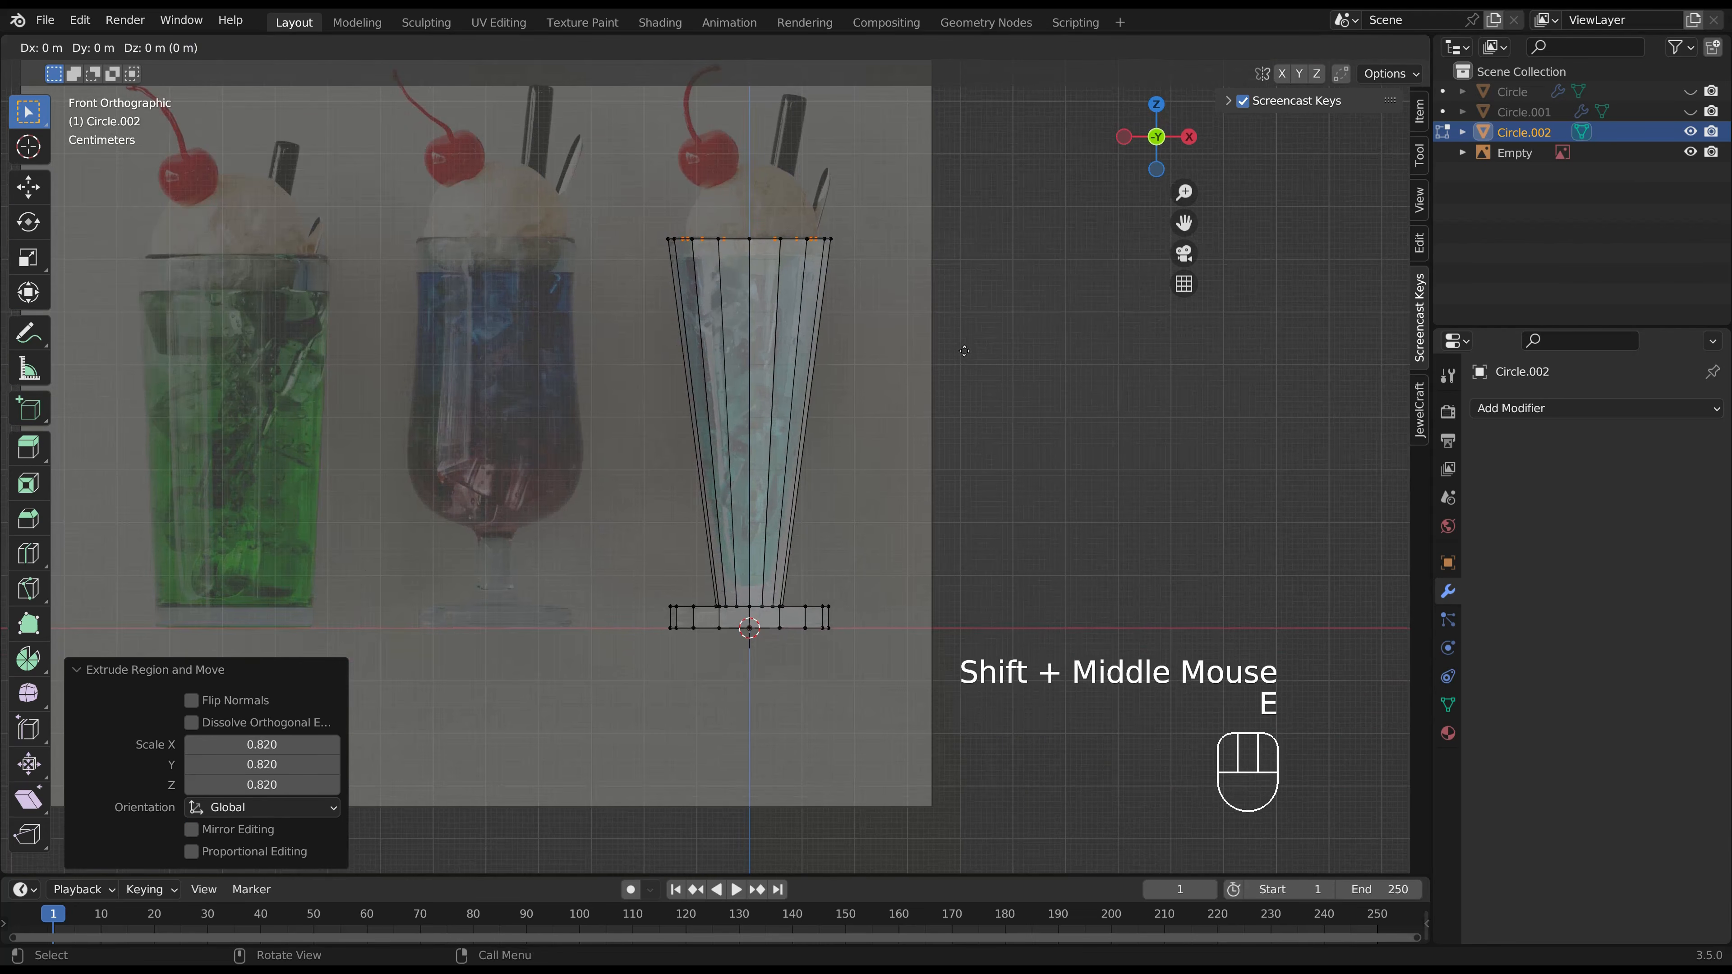
click(967, 698)
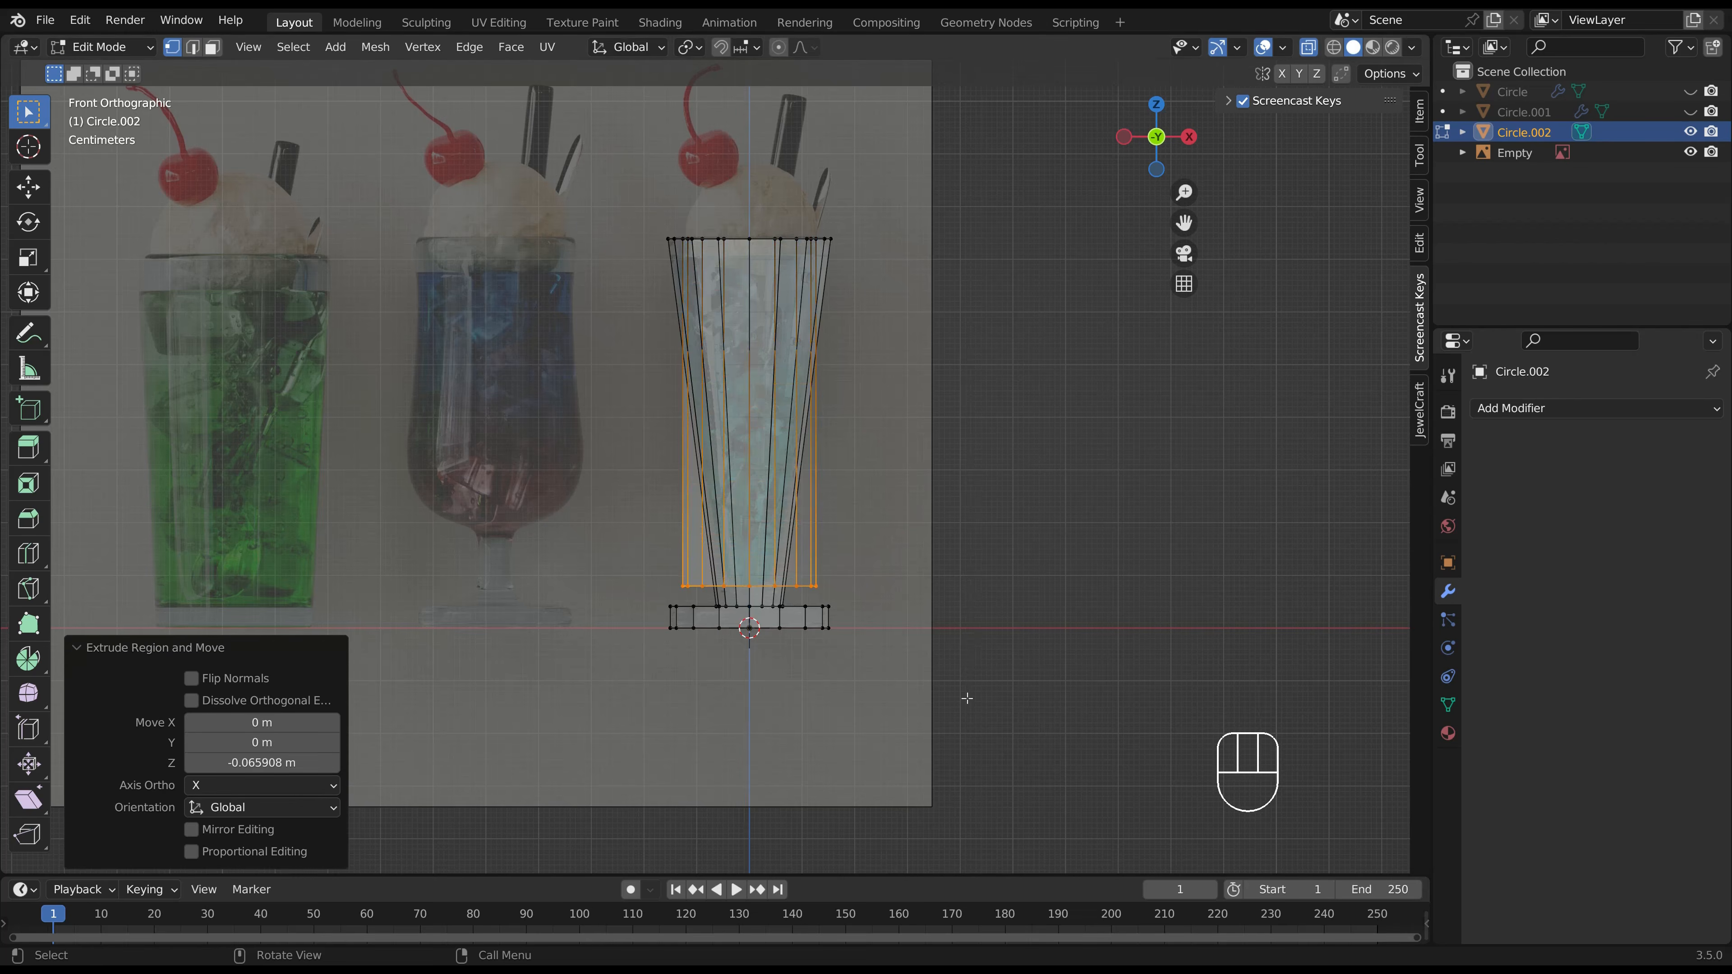
scroll(967, 698, up, 2)
shift+middle_drag(967, 698, 962, 573)
scroll(961, 573, up, 1)
key(s)
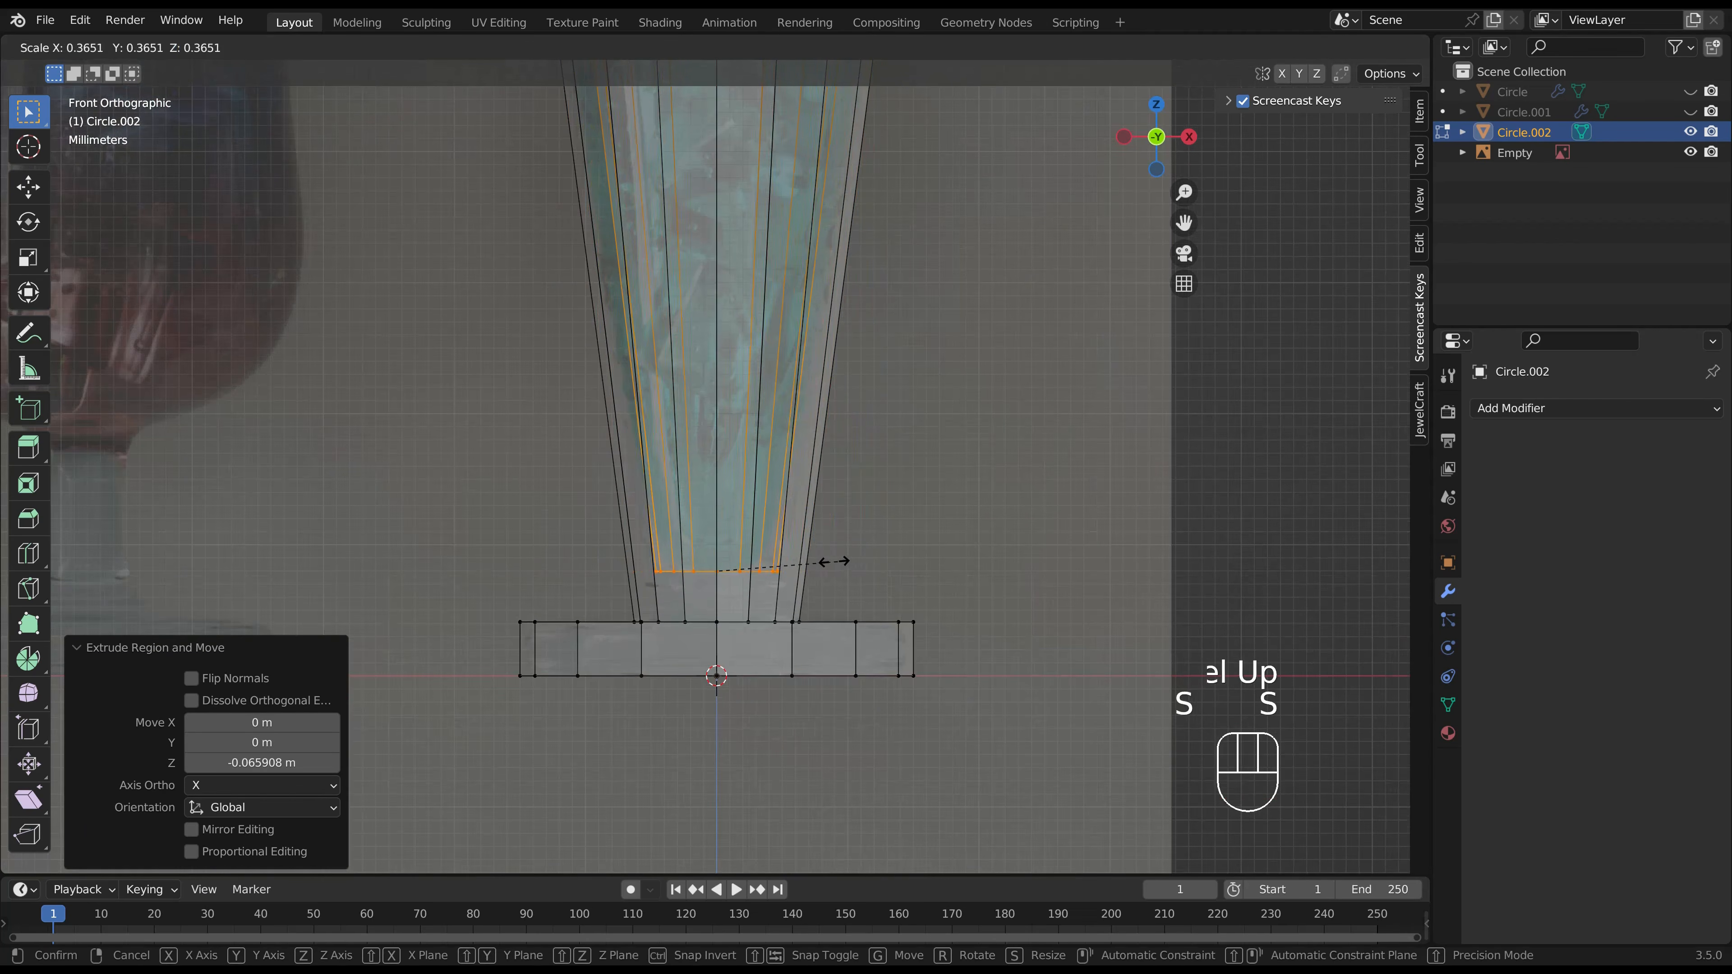
click(832, 561)
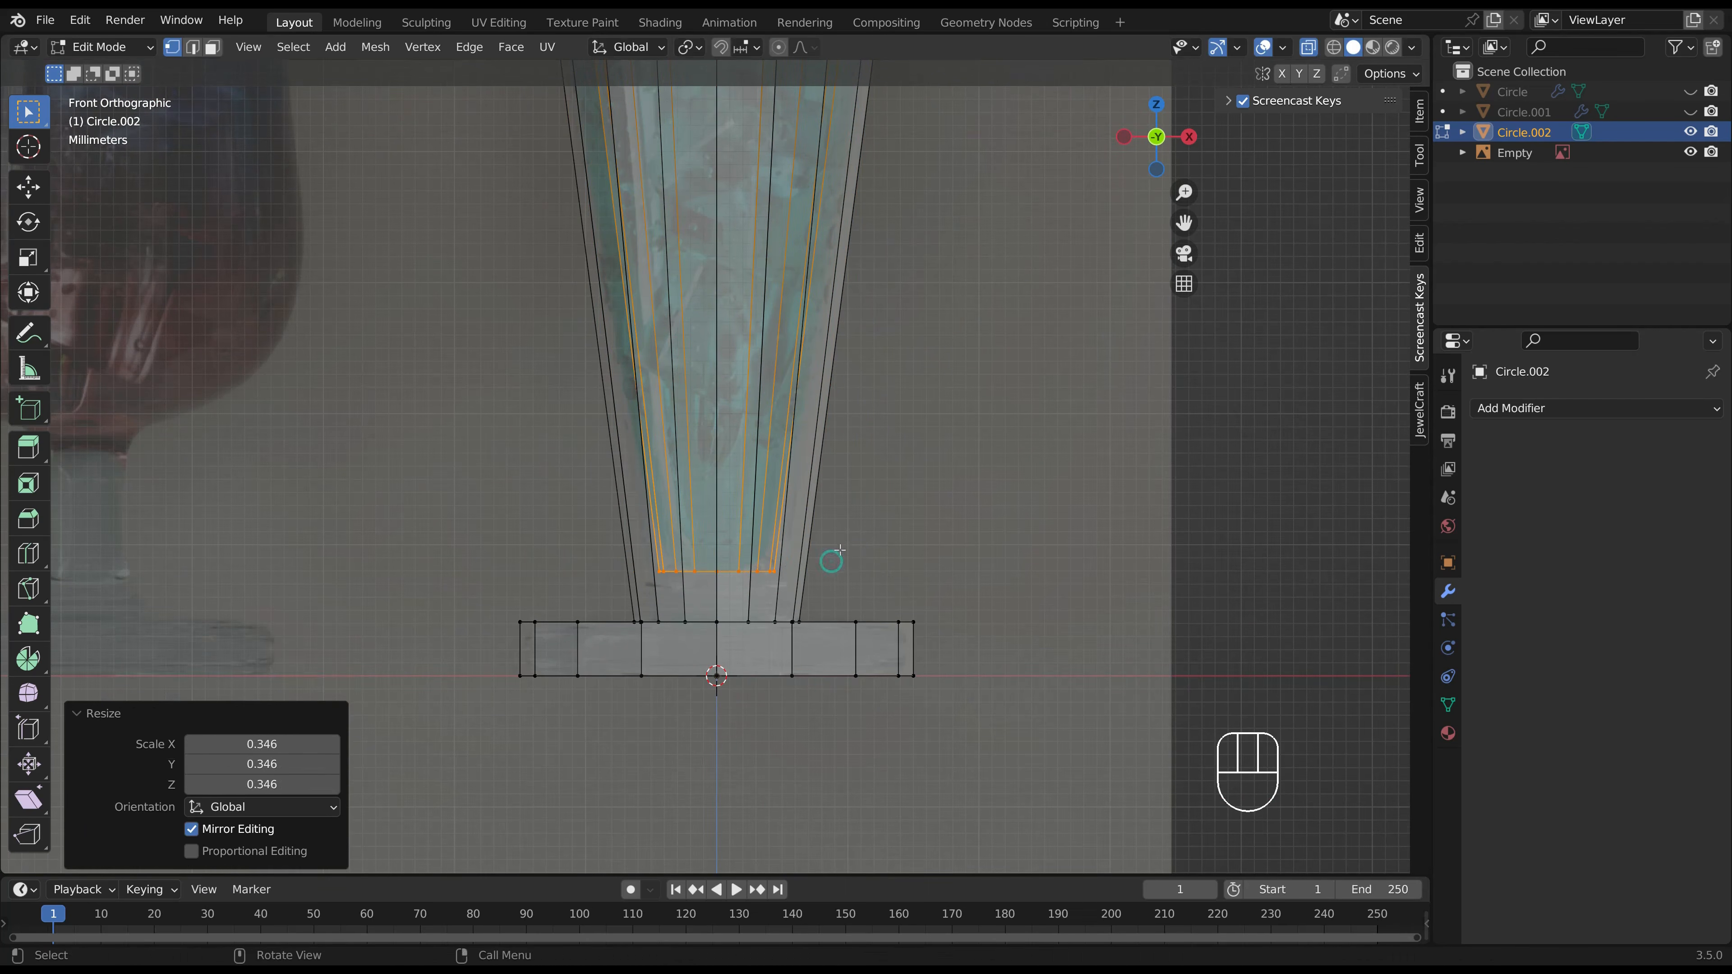
Fill the bottom ring of the inner wall and the foot's underside with faces.
middle_drag(831, 518, 784, 682)
key(f)
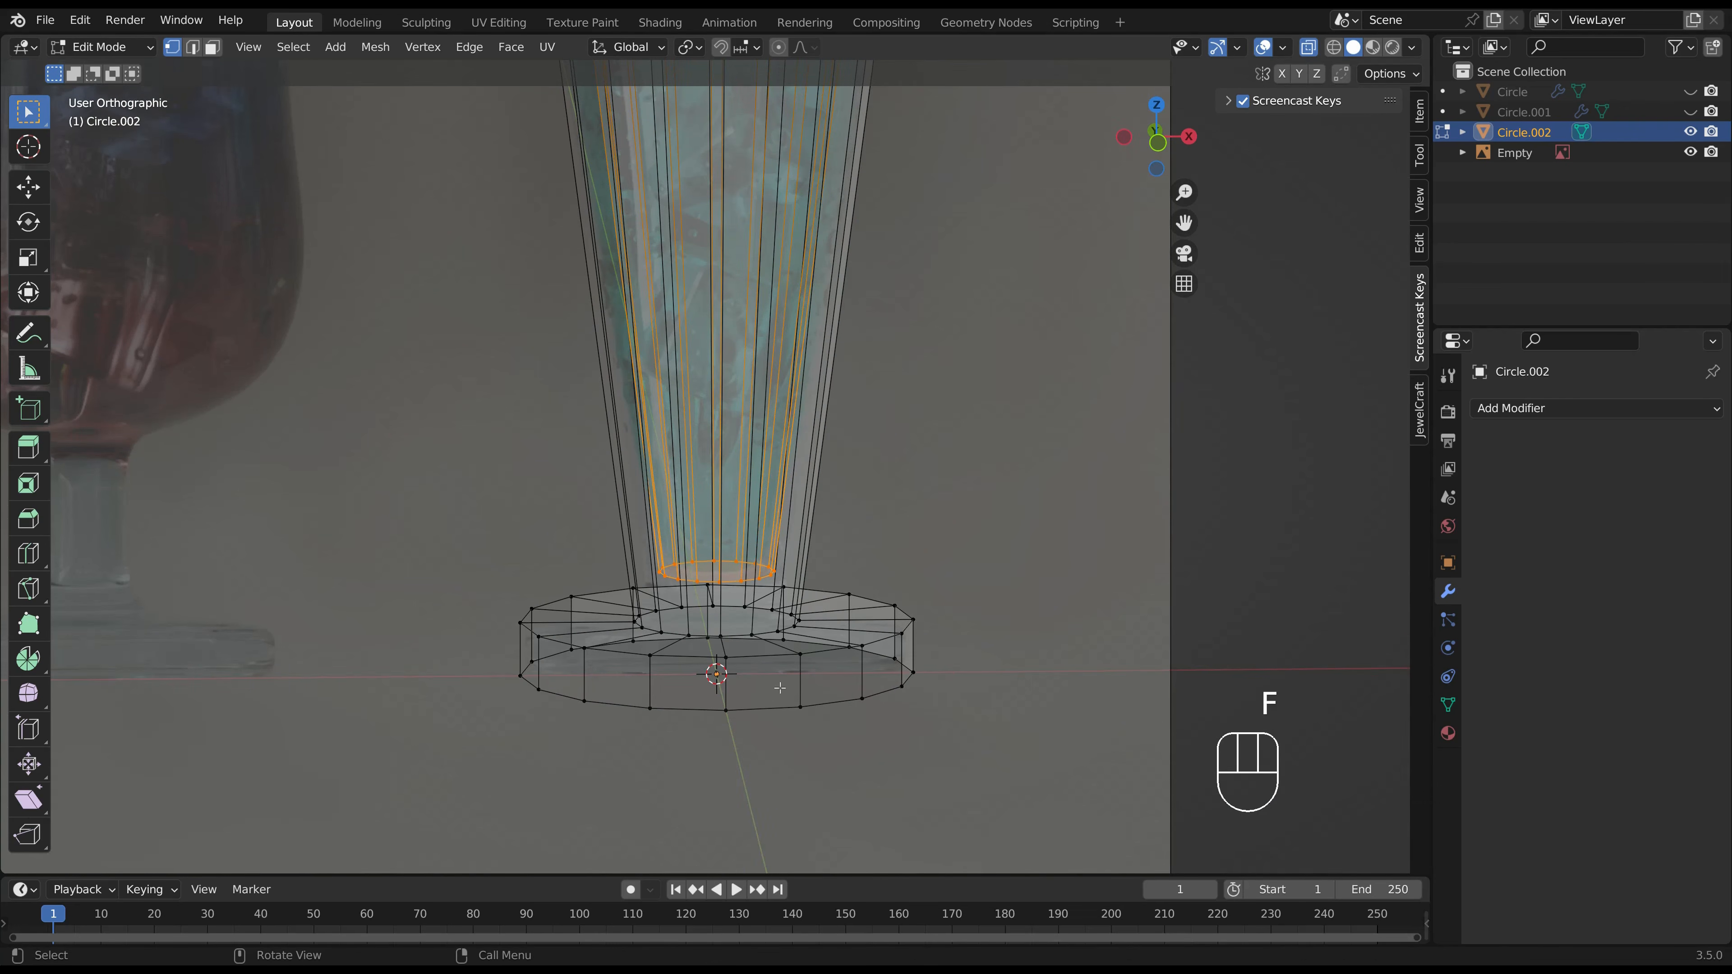
alt+click(773, 705)
key(f)
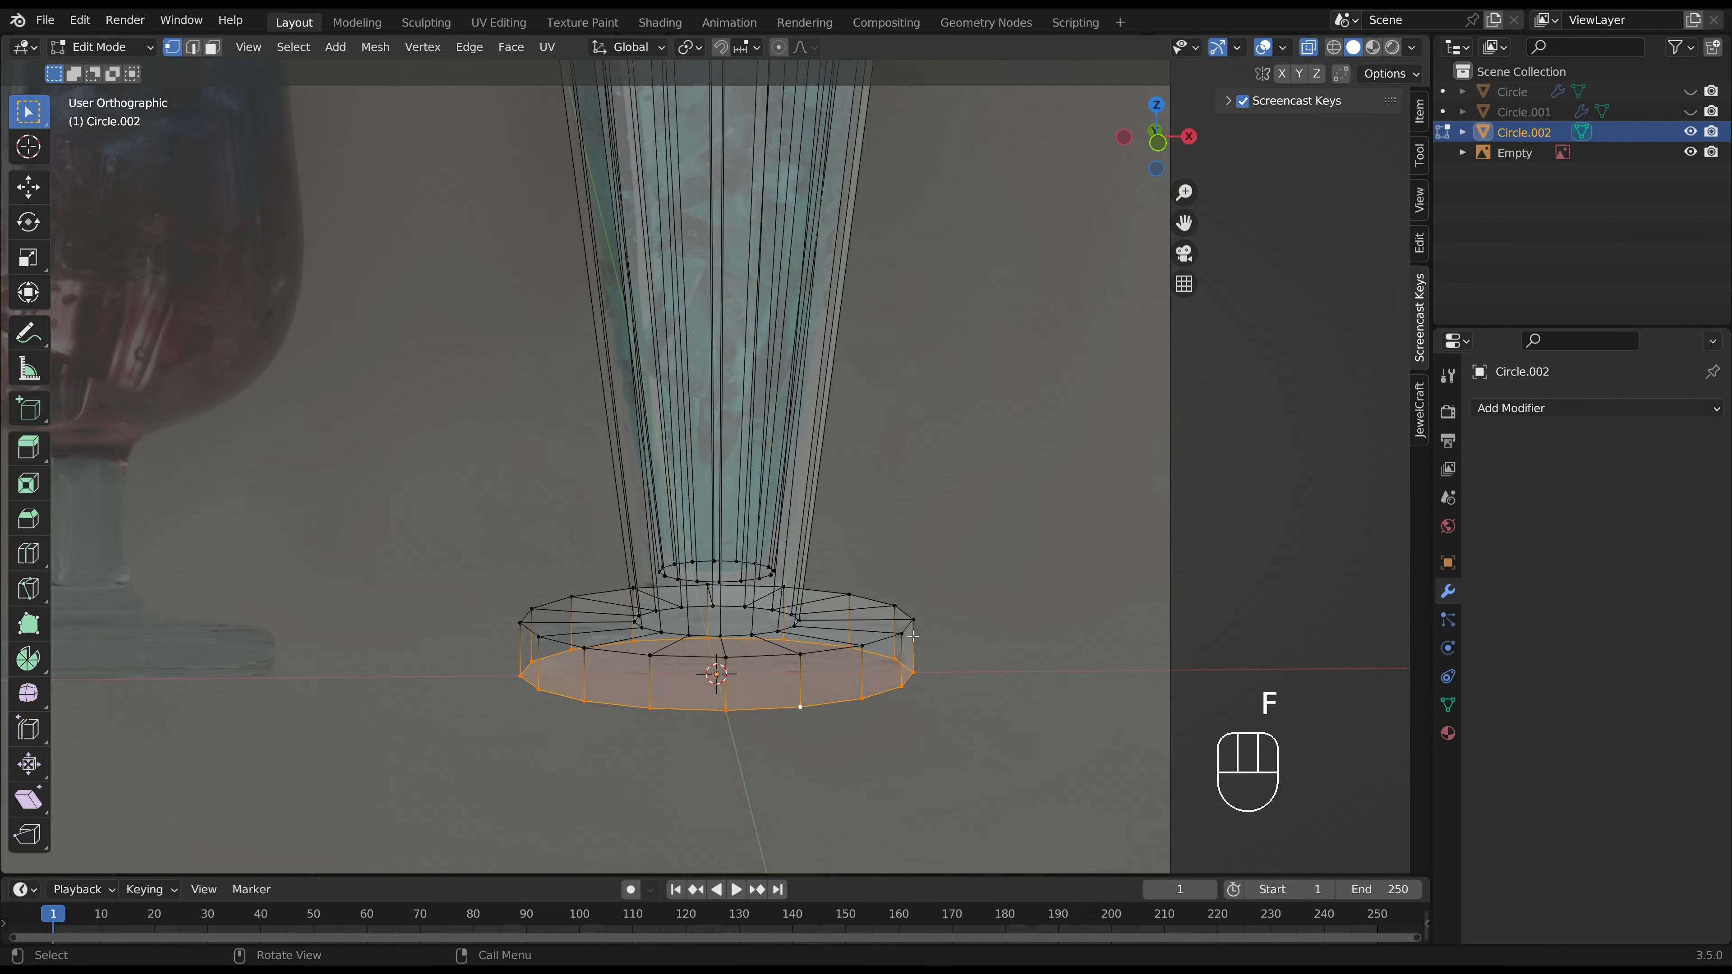
Hide the reference image and add a Subdivision Surface modifier with 2 viewport levels to the glass.
key(Tab)
scroll(932, 529, down, 2)
click(1691, 151)
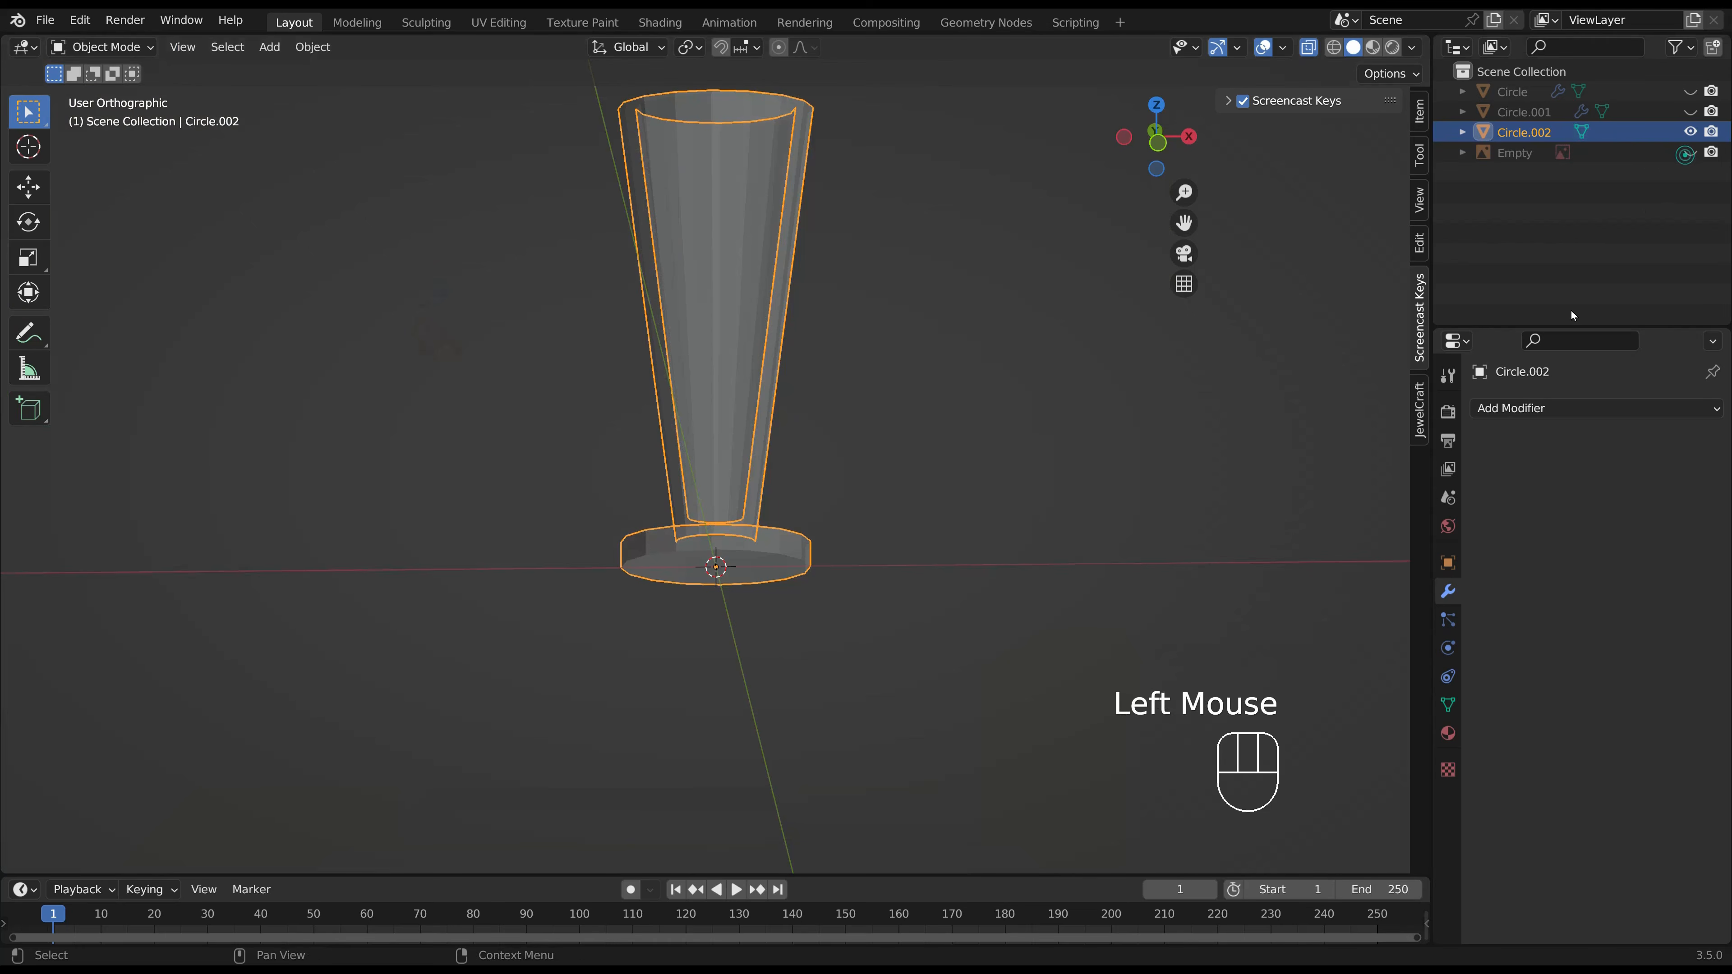
click(1527, 410)
click(1319, 774)
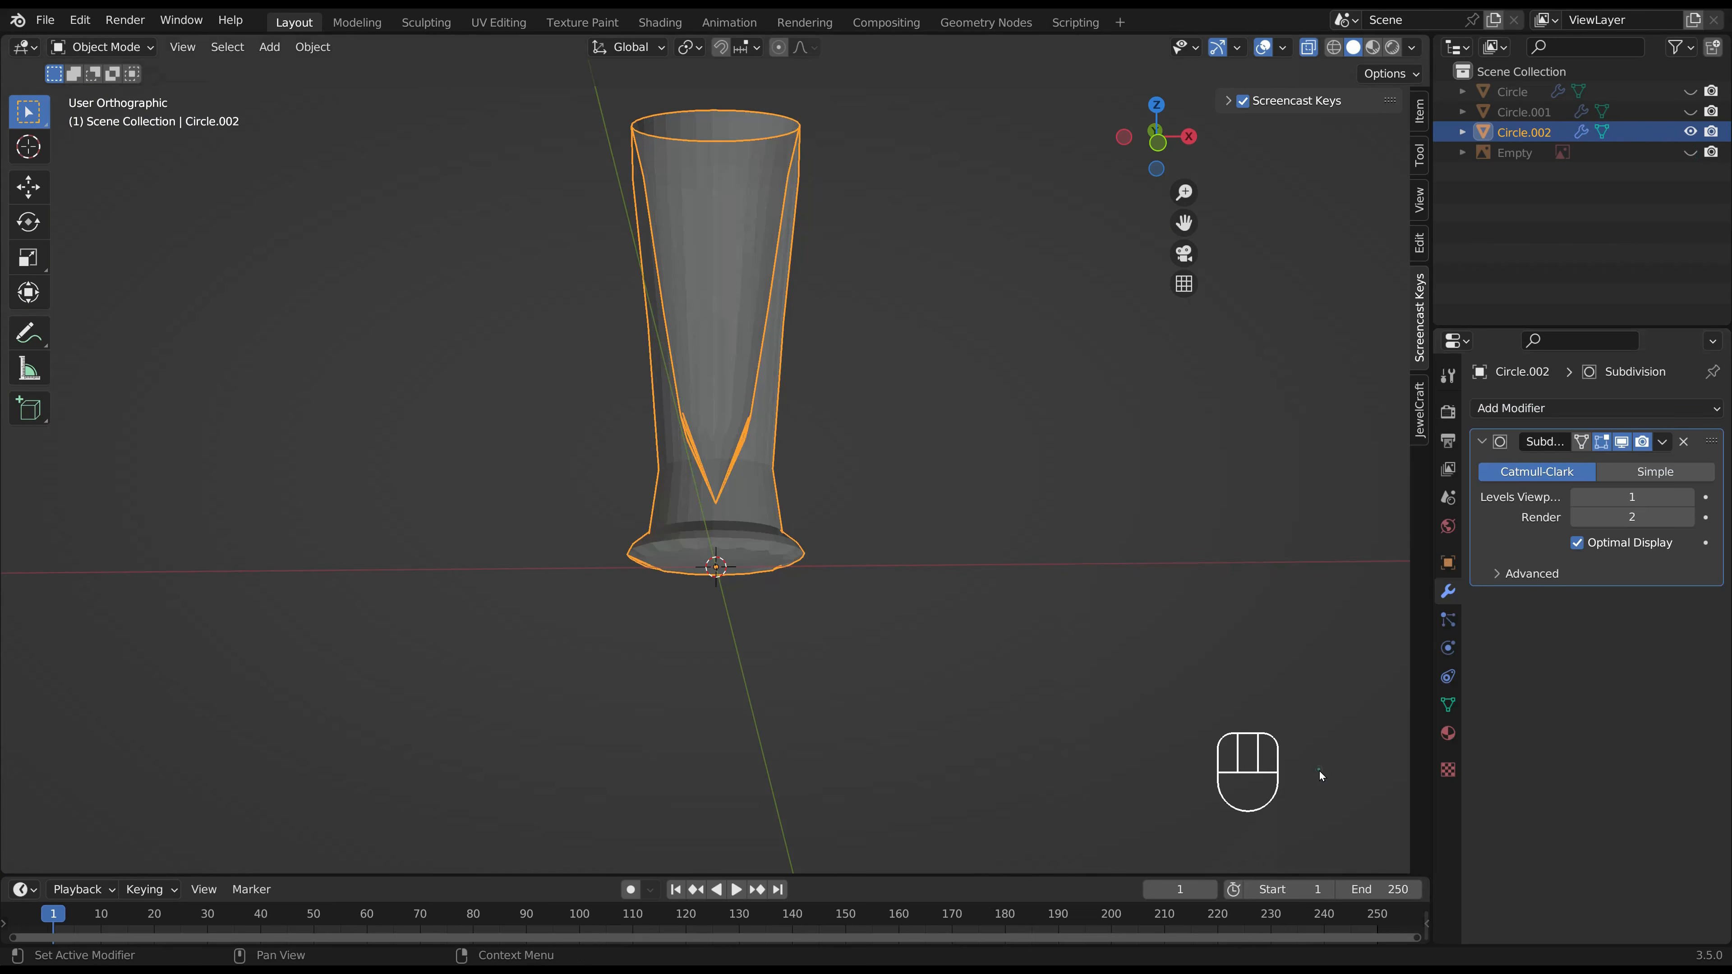
click(1685, 496)
shift+middle_drag(881, 334, 922, 422)
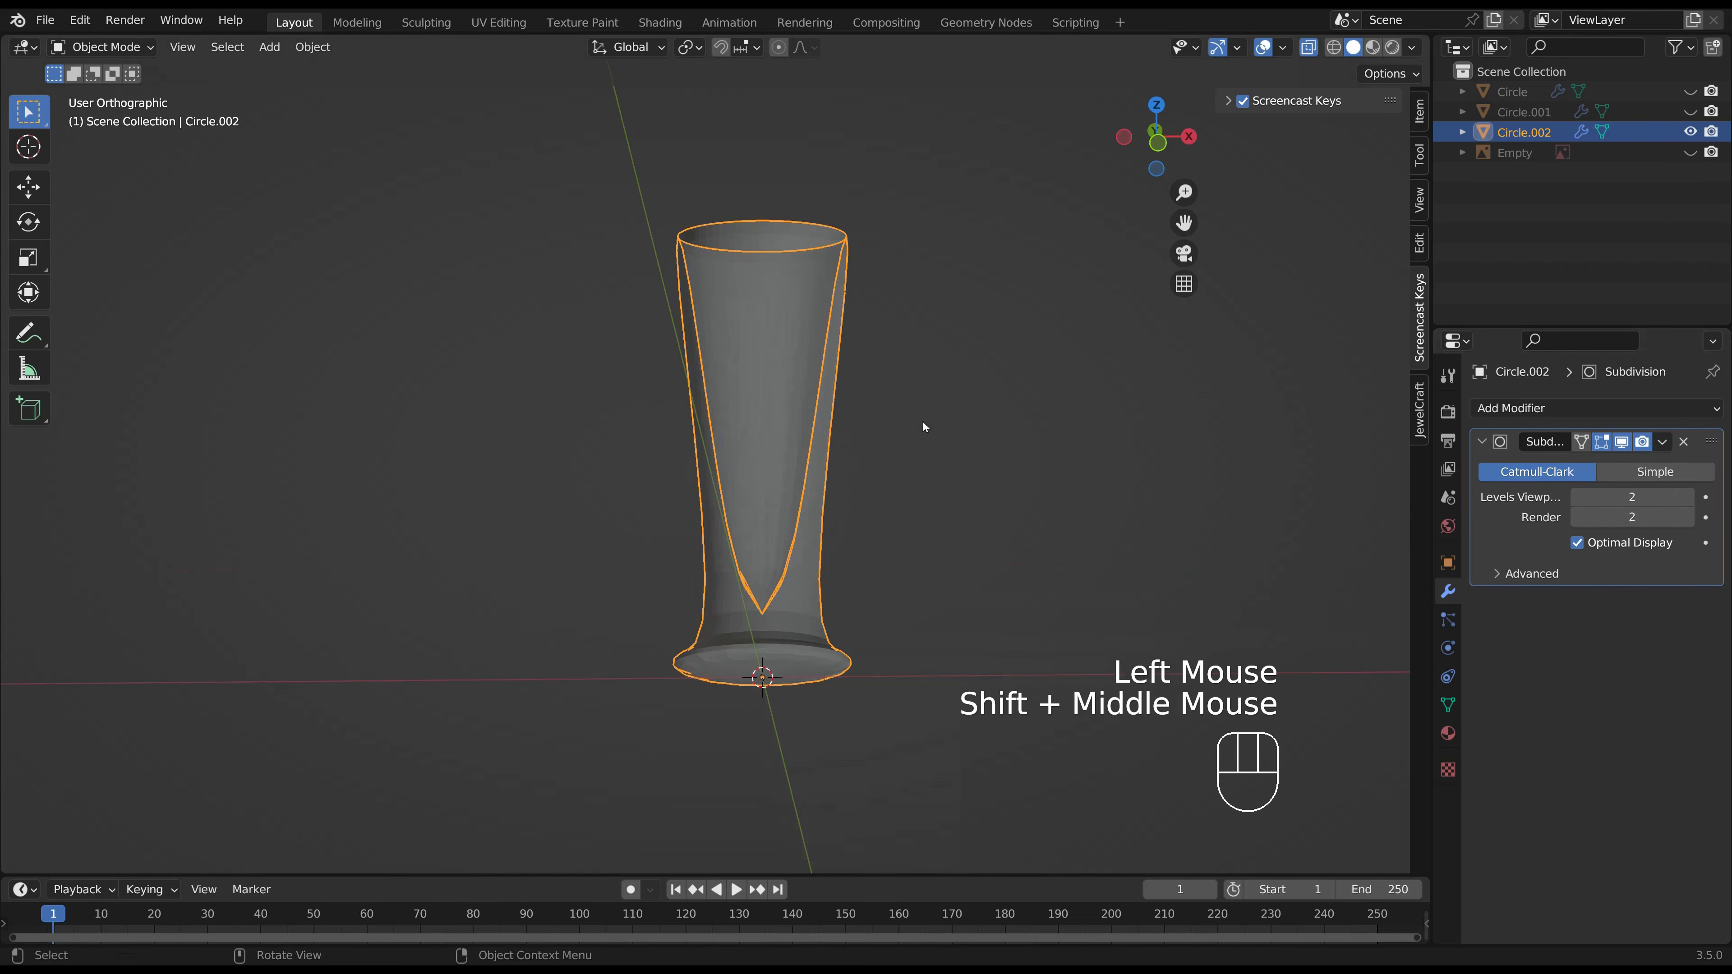
Add loop cuts just below the rim on the outer wall at factor -0.925 and the inner wall at factor 0.936.
key(Tab)
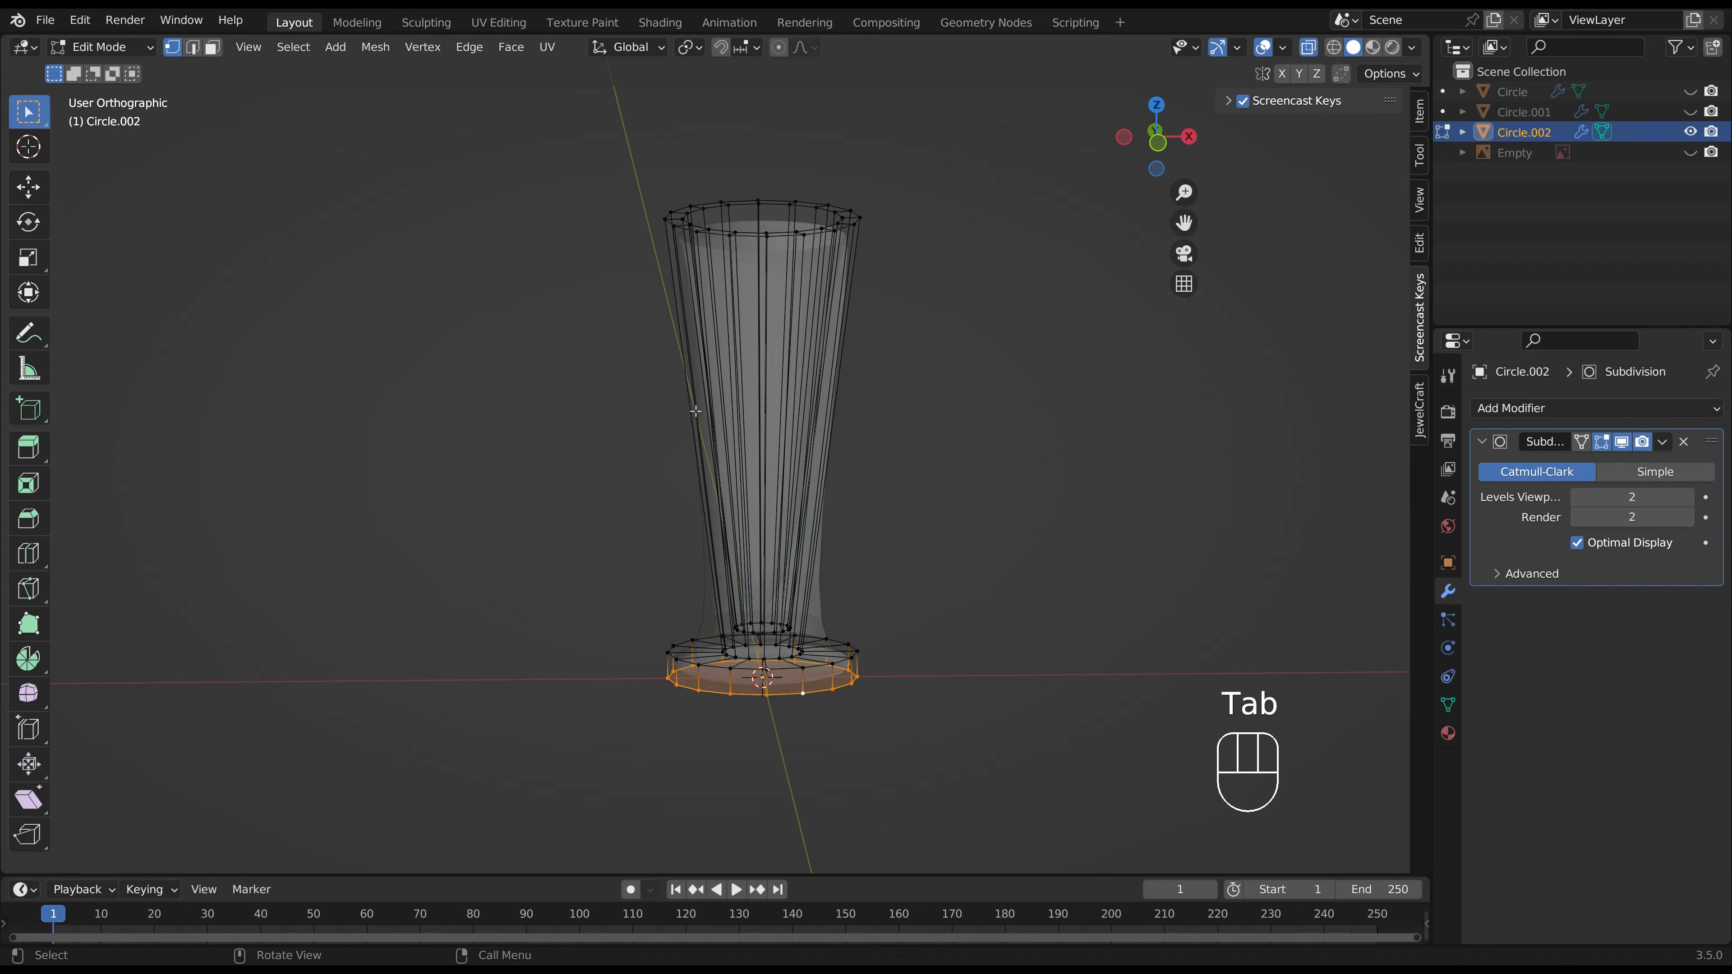
key(ctrl+r)
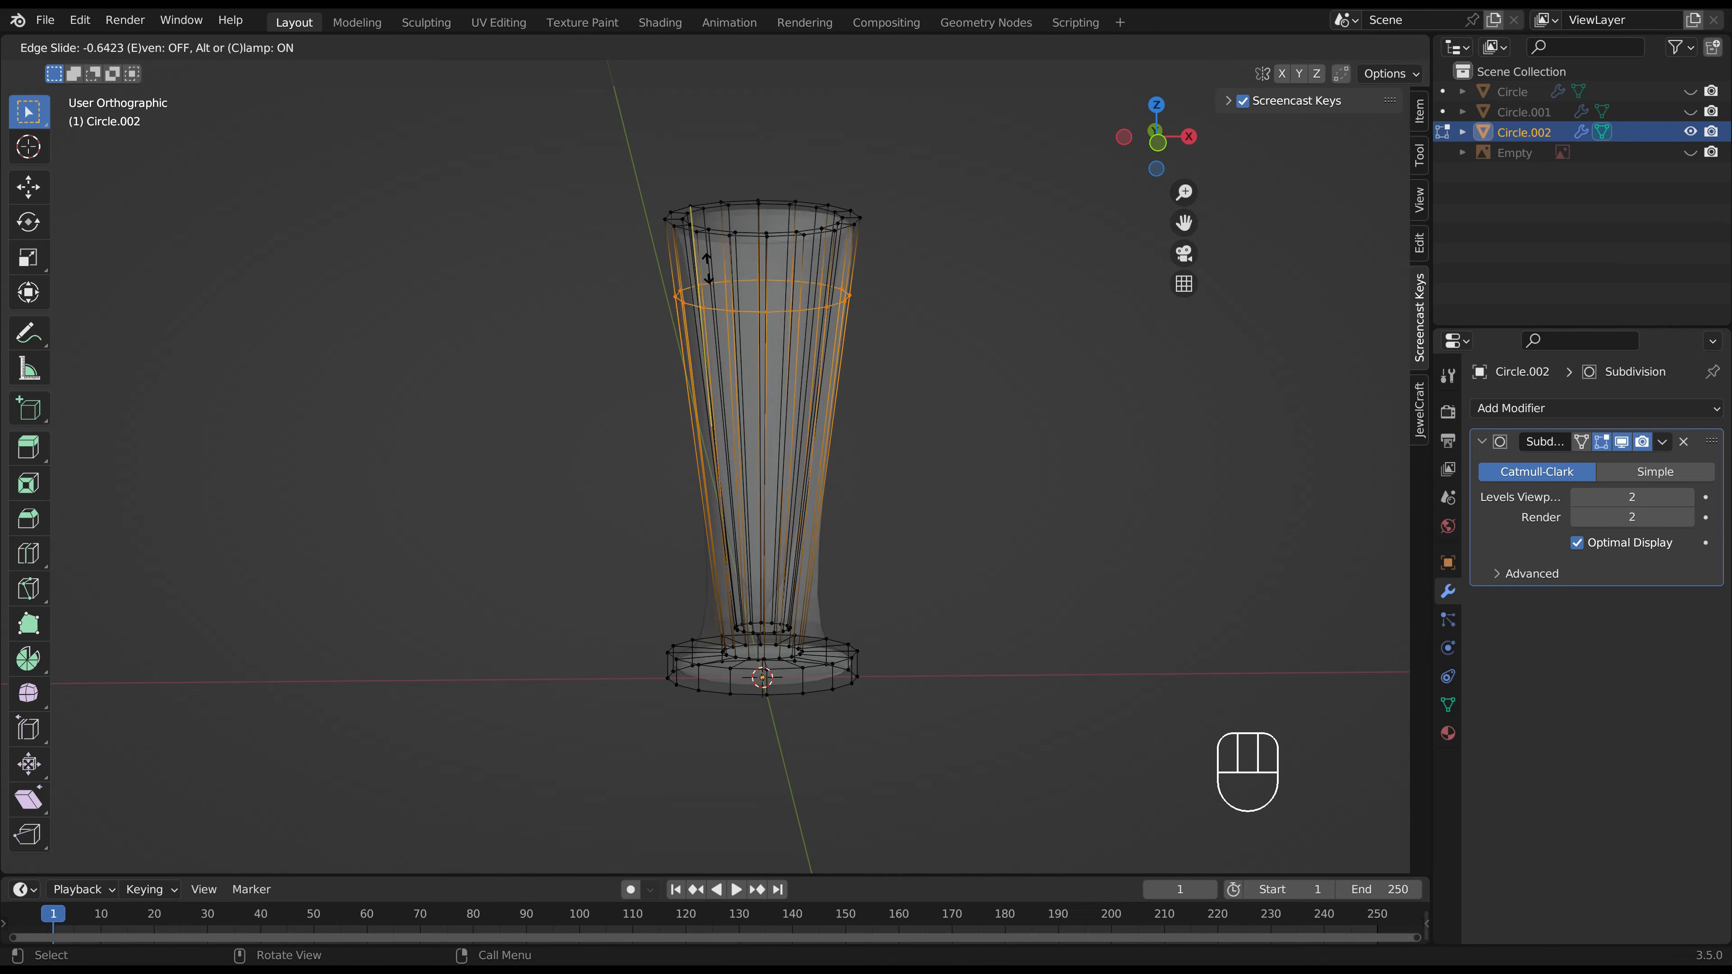
click(785, 229)
shift+middle_drag(785, 229, 758, 389)
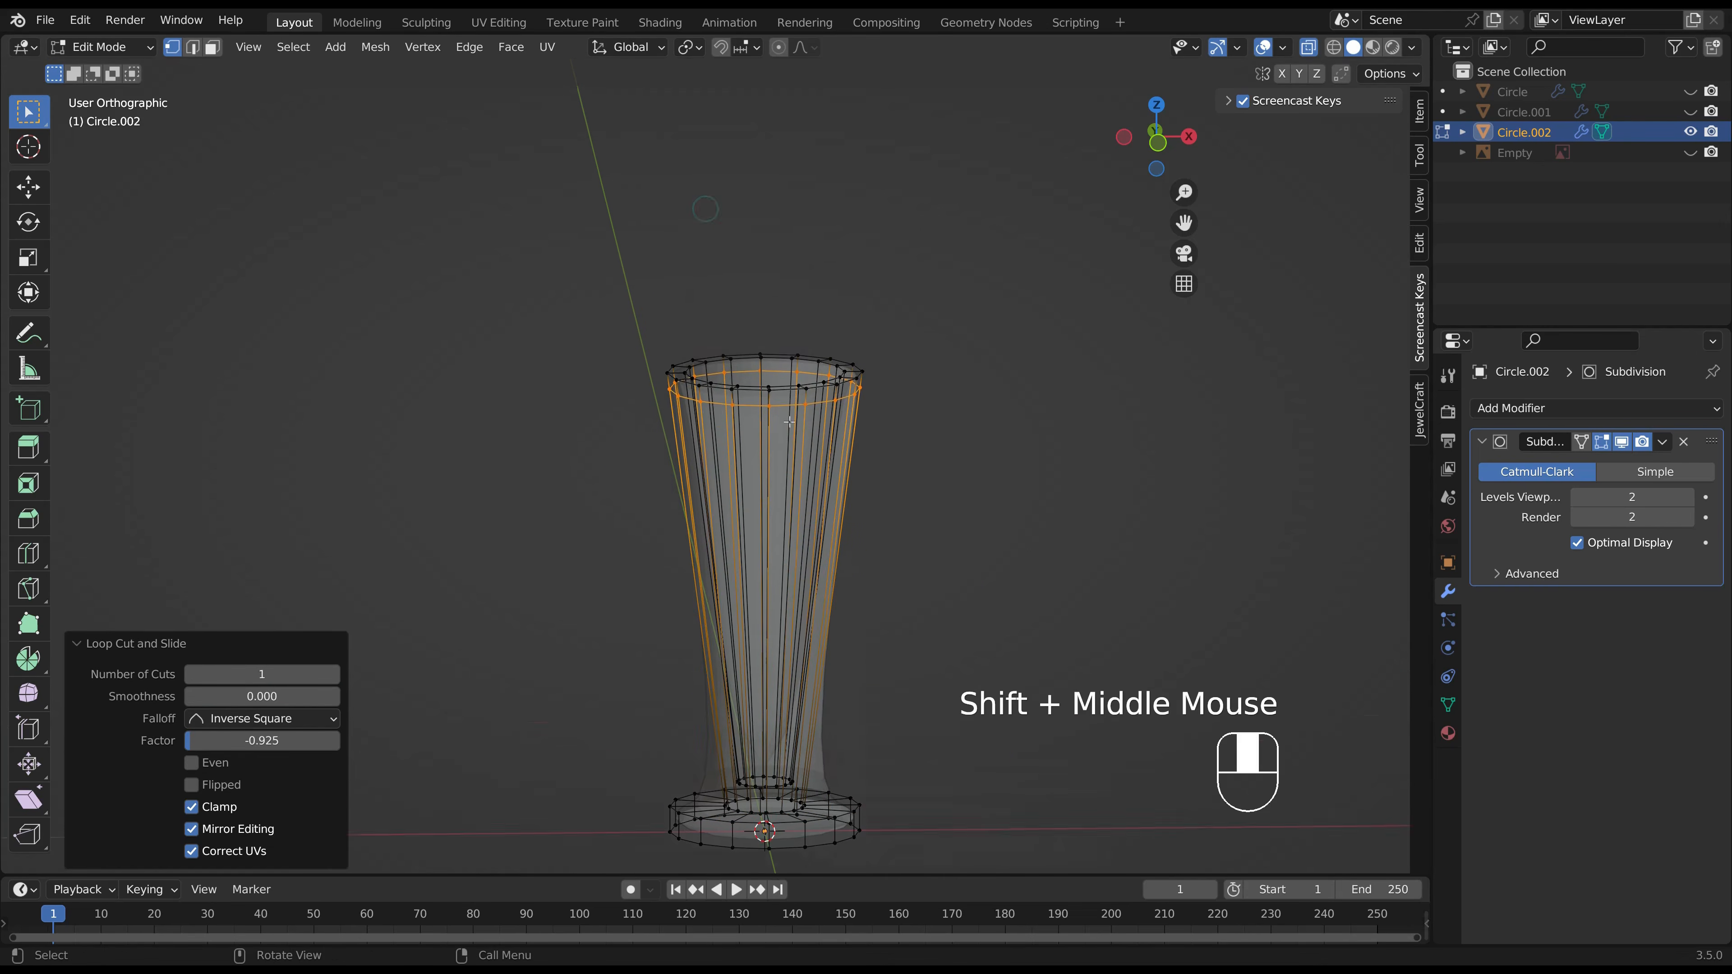
scroll(758, 389, up, 4)
key(ctrl+r)
click(832, 242)
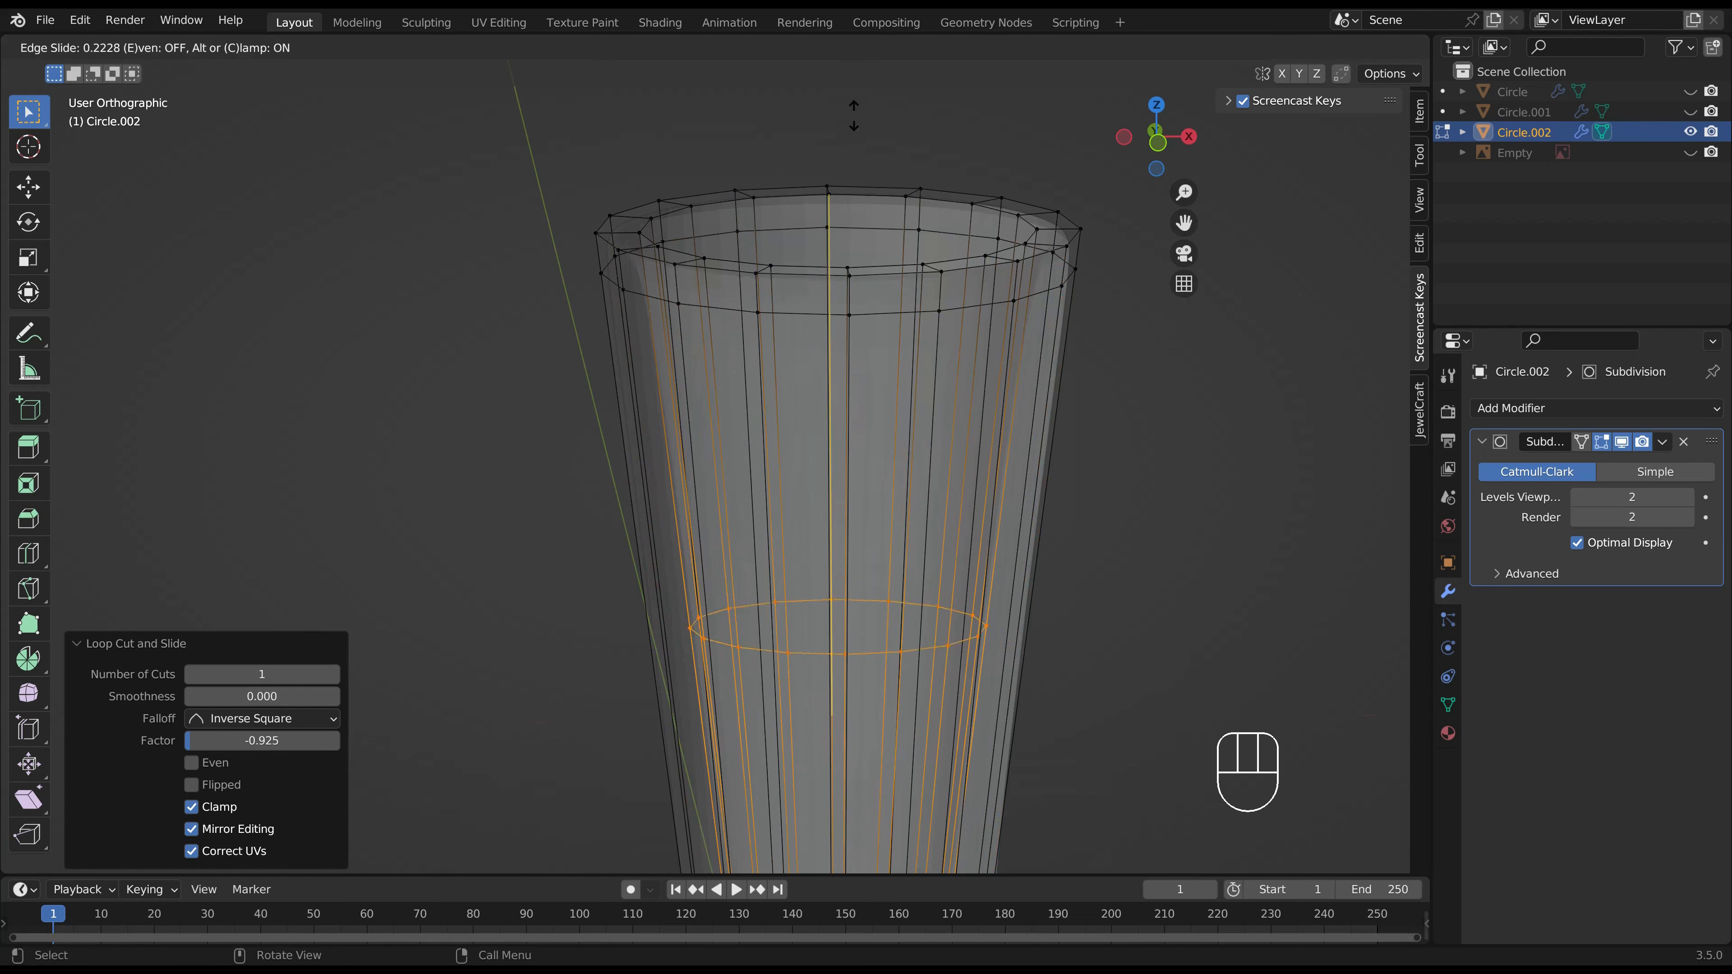
click(891, 565)
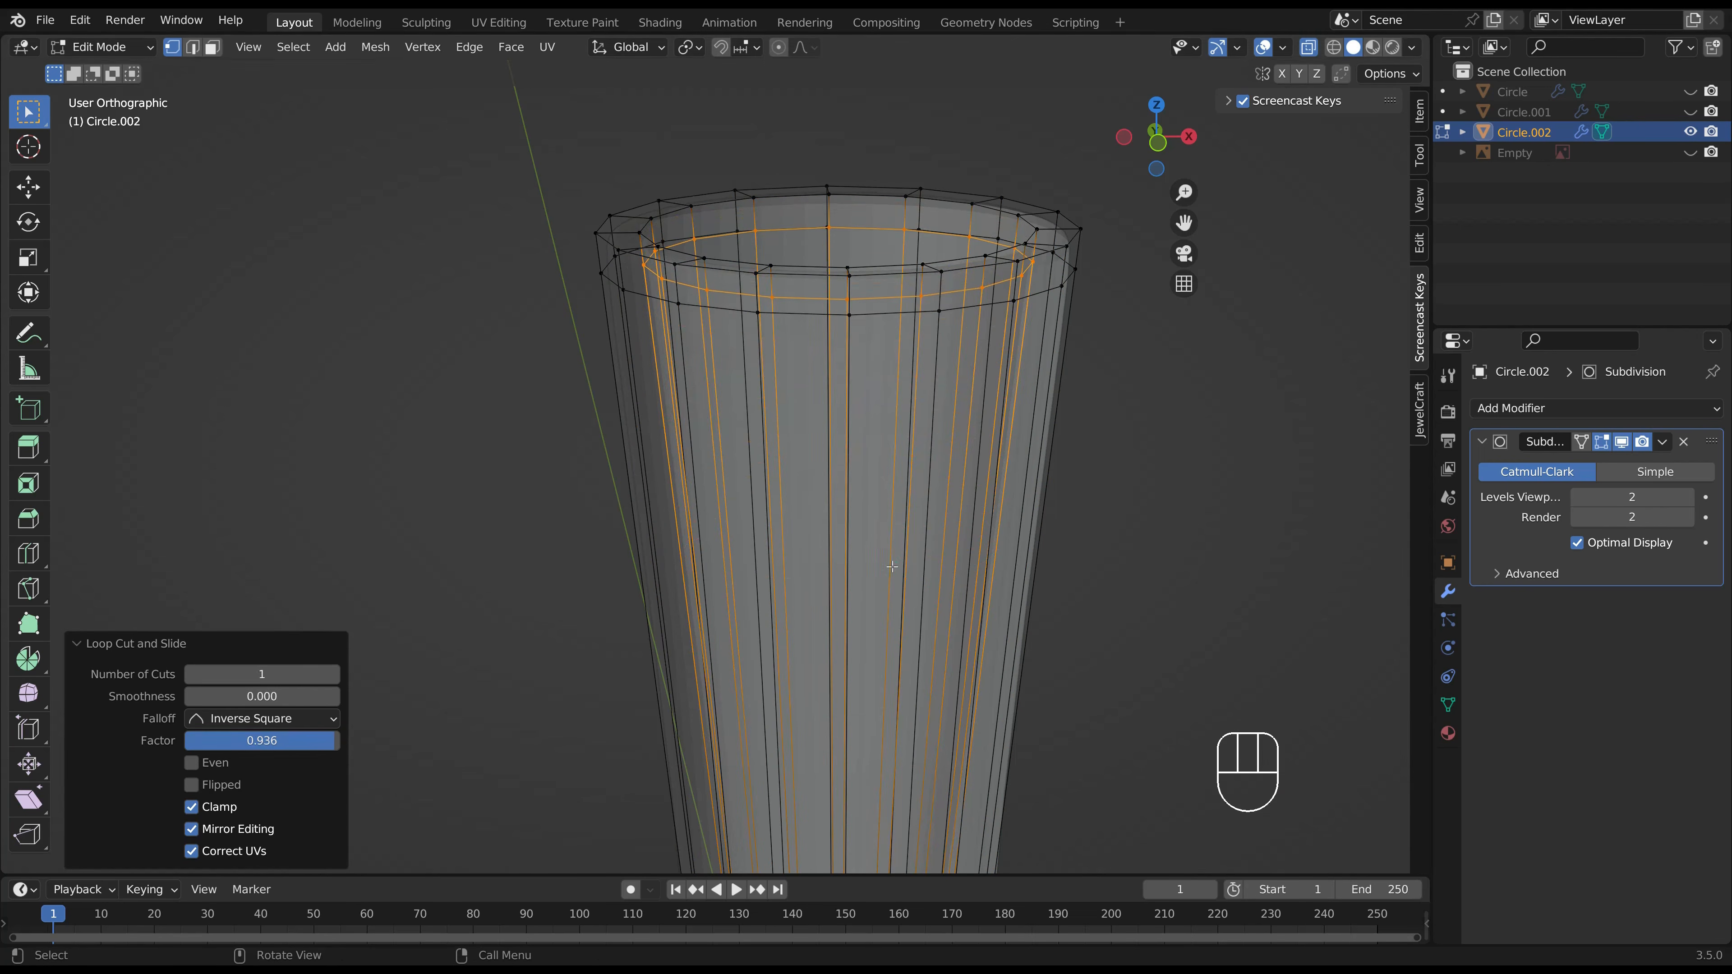
Add loop cuts near the base of the outer wall at factor 0.946 and of the inner wall at factor -0.964.
key(Tab)
middle_drag(1064, 589, 1091, 618)
scroll(1087, 607, down, 4)
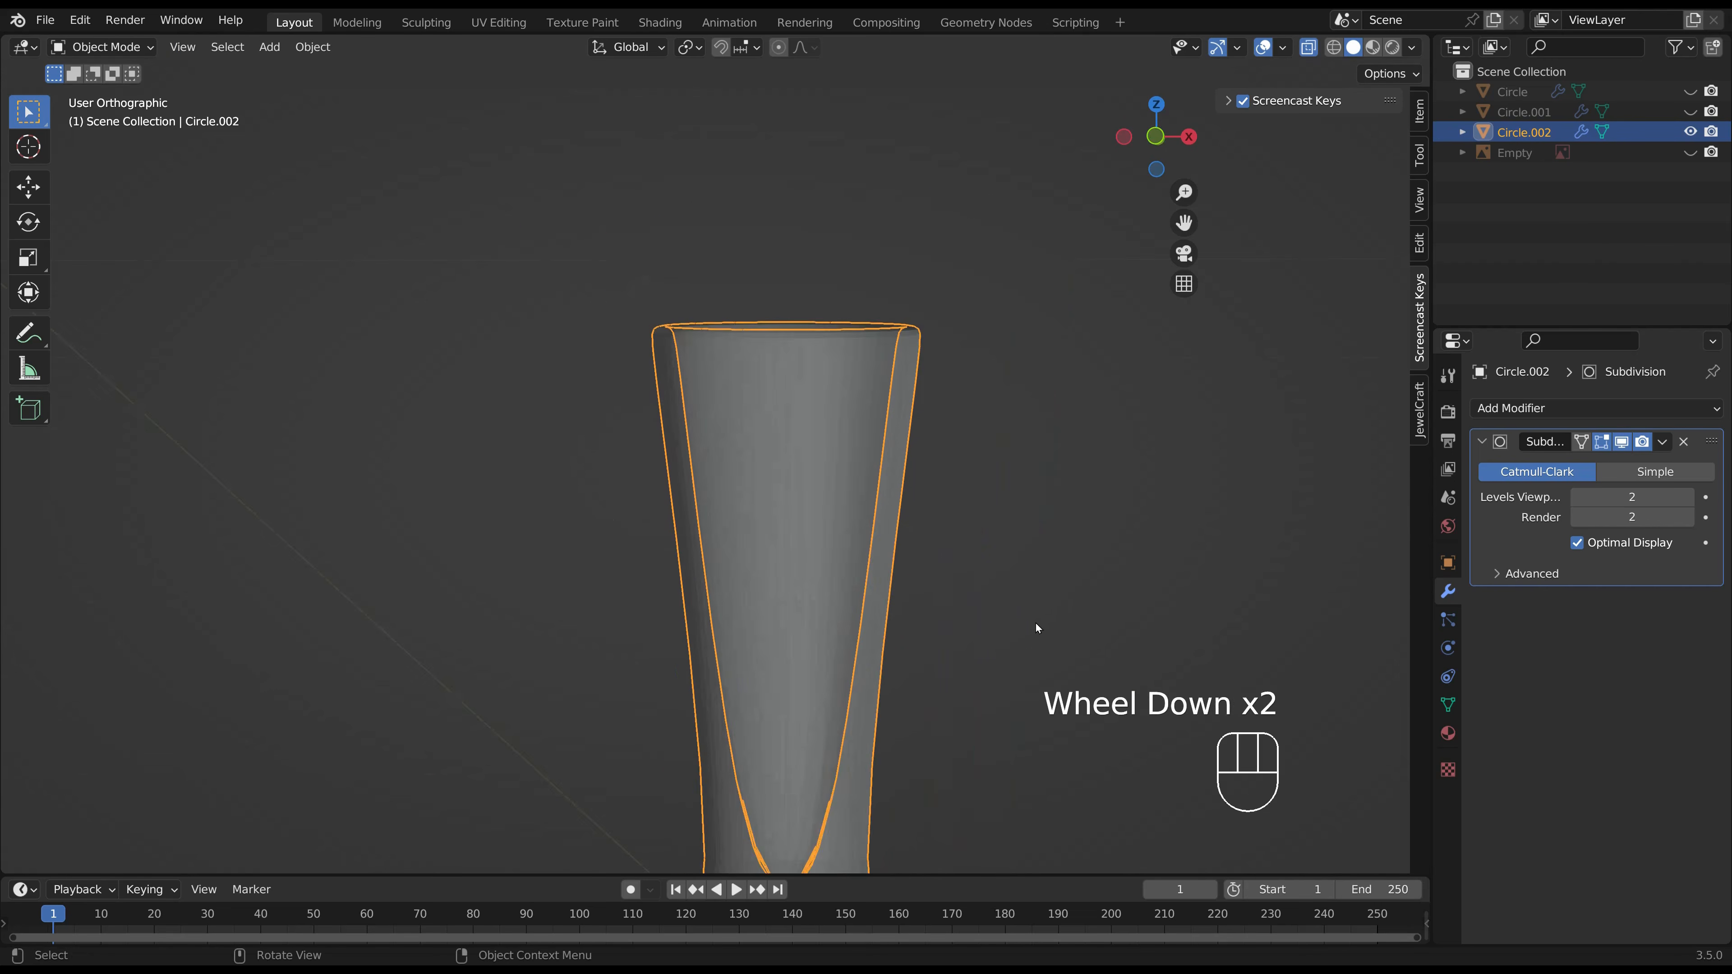
shift+middle_drag(941, 662, 907, 514)
scroll(907, 515, up, 2)
key(Tab)
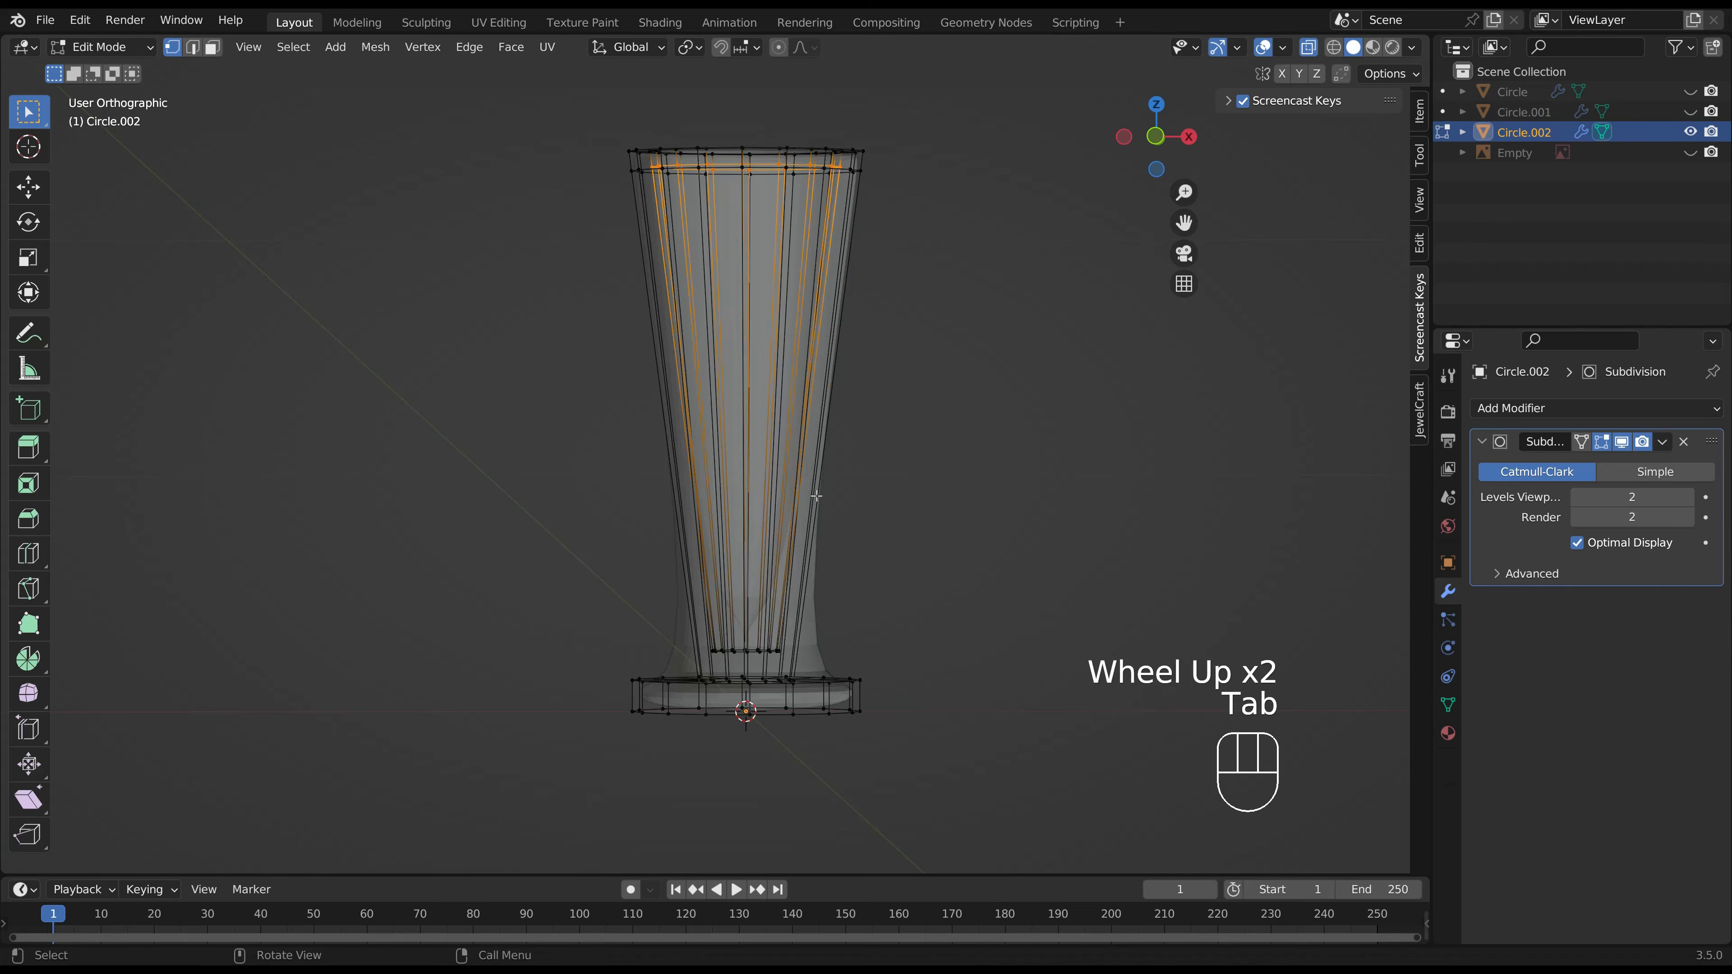
key(ctrl+r)
click(778, 460)
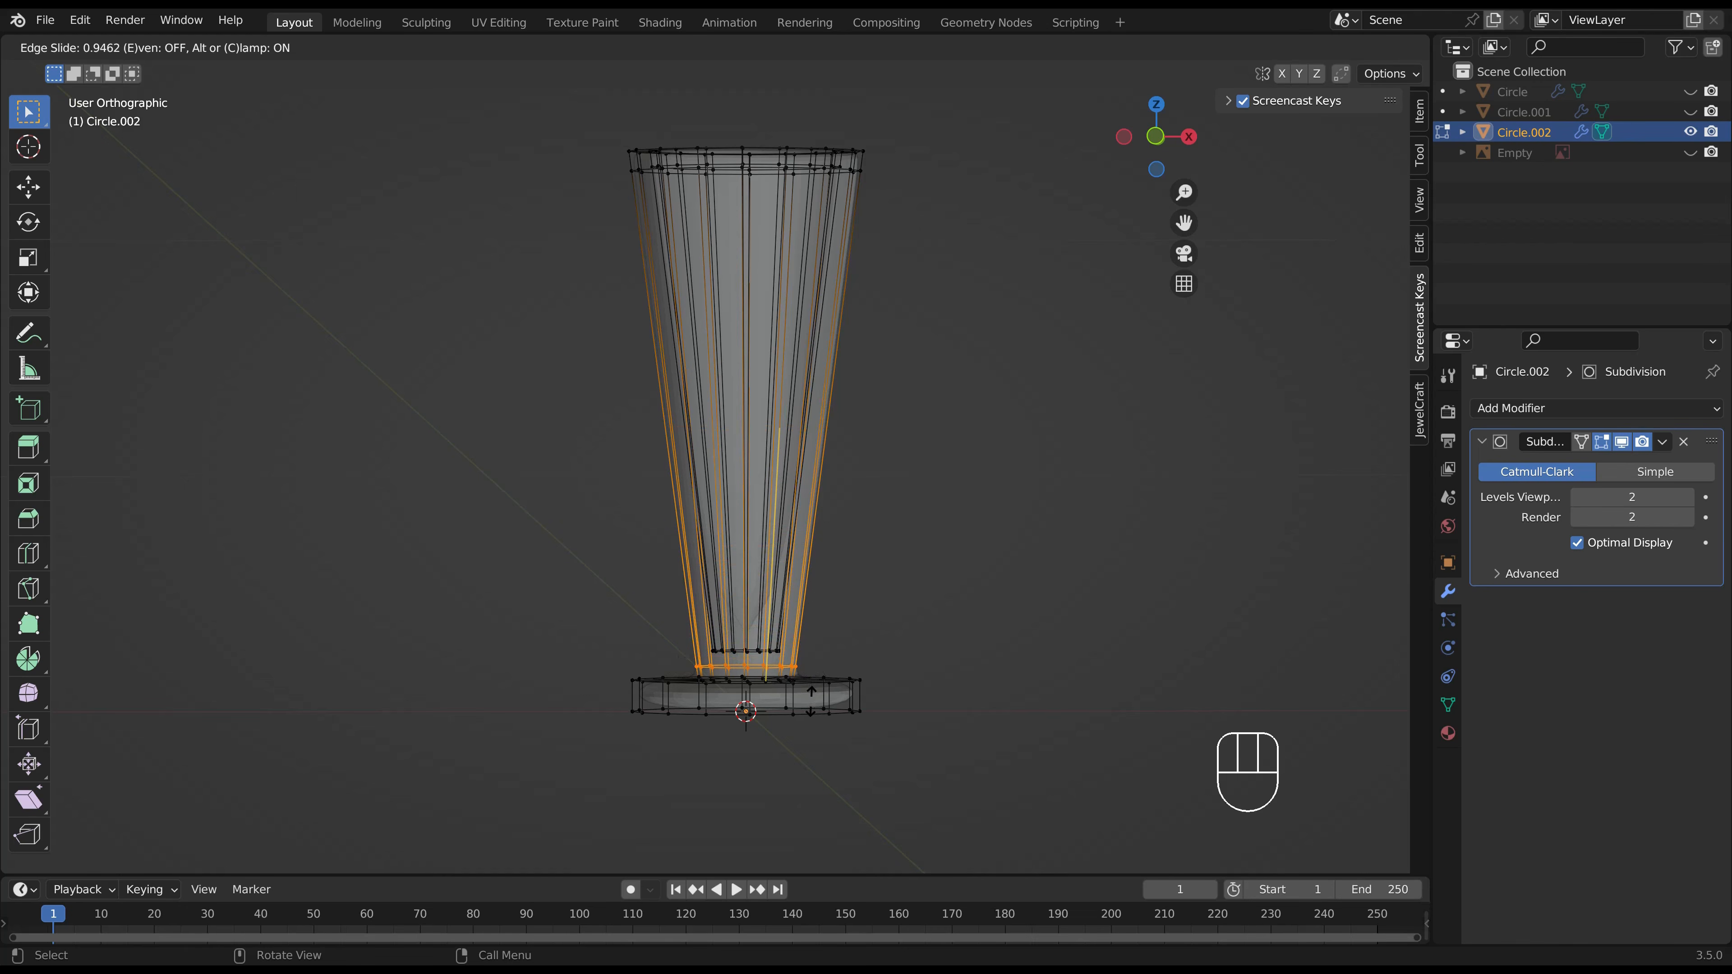
click(811, 701)
key(ctrl+r)
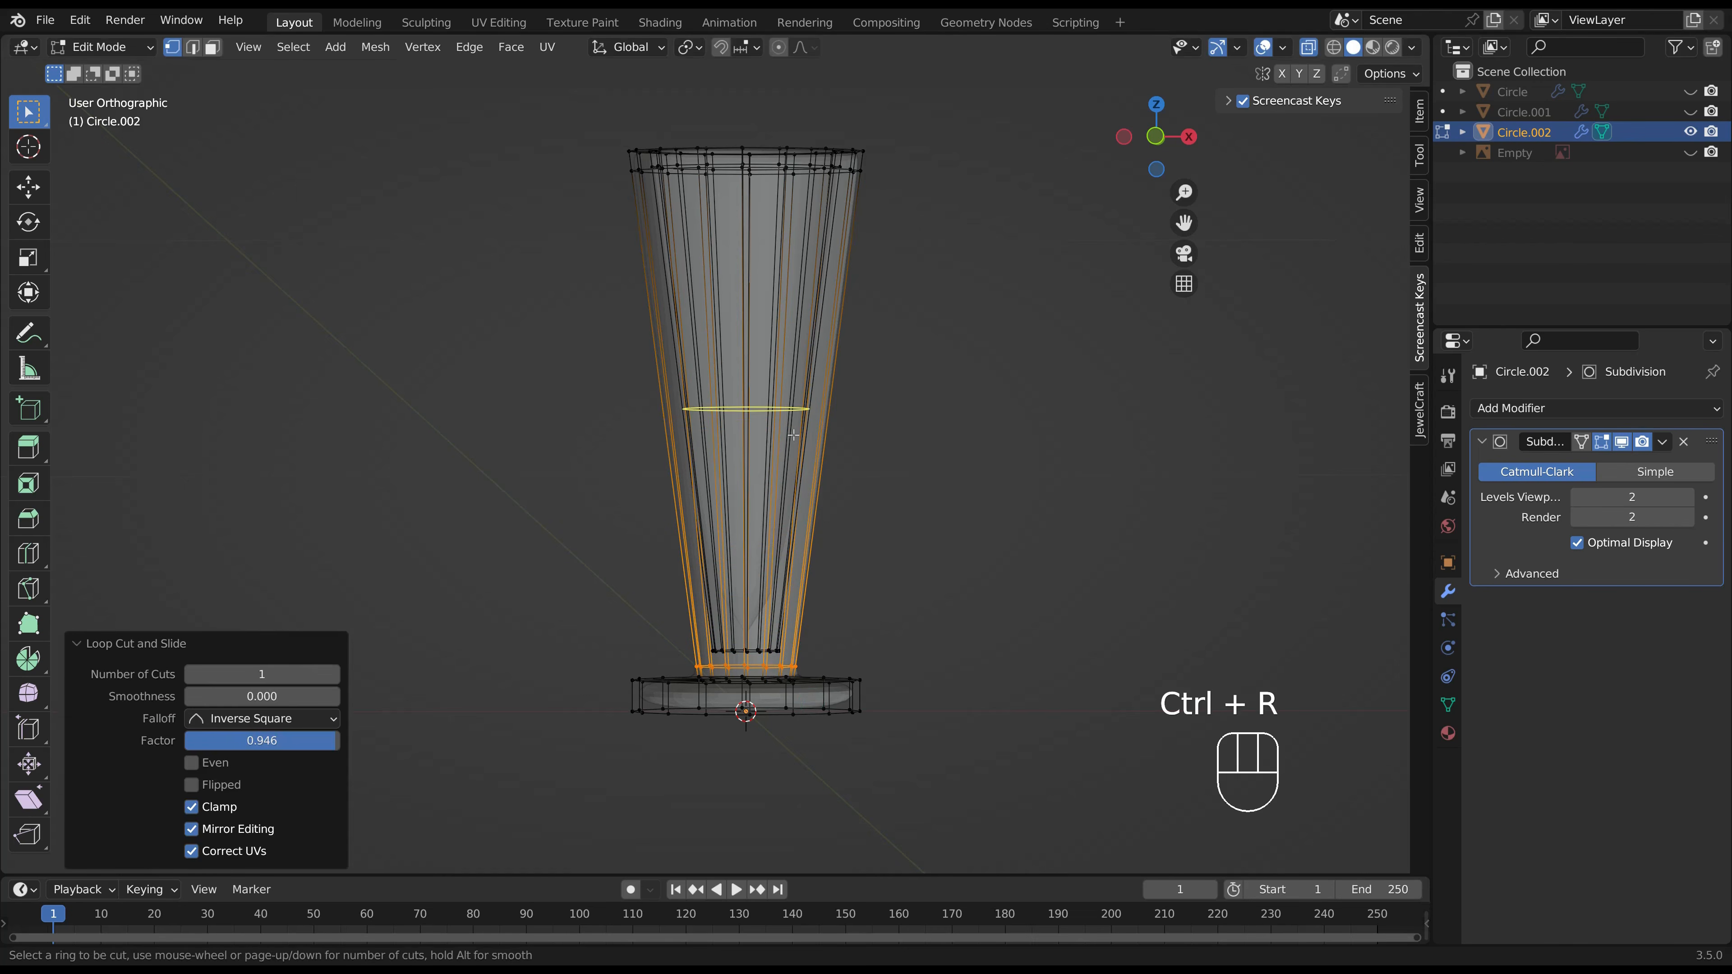
click(794, 436)
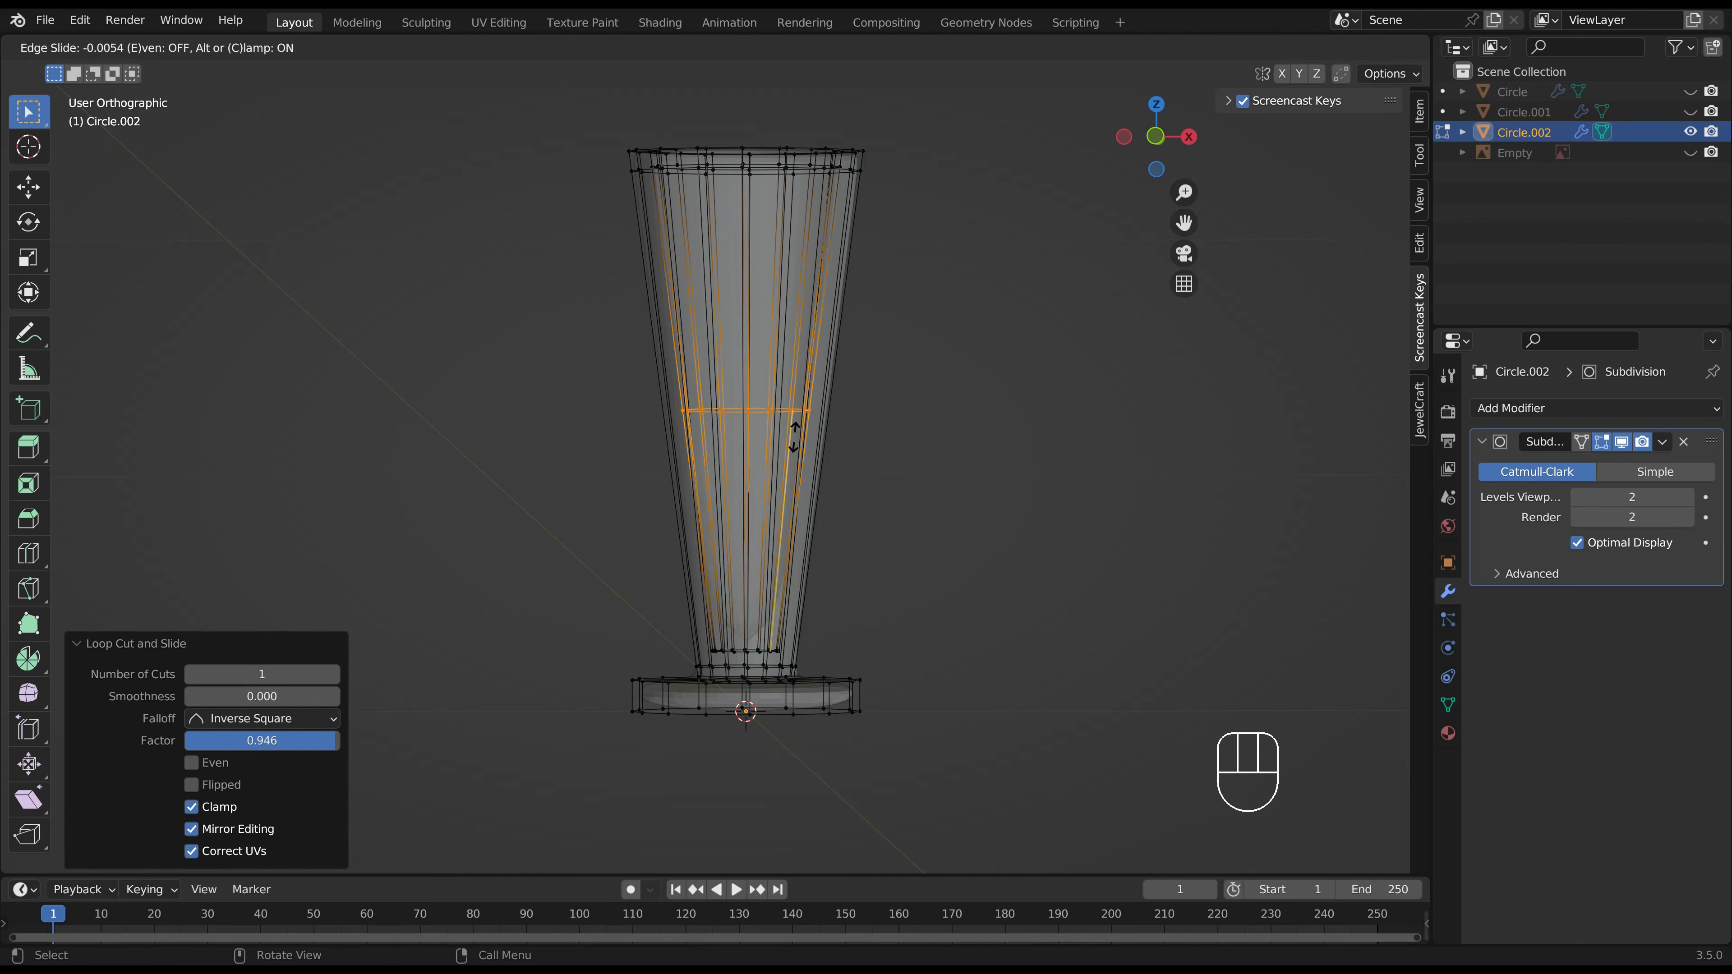
click(803, 661)
Add a loop cut around the middle of the foot's side.
key(ctrl+r)
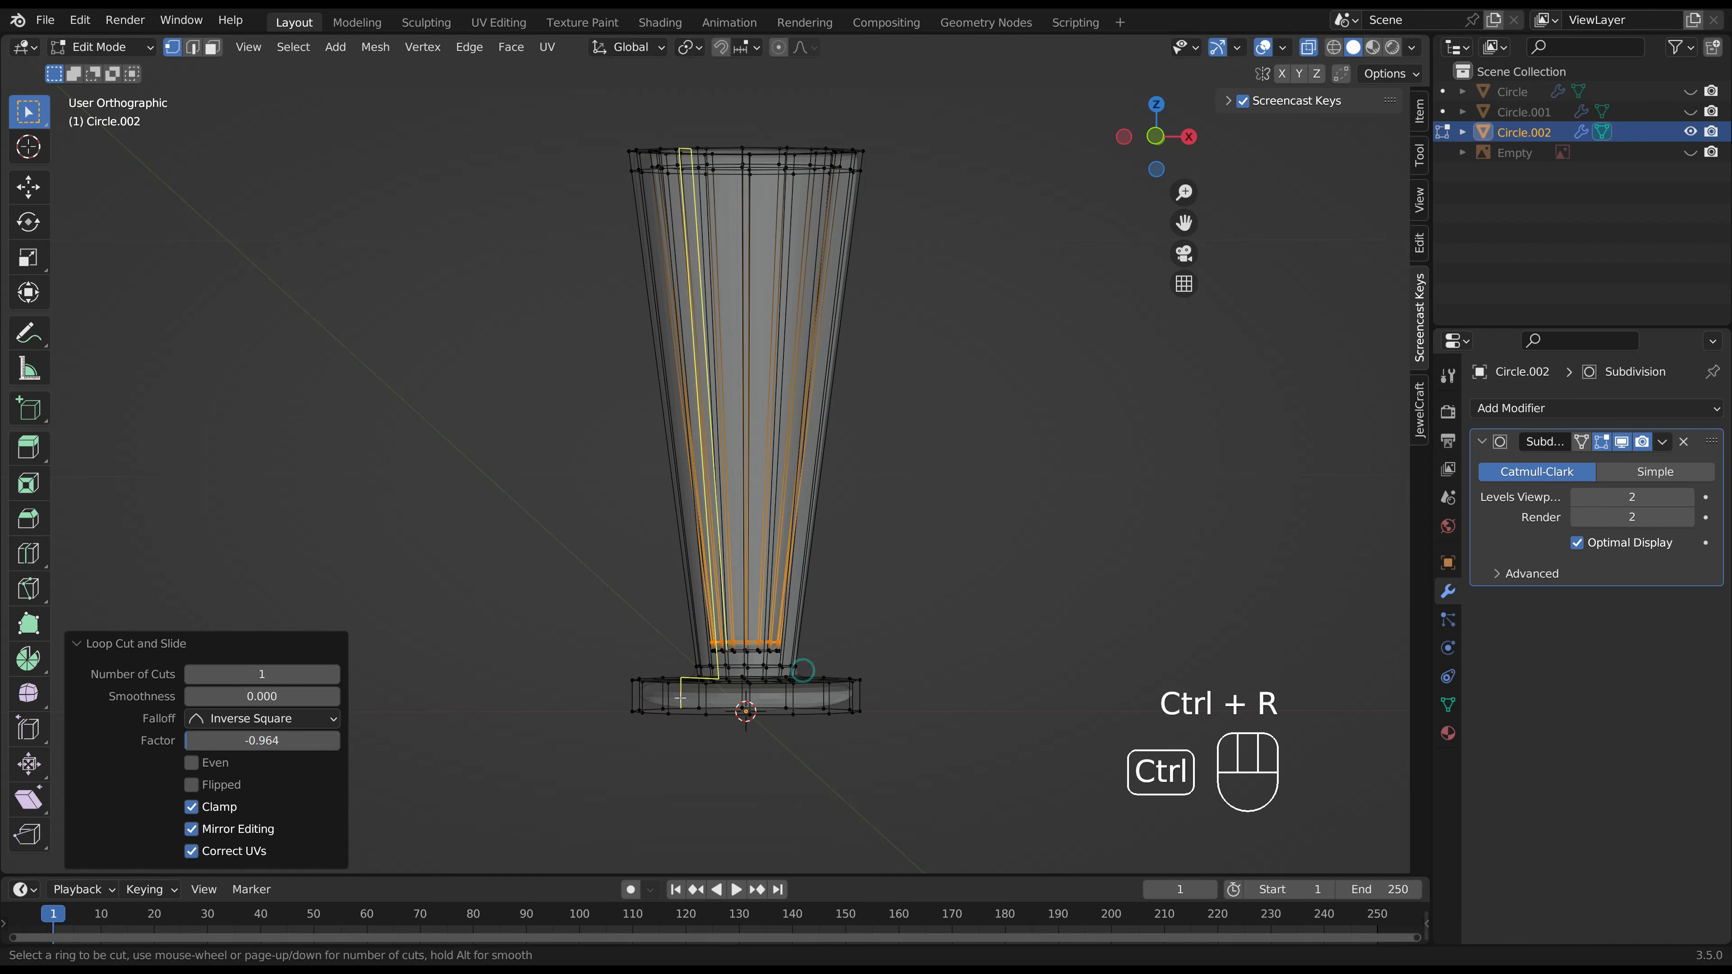
click(672, 698)
key(Tab)
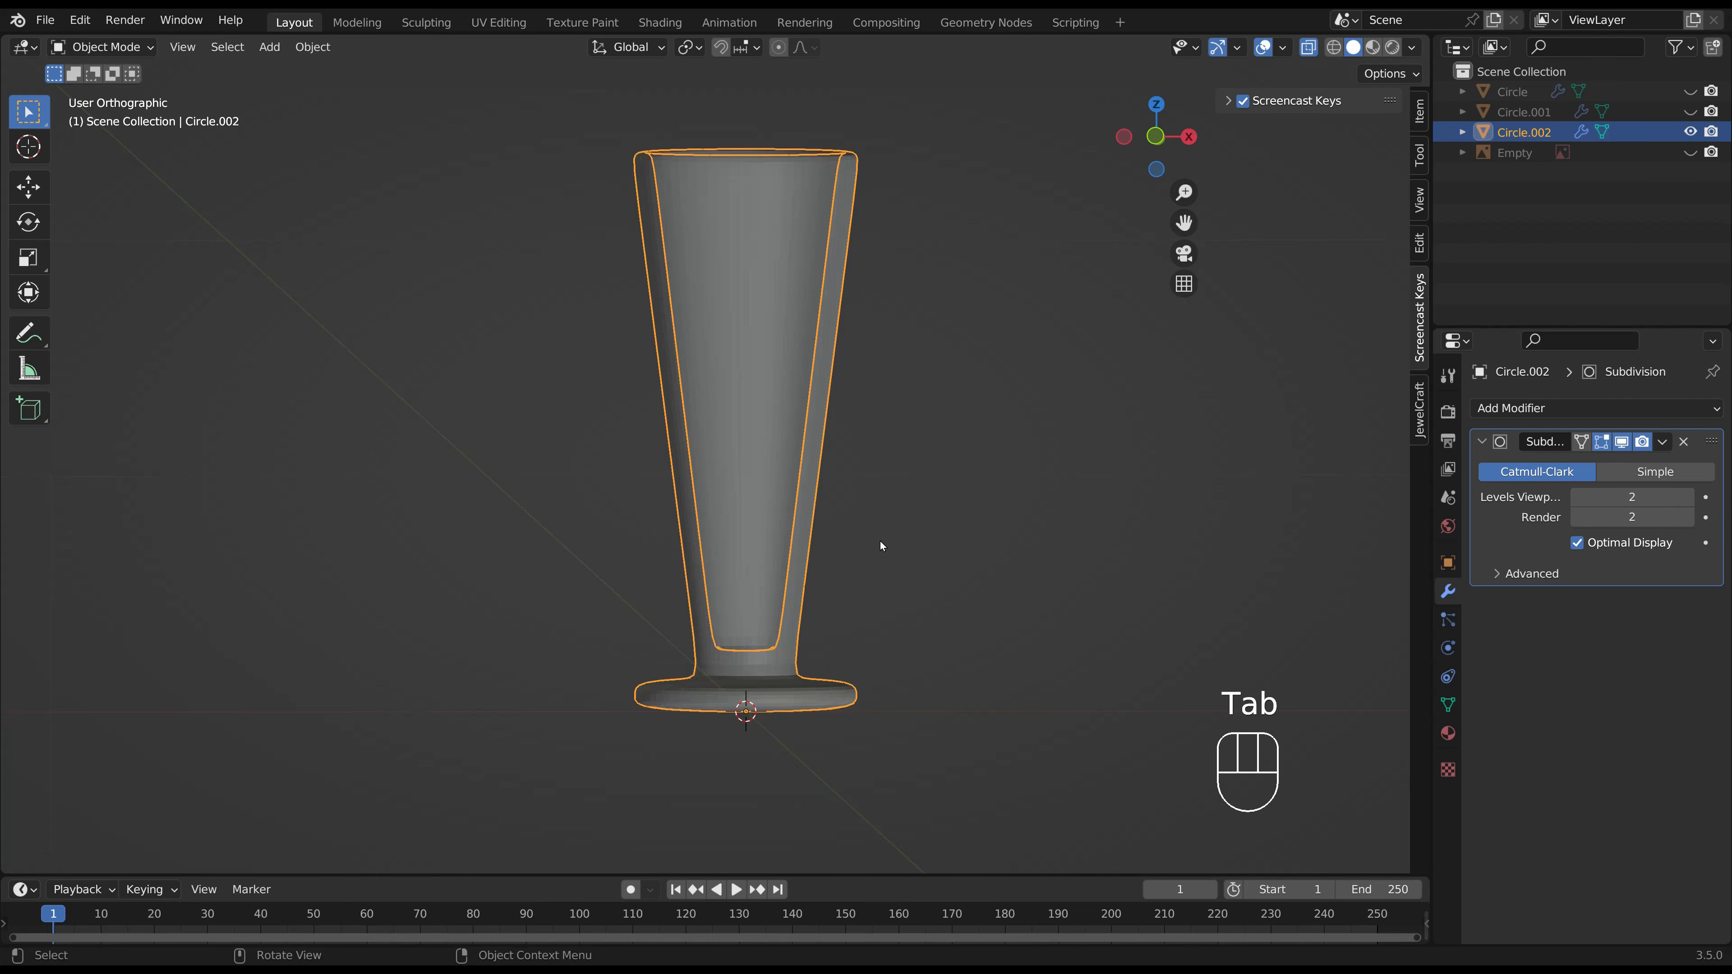
Inset the inner bottom face of the glass by about 0.0018 m.
middle_drag(879, 541, 855, 516)
scroll(887, 562, up, 2)
key(Tab)
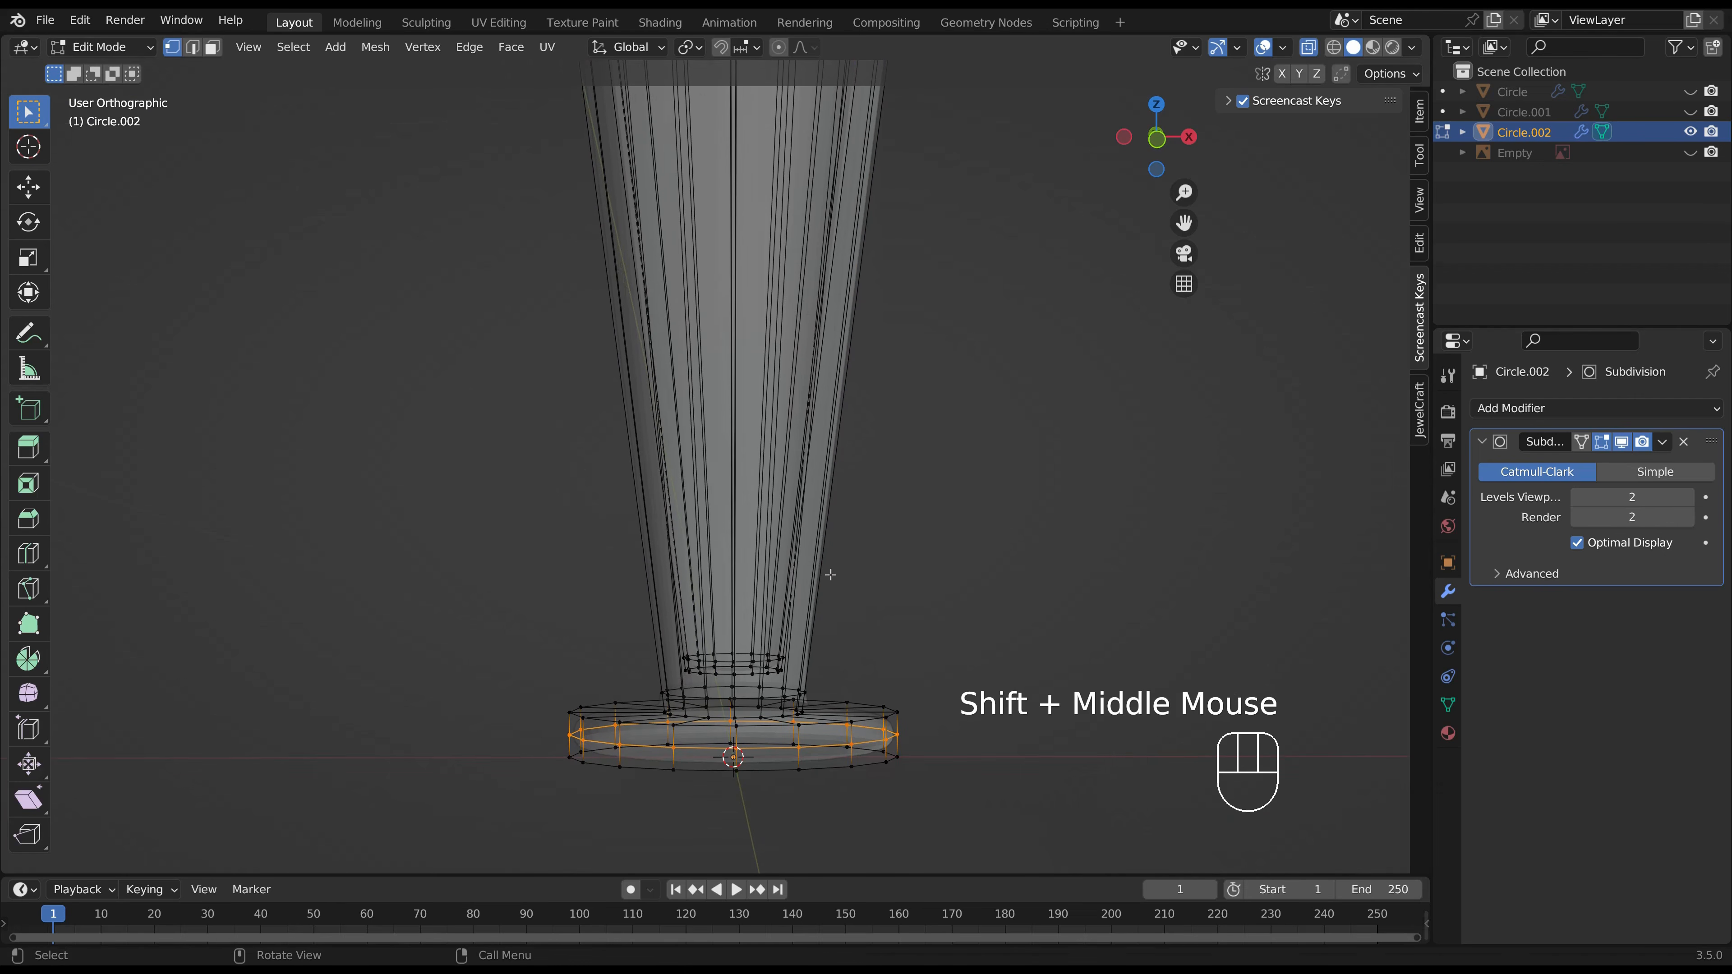
click(214, 48)
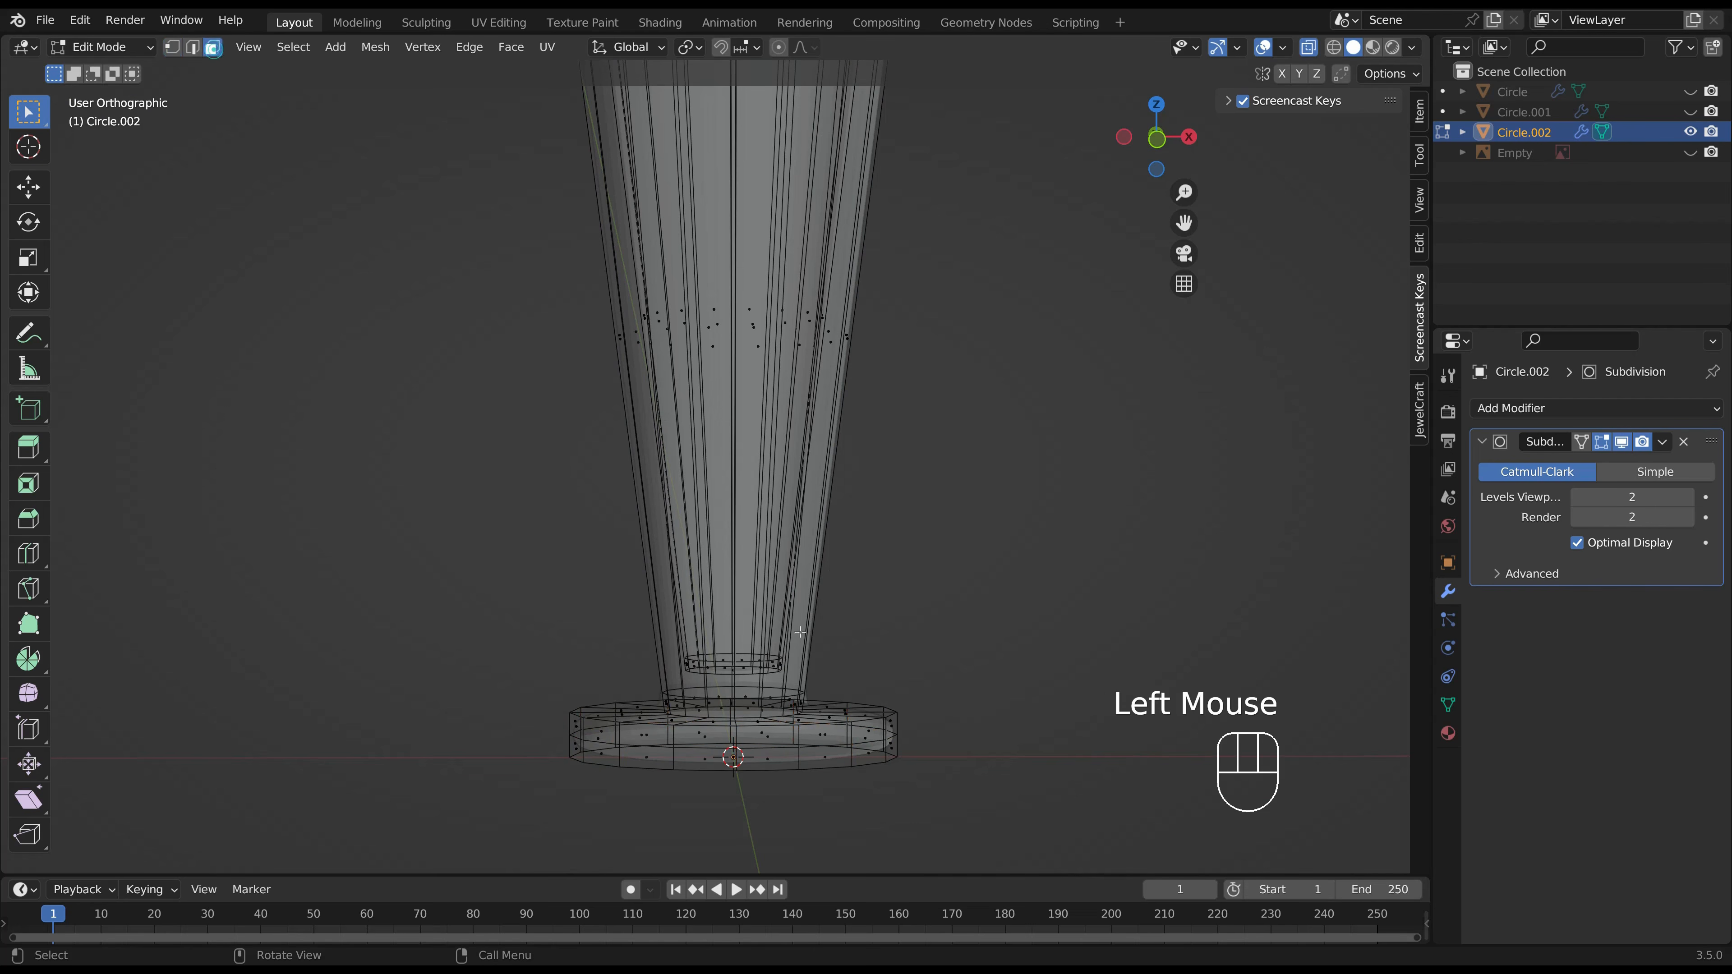
click(741, 675)
middle_drag(741, 675, 833, 716)
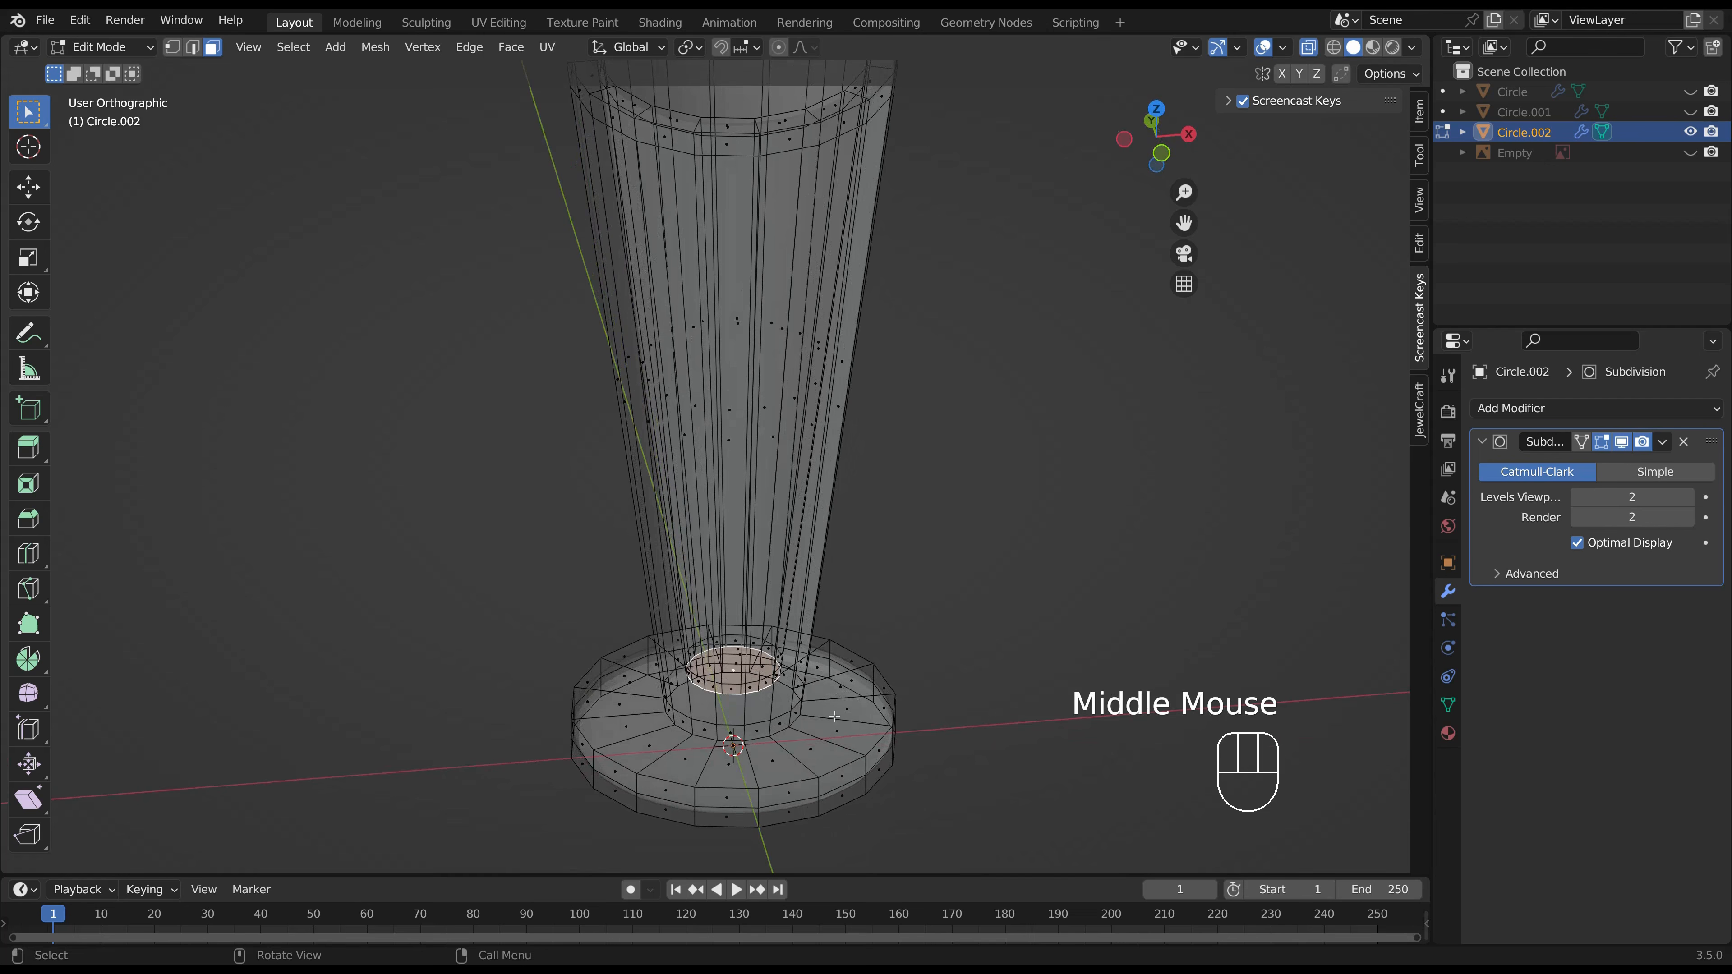
key(i)
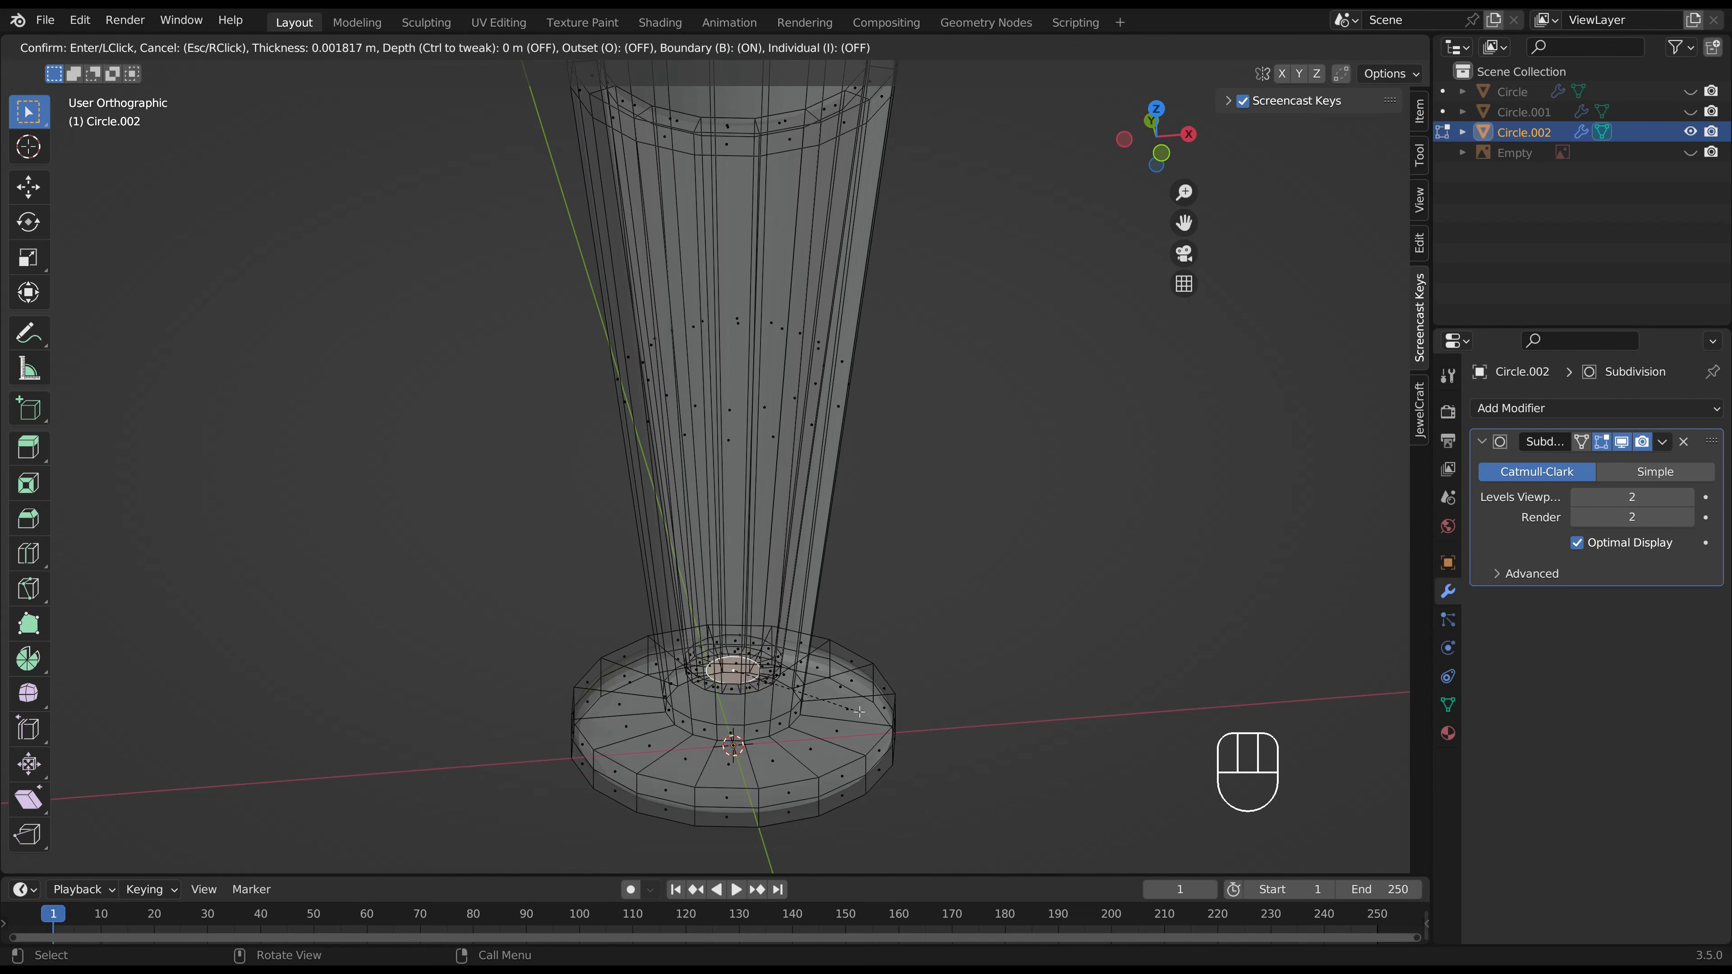
click(858, 711)
Inset the foot's underside face by about 0.0027 m and return to Object Mode.
click(755, 759)
mouse_move(755, 759)
middle_down()
mouse_move(741, 836)
mouse_move(743, 777)
middle_up()
click(741, 836)
scroll(743, 777, up, 2)
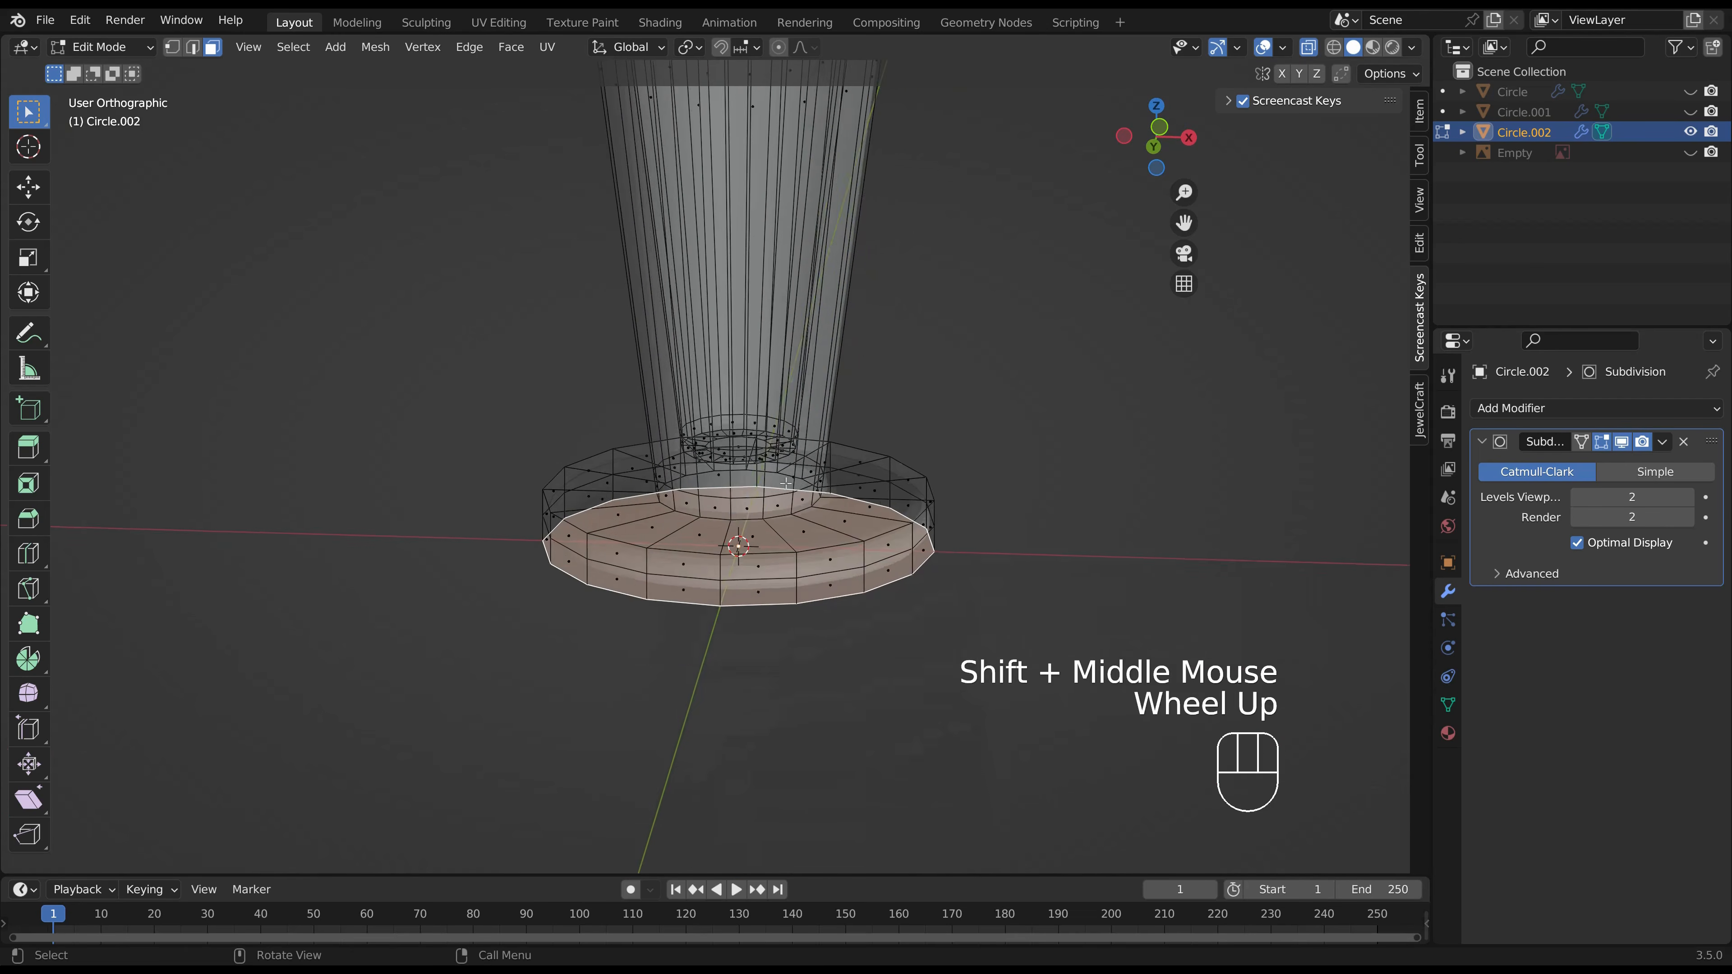
key(i)
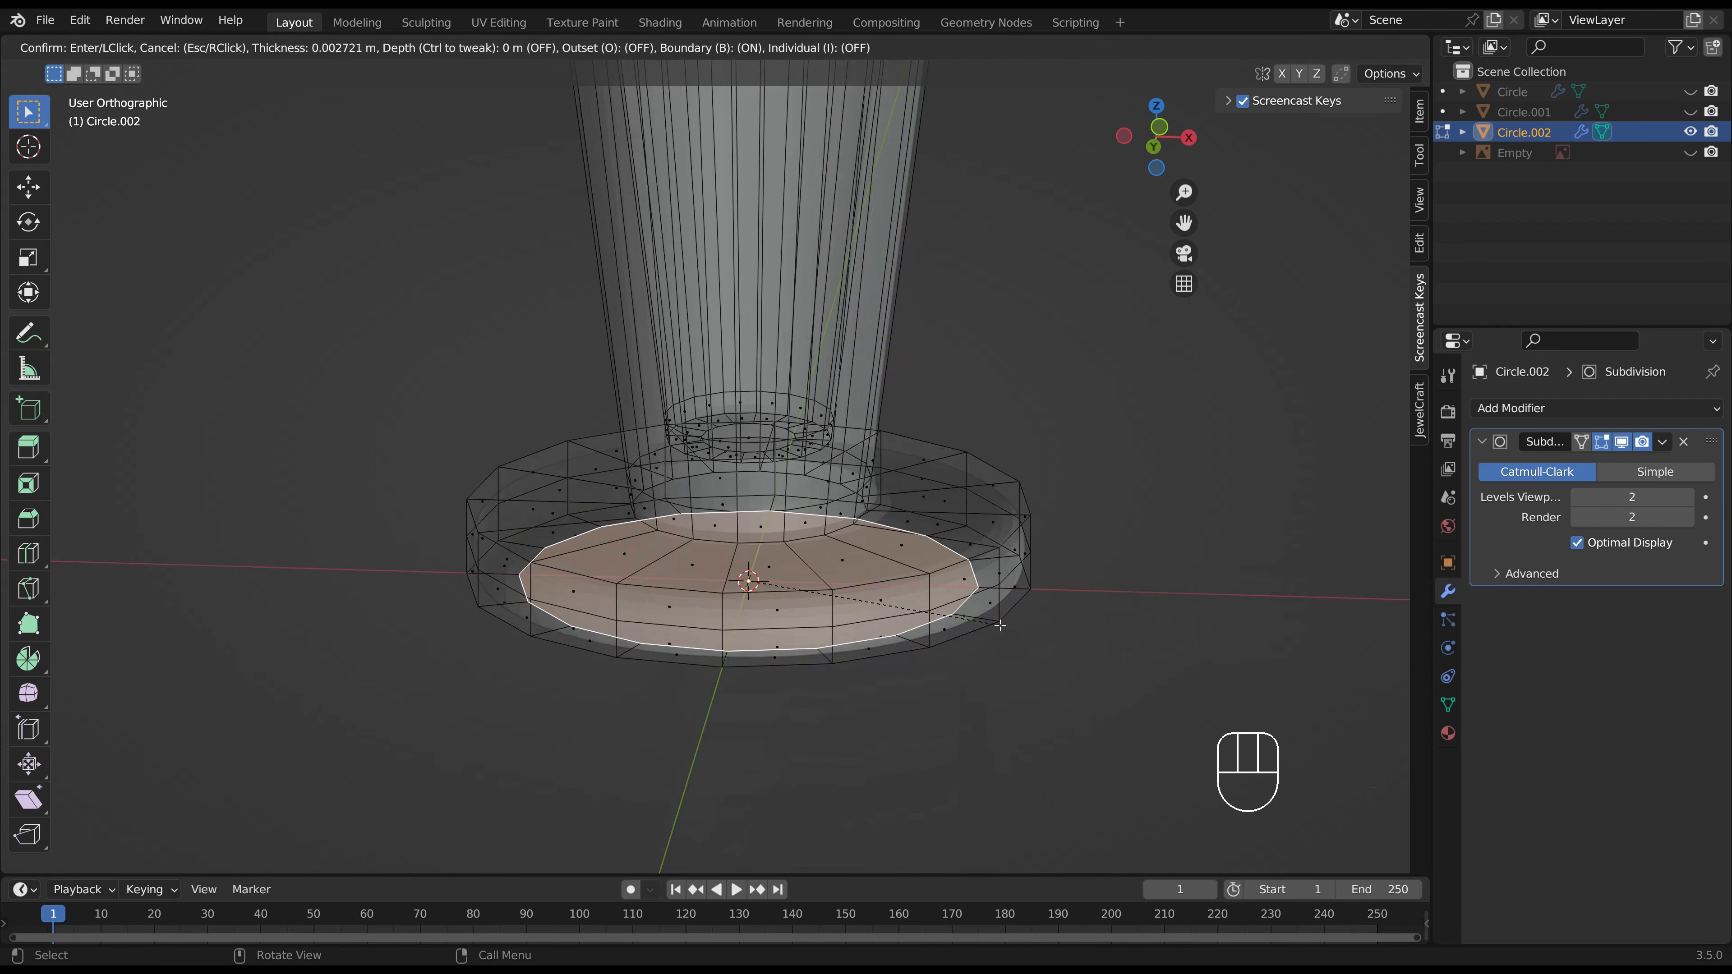
click(1002, 627)
key(Tab)
Show the reference image again and compare the smoothed glass's outline with it in front view.
scroll(1028, 518, down, 1)
scroll(955, 464, down, 1)
click(928, 424)
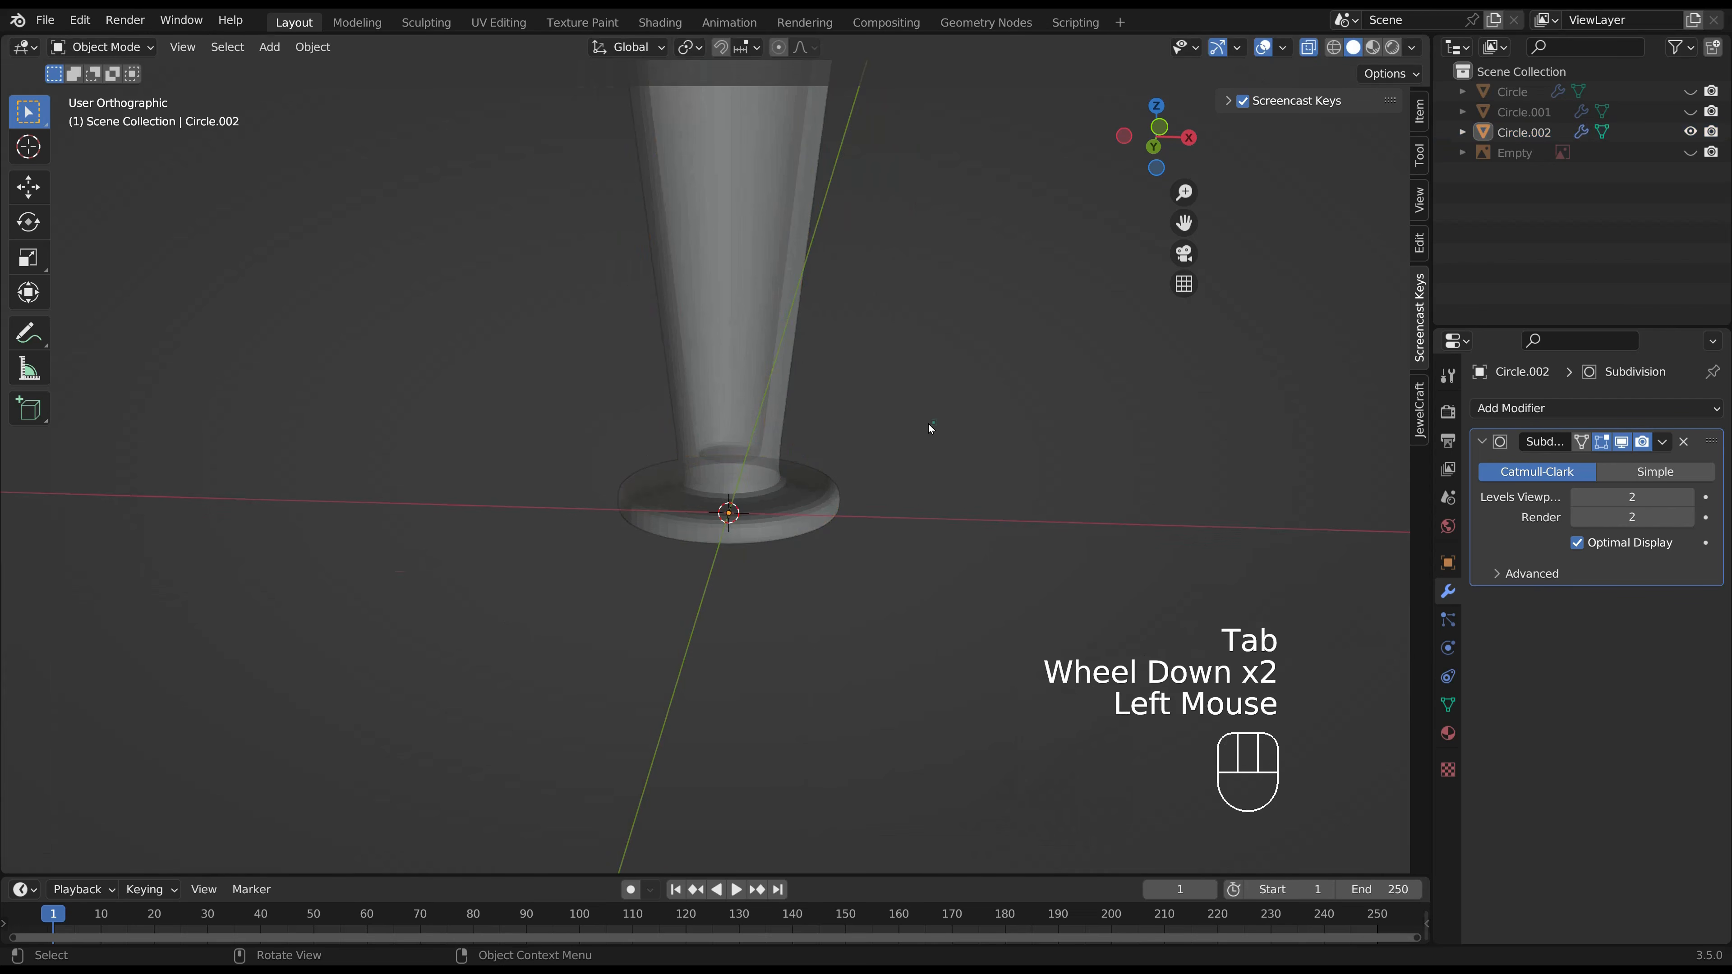
middle_drag(928, 423, 907, 470)
click(1690, 152)
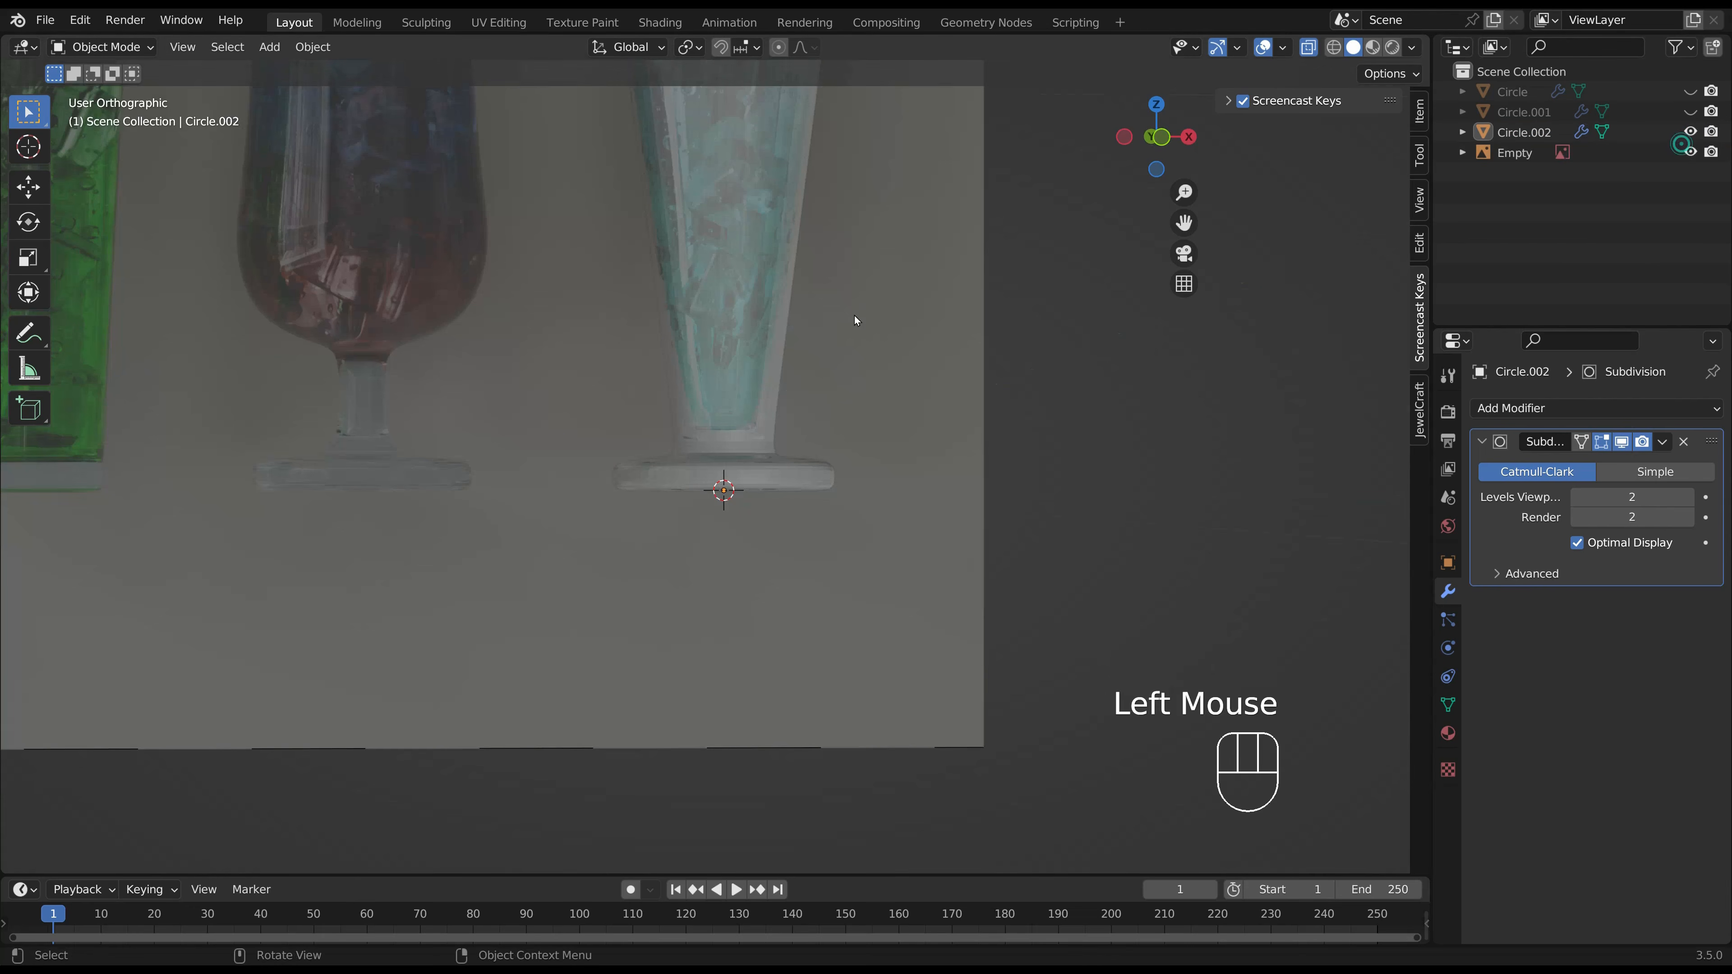
click(724, 343)
key(KP_1)
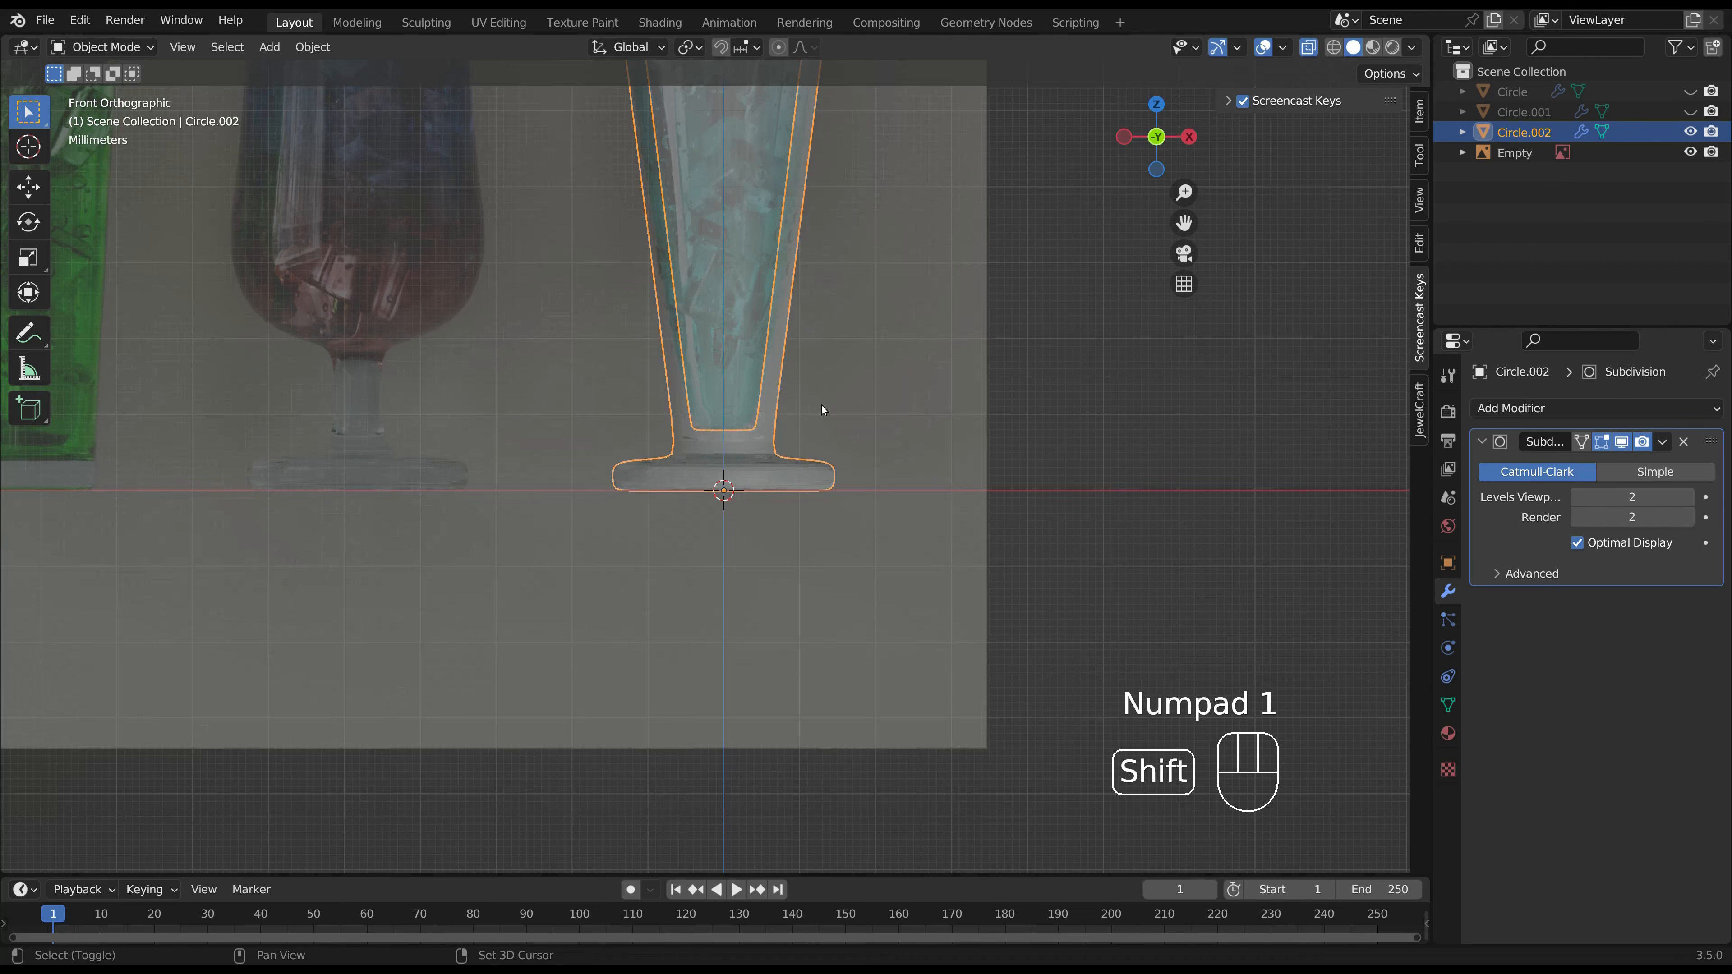
shift+middle_drag(821, 405, 822, 558)
click(1051, 489)
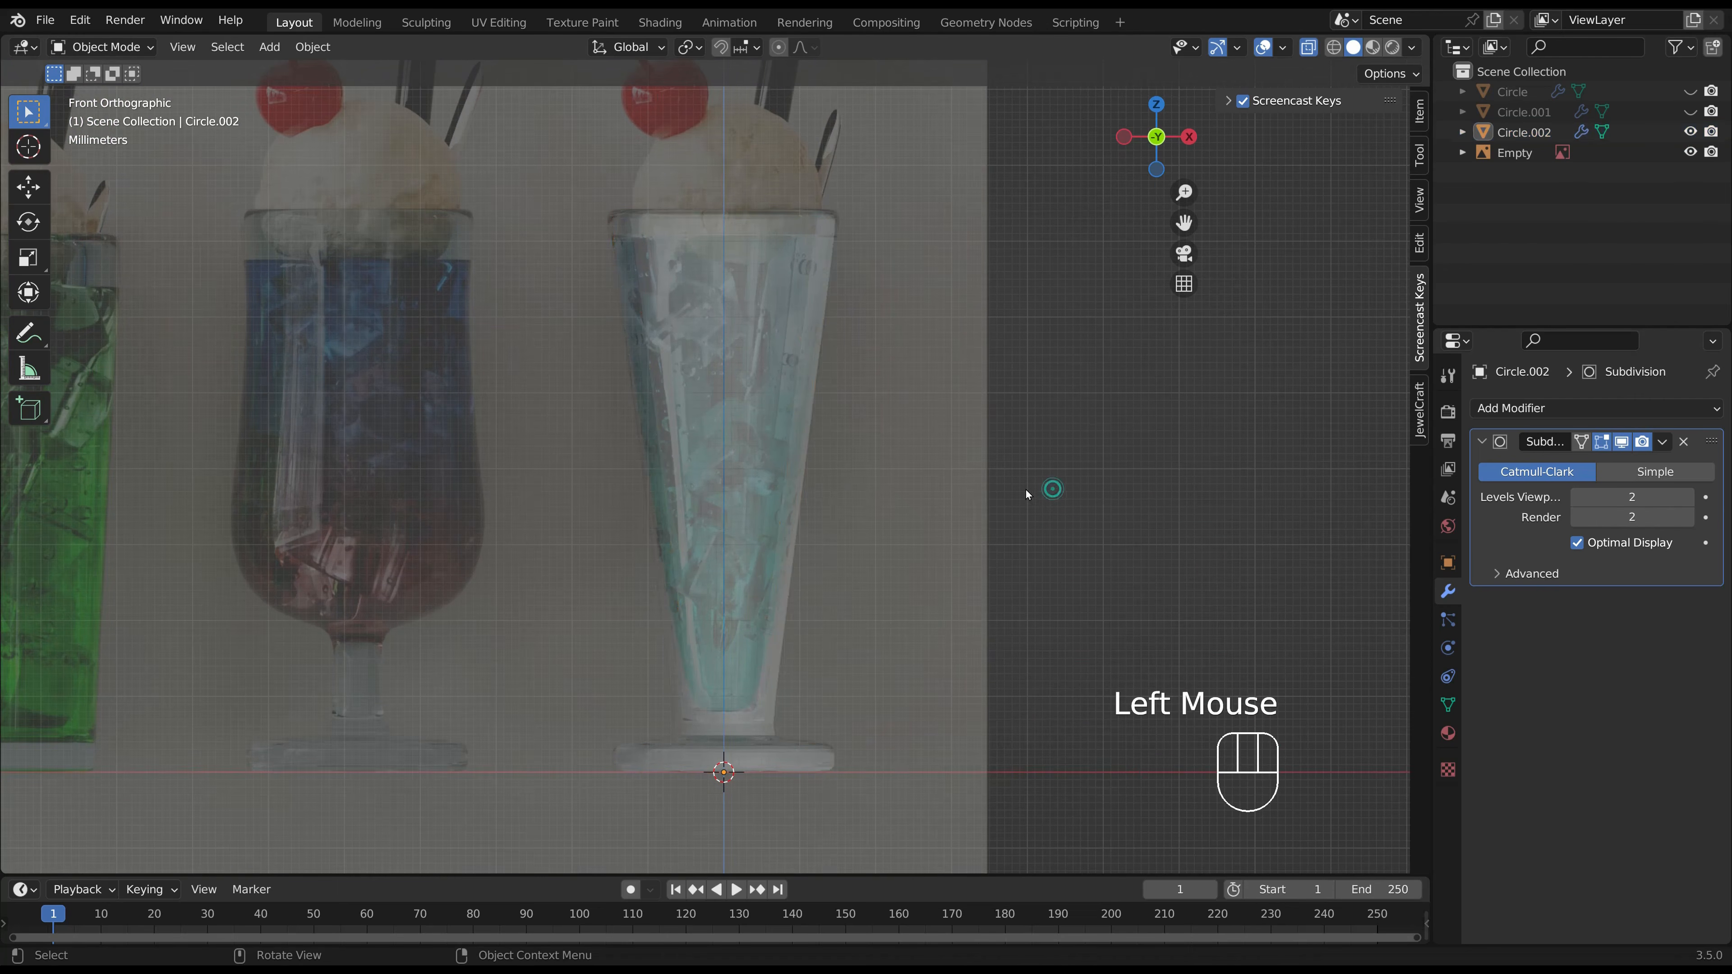
click(773, 486)
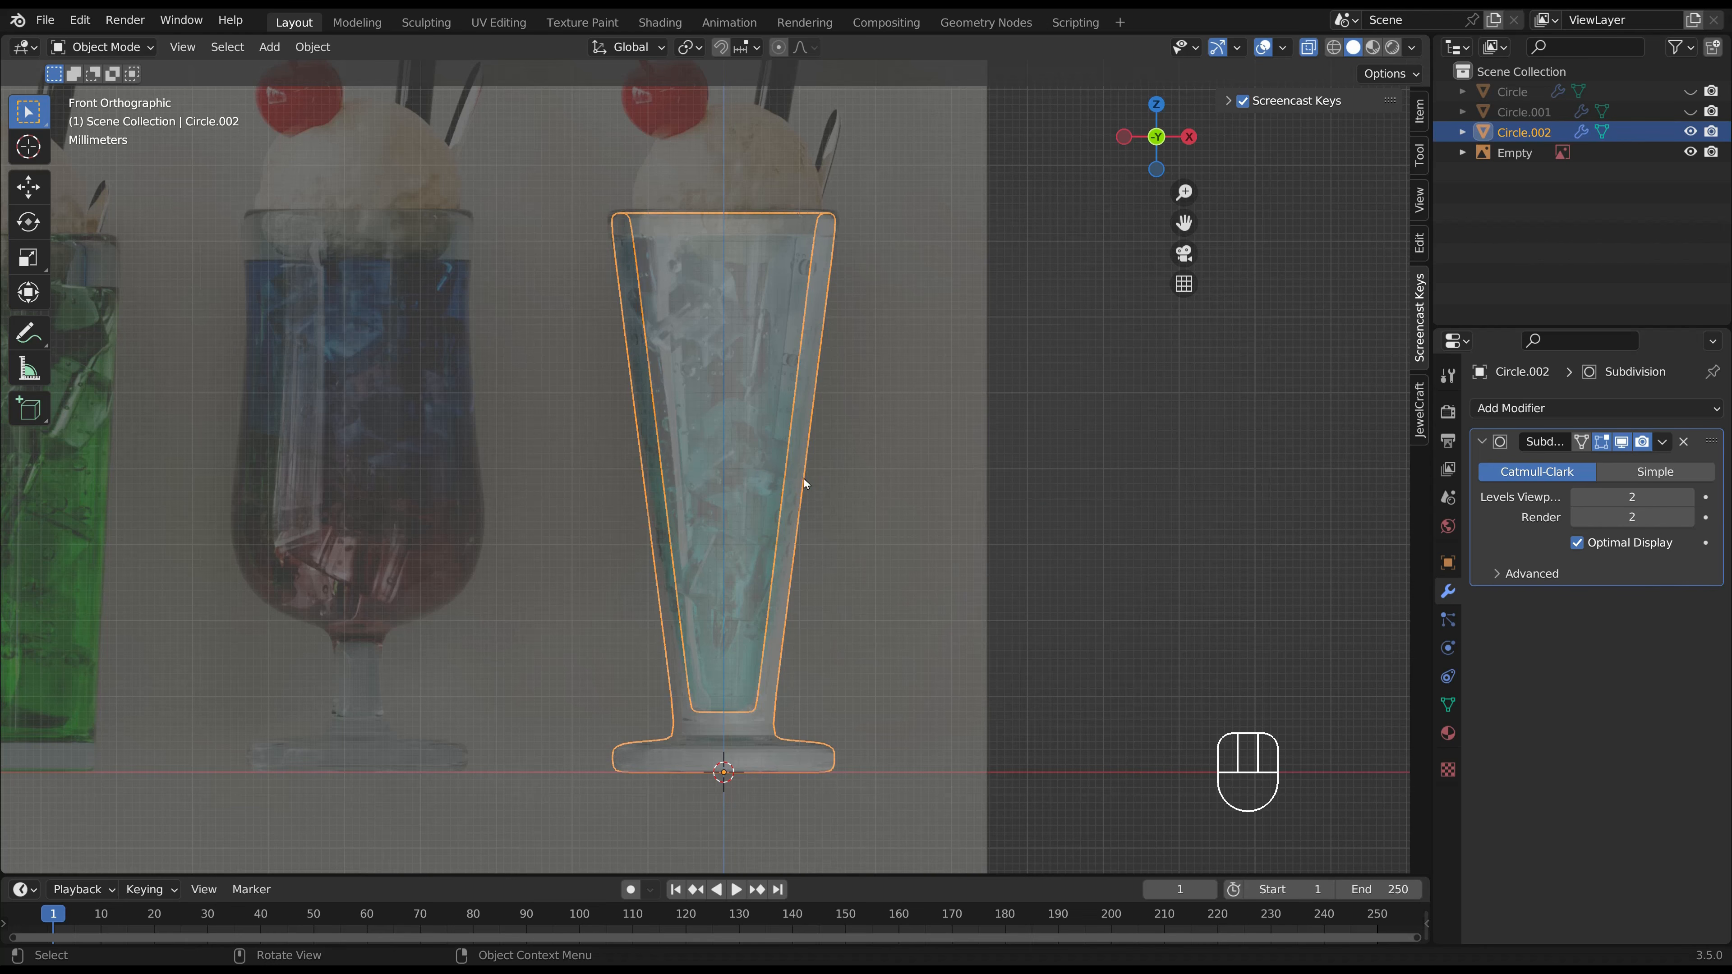
Hide the reference image and turn on the face orientation overlay with X-ray off to check the tapered glass's normals.
click(1688, 153)
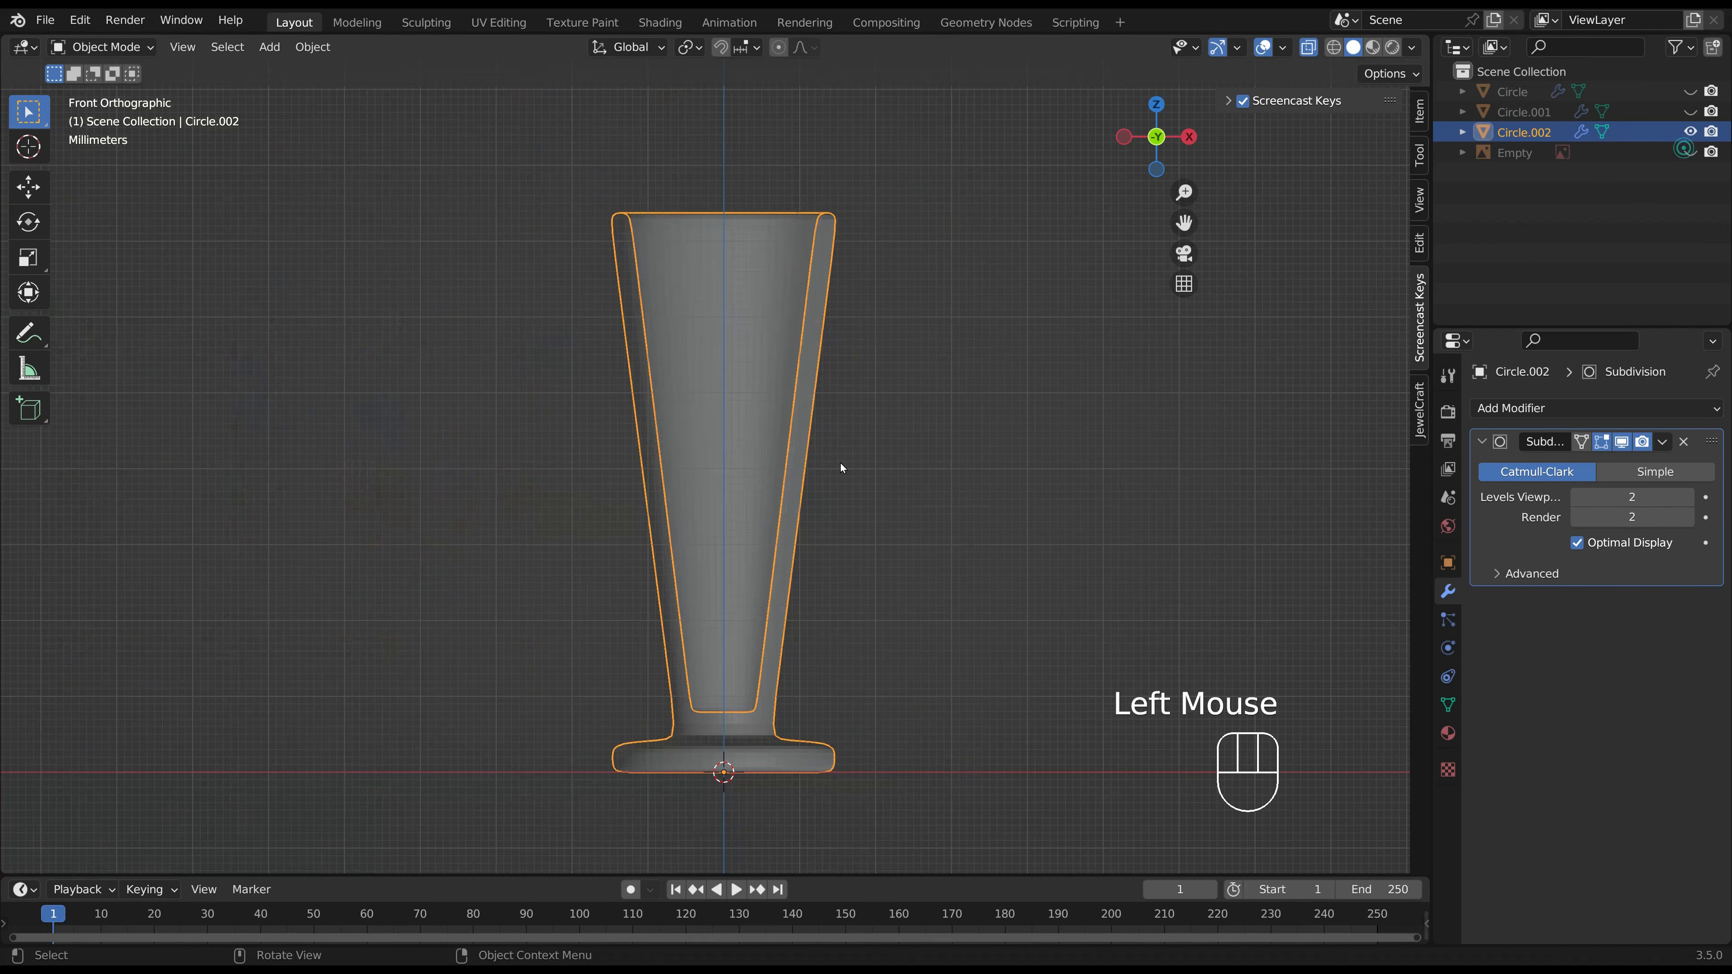
middle_drag(914, 399, 1251, 111)
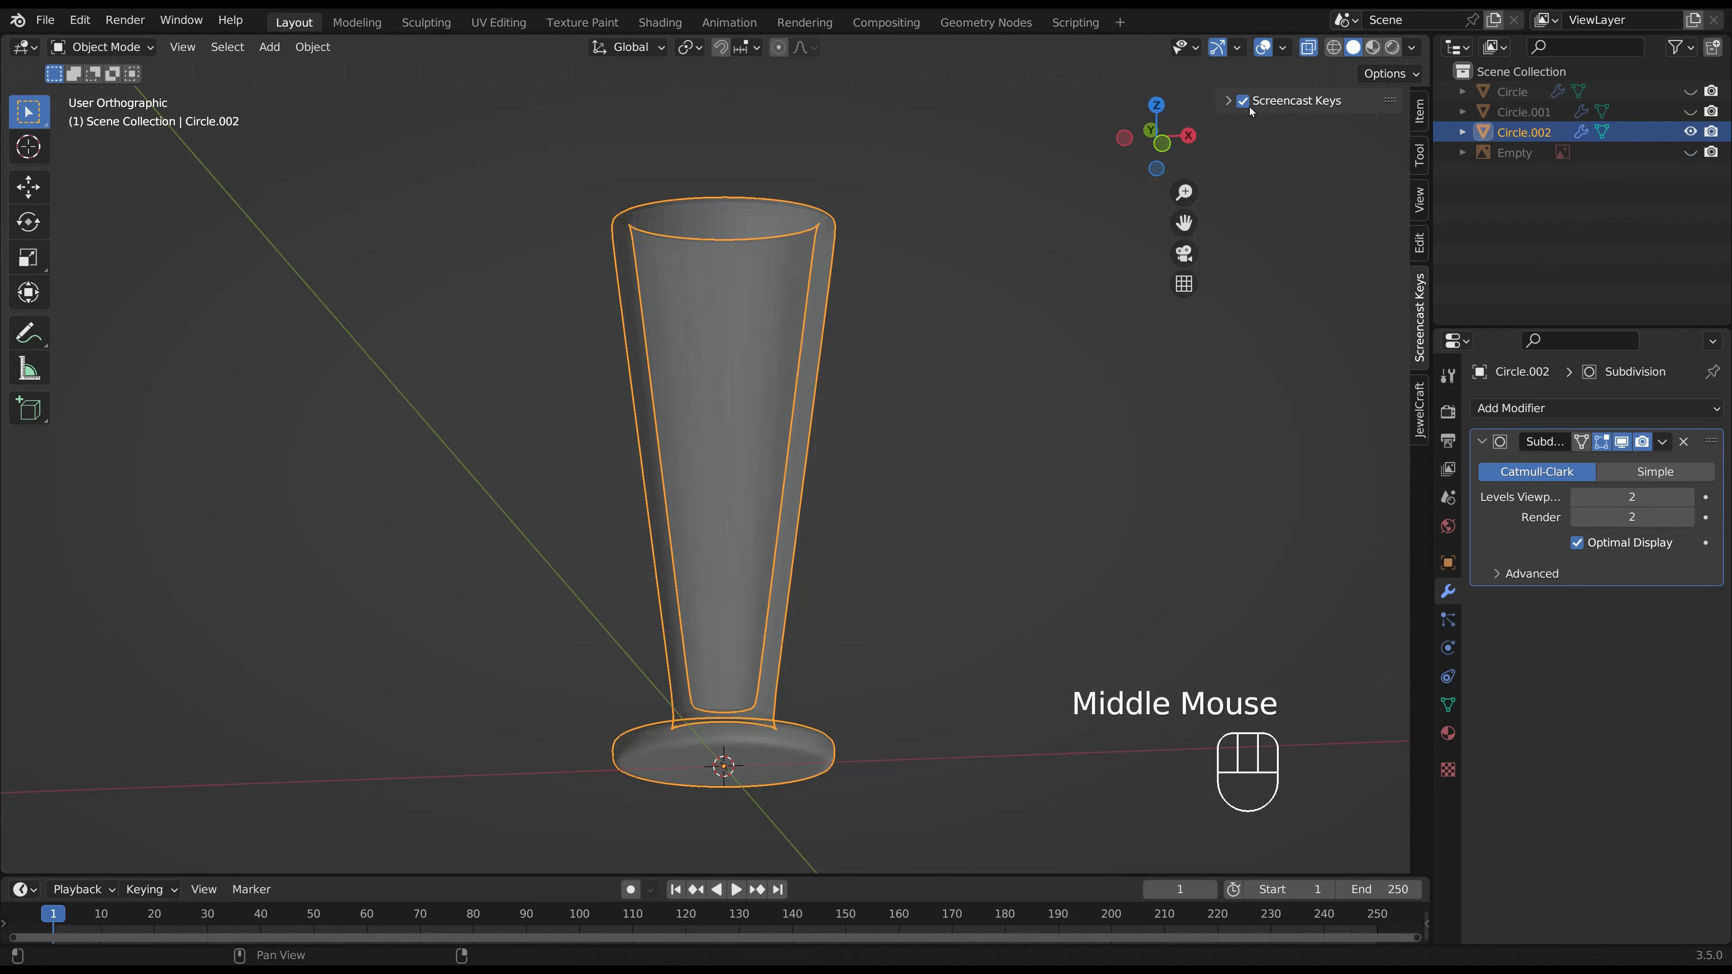
click(1308, 46)
click(1282, 48)
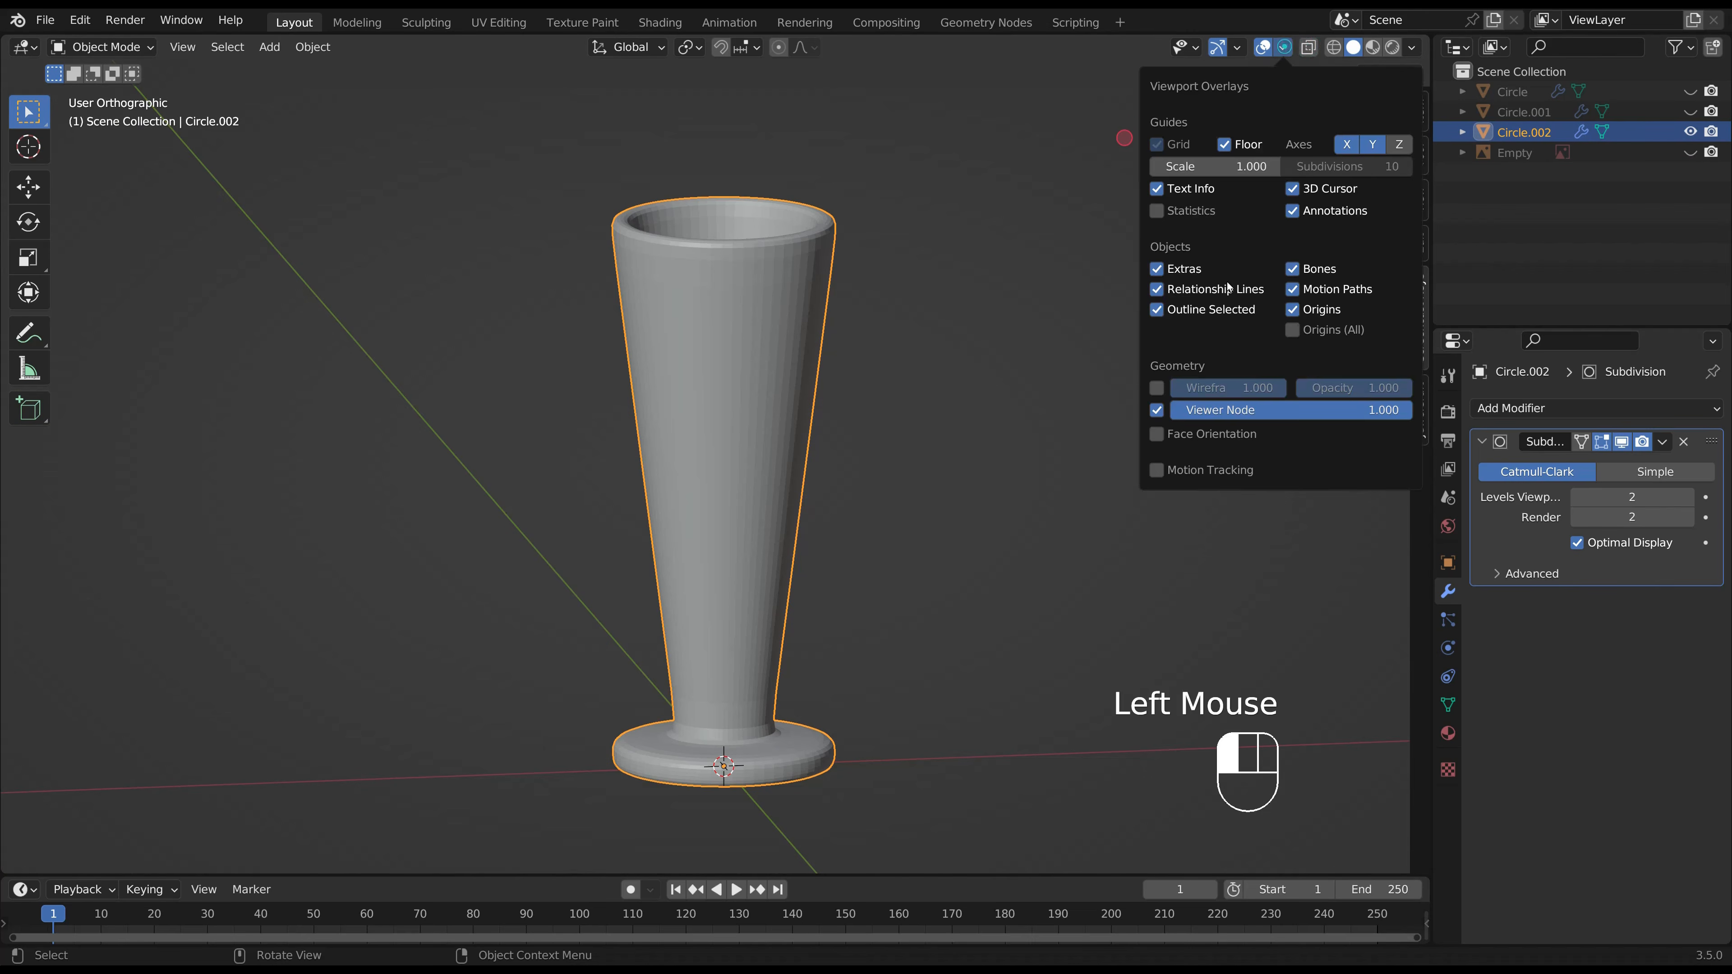
click(1173, 432)
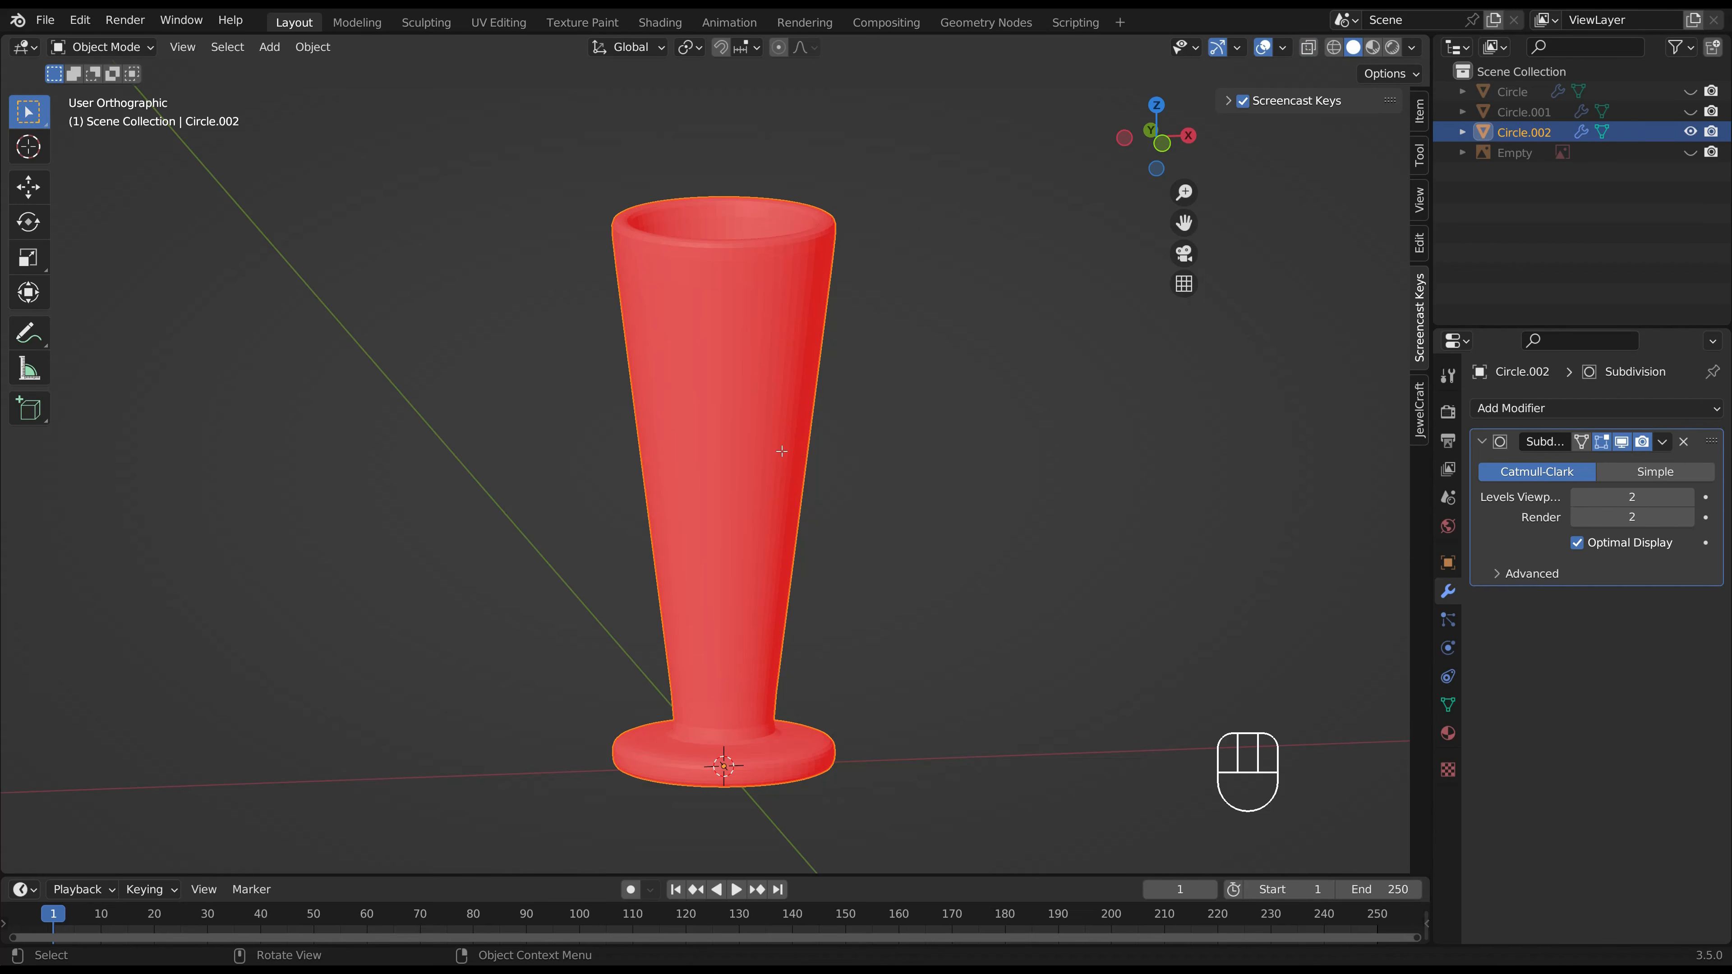
Recalculate the normals of the entire tapered glass mesh to face outside and return to Object Mode.
key(Tab)
key(a)
key(shift+n)
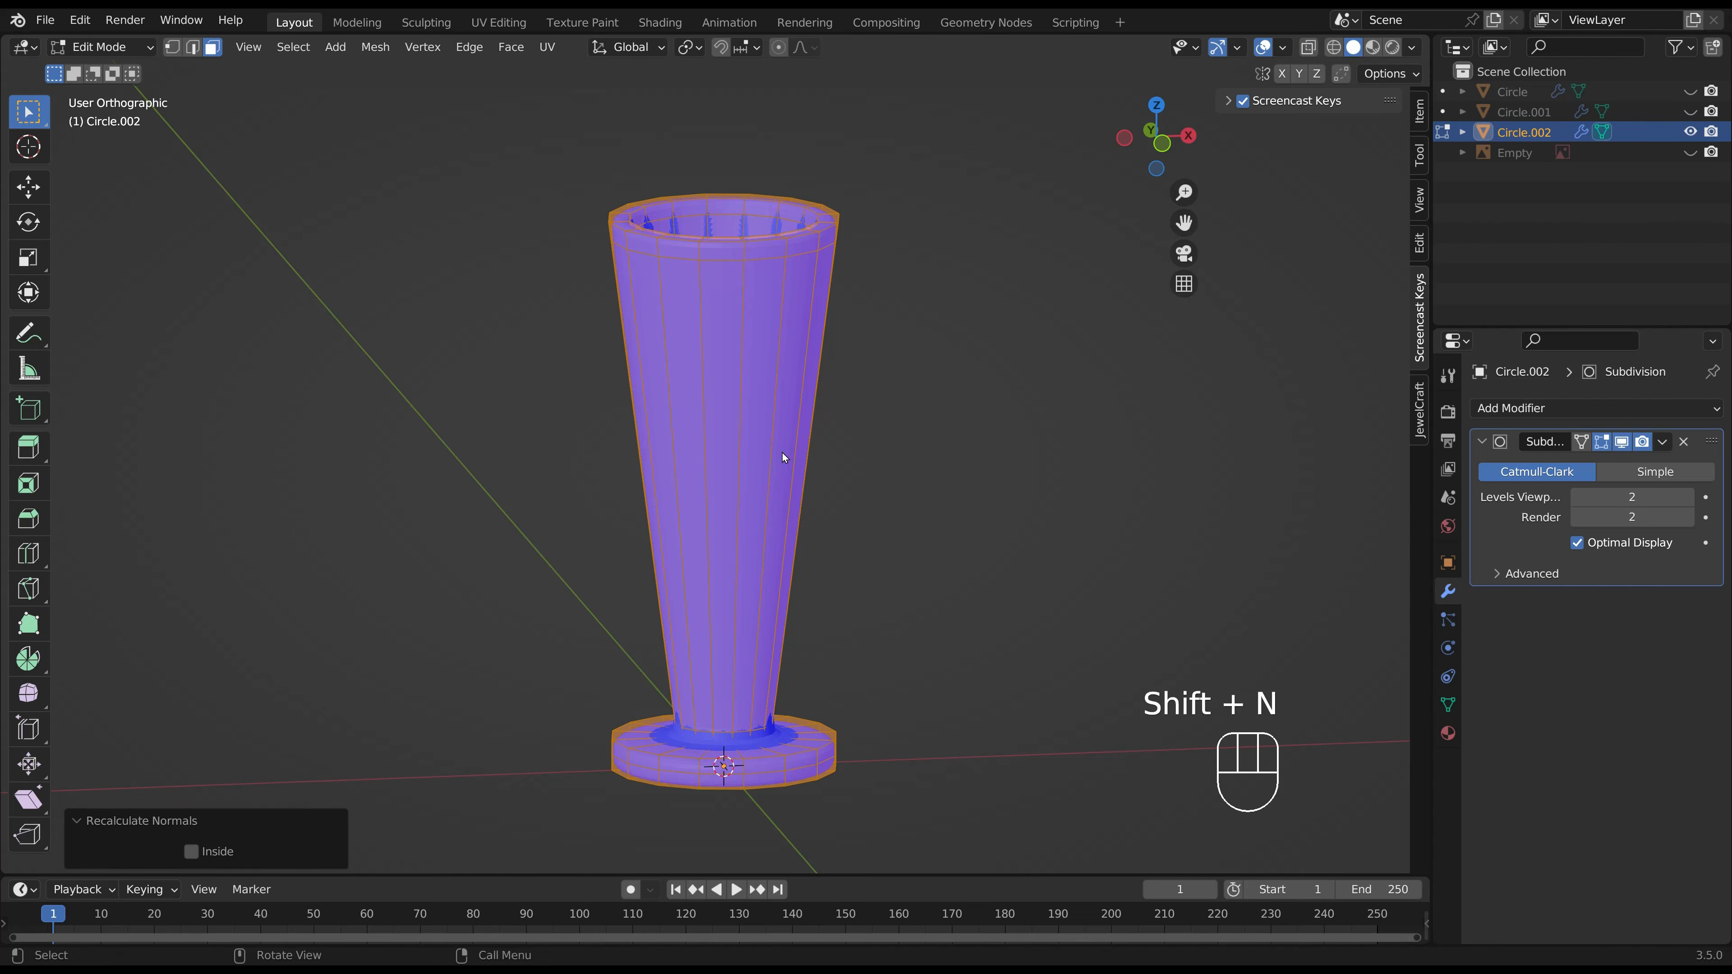
key(Tab)
Turn off the face orientation overlay and apply Shade Smooth to the tapered glass.
middle_drag(838, 386, 865, 518)
click(1281, 47)
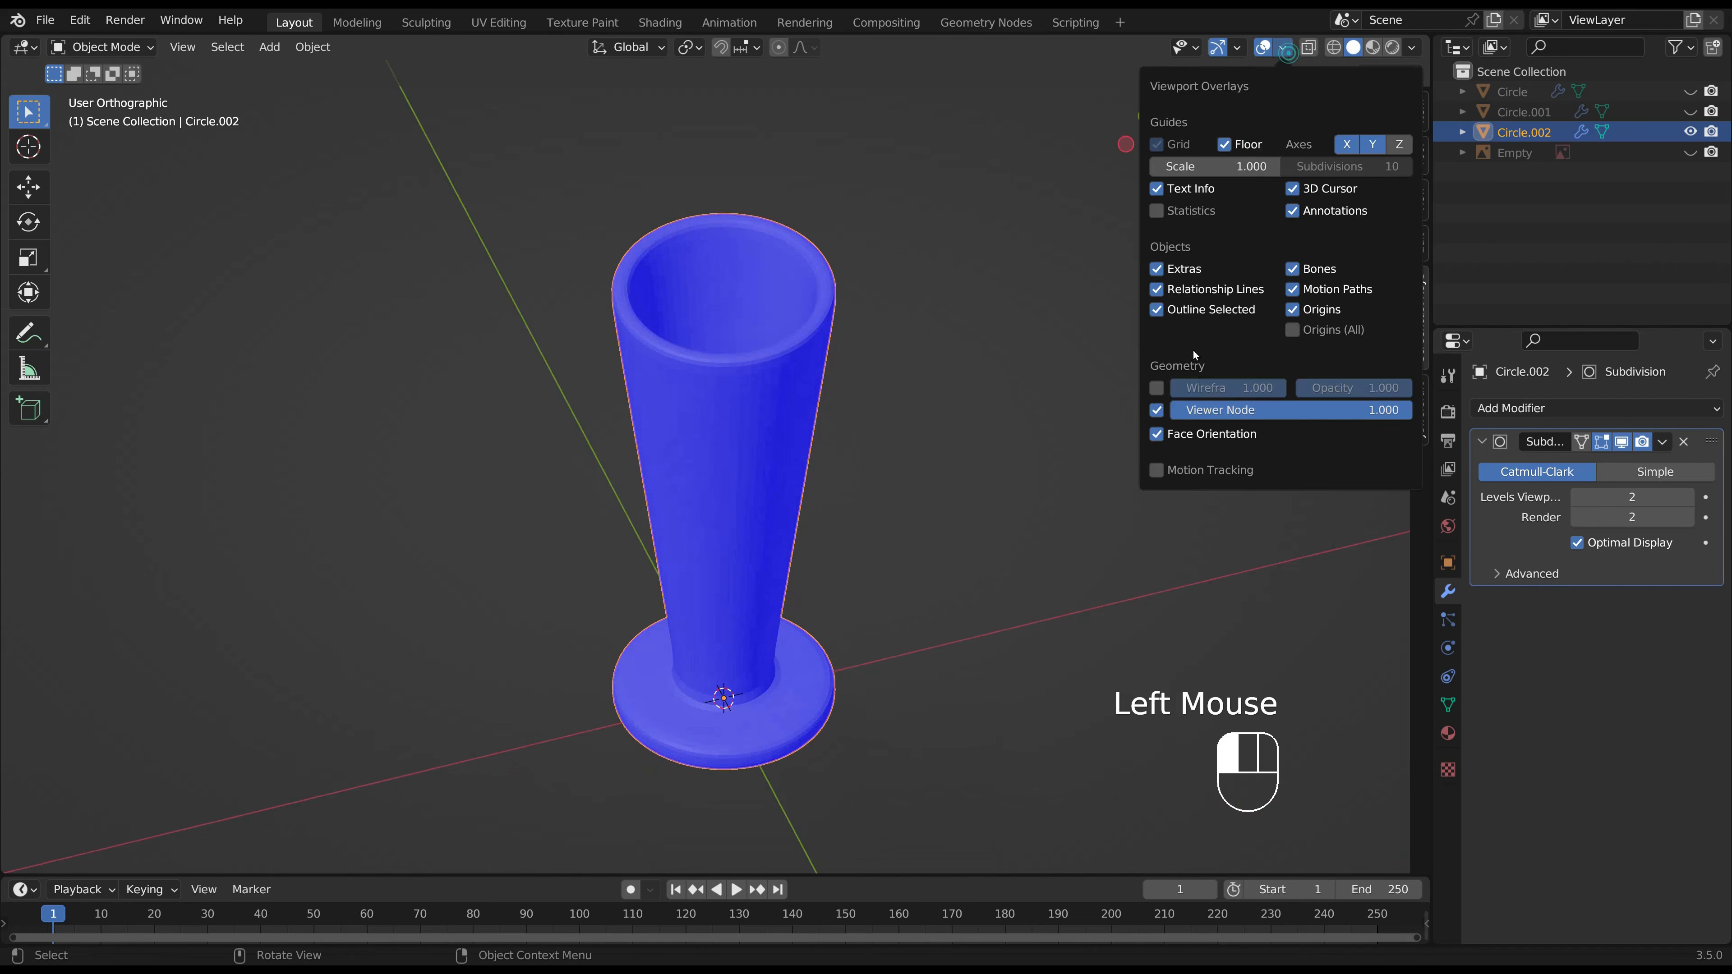
click(1163, 433)
right_click(731, 312)
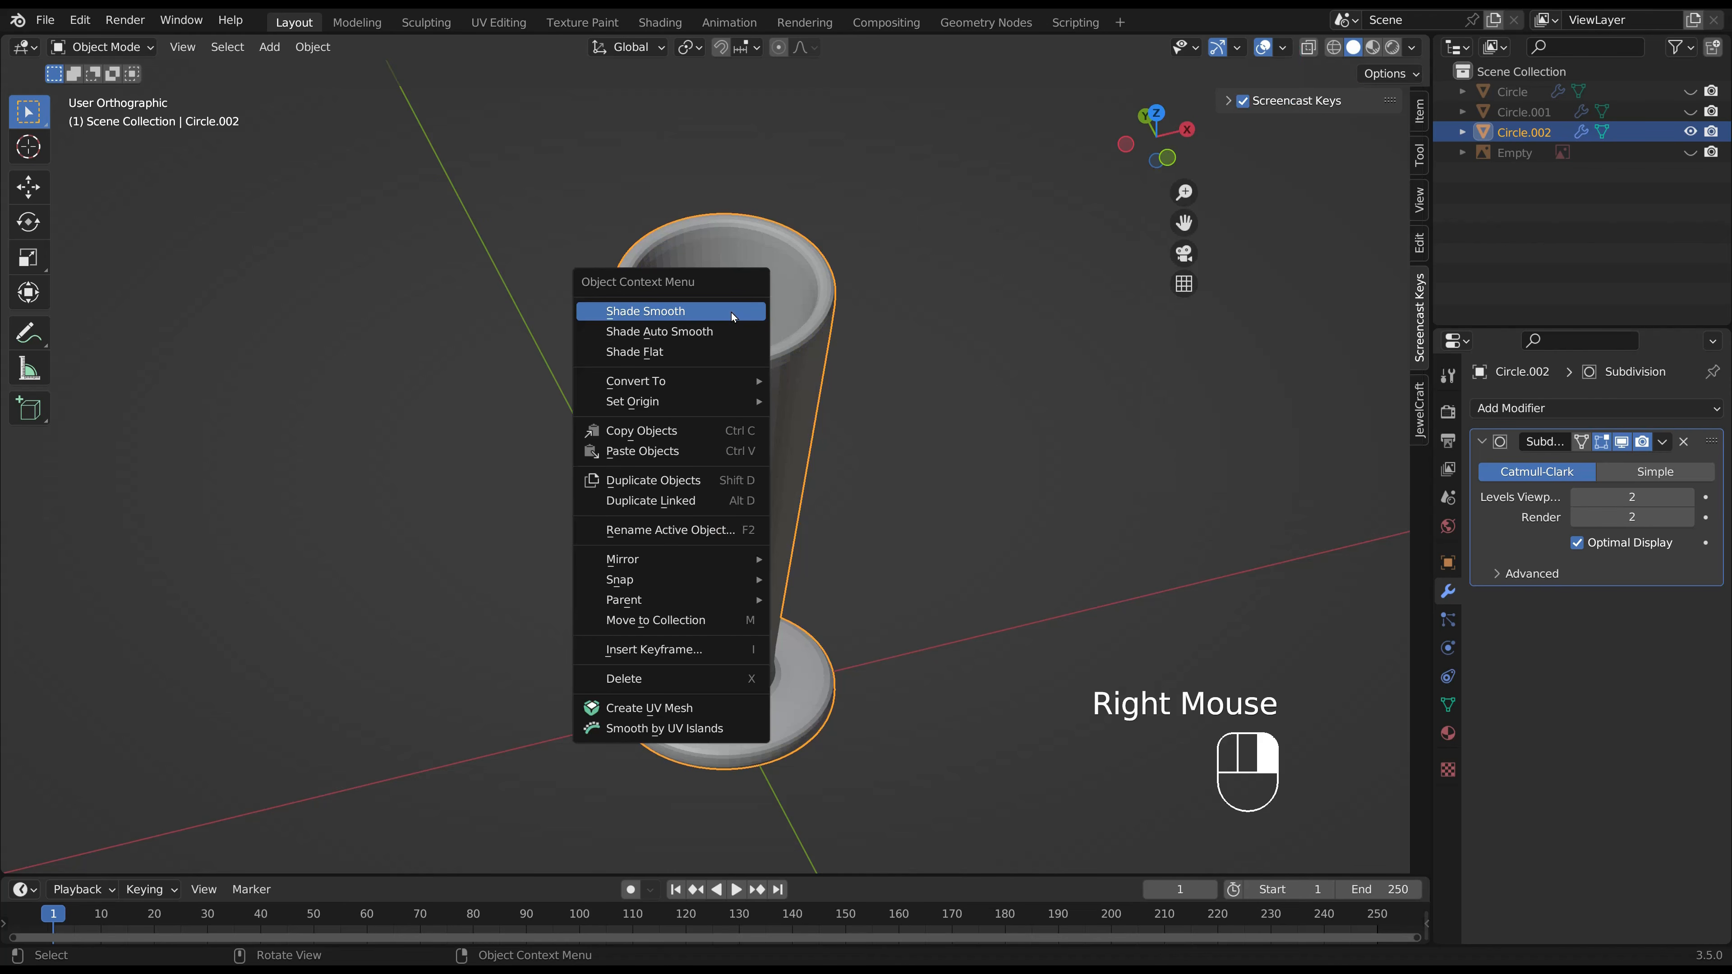
click(731, 313)
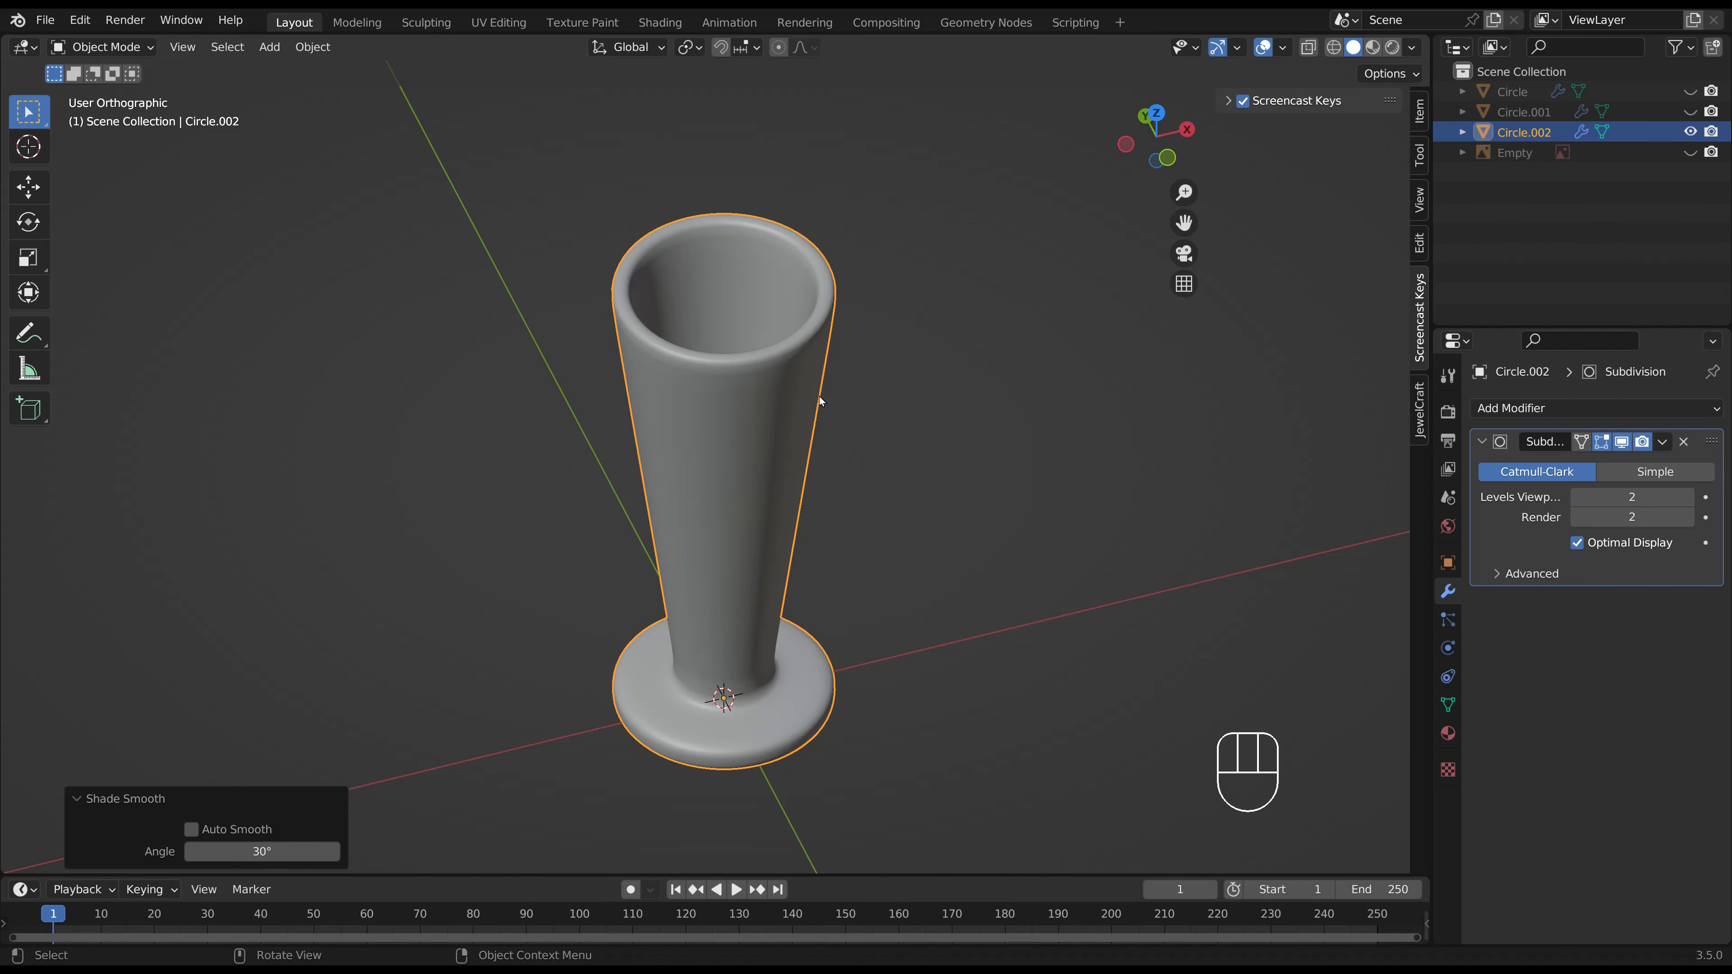
Show the reference image, the tumbler and the stemmed glass again in front view.
click(1689, 152)
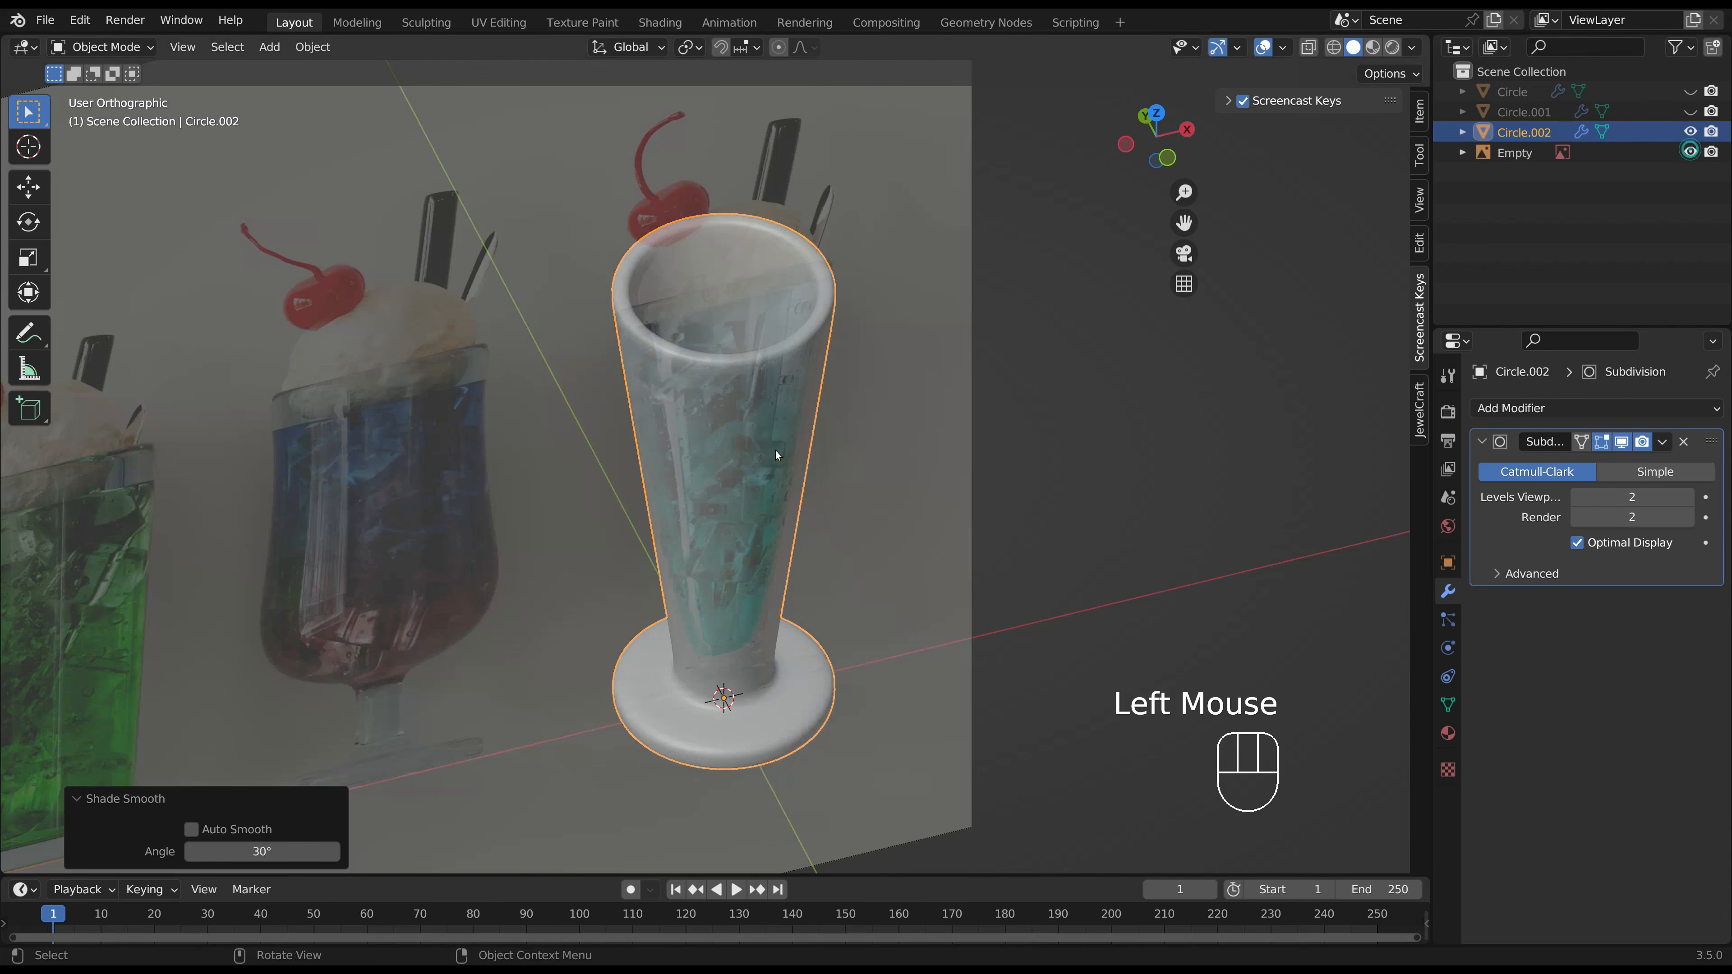
scroll(880, 411, down, 2)
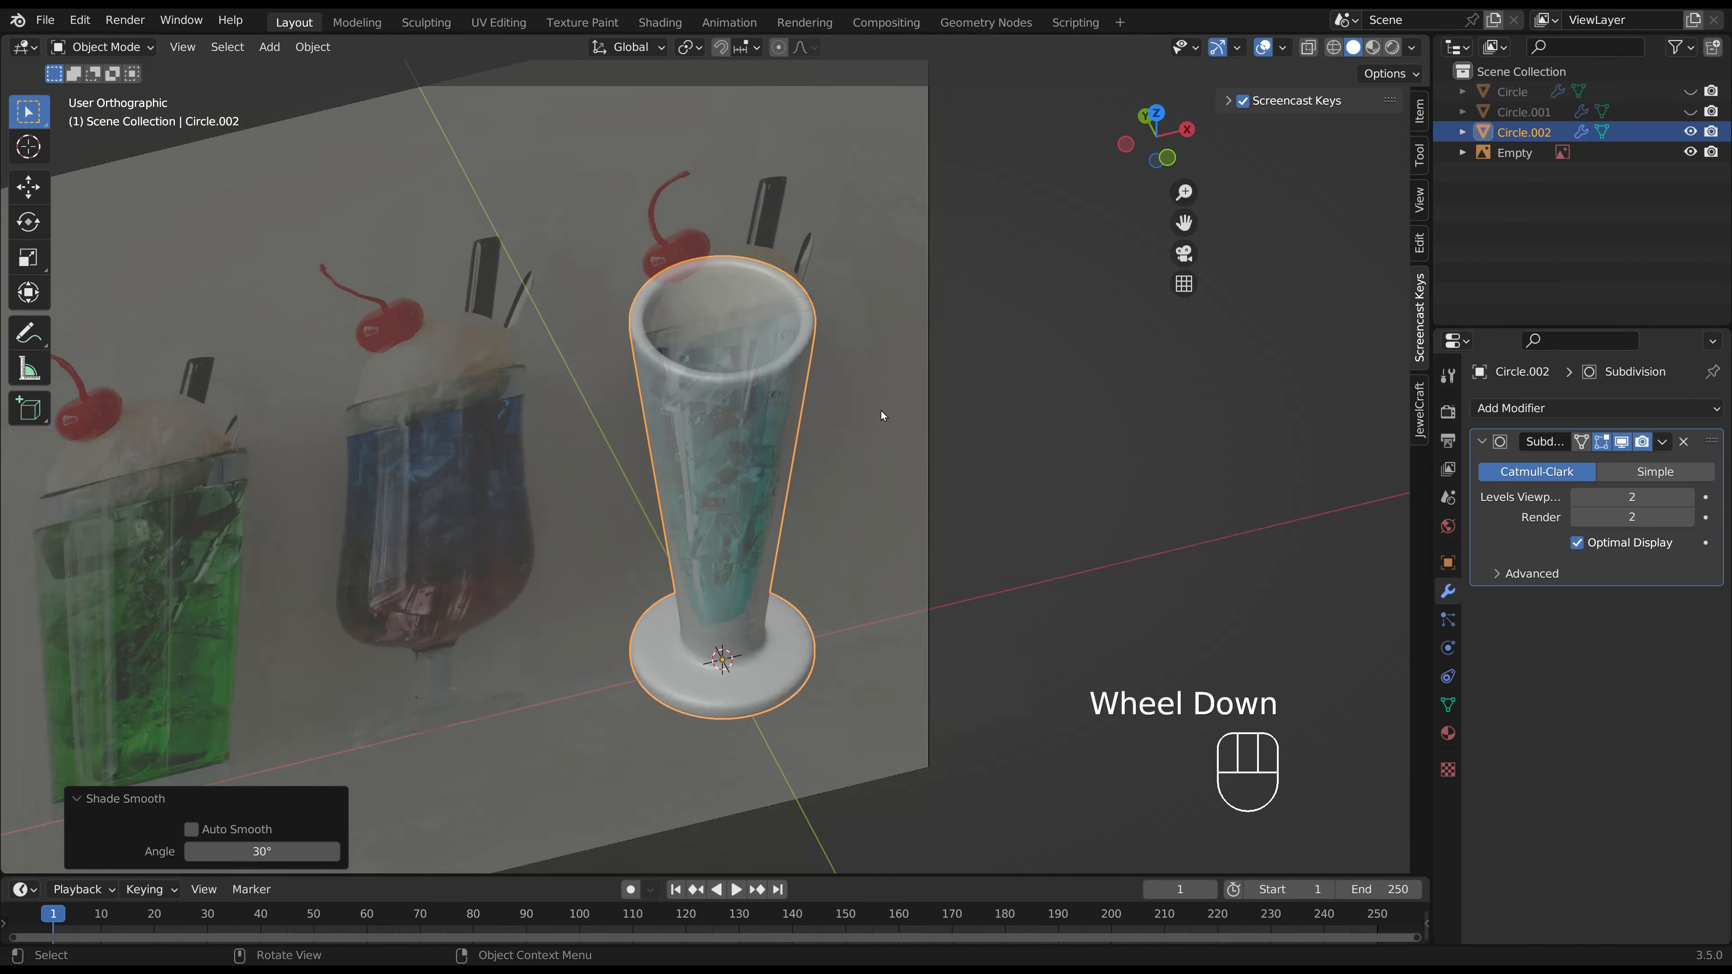
key(KP_1)
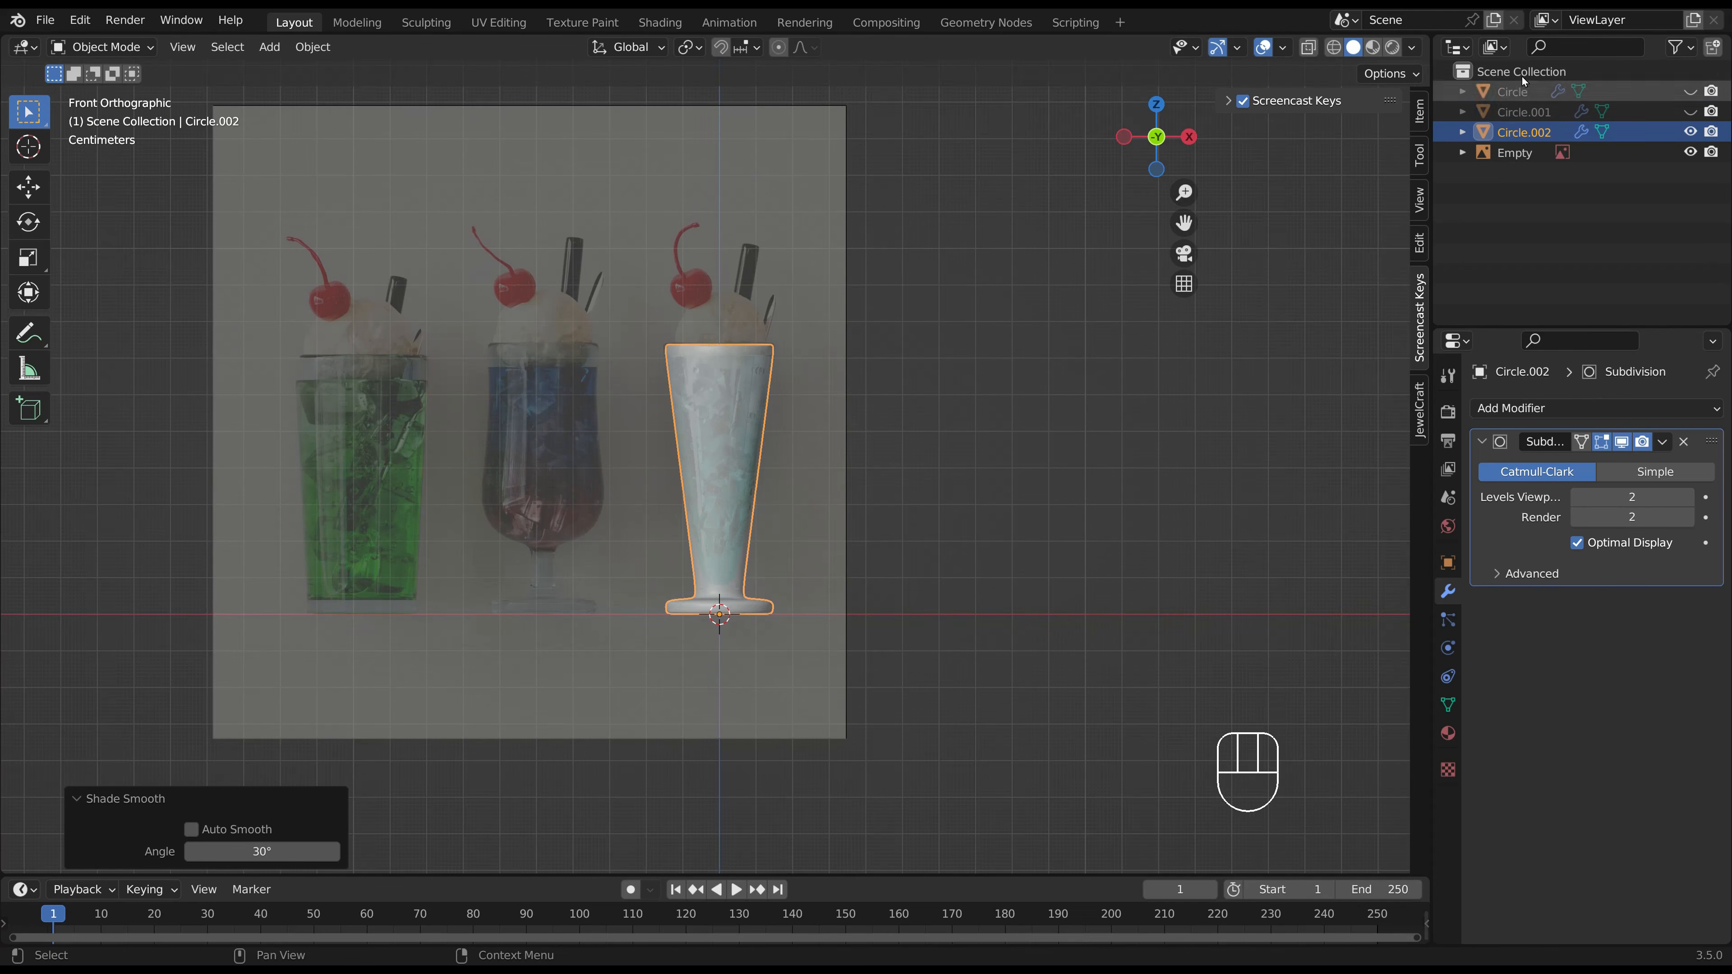
click(1690, 91)
click(1689, 112)
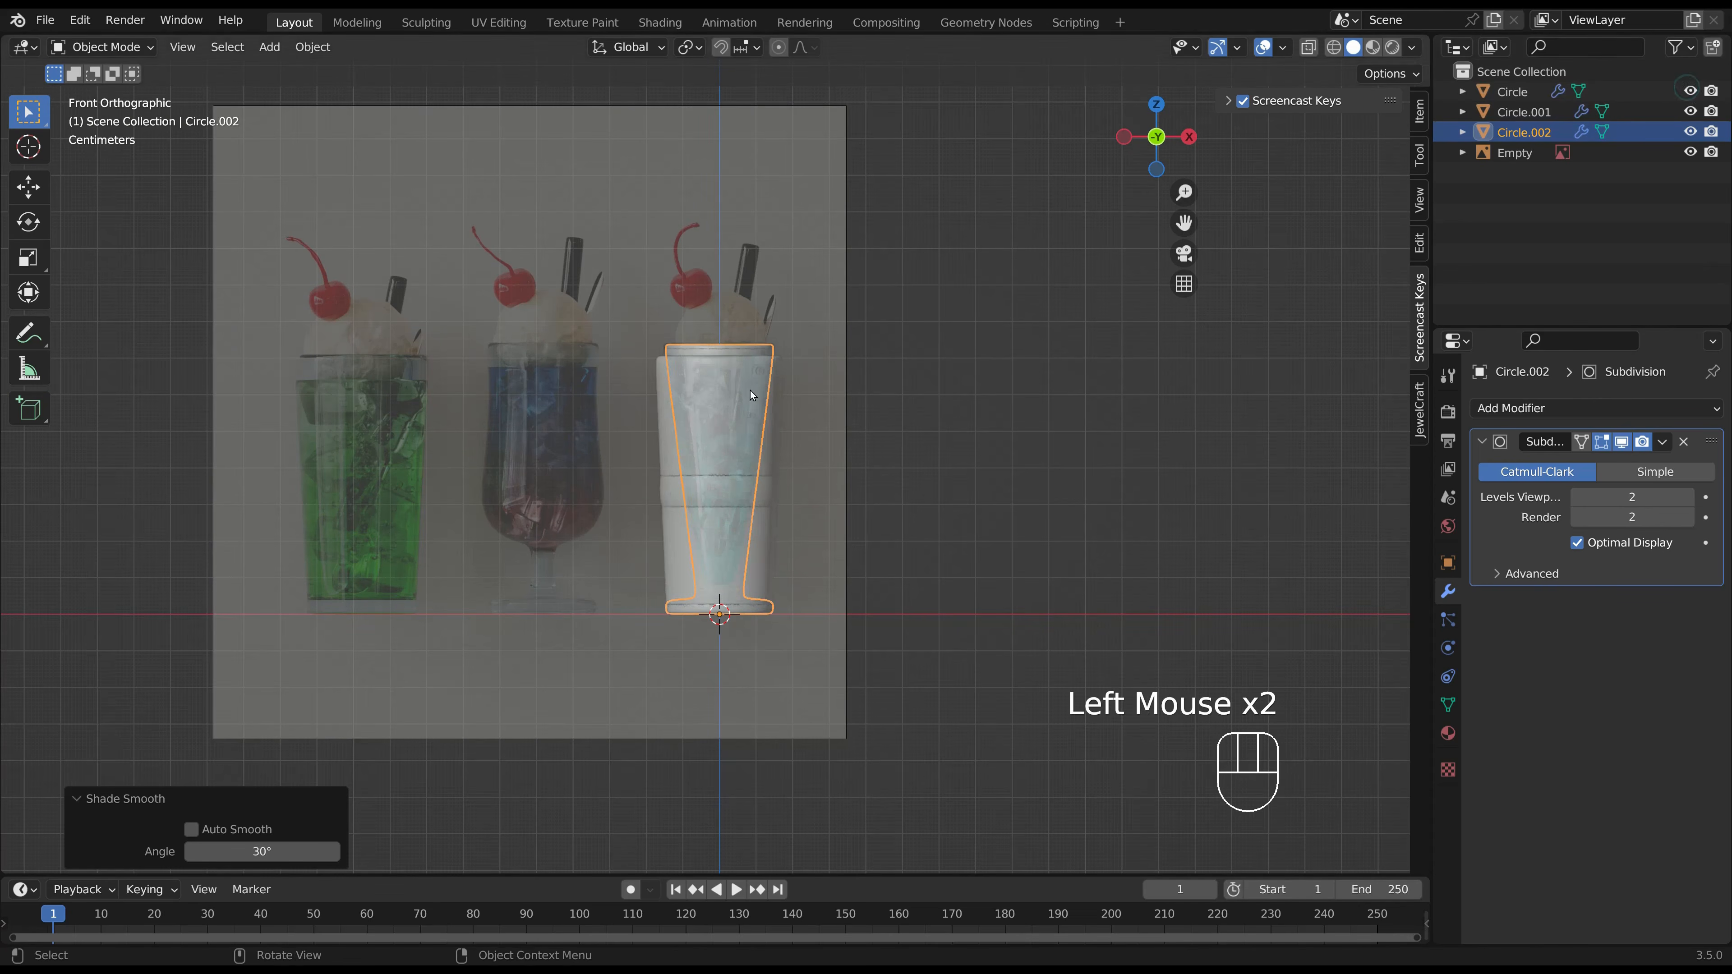
Move the tapered glass to the right and the tumbler to the left of the stemmed glass along X.
key(g)
click(927, 379)
click(756, 408)
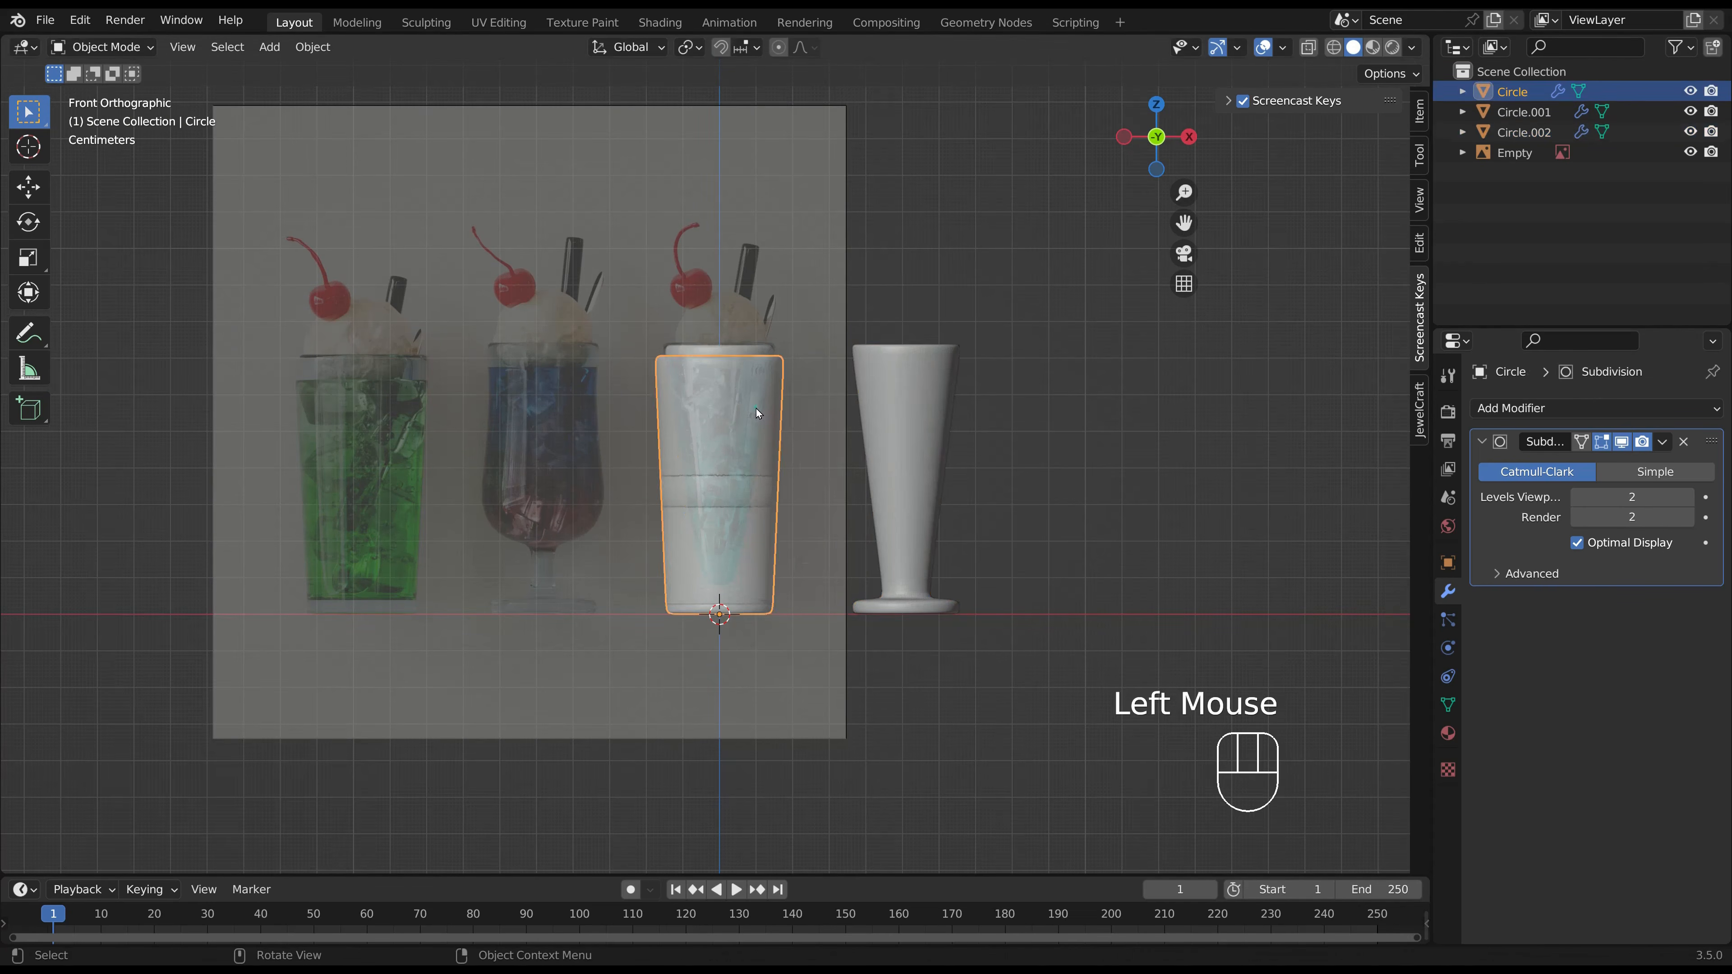
key(g)
click(530, 410)
Move the reference image about 0.05 m along X so its middle drink lines up with the stemmed glass.
click(704, 259)
key(g)
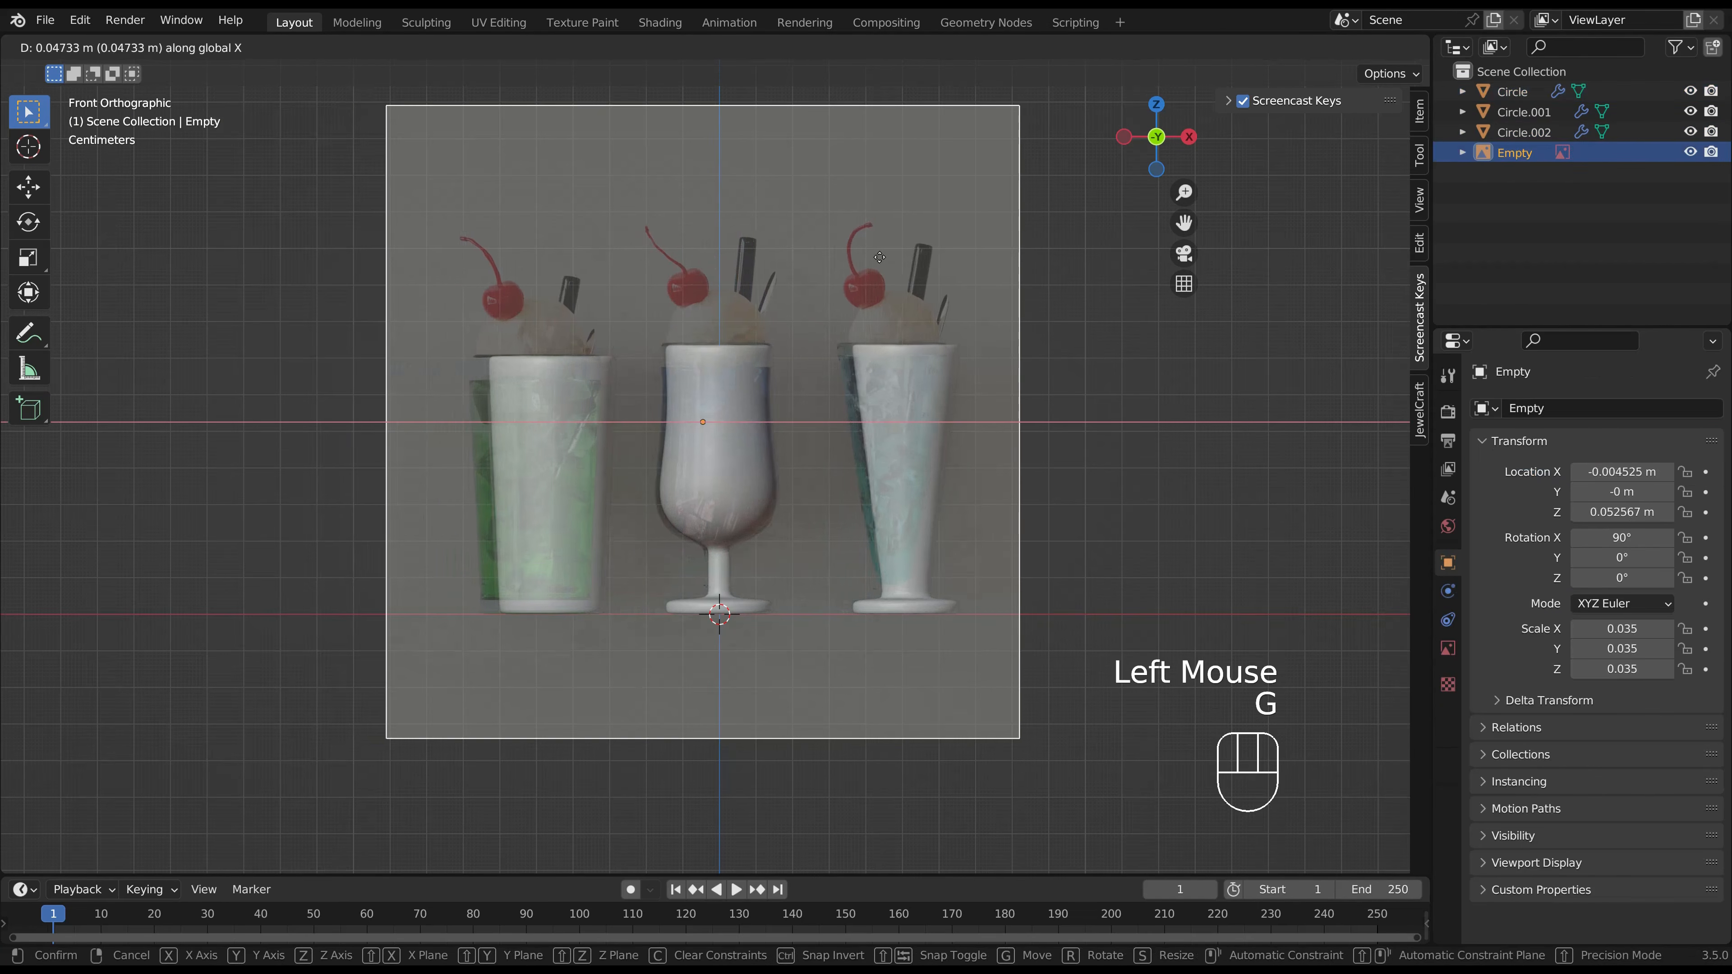
click(897, 324)
Shift the tapered glass slightly and the tumbler by about -0.0044 m along X onto their drinks in the reference image.
click(918, 365)
key(g)
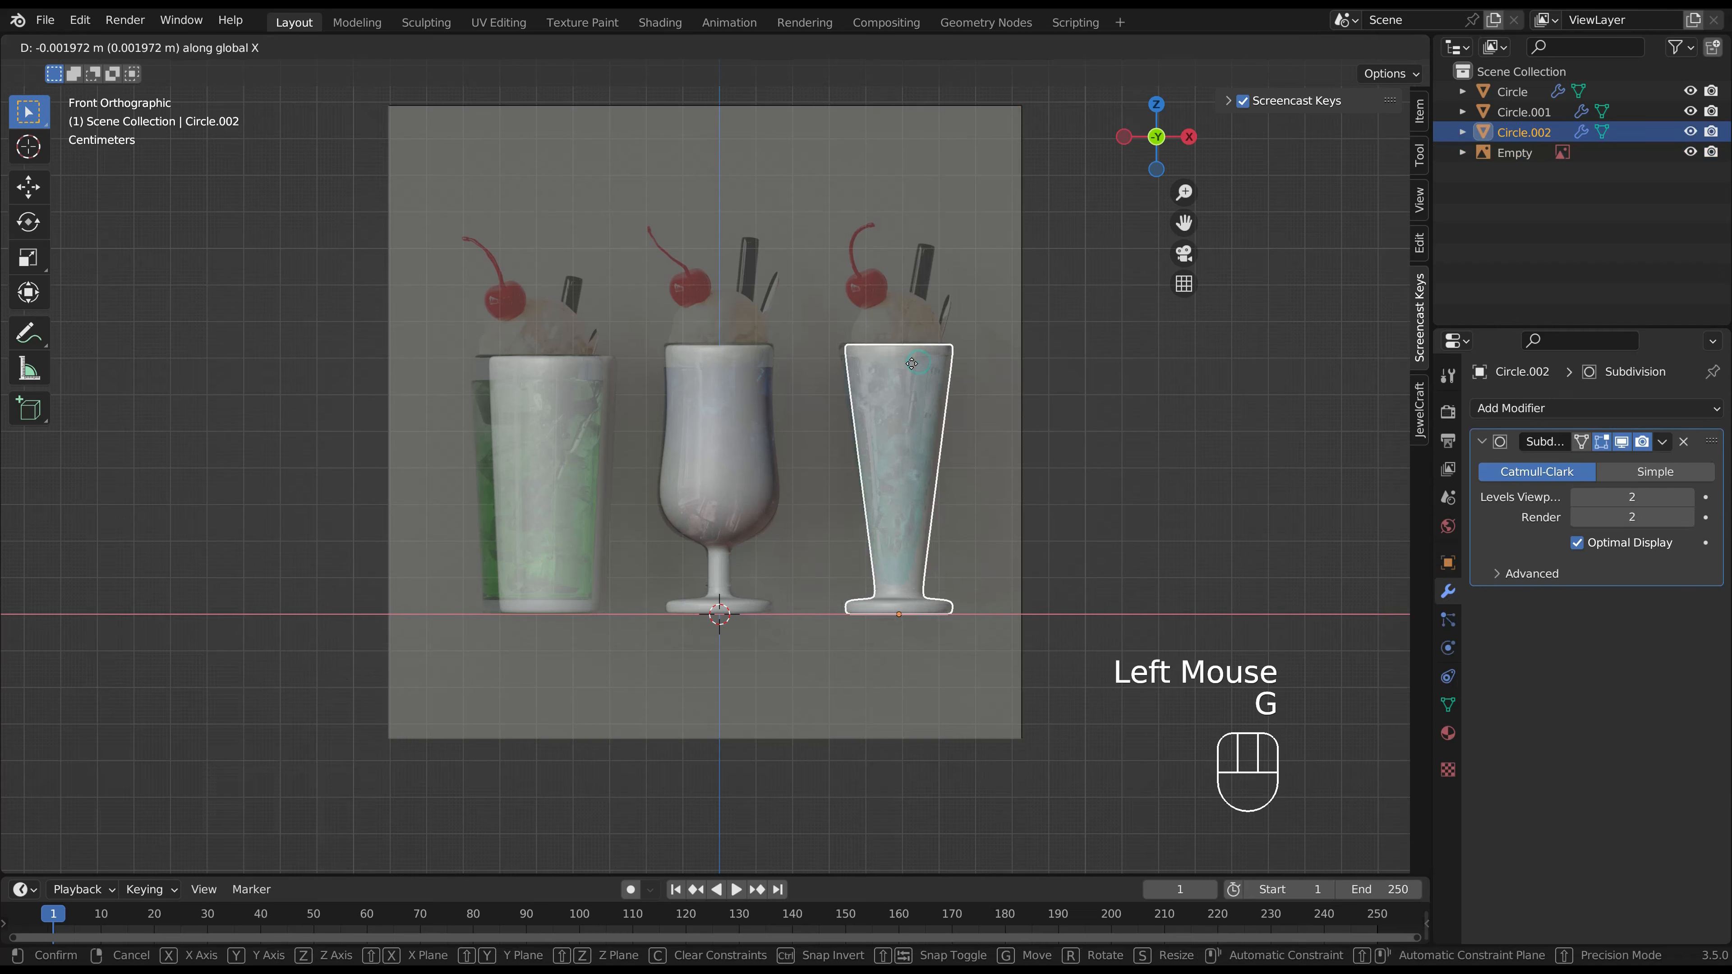
click(895, 374)
click(583, 397)
key(g)
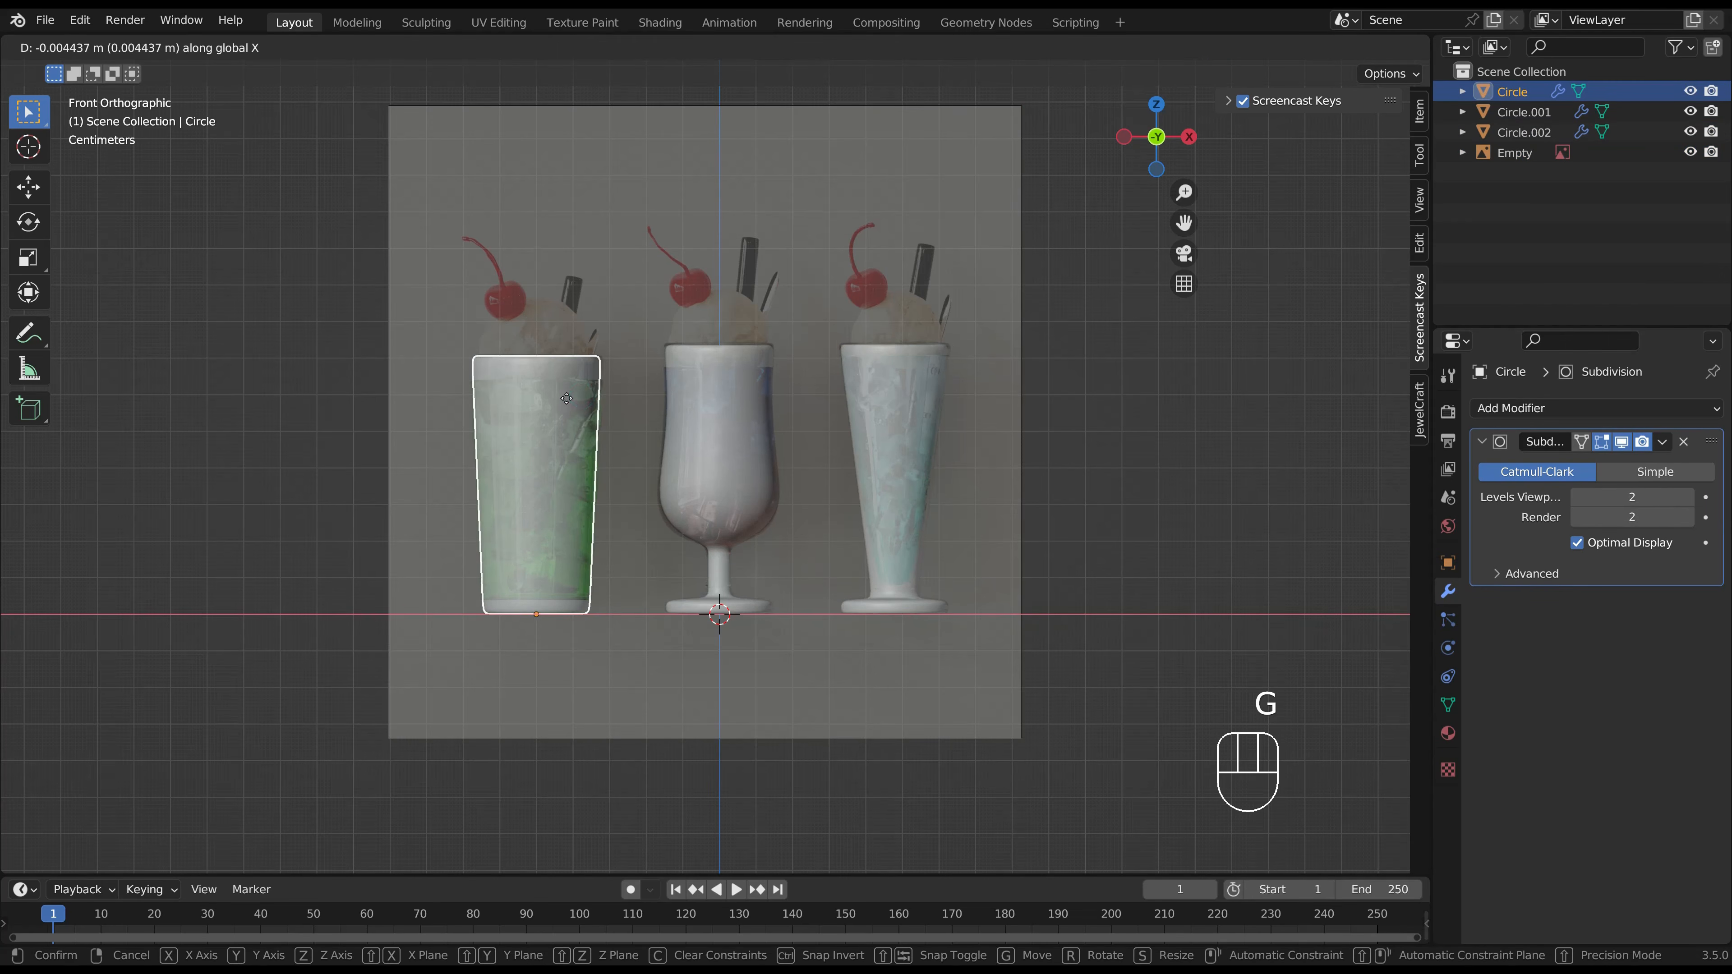
click(566, 397)
Hide the reference image and view all three glasses together from an angle.
click(1690, 151)
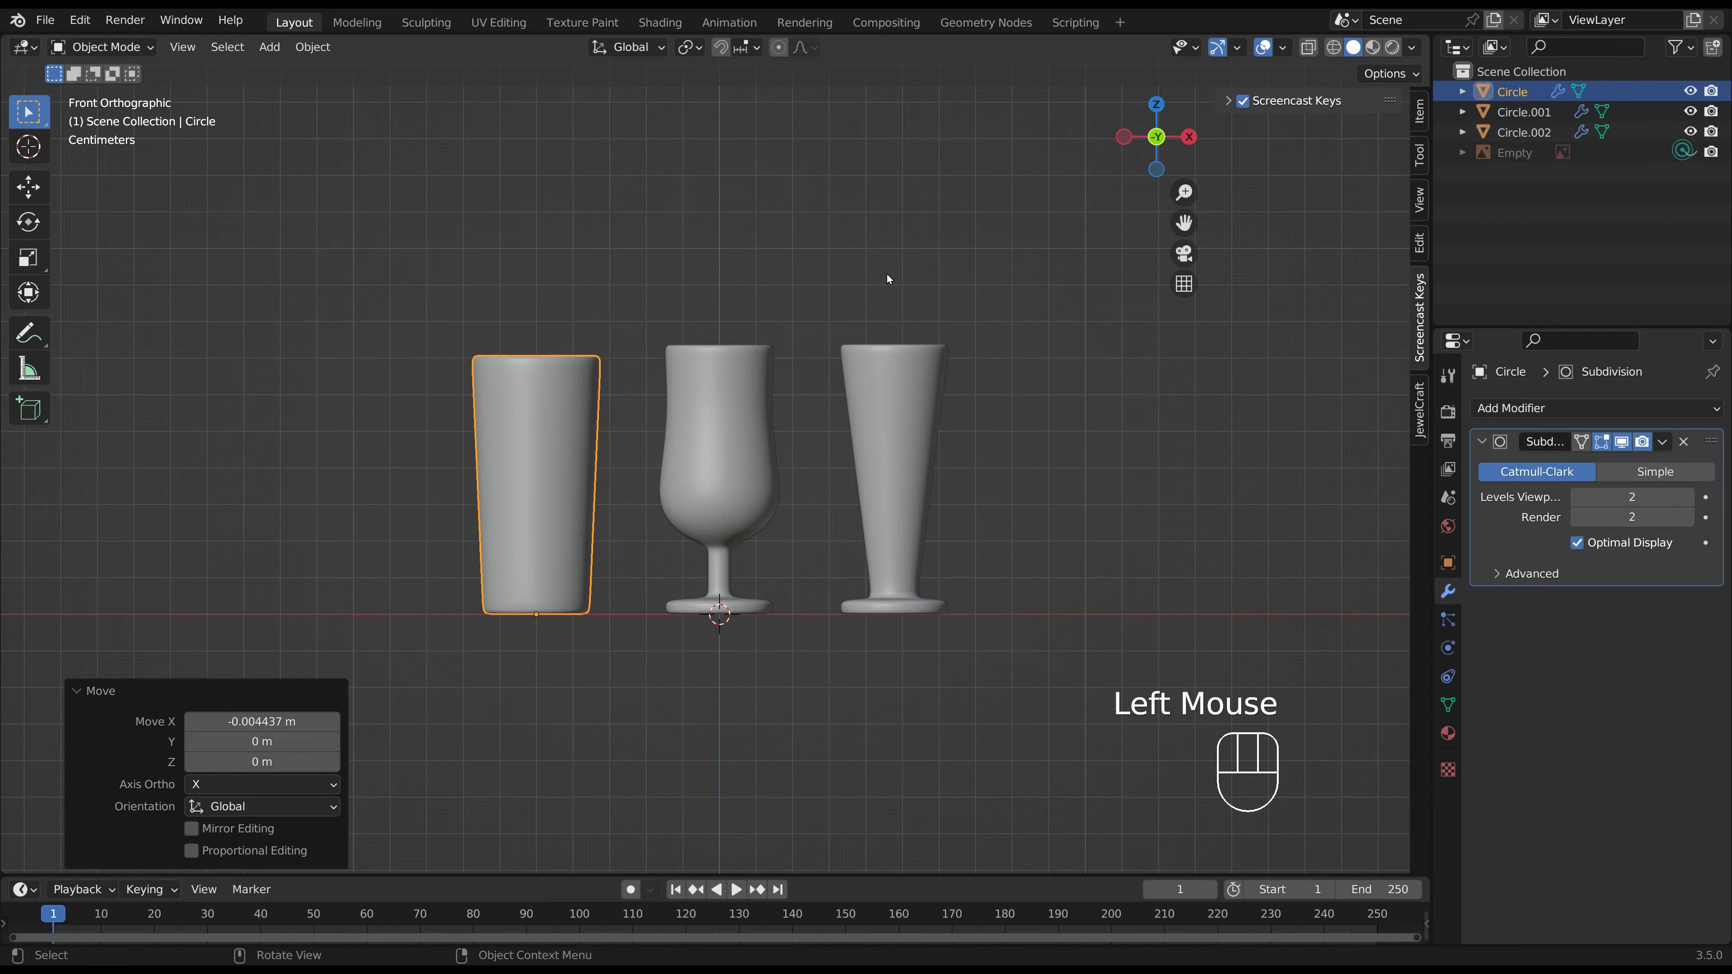
middle_drag(886, 273, 919, 320)
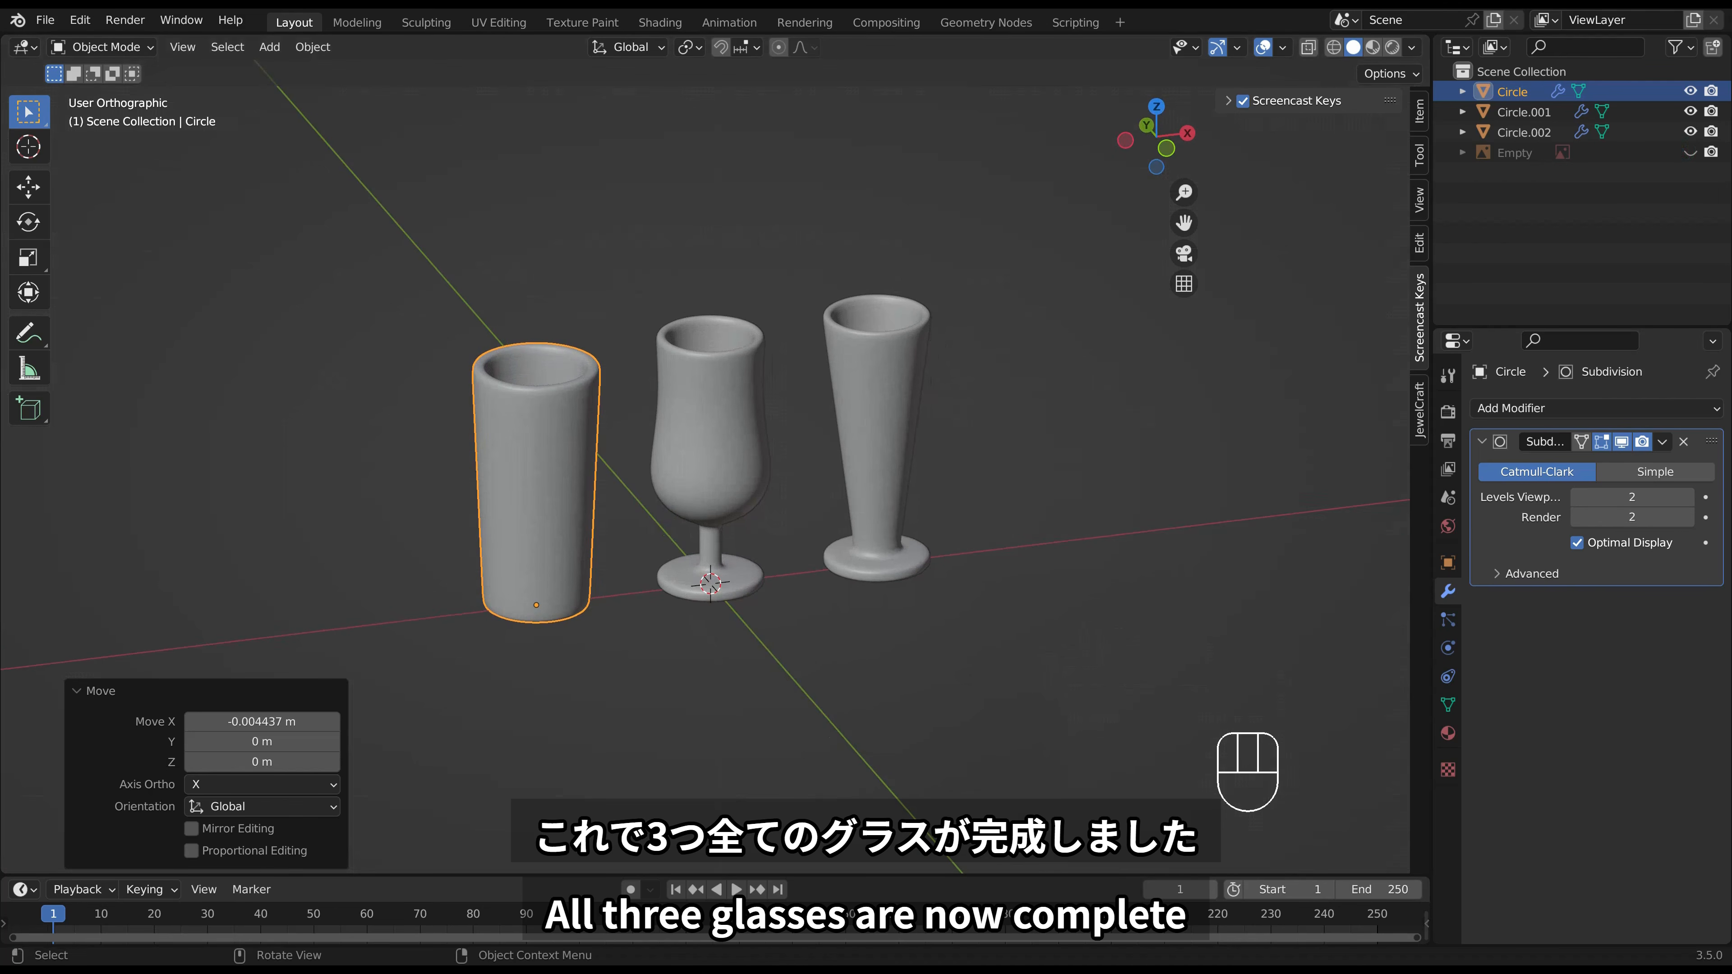
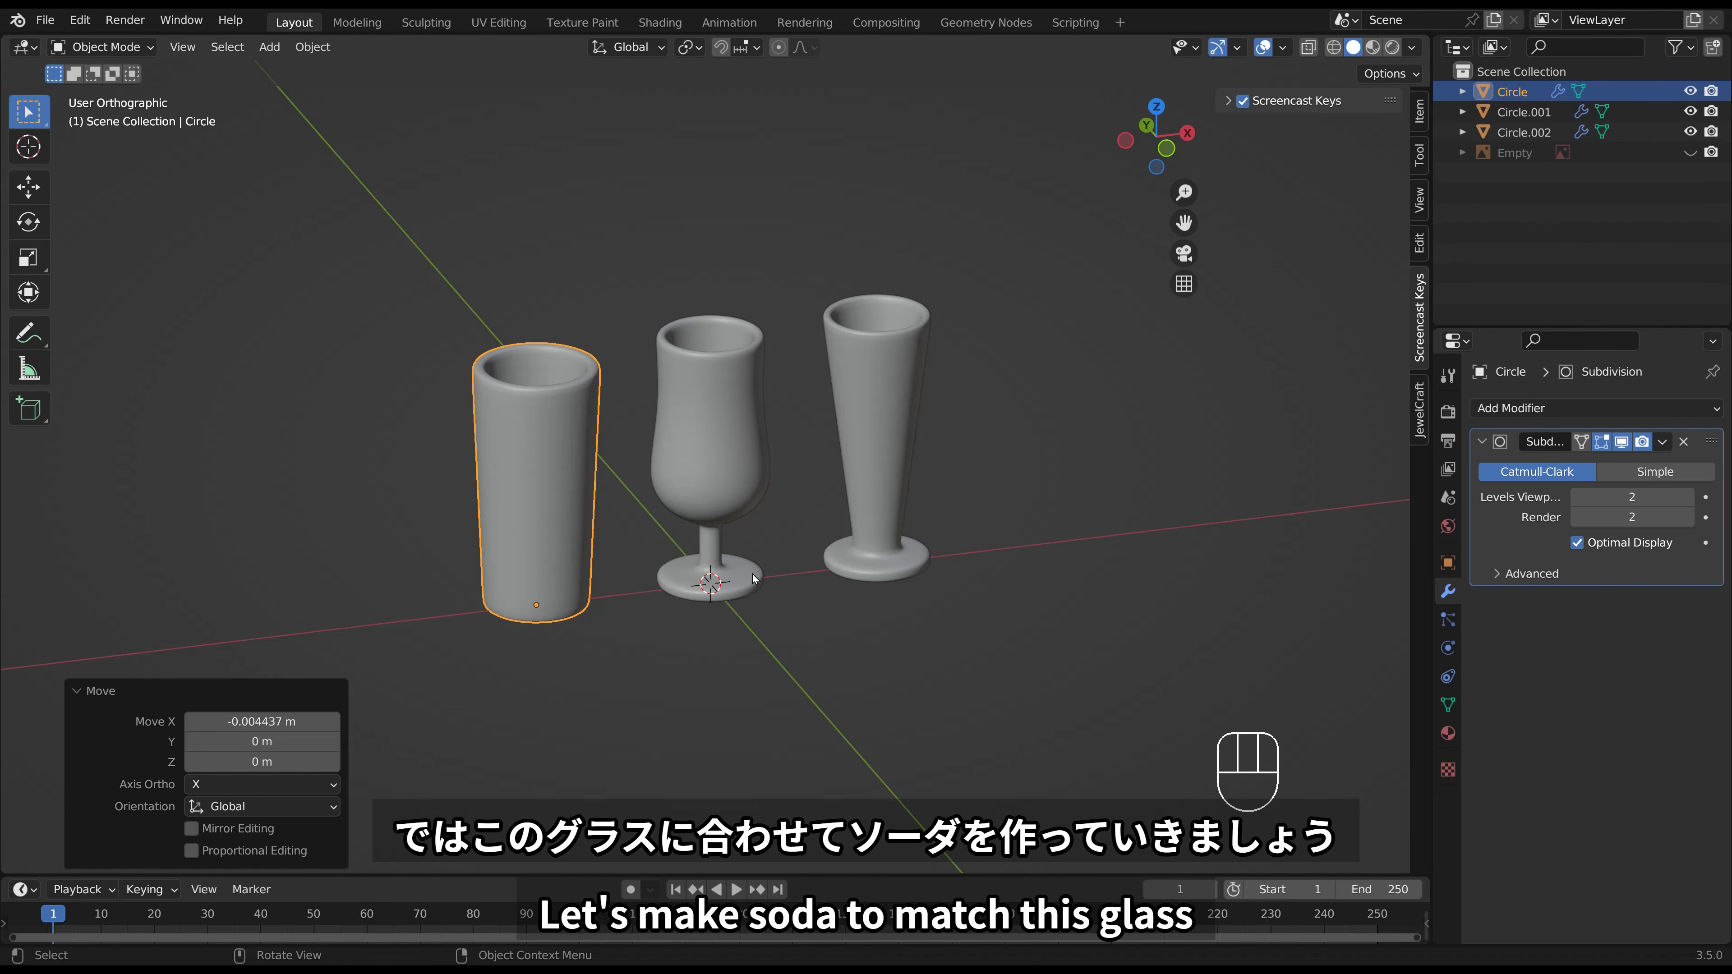
mouse_move(753, 579)
middle_down()
mouse_move(748, 563)
mouse_move(756, 578)
middle_up()
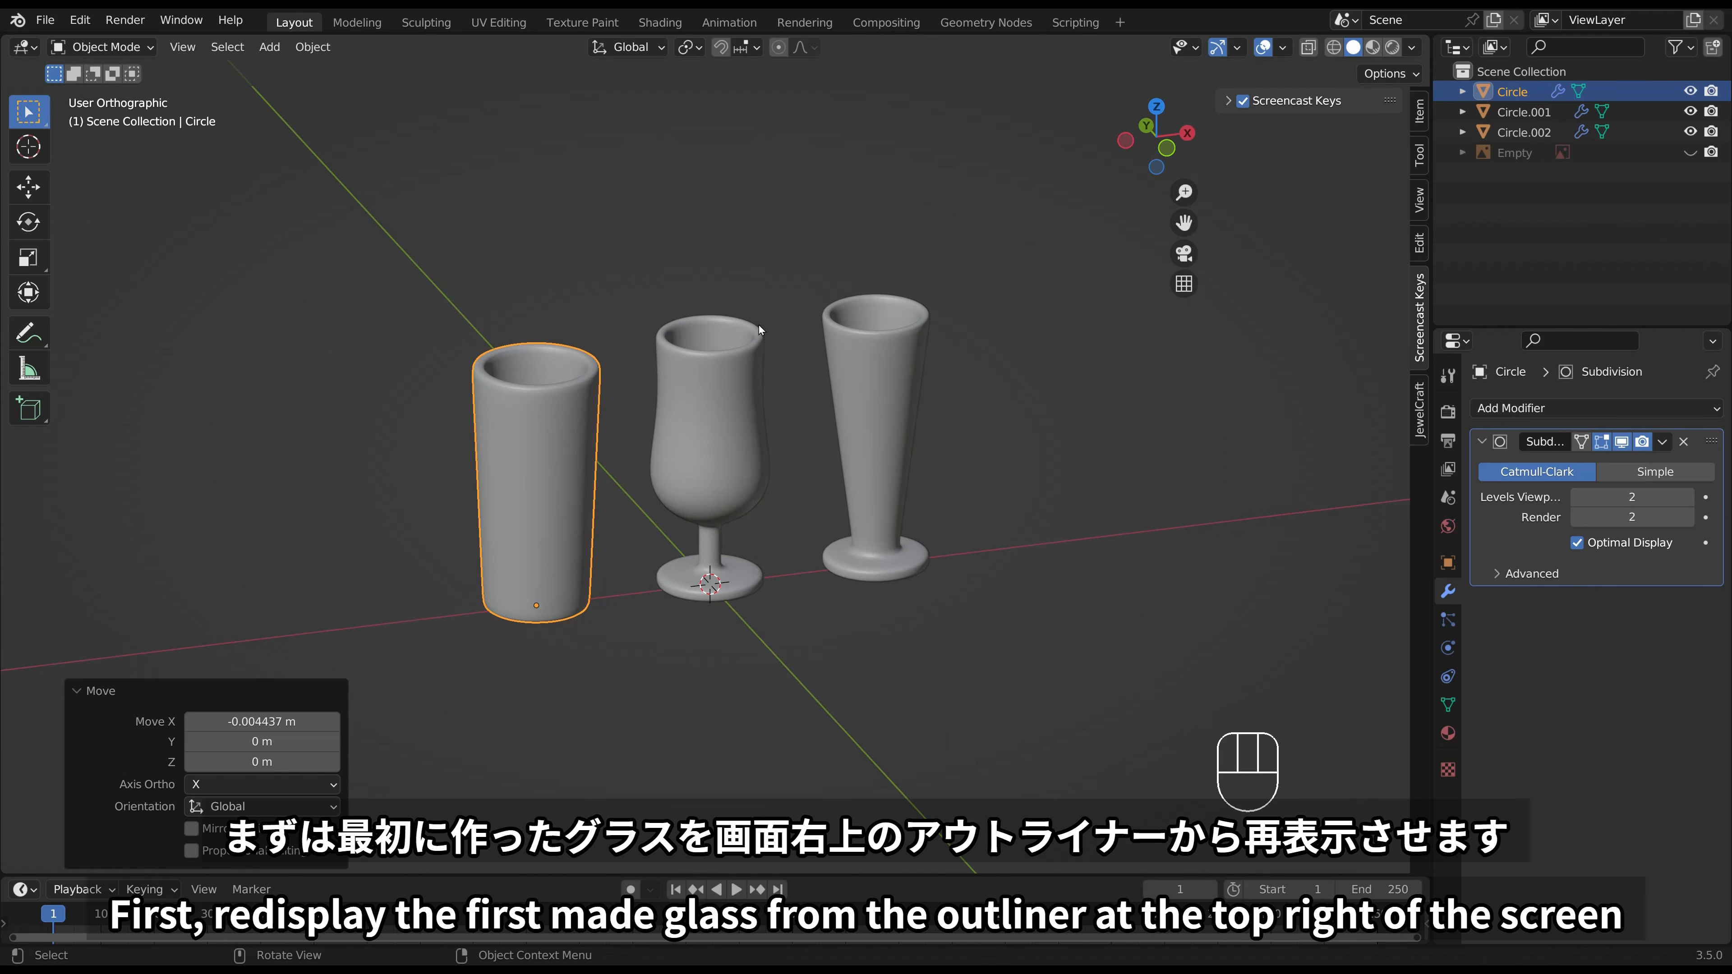
Hide the stemmed glass and the tapered glass, keeping only the tumbler displayed.
click(753, 298)
drag(735, 293, 852, 398)
key(h)
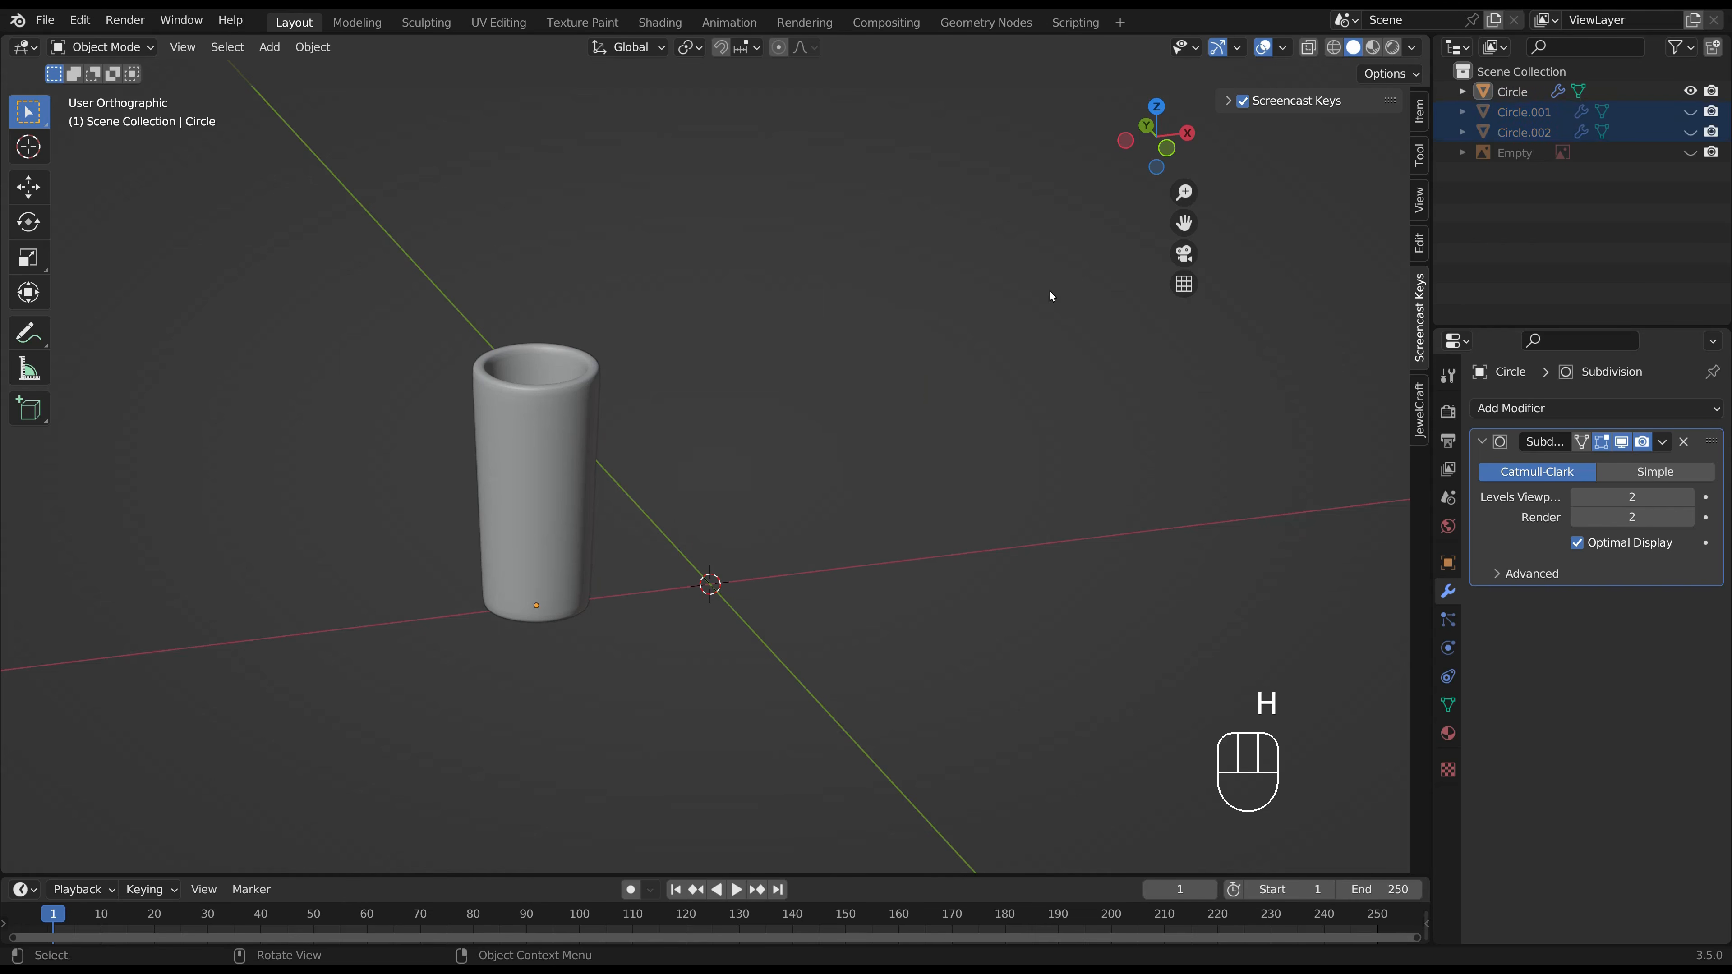
double_click(1690, 92)
click(712, 404)
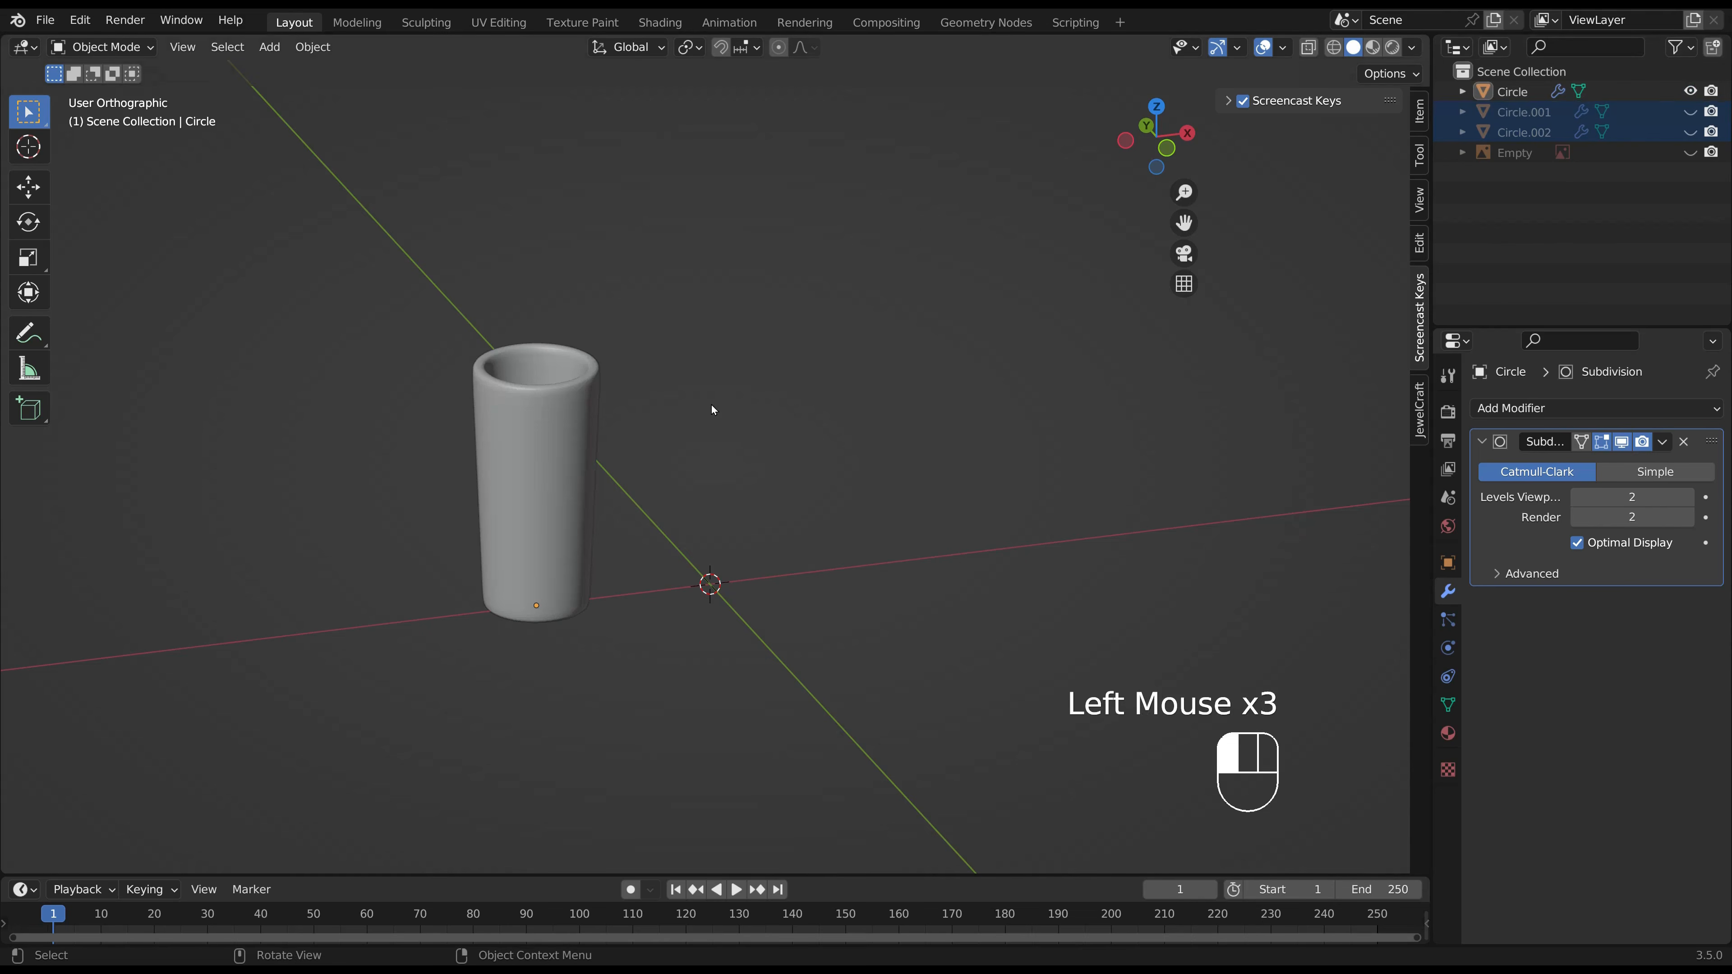
Enter Edit Mode on the tumbler with X-ray on and select its inner bottom face in face select mode.
click(585, 453)
key(Tab)
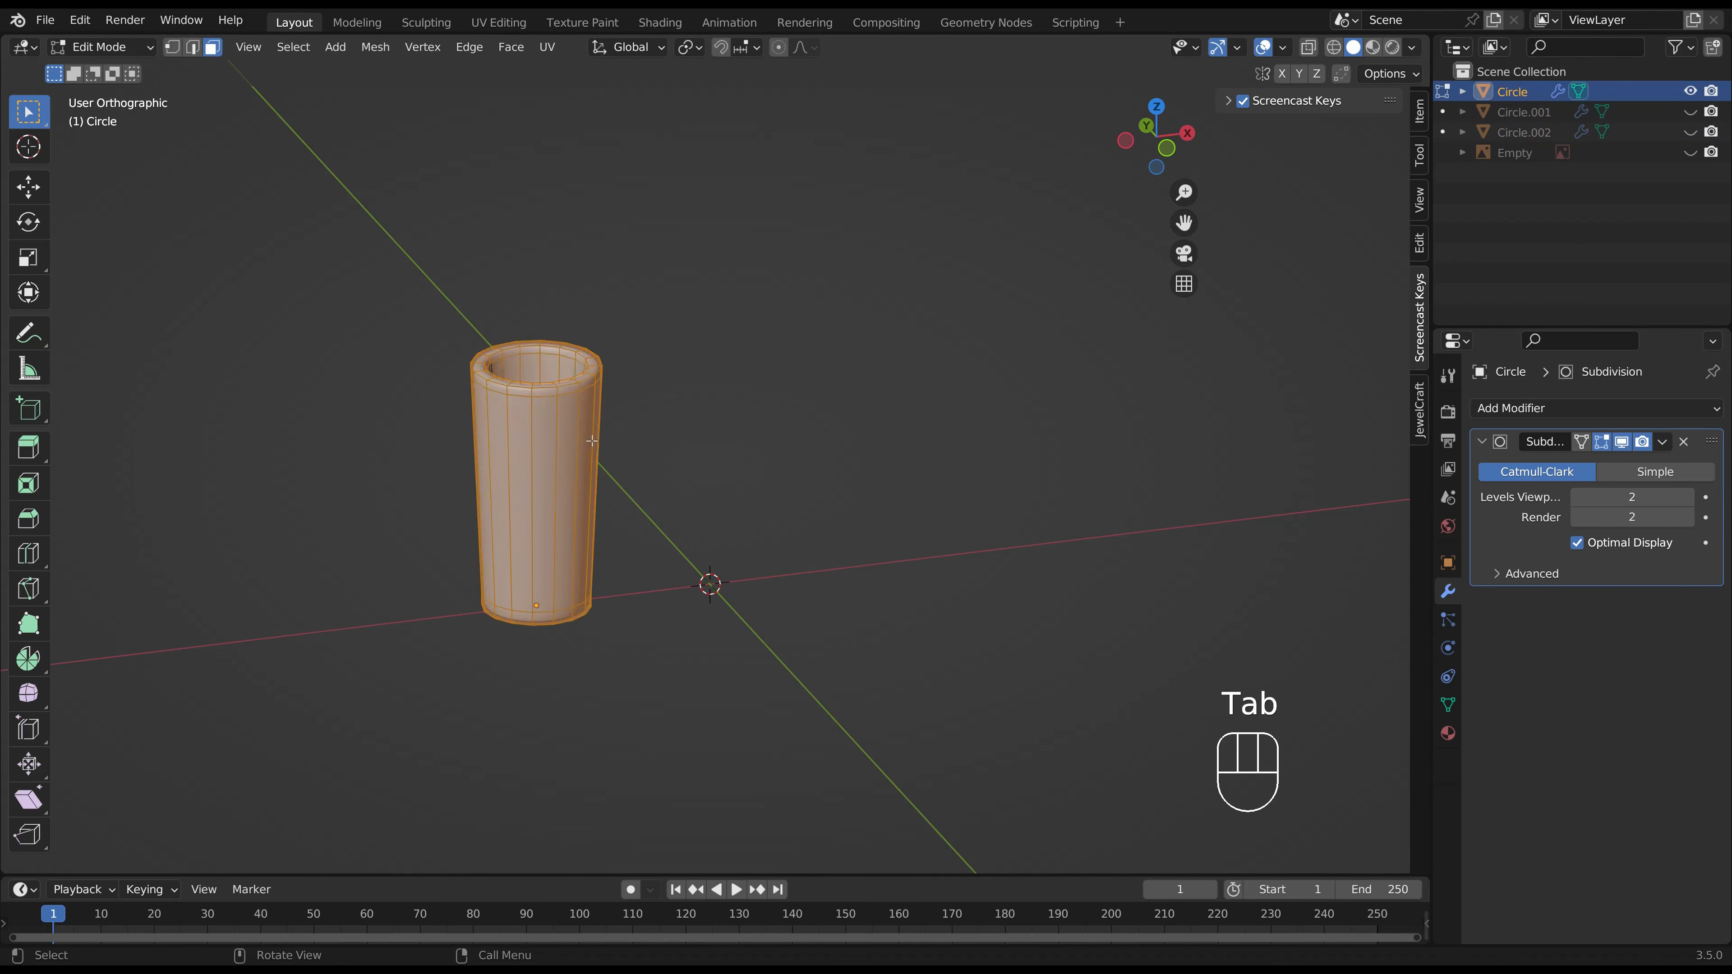
middle_drag(602, 433, 601, 450)
click(1307, 48)
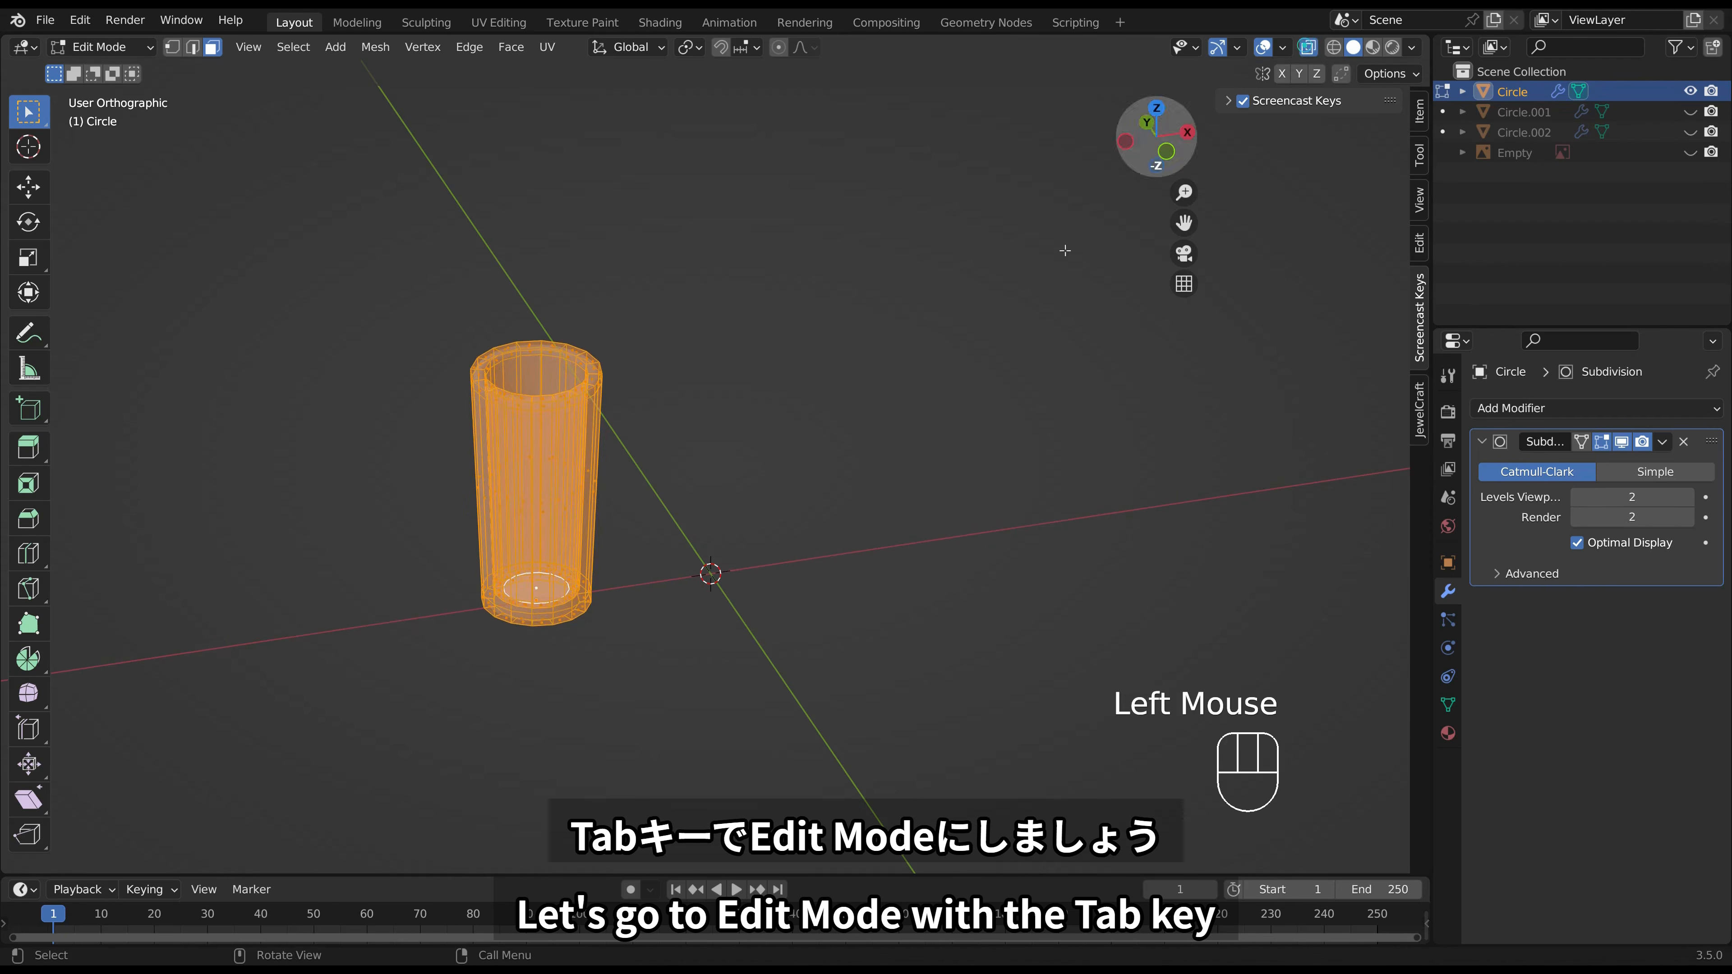
scroll(290, 135, up, 2)
click(213, 46)
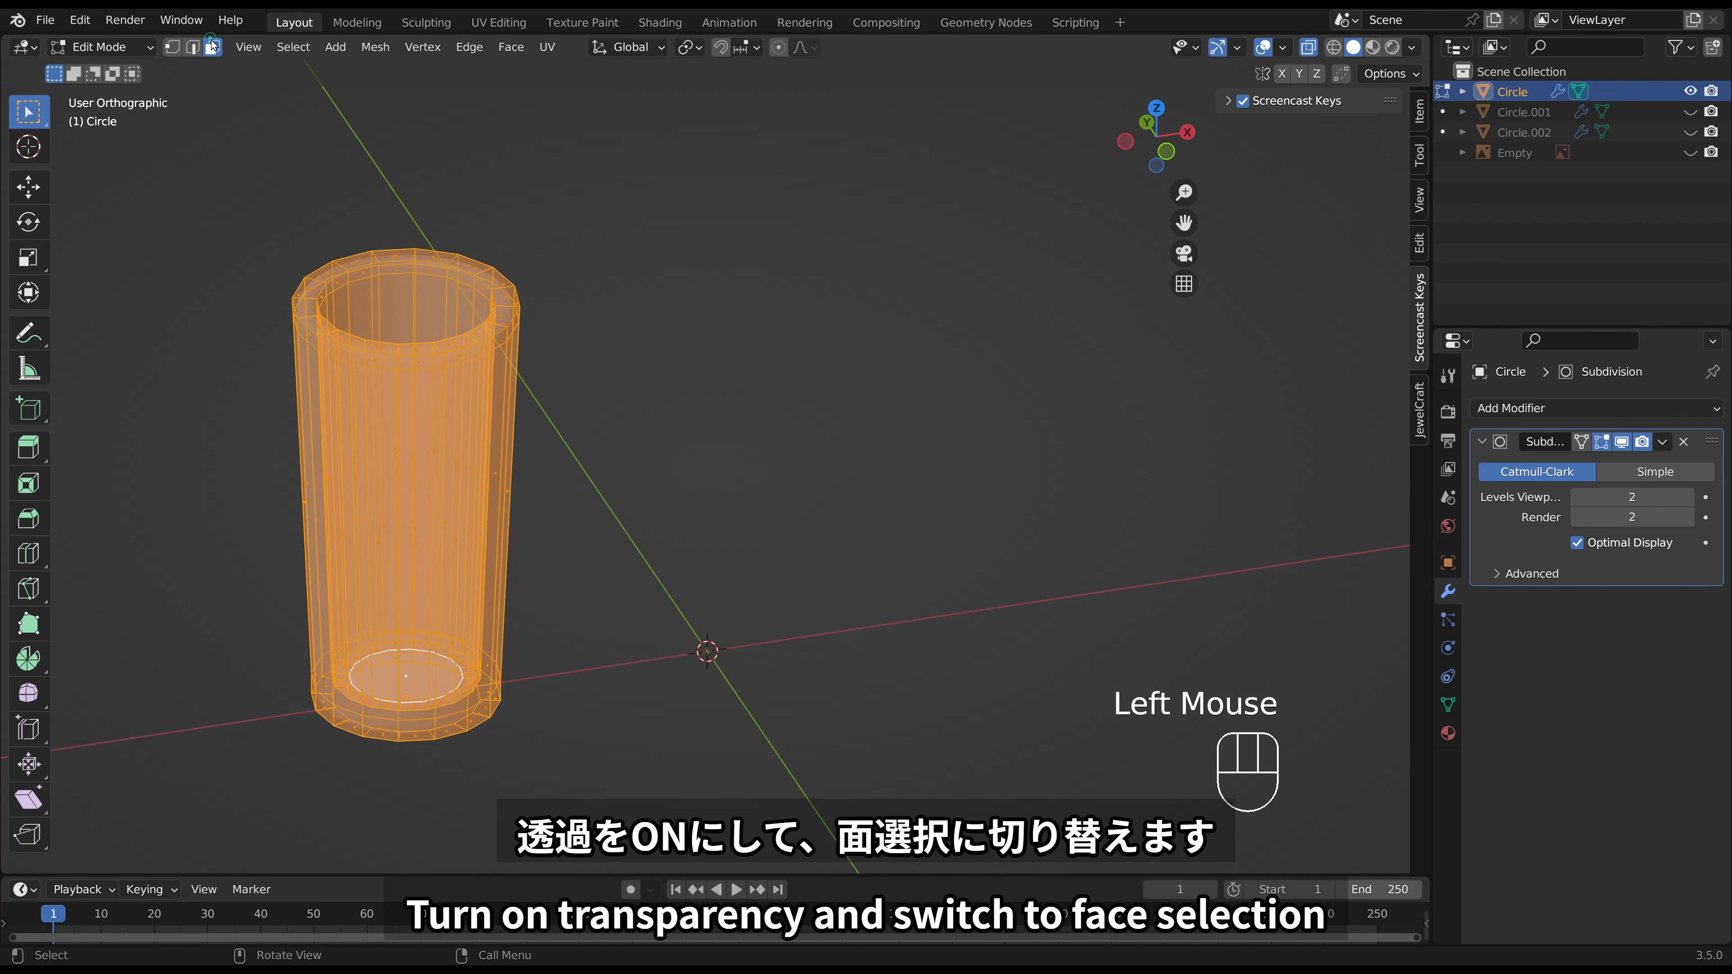
click(214, 47)
click(407, 673)
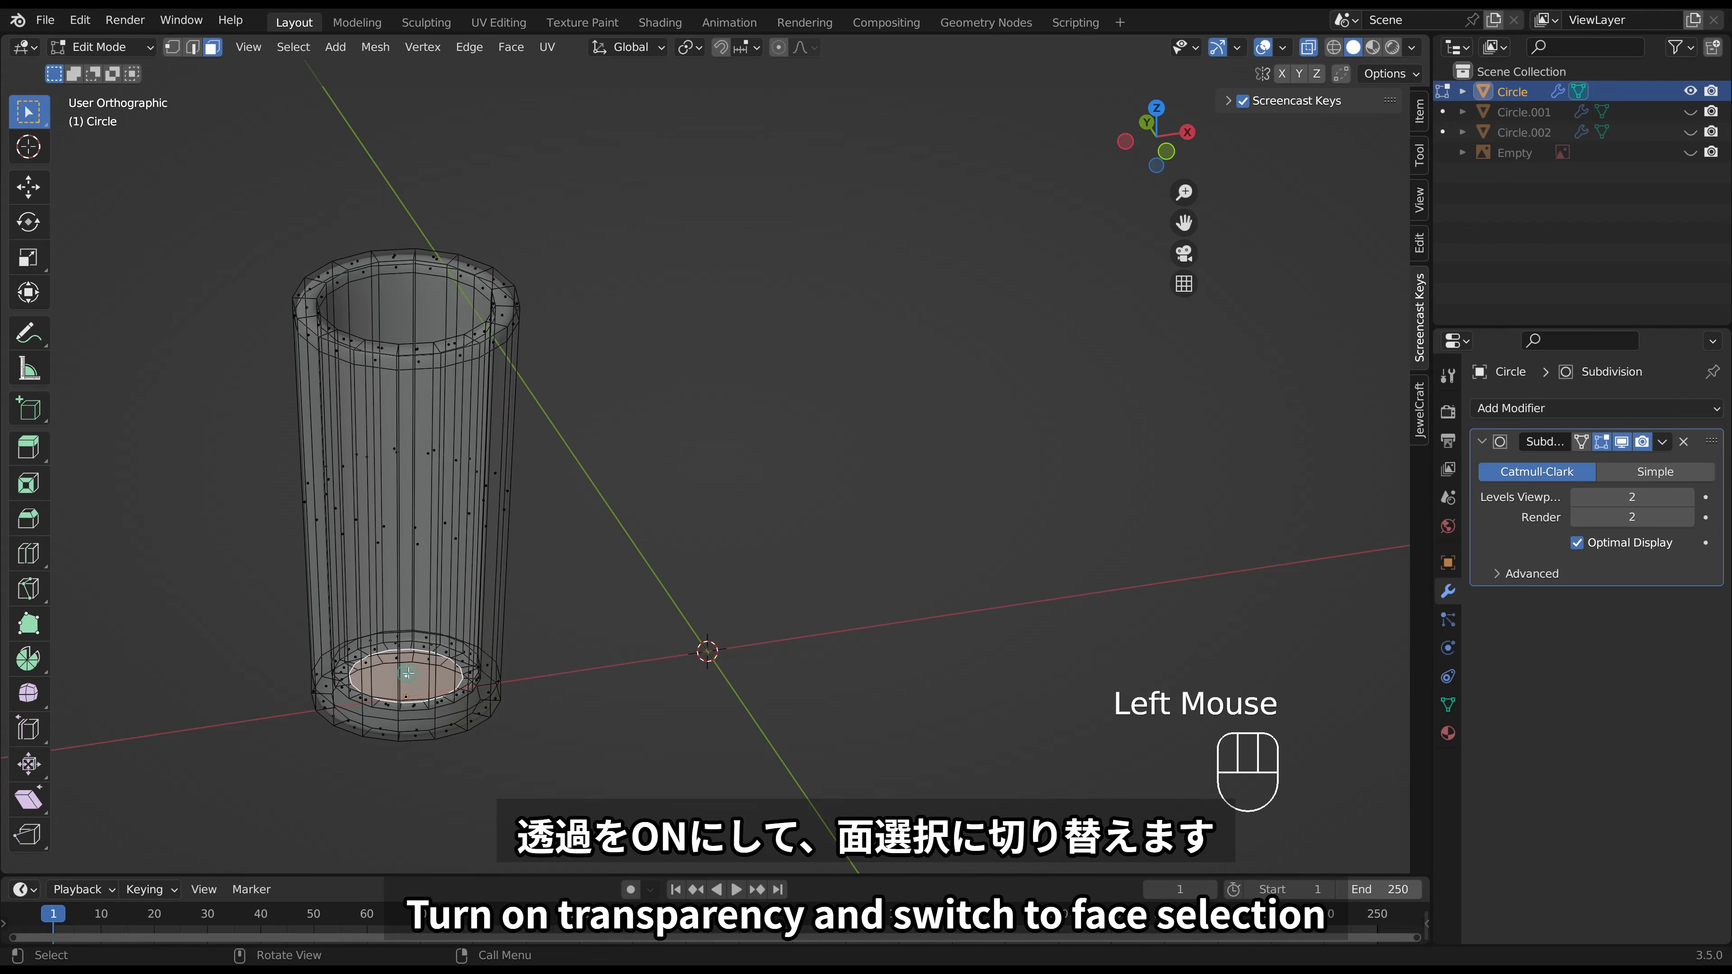
shift+middle_drag(556, 621, 775, 578)
middle_drag(774, 577, 778, 569)
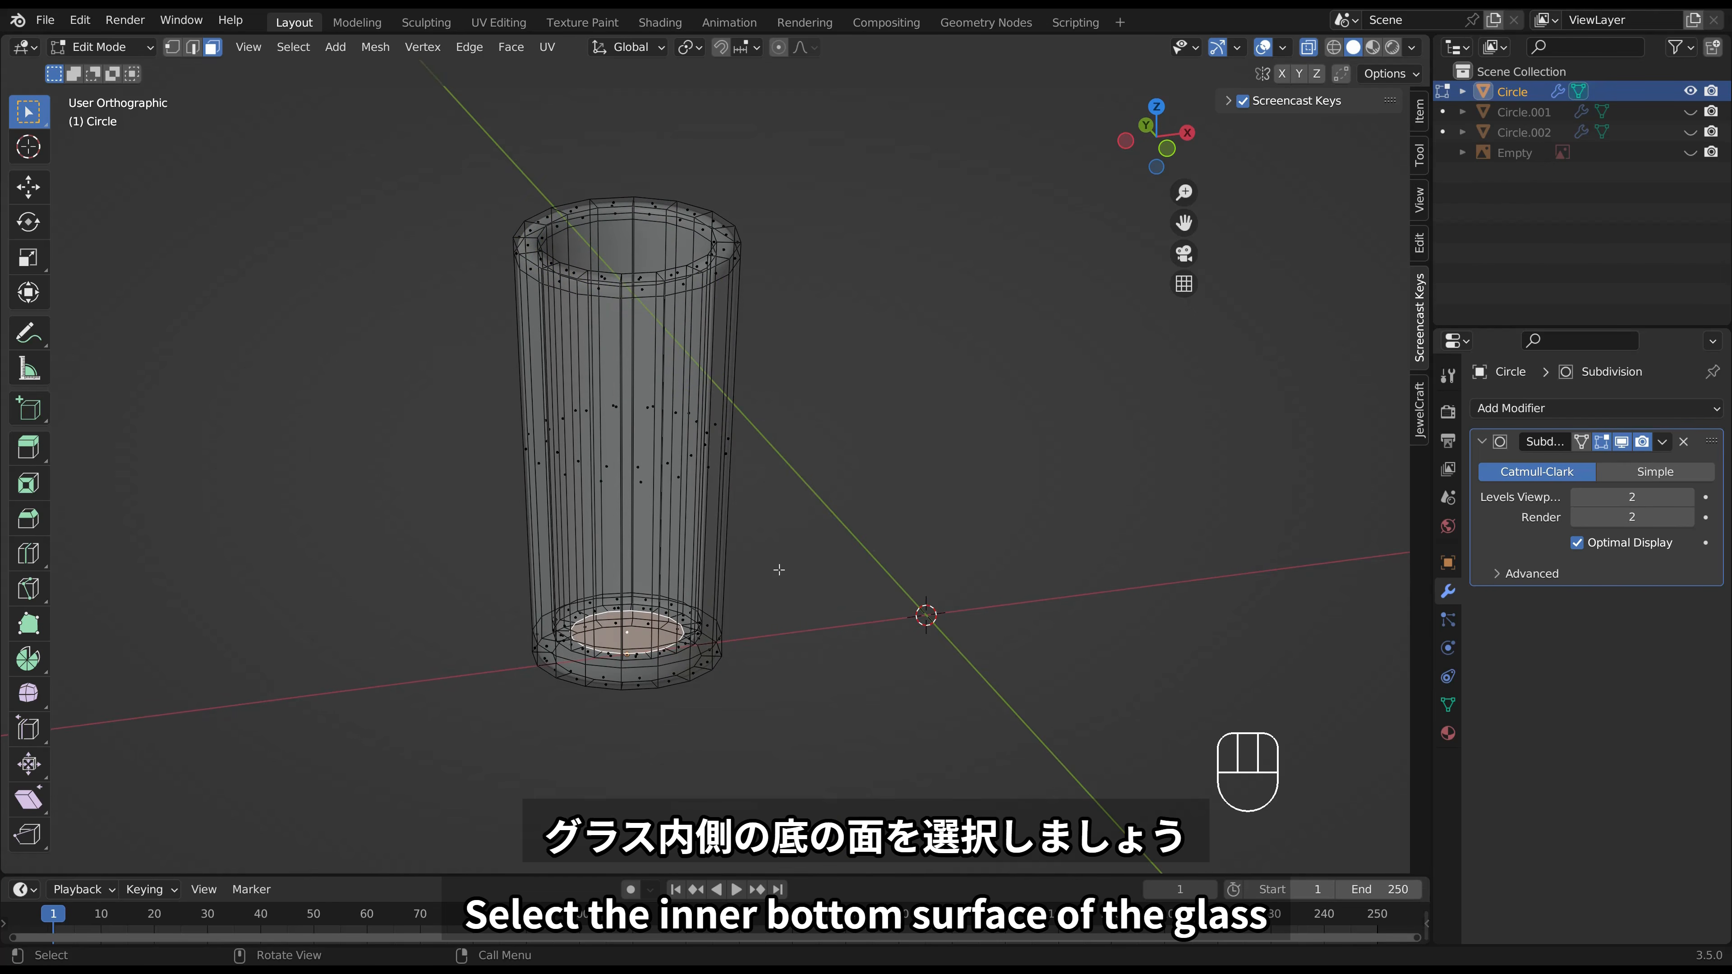
Grow the face selection three times from the inner bottom up the tumbler's inner wall.
key(ctrl)
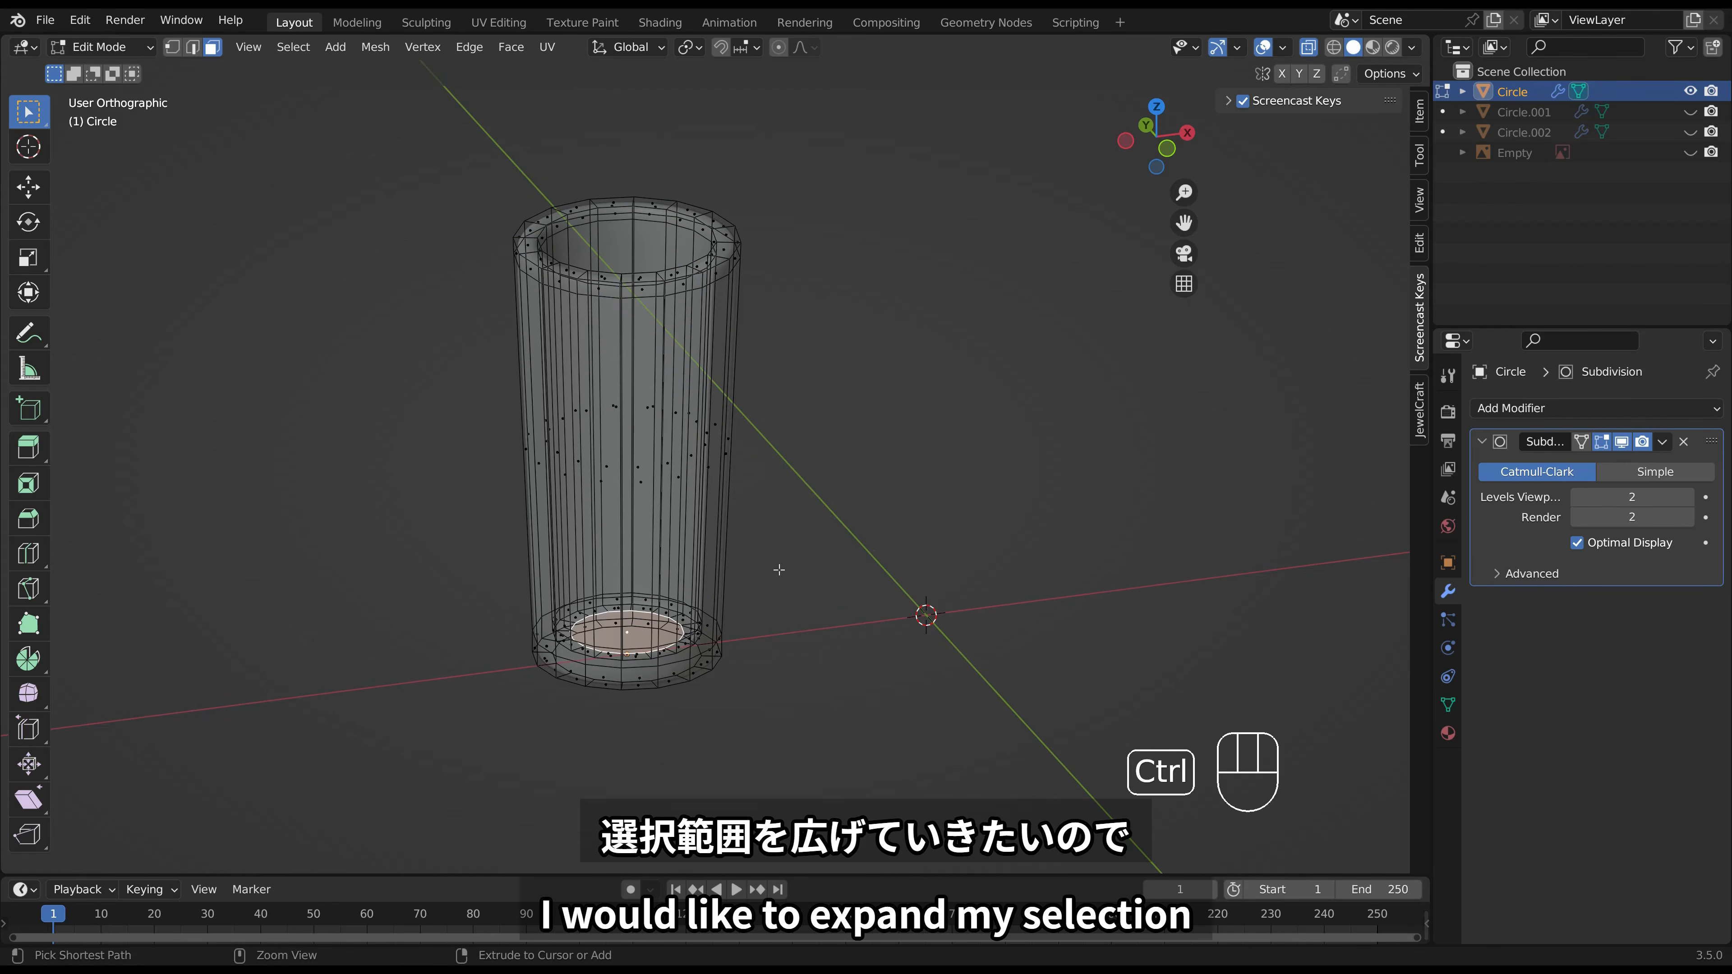
key(ctrl+KP_Add)
key(ctrl+KP_Add)
key(ctrl+KP_Add)
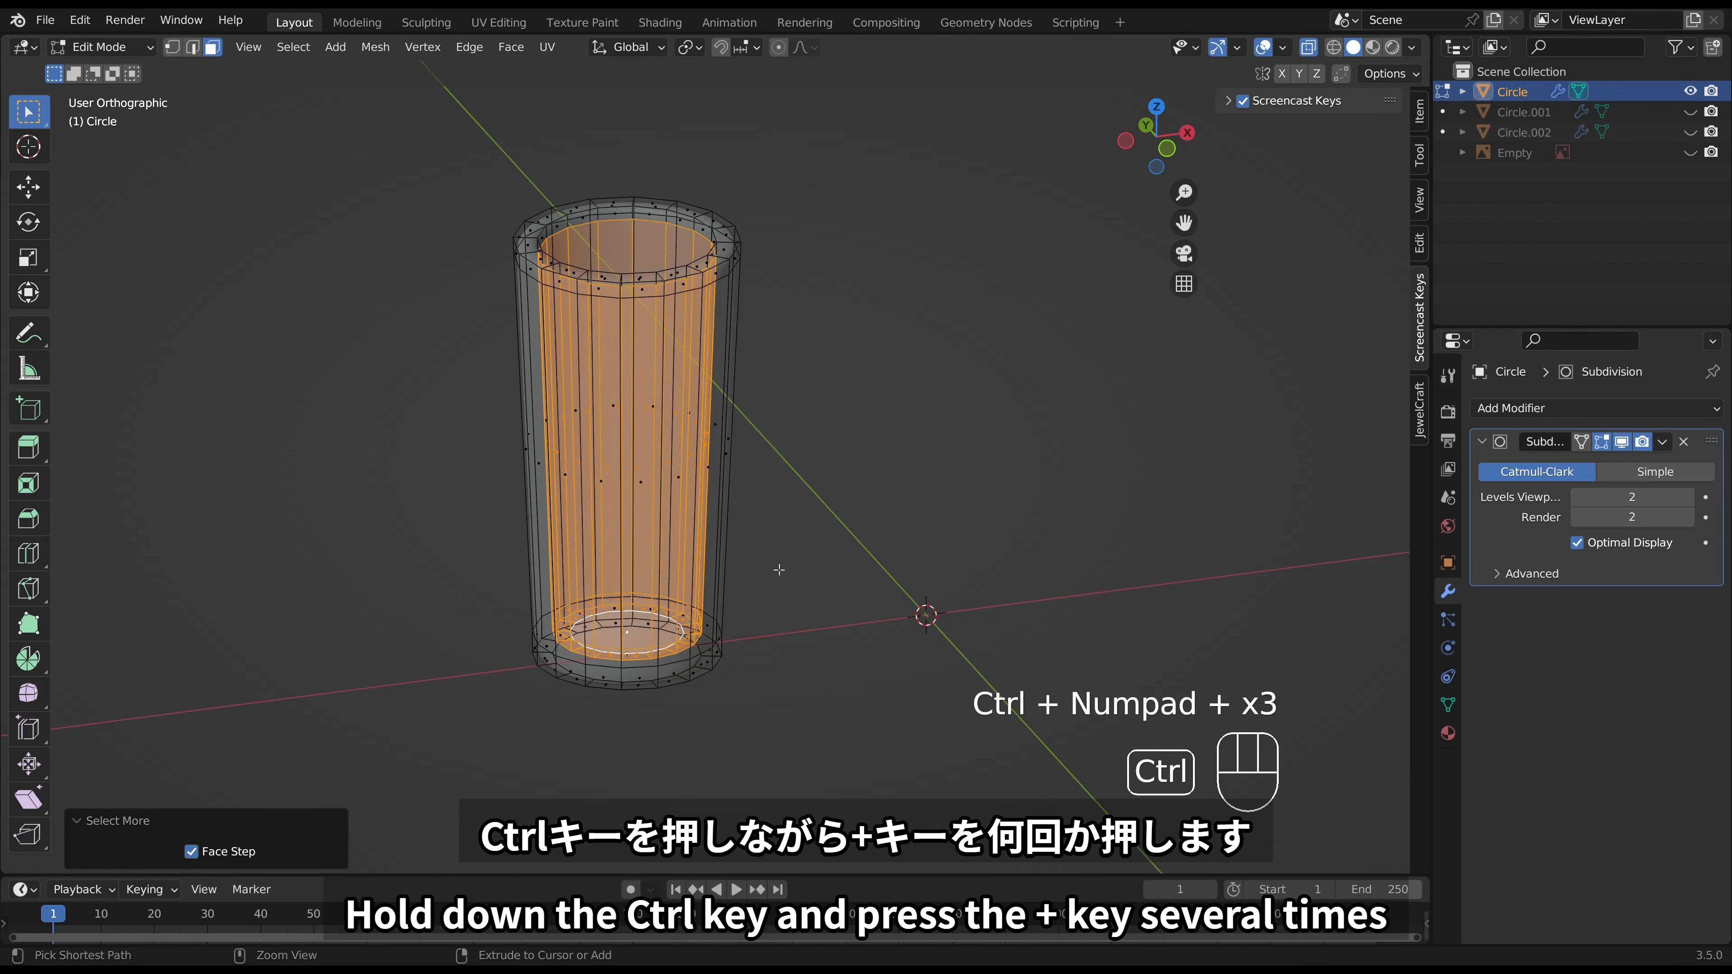
Reselect the inner bottom face and add the surrounding face loops and the inner wall loop one at a time.
click(802, 543)
click(642, 628)
scroll(690, 636, up, 1)
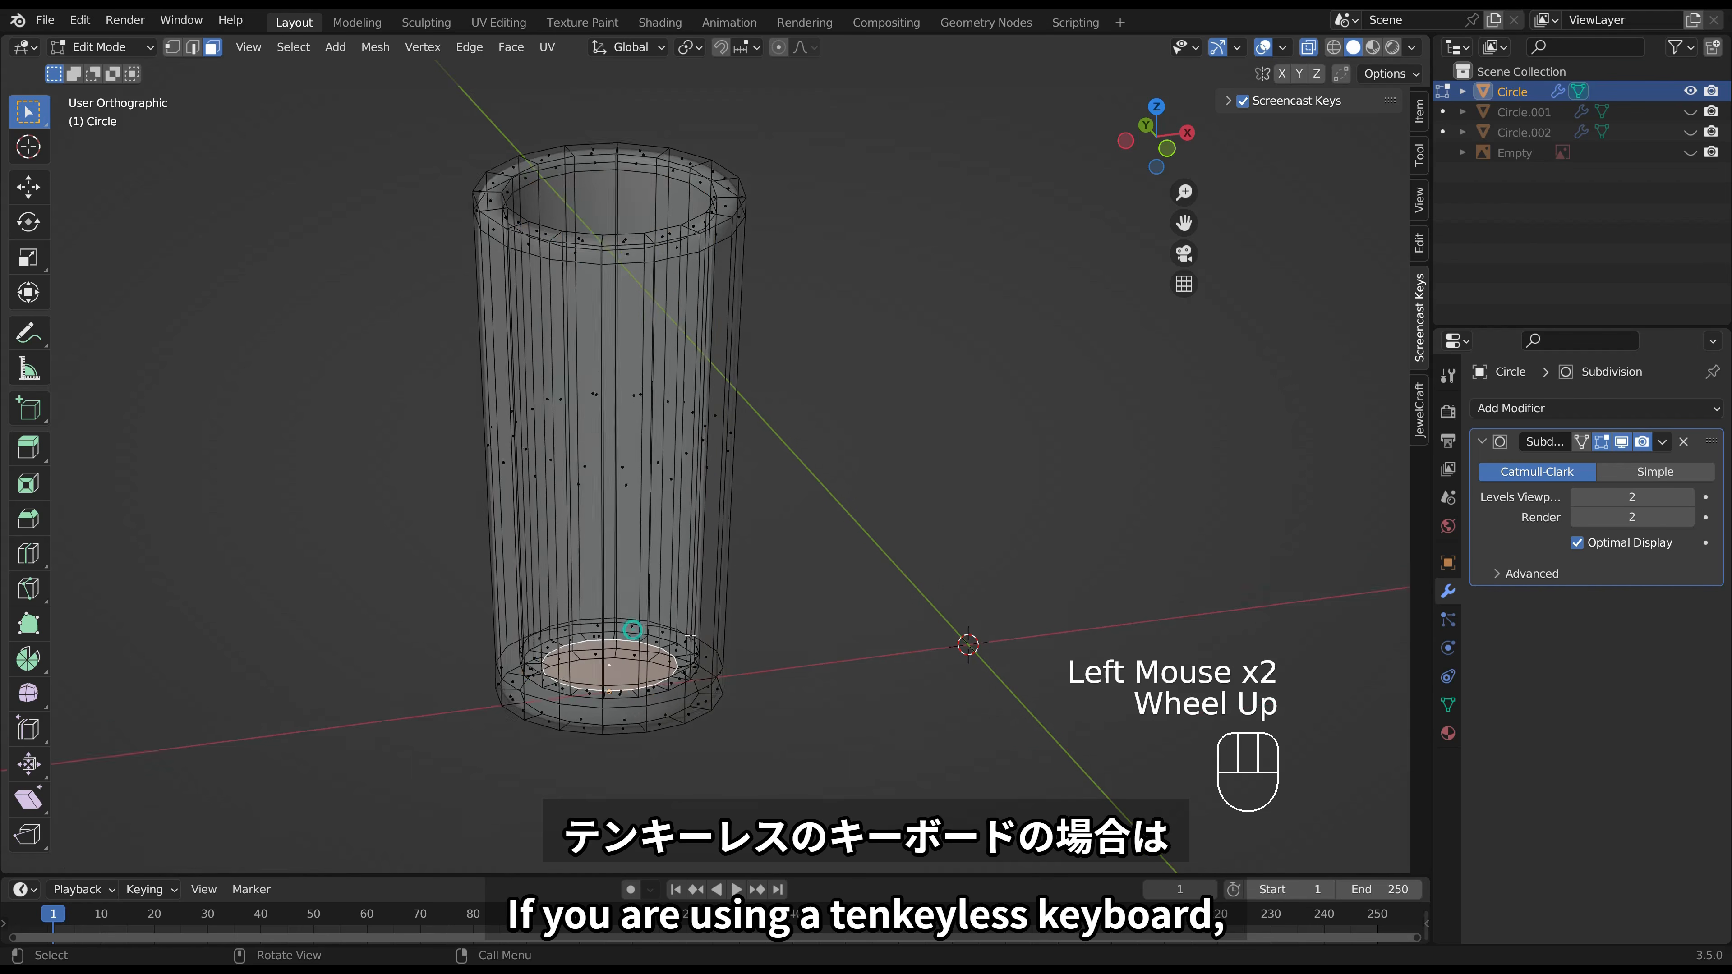
scroll(690, 635, up, 1)
alt+shift+click(660, 710)
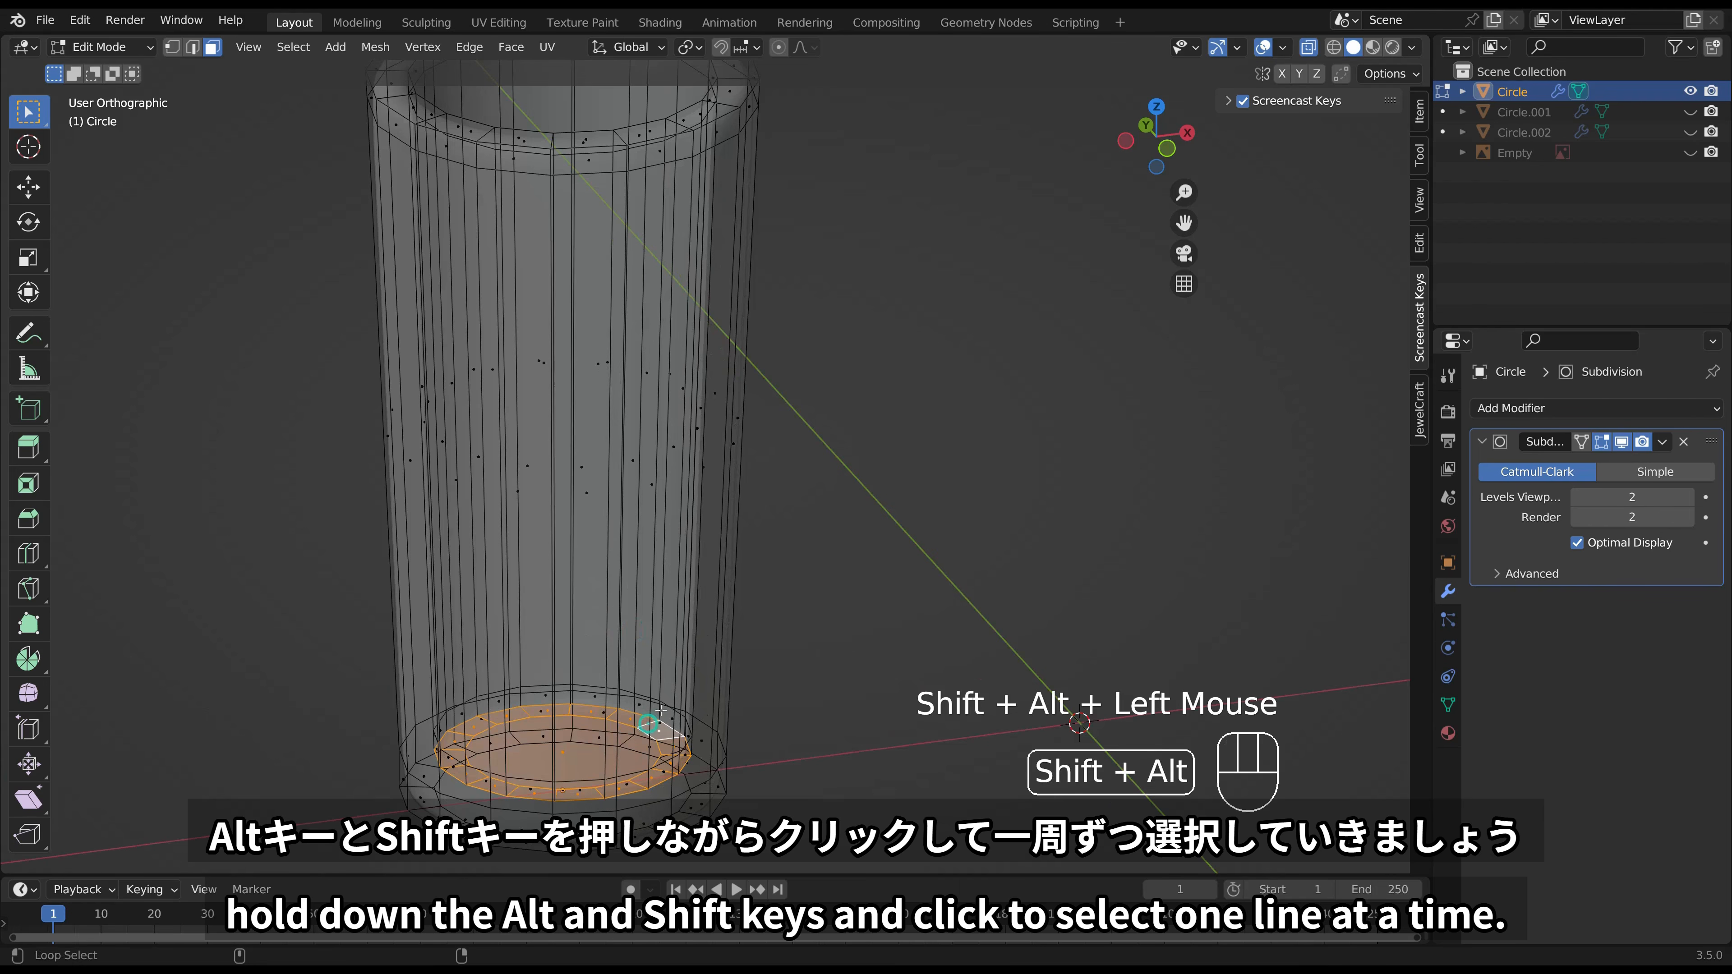
alt+shift+click(661, 710)
alt+shift+click(663, 662)
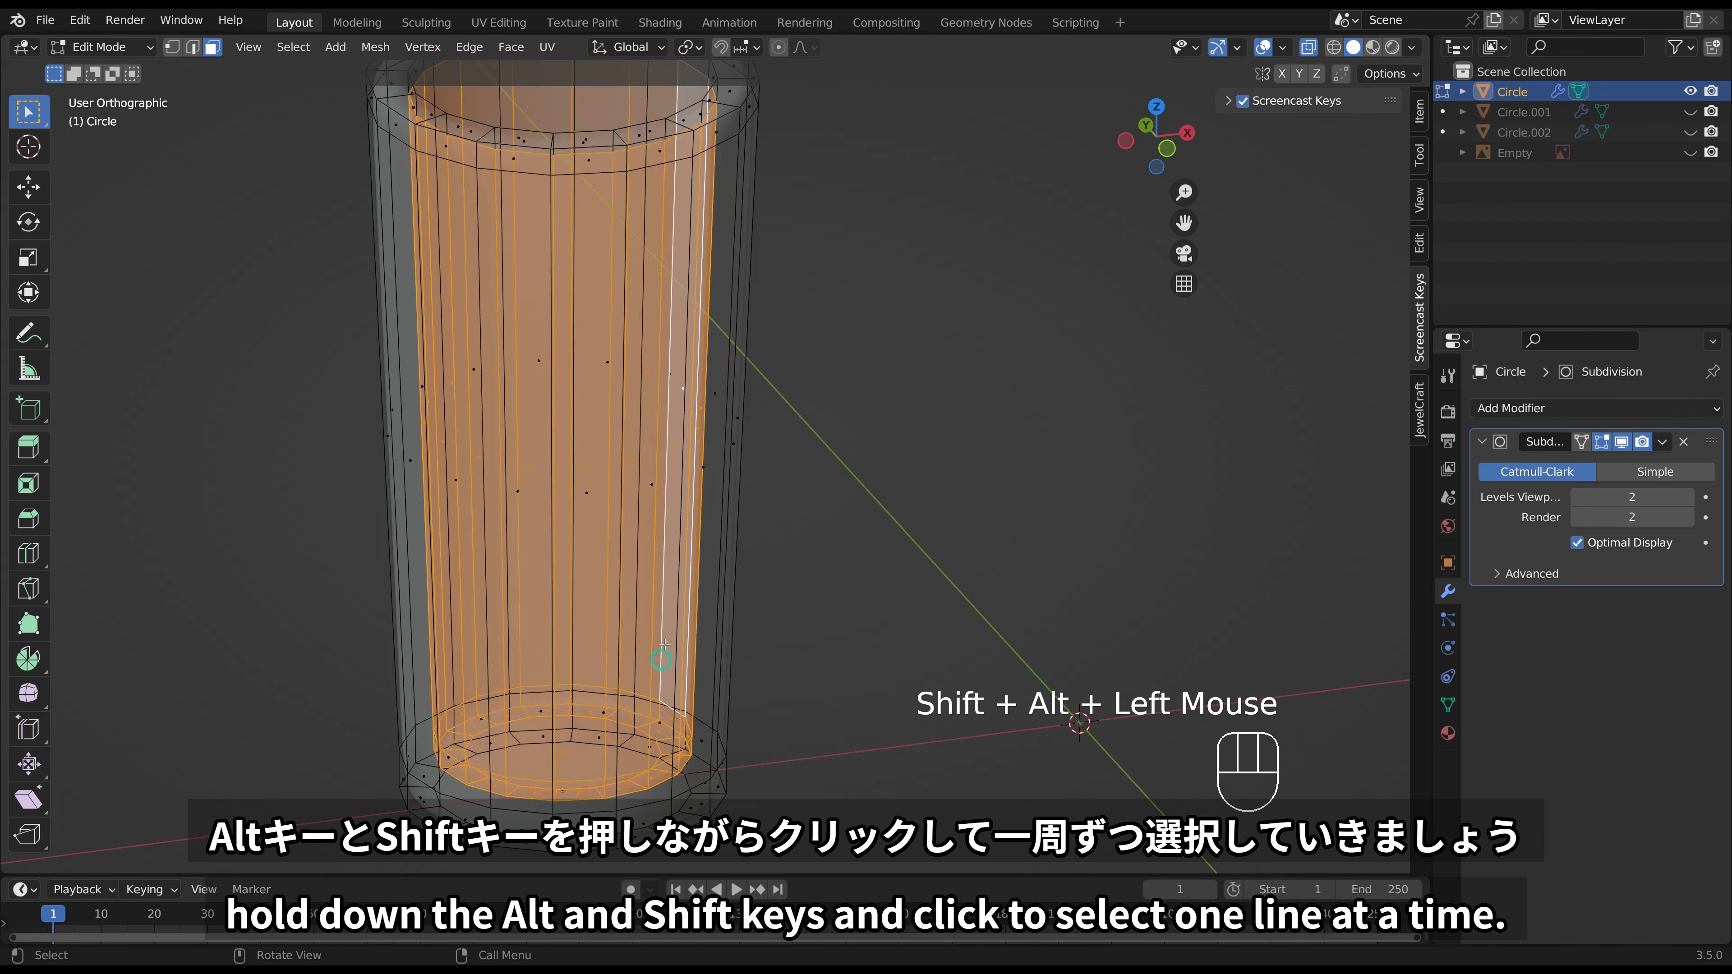
Clear the face selection and select the edge loop around the tumbler's inner rim in edge select mode.
scroll(665, 659, down, 2)
click(736, 539)
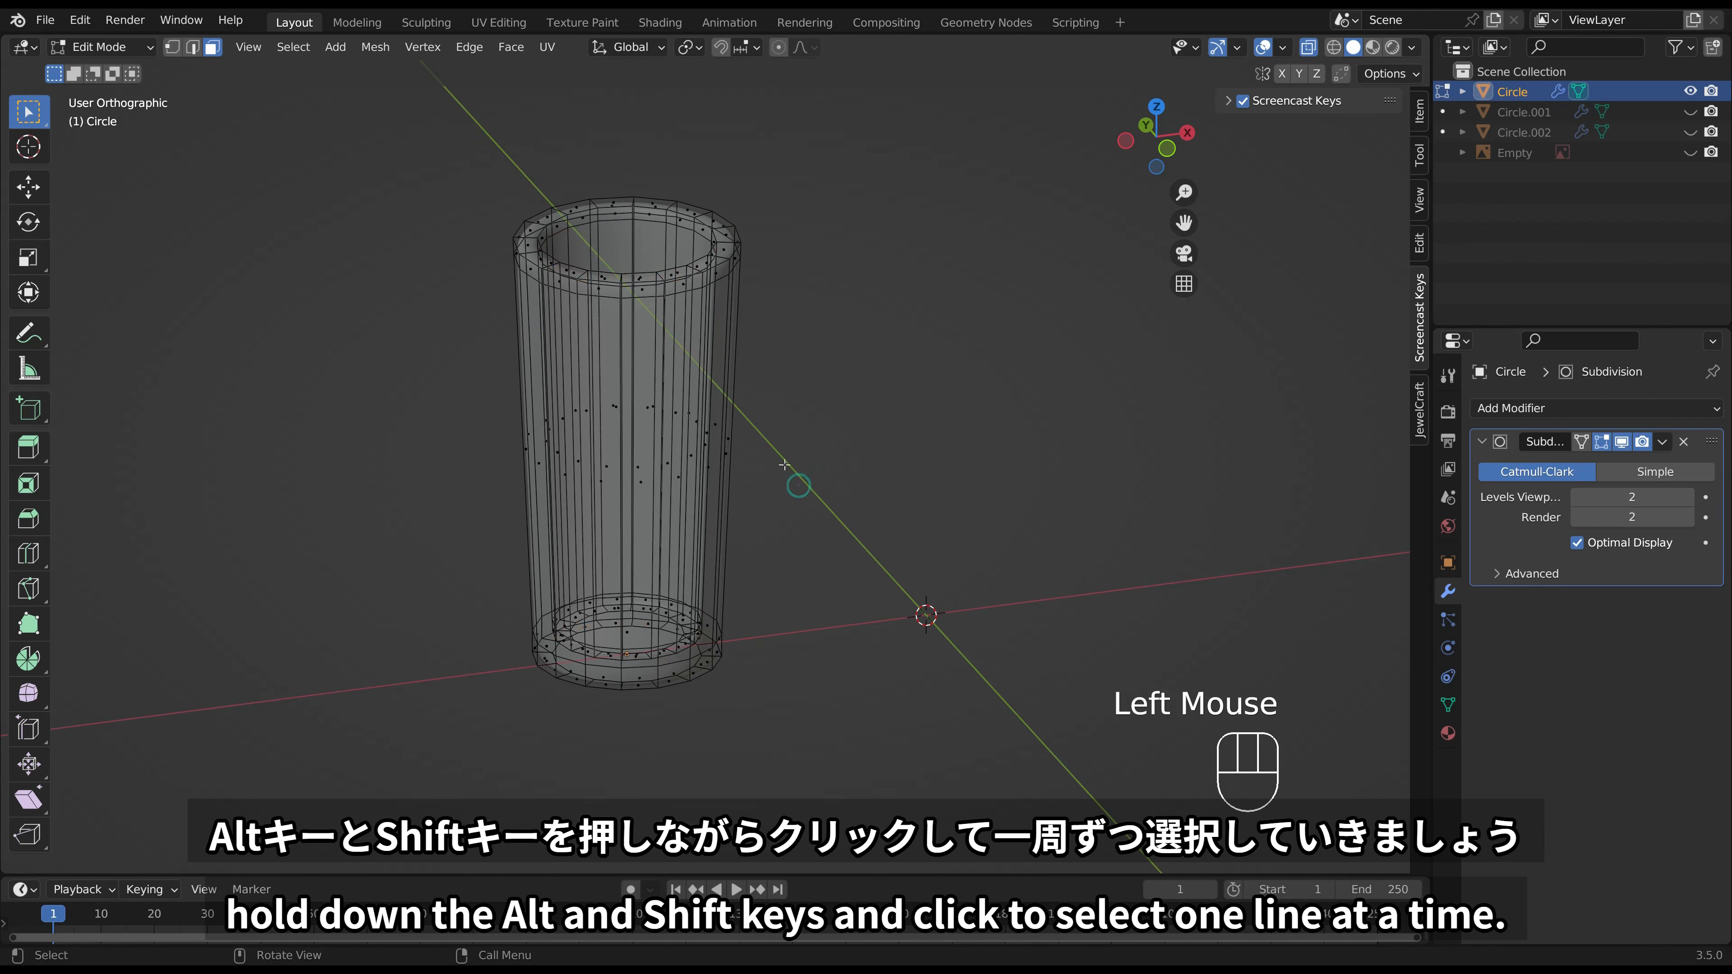
alt+click(675, 226)
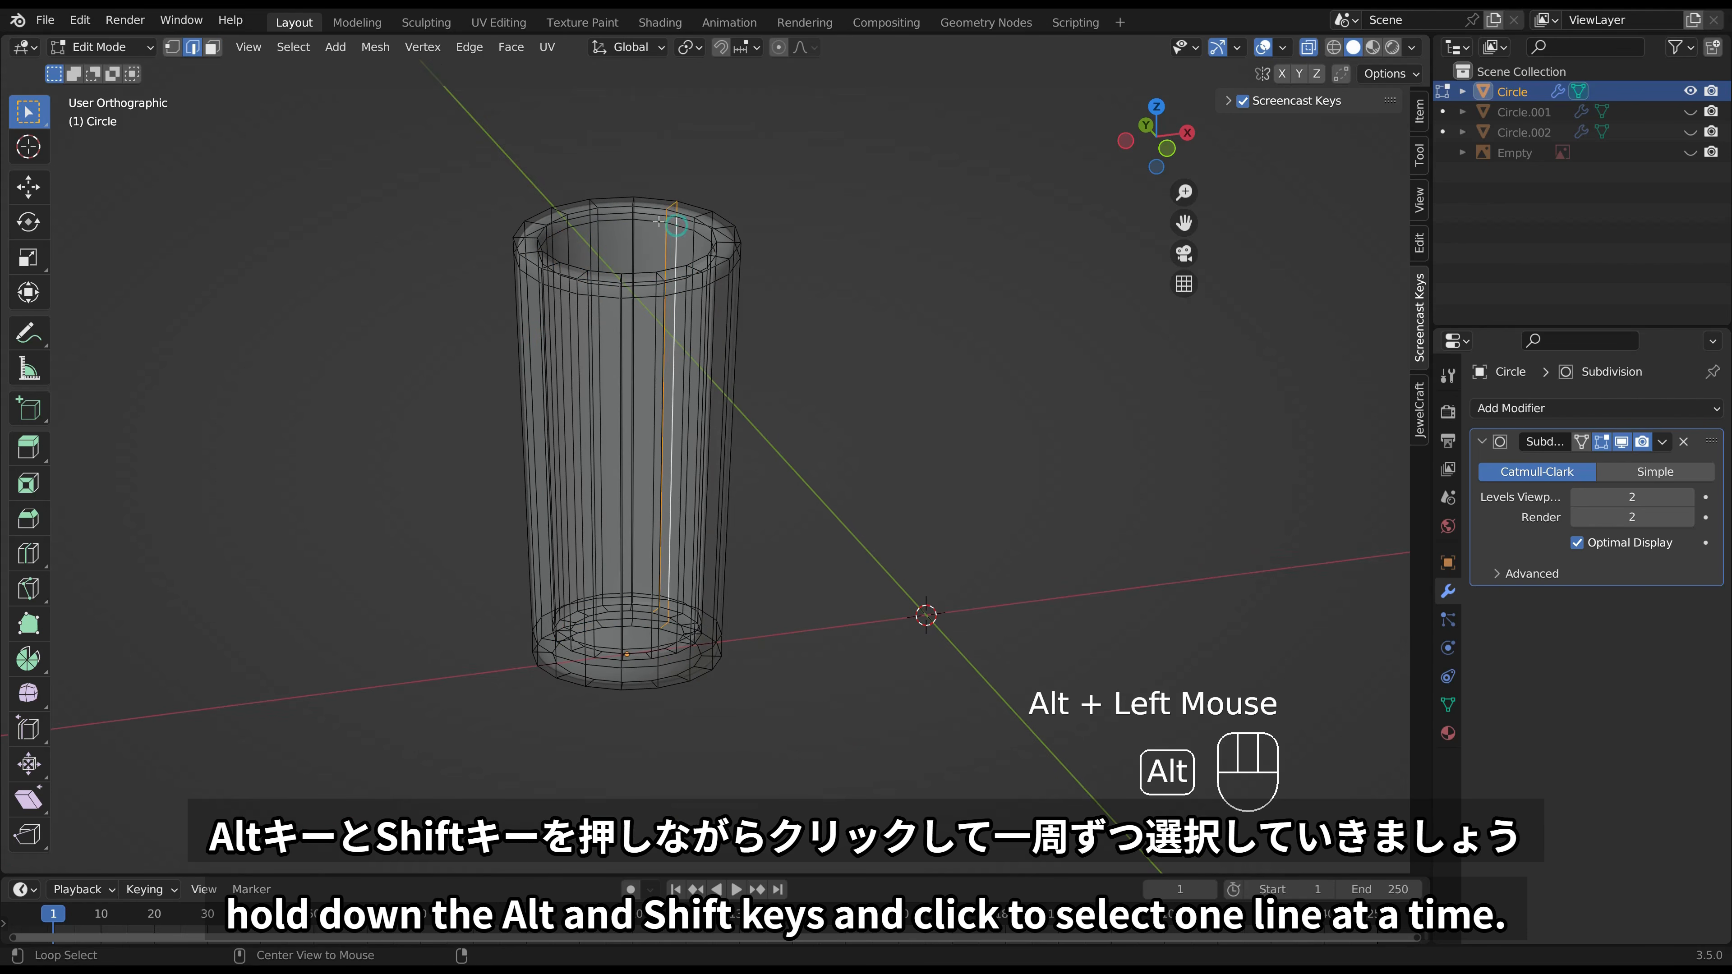
alt+click(645, 219)
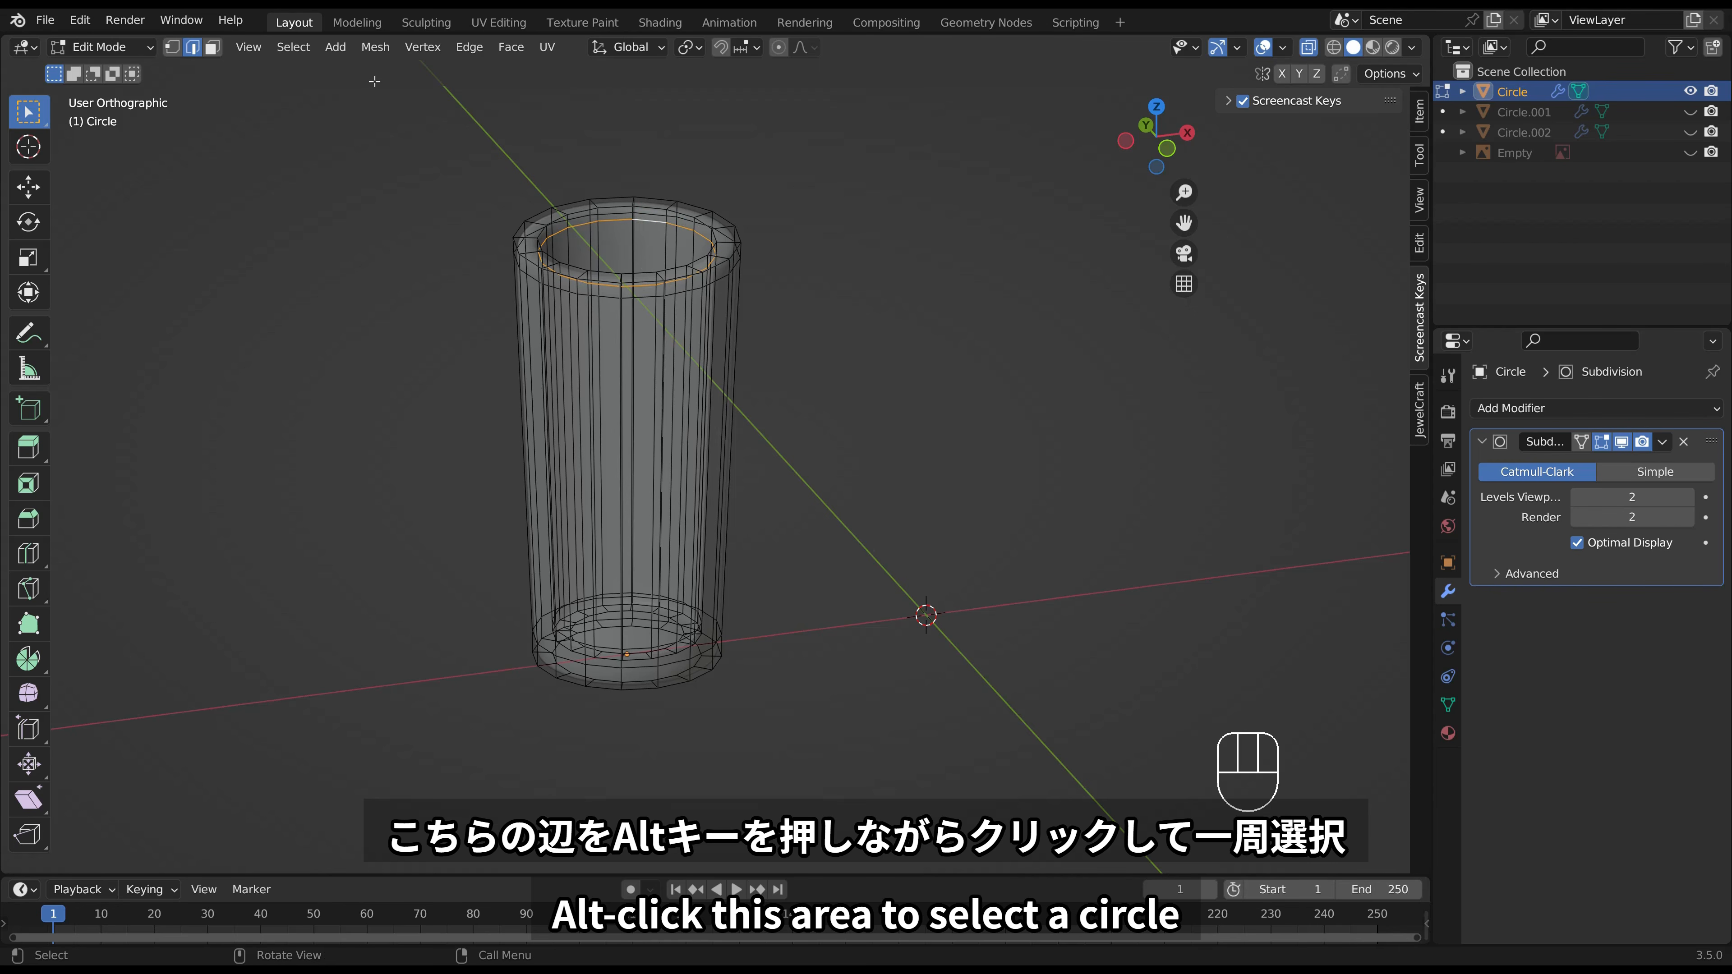
Select the tumbler's whole inner surface with Select Loop Inner-Region from the rim loop and switch to face select mode.
click(293, 47)
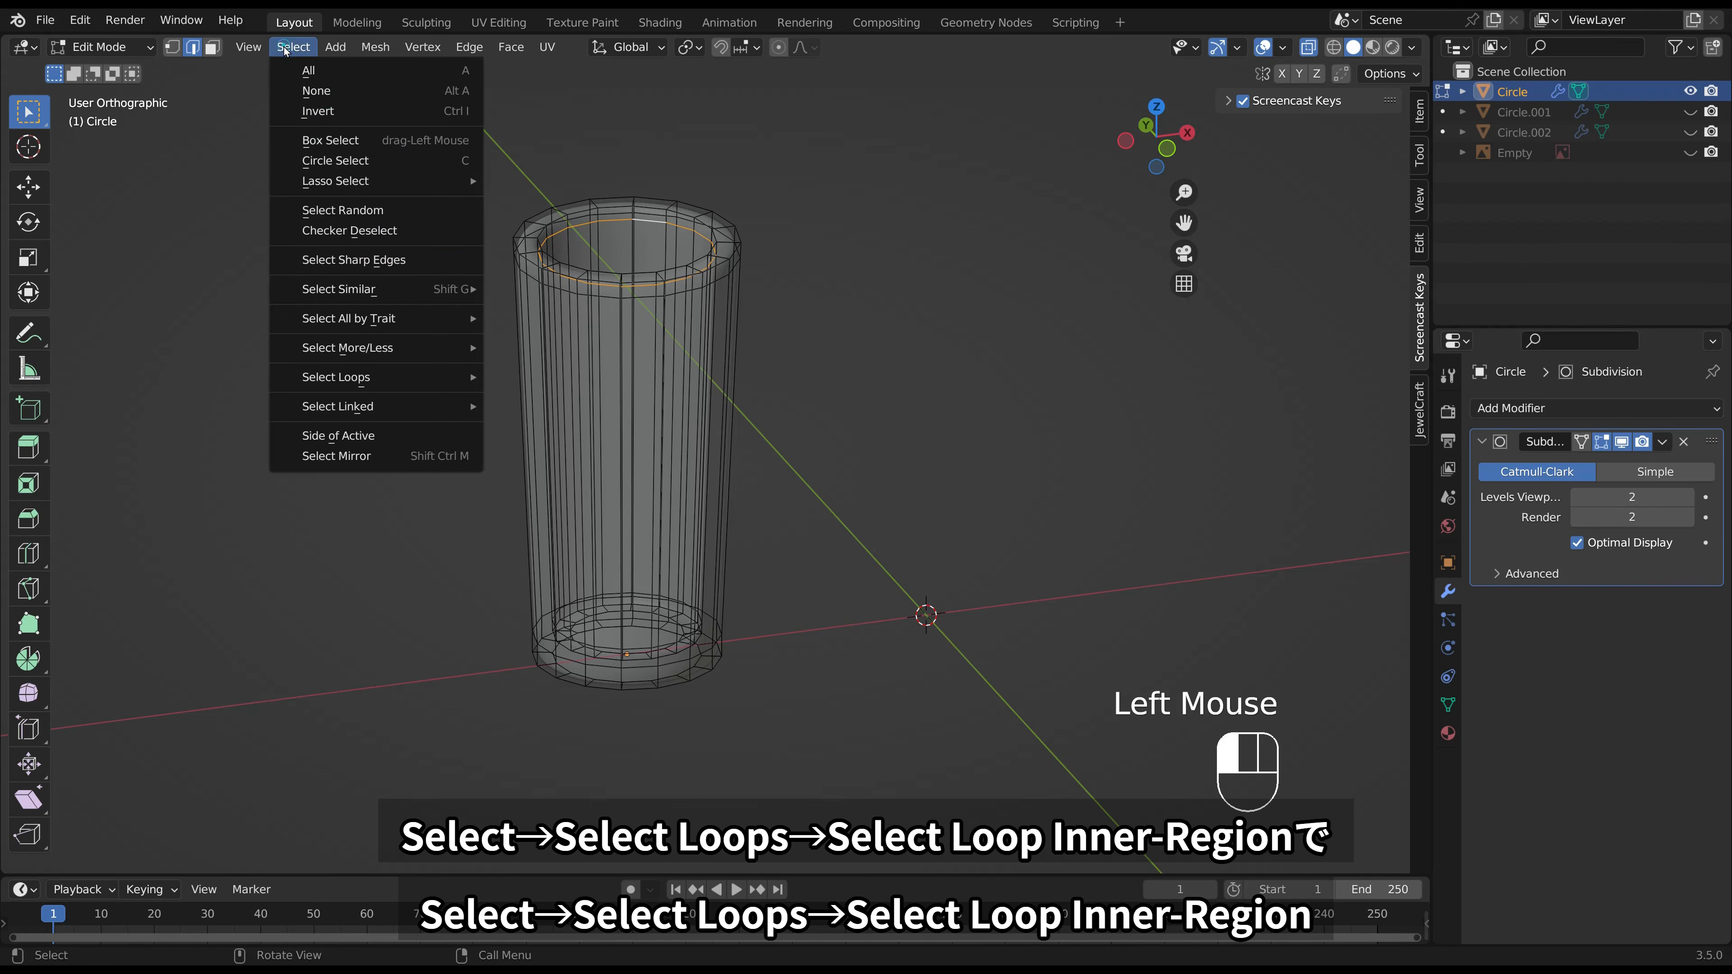
mouse_move(362, 376)
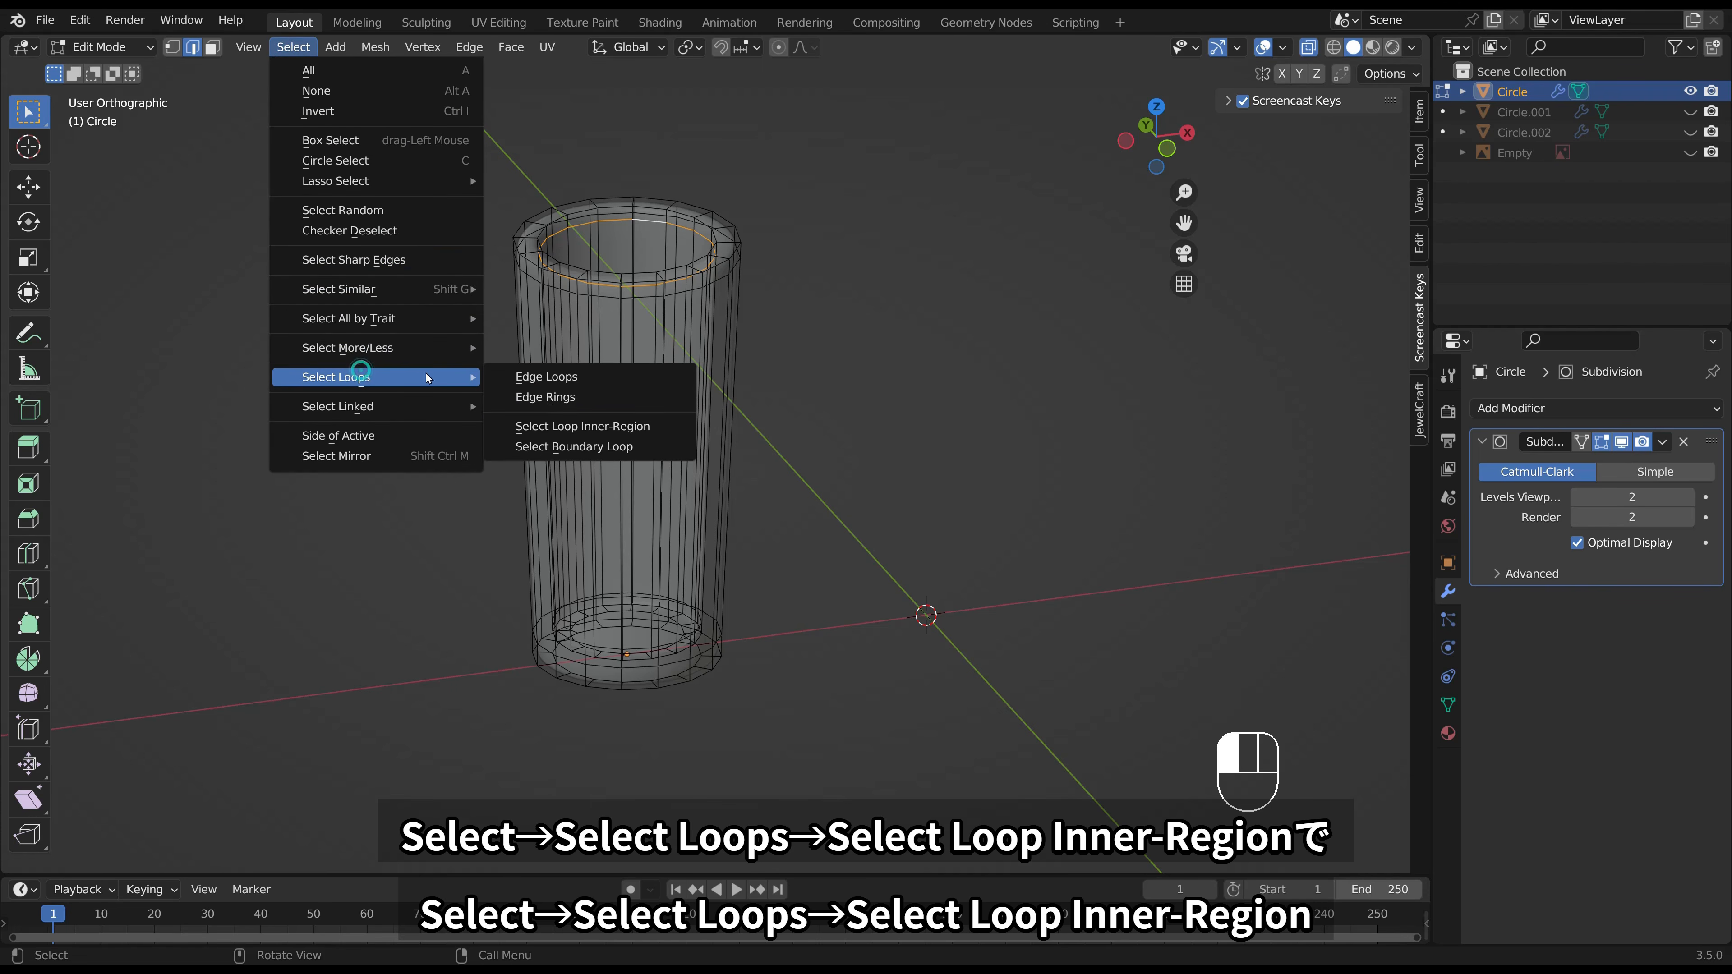
click(613, 427)
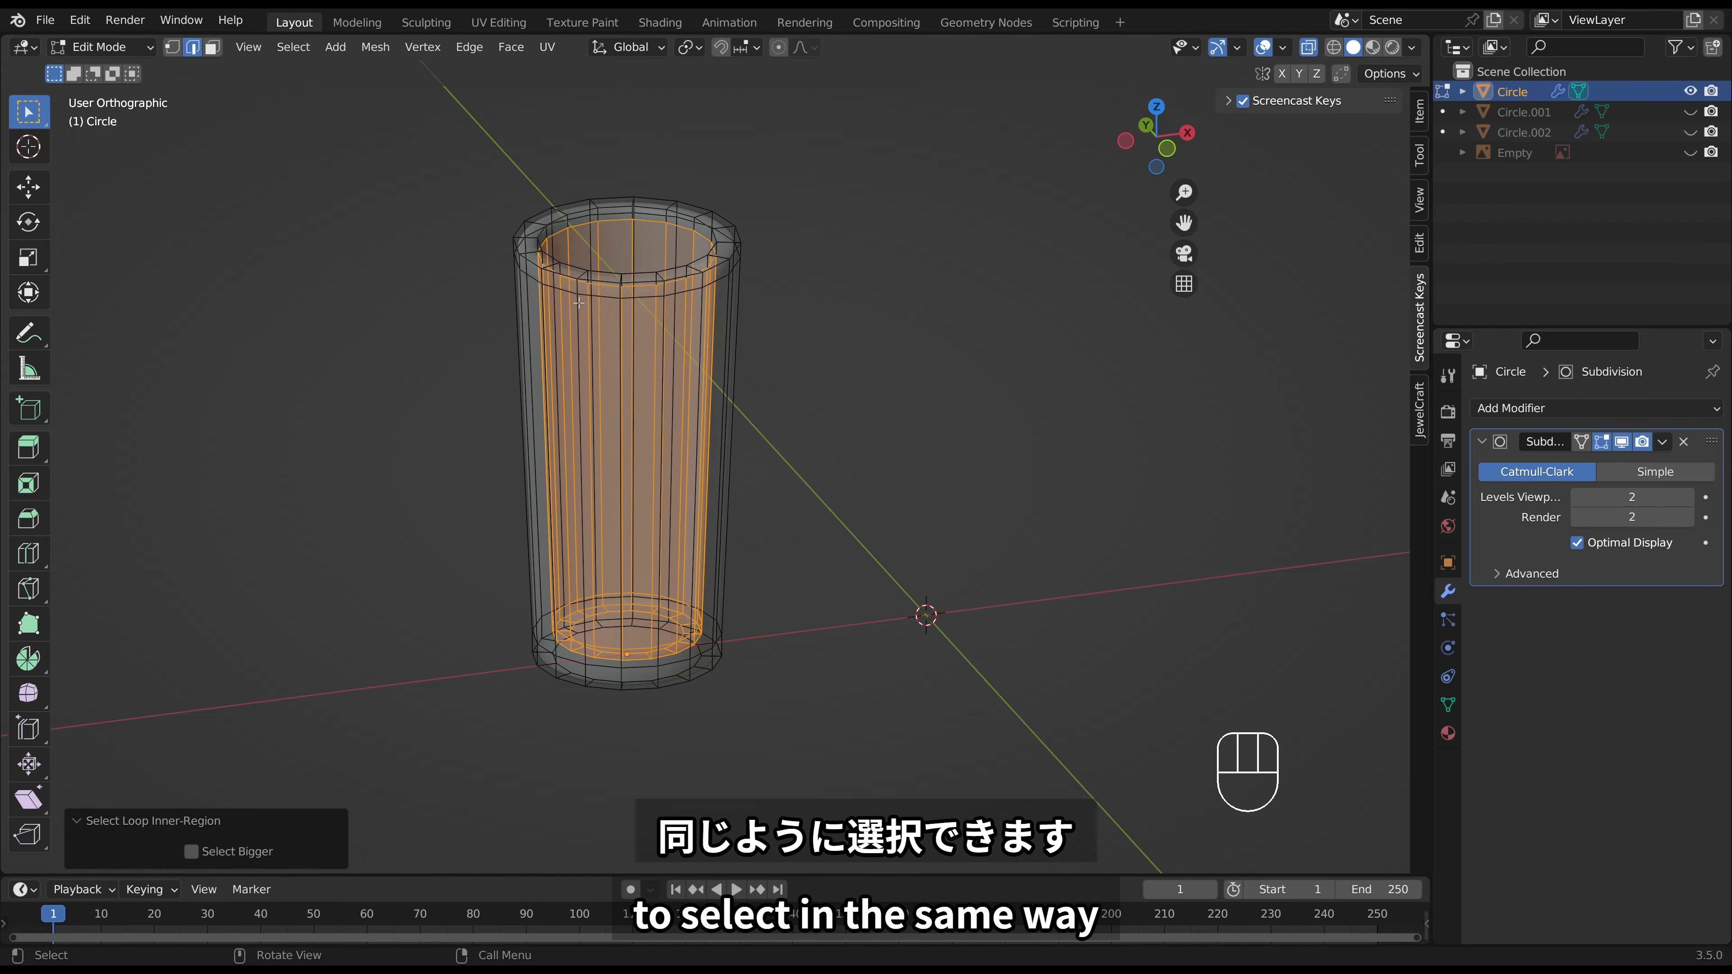
click(213, 46)
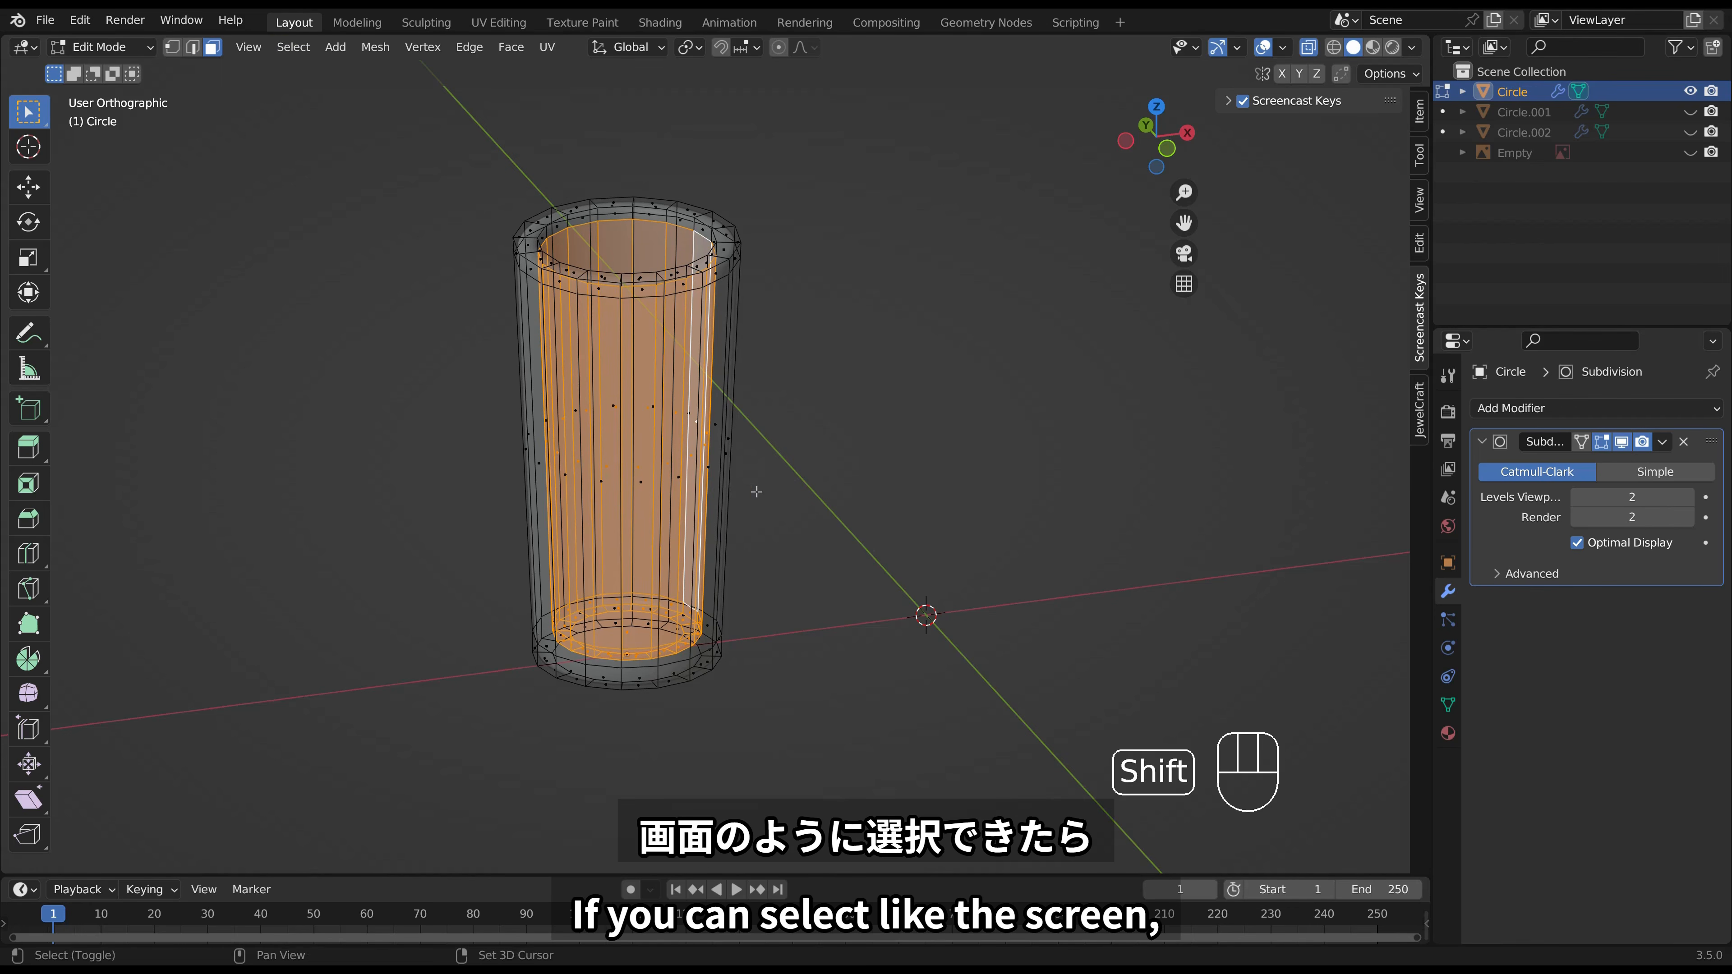
Duplicate the inner faces in place, separate them into their own object, and select that object in Object Mode.
key(shift+d)
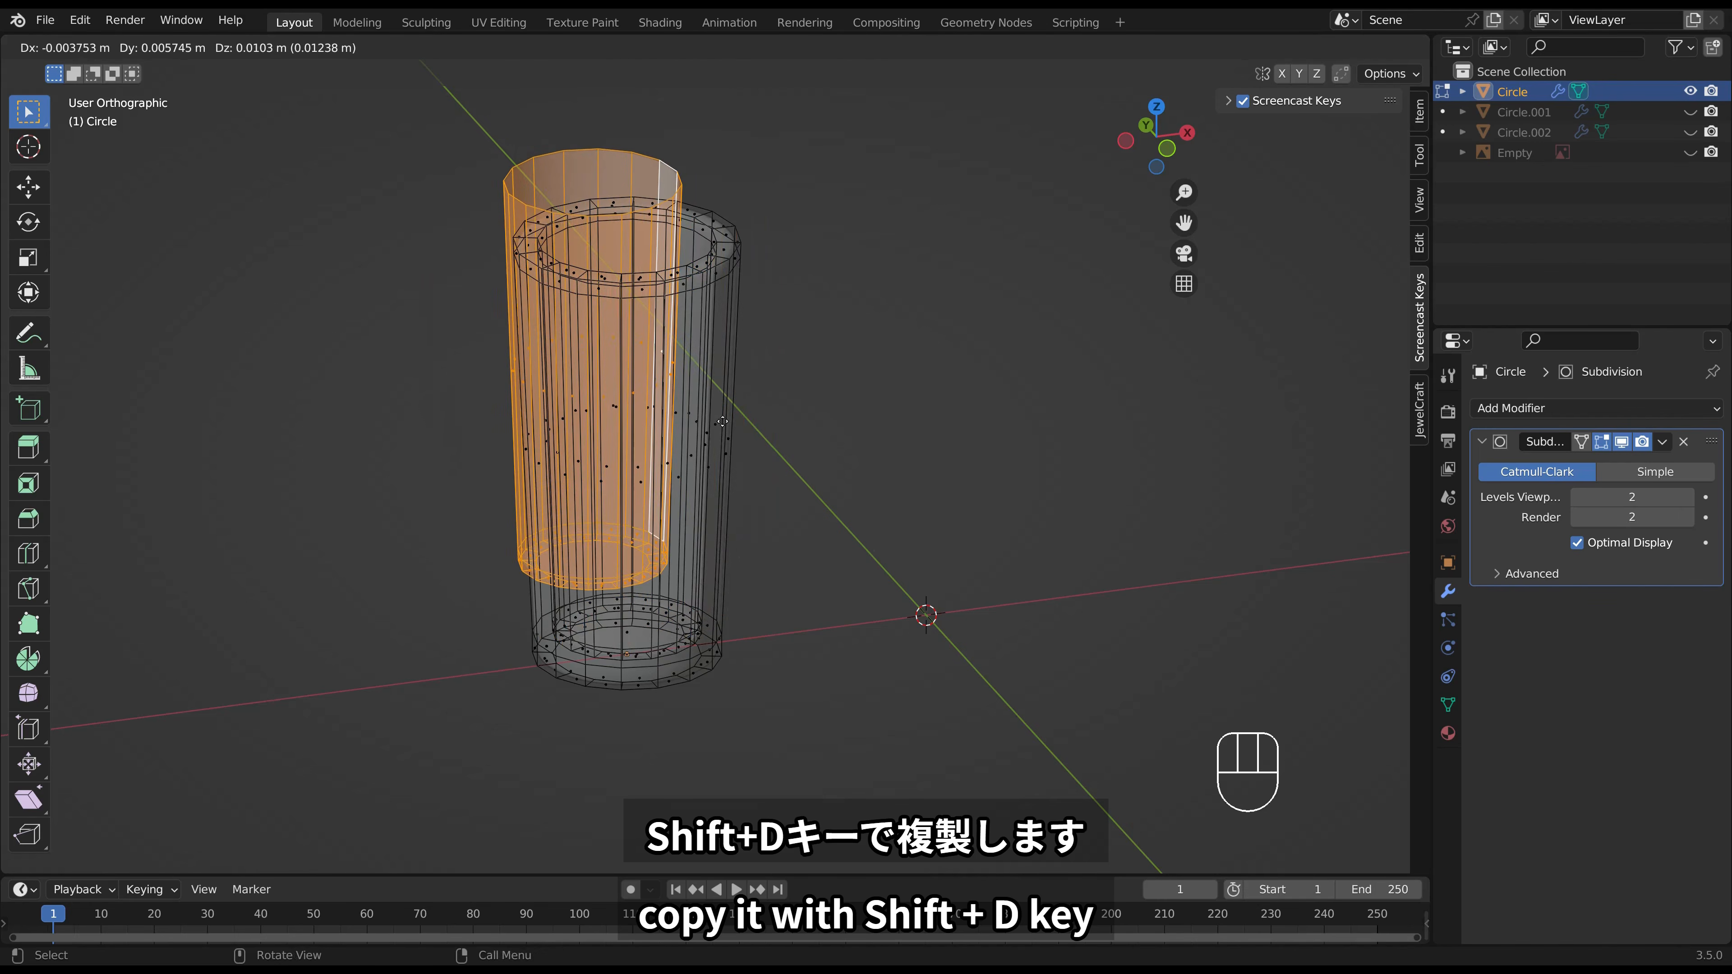
right_click(721, 421)
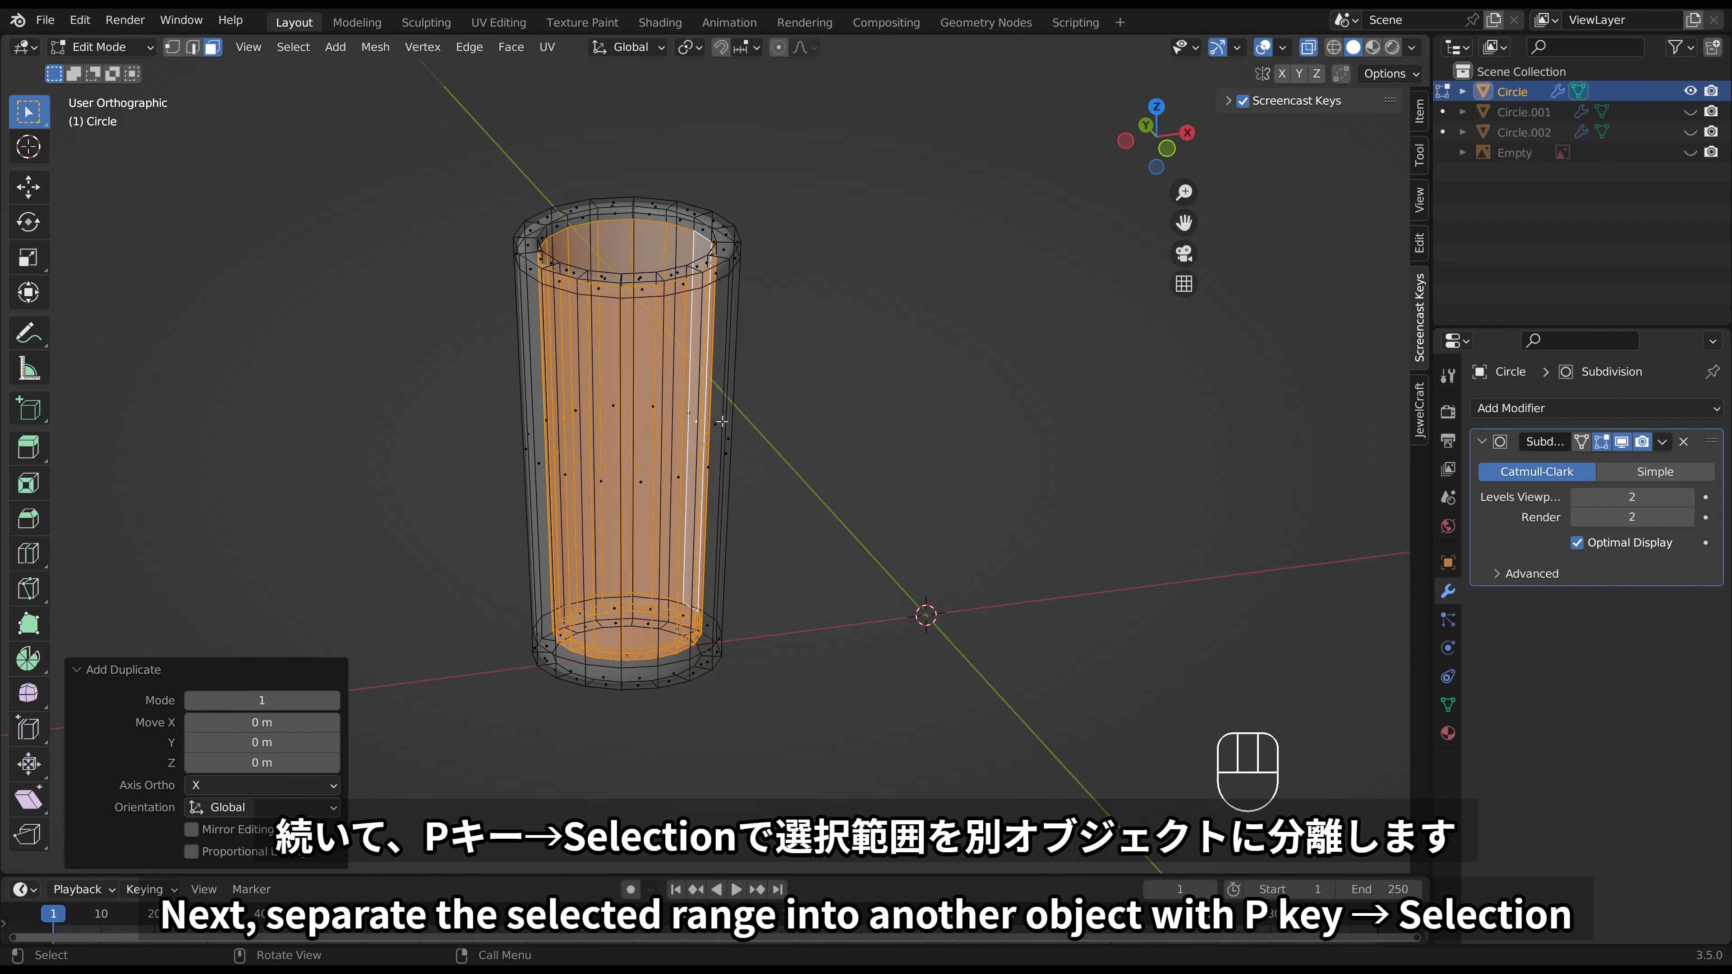
key(p)
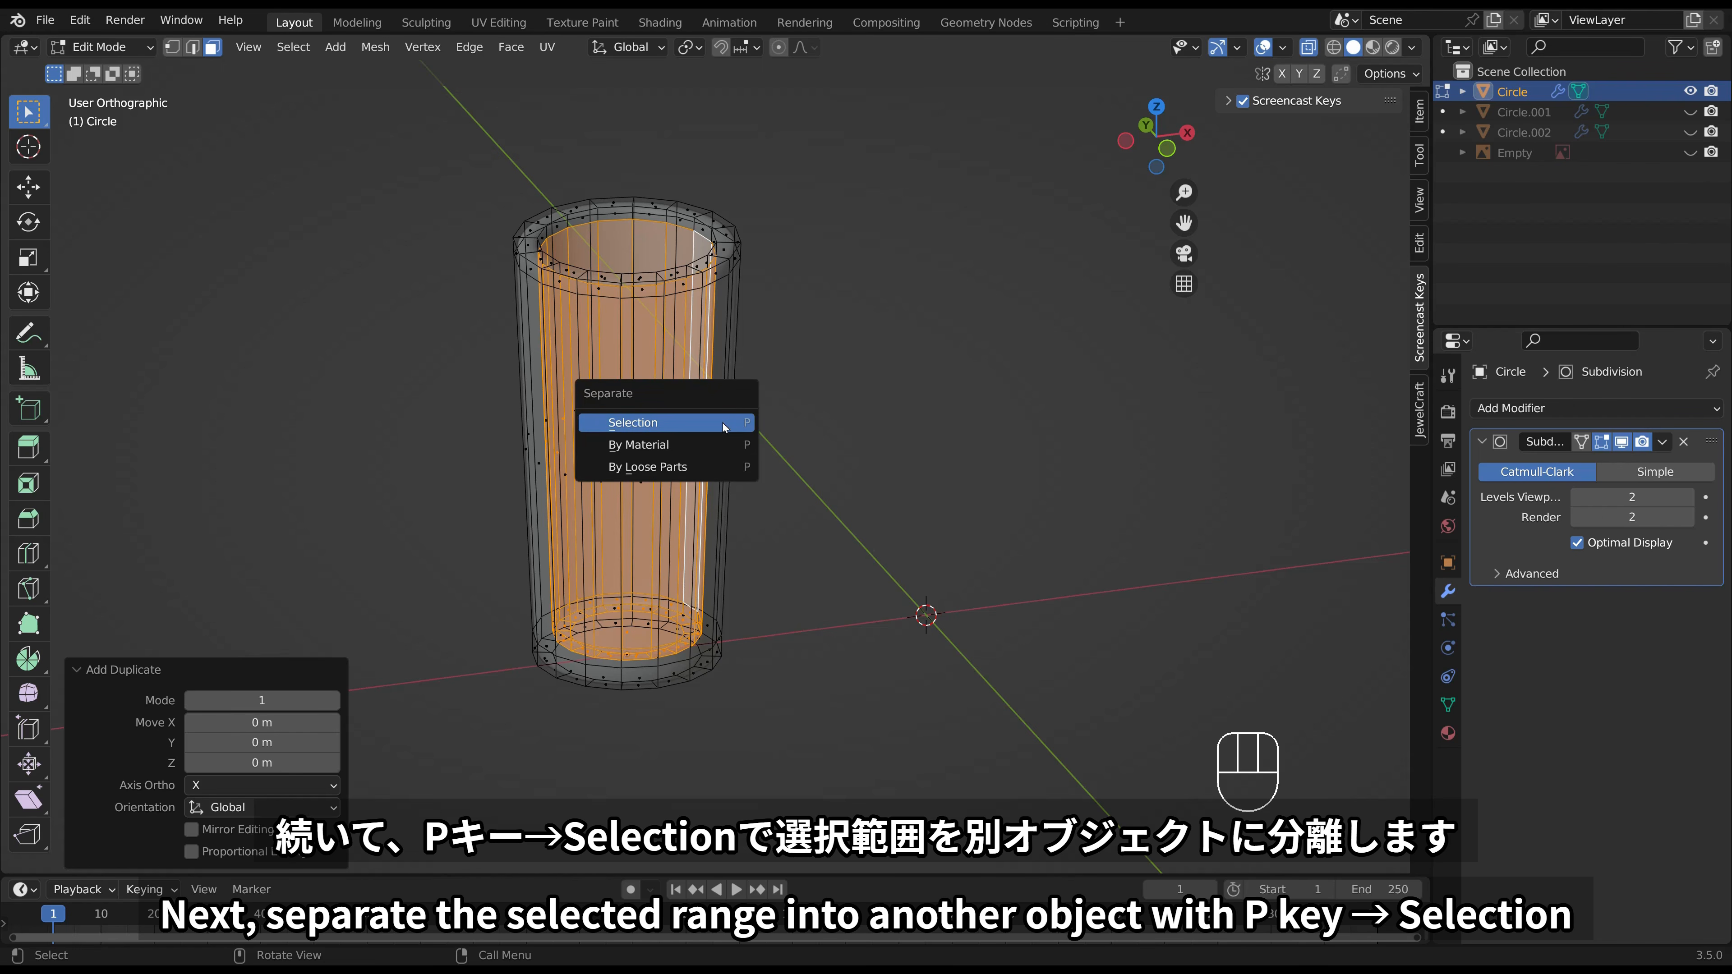
click(721, 421)
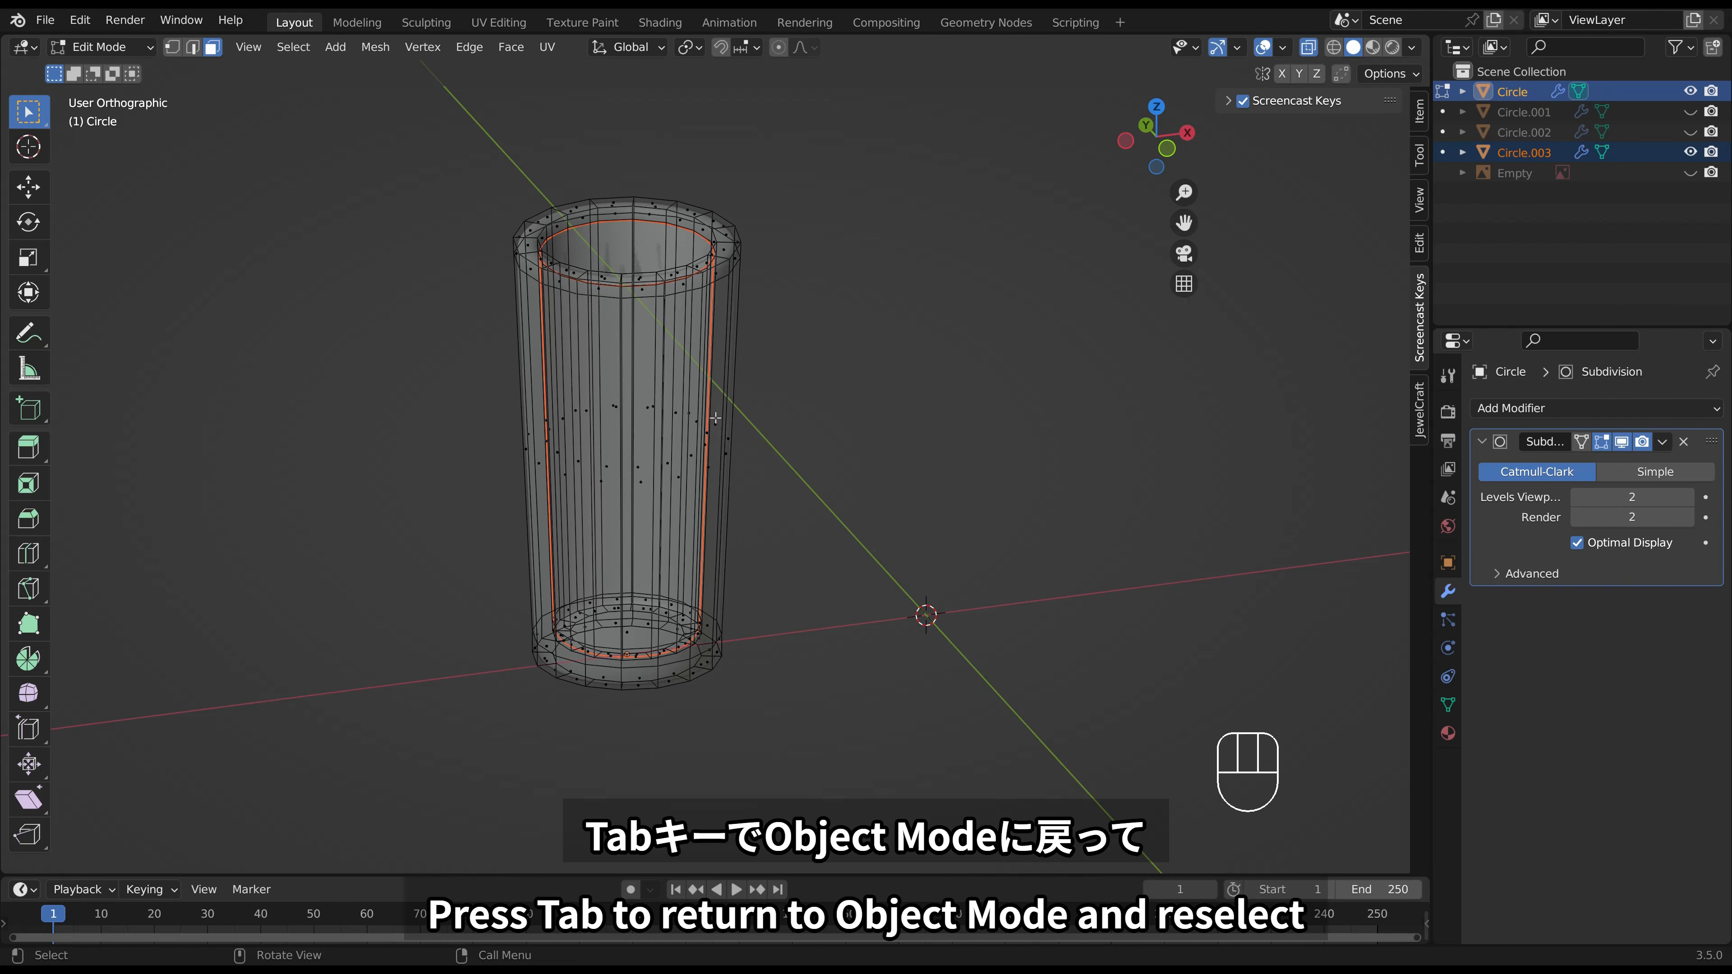
key(Tab)
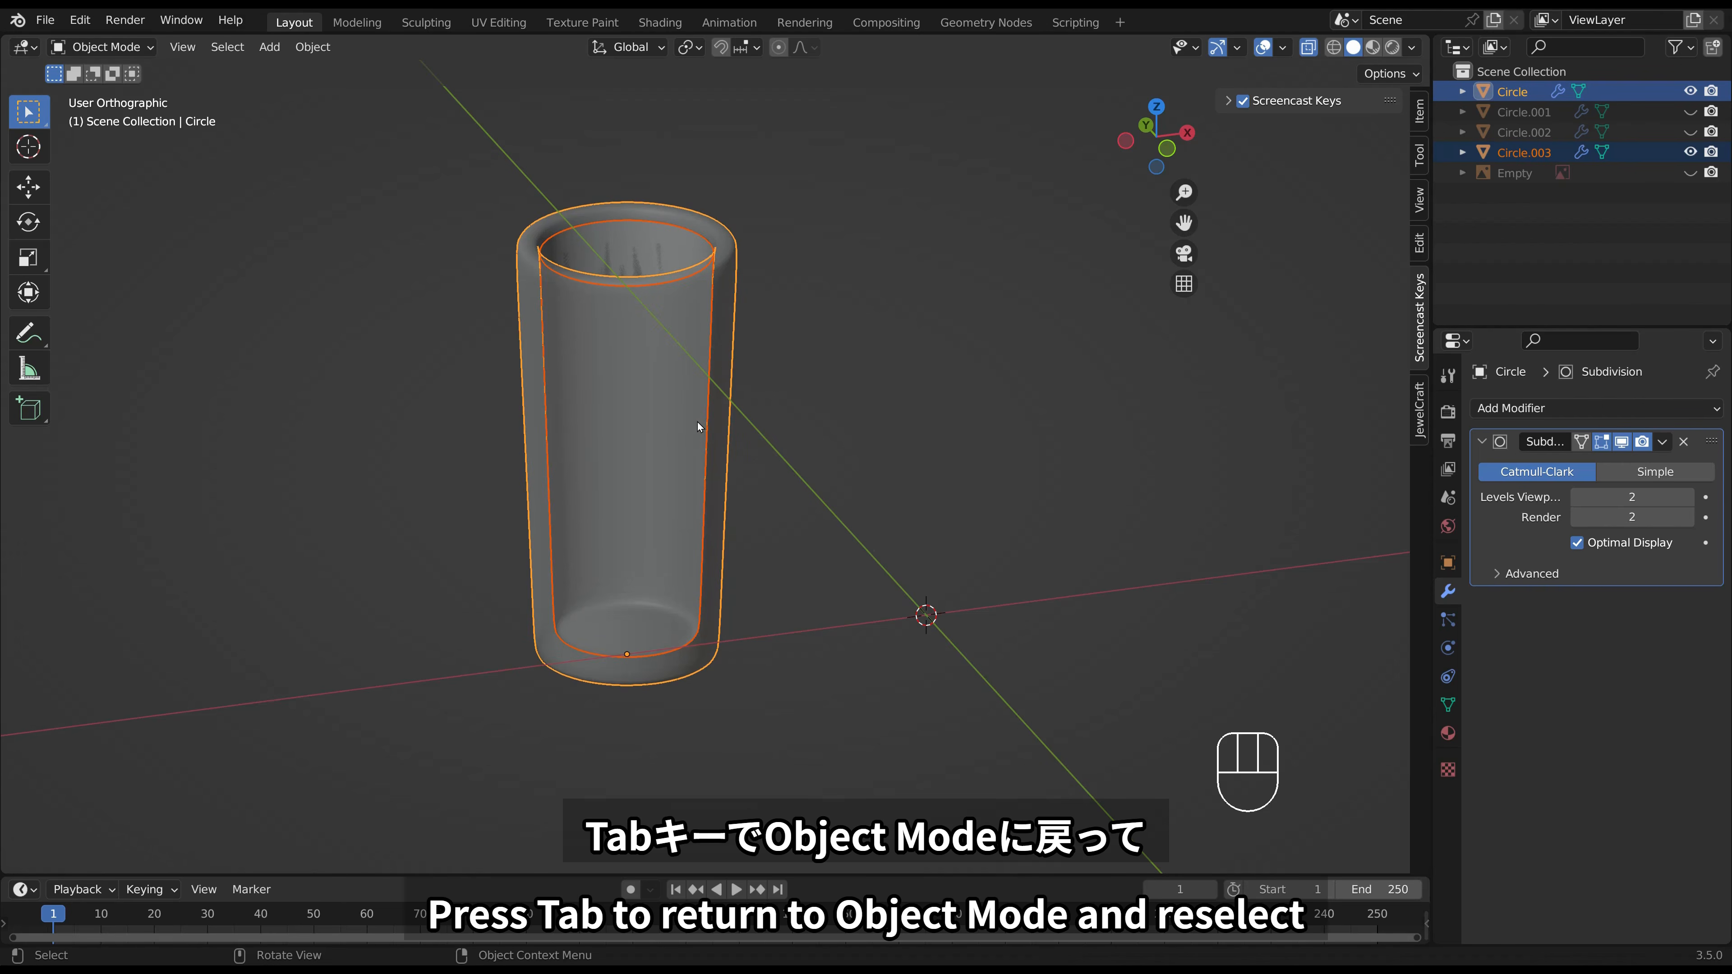
click(697, 423)
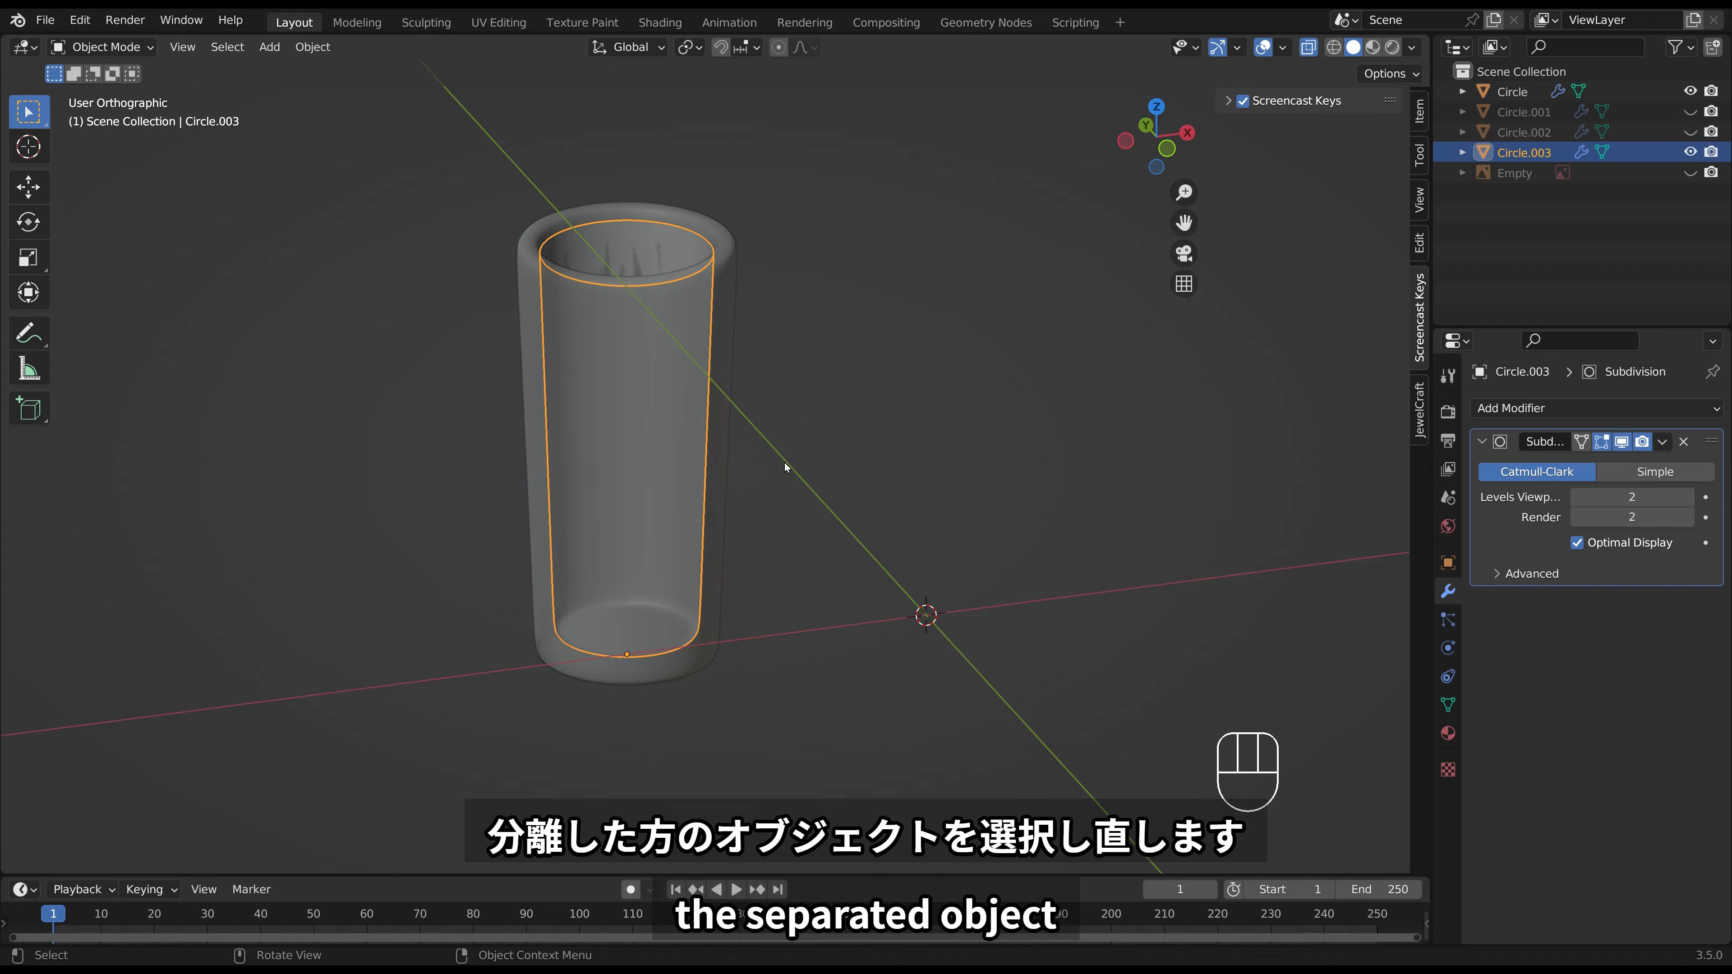
Recalculate the normals of all faces of the separated soda mesh to point outside, finishing in Object Mode.
middle_drag(779, 445, 835, 459)
scroll(773, 425, up, 2)
key(Tab)
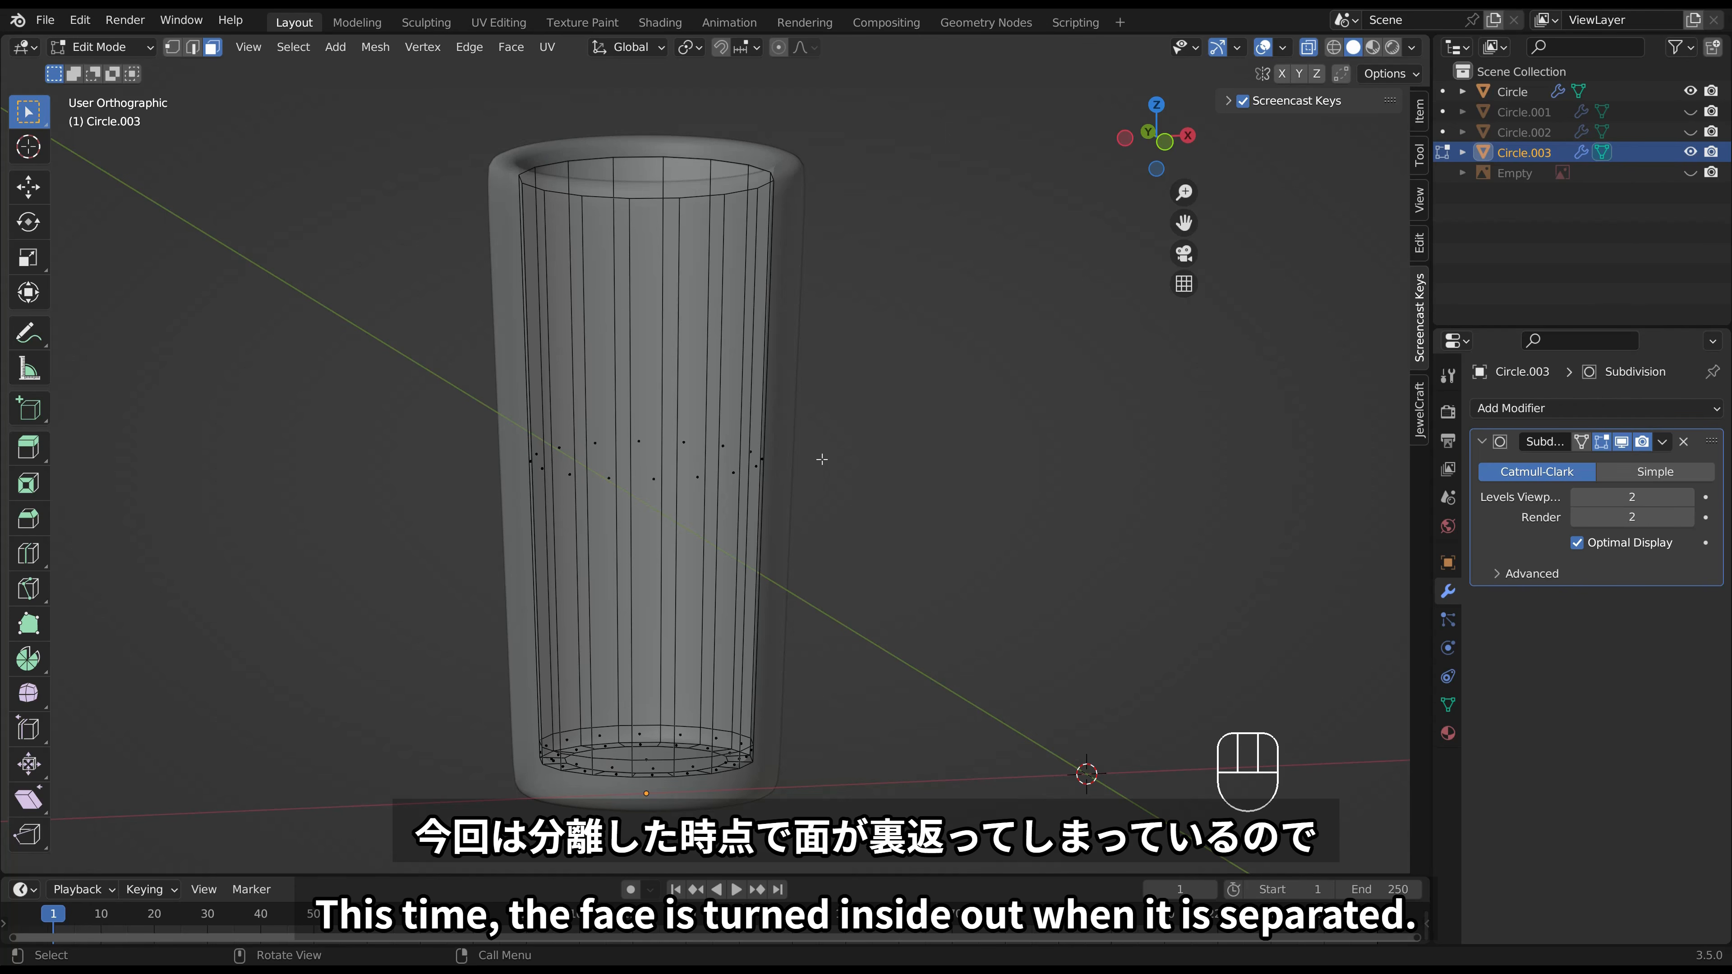
key(a)
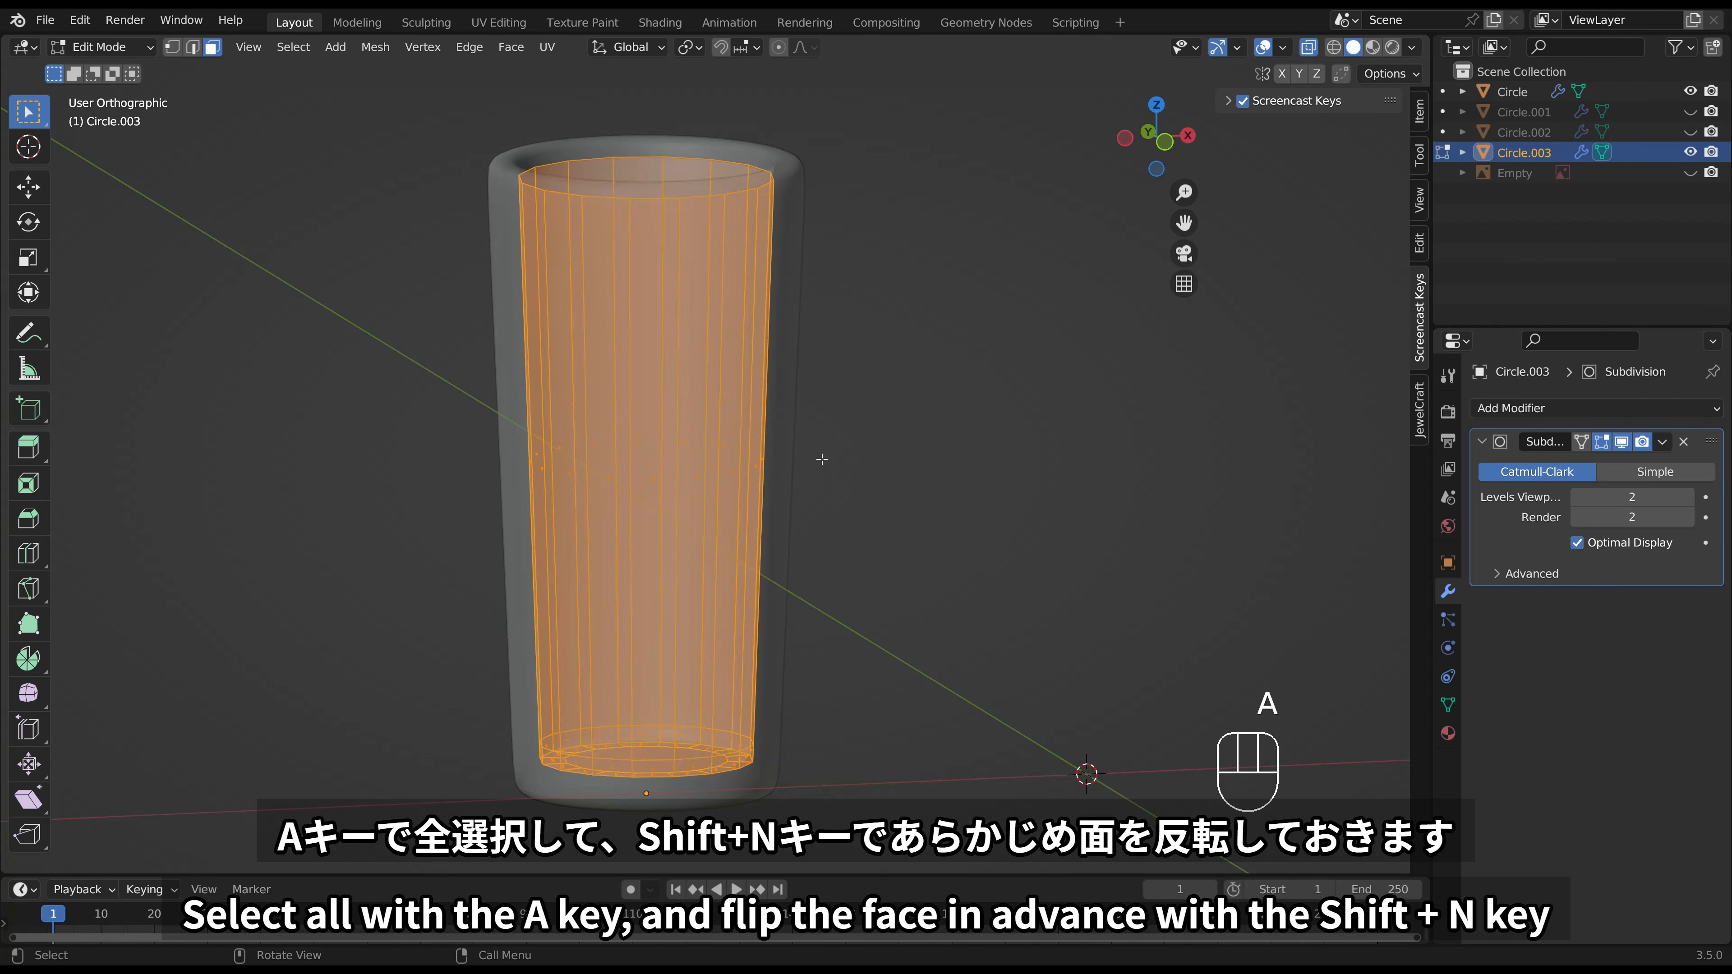
key(shift)
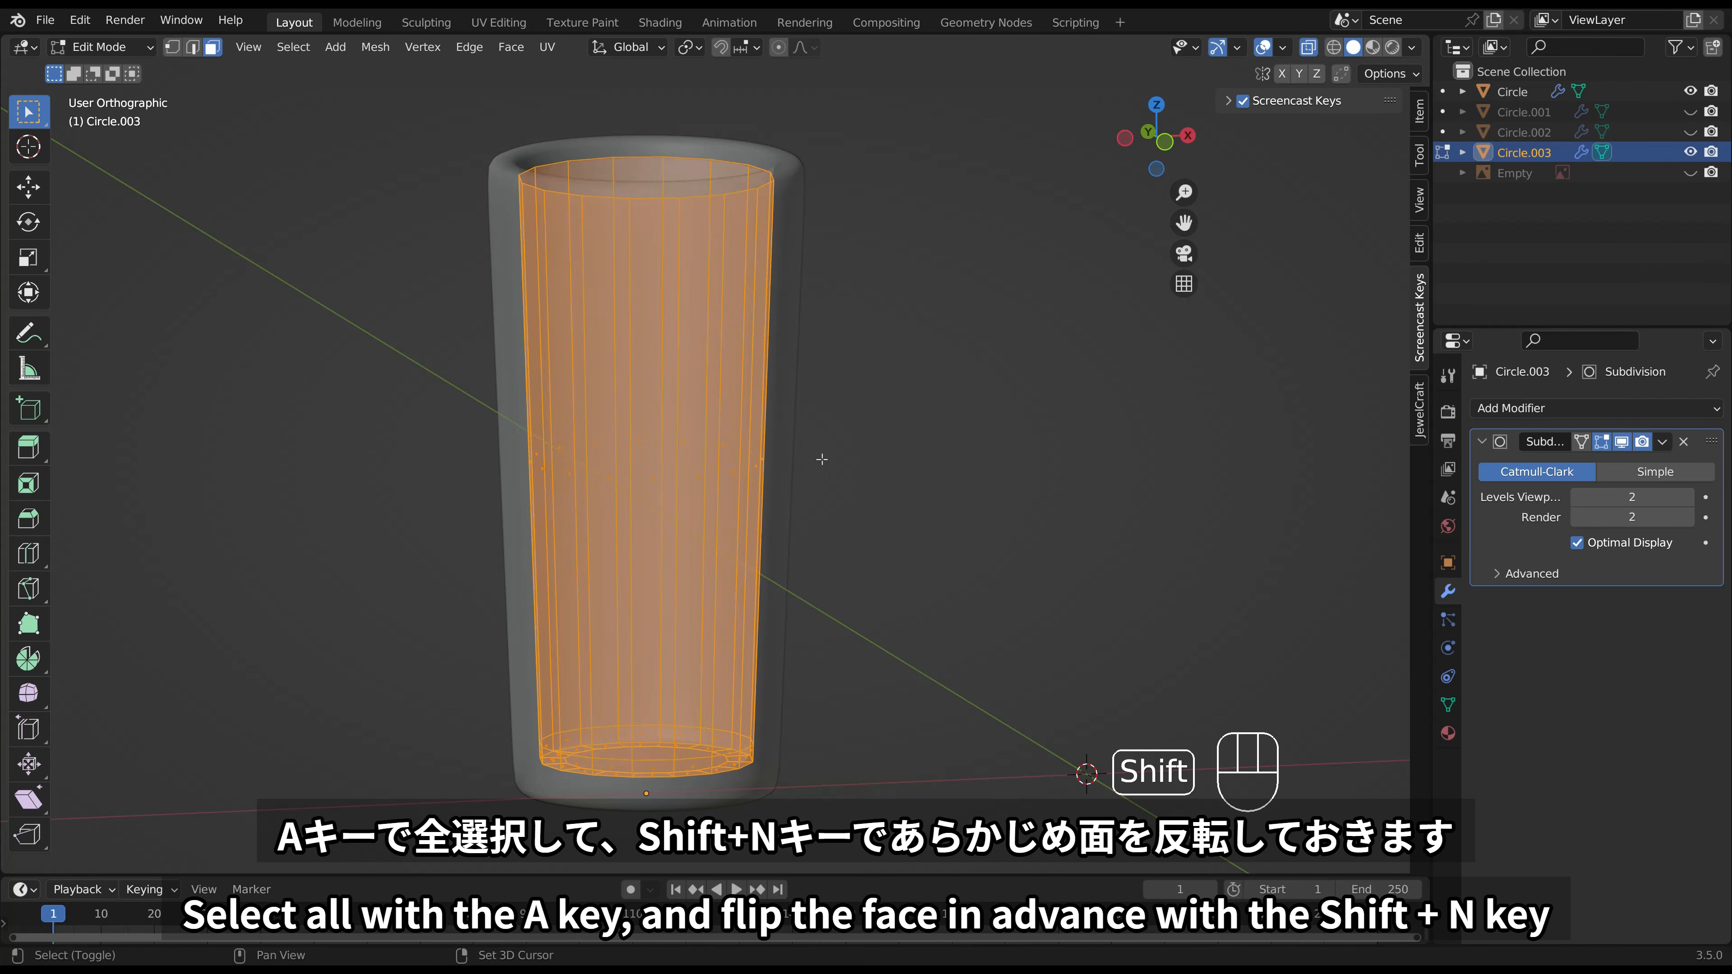
key(shift+n)
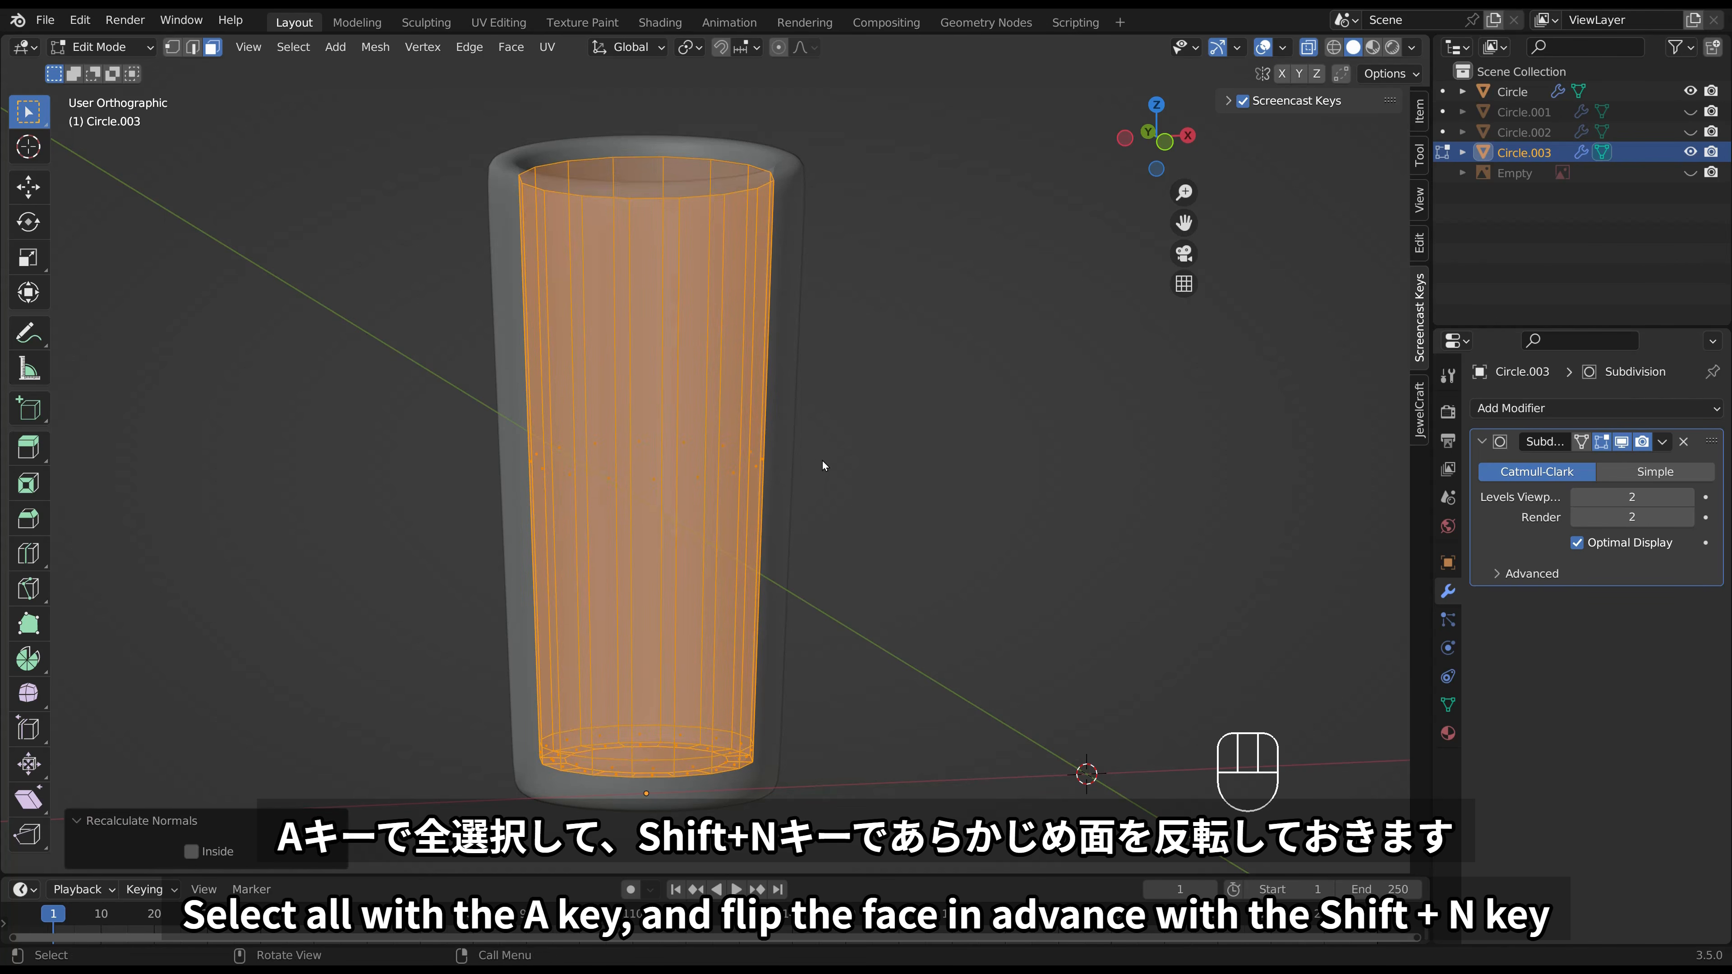
key(Tab)
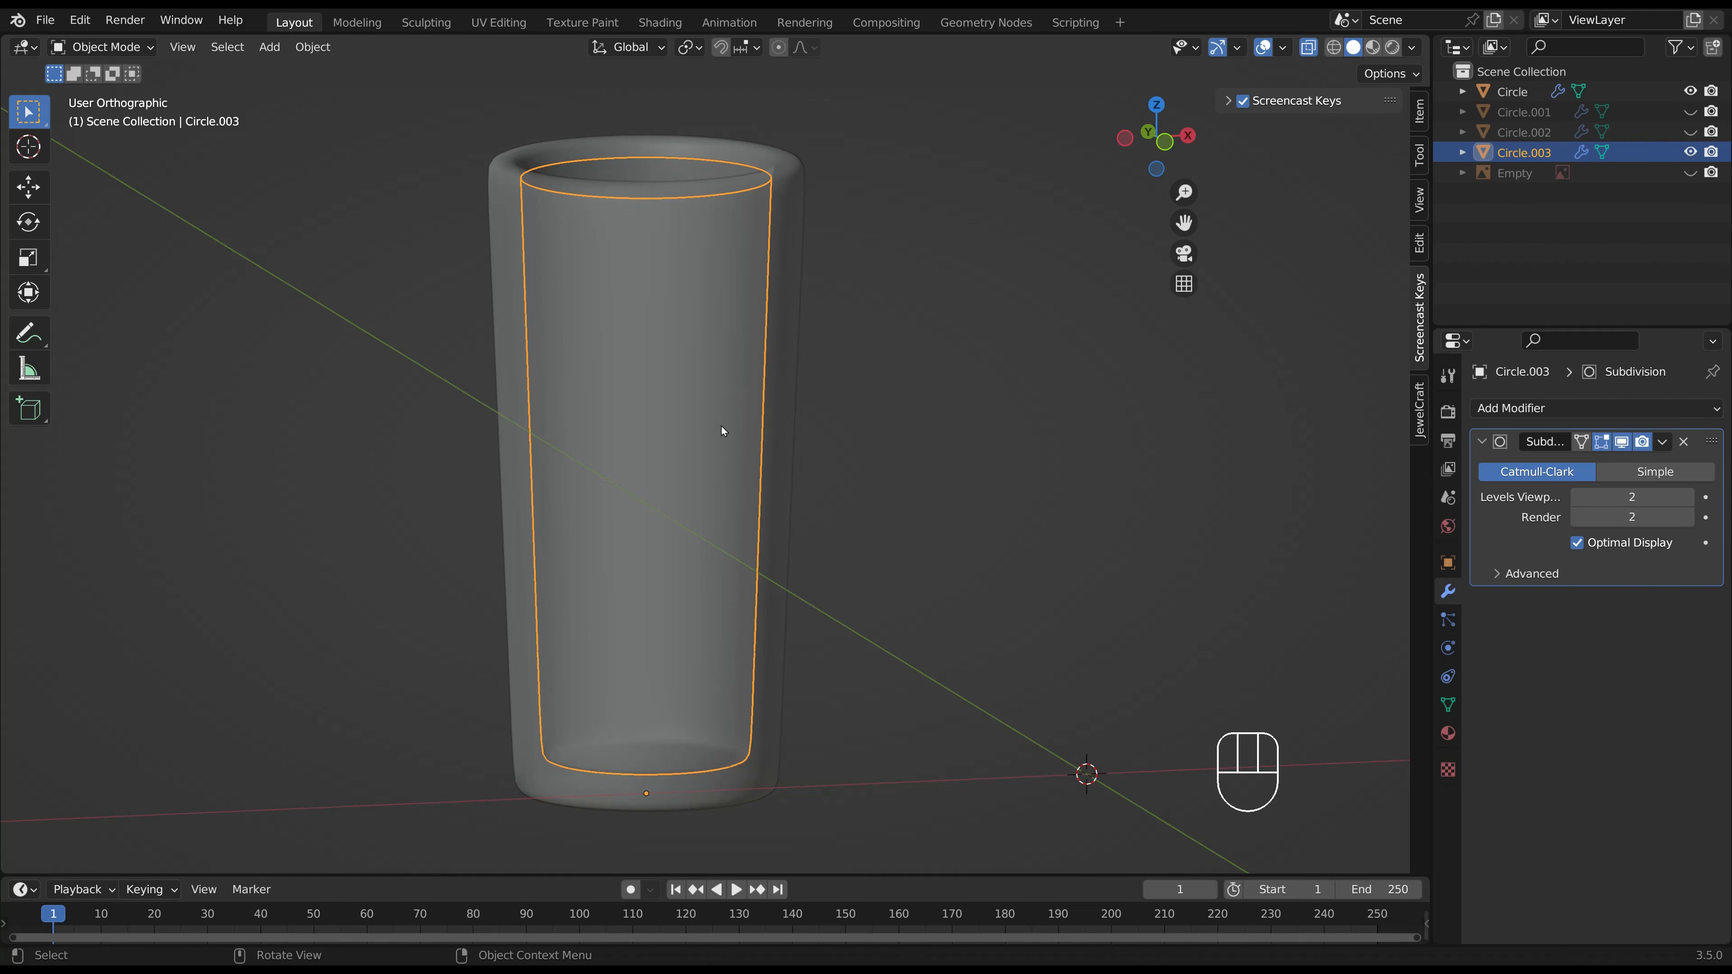
Unhide the reference image Empty and reselect the soda object in front view.
click(1691, 173)
click(758, 321)
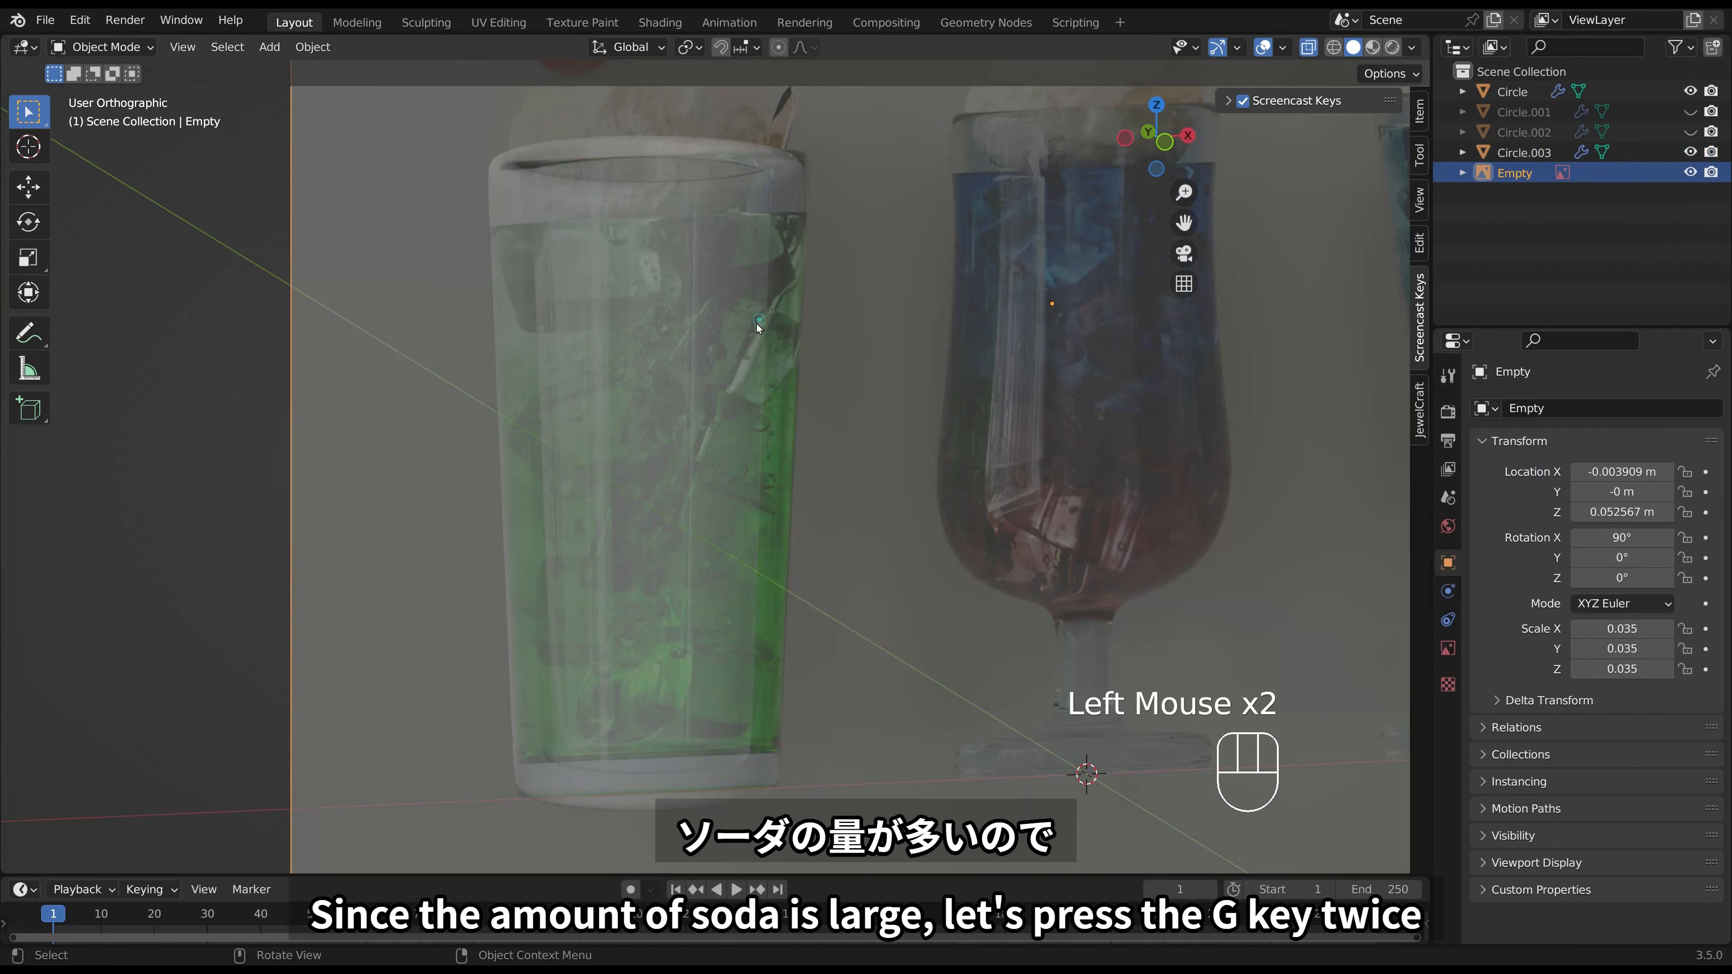
click(742, 329)
click(742, 329)
key(KP_1)
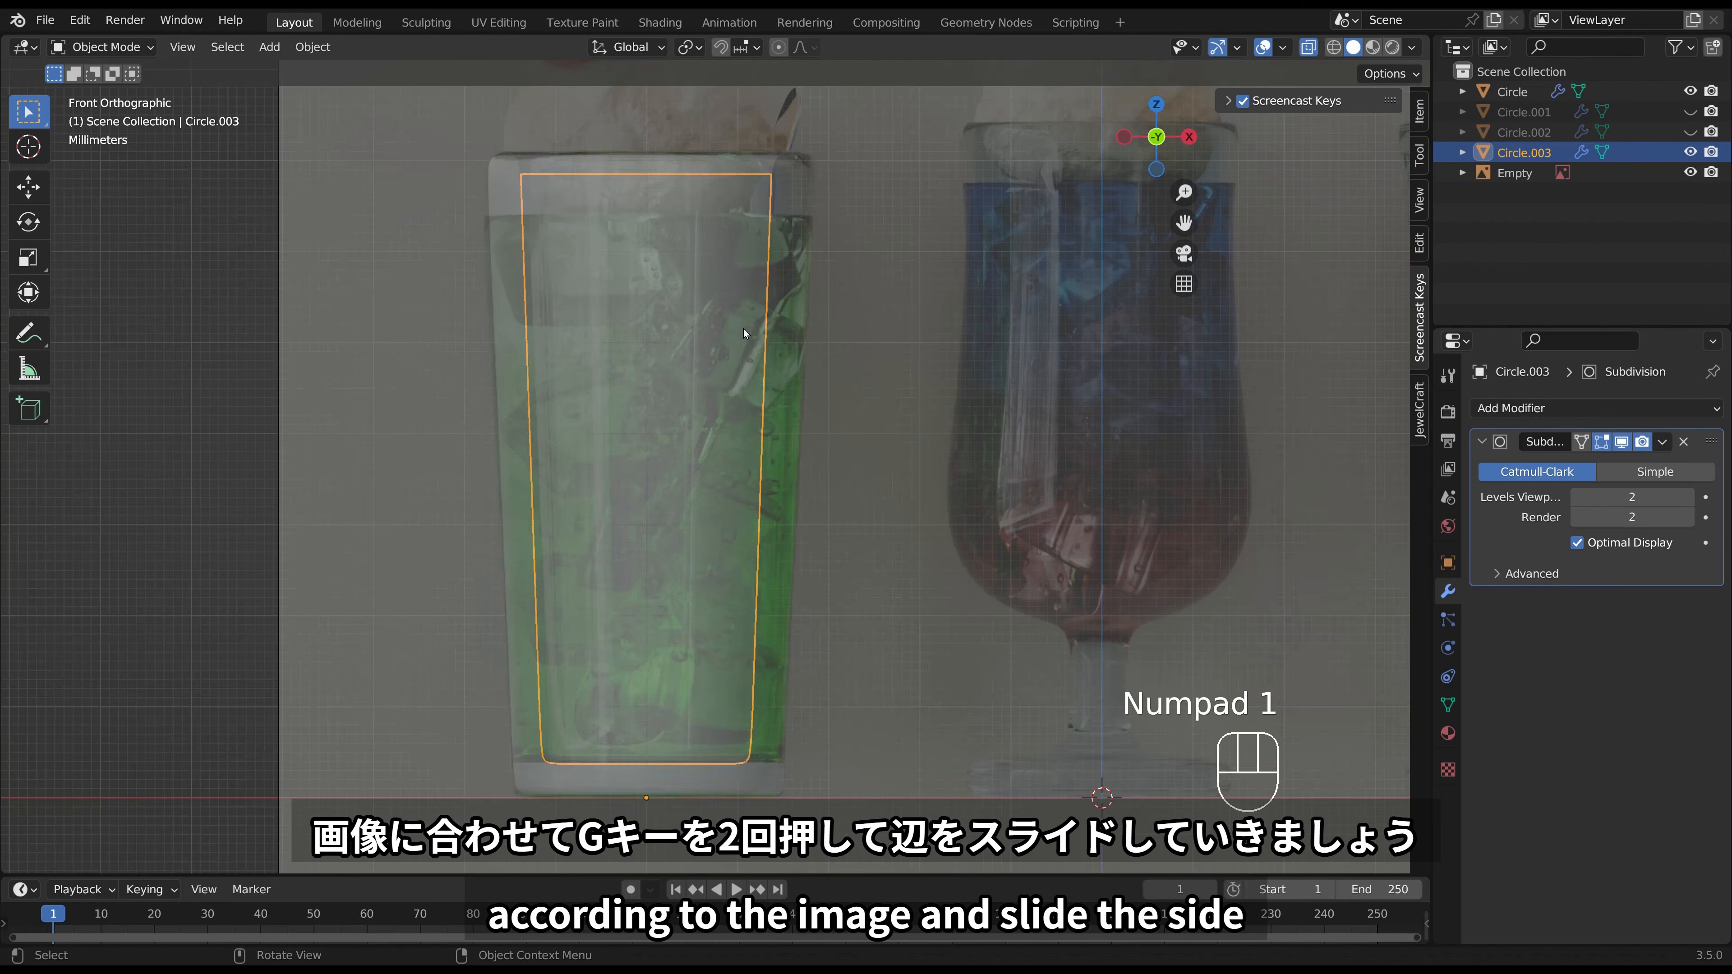
Slide the soda mesh's top vertex ring down by a factor of about 0.073 to the reference image's liquid level.
key(Tab)
key(1)
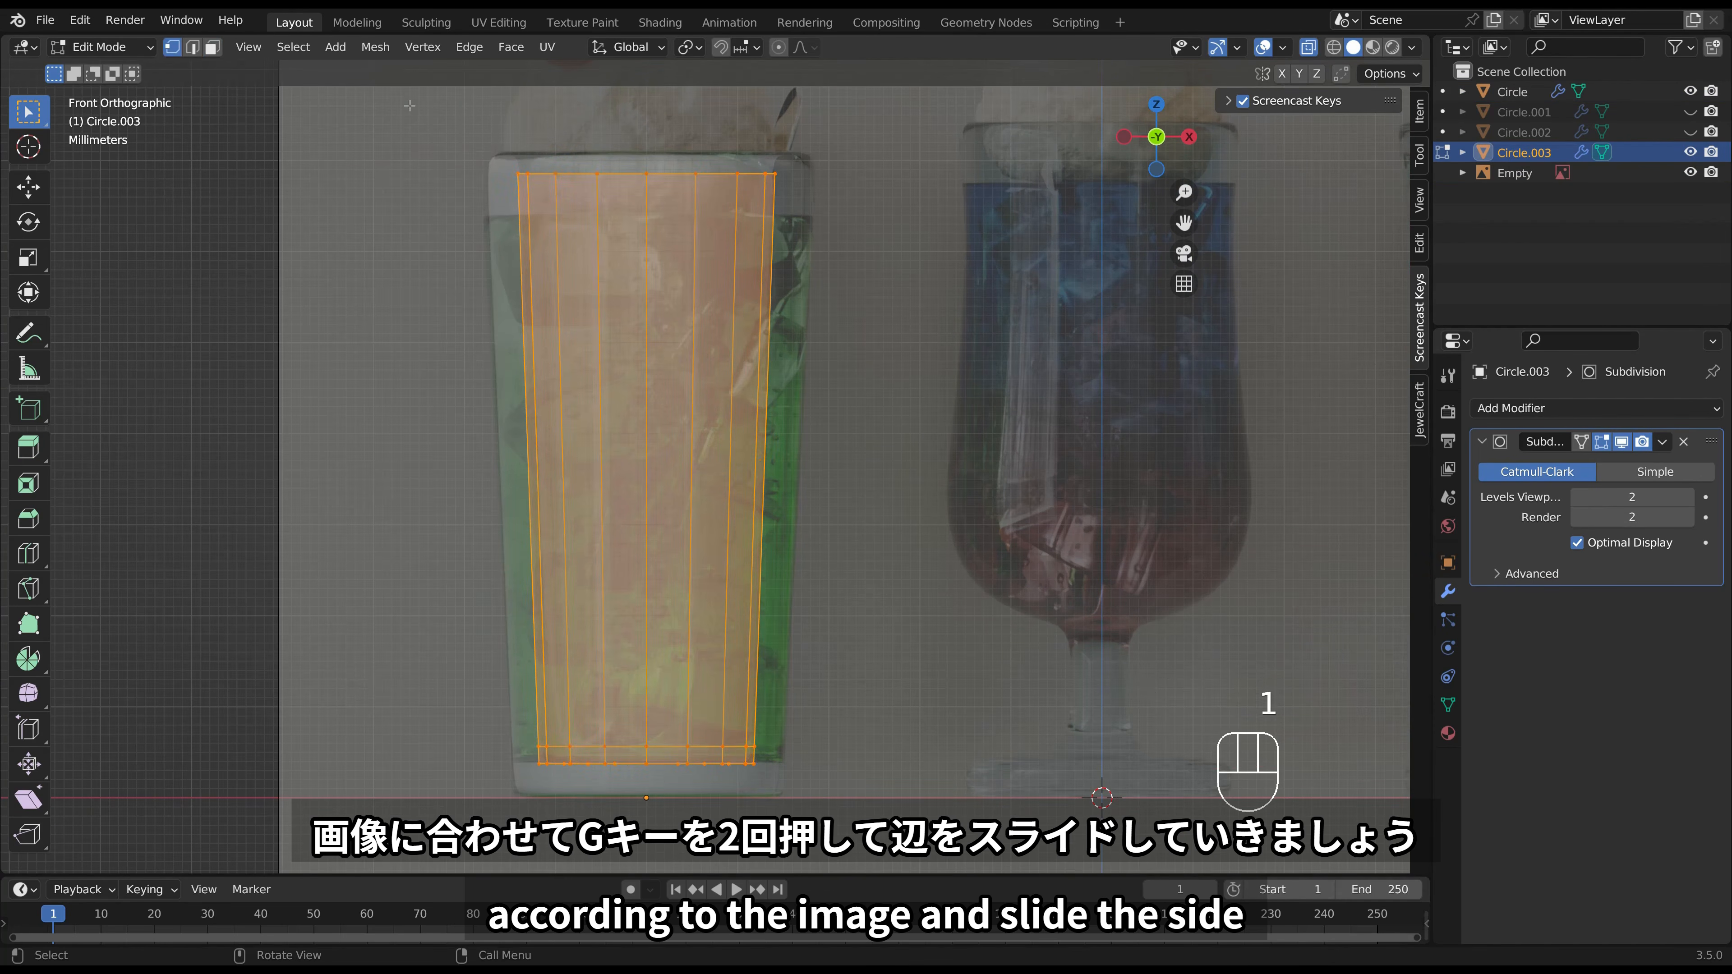
drag(409, 106, 895, 246)
key(g)
key(g)
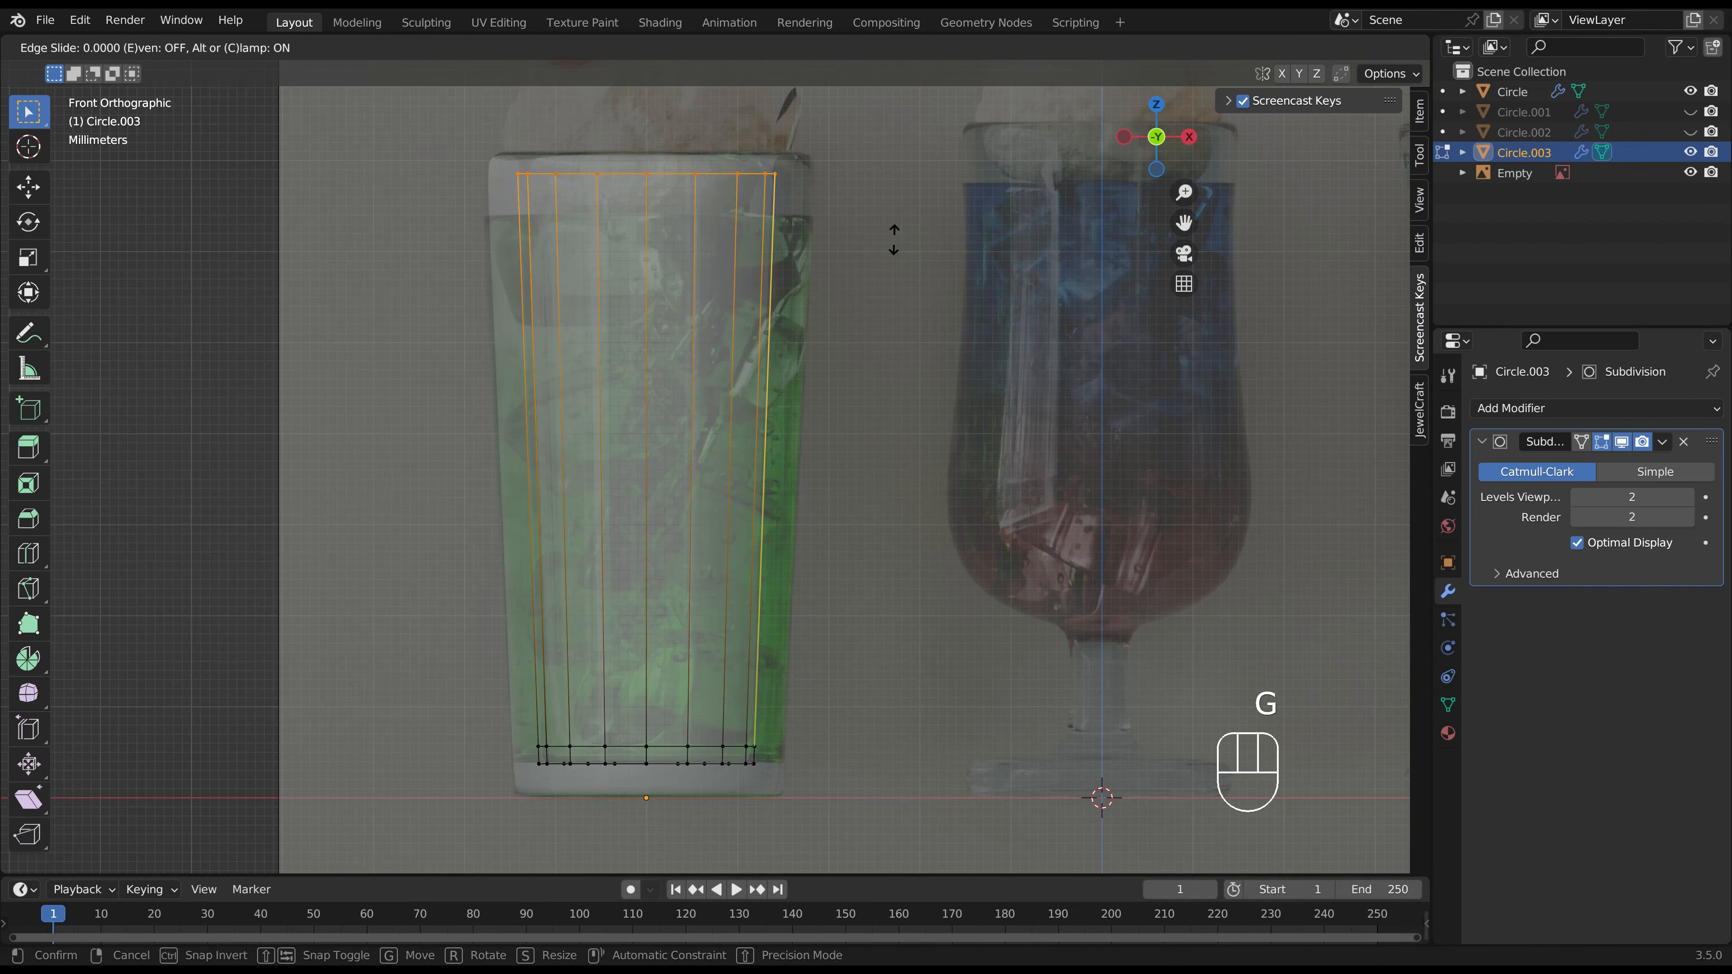
click(899, 261)
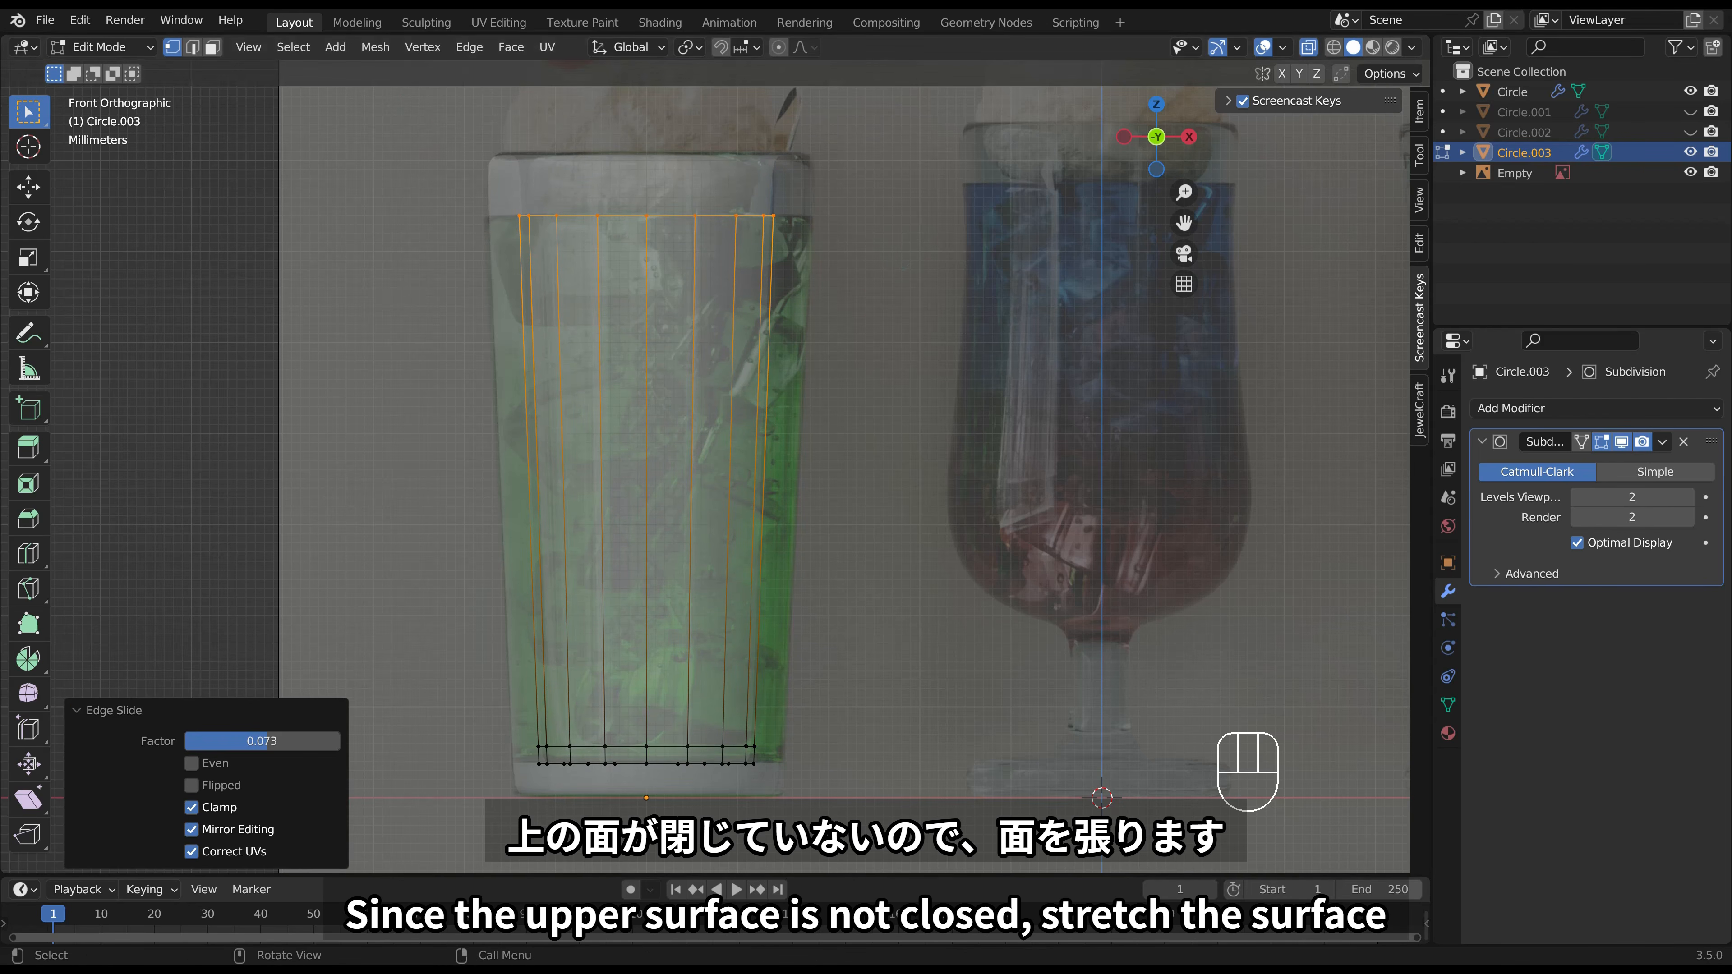
Extrude the soda's open top ring inward at a scale of about 0.744 and fill the opening with a face.
middle_drag(824, 399, 862, 359)
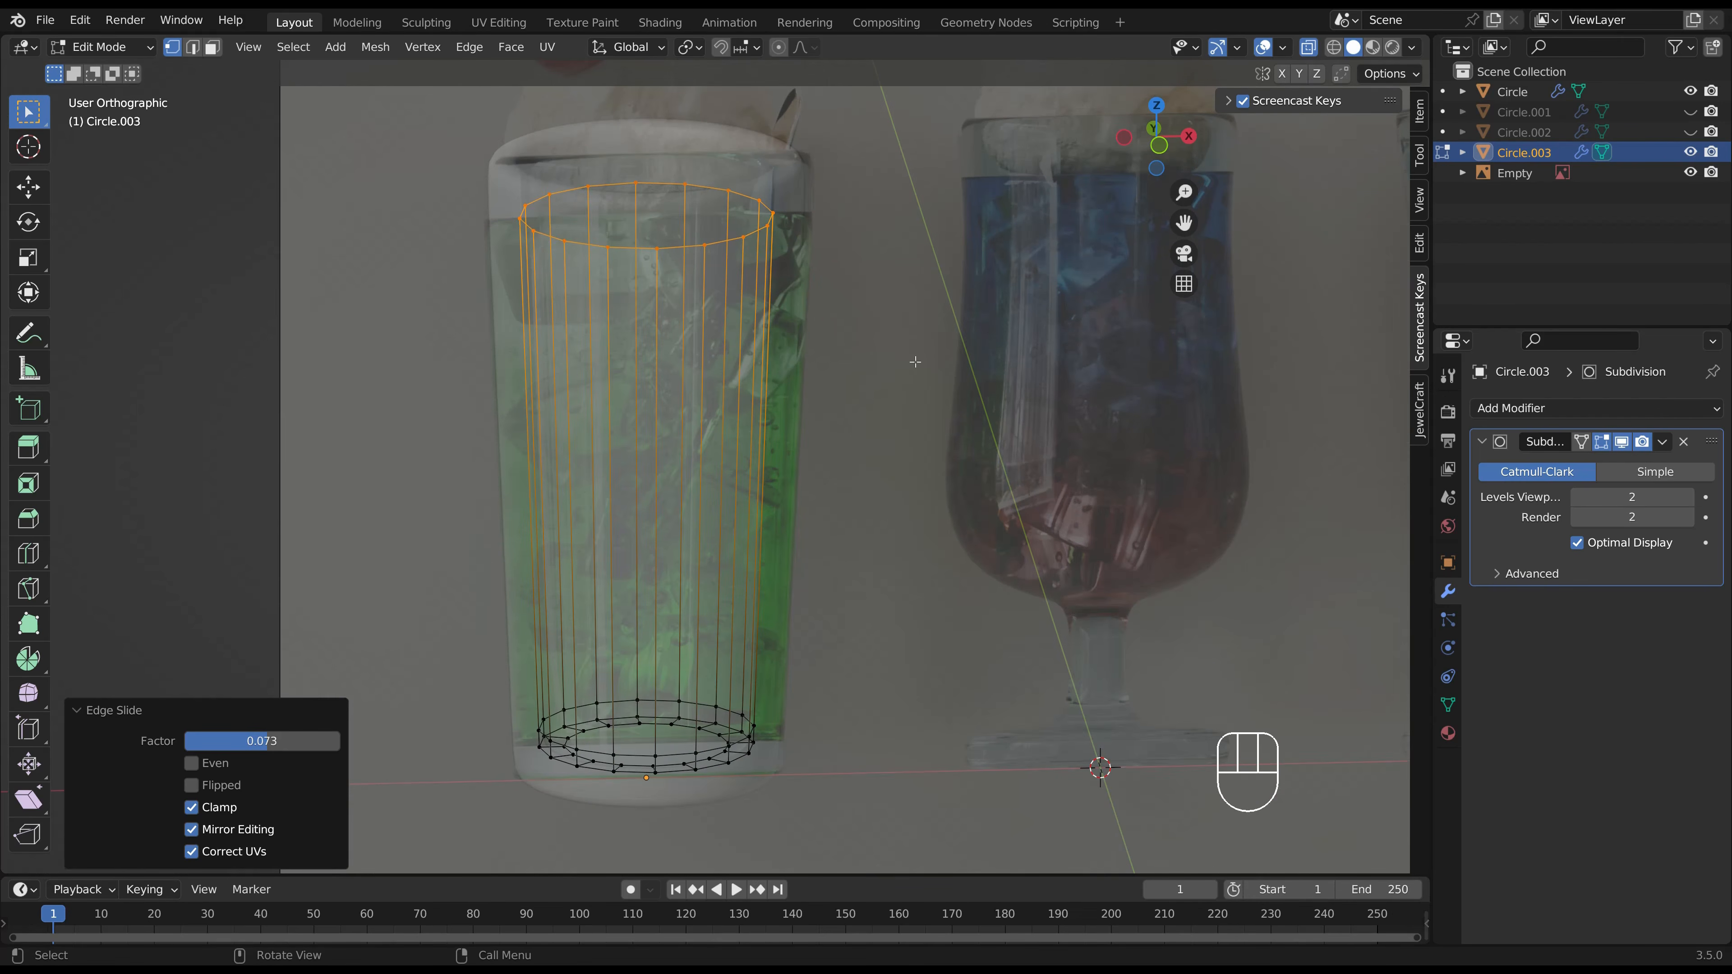
key(e)
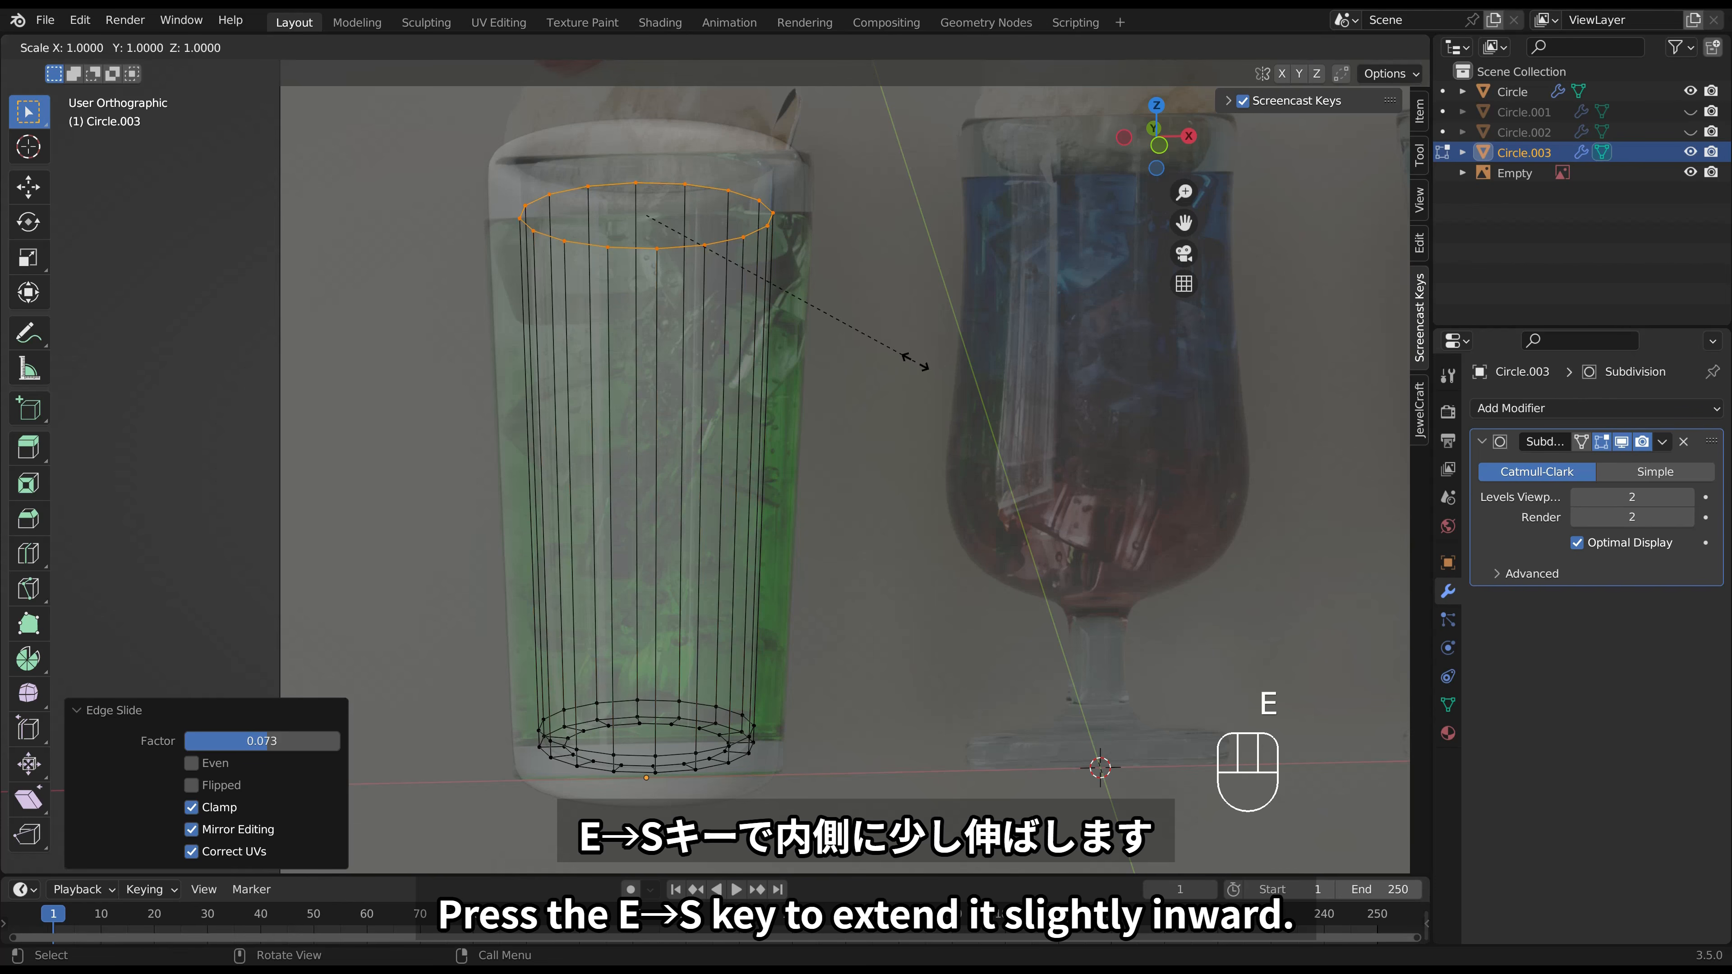
key(s)
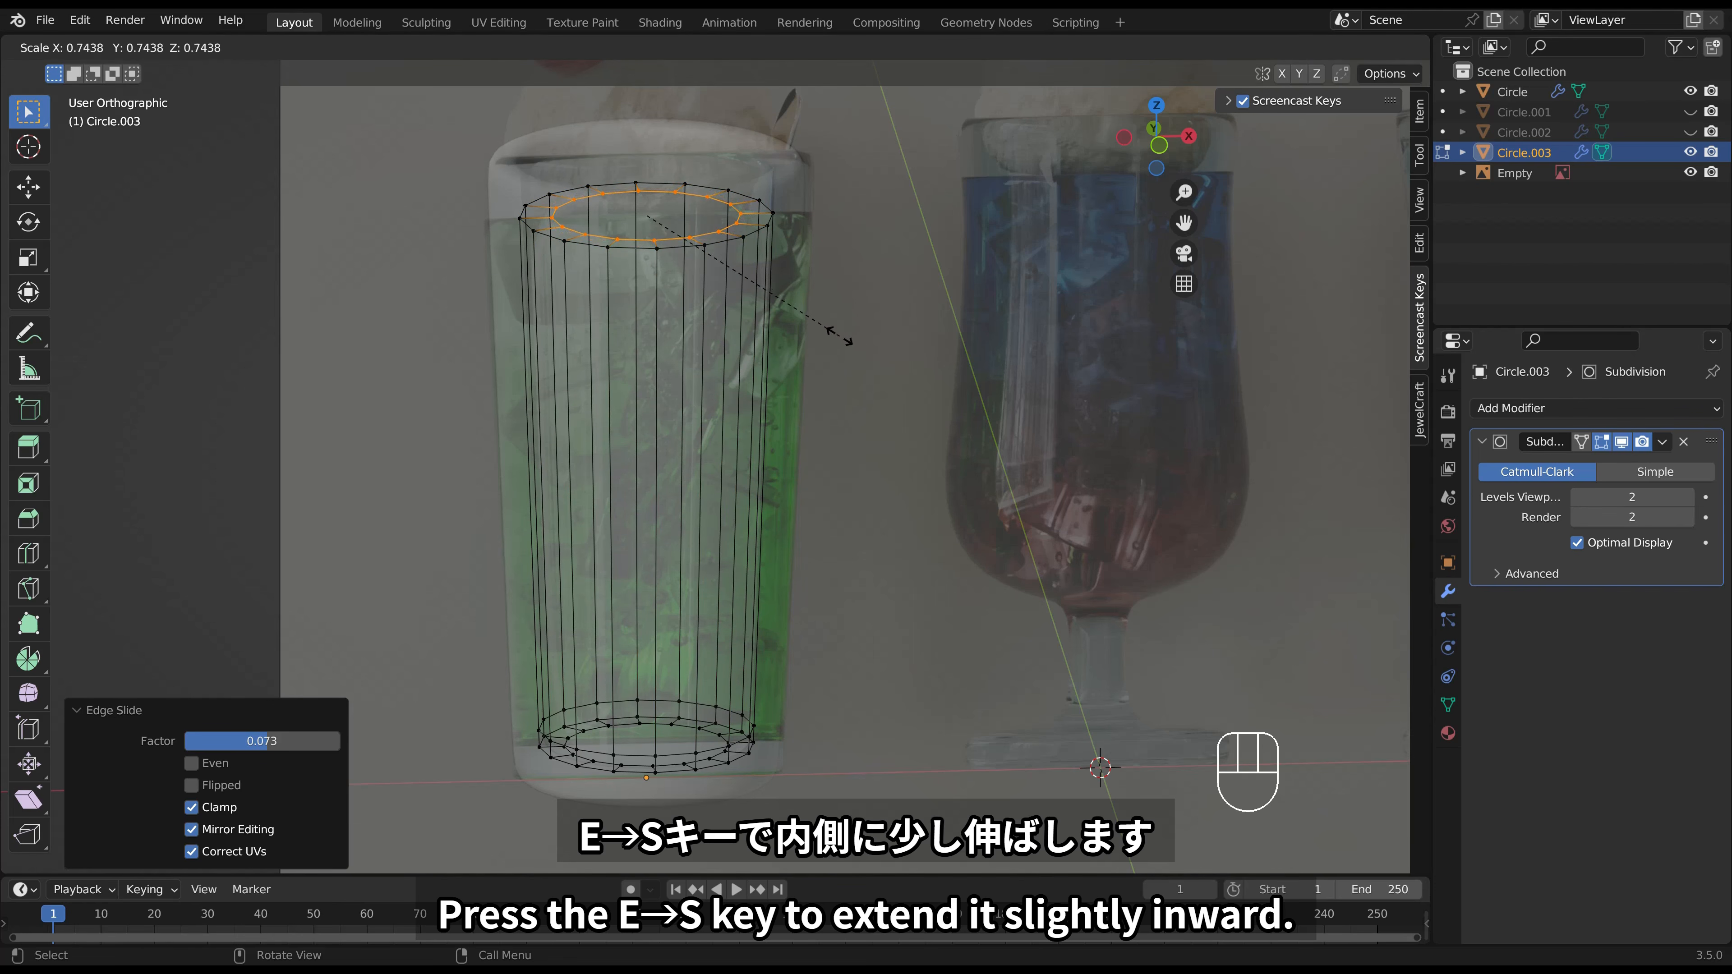
click(840, 336)
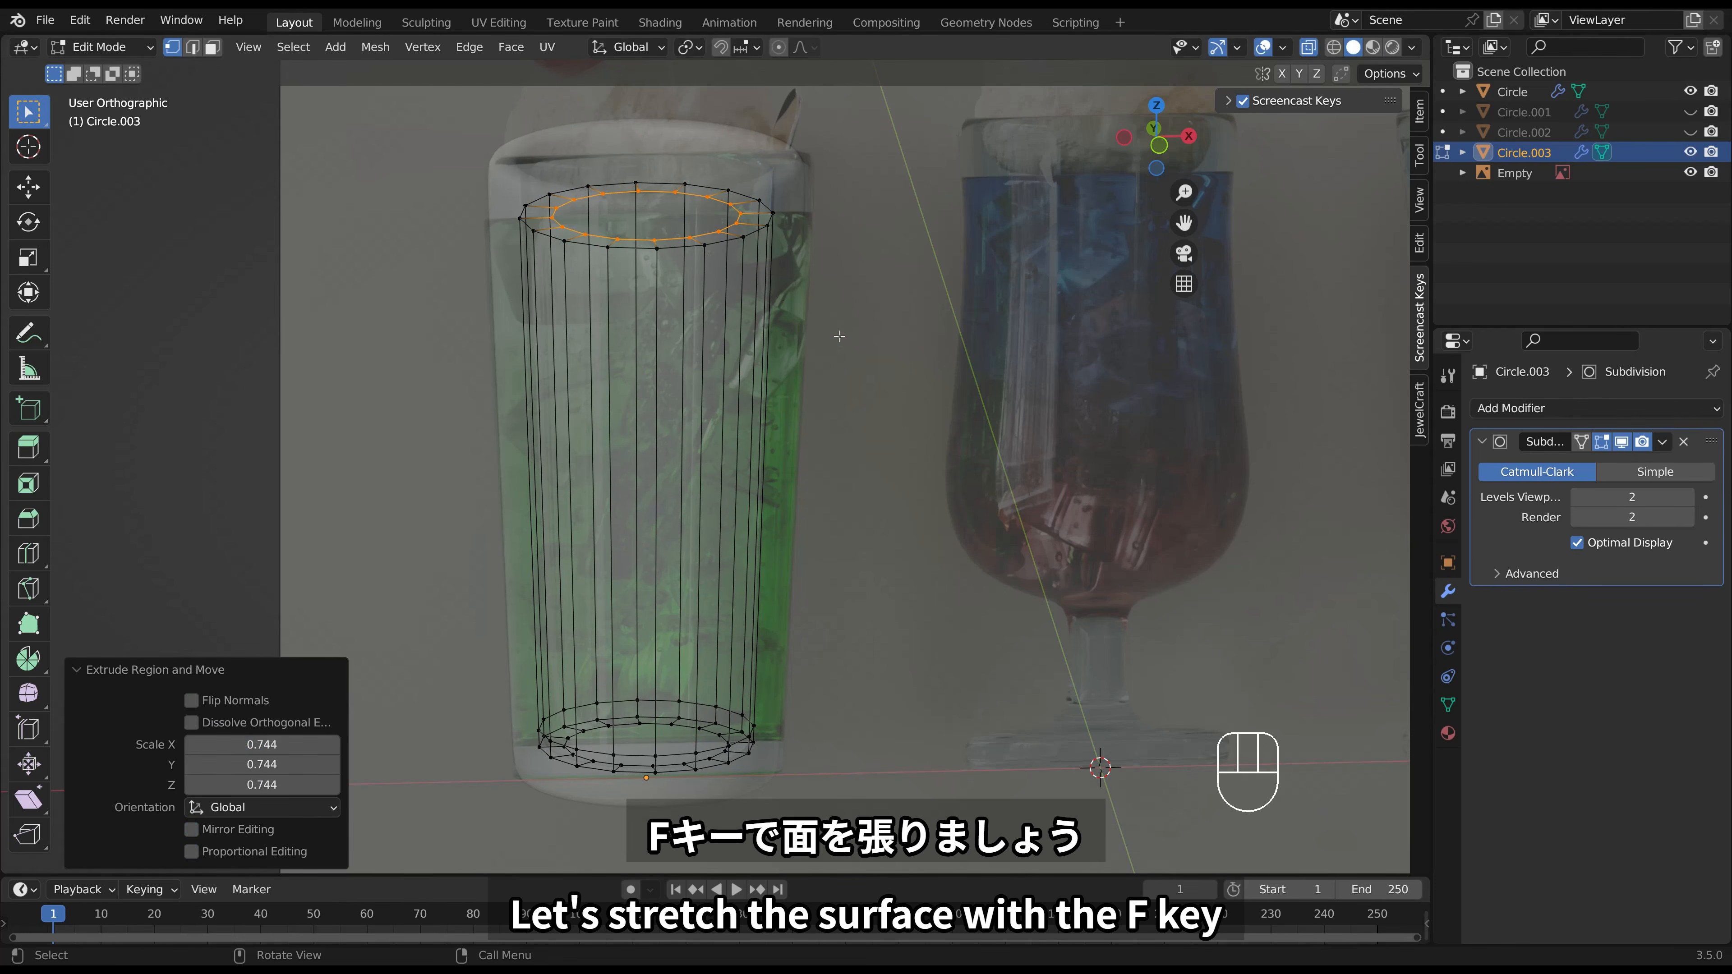
key(f)
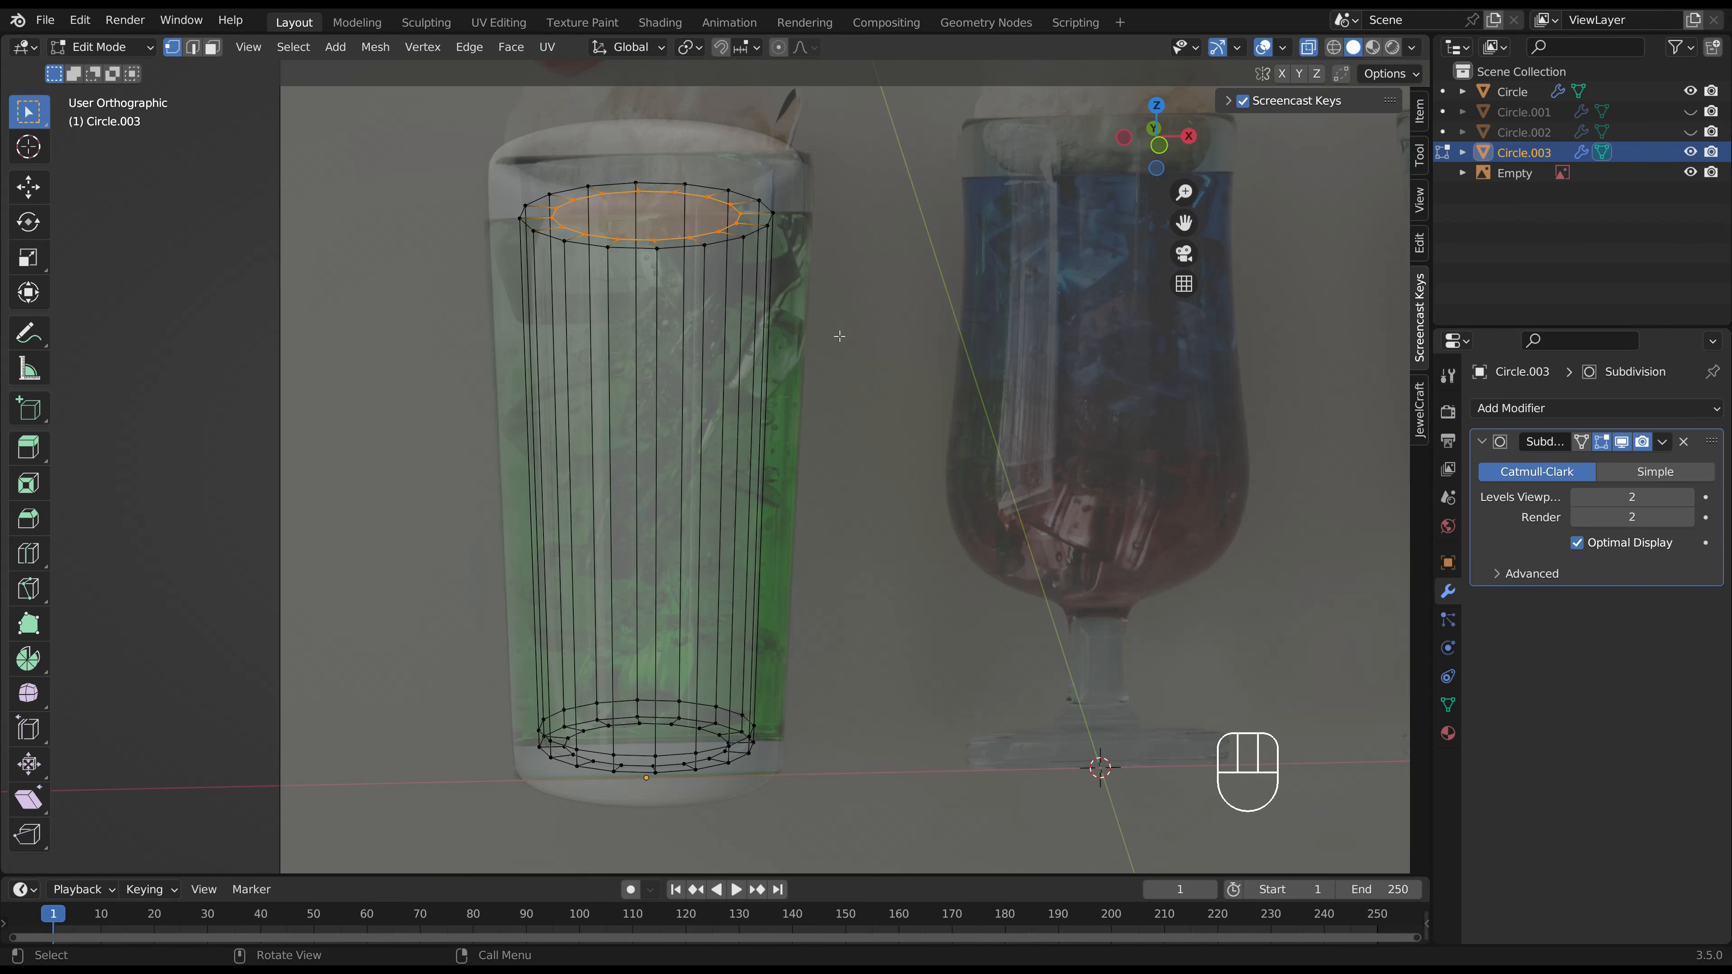
middle_drag(853, 421, 849, 413)
key(Tab)
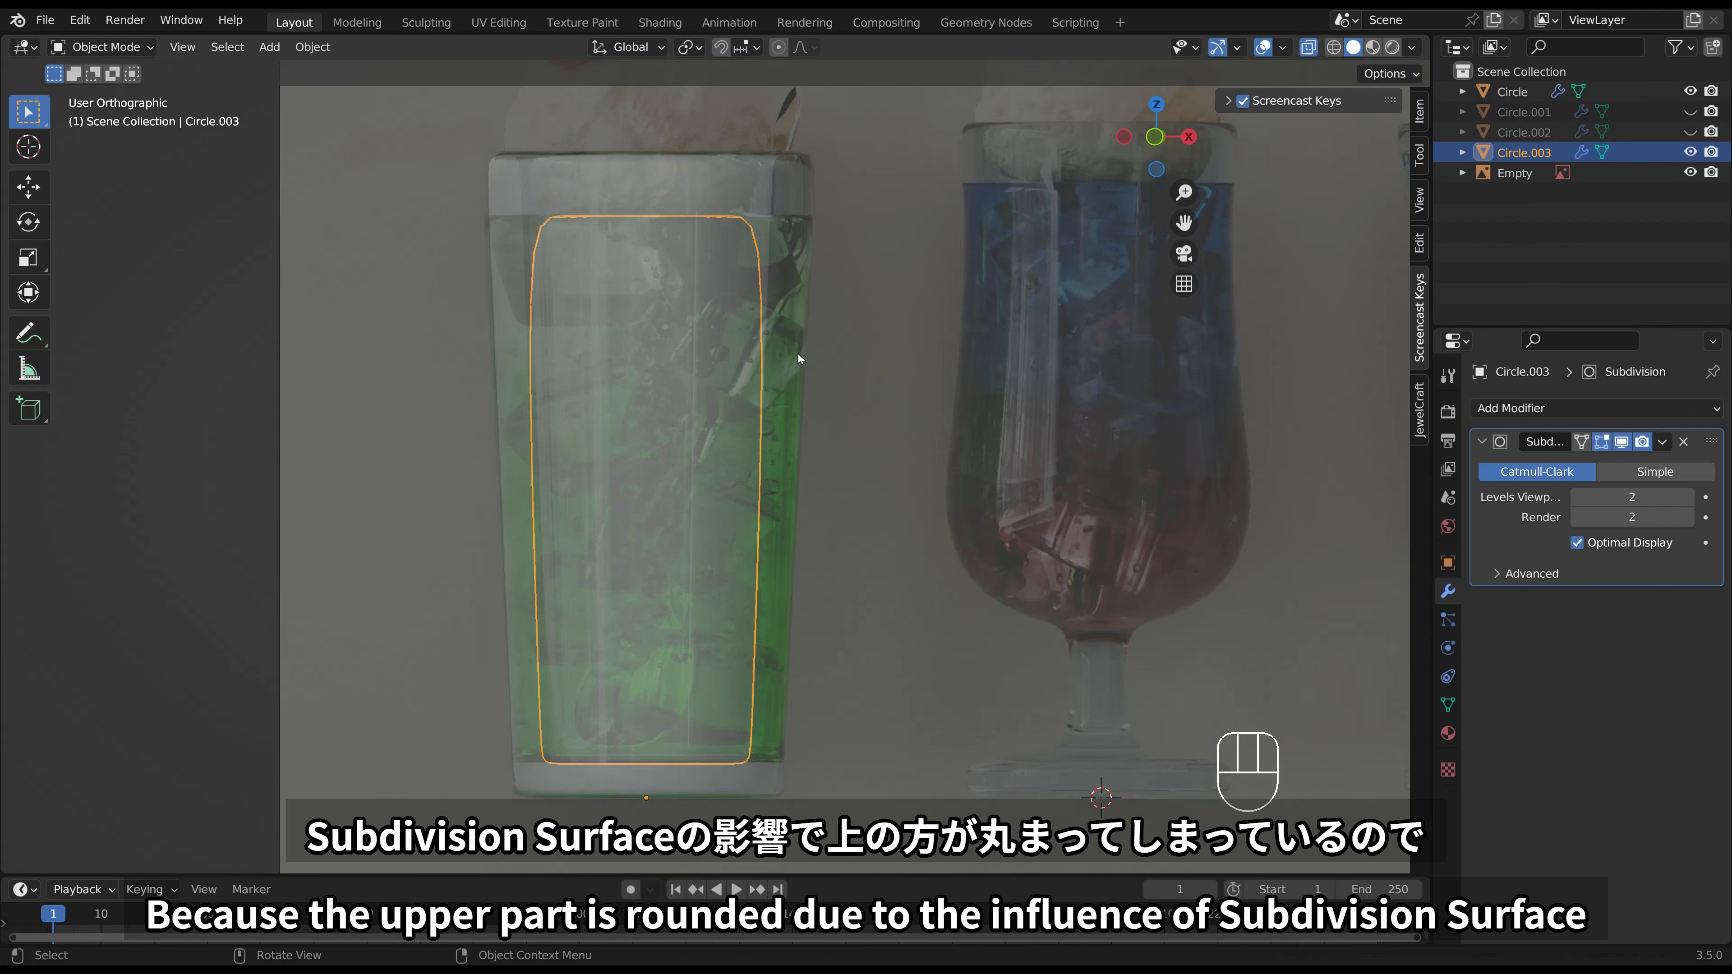
Add a loop cut around the soda's side and slide it up close to the top edge to sharpen the rounded corner.
scroll(798, 353, up, 3)
shift+middle_drag(797, 352, 878, 470)
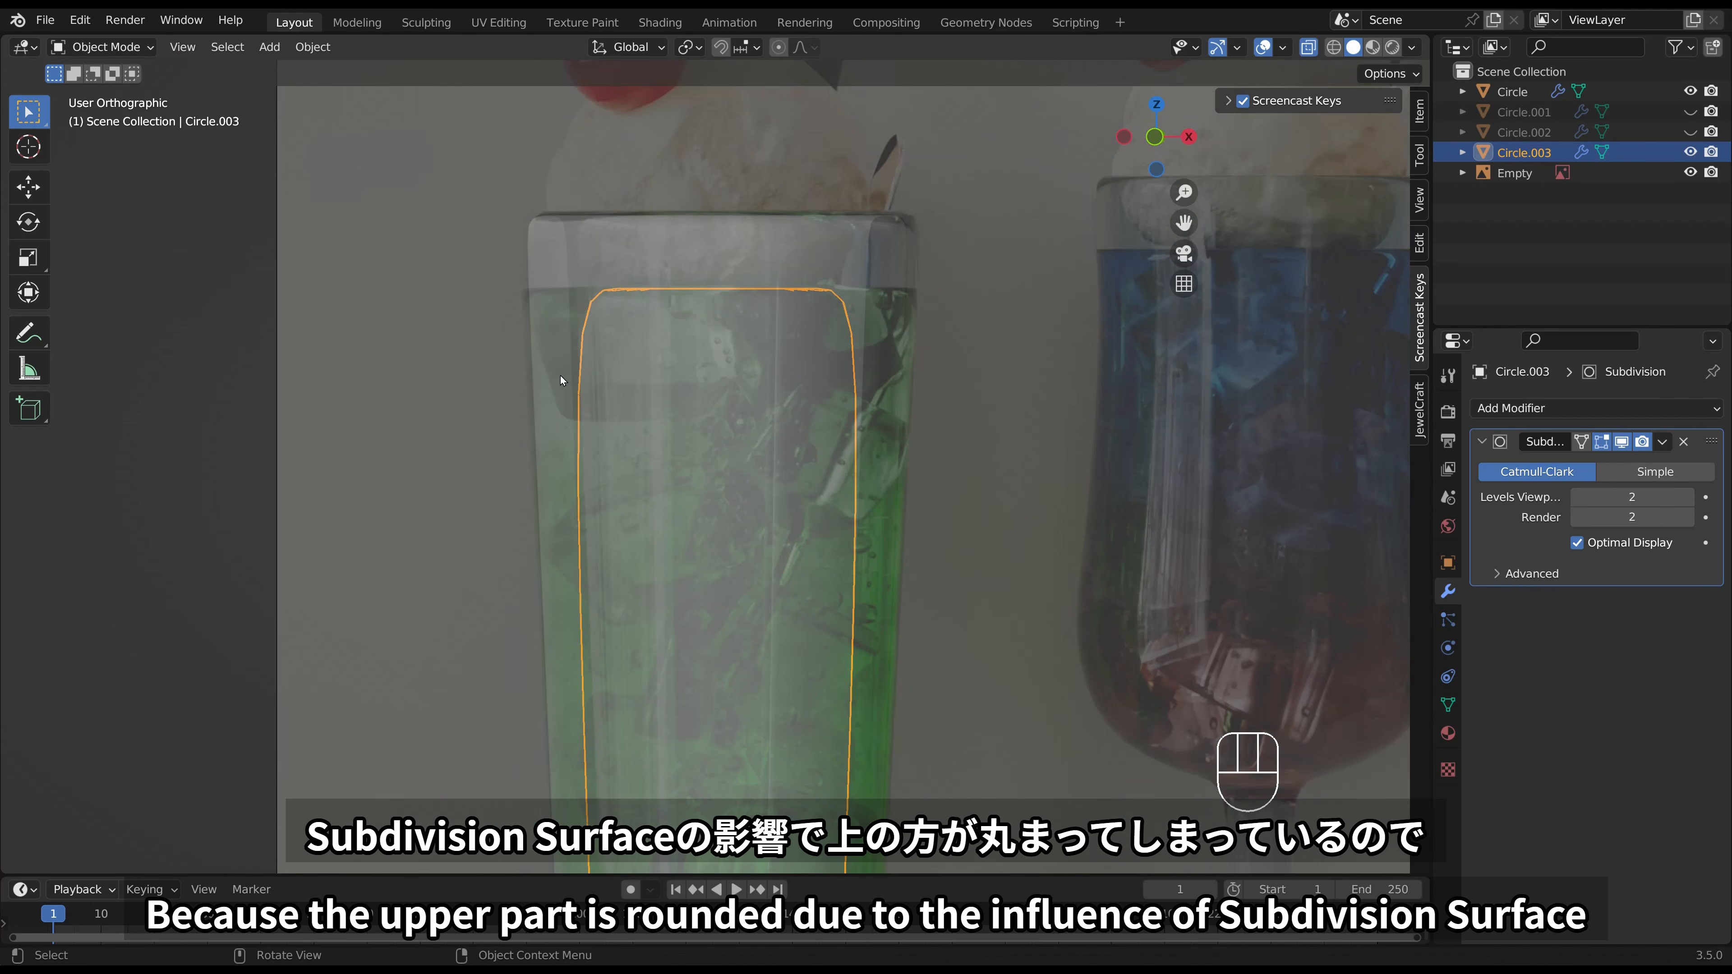
middle_drag(631, 398, 657, 420)
scroll(706, 445, down, 1)
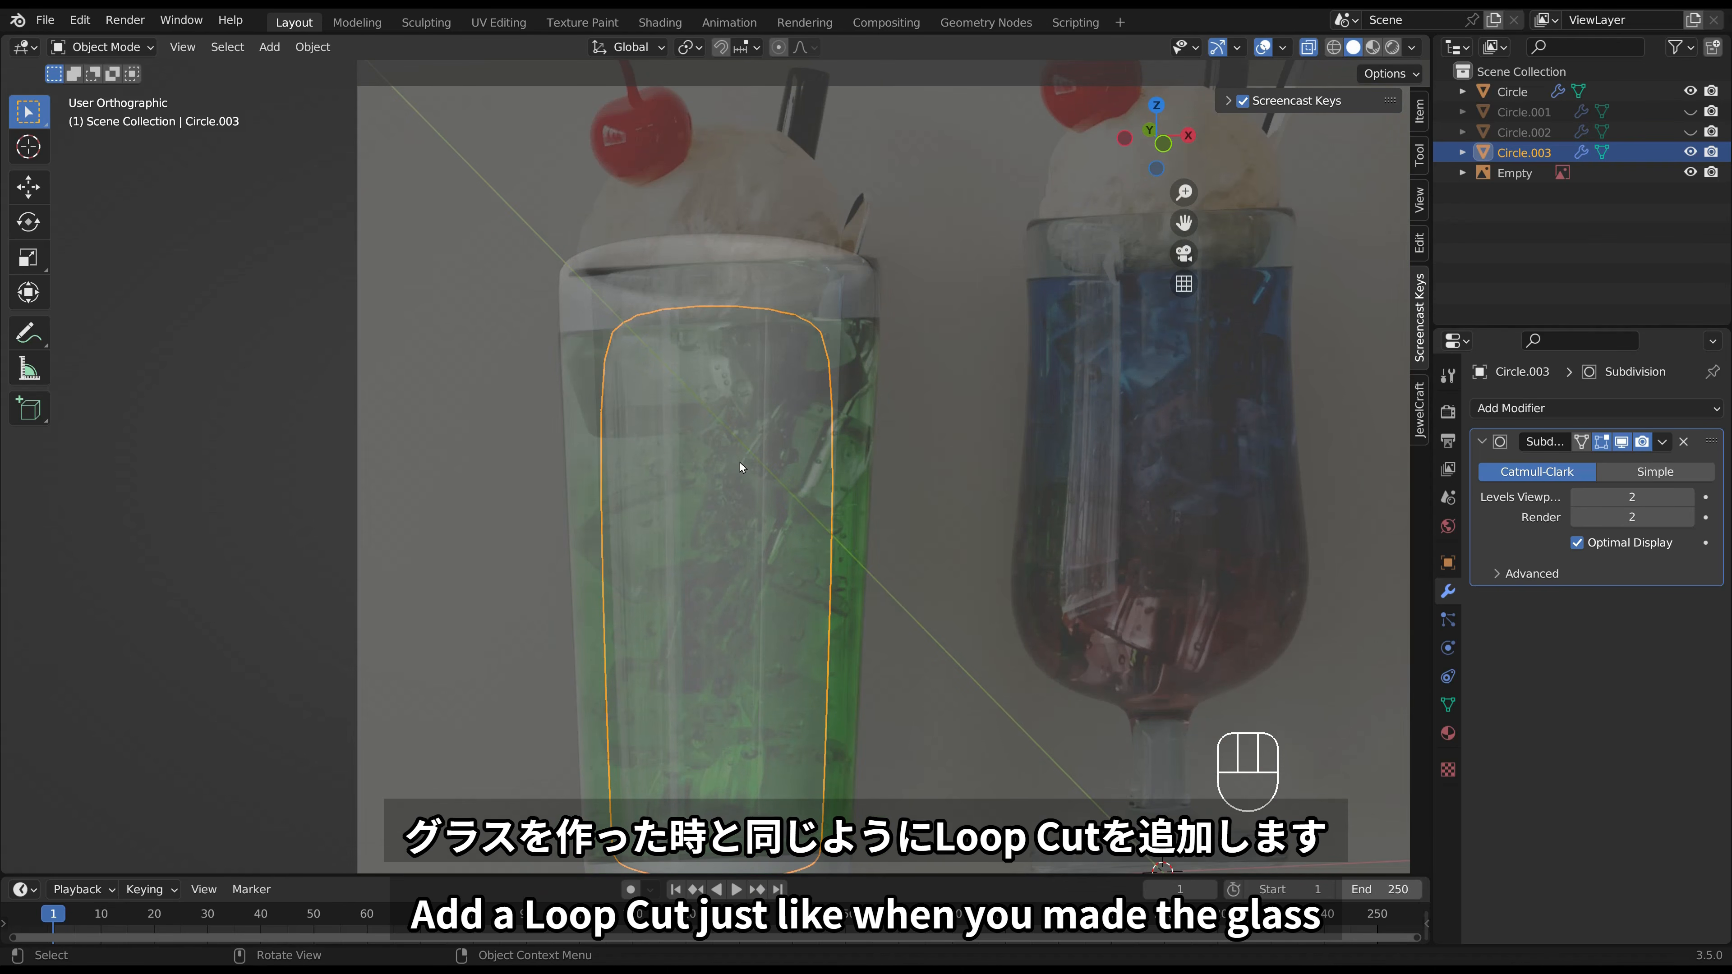
key(Tab)
shift+middle_drag(723, 419, 681, 327)
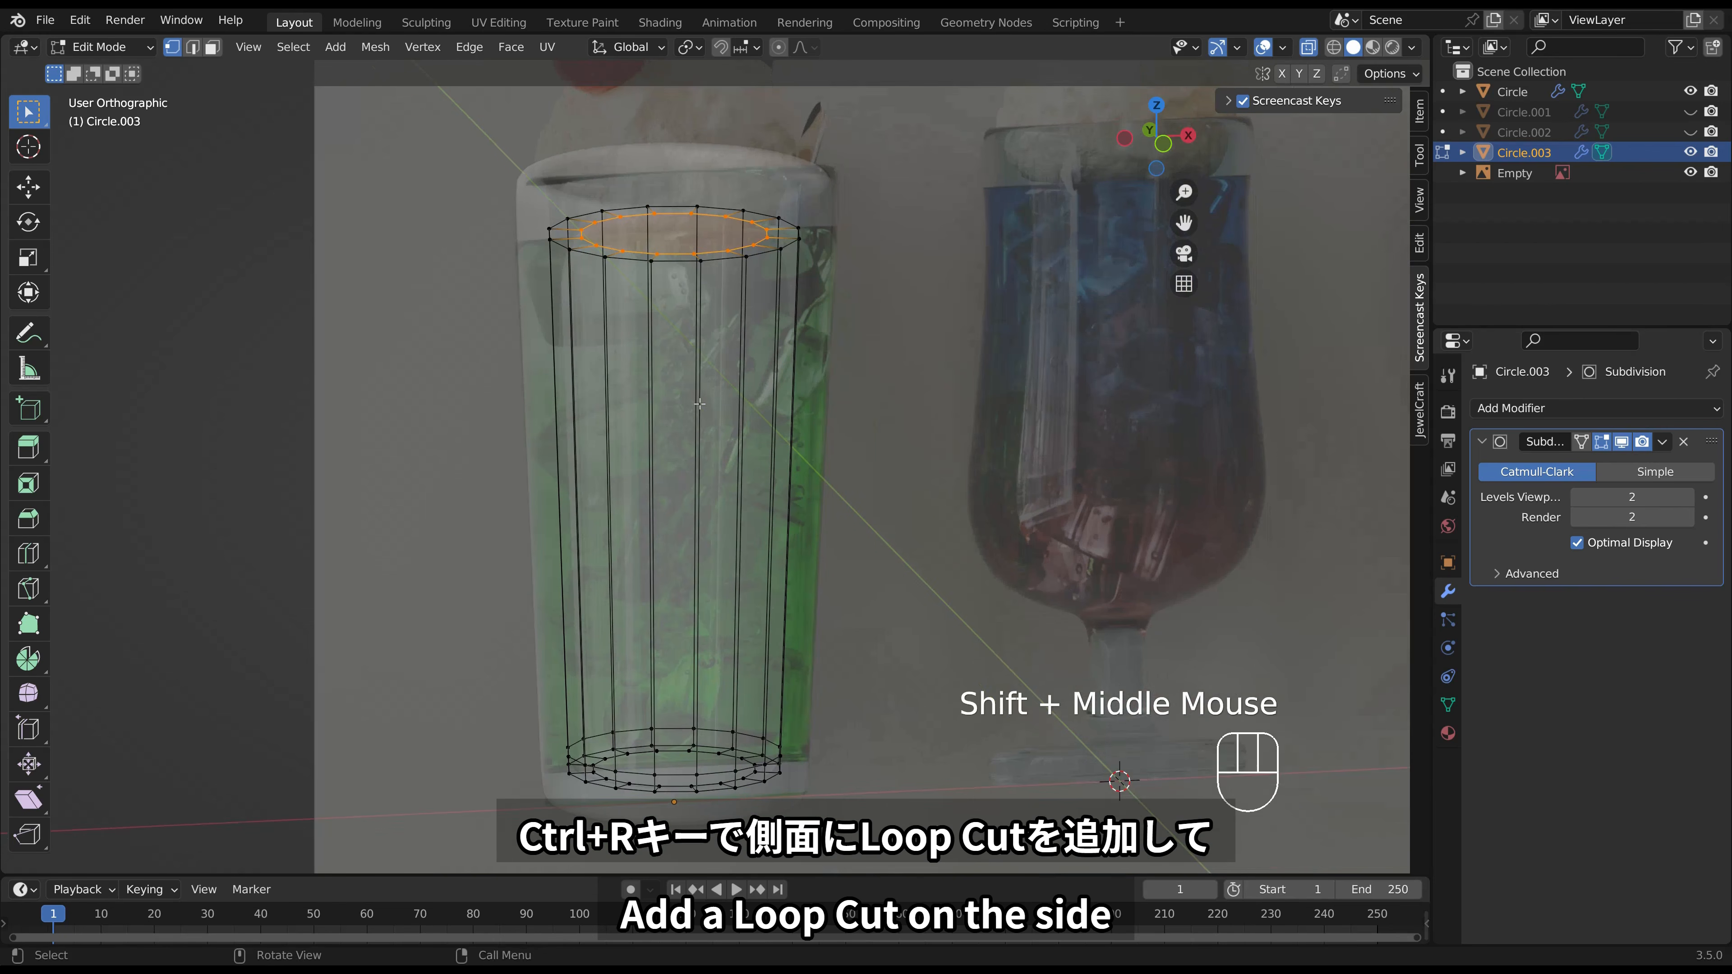
key(ctrl+r)
click(593, 477)
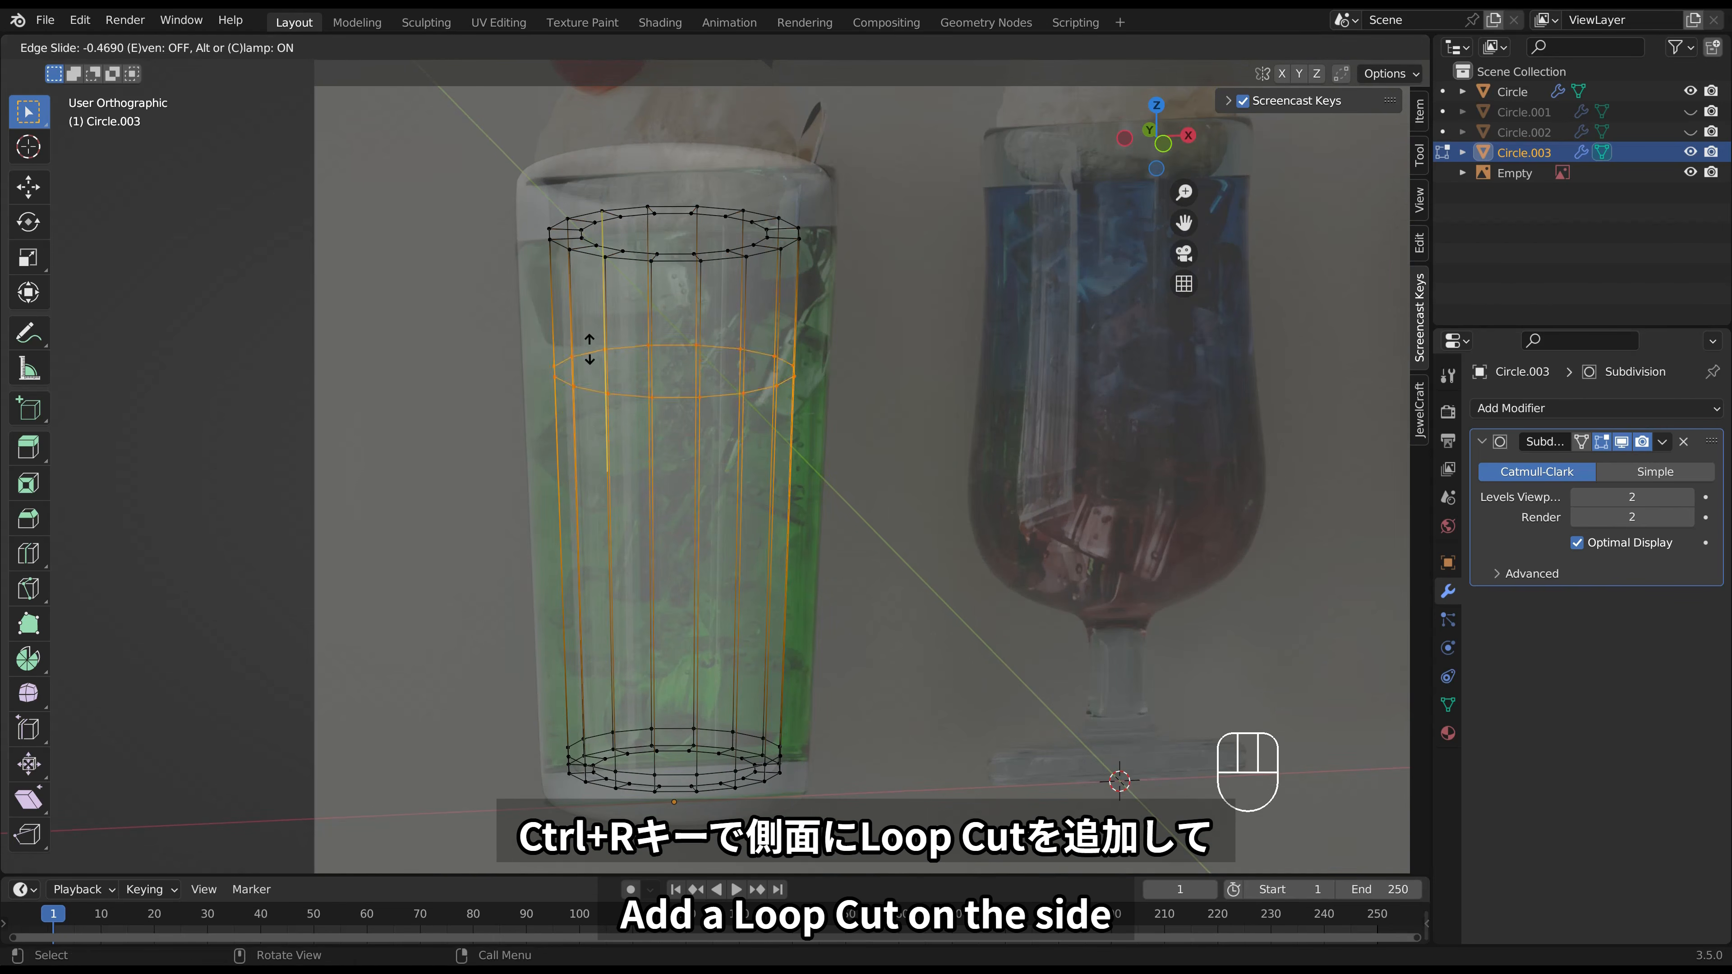
click(594, 240)
key(Tab)
middle_drag(903, 373, 851, 344)
Scale the entire soda mesh up by about 1.02 so it slightly overlaps the glass wall, and return to Object Mode.
key(Tab)
key(a)
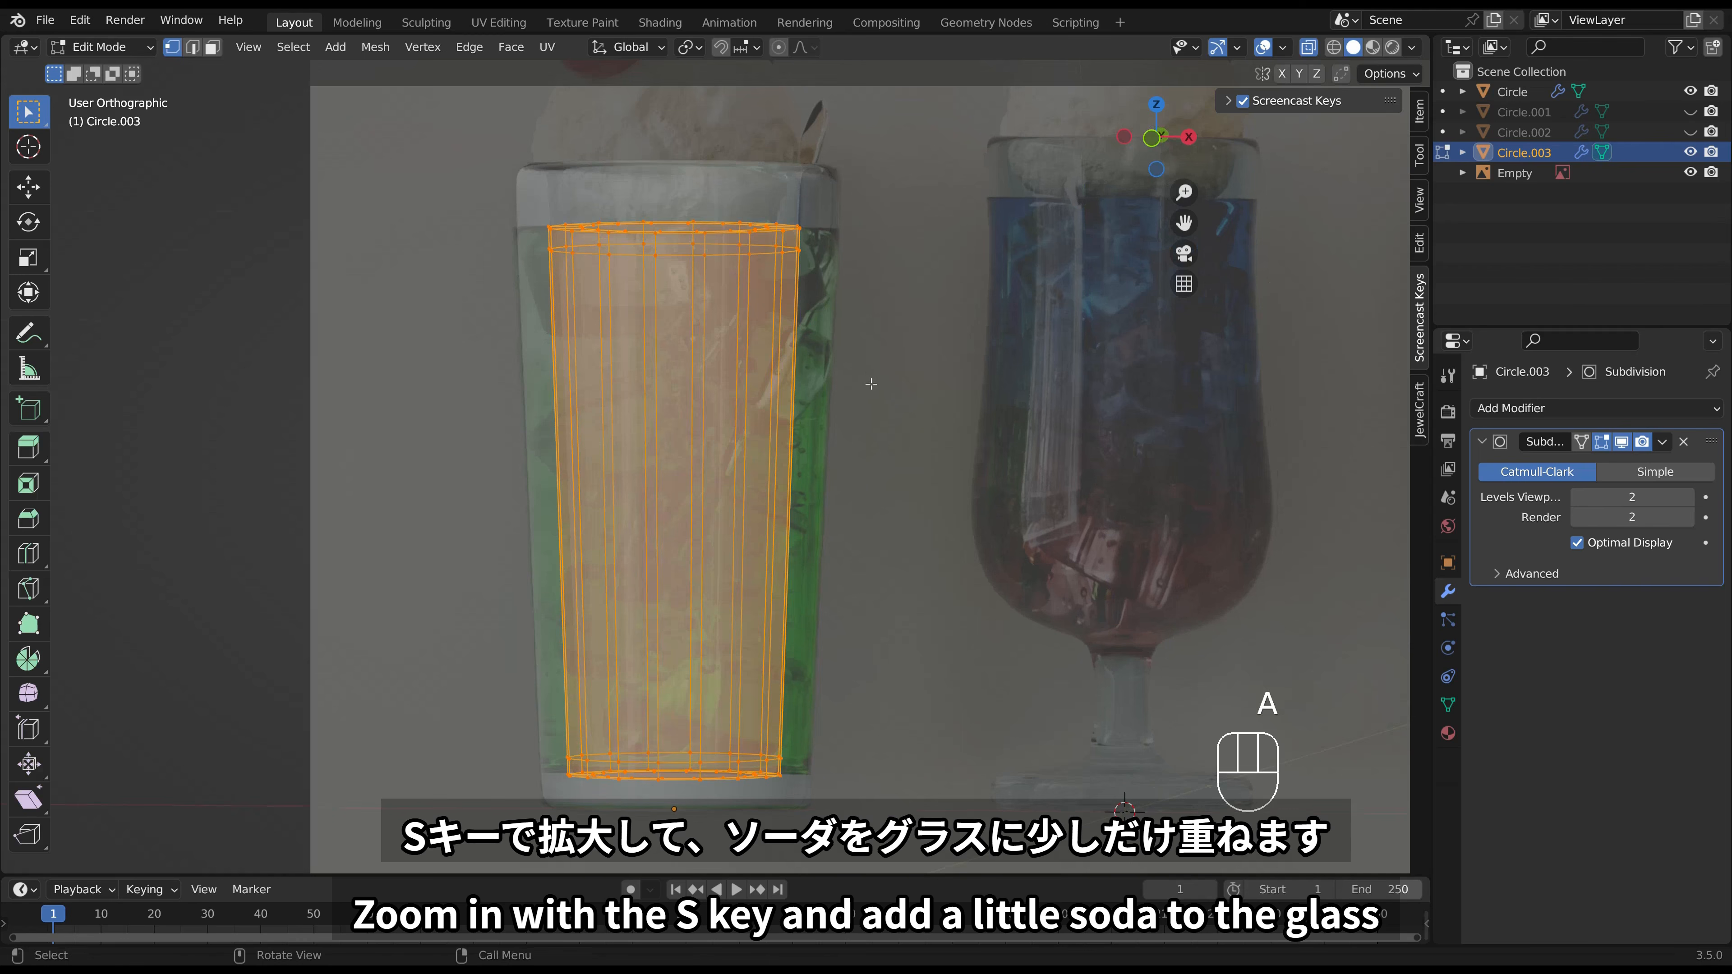
key(s)
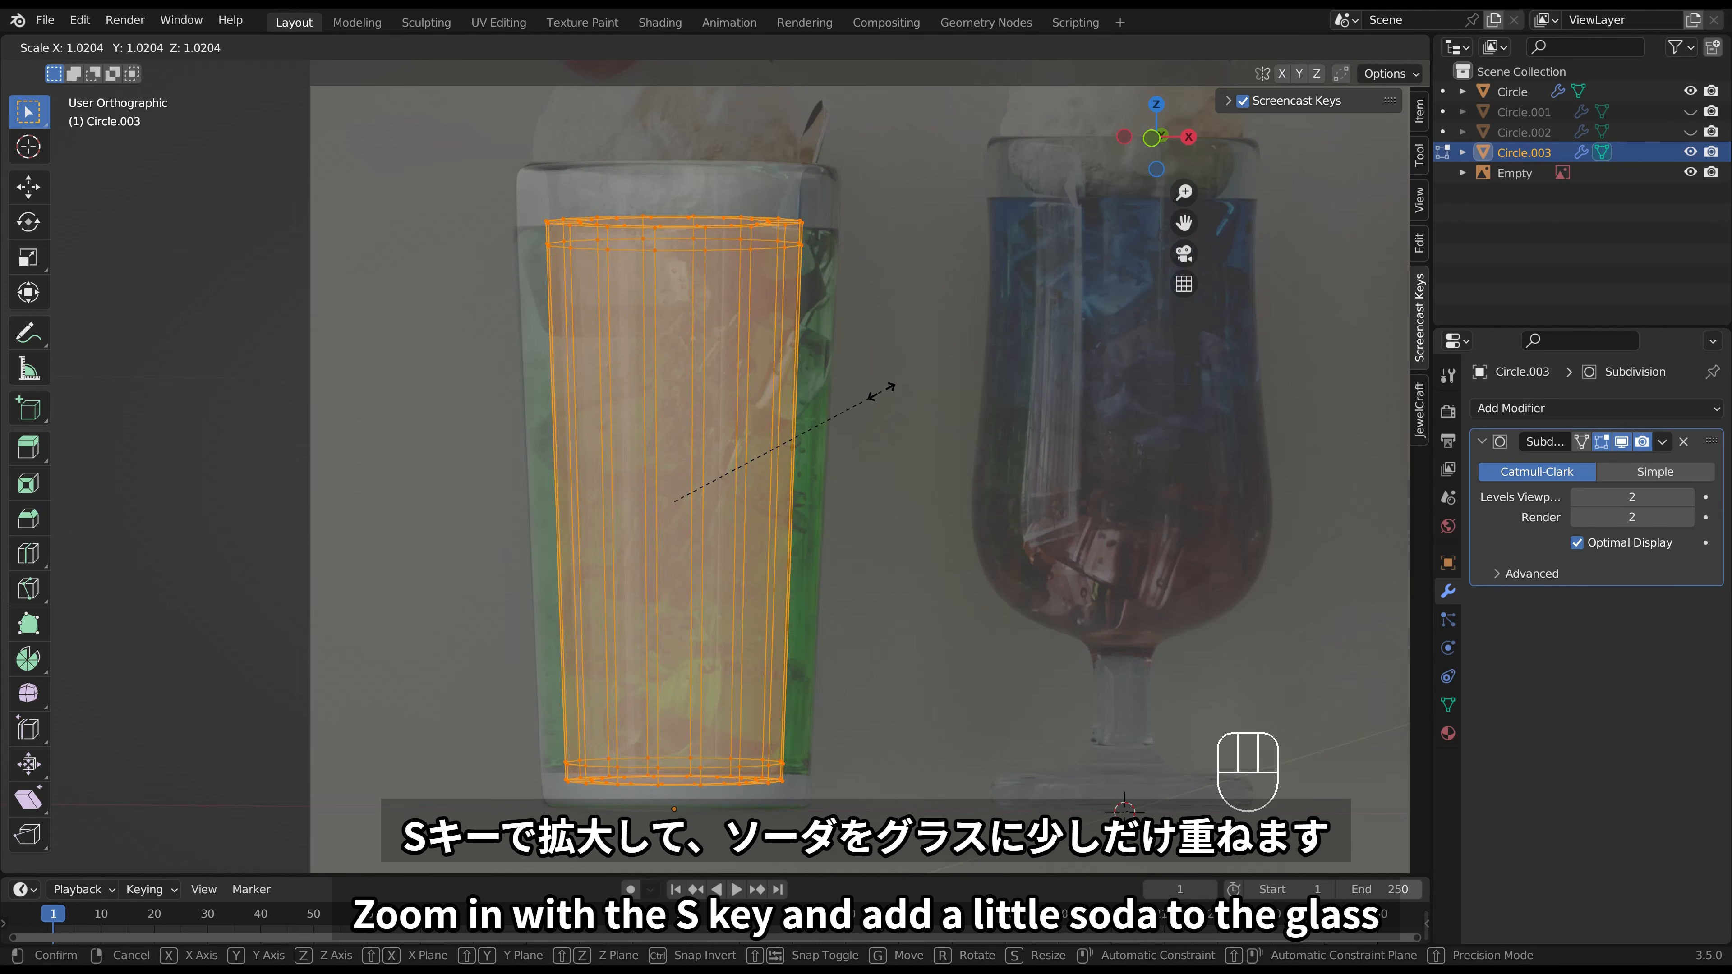
click(881, 393)
key(Tab)
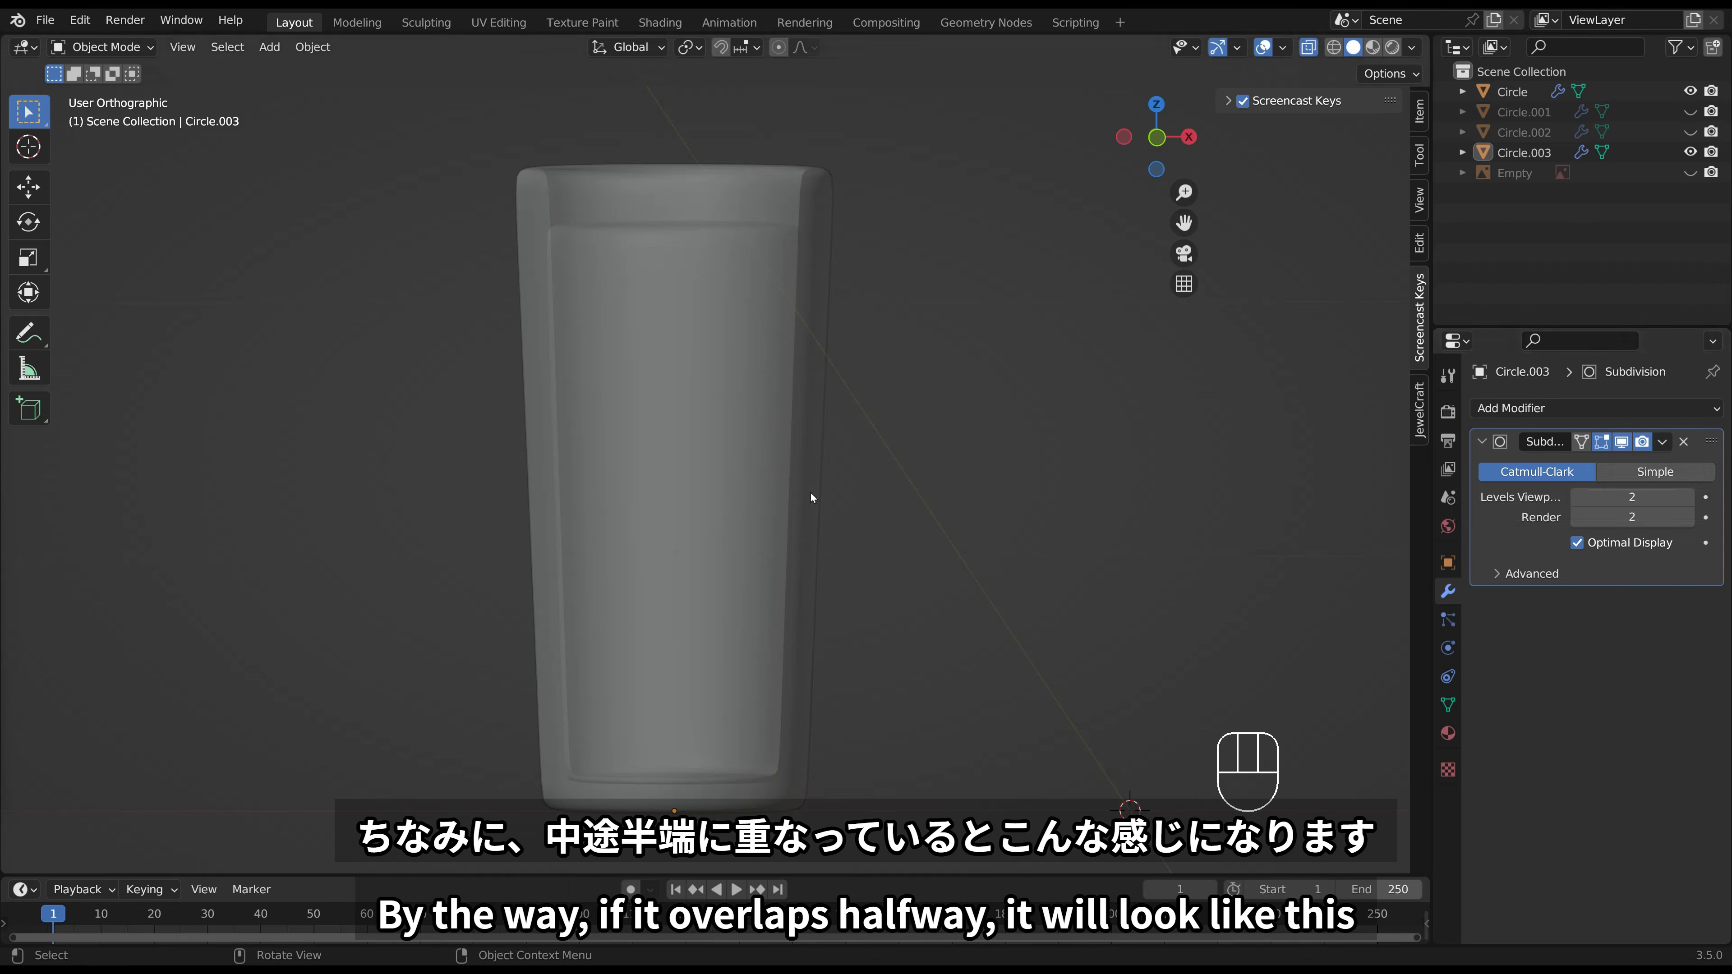
Clear the object selection and unhide the stemmed glass Circle.001.
click(937, 470)
scroll(940, 468, down, 1)
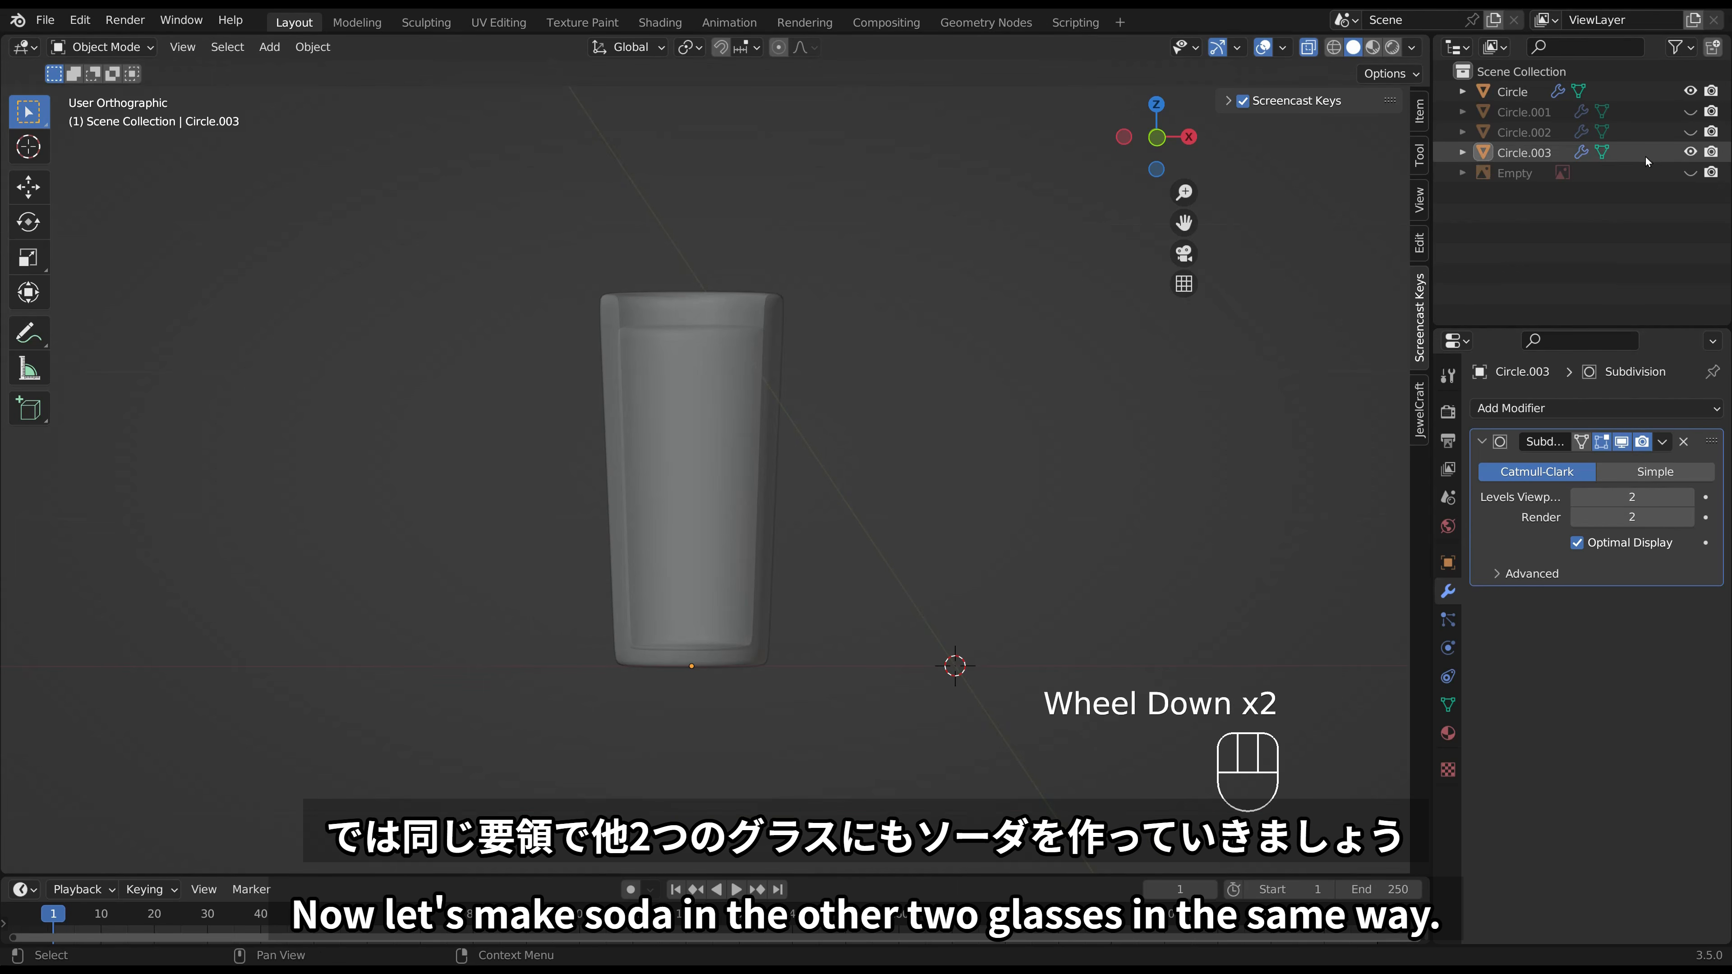
click(1690, 113)
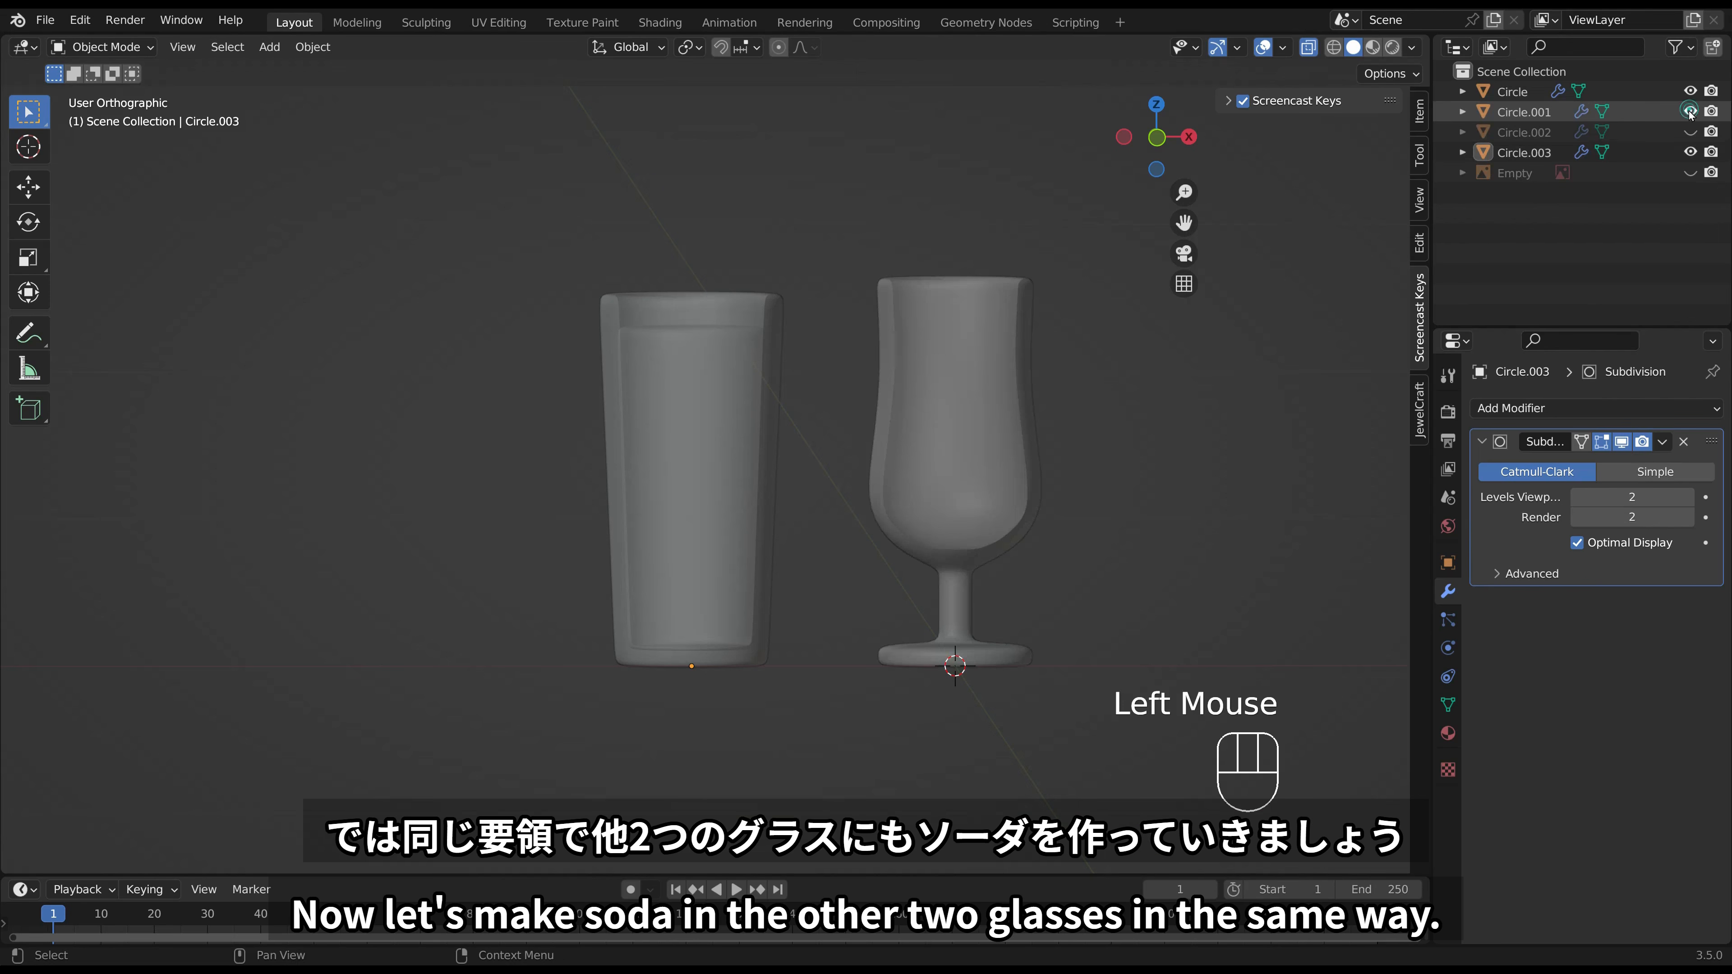
Open the stemmed glass Circle.001 in Edit Mode and select the bottom face inside its bowl using face selection.
click(967, 510)
key(KP_1)
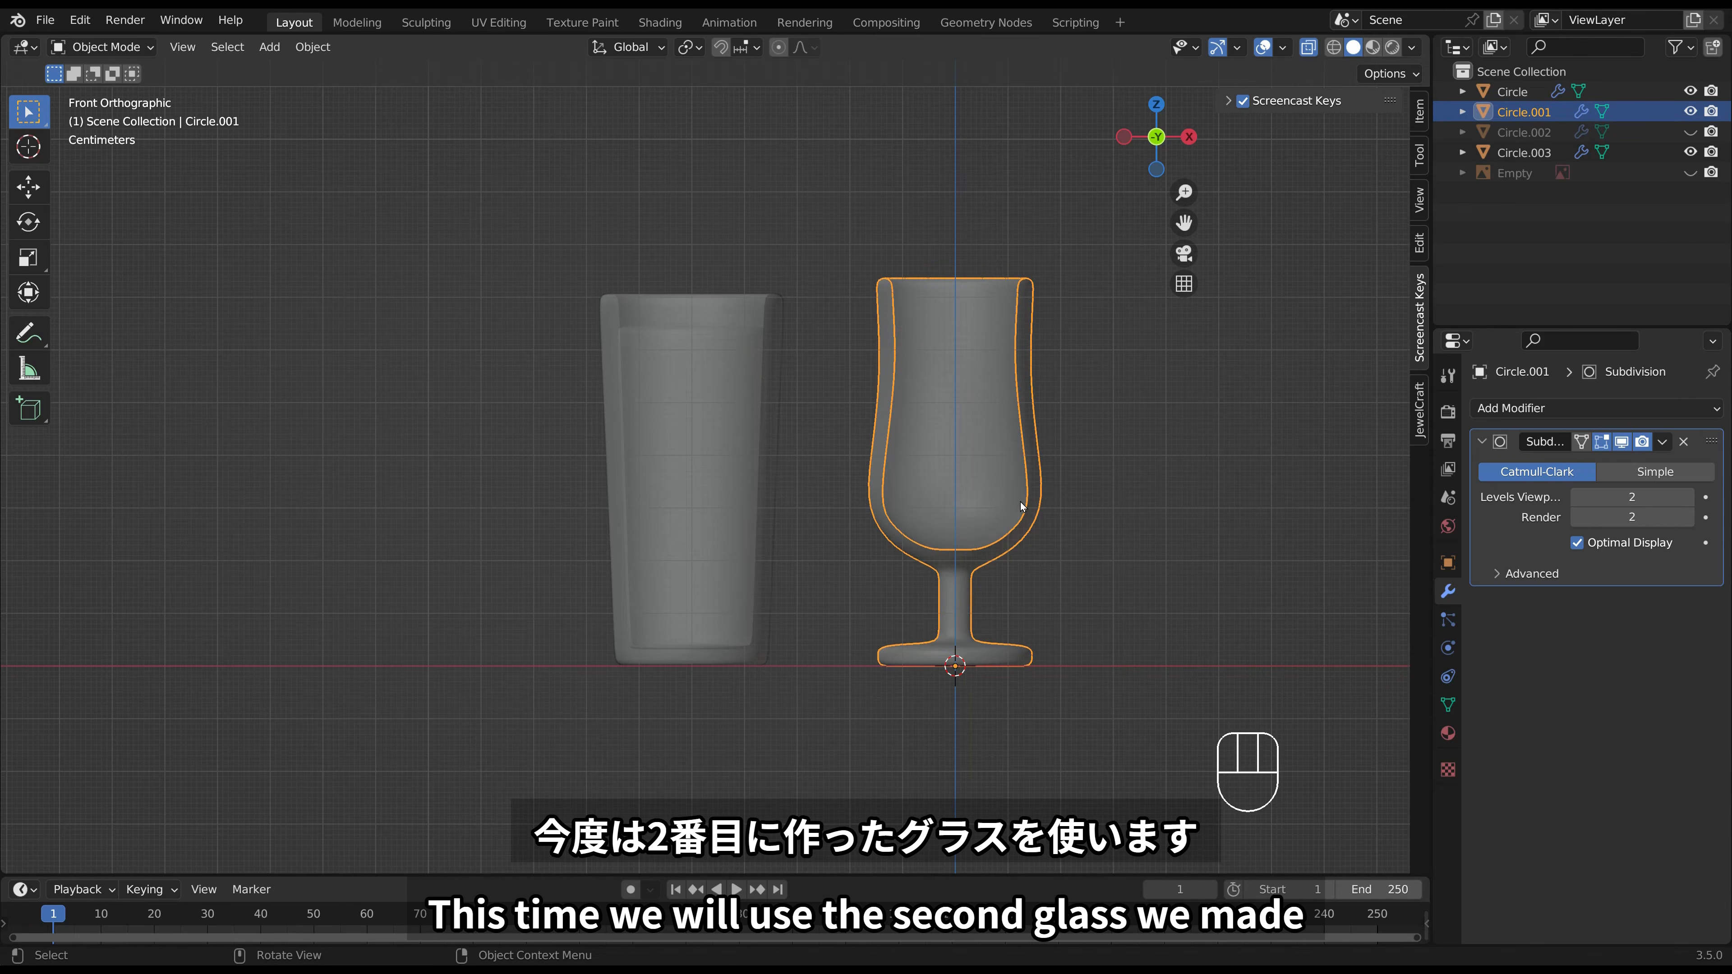
key(Tab)
middle_drag(1021, 494, 999, 467)
click(212, 46)
scroll(1094, 613, up, 3)
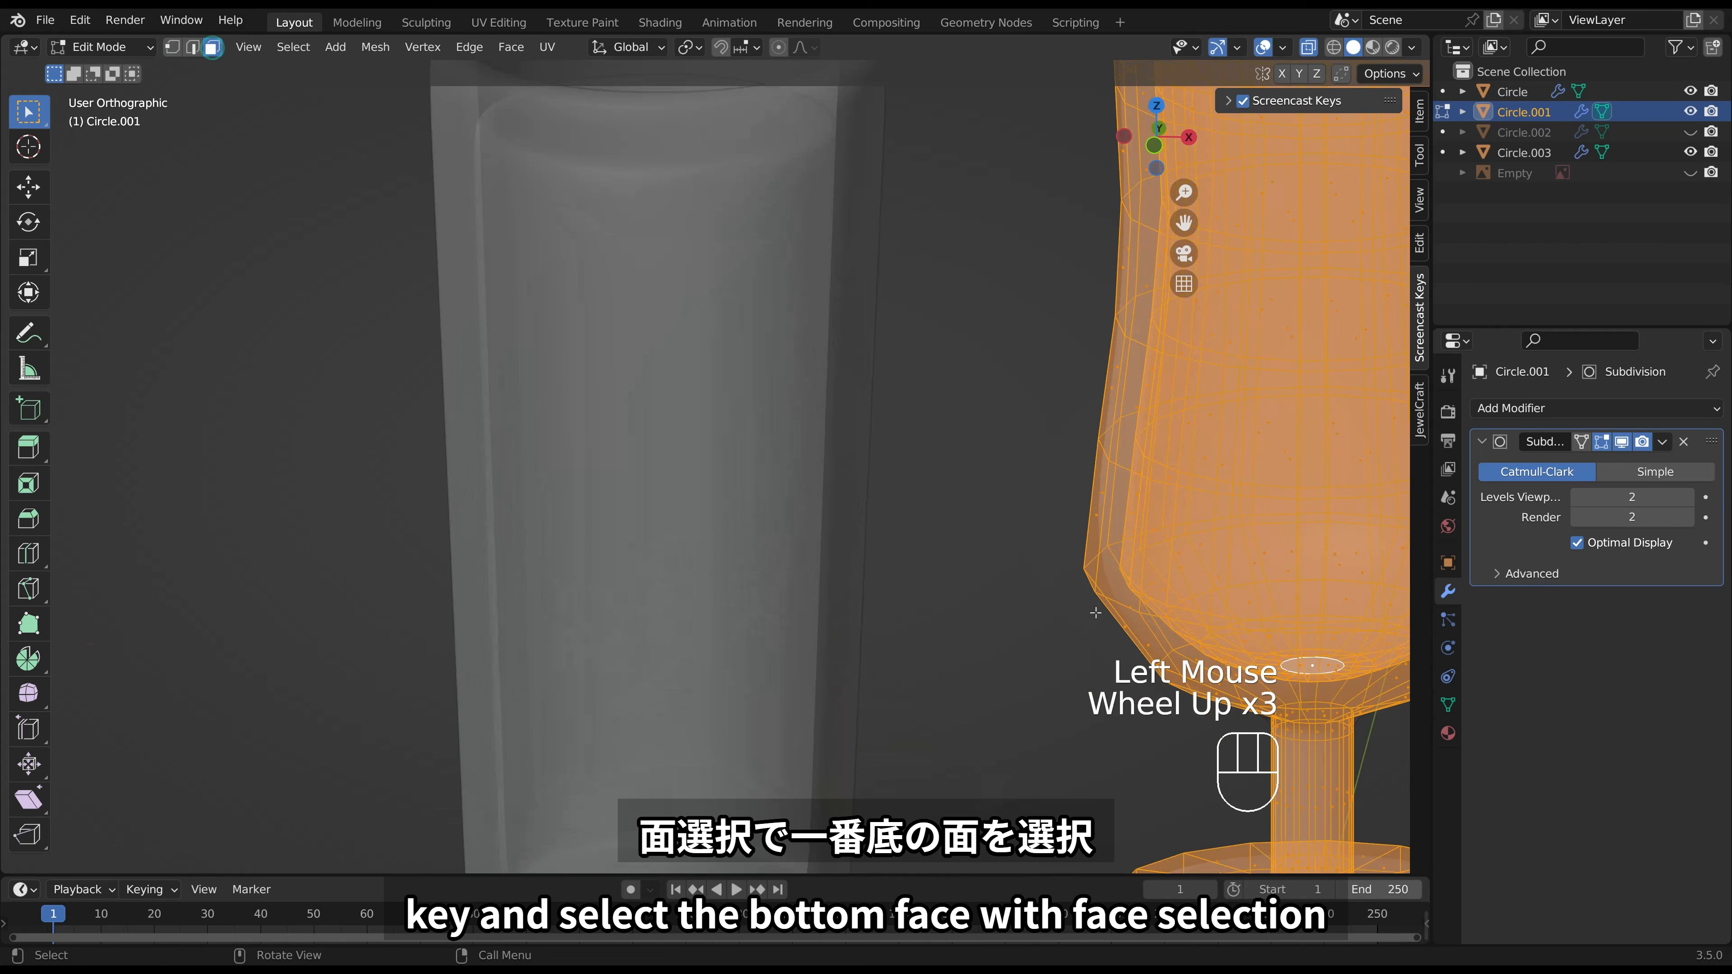
click(1315, 667)
shift+middle_drag(1315, 666, 764, 631)
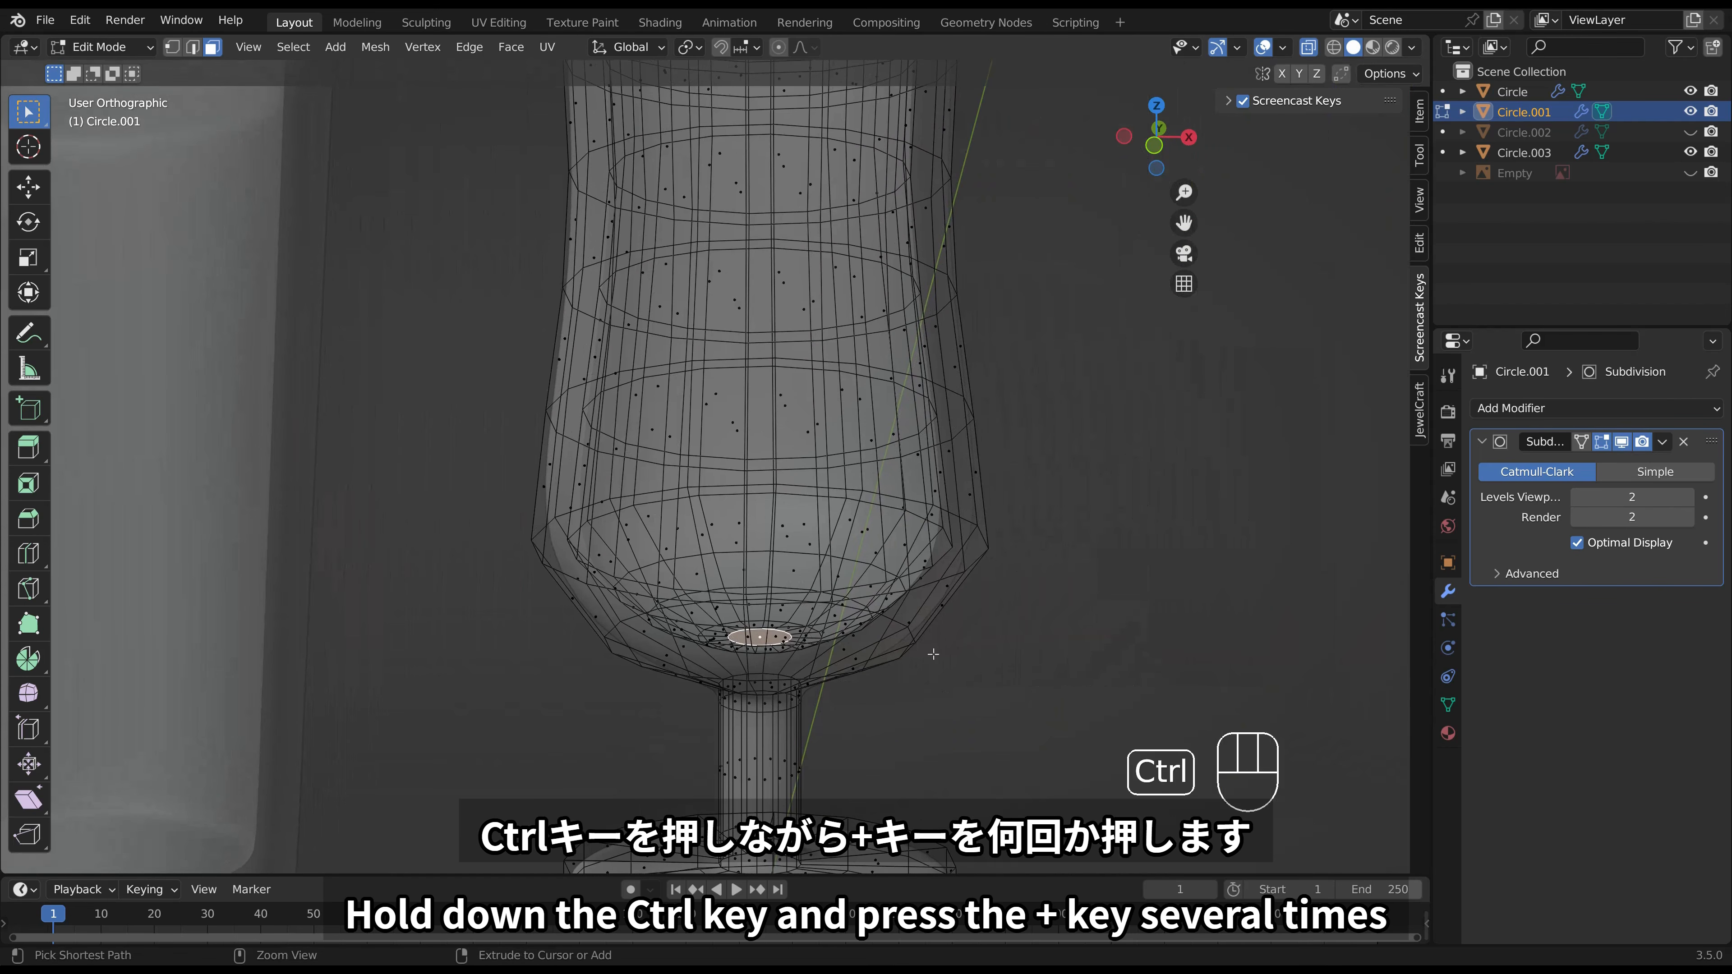
Grow the selection eight times from the bottom face up the bowl's inner wall to just below the rim.
key(ctrl+KP_Add)
key(ctrl+KP_Add)
key(ctrl+KP_Add)
key(ctrl+KP_Add)
key(ctrl+KP_Add)
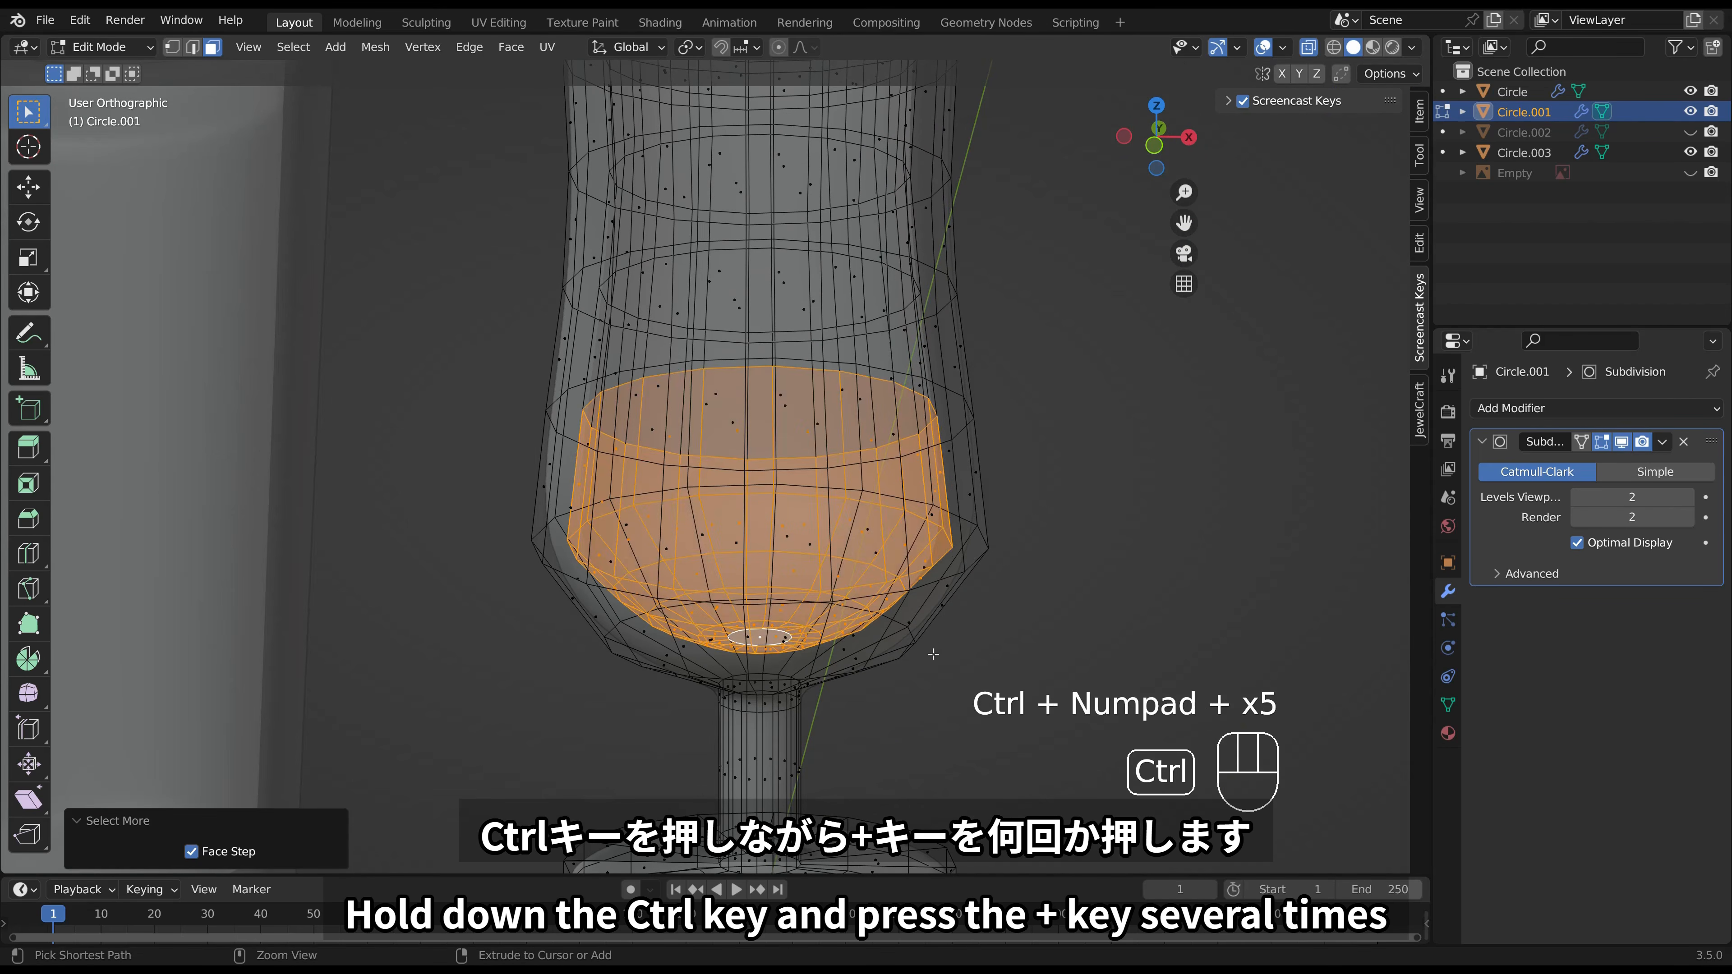
key(ctrl+KP_Add)
key(ctrl+KP_Add)
key(ctrl+KP_Add)
scroll(930, 603, down, 2)
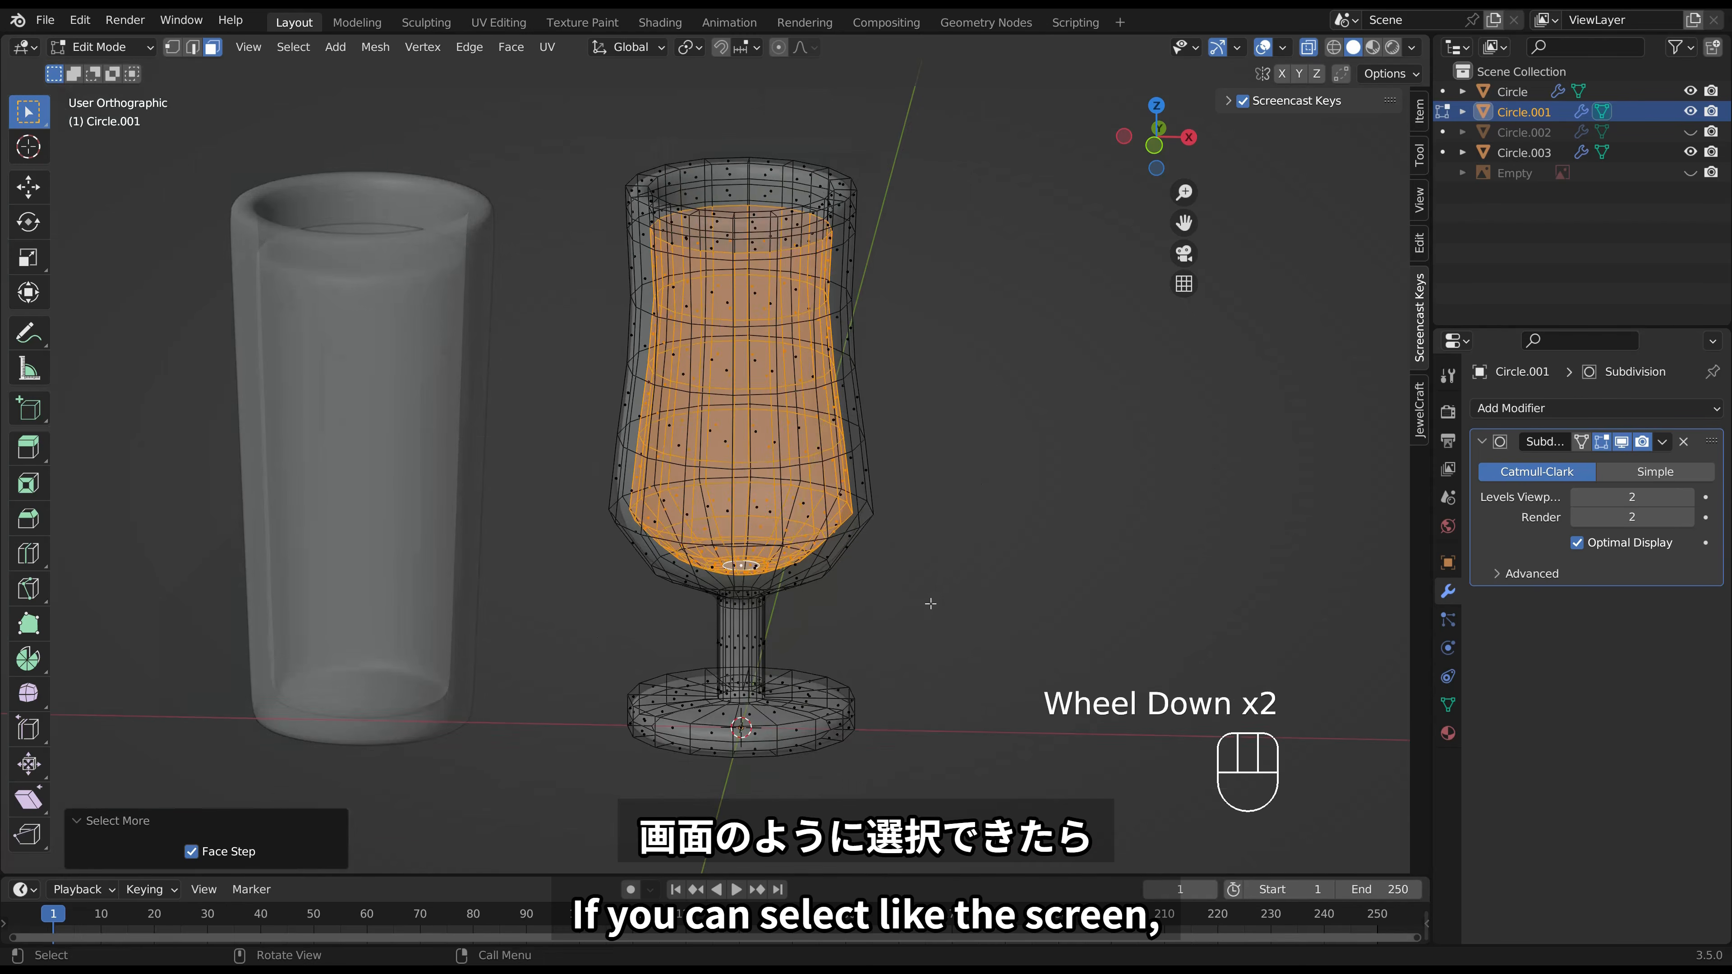
middle_drag(929, 603, 940, 598)
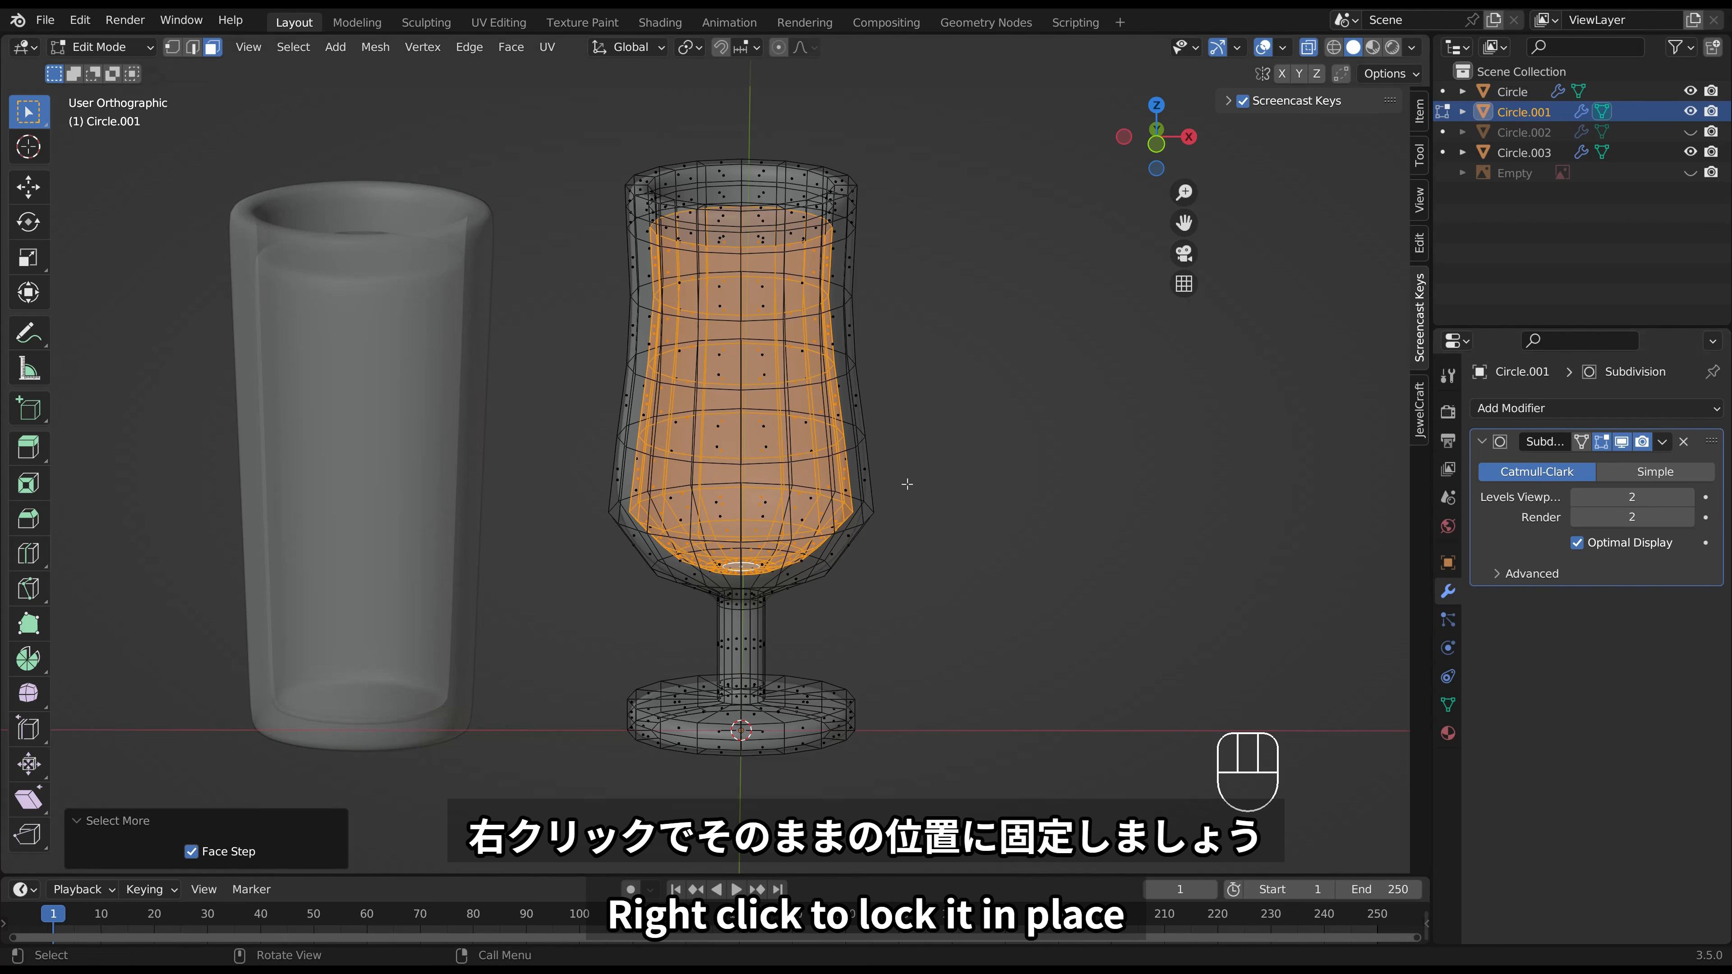
Duplicate the selected inner faces in place, separate them into their own object, and return to Object Mode.
key(shift+d)
right_click(901, 418)
key(p)
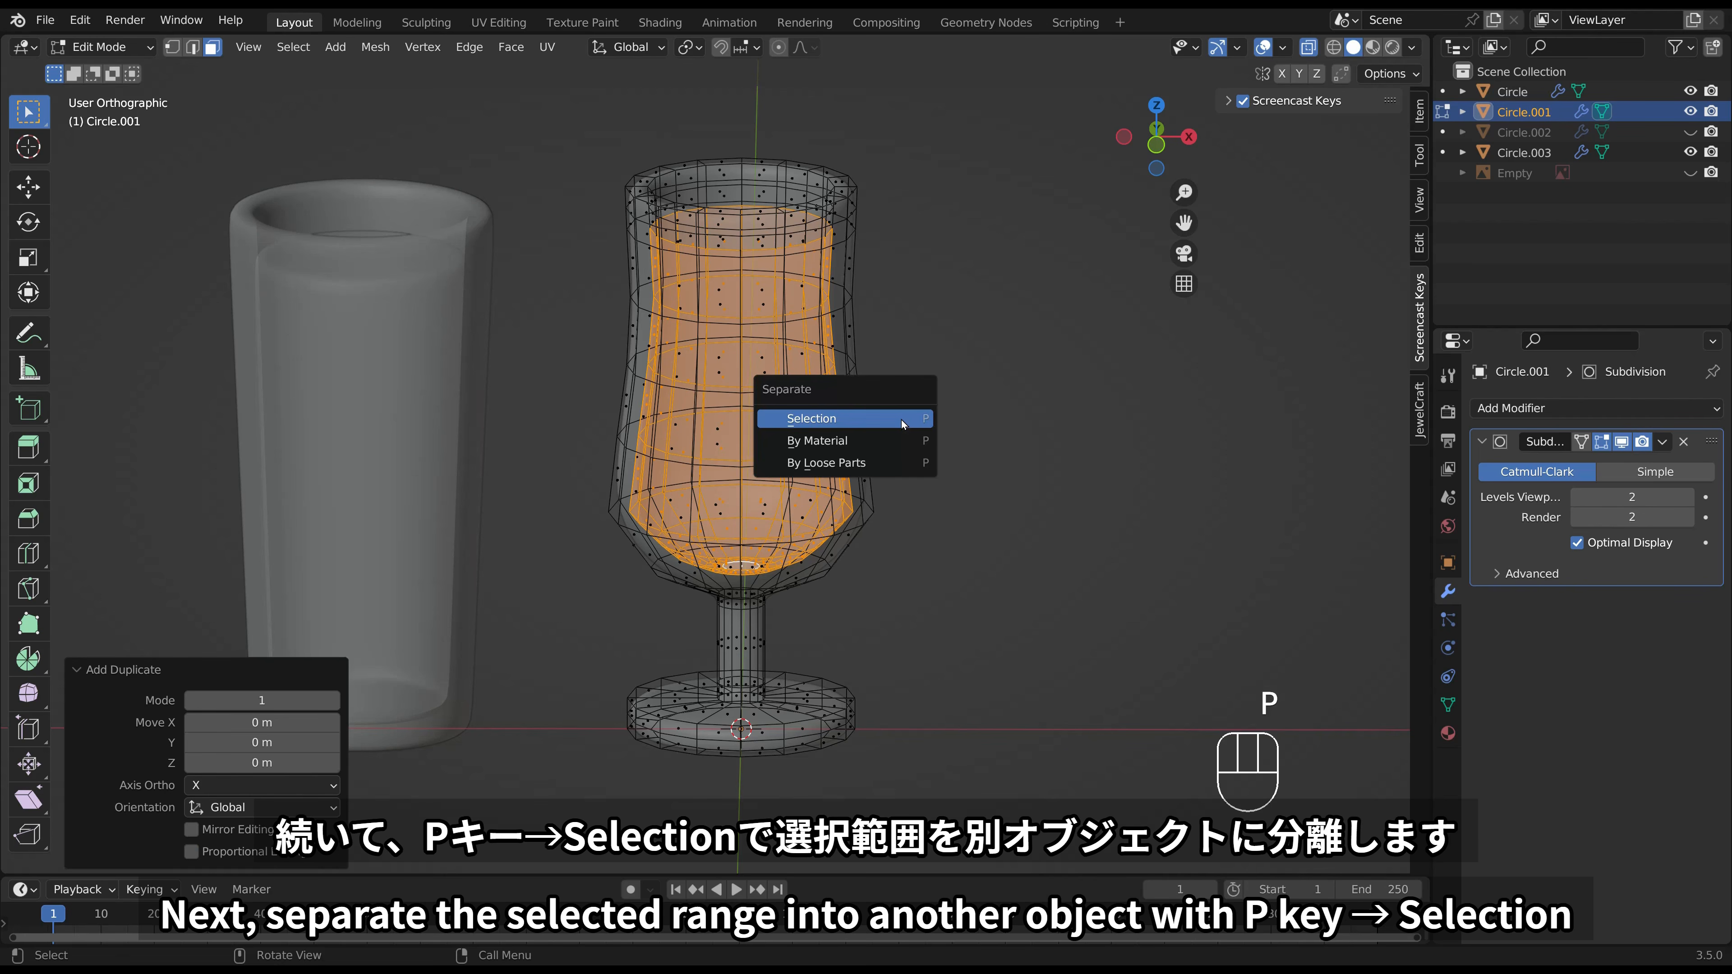
click(900, 420)
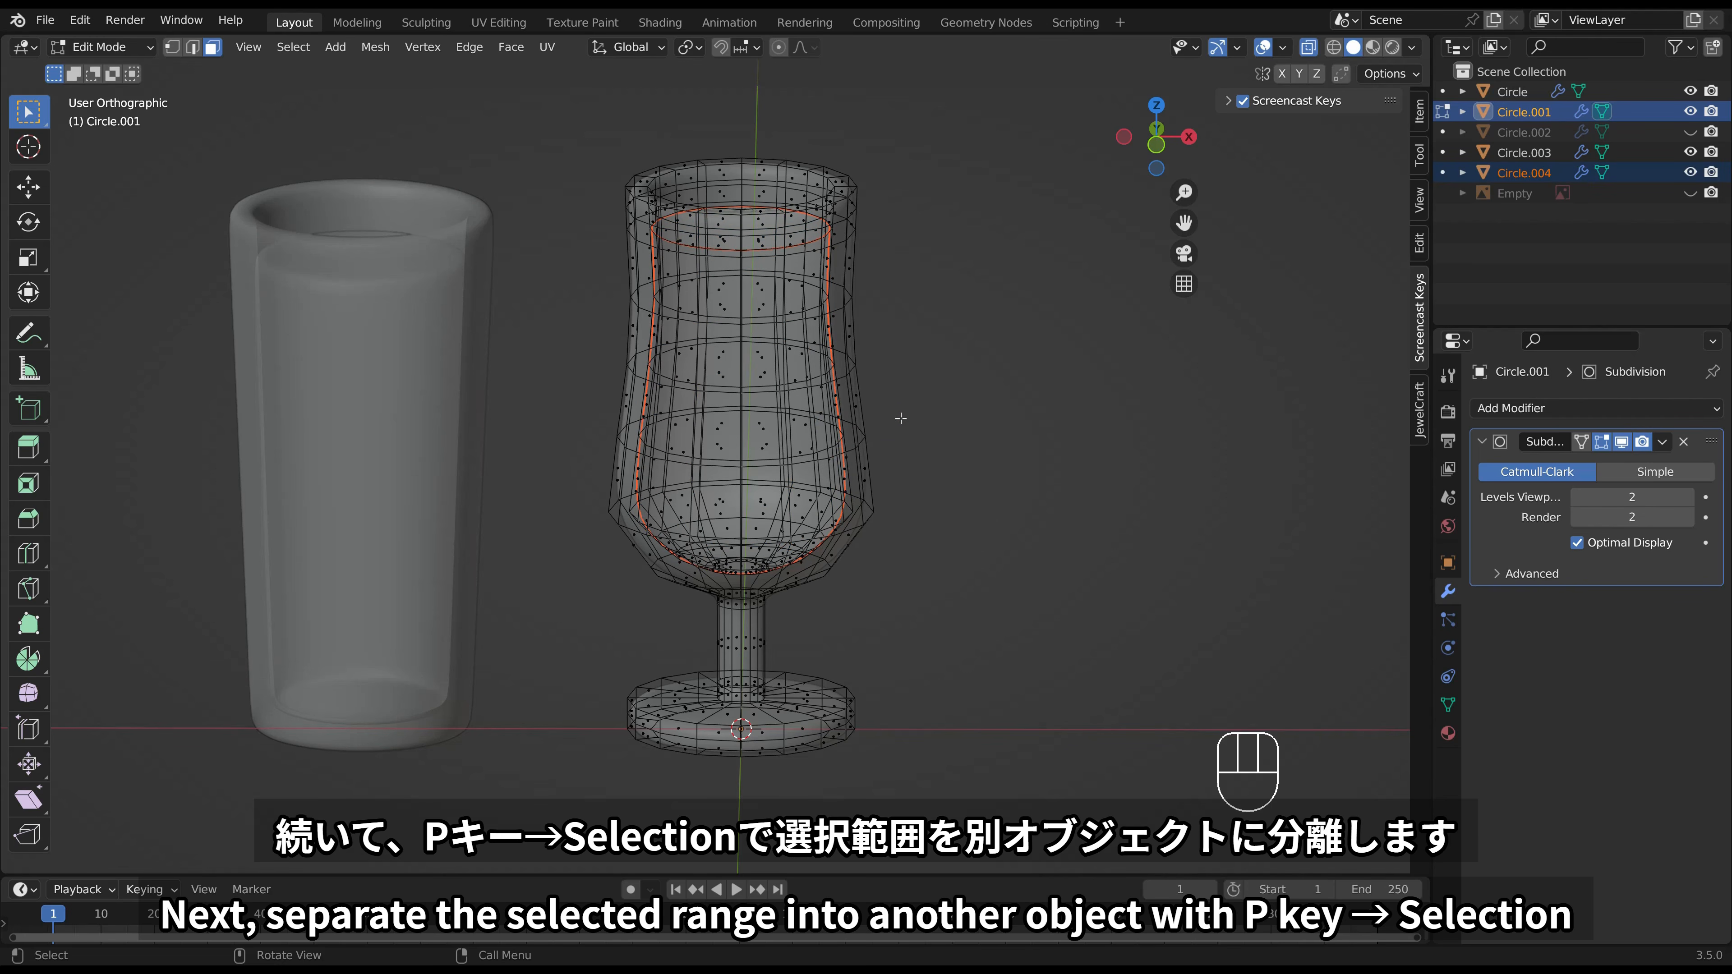
key(Tab)
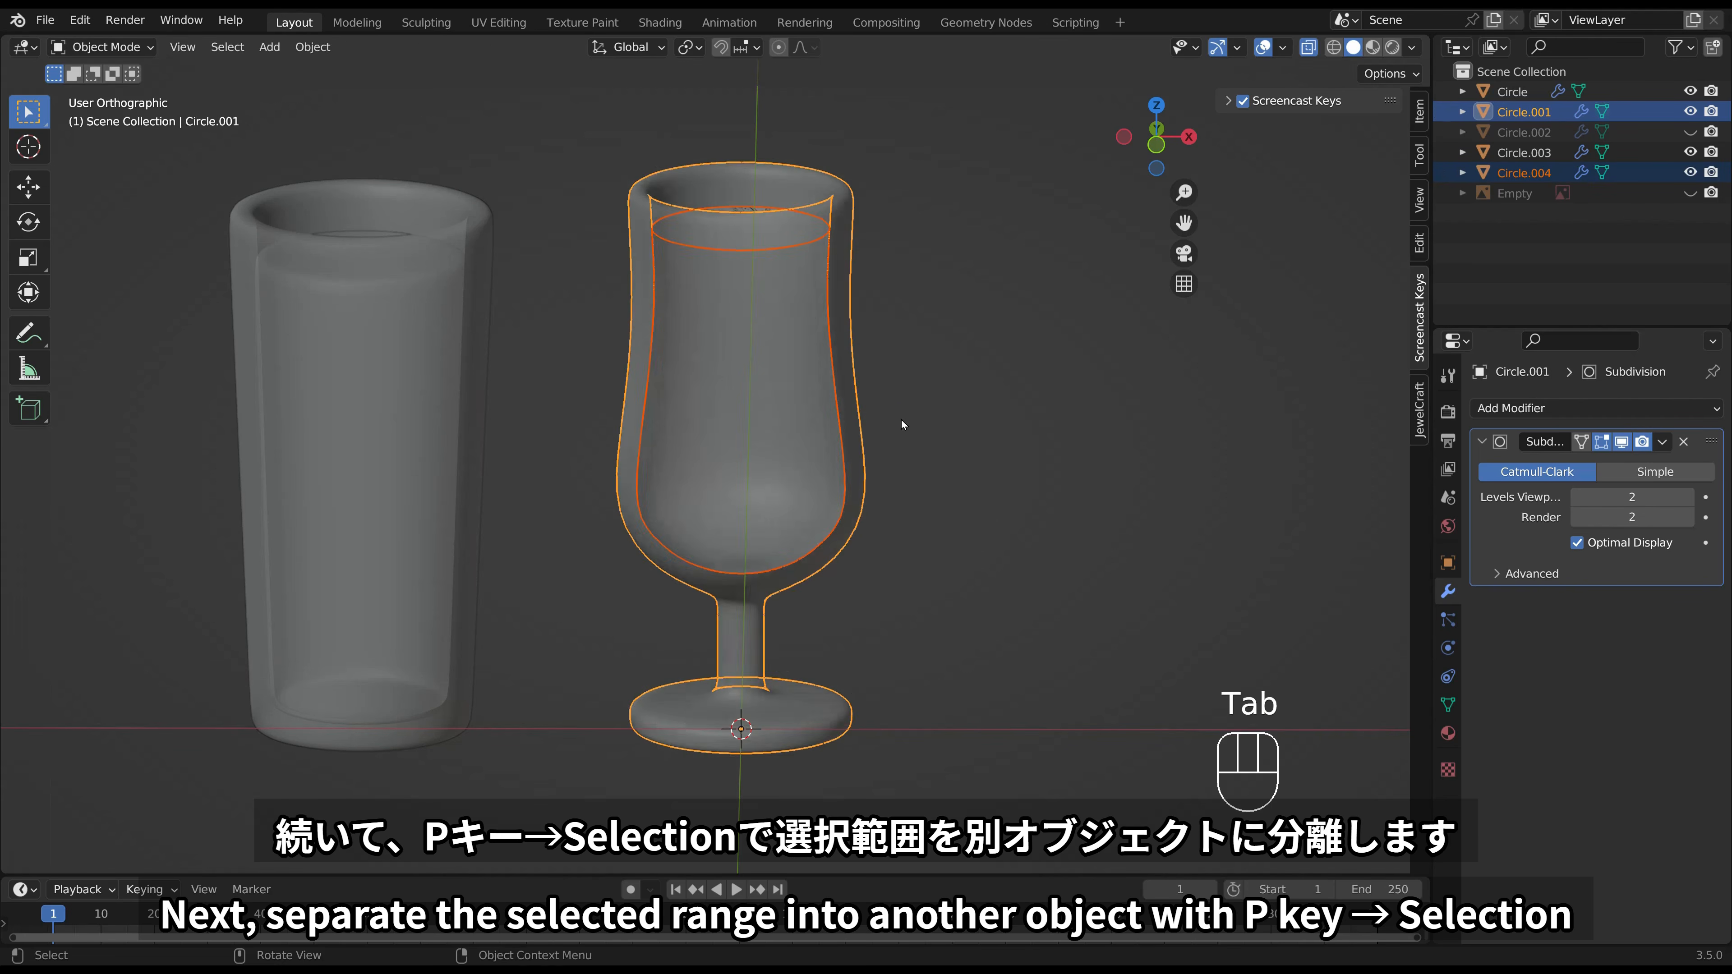
Open the separated soda object Circle.004 in Edit Mode and recalculate the normals of all its faces to the outside.
click(790, 439)
drag(1155, 136, 1149, 147)
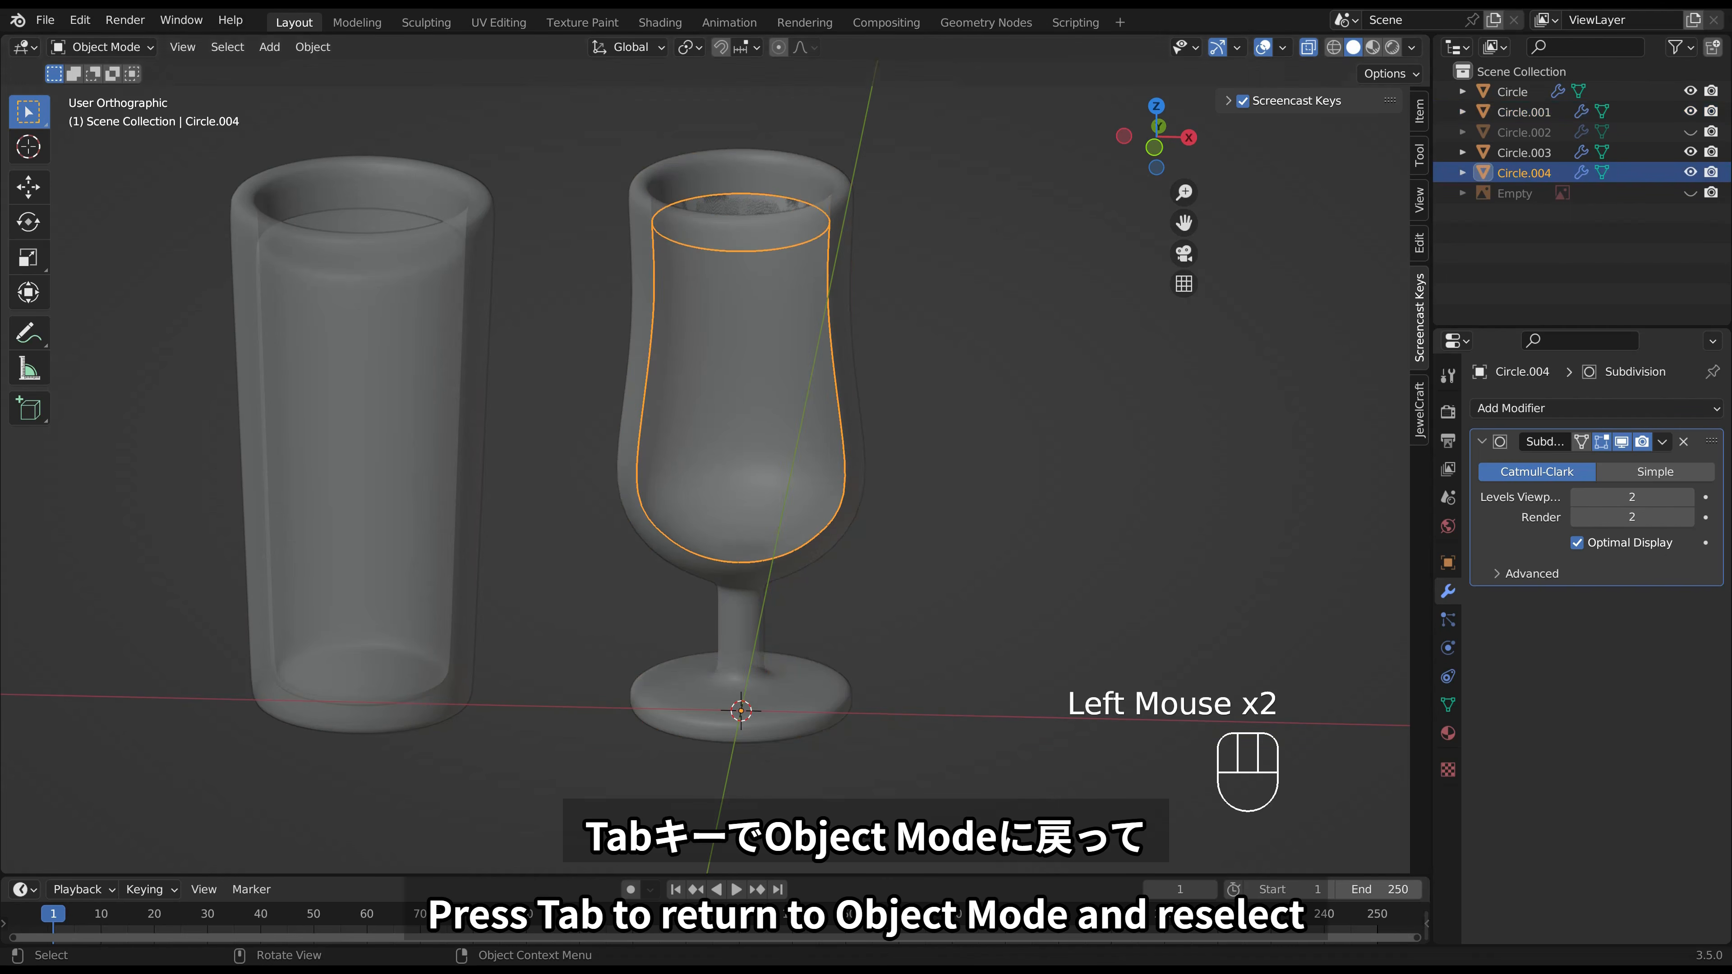
click(755, 398)
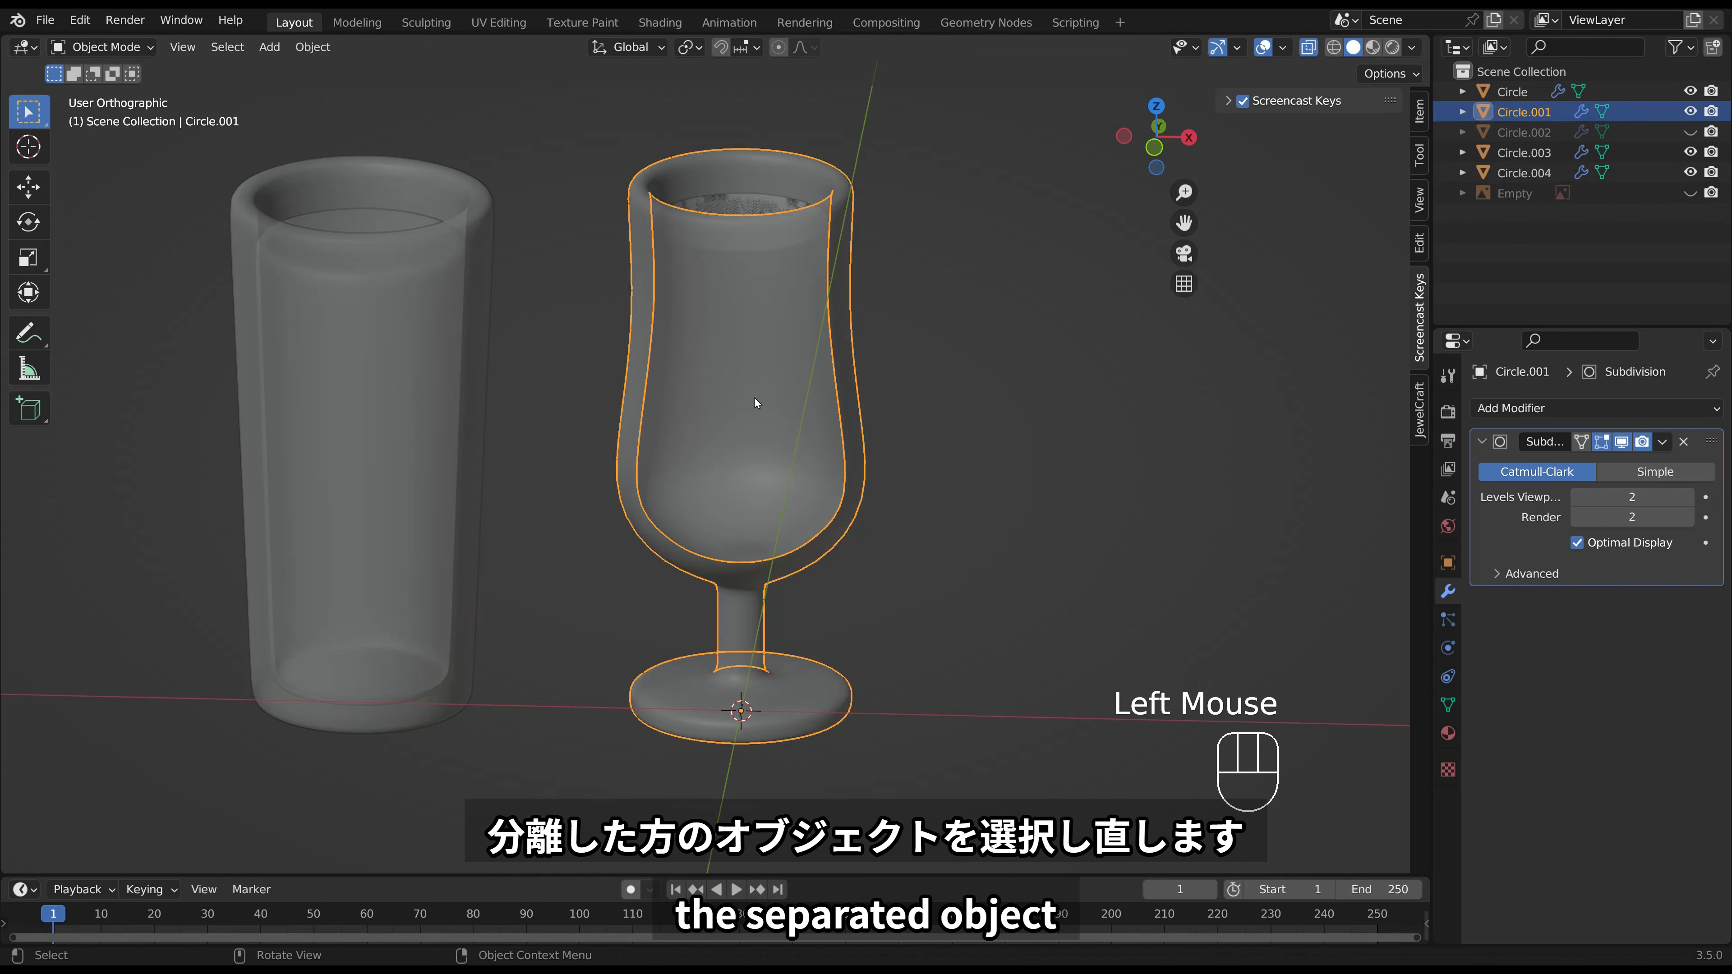
click(755, 398)
key(Tab)
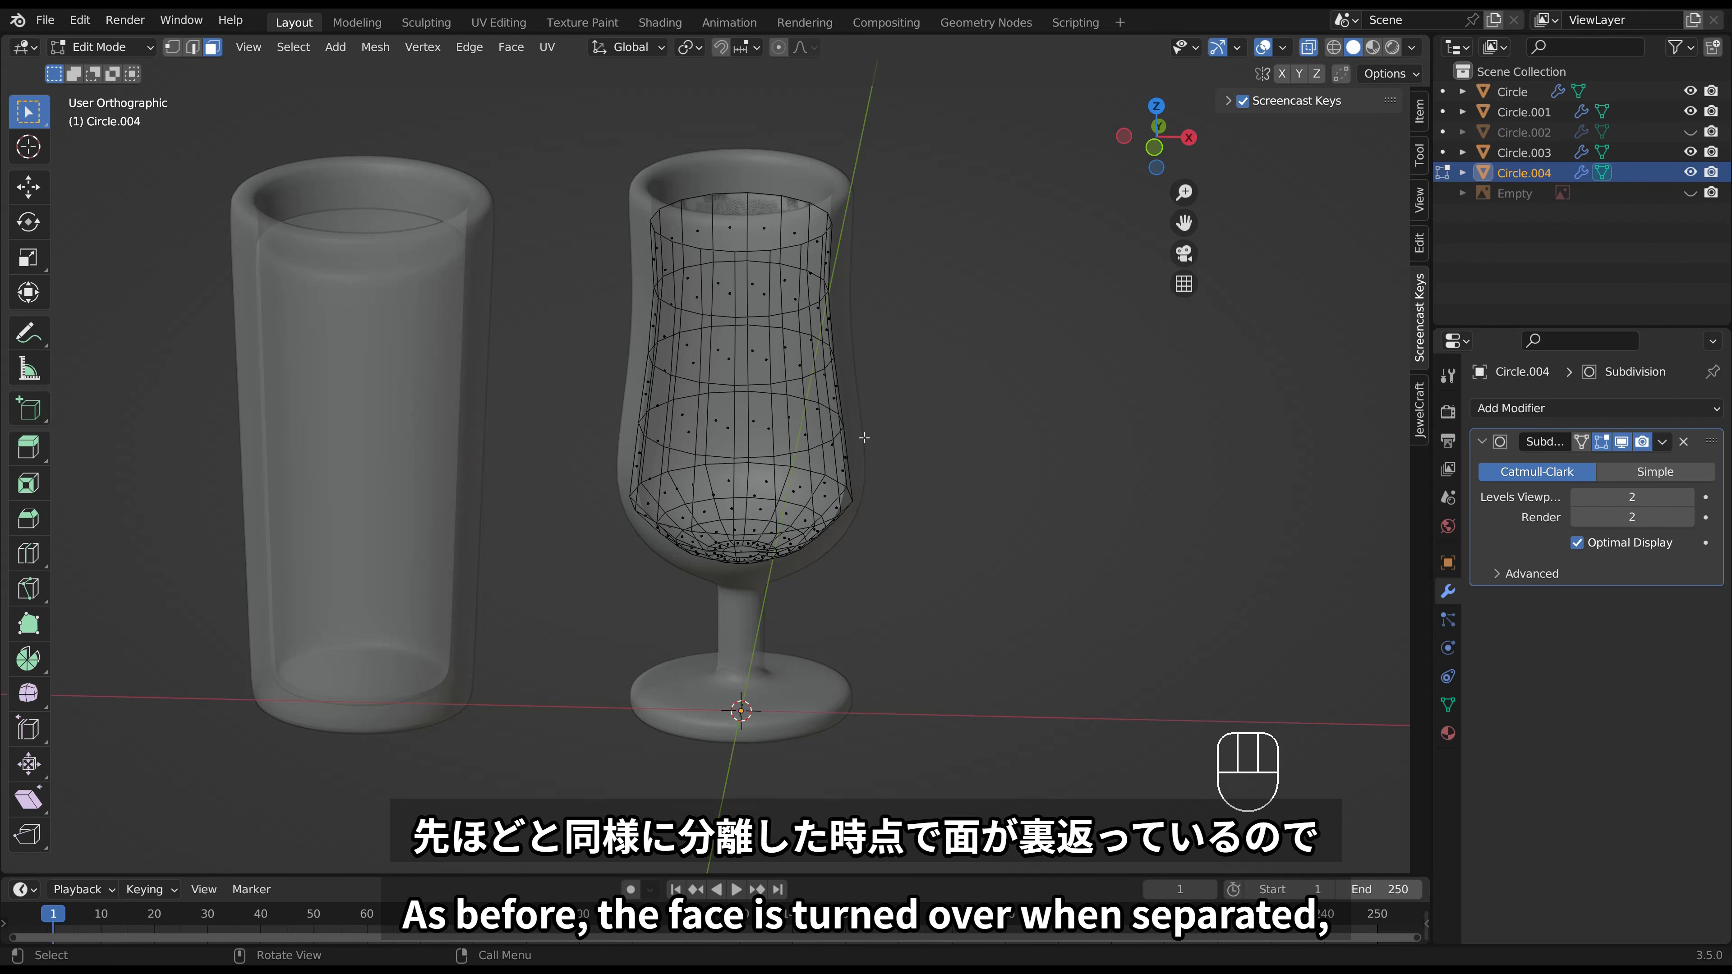
key(a)
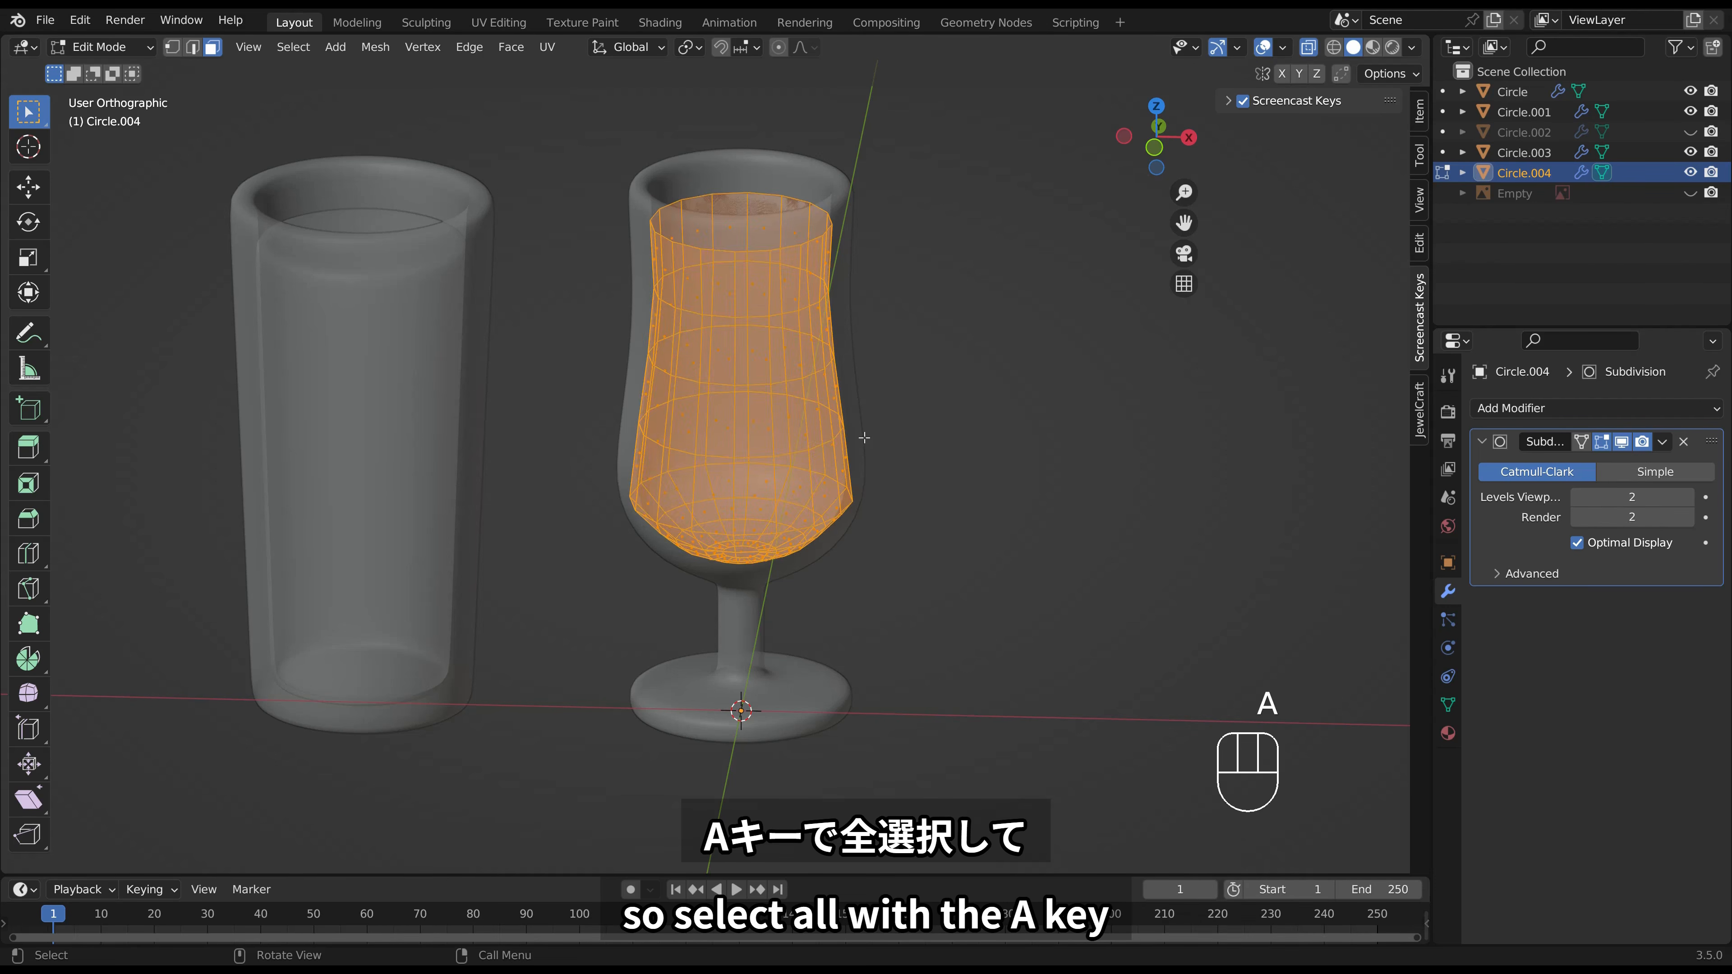
key(shift+n)
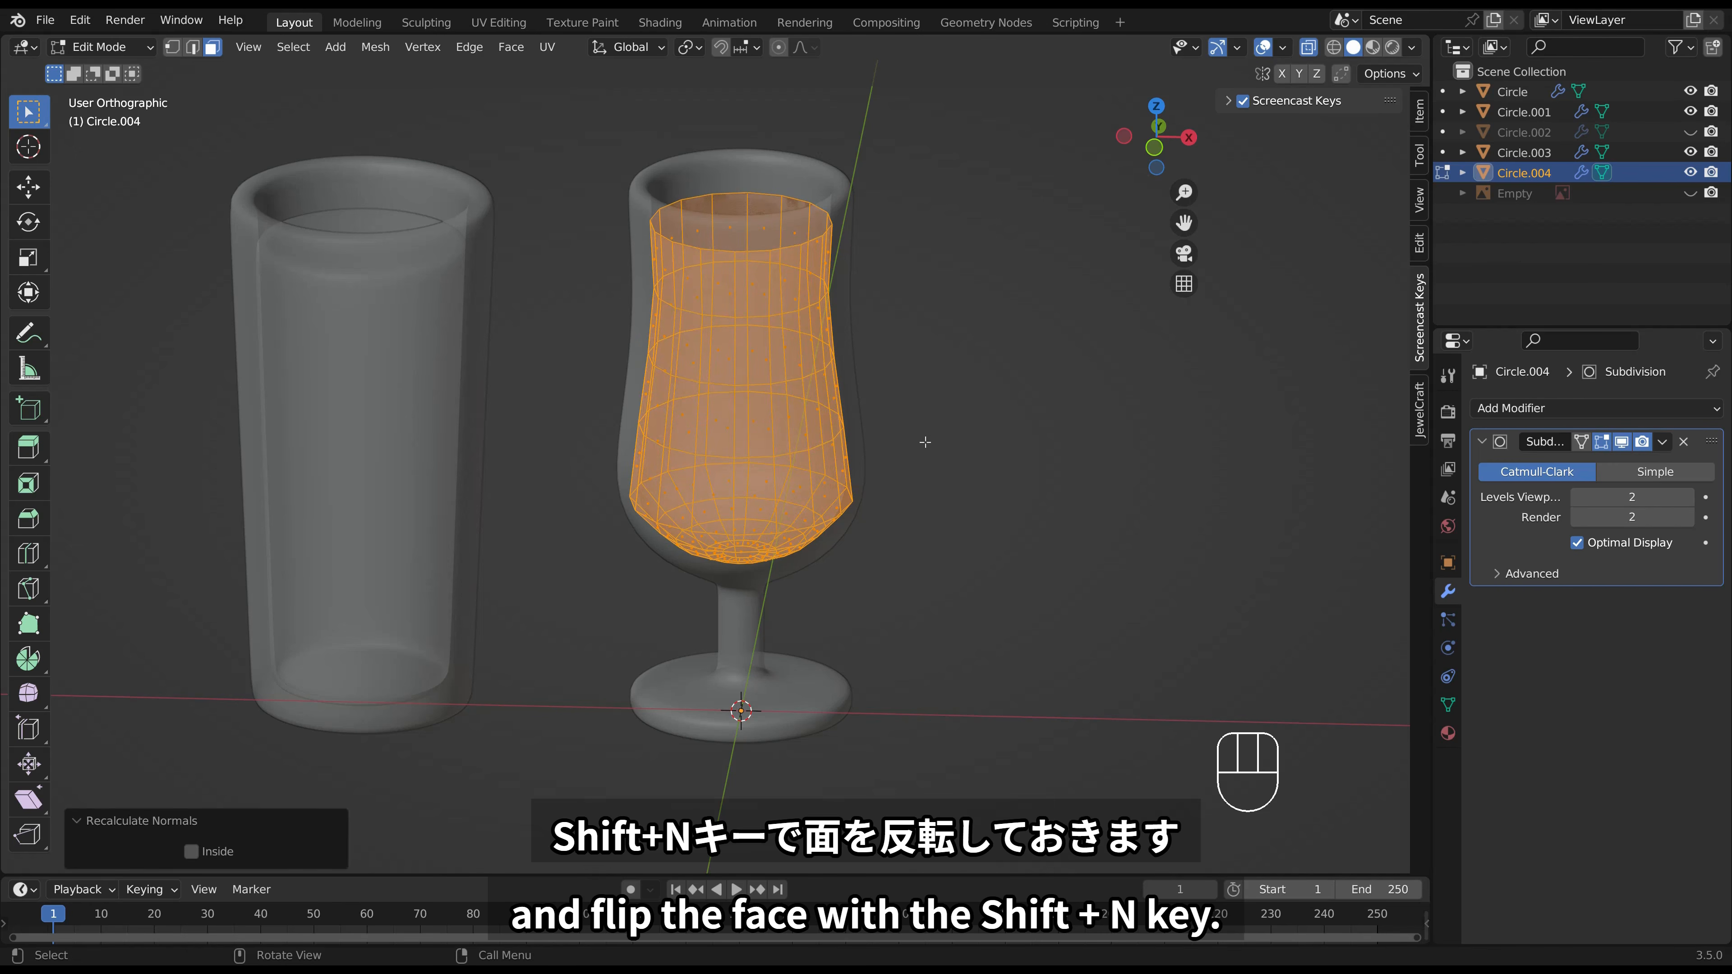
click(920, 444)
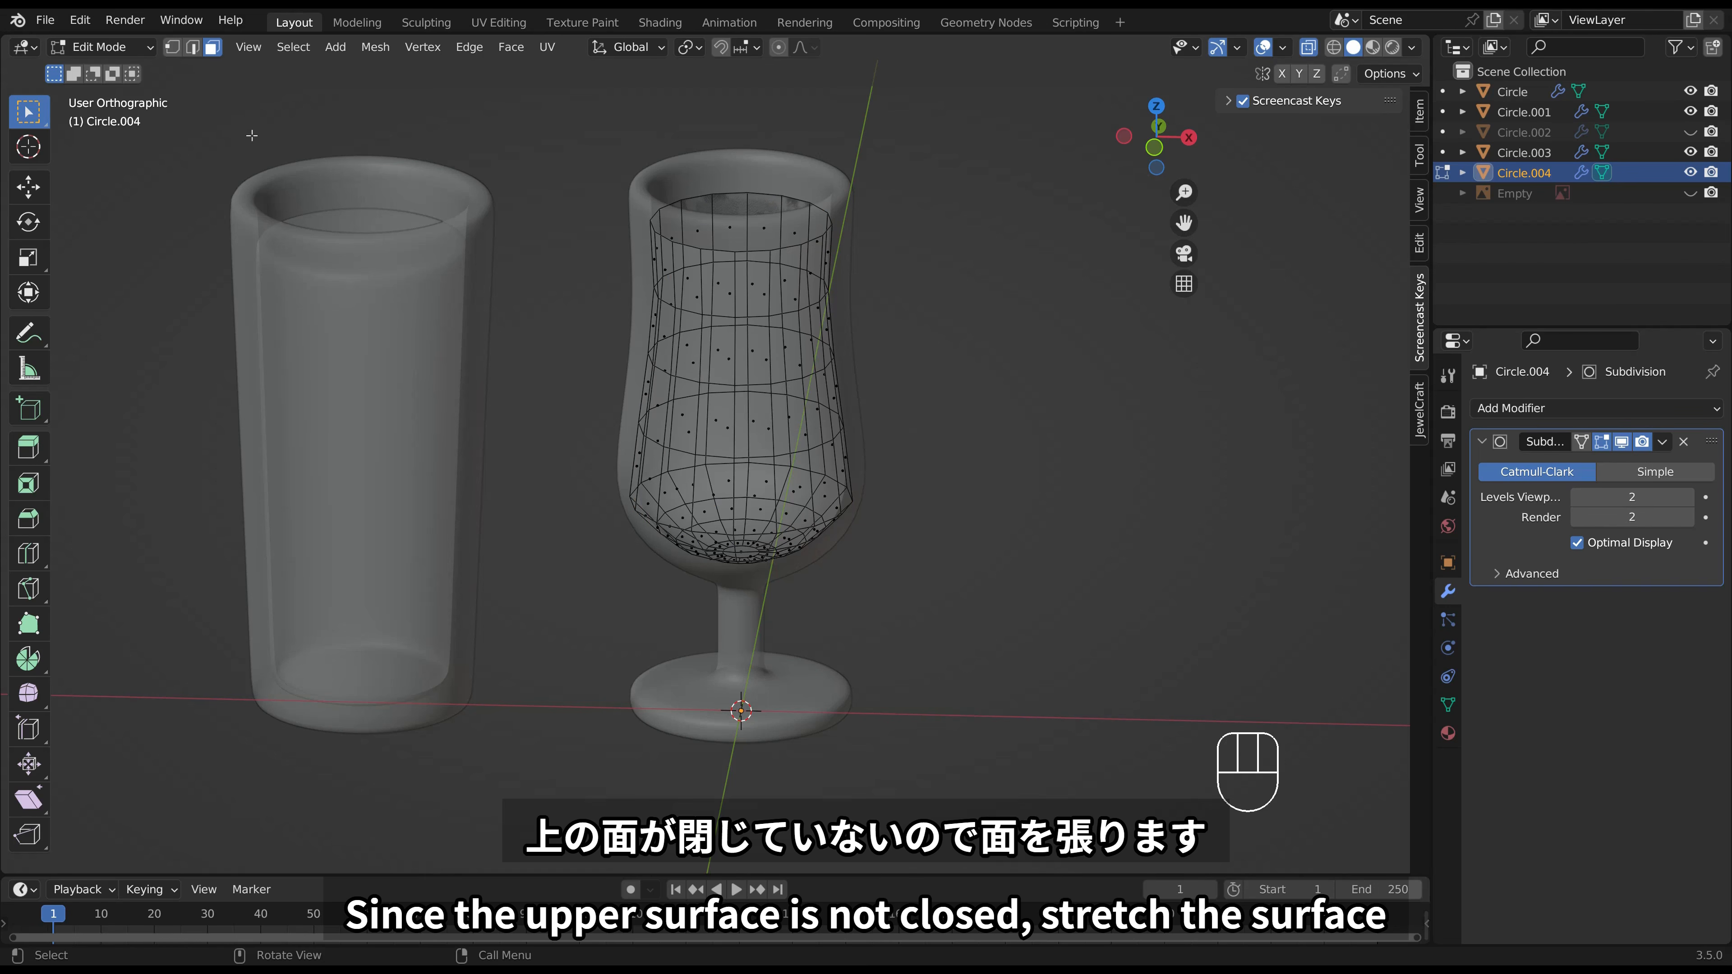
Extrude the stemmed glass soda's top edge loop inward at a scale of about 0.82, fill the opening with a face, and return to Object Mode.
click(172, 46)
middle_drag(954, 391, 963, 375)
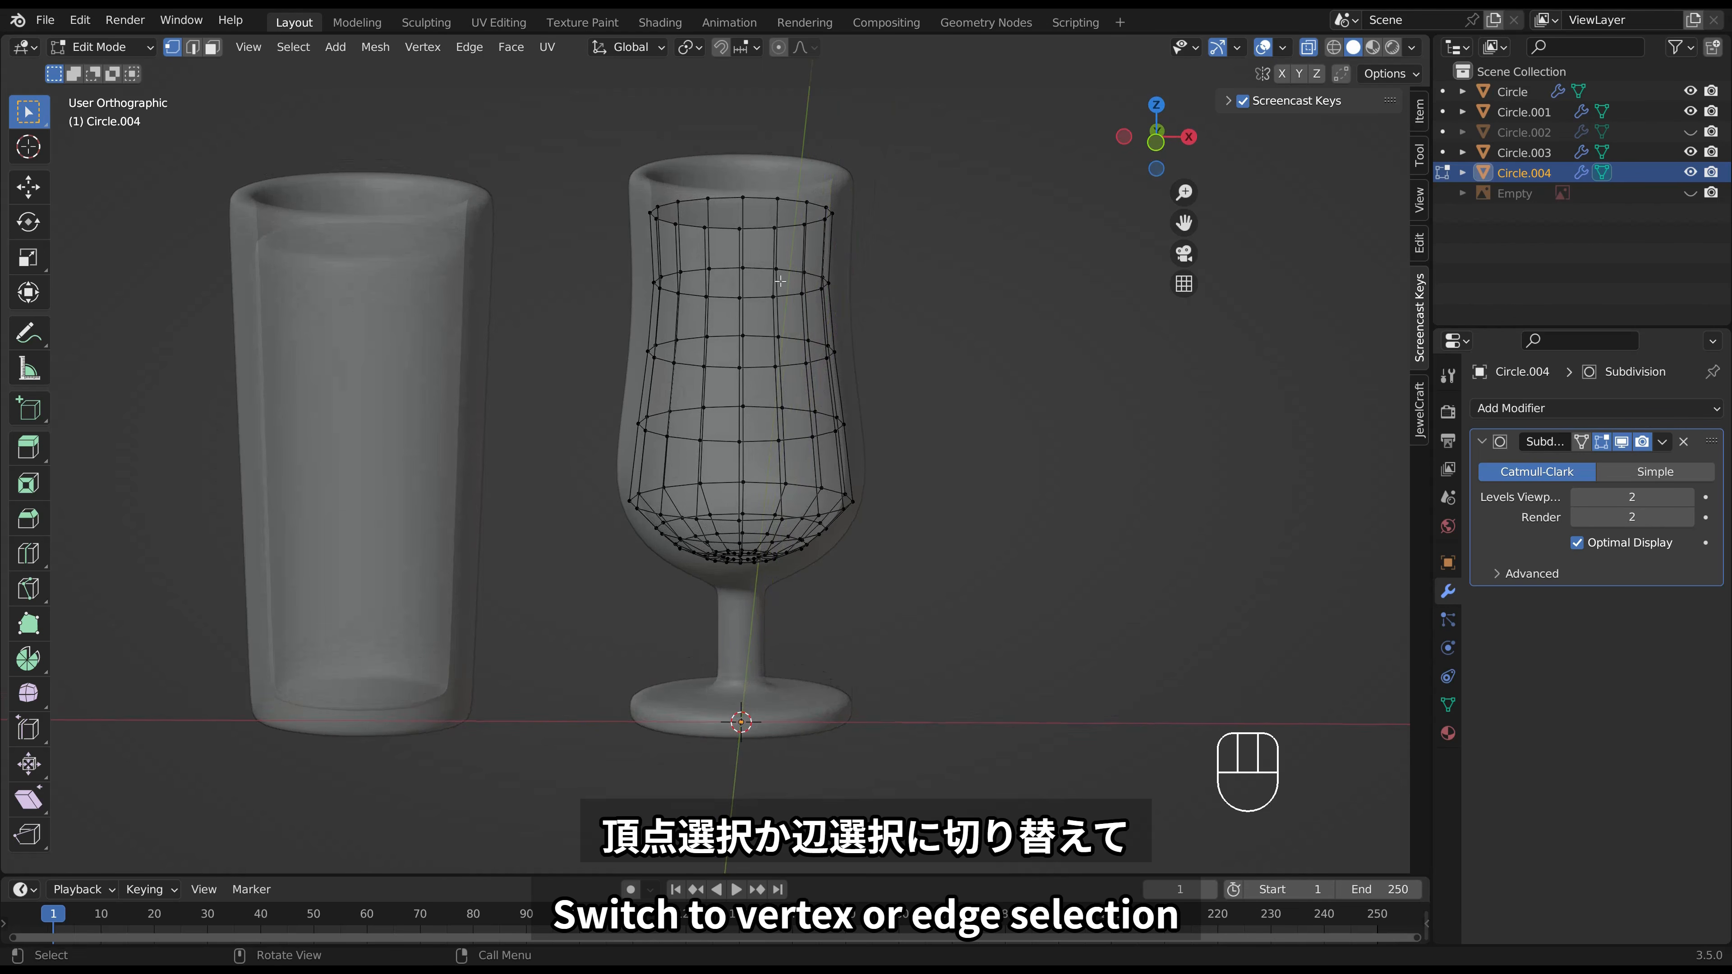
alt+click(722, 230)
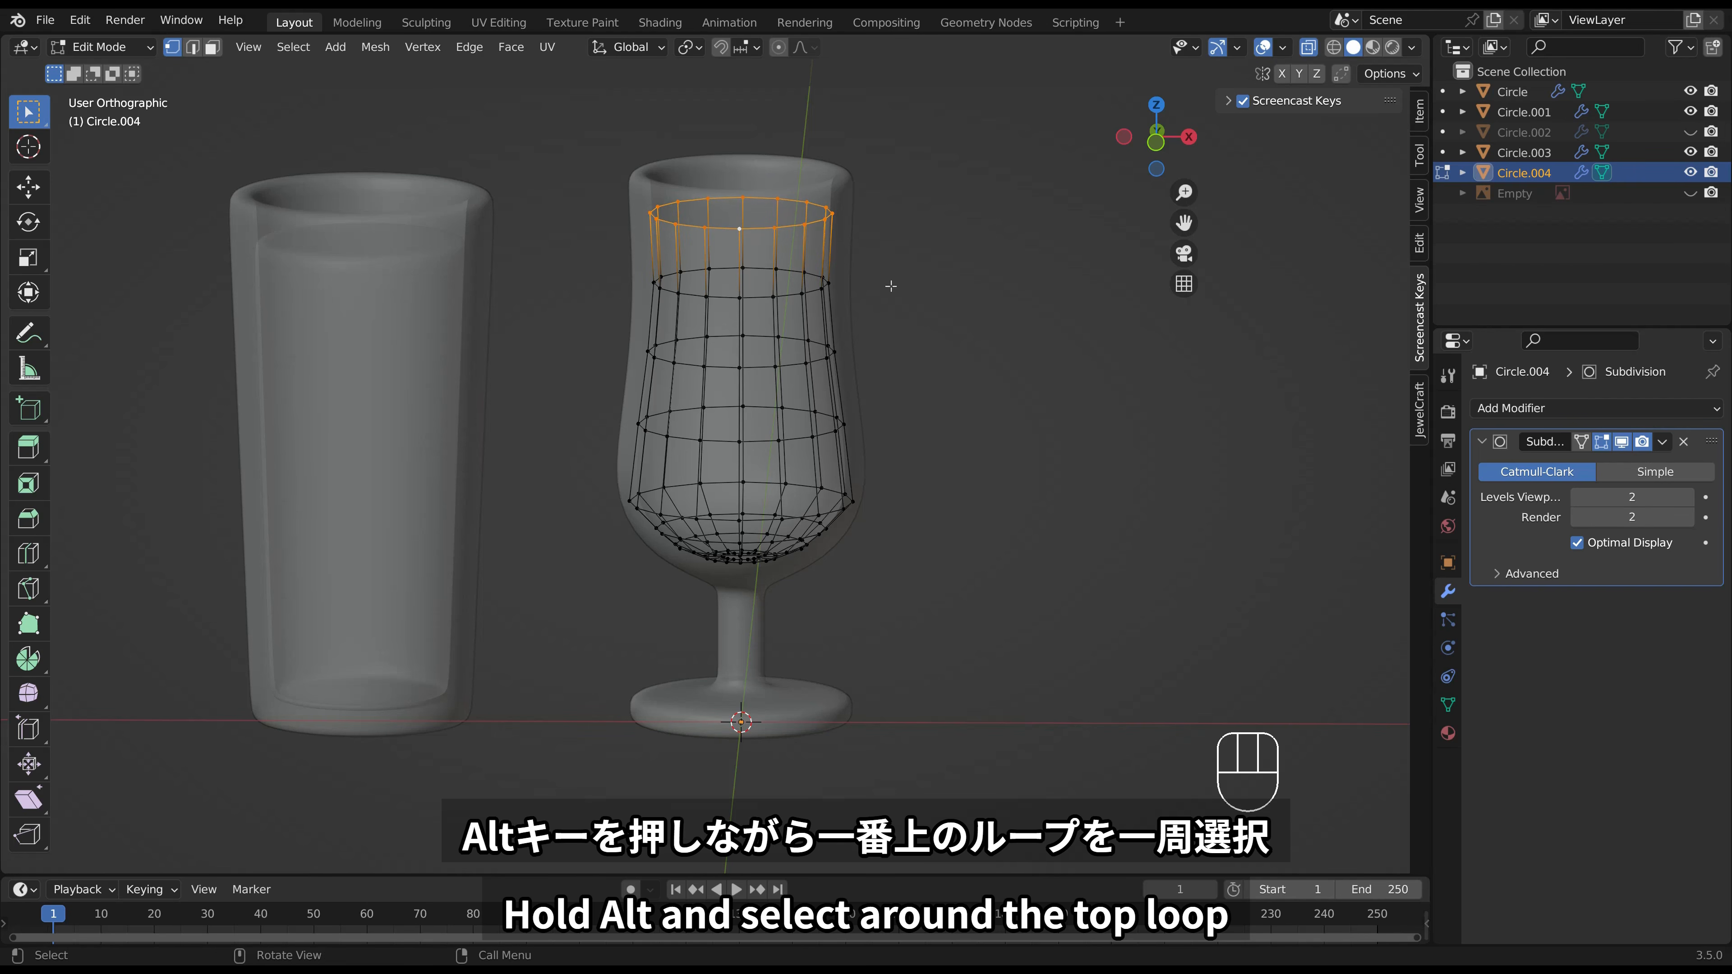
shift+middle_drag(890, 286, 890, 381)
key(e)
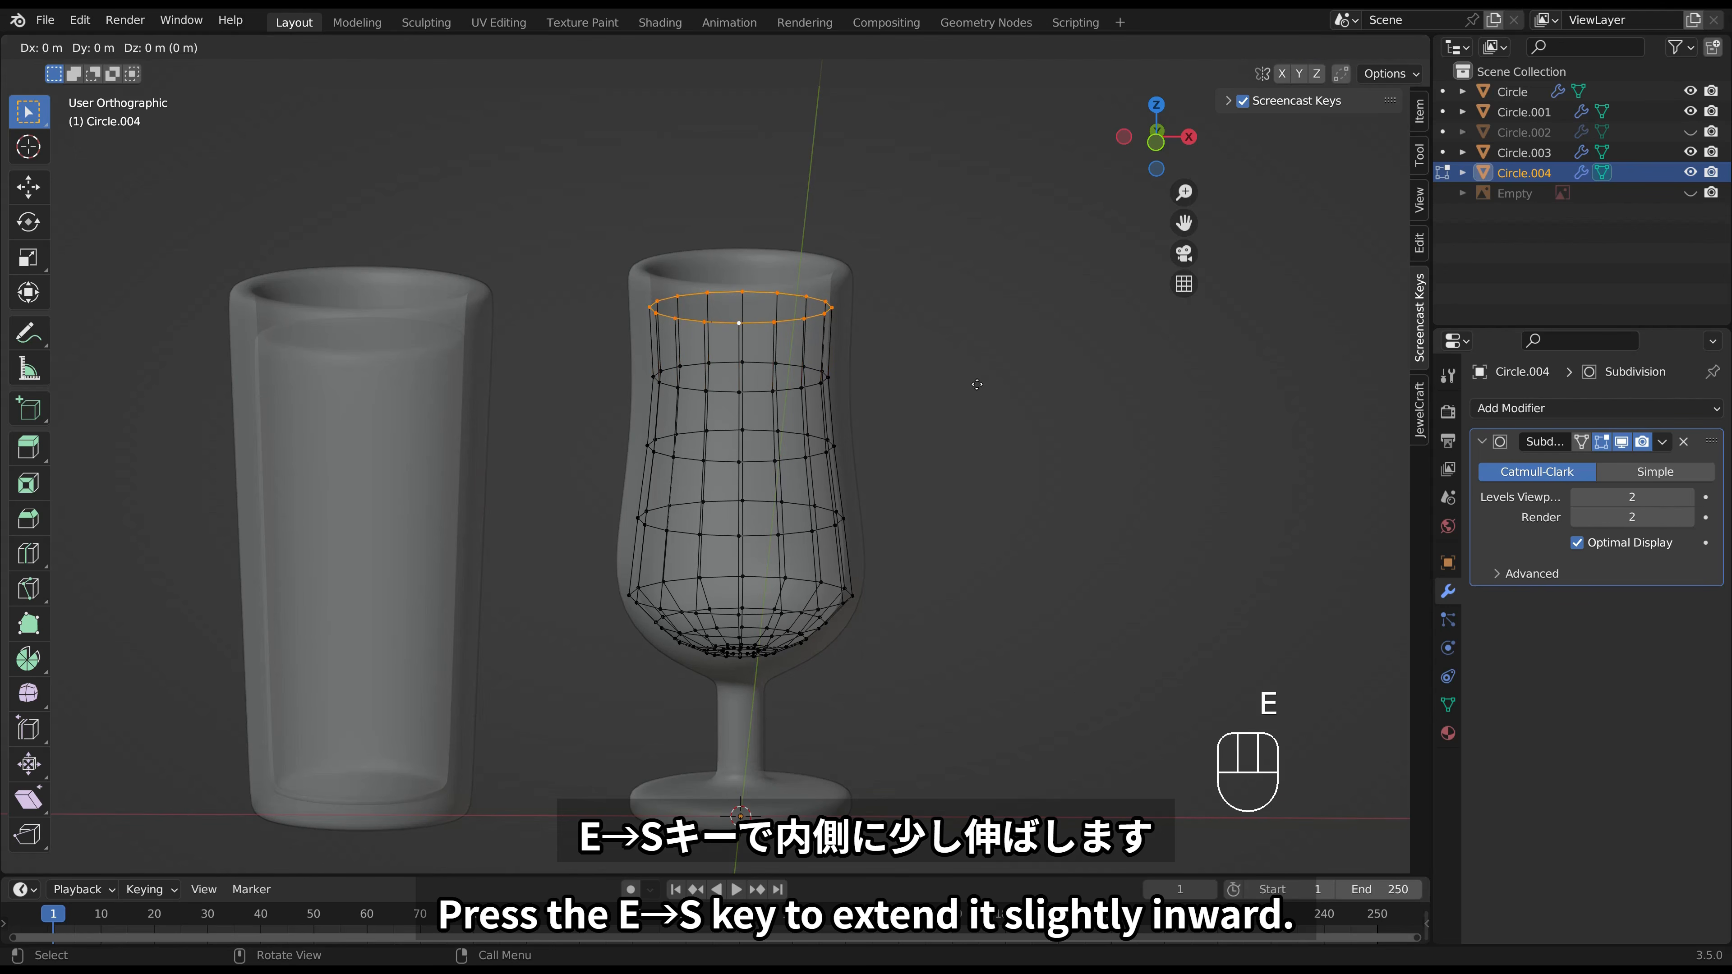
key(s)
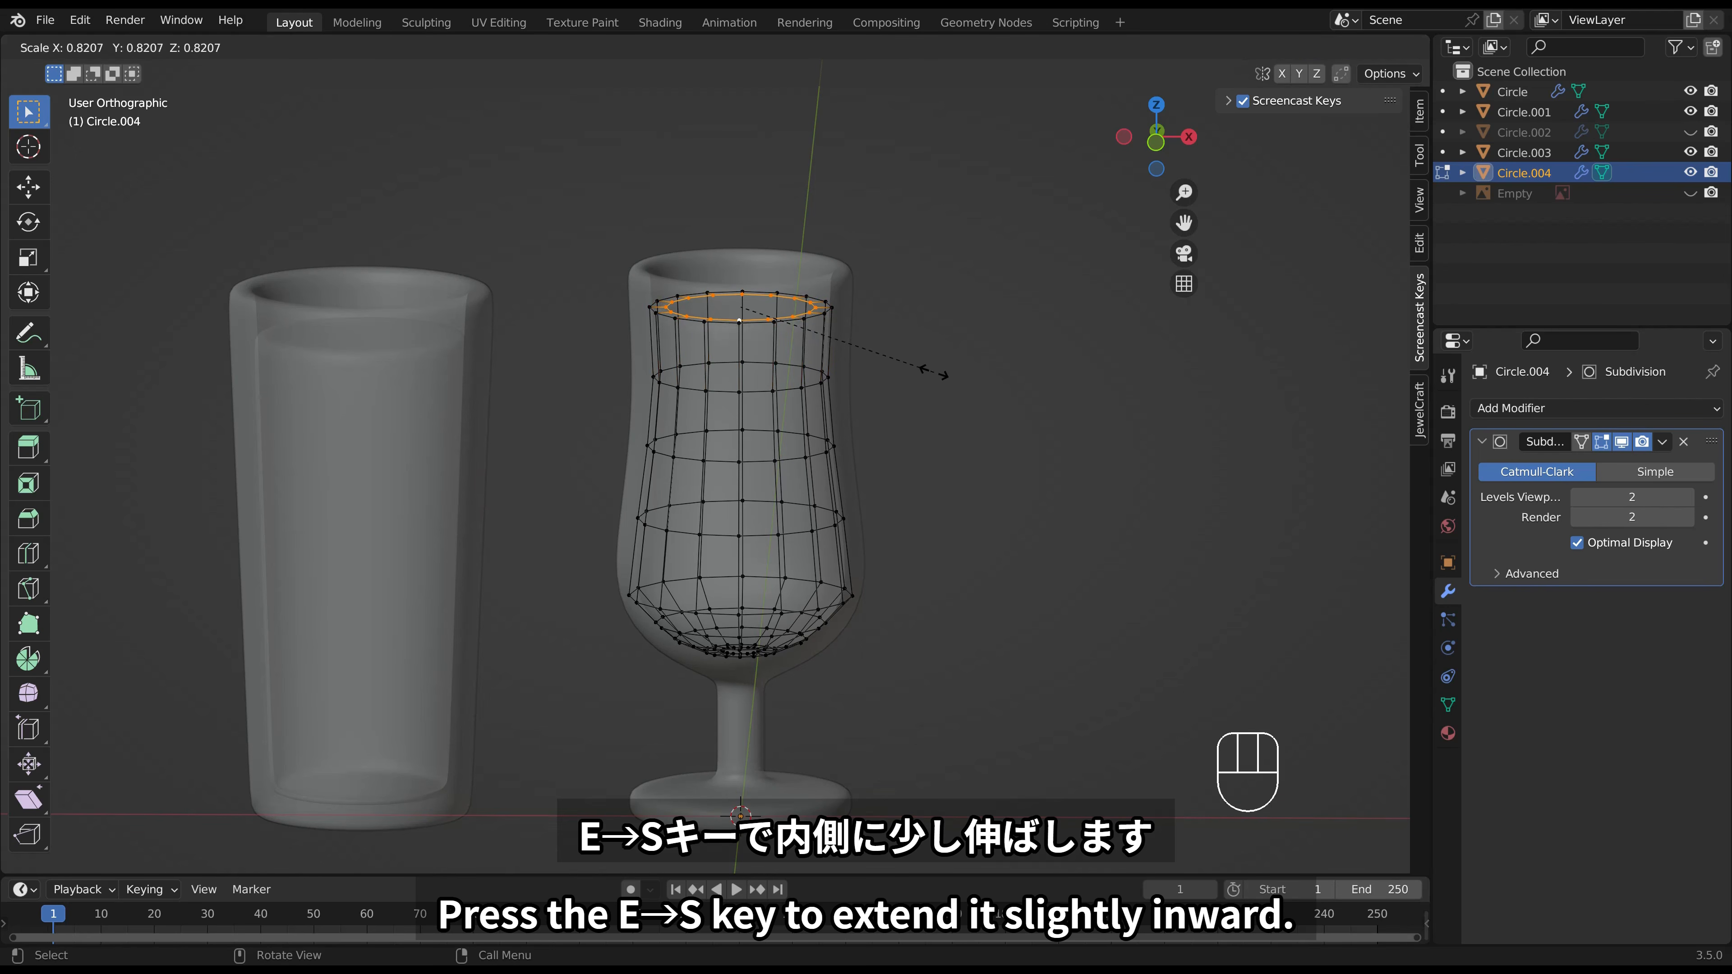
click(933, 371)
key(f)
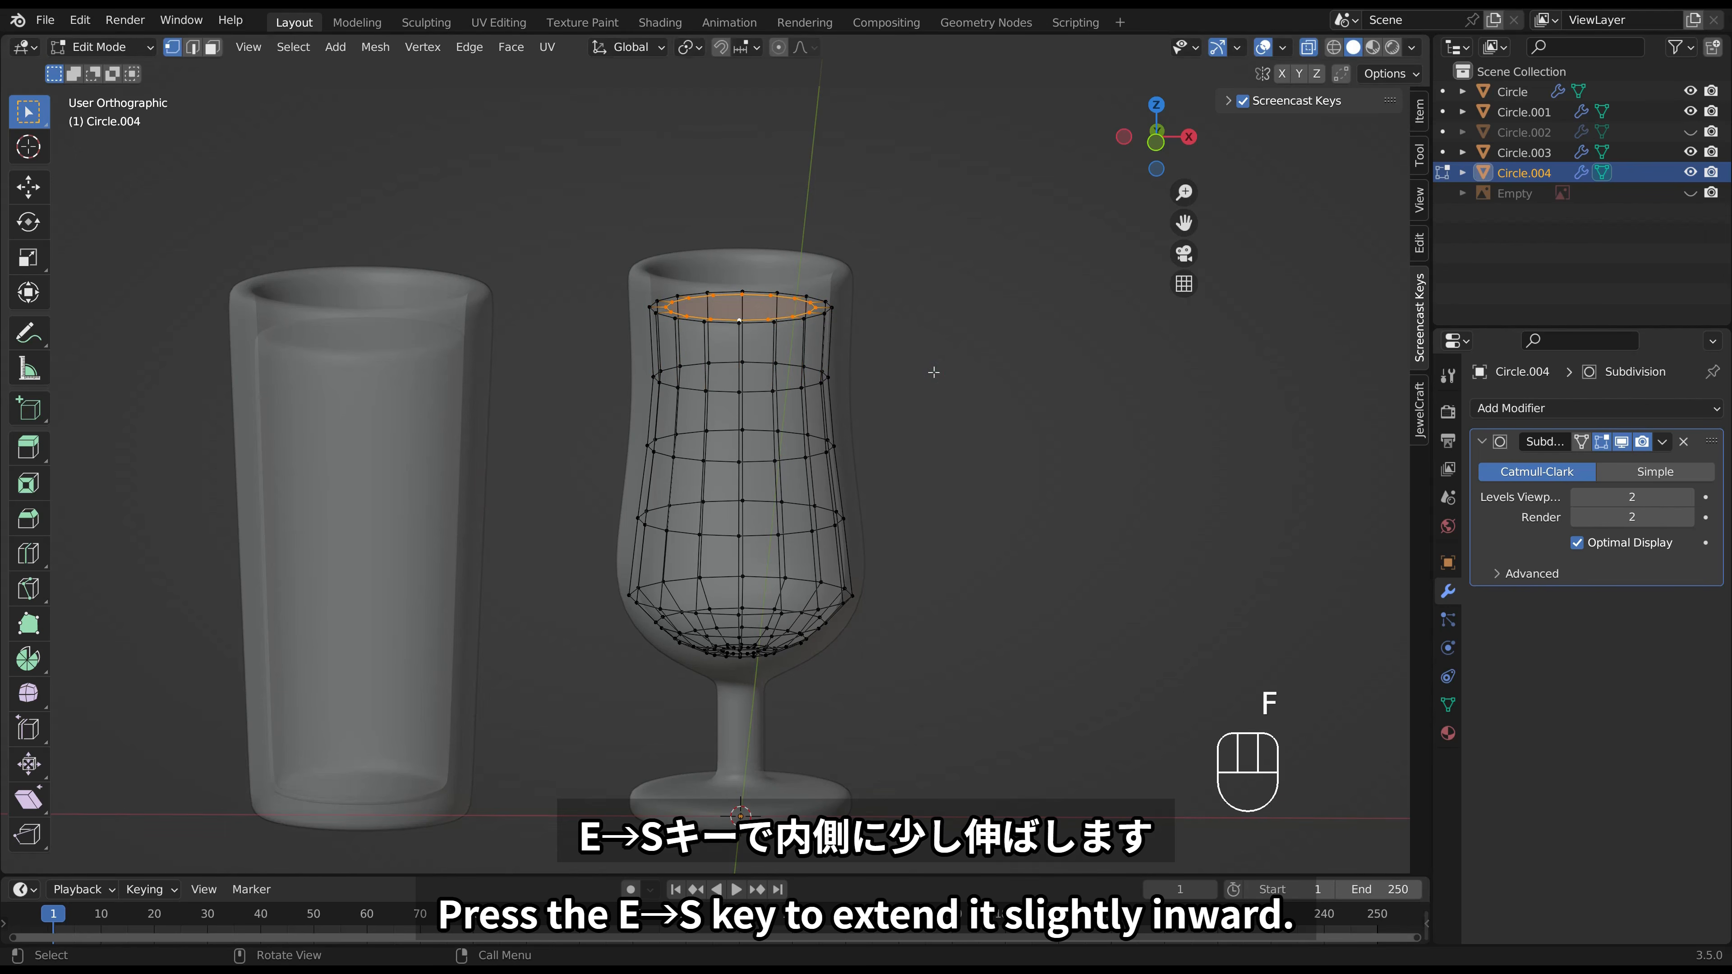
key(Tab)
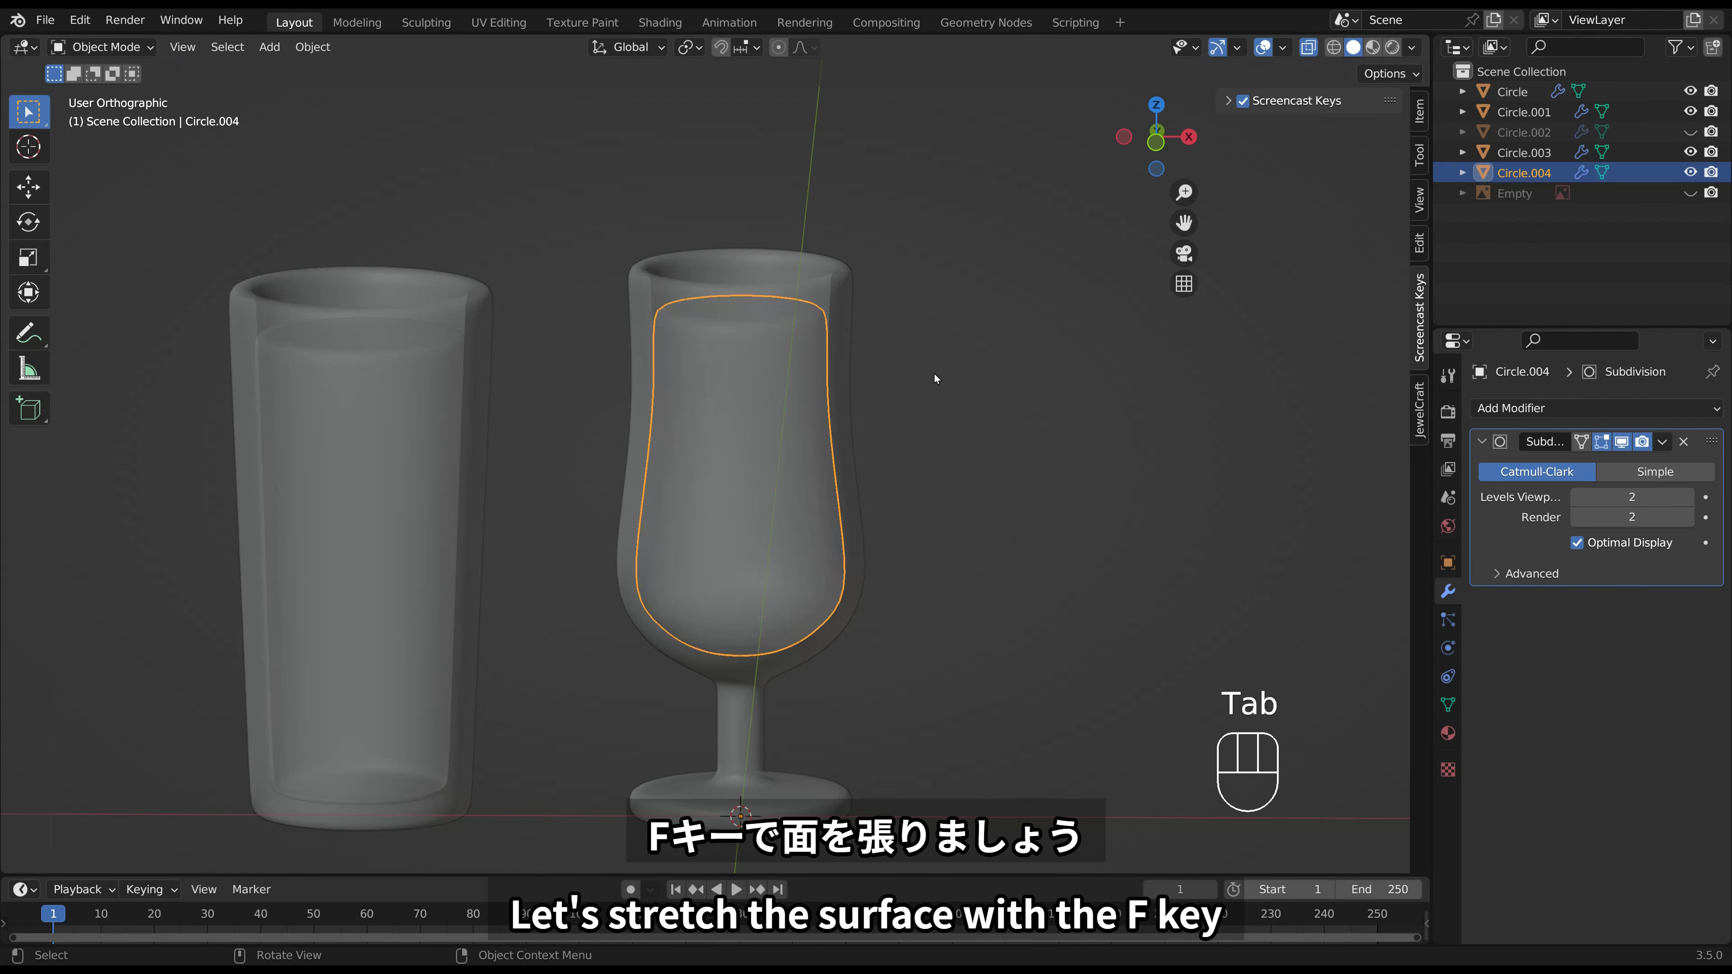
Add a loop cut around the upper side of soda Circle.004 and slide it up by about 0.77 to sharpen the rounded top edge.
click(933, 373)
middle_drag(870, 395, 873, 361)
scroll(849, 345, up, 3)
click(843, 325)
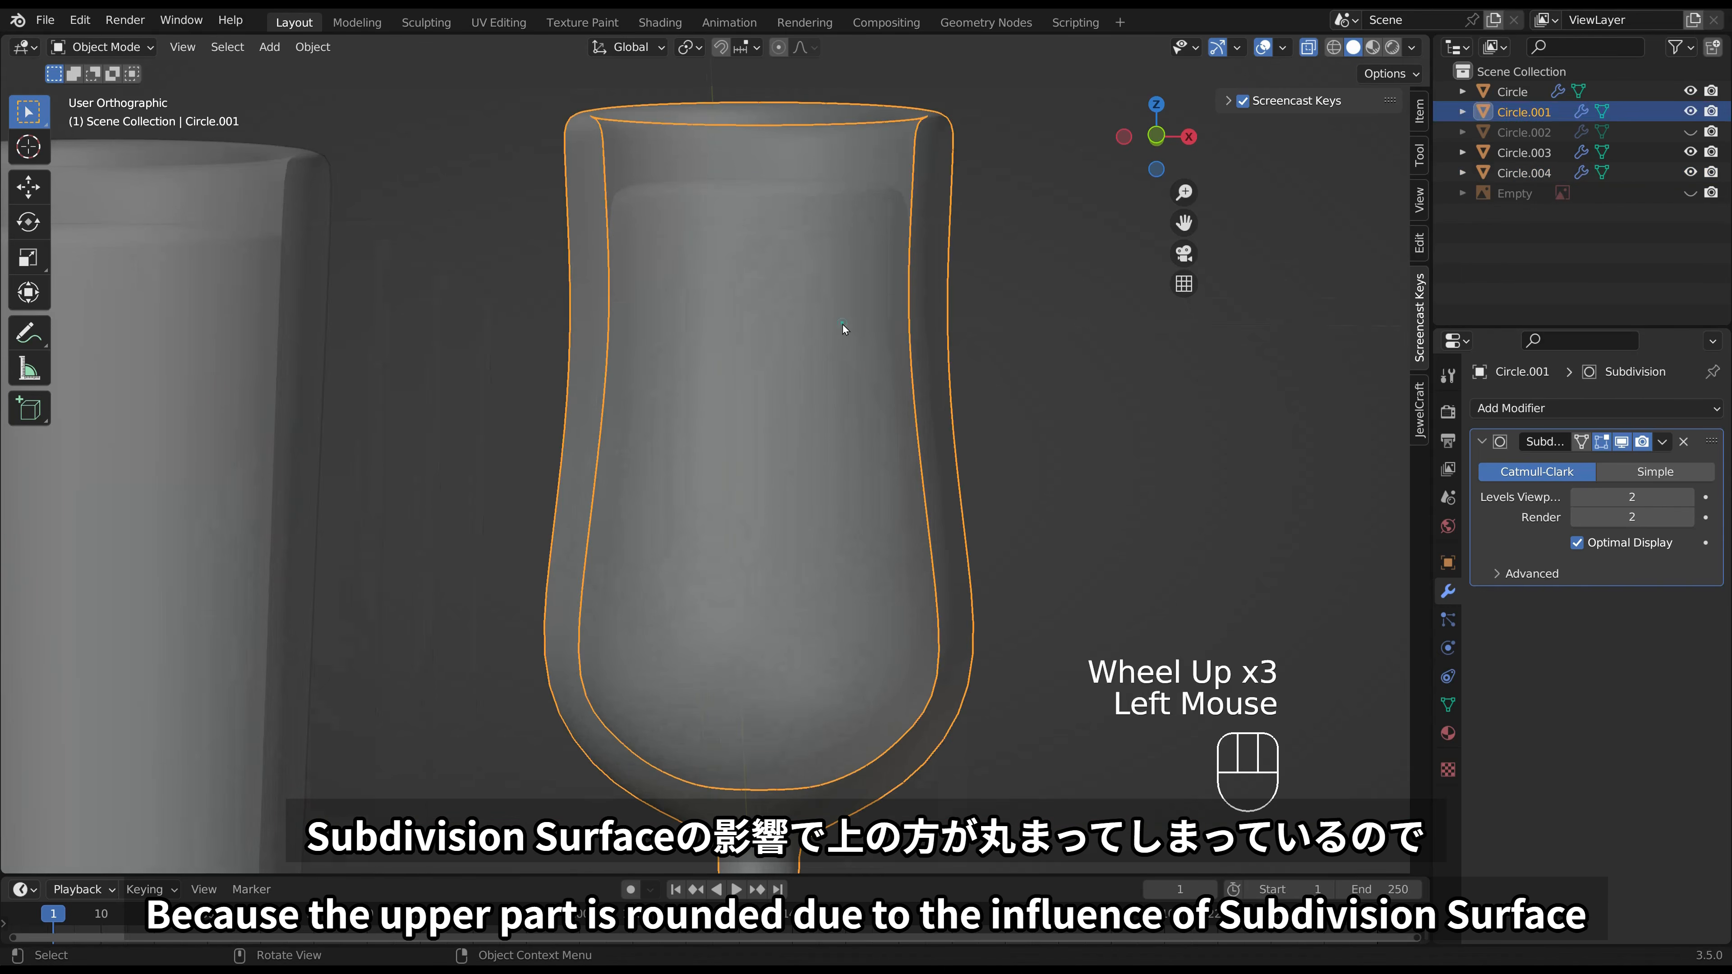
click(843, 325)
middle_drag(889, 227, 889, 248)
click(1028, 299)
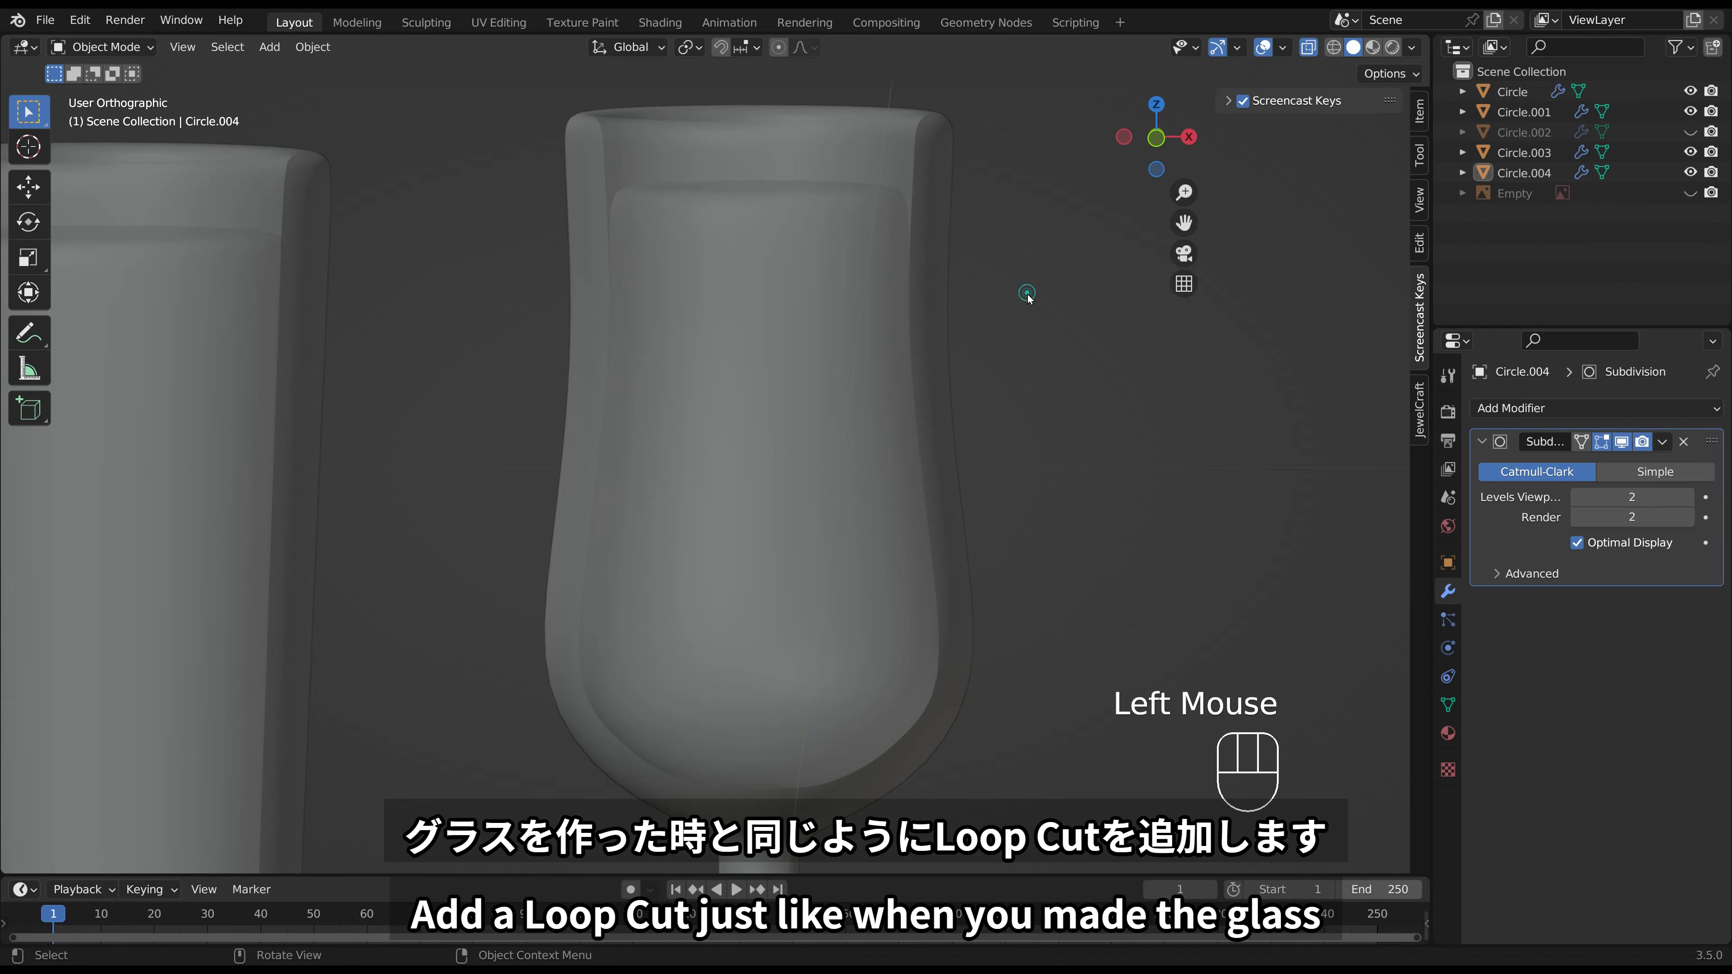
click(894, 301)
click(893, 298)
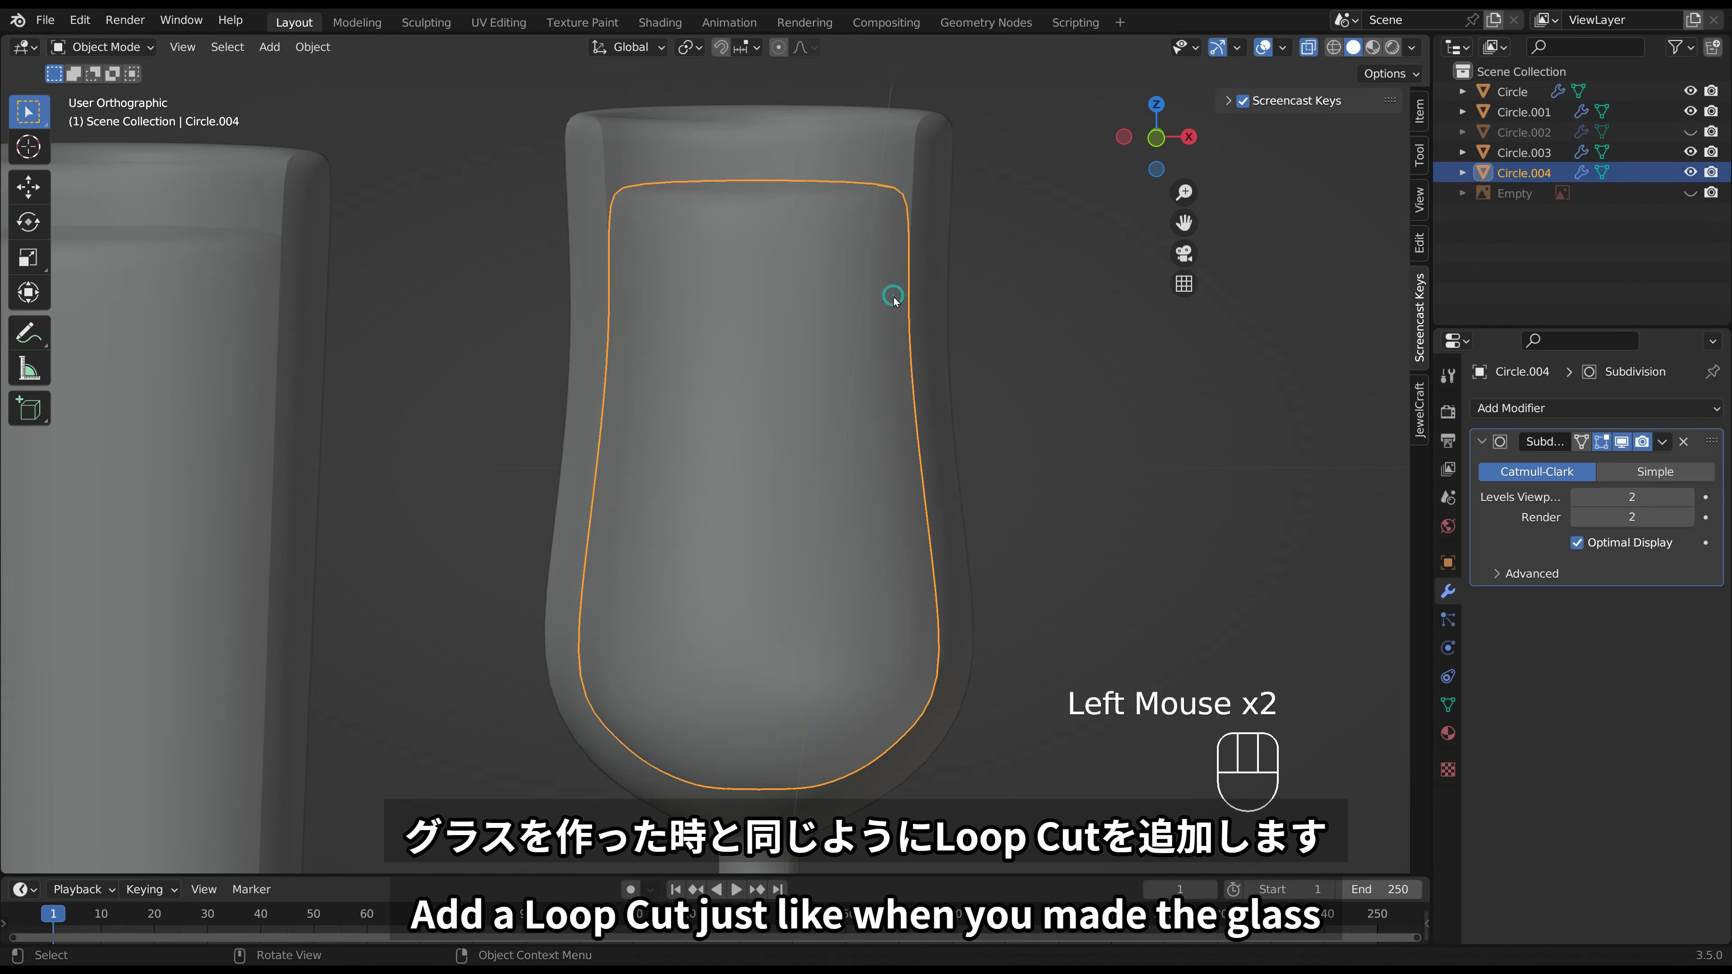
key(Tab)
key(ctrl+r)
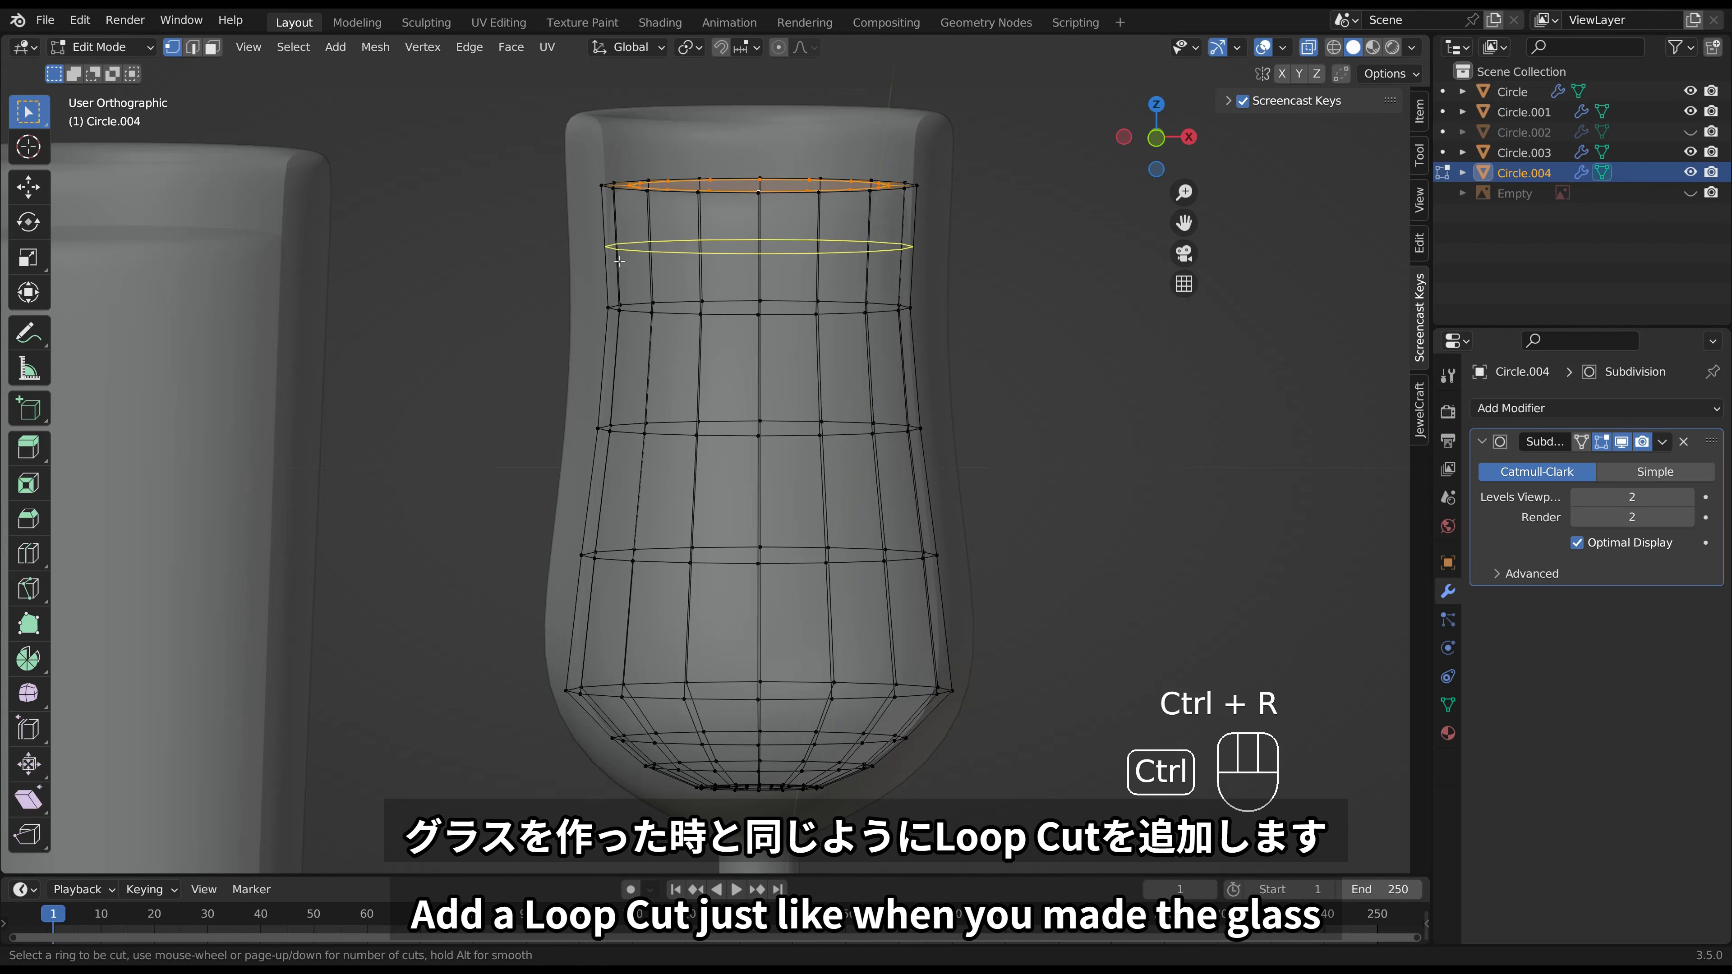
click(619, 261)
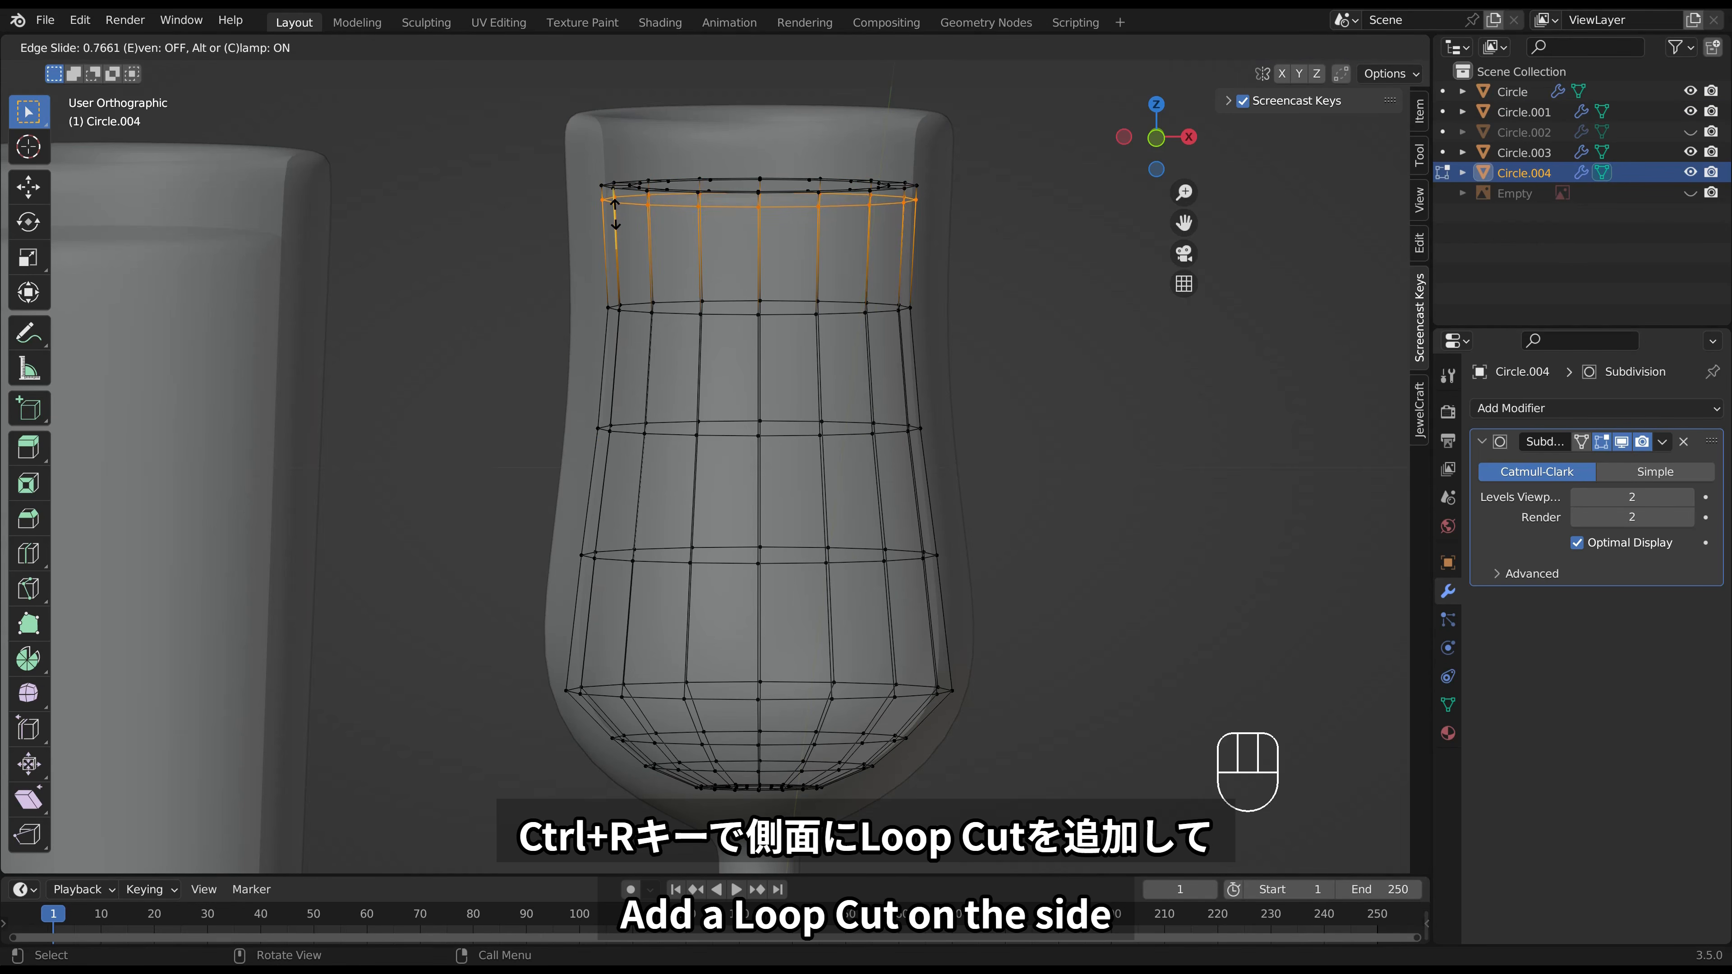
click(615, 216)
key(Tab)
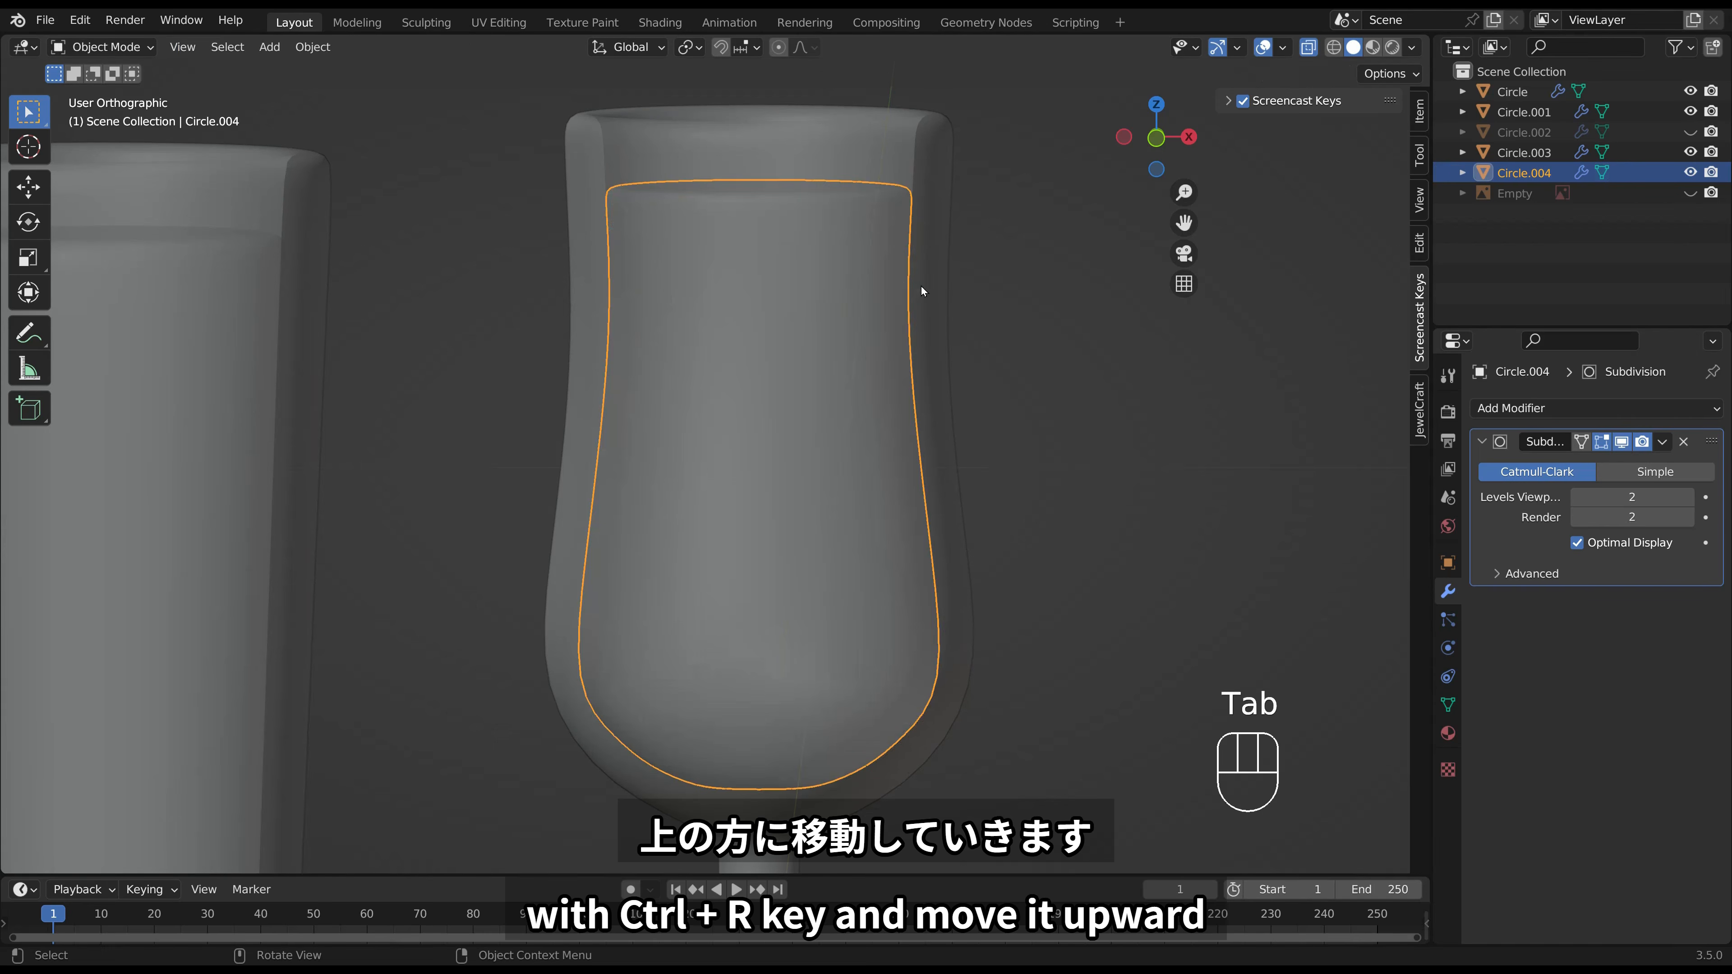
Scale the whole mesh of soda Circle.004 up by 1.017 so it slightly overlaps the glass, then deselect it in Object Mode.
key(Tab)
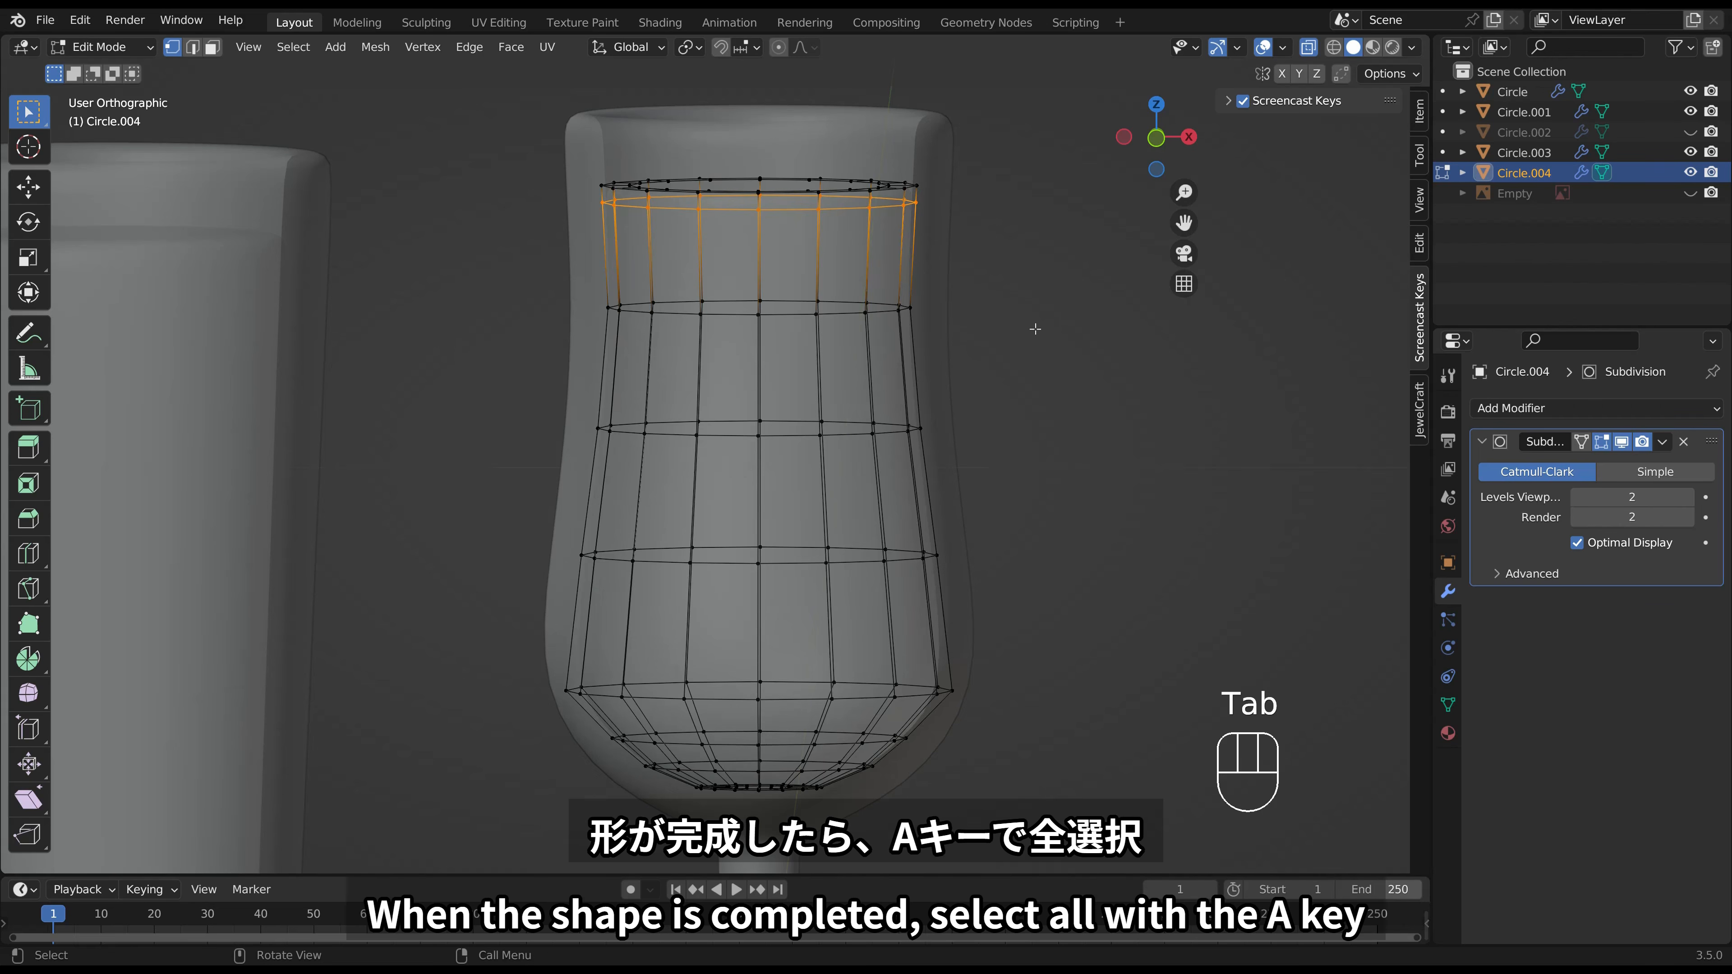
key(a)
key(s)
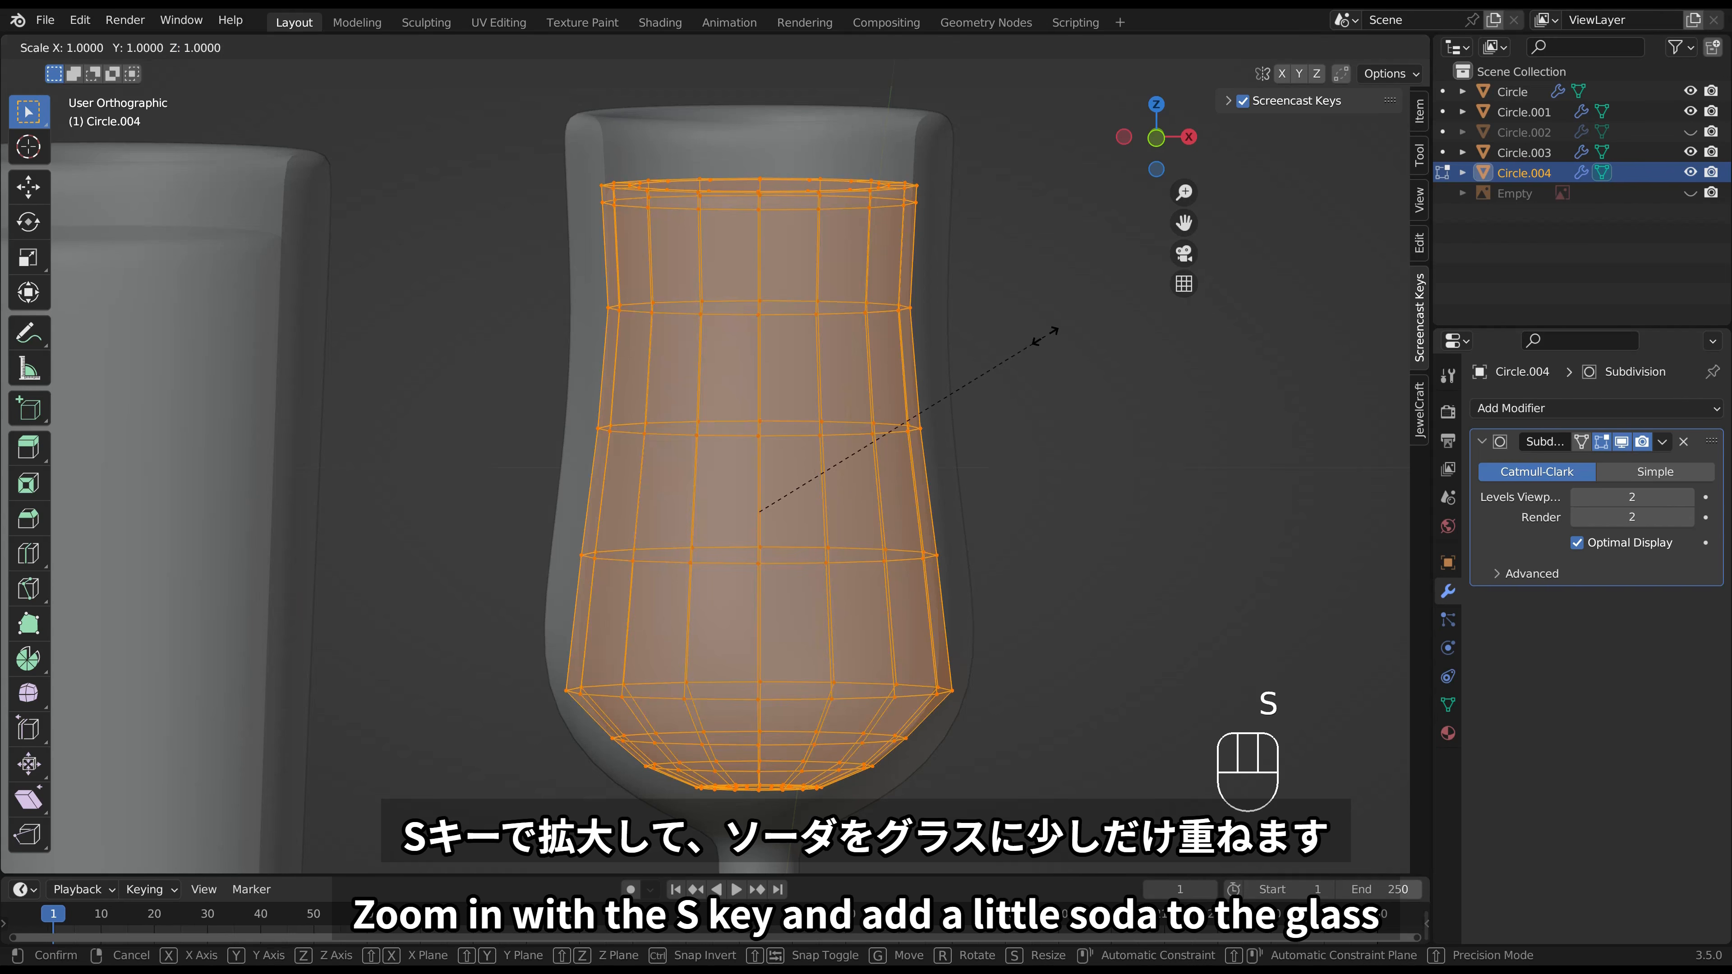
click(1051, 334)
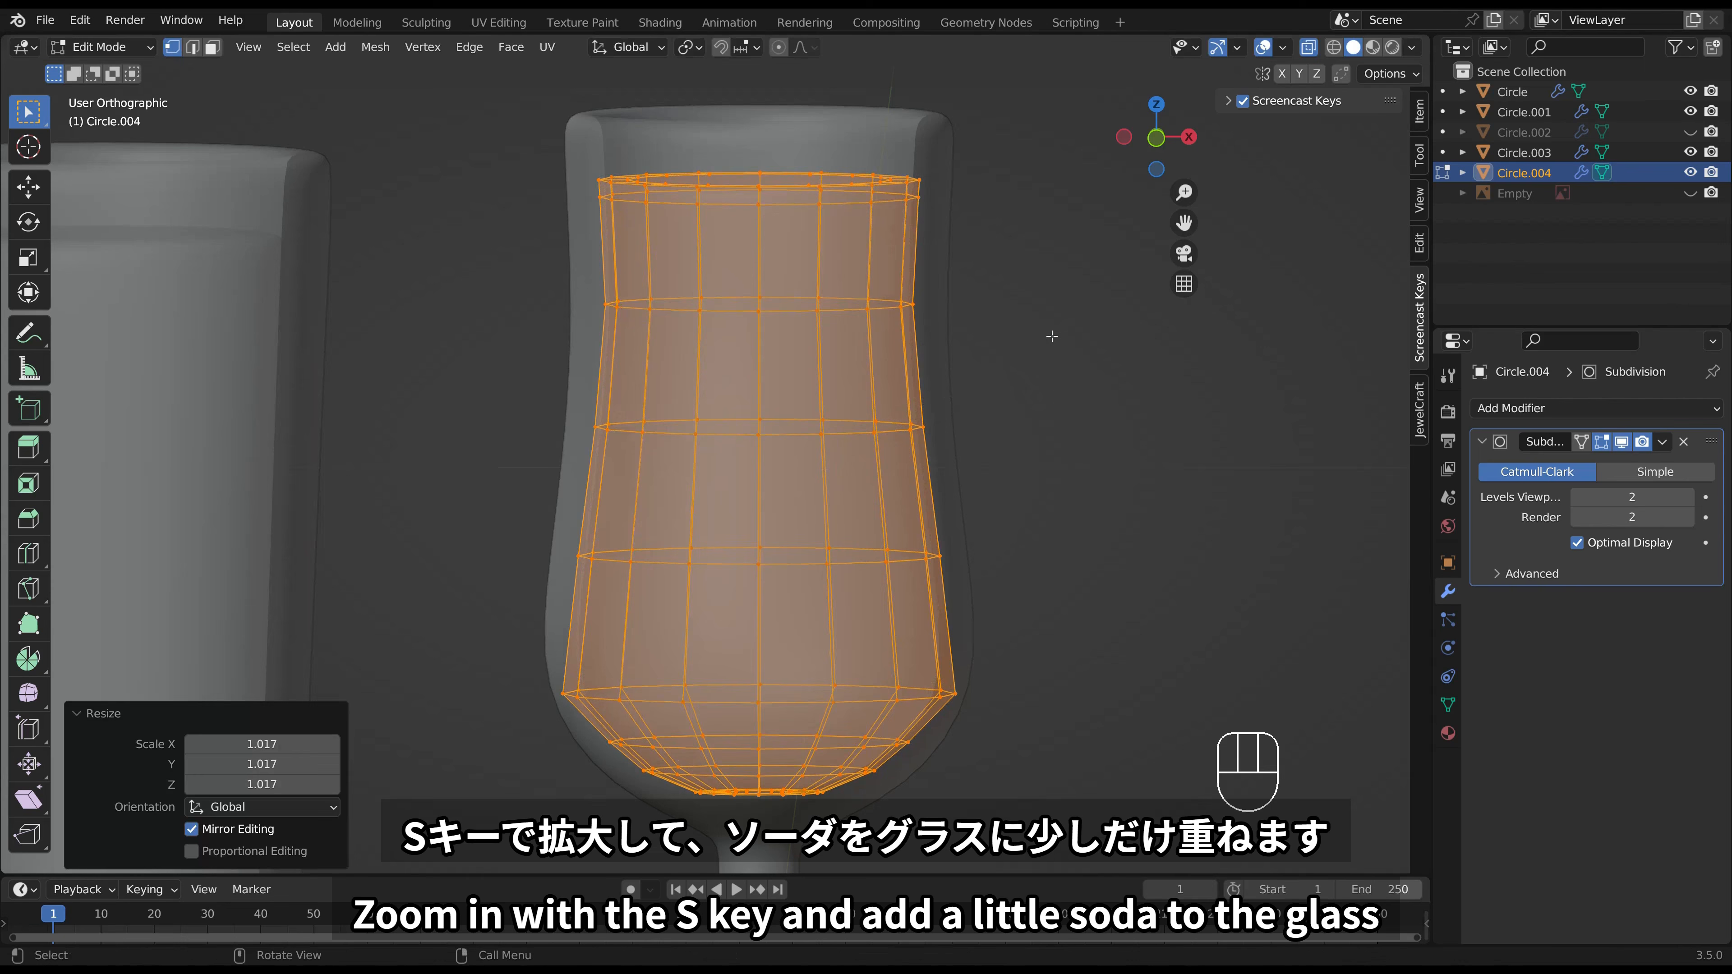
key(Tab)
click(1053, 337)
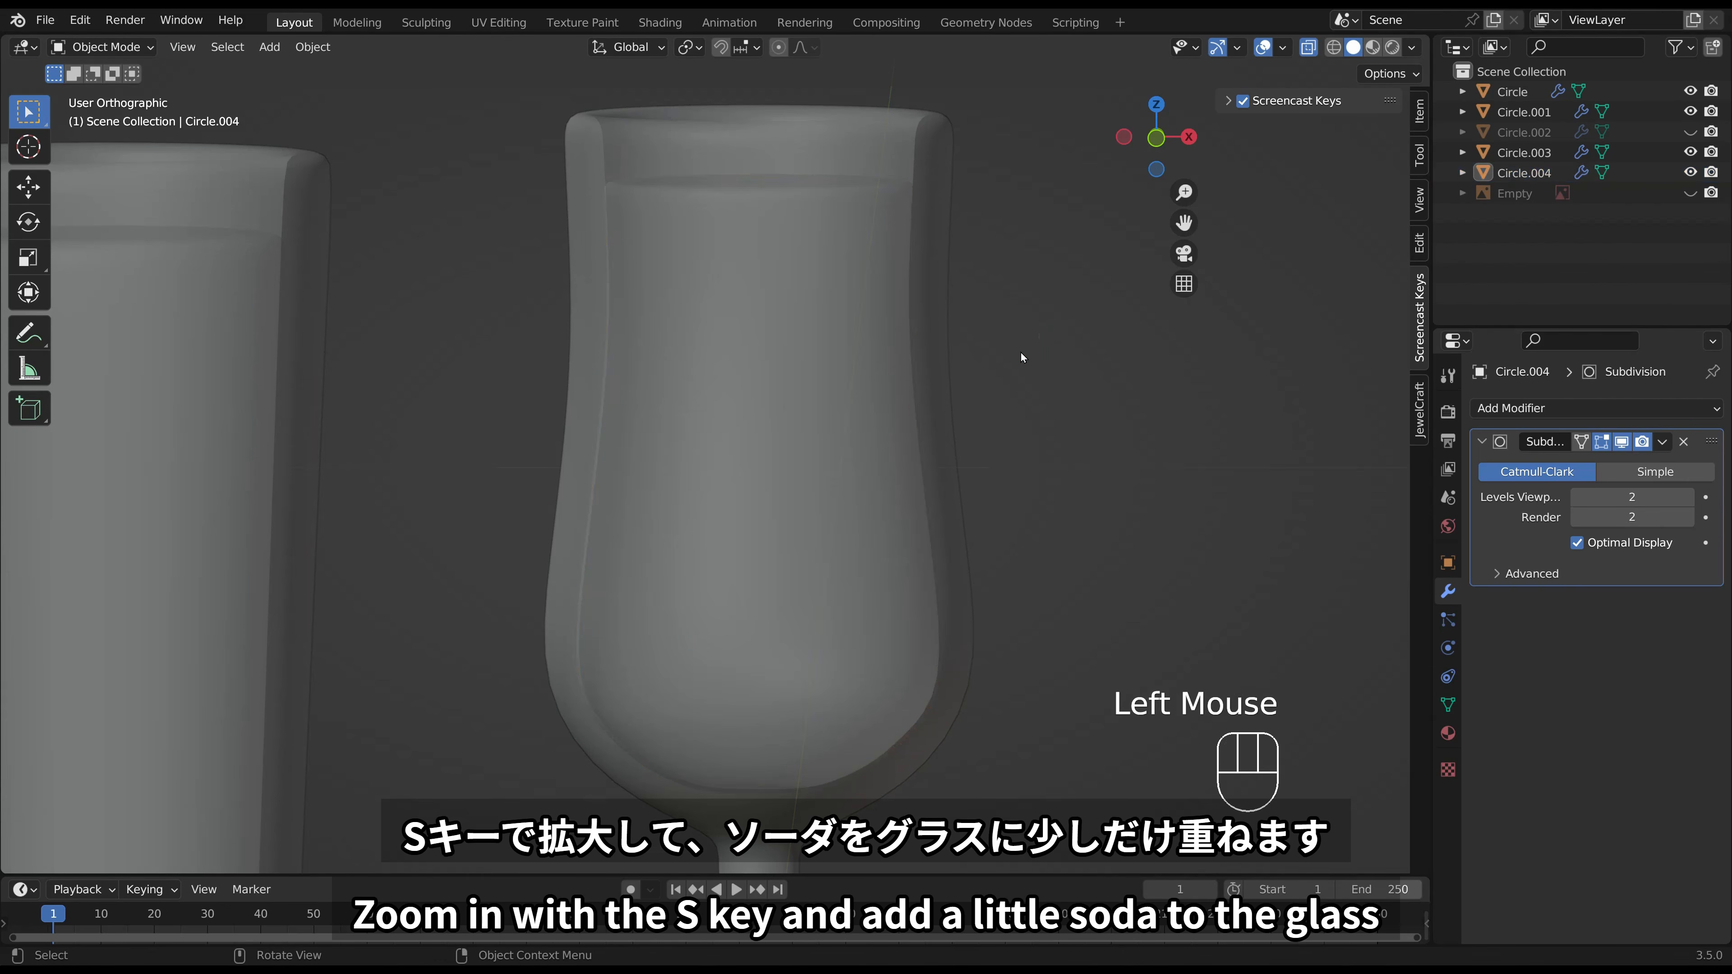
Unhide the flared glass Circle.002, select it, and open it in Edit Mode.
middle_drag(1020, 353, 1091, 321)
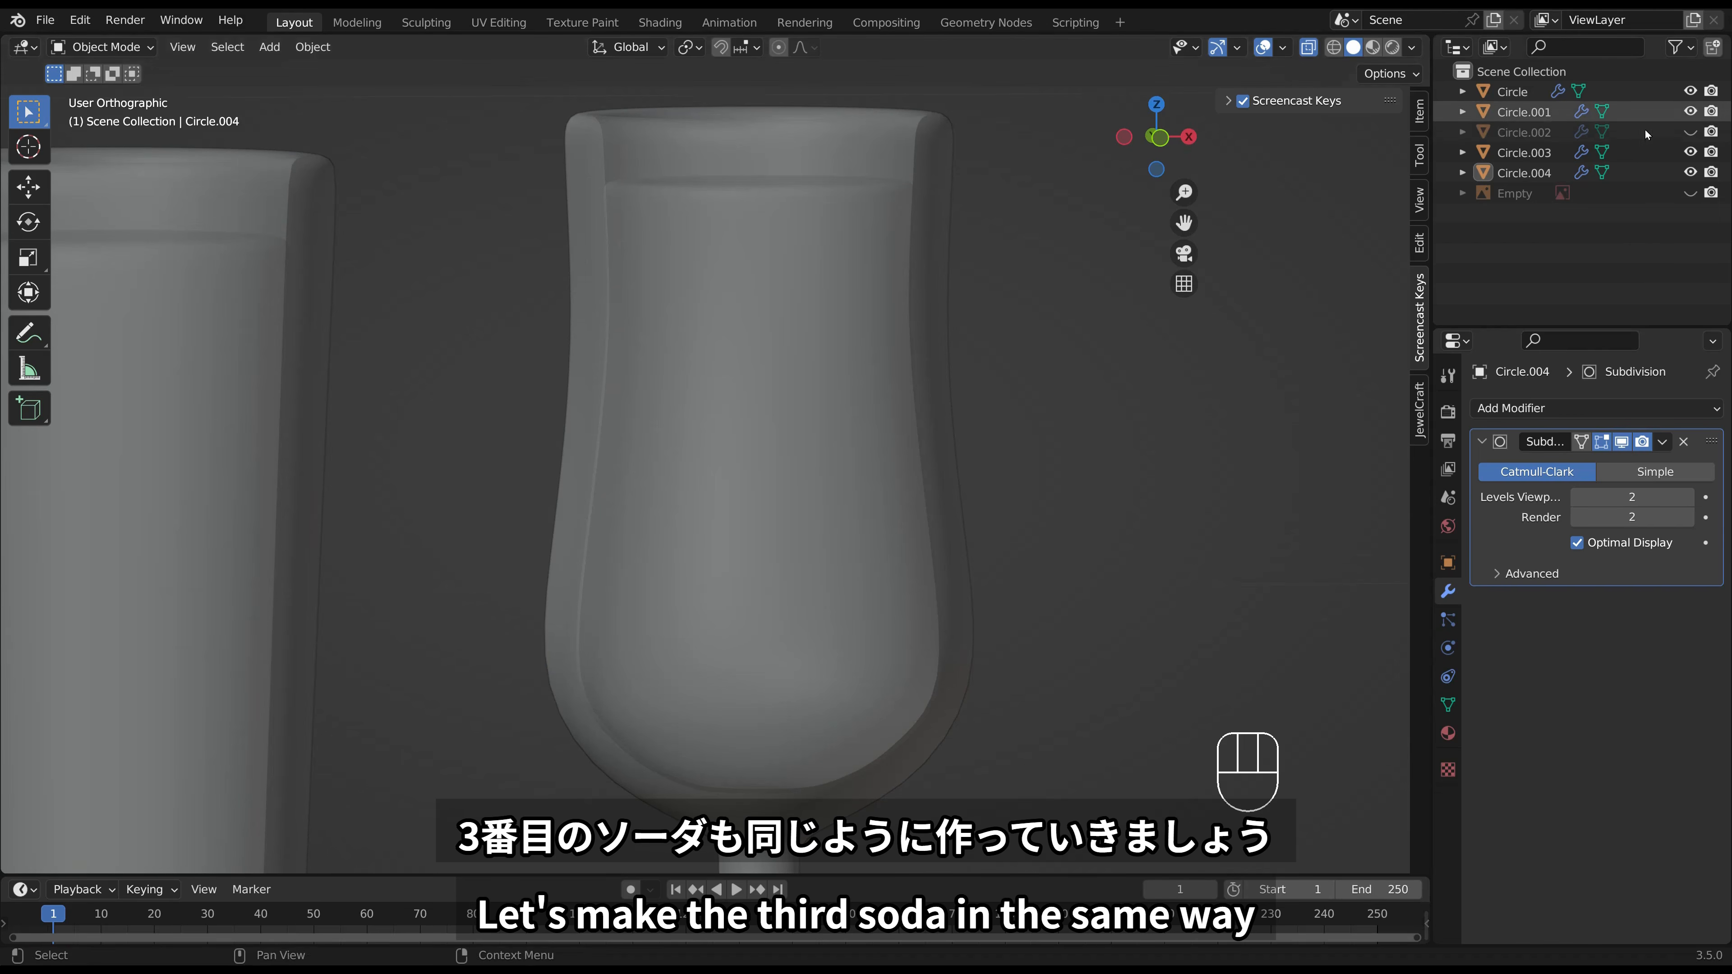
click(1689, 133)
scroll(910, 346, down, 4)
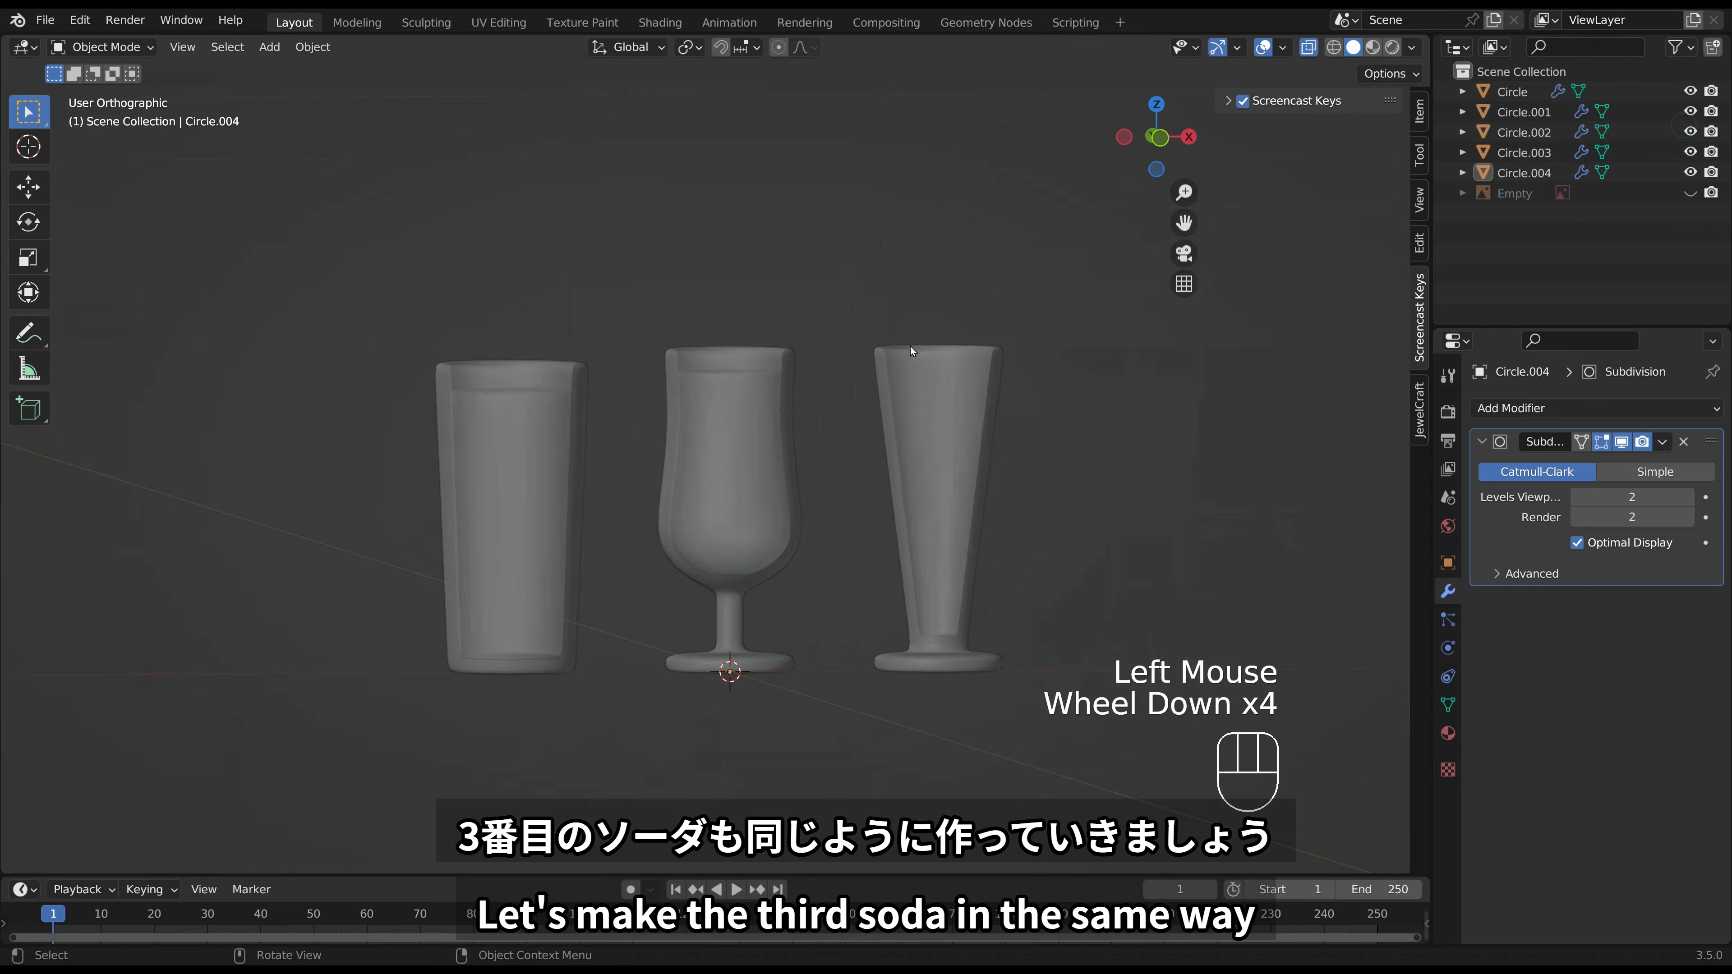
click(928, 388)
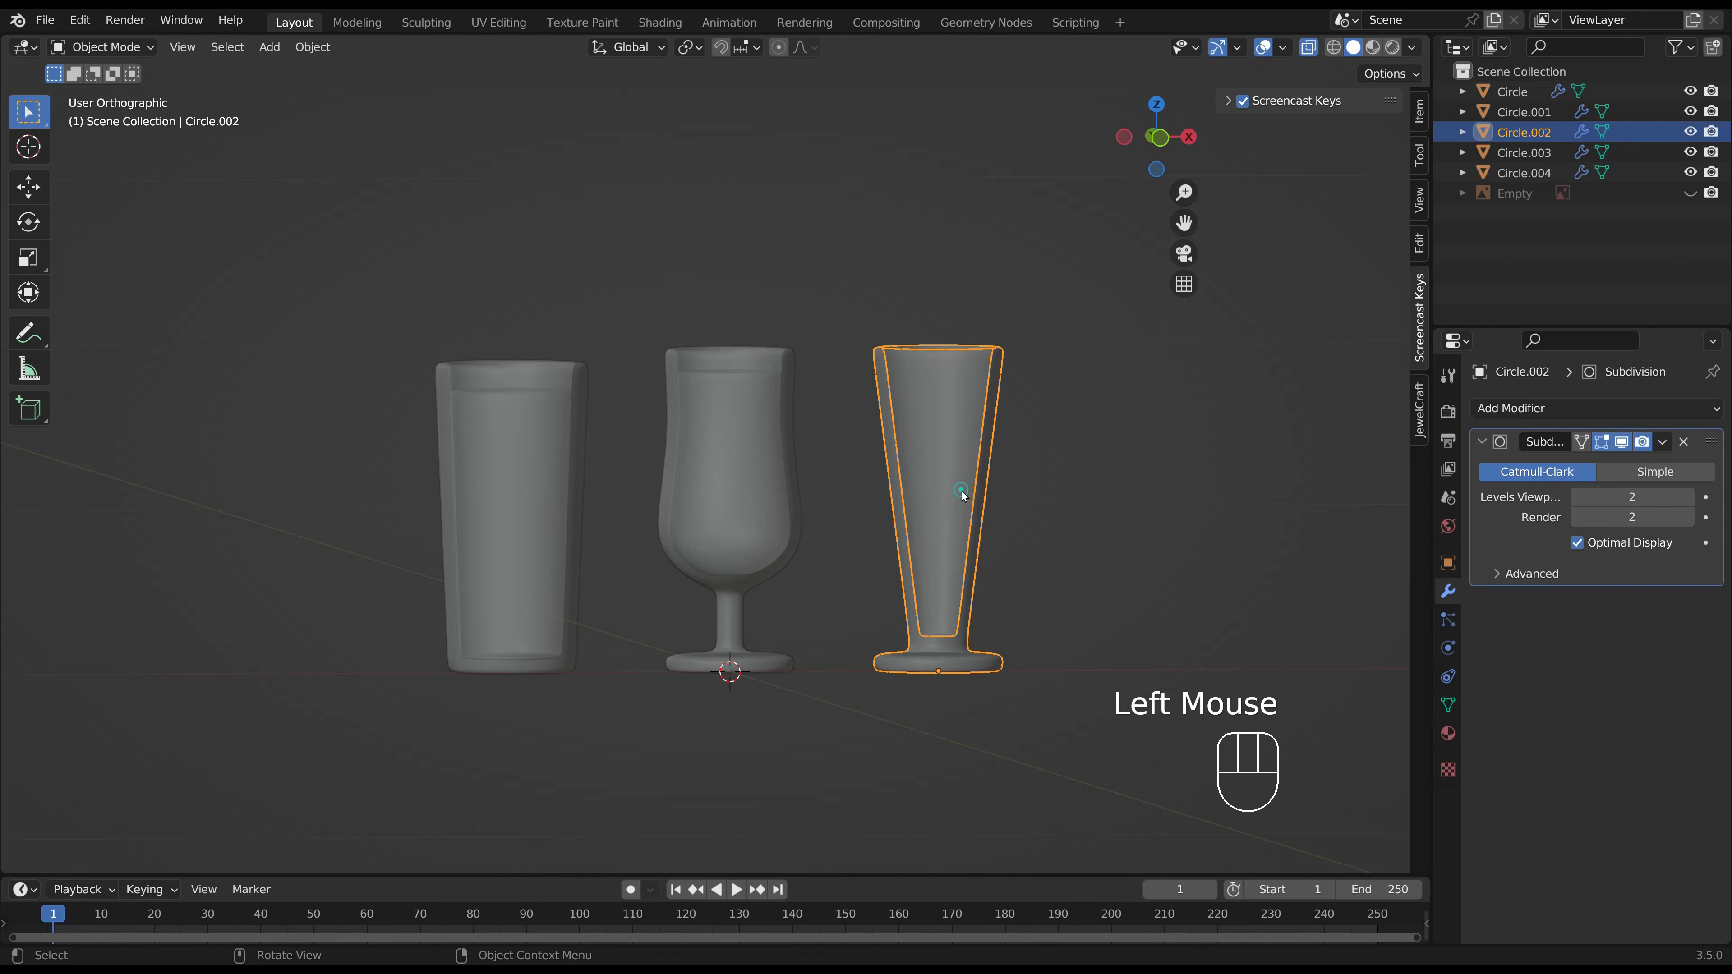
middle_drag(990, 494, 731, 340)
key(Tab)
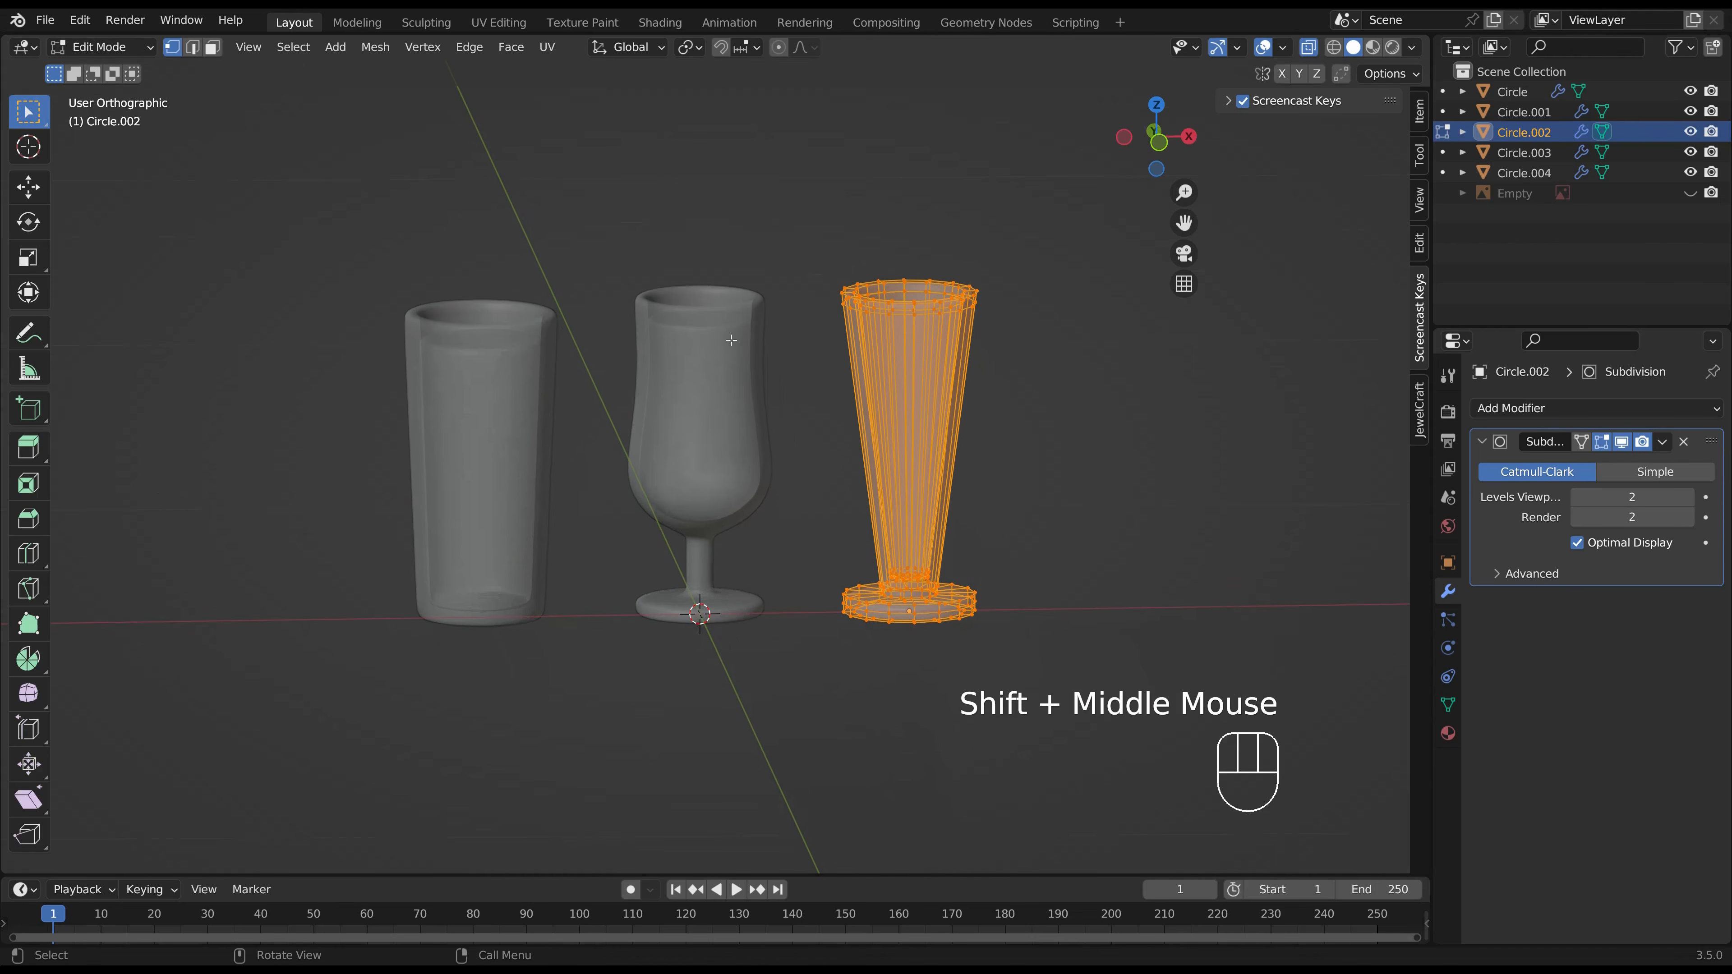
Select the inner bottom face of the flared glass and grow the selection three times to cover the glass's inner wall faces.
click(212, 47)
middle_drag(985, 481, 998, 519)
scroll(997, 518, up, 2)
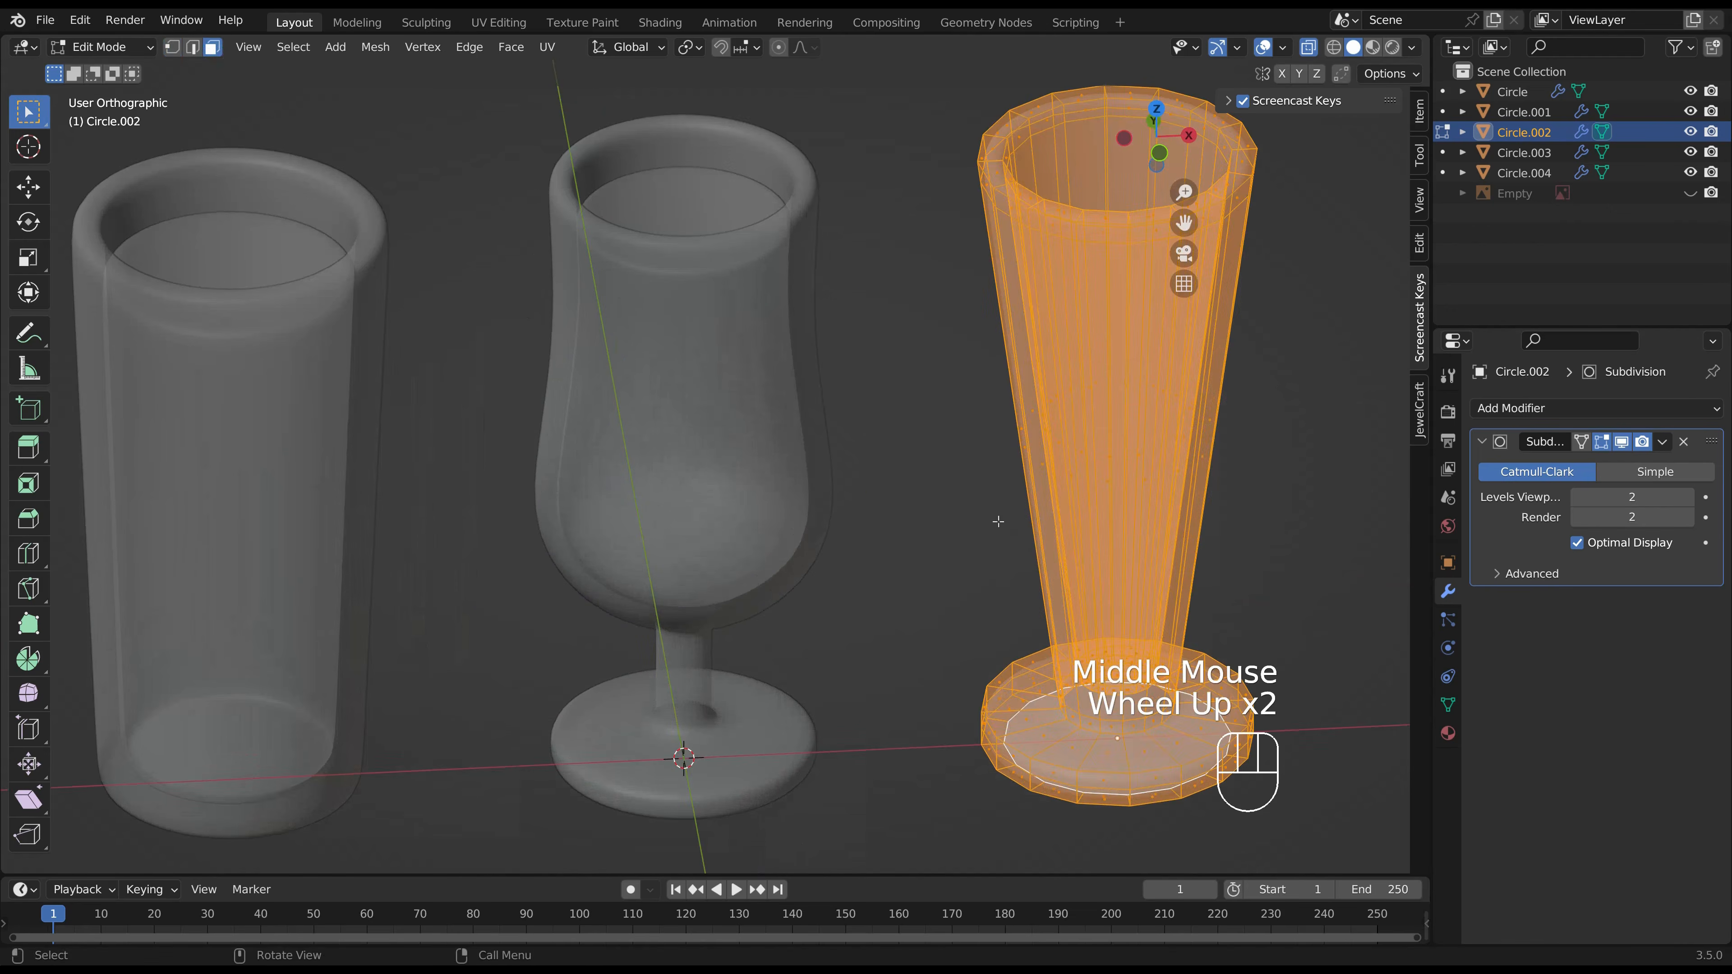
shift+middle_drag(1074, 588, 703, 461)
click(728, 549)
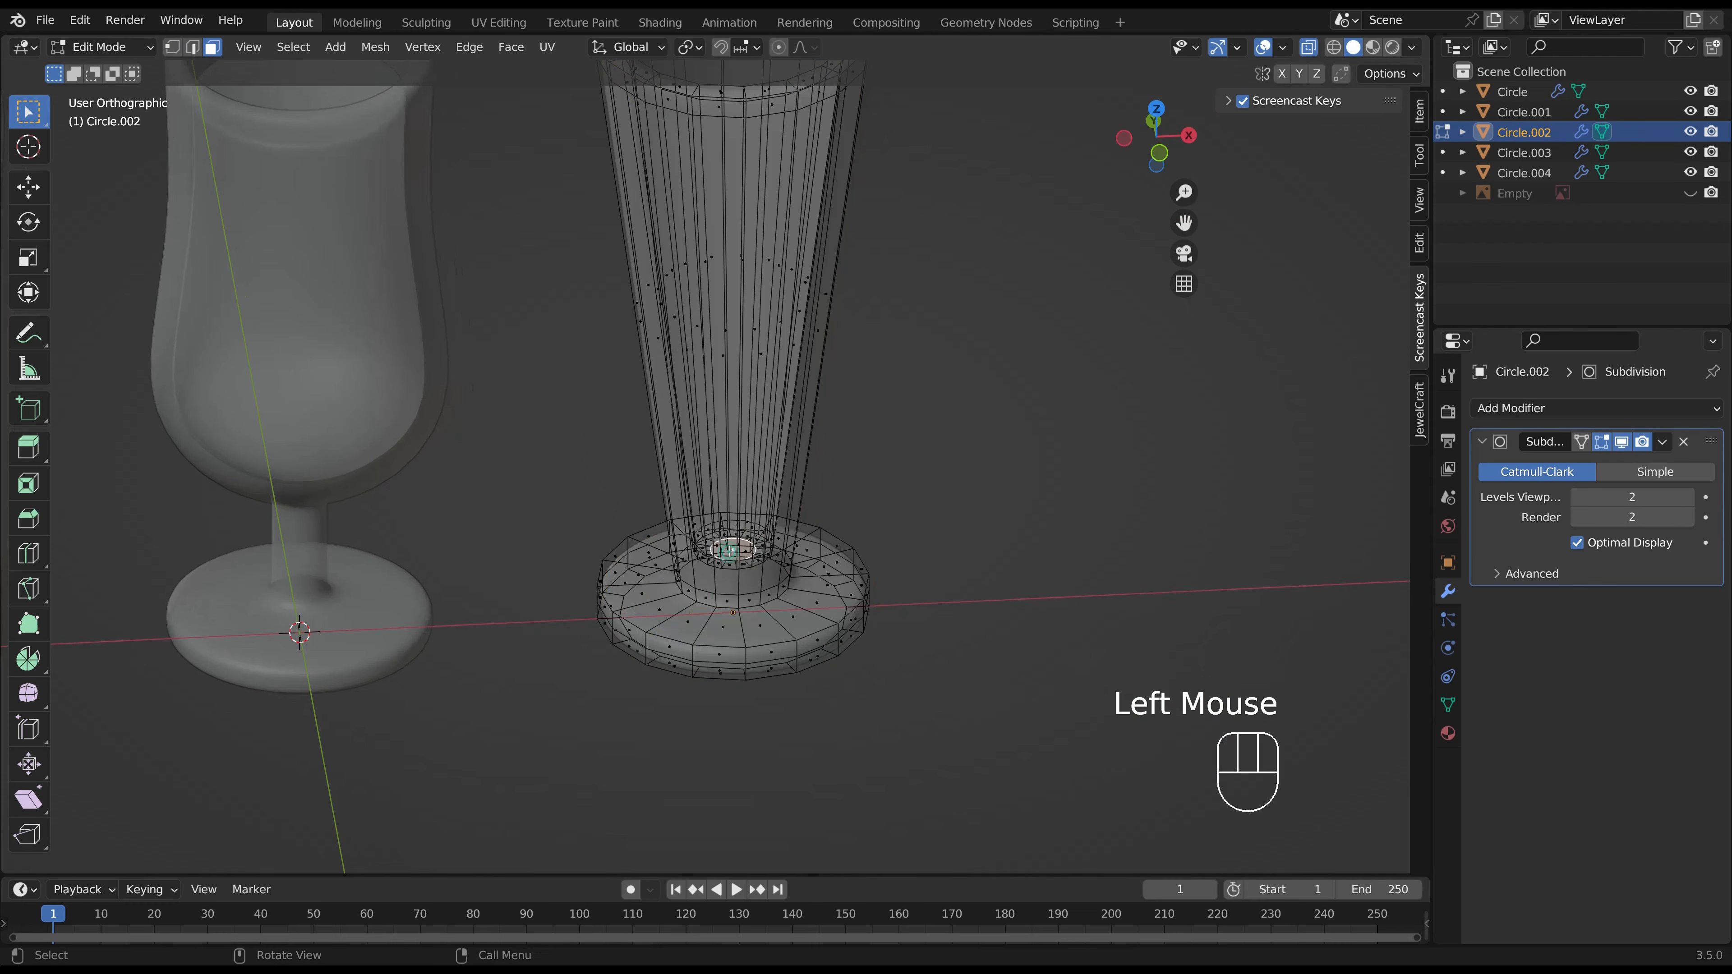
key(ctrl+KP_Add)
key(ctrl+KP_Add)
key(ctrl+KP_Add)
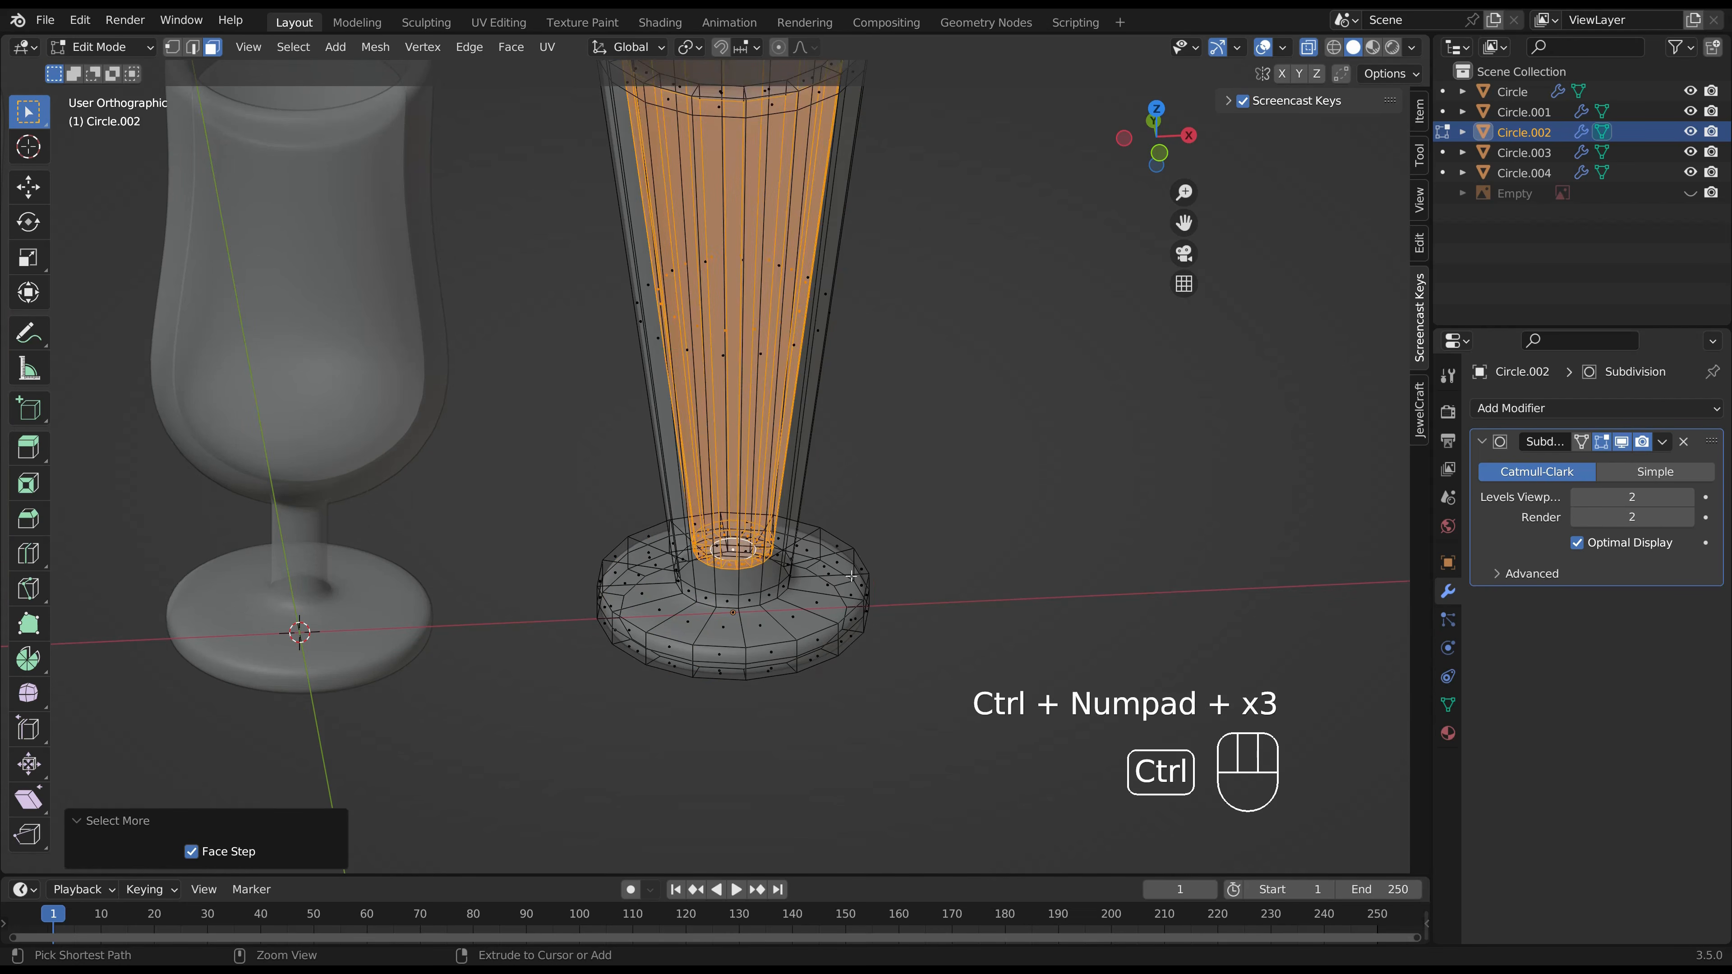
Duplicate the selected inner faces in place, separate them into their own object, and select that object in Object Mode.
scroll(851, 576, down, 2)
middle_drag(851, 576, 847, 460)
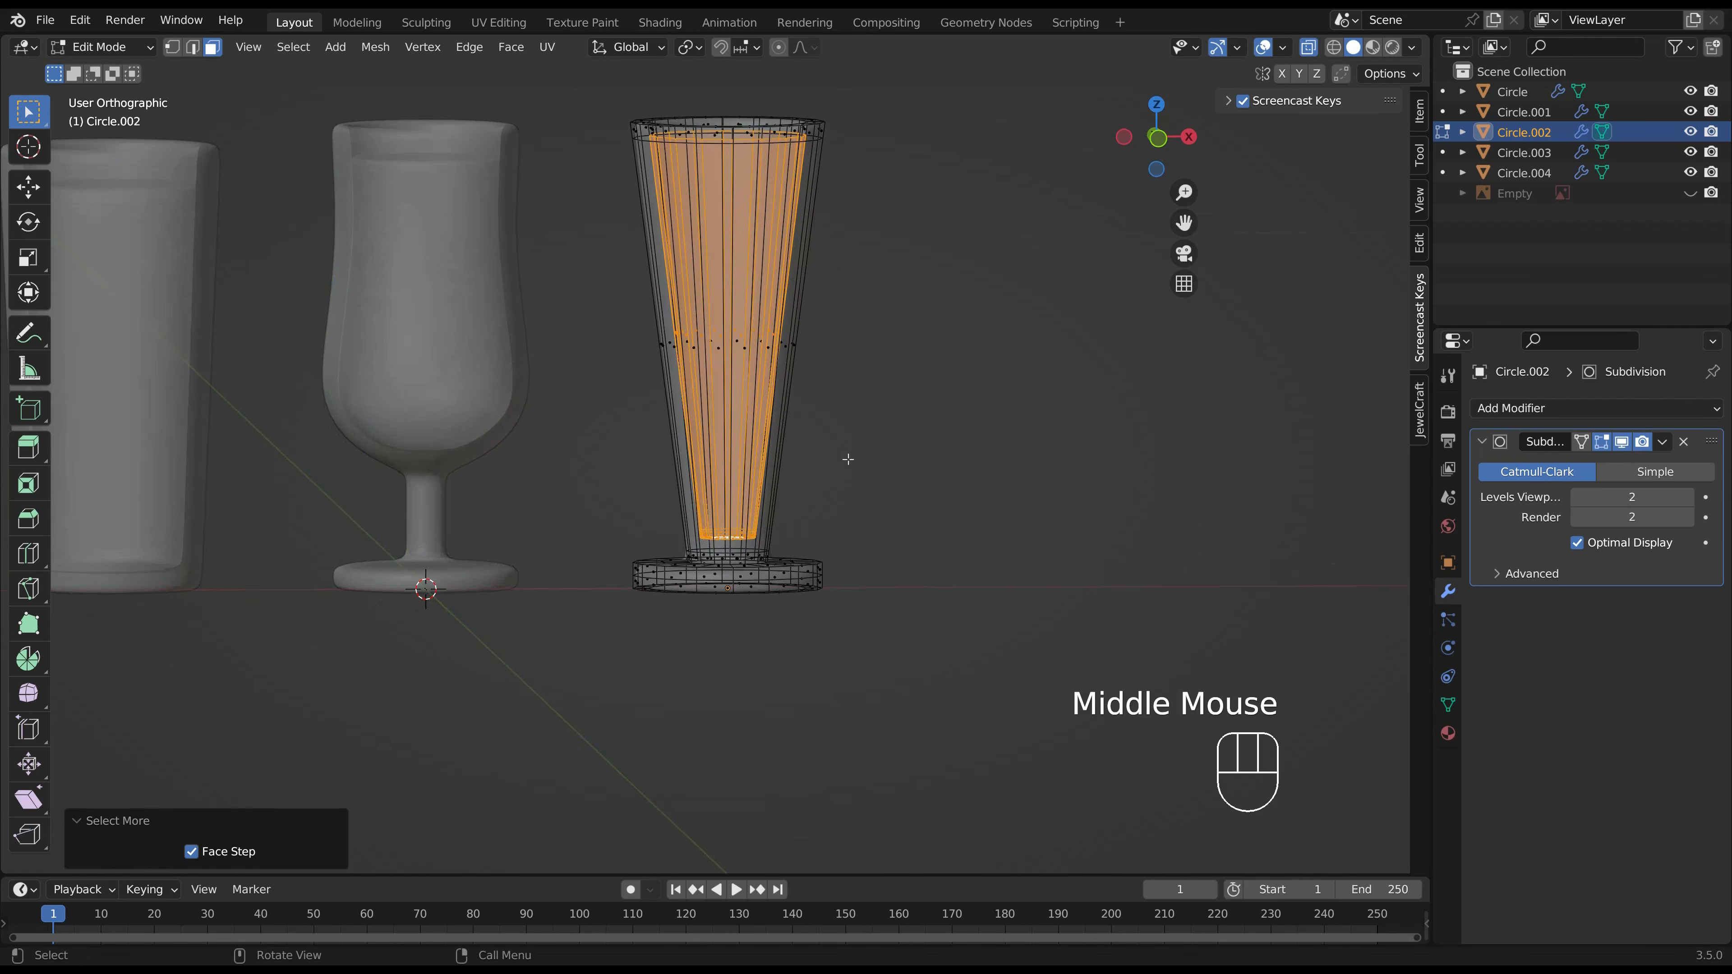
key(shift+d)
key(p)
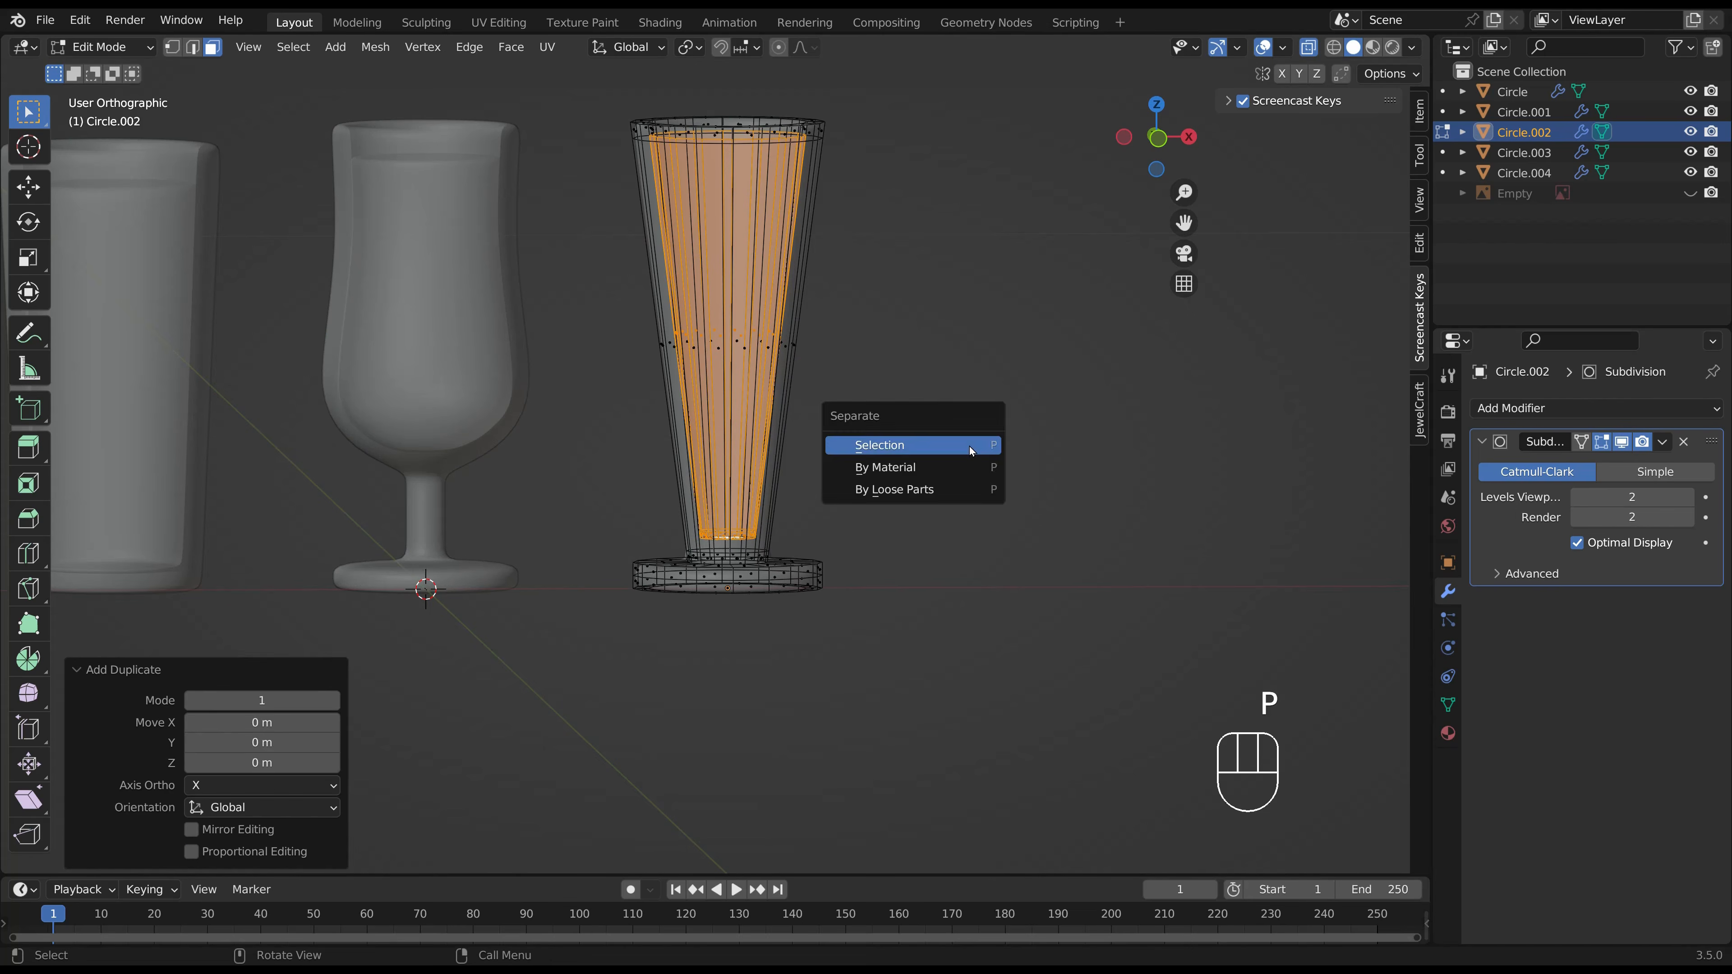
click(969, 445)
key(Tab)
click(769, 371)
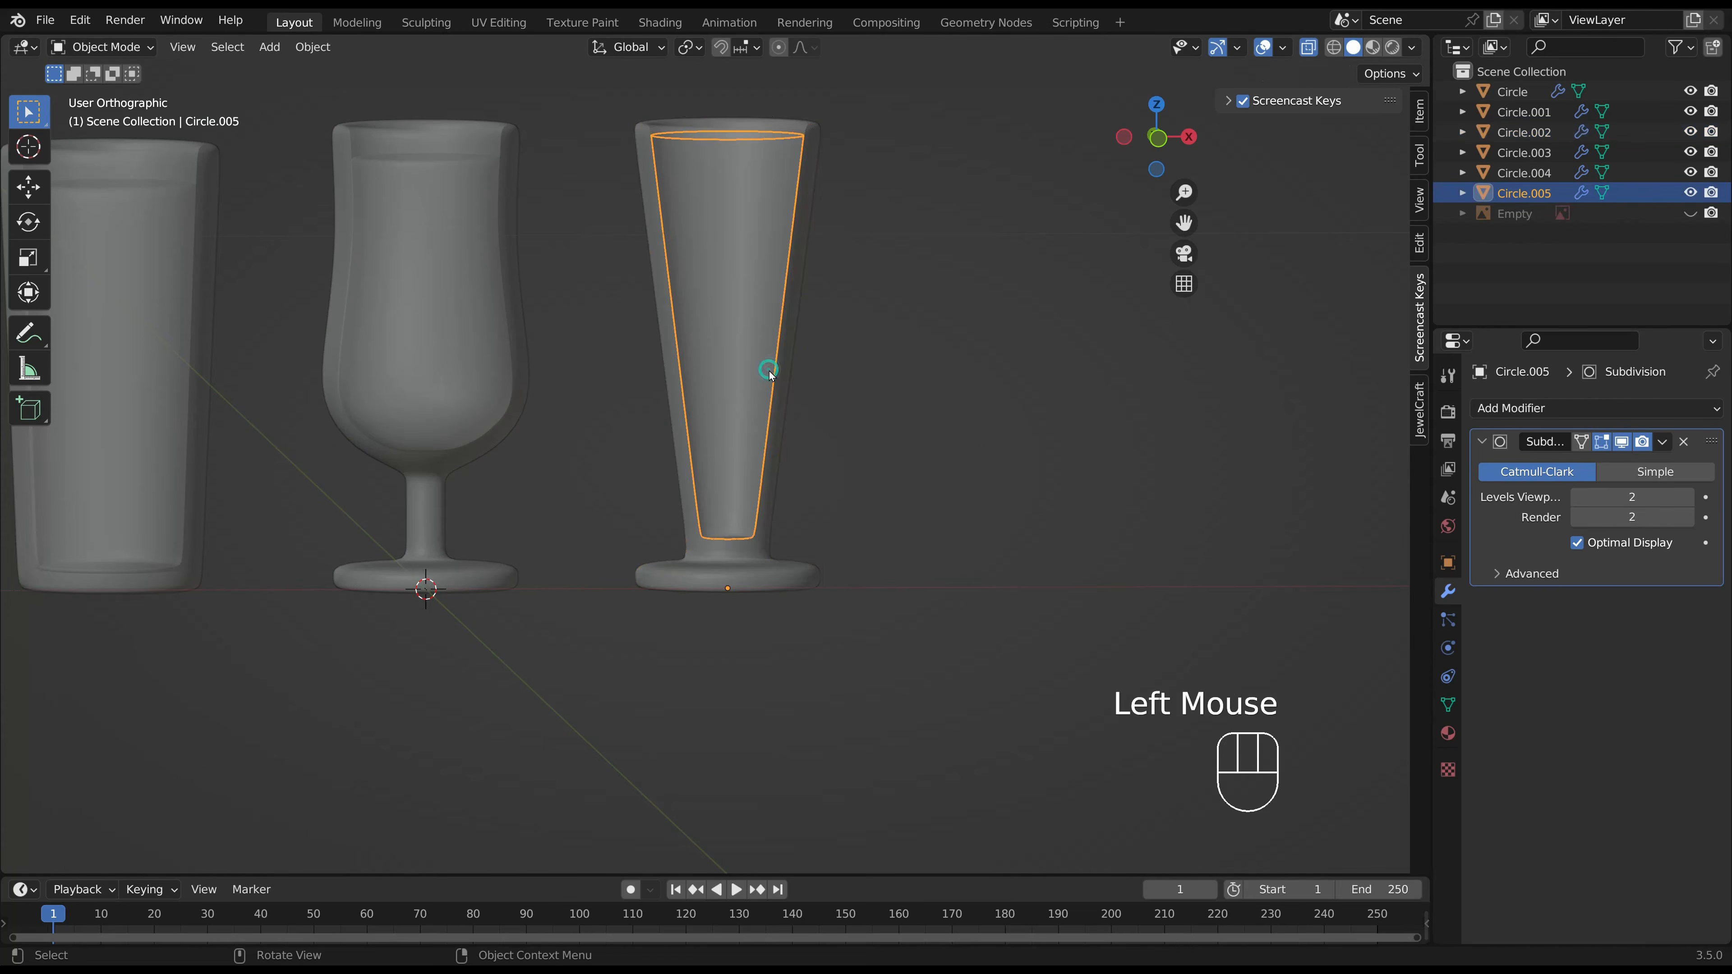
Recalculate the normals of the whole Circle.005 mesh to face outward and return to Object Mode.
key(Tab)
key(a)
key(shift+n)
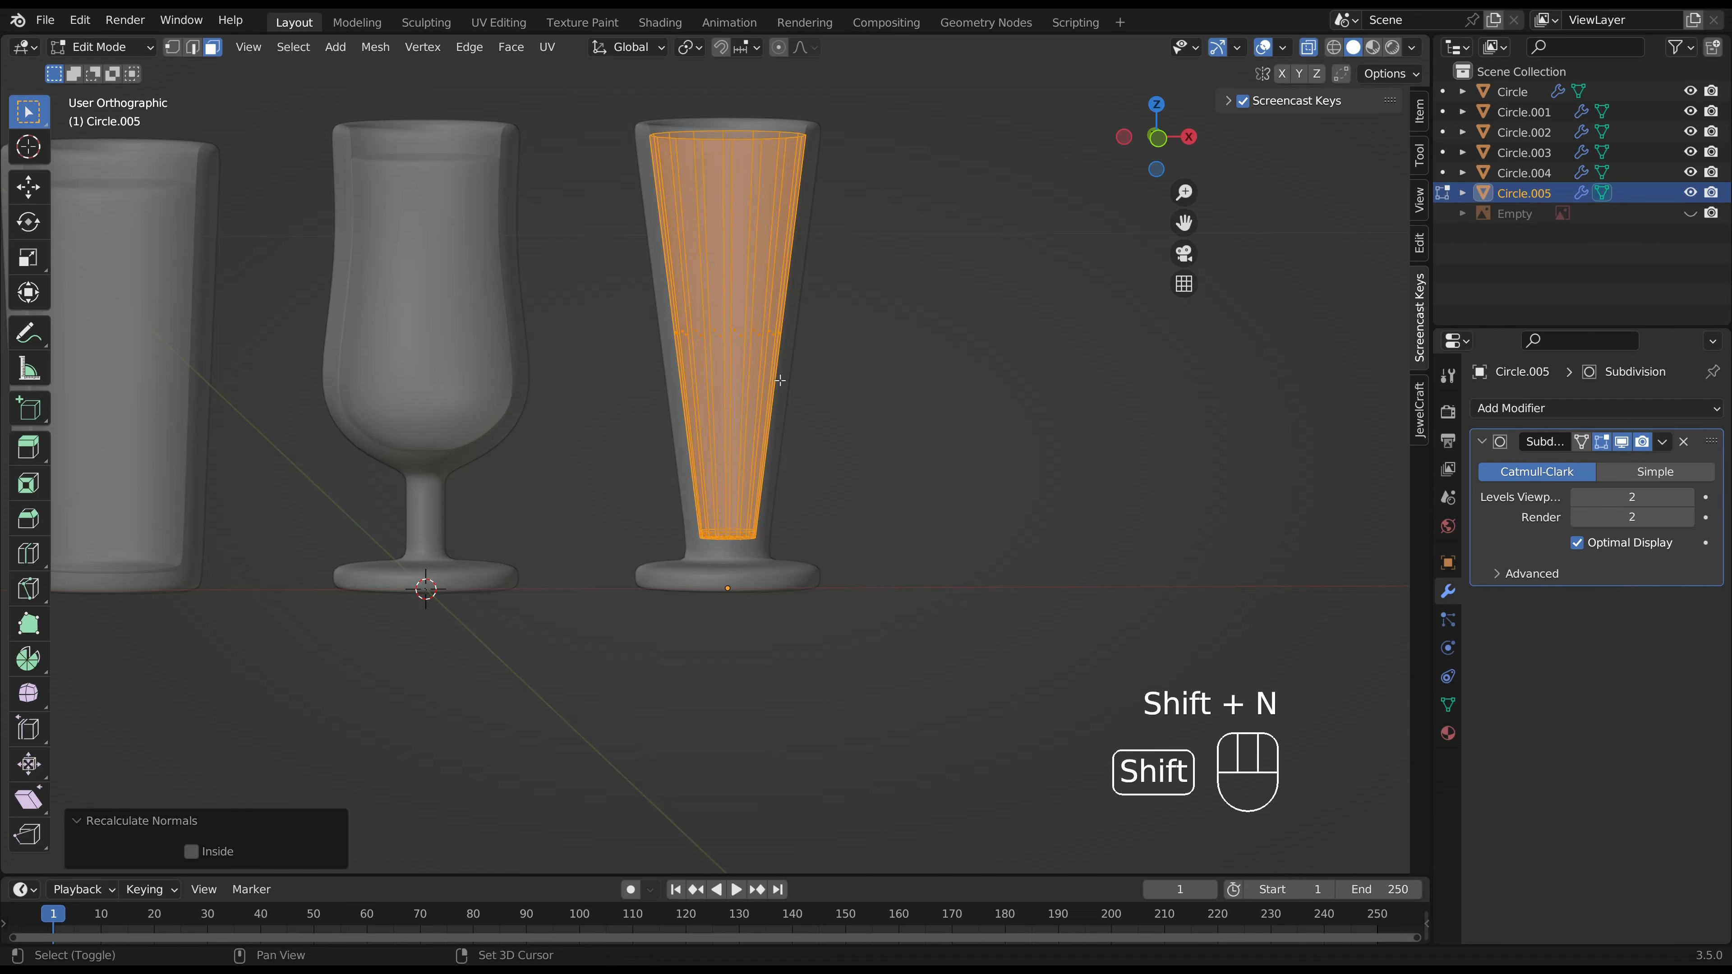
key(Tab)
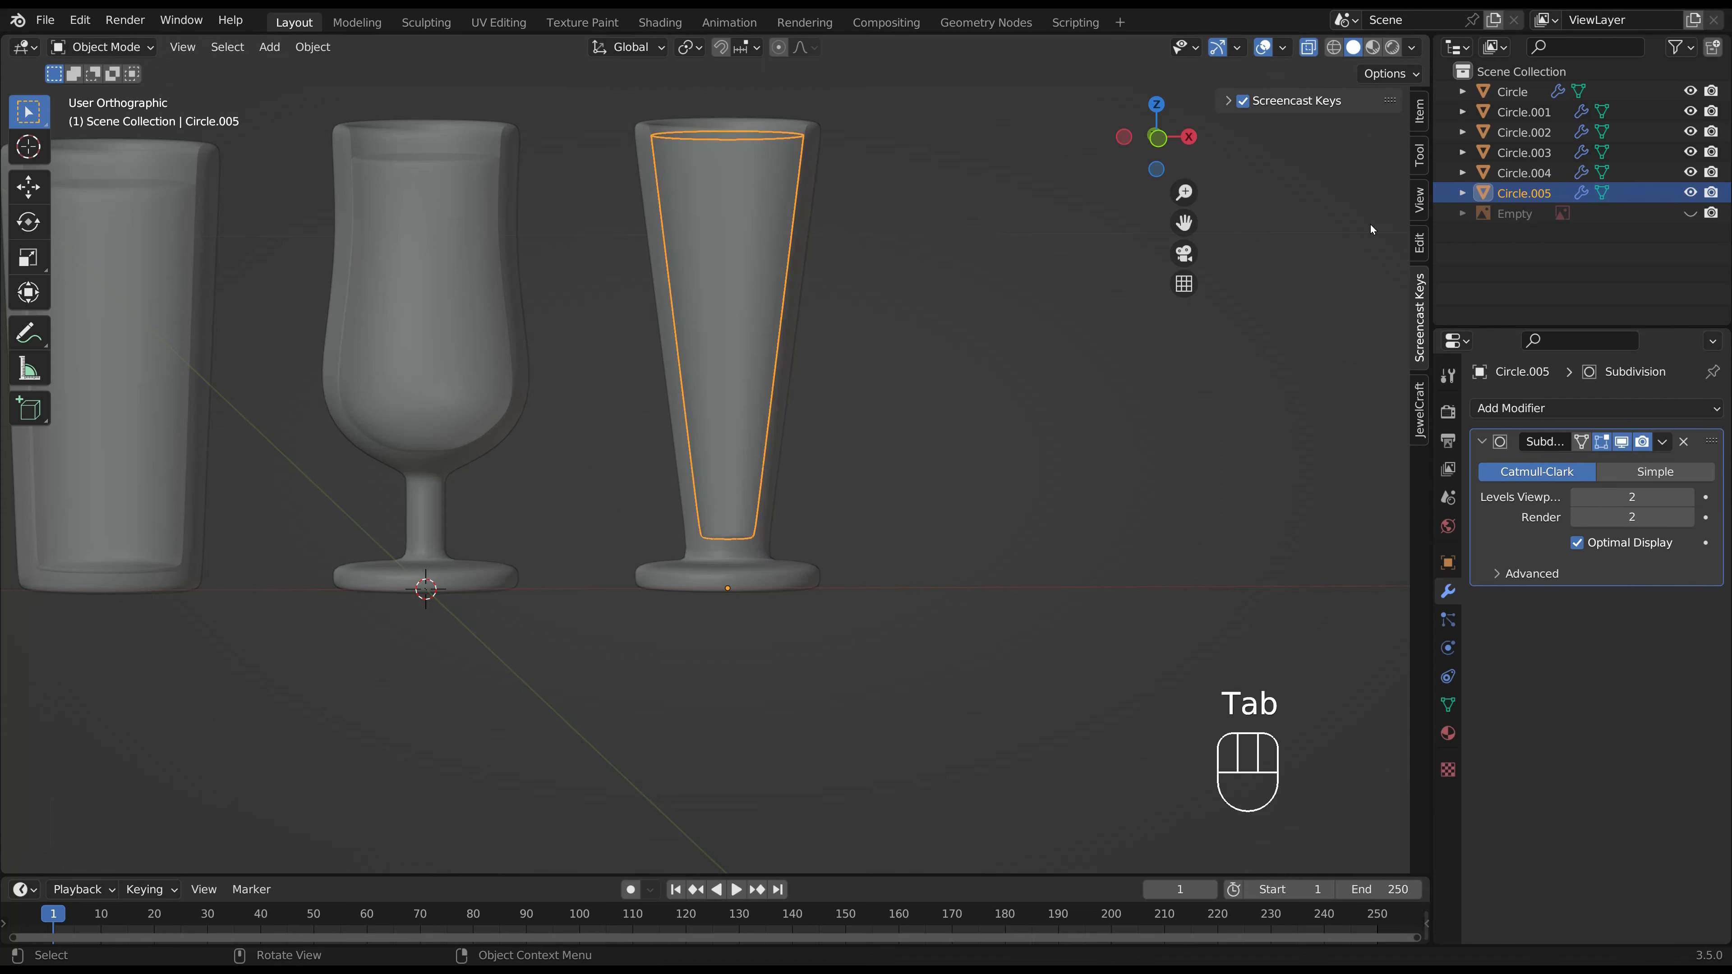
Unhide the reference image Empty and view the flared glass against it in front orthographic view.
click(1688, 213)
key(KP_1)
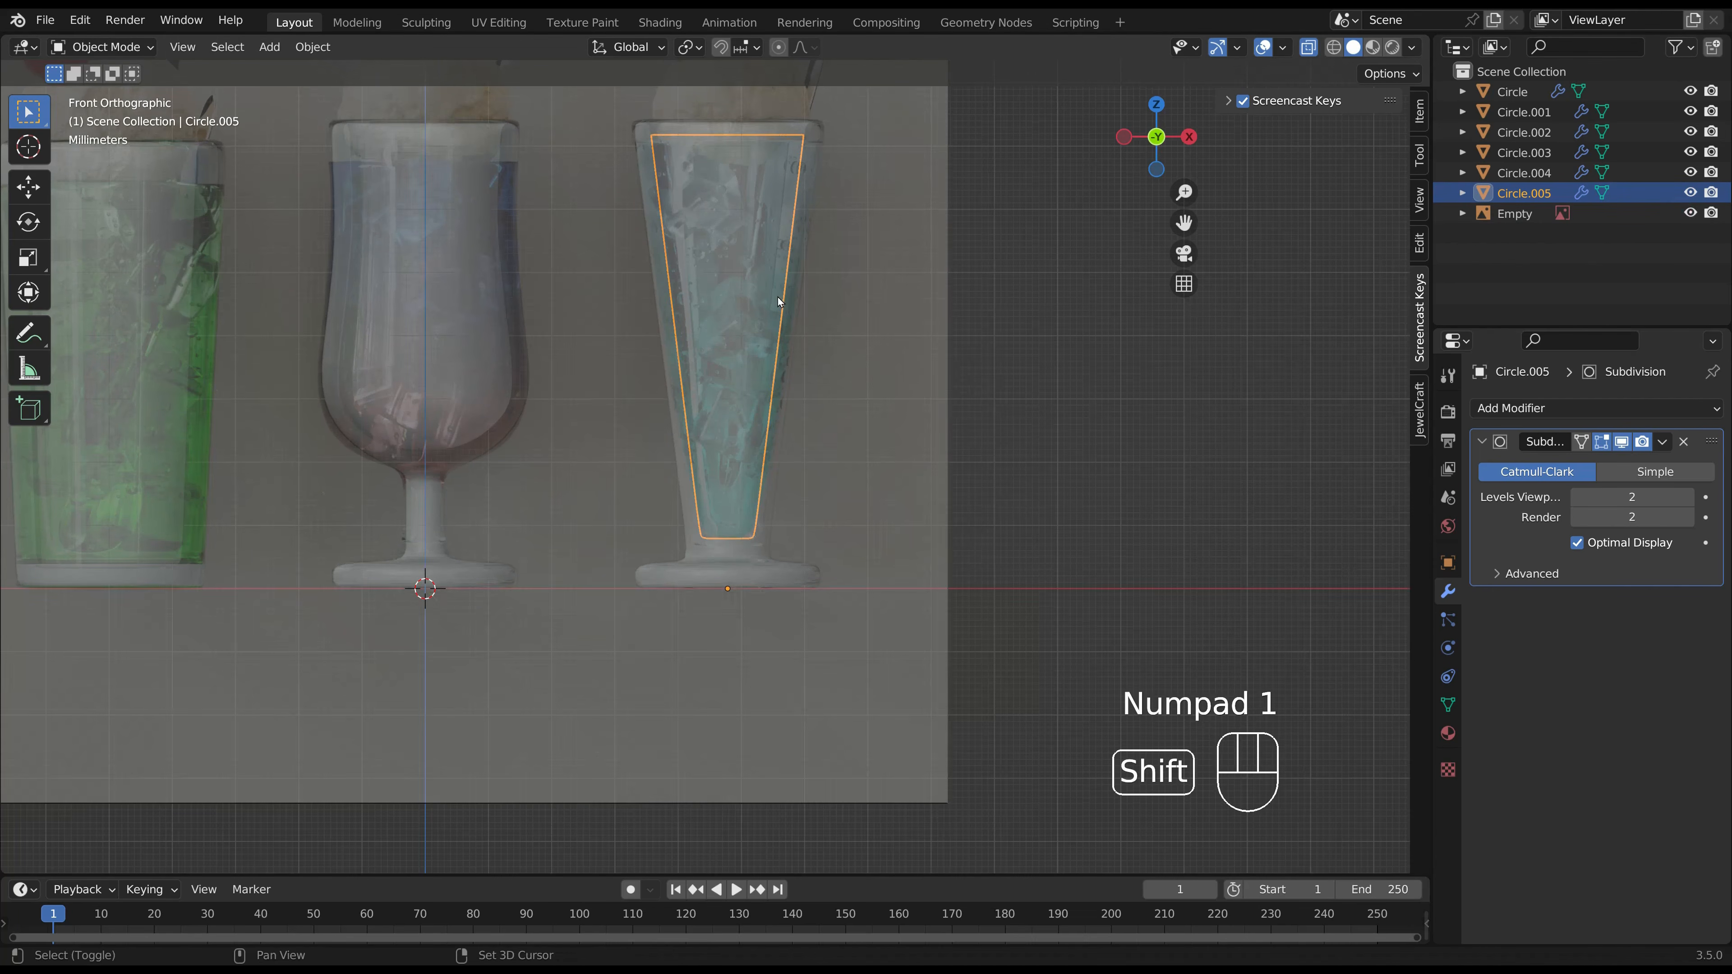
shift+middle_drag(778, 294, 775, 434)
Select the top vertex ring of soda Circle.005 and edge-slide it down by a factor of about 0.037.
key(Tab)
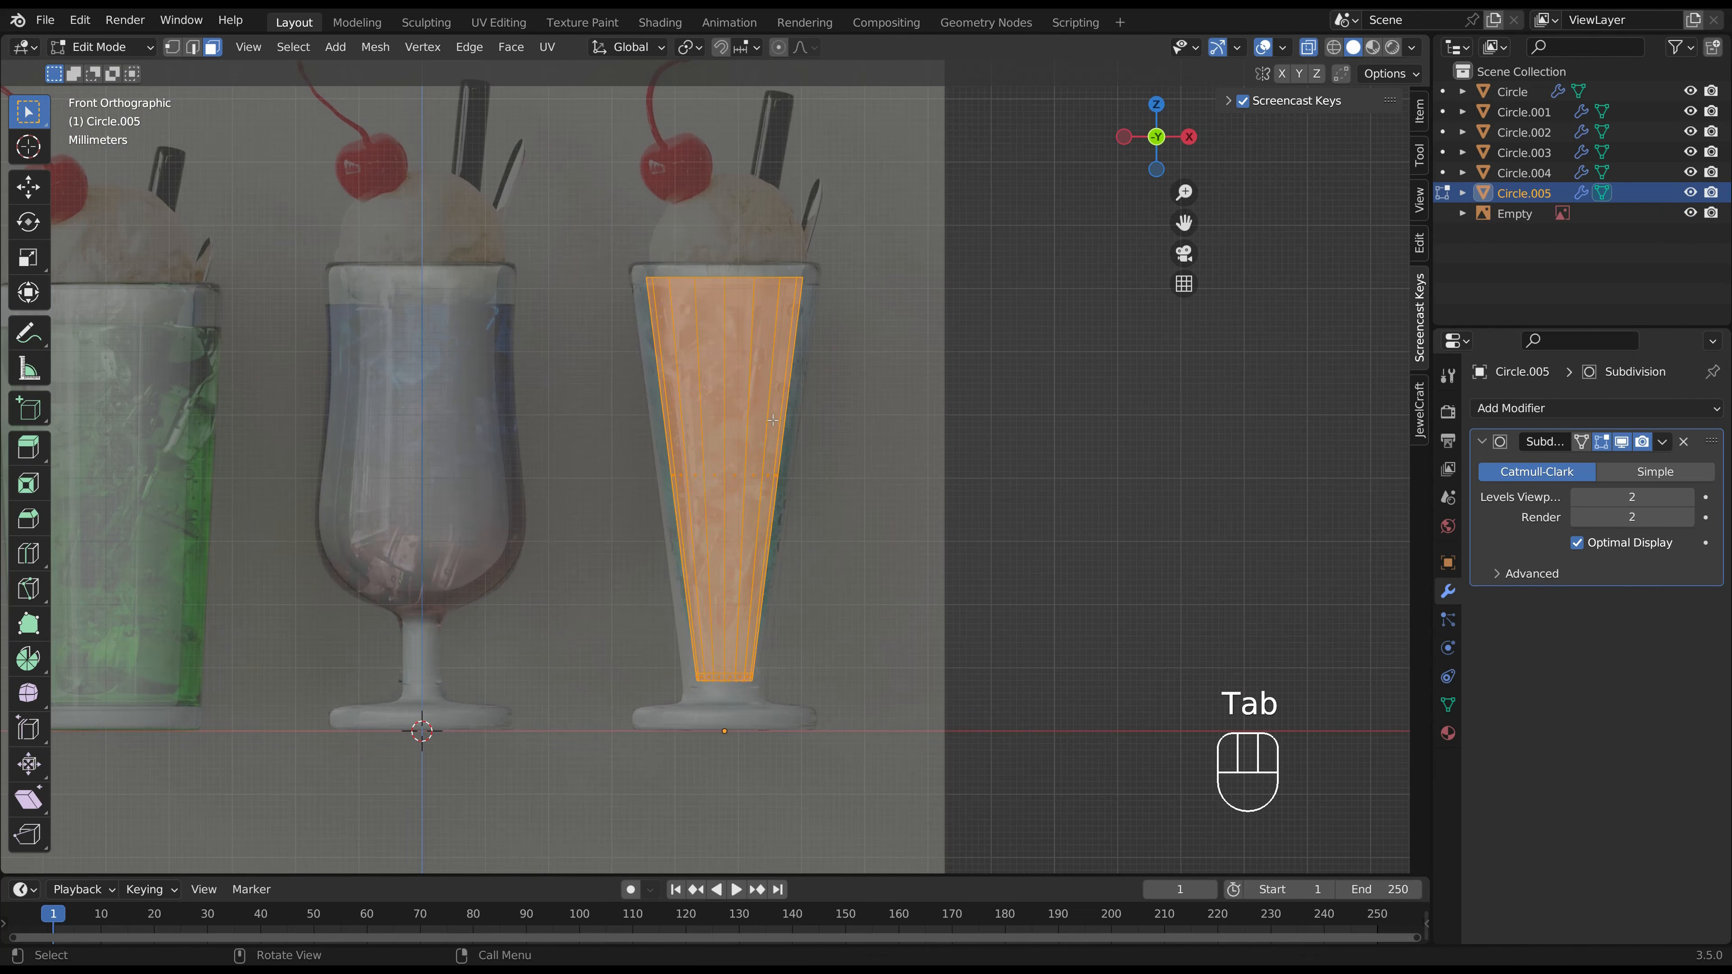
key(1)
click(153, 85)
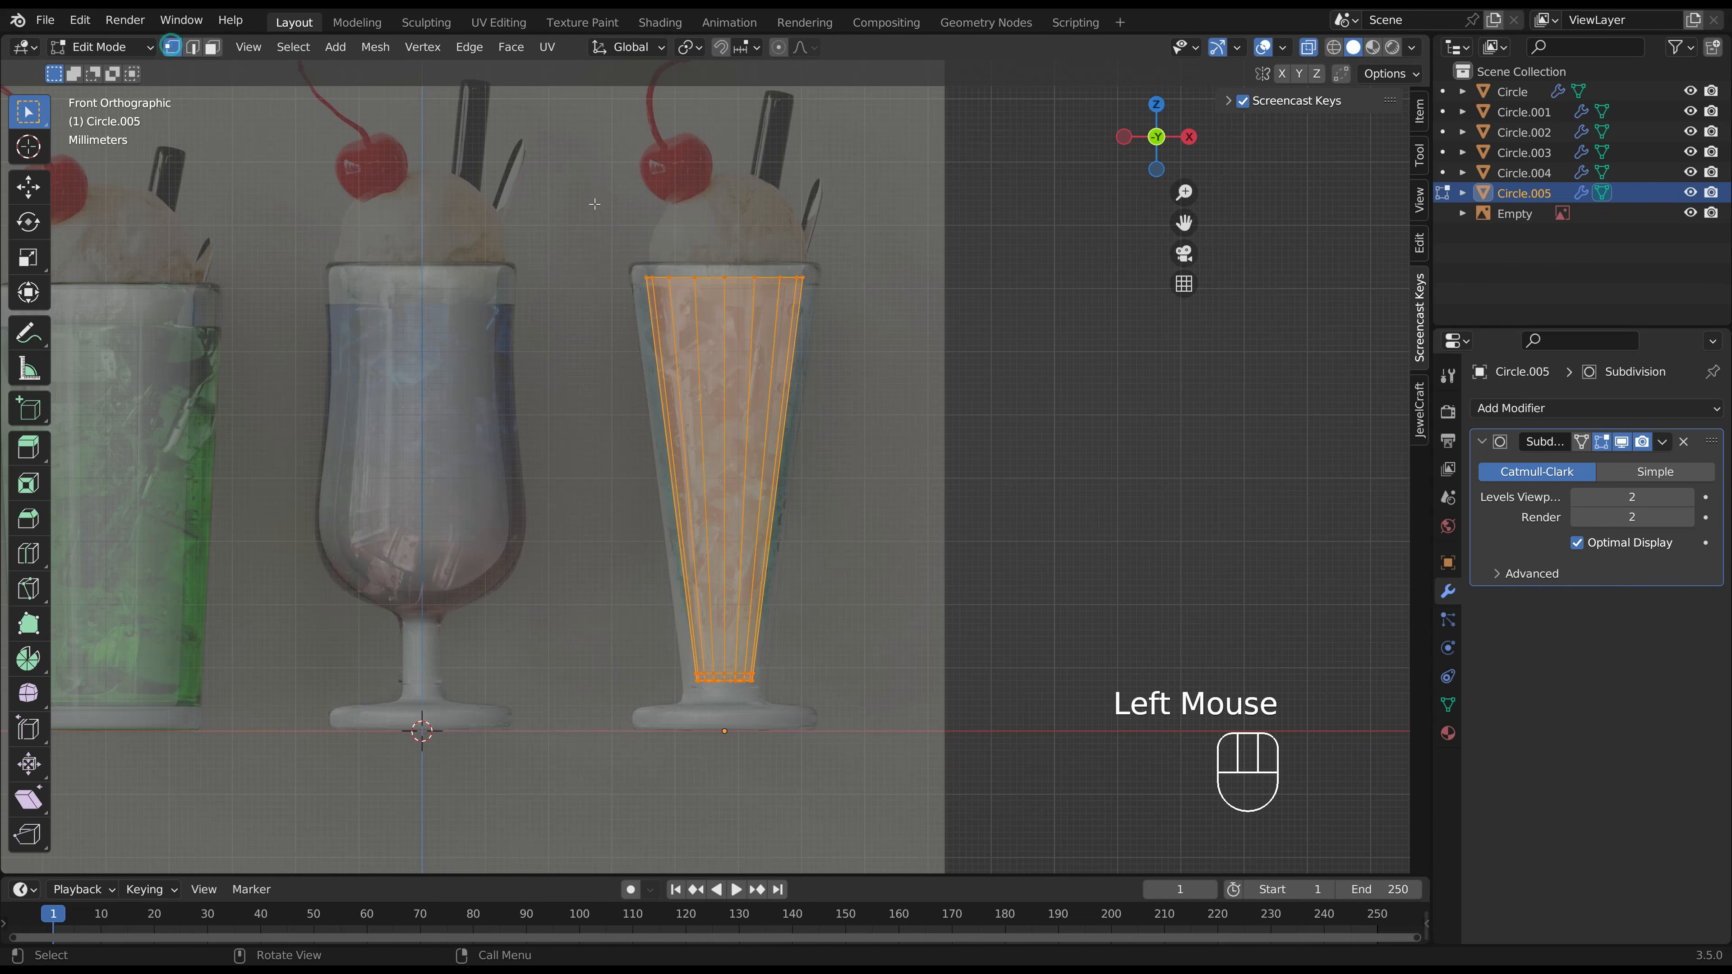
drag(599, 221, 831, 310)
key(g)
key(g)
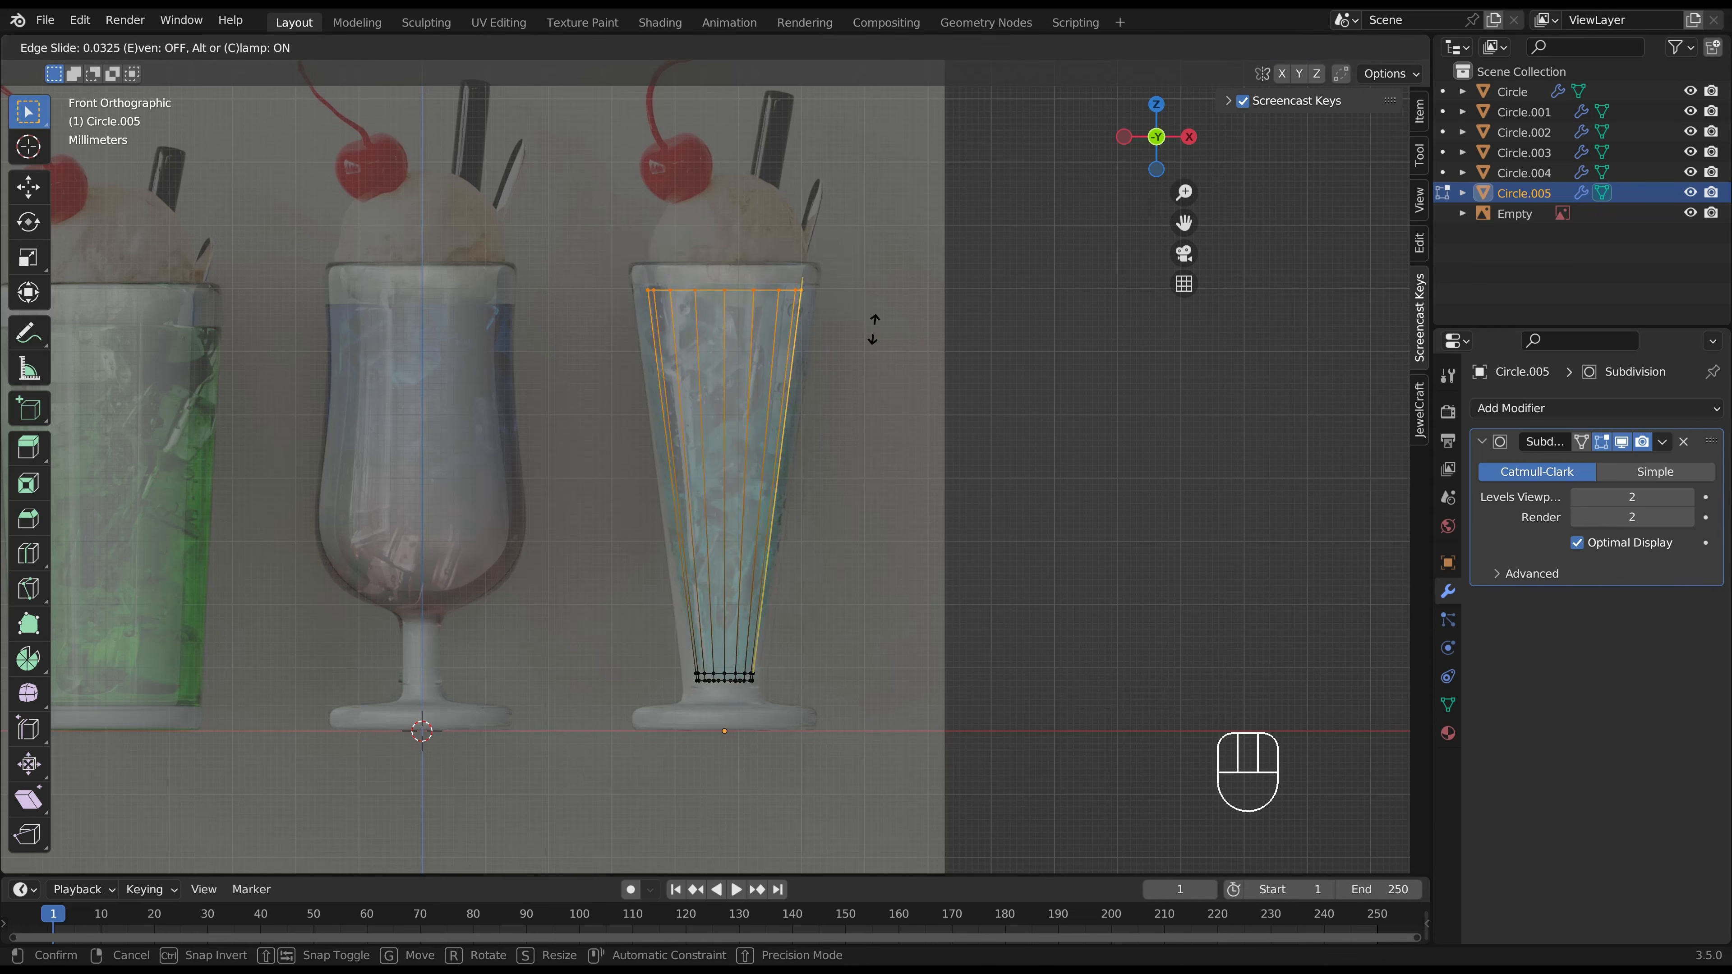
click(873, 330)
Extrude the top edge loop of the flared glass soda inward at a scale of about 0.81.
middle_drag(856, 302, 845, 362)
key(e)
key(s)
click(836, 361)
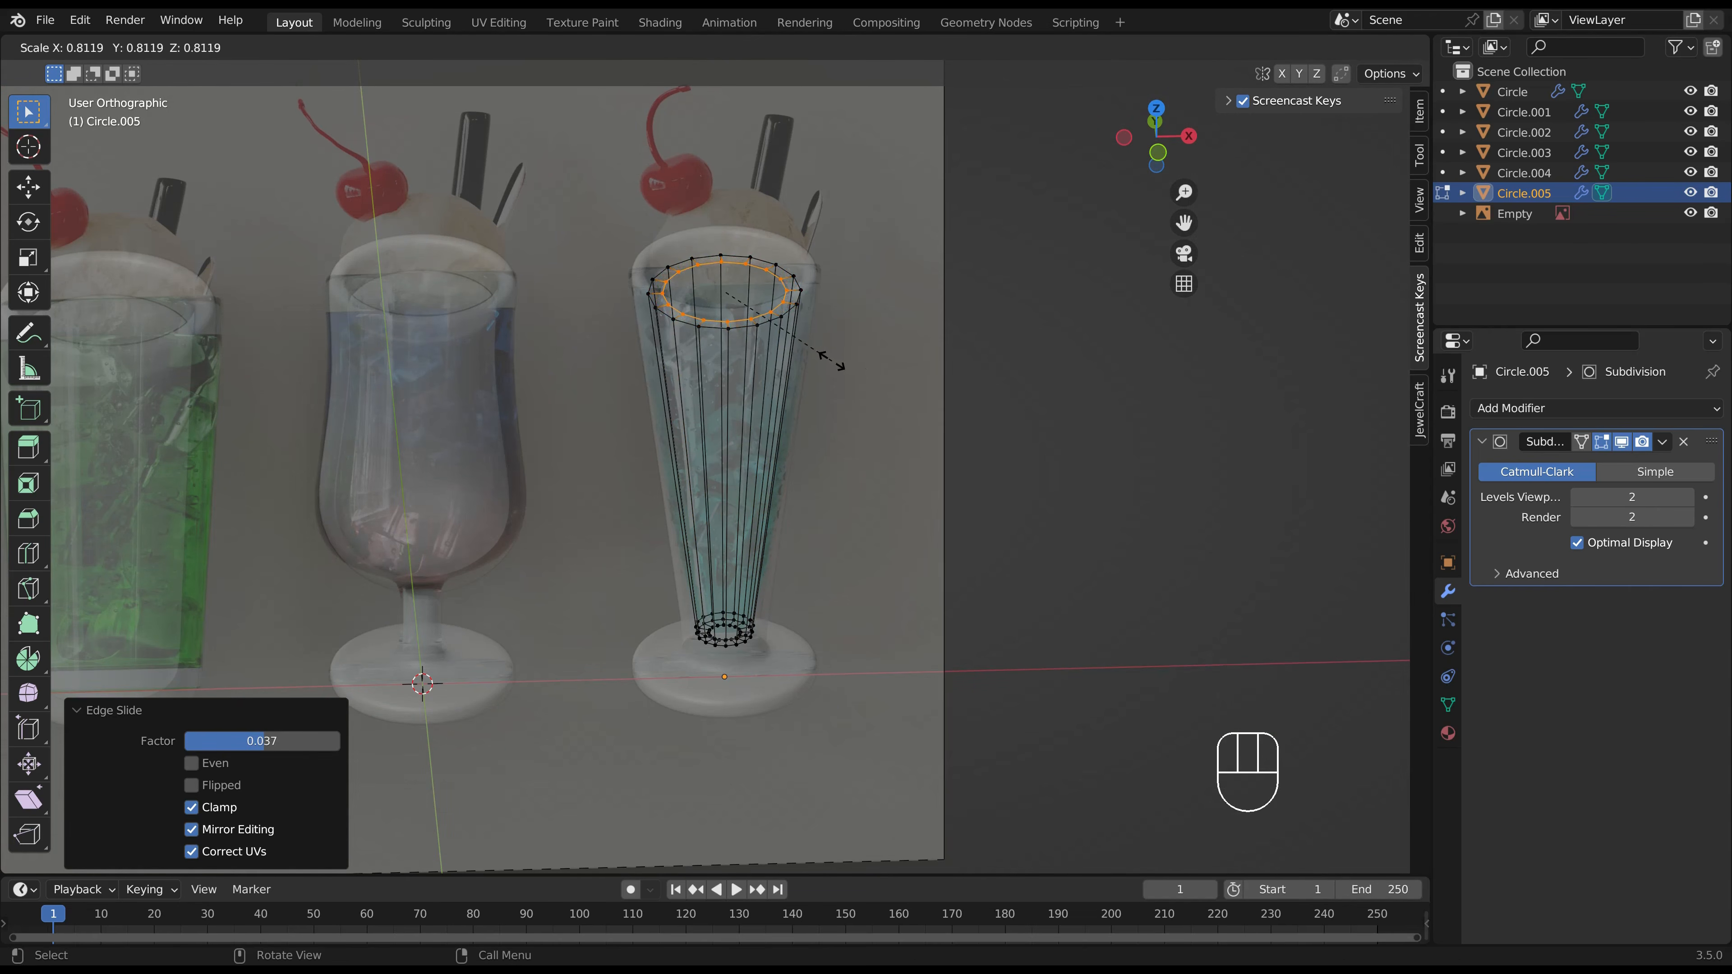
Fill the ring at the top of the tapered glass's liquid with a face, and hide the reference image.
key(f)
middle_drag(765, 424, 736, 352)
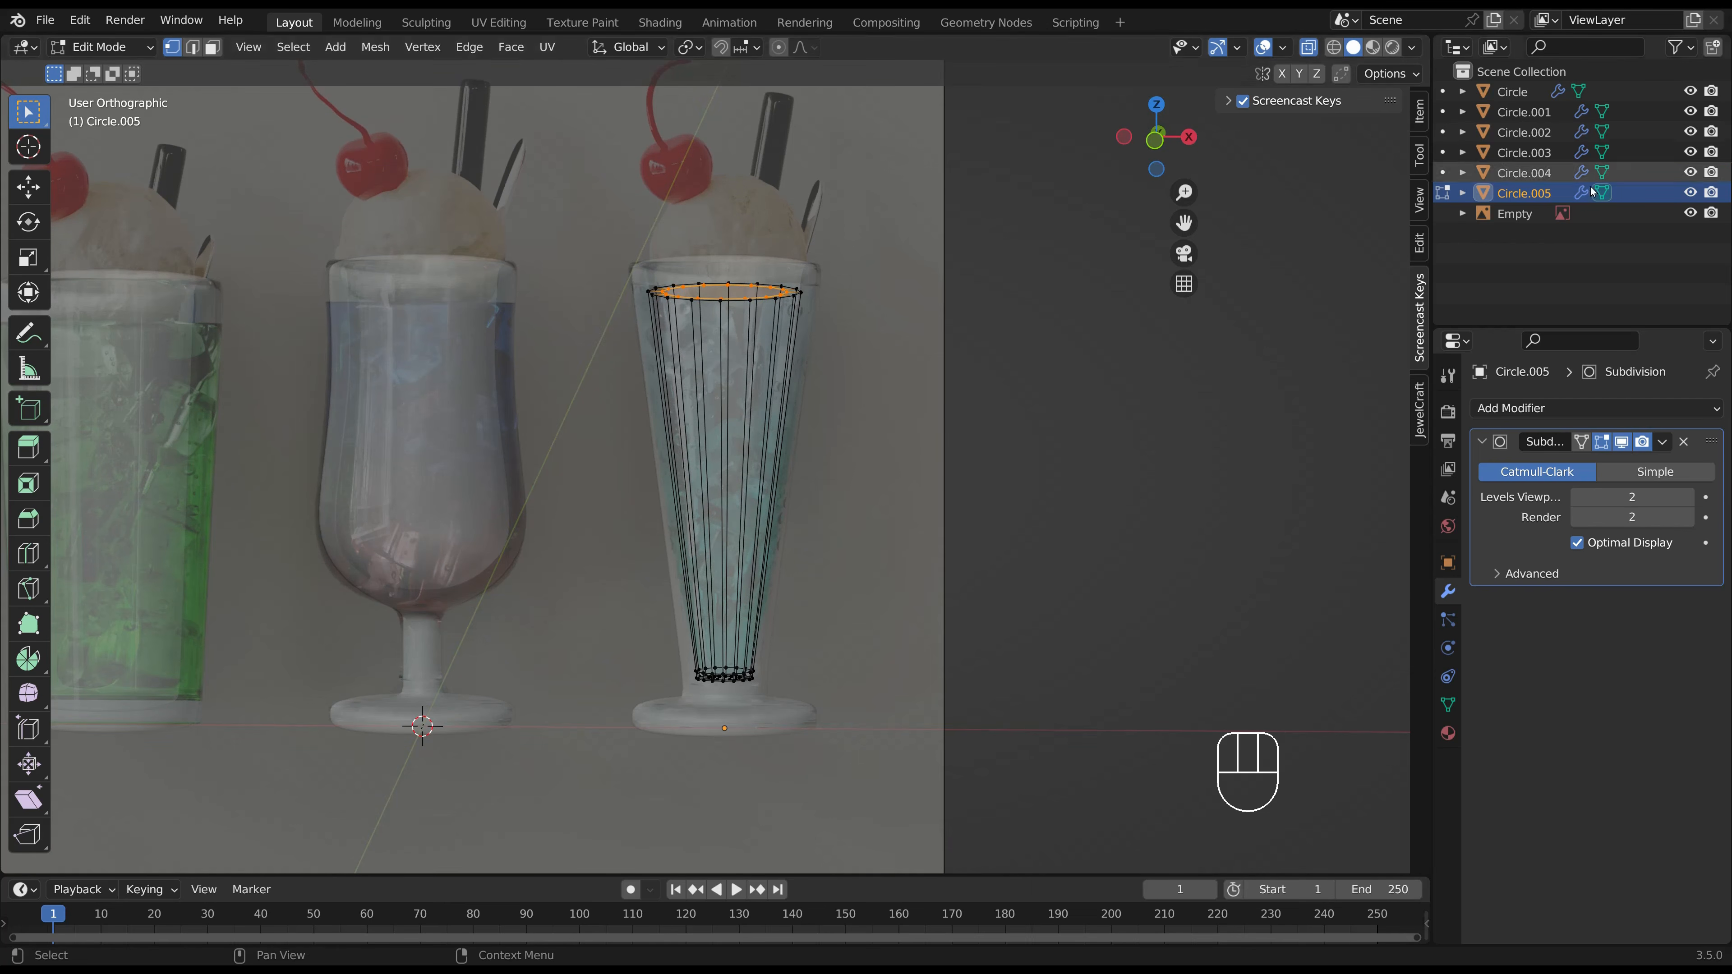
click(1689, 193)
click(1689, 193)
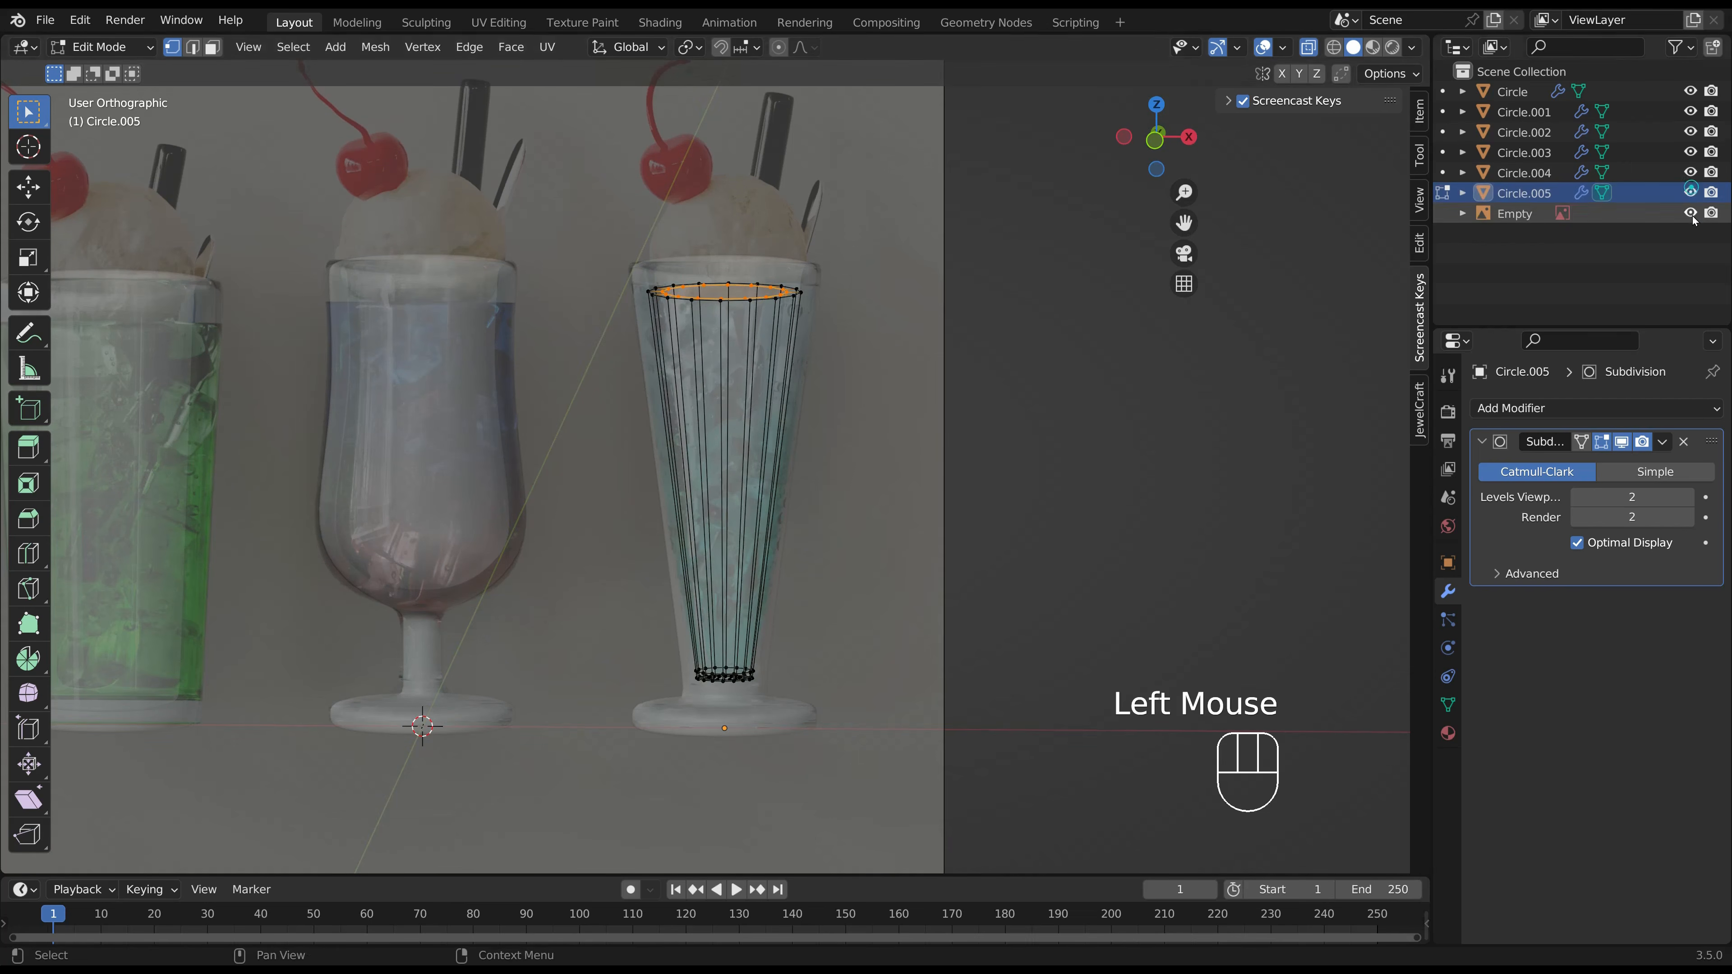
click(1690, 213)
key(Tab)
click(913, 378)
middle_drag(912, 378, 916, 352)
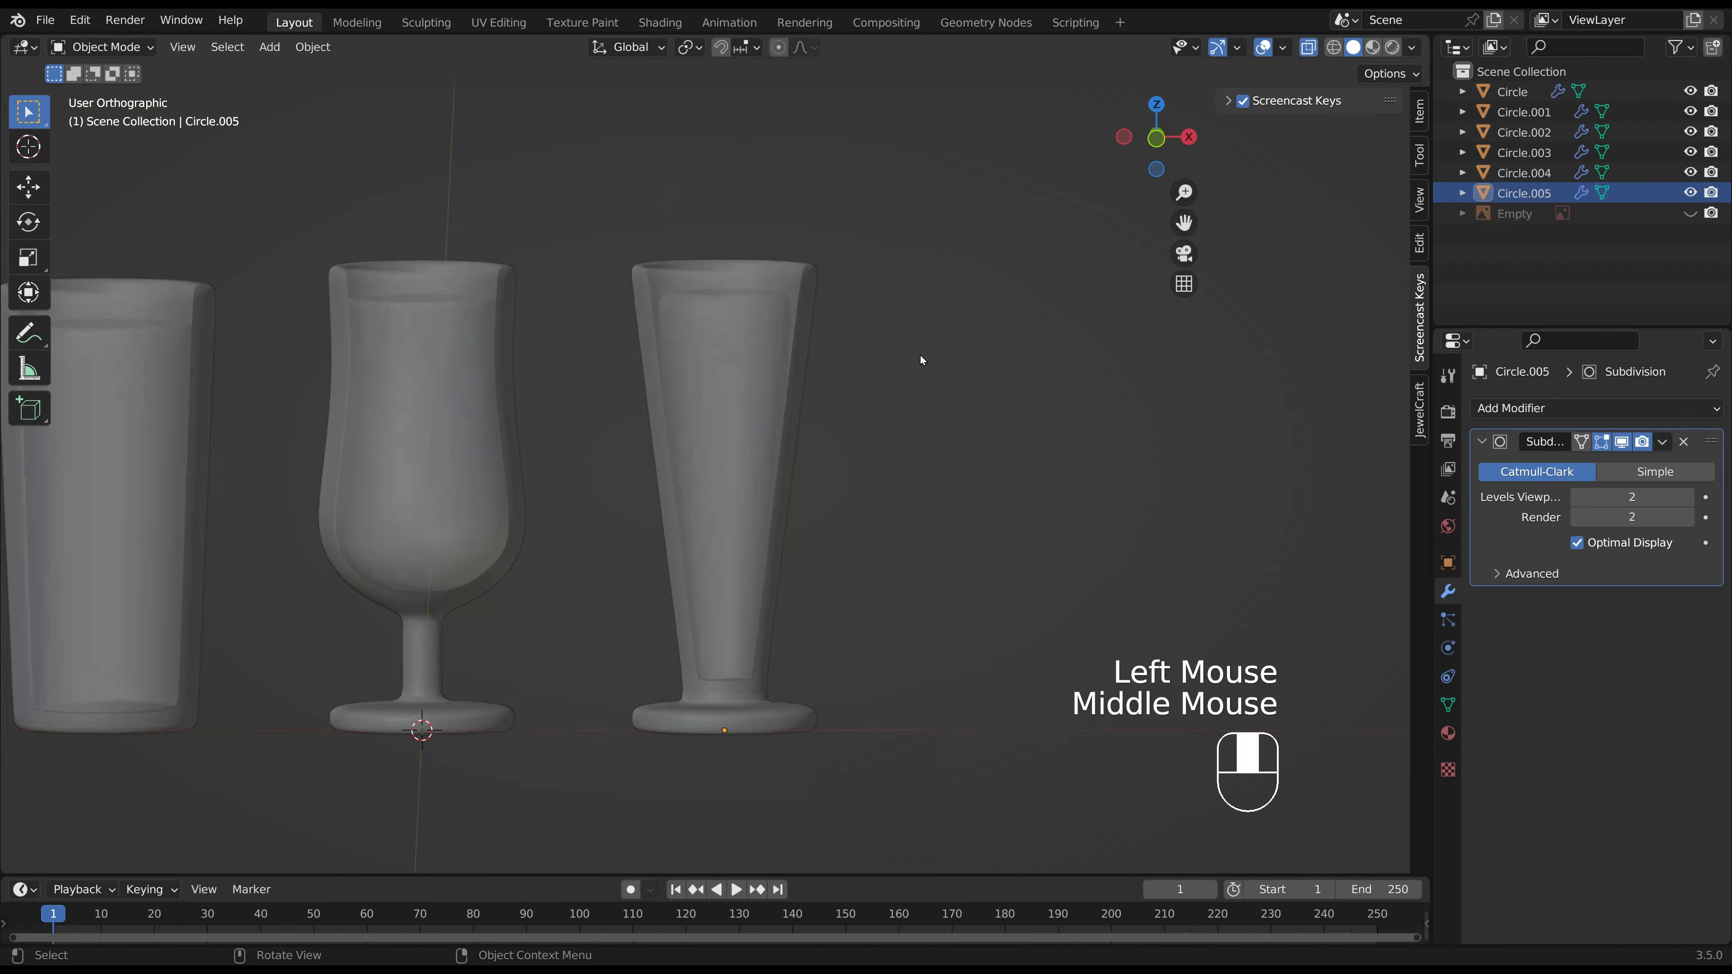
Add a supporting edge loop to the tapered glass's liquid, slid close to its upper rim.
scroll(886, 334, up, 3)
click(822, 240)
click(822, 239)
key(Tab)
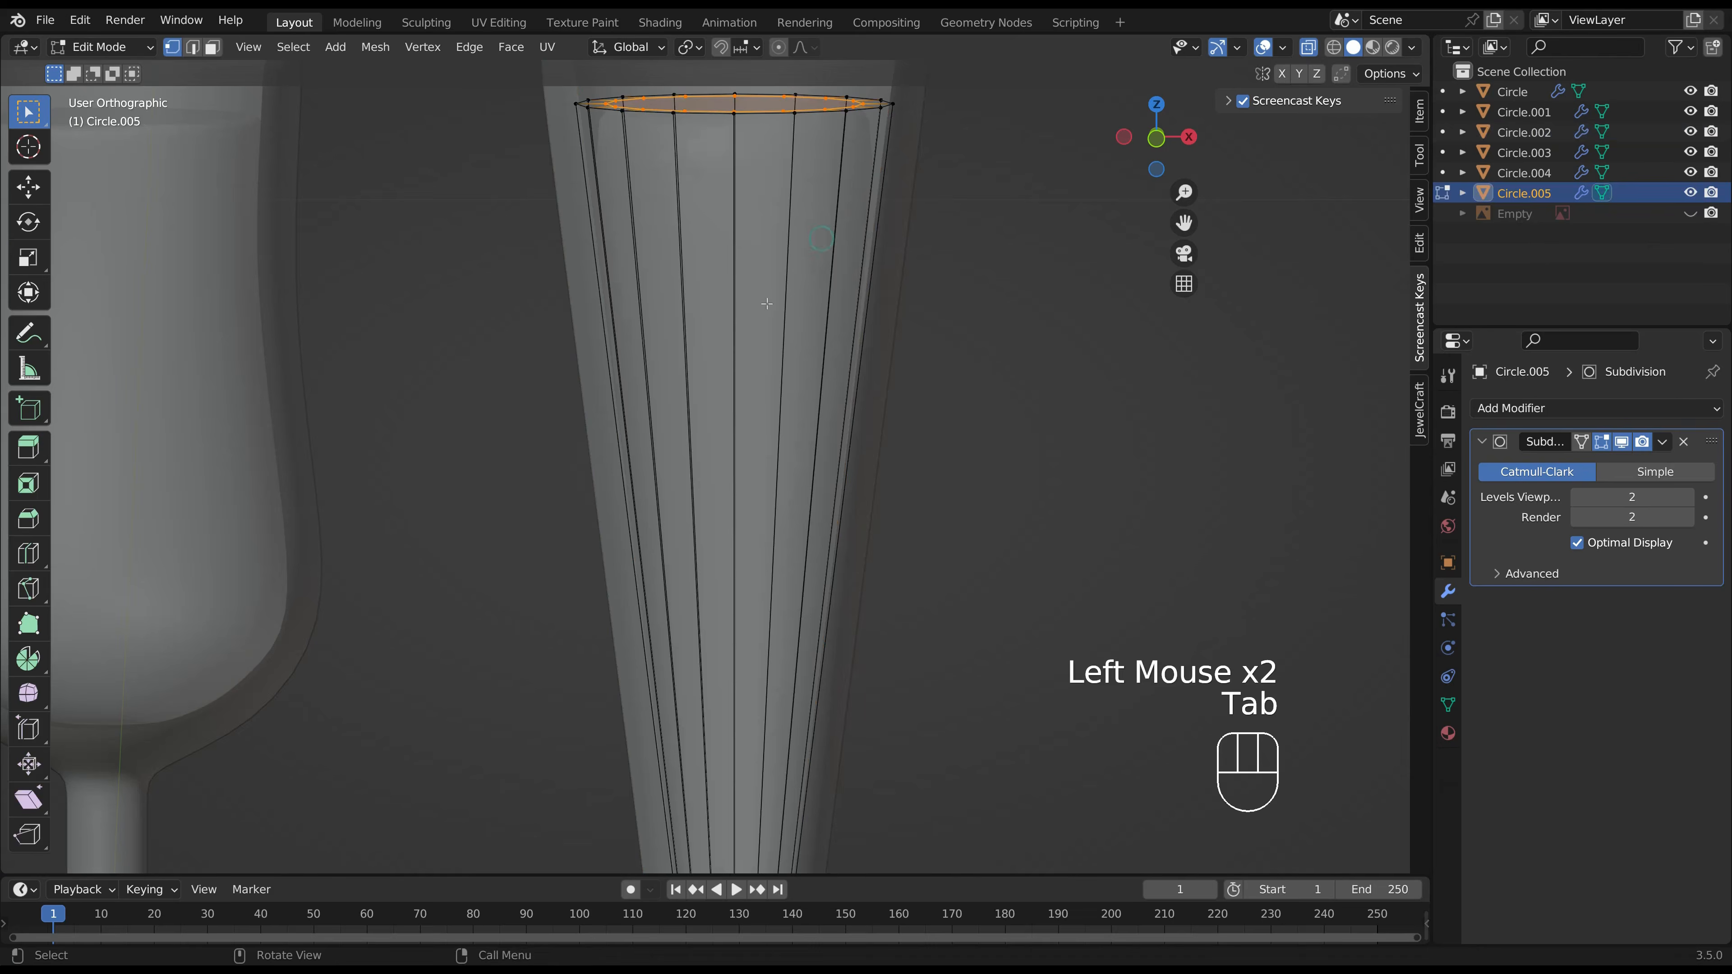
key(ctrl+r)
click(604, 430)
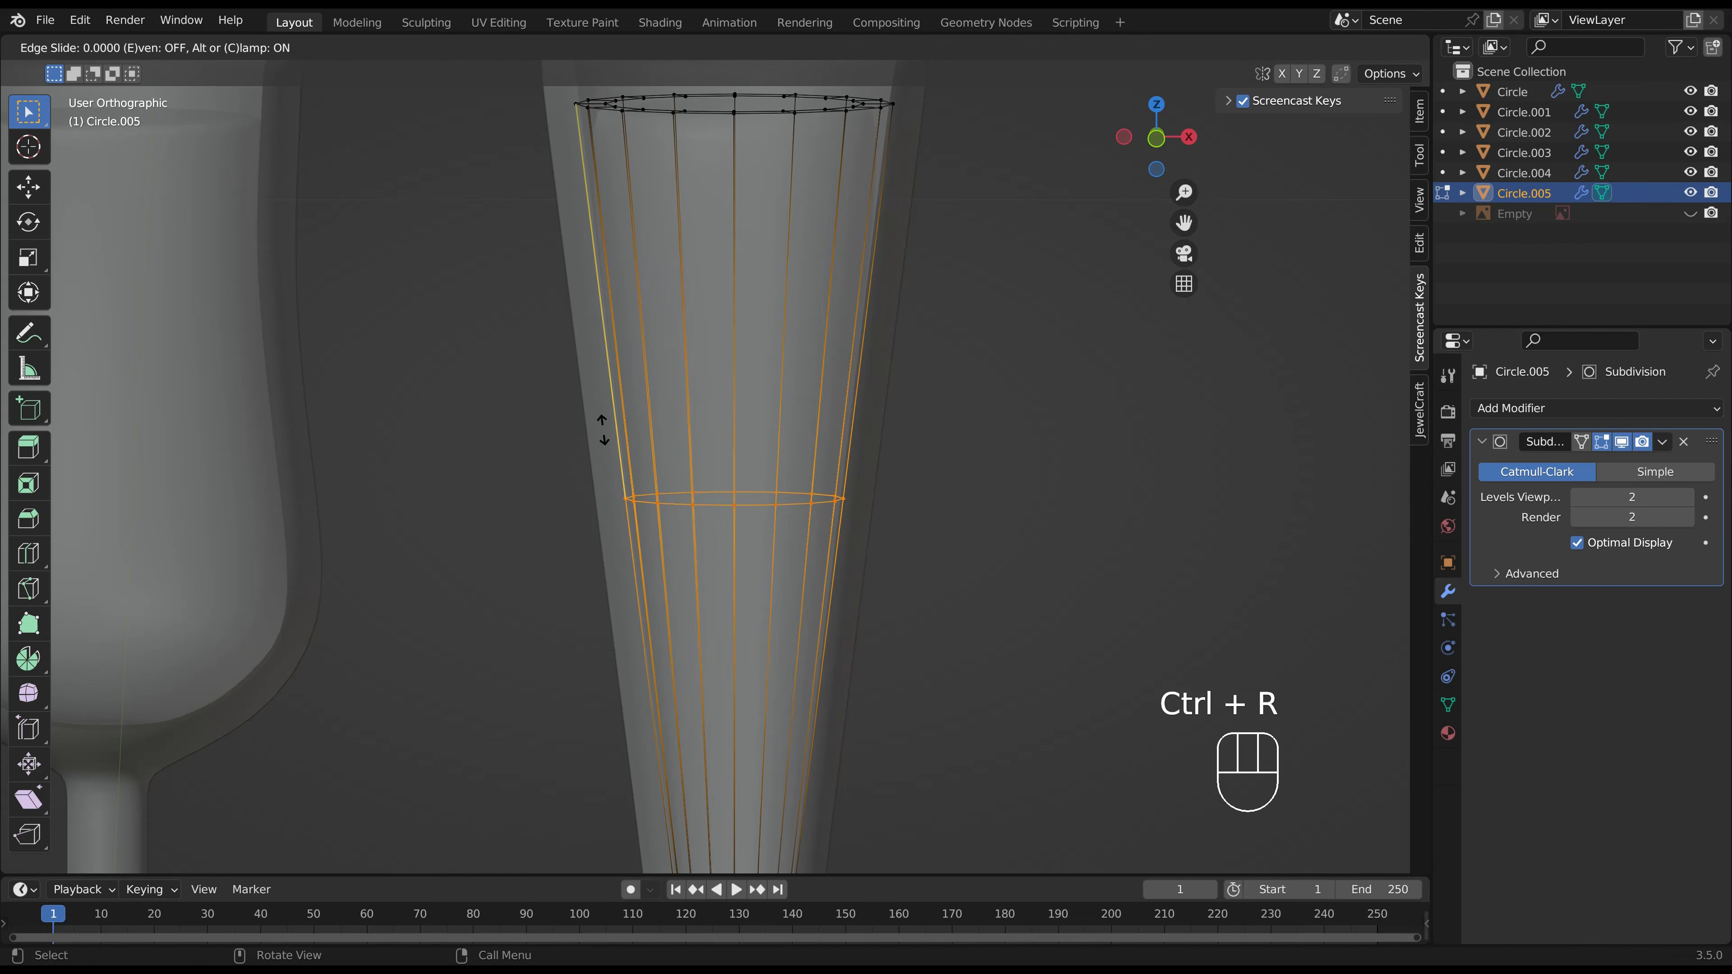
click(554, 76)
scroll(920, 301, down, 3)
key(Tab)
click(922, 349)
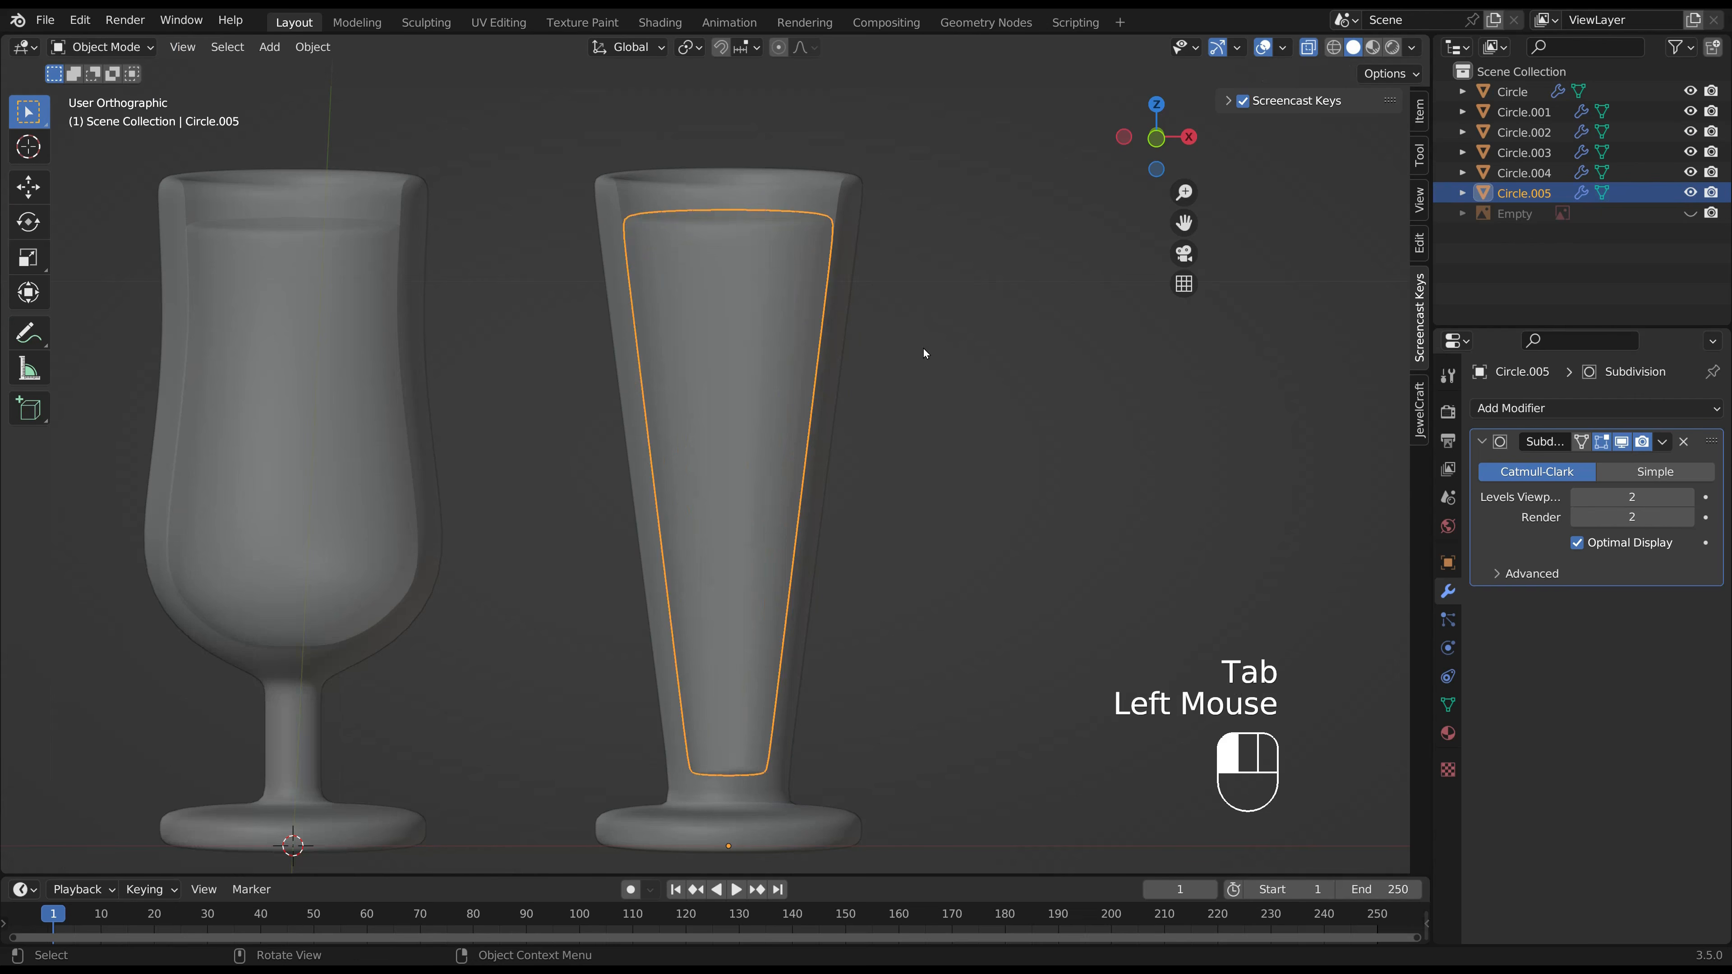
Scale the whole liquid mesh in the tapered glass up slightly, by a factor of about 1.02.
click(760, 380)
click(760, 379)
key(Tab)
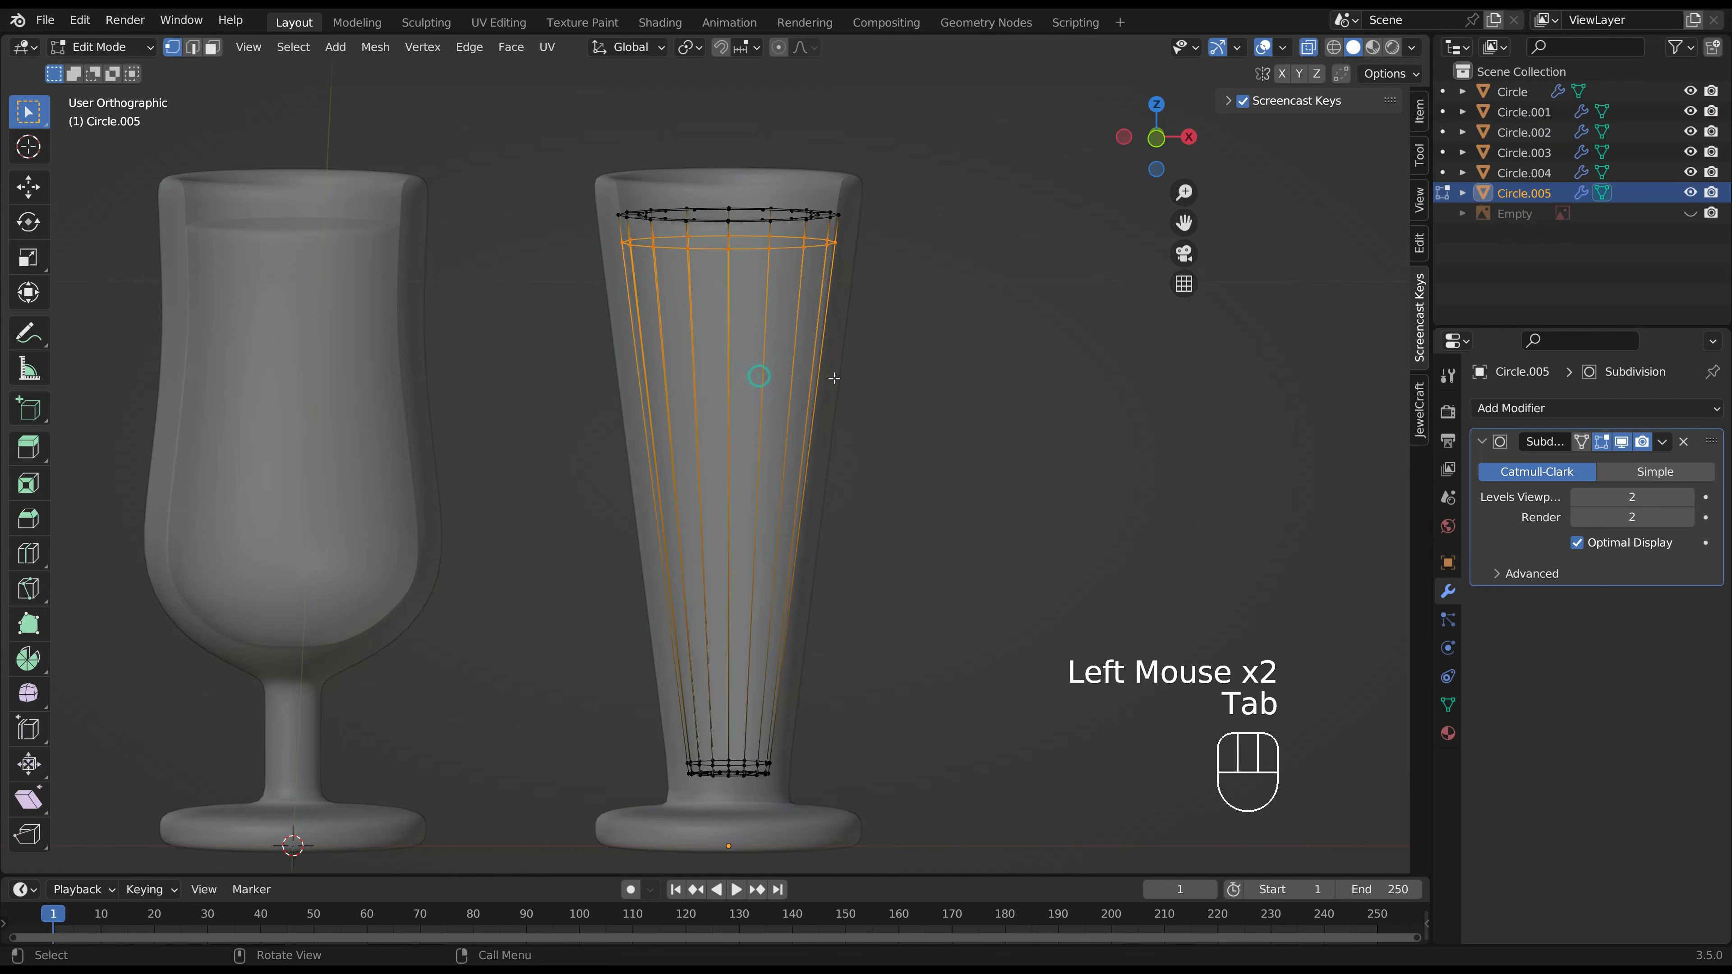
key(a)
key(s)
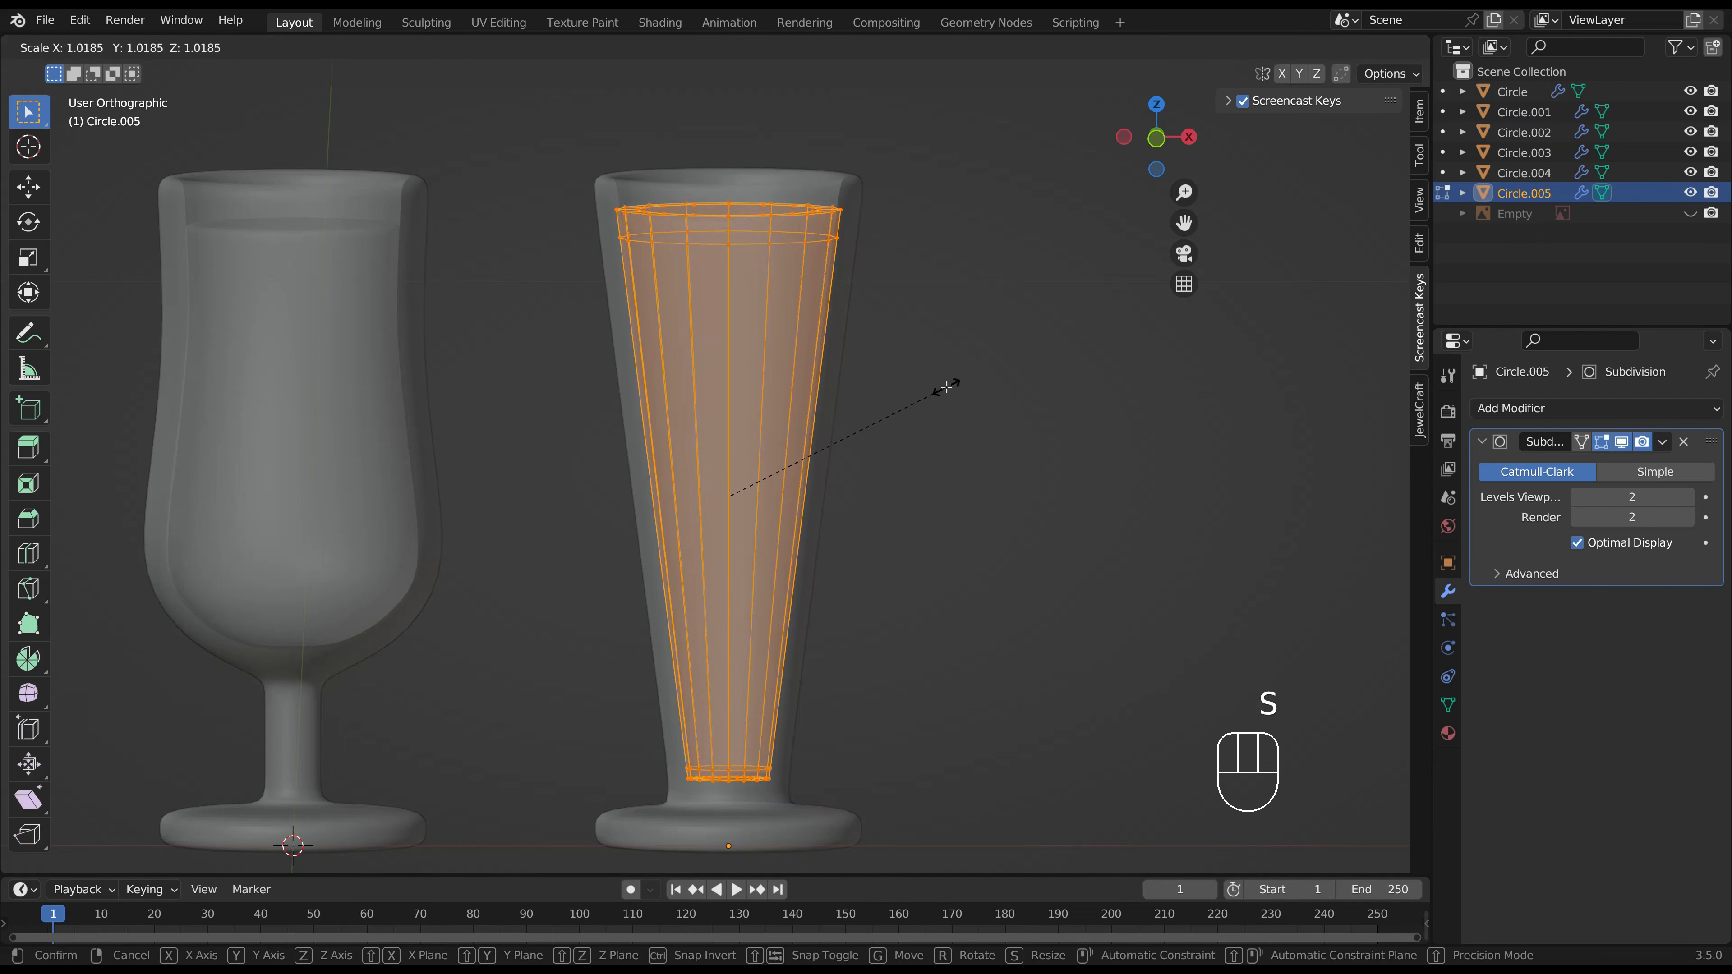
key(Tab)
click(947, 391)
middle_drag(947, 391, 1021, 414)
scroll(947, 399, down, 4)
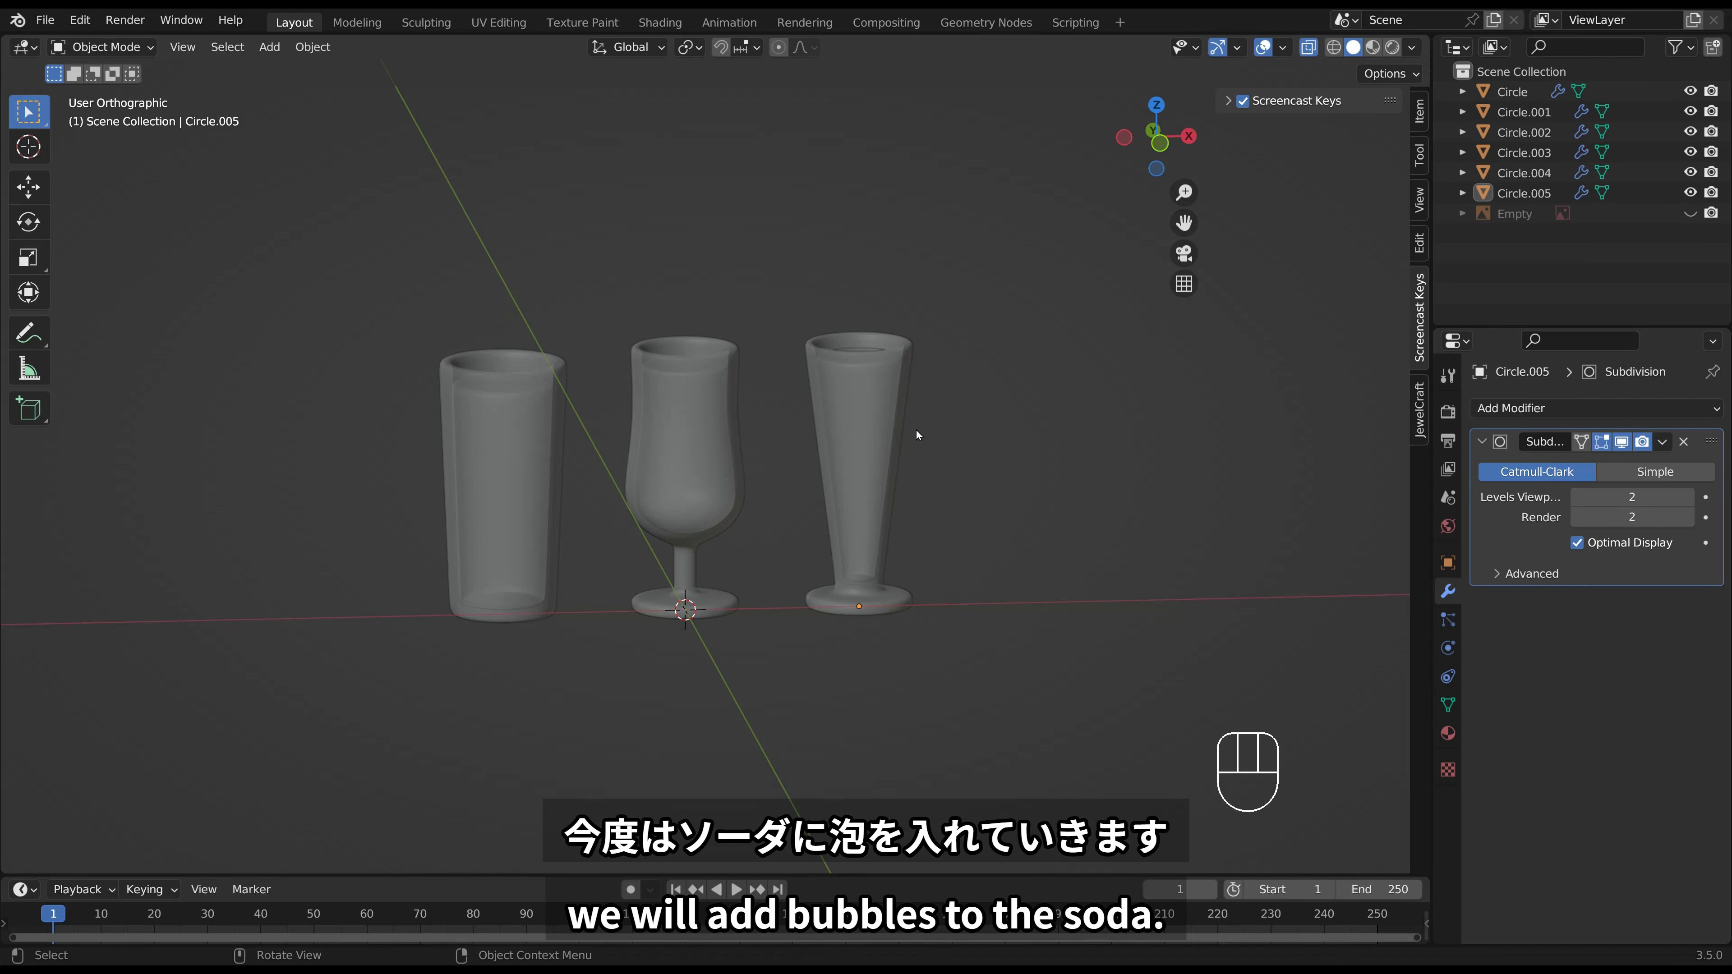
click(930, 434)
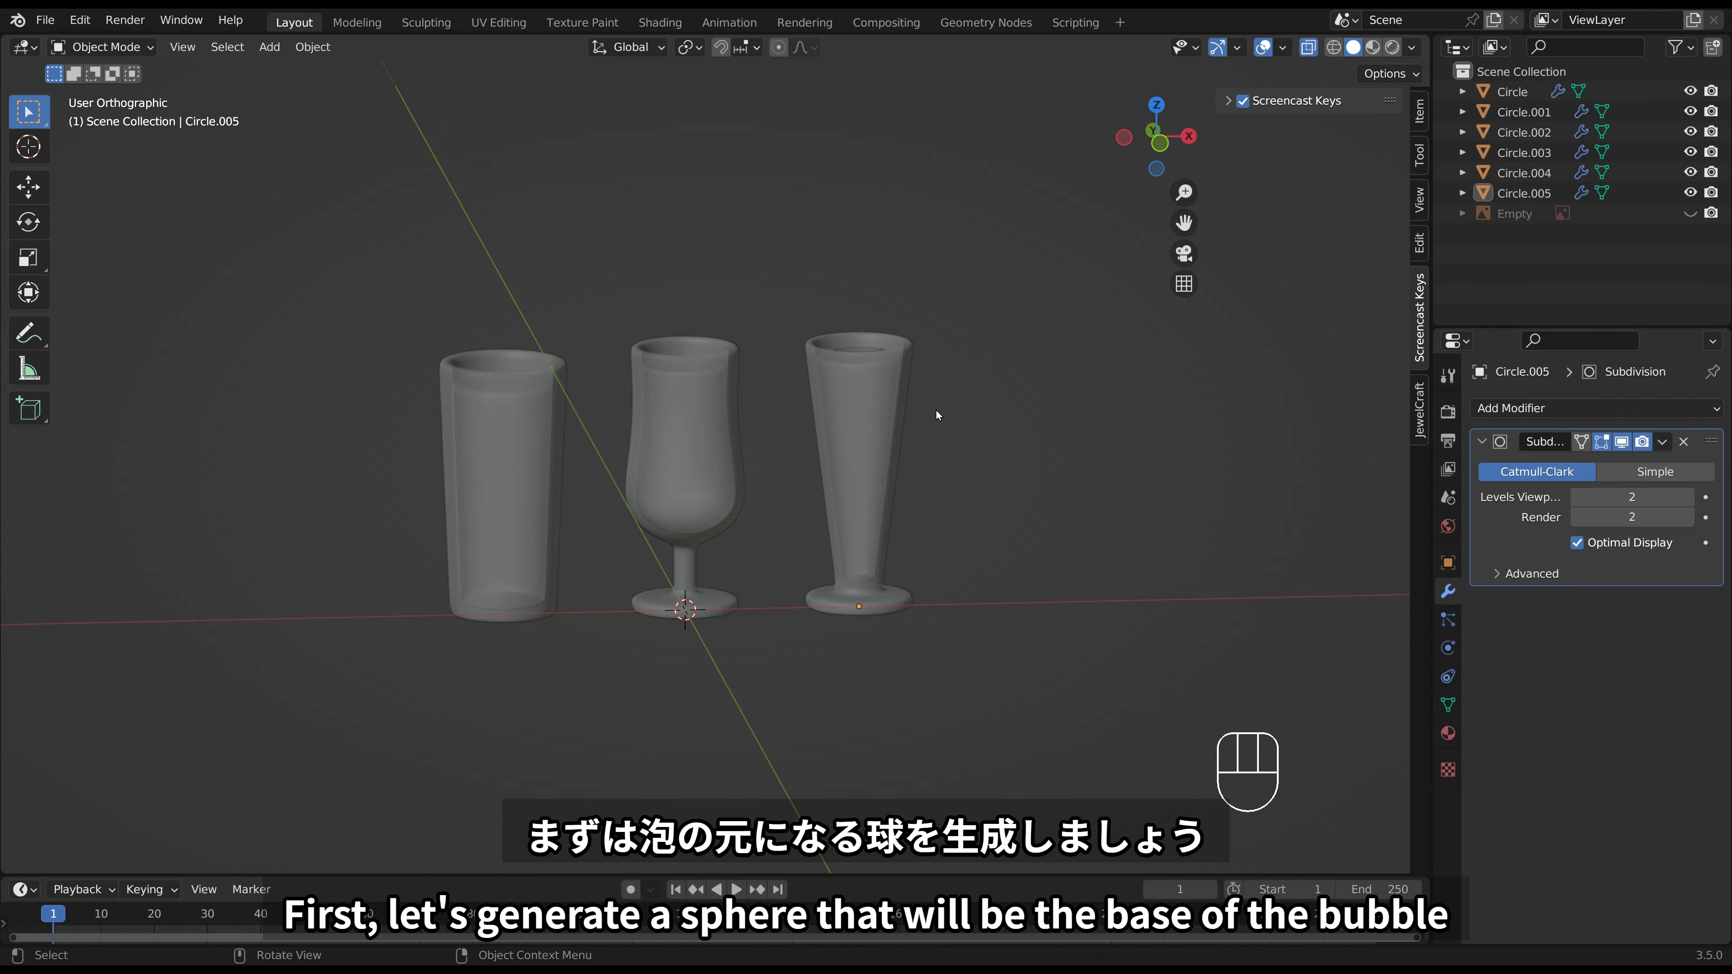
Add an ico sphere at the world origin as the base for the soda bubbles.
key(shift+a)
mouse_move(936, 410)
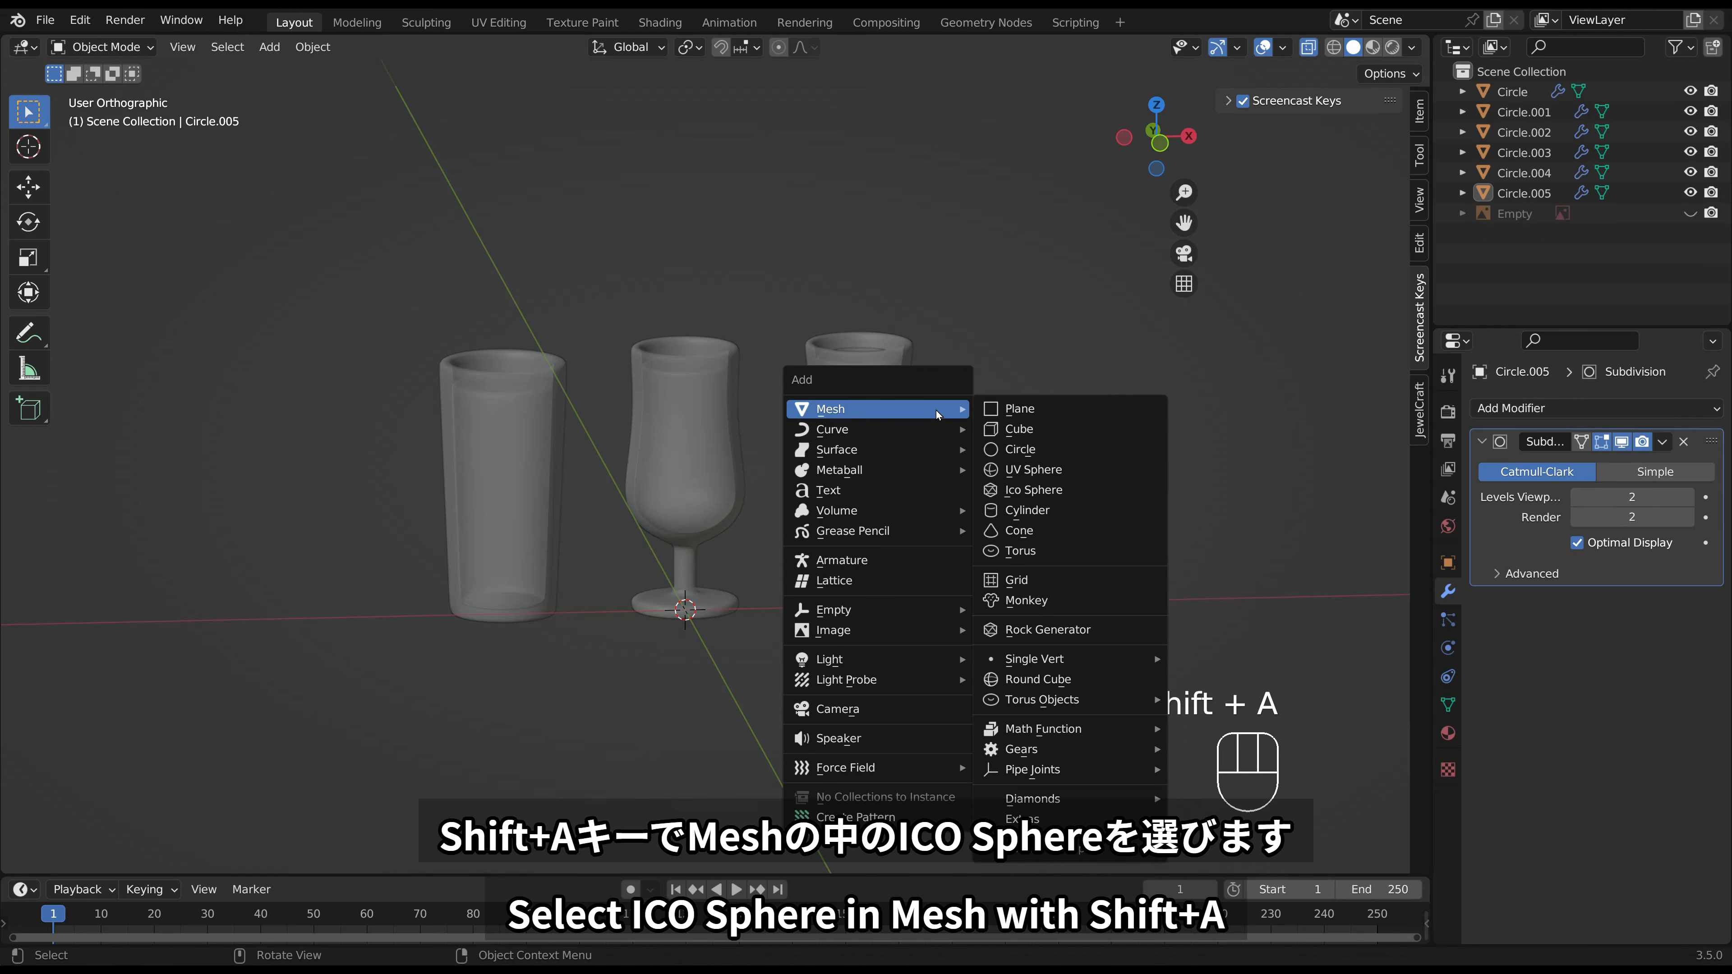
click(1020, 484)
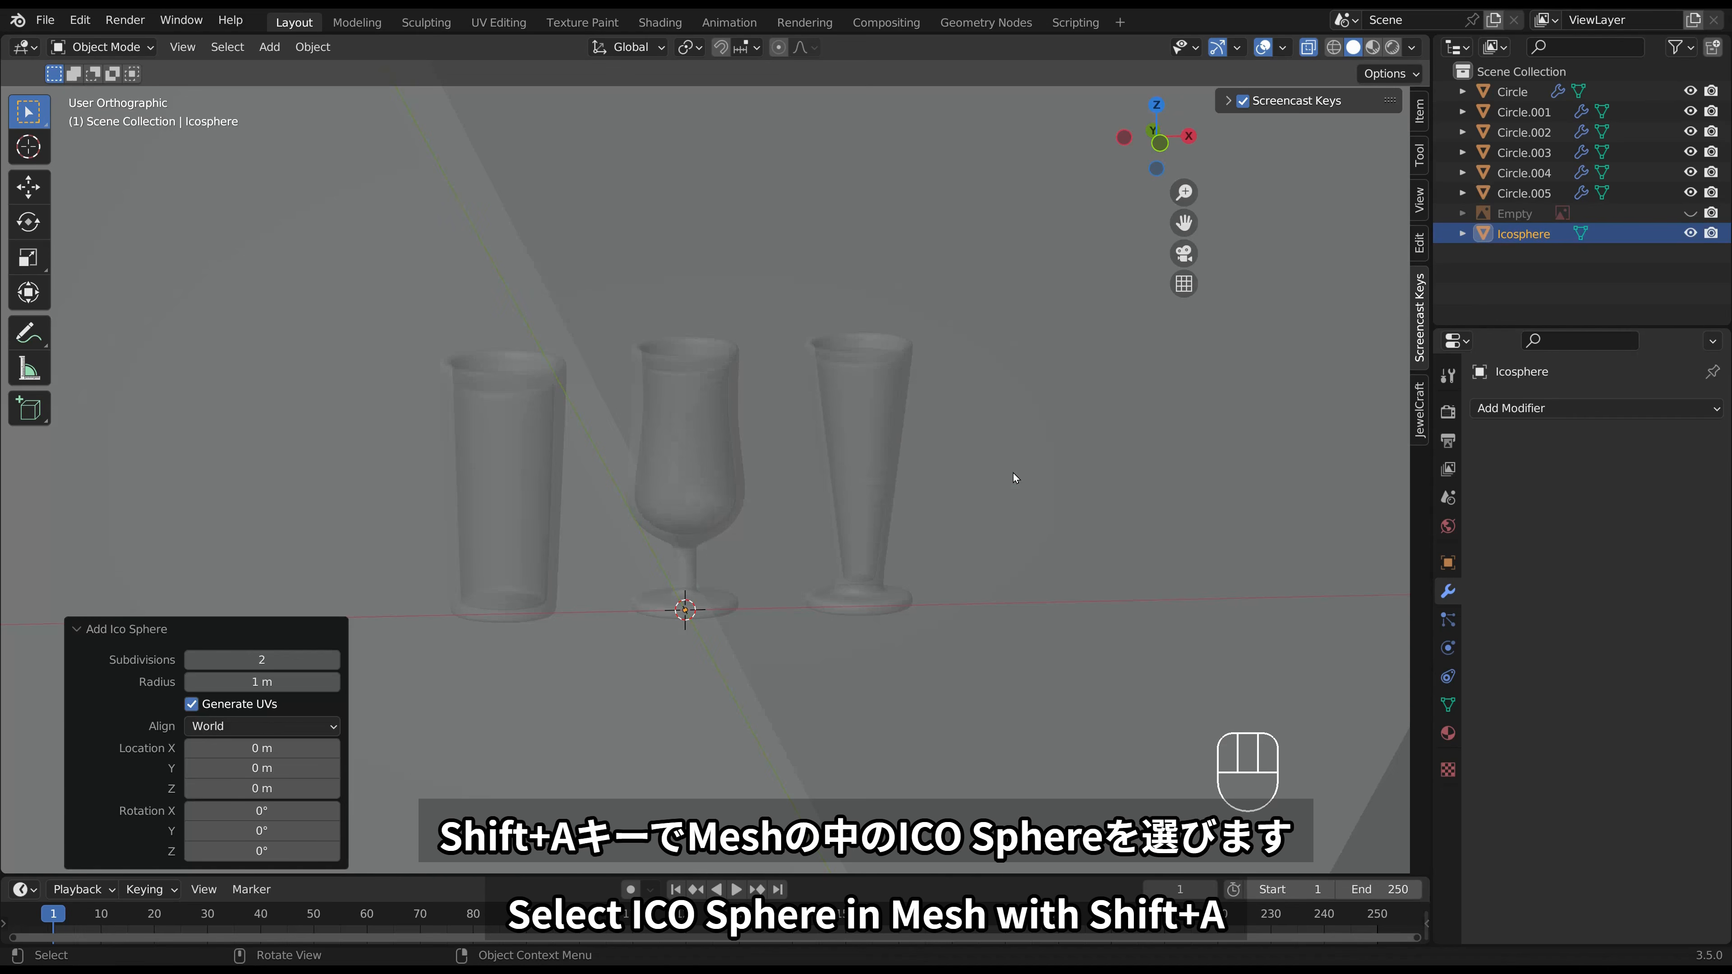
scroll(1013, 478, down, 9)
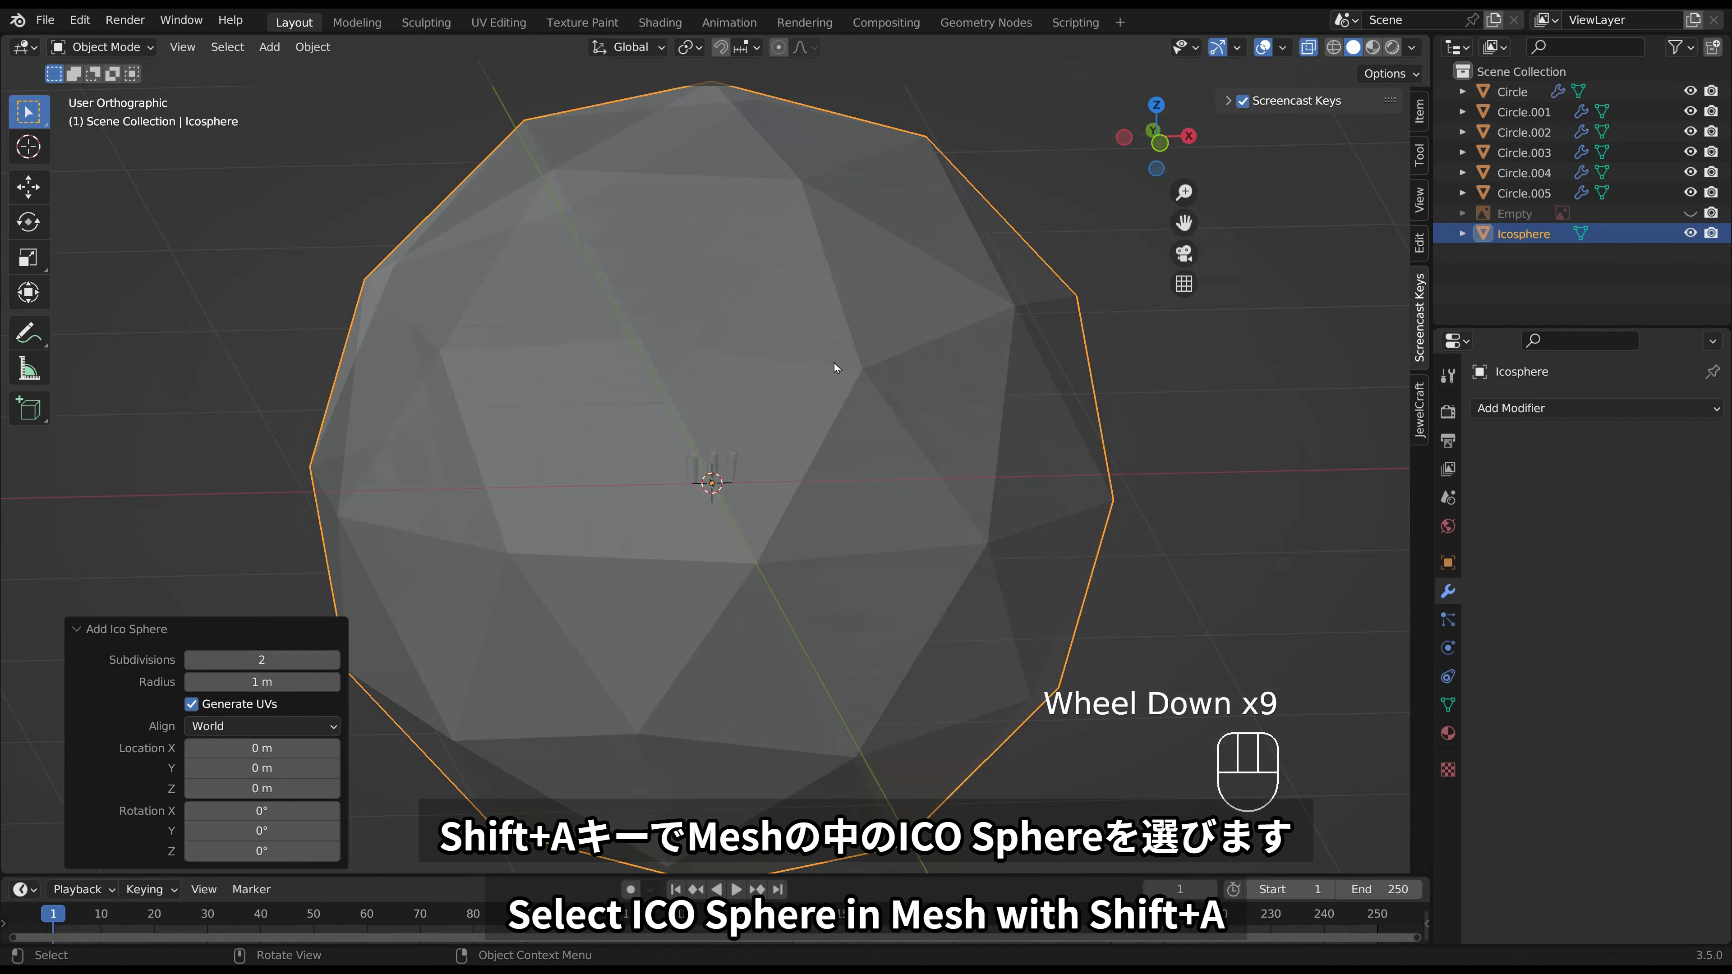
Turn off X-ray display and apply Shade Smooth to the ico sphere.
click(1305, 47)
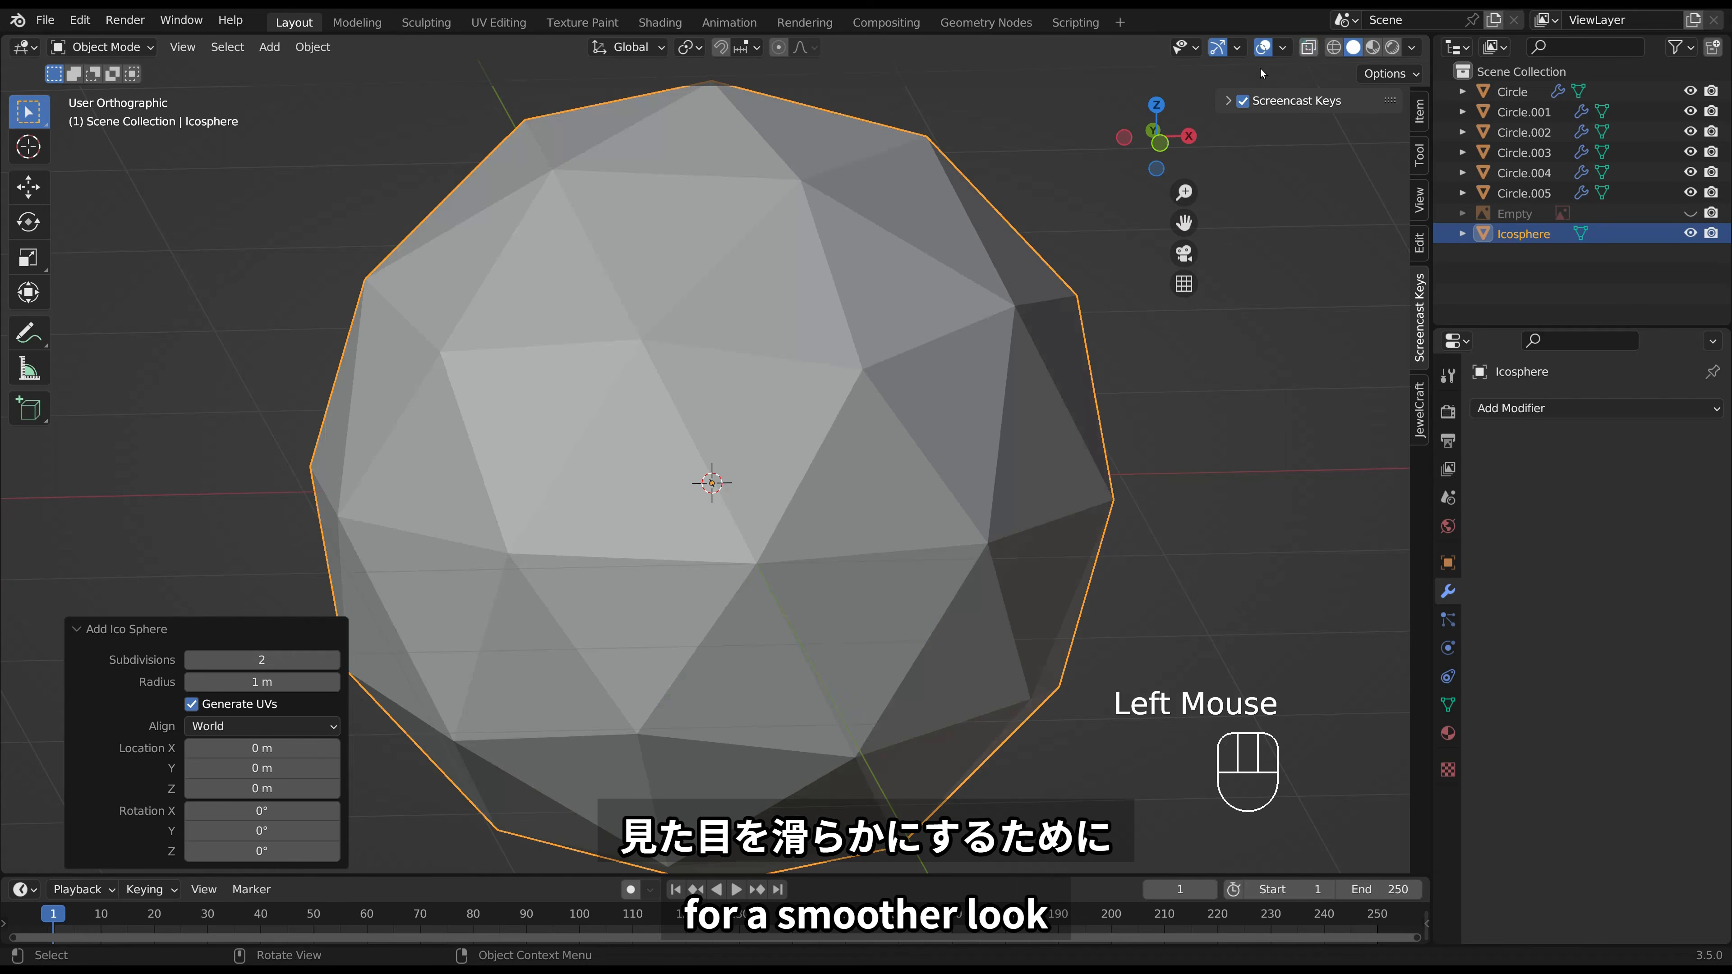
right_click(910, 197)
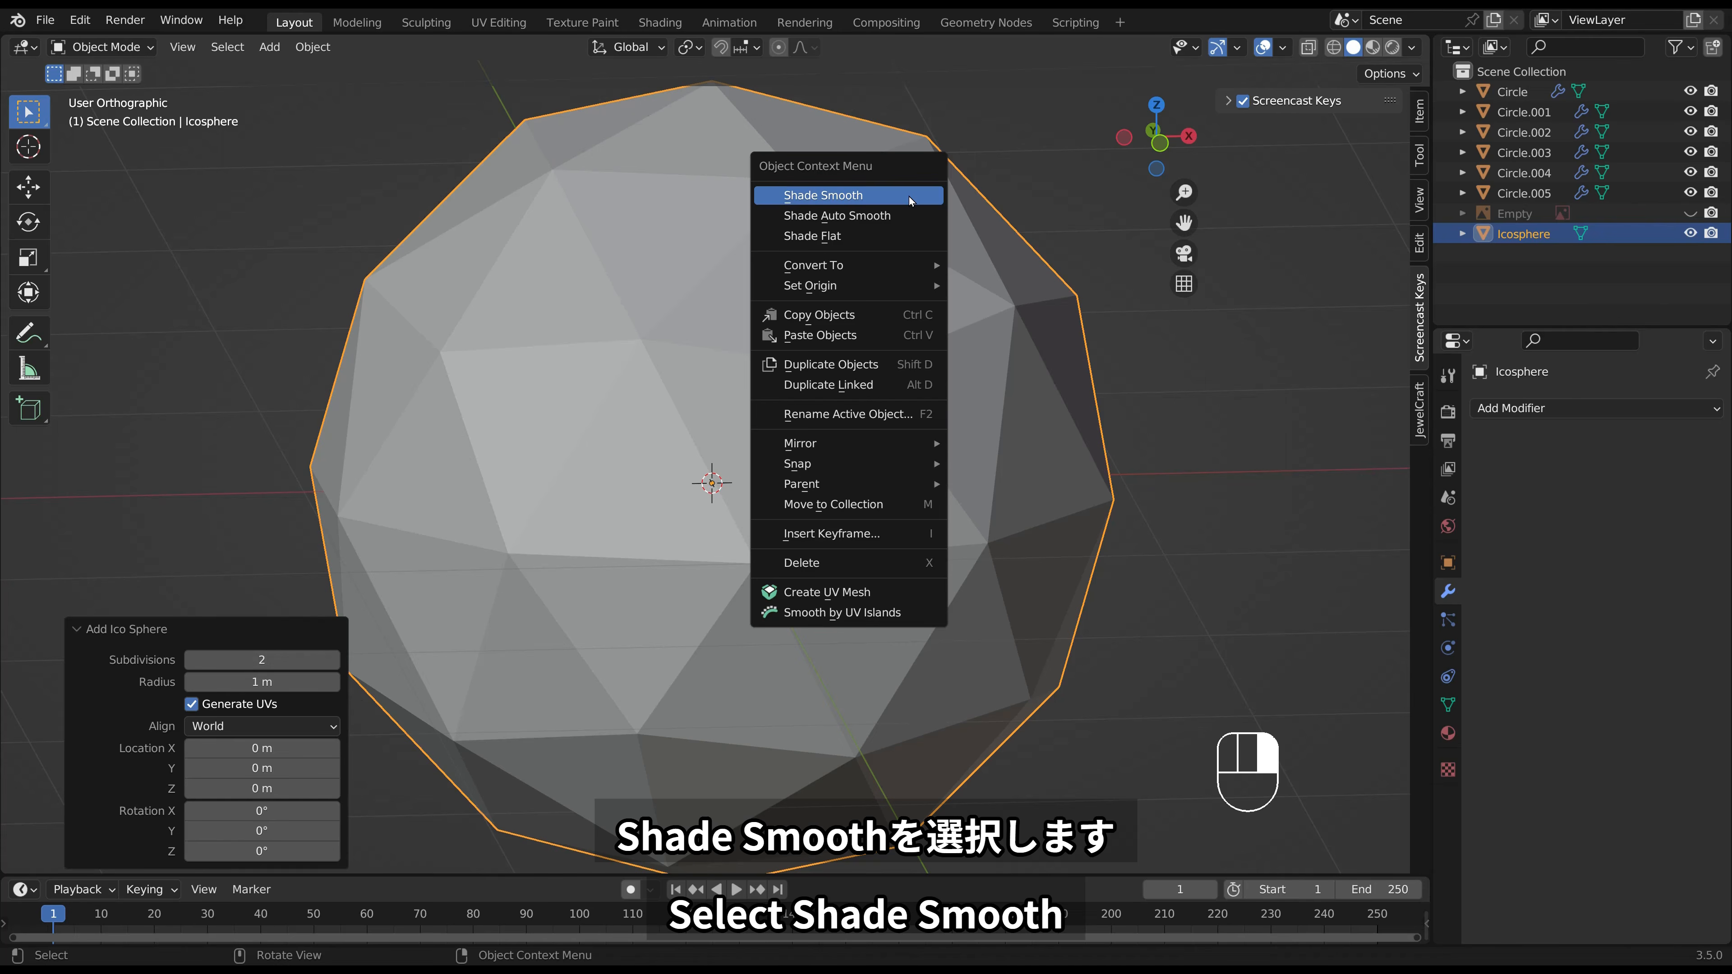
click(910, 196)
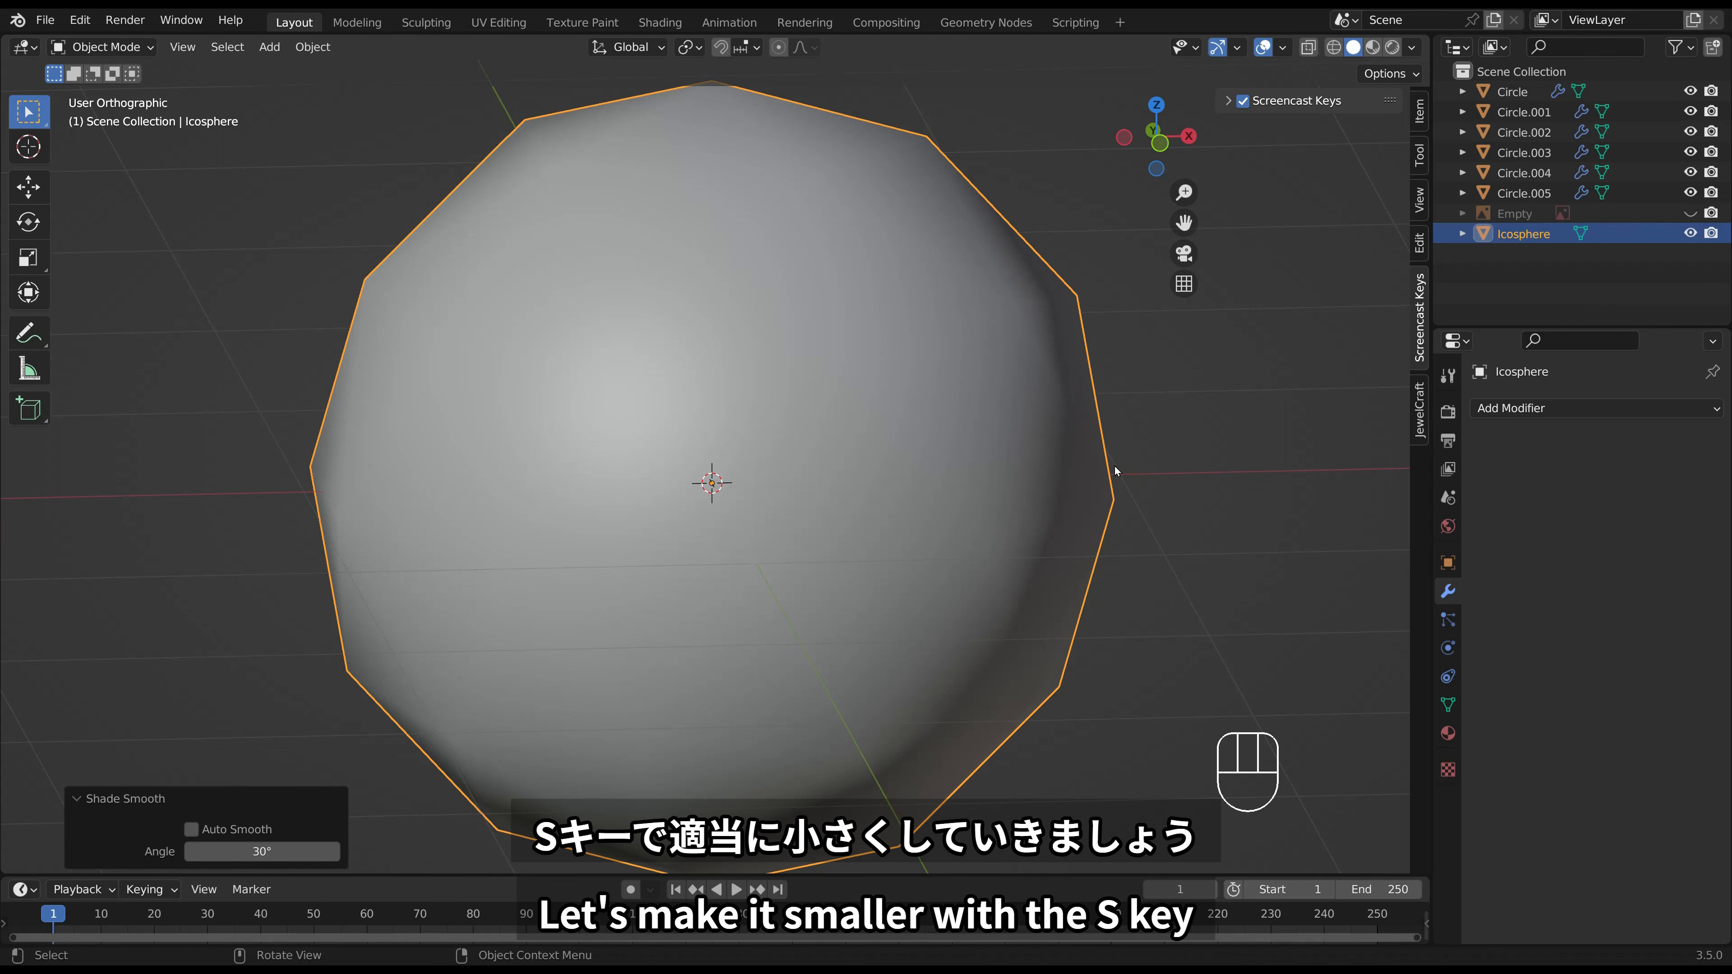
Scale the ico sphere down to about 0.014 of its original size, smaller than the glasses.
key(s)
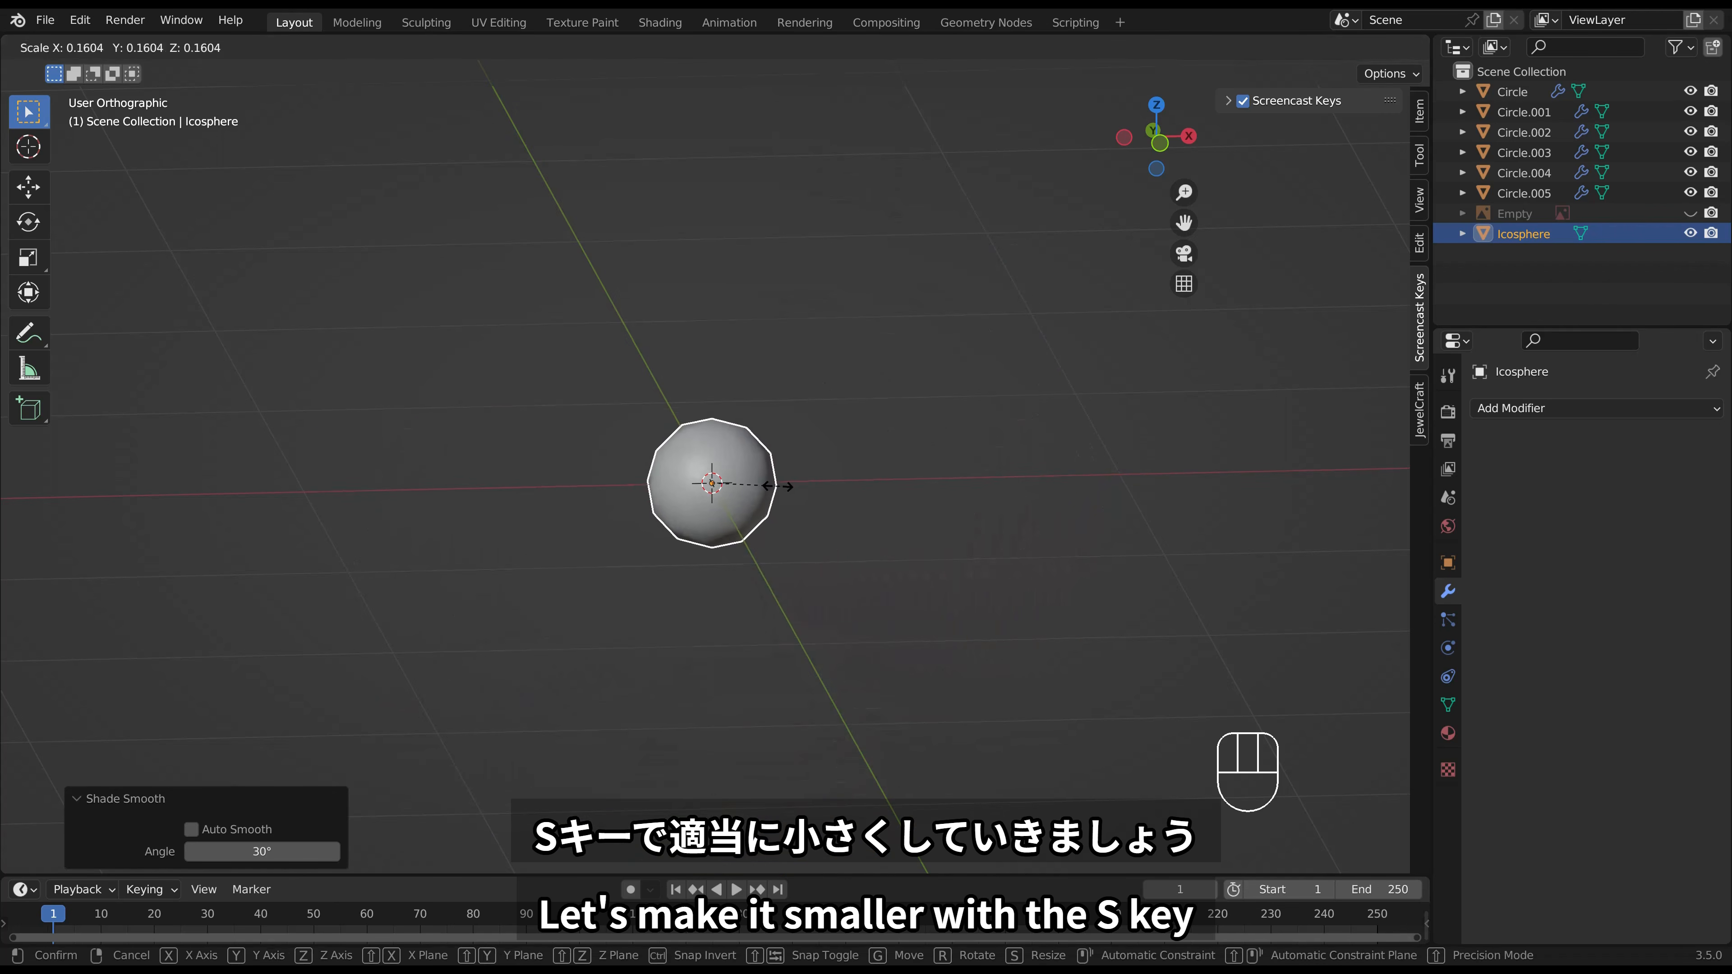
click(739, 481)
scroll(750, 481, up, 3)
scroll(750, 481, up, 1)
key(s)
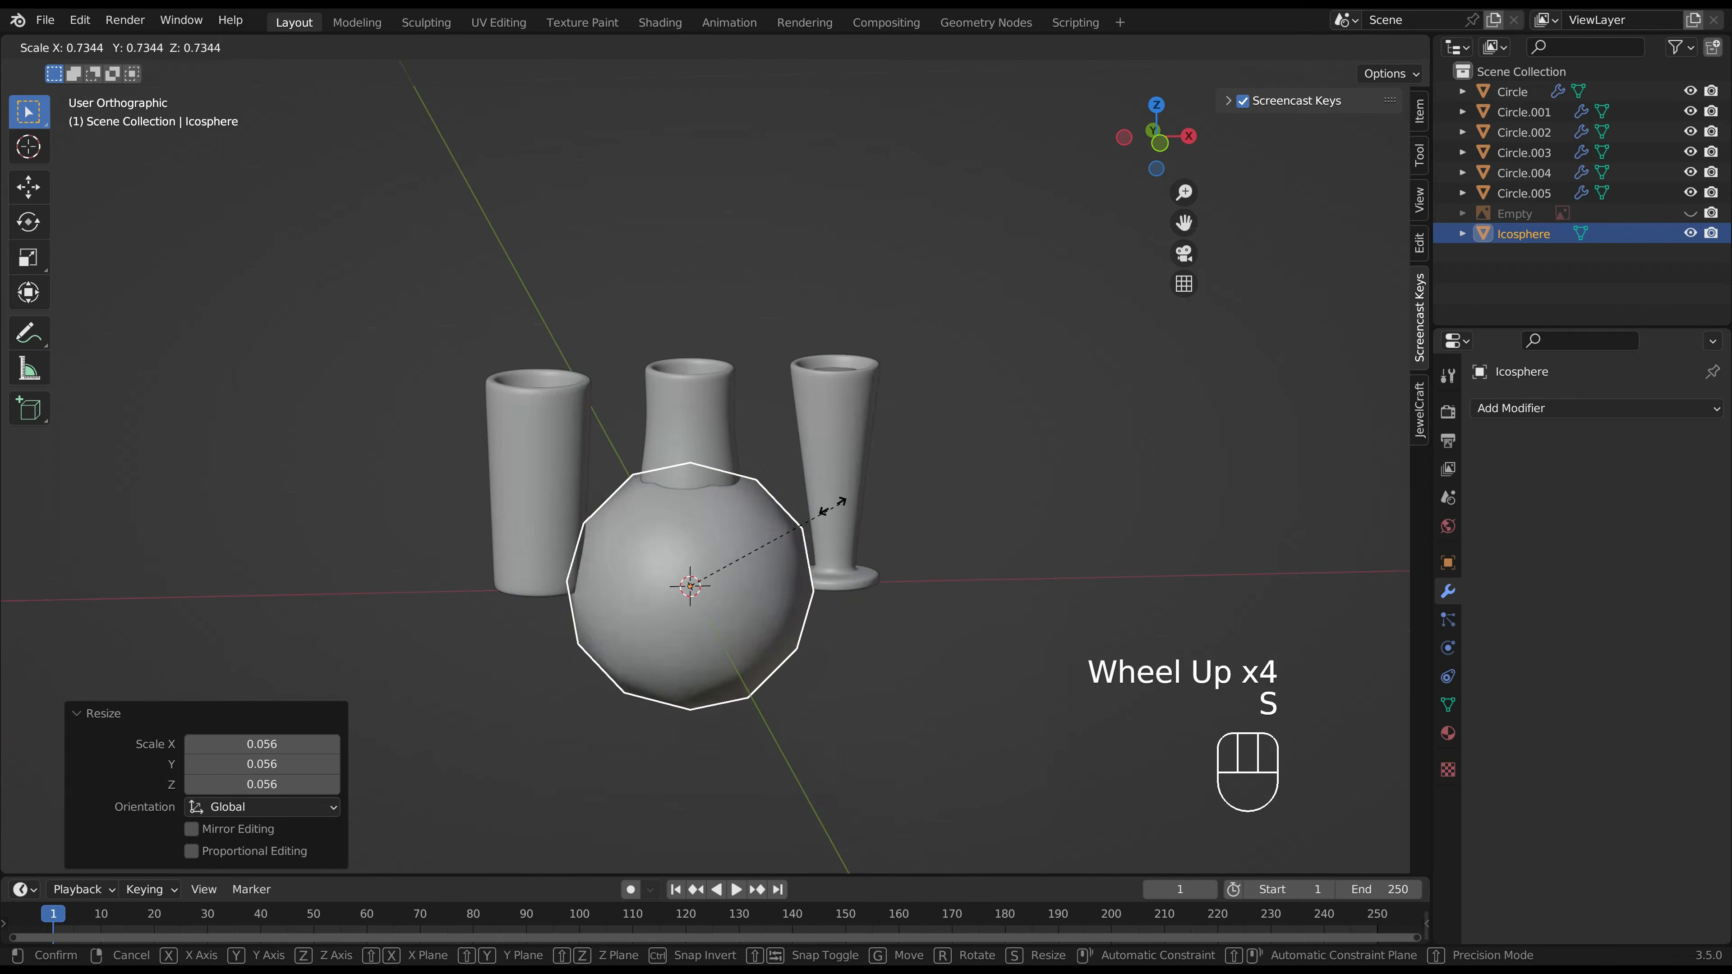
click(734, 549)
Move the sphere about -0.104 m along the X axis so it stands beside the straight glass.
key(g)
key(x)
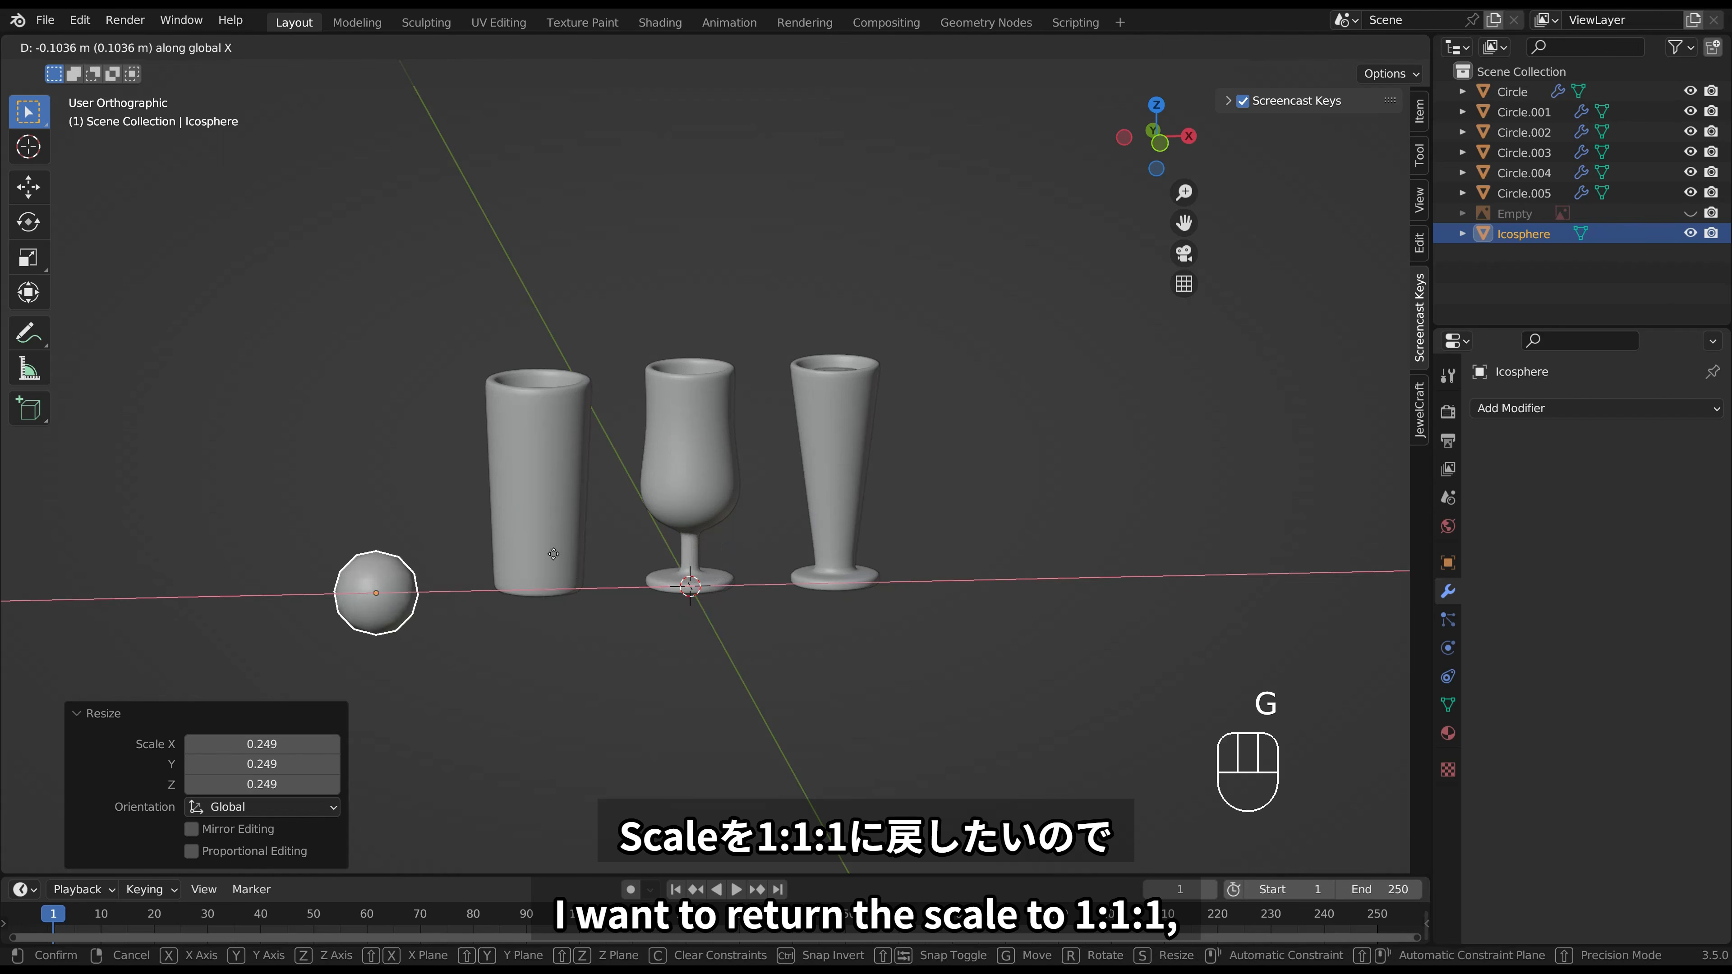
click(552, 547)
Apply the sphere's scale so its object scale values reset to 1.
click(1420, 115)
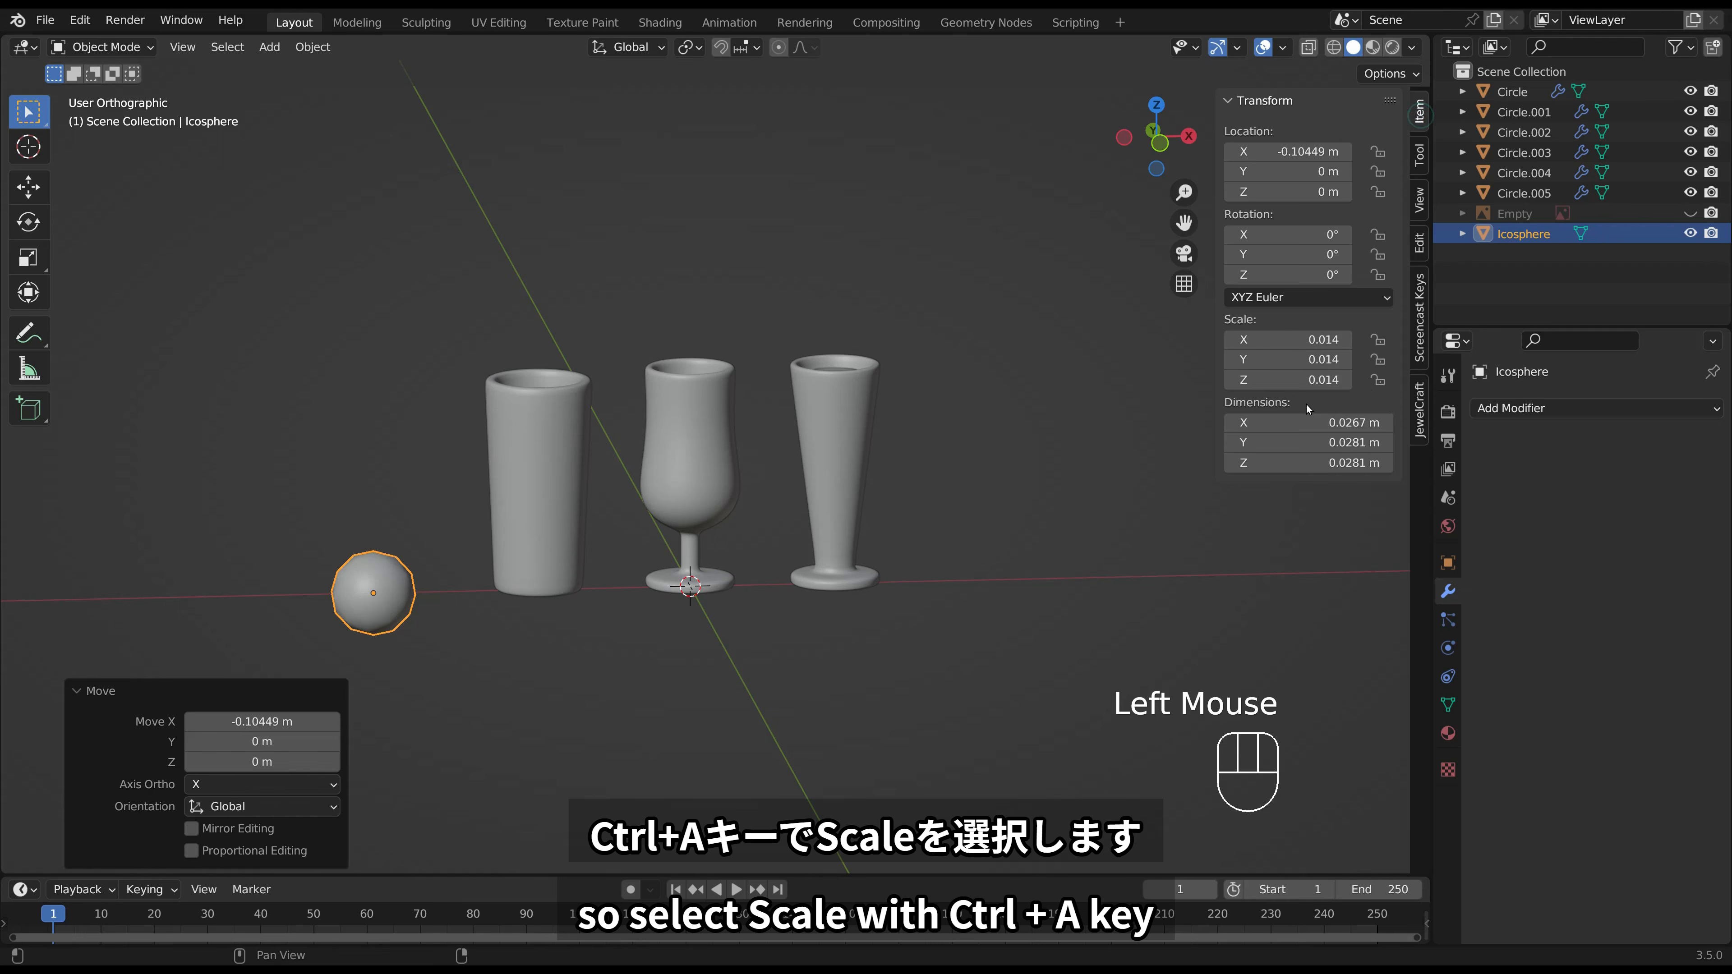
key(ctrl+a)
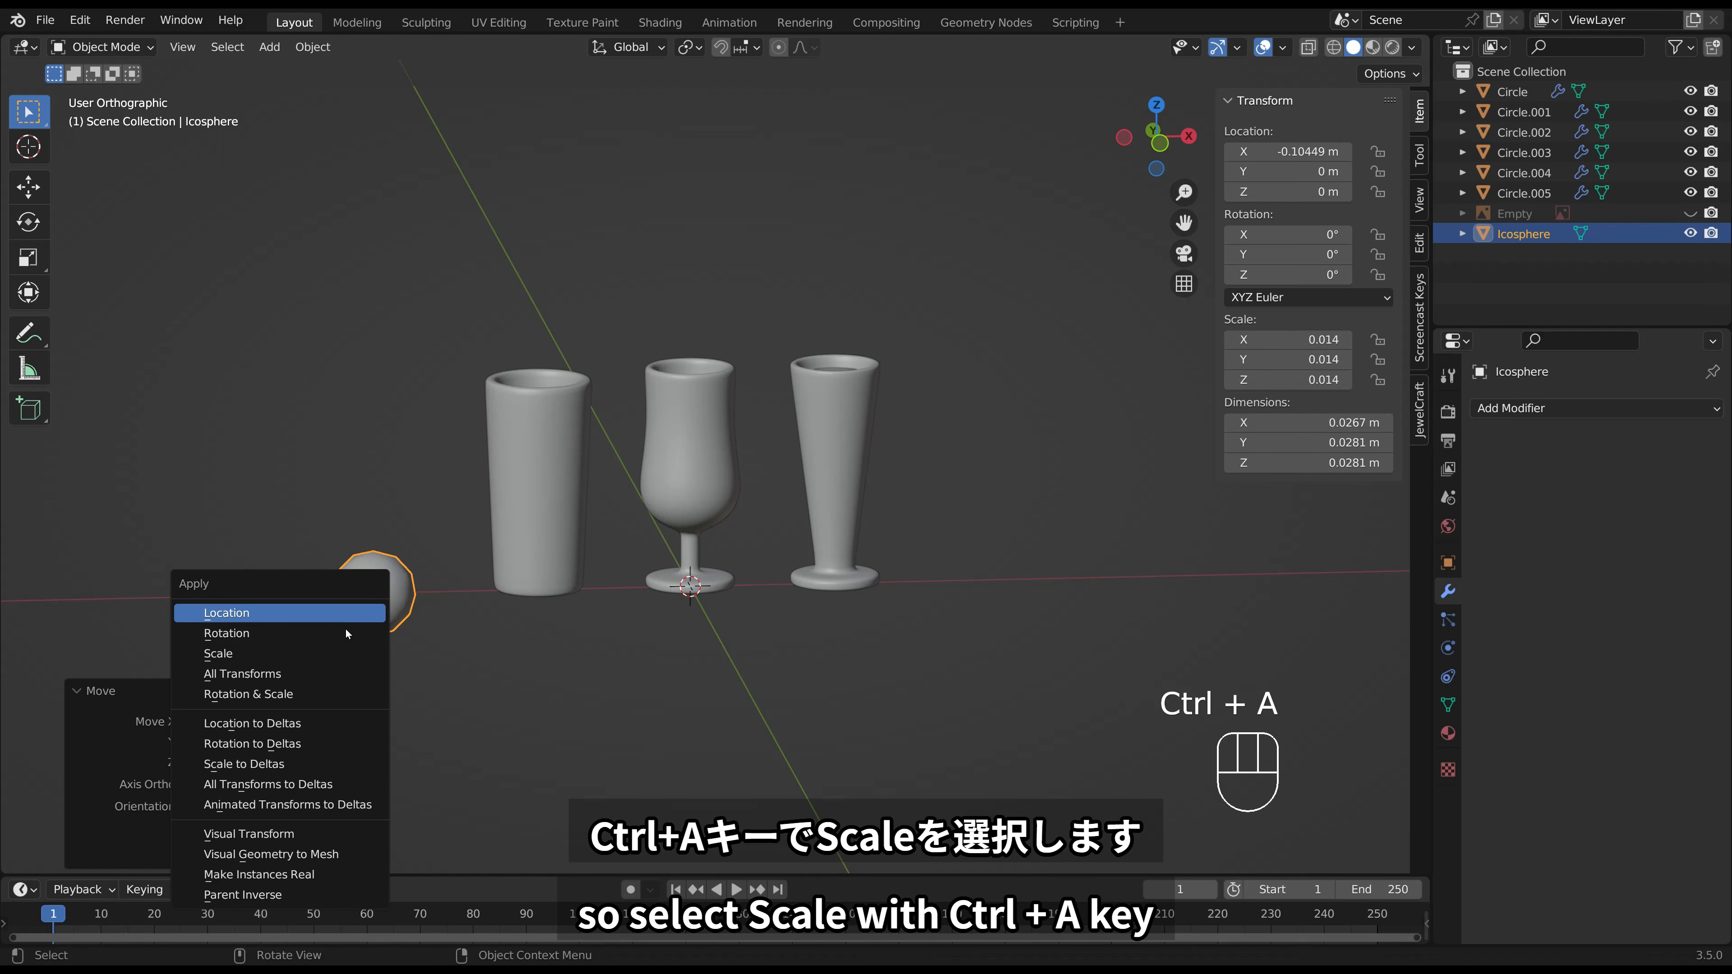
click(335, 648)
shift+middle_drag(549, 551, 597, 476)
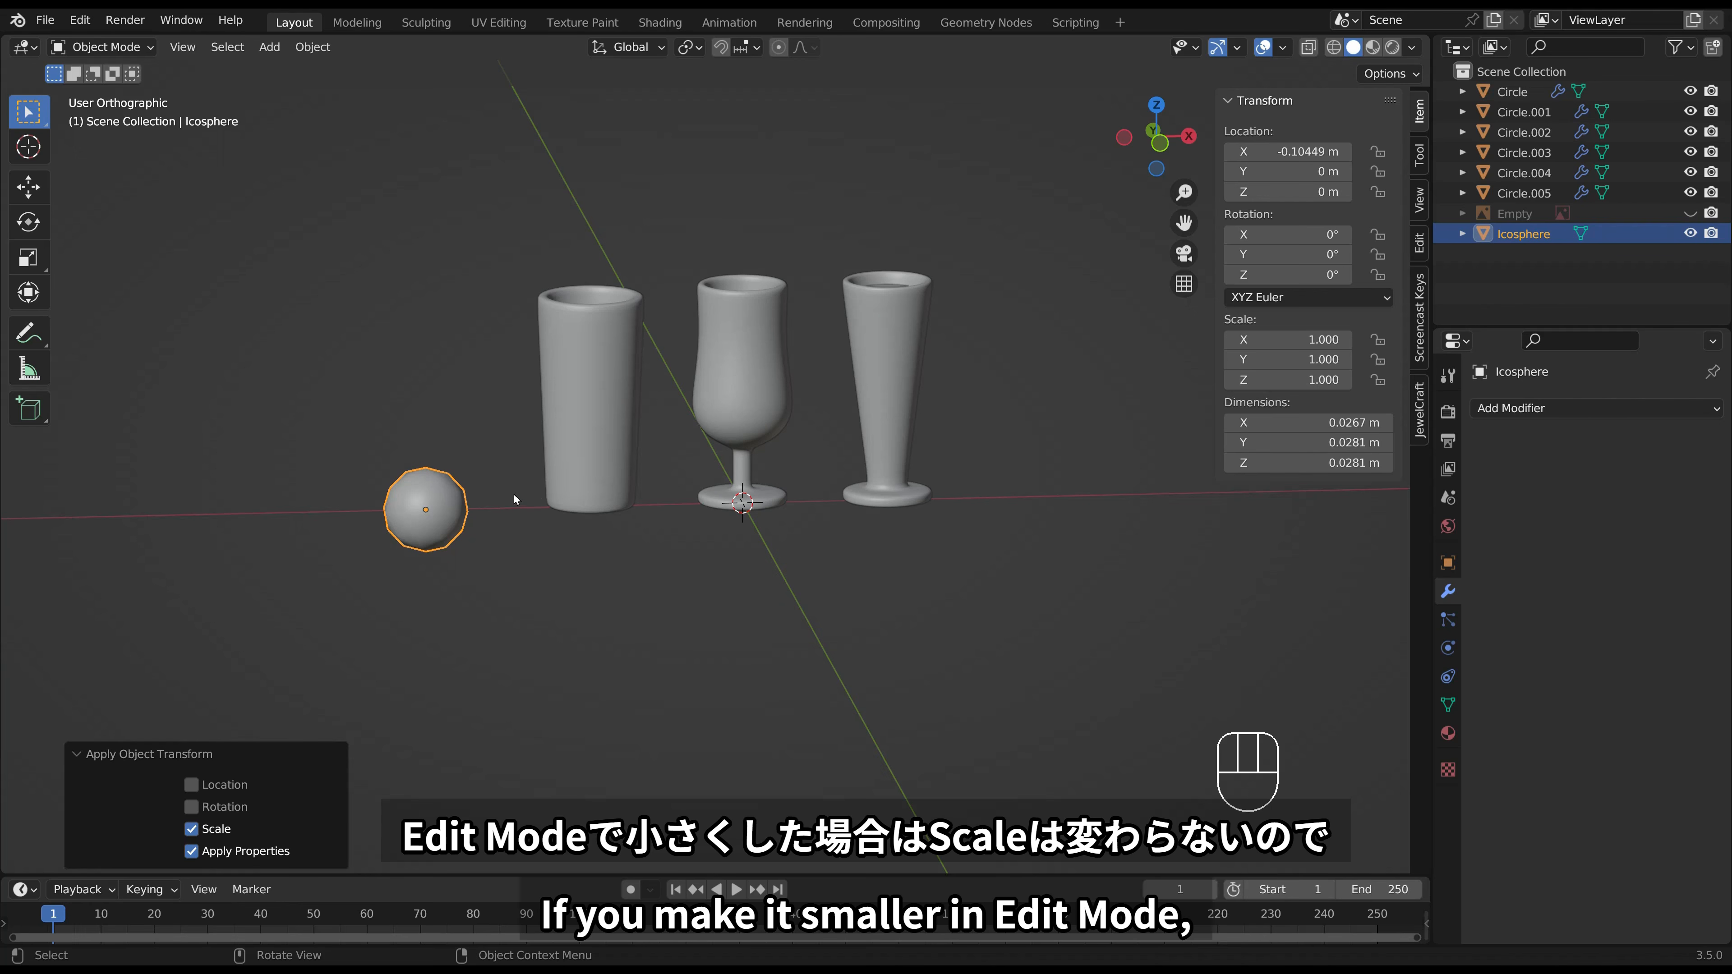
Resize the sphere's mesh in Edit Mode to a diameter of about 0.04 m.
key(Tab)
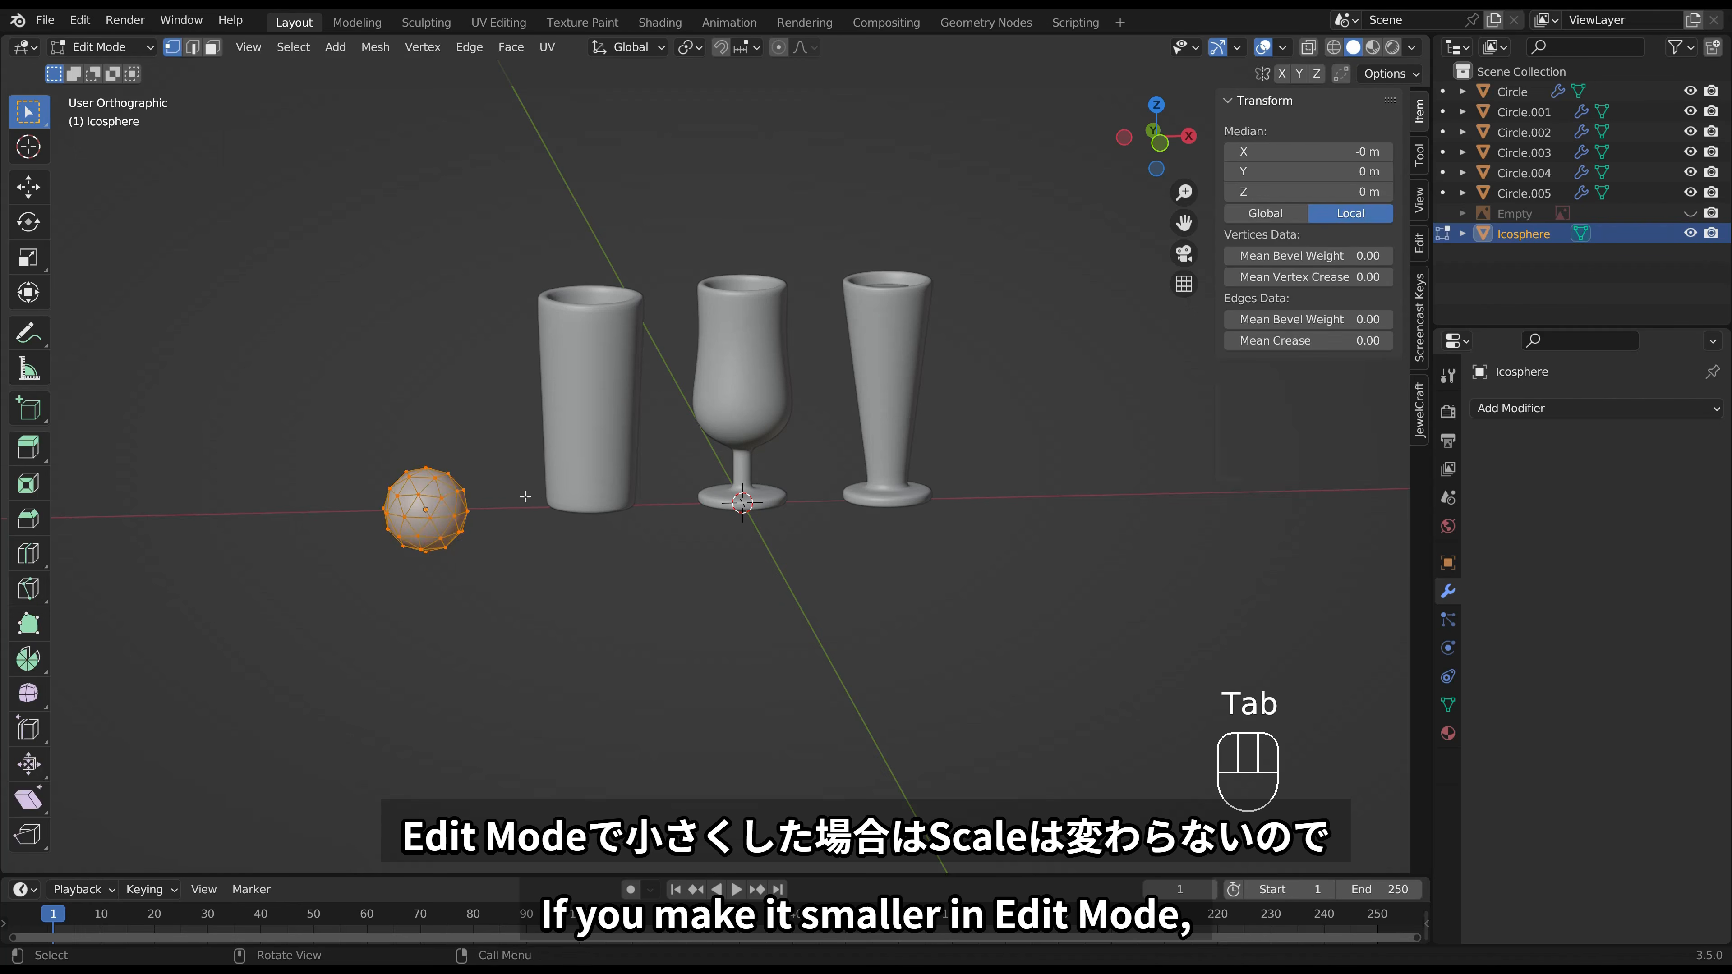
key(s)
click(605, 479)
key(Tab)
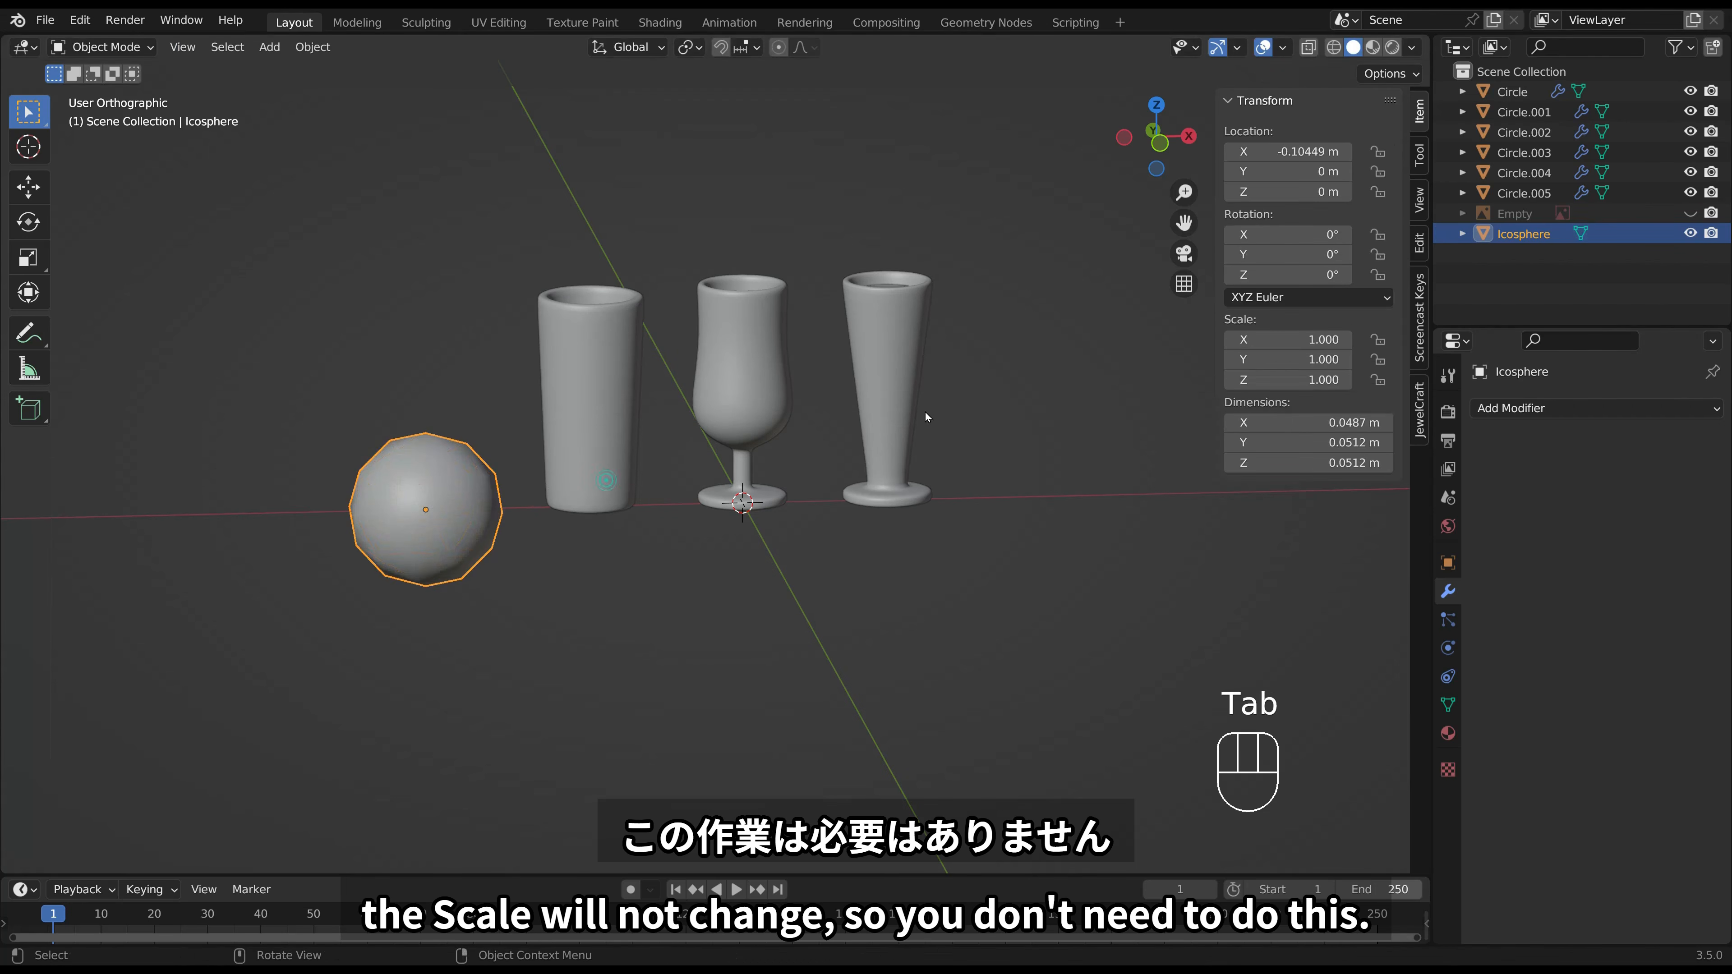
key(Tab)
key(s)
click(667, 481)
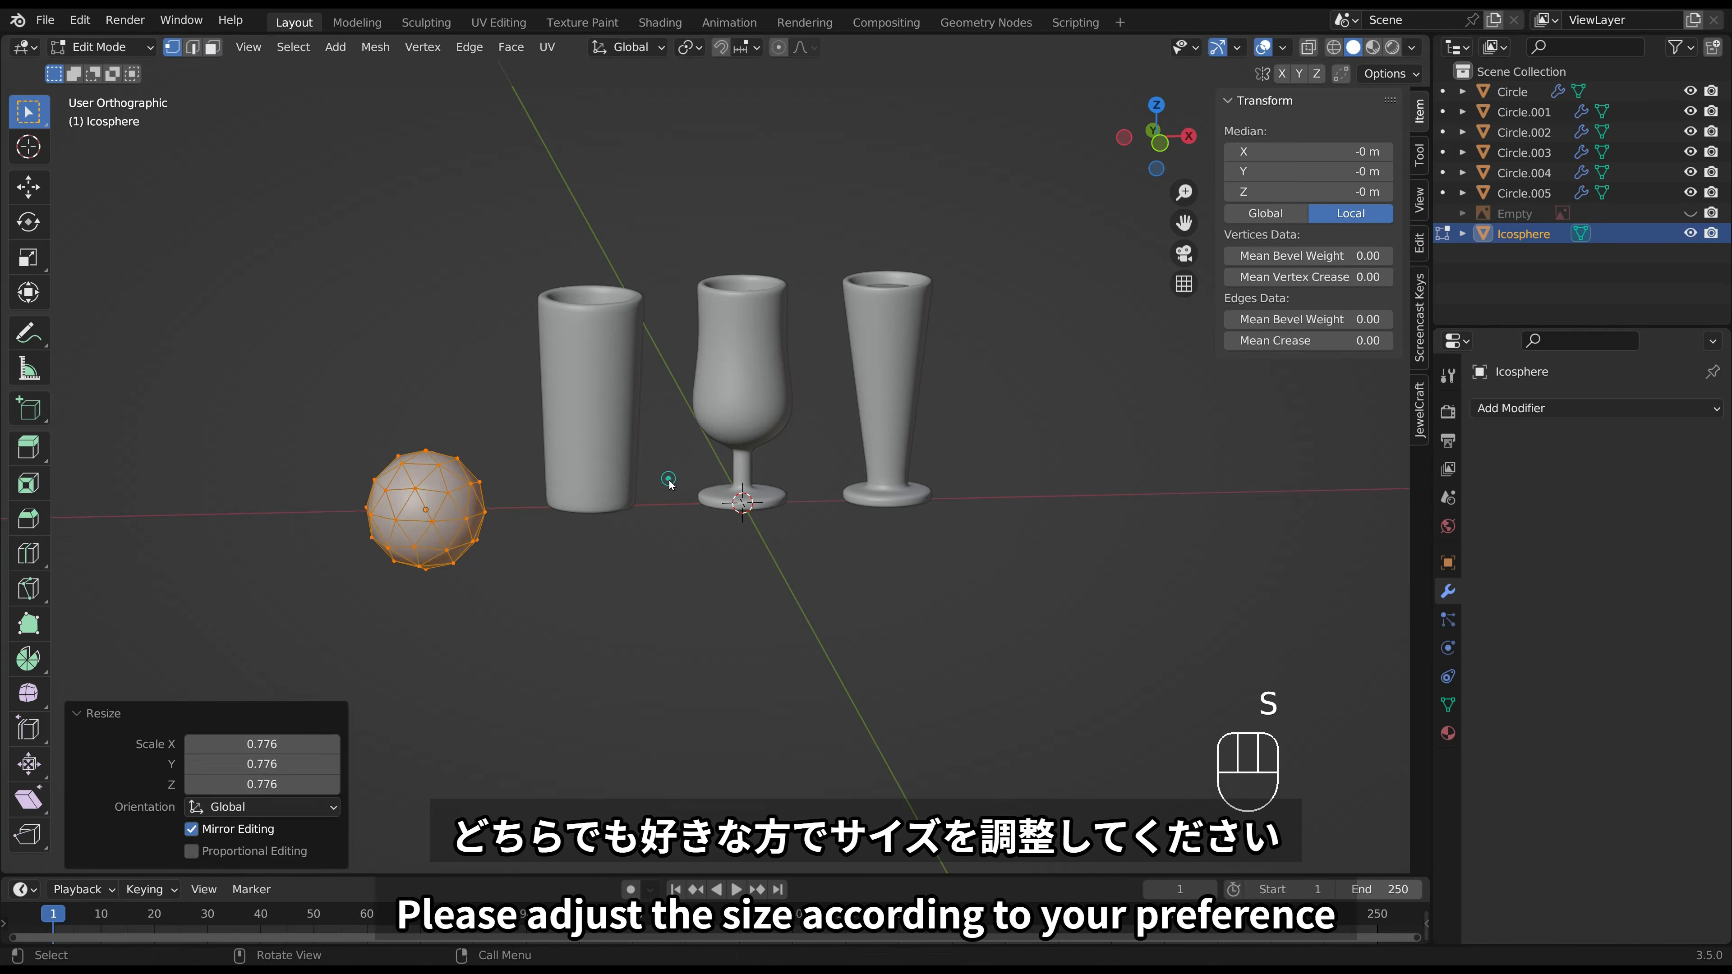
key(Tab)
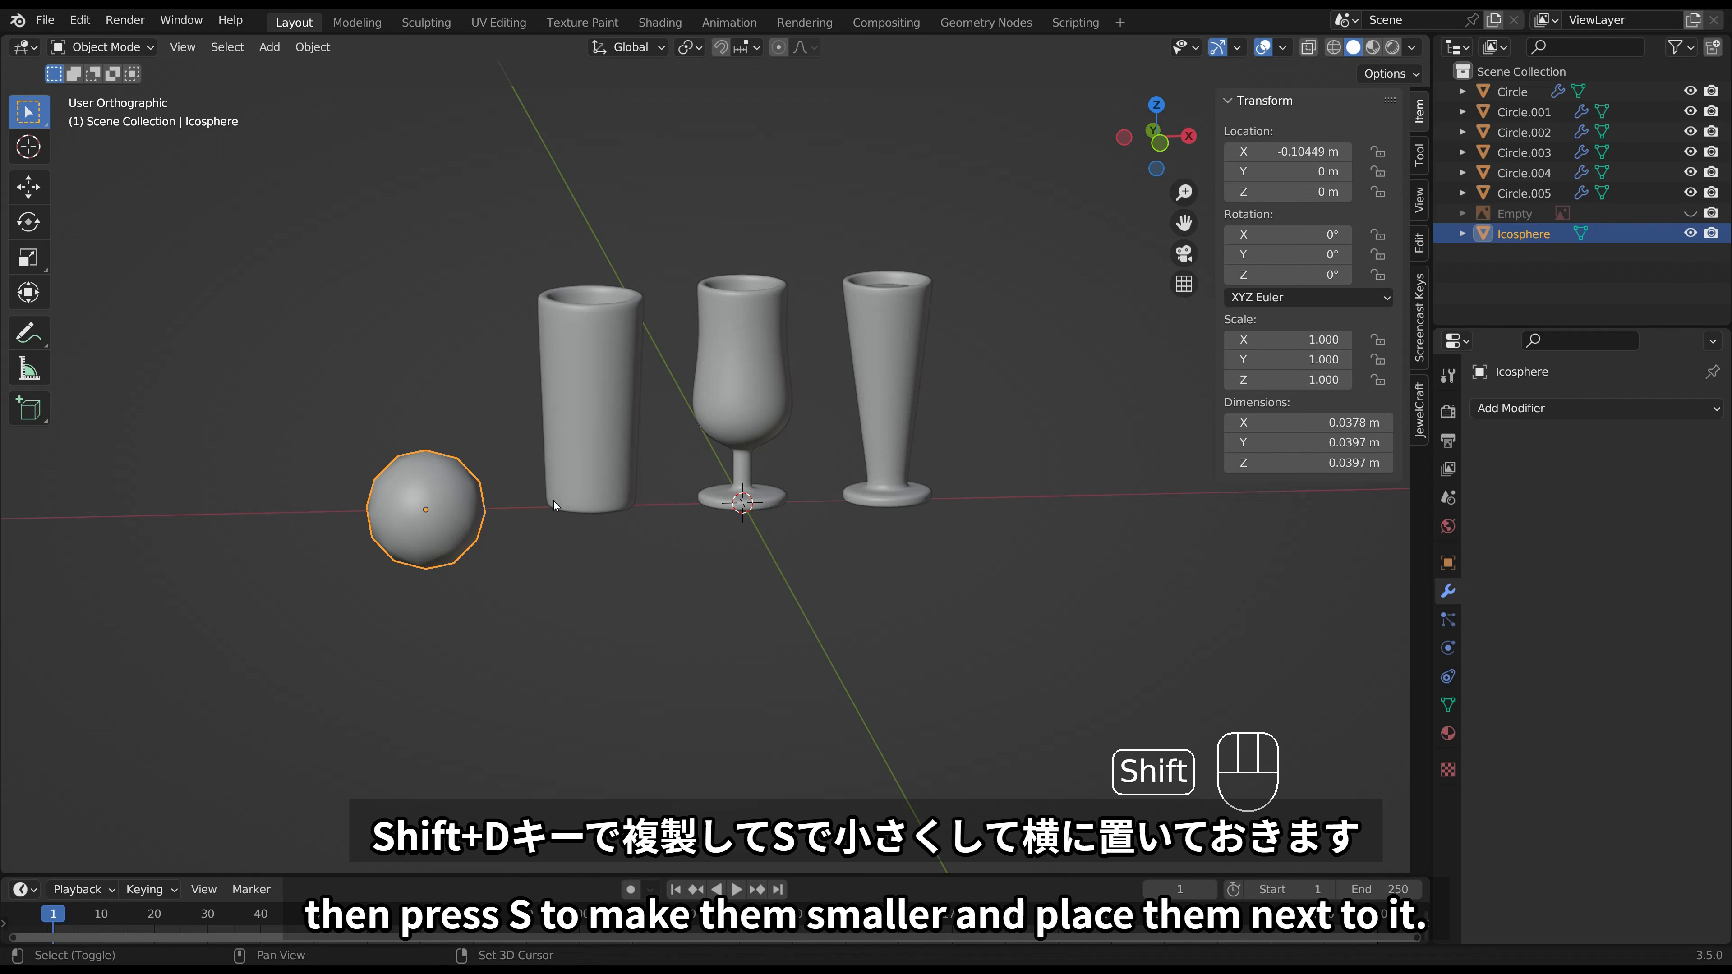
Duplicate the sphere and place the copy about 0.045 m away in the negative X direction.
key(shift+d)
key(x)
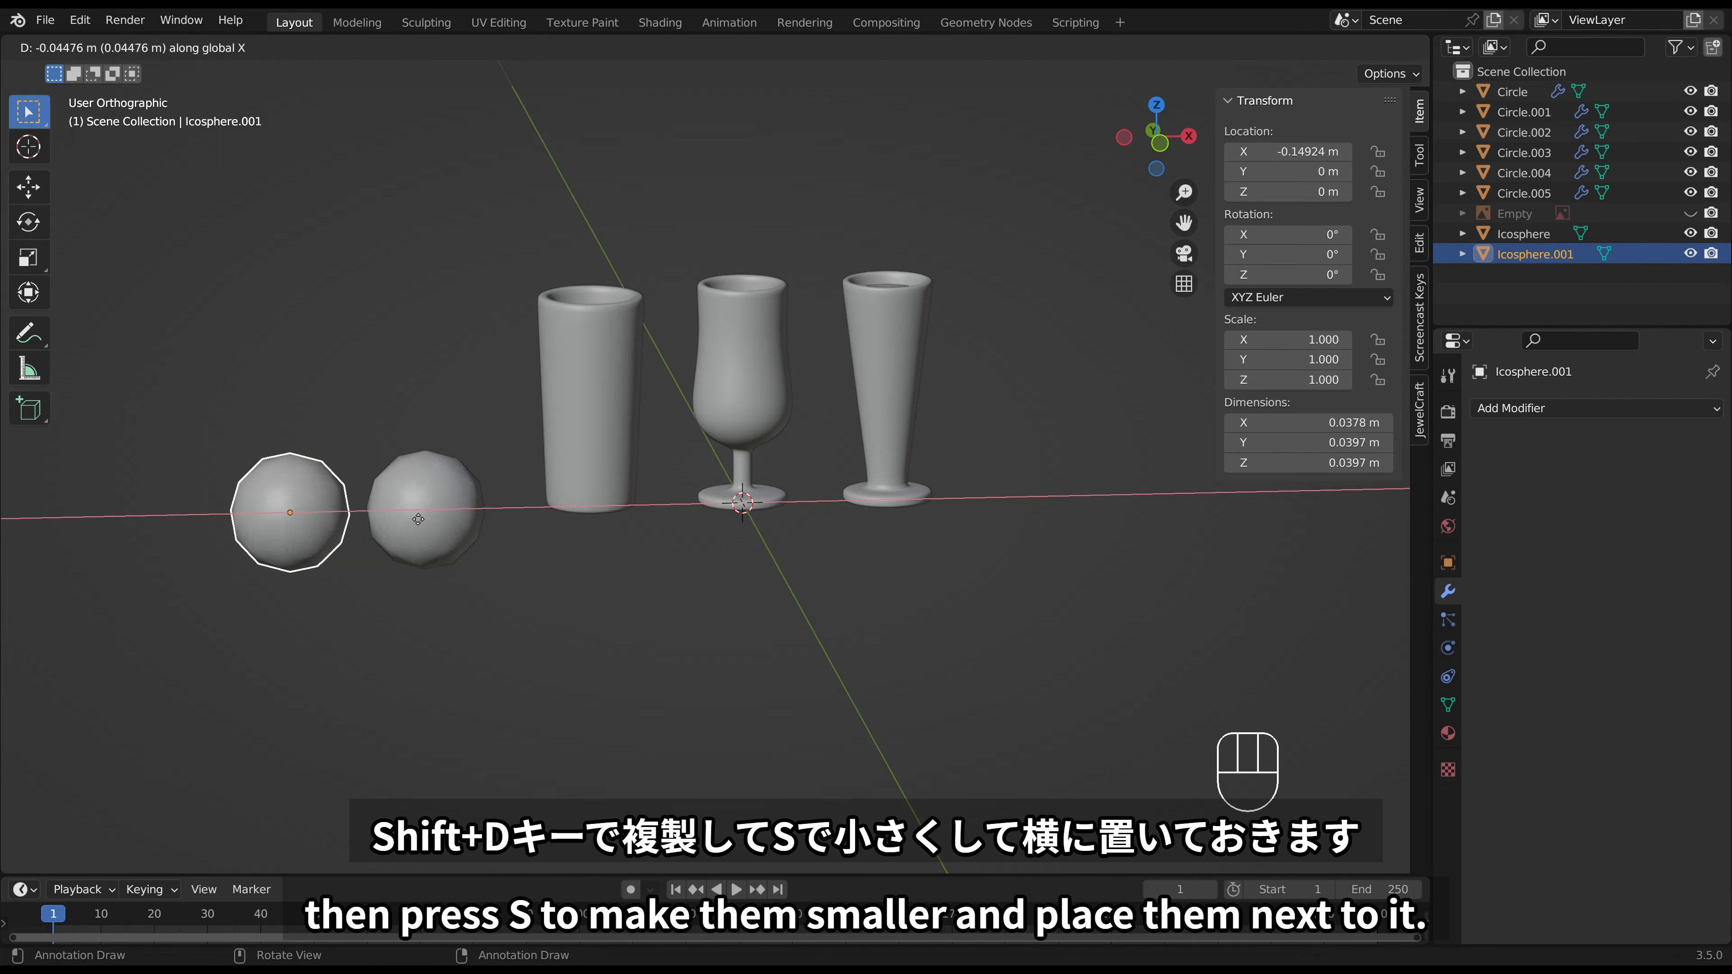
click(503, 521)
Scale the duplicated sphere's mesh down in Edit Mode to a diameter of about 0.013 m.
key(Tab)
key(s)
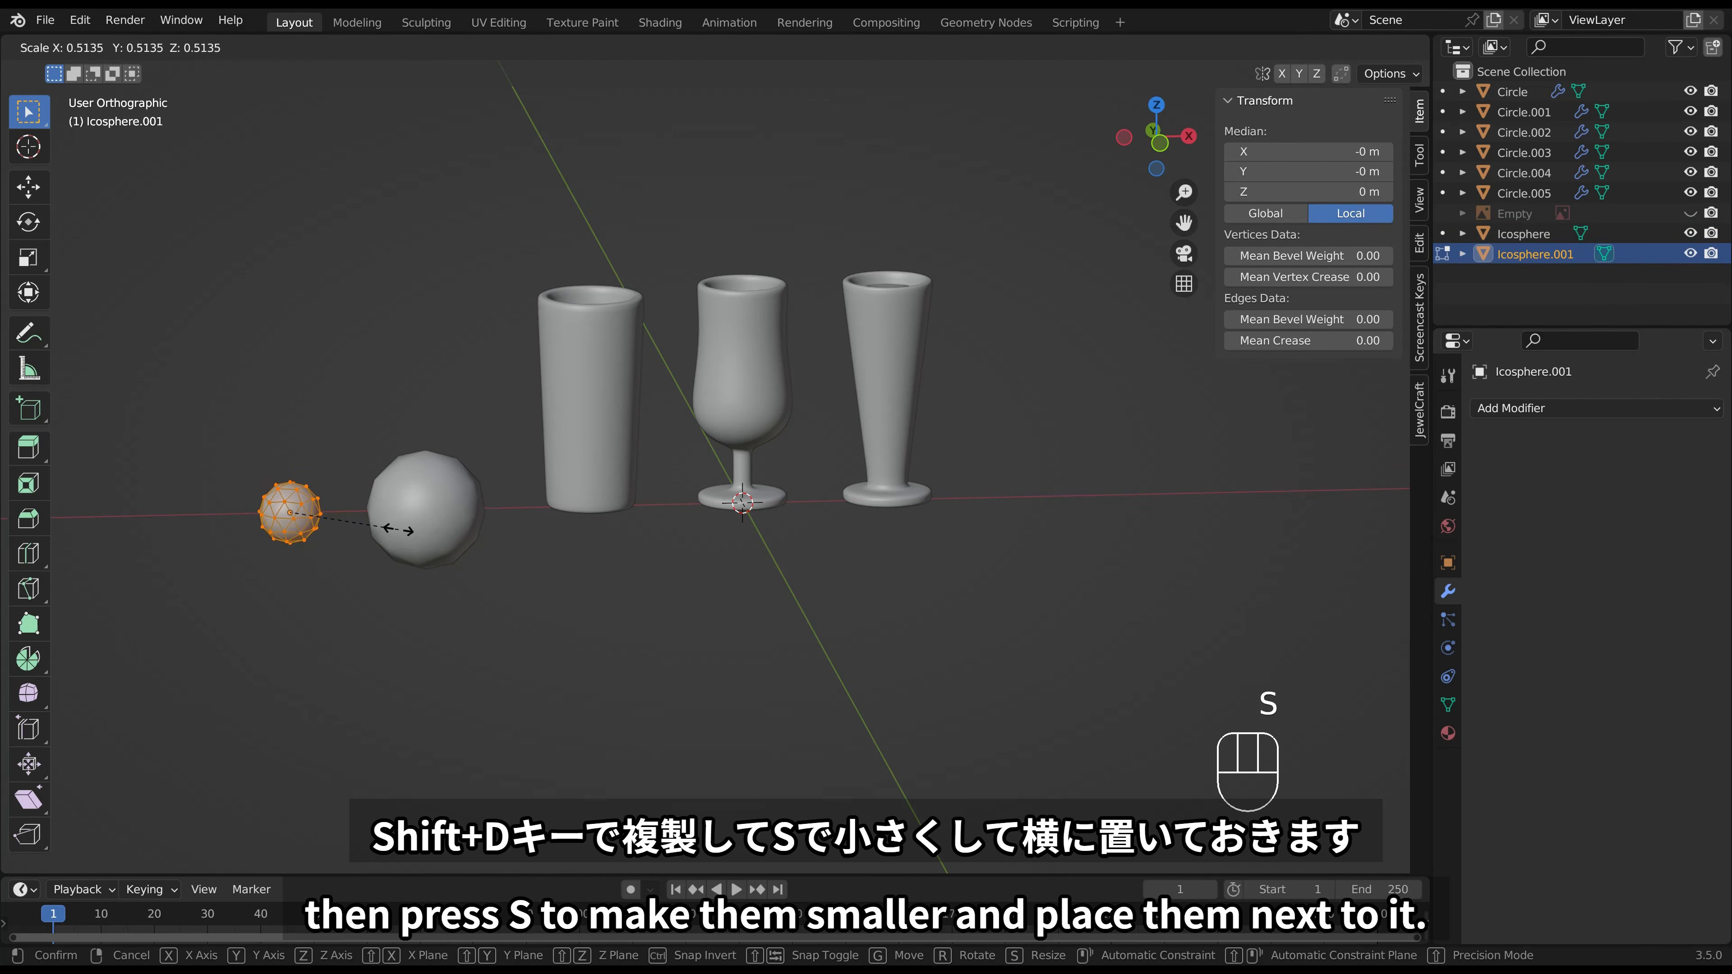
click(358, 533)
key(Tab)
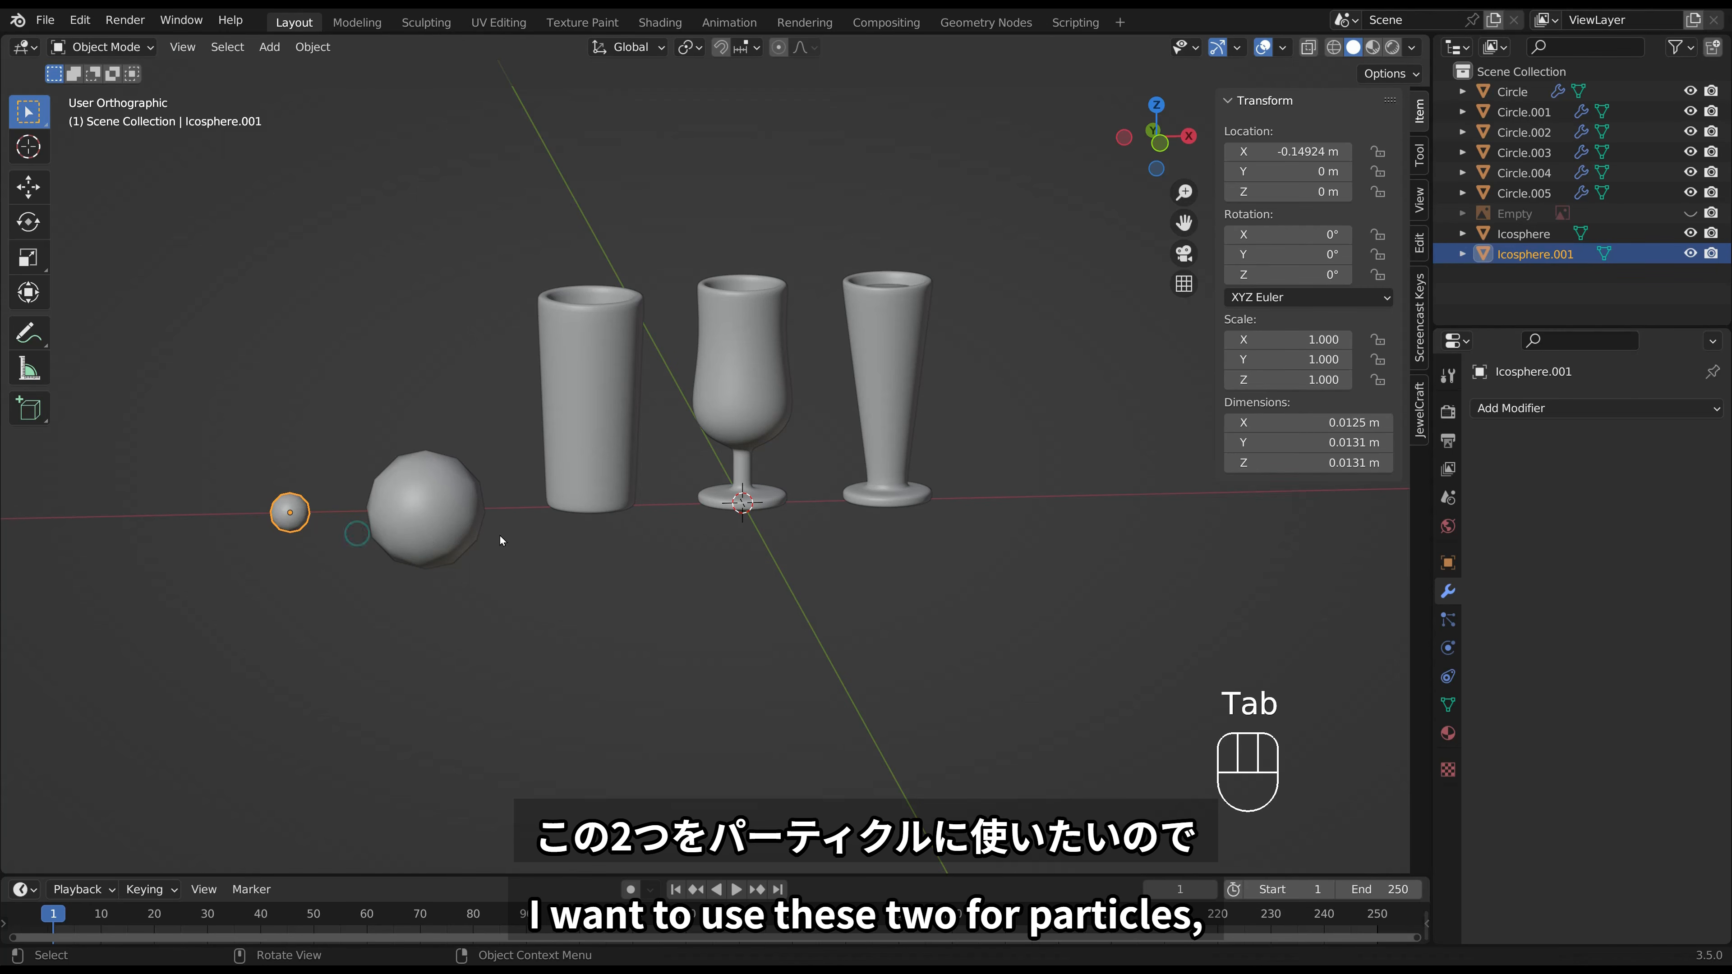
Move both spheres into a new collection named Bubbles.
shift+click(435, 516)
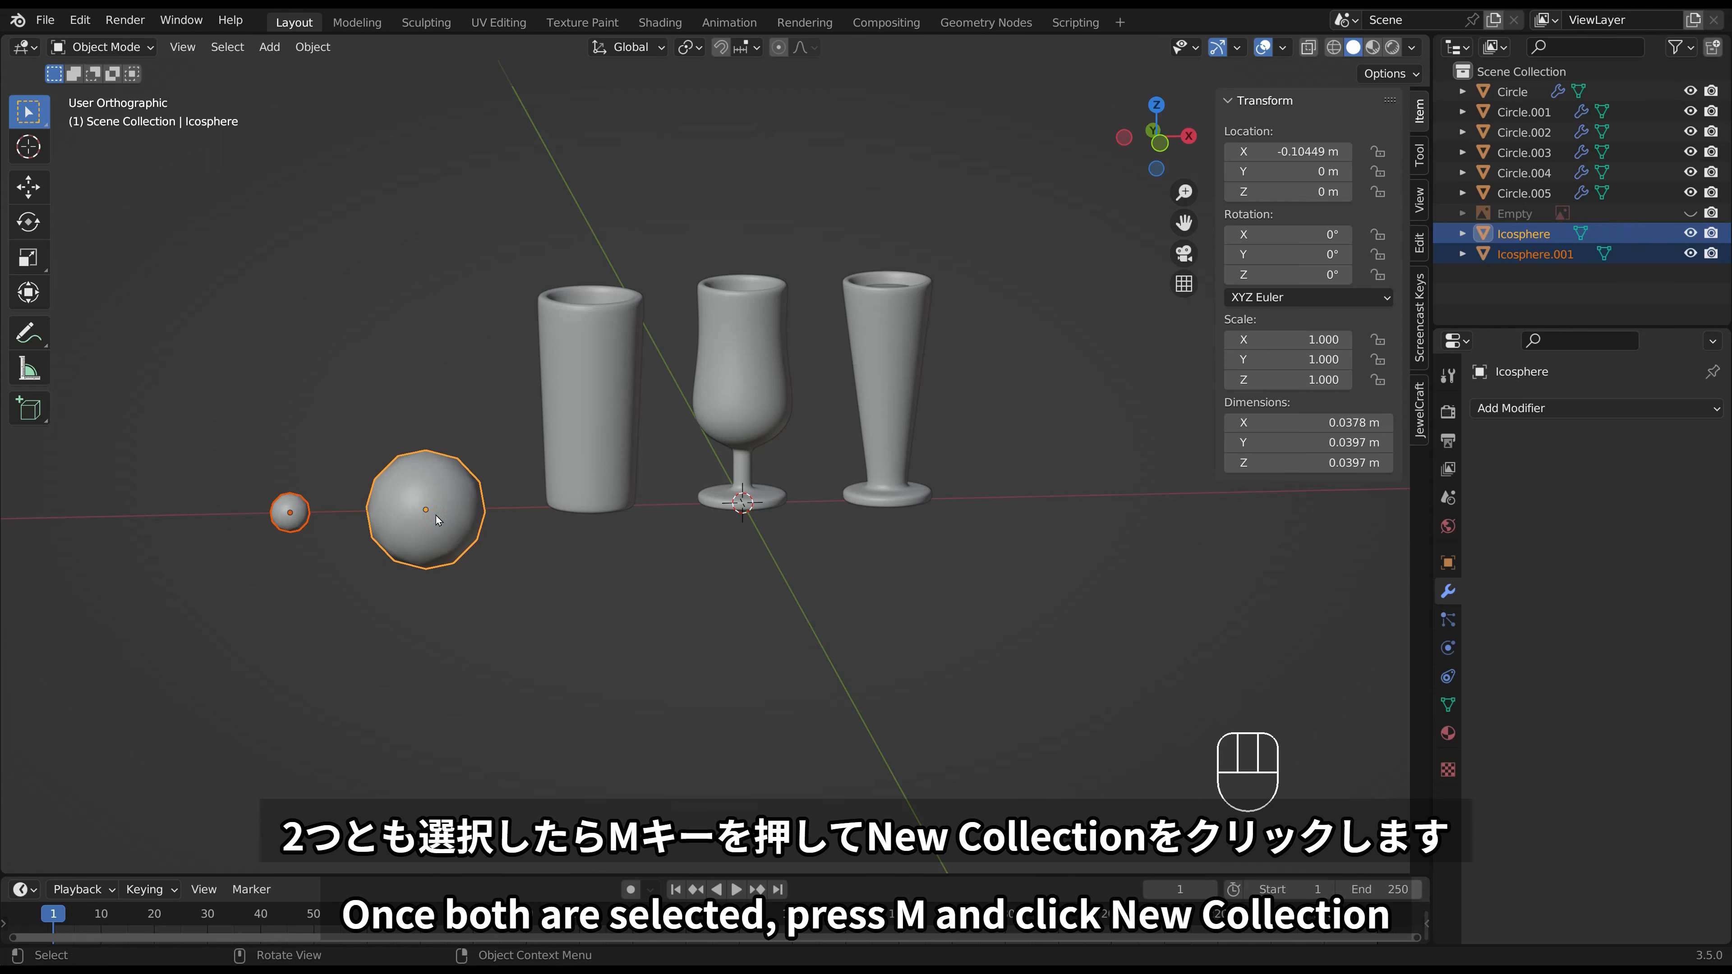
key(m)
click(437, 516)
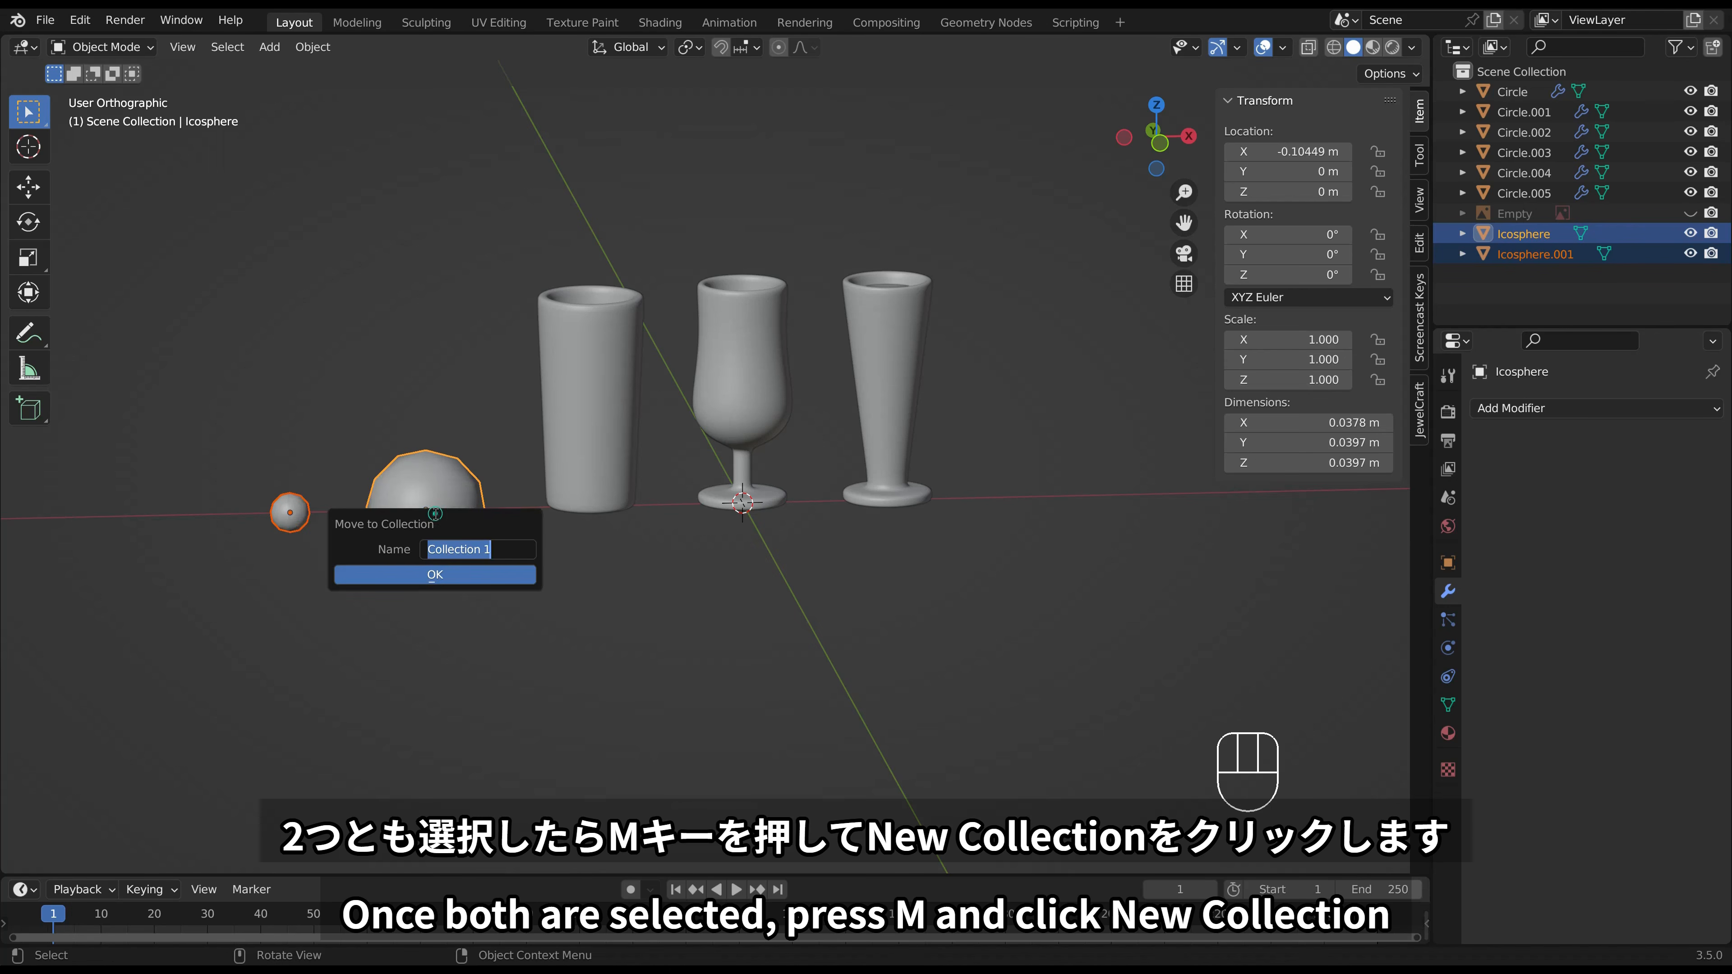
text(Bubbles)
key(Return)
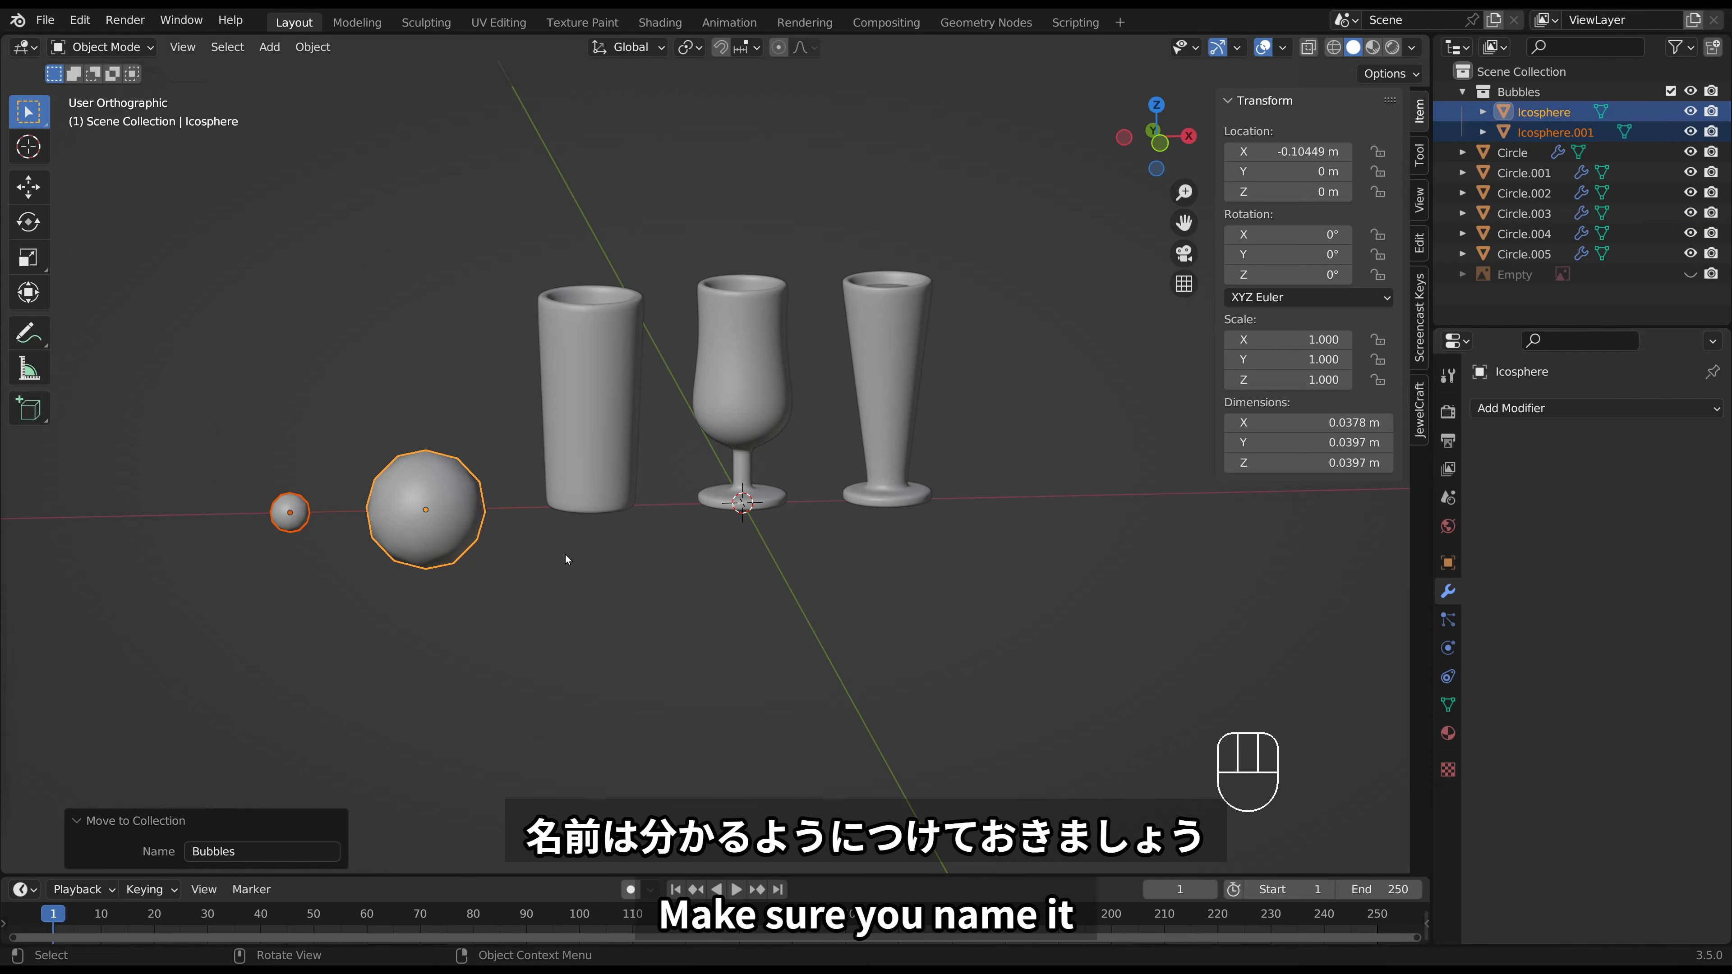
Hide the straight glass and add a particle system to the soda mesh inside it.
click(607, 331)
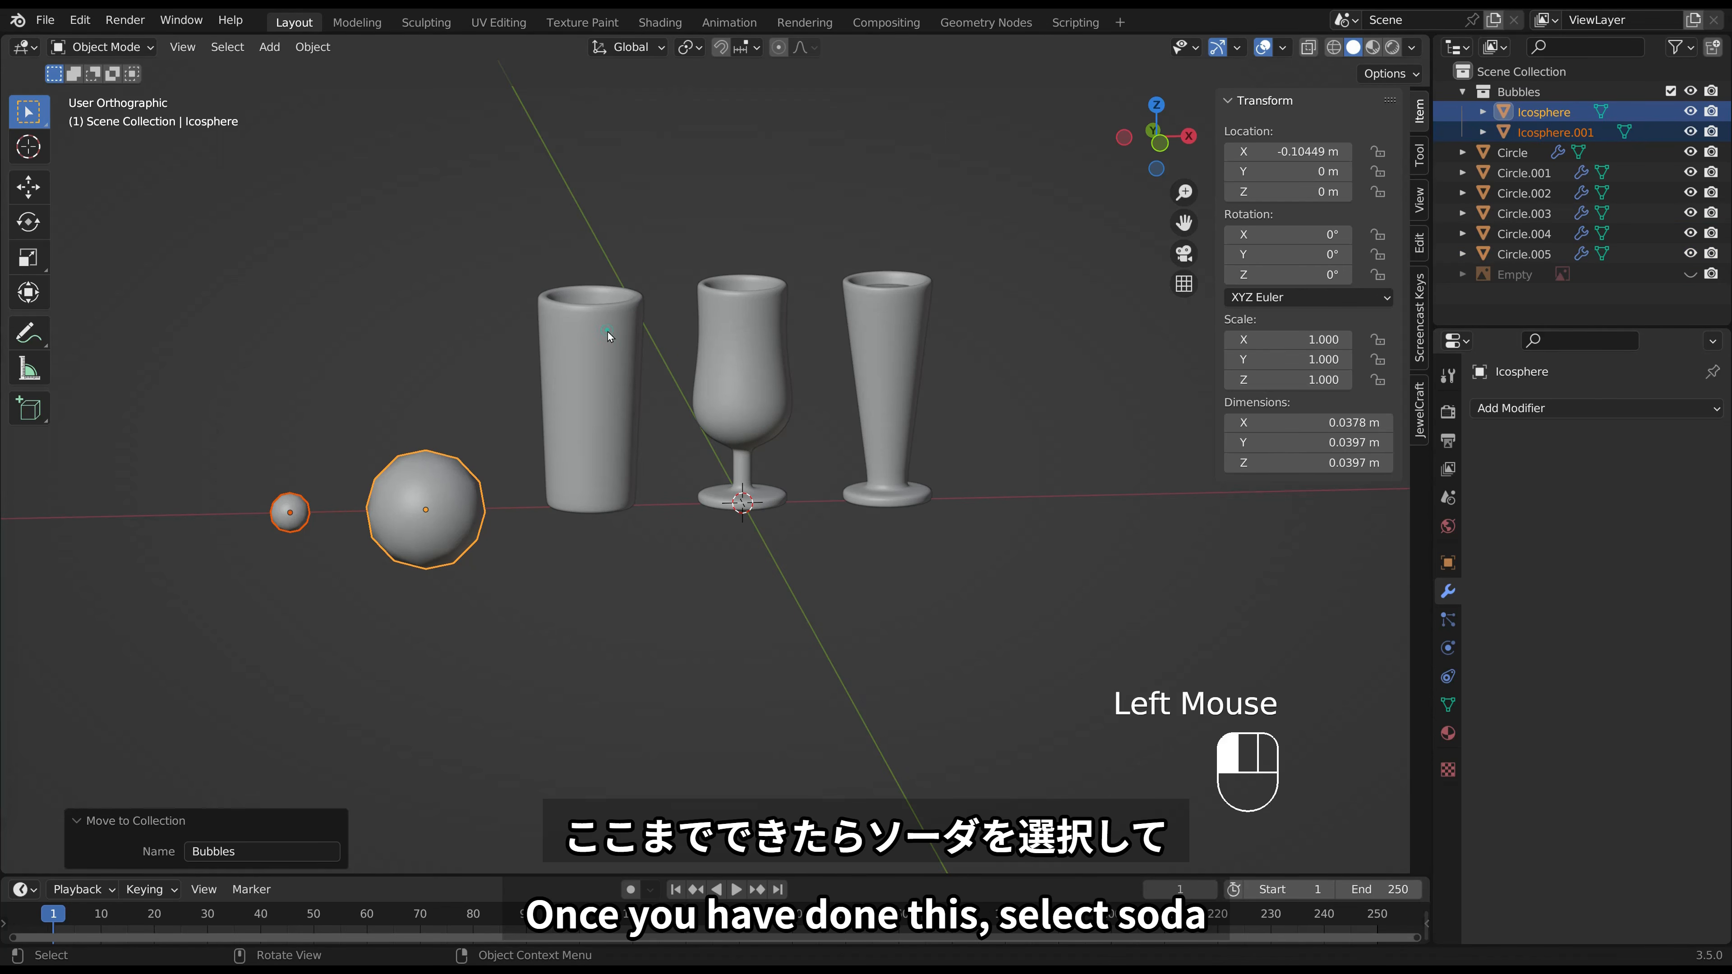
key(h)
click(605, 333)
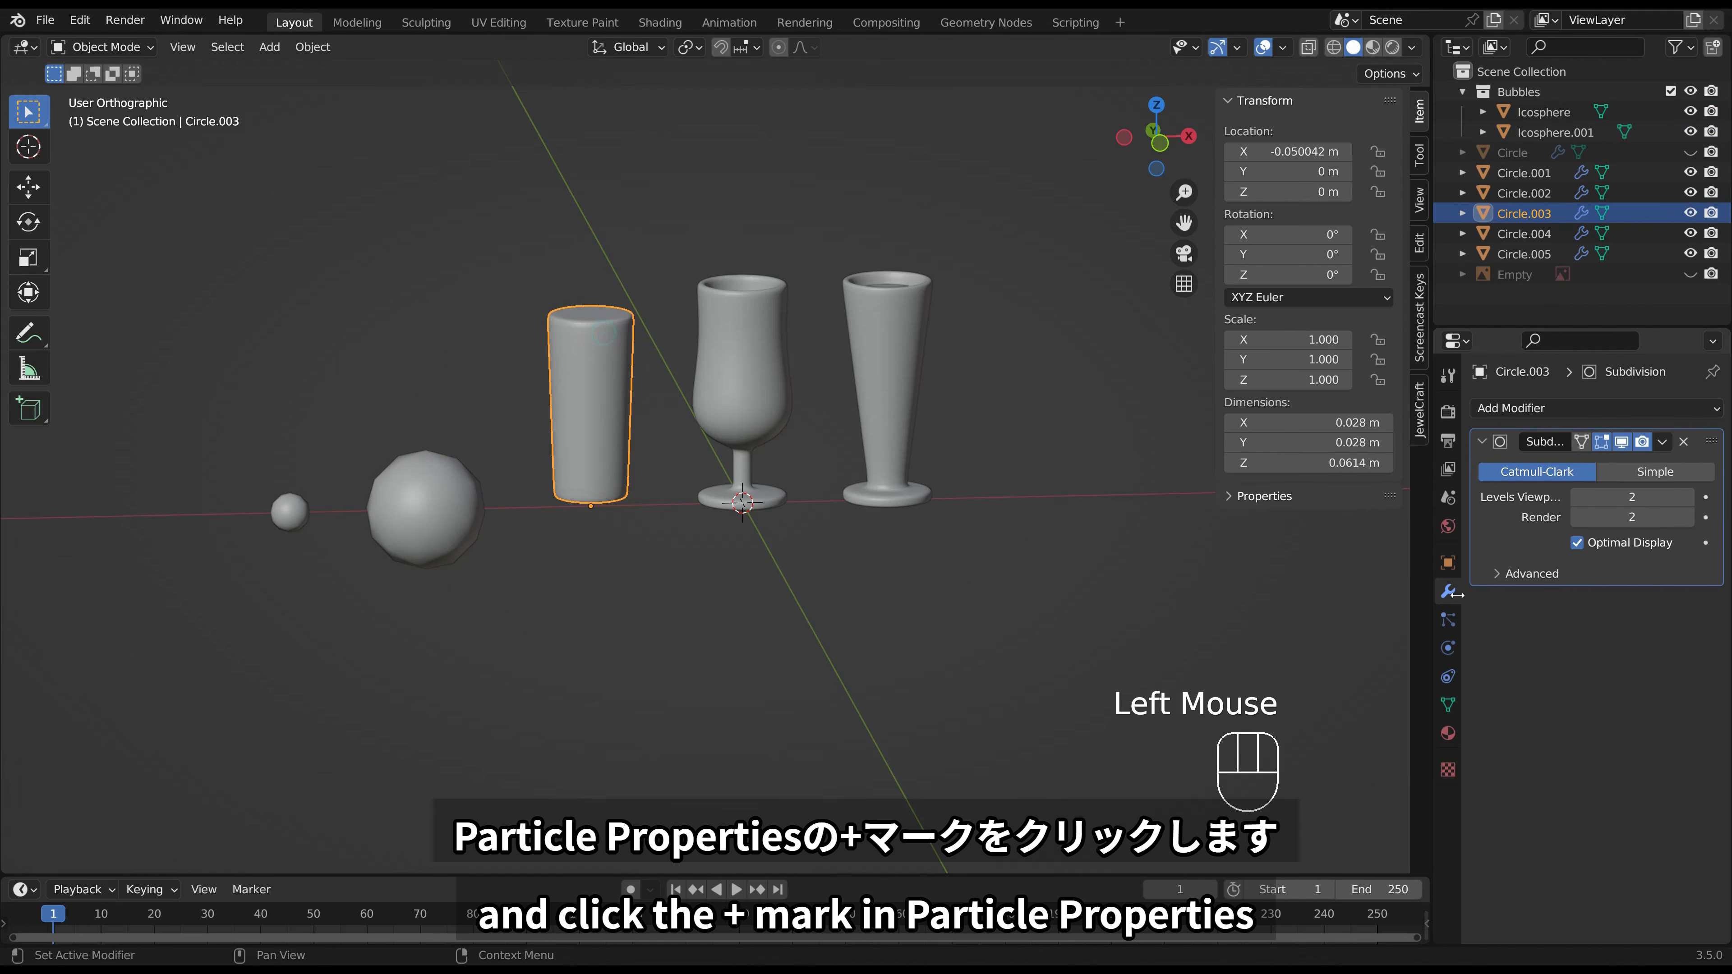
click(1448, 619)
click(1711, 408)
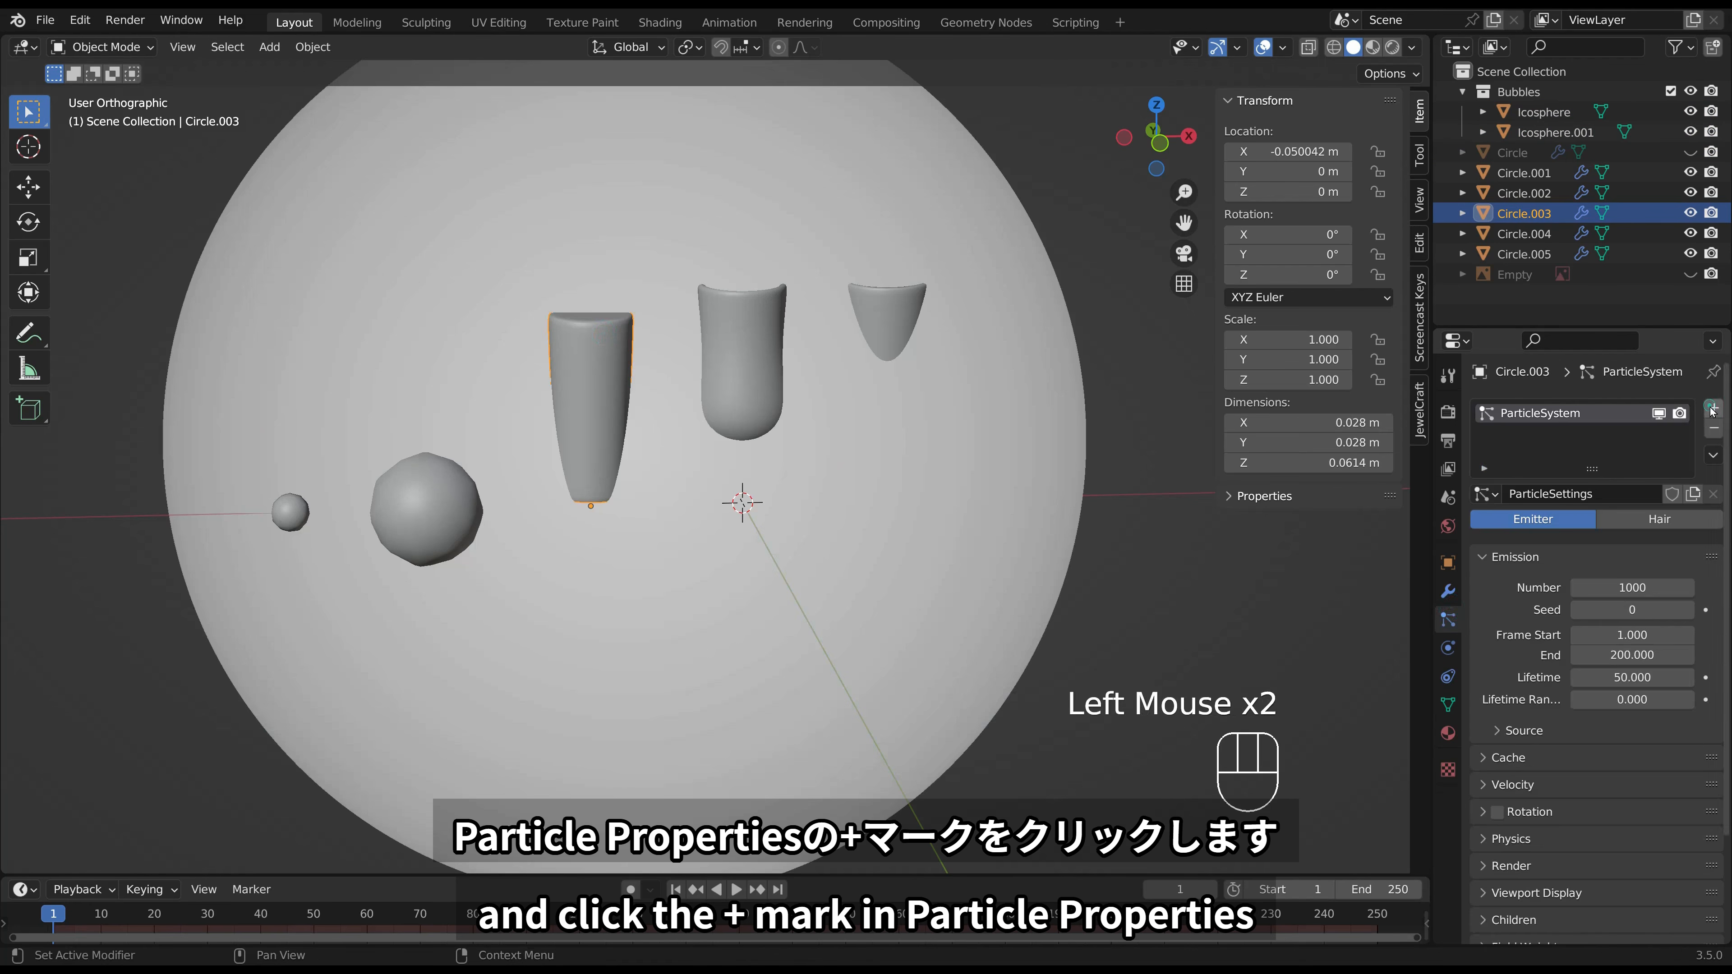
Switch the soda's particle system to Hair and render it as a collection, using Bubbles as the instance collection.
click(1659, 519)
click(1520, 763)
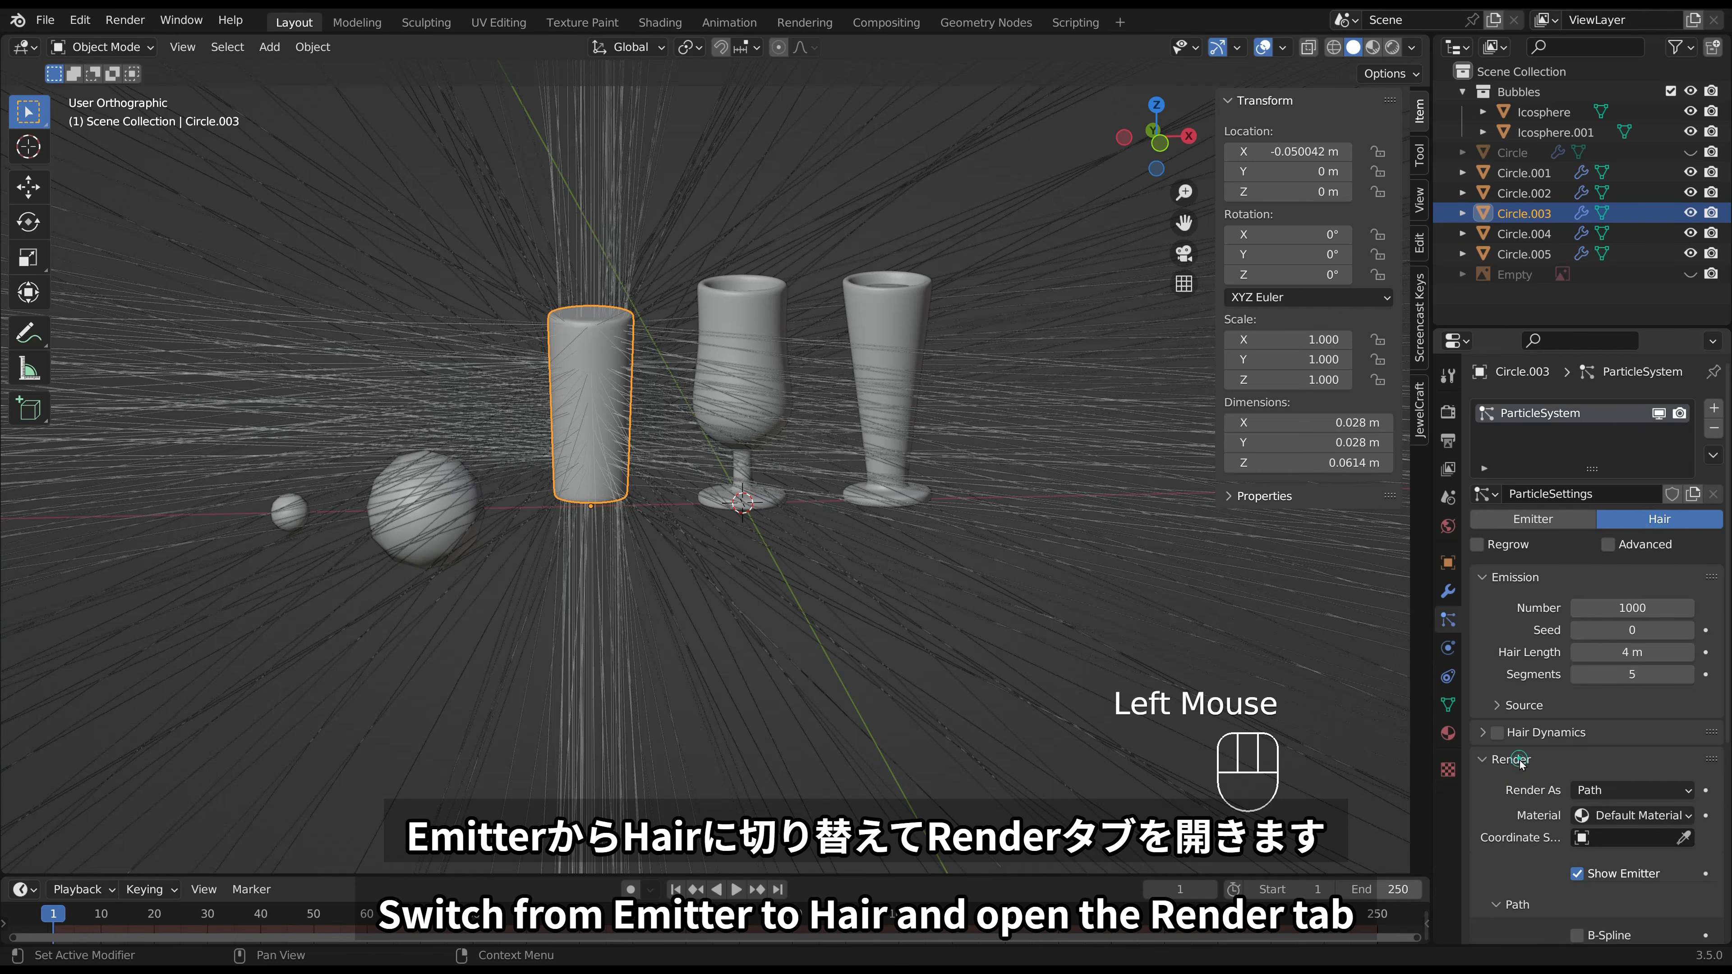
scroll(1545, 693, down, 3)
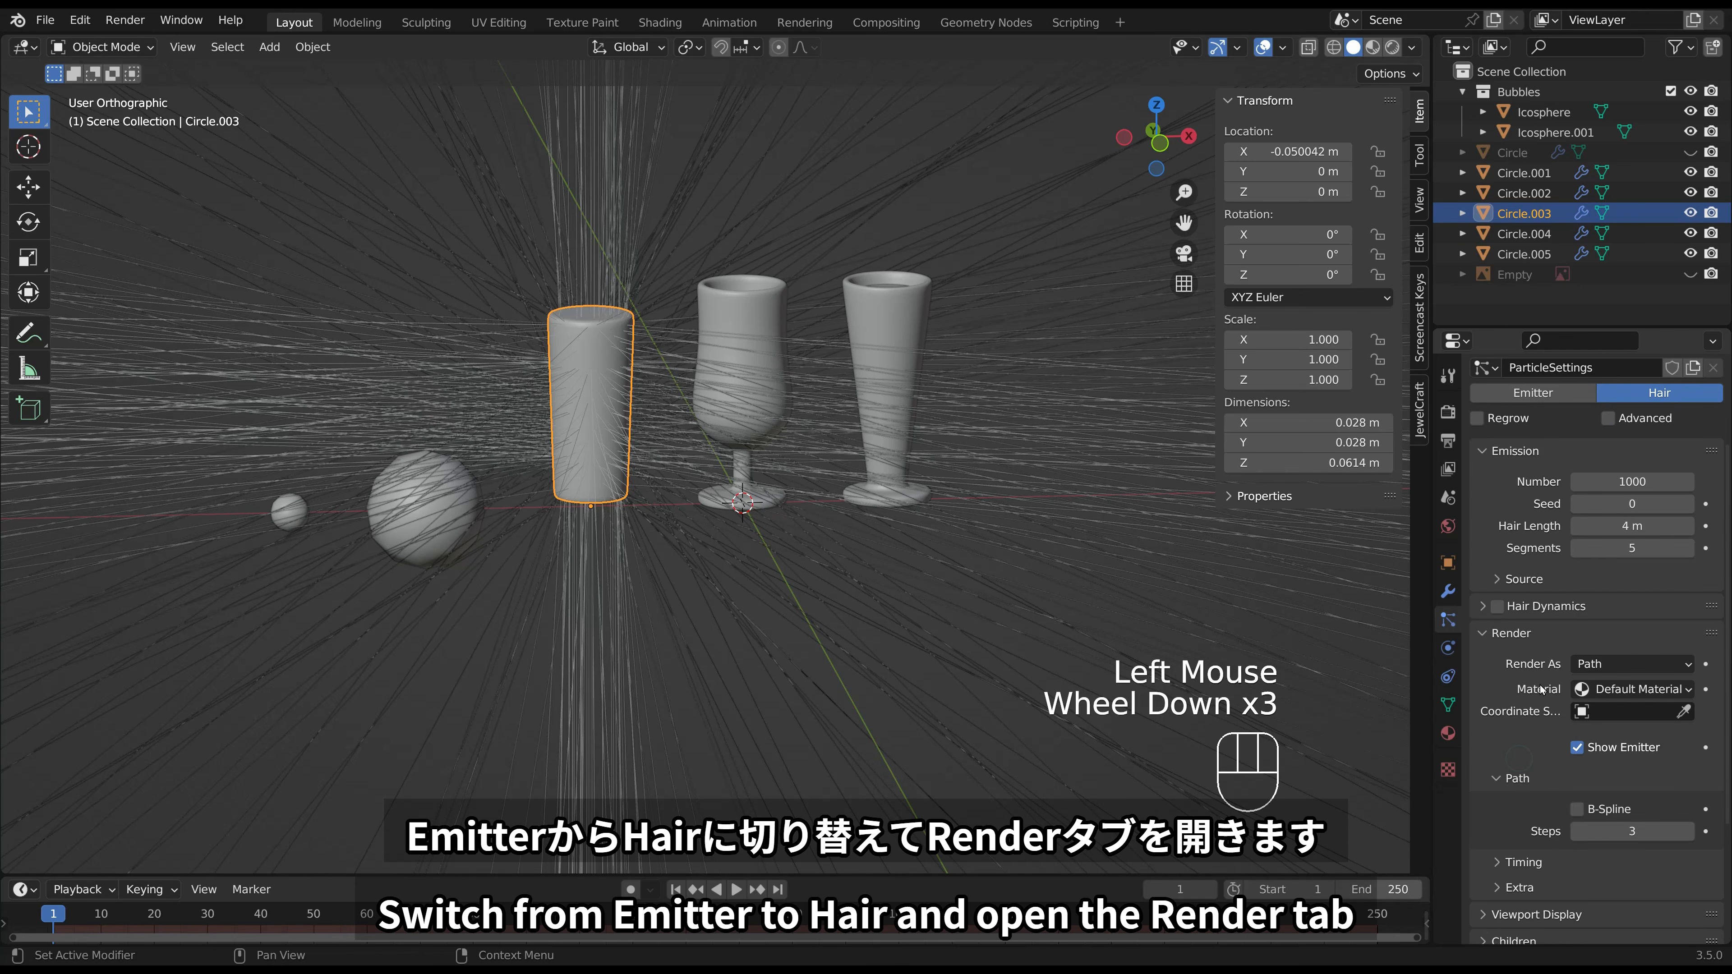
click(1616, 664)
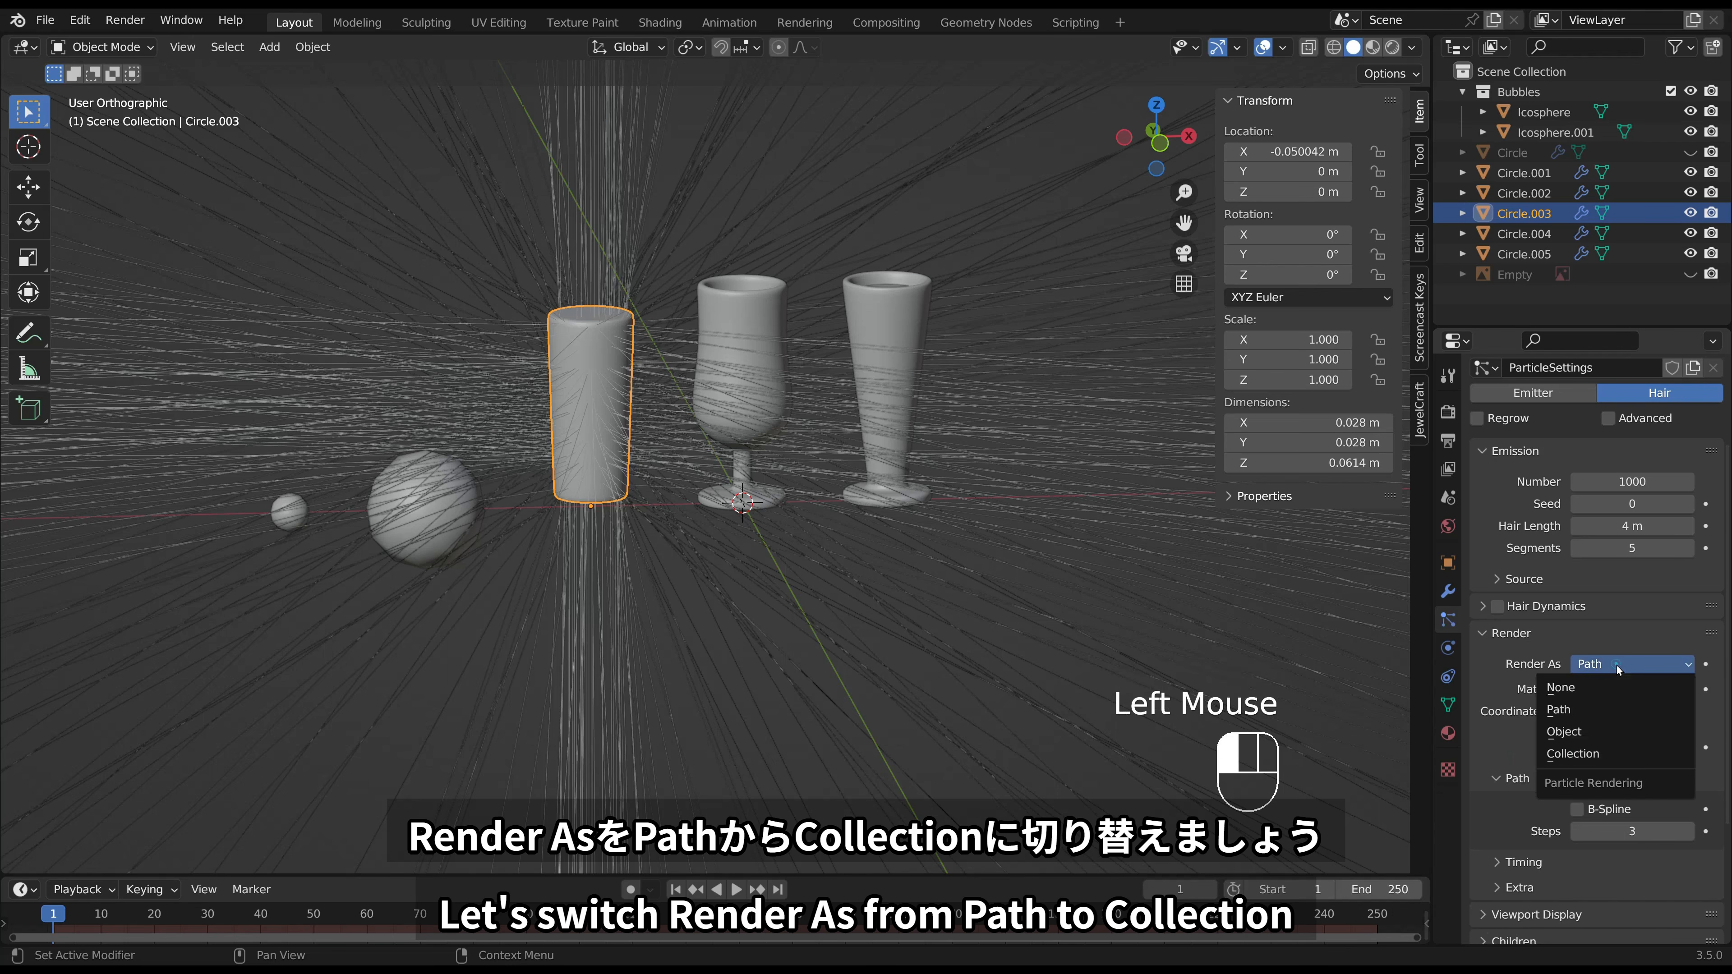
click(1596, 752)
scroll(1590, 754, down, 2)
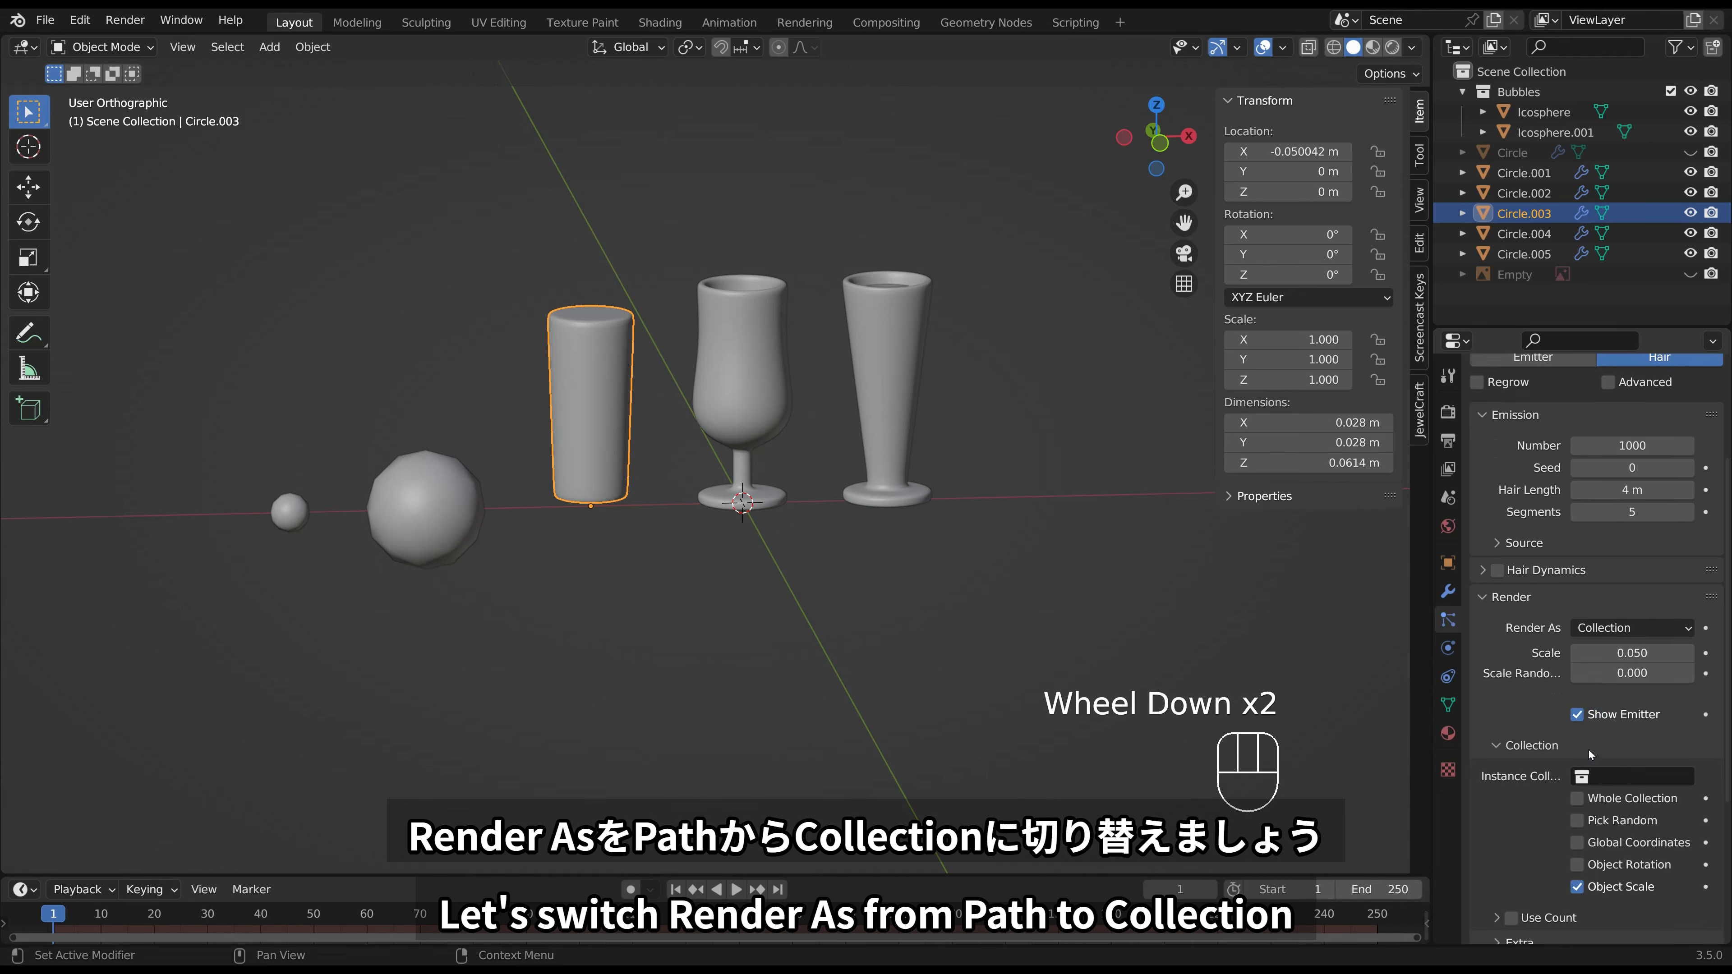
click(1581, 778)
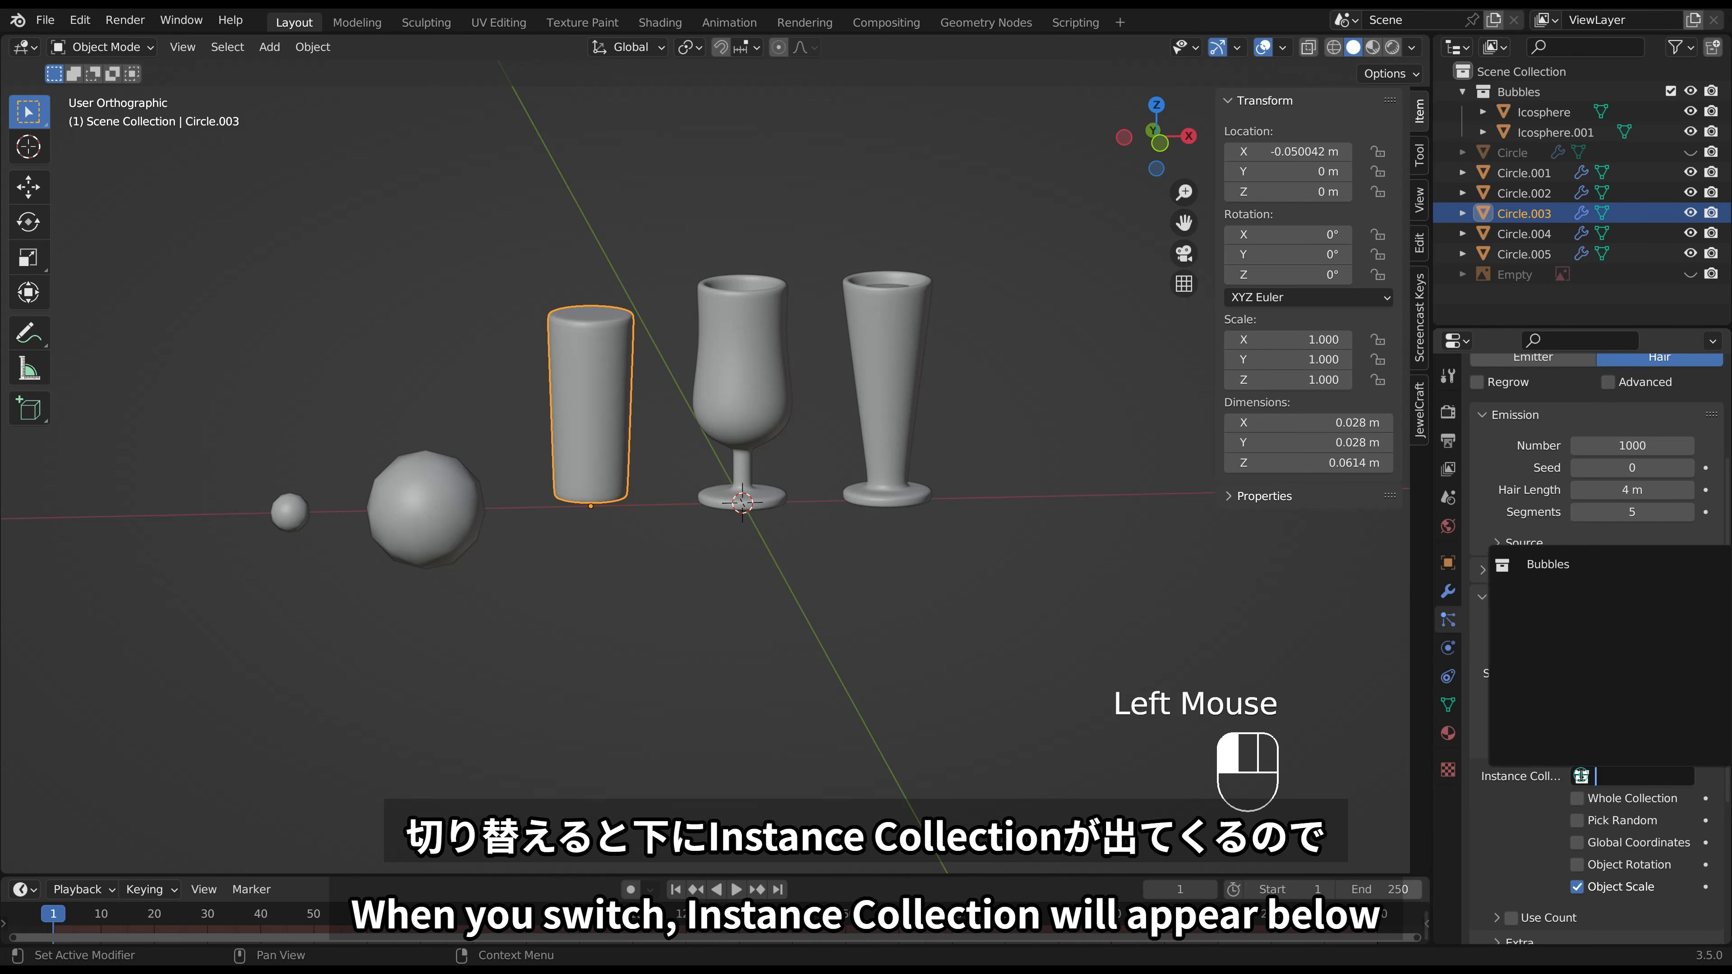
click(1575, 566)
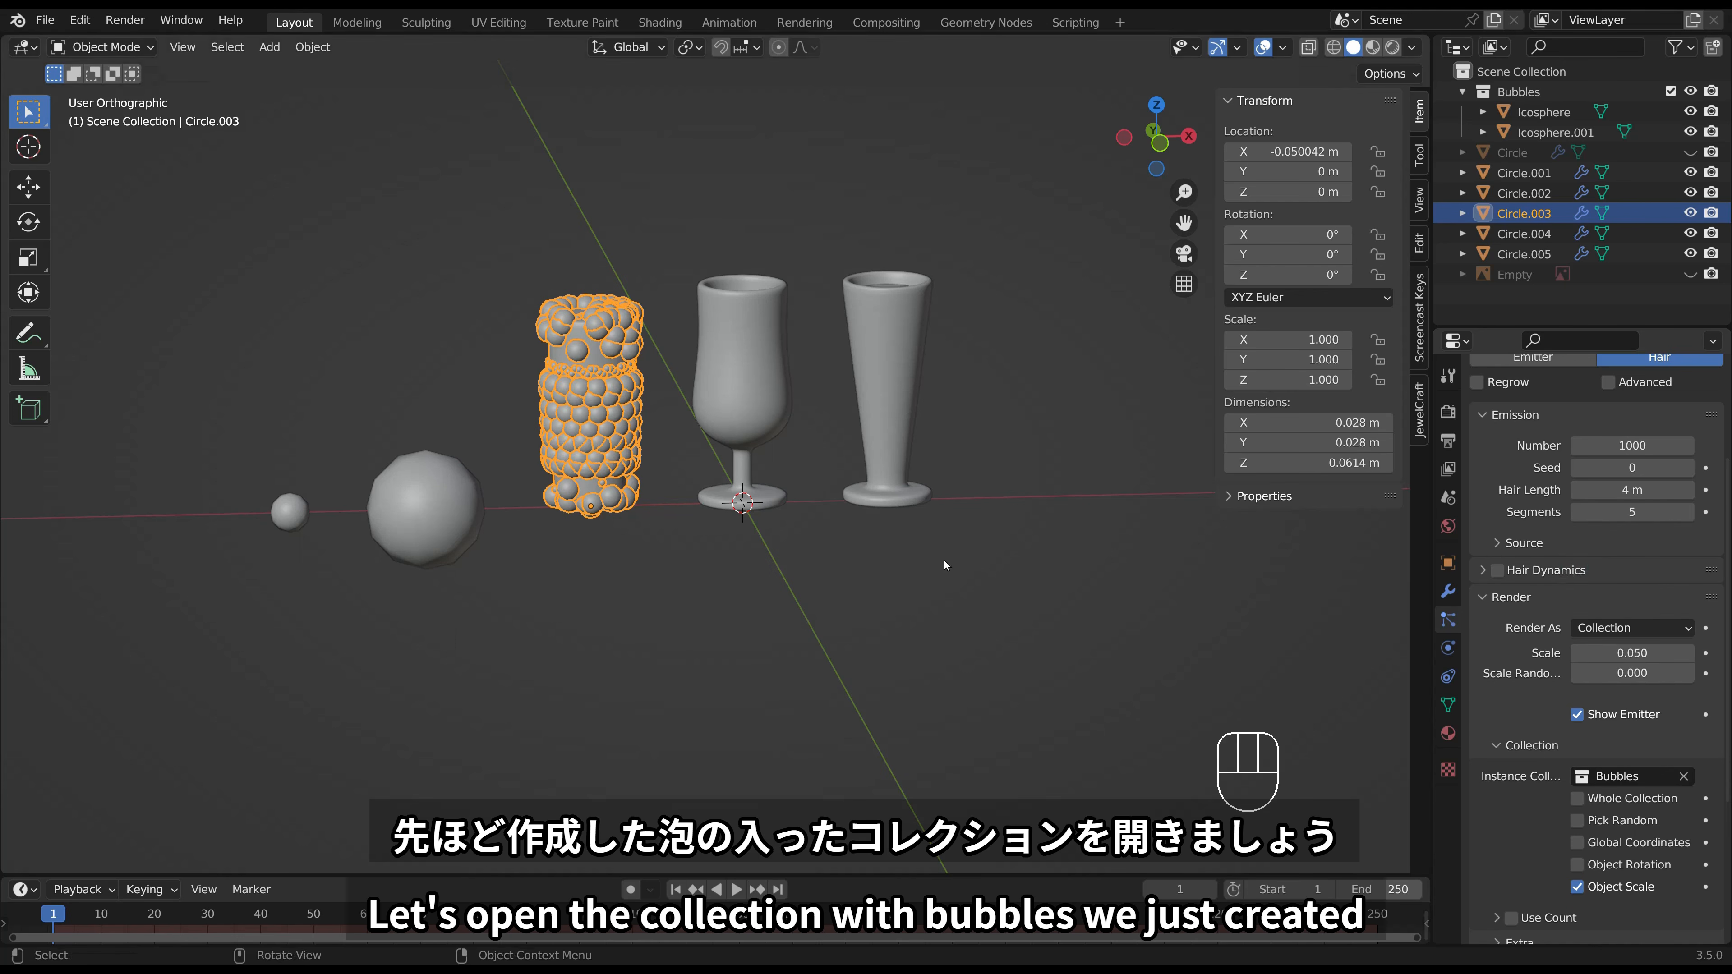
Reduce the render scale of the bubble particles to 0.010.
shift+middle_drag(801, 538, 874, 617)
scroll(875, 621, up, 4)
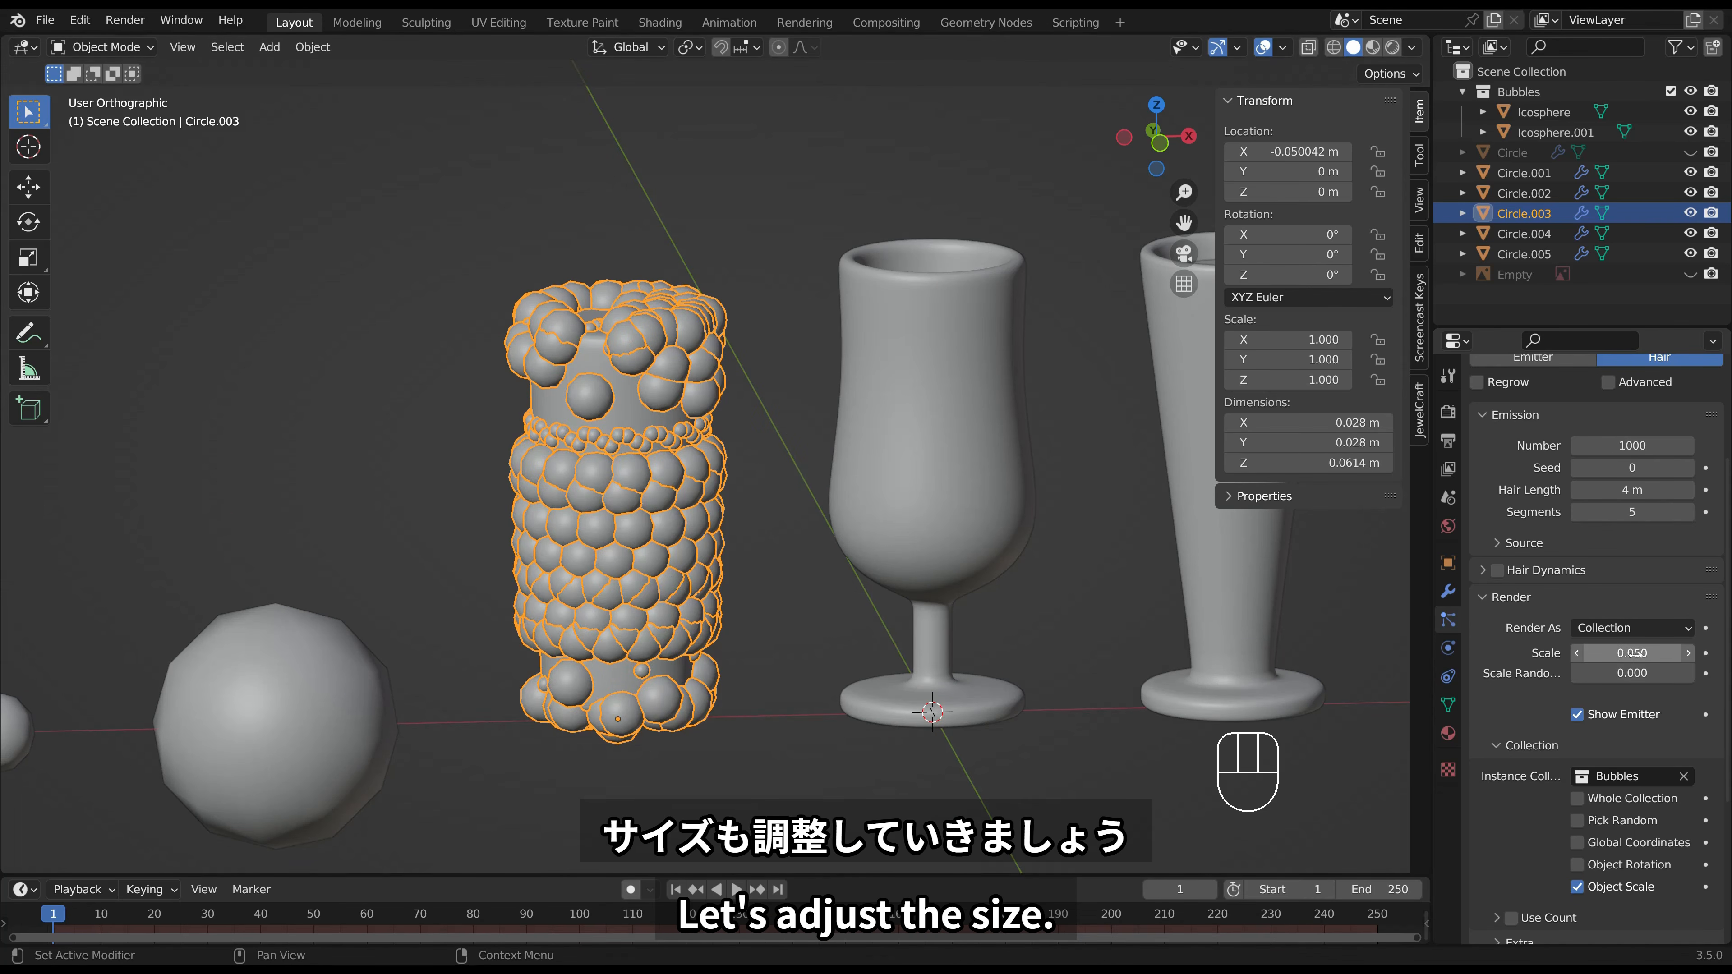
mouse_move(1641, 654)
mouse_down()
mouse_move(1596, 653)
mouse_move(1644, 653)
mouse_up()
click(789, 688)
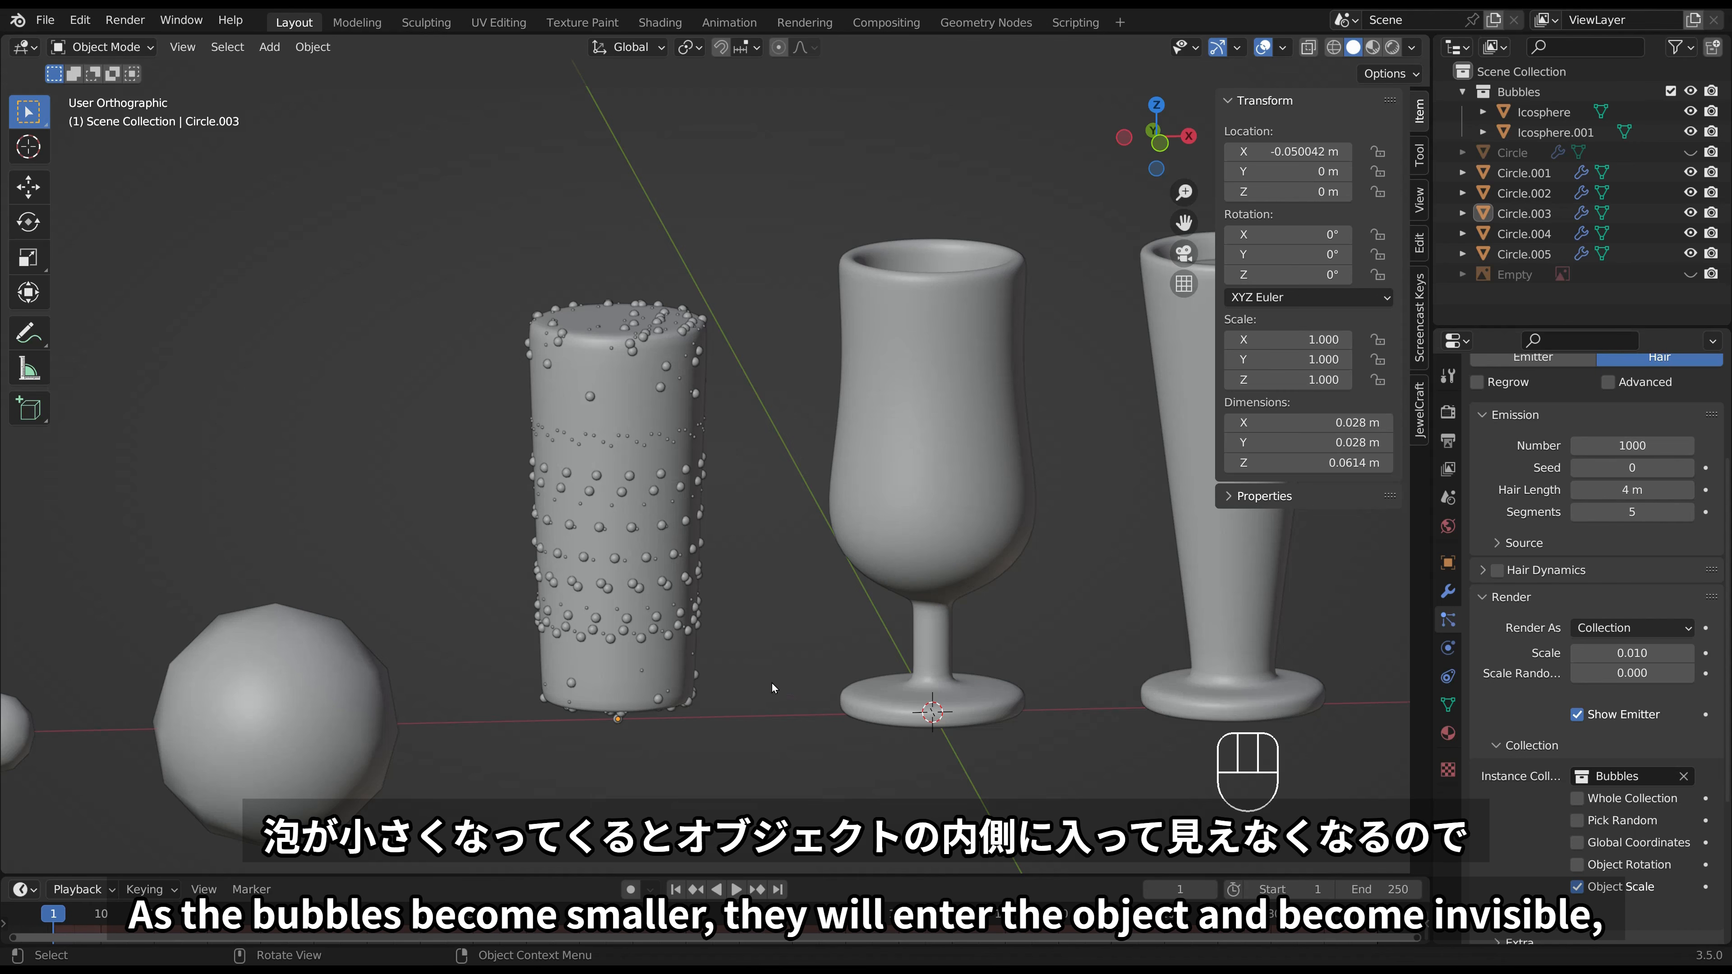
Turn on X-ray transparency in the viewport to show bubbles inside the soda mesh.
click(684, 598)
click(1307, 46)
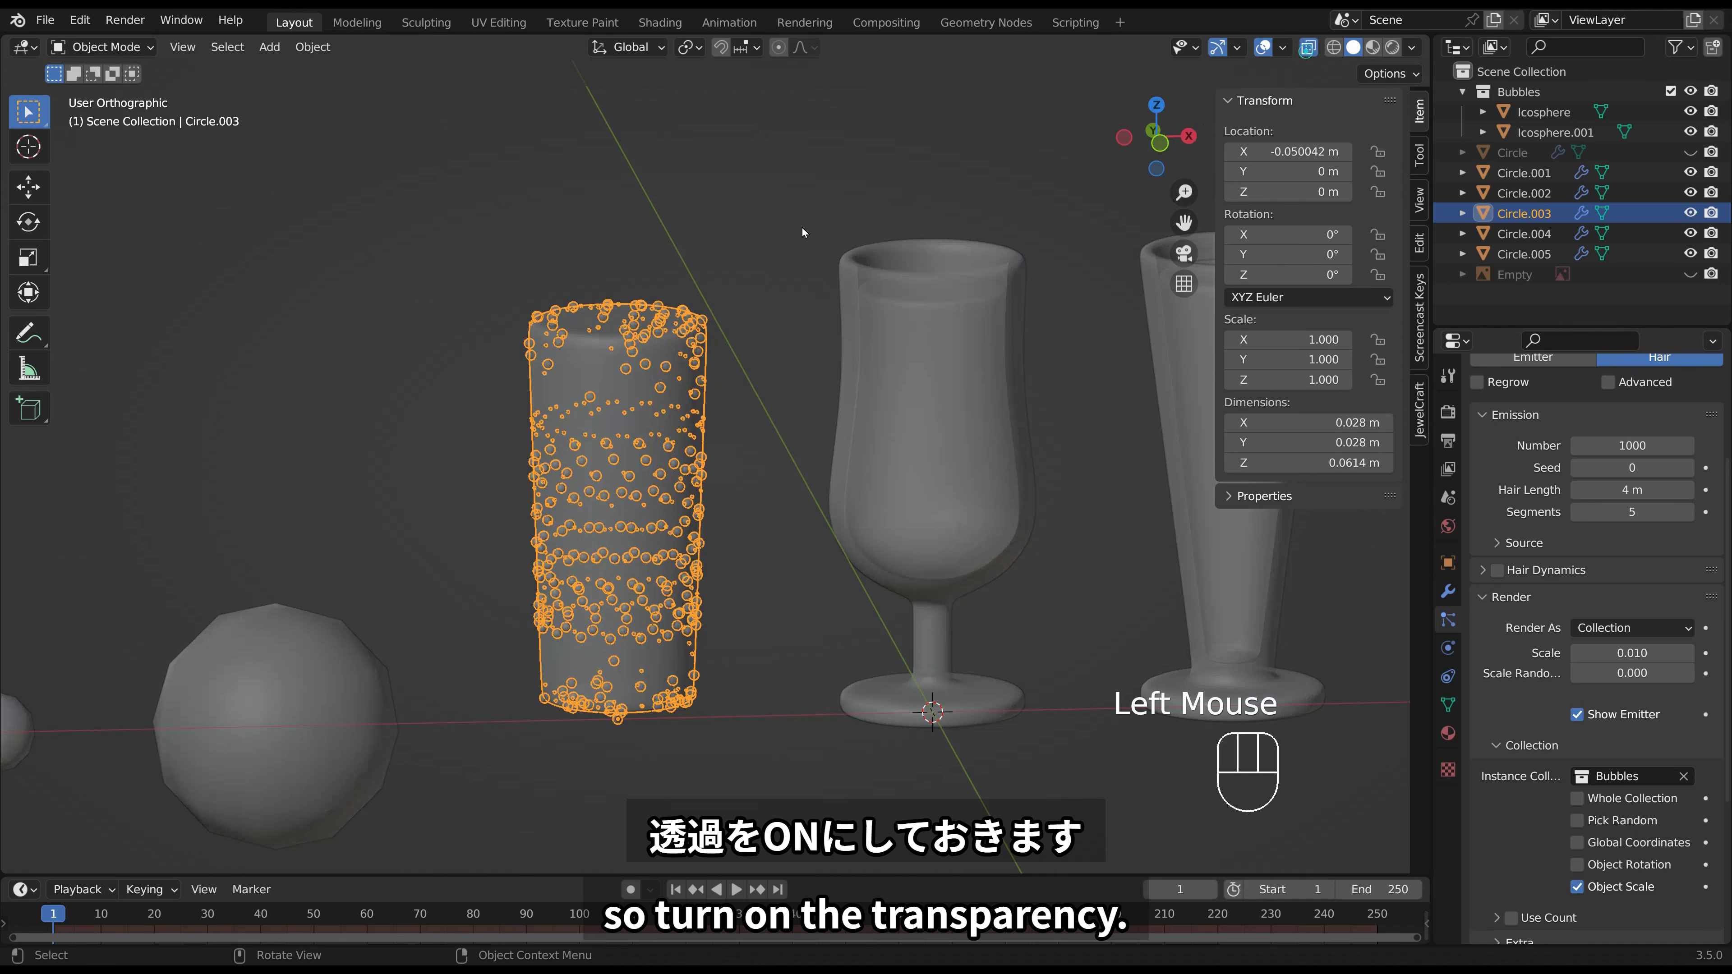
click(789, 230)
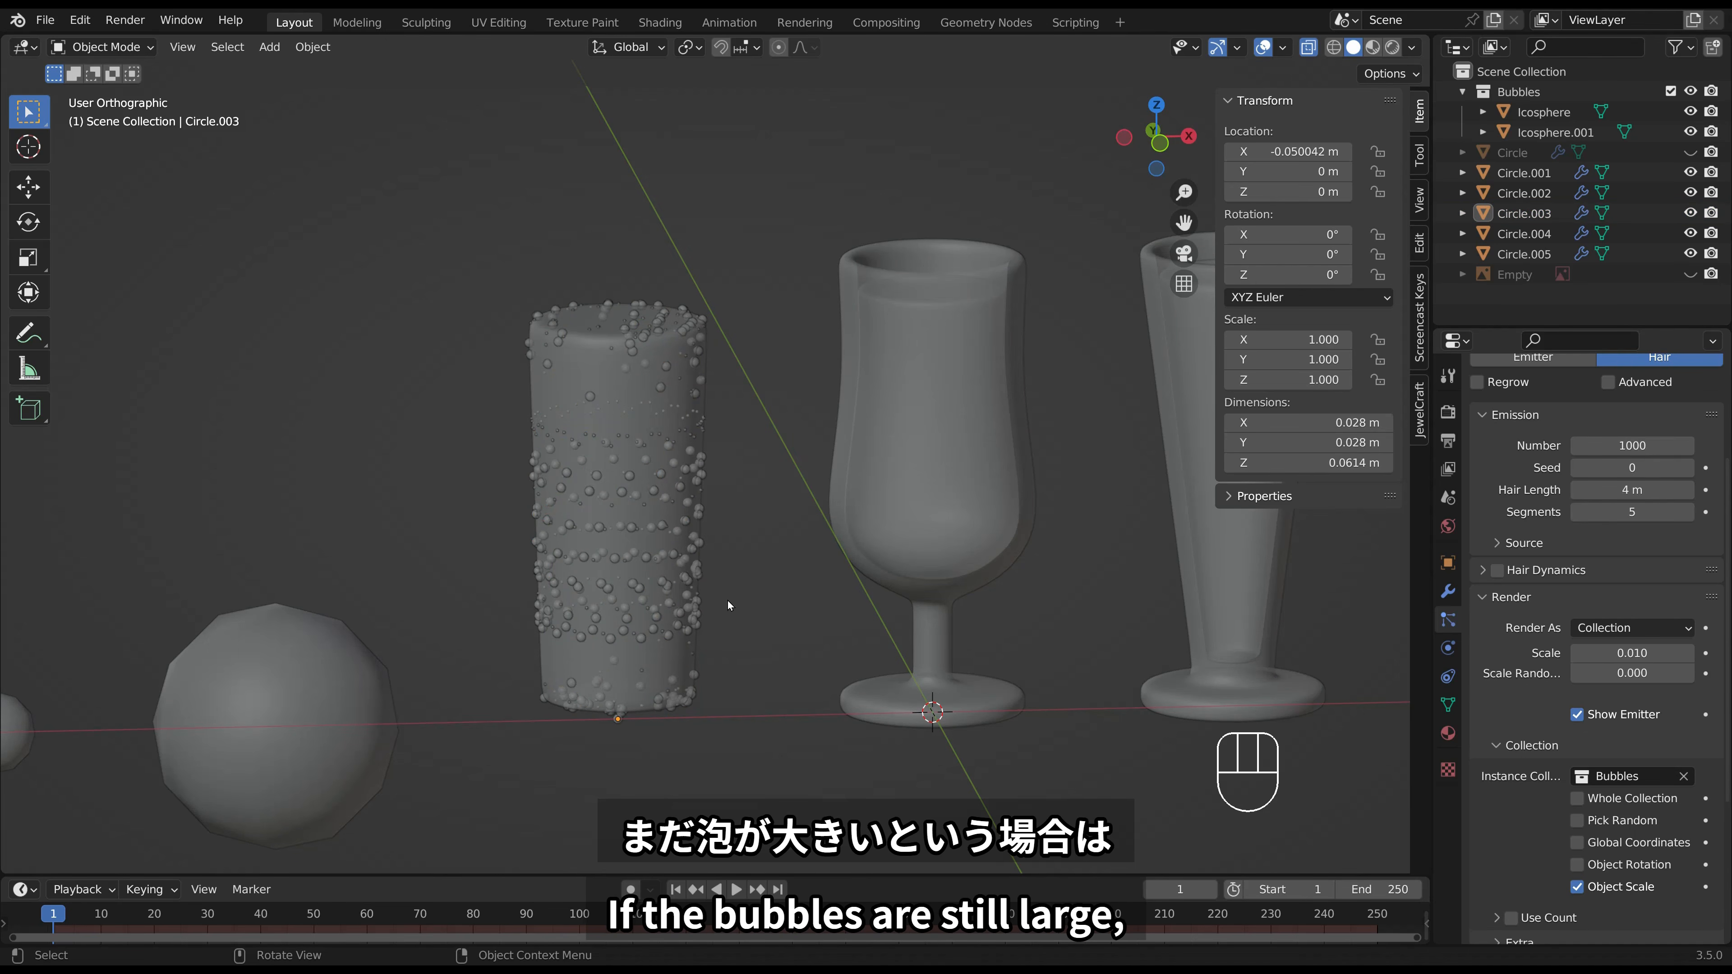
Try a particle render scale of 0.005 and undo the change.
click(1640, 653)
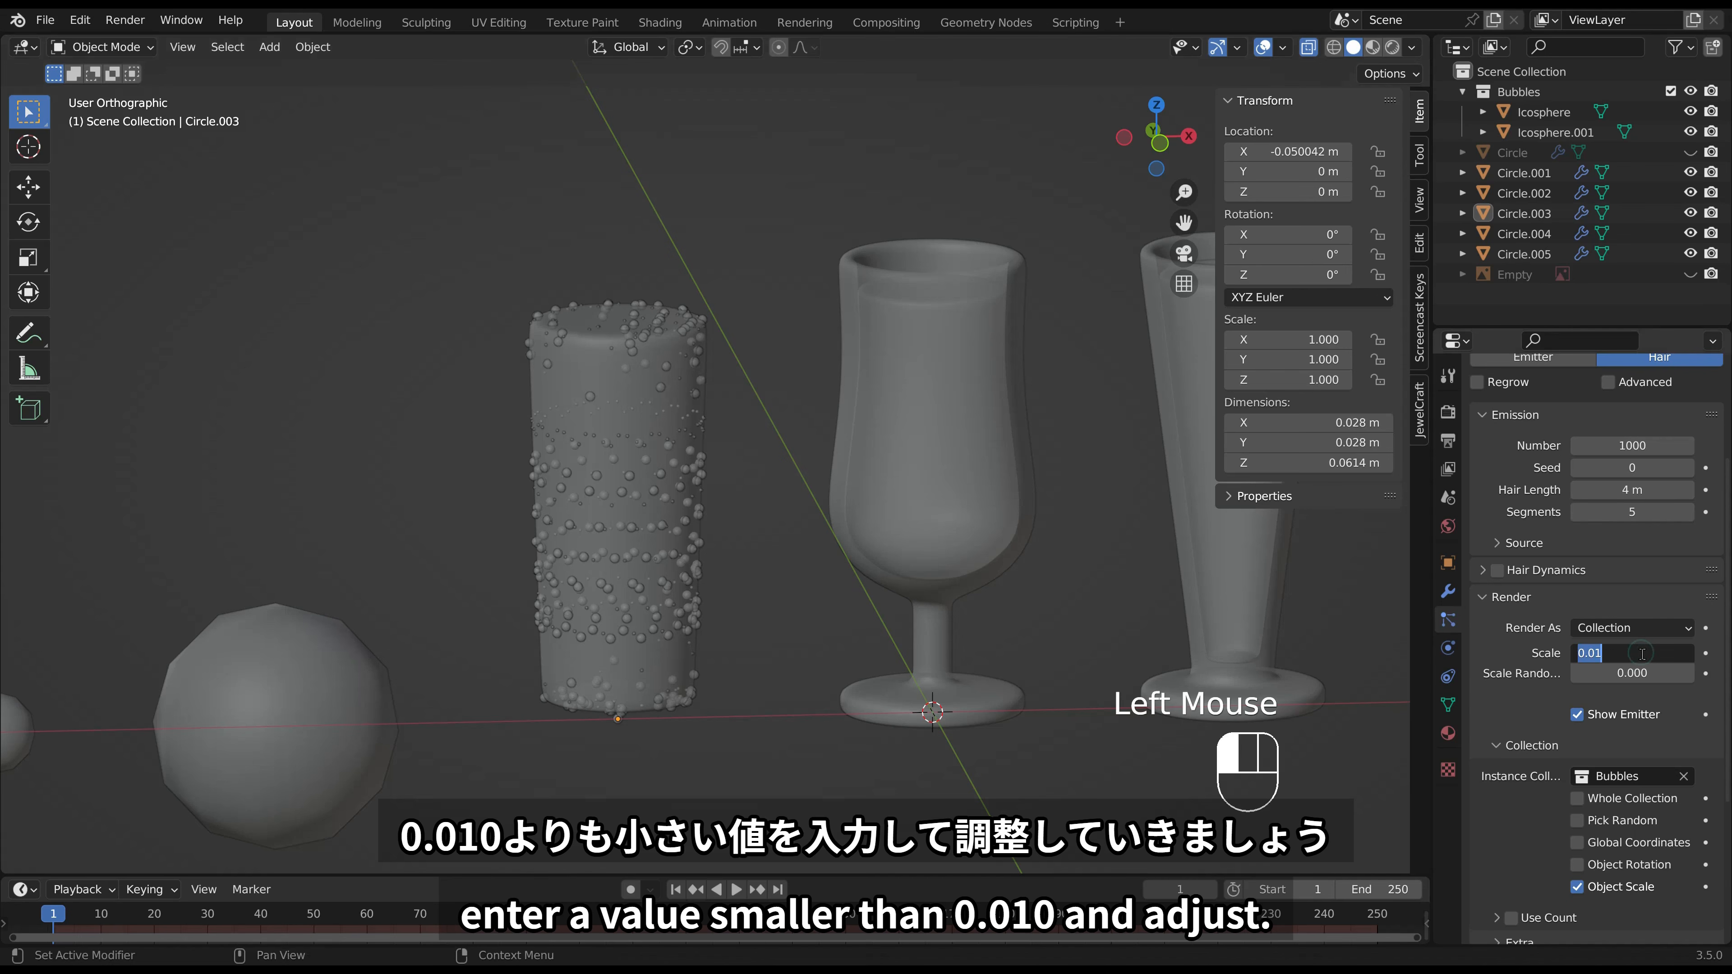
text(0.)
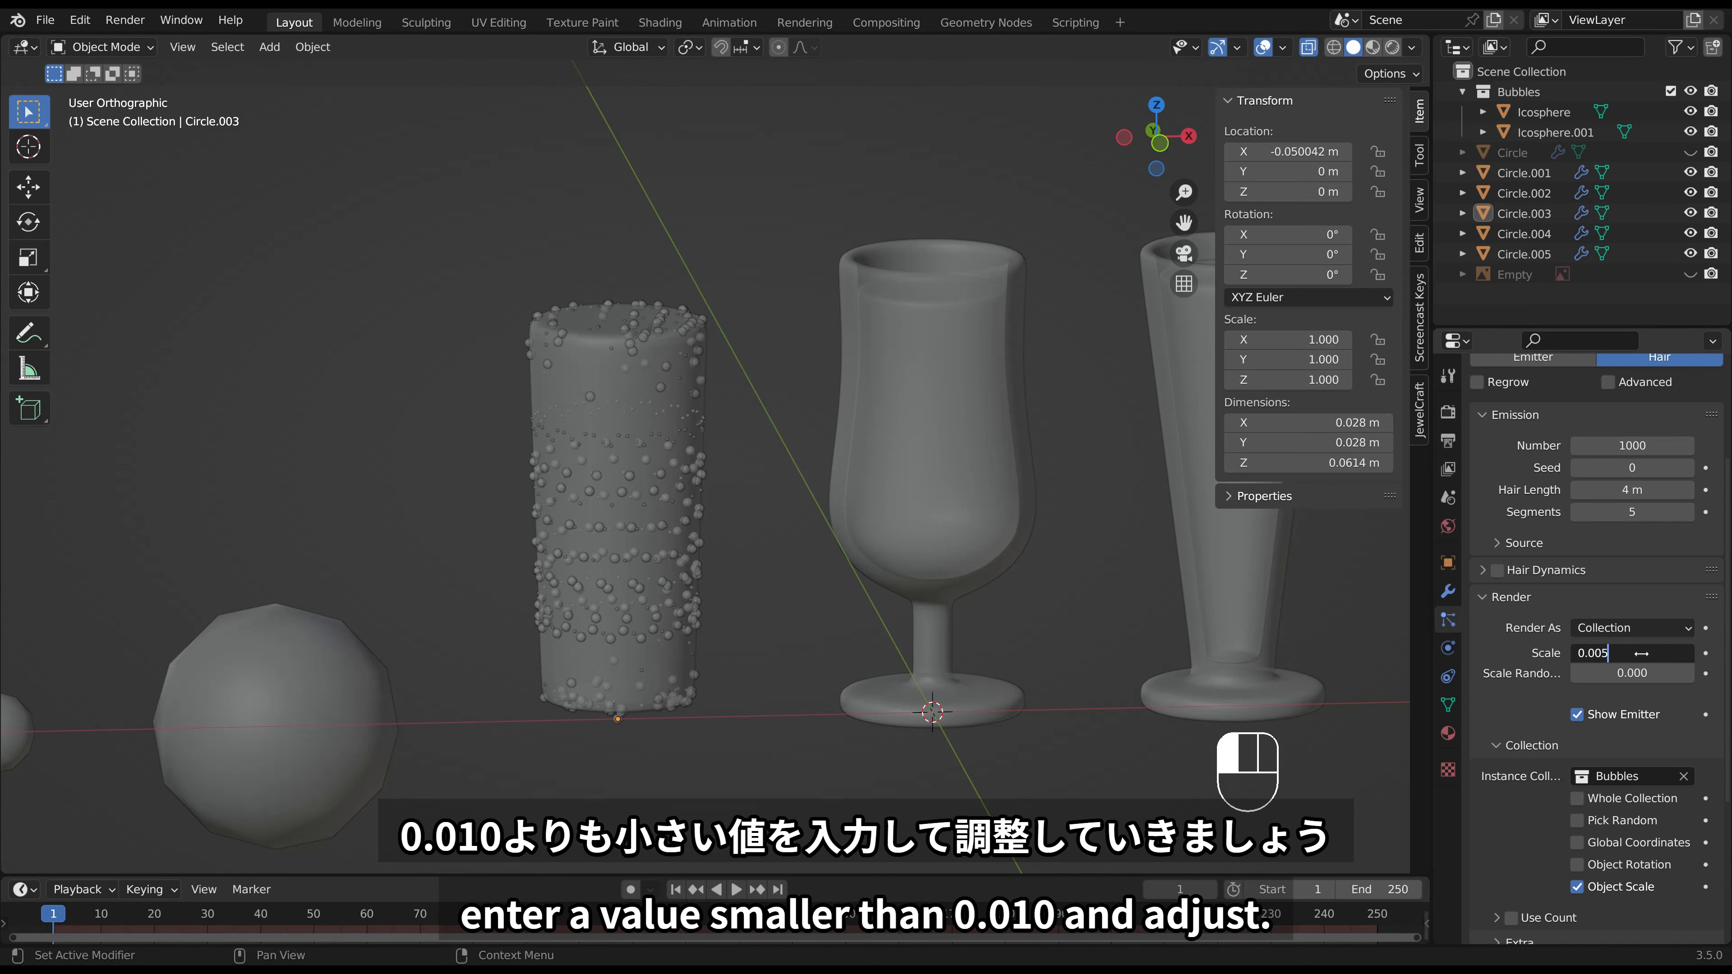
key(Return)
click(788, 635)
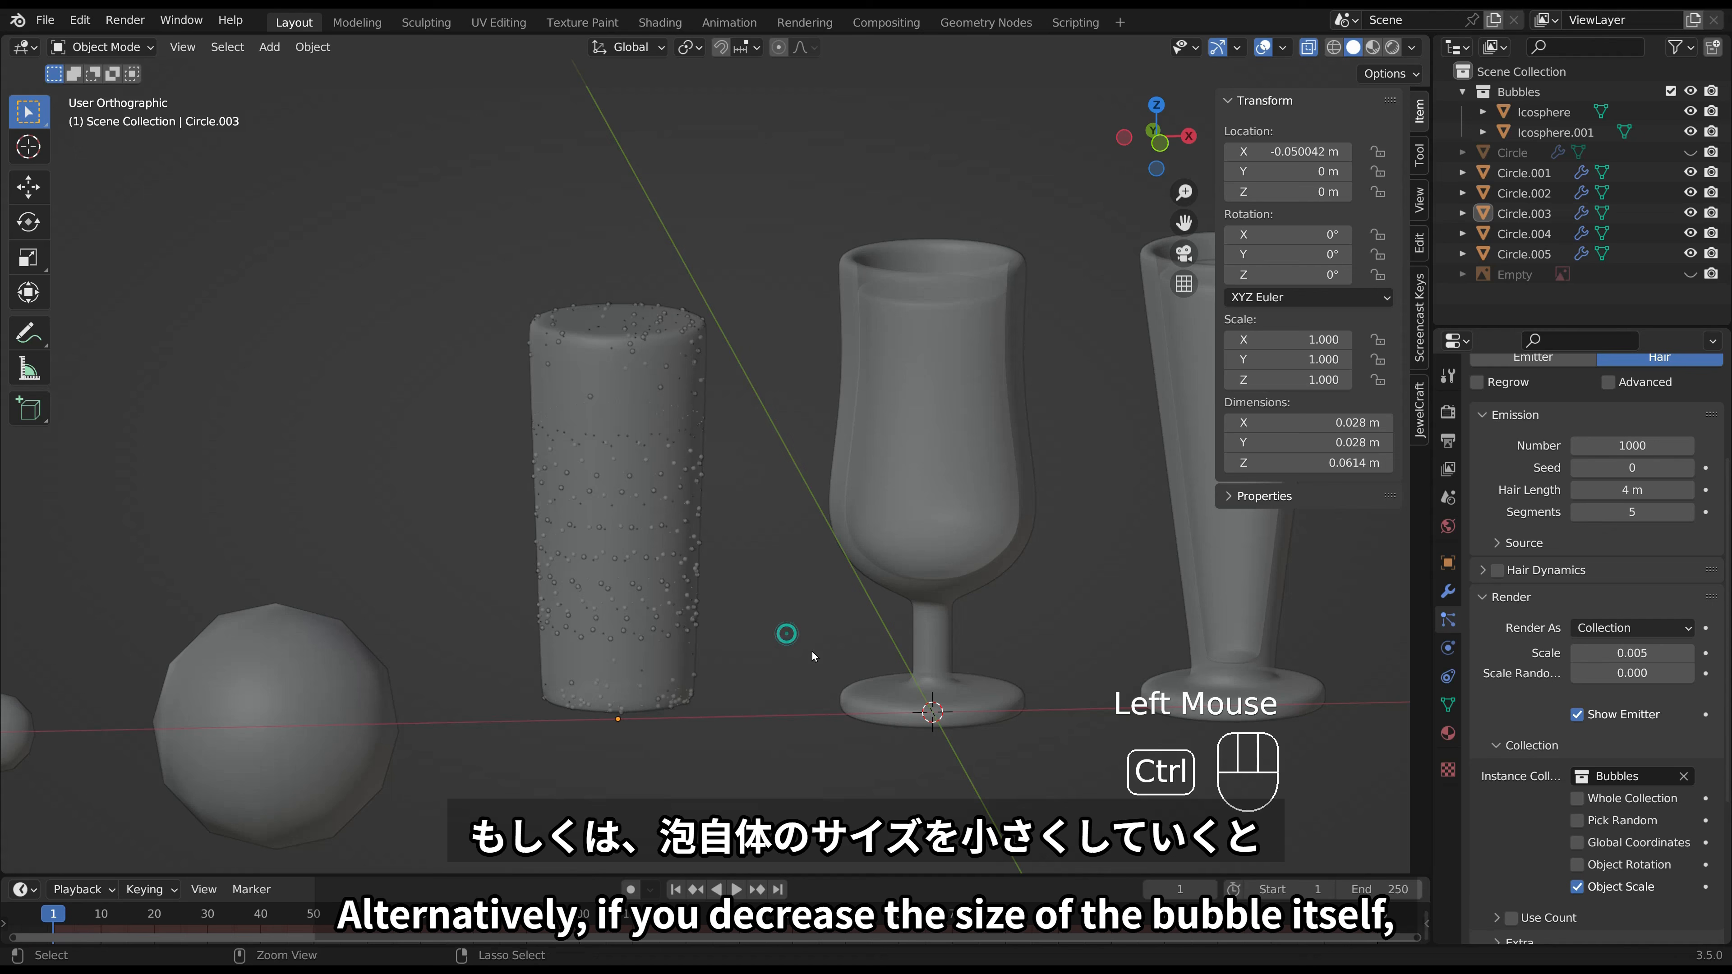
key(ctrl+z)
click(325, 691)
key(s)
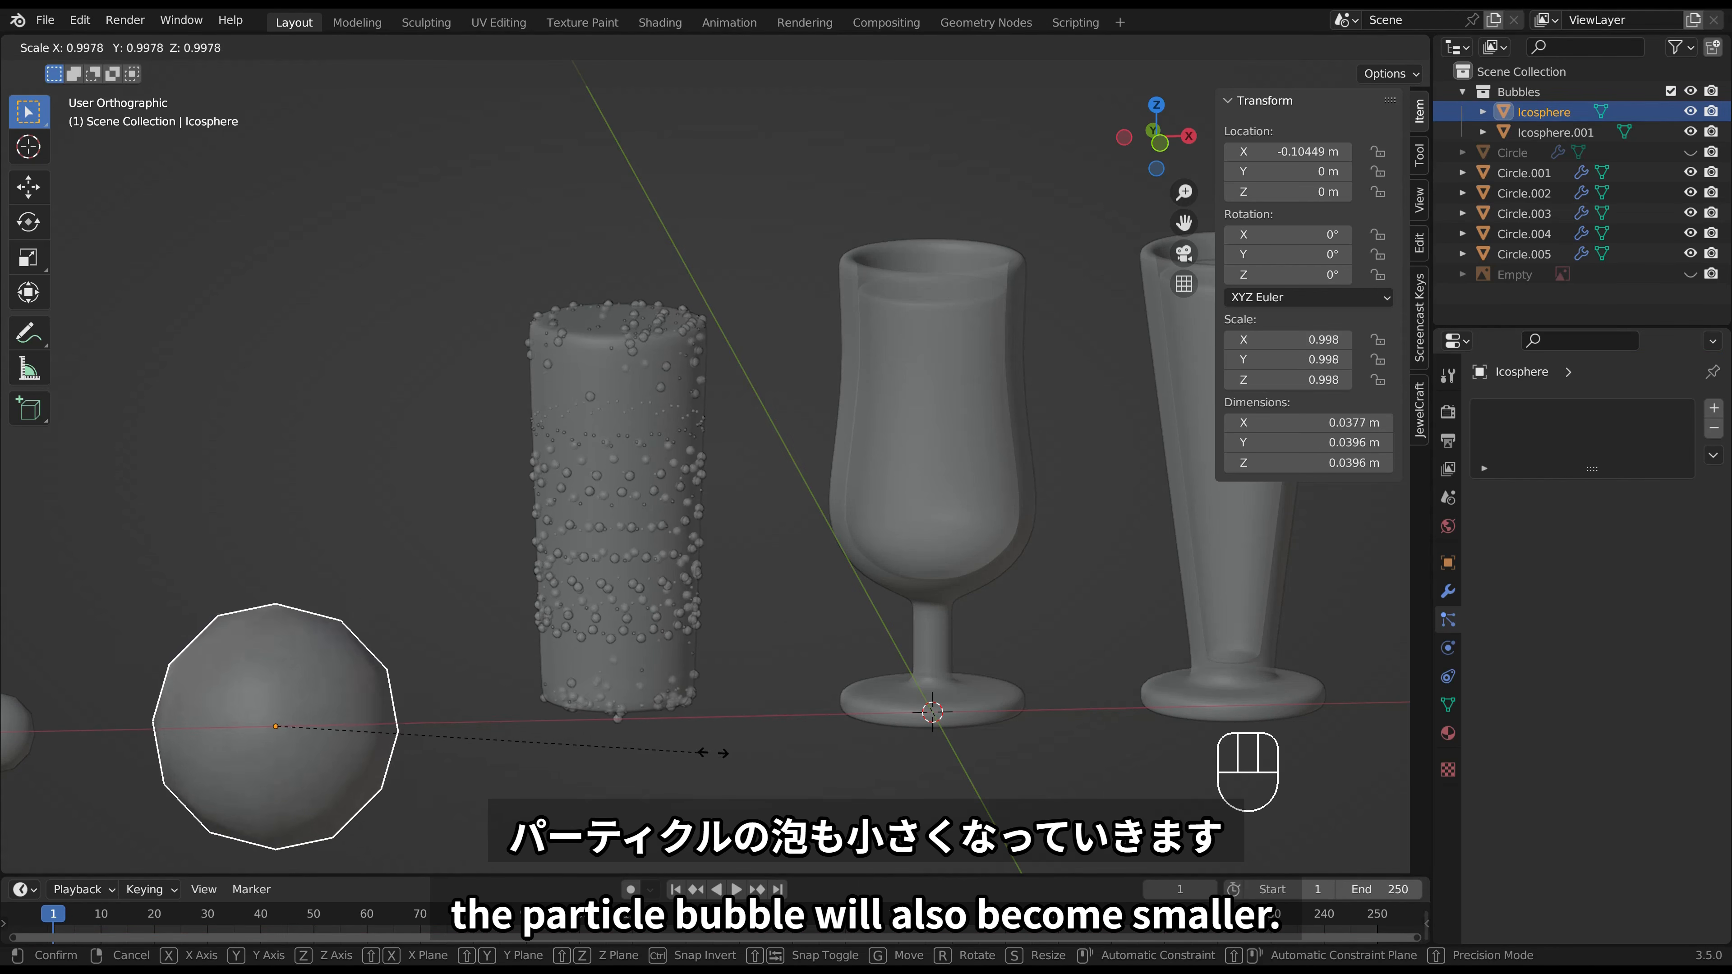
right_click(811, 754)
Scale the small bubble sphere's mesh up in Edit Mode to a diameter of about 0.017 m.
scroll(524, 685, down, 2)
click(191, 661)
key(Tab)
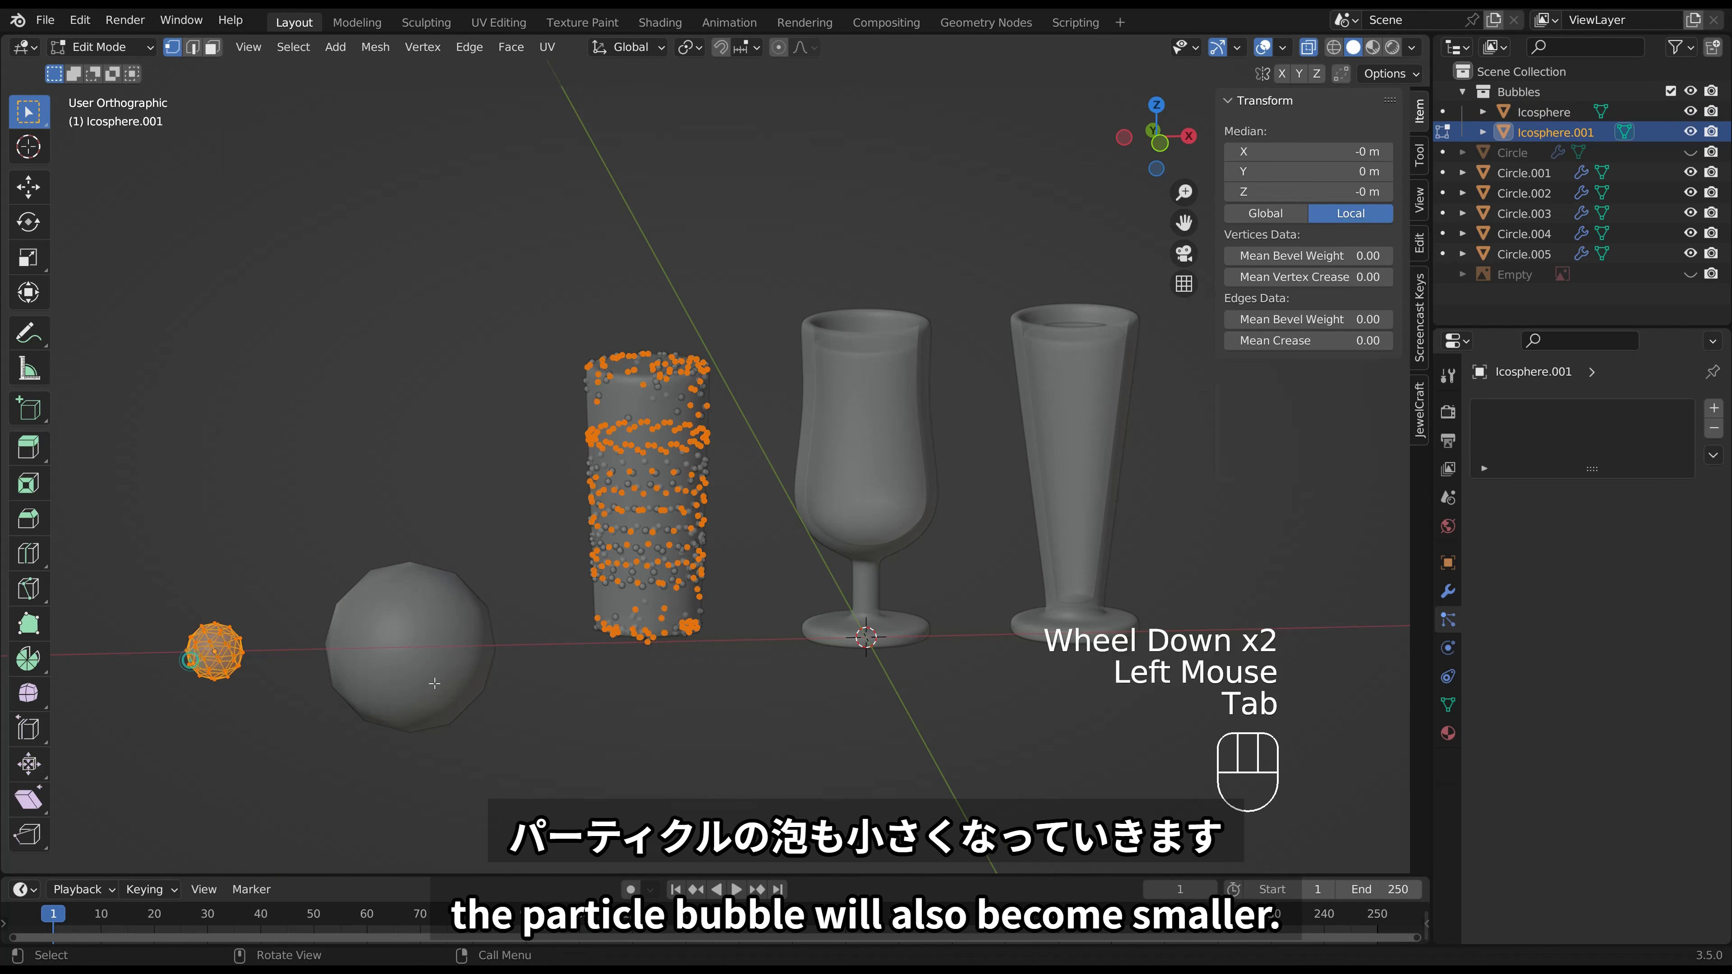
key(s)
click(487, 698)
key(Tab)
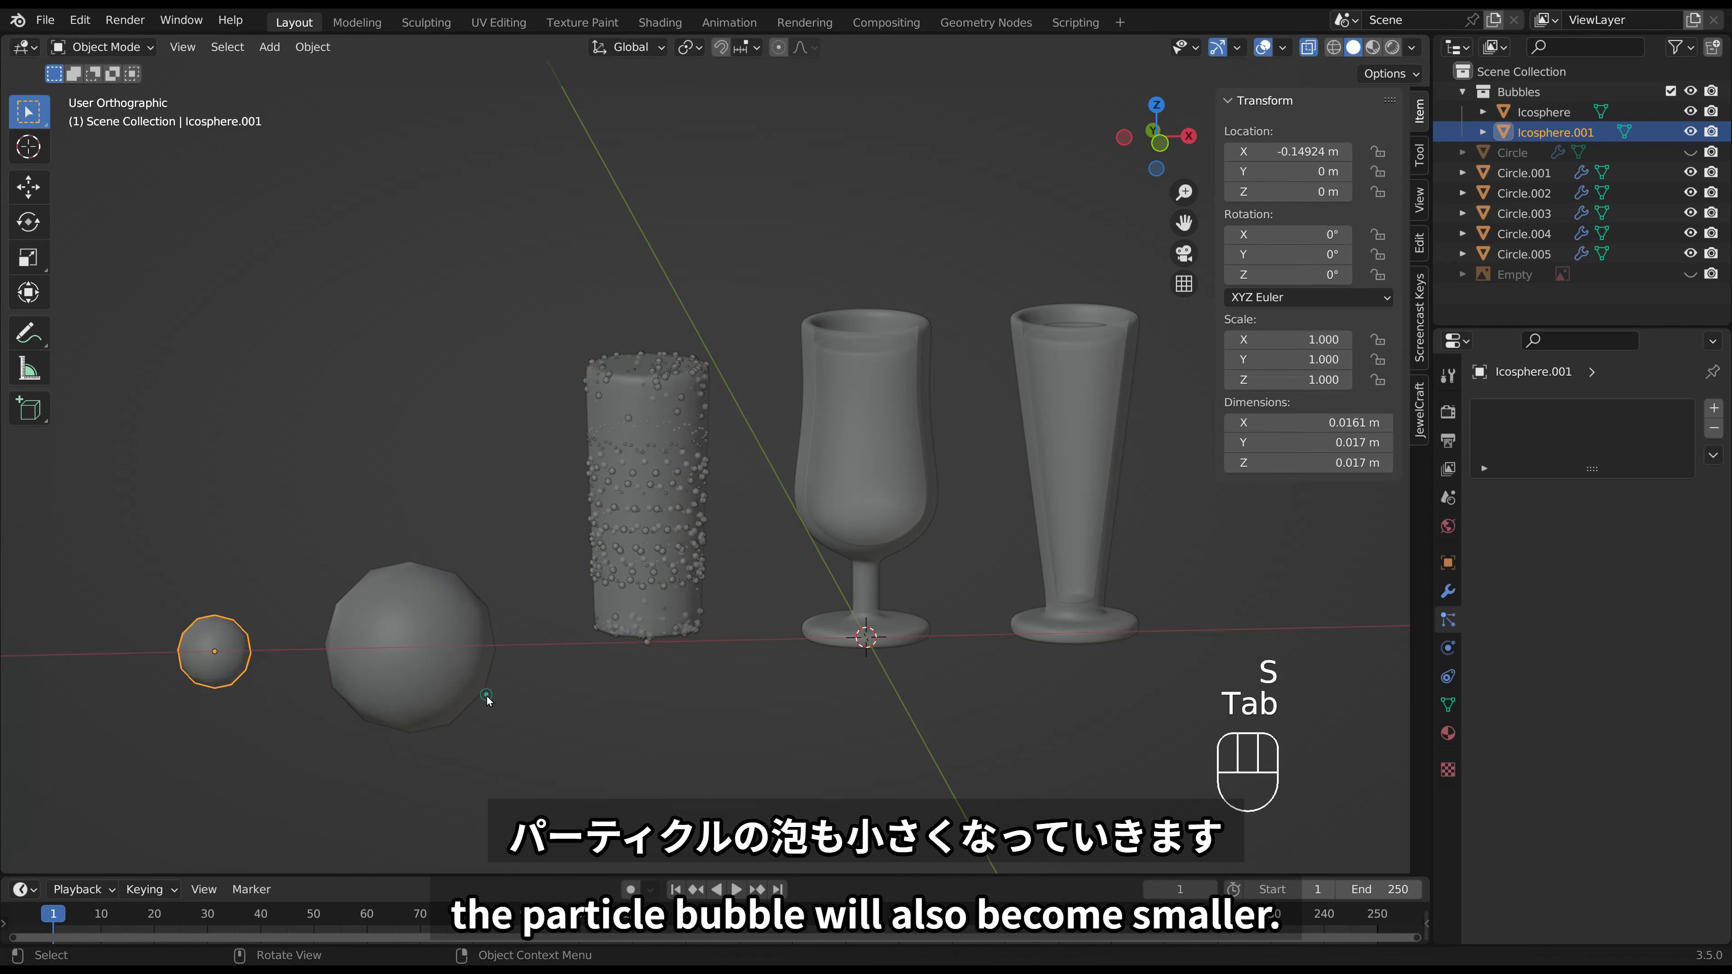
Set the Scale Randomness of the soda's bubble particles to 0.2.
scroll(650, 616, up, 2)
click(650, 616)
click(823, 617)
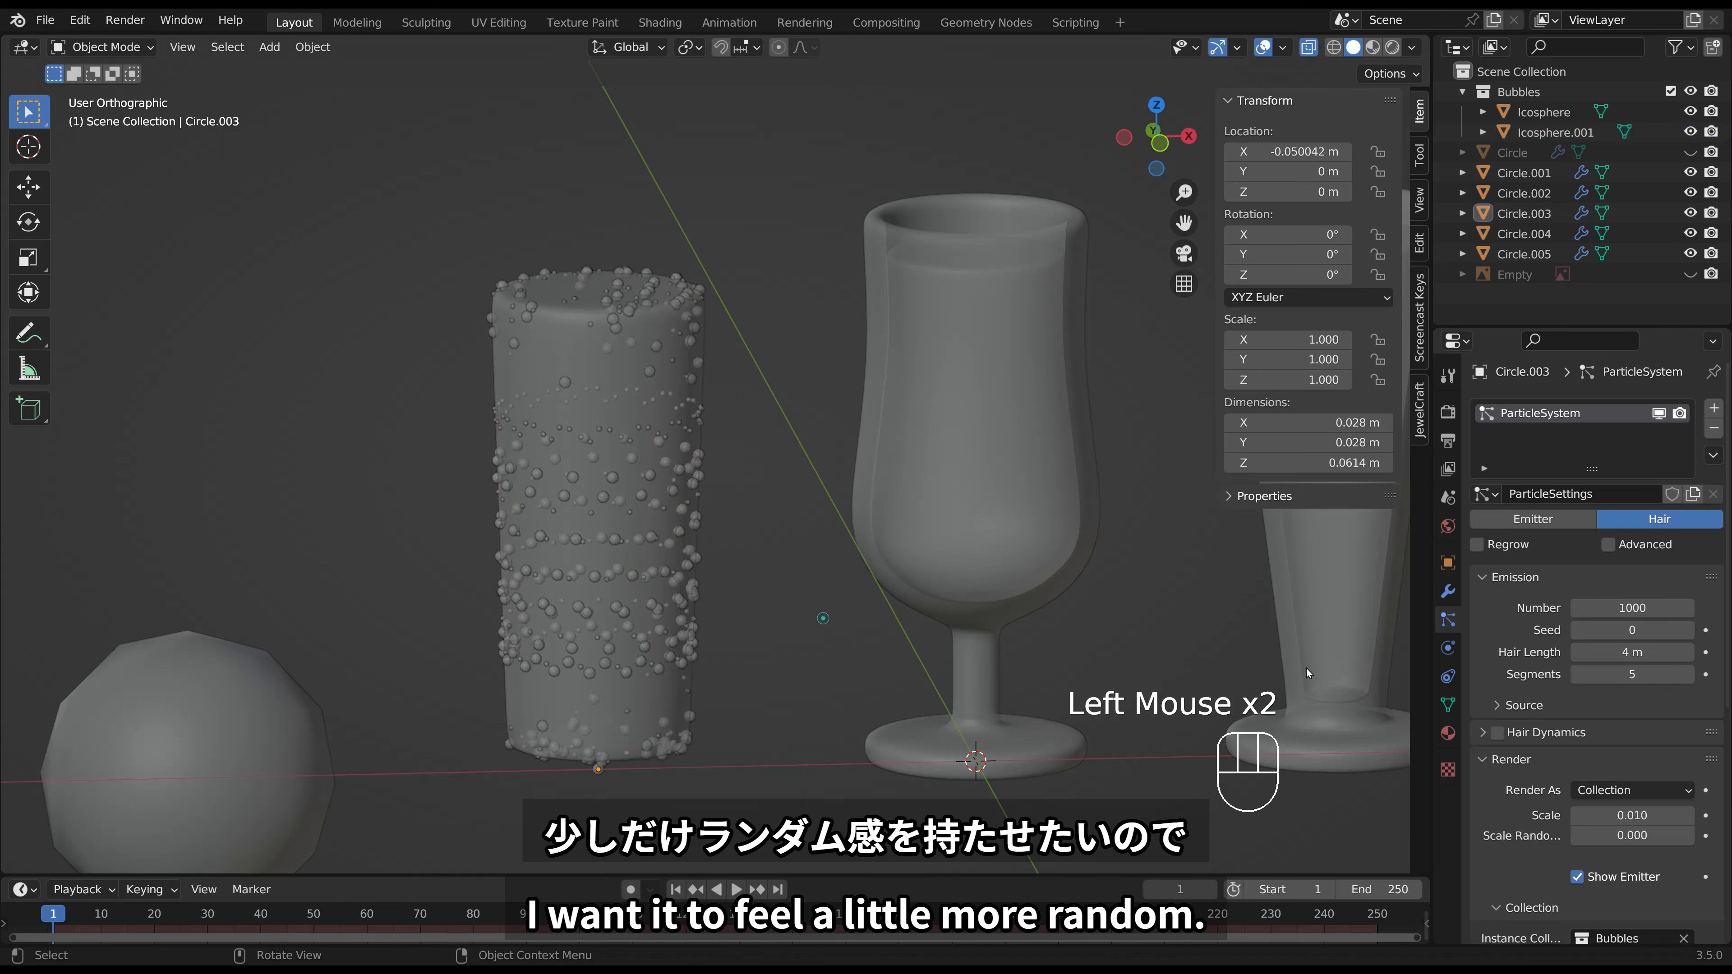
scroll(1657, 709, down, 1)
click(1628, 796)
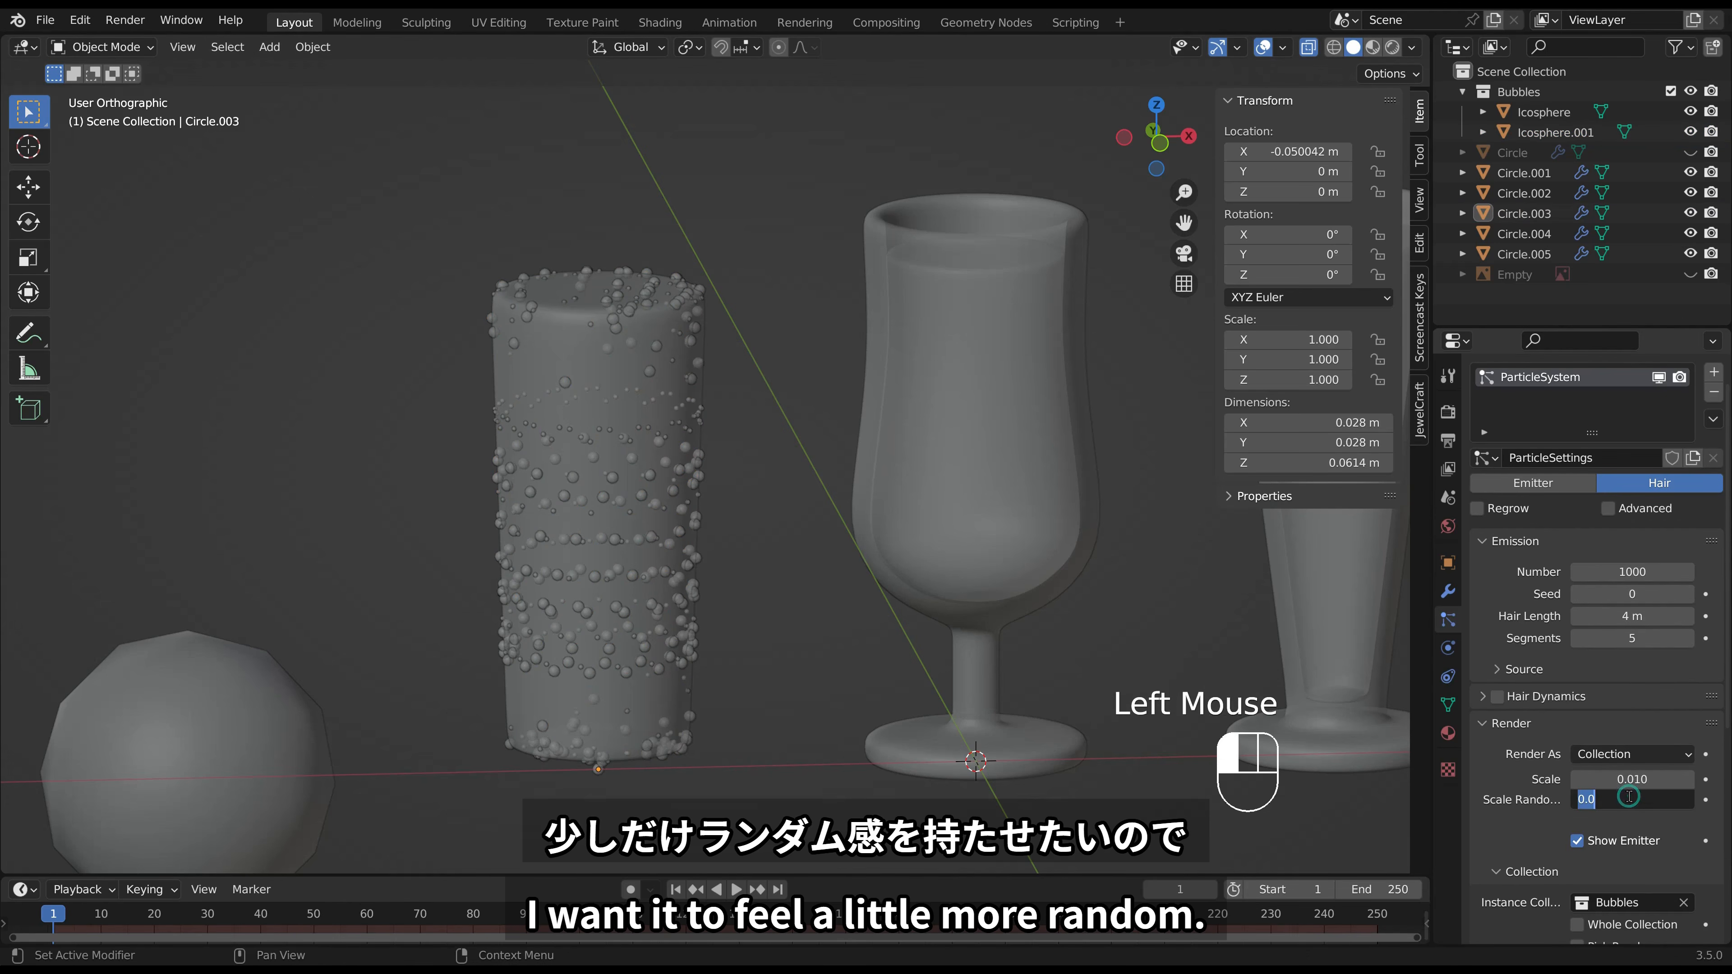
text(0.2)
key(Return)
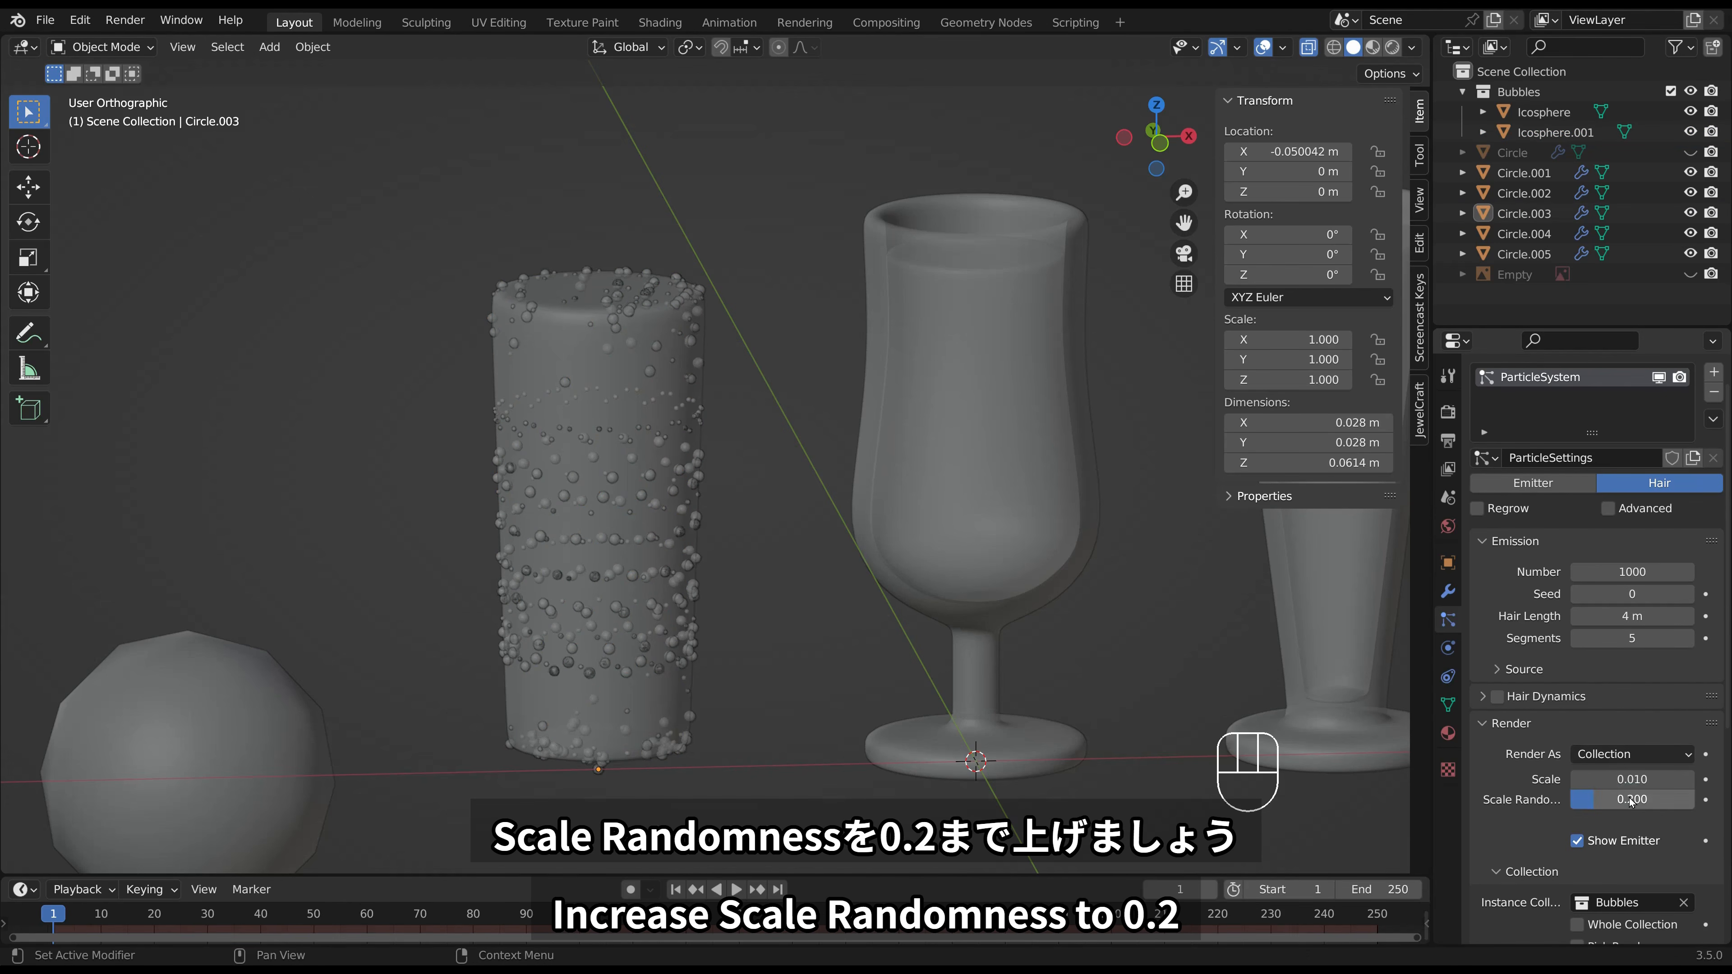
click(801, 575)
click(685, 566)
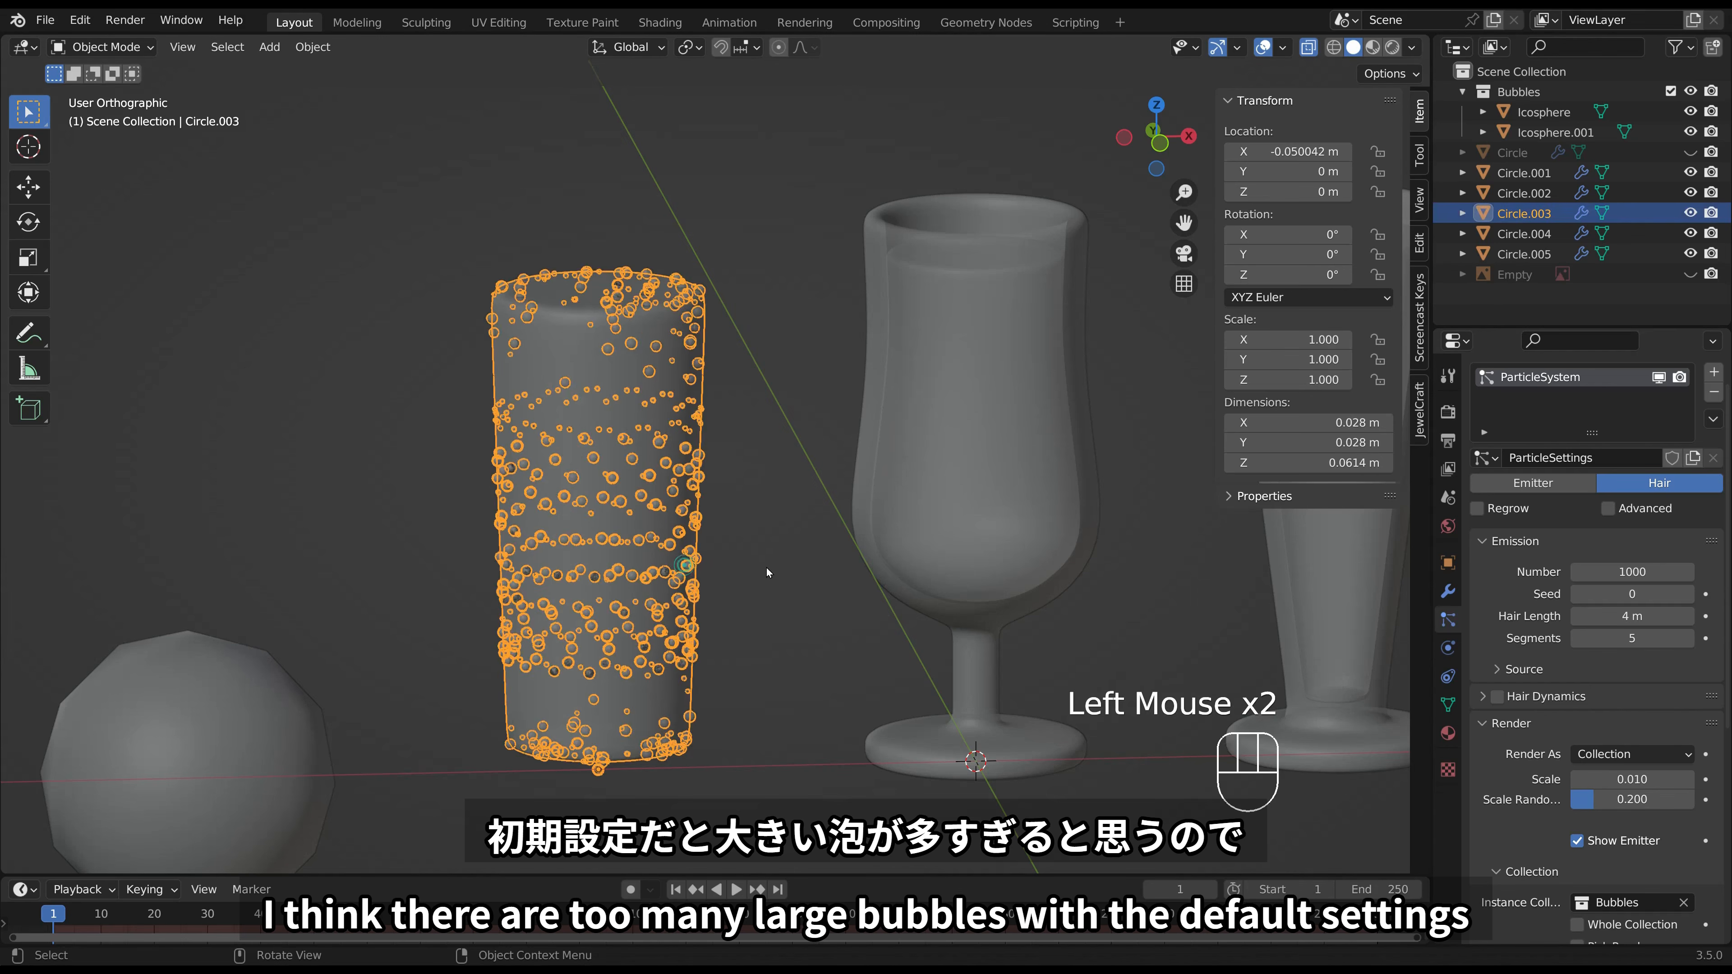
middle_drag(765, 567, 764, 568)
click(765, 568)
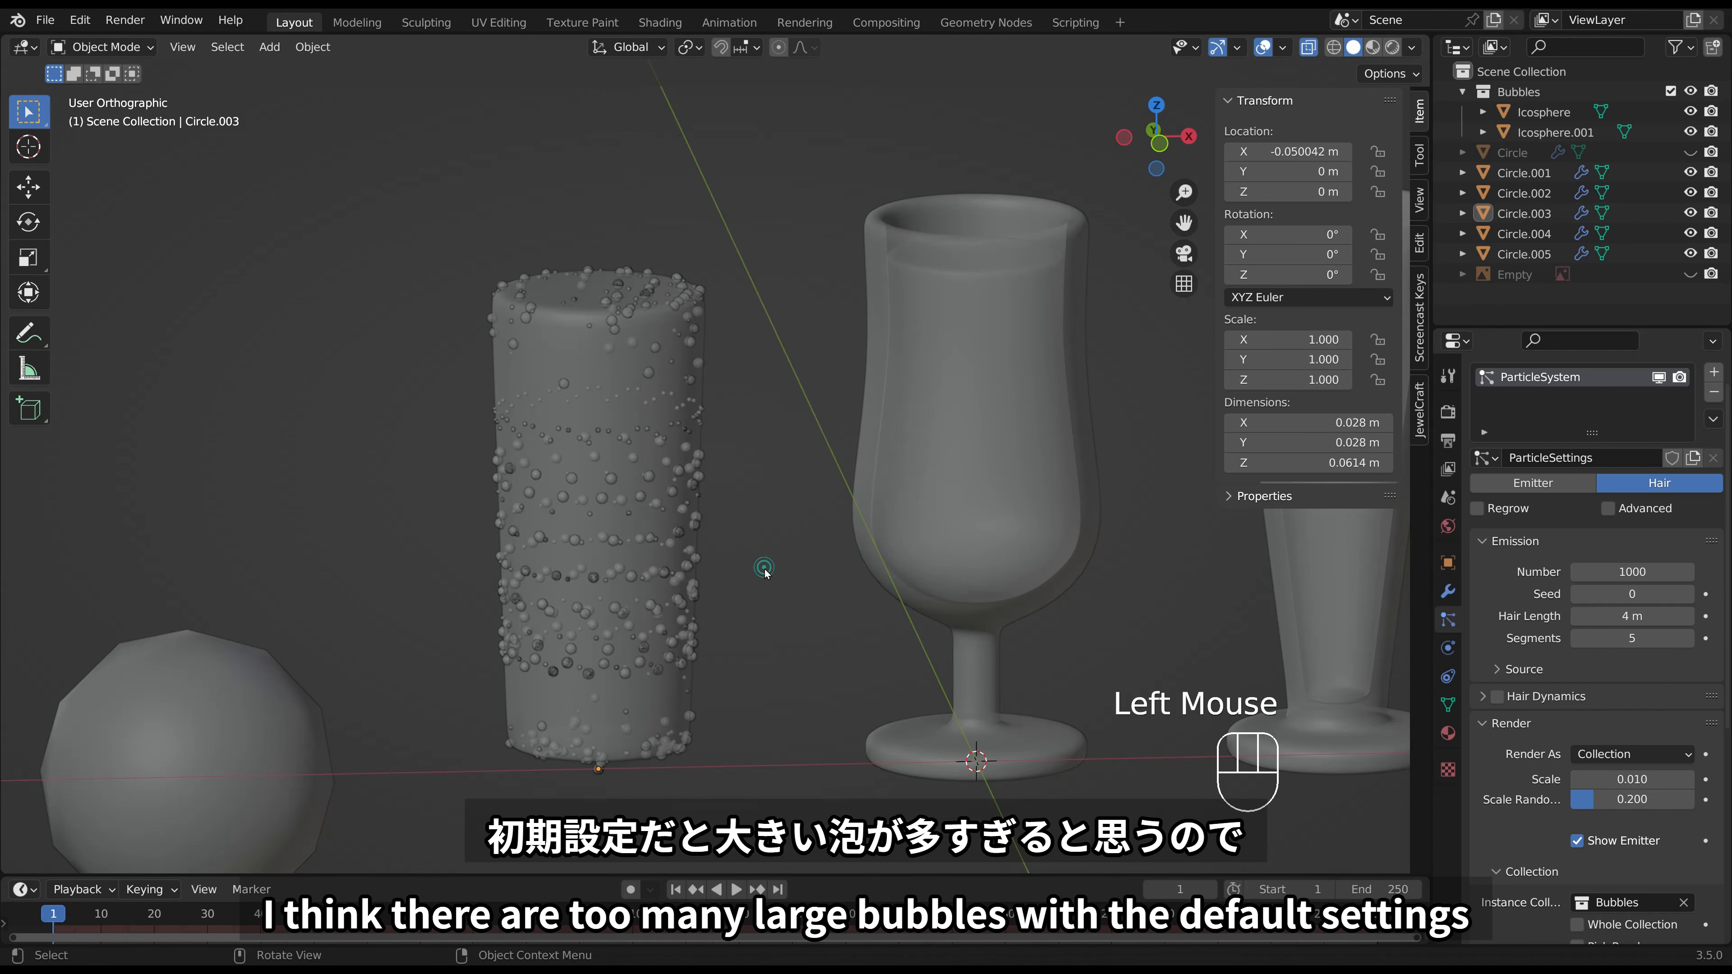
Enable Use Count for the Bubbles instance collection and expand its object list.
scroll(1554, 701, down, 5)
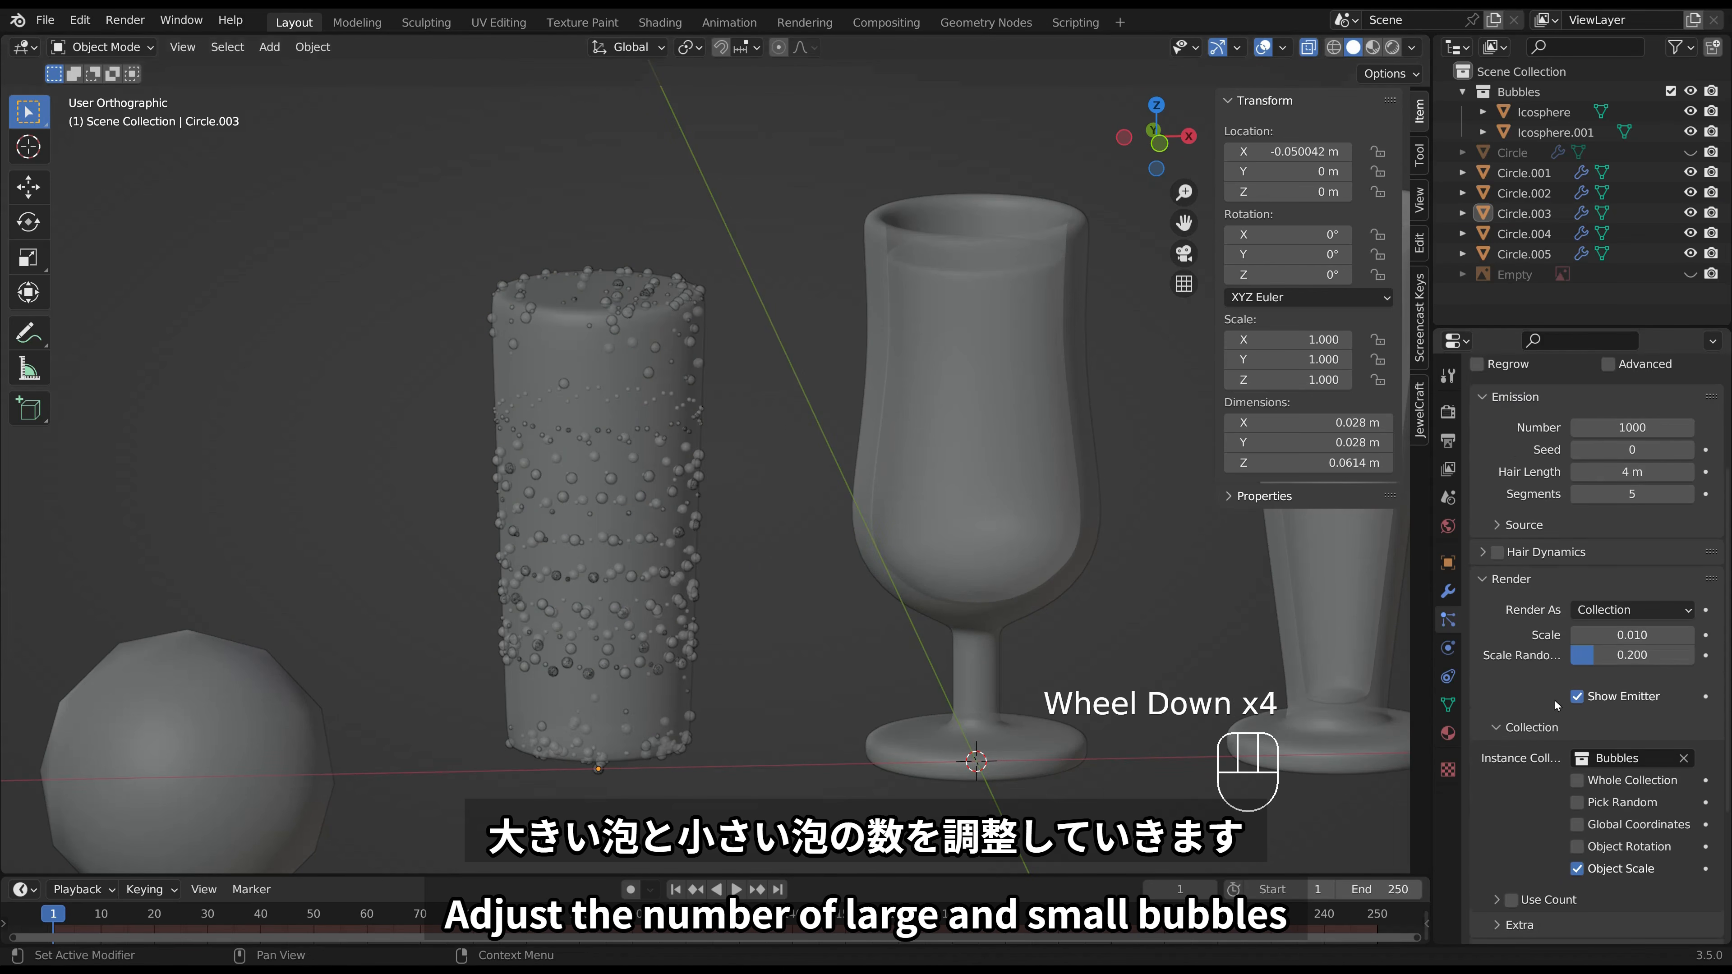
scroll(1554, 698, down, 3)
click(1509, 773)
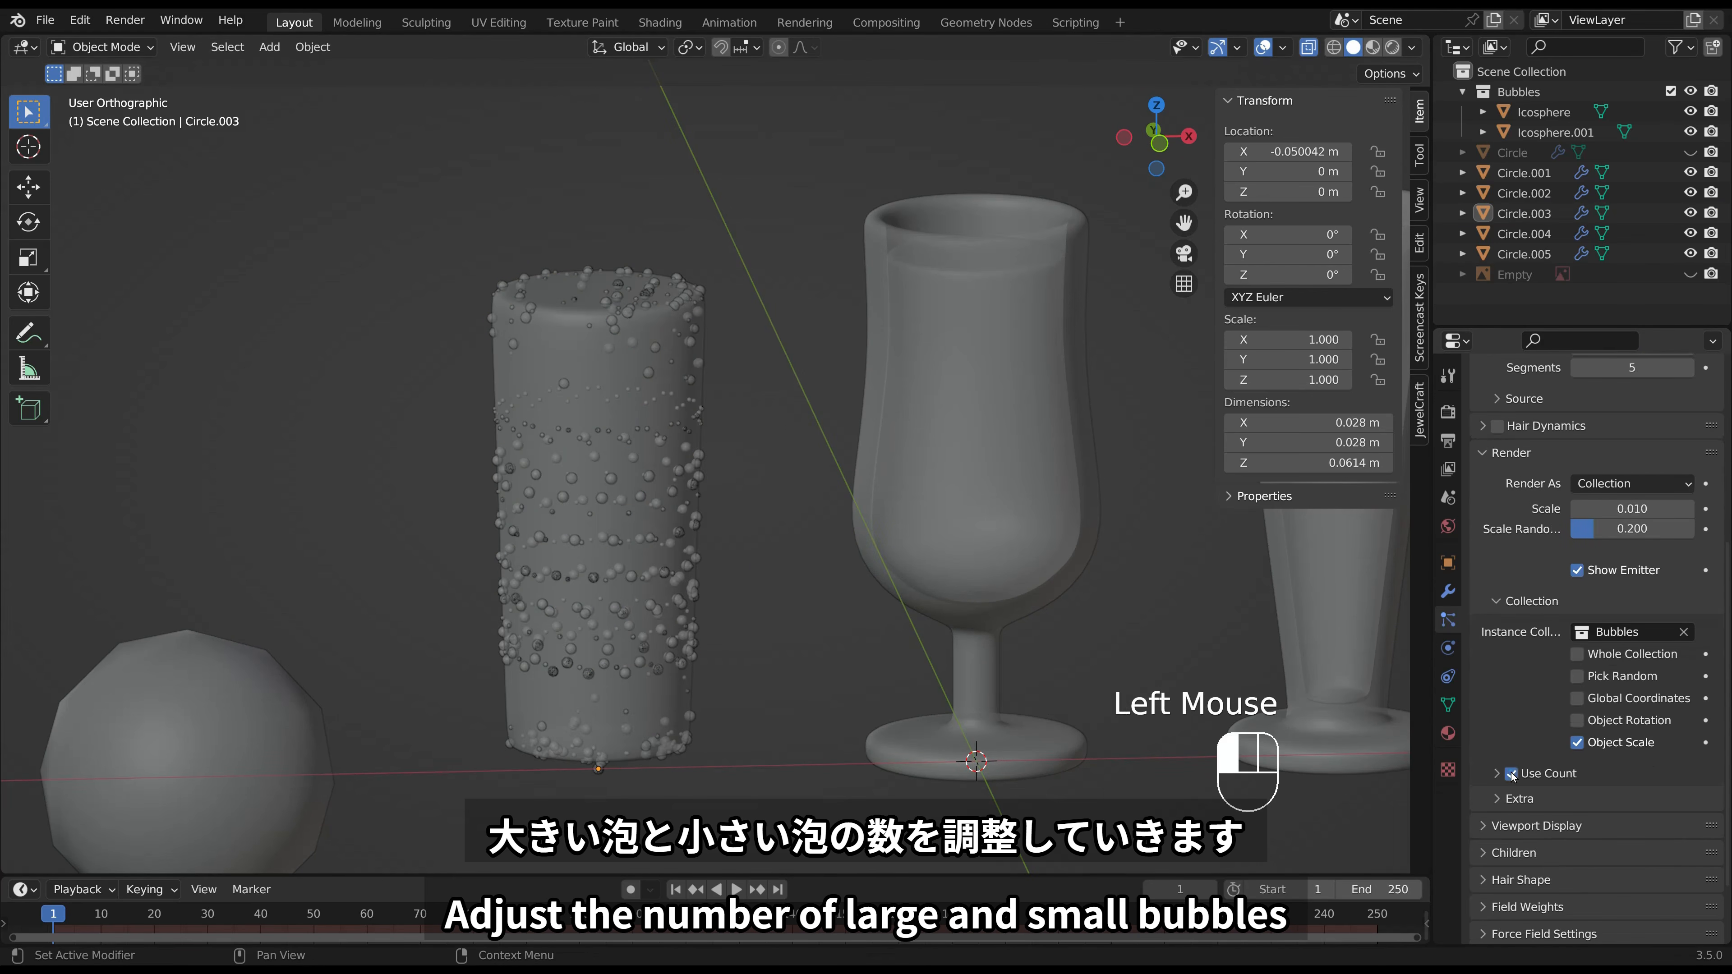
click(1549, 773)
scroll(1545, 770, down, 2)
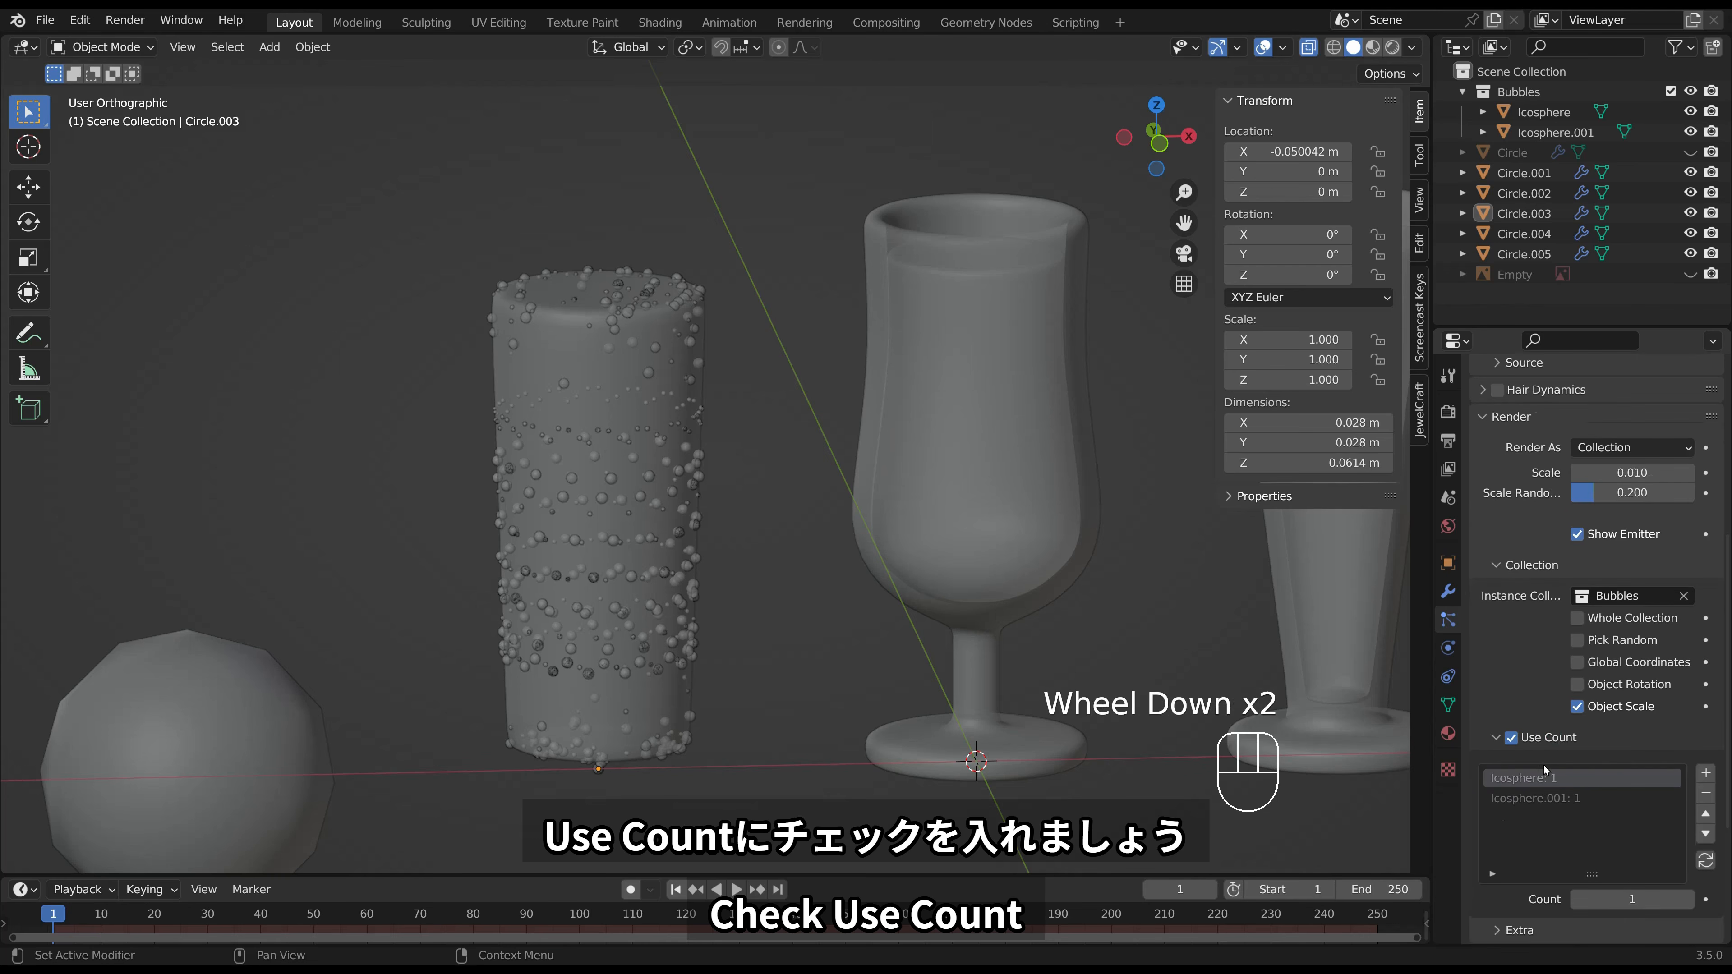
Raise the instance count of the smaller sphere, Icosphere.001, to 10.
click(1557, 801)
click(1687, 899)
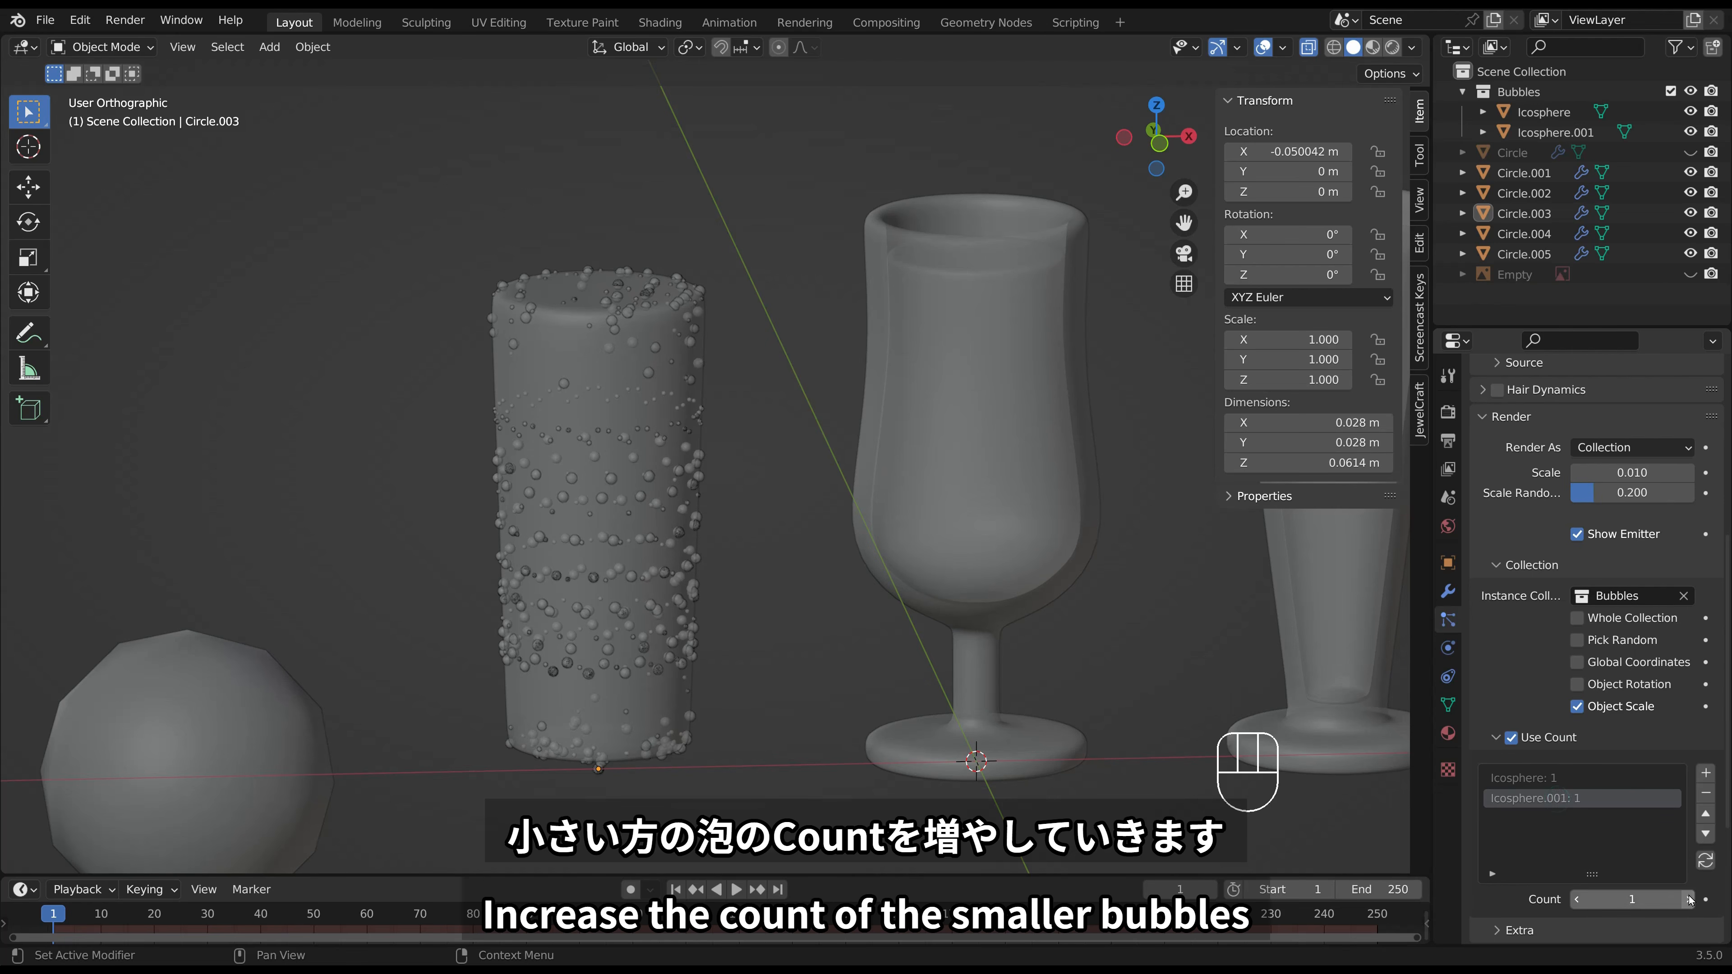
click(1688, 899)
click(1687, 899)
click(1687, 899)
click(1687, 899)
click(1687, 899)
click(1688, 899)
click(1688, 899)
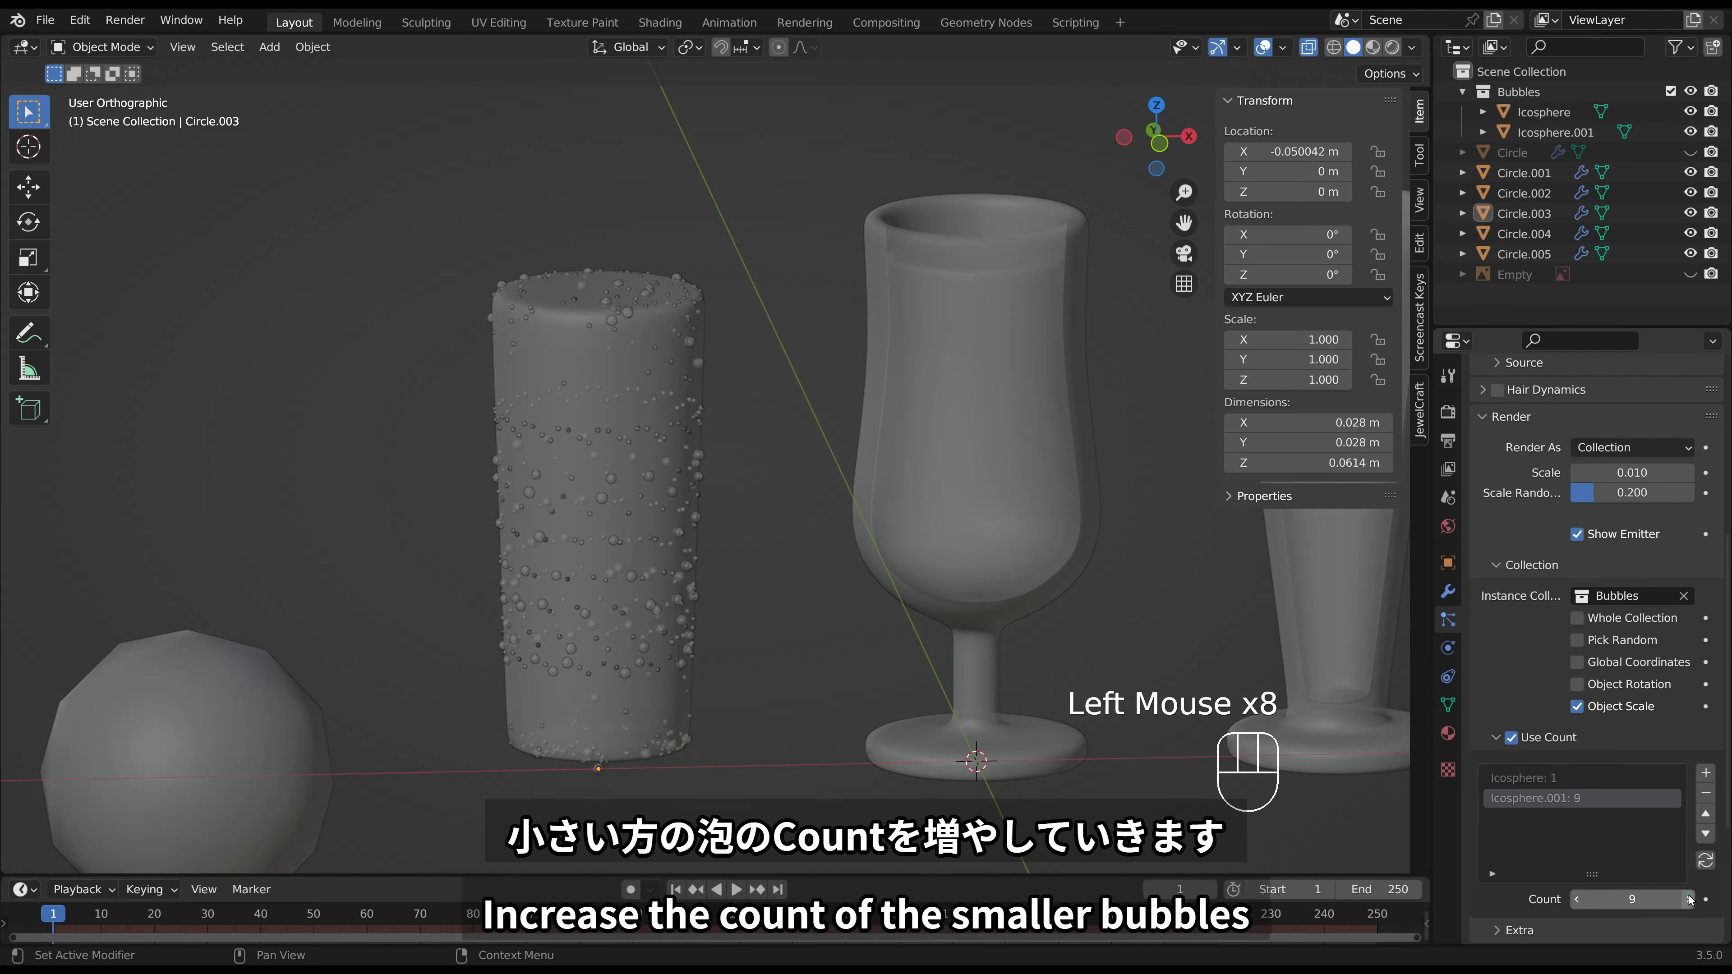
click(1687, 899)
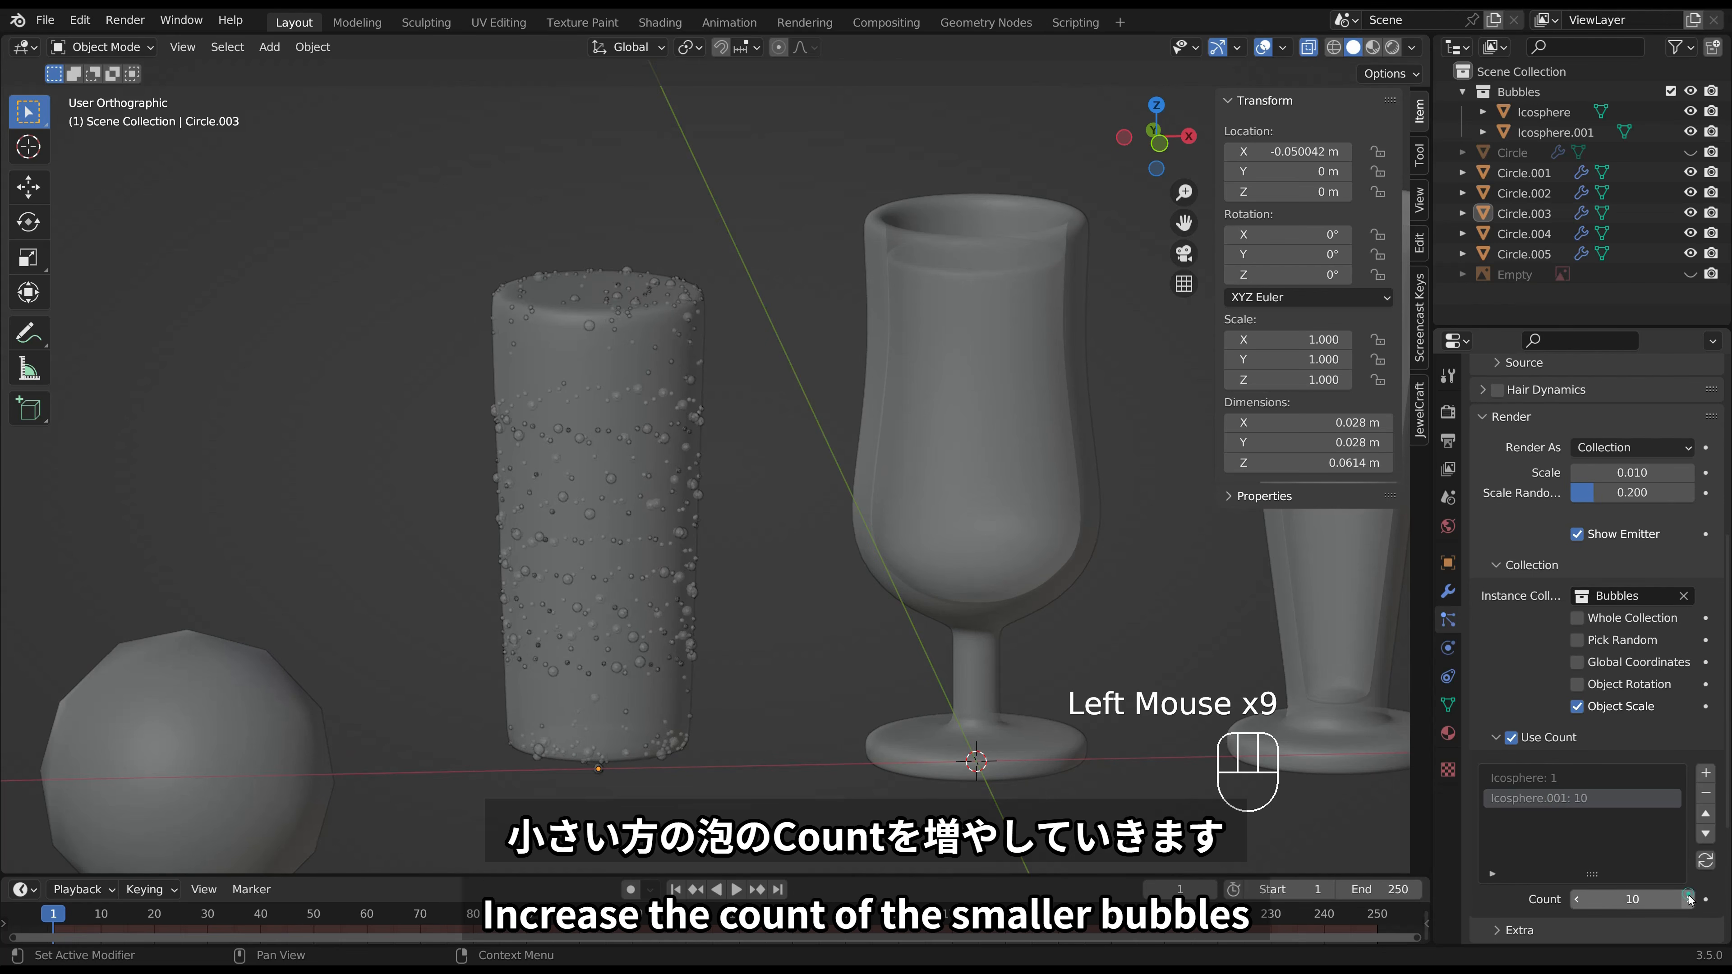
click(768, 642)
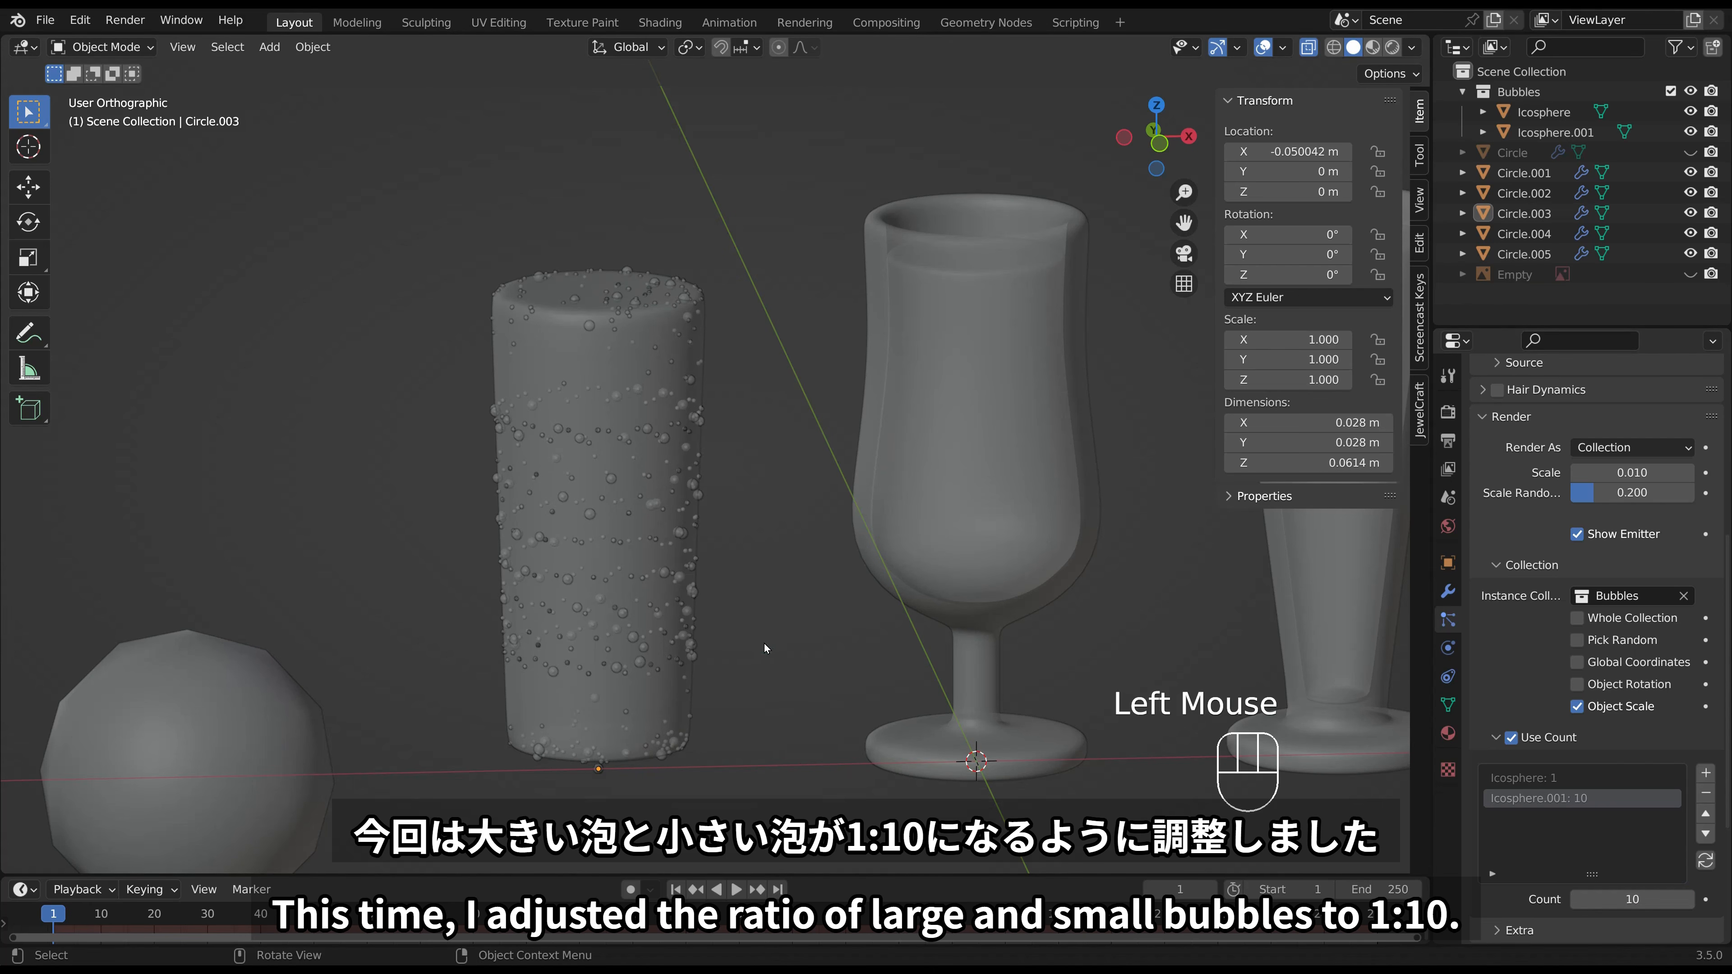
View the soda from the front and set the particle emission source's distribution to Random.
click(674, 562)
key(KP_1)
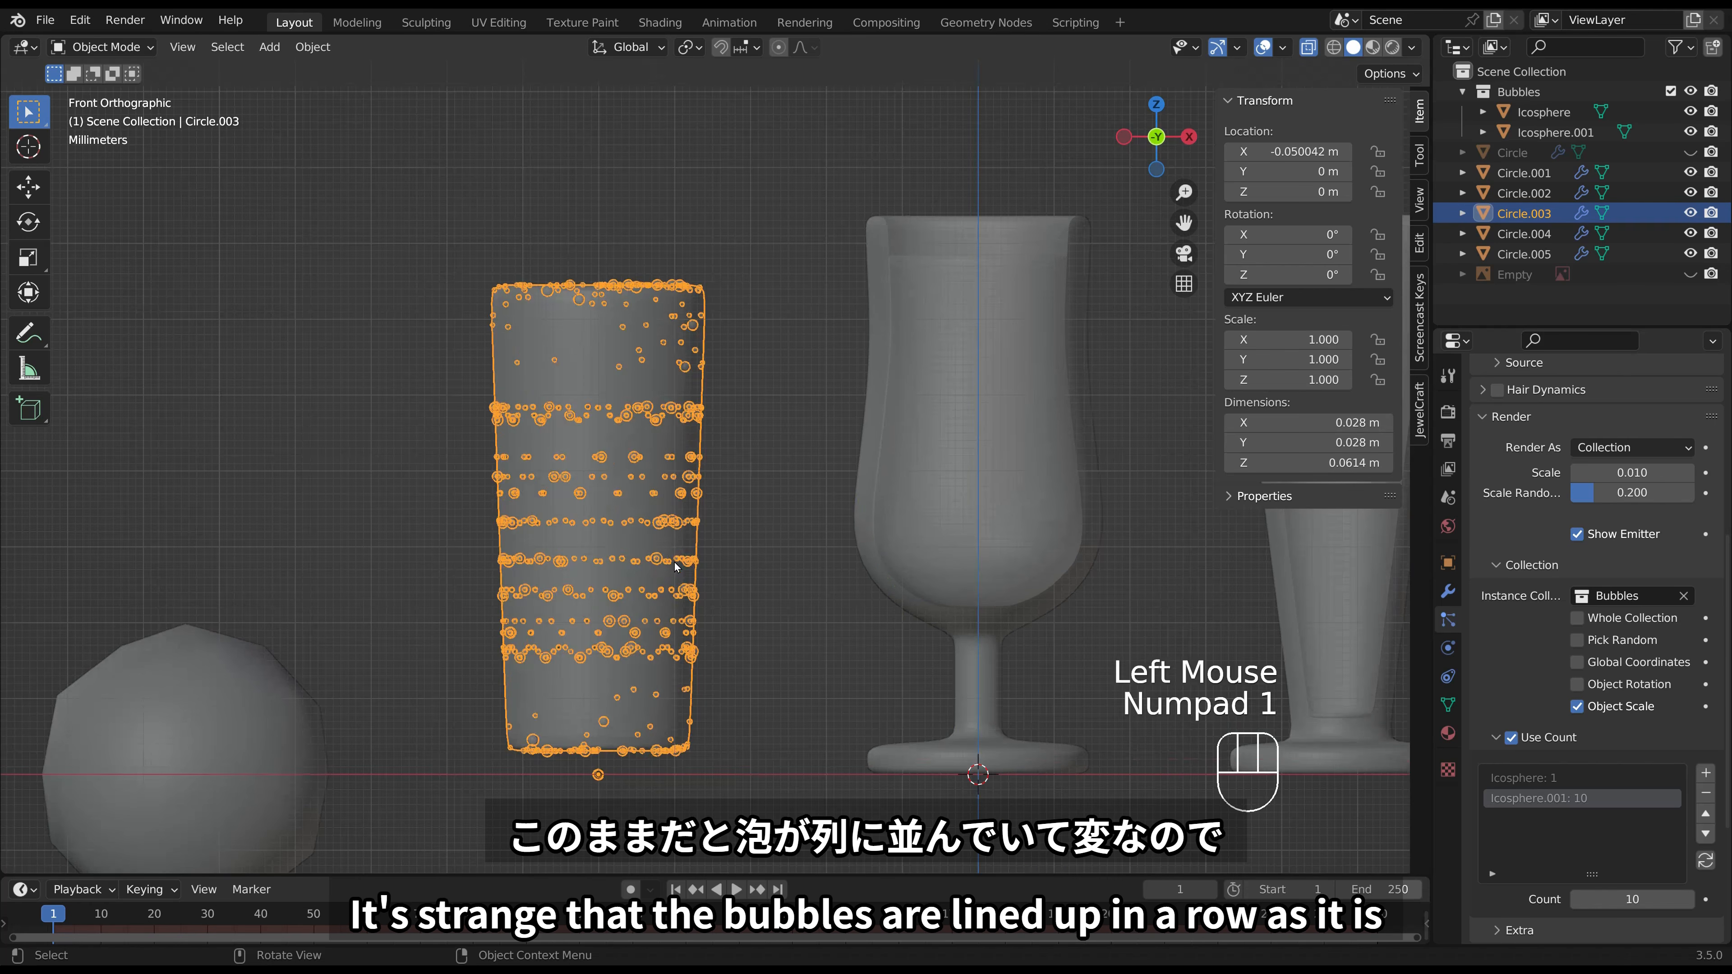
click(763, 551)
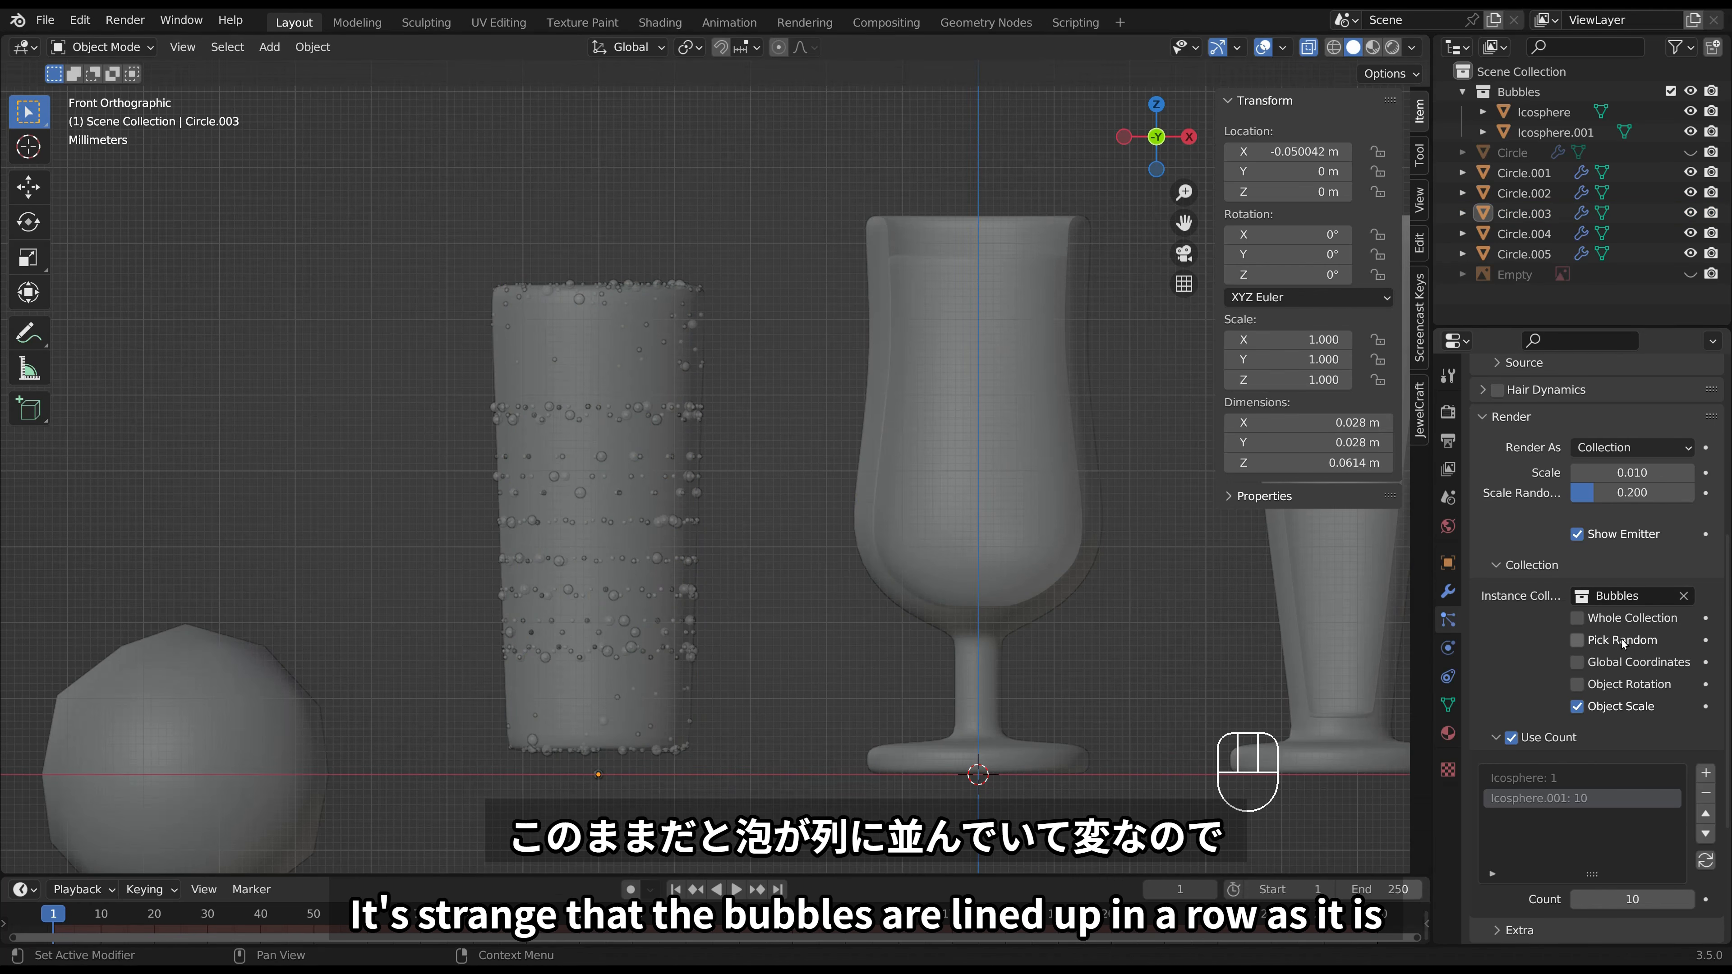
scroll(1591, 645, up, 8)
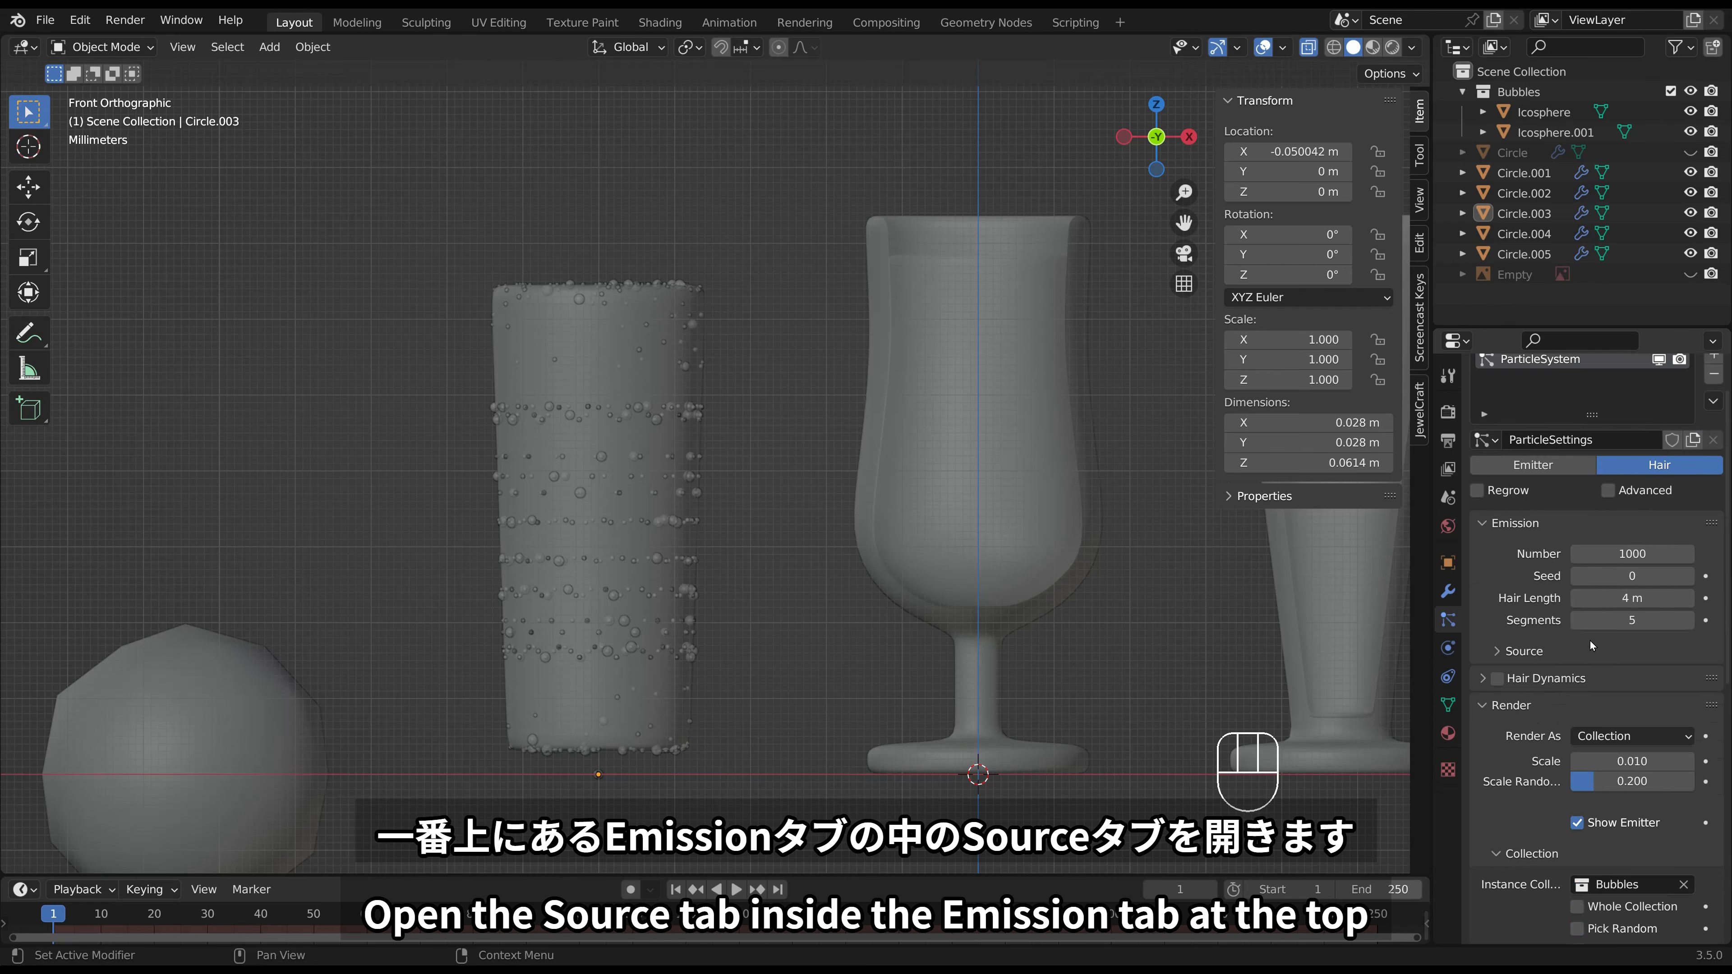
click(1528, 652)
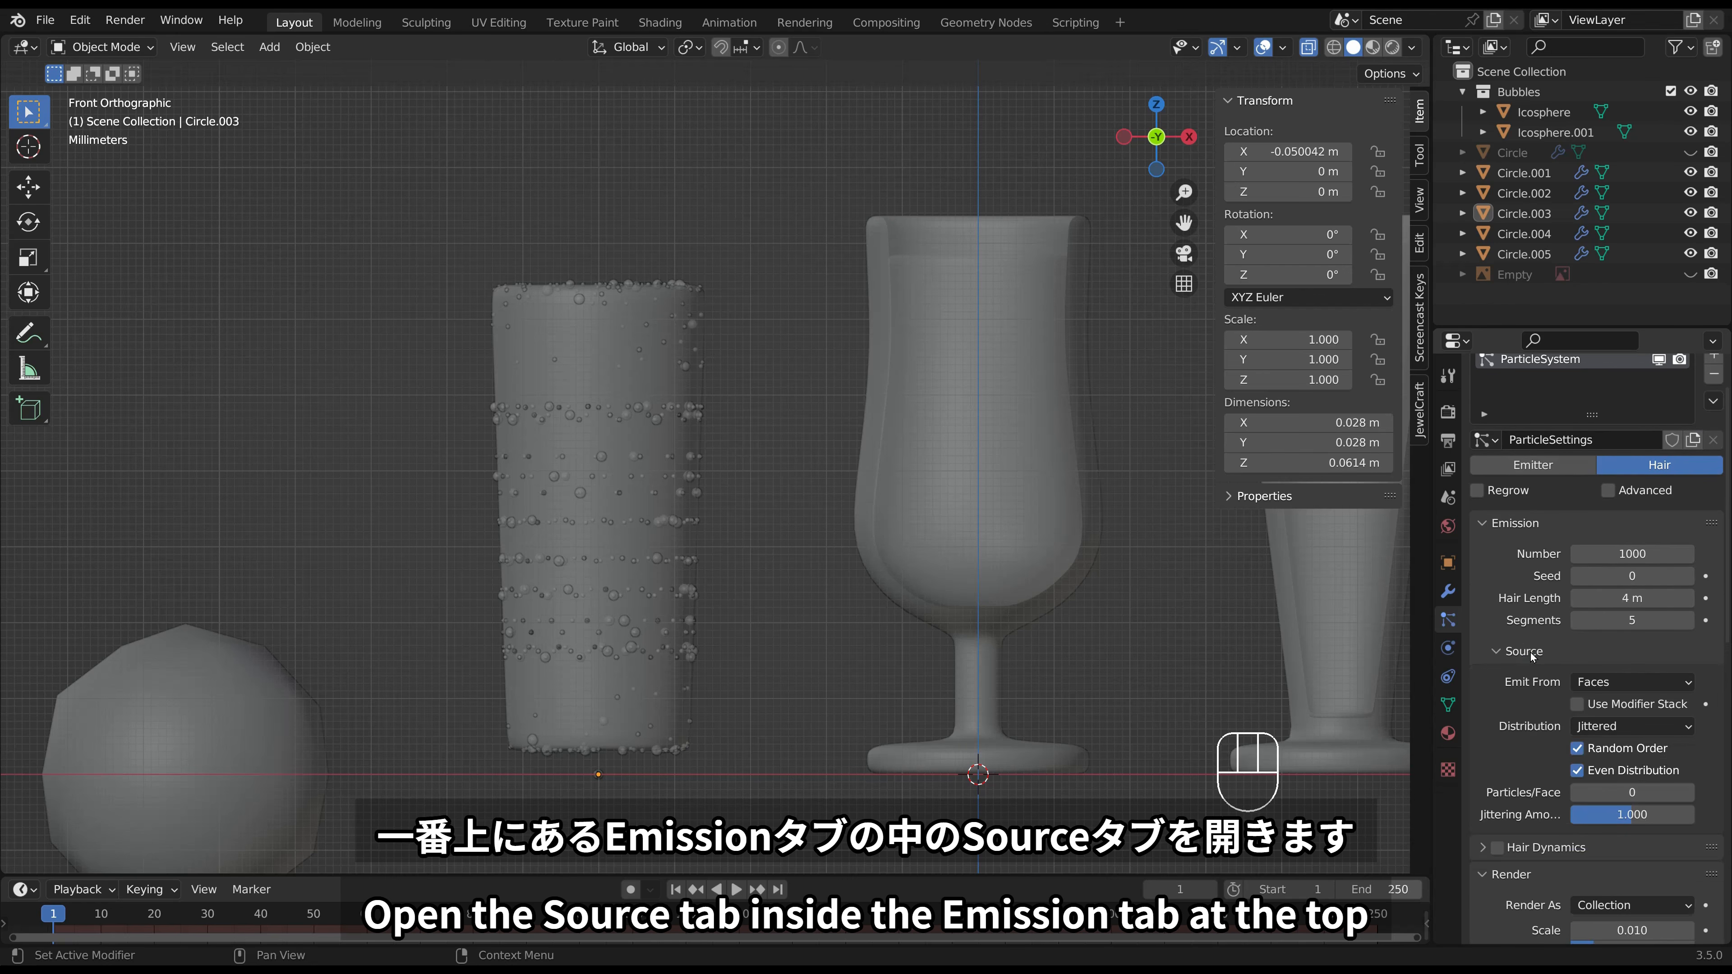
click(1617, 728)
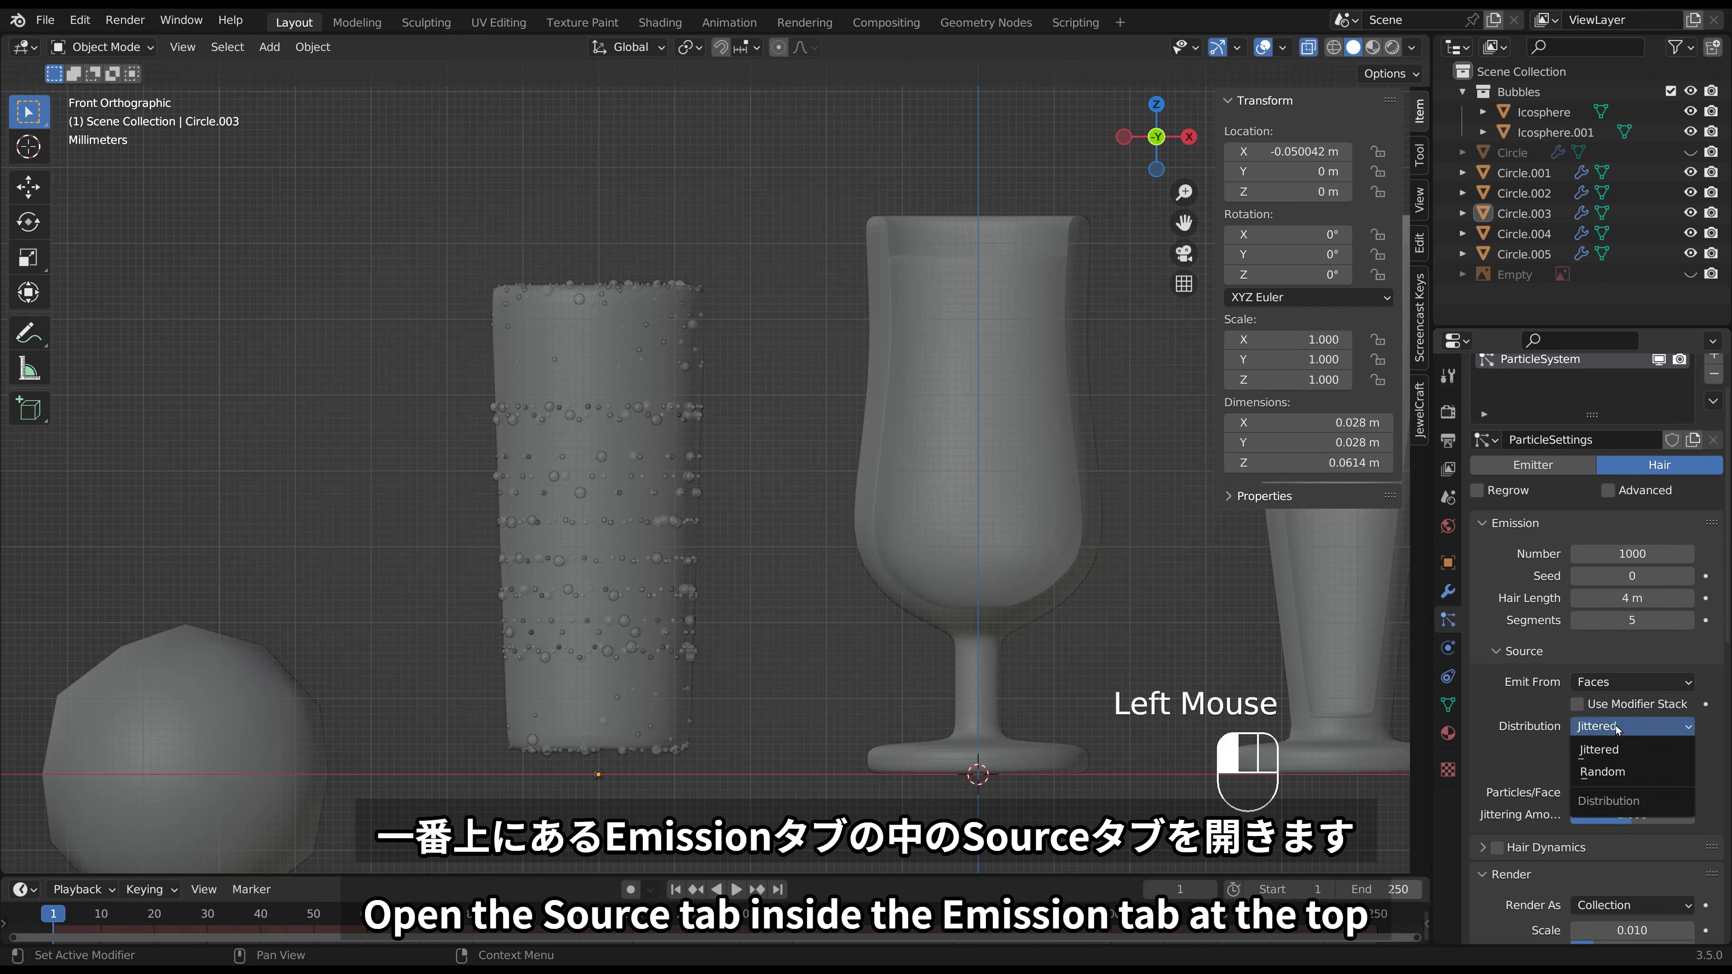
click(1617, 775)
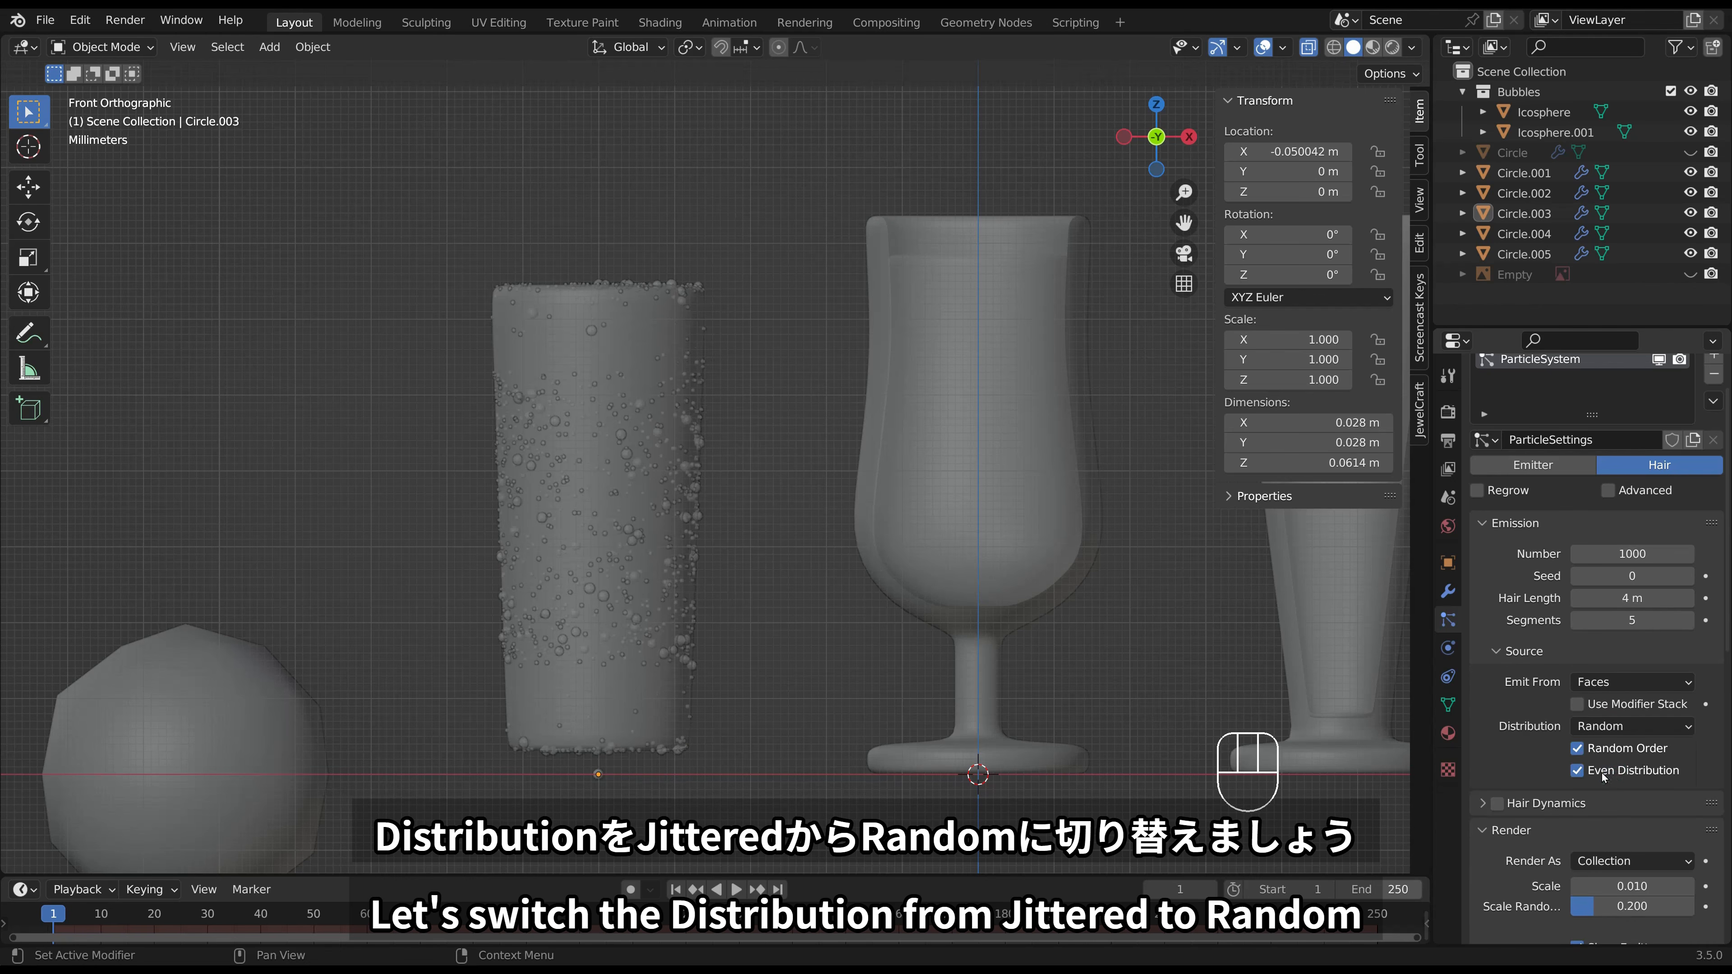
click(702, 574)
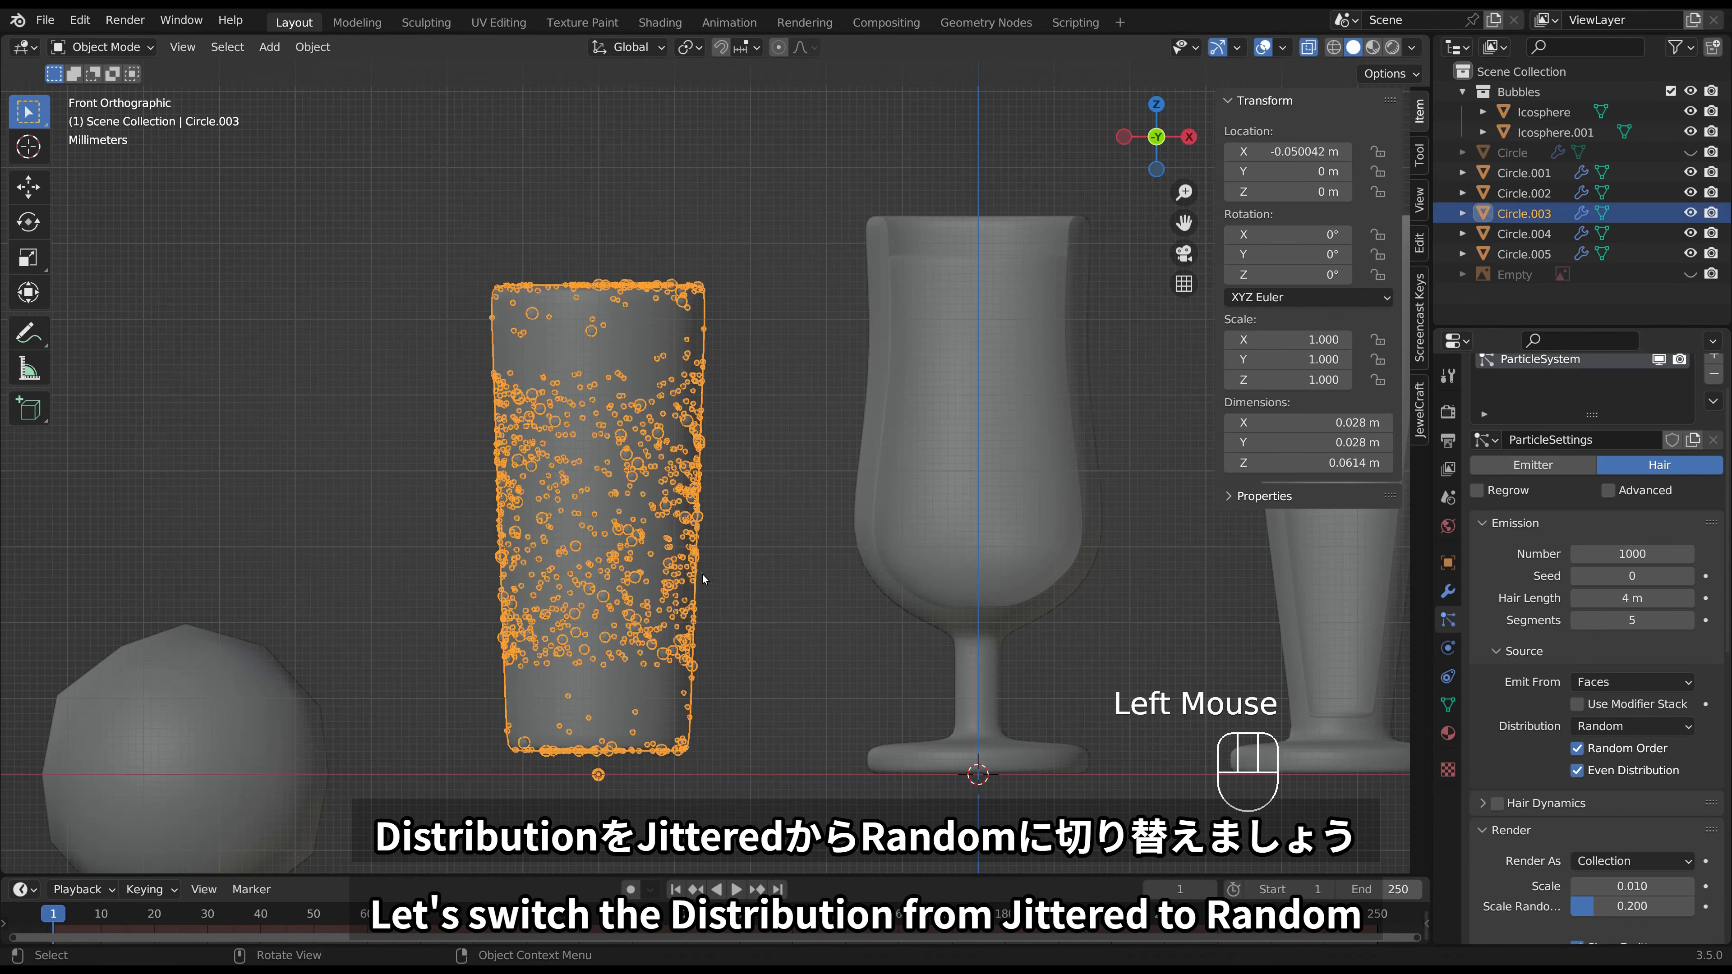
Add six evenly spaced horizontal loop cuts around the side of the bubbled soda, Circle.003, and return to Object Mode.
click(746, 570)
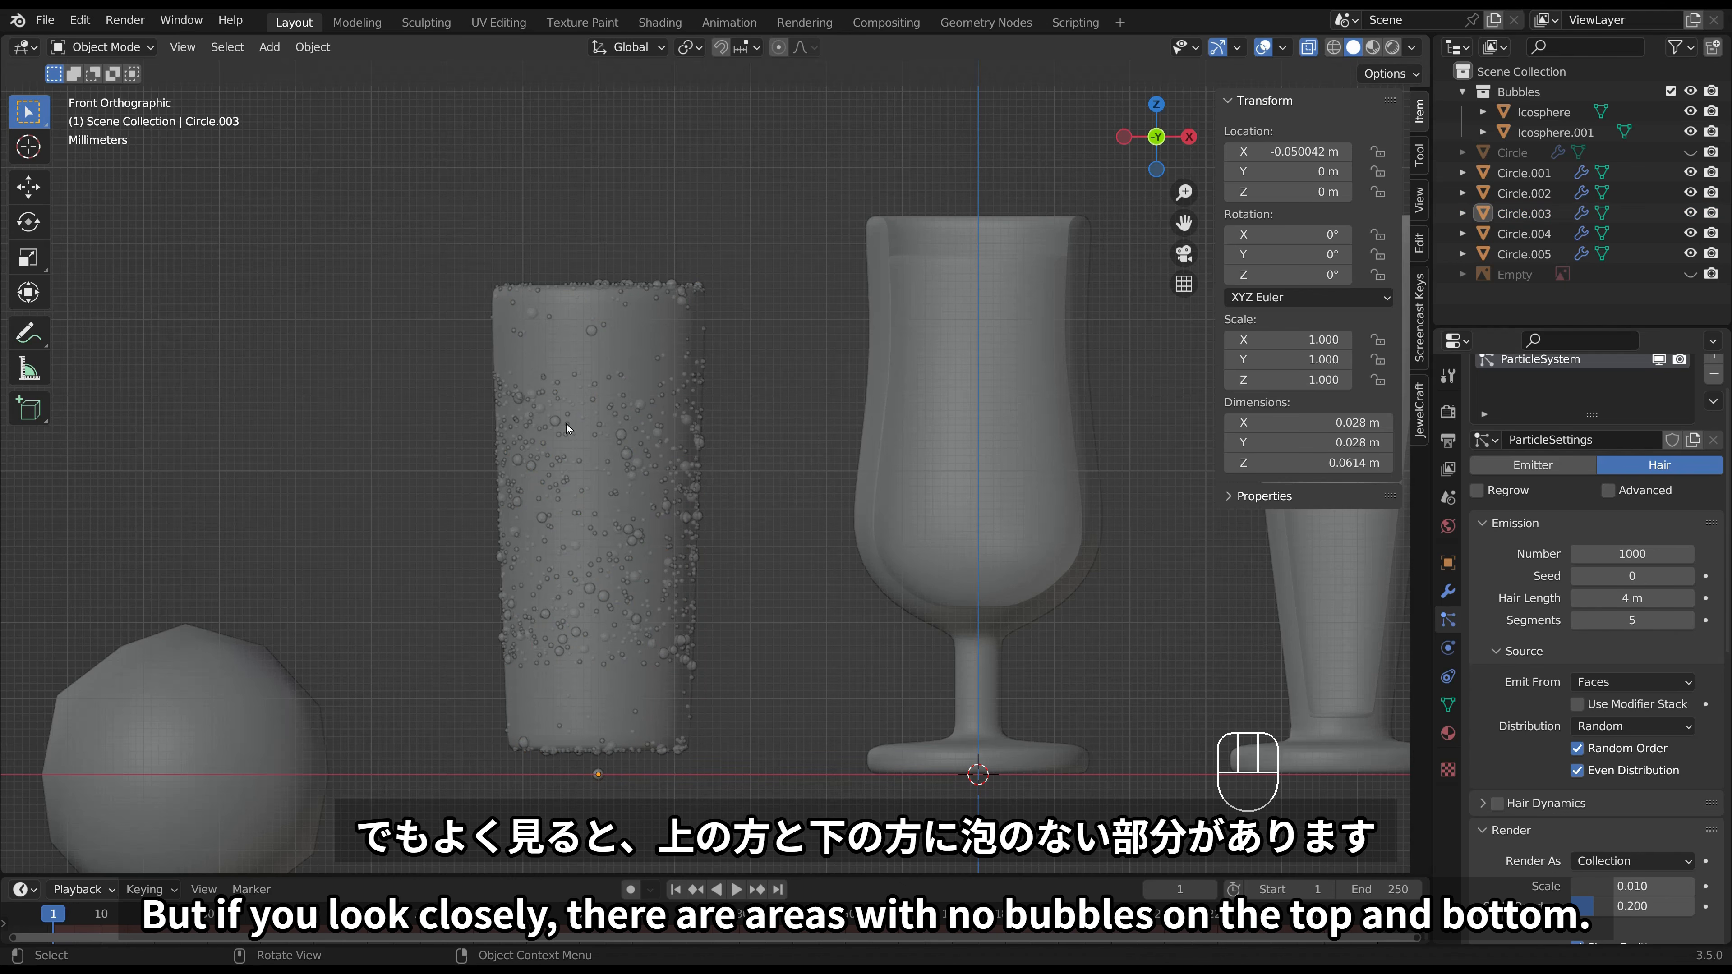
click(597, 436)
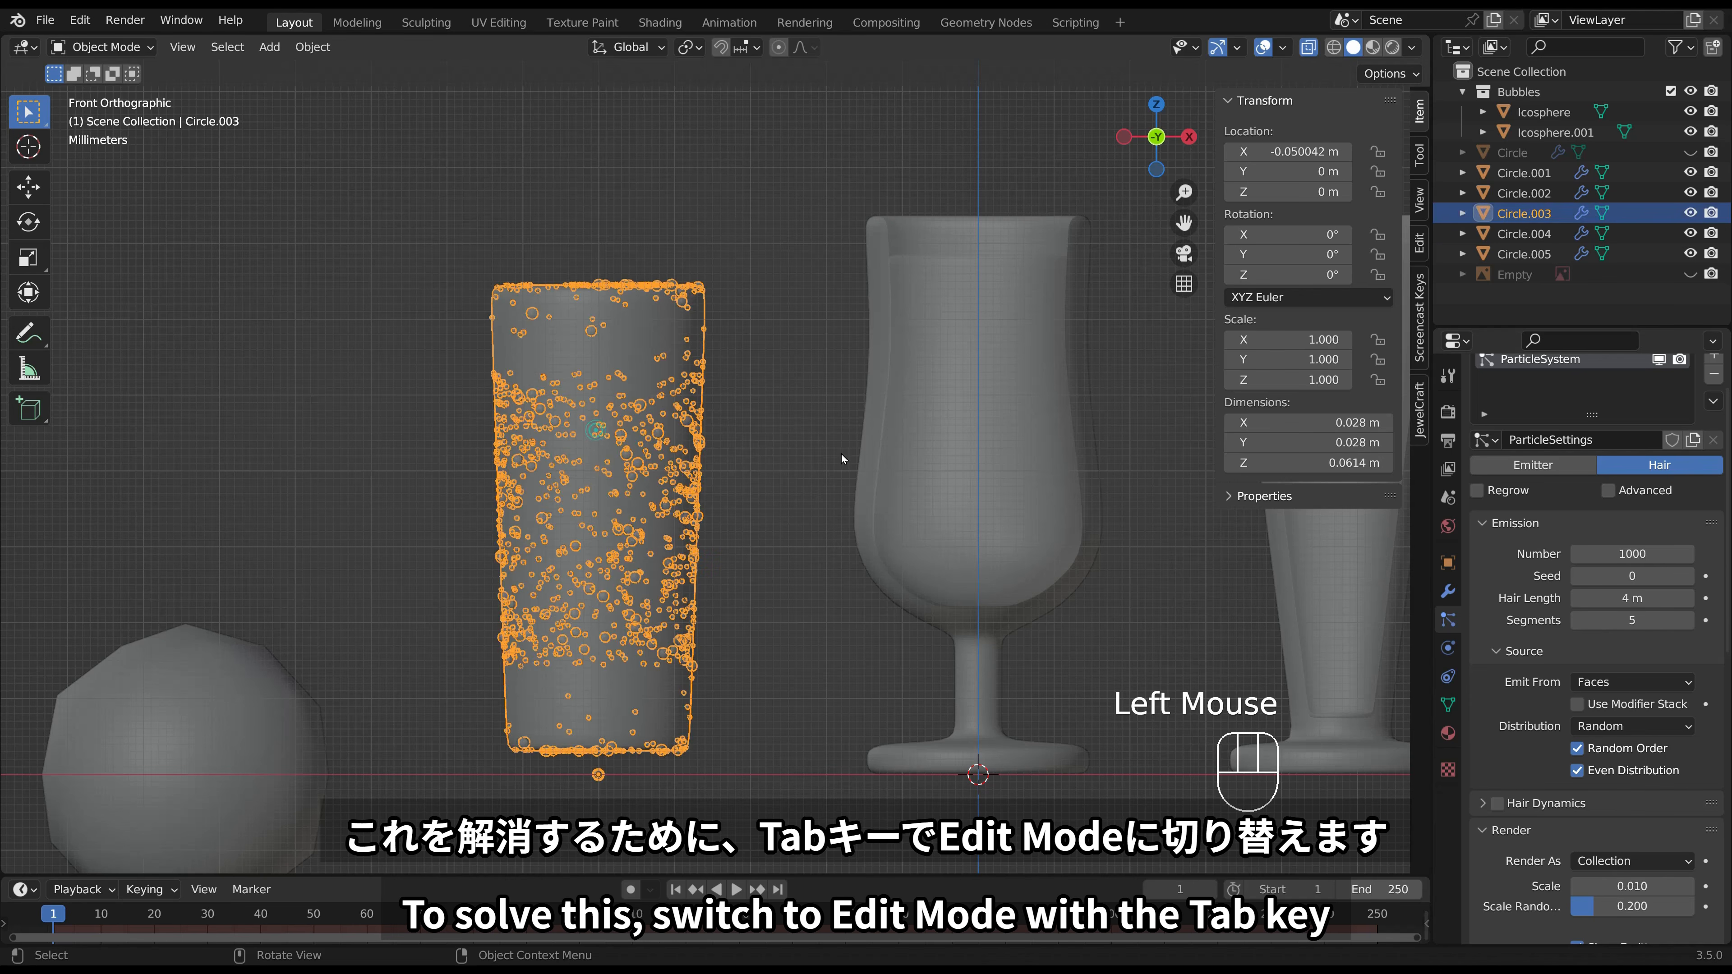
key(Tab)
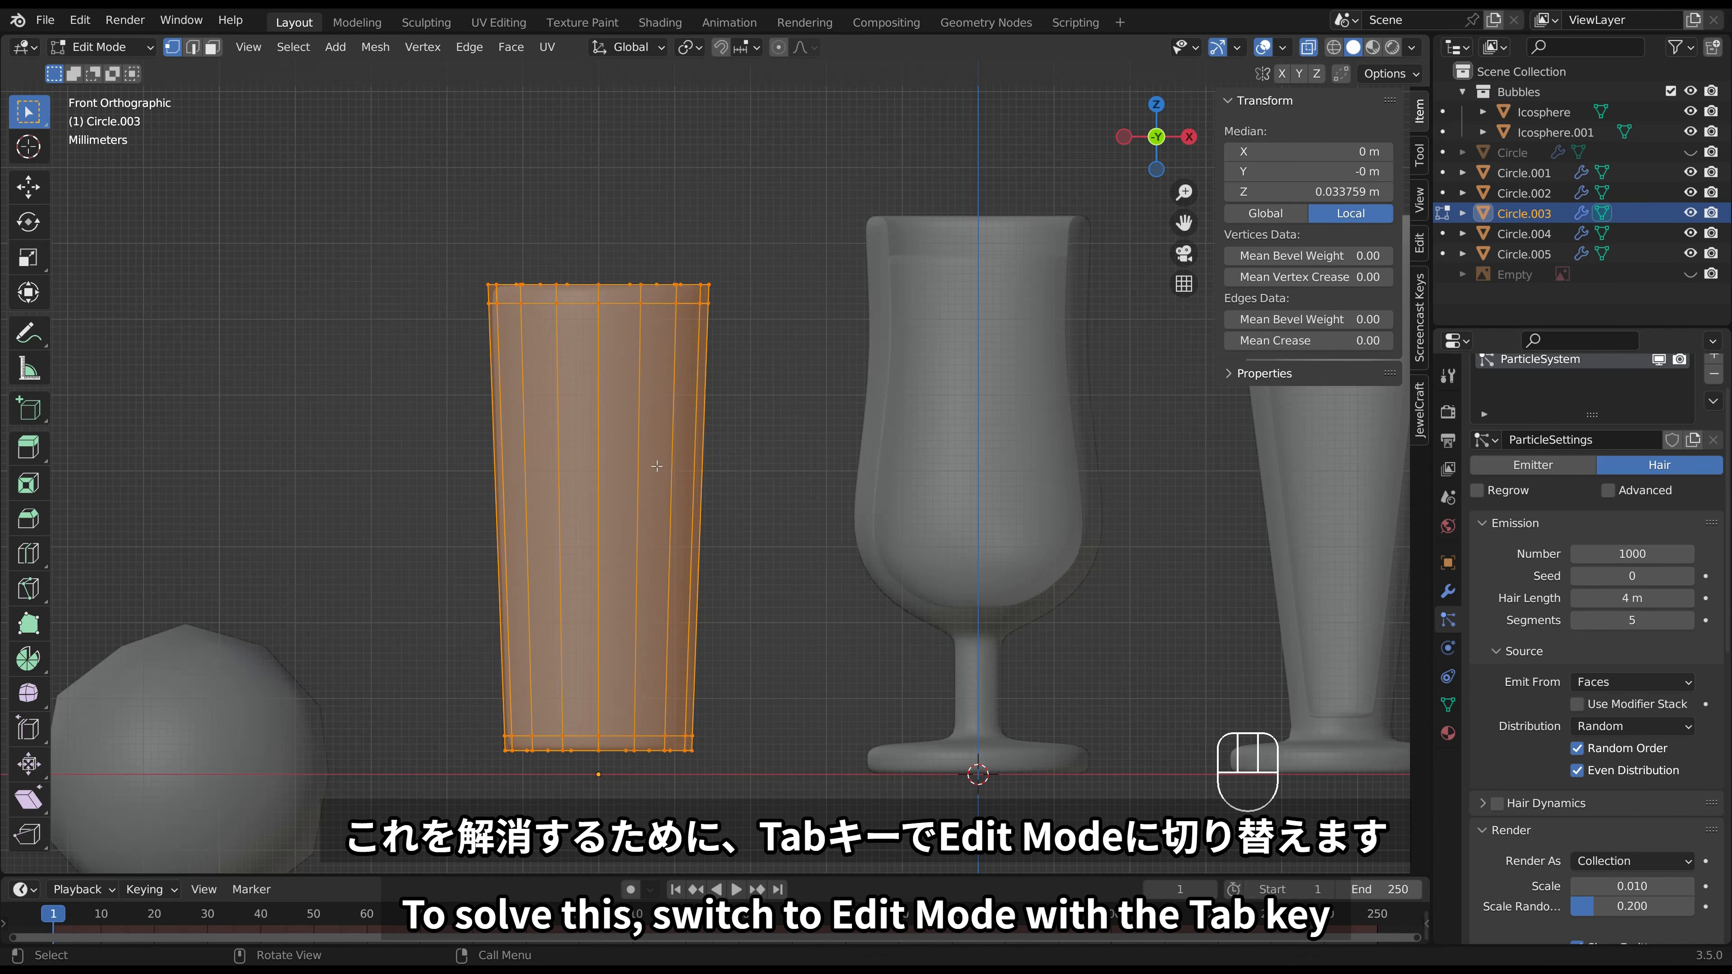
key(ctrl+r)
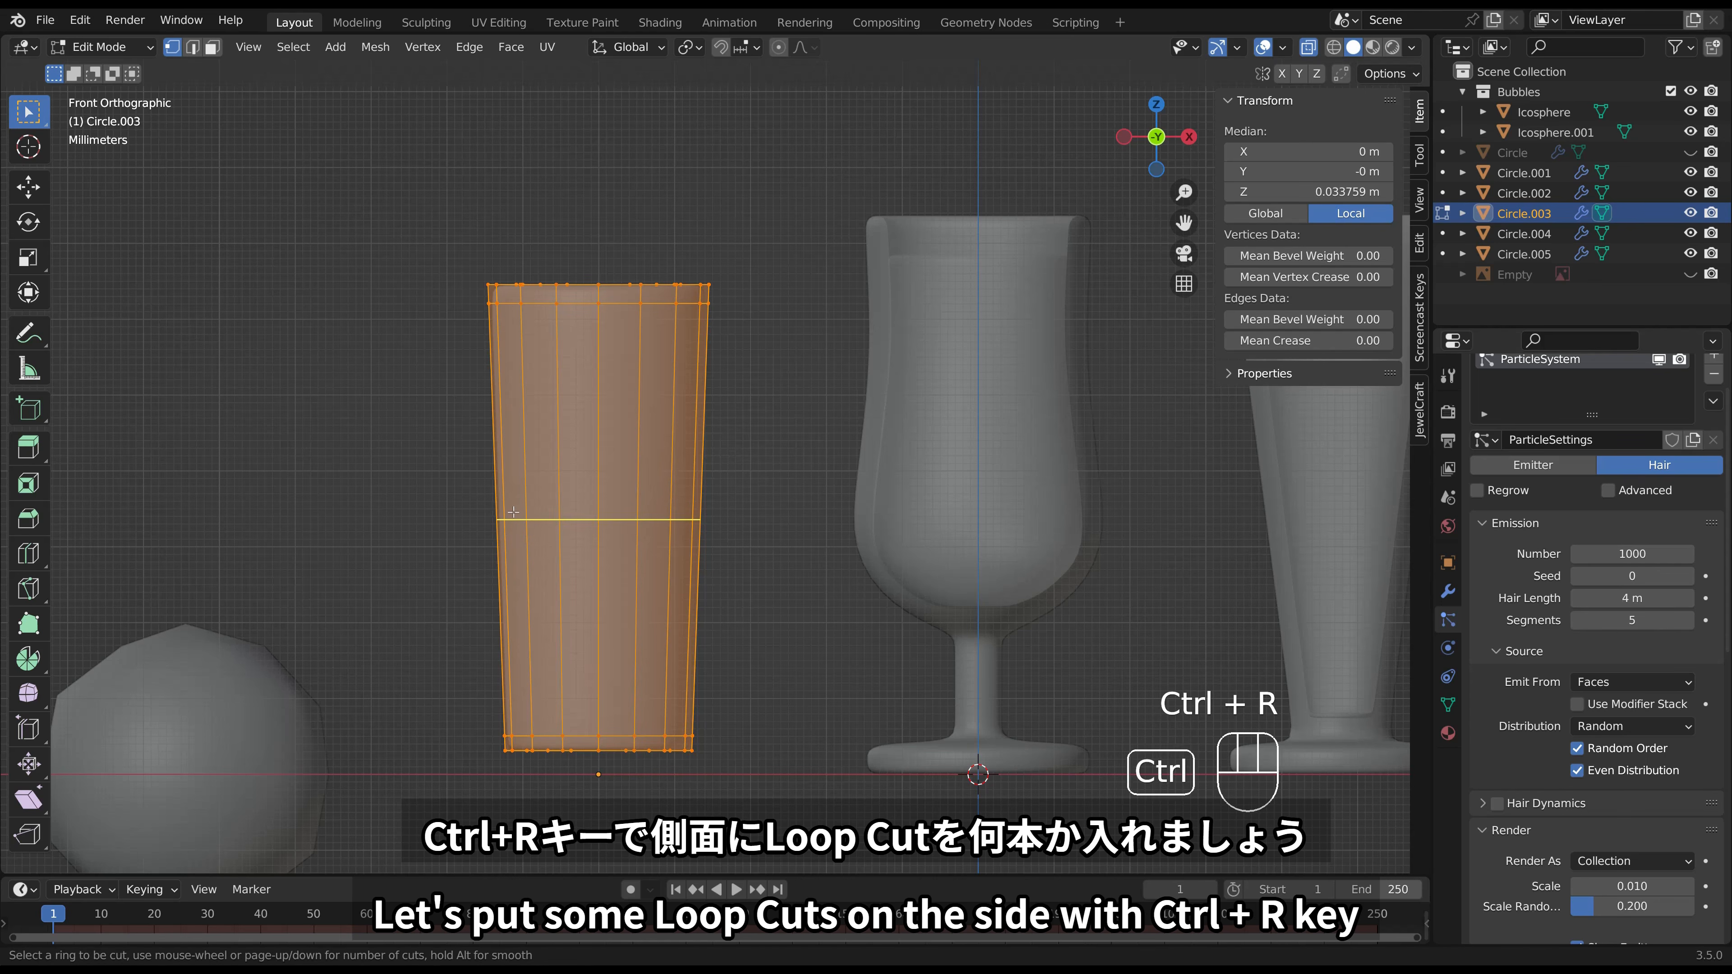
scroll(518, 511, up, 5)
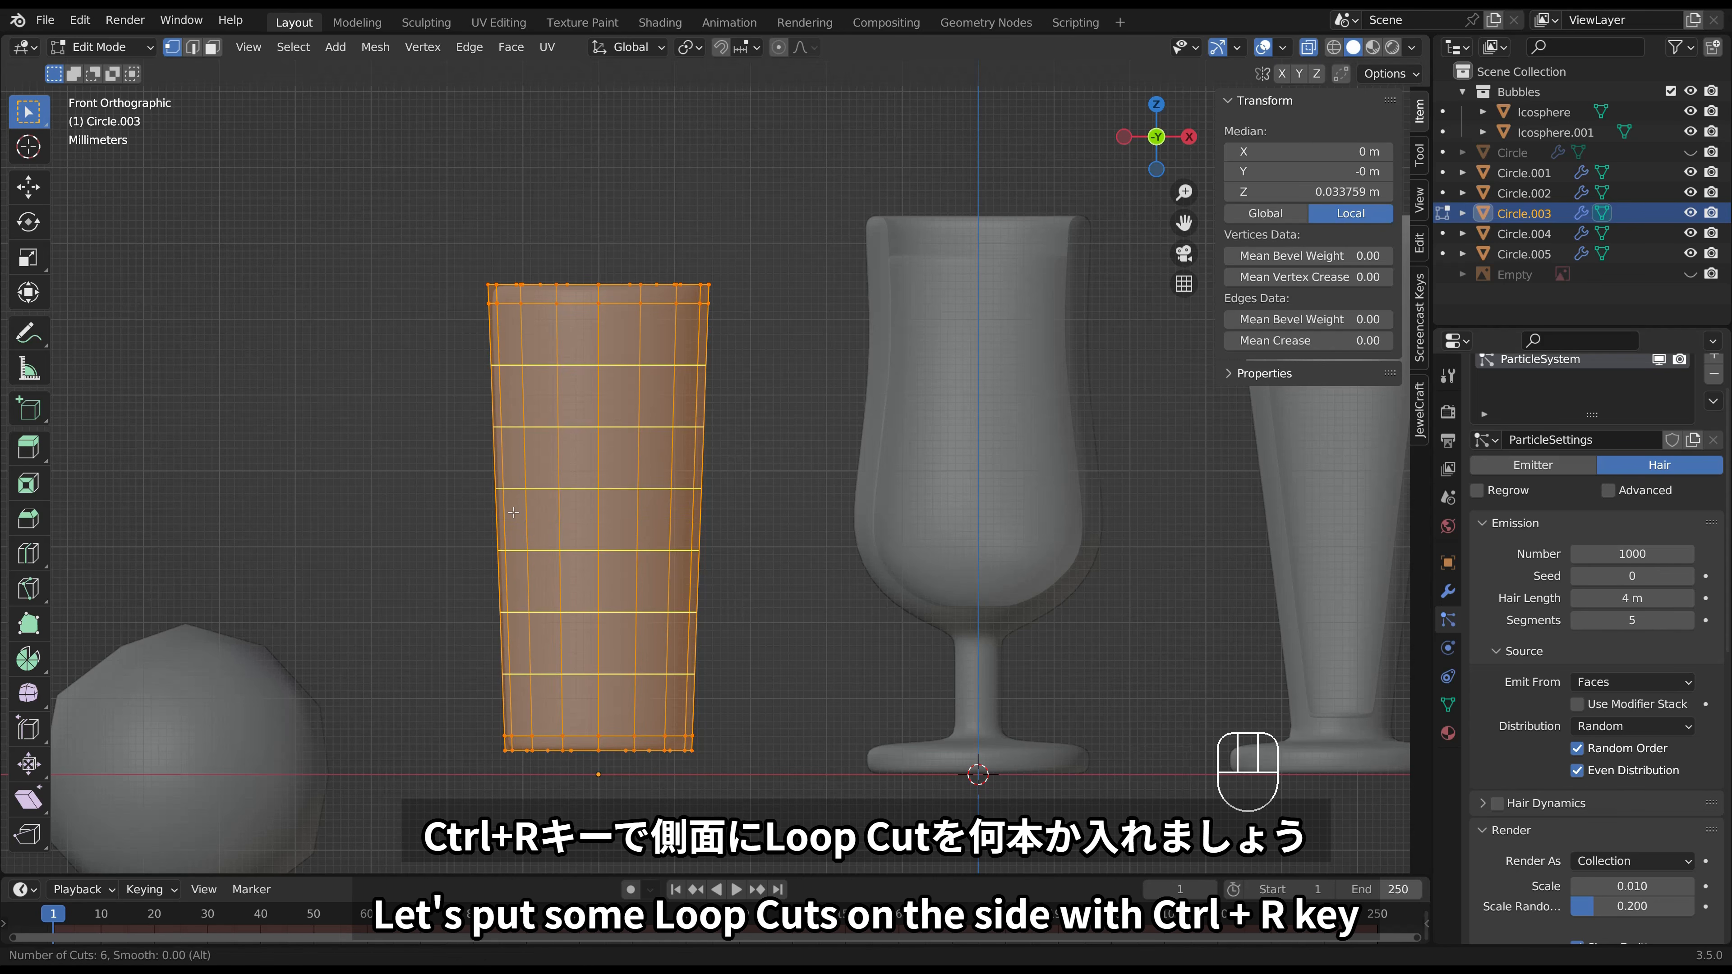
click(513, 511)
right_click(514, 512)
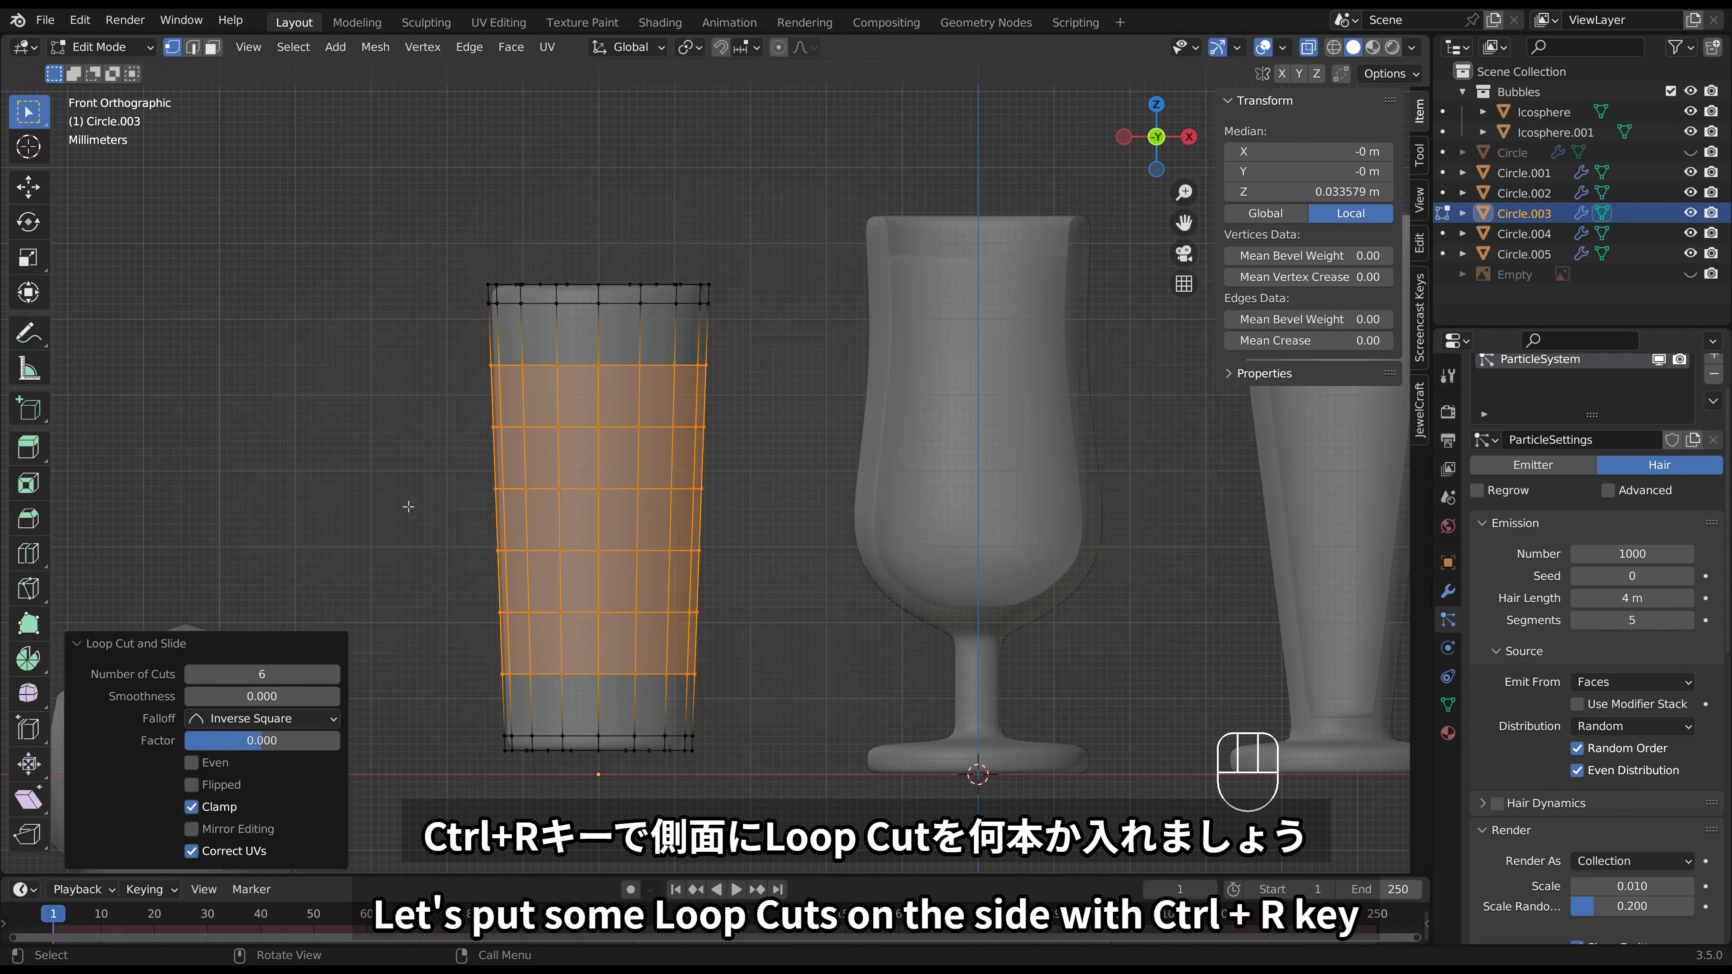
key(Tab)
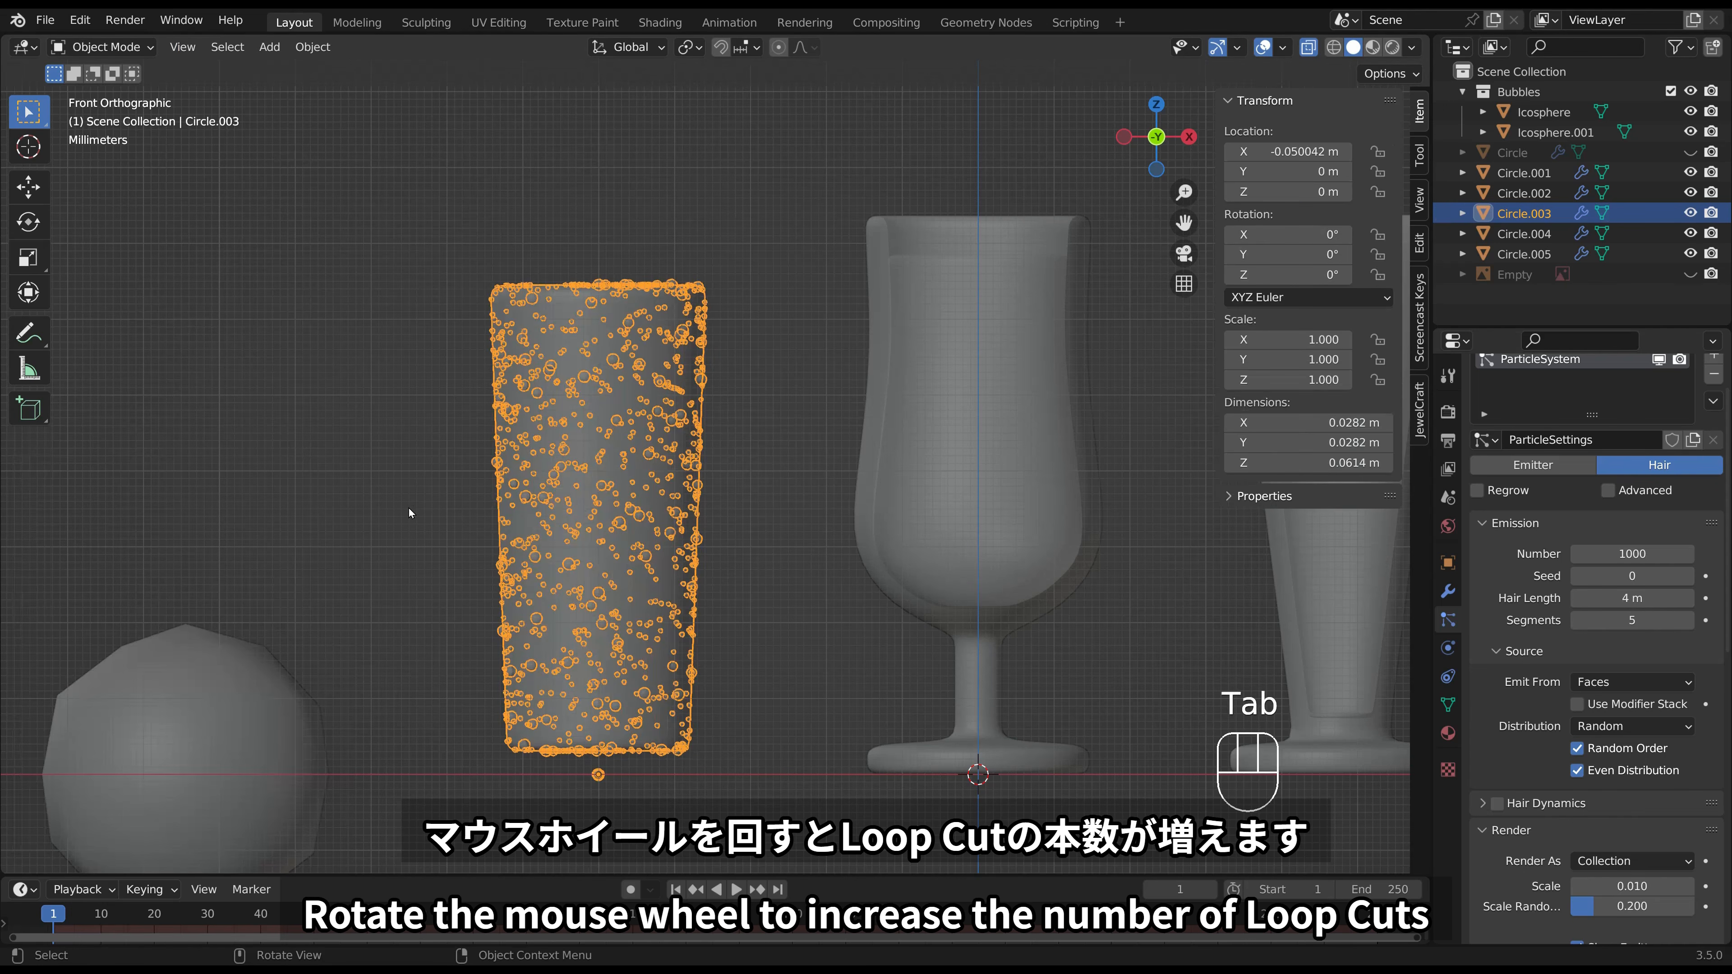
click(776, 498)
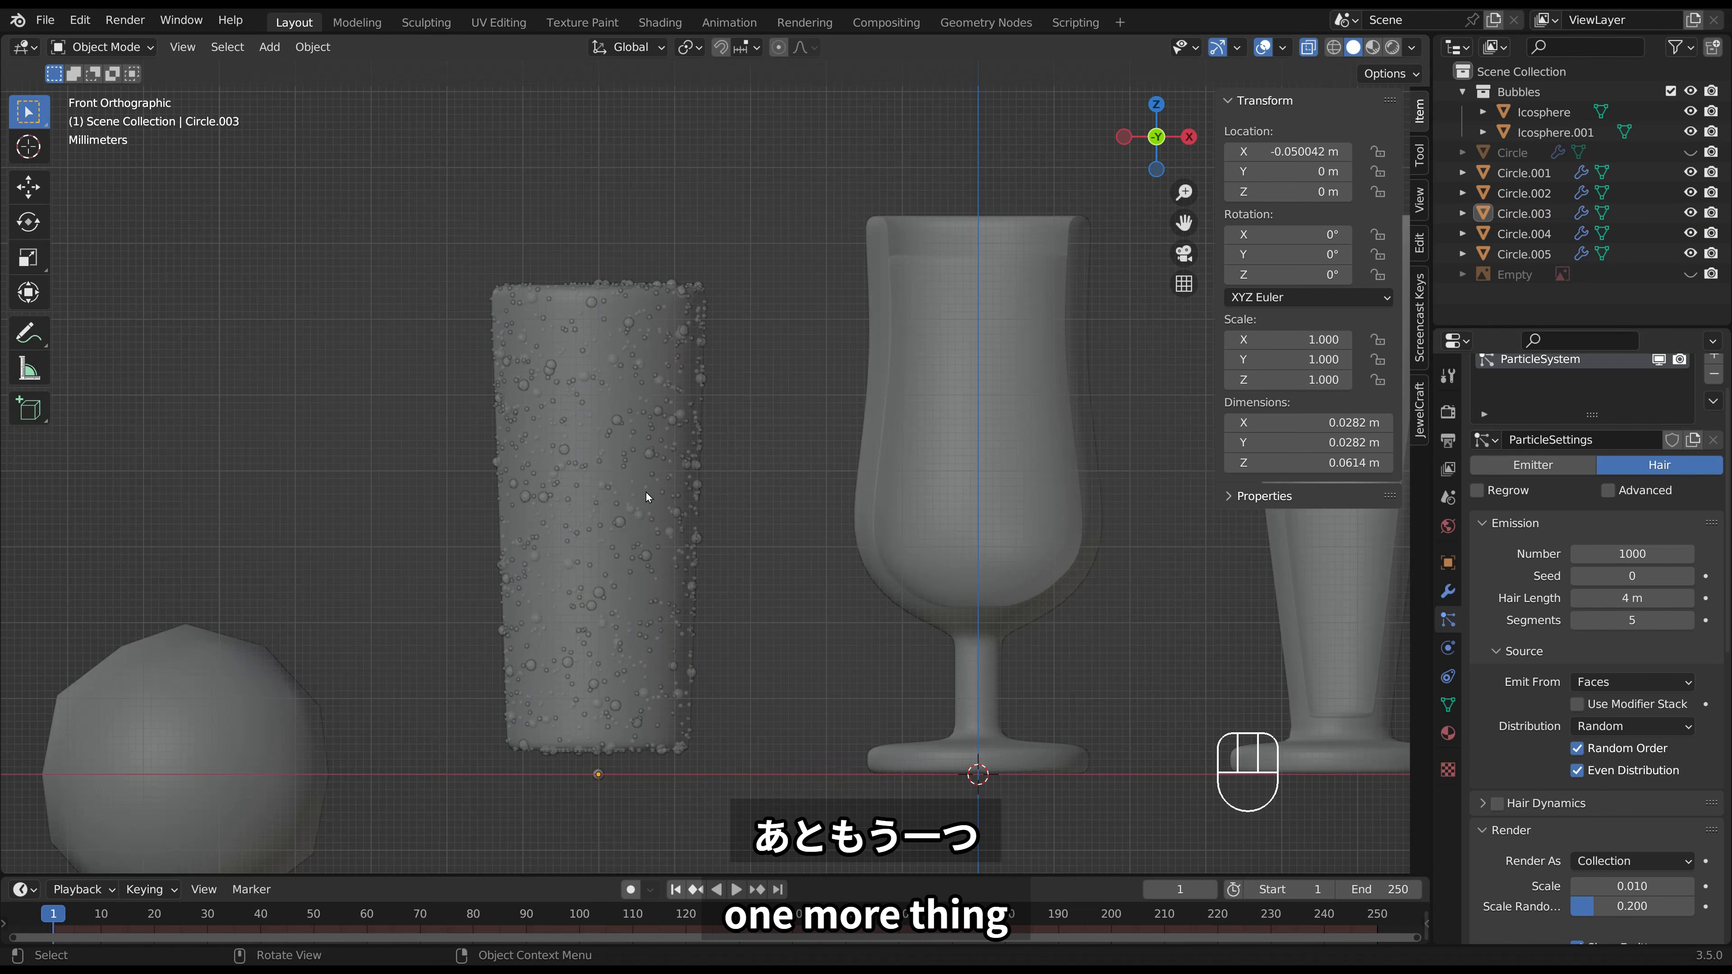
Move the origin of the bubbled soda, Circle.003, to its geometry.
shift+middle_drag(755, 743, 755, 515)
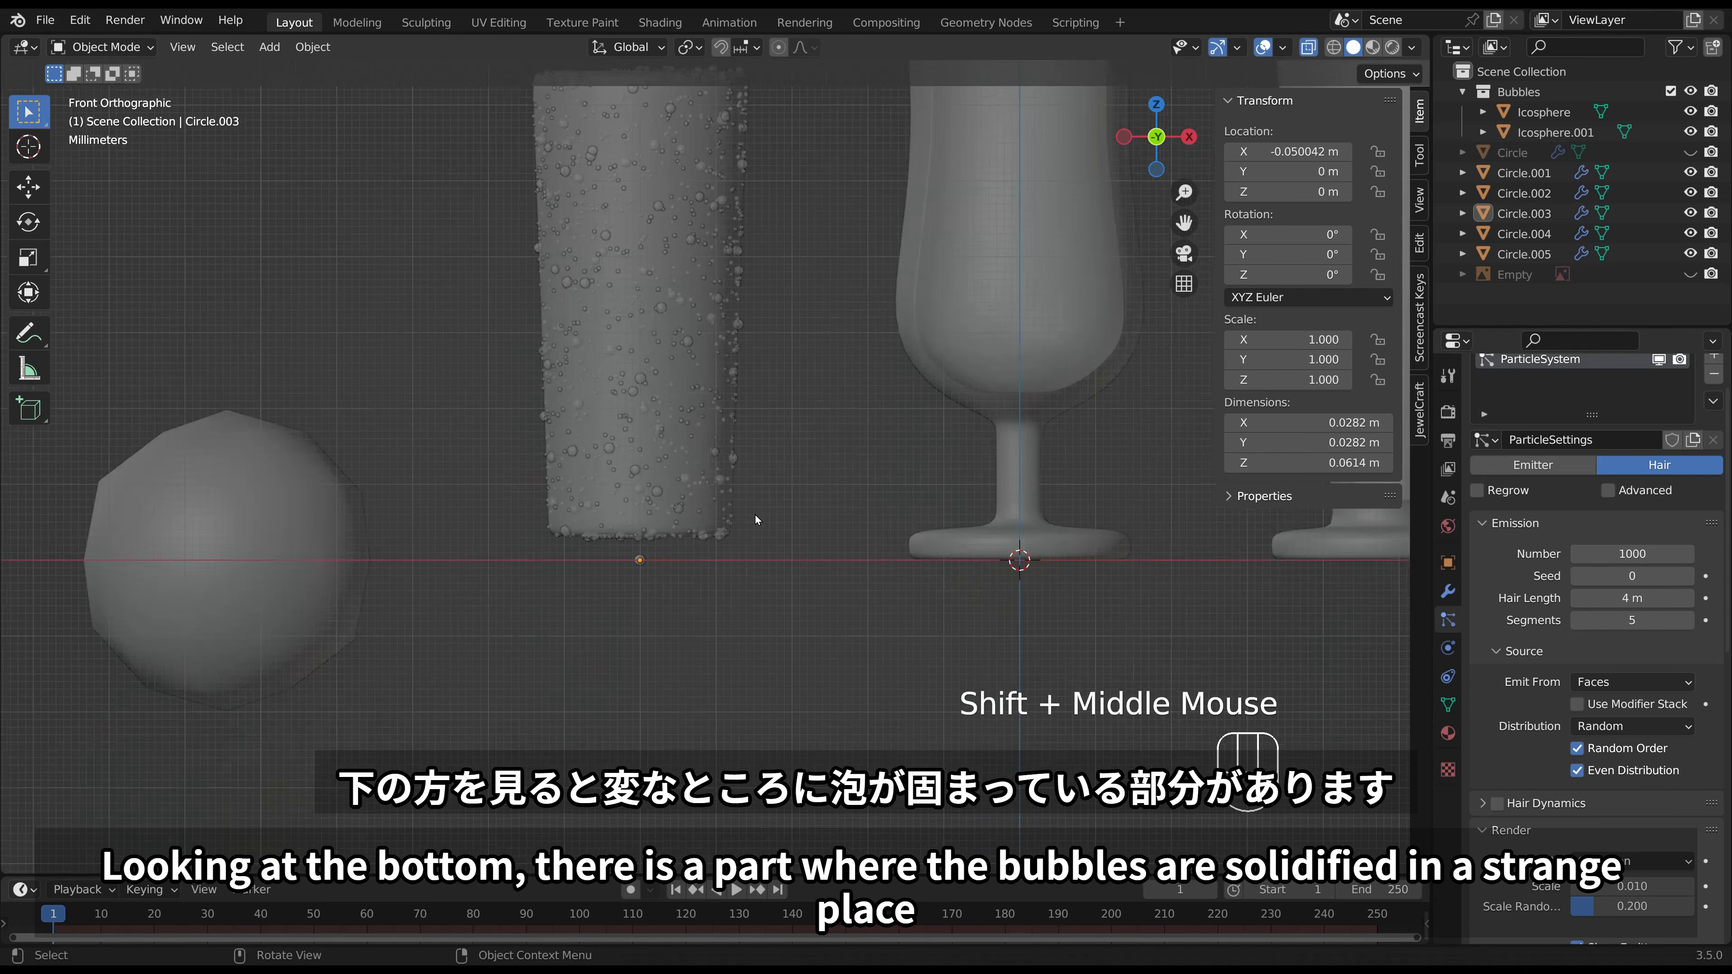
scroll(755, 514, up, 3)
click(516, 705)
click(575, 709)
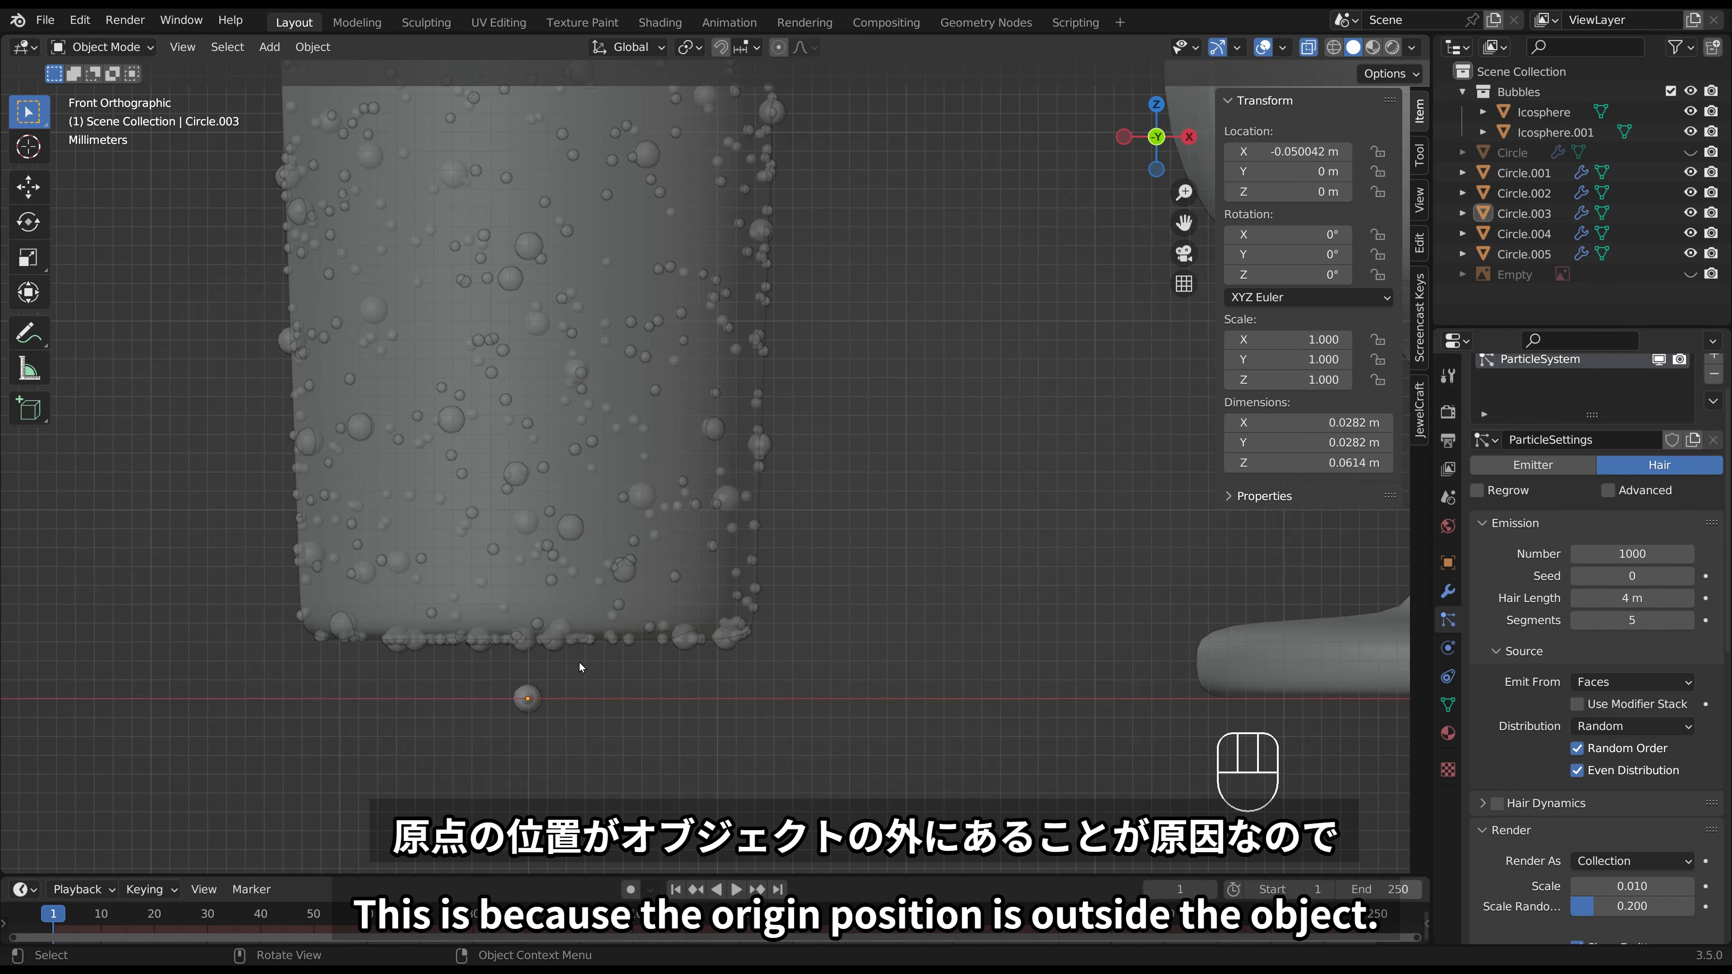
click(732, 534)
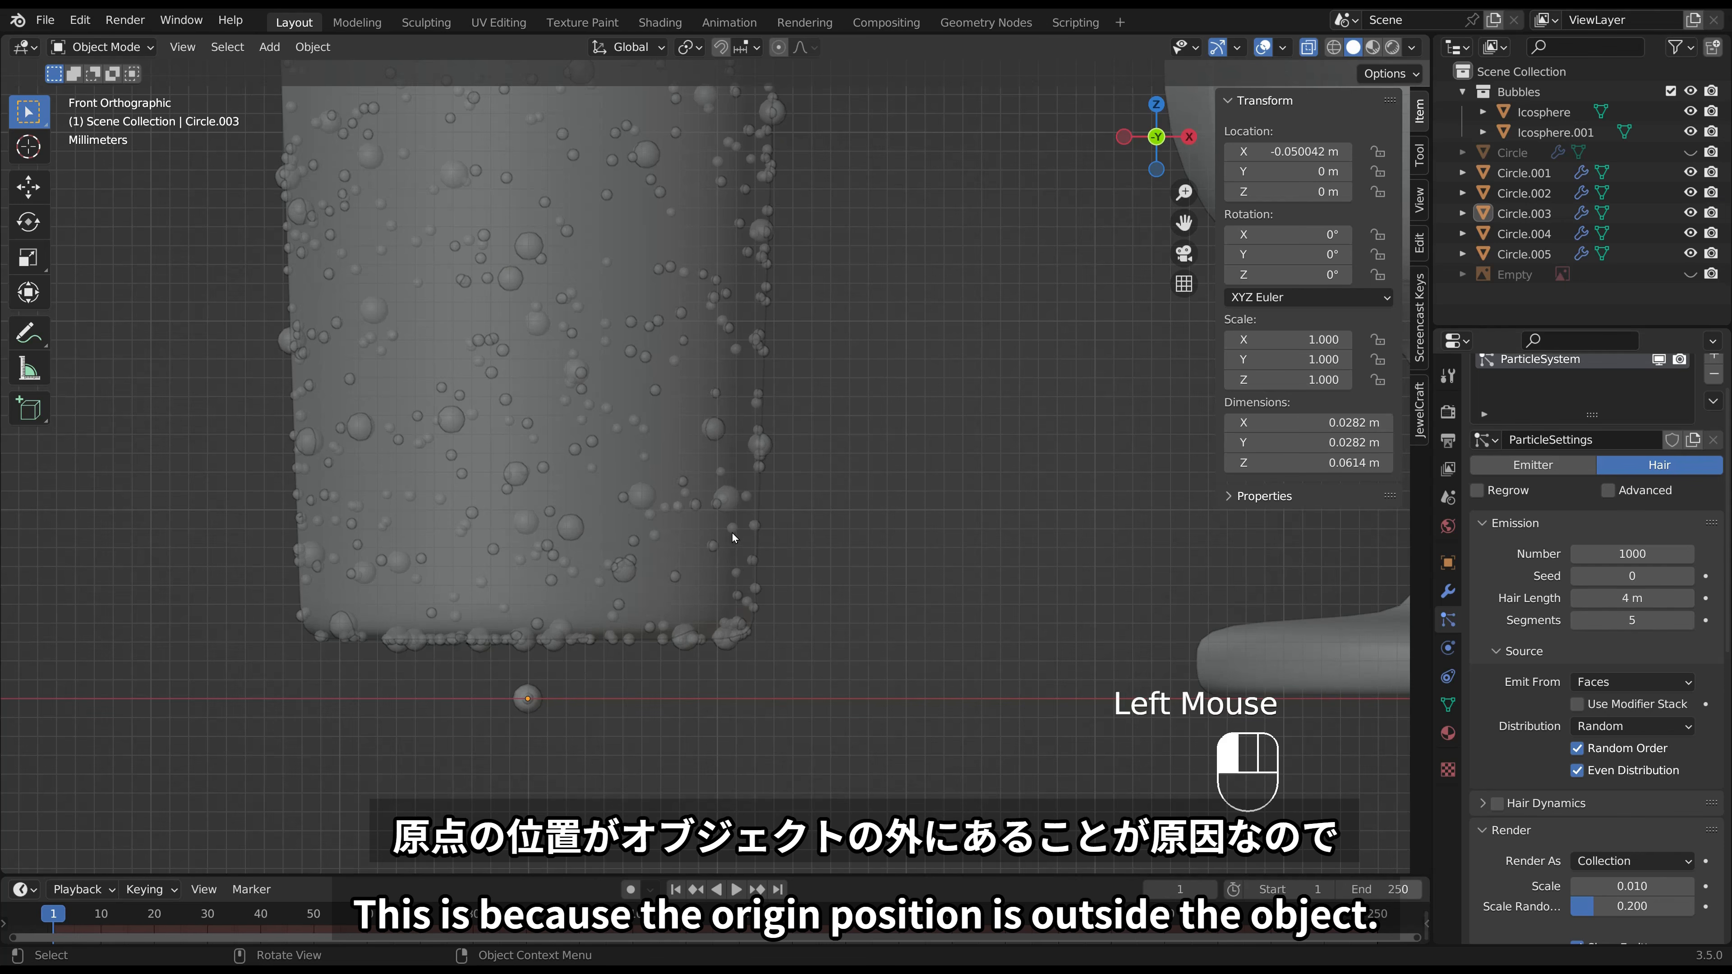
right_click(732, 536)
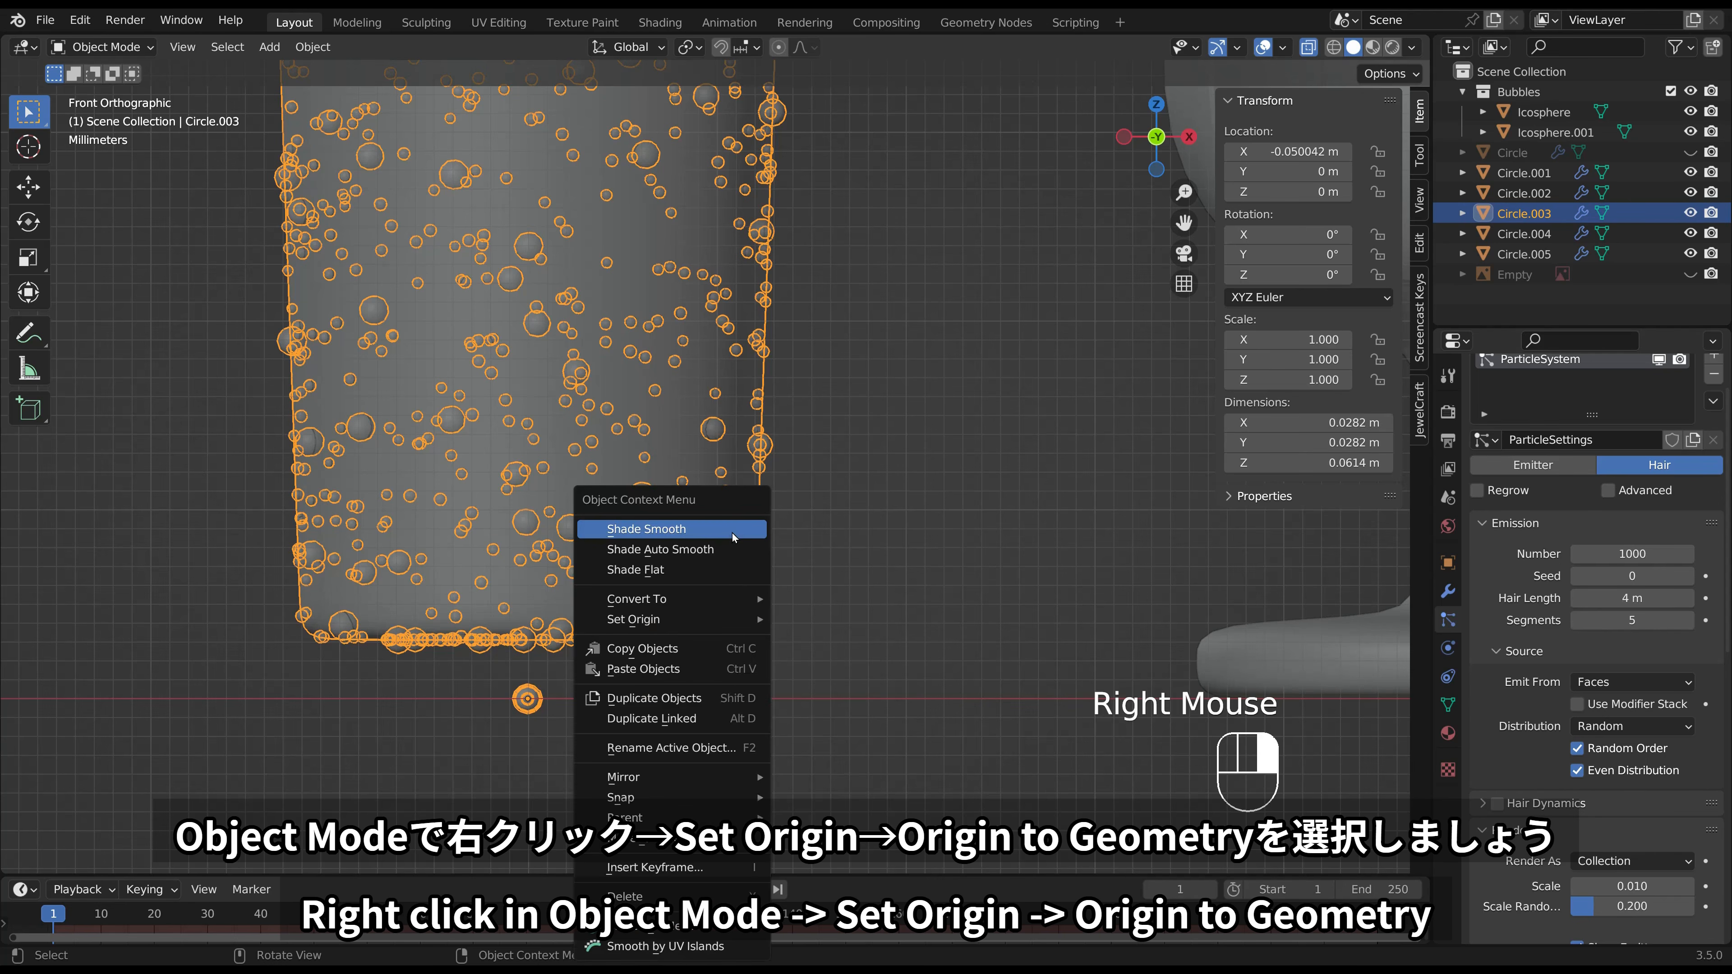
mouse_move(721, 619)
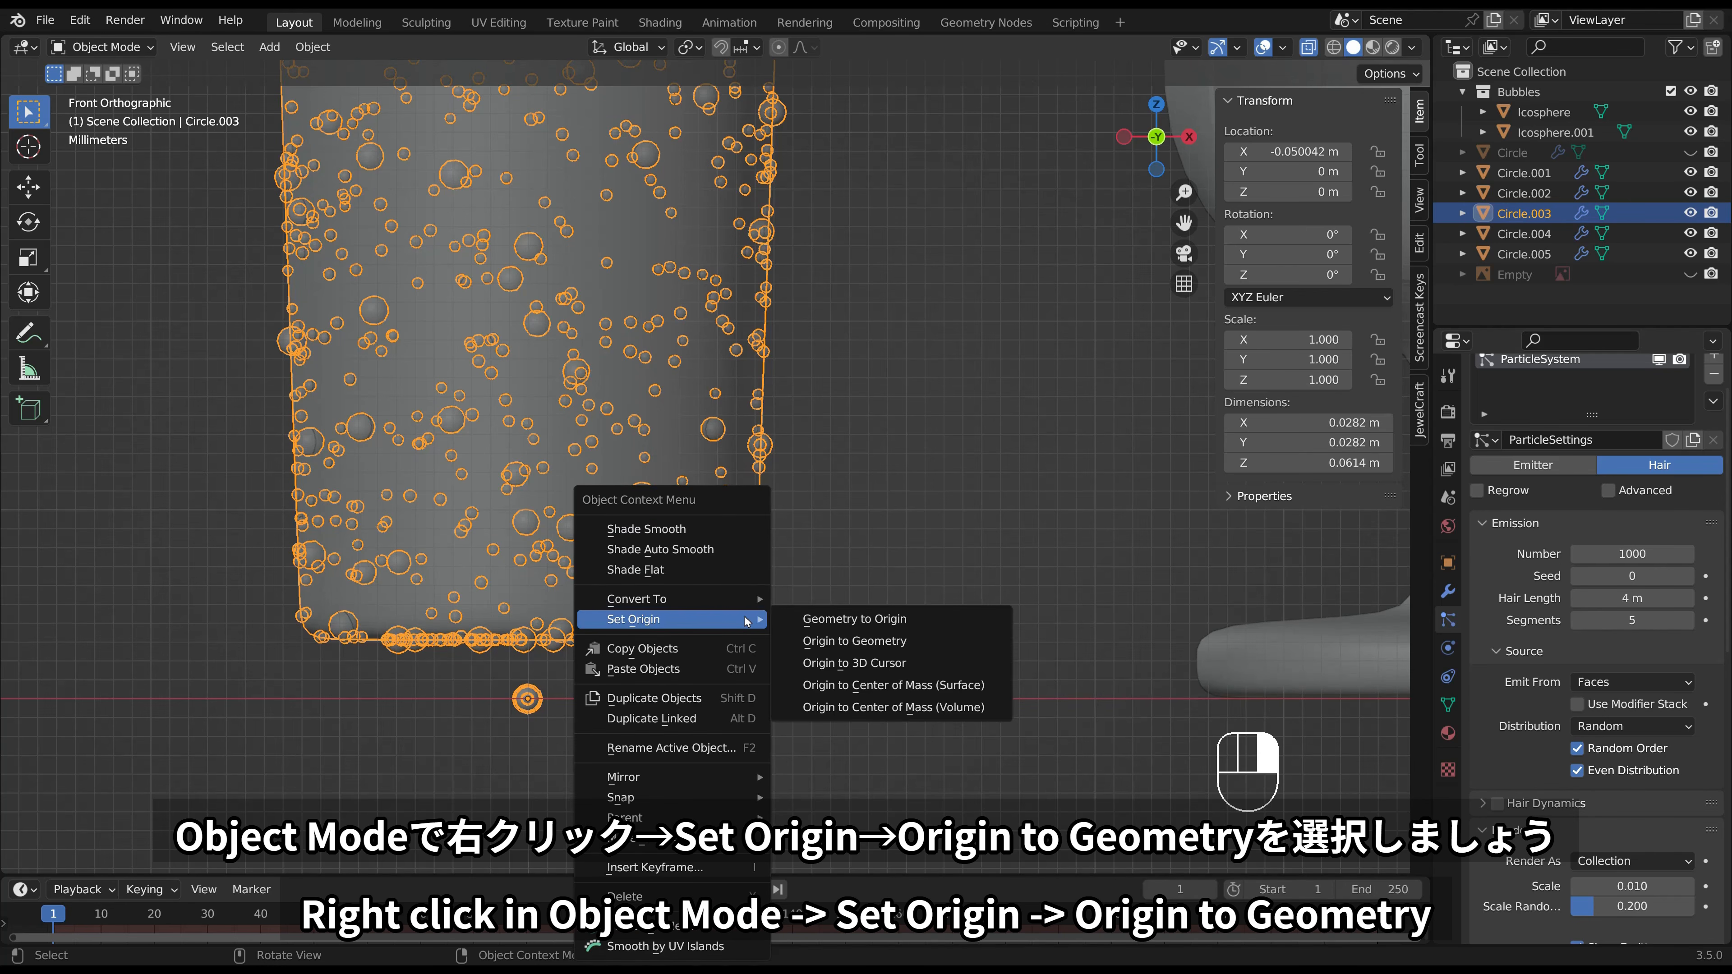
click(873, 641)
click(871, 646)
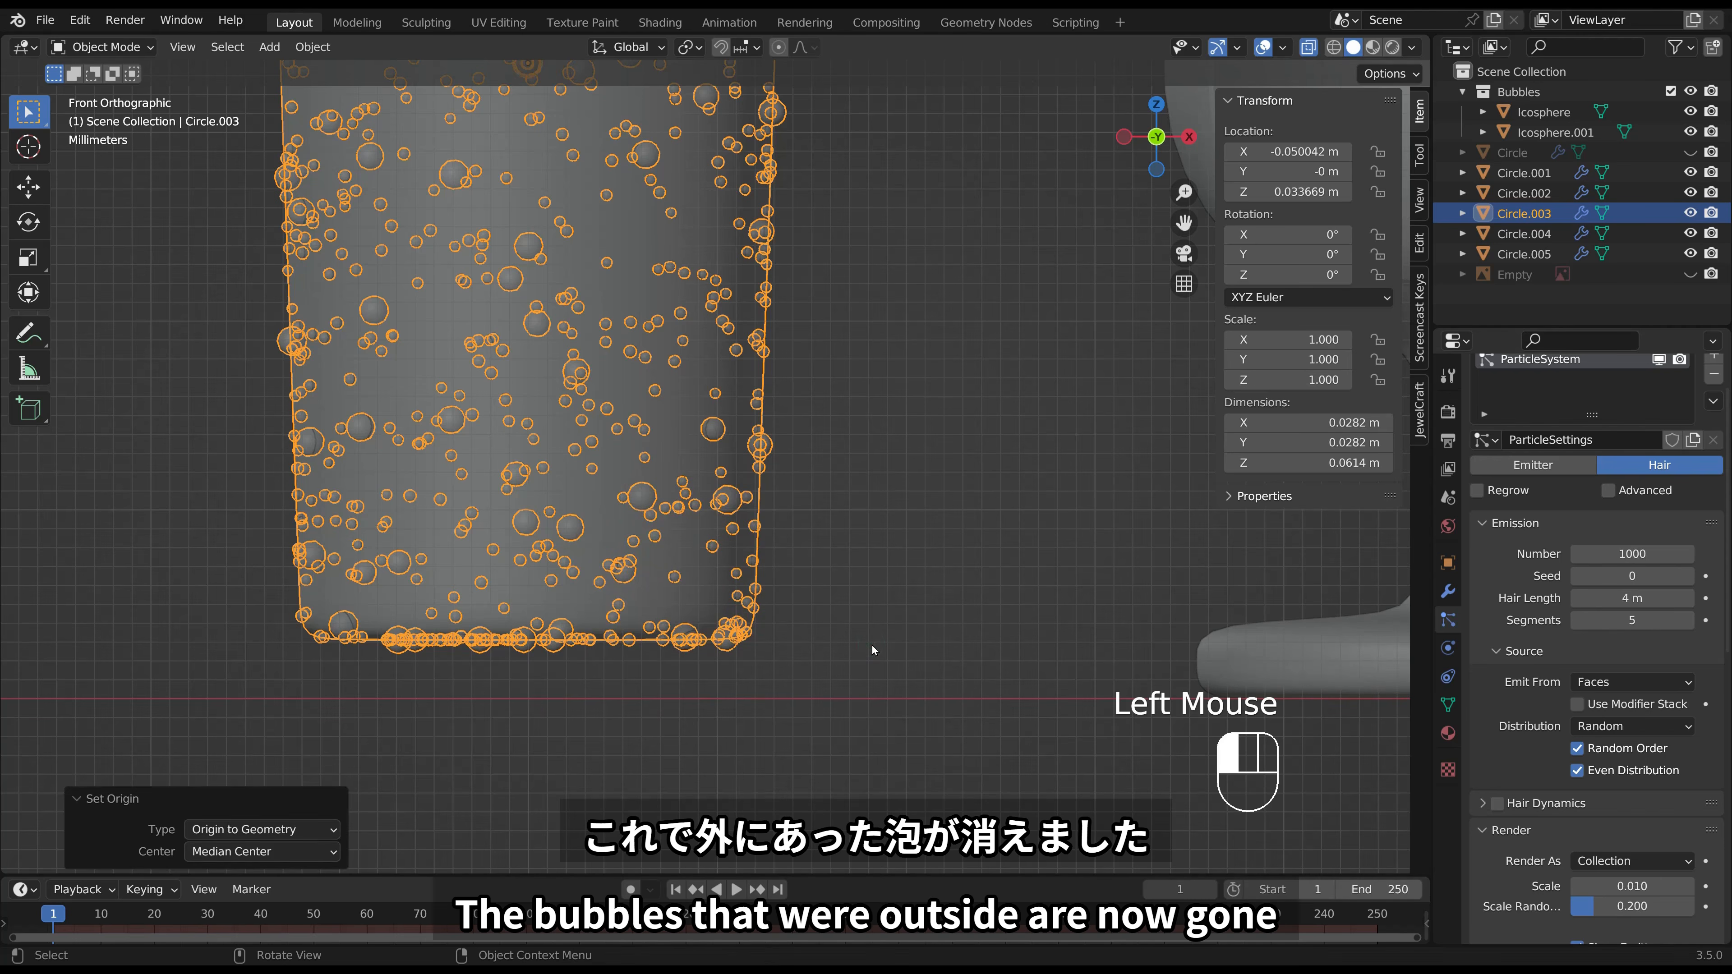
scroll(798, 573, down, 4)
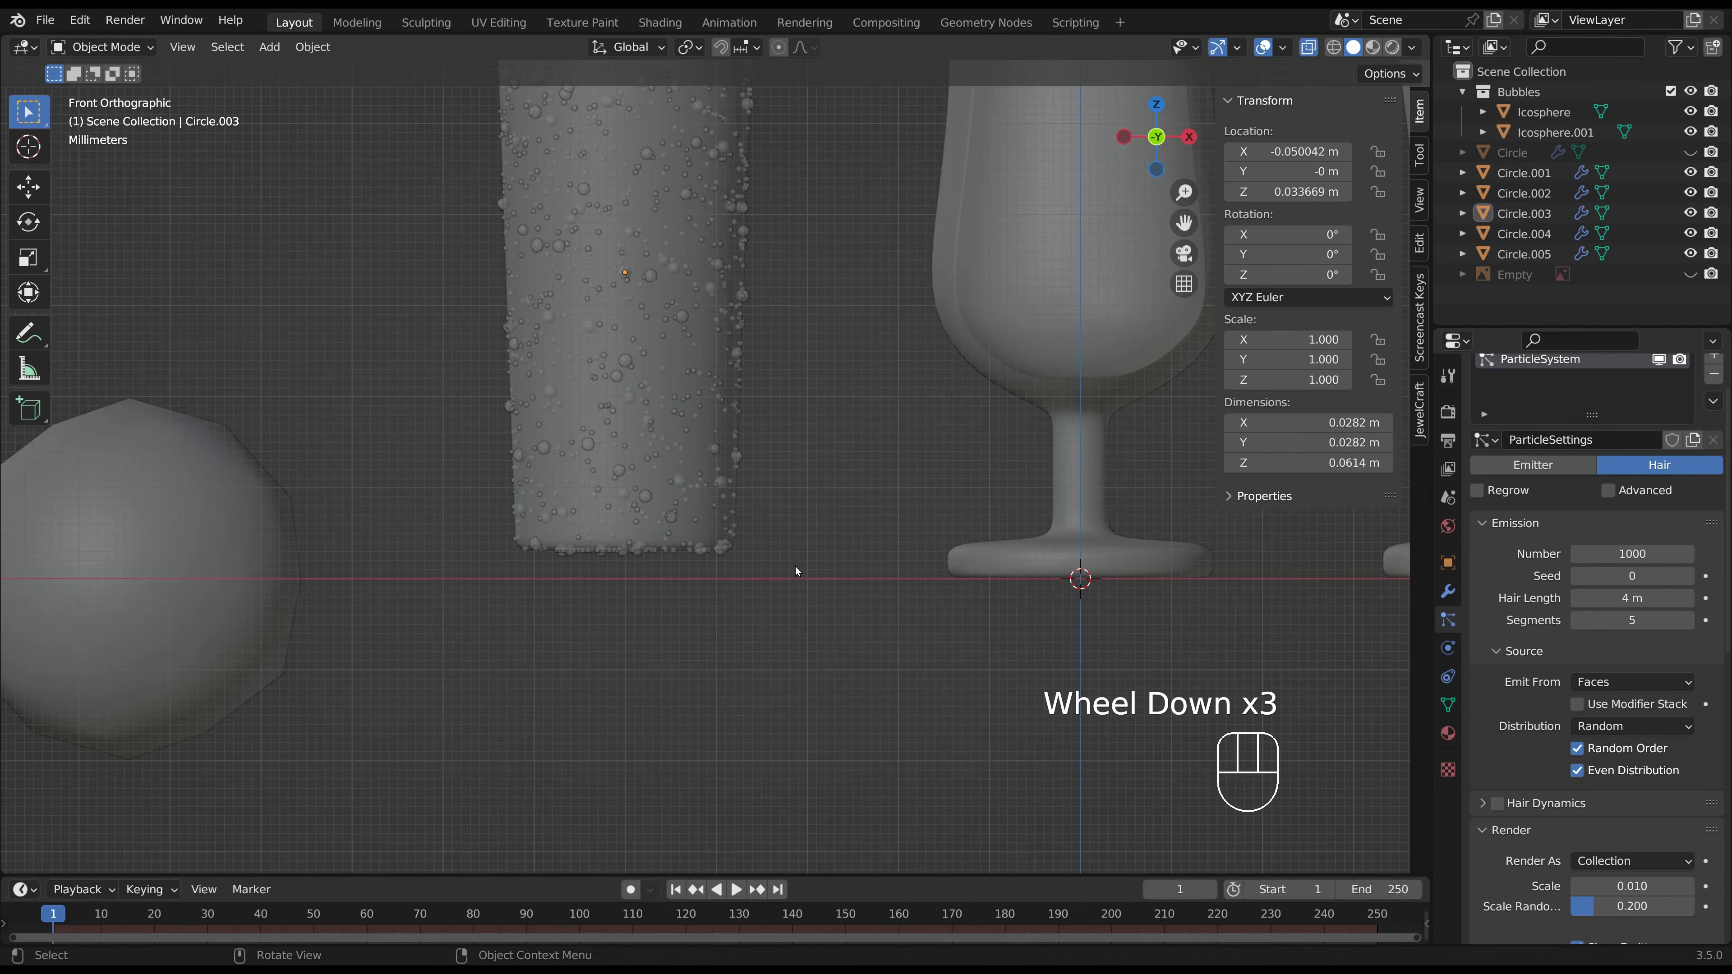
Hide the stemmed glass and the tapered glass so that their sodas are exposed.
shift+middle_drag(782, 387, 731, 545)
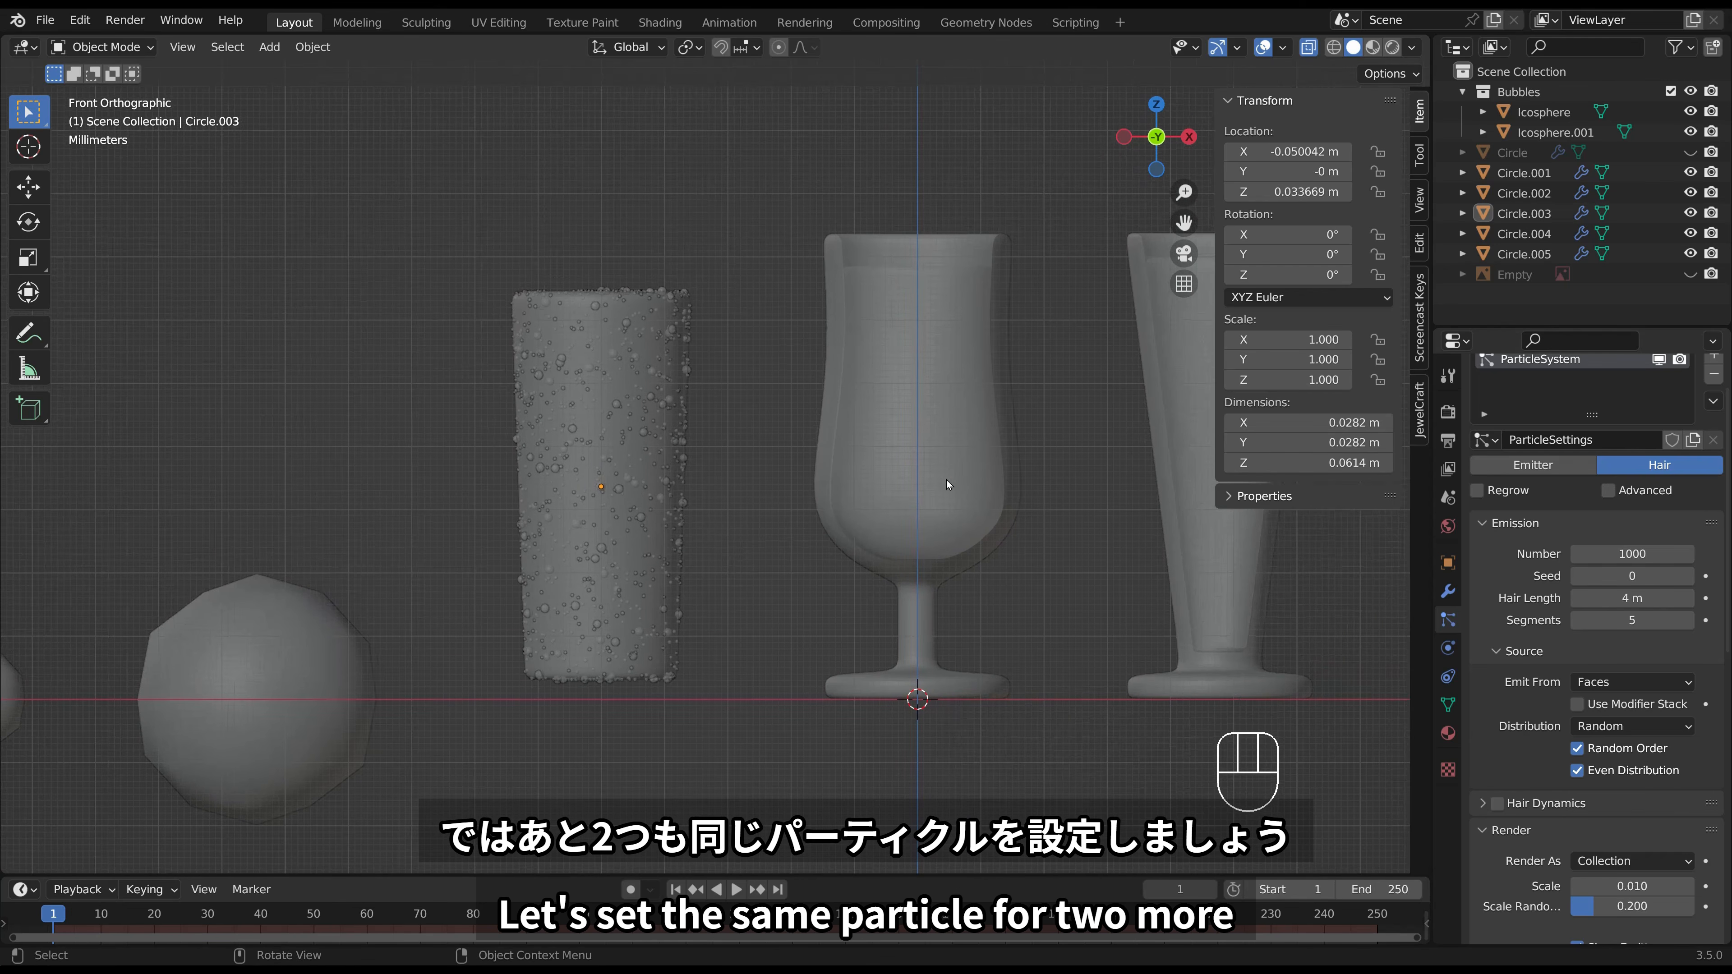
click(975, 256)
key(h)
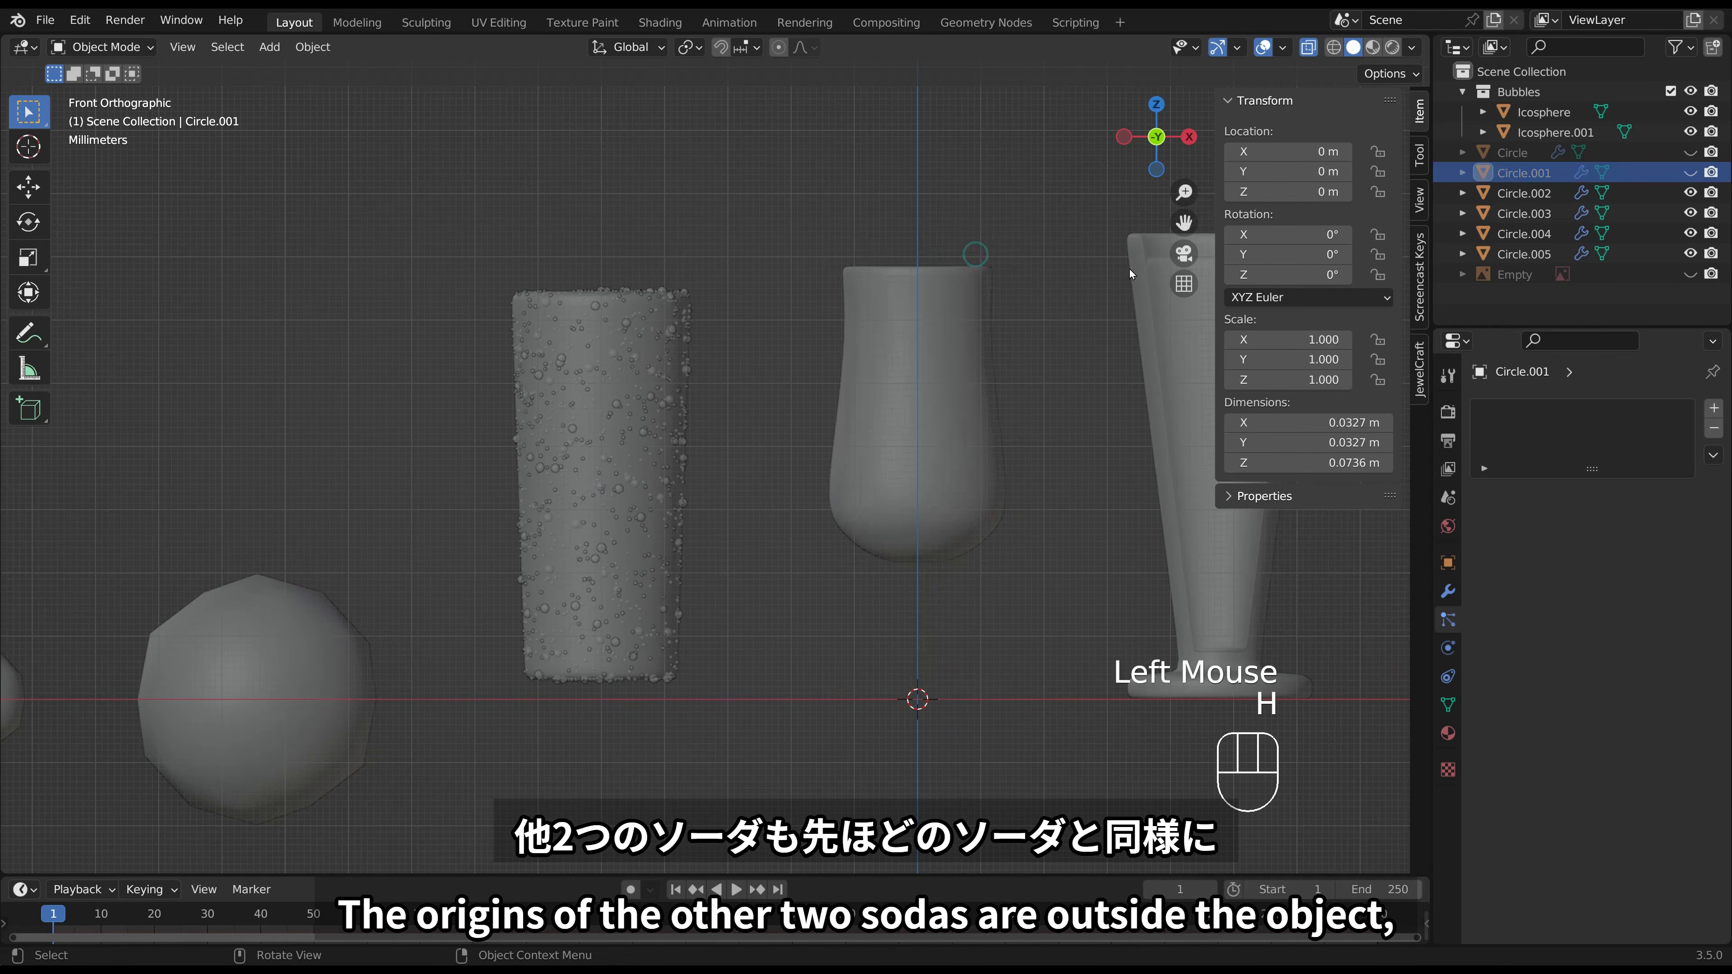
click(1132, 266)
key(h)
Set the origins of the two sodas without bubbles, Circle.004 and Circle.005, to their geometry.
click(904, 455)
shift+middle_drag(882, 435, 687, 387)
click(1007, 478)
click(742, 452)
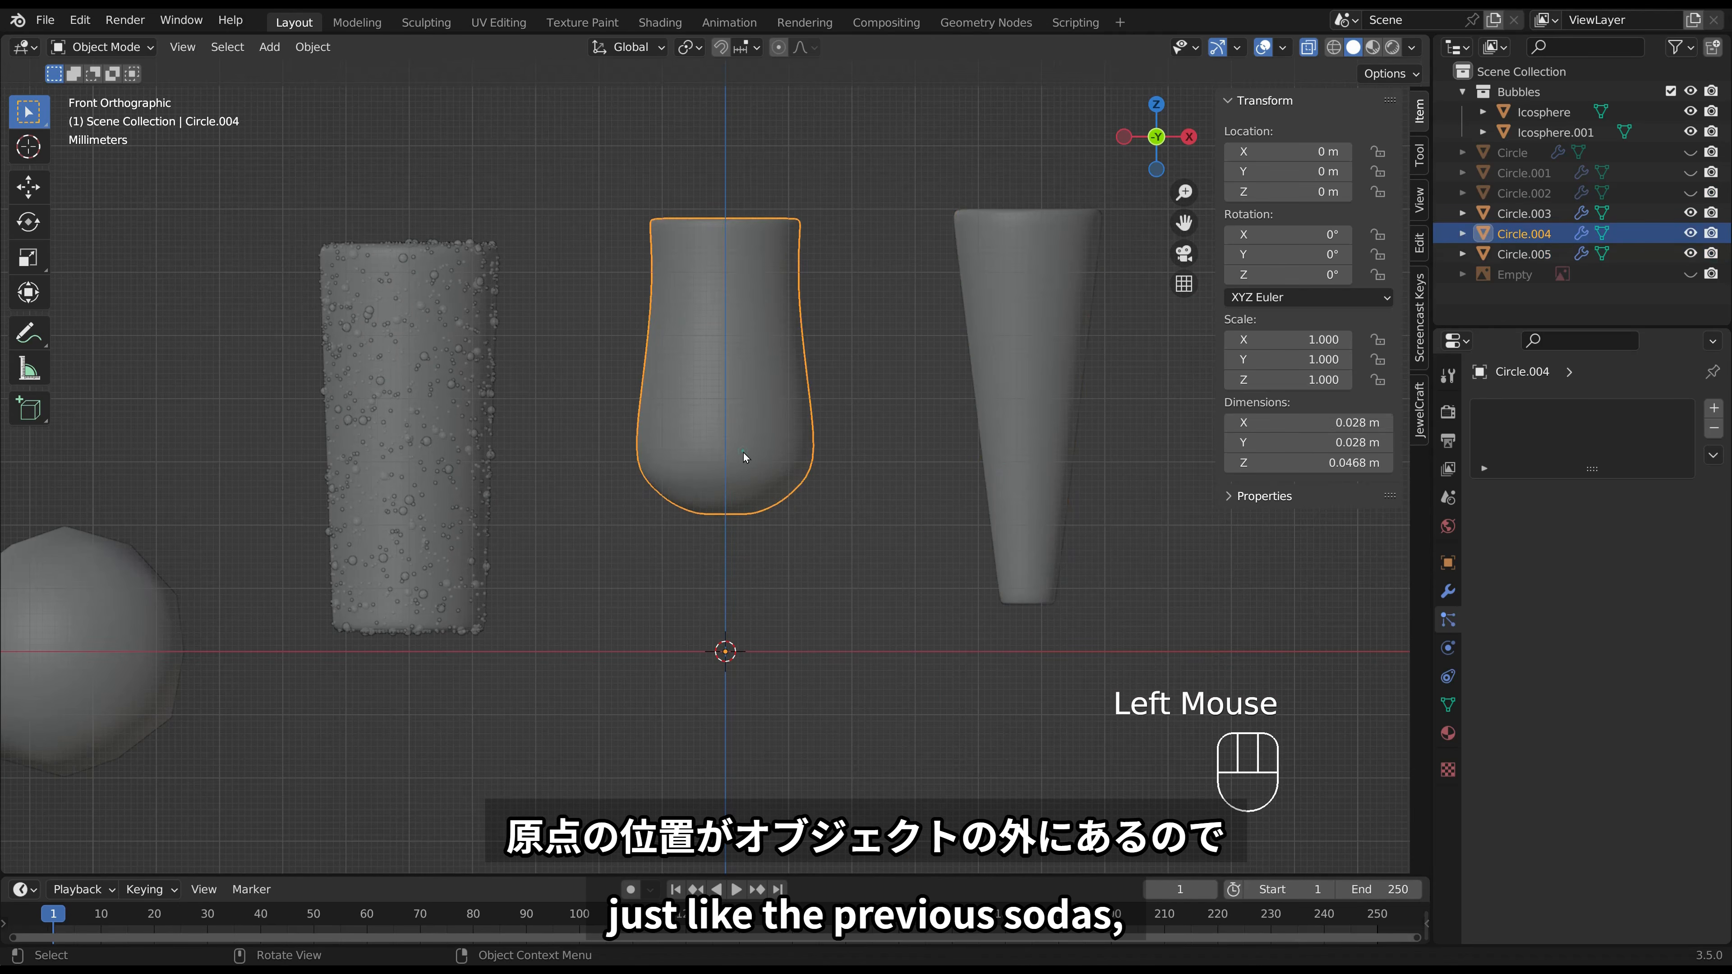
click(1012, 444)
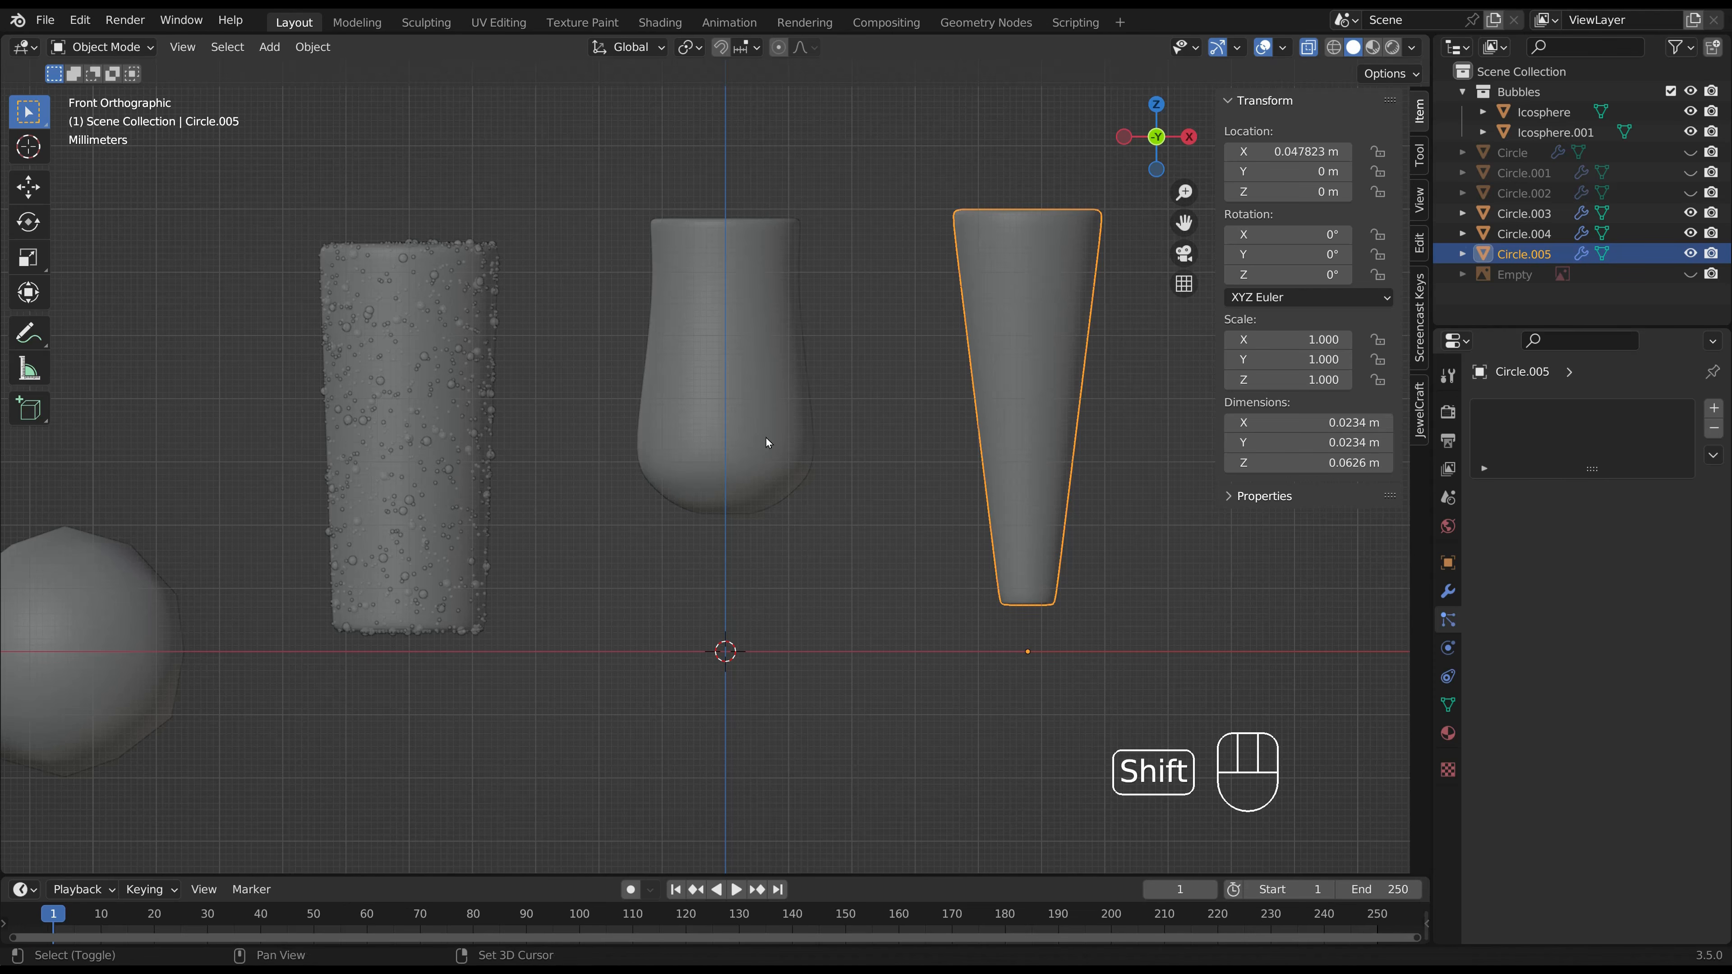
shift+click(741, 437)
right_click(735, 422)
mouse_move(736, 427)
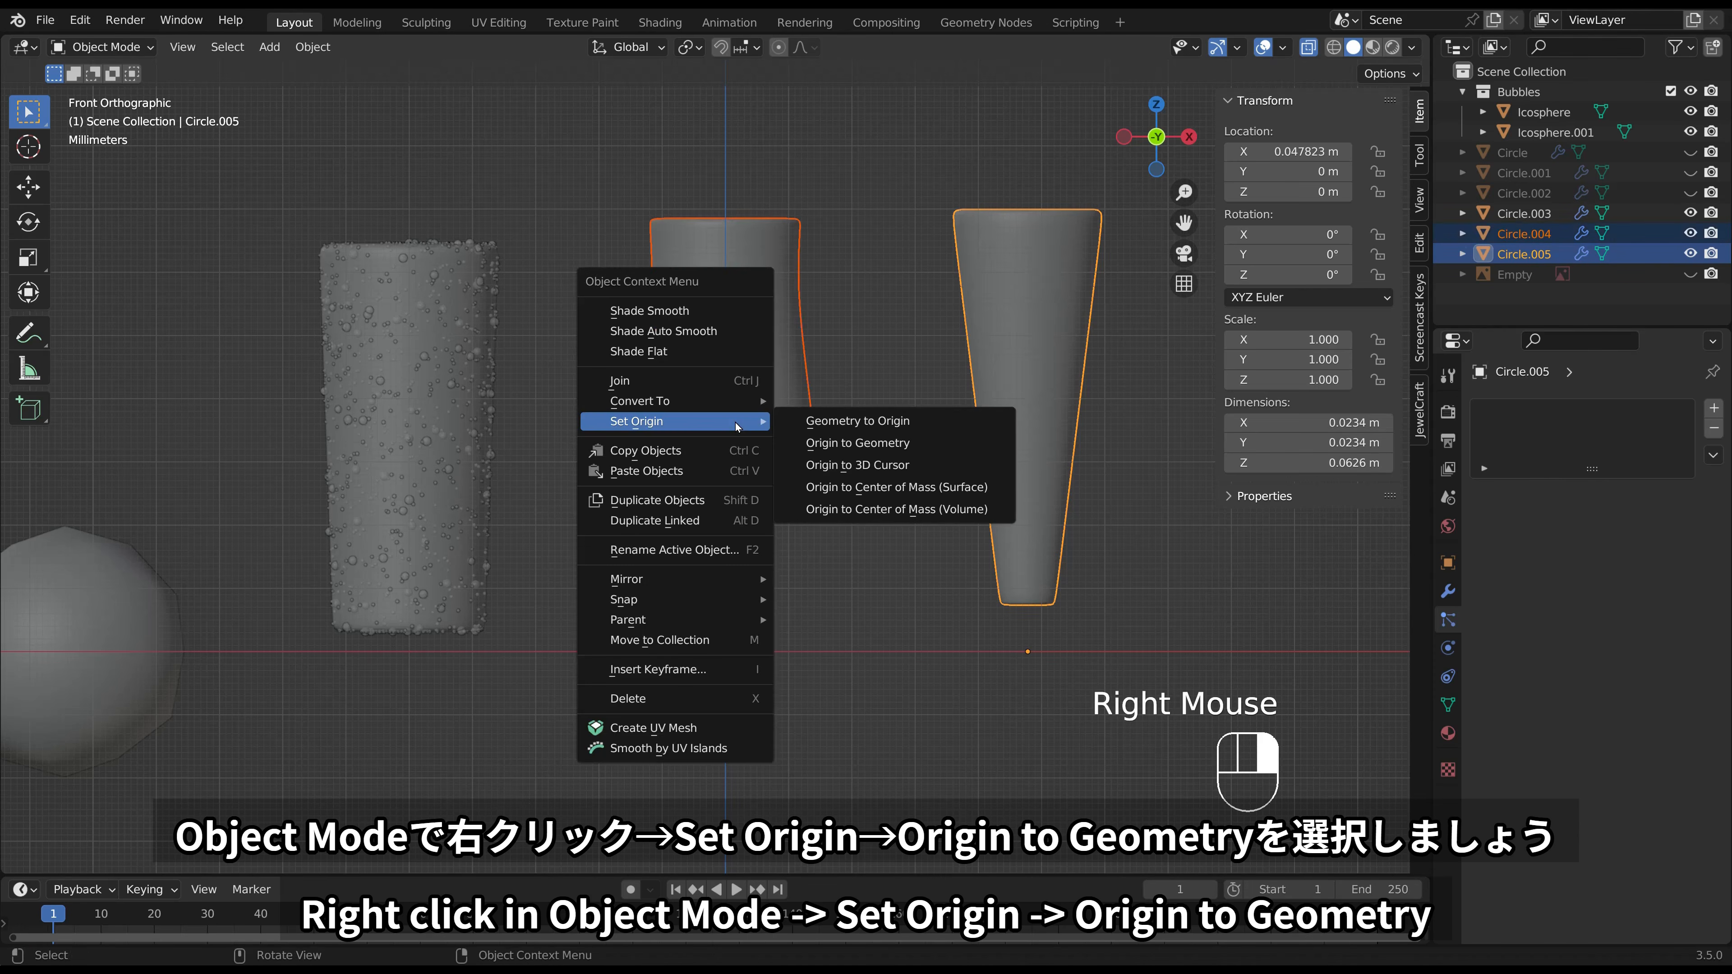
click(886, 444)
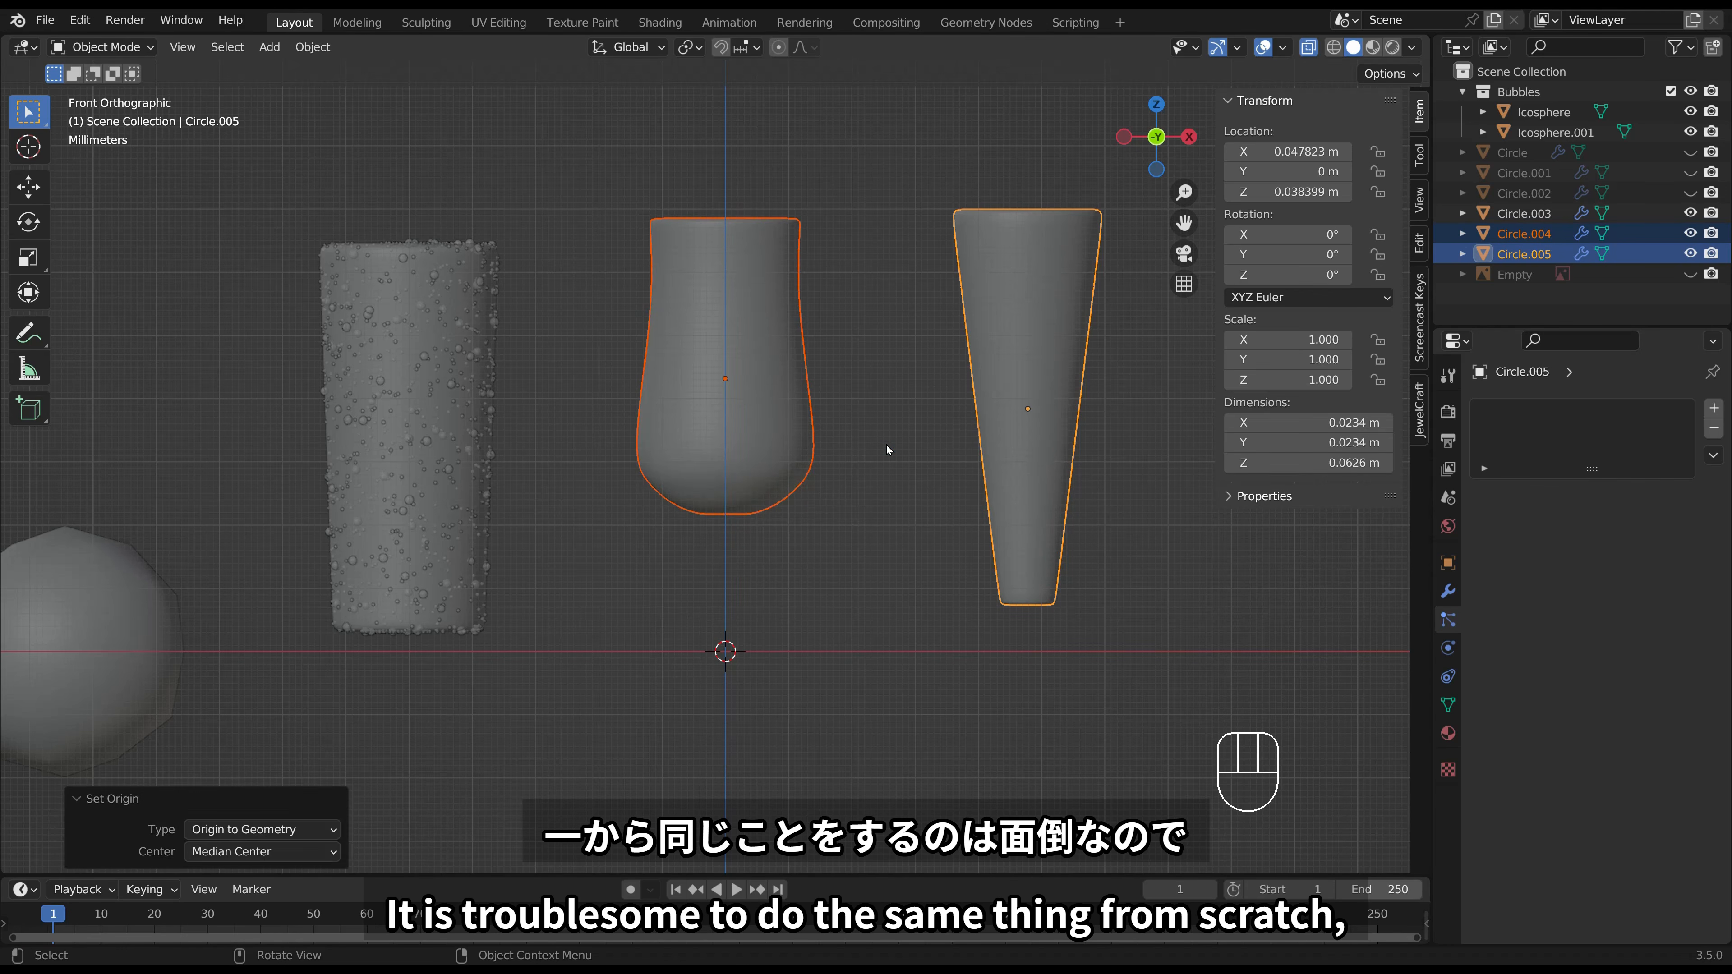
click(886, 445)
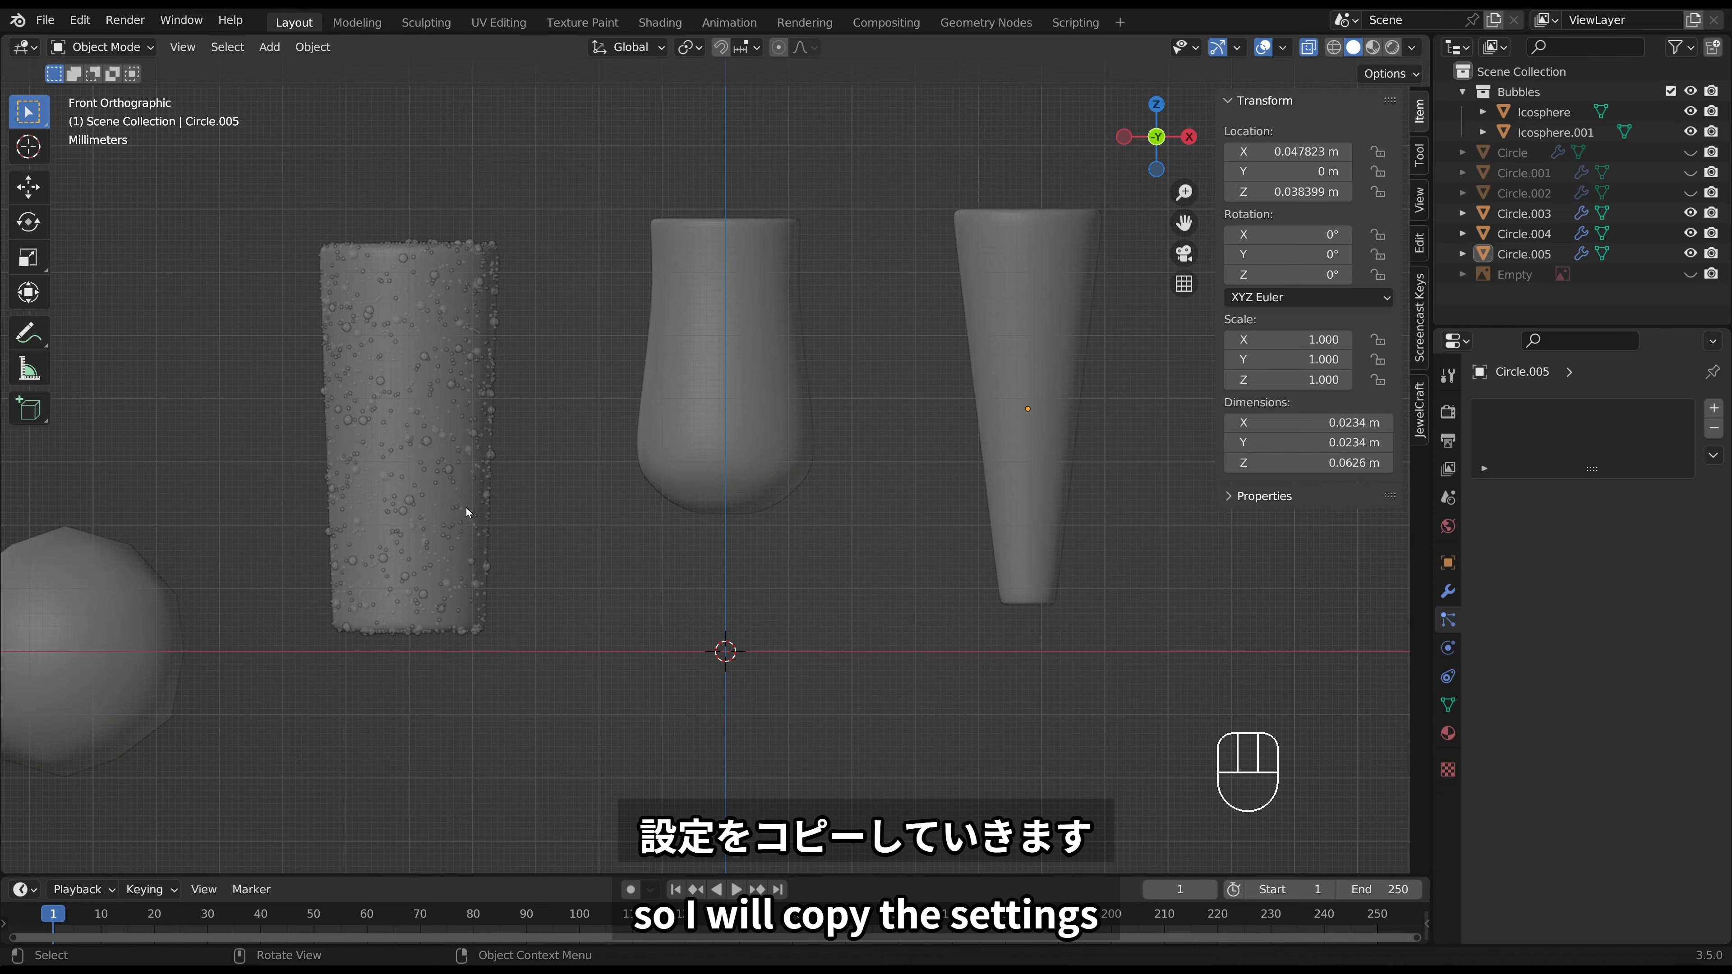
Copy the active particle system from Circle.003 to the other two sodas, Circle.004 and Circle.005.
click(1068, 363)
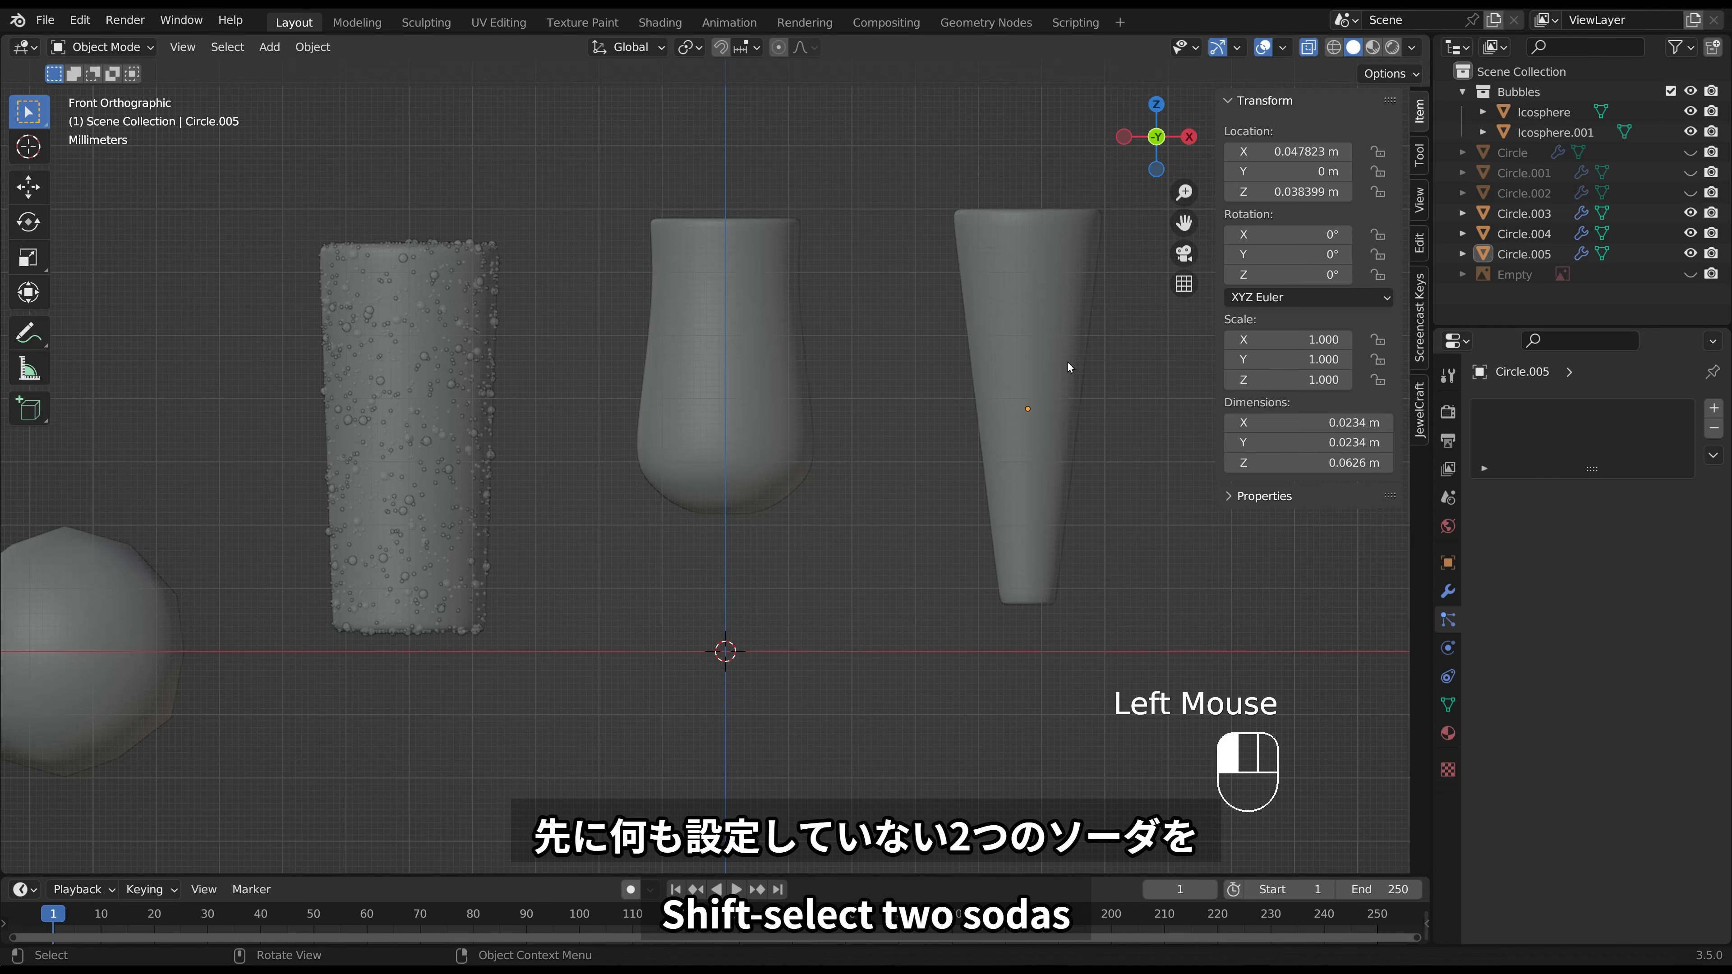
shift+click(769, 396)
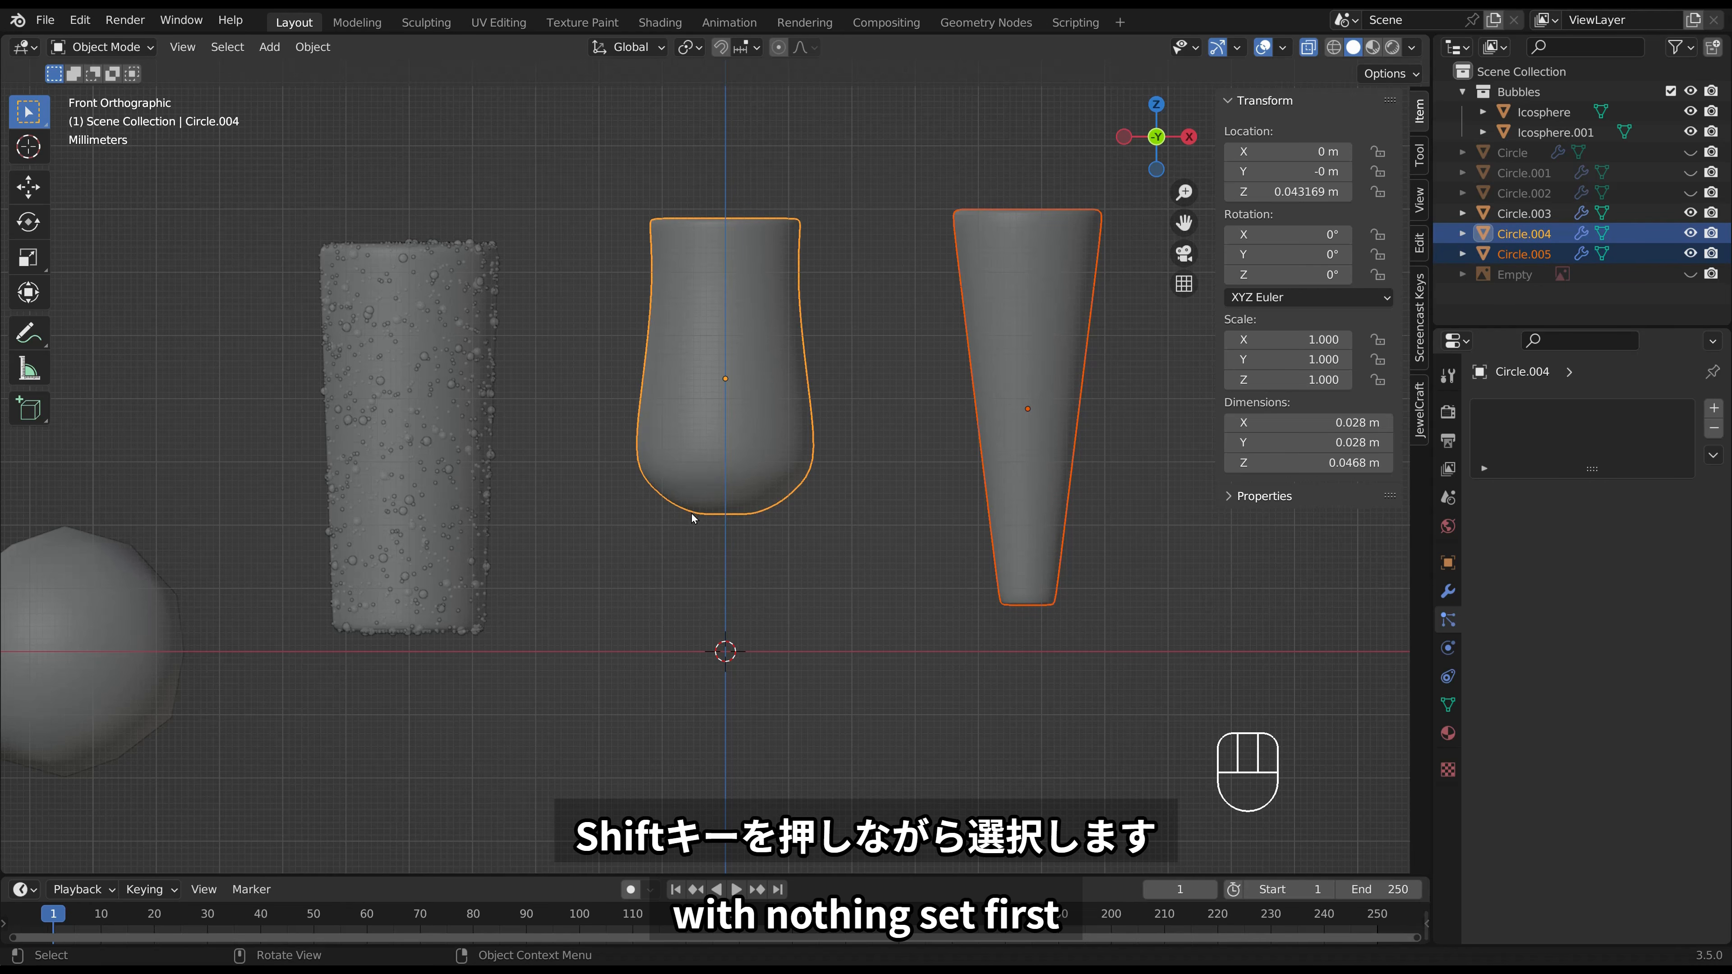
shift+click(428, 455)
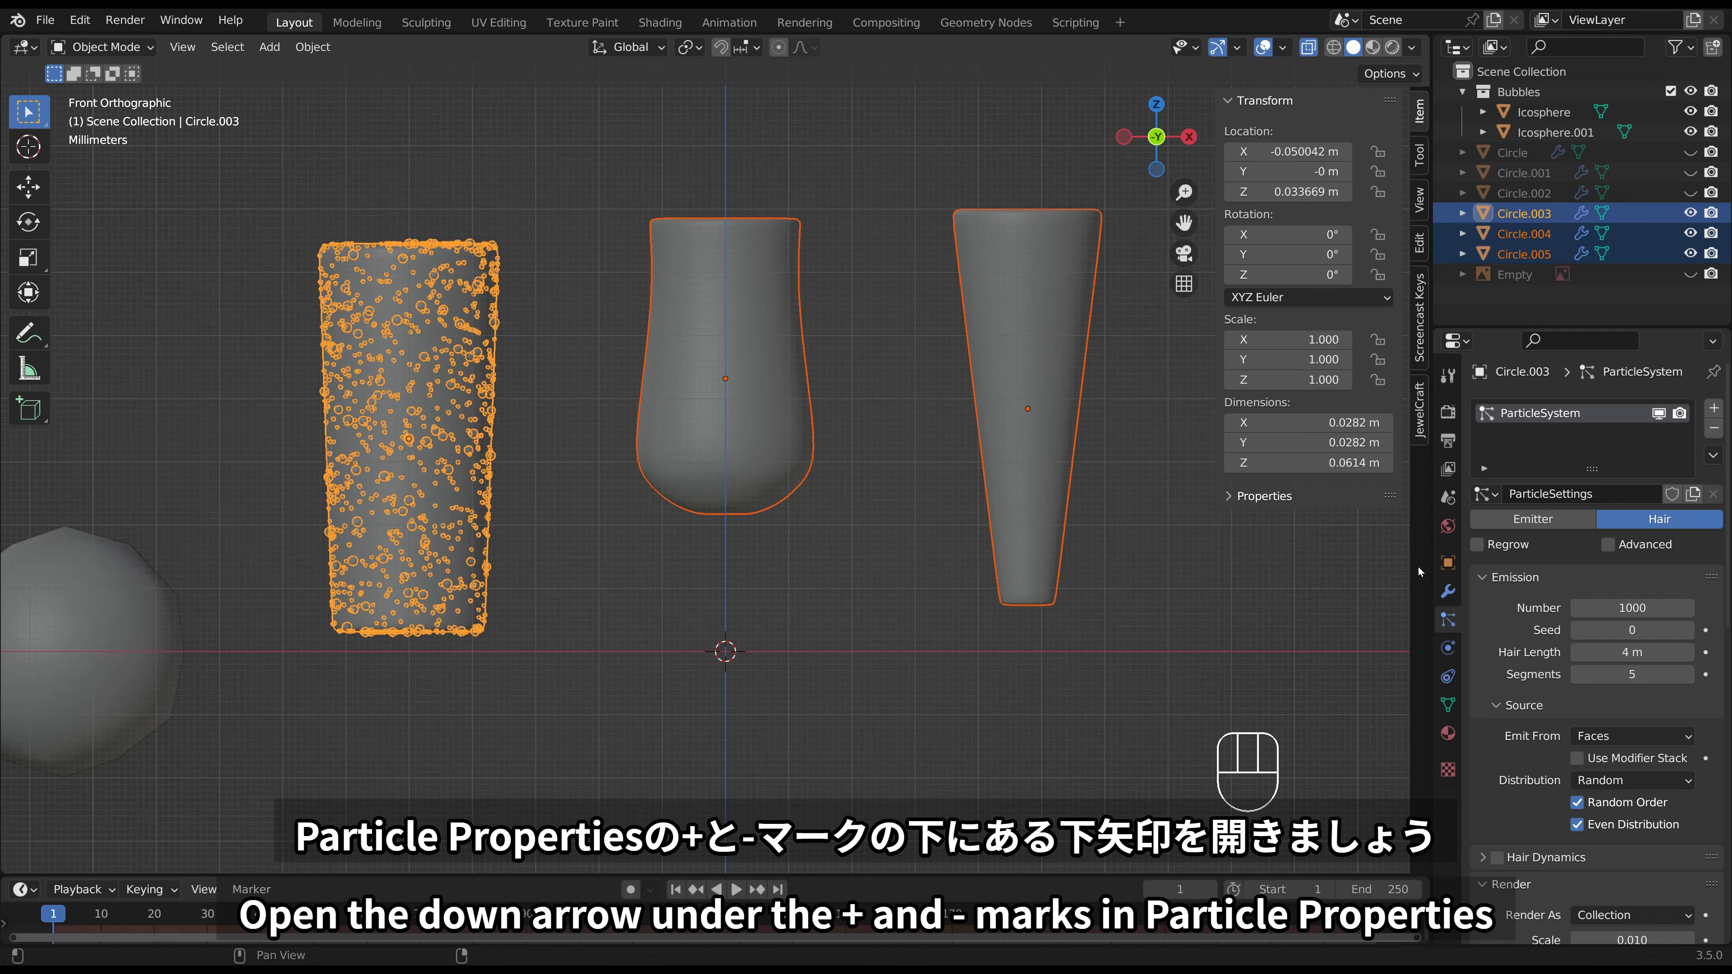
click(1714, 455)
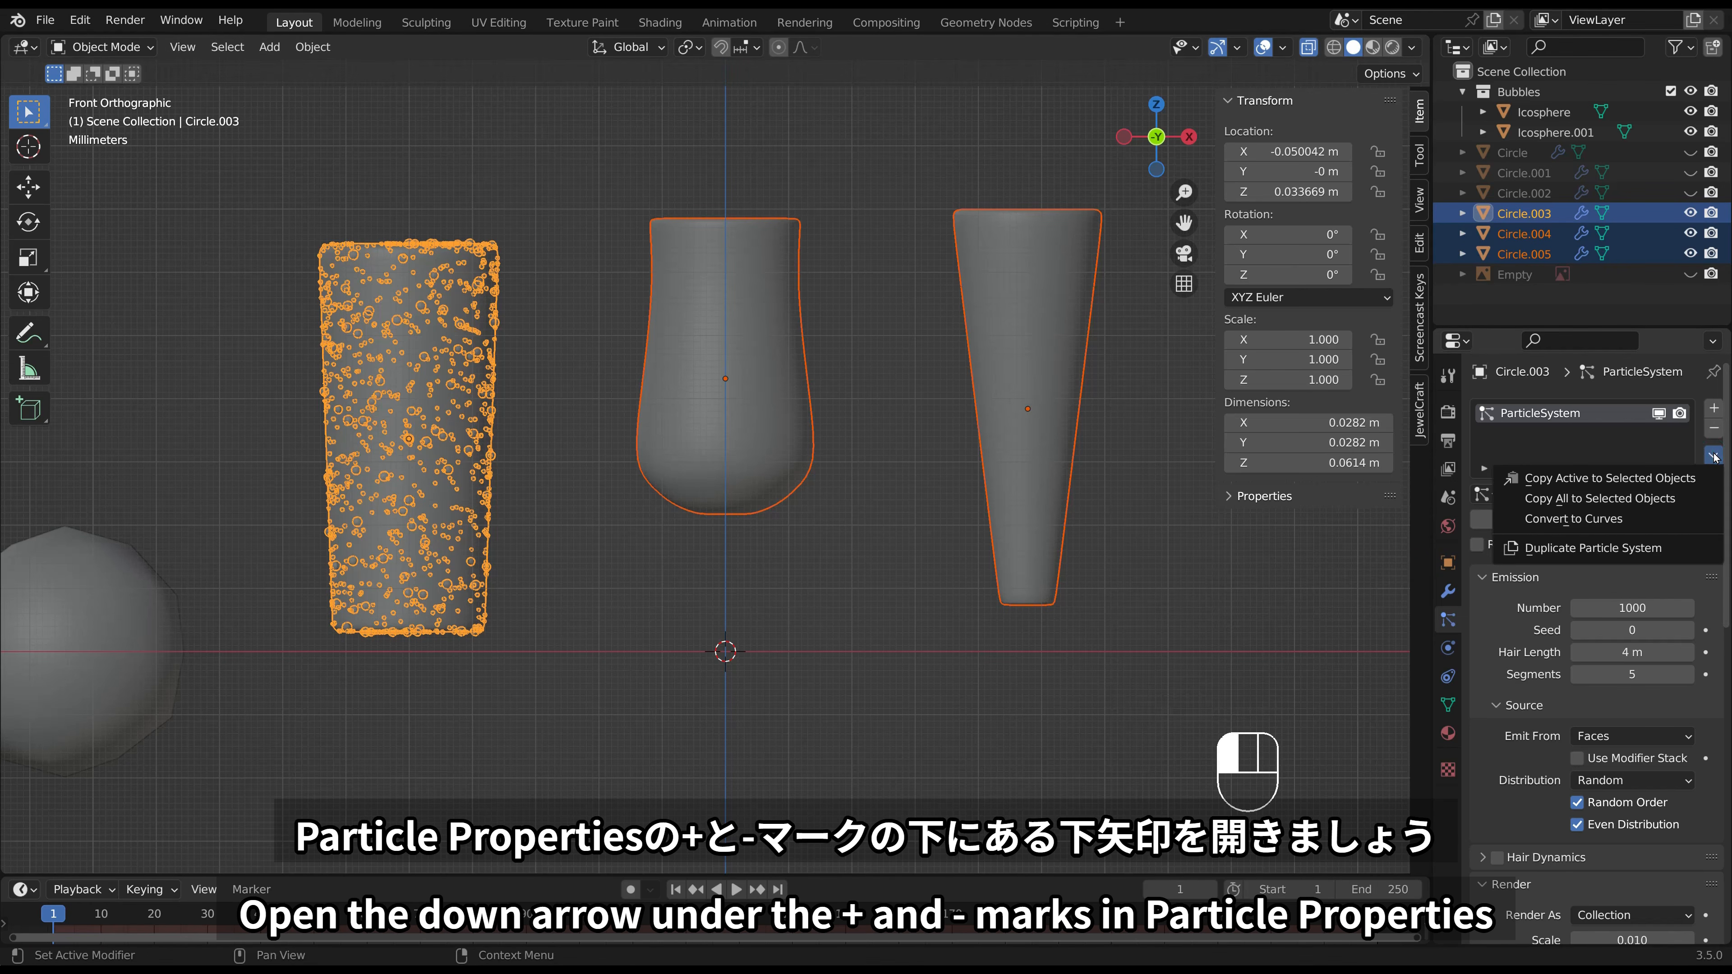
click(1647, 480)
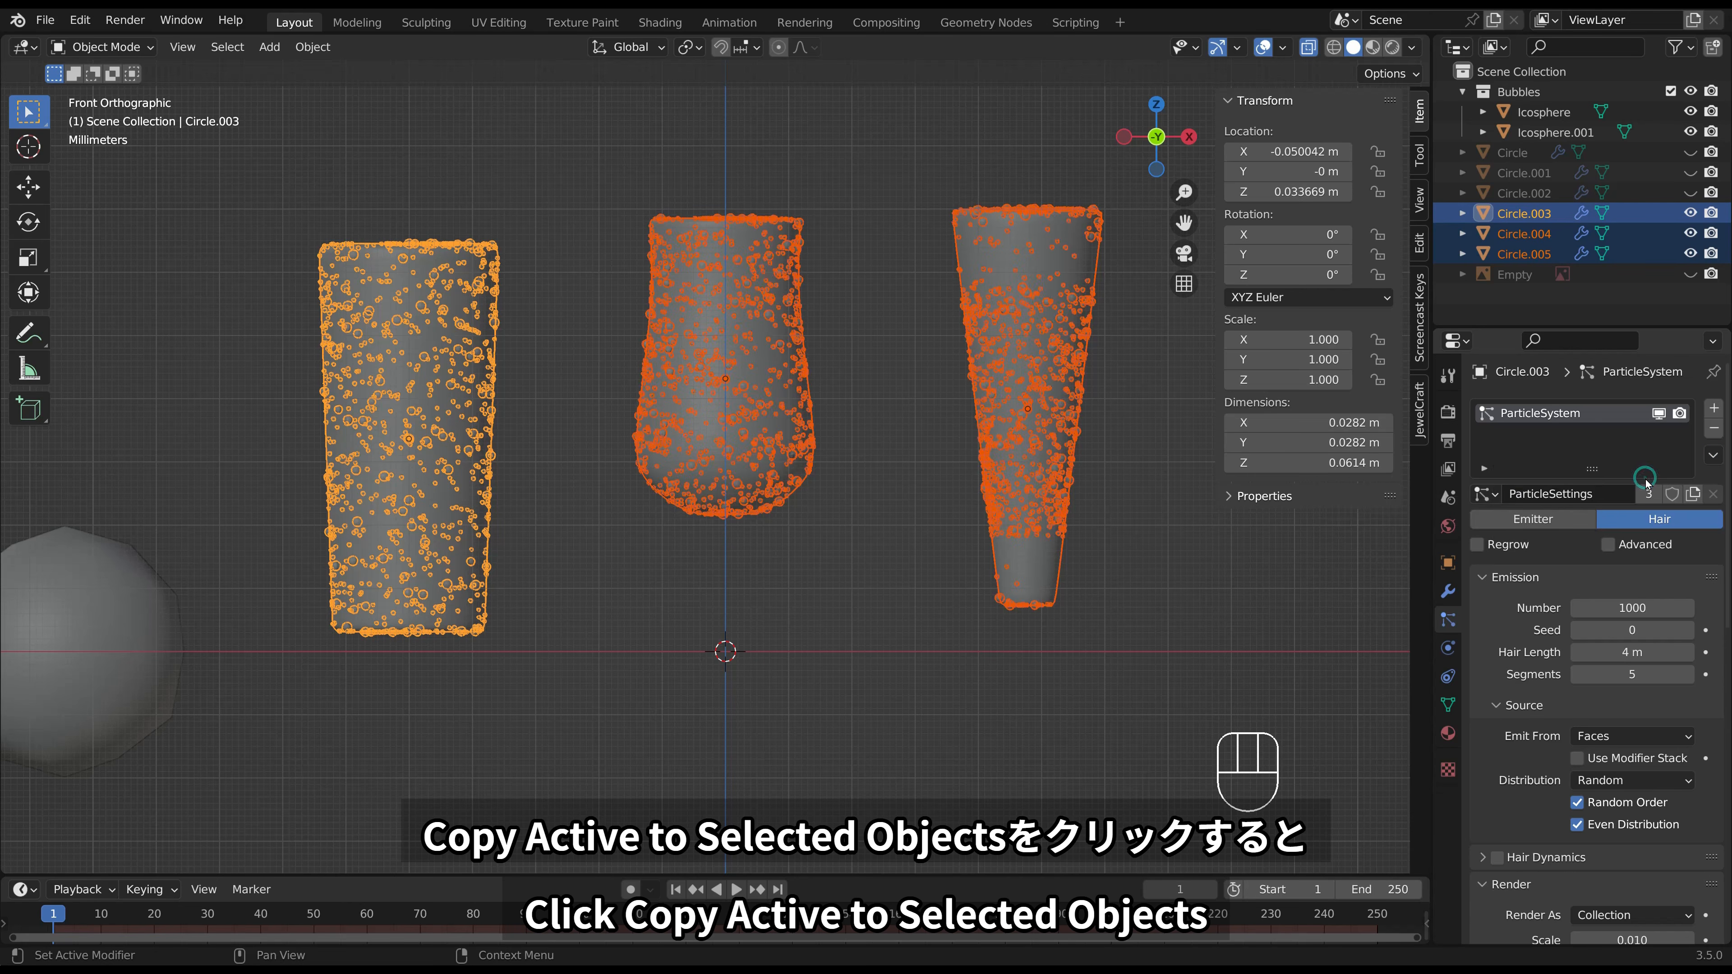
click(1179, 535)
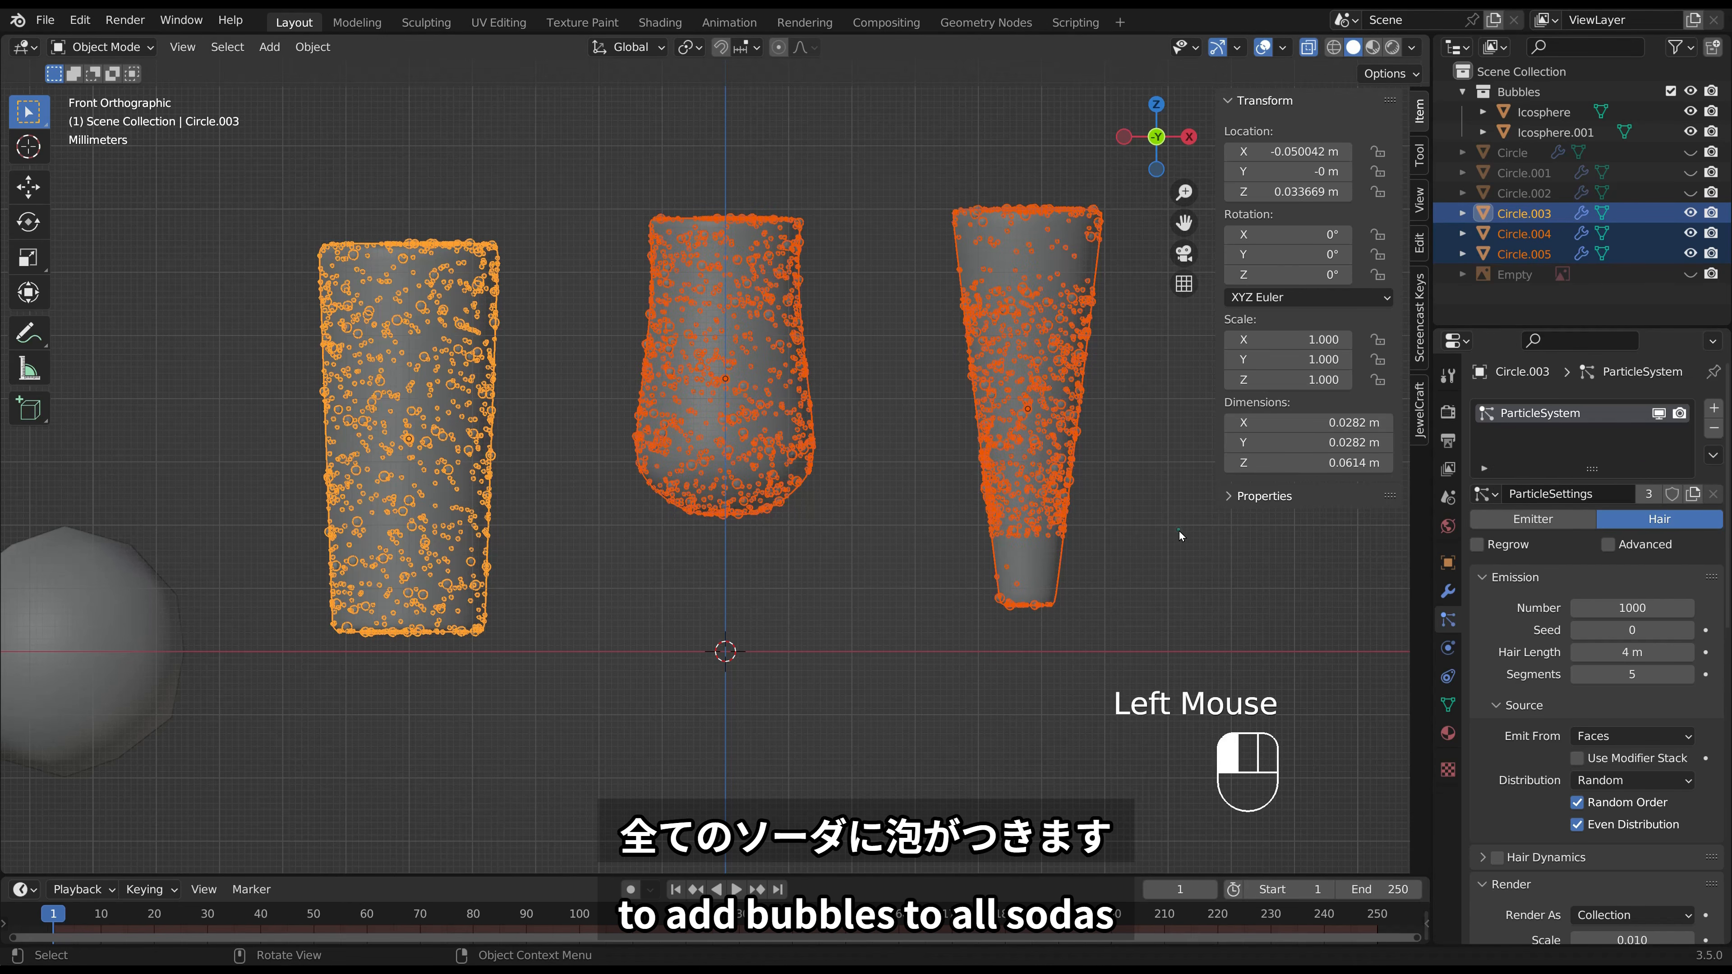
Add eight evenly spaced horizontal loop cuts around the side of the tapered soda, Circle.005, and return to Object Mode.
click(1029, 448)
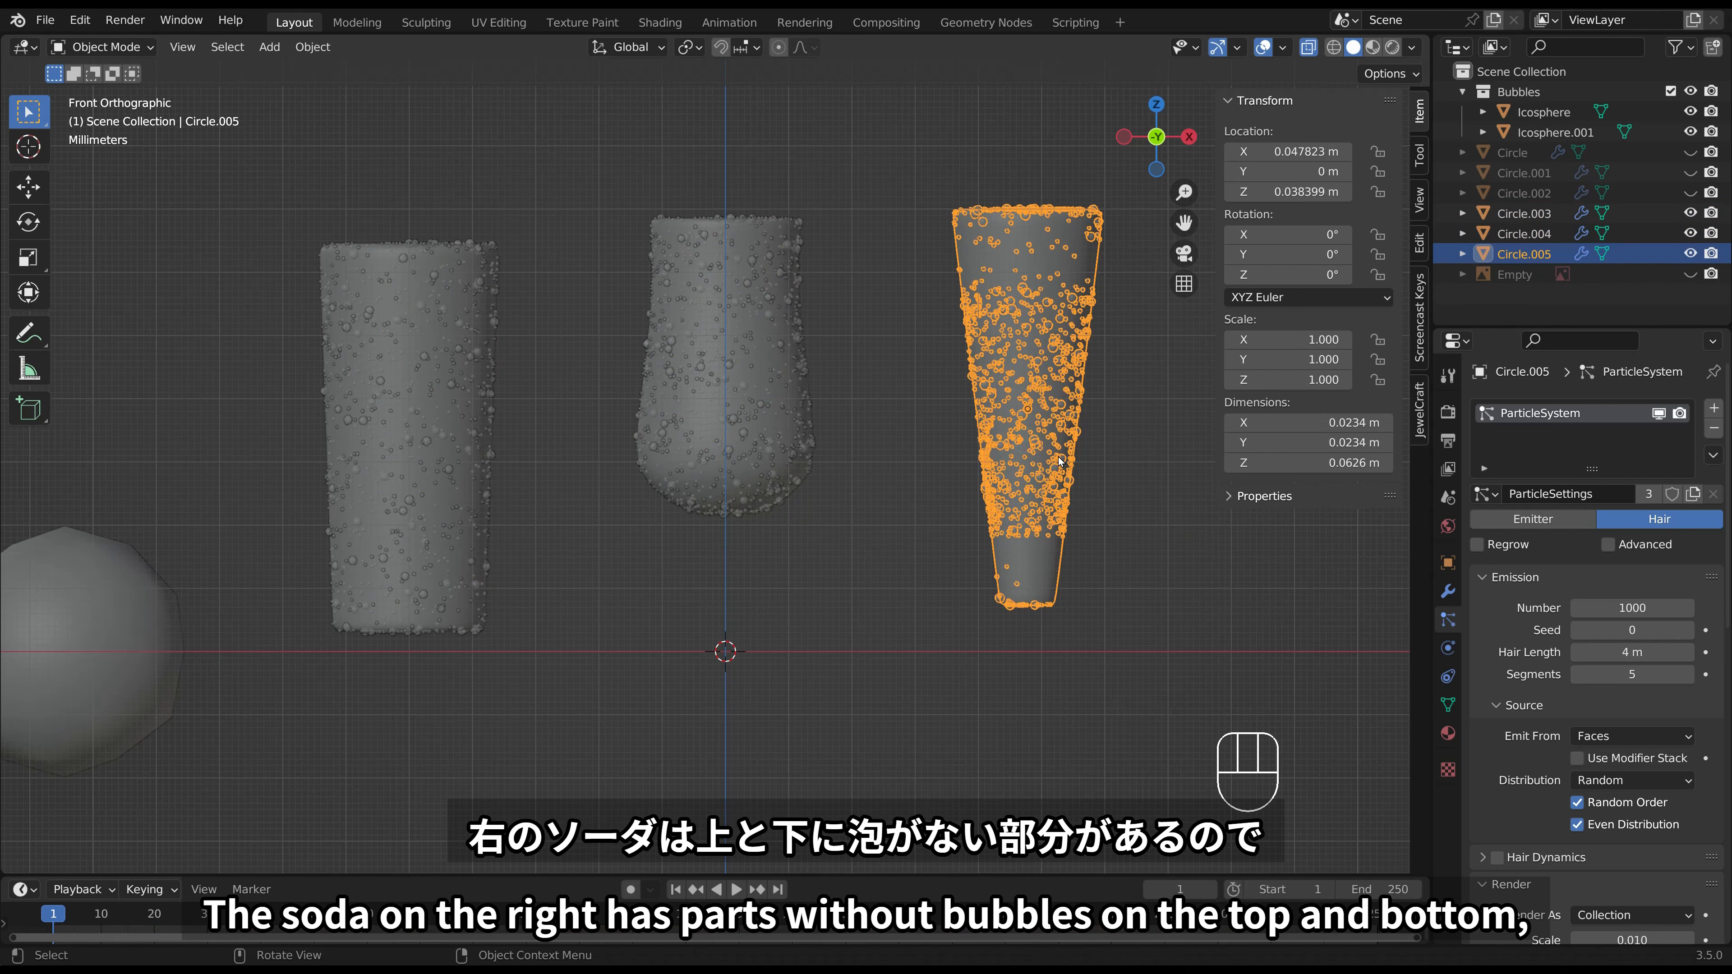
key(Tab)
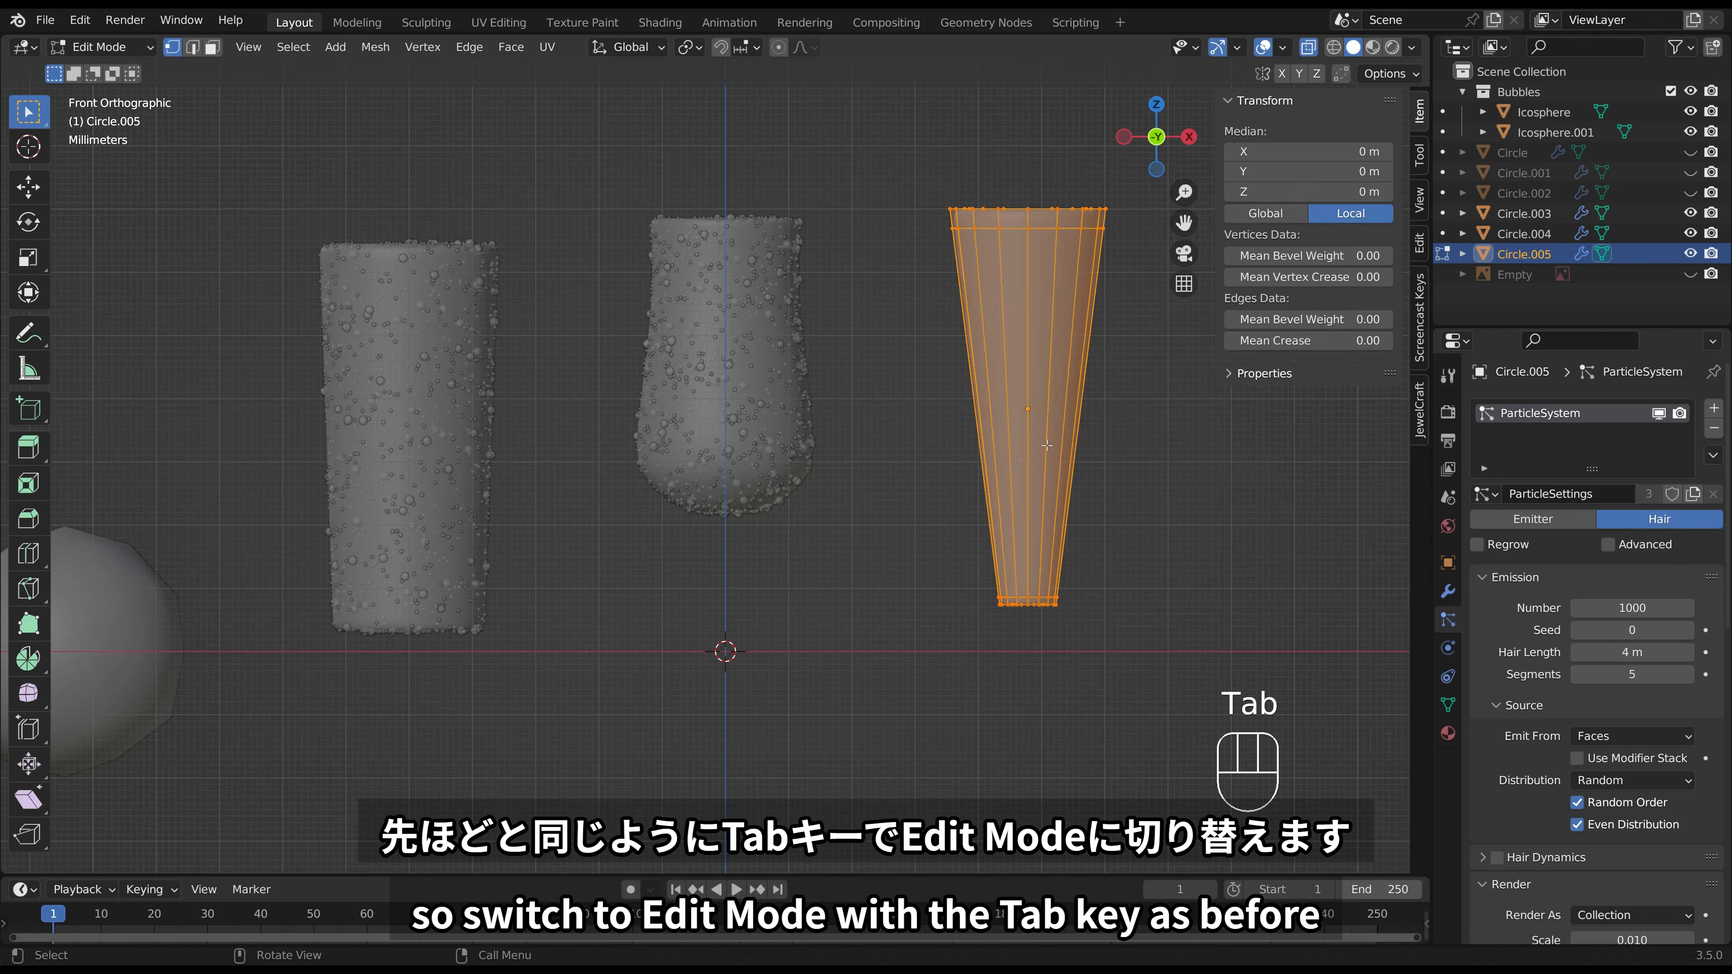
key(ctrl+r)
scroll(1002, 380, up, 7)
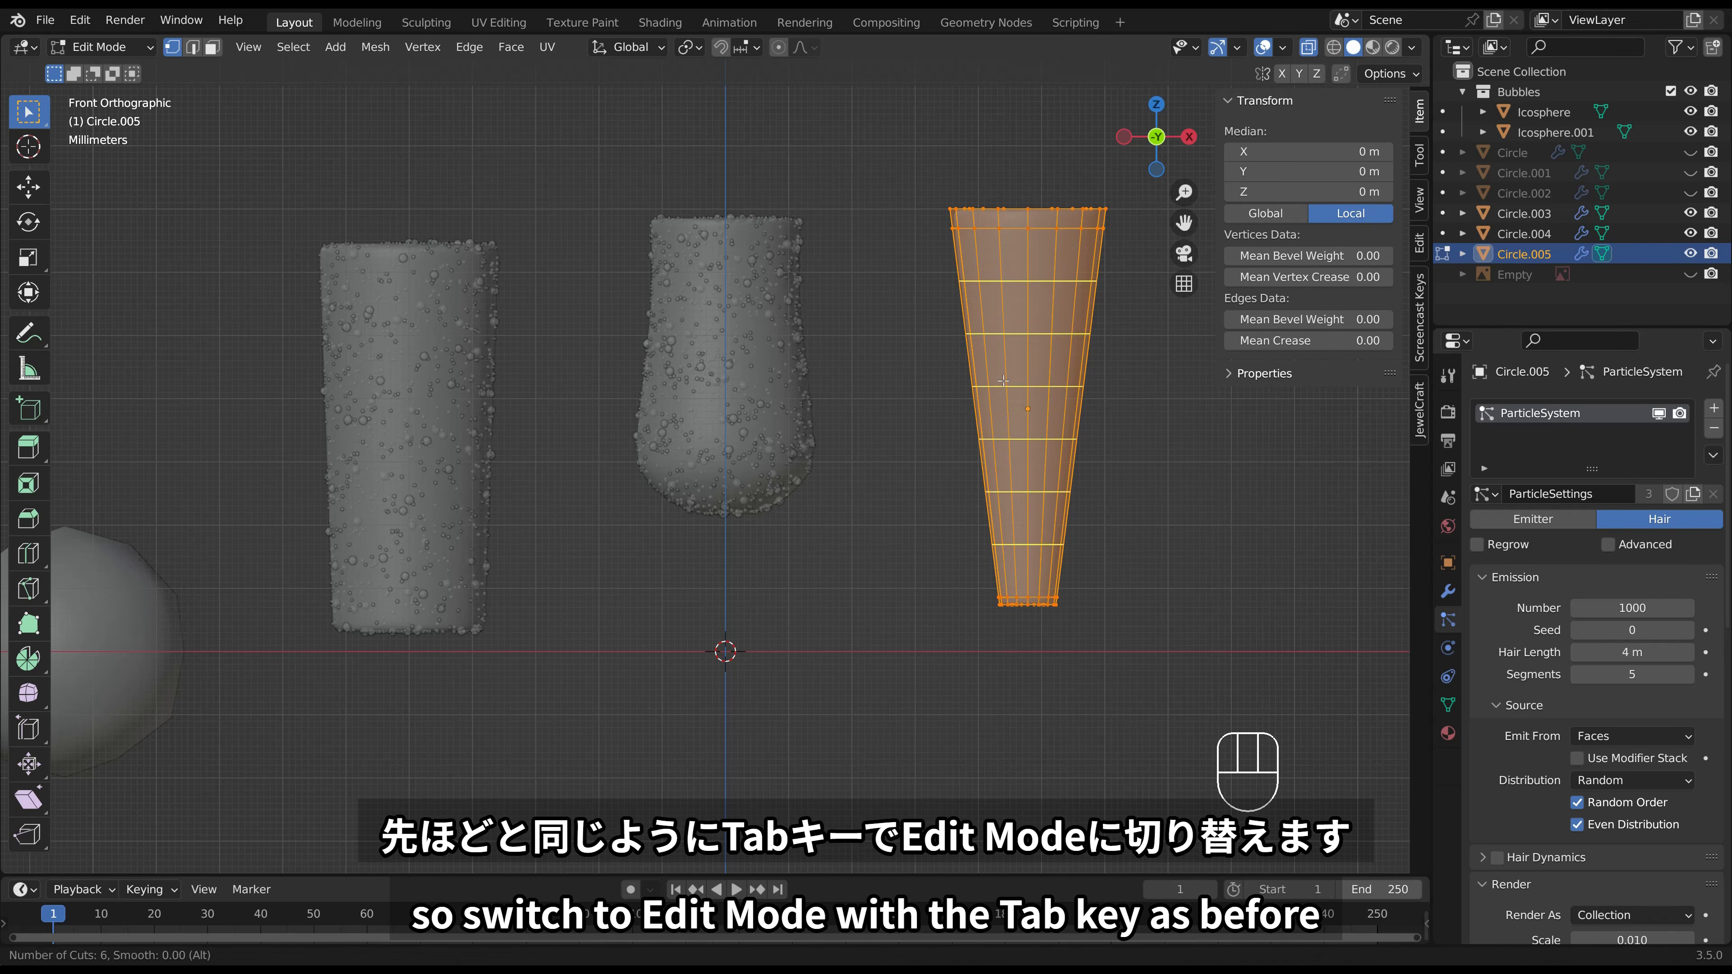
click(1003, 381)
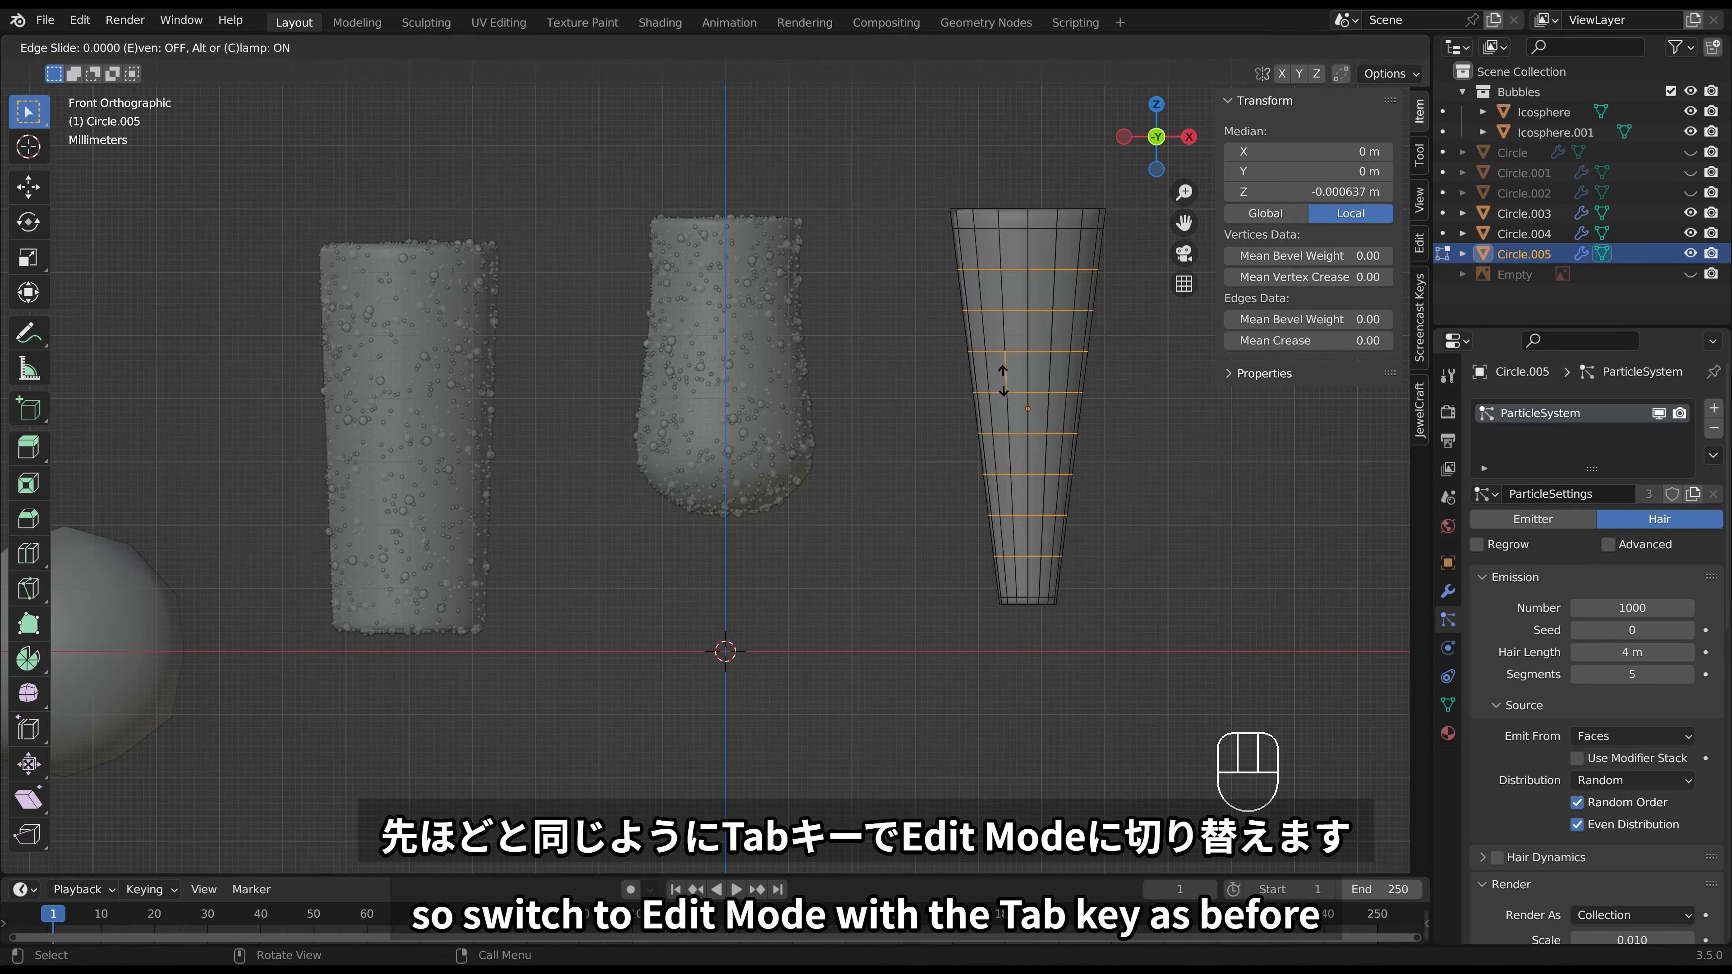
right_click(1003, 380)
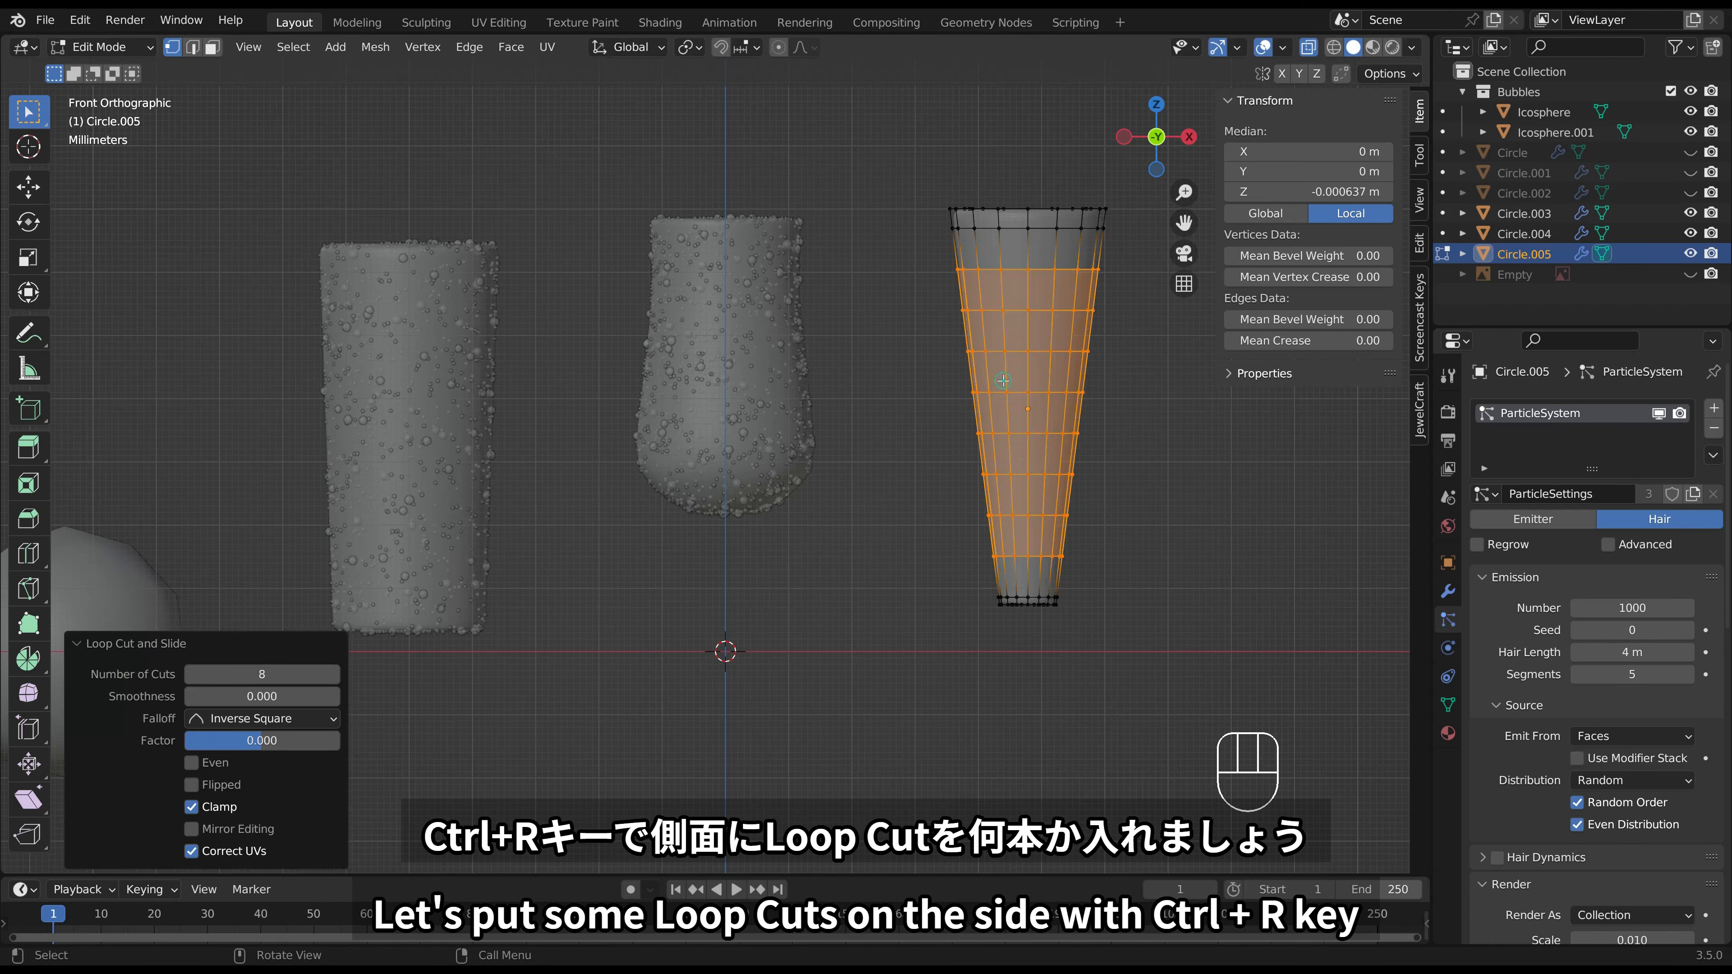
click(1151, 446)
key(Tab)
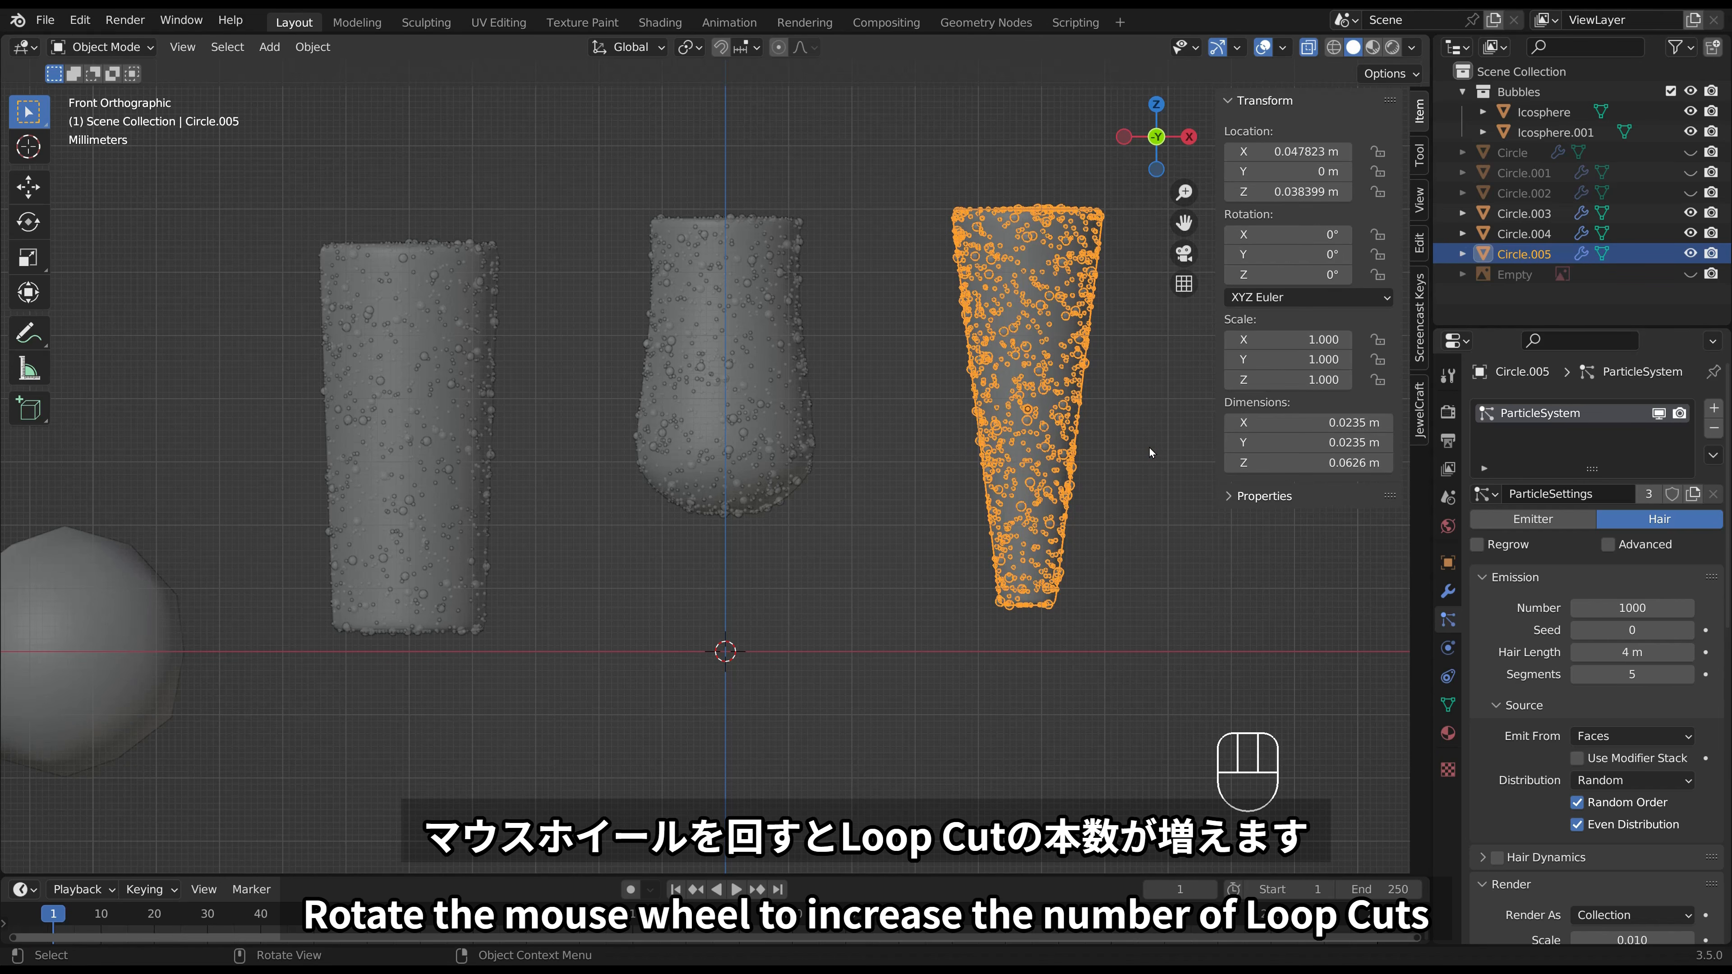
click(1149, 452)
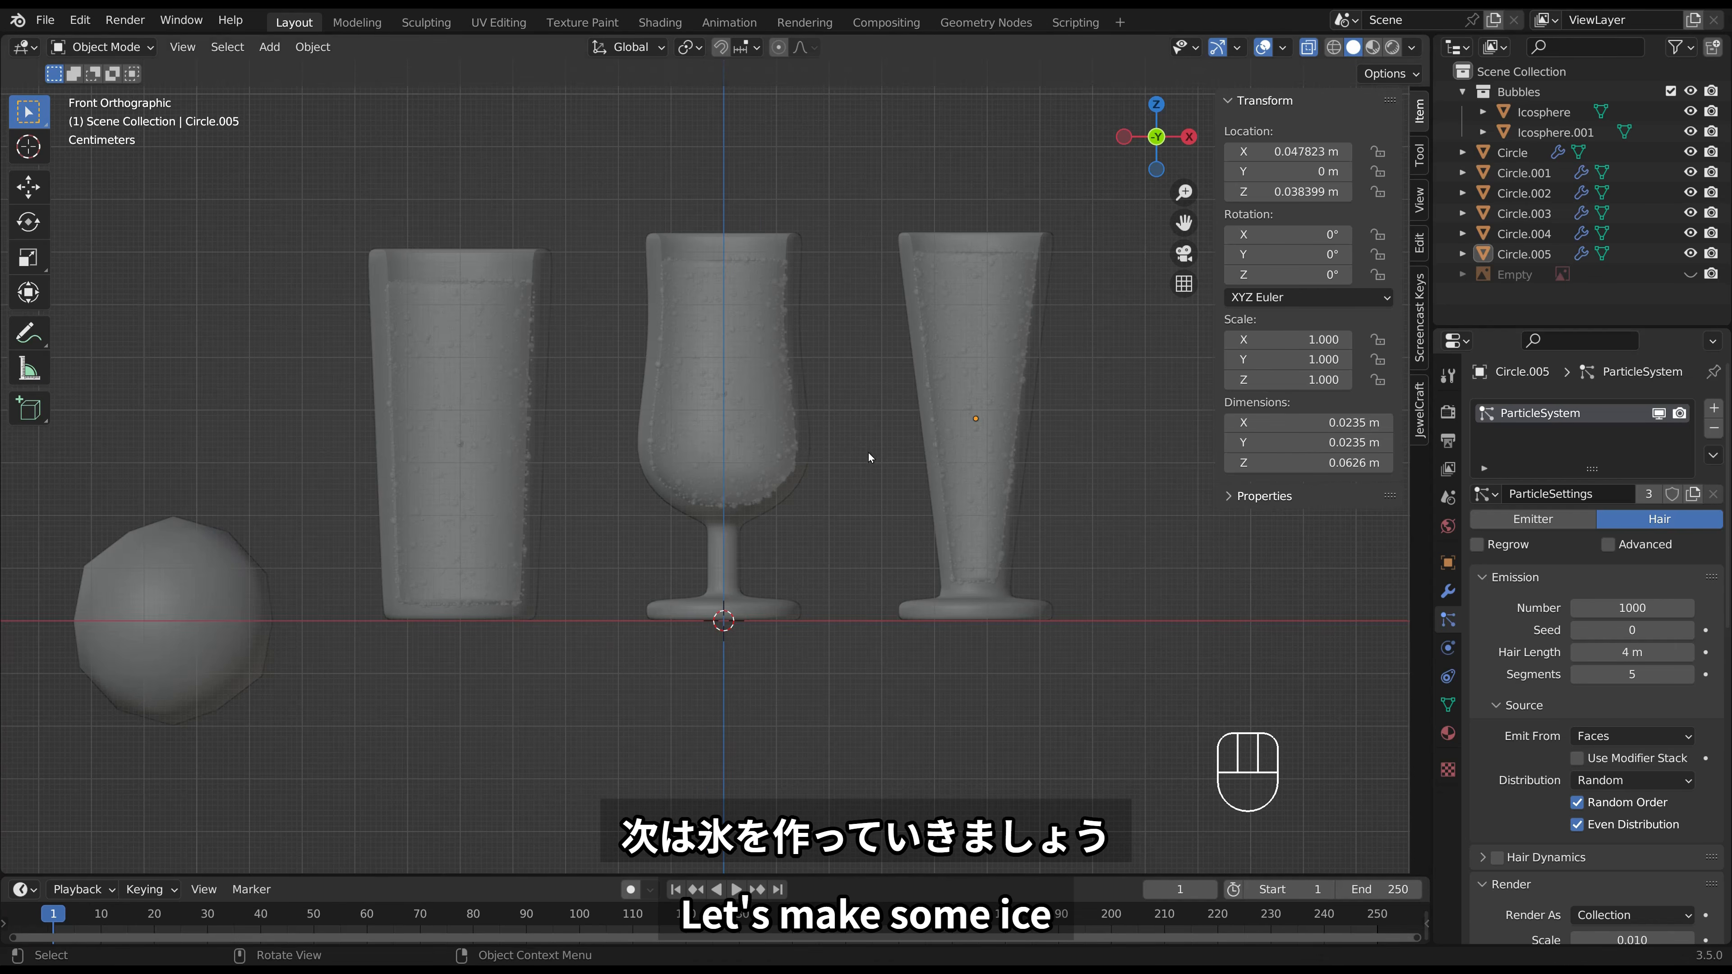
Add a mesh cube at the world origin.
click(1078, 458)
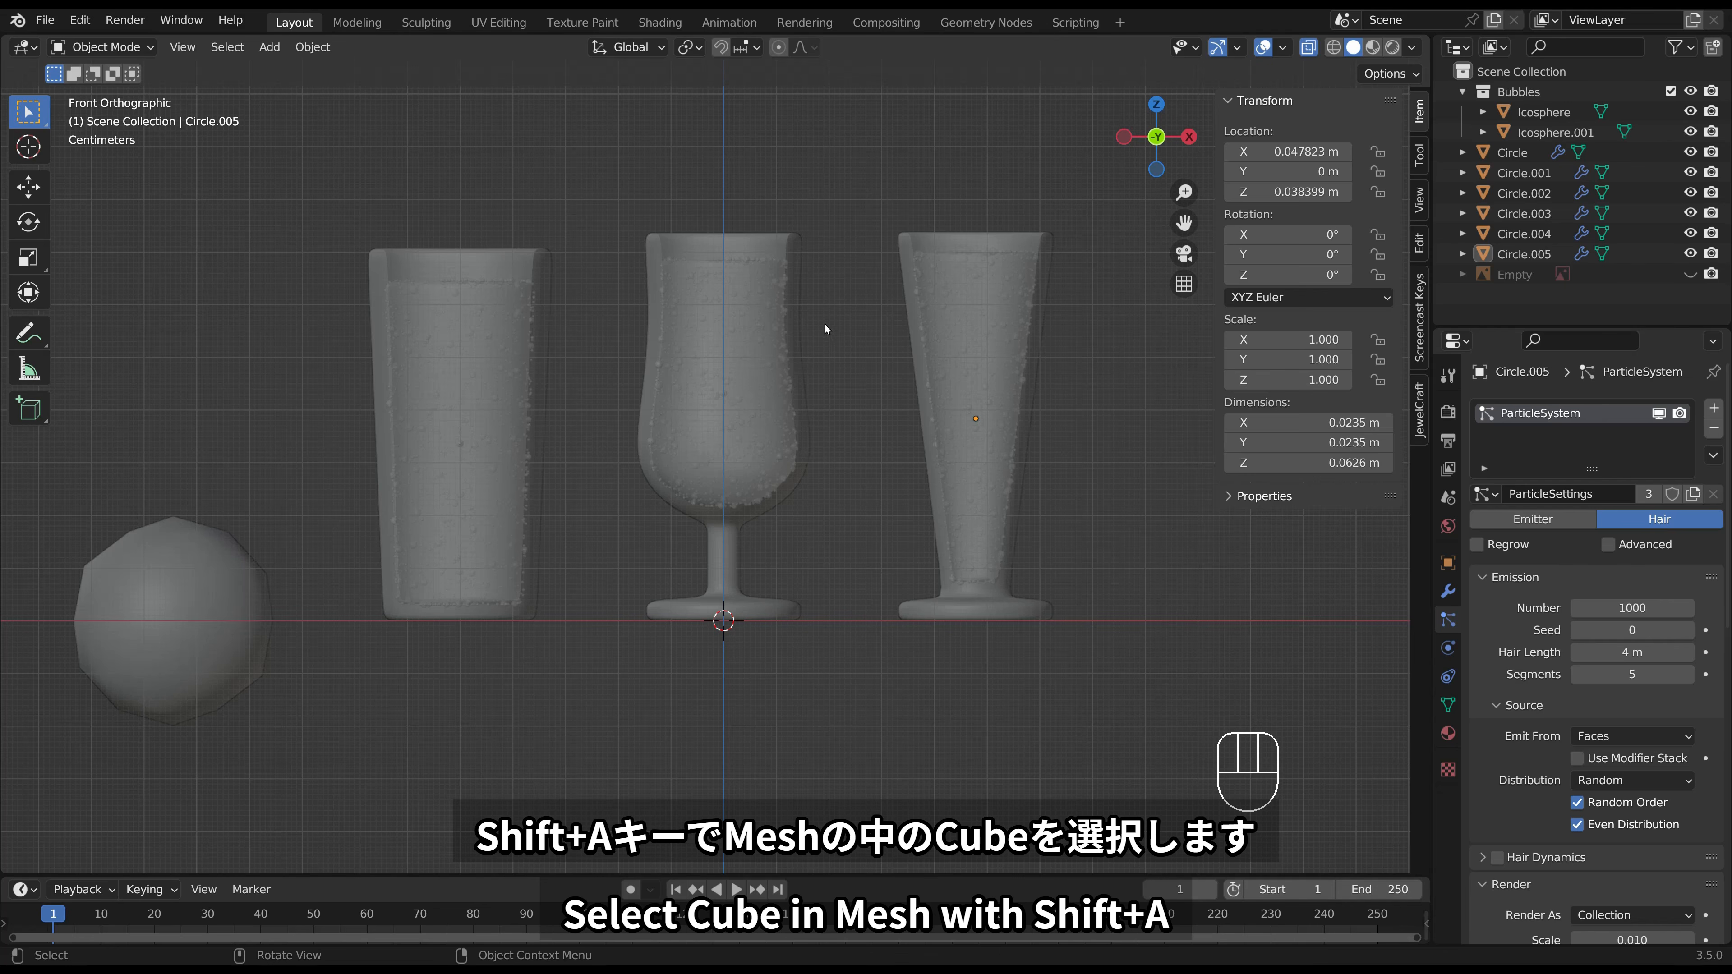
key(shift+a)
mouse_move(823, 323)
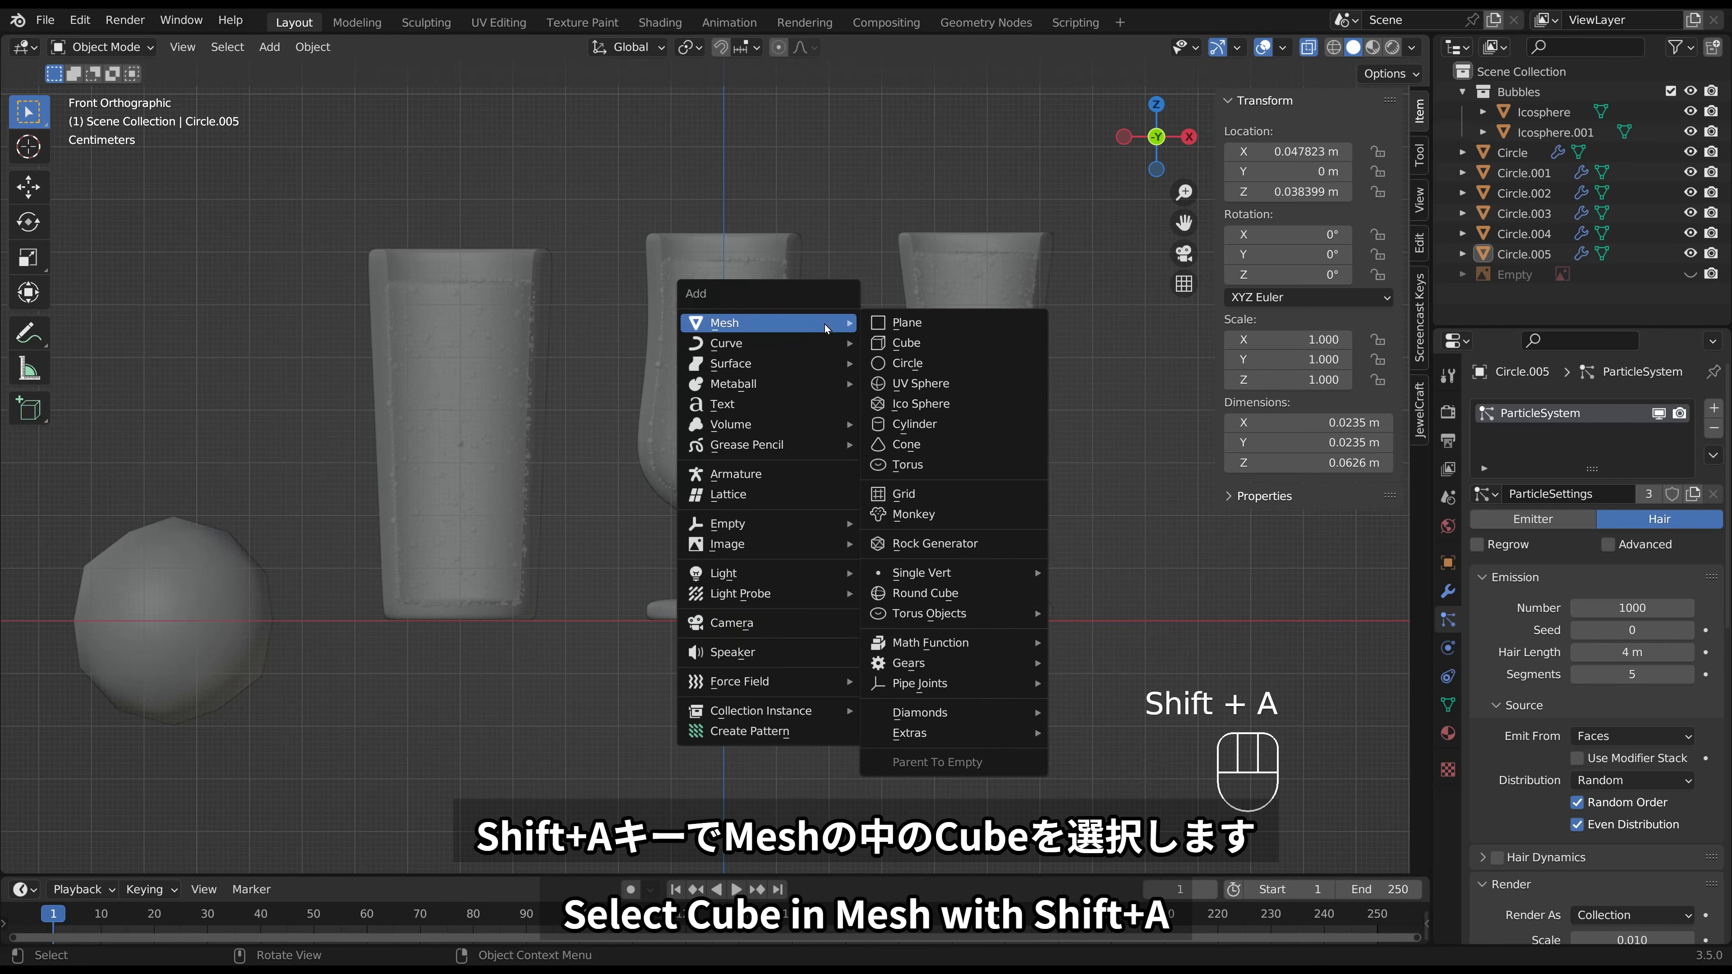
click(918, 343)
scroll(911, 345, down, 9)
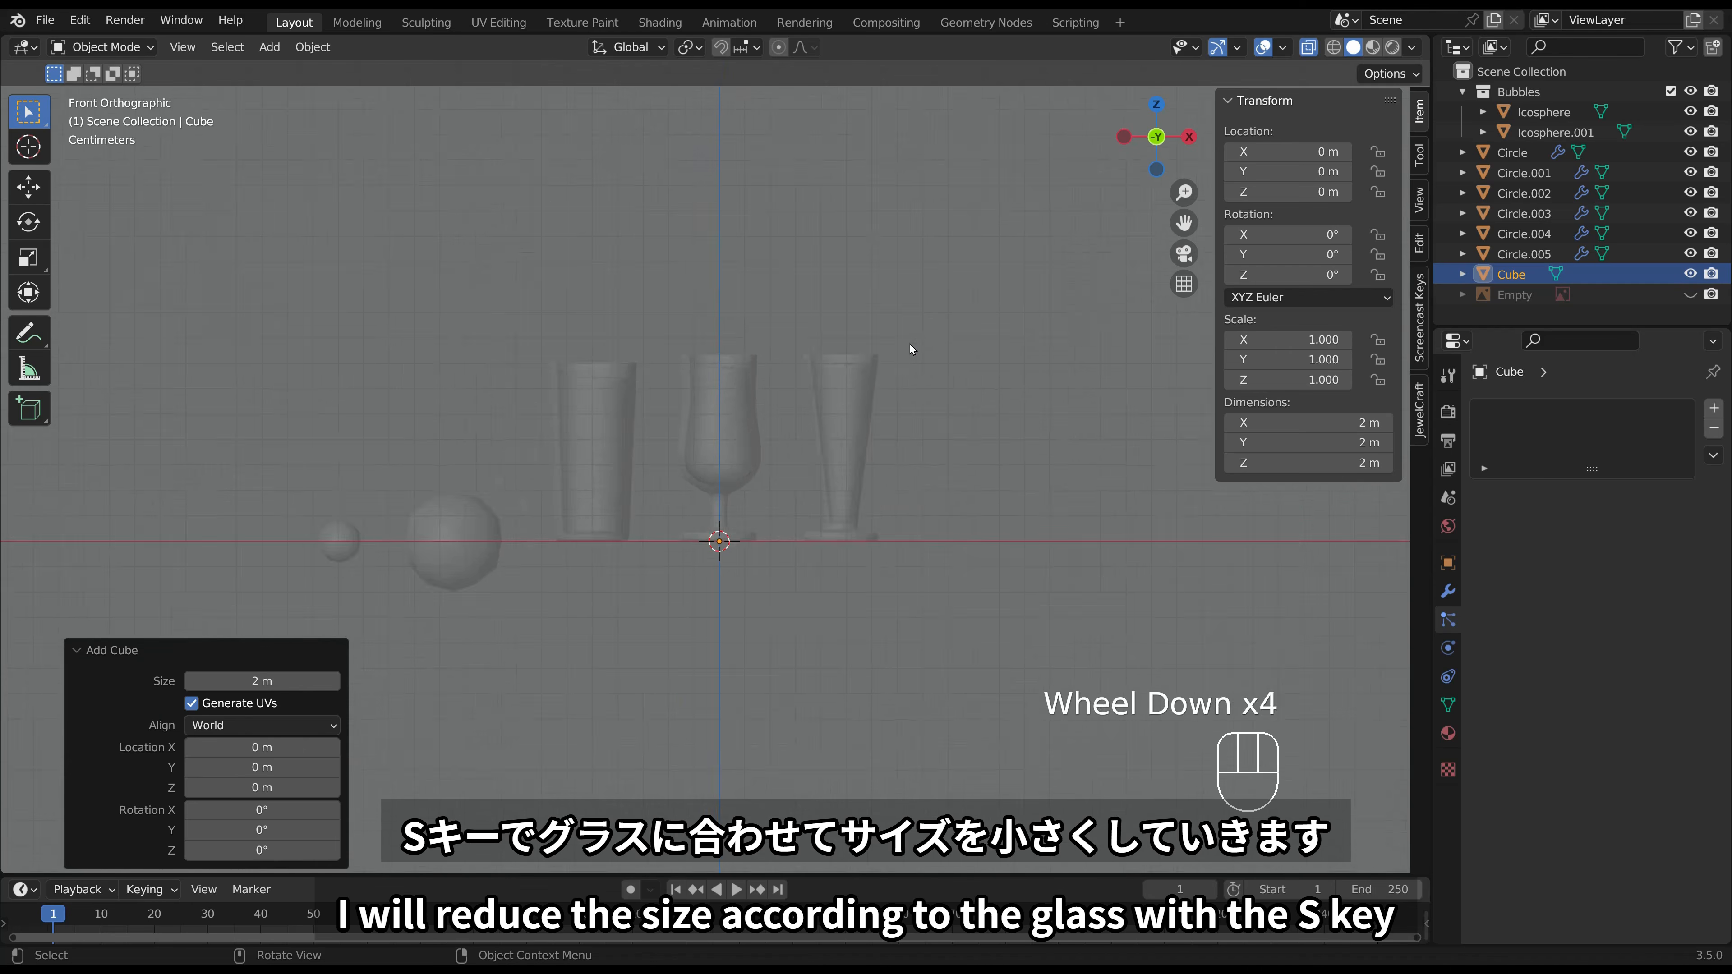
Scale the cube down uniformly to about 0.009 m per side to suit the glasses, and apply its scale.
key(s)
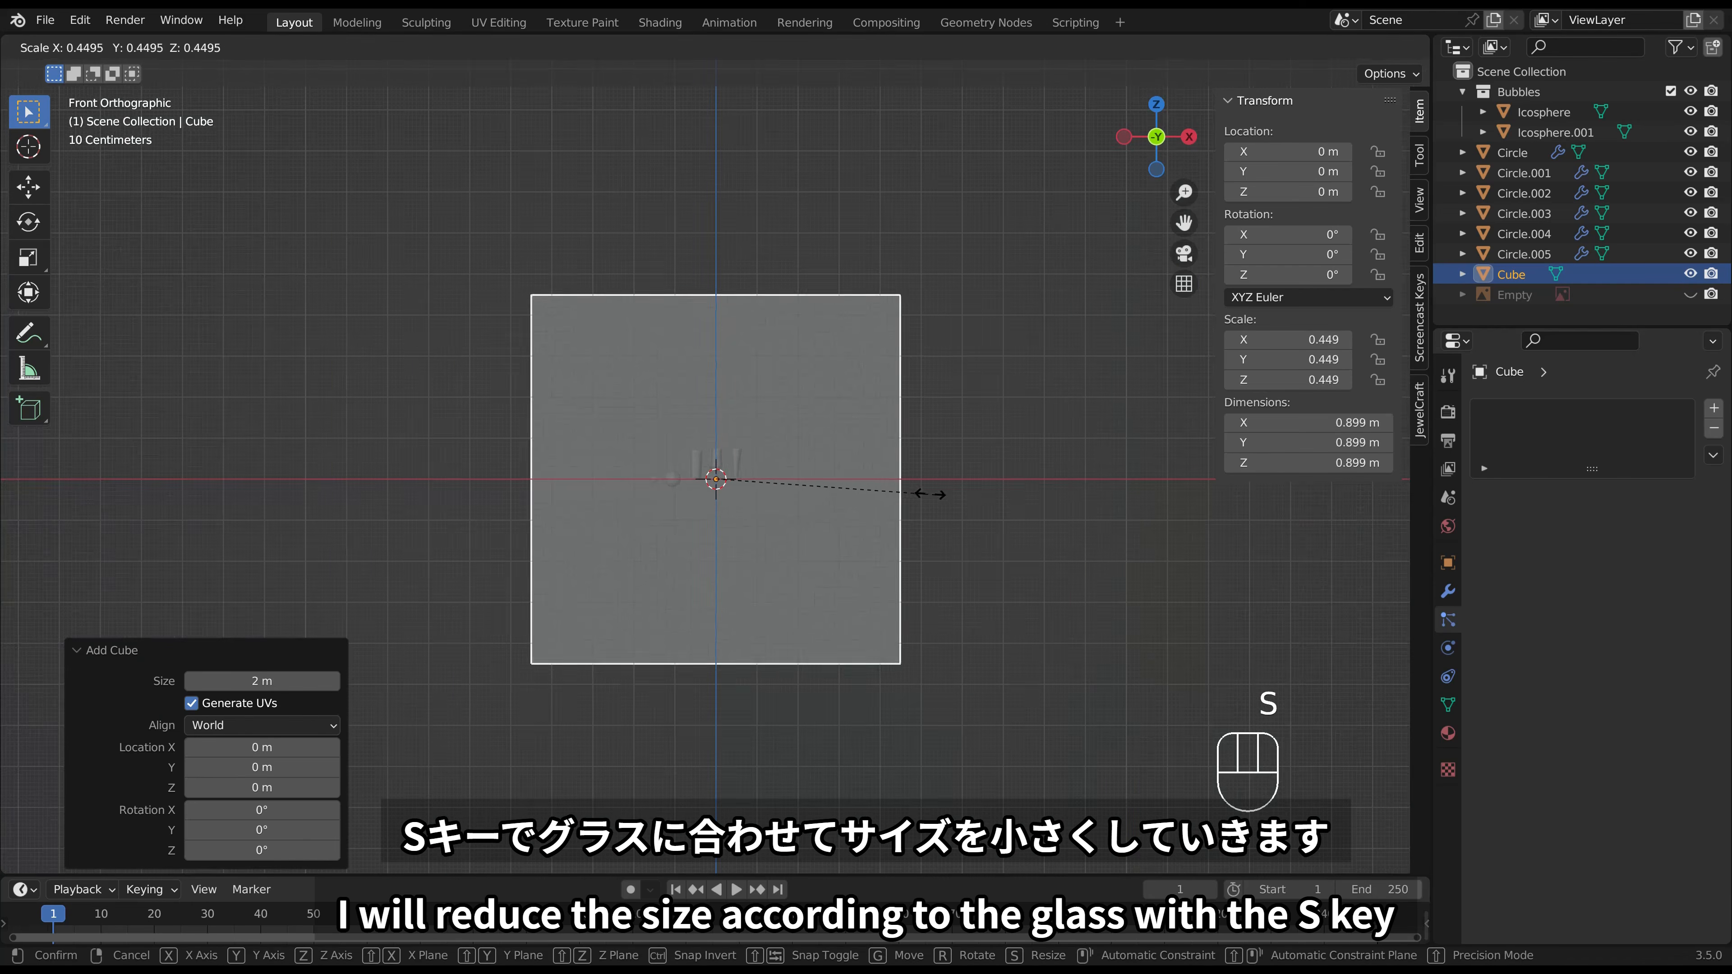
click(768, 492)
scroll(766, 496, up, 4)
scroll(766, 493, up, 1)
key(s)
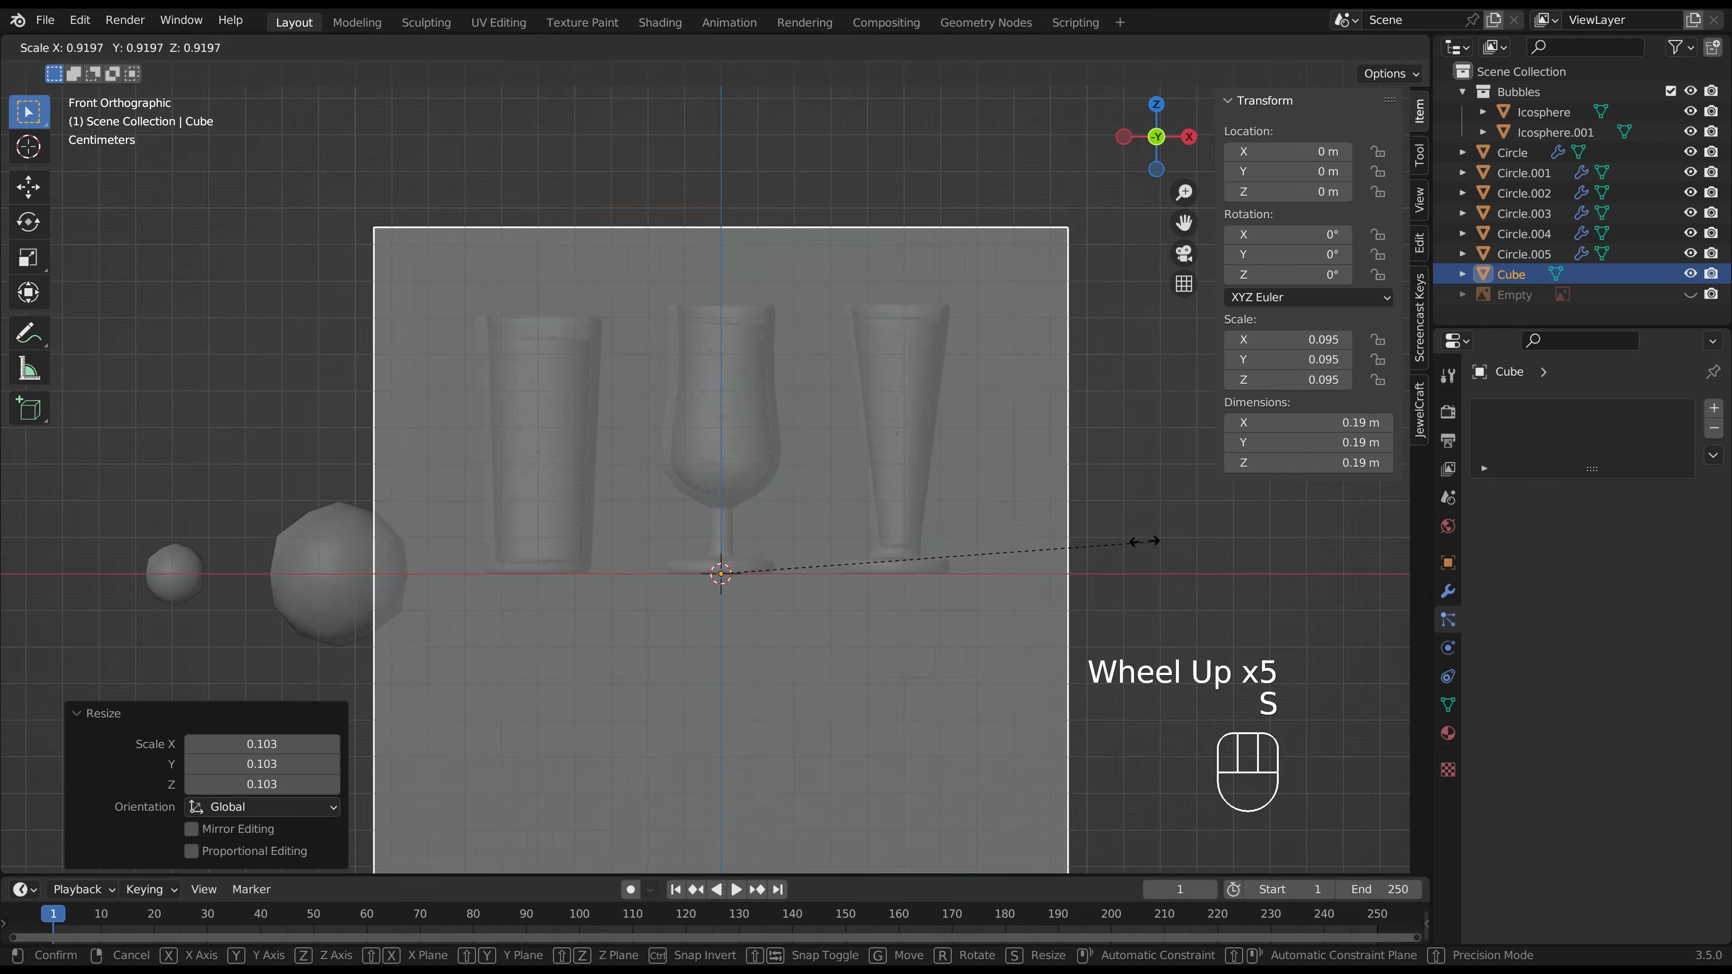
click(749, 556)
scroll(749, 556, up, 2)
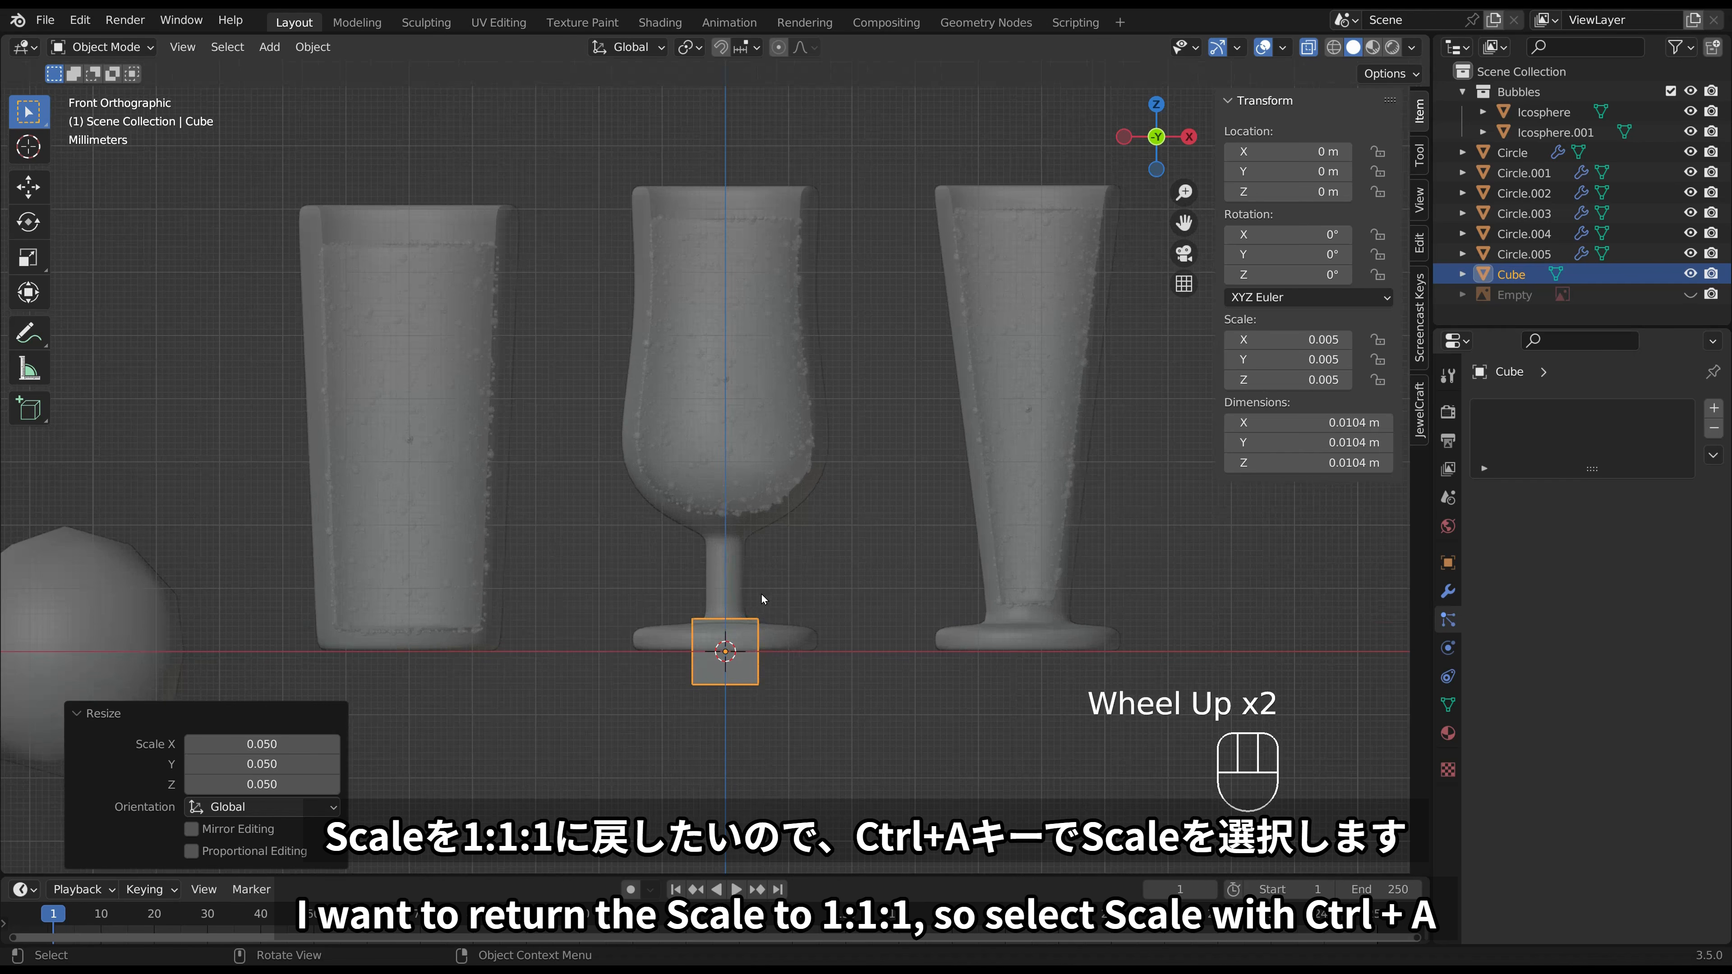
key(s)
click(777, 601)
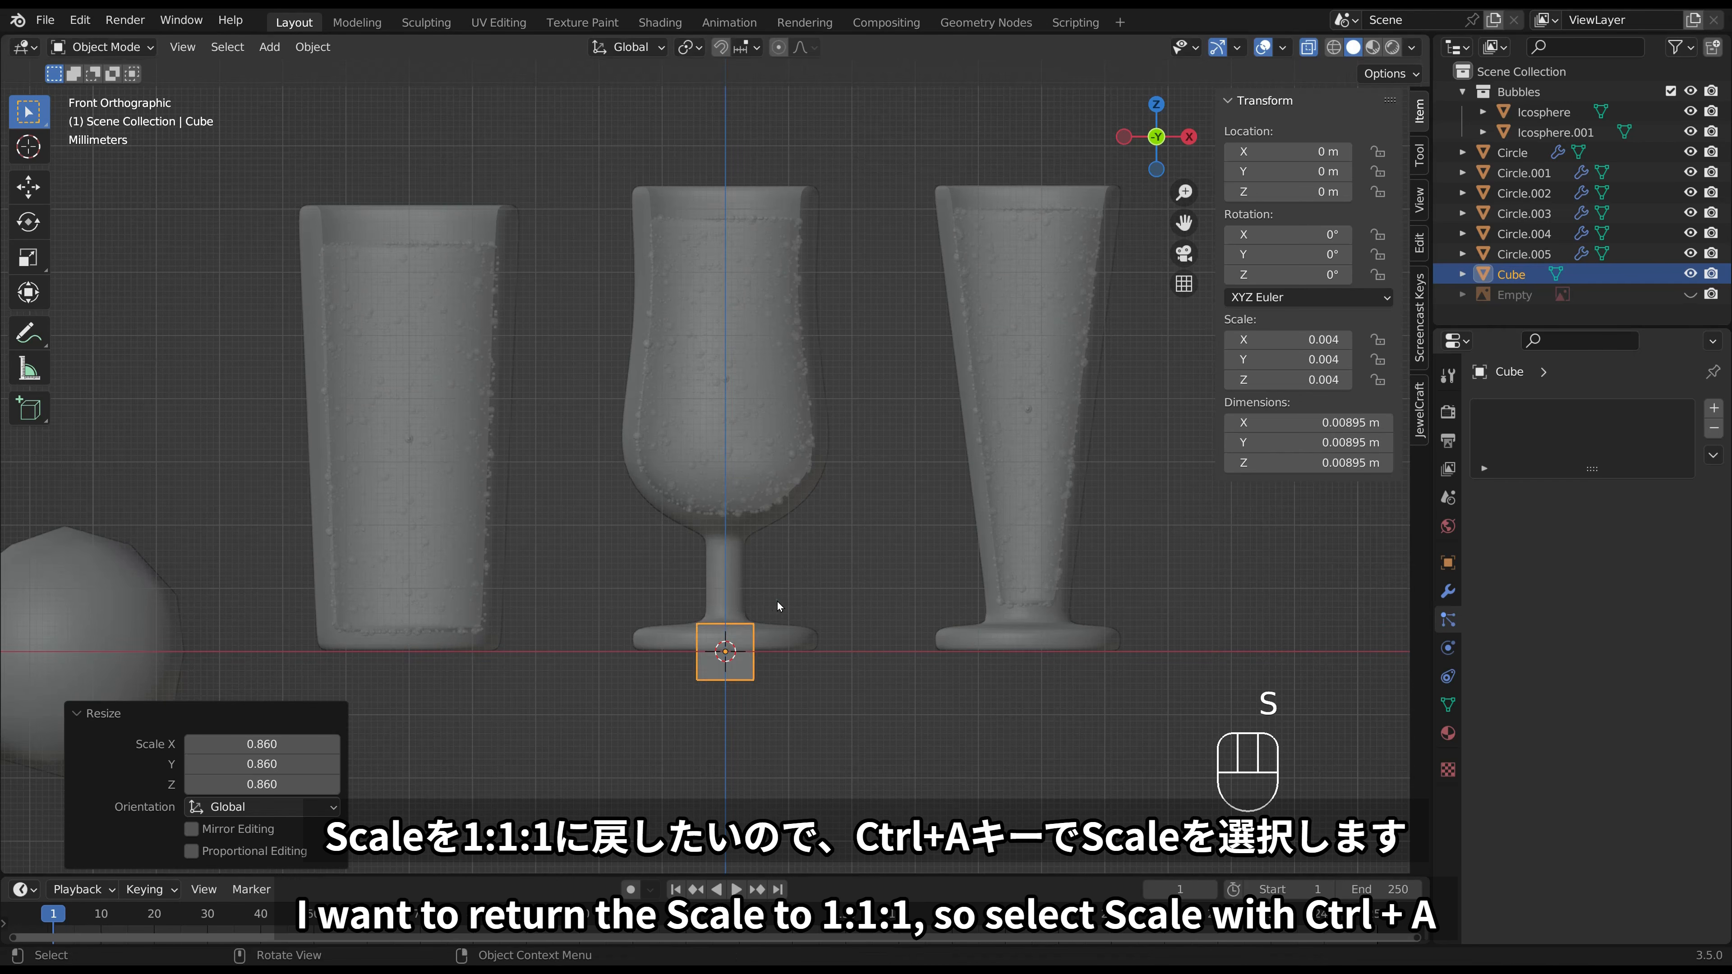
key(ctrl+a)
click(776, 601)
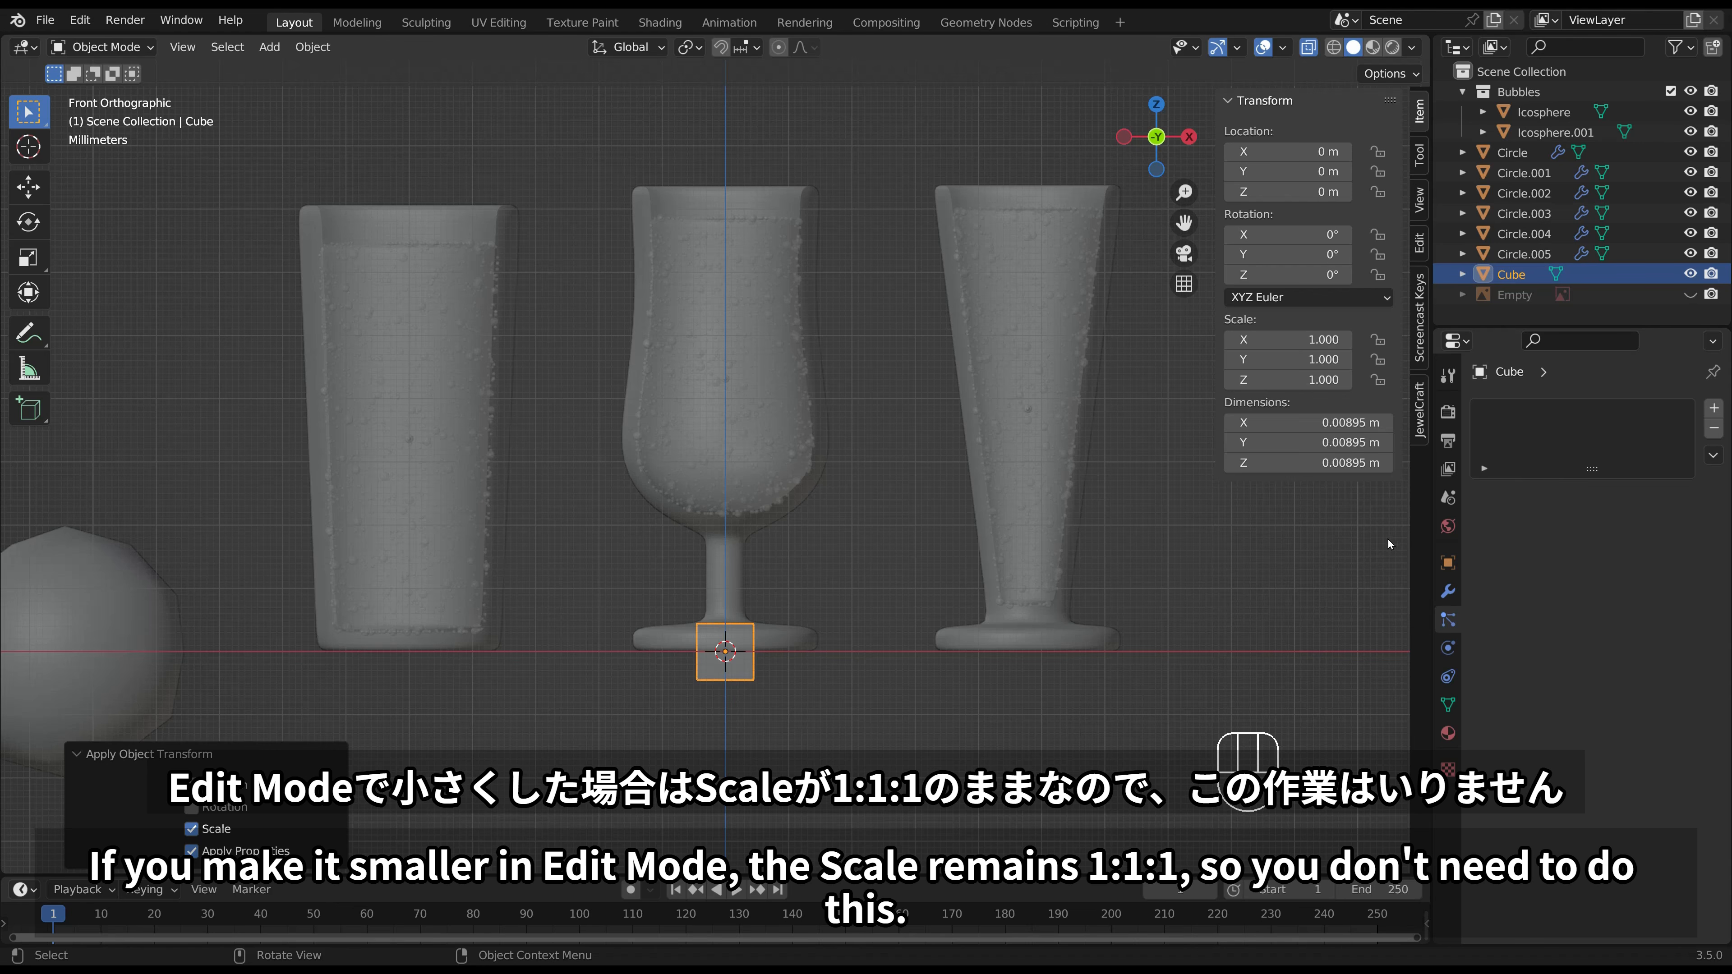
Add a Bevel modifier and a Subdivision Surface modifier to the cube.
click(1448, 591)
click(1521, 408)
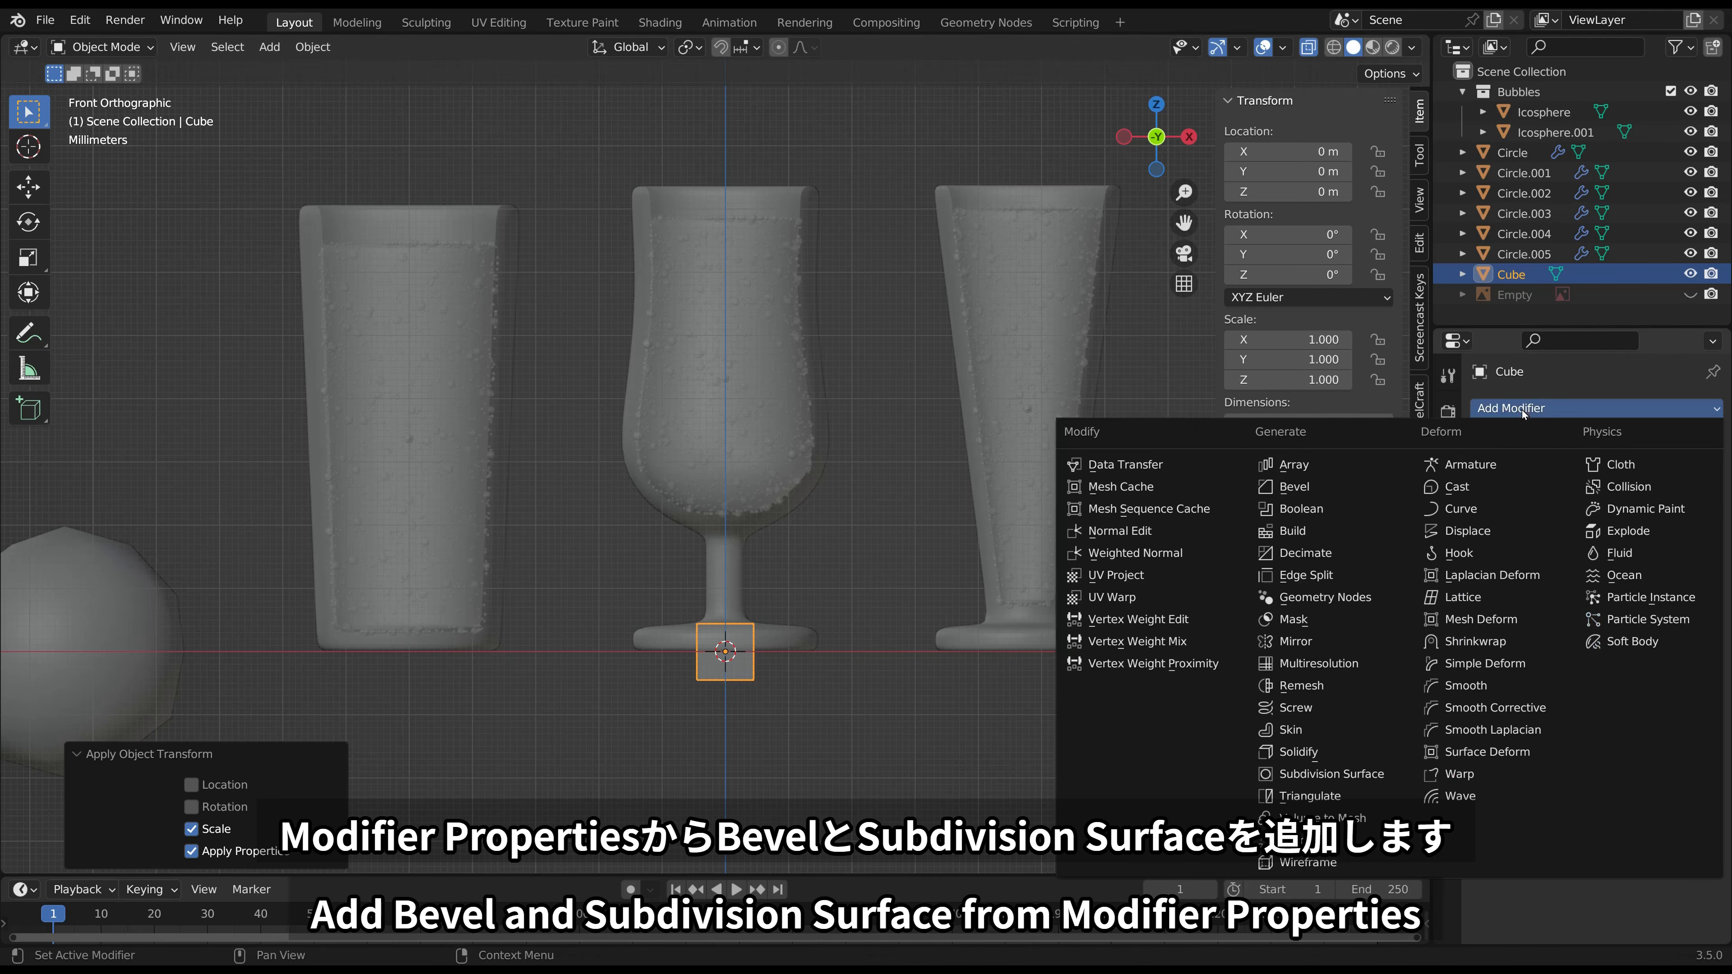
click(1337, 486)
click(1515, 413)
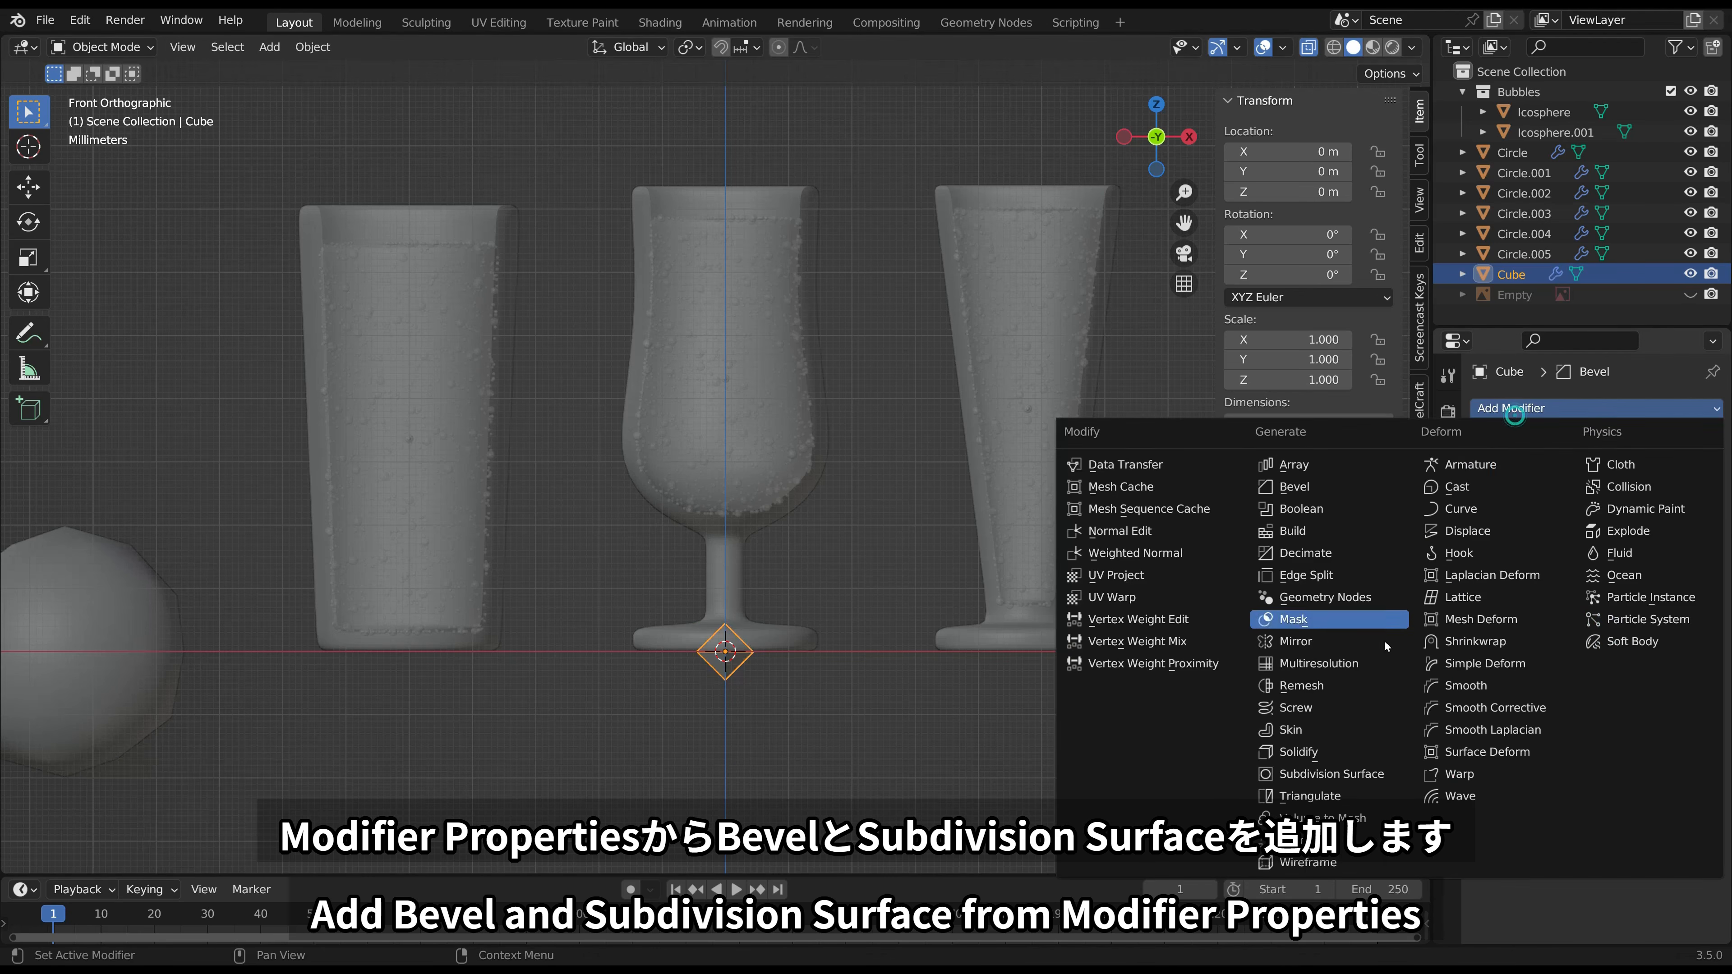
click(1384, 774)
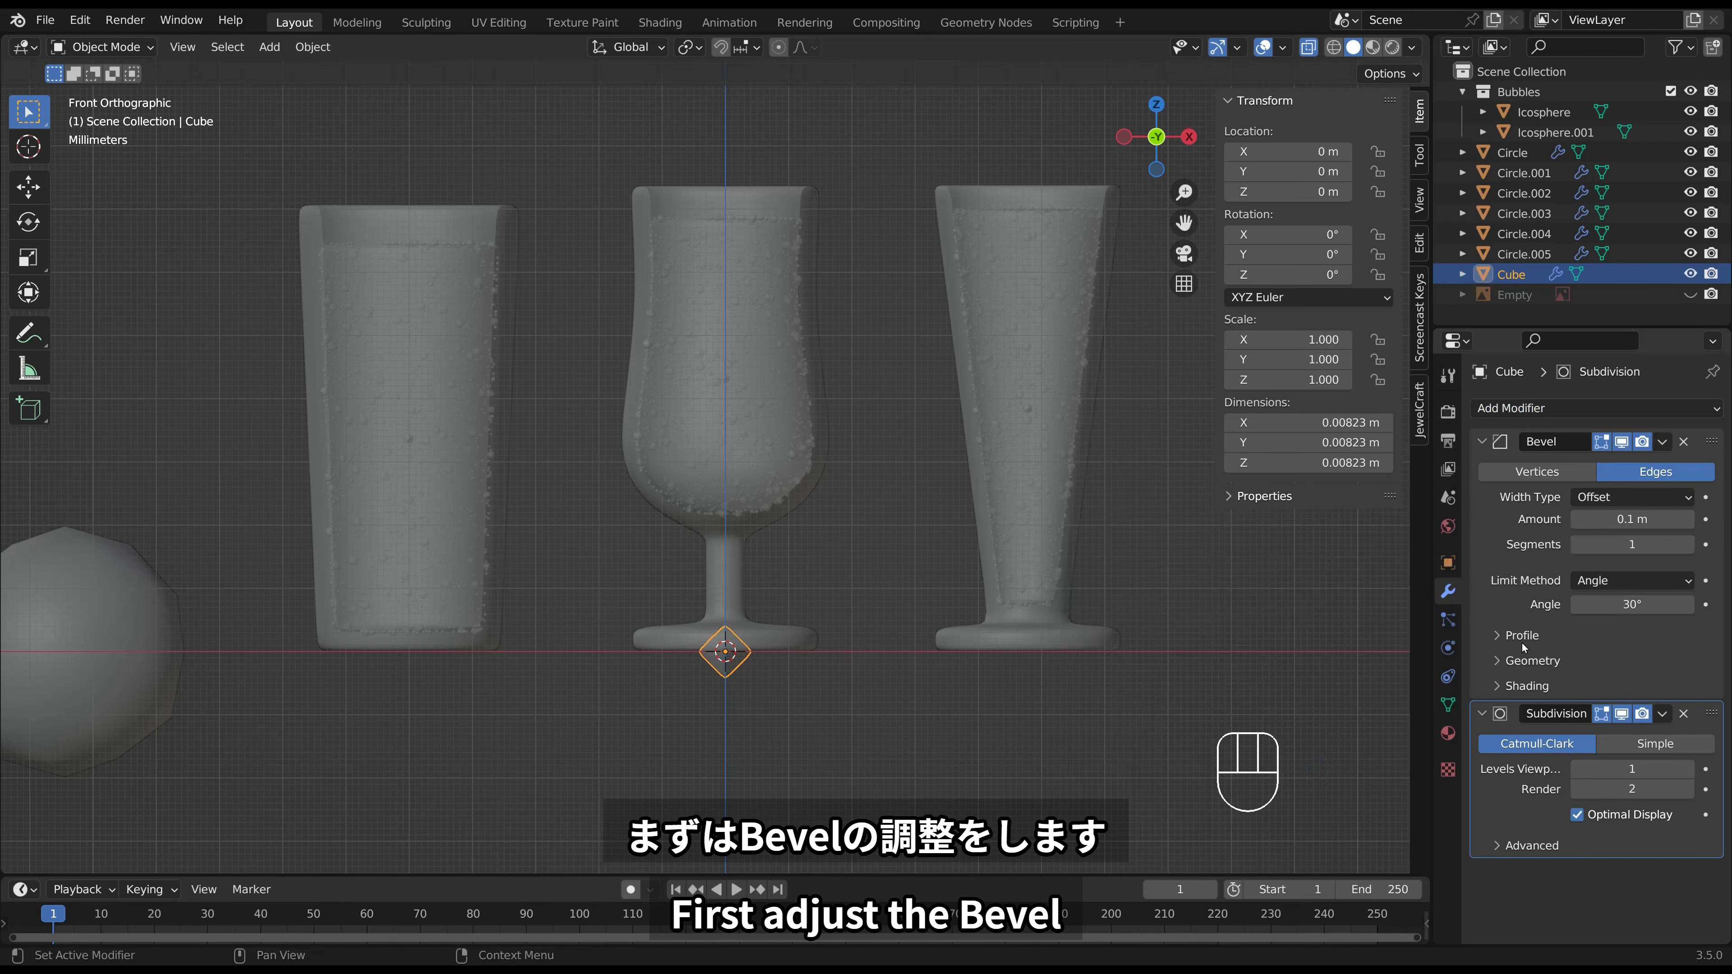
Set the cube's Bevel modifier to 2 segments and an amount of 0.001 m.
shift+middle_drag(1006, 544, 1006, 517)
scroll(1006, 508, up, 4)
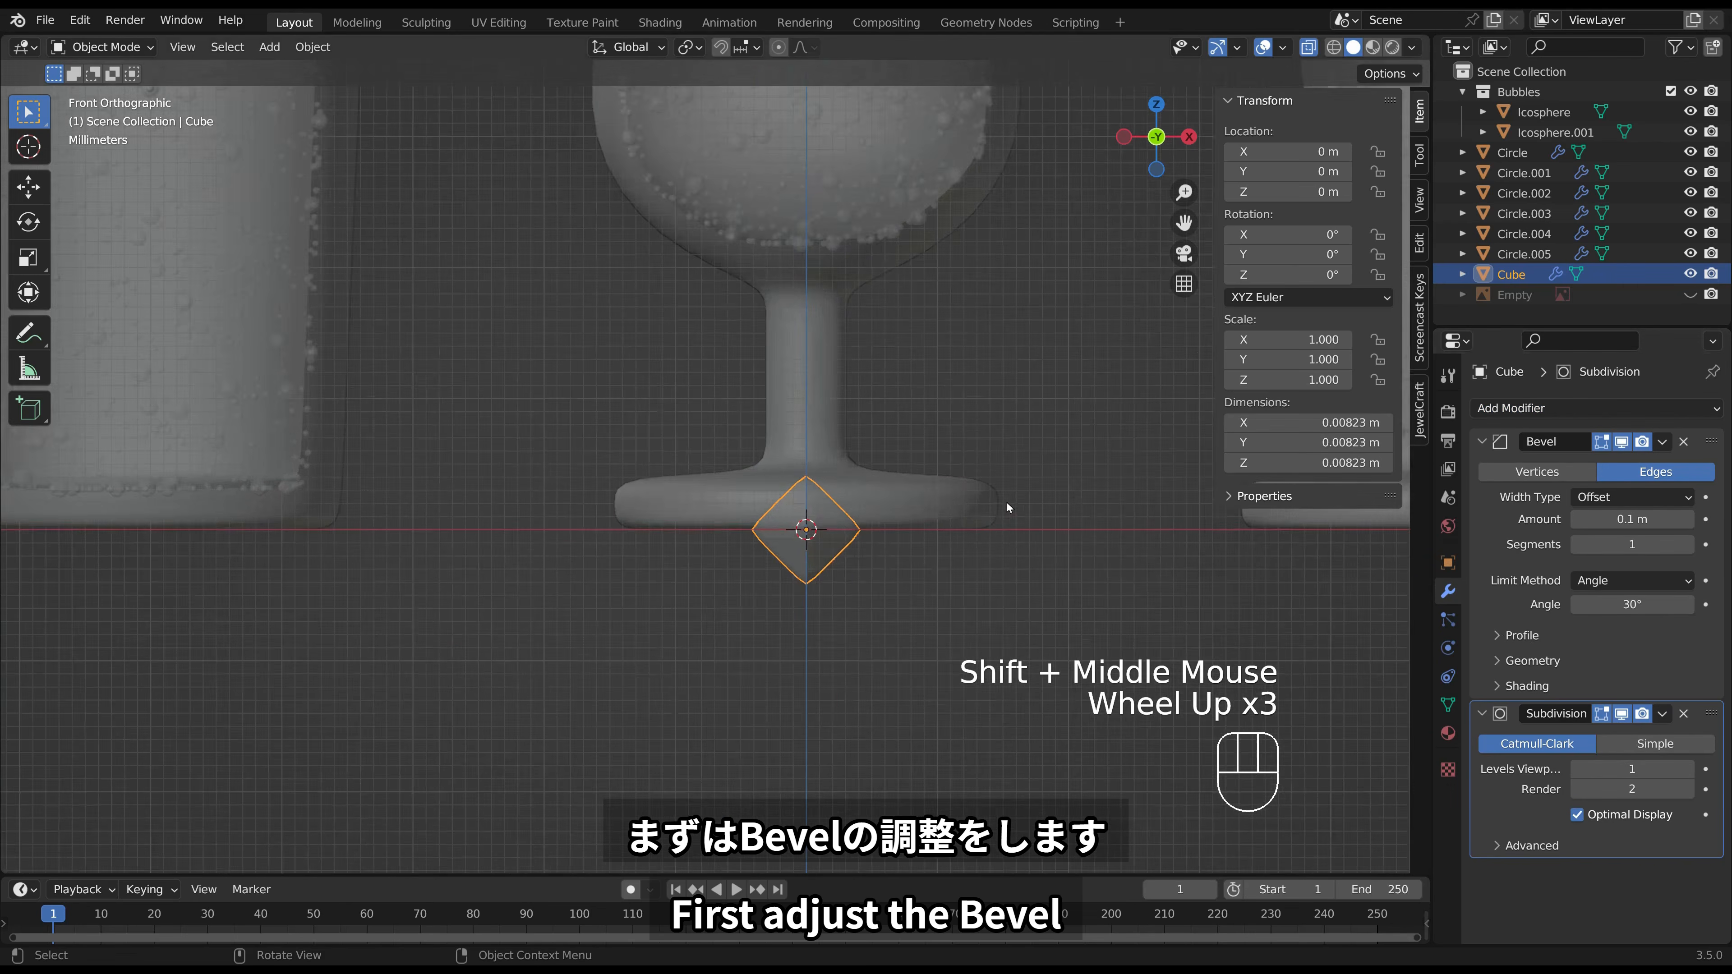
click(1688, 544)
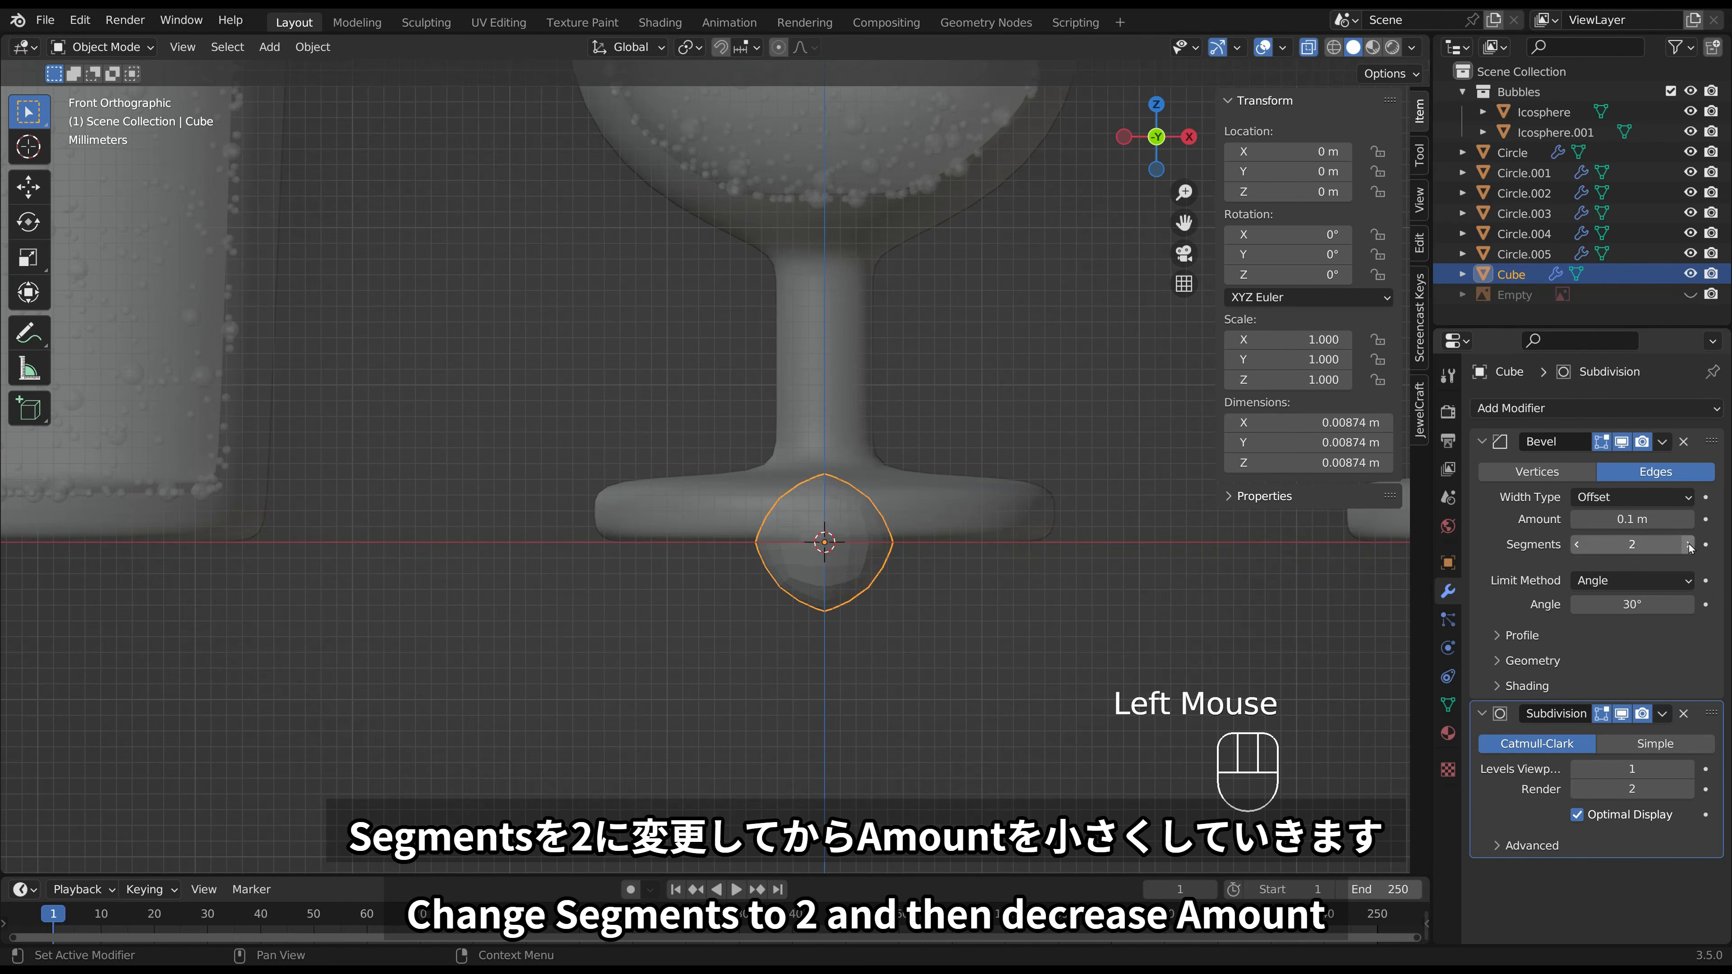
click(1640, 520)
text(0.00)
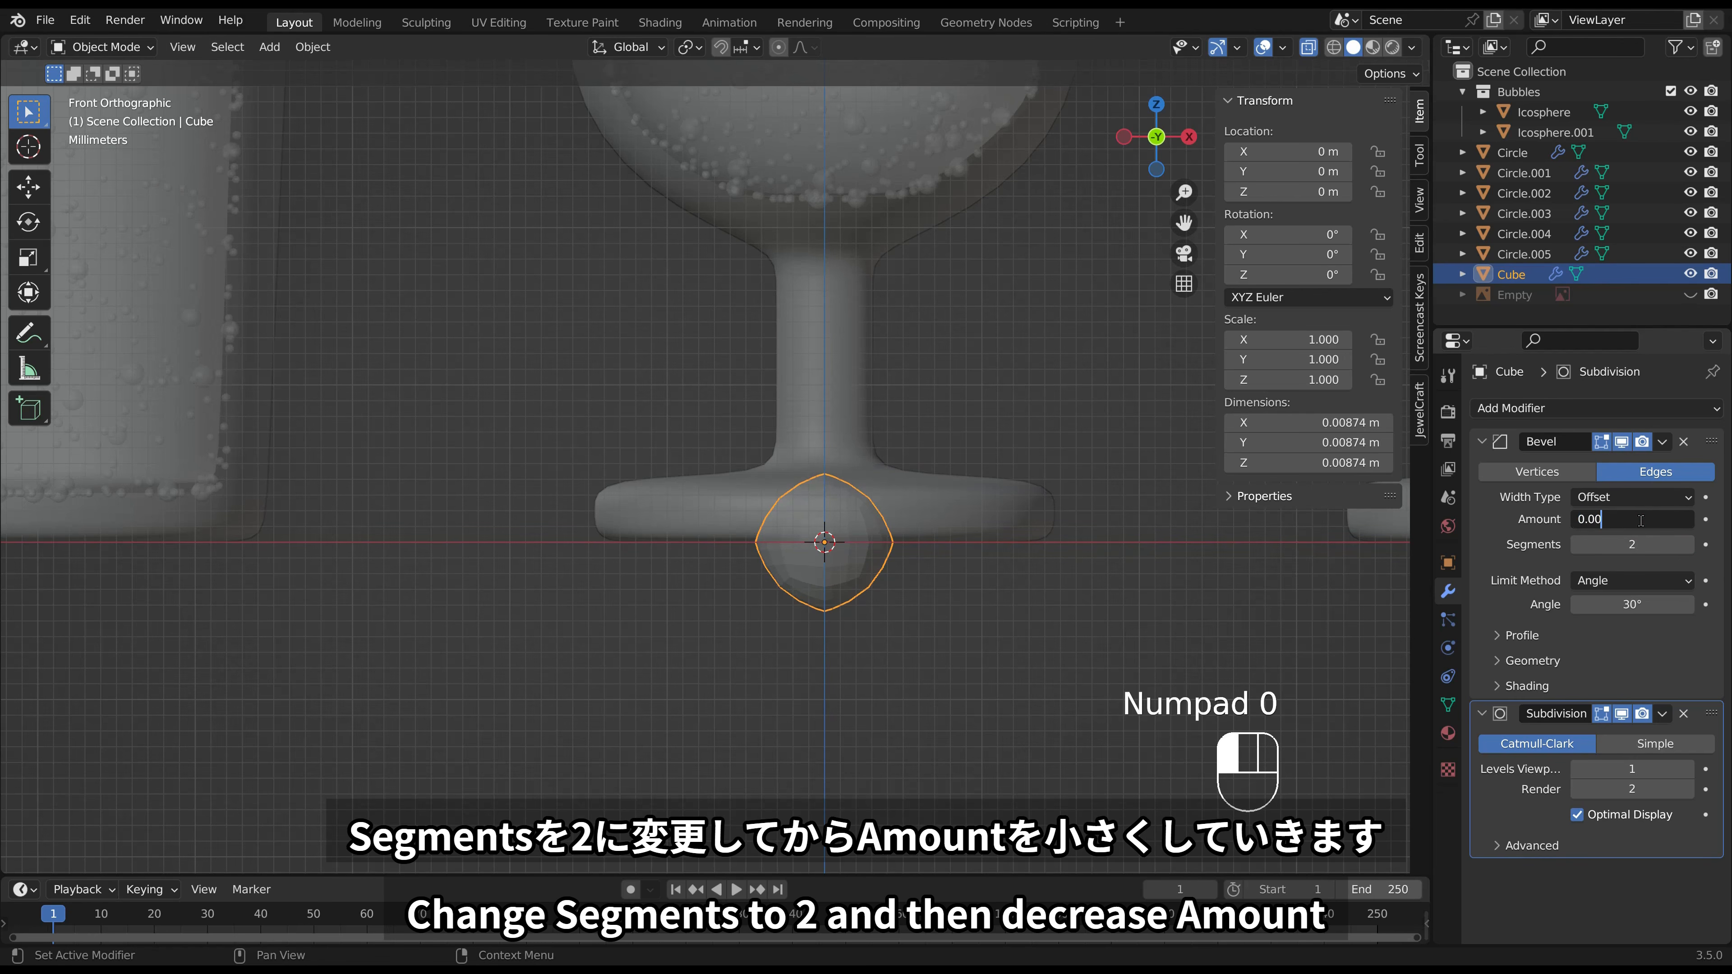
text(1)
key(Return)
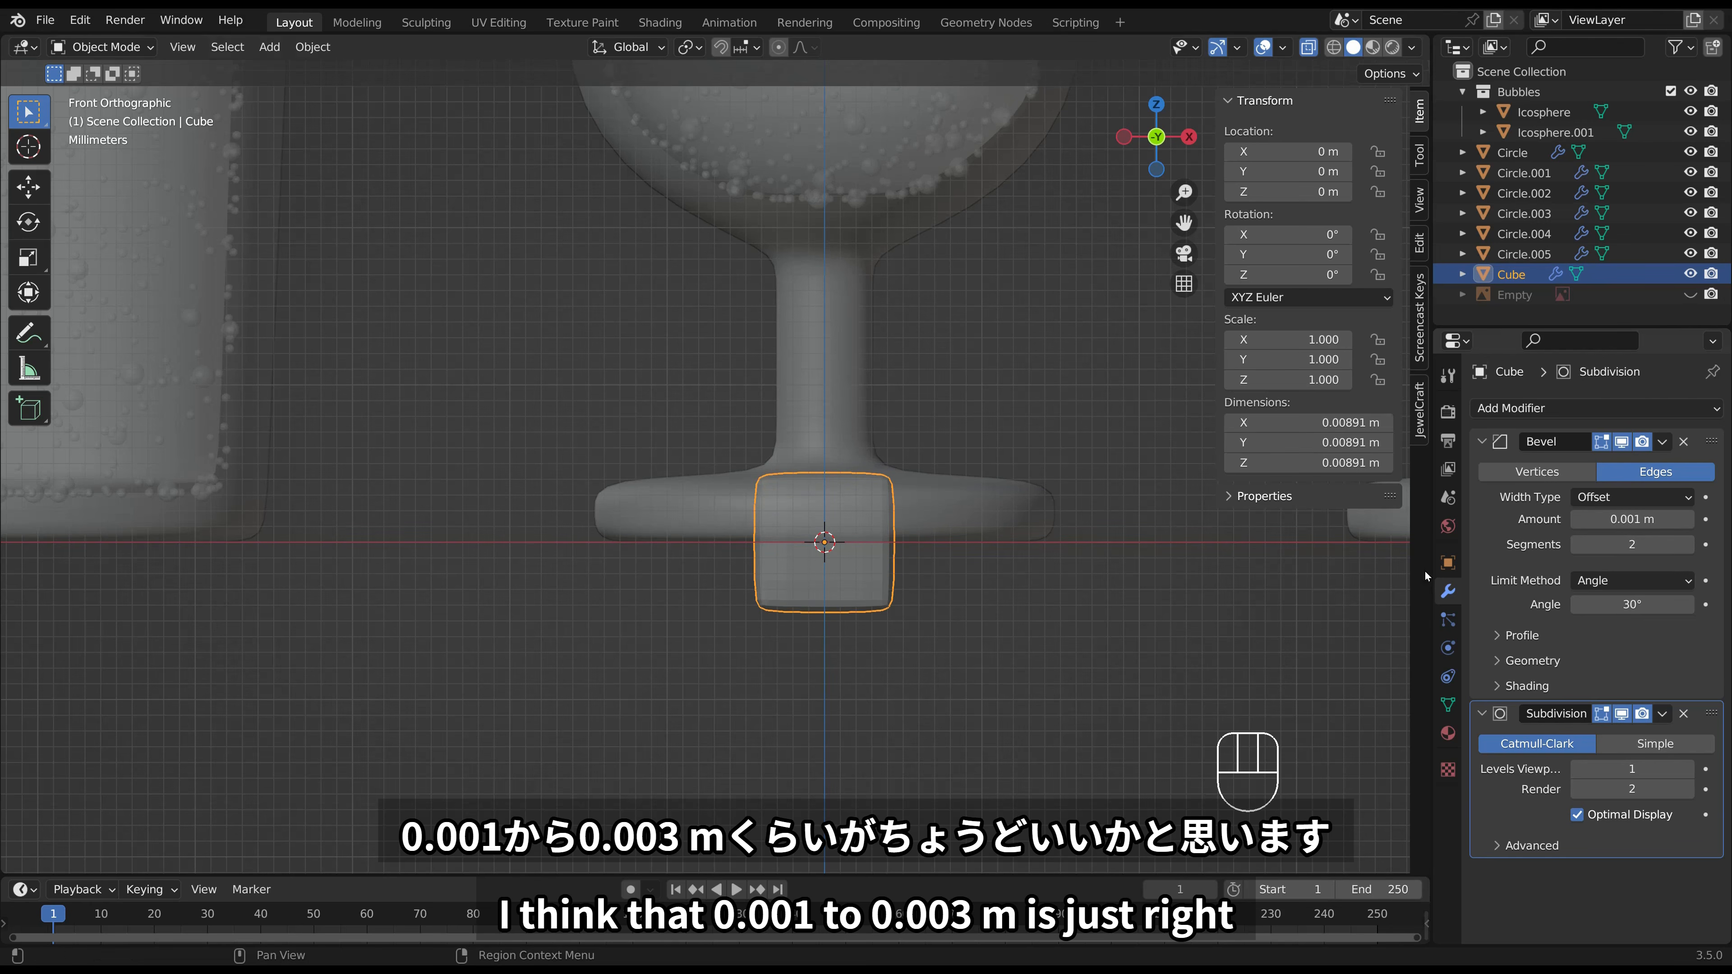
Move the cube about 0.02 m along X, into the gap between the stemmed glass and the tapered glass.
middle_drag(1091, 273, 1018, 491)
key(g)
key(x)
click(1335, 507)
shift+middle_drag(1209, 592, 916, 583)
Set the cube's Bevel amount to 0.002 m.
click(1606, 520)
click(1606, 519)
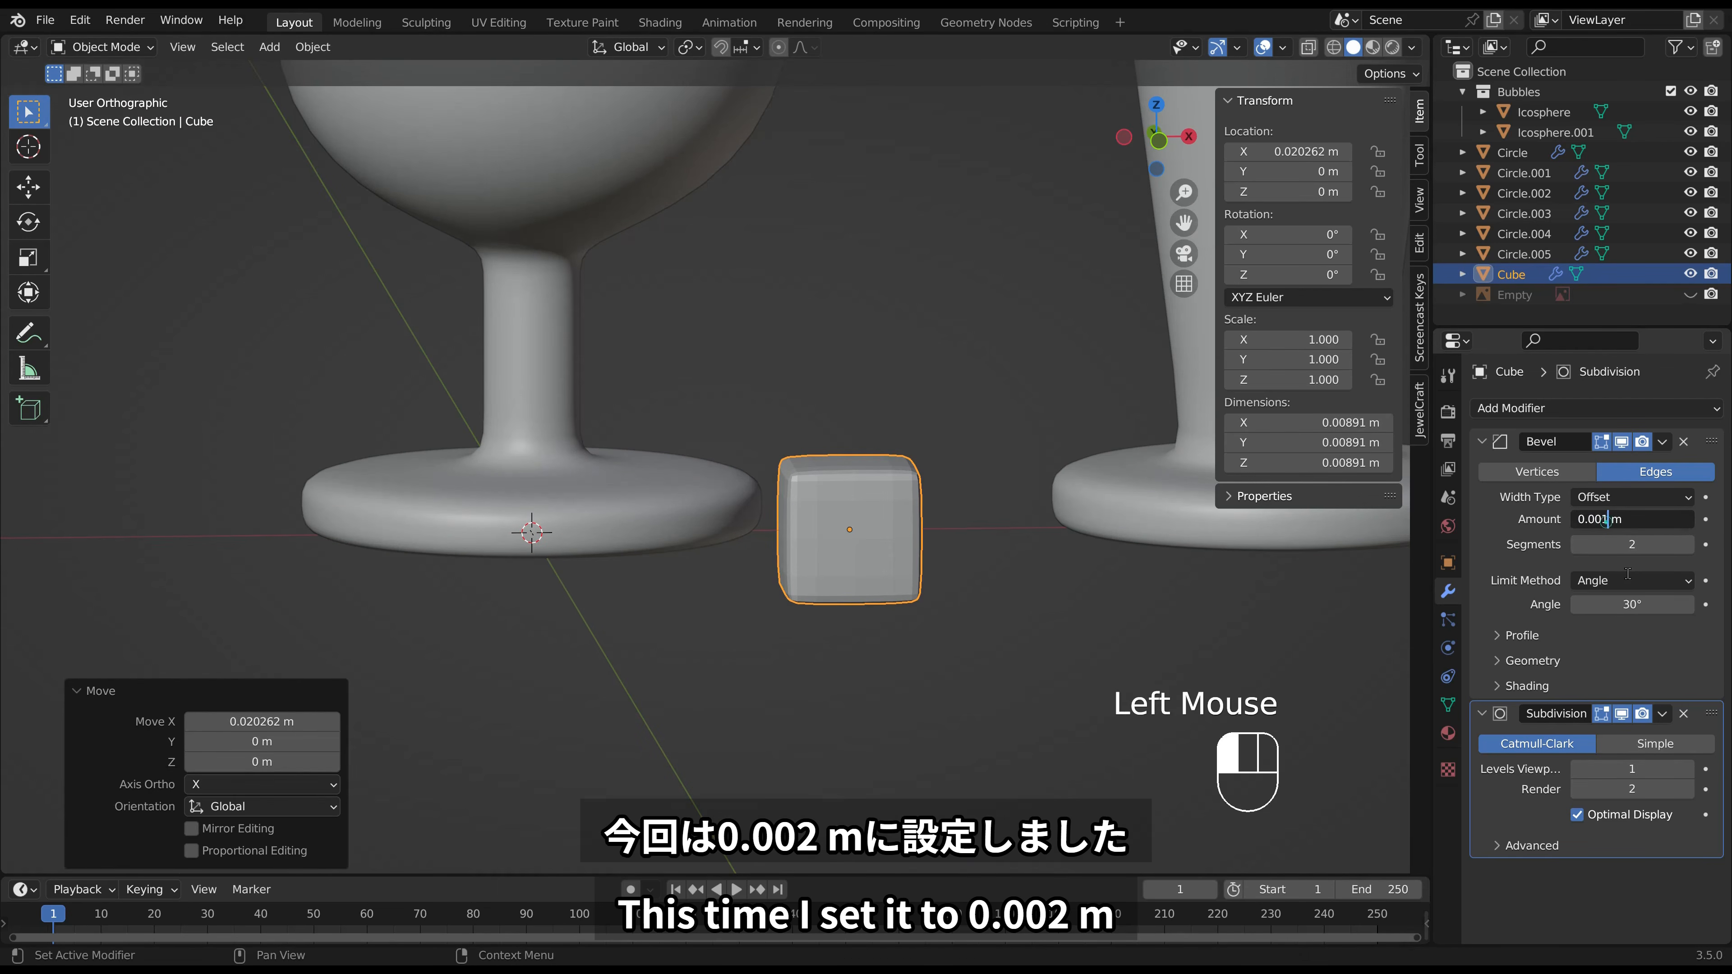
key(BackSpace)
text(2)
key(Return)
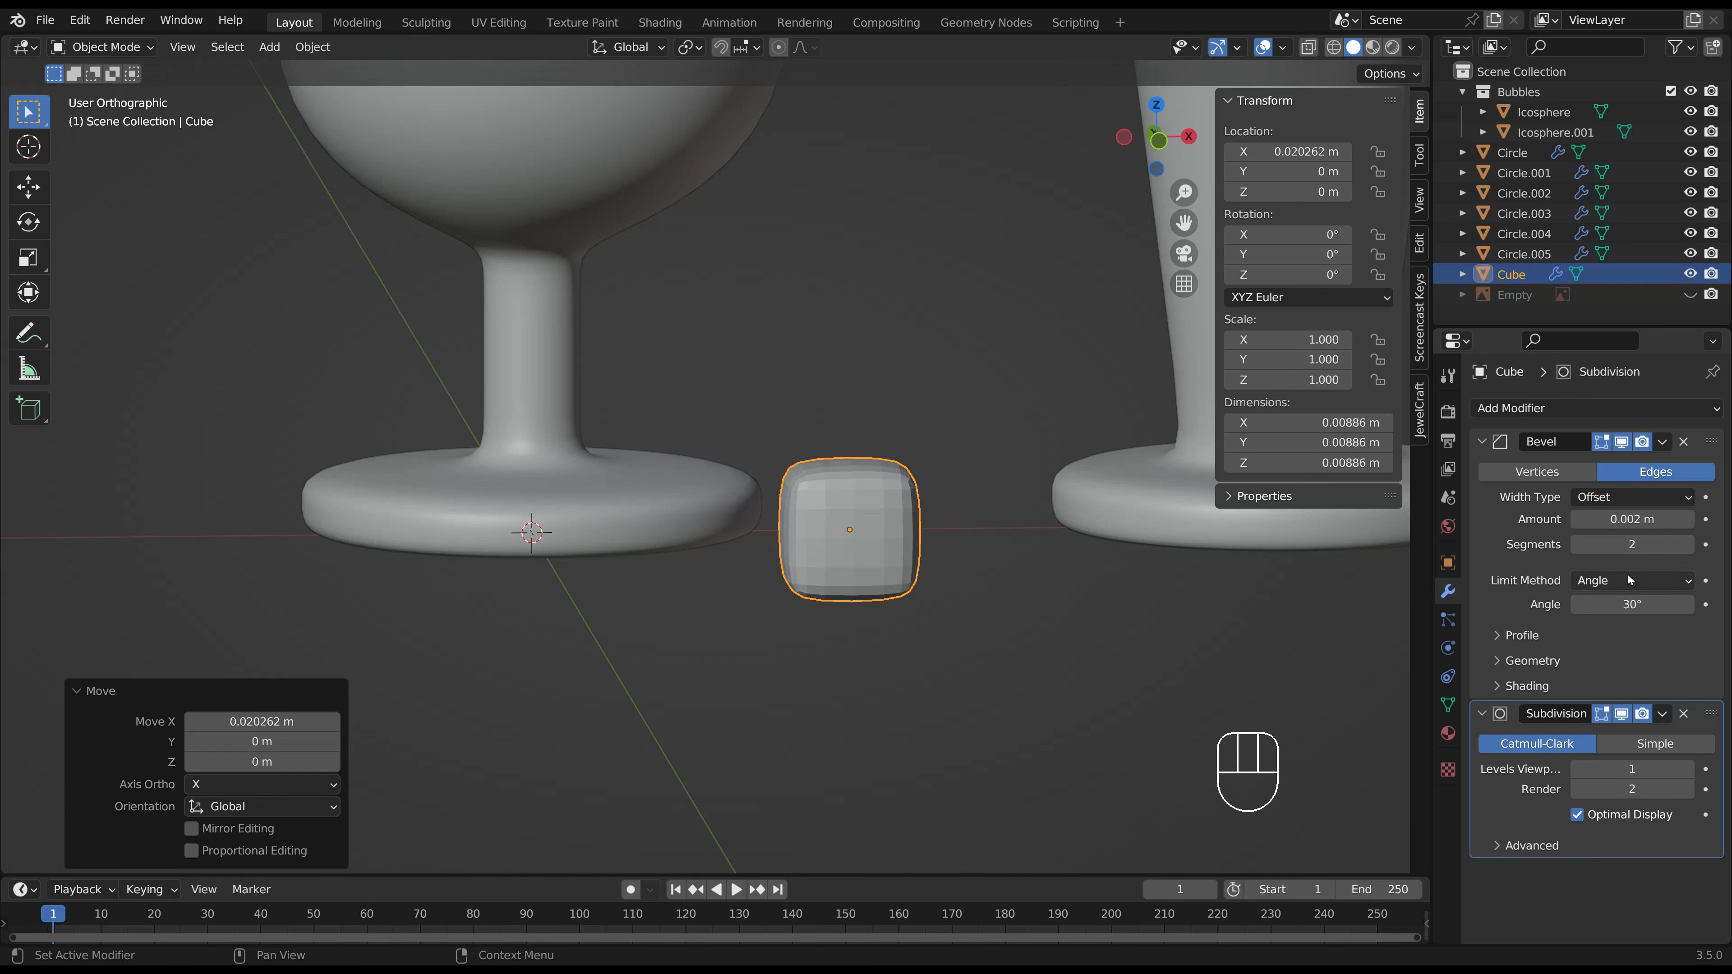
Shade the cube smooth and set its Subdivision Surface viewport level to 2.
right_click(899, 502)
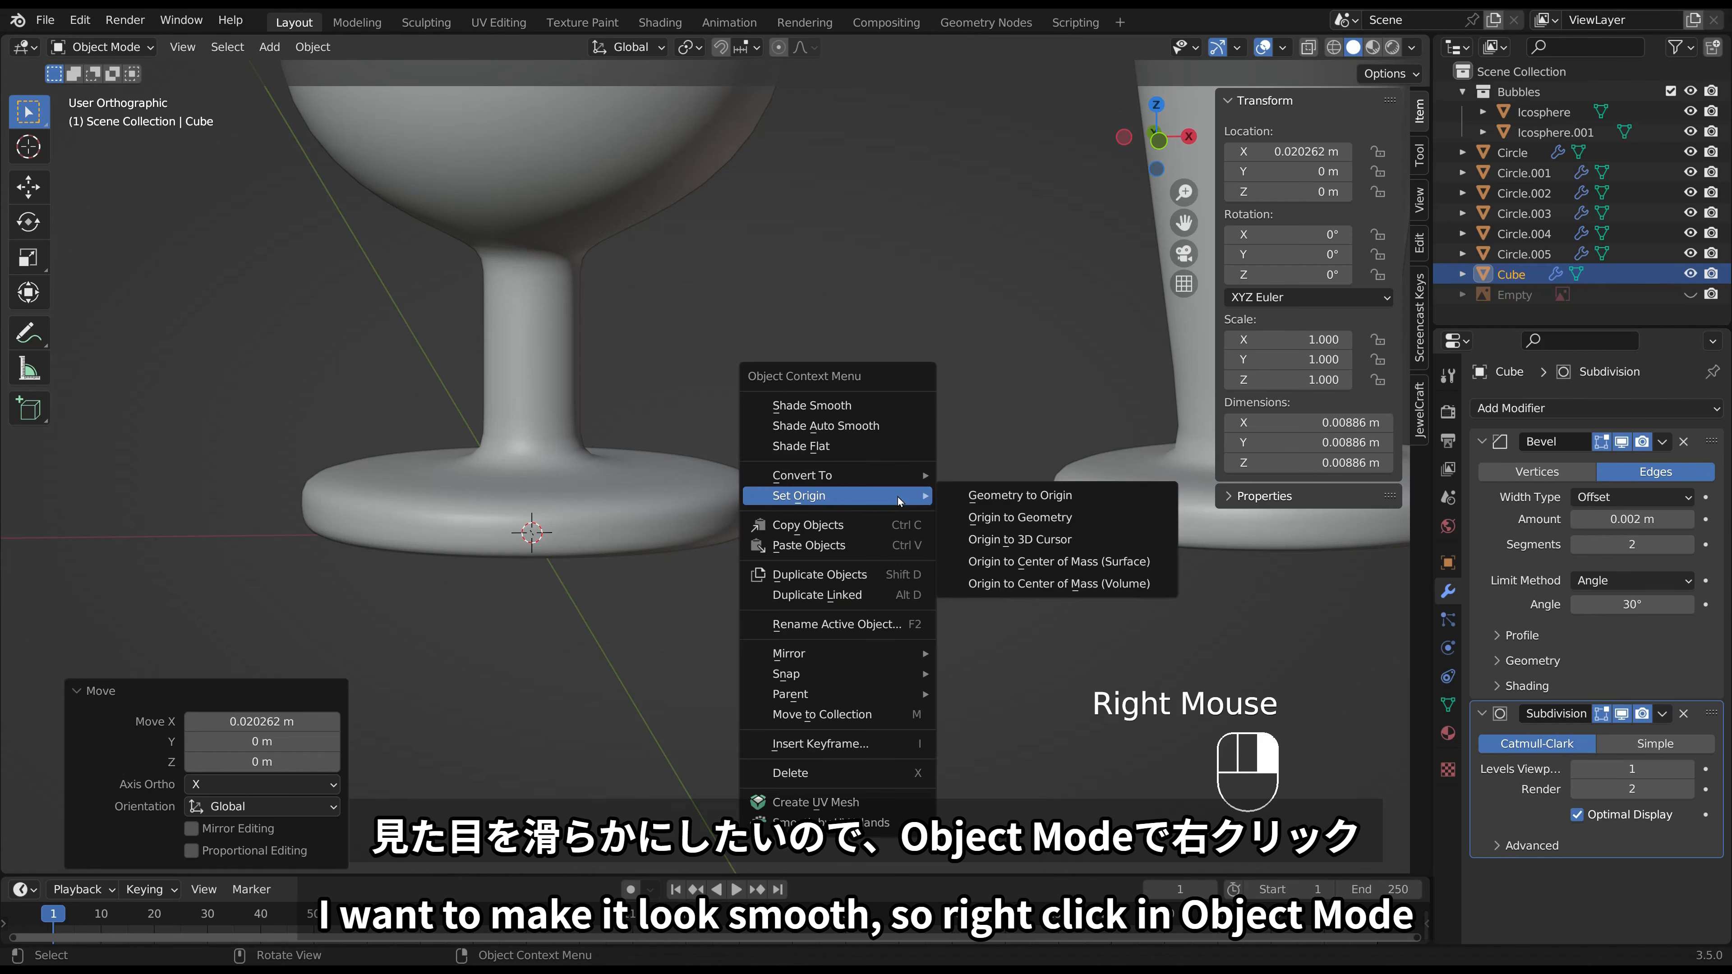
click(894, 409)
click(894, 412)
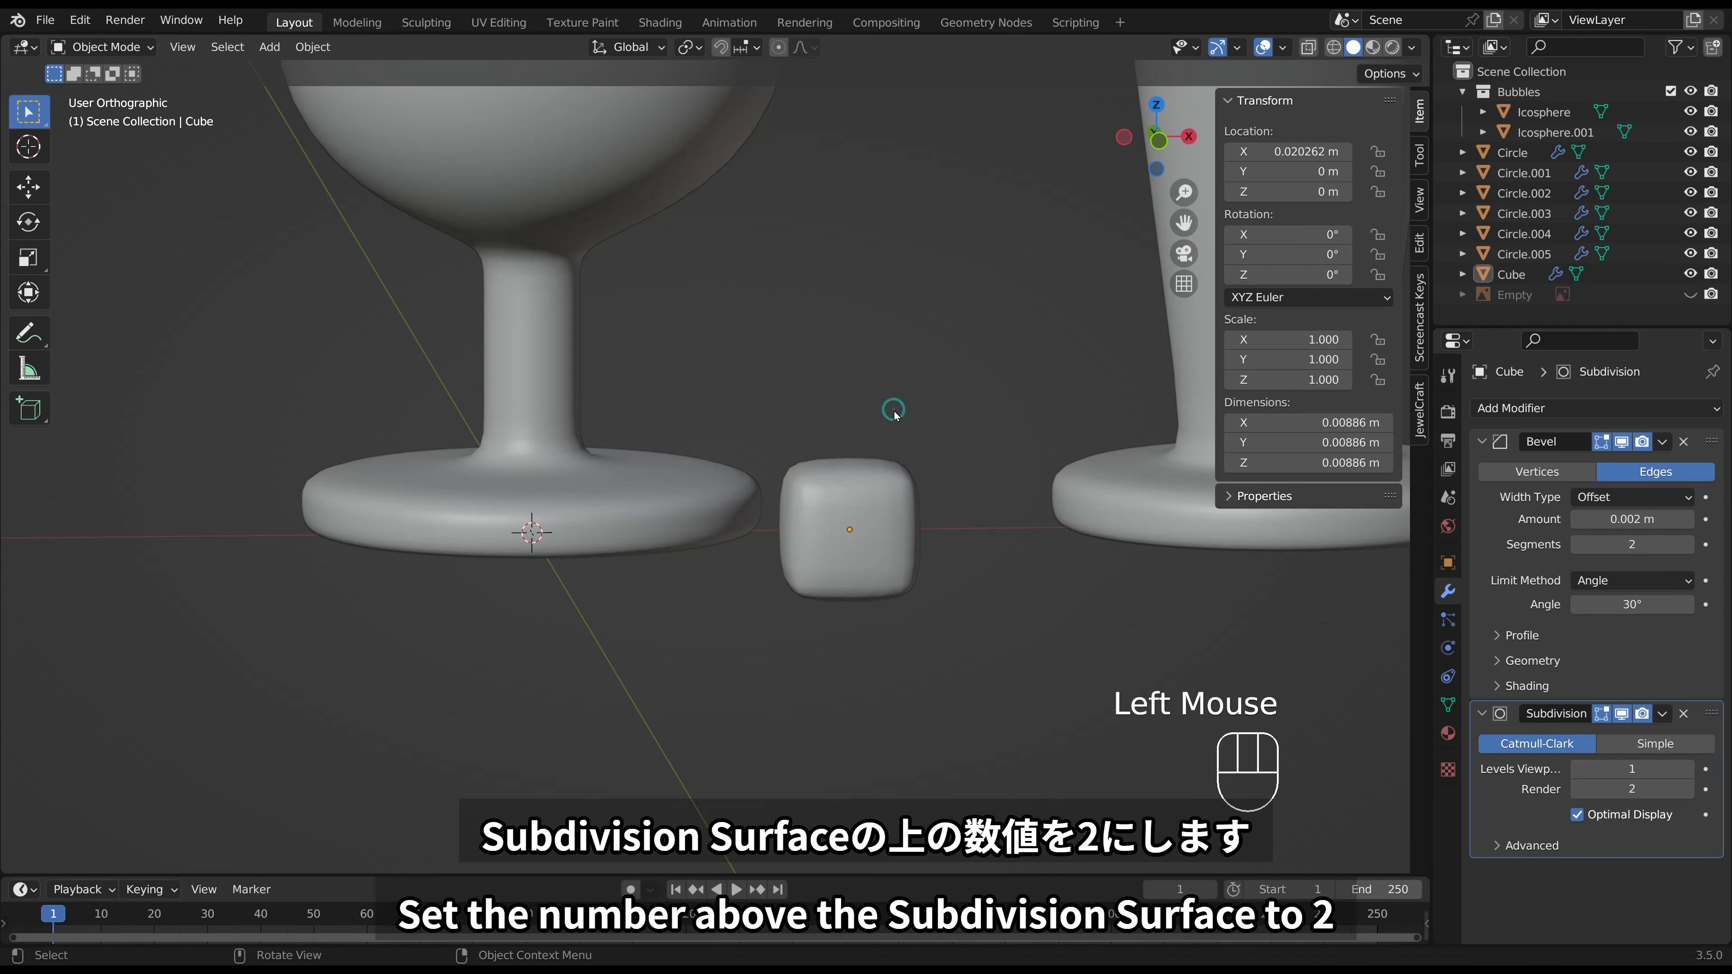
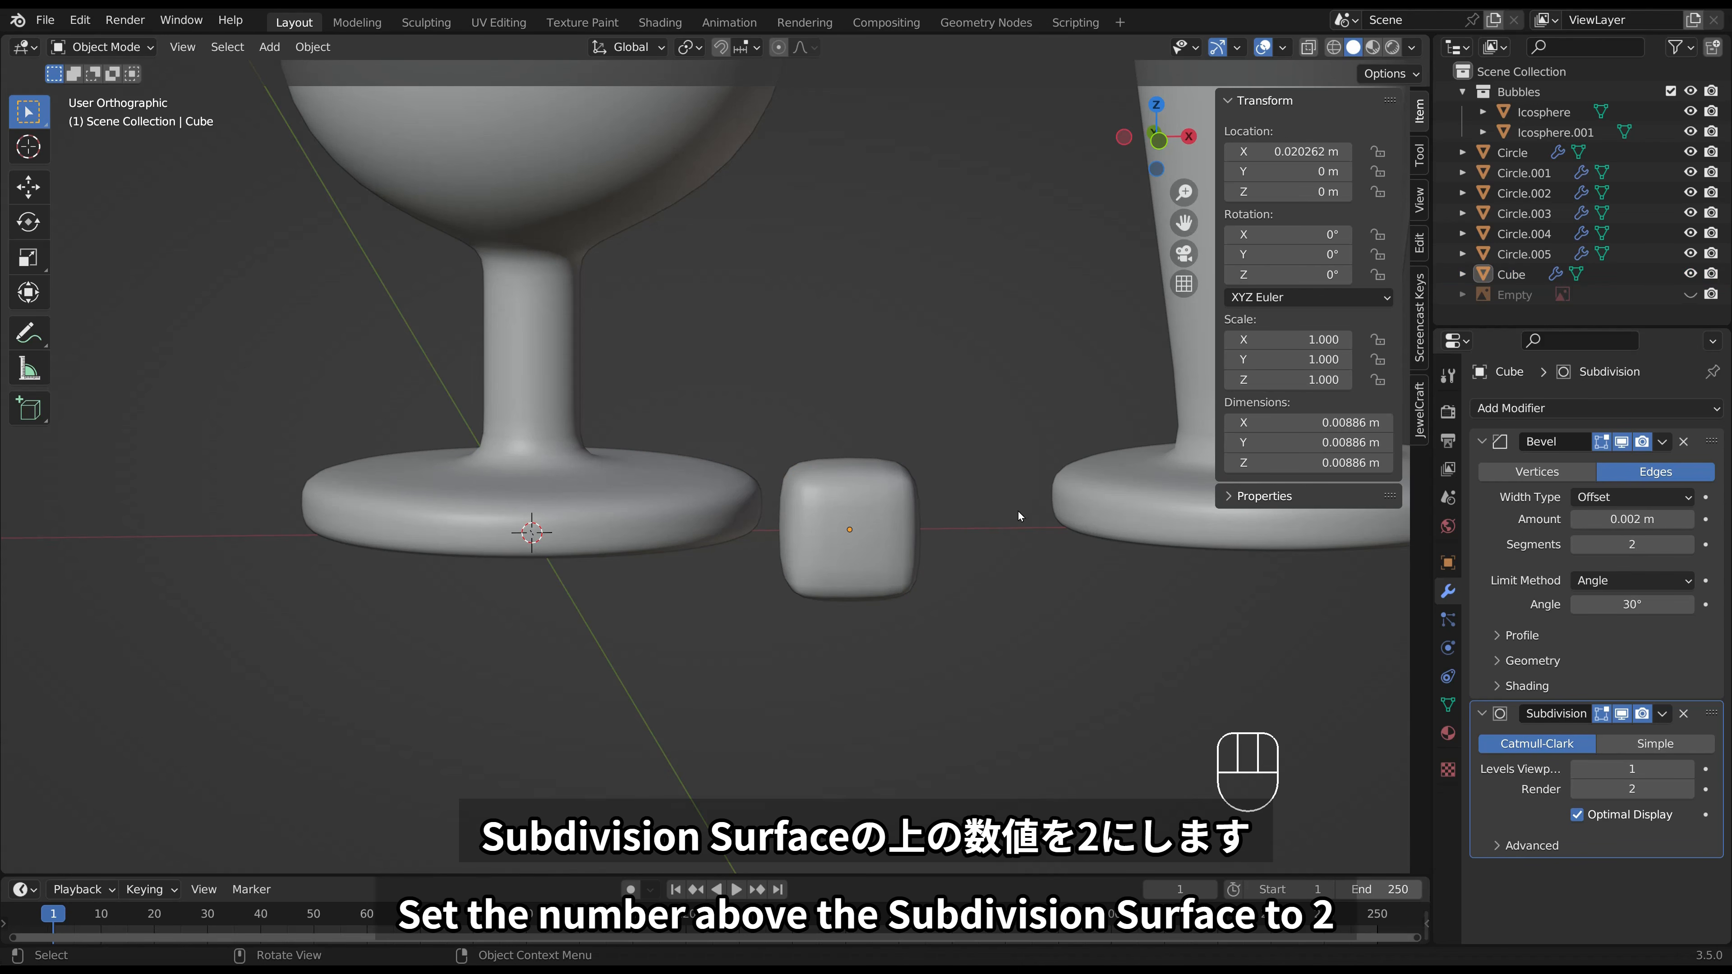
click(1684, 769)
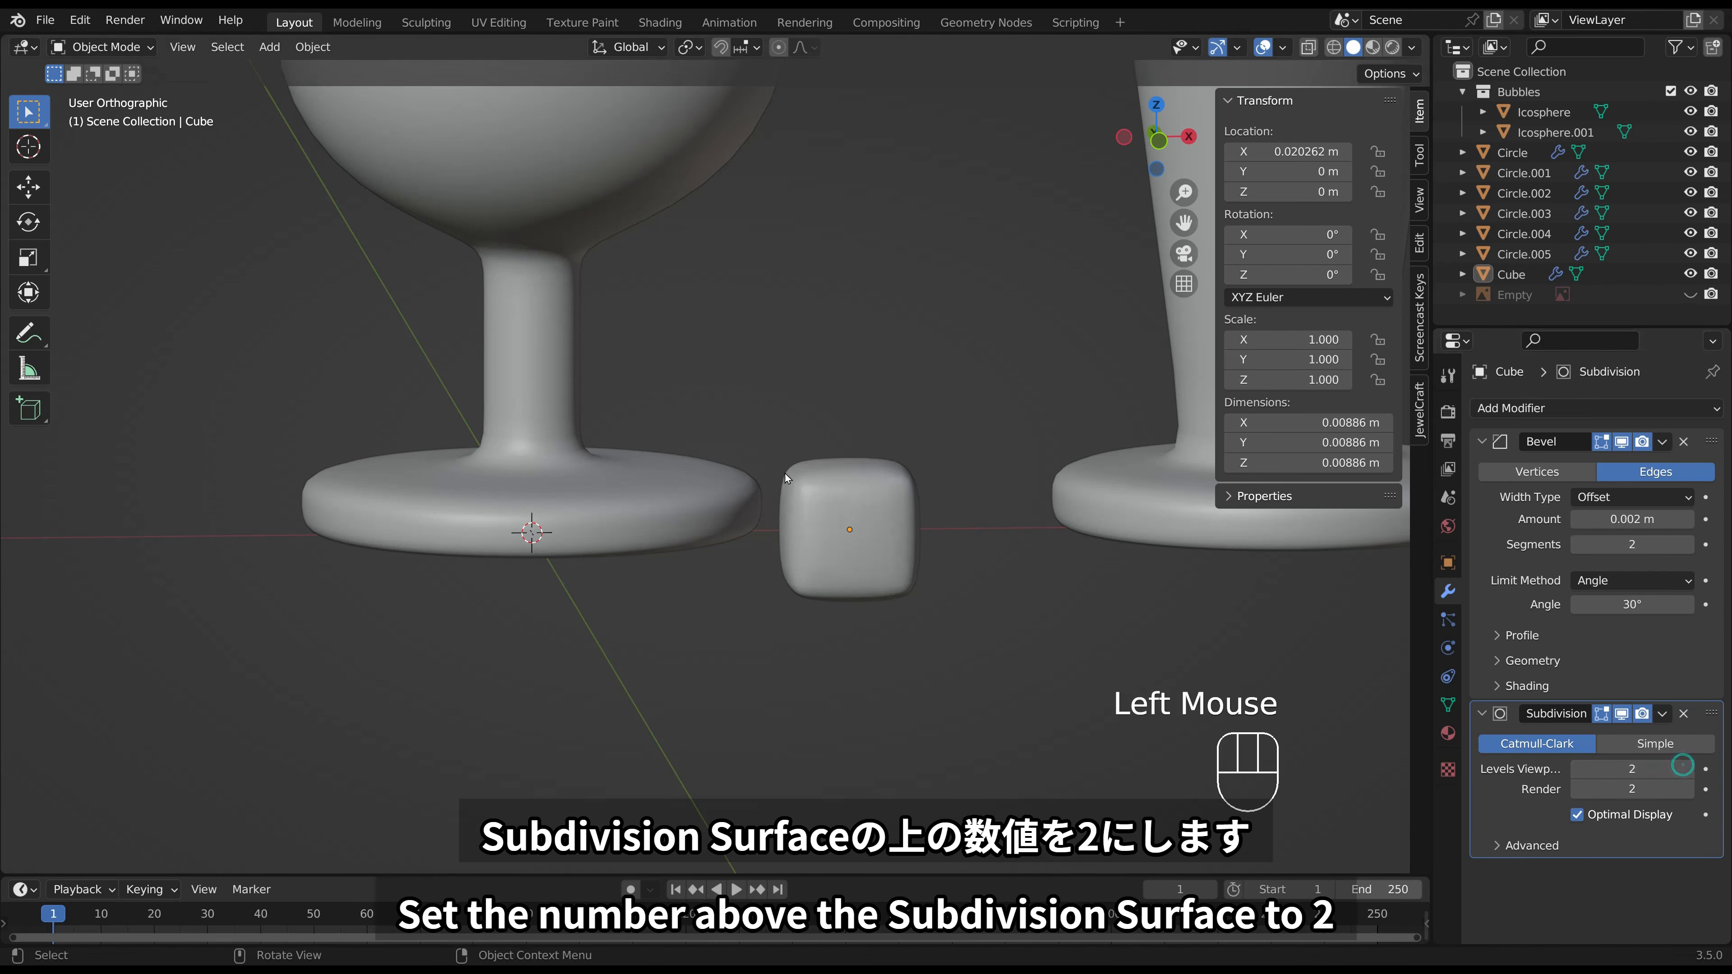
Turn on X-ray in front view and move the ice cube into the lower part of the straight glass's soda.
click(842, 526)
scroll(826, 527, down, 1)
scroll(826, 526, down, 1)
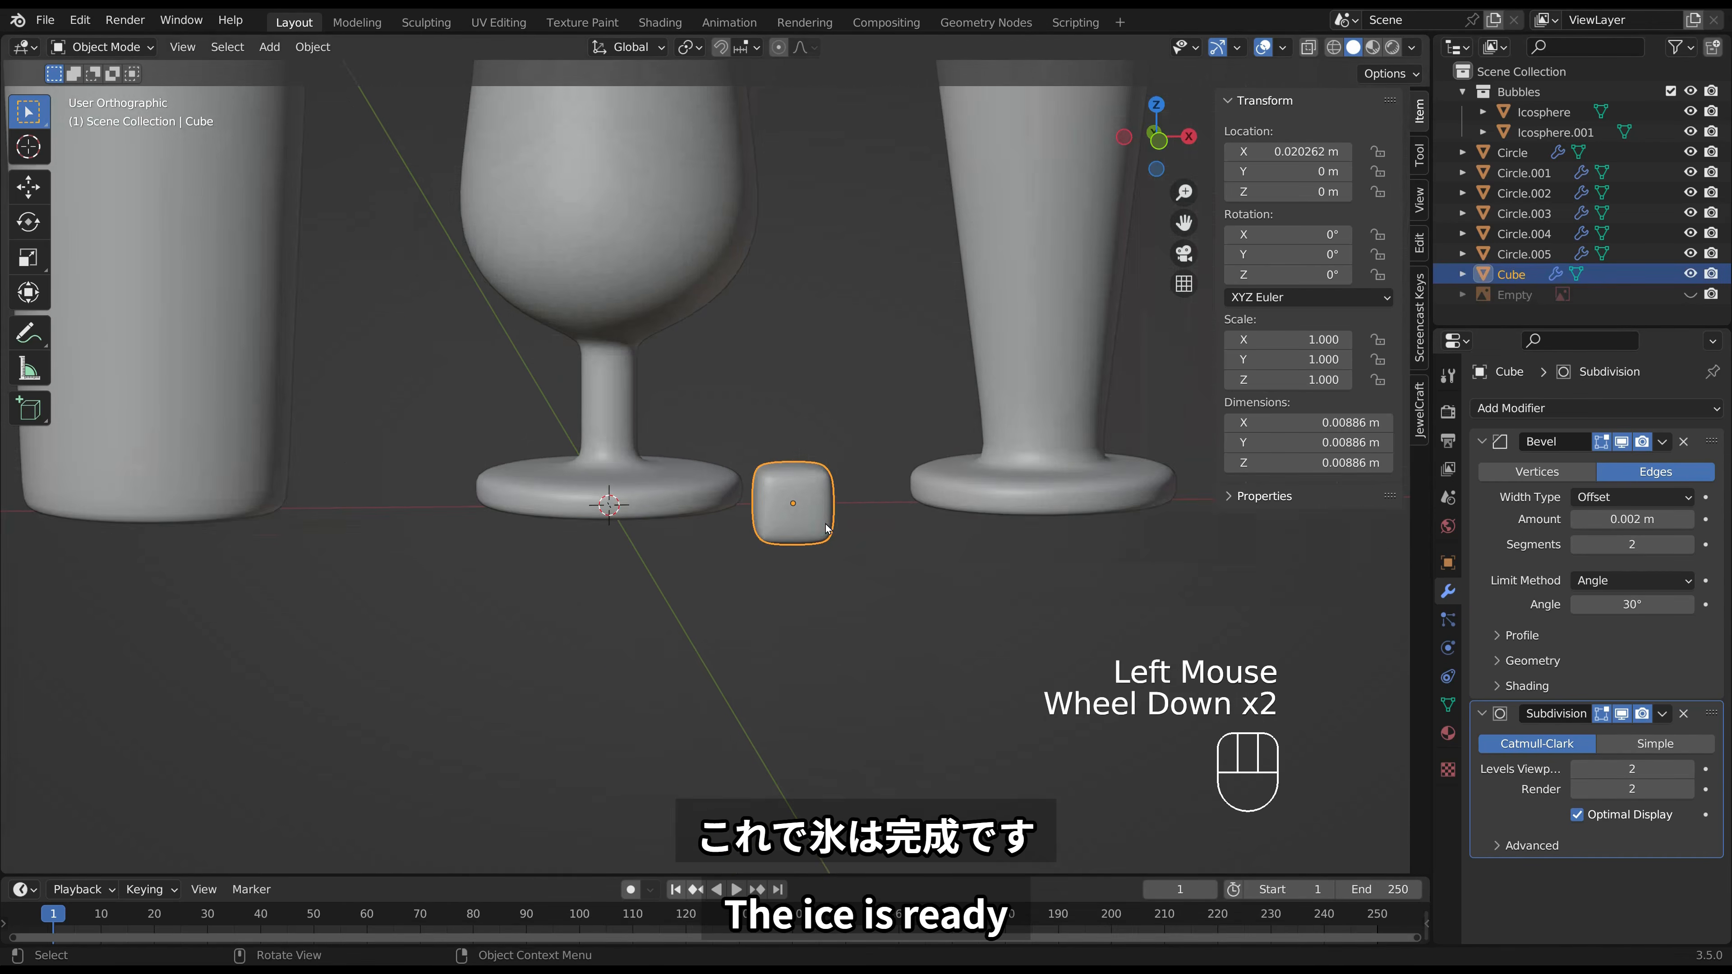
key(KP_1)
click(1308, 46)
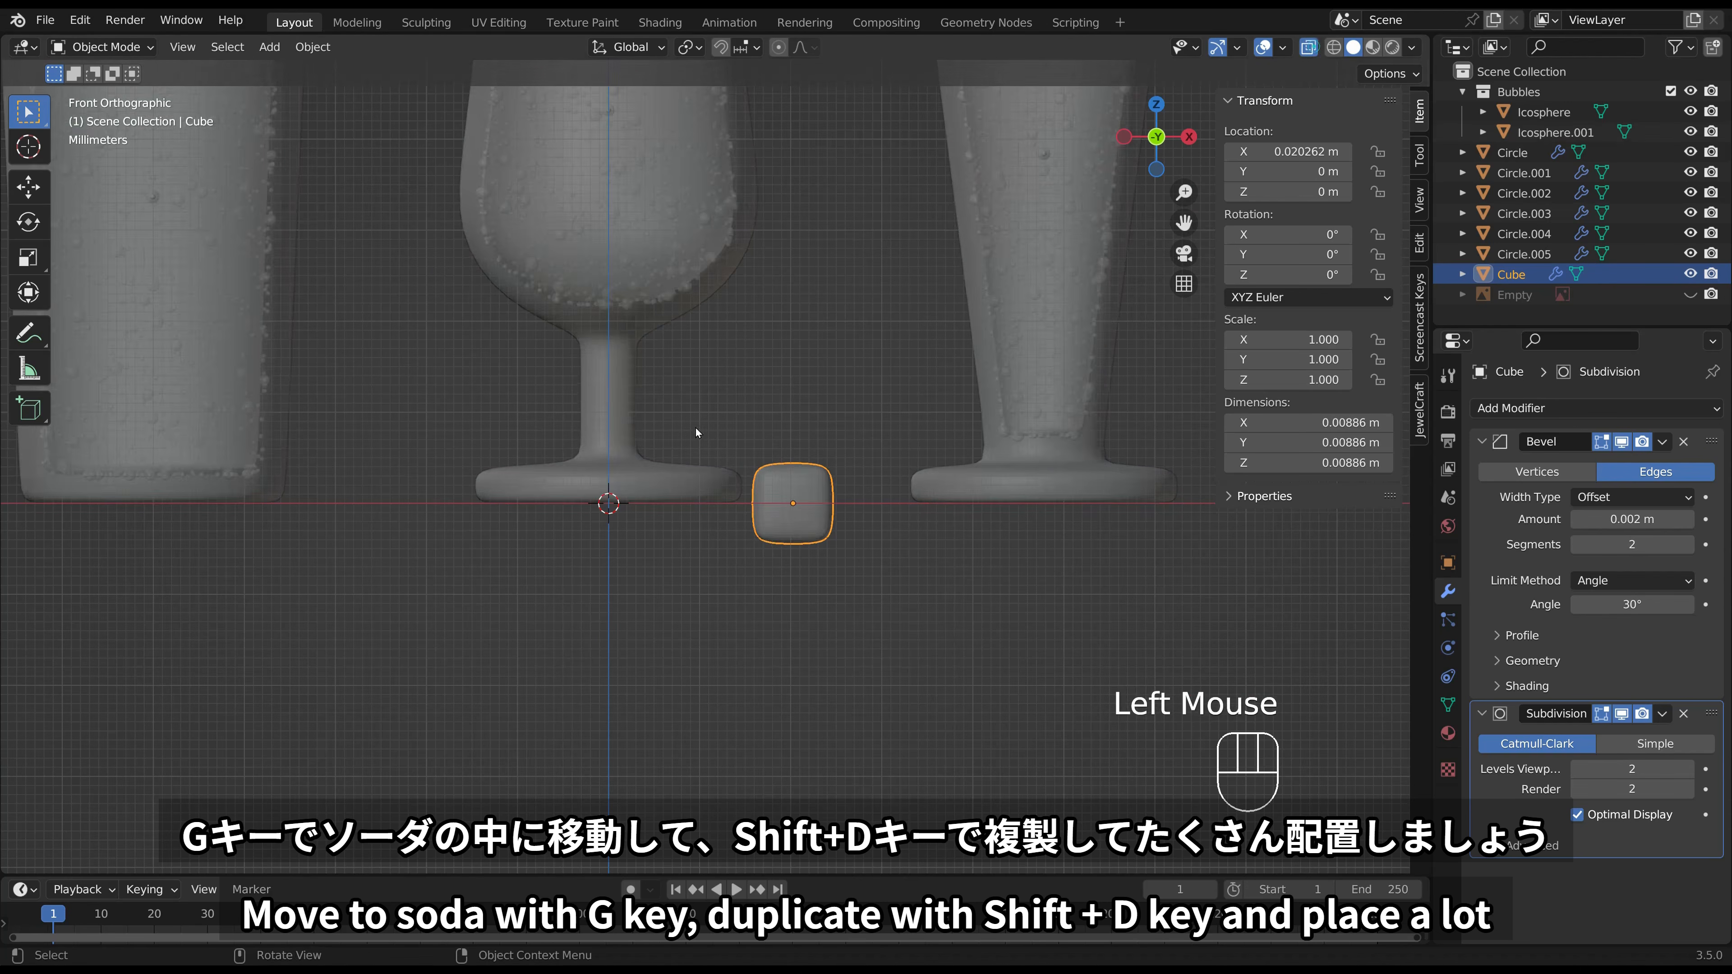
shift+middle_drag(743, 451, 1024, 644)
key(g)
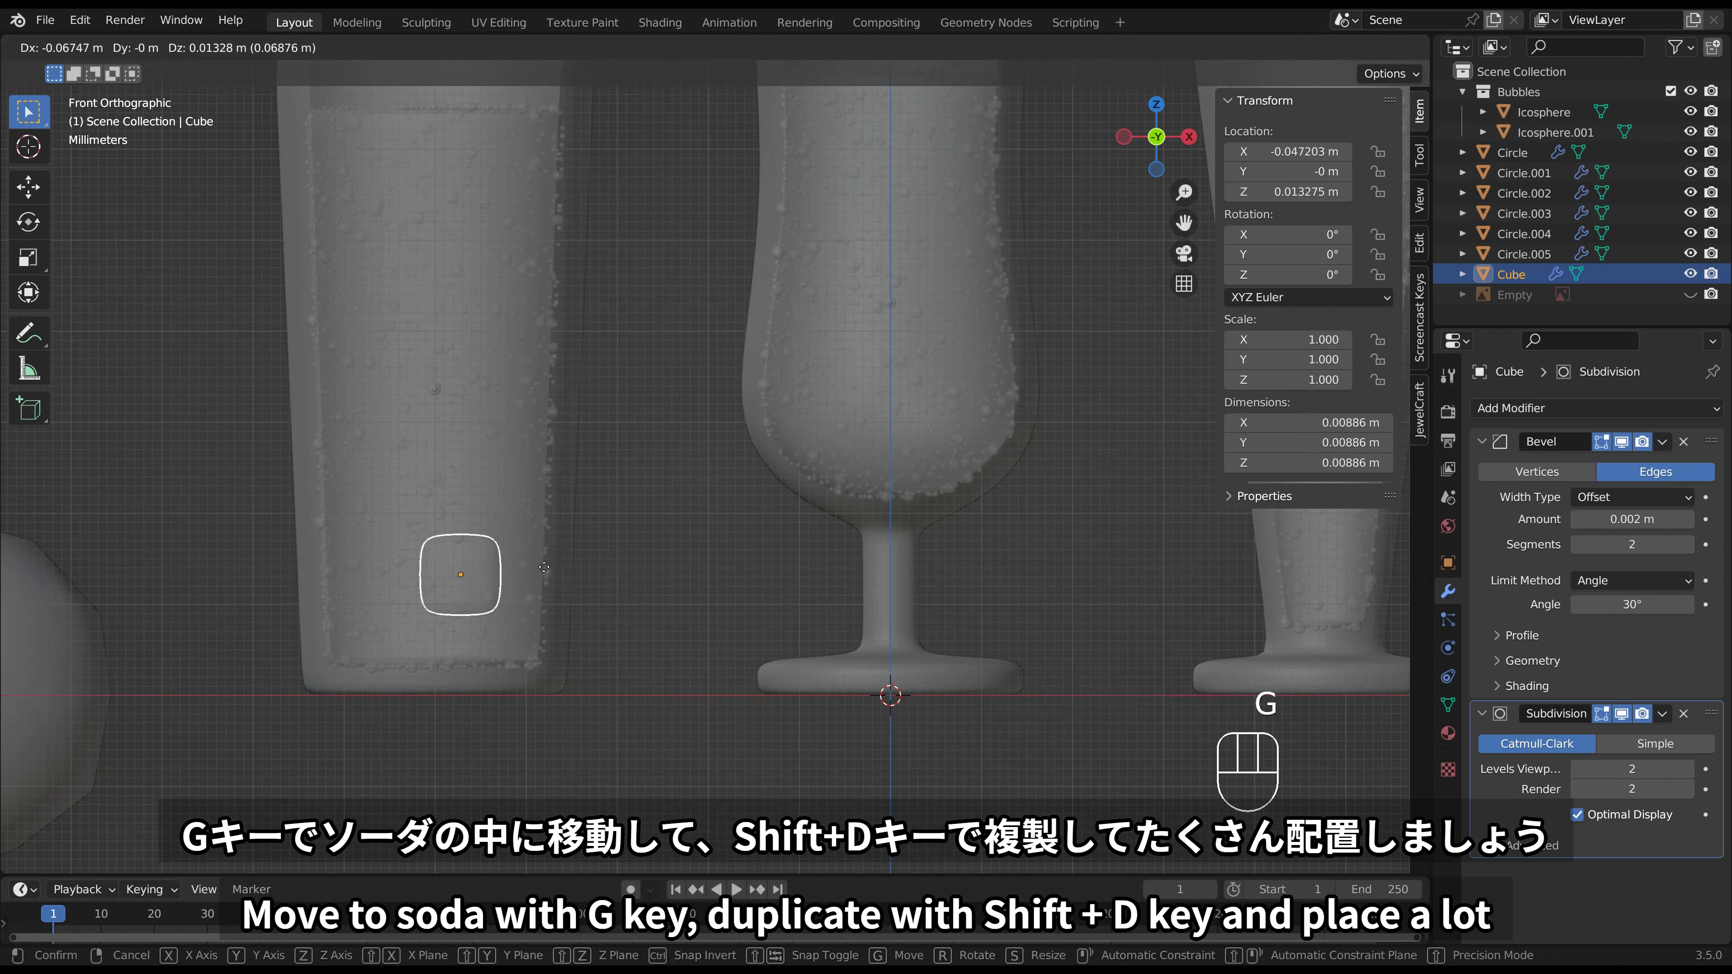
click(578, 594)
Tilt the ice cube about 36.5° in front view and nudge it to fit near the soda's bottom.
key(r)
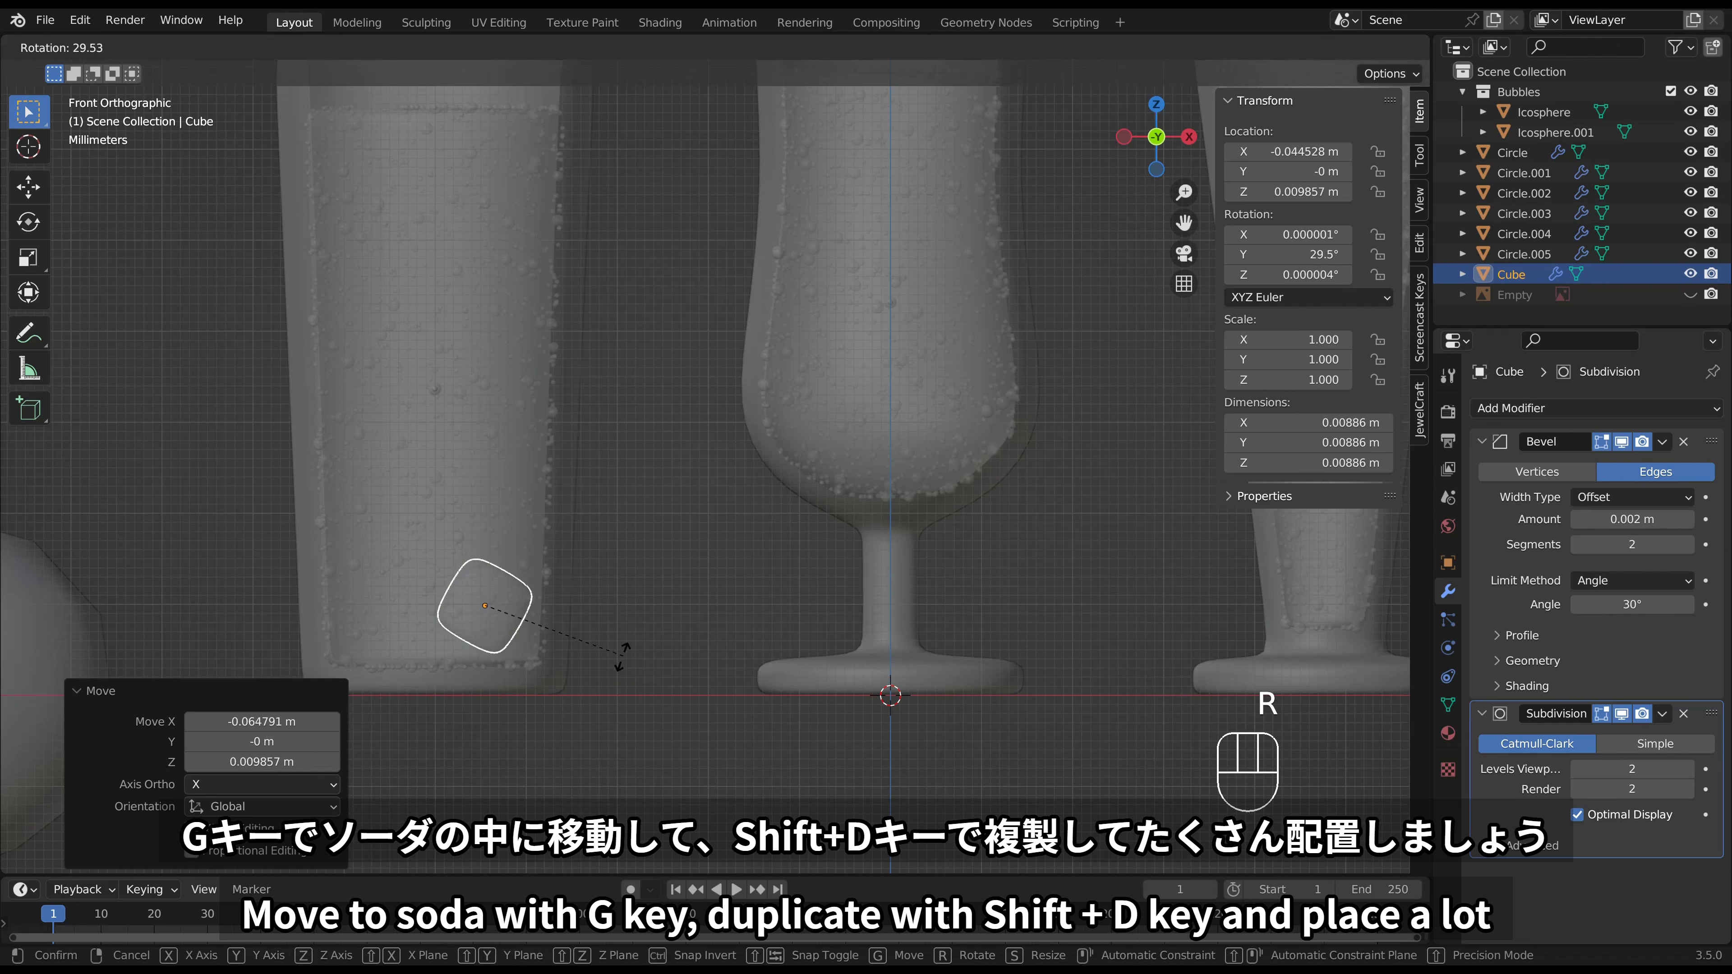
click(617, 674)
key(g)
click(612, 675)
Enlarge the ice cube's mesh in Edit Mode to about 0.0107 m per side, and return to Object Mode.
key(Tab)
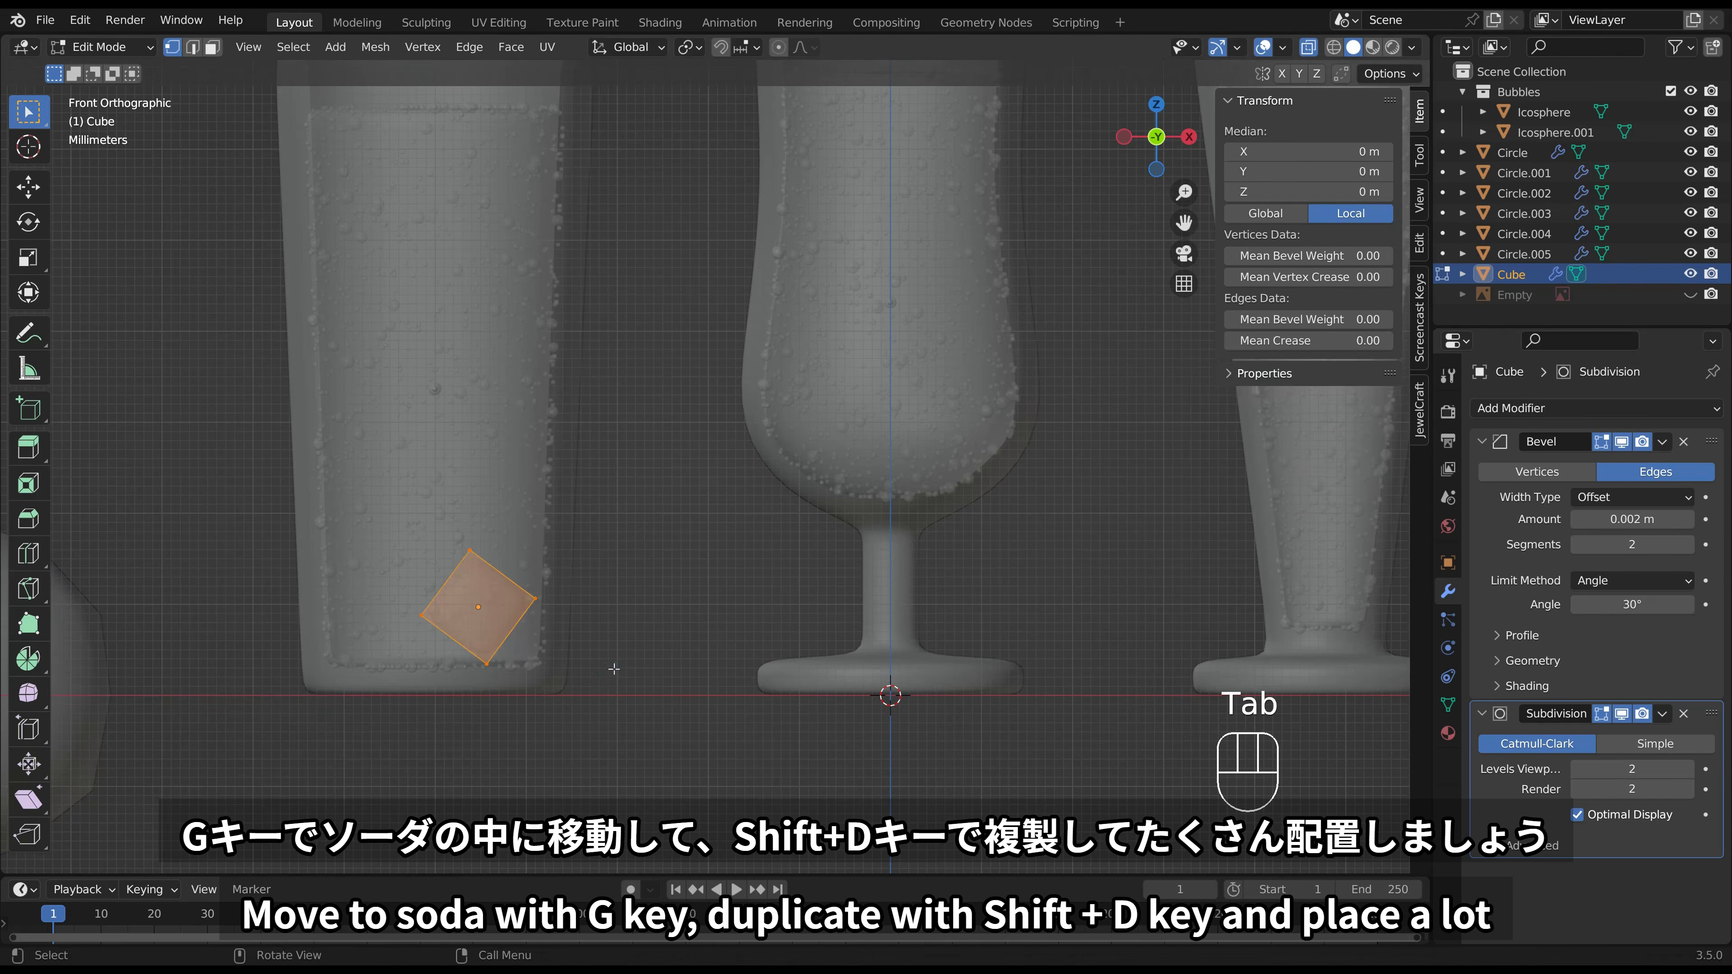
key(s)
click(646, 665)
key(Tab)
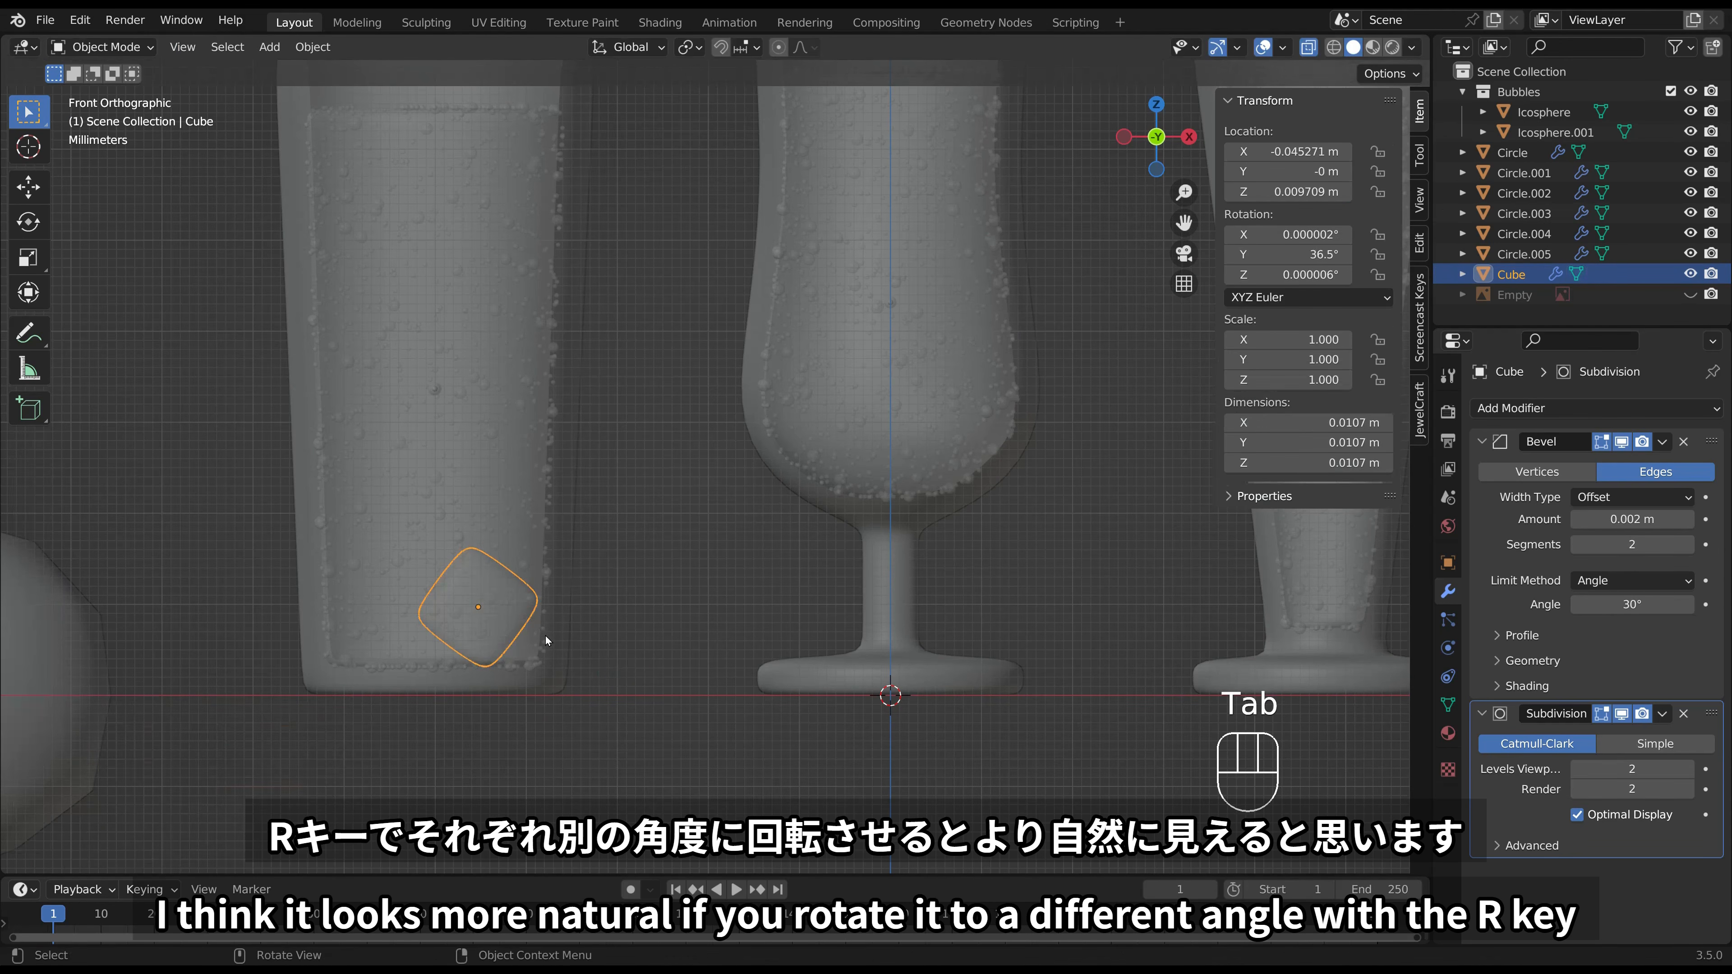
Rotate the ice cube about 46° in top view and shift it slightly within the straight glass.
key(KP_7)
key(r)
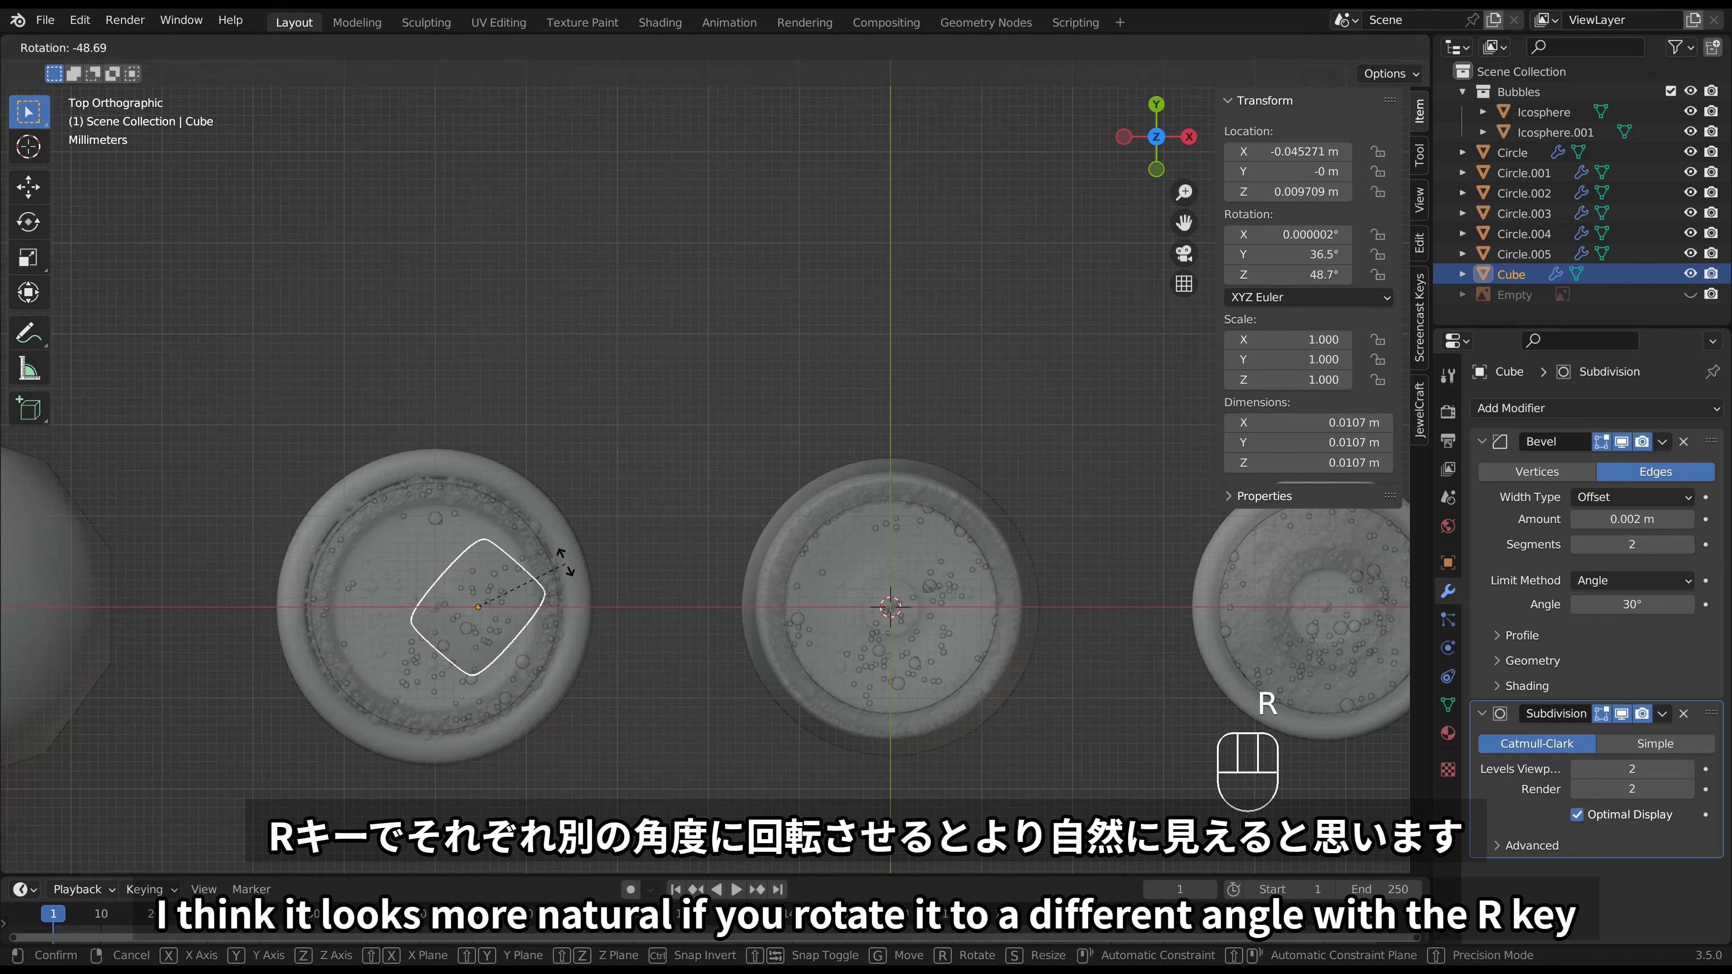
click(566, 570)
key(g)
click(572, 567)
Create a new material on the ice cube.
middle_drag(709, 710, 1412, 686)
click(1446, 733)
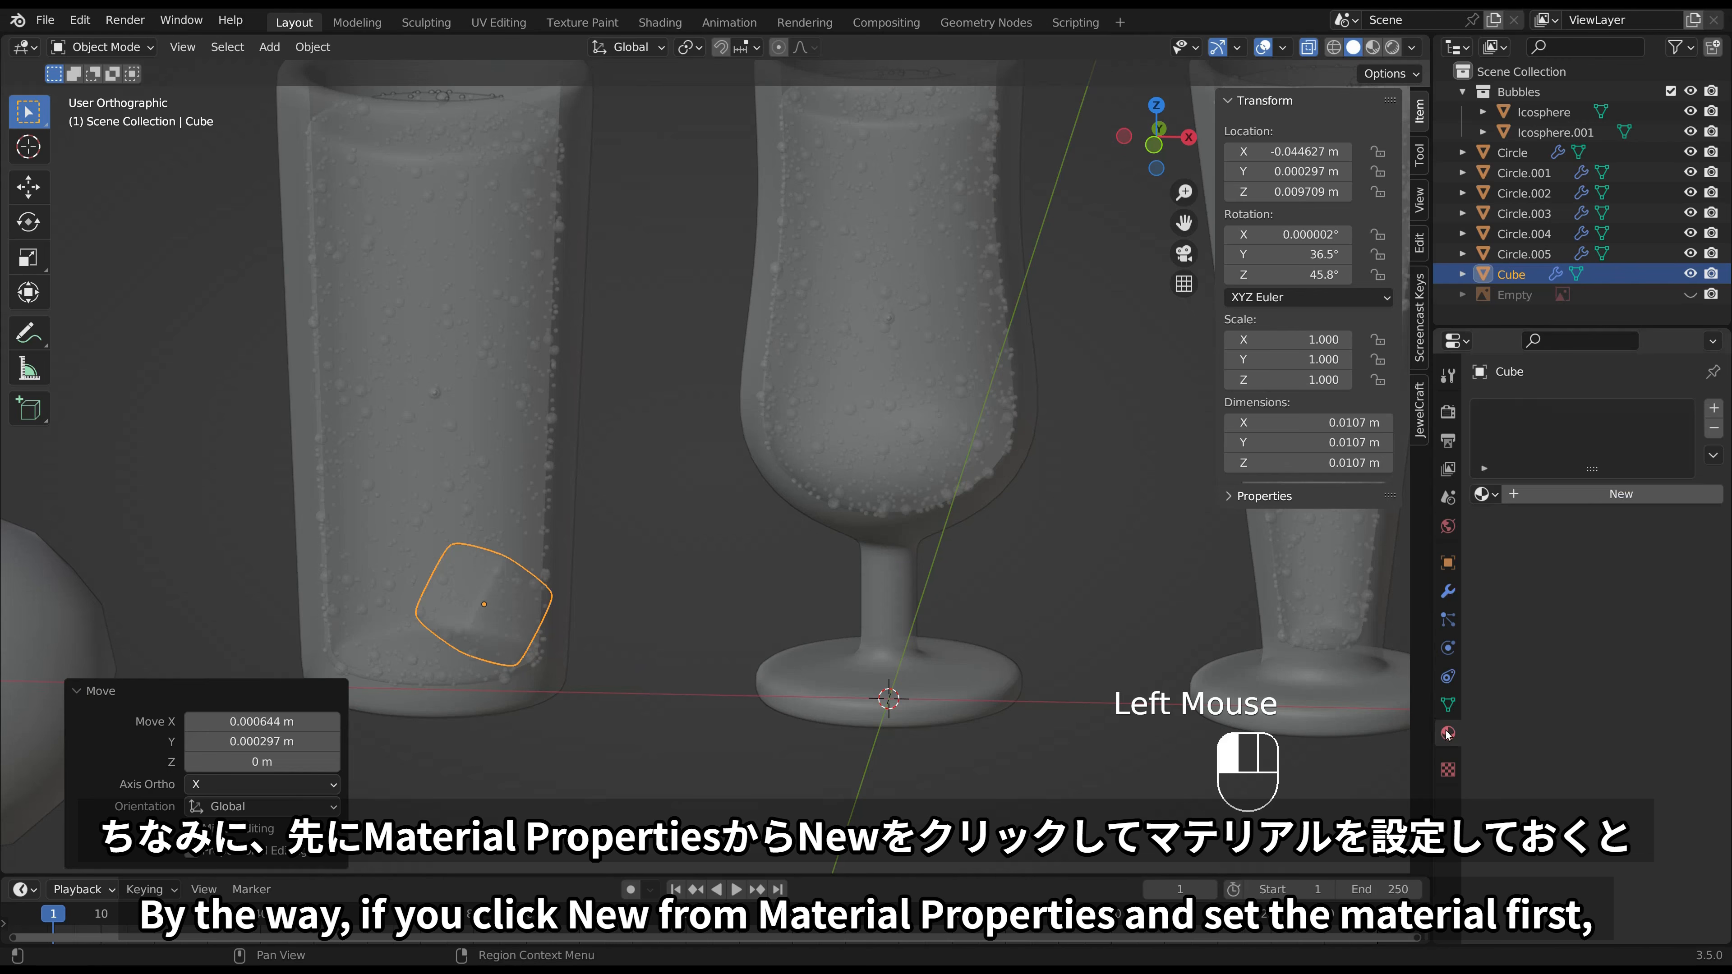
click(1583, 492)
Duplicate the ice cube and place the copy above the first one, near the opposite side of the straight glass's soda.
key(shift+d)
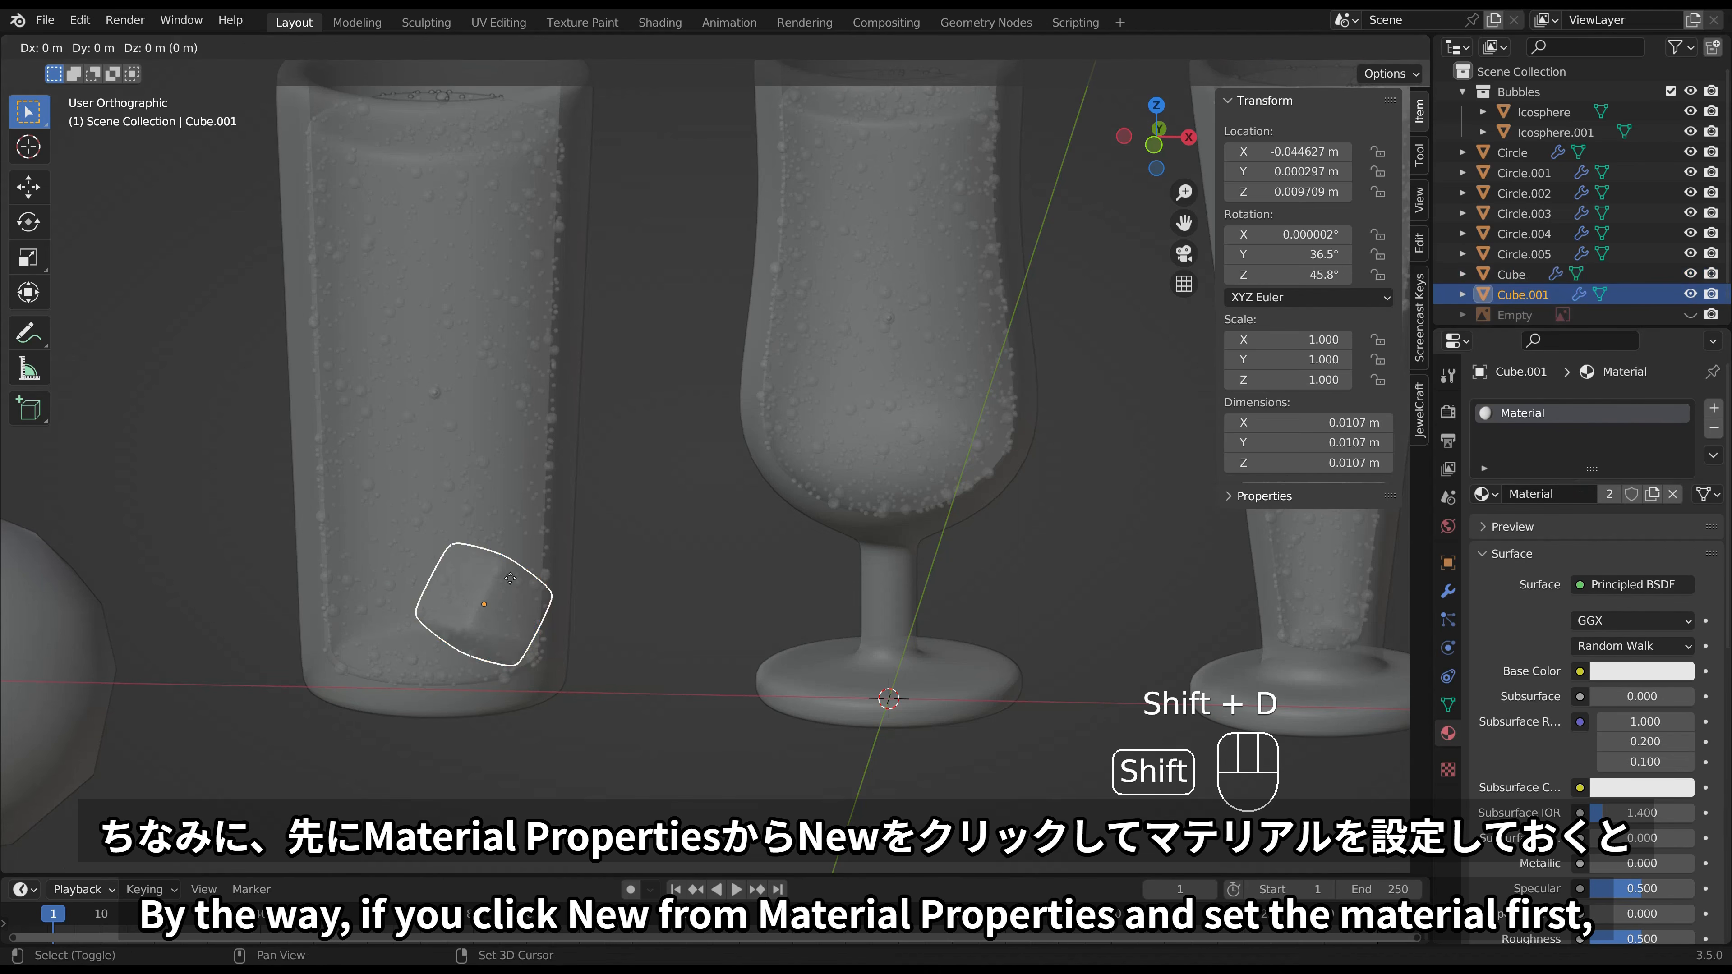
click(413, 481)
click(456, 580)
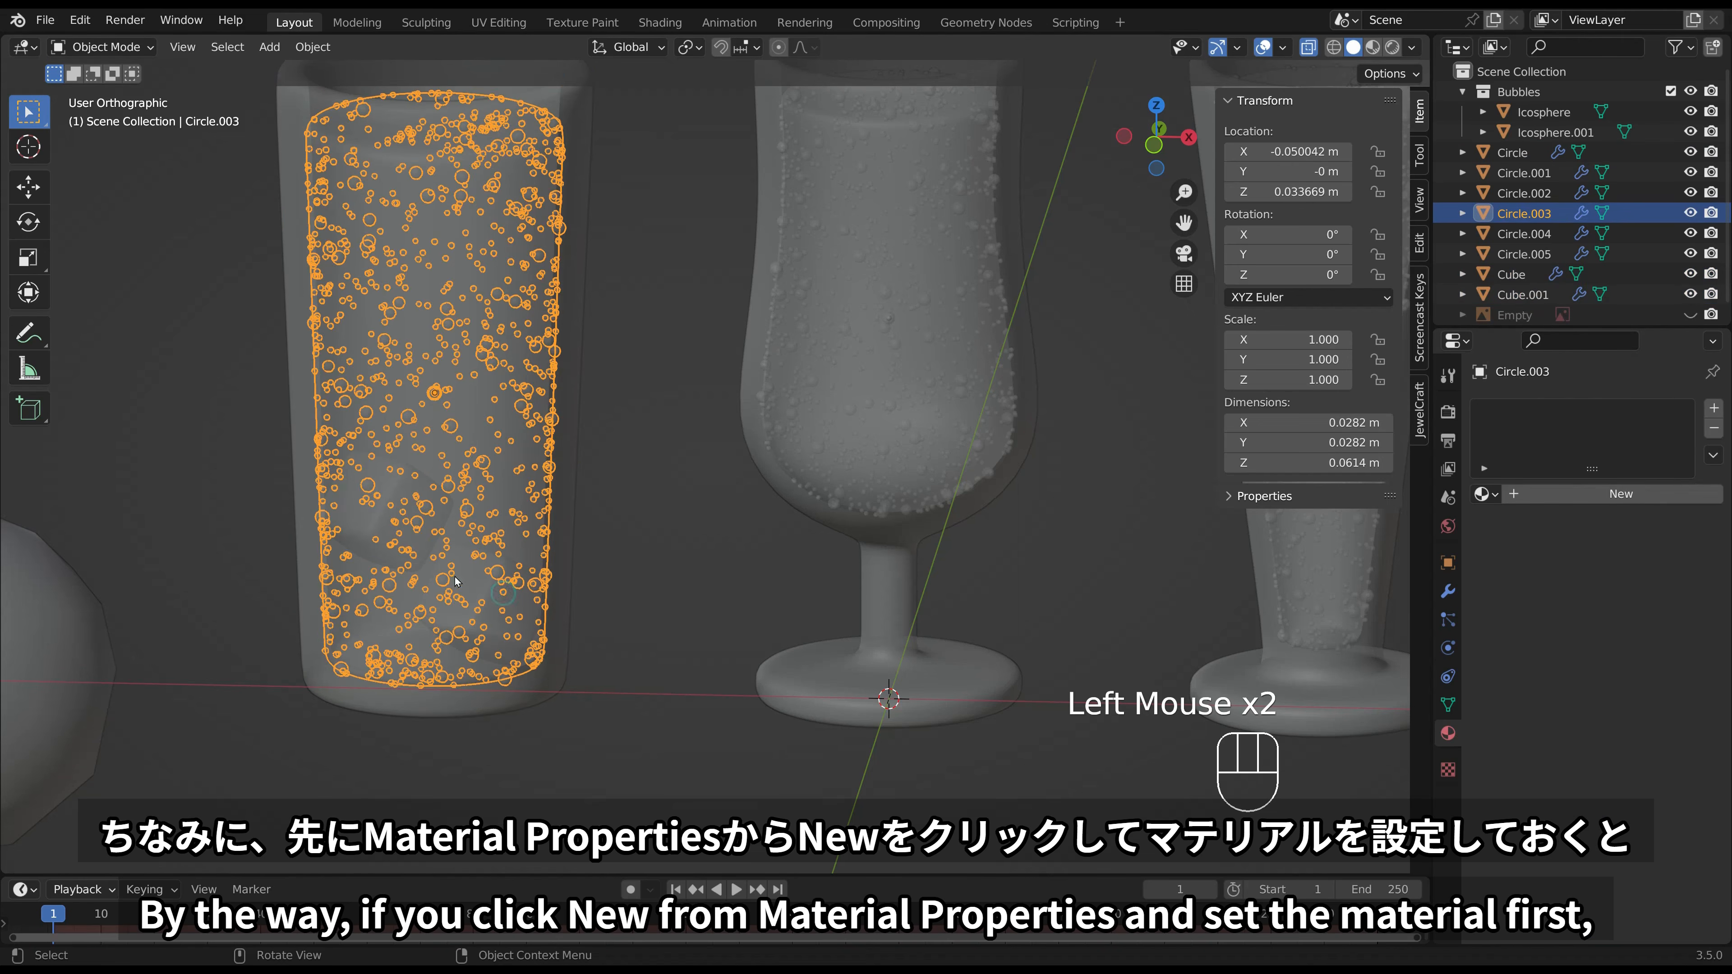
click(452, 593)
click(395, 519)
click(395, 519)
click(396, 519)
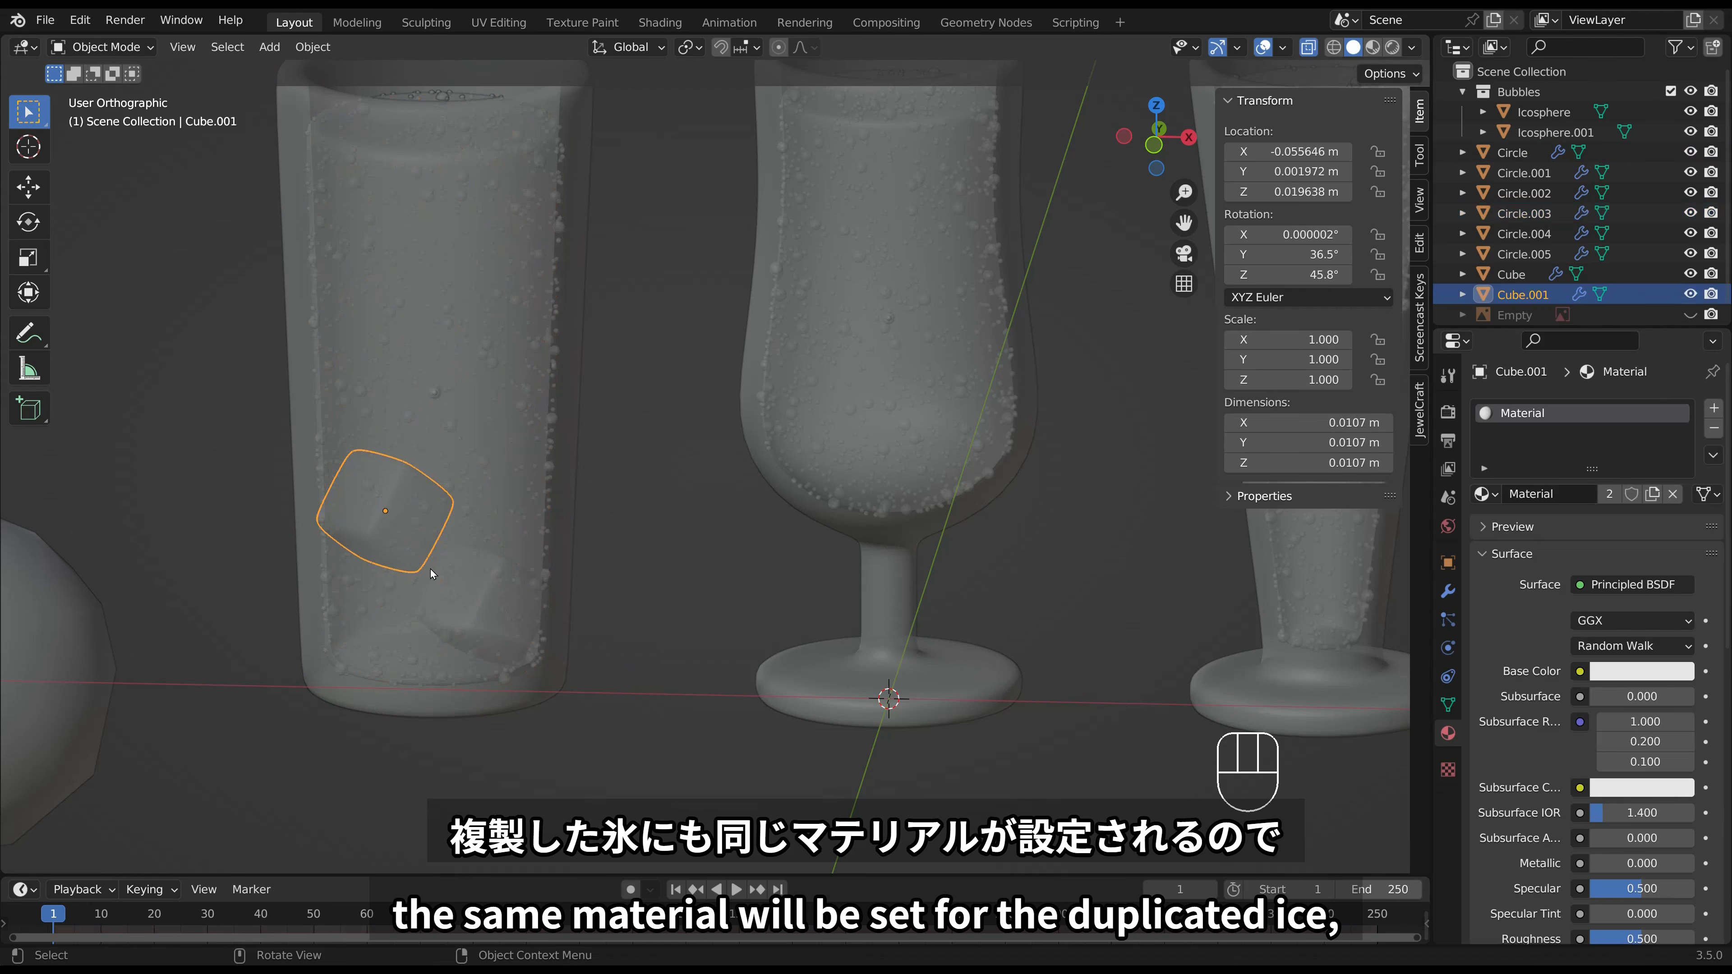
Rotate the second ice cube to a different angle and reposition it inside the soda, checking it from above.
mouse_move(430, 568)
middle_down()
mouse_move(425, 624)
mouse_move(429, 573)
middle_up()
key(r)
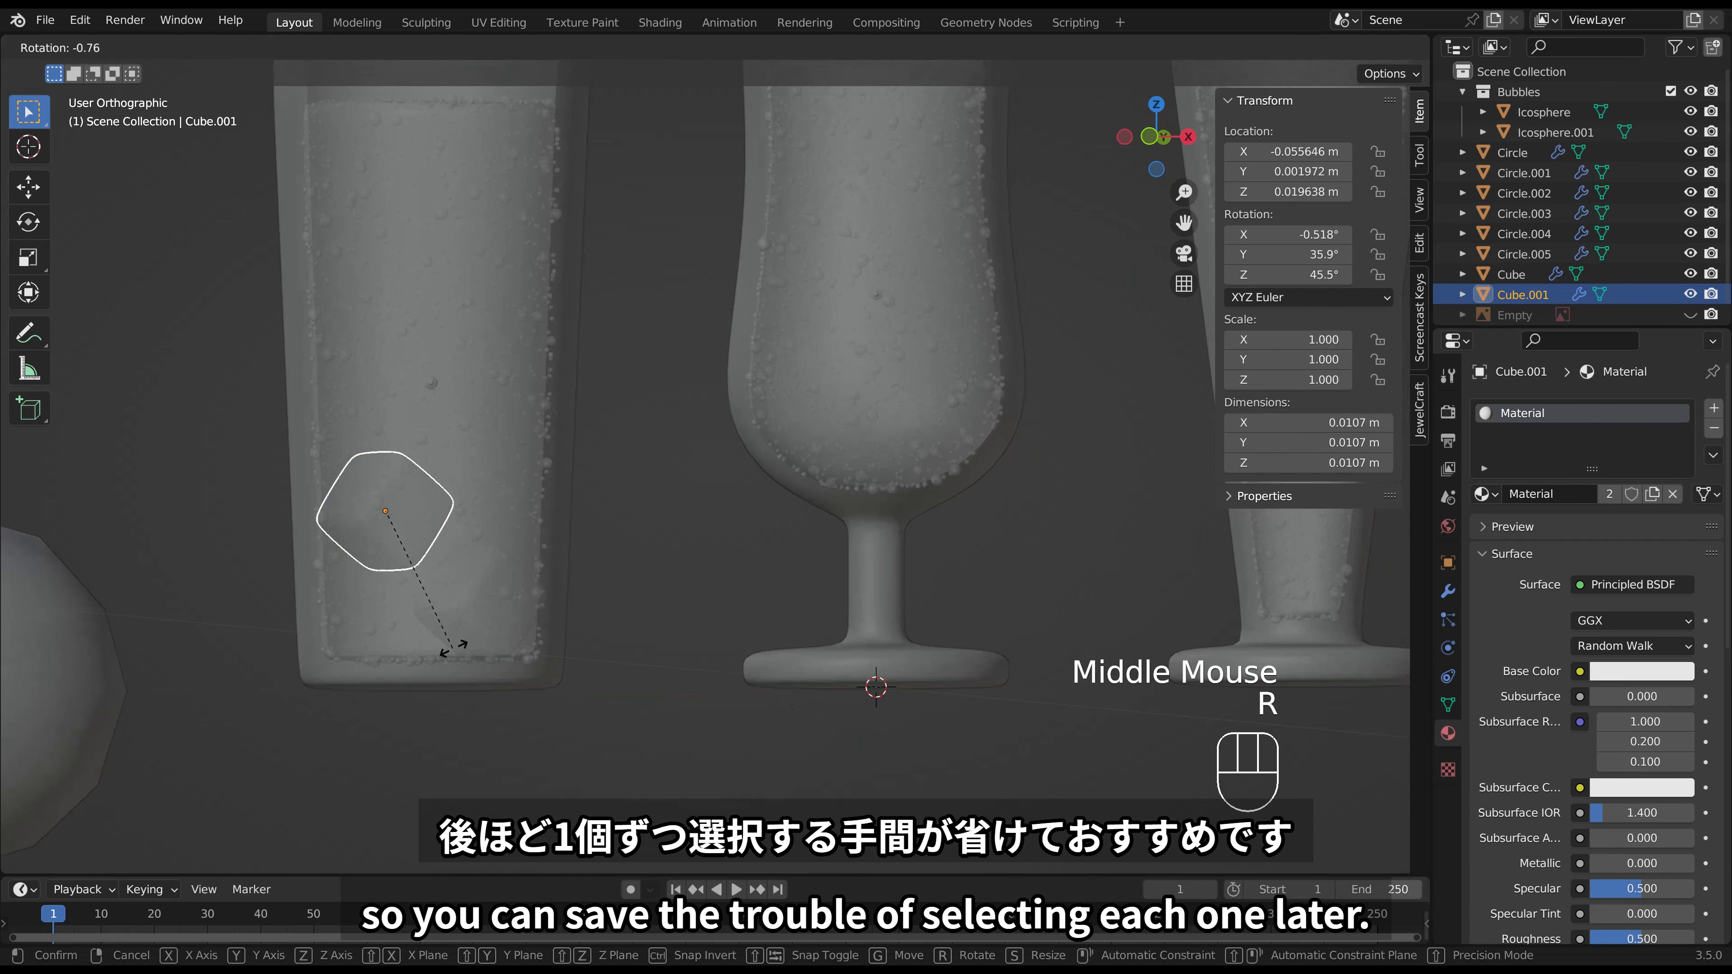
click(534, 547)
key(g)
click(539, 545)
key(KP_7)
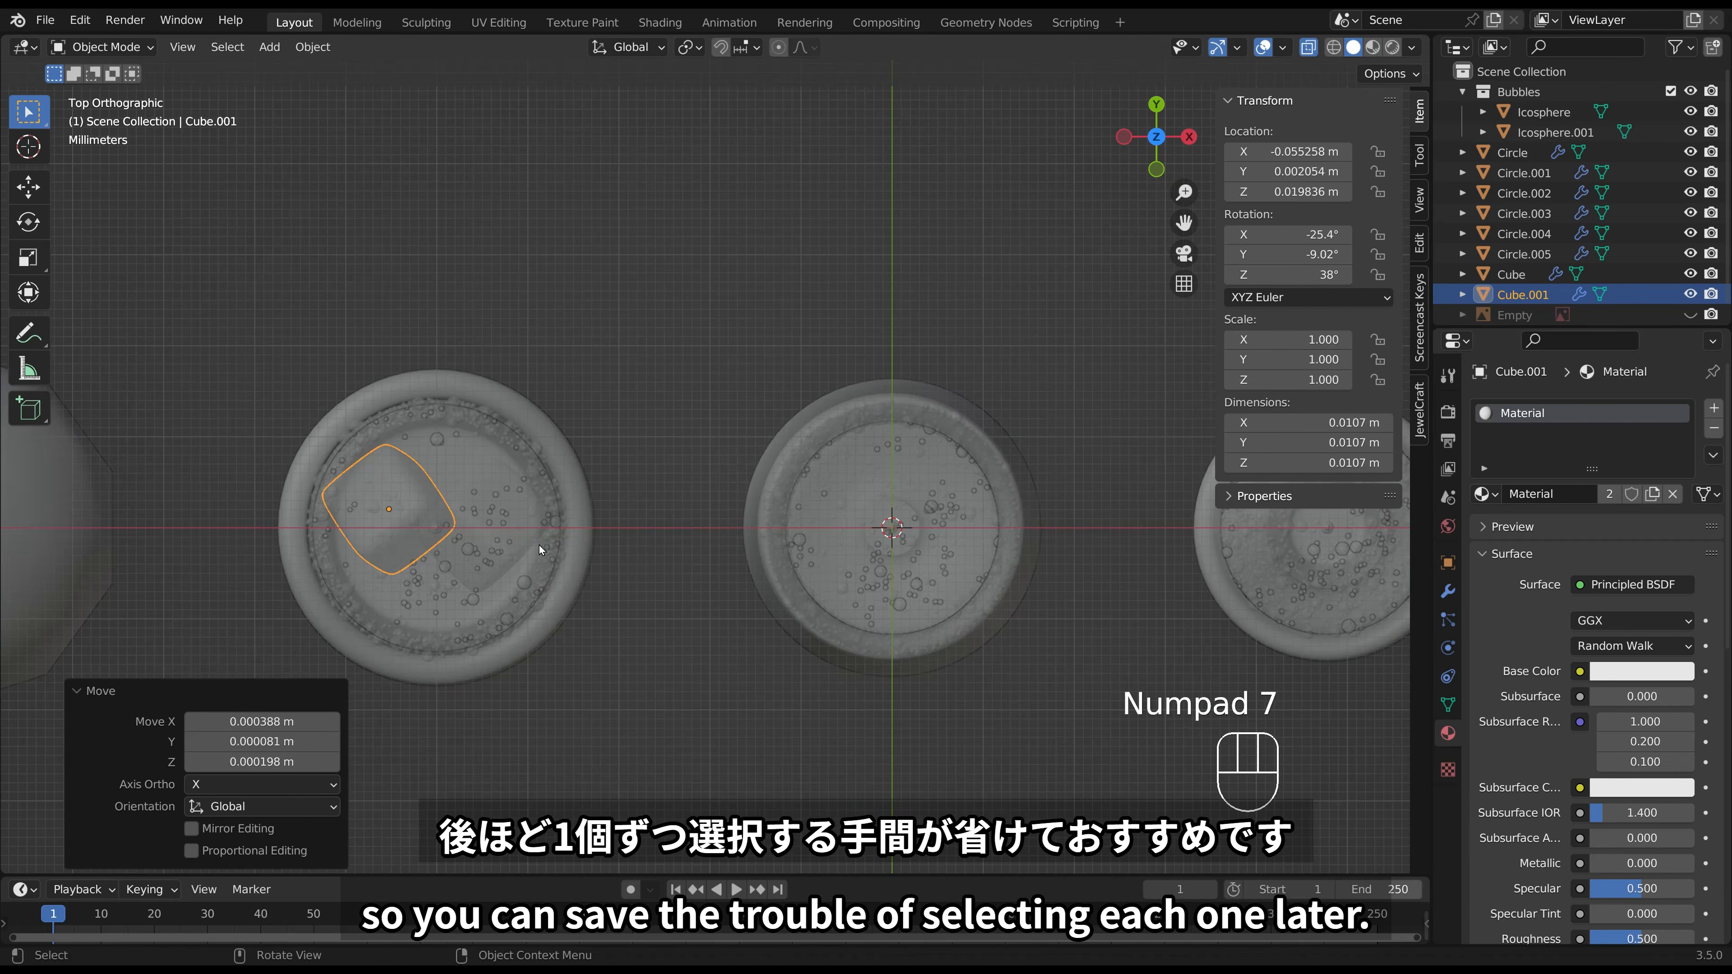
key(g)
click(556, 520)
Duplicate the second ice cube toward the front of the straight glass and rotate the copy about 79° in top view.
key(shift+d)
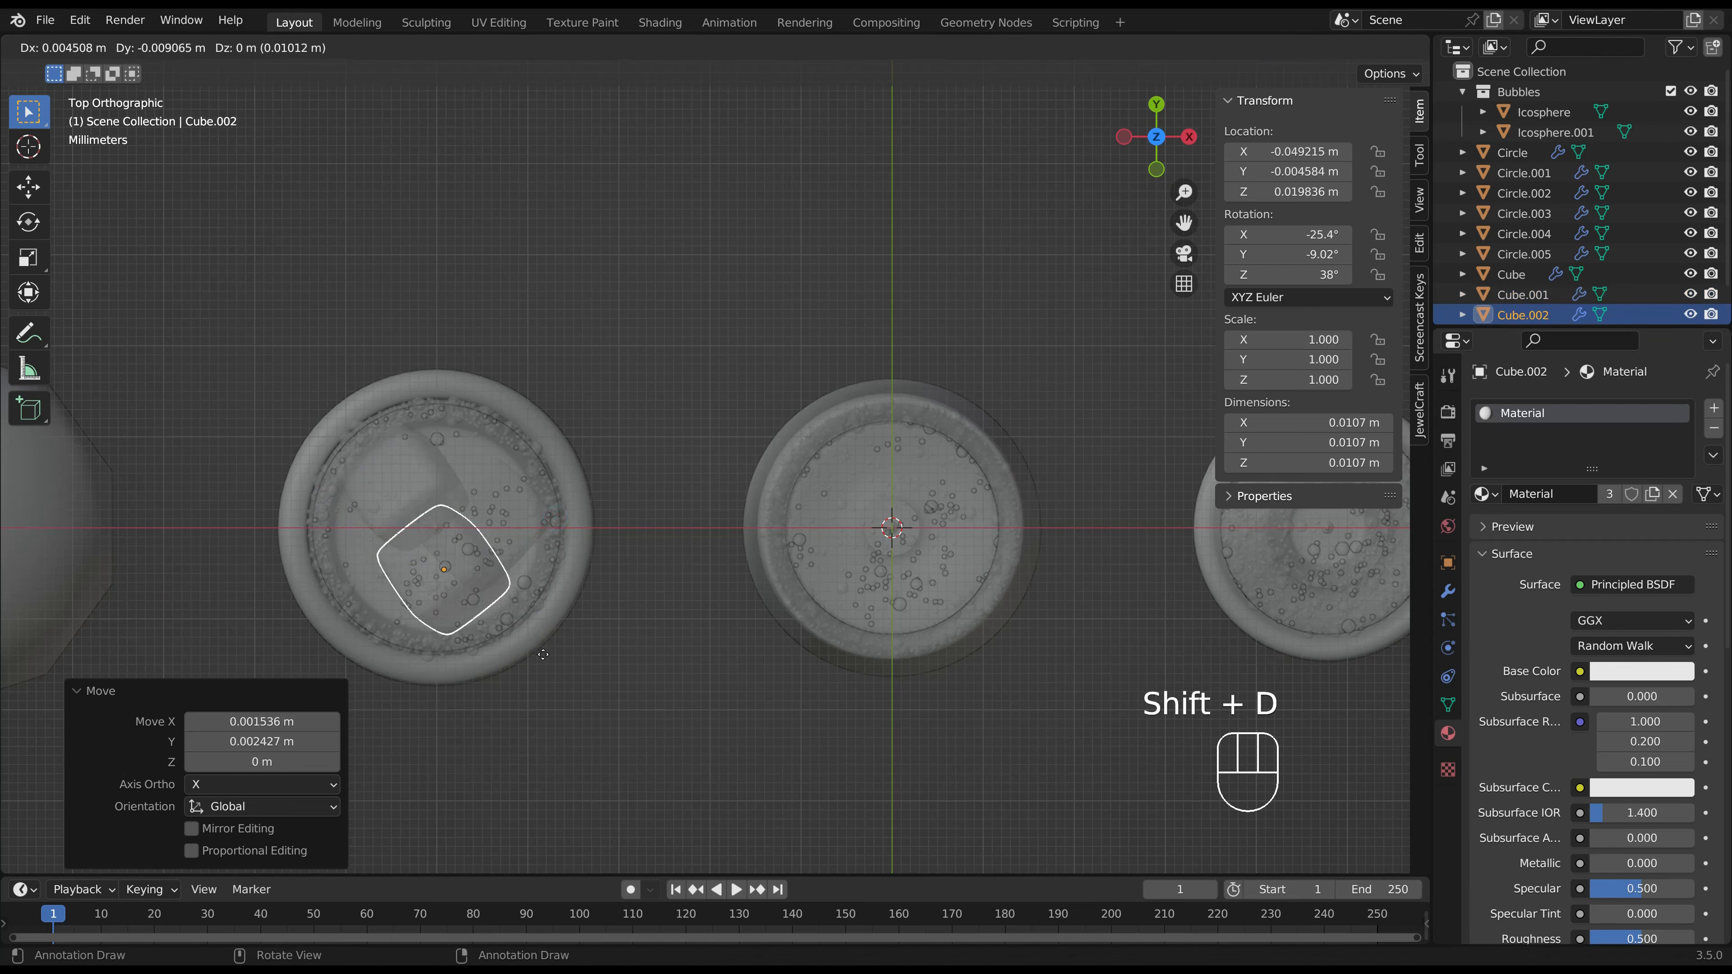
click(568, 656)
key(r)
click(477, 733)
Tilt the third ice cube about -41° from the side and raise it about 0.0016 m along Z.
middle_drag(476, 730, 576, 534)
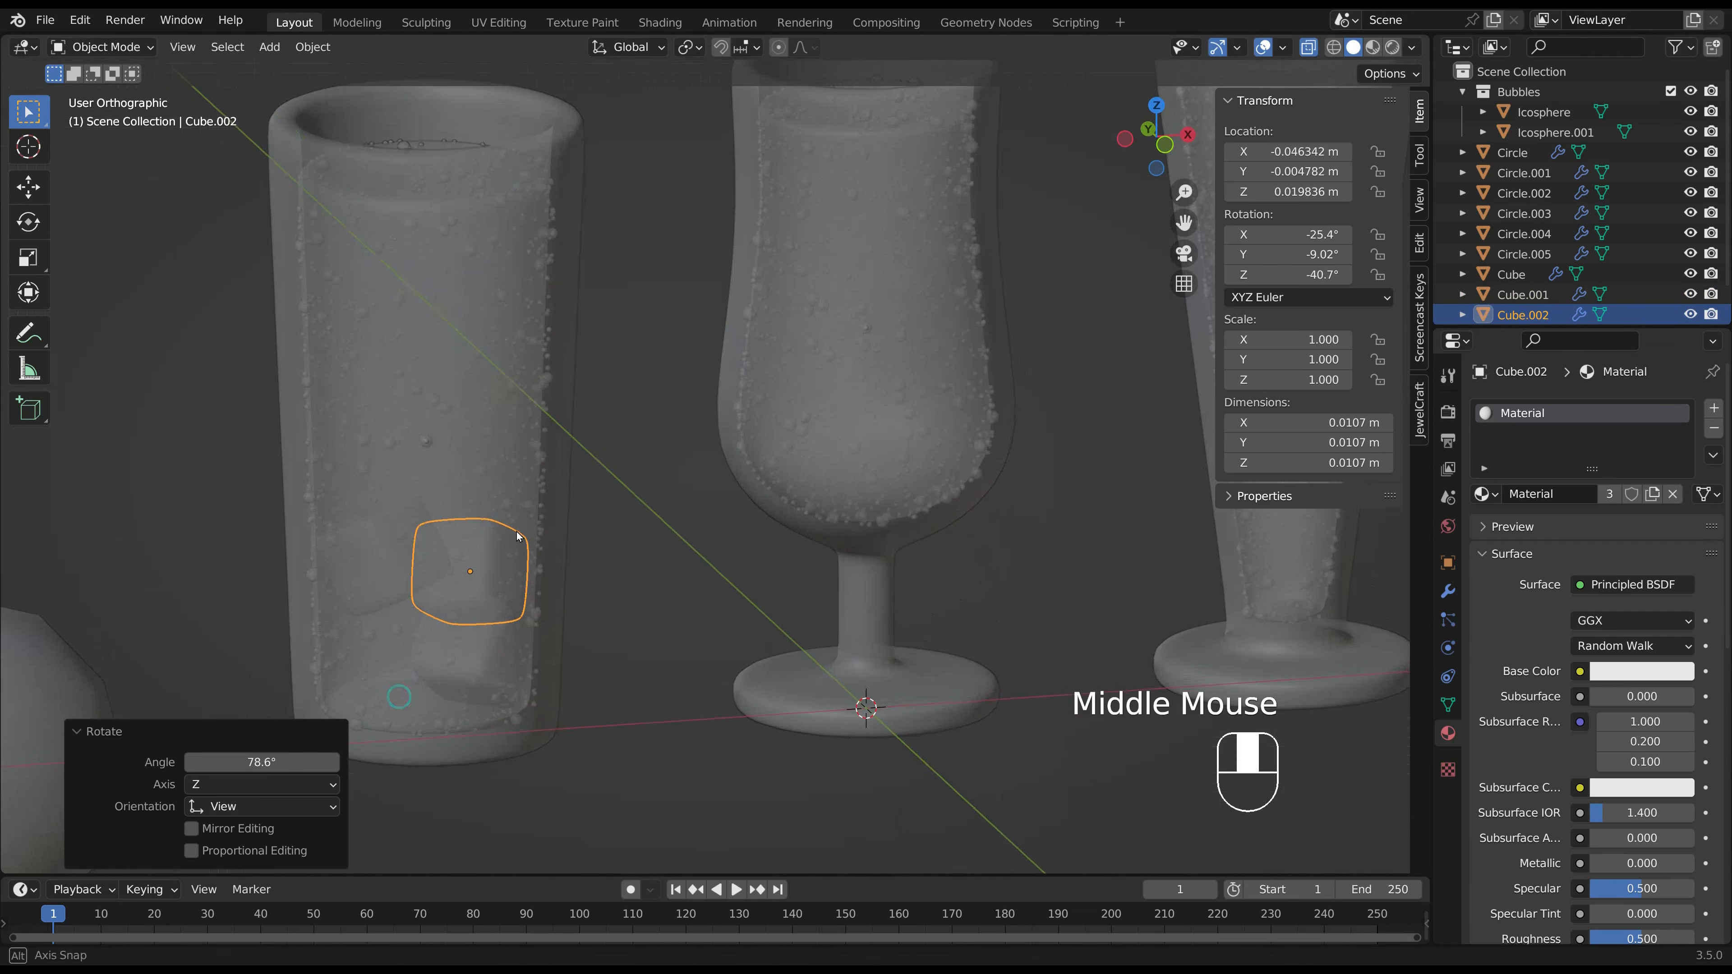
key(r)
click(558, 635)
key(g)
key(z)
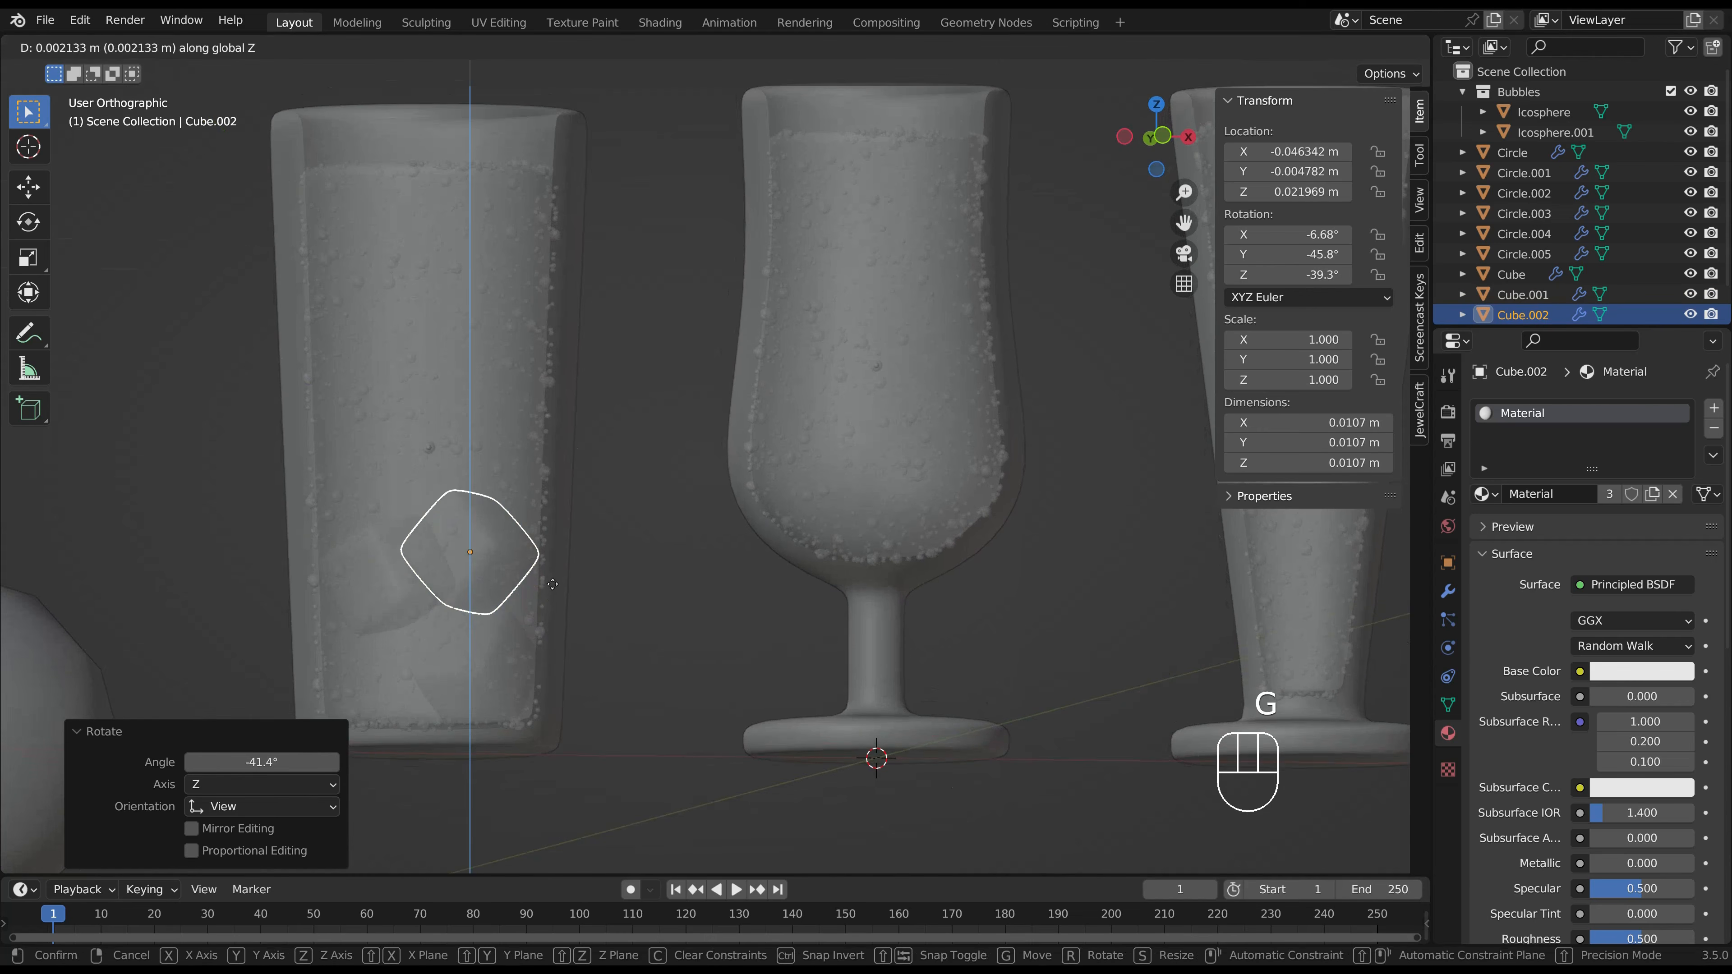
click(555, 591)
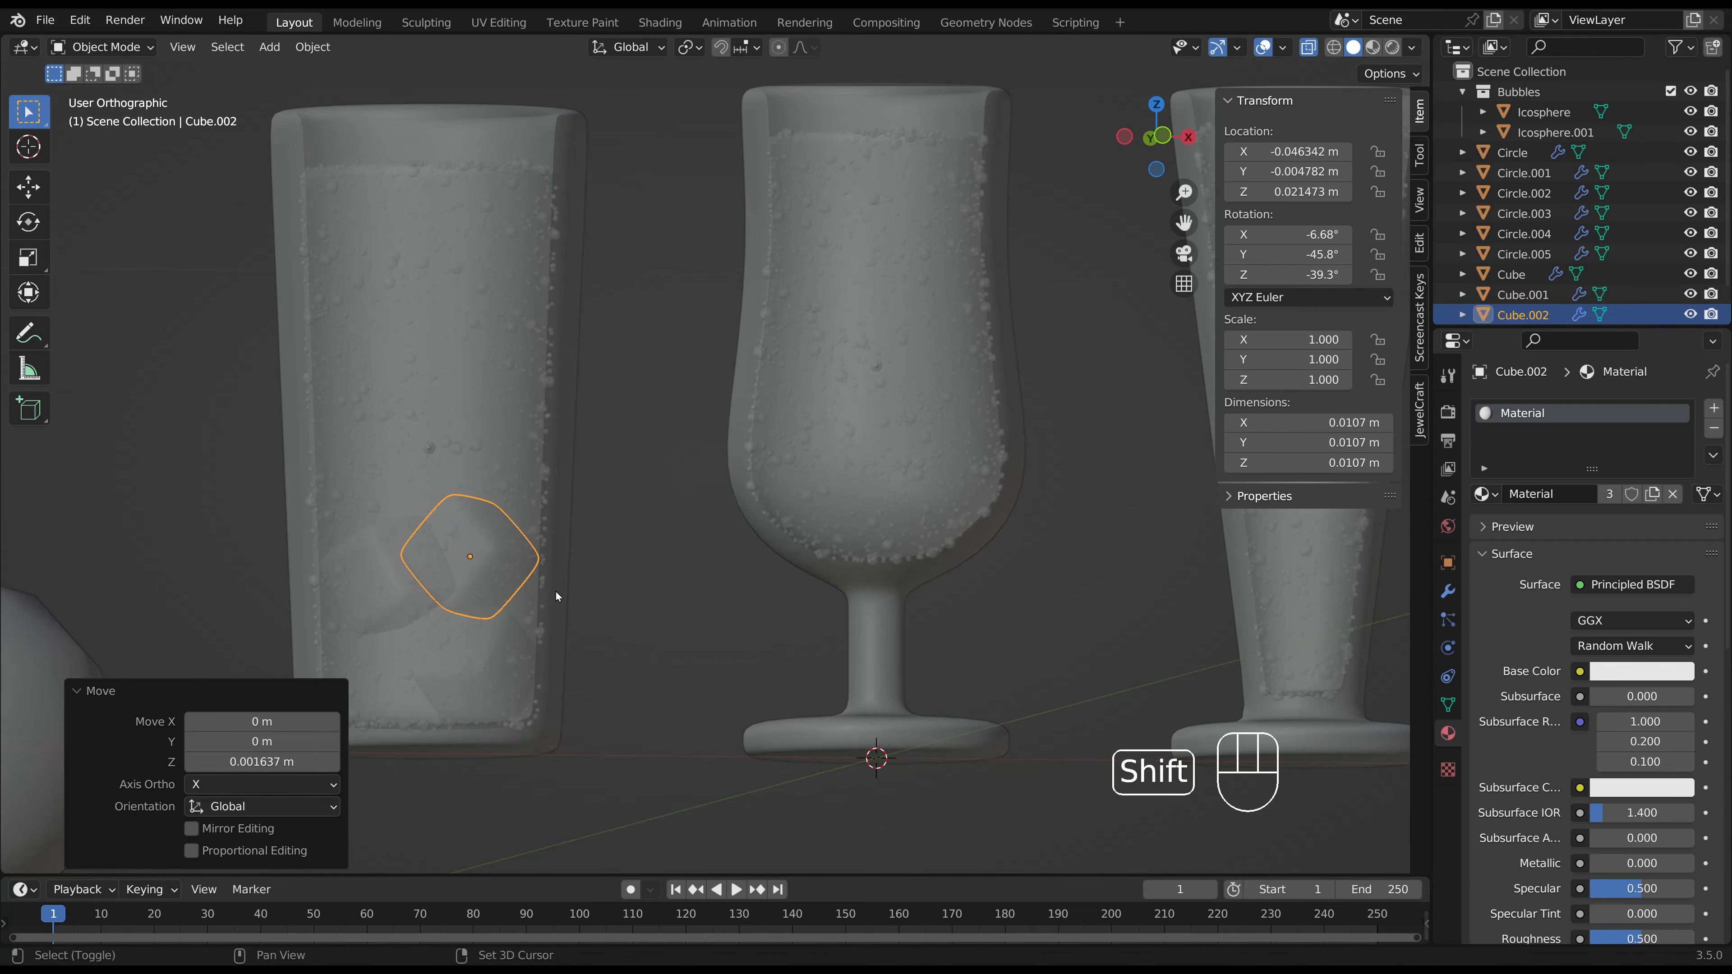
Duplicate the third ice cube about 0.011 m higher on the opposite side, then rotate and reposition the copy in top view.
key(shift+d)
click(472, 489)
key(KP_7)
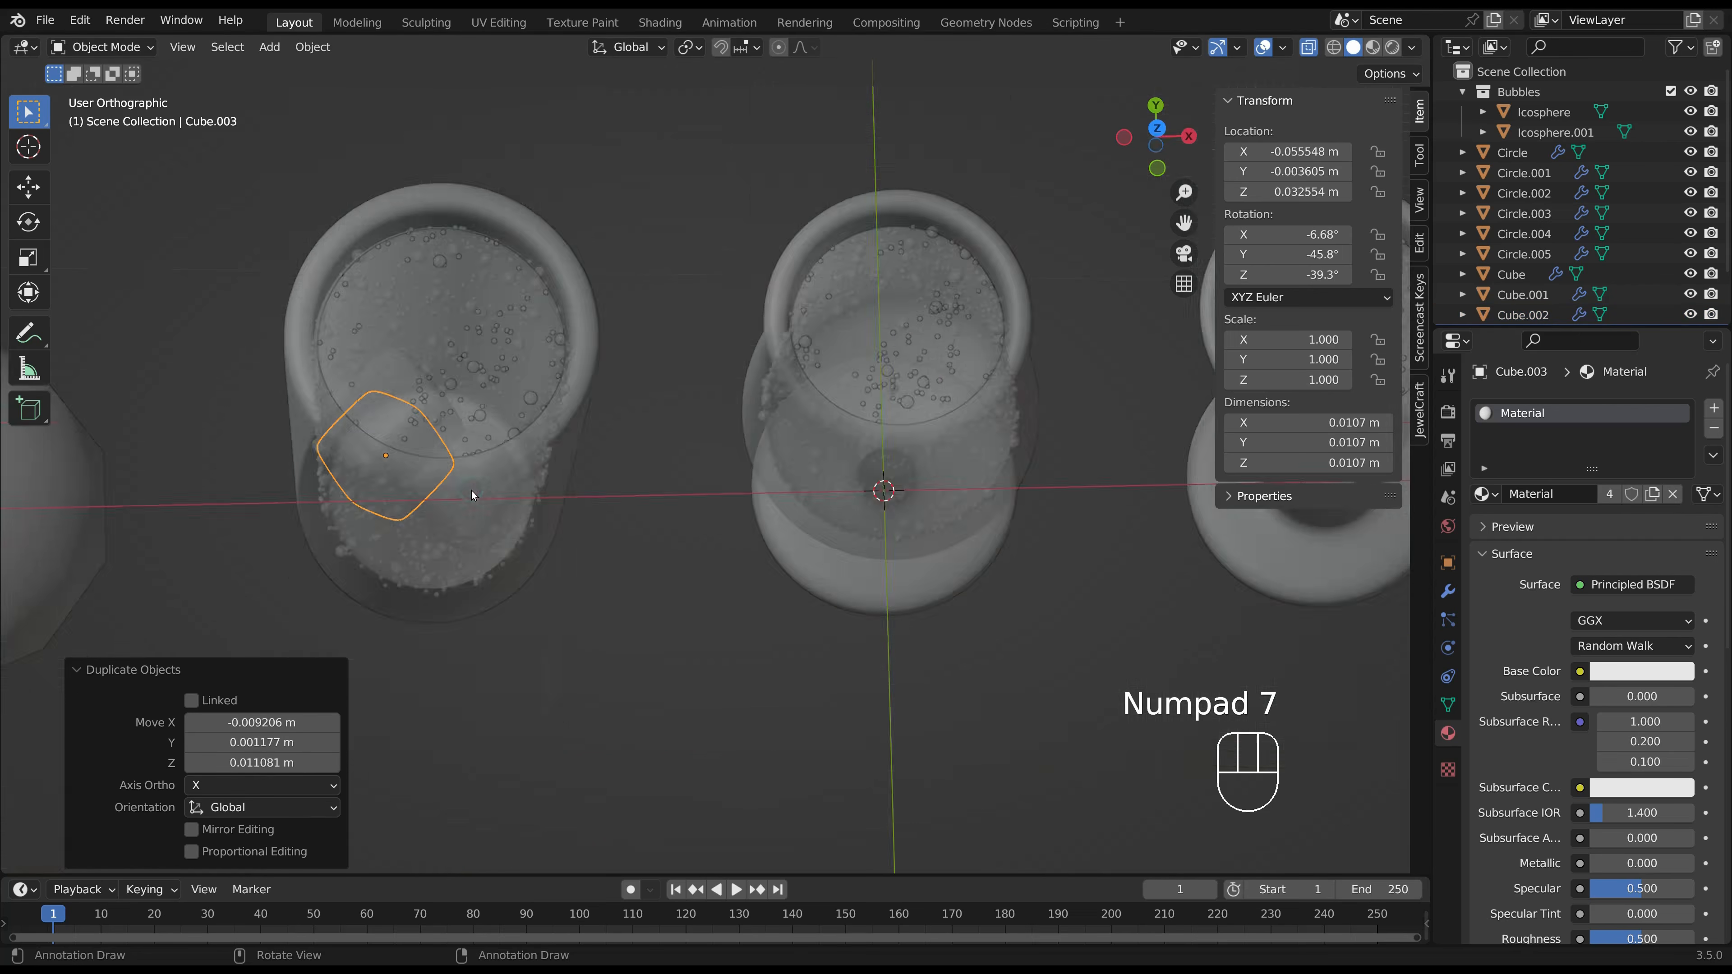
key(r)
click(444, 592)
key(g)
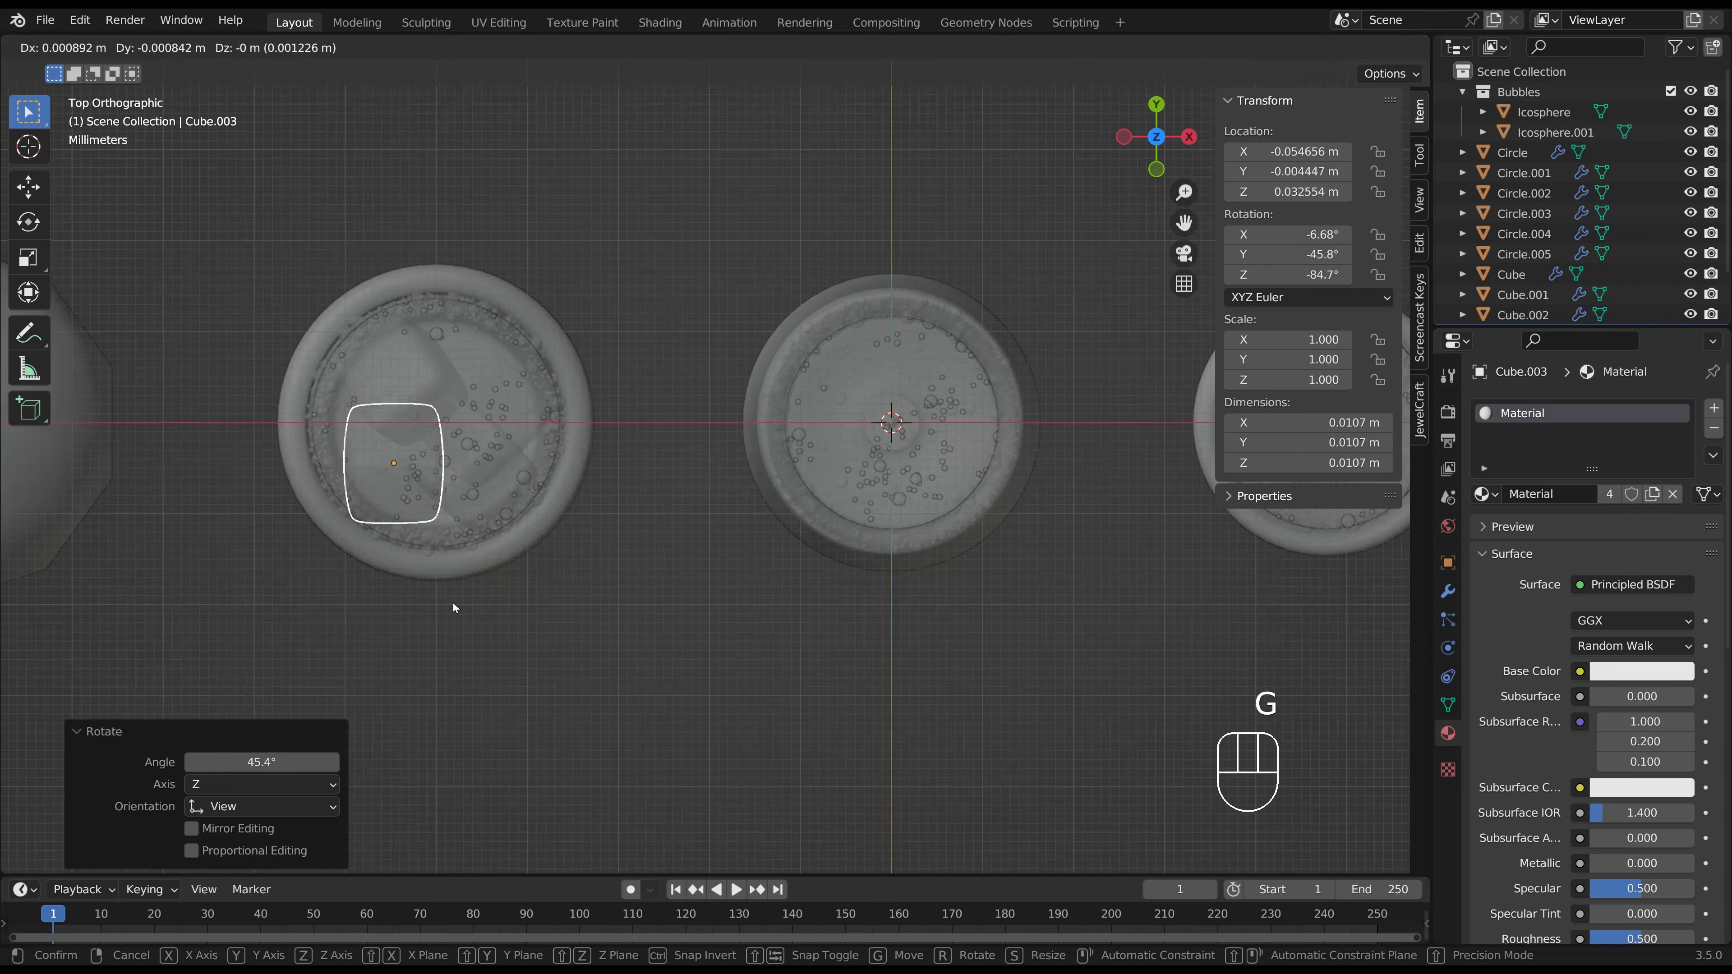
click(453, 603)
key(r)
click(424, 659)
Duplicate the fourth ice cube toward the back of the straight glass, then rotate and shift the copy in top view.
key(shift+d)
click(495, 576)
key(r)
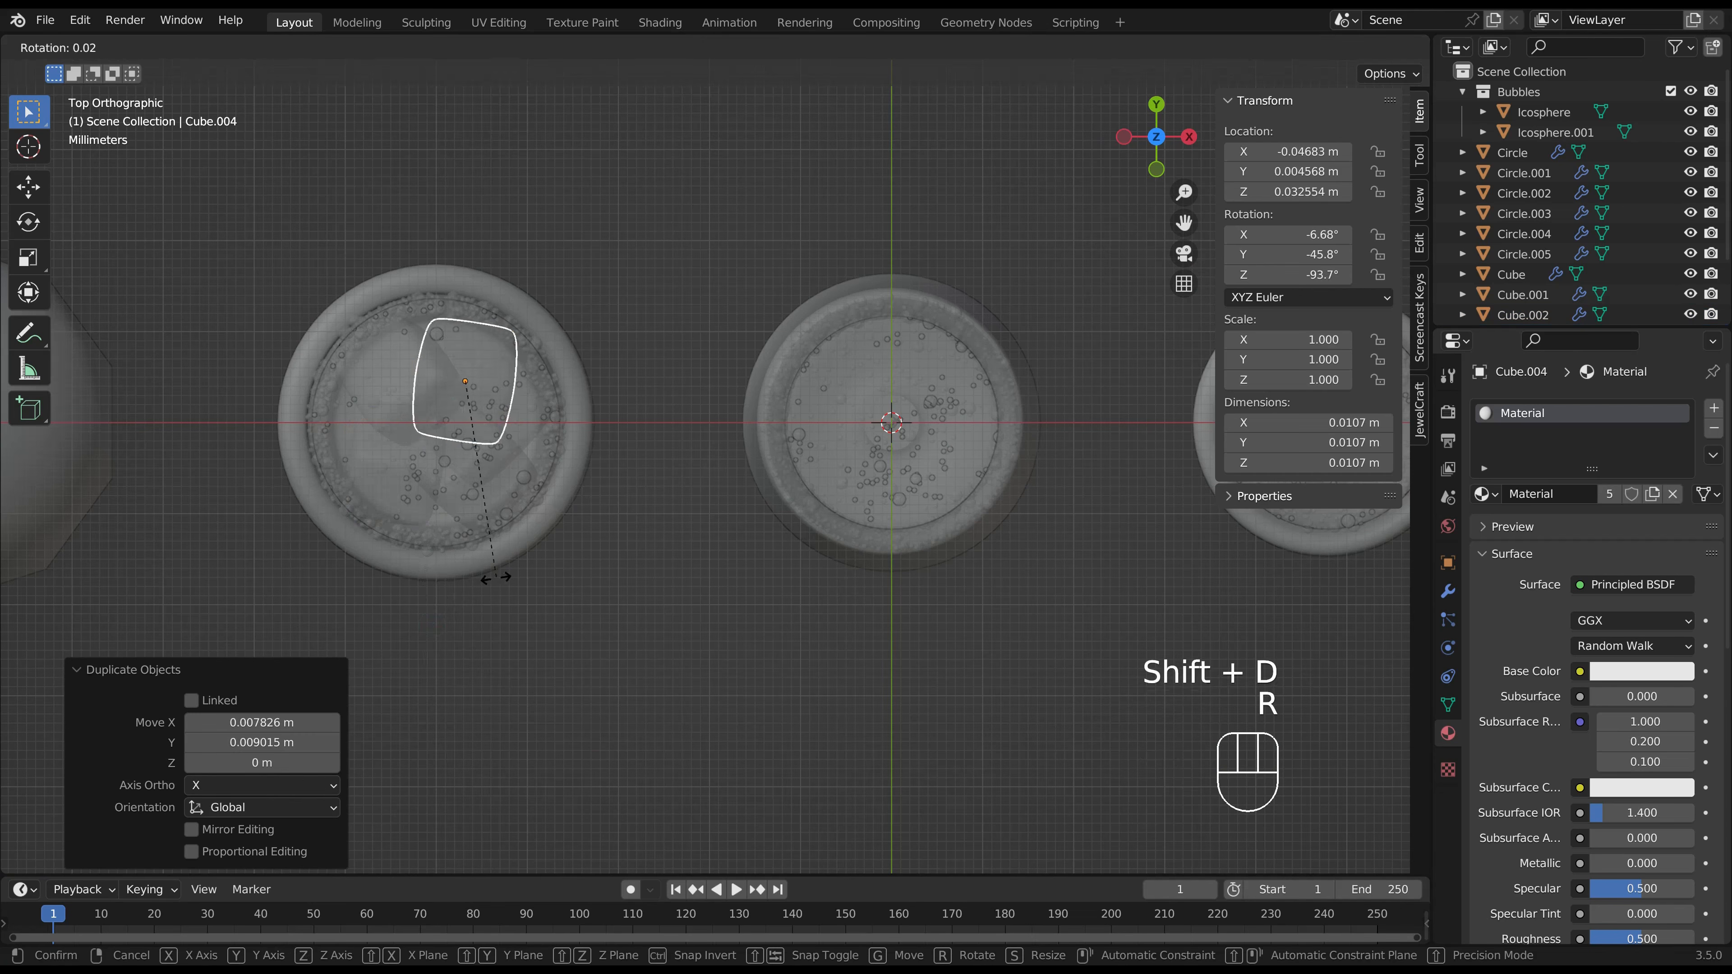
click(340, 580)
key(g)
click(310, 561)
Raise the fifth ice cube about 0.0076 m in front view and adjust its position near the straight glass's wall.
key(KP_1)
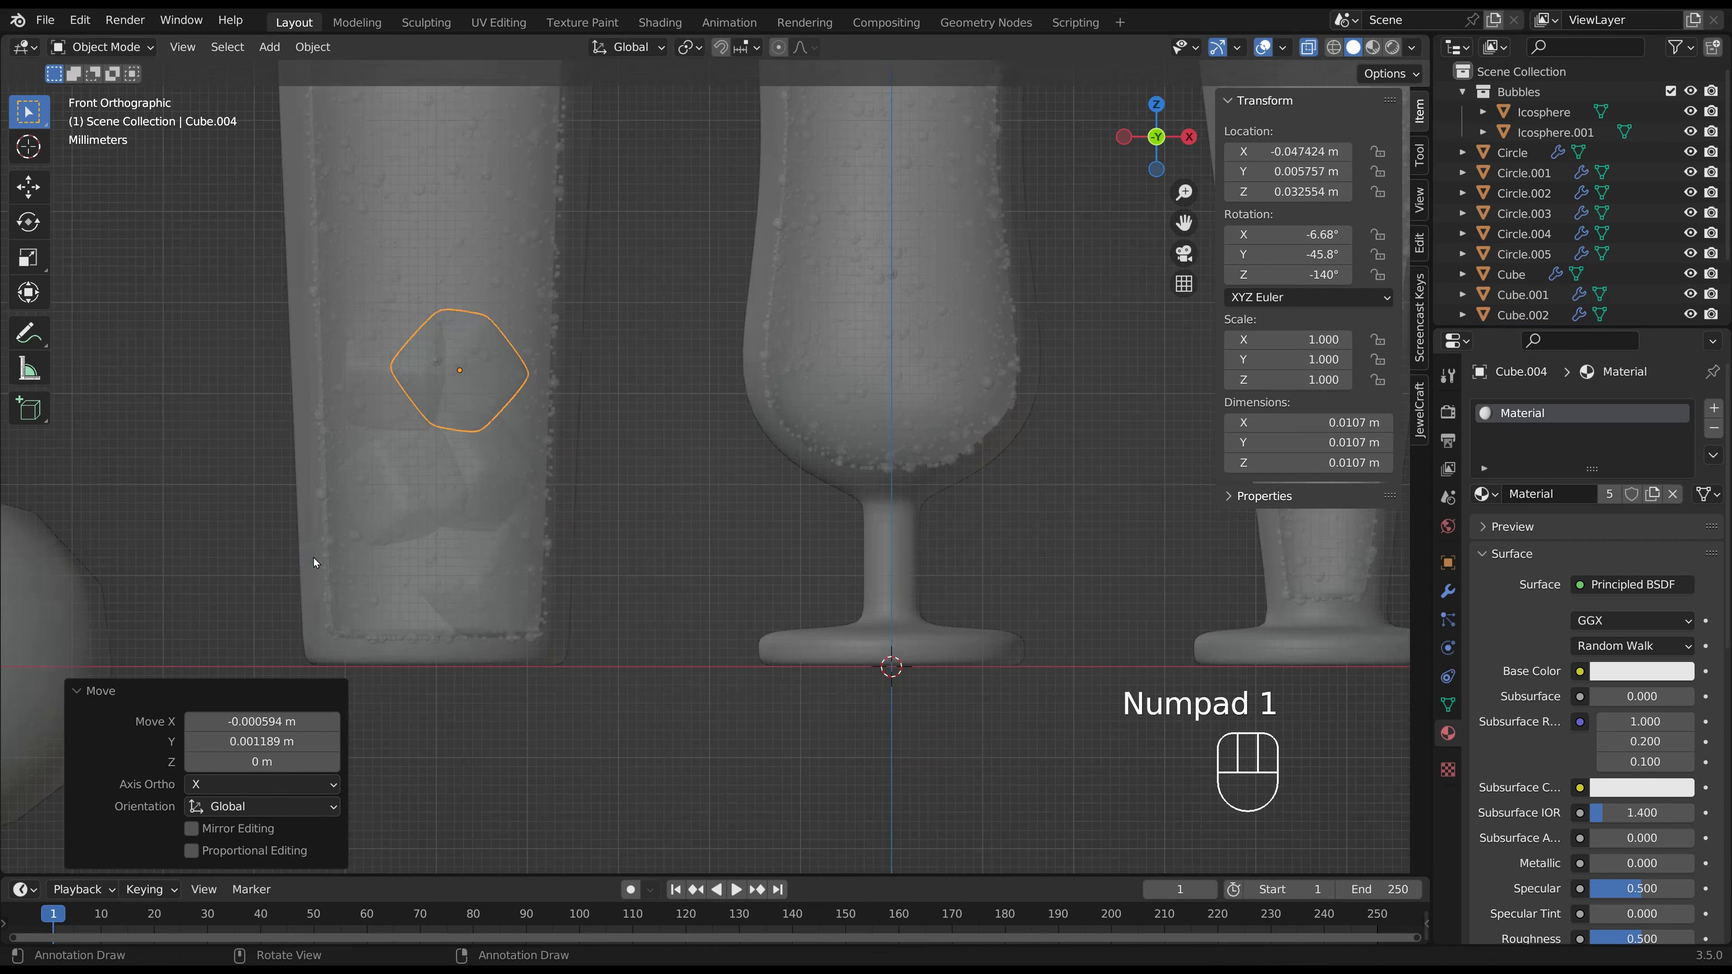
key(g)
key(z)
click(334, 490)
key(g)
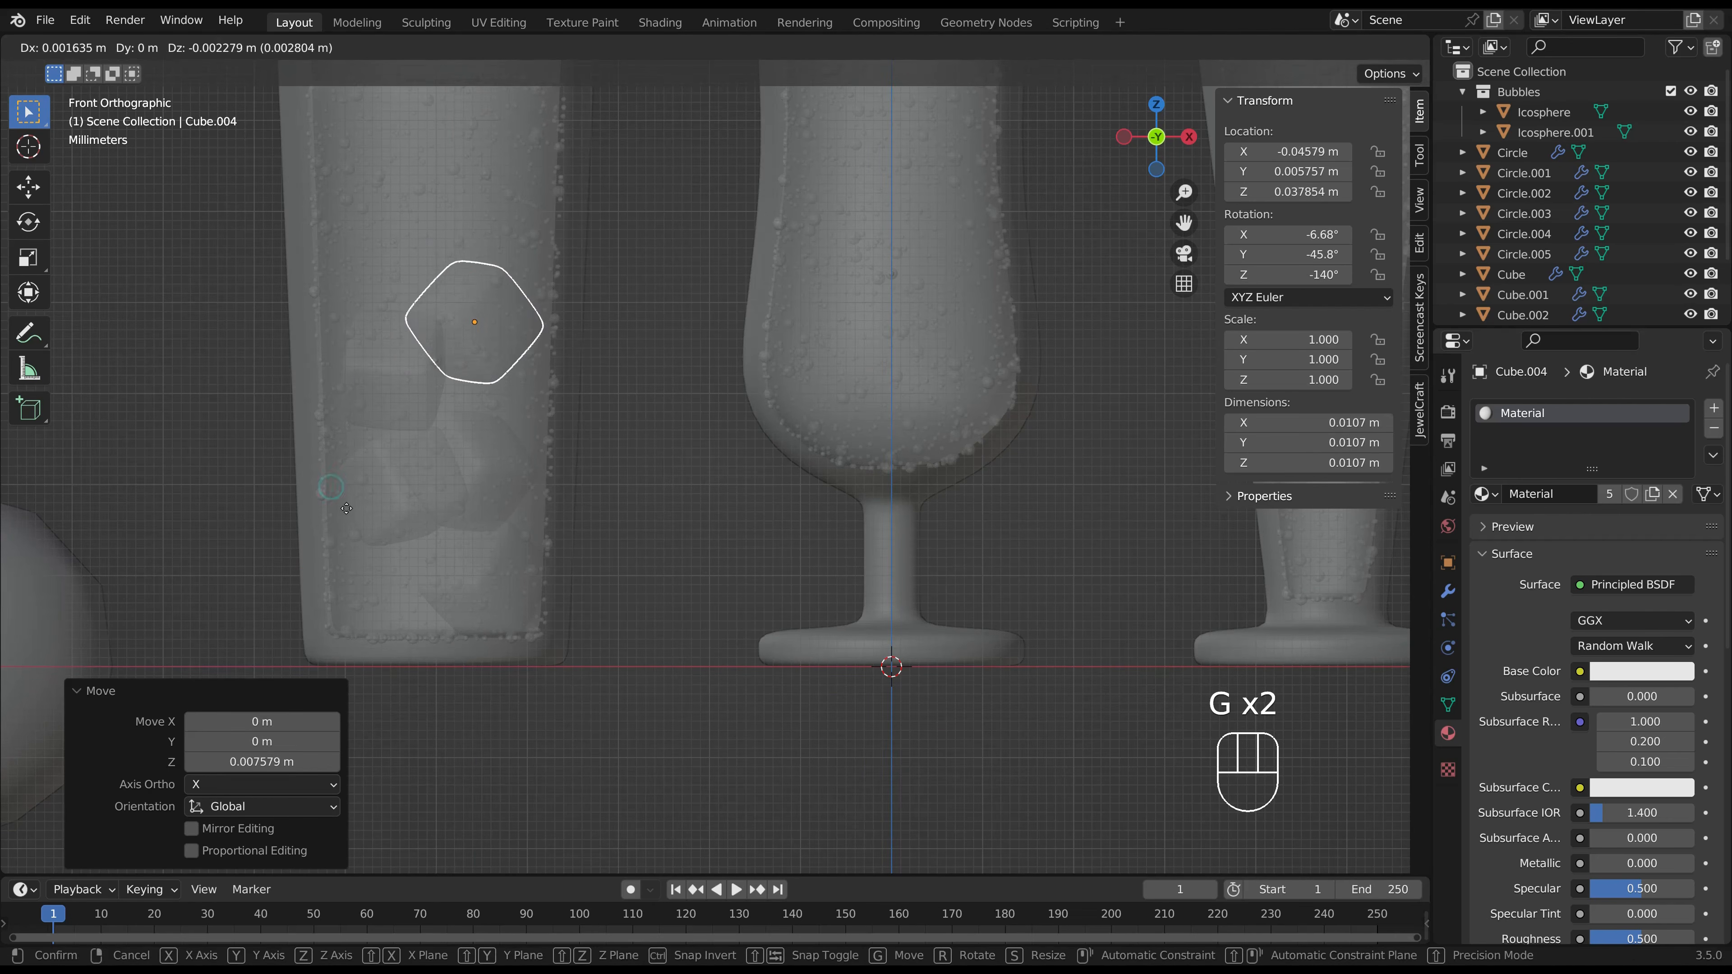
click(348, 508)
shift+middle_drag(649, 399, 605, 621)
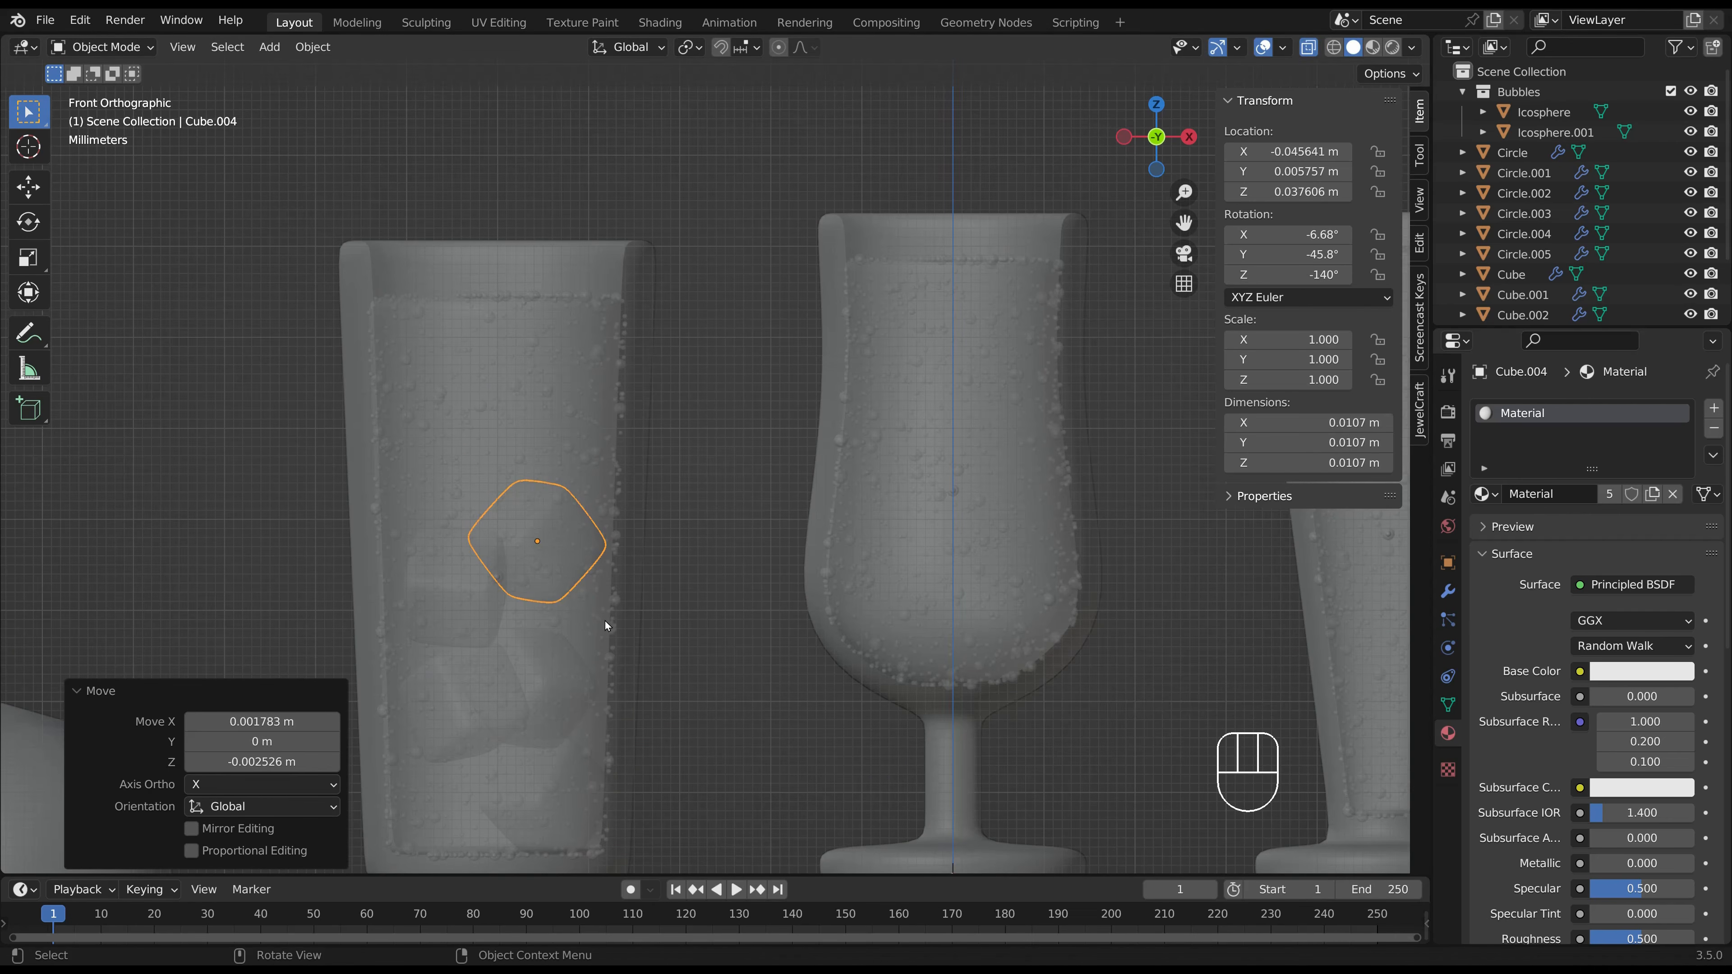
key(g)
right_click(605, 625)
Duplicate the fifth ice cube up to the opposite side of the straight glass and rotate the copy about -91° in front view.
key(shift+d)
click(513, 563)
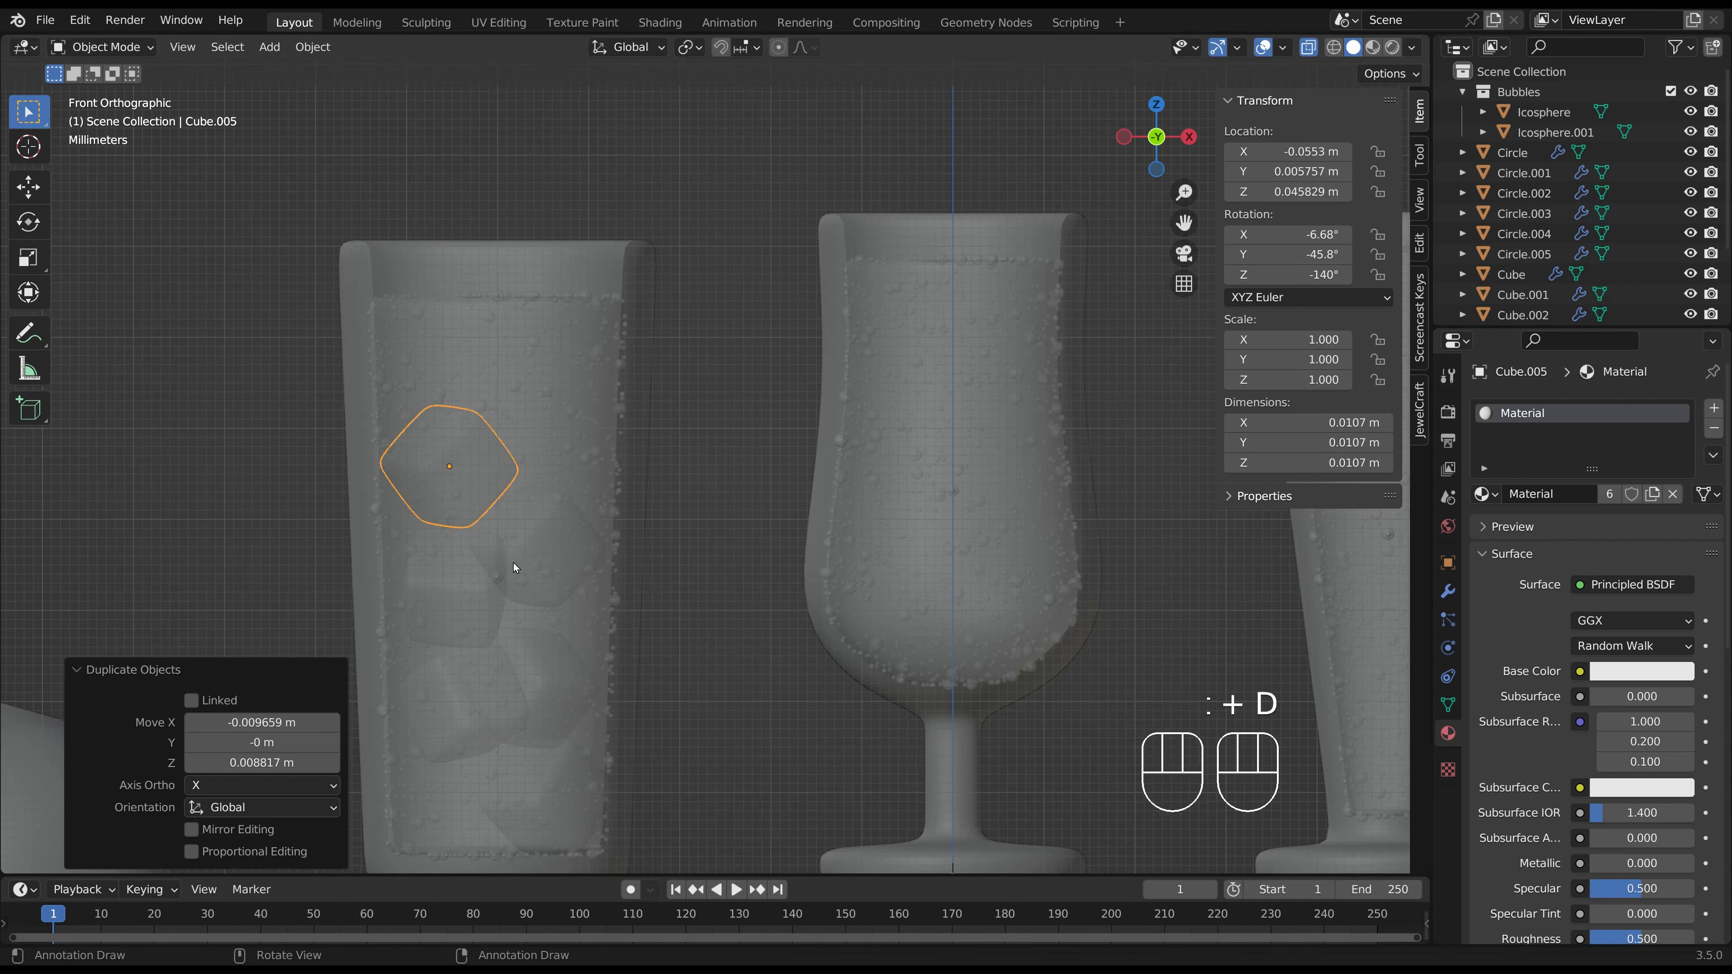
key(r)
click(572, 449)
Rotate the sixth ice cube about 43° from an angled view and recentre it inside the soda in top view.
middle_drag(572, 450, 580, 638)
key(r)
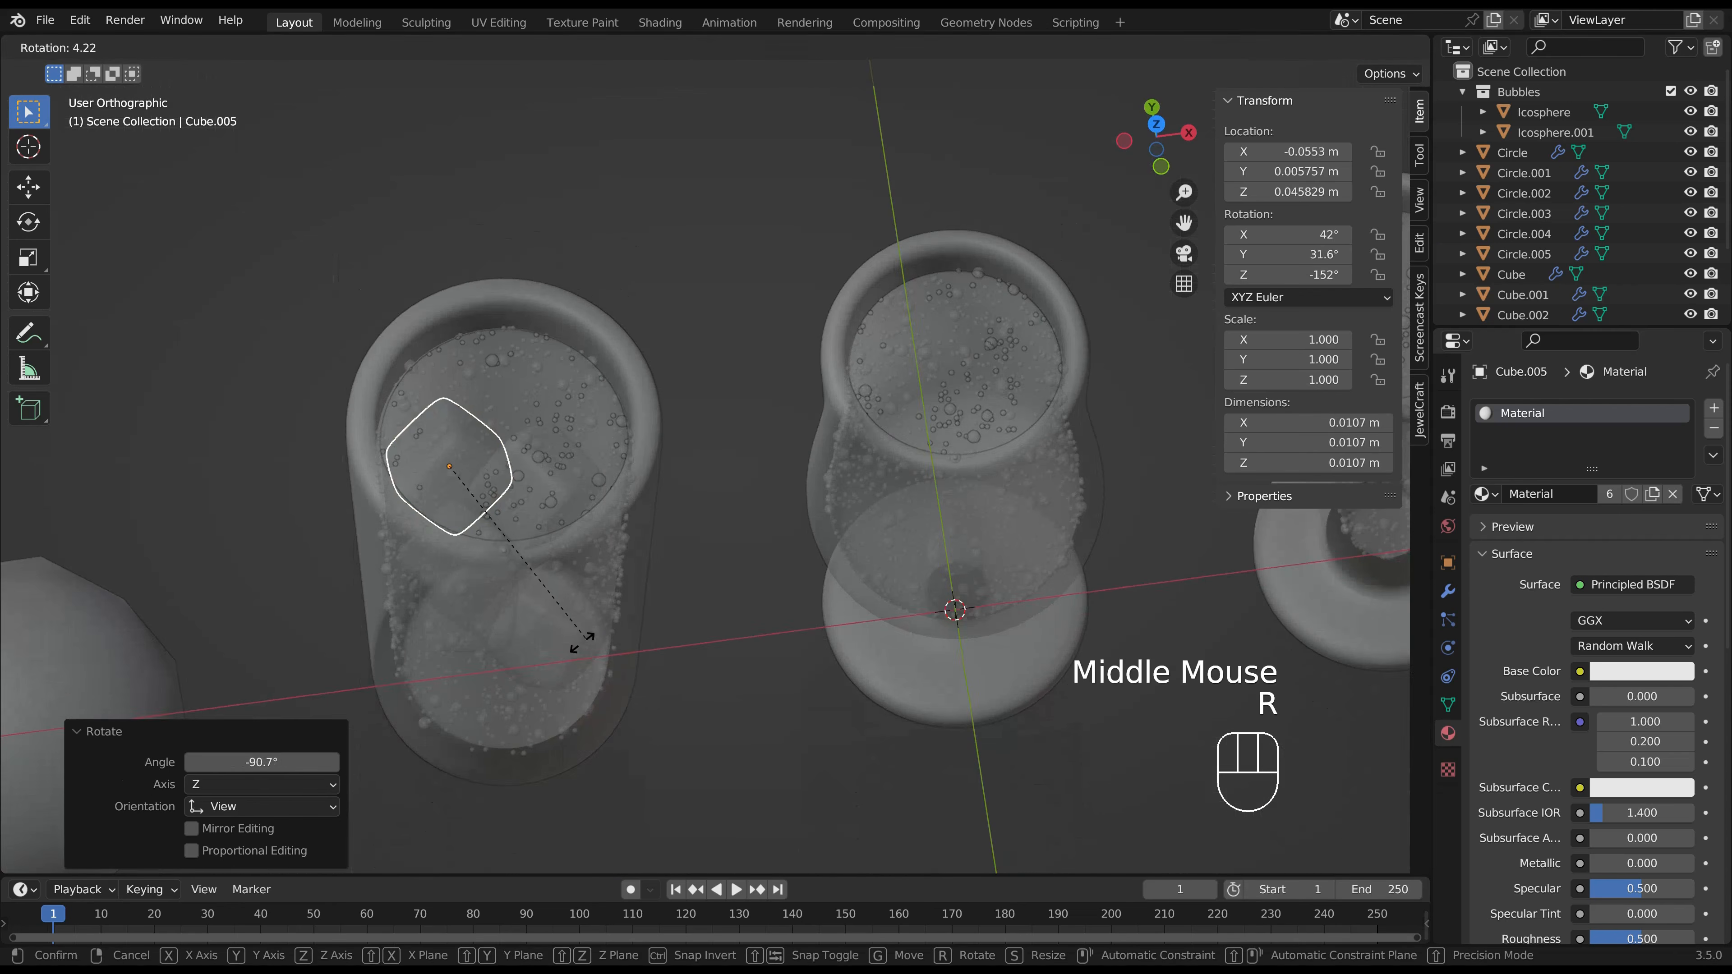
click(448, 675)
key(KP_7)
key(g)
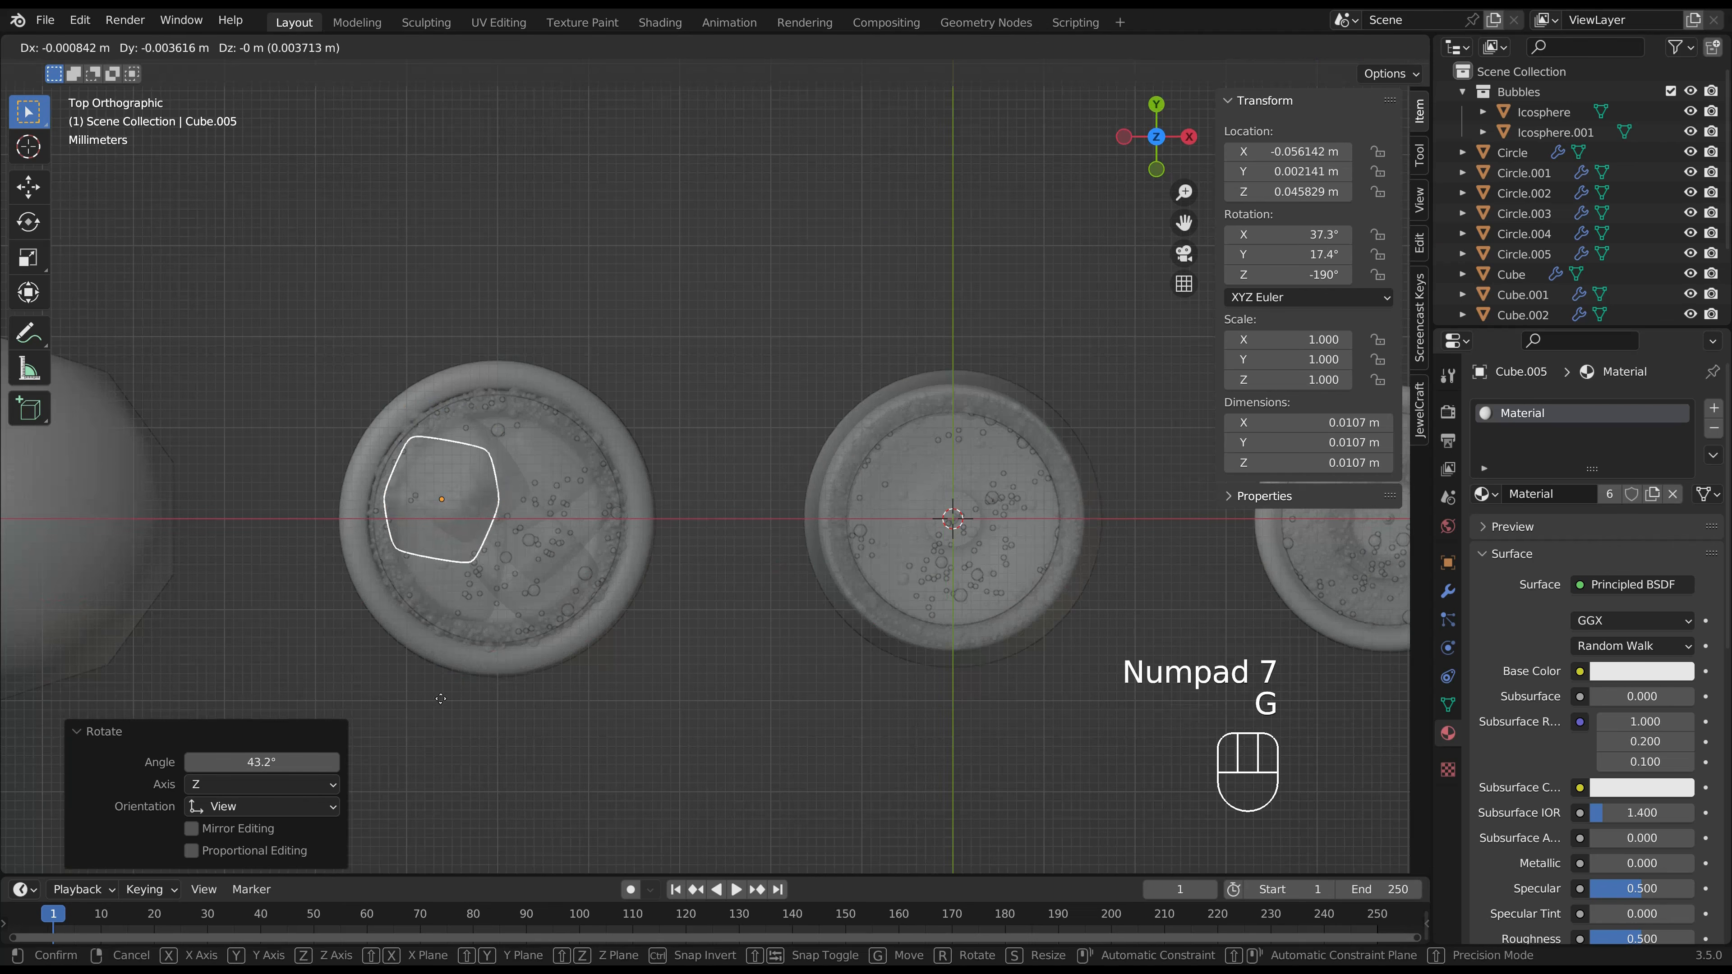
click(442, 702)
Duplicate the sixth ice cube across the straight glass in top view and rotate the copy.
key(shift+d)
click(550, 691)
key(r)
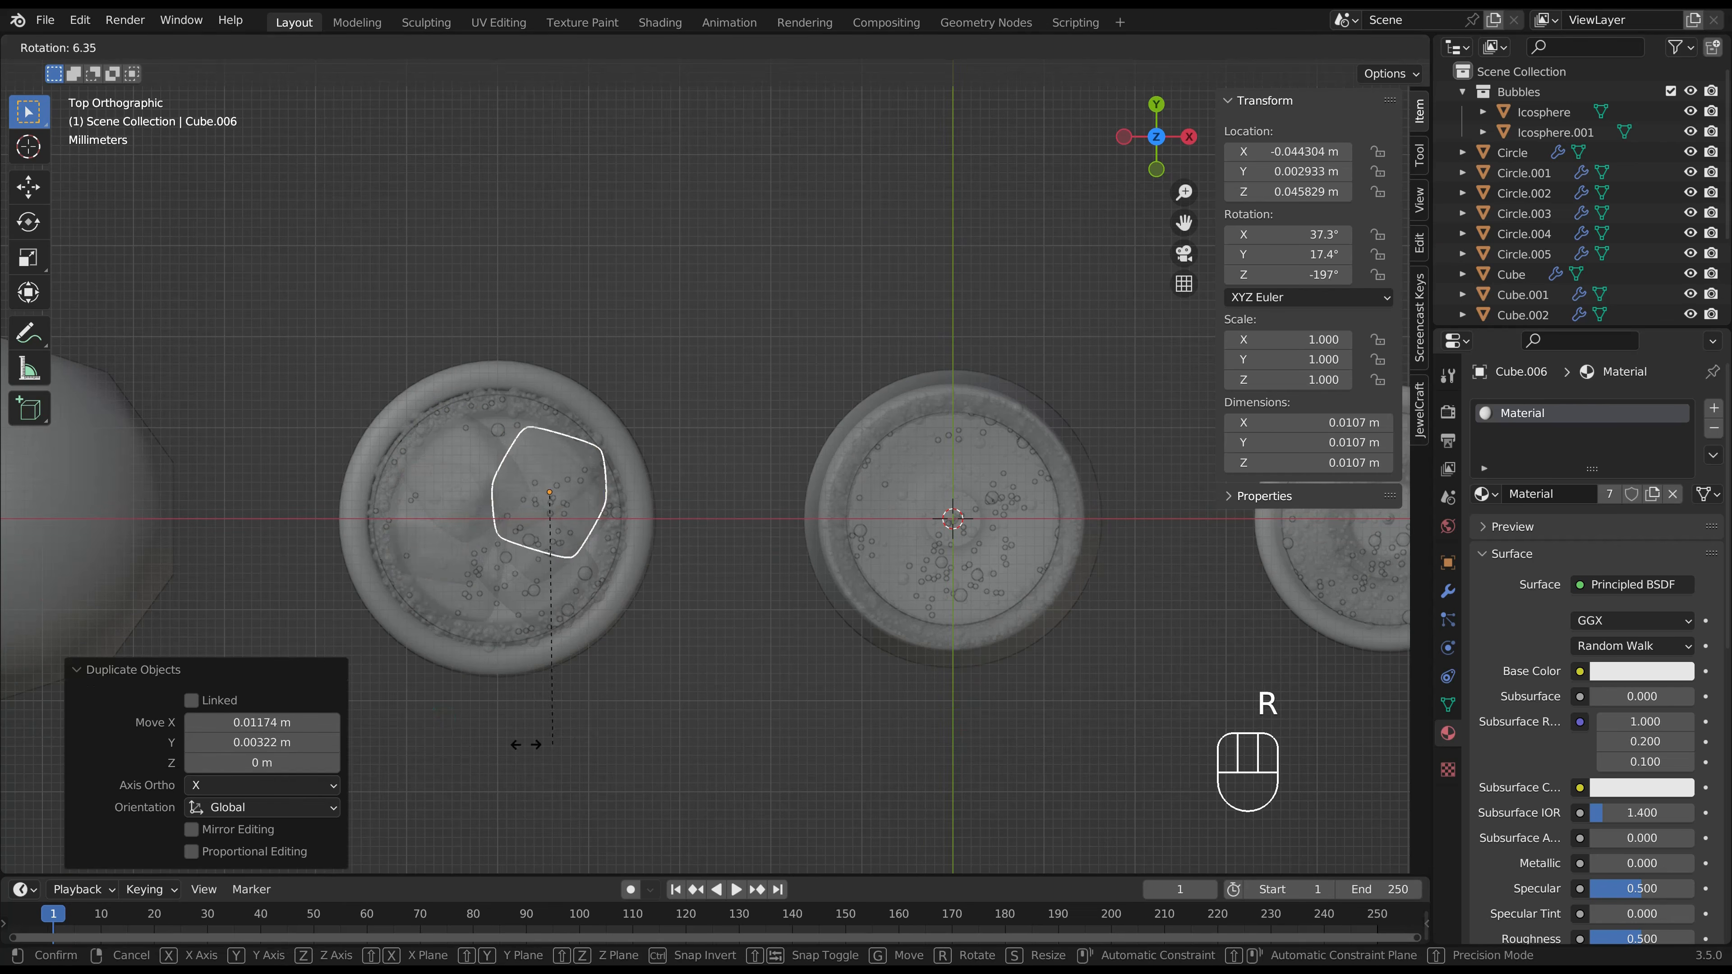
click(389, 598)
Tilt the seventh ice cube about 35°, raise it about 0.005 m along Z, and fine-tune its height in front view.
middle_drag(388, 598, 688, 619)
key(r)
key(g)
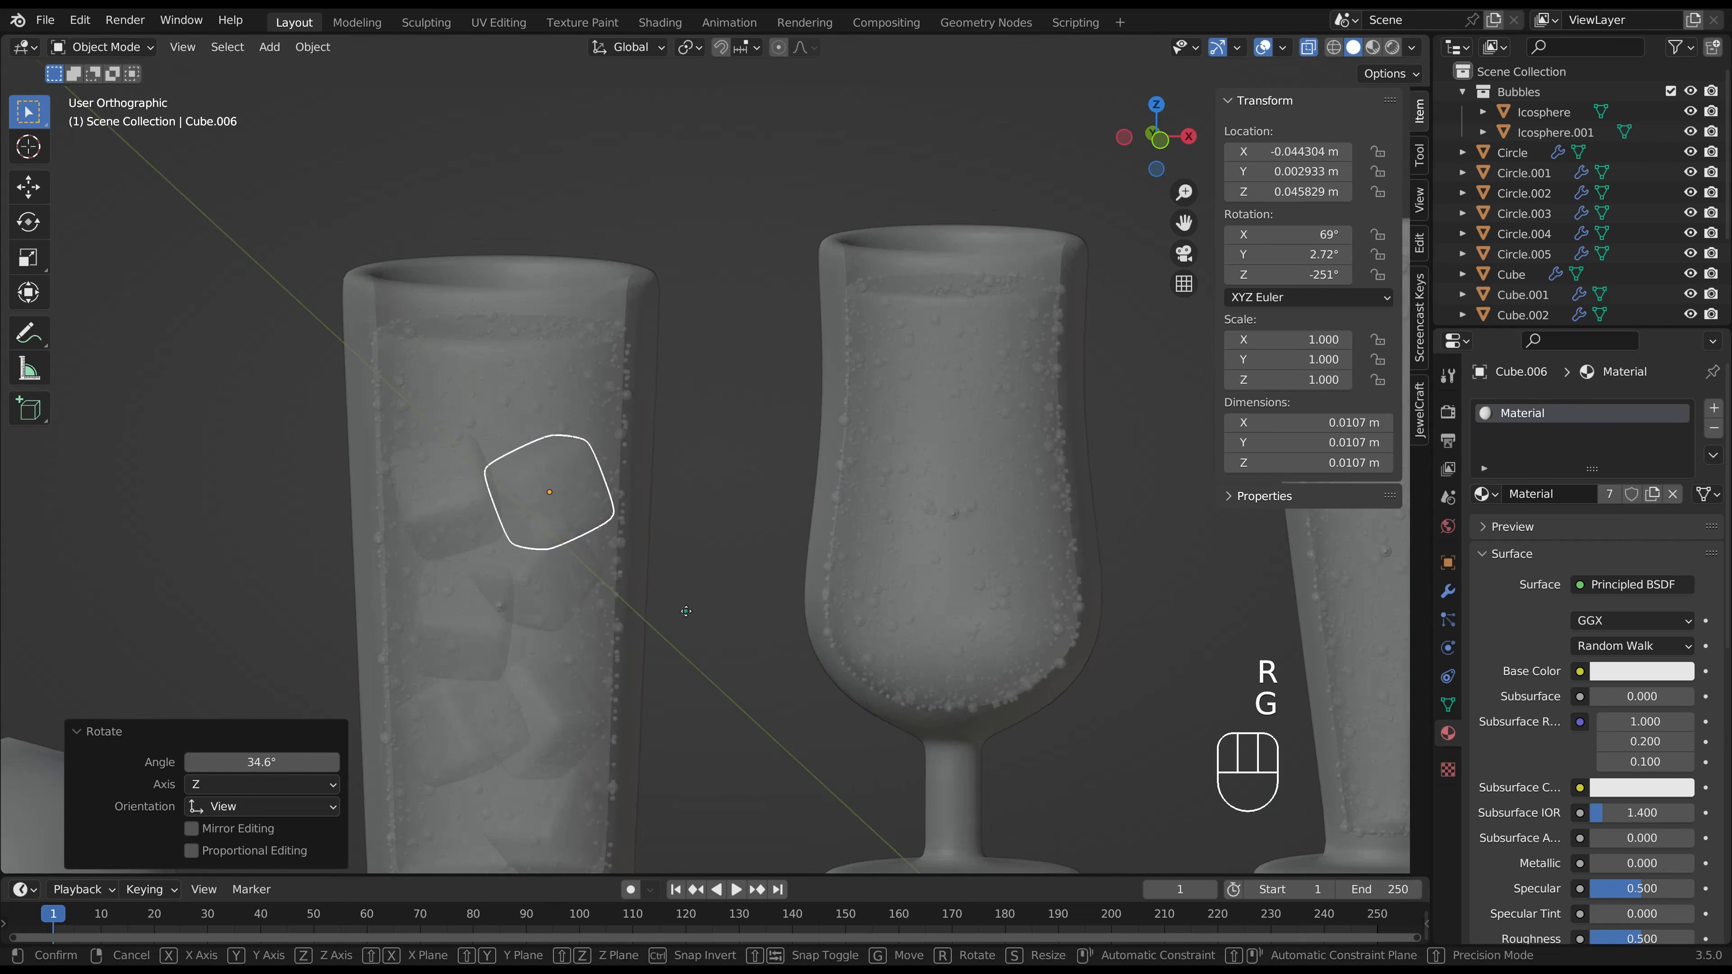
click(696, 569)
key(KP_1)
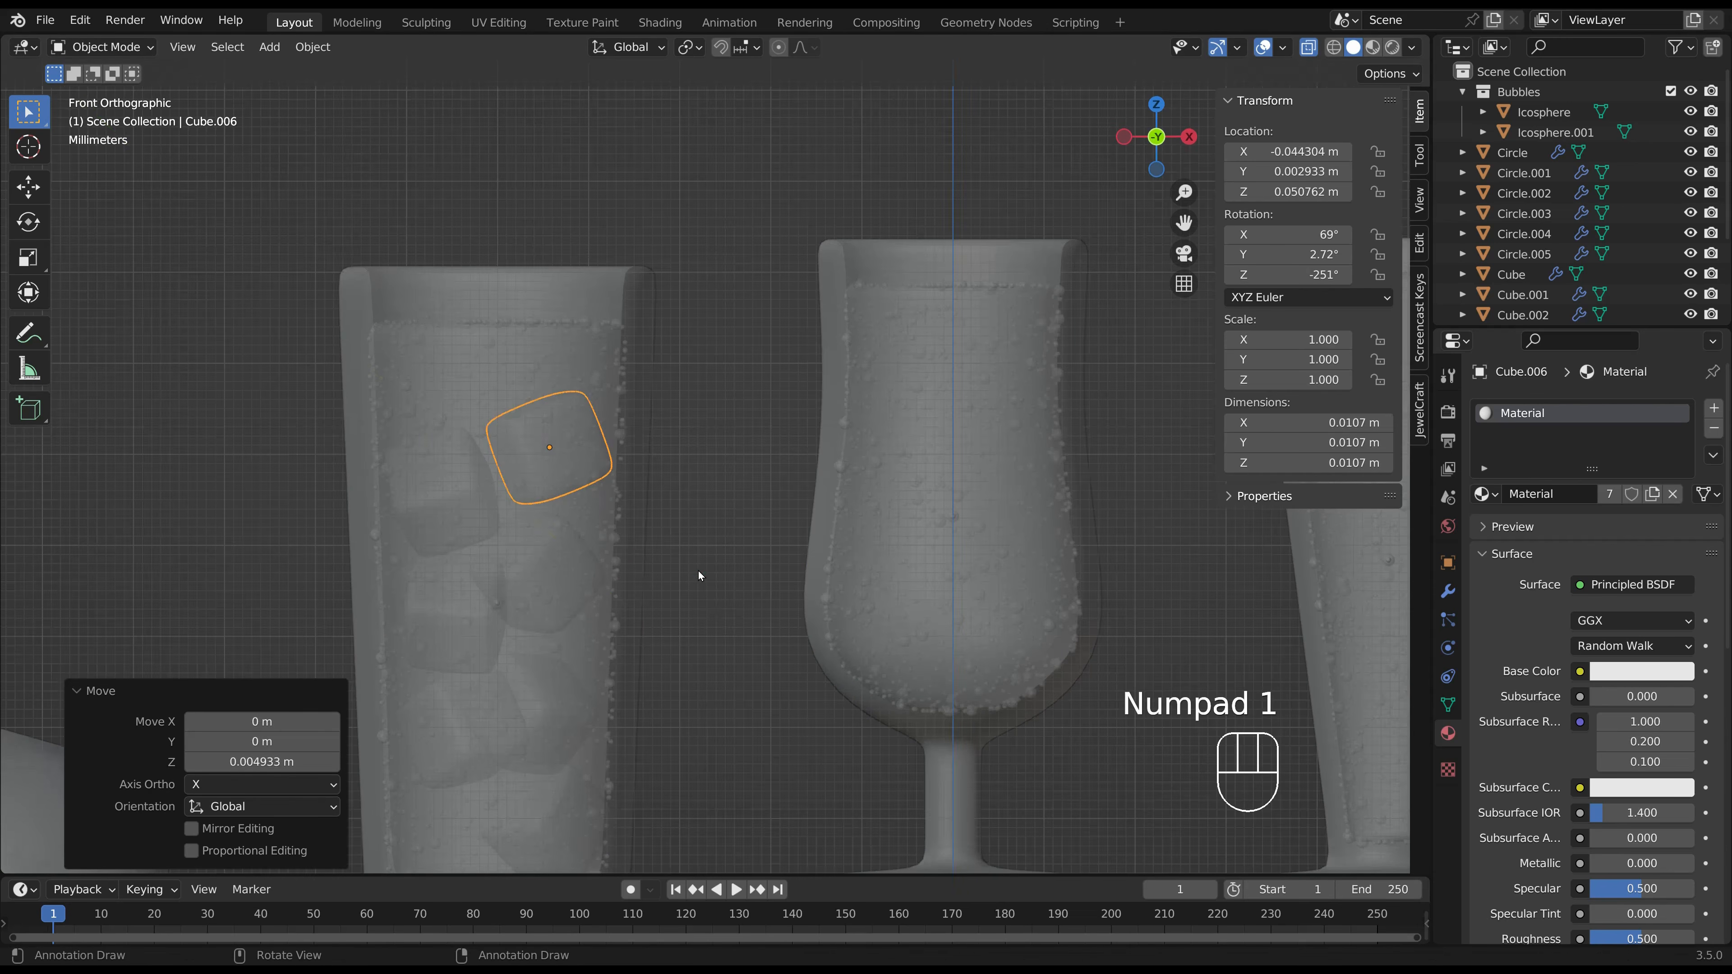
key(g)
click(699, 584)
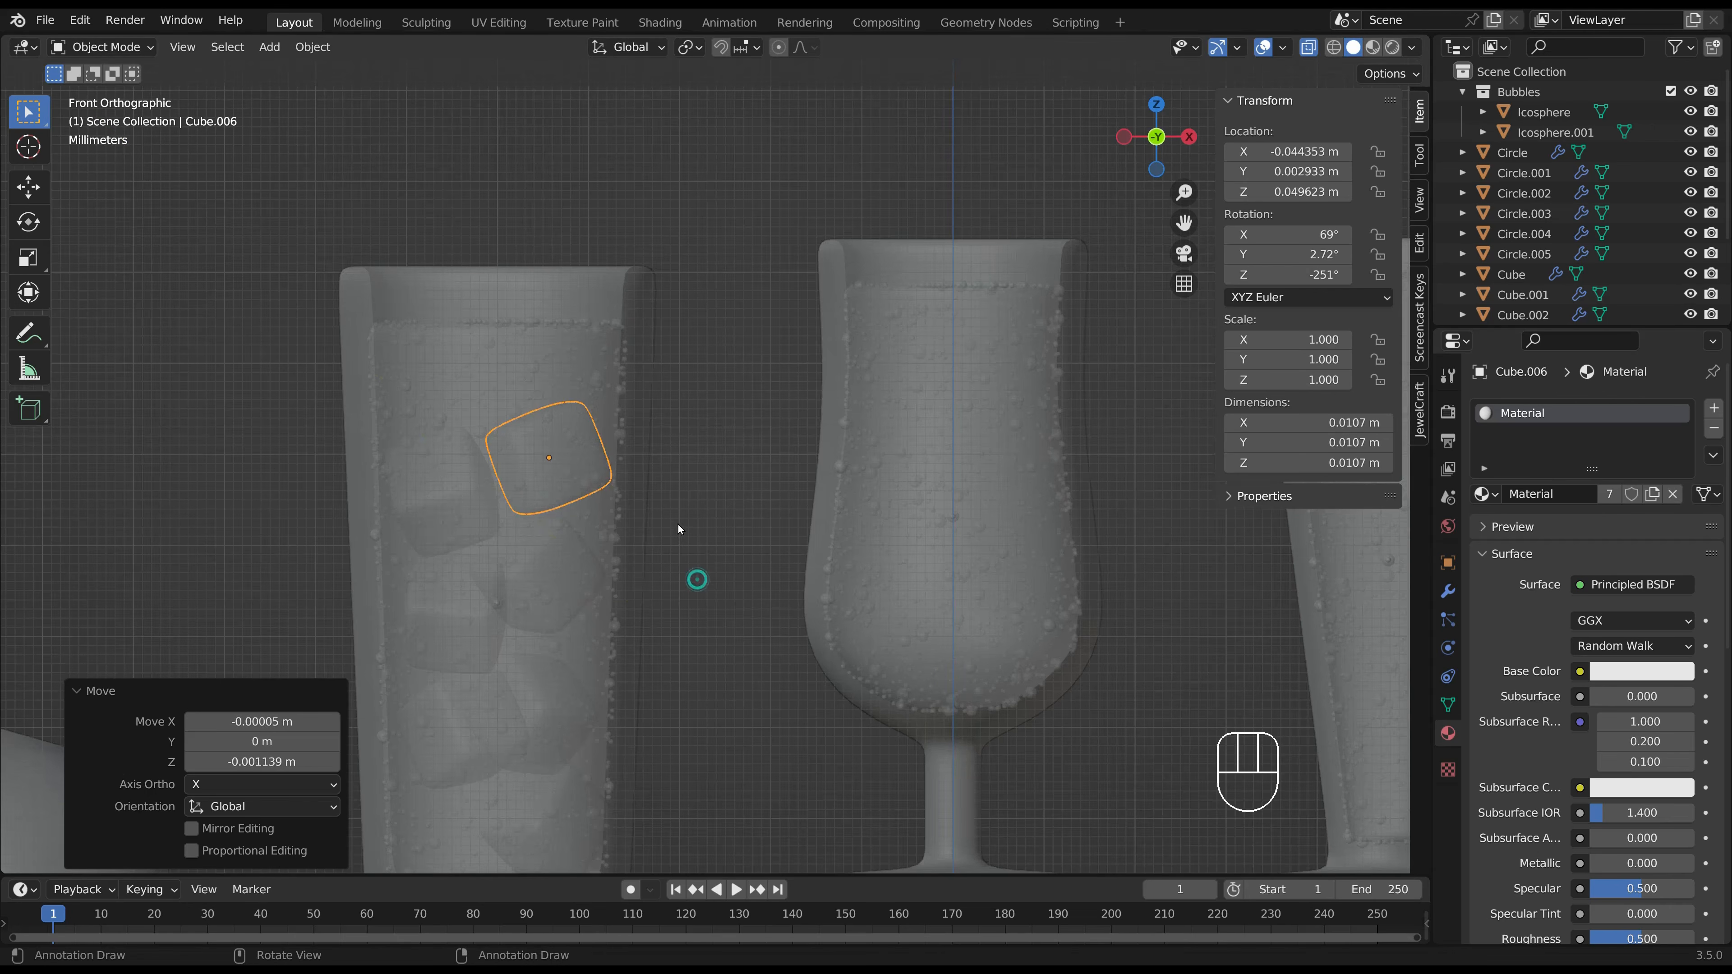
Duplicate the top ice cube into the bowl of the middle stemmed glass, rotate it about 49°, and nudge it into place.
scroll(680, 529, down, 2)
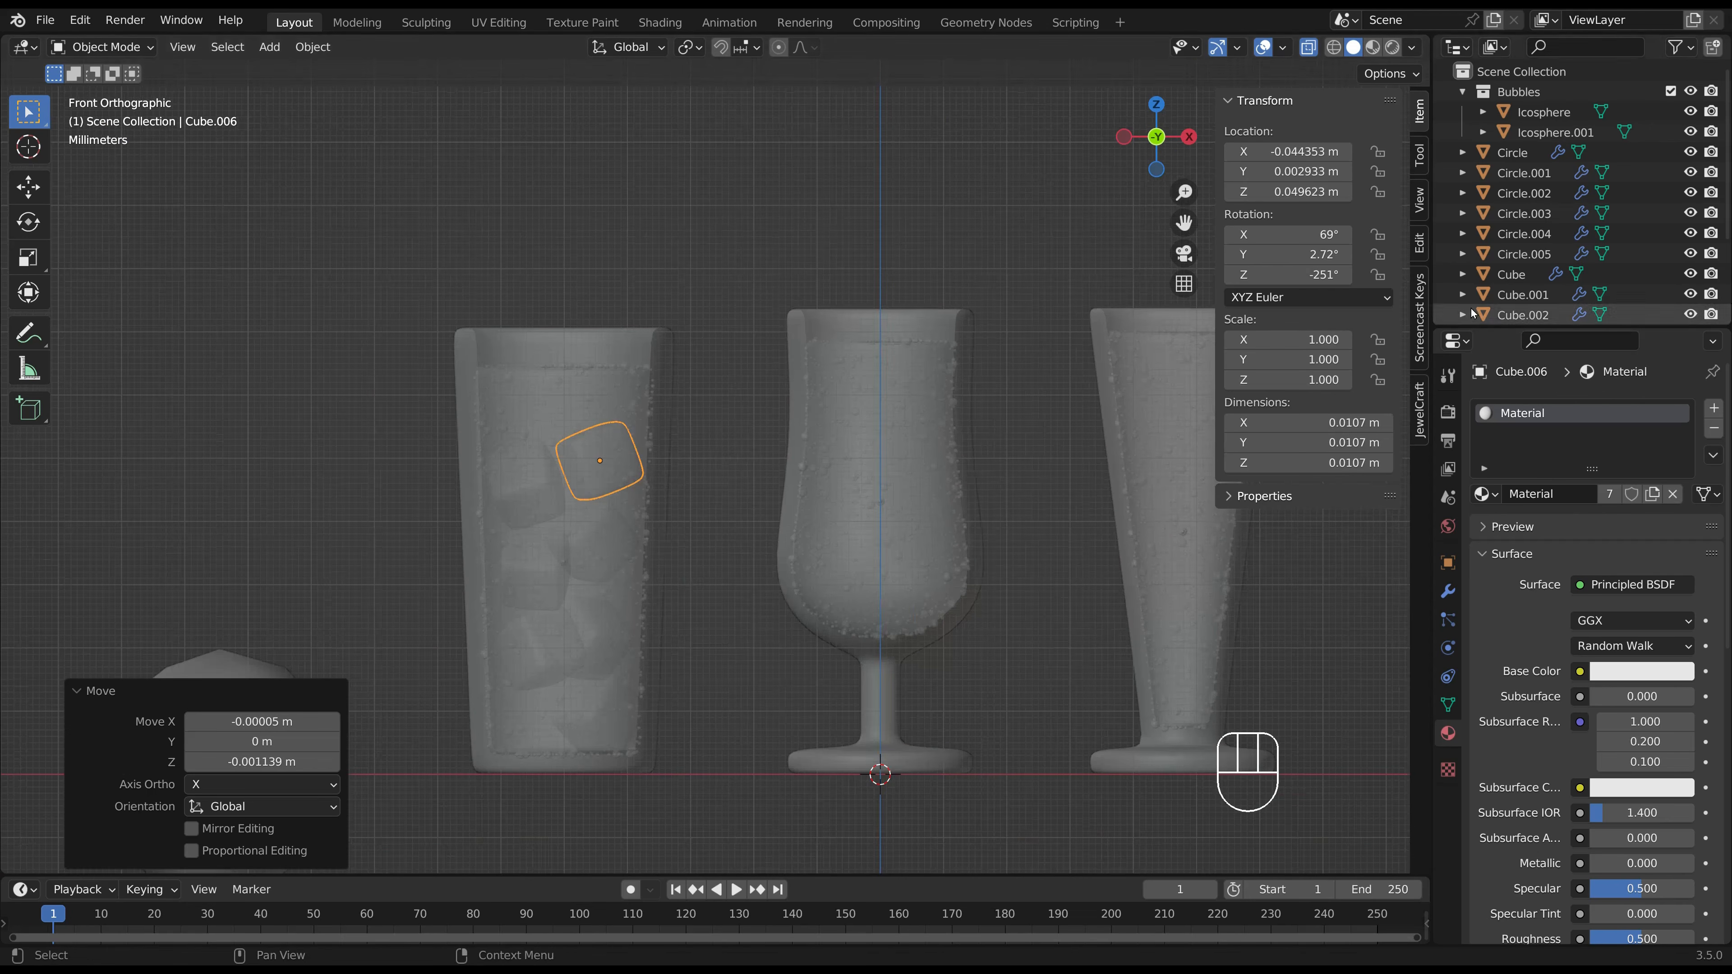
shift+middle_drag(826, 511, 678, 465)
key(shift+d)
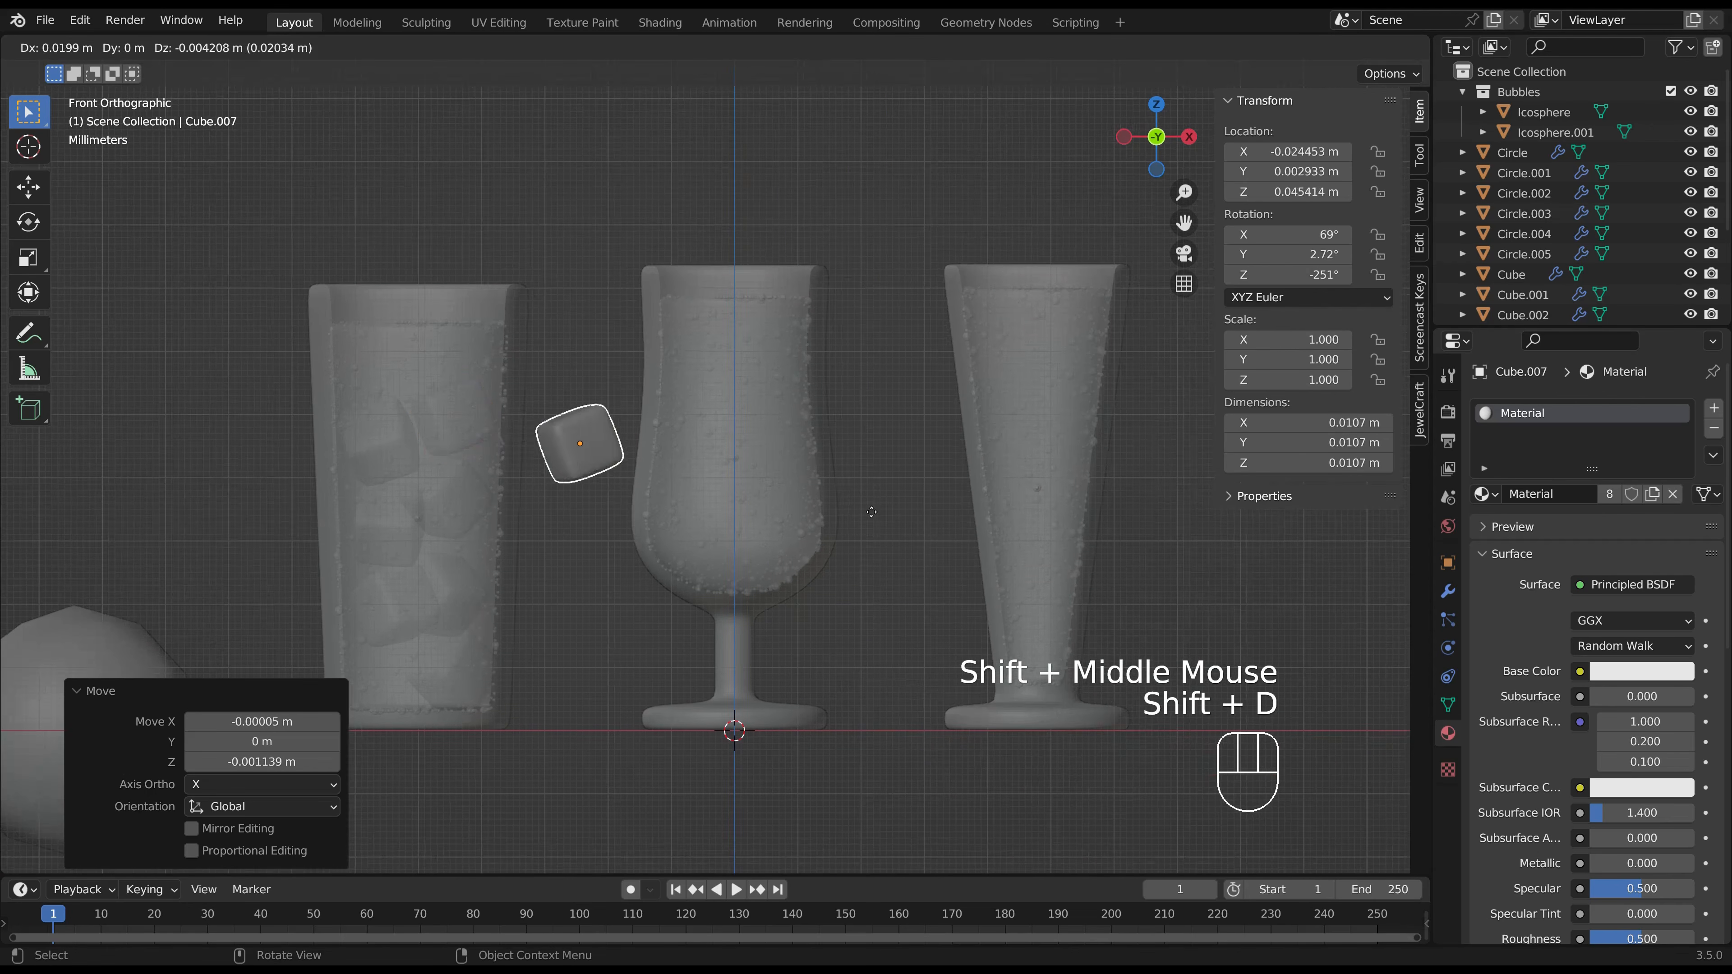
click(946, 588)
key(r)
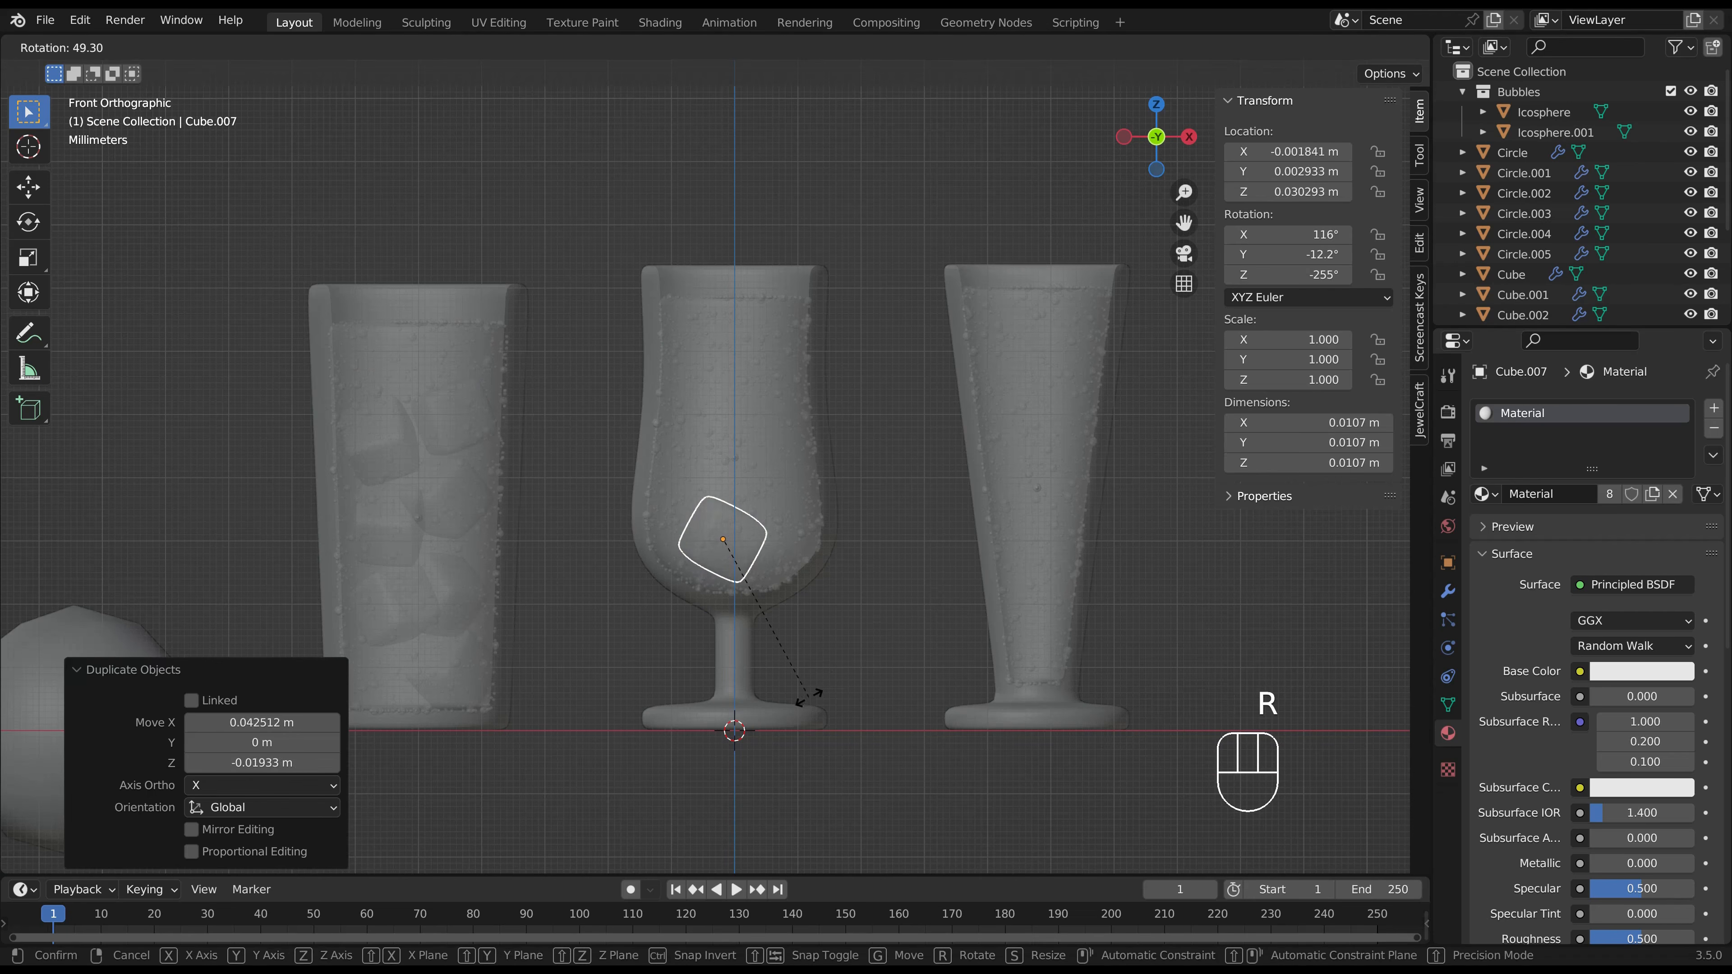
click(810, 697)
key(g)
click(822, 703)
Select the lowest ice cube in the straight glass and shift it slightly up and inward.
shift+middle_drag(438, 742, 492, 633)
scroll(492, 633, up, 3)
click(370, 656)
click(369, 656)
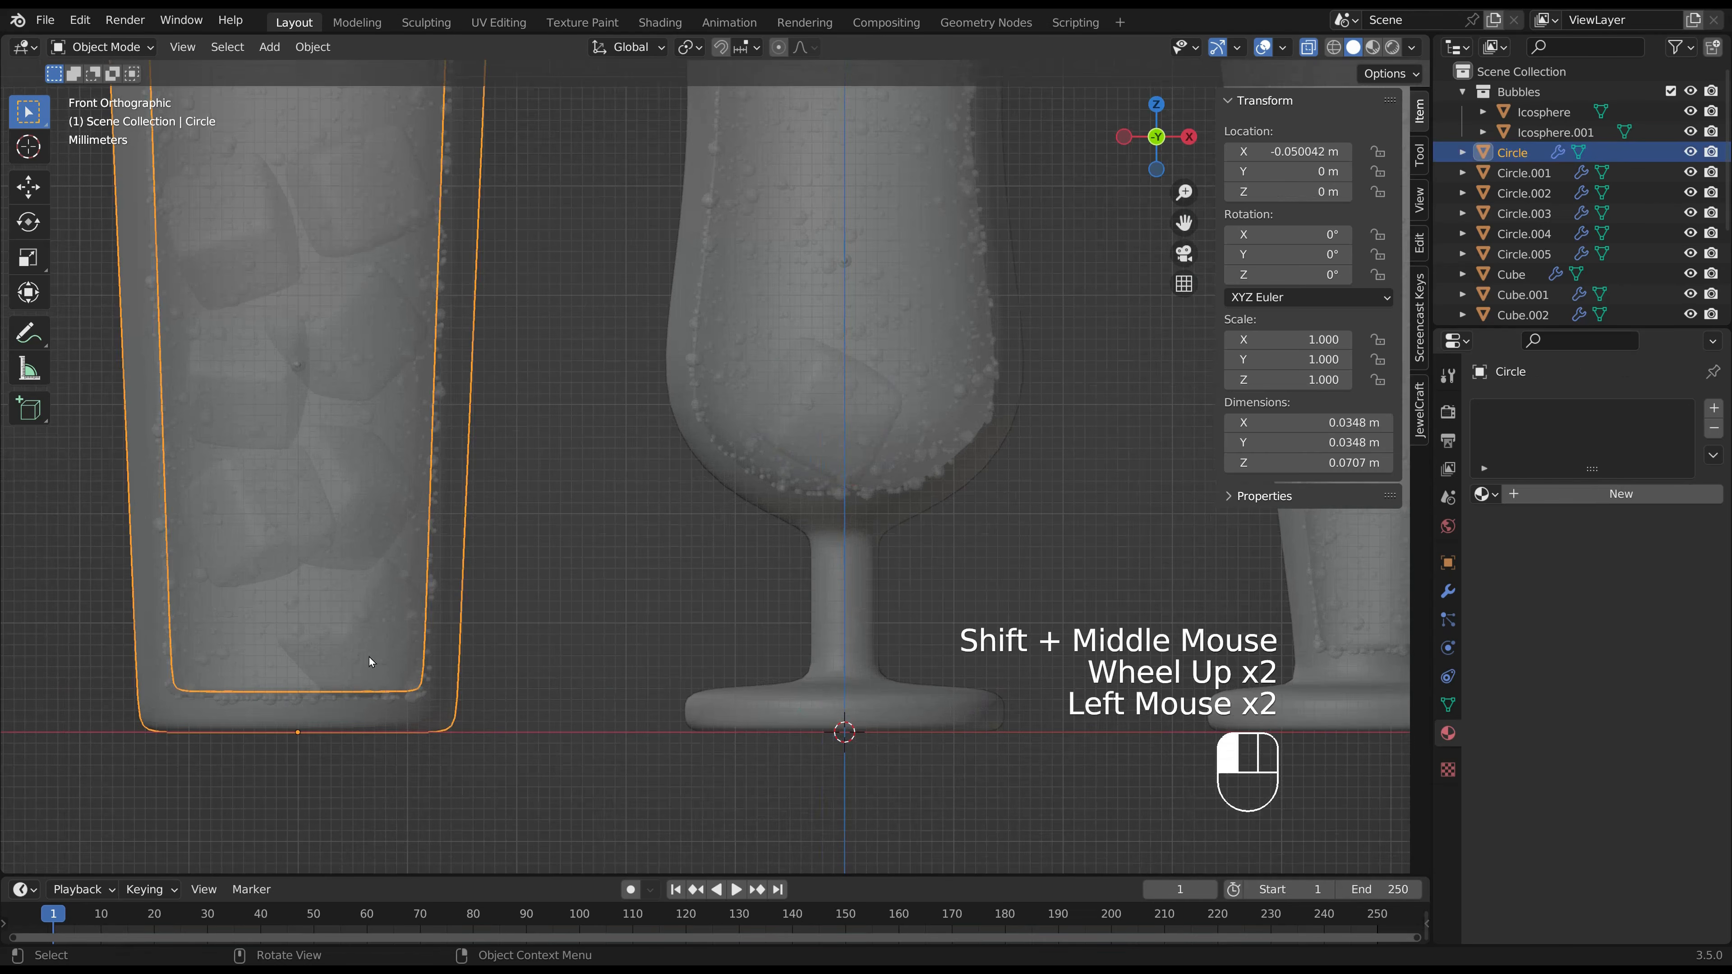
click(369, 656)
key(g)
click(362, 652)
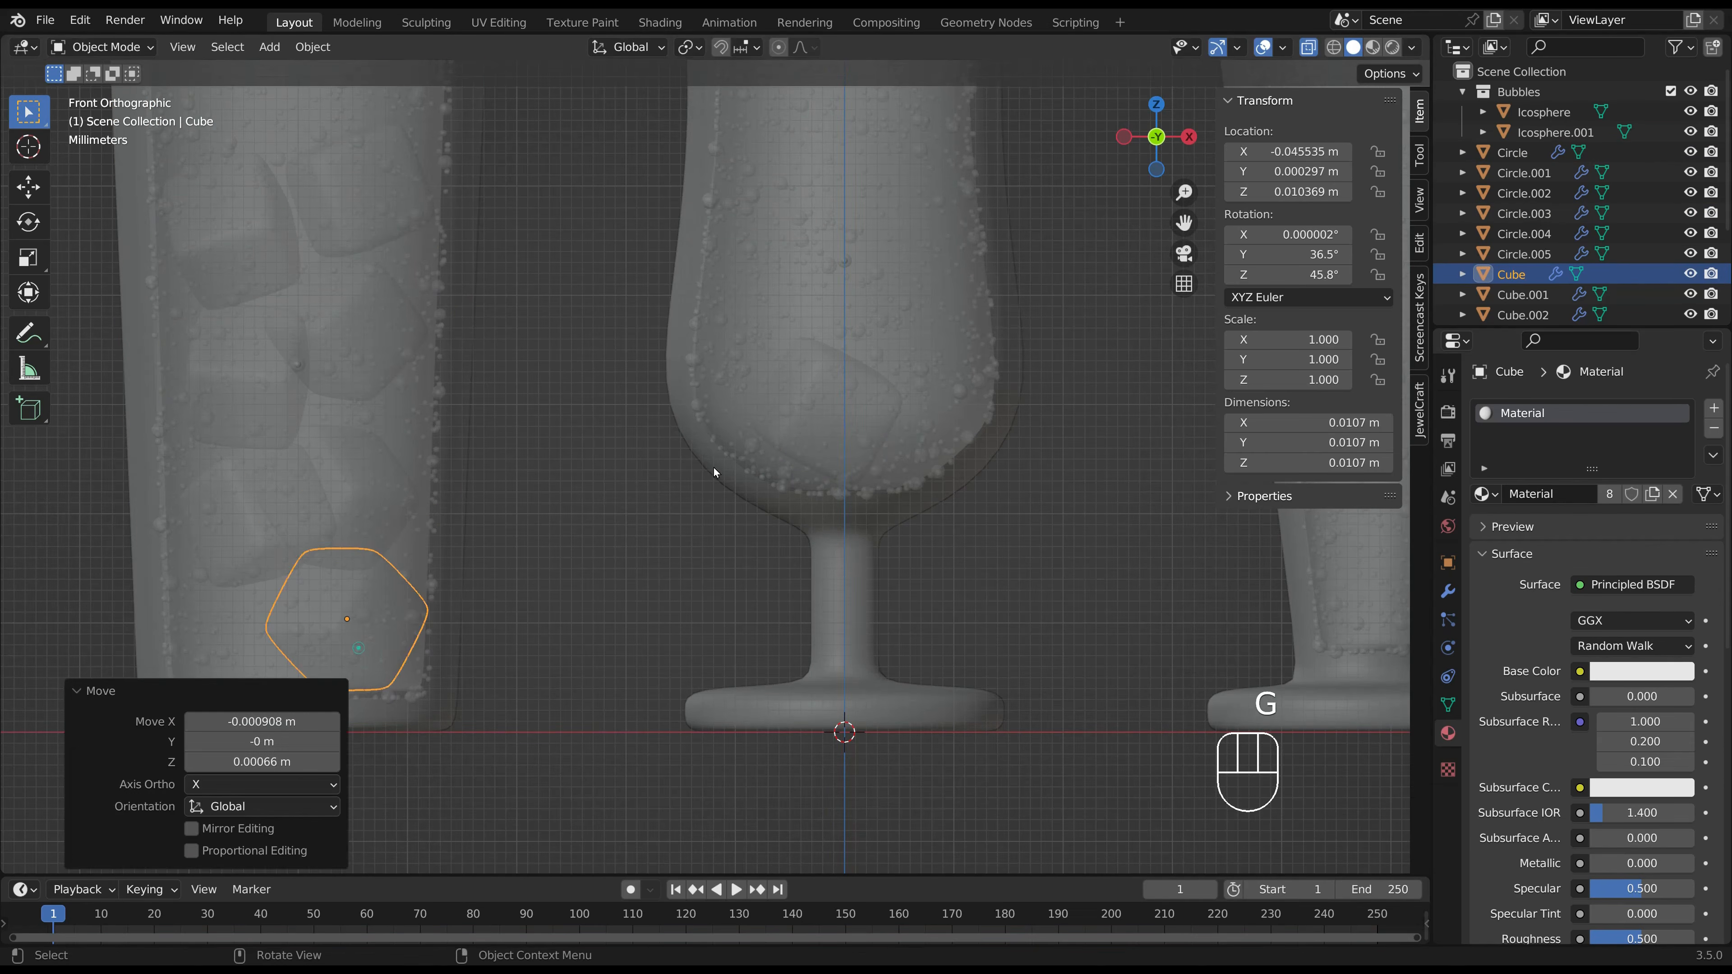
Reselect the ice cube in the stemmed glass and shift it about 0.0017 m sideways within the bowl.
click(839, 432)
click(840, 432)
click(840, 432)
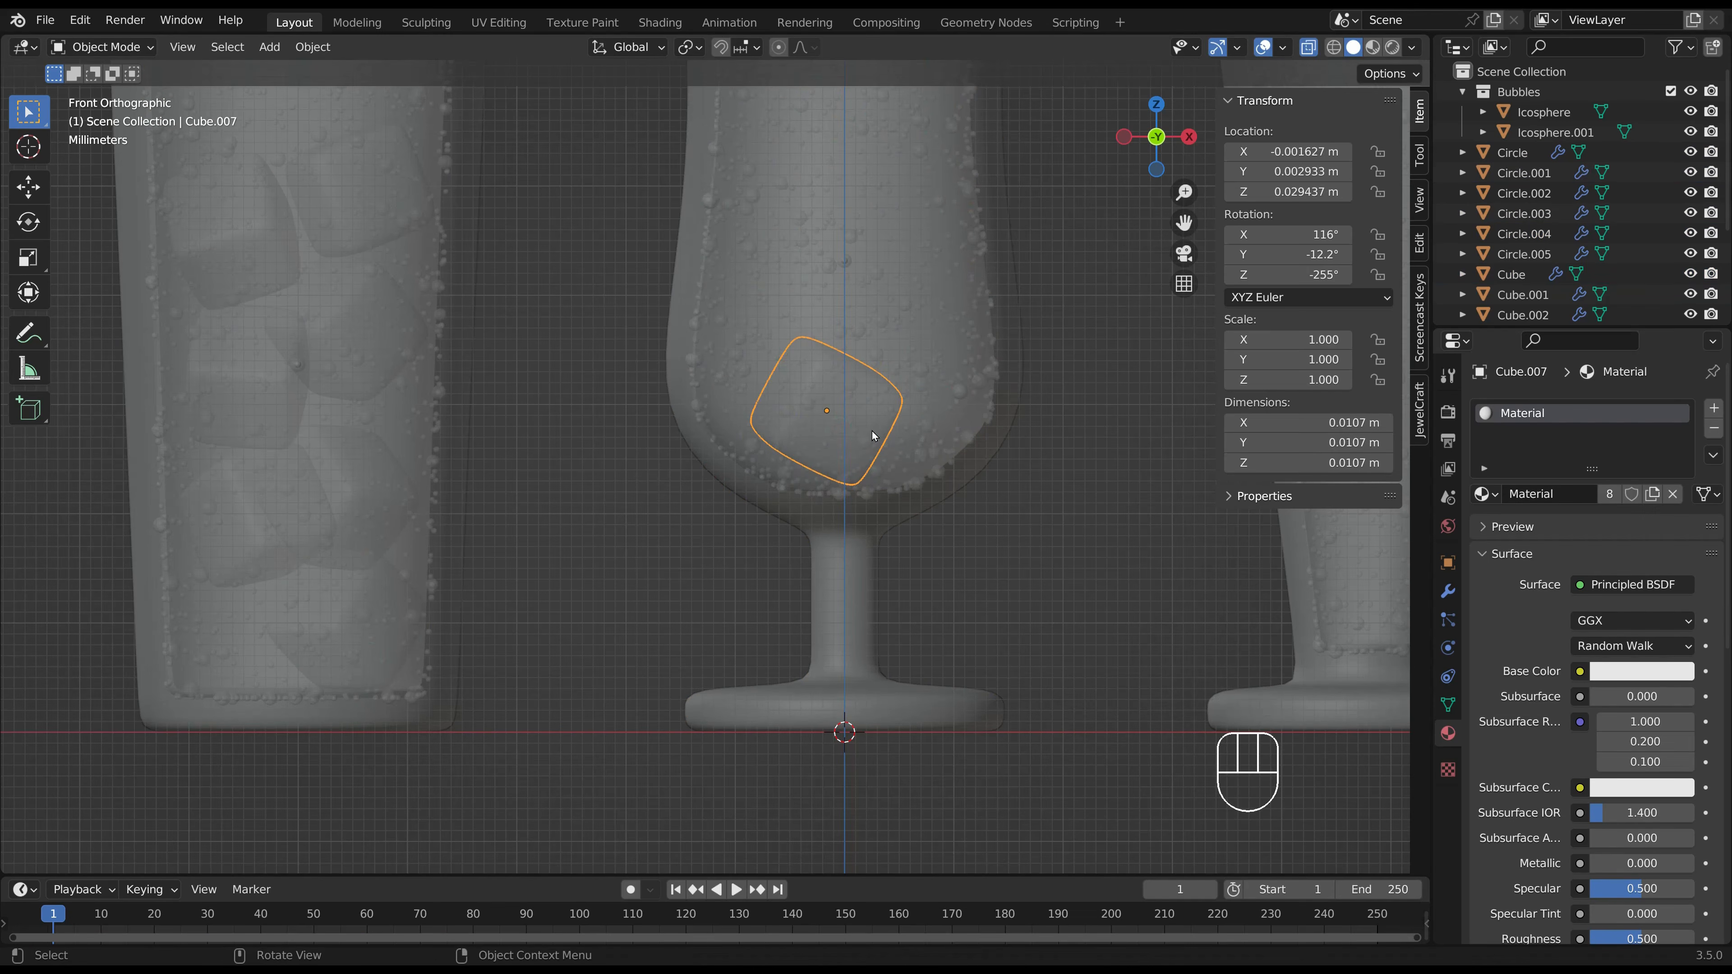
key(g)
click(860, 438)
Duplicate the stemmed glass's ice cube up to the opposite side and rotate the copy 59° in front view.
shift+middle_drag(864, 430, 748, 520)
key(shift+d)
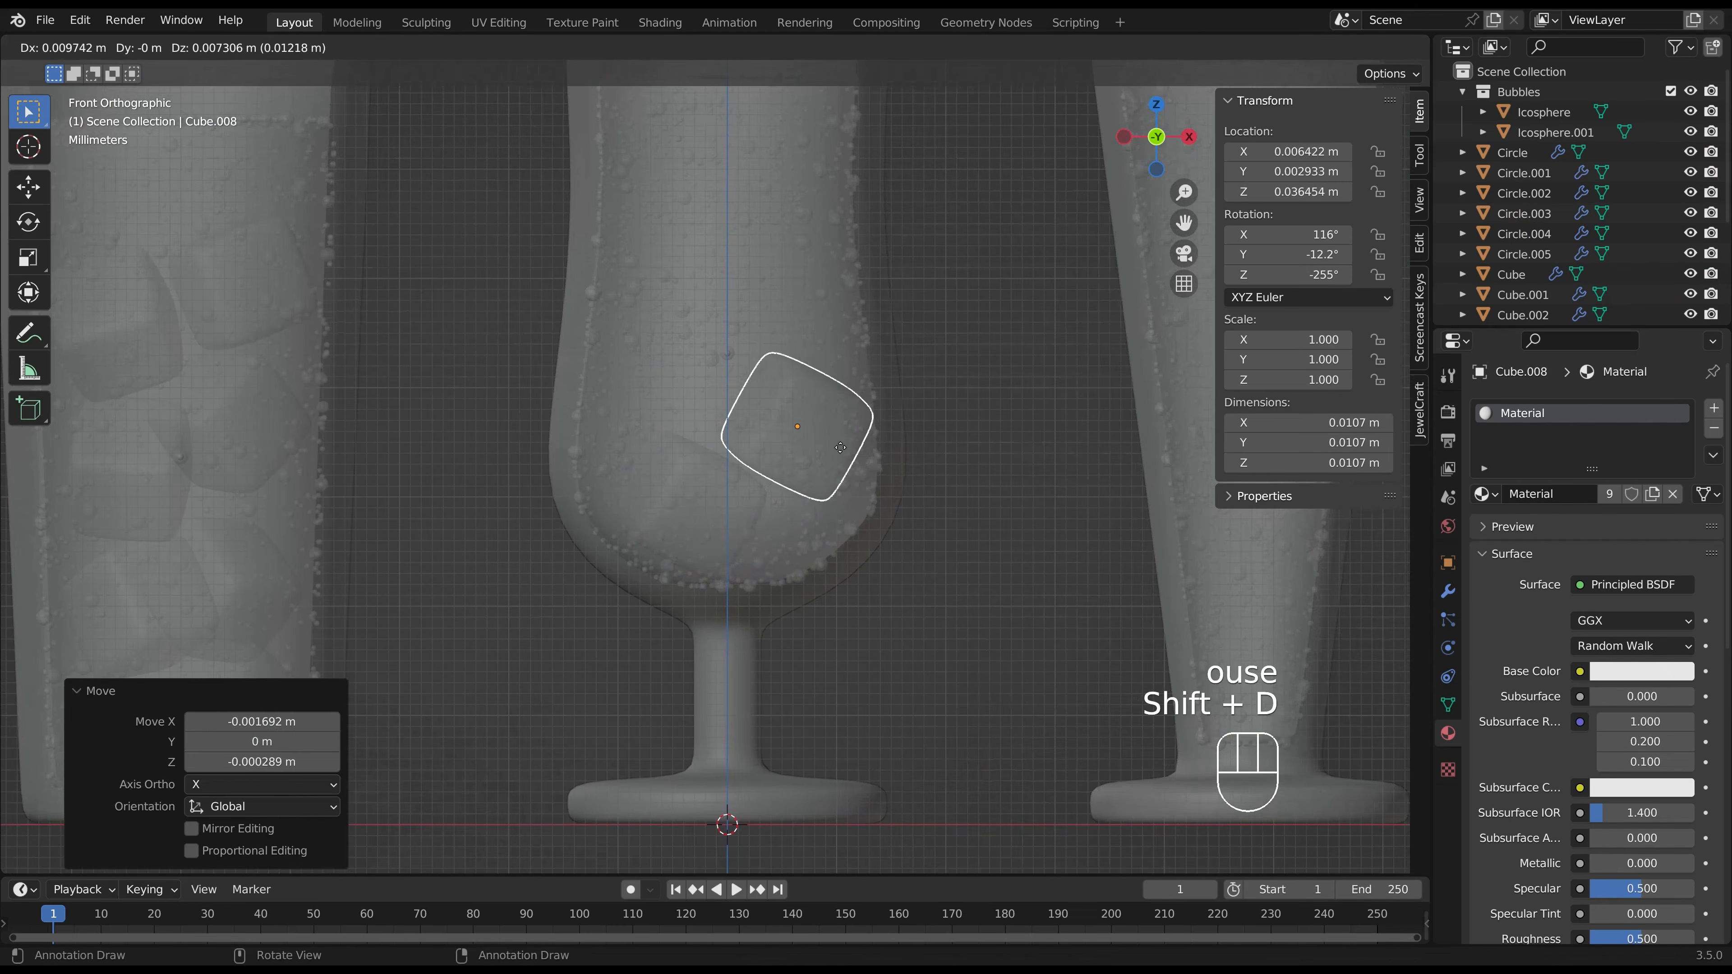
click(850, 445)
key(r)
click(828, 531)
Rotate the stemmed glass's second ice cube about 36° in top view and move it about 0.0045 m toward the front.
key(KP_7)
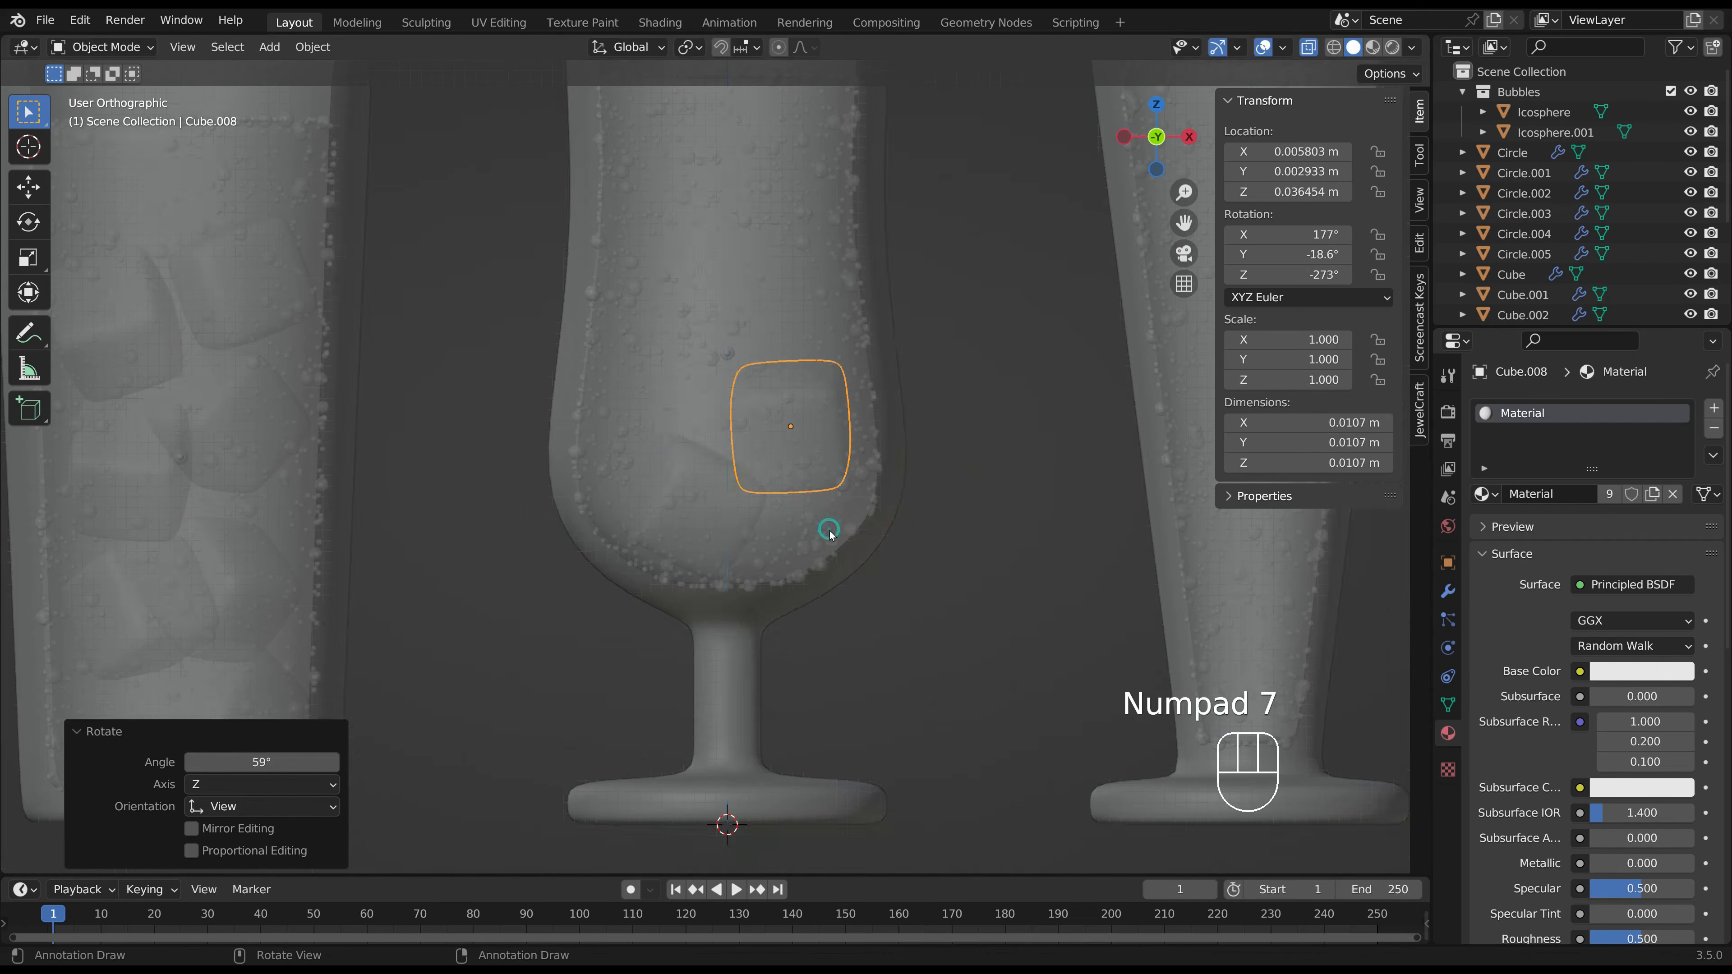
key(r)
click(742, 588)
key(g)
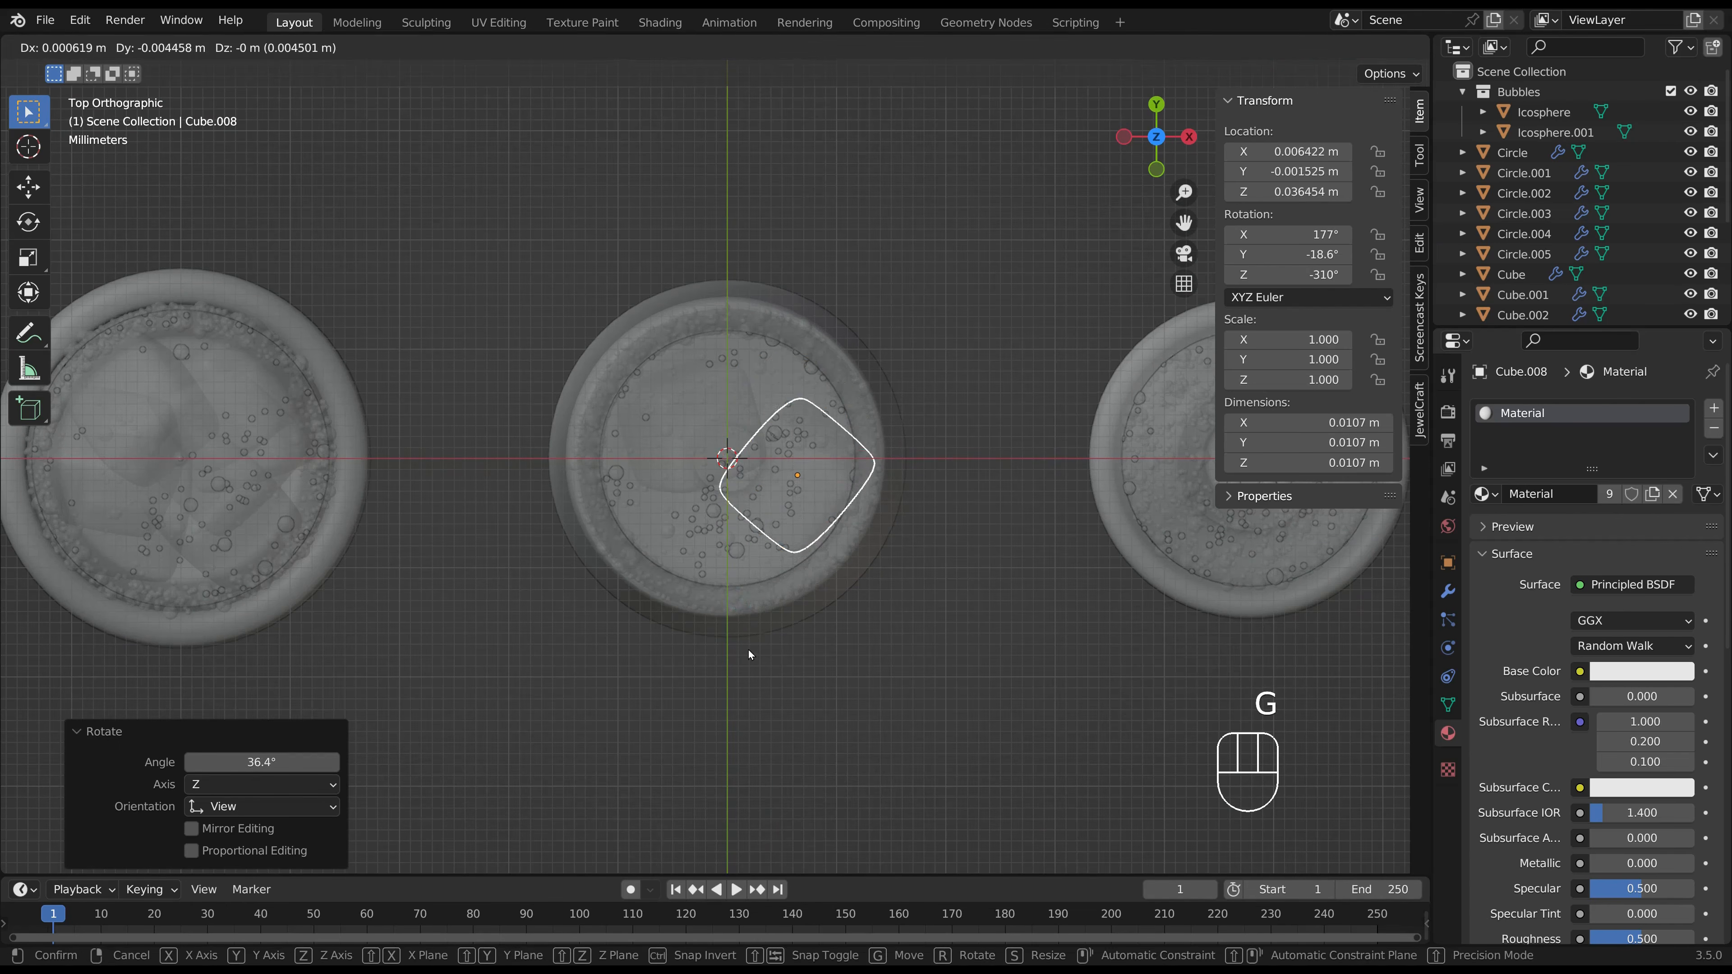
click(749, 655)
Duplicate the stemmed glass's second ice cube across the soda, rotate it about 105° in top view, and raise it about 0.0038 m.
key(shift+d)
click(654, 614)
key(r)
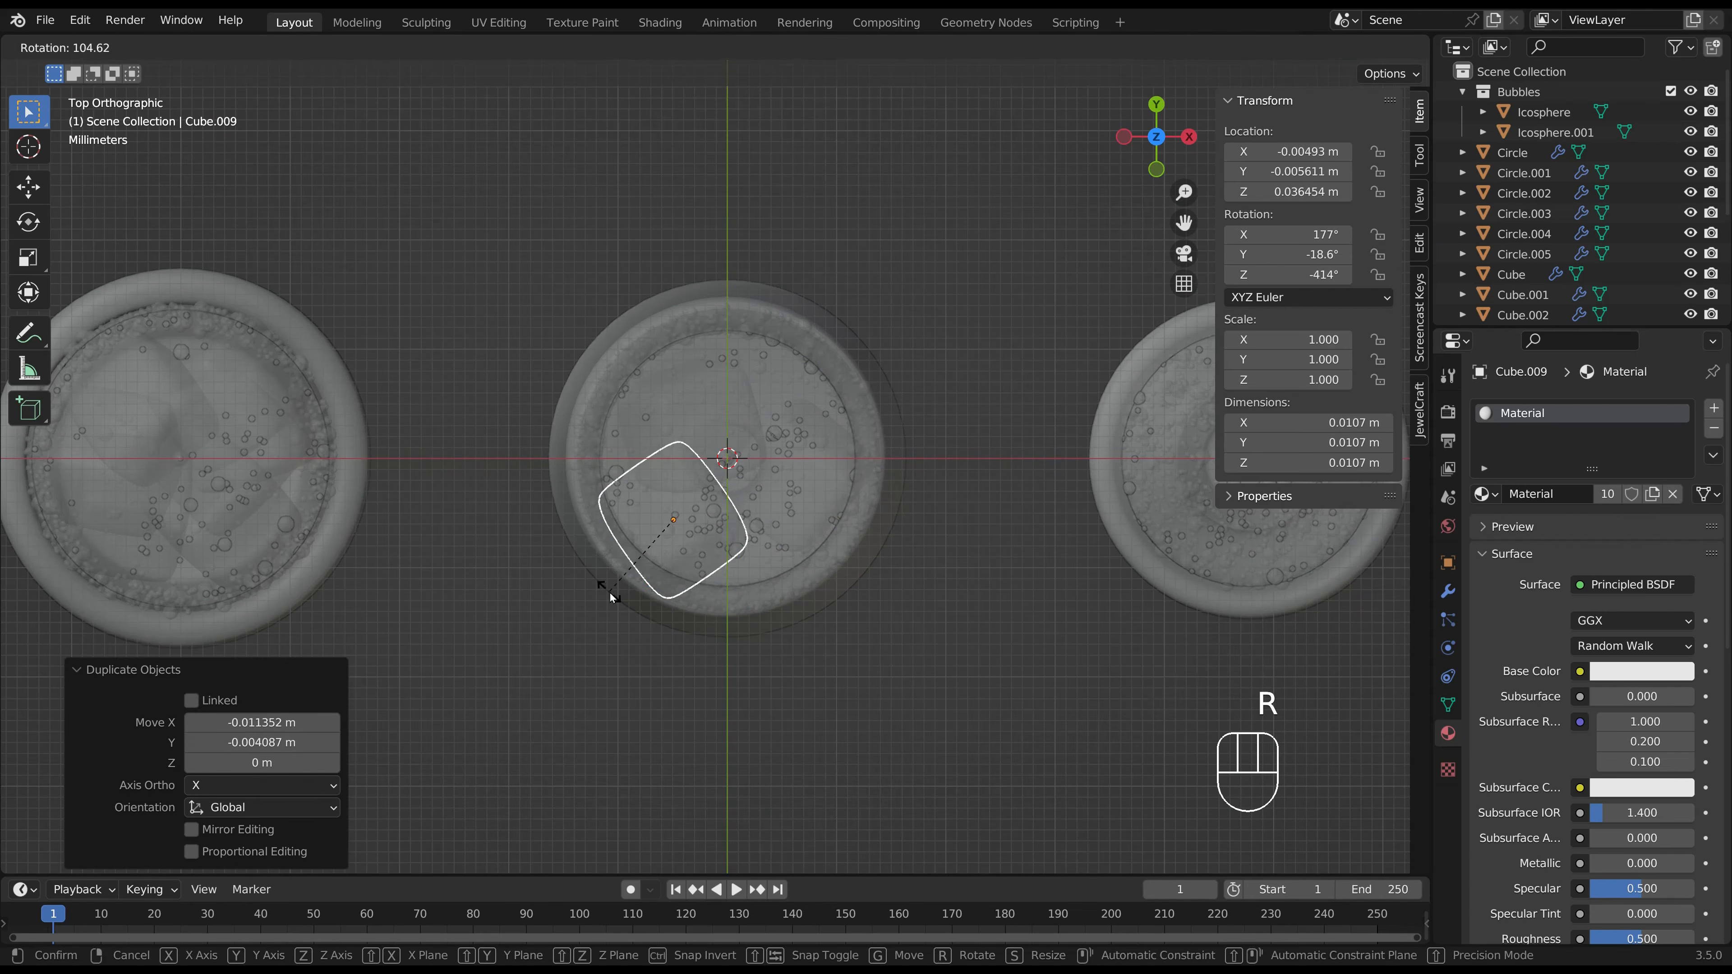
click(610, 596)
key(KP_1)
key(g)
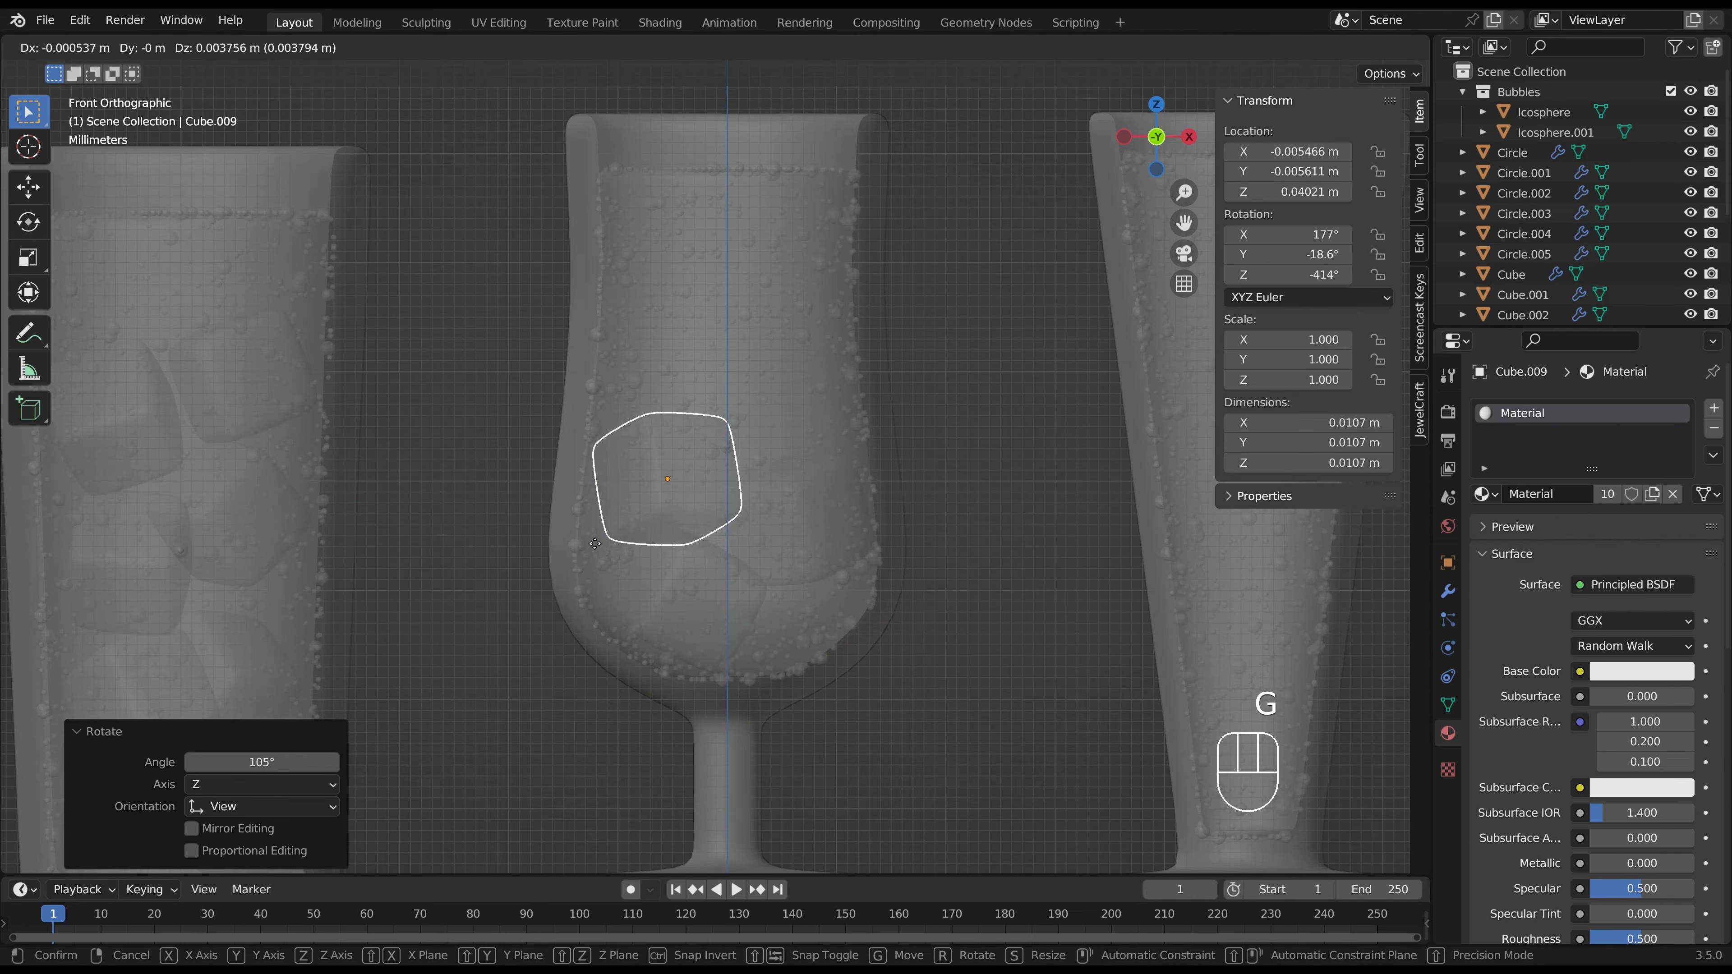
click(595, 543)
Duplicate the third ice cube higher on the opposite side of the stemmed glass and move it toward the back in top view.
key(shift+d)
click(810, 470)
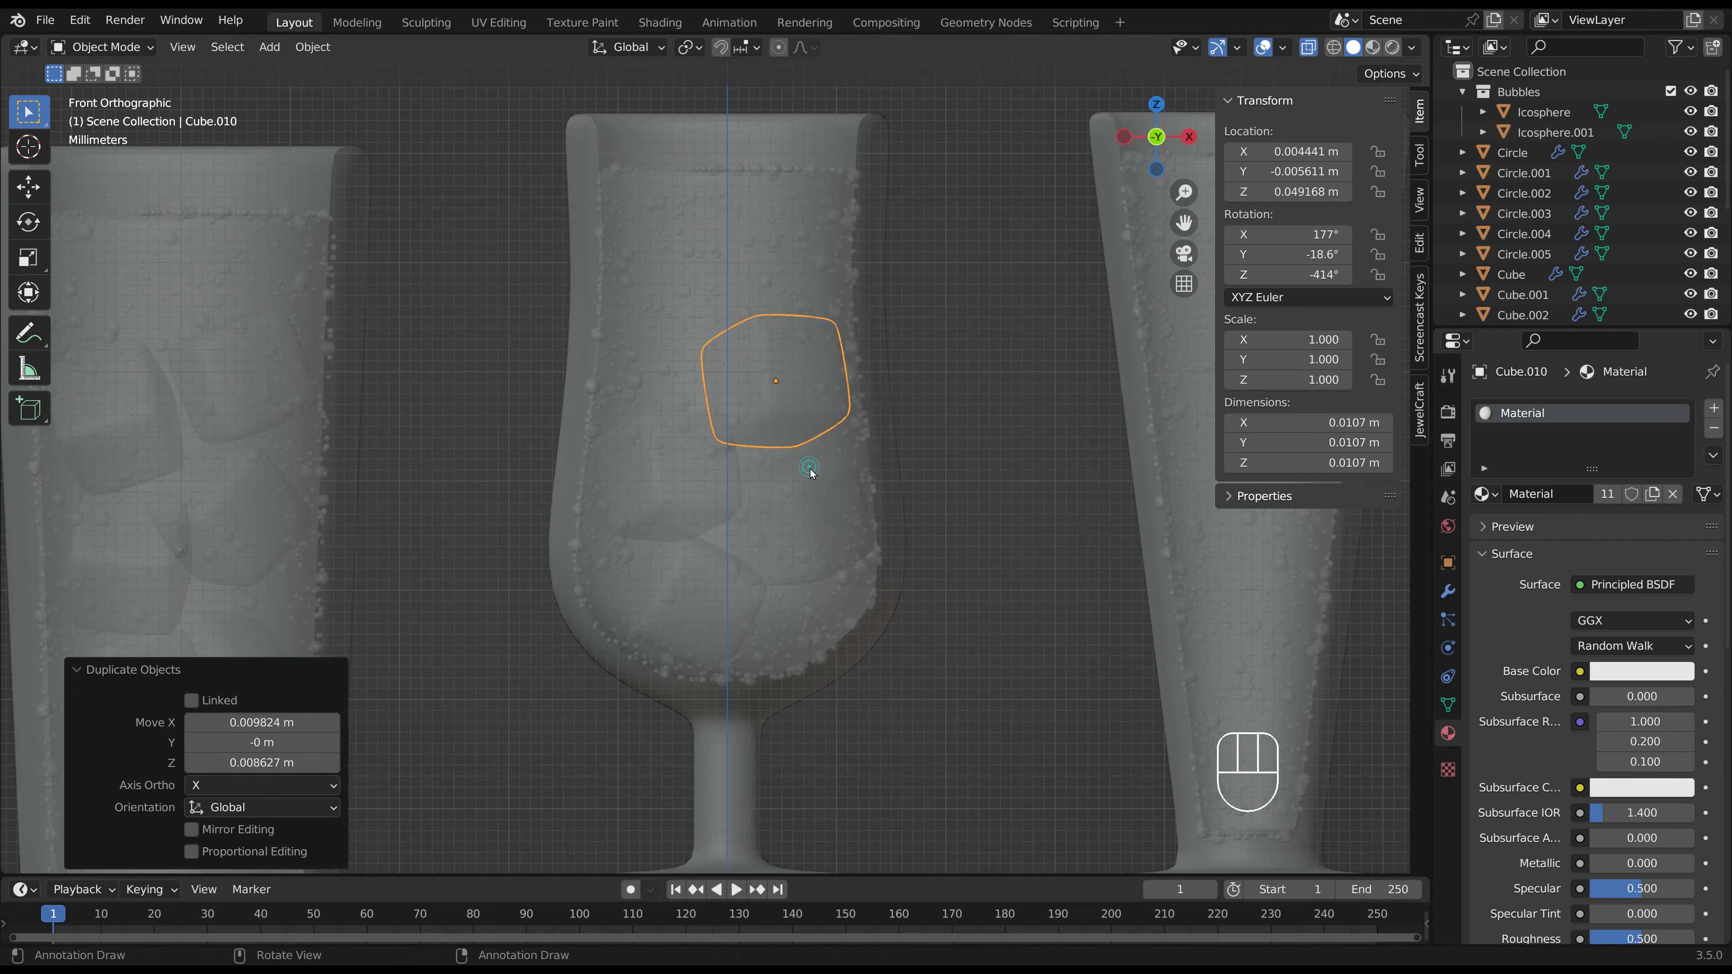
key(KP_7)
key(g)
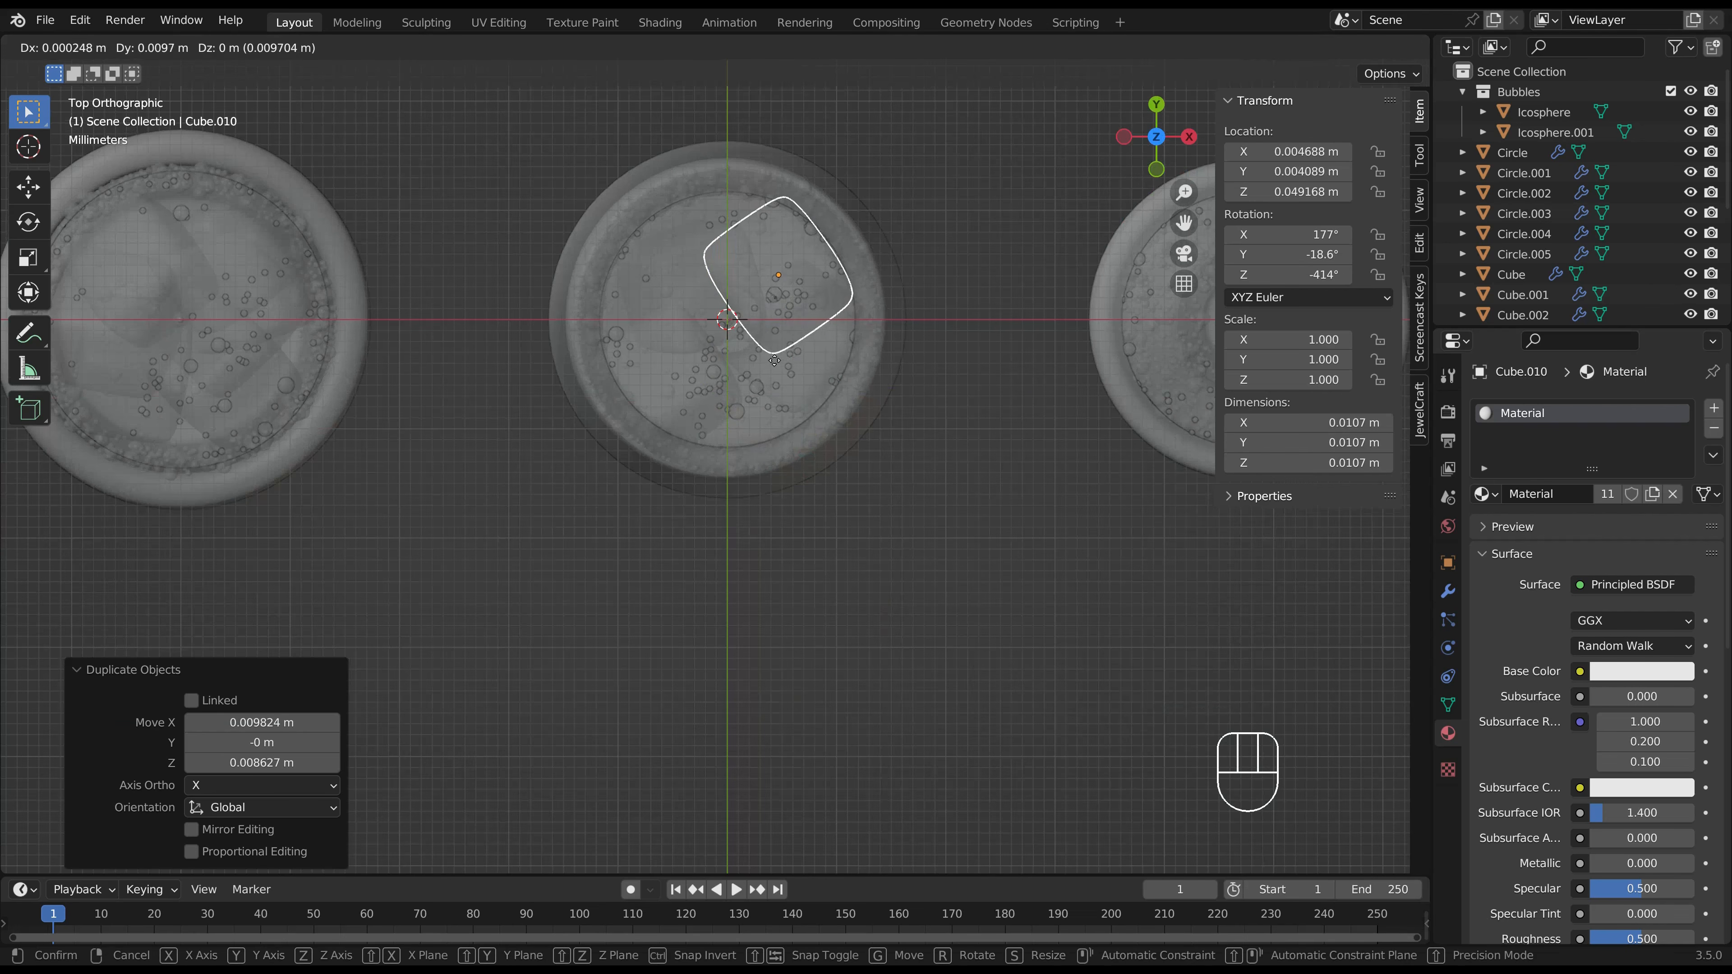
click(774, 360)
Duplicate the fourth ice cube to the opposite side near the stemmed glass's soda surface, rotate it about -46°, and adjust its position.
key(shift+d)
click(655, 431)
middle_drag(655, 431, 676, 393)
key(g)
click(707, 290)
key(r)
click(746, 239)
key(g)
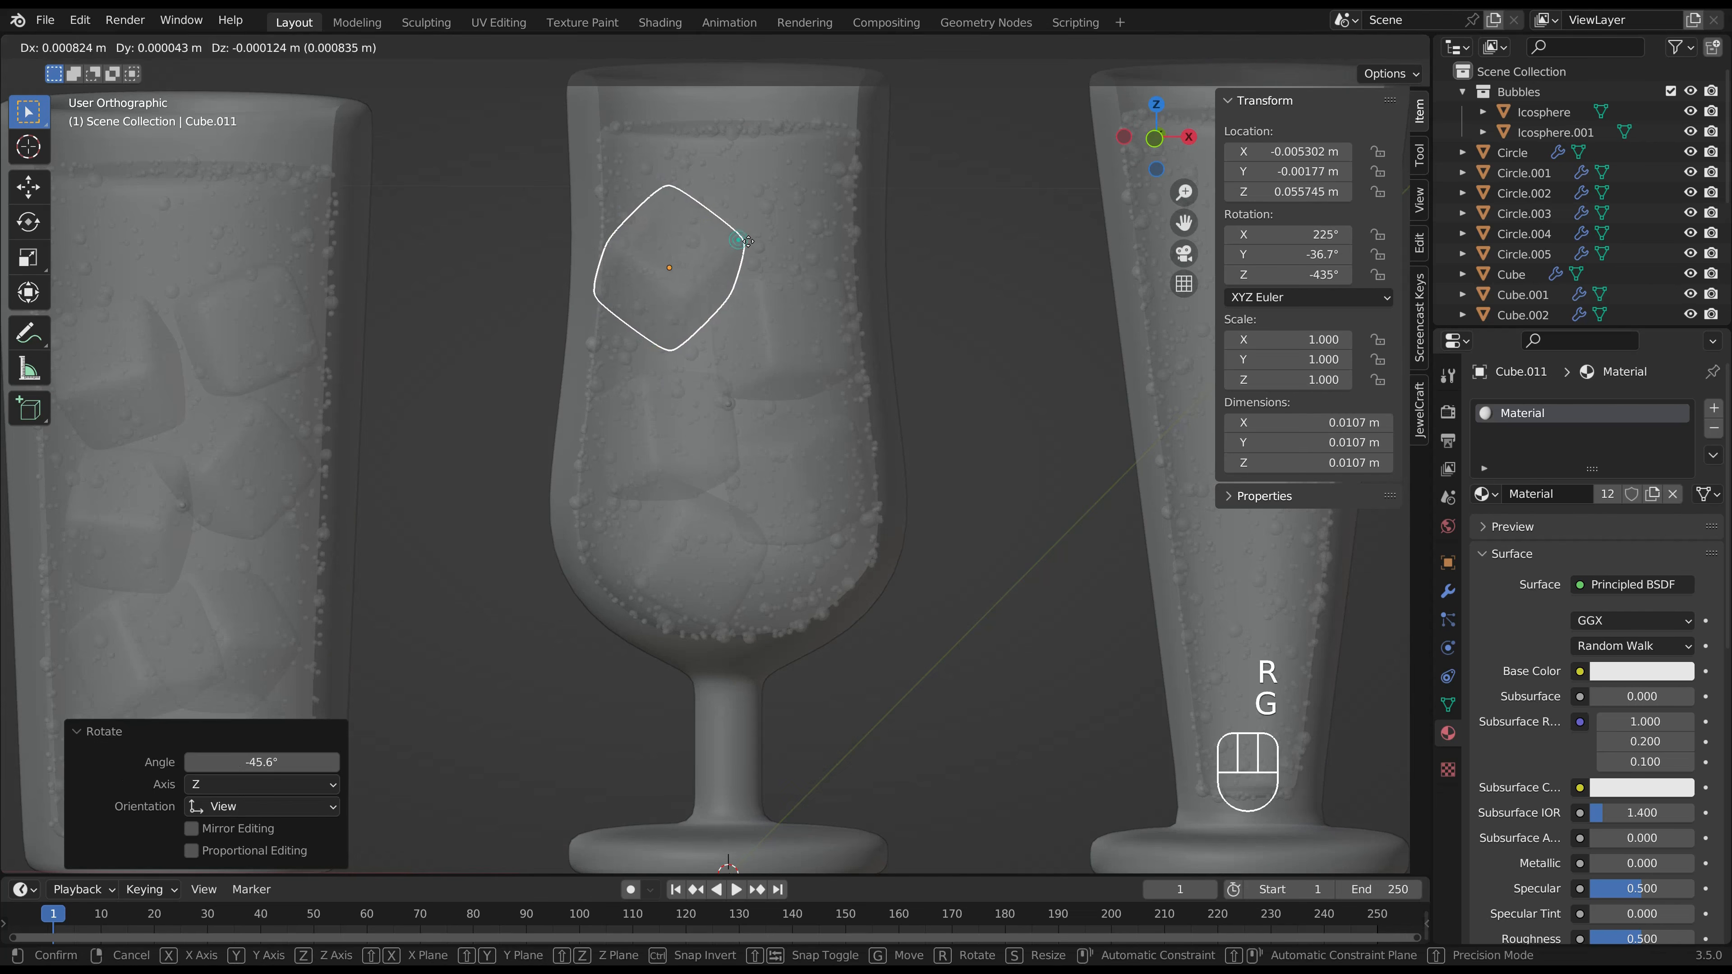
click(757, 253)
middle_drag(757, 252, 812, 375)
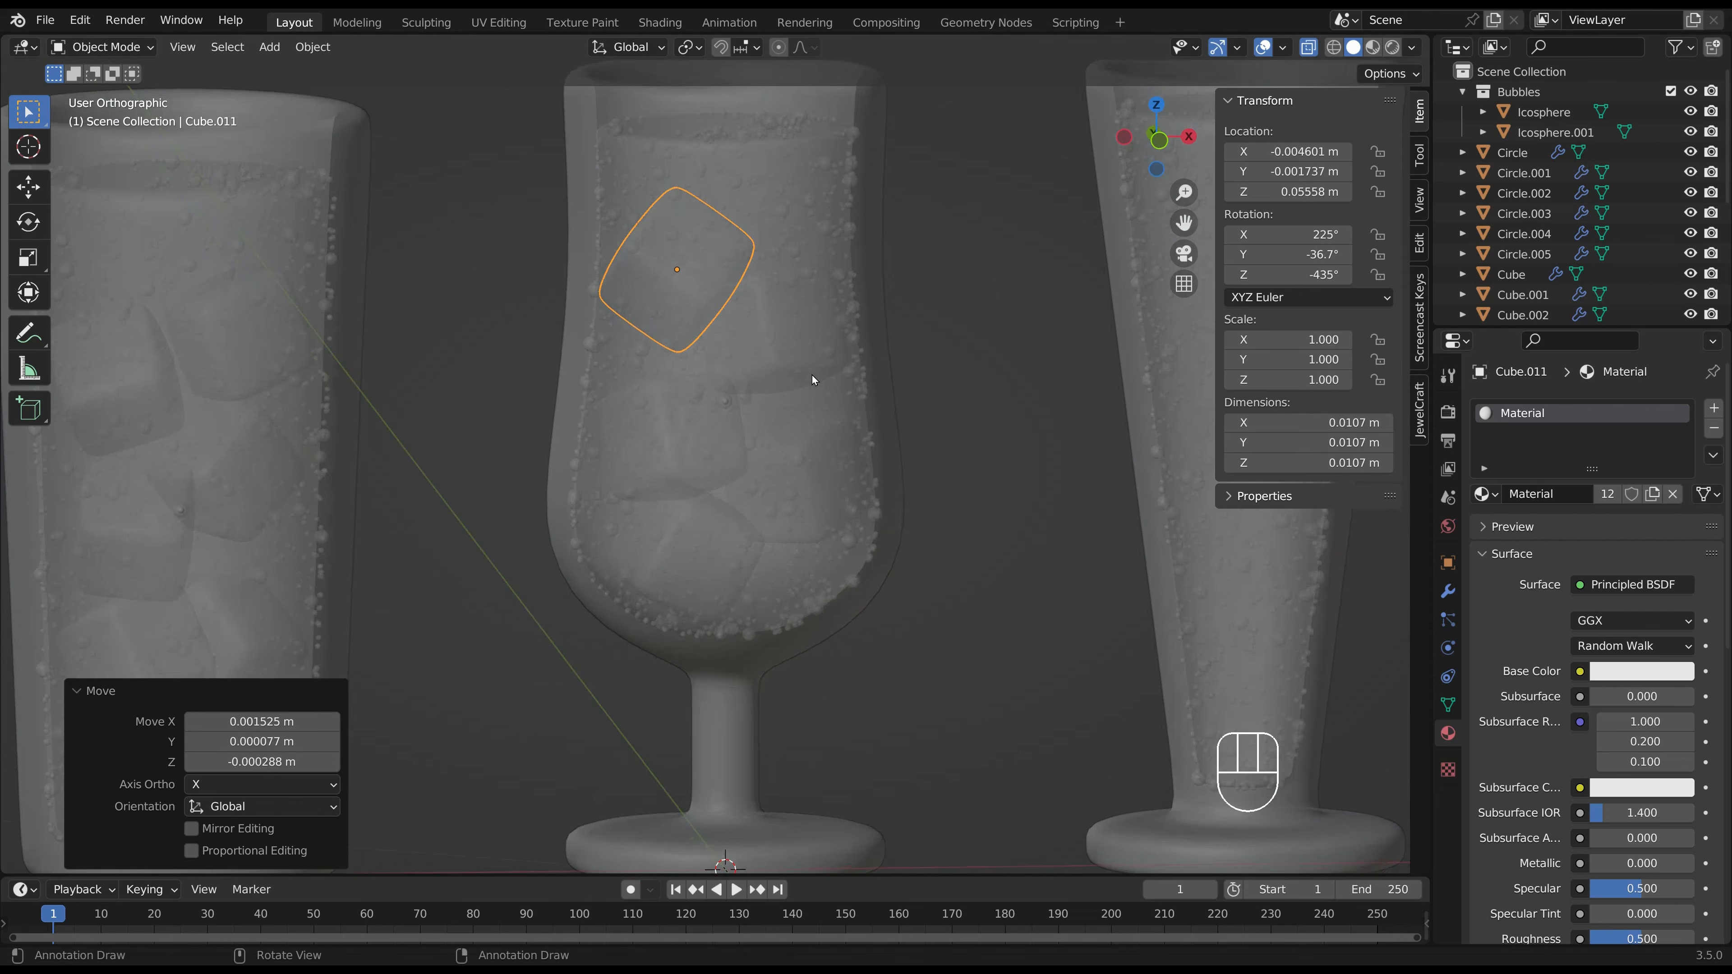
Duplicate the stemmed glass's top ice cube into the lower part of the tapered glass, checking the placement from above.
key(KP_1)
scroll(860, 459, down, 2)
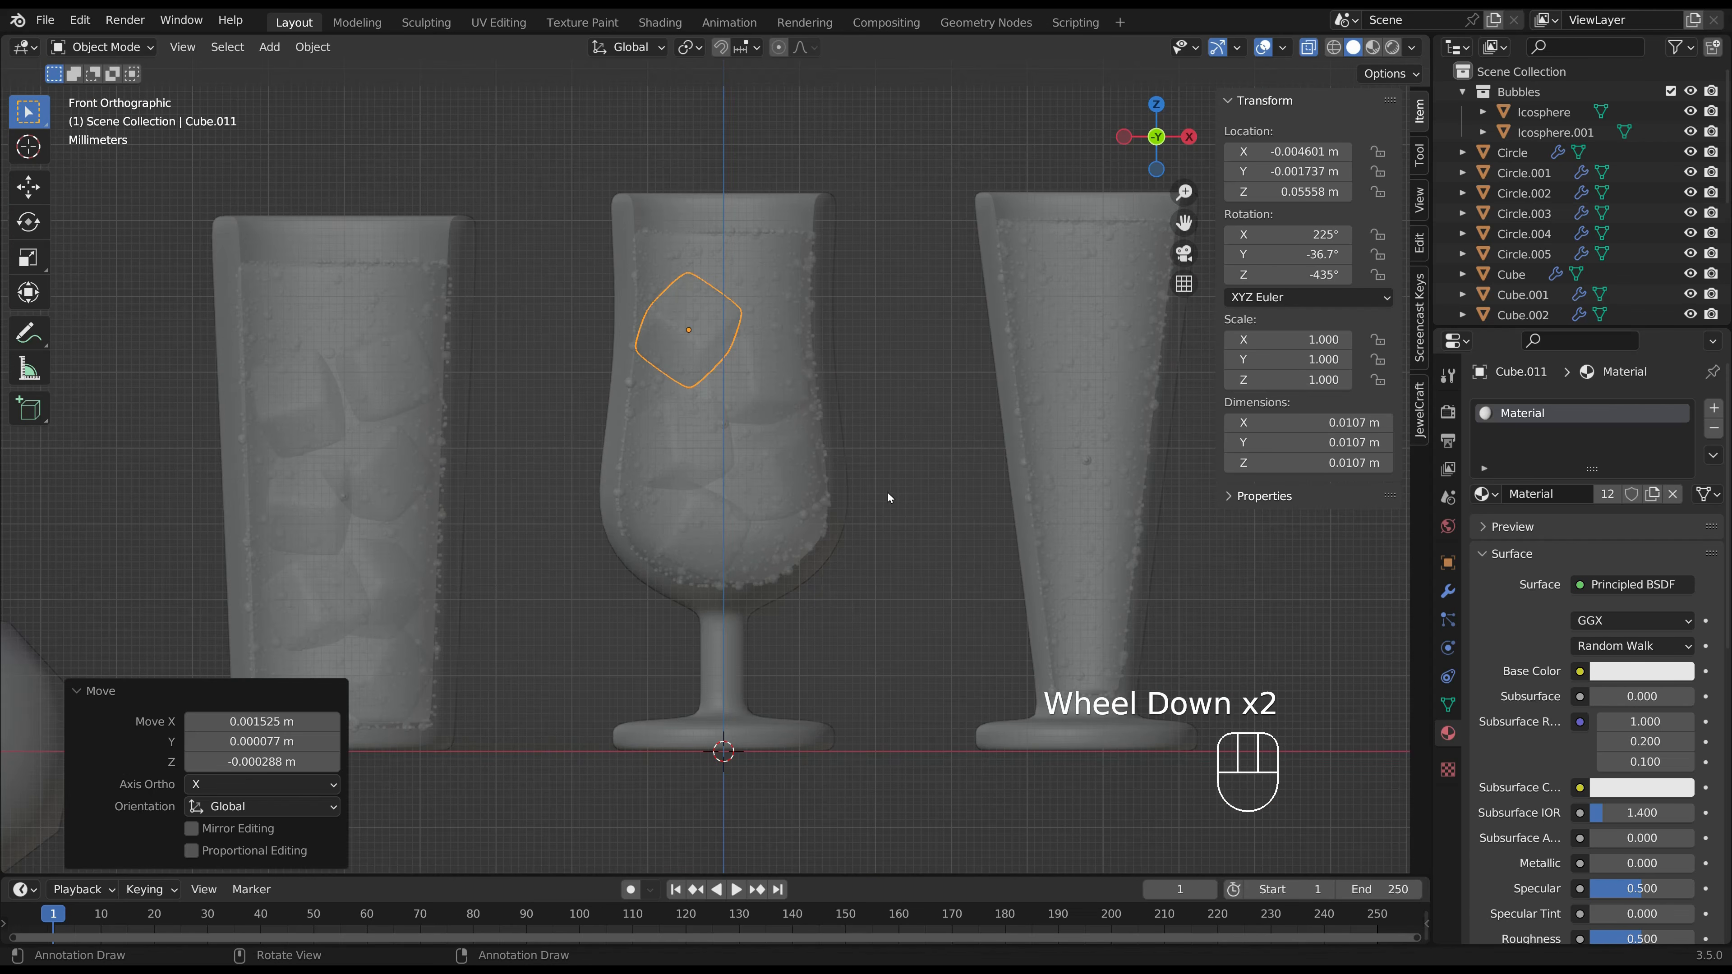
key(shift+d)
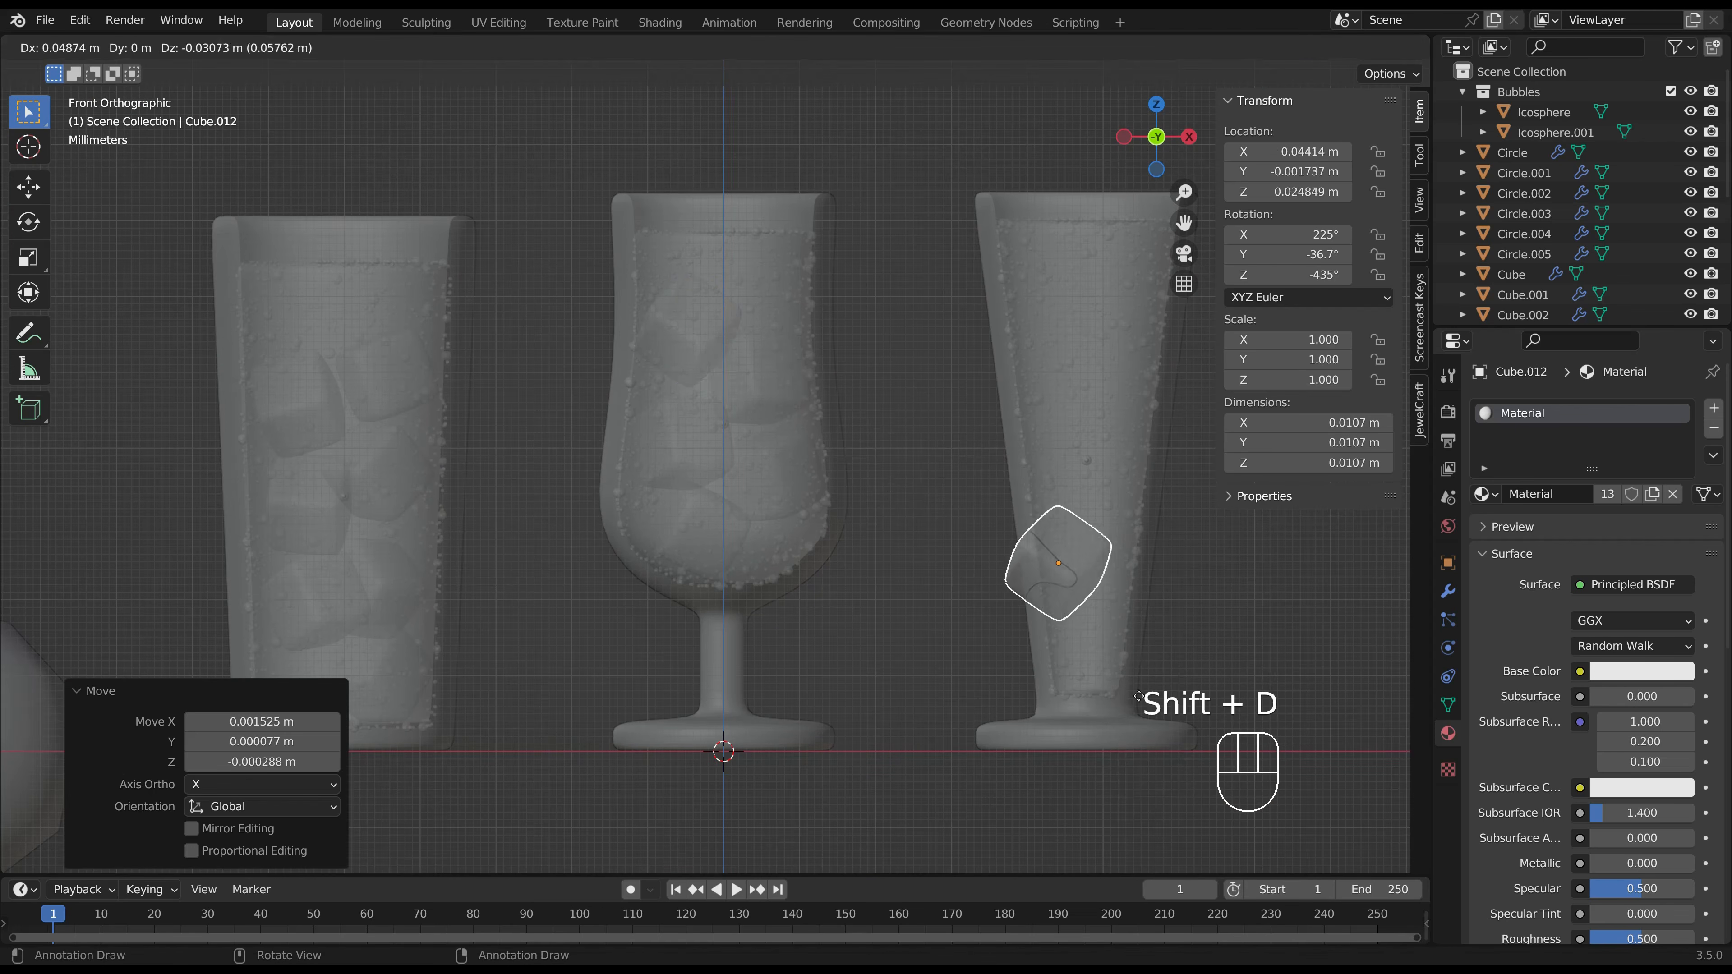
click(1160, 723)
key(KP_7)
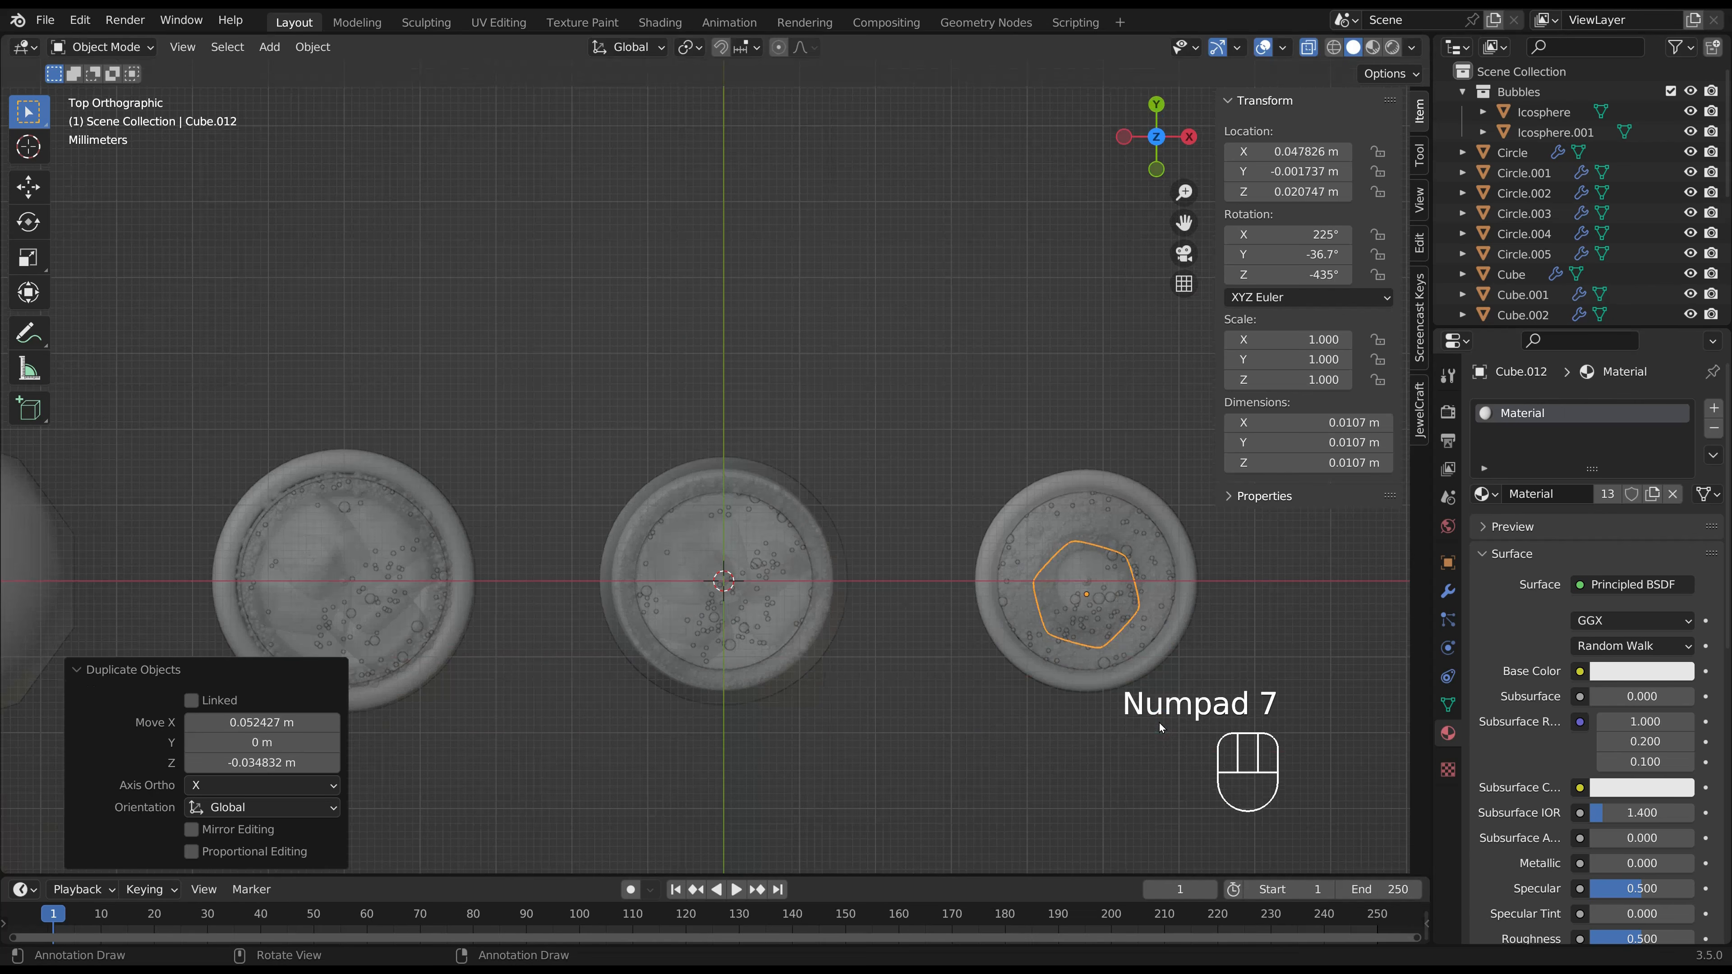
Center the tapered glass's lower ice cube in top view, rotate it about -25° in front view, and raise it about 0.003 m.
key(g)
click(1160, 710)
key(KP_1)
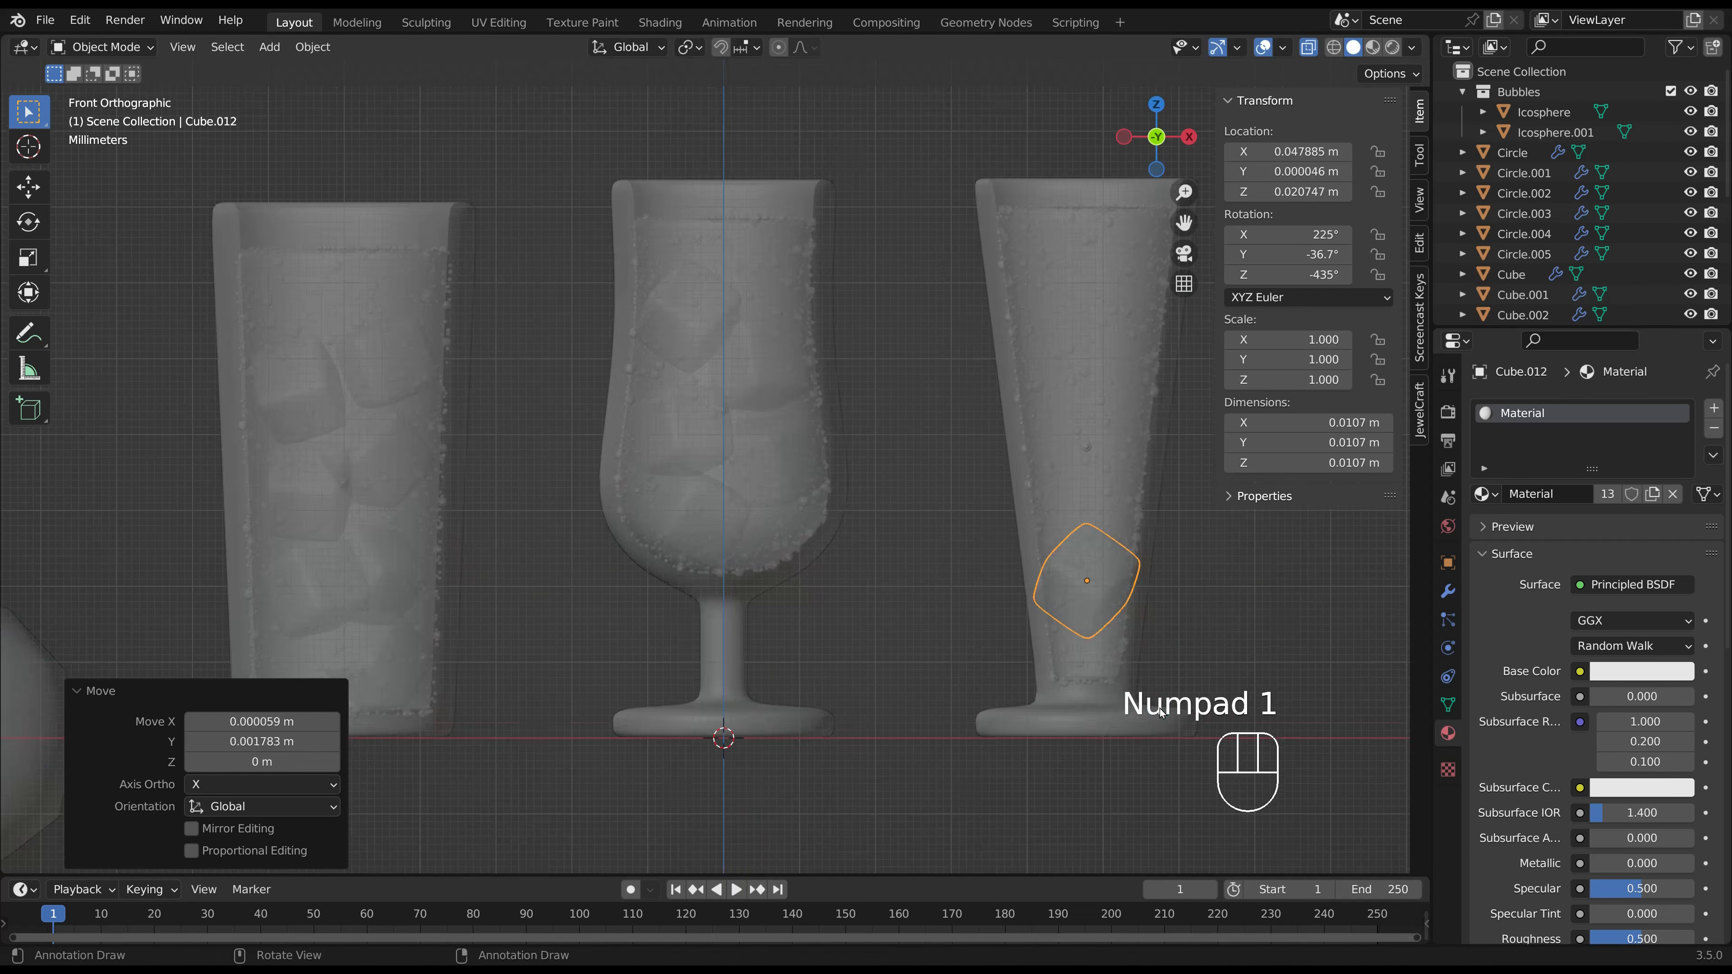
shift+middle_drag(1105, 686, 656, 623)
scroll(656, 623, up, 3)
key(r)
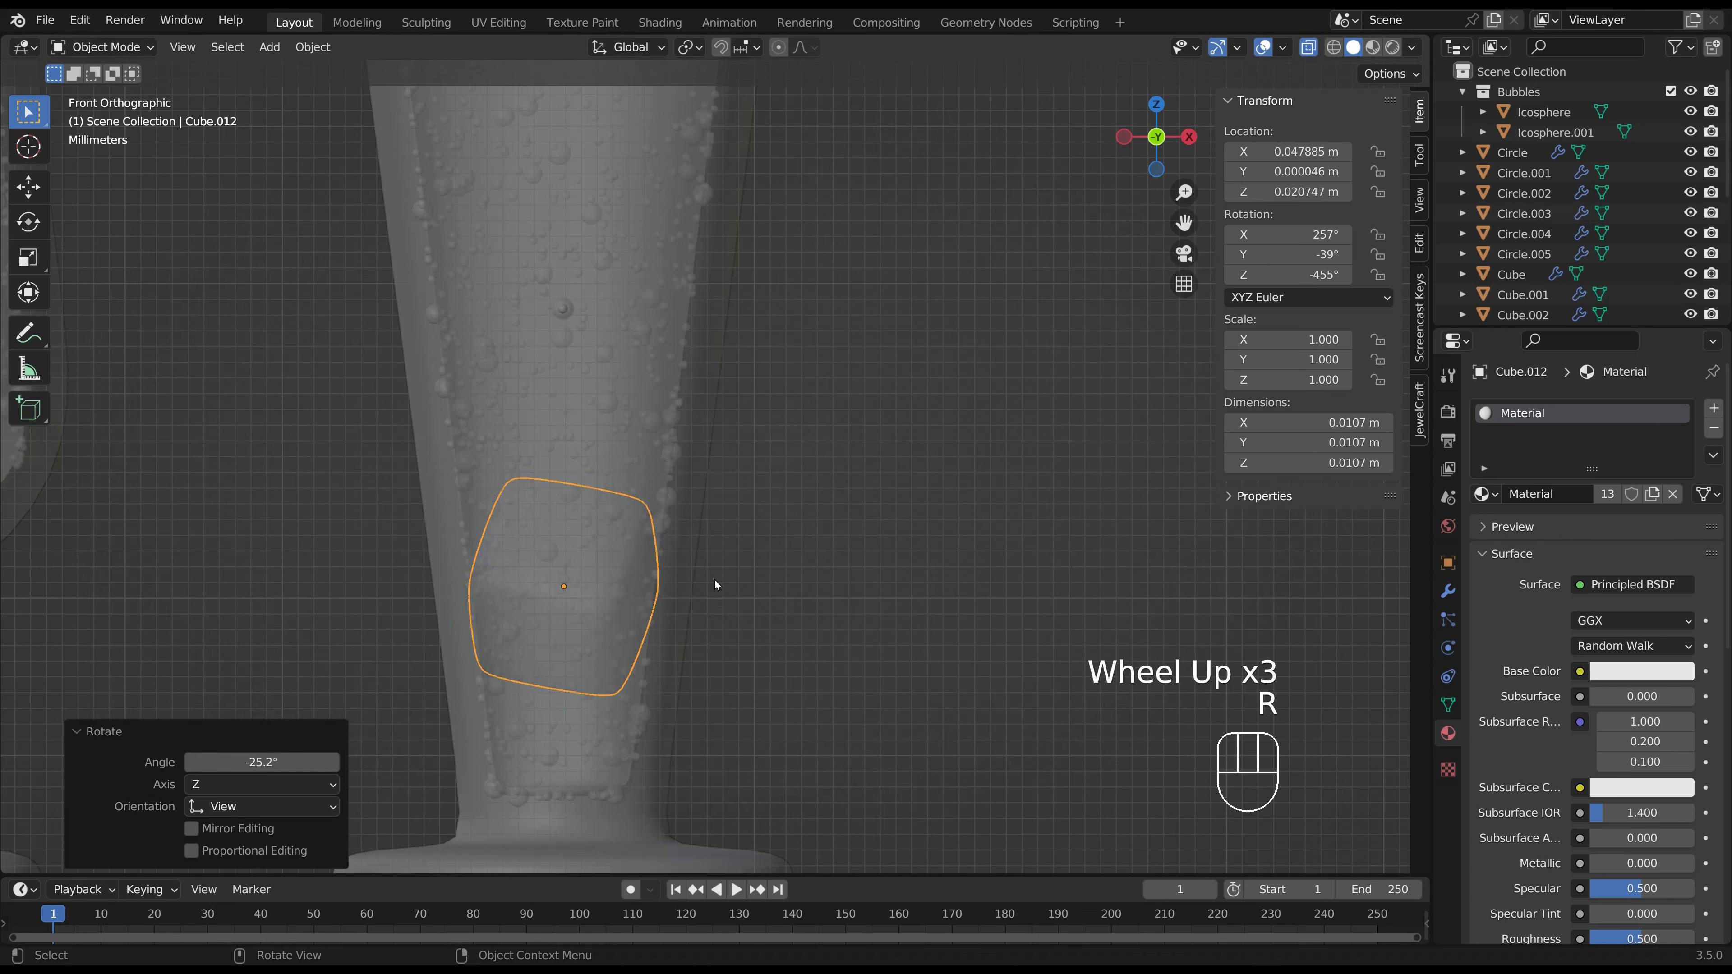
click(713, 579)
key(g)
click(714, 538)
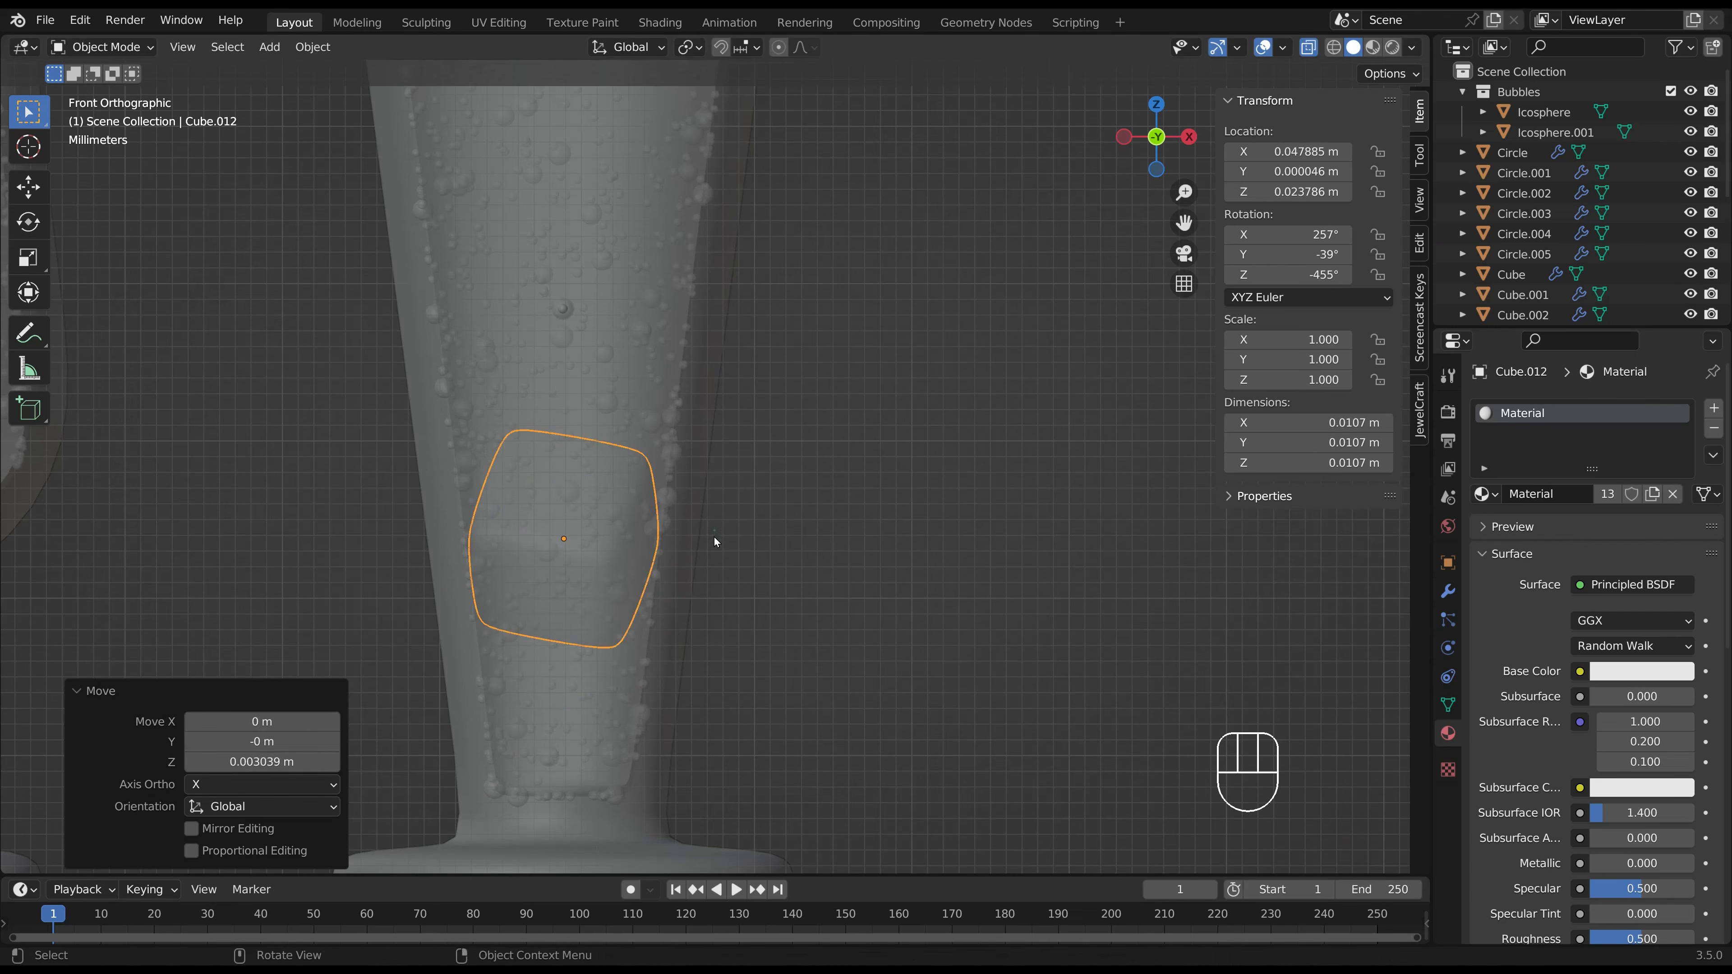
middle_drag(714, 538, 657, 640)
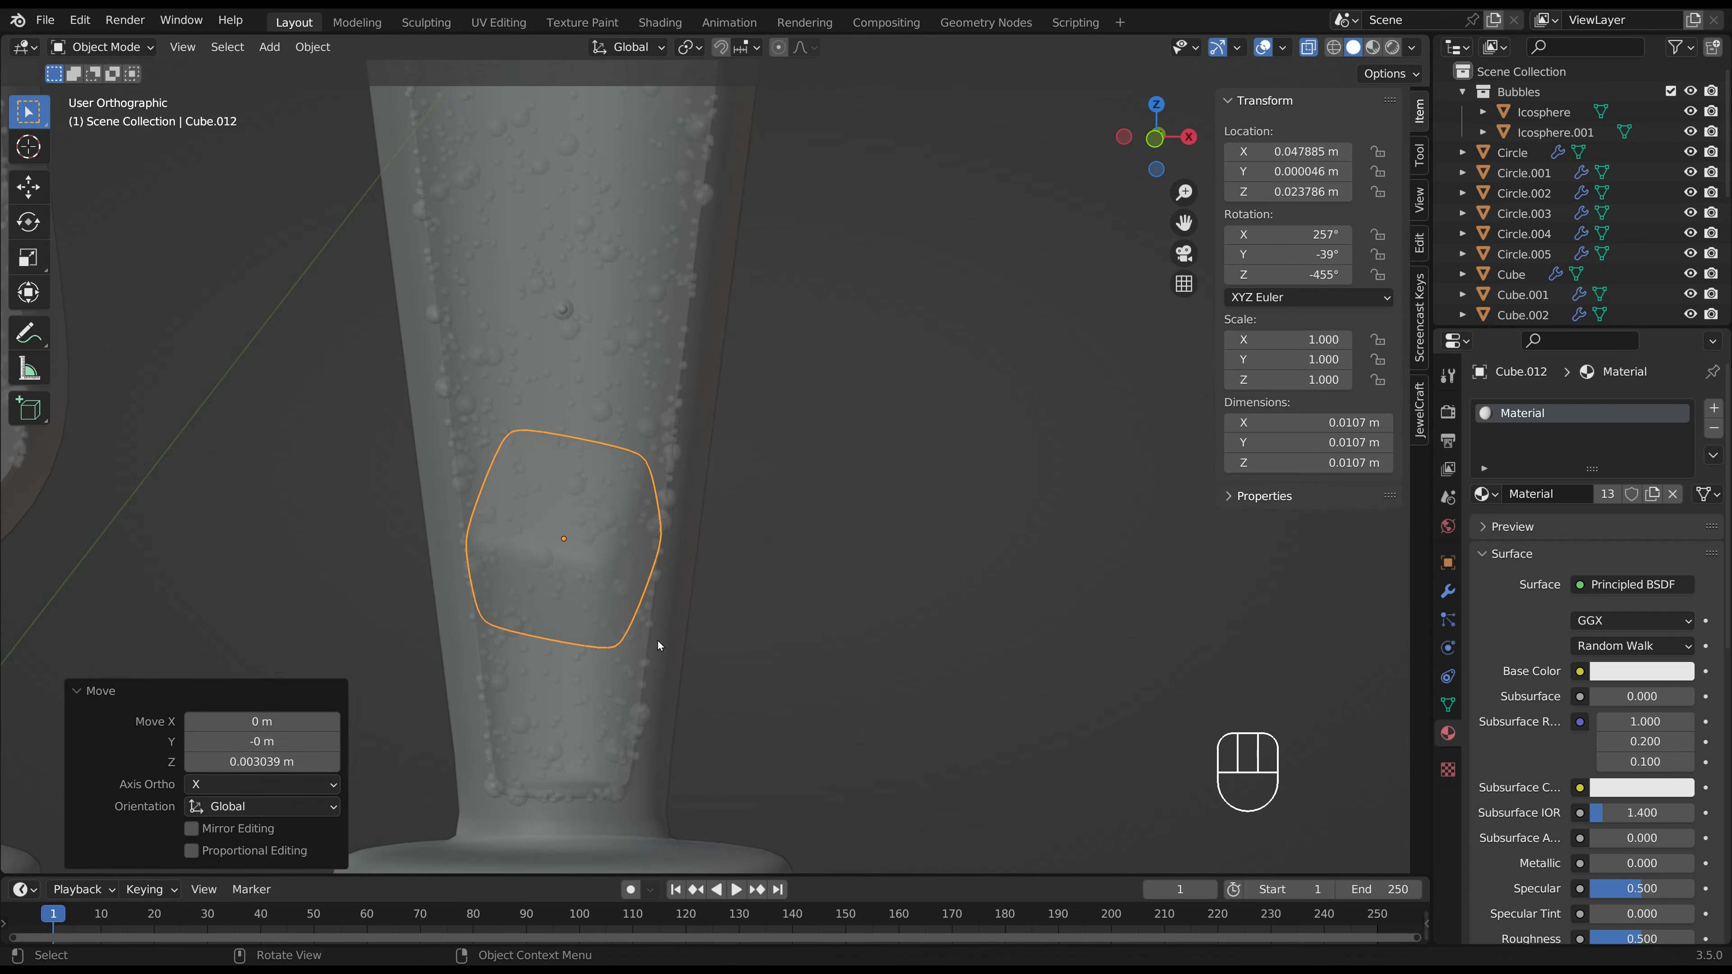
Duplicate the tapered glass's ice cube about 0.0165 m higher, rotate the copy about 47.5°, and lower it about 0.0028 m.
key(KP_1)
key(shift+d)
click(671, 383)
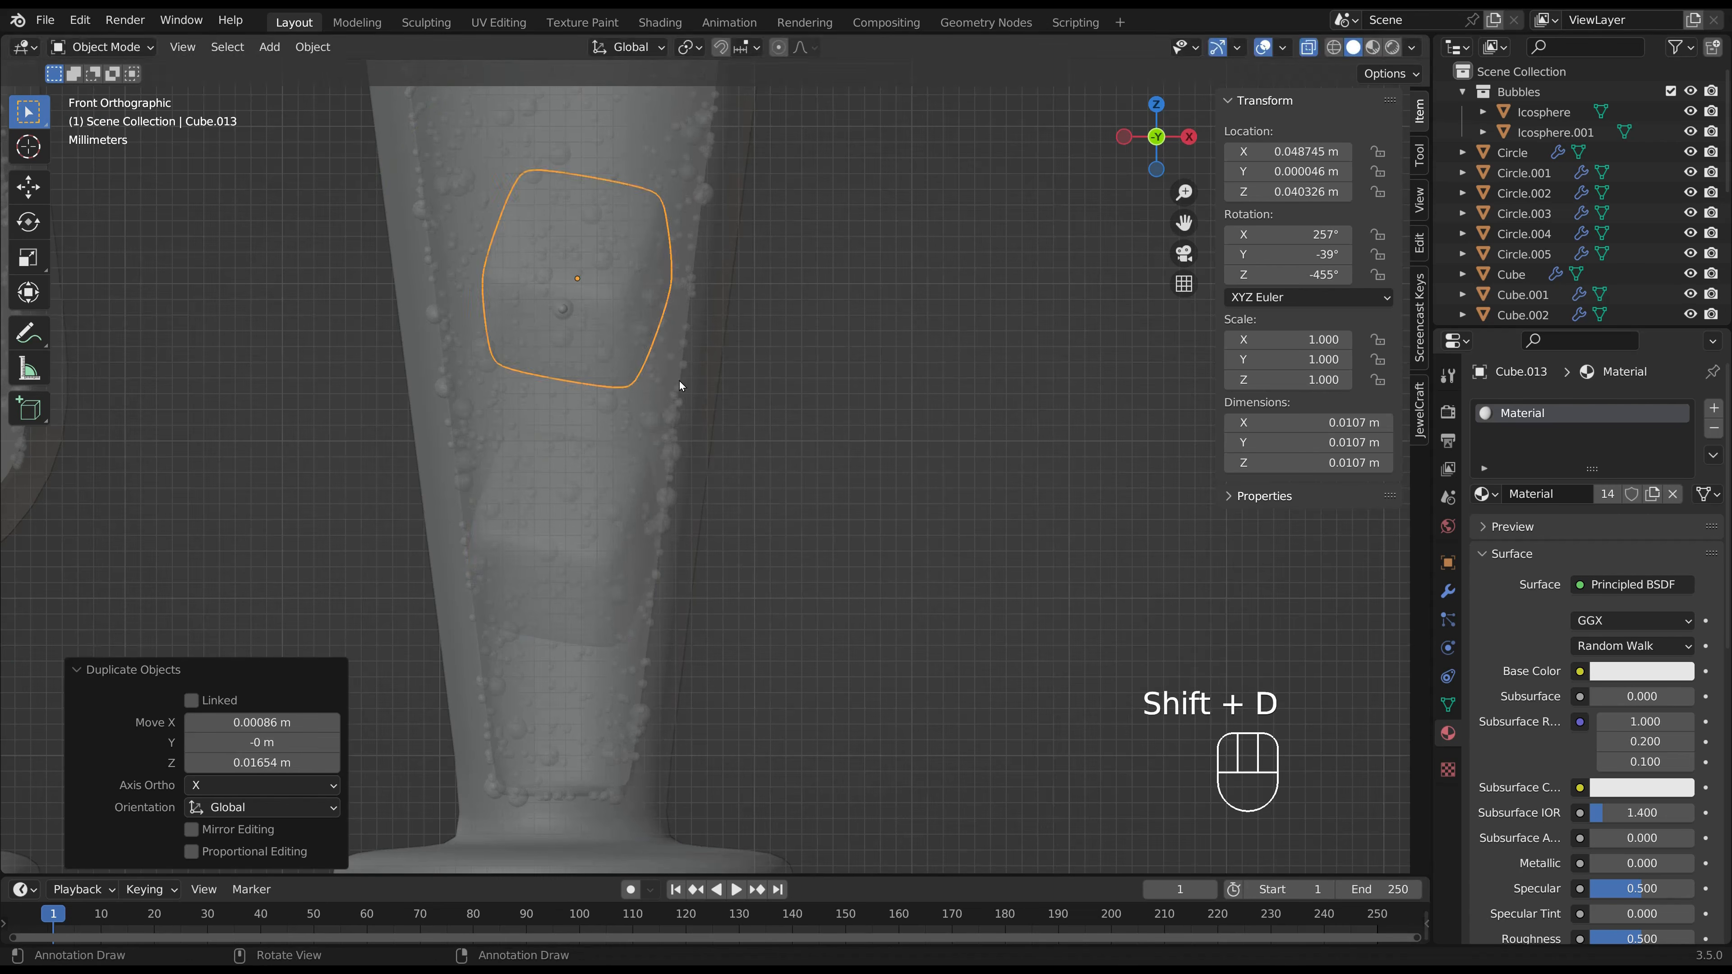
key(r)
click(566, 546)
key(g)
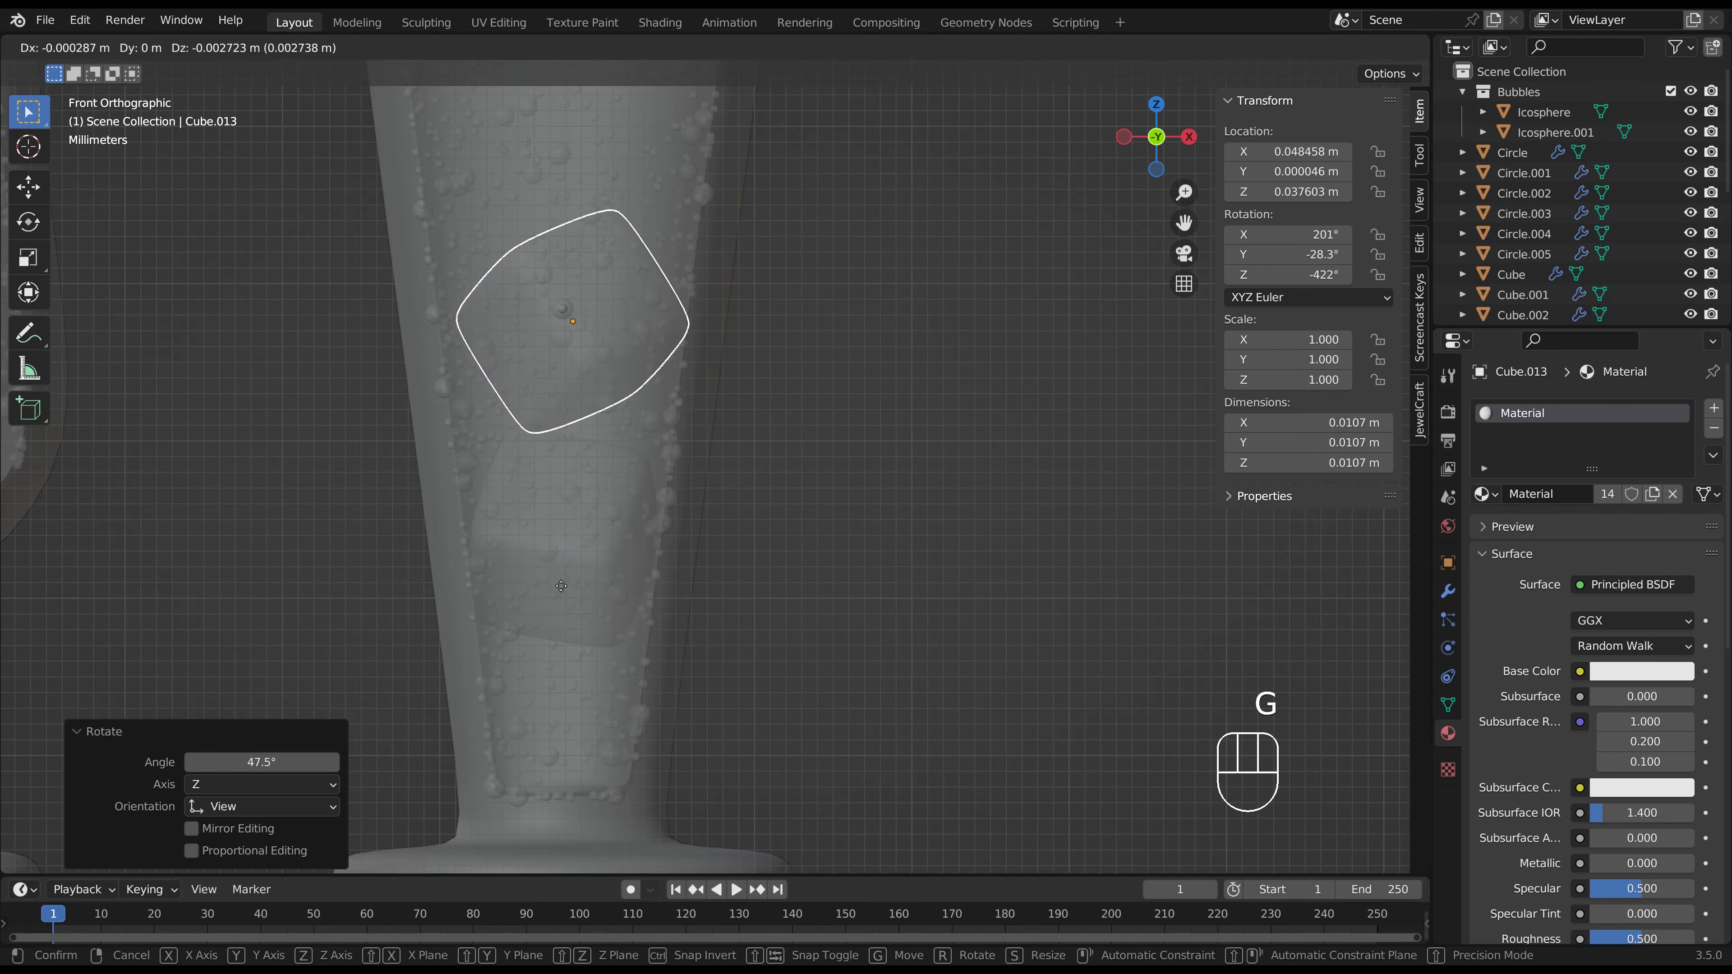
click(553, 585)
shift+middle_drag(554, 590, 653, 669)
Nudge the tapered glass's upper ice cube slightly sideways and up, and raise the lower ice cube slightly toward it.
key(g)
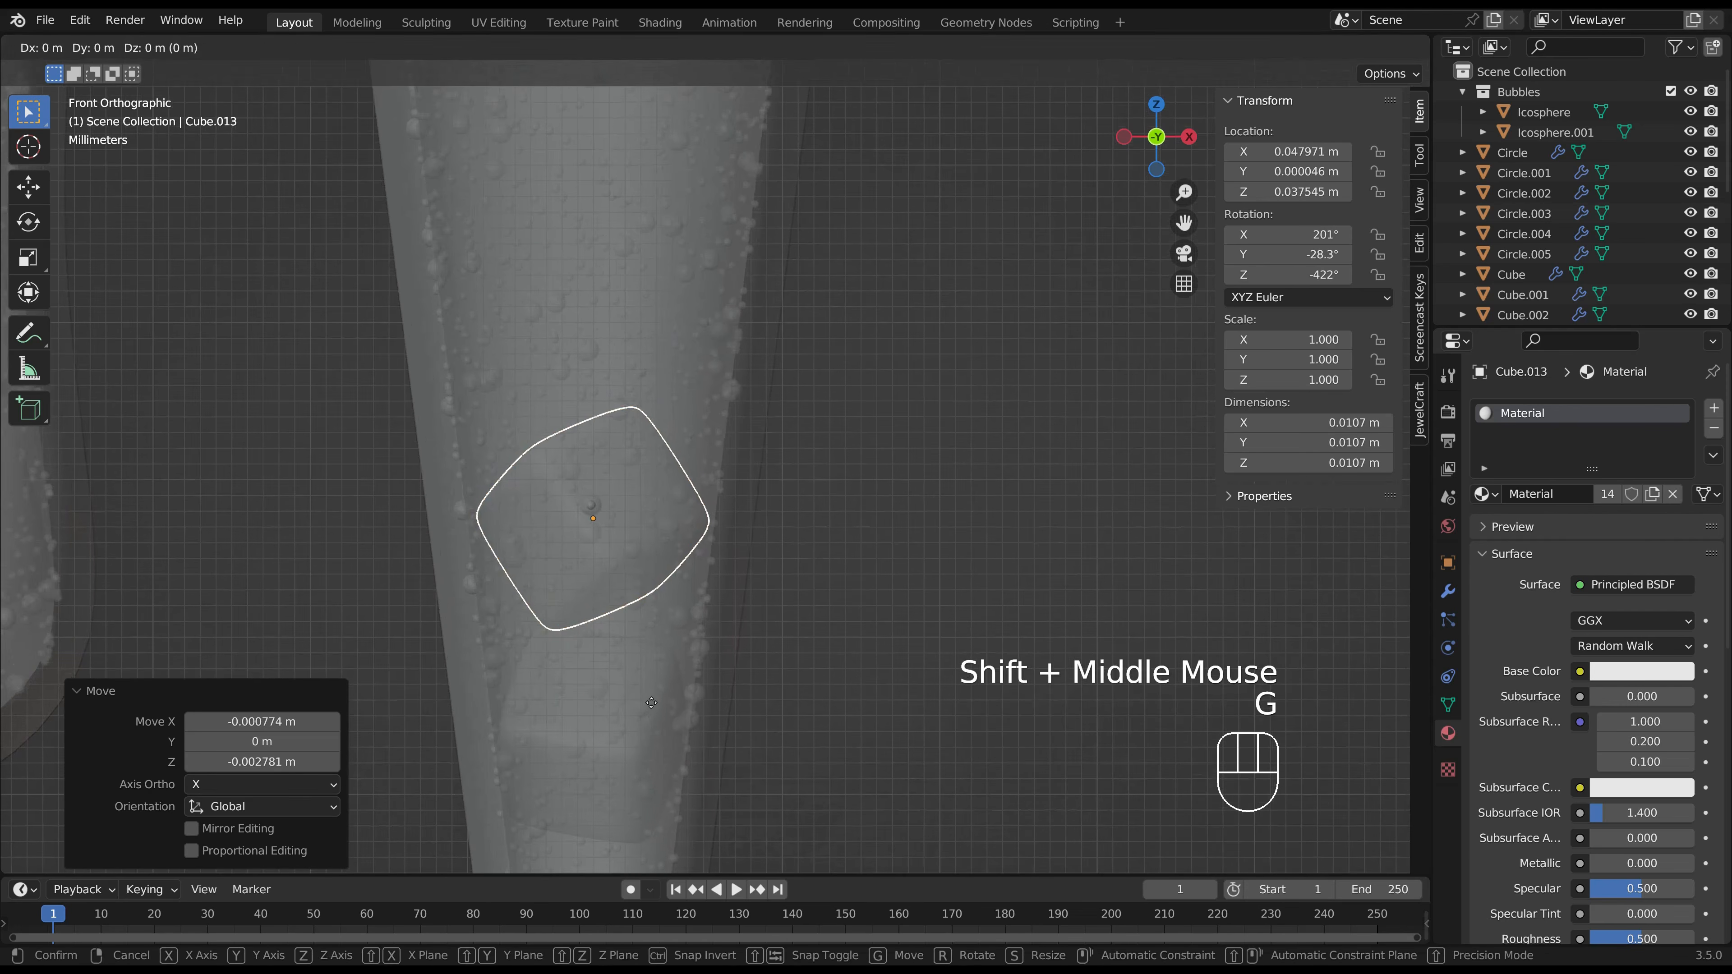
click(655, 701)
click(643, 706)
click(644, 707)
click(643, 706)
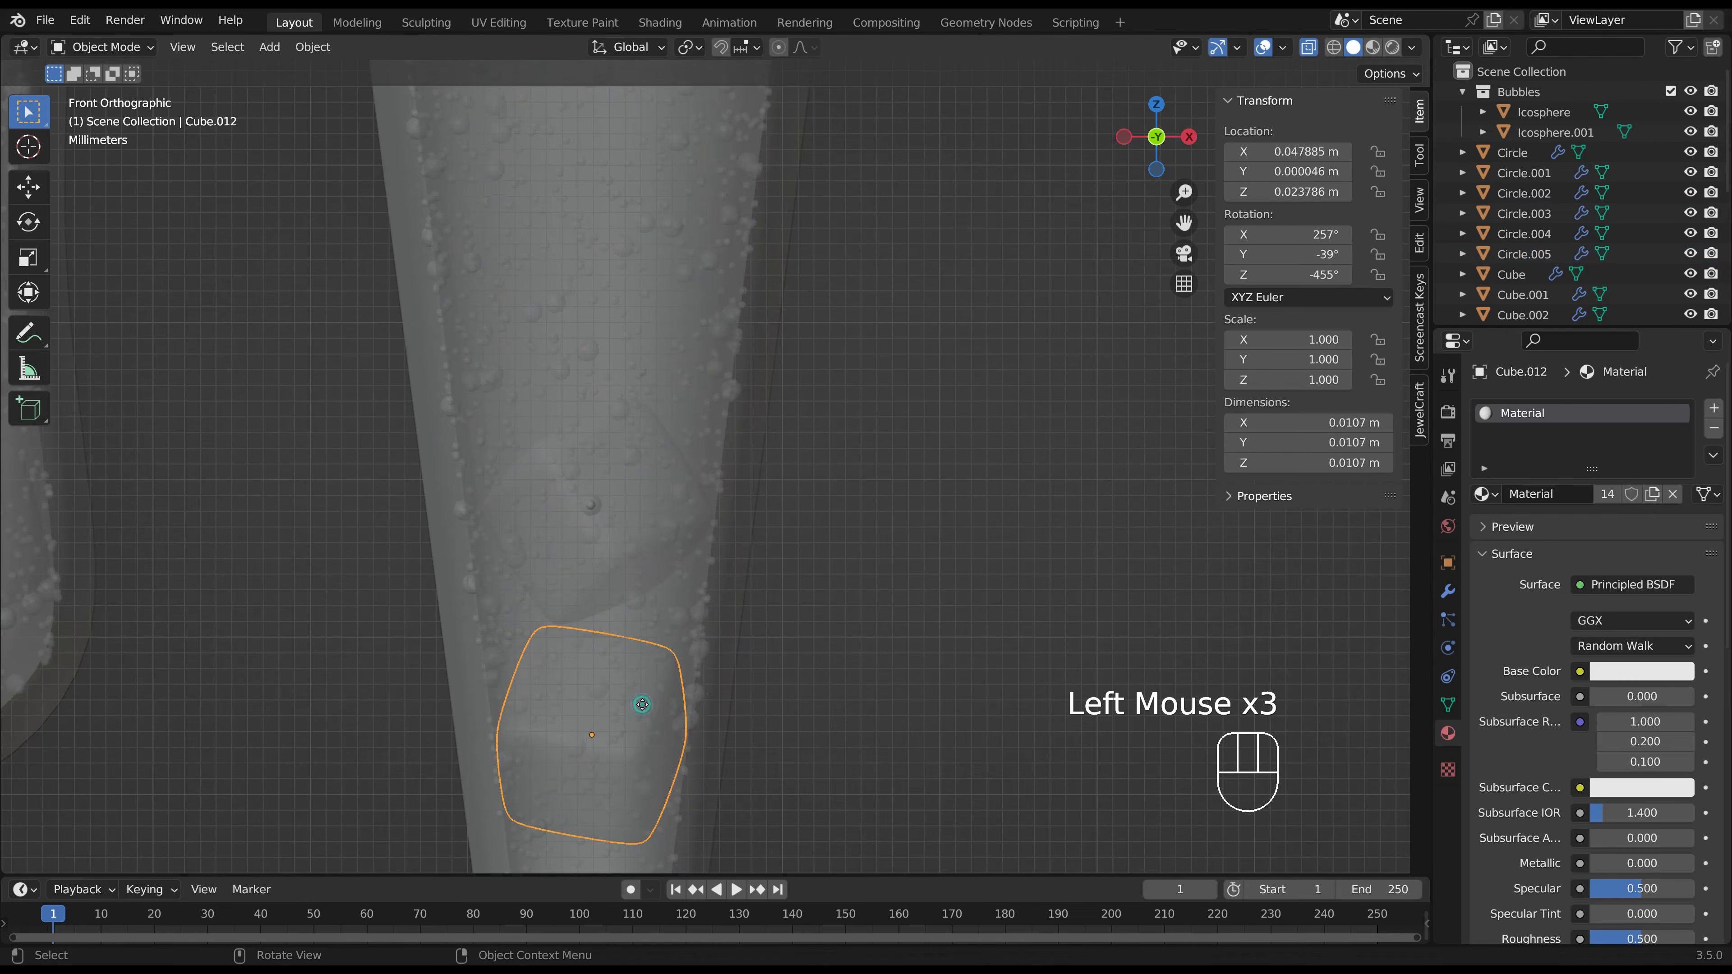
key(g)
click(640, 579)
click(639, 578)
click(642, 579)
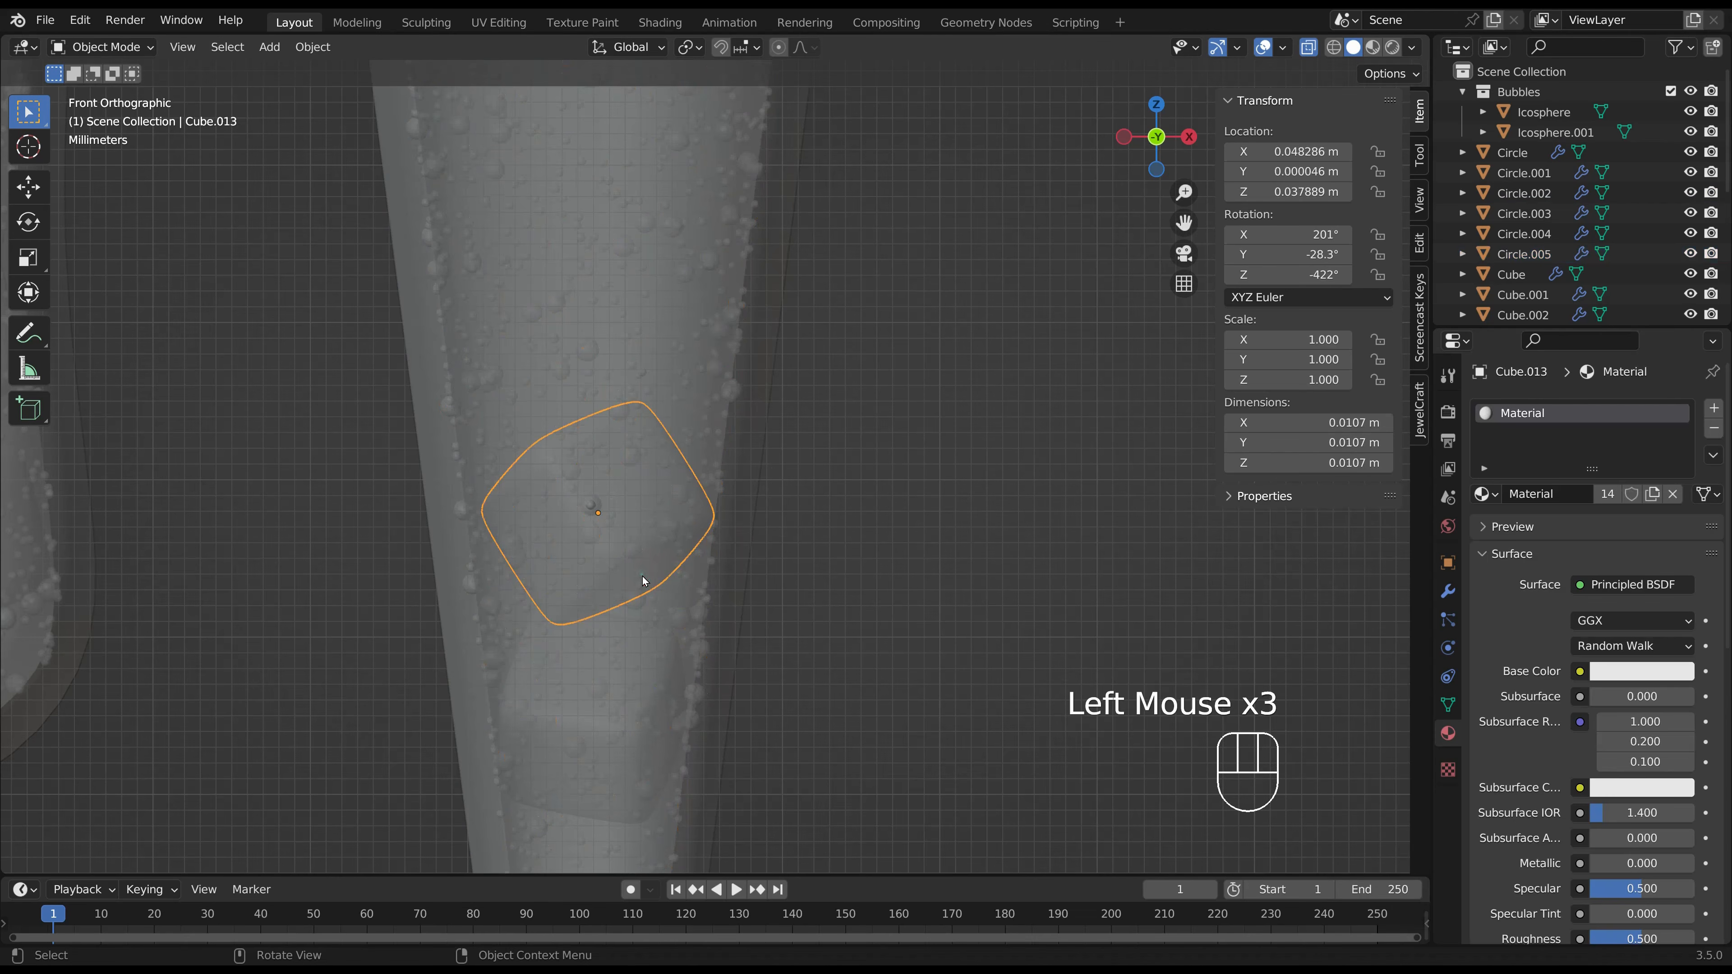
Duplicate the tapered glass's second ice cube about 0.0125 m higher, rotate the copy, and shift it toward the glass's front left.
shift+middle_drag(642, 579, 741, 701)
key(shift+d)
click(700, 503)
key(r)
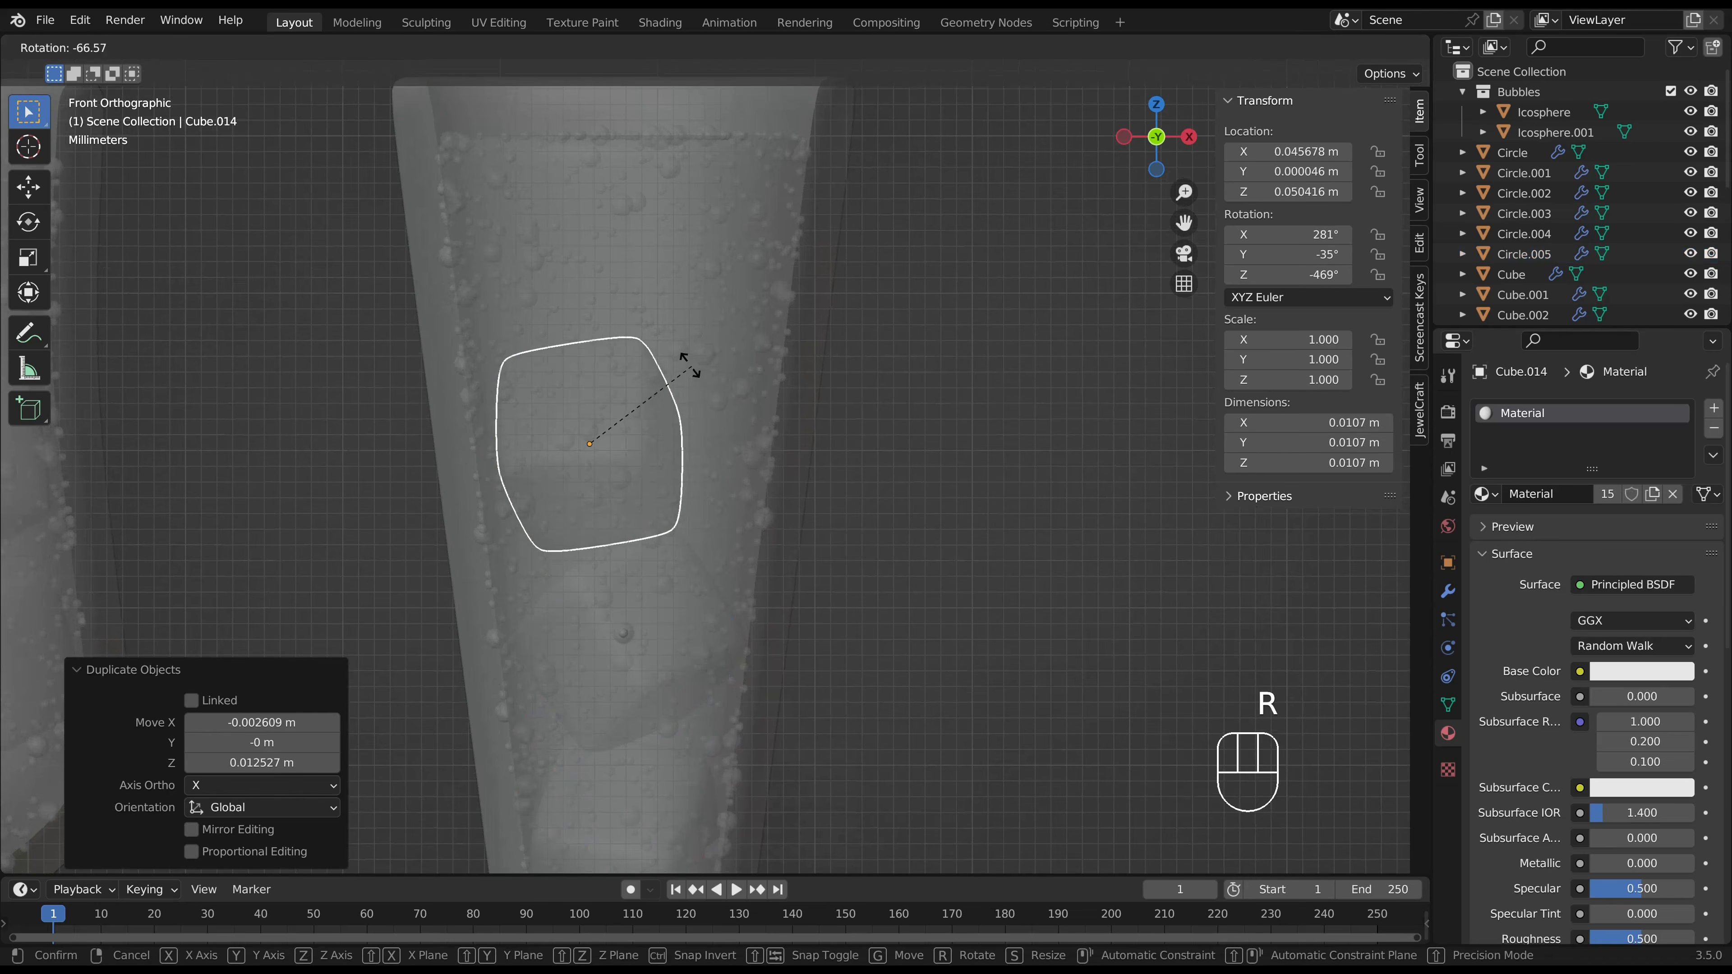
click(671, 354)
key(g)
click(653, 367)
key(KP_7)
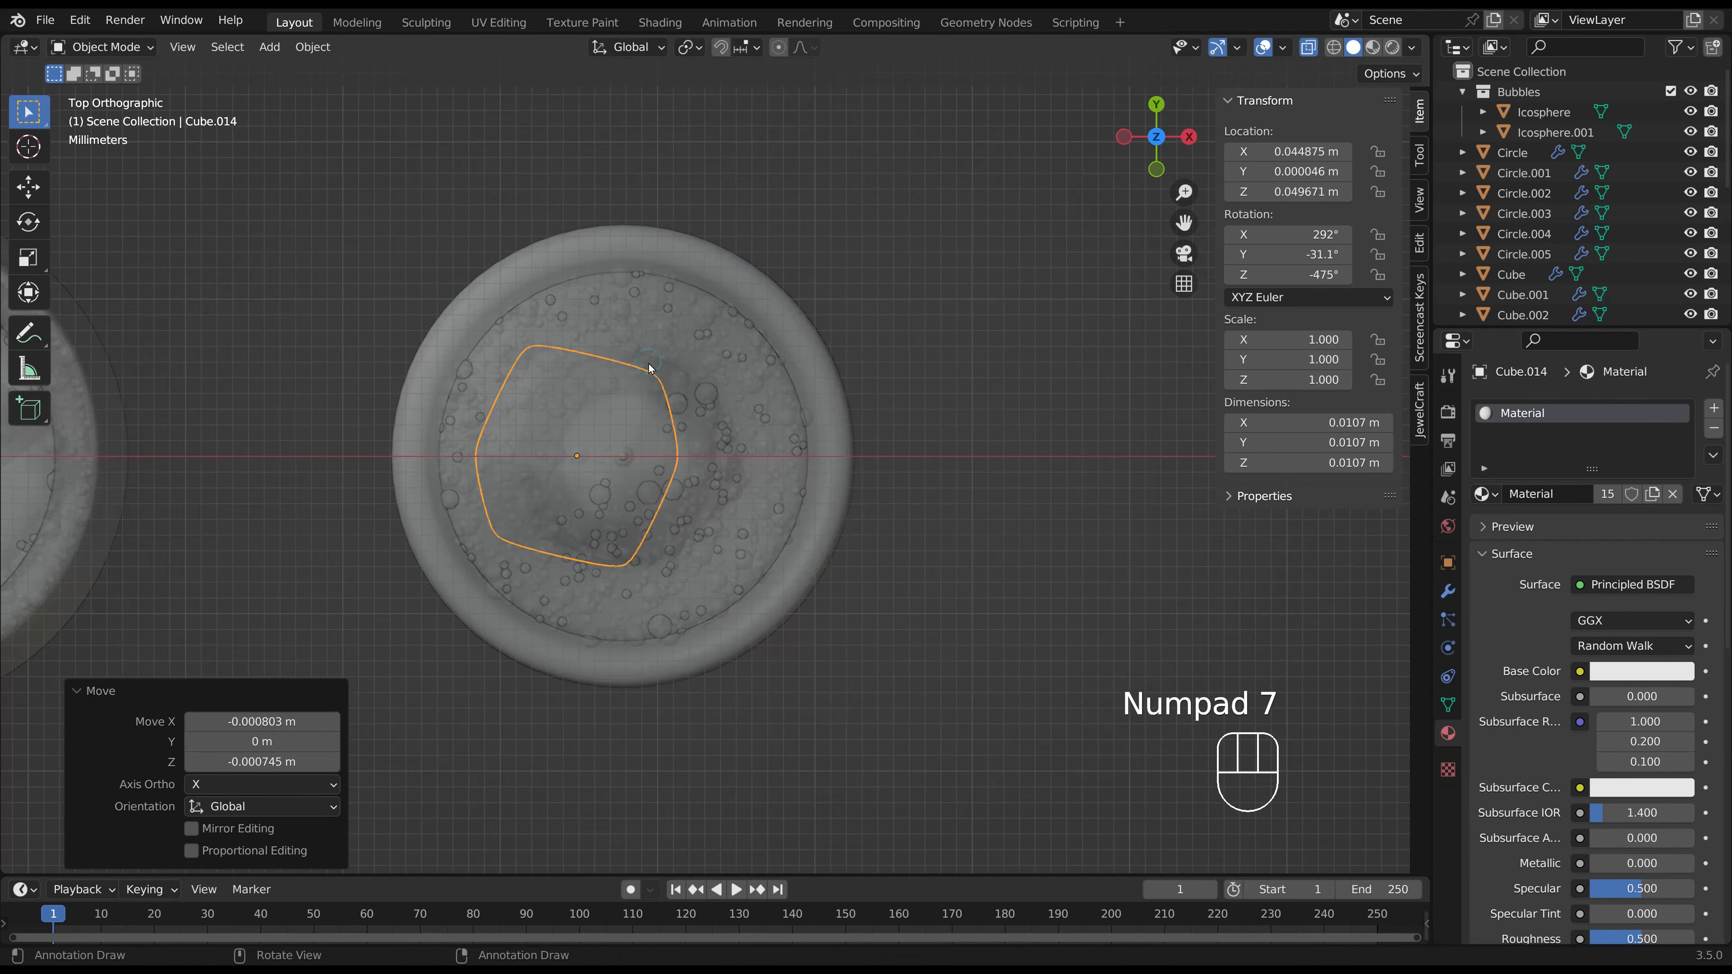
key(g)
click(637, 392)
Duplicate the third ice cube toward the tapered glass's back right, rotate it about 80° in top view, and raise it about 0.0059 m.
key(shift+d)
click(735, 301)
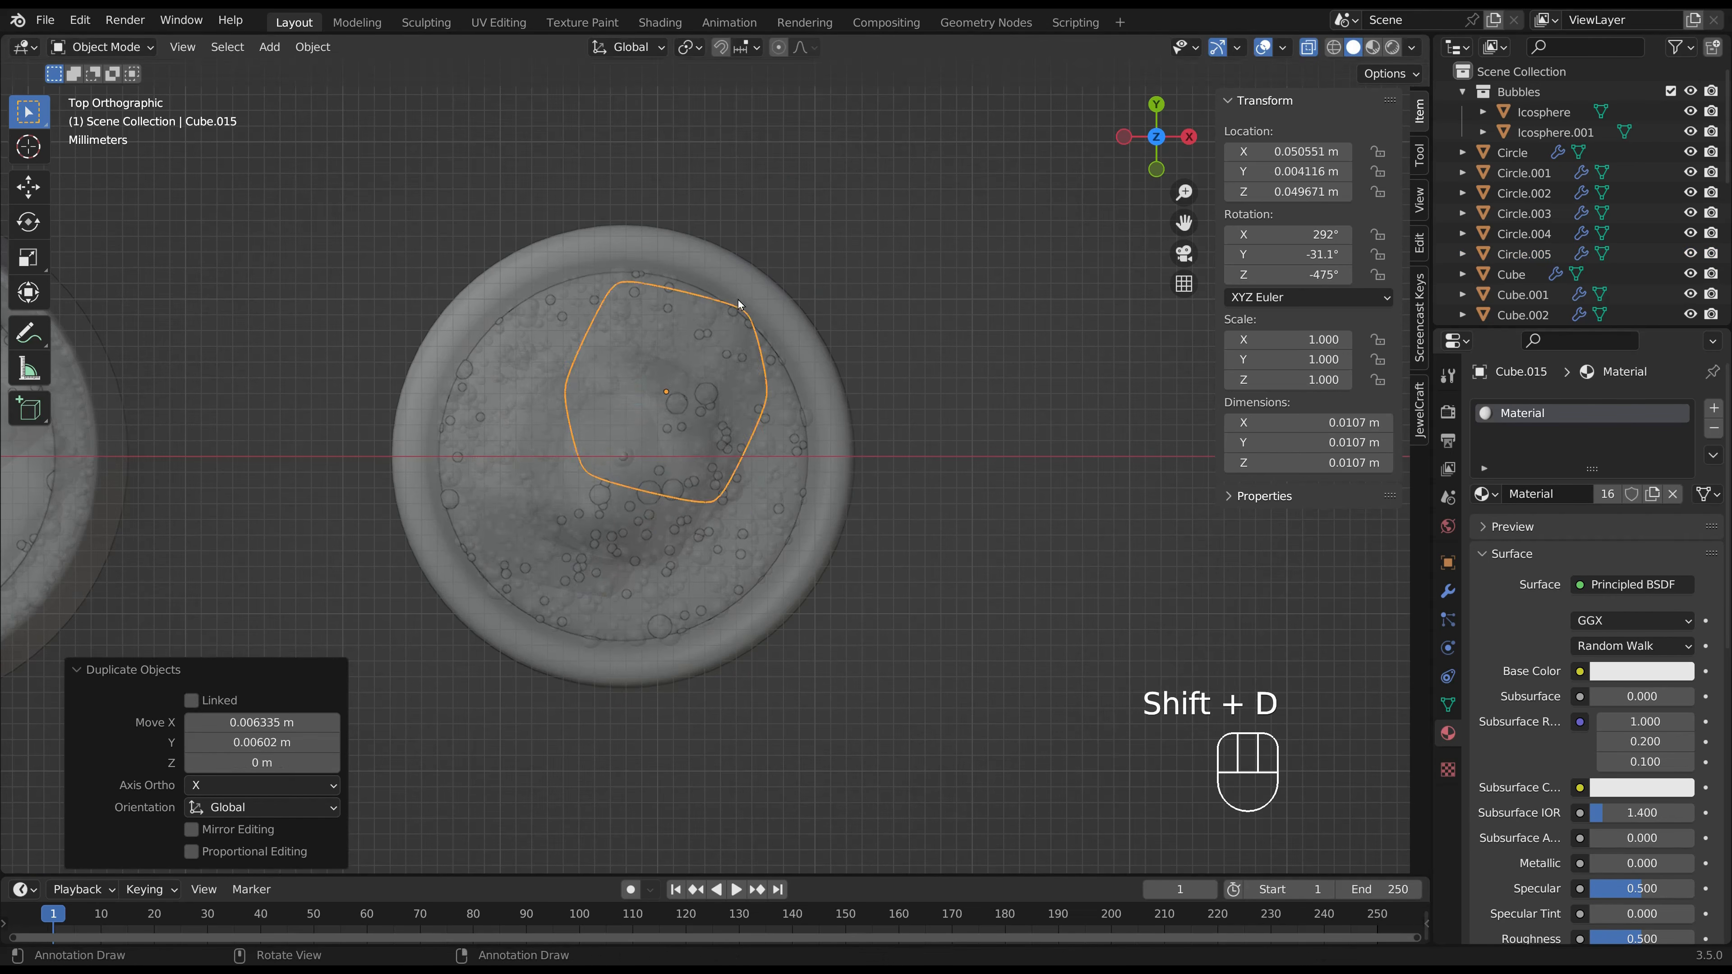
key(r)
click(760, 447)
key(KP_1)
key(g)
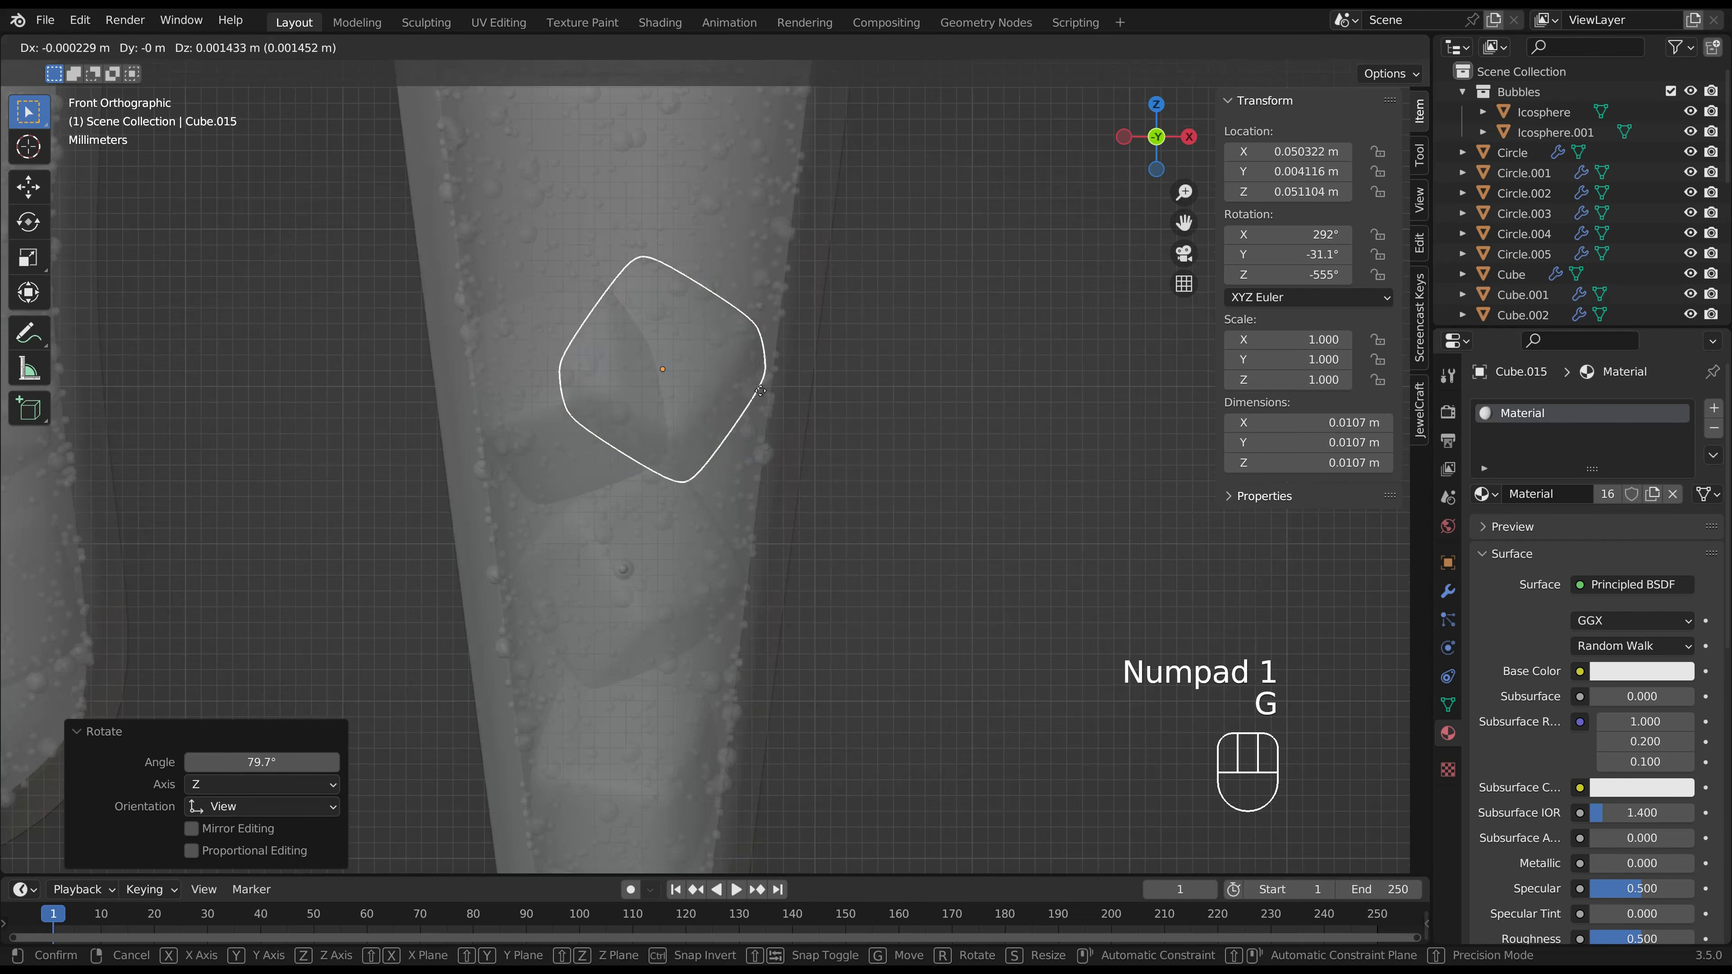
click(770, 341)
shift+scroll(955, 585, down, 3)
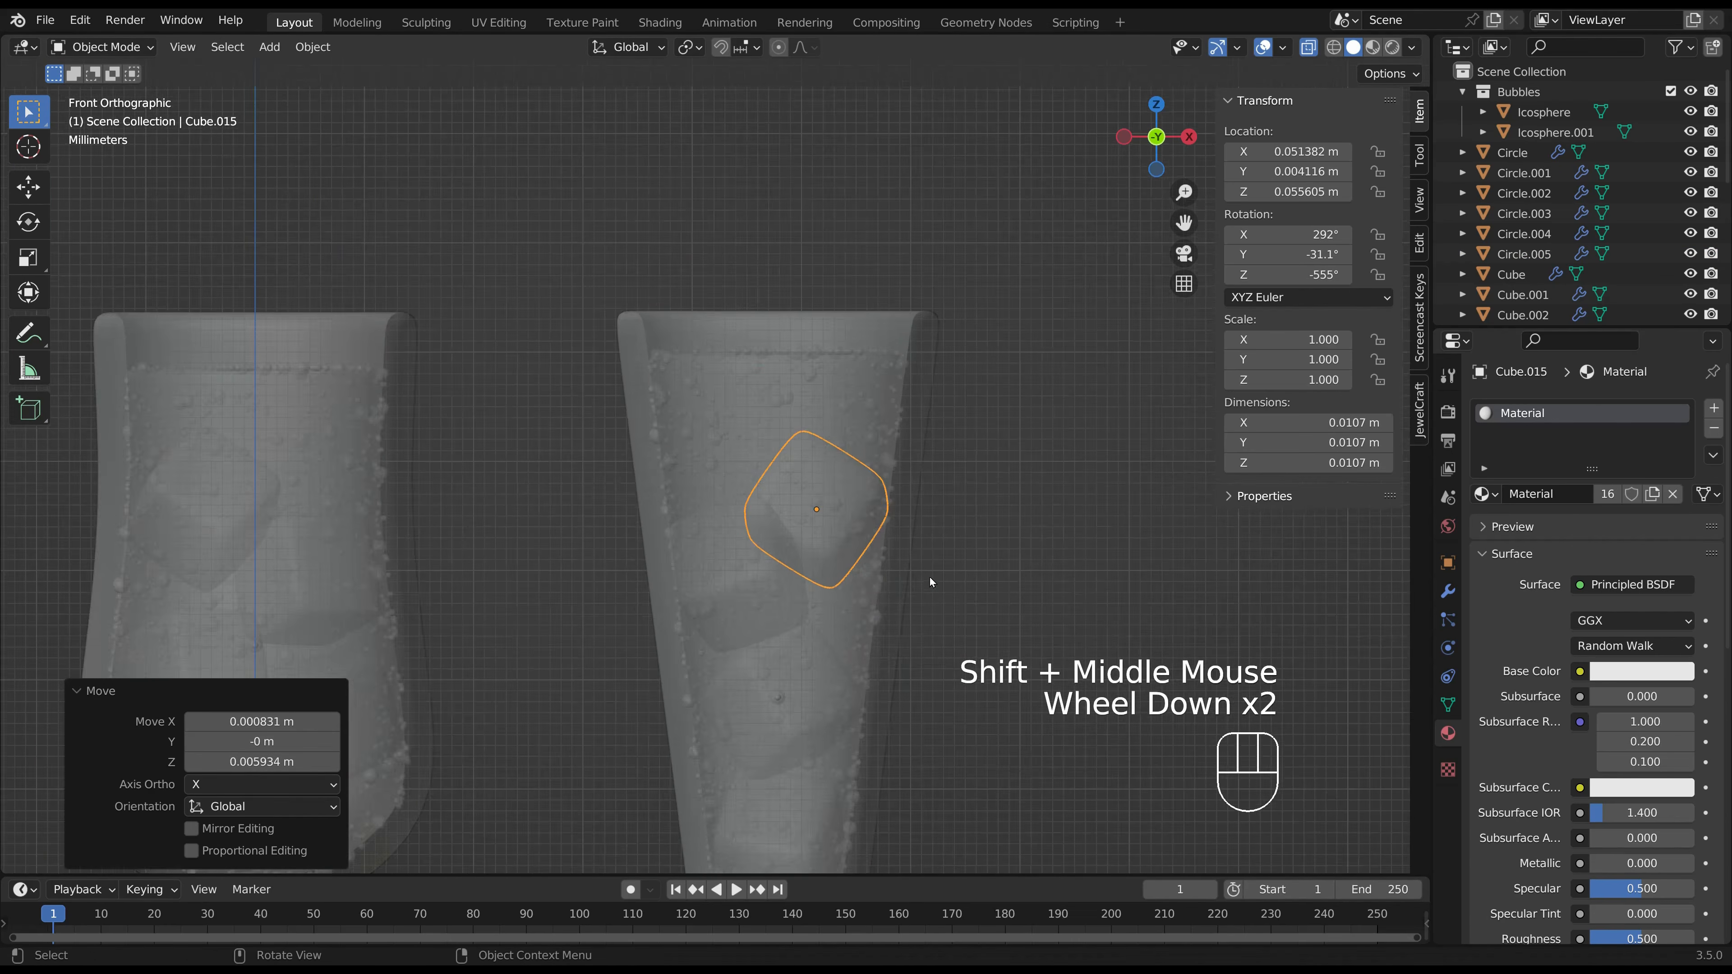
click(928, 582)
shift+middle_drag(928, 582, 1124, 486)
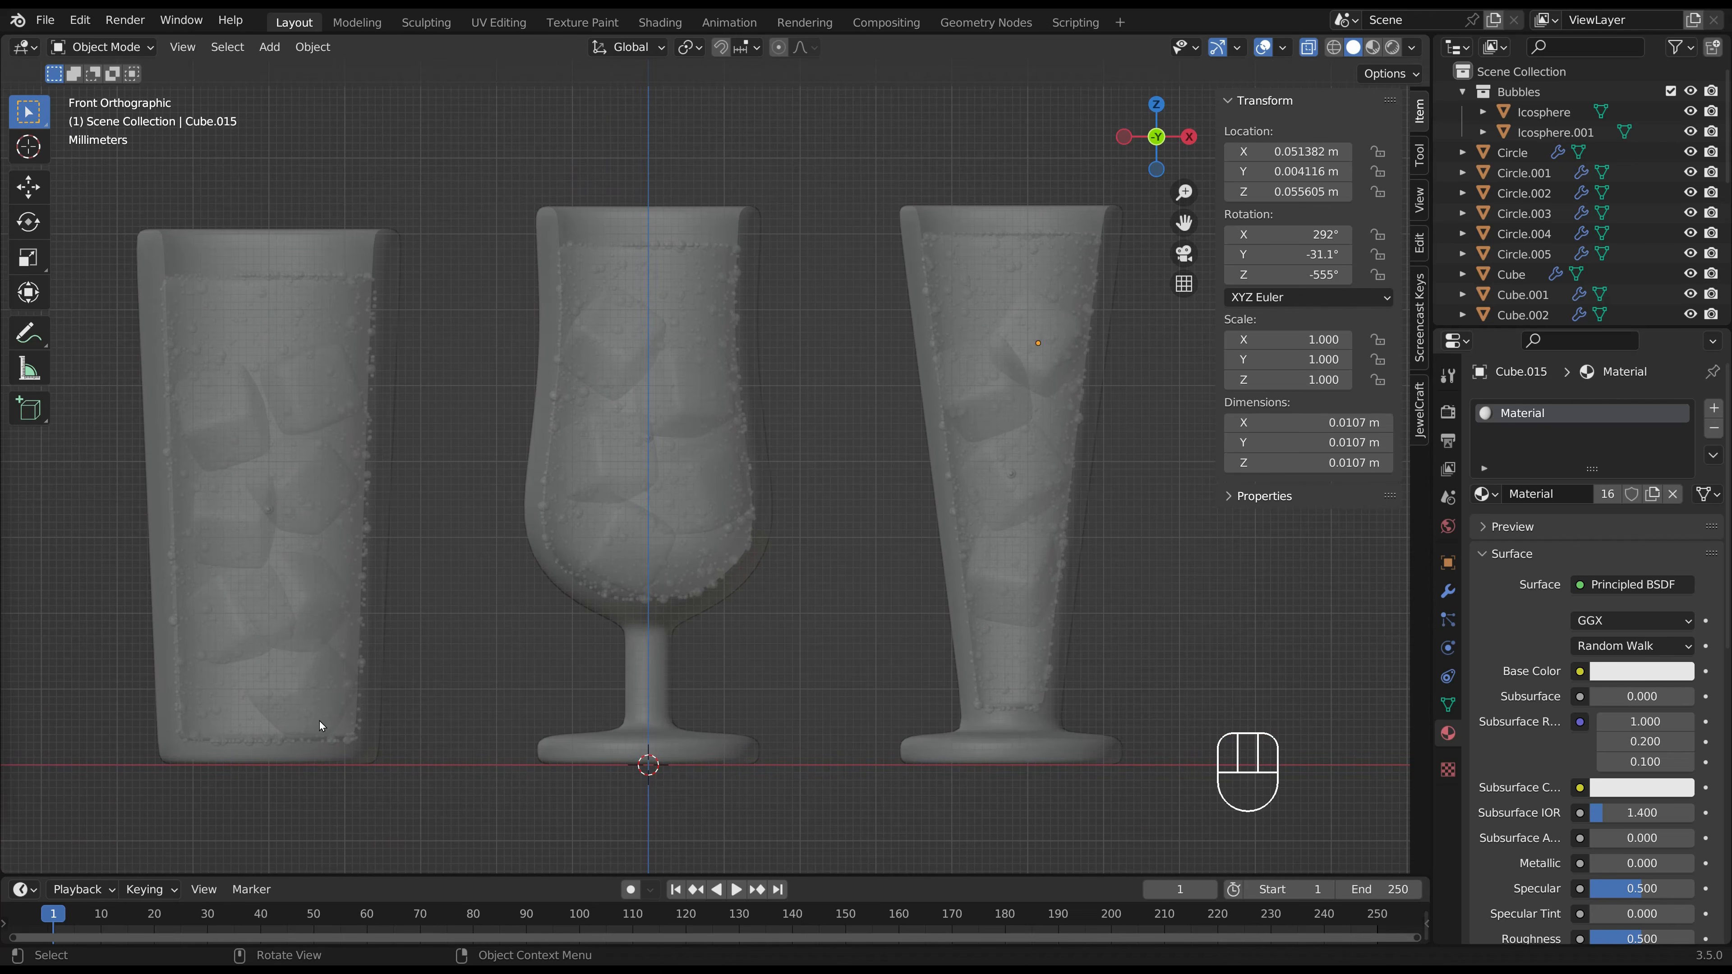
Move the straight glass with its soda and ice cubes into a new collection named Left.
middle_drag(368, 676, 772, 701)
key(KP_1)
drag(743, 717, 461, 249)
key(m)
click(645, 372)
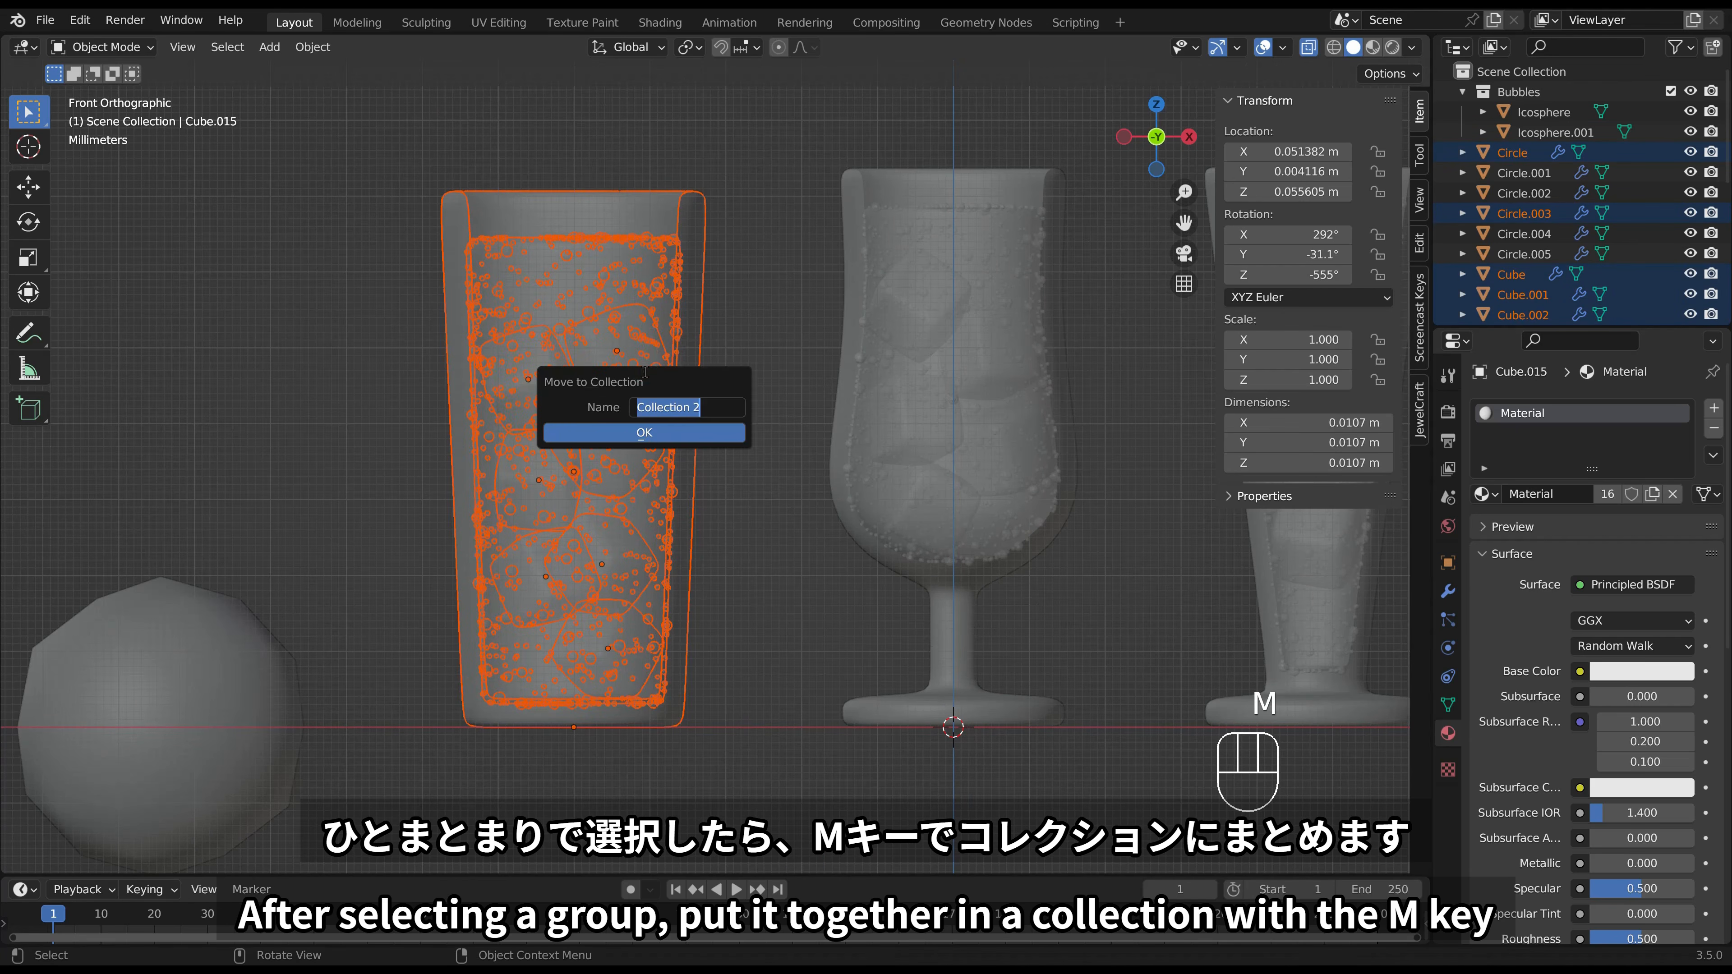
text(Left)
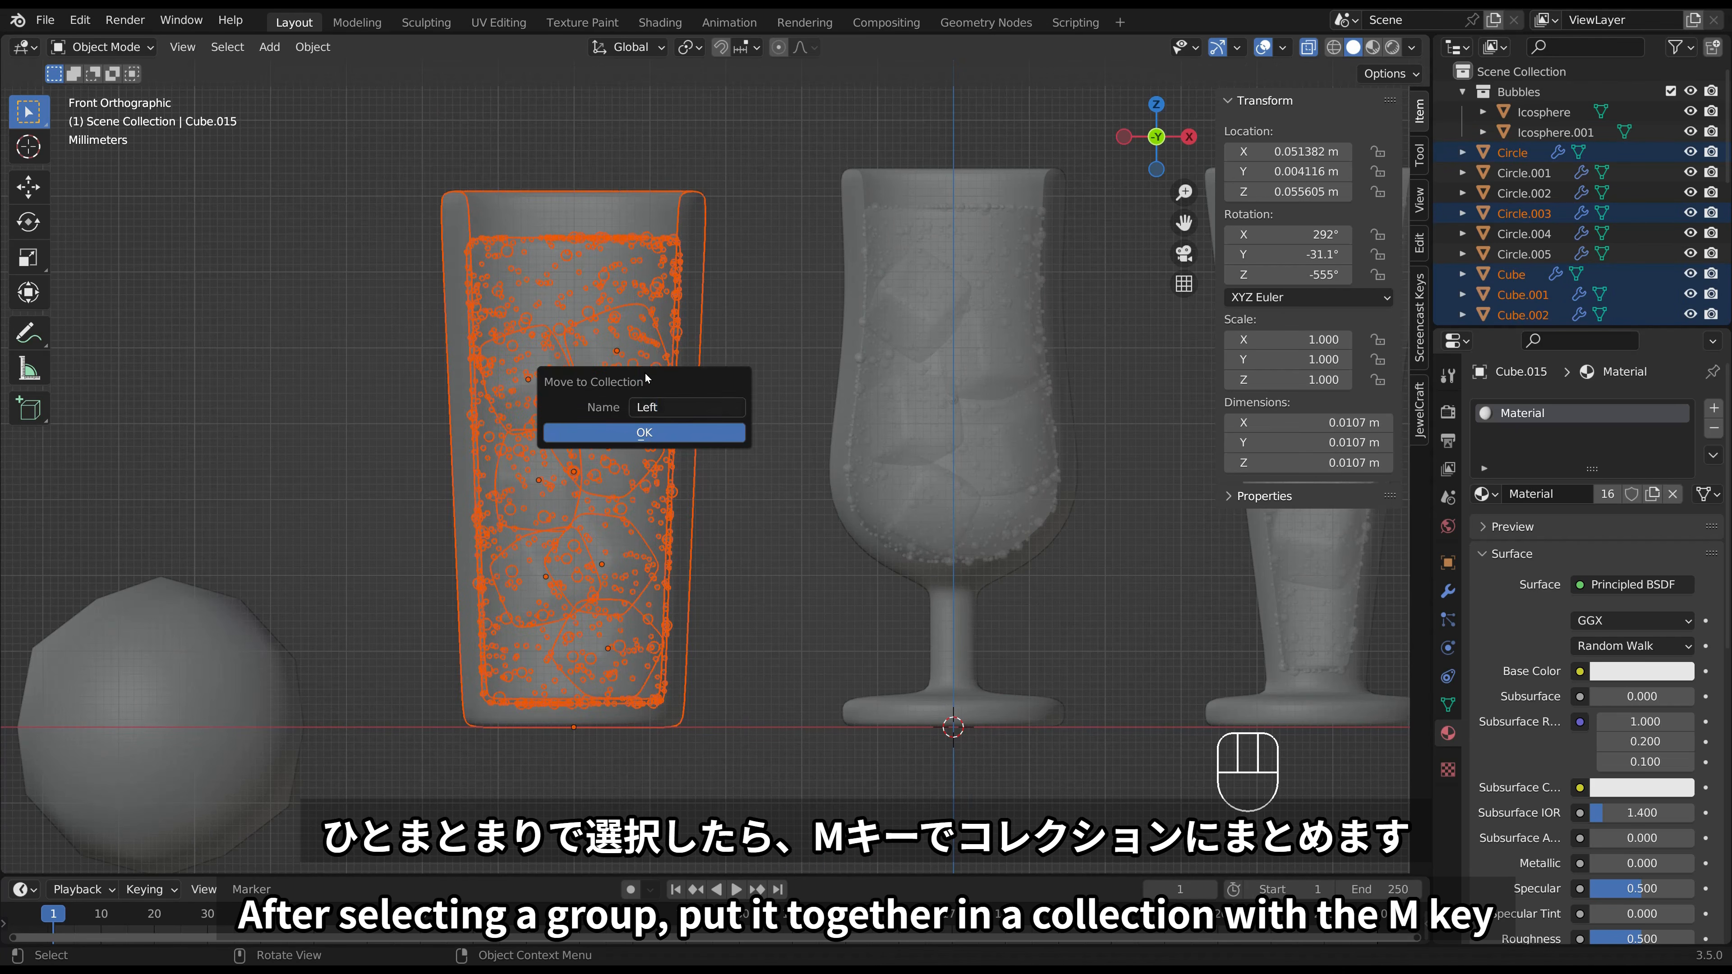
key(Return)
Move the stemmed glass with its soda and ice cubes into a new collection named Center.
scroll(932, 429, down, 2)
shift+middle_drag(891, 434, 846, 607)
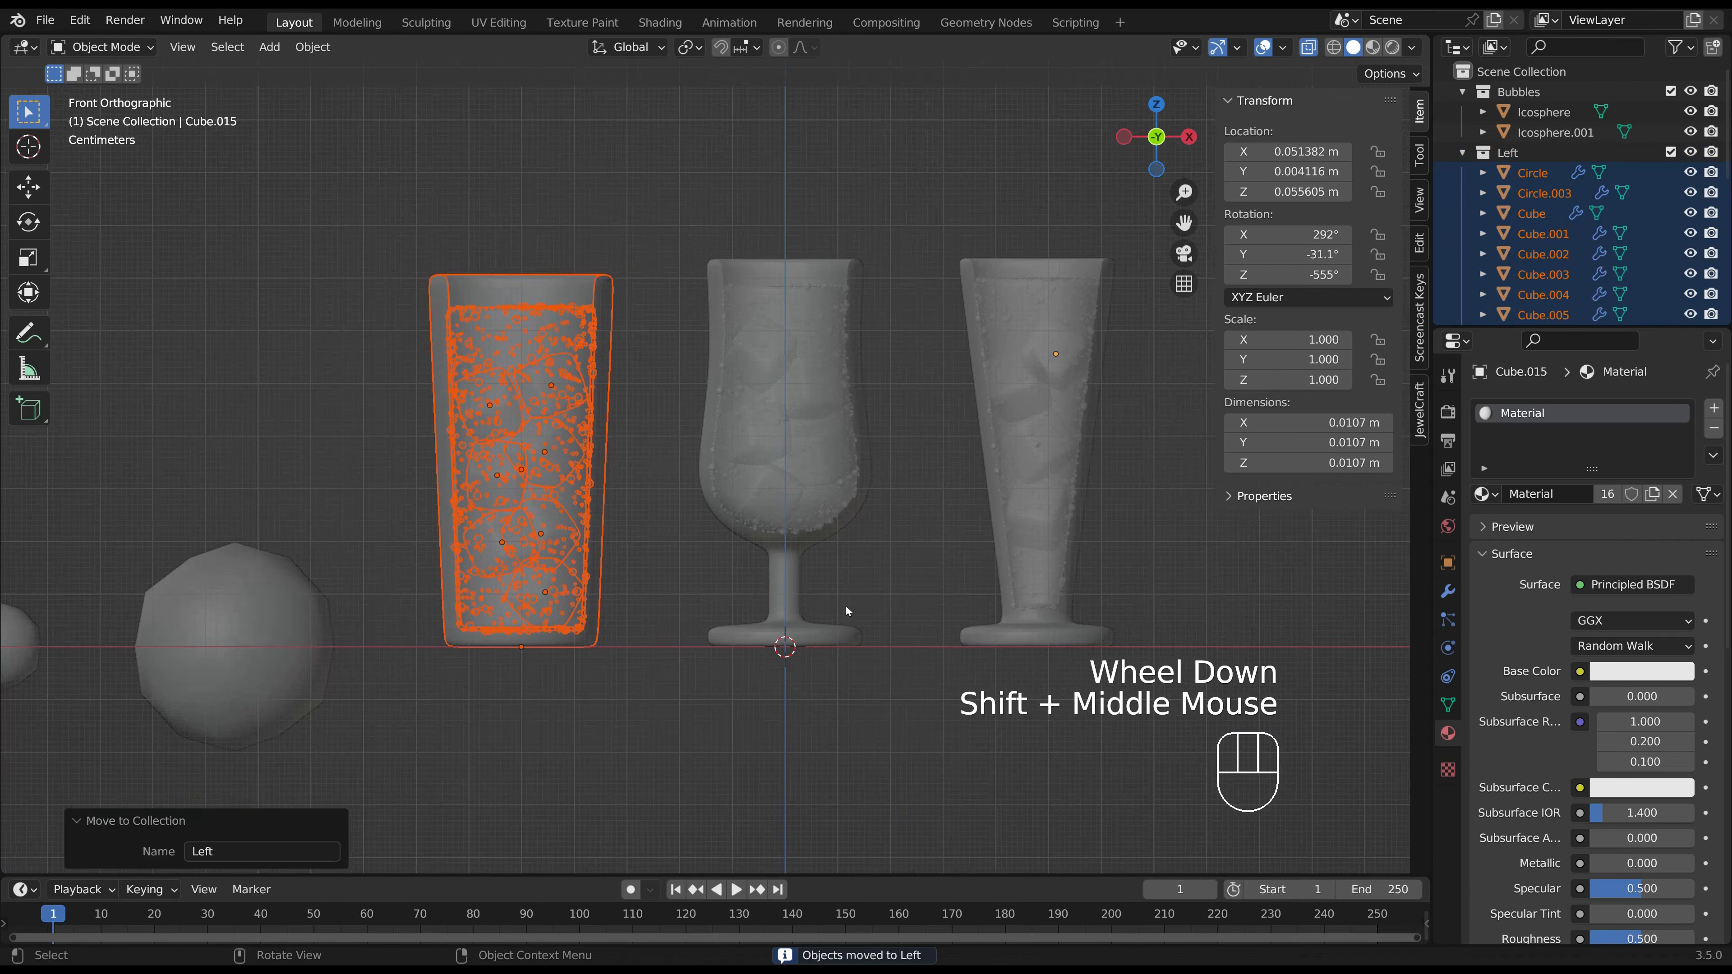
drag(862, 656, 693, 259)
key(m)
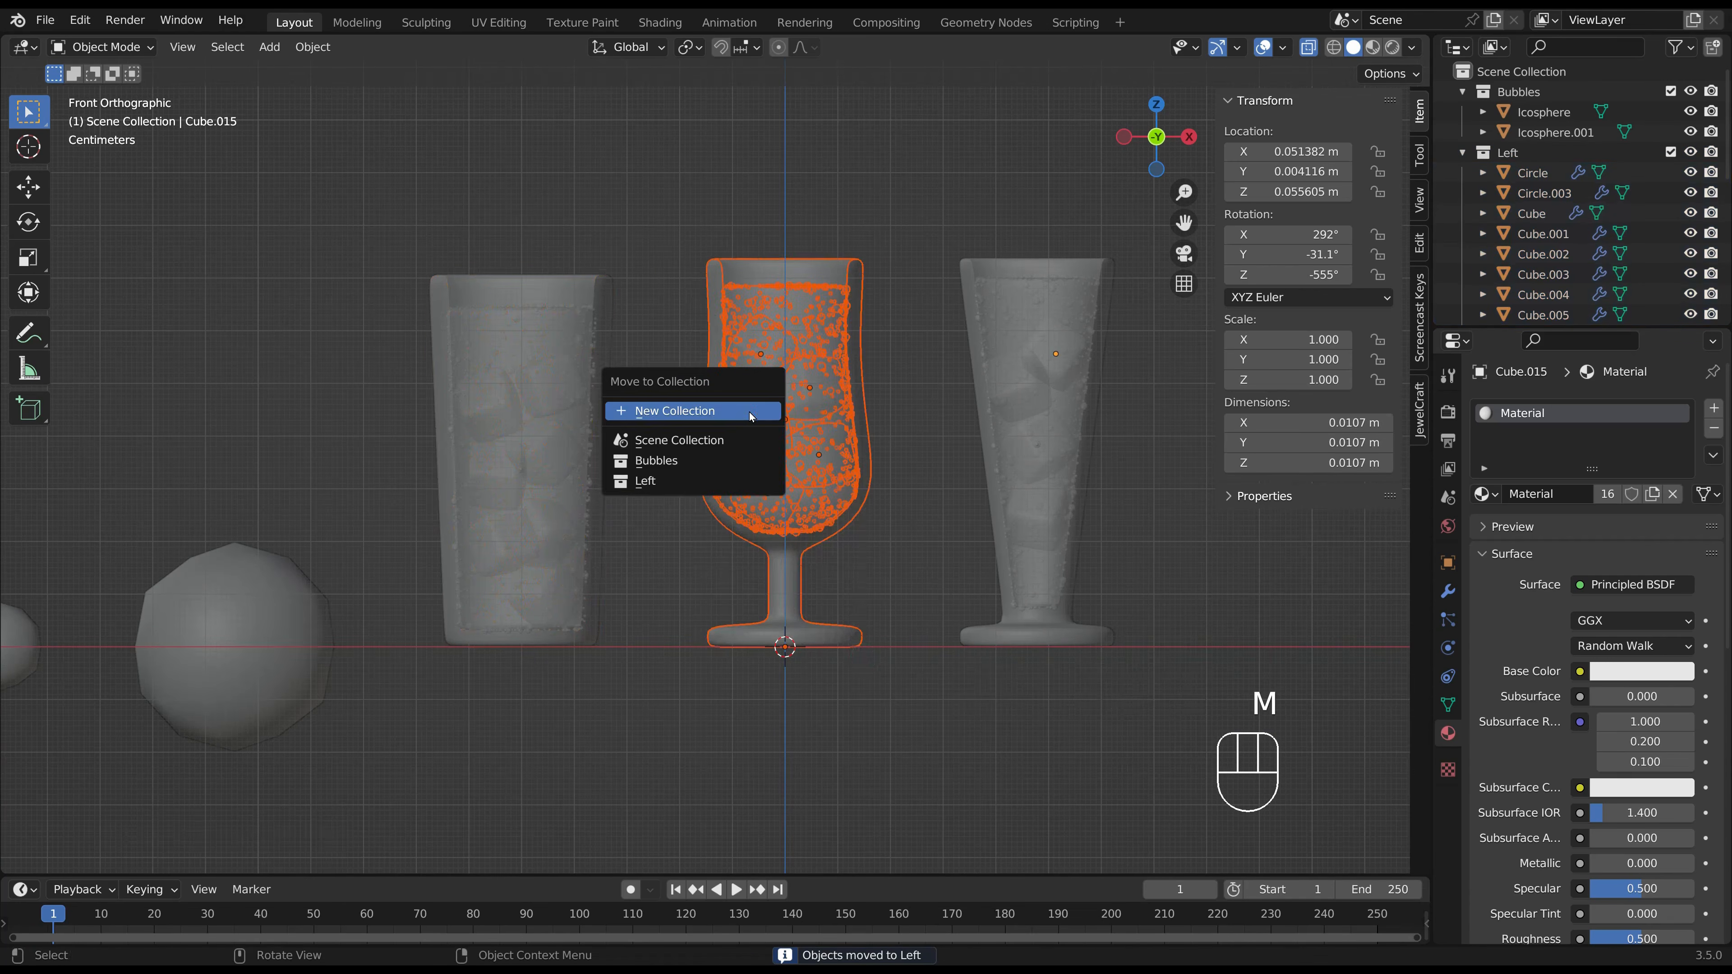
click(751, 416)
text(Center)
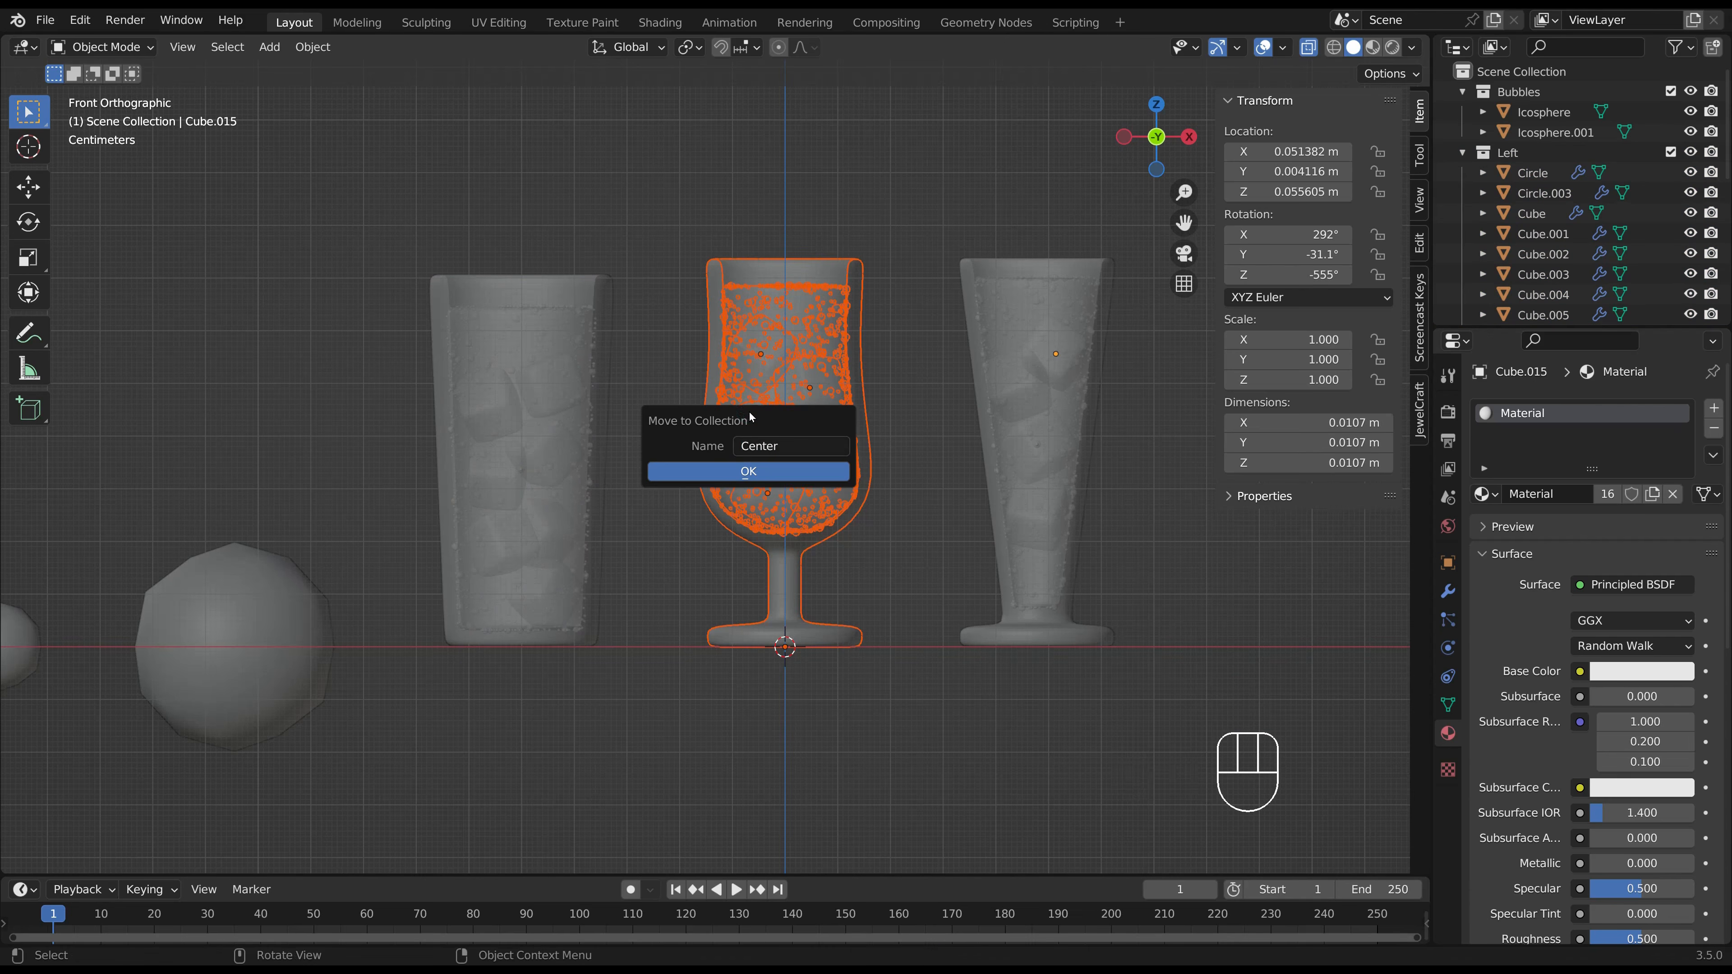
key(Return)
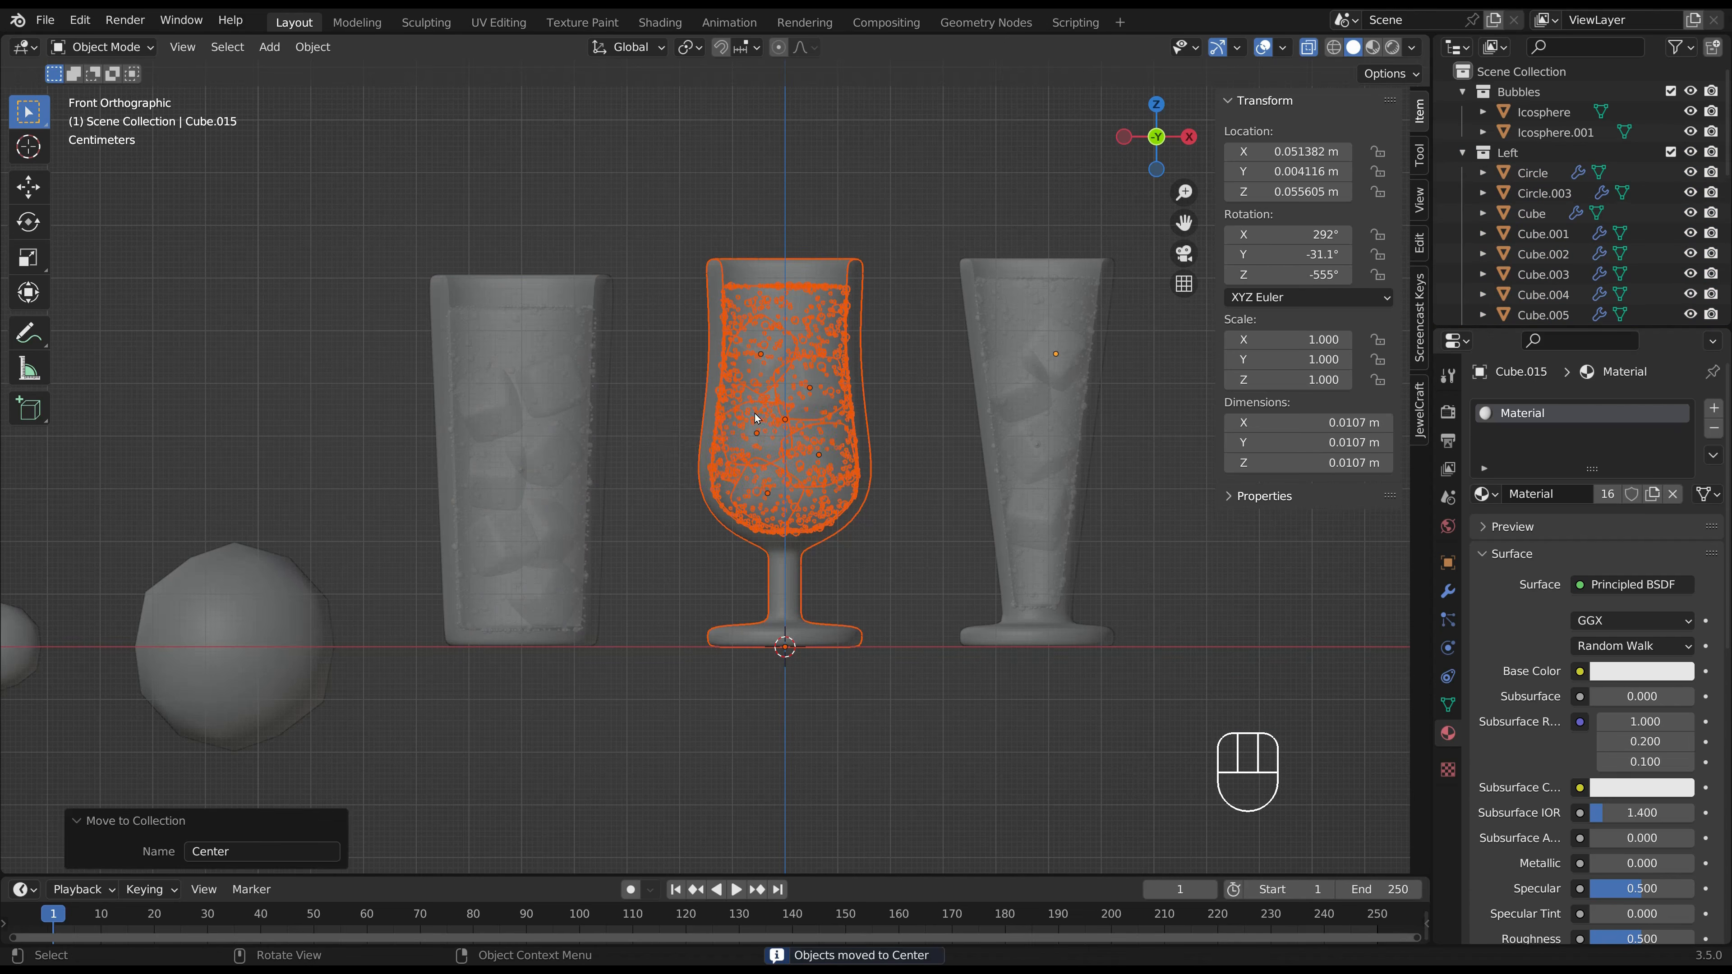
Move the tapered glass with its soda and ice cubes into a new collection named Right.
drag(1146, 676, 917, 252)
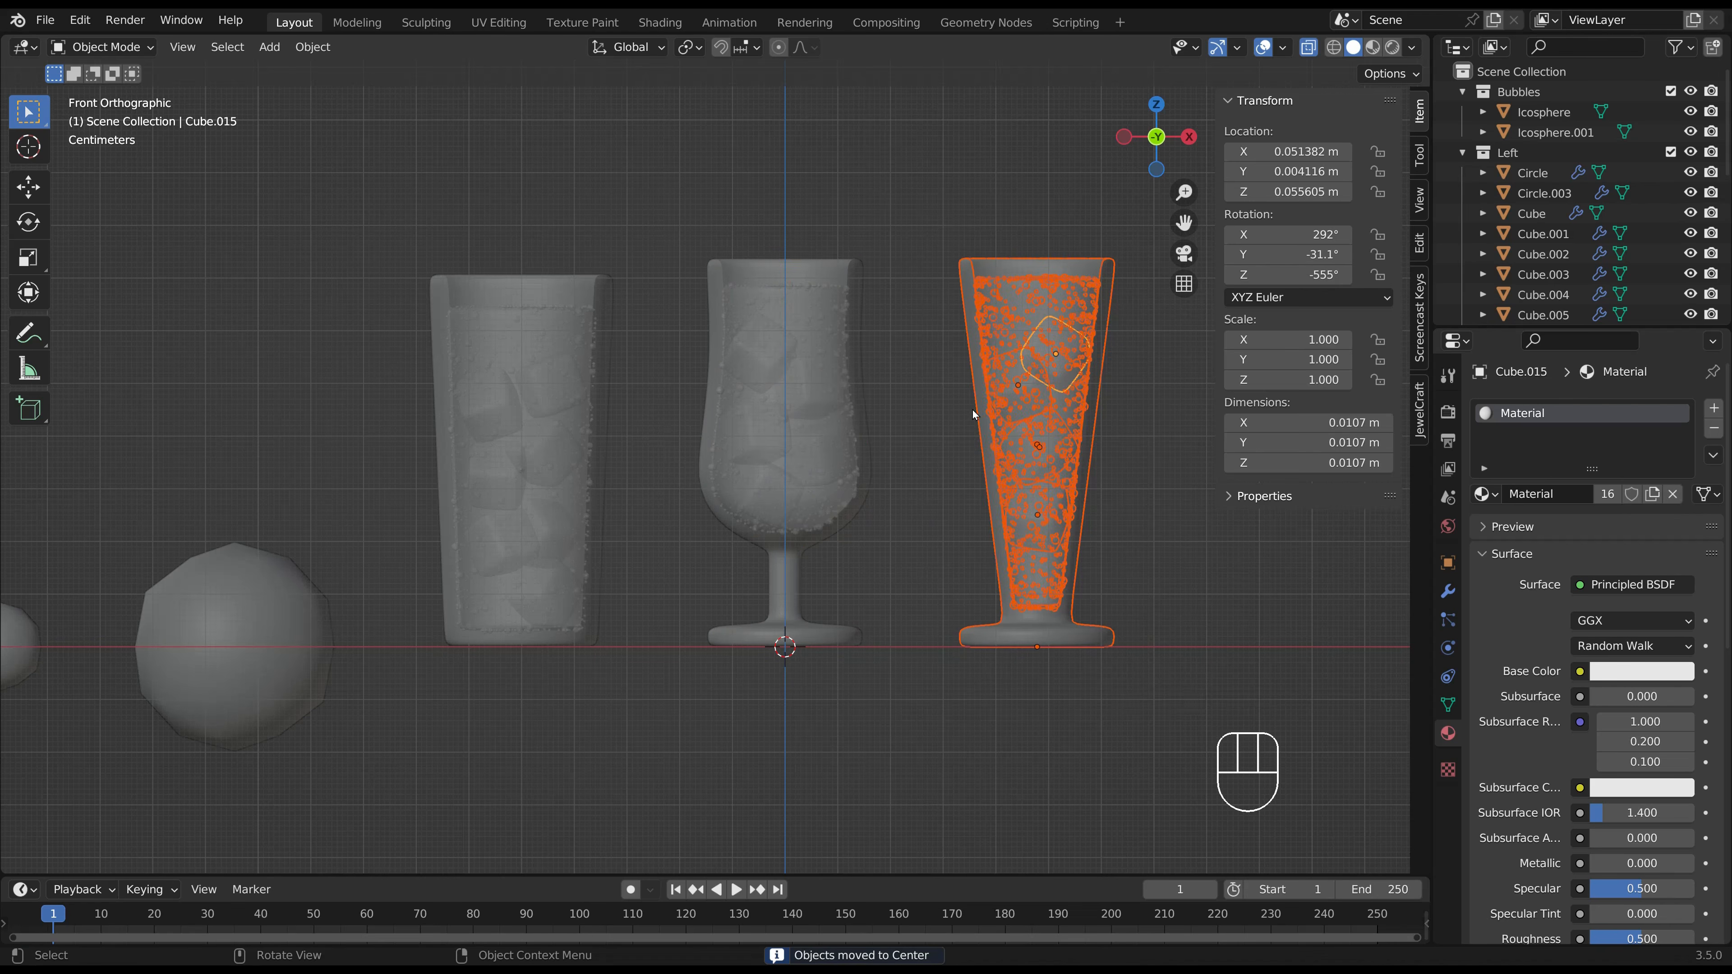
key(m)
click(973, 409)
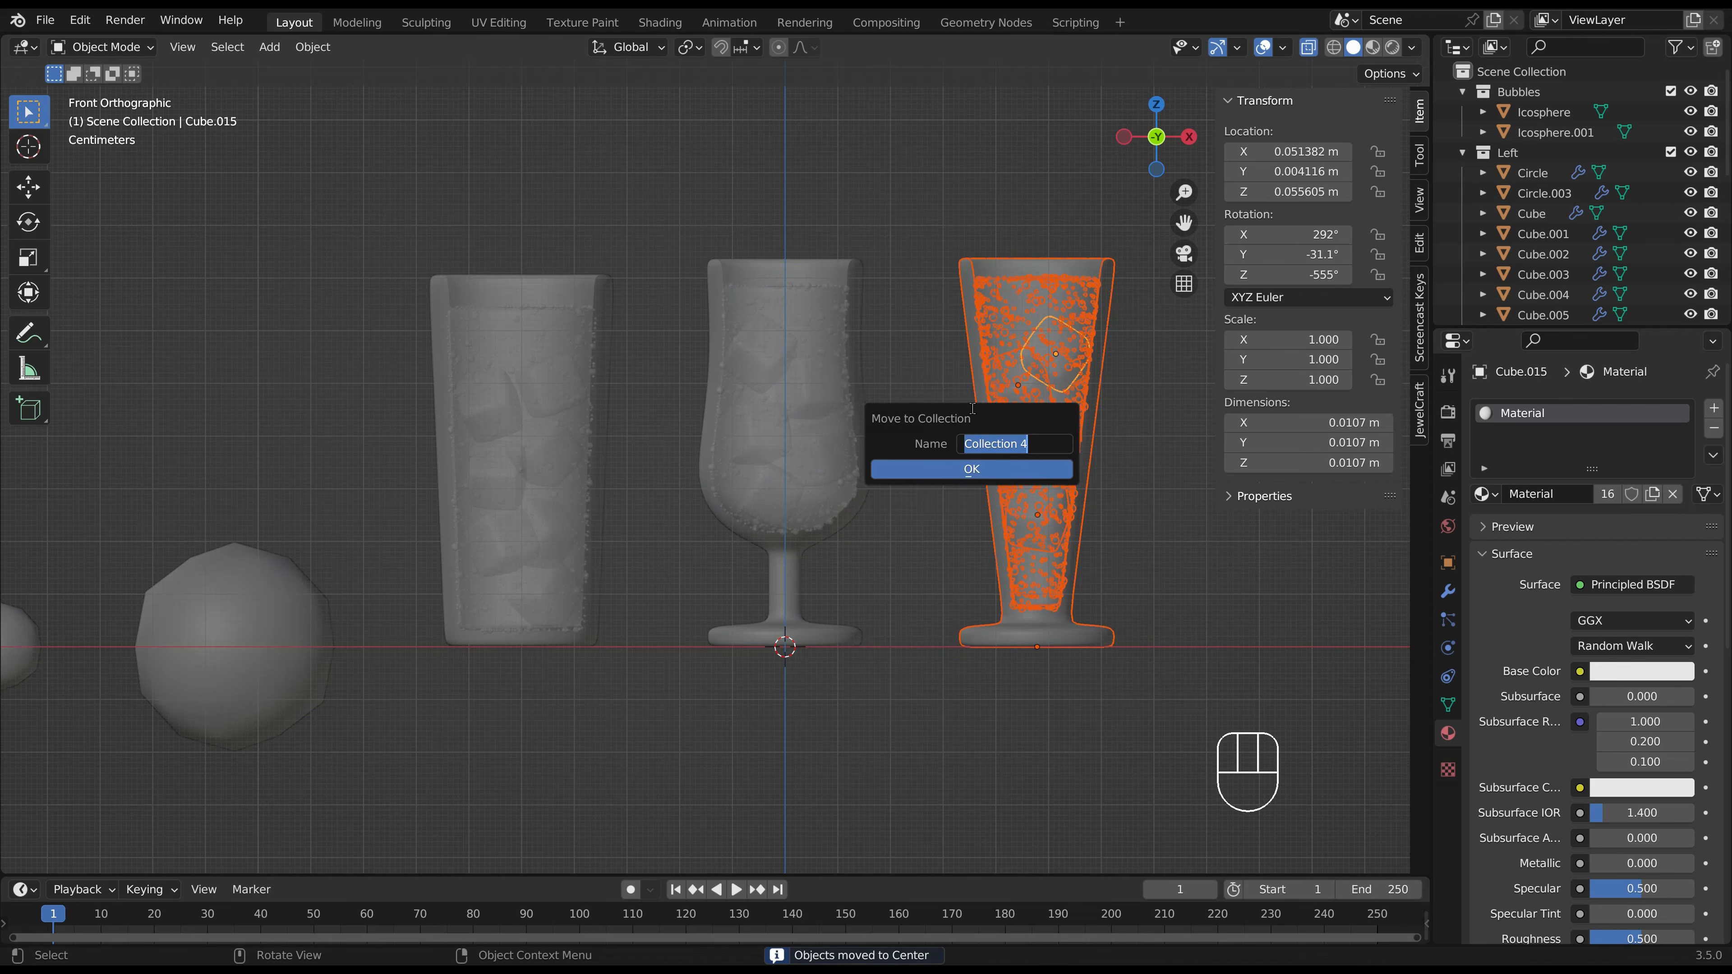
text(Right)
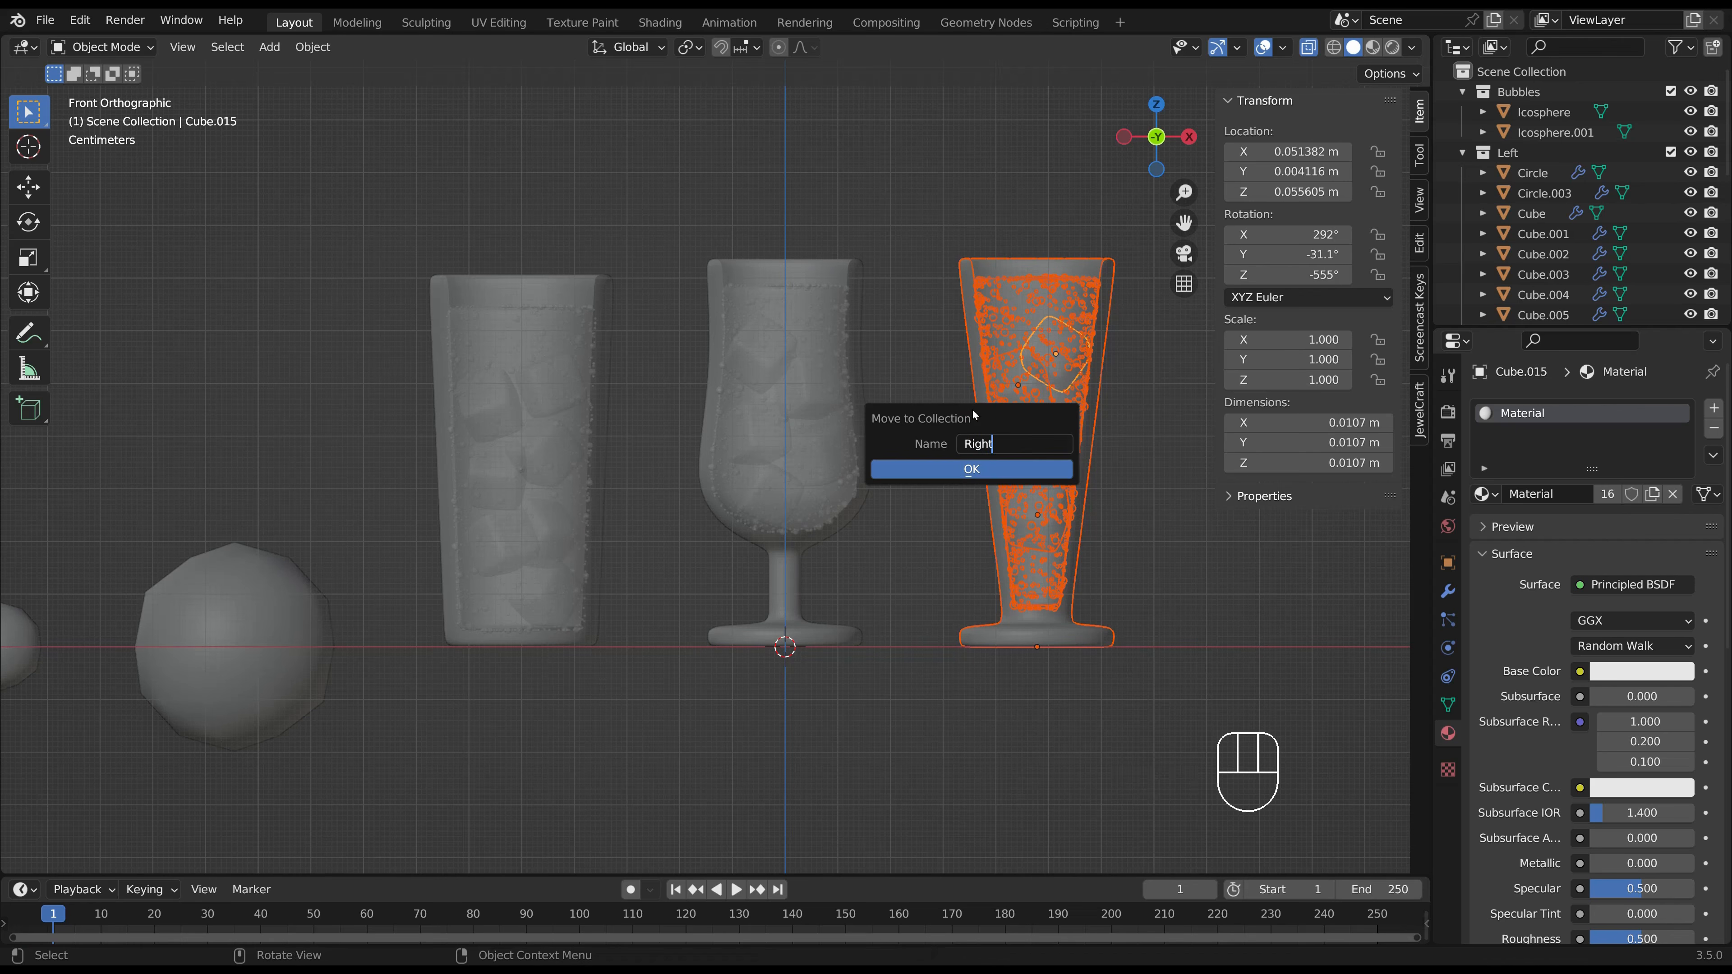
key(Return)
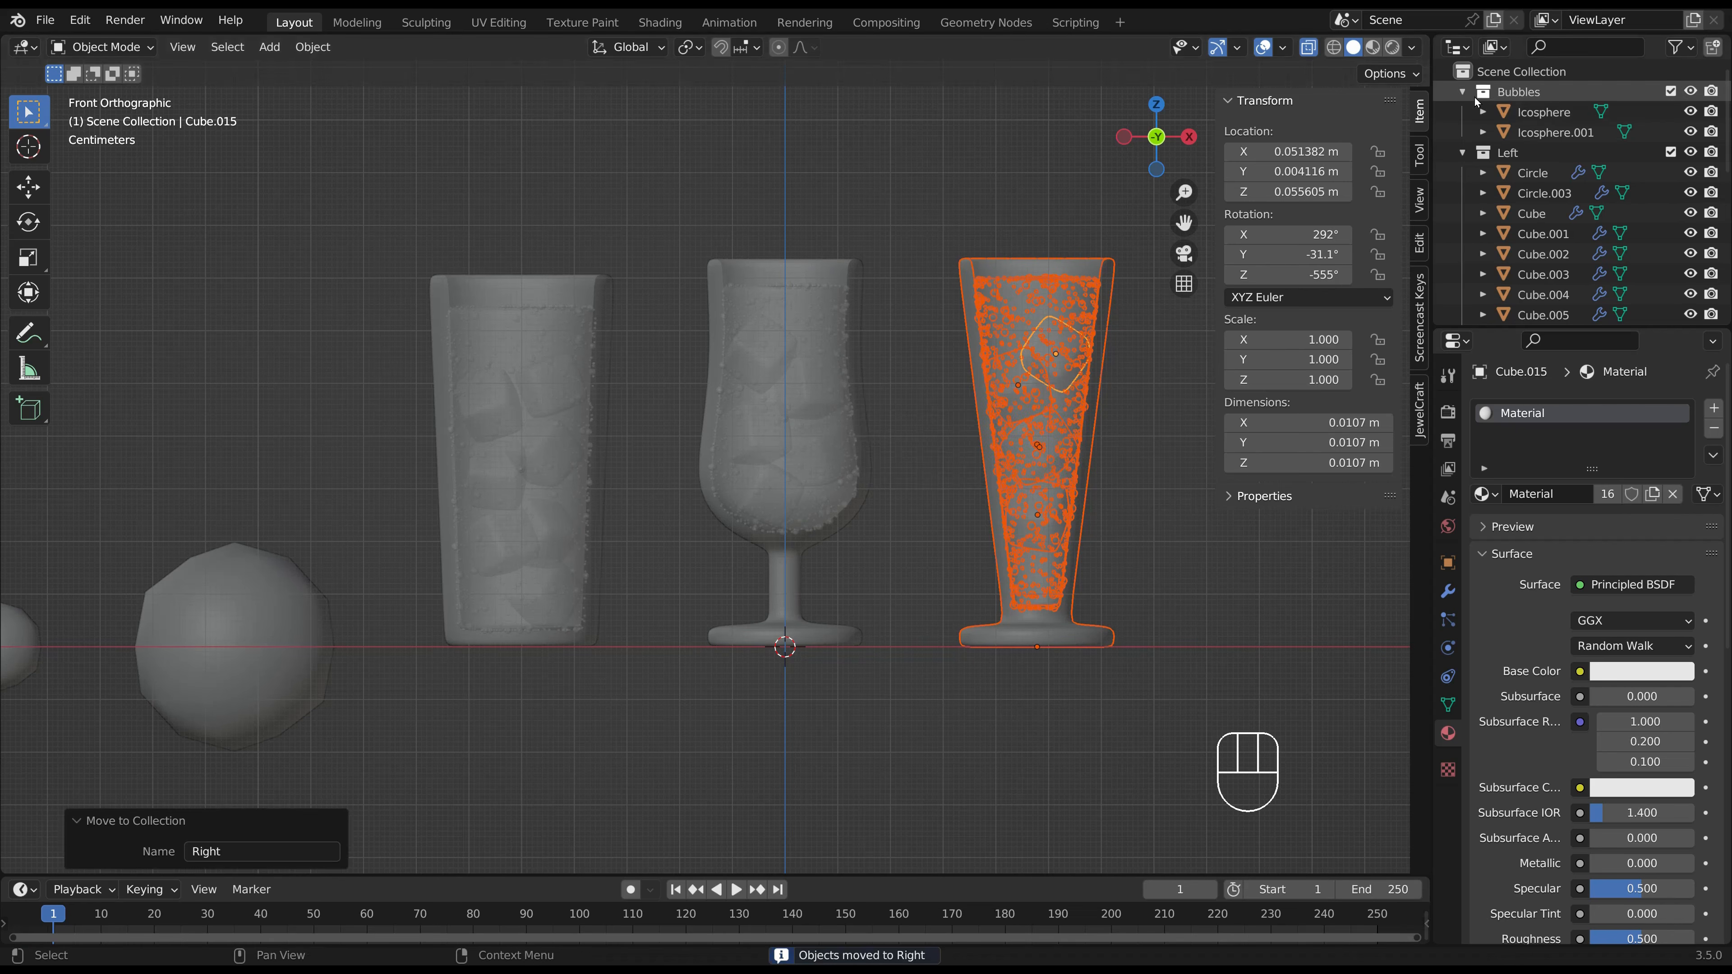
Collapse the Bubbles, Left, Center and Right collections in the Outliner and deselect all objects.
click(1463, 91)
click(1463, 112)
click(1462, 132)
click(1462, 152)
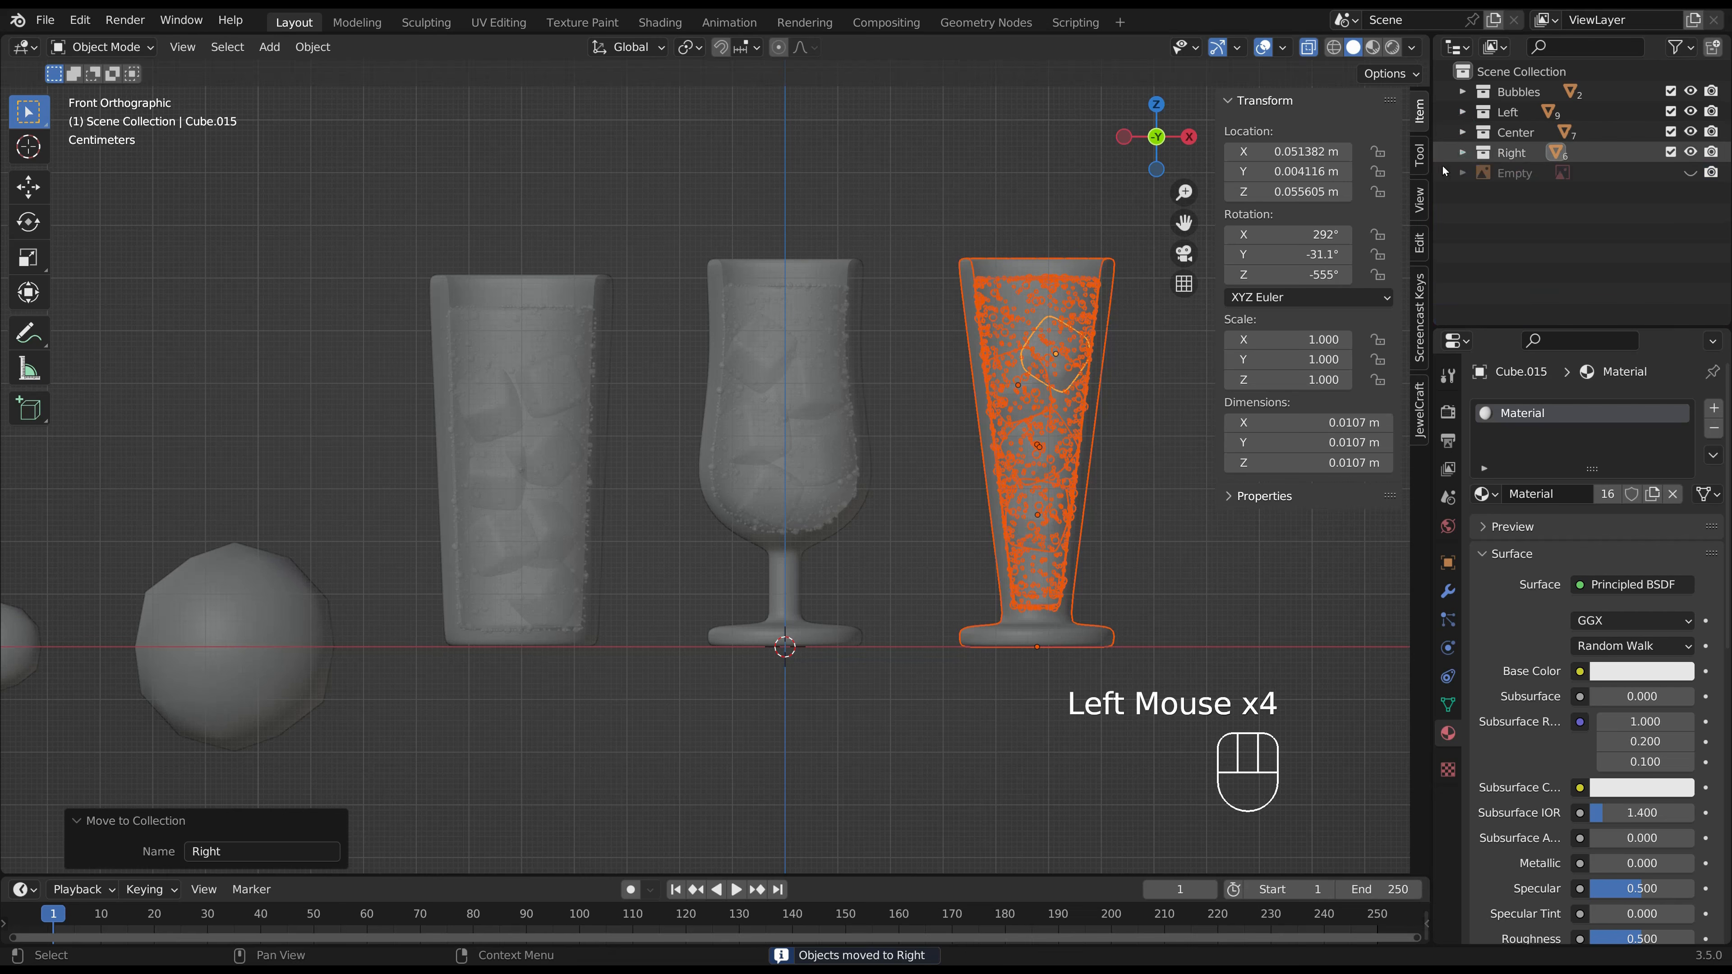
click(1048, 220)
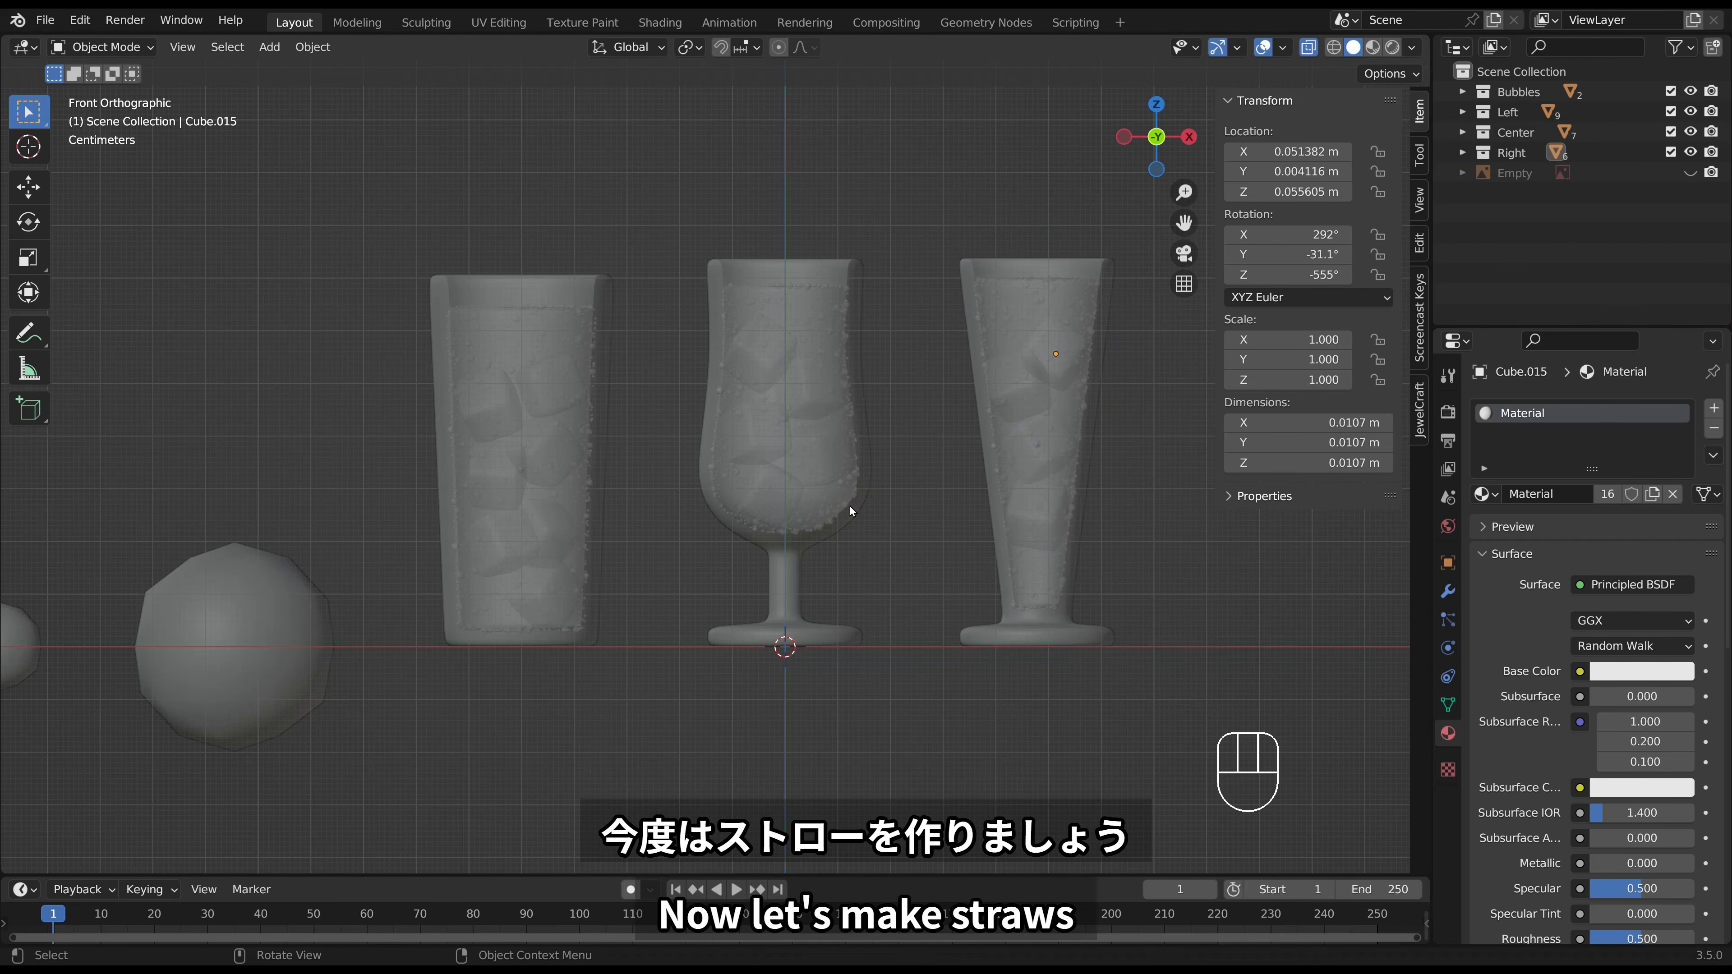
Add a cylinder mesh at the world origin for the straw and set its vertices to 16.
click(664, 511)
key(shift+a)
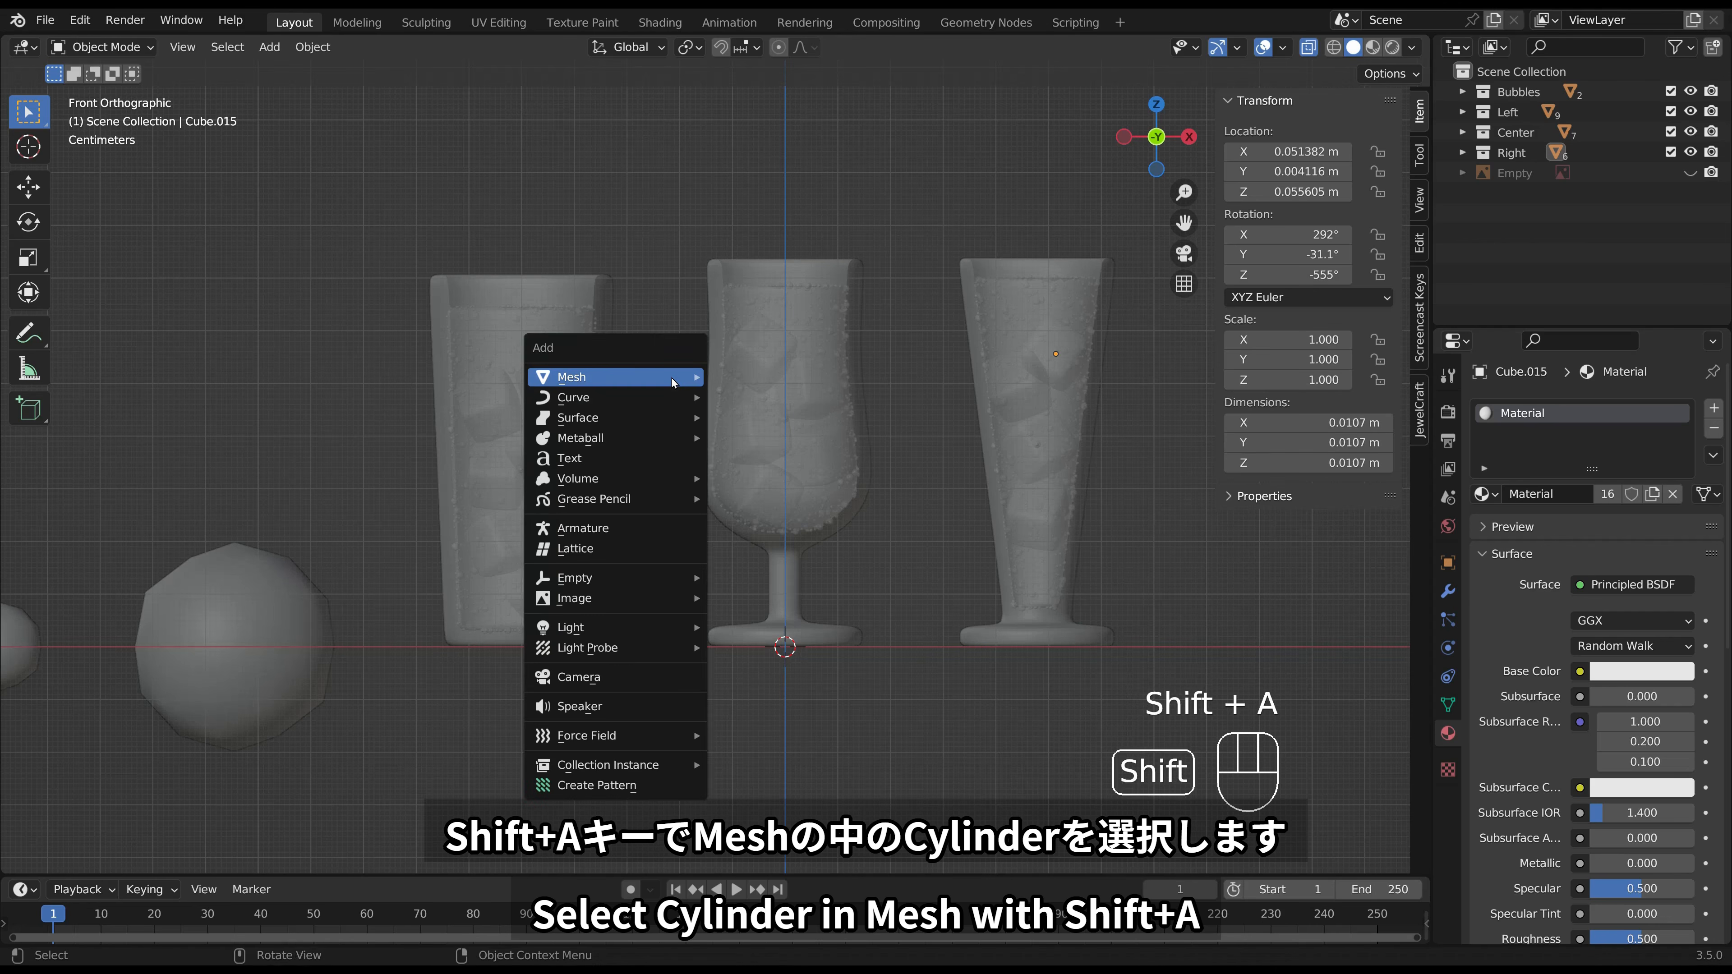
mouse_move(671, 382)
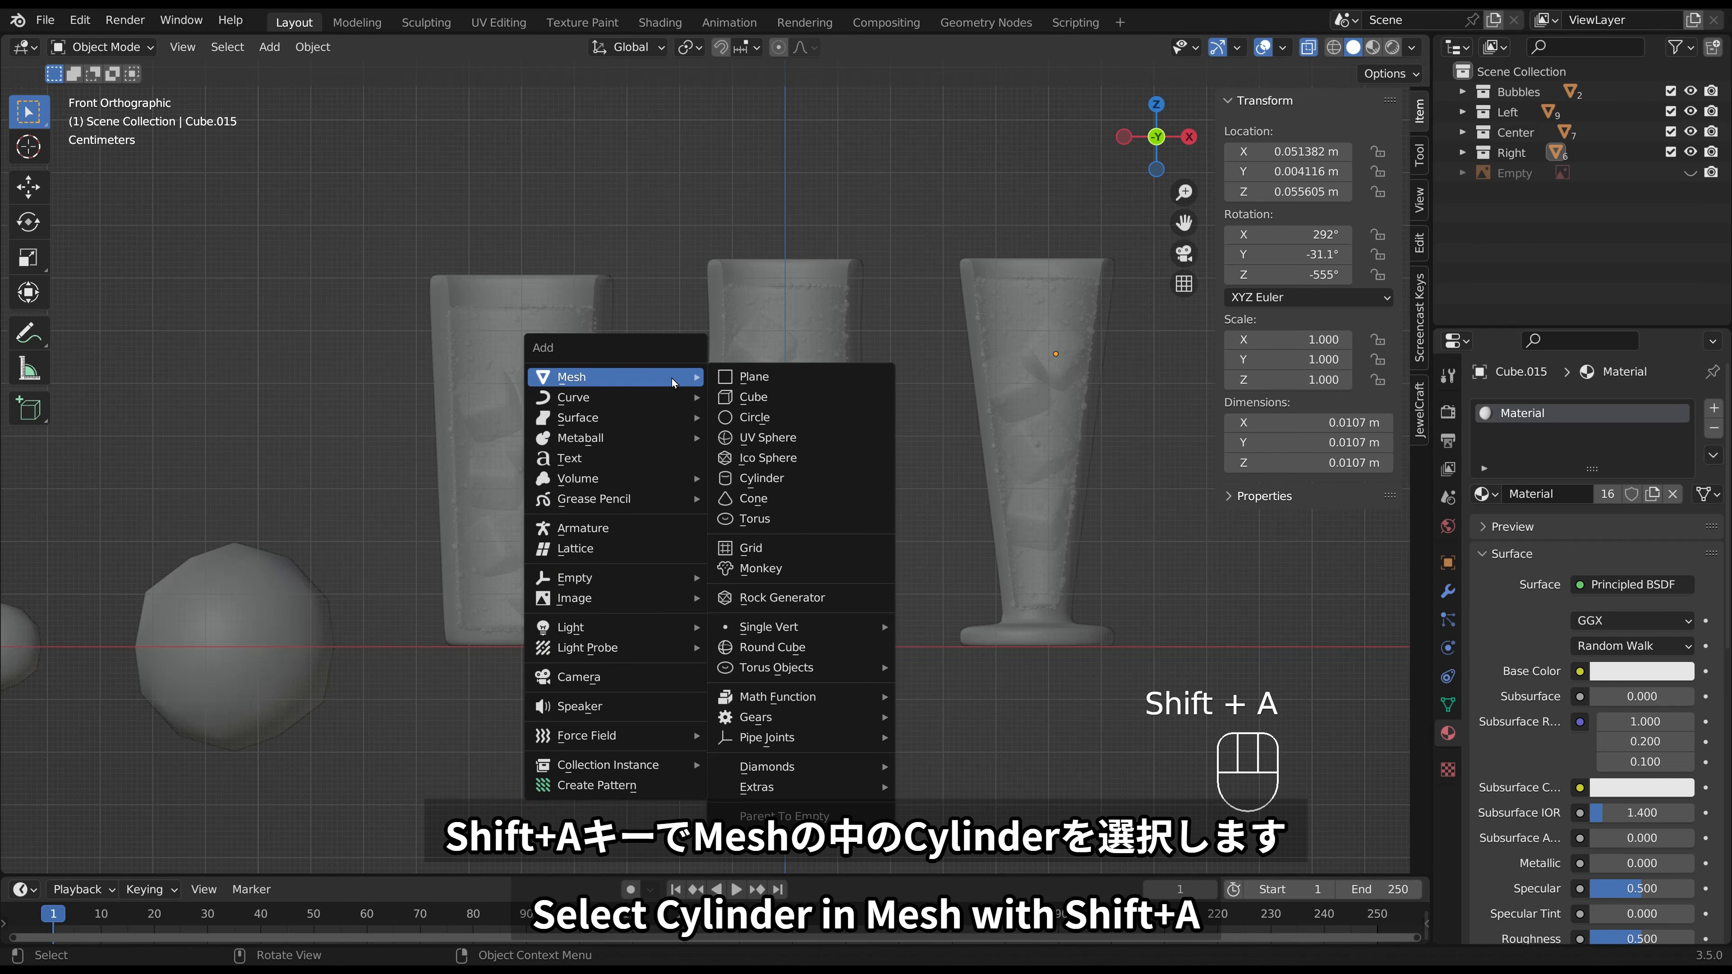
click(749, 479)
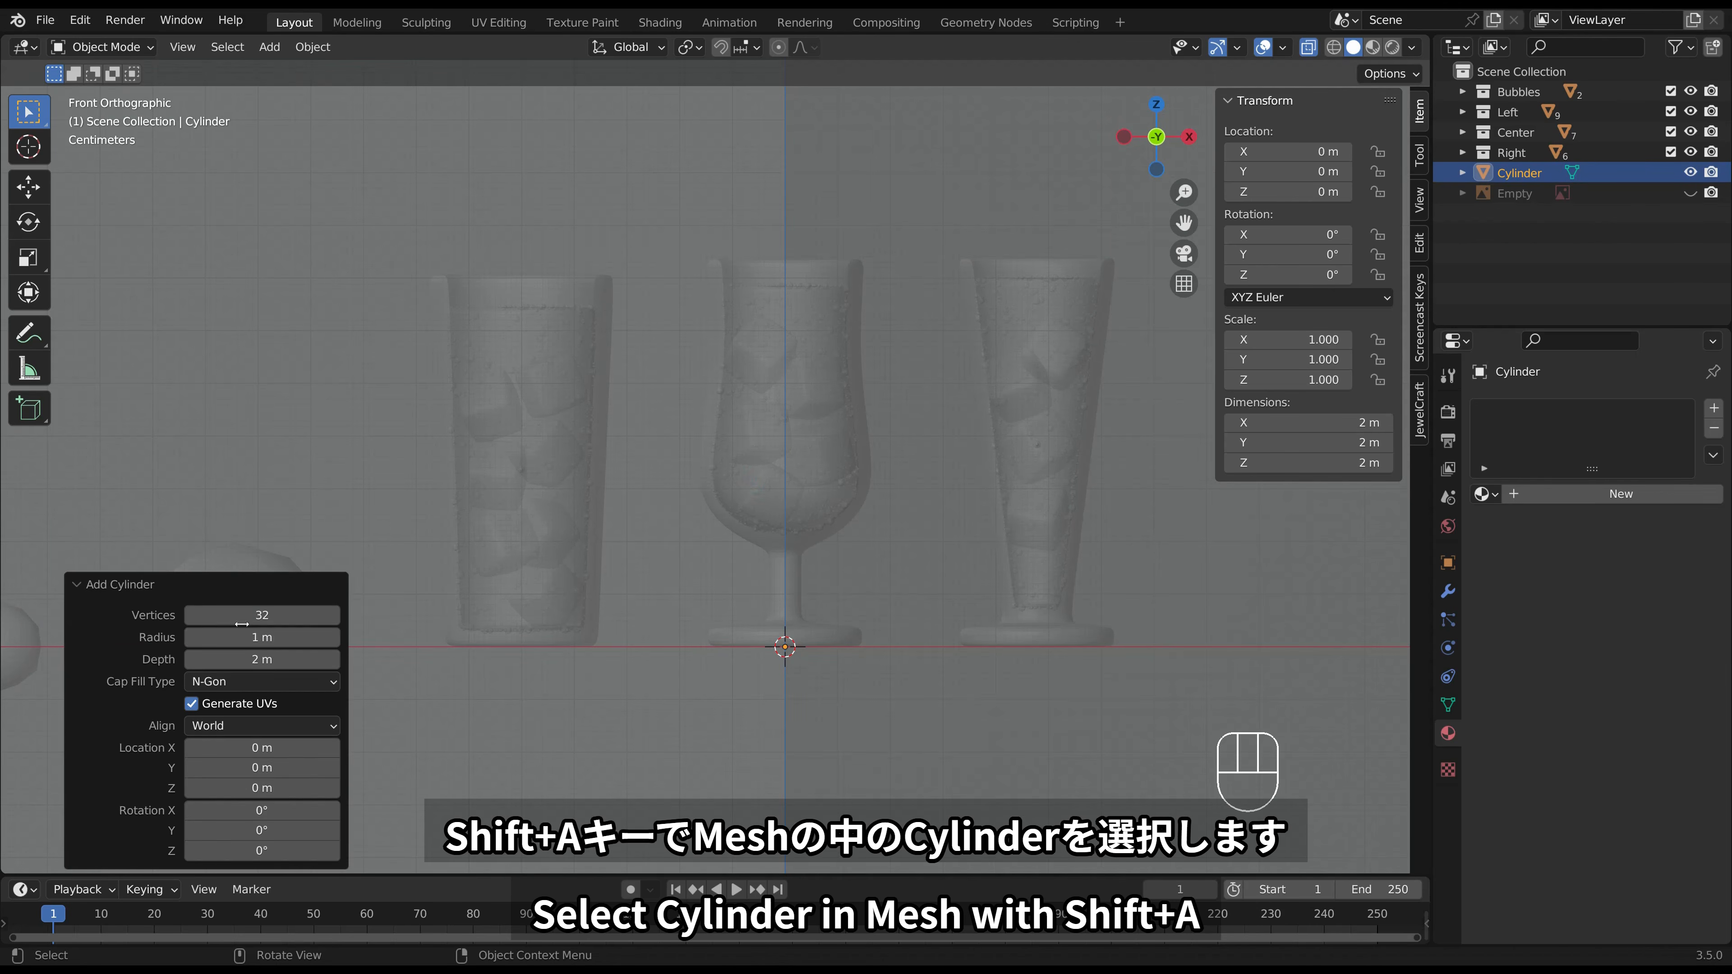
click(258, 616)
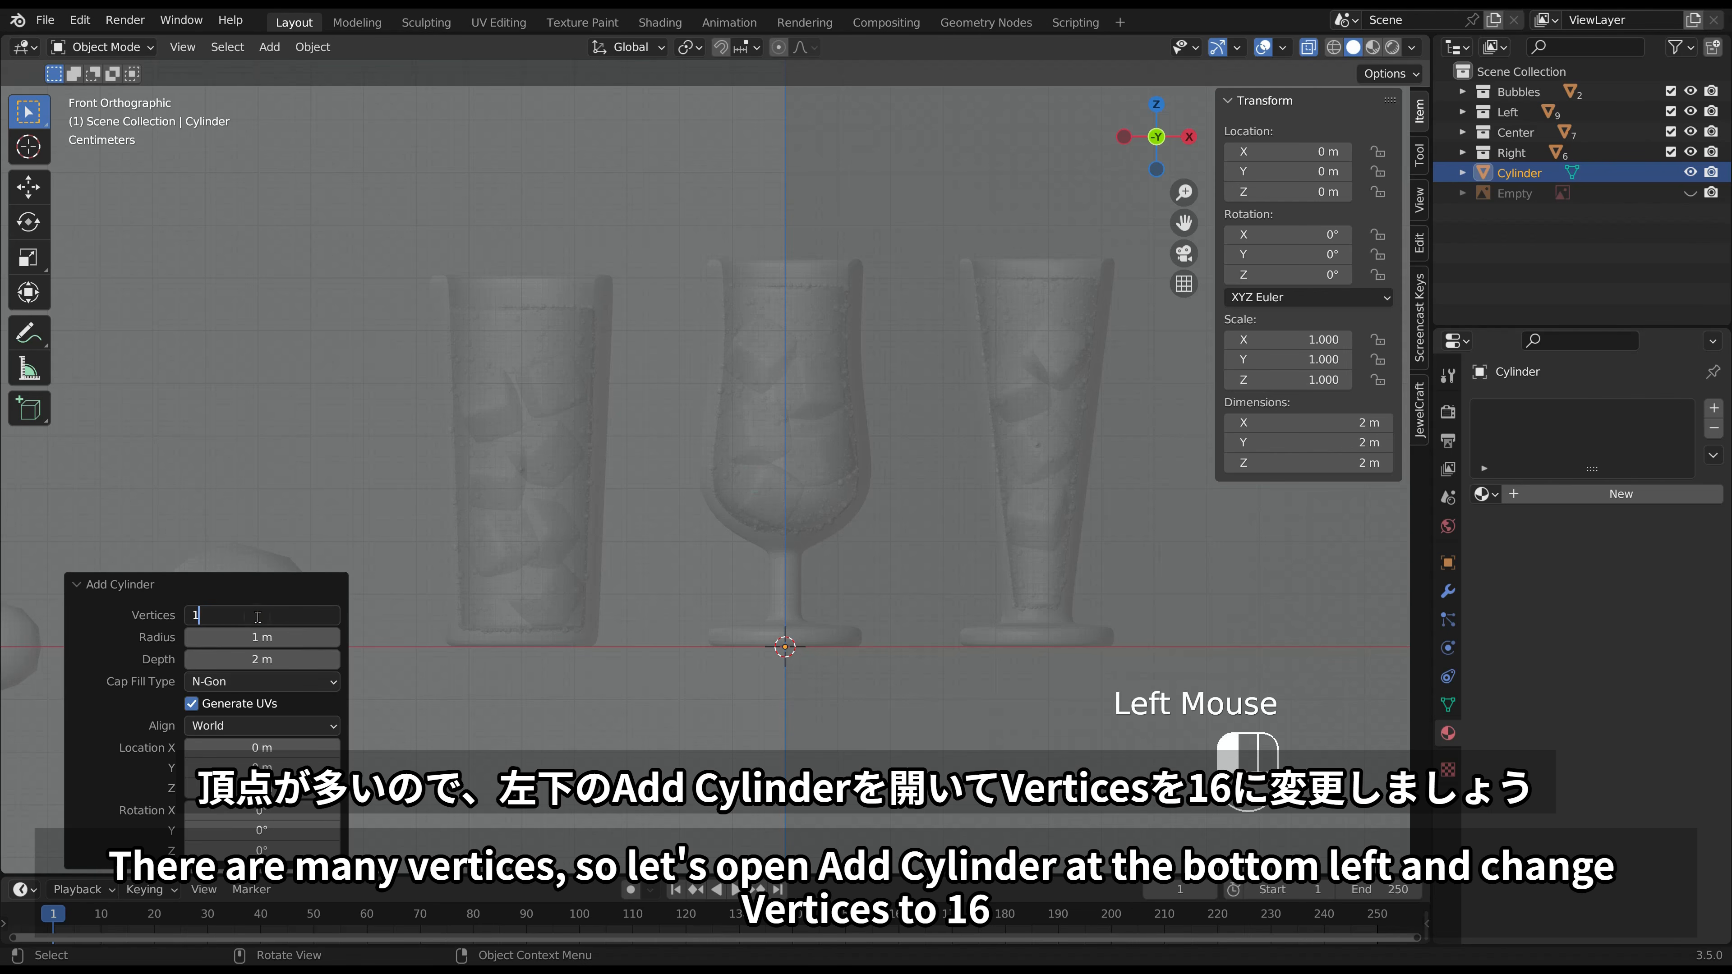
scroll(639, 429, down, 8)
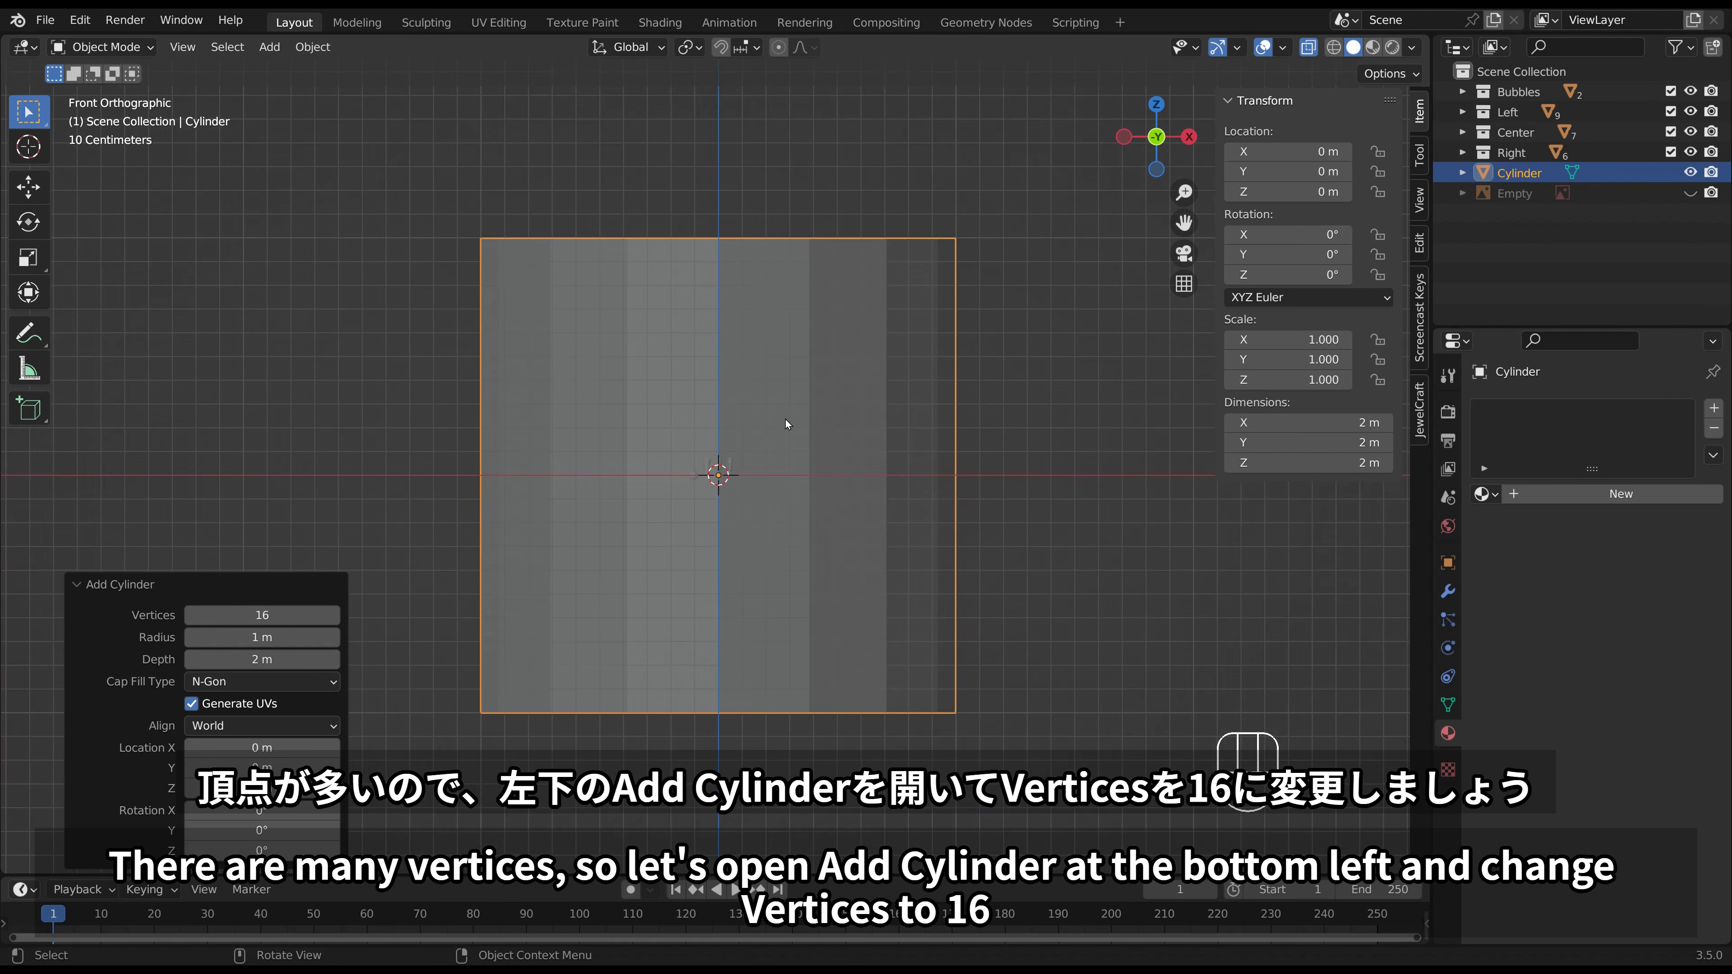
In Edit Mode, scale the cylinder to about 0.065 in X and Y only, keeping its full height.
key(Tab)
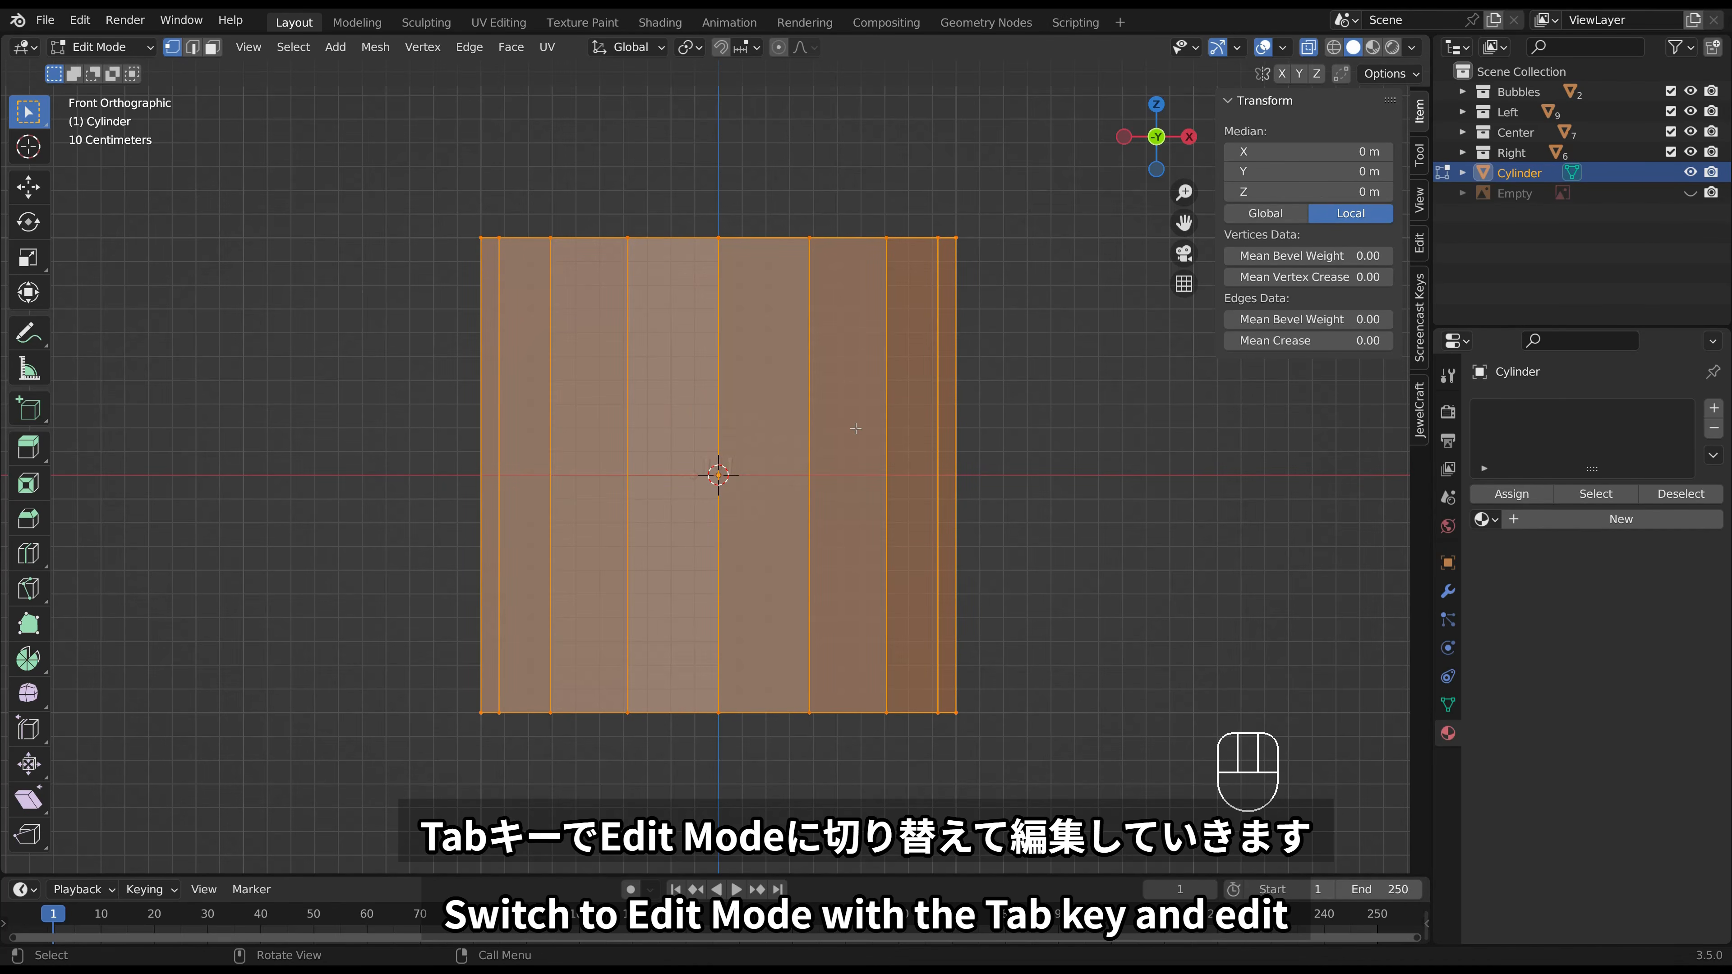
middle_drag(911, 423, 926, 418)
scroll(964, 420, up, 1)
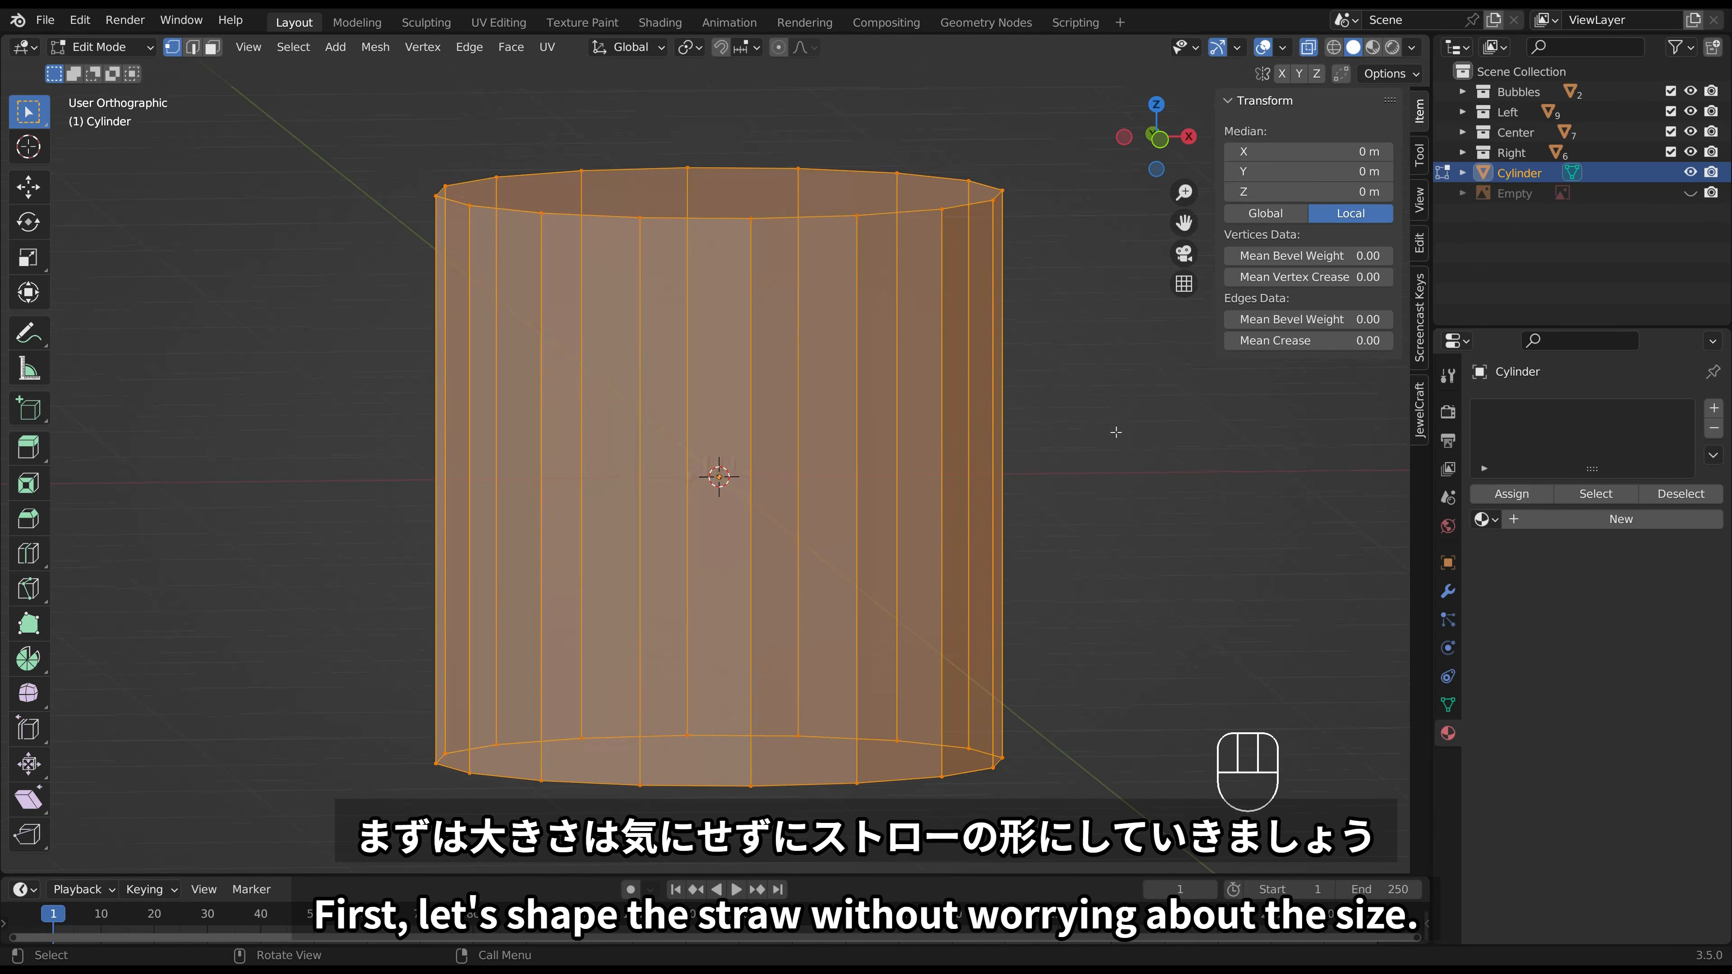
key(KP_1)
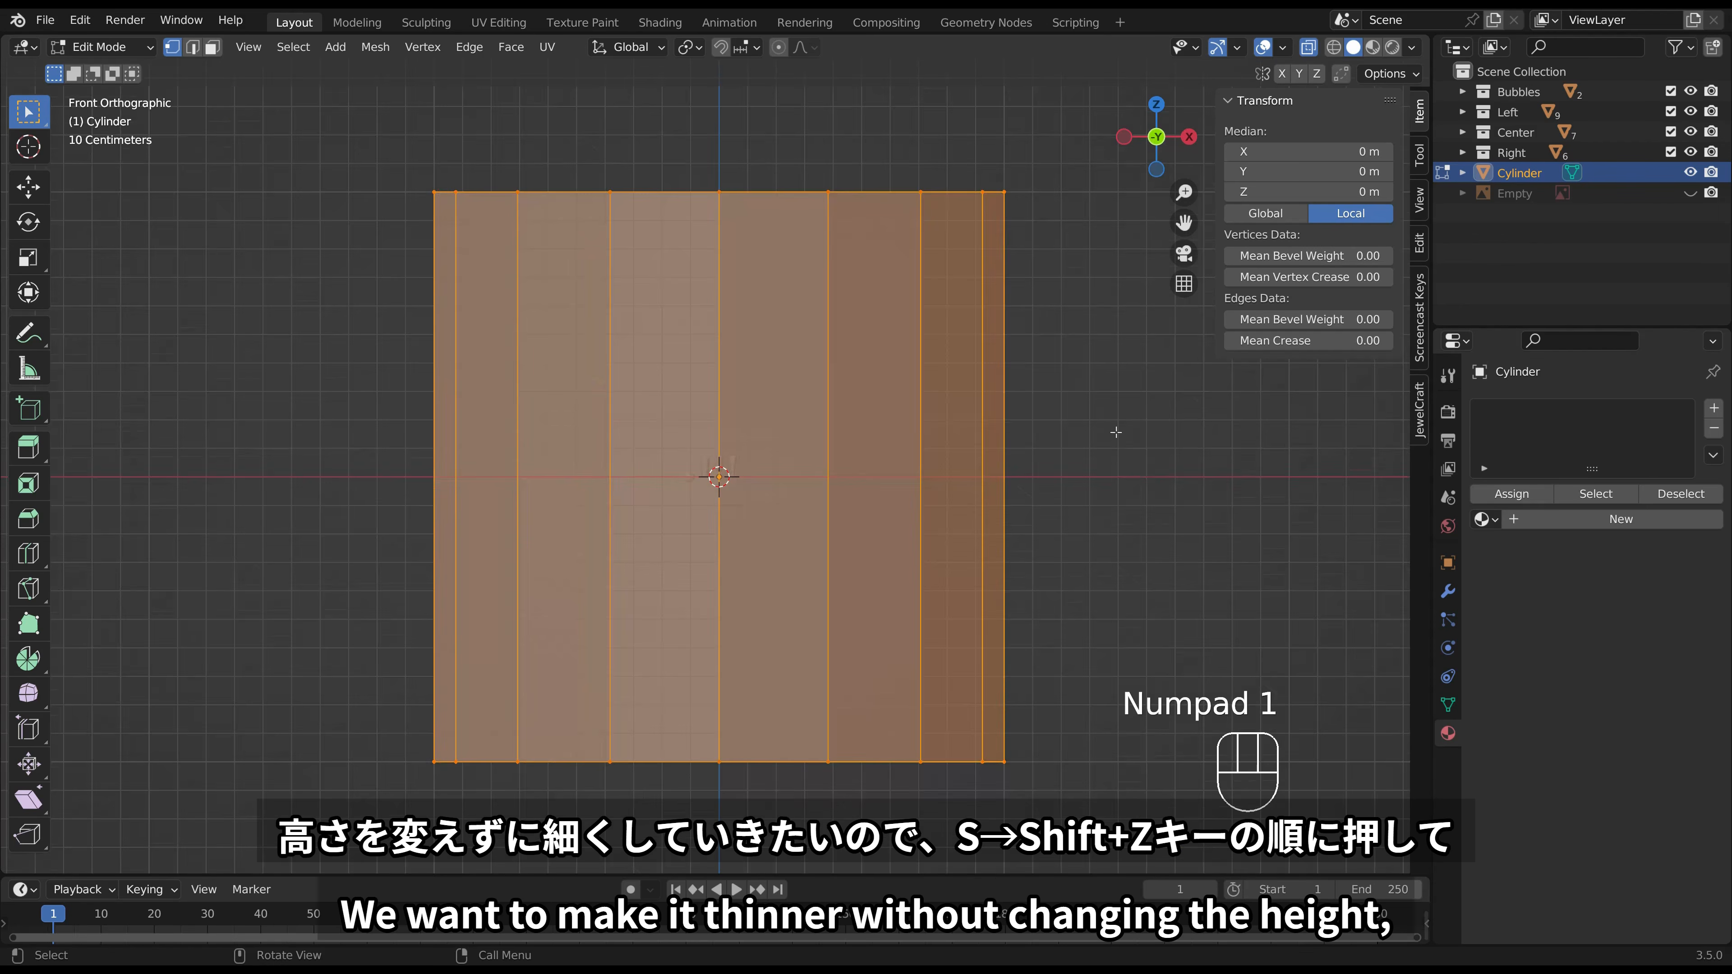
key(s)
key(shift+z)
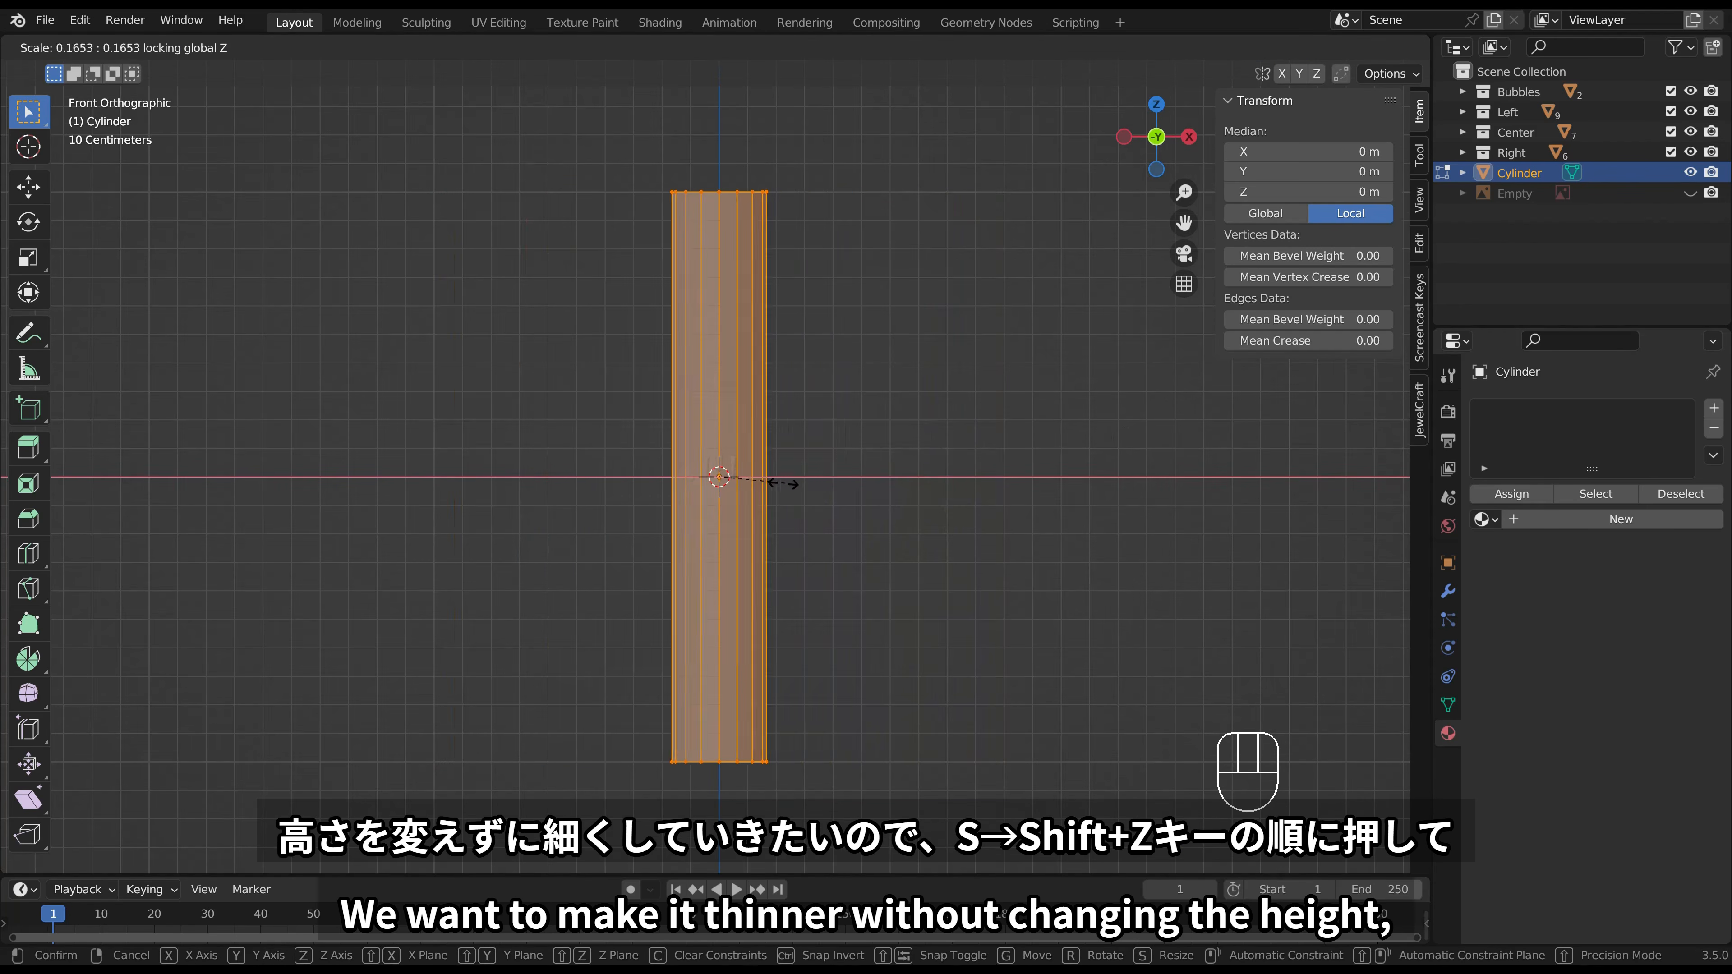
click(742, 488)
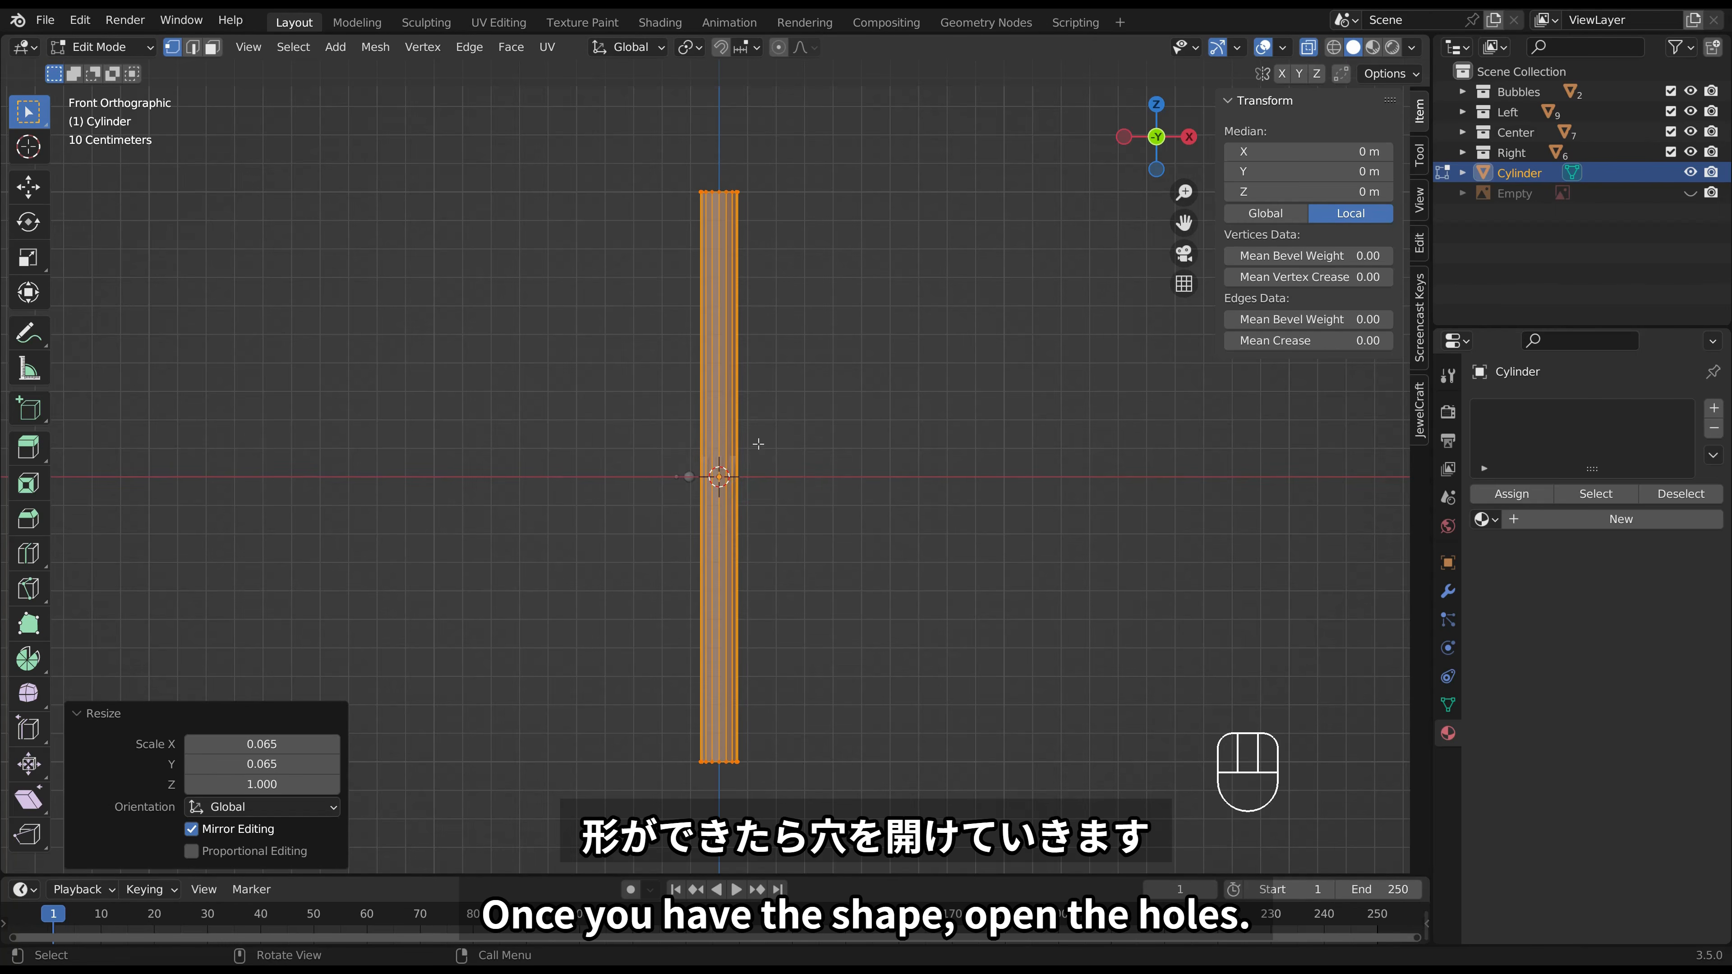
Select the cylinder's top and bottom end faces and inset them by about 0.021 m.
middle_drag(775, 415, 794, 409)
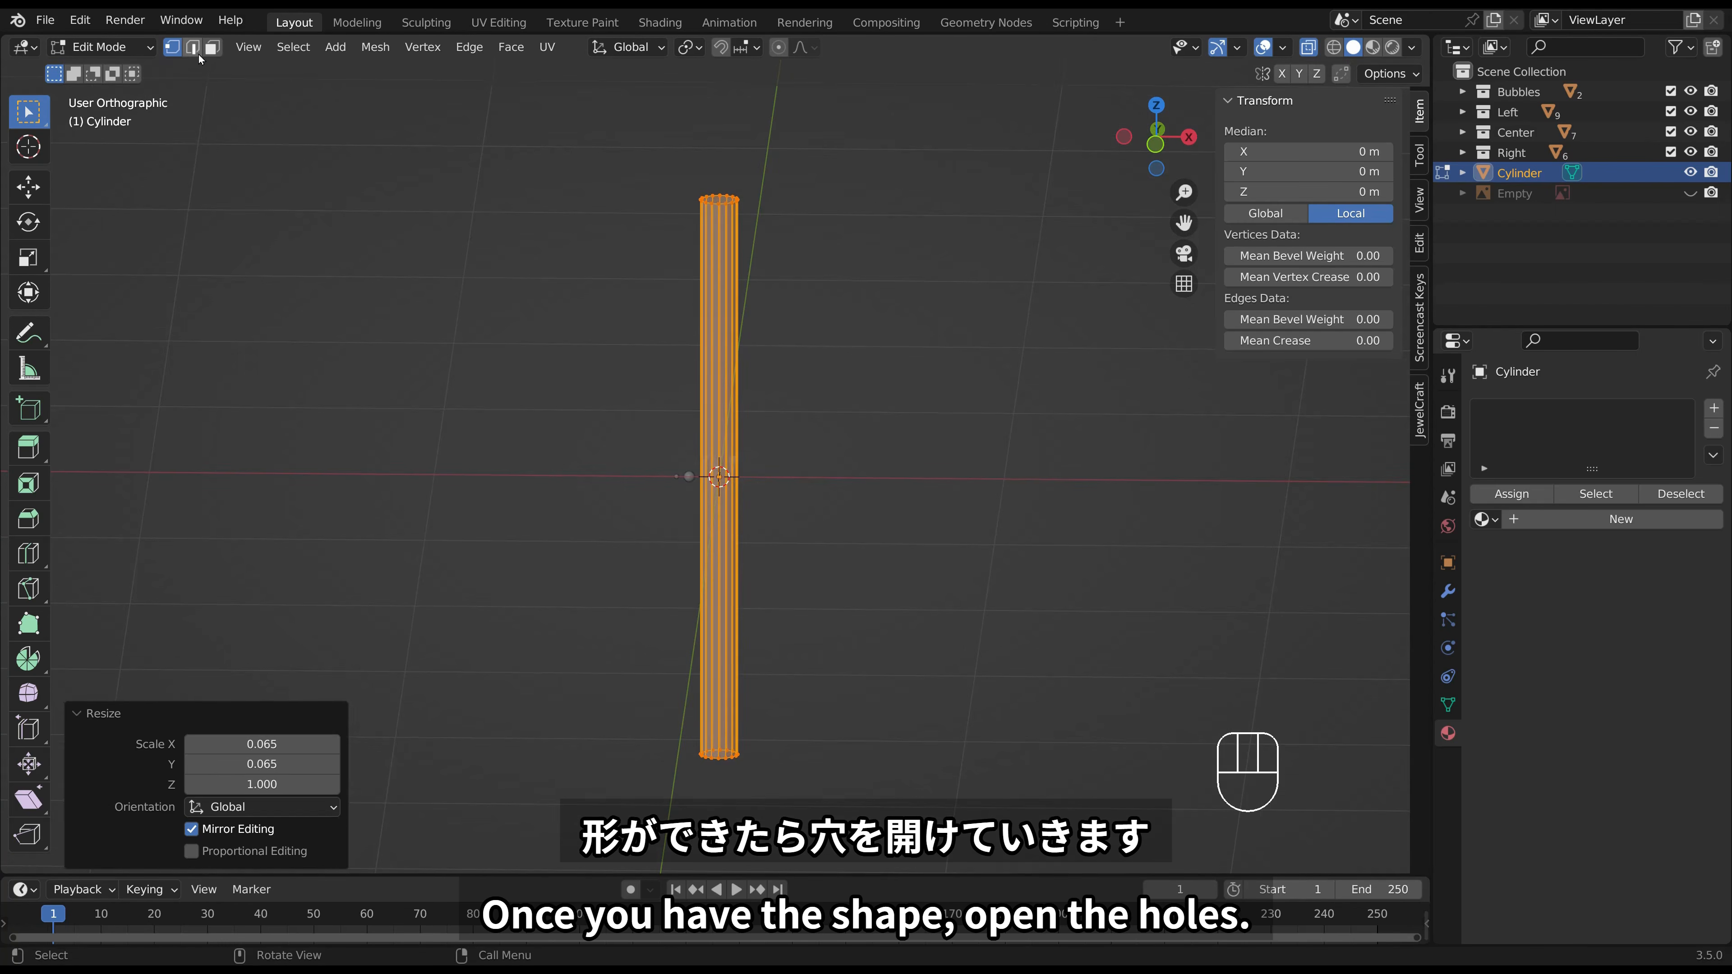
click(213, 48)
click(1307, 47)
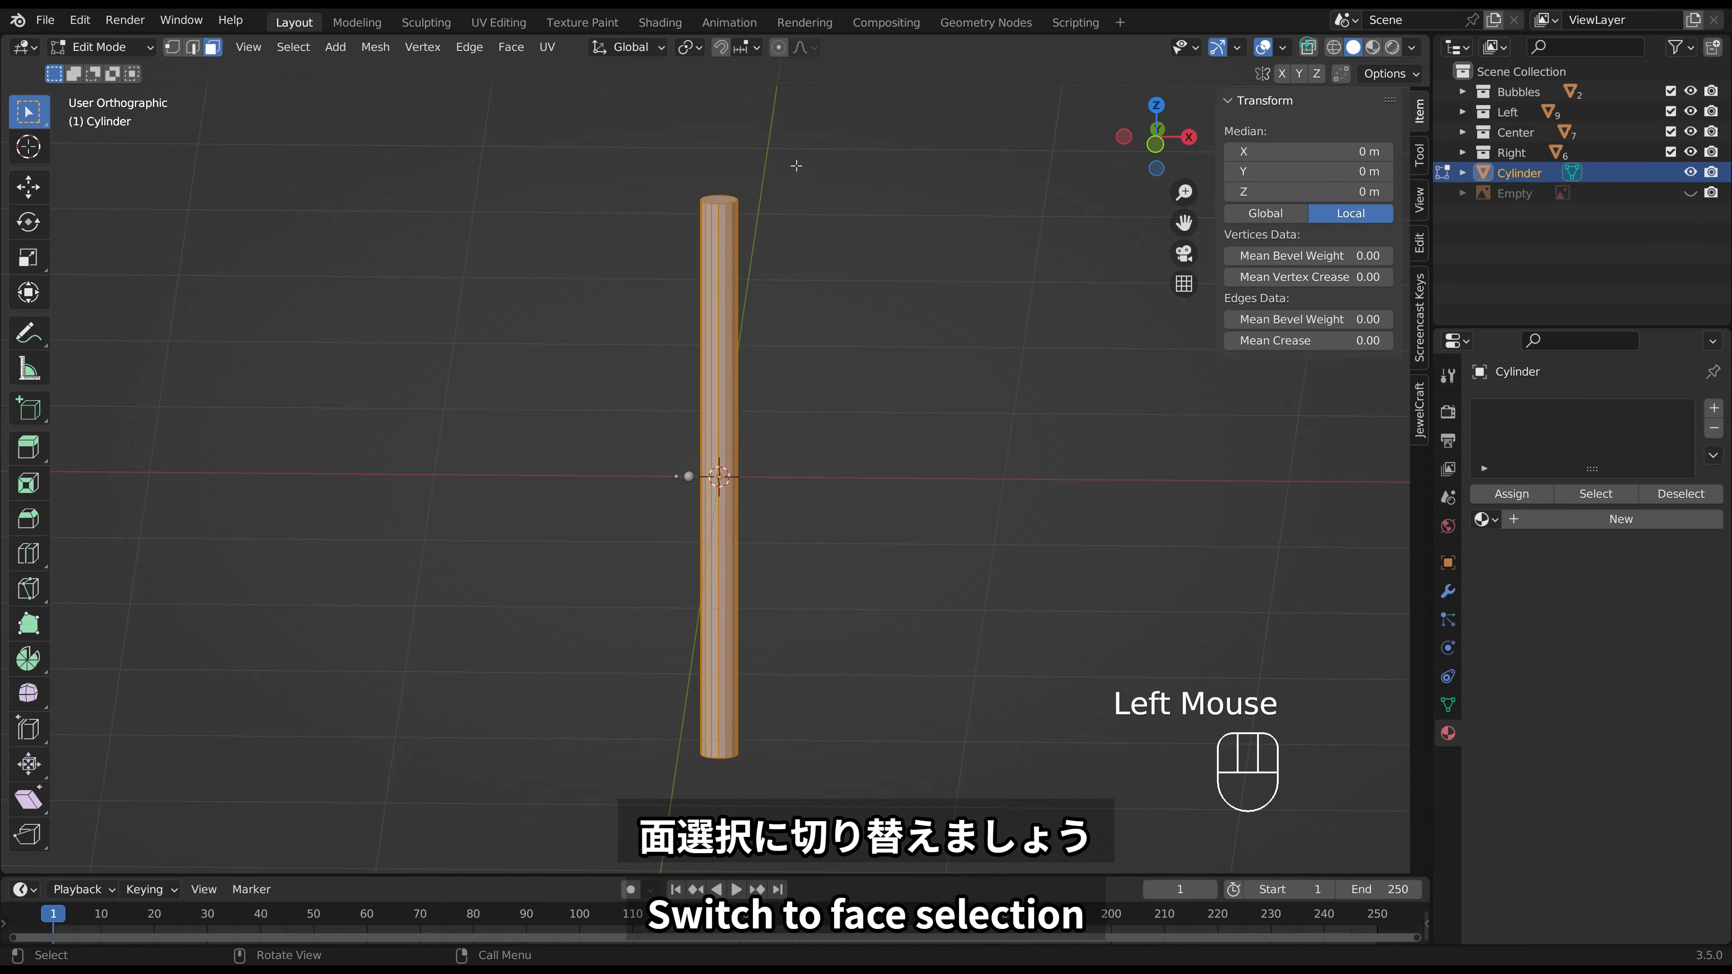
click(717, 197)
middle_drag(721, 477, 720, 600)
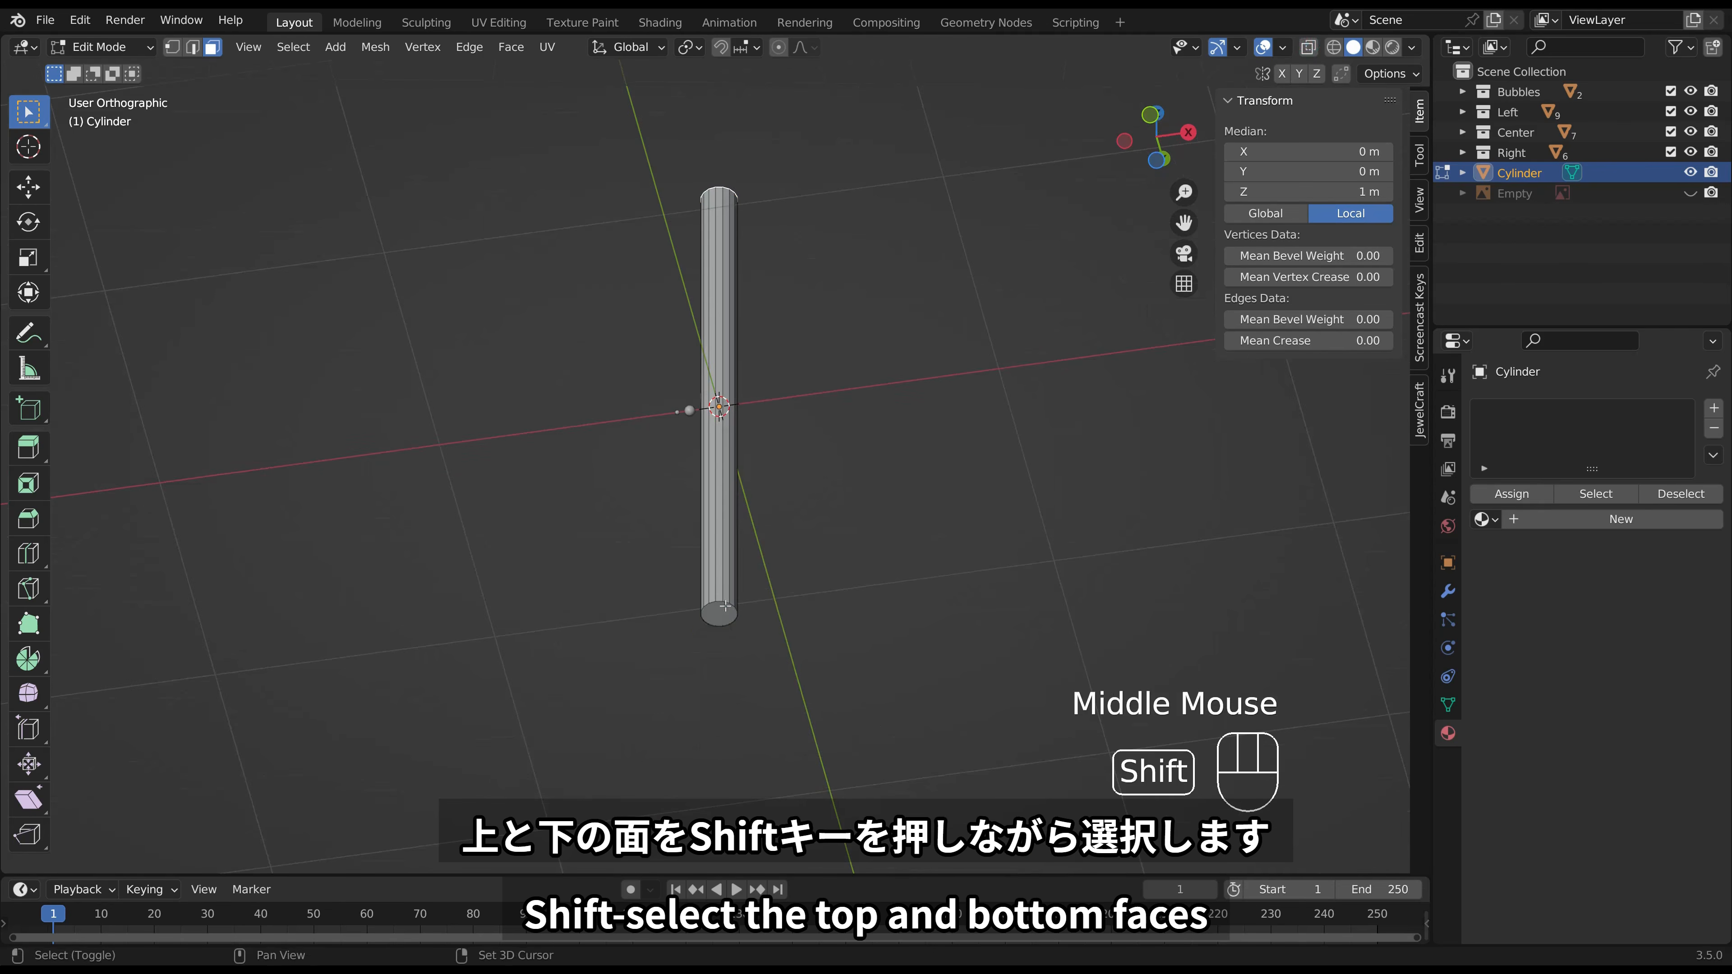
shift+click(719, 612)
middle_drag(878, 371, 849, 595)
key(i)
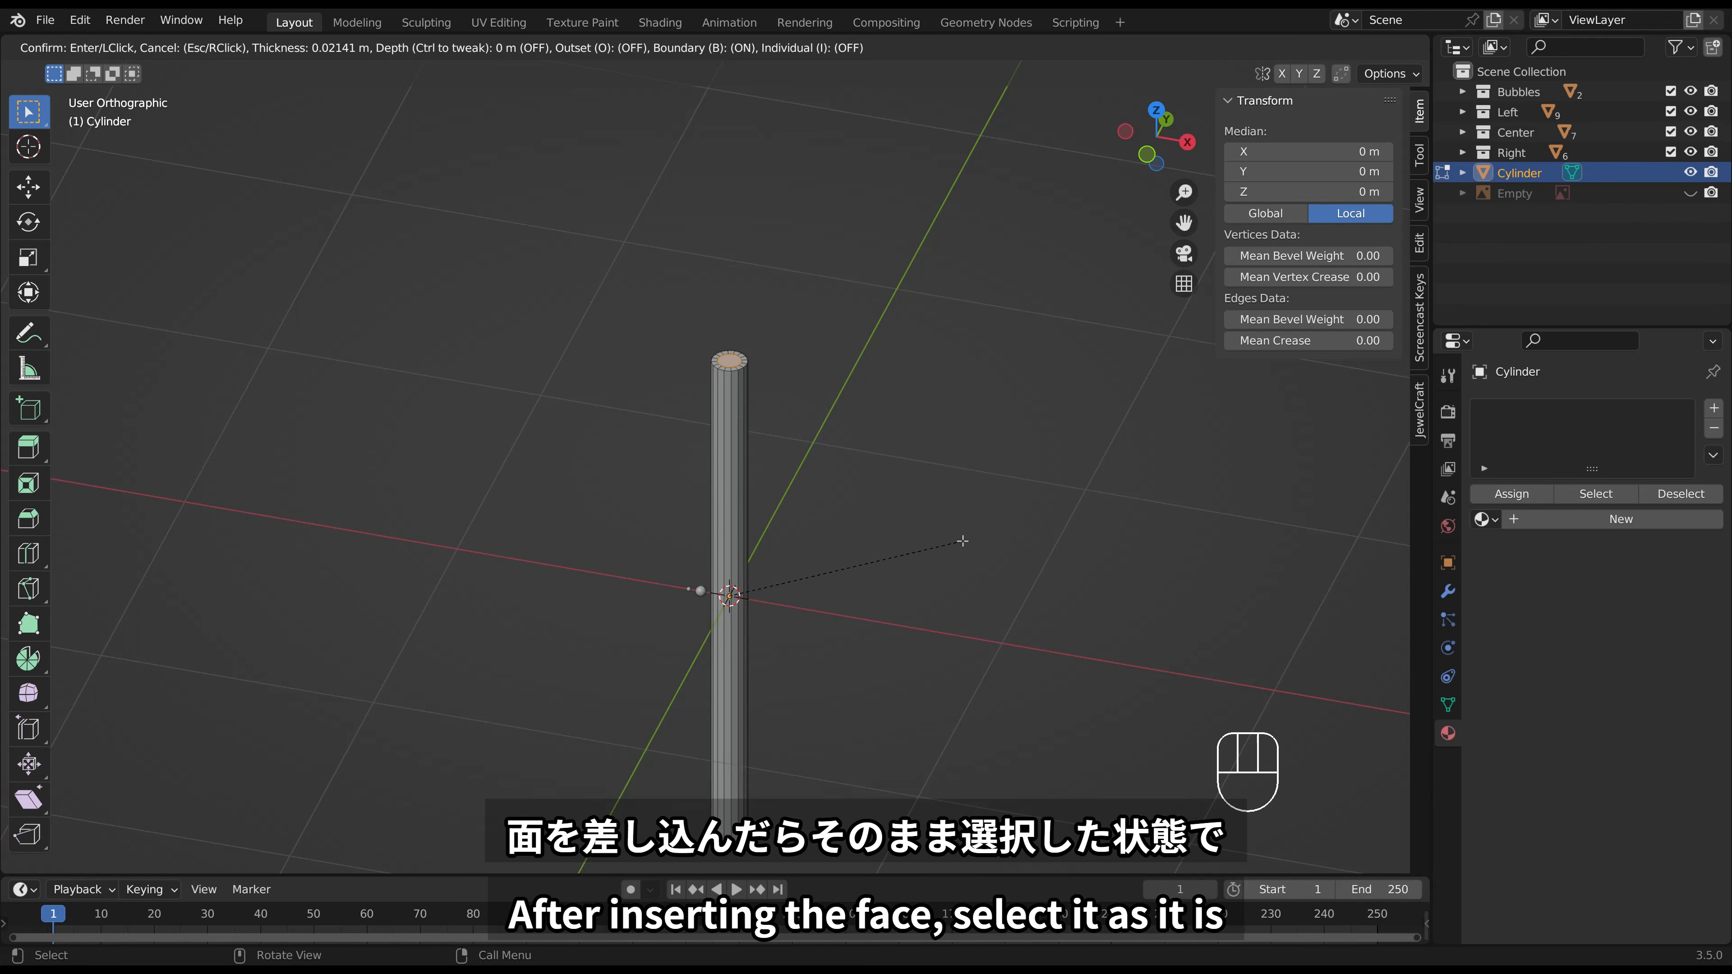
click(961, 540)
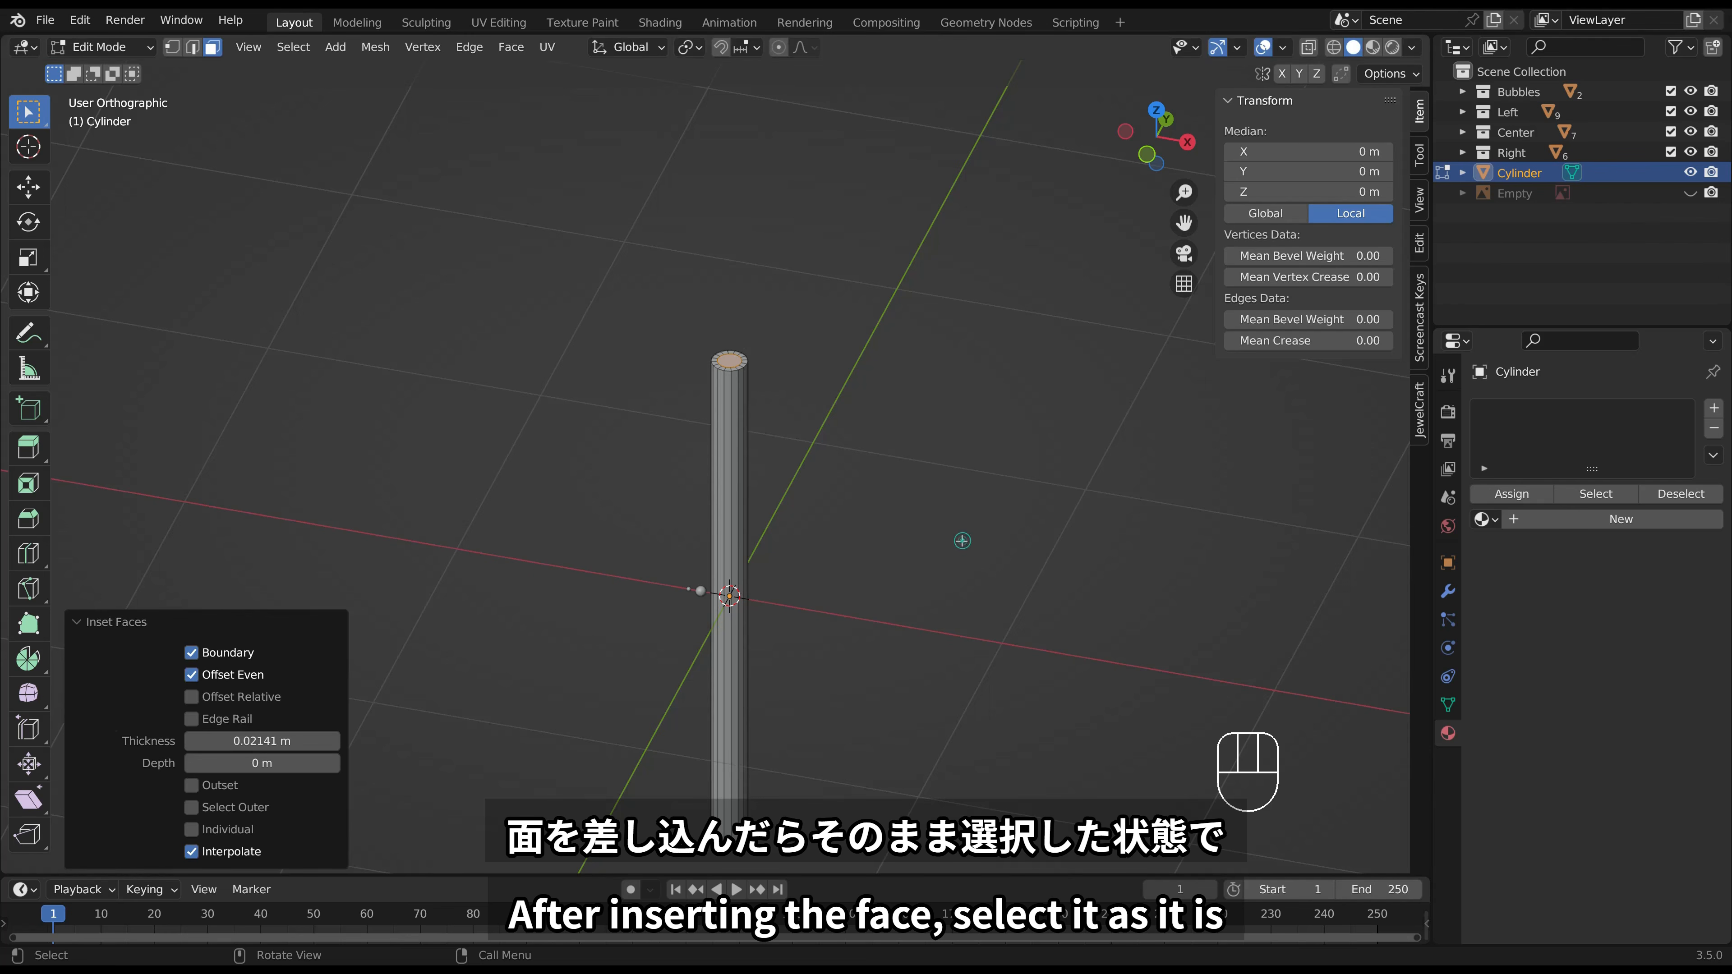
Bridge the edge loops of the two inset end faces to hollow out the straw, and return to Object Mode.
click(470, 51)
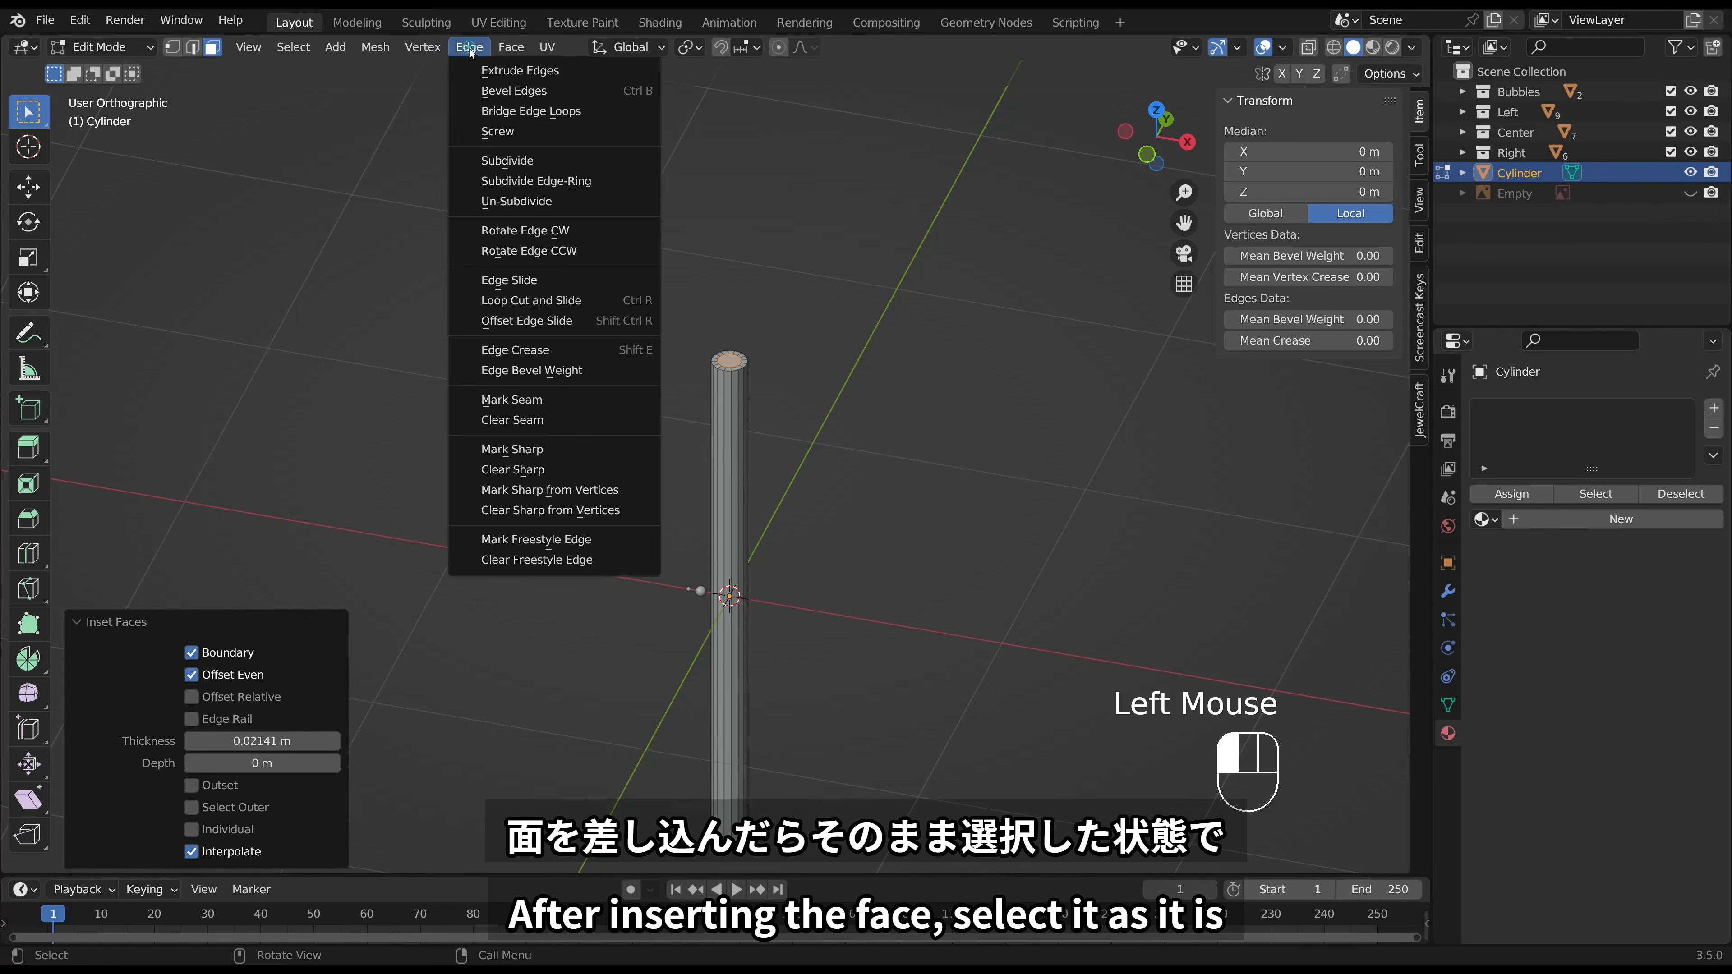
click(549, 114)
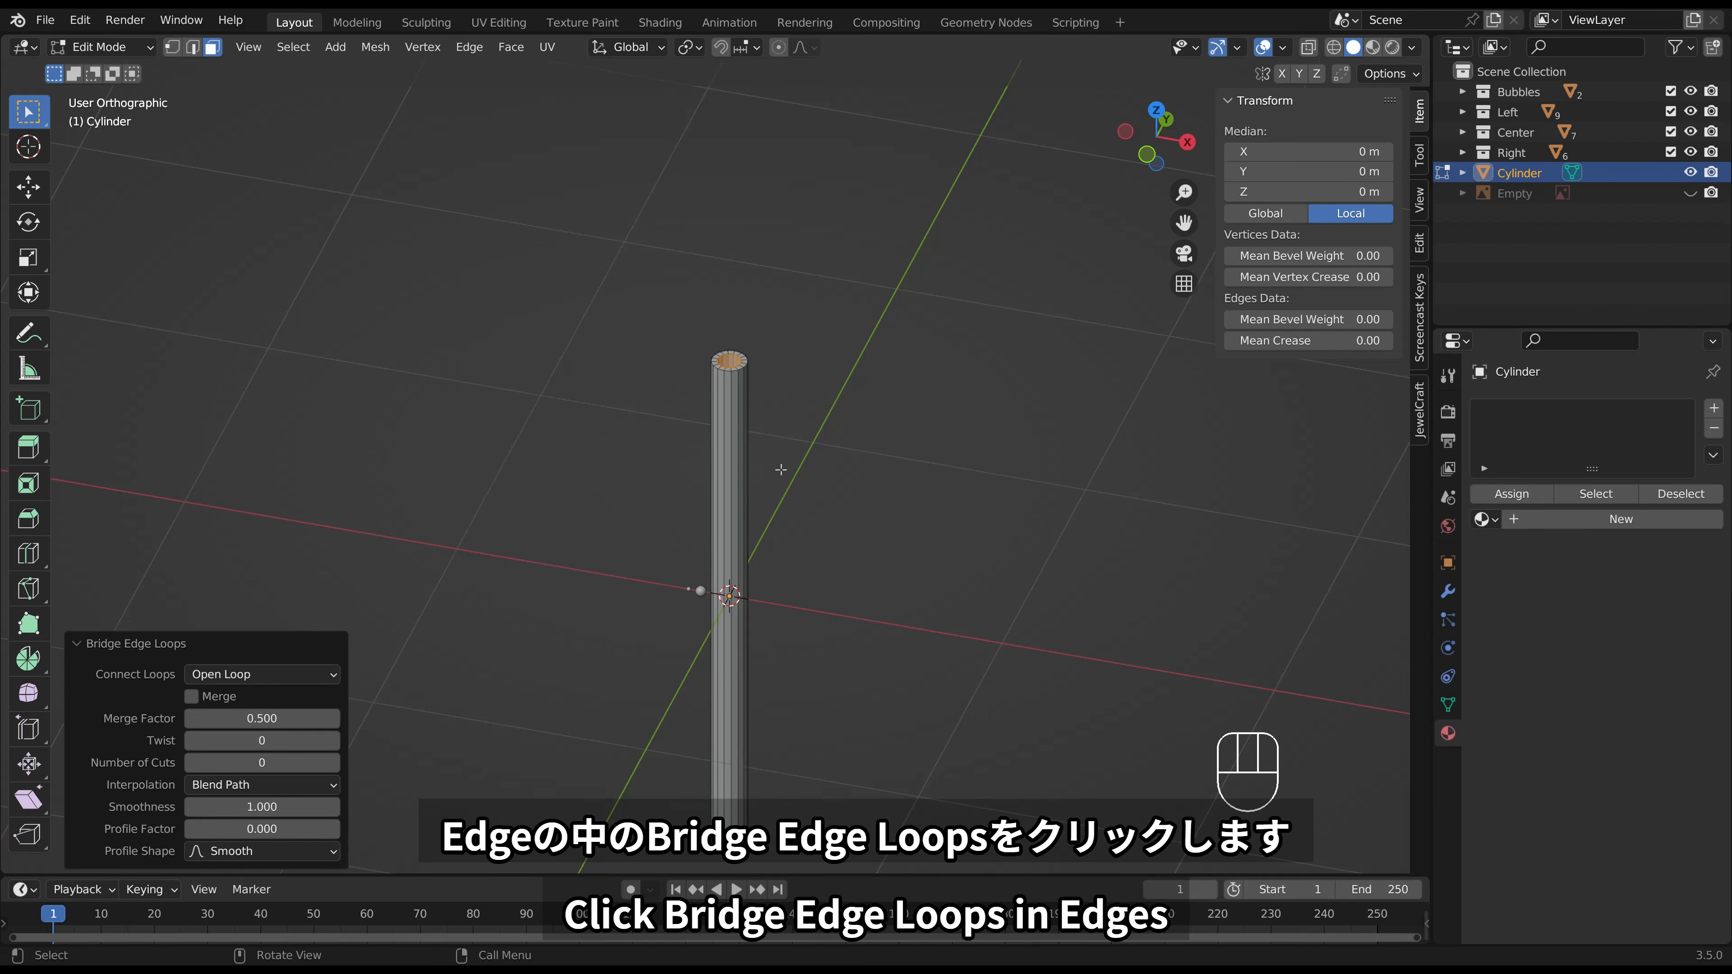
shift+middle_drag(1027, 560, 997, 496)
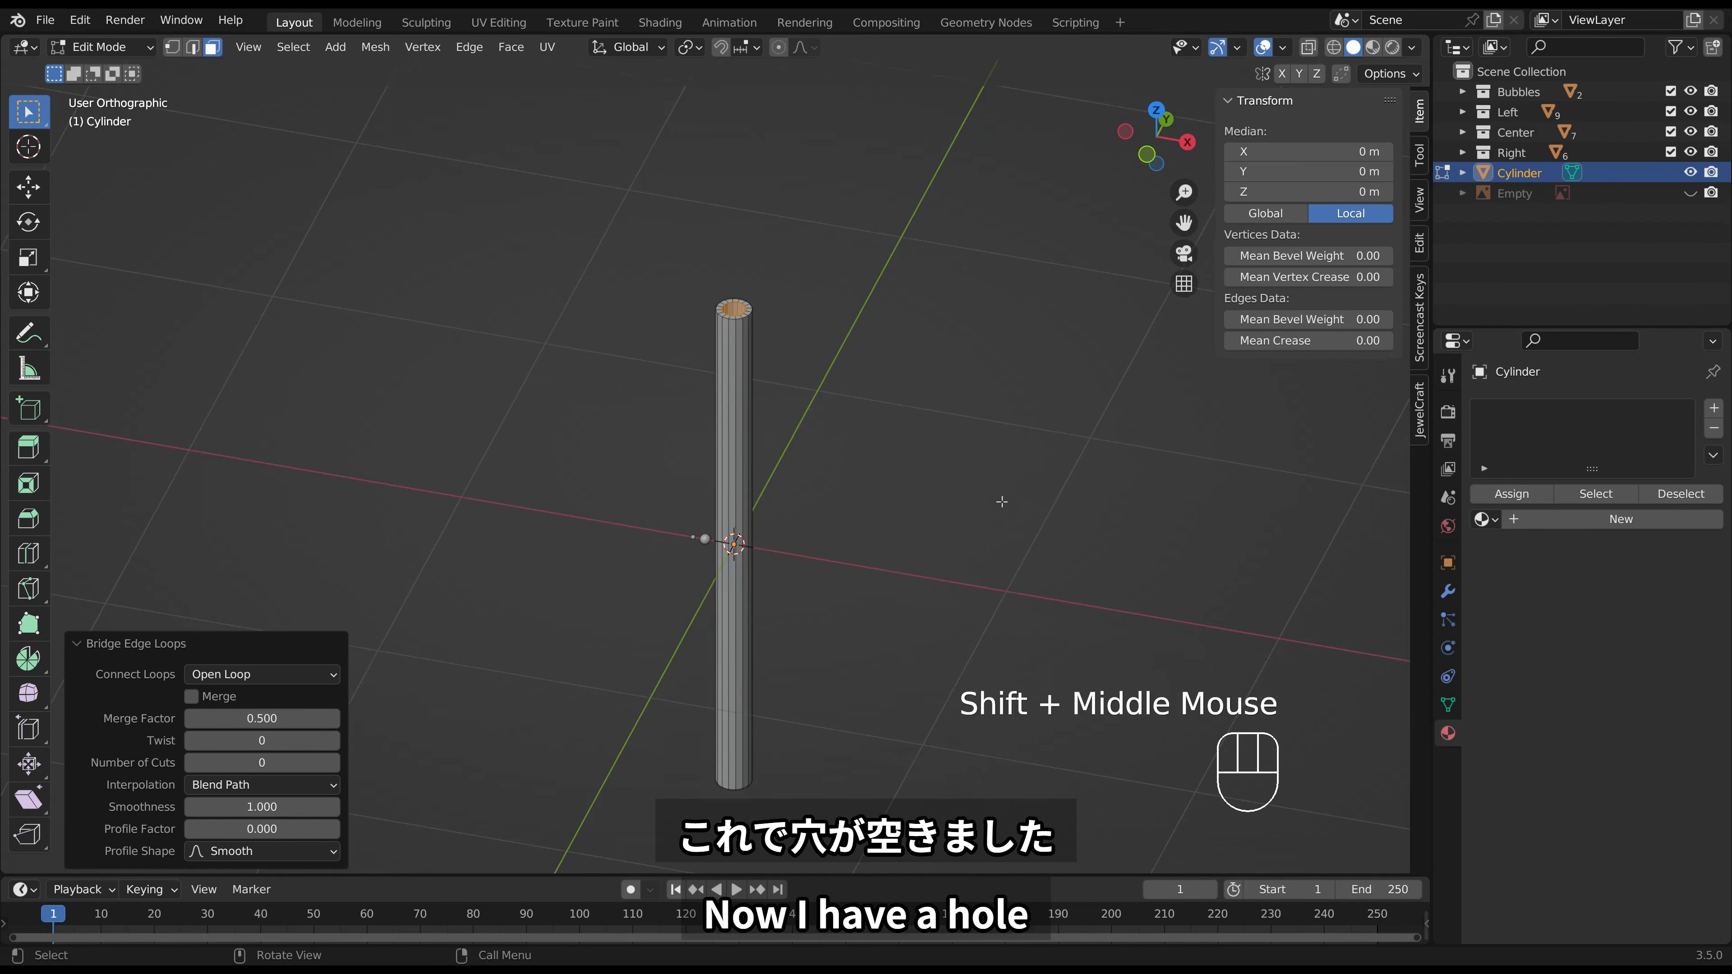
key(Tab)
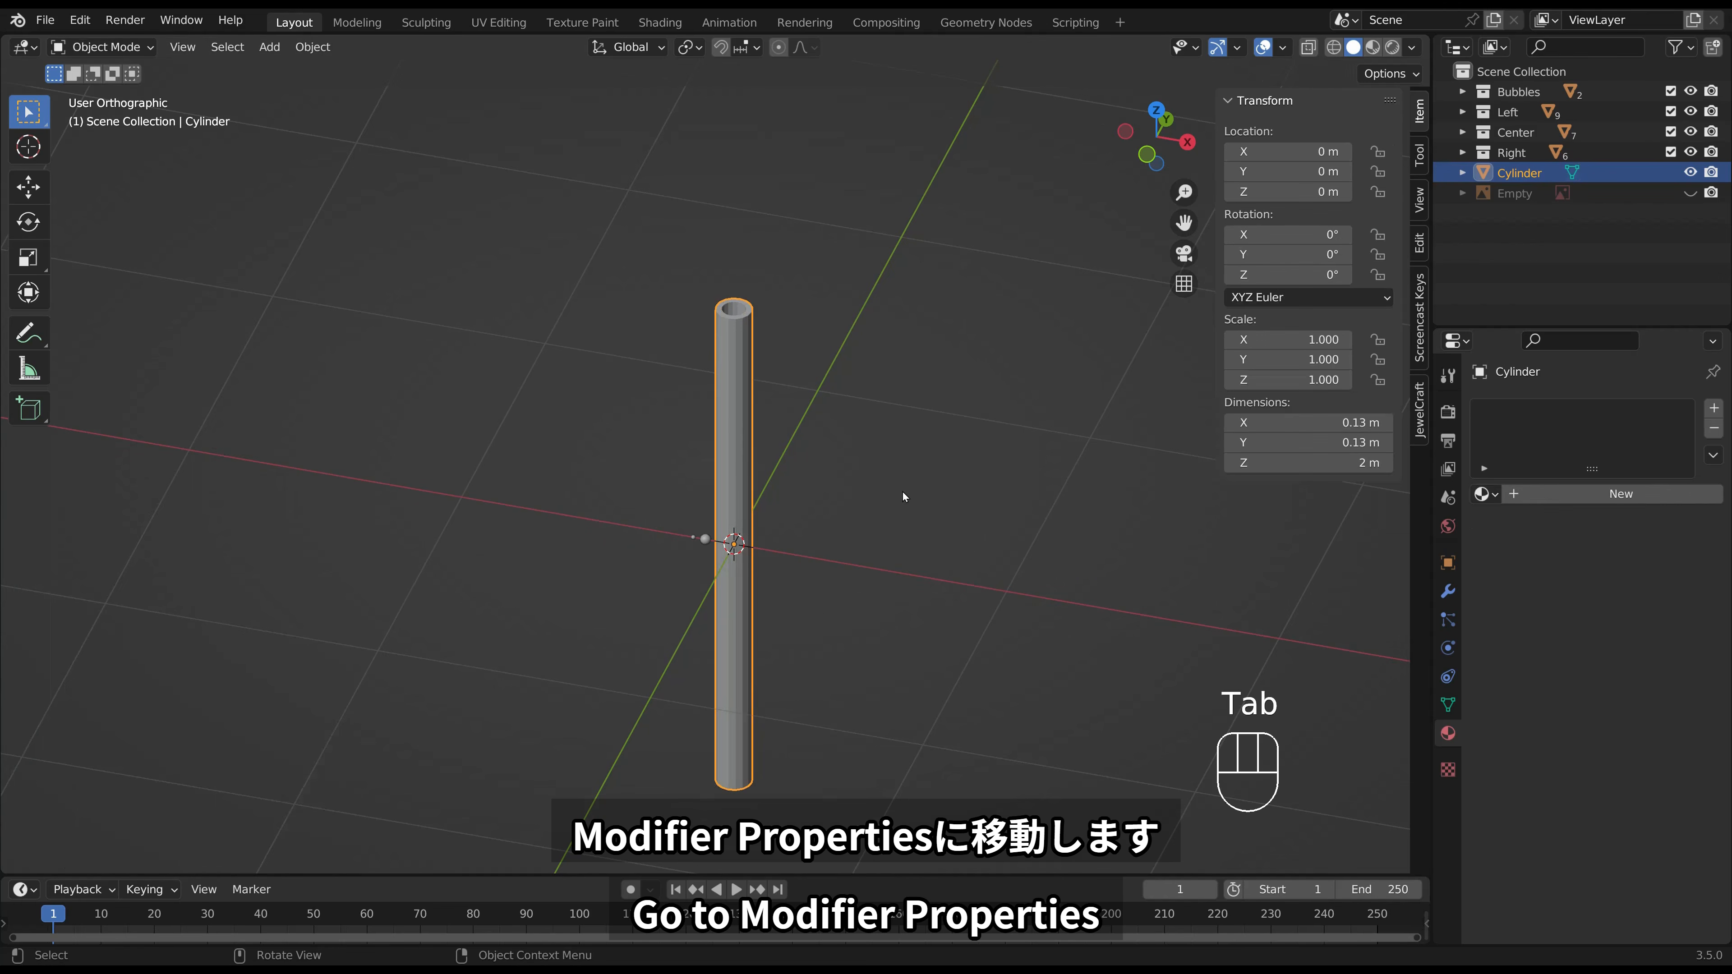
Add a Subdivision Surface modifier to the straw and set its viewport level to 2.
click(1447, 591)
click(1539, 408)
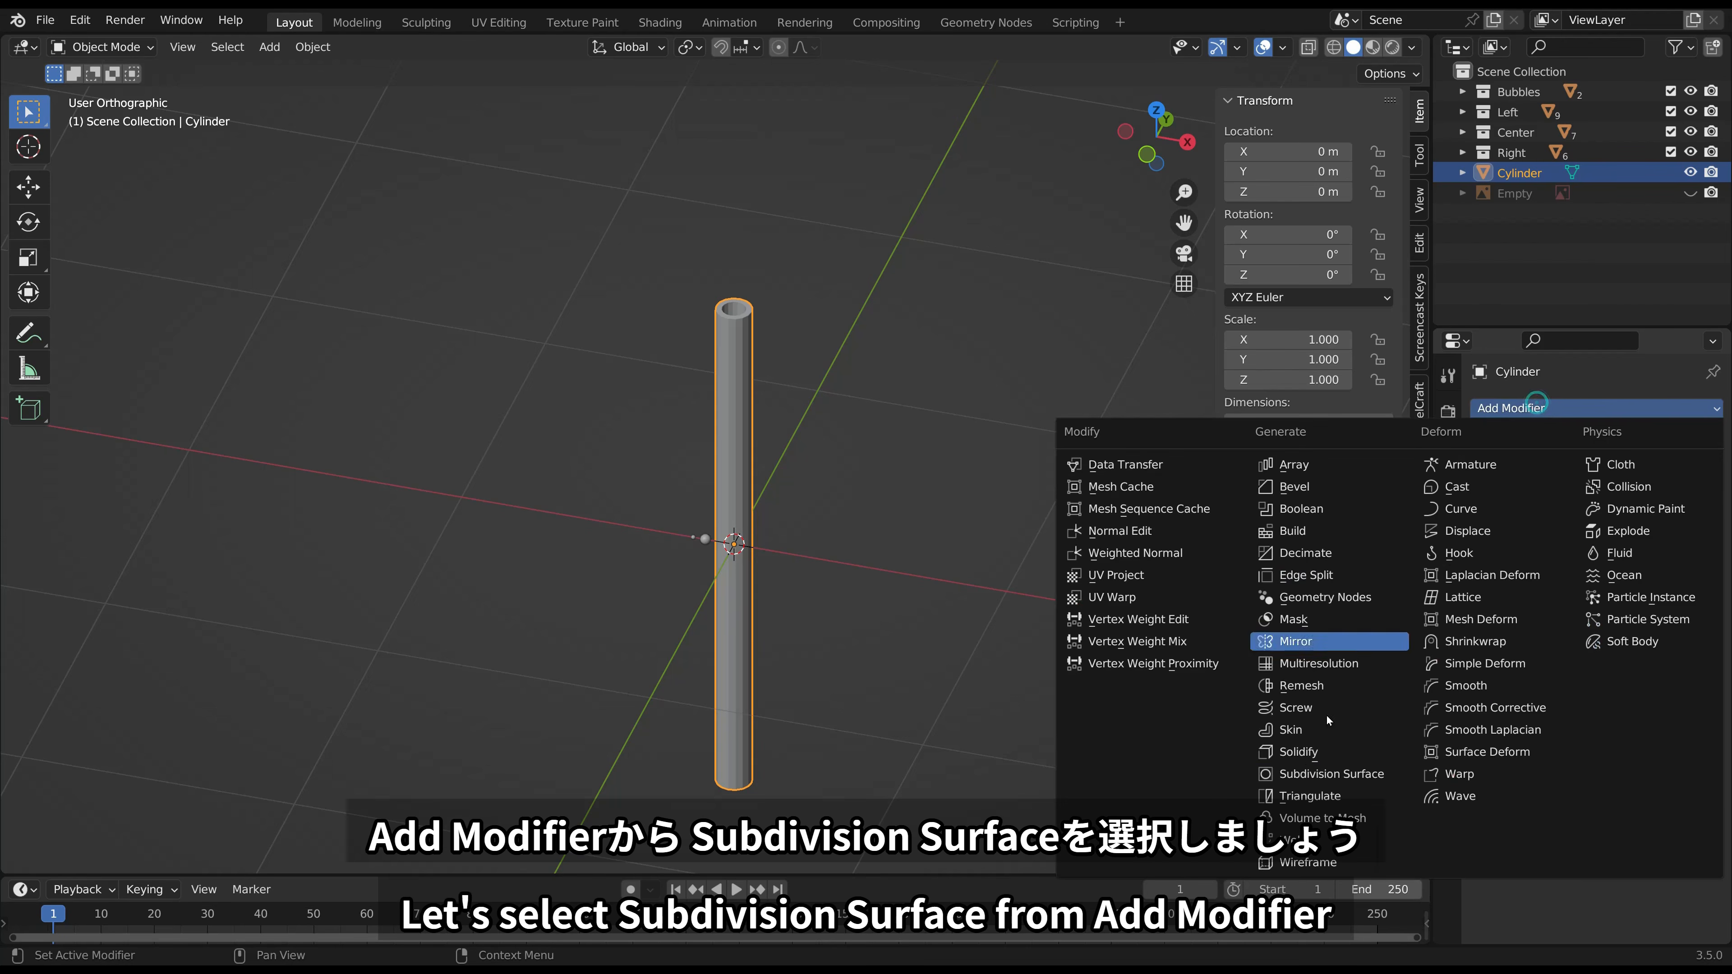
click(1304, 773)
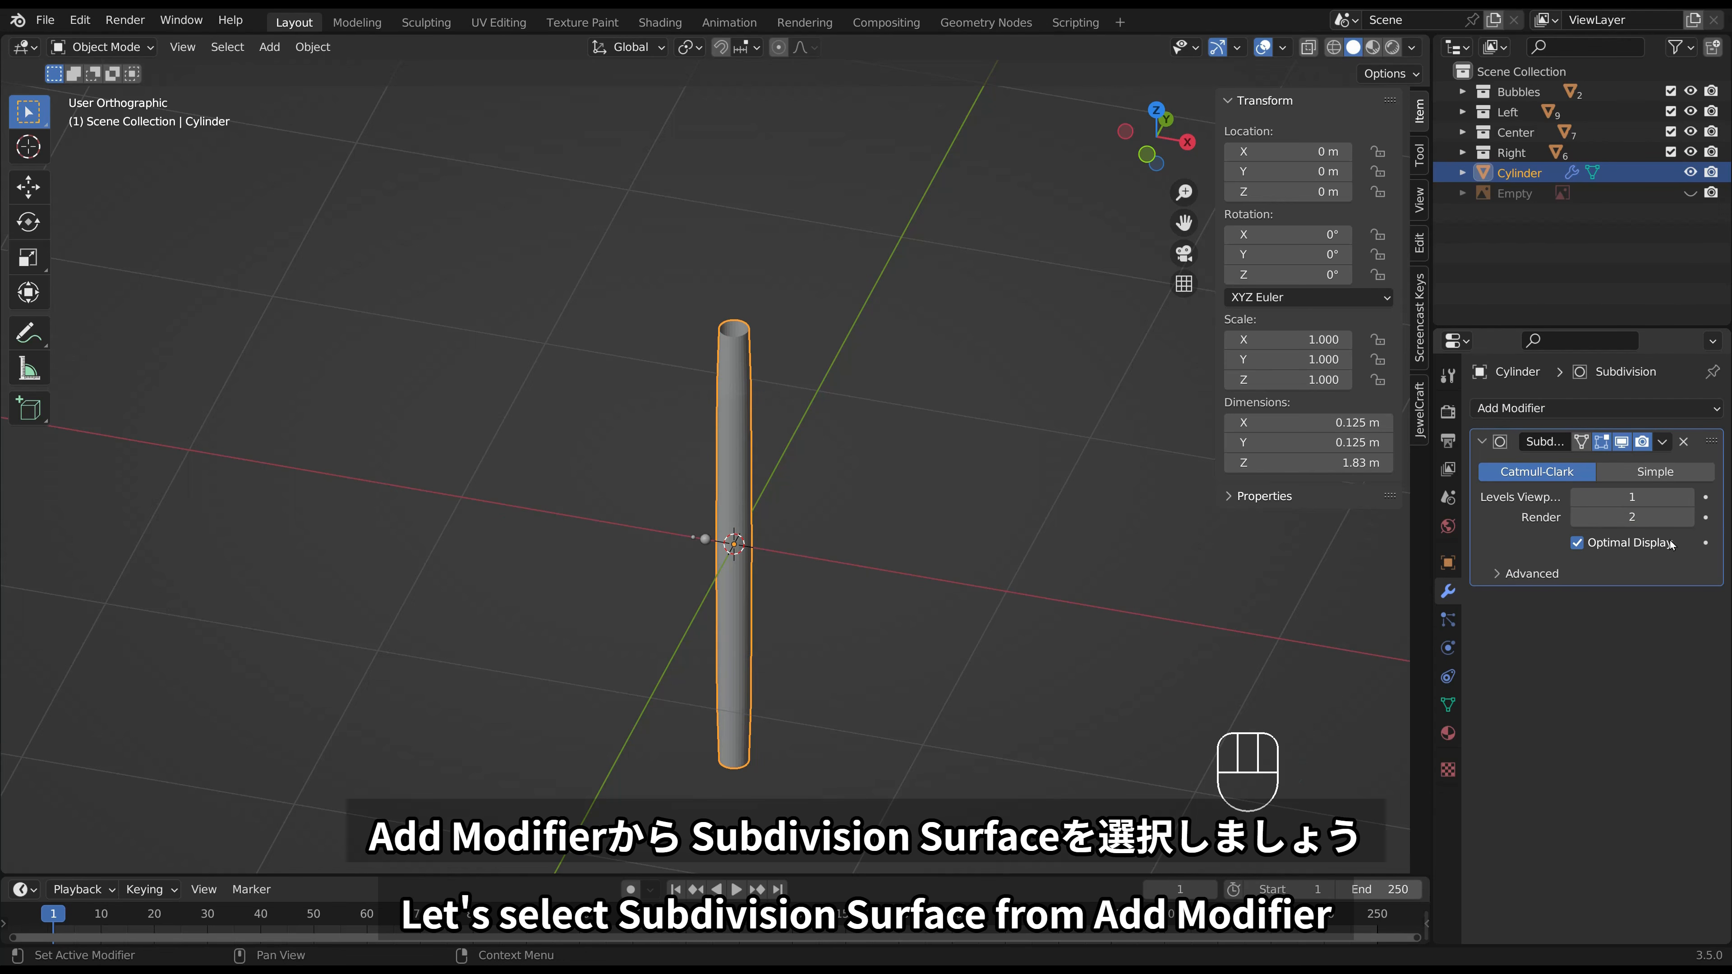
click(1686, 497)
Add two loop cuts on the straw's outer wall, slid close to the top end (factor -0.98) and the bottom end (0.985).
middle_drag(801, 500, 796, 479)
key(Tab)
key(ctrl+r)
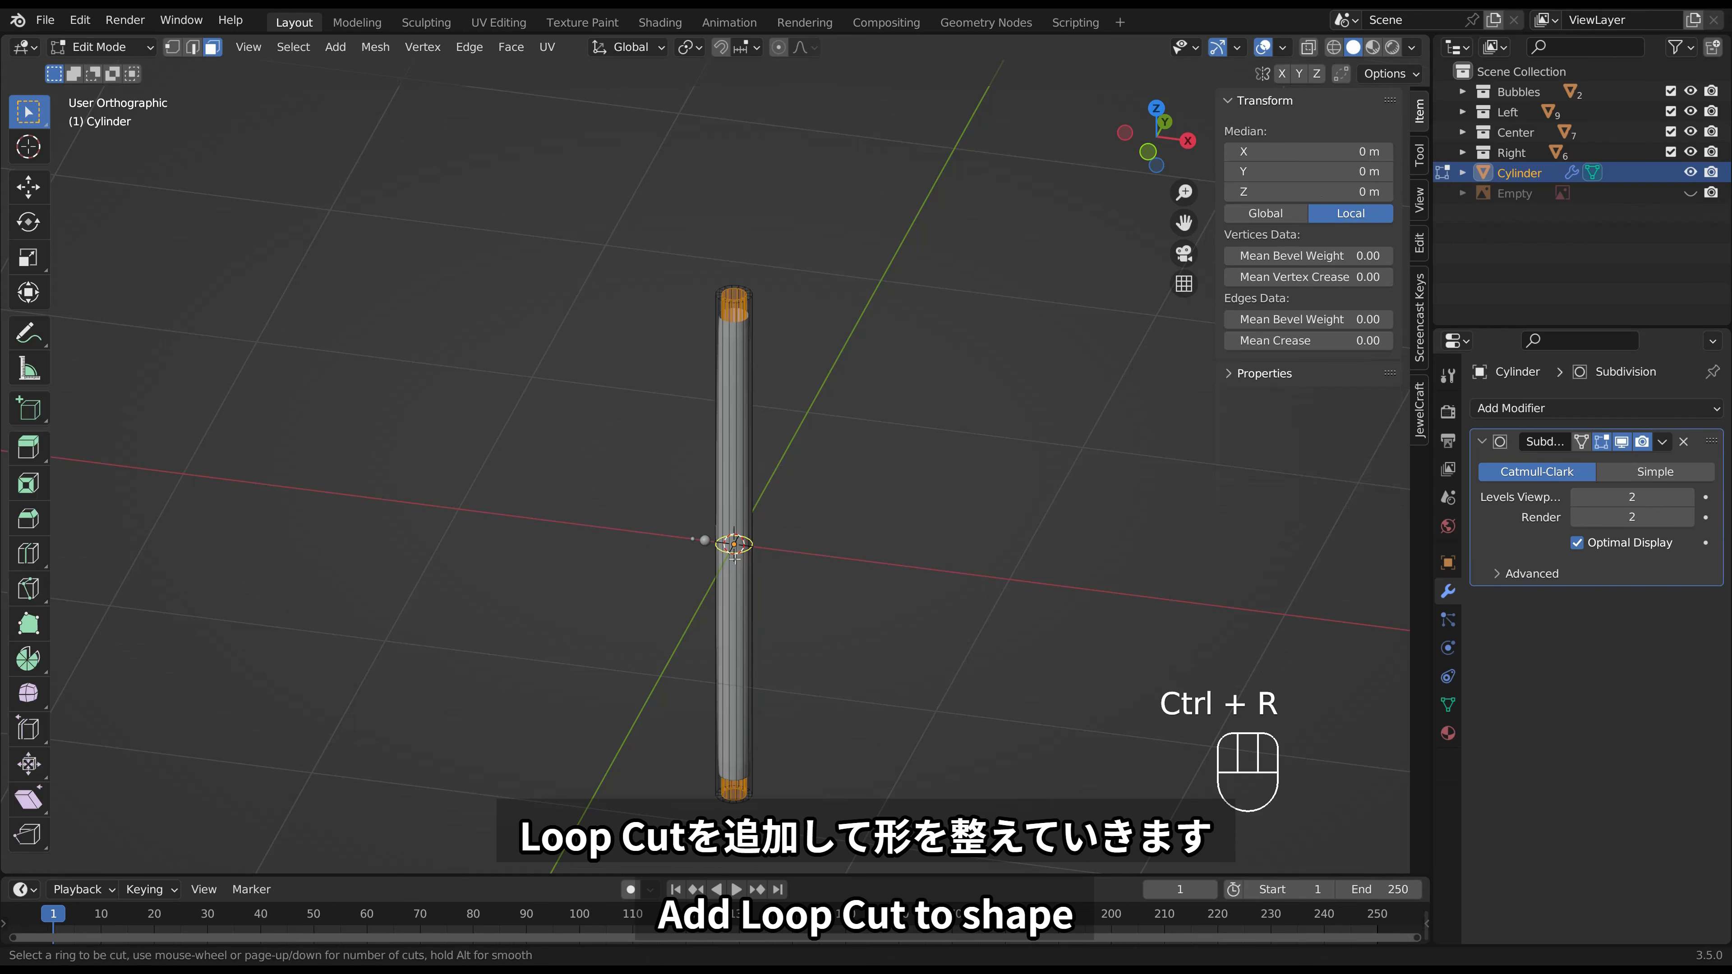
click(734, 558)
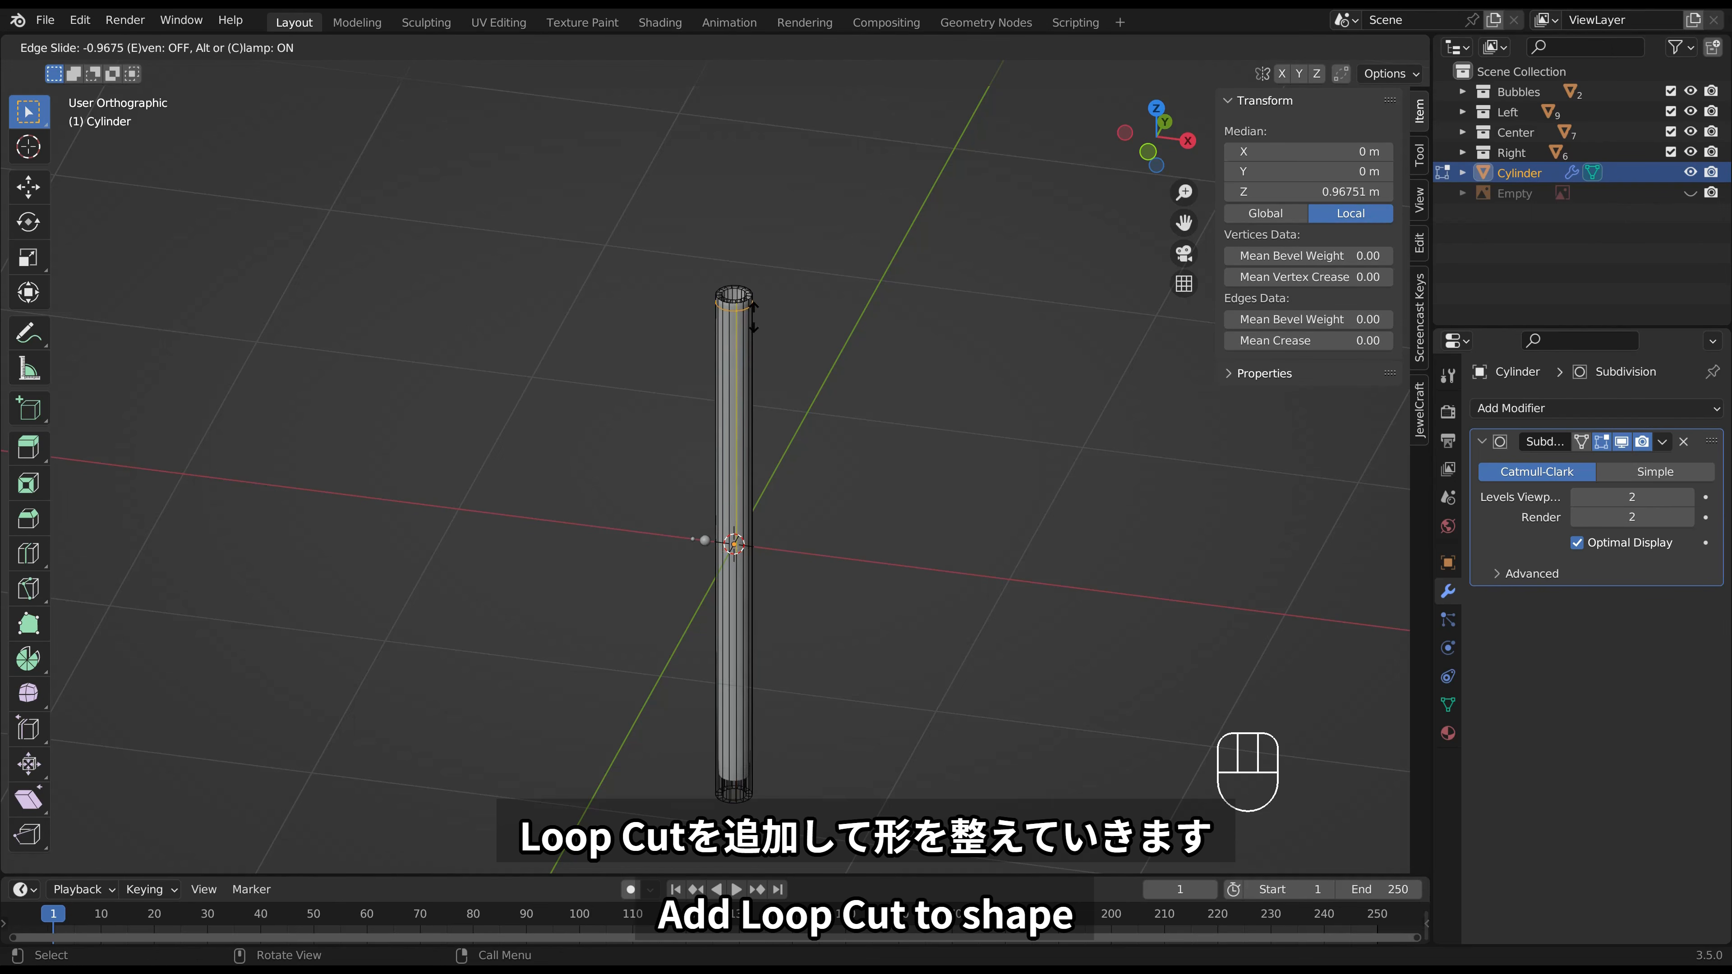
click(747, 336)
key(ctrl+r)
click(722, 506)
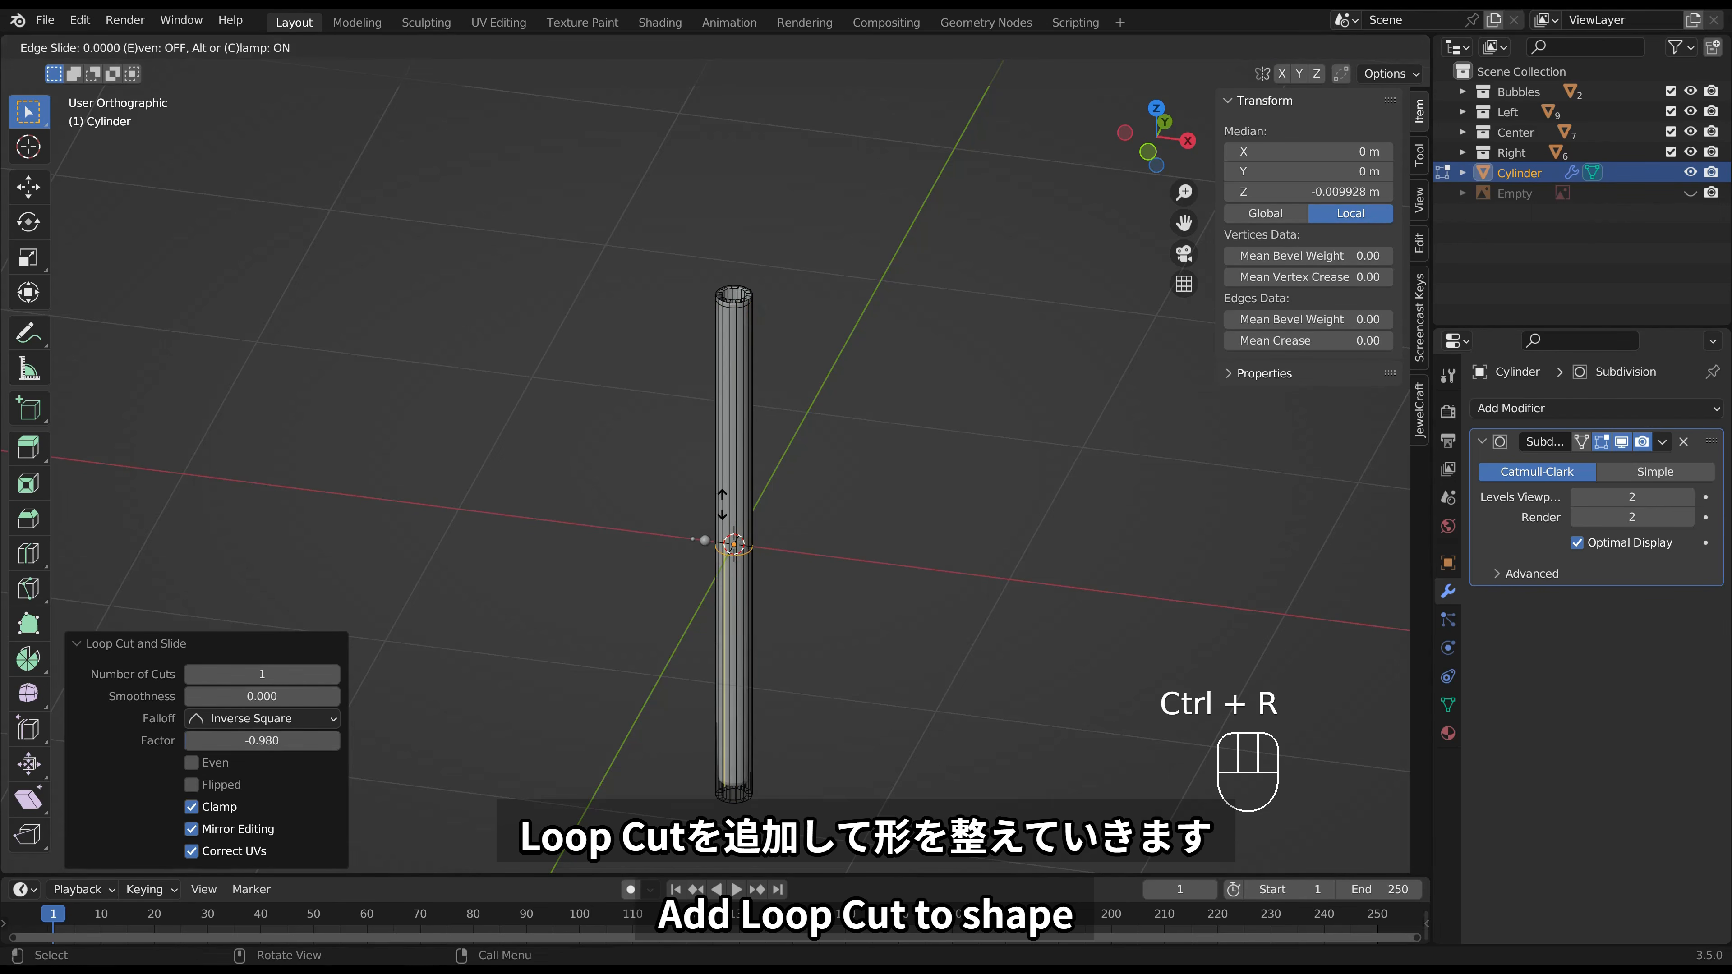
click(715, 747)
Using X-ray display, add two loop cuts on the straw's inner wall close to its top and bottom ends, and return to solid Object Mode.
click(1312, 48)
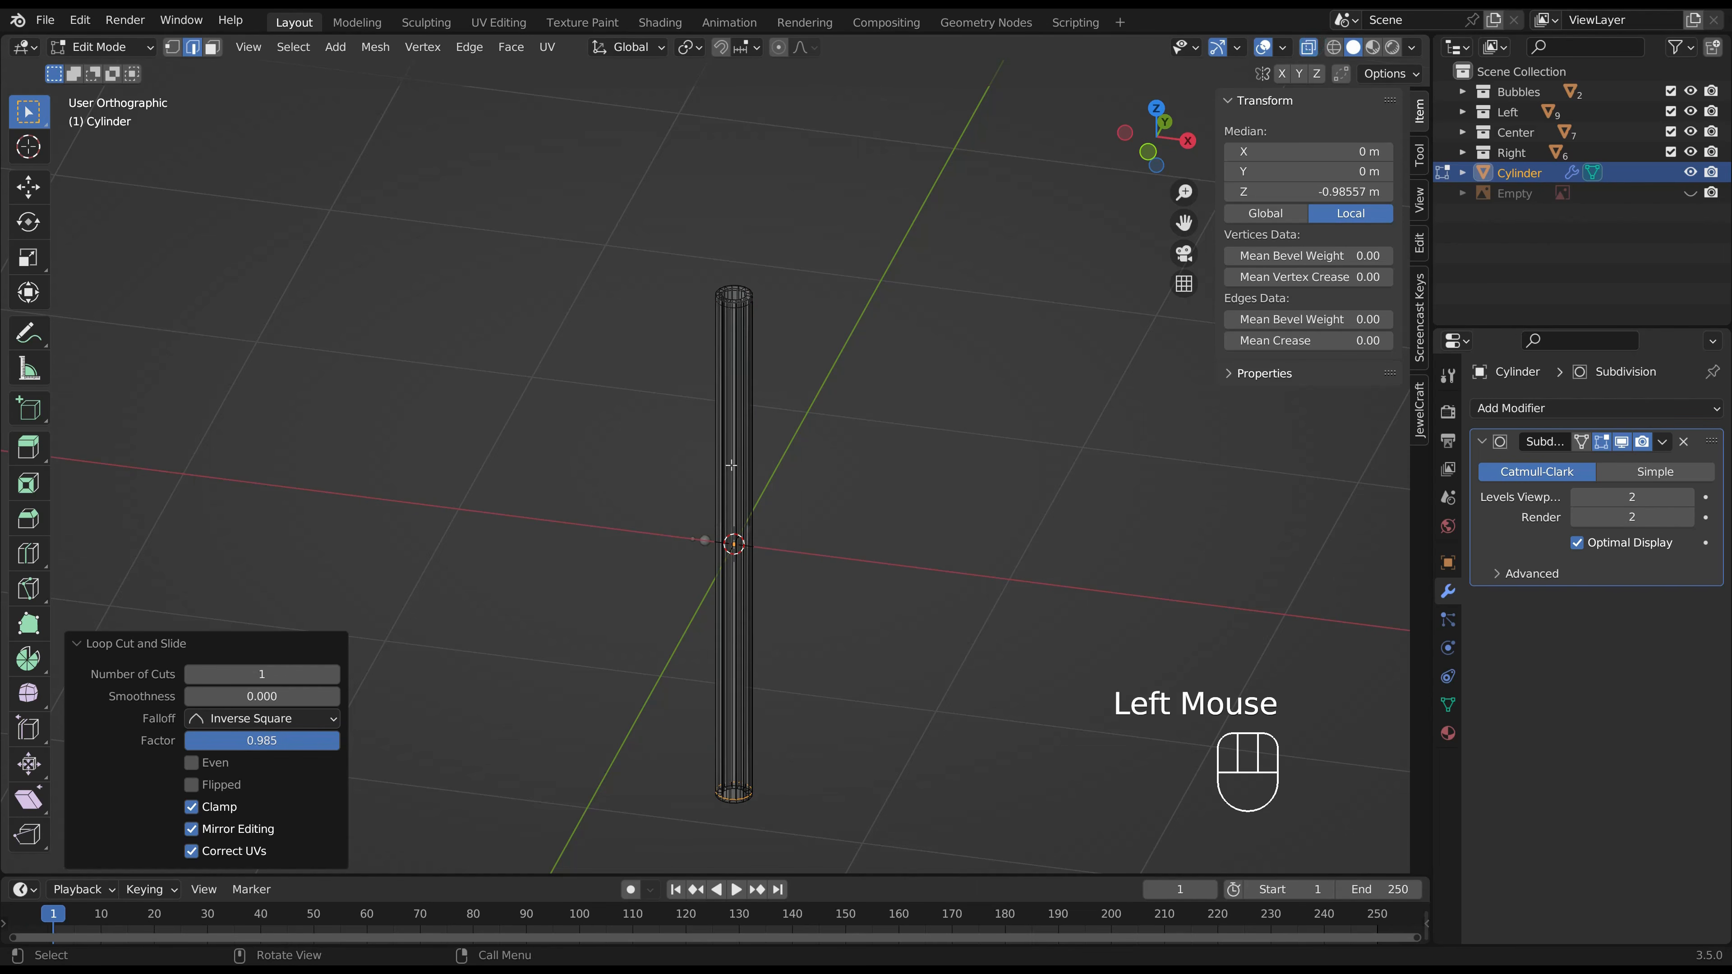
key(ctrl+r)
click(746, 544)
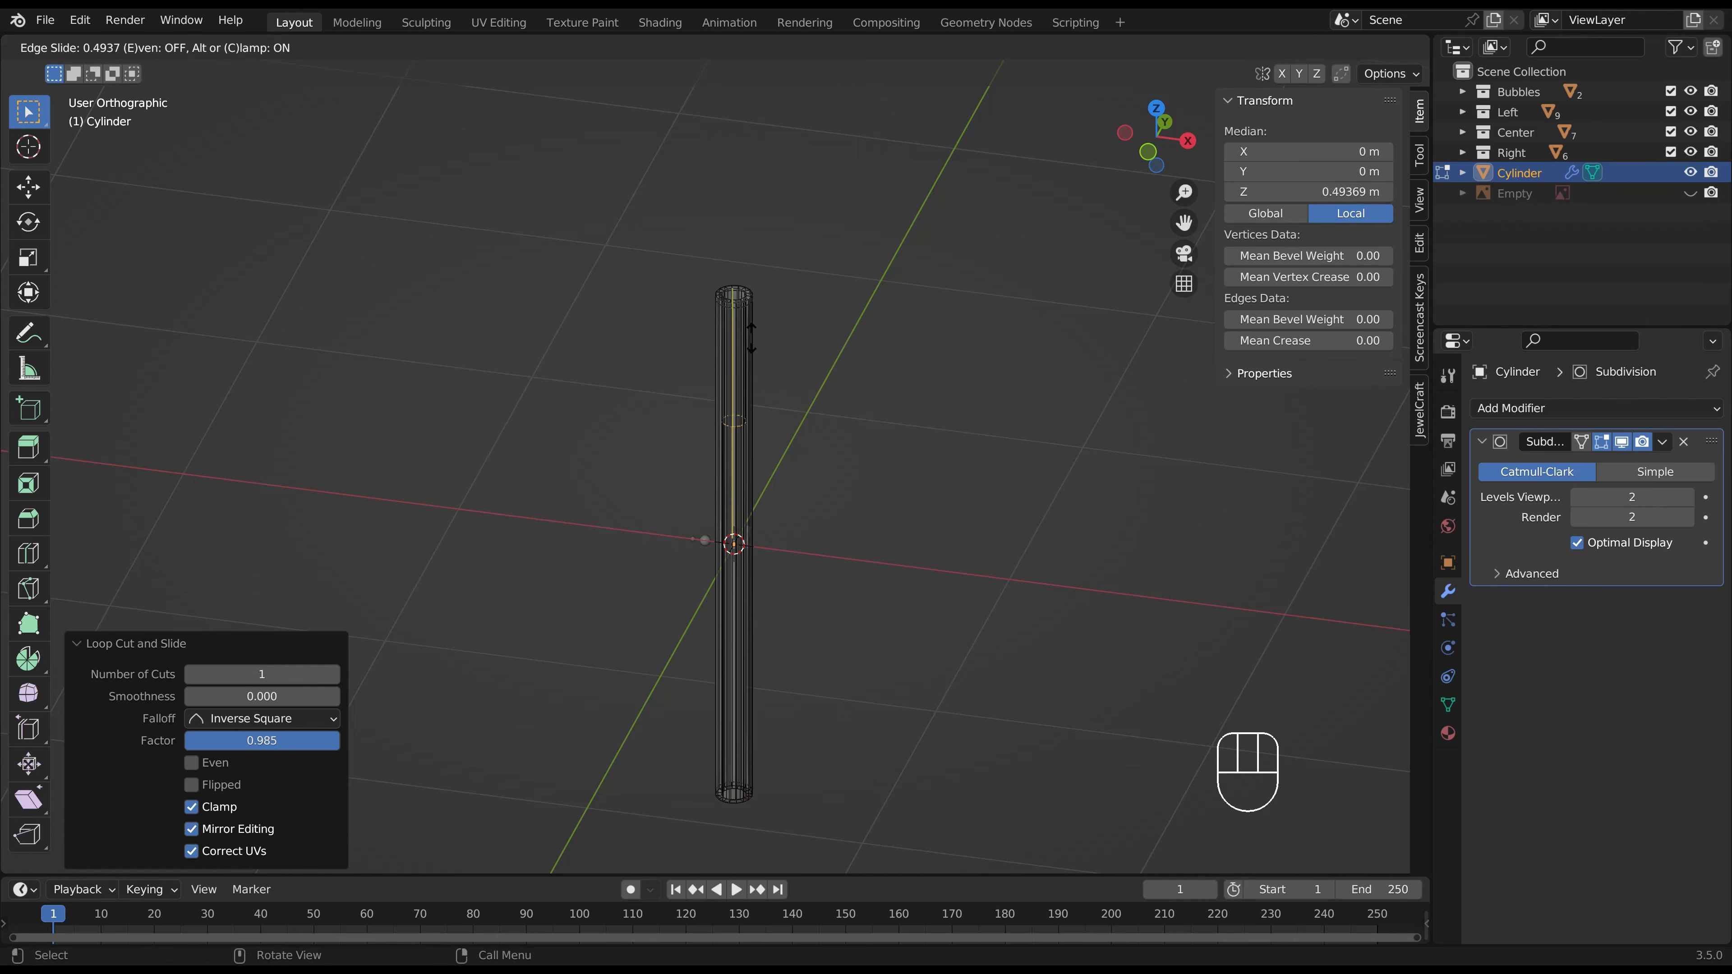
click(761, 221)
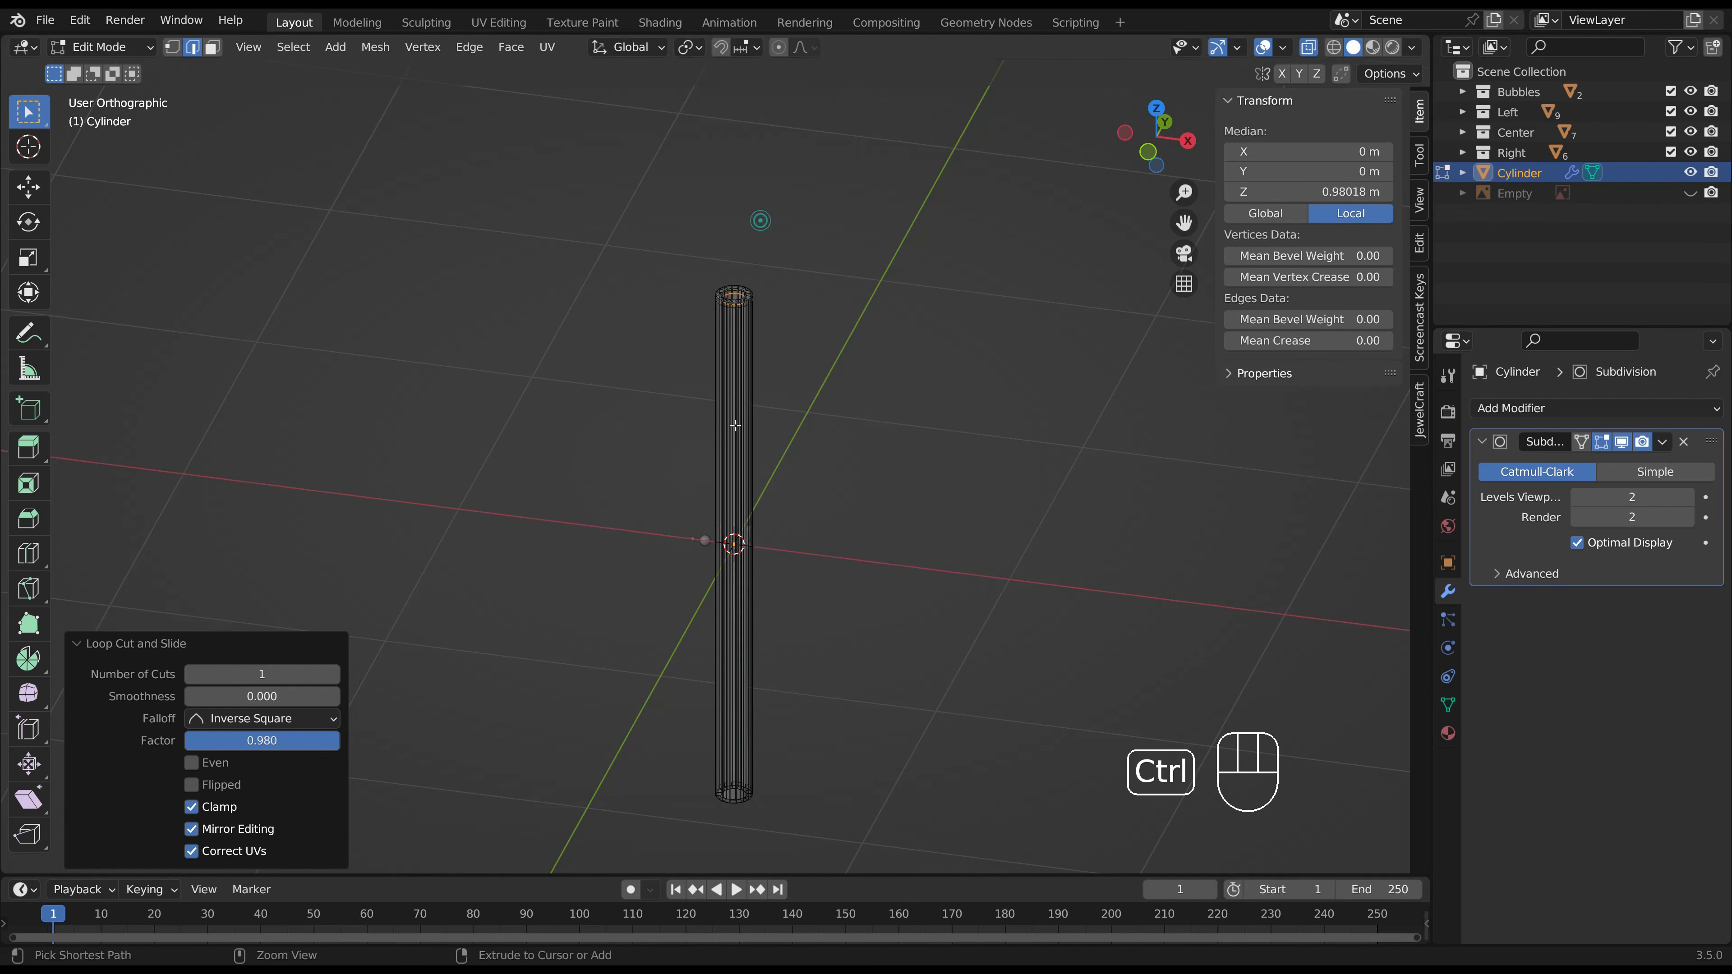
key(ctrl+r)
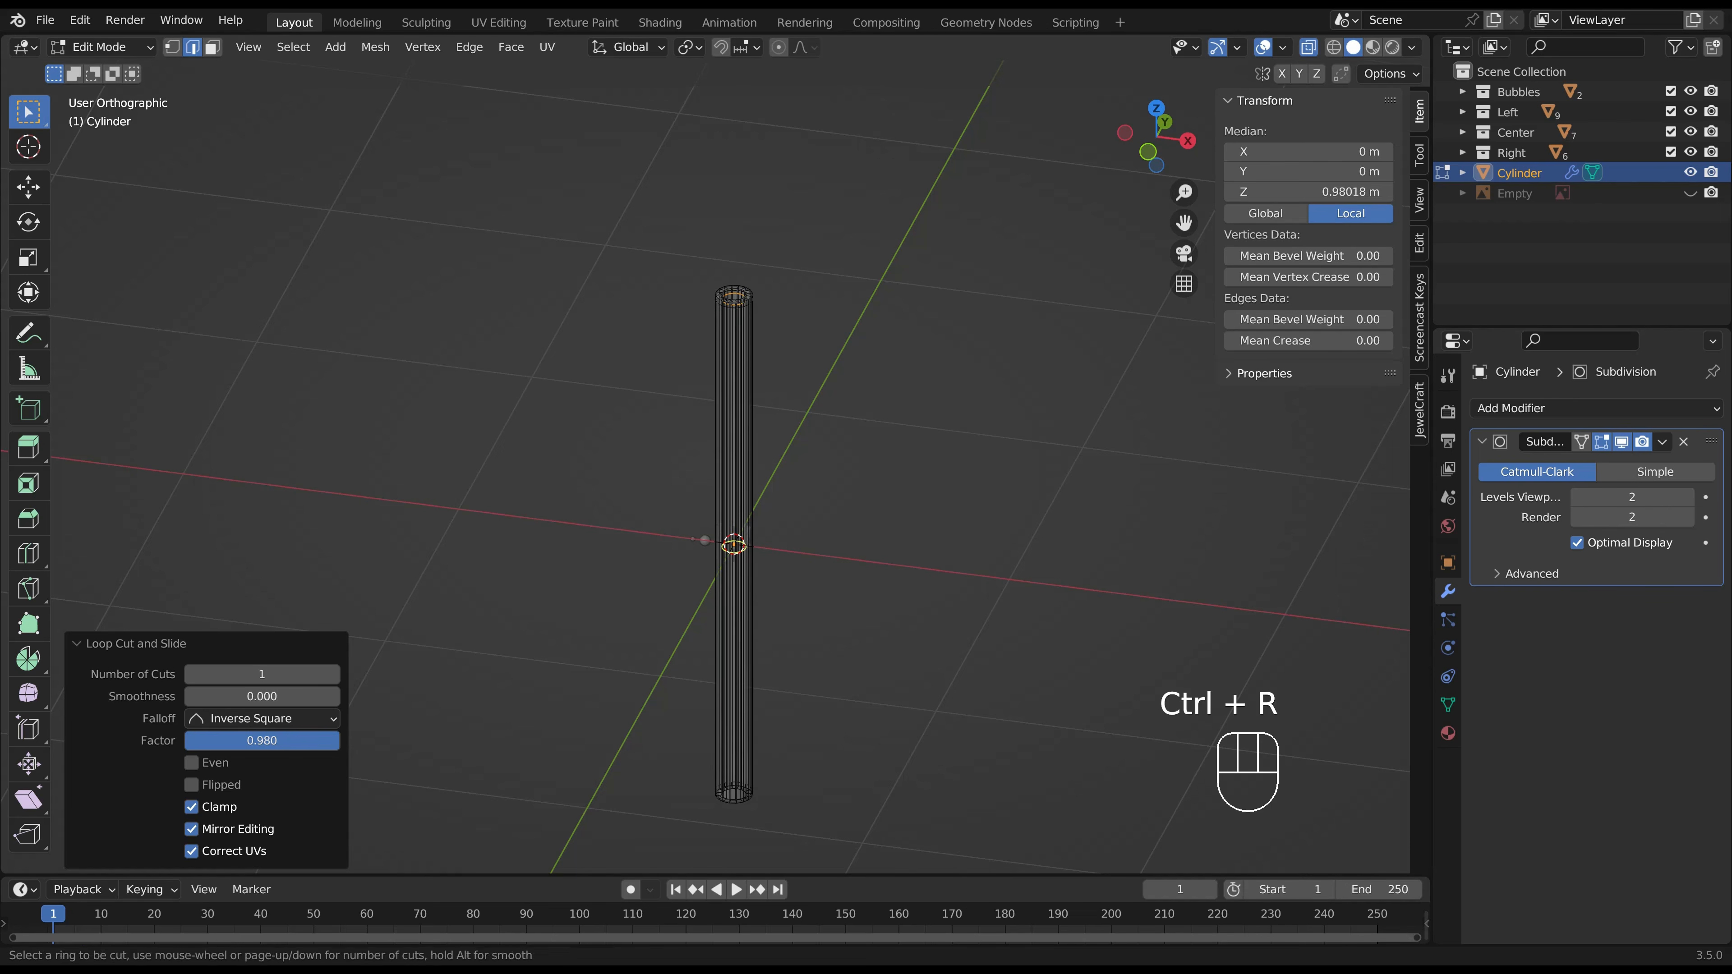
click(742, 545)
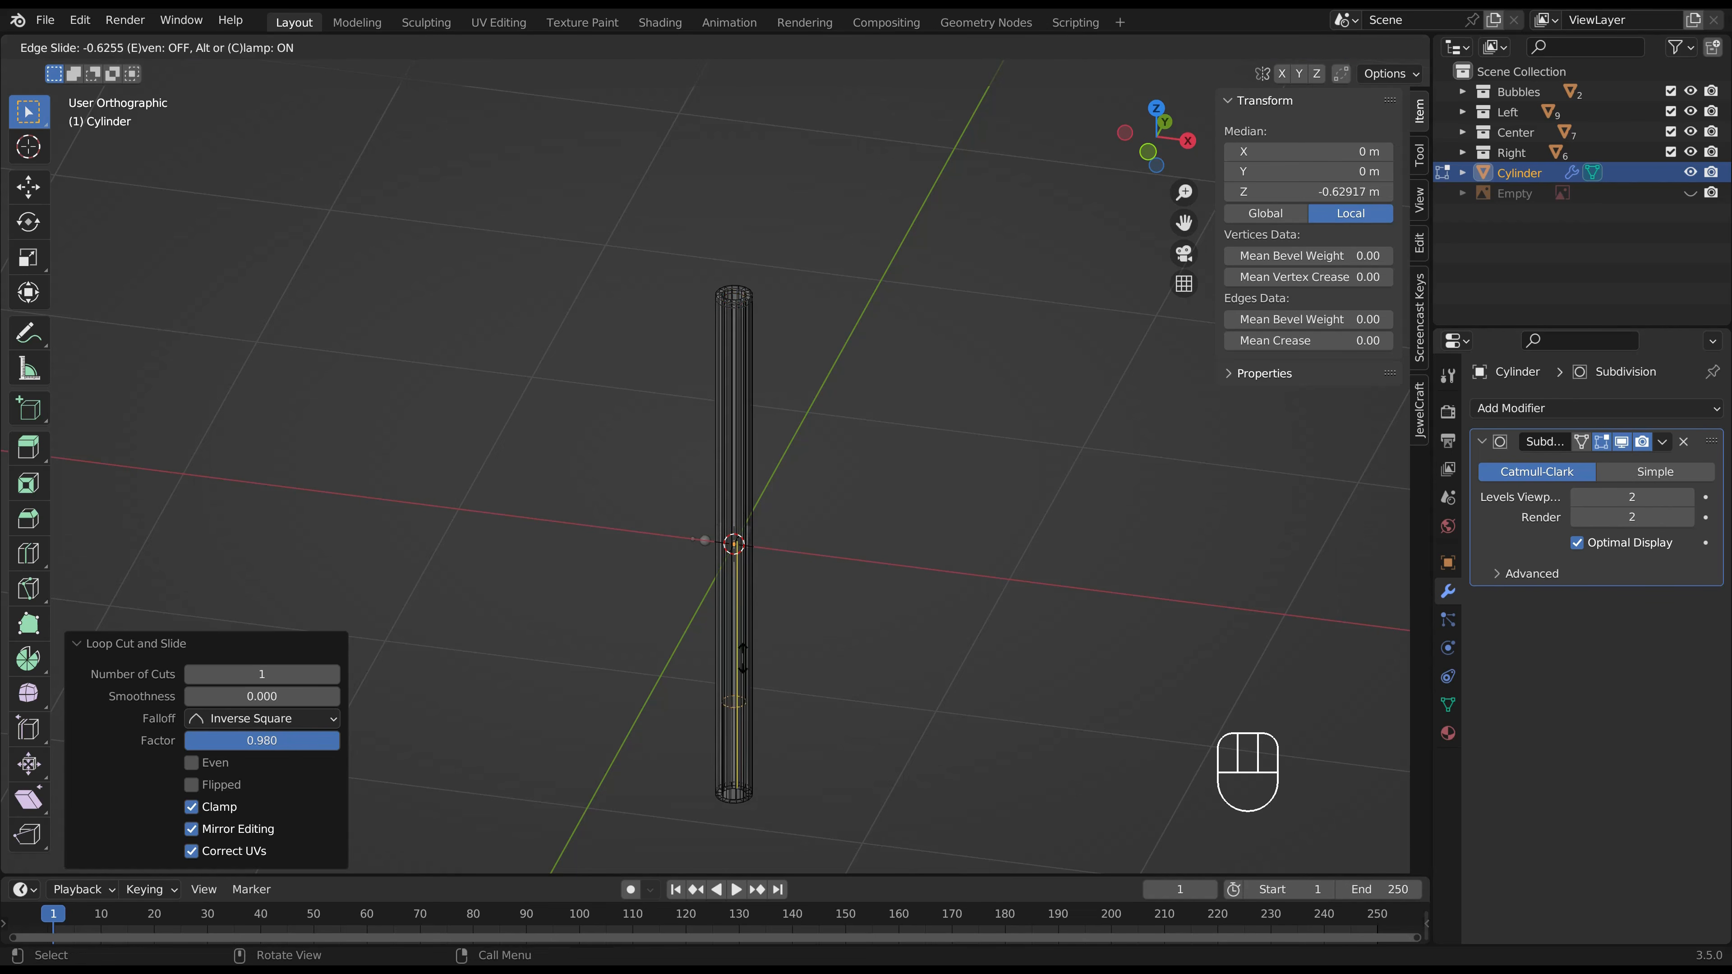
click(746, 747)
key(Tab)
middle_drag(797, 711, 823, 685)
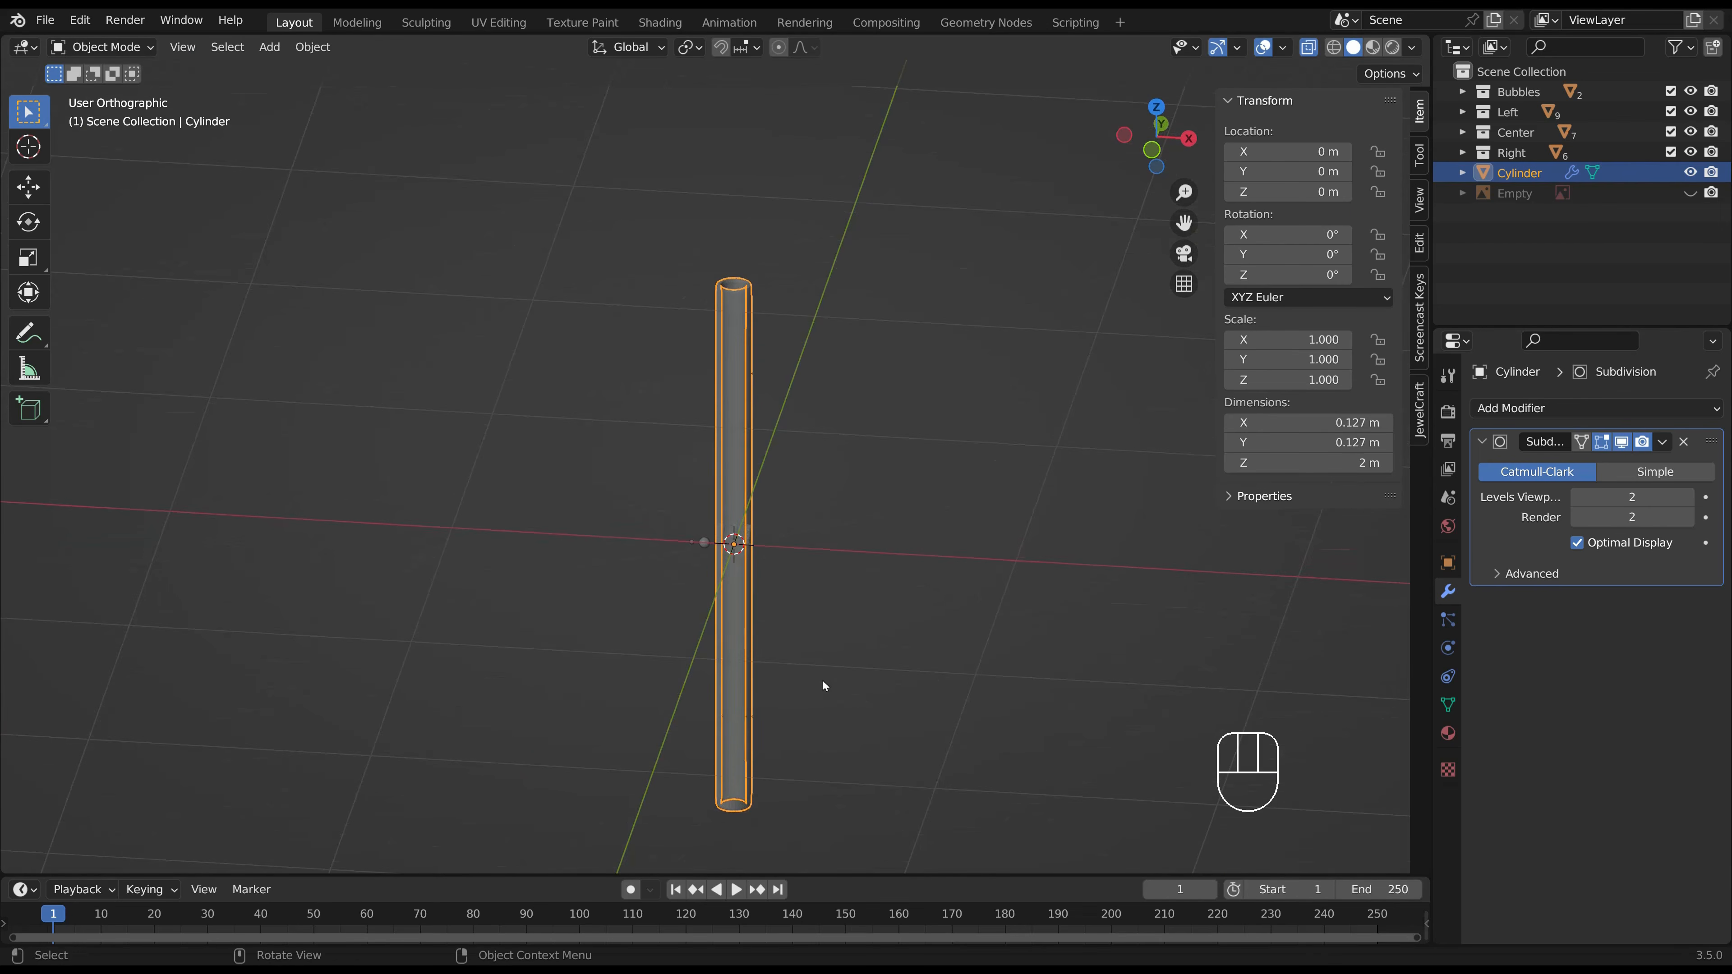
click(1308, 48)
Apply Shade Smooth to the straw.
scroll(931, 571, up, 2)
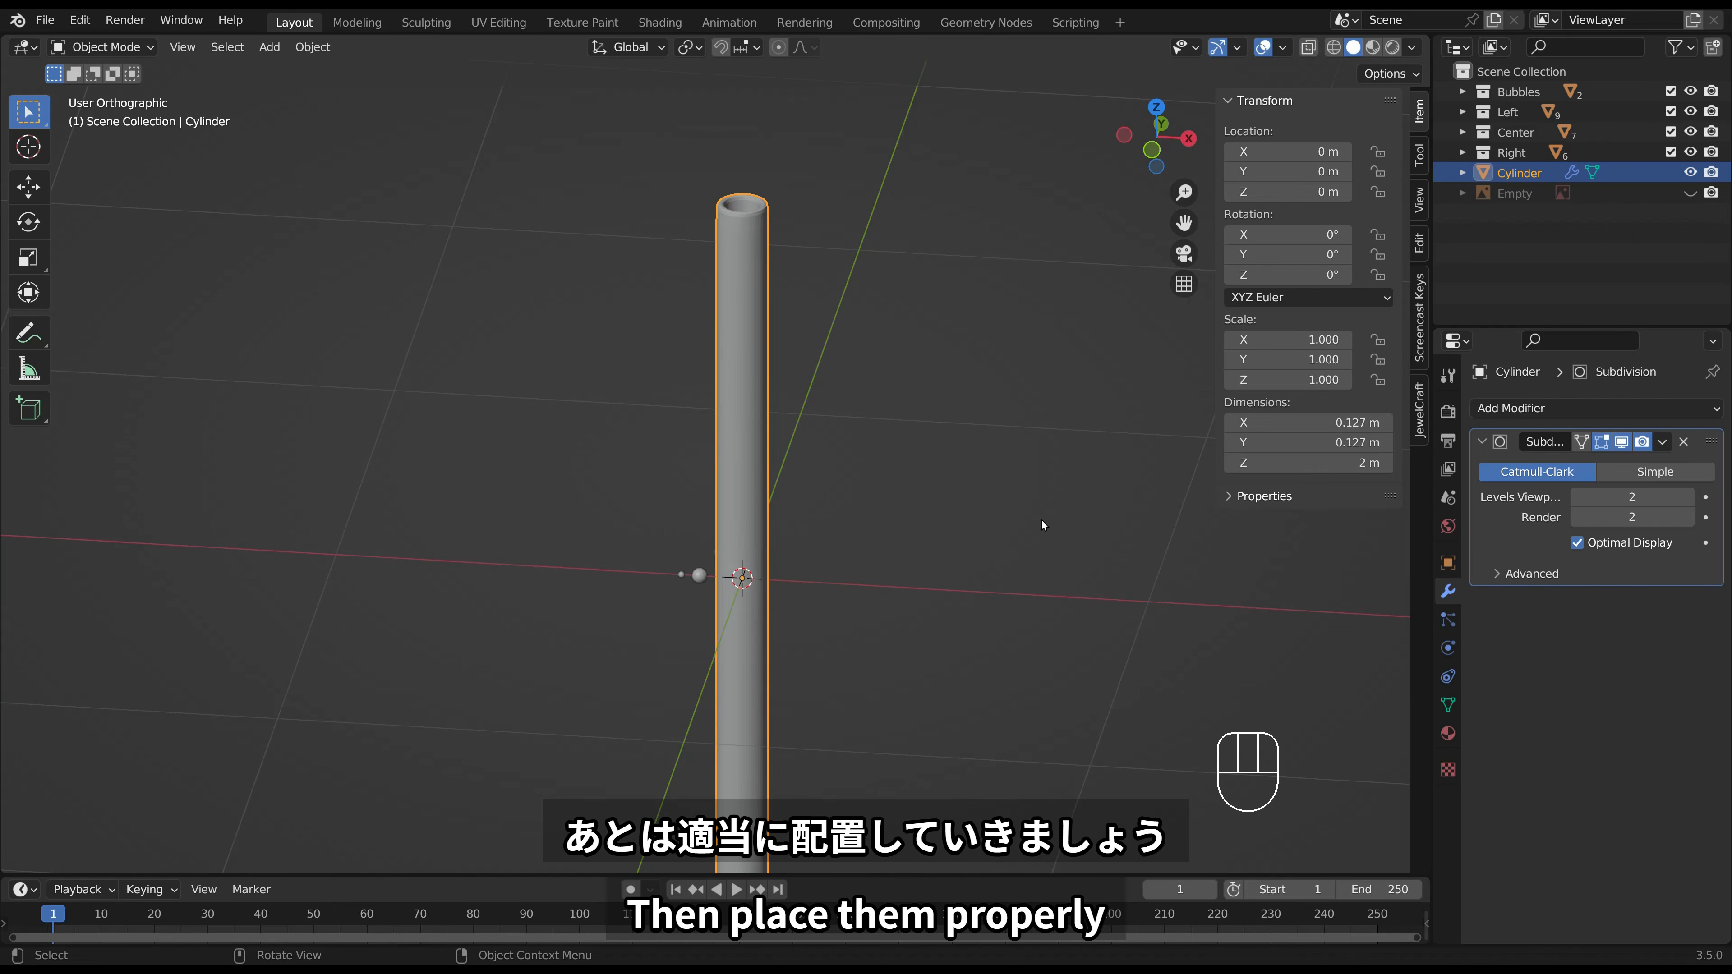
scroll(724, 215, up, 2)
right_click(761, 201)
click(762, 202)
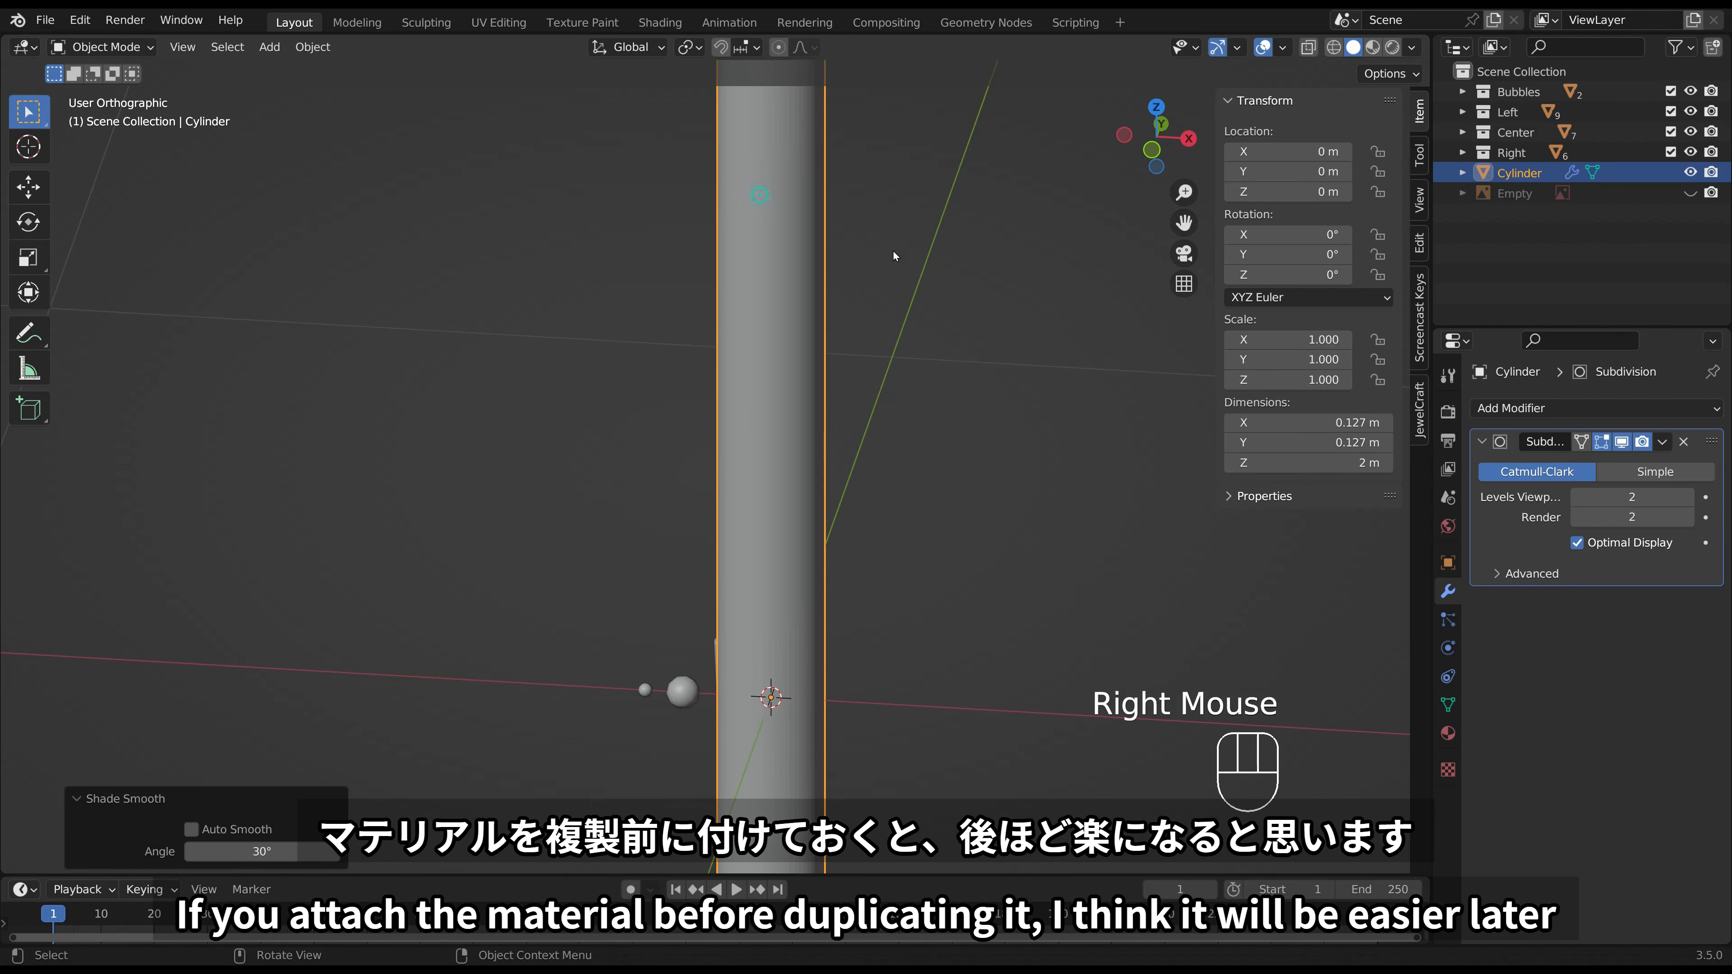
Scale the straw down to about 0.082 m long and move it into the straight glass.
key(s)
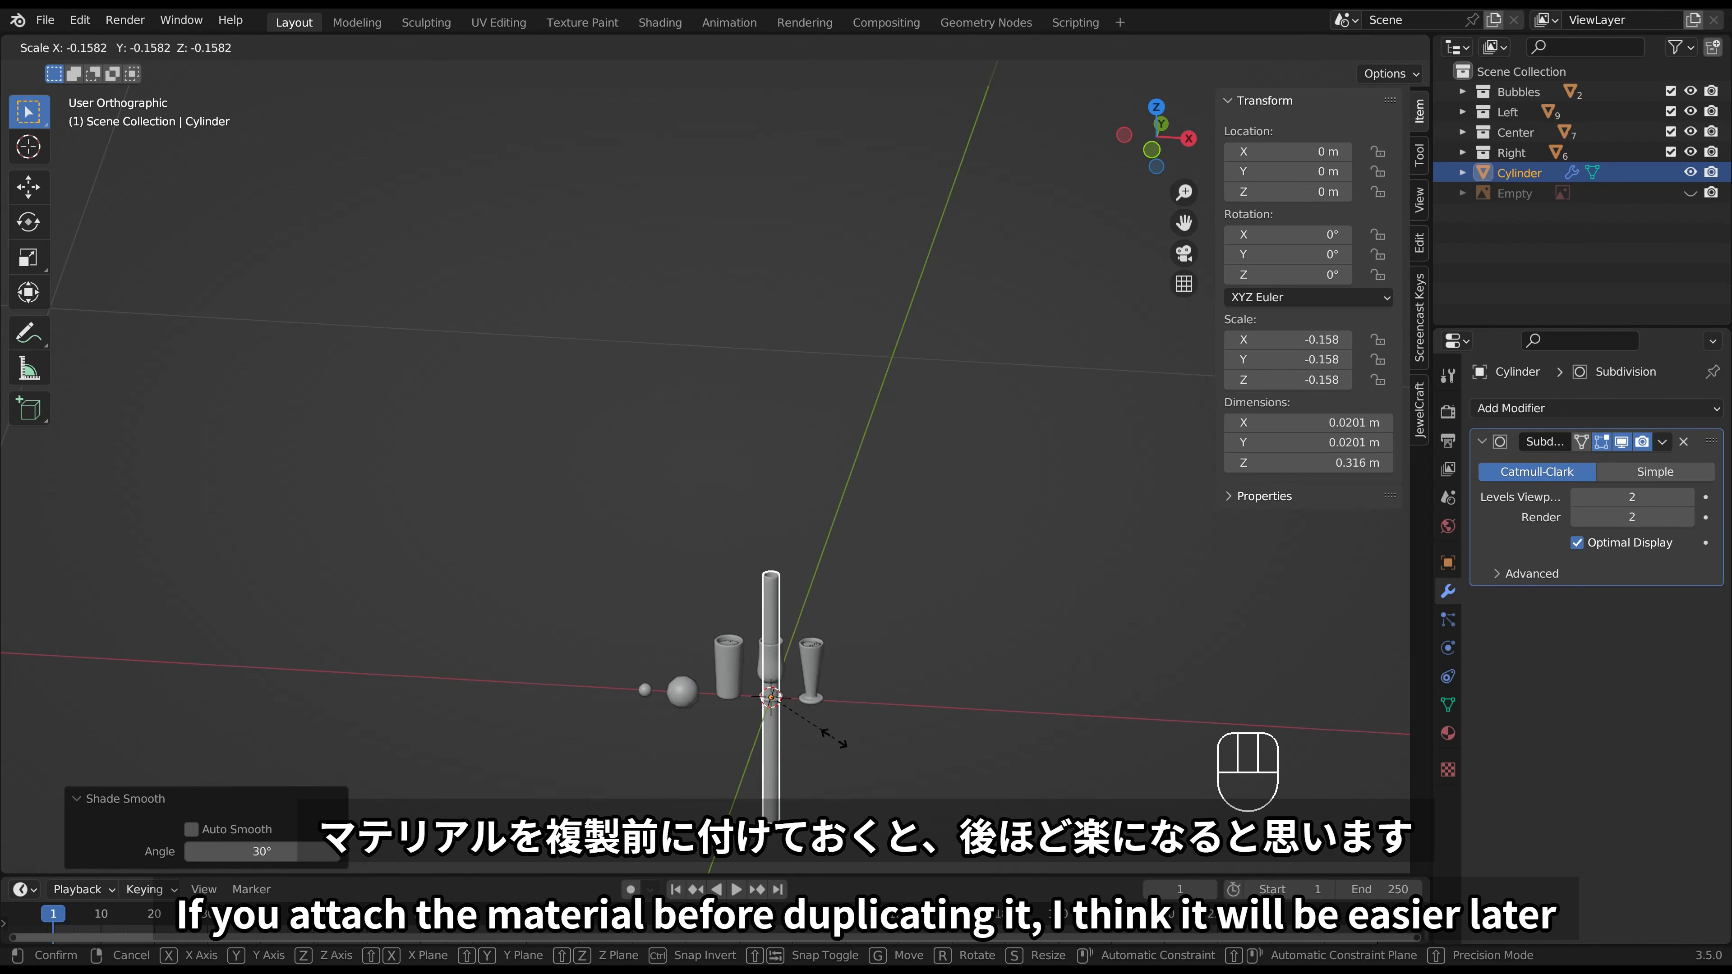
click(831, 736)
key(KP_1)
scroll(867, 653, up, 1)
shift+middle_drag(867, 653, 796, 414)
scroll(797, 228, up, 2)
key(s)
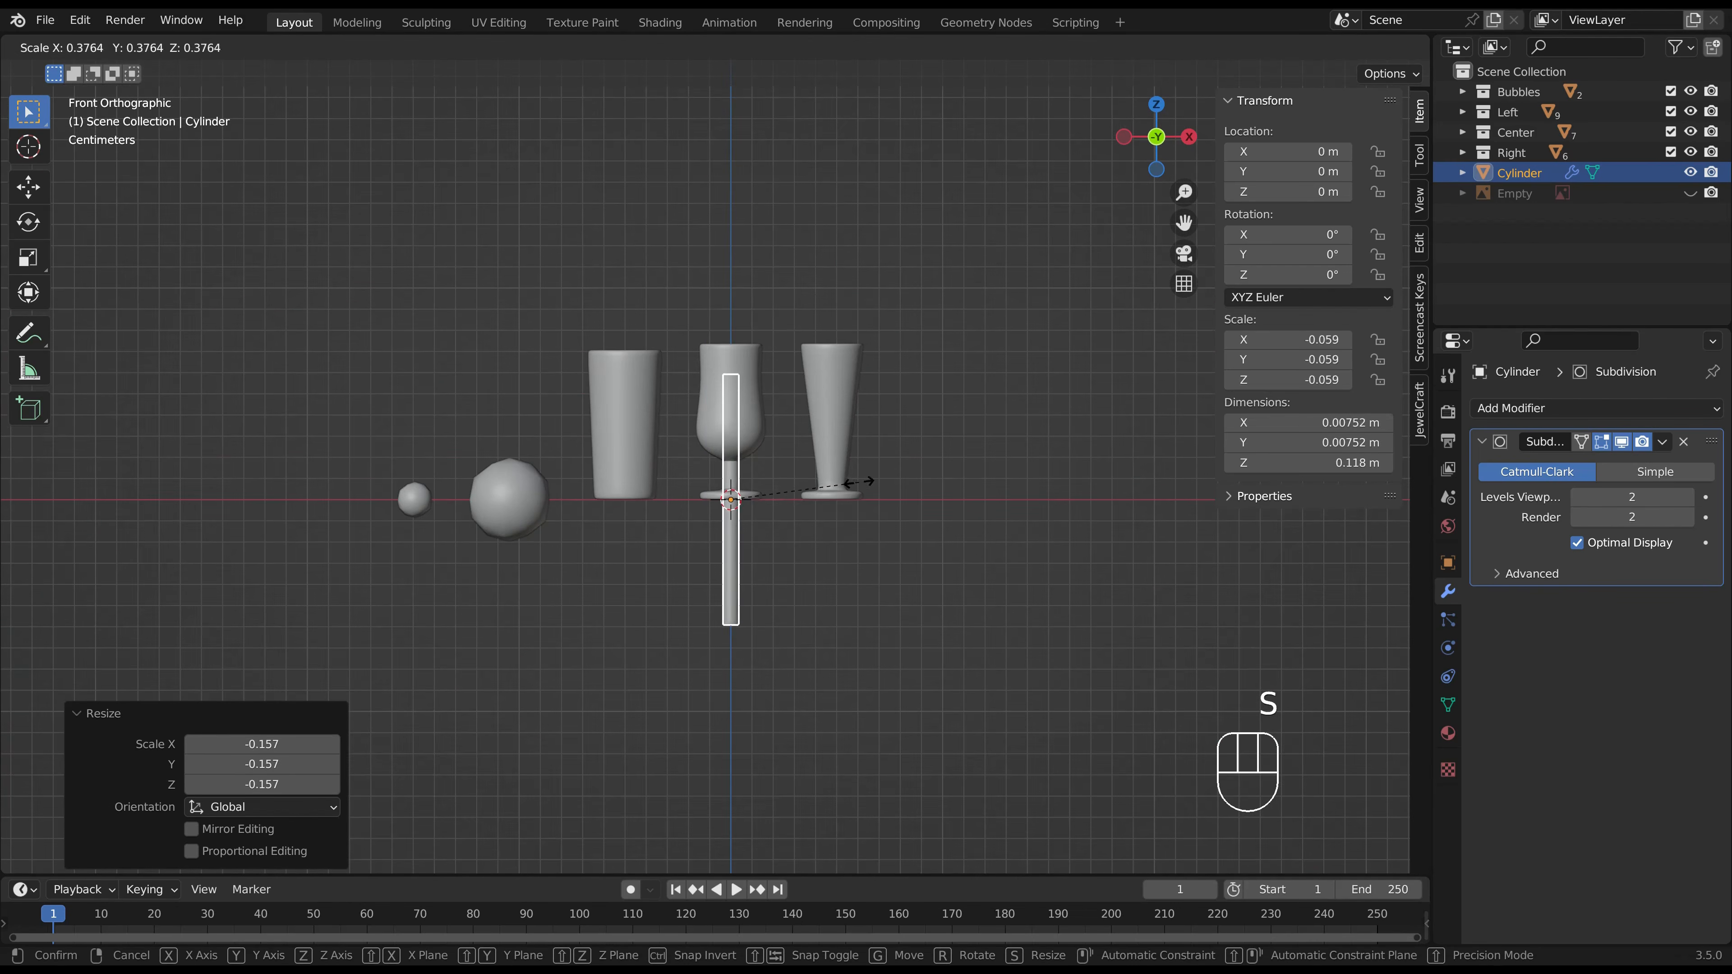
click(817, 480)
Shrink the straw to about 0.0049 m wide, shorten it along Z to about 0.07 m, and apply its scale.
middle_drag(785, 491, 748, 520)
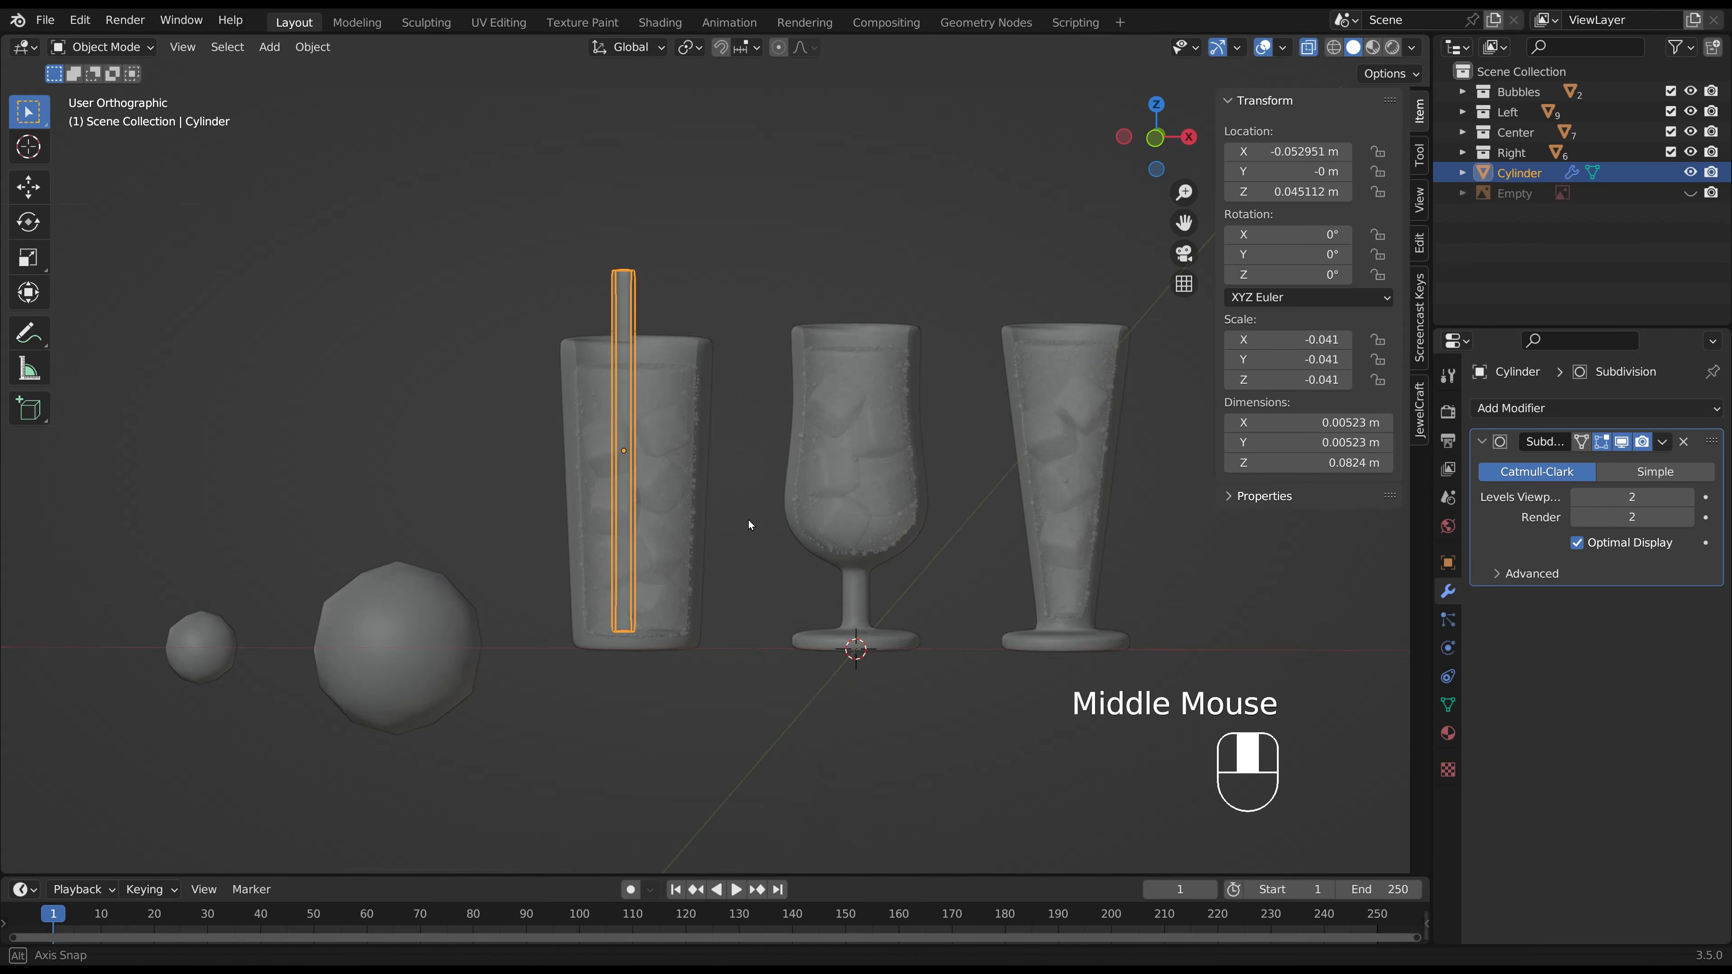
key(s)
click(759, 541)
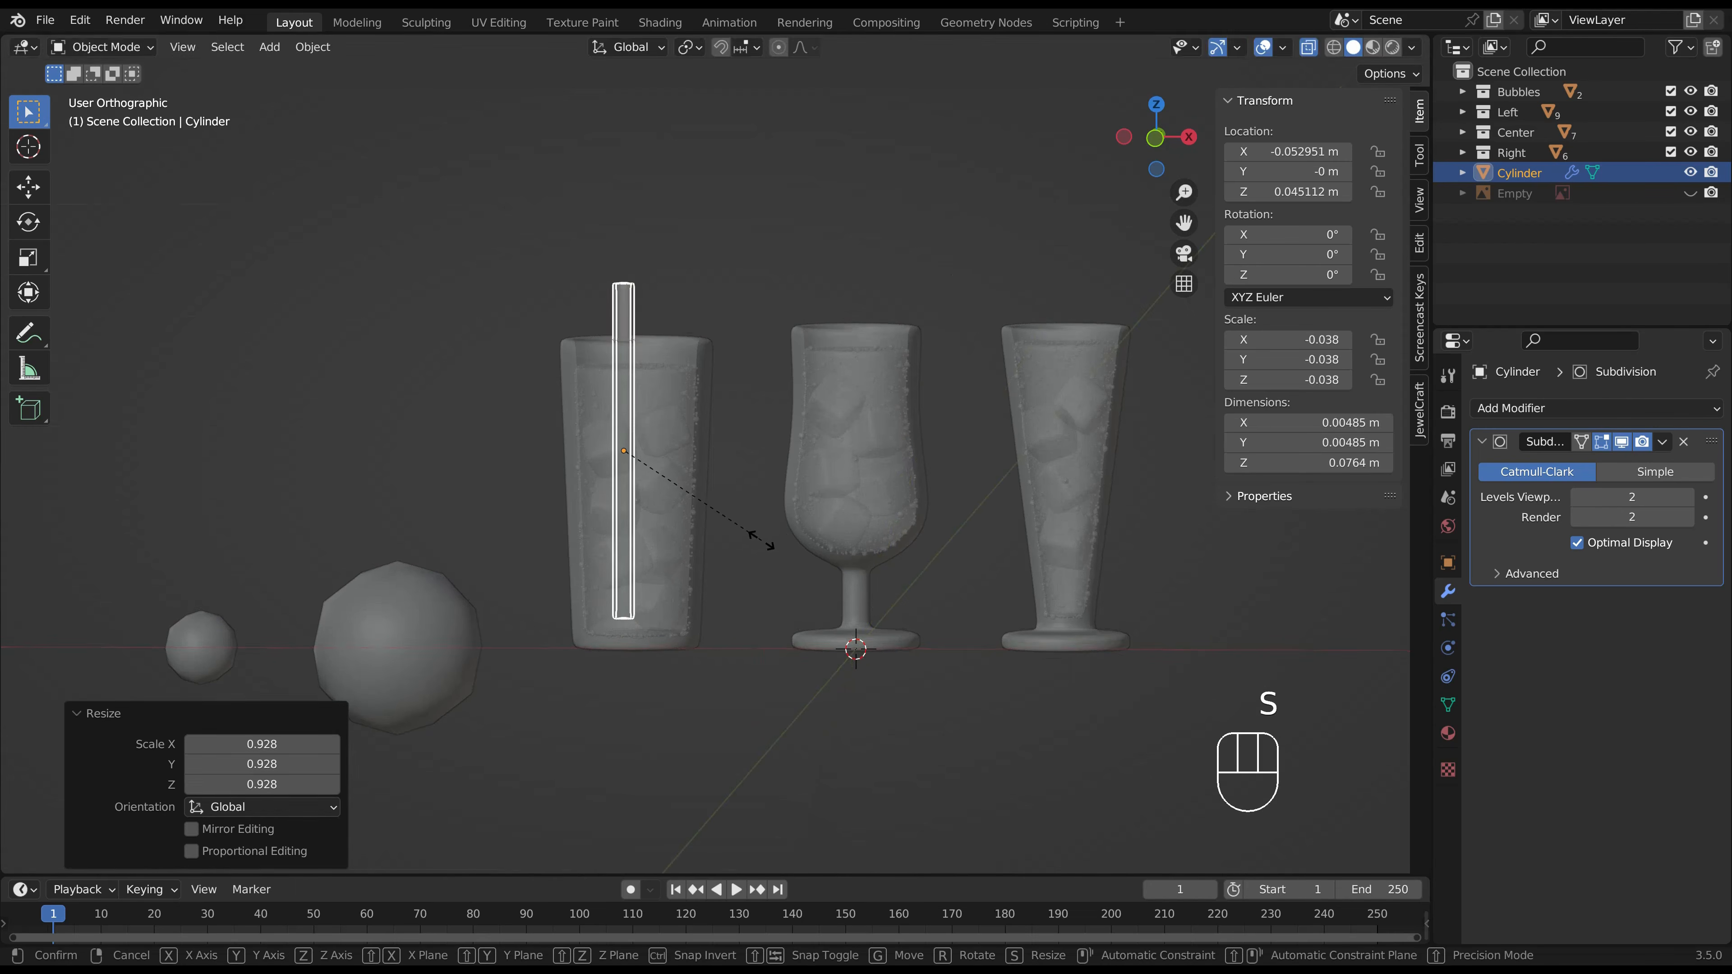
key(s)
key(z)
click(757, 541)
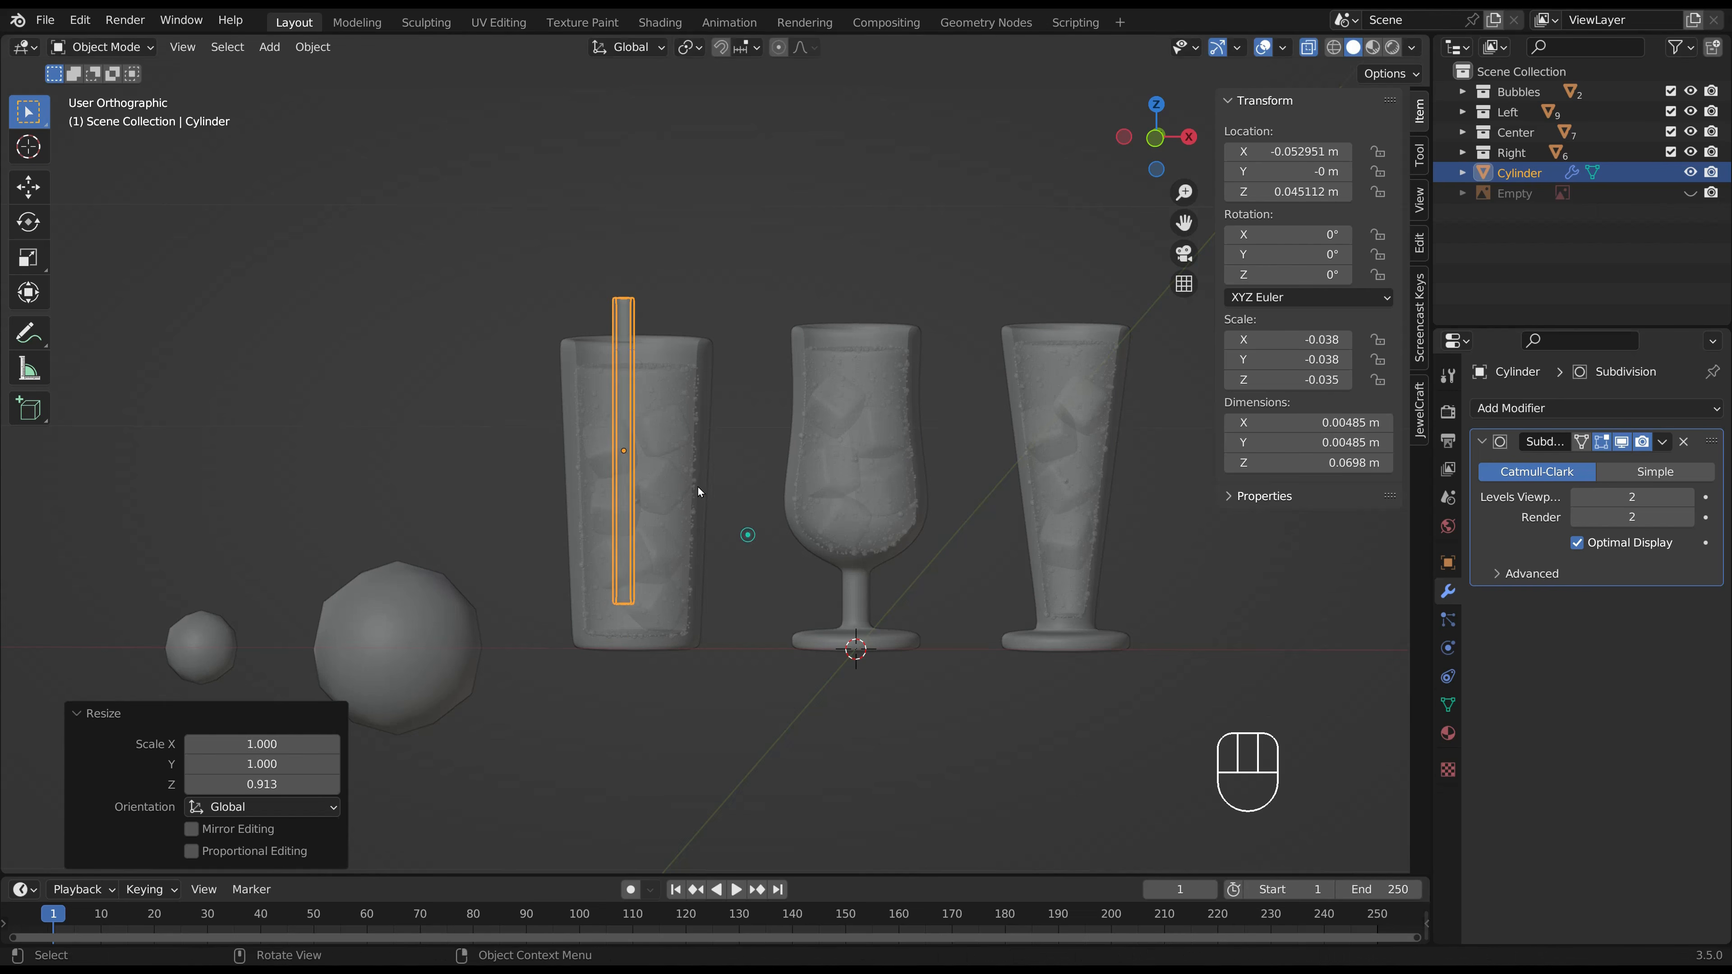
key(ctrl+a)
click(698, 483)
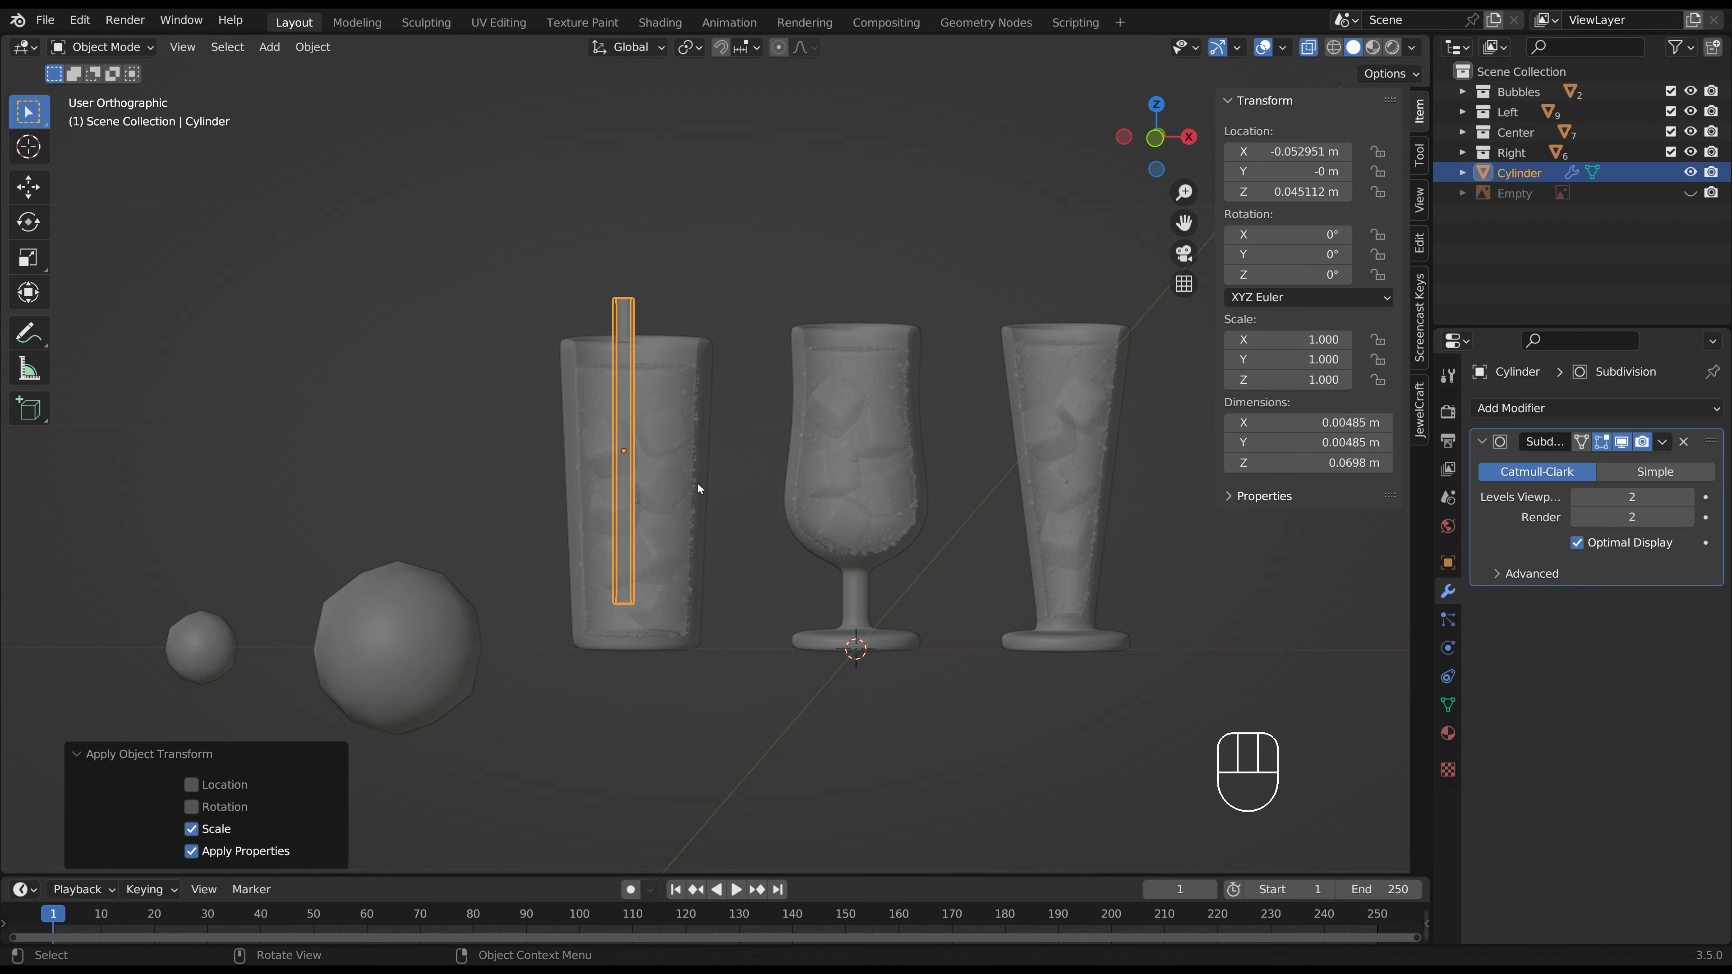
In front view, tilt the straw about 9° and reposition it inside the straight glass at about X -0.045 m, Z 0.043 m.
key(KP_1)
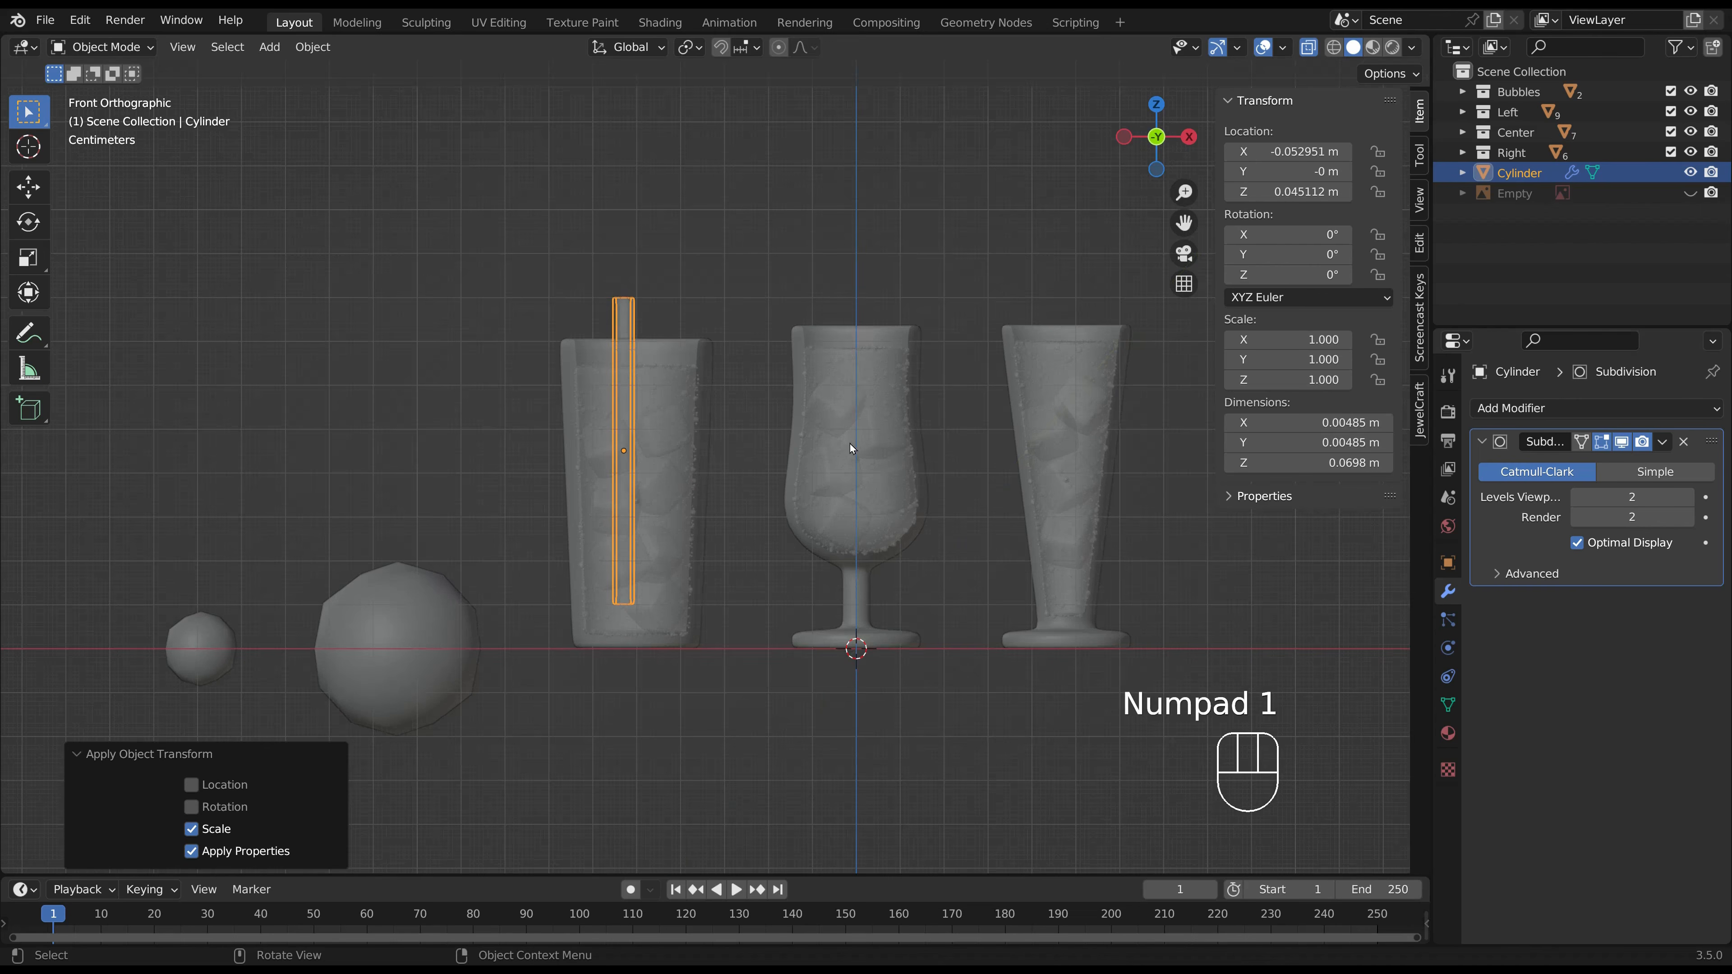
key(r)
click(865, 489)
key(g)
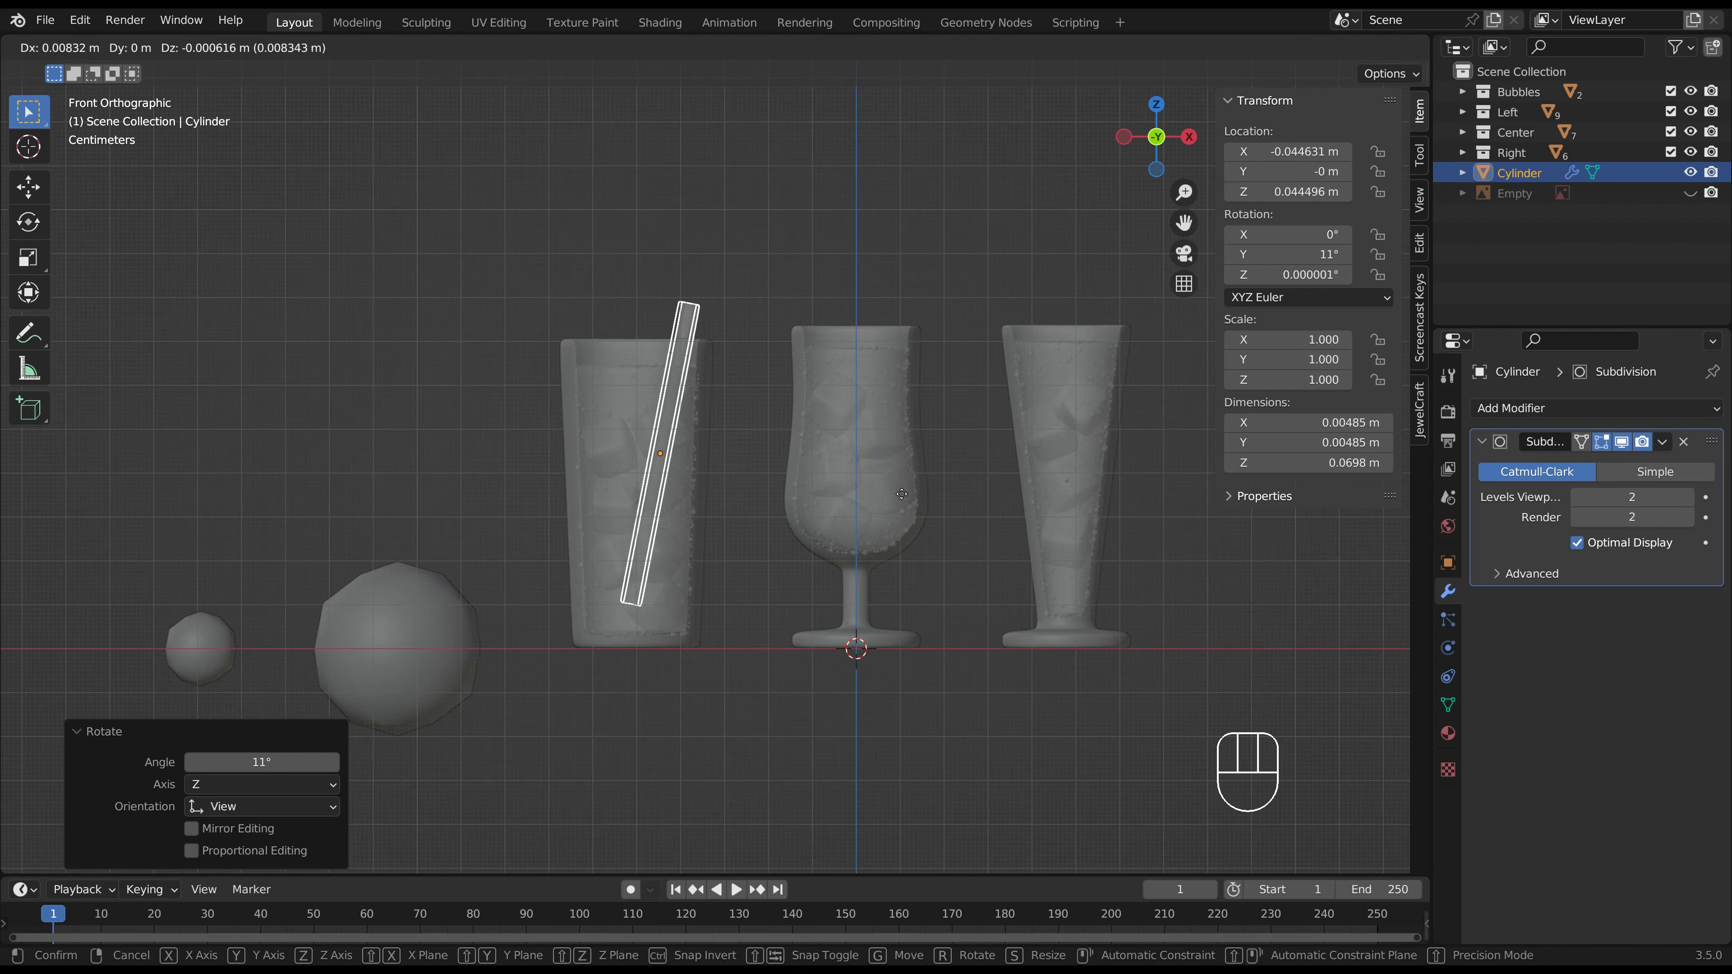
click(900, 493)
key(r)
click(901, 491)
key(g)
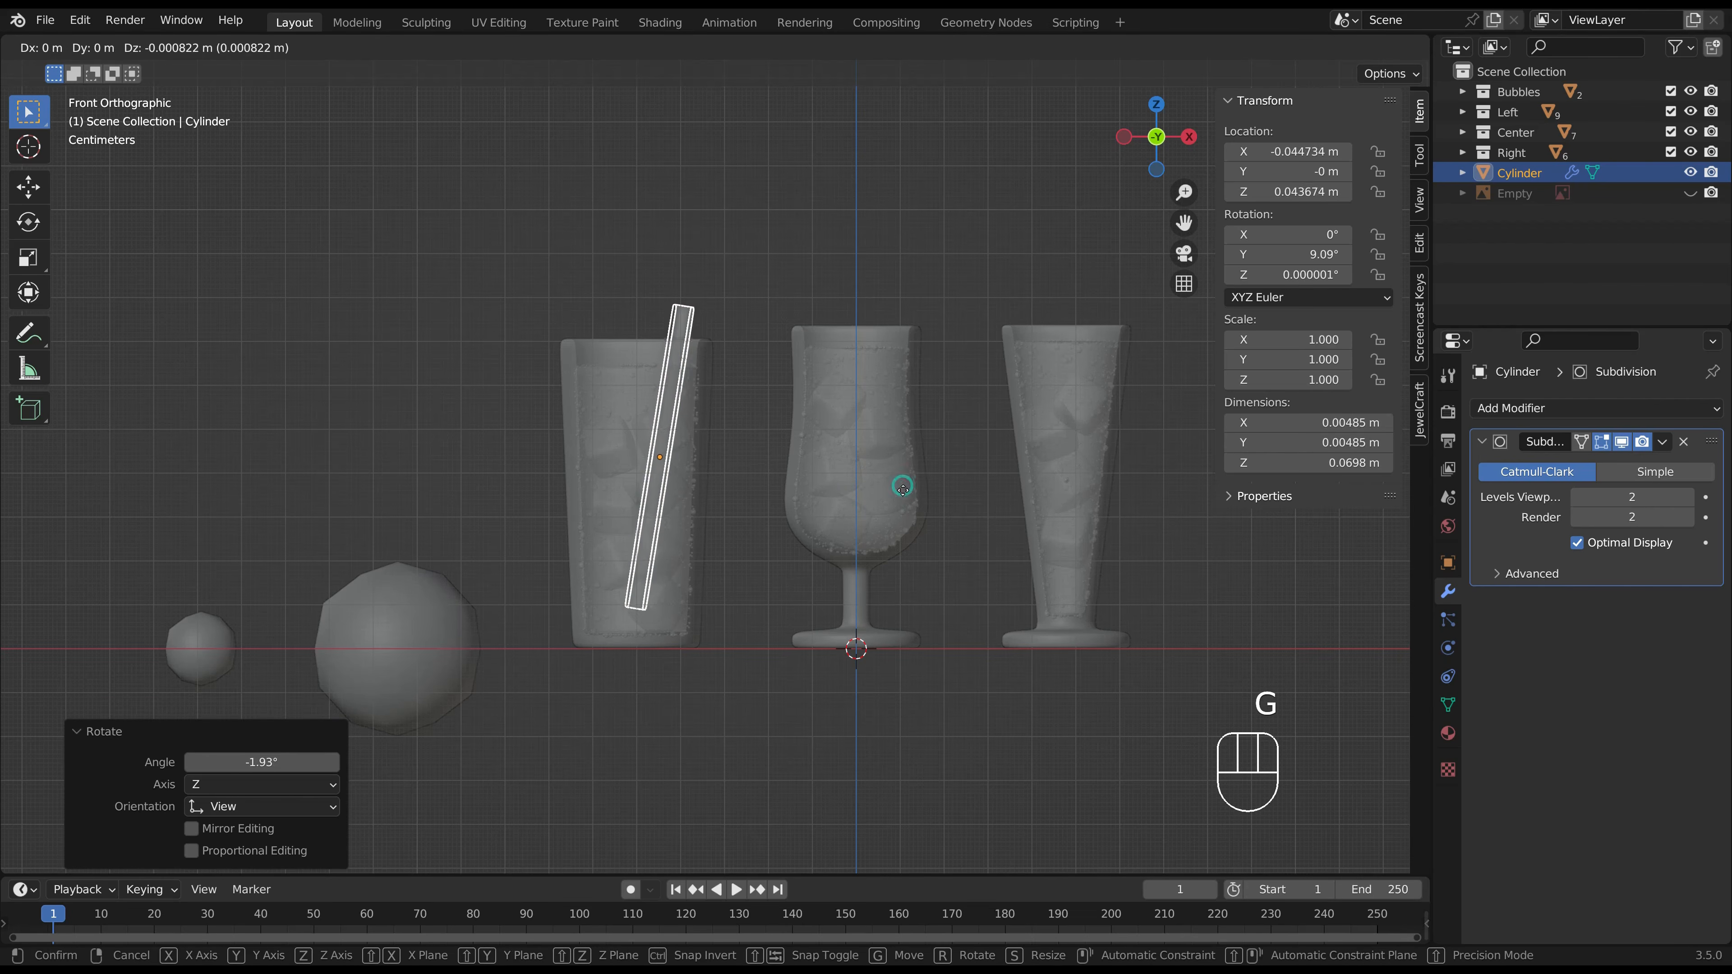
click(901, 493)
From the top view, turn the straw to about 33° around Z and shift it toward the straight glass's rear wall, then fine-tune its front-view position.
key(KP_7)
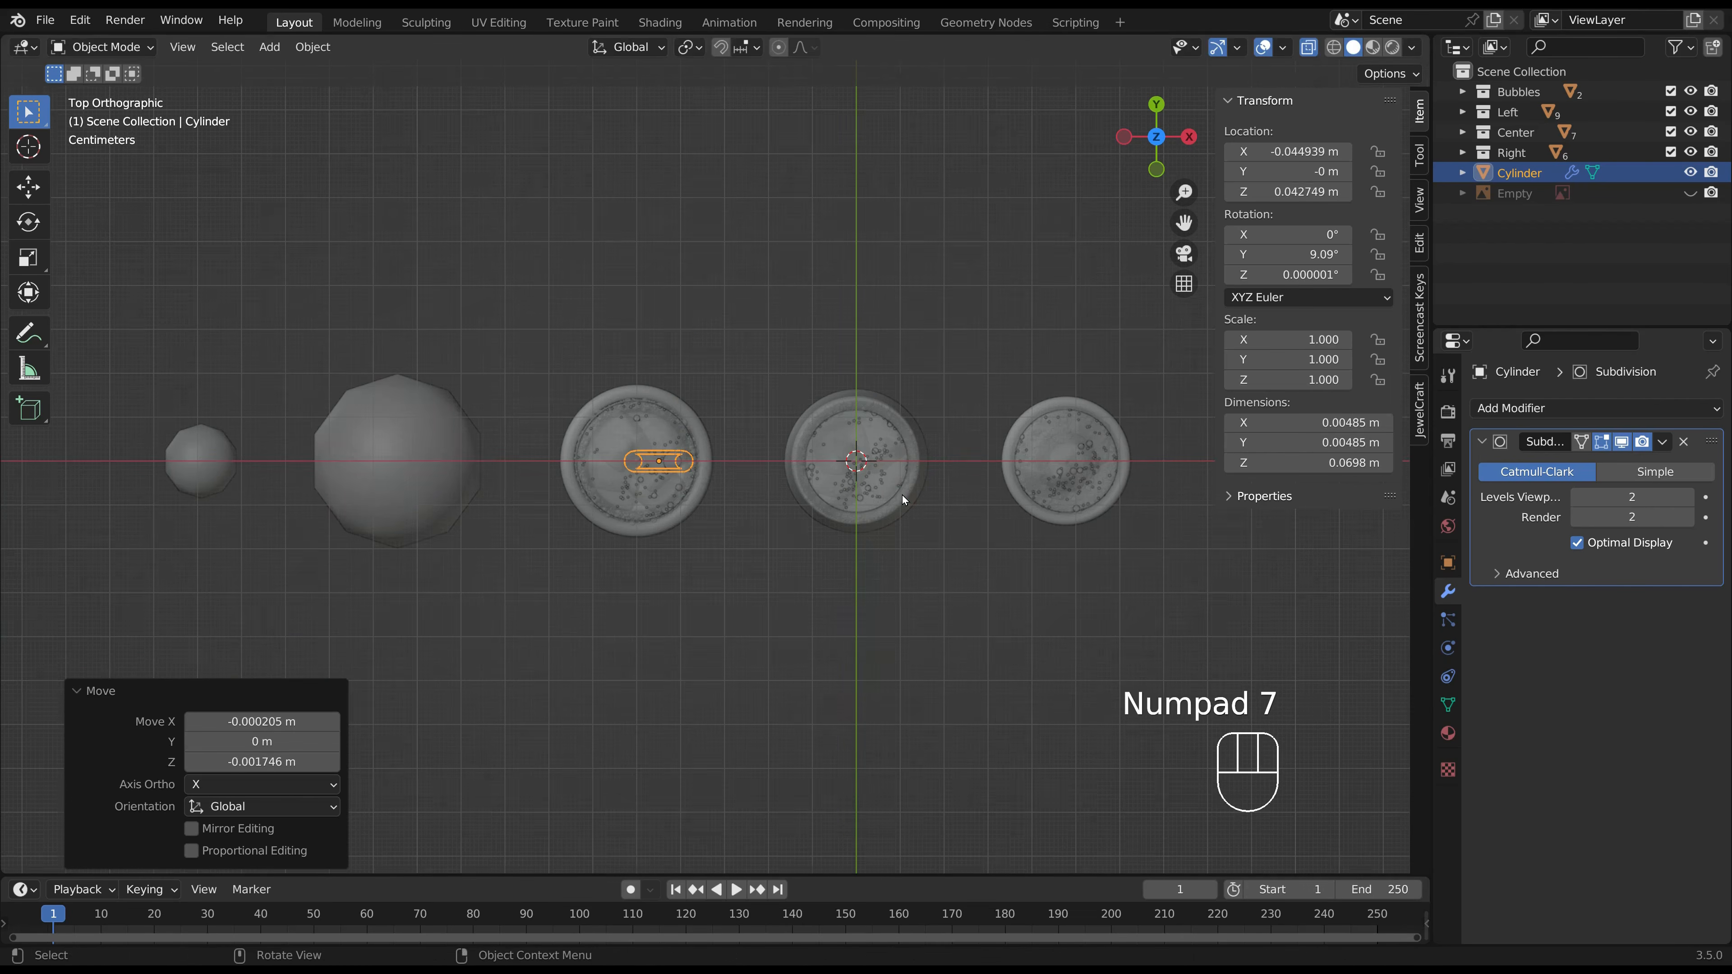
key(r)
click(893, 372)
key(g)
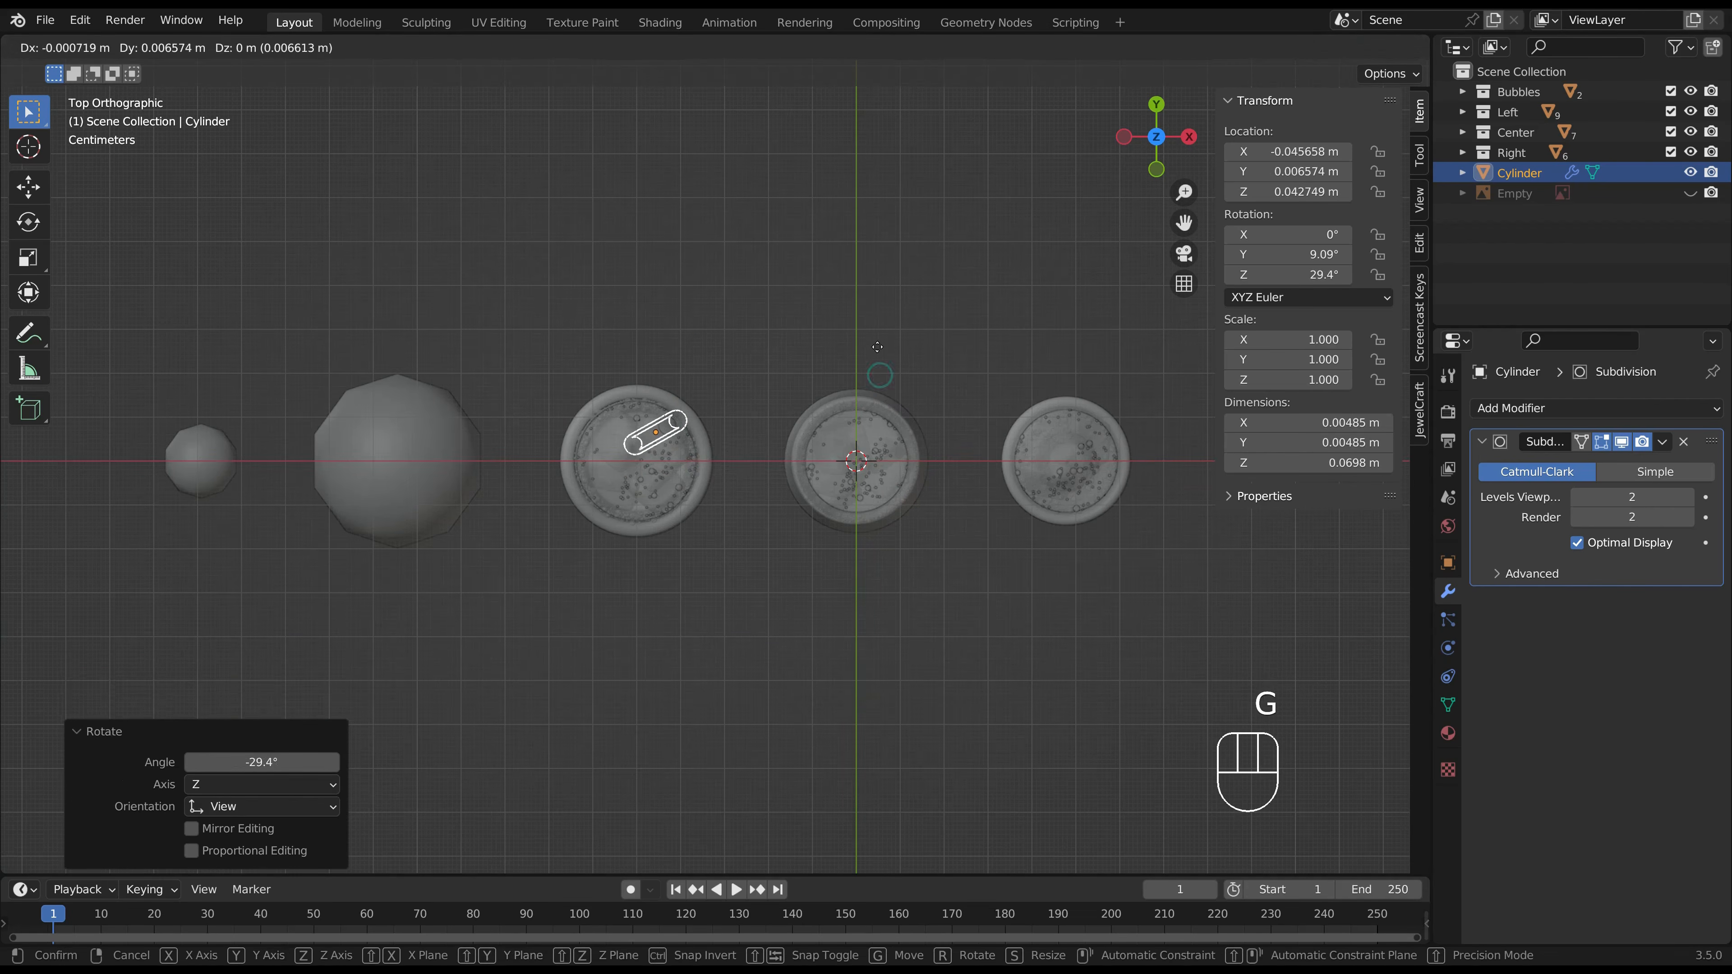
click(879, 351)
key(r)
click(878, 333)
key(g)
click(879, 330)
key(KP_1)
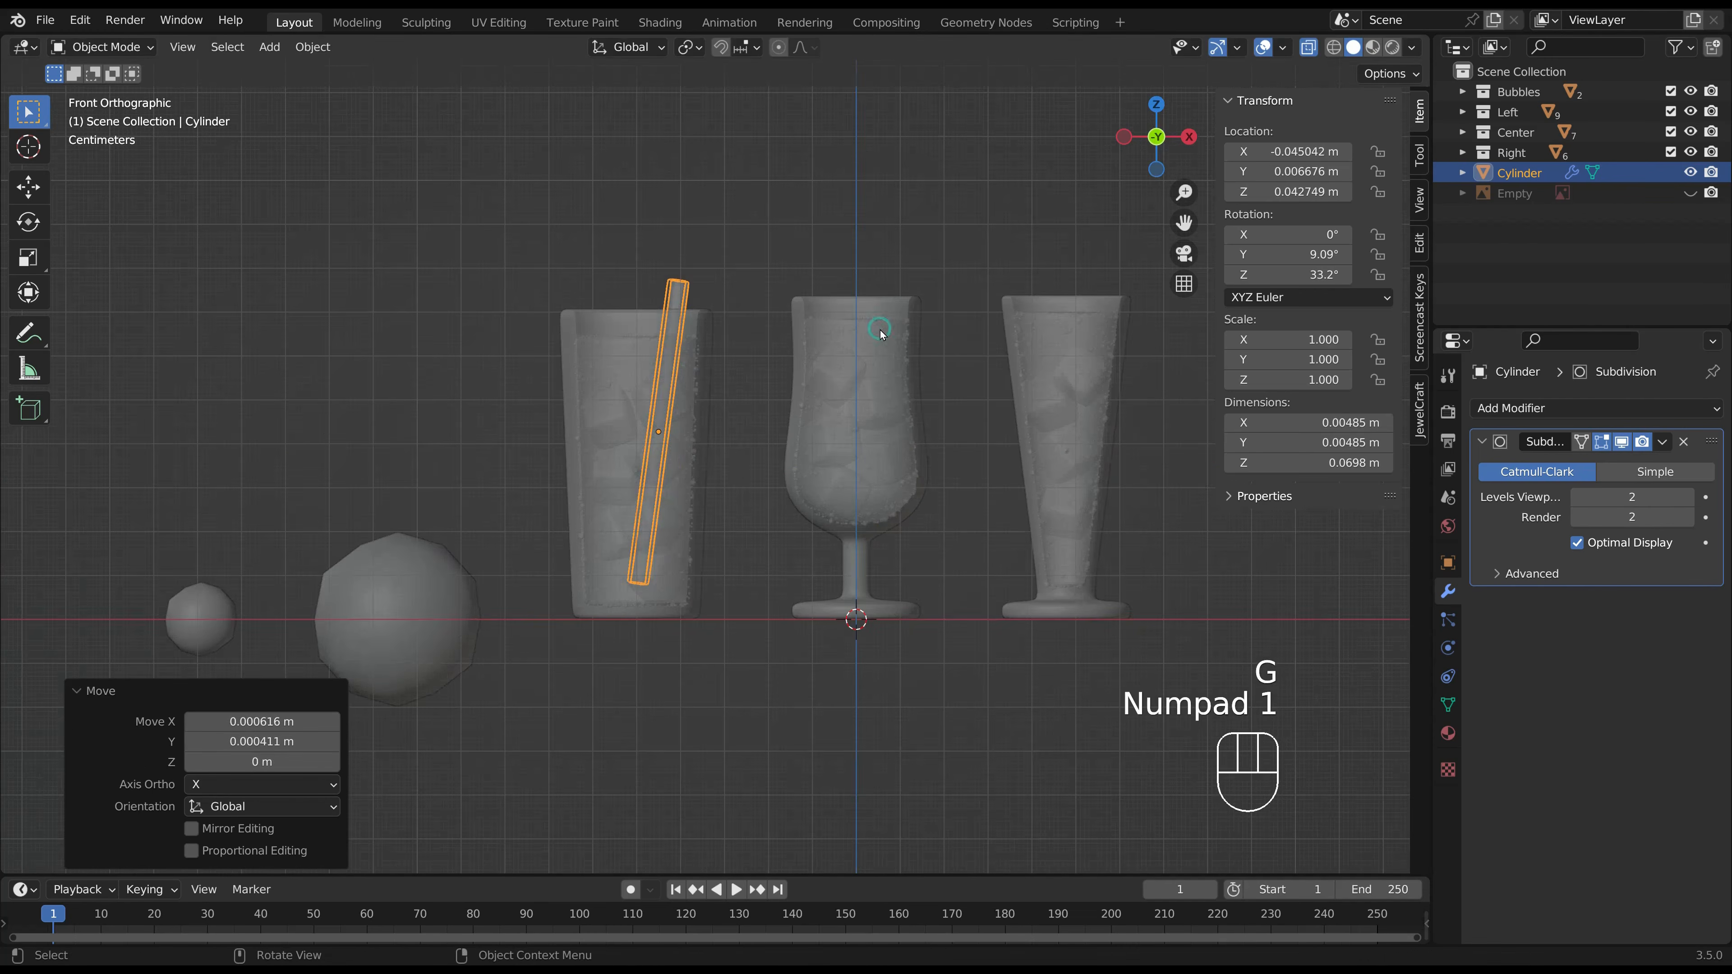
key(g)
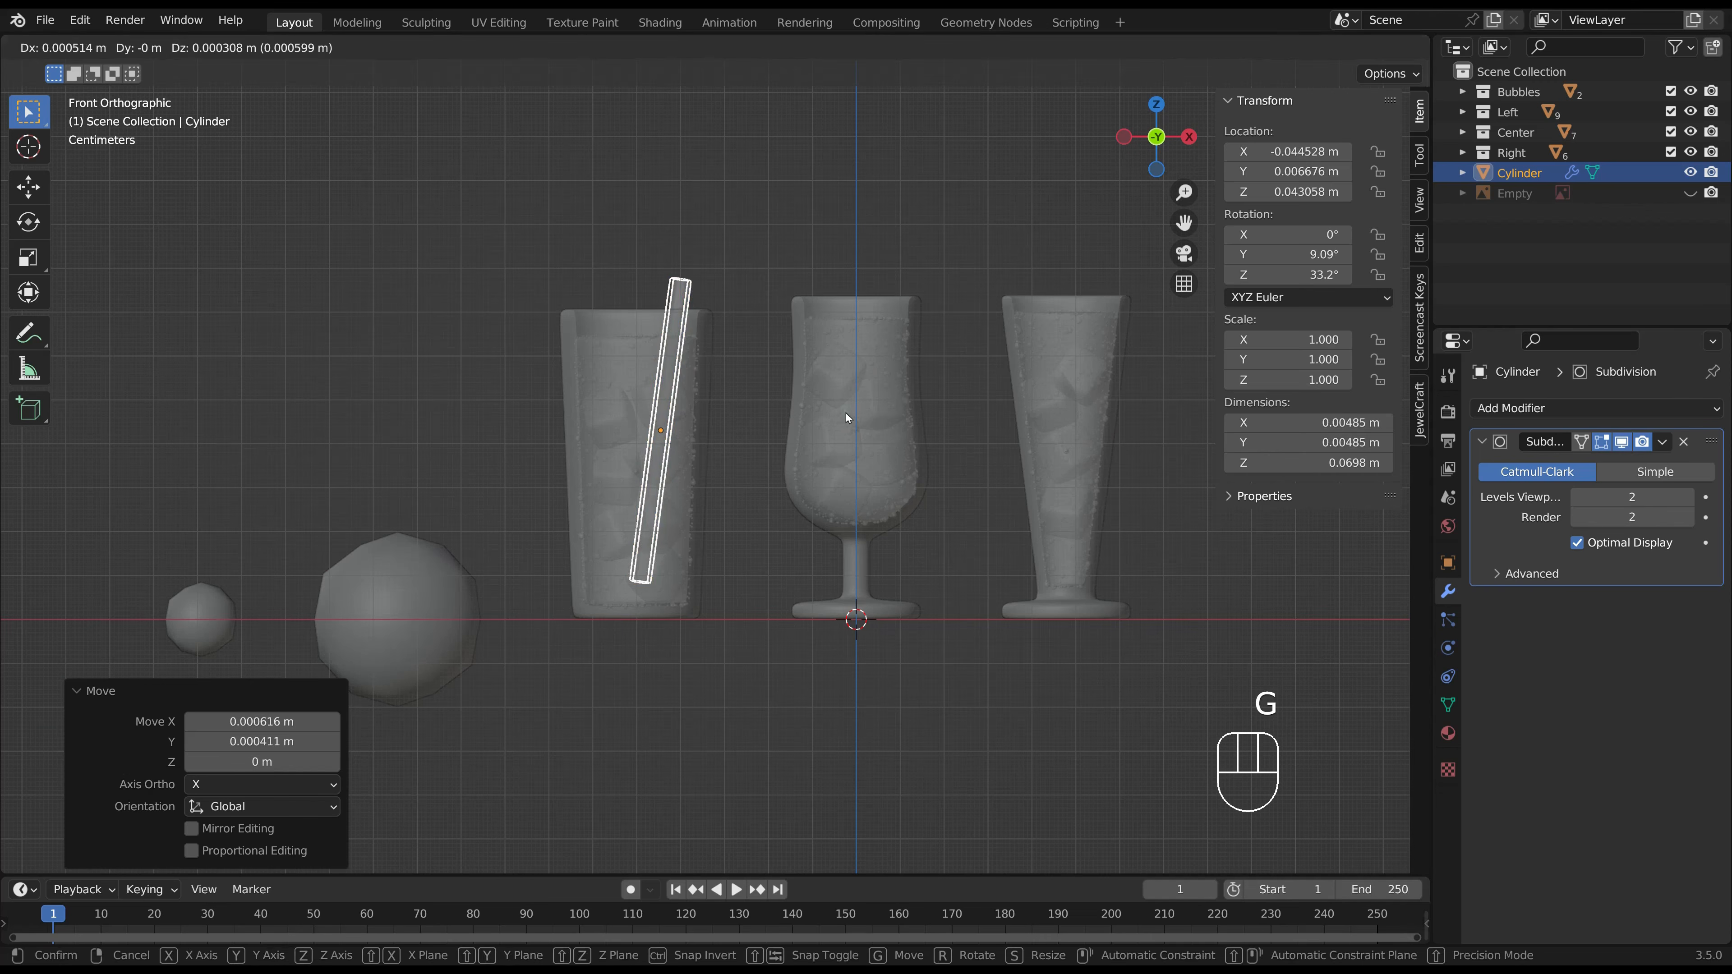
click(844, 411)
key(shift+d)
right_click(951, 434)
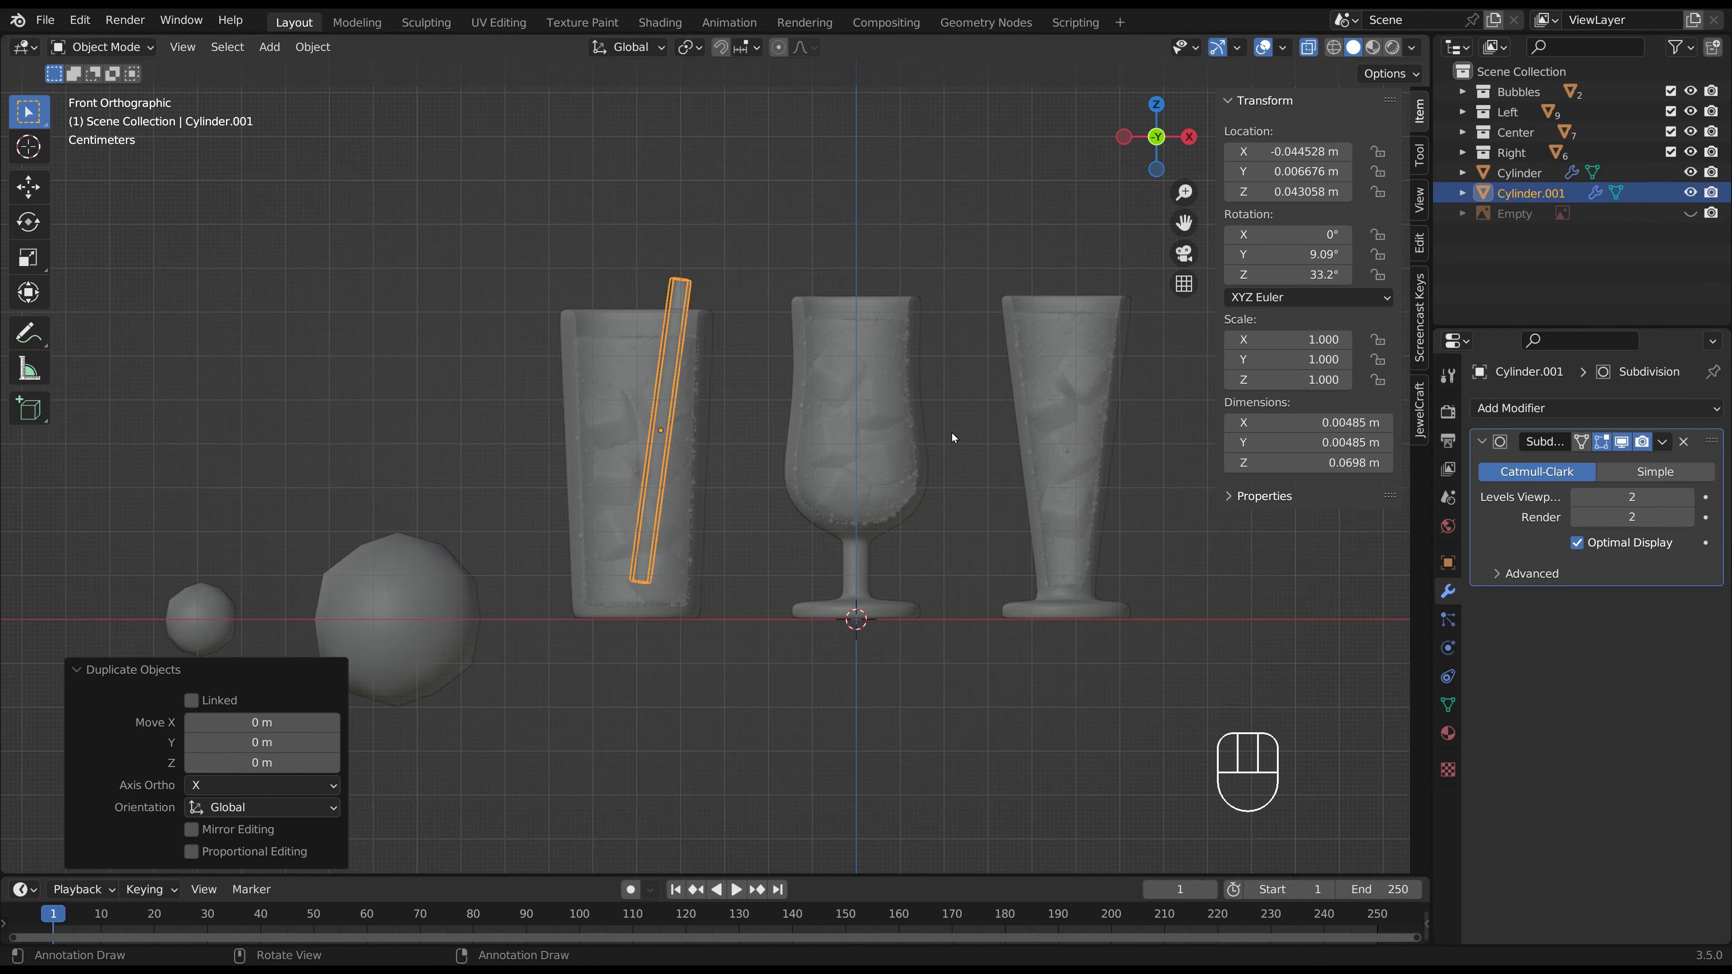
key(ctrl+z)
Give the straw a new material and place a duplicate in the center stemmed glass, tilted about 8° more.
click(1447, 733)
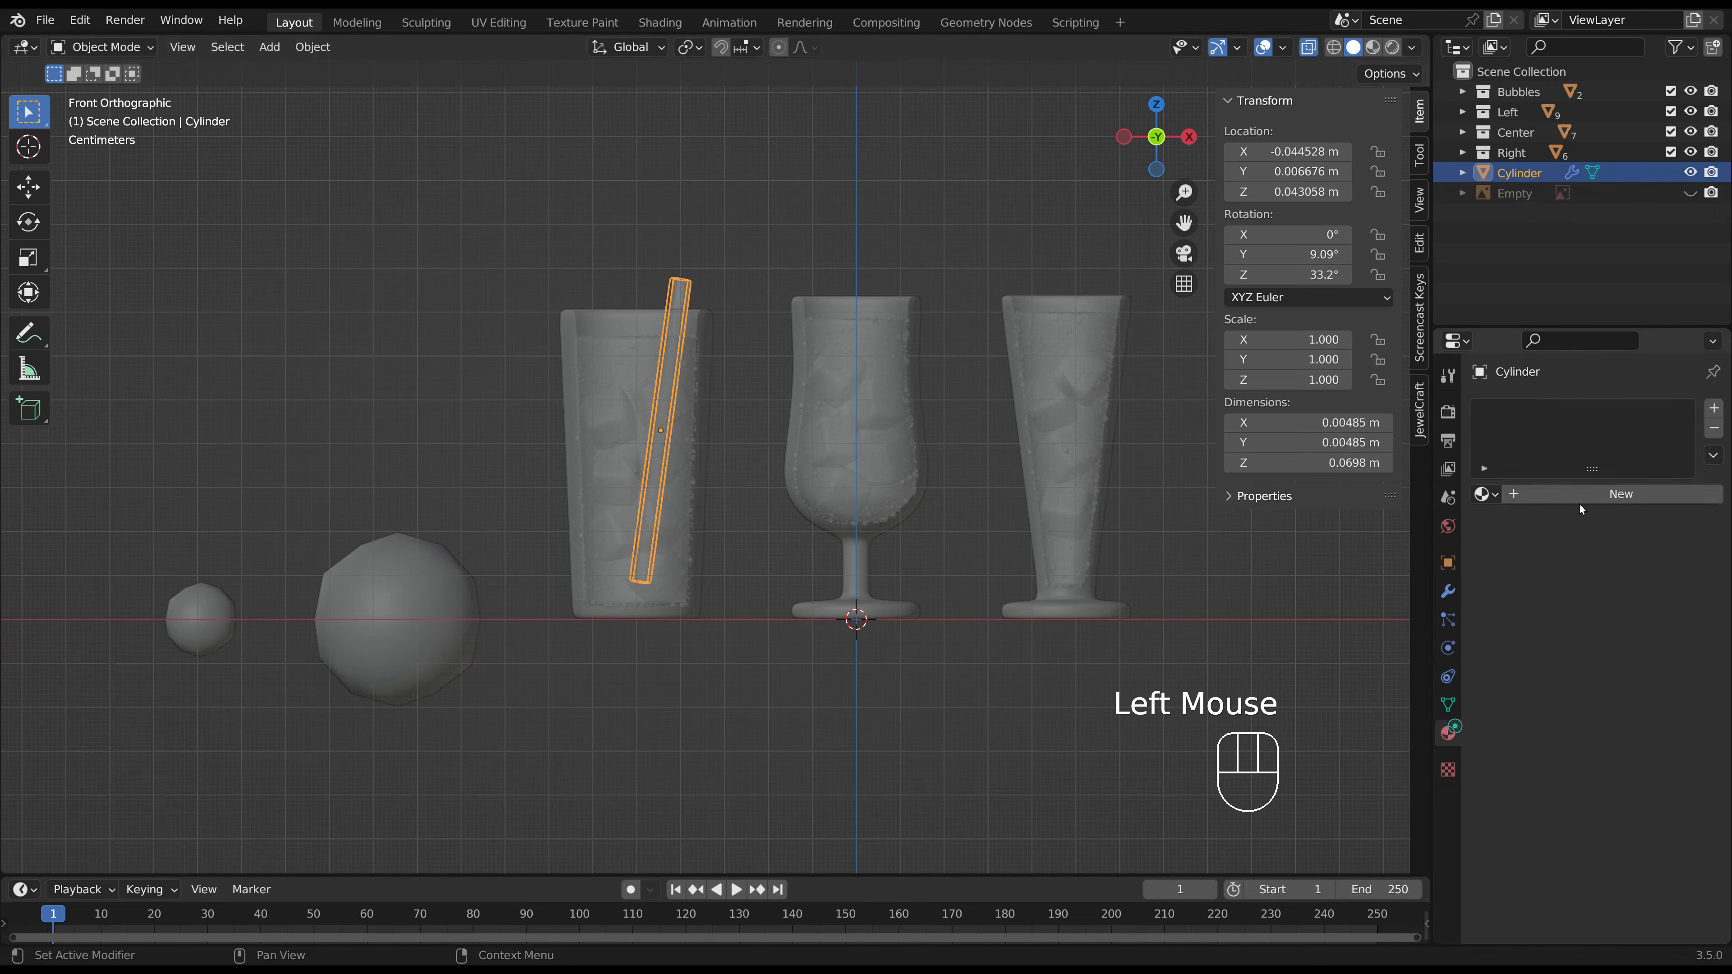
click(1582, 497)
key(shift+d)
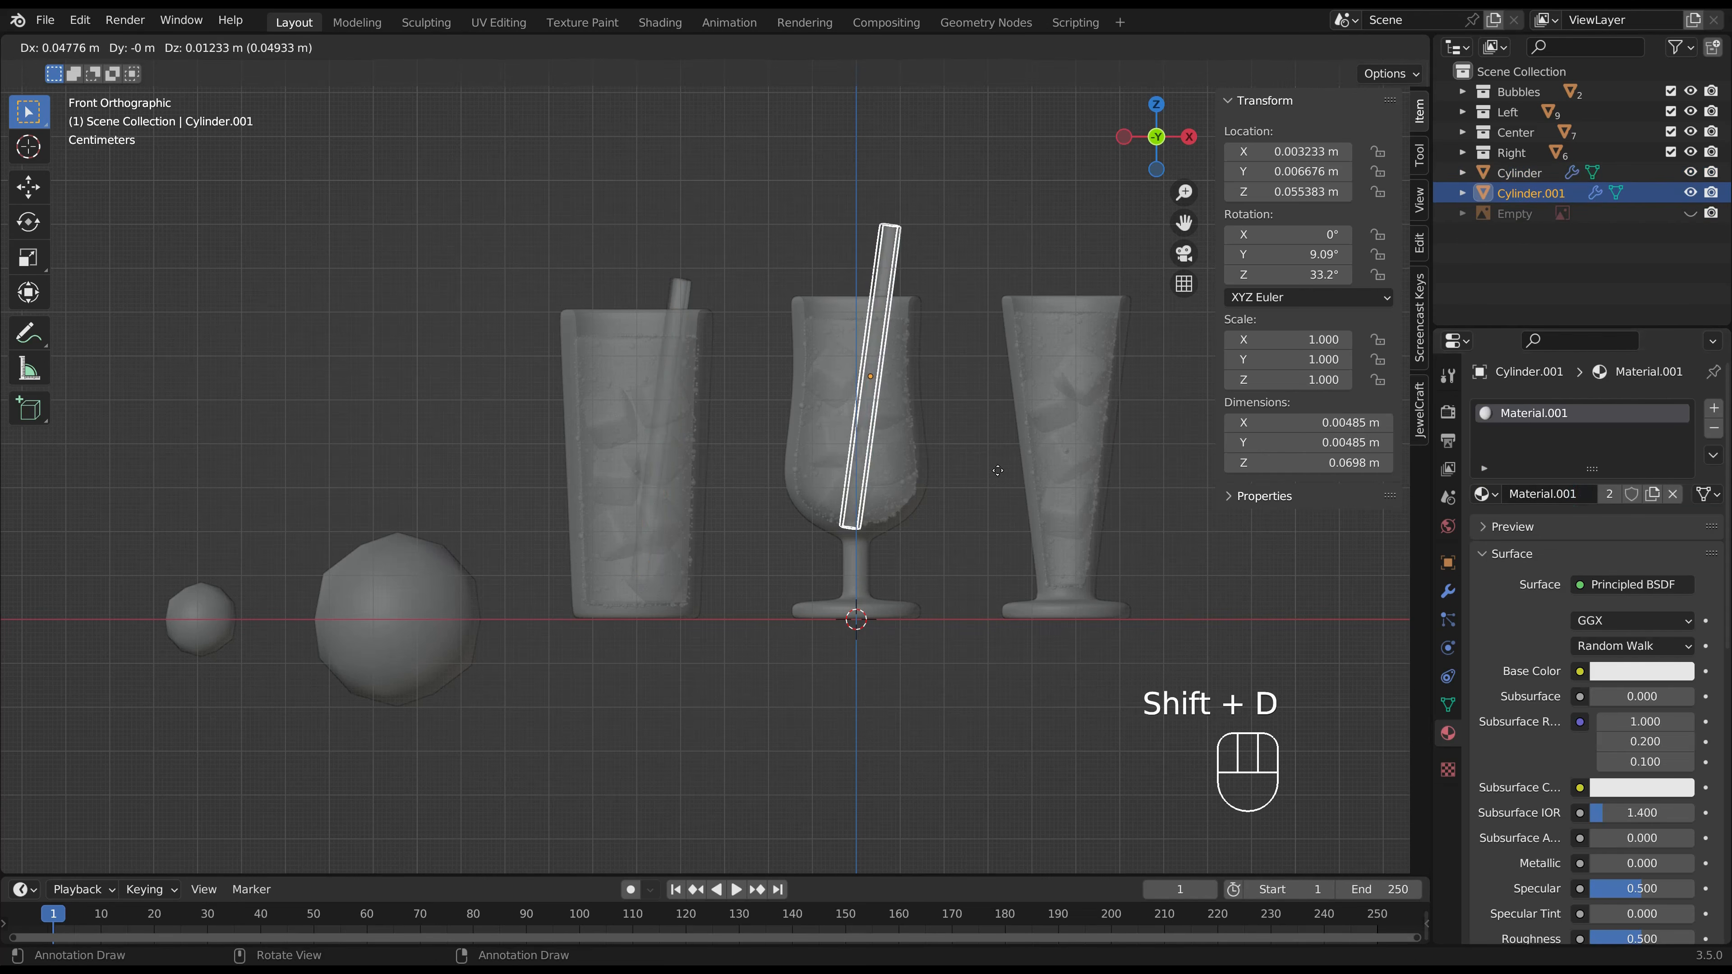
click(1001, 463)
key(r)
click(1005, 491)
key(g)
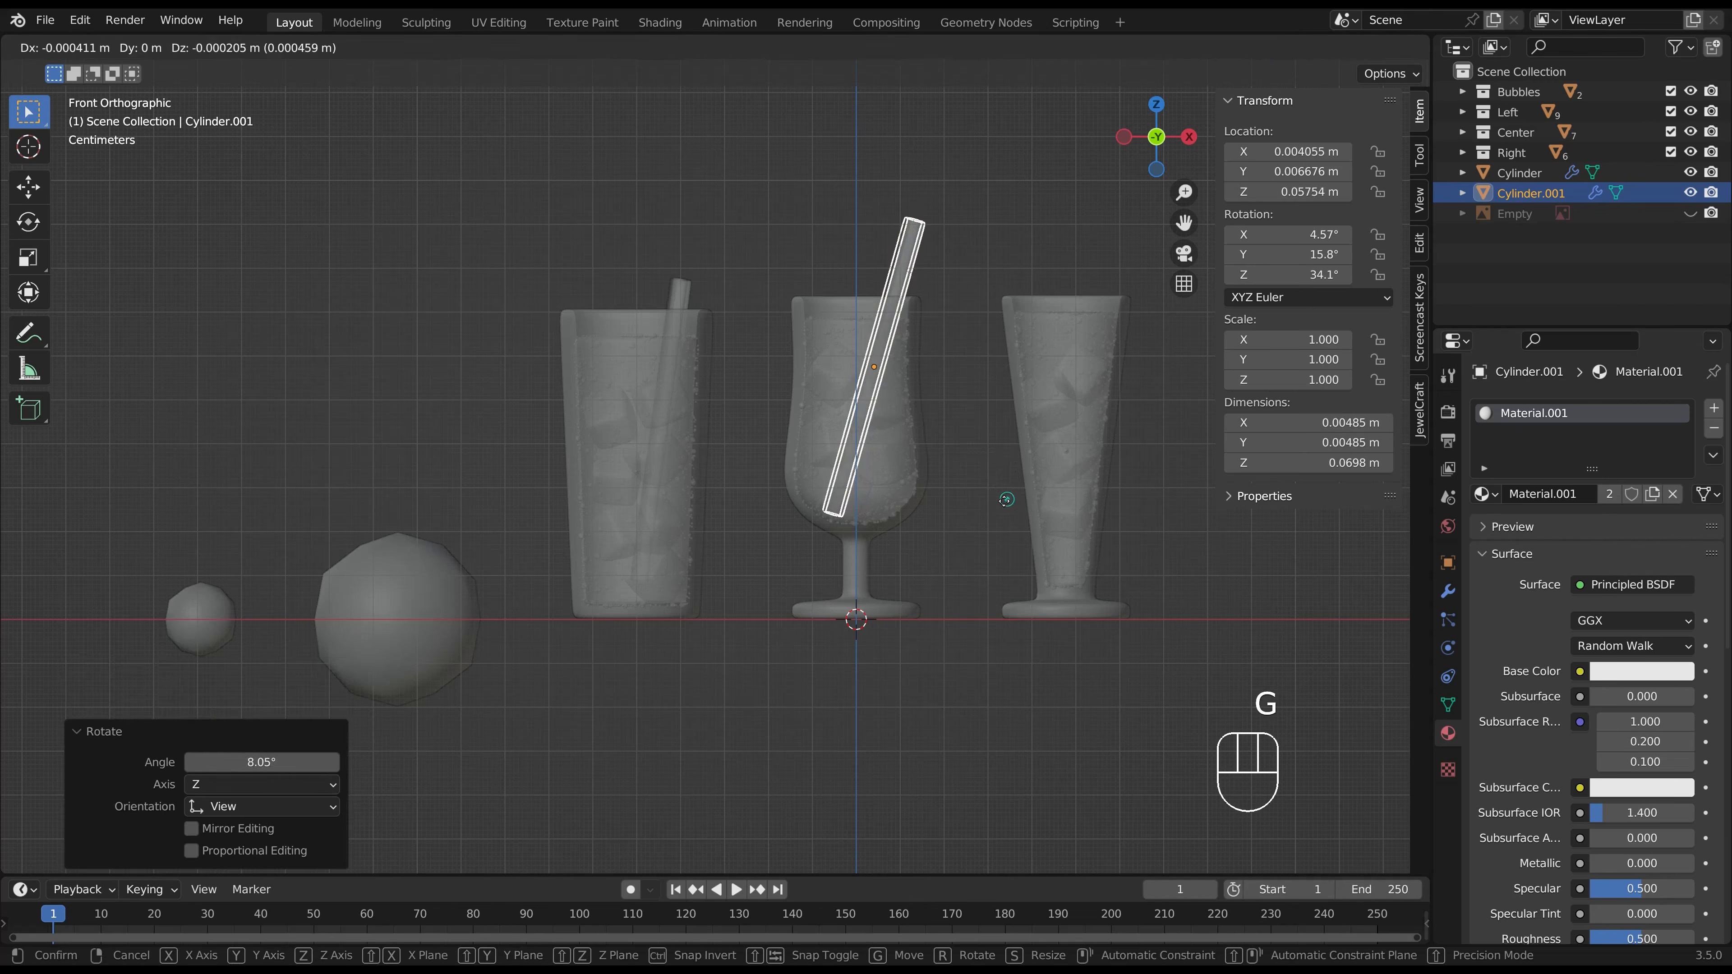
click(1002, 498)
Turn the center glass's straw to about 57° around Z, shift it to fit inside the rim, and tilt it back about 1°.
key(KP_7)
key(r)
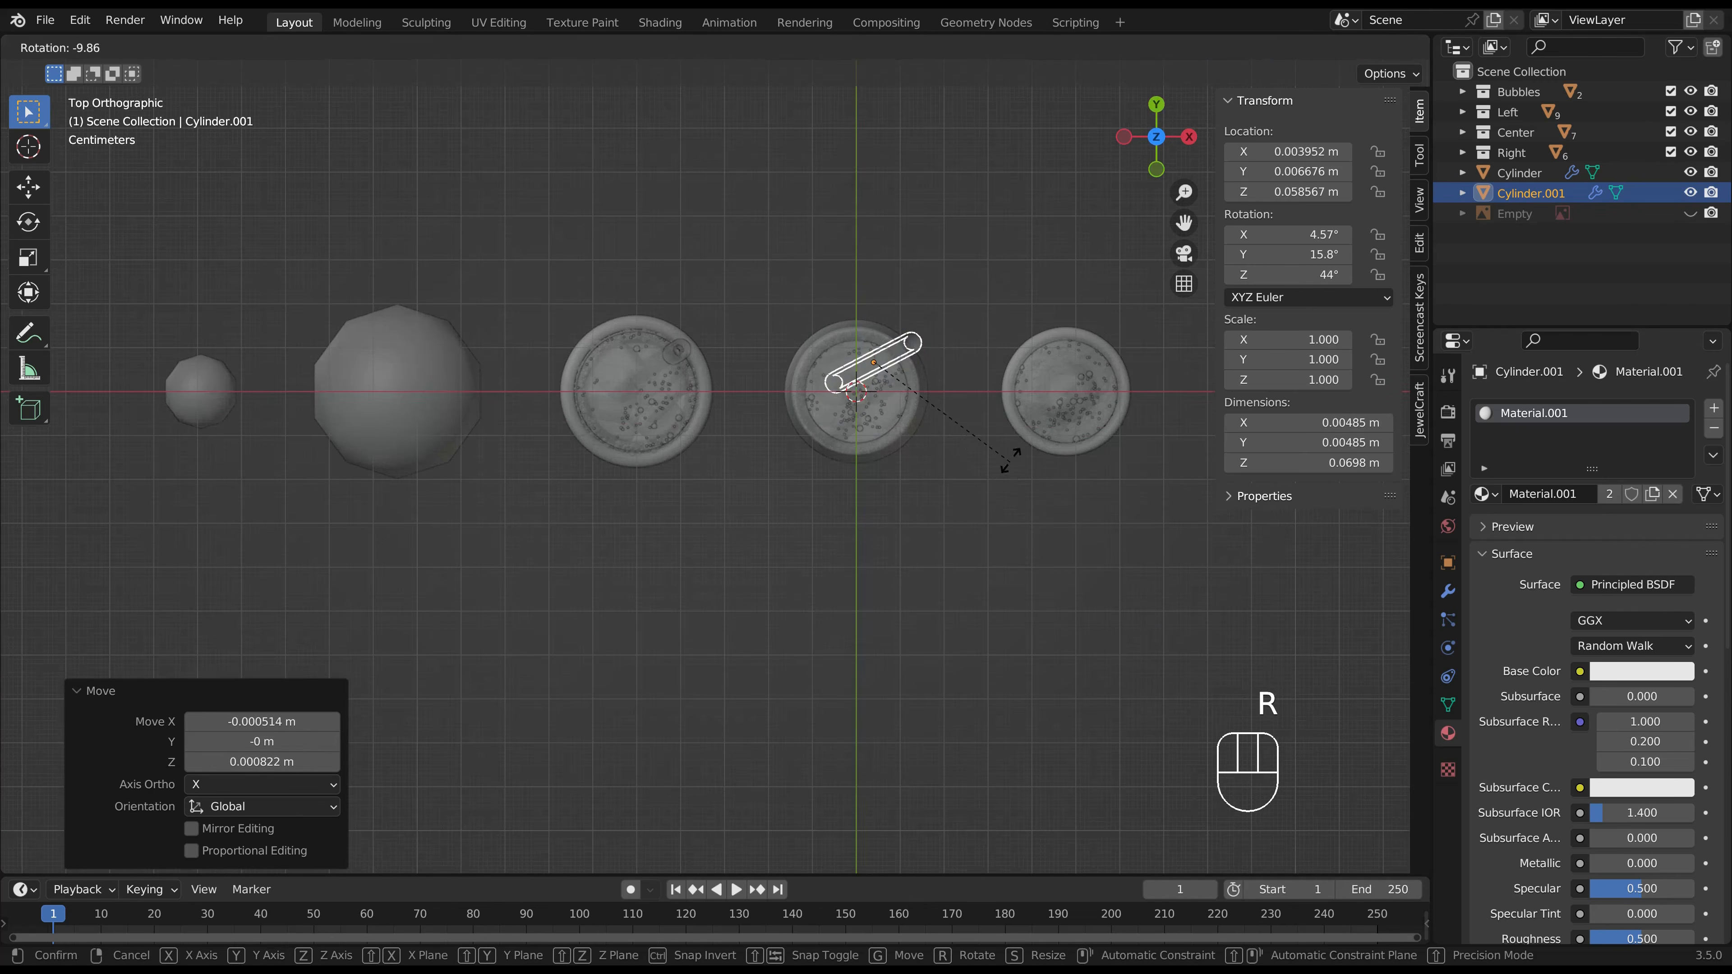
click(1017, 423)
key(g)
click(1012, 444)
key(KP_1)
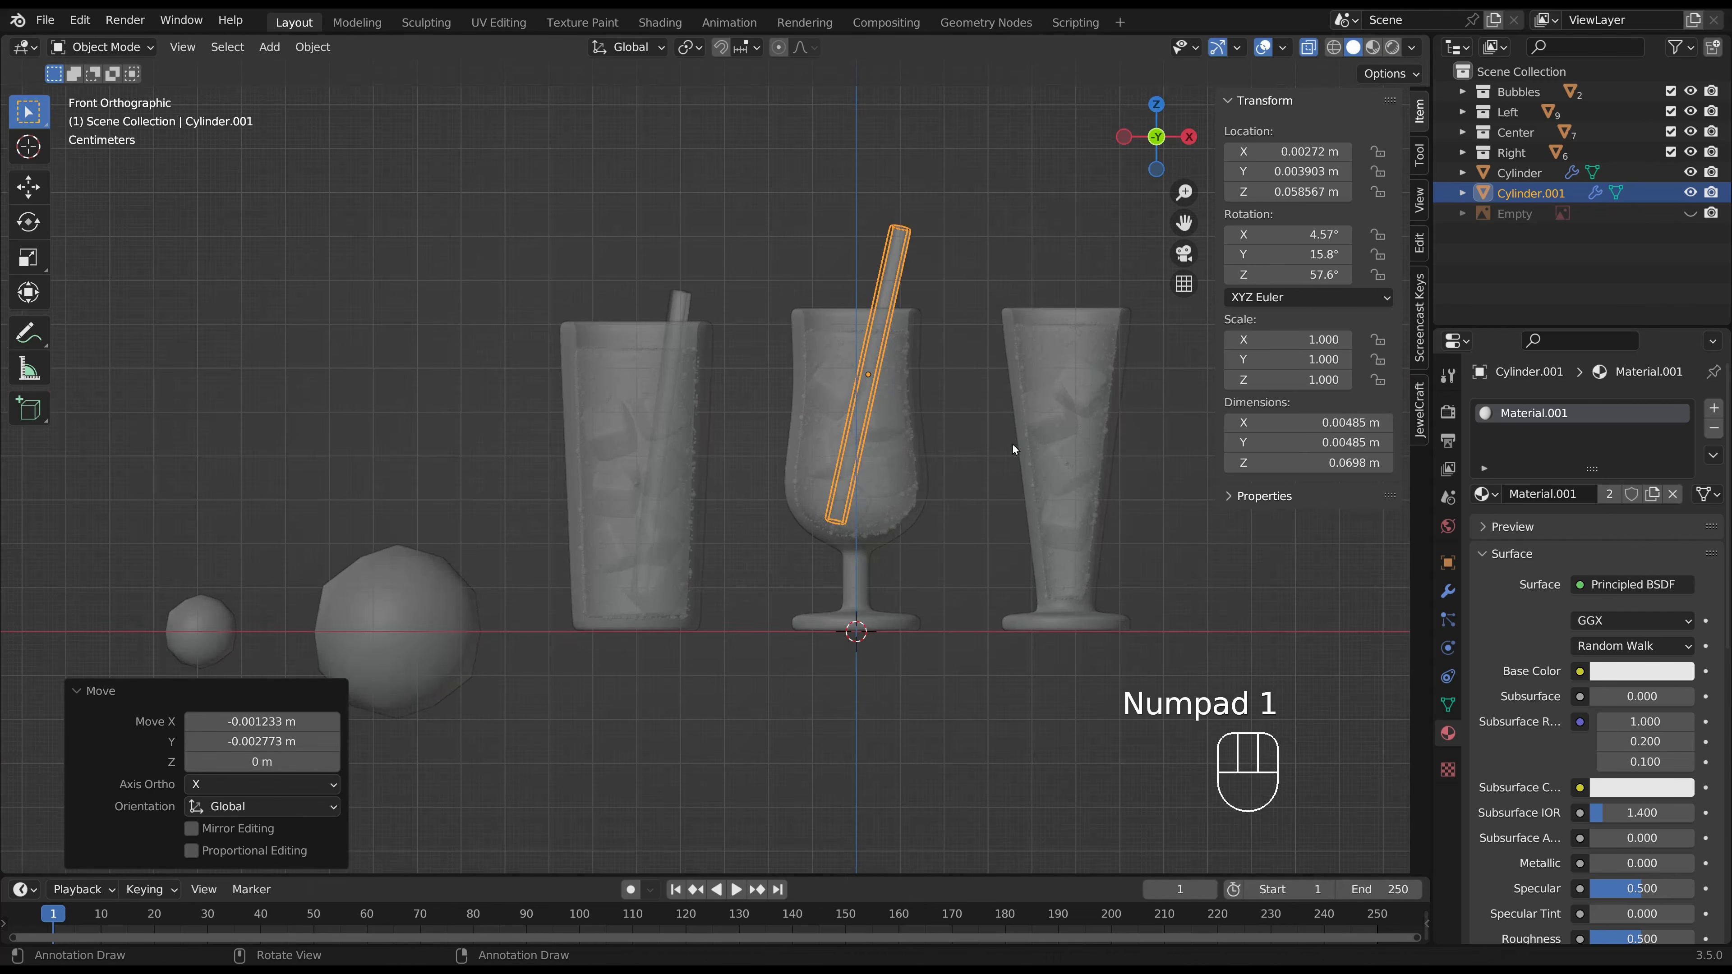
key(r)
click(1022, 445)
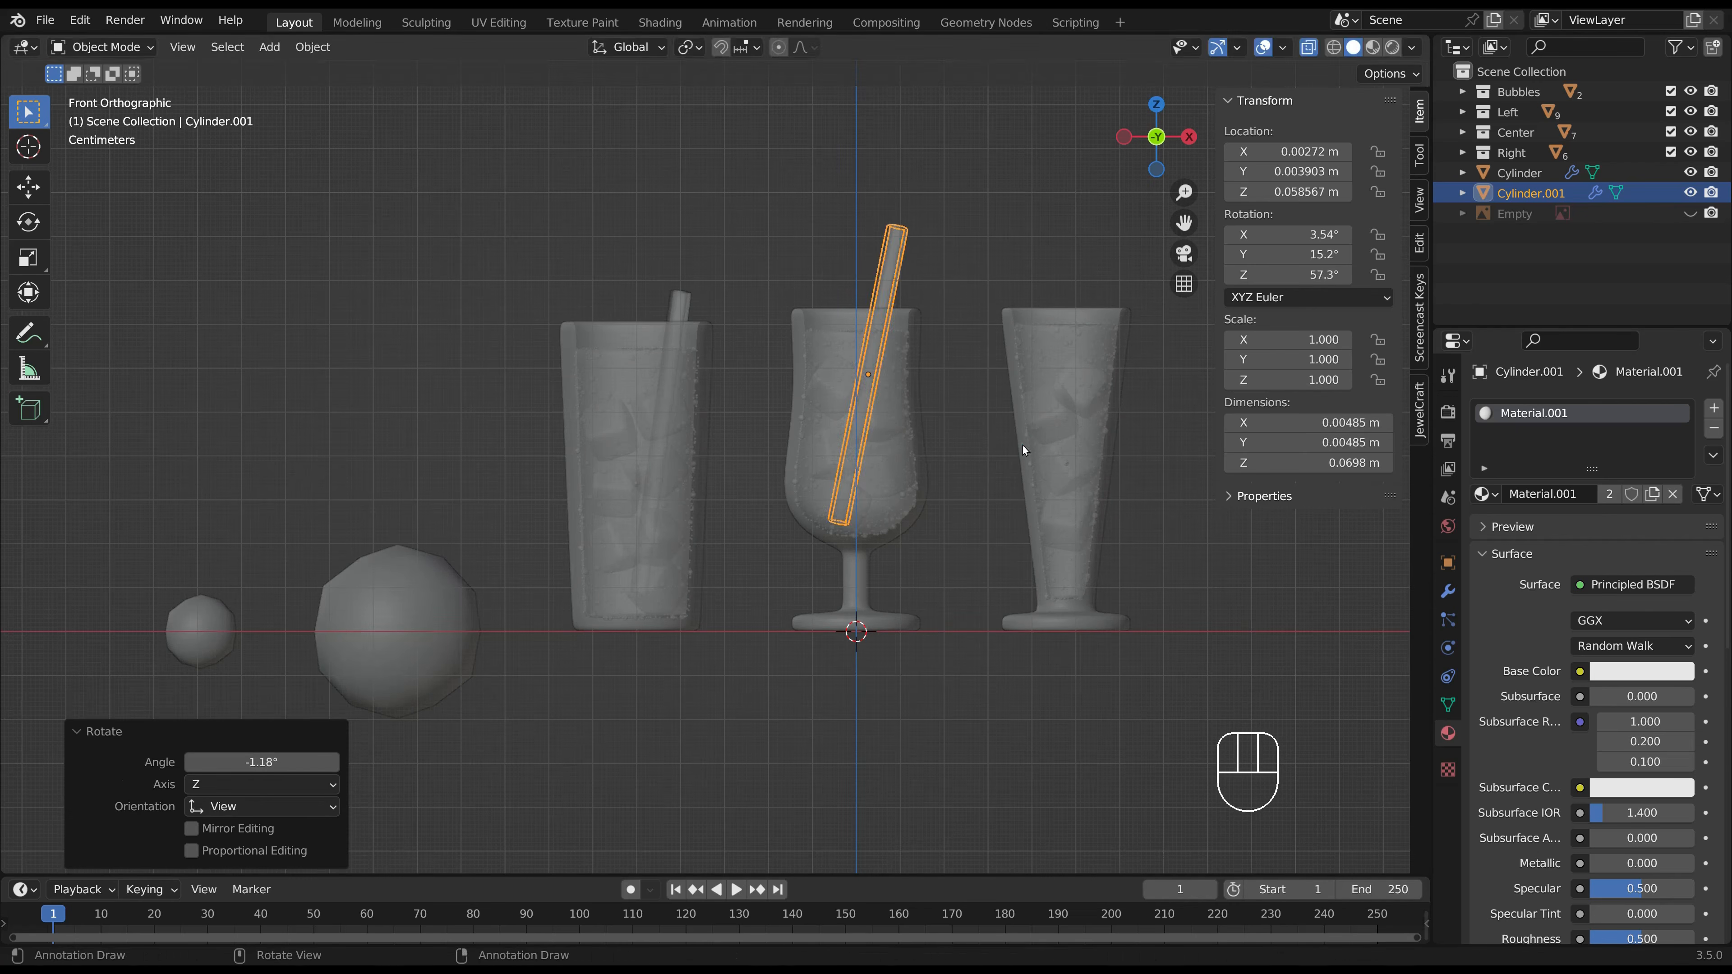
Duplicate the center straw into the tapered glass, tilt it more upright, and position it at about X 0.0505 m, Z 0.0484 m.
key(shift+d)
click(1133, 549)
key(r)
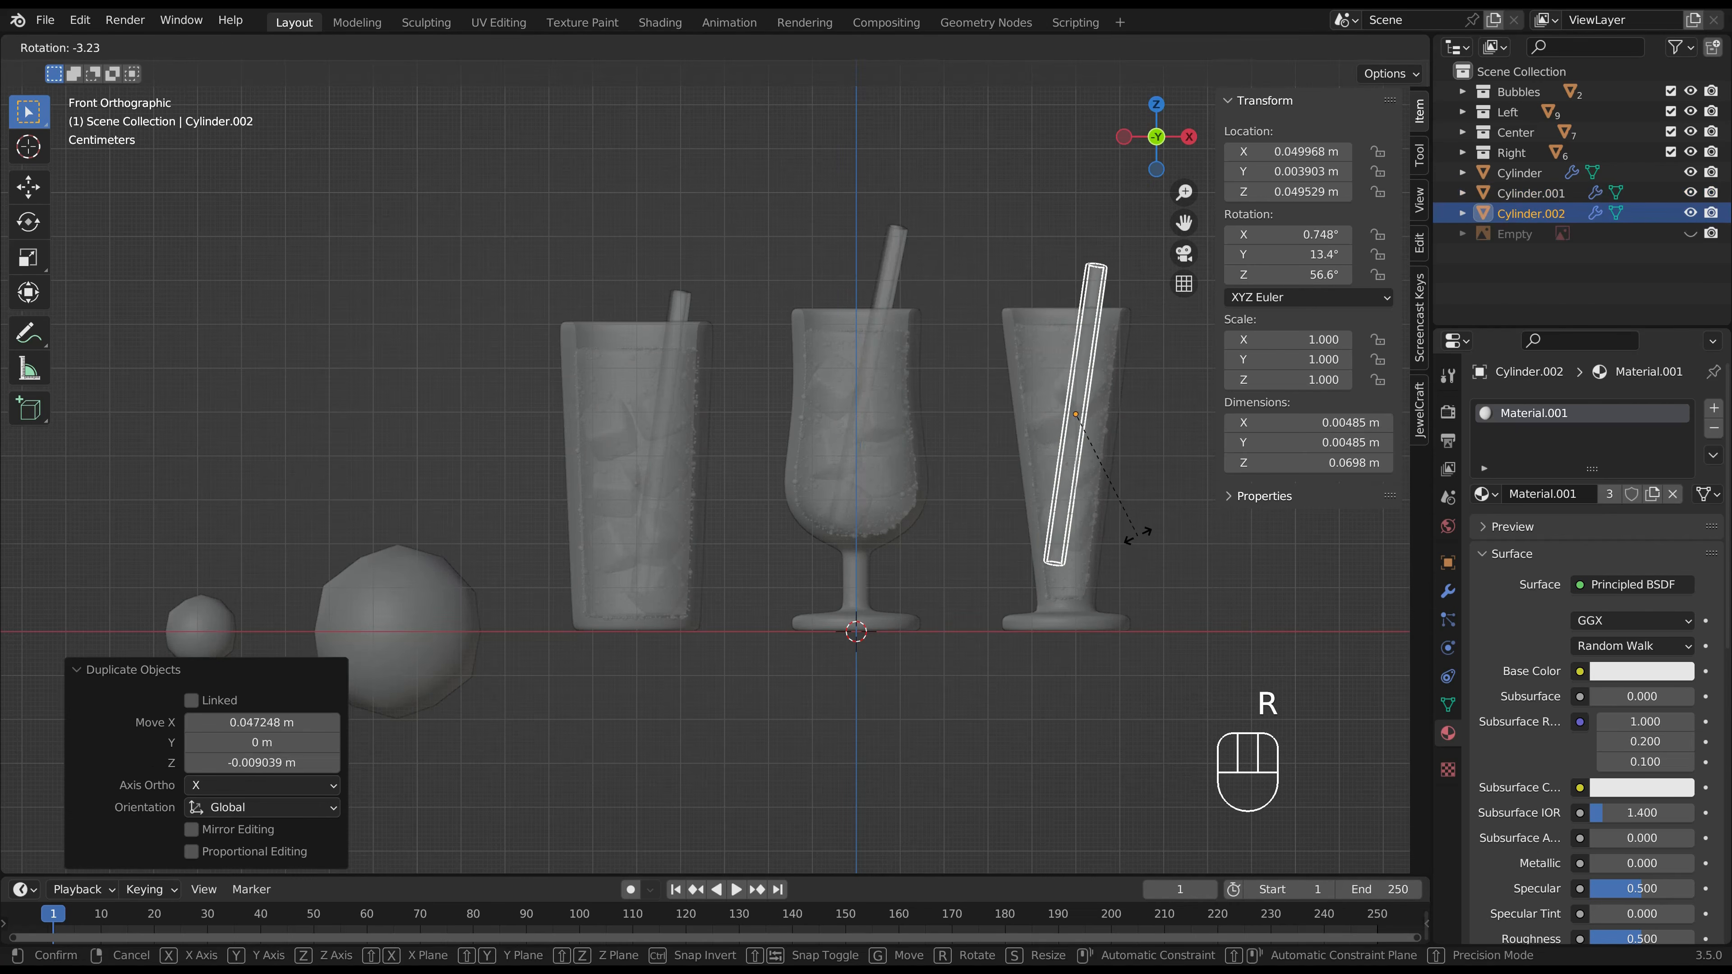
click(1139, 534)
key(g)
click(1142, 532)
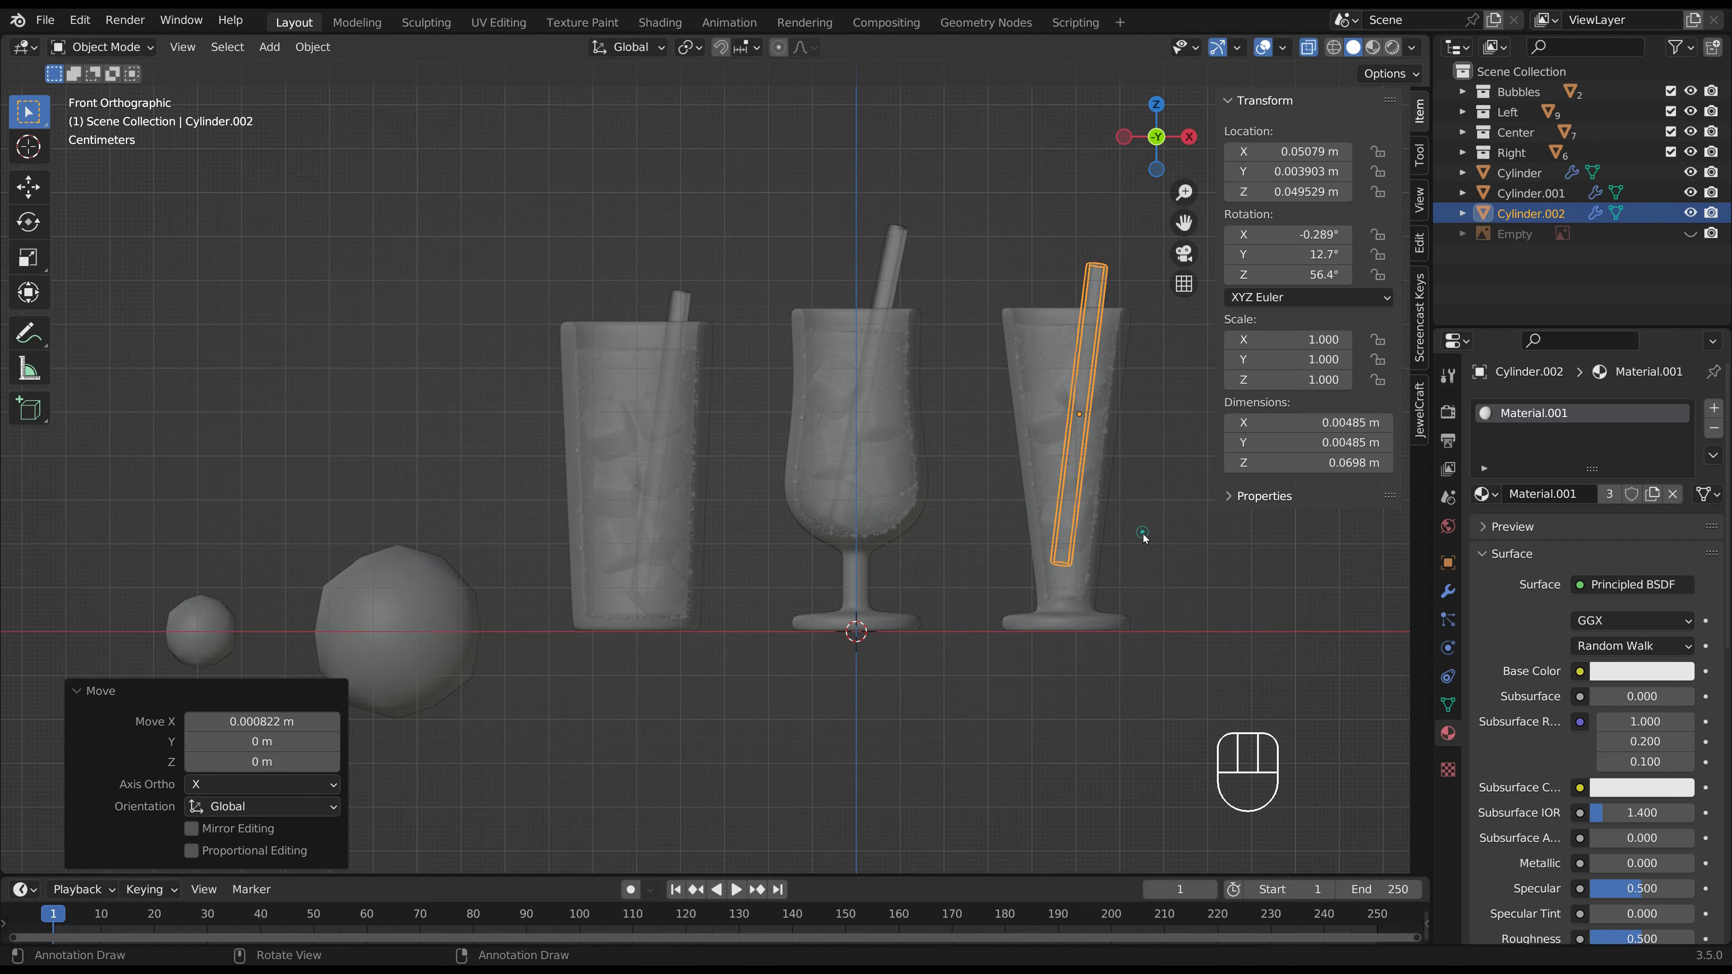
shift+middle_drag(1129, 547, 1062, 594)
key(g)
click(1063, 599)
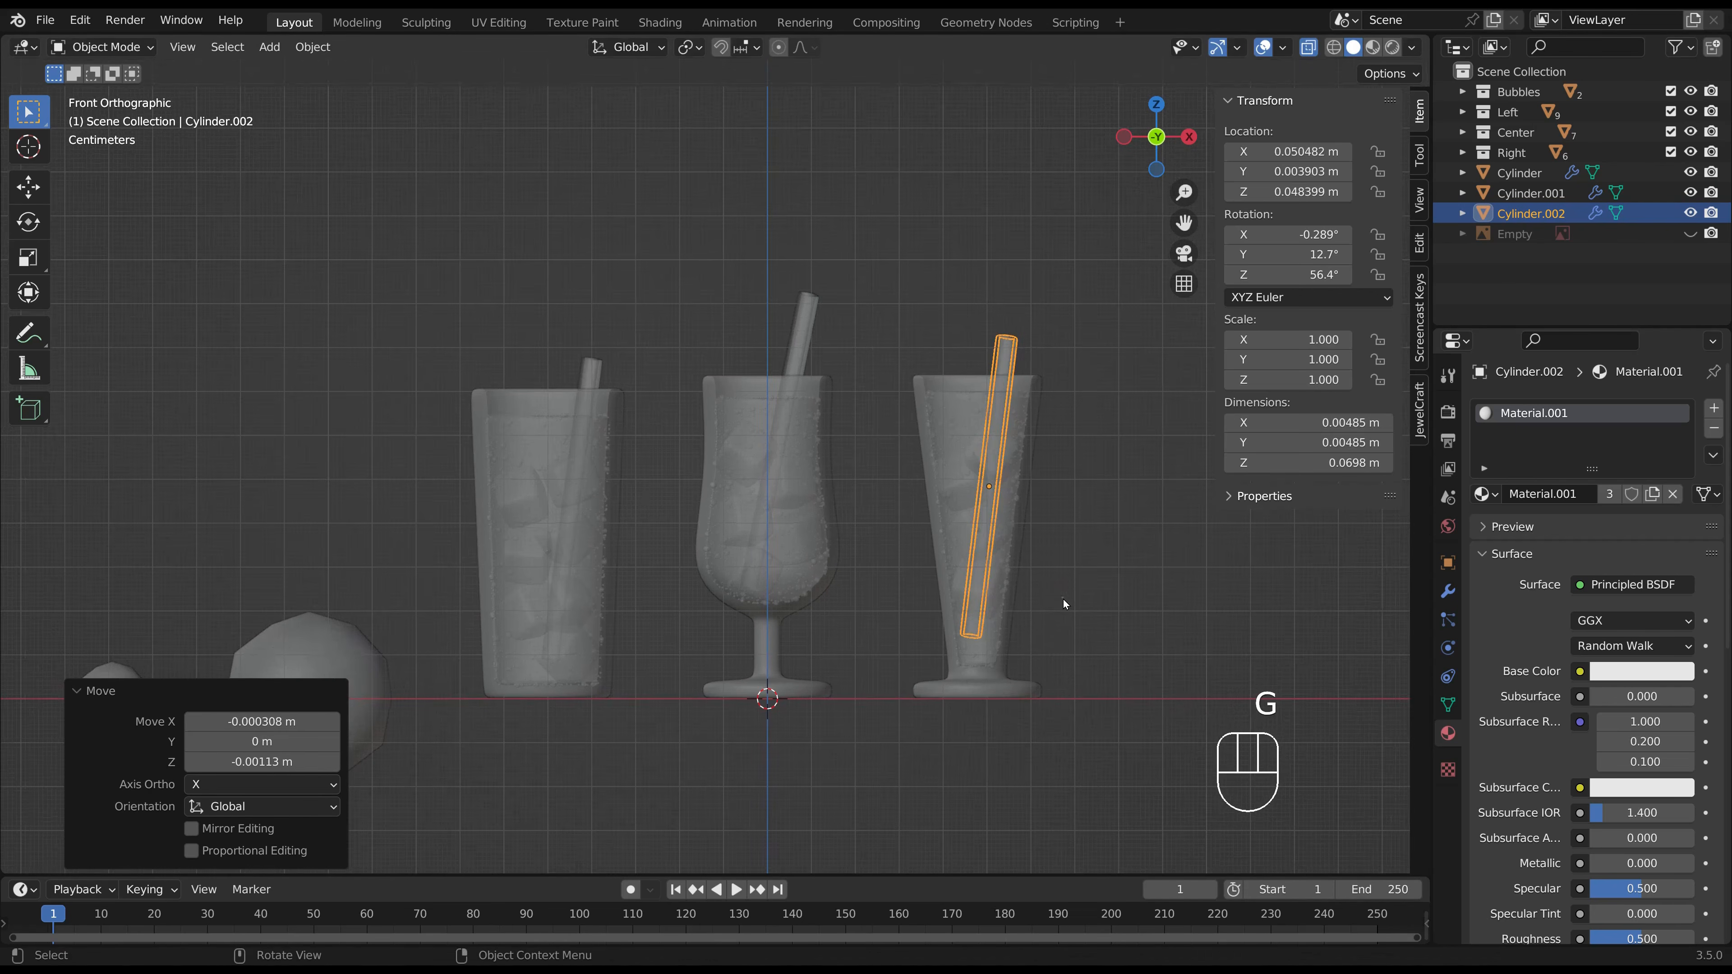
Turn off X-ray display and check the straws' face orientation with the overlay.
click(1083, 520)
click(808, 319)
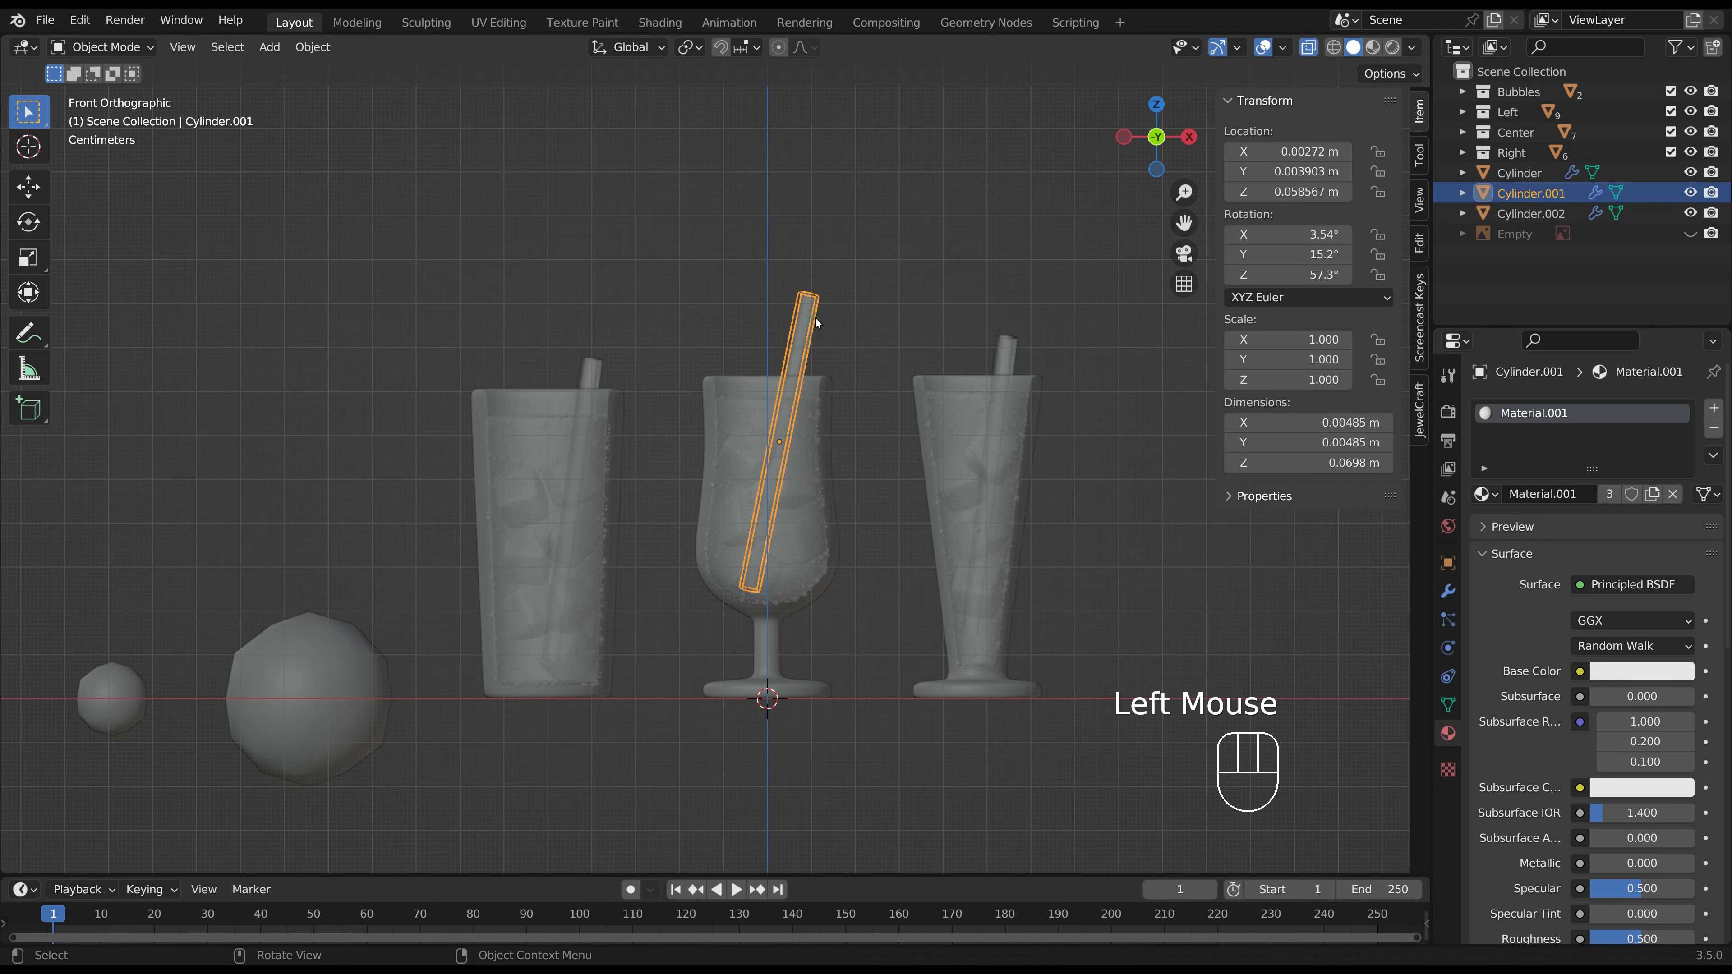
middle_drag(816, 318, 844, 356)
click(1308, 47)
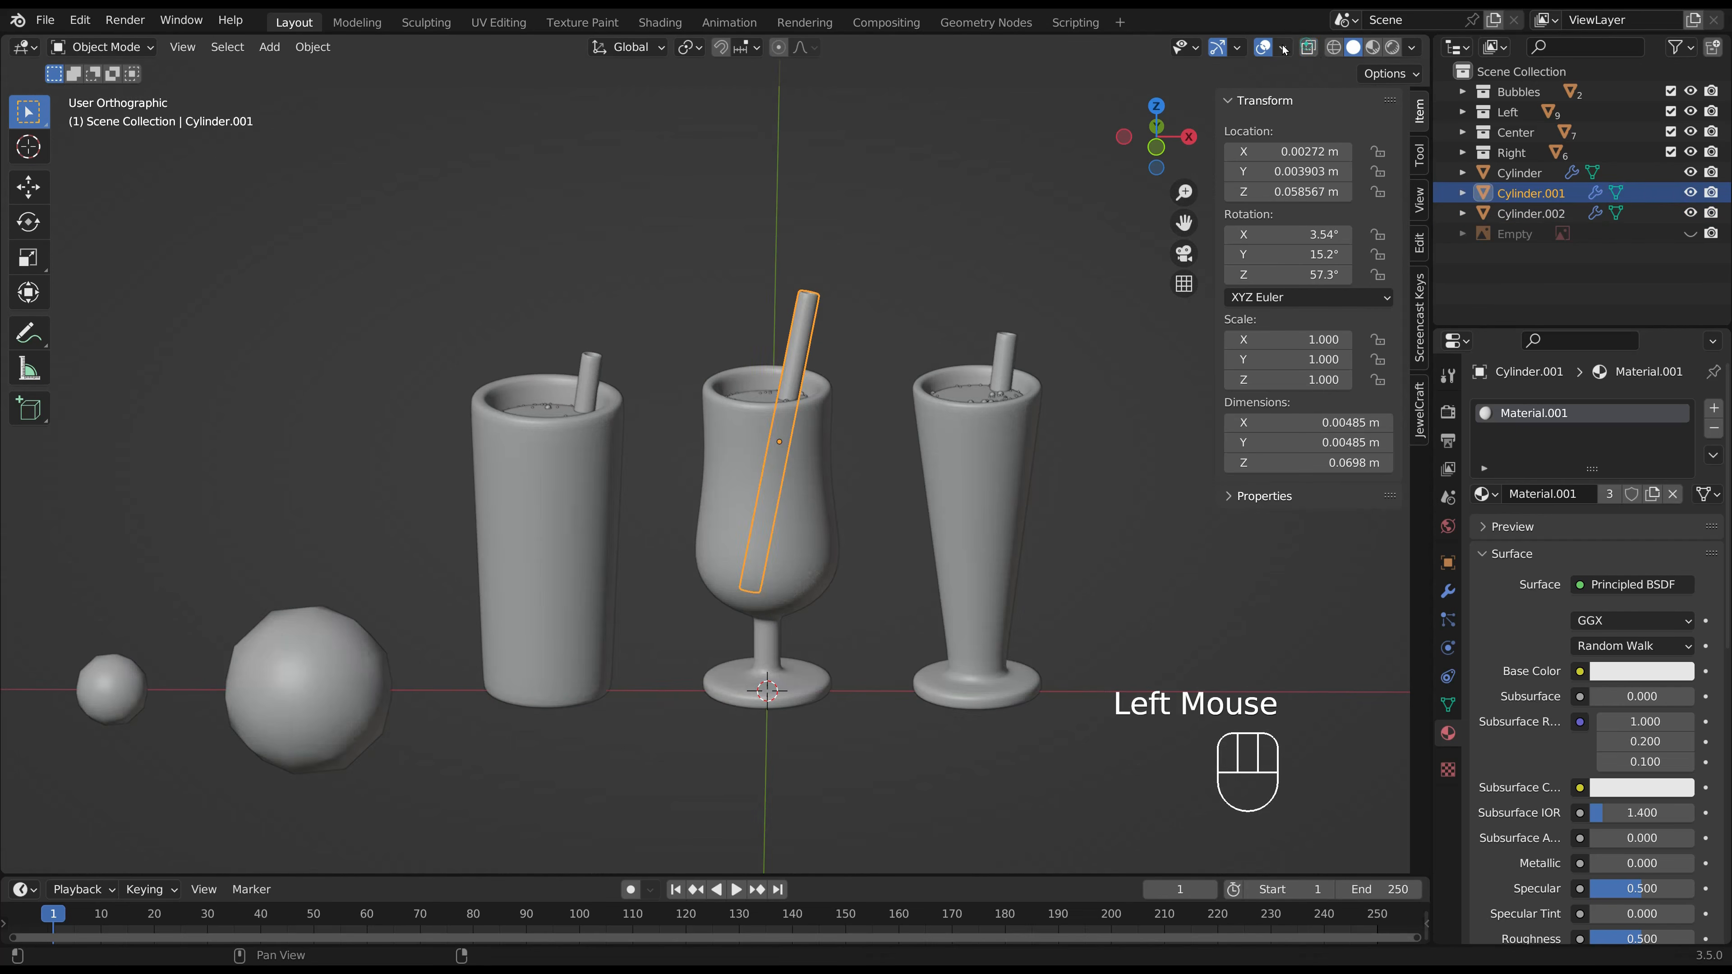
click(1281, 47)
click(1179, 429)
click(1179, 434)
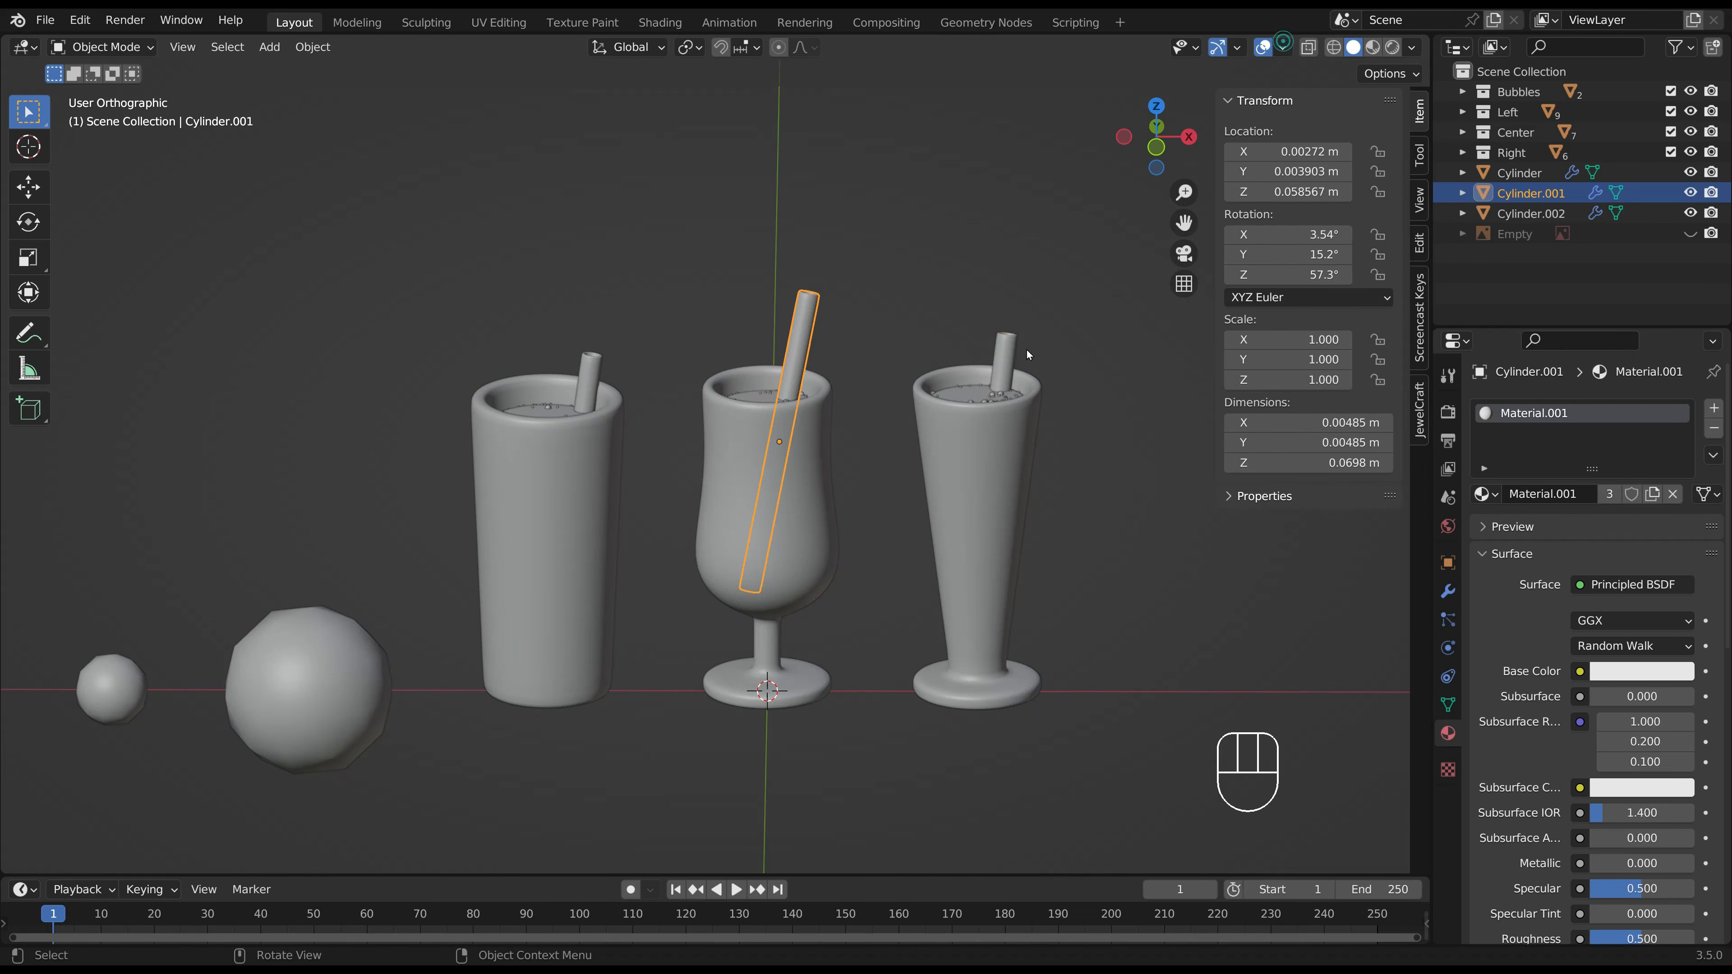
Select all three straws and recalculate their normals to face outside in Edit Mode.
shift+click(1015, 352)
shift+click(581, 372)
key(Tab)
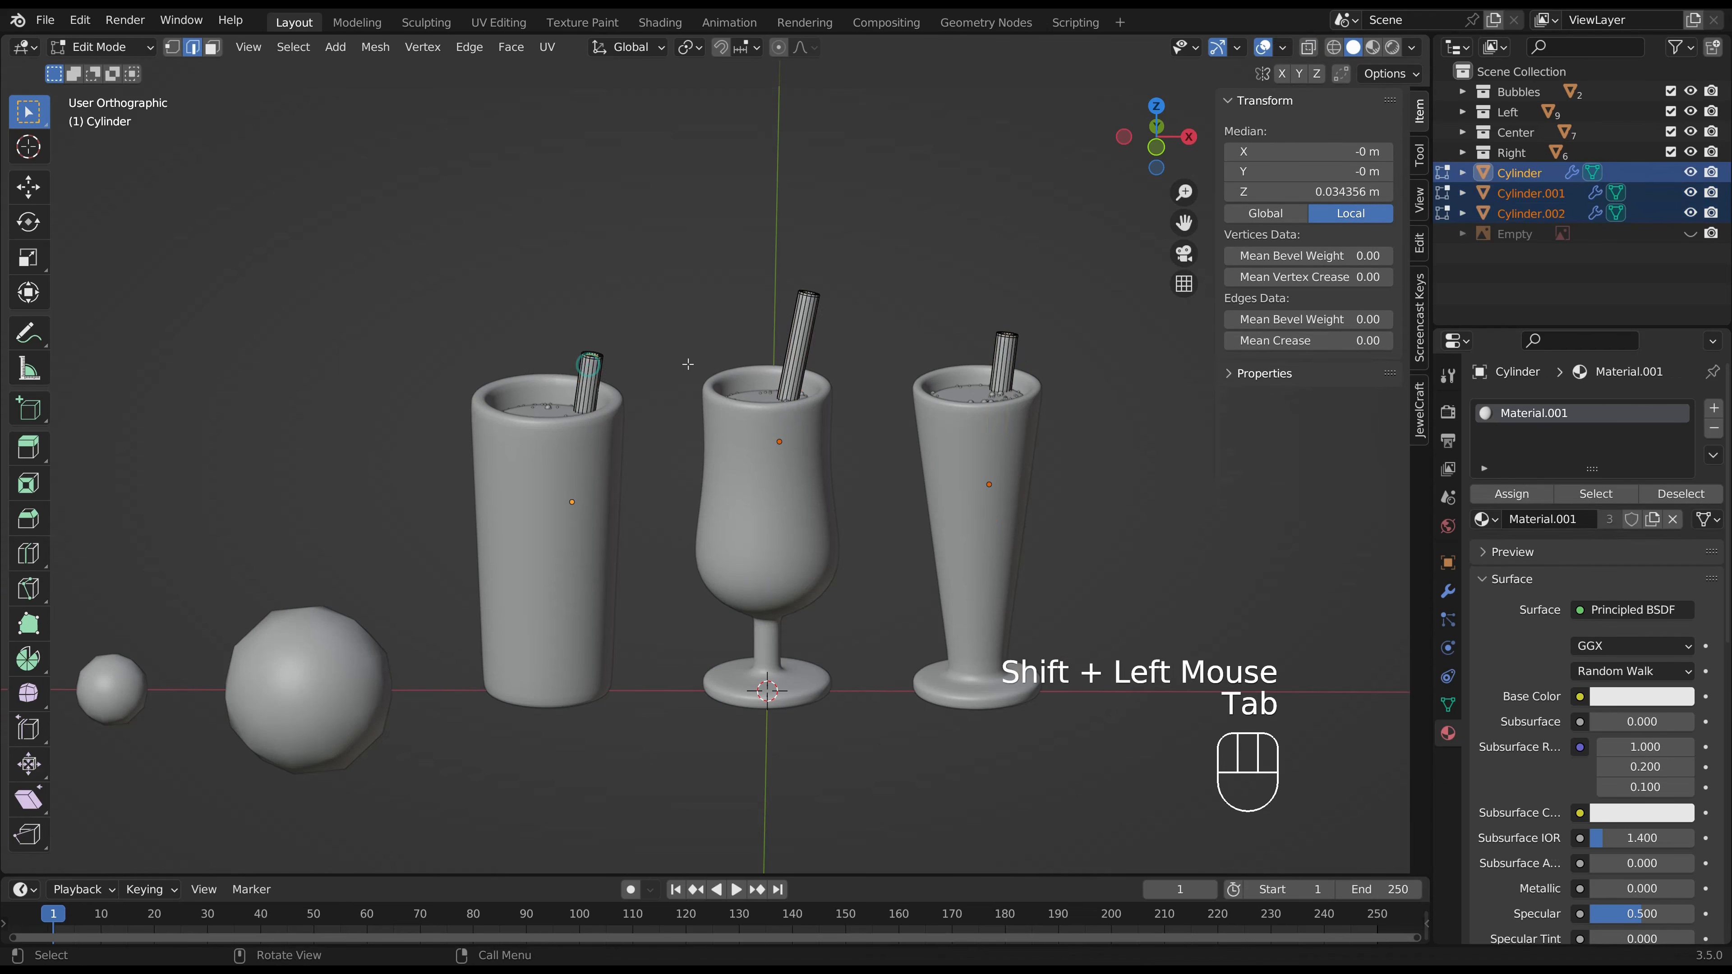
key(a)
key(shift+n)
key(Tab)
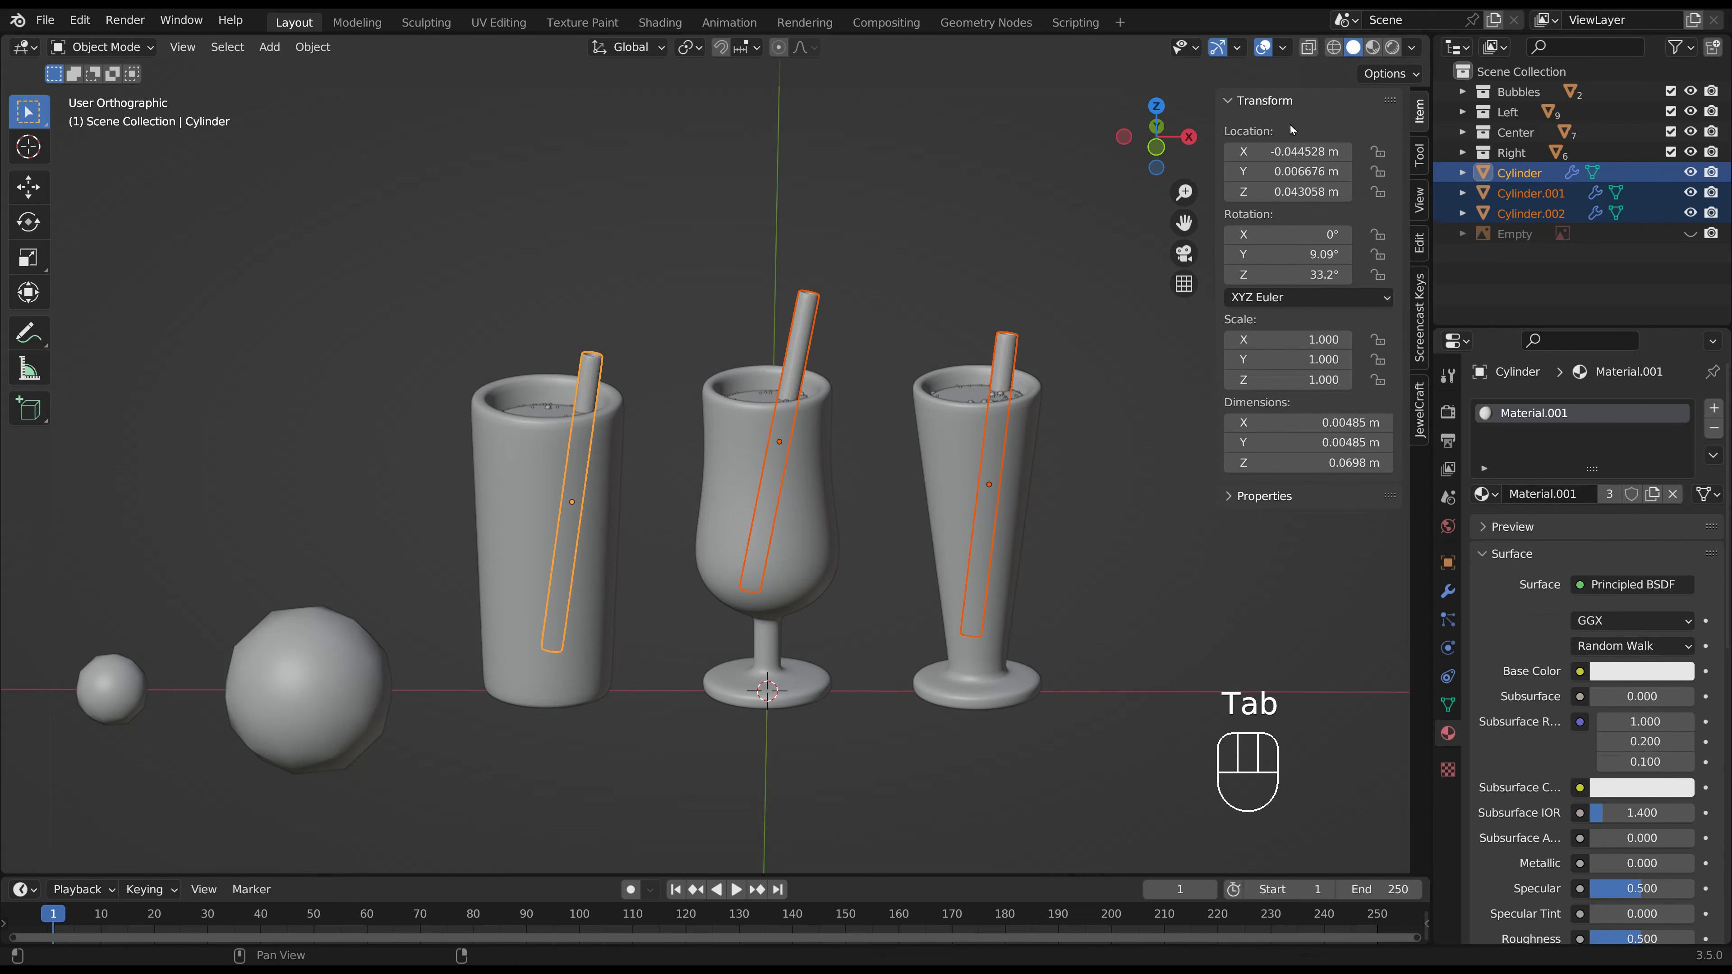
Check the face orientation of the three straws again, hide the overlay, and deselect everything.
click(1280, 46)
click(1186, 437)
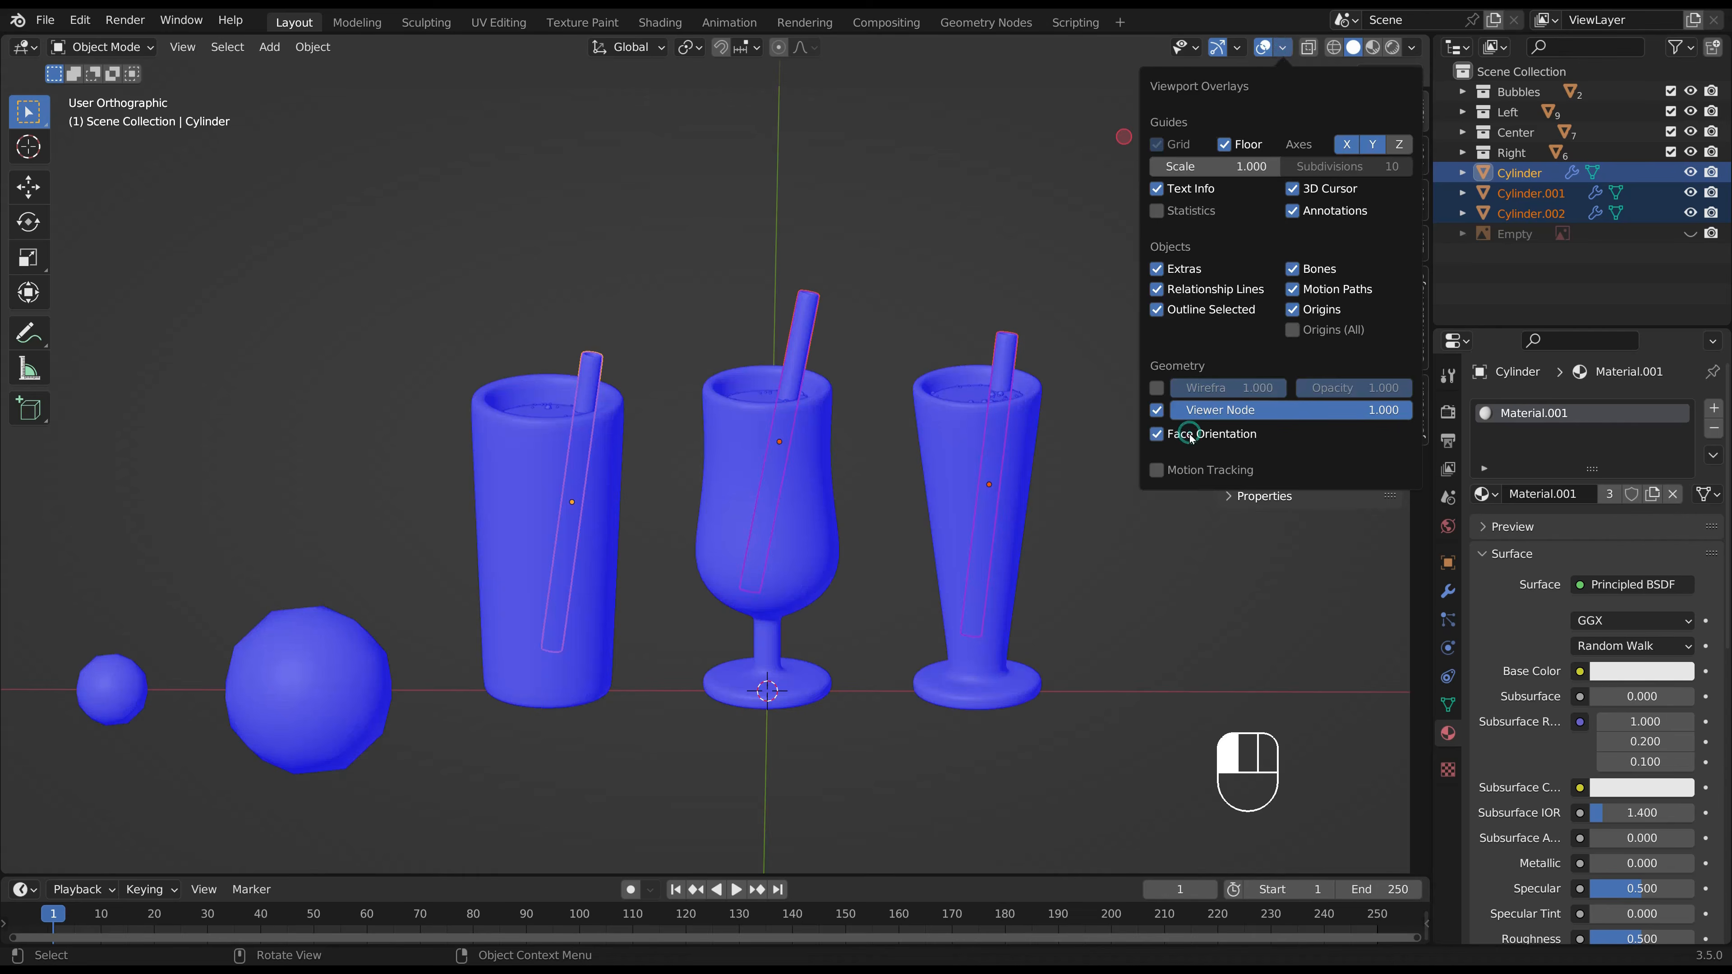
click(1187, 435)
click(1010, 307)
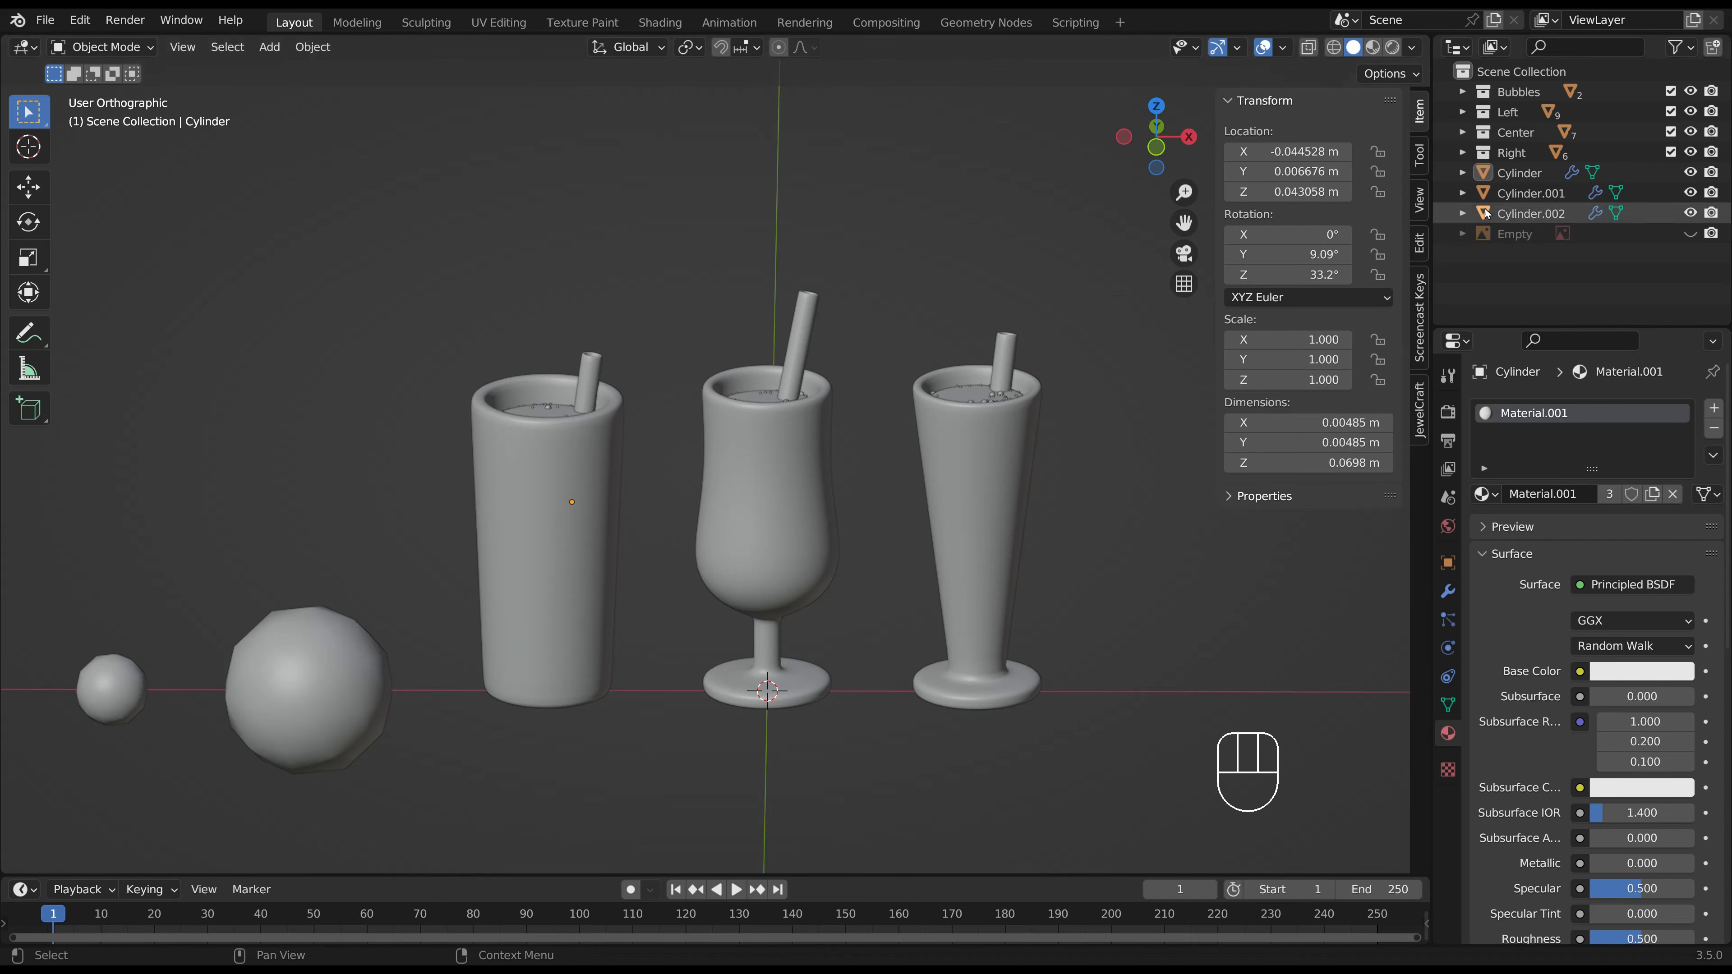
Move each straw into its glass's collection (Left, Center, Right) and exclude the Bubbles collection from the view layer.
click(1517, 174)
drag(1515, 174, 1520, 111)
click(1527, 175)
mouse_move(1527, 174)
mouse_down()
mouse_move(1524, 131)
mouse_move(1522, 153)
mouse_up()
click(1071, 519)
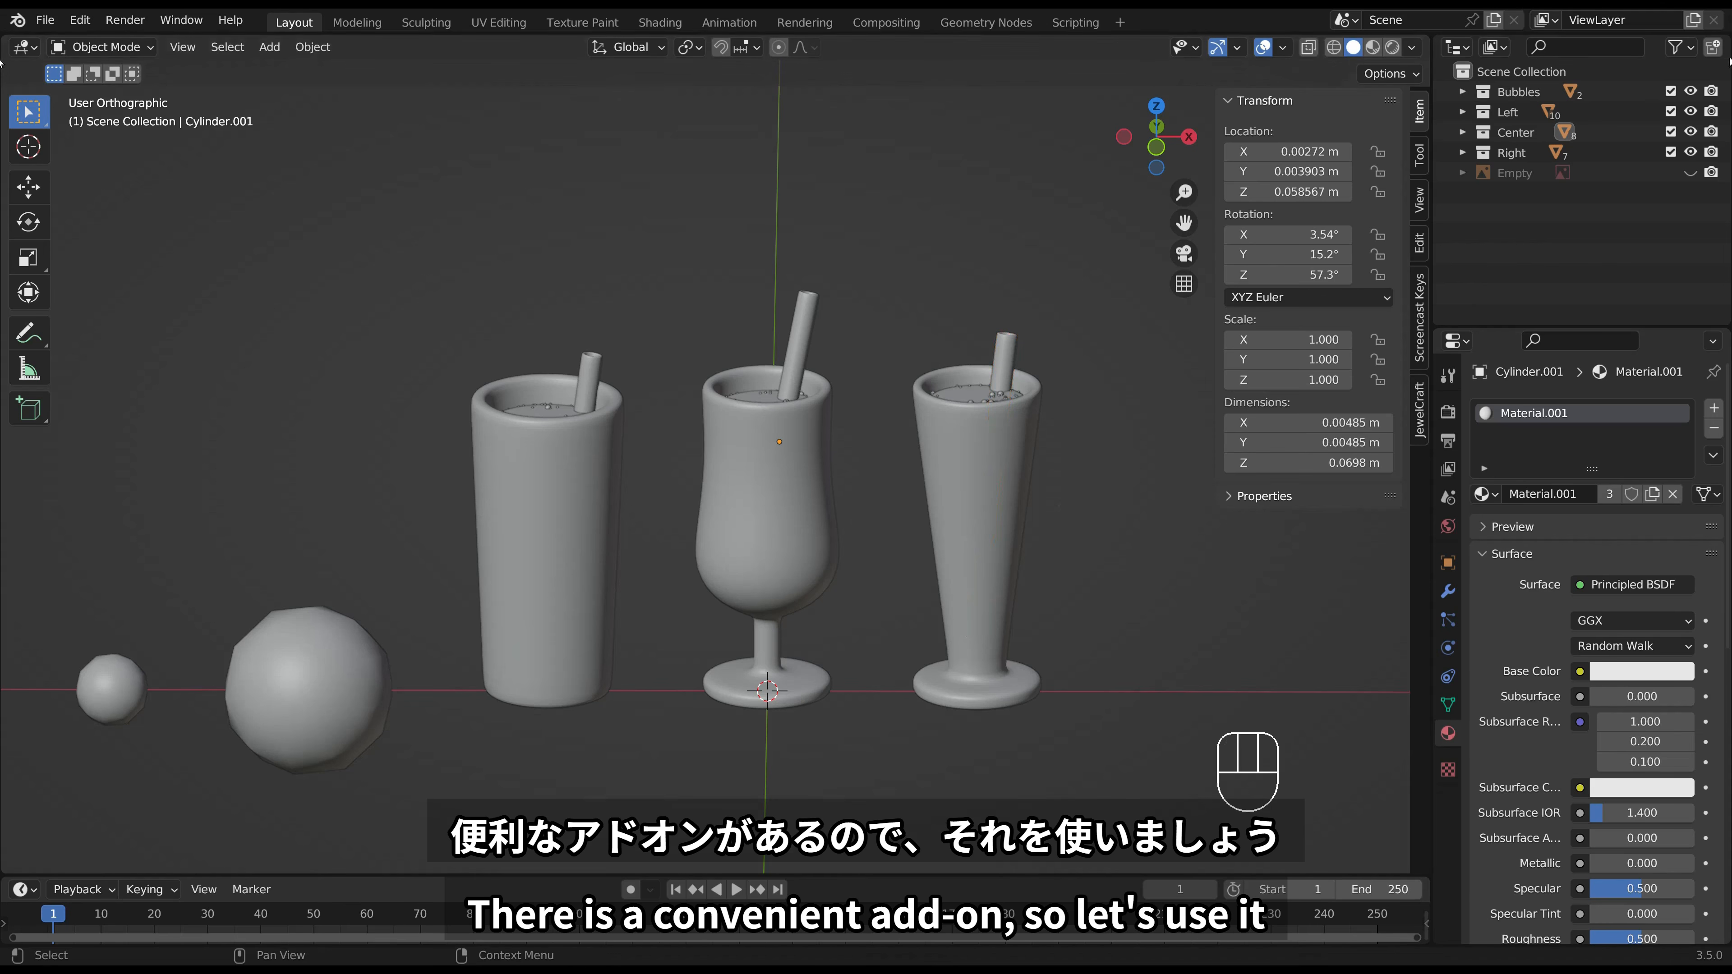
click(1670, 91)
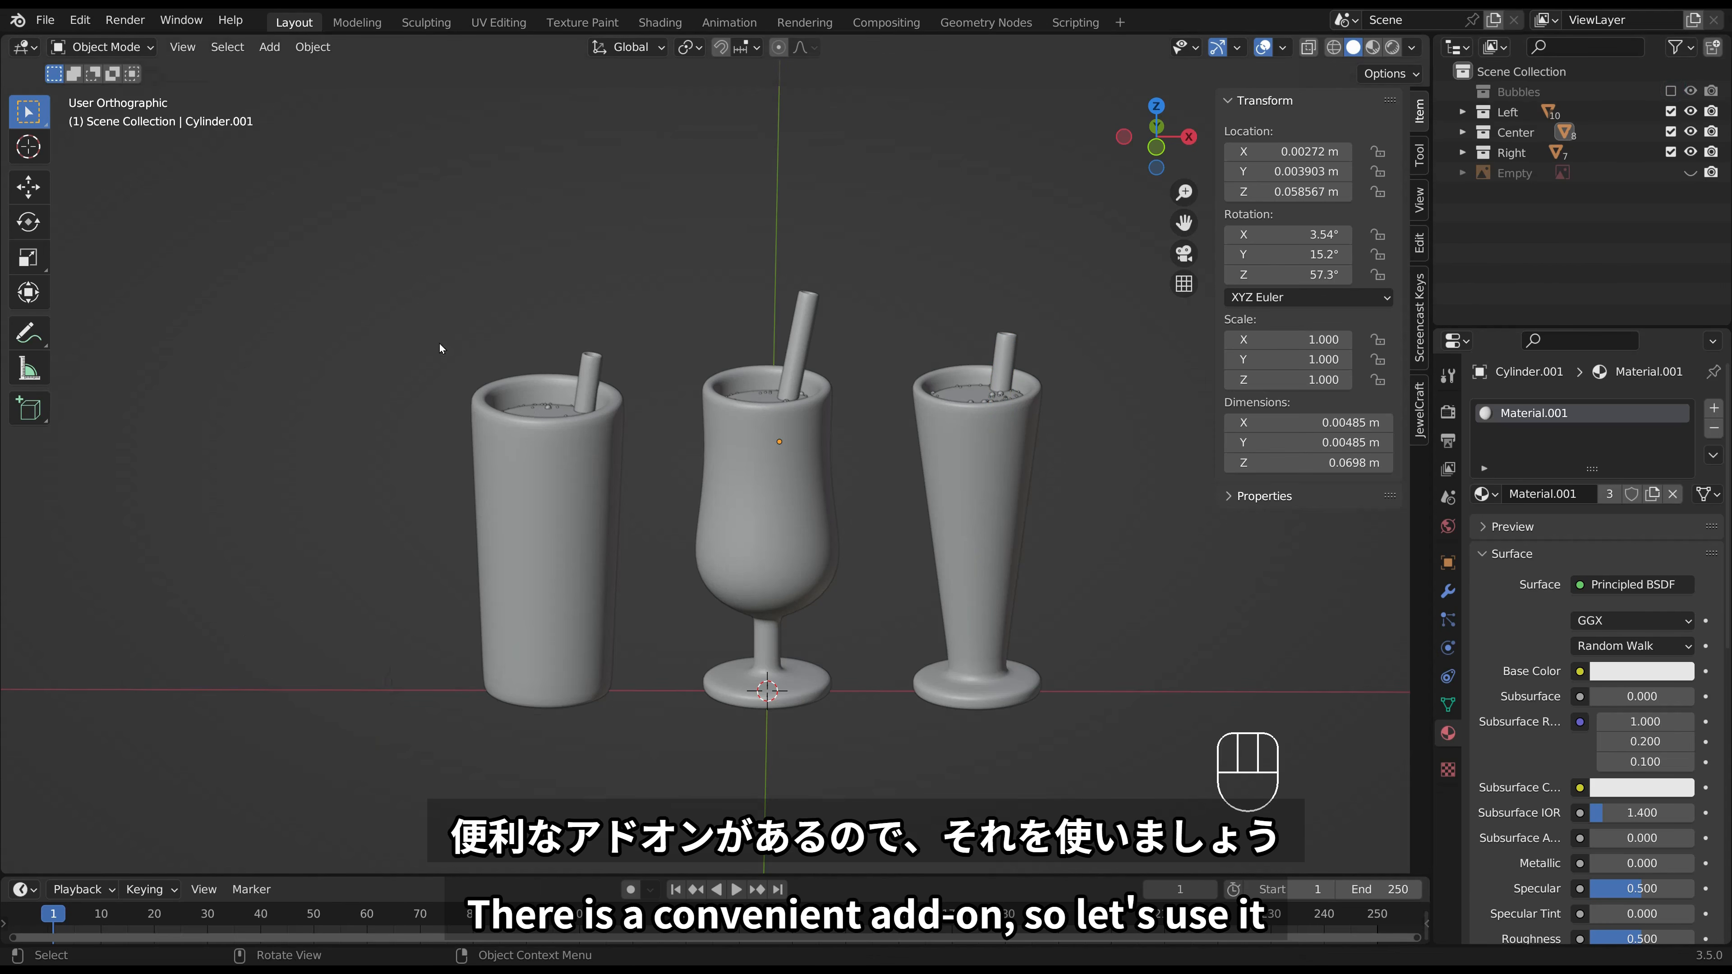
Search the add-ons in Preferences for "add mesh" and check that Add Mesh: Extra Objects is enabled.
click(75, 20)
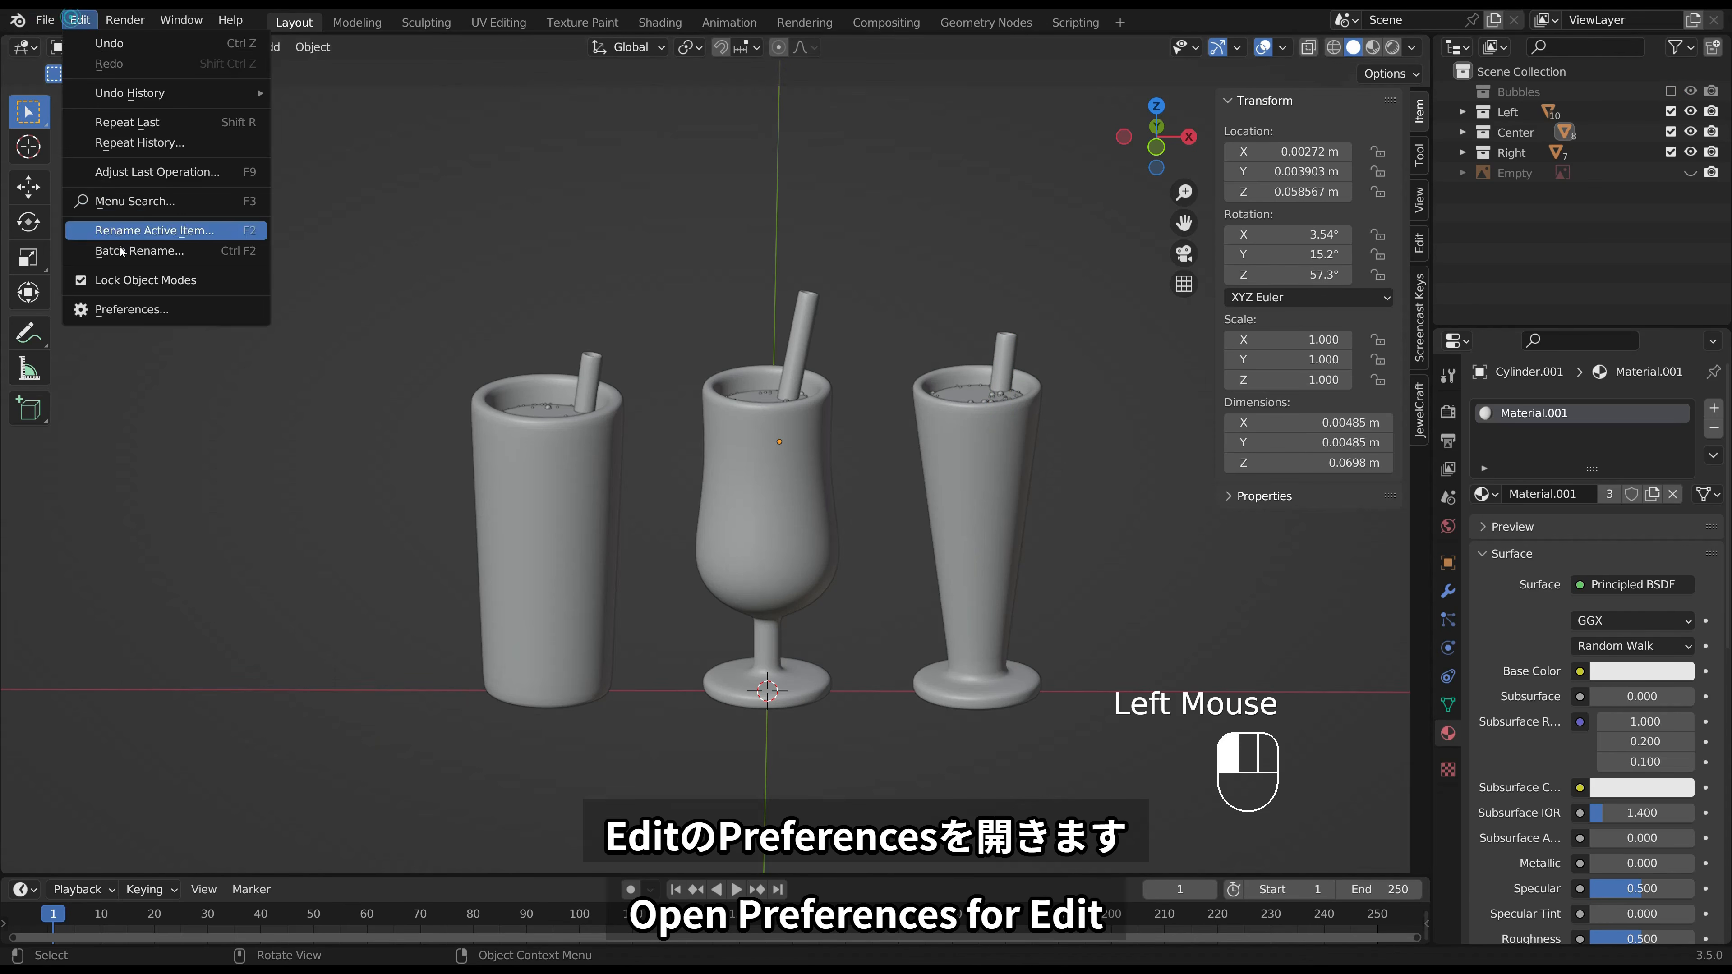
click(129, 307)
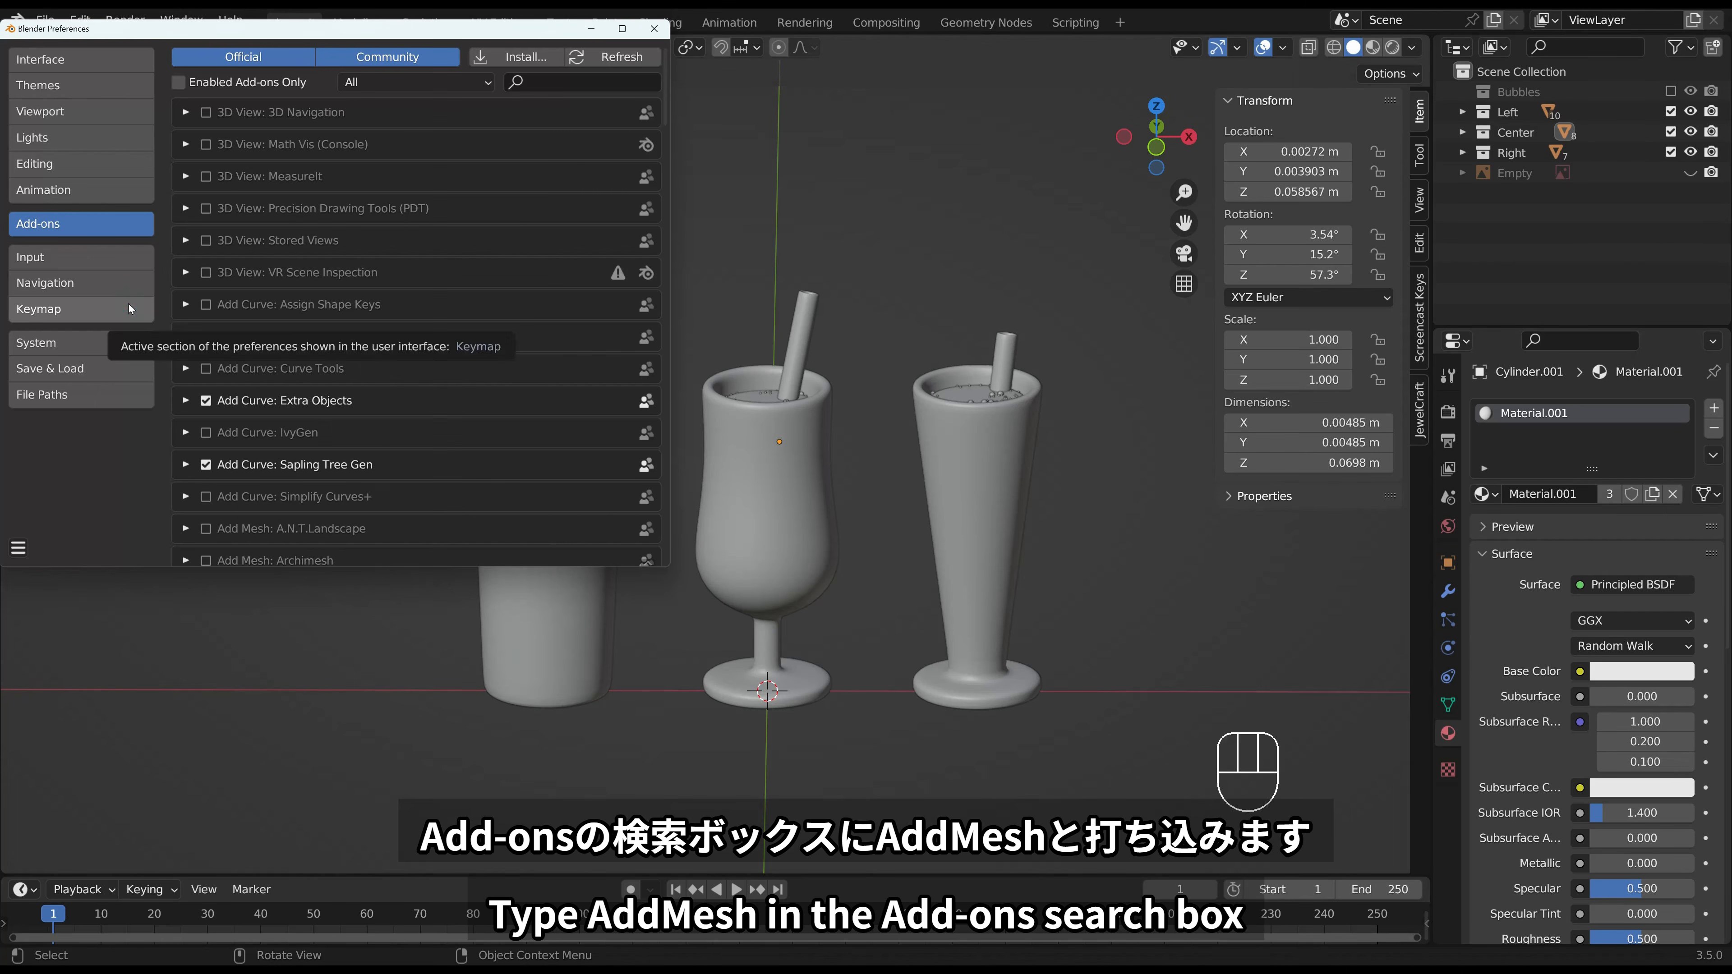
click(118, 230)
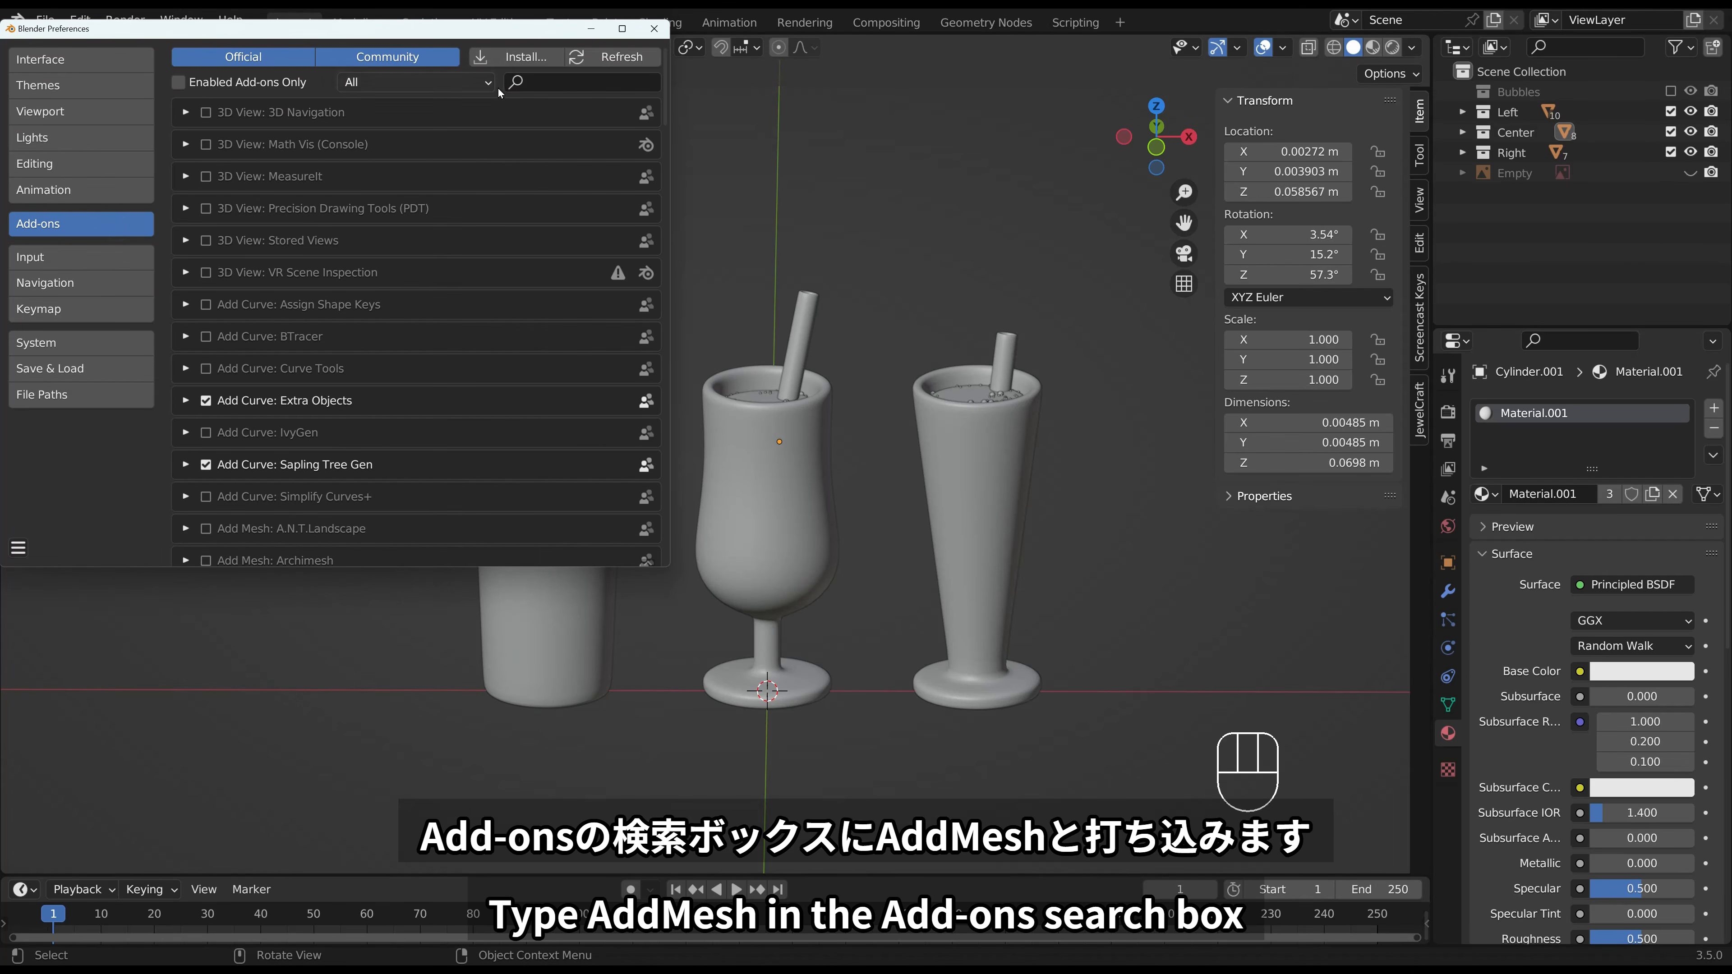
click(535, 85)
text(add mesh)
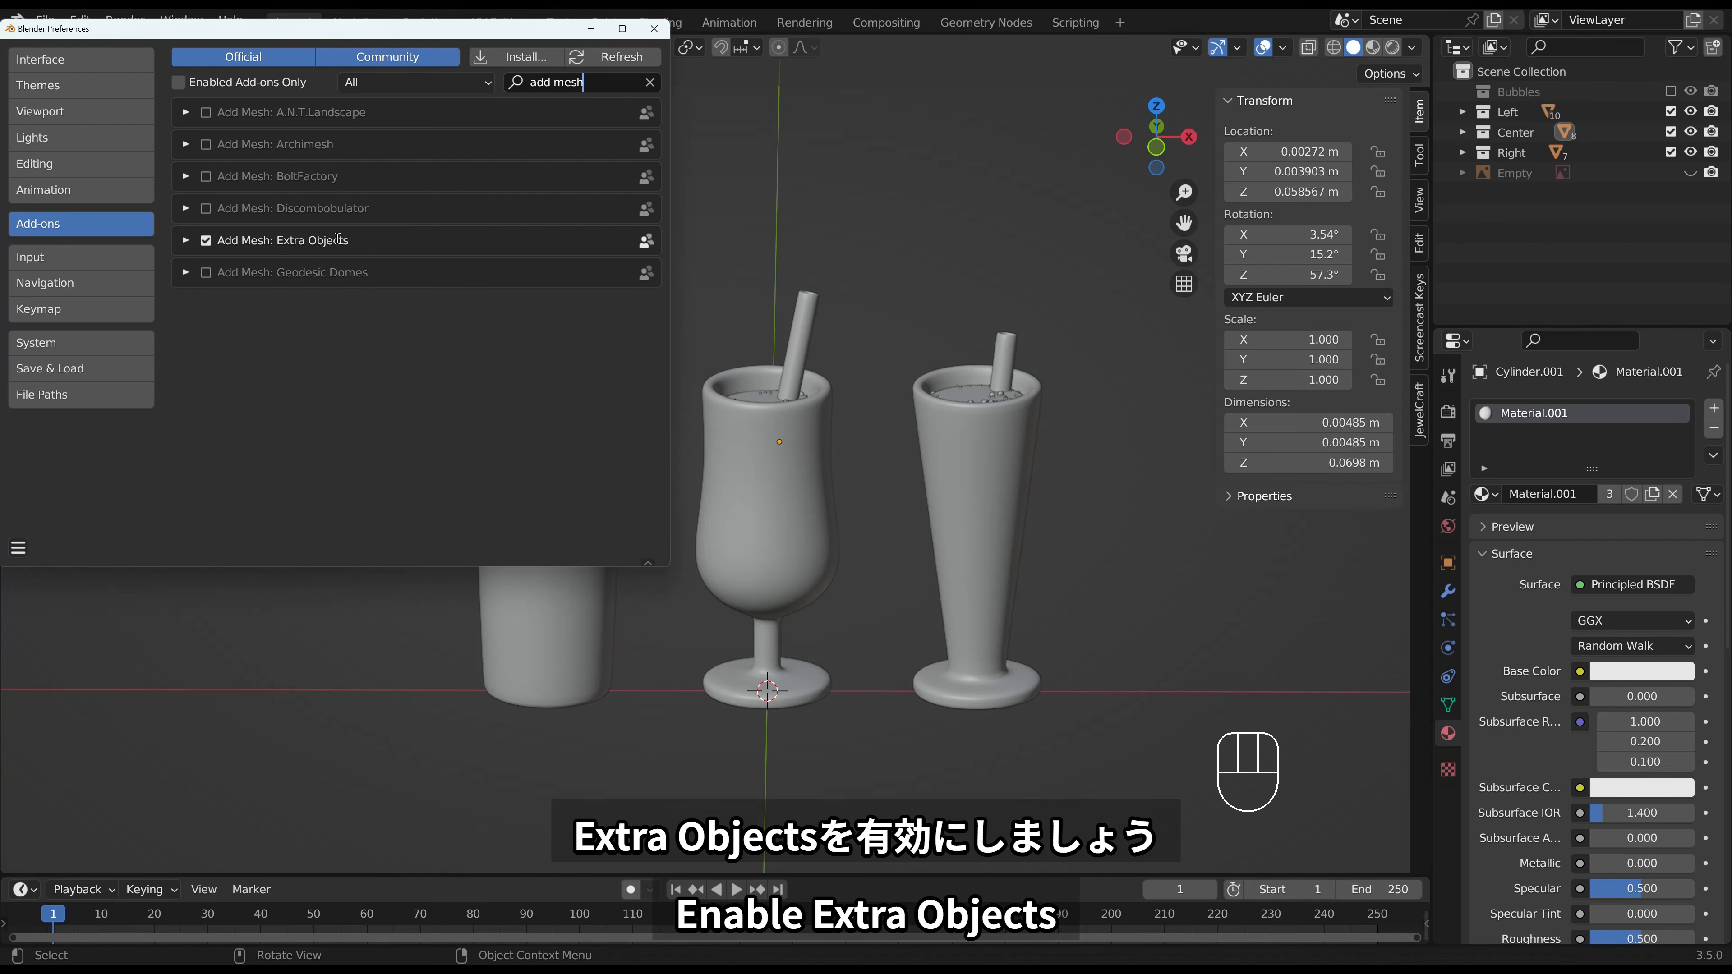
click(654, 29)
Add a Teapot+ mesh from the Extras and switch its object type to Tea Spoon.
click(851, 336)
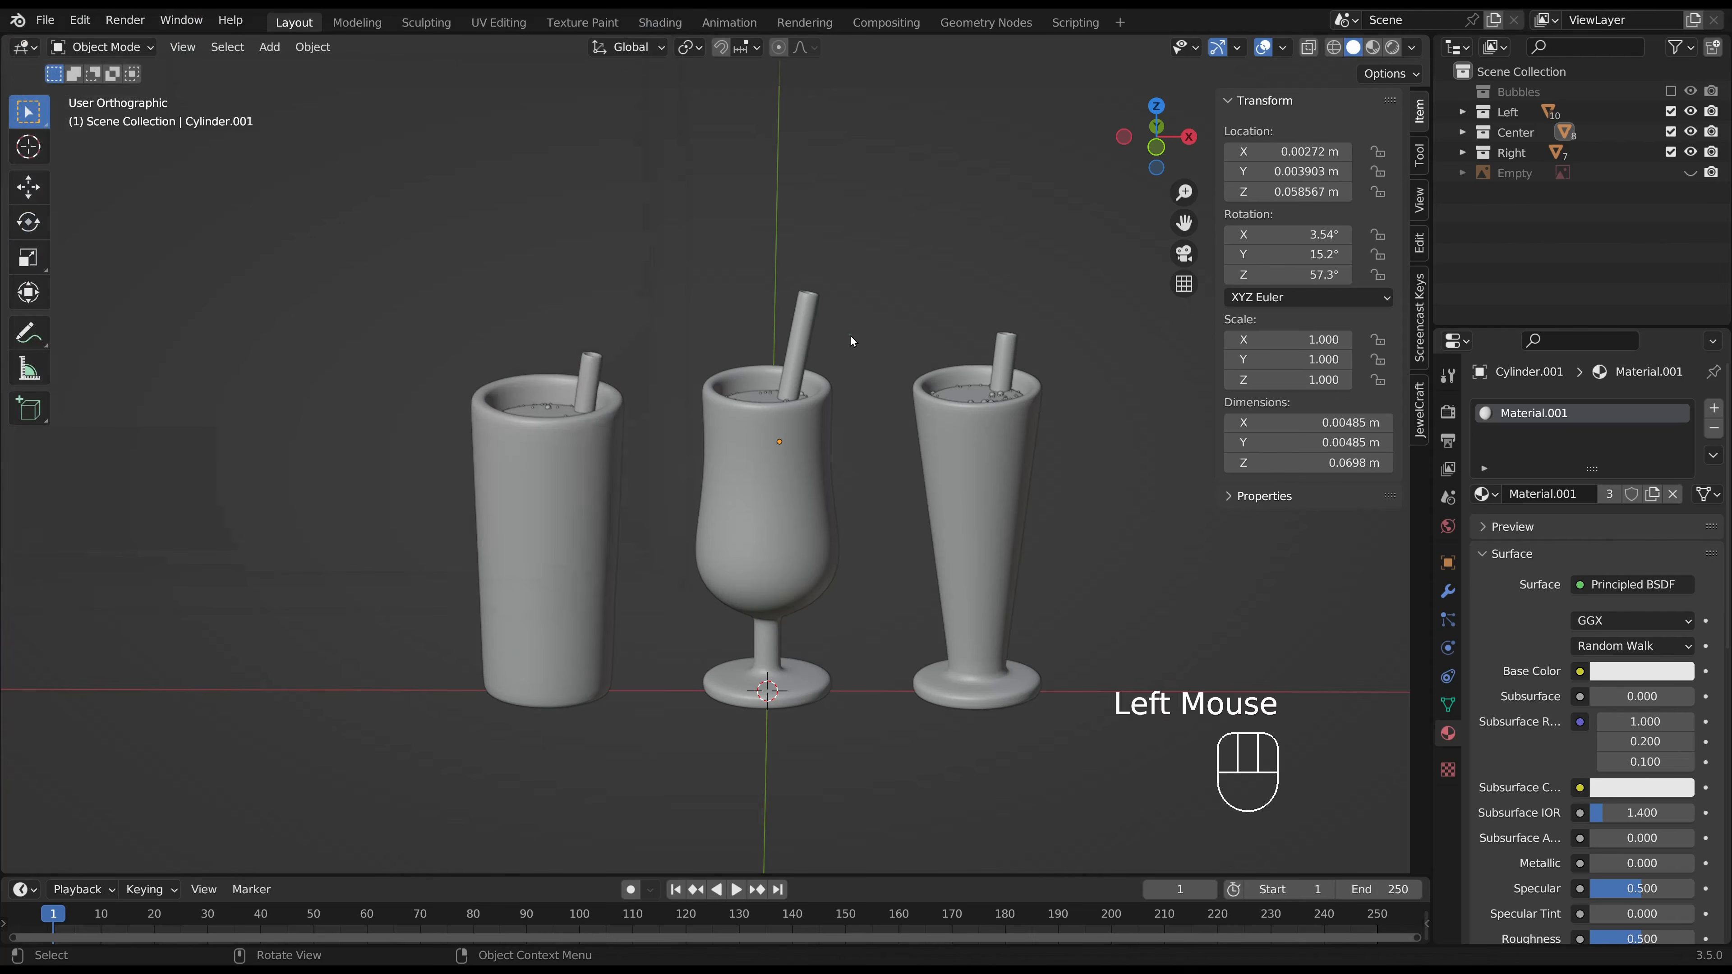
key(shift+a)
mouse_move(852, 339)
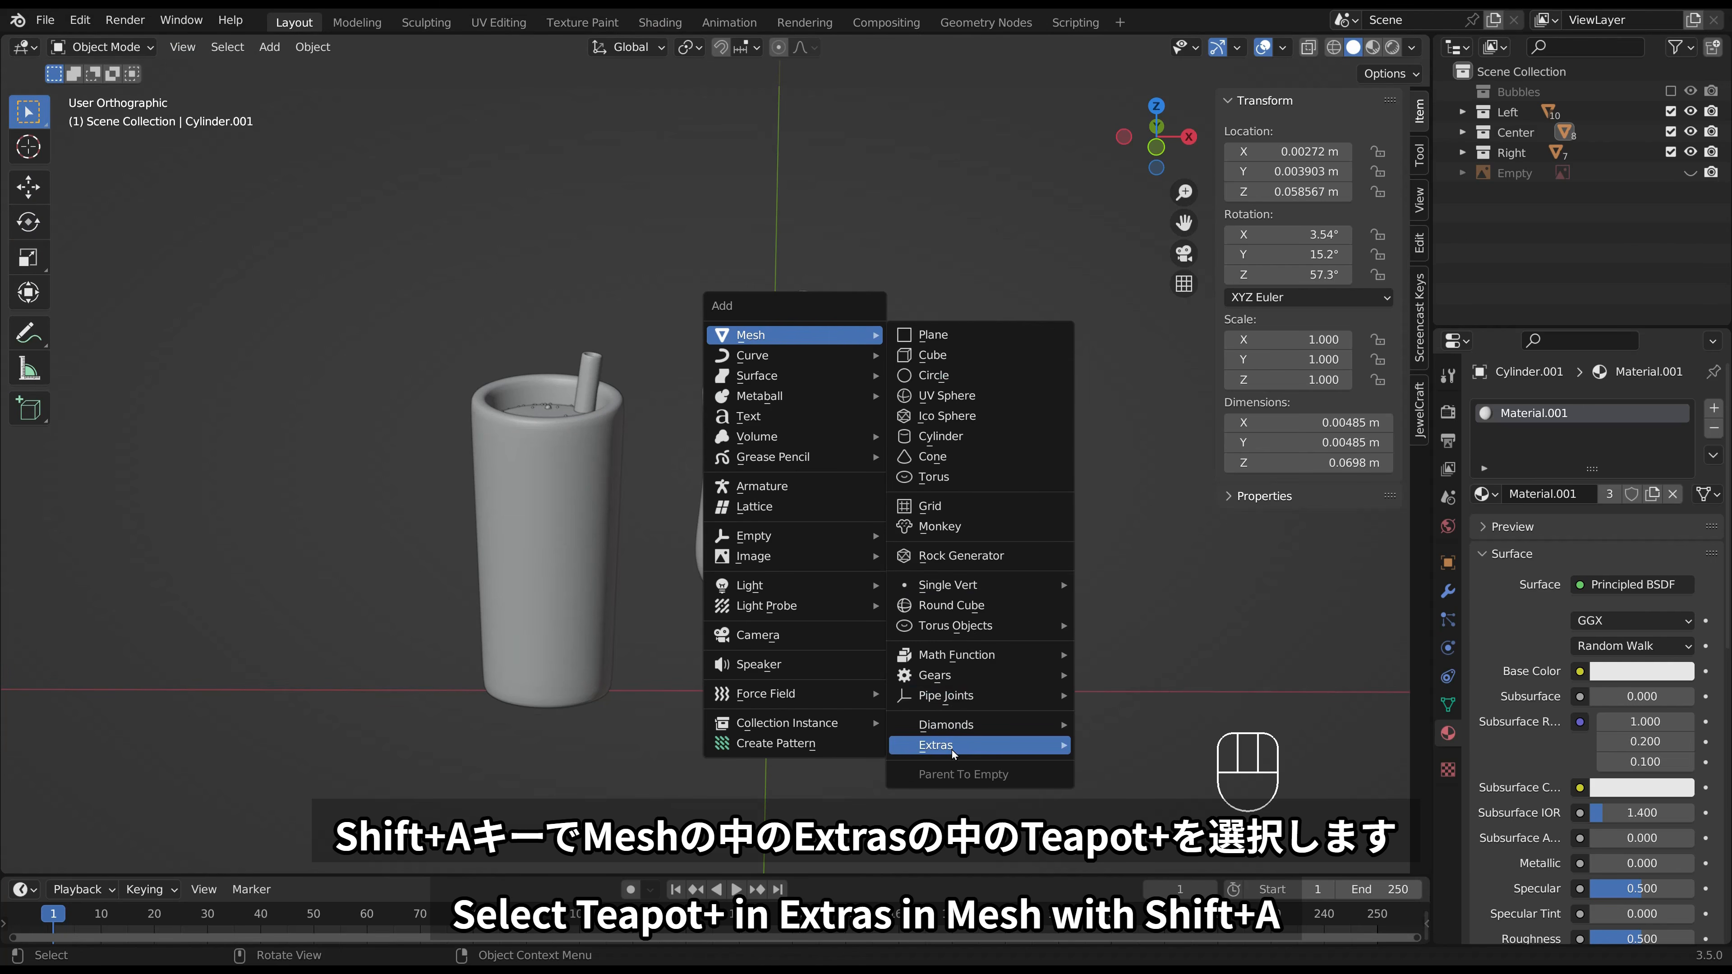
mouse_move(988, 745)
click(1108, 857)
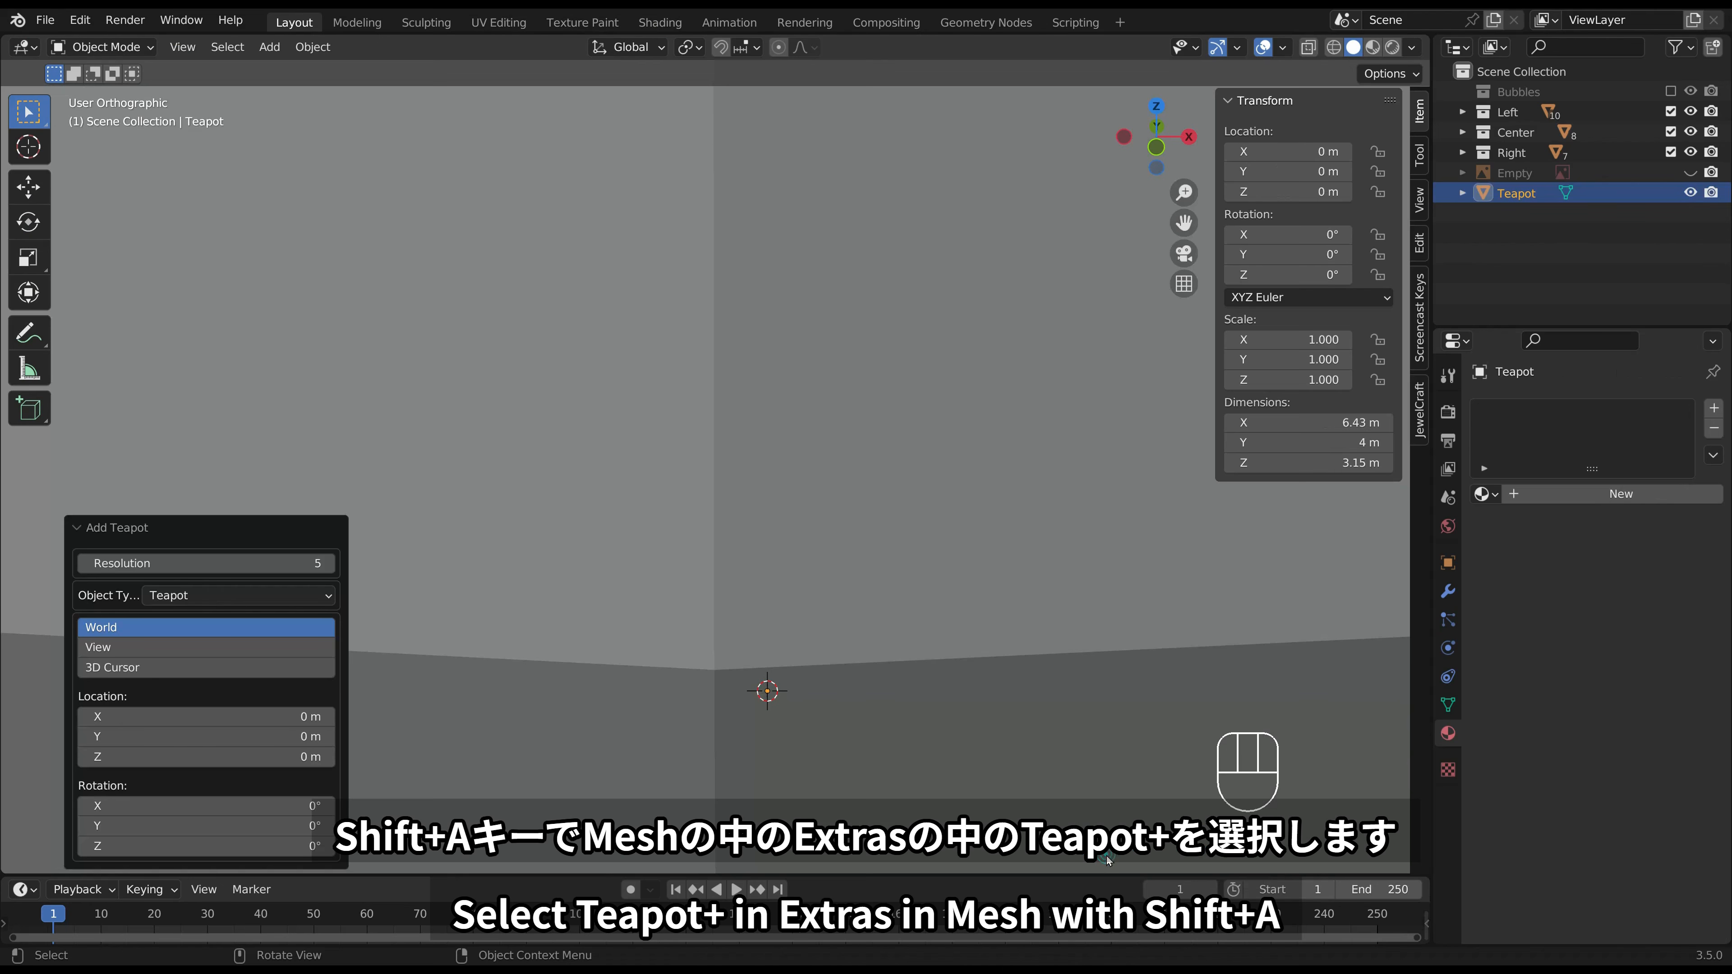
scroll(756, 444, down, 7)
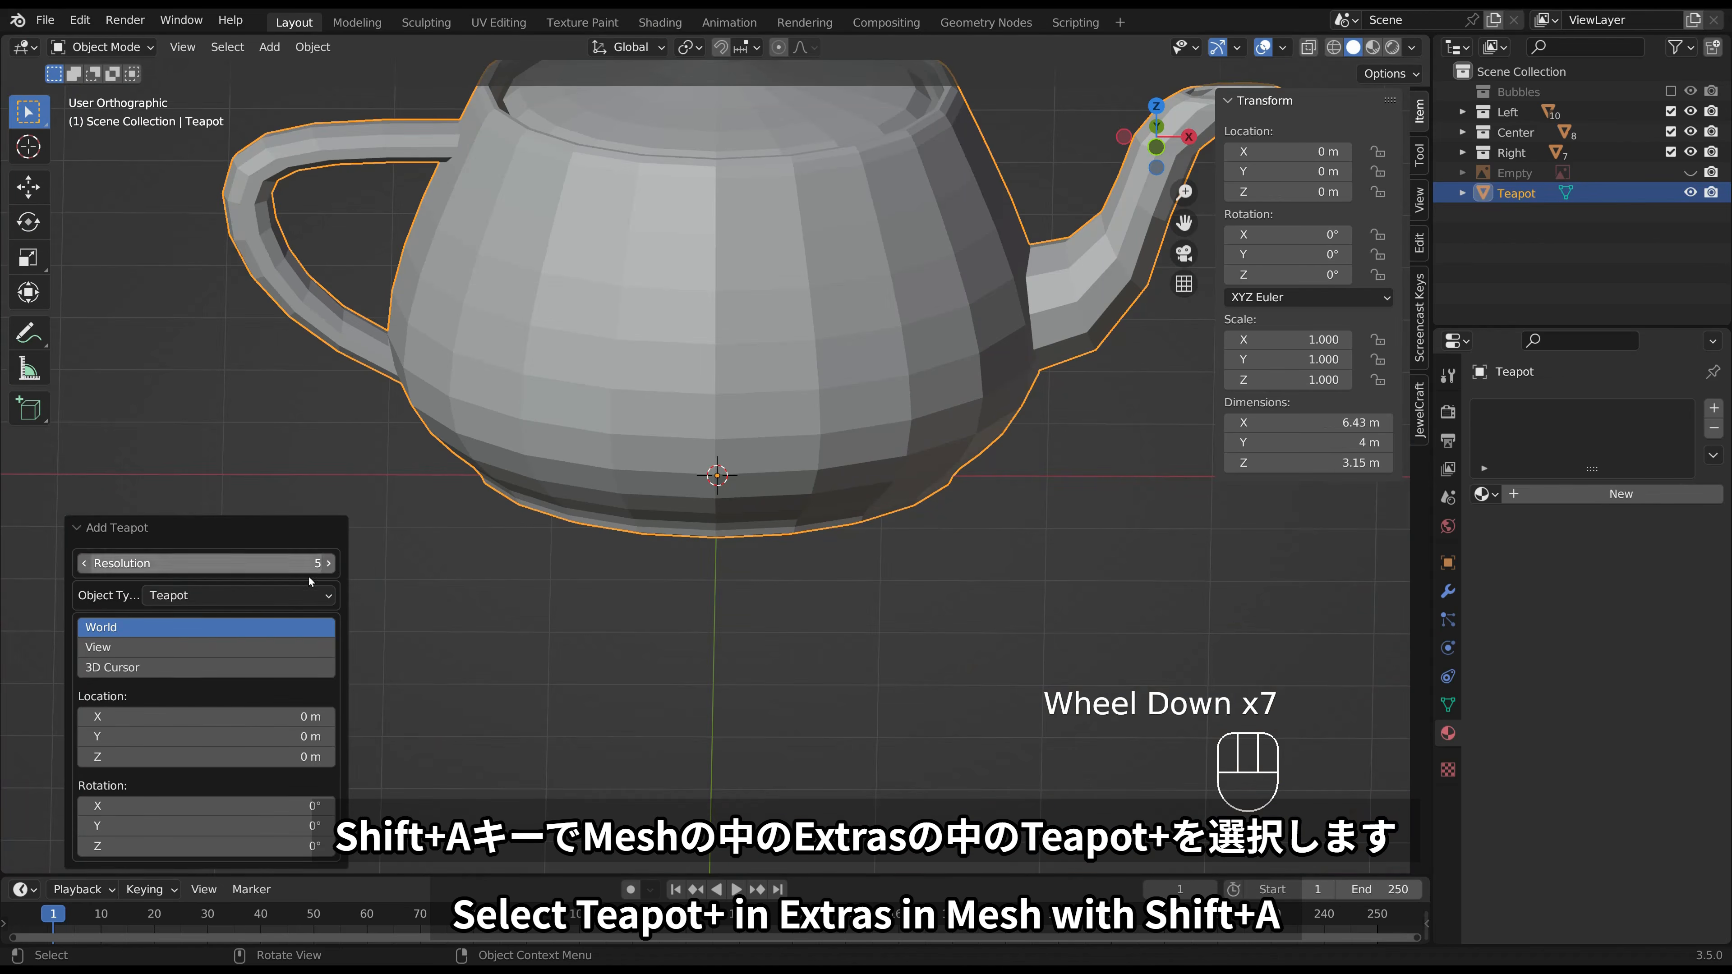
click(294, 582)
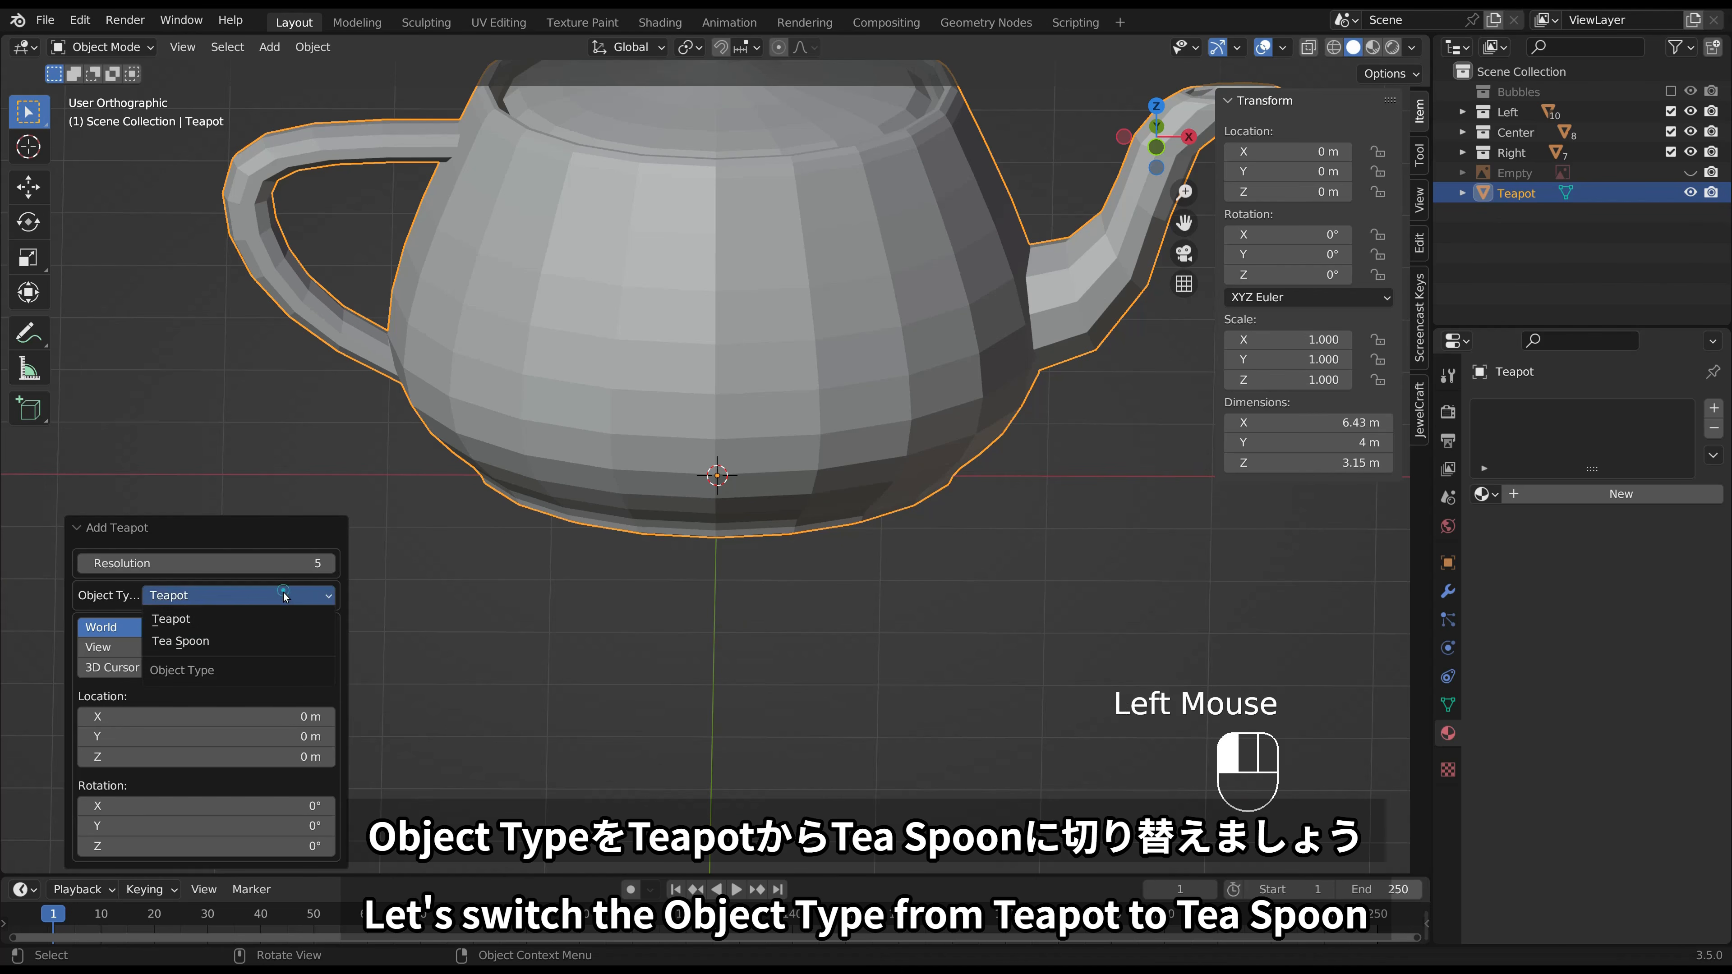
click(254, 638)
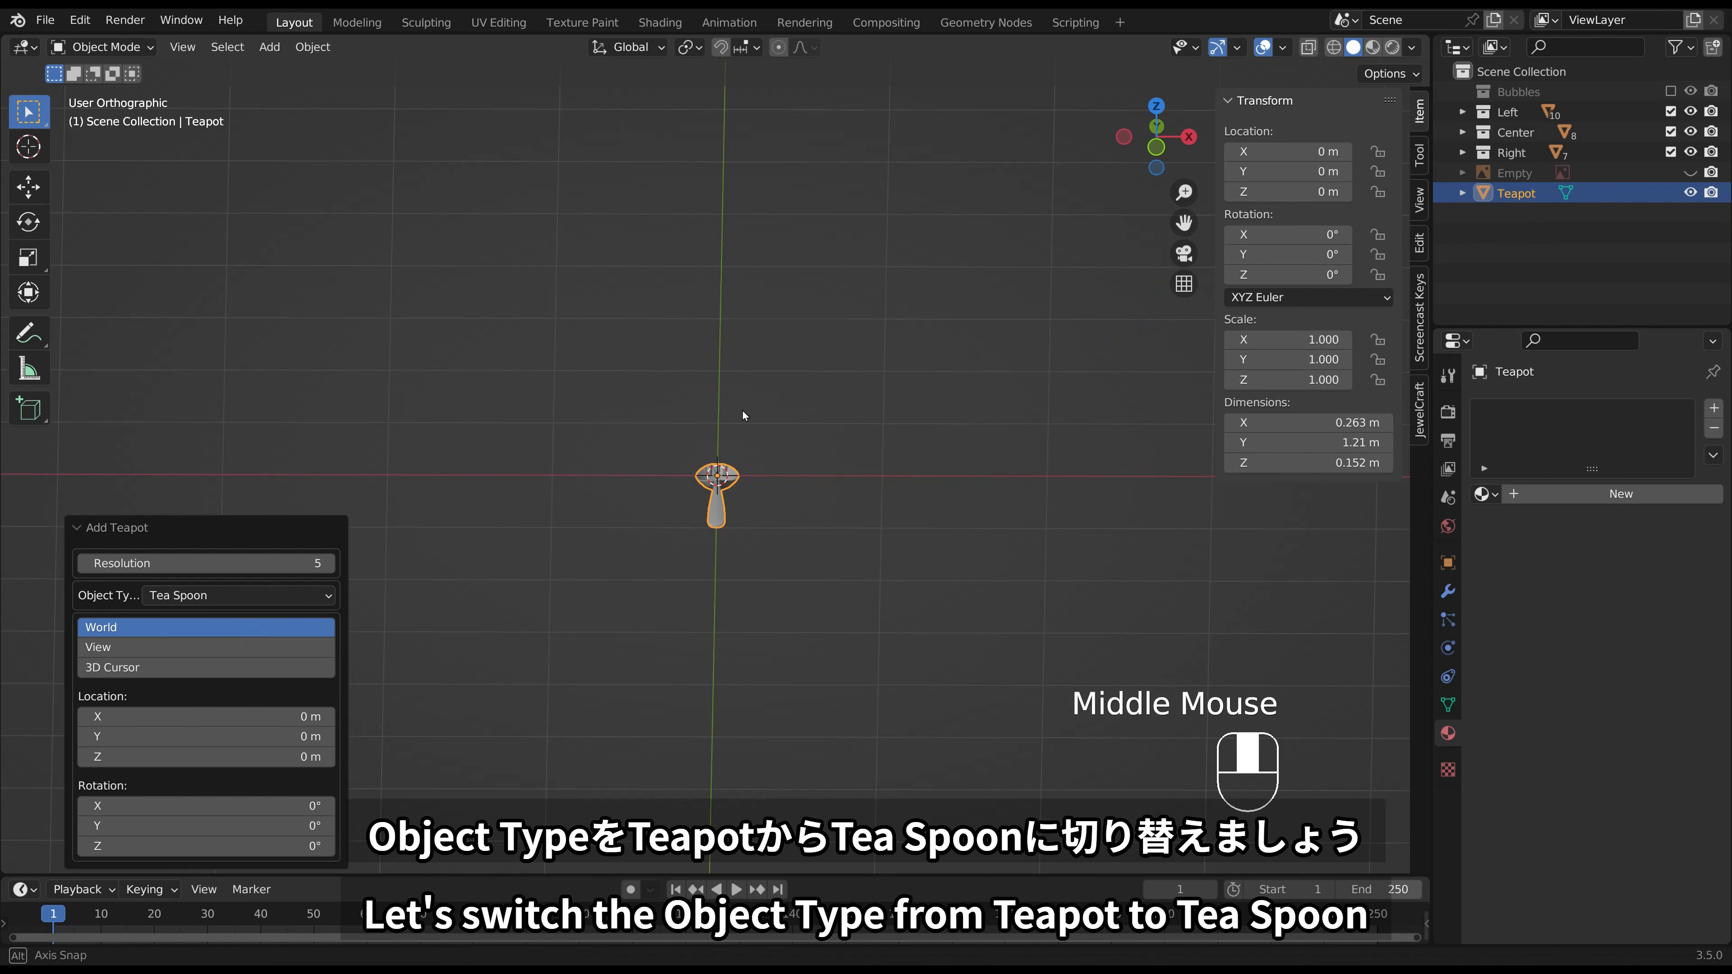
In Edit Mode with vertex selection and X-ray on, merge the innermost pair of split vertices at the spoon bowl's tip at center.
middle_drag(742, 410, 836, 489)
scroll(764, 466, up, 4)
scroll(765, 464, up, 2)
shift+middle_drag(682, 443, 975, 638)
scroll(975, 638, up, 4)
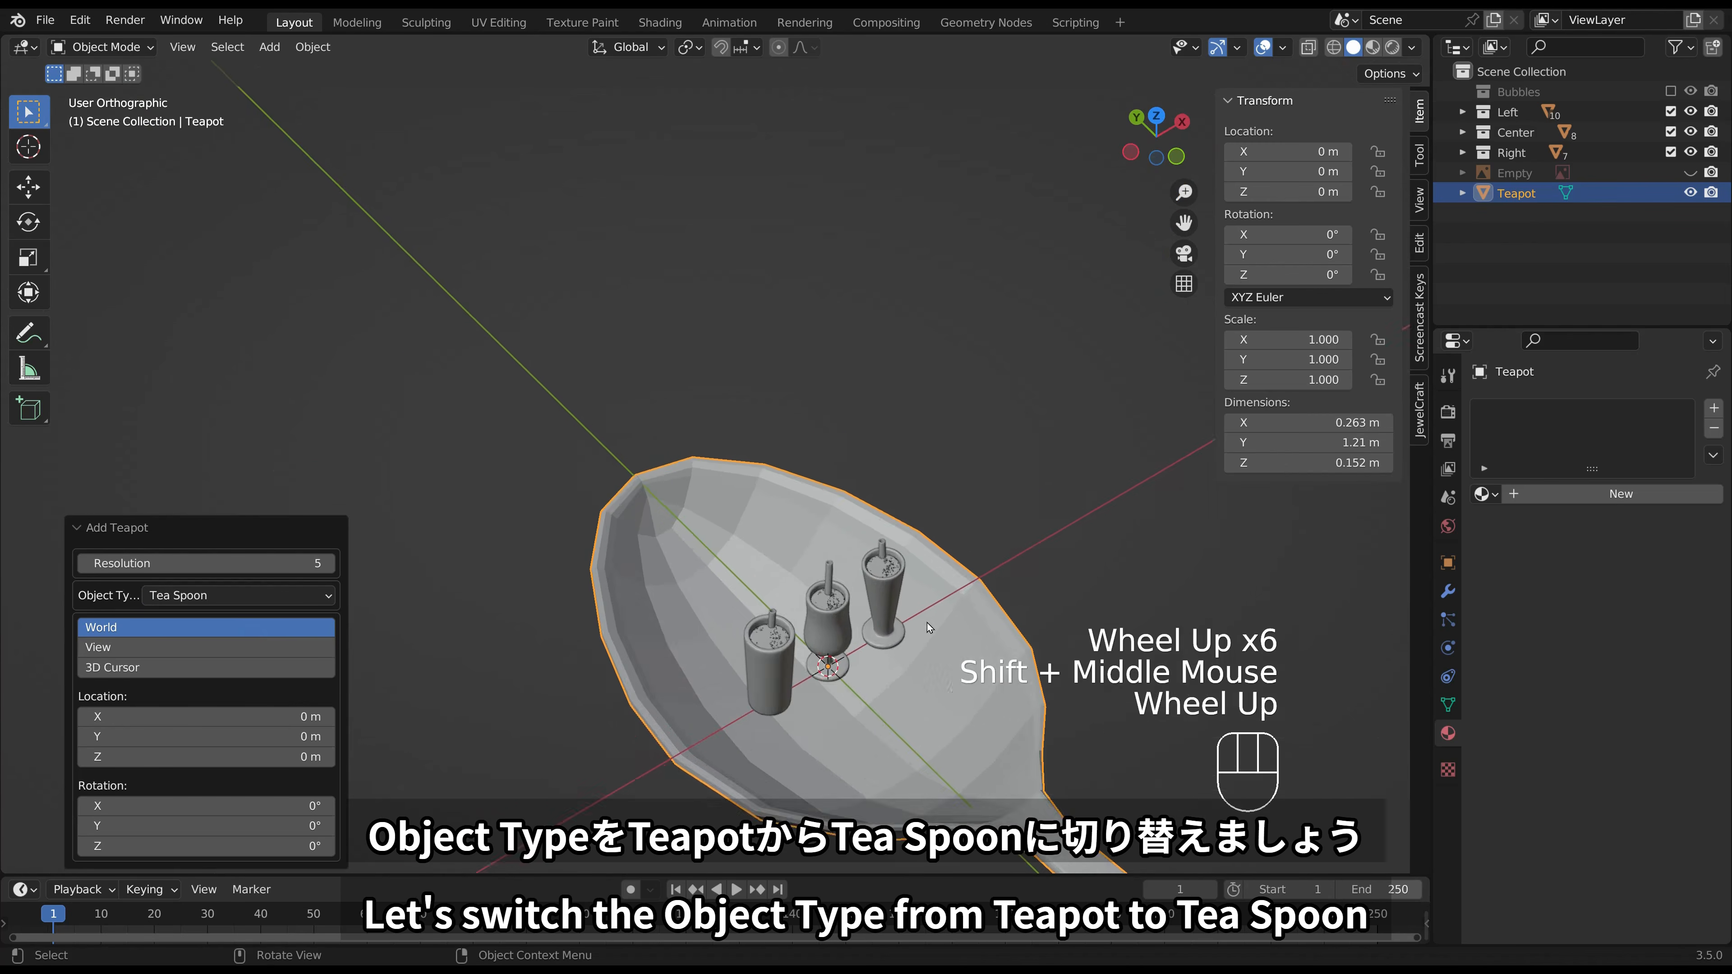
shift+middle_drag(762, 558, 633, 511)
key(Tab)
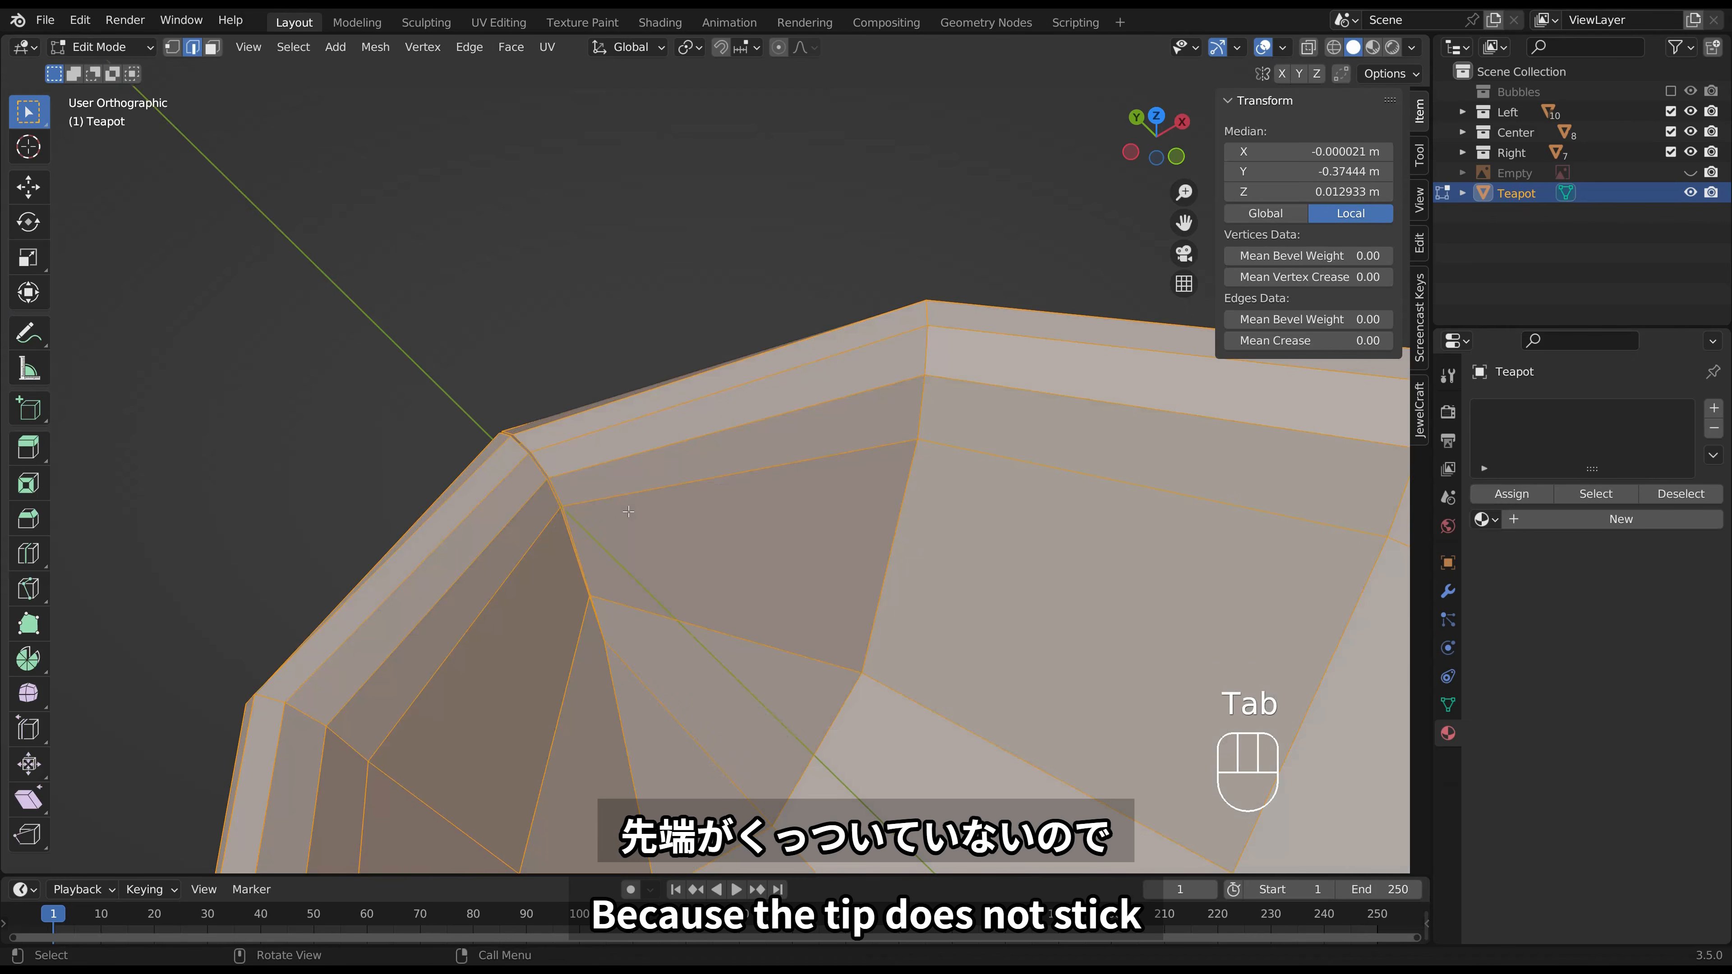
key(1)
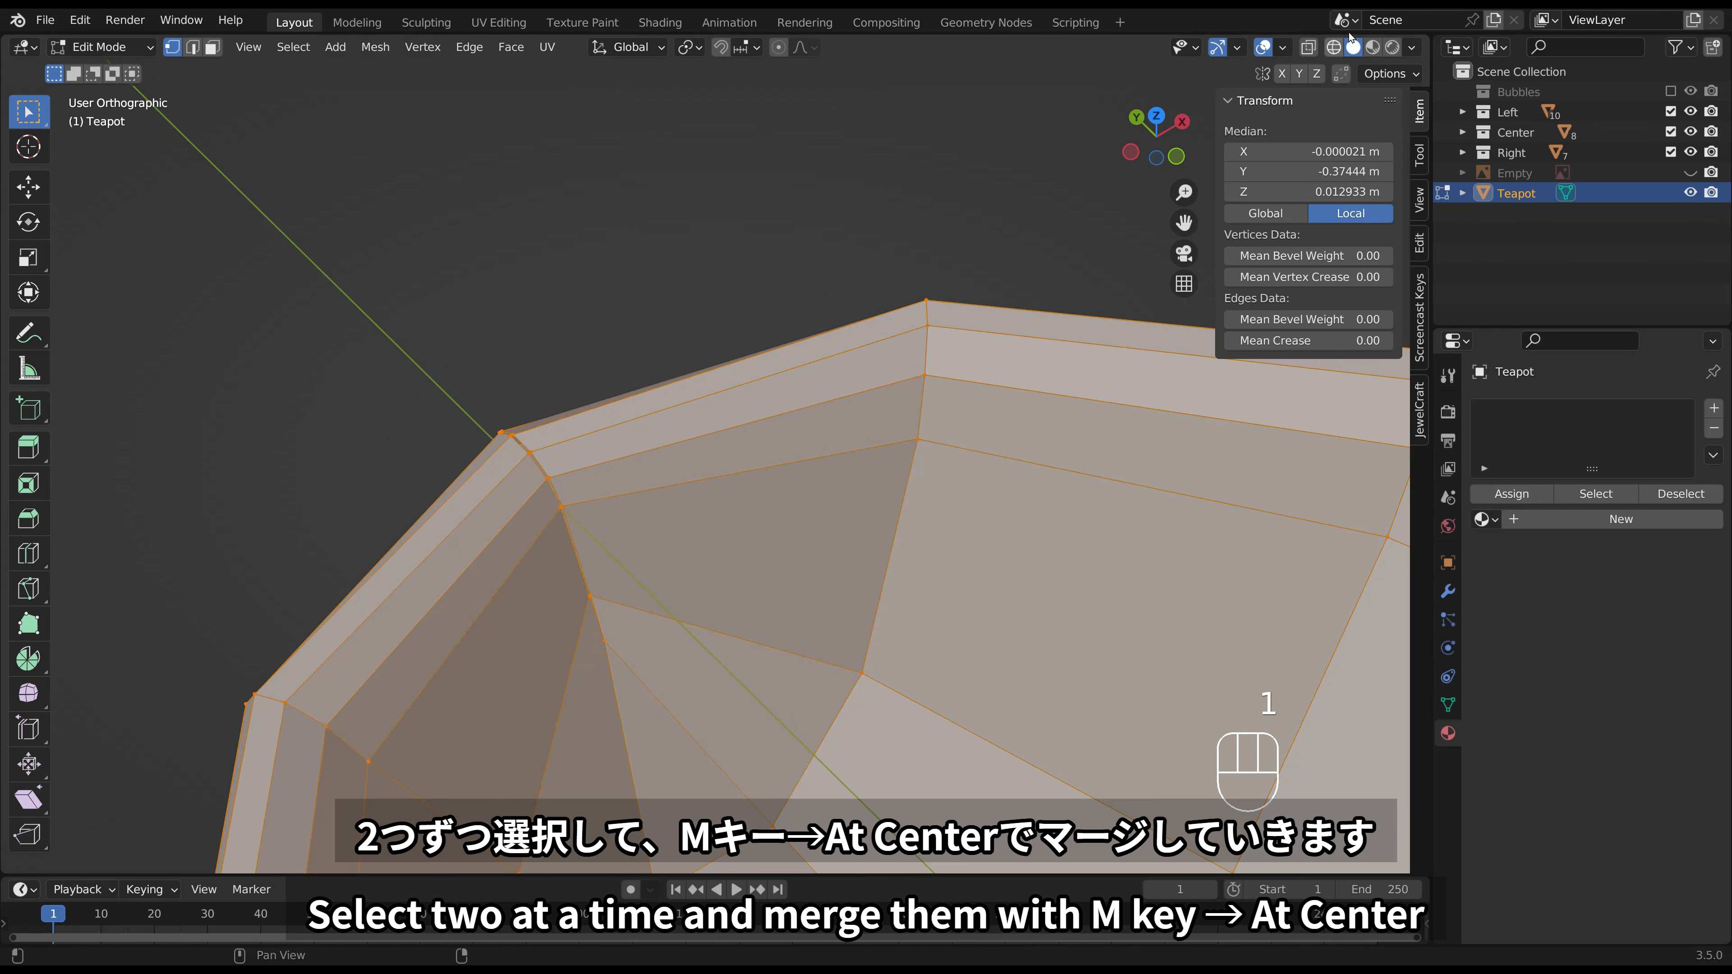
click(1305, 47)
click(594, 599)
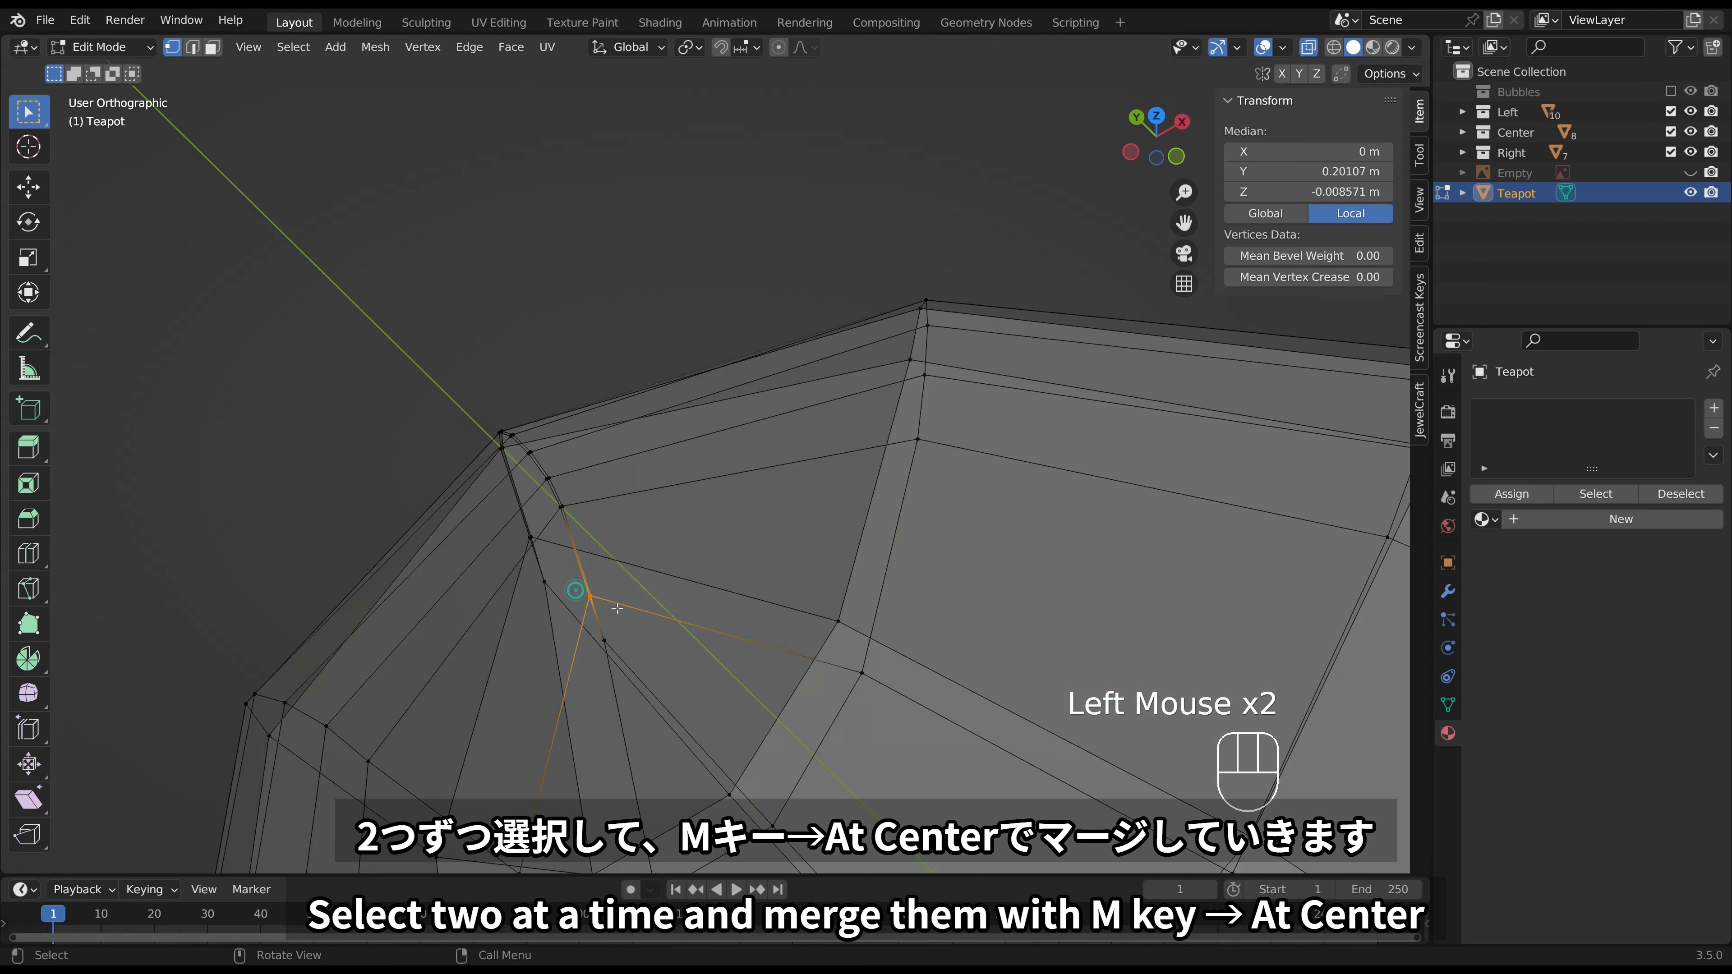
key(m)
click(618, 607)
Merge the next split vertex pairs at center, working up the inside of the bowl's tip toward the rim.
click(563, 501)
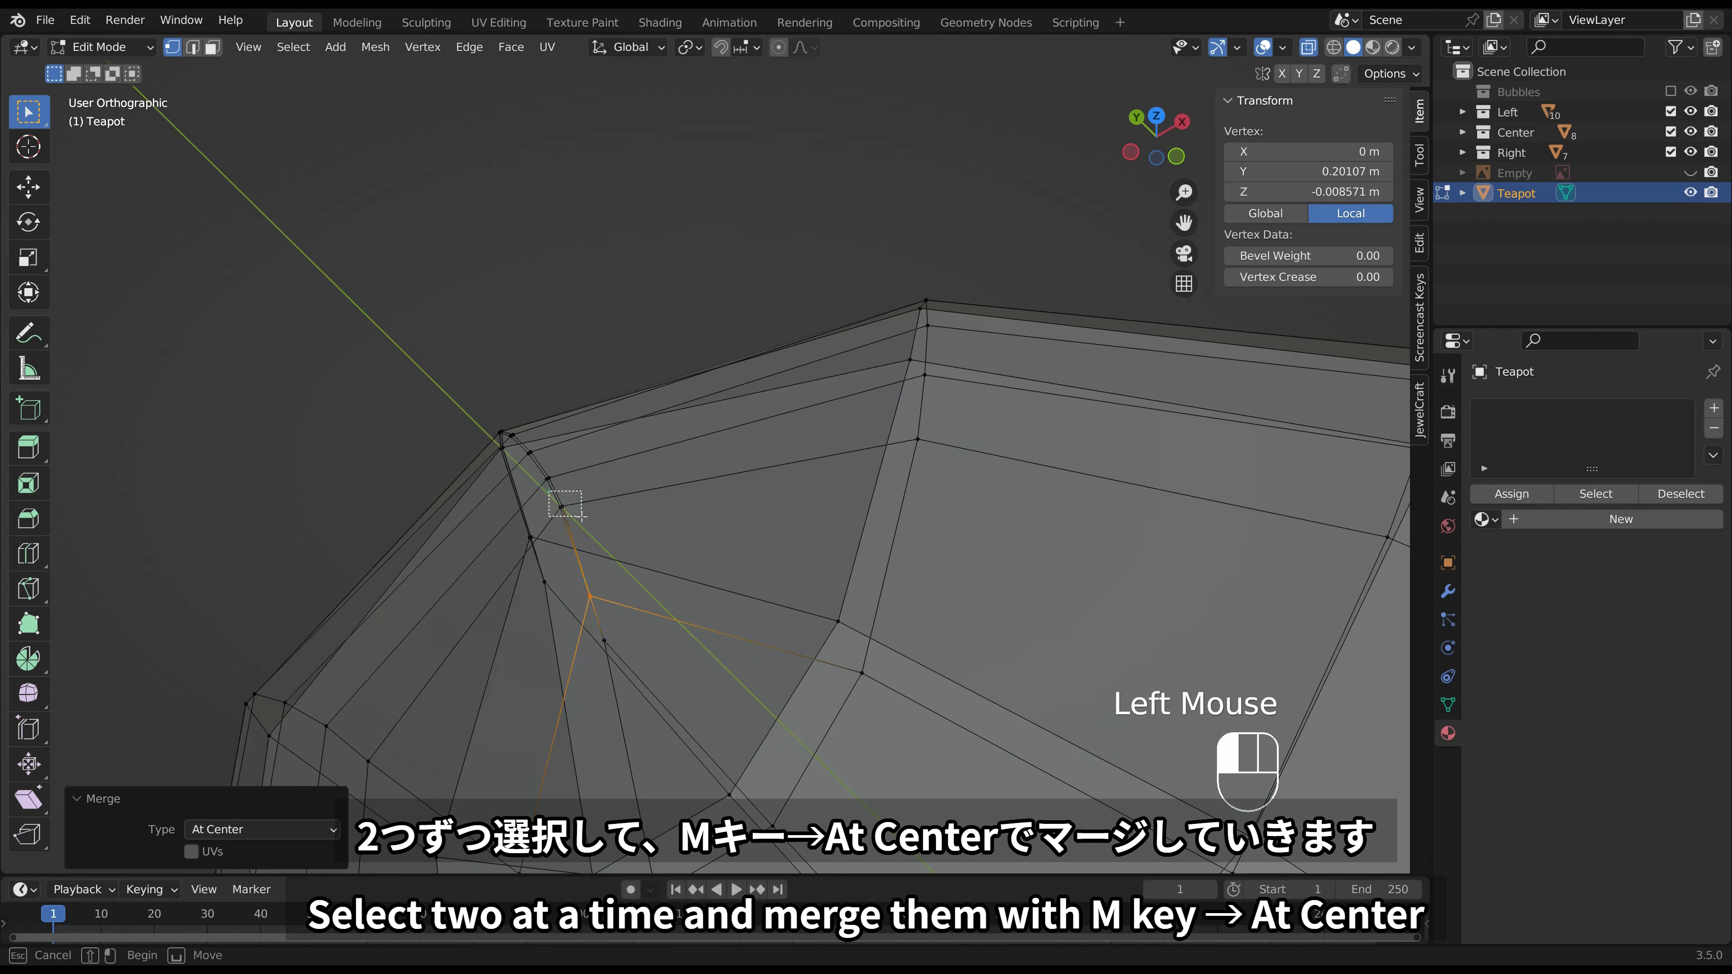
key(m)
click(588, 524)
click(550, 475)
key(m)
click(573, 491)
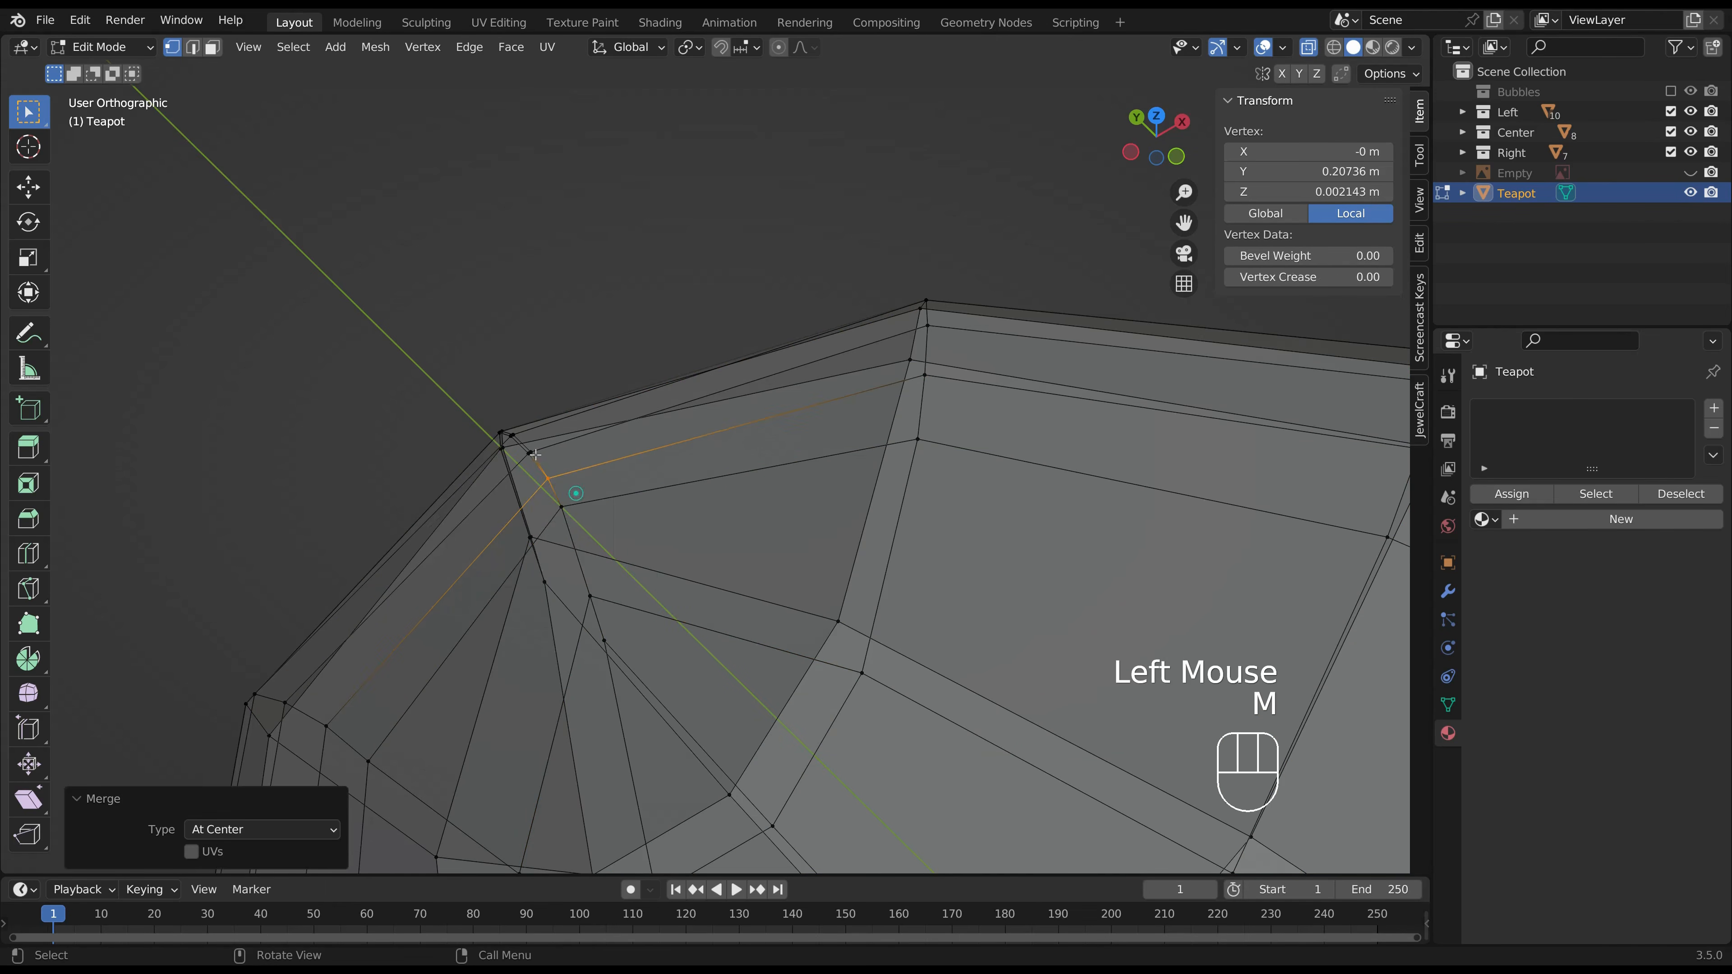
mouse_move(525, 445)
mouse_down()
mouse_move(551, 461)
mouse_move(494, 428)
mouse_move(514, 452)
mouse_up()
key(m)
click(550, 462)
Merge the remaining split vertex pairs on the rim and underside of the bowl's tip at center.
key(m)
click(526, 441)
click(492, 425)
key(m)
click(510, 449)
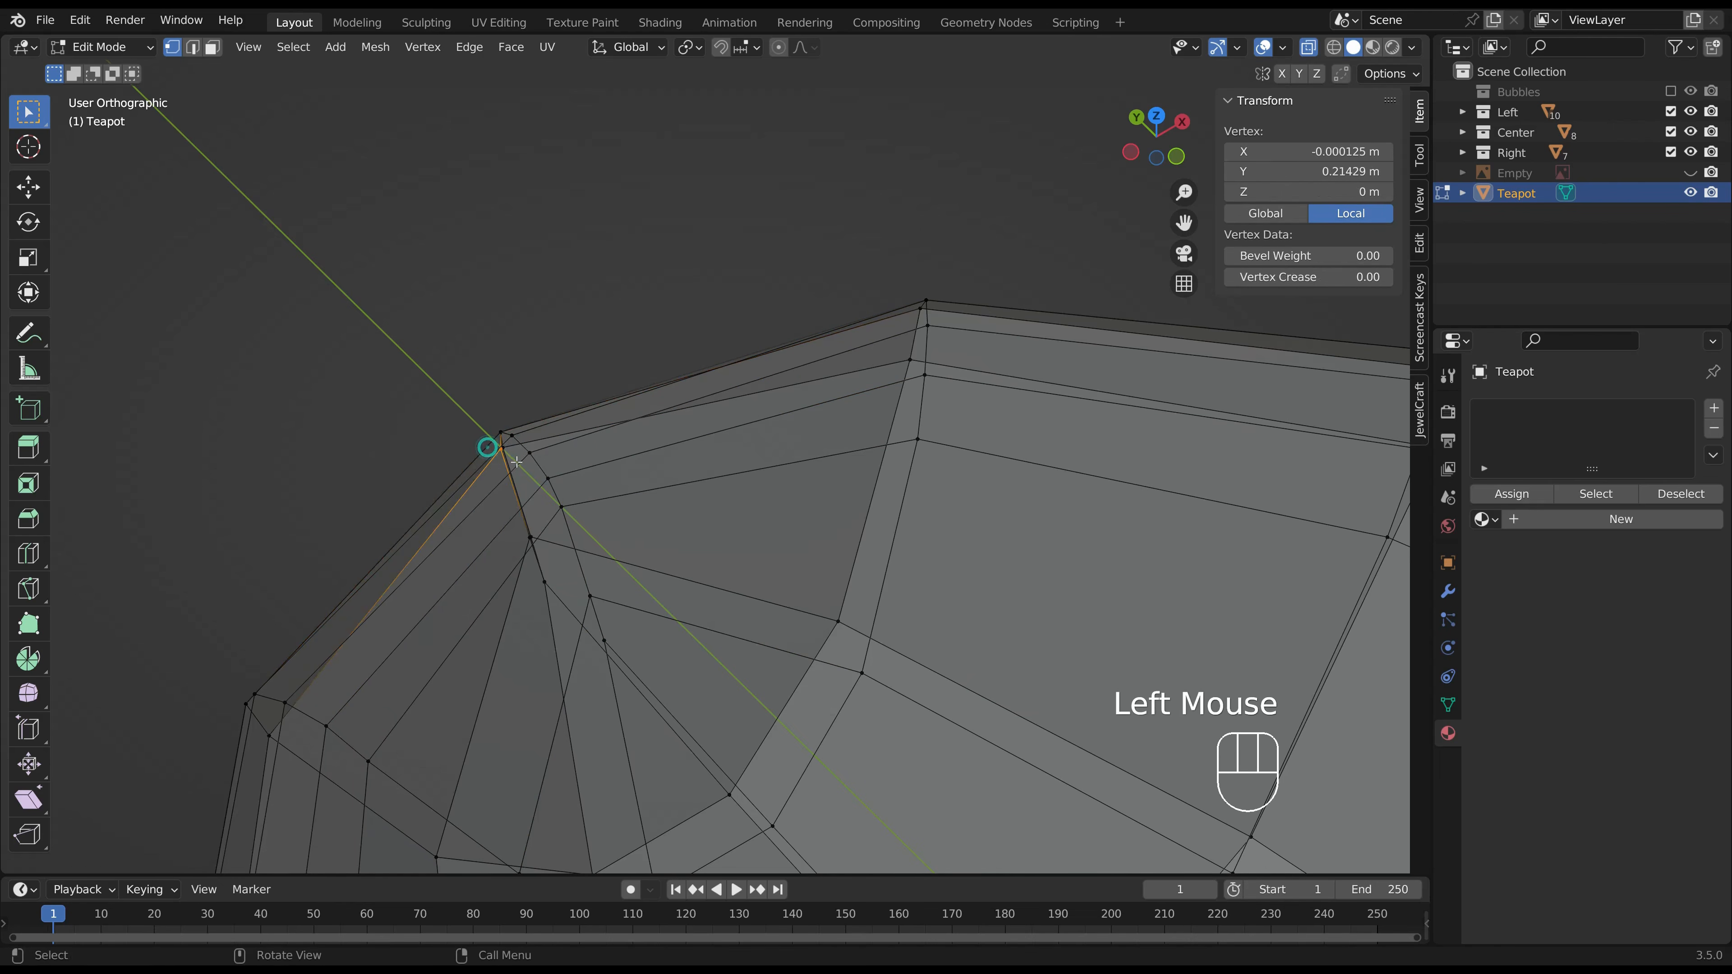
key(m)
click(514, 455)
drag(515, 528, 556, 558)
key(m)
click(559, 555)
Select the whole spoon mesh, recalculate its normals to face outside, and return to Object Mode.
scroll(711, 593, down, 3)
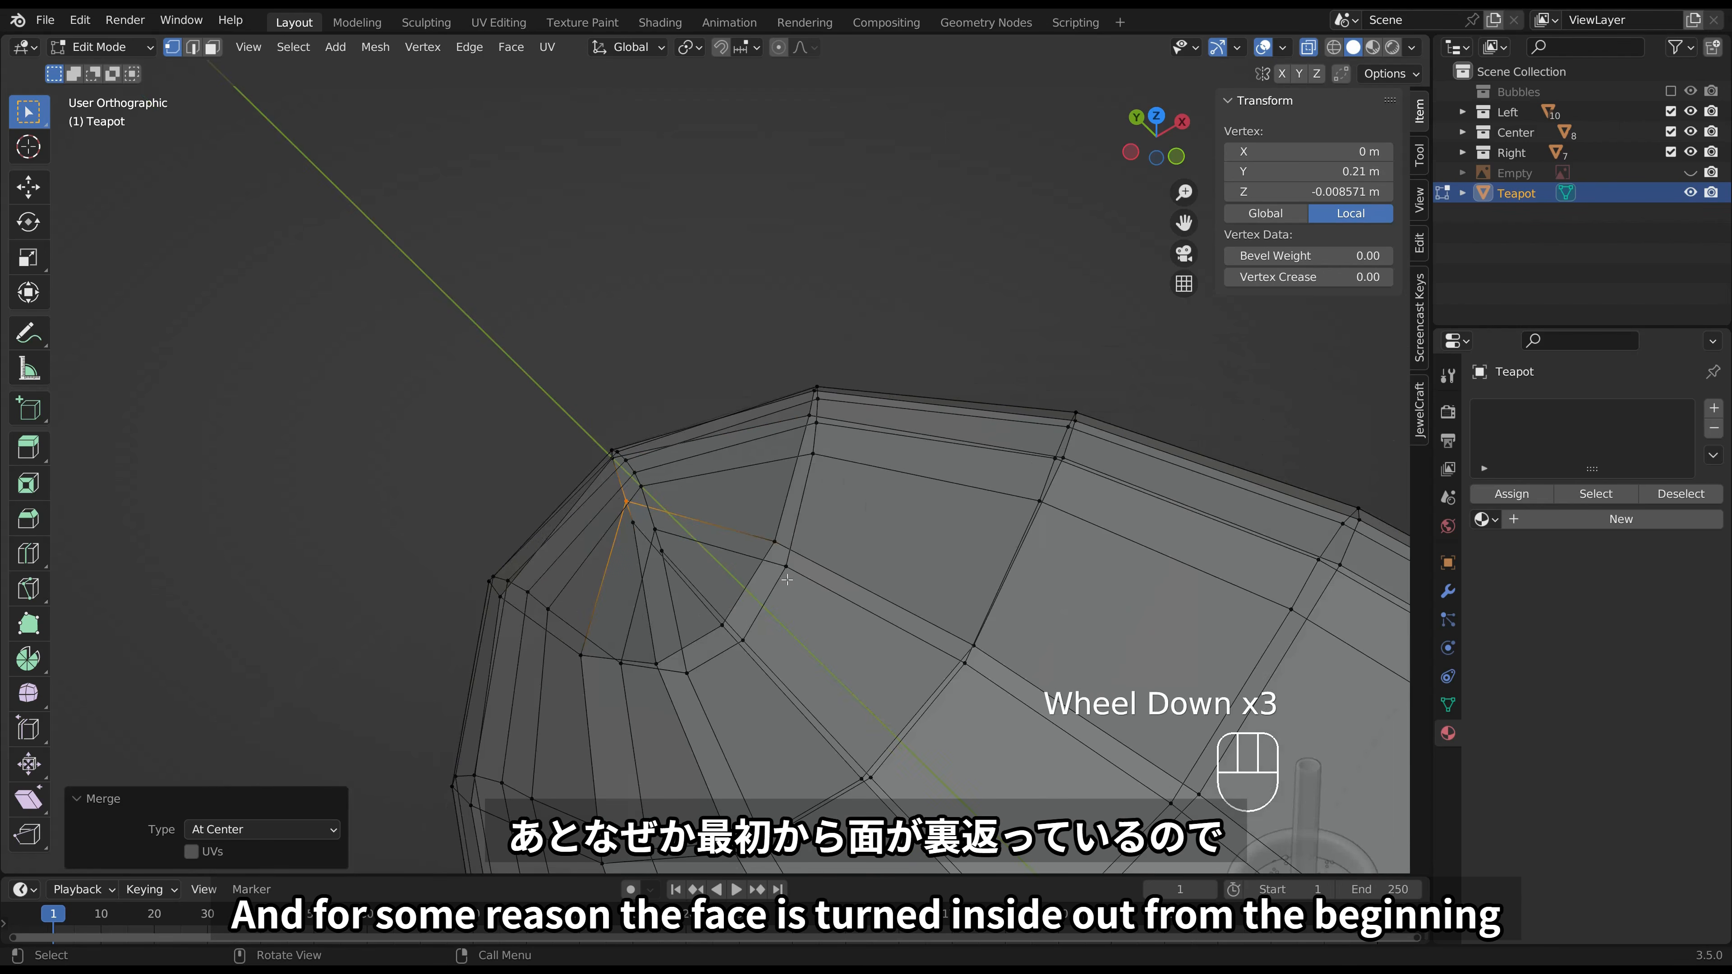
scroll(846, 583, down, 6)
key(a)
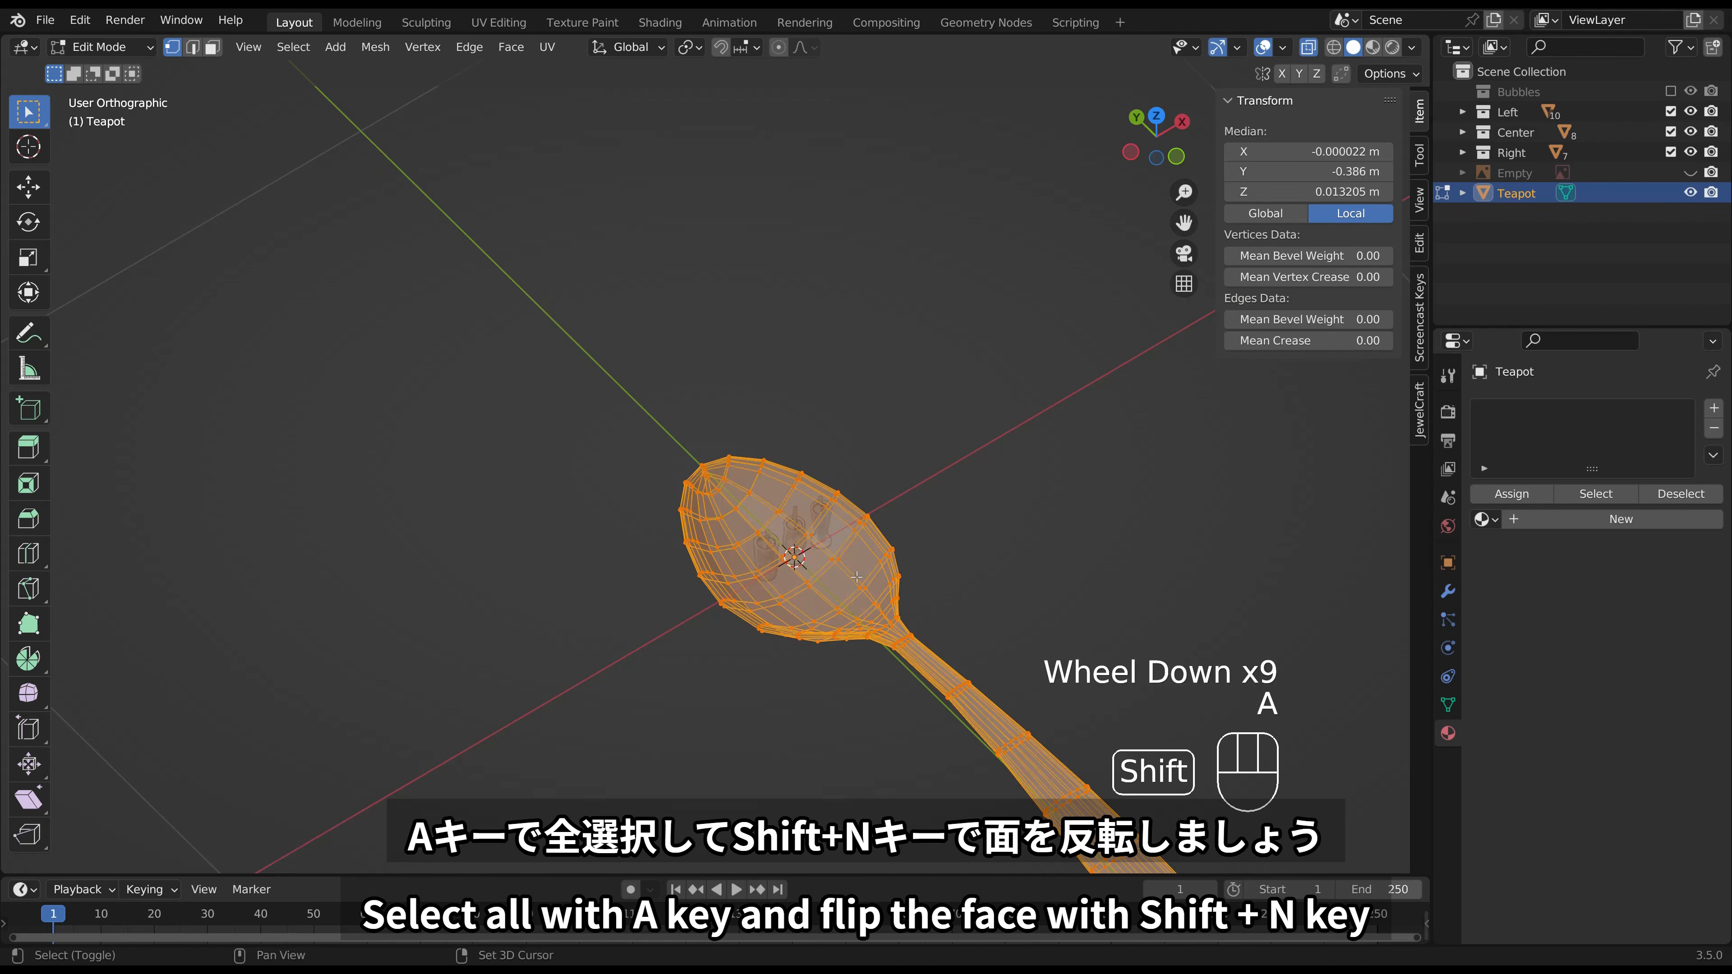
key(shift+n)
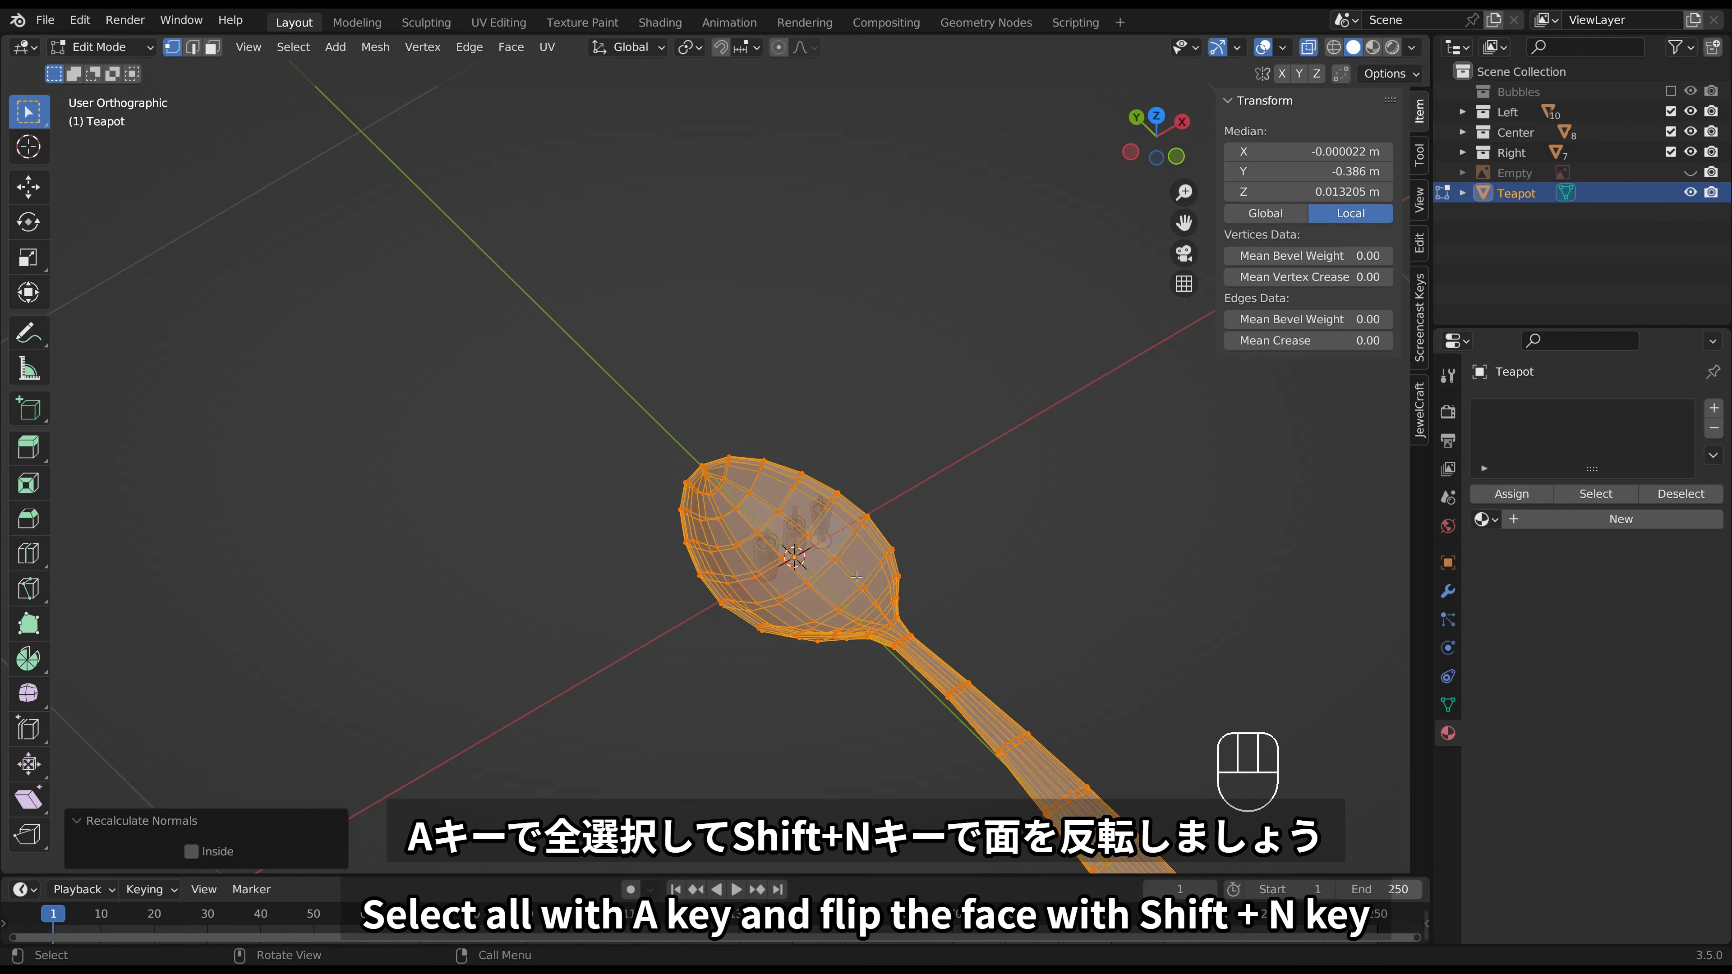
key(Tab)
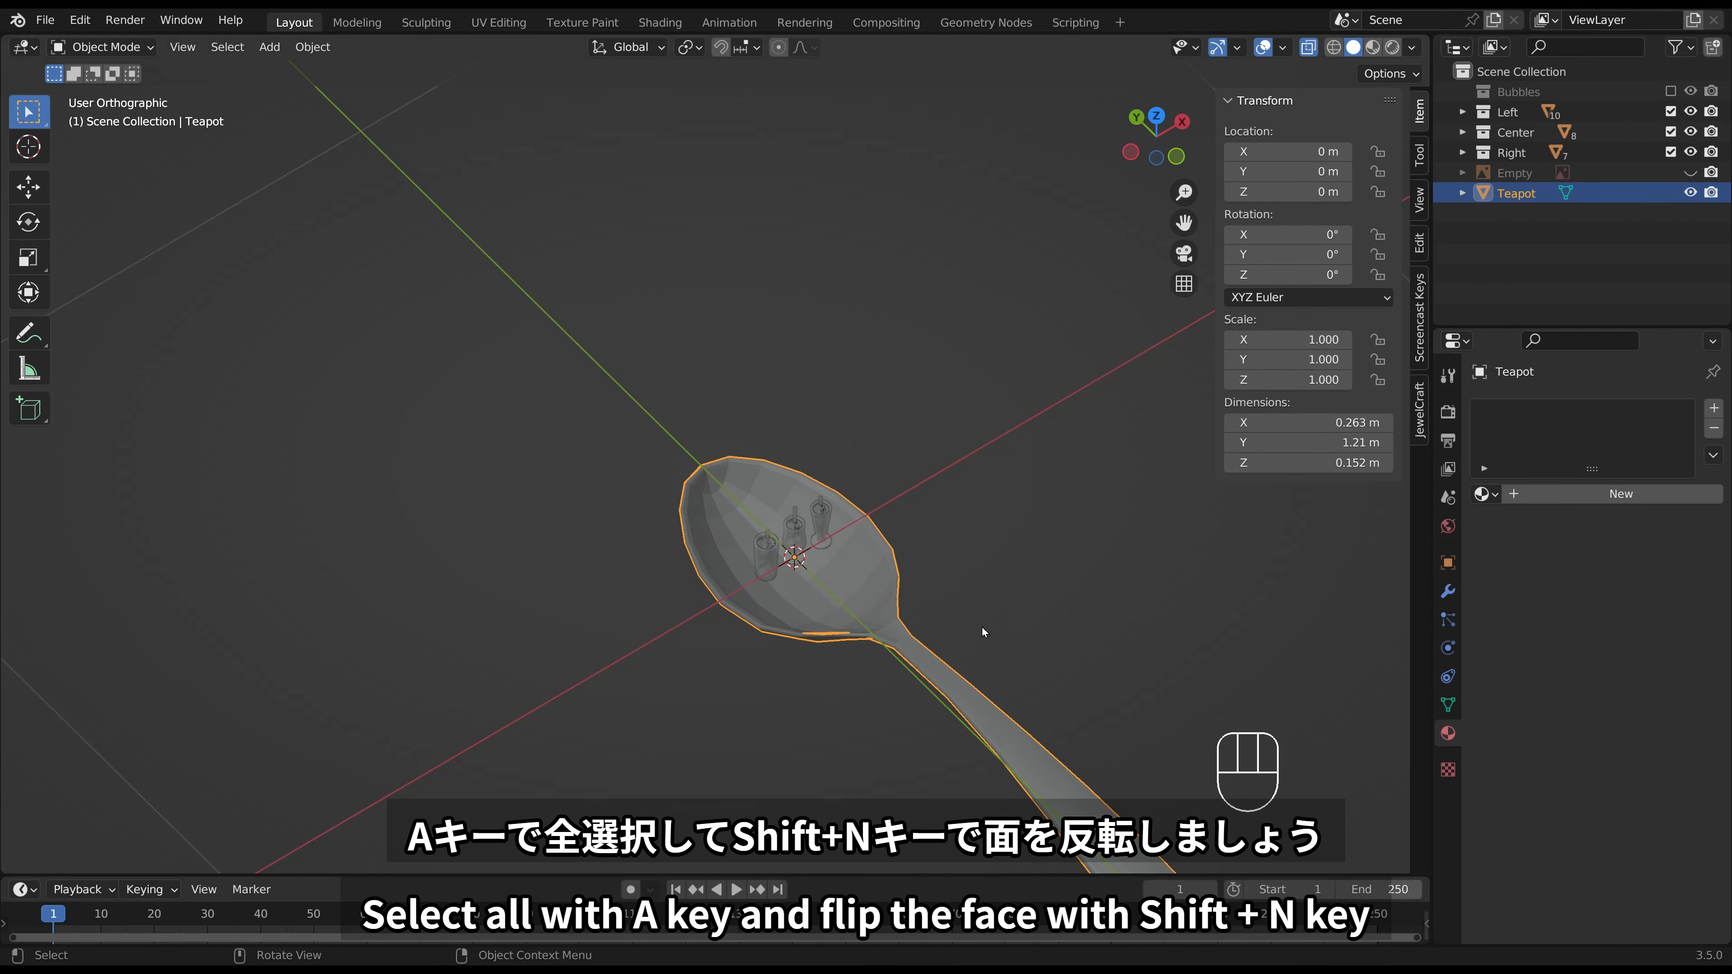
Add a Subdivision Surface modifier to the spoon and set its viewport levels to 2.
click(1447, 590)
click(1544, 409)
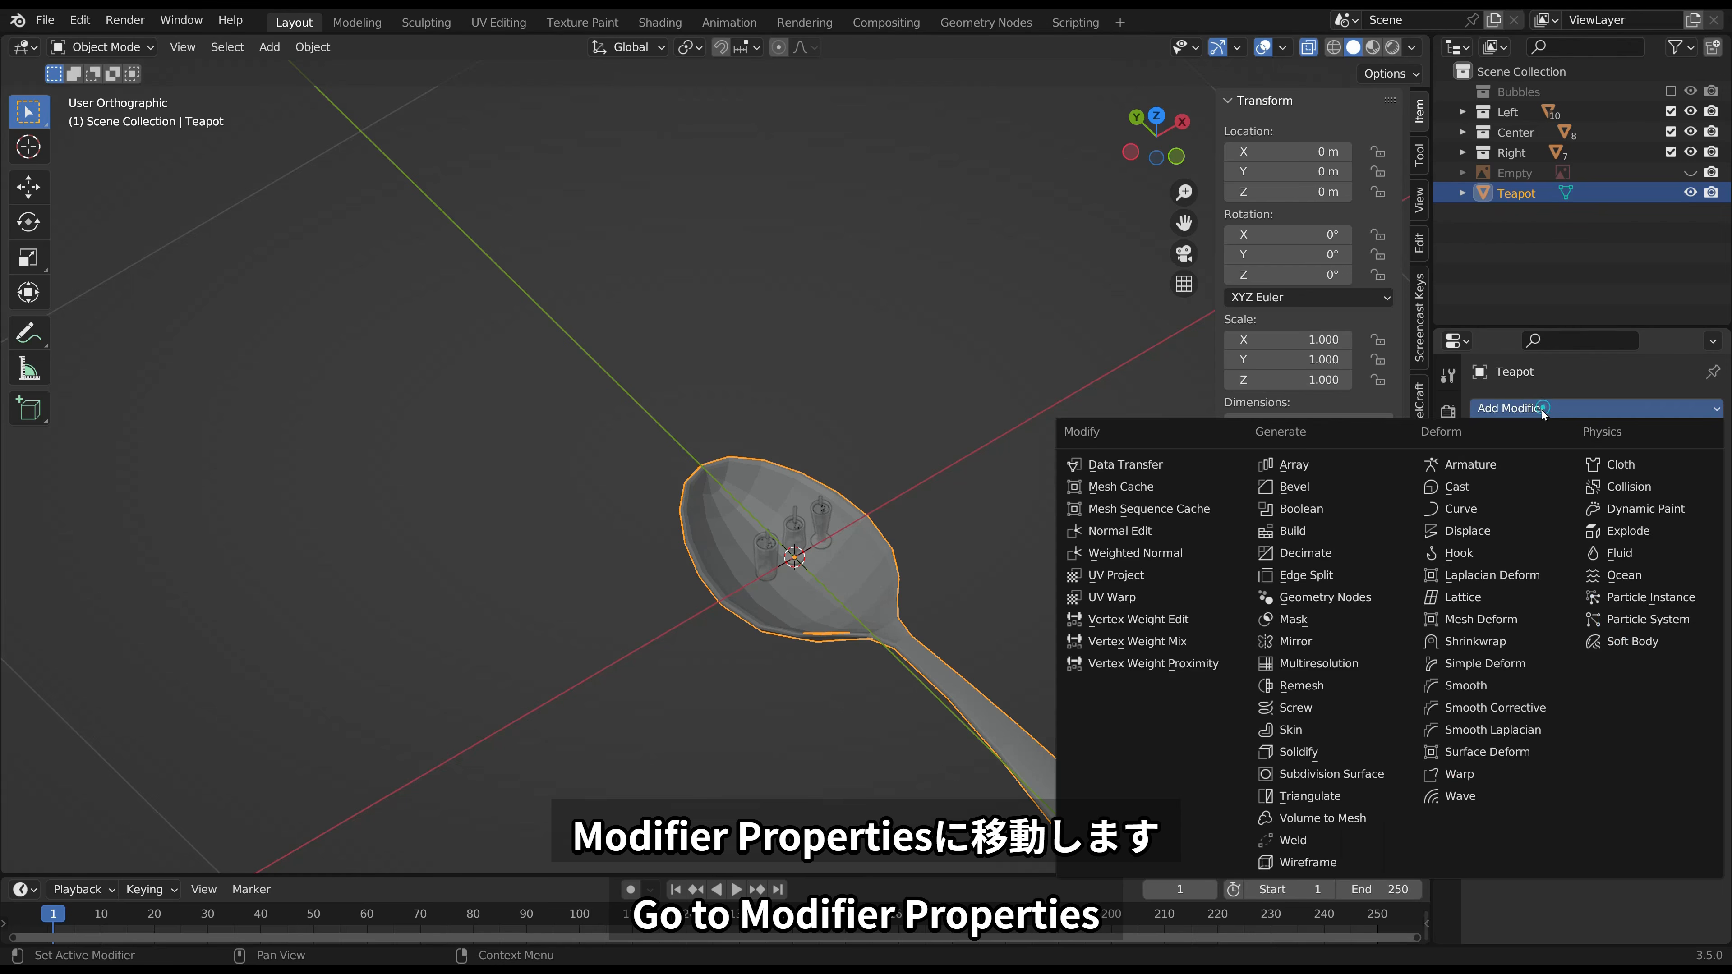
click(1357, 773)
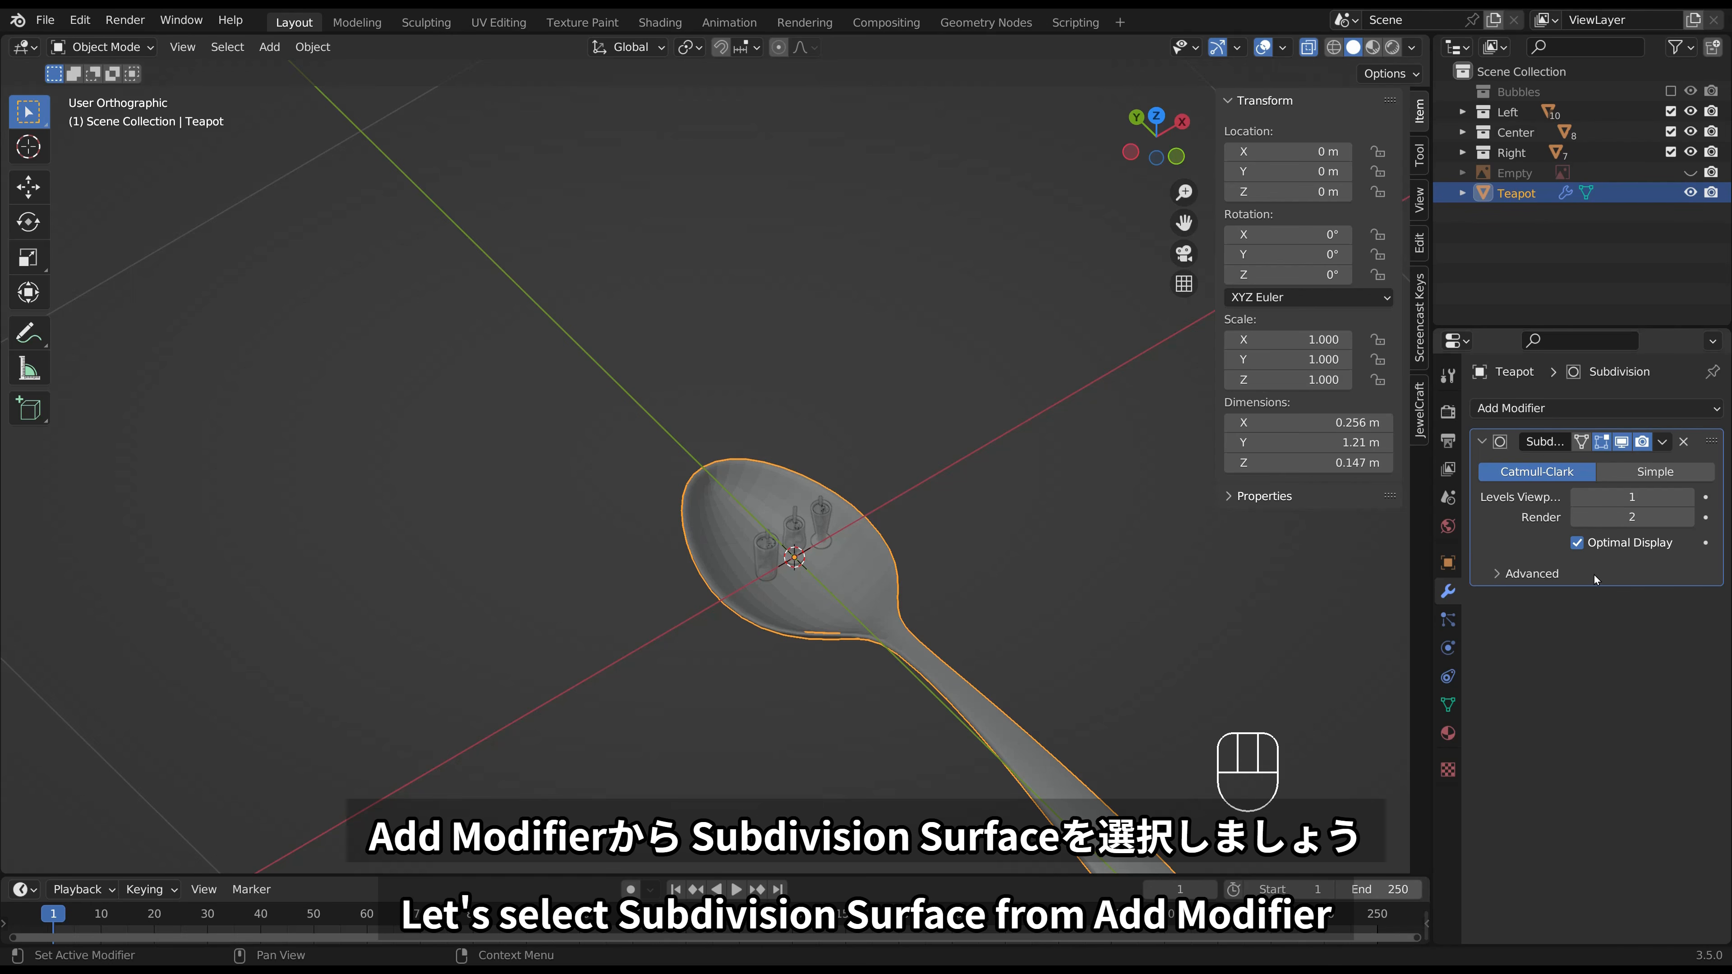
click(1688, 501)
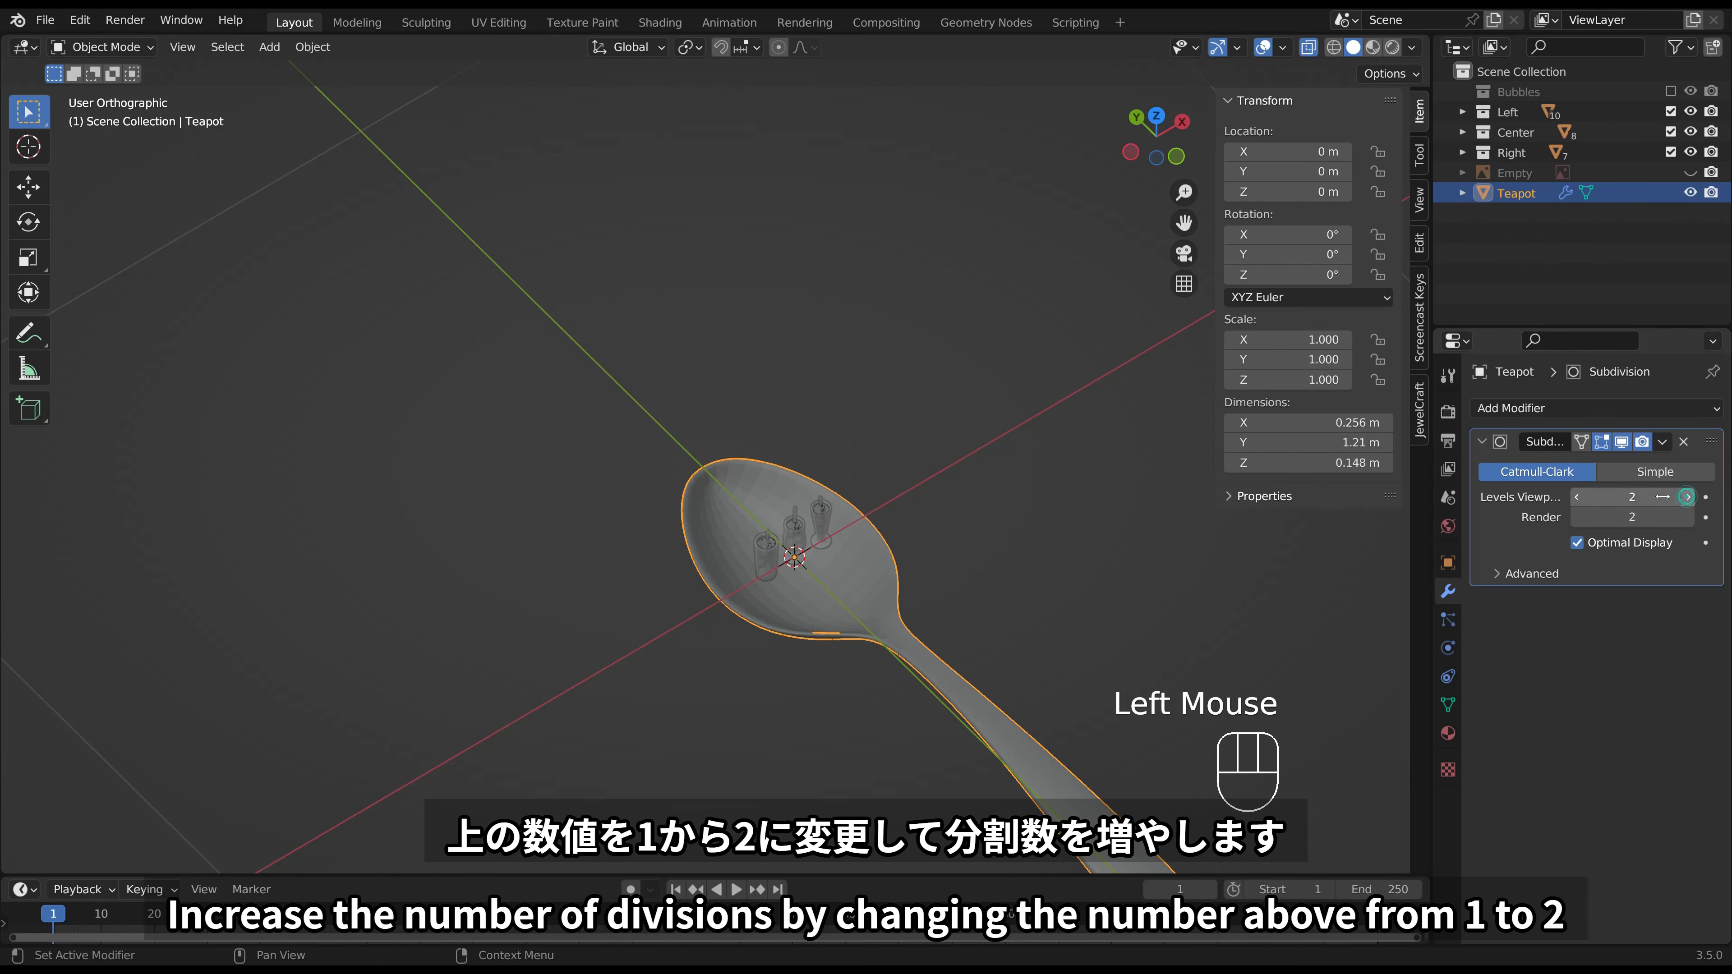
Turn off X-ray and apply Shade Smooth to the spoon.
shift+middle_drag(1135, 618, 1023, 509)
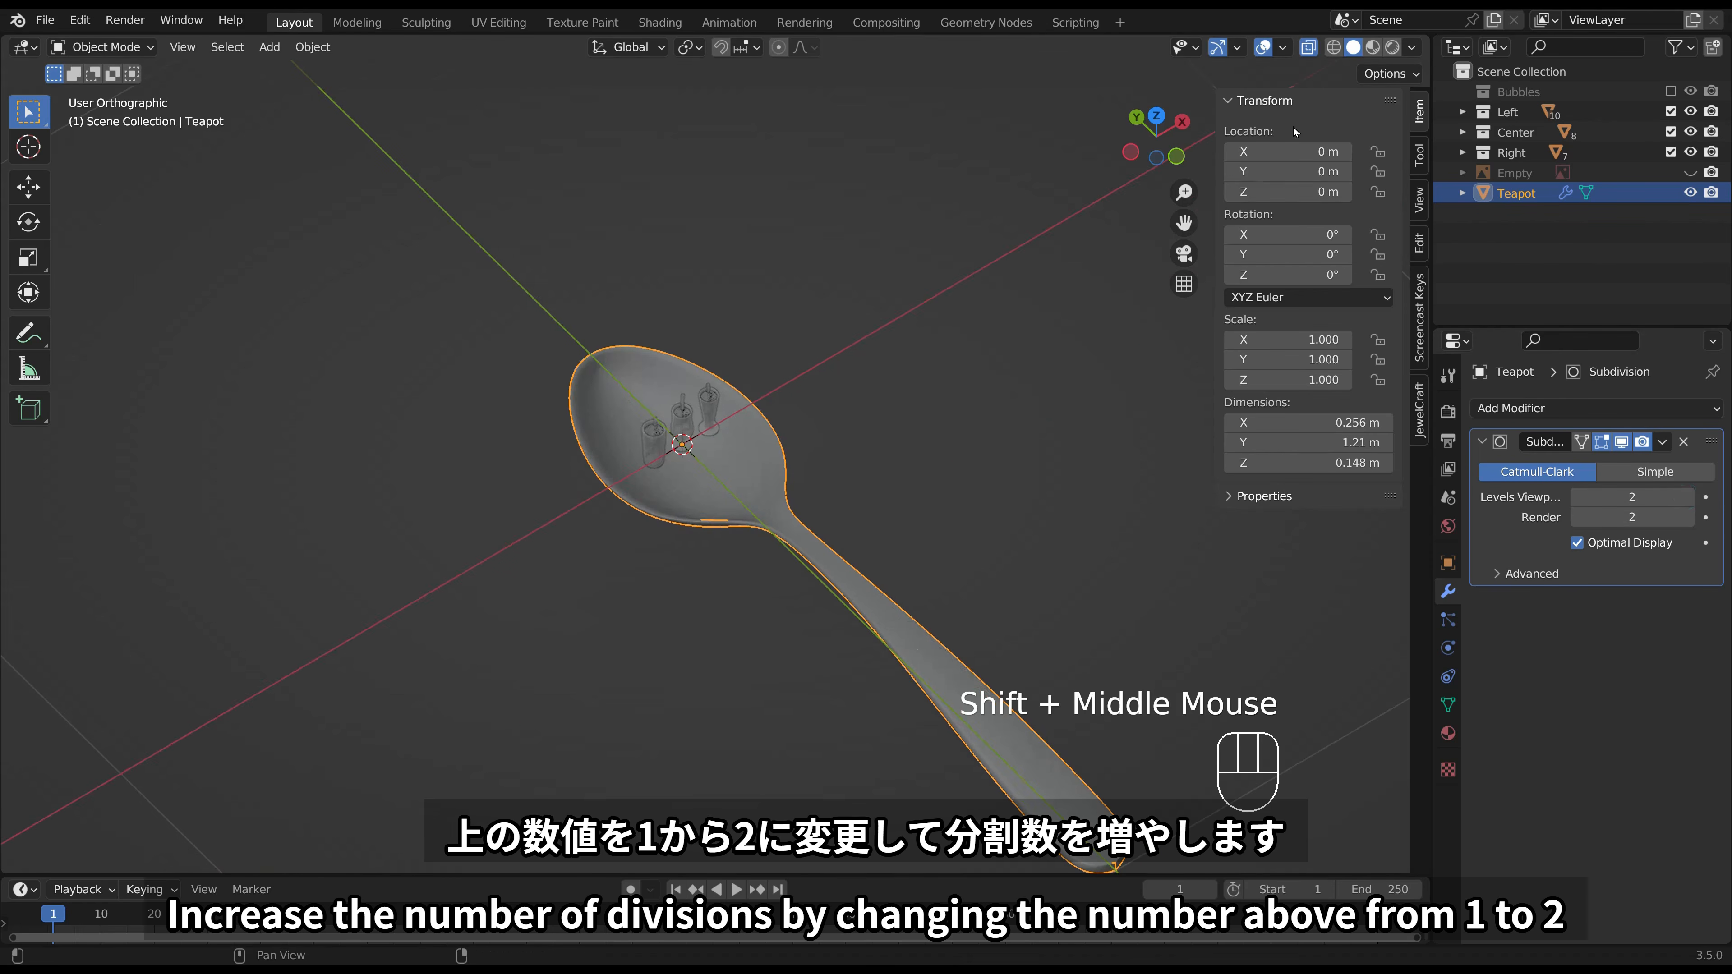
click(1308, 46)
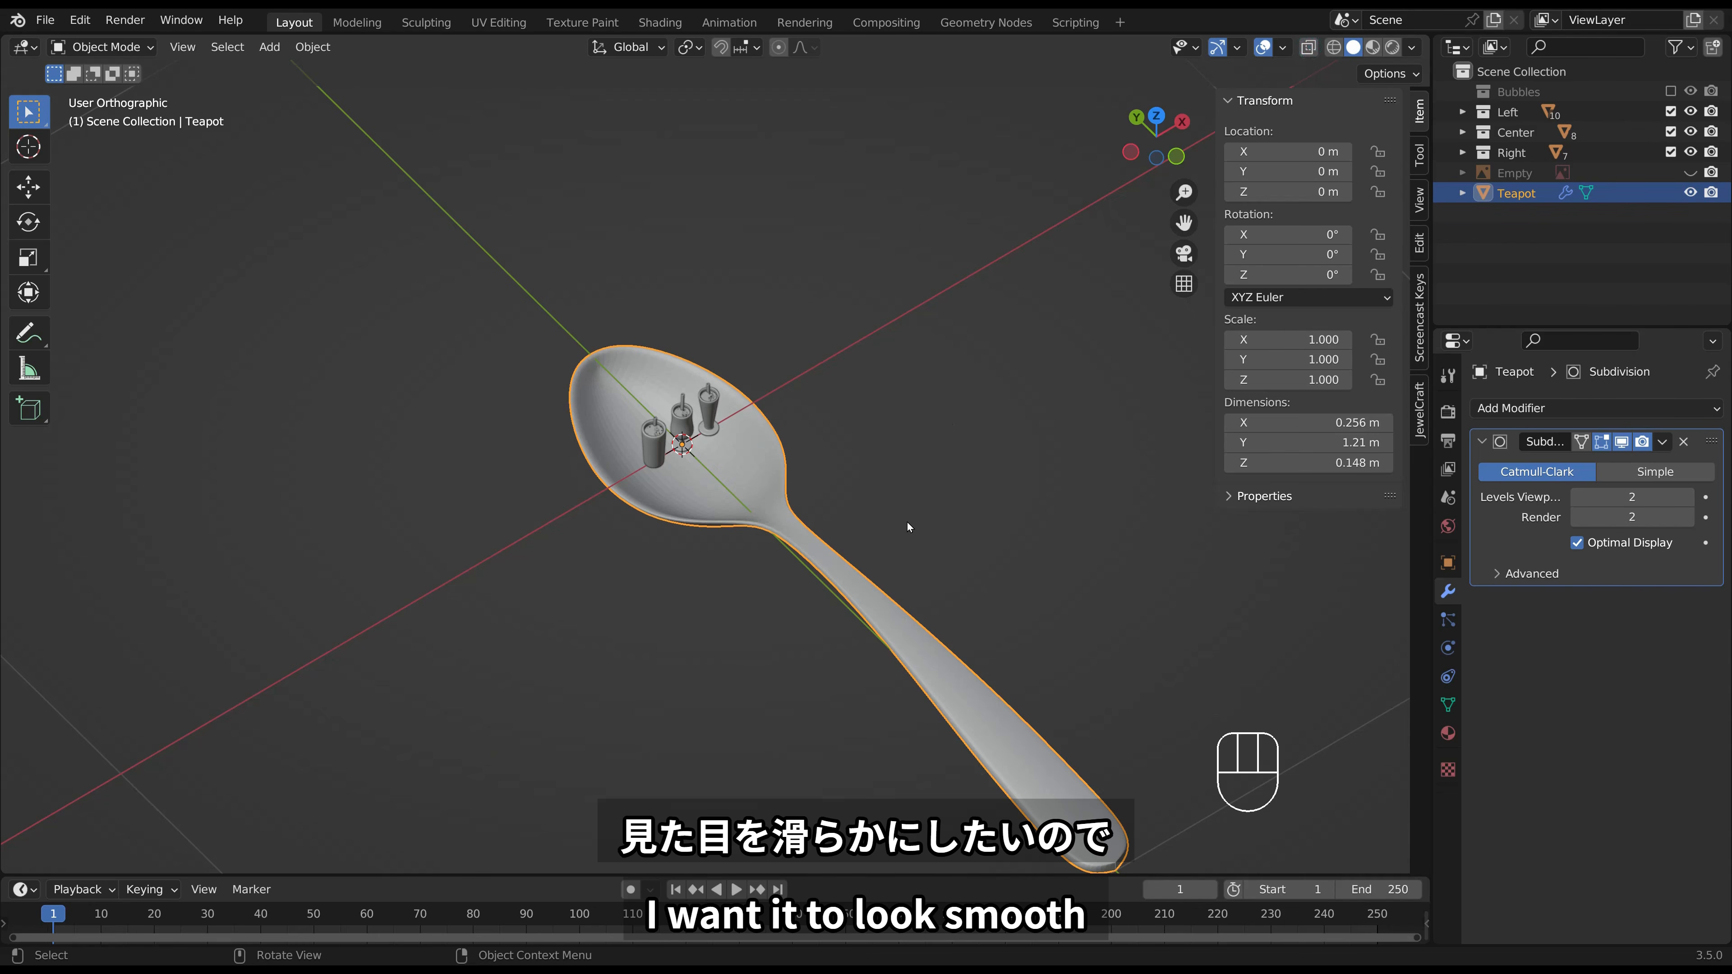
right_click(755, 489)
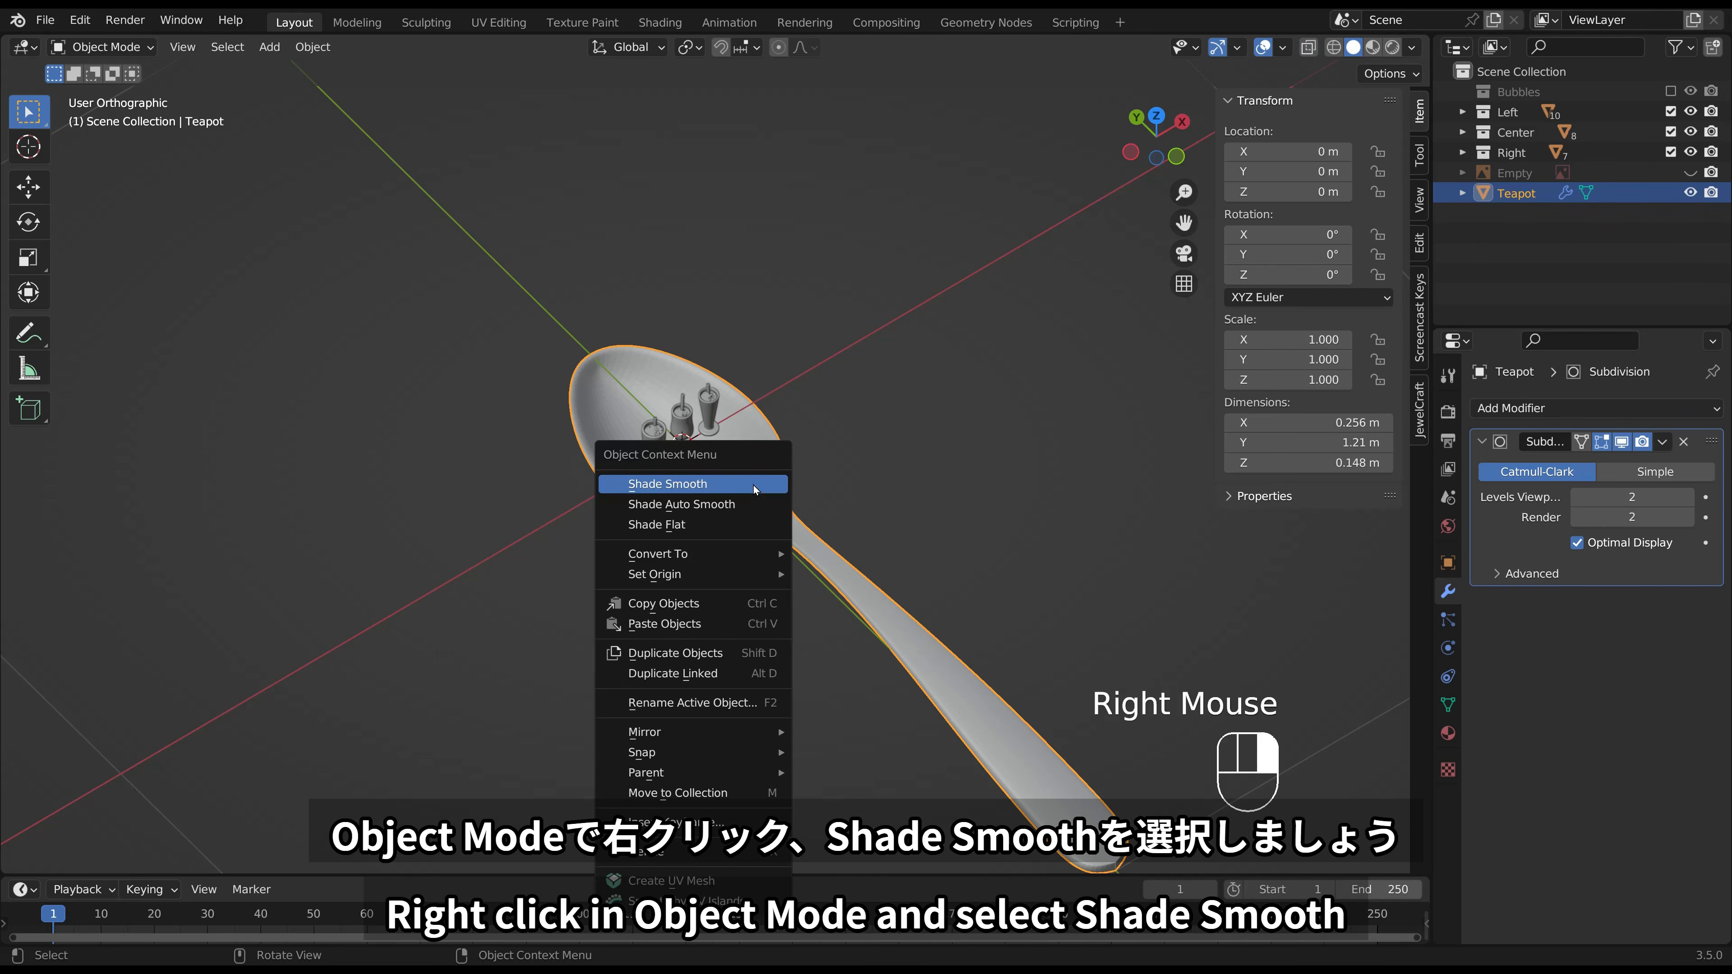
click(755, 485)
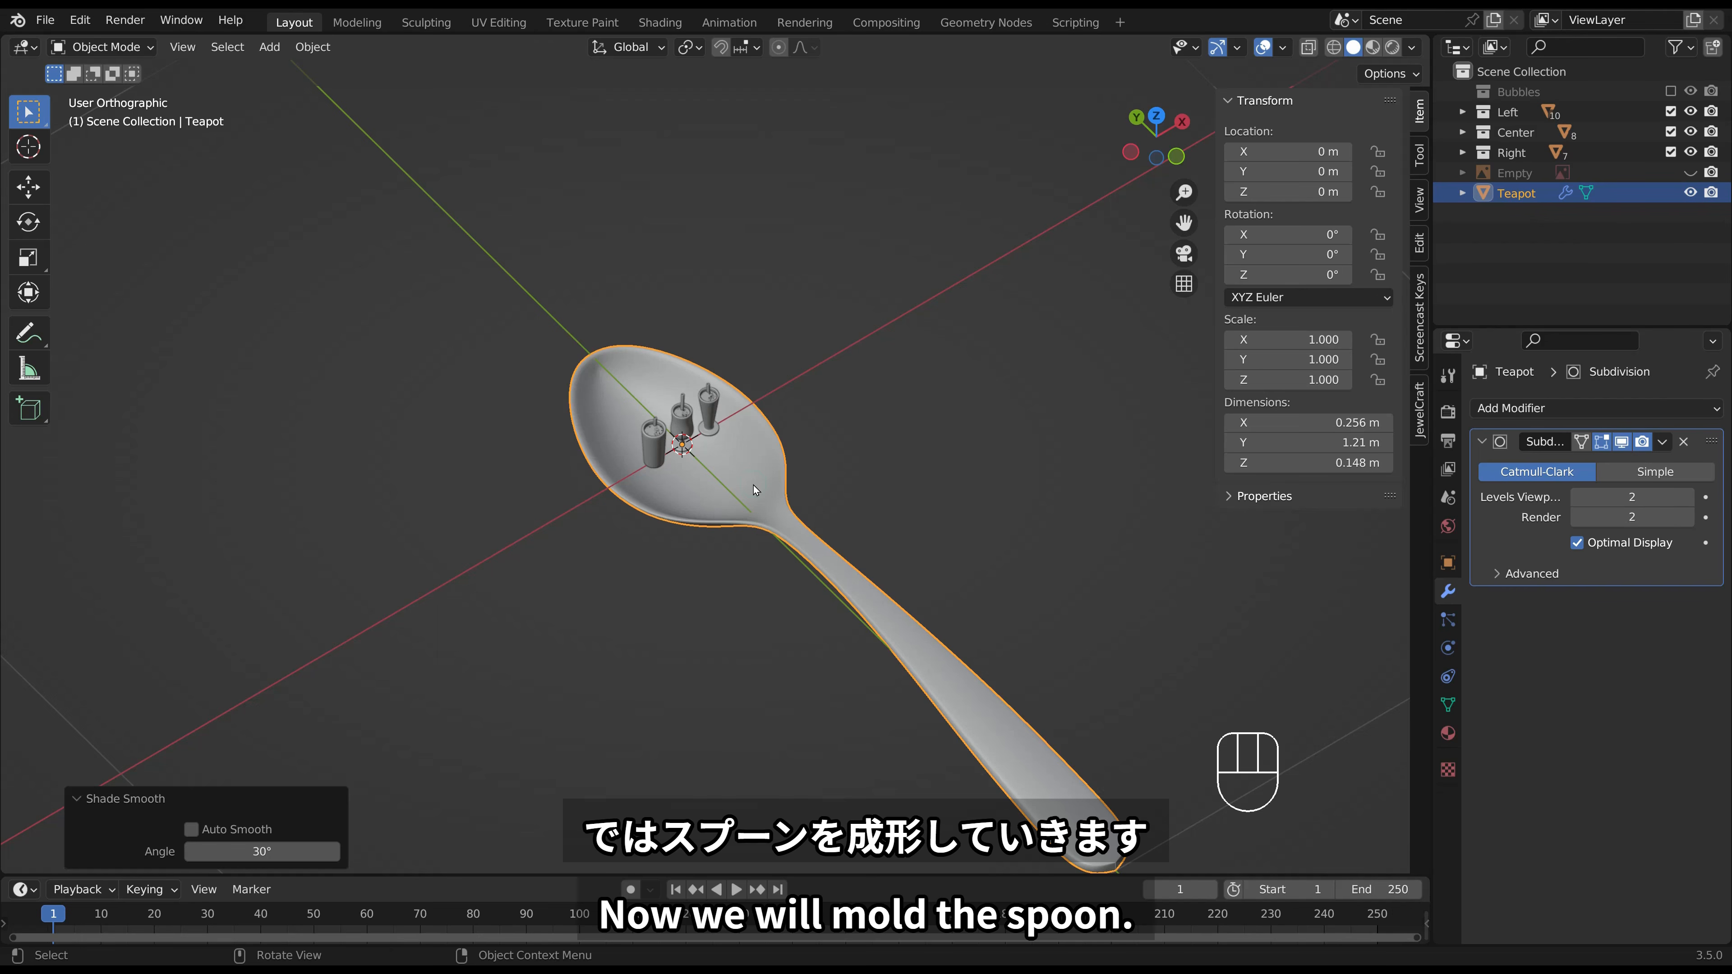
In Edit Mode from the top view with X-ray on, select the handle's vertices below the neck and move them about -0.52 m along Y.
middle_drag(849, 486, 815, 554)
scroll(815, 554, down, 2)
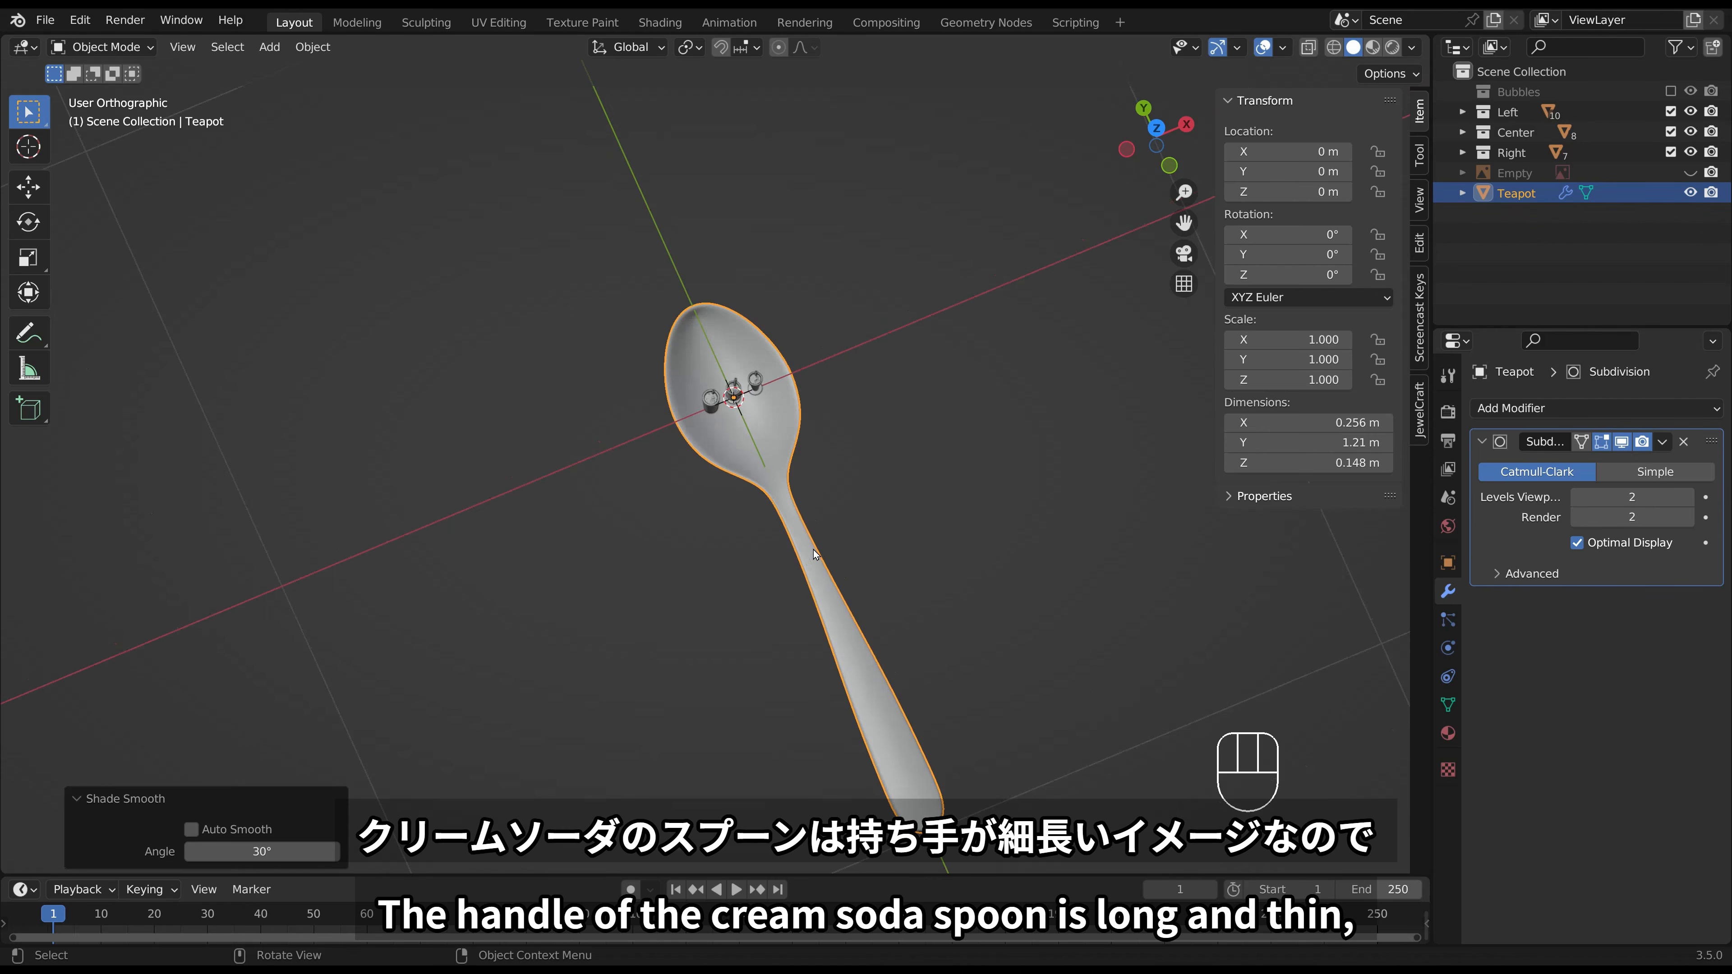
key(KP_7)
scroll(821, 544, down, 2)
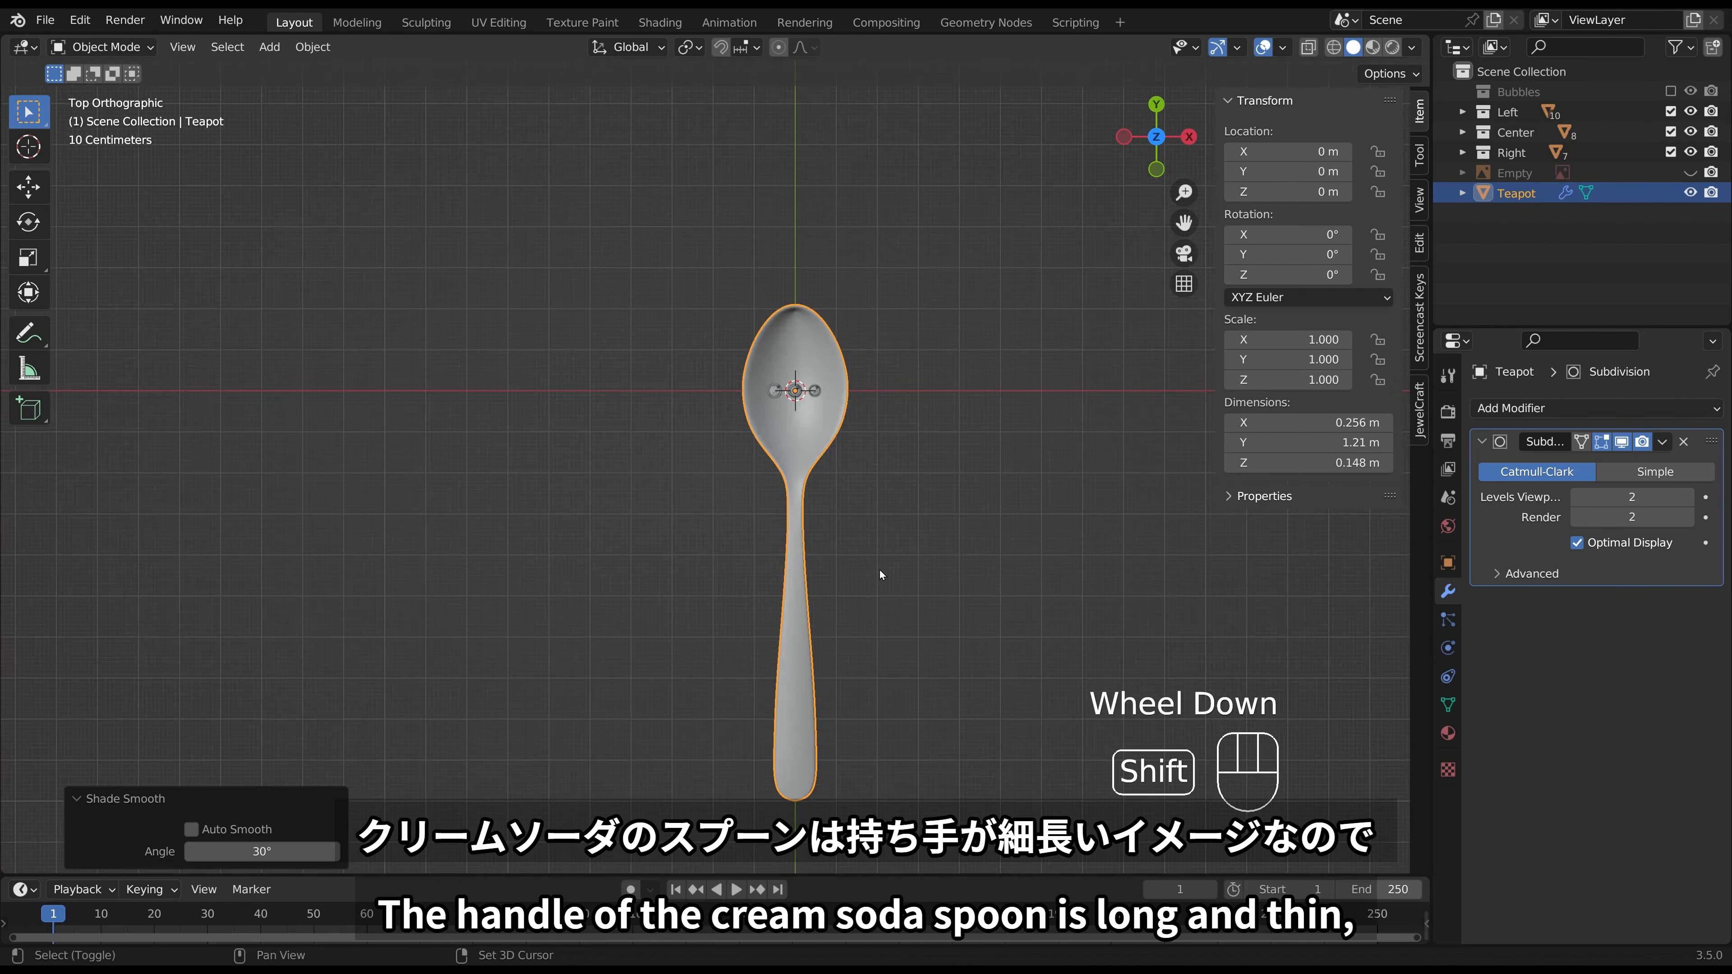
shift+middle_drag(879, 570, 818, 512)
scroll(818, 517, down, 3)
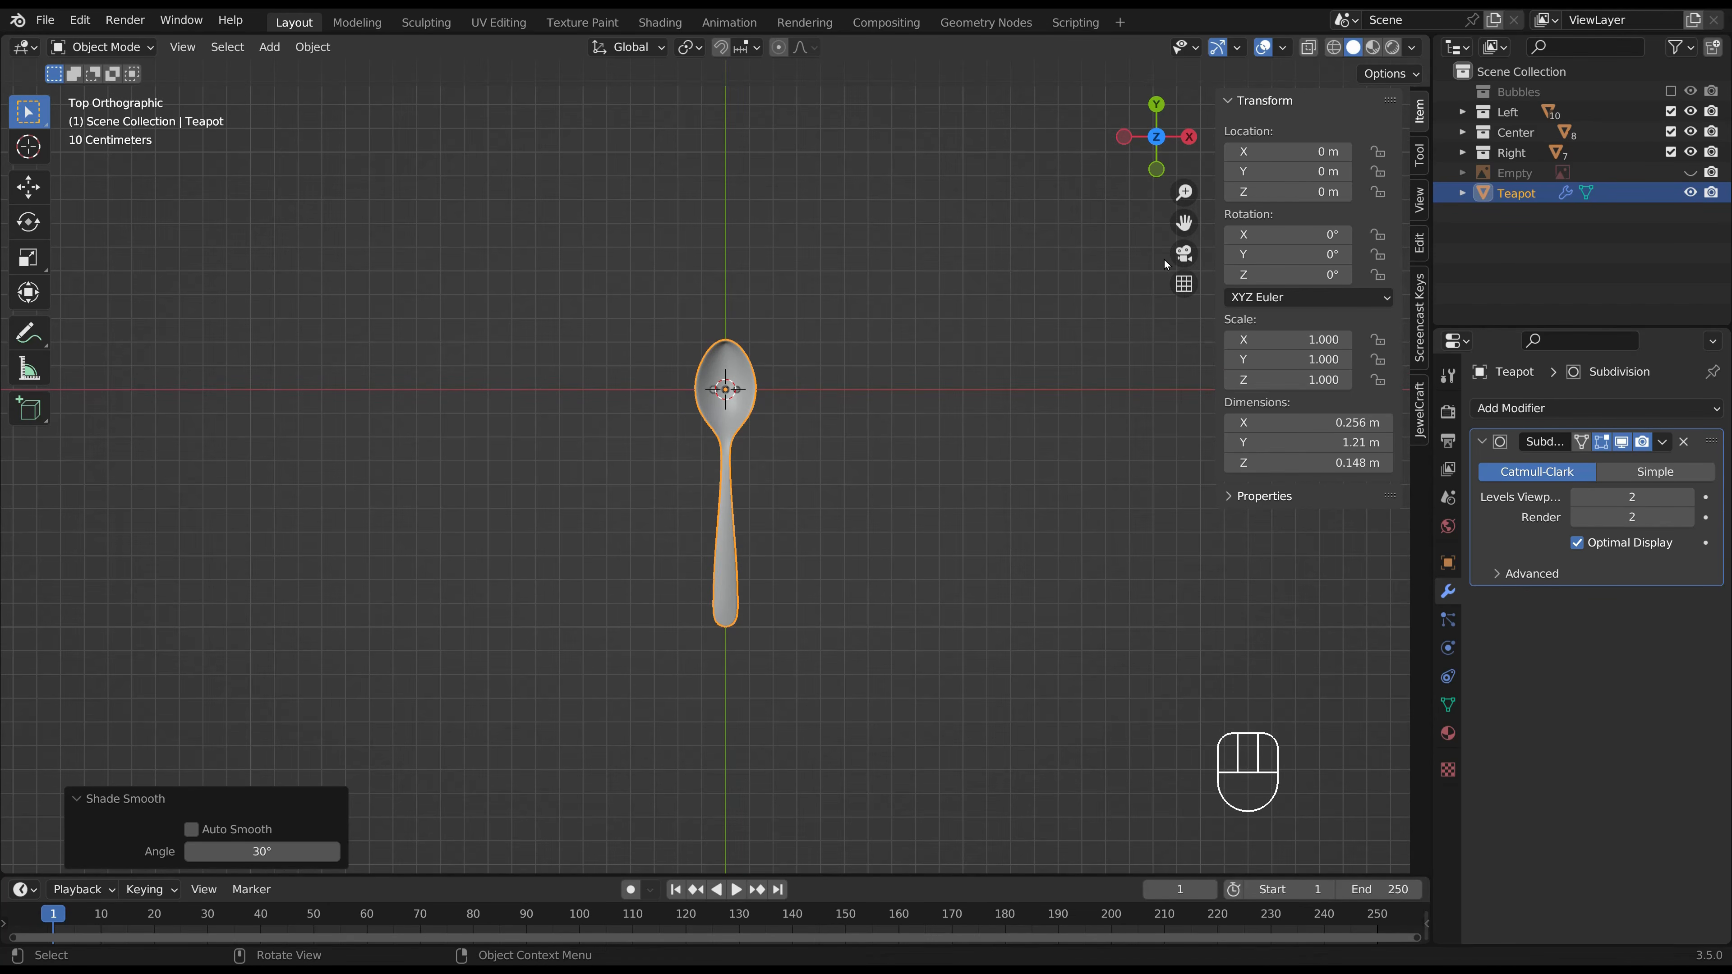
click(1307, 48)
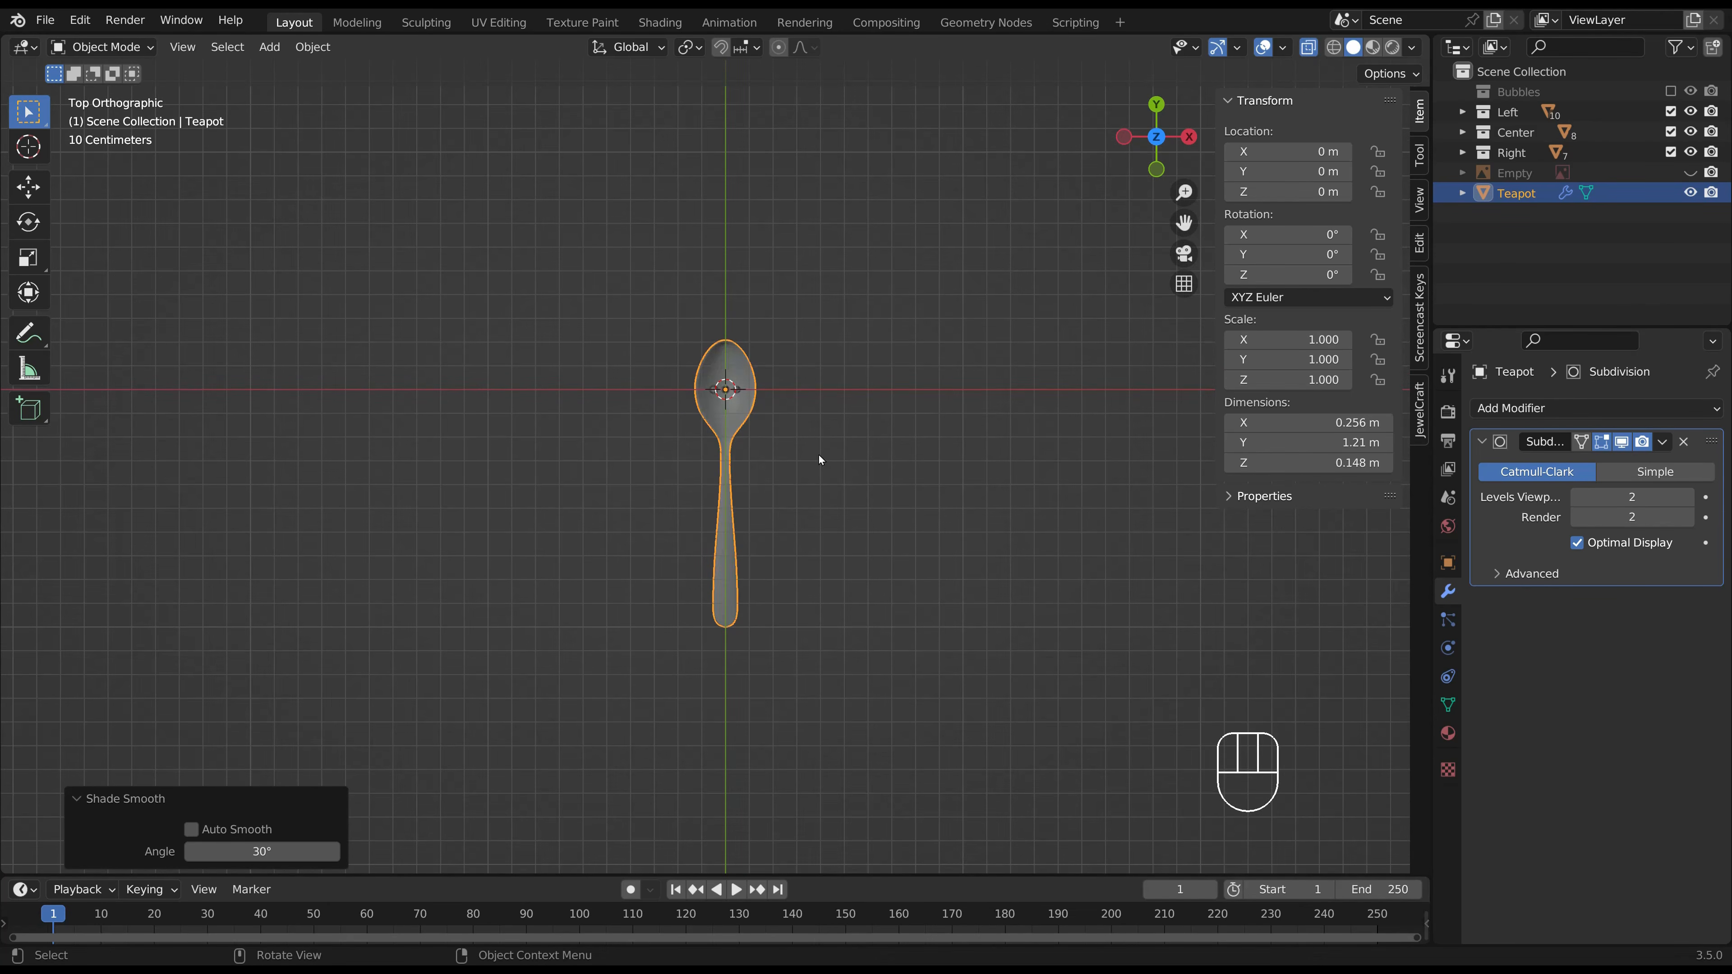
key(Tab)
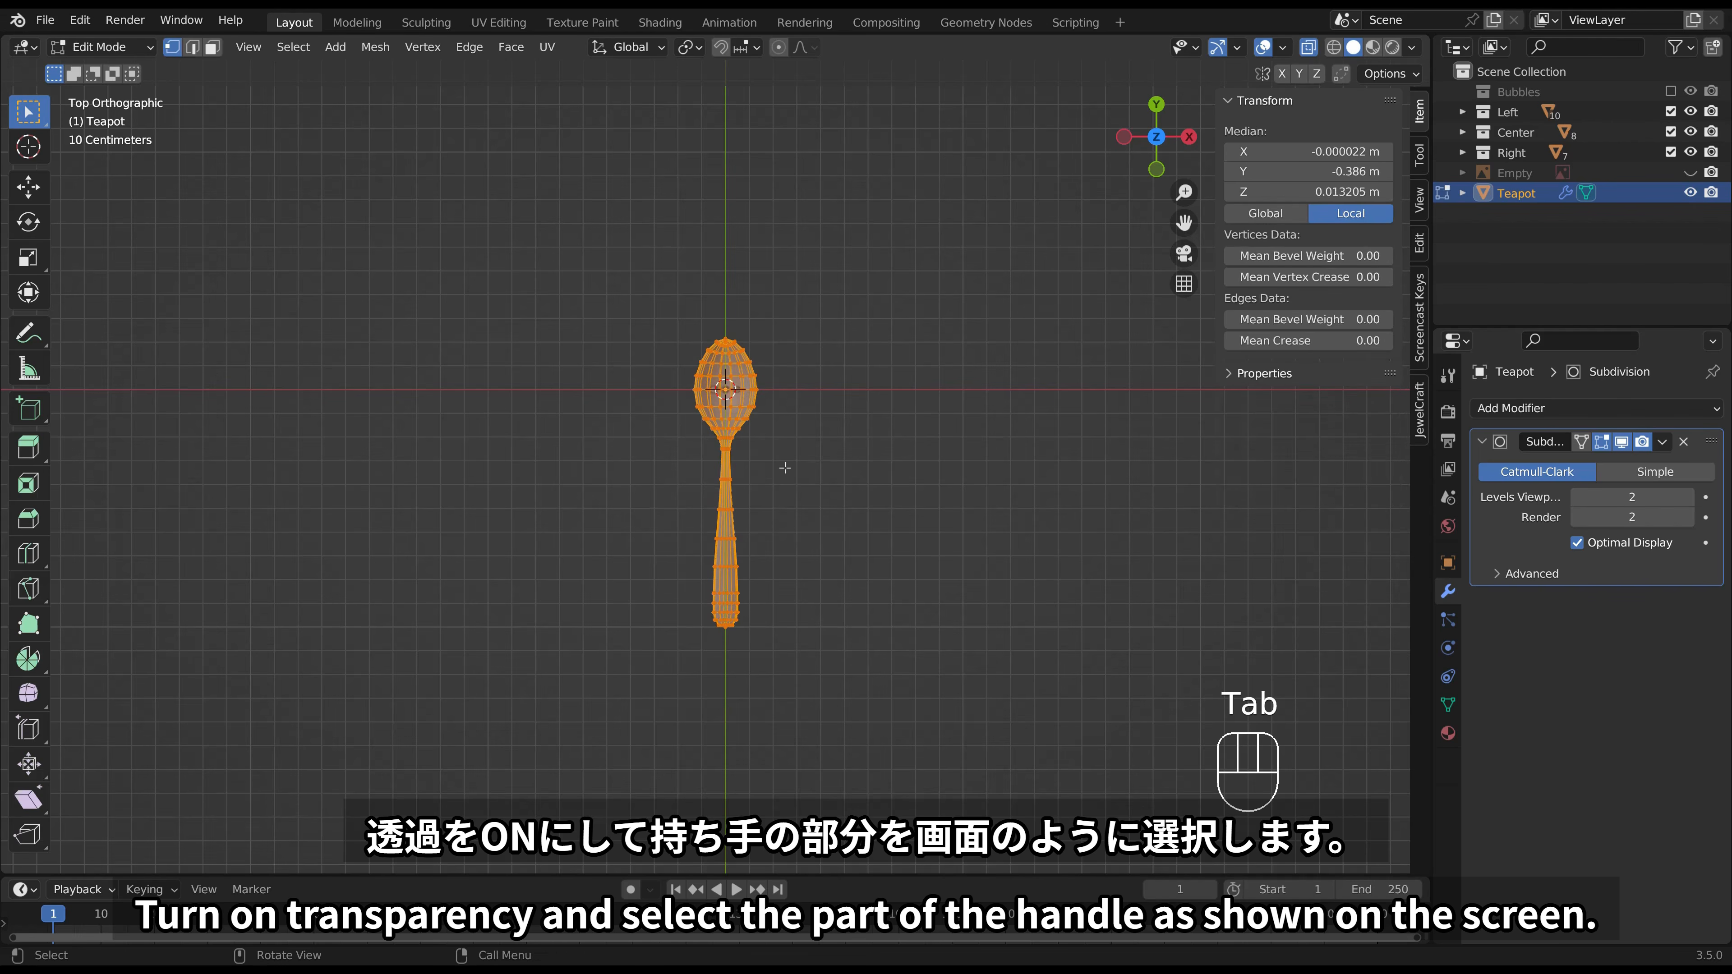
drag(701, 469, 823, 686)
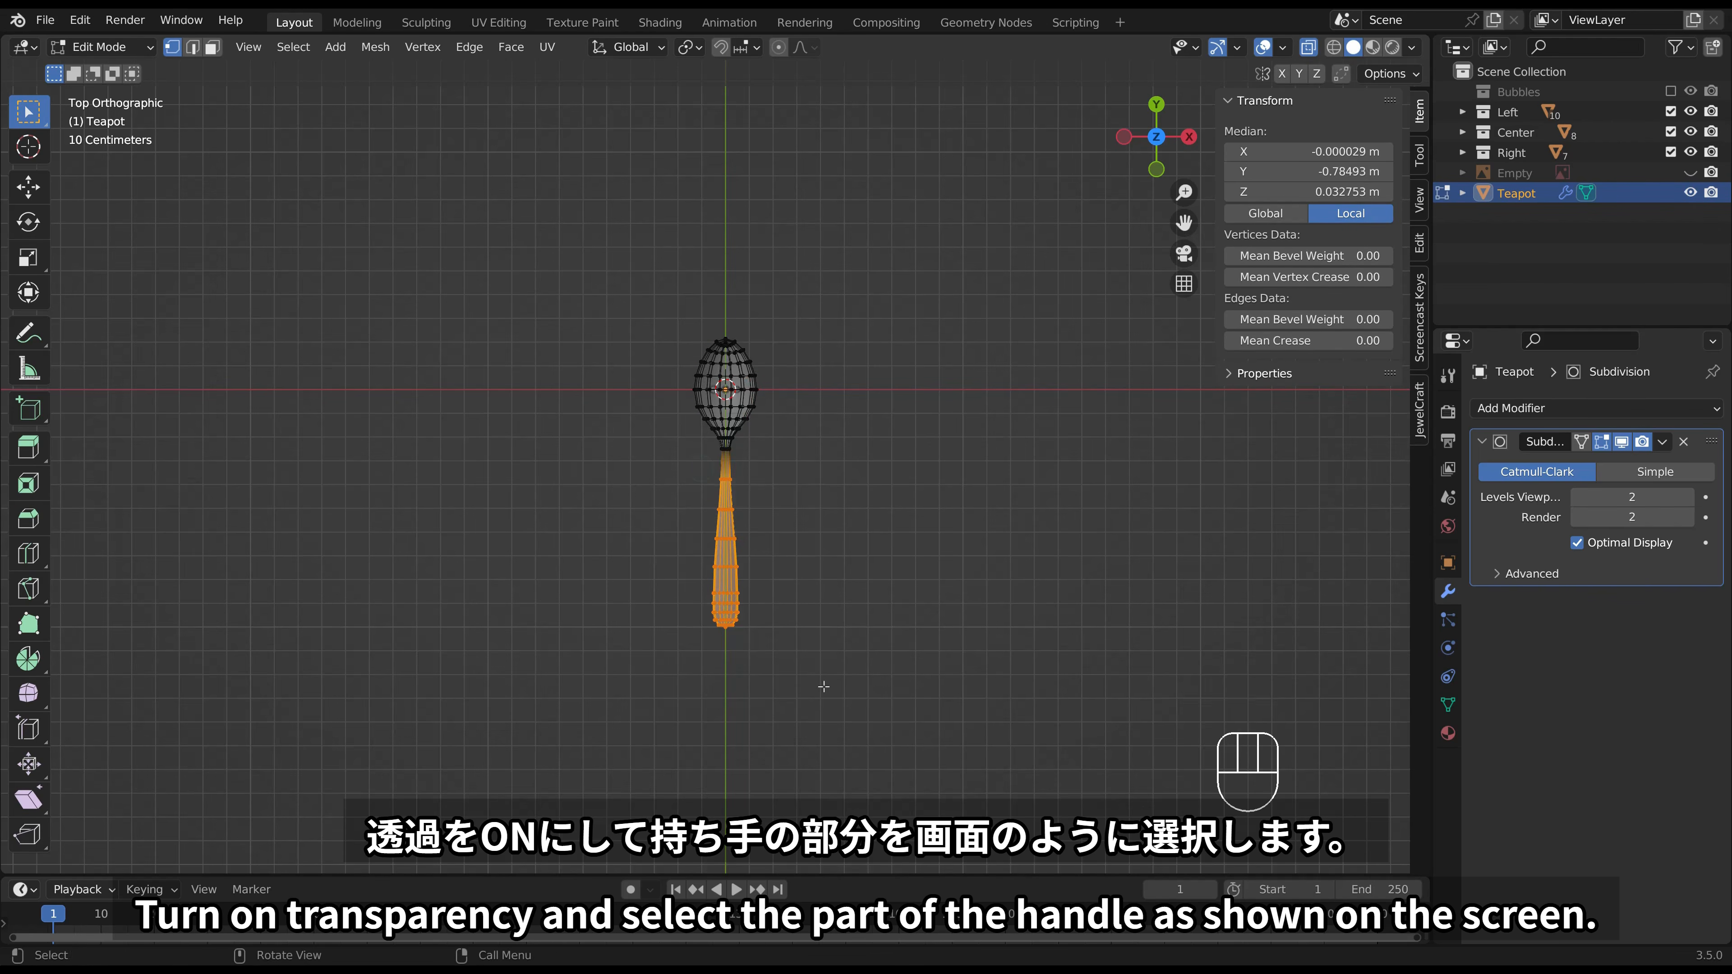
scroll(806, 560, up, 1)
key(g)
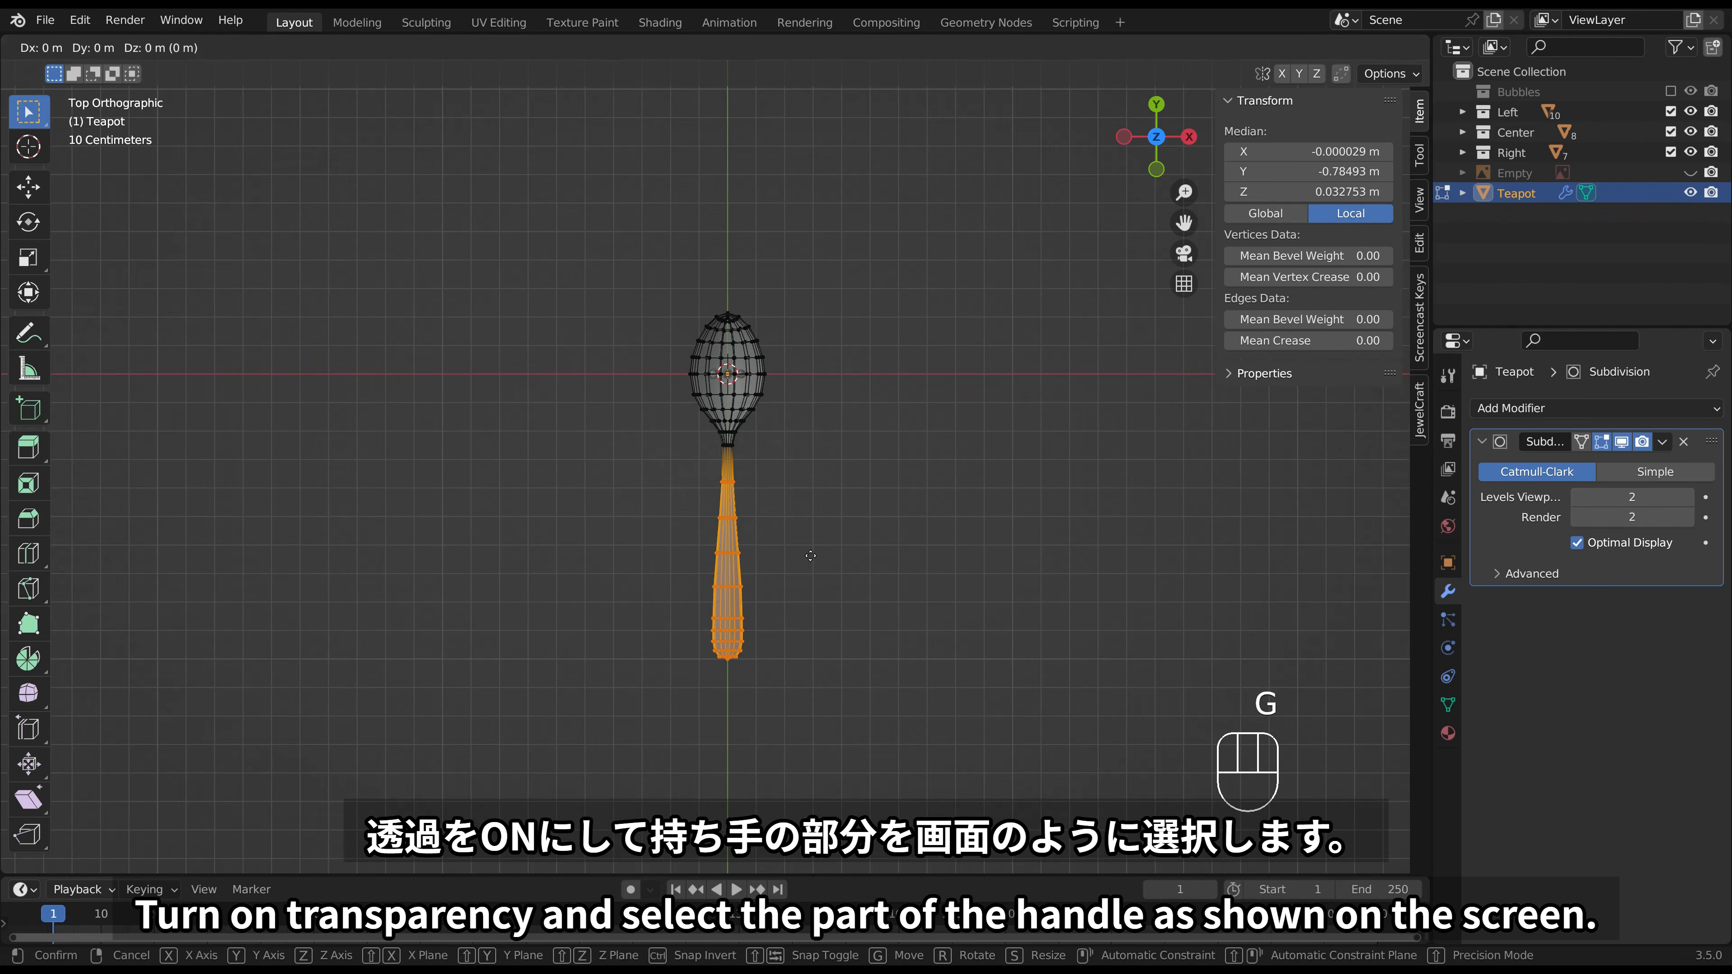
key(y)
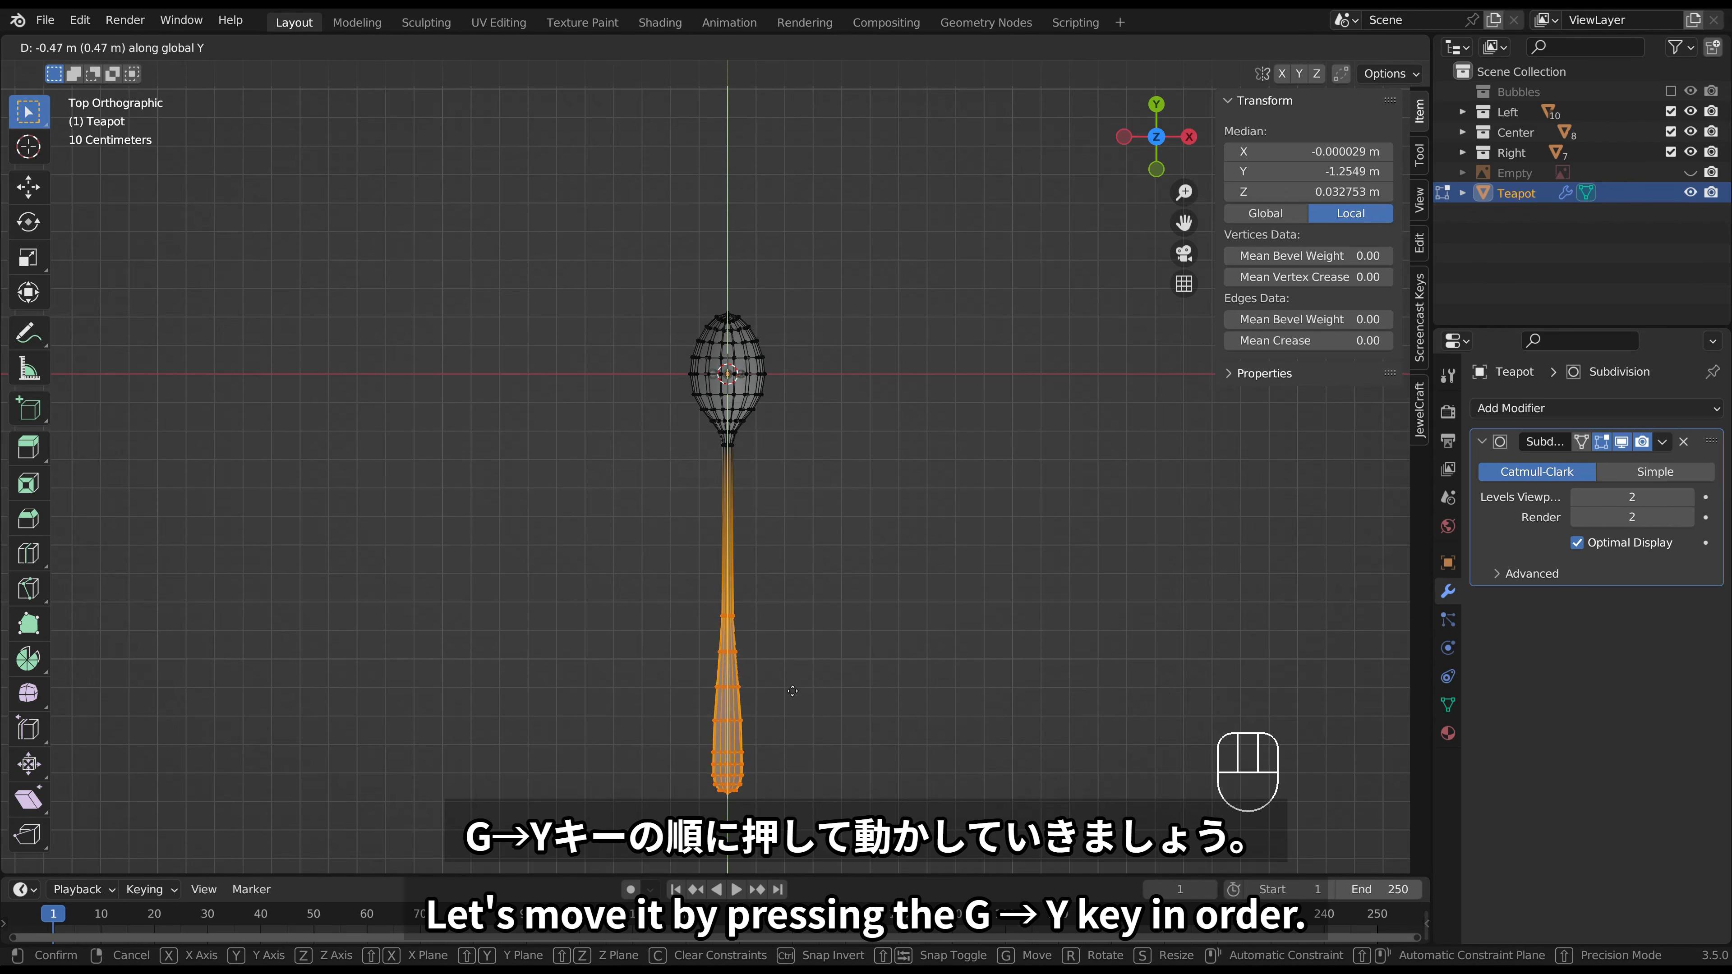
click(792, 702)
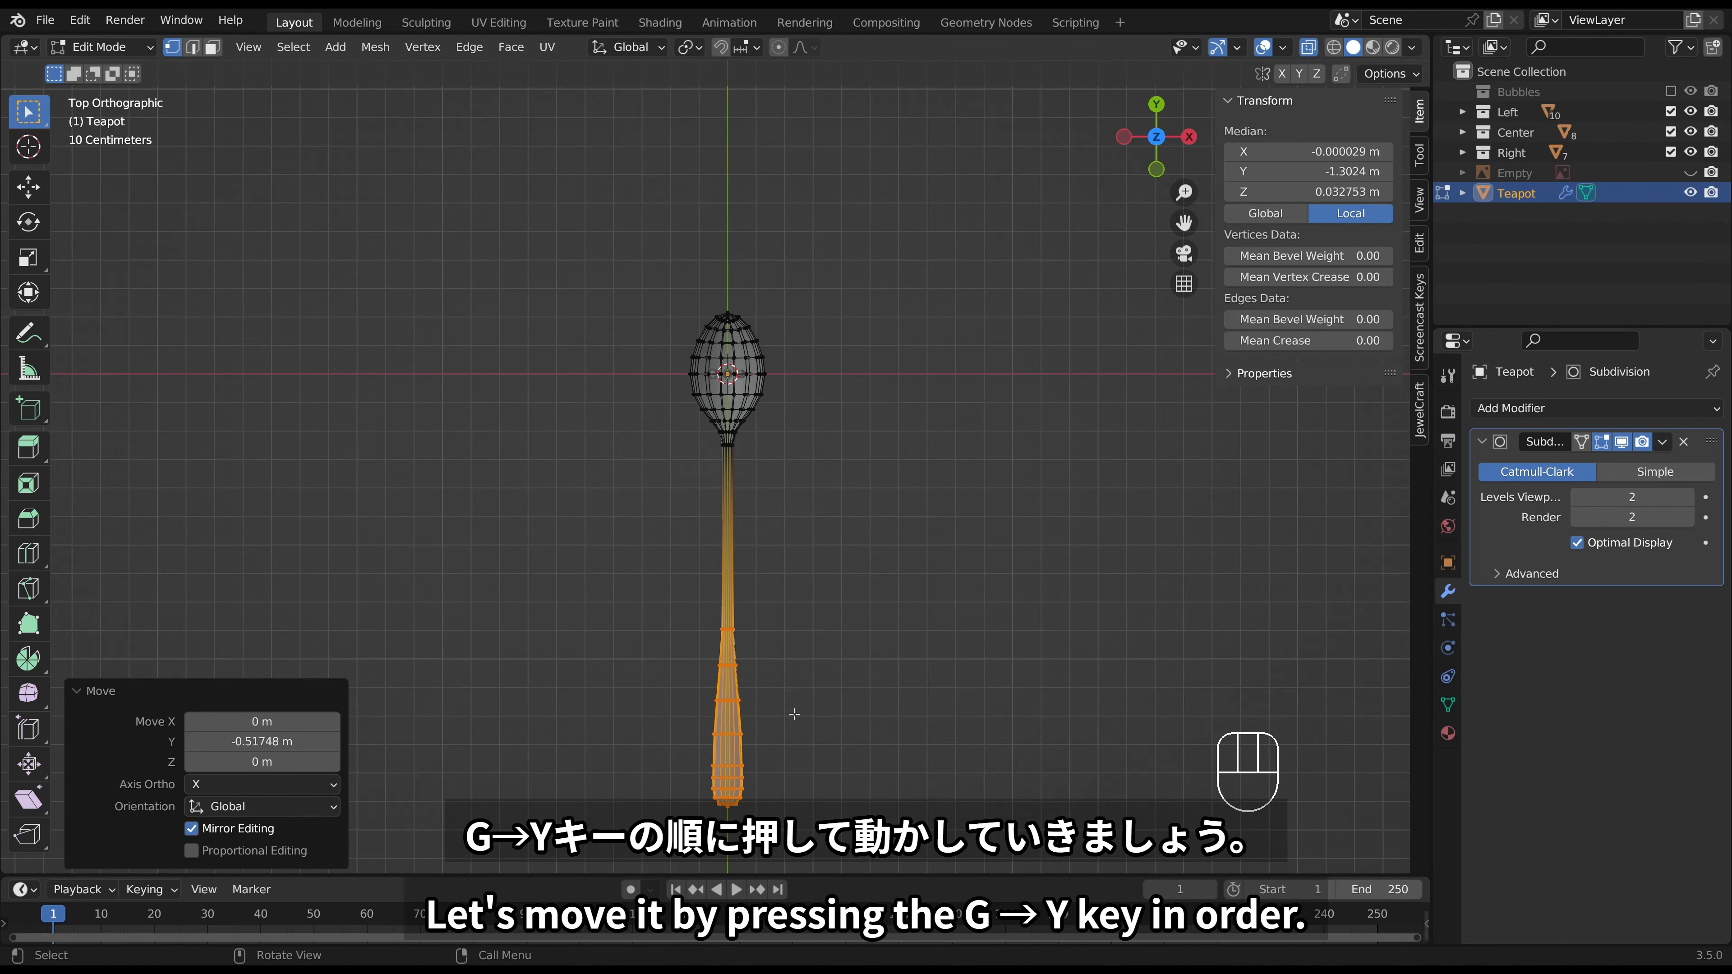
Scale the selected handle vertices to about 1.85 along Y and 0.87 along X, and return to Object Mode.
key(s)
key(y)
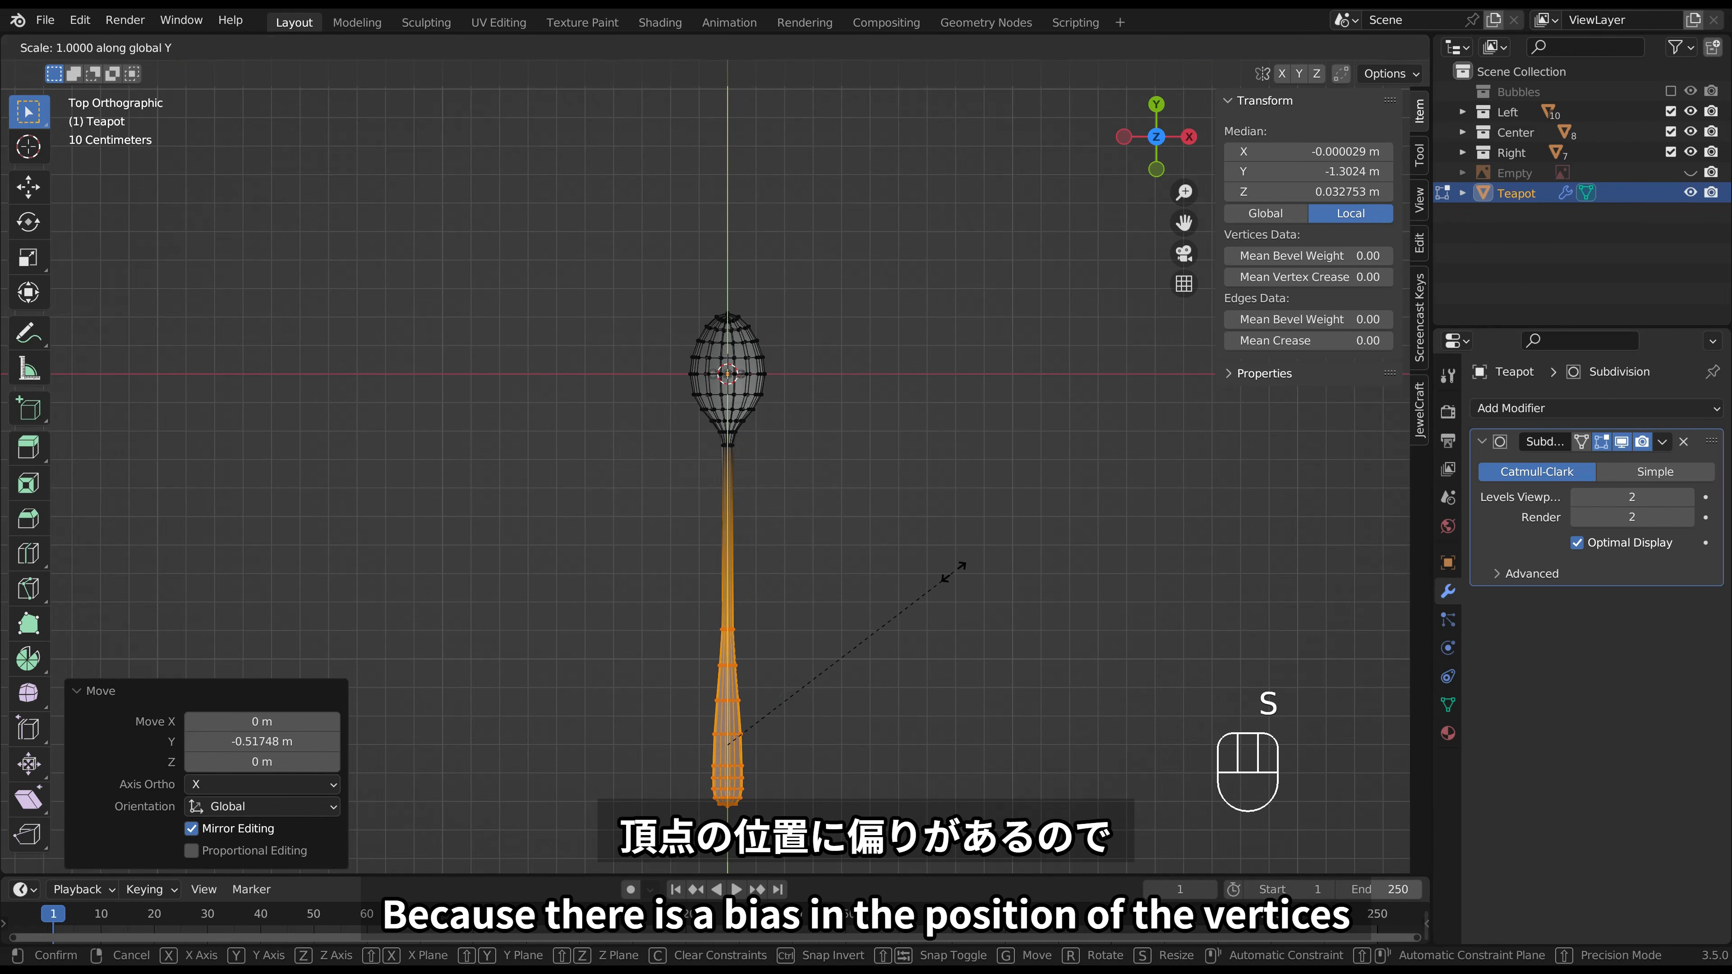
click(1061, 338)
key(s)
key(x)
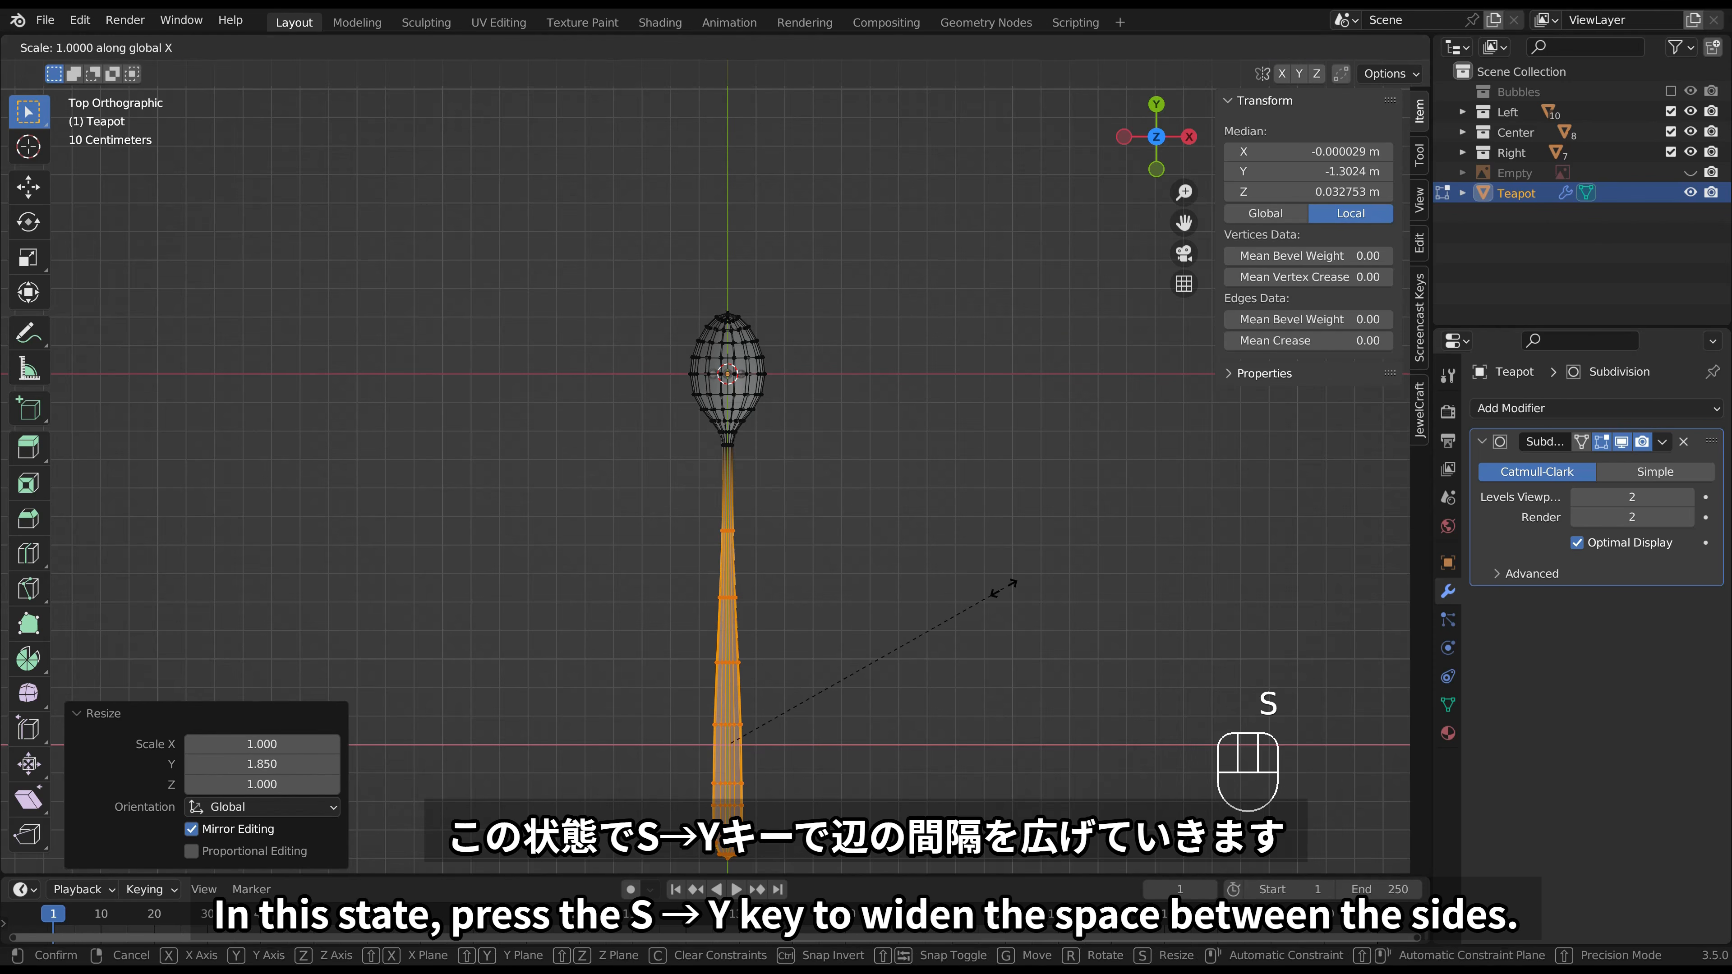
click(973, 603)
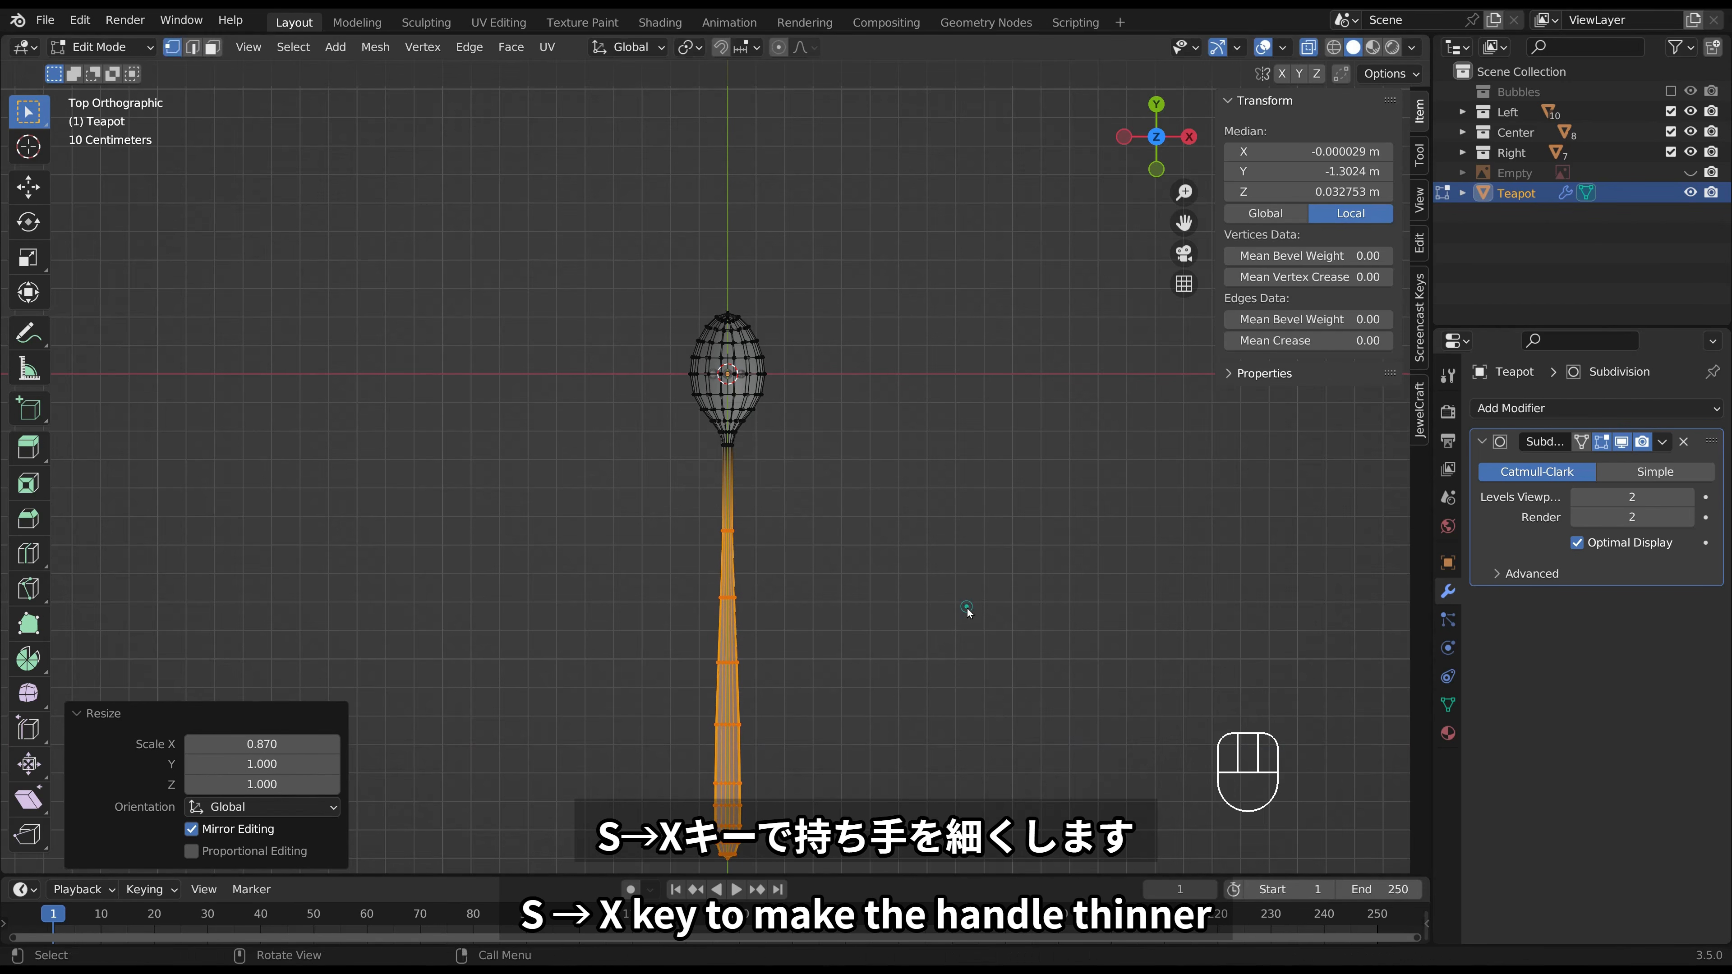
key(Tab)
Scale the whole spoon down to about 0.045 so its size suits the glasses.
click(958, 621)
click(741, 762)
middle_drag(741, 762, 975, 645)
key(s)
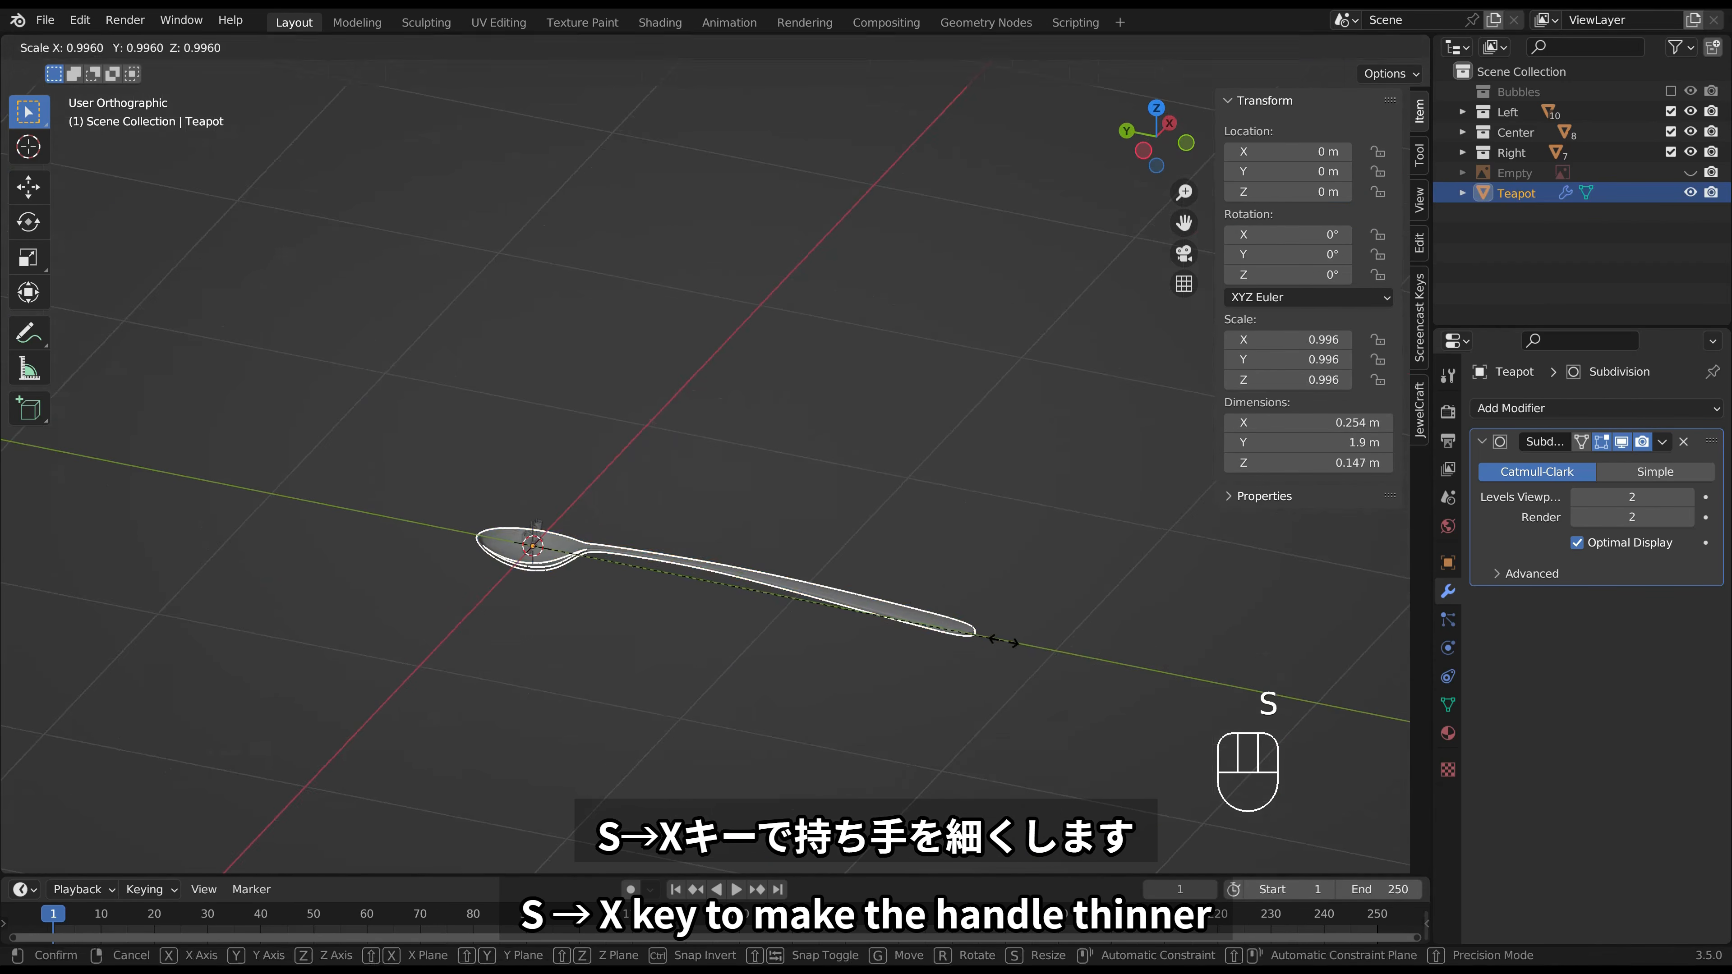
click(572, 572)
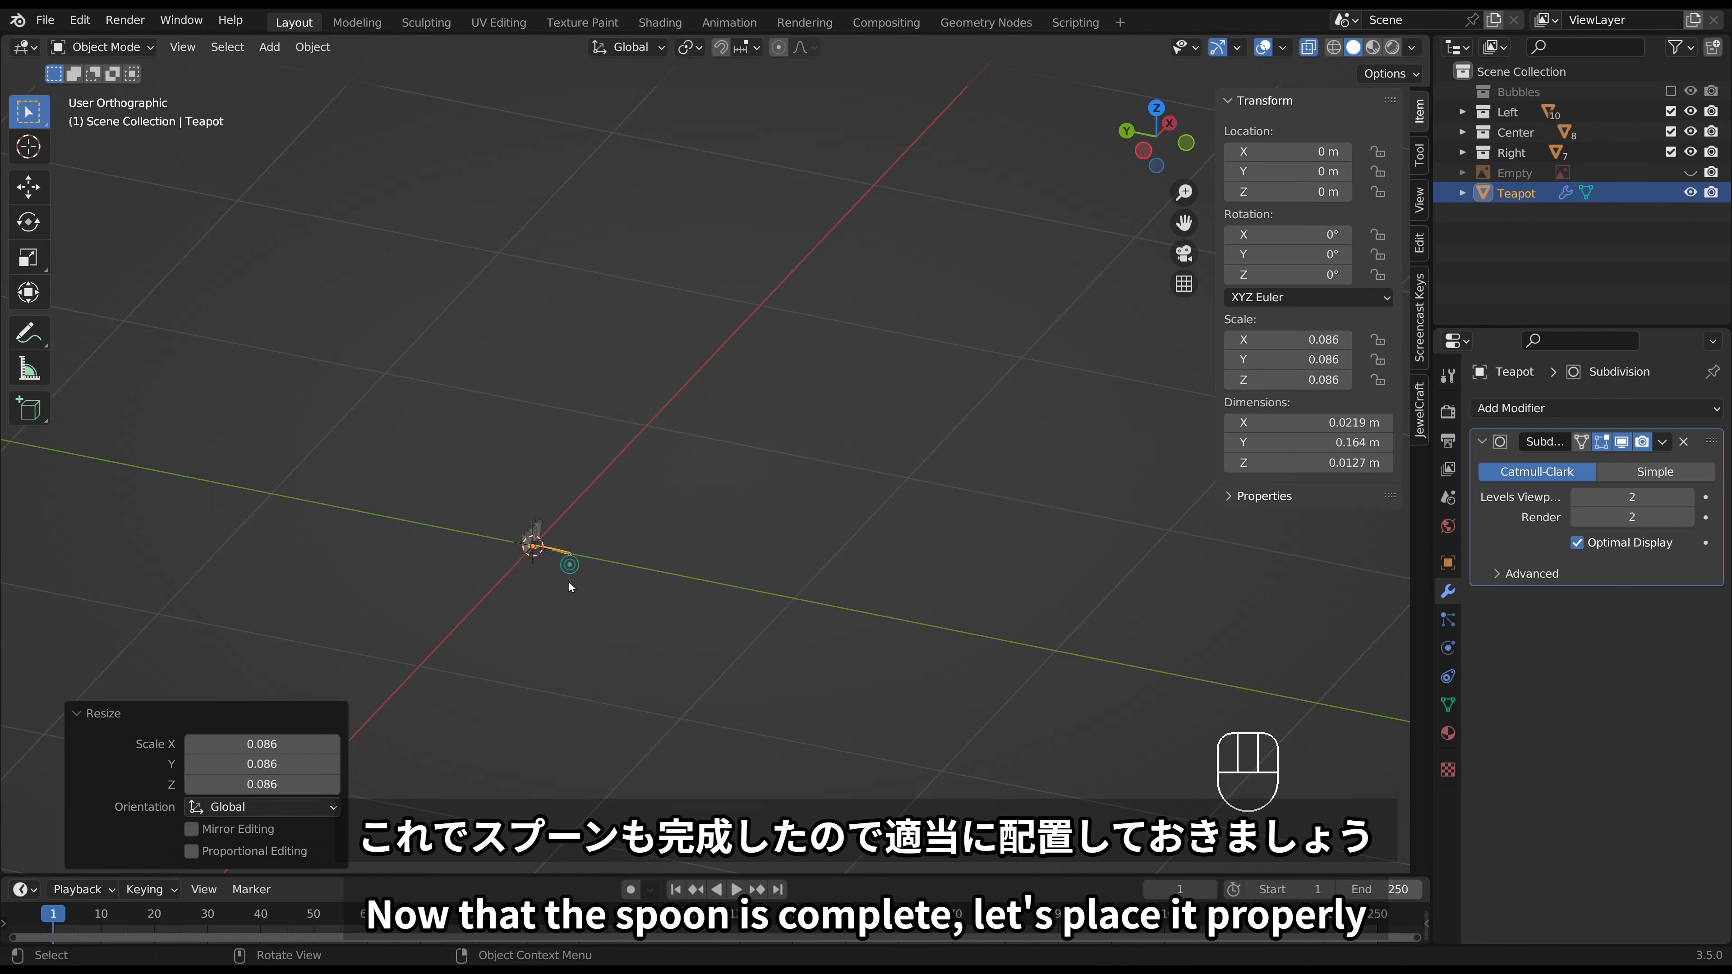
scroll(566, 600, up, 2)
shift+middle_drag(564, 620, 768, 471)
scroll(768, 472, up, 2)
shift+middle_drag(525, 561, 938, 597)
scroll(938, 597, up, 1)
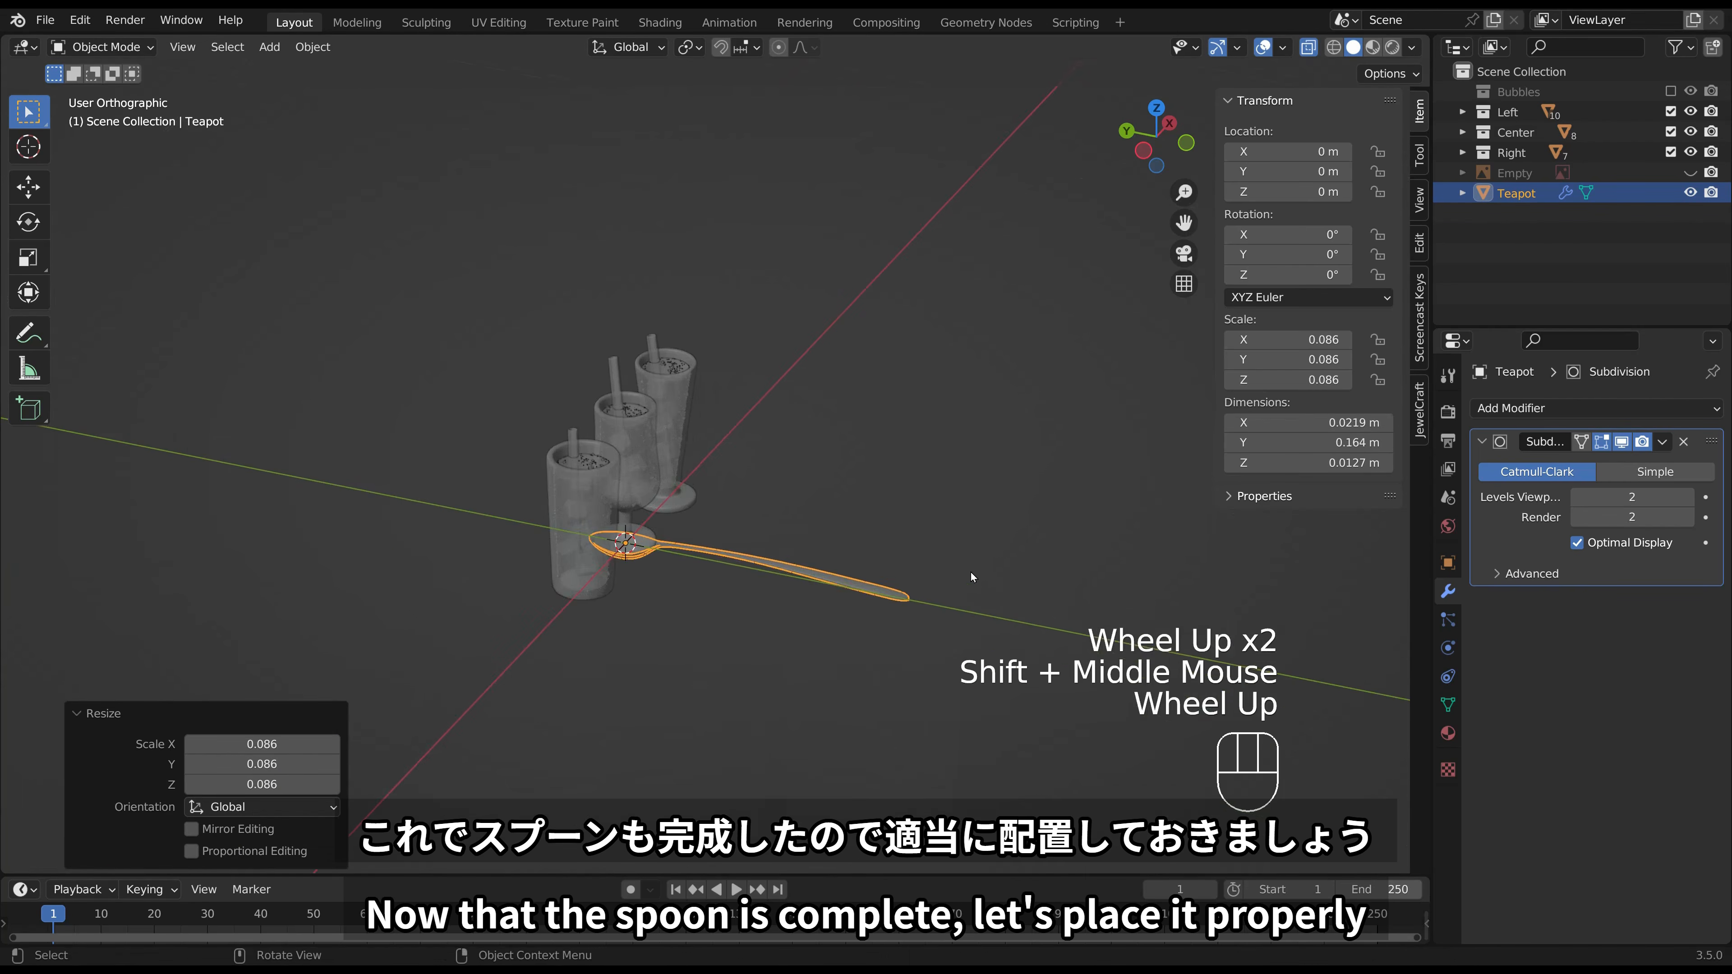
key(s)
click(803, 579)
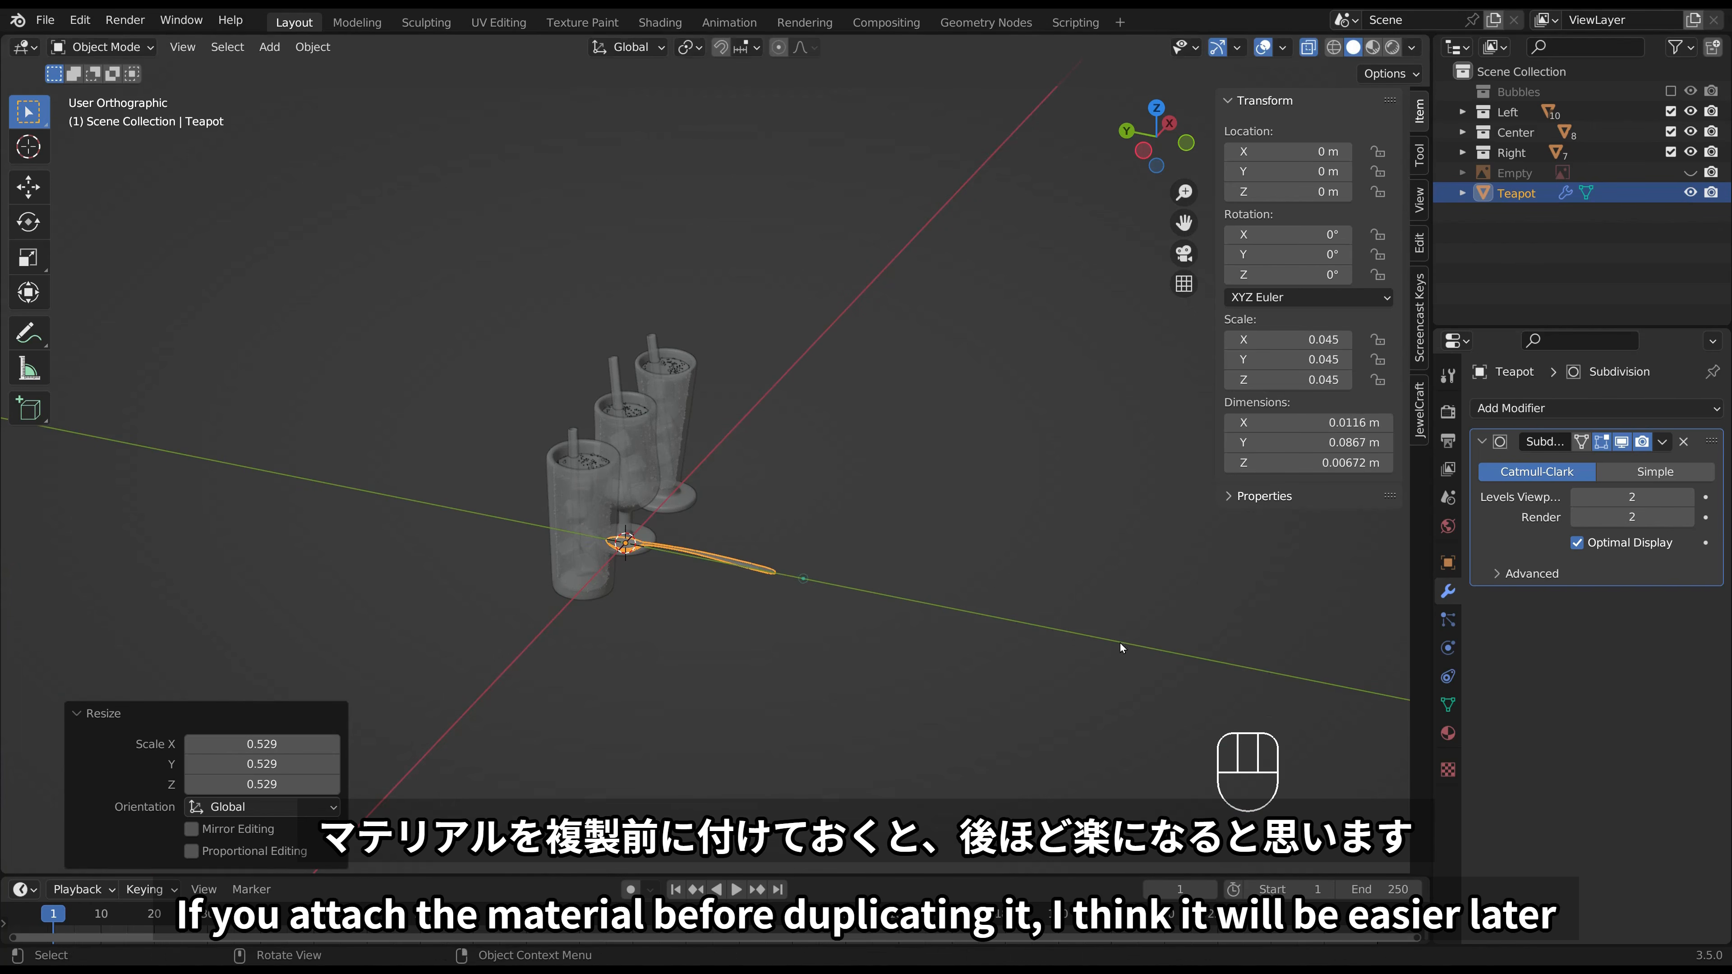
Give the spoon a new material and rotate it about 83° in the right view so it stands nearly upright.
click(1446, 733)
click(1531, 497)
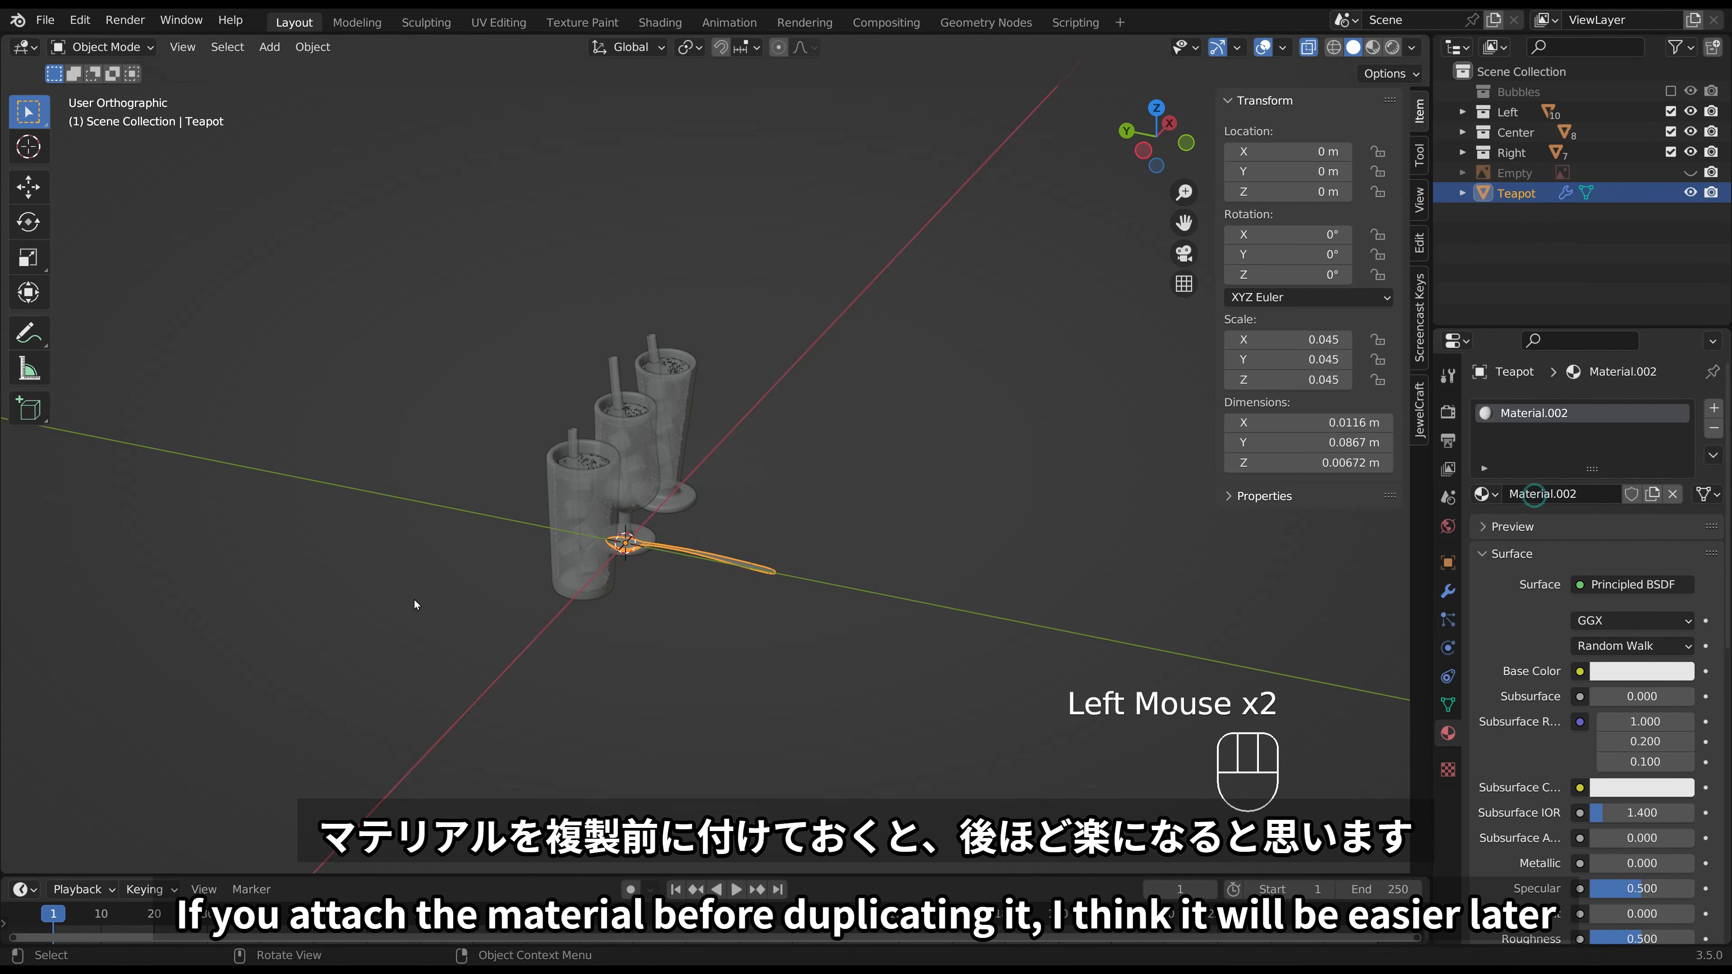
key(r)
right_click(773, 445)
key(KP_3)
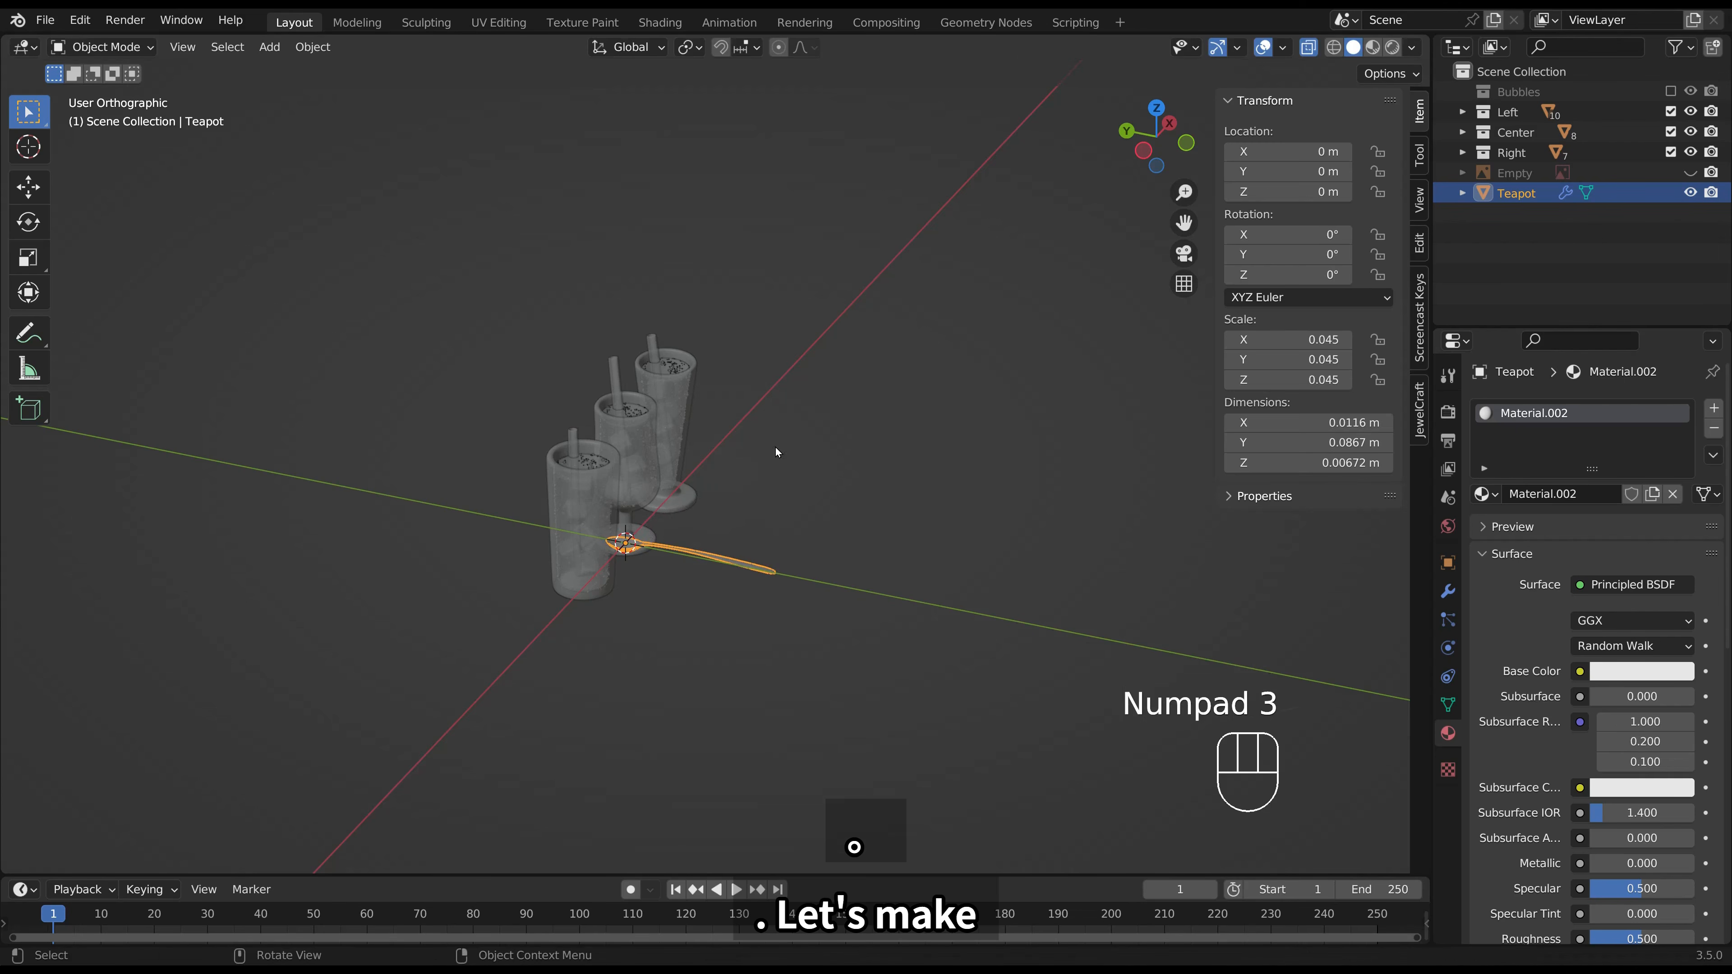
key(r)
click(817, 580)
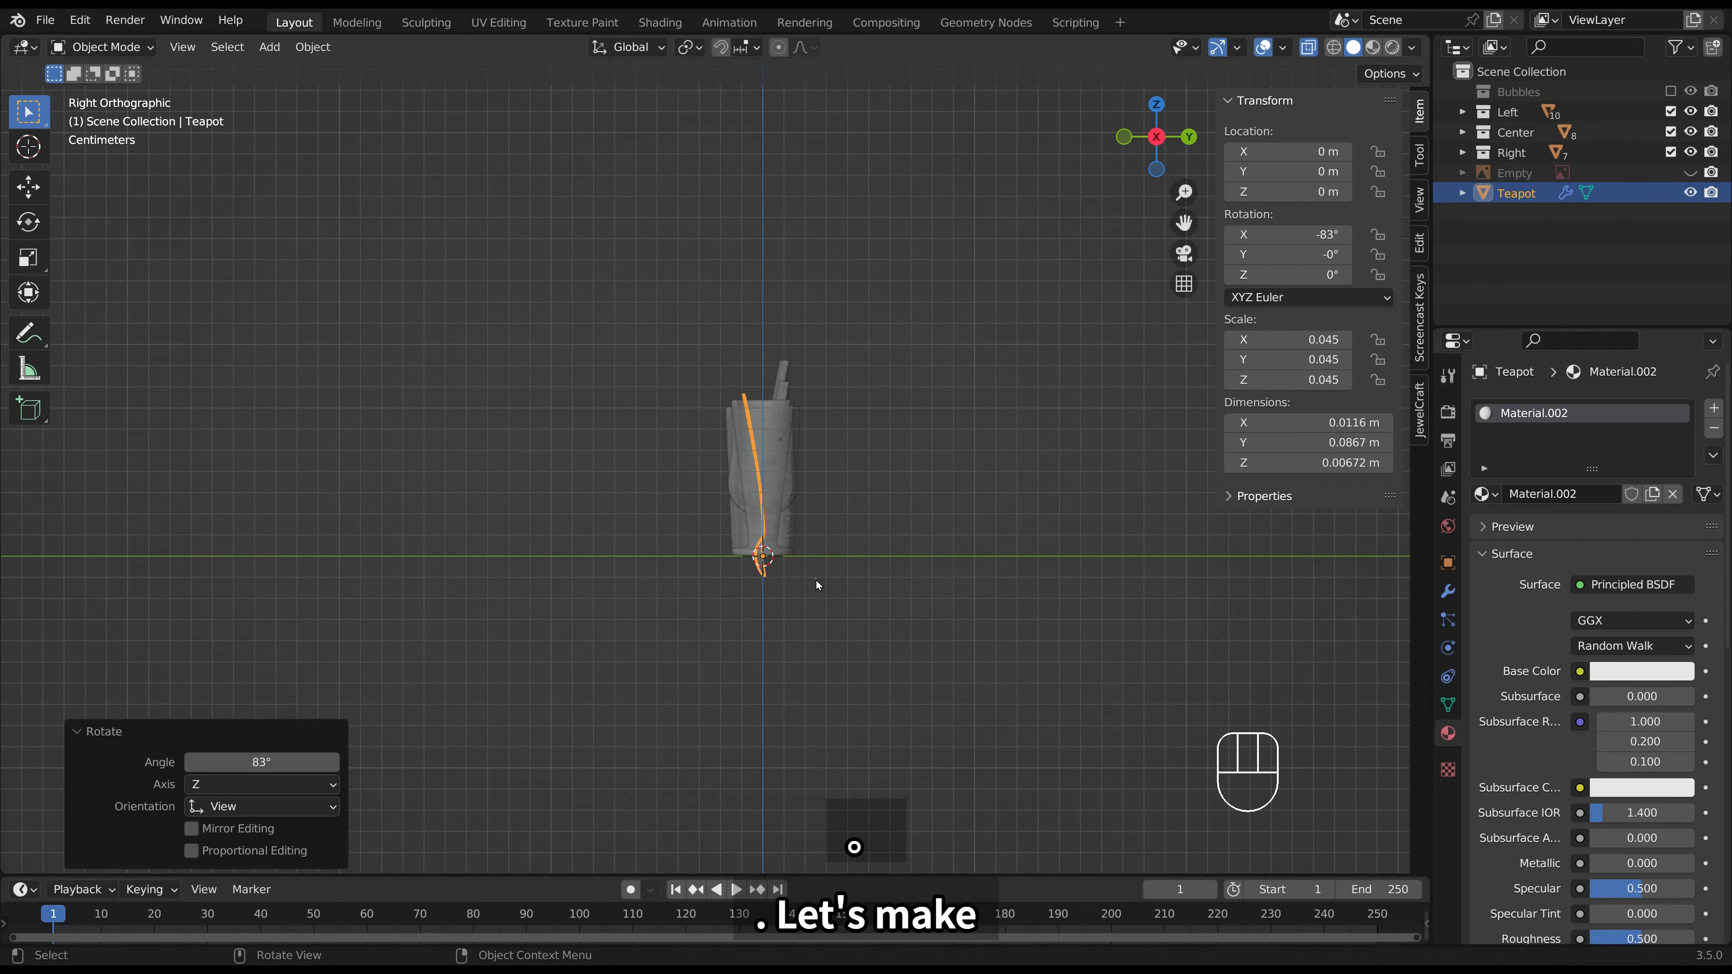
In the top view, move the spoon into the left glass and rotate it about -113°.
key(KP_7)
key(g)
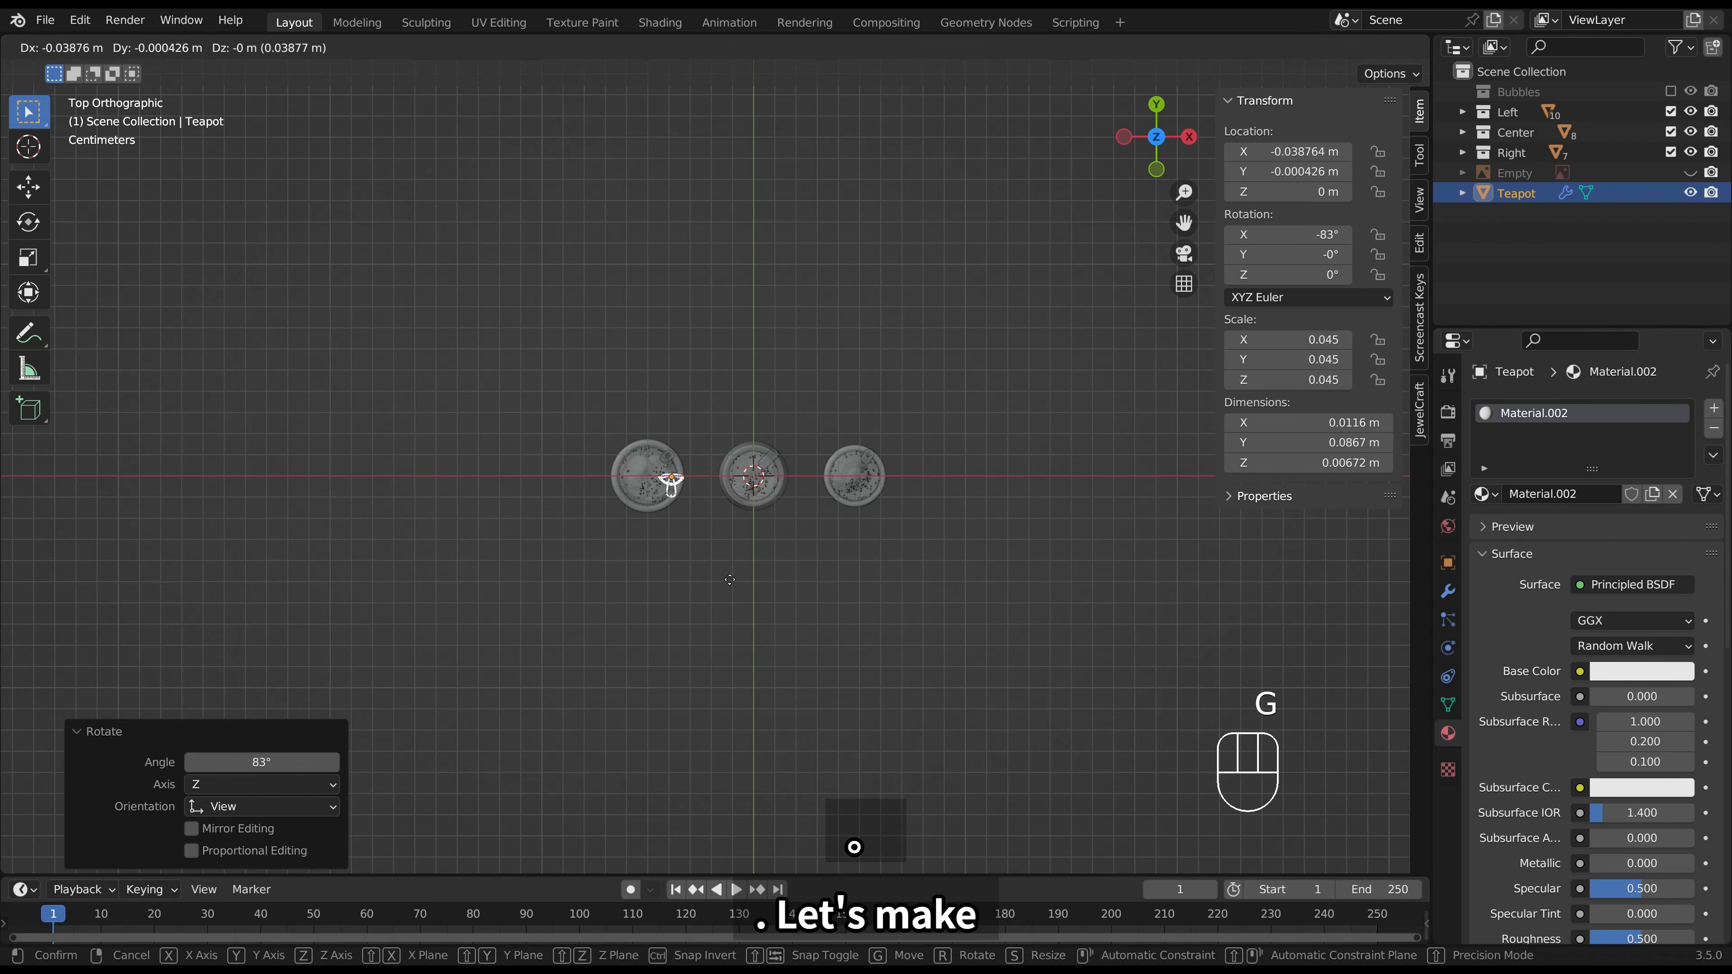
click(716, 583)
key(r)
click(740, 362)
key(g)
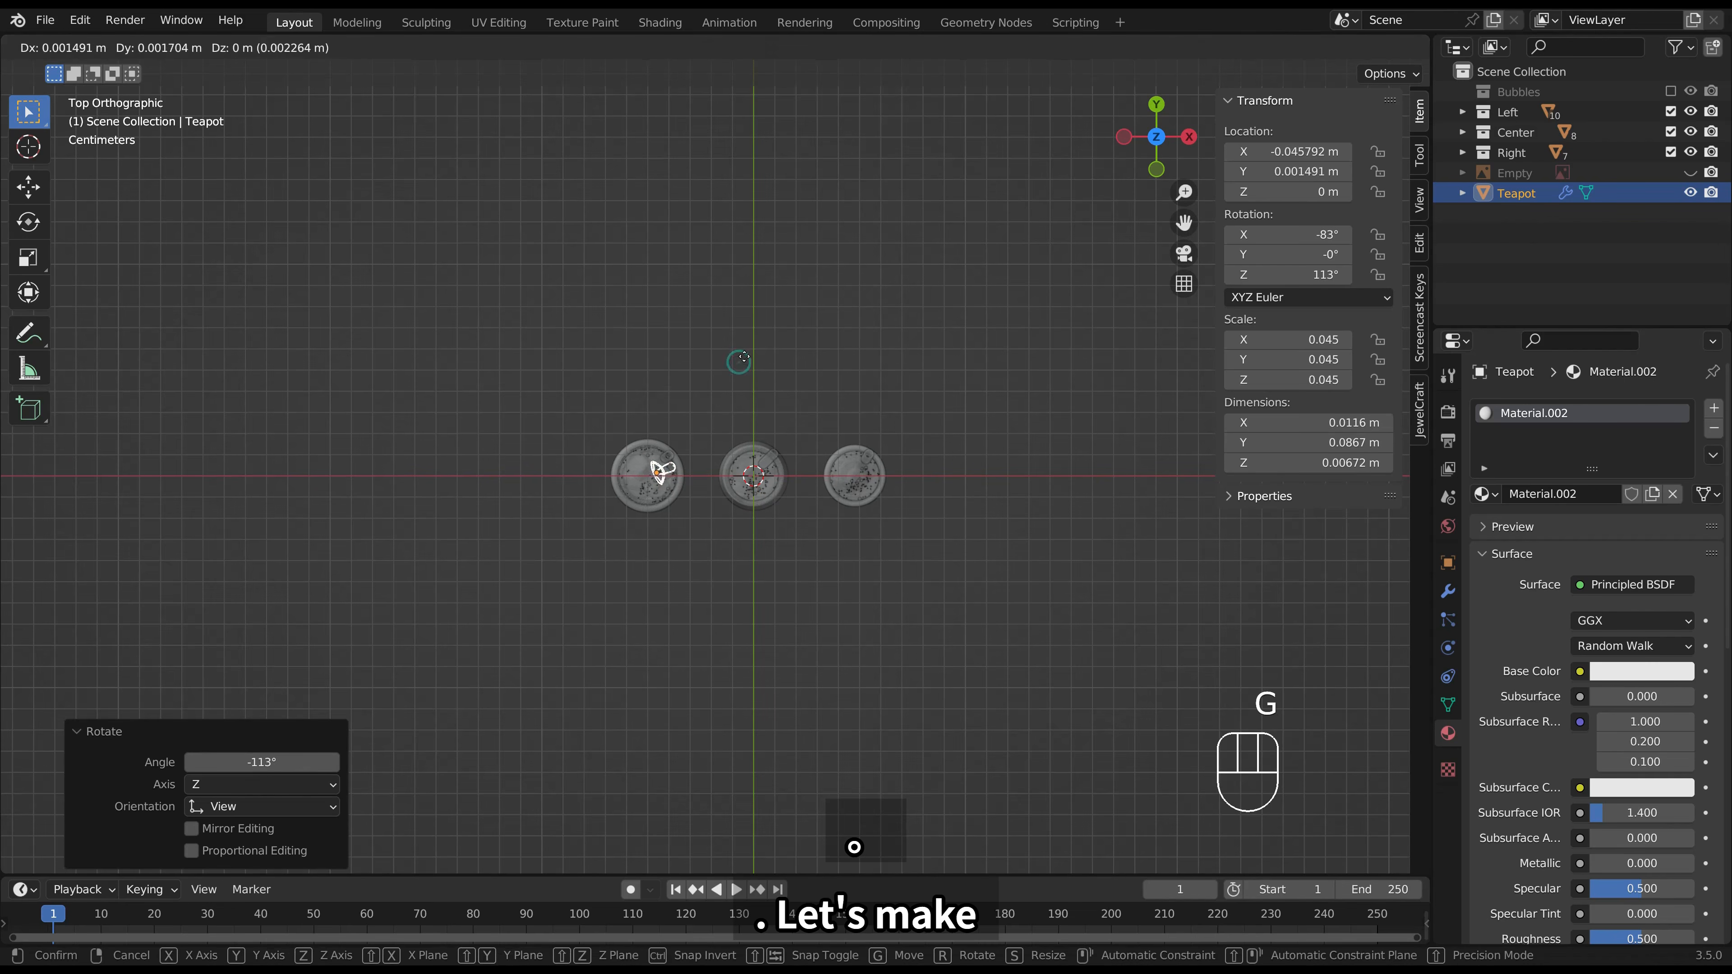
click(745, 357)
In the front view, raise the spoon about 0.013 m inside the left glass and tilt it about 4.5°.
key(KP_1)
scroll(738, 360, up, 2)
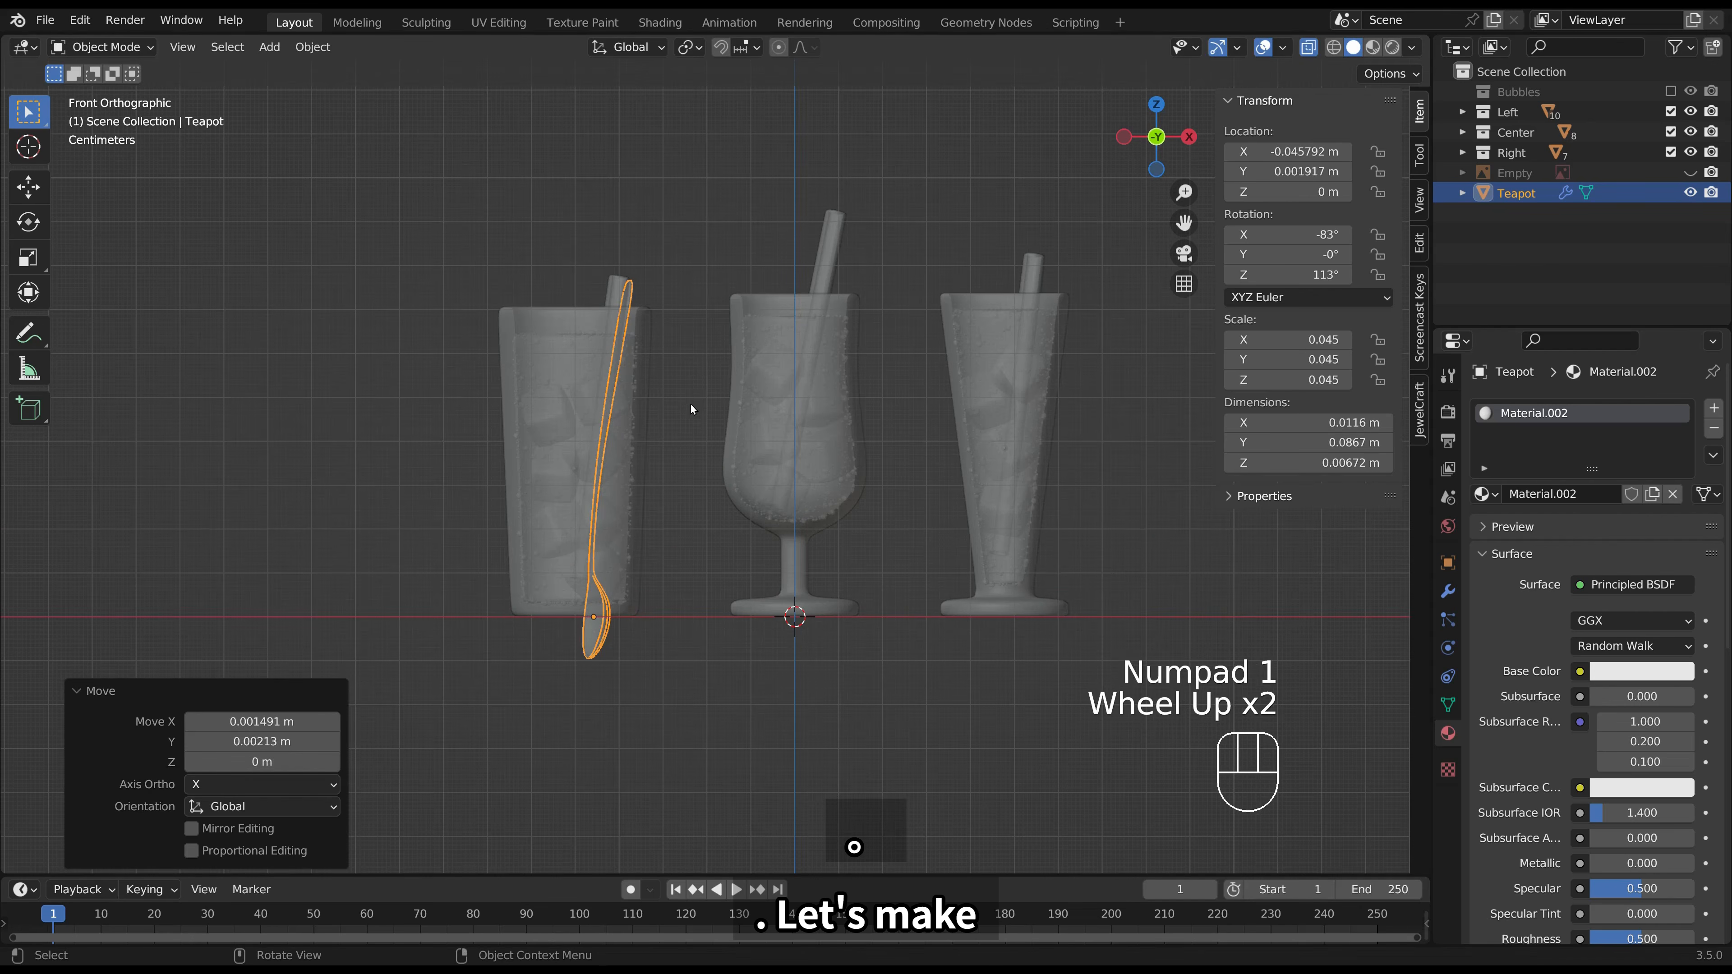
key(g)
click(687, 346)
key(r)
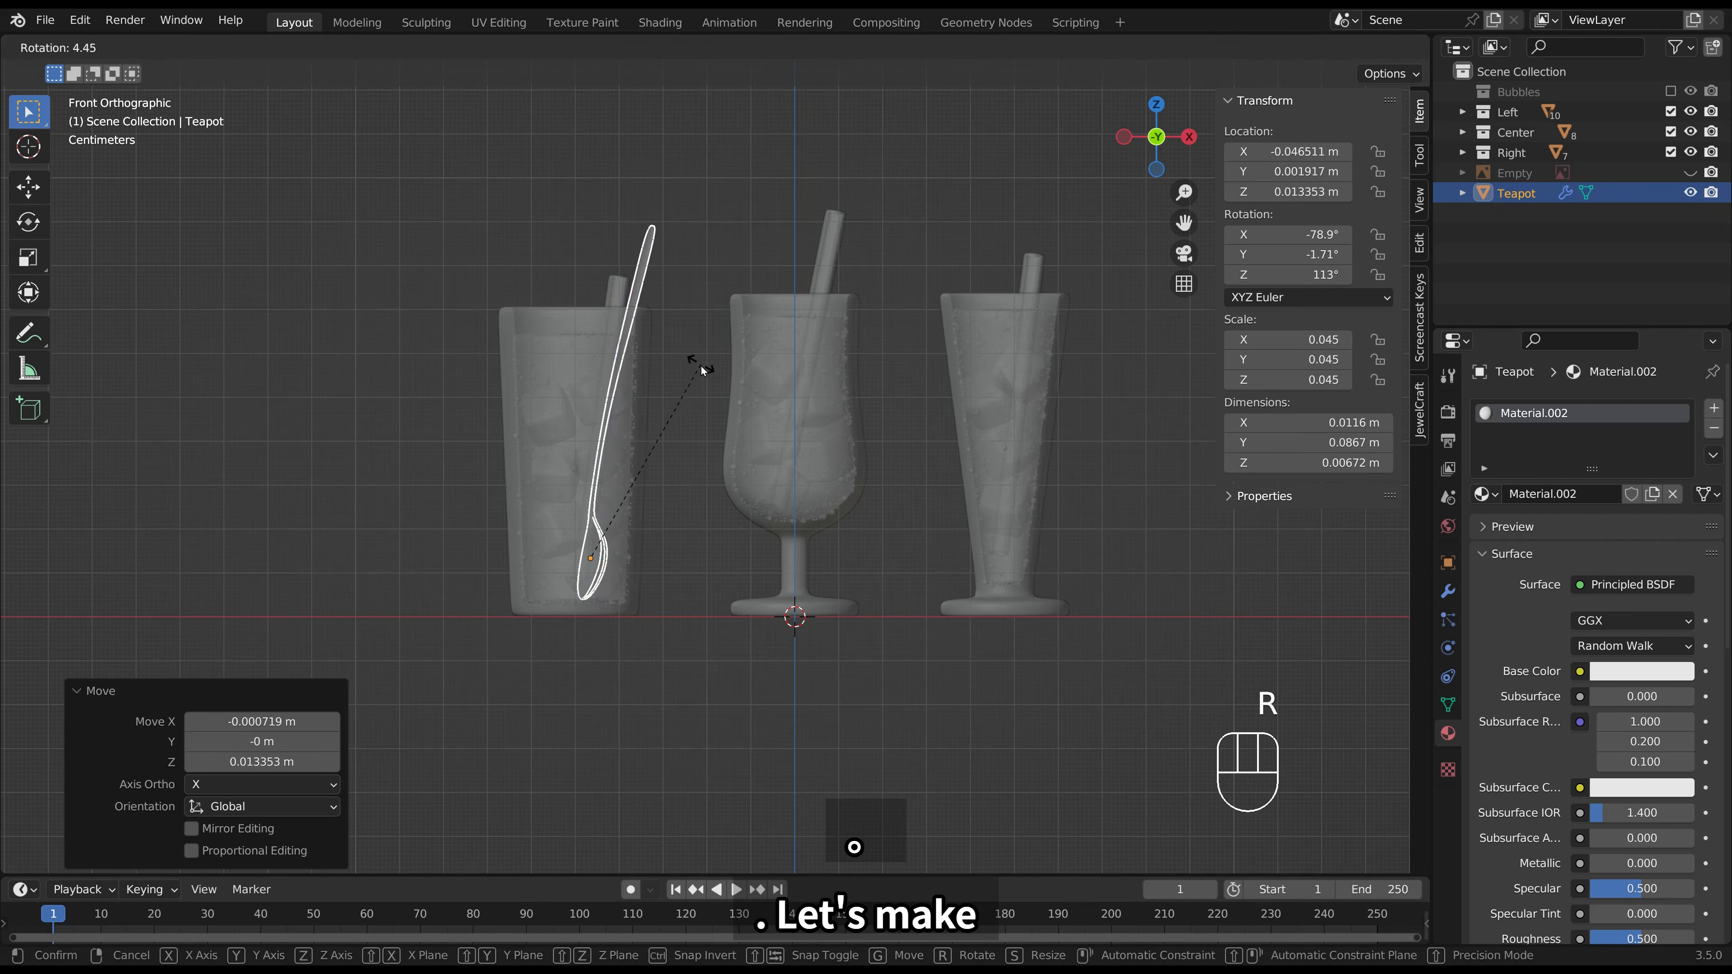
click(701, 366)
key(g)
click(694, 365)
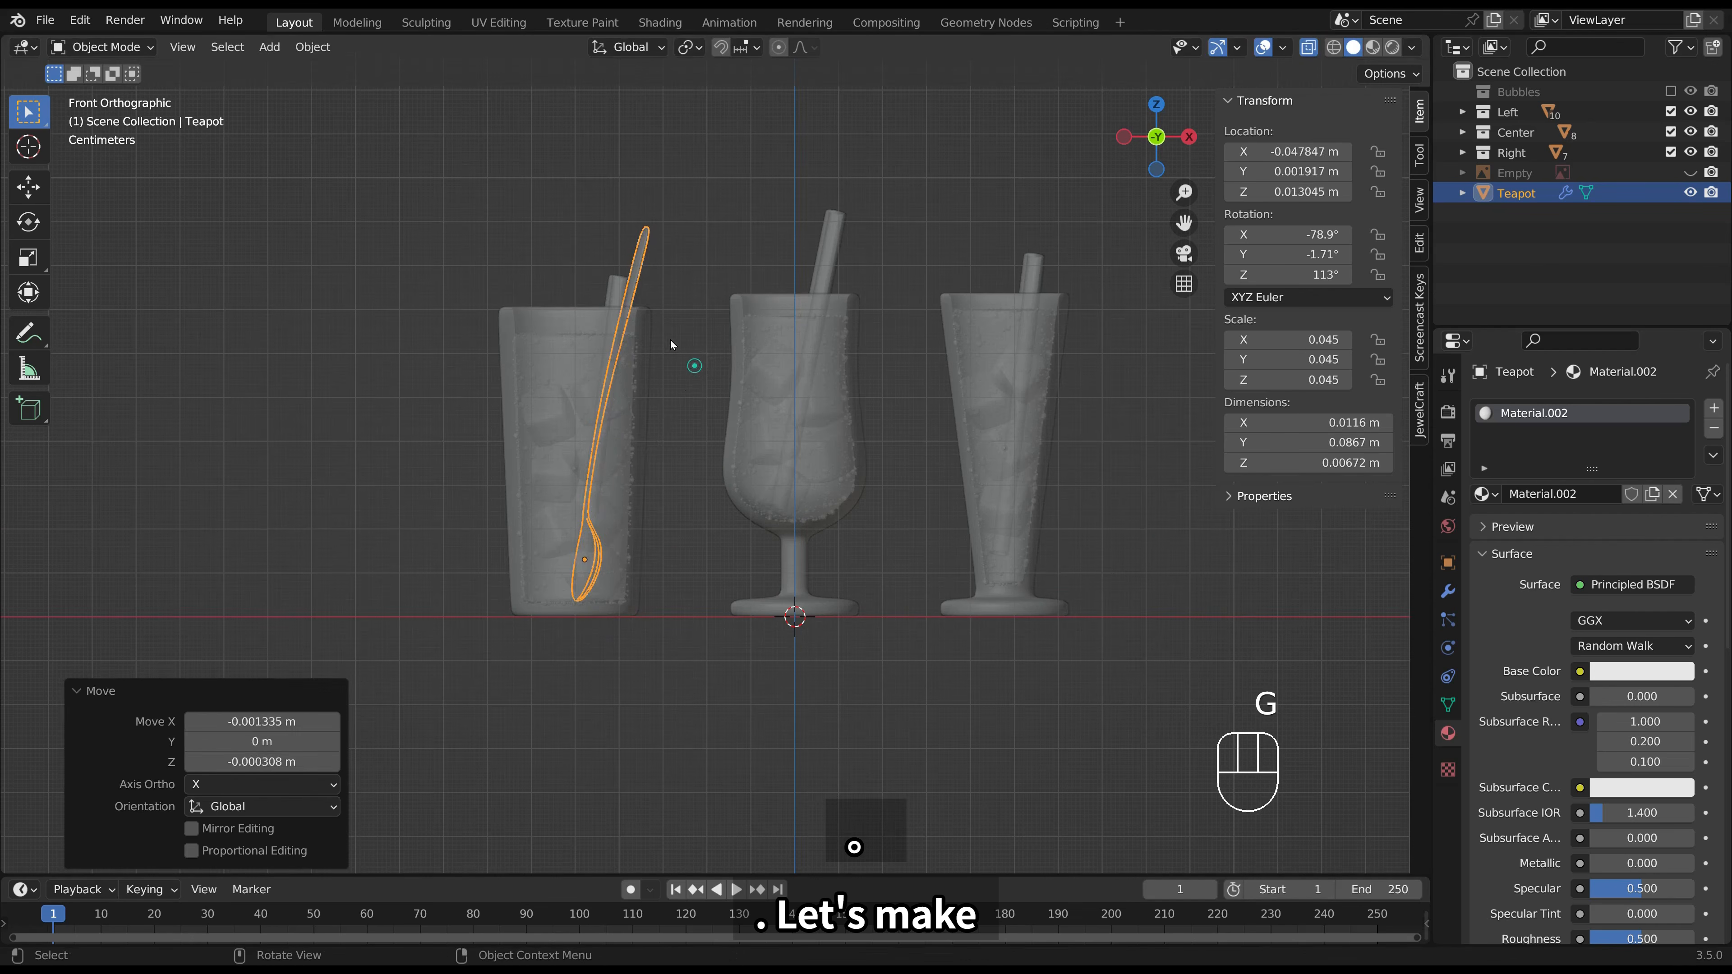
Raise the left glass's straw about 0.006 m along Z.
click(619, 288)
key(g)
click(646, 247)
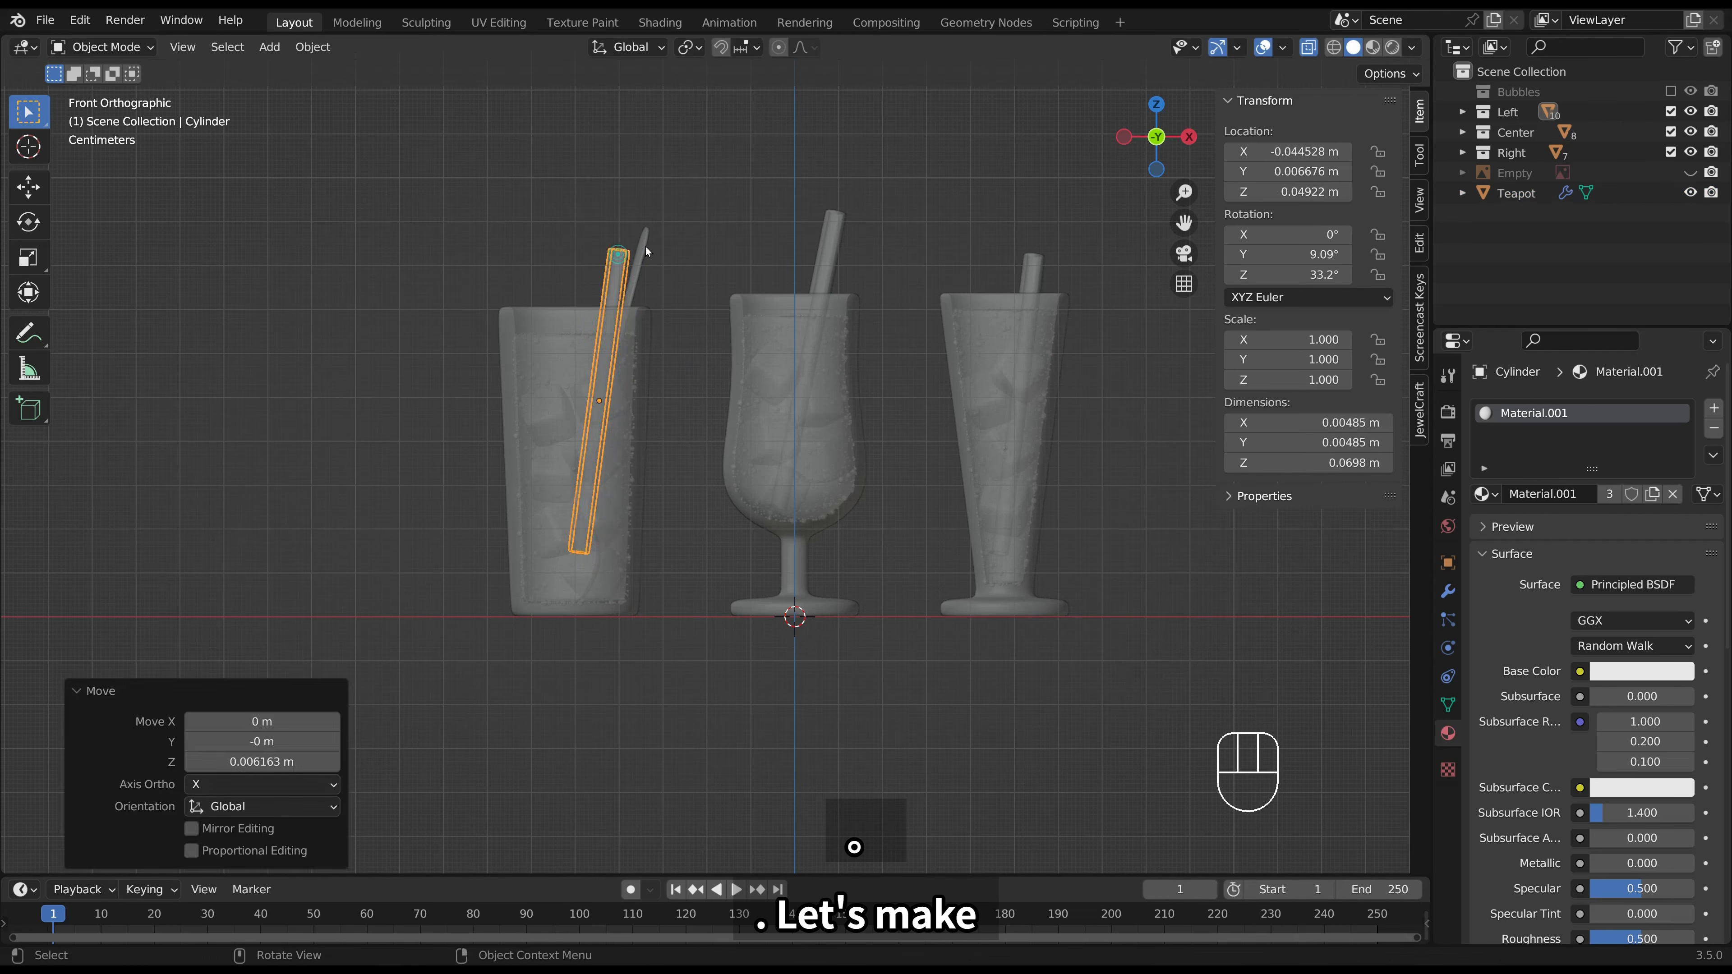
Scale the left glass's spoon down to about 0.040 and move it up inside the glass.
click(644, 247)
key(s)
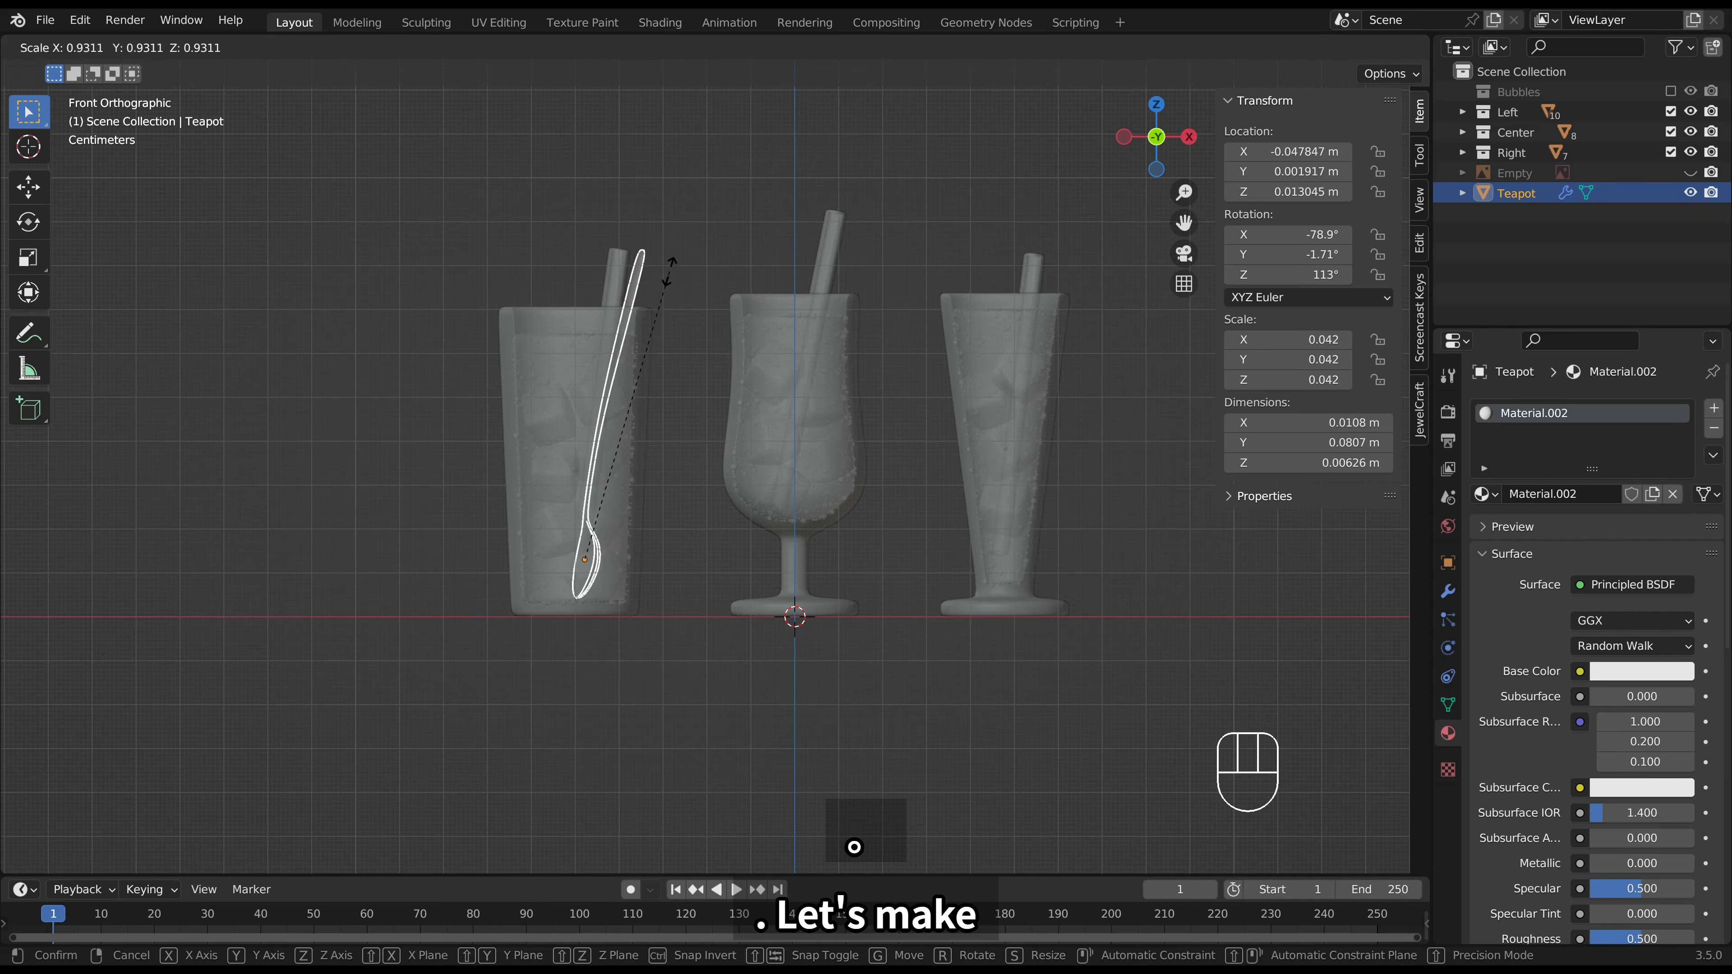
click(675, 273)
key(g)
key(s)
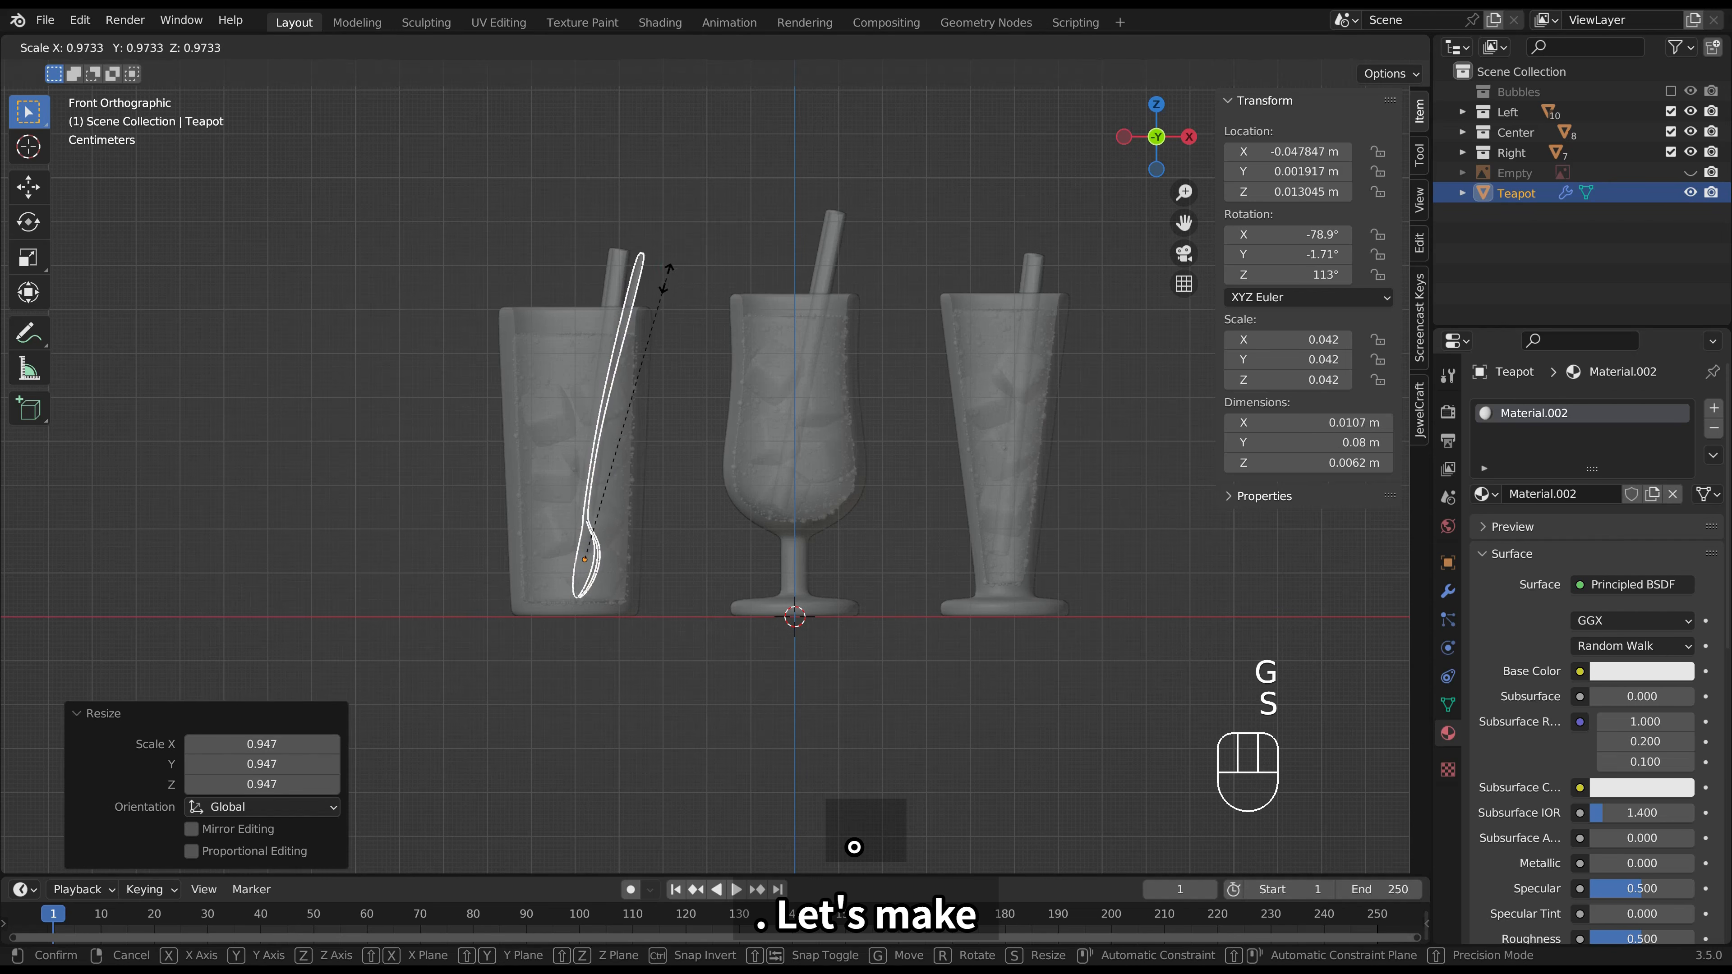
key(g)
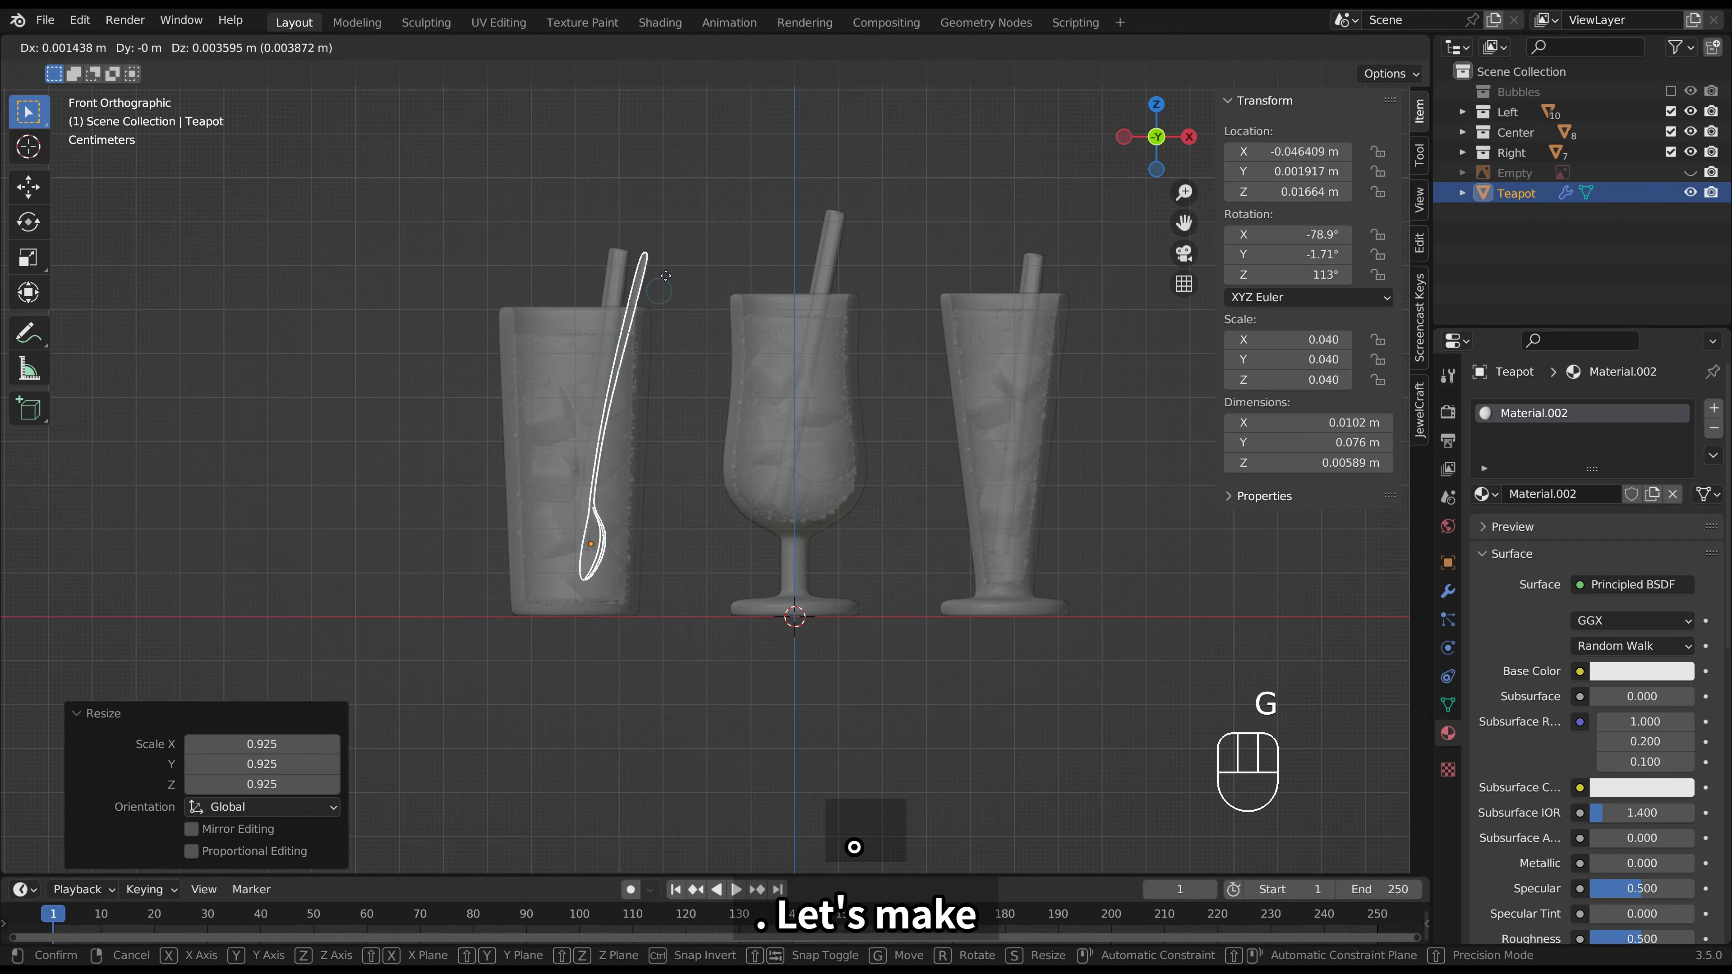
click(665, 279)
key(r)
click(664, 281)
Raise the left straw about another 0.002 m, and tilt the left spoon slightly with a shift of about -0.001 m along X.
key(g)
click(657, 265)
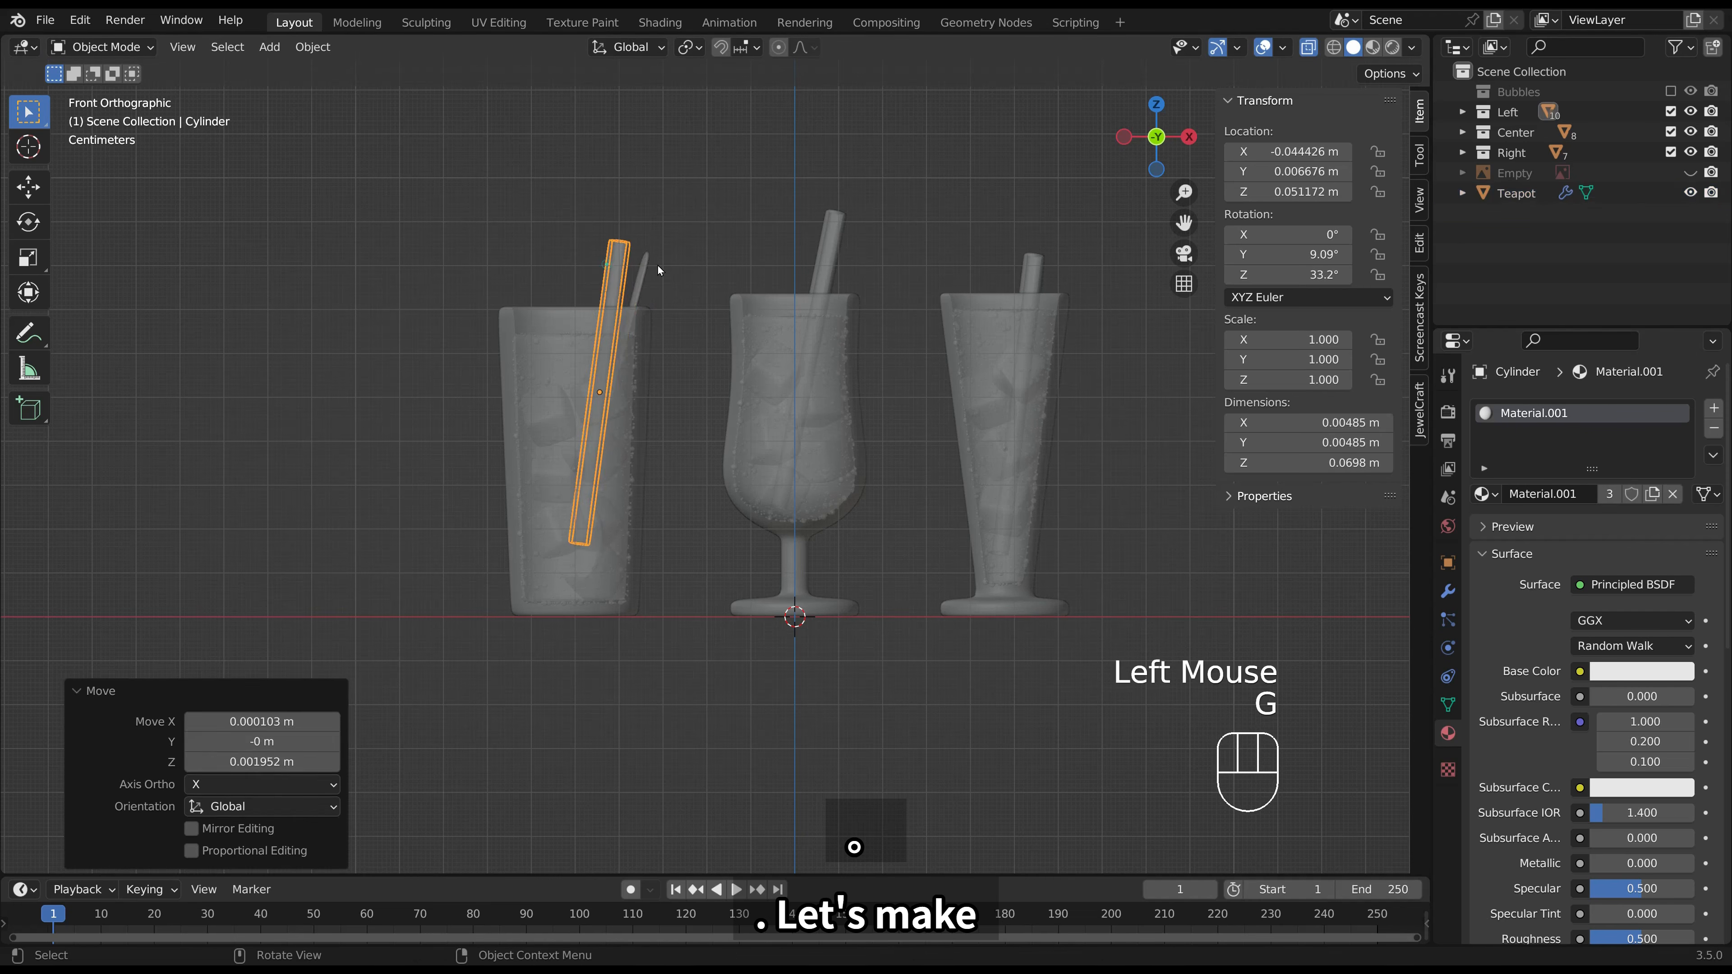
key(r)
click(683, 274)
key(g)
click(675, 278)
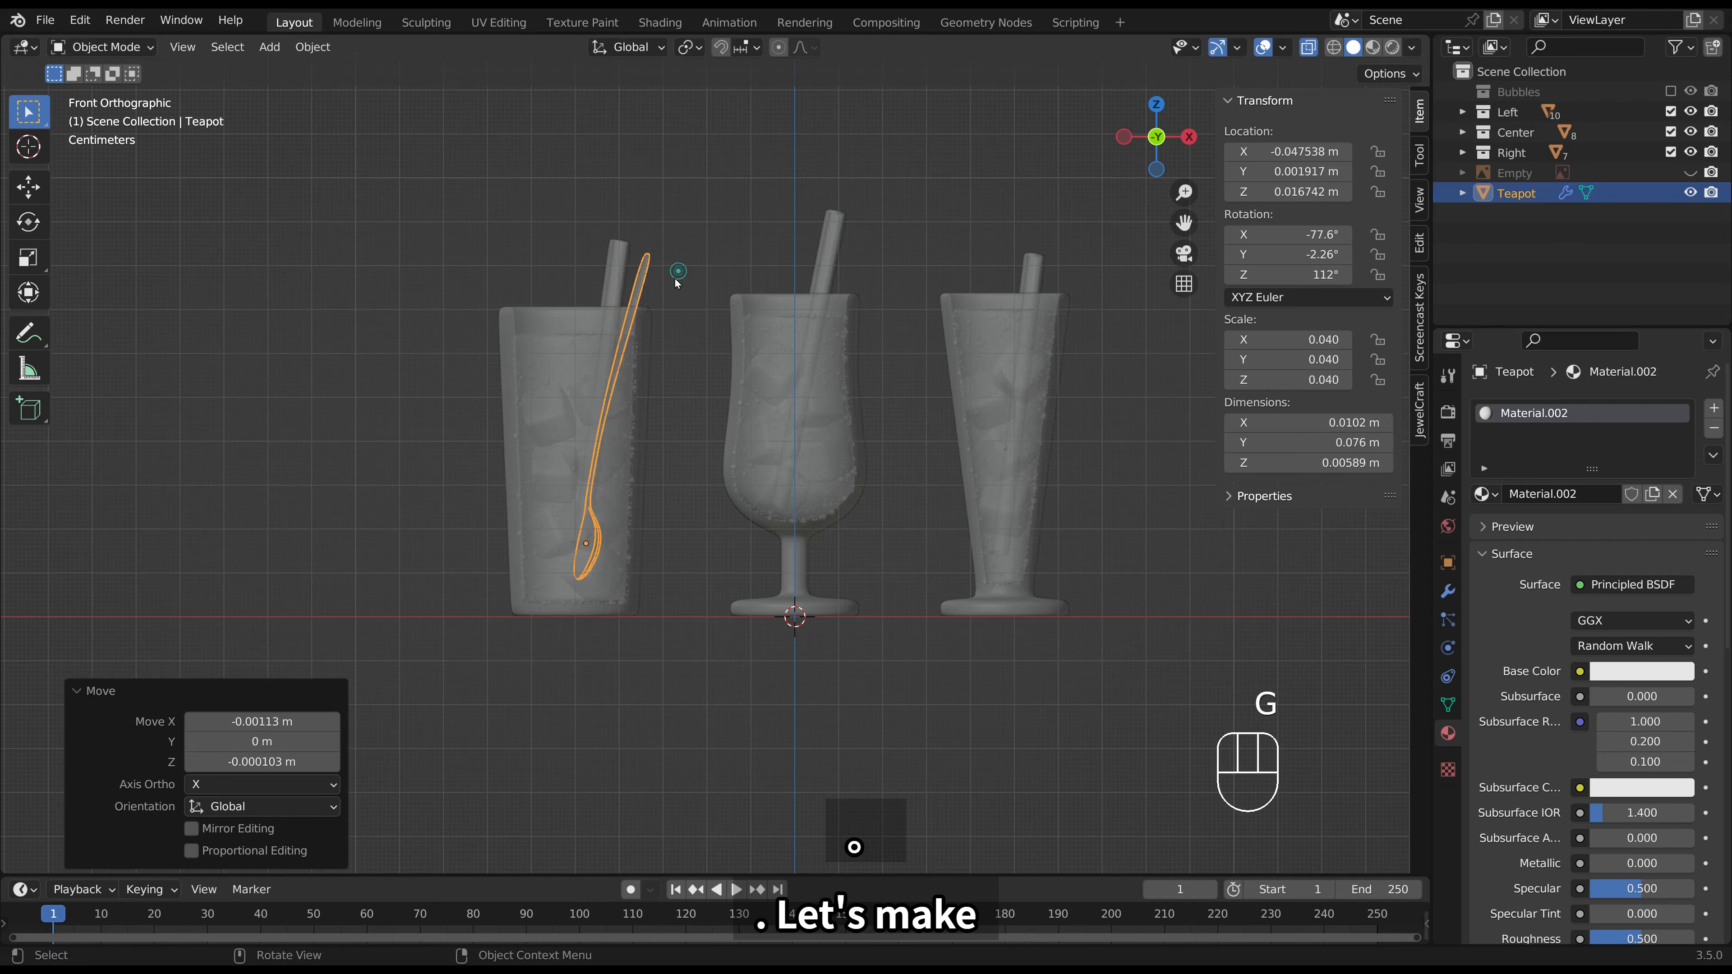
Apply the left spoon's scale and rotate it about 7° around the global Z axis.
key(ctrl+a)
click(667, 288)
middle_drag(667, 289, 653, 457)
key(r)
key(z)
click(703, 440)
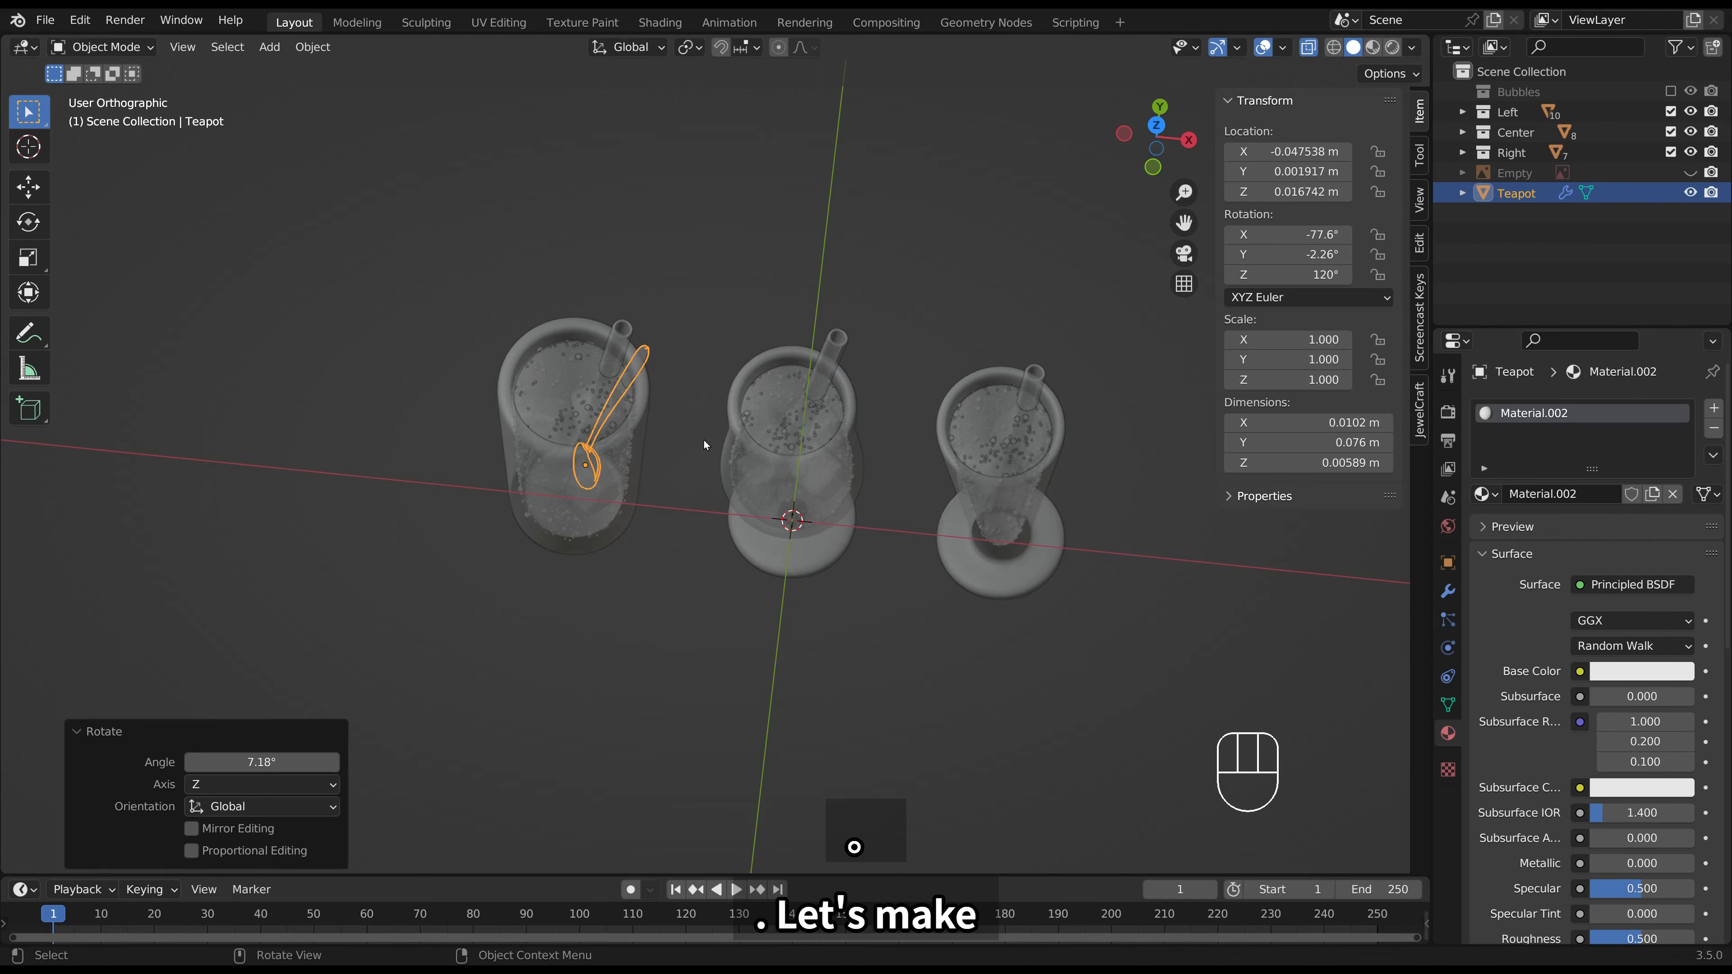
In the top view, duplicate the spoon into the center glass and rotate the copy about -6°.
key(KP_7)
key(shift+d)
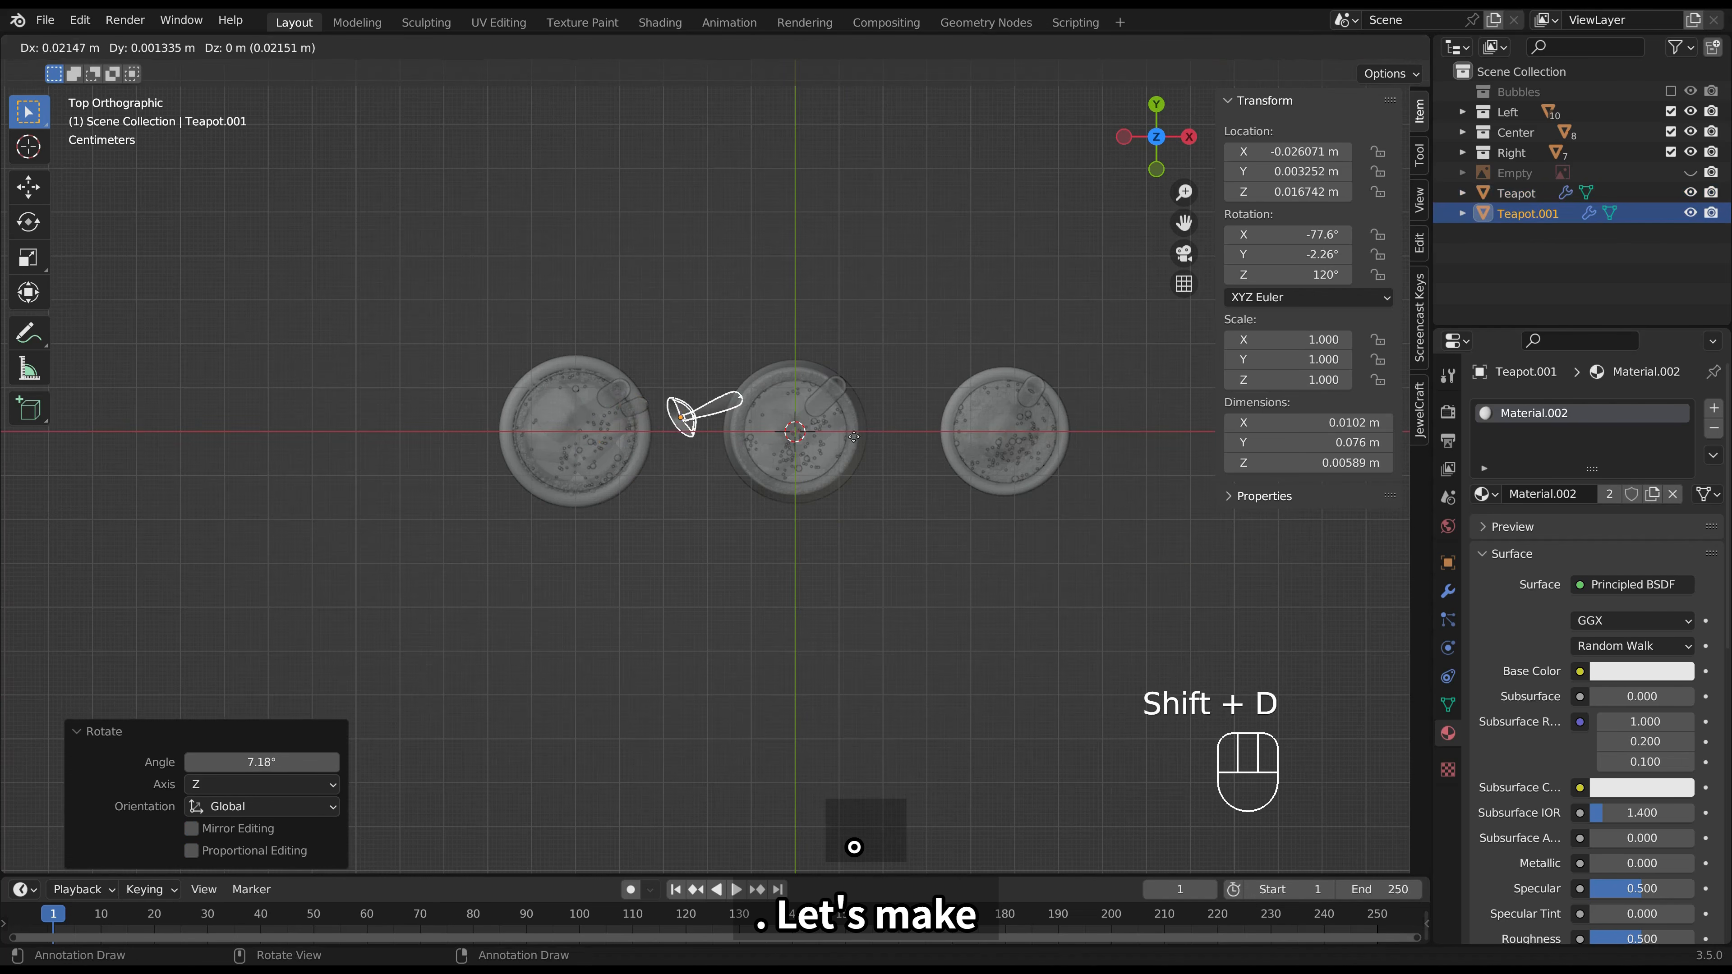
click(906, 467)
key(r)
click(910, 439)
key(g)
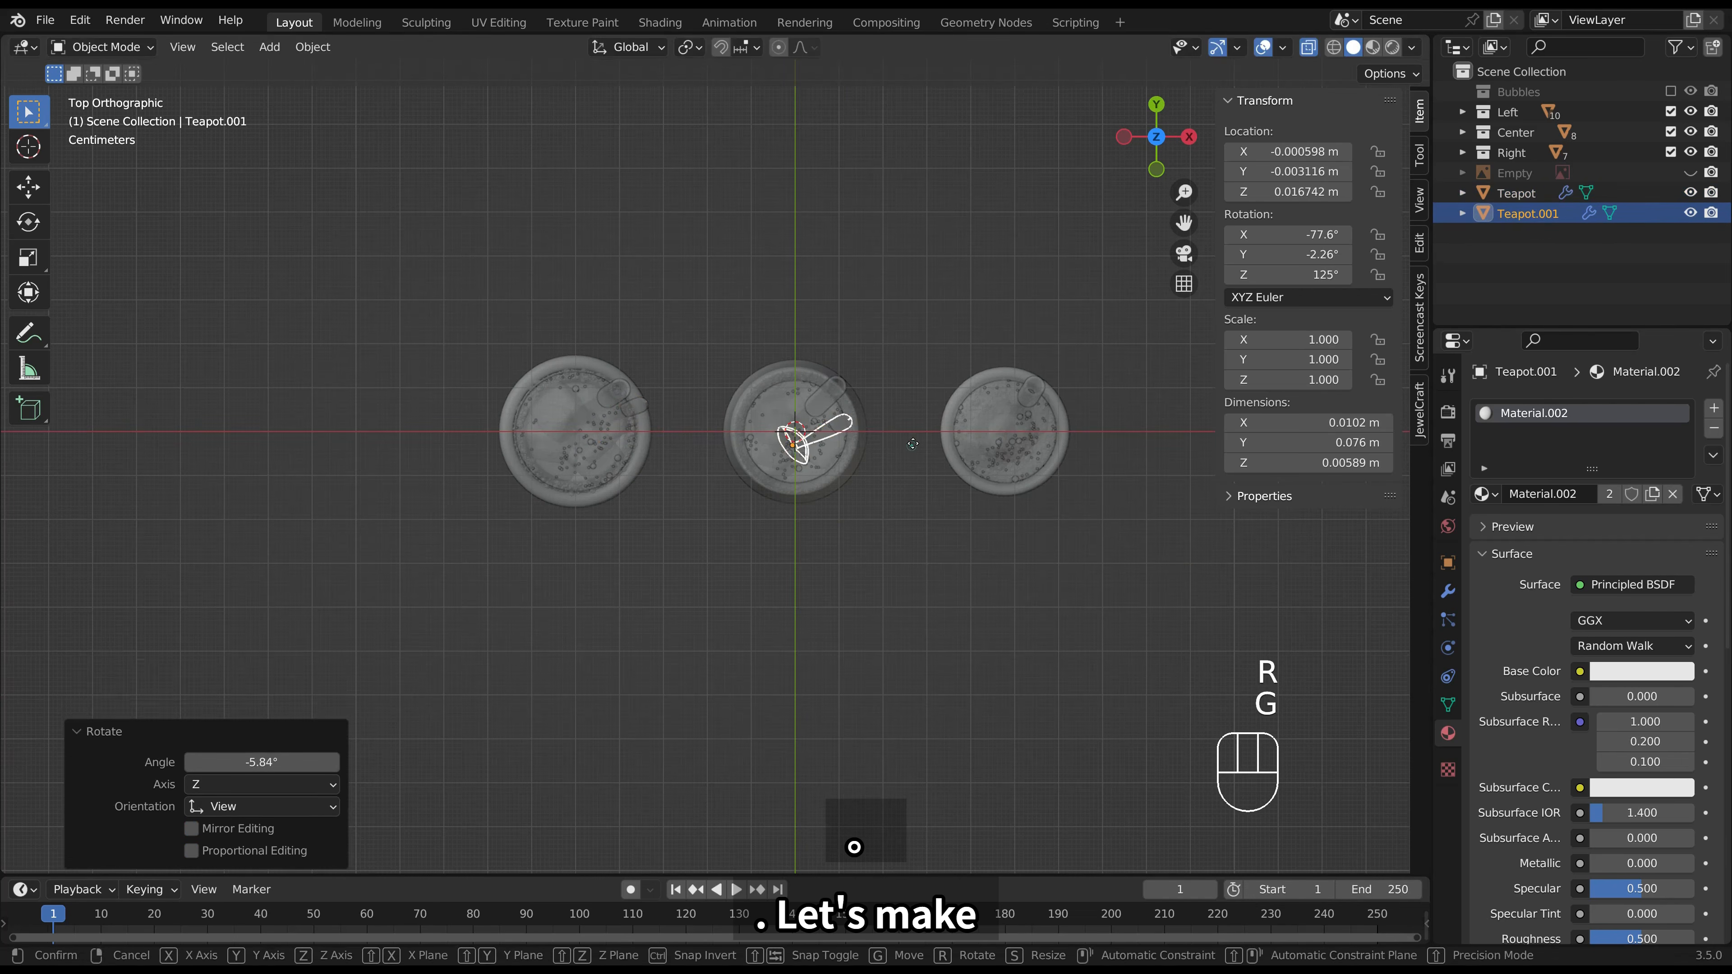
click(916, 438)
In the front view, raise the center spoon to about 0.030 m on Z and tilt it toward the glass rim.
key(KP_1)
key(r)
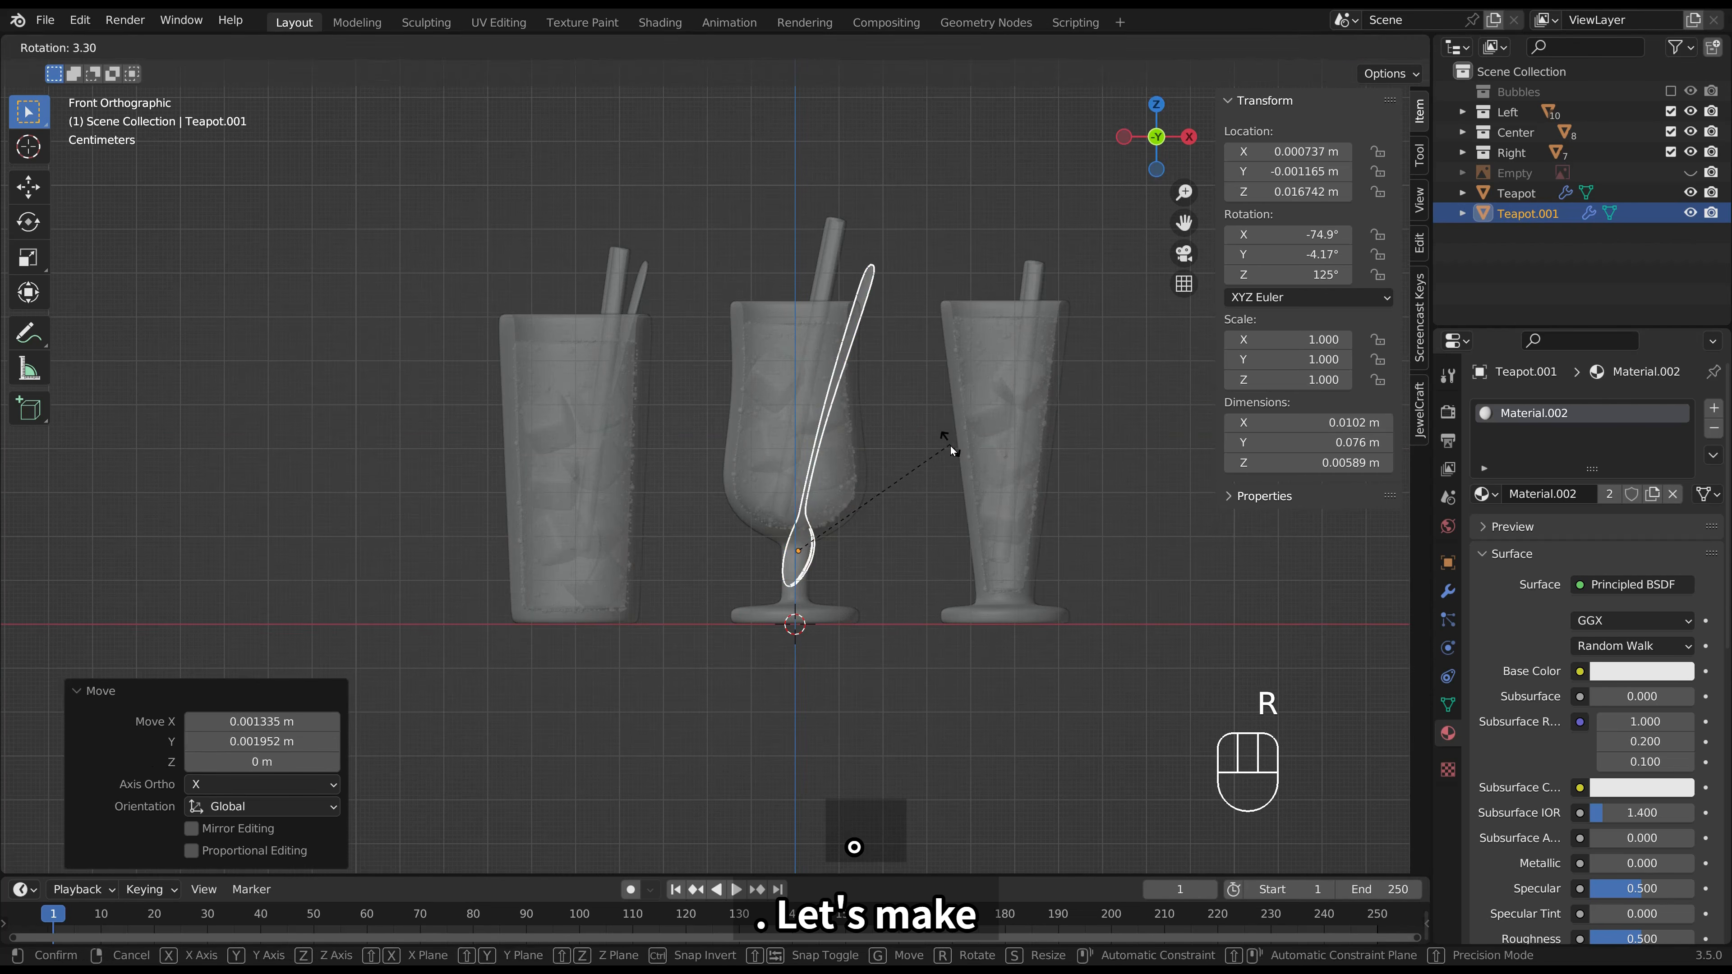
click(948, 444)
key(g)
click(940, 384)
key(r)
click(949, 398)
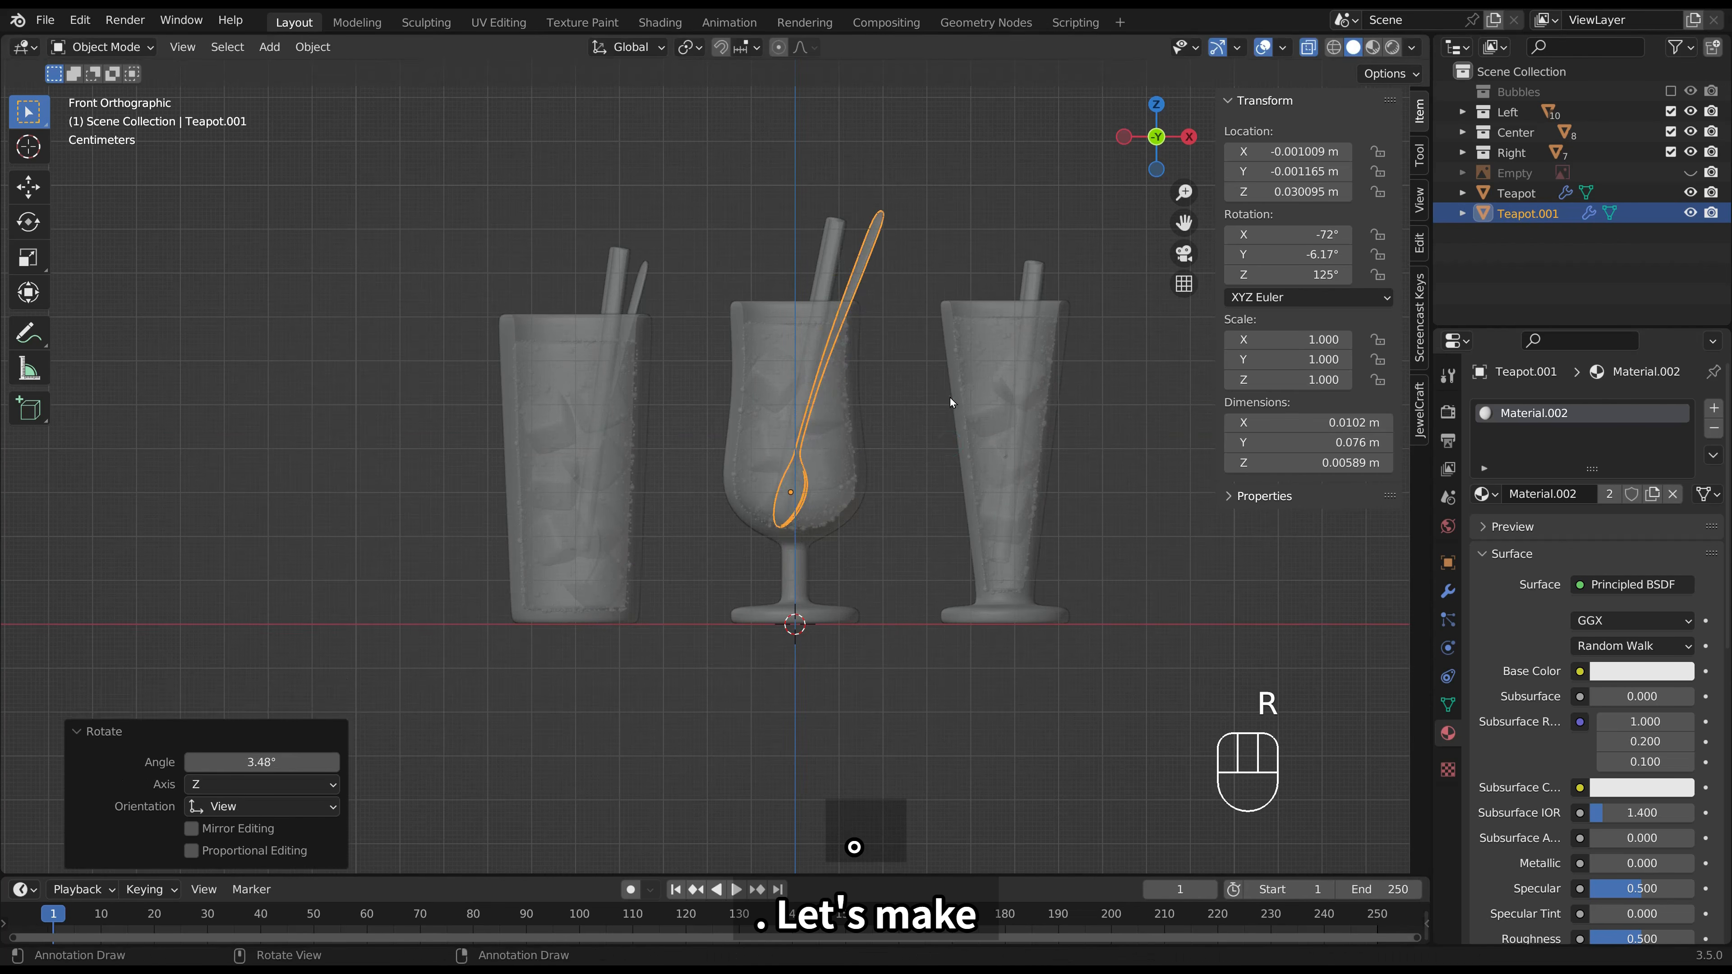
Tilt the center spoon back about 2.6° and center its bowl in the glass at about X 0 m.
key(g)
click(943, 395)
key(r)
click(944, 388)
key(g)
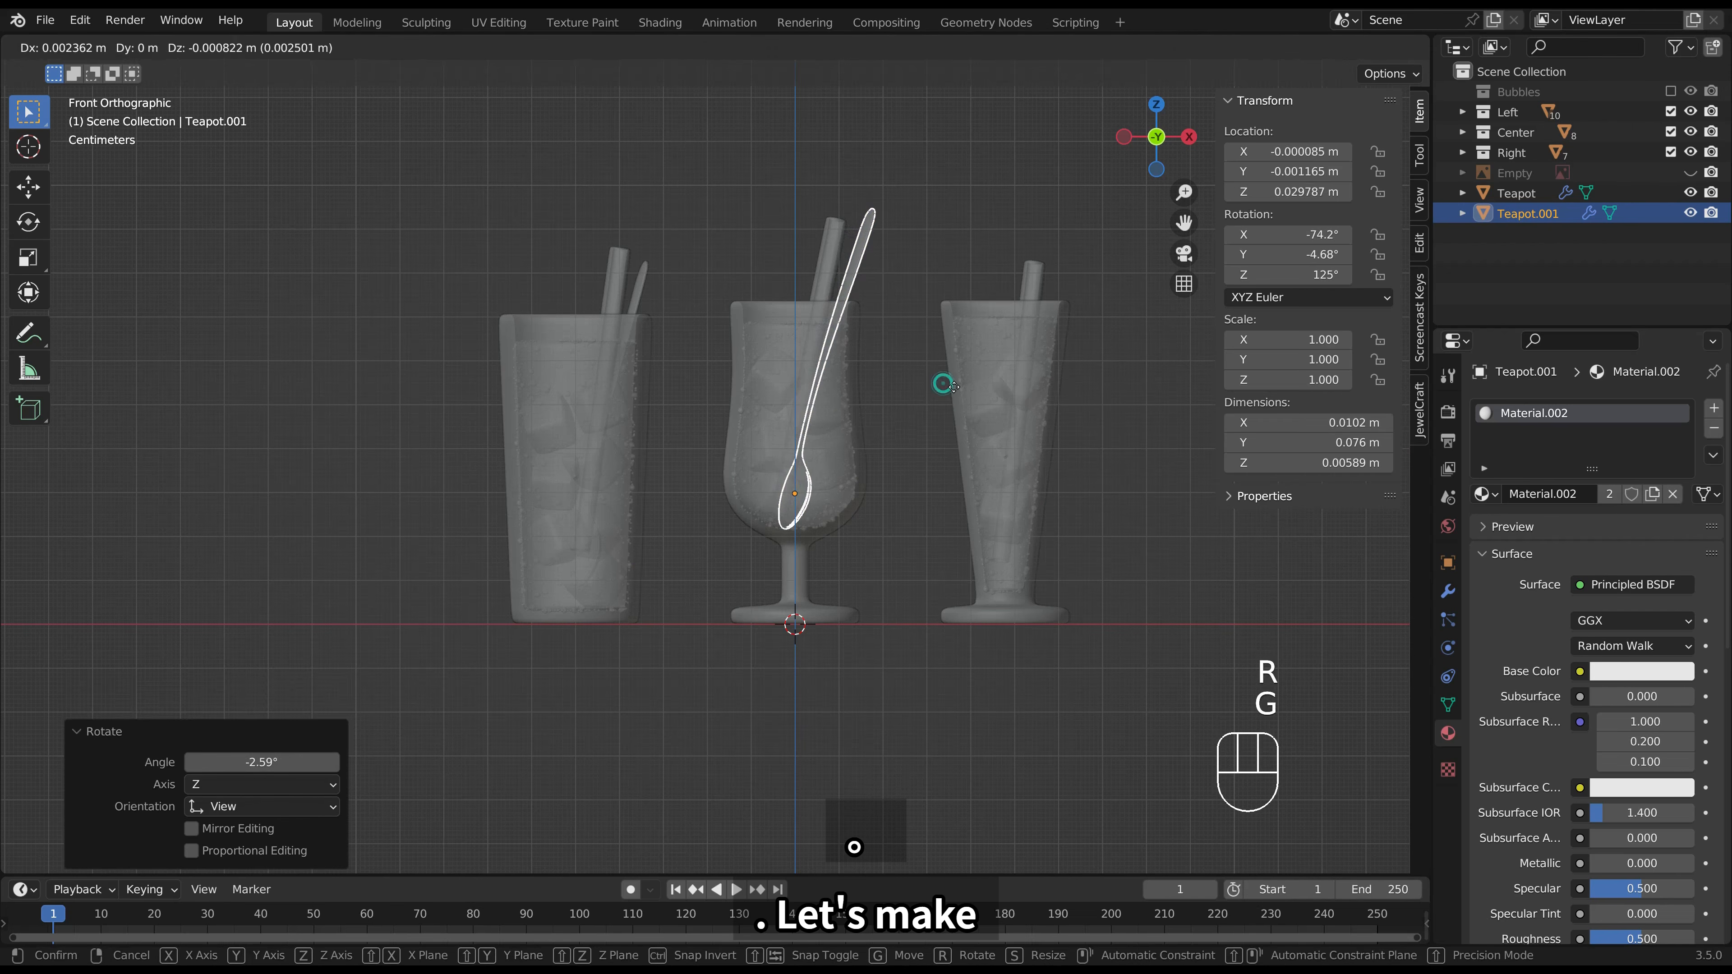
click(952, 387)
Raise the center glass's straw about 0.002 m, and adjust its tilt and position beside the spoon.
click(837, 268)
key(g)
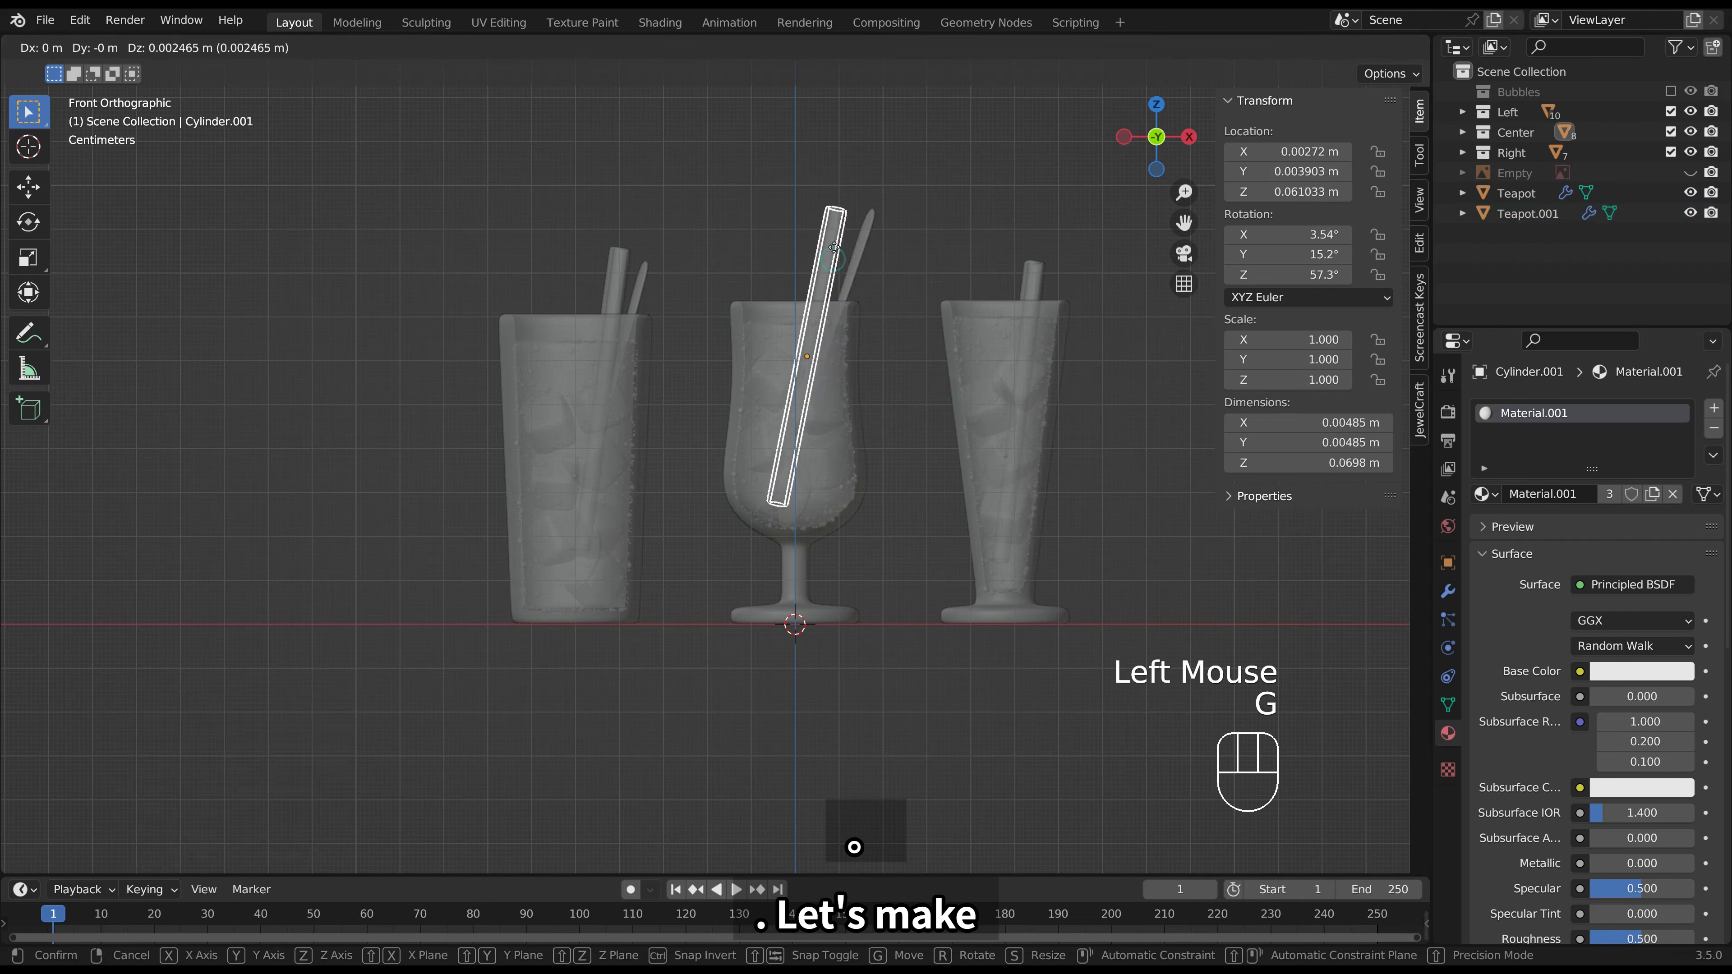
click(866, 259)
key(r)
click(871, 247)
key(g)
click(866, 242)
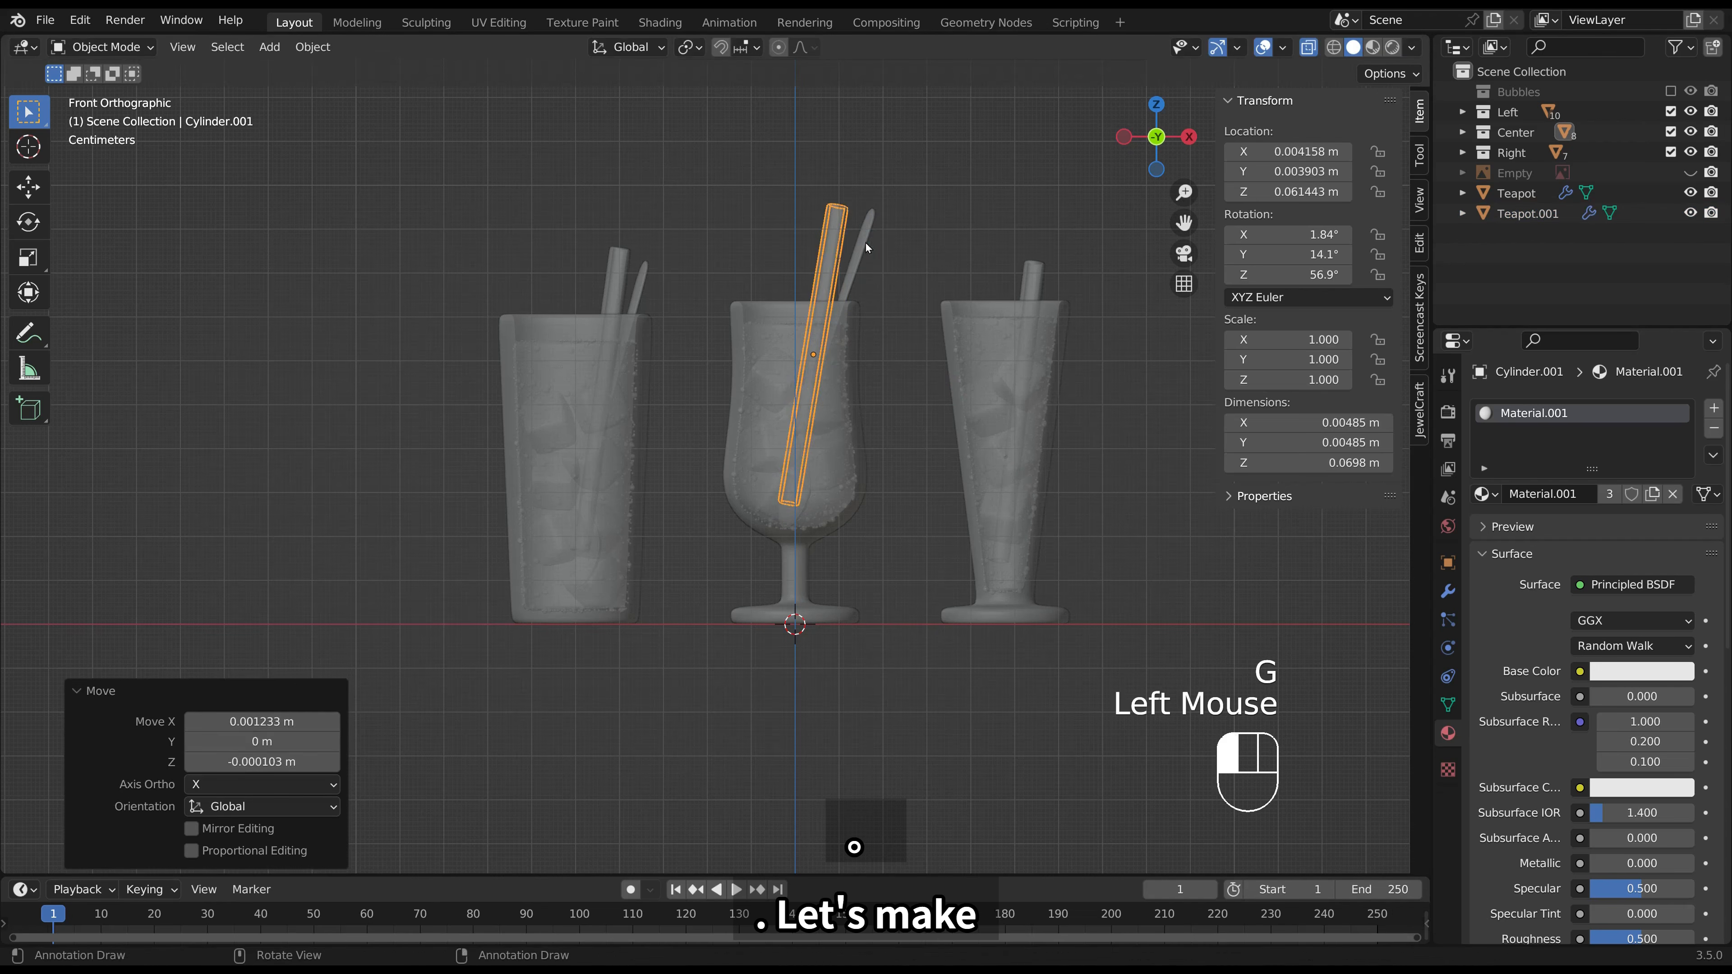
Rotate the center glass's spoon about -7° in the top view.
click(865, 247)
key(KP_7)
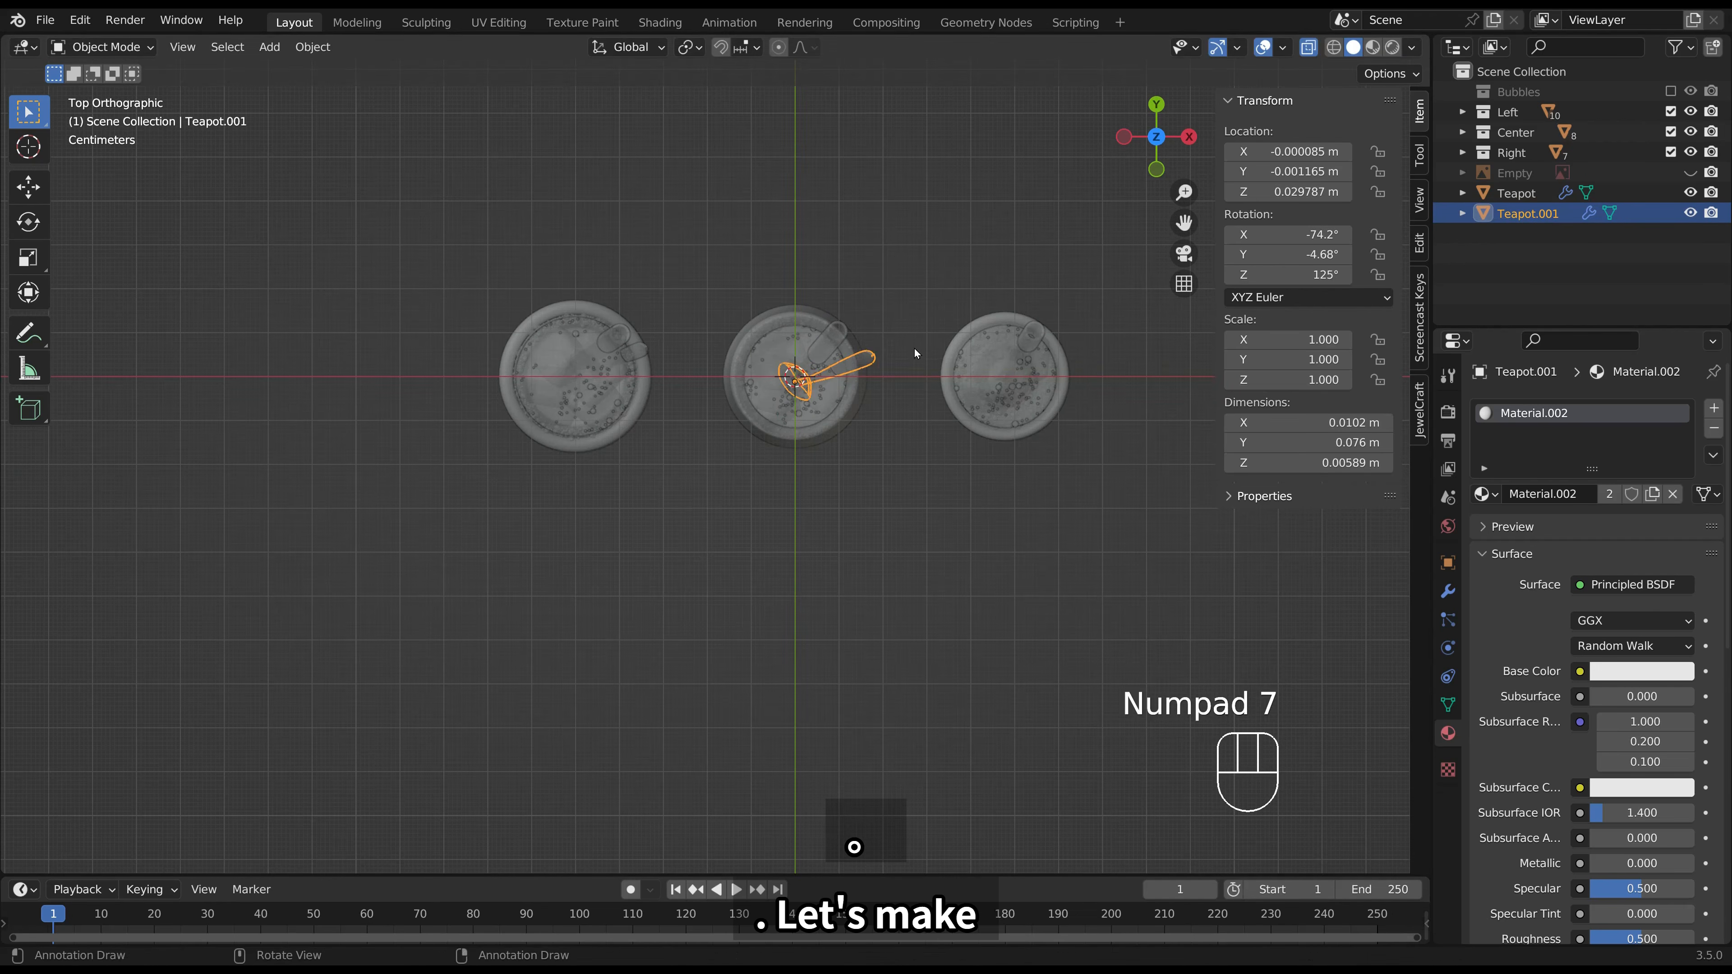
key(r)
click(915, 326)
middle_drag(866, 457, 739, 335)
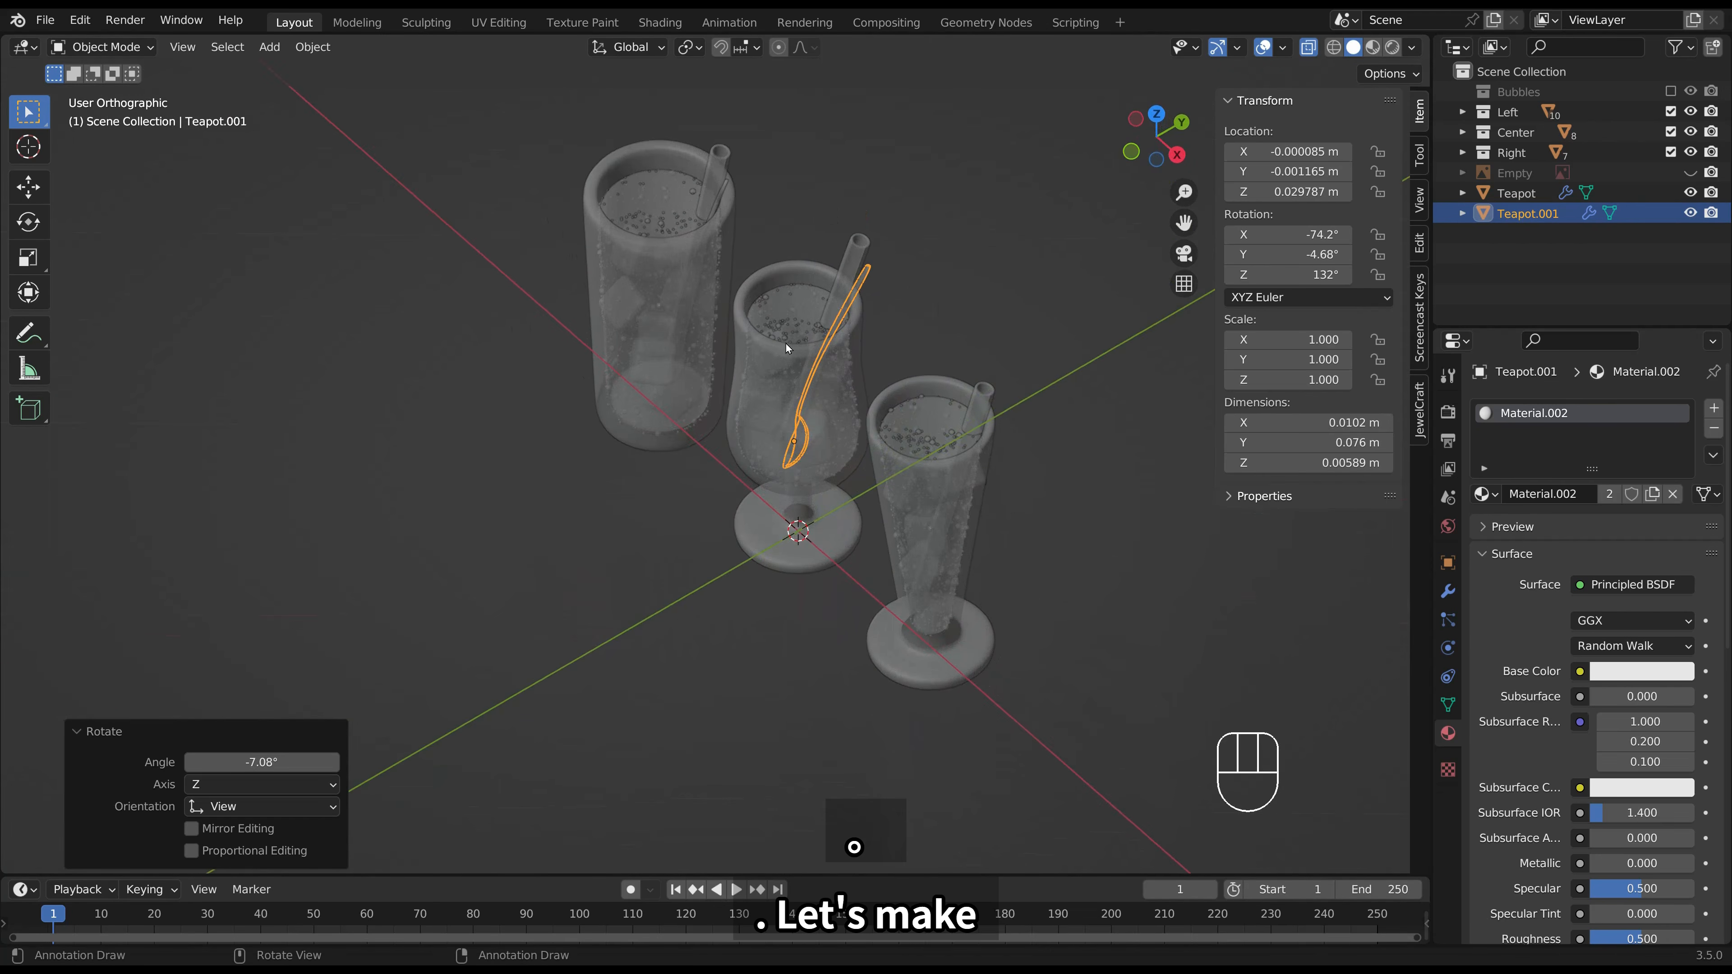
In the top view, duplicate the center spoon into the right glass and turn the copy to about 117° on Z.
key(KP_7)
key(shift+d)
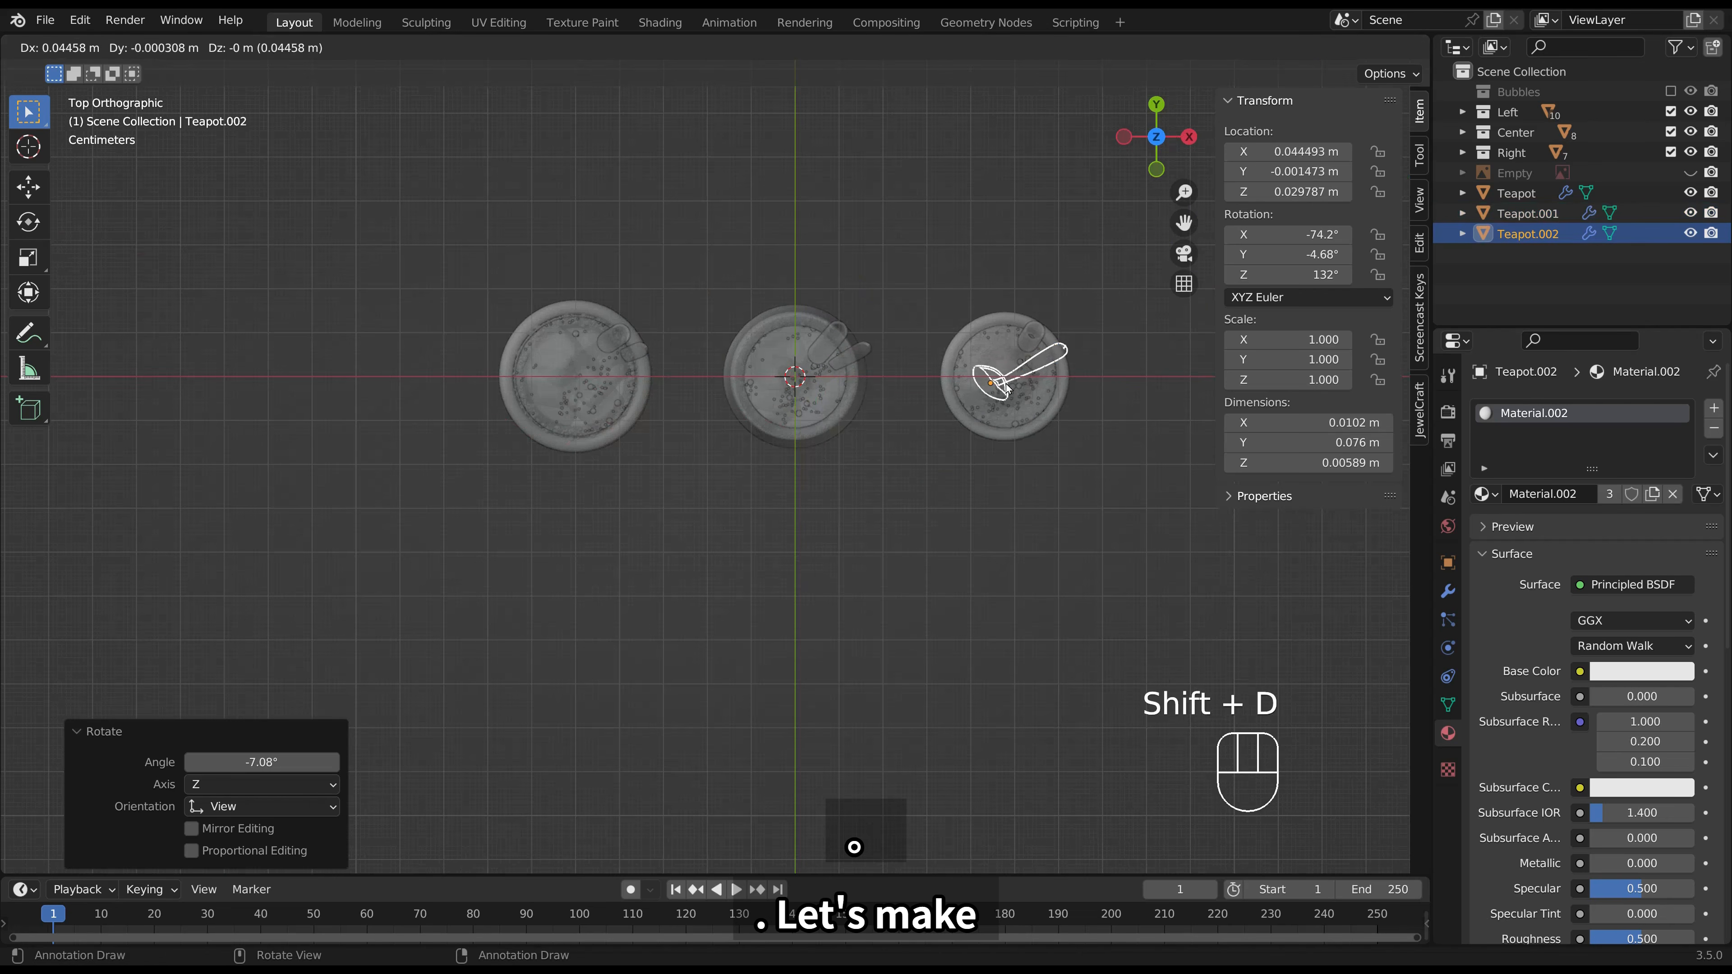
click(1091, 388)
key(r)
click(1115, 413)
key(g)
click(1108, 416)
middle_drag(1108, 415, 1079, 280)
In the front view, lower the right spoon to about 0.019 m on Z and tilt it to lean along the glass wall.
key(KP_1)
key(r)
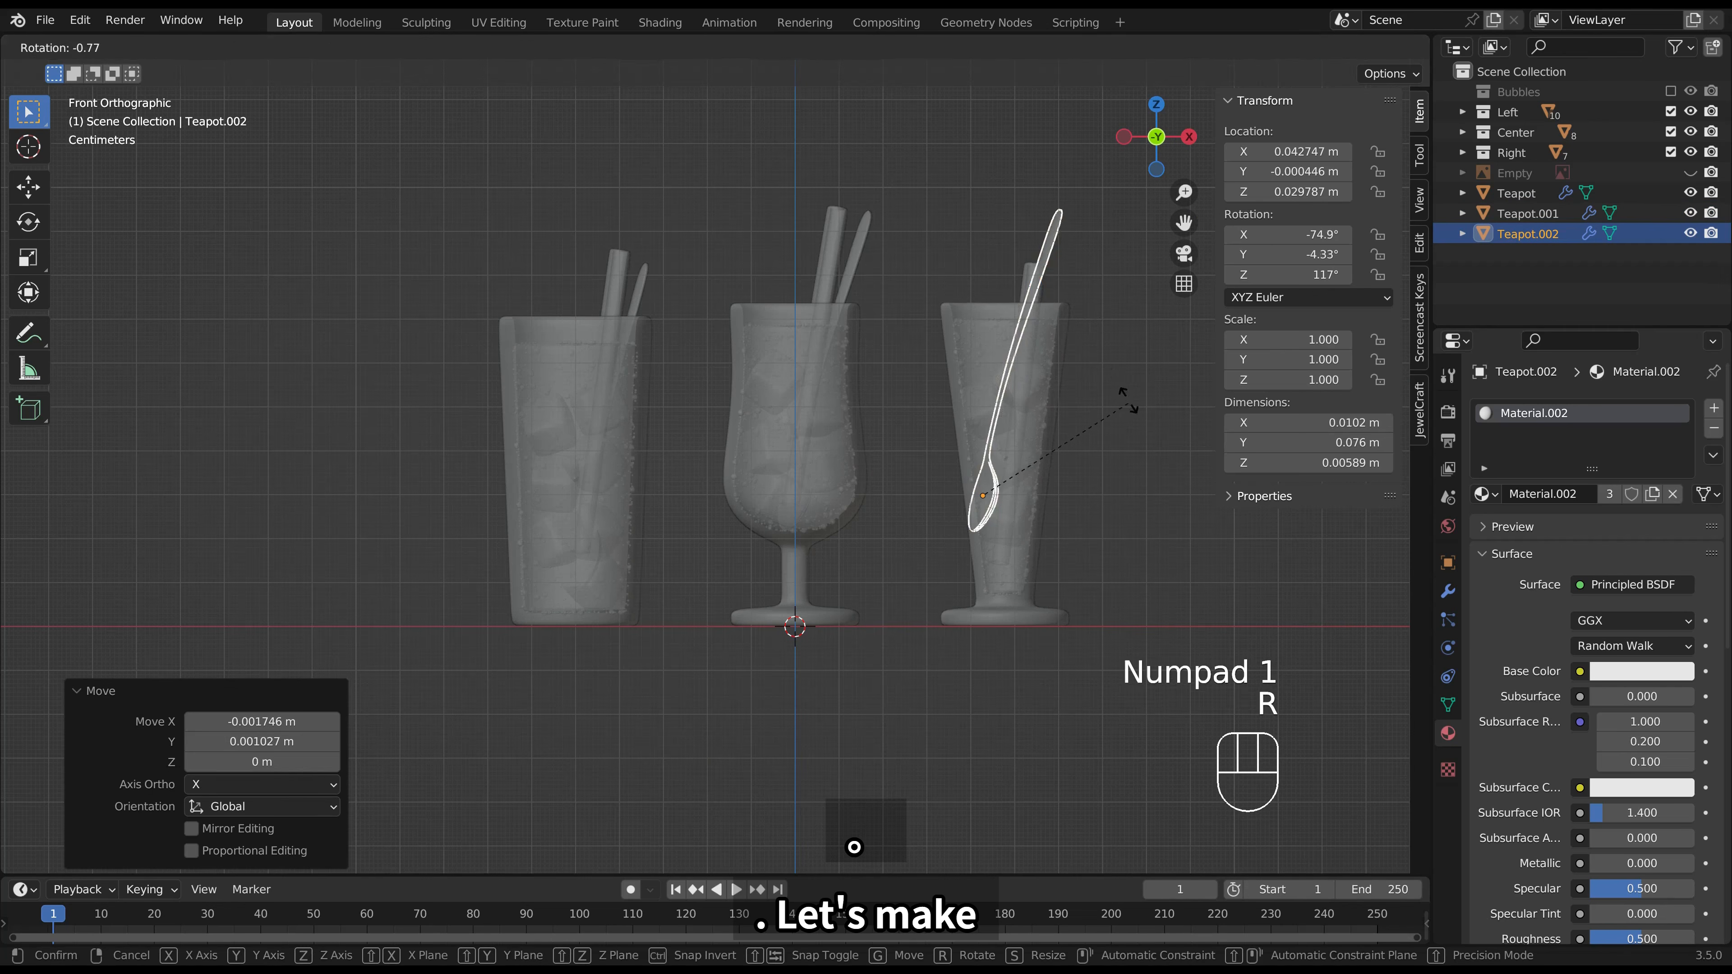
click(1152, 430)
key(g)
click(1152, 419)
key(r)
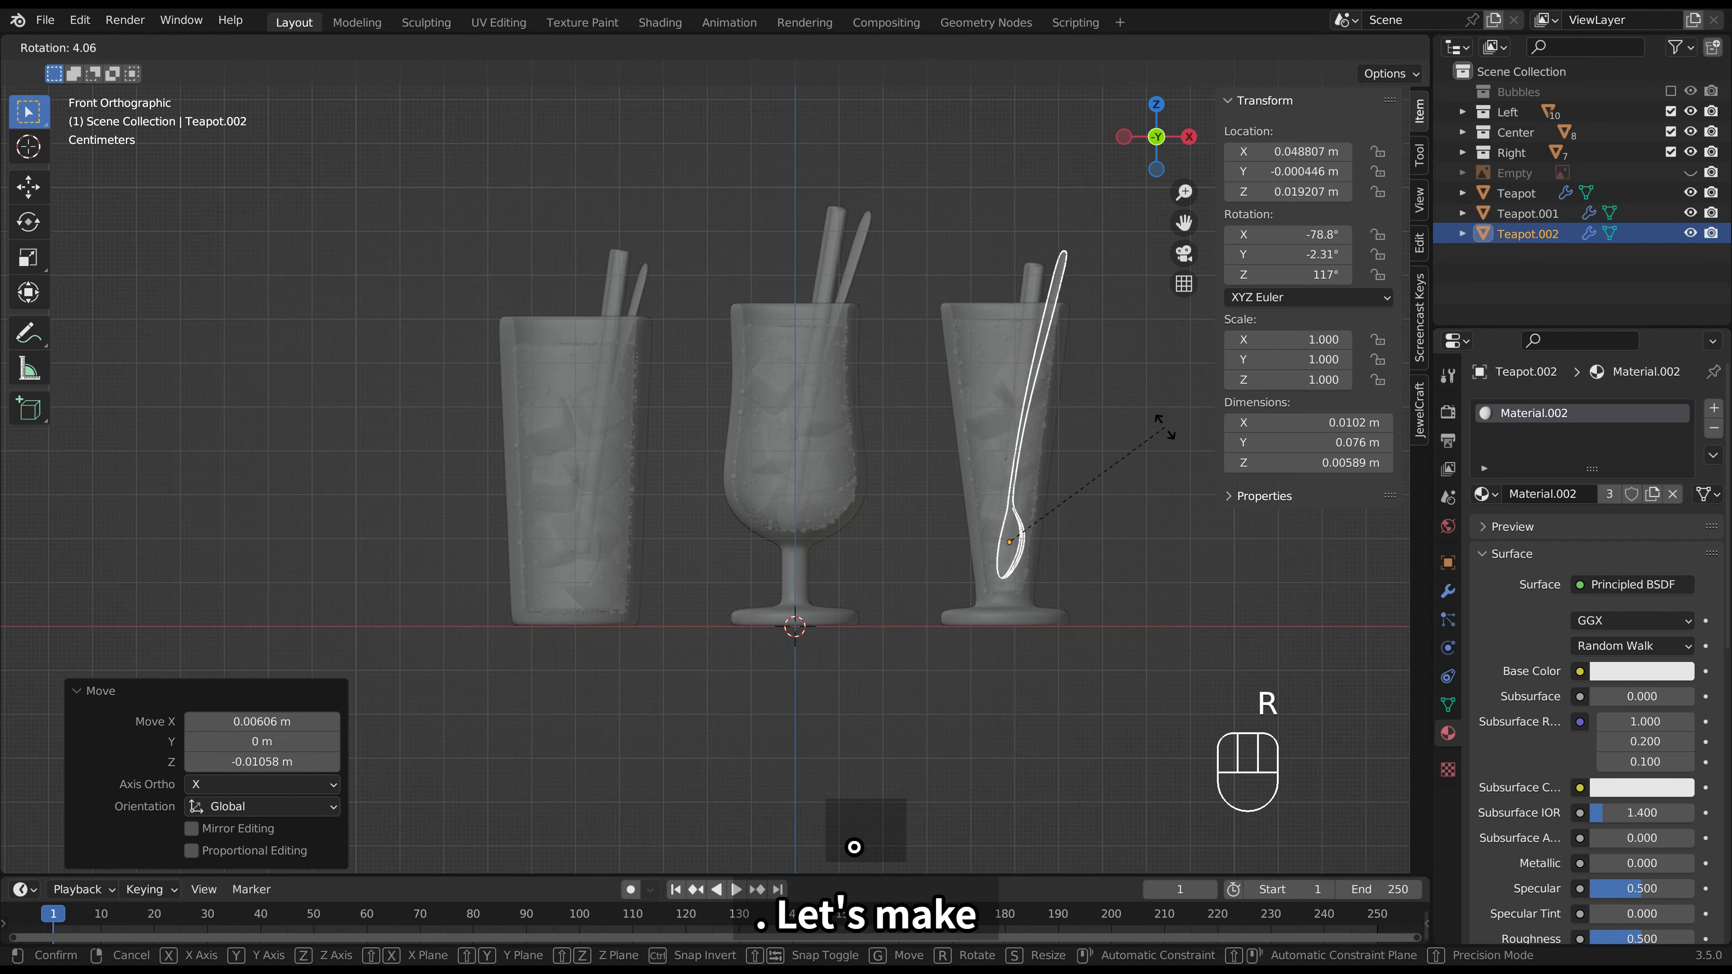
click(1159, 429)
key(g)
click(1162, 433)
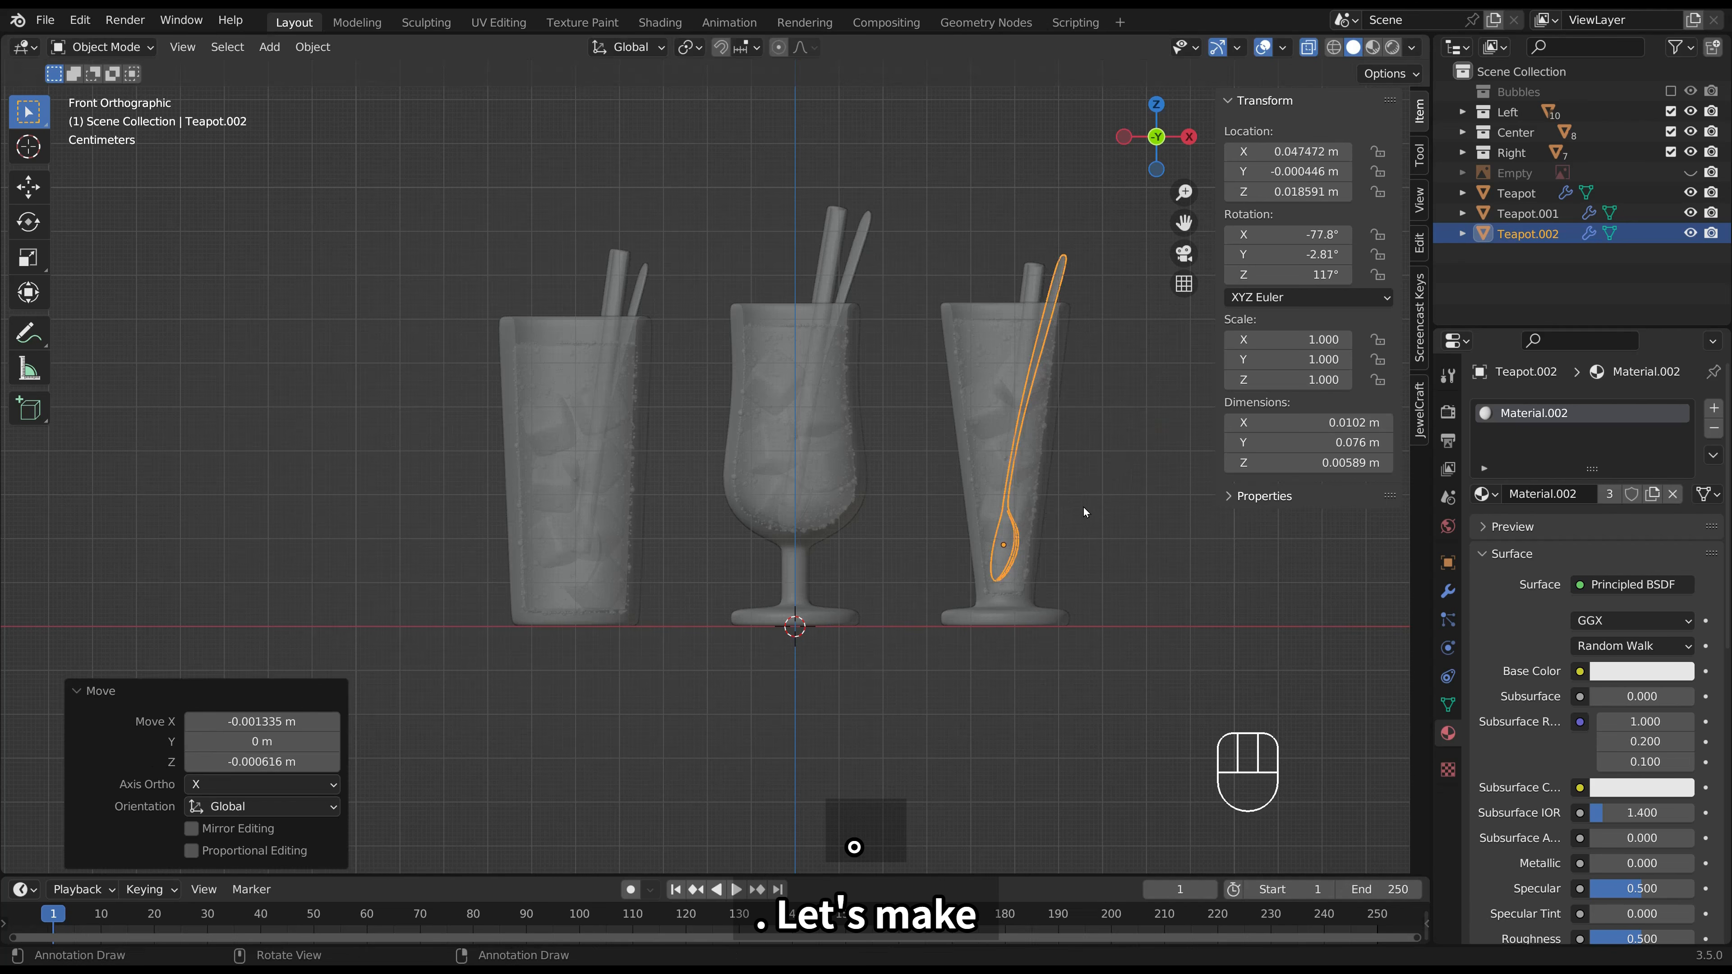
Rotate the right glass's spoon about 5° in the right view and shift it about -0.001 m on Y in the top view.
key(KP_7)
key(KP_3)
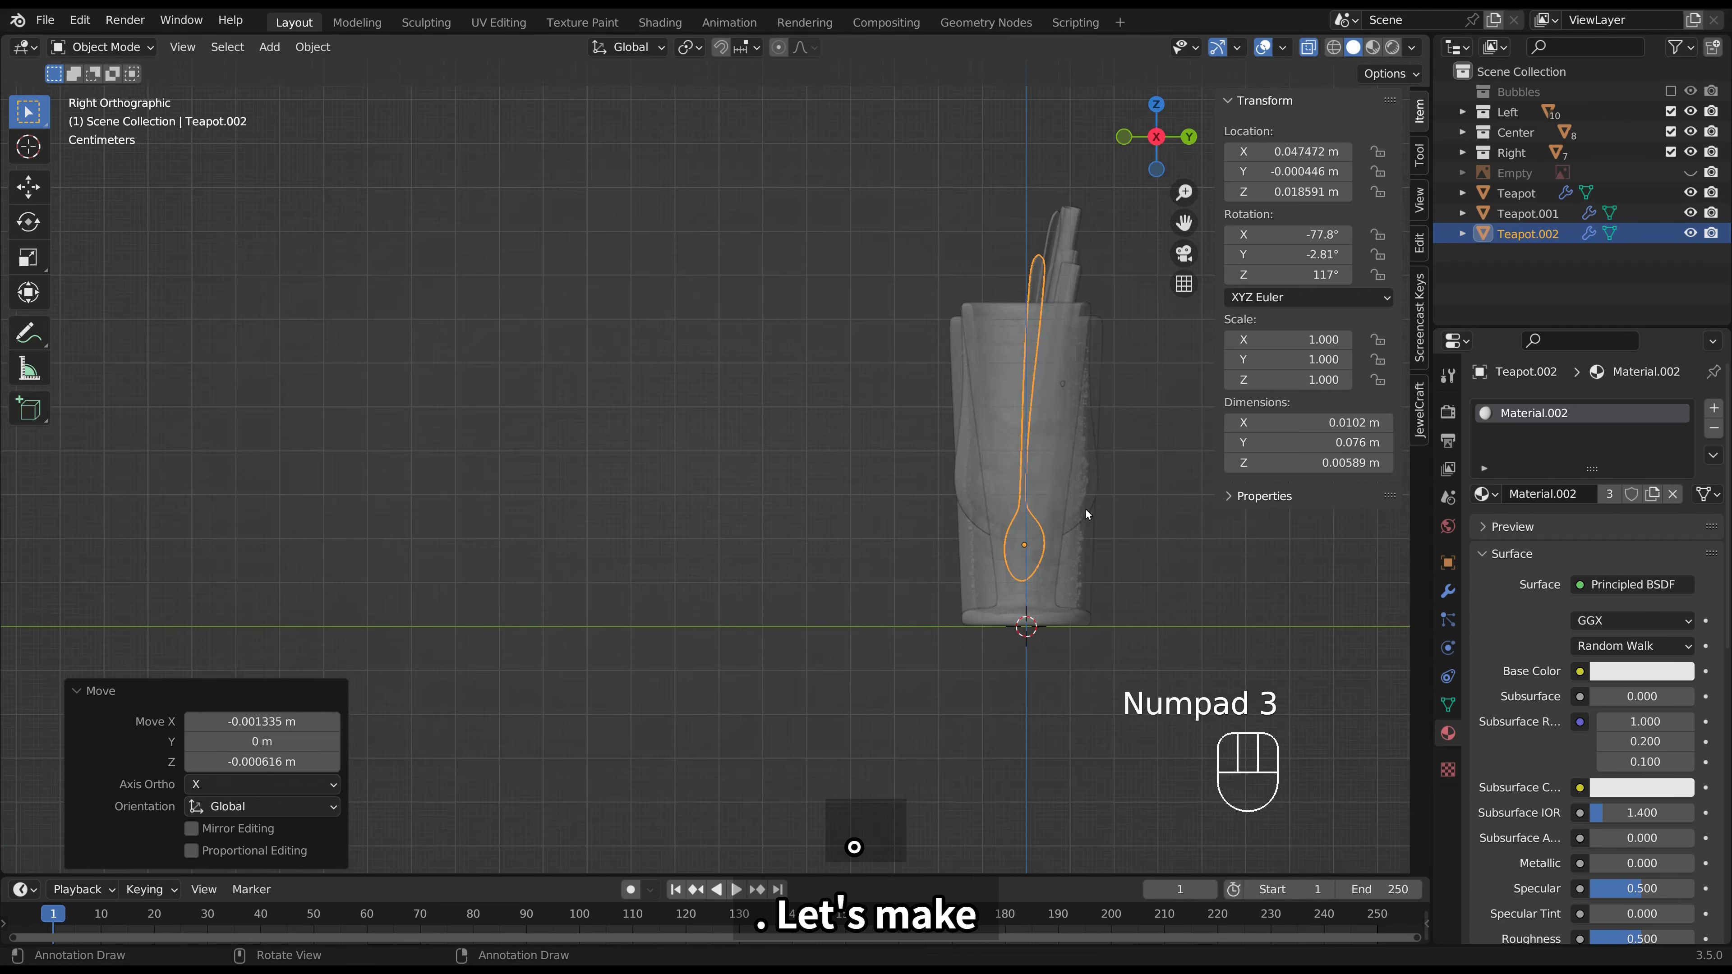
key(r)
click(1097, 513)
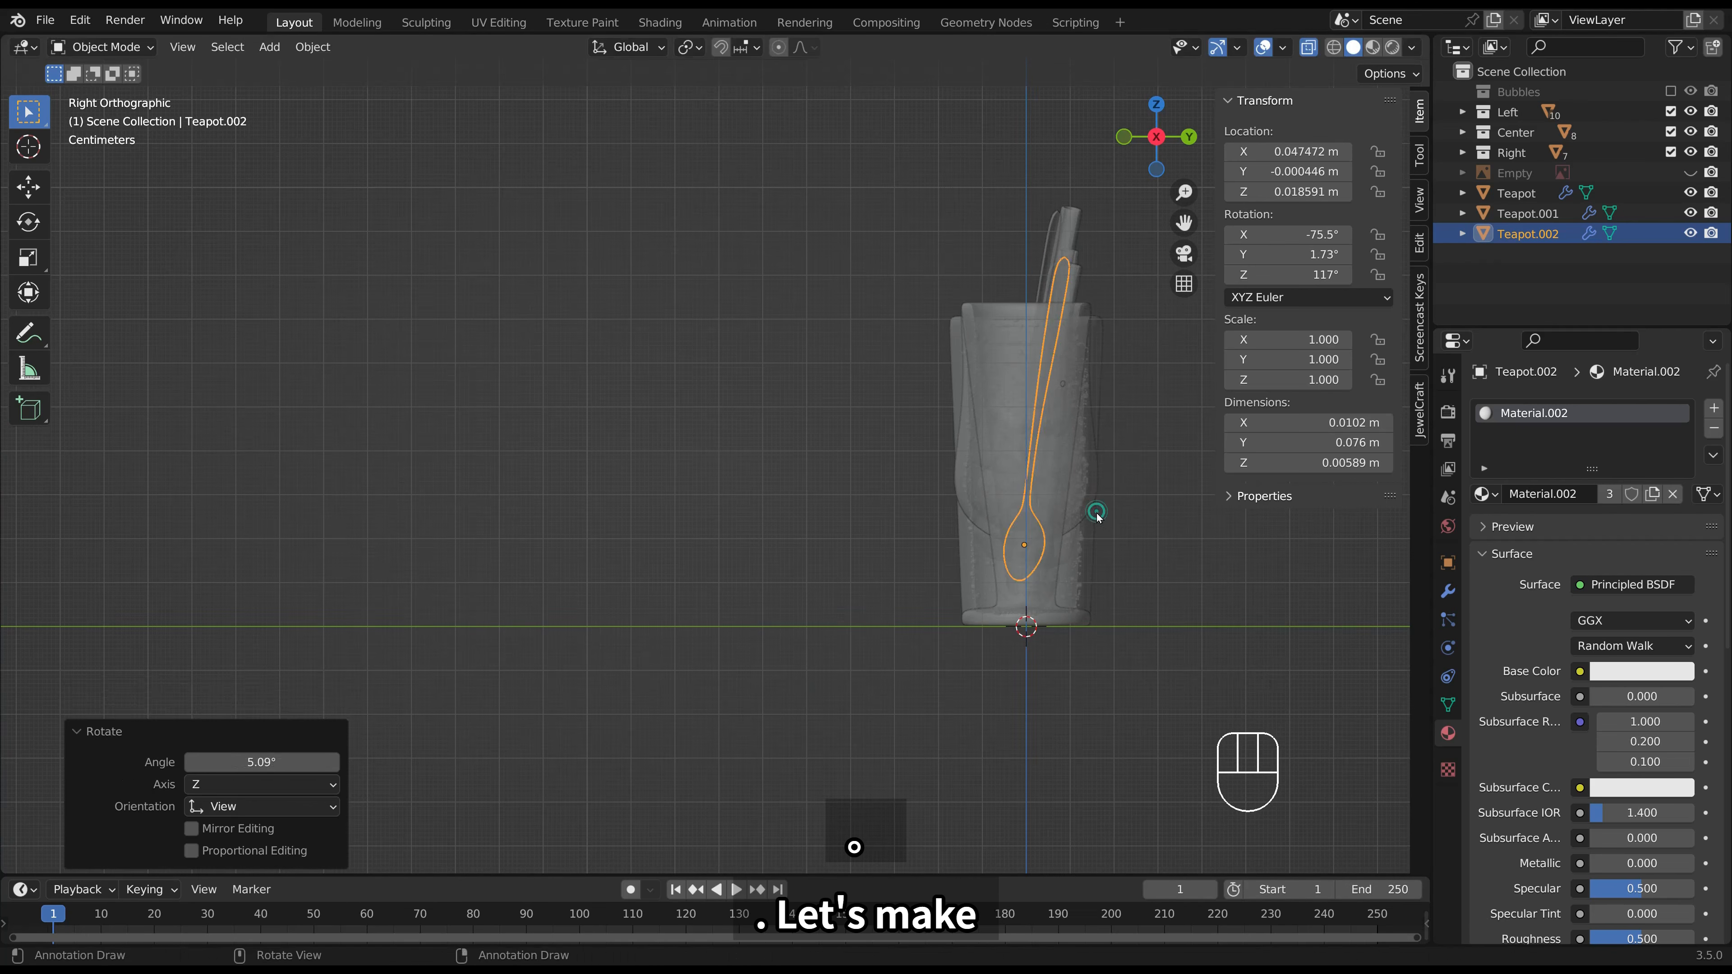
key(KP_7)
key(g)
click(1095, 520)
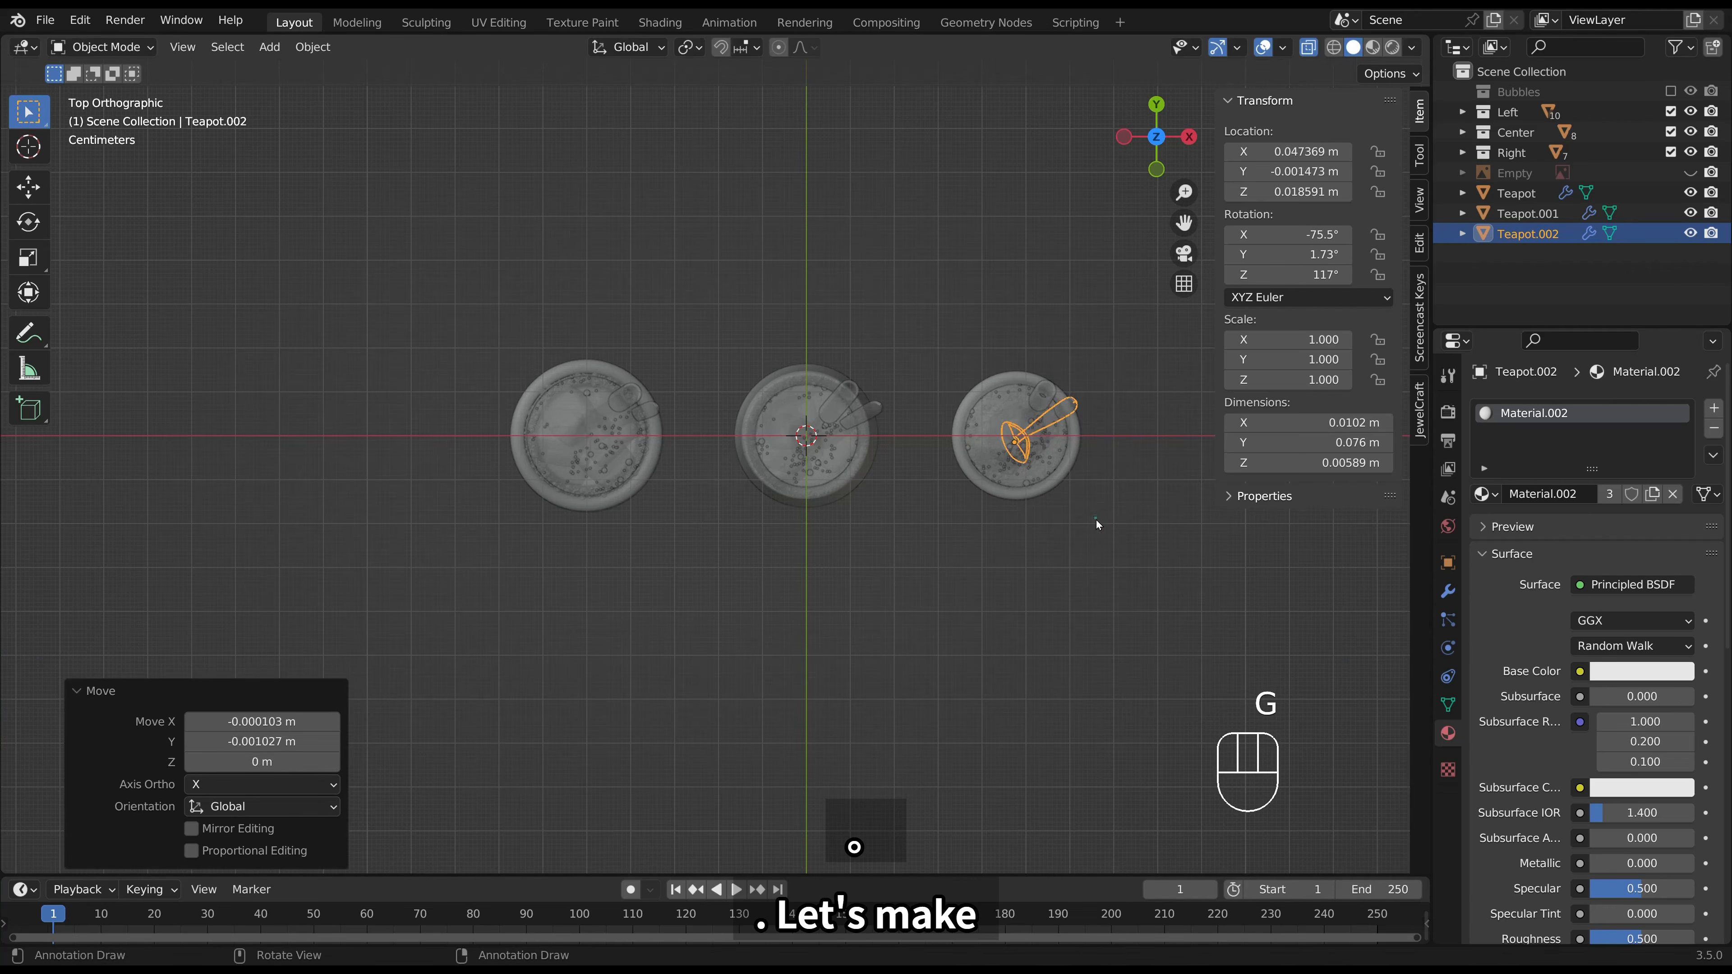
Move the three spoons into the collections of their glasses: Left, Center and Right.
shift+middle_drag(1095, 520, 758, 563)
scroll(958, 556, up, 2)
click(958, 557)
middle_drag(958, 556, 849, 418)
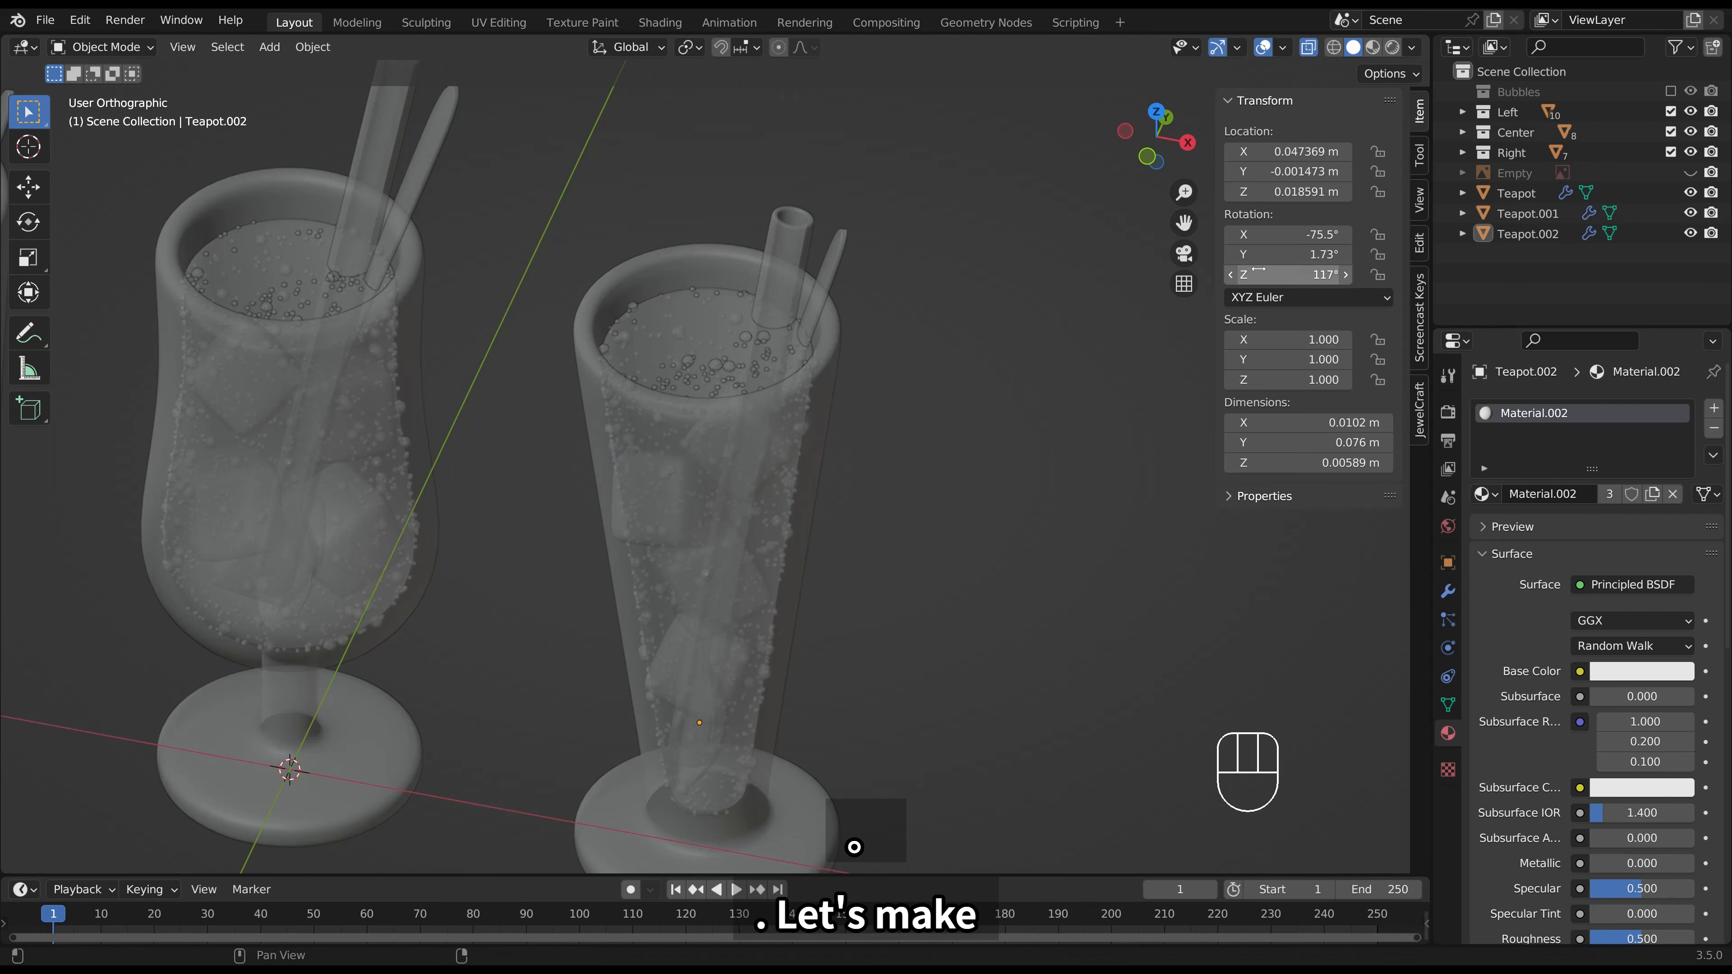
drag(1507, 193, 1510, 152)
scroll(832, 414, down, 2)
shift+middle_drag(833, 418, 944, 404)
click(992, 404)
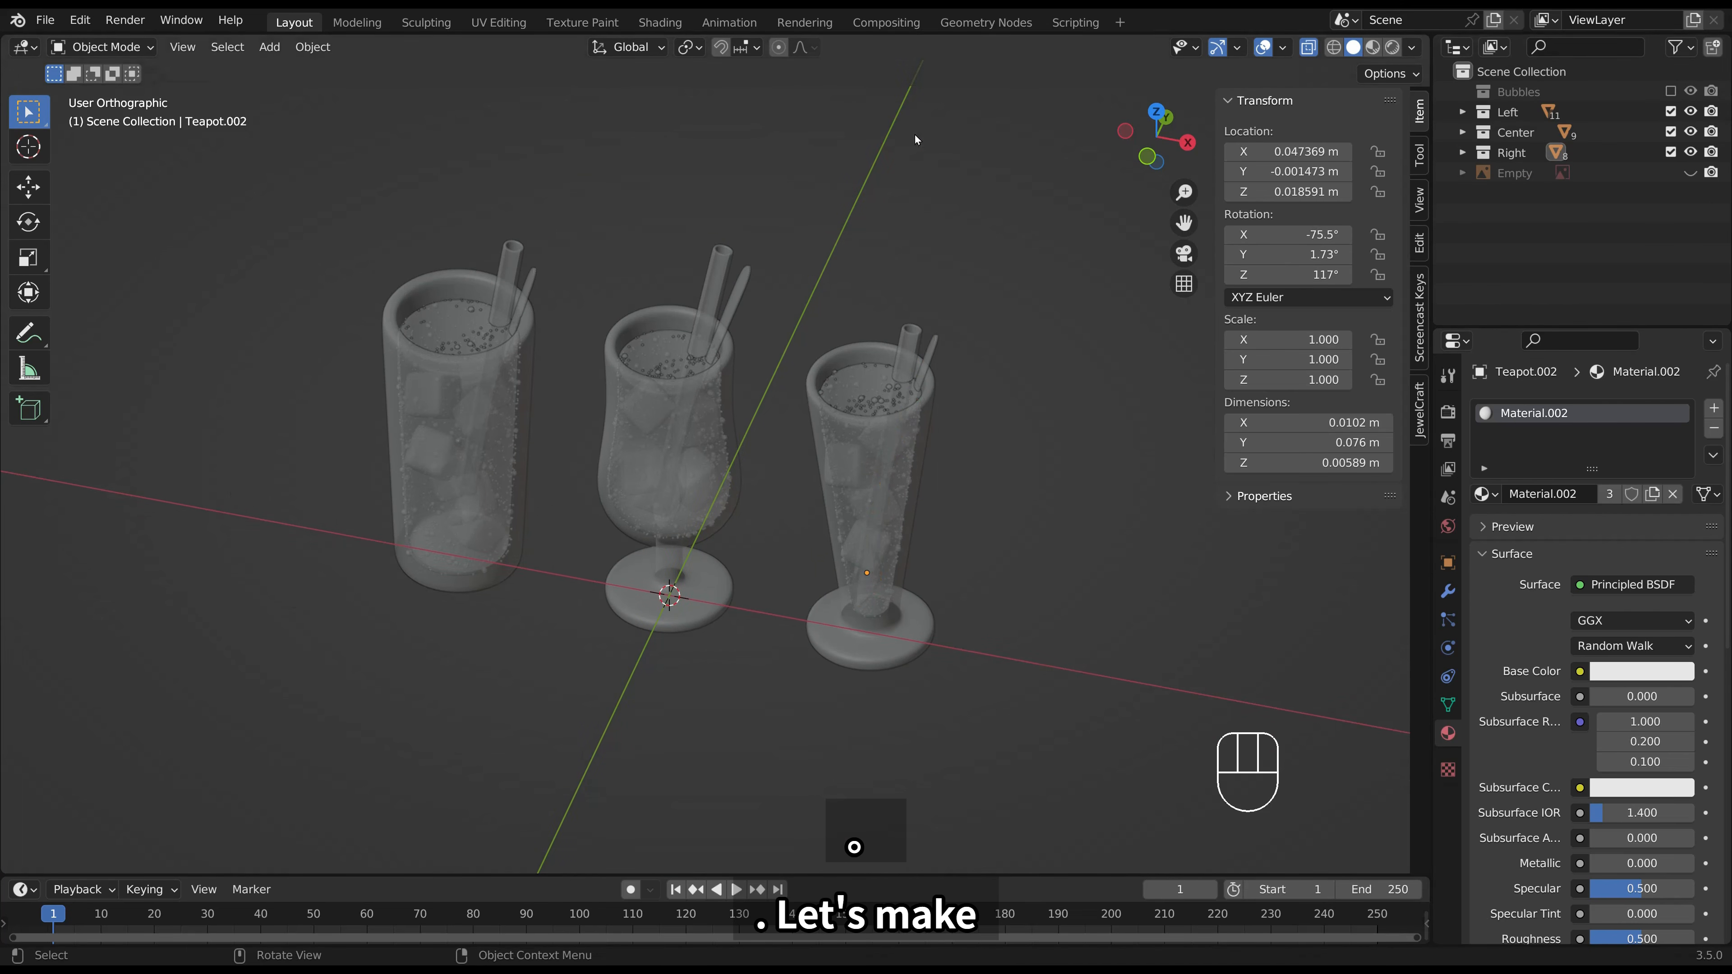
Exclude the Left, Center and Right collections from the view layer.
click(1670, 111)
click(1671, 132)
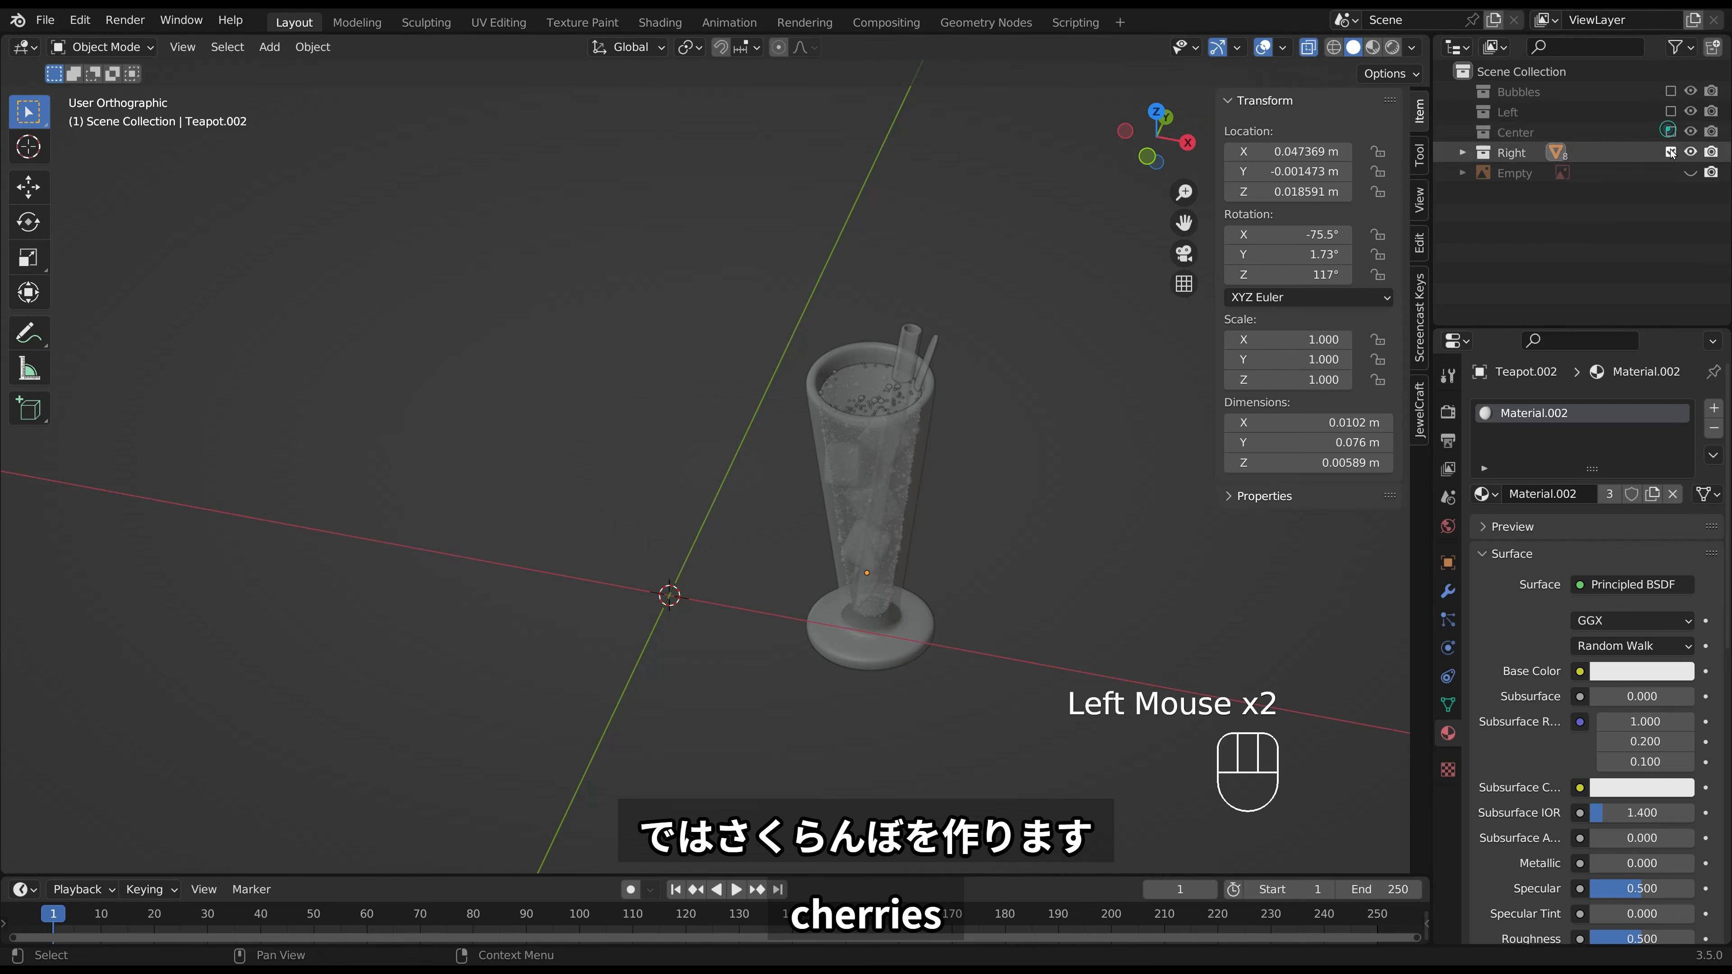
click(1670, 153)
Add a 2 m cube at the world origin, directly in the Scene Collection.
click(1521, 71)
key(shift+a)
mouse_move(612, 492)
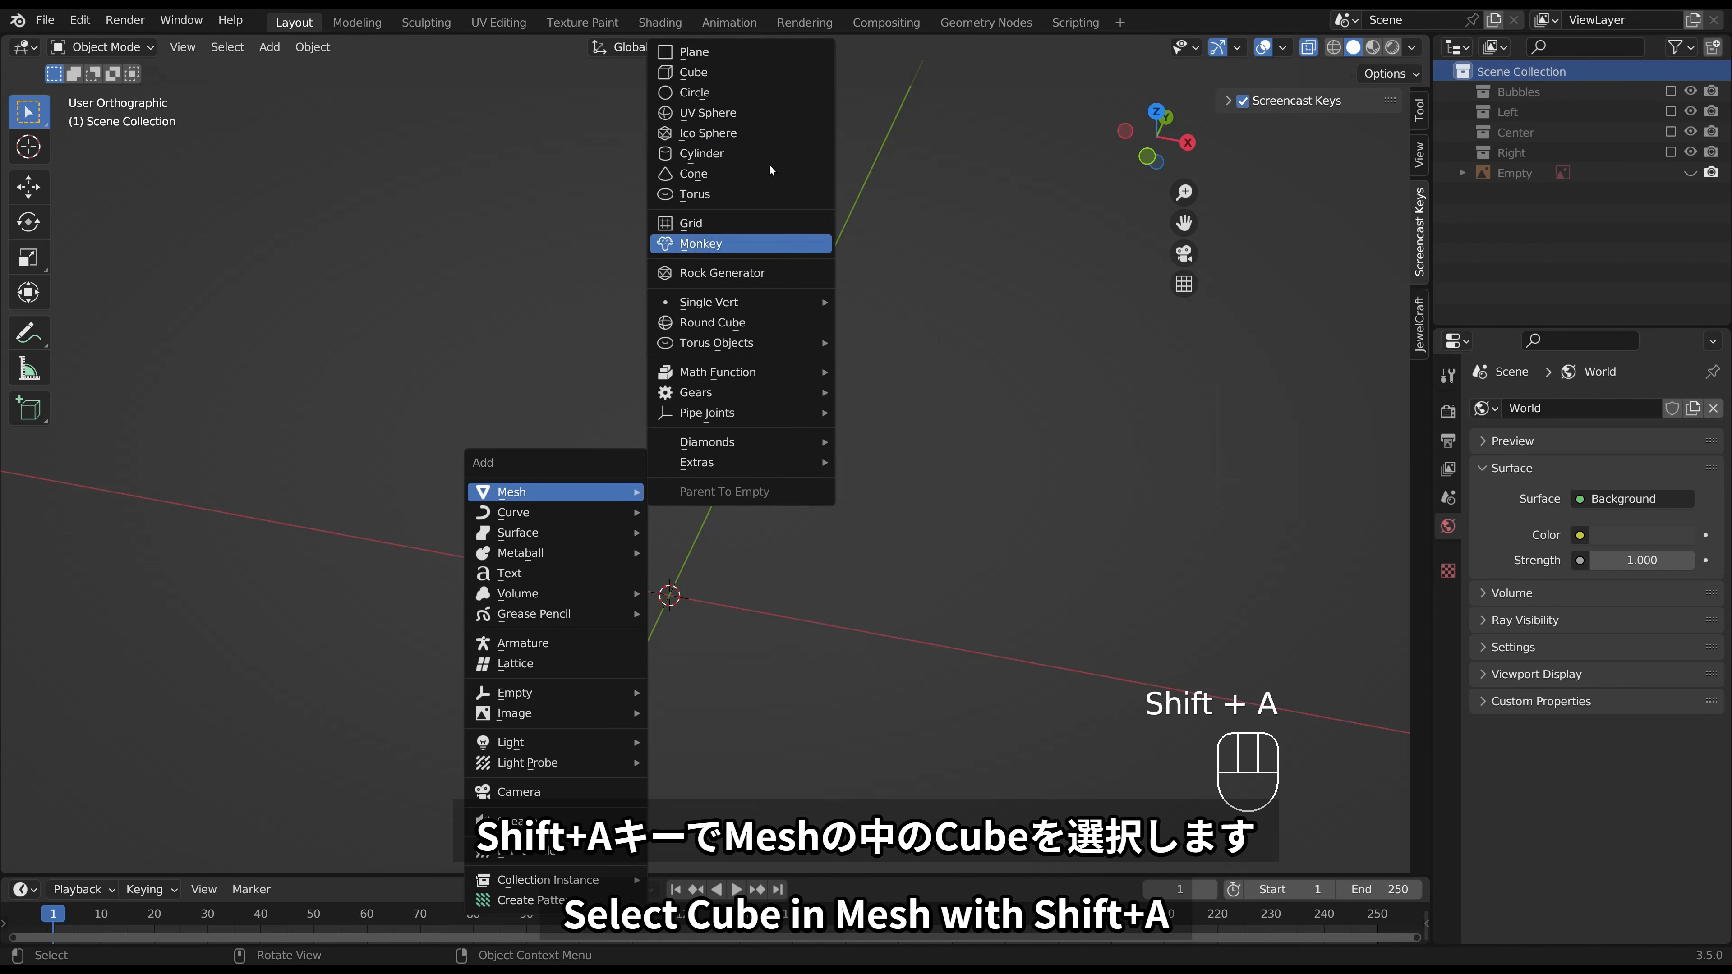
click(751, 75)
scroll(827, 357, down, 5)
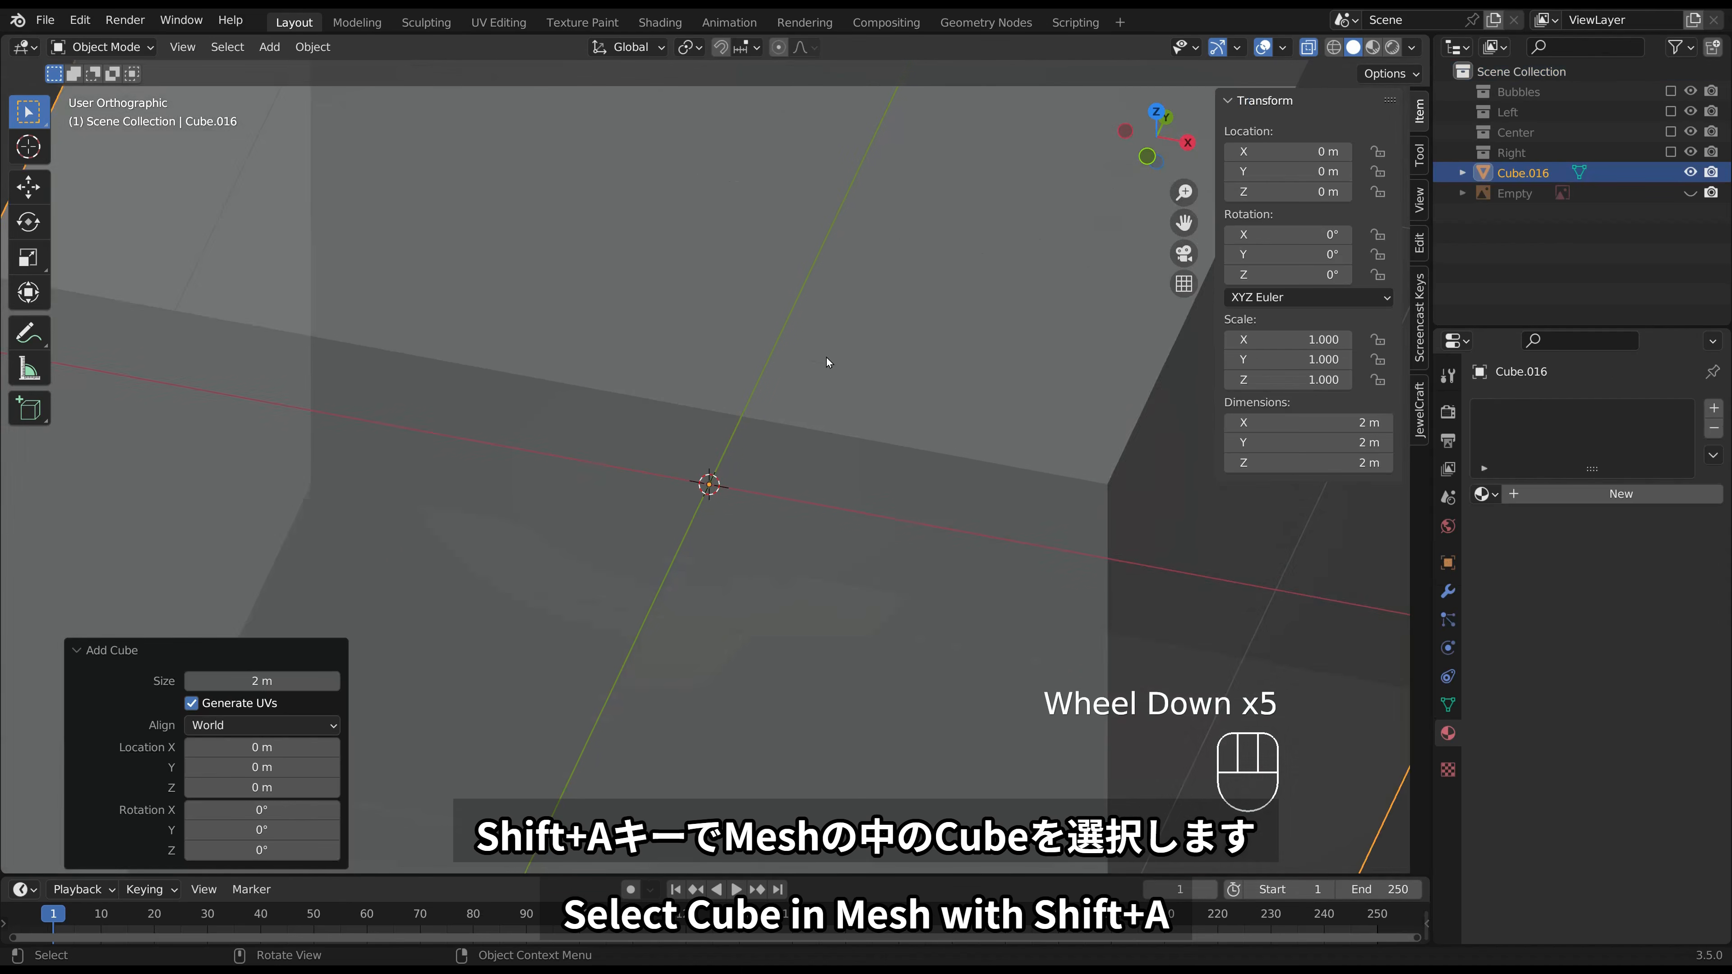
scroll(826, 358, down, 2)
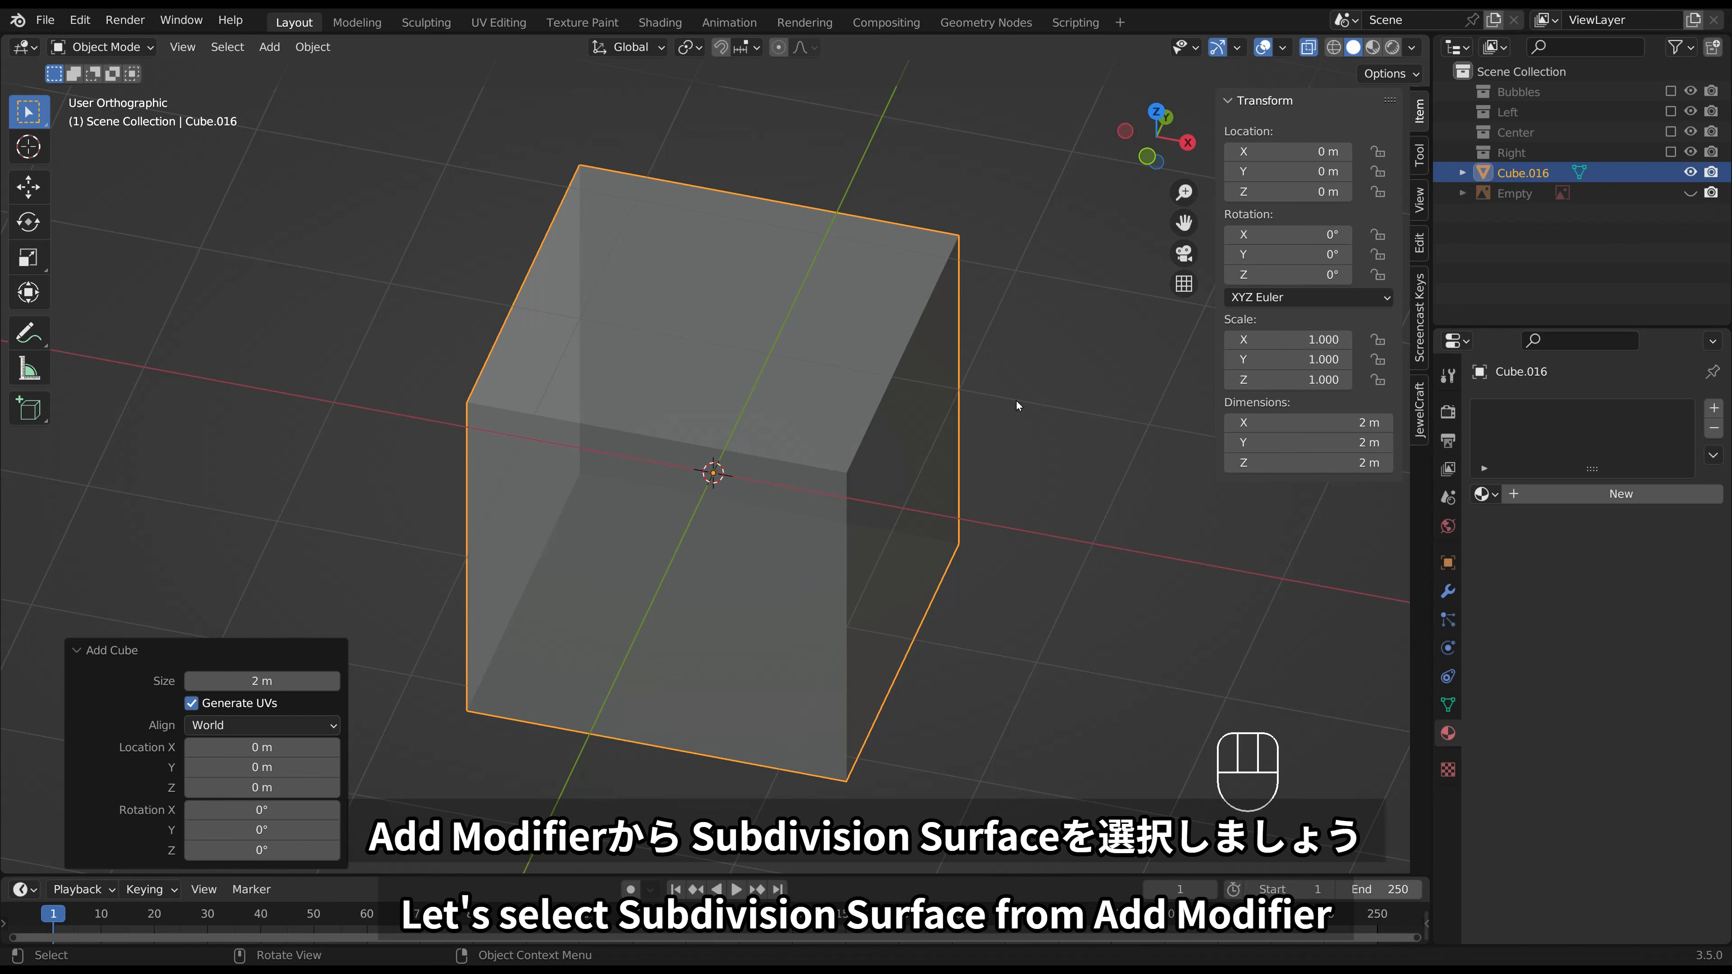
Add a Subdivision Surface modifier to the cube and turn off X-ray display.
click(1446, 592)
click(1537, 408)
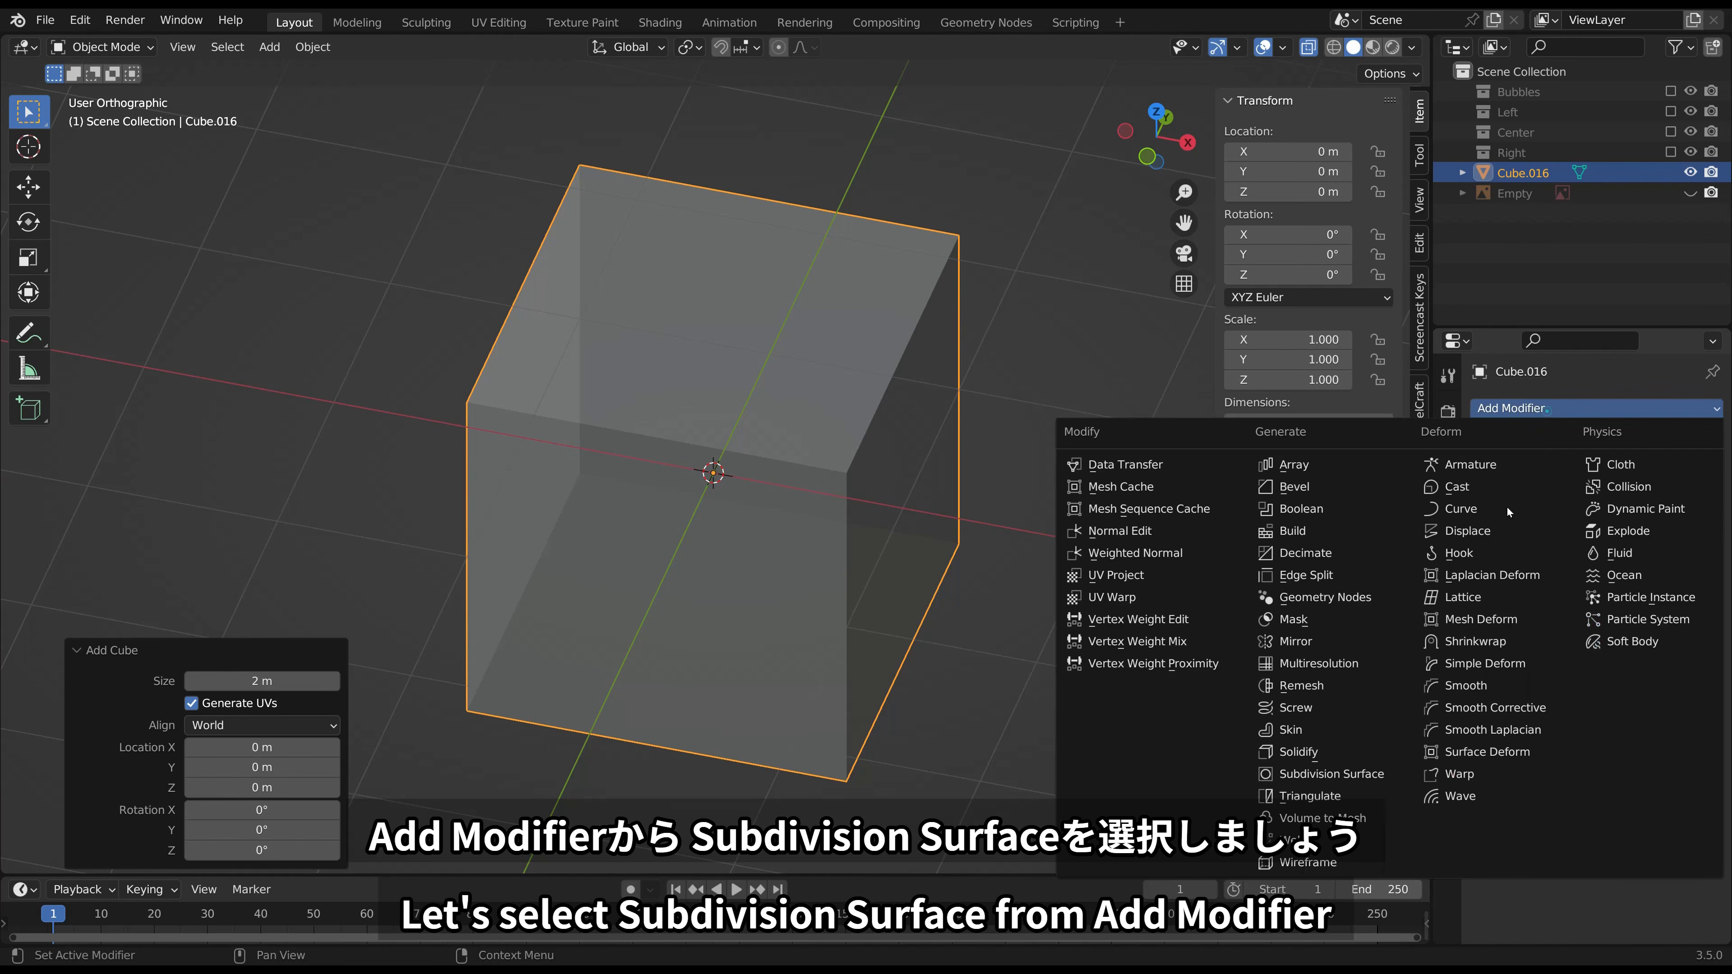
click(1357, 774)
click(1307, 48)
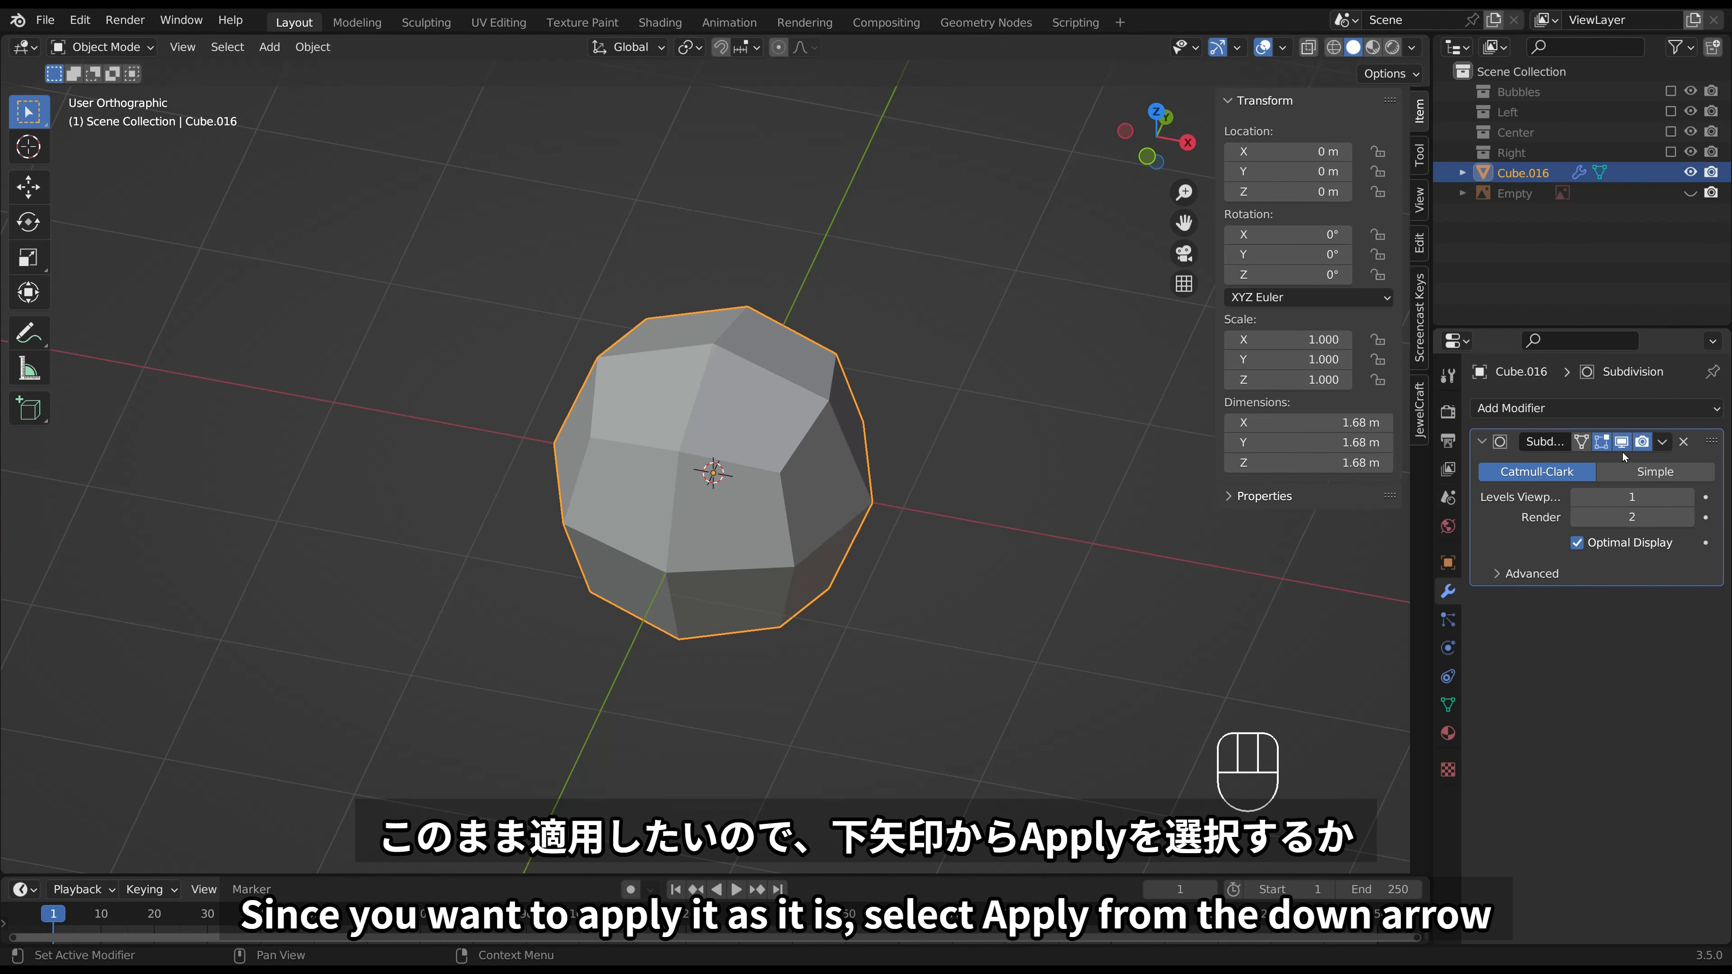
Apply the cube's Subdivision modifier at viewport level 1.
click(1663, 441)
click(1648, 466)
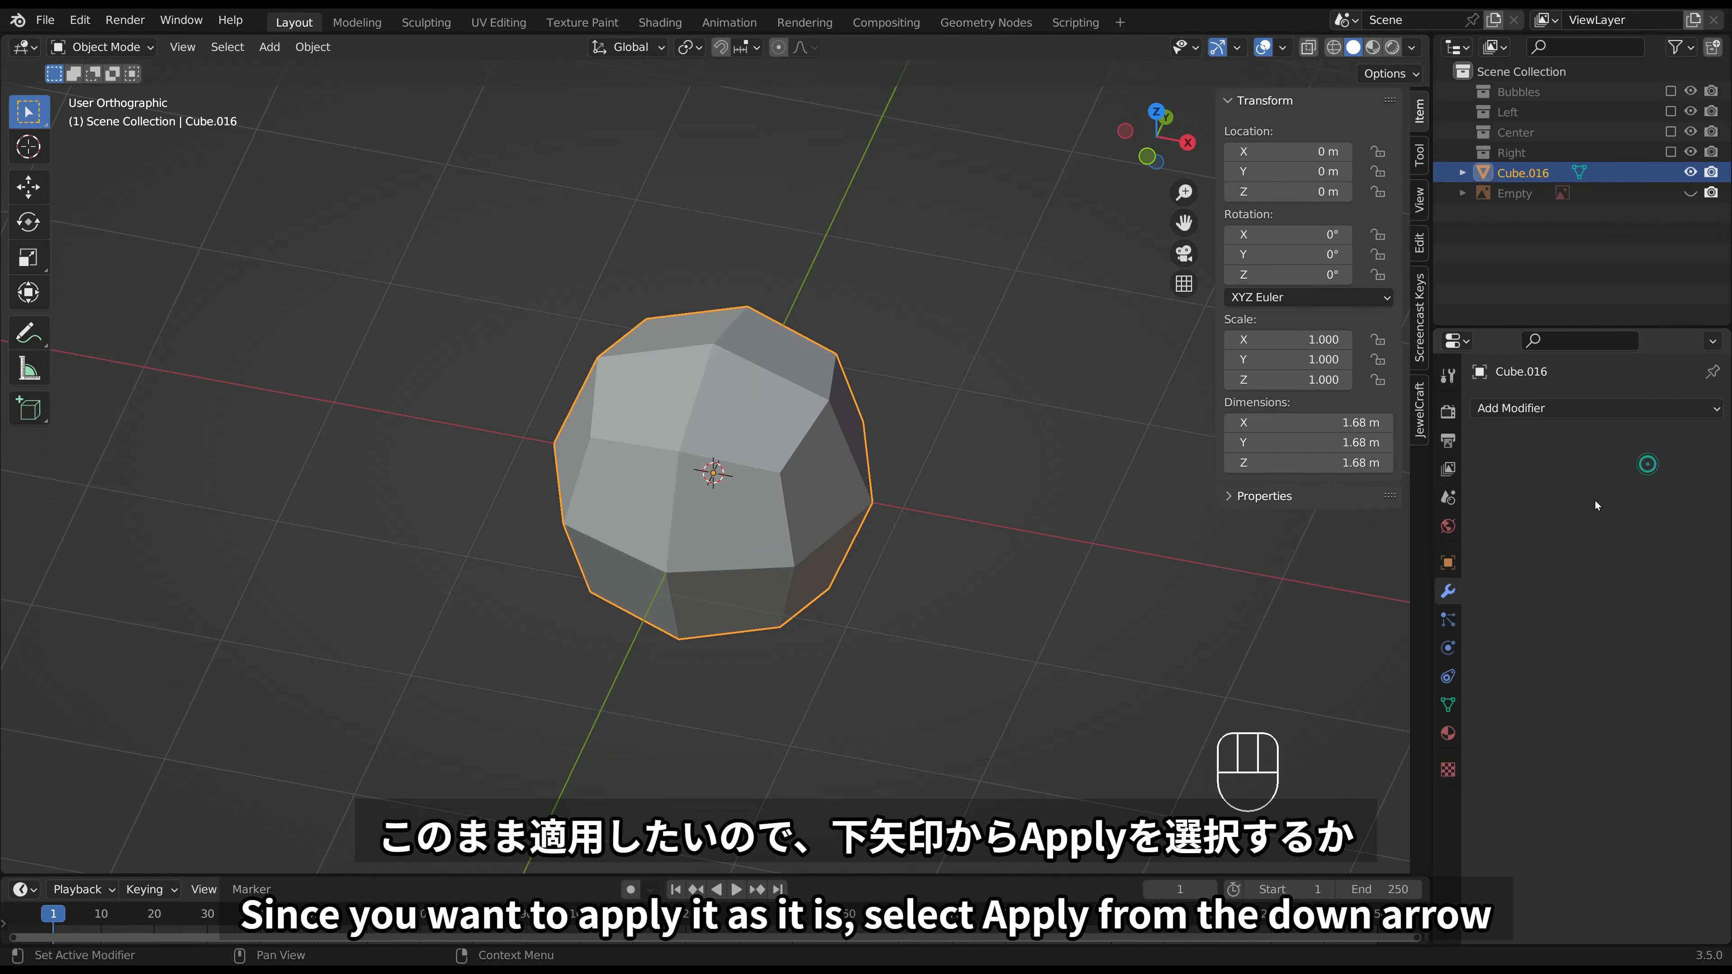
key(ctrl+z)
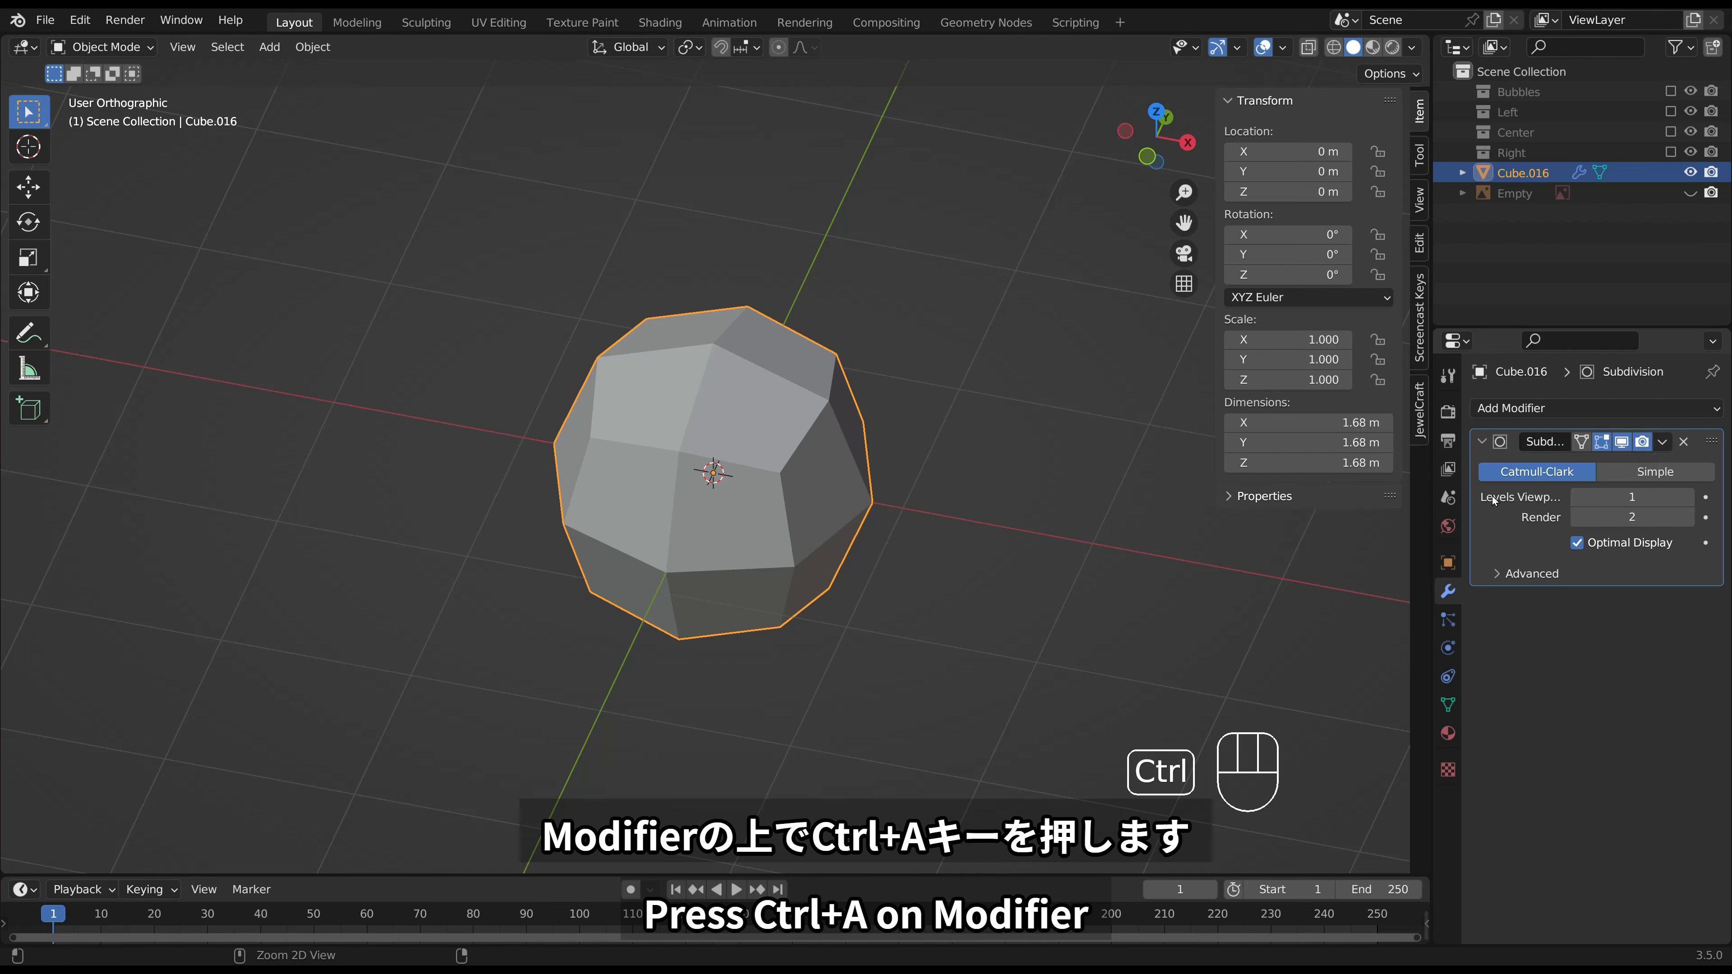
key(ctrl+a)
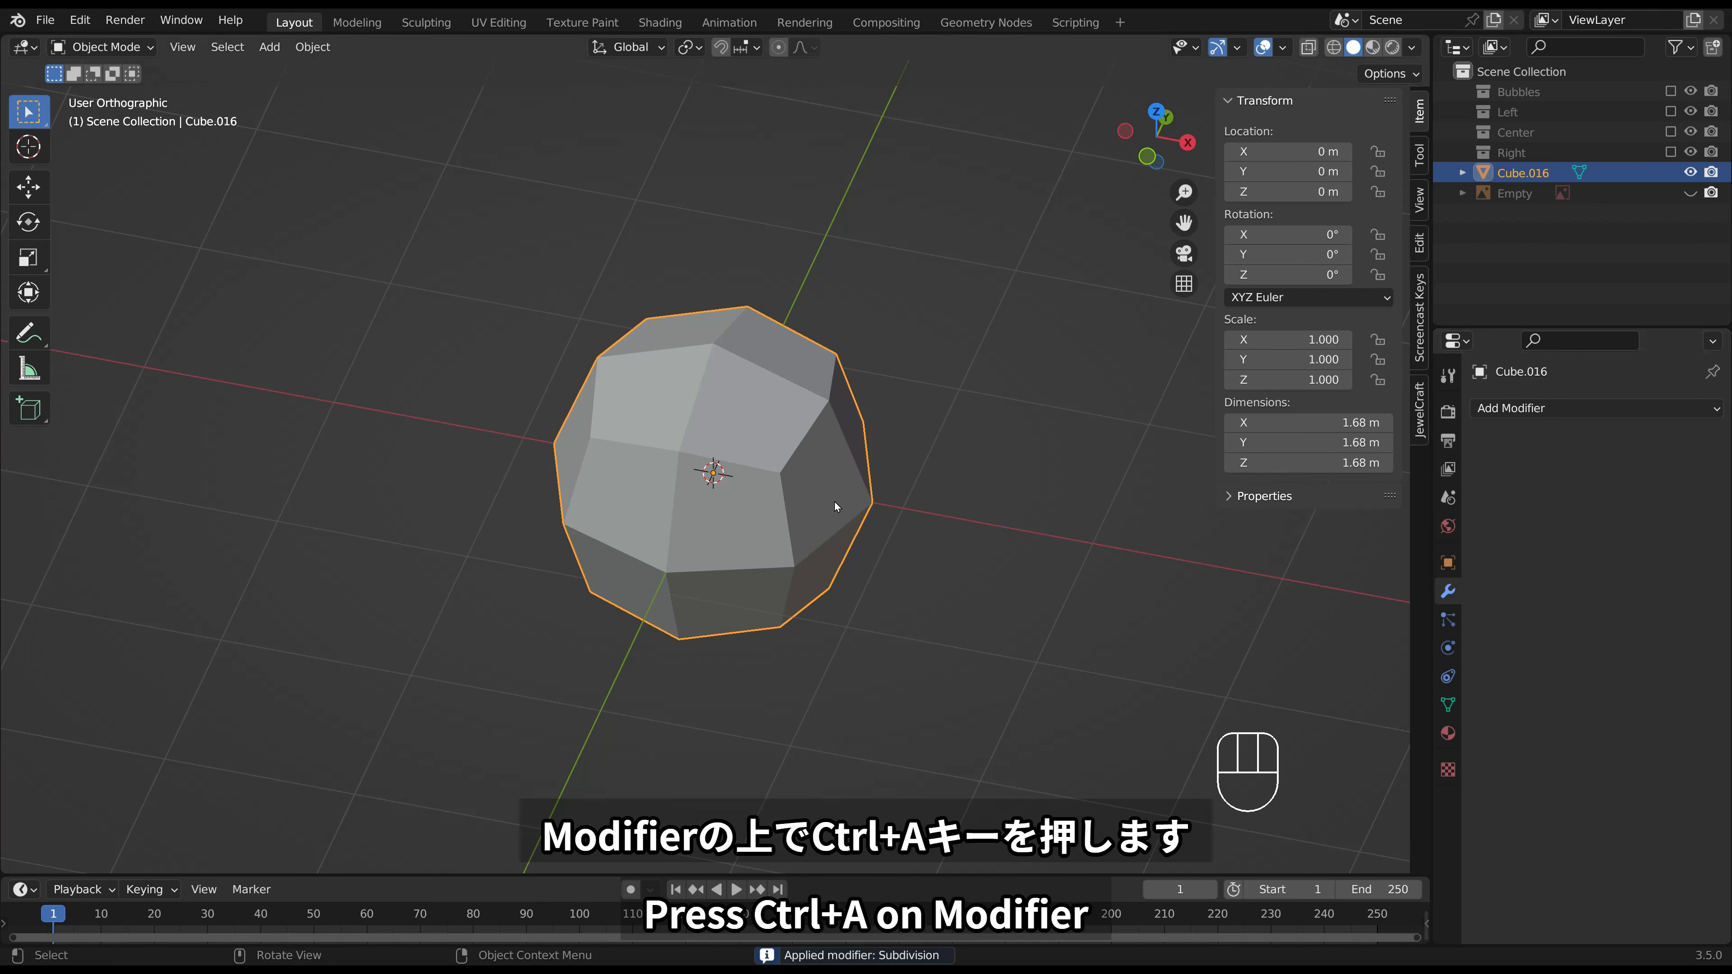
Add another Subdivision Surface modifier to the rounded cube, with viewport and render levels both set to 3.
click(1466, 408)
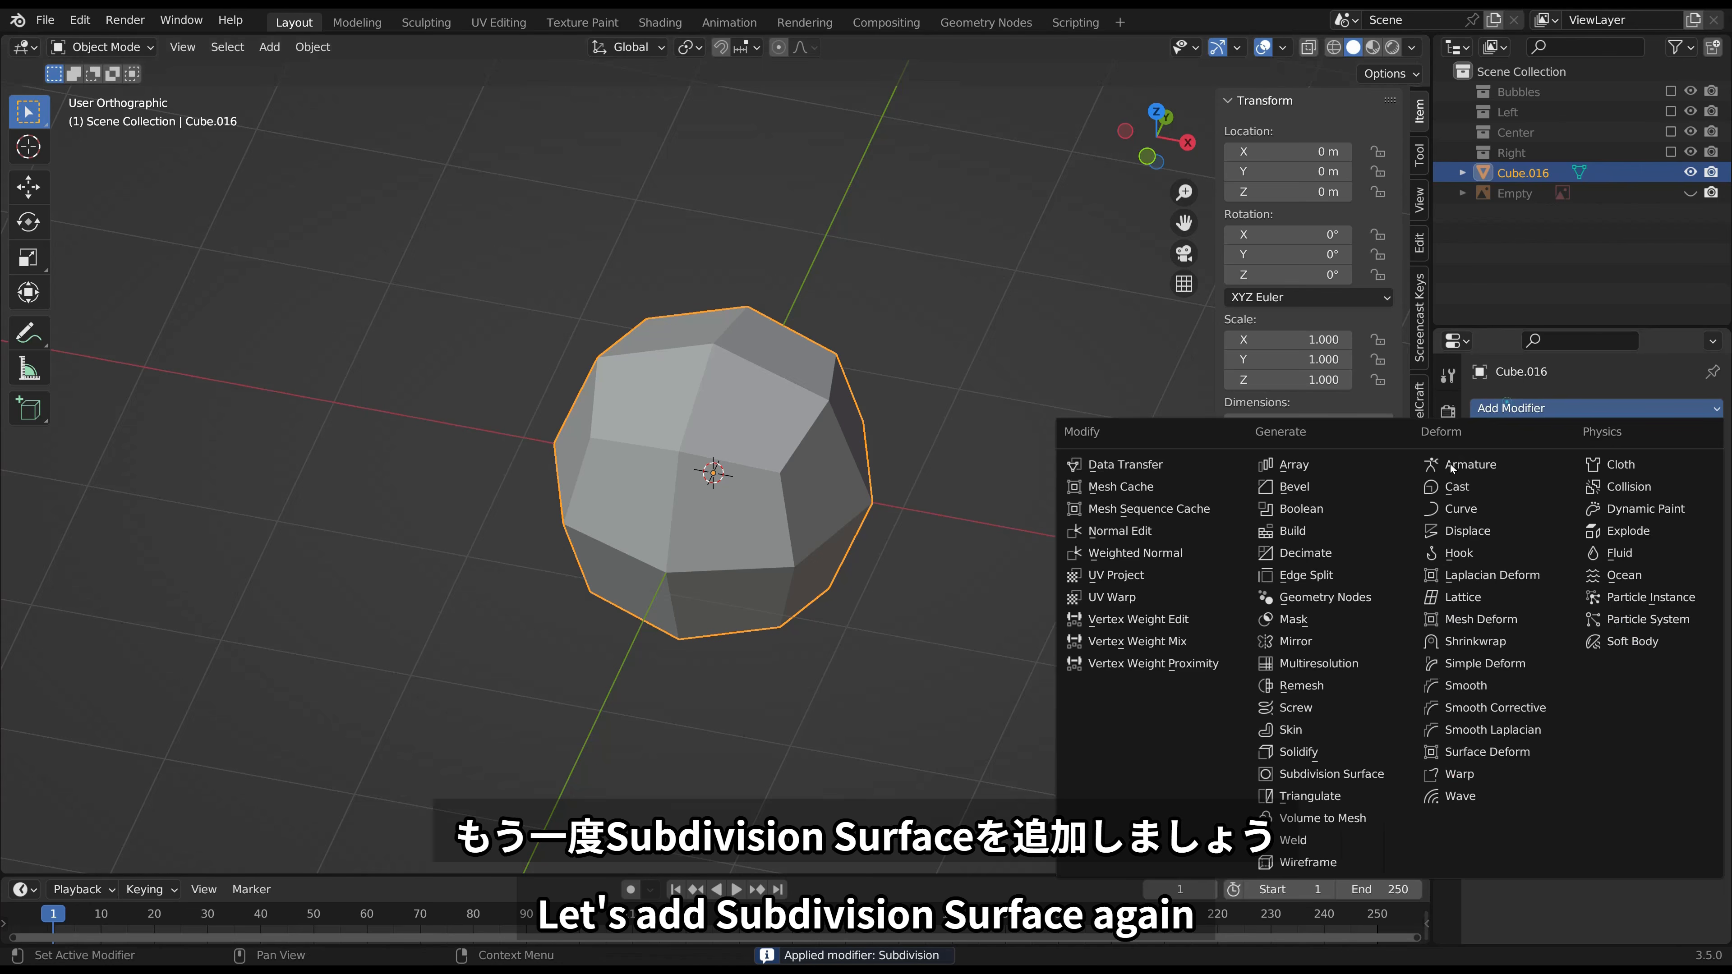
click(1329, 778)
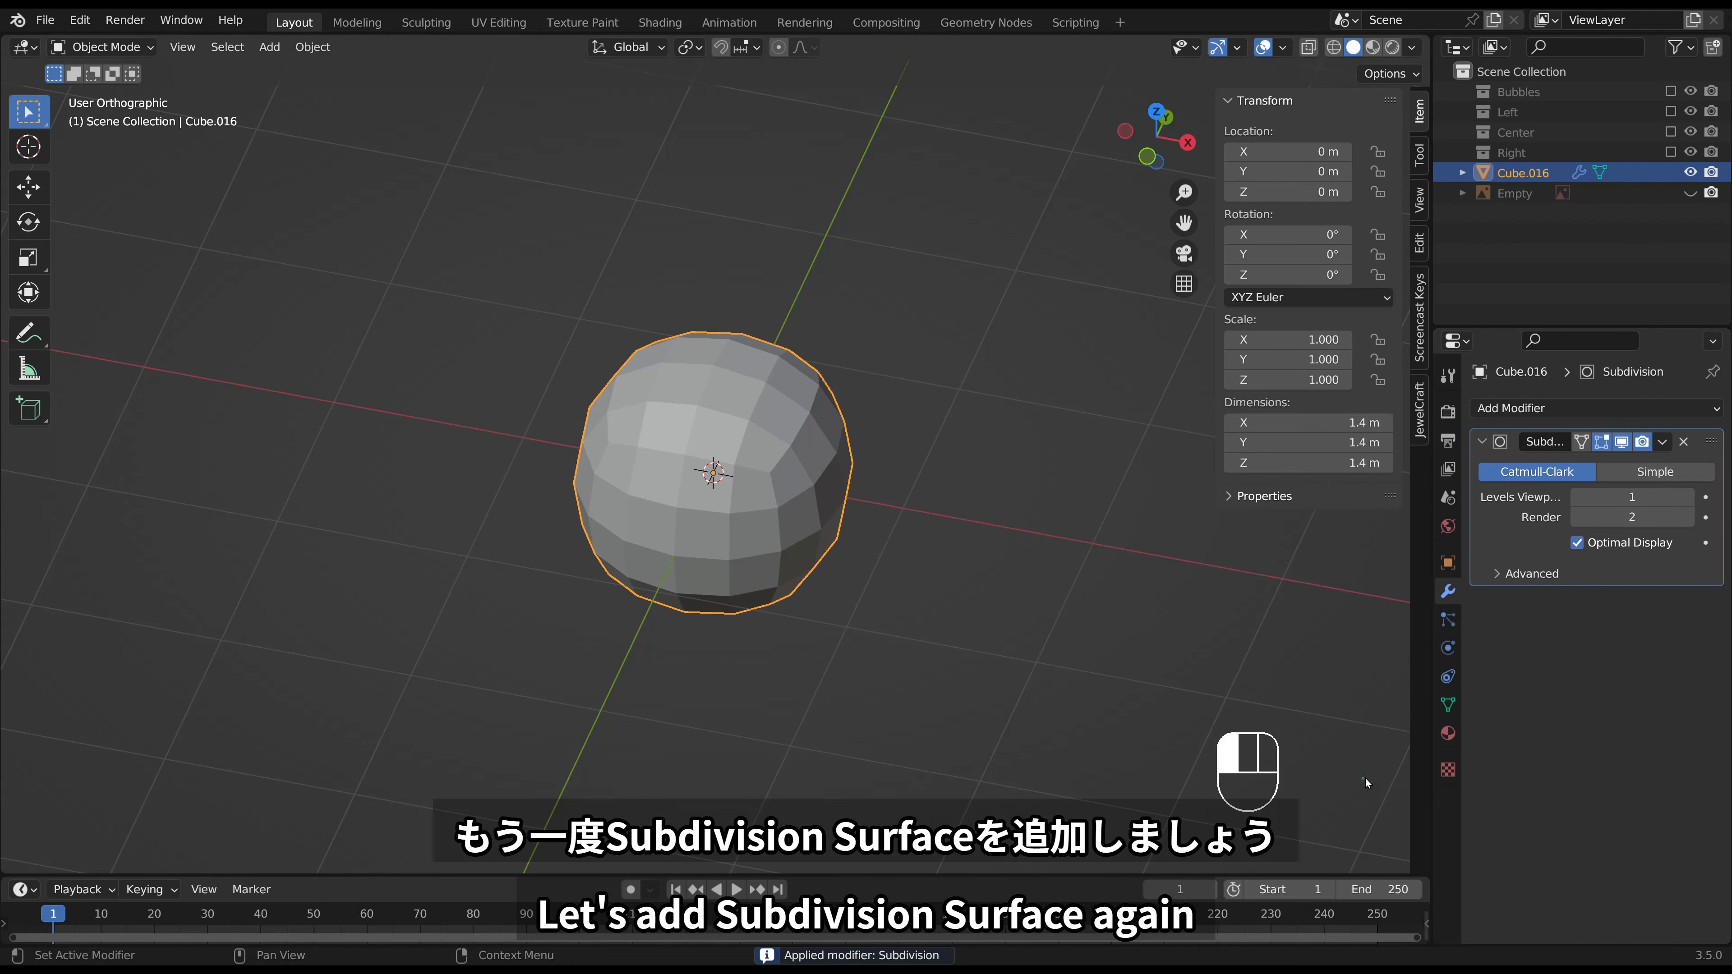
click(1687, 497)
click(1688, 497)
click(1688, 518)
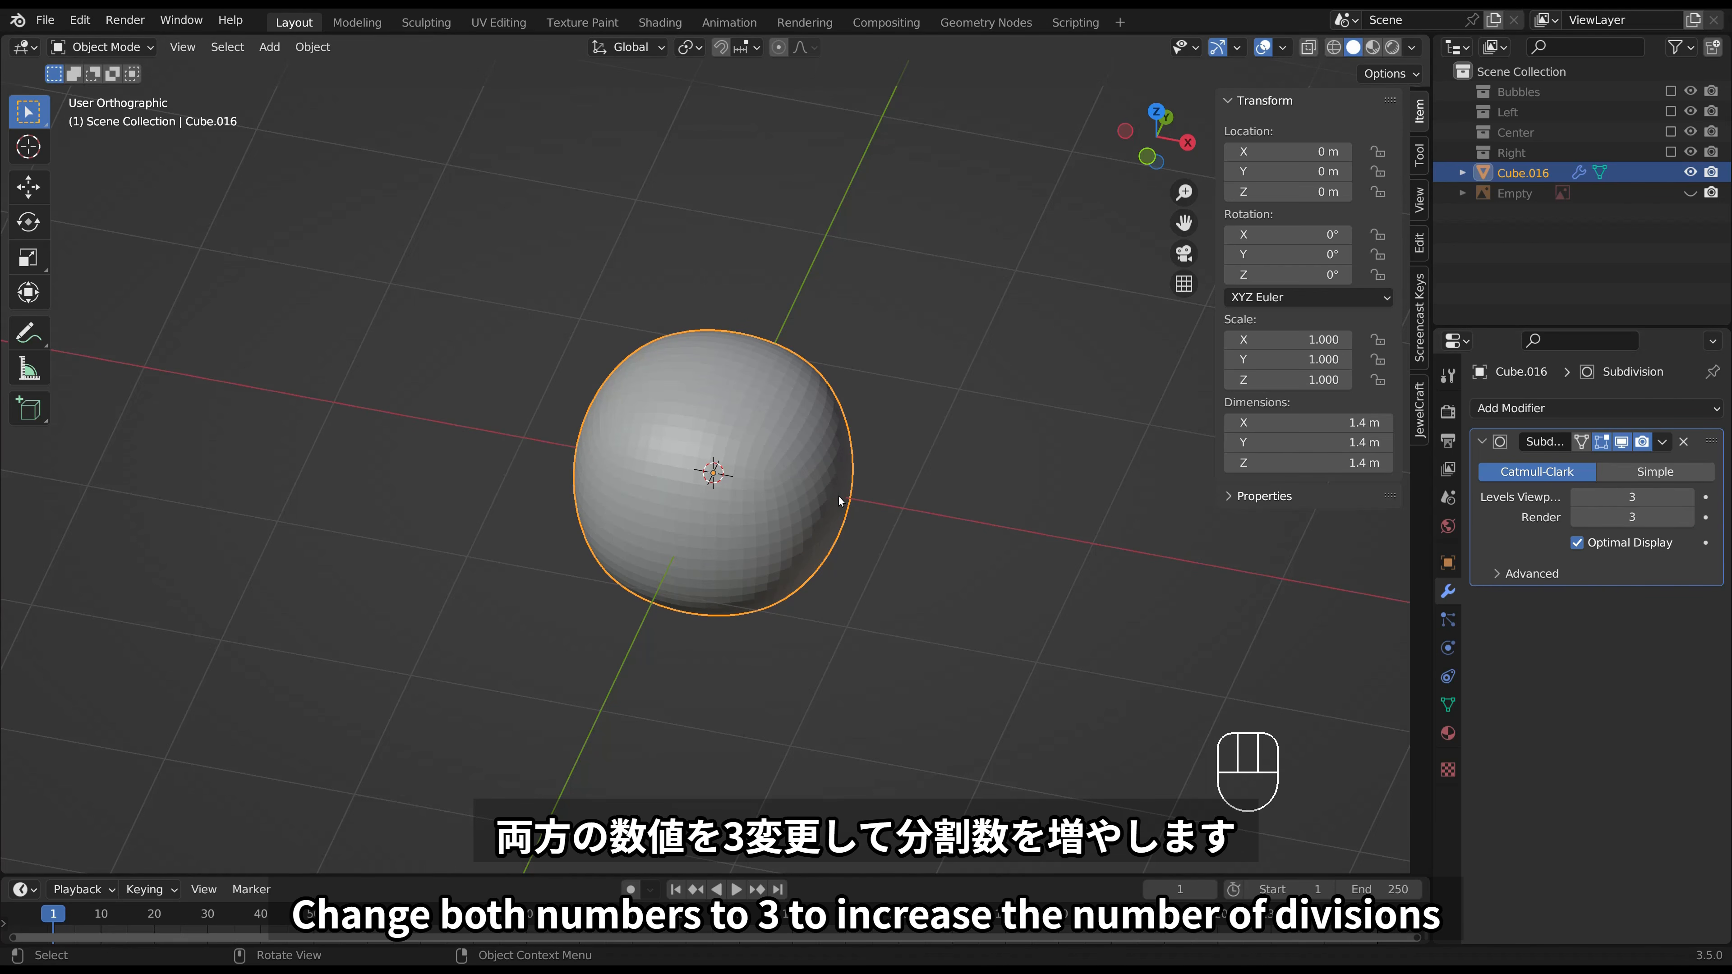
Apply Shade Smooth to the rounded cube.
right_click(733, 426)
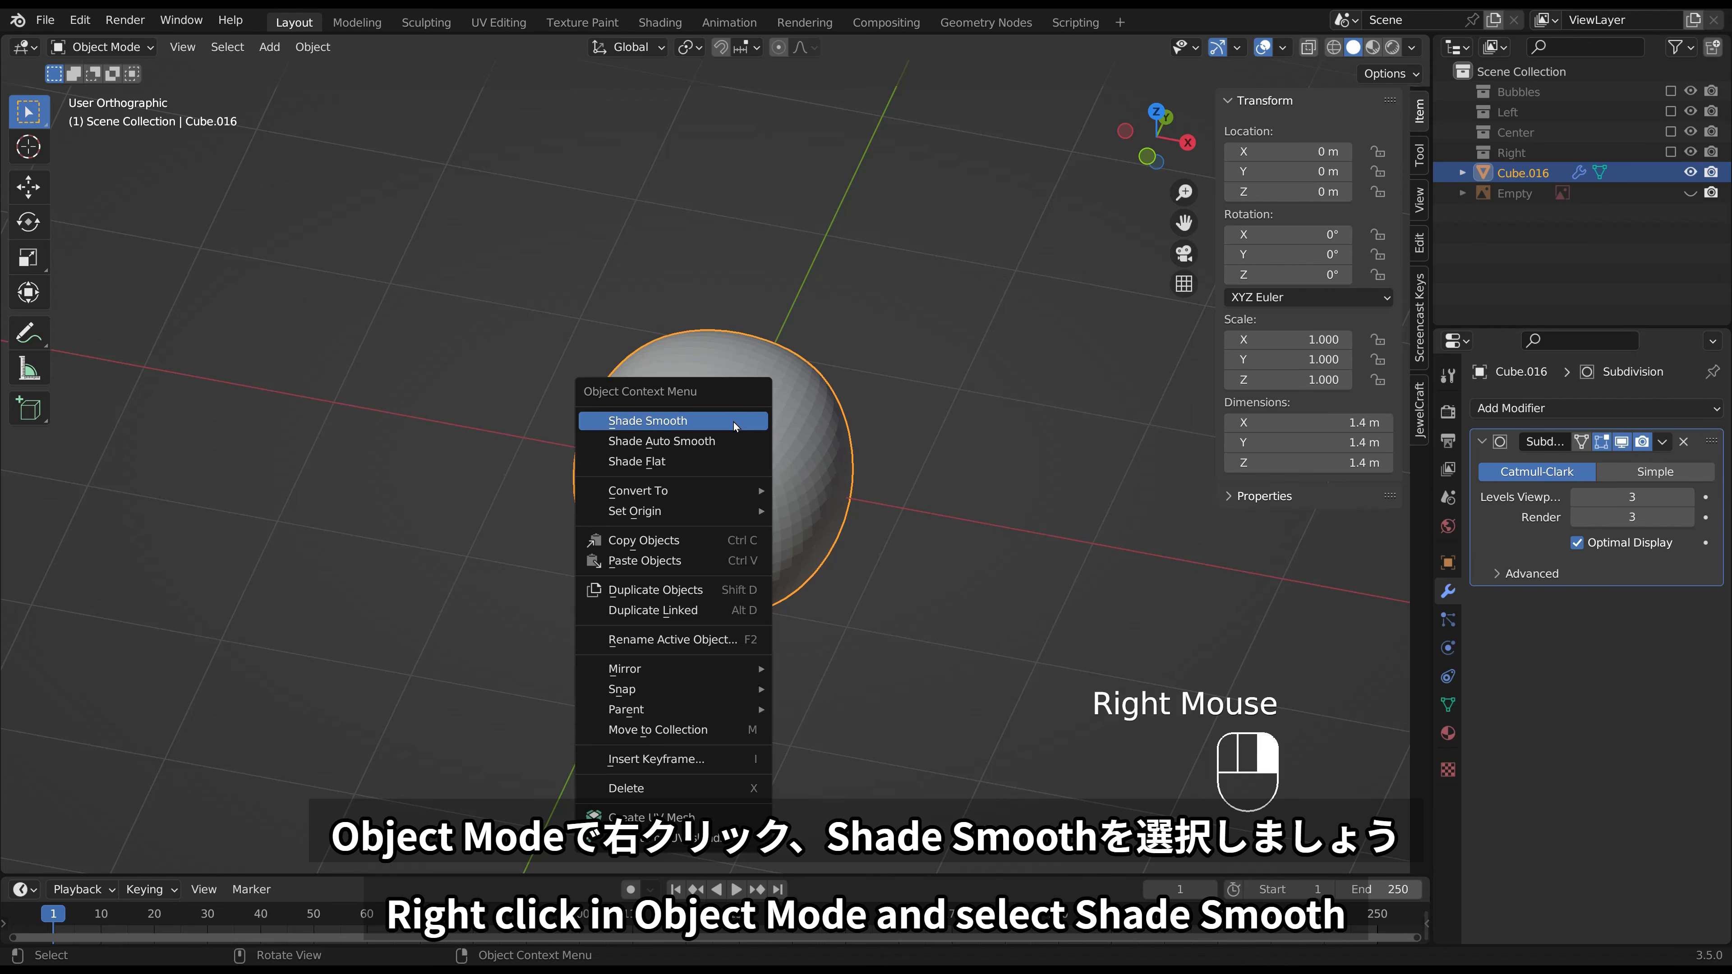
click(735, 426)
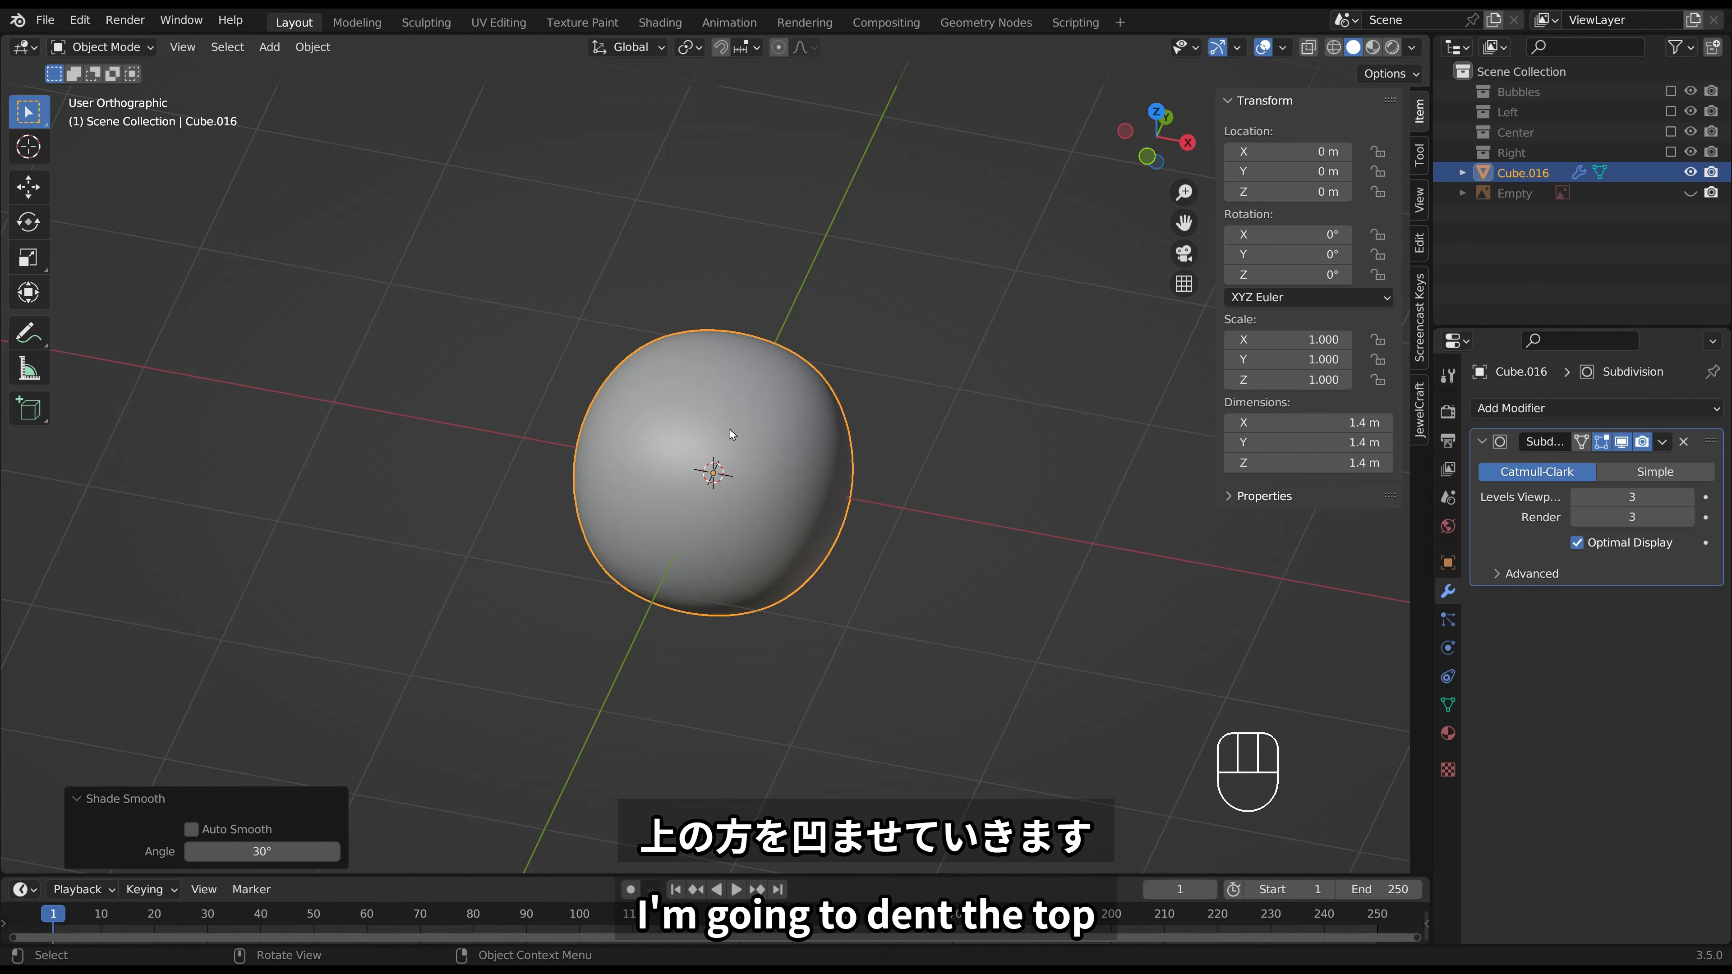
middle_drag(730, 434, 748, 386)
scroll(748, 383, up, 2)
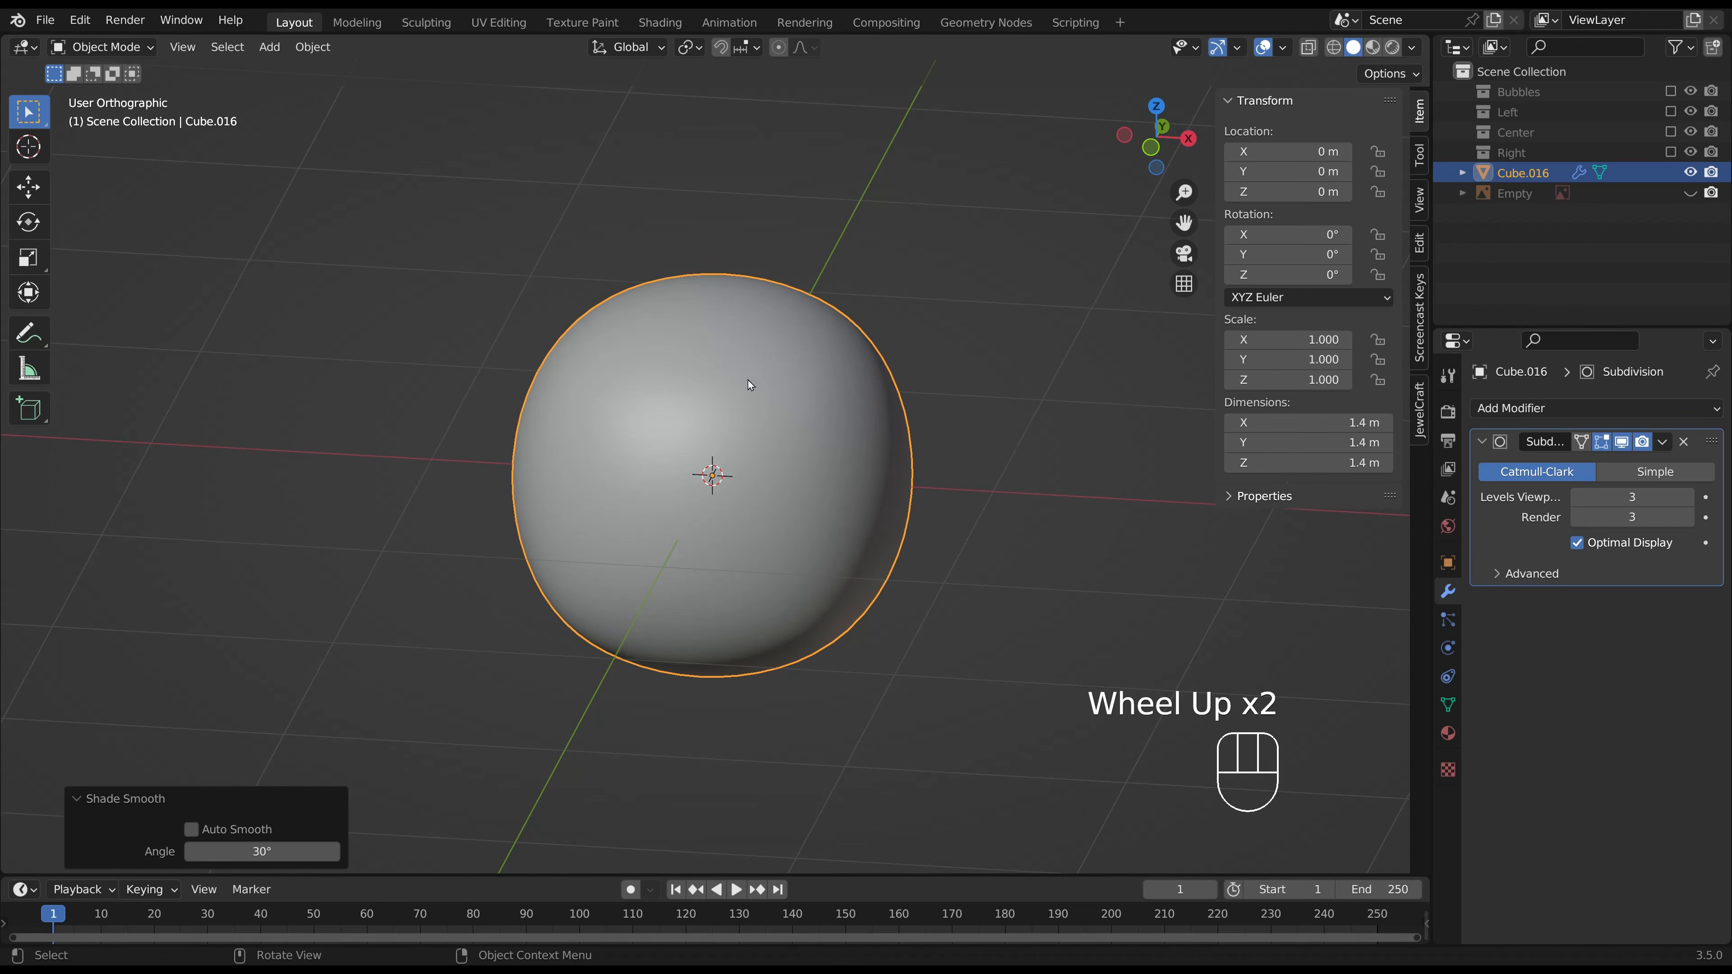
In Edit Mode, lower the three middle vertices across the body's top about 0.27 m along Z.
key(Tab)
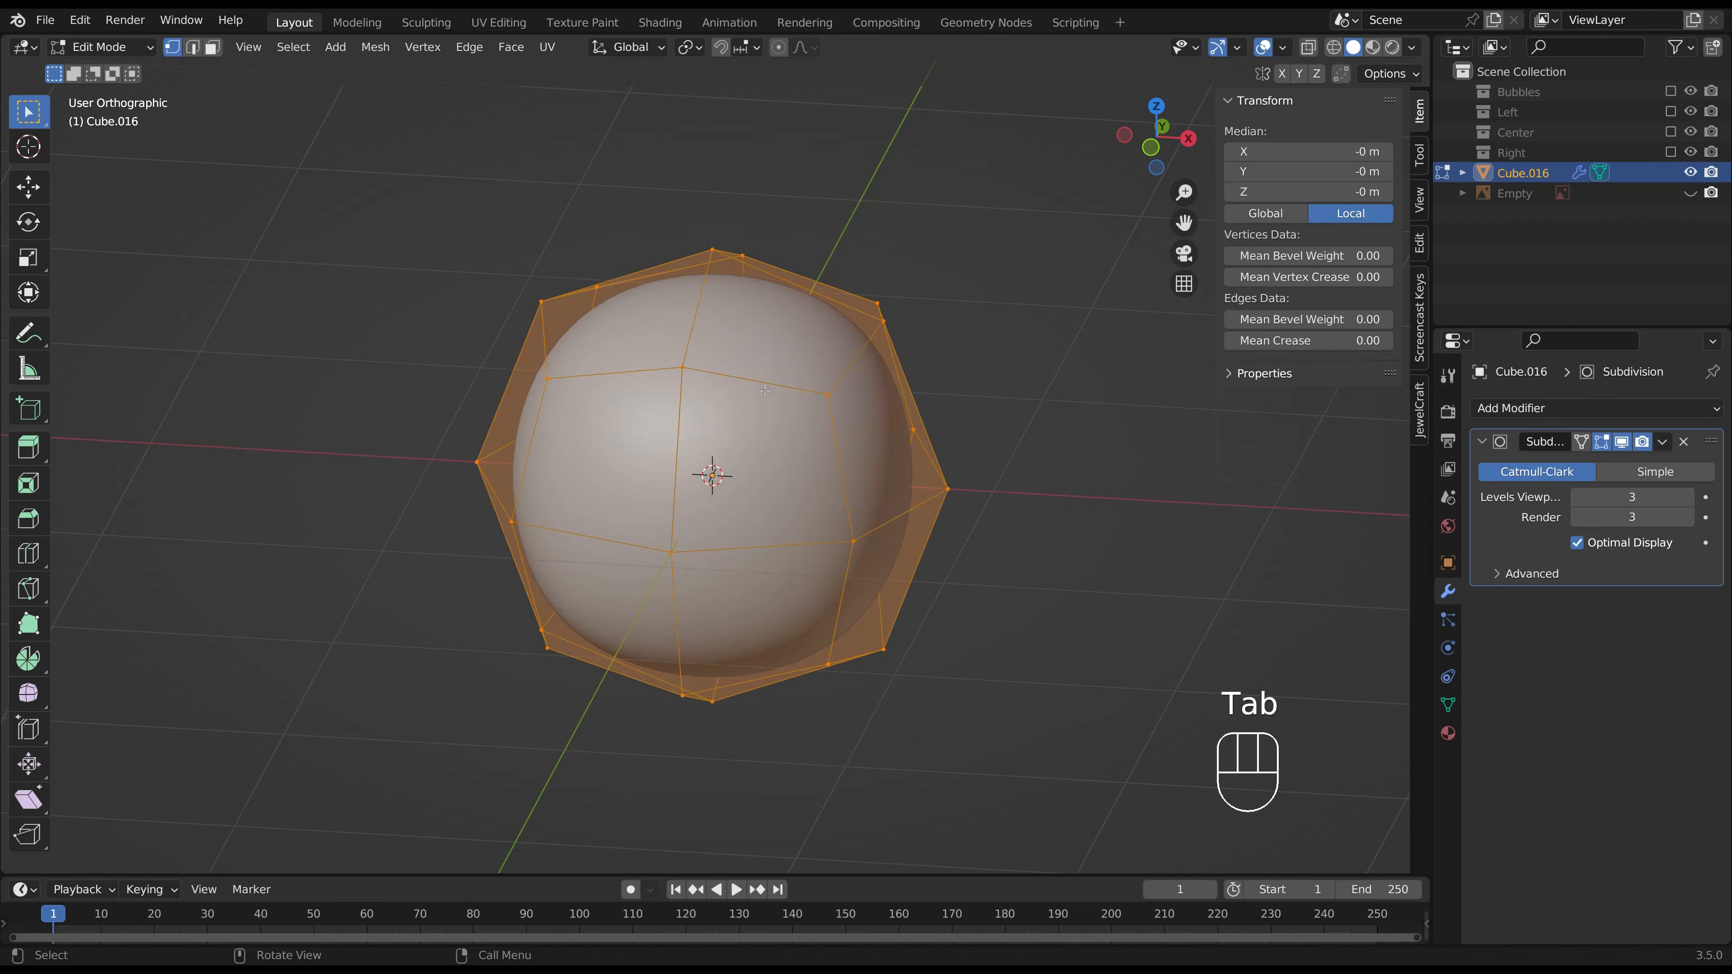
click(712, 250)
shift+click(682, 367)
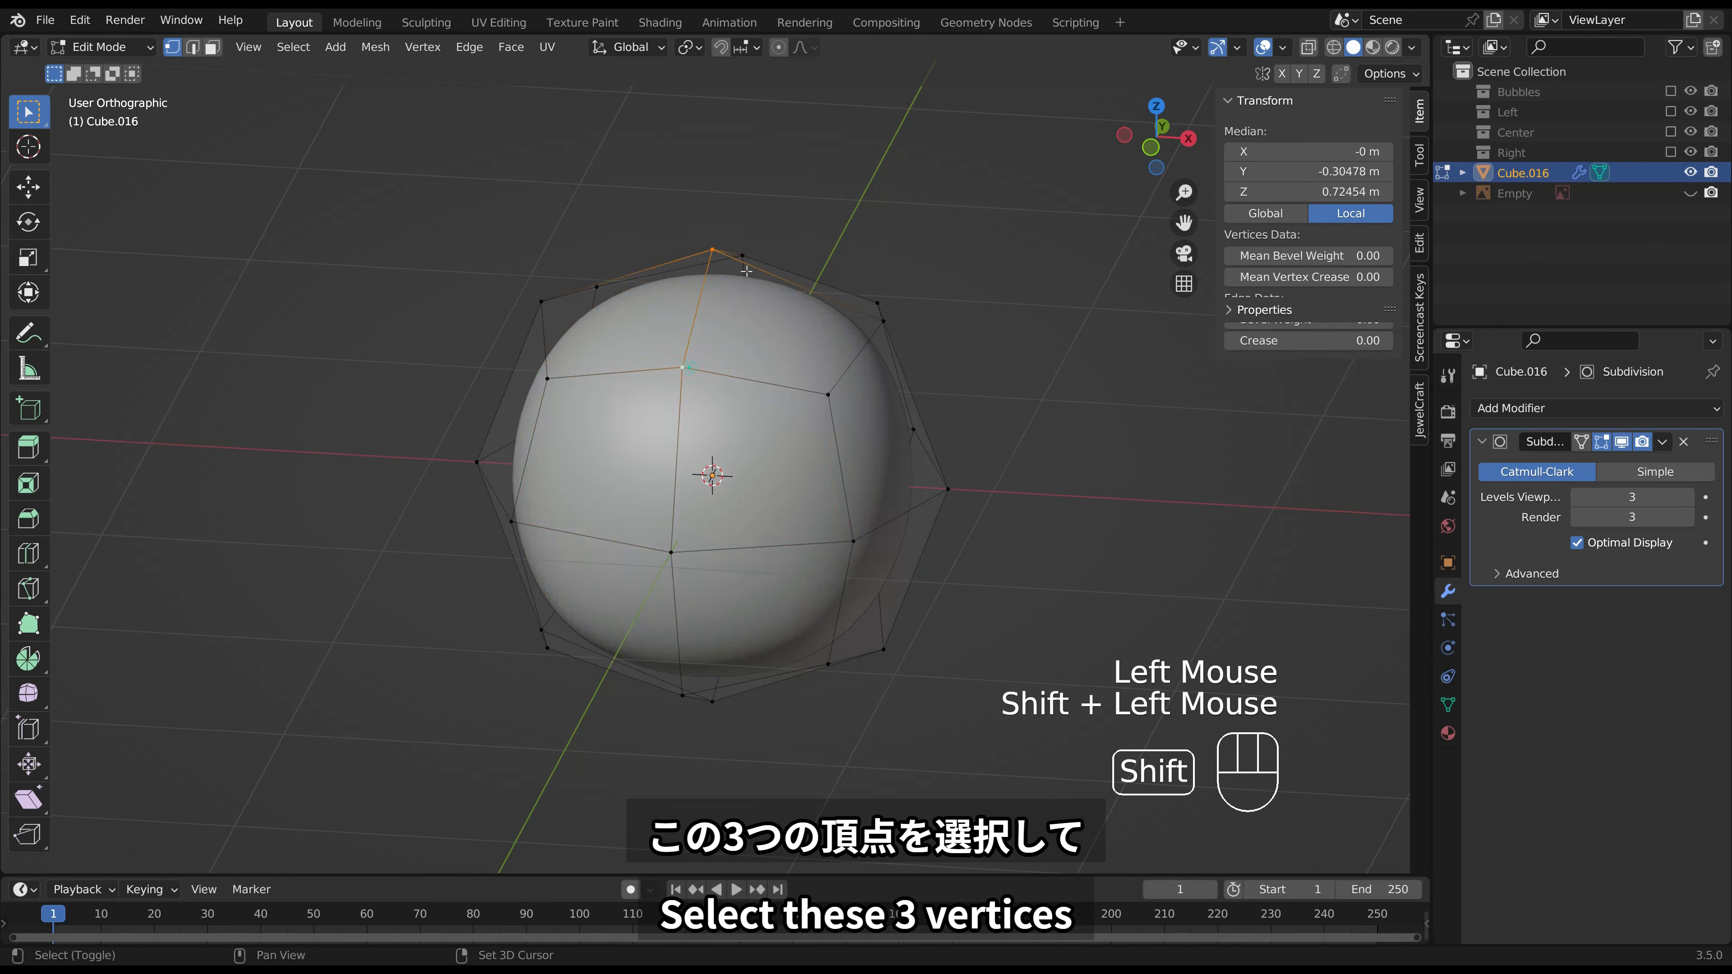
shift+click(744, 262)
key(g)
key(z)
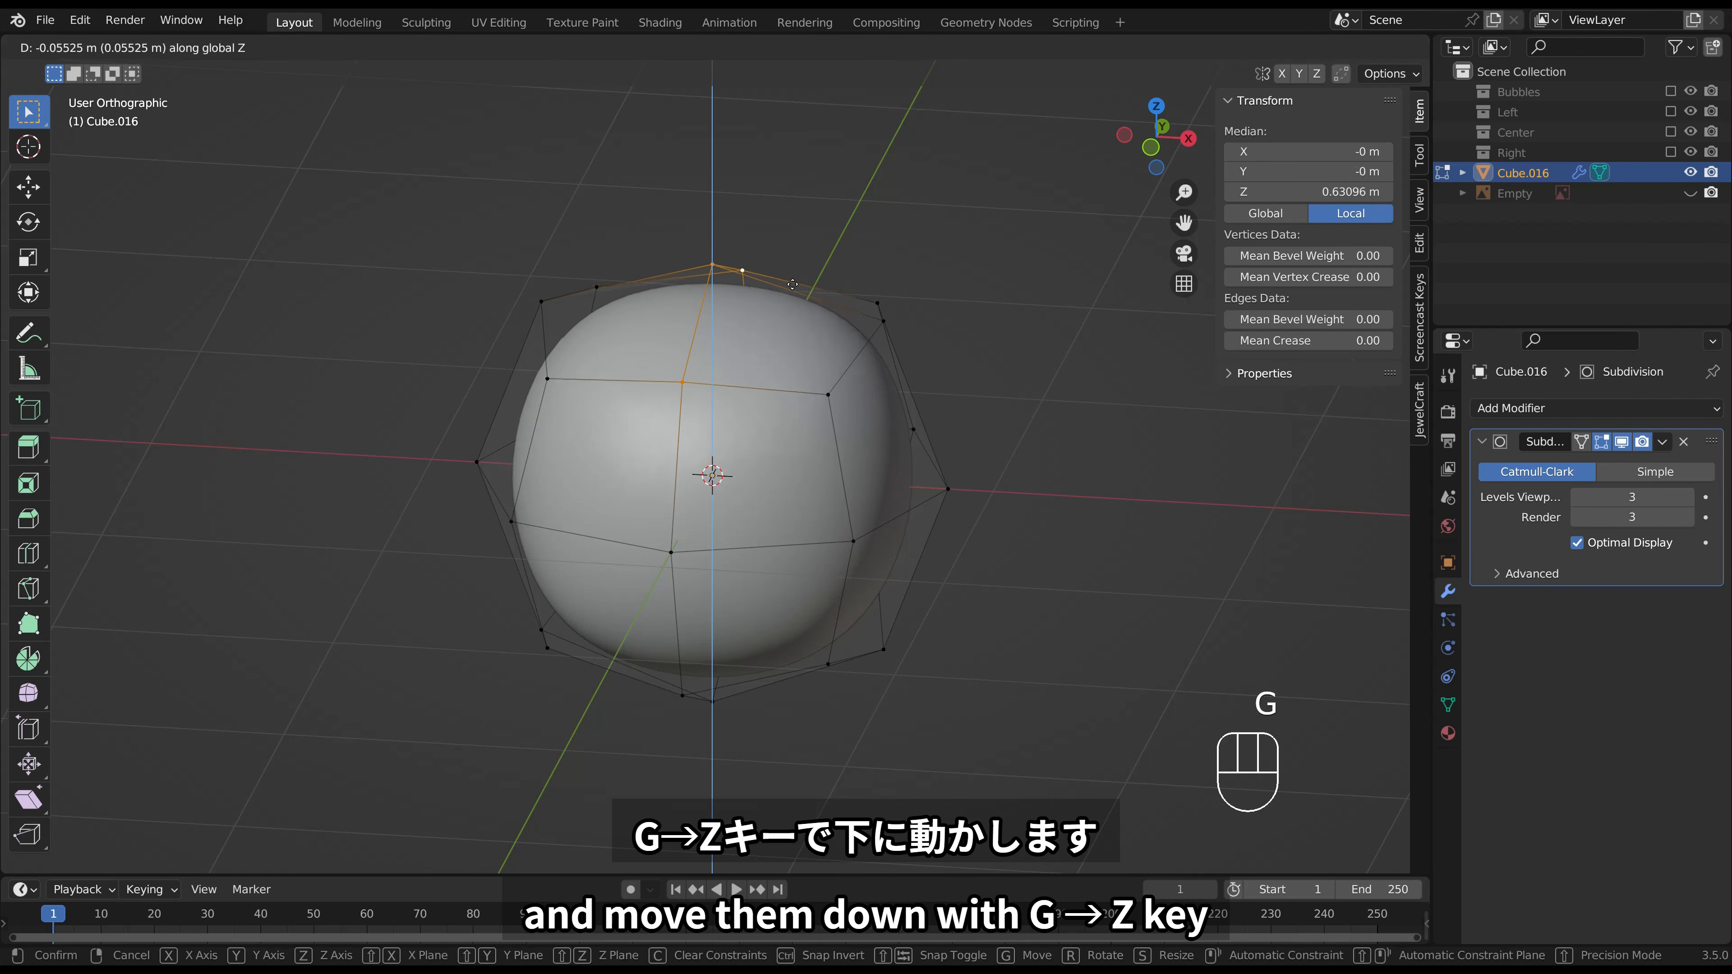
click(791, 341)
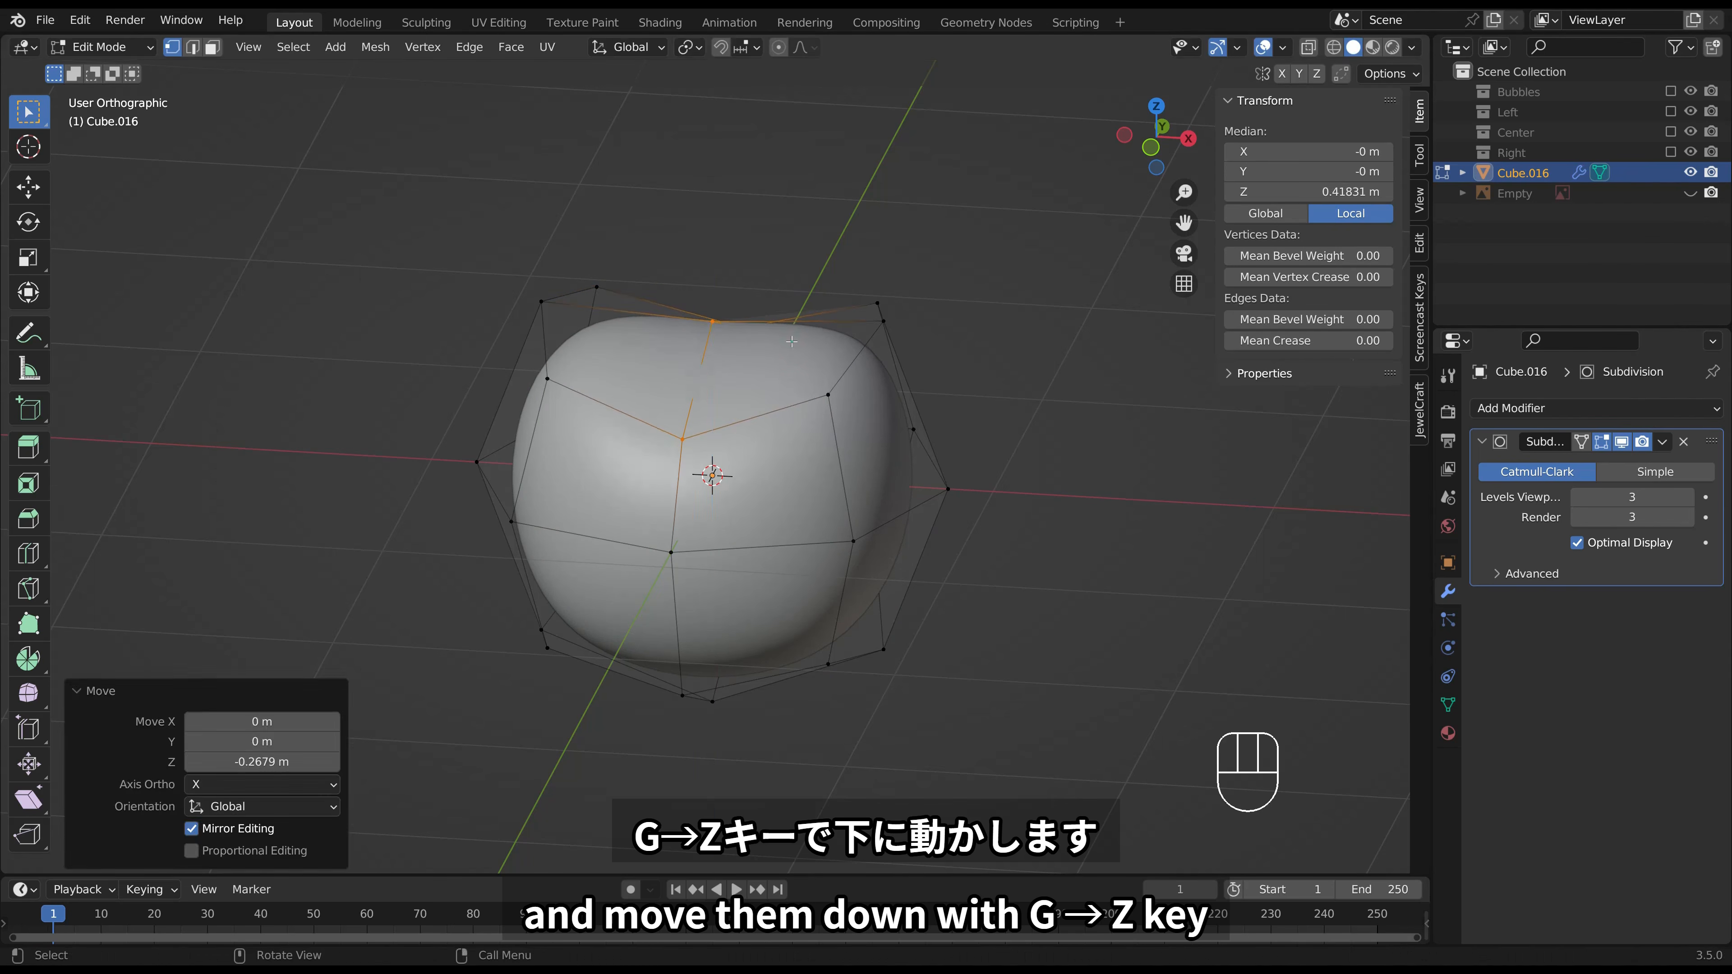
Lower only the centre top vertex about 0.3 m along Z to deepen the dent, and return to Object Mode.
click(715, 324)
key(g)
key(z)
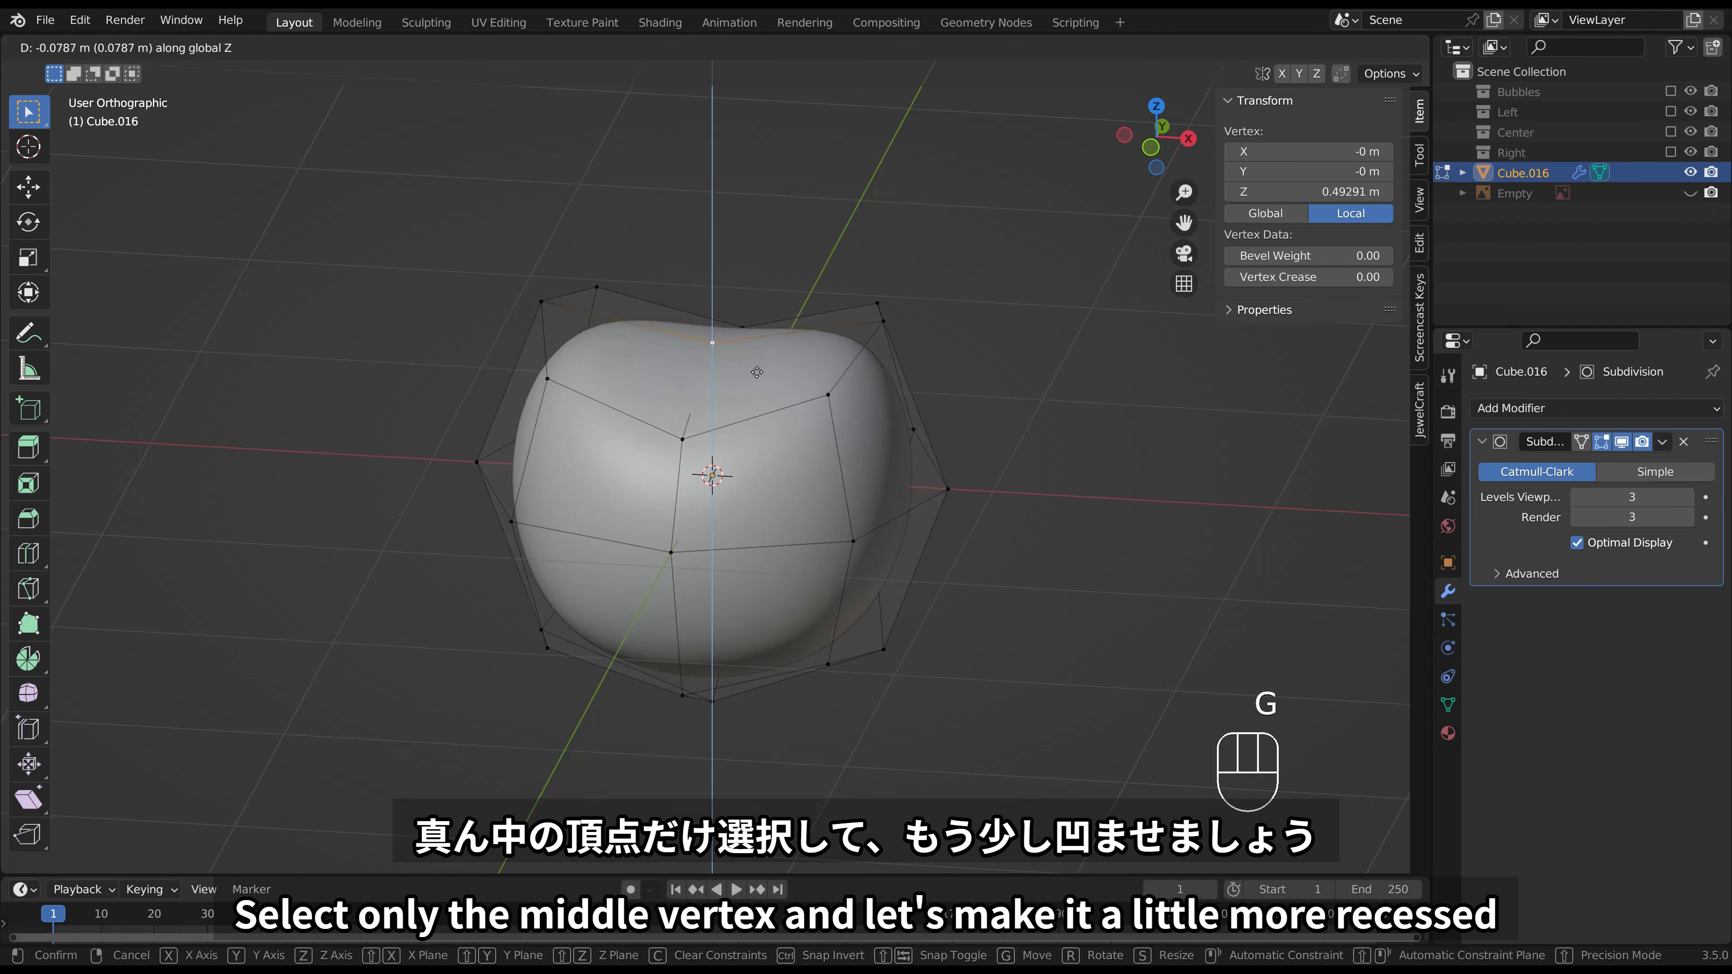
click(762, 426)
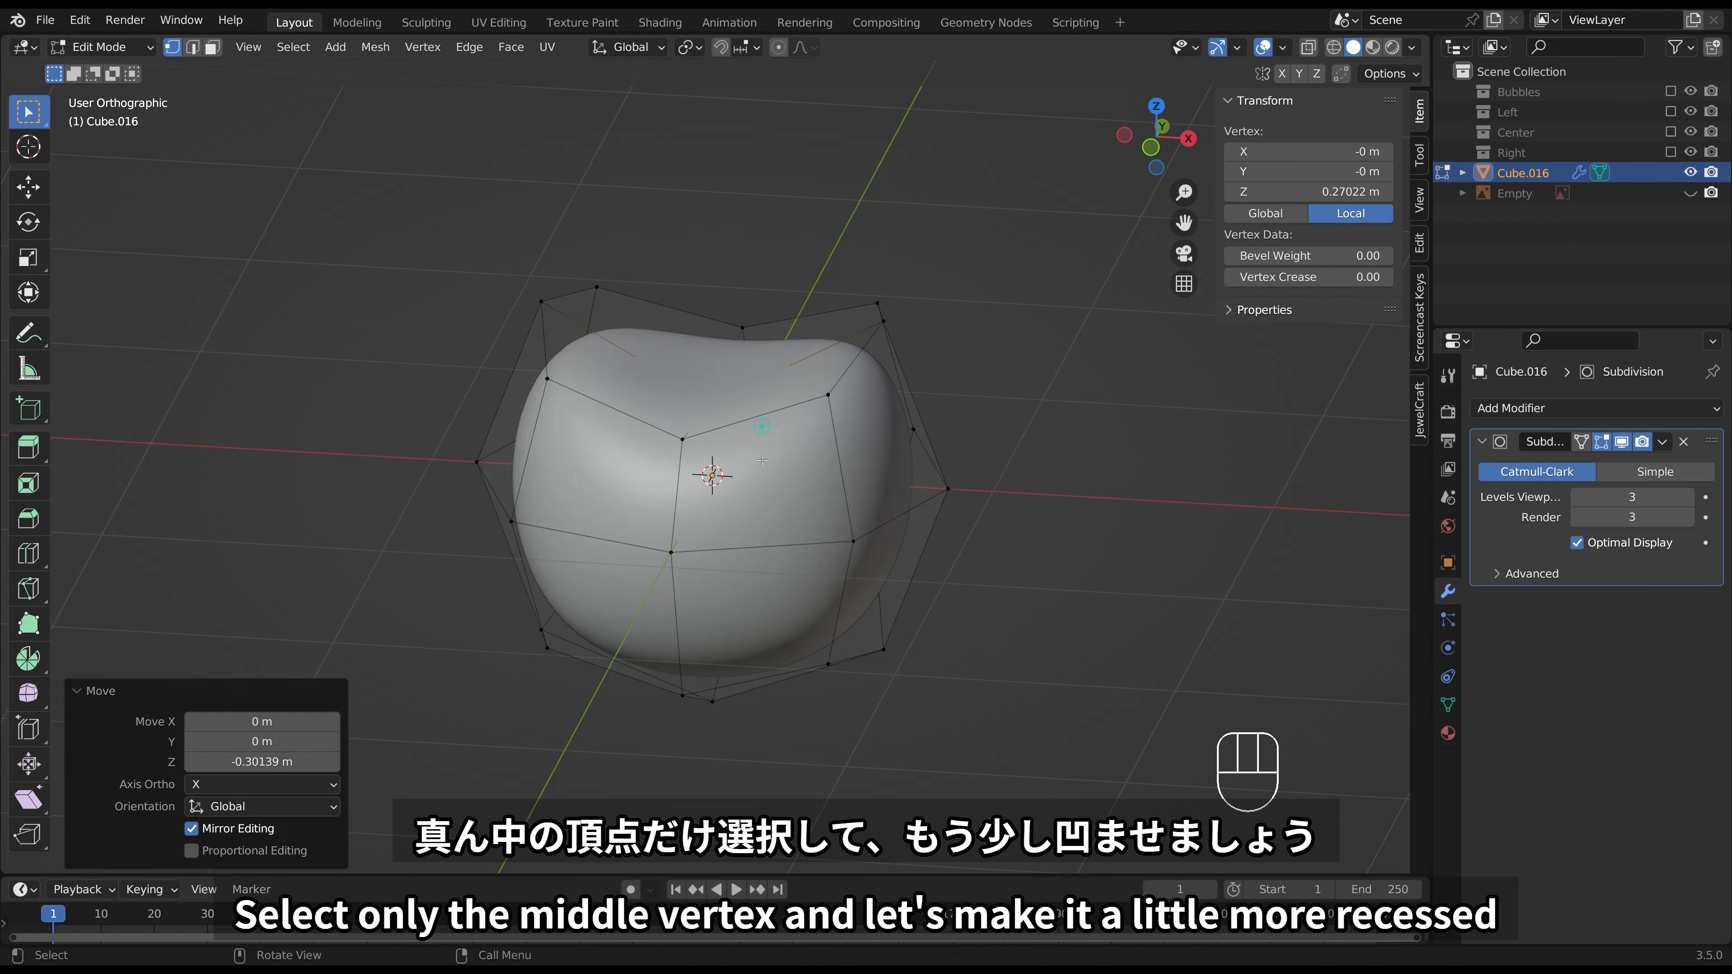
middle_drag(762, 426, 825, 469)
key(Tab)
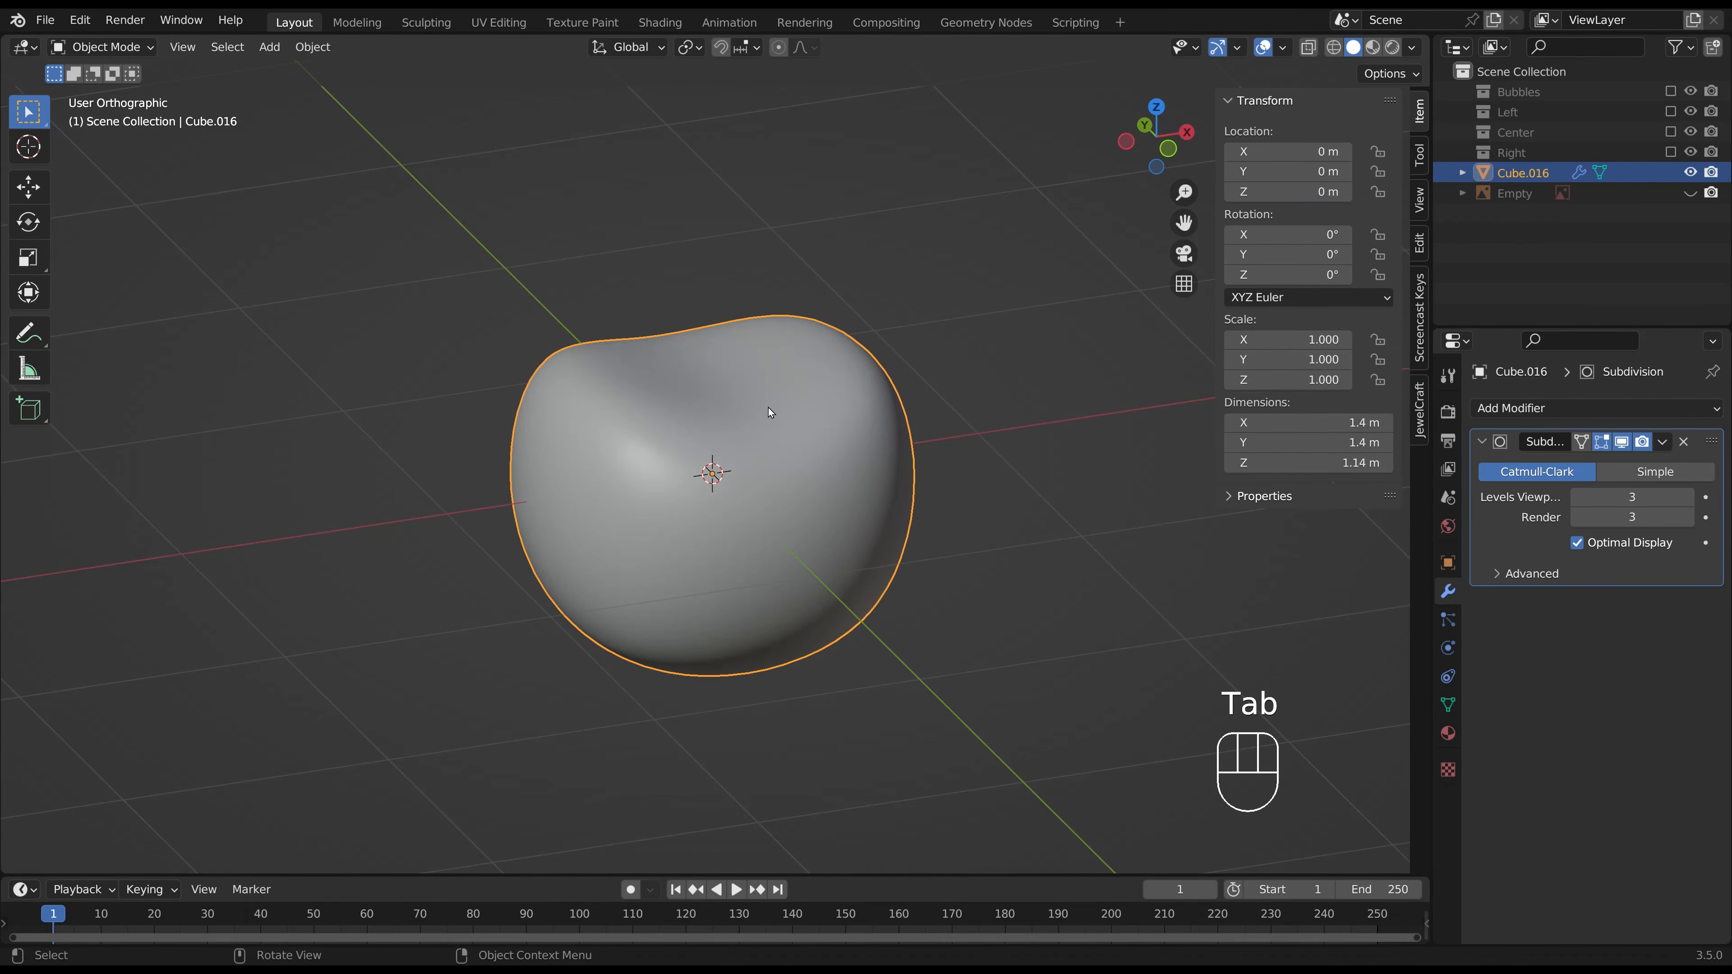
Add a mesh circle at the centre of the cherry body.
key(shift+a)
mouse_move(784, 350)
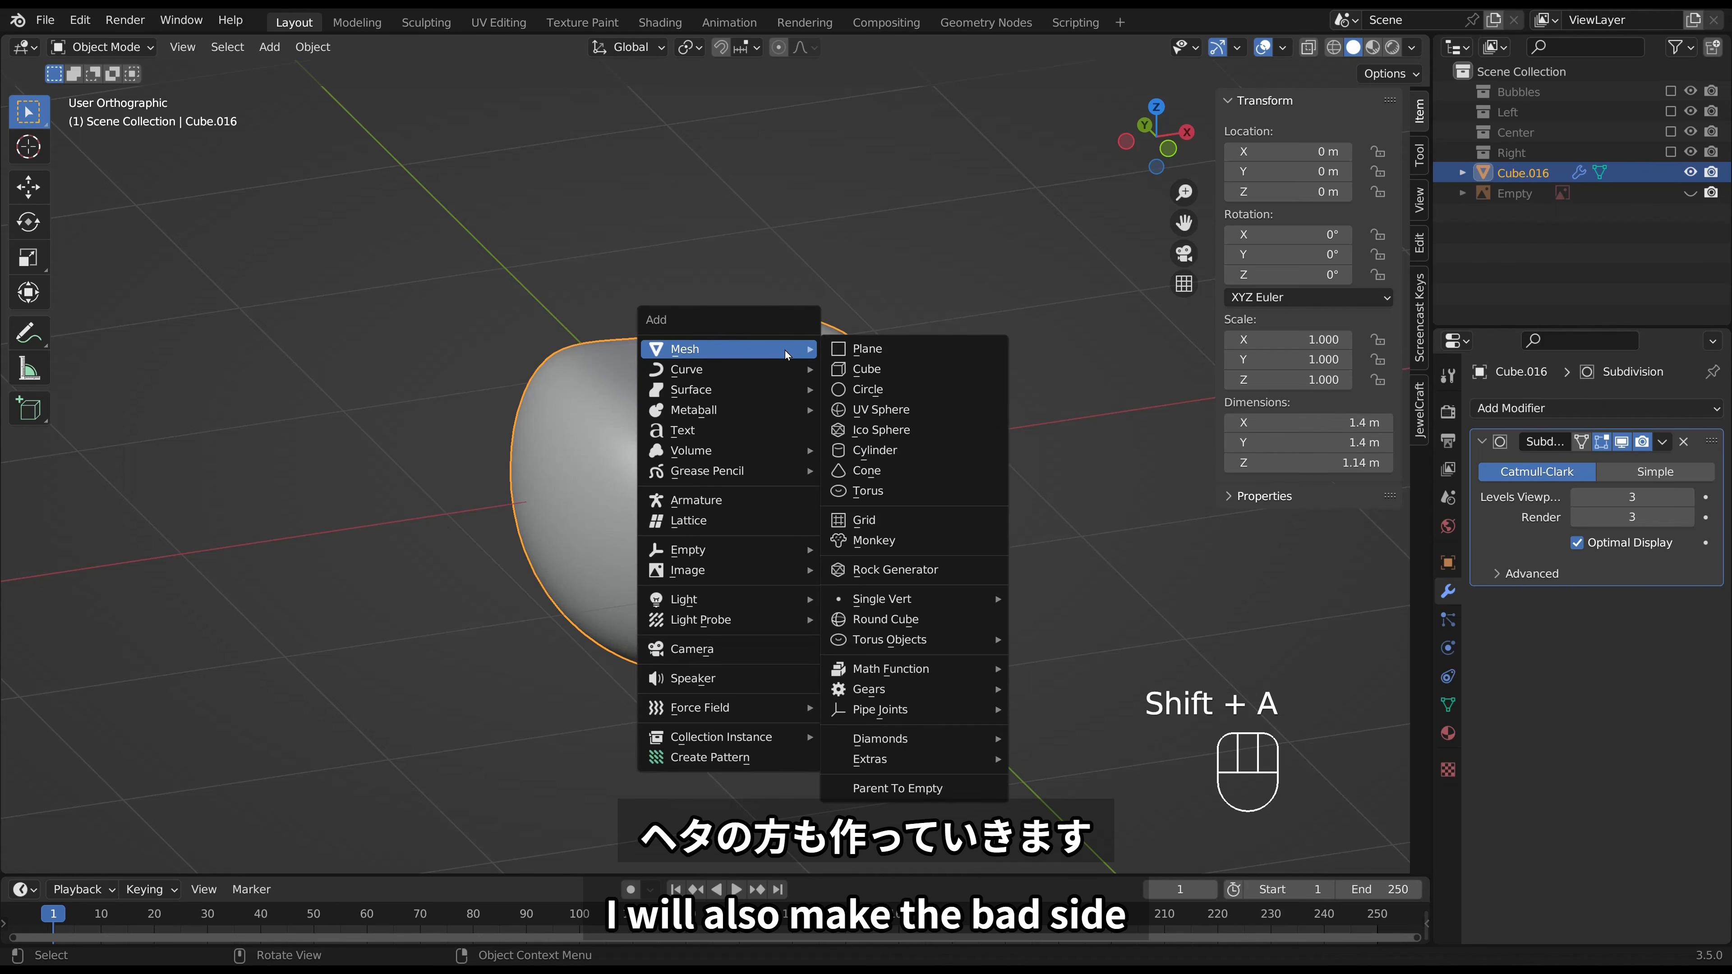
click(867, 390)
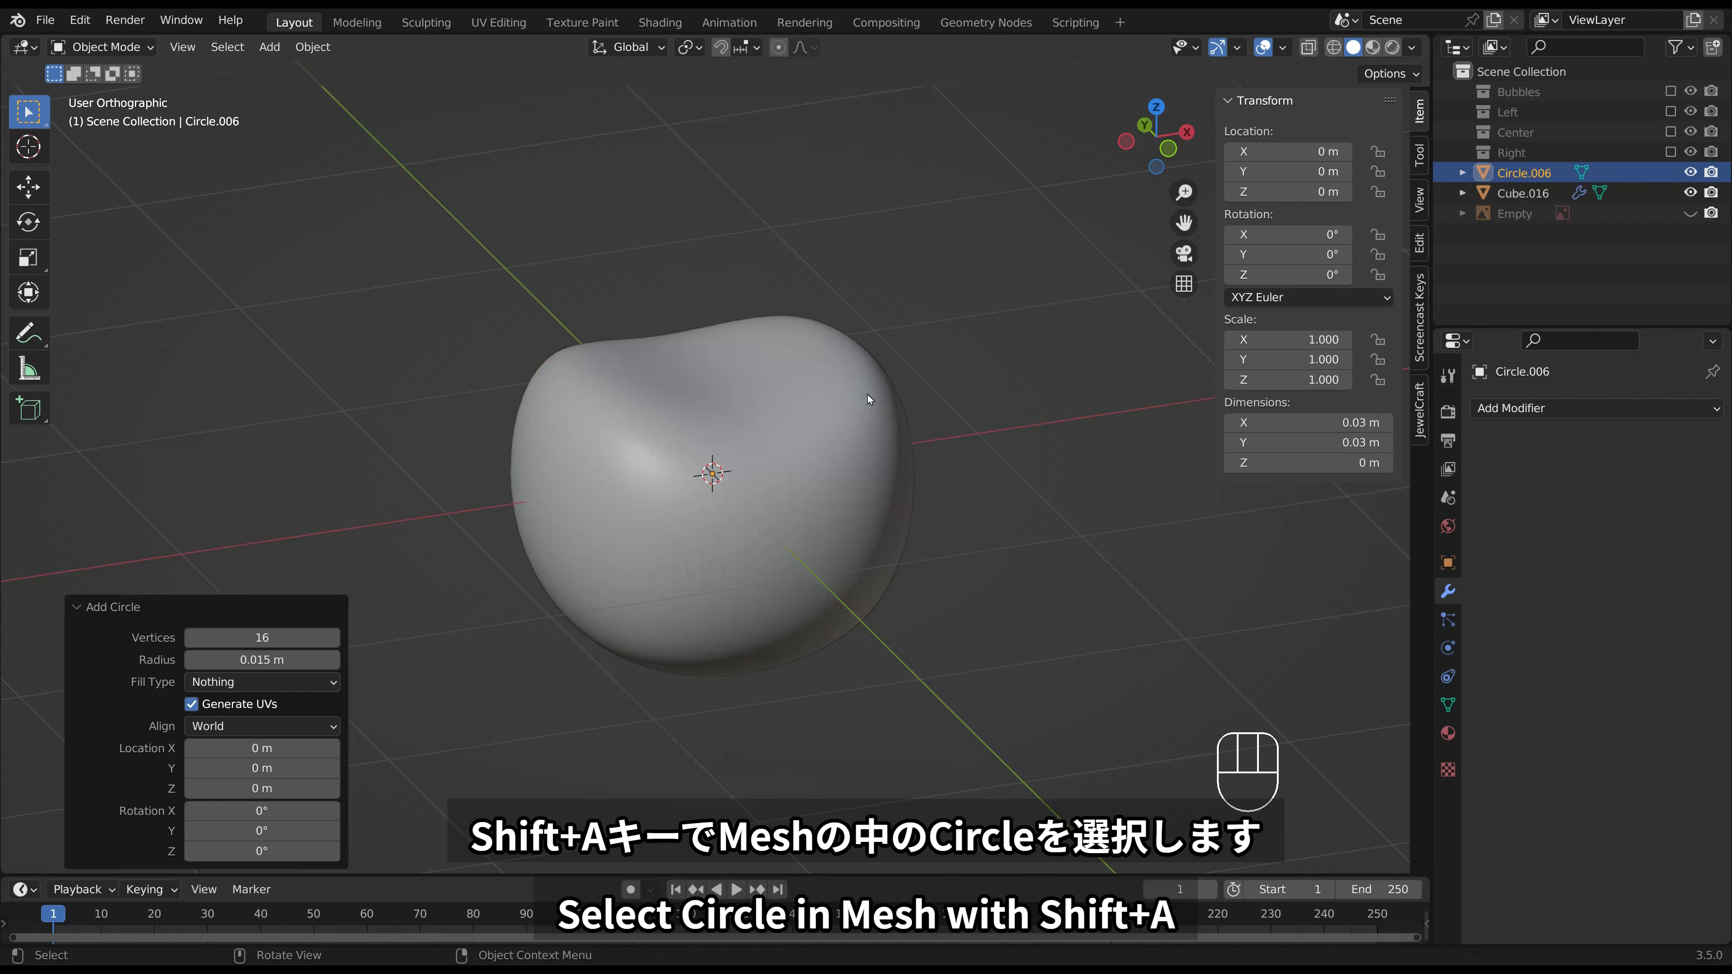
scroll(867, 393, down, 3)
scroll(863, 396, up, 3)
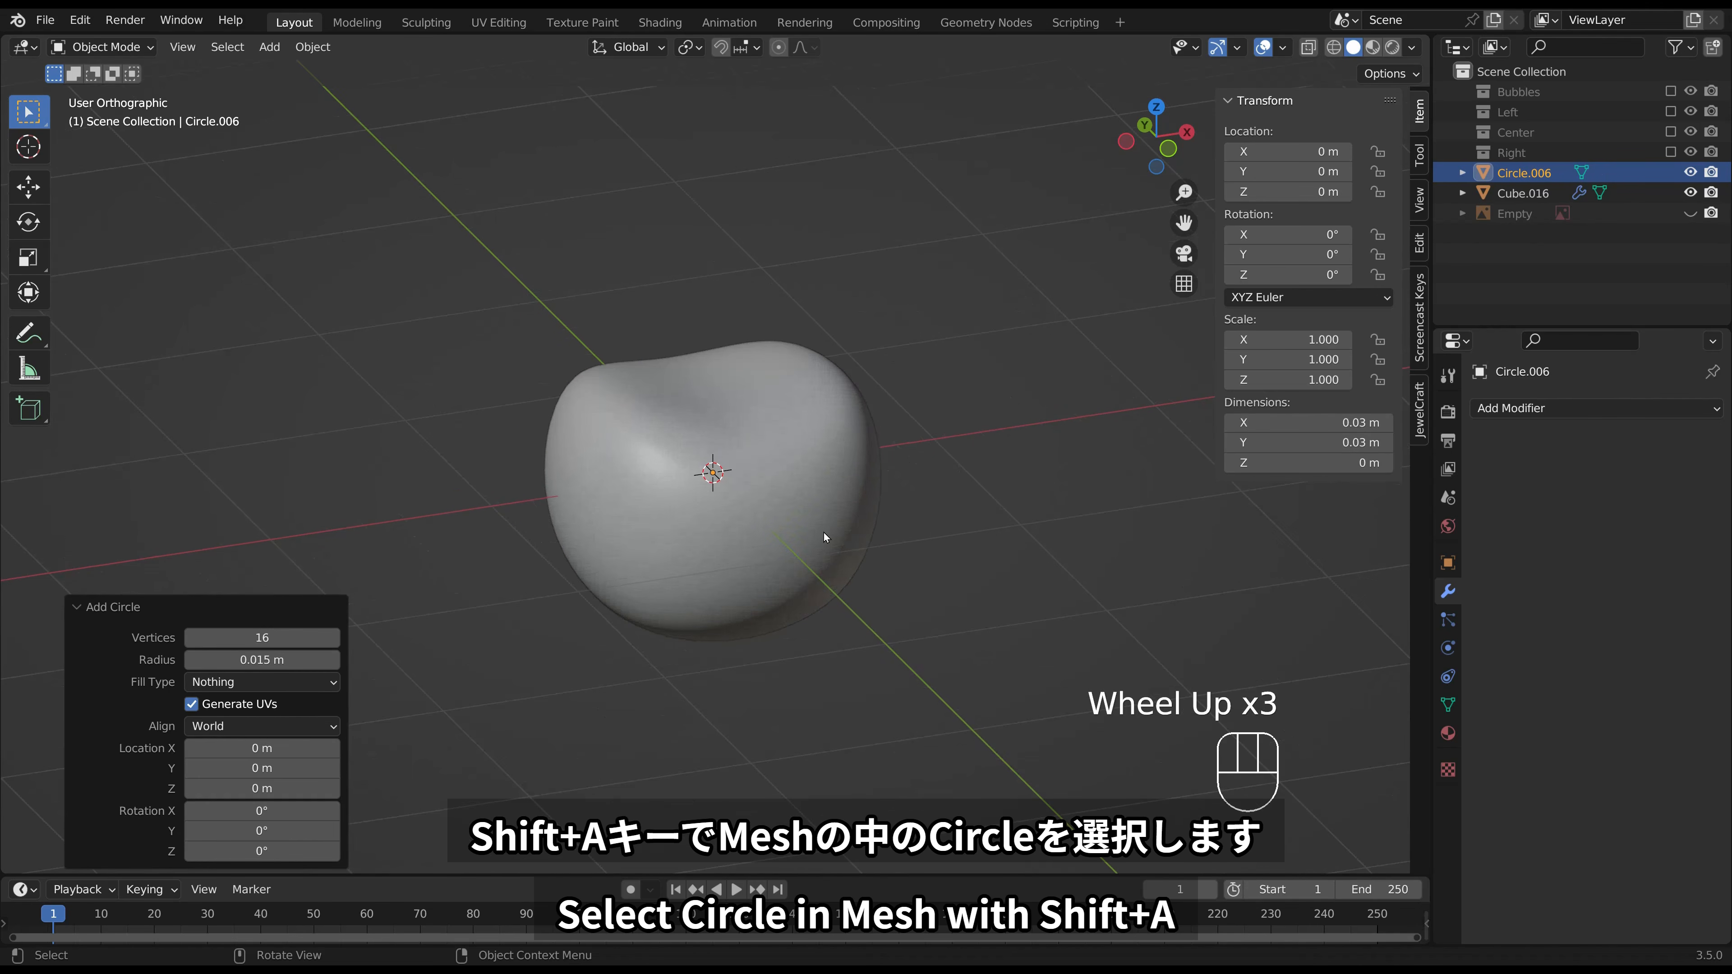
Move the circle up about 0.36 m along Z, just inside the cherry's dent.
key(g)
key(z)
click(823, 459)
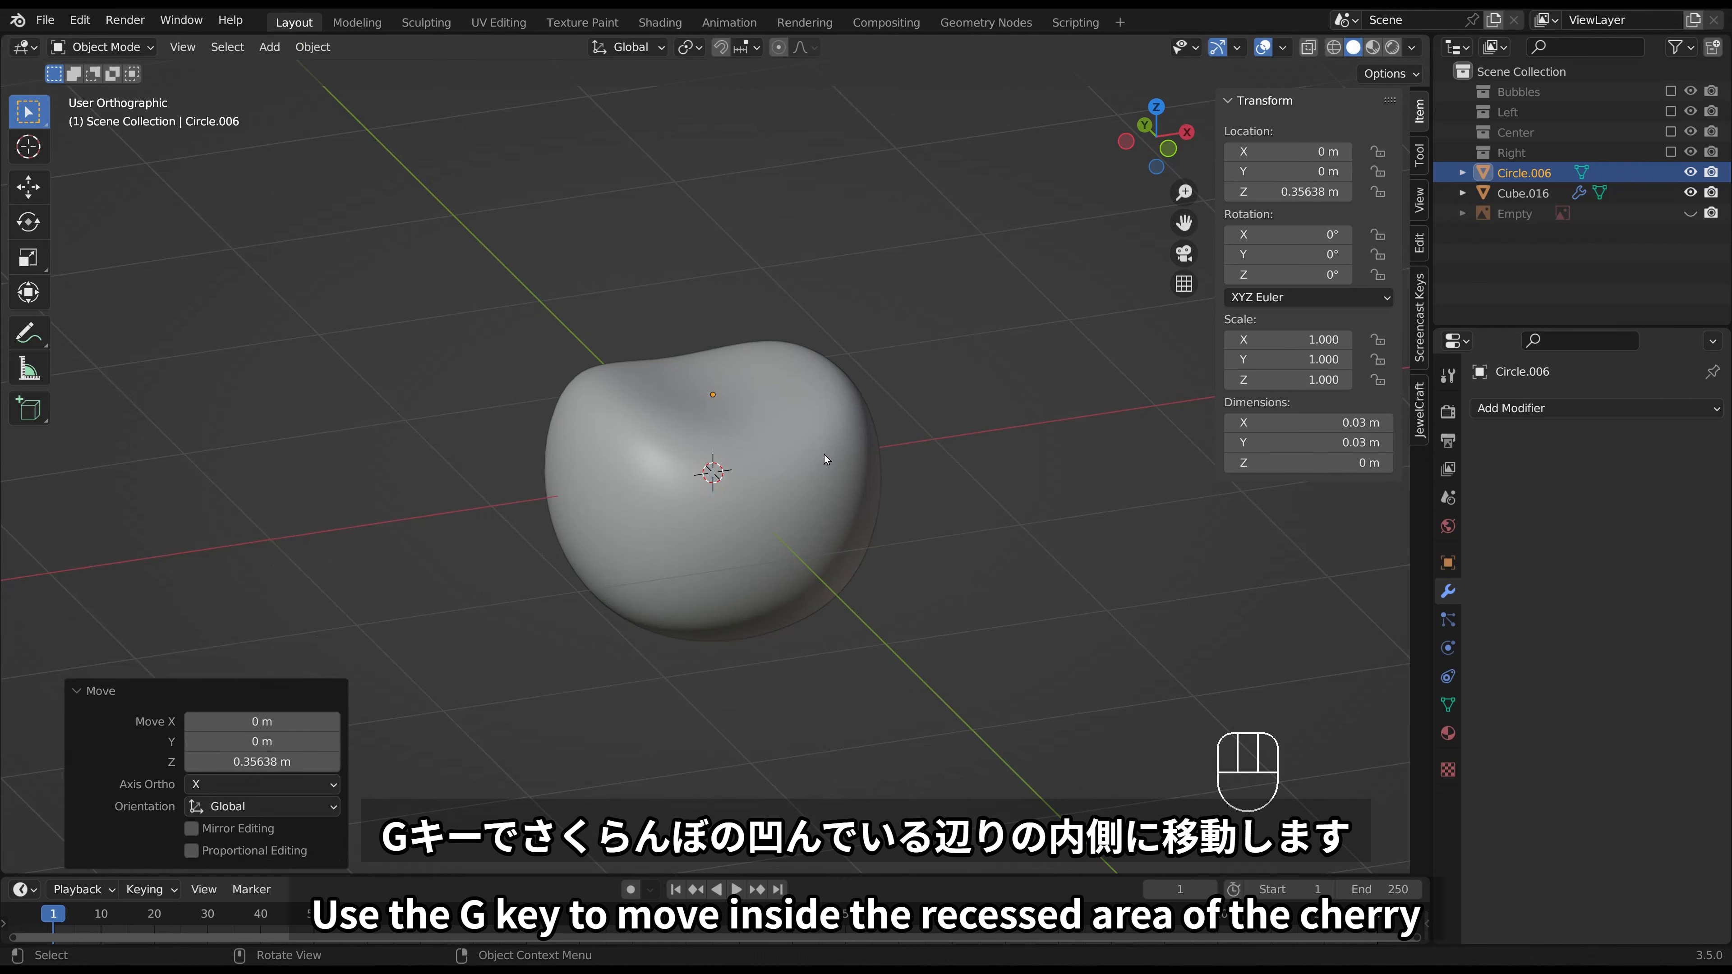
scroll(806, 416, up, 3)
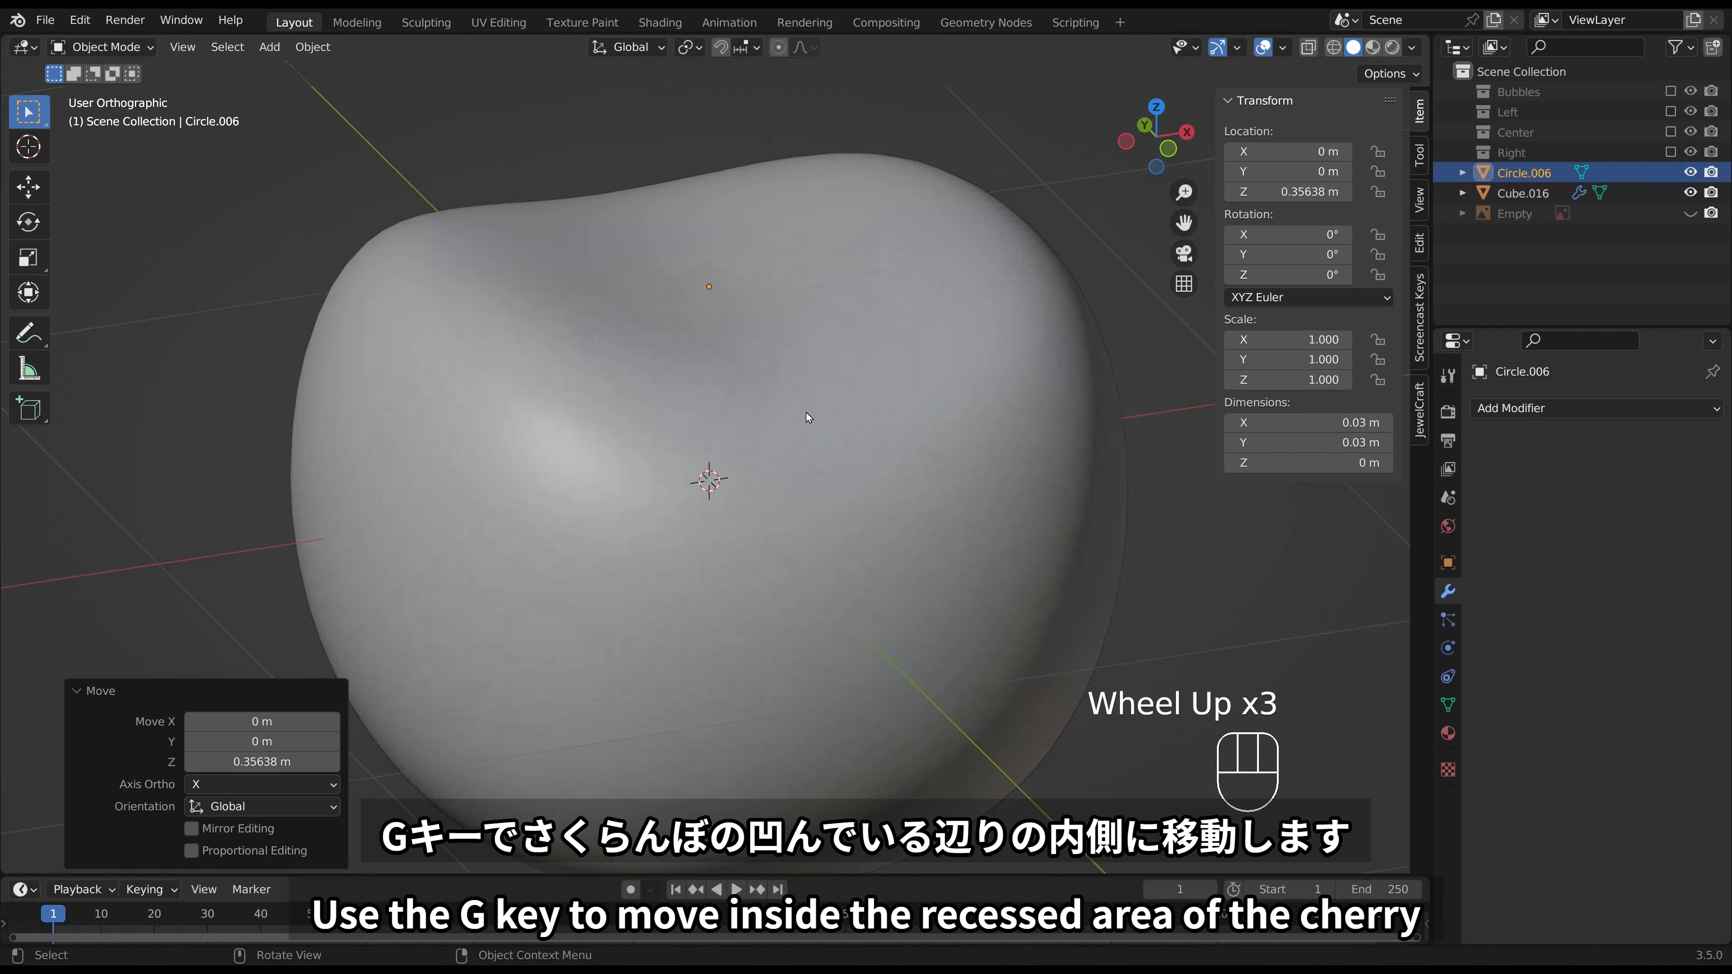
Turn on X-ray and scale the circle's vertices up about 6.5 times in Edit Mode.
click(1307, 46)
middle_drag(975, 282, 948, 308)
key(Tab)
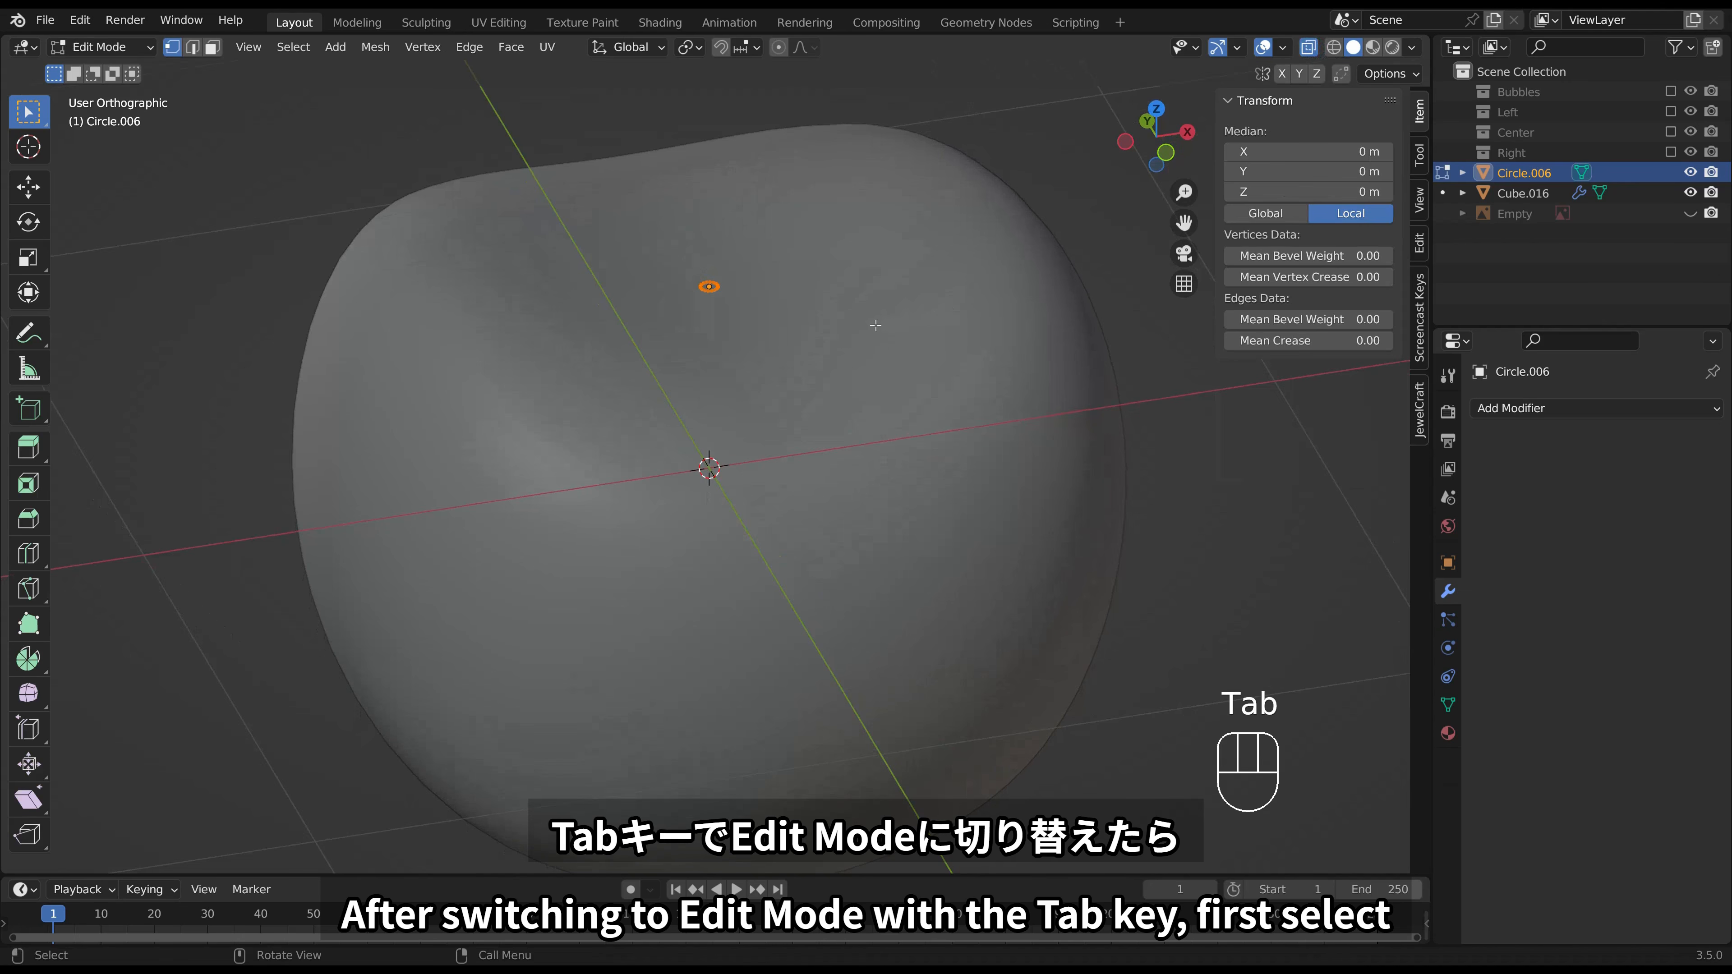
key(s)
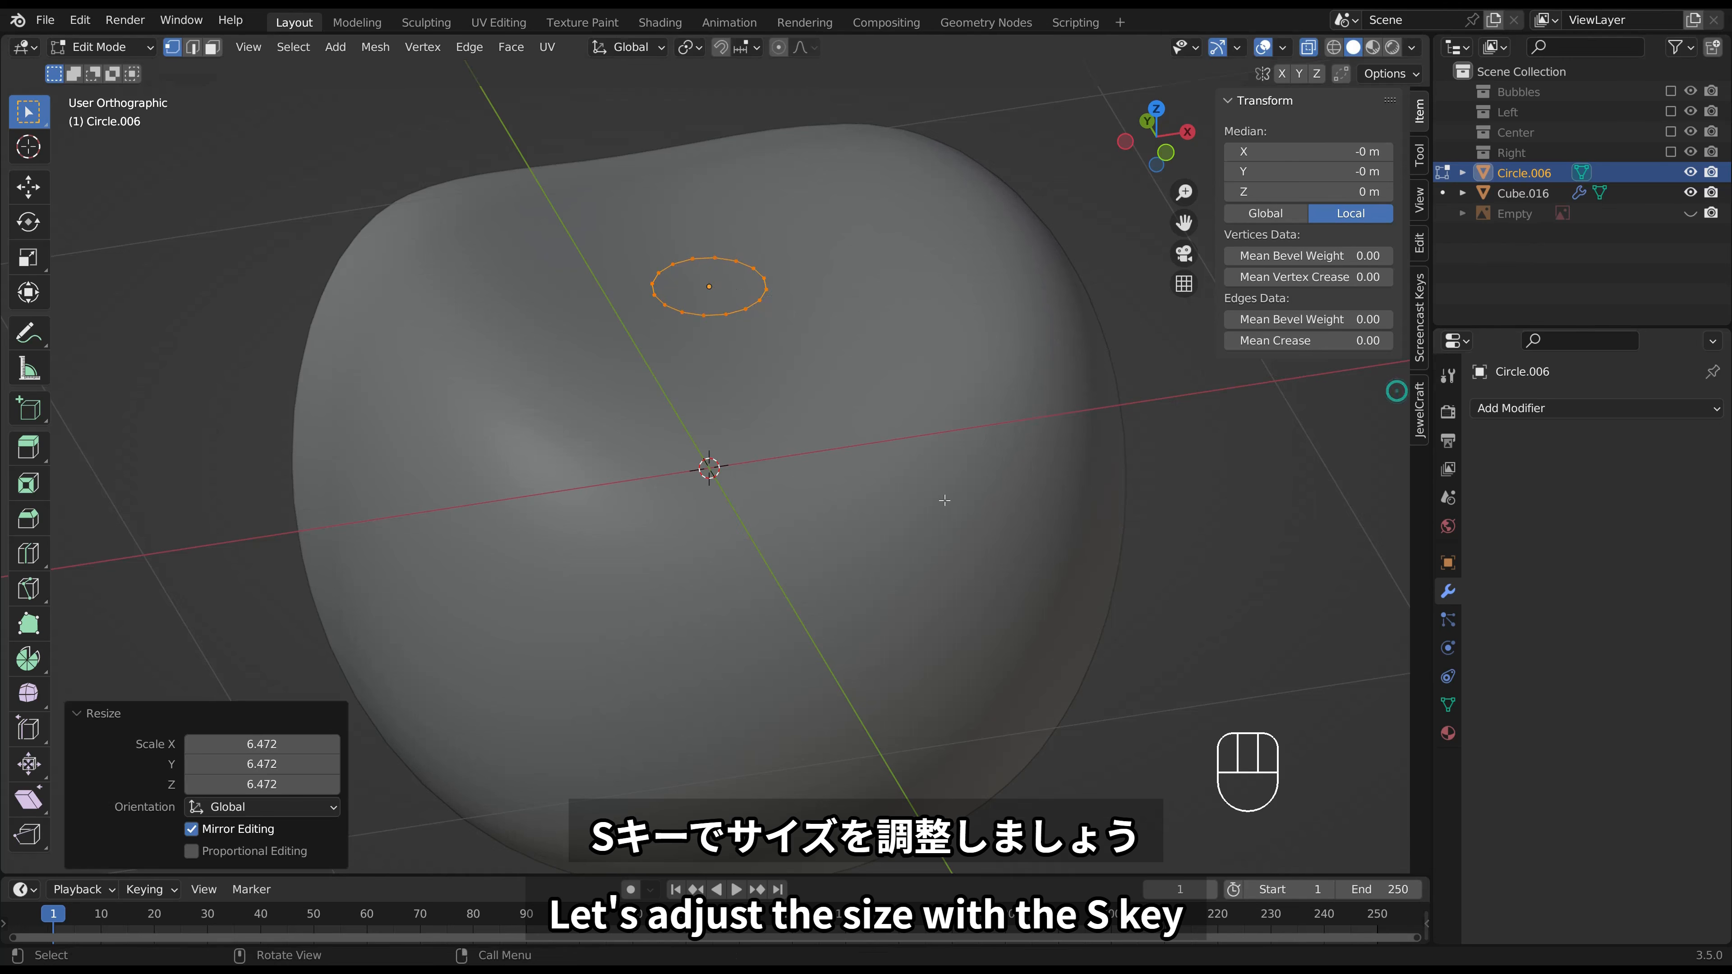
Switch to the front view and scale the circle down by a factor of about 0.69.
middle_drag(939, 495, 894, 412)
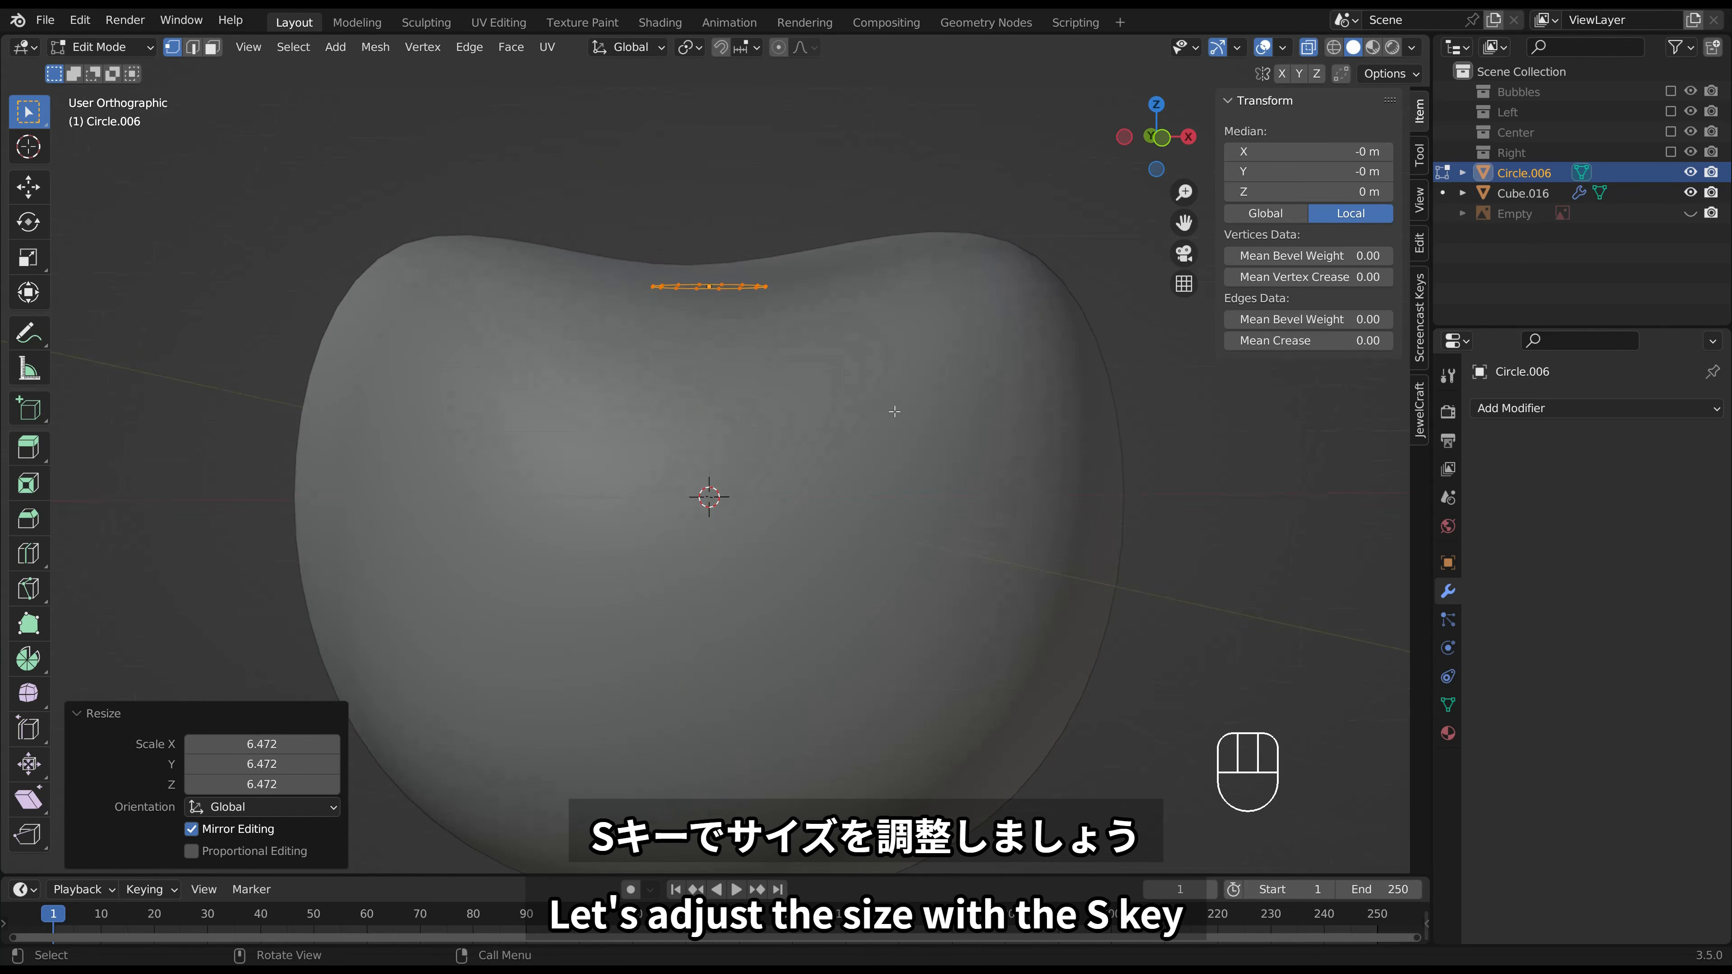
key(KP_1)
key(s)
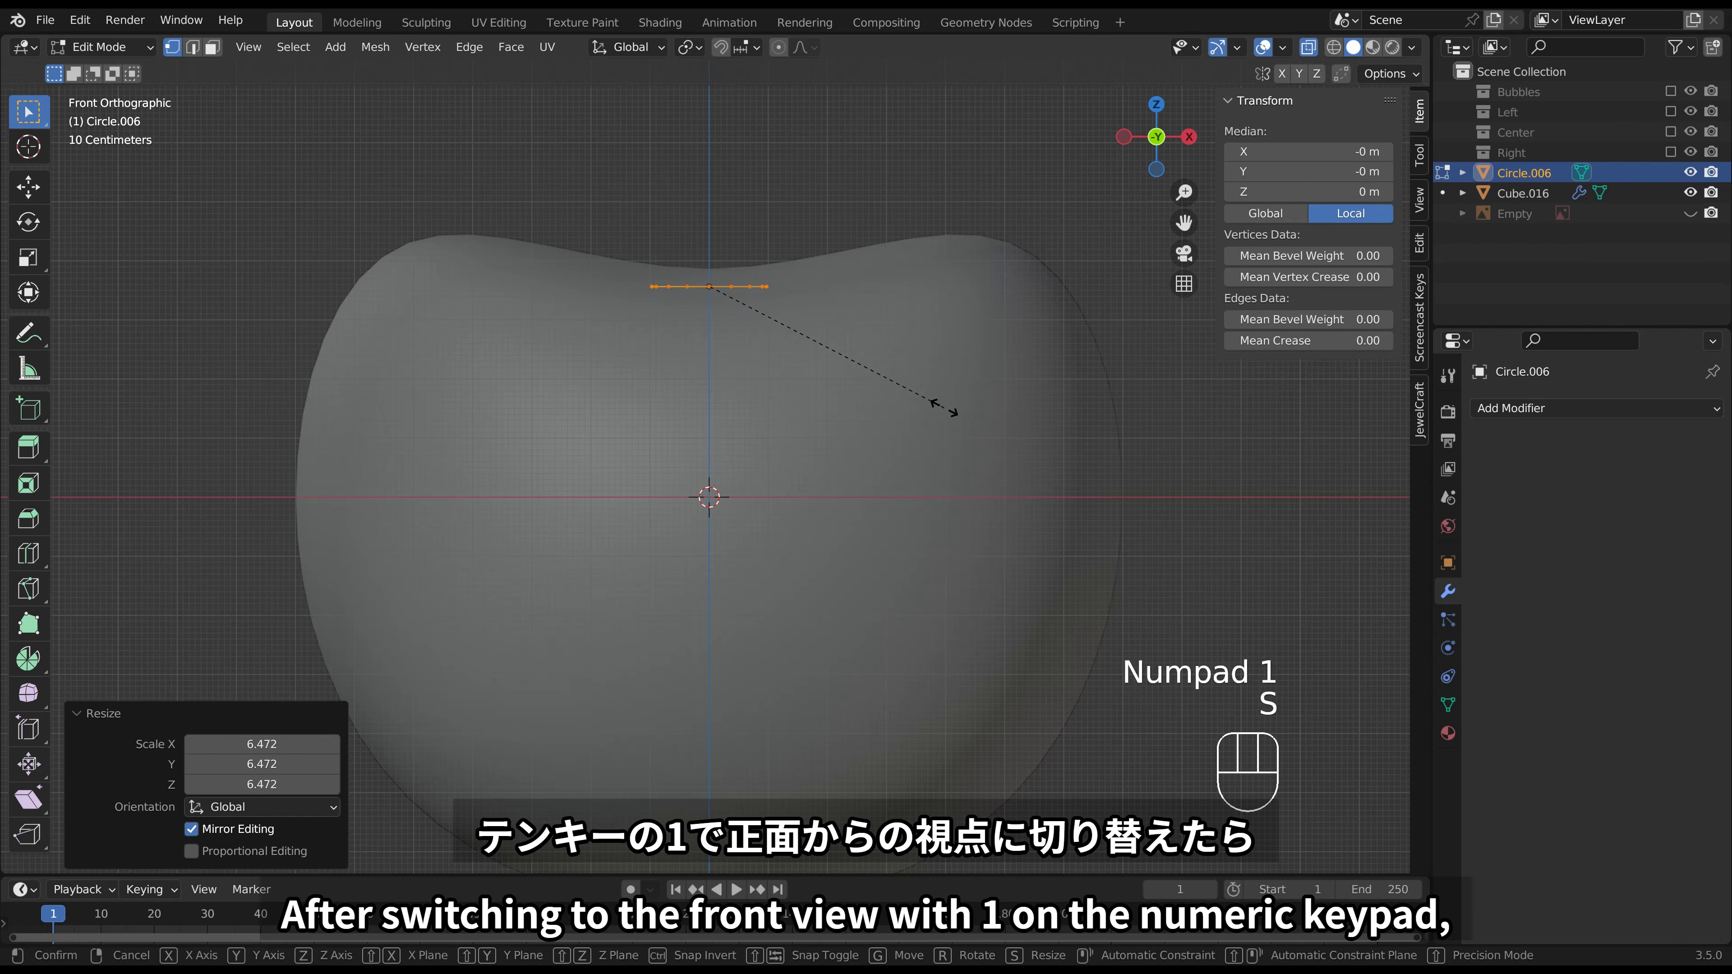
click(858, 392)
Extrude the circle upward in six segments to form a stem whose upper end curves toward positive X.
shift+middle_drag(842, 305, 782, 471)
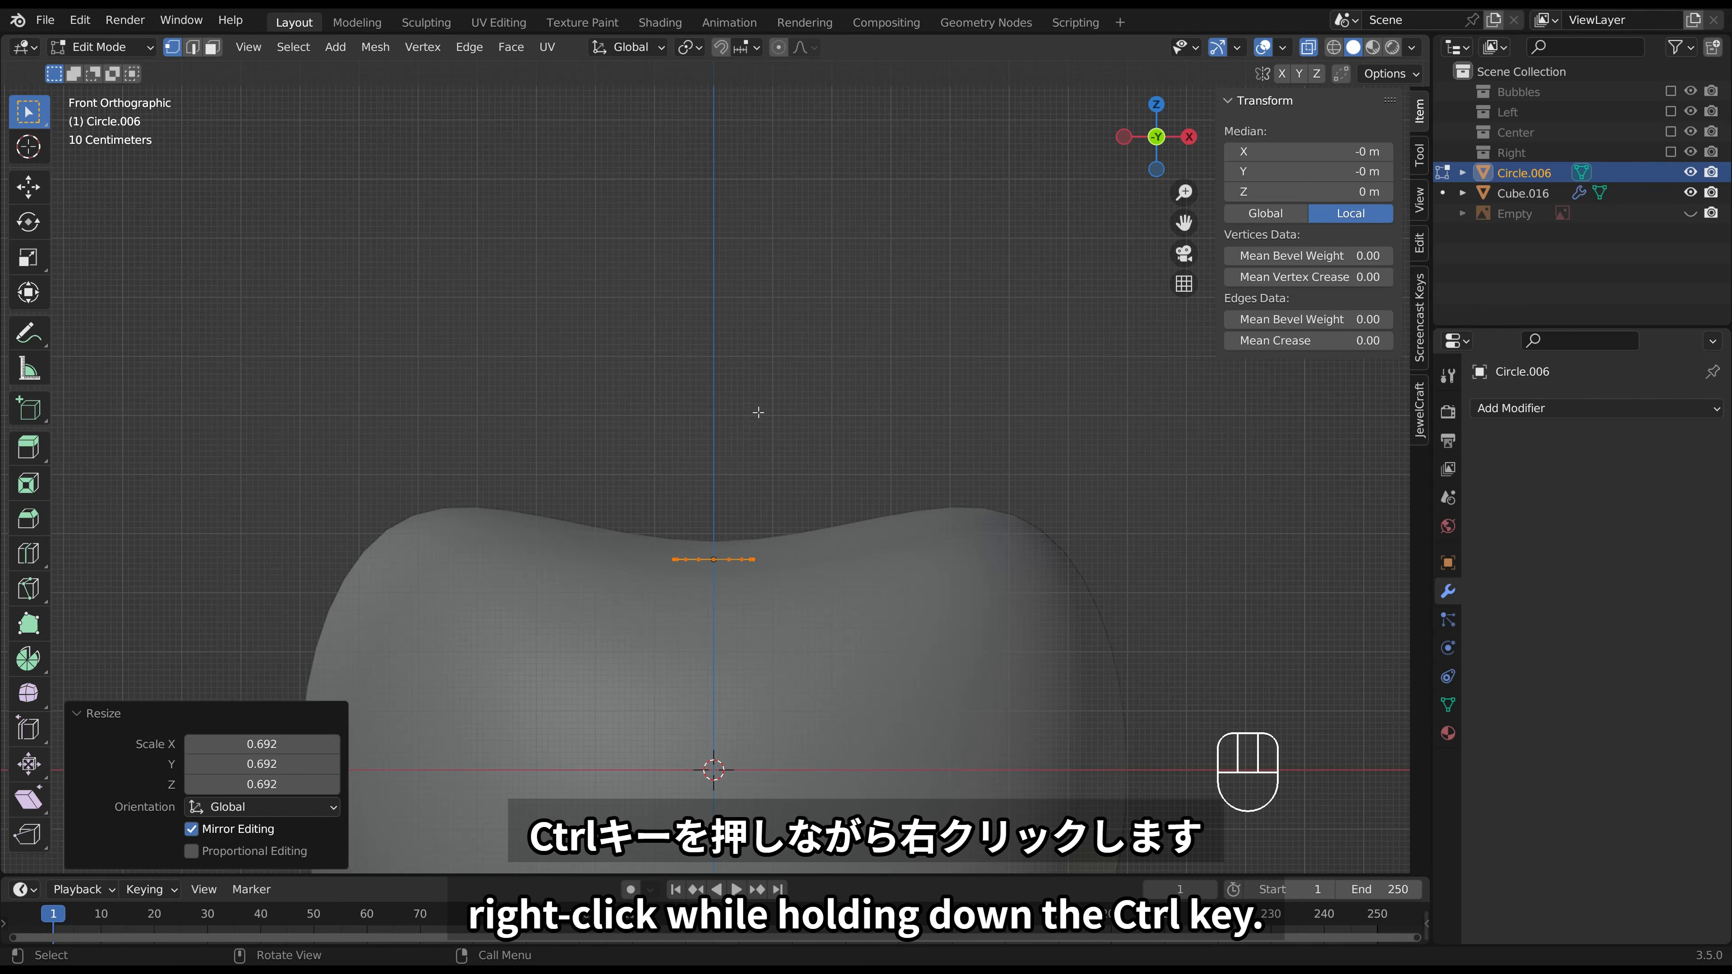
key(ctrl)
ctrl+right_click(679, 405)
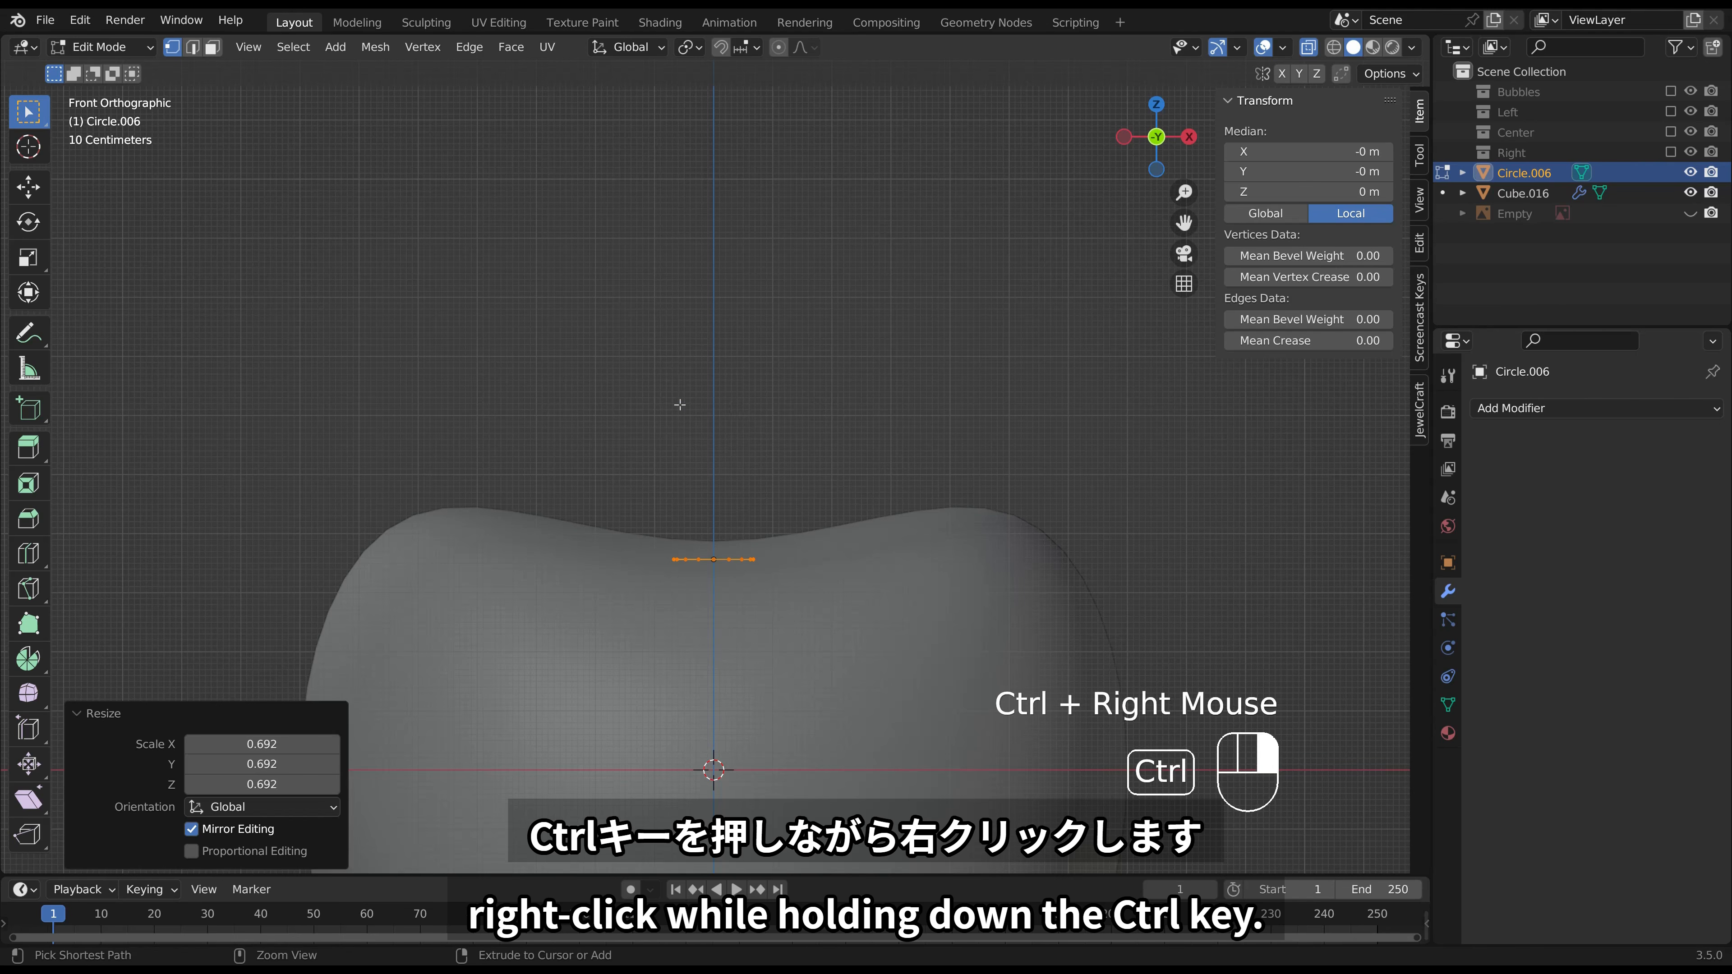
ctrl+right_click(681, 263)
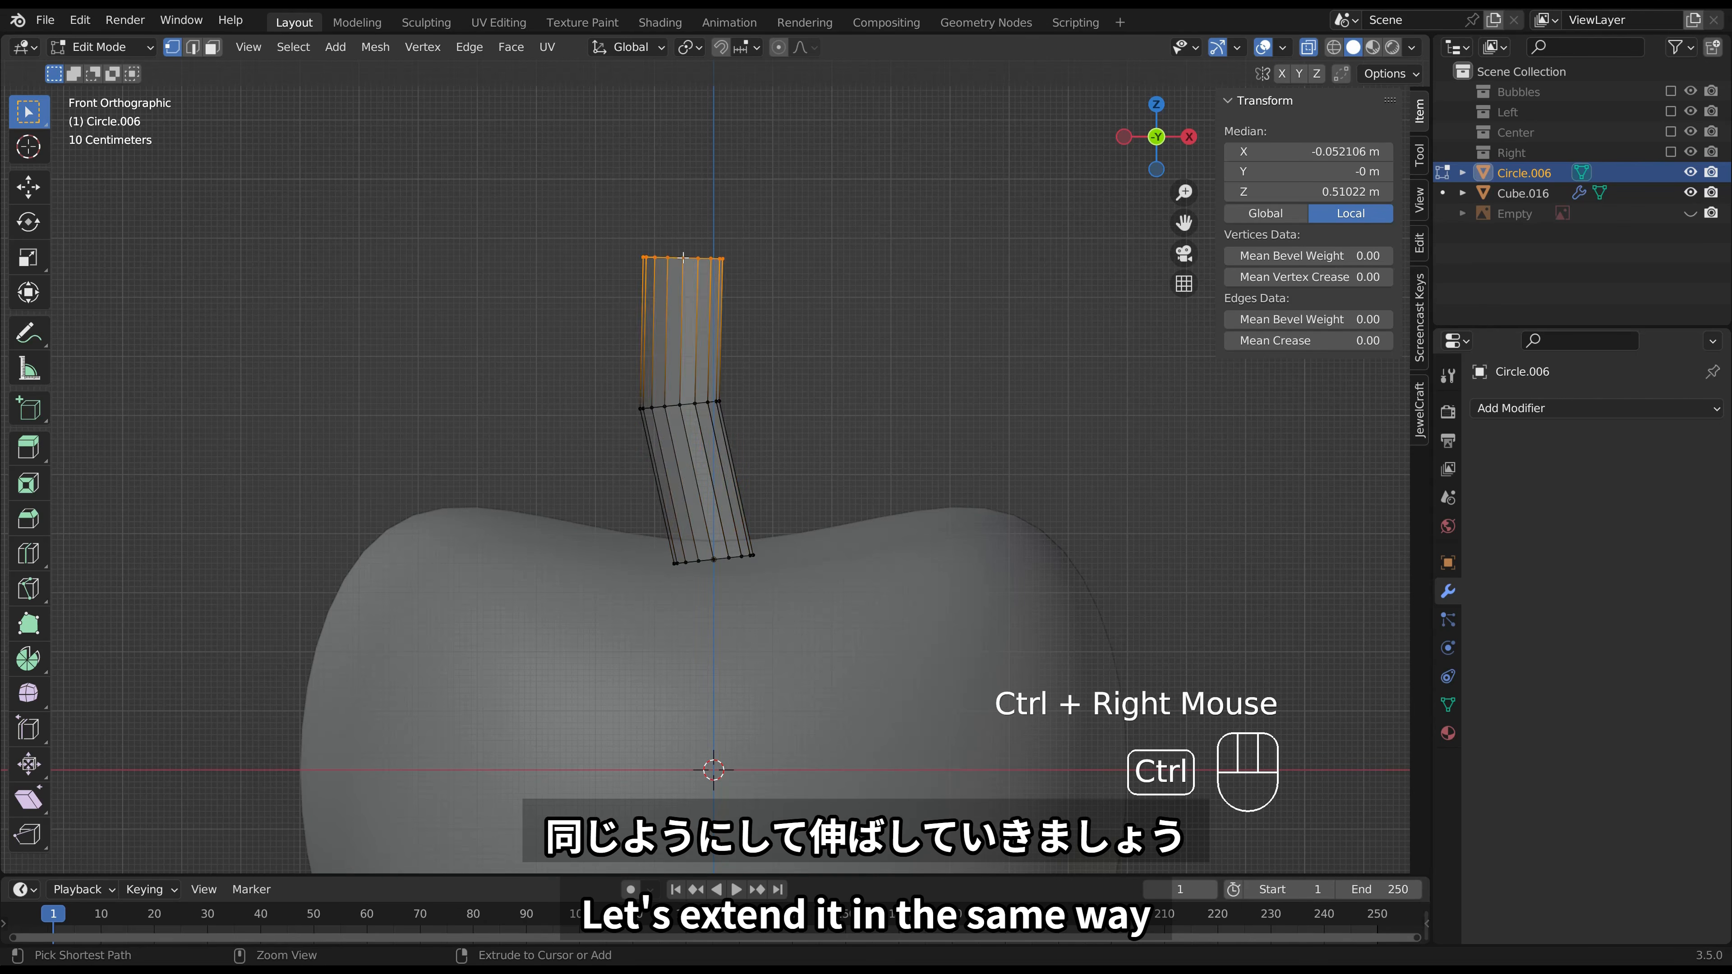
scroll(681, 266, down, 4)
ctrl+right_click(709, 340)
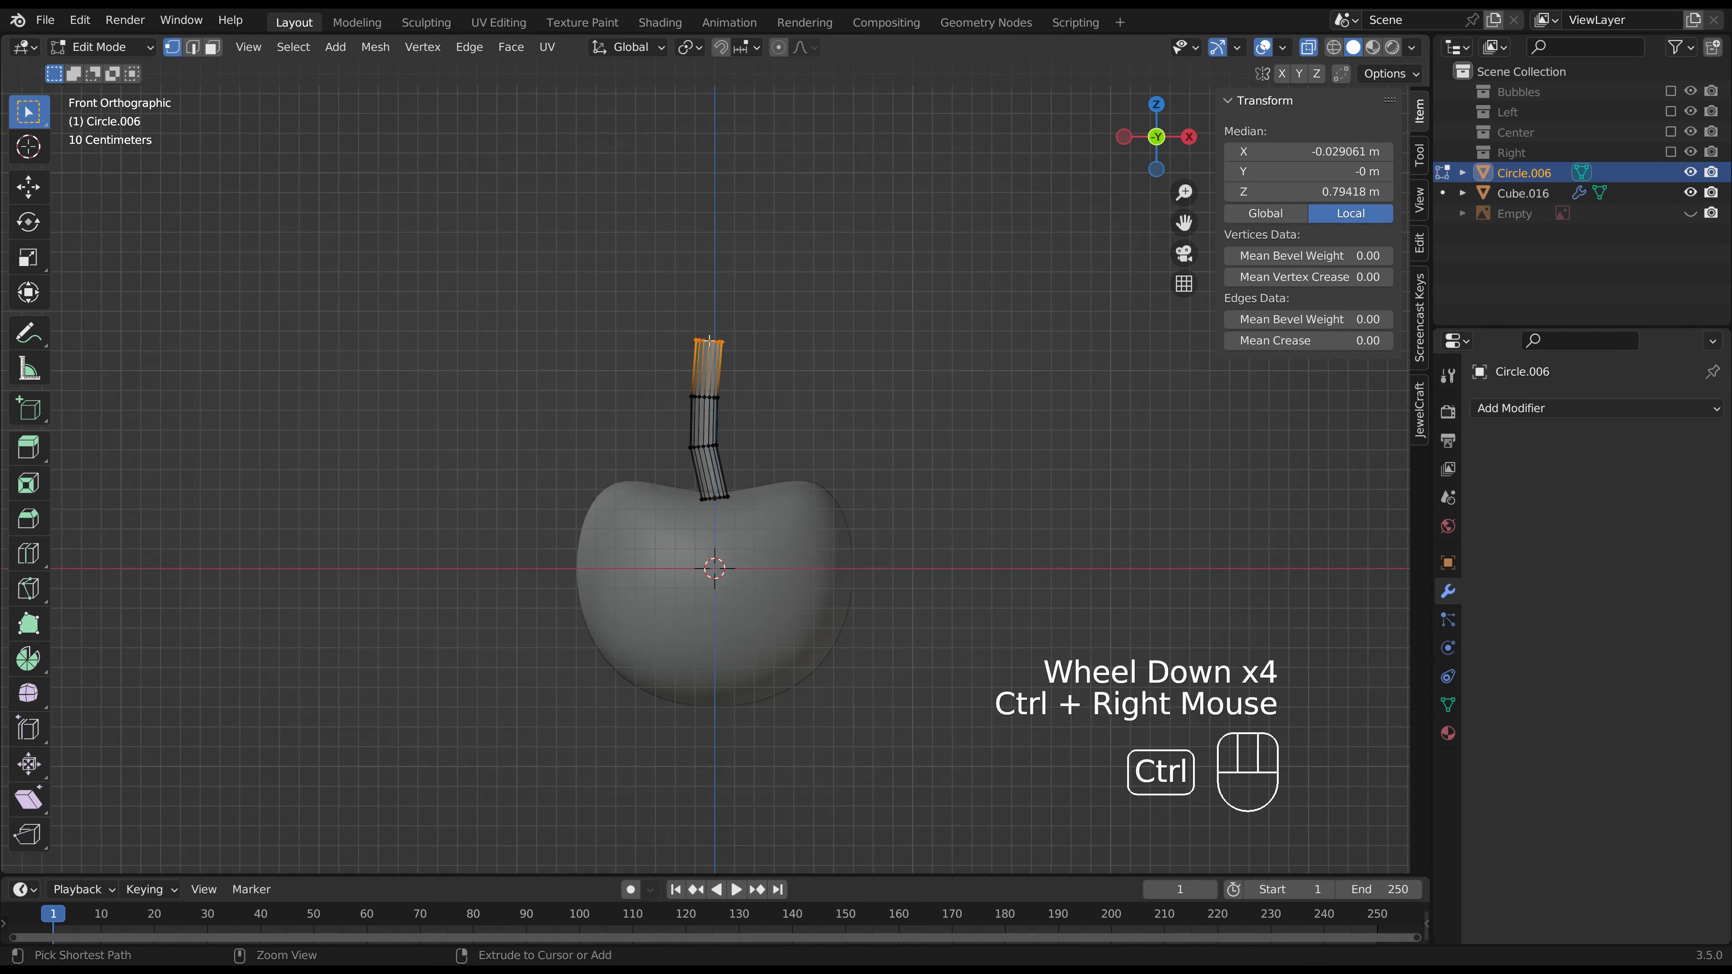
ctrl+right_click(726, 276)
ctrl+right_click(758, 226)
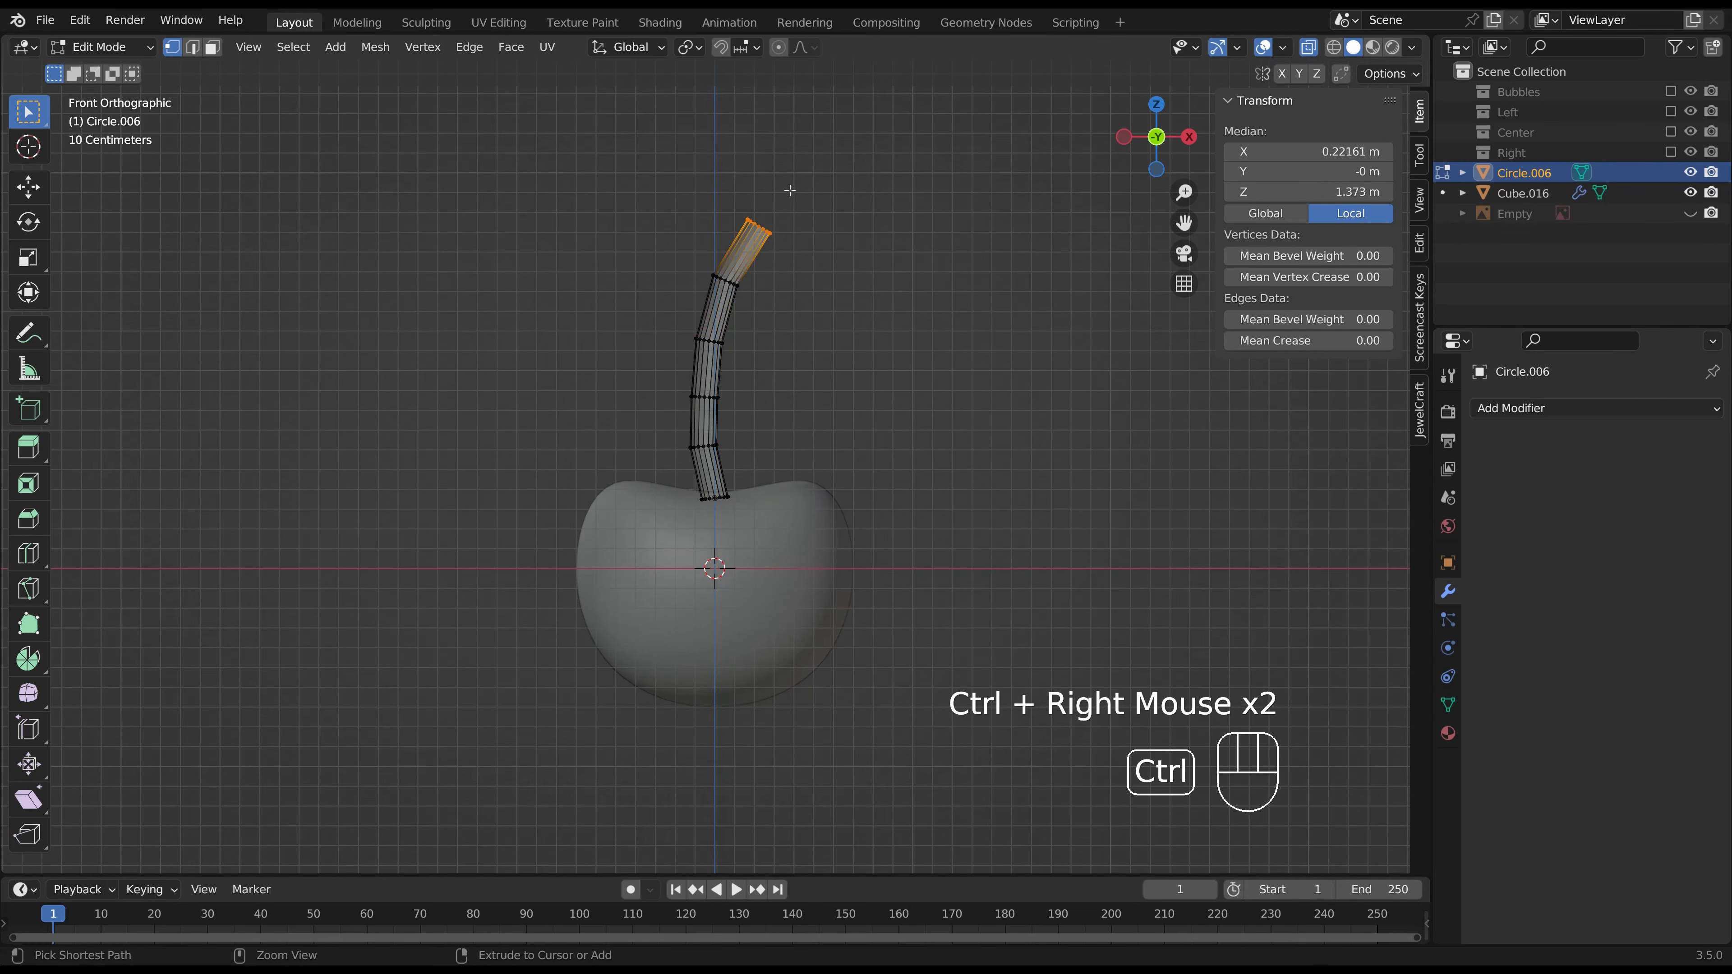
ctrl+right_click(810, 169)
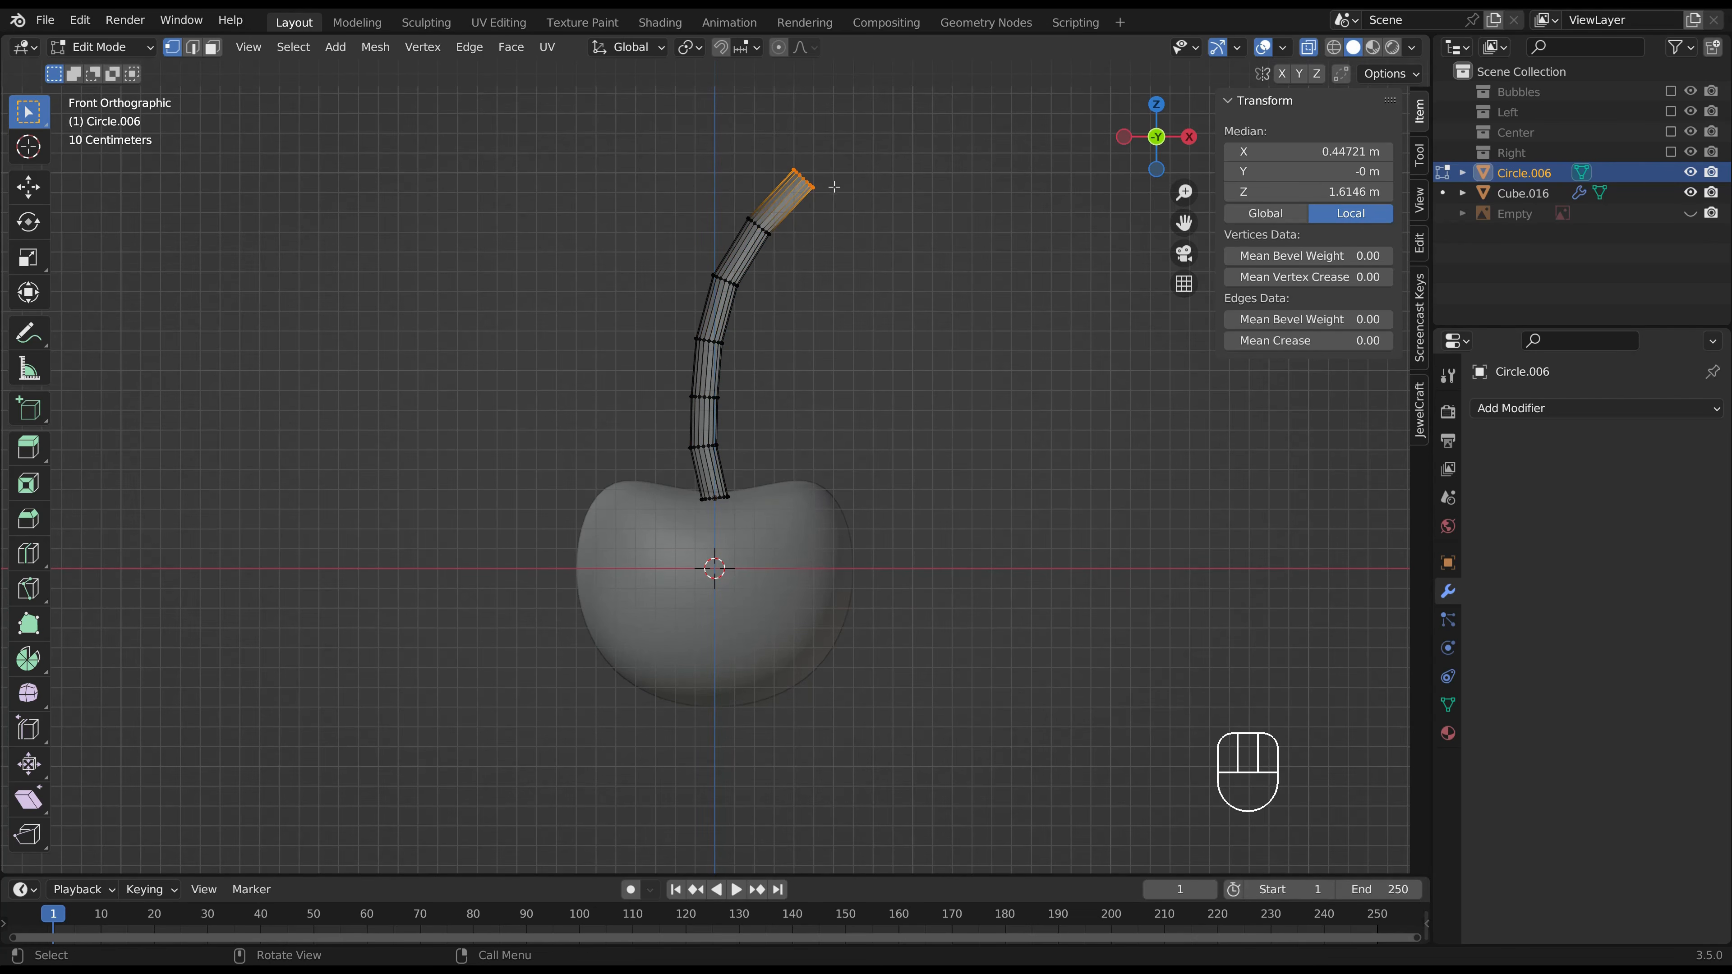
Extrude the stem's end ring, scaling it about 1.3 times, and extend it outward by one segment as a thicker tip.
shift+middle_drag(833, 186, 836, 283)
scroll(852, 343, up, 2)
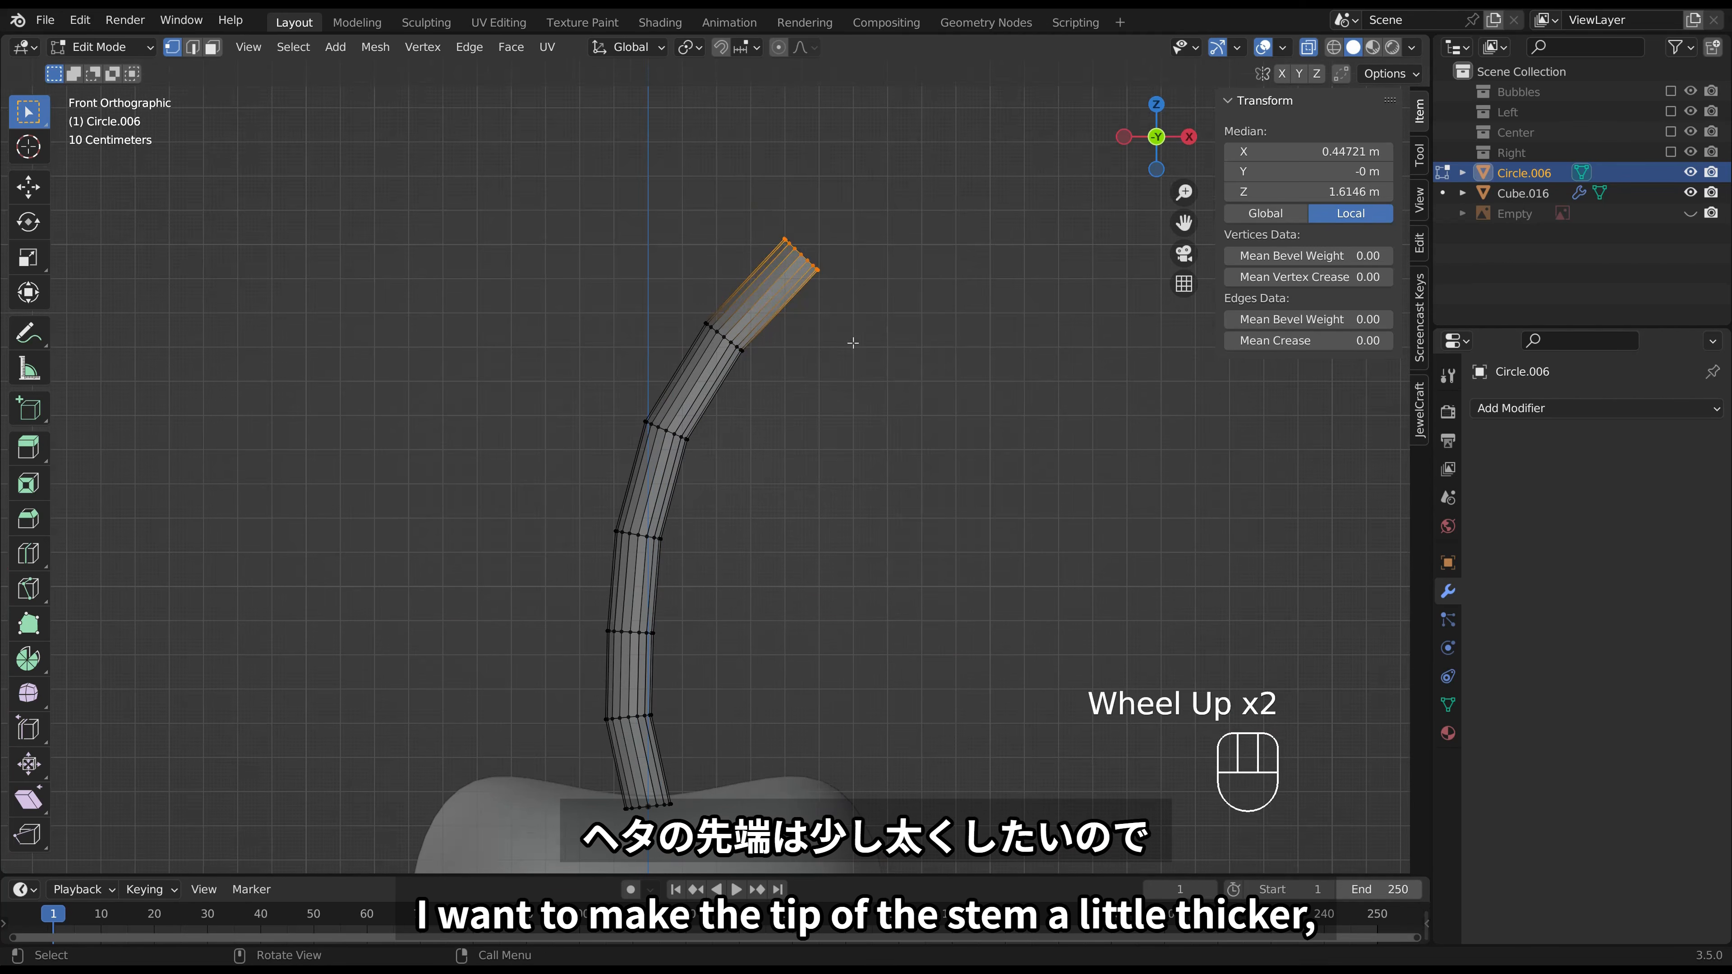
key(e)
key(s)
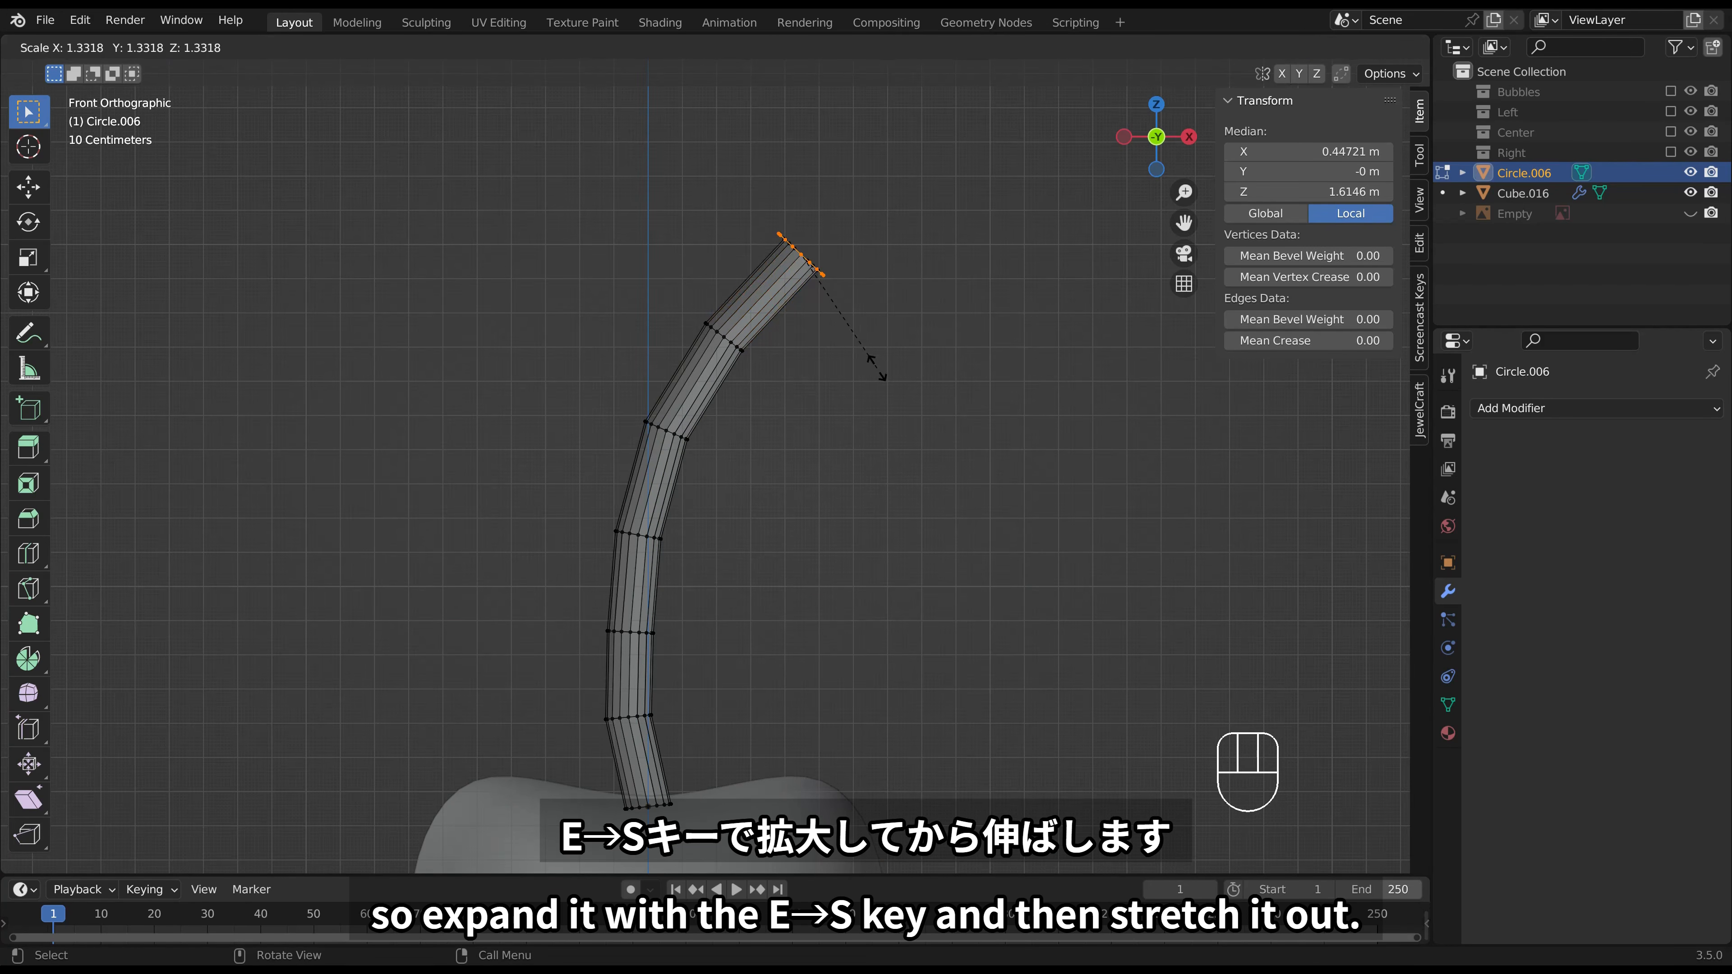
click(877, 367)
ctrl+right_click(882, 186)
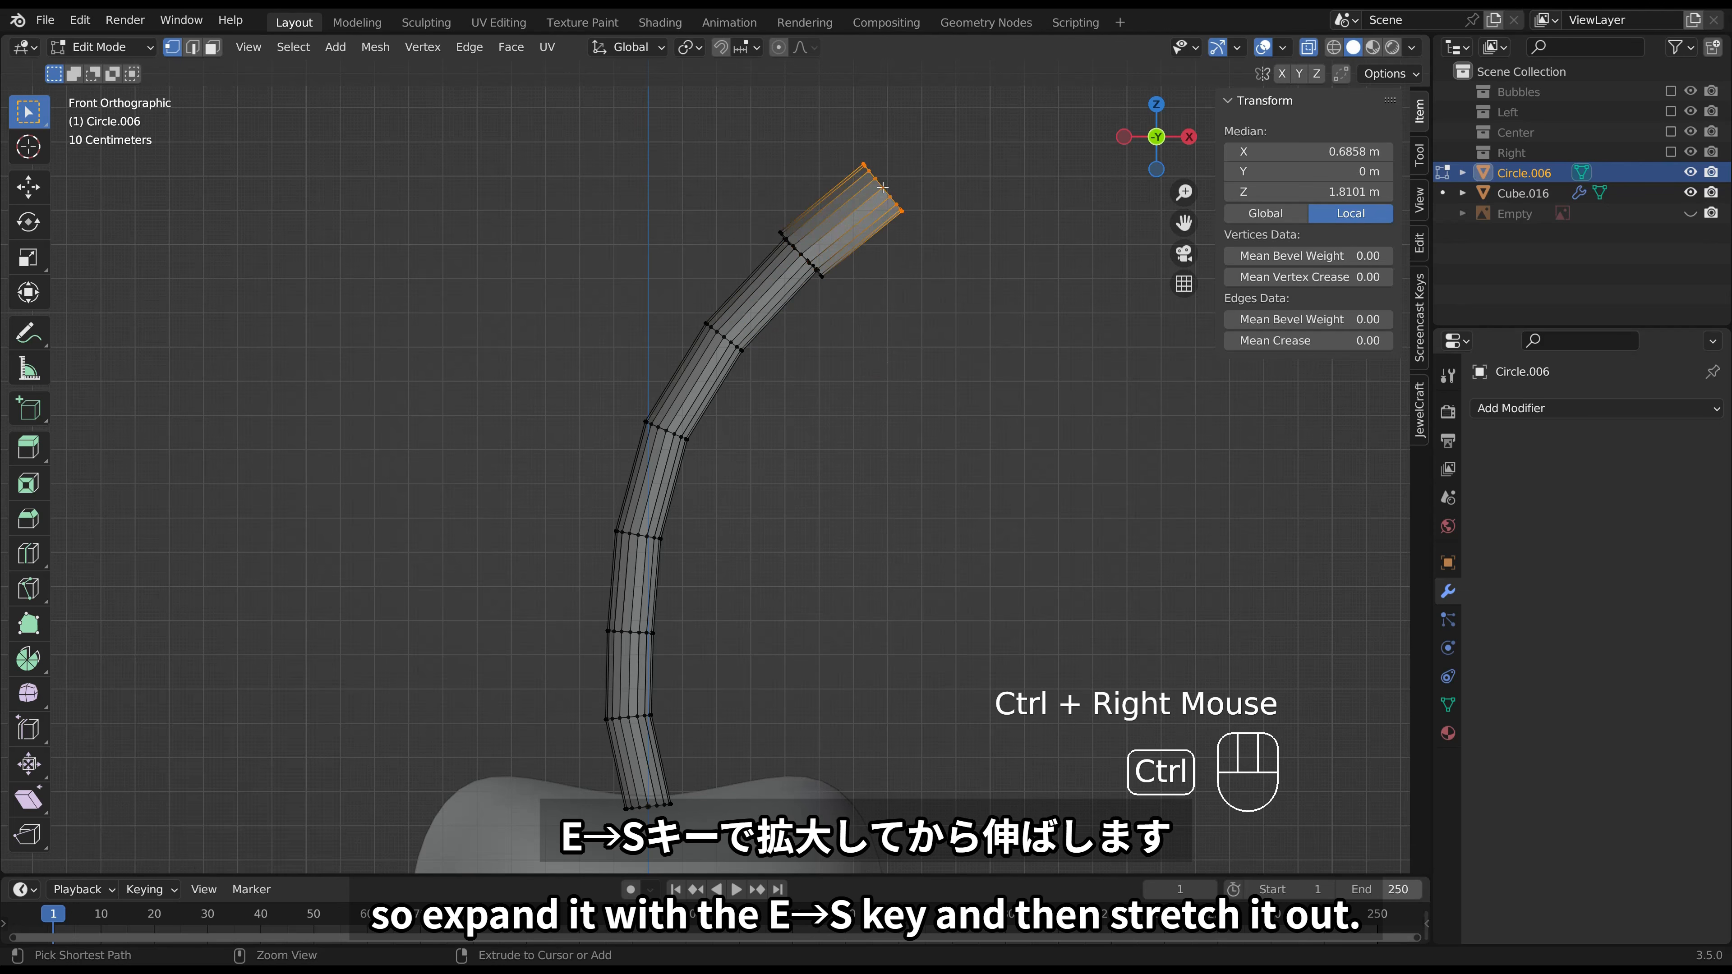
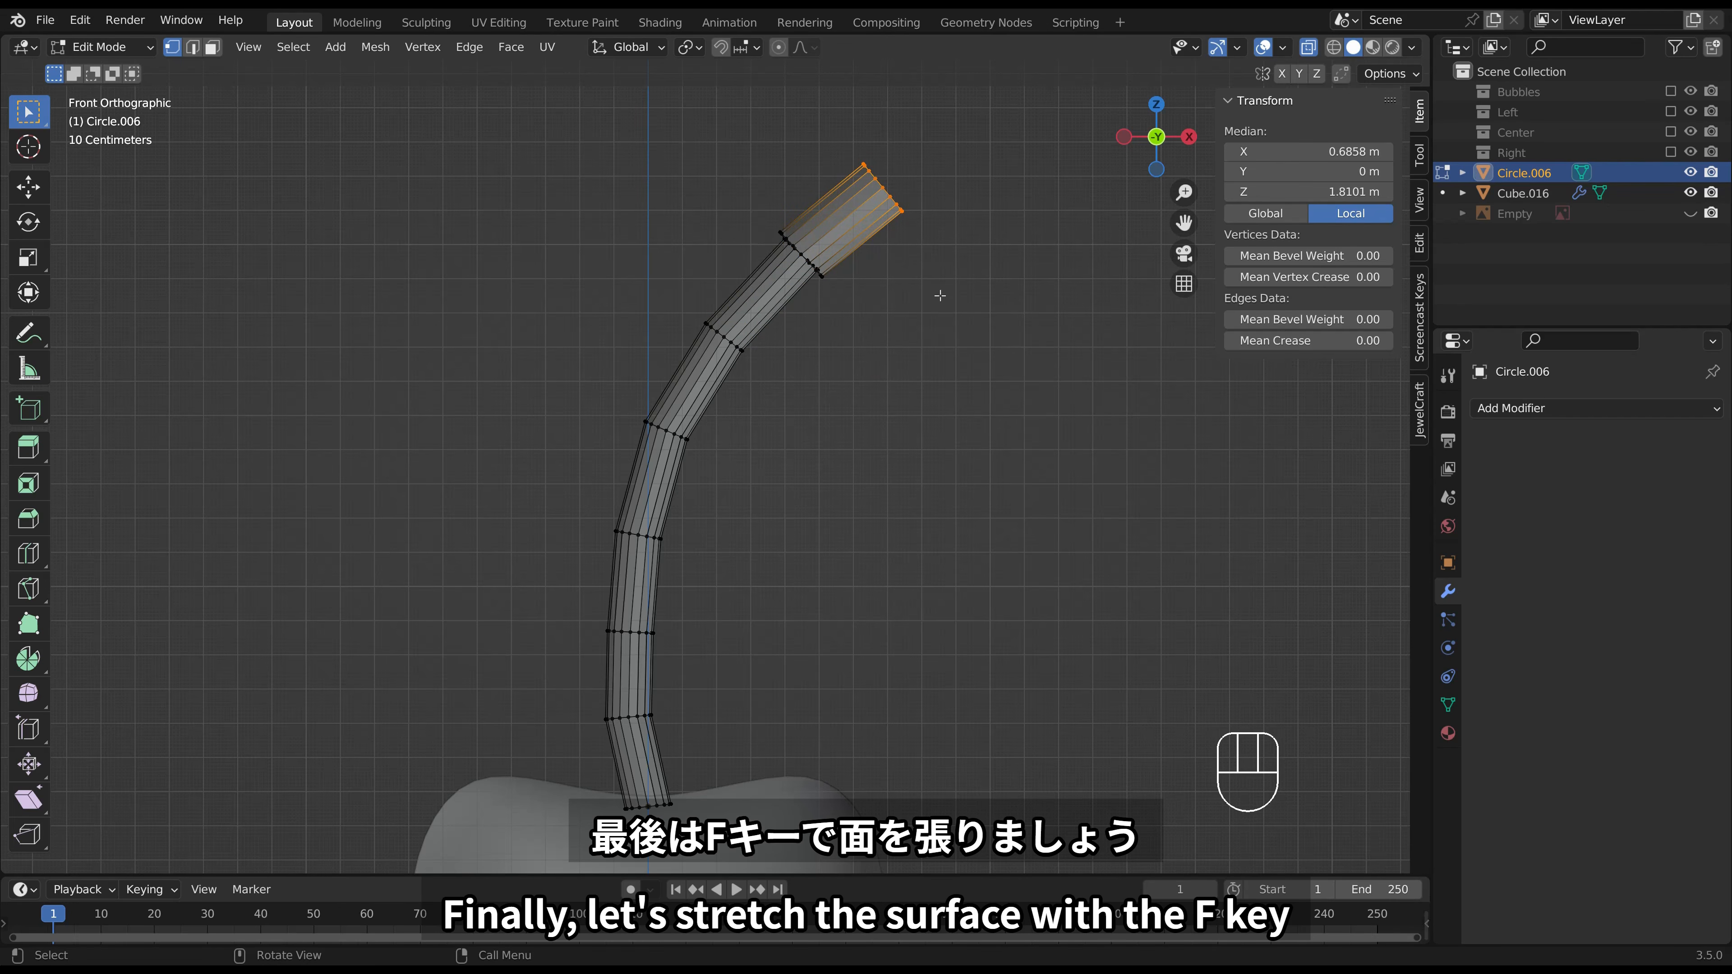
Return to Object Mode and give the stem a Subdivision Surface modifier with viewport level 2.
key(Tab)
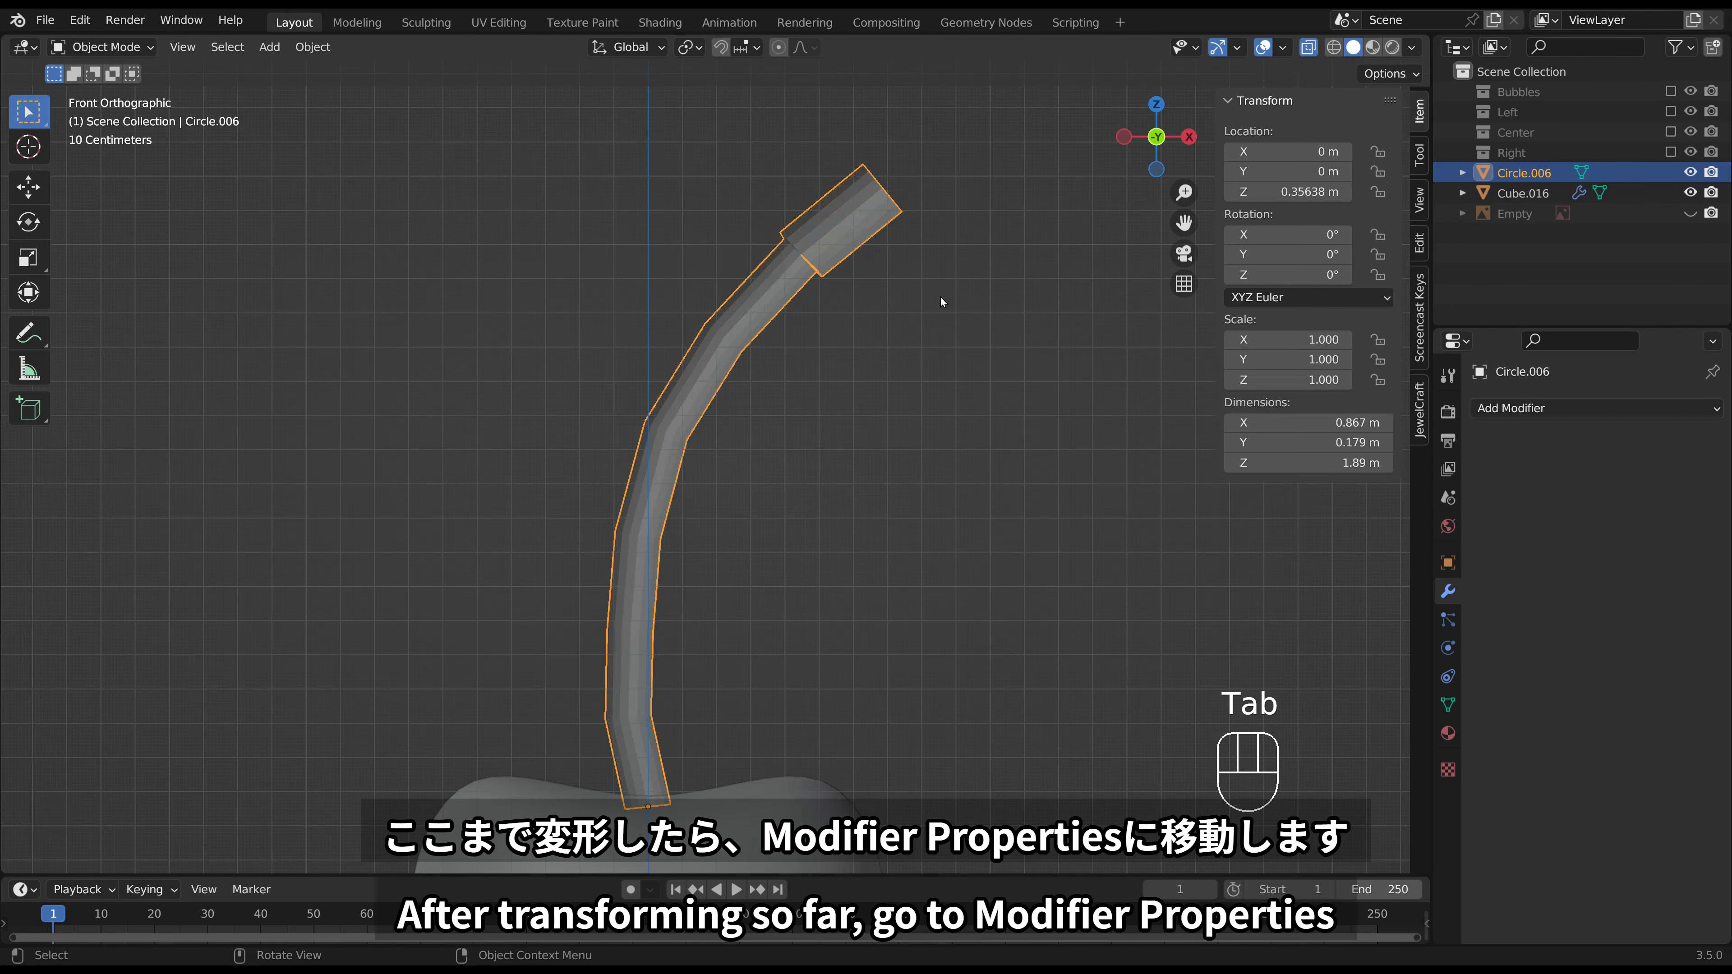
click(1532, 409)
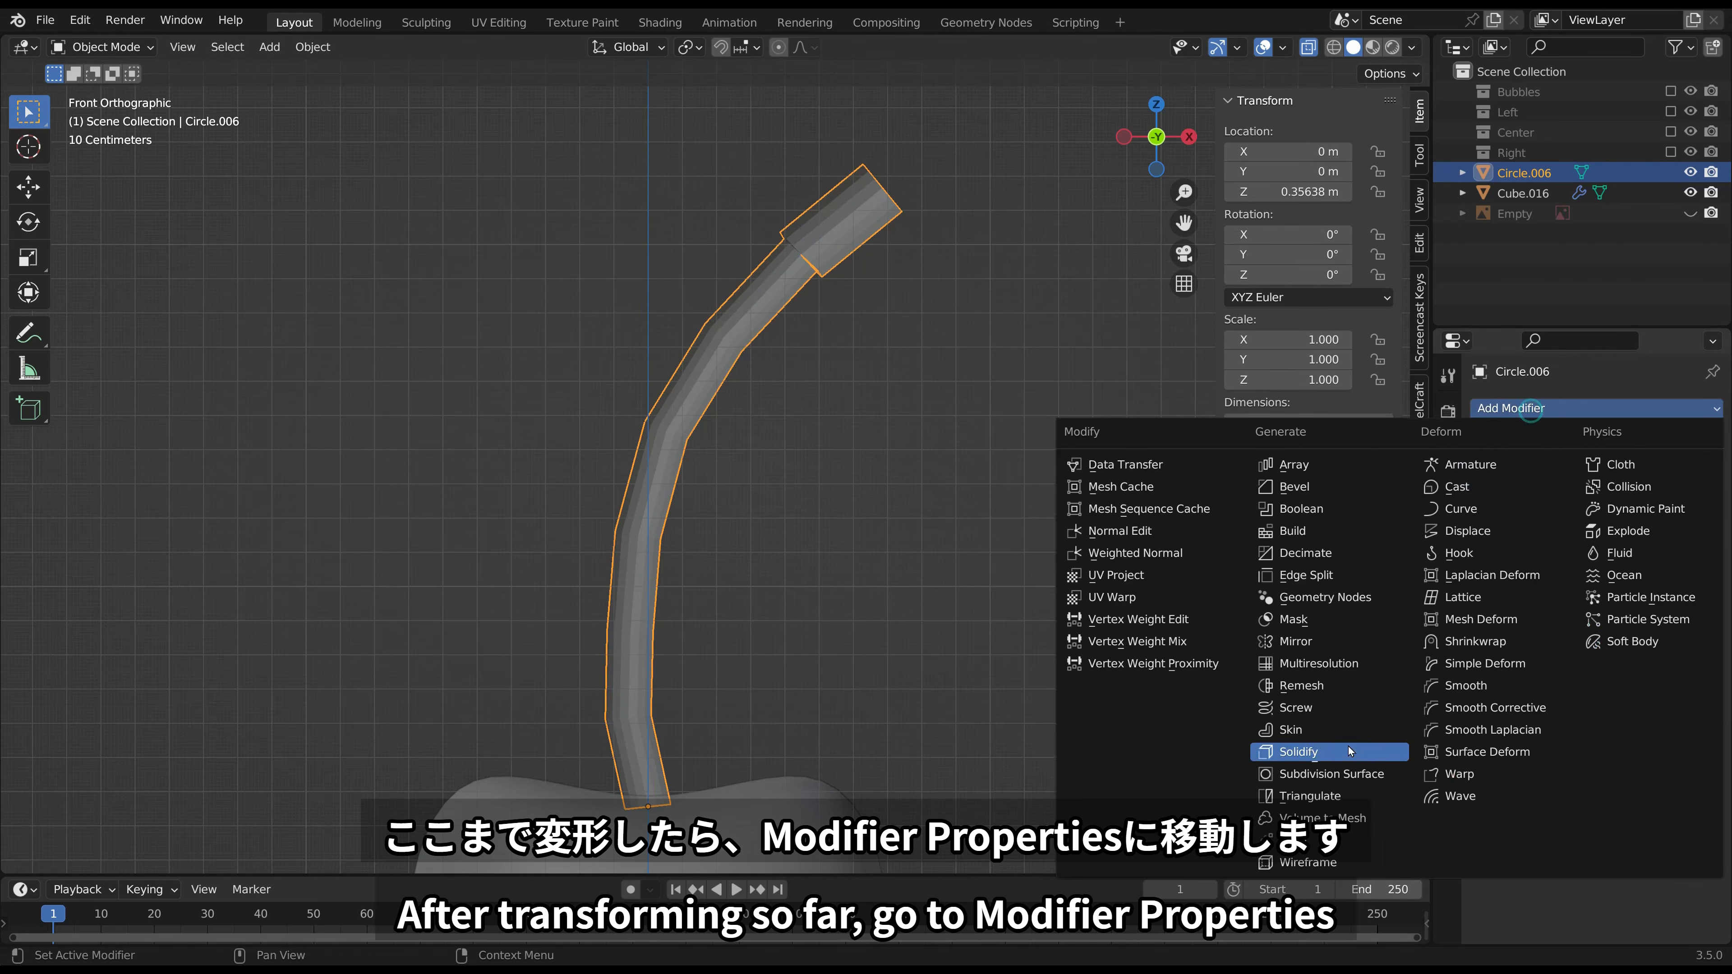
click(1333, 774)
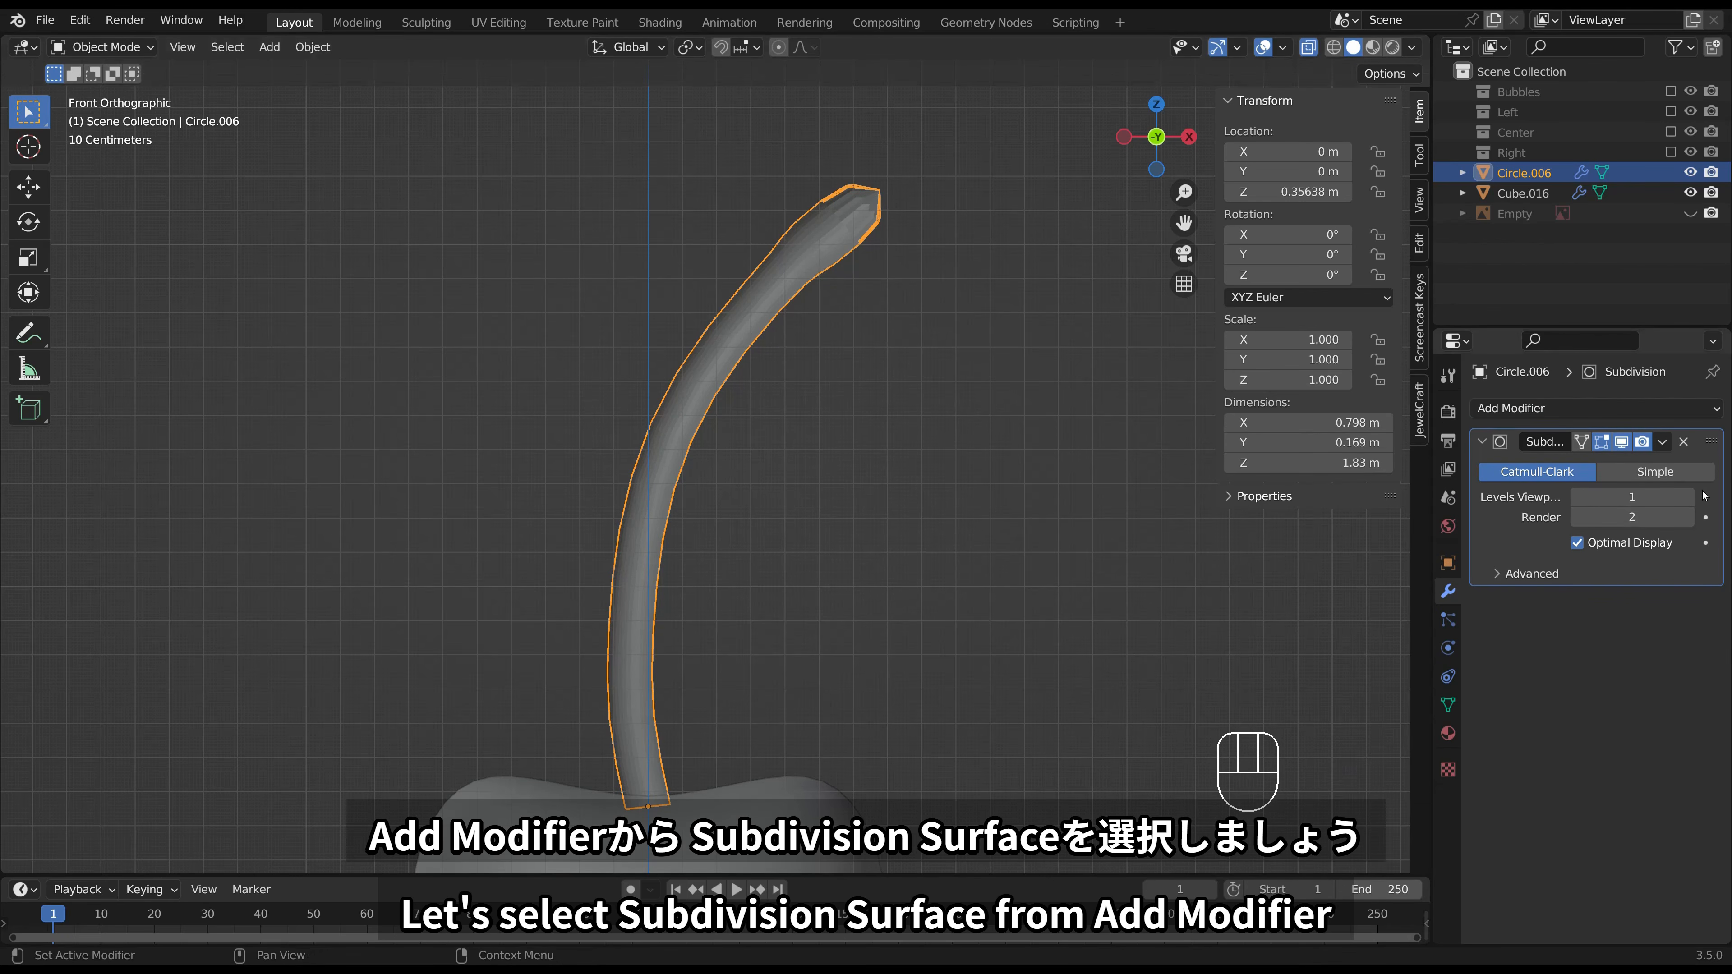
click(1690, 496)
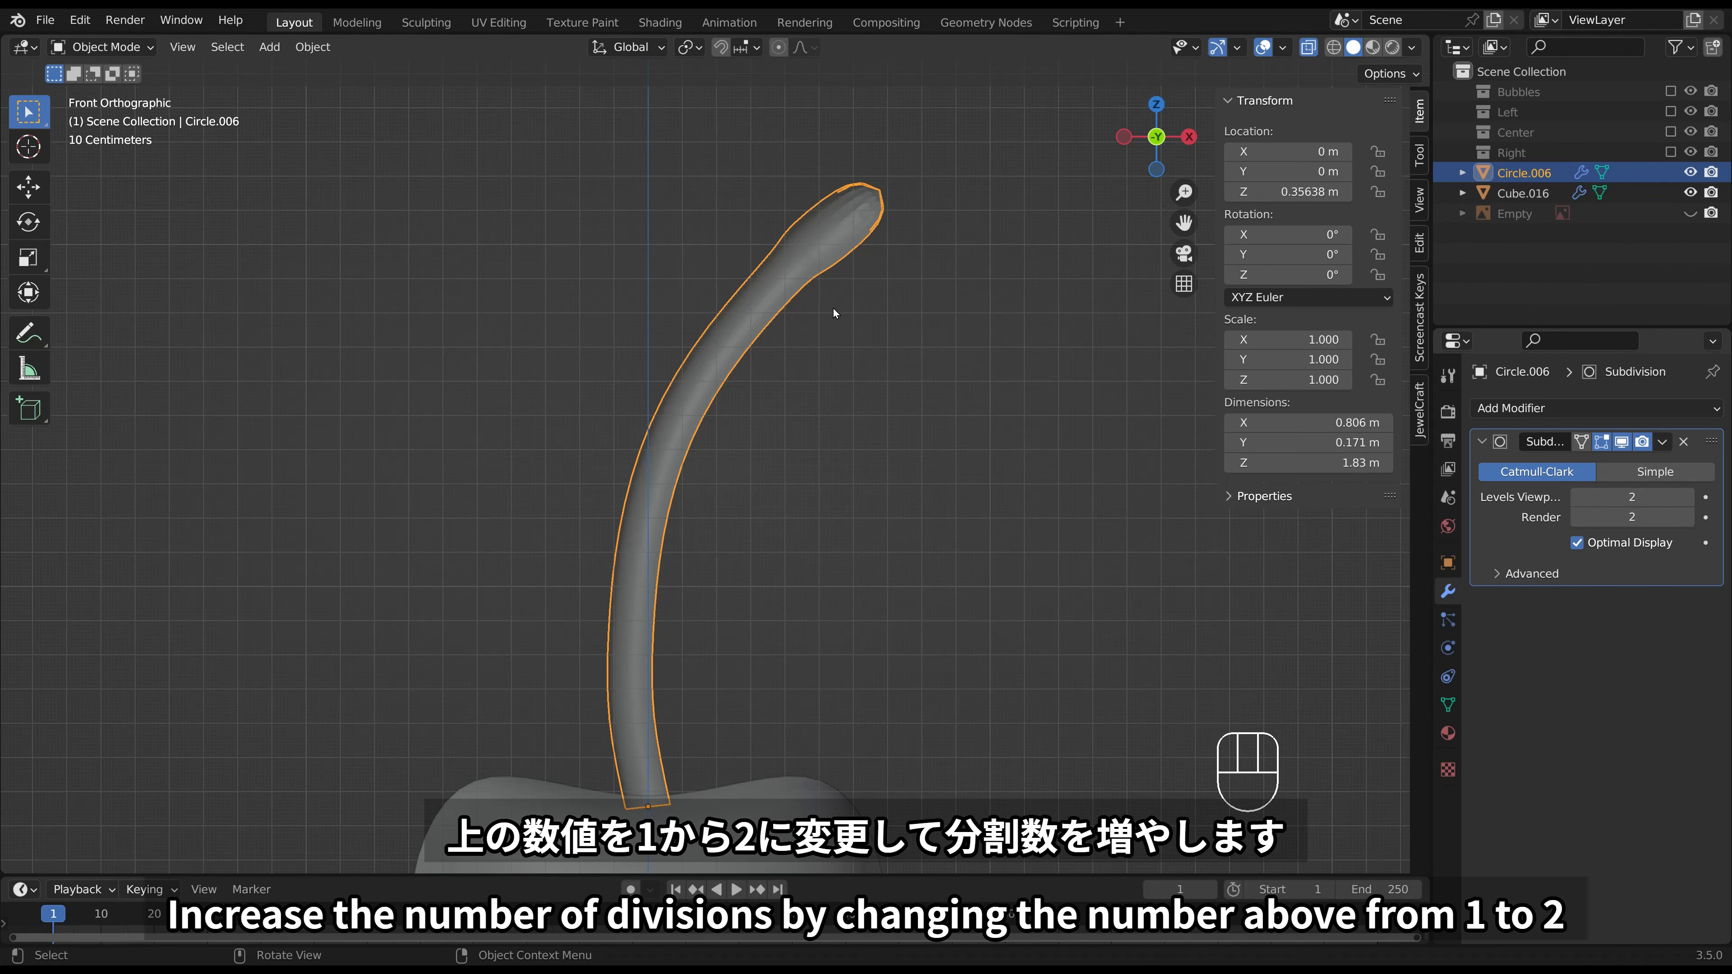
Turn off X-ray and apply Shade Smooth to the stem.
click(1307, 46)
right_click(835, 241)
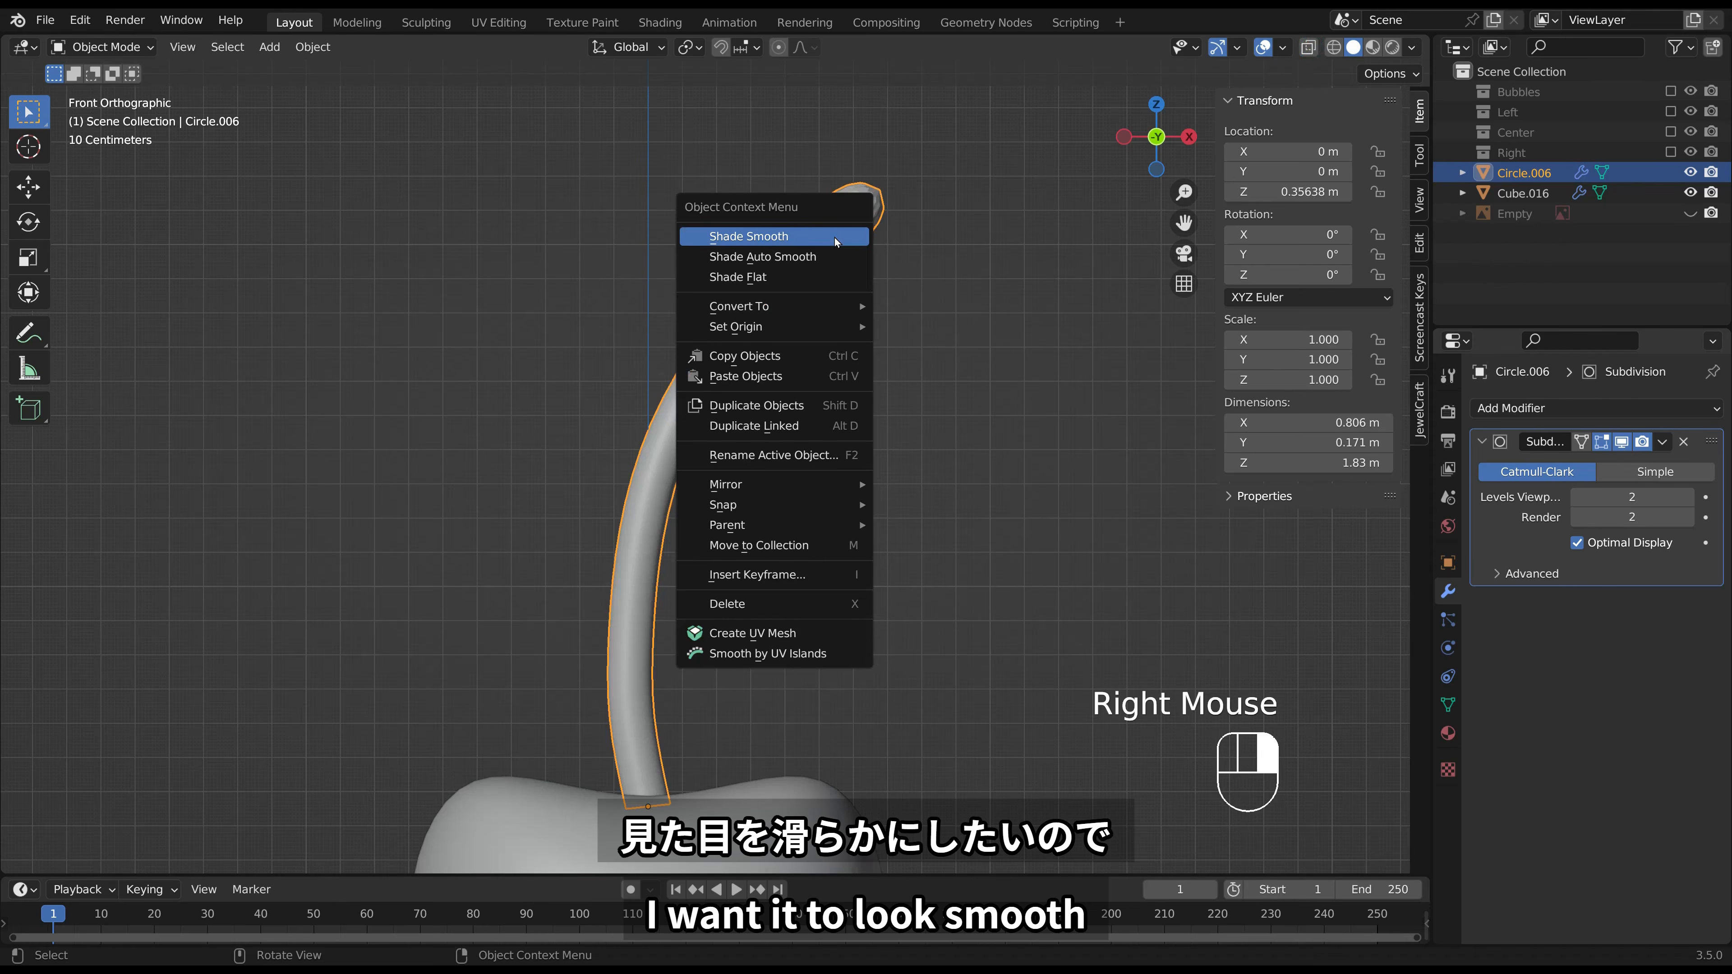
click(834, 236)
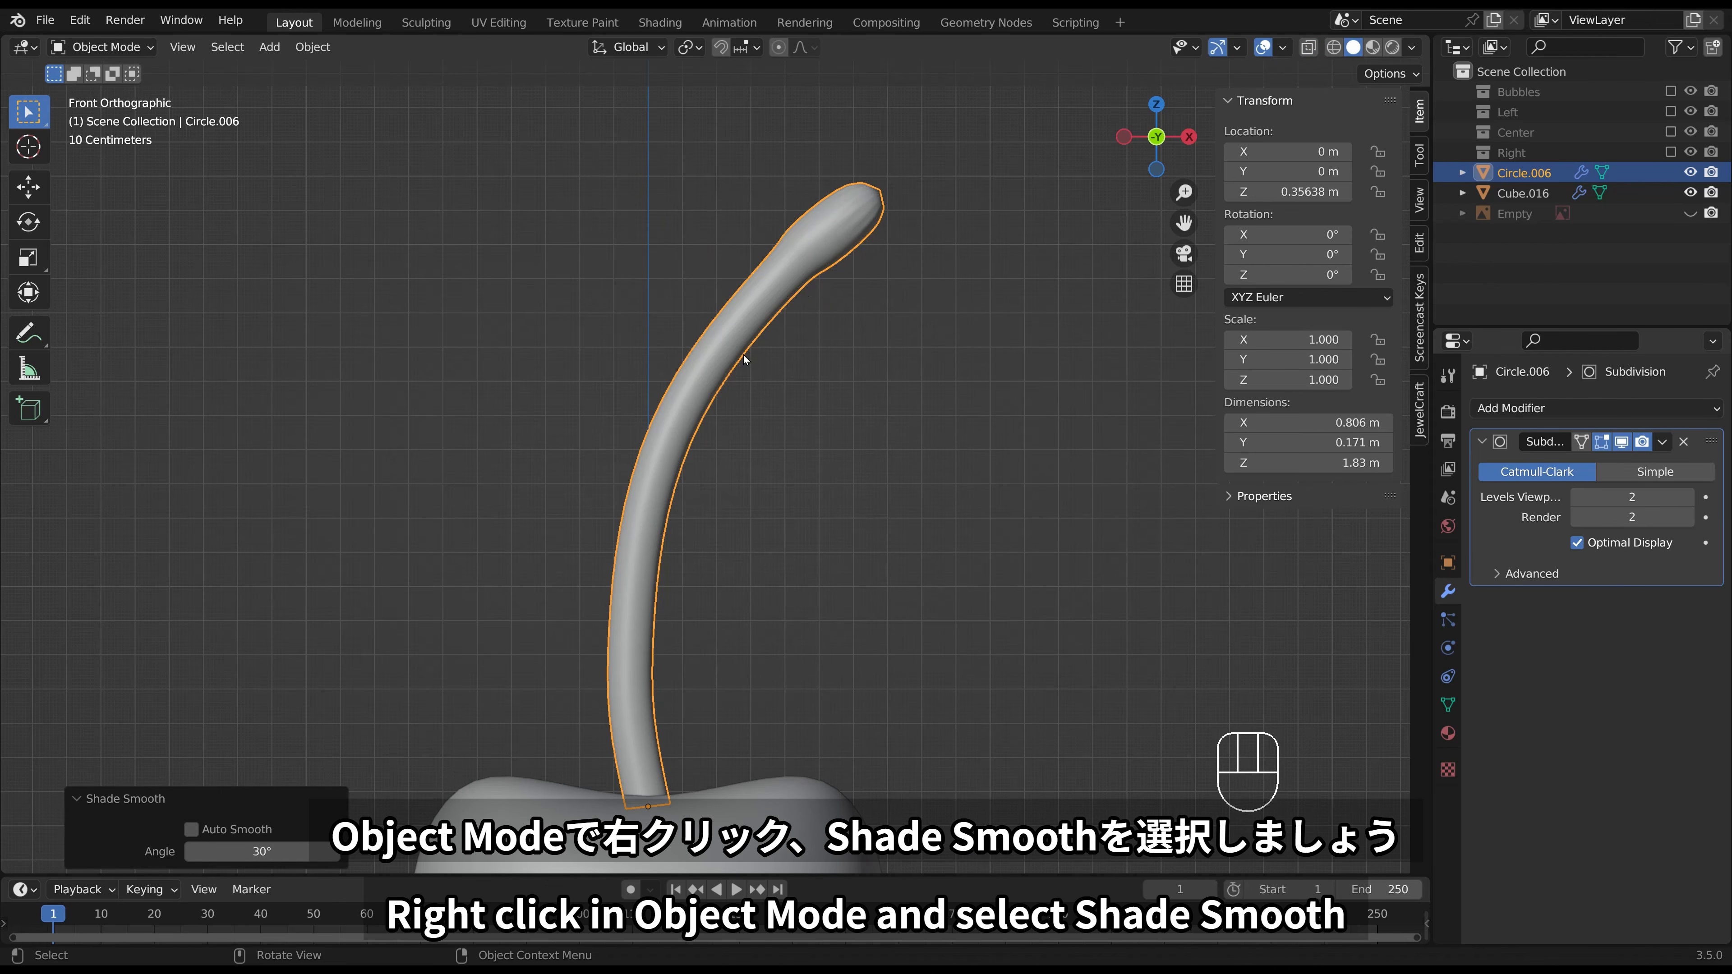
In Edit Mode with face selection, select the stem's tip face and inset it by about 0.029 m.
key(Tab)
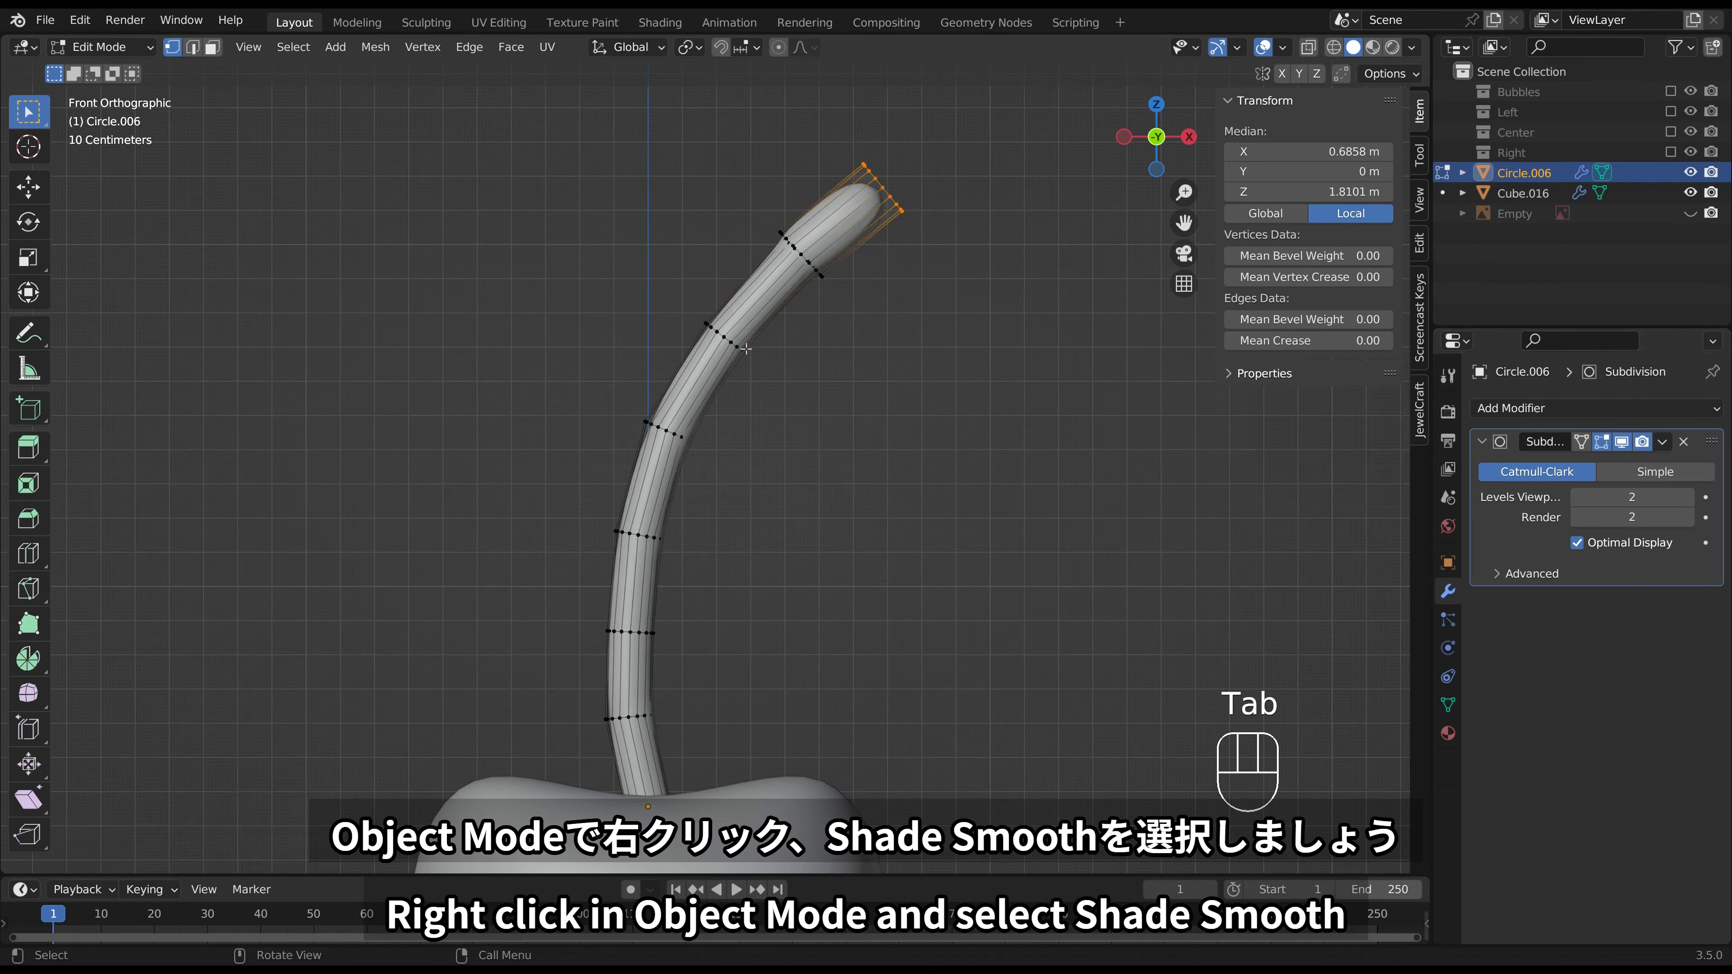
shift+middle_drag(816, 285, 754, 501)
scroll(754, 502, up, 4)
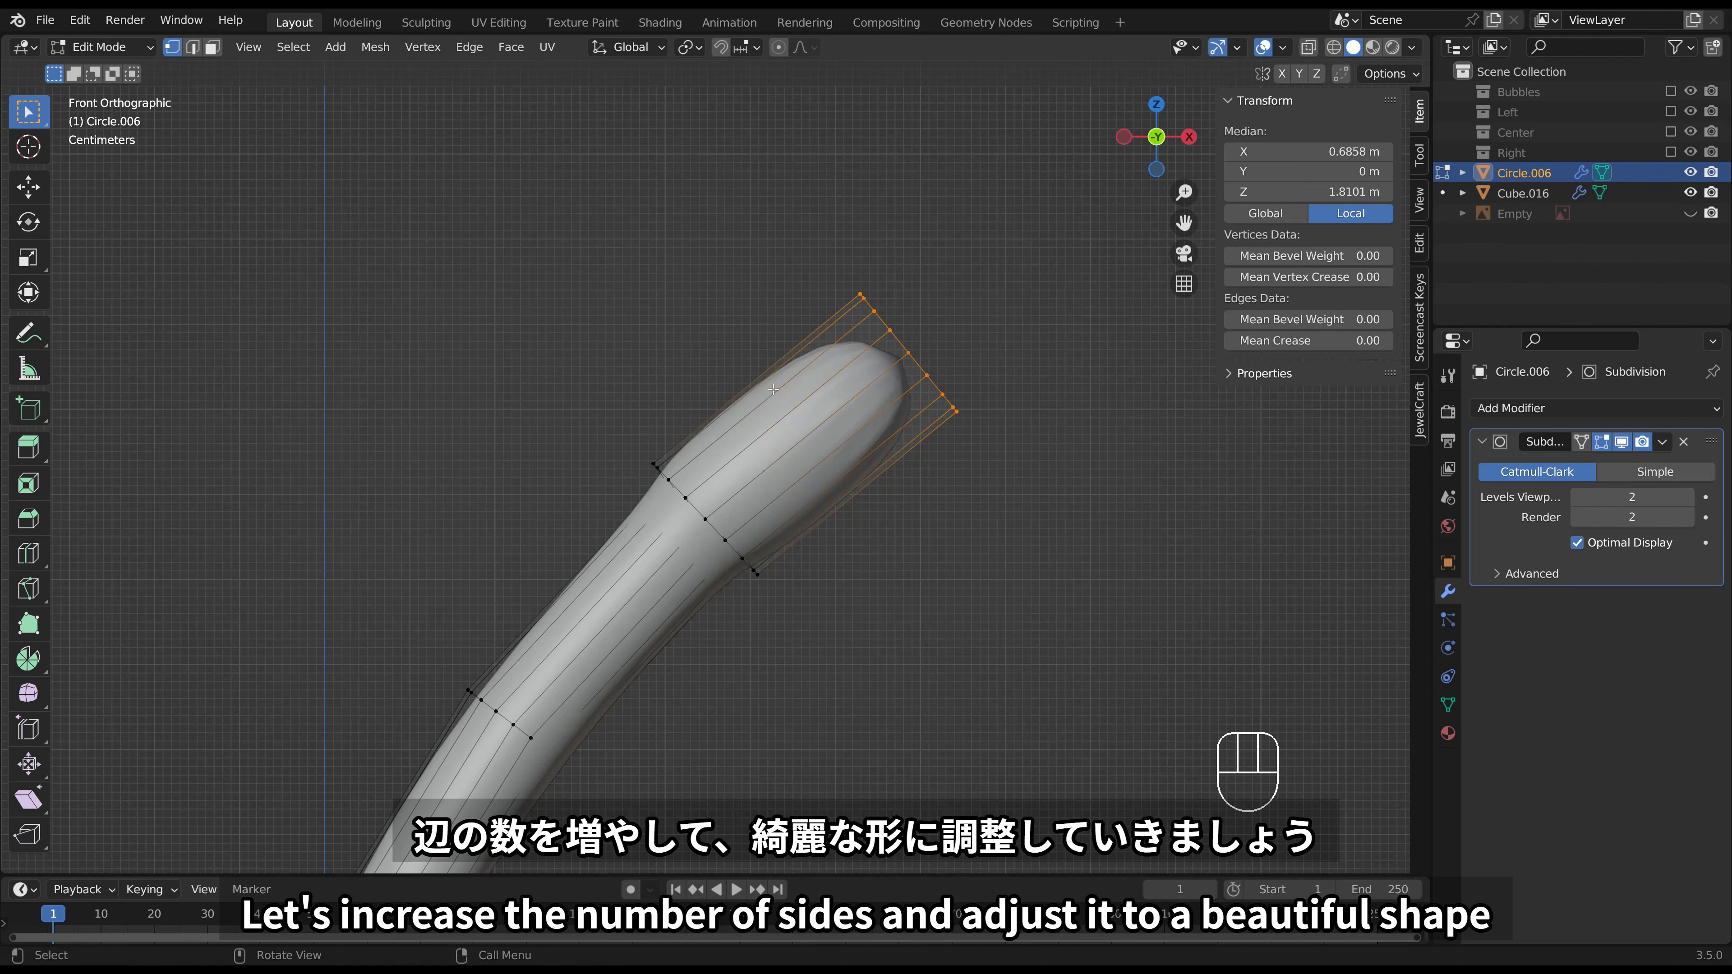
key(ctrl)
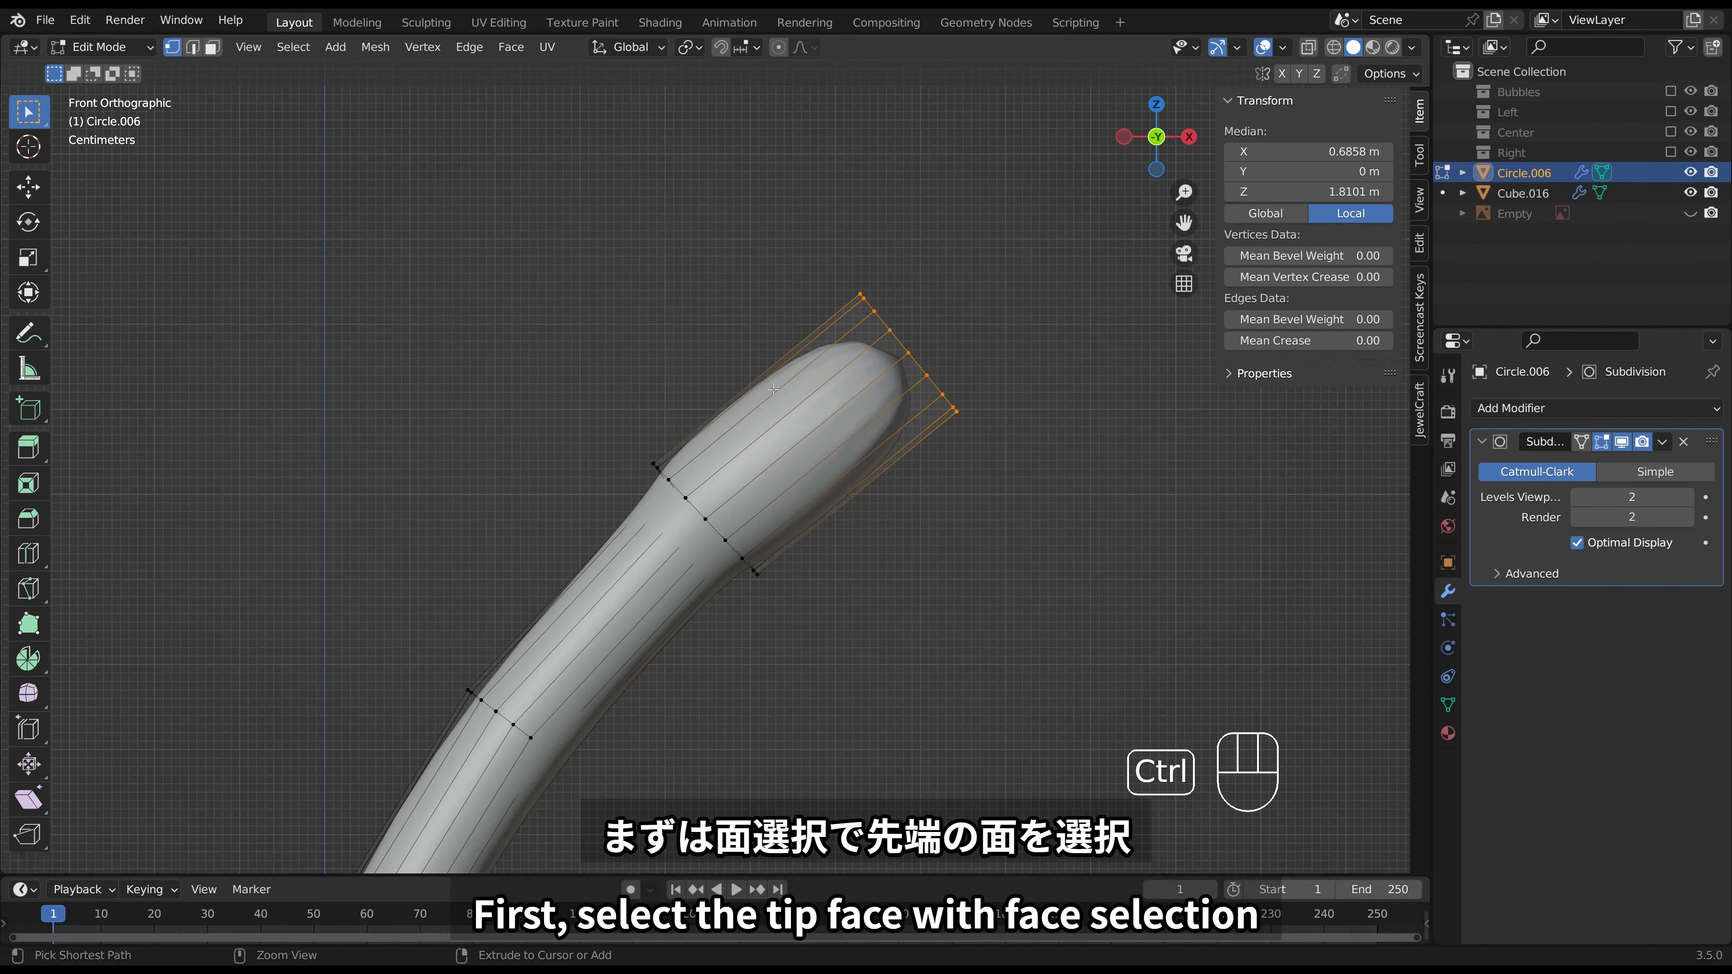
click(216, 52)
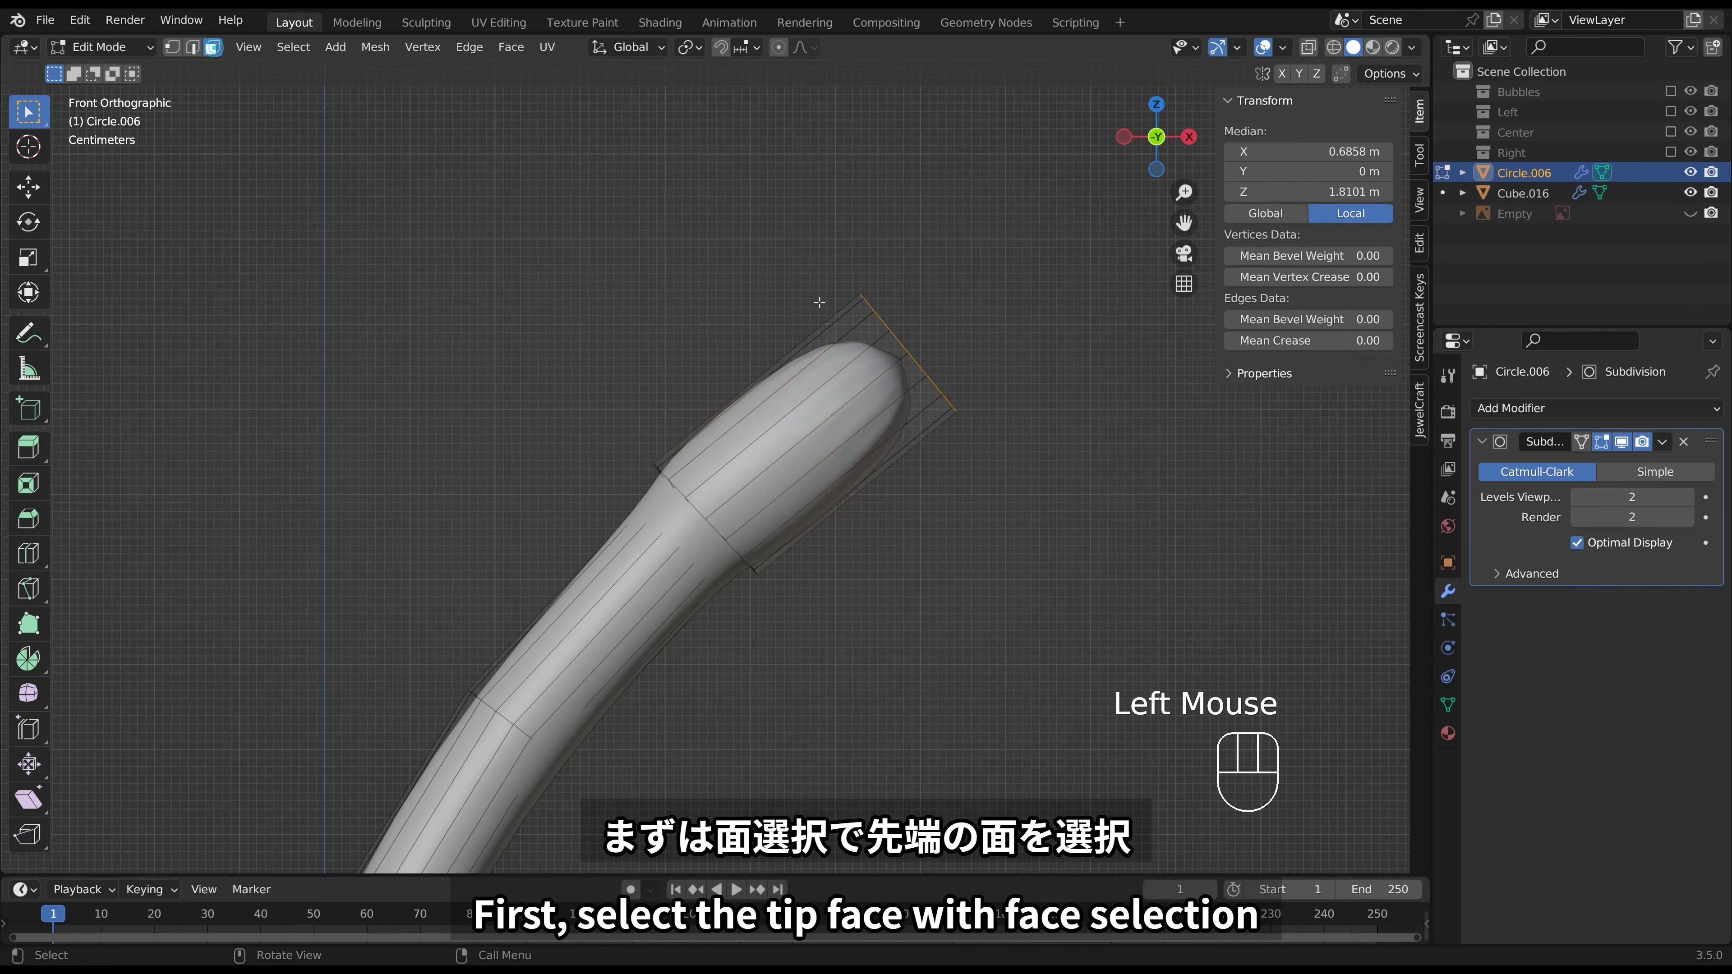
middle_drag(819, 302, 777, 334)
click(906, 356)
key(i)
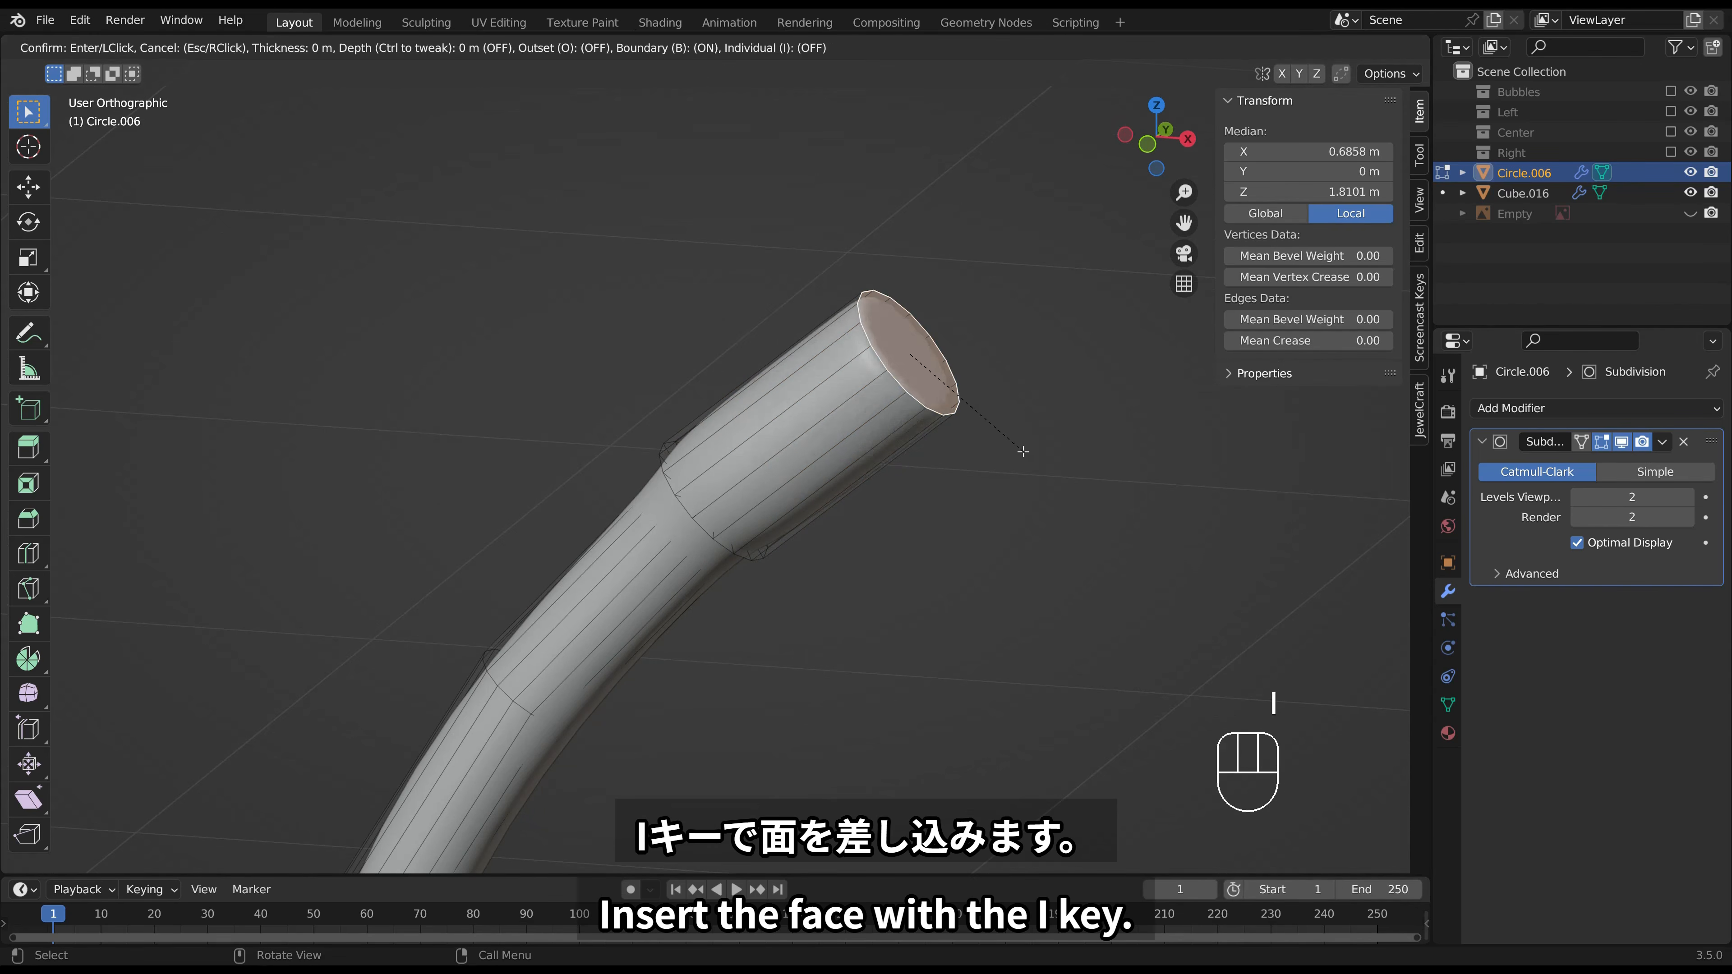
click(1008, 449)
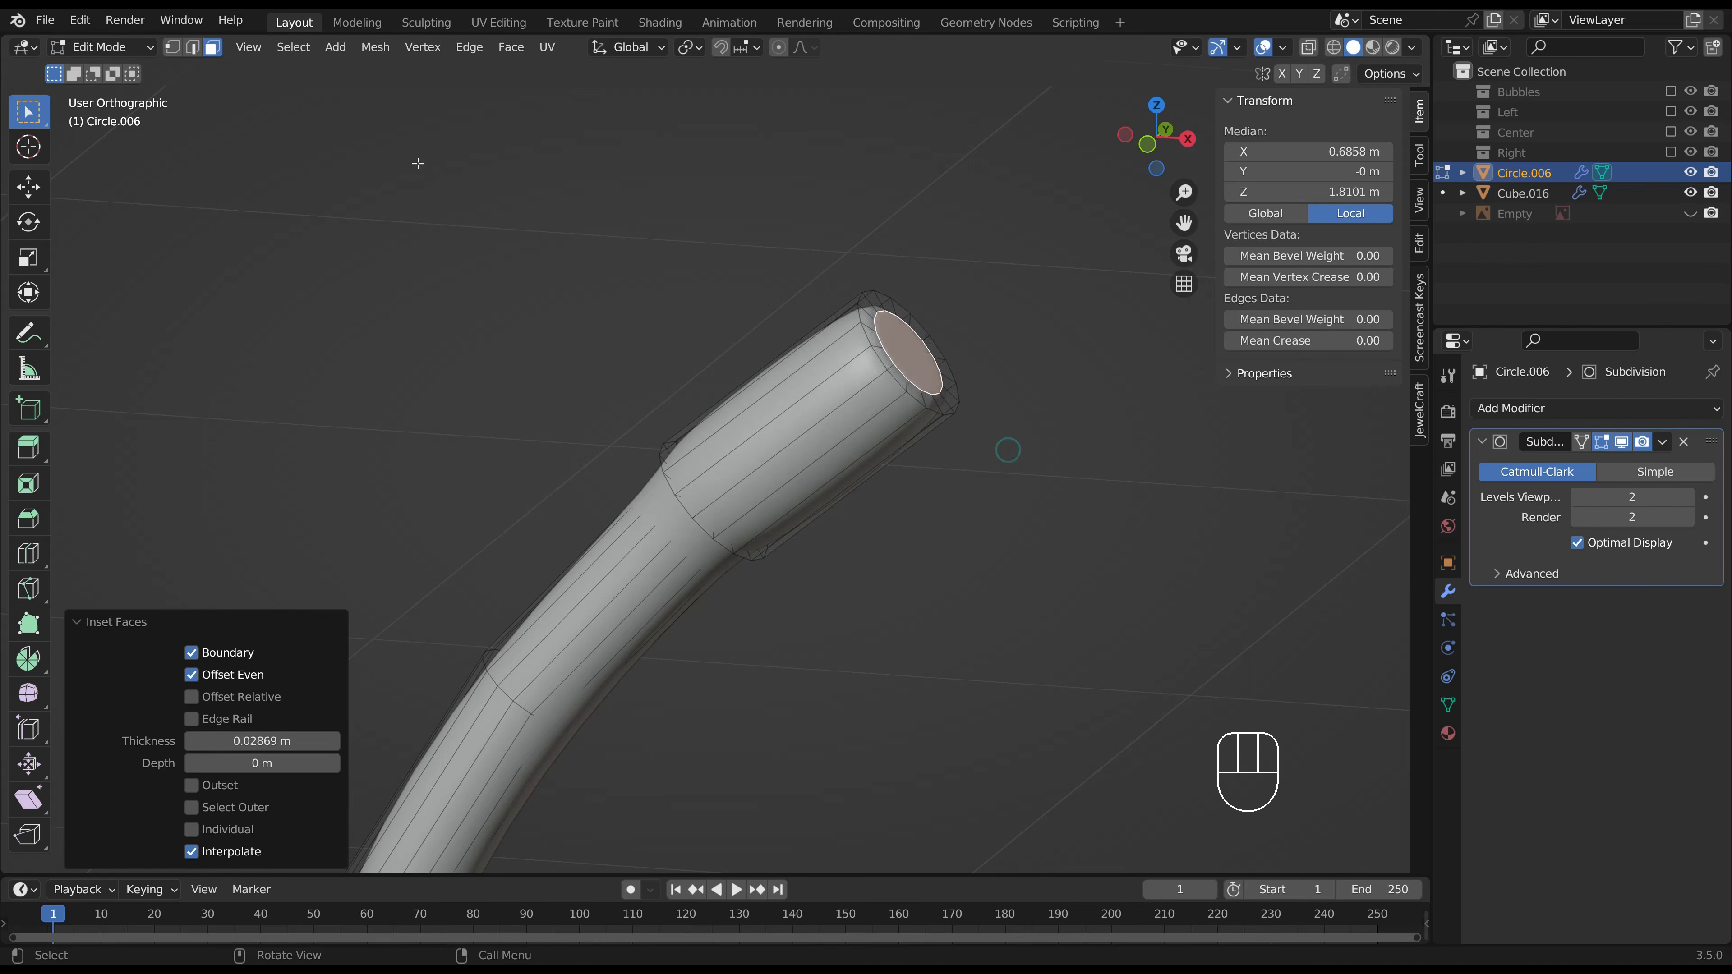
Add three loop cuts to sharpen the thick tip, near its outer end, near its base and just below it, and return to Object Mode.
middle_drag(853, 395, 798, 377)
key(ctrl+r)
click(799, 377)
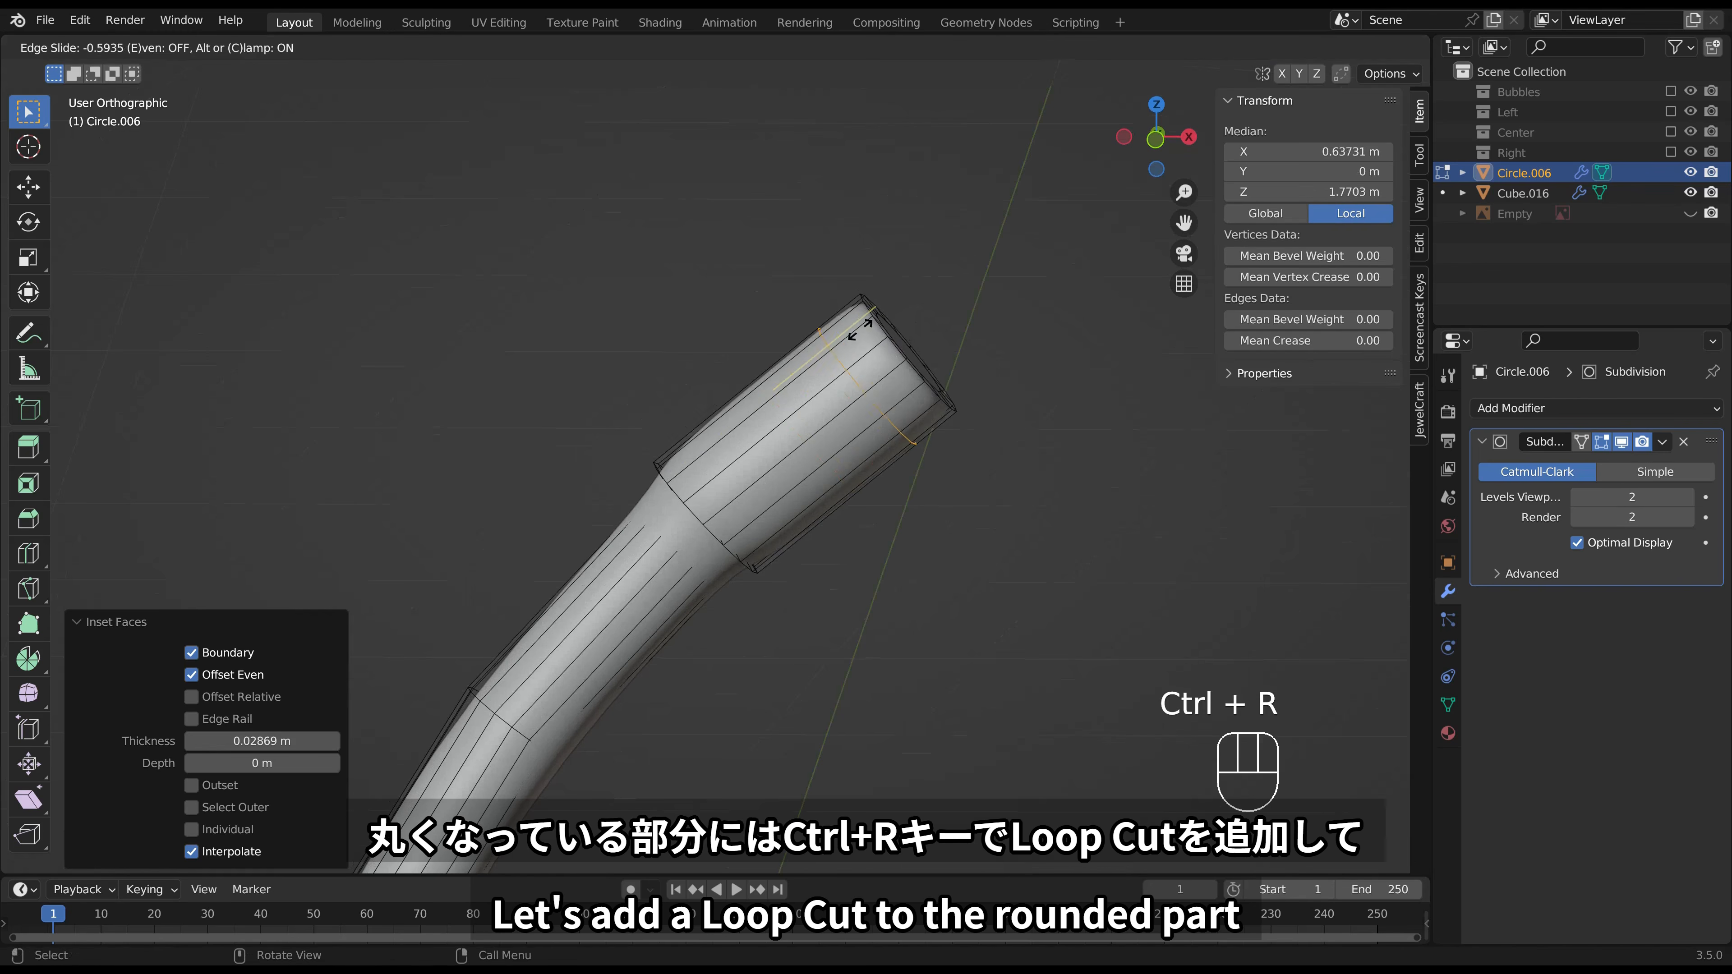
click(879, 375)
key(ctrl+r)
click(754, 395)
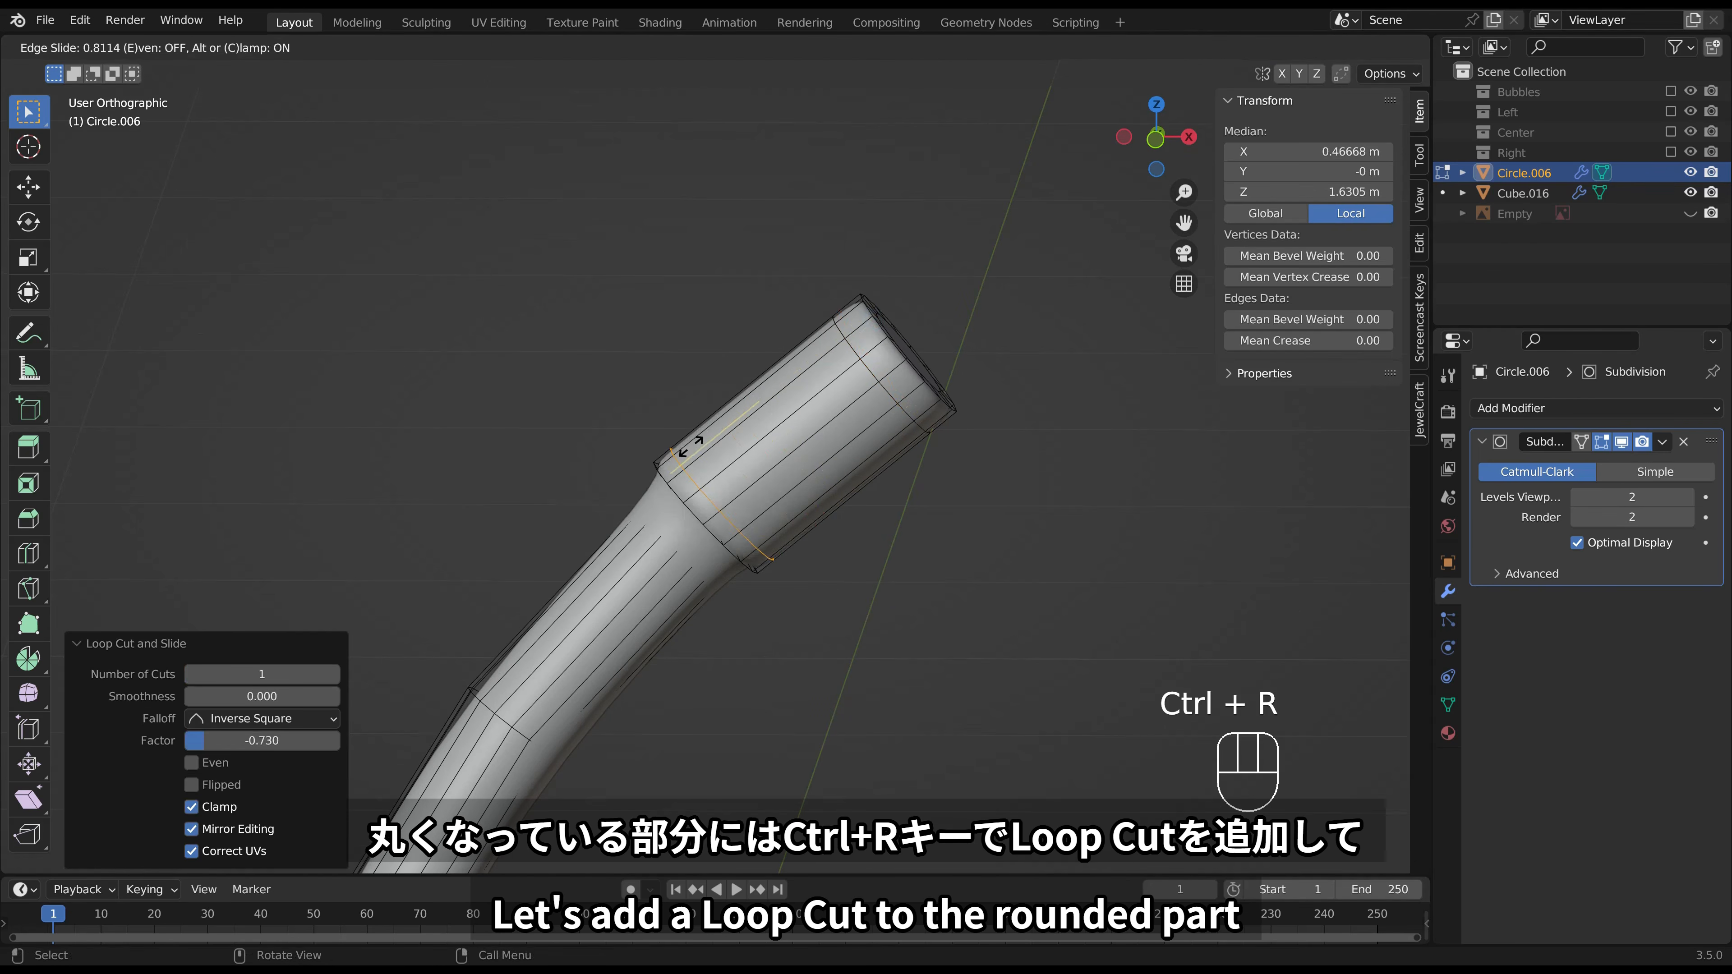
click(684, 448)
key(ctrl+r)
click(599, 532)
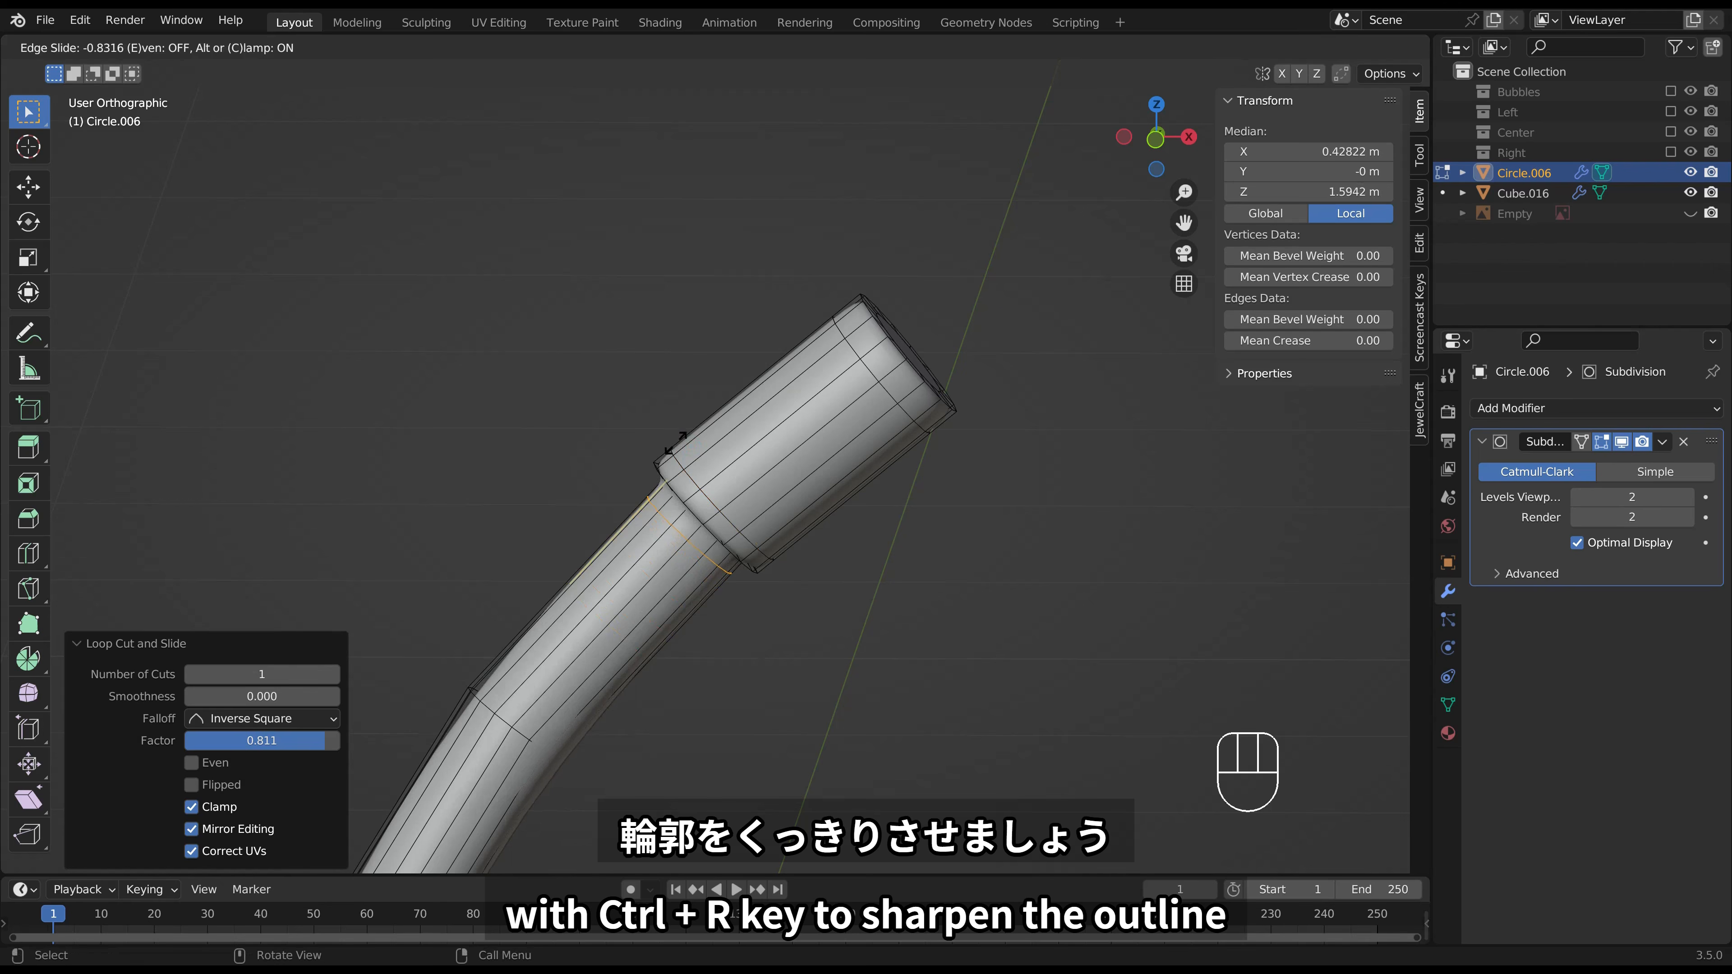
click(682, 454)
key(Tab)
scroll(759, 468, down, 2)
scroll(758, 469, down, 2)
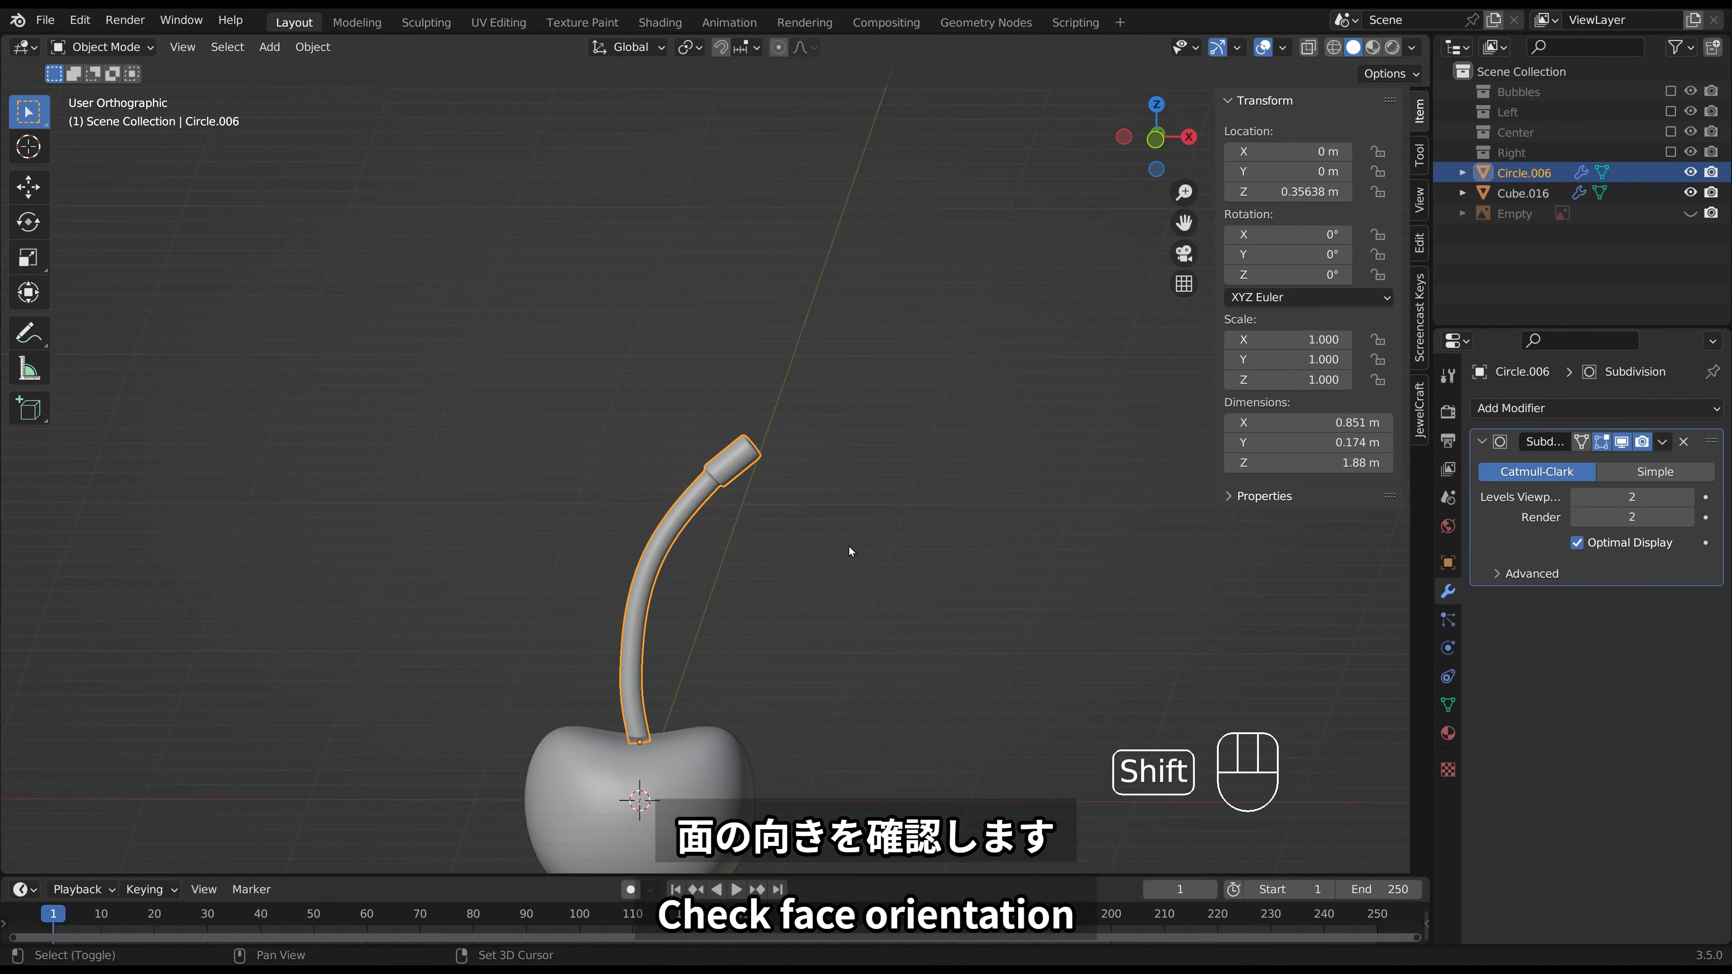
Check the stem with the Face Orientation overlay, recalculate the normals of all its faces outward, and turn the overlay off.
click(1282, 46)
click(1159, 434)
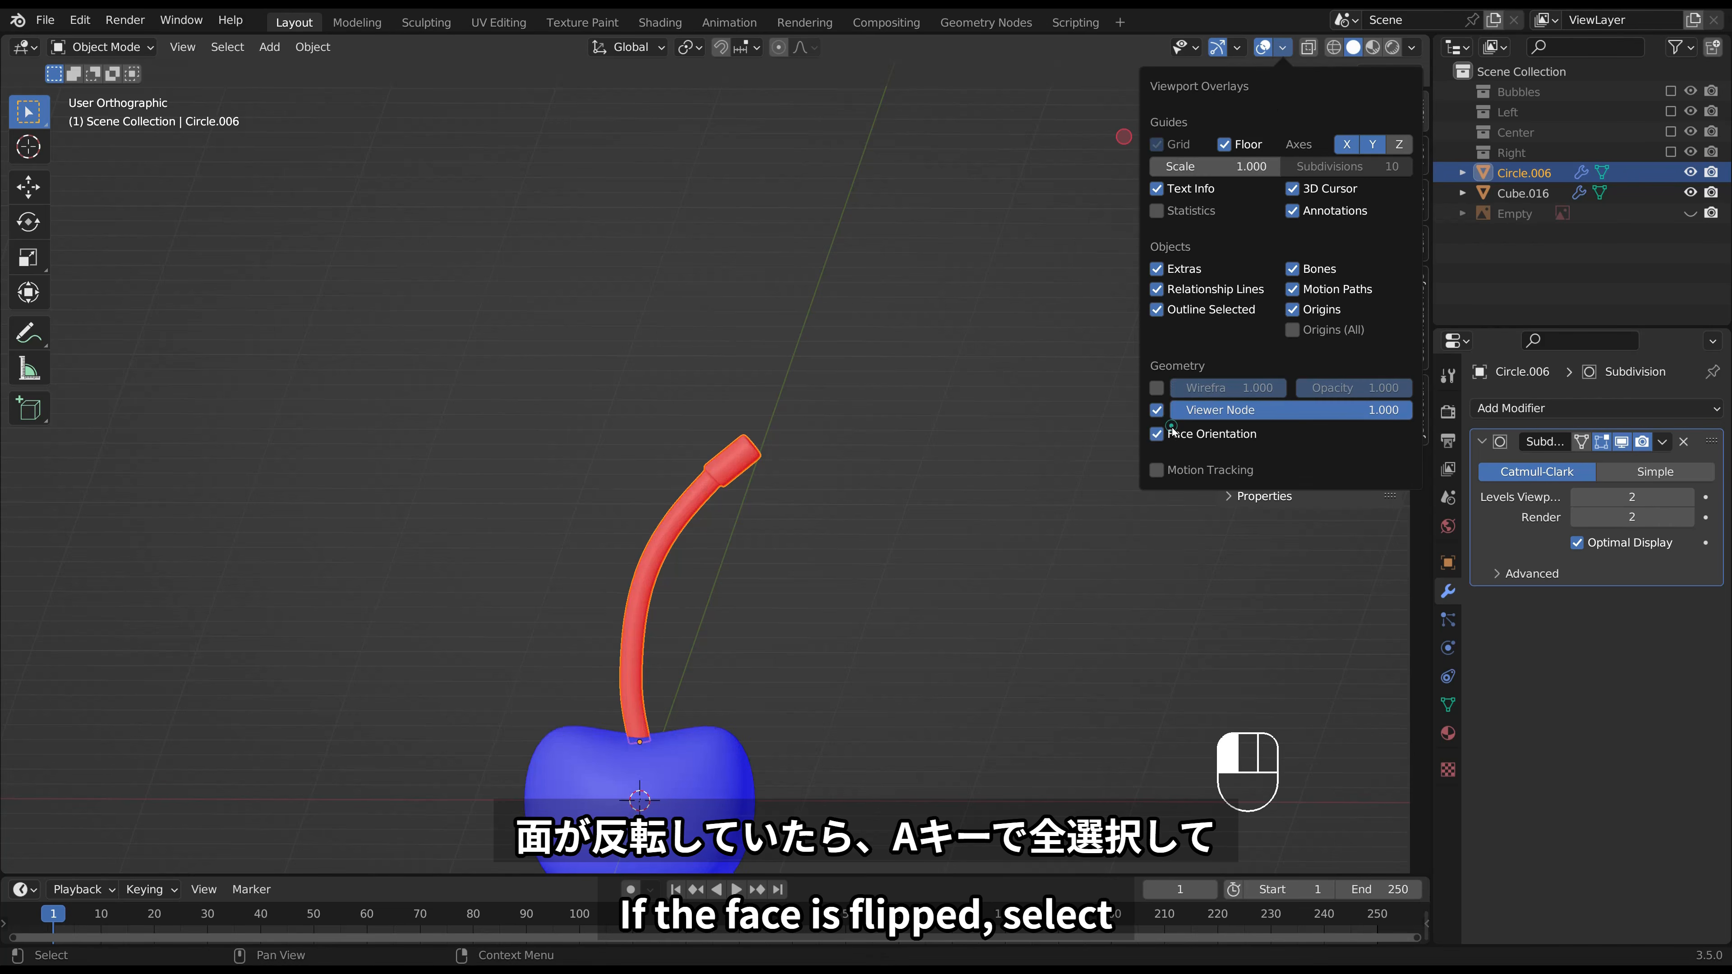
key(Tab)
key(a)
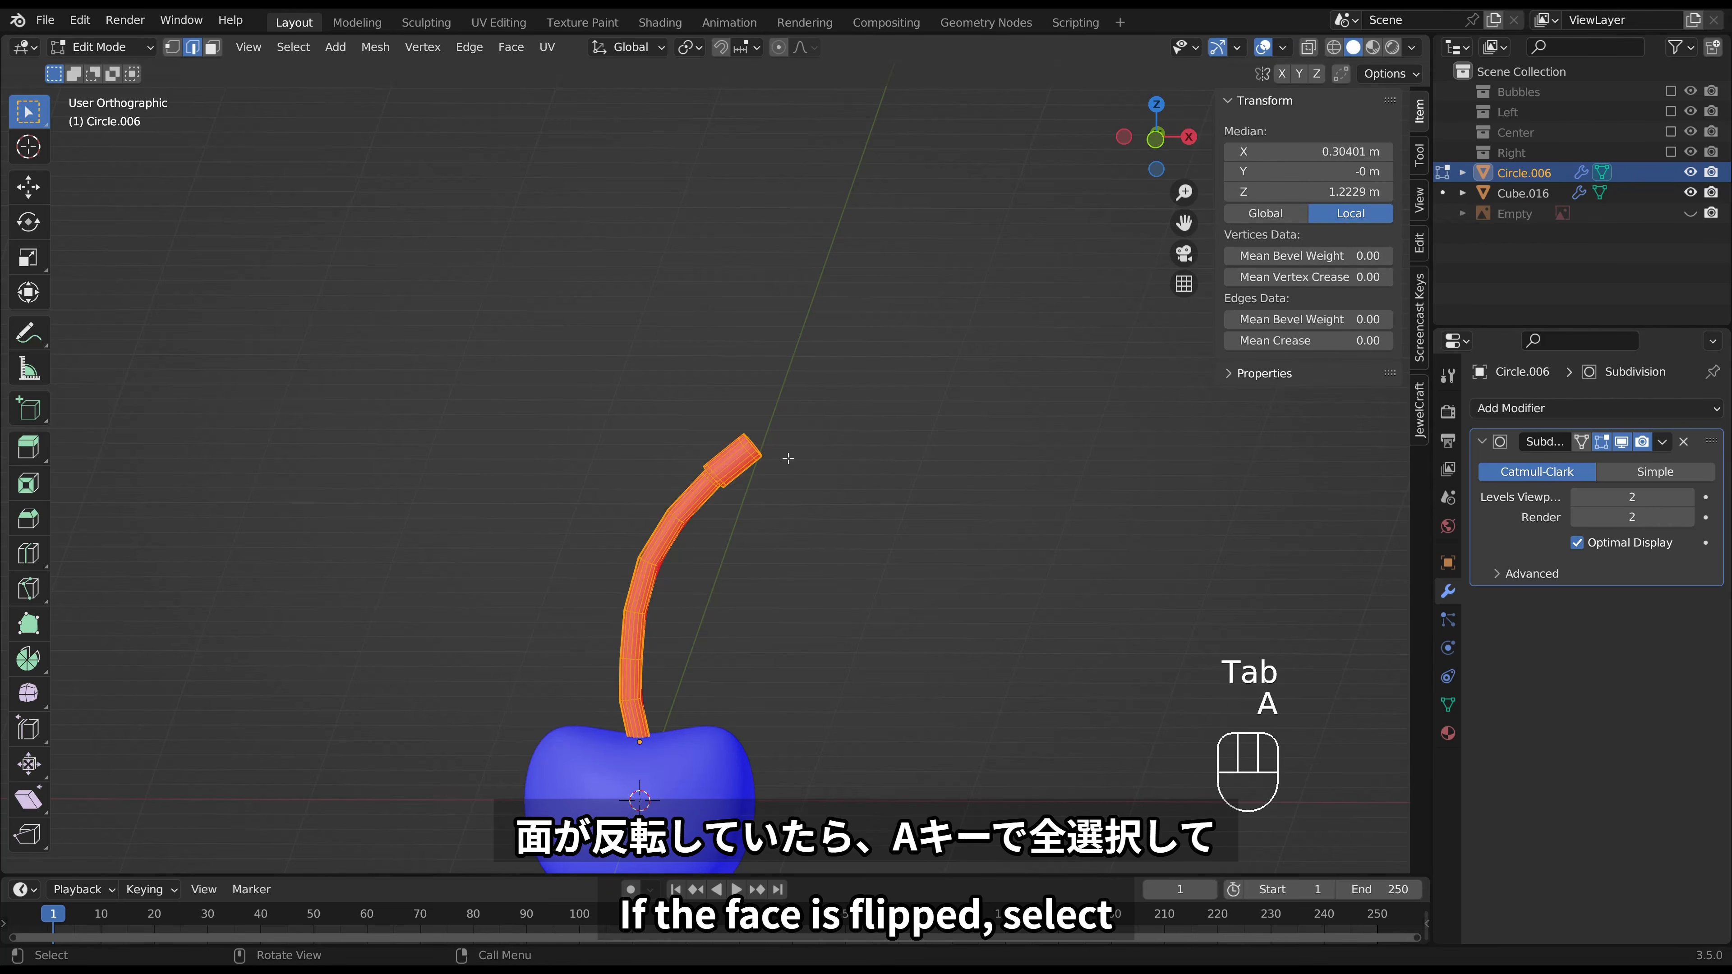
key(shift+n)
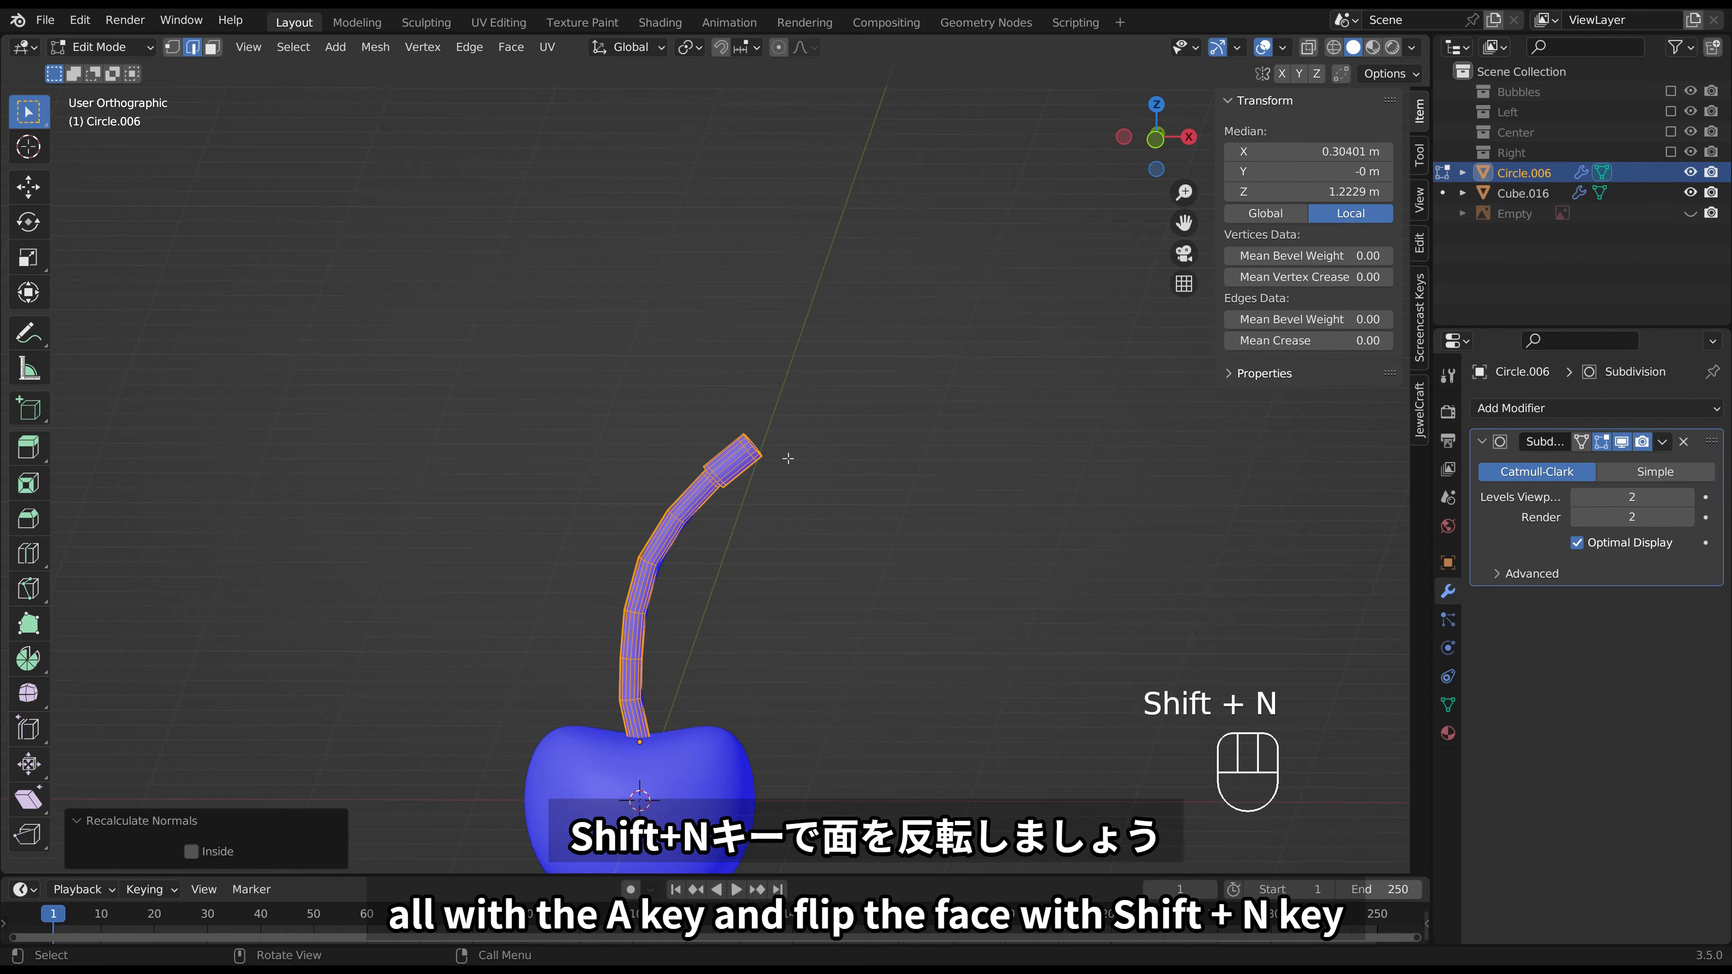
key(Tab)
click(1283, 46)
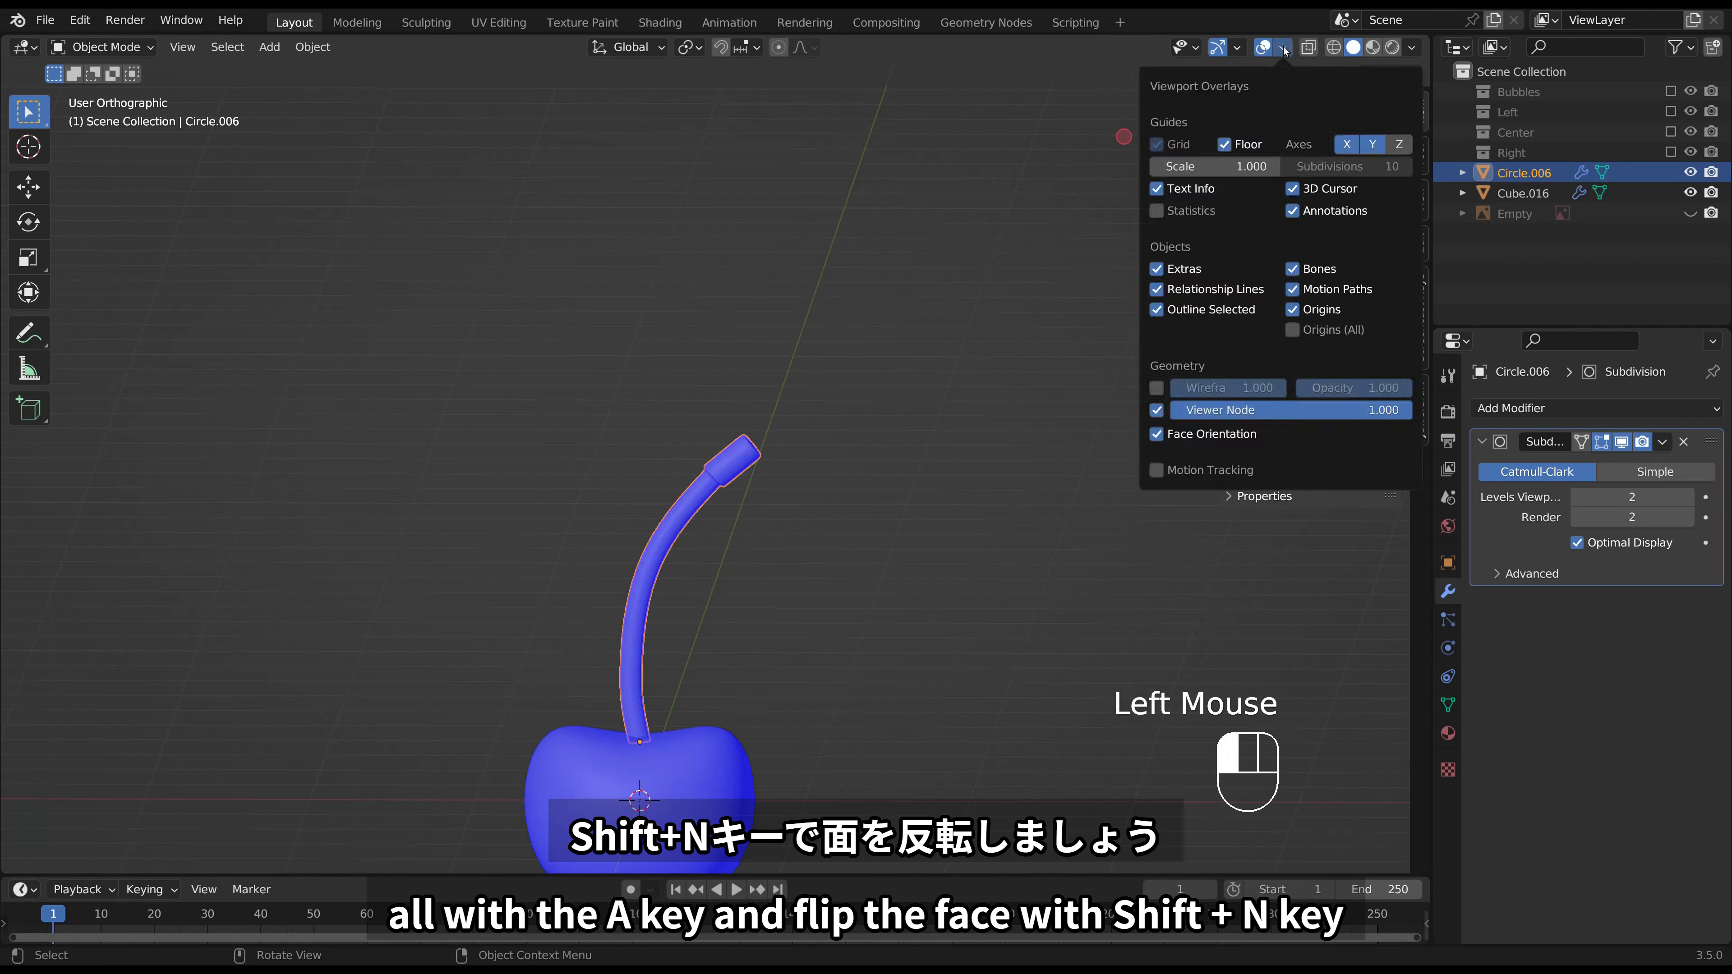
click(1156, 434)
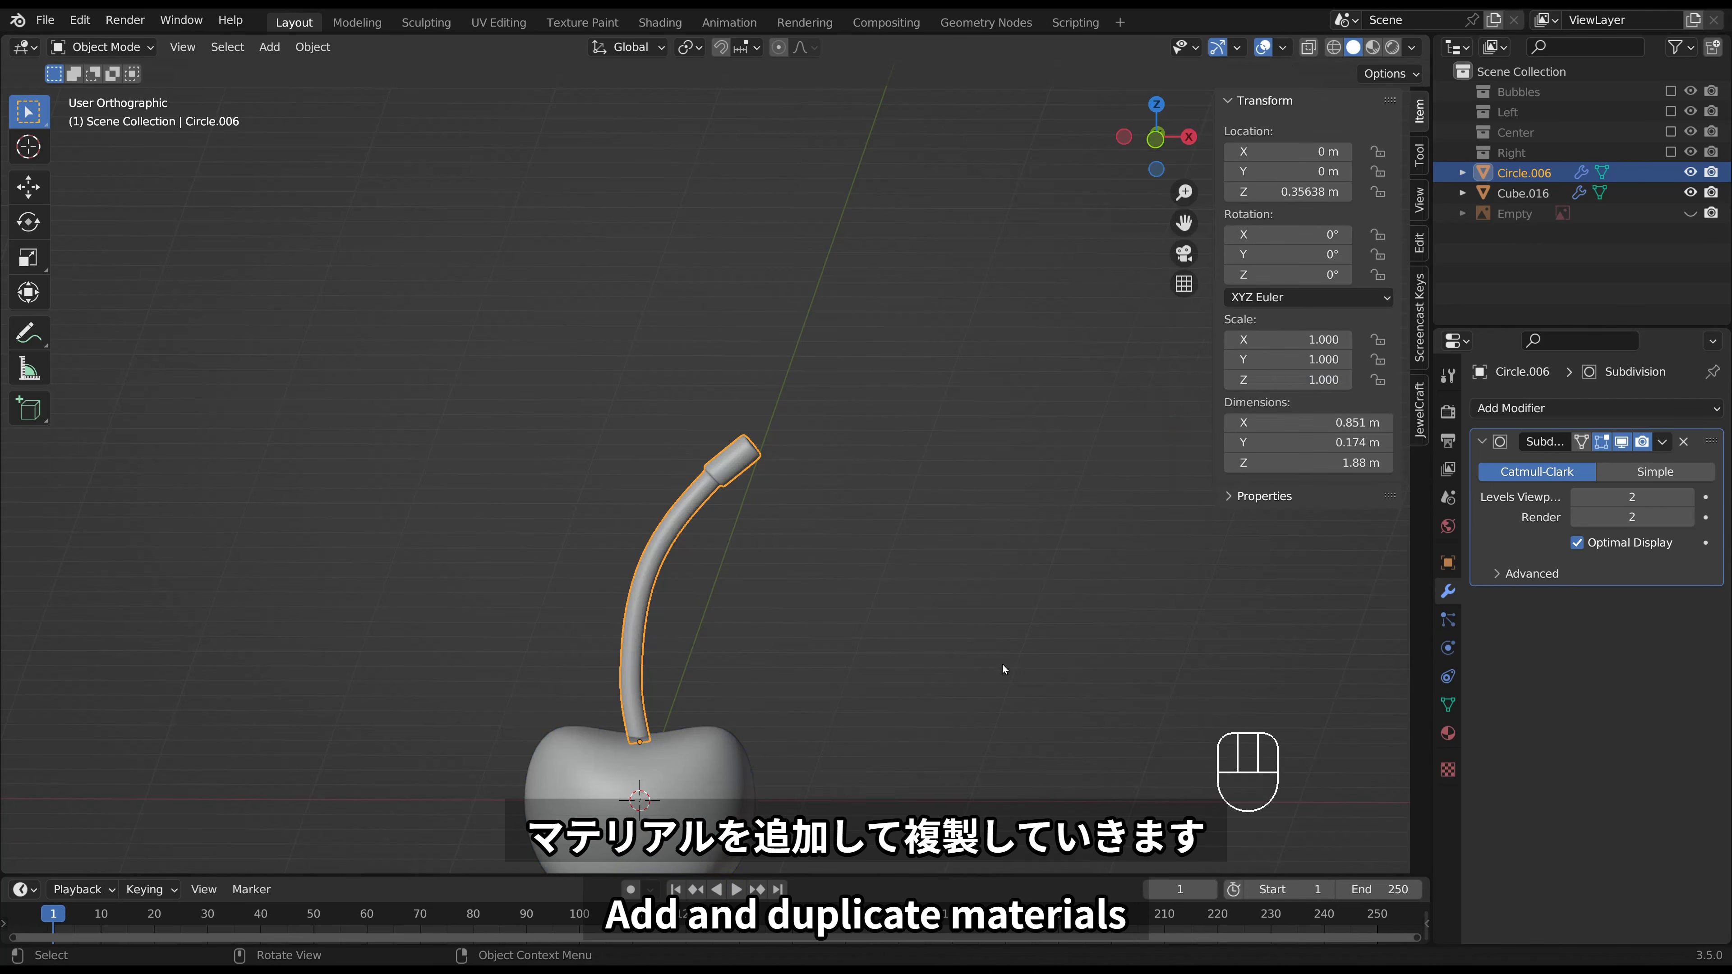
Give the stem a new material and assign the same material, Material.003, to the cherry body.
shift+middle_drag(1101, 638, 1063, 542)
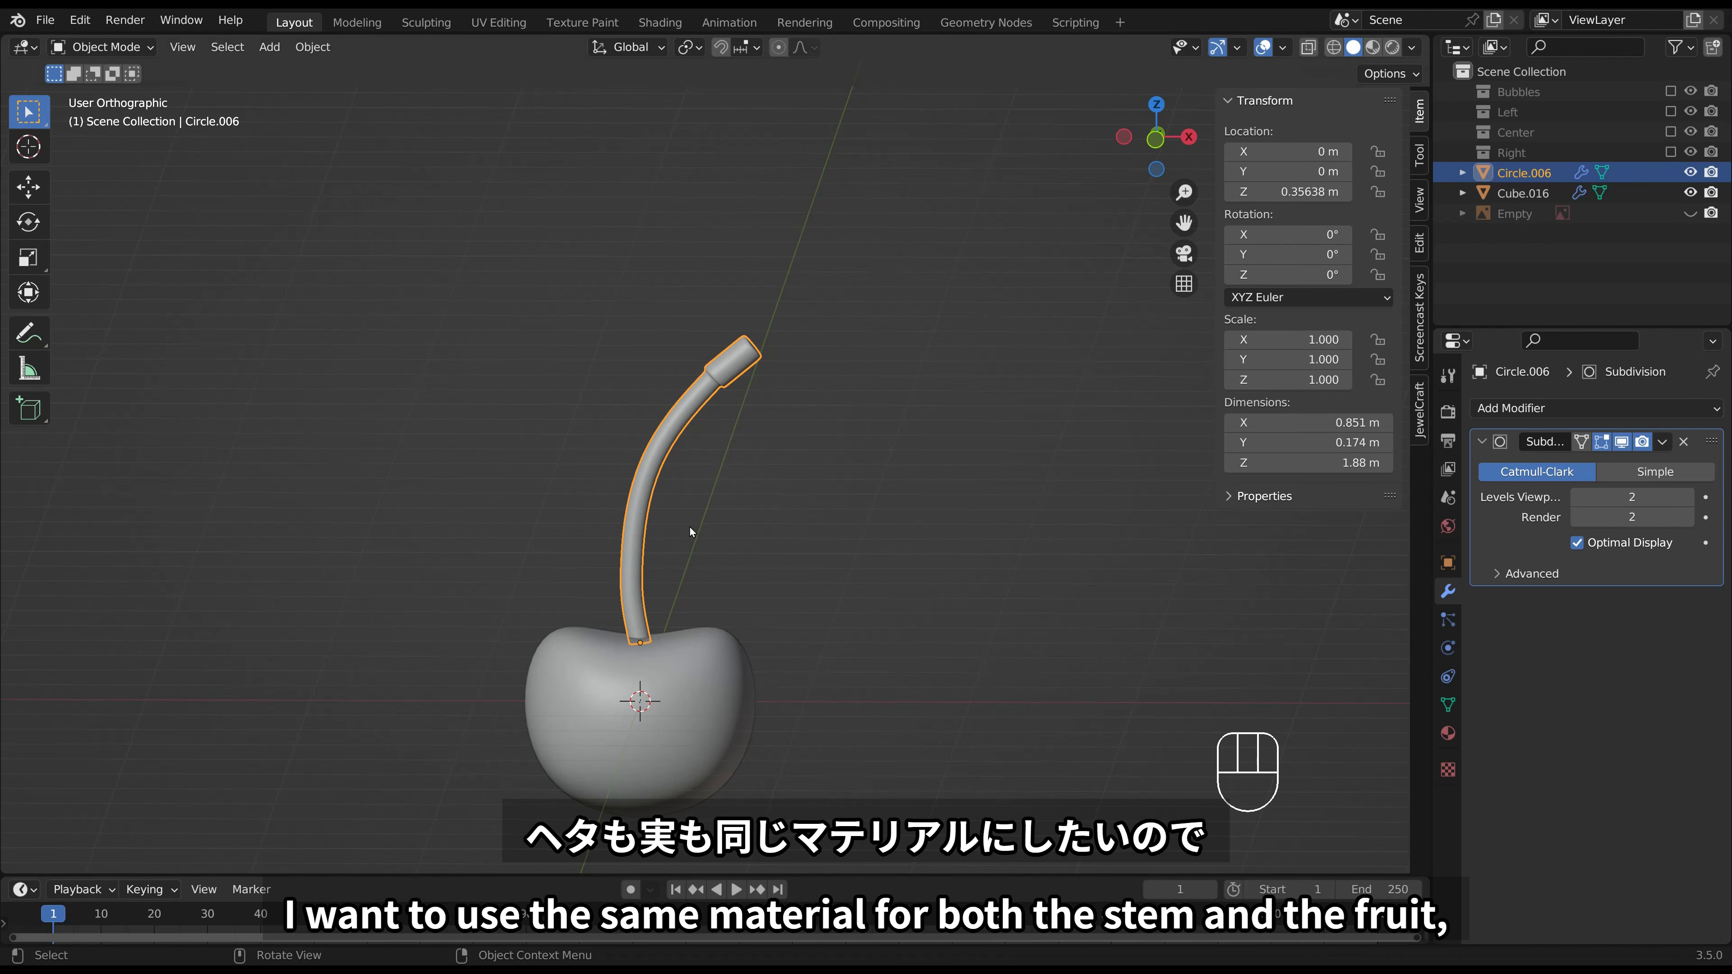
middle_drag(724, 526, 654, 469)
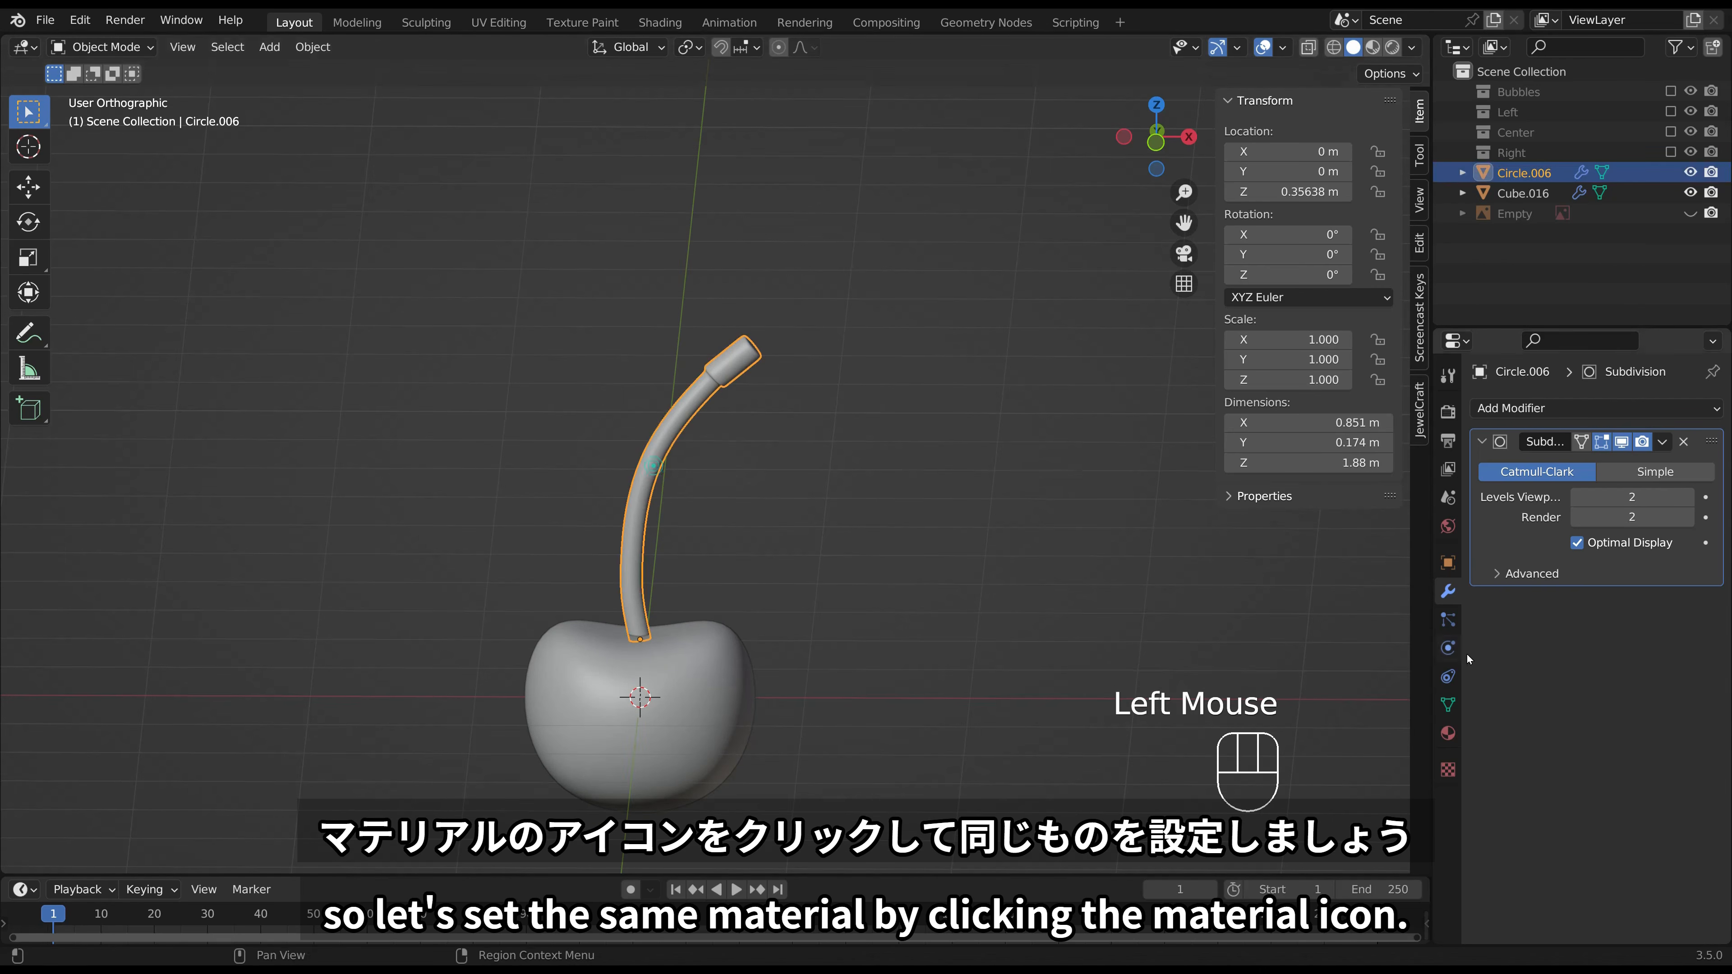
click(1447, 734)
click(1482, 494)
click(1530, 498)
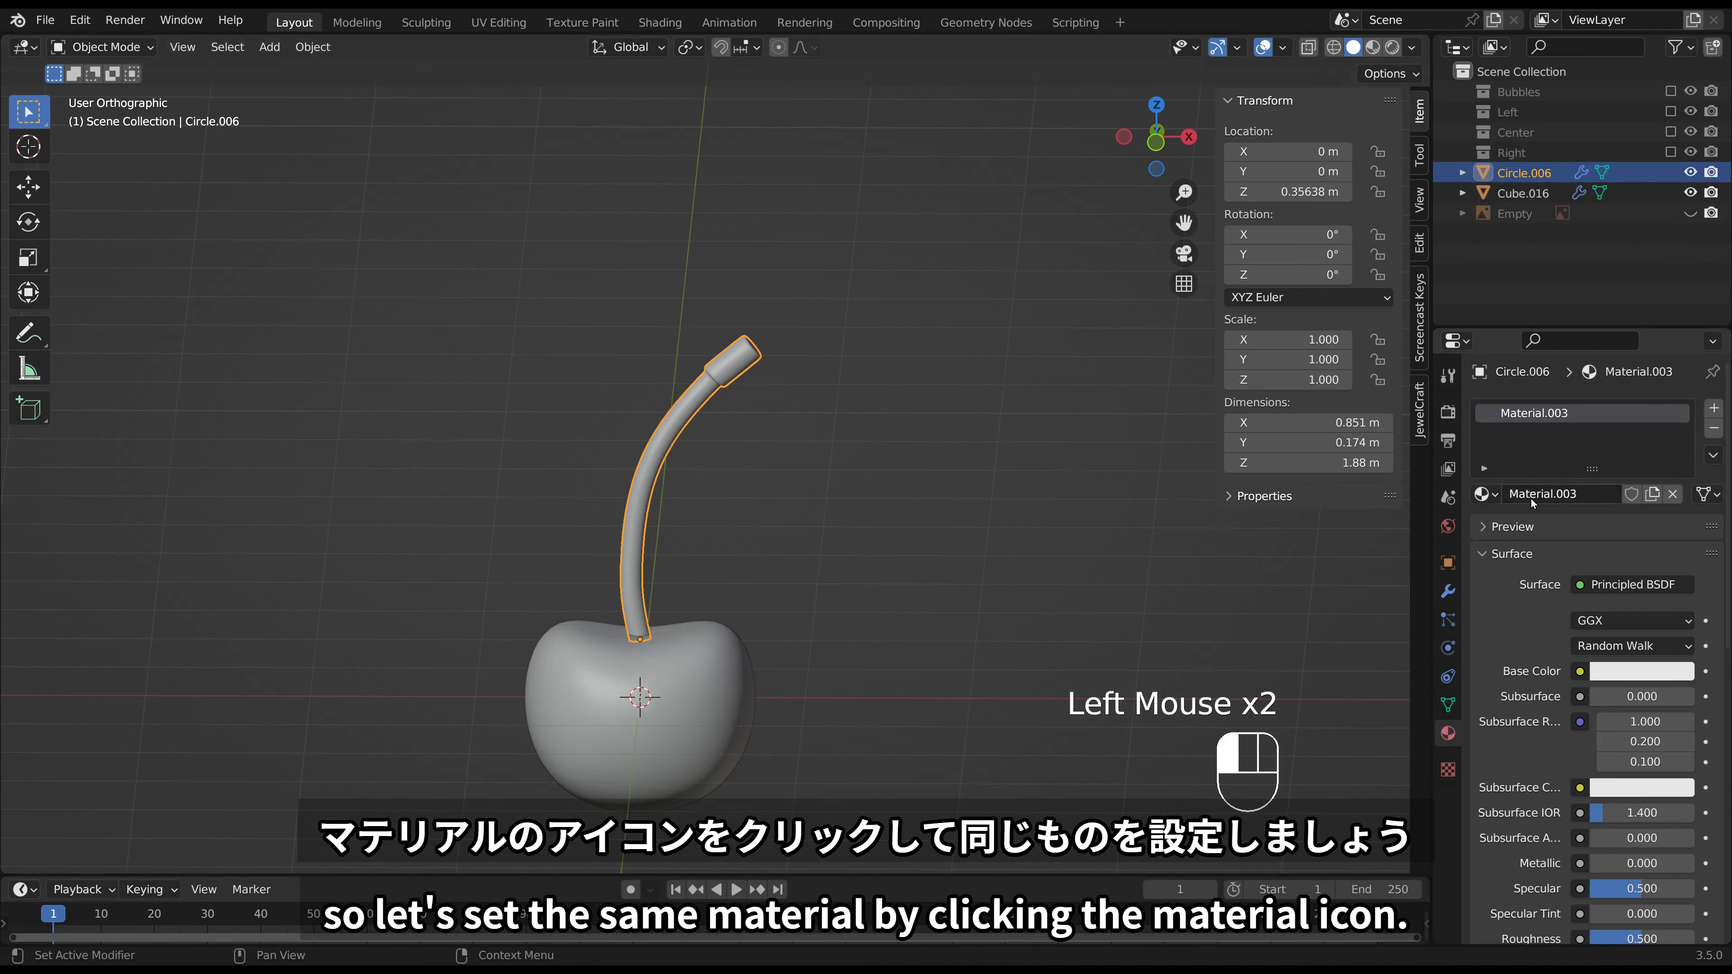
click(590, 680)
click(1481, 494)
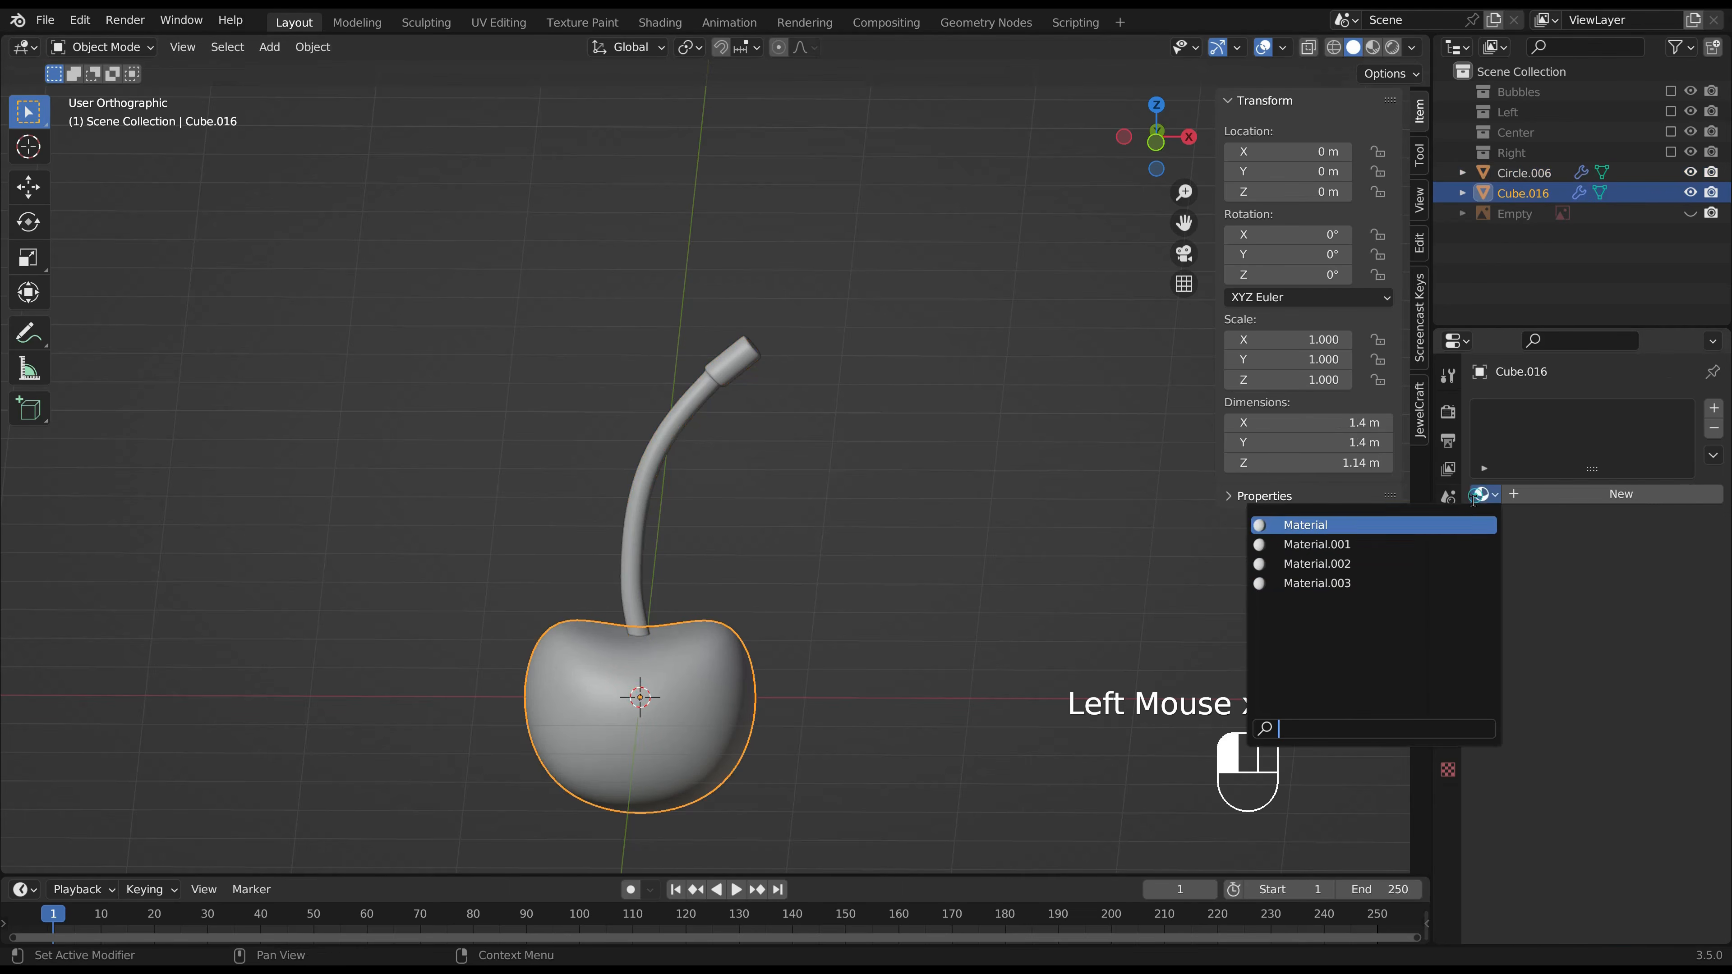
click(1399, 584)
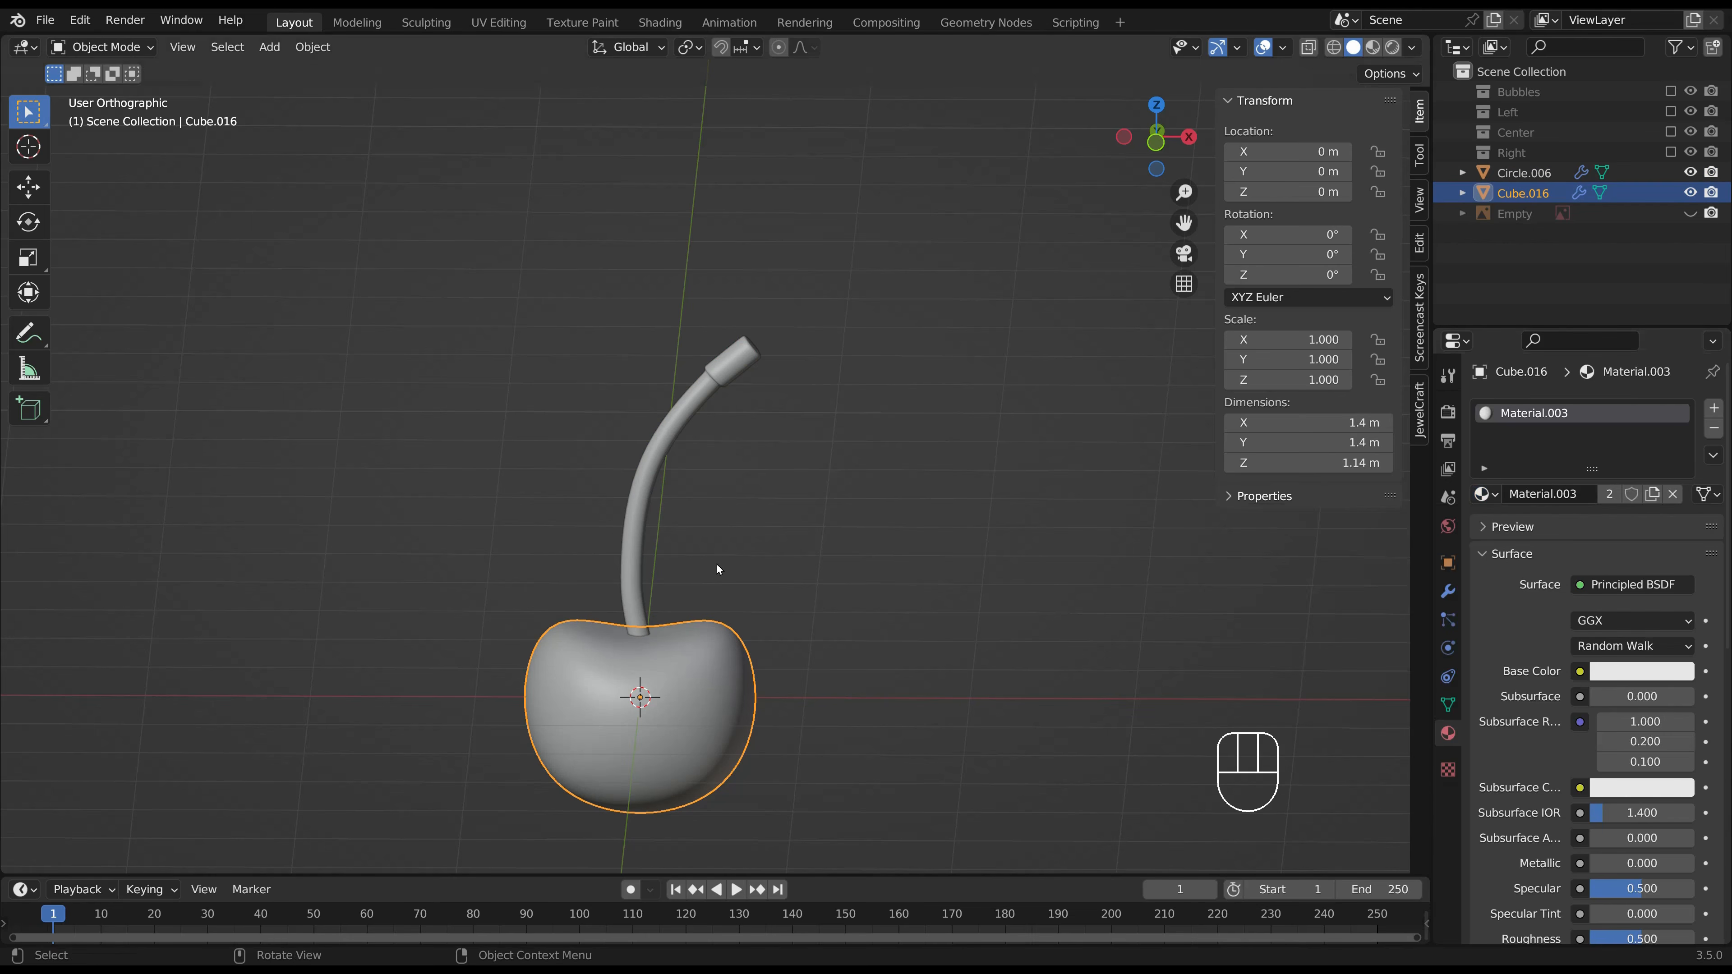
Select the cherry body and stem together and re-enable the Left, Center and Right collections.
shift+click(694, 407)
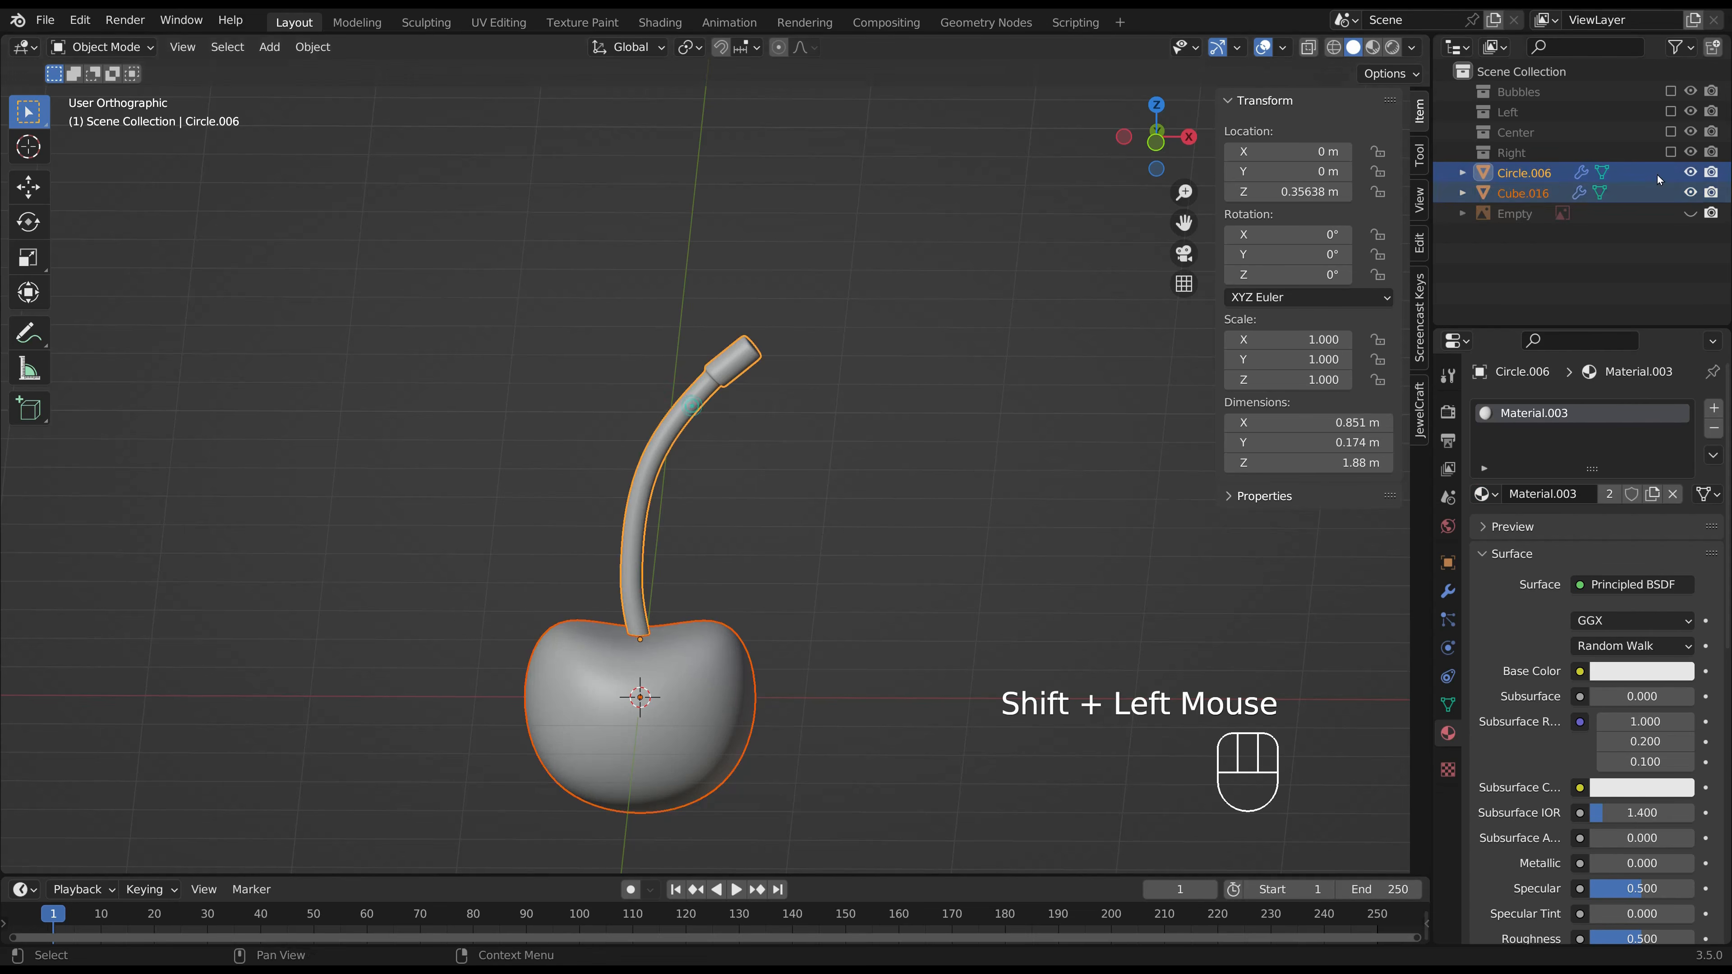
click(1670, 111)
click(1669, 132)
click(1670, 151)
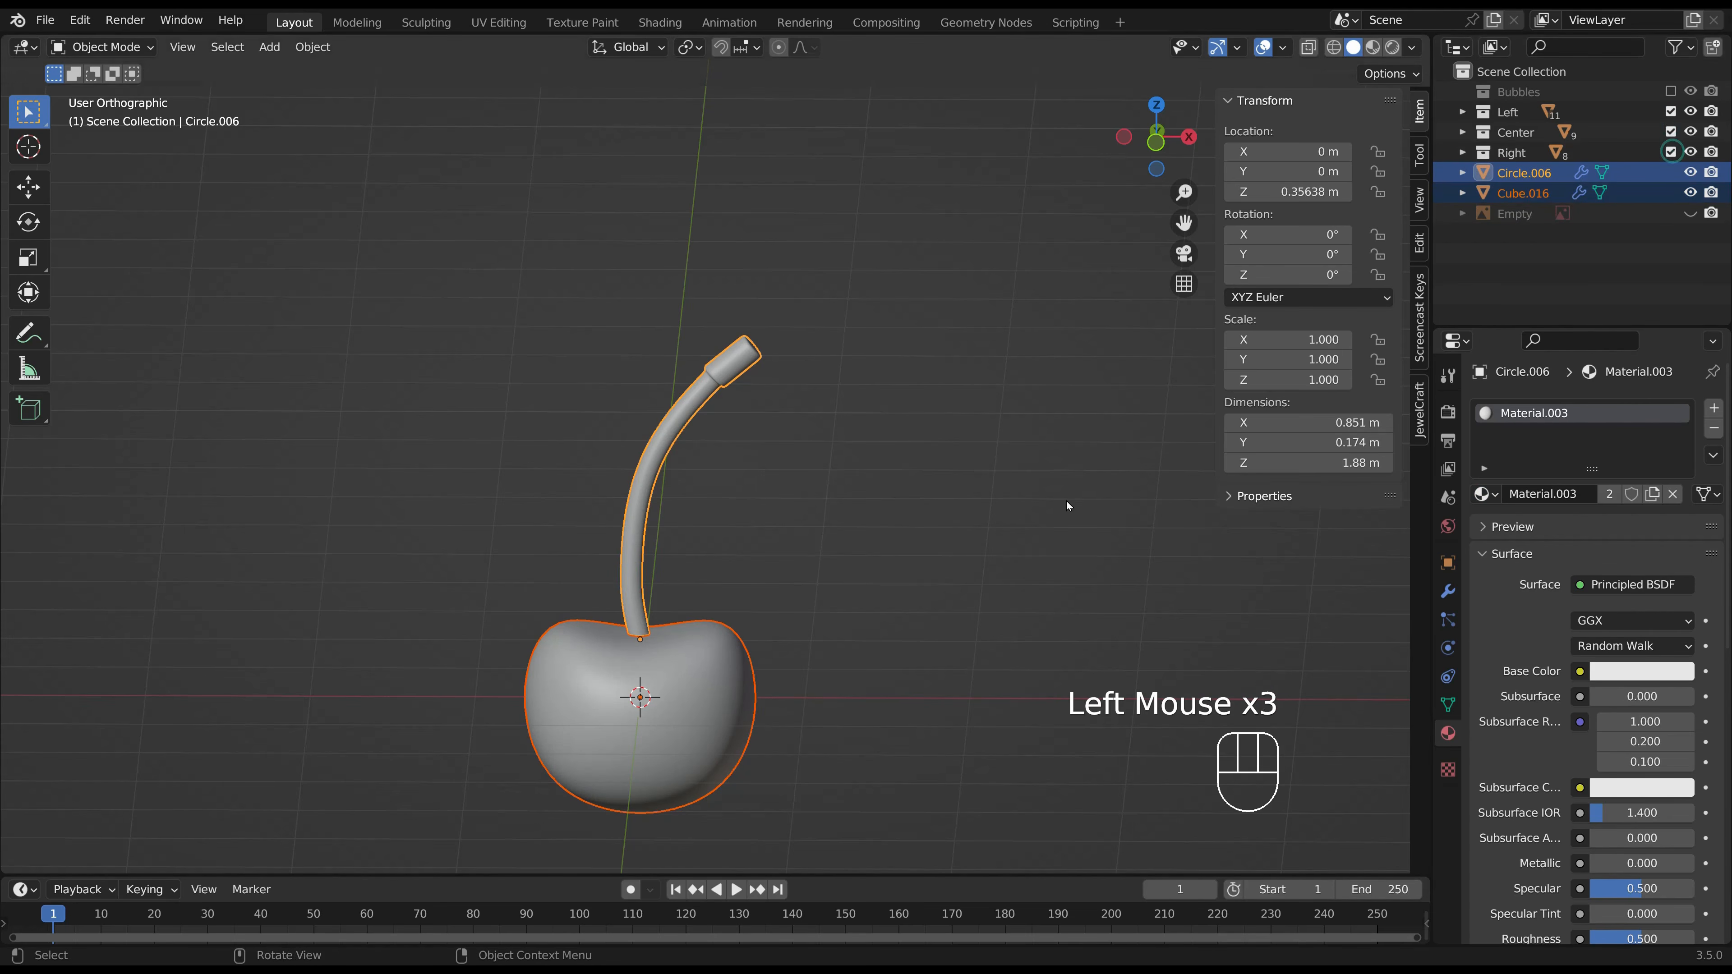
middle_drag(768, 610, 770, 593)
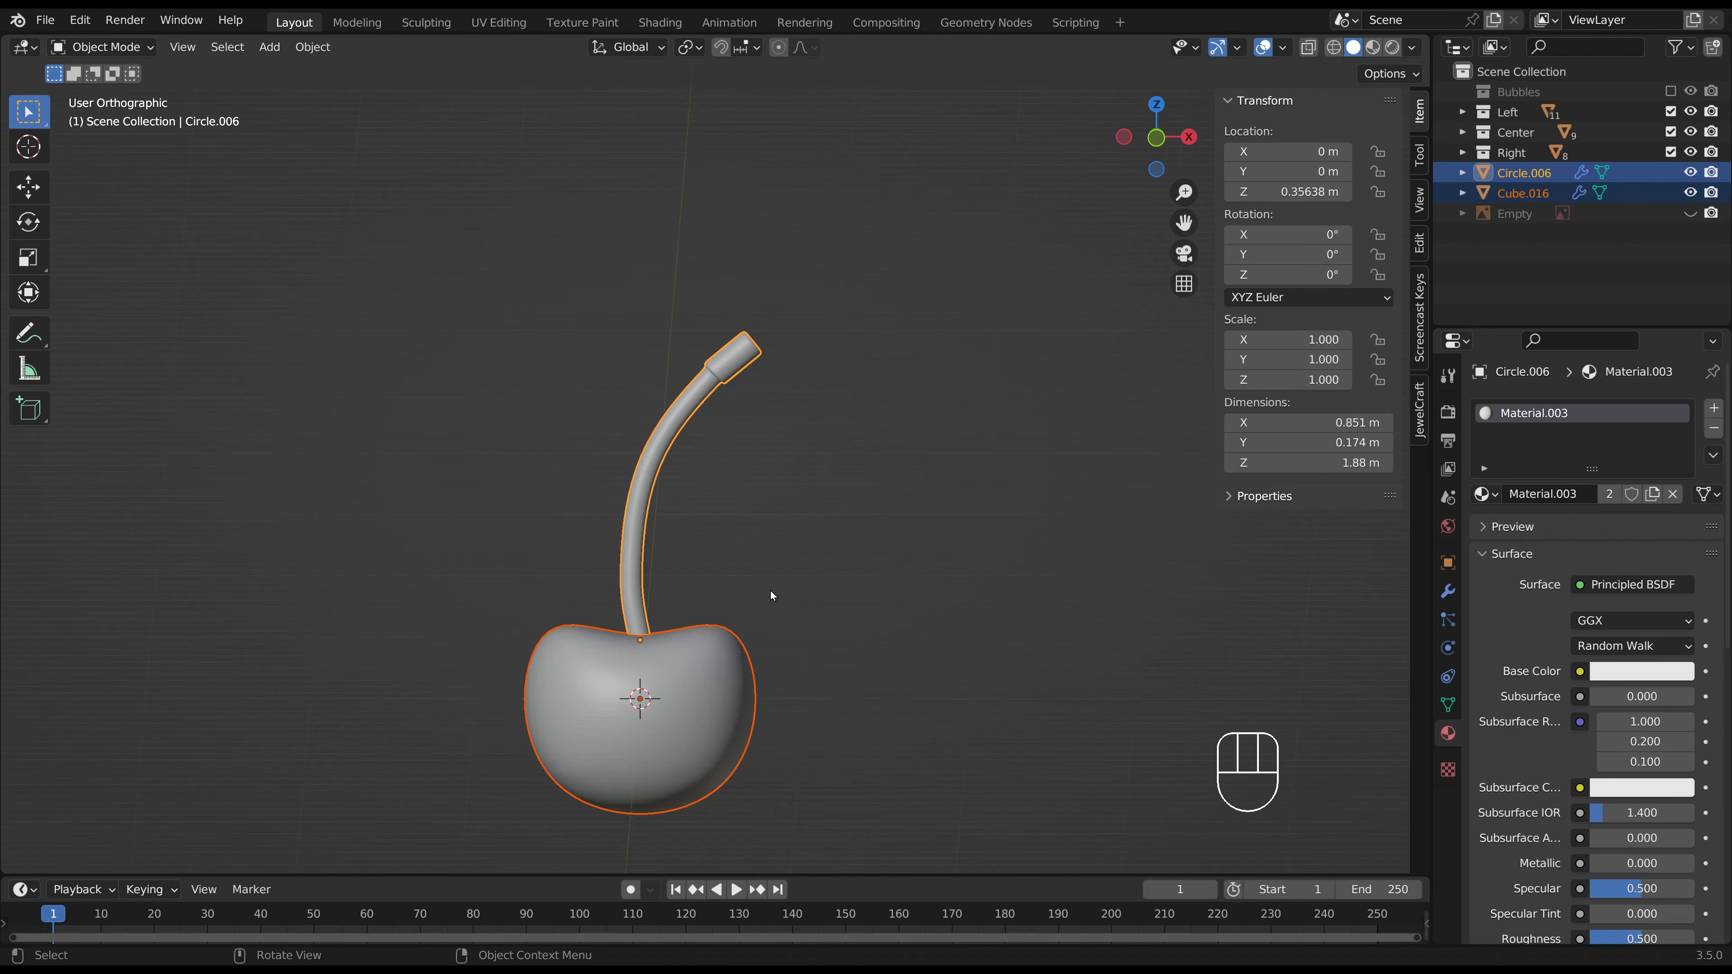
Scale the whole cherry down in two passes to about 0.012 of its original size, using the front view to compare it with the glasses.
key(s)
click(656, 684)
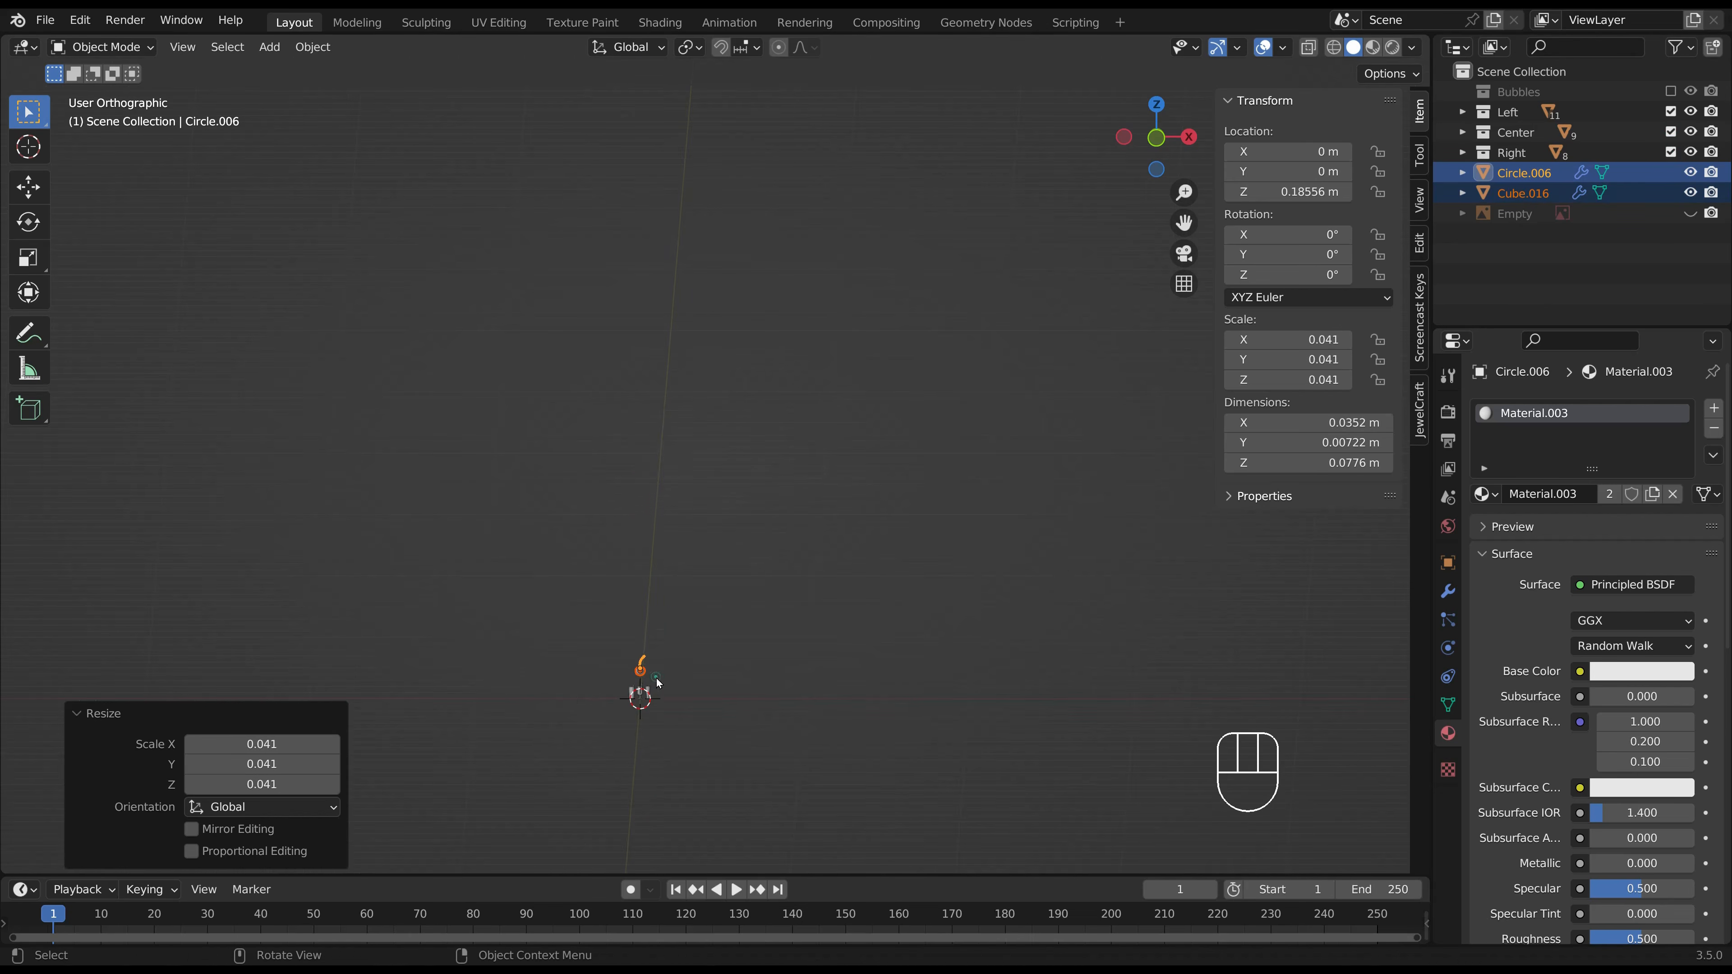
key(KP_1)
shift+middle_drag(658, 682, 663, 525)
scroll(663, 525, up, 2)
scroll(483, 685, up, 2)
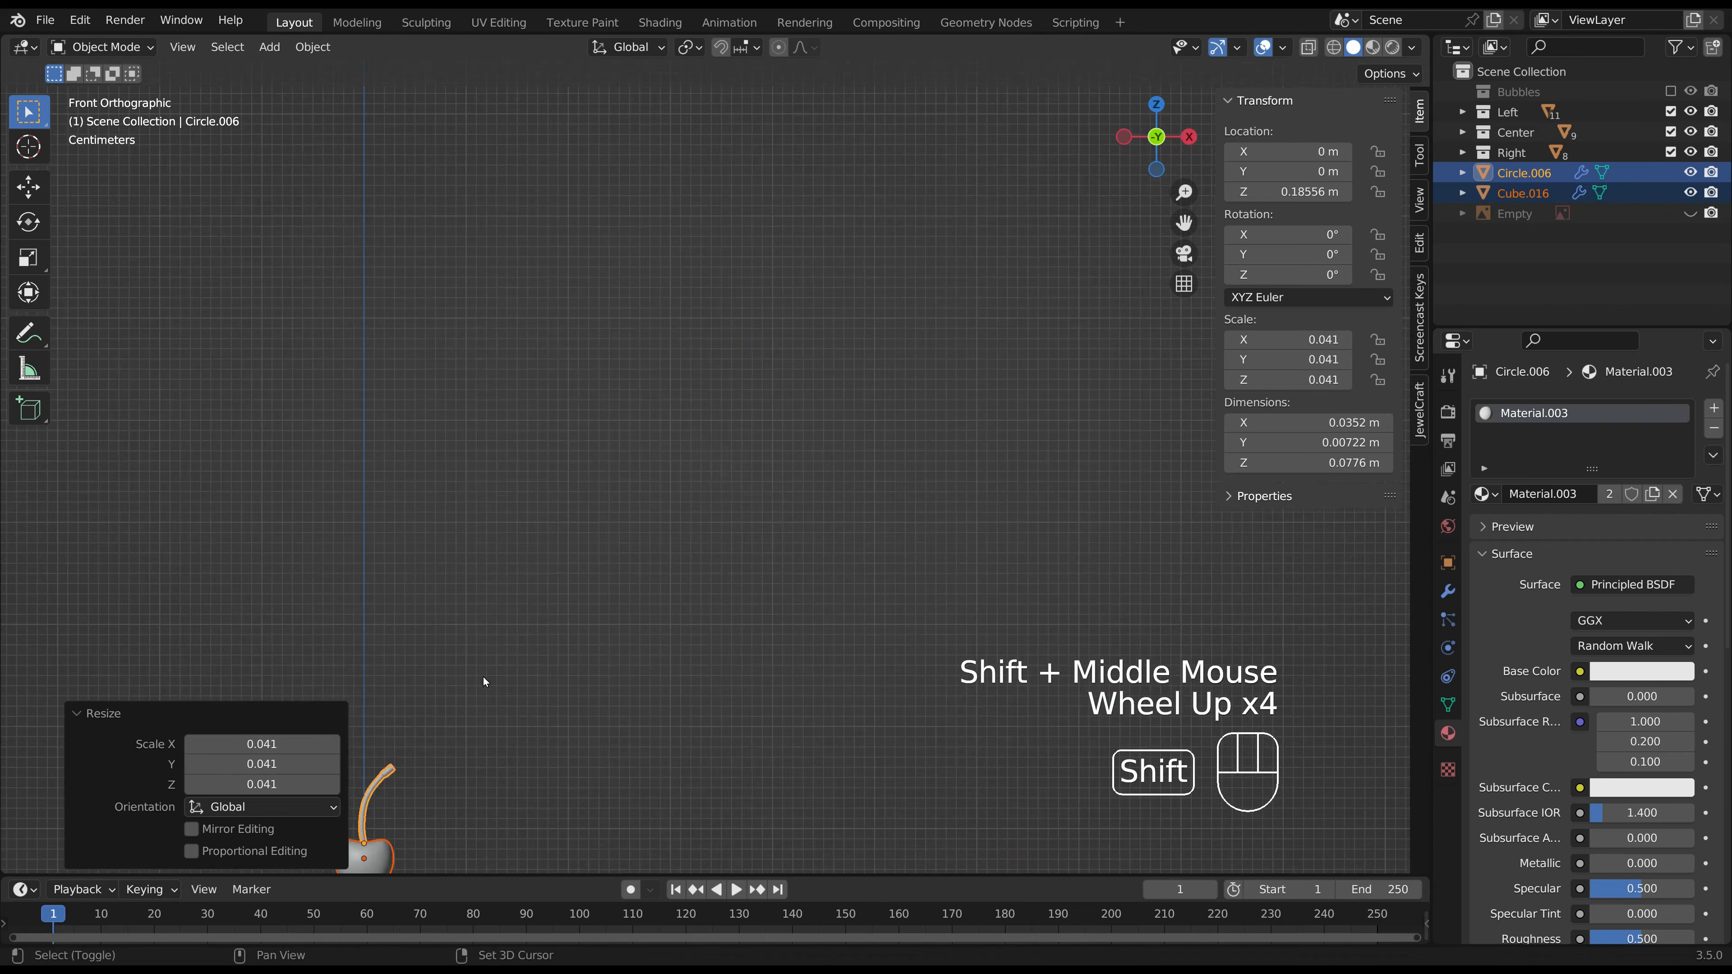
shift+middle_drag(483, 685, 802, 324)
scroll(802, 324, up, 2)
scroll(731, 528, up, 2)
shift+middle_drag(822, 527, 975, 340)
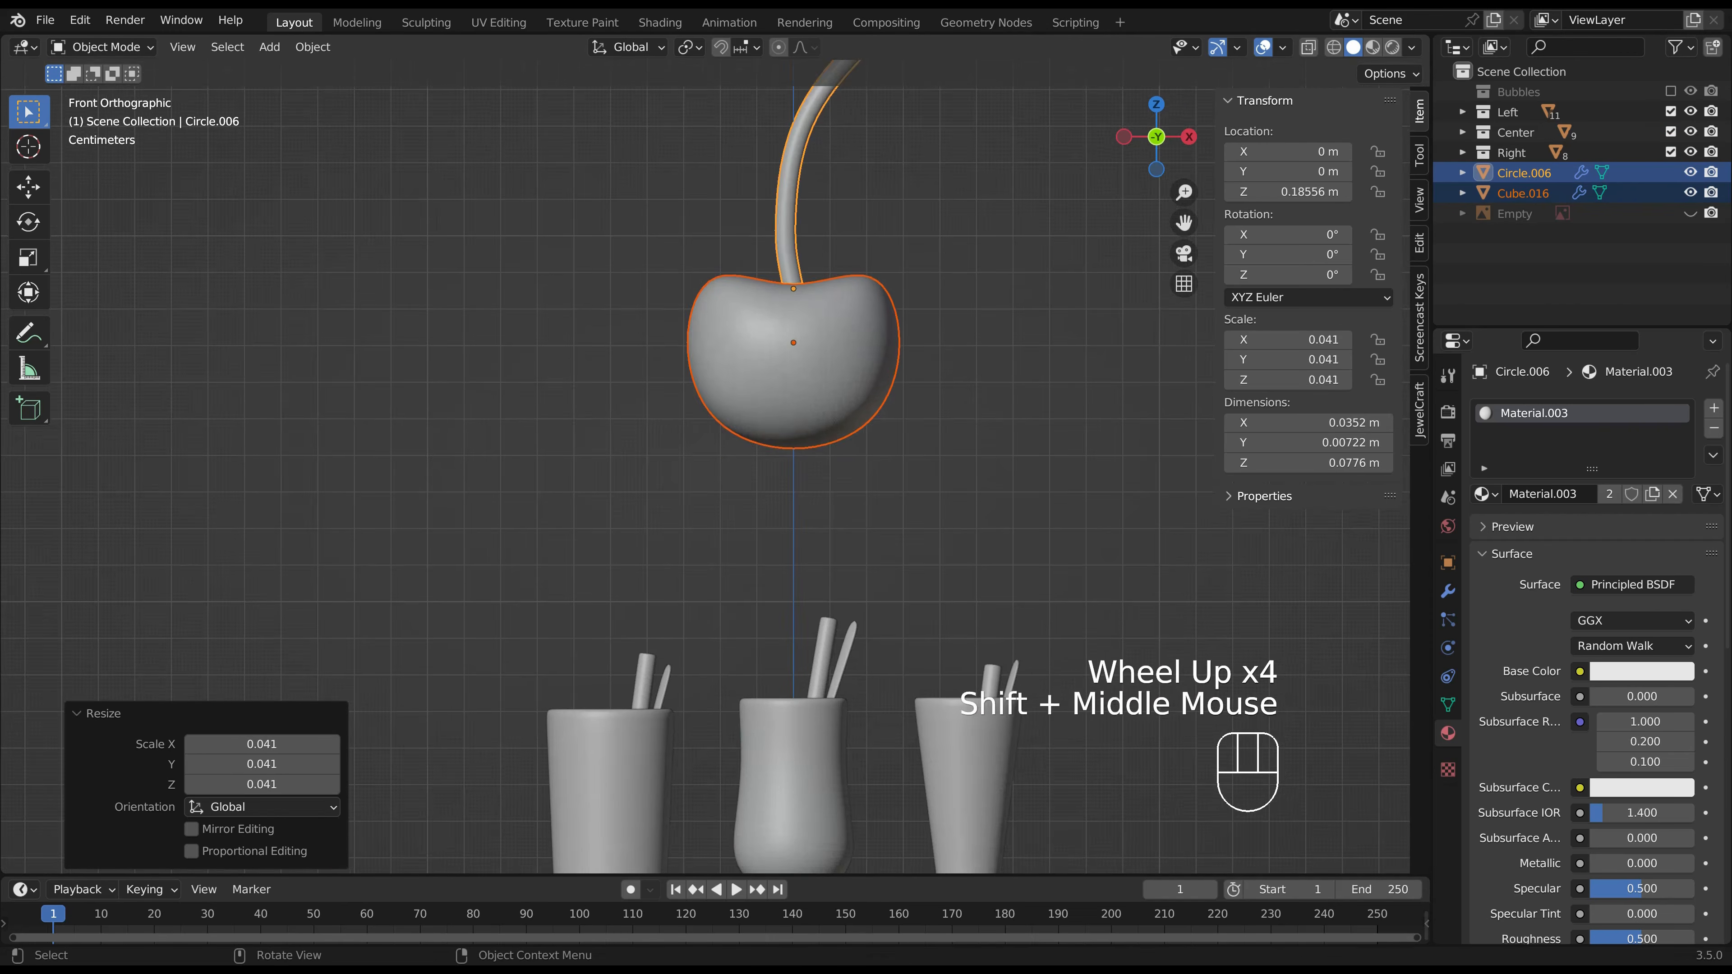
key(s)
click(854, 341)
Move the cherry just above the Left collection's glass and shrink it to a scale of about 0.008.
key(g)
click(642, 619)
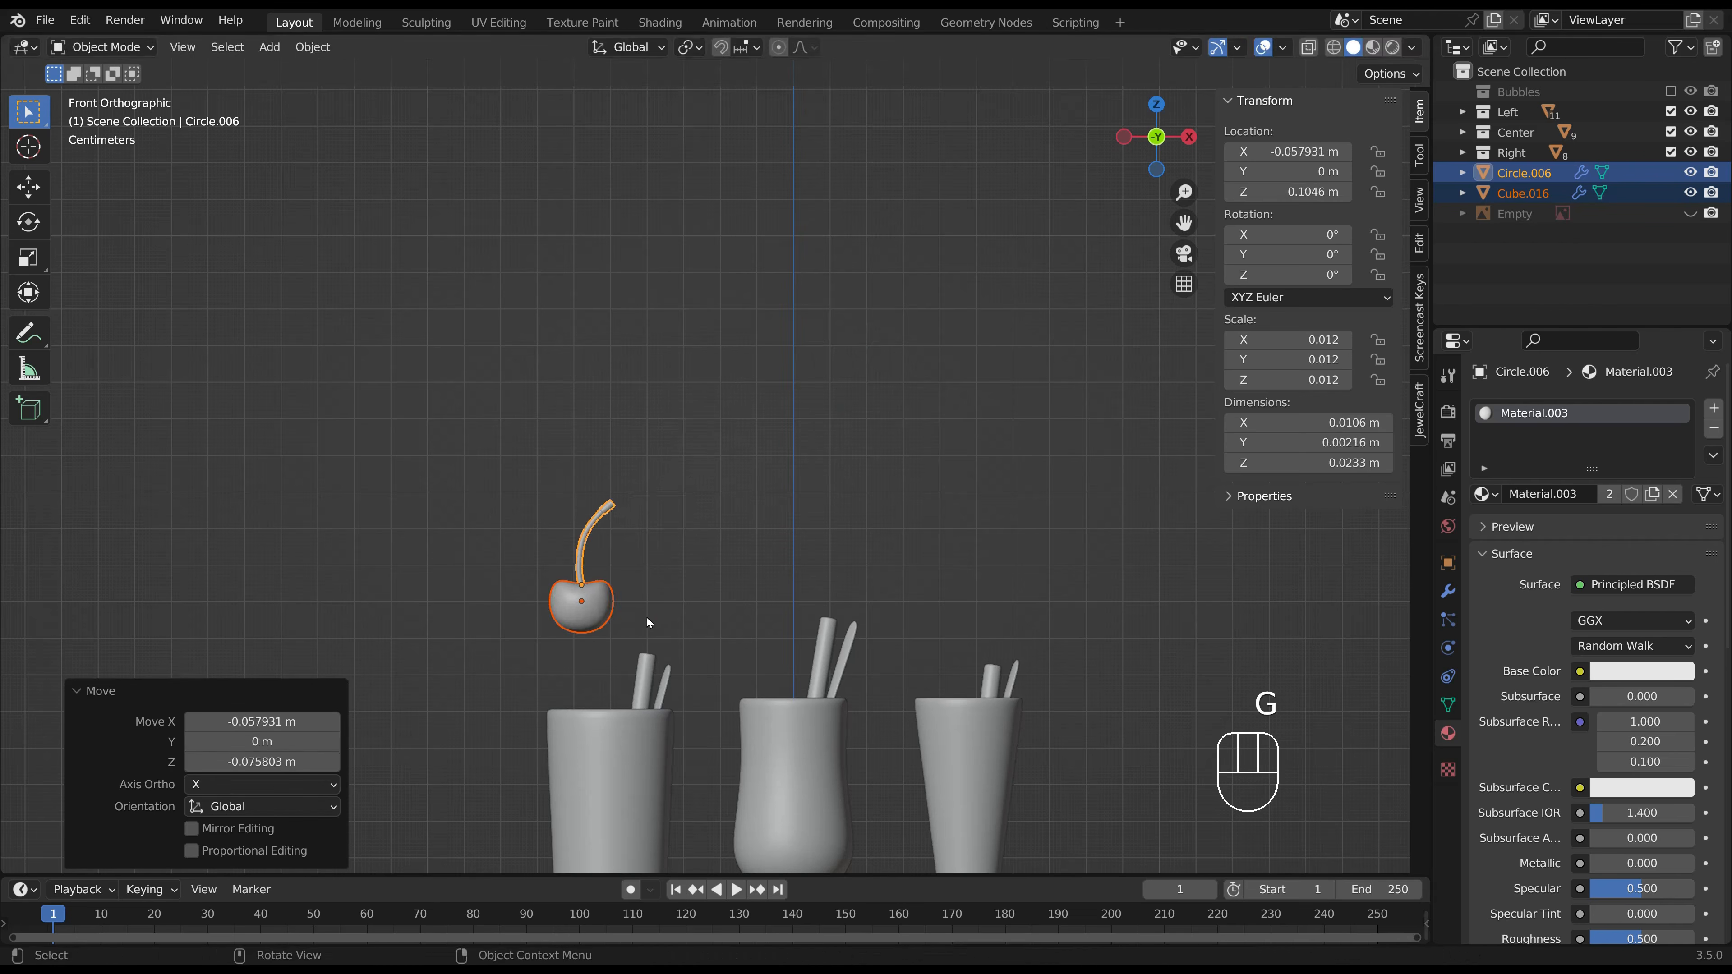
key(s)
click(657, 619)
key(g)
click(656, 665)
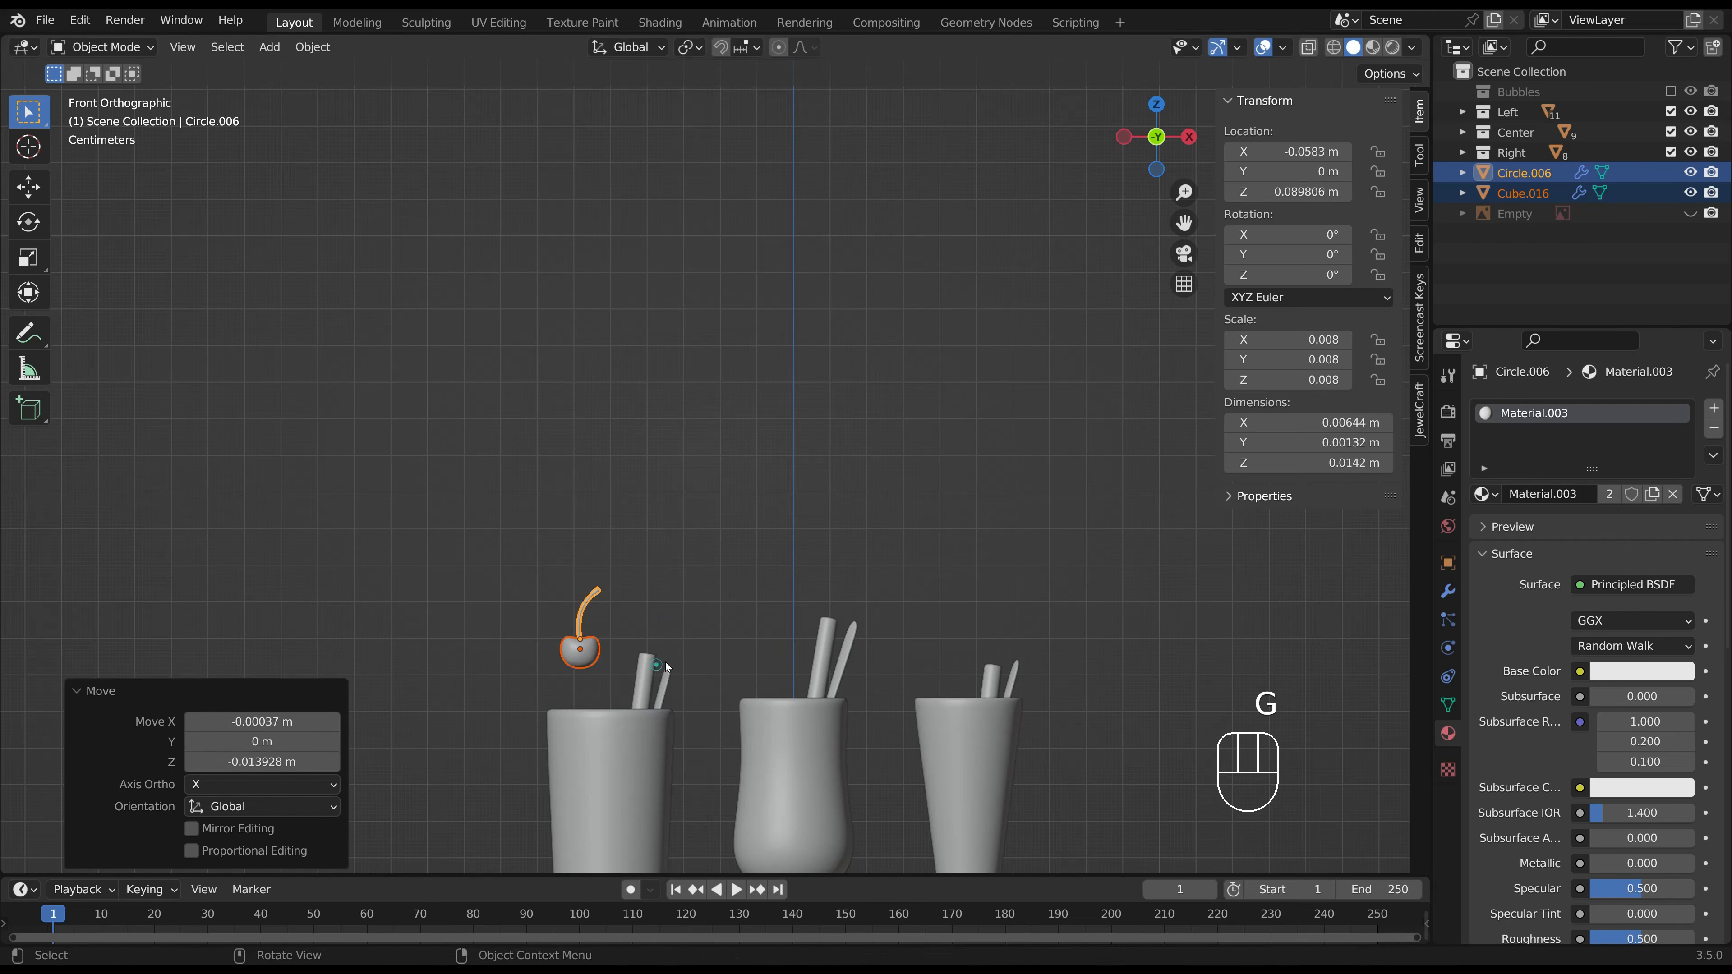
Turn on X-ray and nudge the cherry about 0.001 m toward positive X and 0.001 m down, keeping its scale.
shift+middle_drag(724, 637, 767, 566)
scroll(784, 532, up, 2)
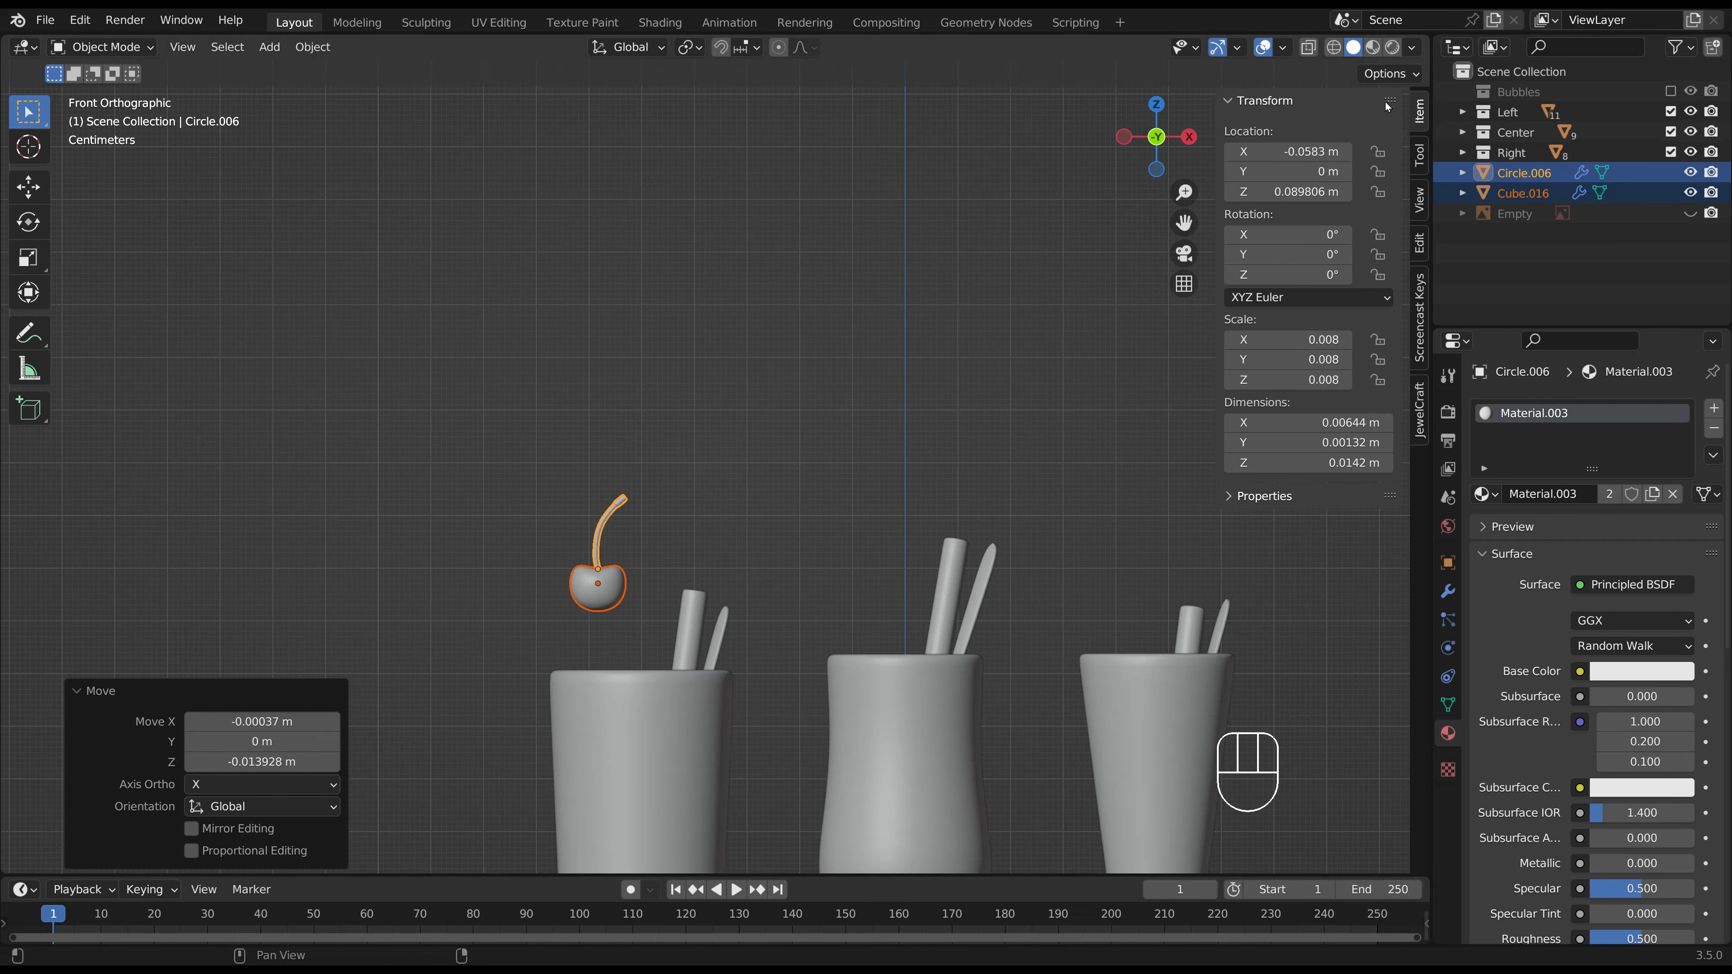
click(1309, 47)
shift+middle_drag(663, 544, 780, 494)
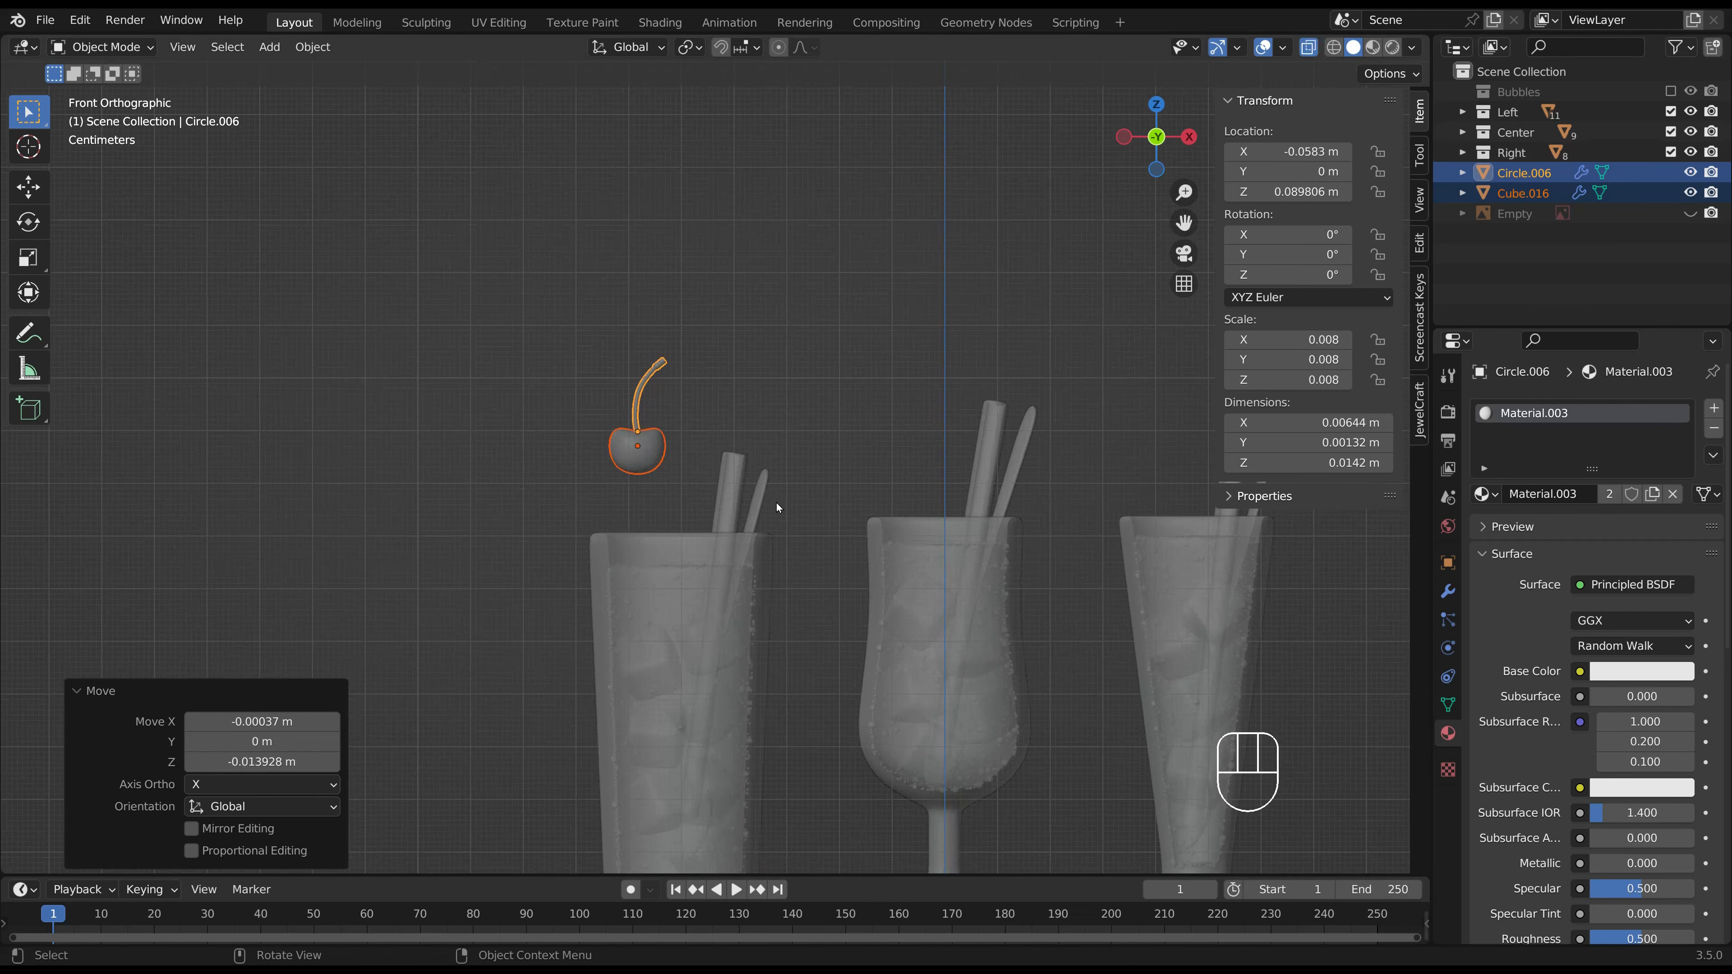
key(g)
click(784, 507)
key(s)
right_click(796, 462)
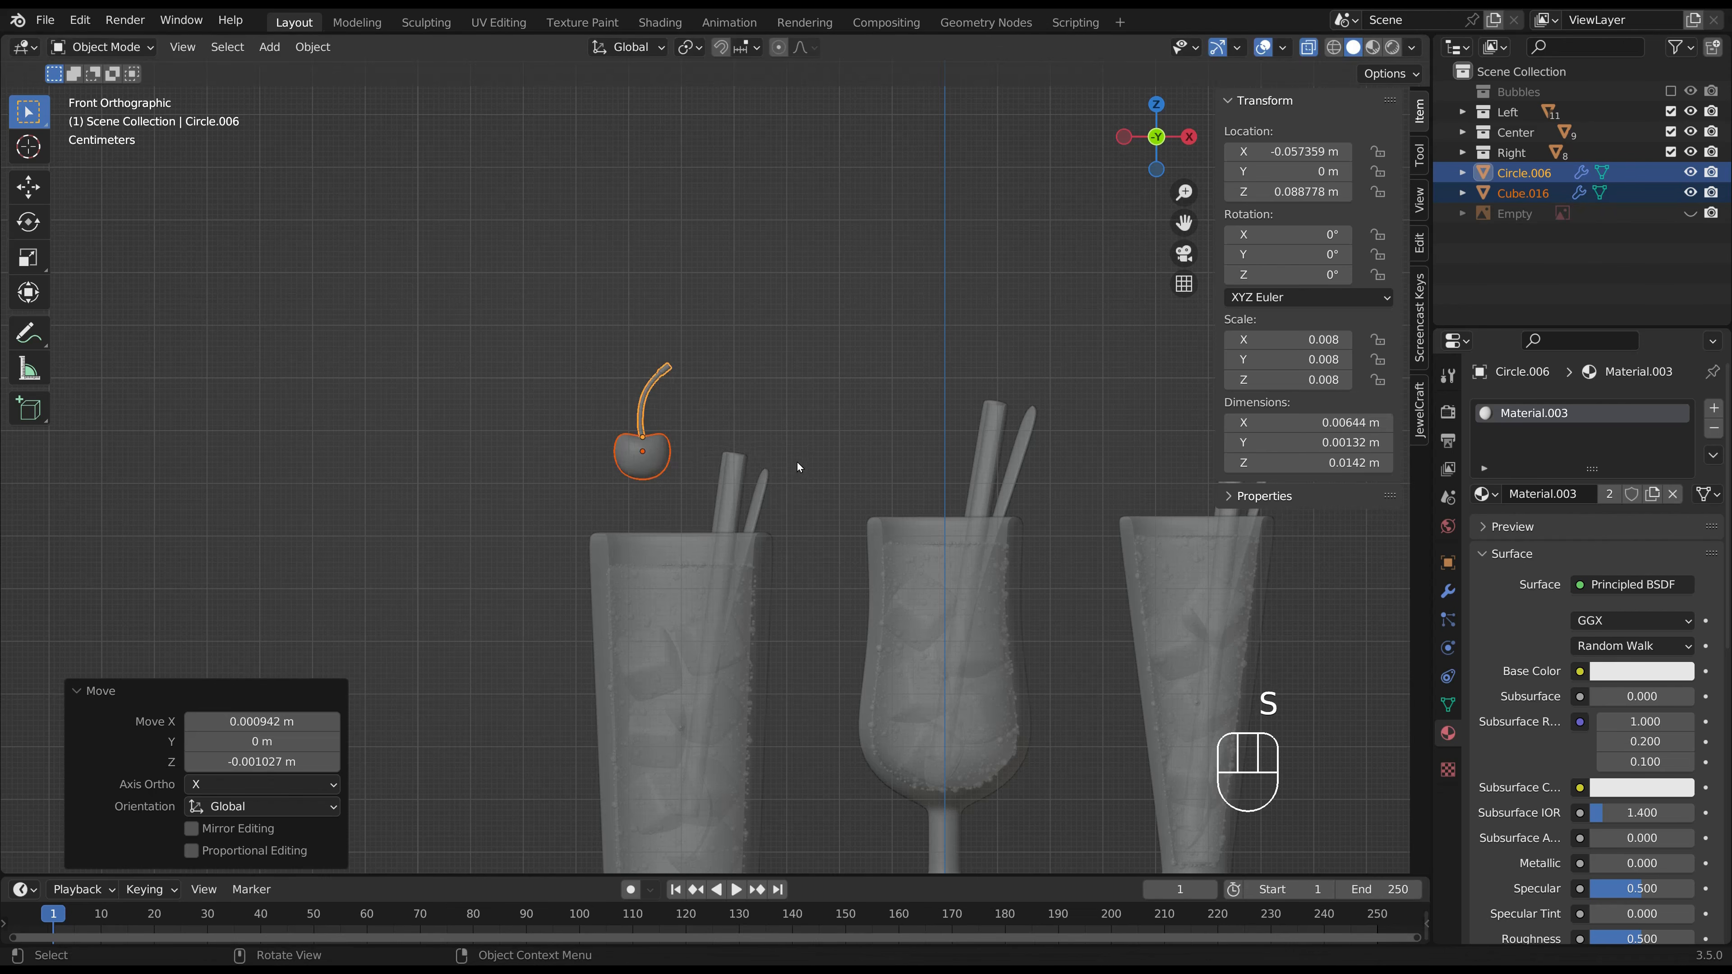
Tilt the cherry about 16° in the front view and lower it by about 0.001 m.
key(r)
click(804, 455)
key(g)
click(803, 466)
From the right side view, tilt the cherry about 10° and shift it about 0.0003 m along Y.
key(KP_3)
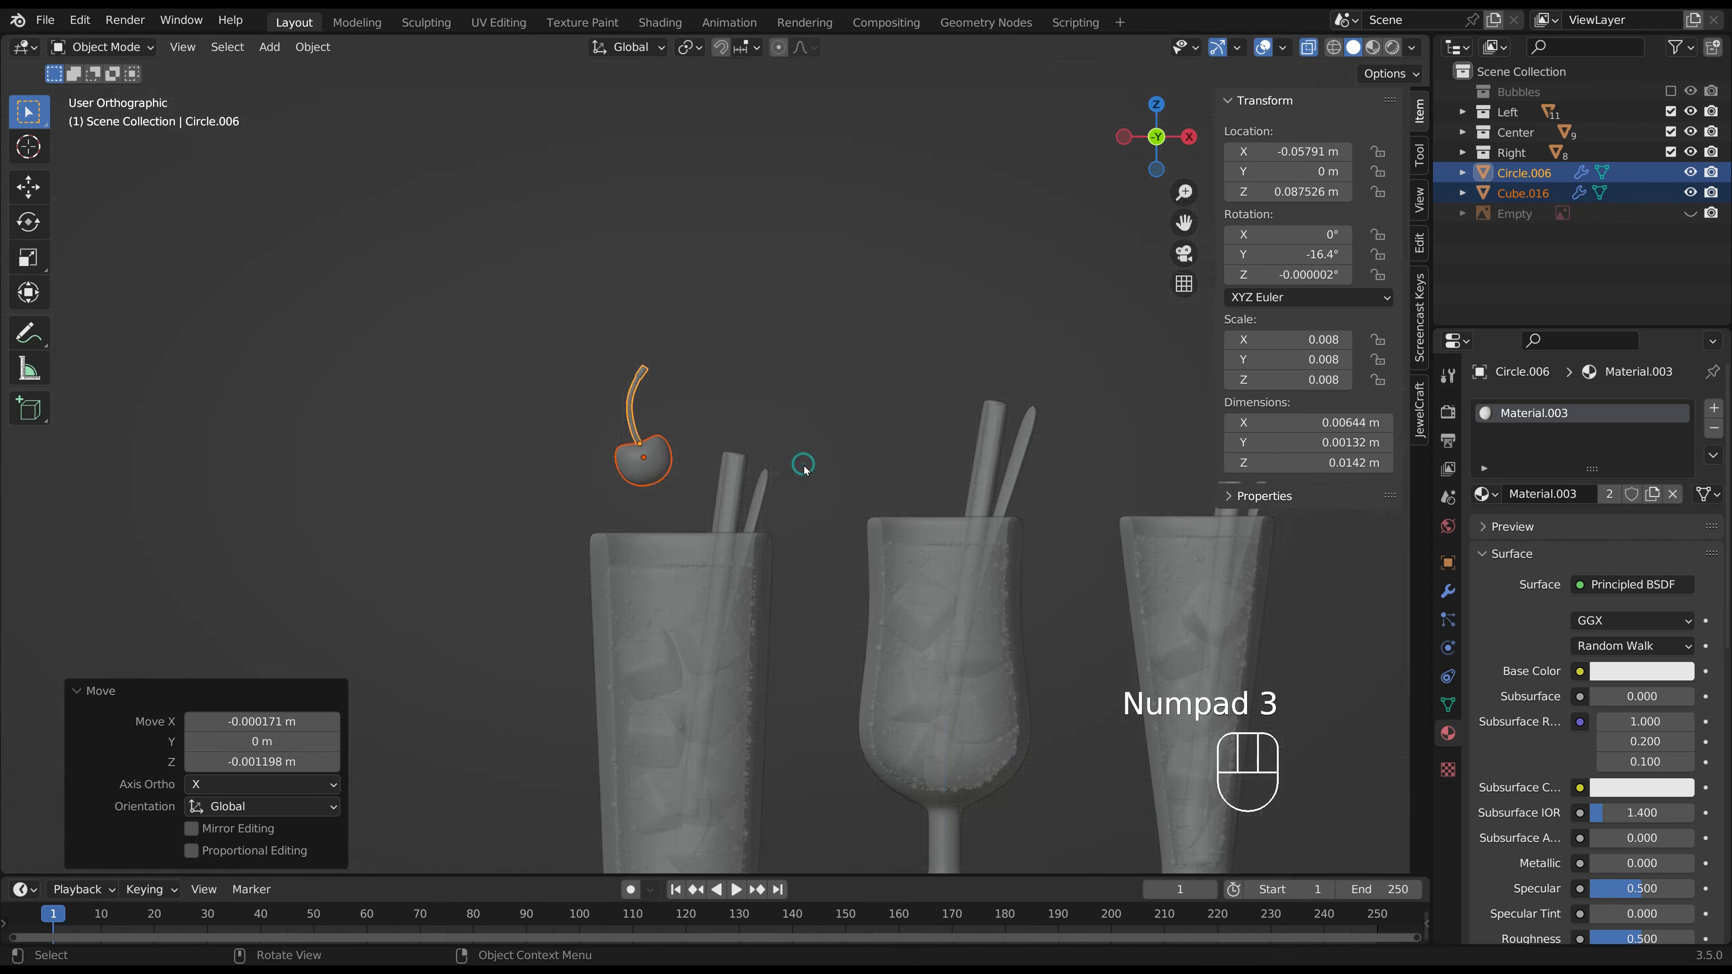
key(r)
click(808, 497)
key(g)
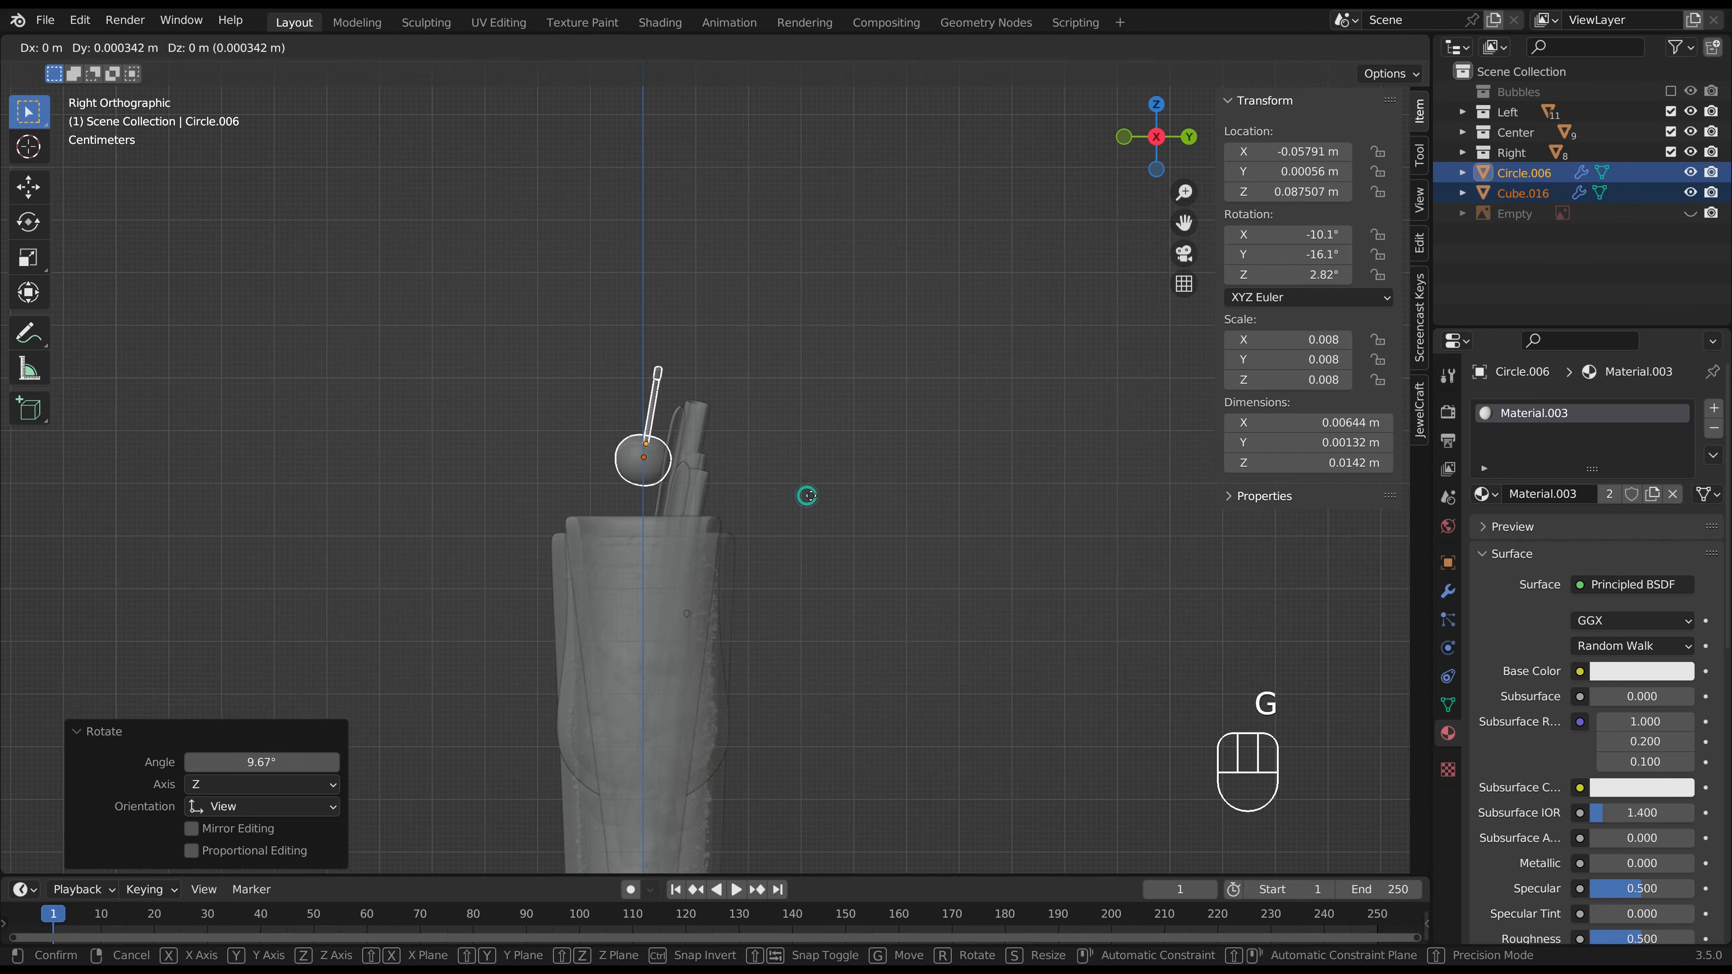
click(811, 496)
Duplicate the cherry above the center glass, about 0.049 m along X, and rotate the copy about -39° around Z with a slight front-view tilt.
key(KP_1)
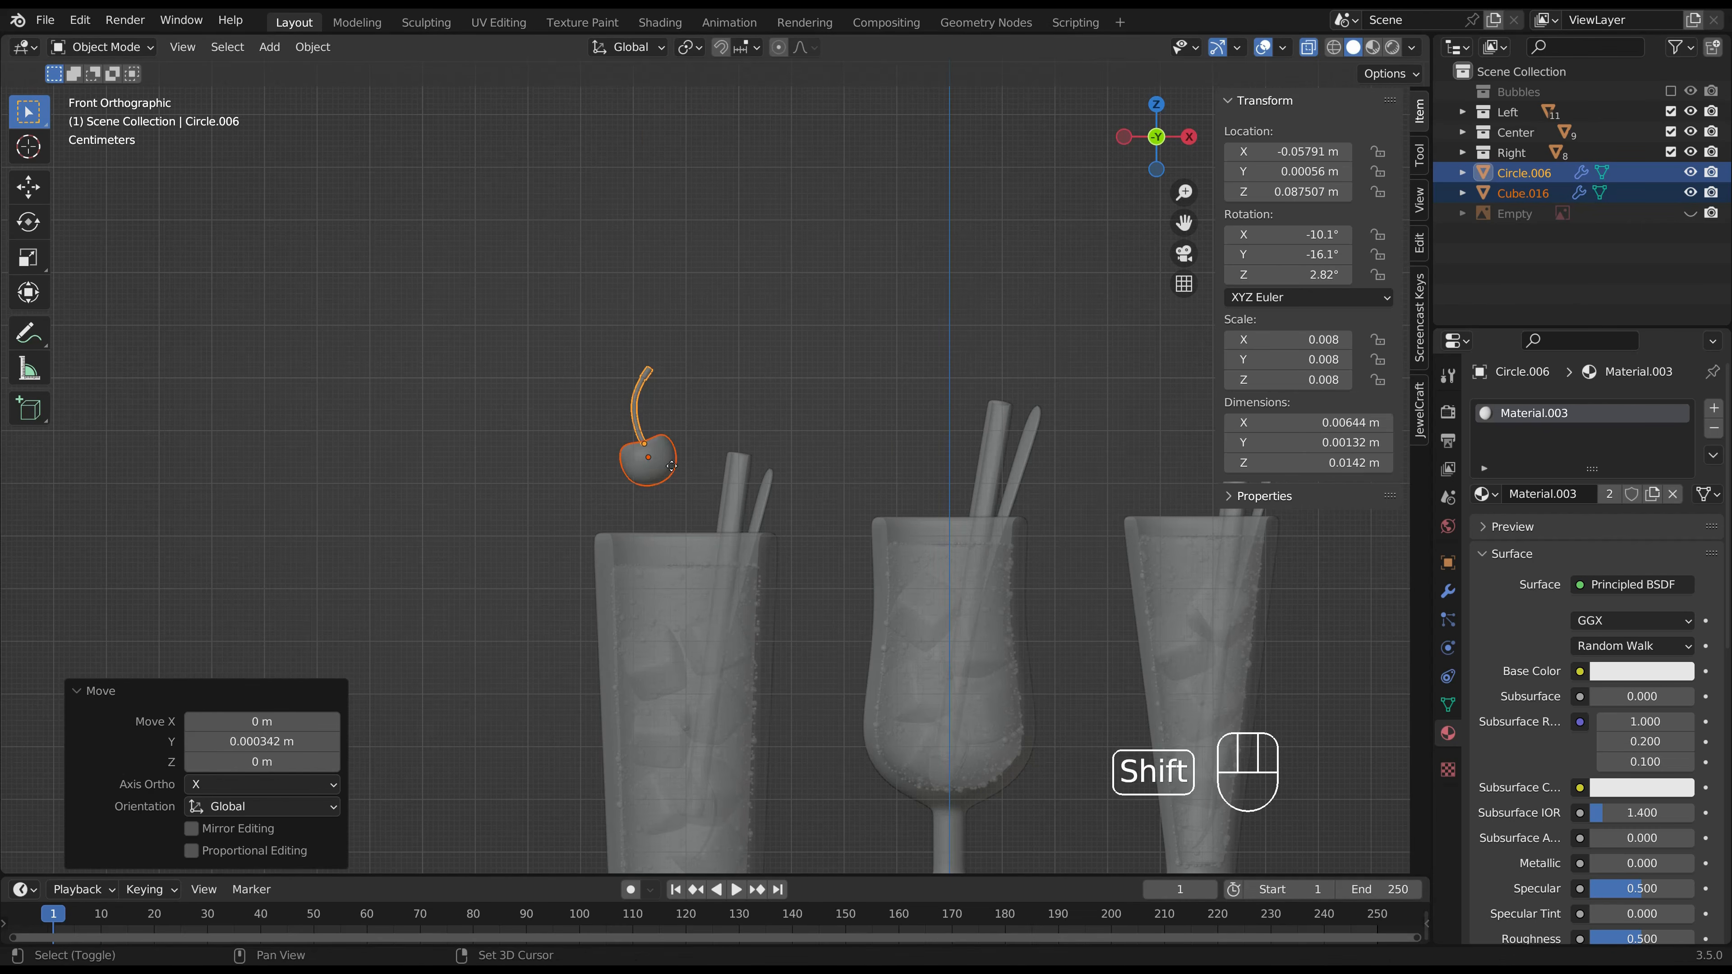
key(shift+d)
click(968, 480)
shift+middle_drag(967, 485, 617, 511)
key(r)
key(z)
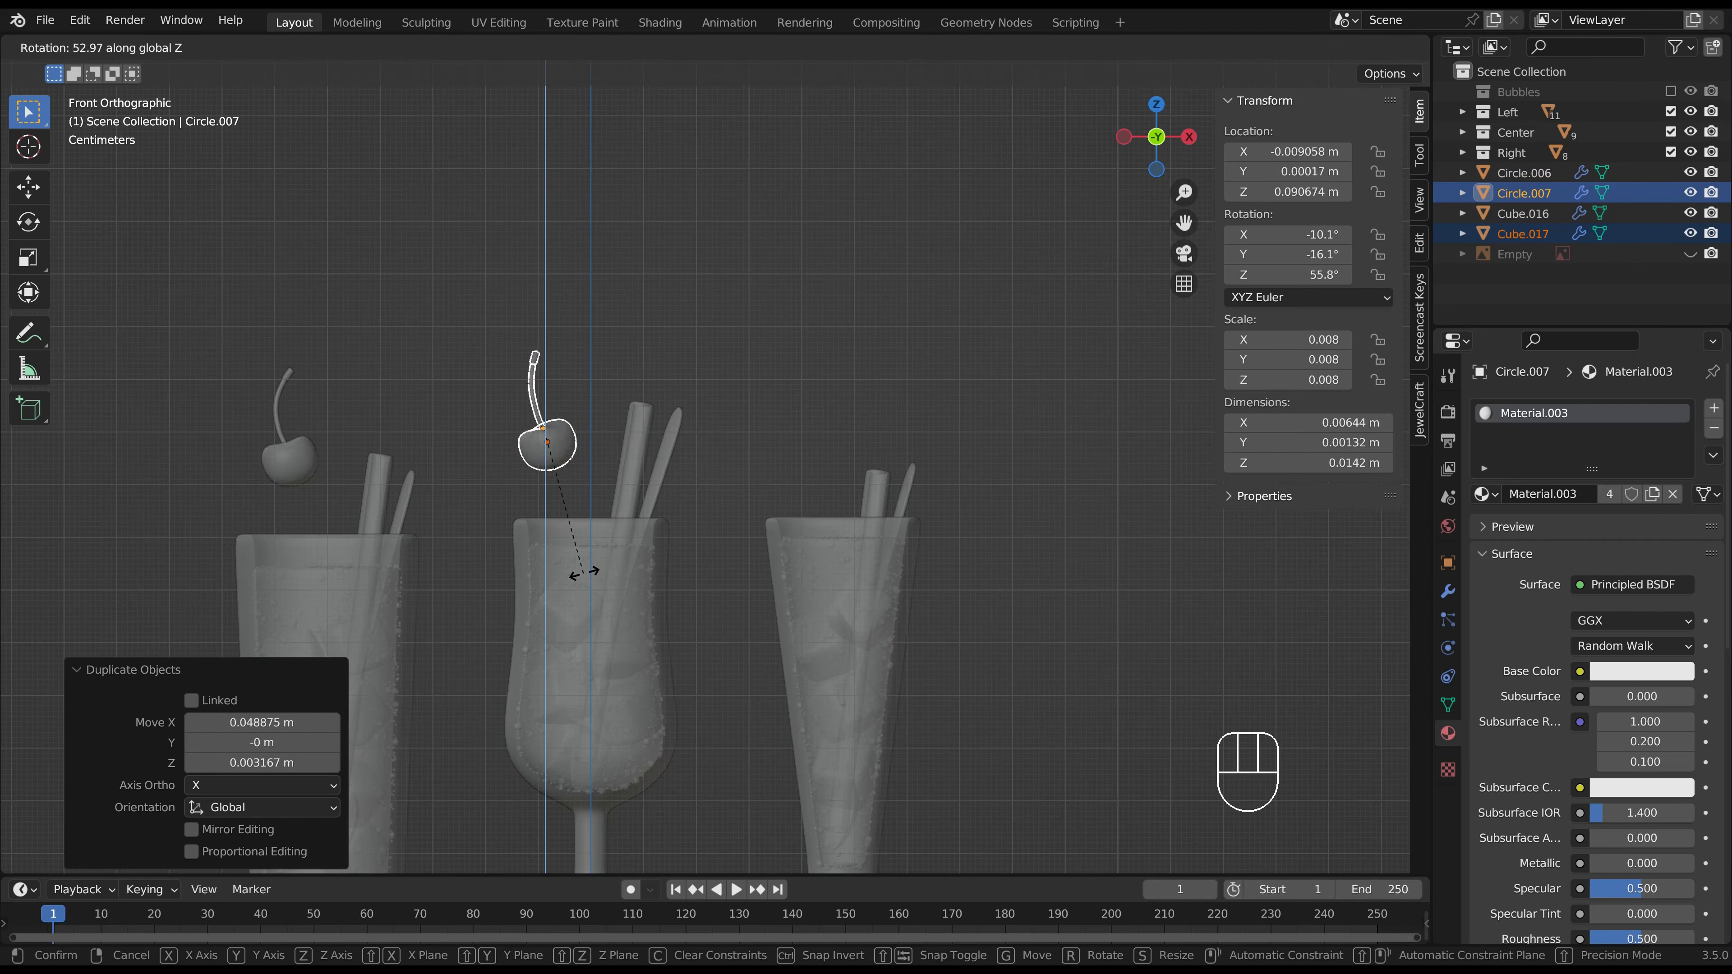
click(682, 393)
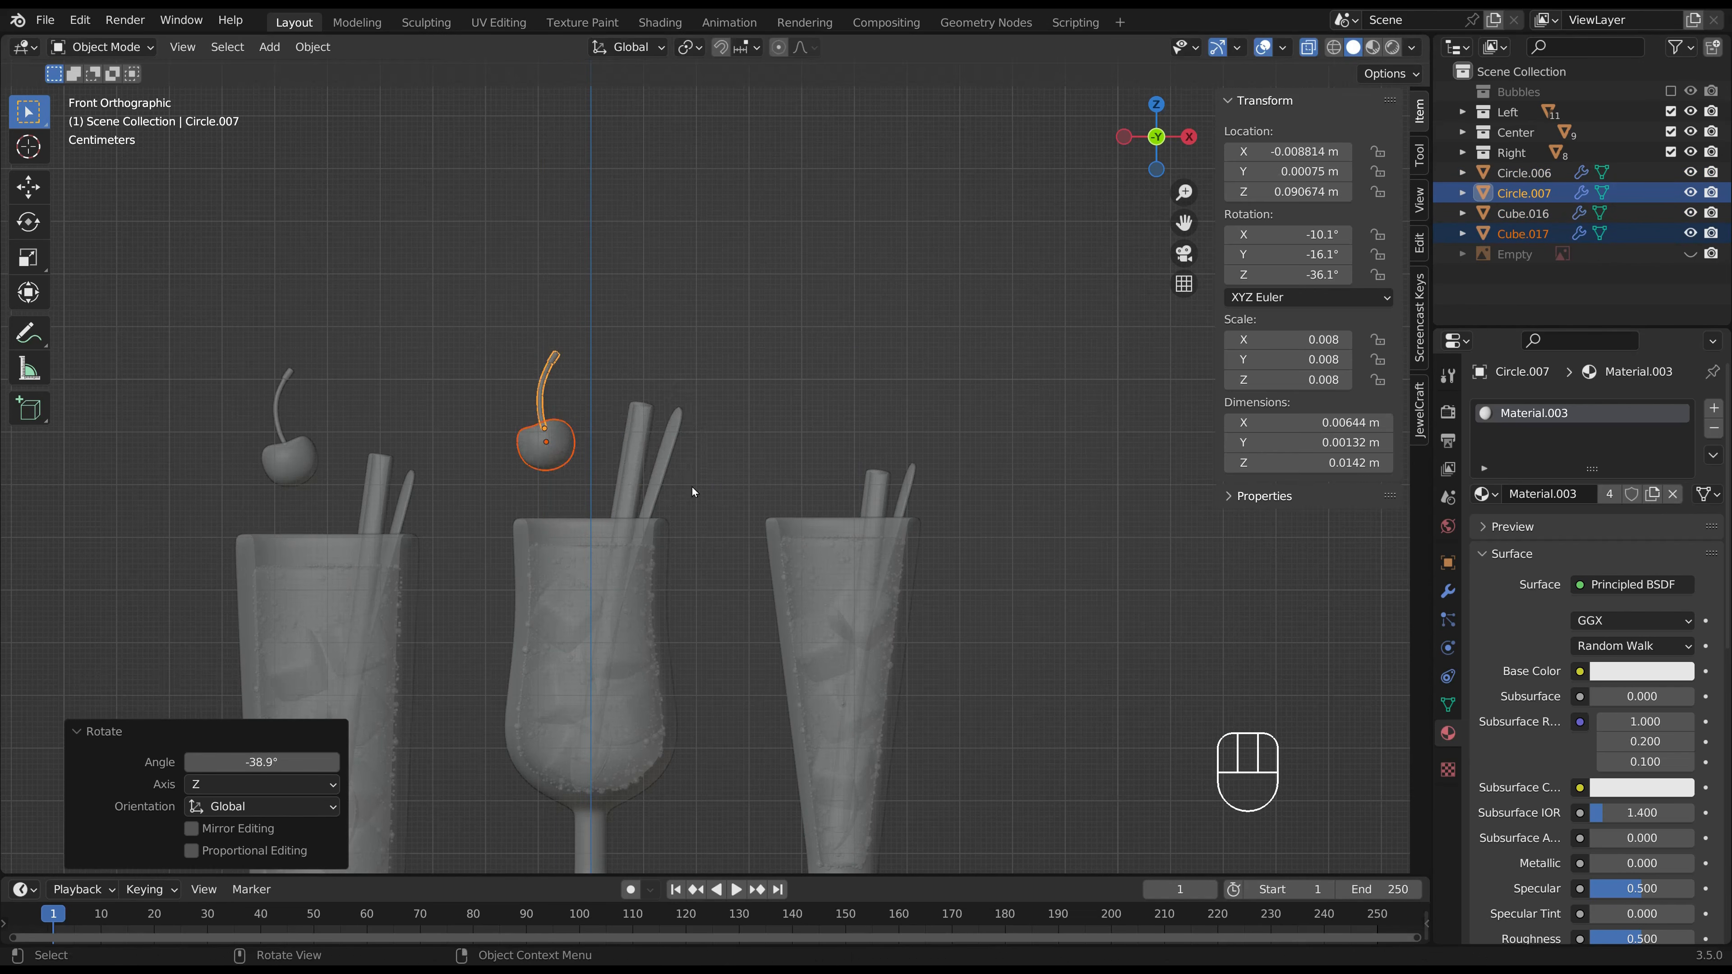
key(r)
click(699, 472)
Duplicate the center cherry about 0.05 m along X above the right glass and rotate the copy about 19° in the front view.
key(shift+d)
click(835, 536)
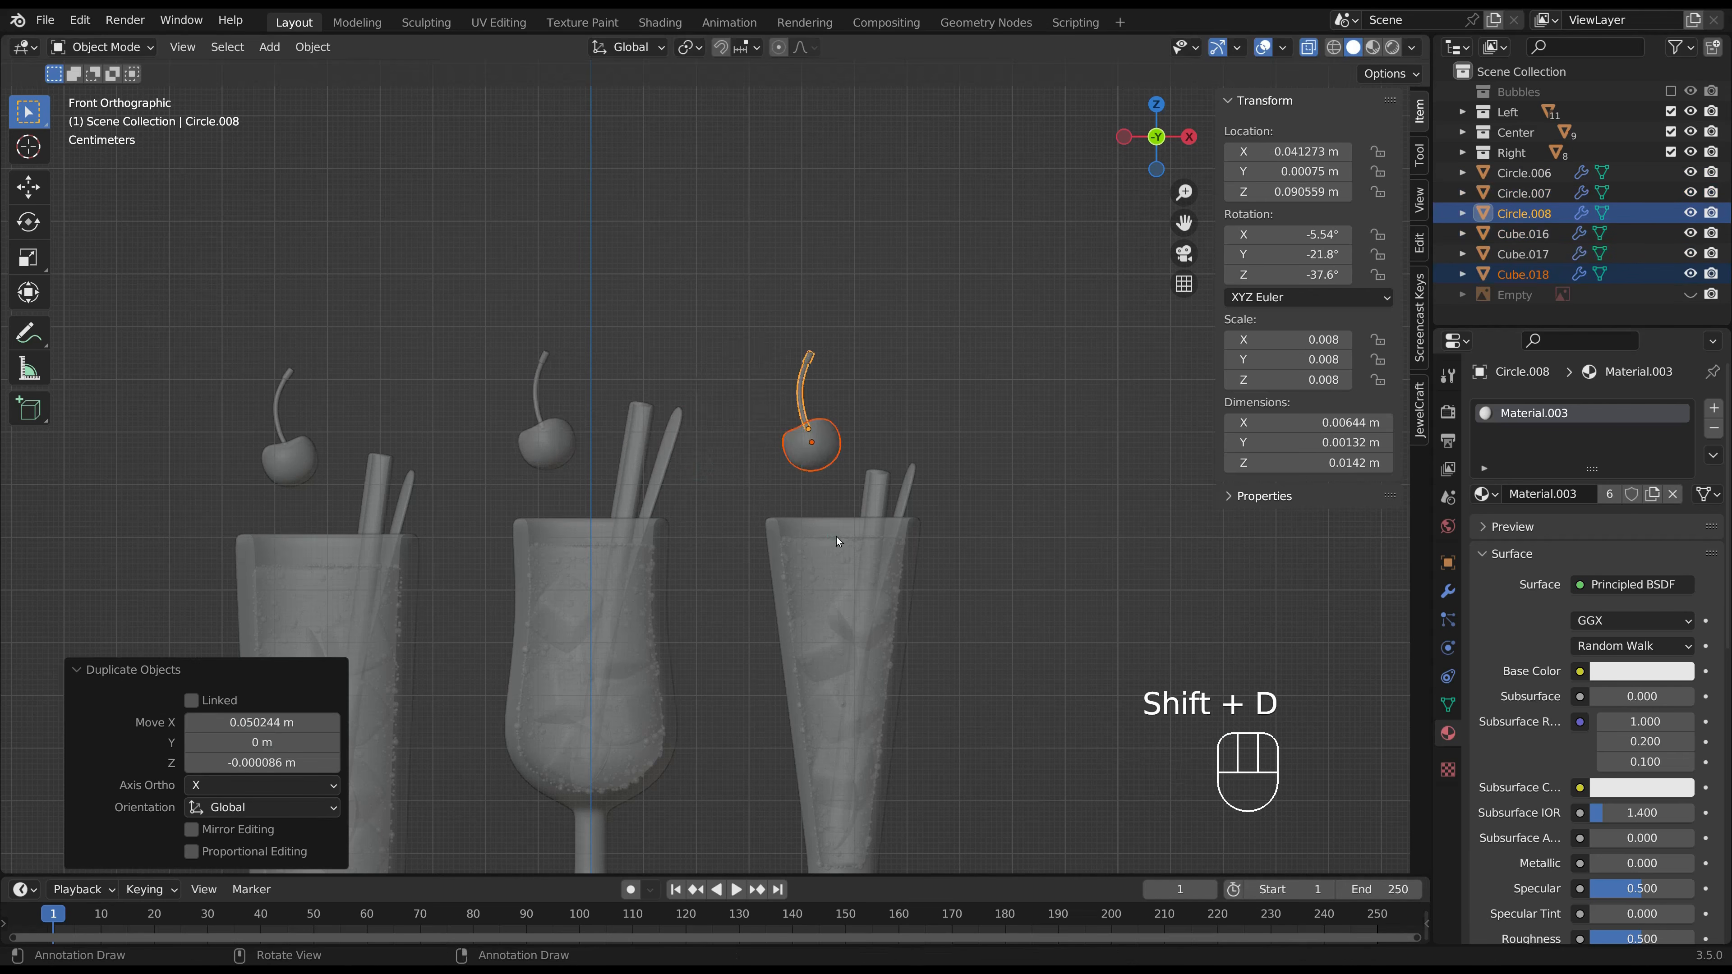
key(r)
click(885, 574)
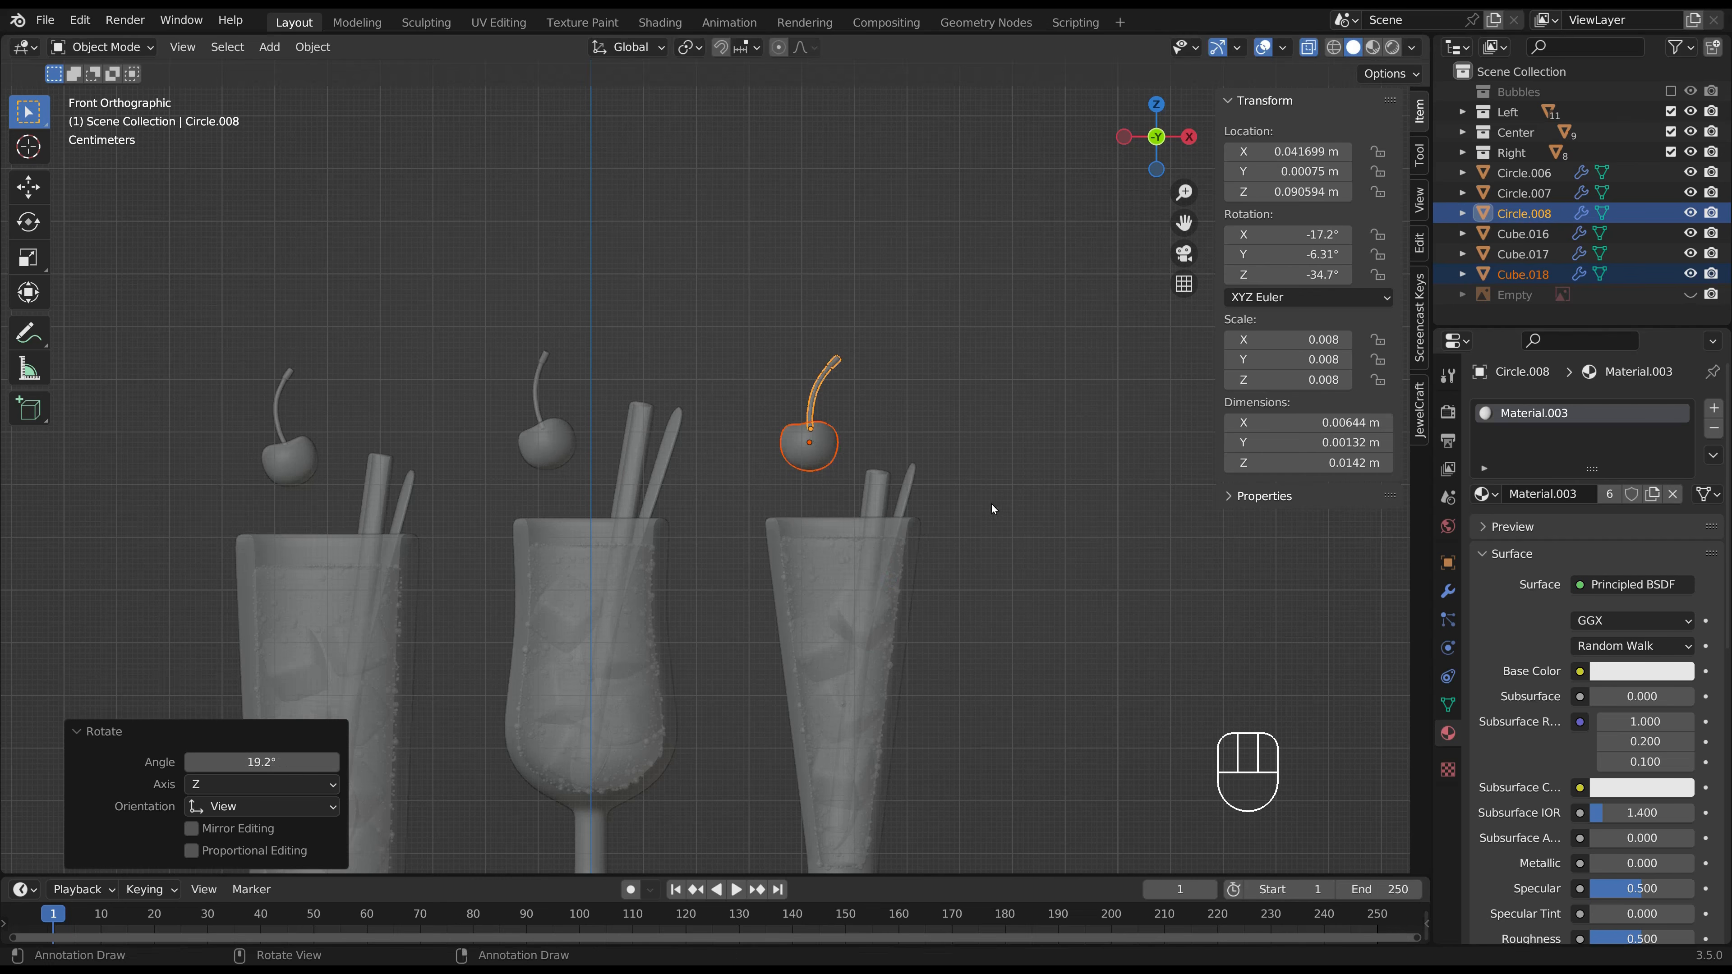
Put each cherry and its stem into the matching Right, Center or Left glass collection and save the file.
drag(1543, 213, 1517, 134)
click(1521, 233)
shift+click(1503, 194)
click(1525, 173)
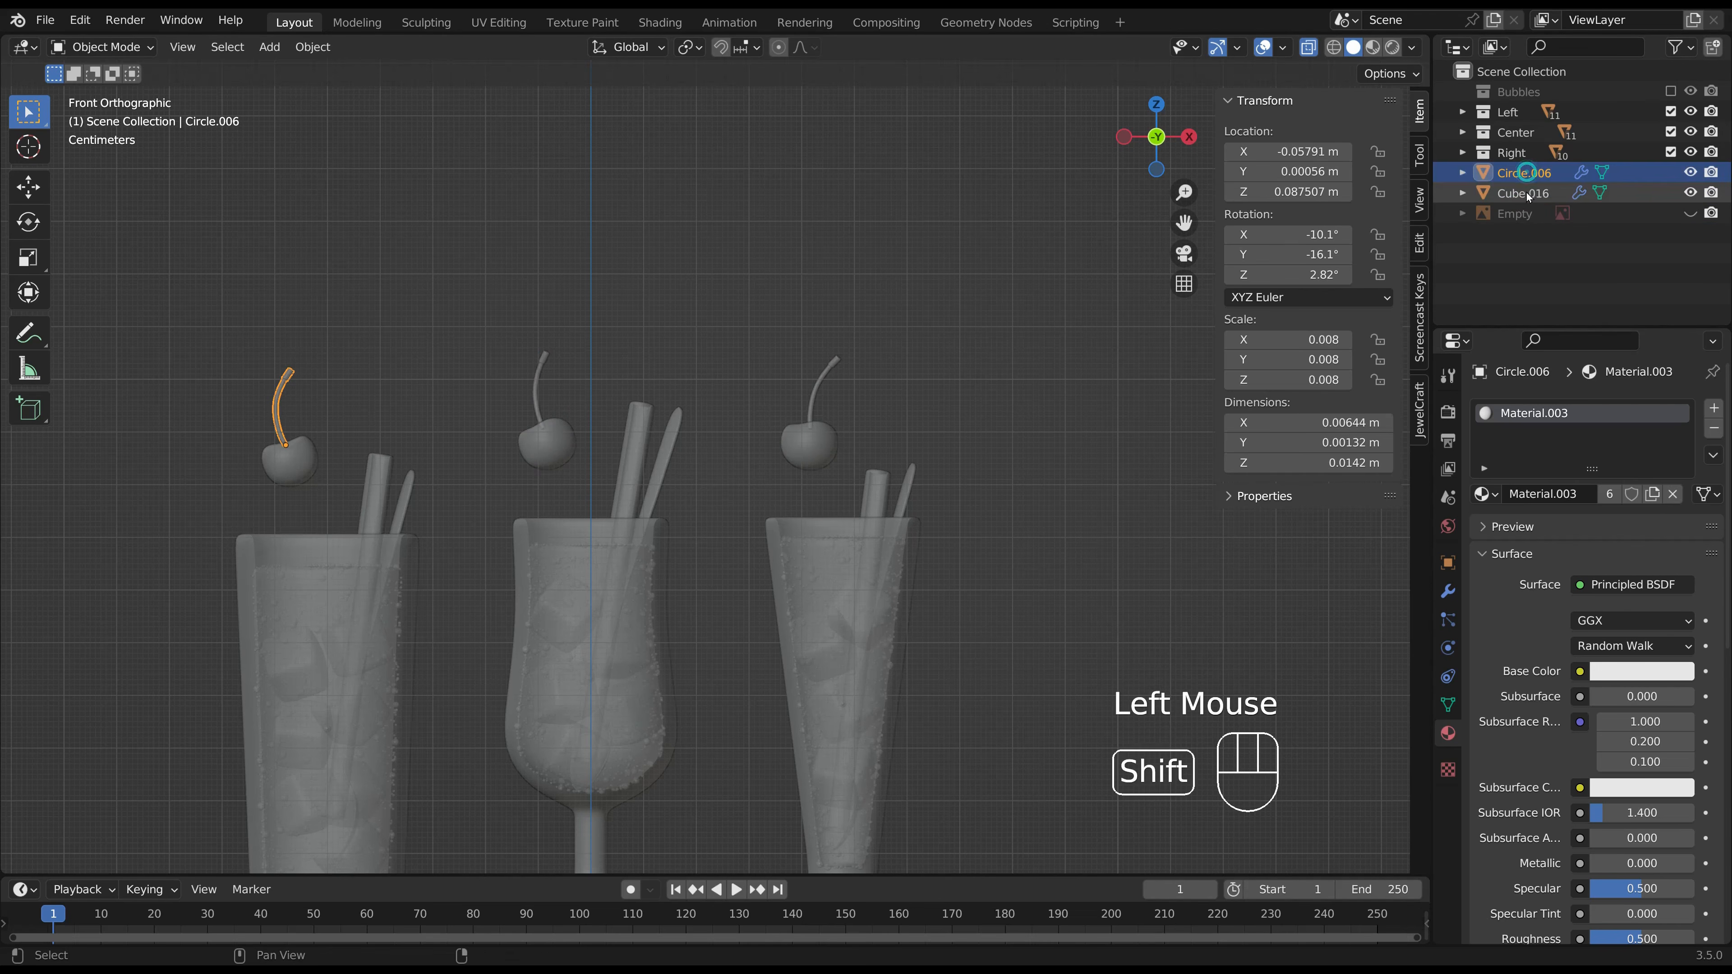
shift+click(1527, 194)
drag(1527, 194, 1514, 115)
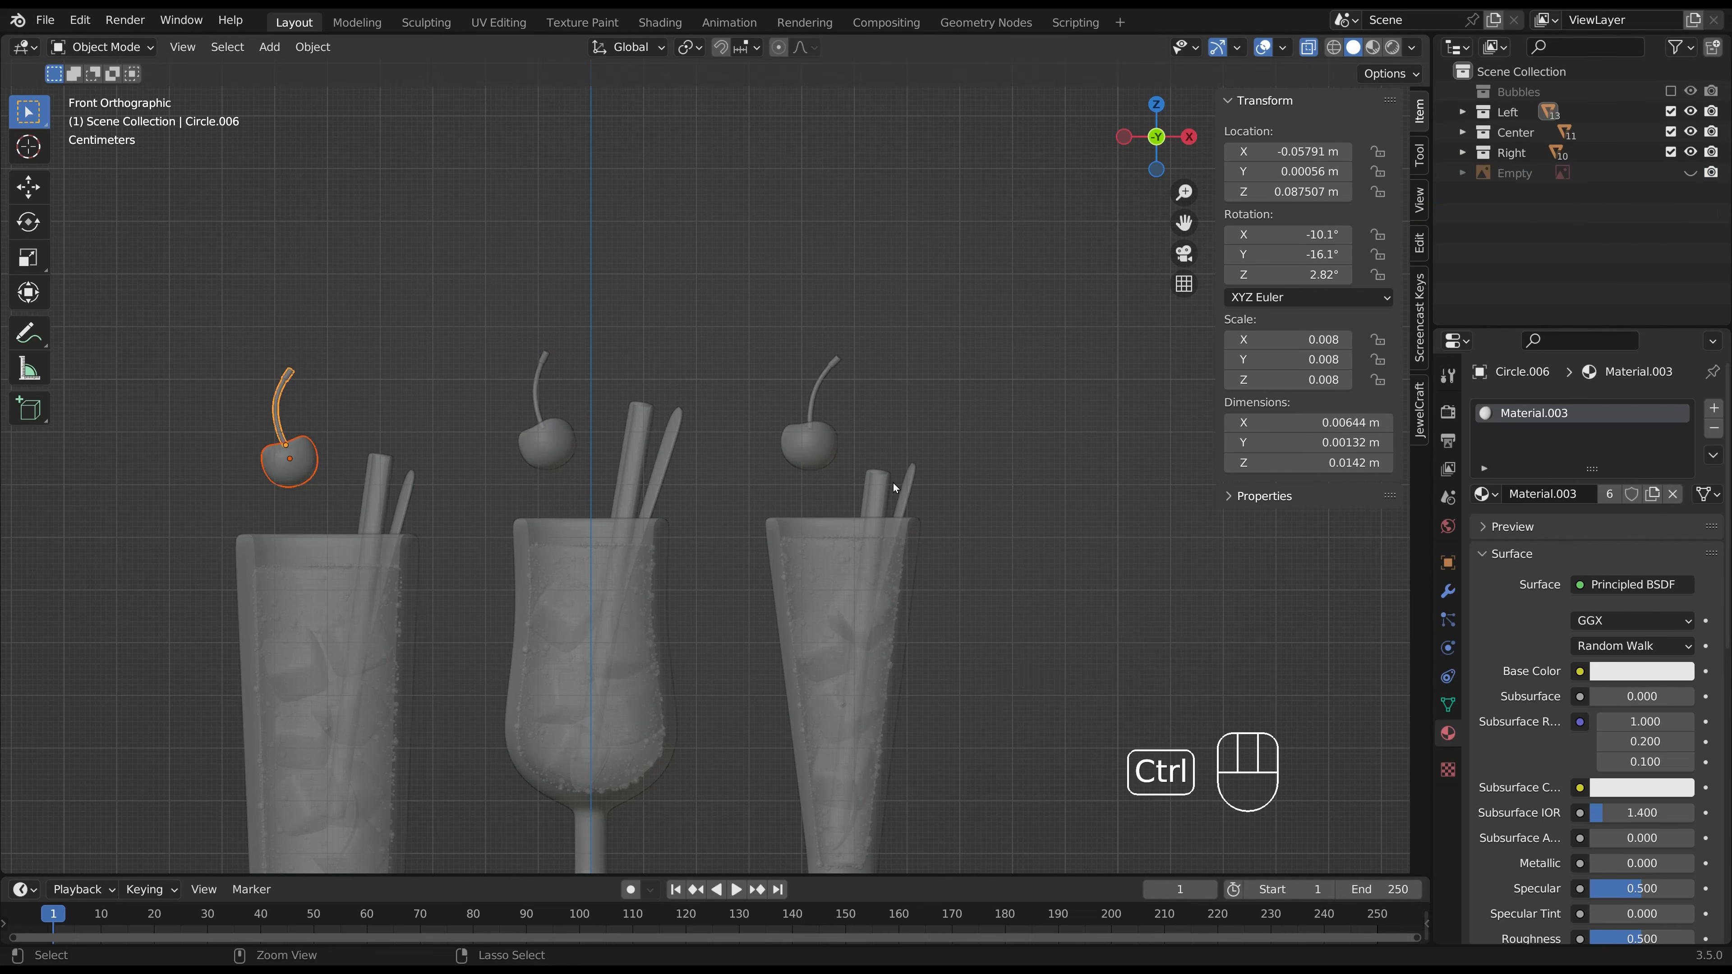
key(ctrl+s)
Select all three cherries with their stems, save the file, and apply their scale.
shift+middle_drag(898, 530, 1036, 417)
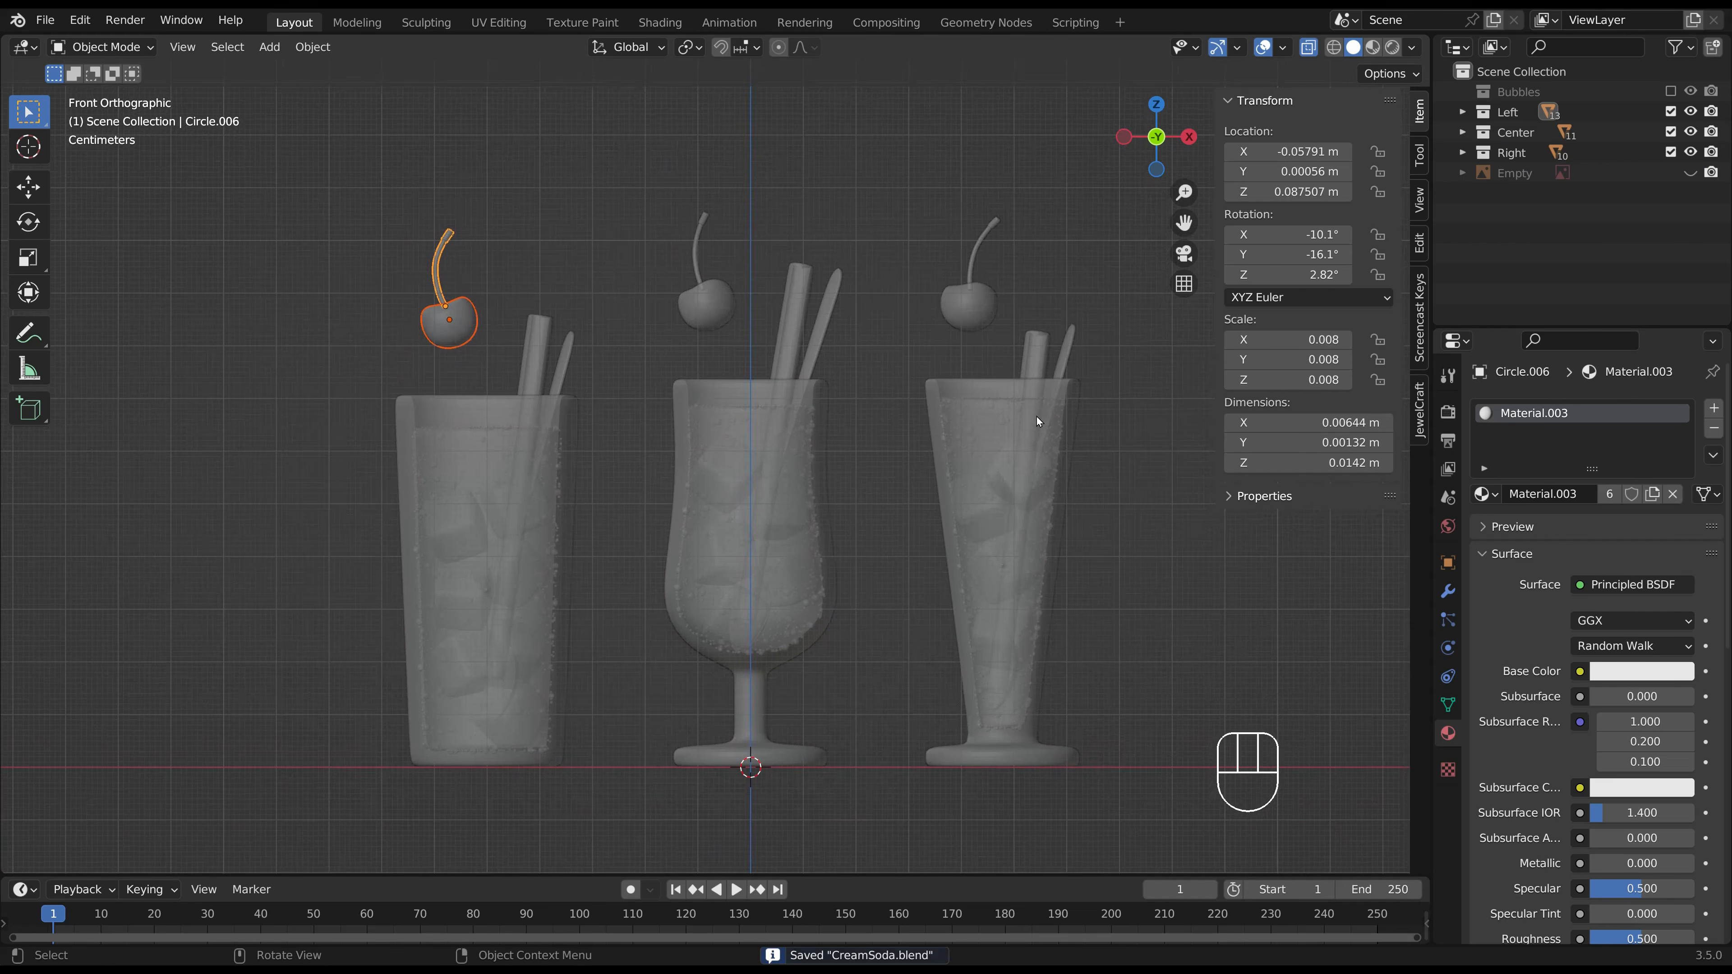
drag(981, 308, 931, 255)
shift+drag(712, 302, 665, 256)
shift+drag(448, 318, 385, 259)
key(ctrl+s)
key(ctrl+a)
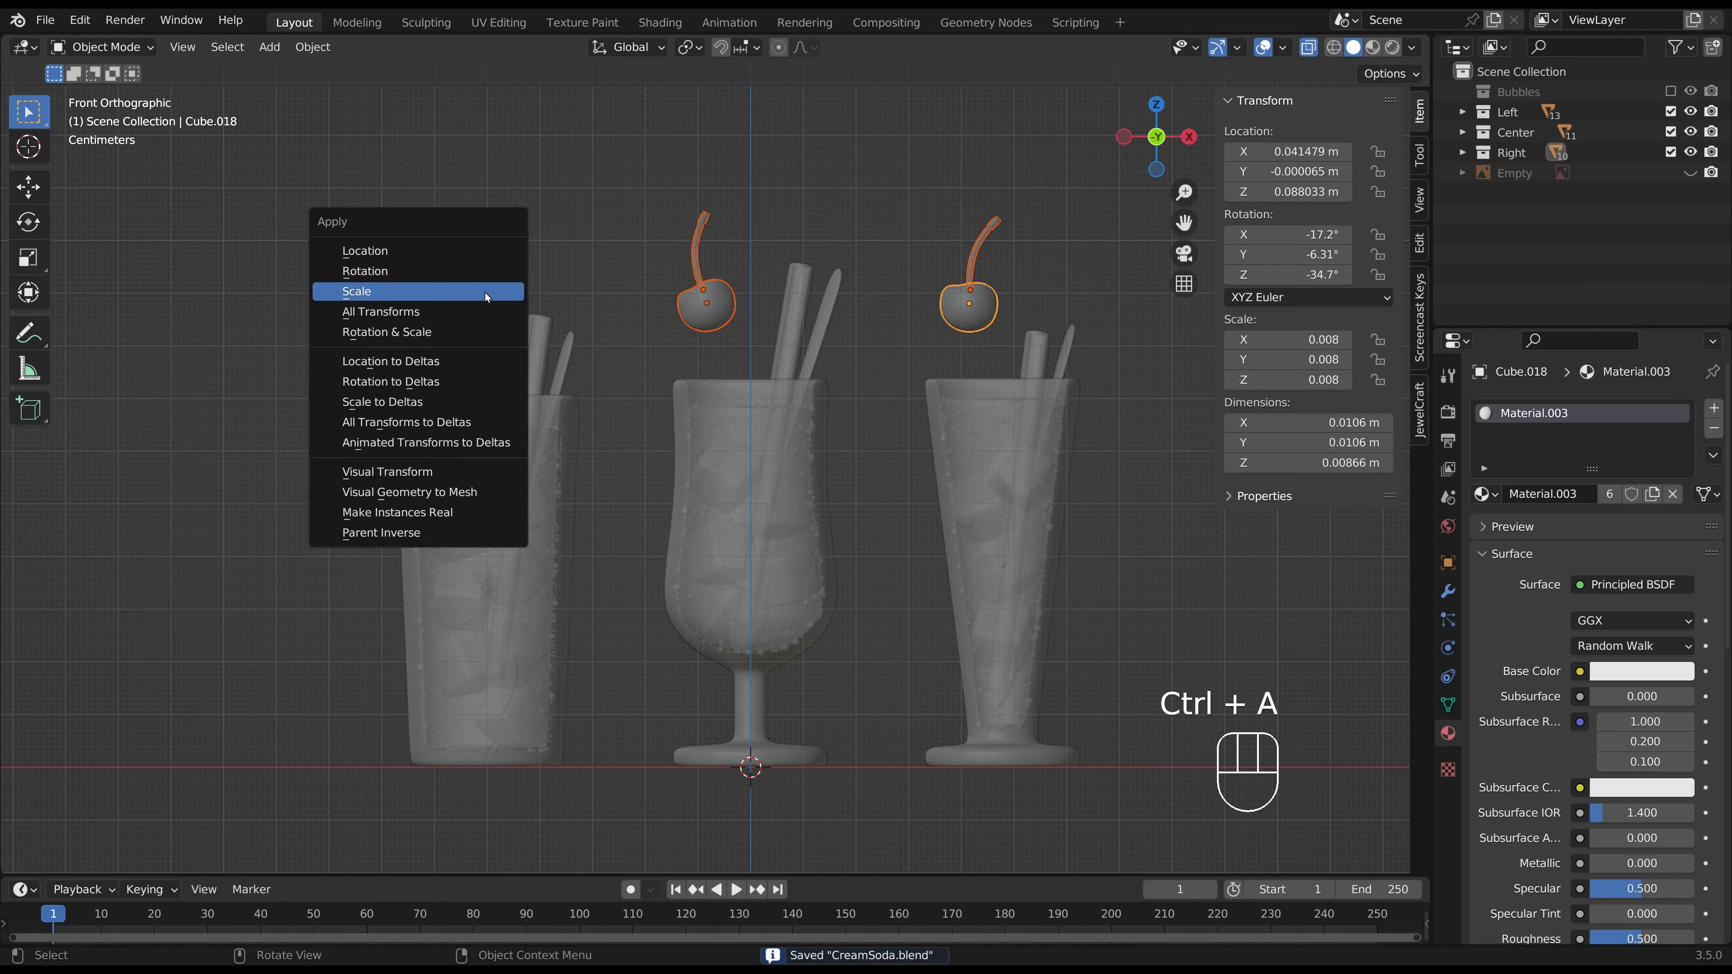
click(484, 292)
click(914, 207)
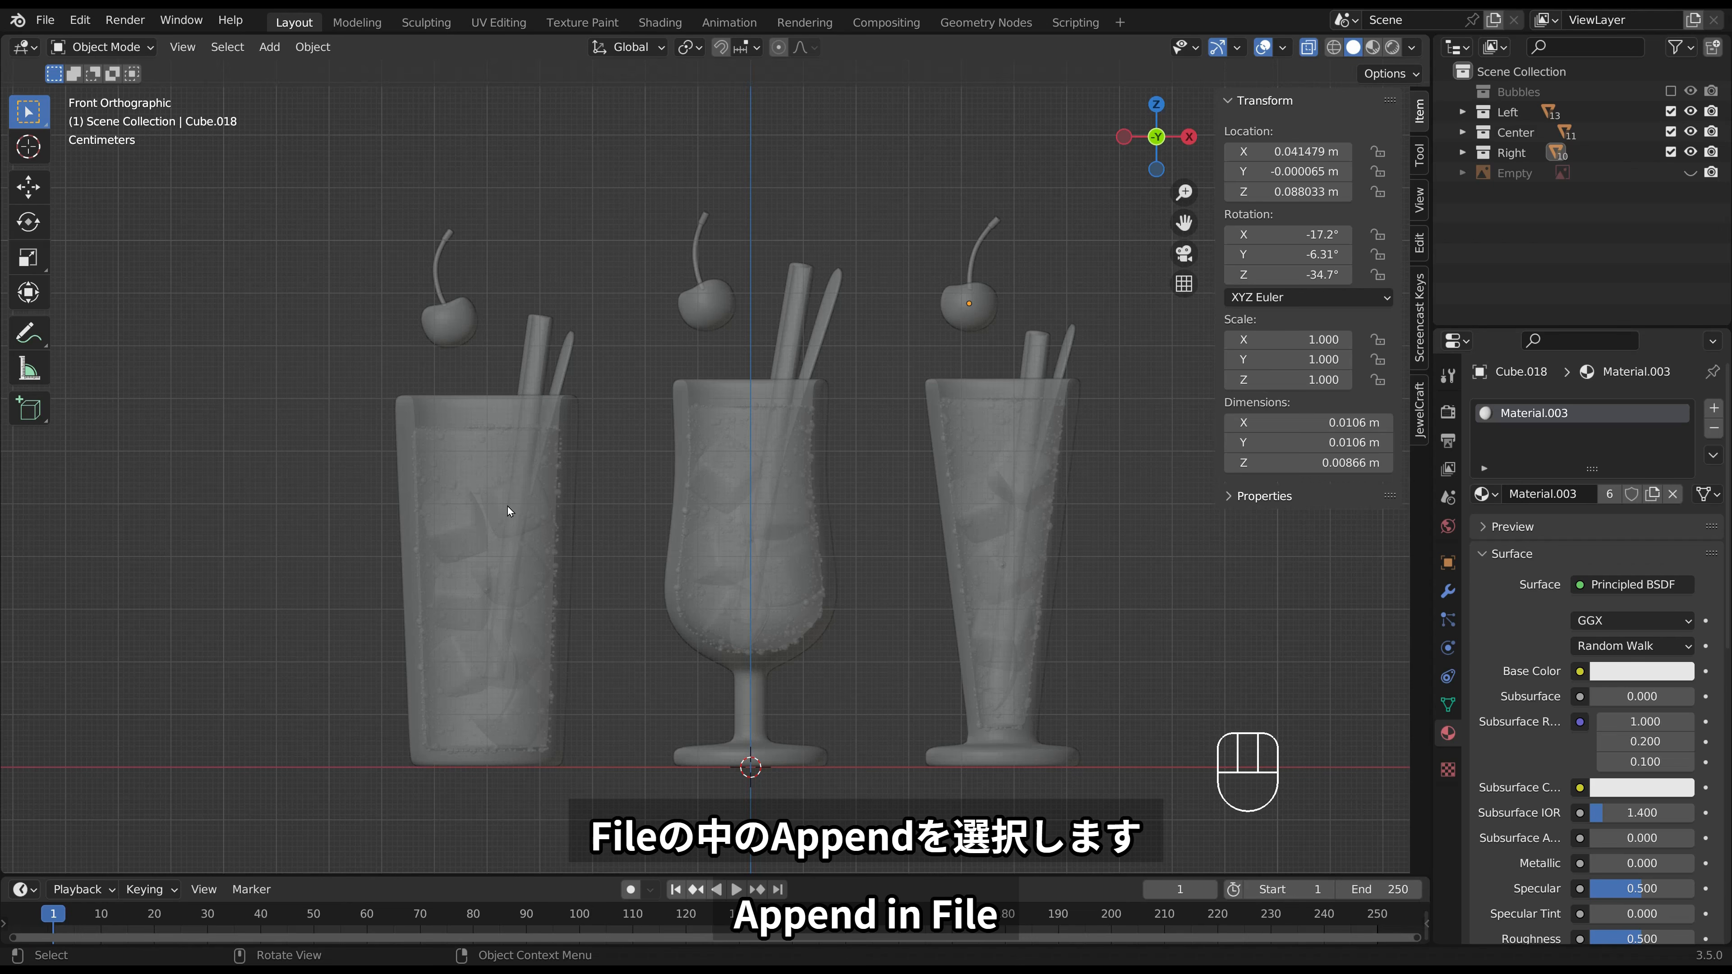
Append the IceCream object from IceCream.blend.
click(45, 19)
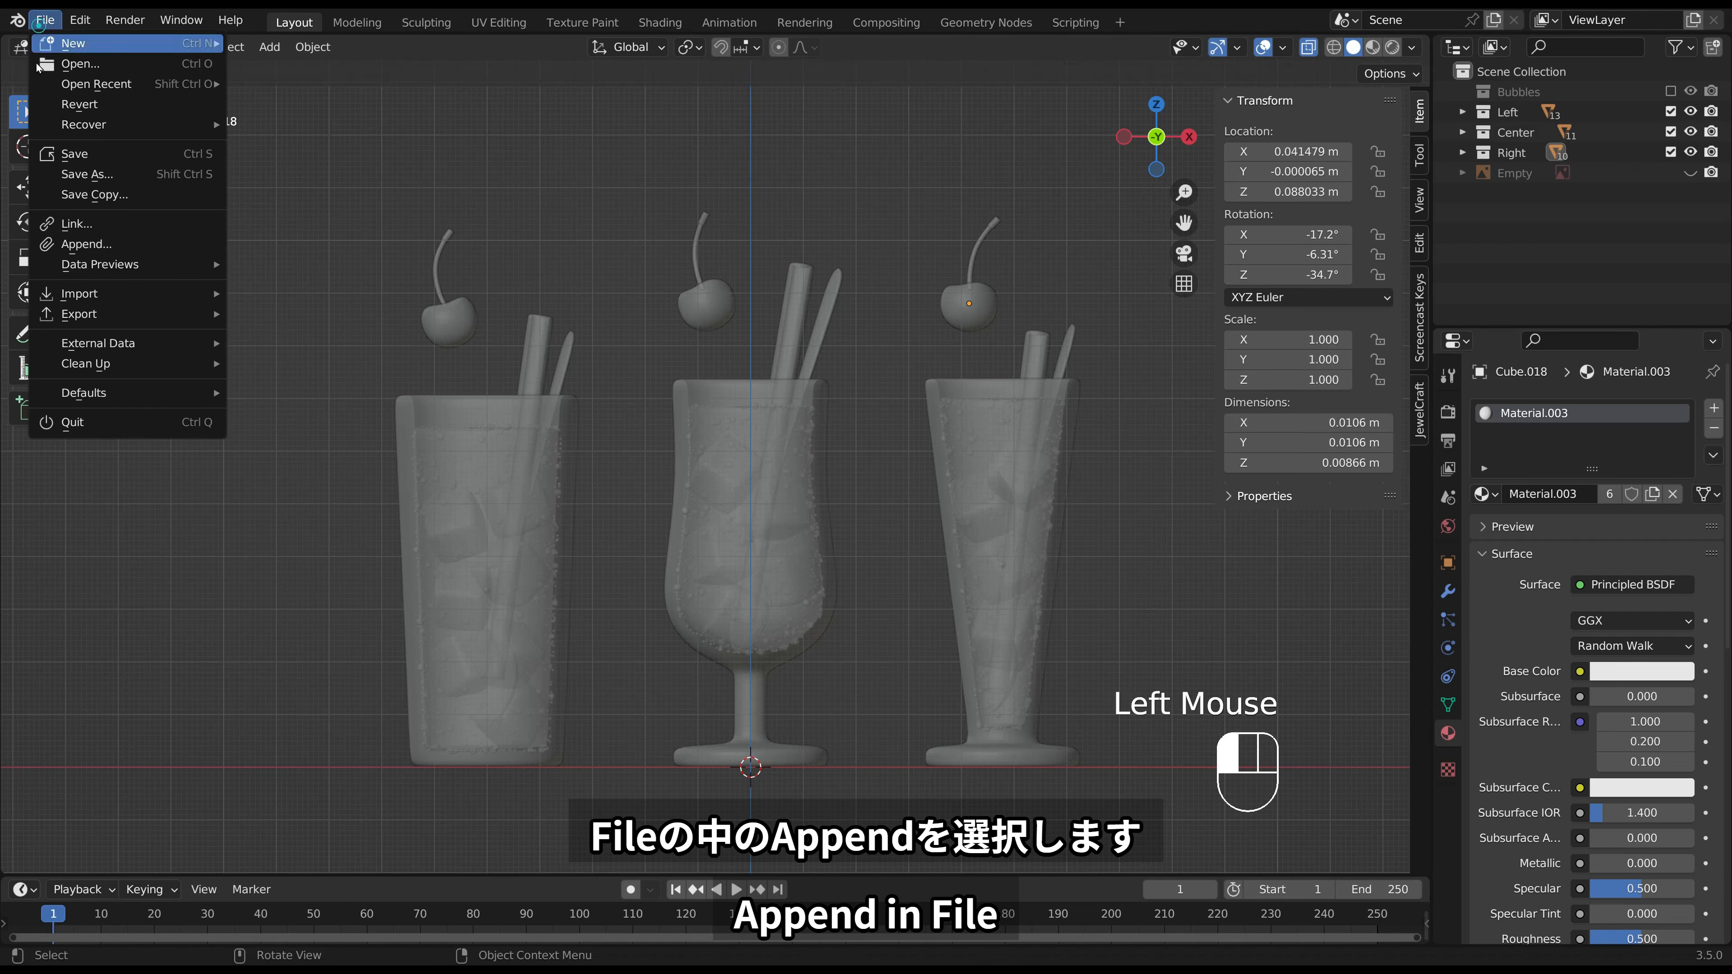
click(78, 242)
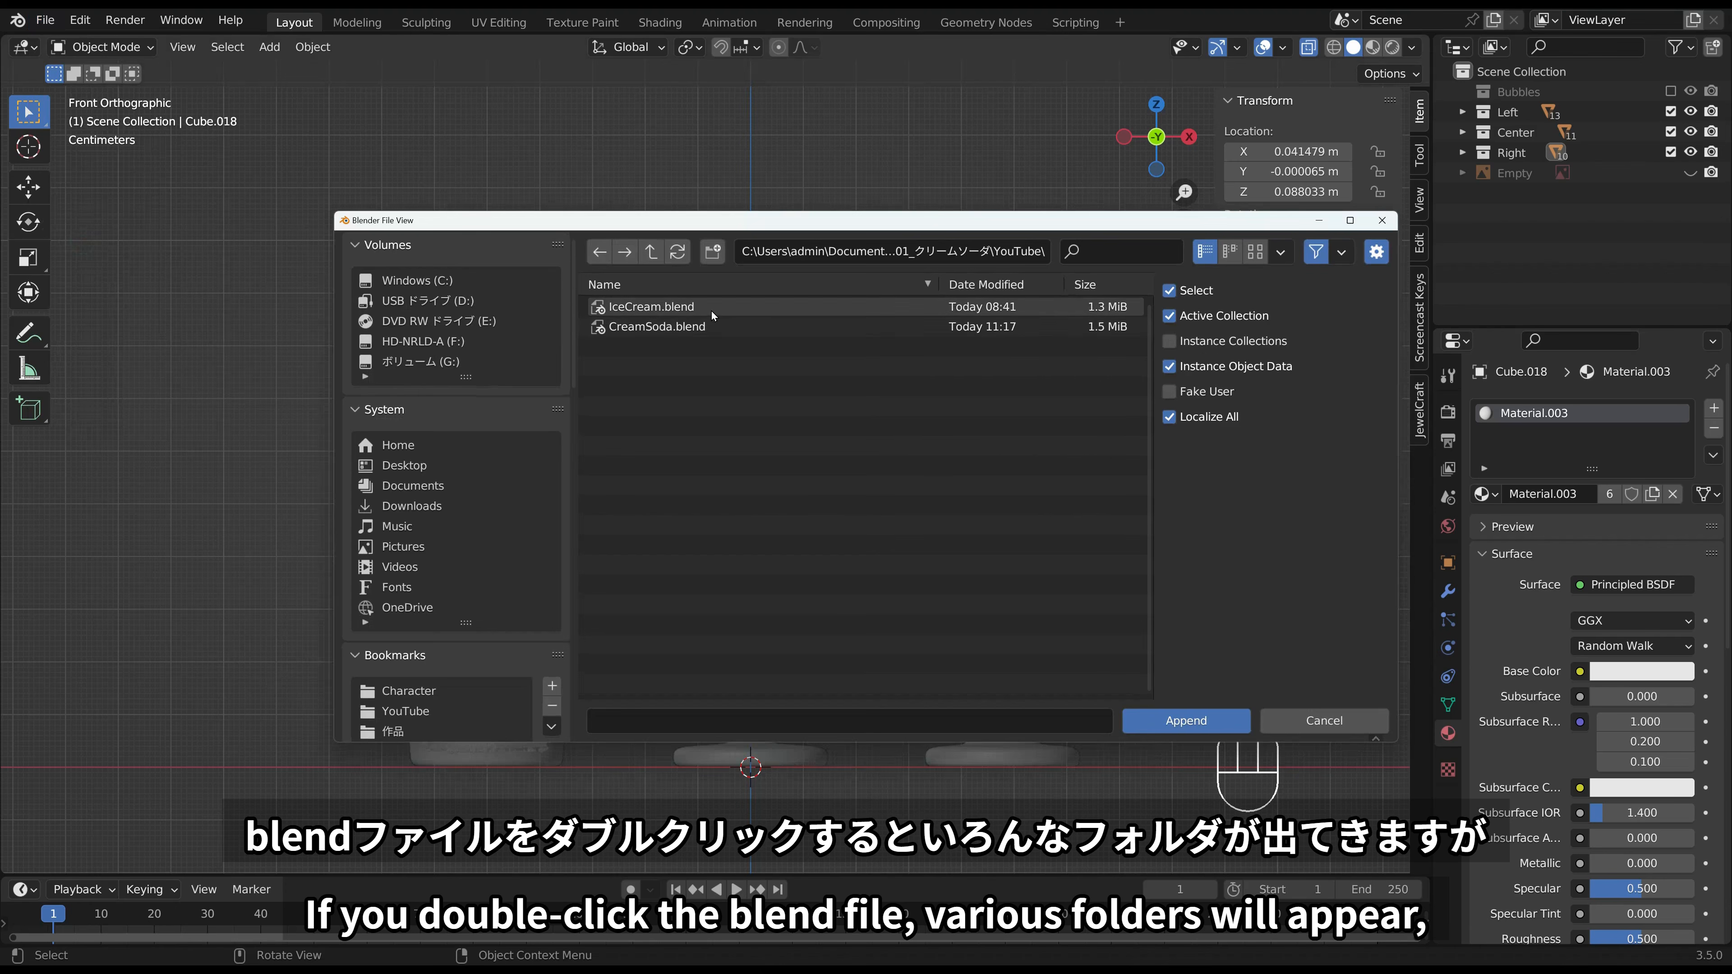
double_click(712, 311)
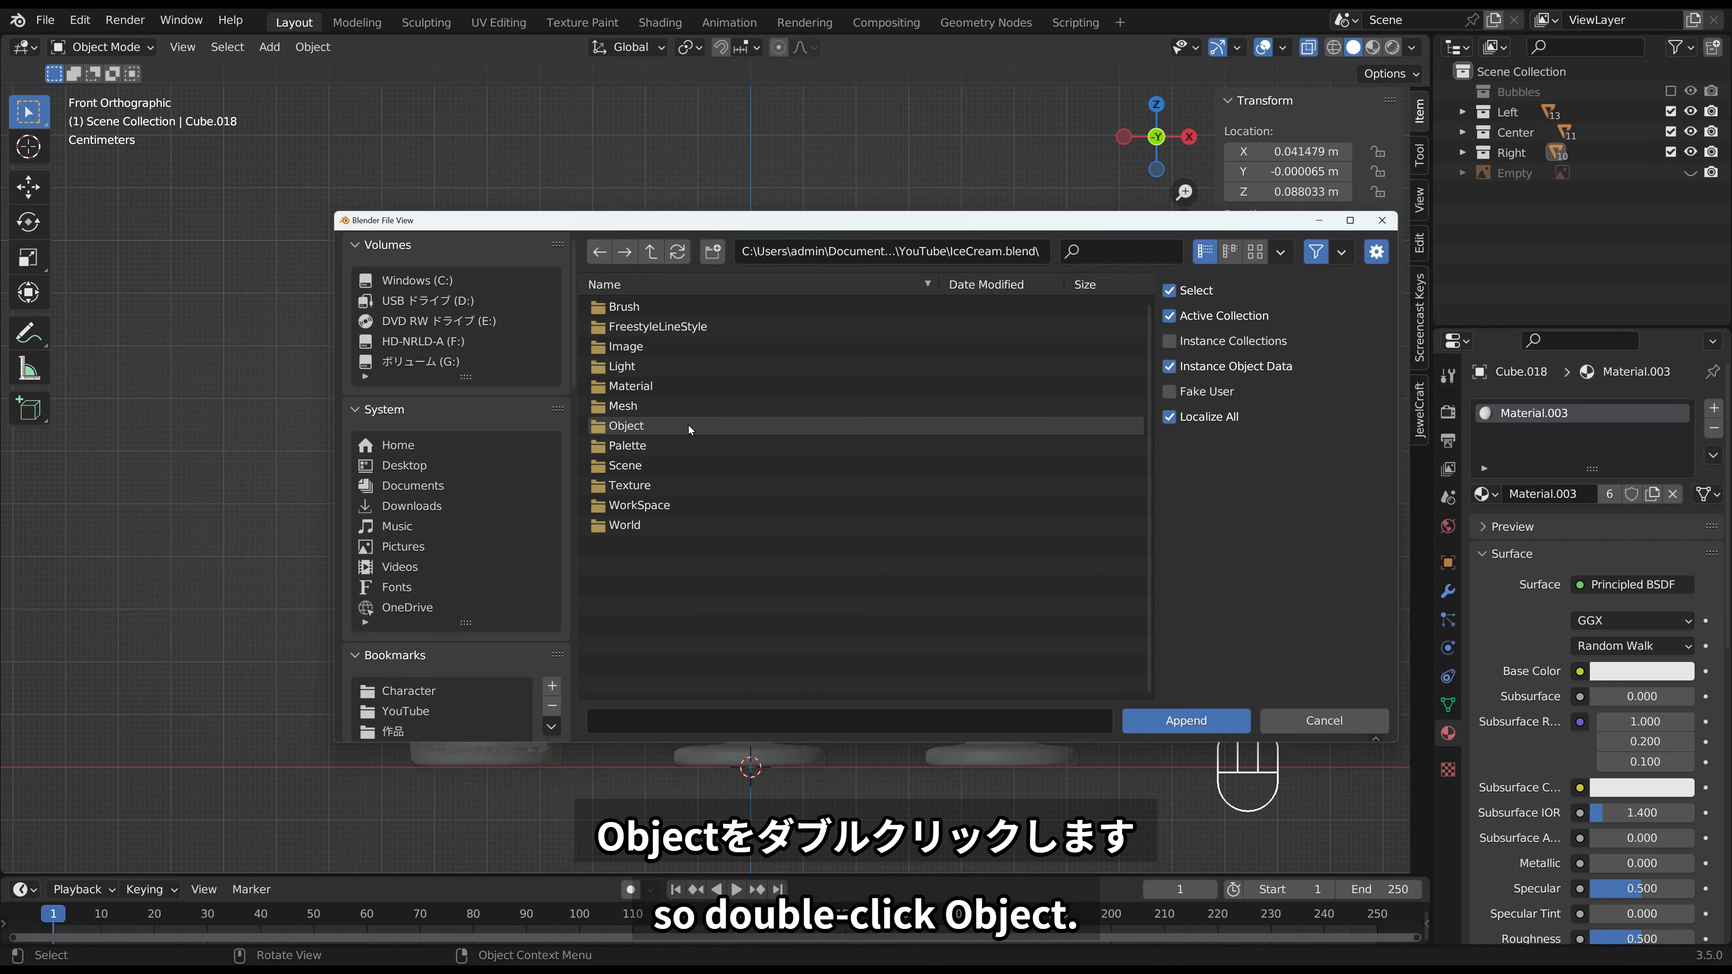
double_click(666, 425)
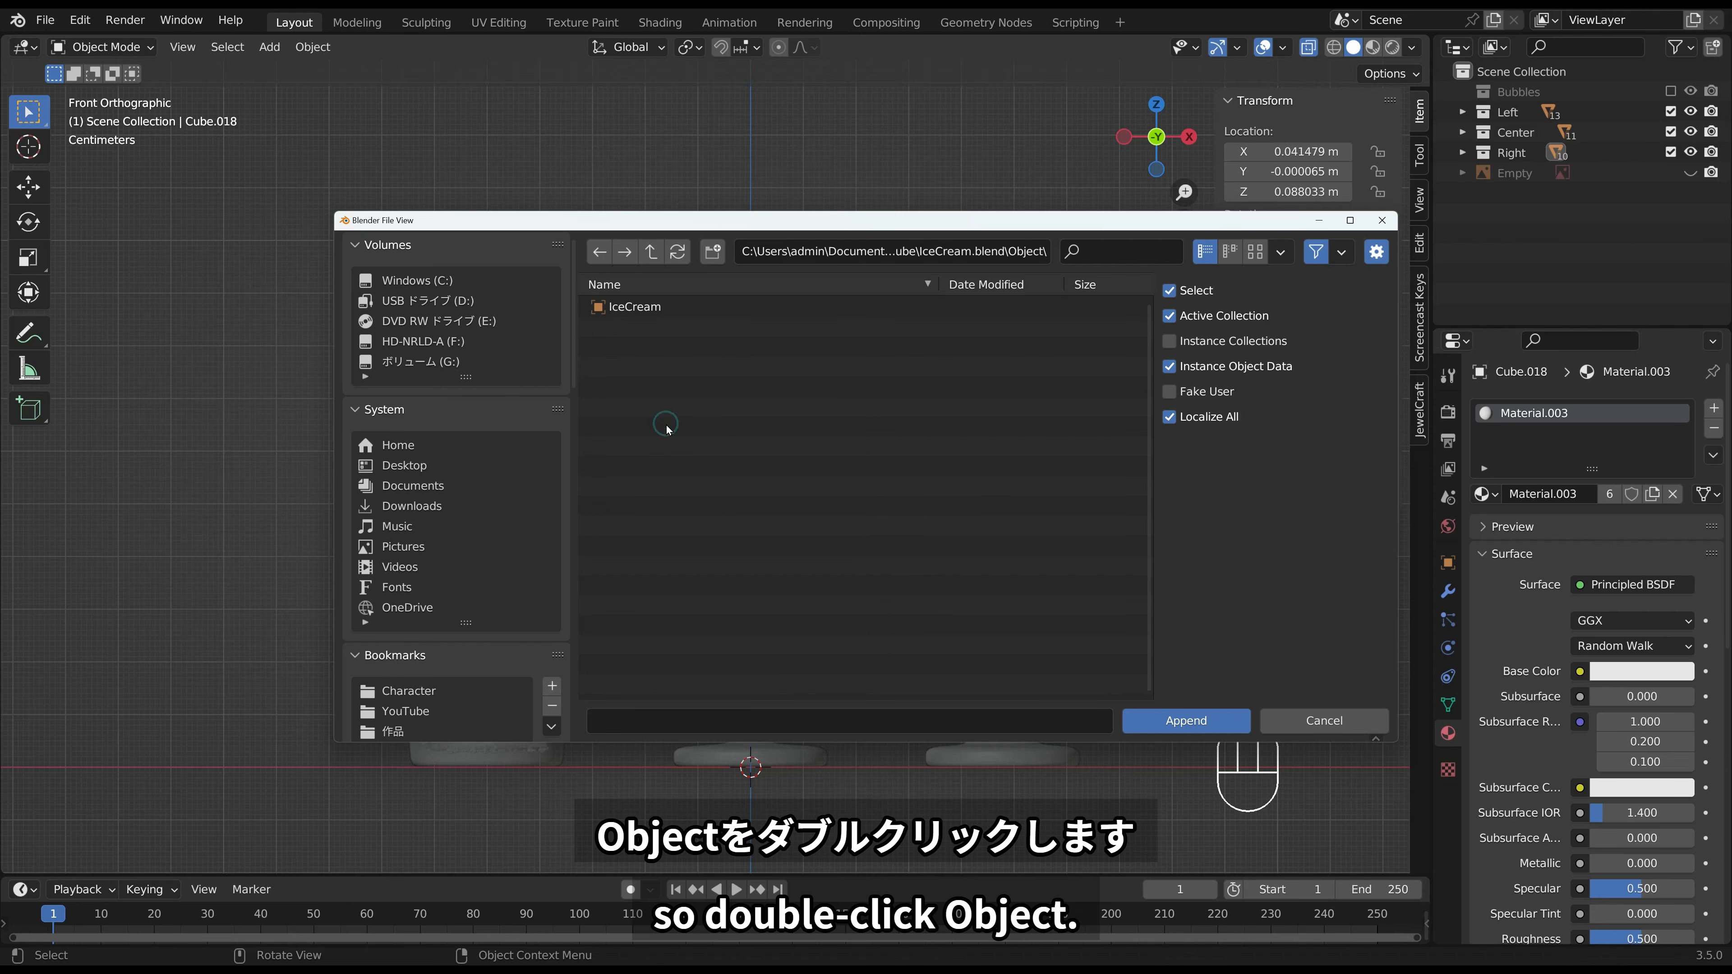
double_click(634, 307)
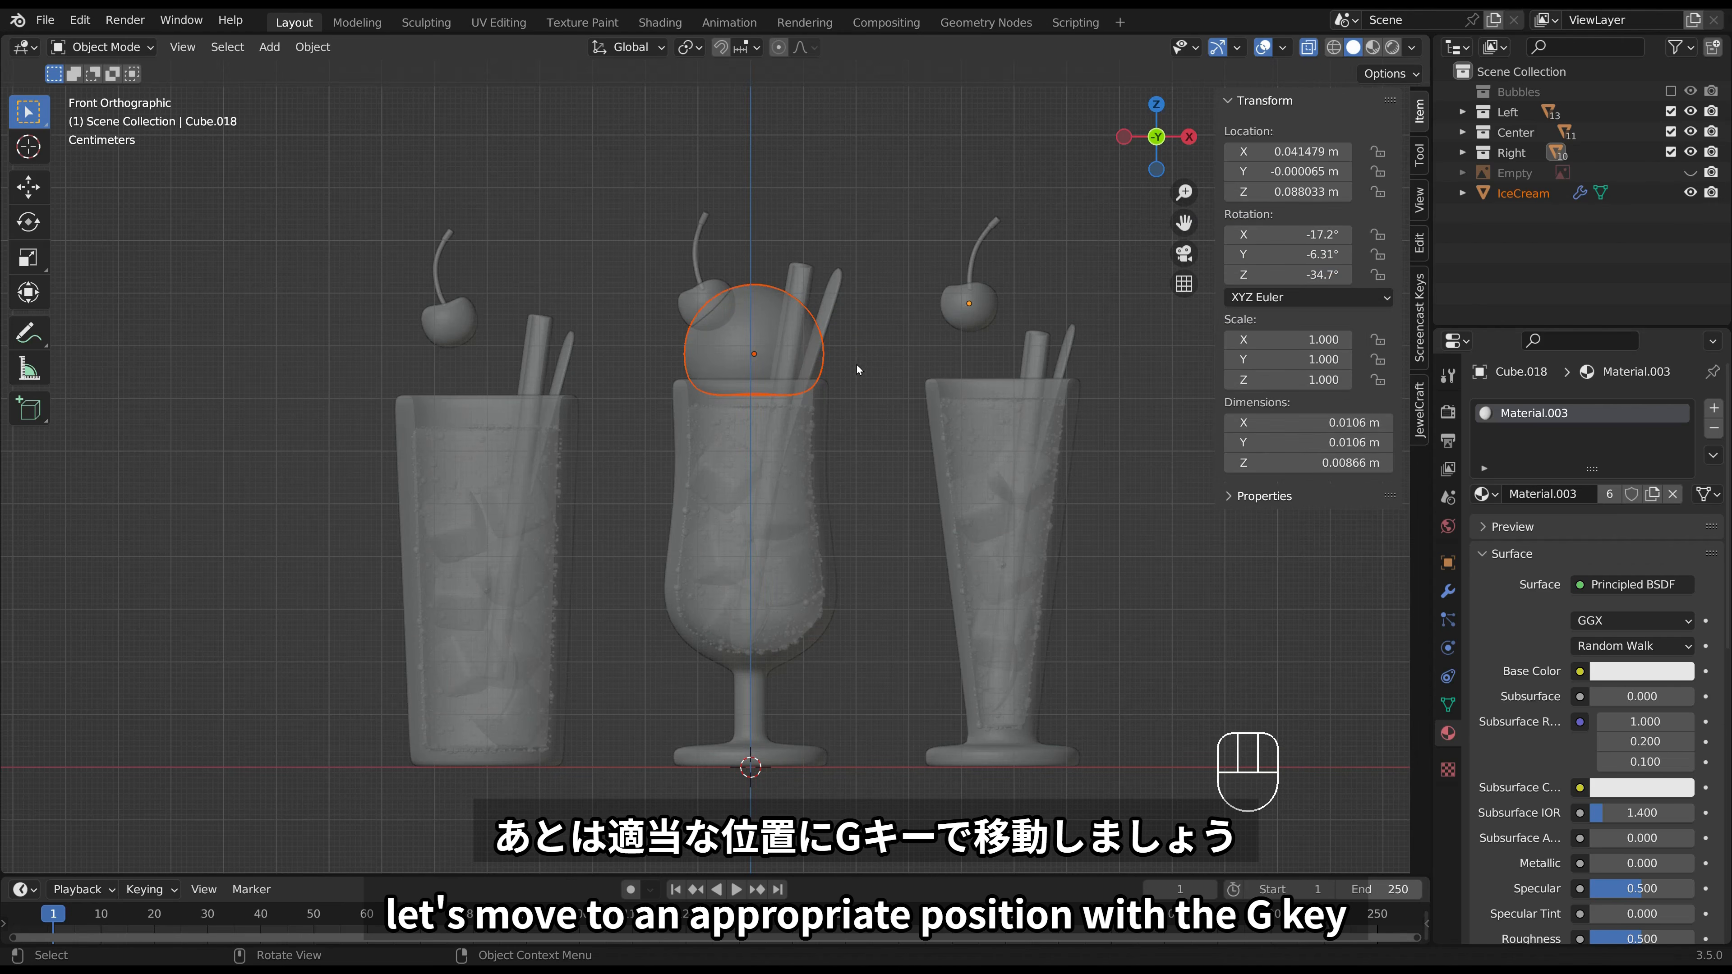
Settle the ice cream into the center glass, tilting it about -11° from the front and -10° from the right side.
key(g)
key(z)
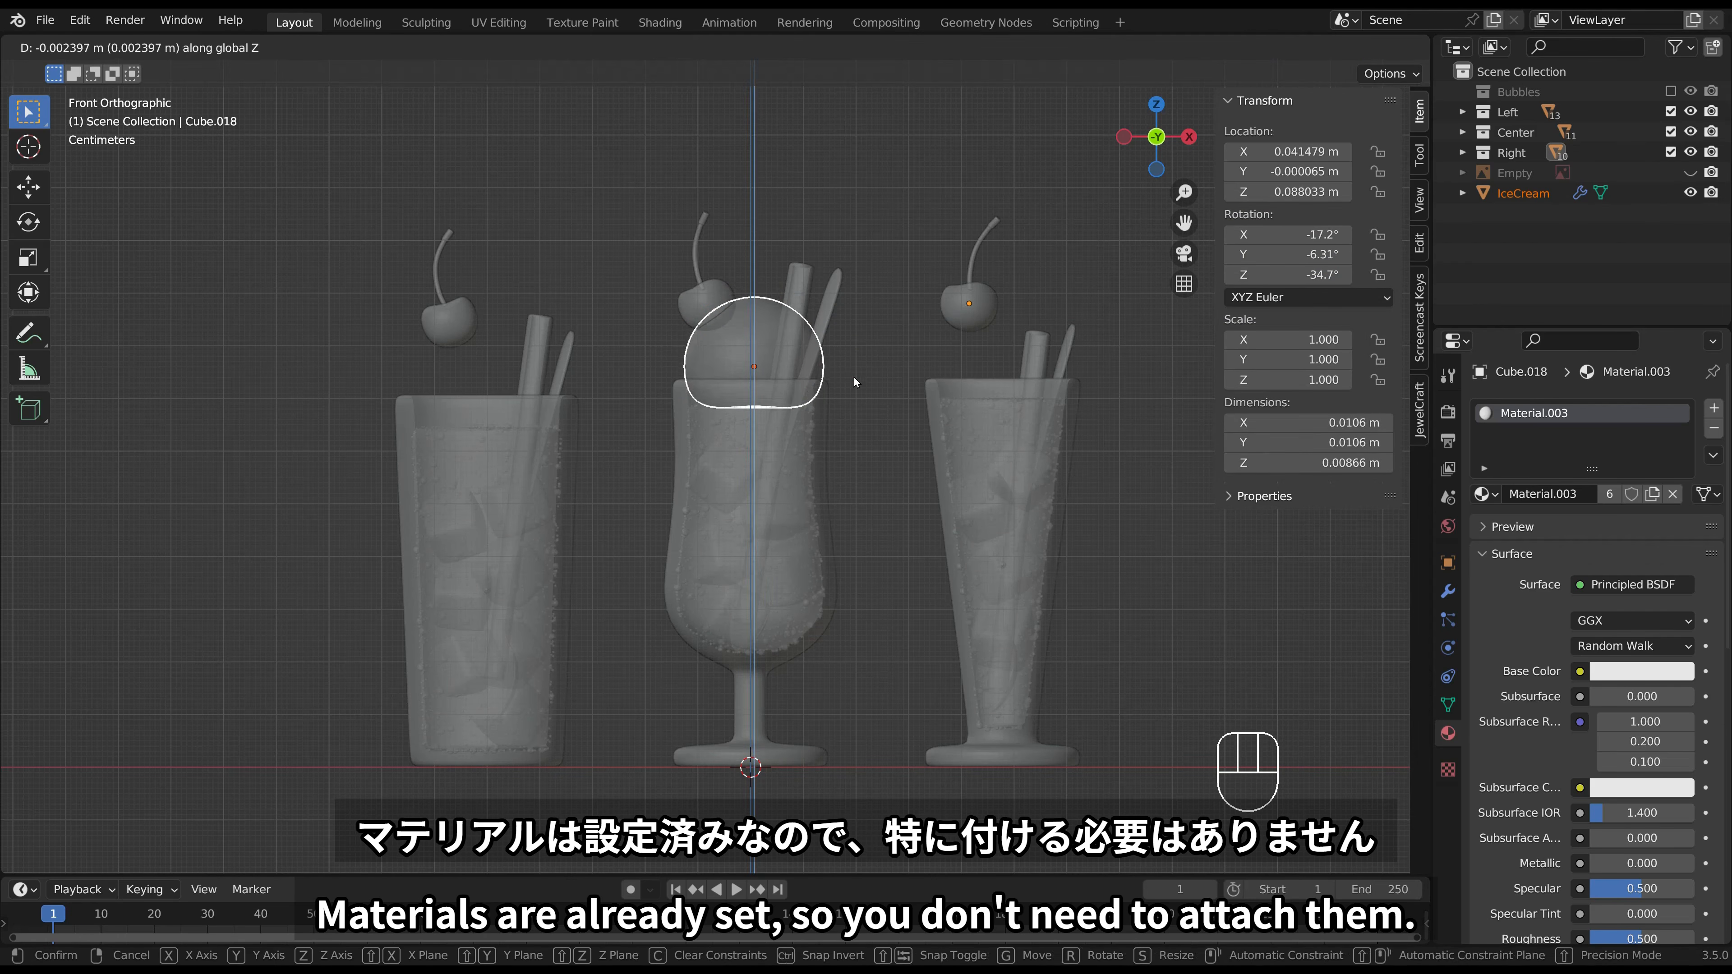
click(854, 378)
key(r)
click(850, 358)
key(g)
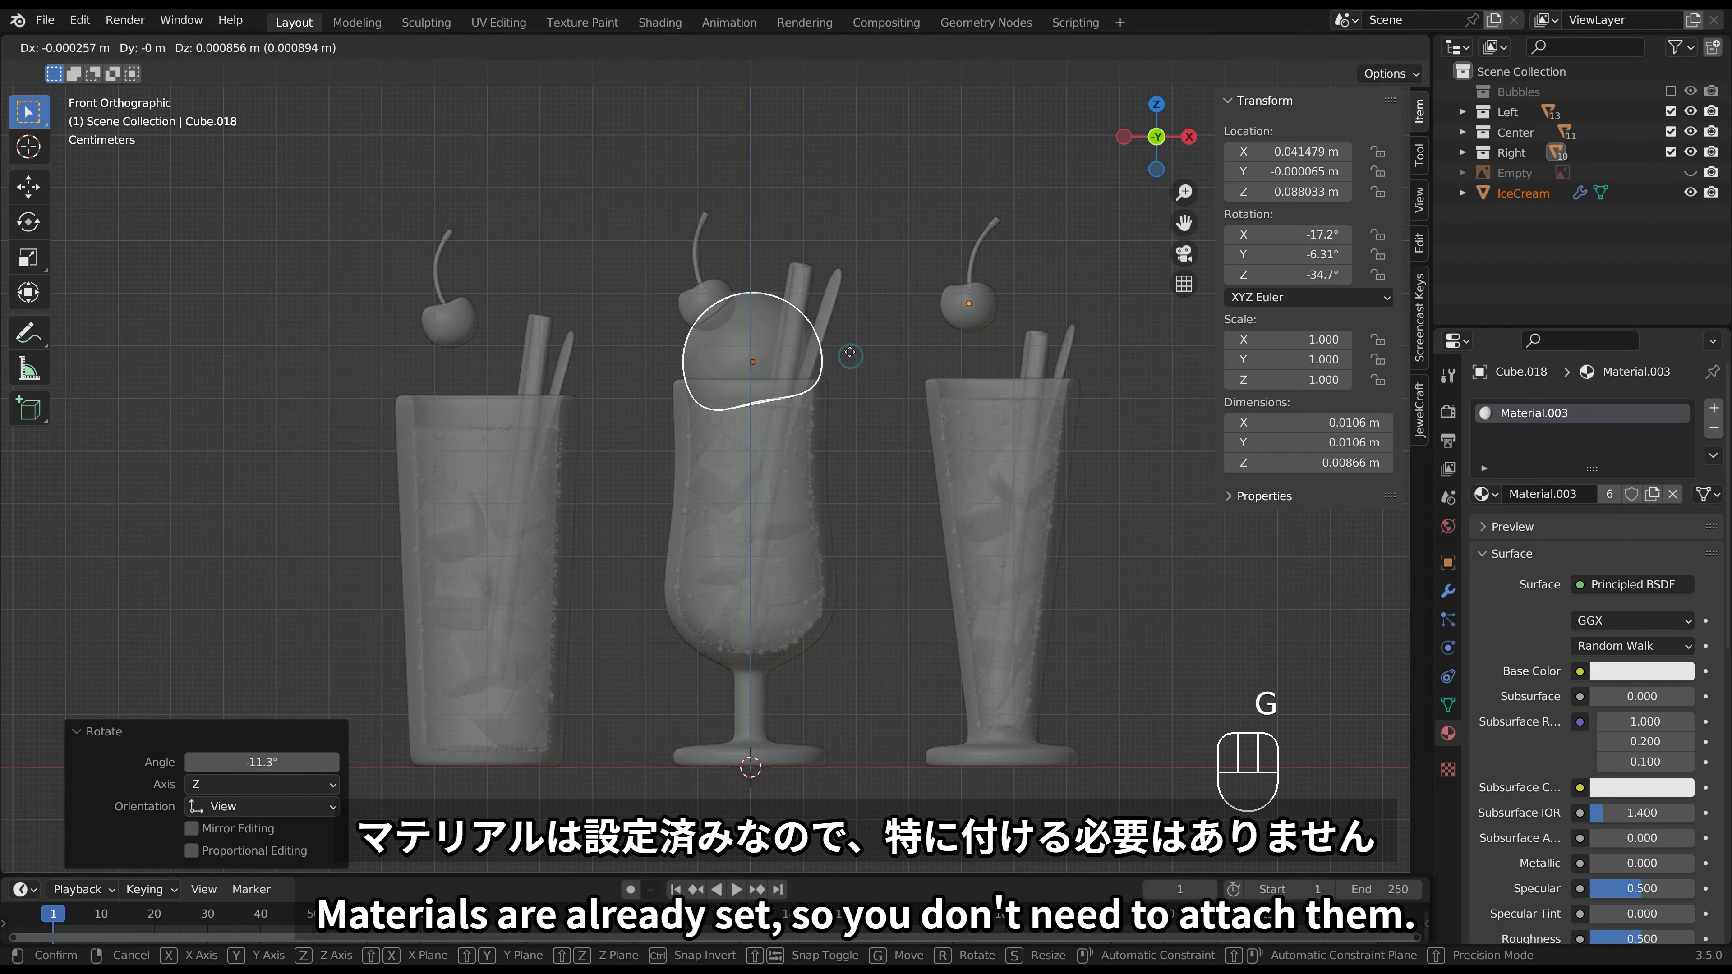
click(851, 356)
key(KP_3)
key(r)
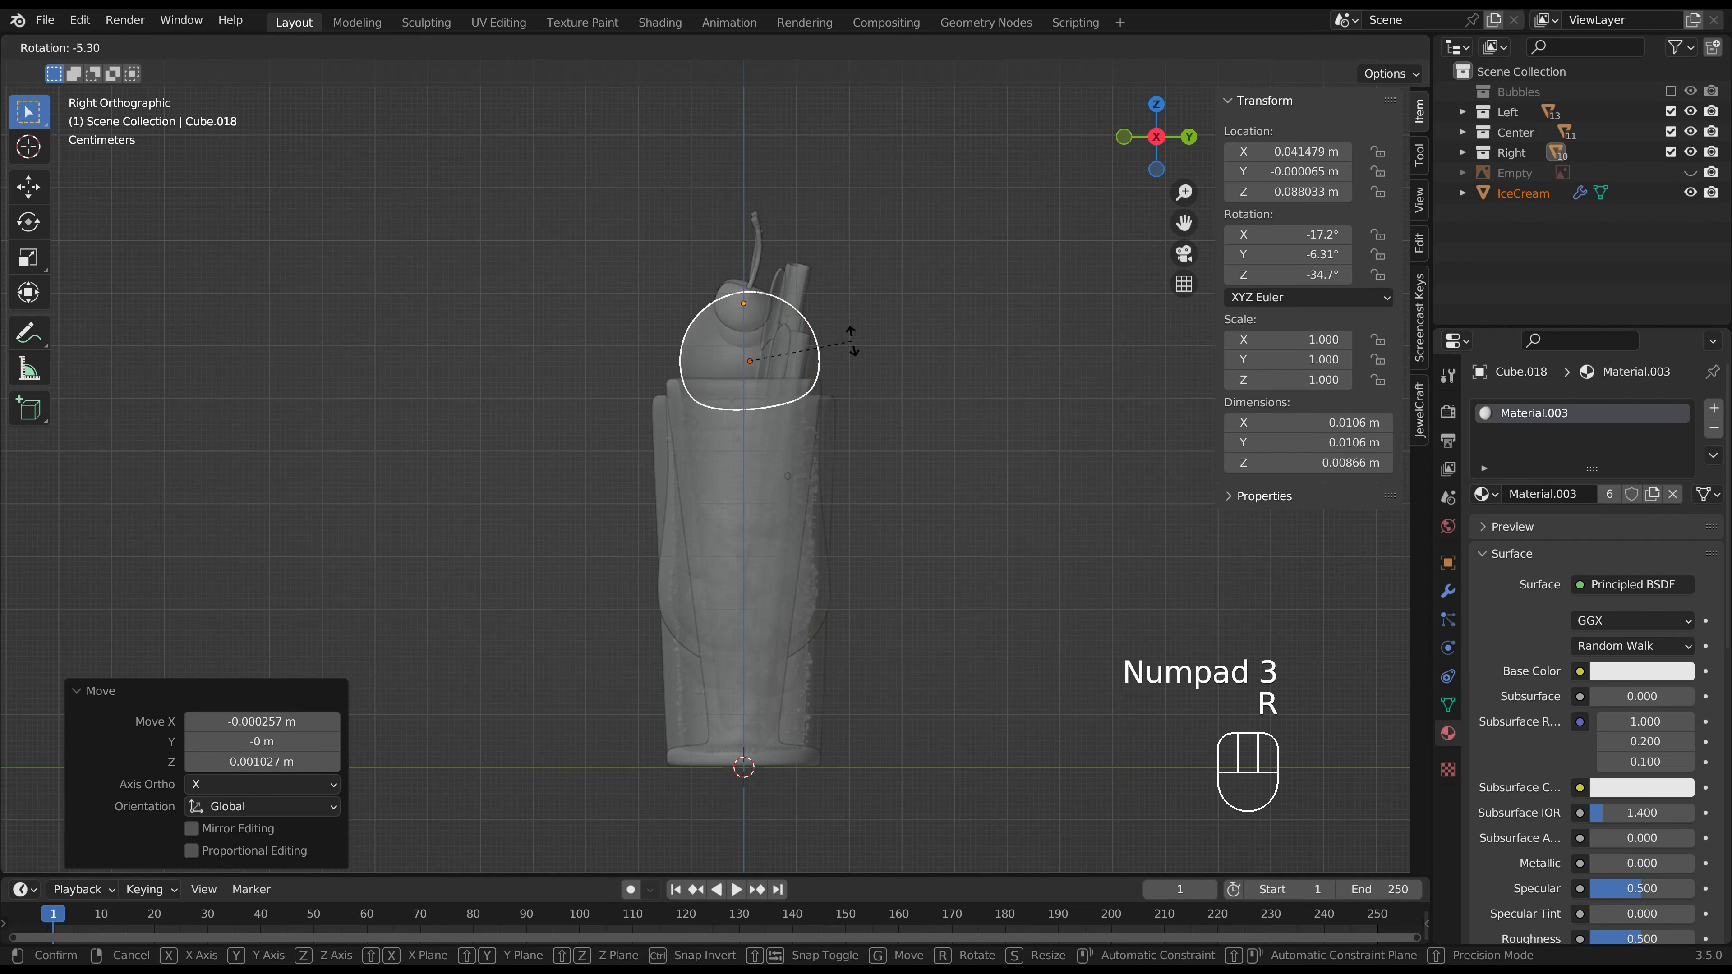
click(841, 373)
Duplicate the ice cream onto the left glass, about 0.051 m toward negative X and 0.0045 m lower.
key(KP_1)
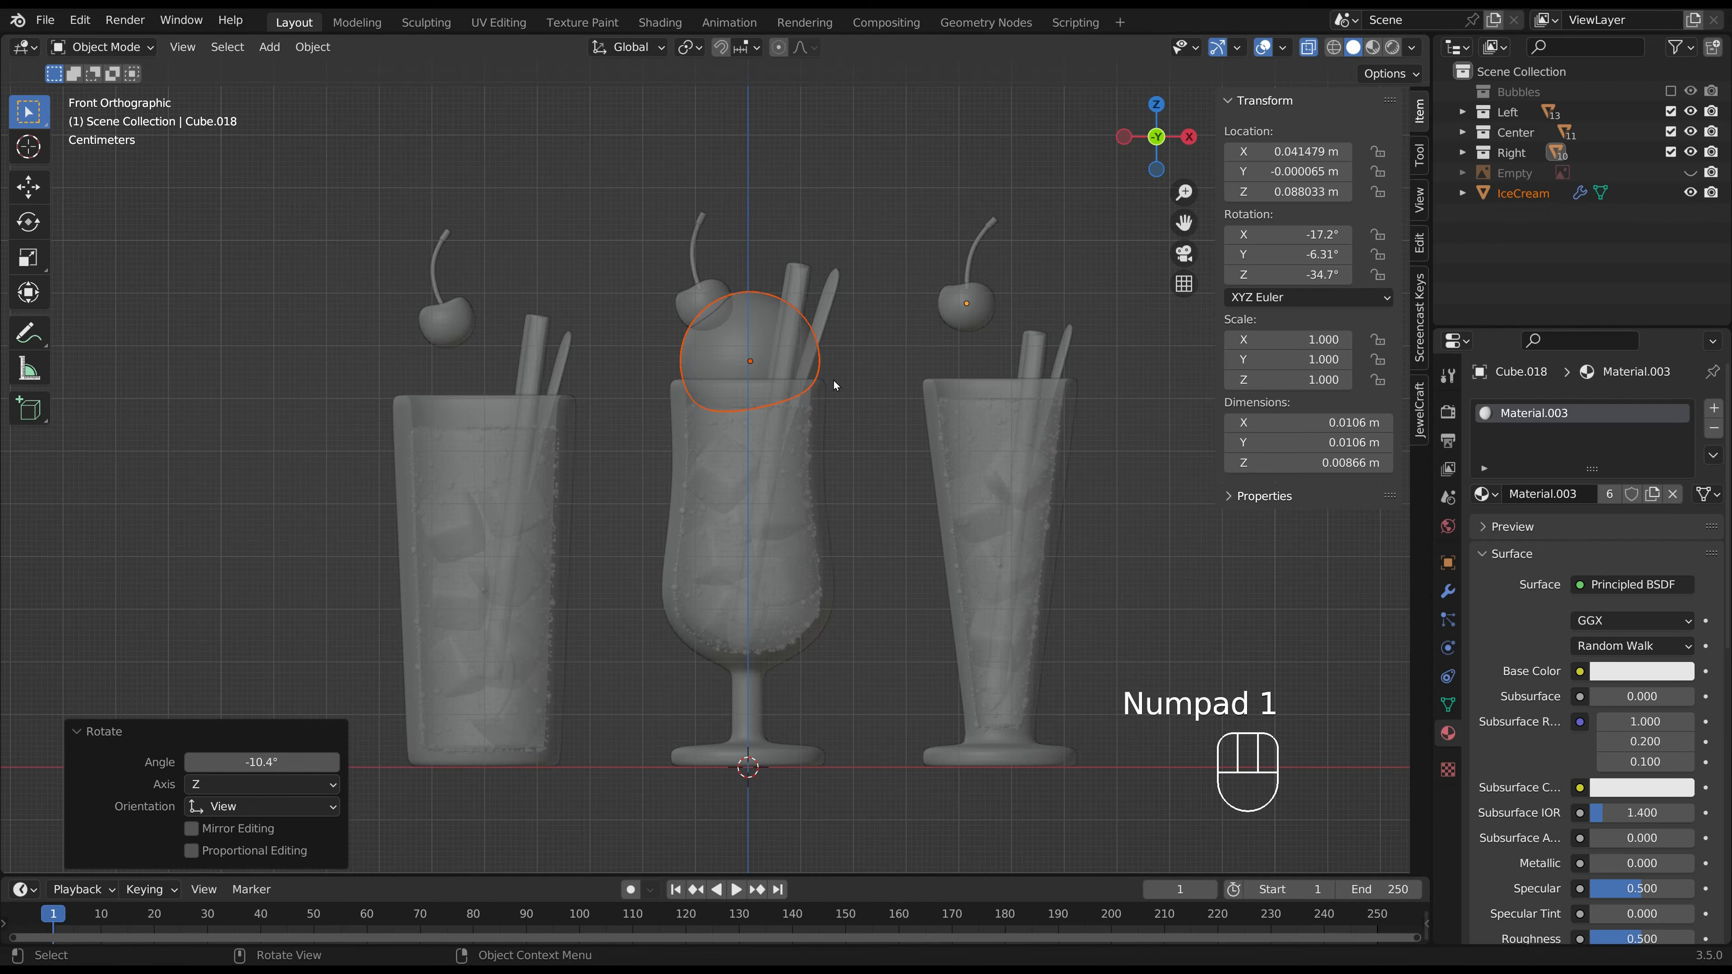
key(shift+d)
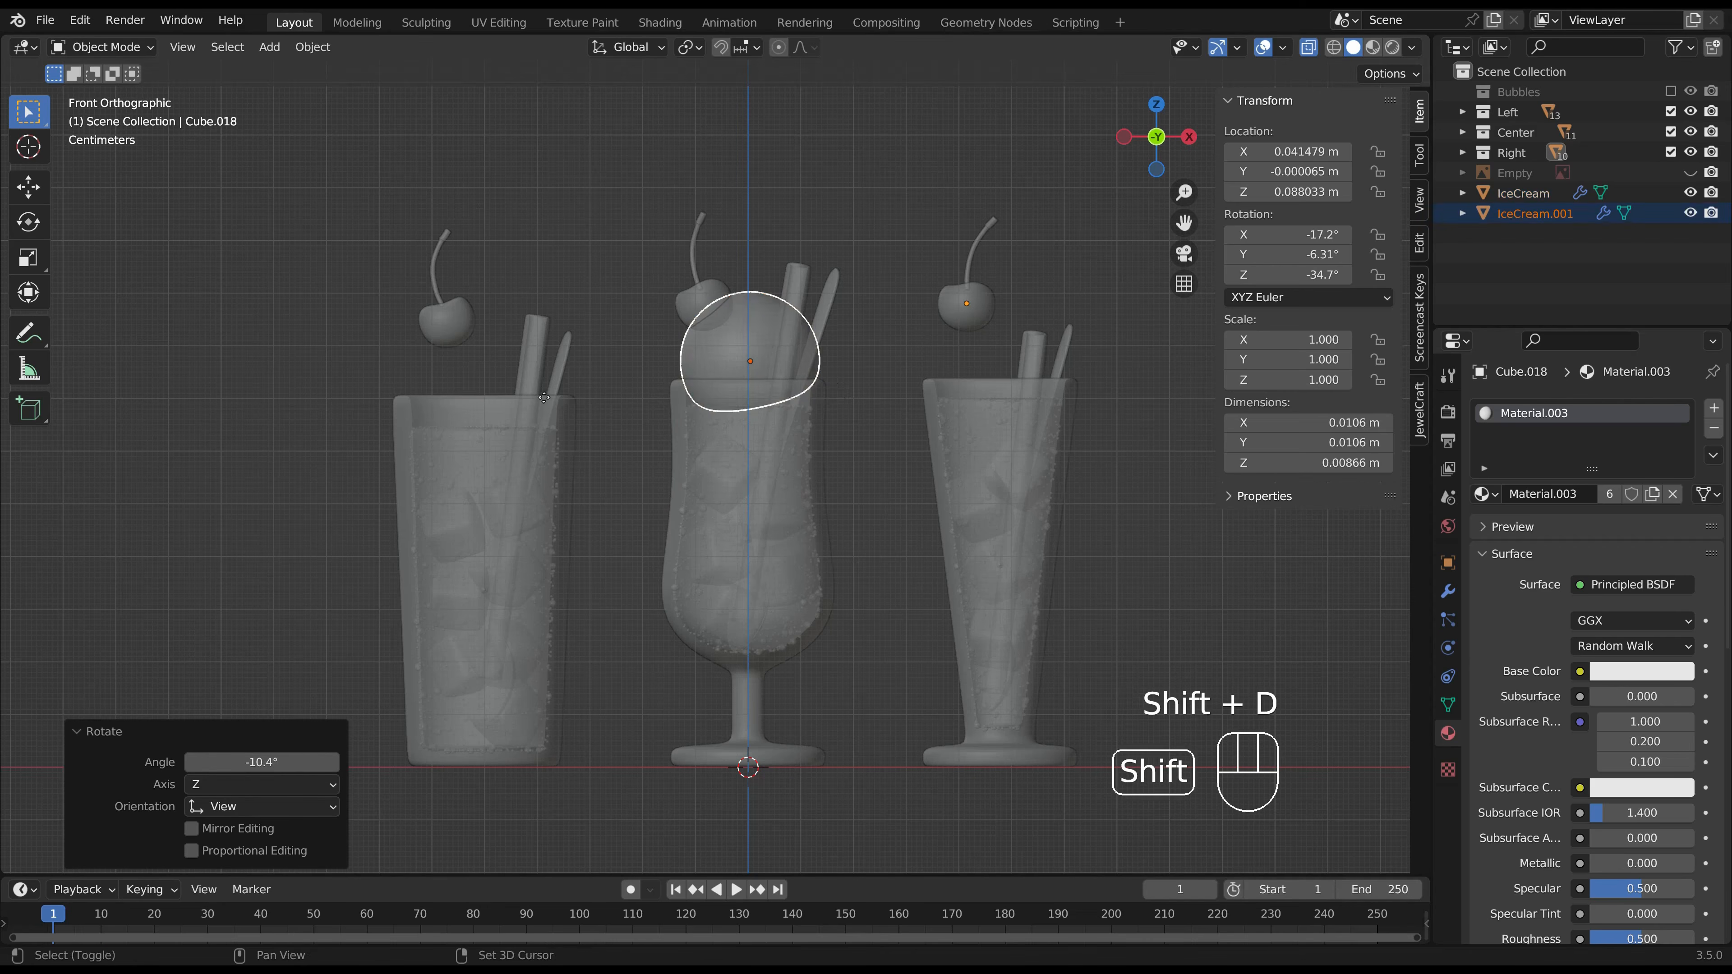
click(569, 414)
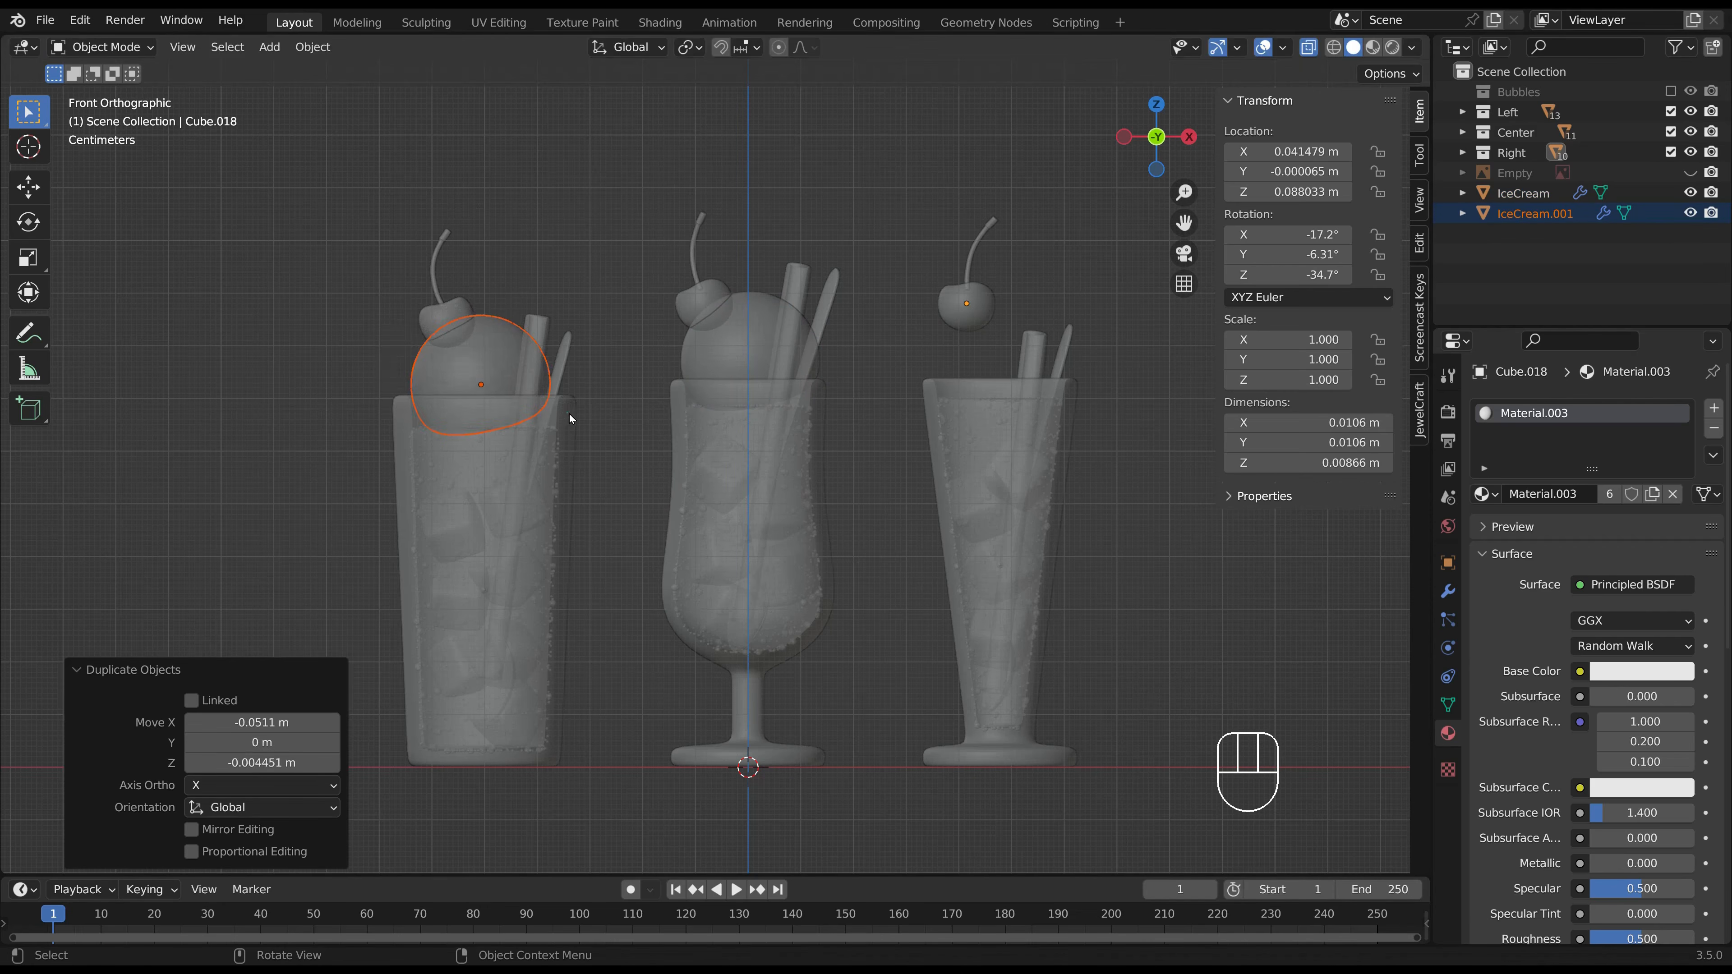
key(r)
right_click(510, 434)
Rotate the left ice cream about 94° from a raised oblique view and about 16° from the right side view.
middle_drag(510, 433, 515, 517)
key(r)
key(z)
key(z)
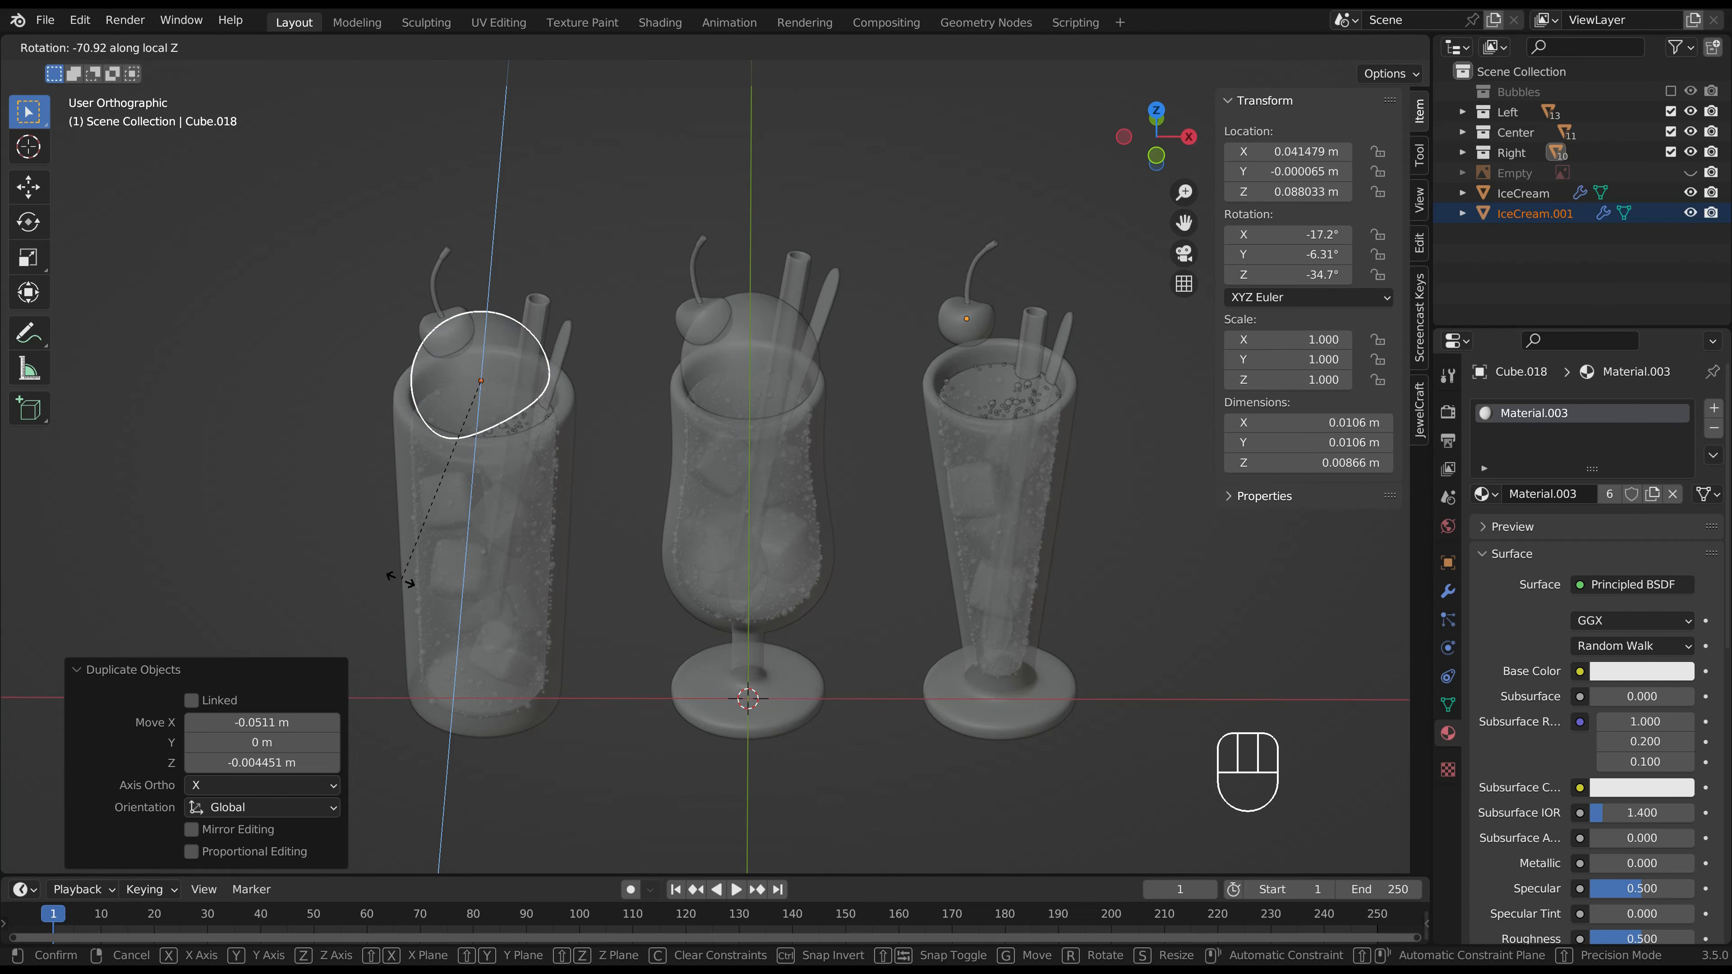
right_click(310, 511)
key(r)
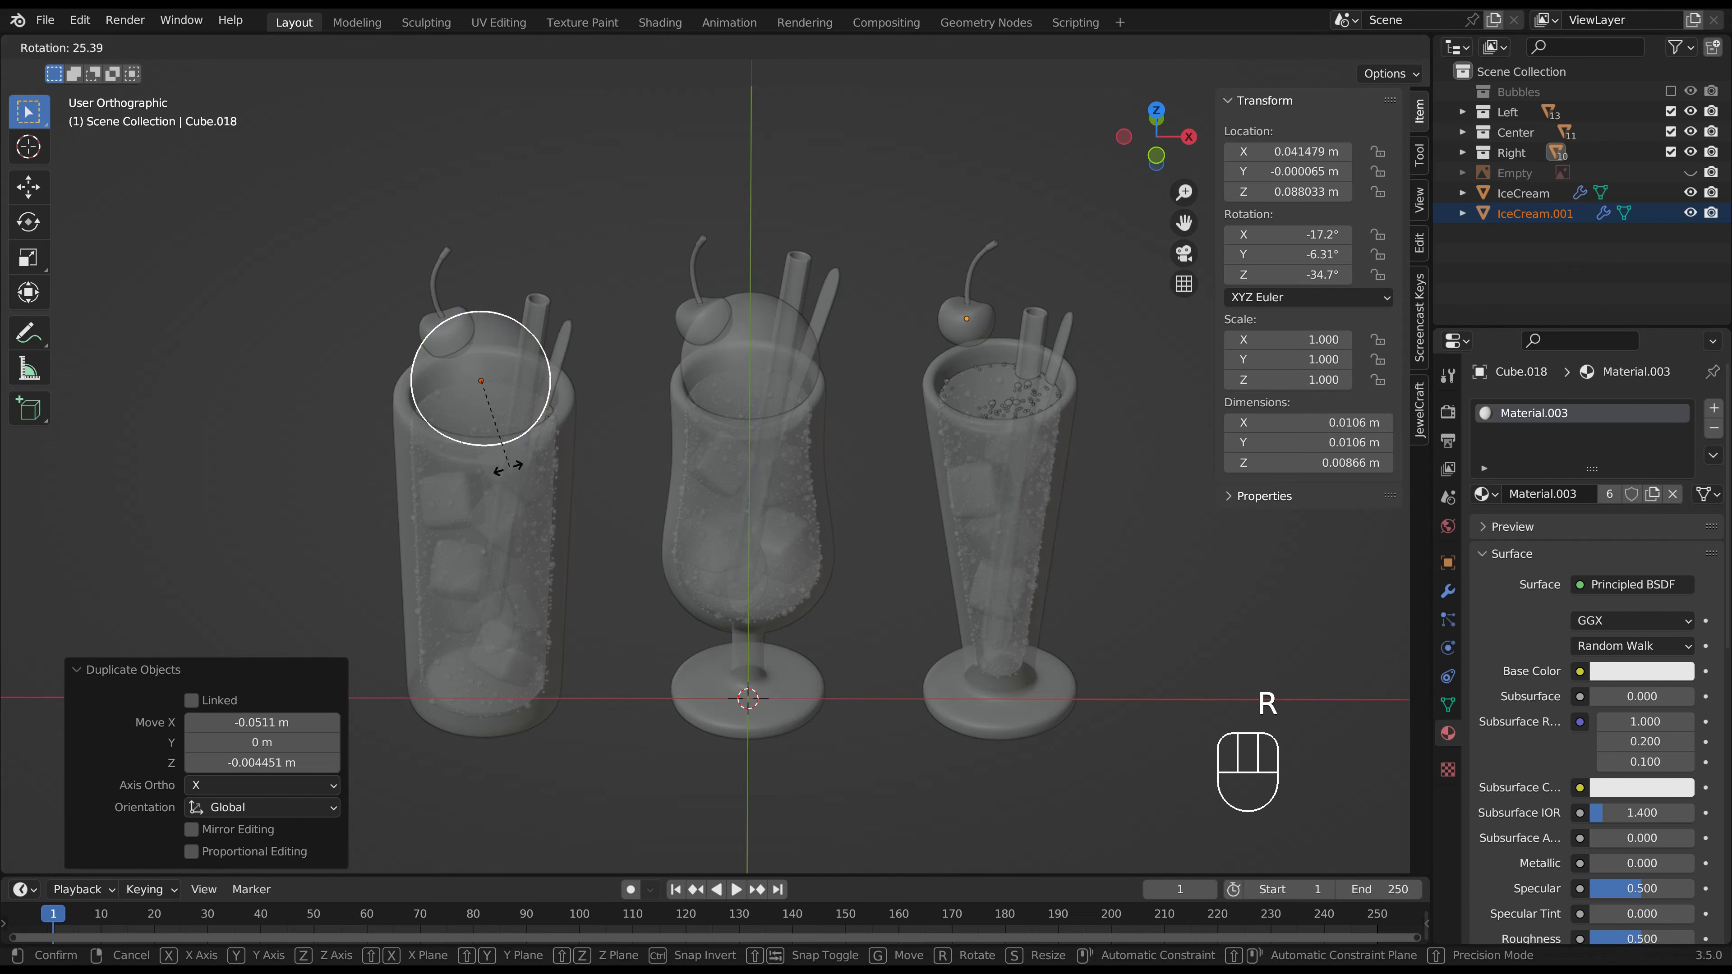
click(410, 480)
key(KP_3)
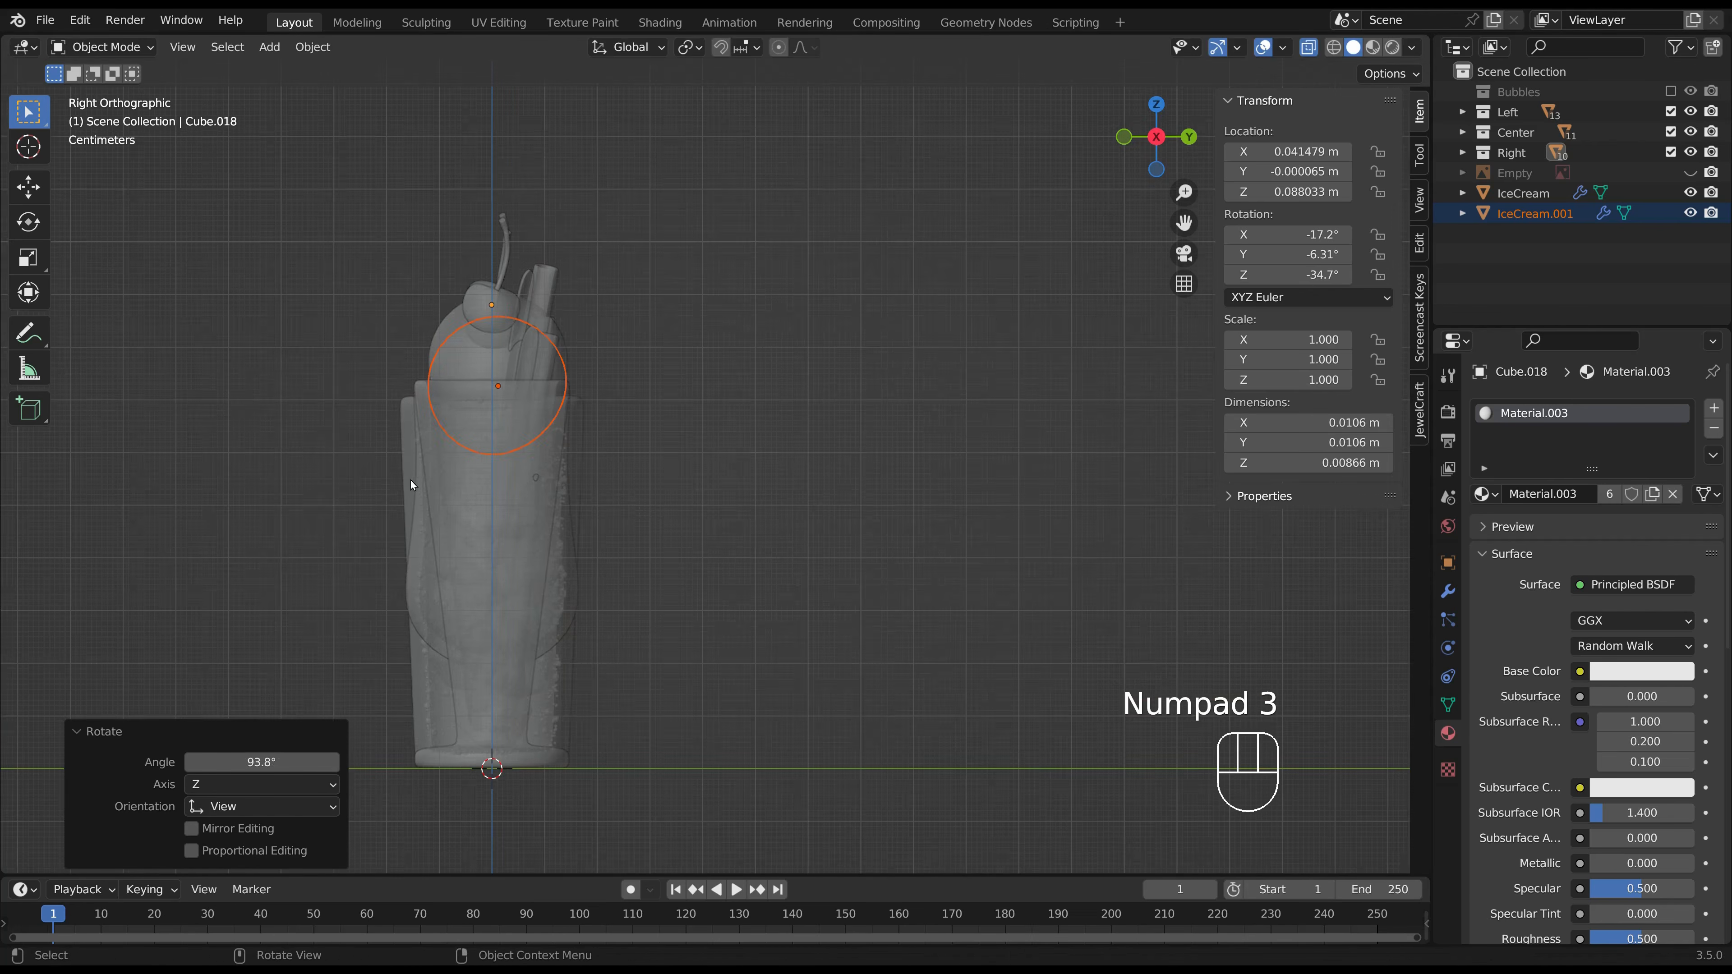
key(r)
click(553, 537)
Rotate the left ice cream about -53° in the front view and about 6° in the right side view.
key(KP_1)
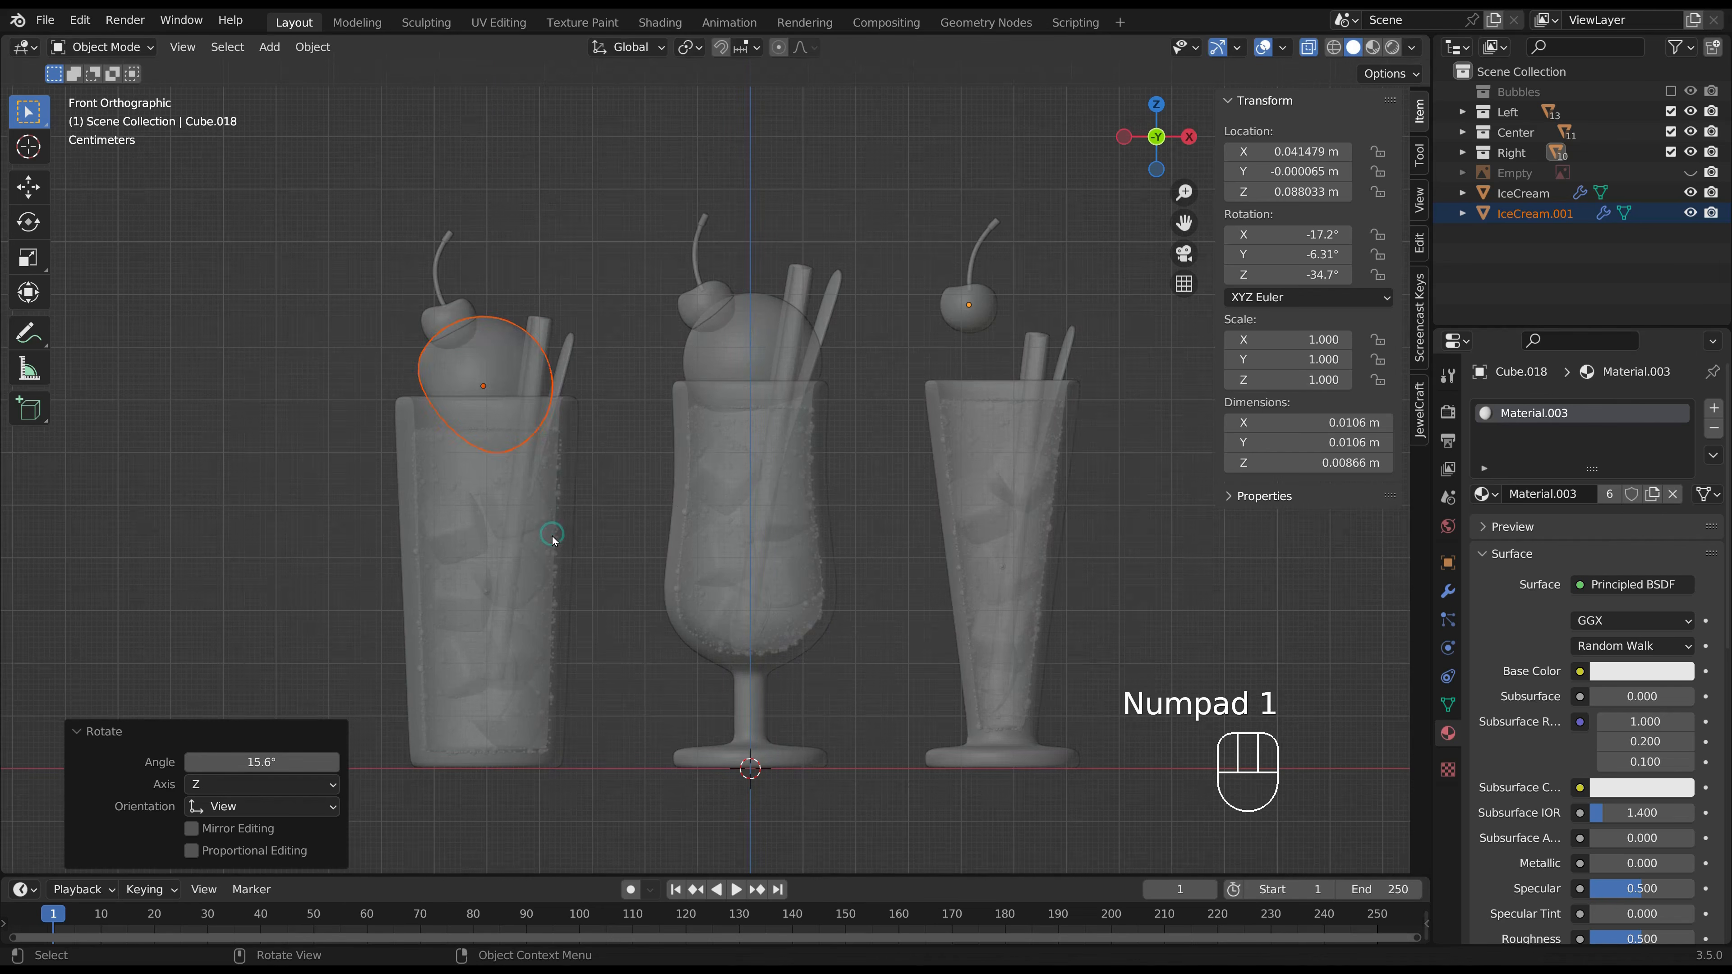
key(r)
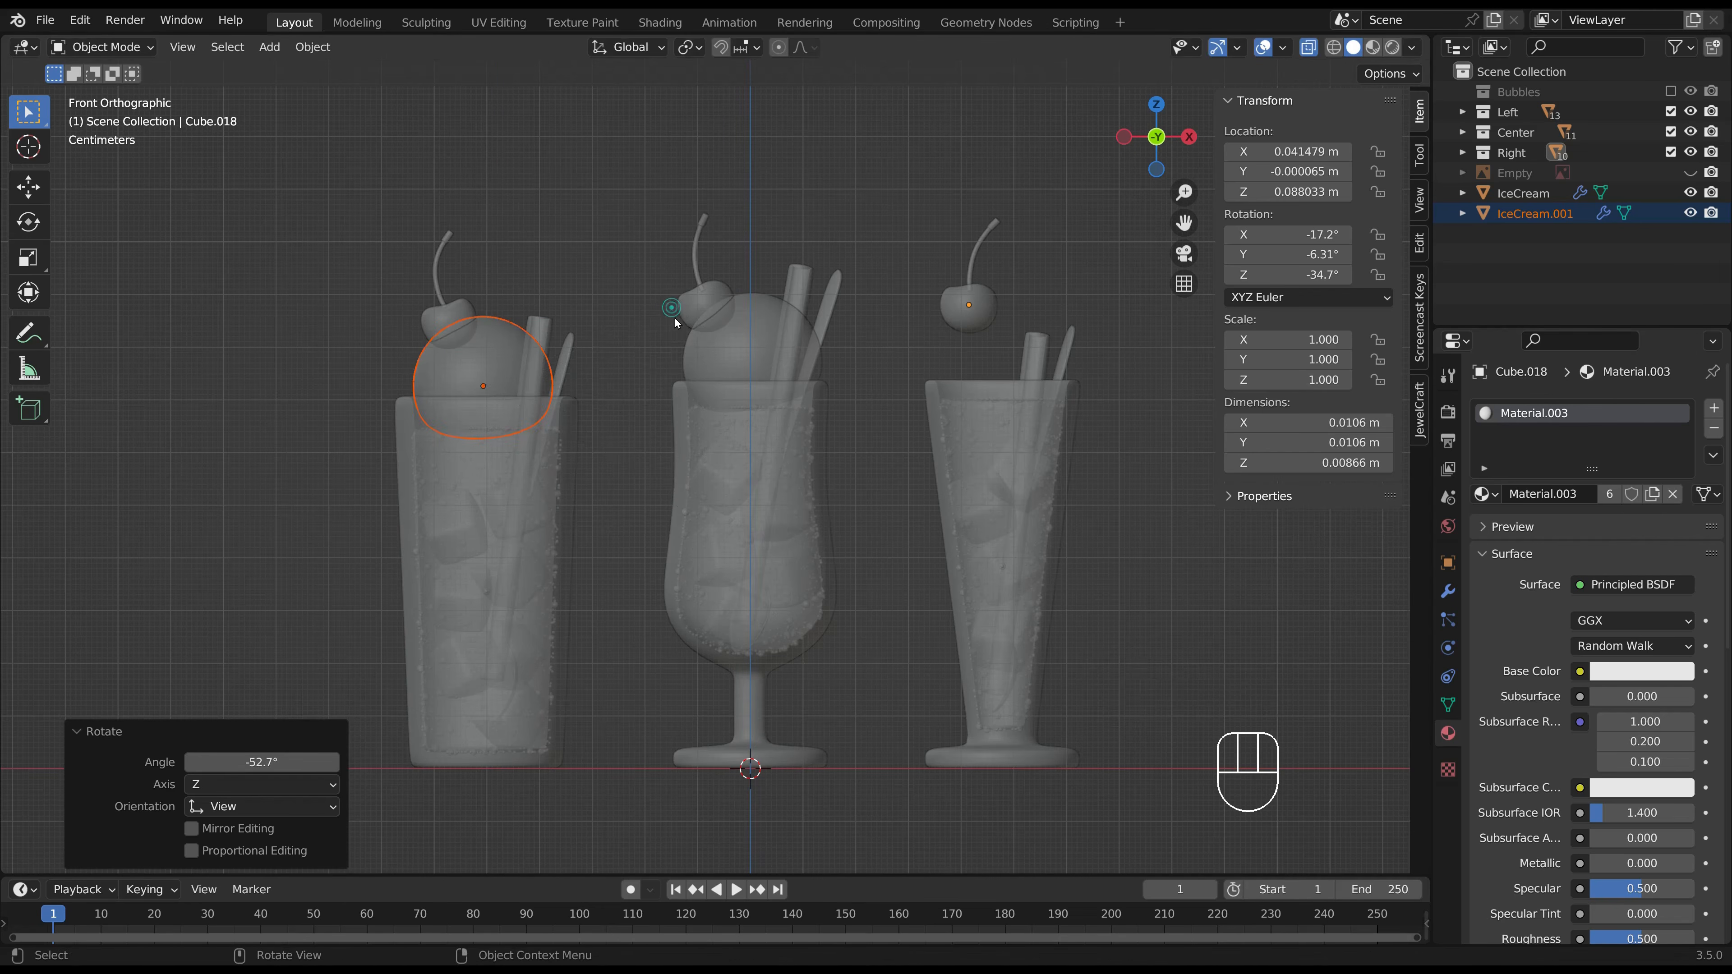
click(664, 355)
key(KP_3)
key(r)
click(662, 366)
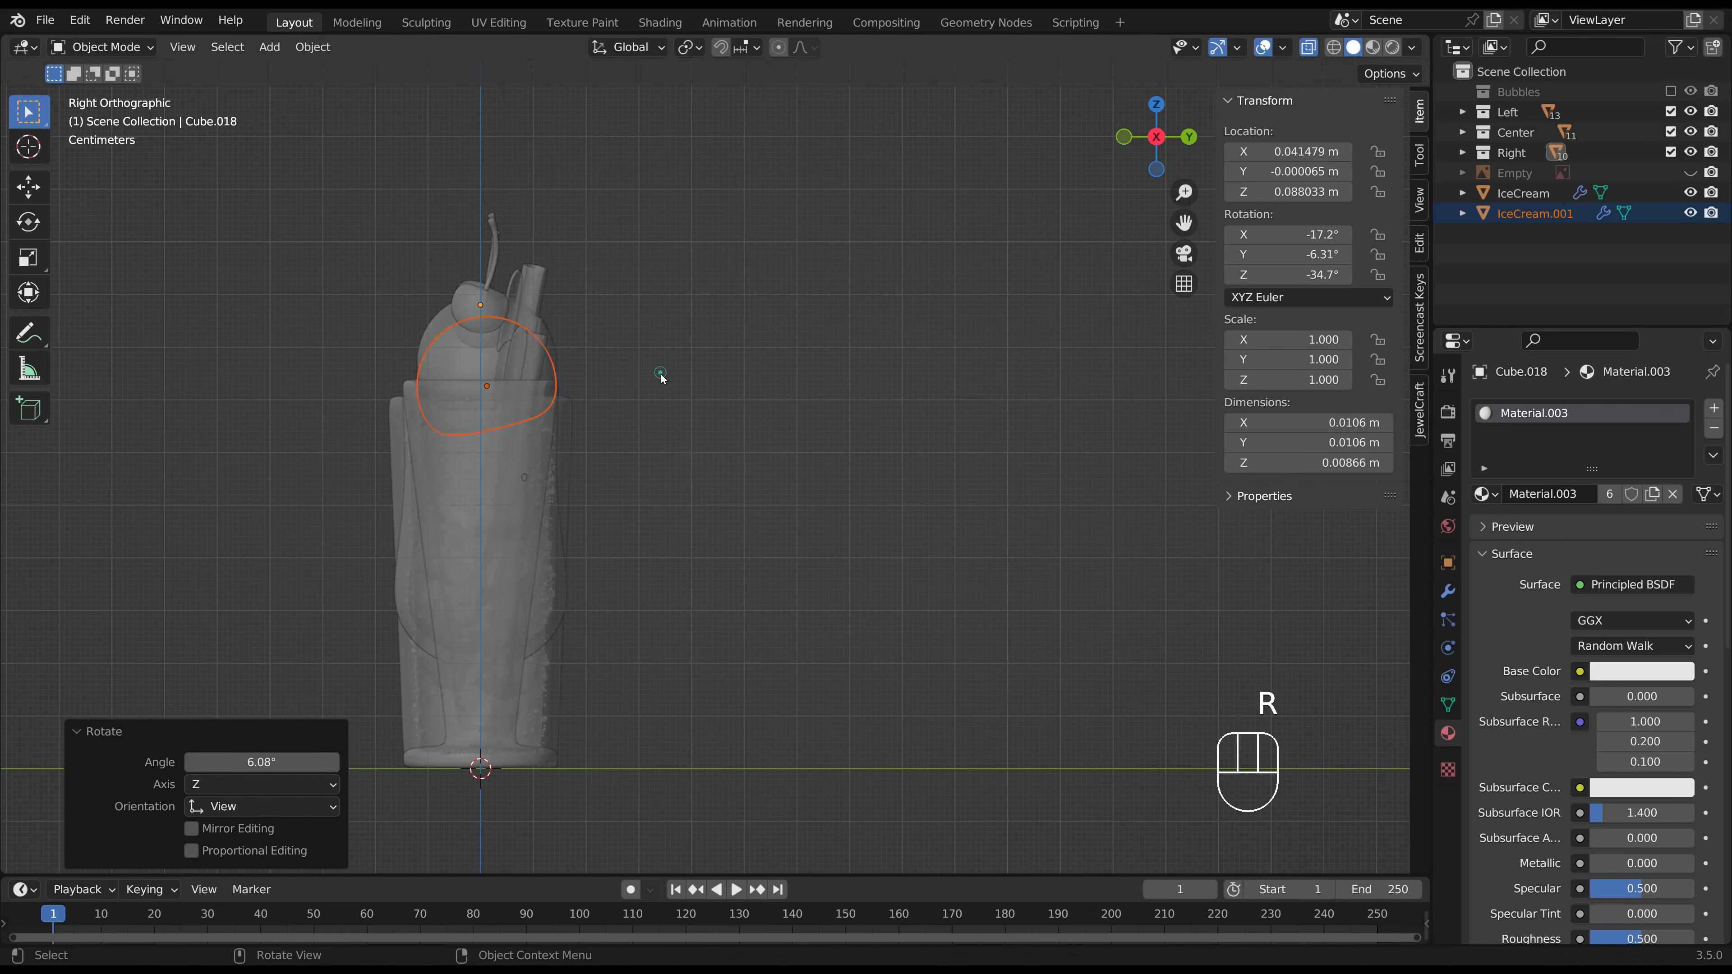
Duplicate the left ice cream onto the right glass, about 0.096 m along X and 0.003 m higher, and rotate it about 137° around Z.
key(KP_1)
key(shift+d)
click(1163, 358)
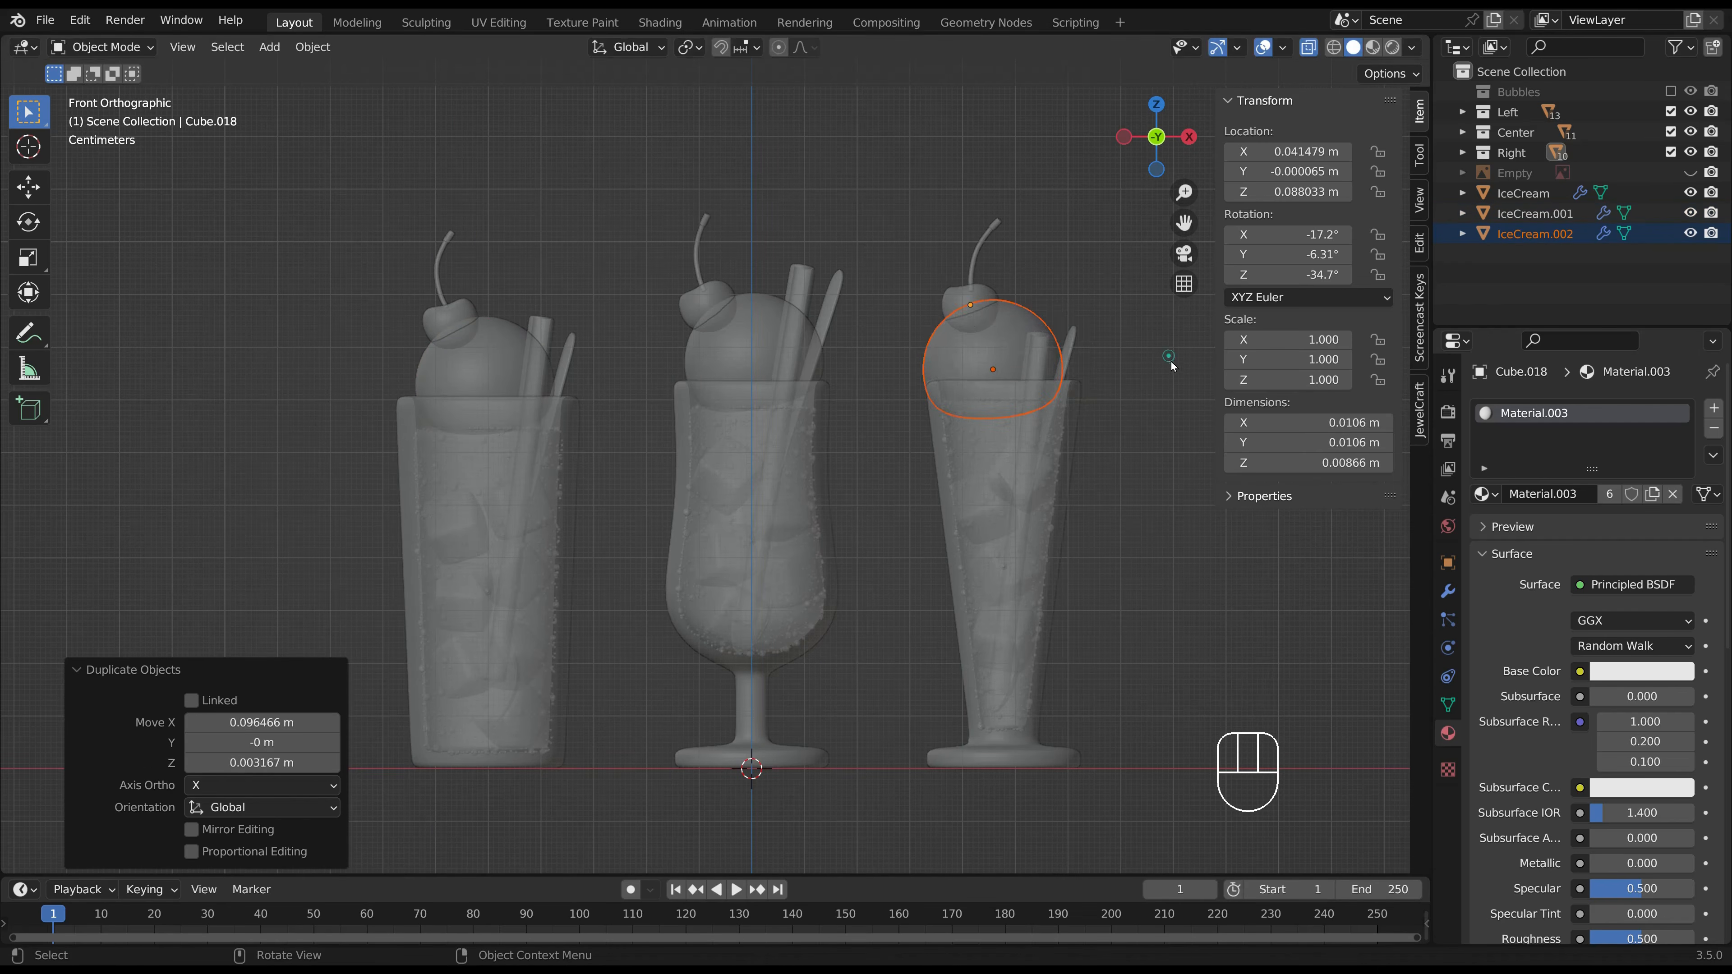
key(r)
key(z)
click(859, 487)
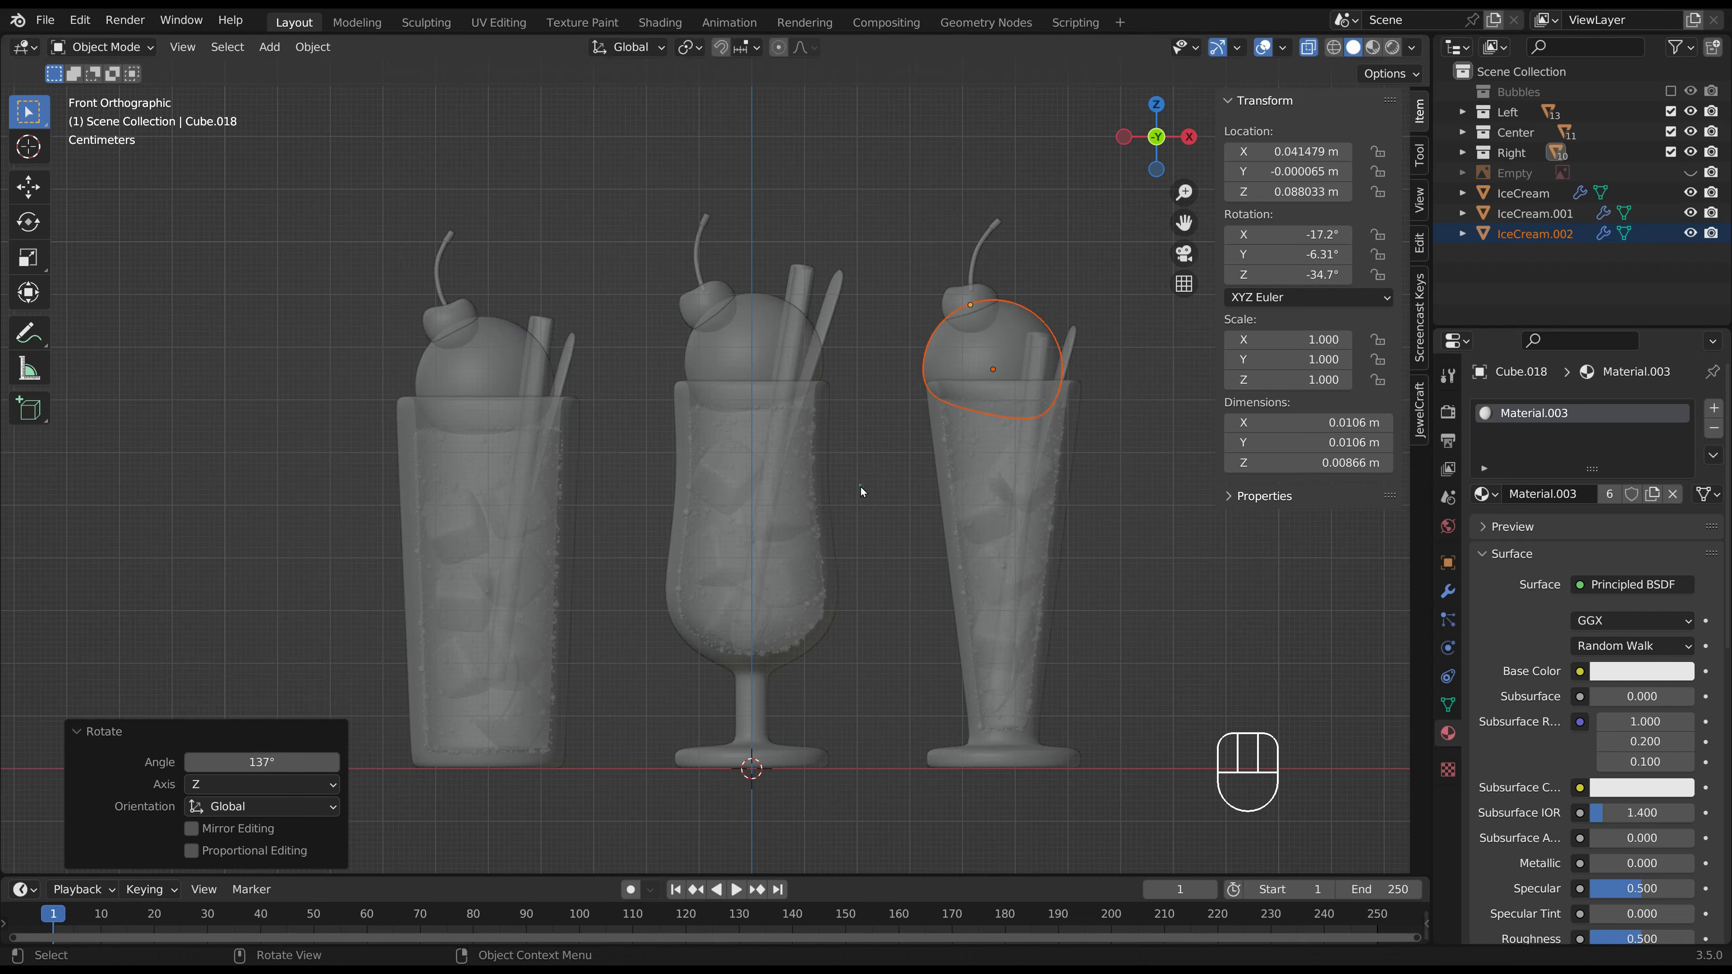
Tilt the right ice cream about -4° in the front view and reposition it at about X 0.048 m, Z 0.077 m.
key(g)
click(873, 479)
key(r)
click(1104, 466)
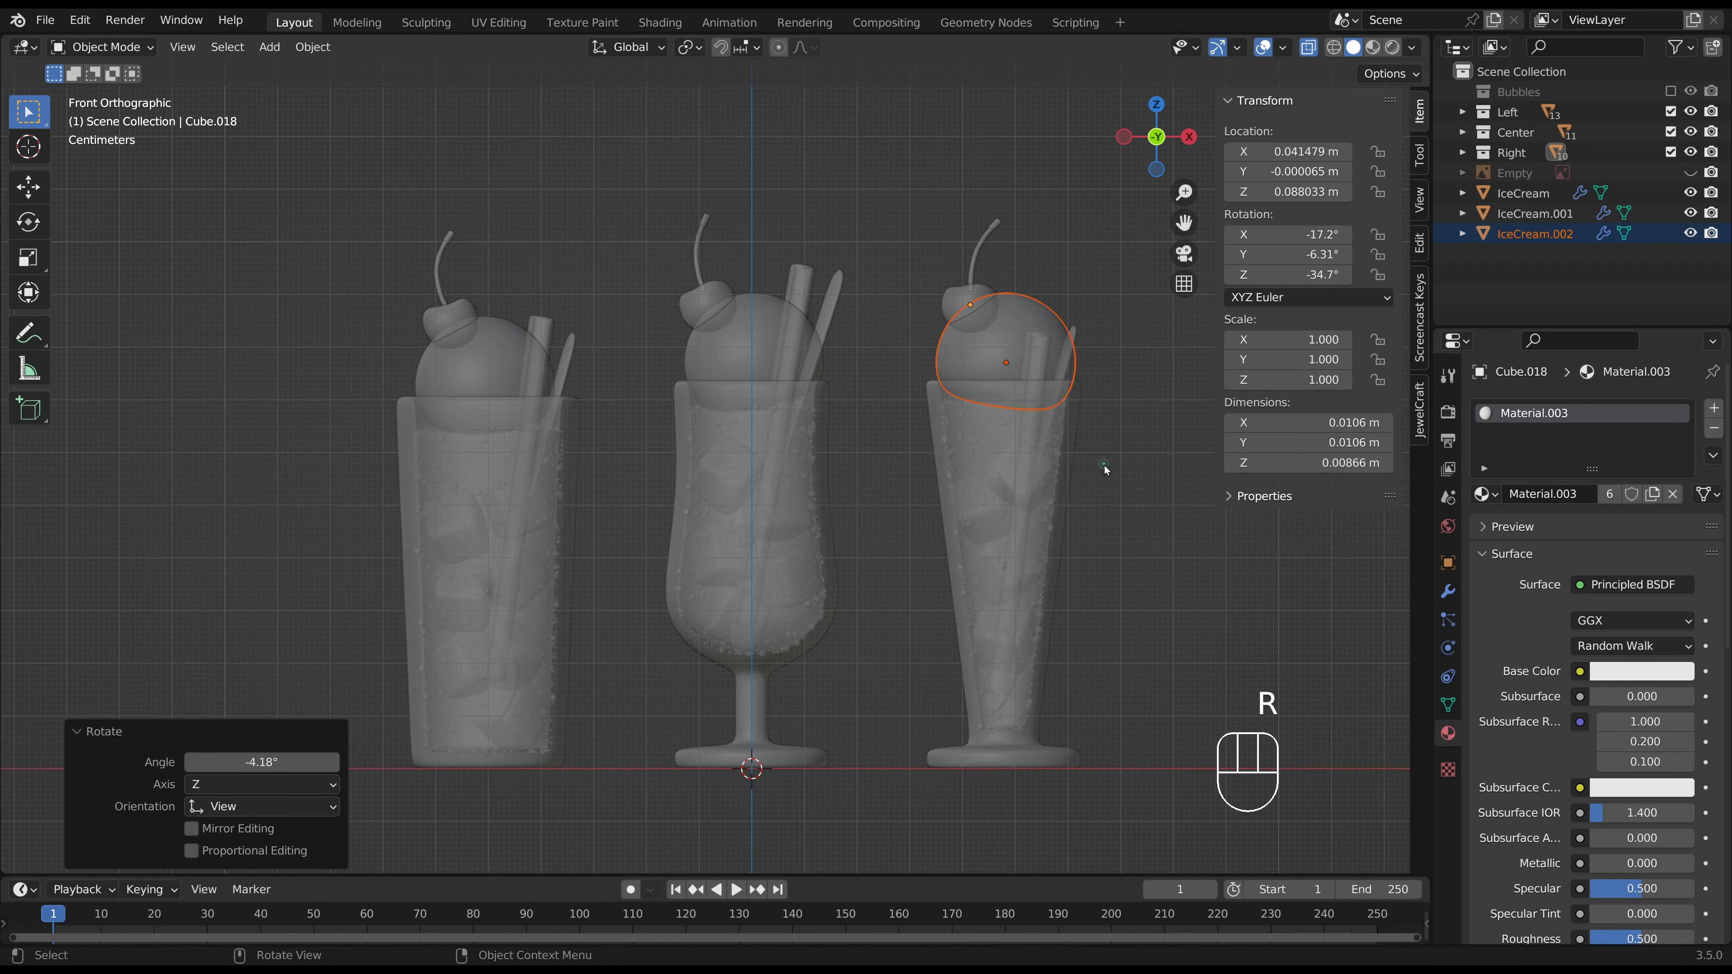
key(g)
click(1103, 462)
Shrink the right ice cream to a scale of about 0.975 and shift it about 0.0005 m toward negative X and 0.0013 m down.
click(1118, 424)
mouse_move(1118, 424)
middle_down()
mouse_move(1099, 382)
mouse_move(1100, 427)
middle_up()
click(1047, 391)
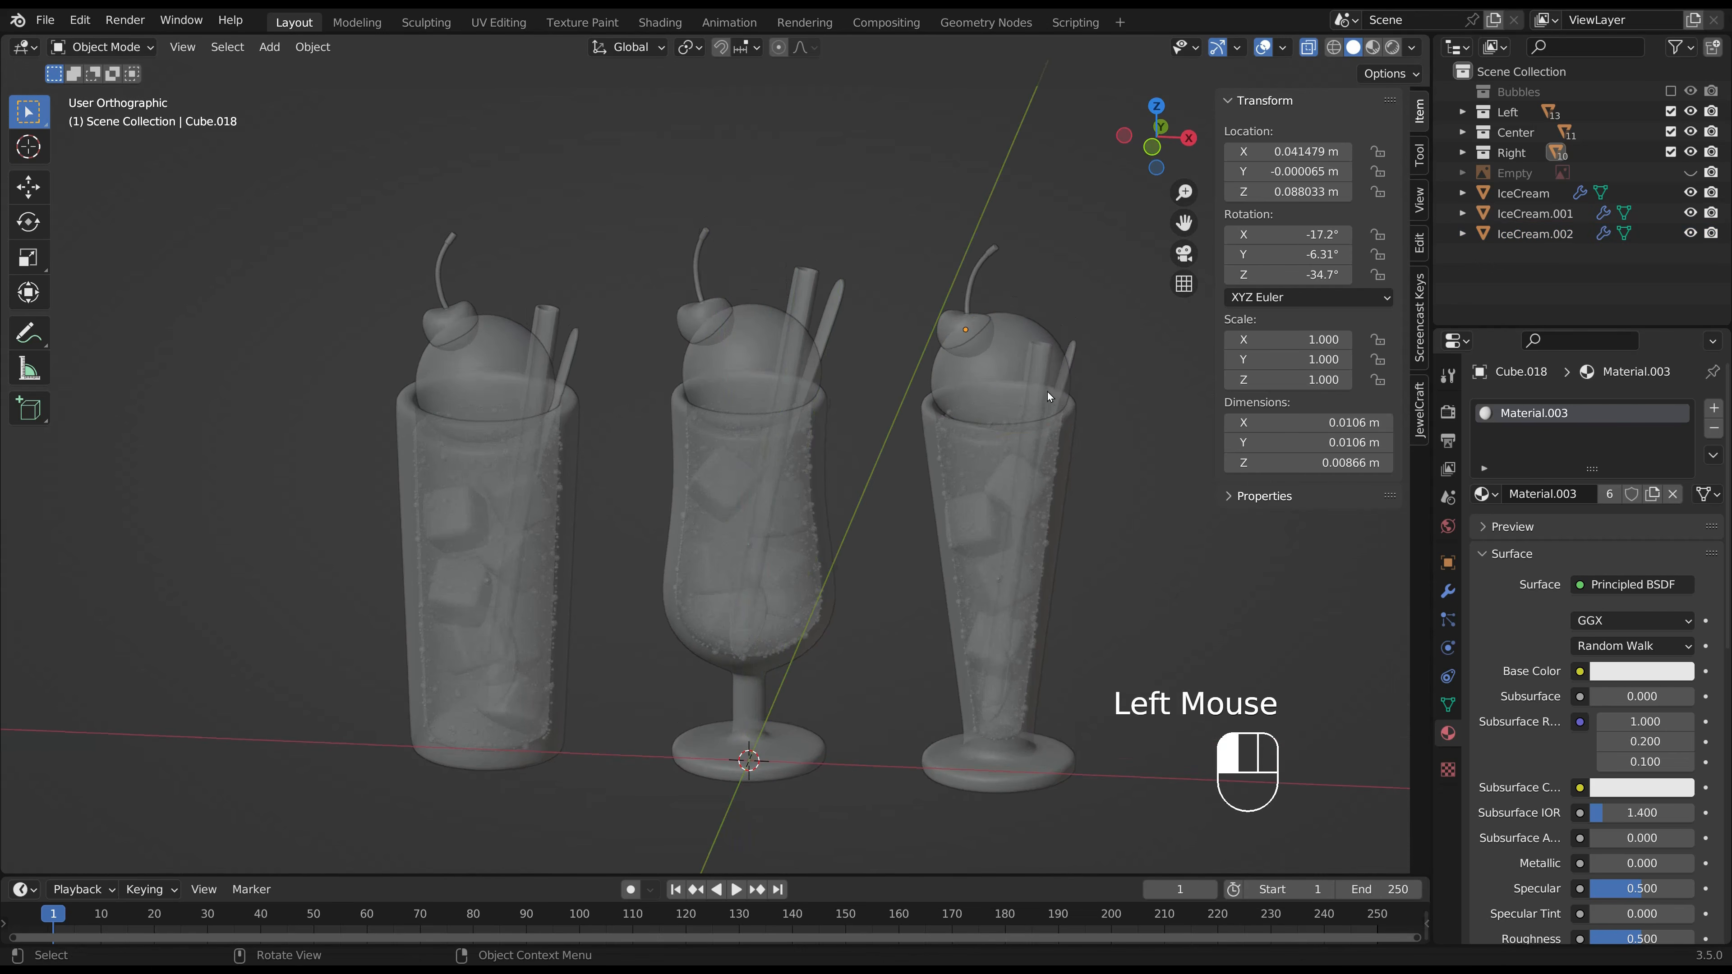
click(1047, 391)
key(KP_1)
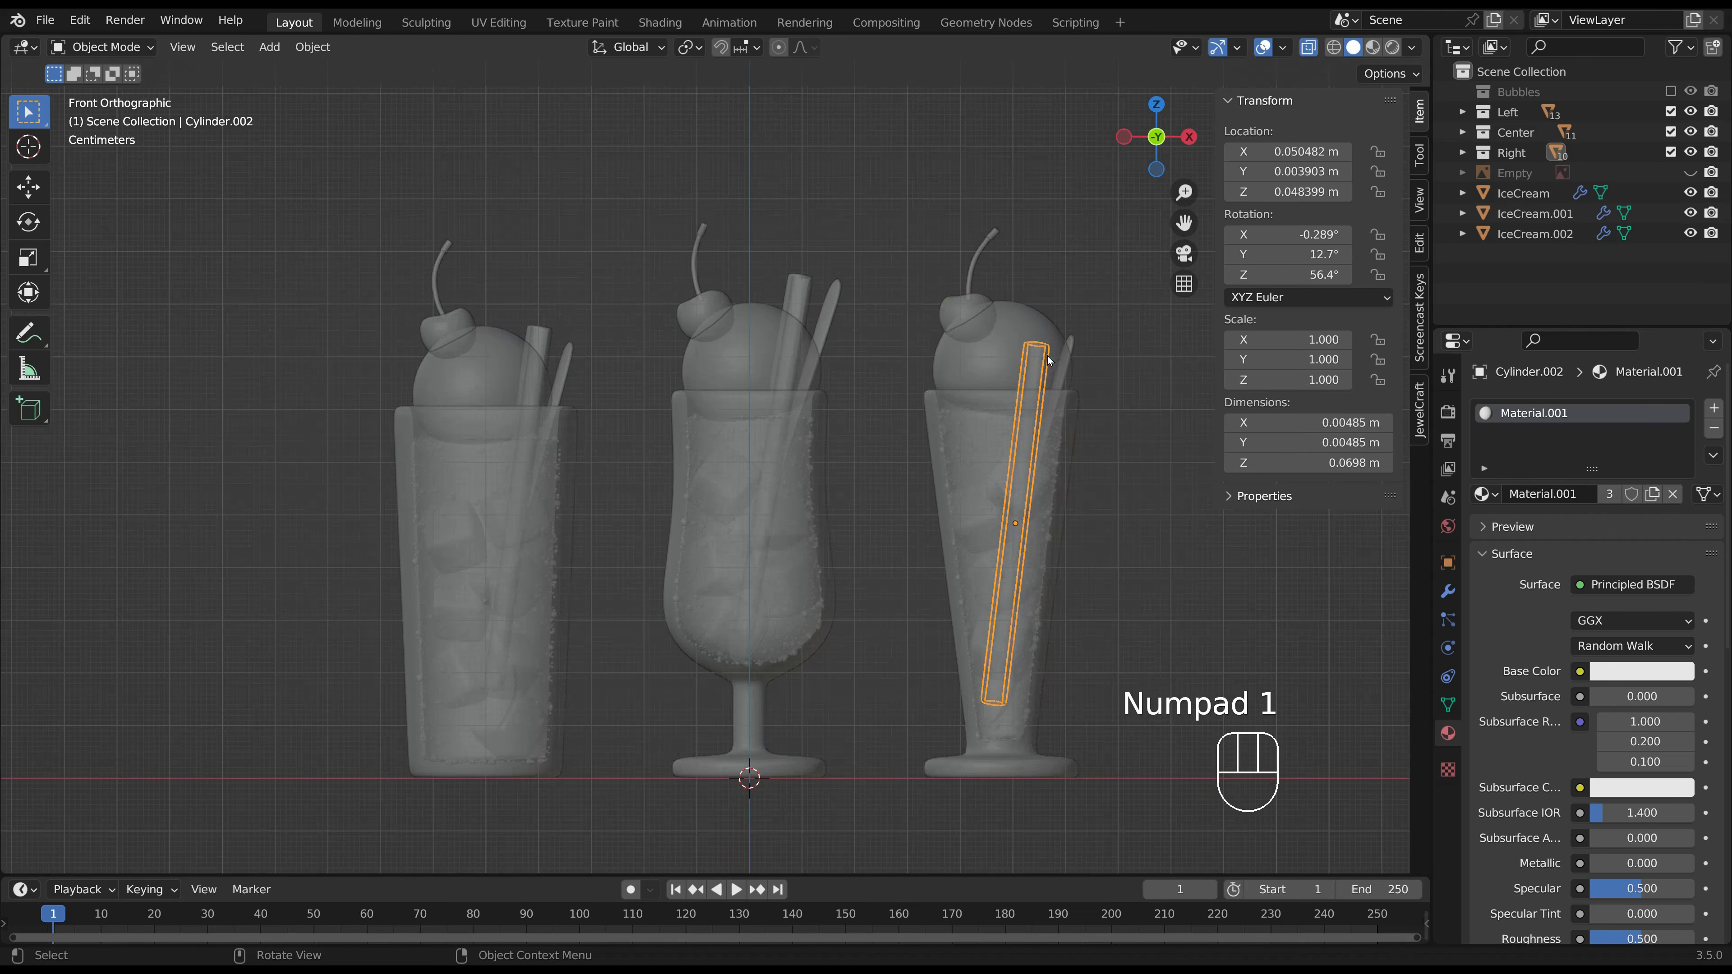
click(1010, 337)
key(s)
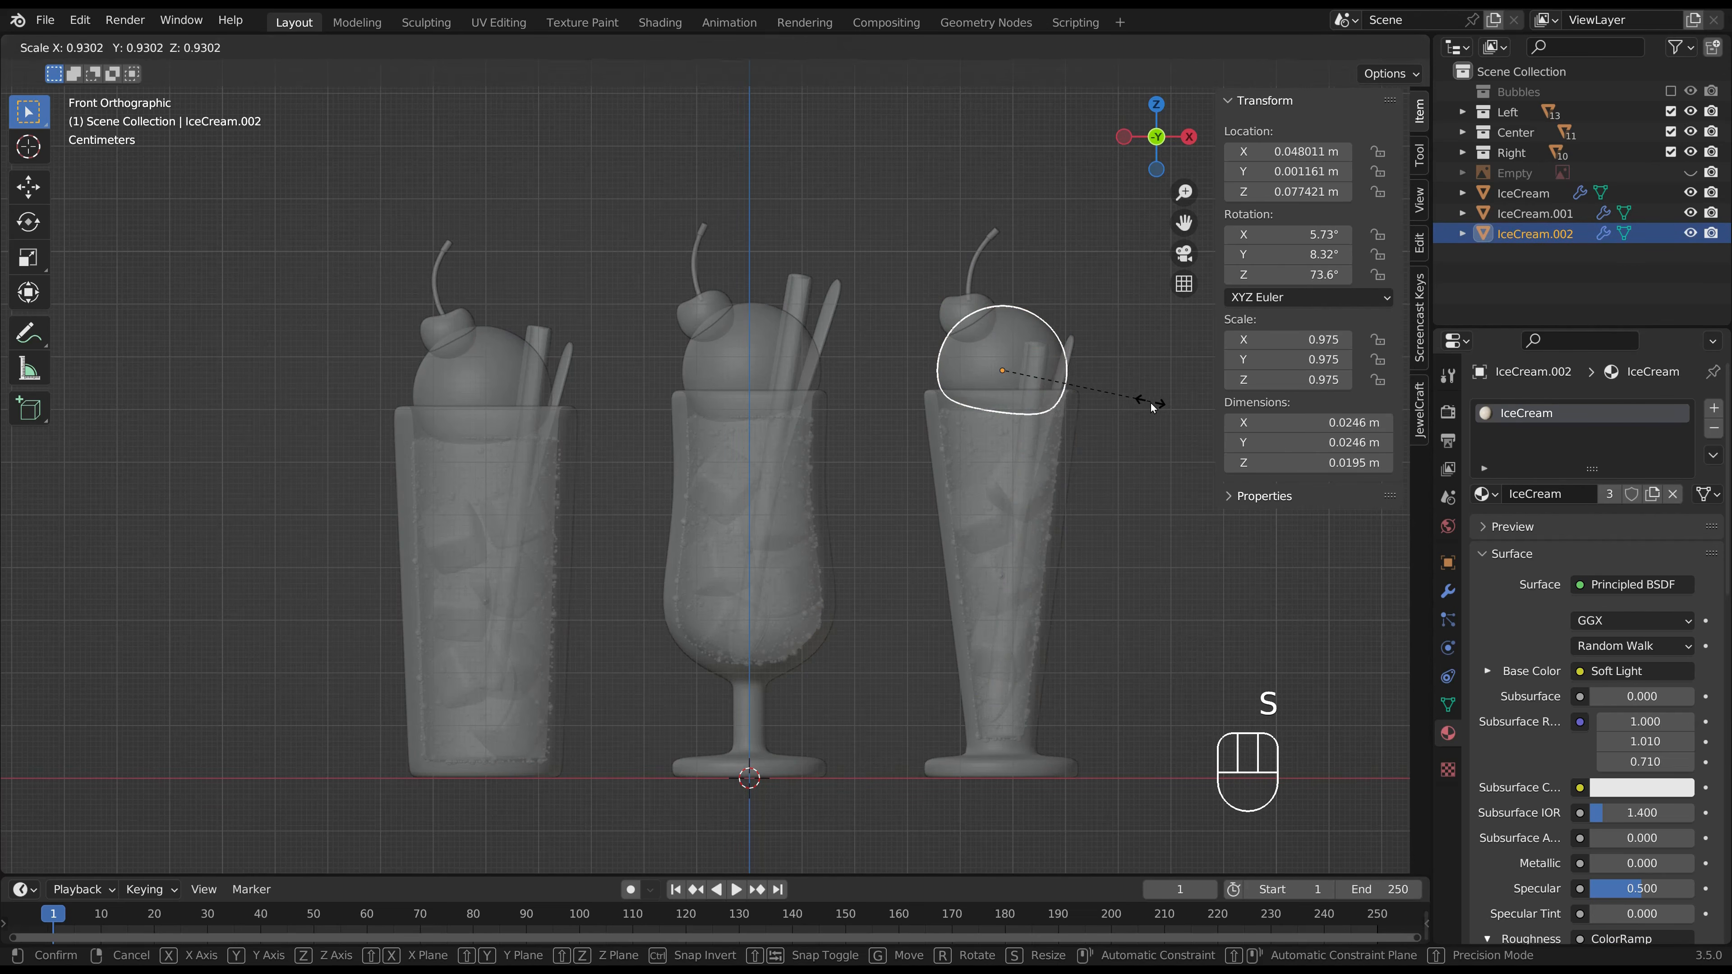
click(1150, 403)
key(g)
click(1147, 412)
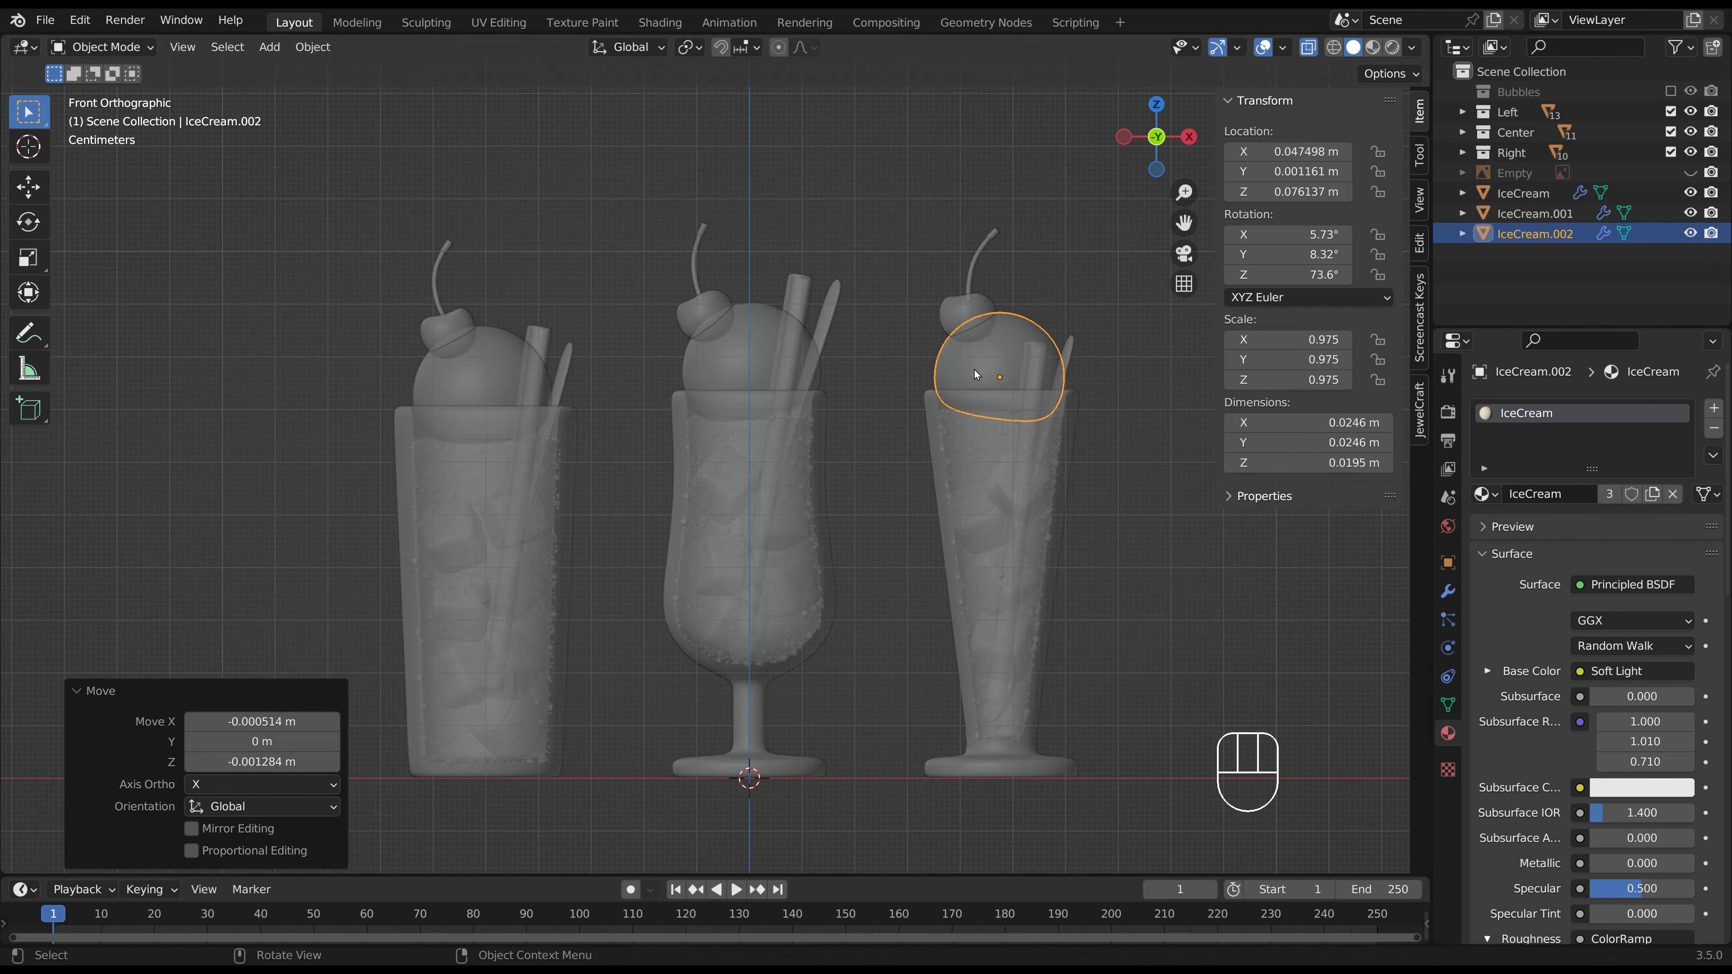
Shrink the center ice cream to a scale of about 0.971 and lower it by about 0.0008 m.
click(742, 360)
key(s)
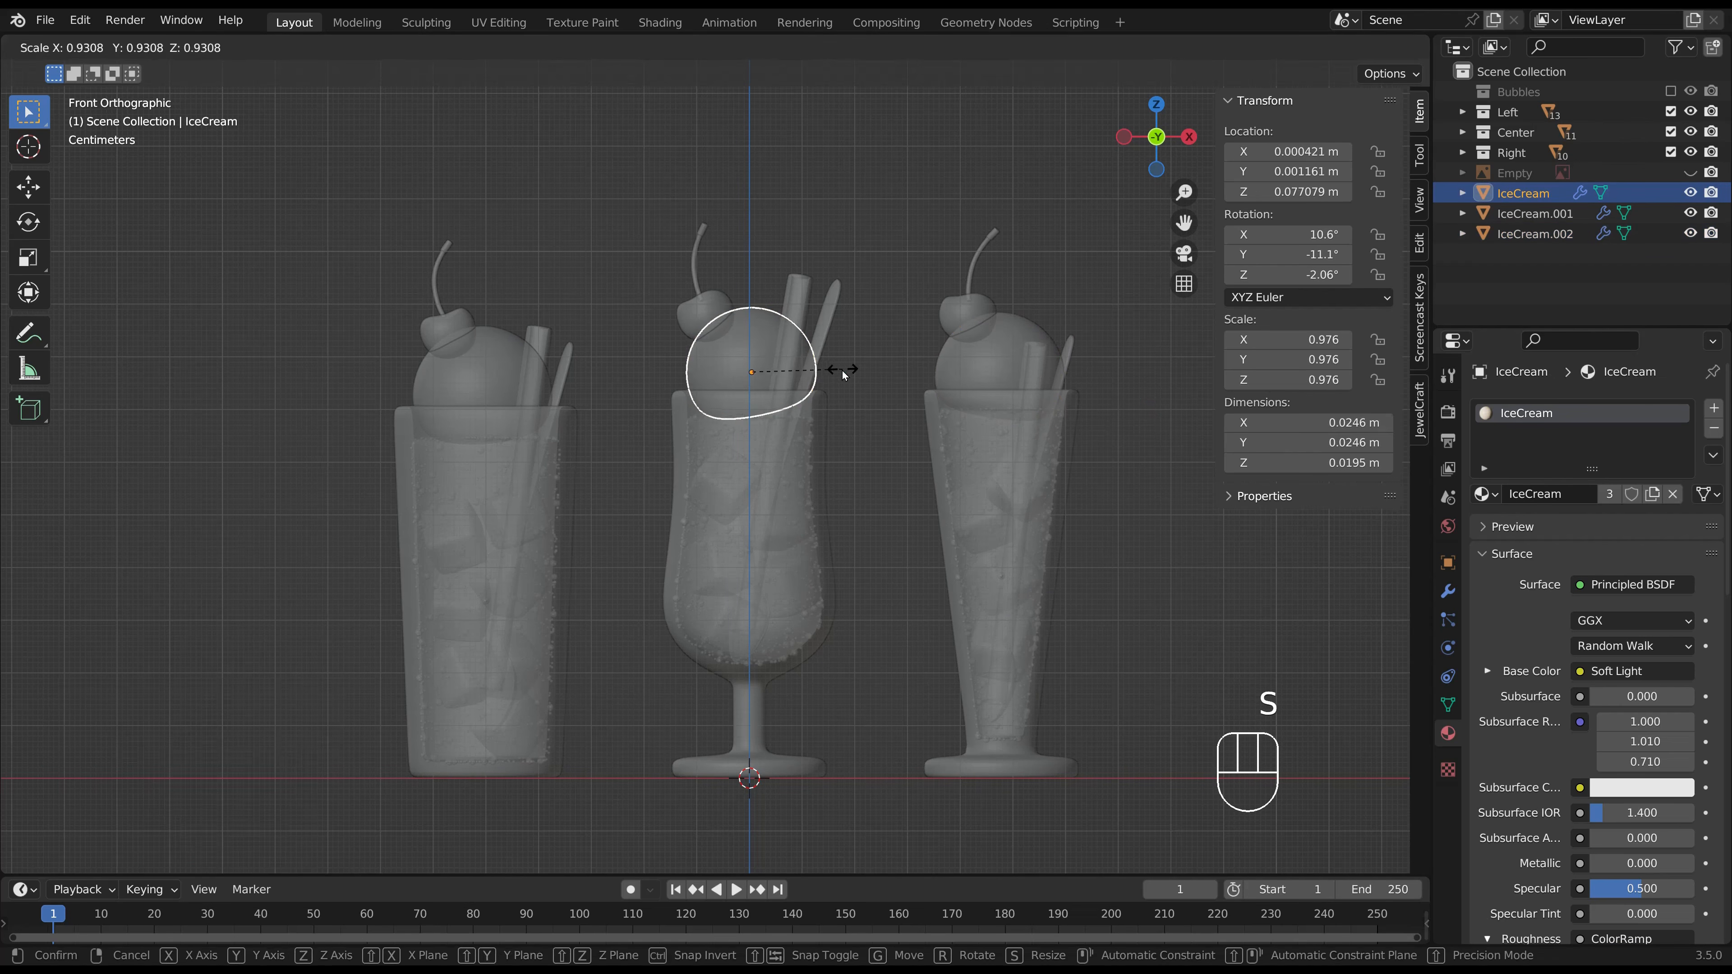
click(841, 369)
key(g)
click(841, 372)
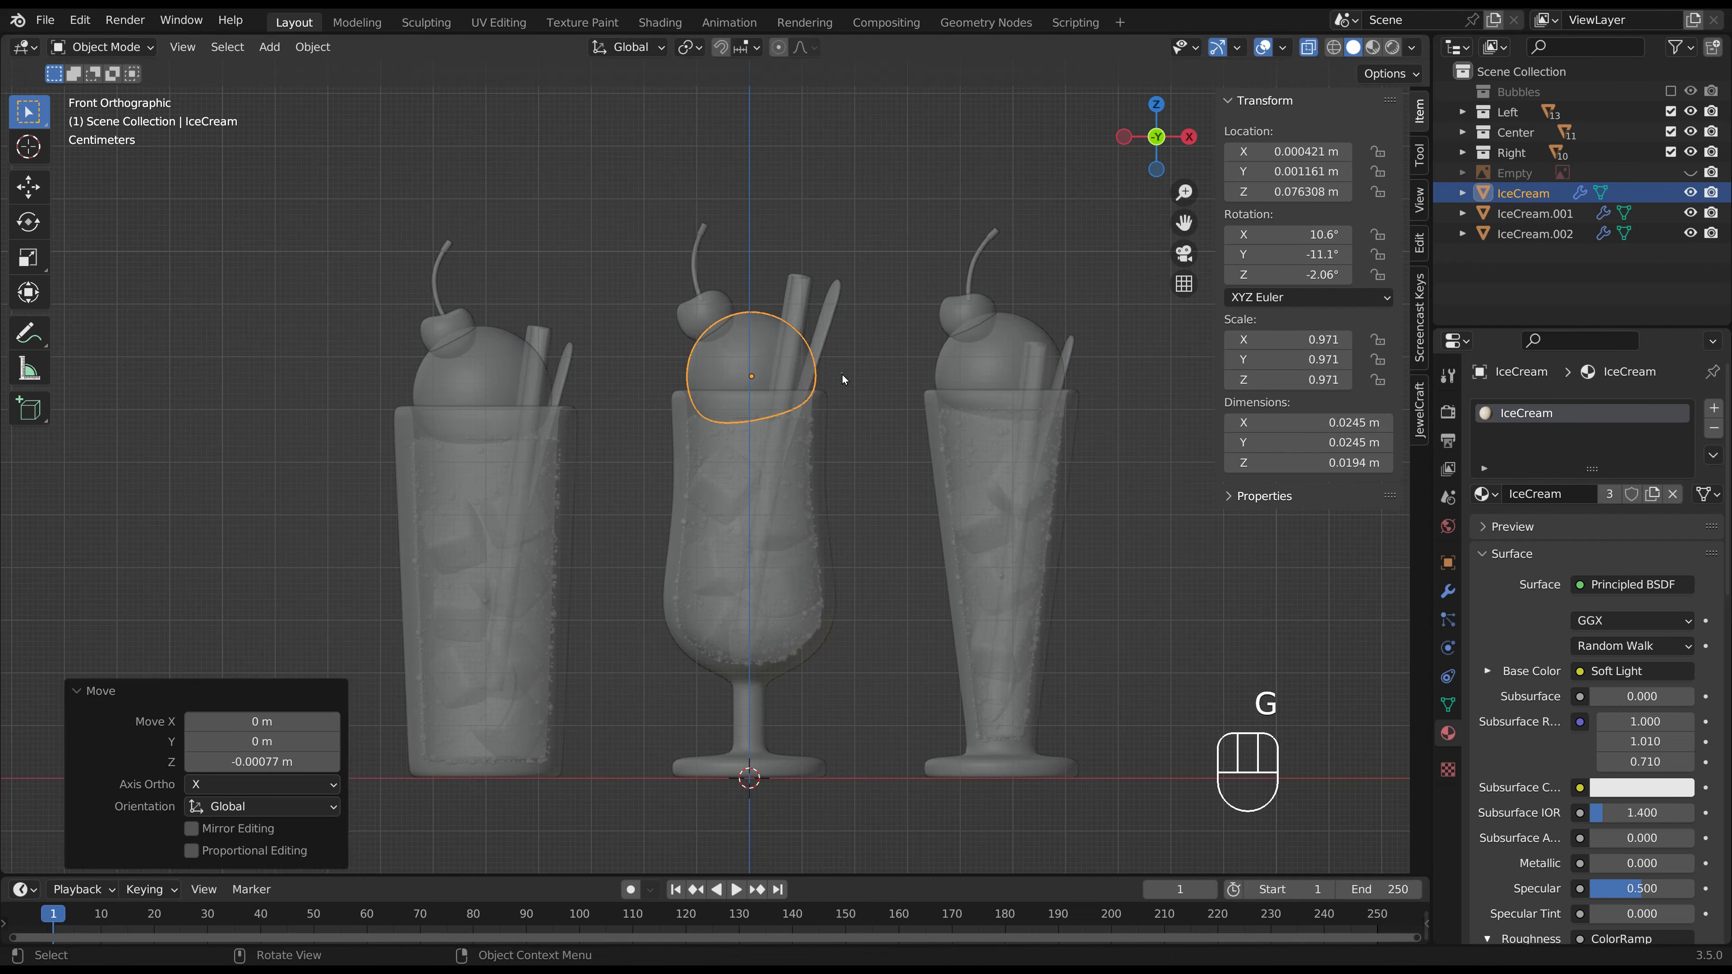
Shift the right glass's straw about 0.0013 m along X and 0.0083 m up, and its spoon about 0.0007 m along X and 0.0015 m up.
click(1048, 356)
click(1048, 357)
key(g)
click(1049, 315)
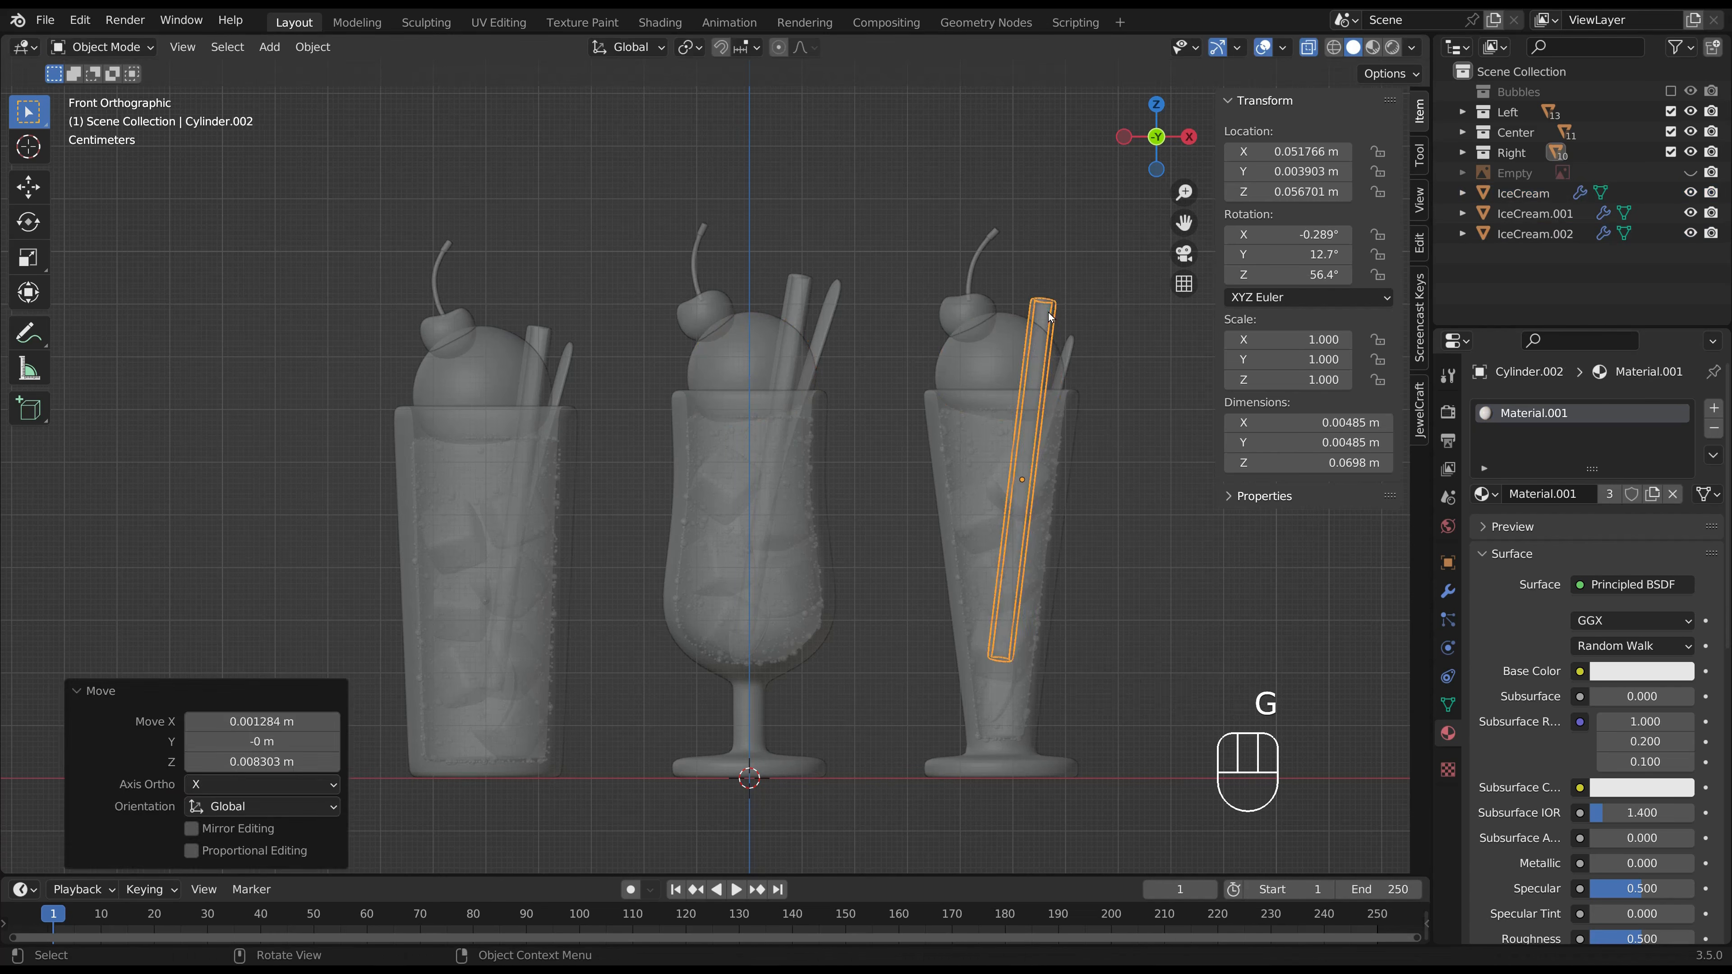
click(1067, 349)
key(g)
click(1074, 334)
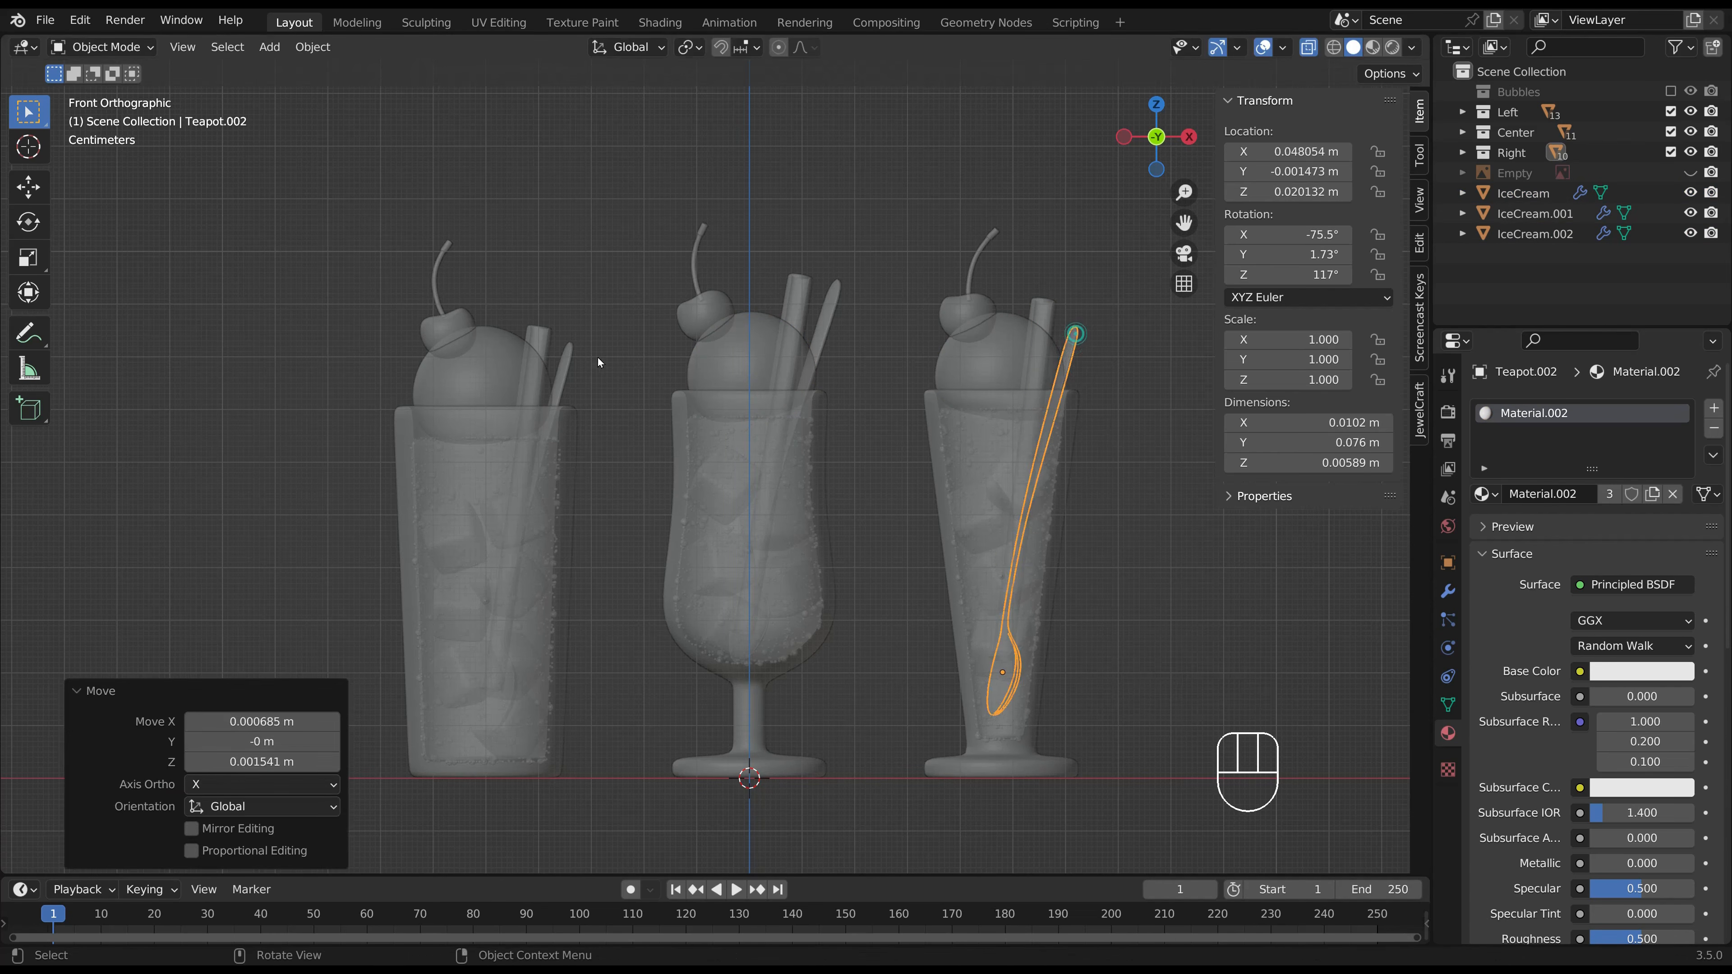
Raise the left glass's straw to about X -0.044 m, Z 0.053 m and save the file.
click(538, 349)
key(g)
click(621, 344)
click(621, 343)
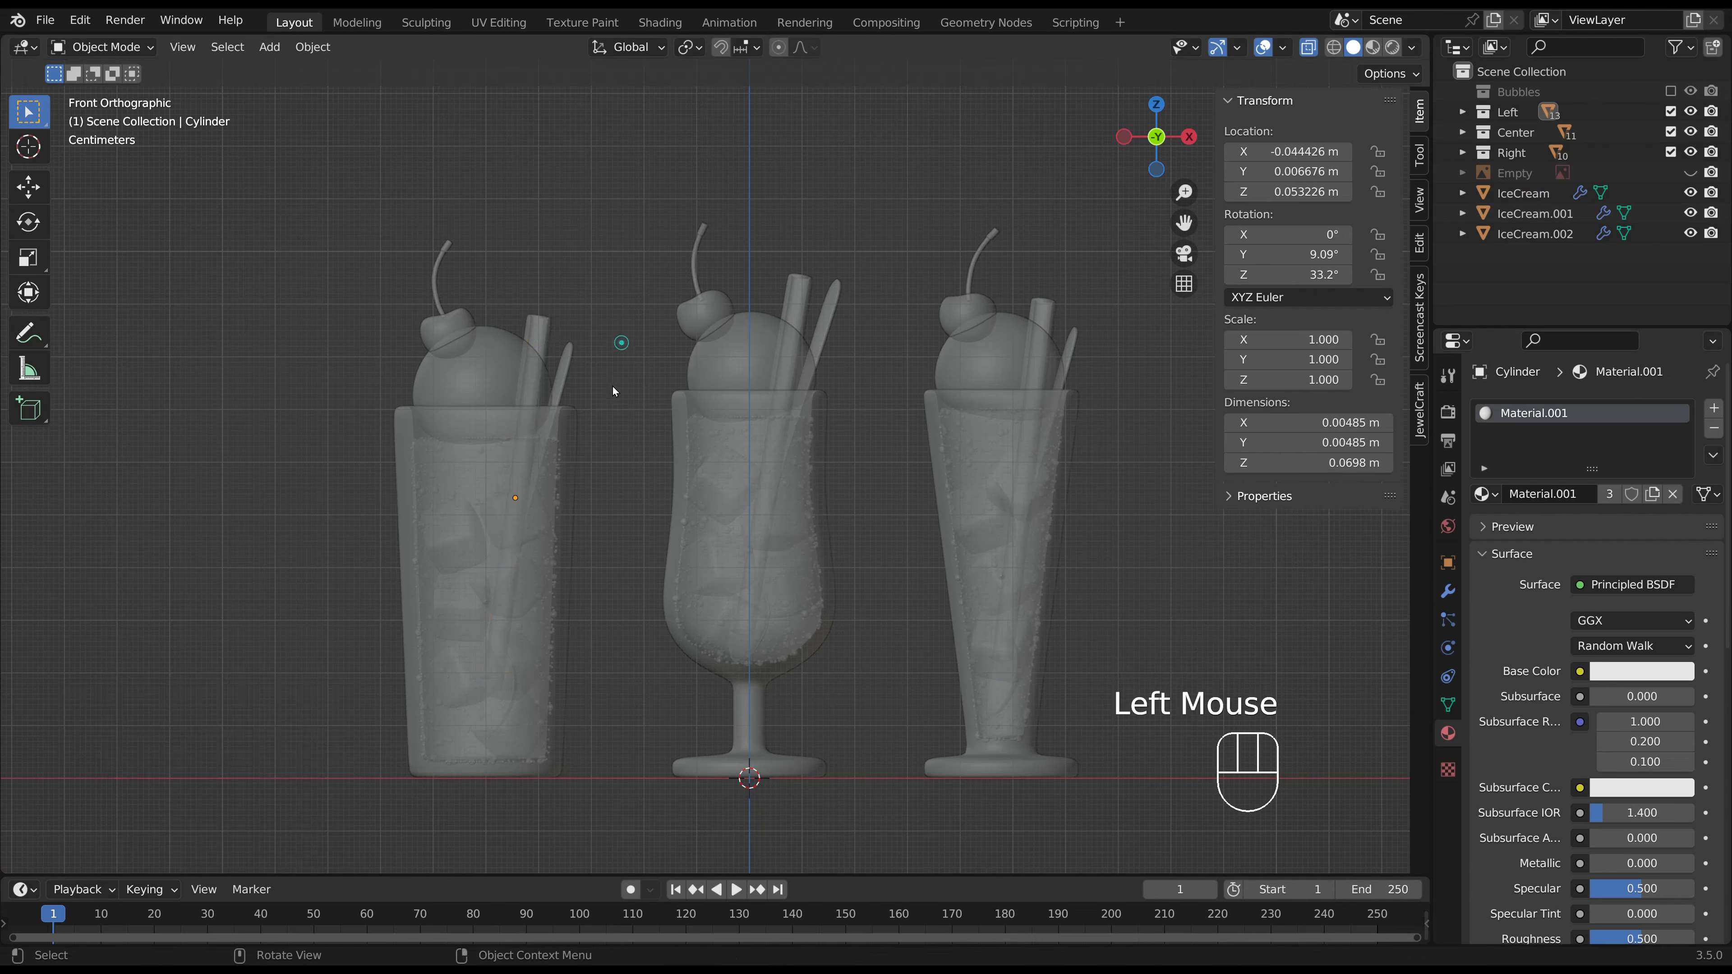
key(ctrl+s)
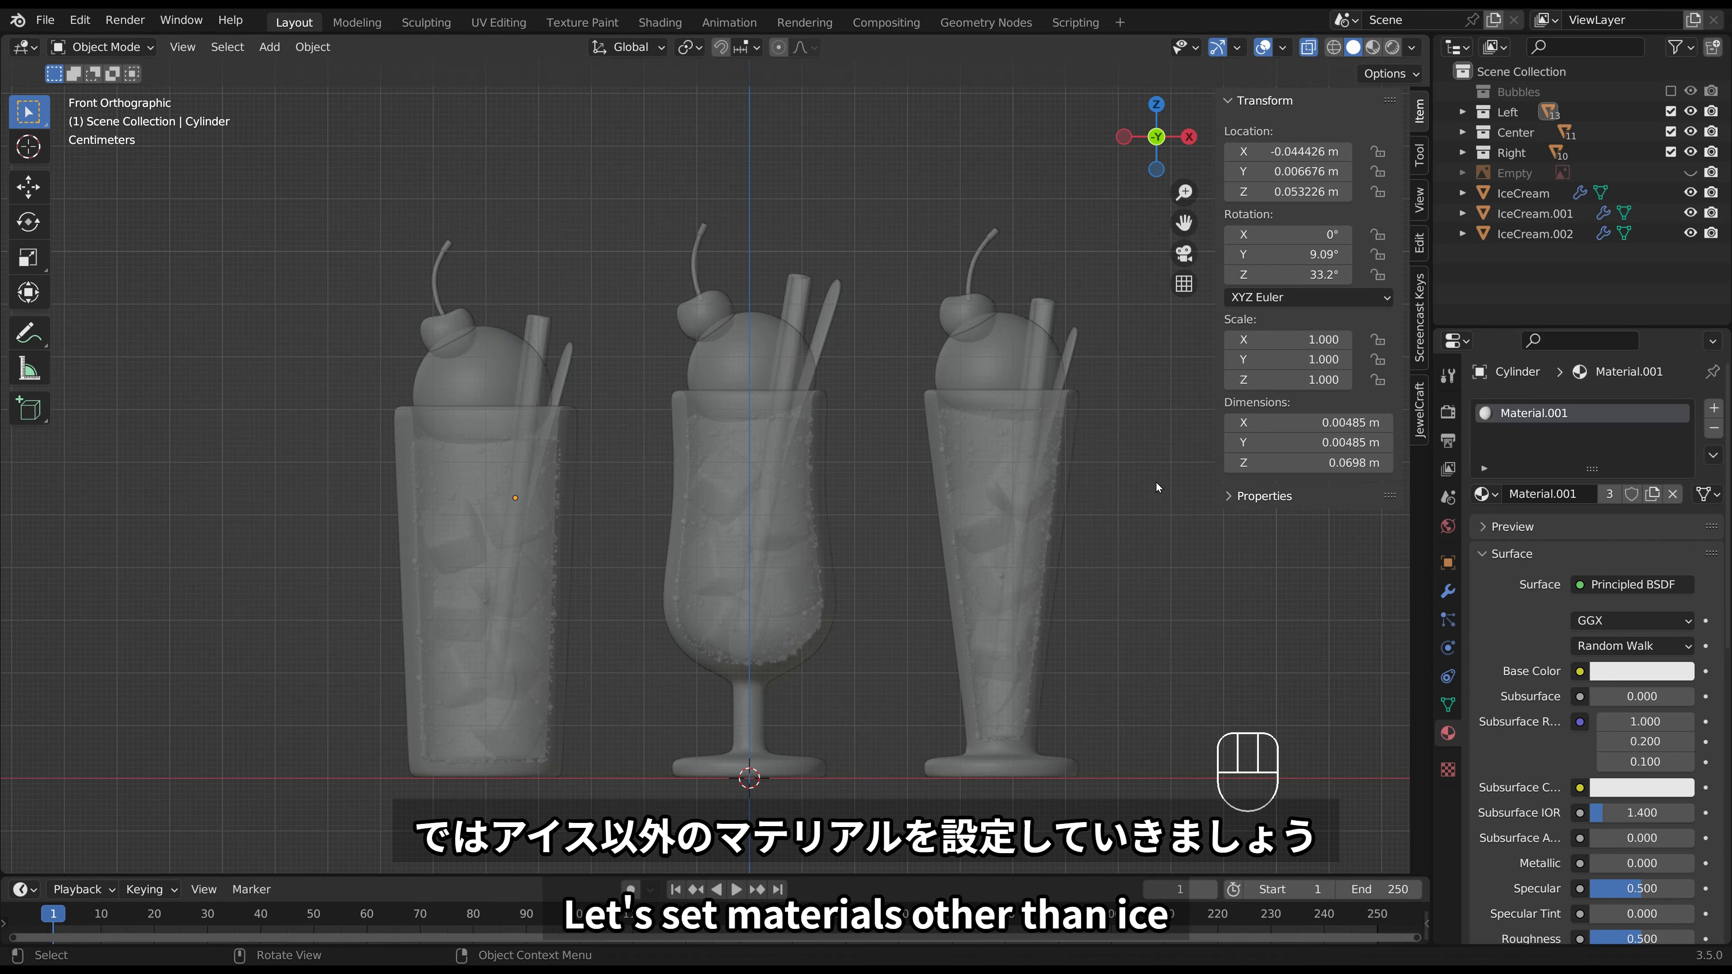
Switch the viewport to rendered shading and set the Cycles feature set to Experimental.
click(1393, 48)
click(1281, 52)
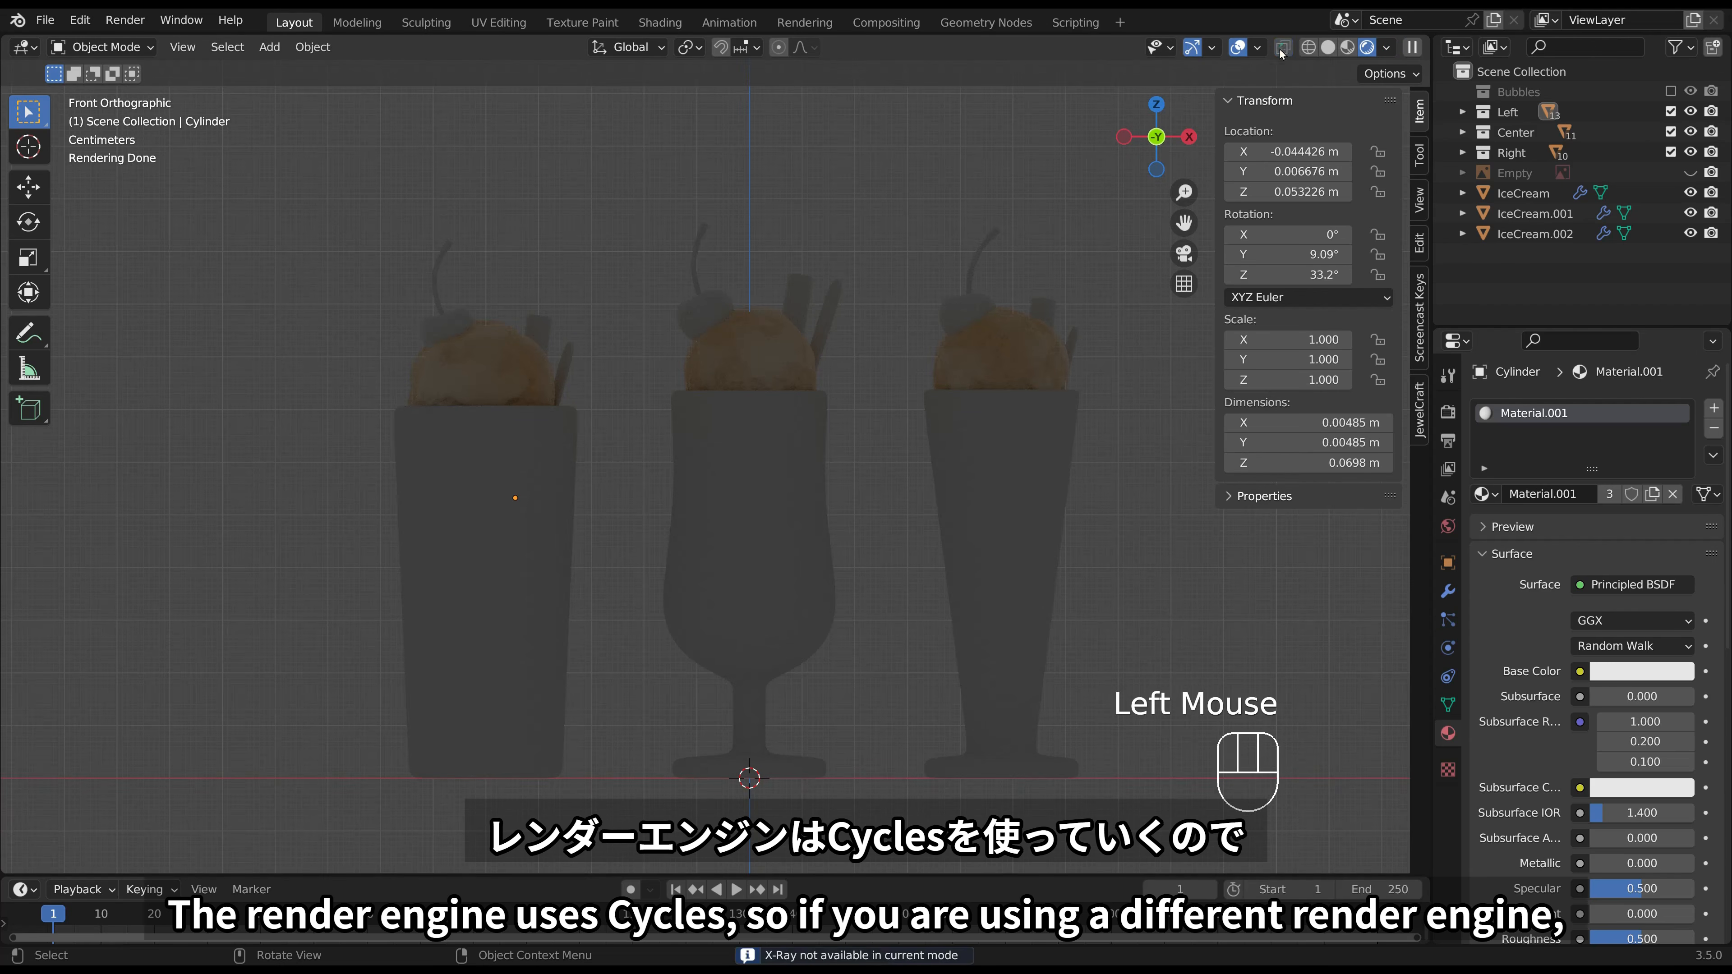
click(1450, 412)
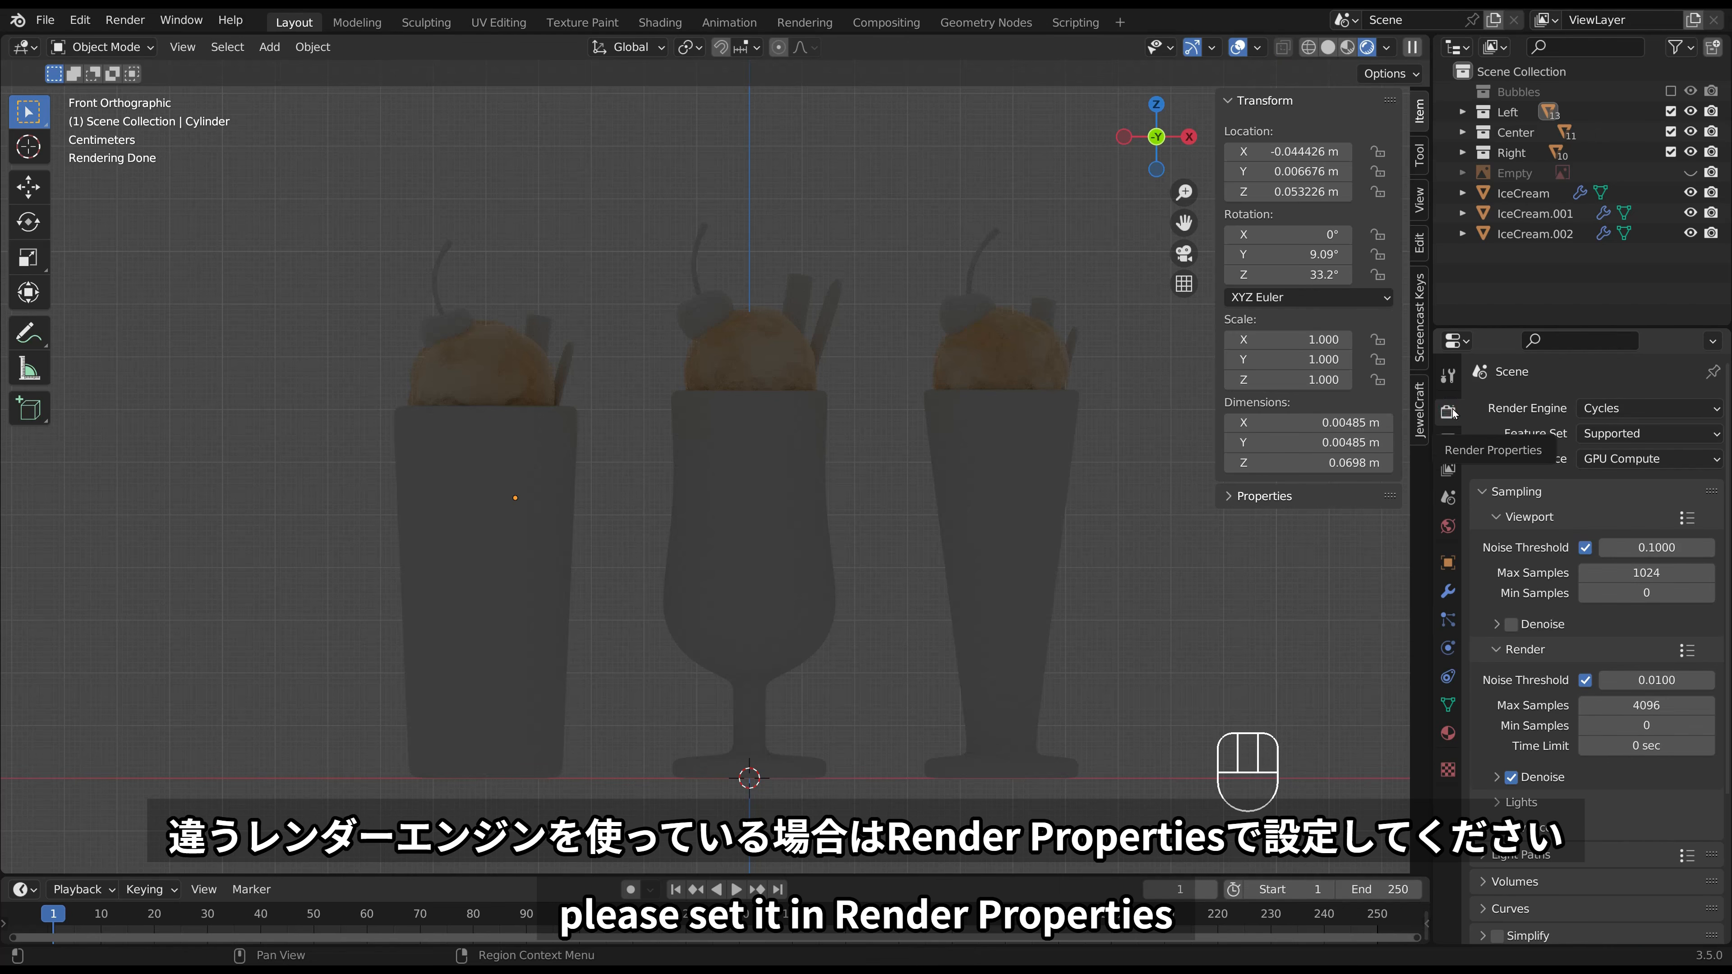
click(1645, 409)
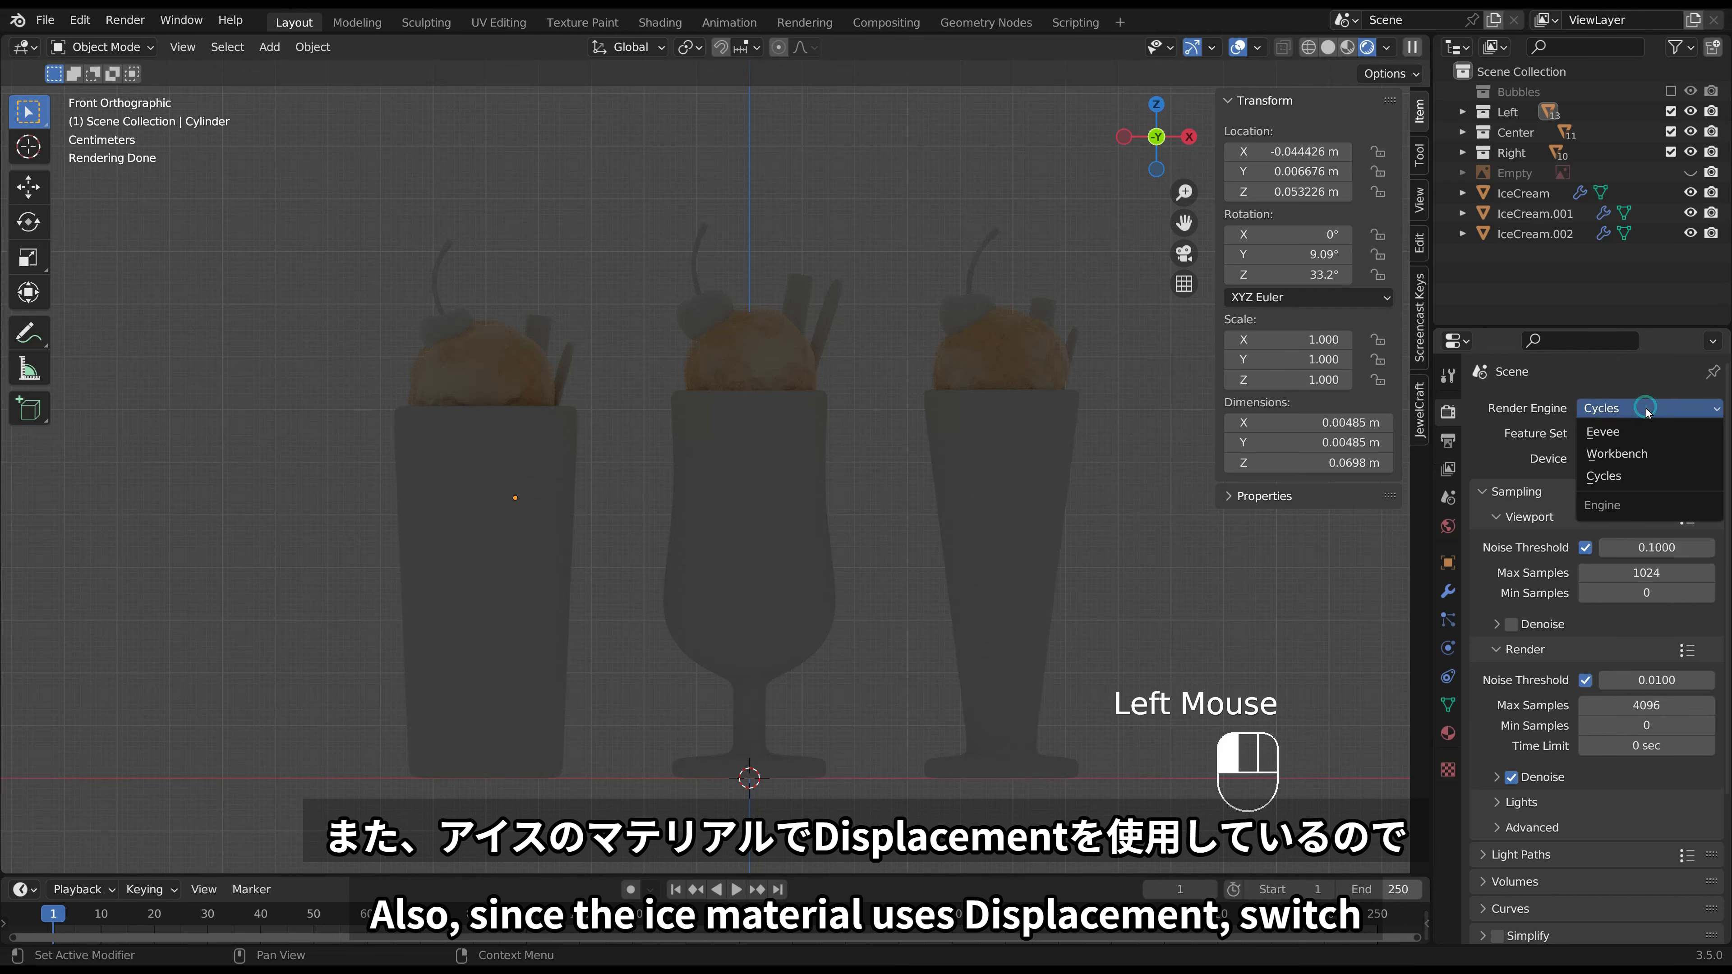
click(1645, 408)
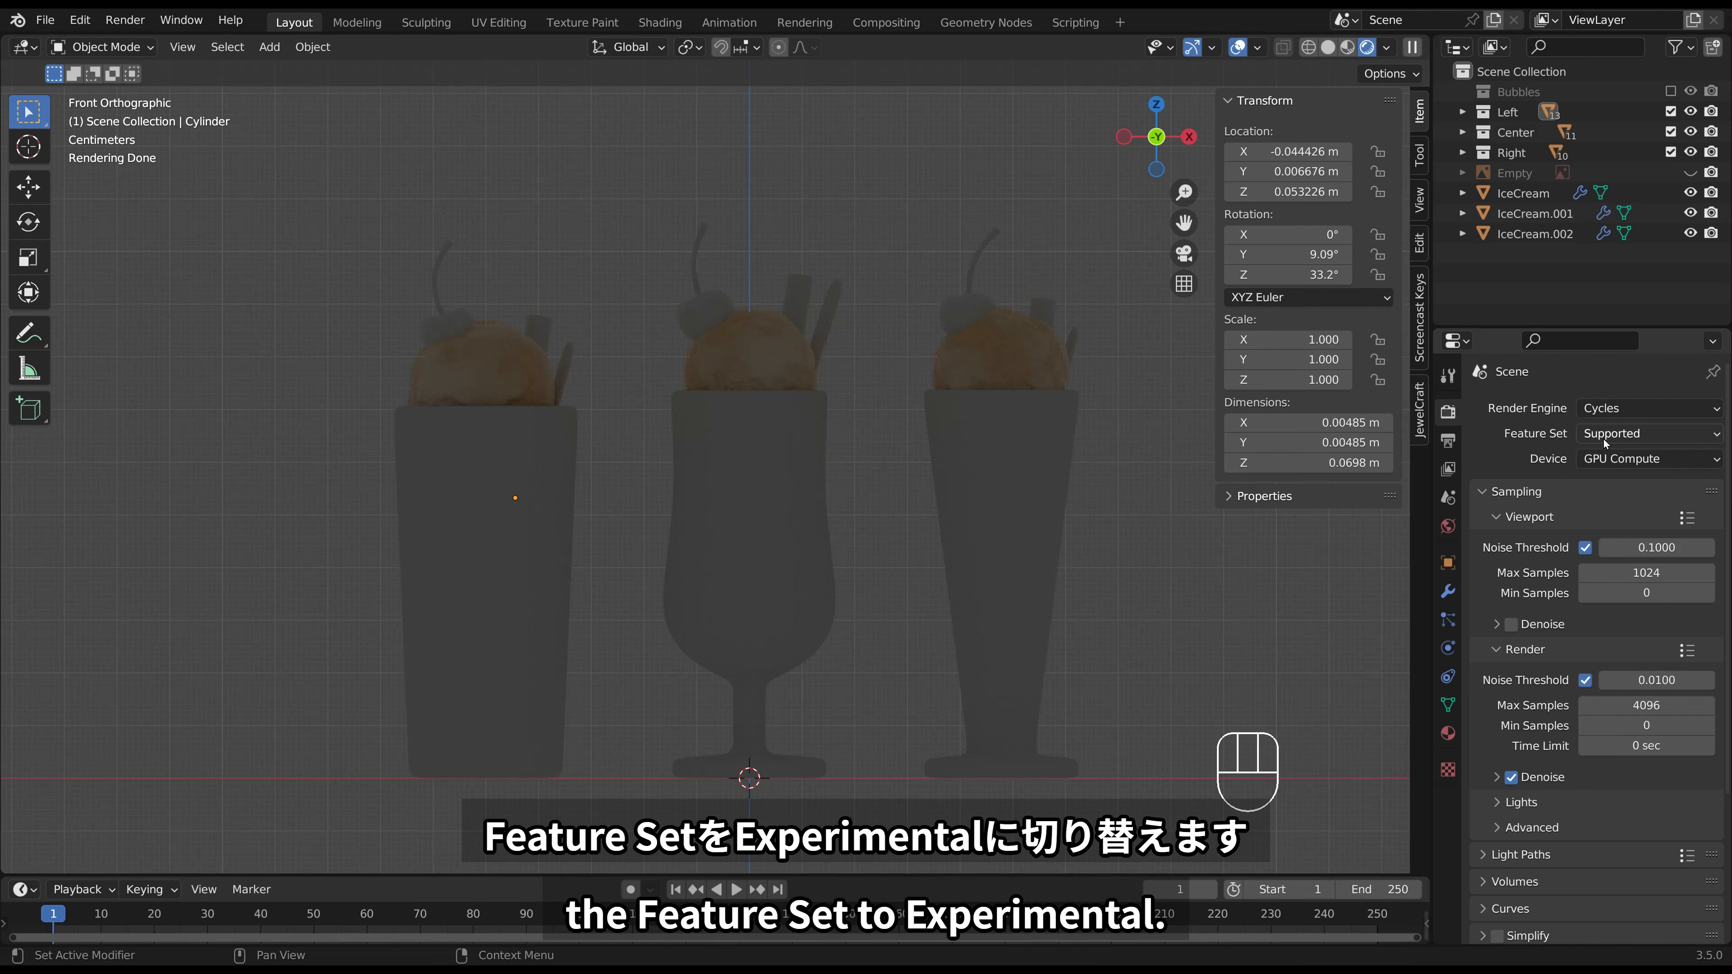
click(1640, 435)
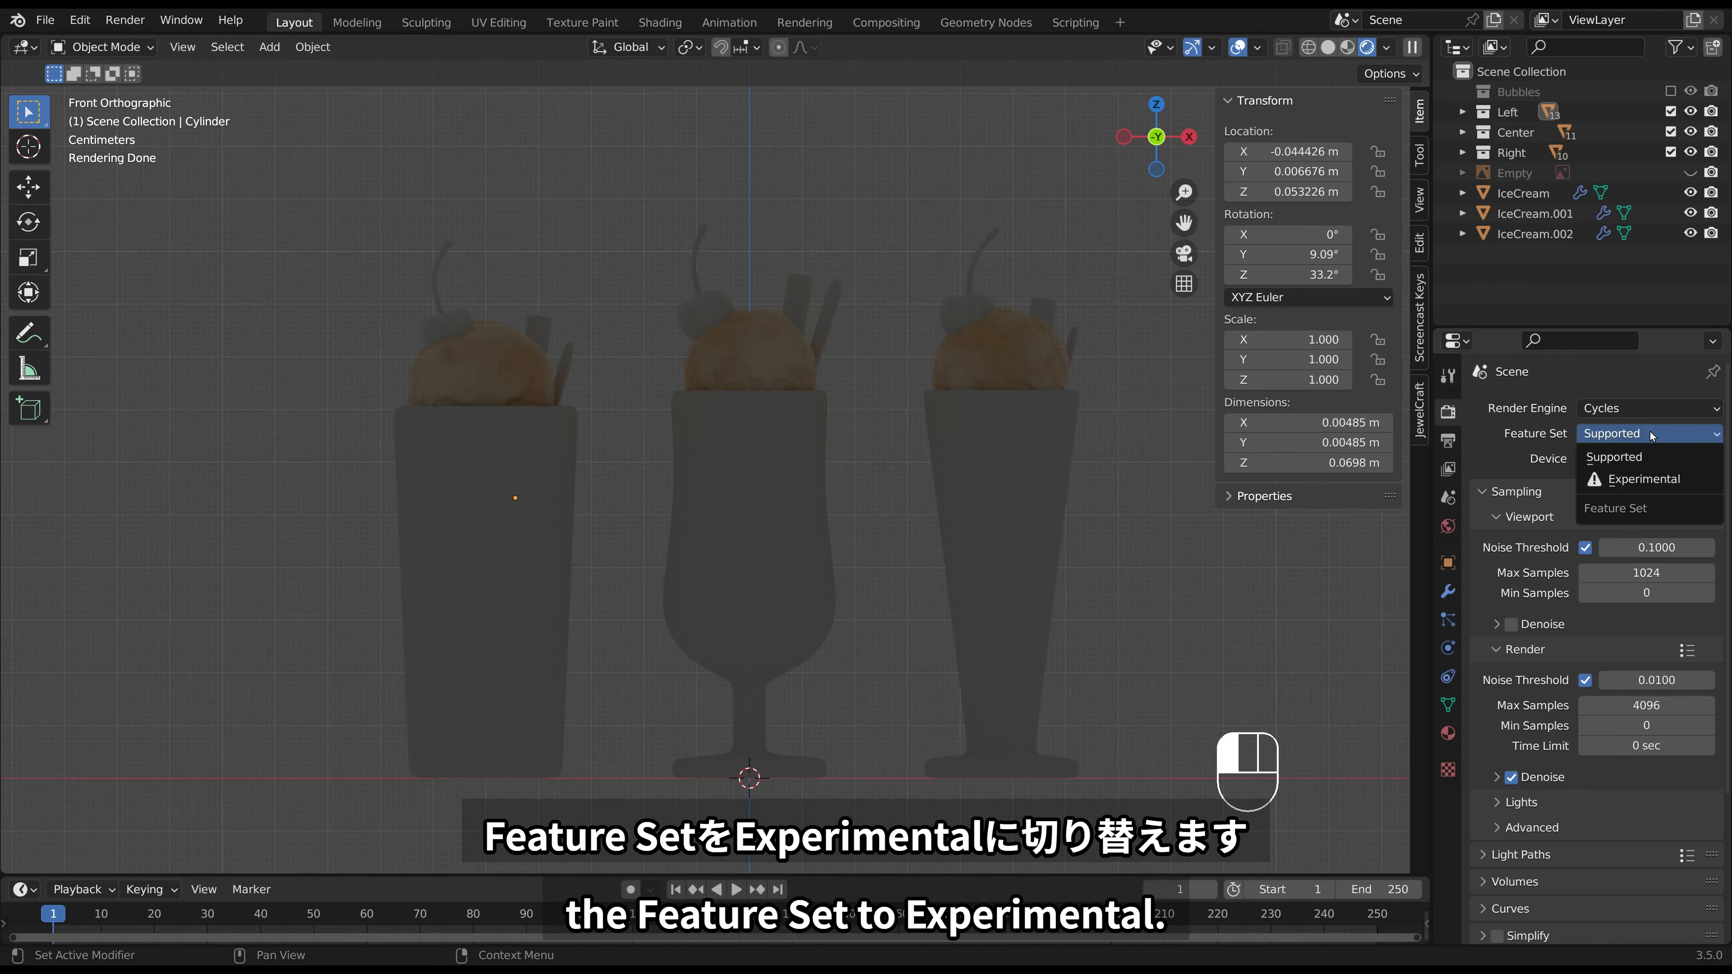
click(1661, 478)
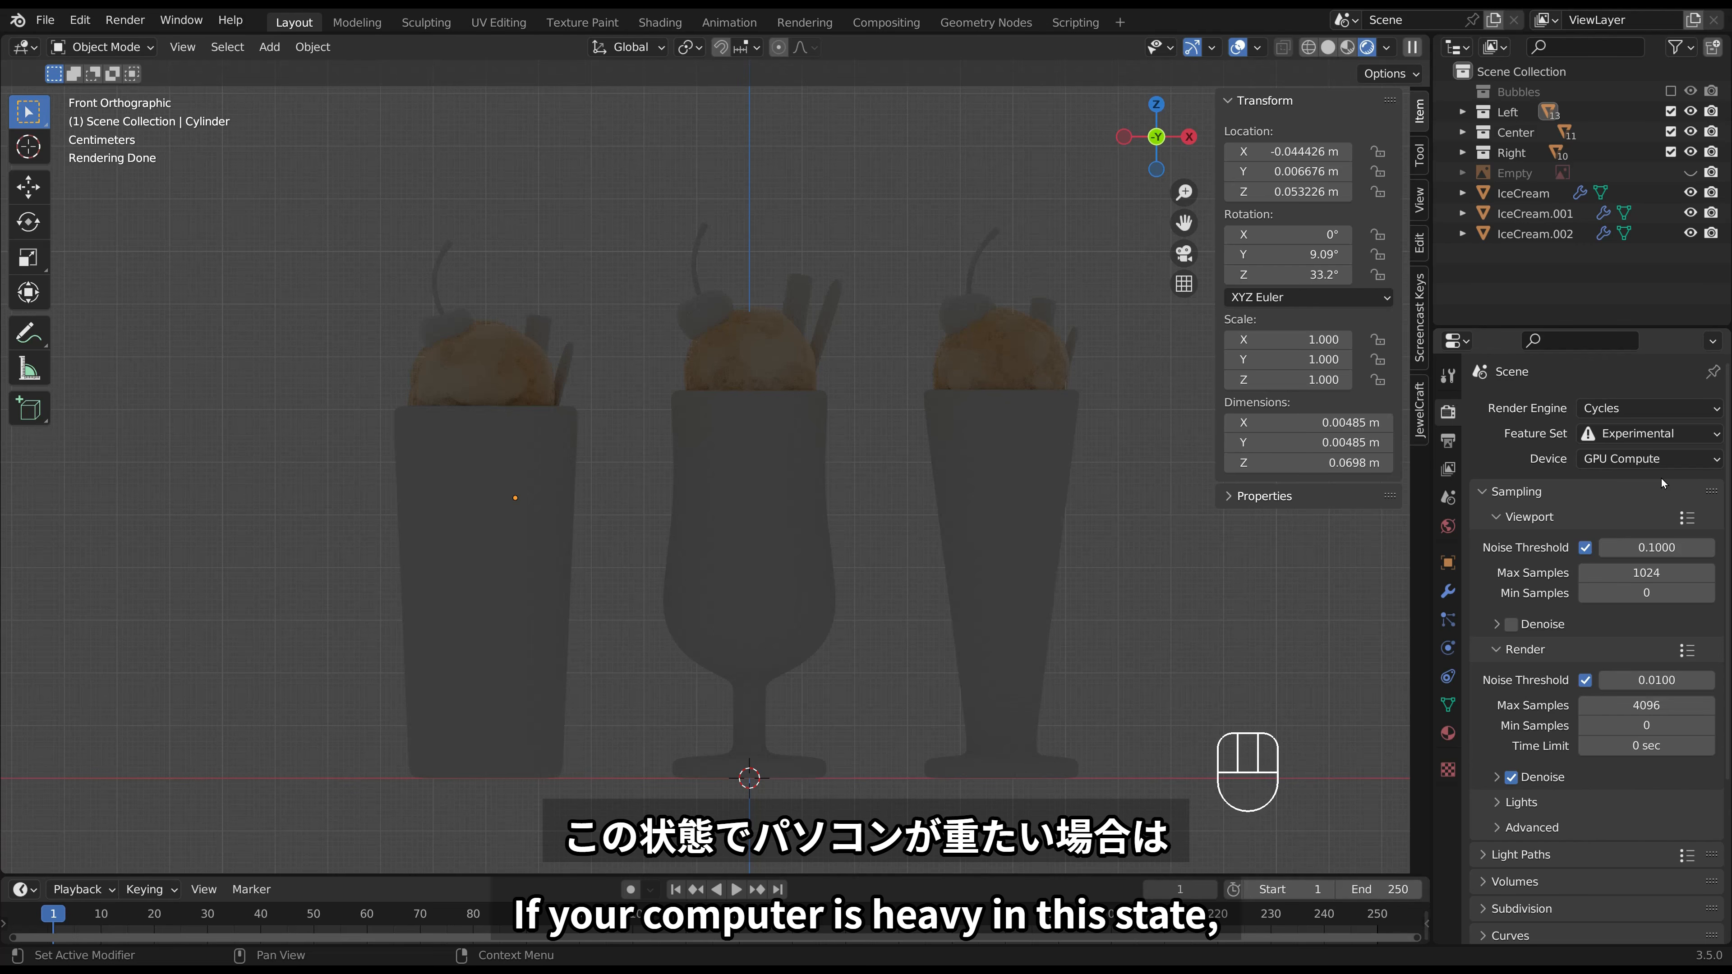
Hide the three ice cream scoops together and undo the hiding.
click(777, 360)
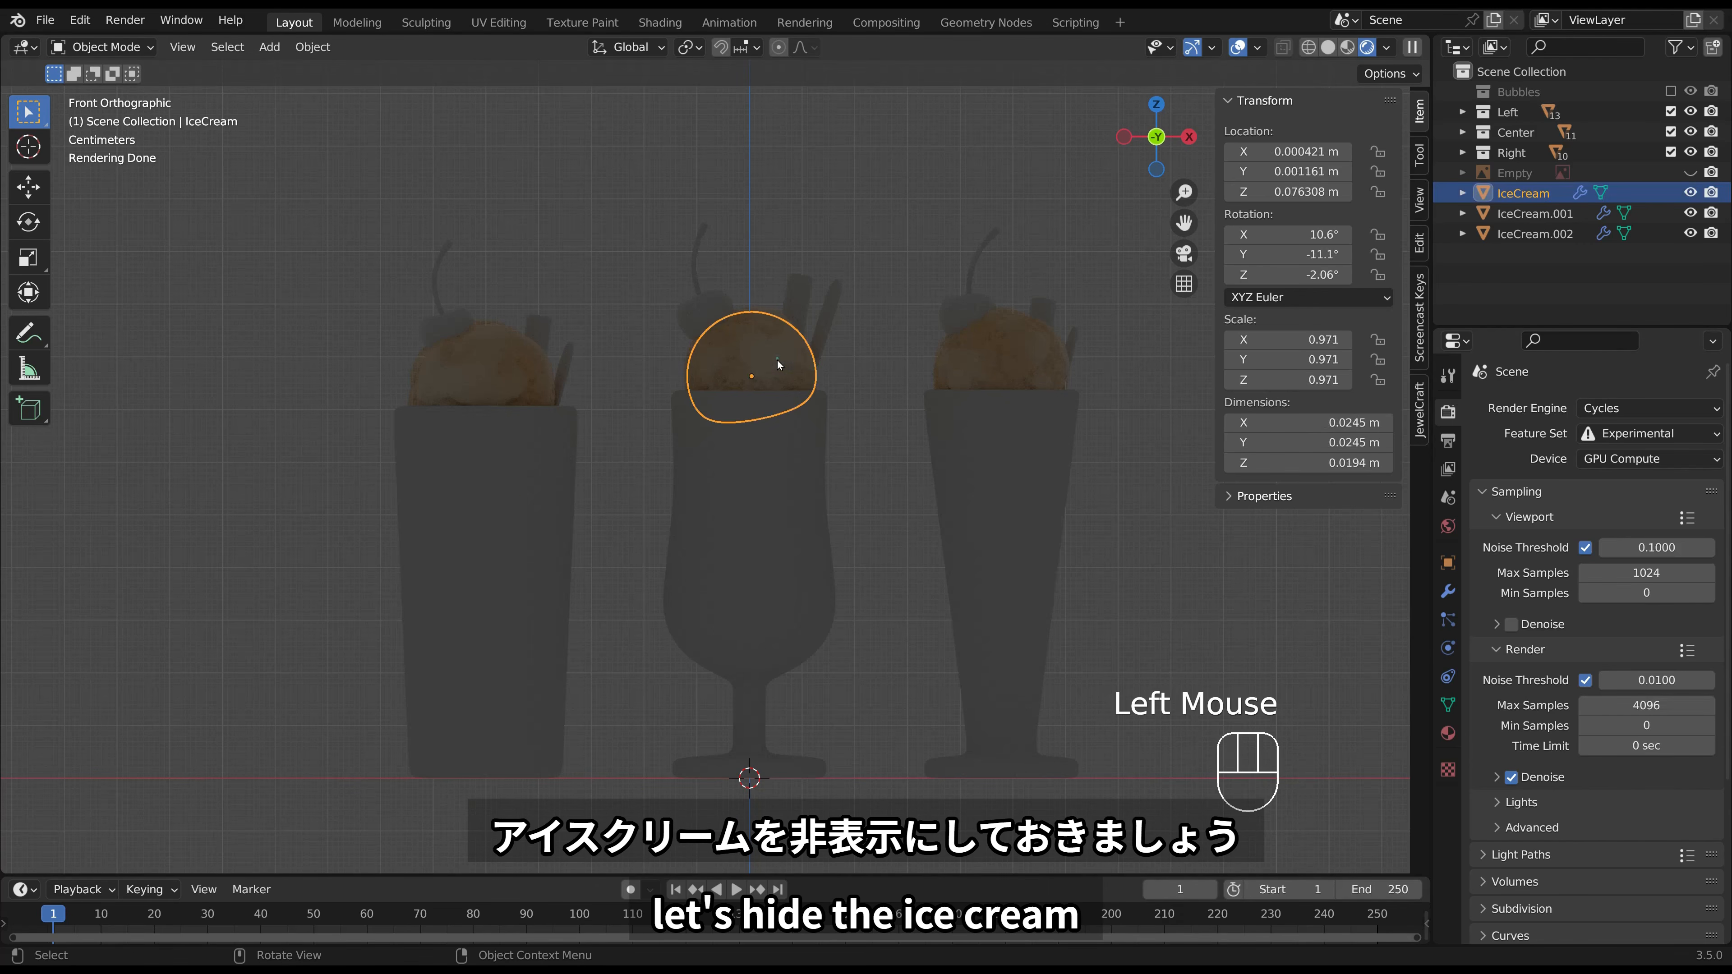
shift+click(514, 372)
shift+click(994, 346)
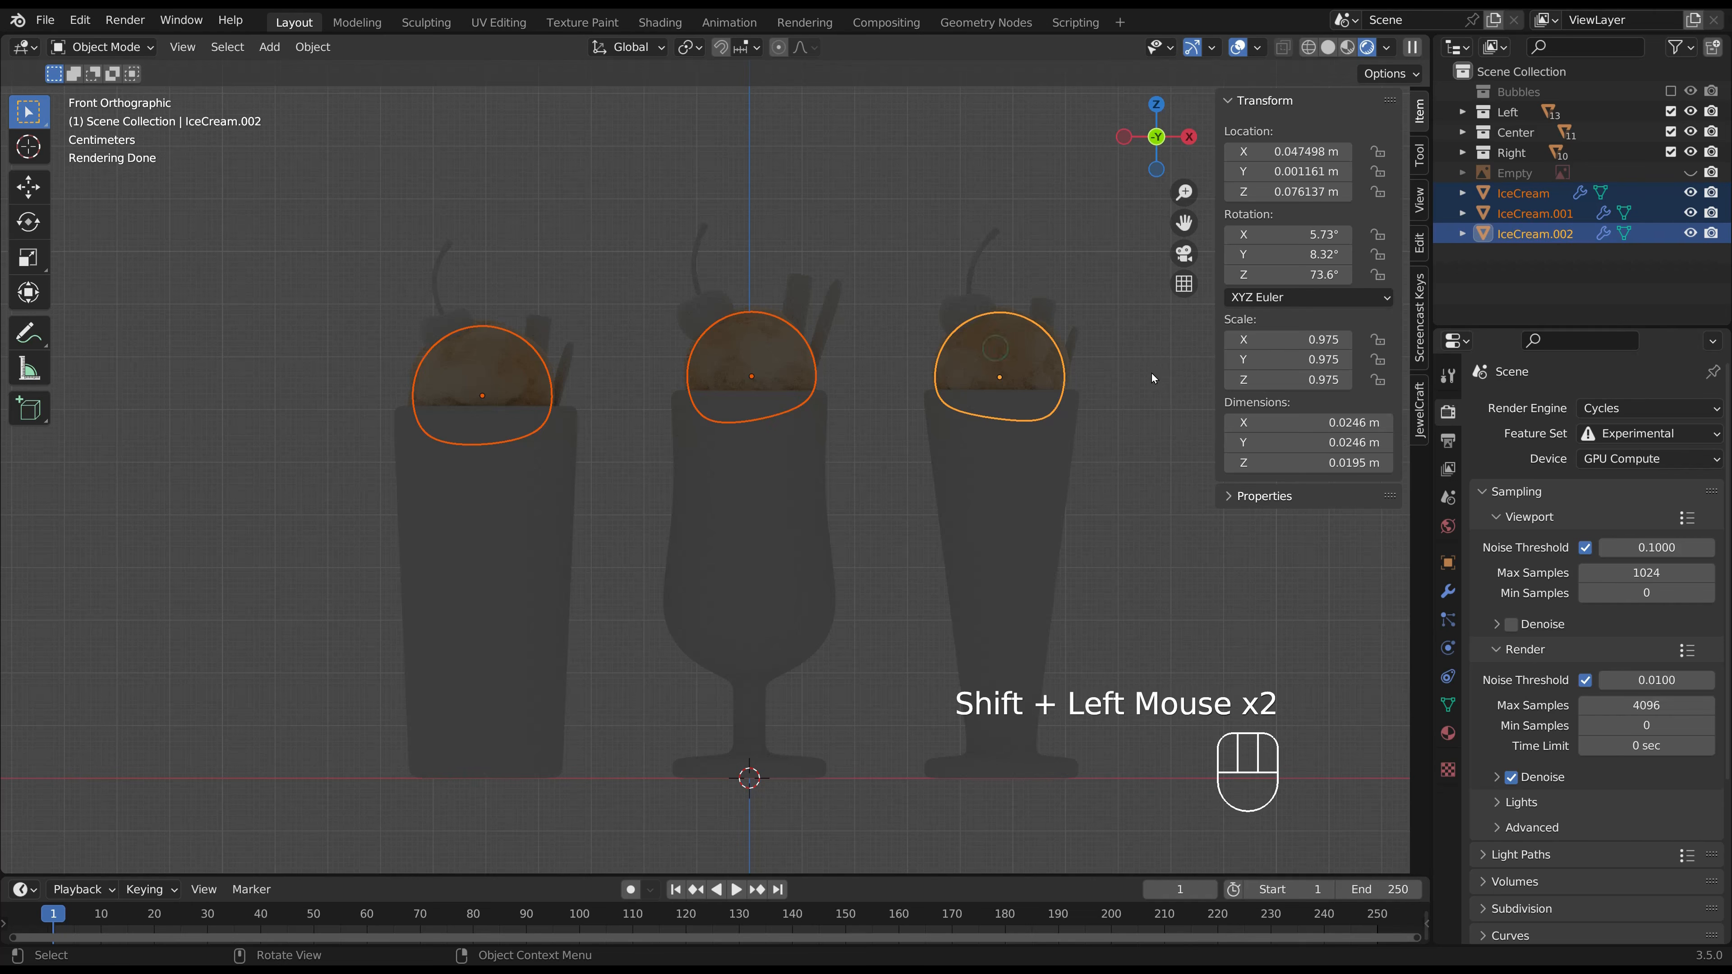
key(h)
key(ctrl+z)
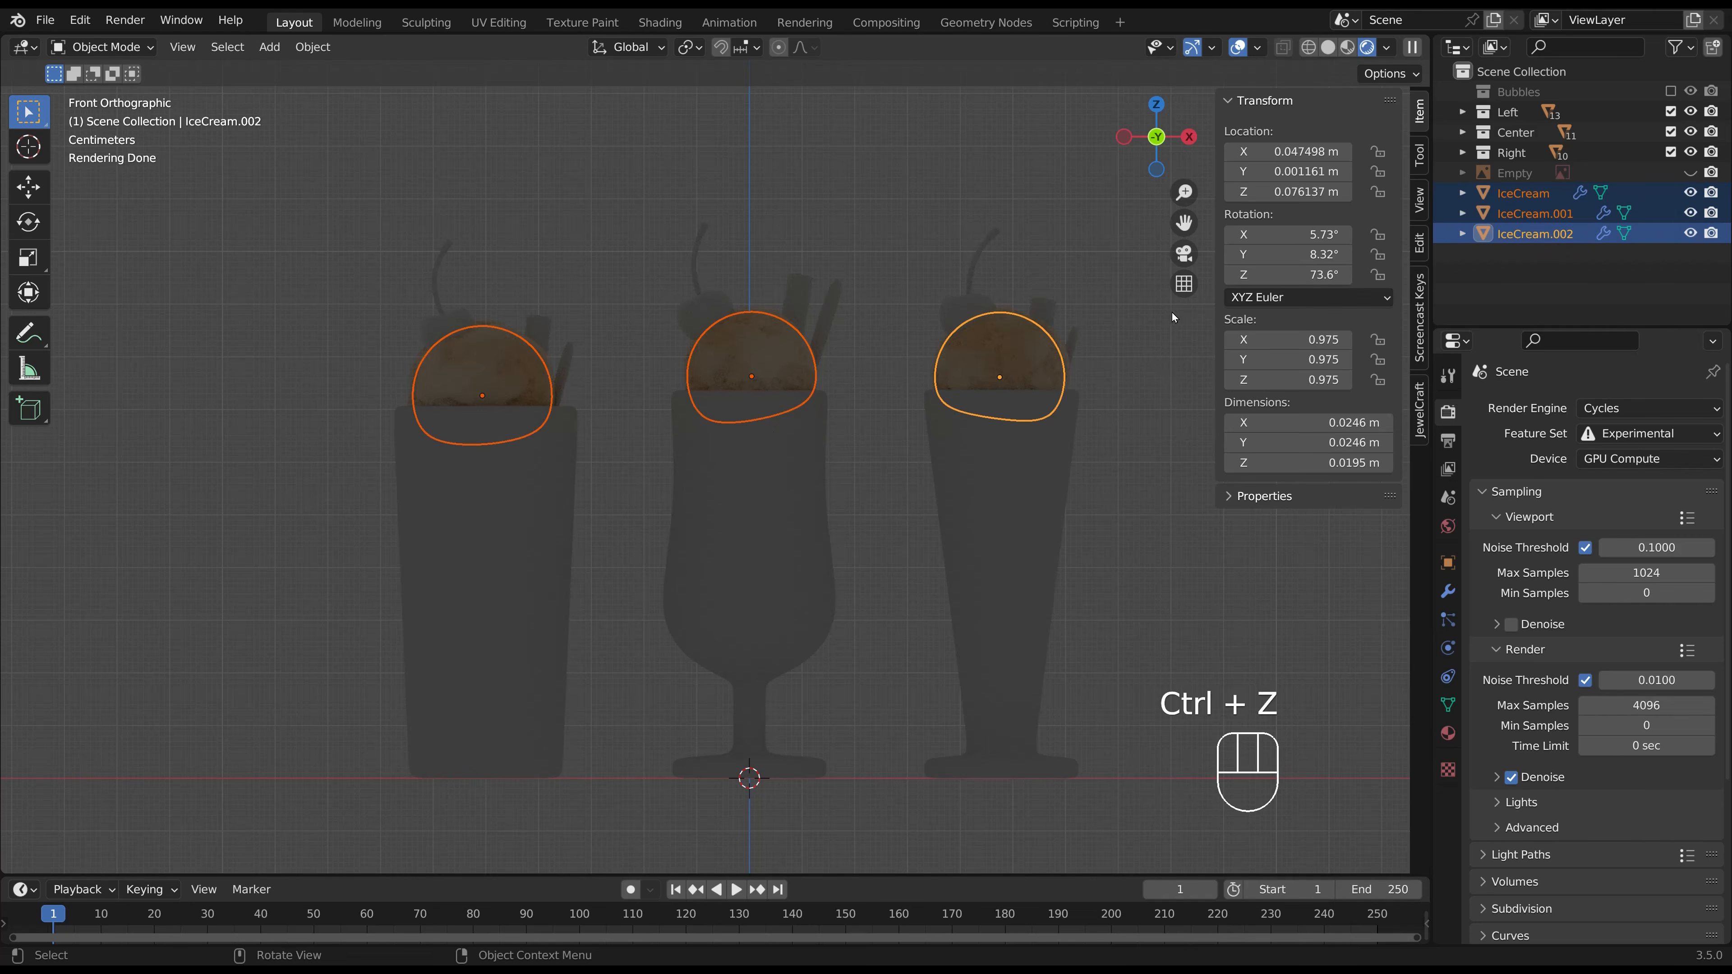
Move each ice cream scoop into the collection of its own glass: Left, Center and Right.
click(1159, 316)
click(1497, 197)
drag(1498, 197, 1527, 153)
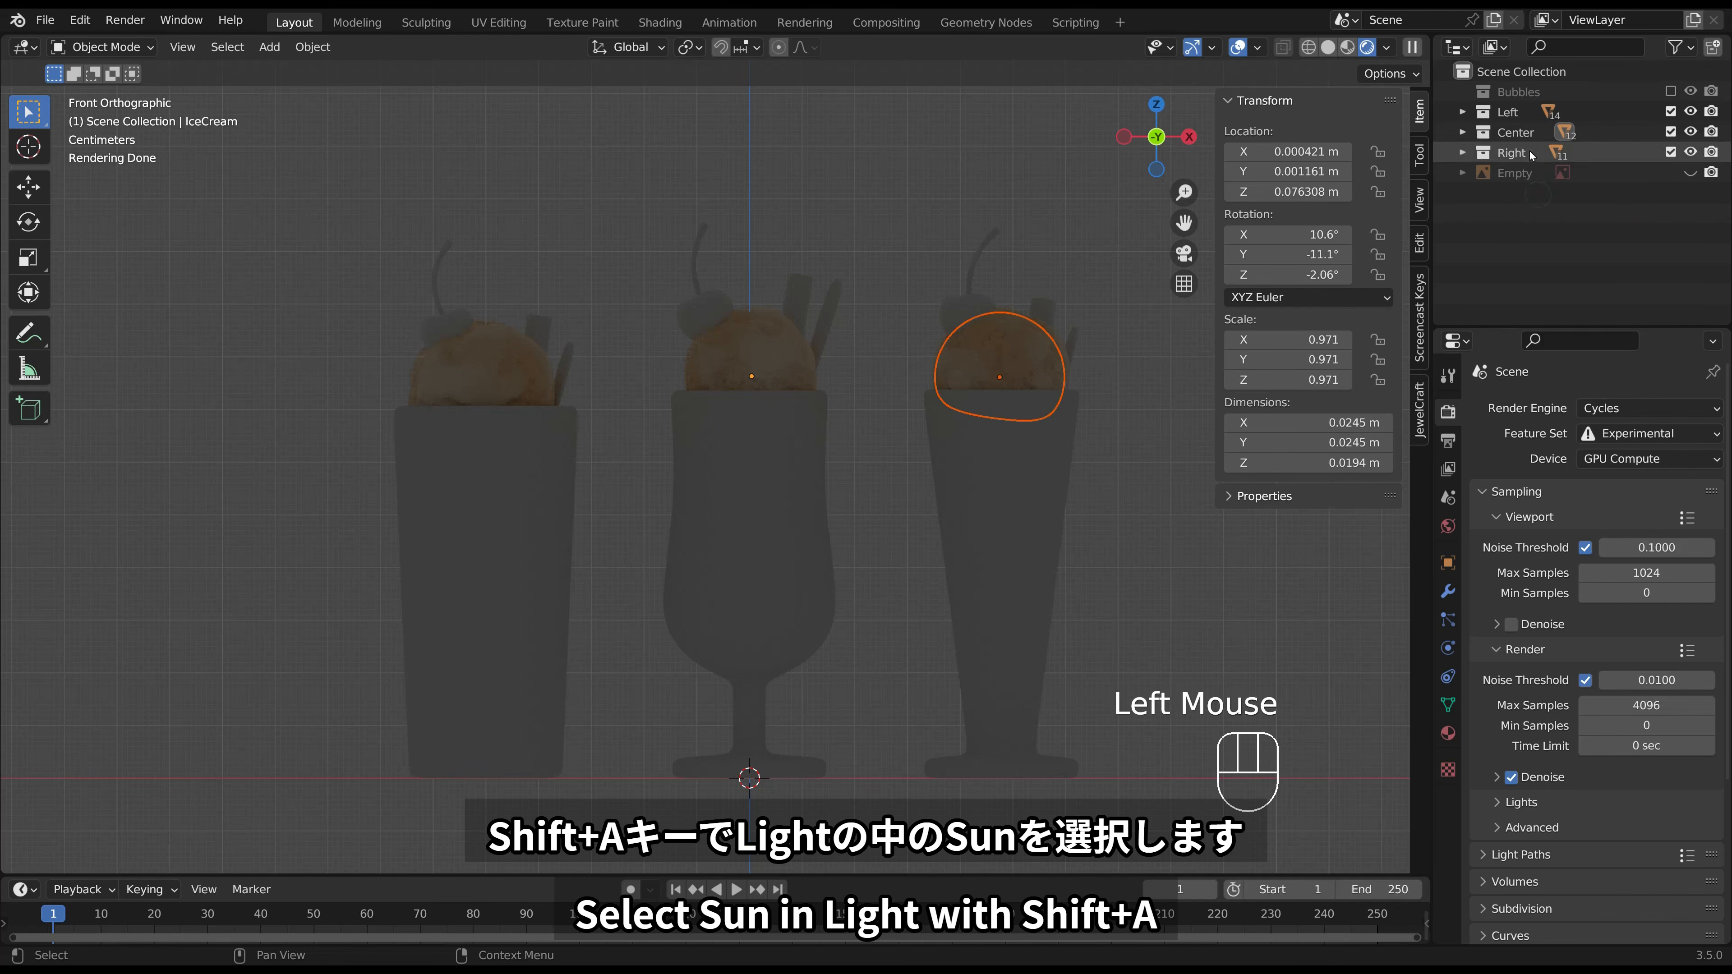
click(1141, 341)
Add a sun light at the world origin and set its Y rotation to -60°.
key(shift+a)
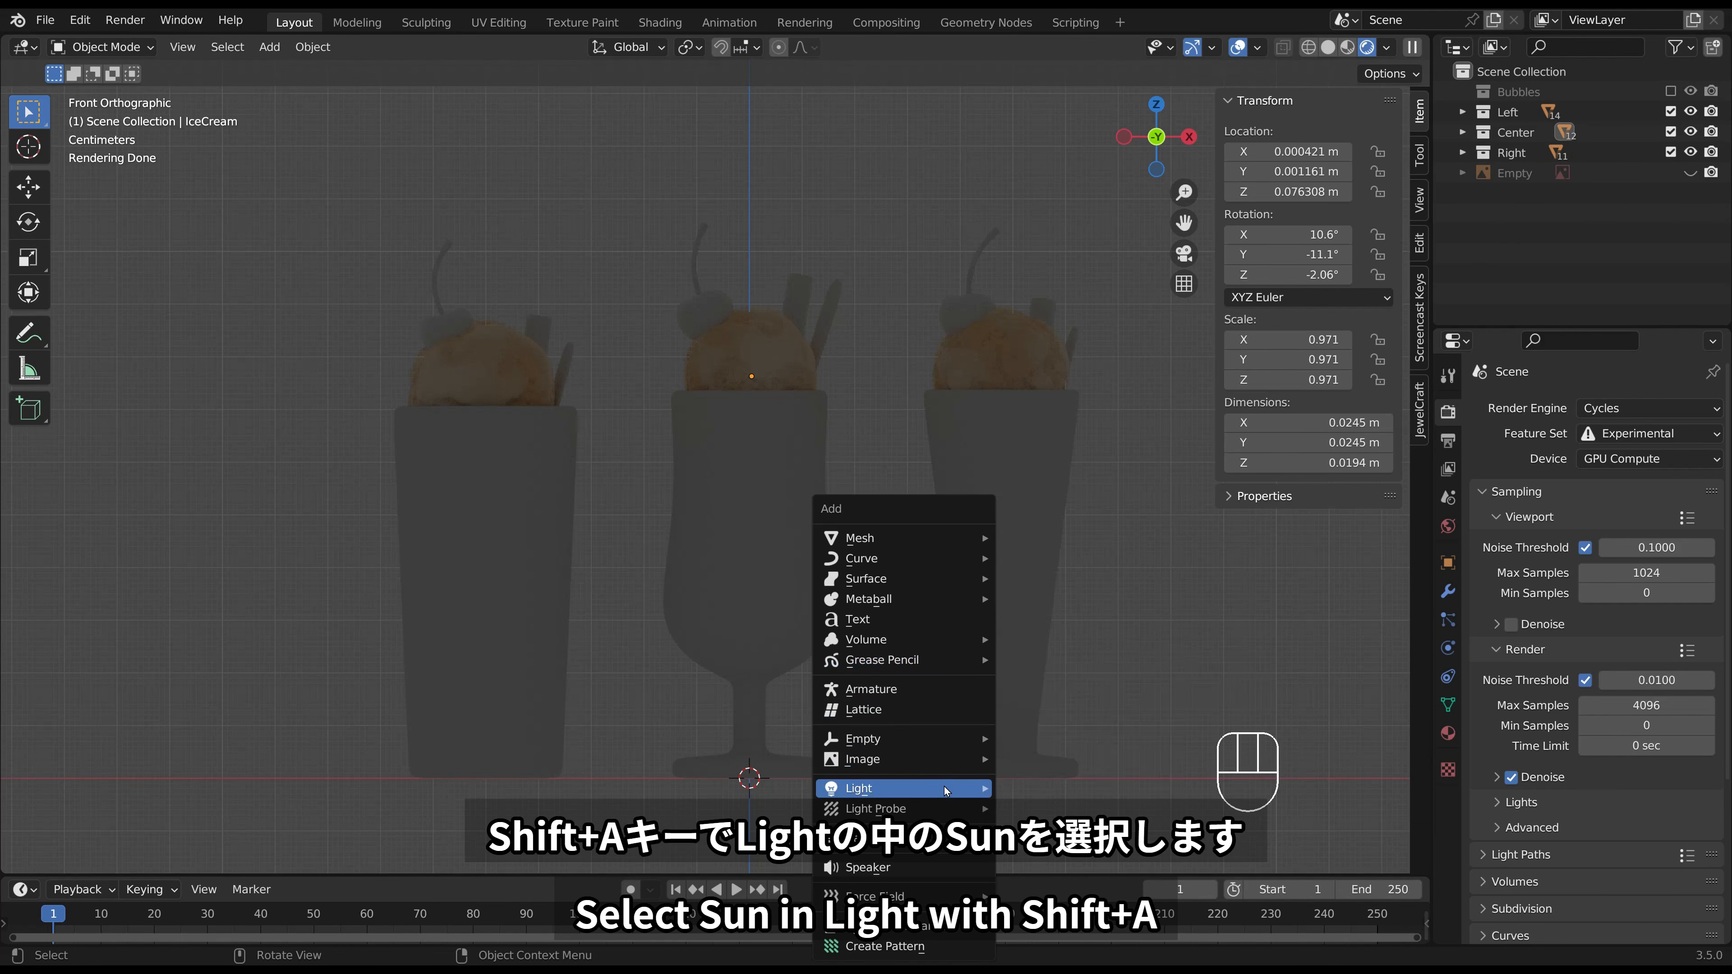
mouse_move(947, 790)
click(1038, 806)
scroll(909, 674, down, 4)
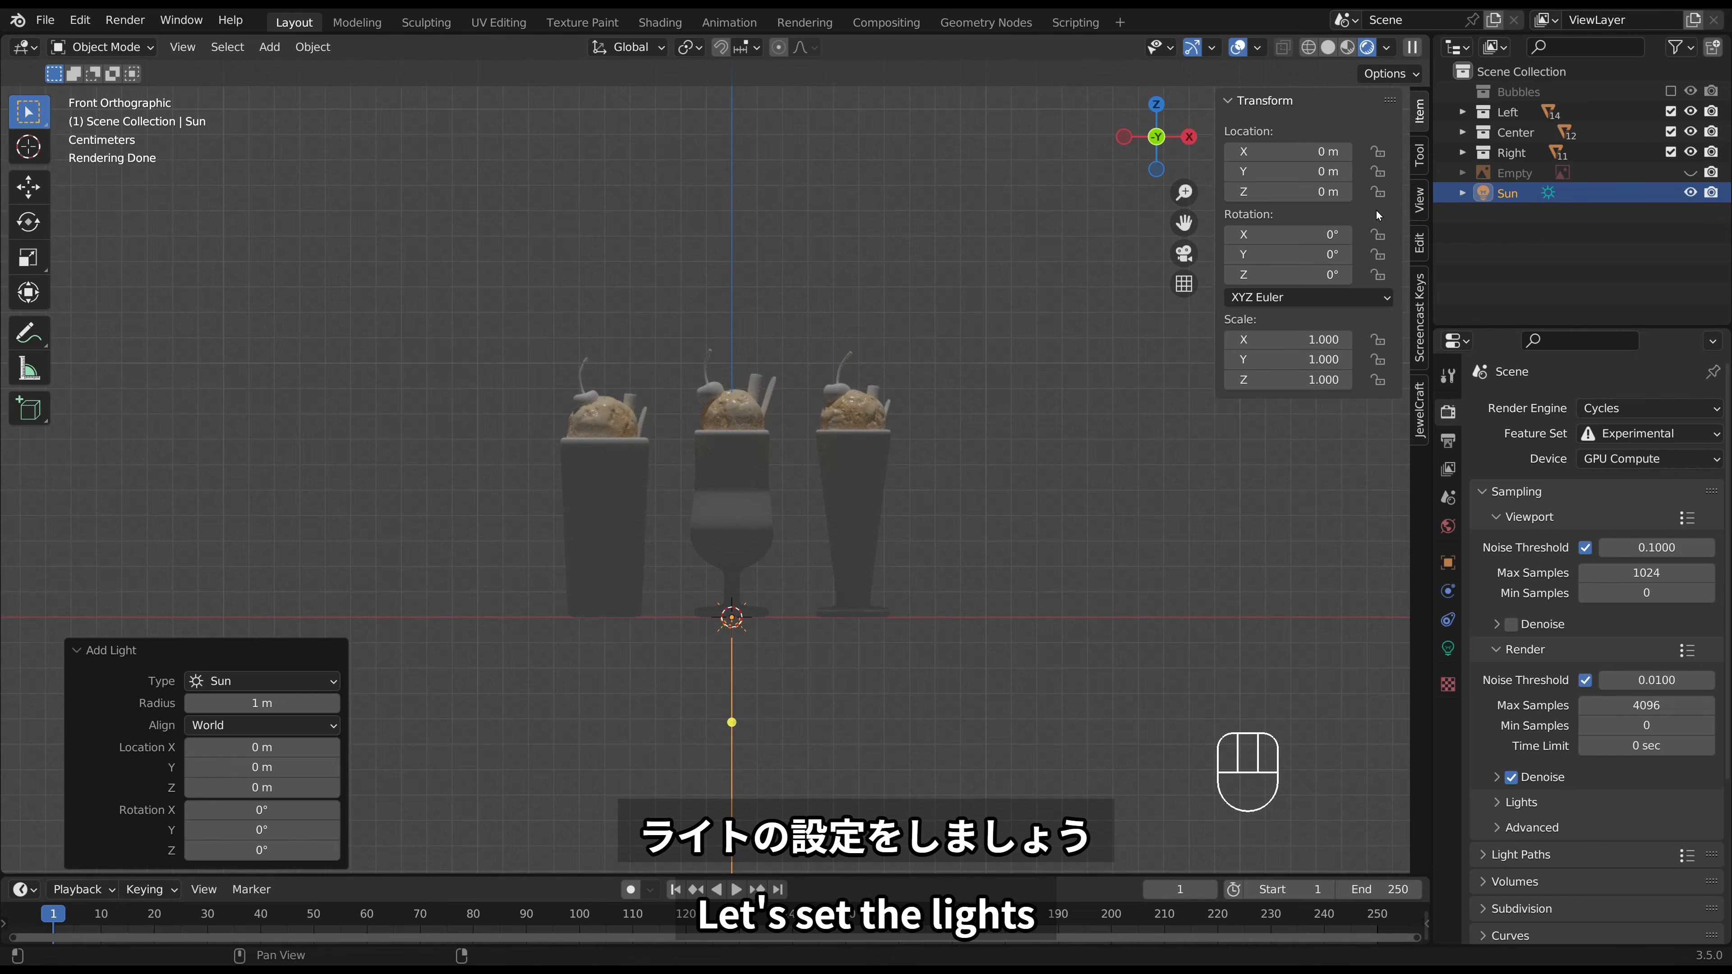
click(1420, 107)
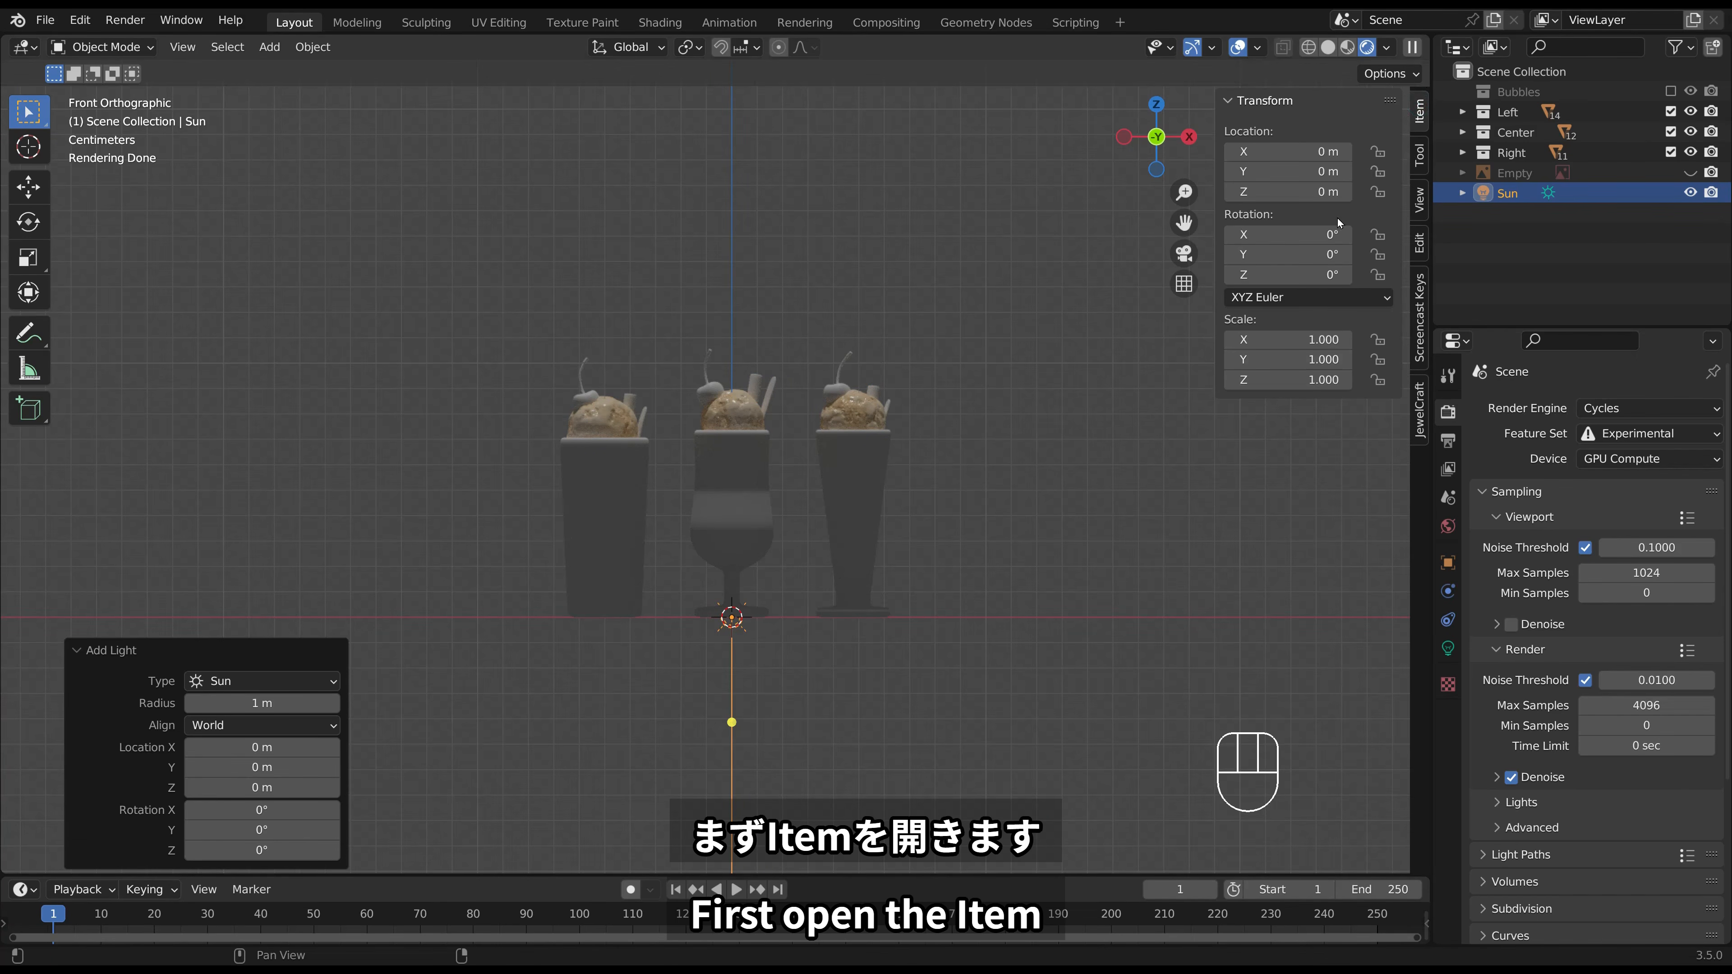
key(n)
key(n)
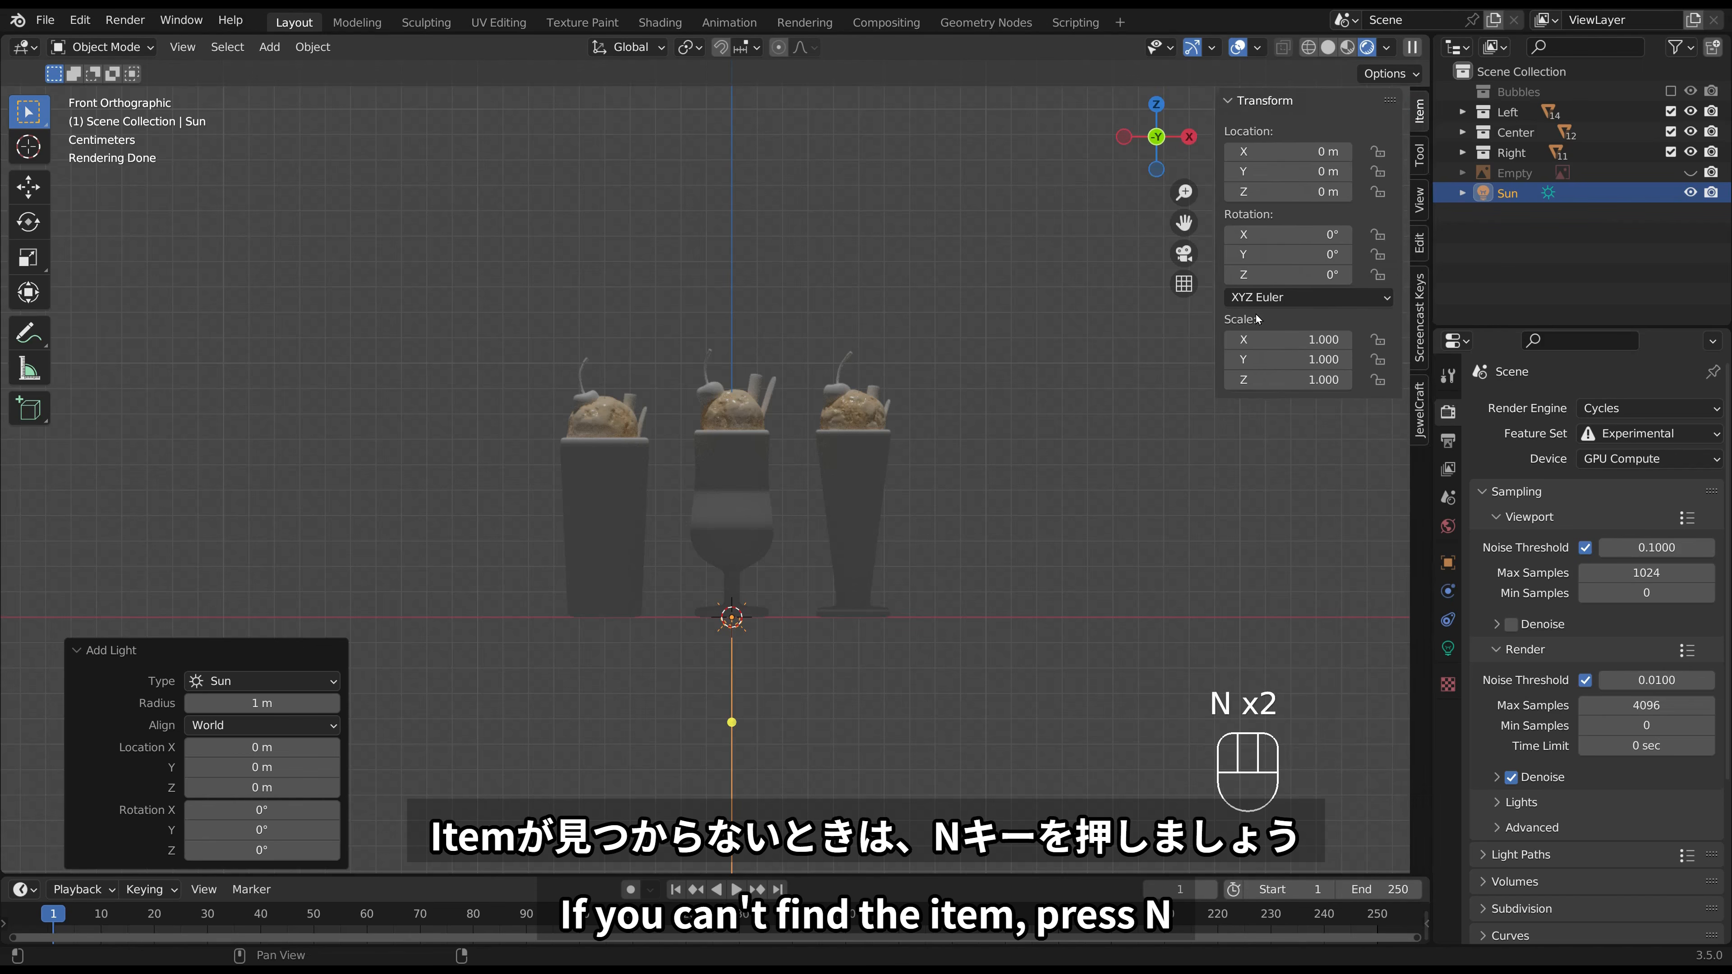
click(1294, 255)
text(-60)
key(Return)
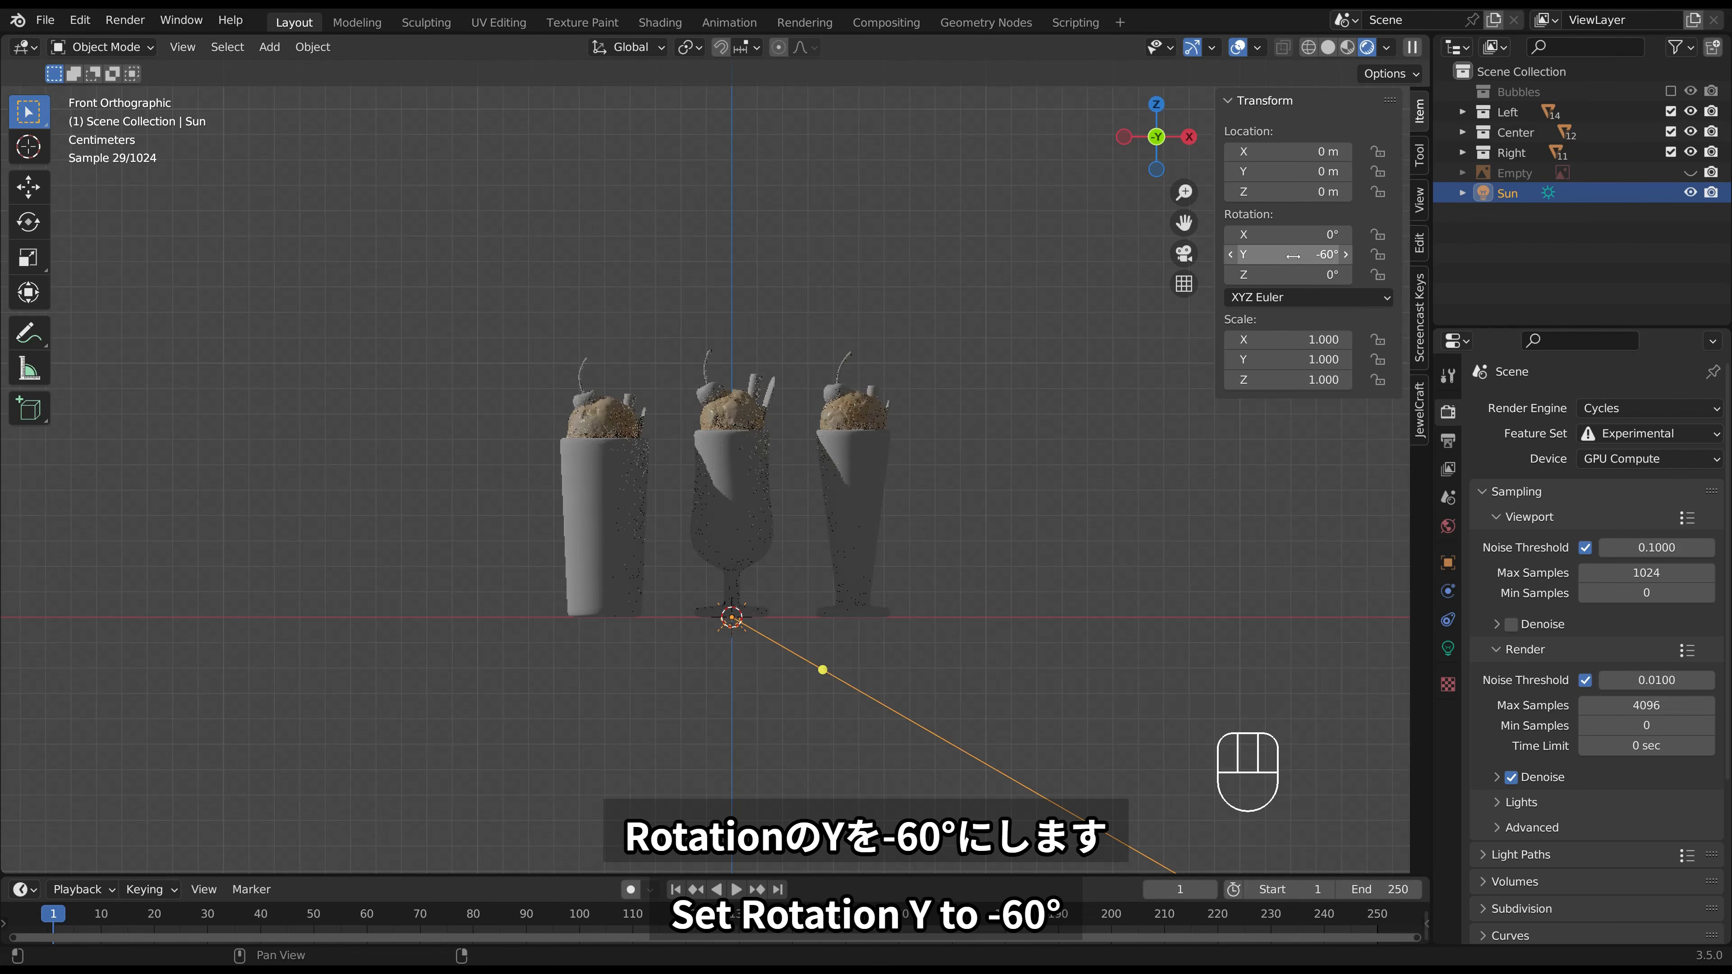
Set the sun light's strength to 5 and its angle to 70°, and save the file.
click(1447, 646)
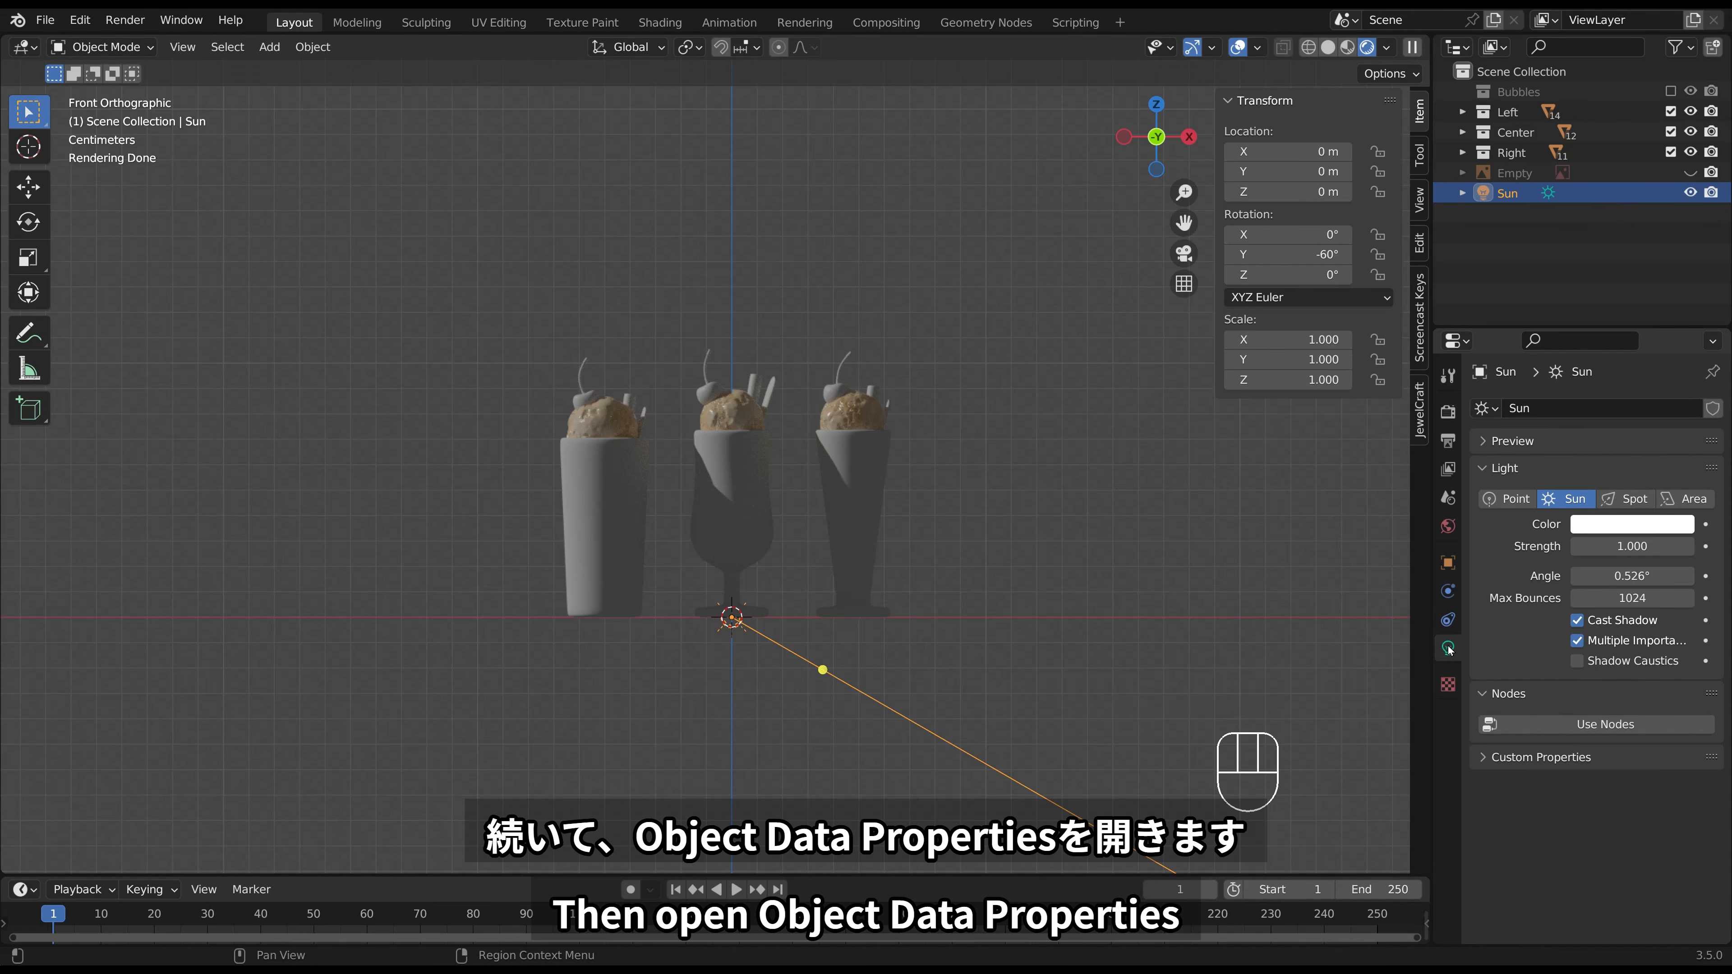
click(1614, 550)
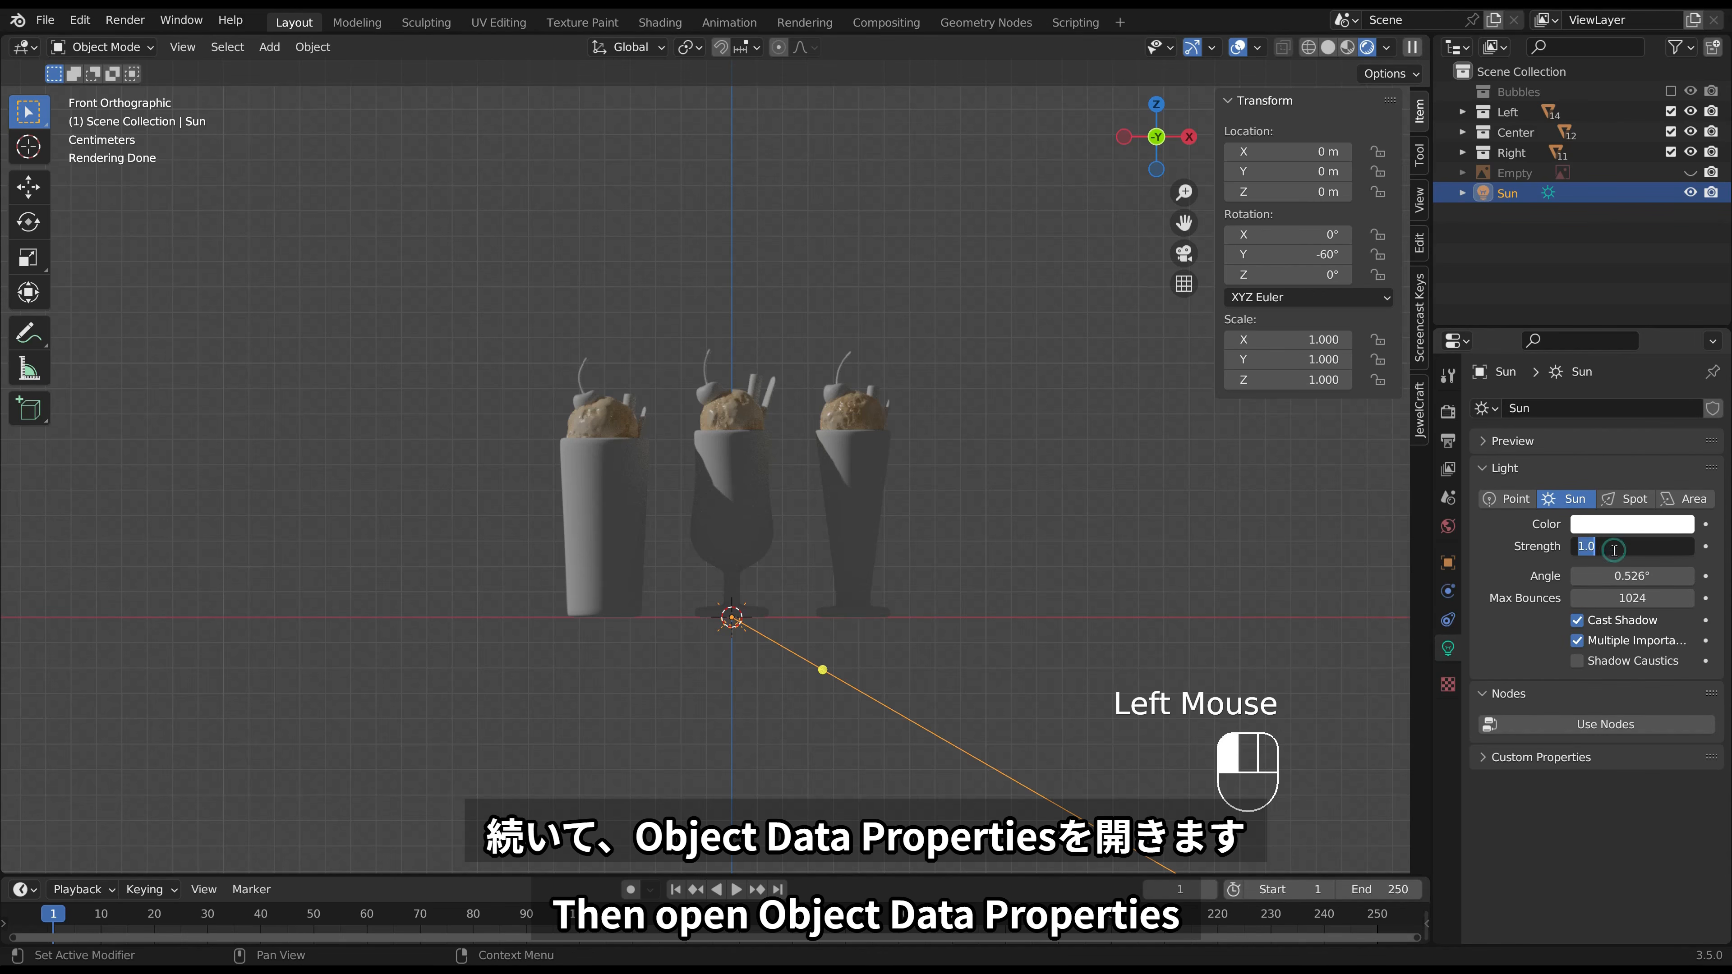
text(5)
key(Return)
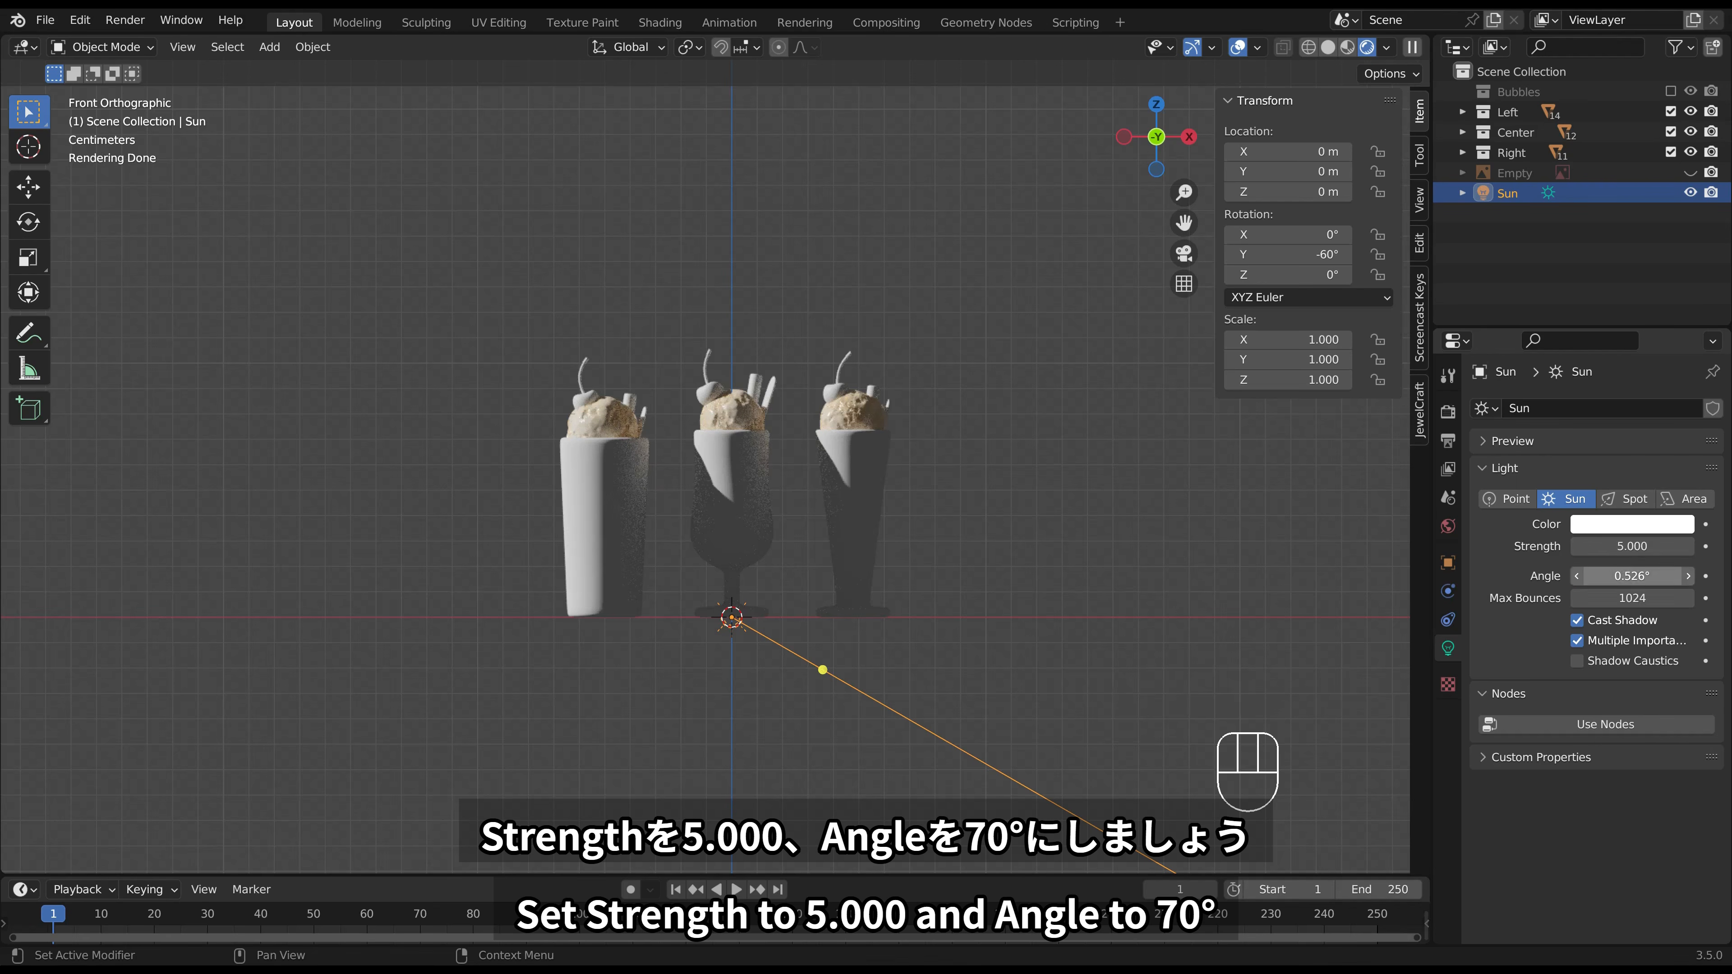
click(1618, 575)
text(70)
key(Return)
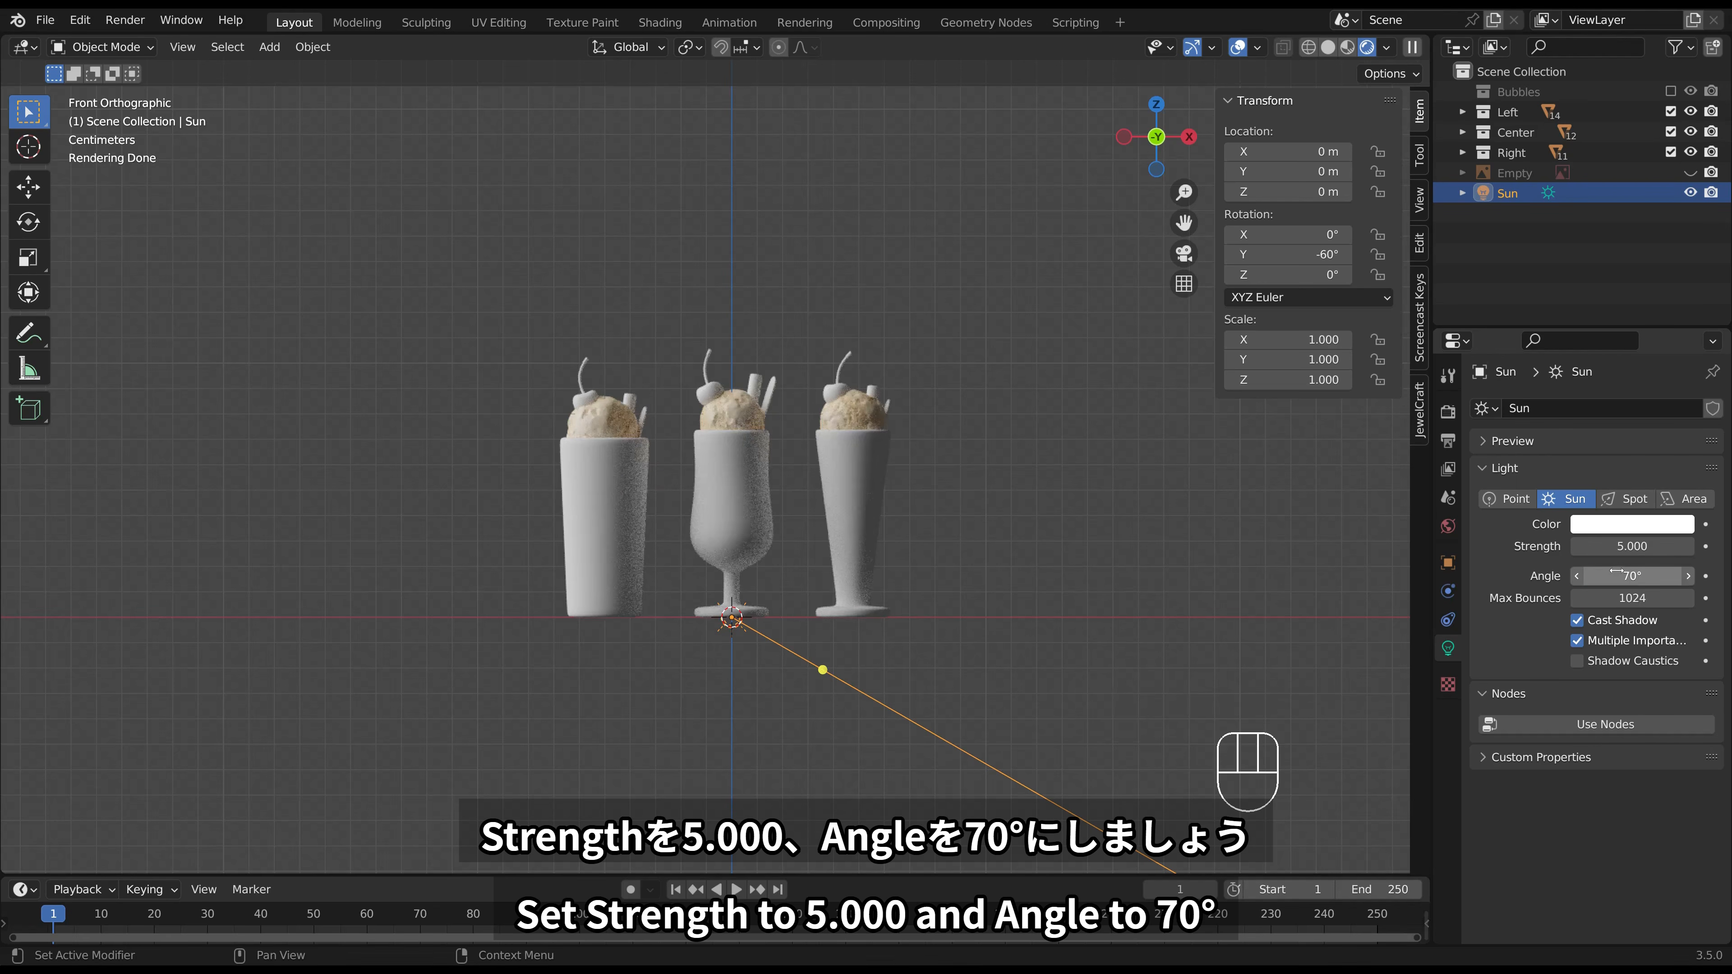
click(1016, 536)
key(ctrl+s)
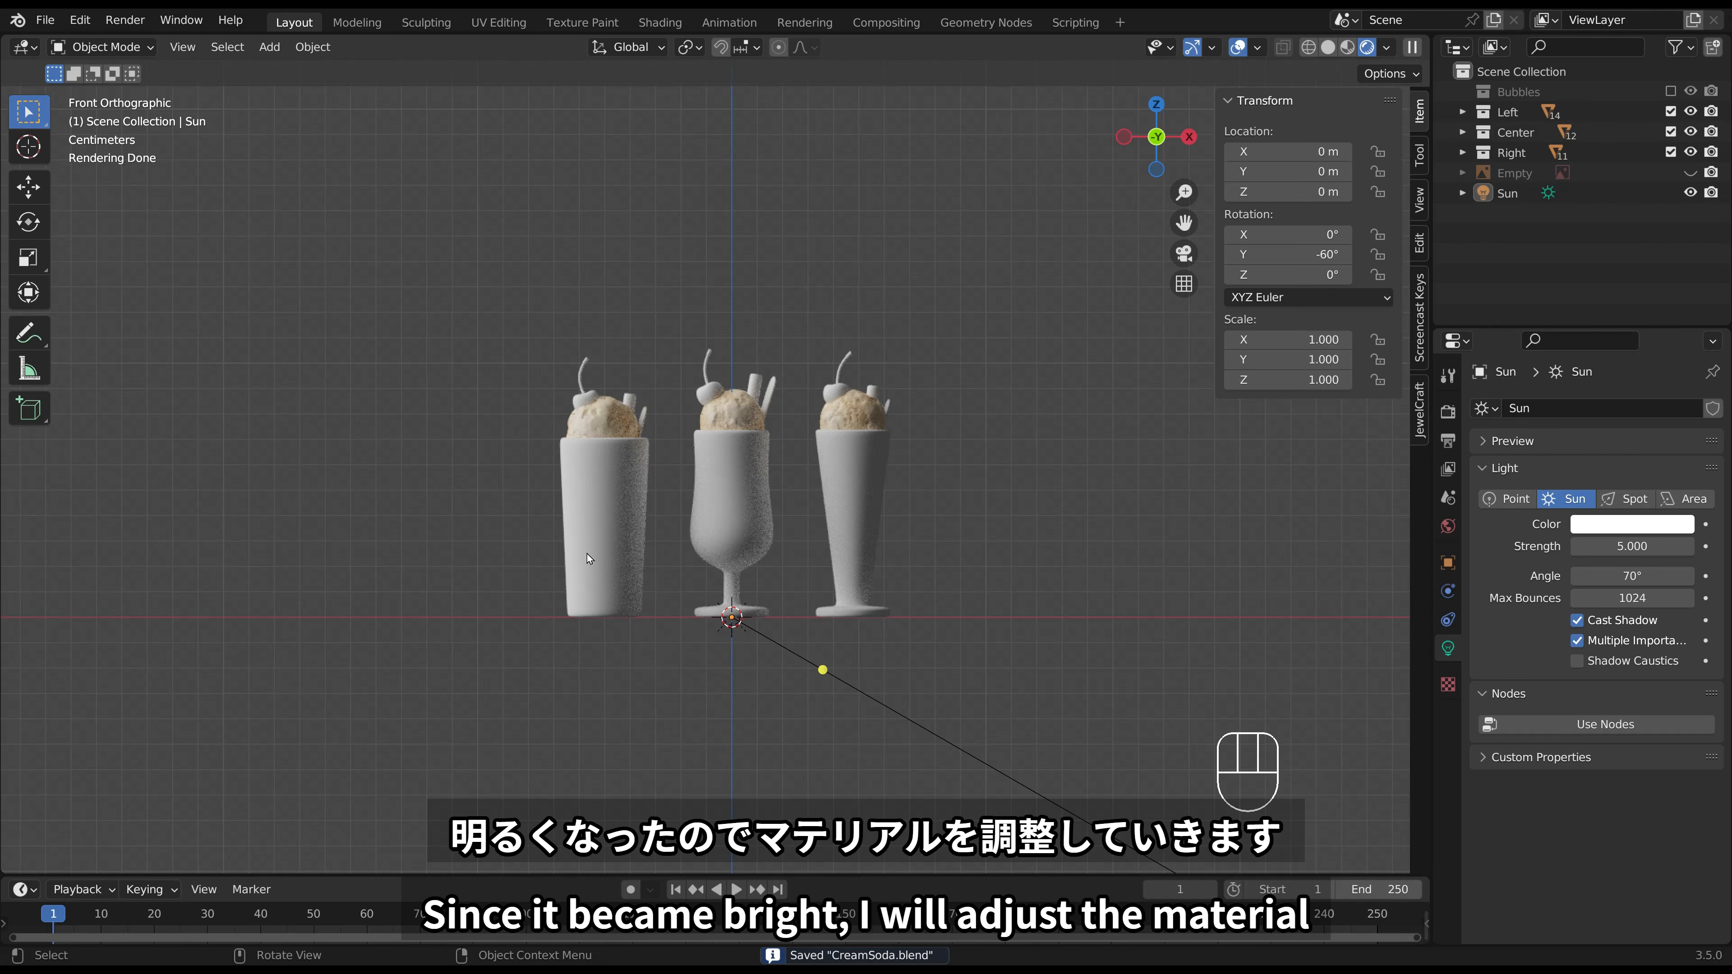
Move the left cherry and its stem about 0.0027 m up and 0.0012 m toward negative X, and rotate them about -3.6° in the front view.
scroll(602, 549, up, 2)
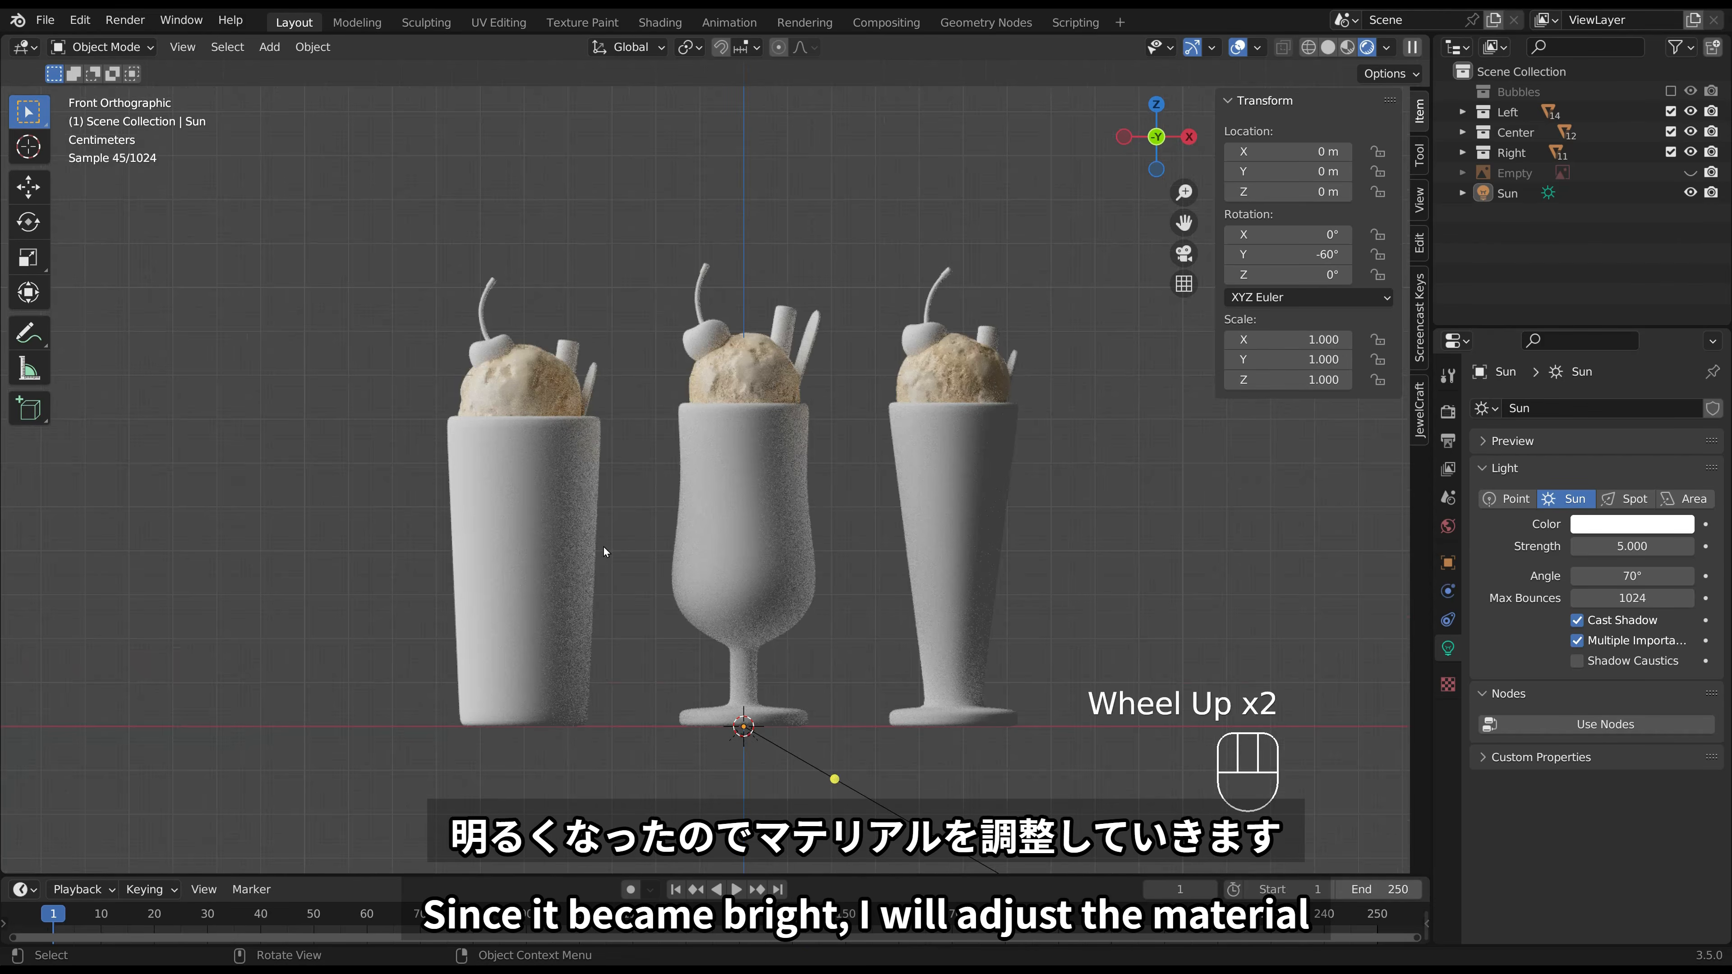
click(499, 354)
shift+click(482, 311)
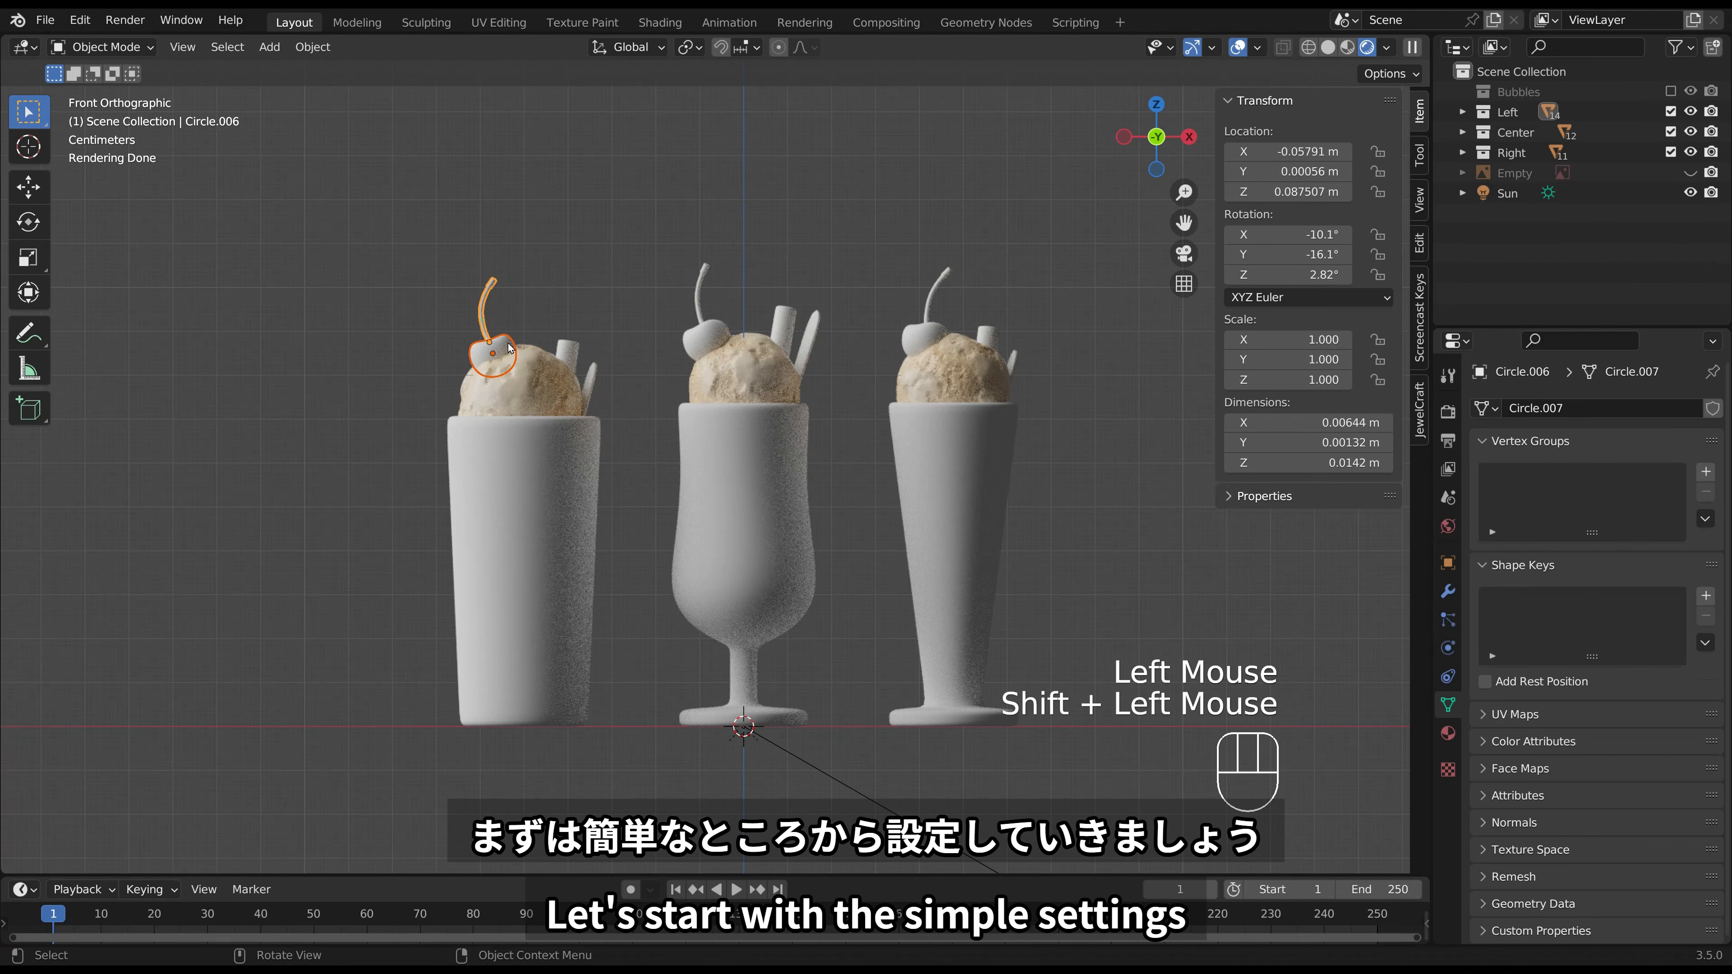
key(g)
click(545, 377)
key(r)
click(548, 373)
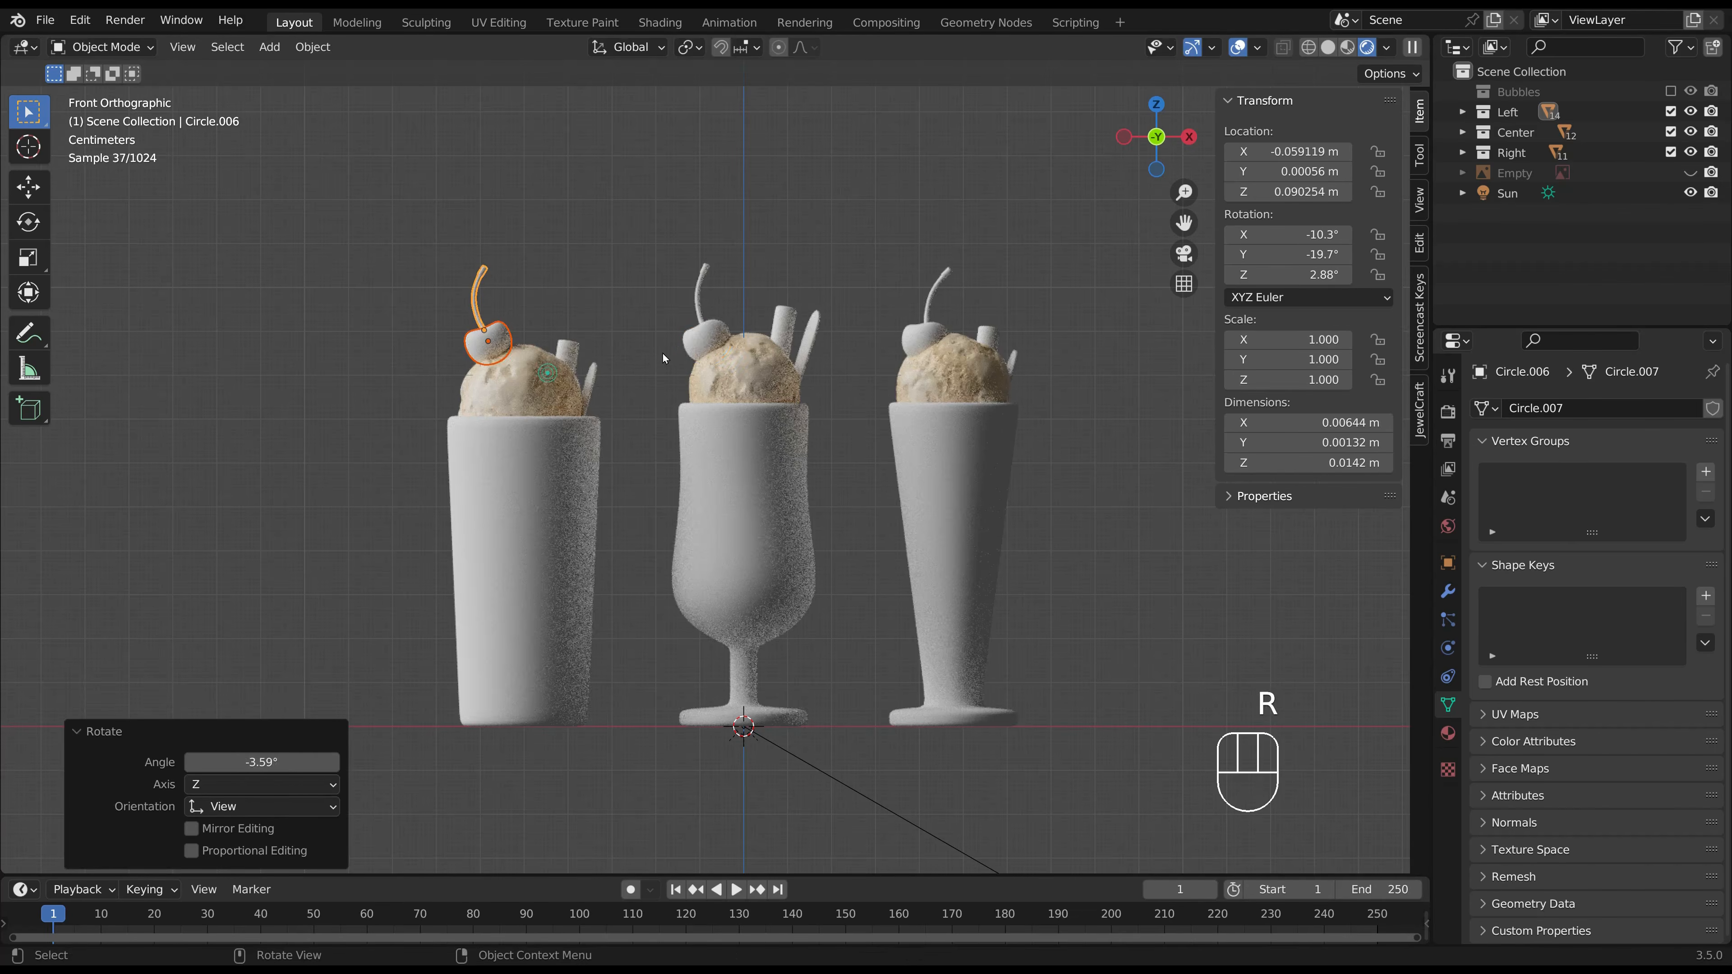
Raise the center cherry and its stem by about 0.0009 m.
click(698, 329)
shift+click(701, 293)
key(g)
click(702, 301)
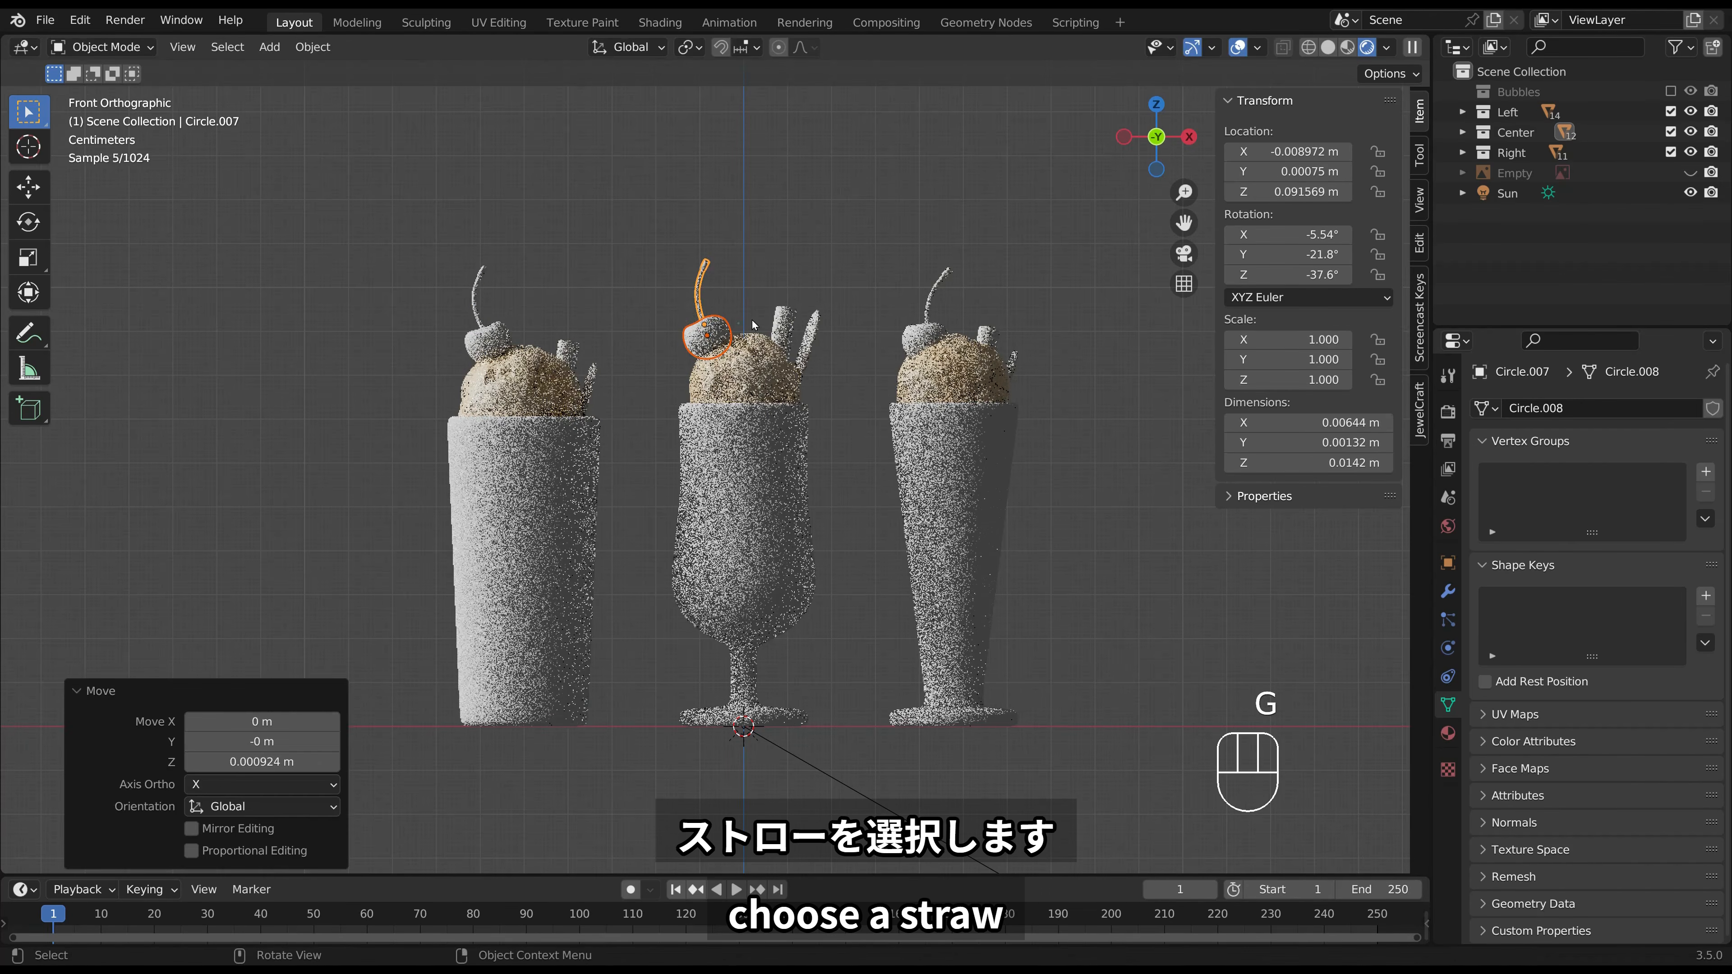
Make the shared straw material glossy black by setting its base color value to 0 and its roughness to 0.
click(791, 322)
click(1447, 732)
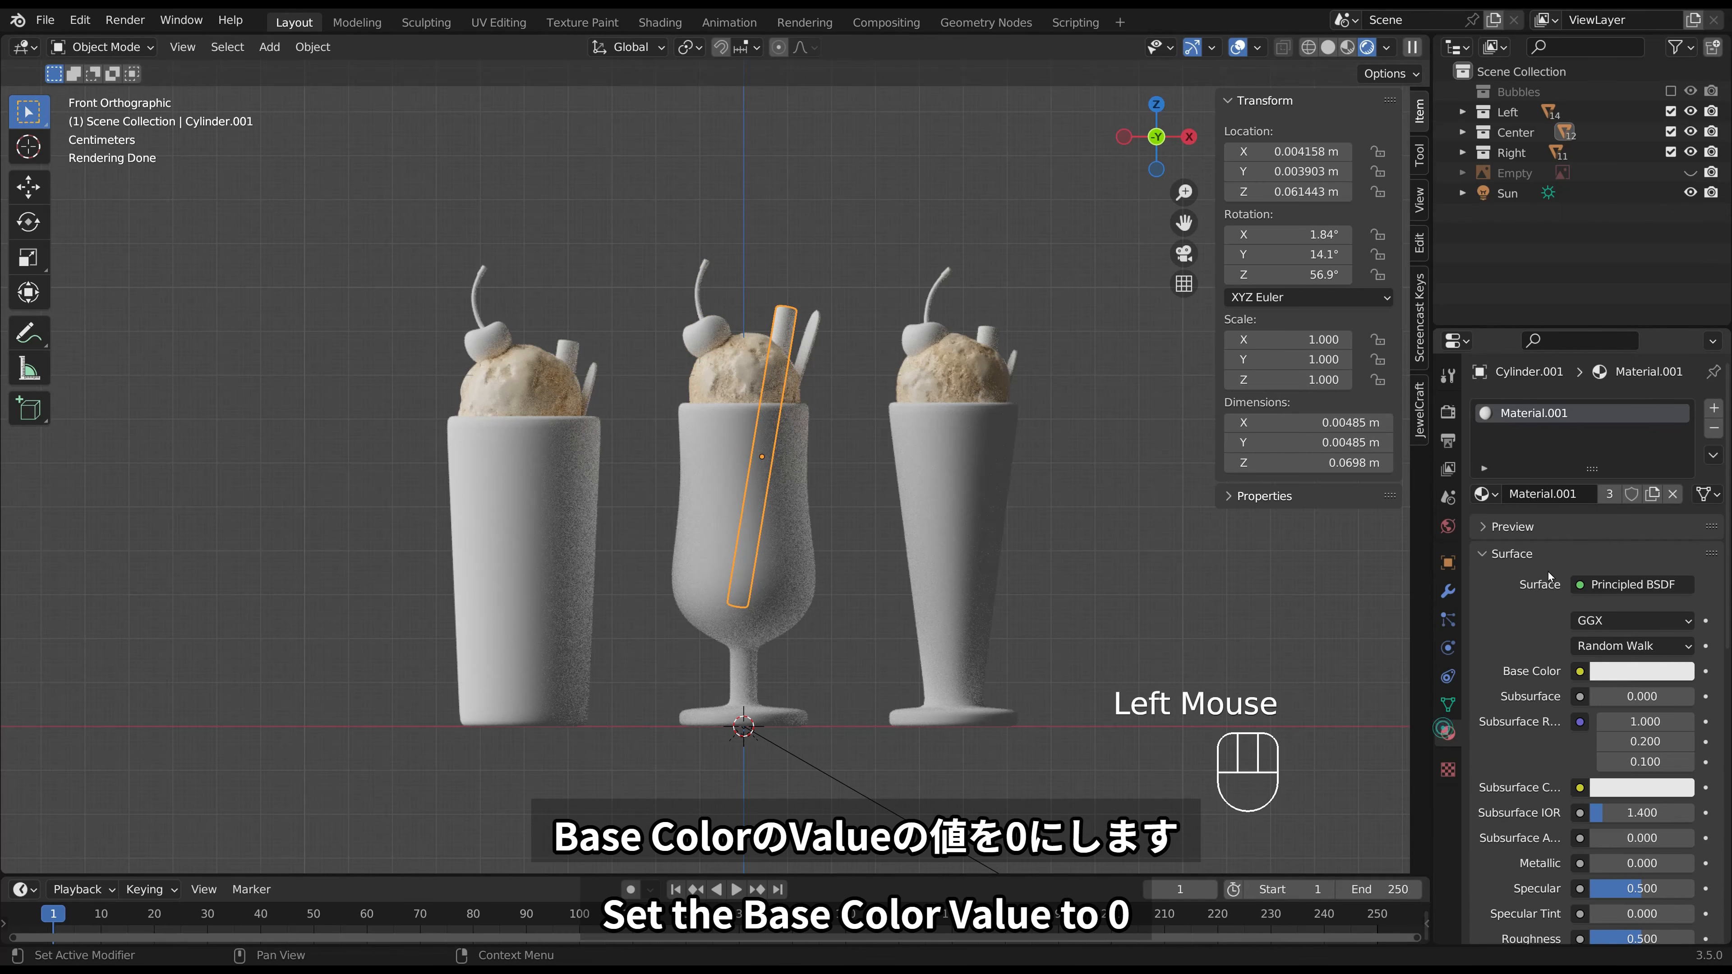
click(1626, 670)
drag(1678, 392, 1678, 529)
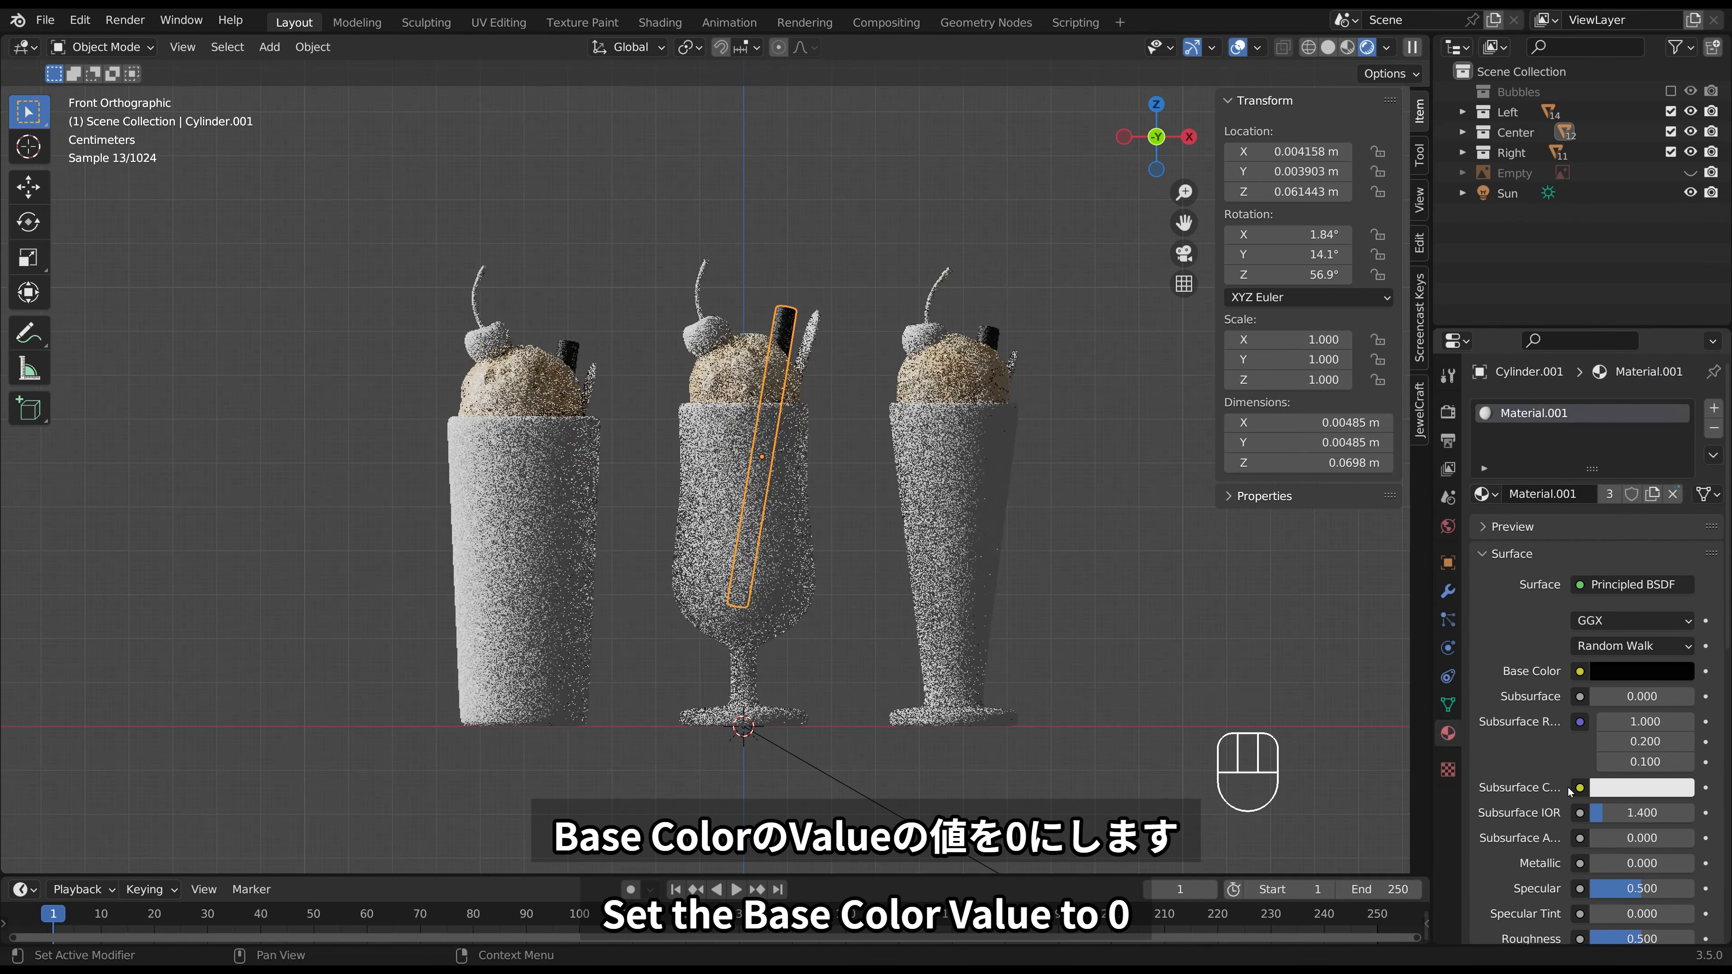
scroll(1553, 867, down, 2)
drag(1641, 885, 1589, 884)
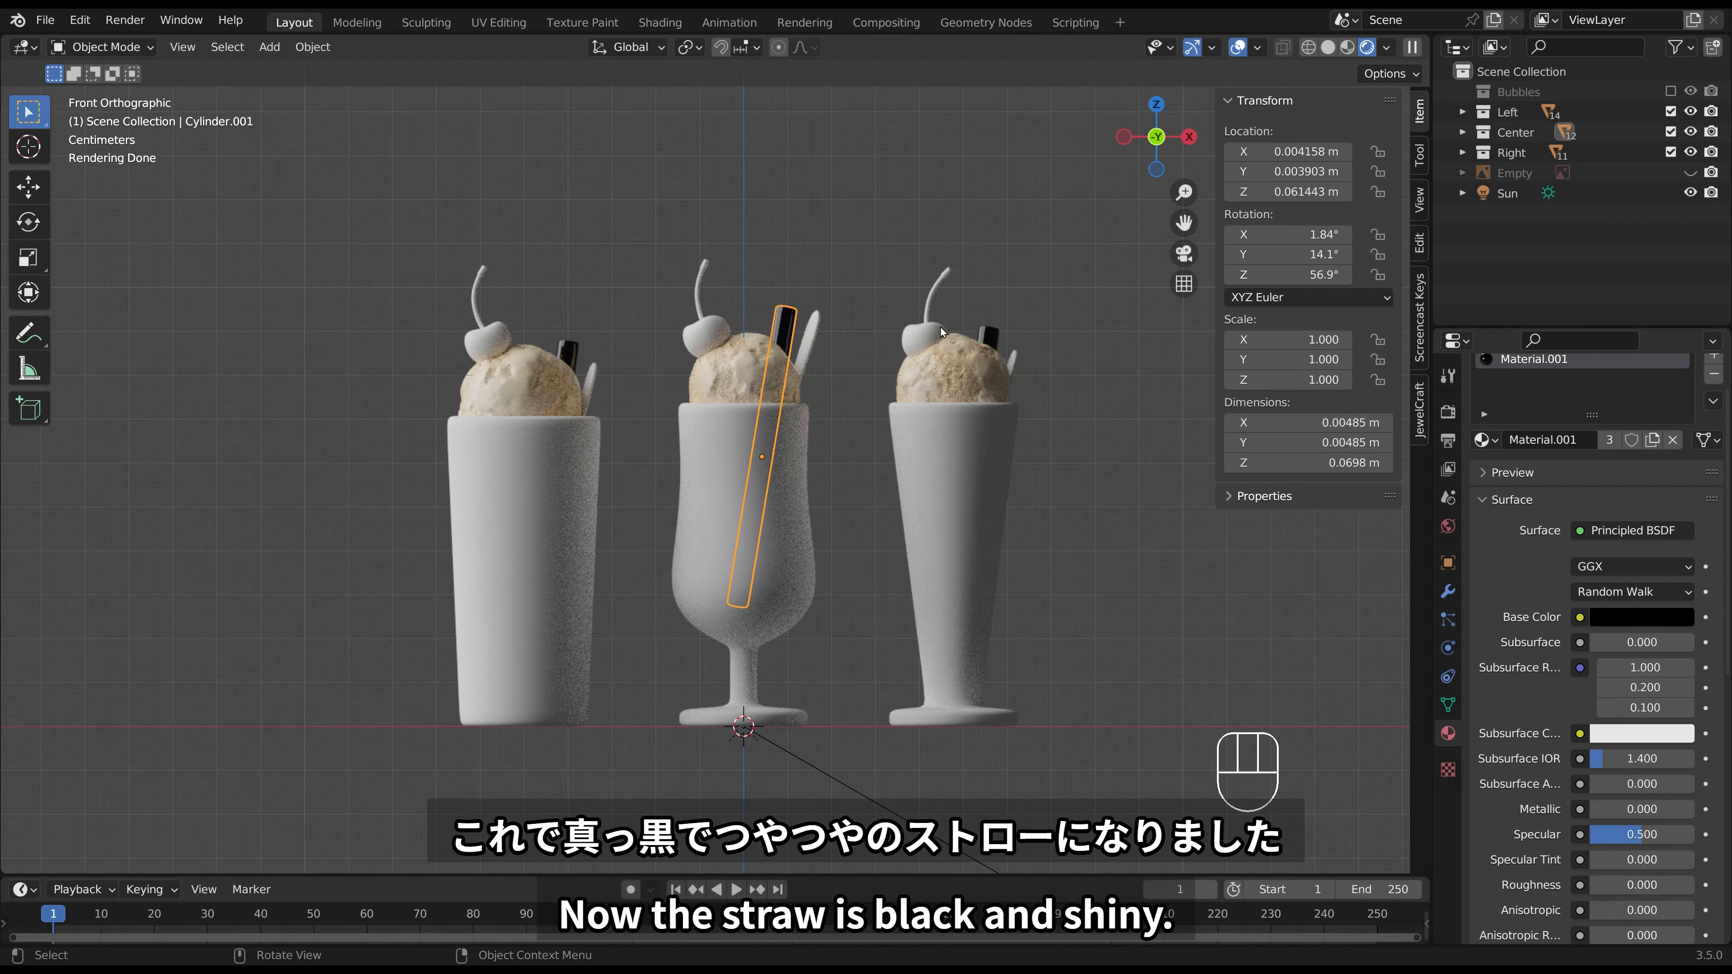
click(864, 326)
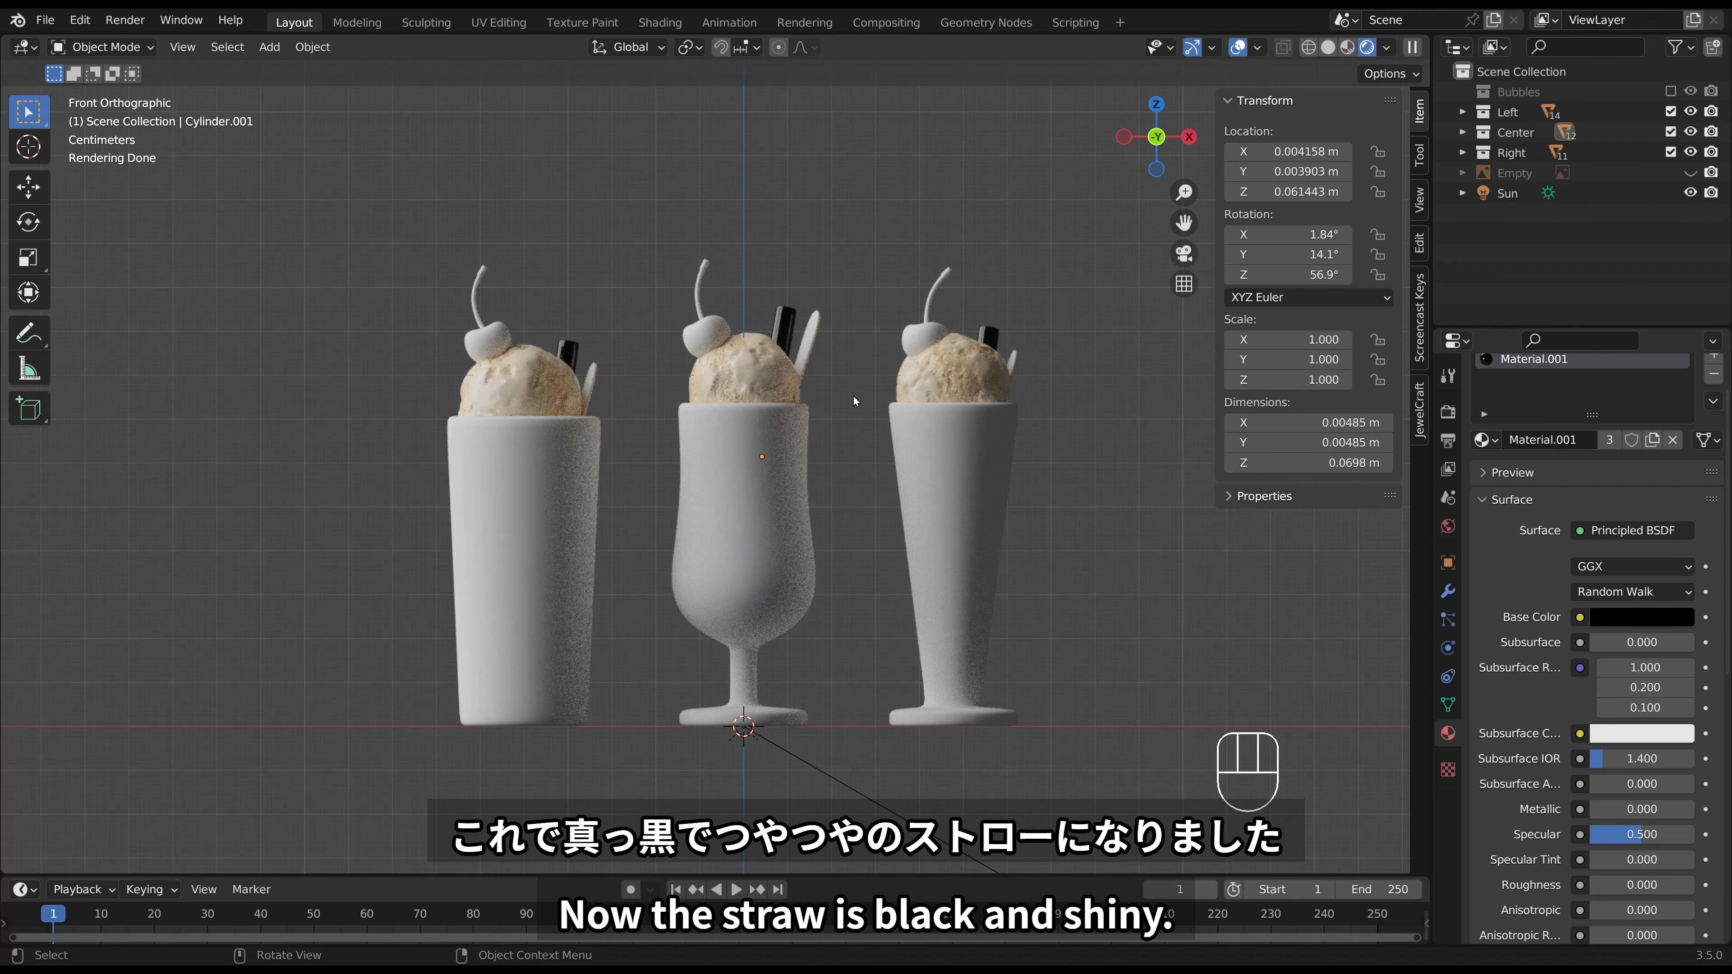
Raise the right cherry and its stem by about 0.0022 m and shift them about 0.0002 m toward negative X.
click(915, 331)
shift+click(930, 300)
key(g)
click(929, 292)
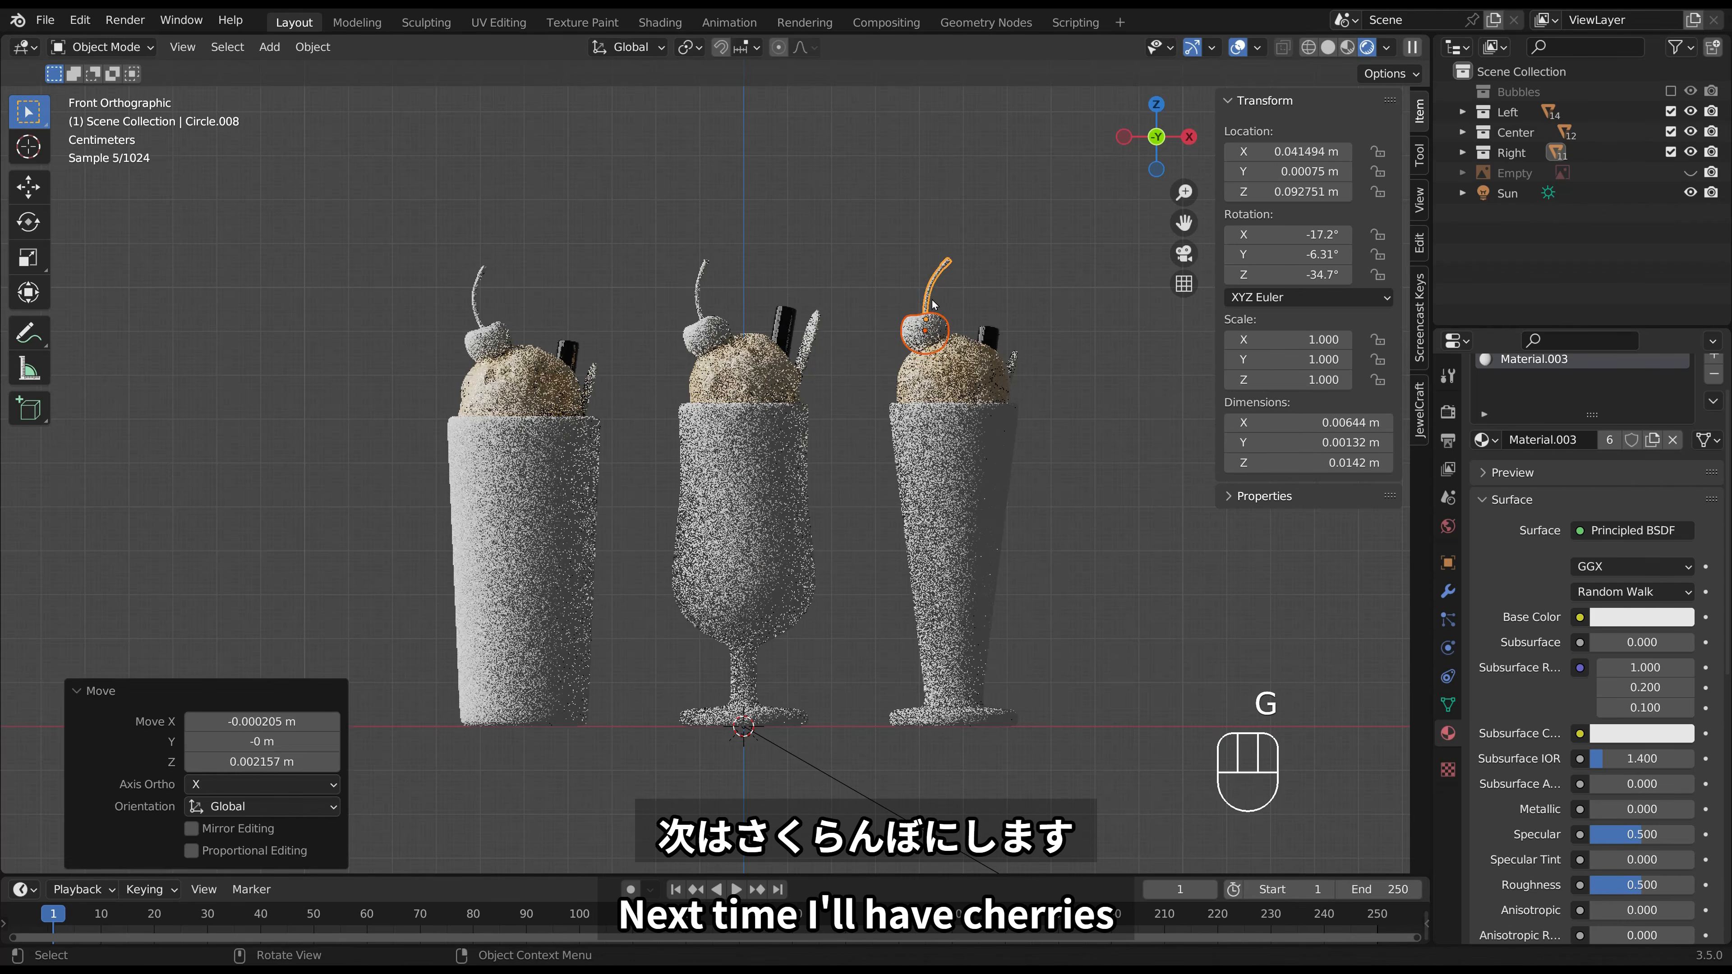
Give the shared cherry material a moderately saturated pinkish-red base color with value 1, and set its roughness to 0.
click(1660, 625)
drag(1589, 440, 1594, 455)
click(1587, 458)
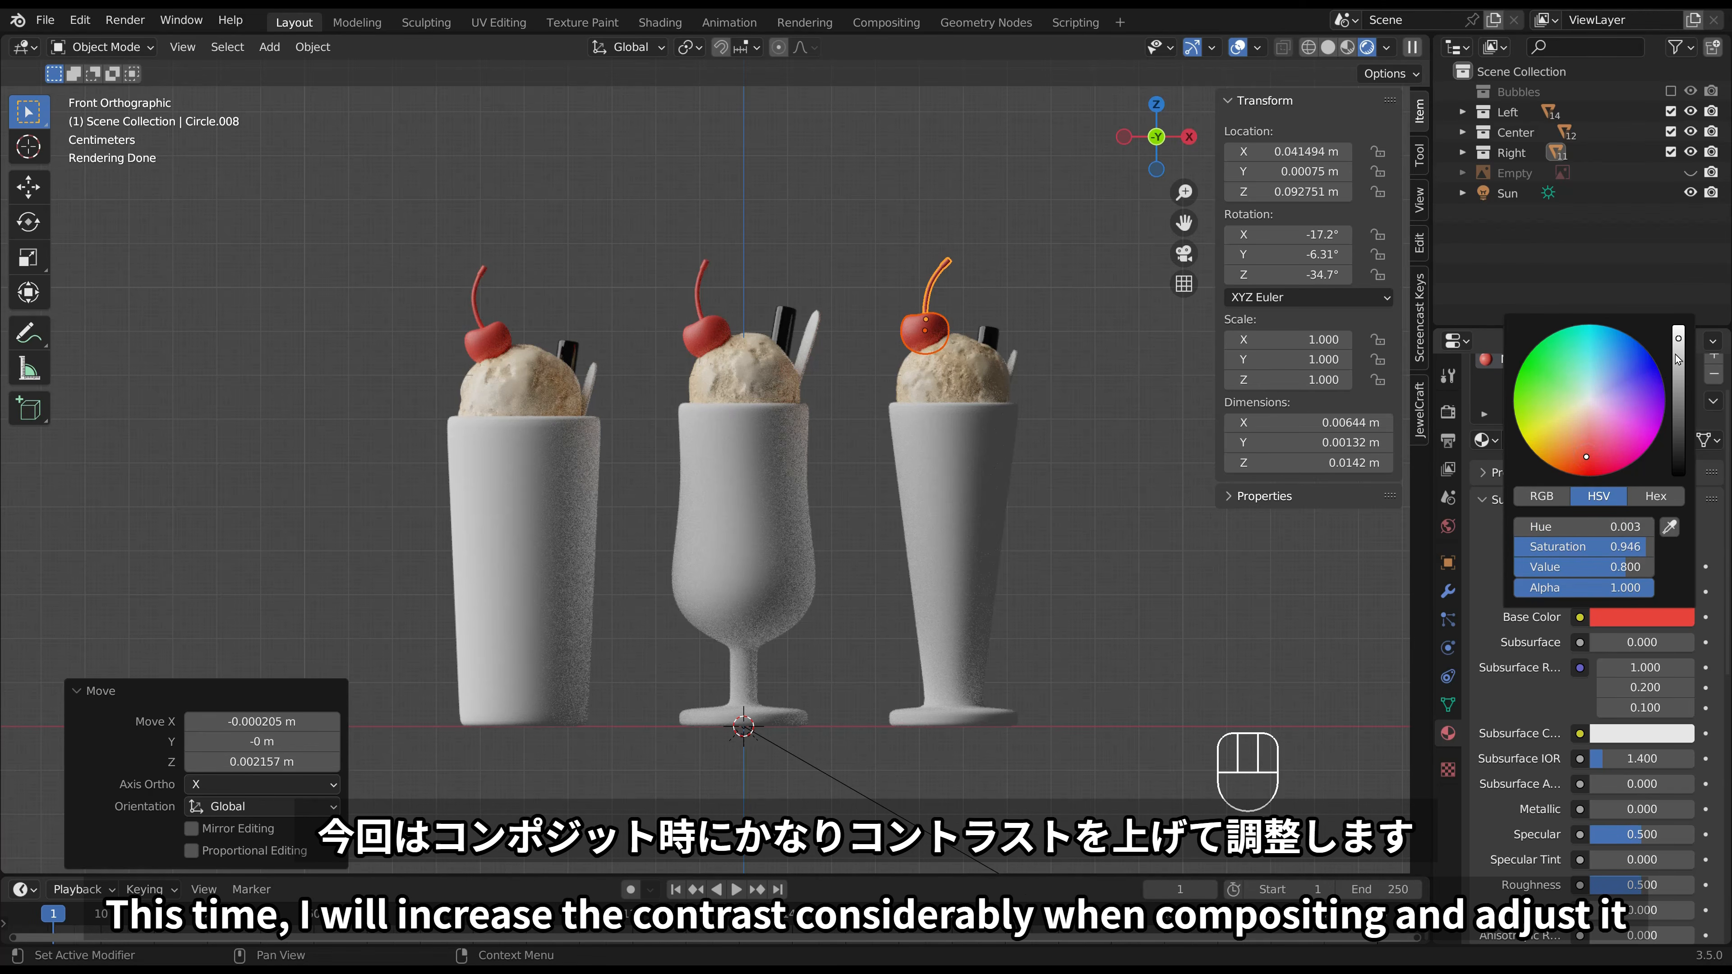
drag(1679, 346, 1678, 325)
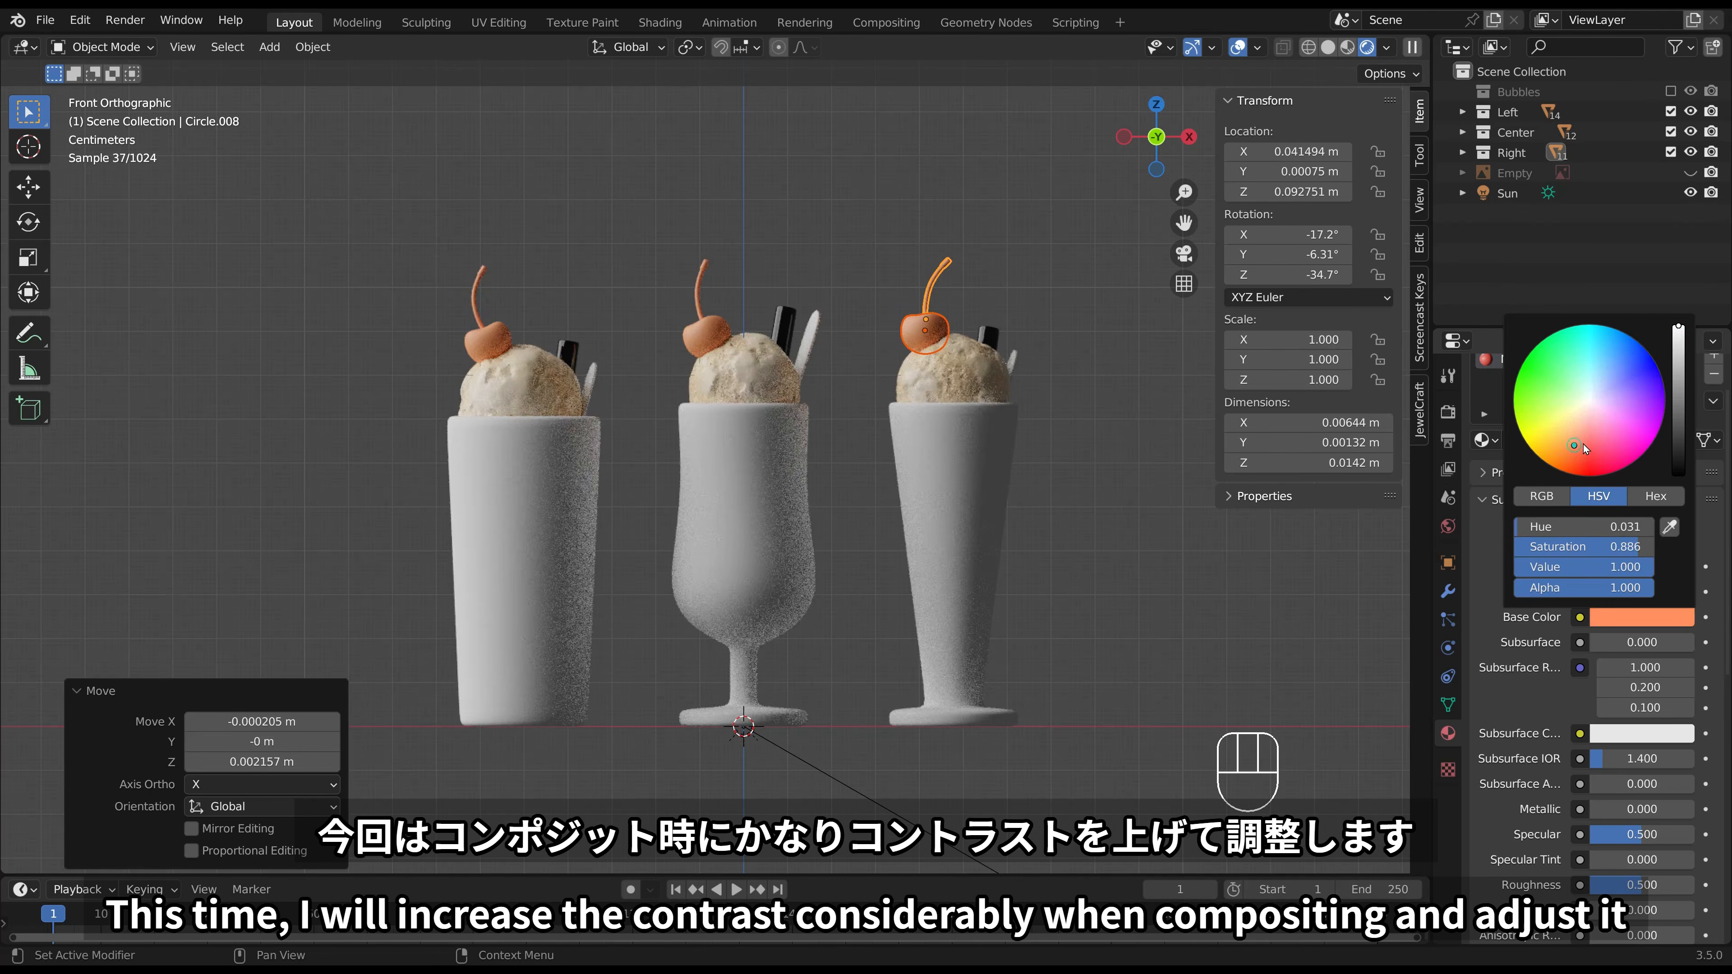
click(1513, 405)
click(1583, 444)
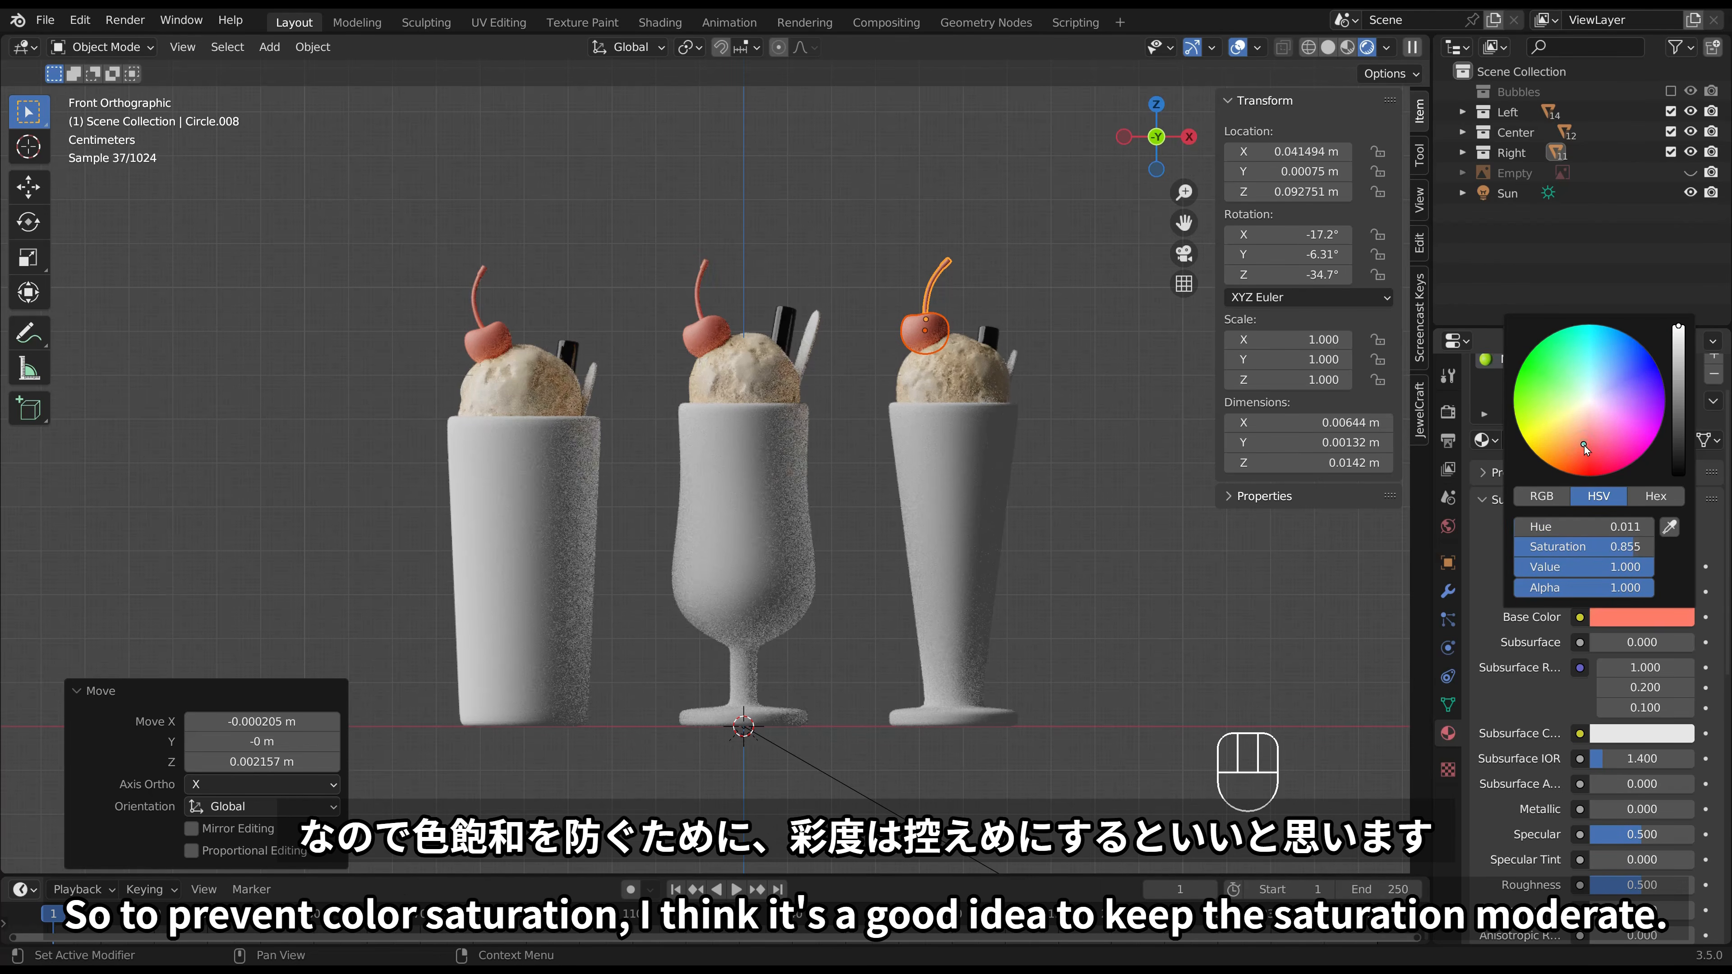
drag(1576, 444, 1589, 440)
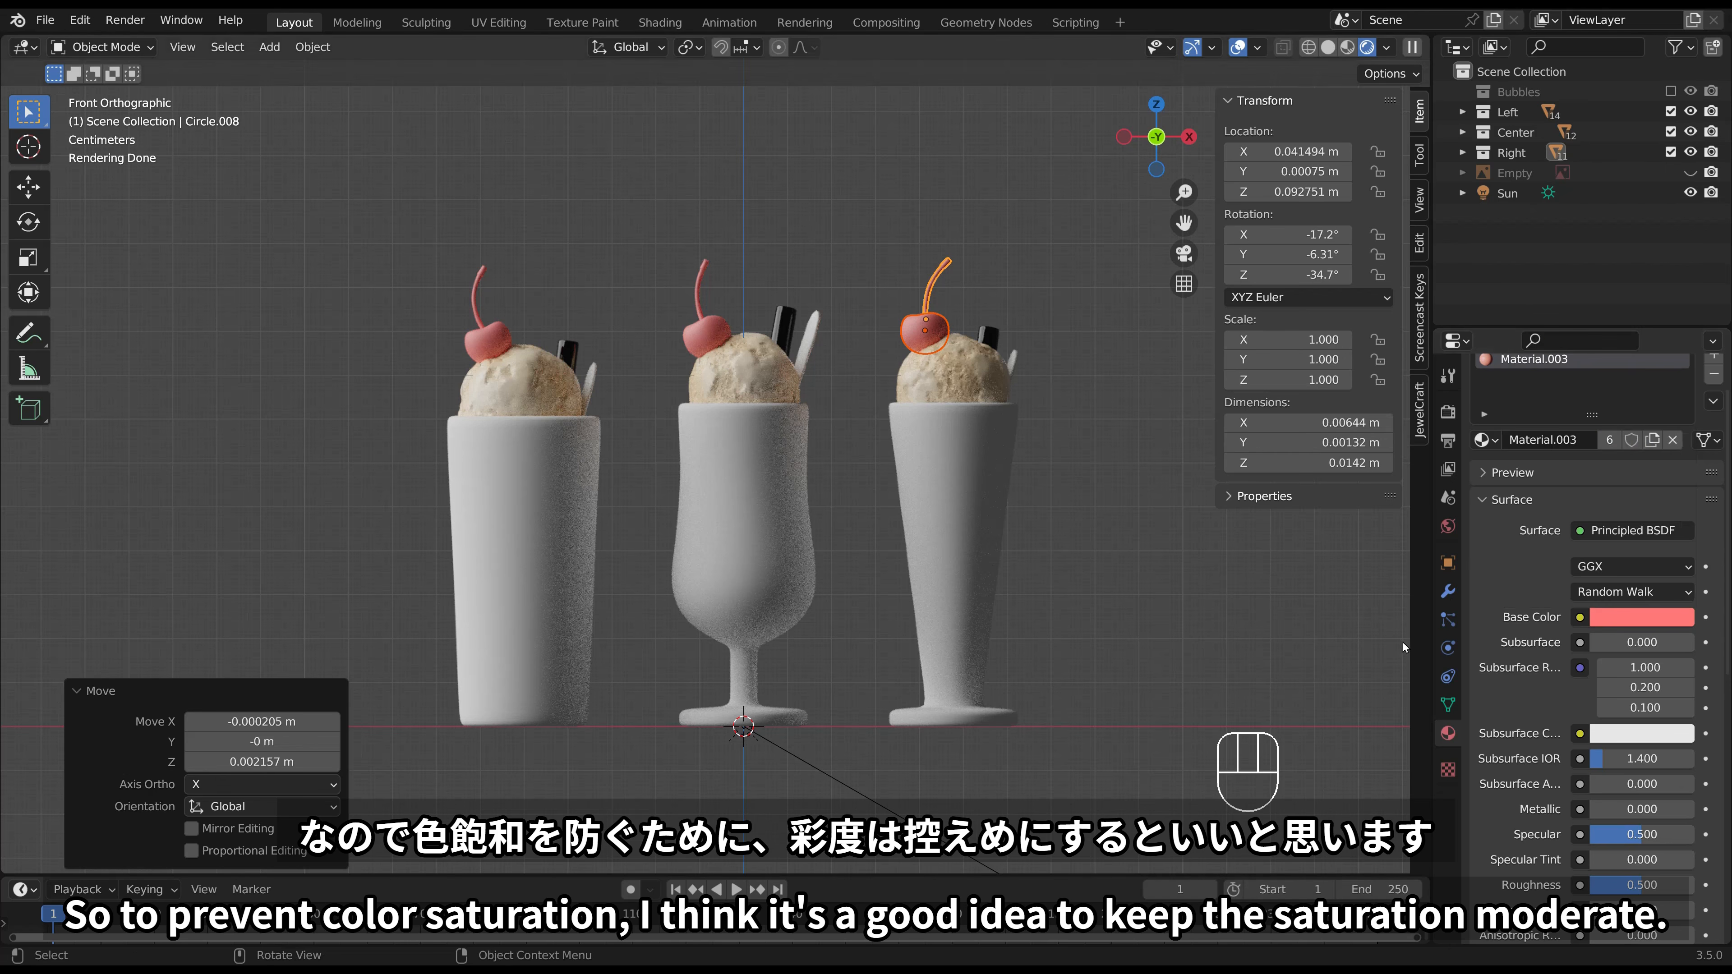
drag(1614, 885, 1568, 885)
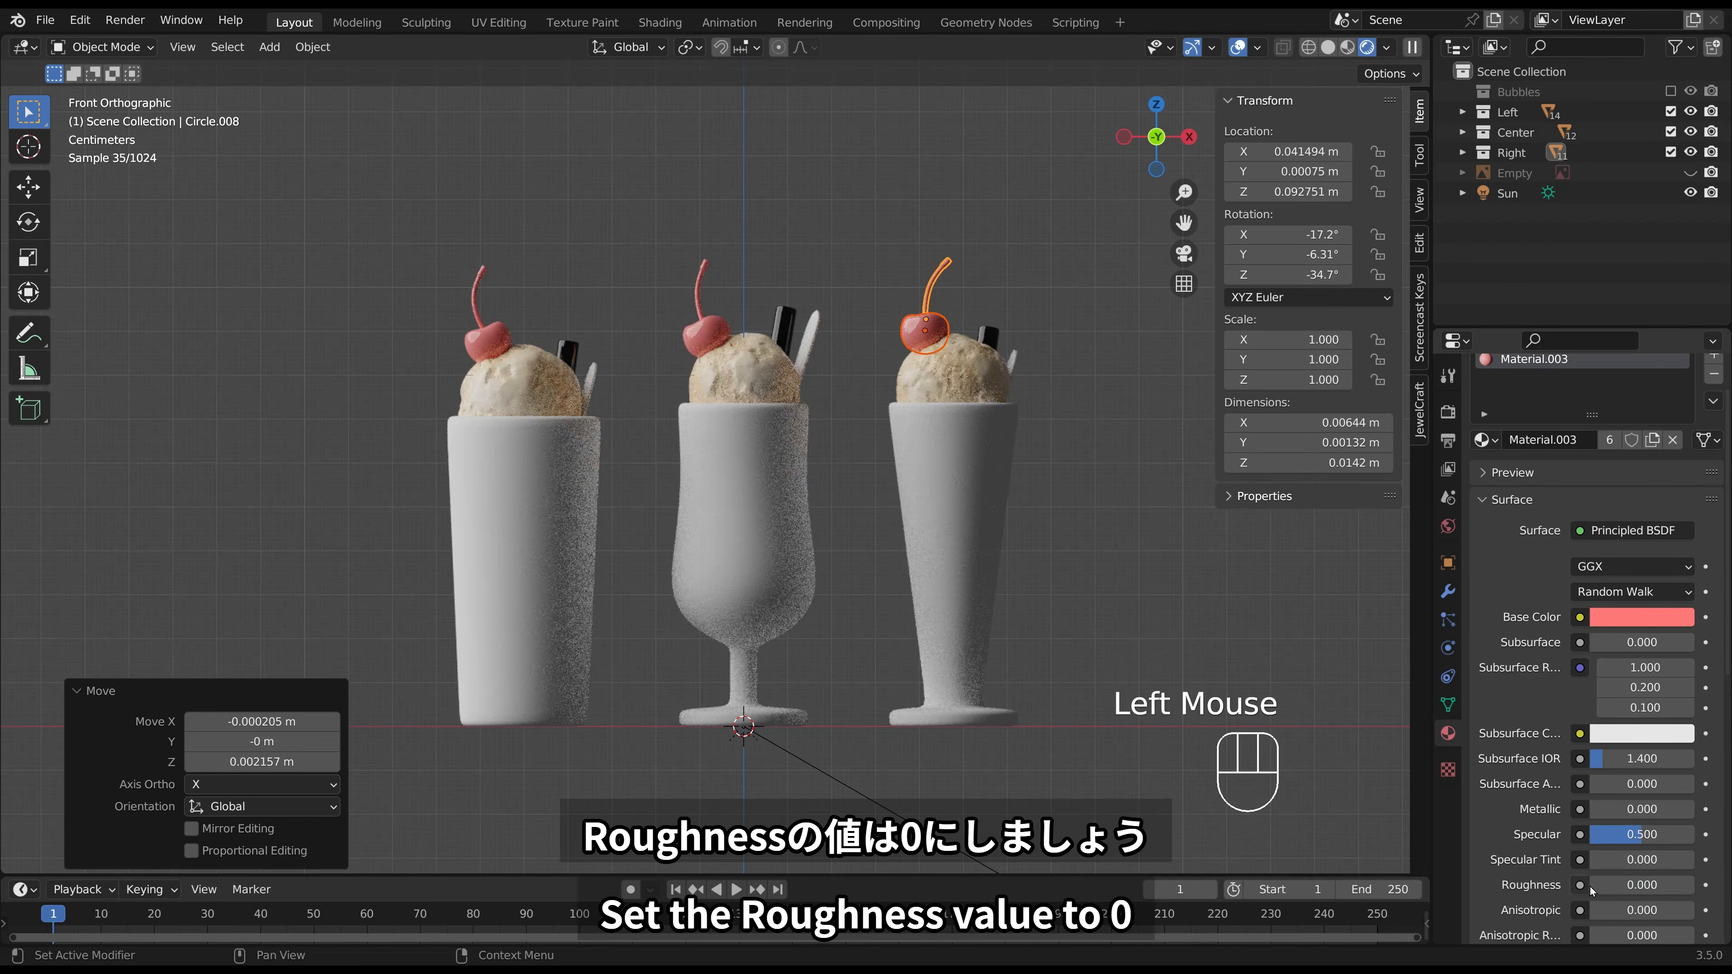
click(1221, 627)
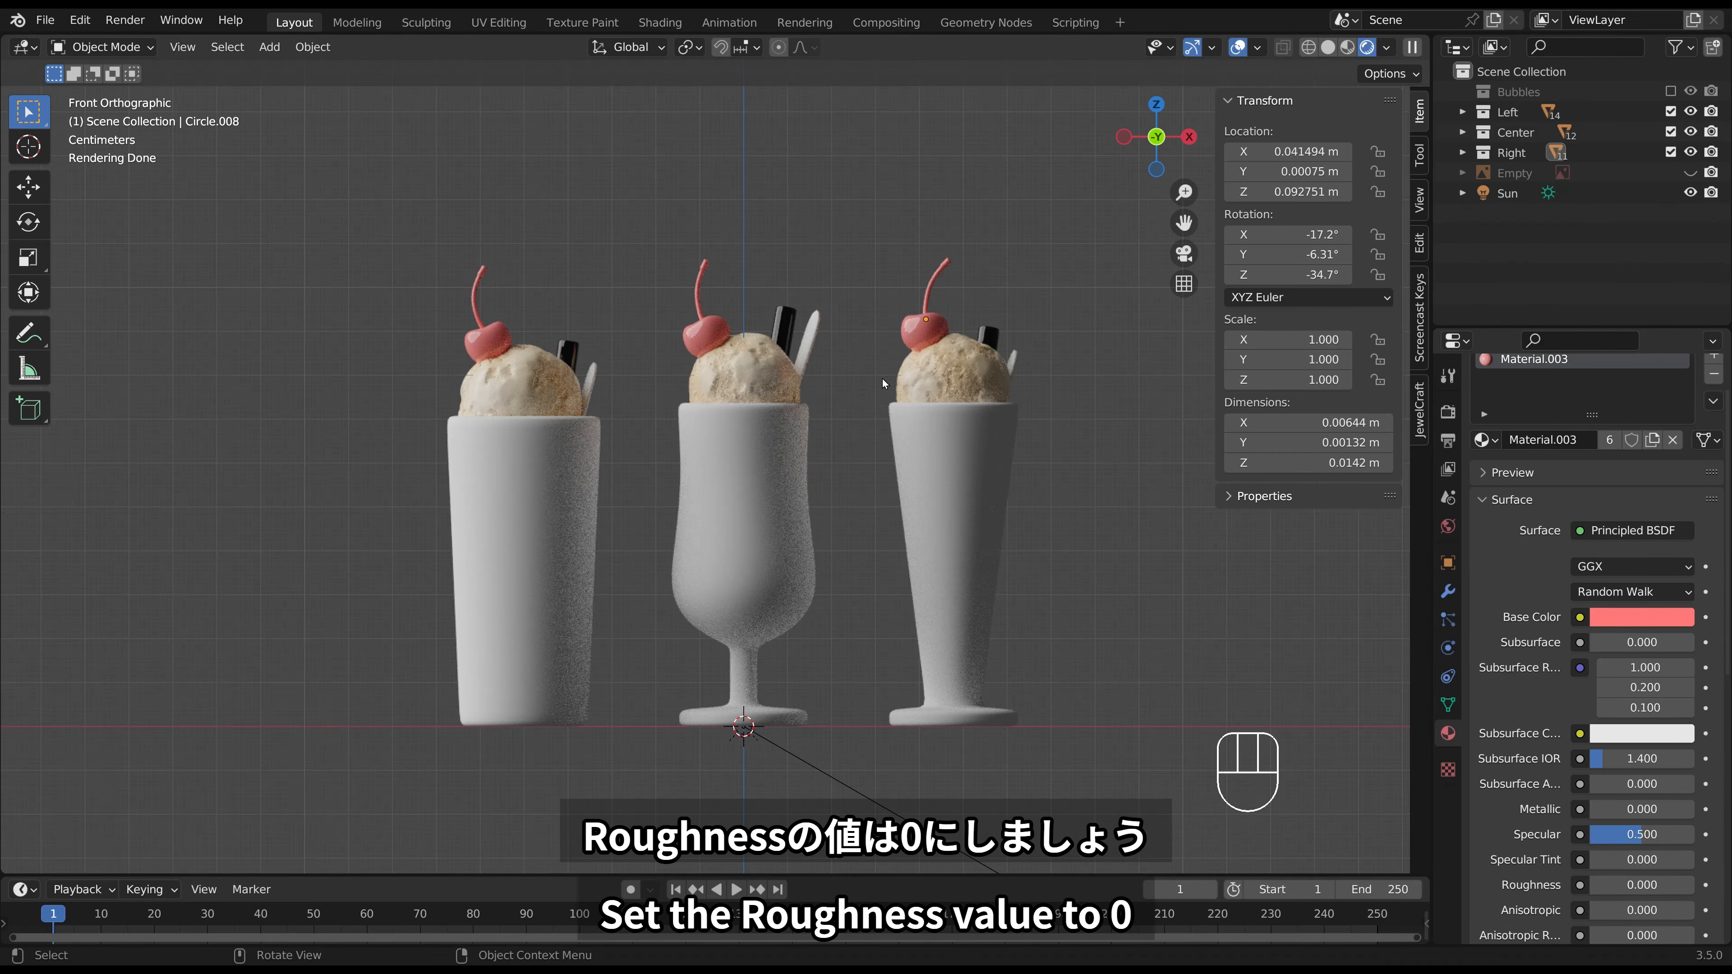
Make the shared spoon material shiny silver with base color value 1, metallic 1 and roughness 0.
click(813, 332)
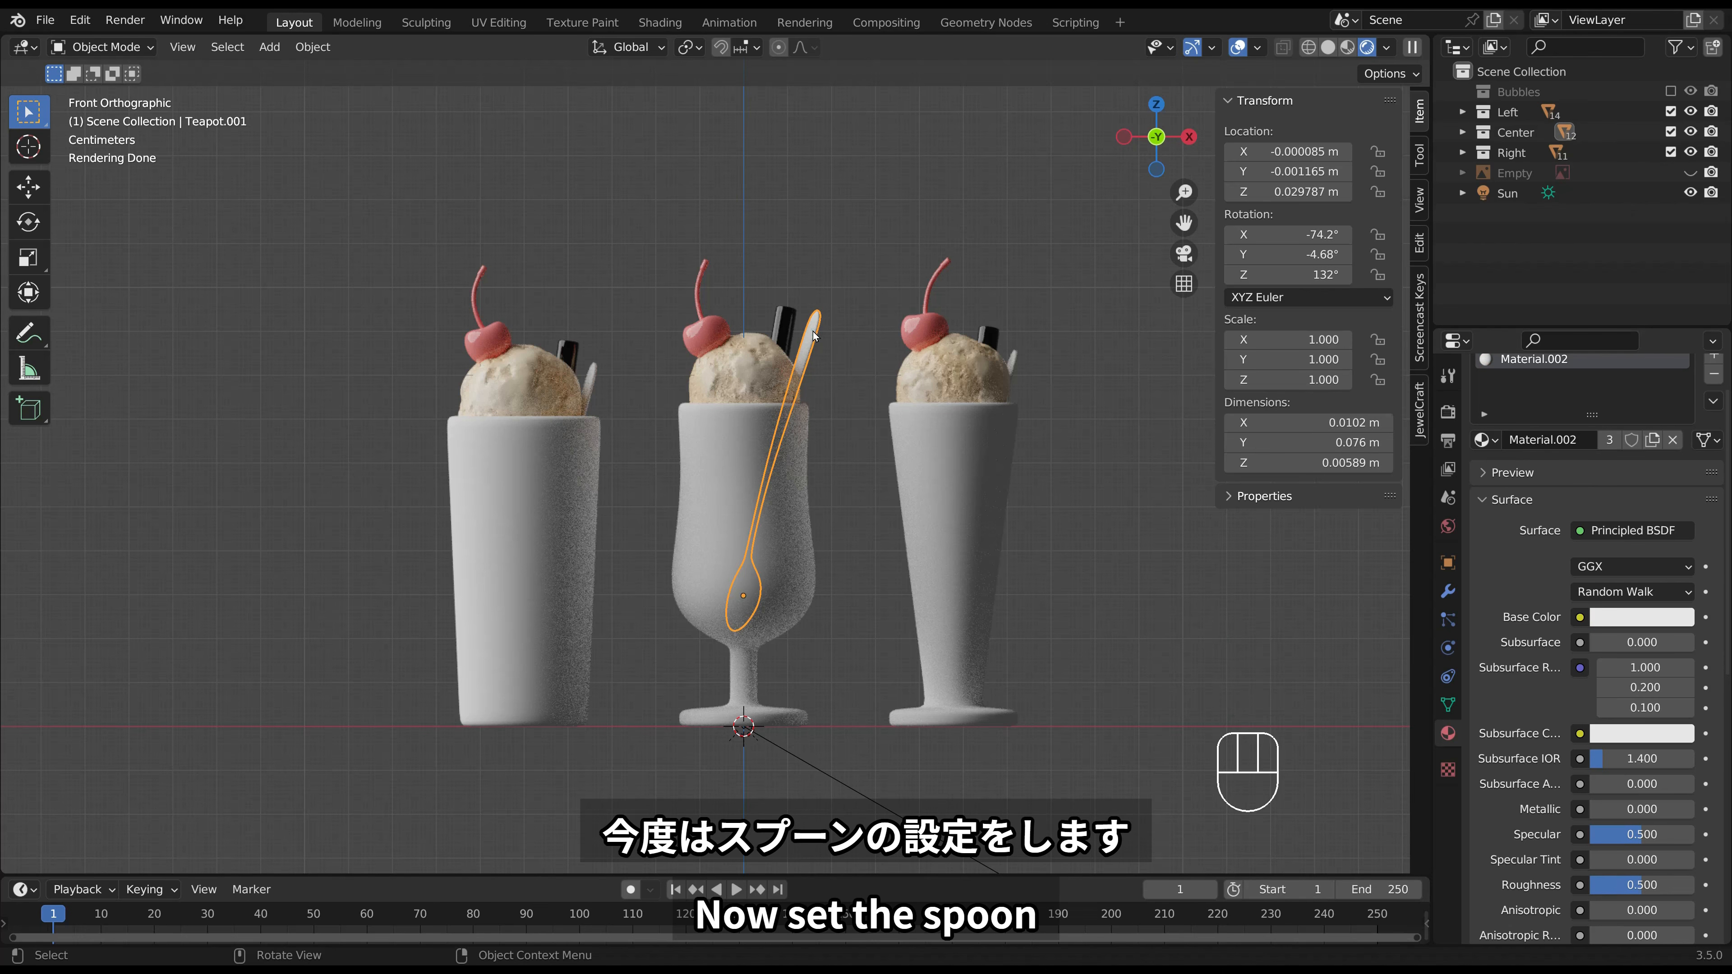
click(1636, 617)
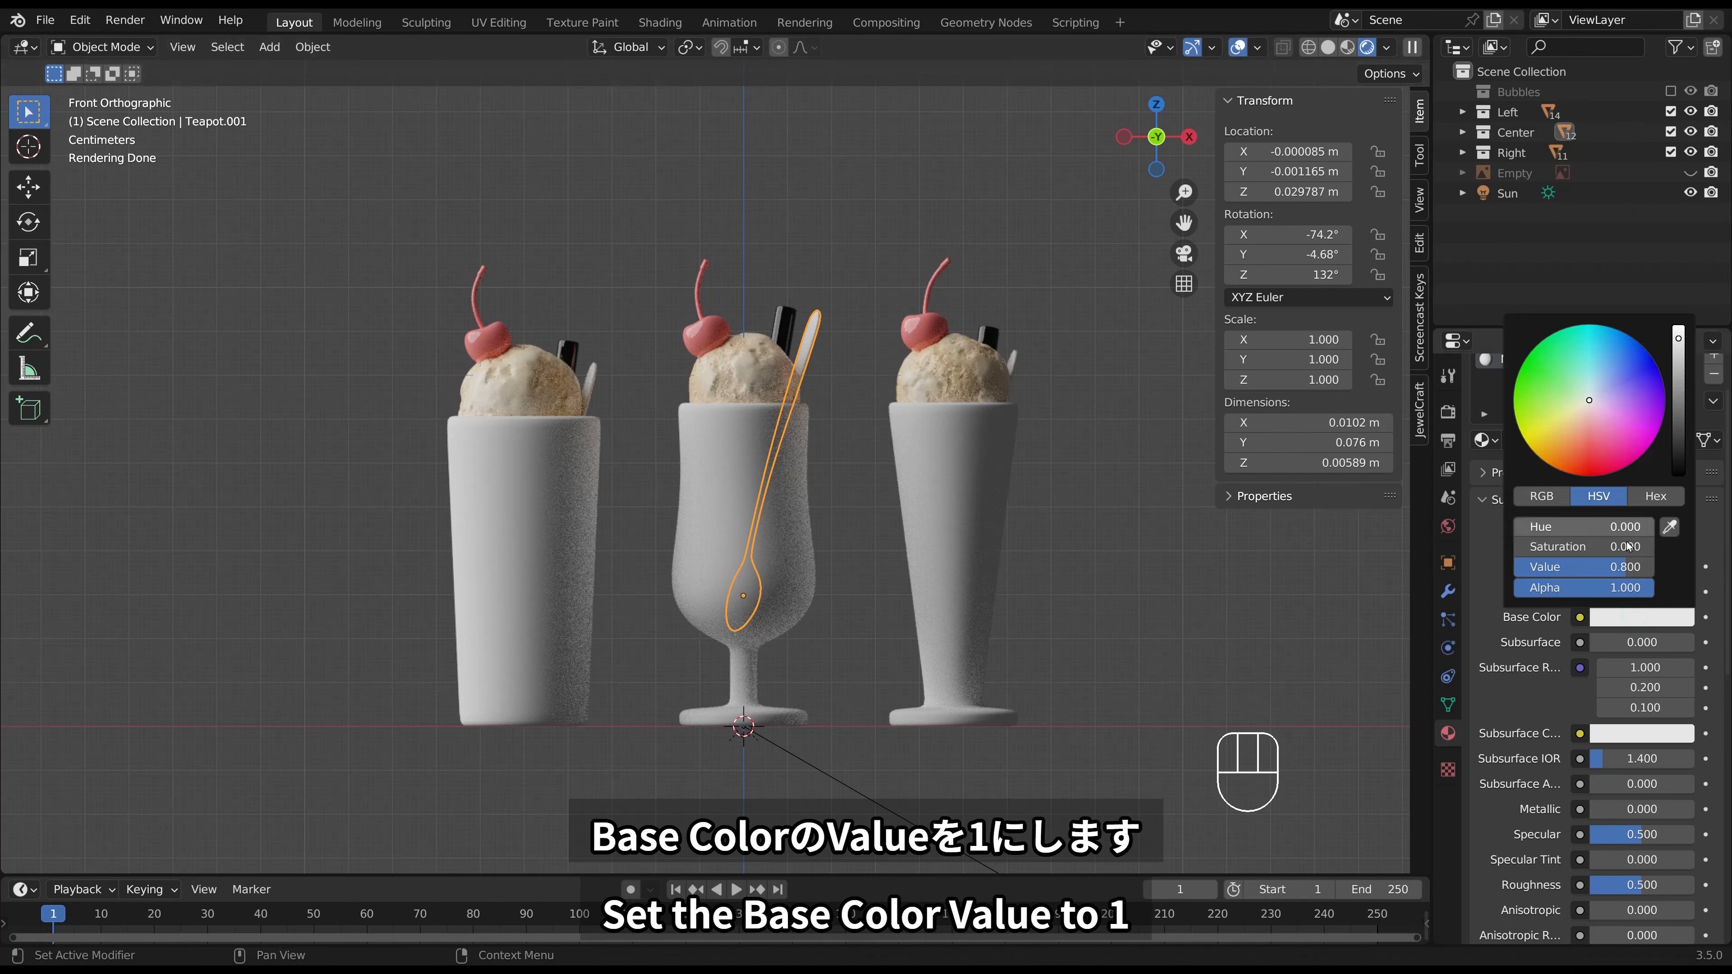
drag(1624, 566, 1653, 566)
drag(1636, 809, 1693, 809)
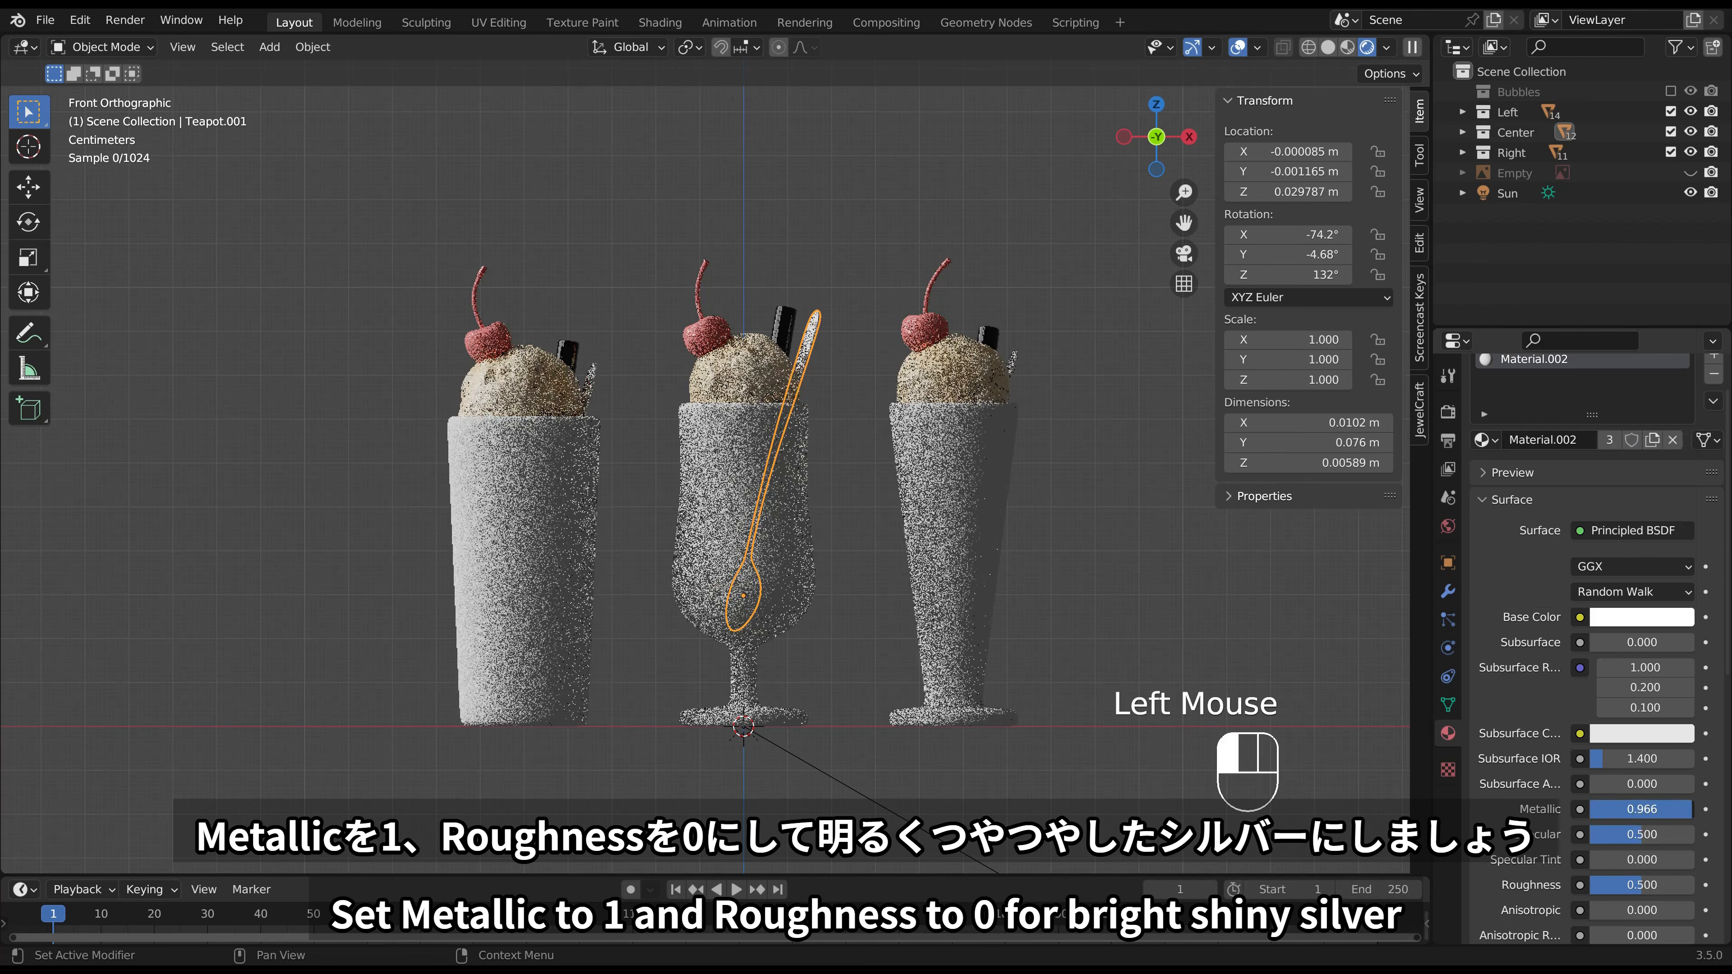
drag(1668, 883, 1589, 884)
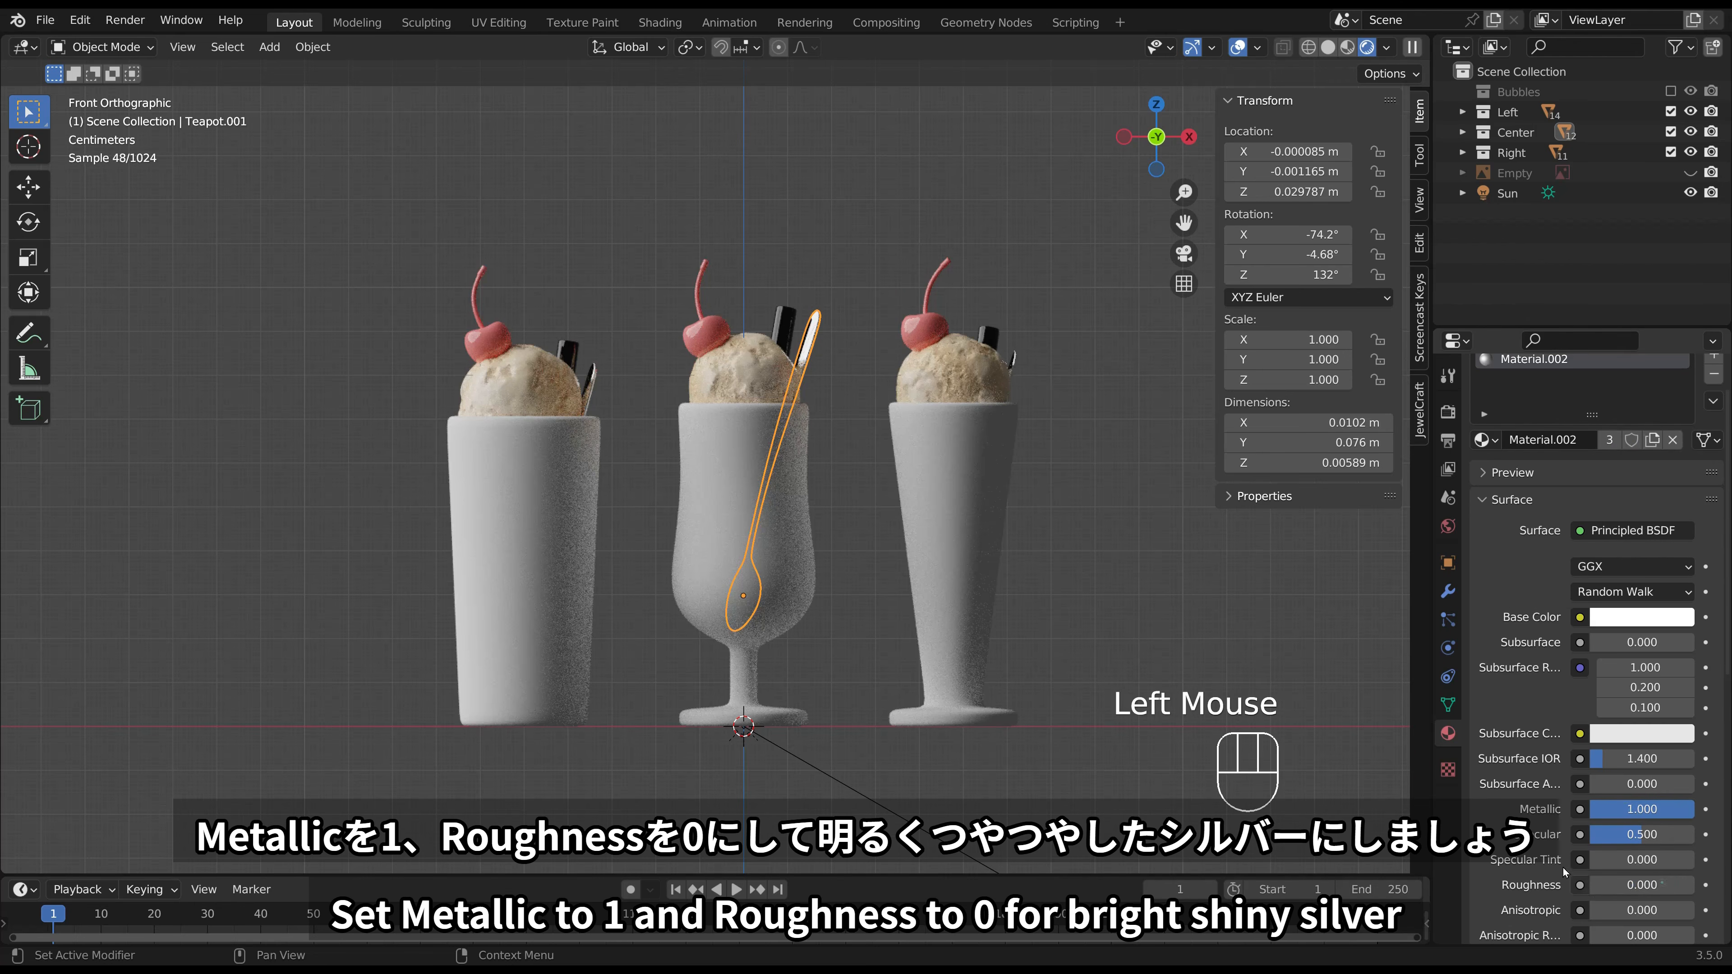
click(1121, 562)
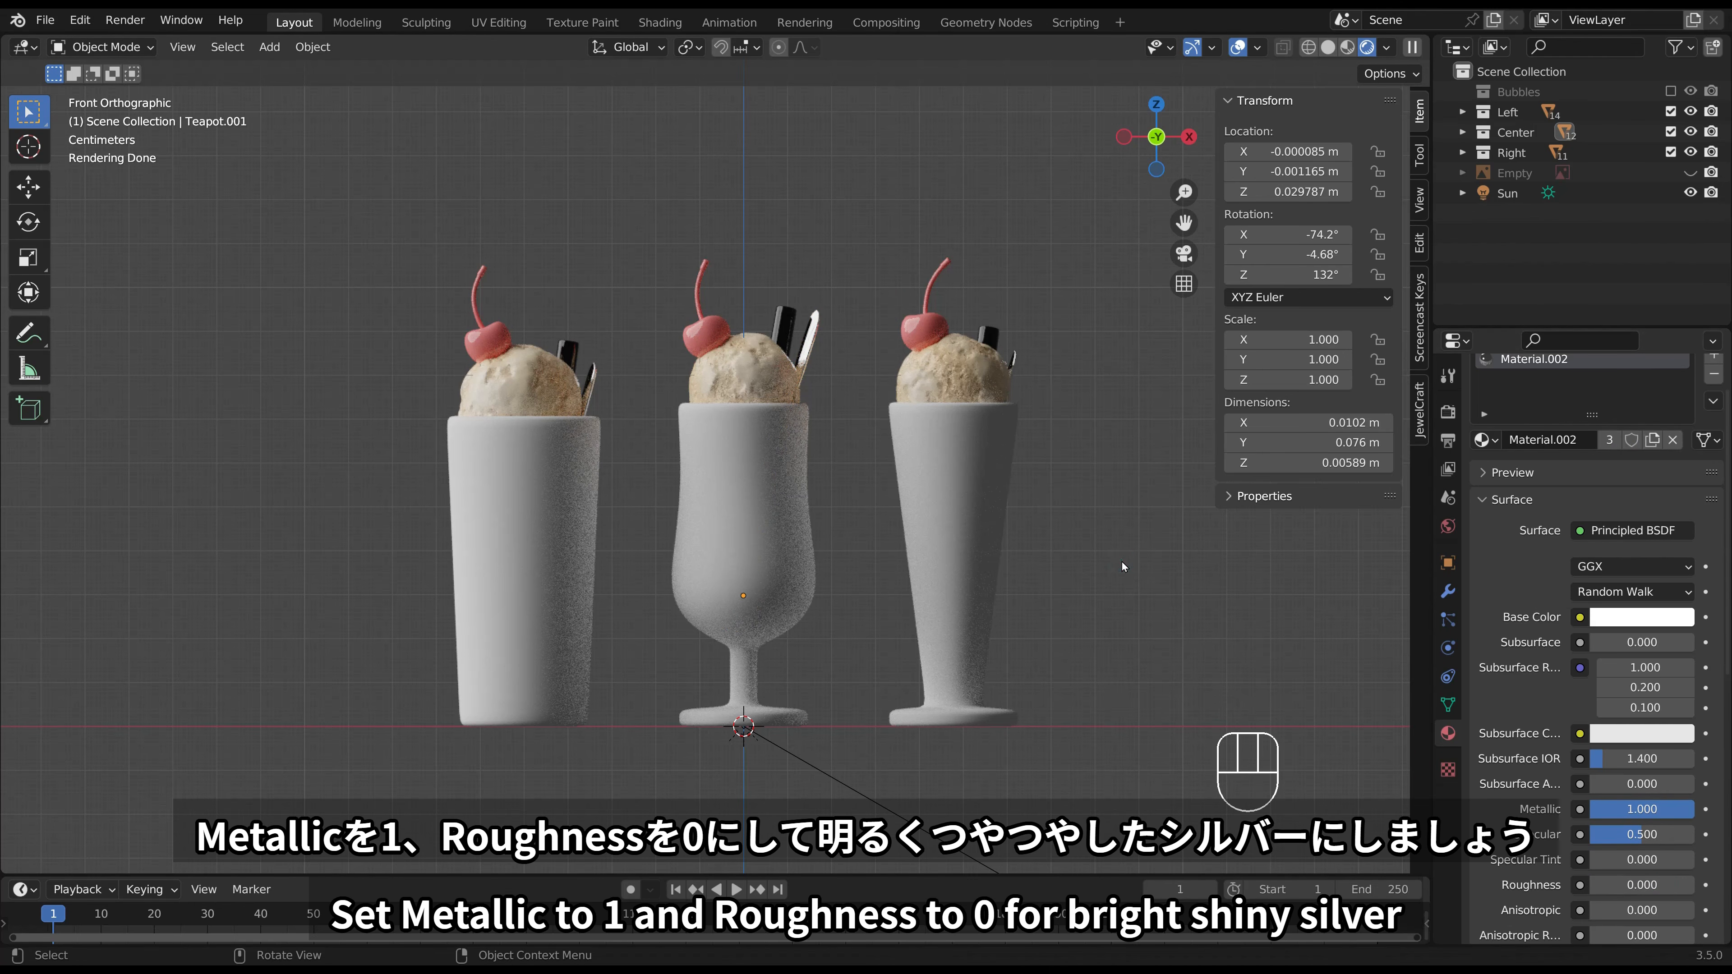
Create a clear glass material on the right glass with base color value 1, roughness 0 and transmission 1.
click(970, 472)
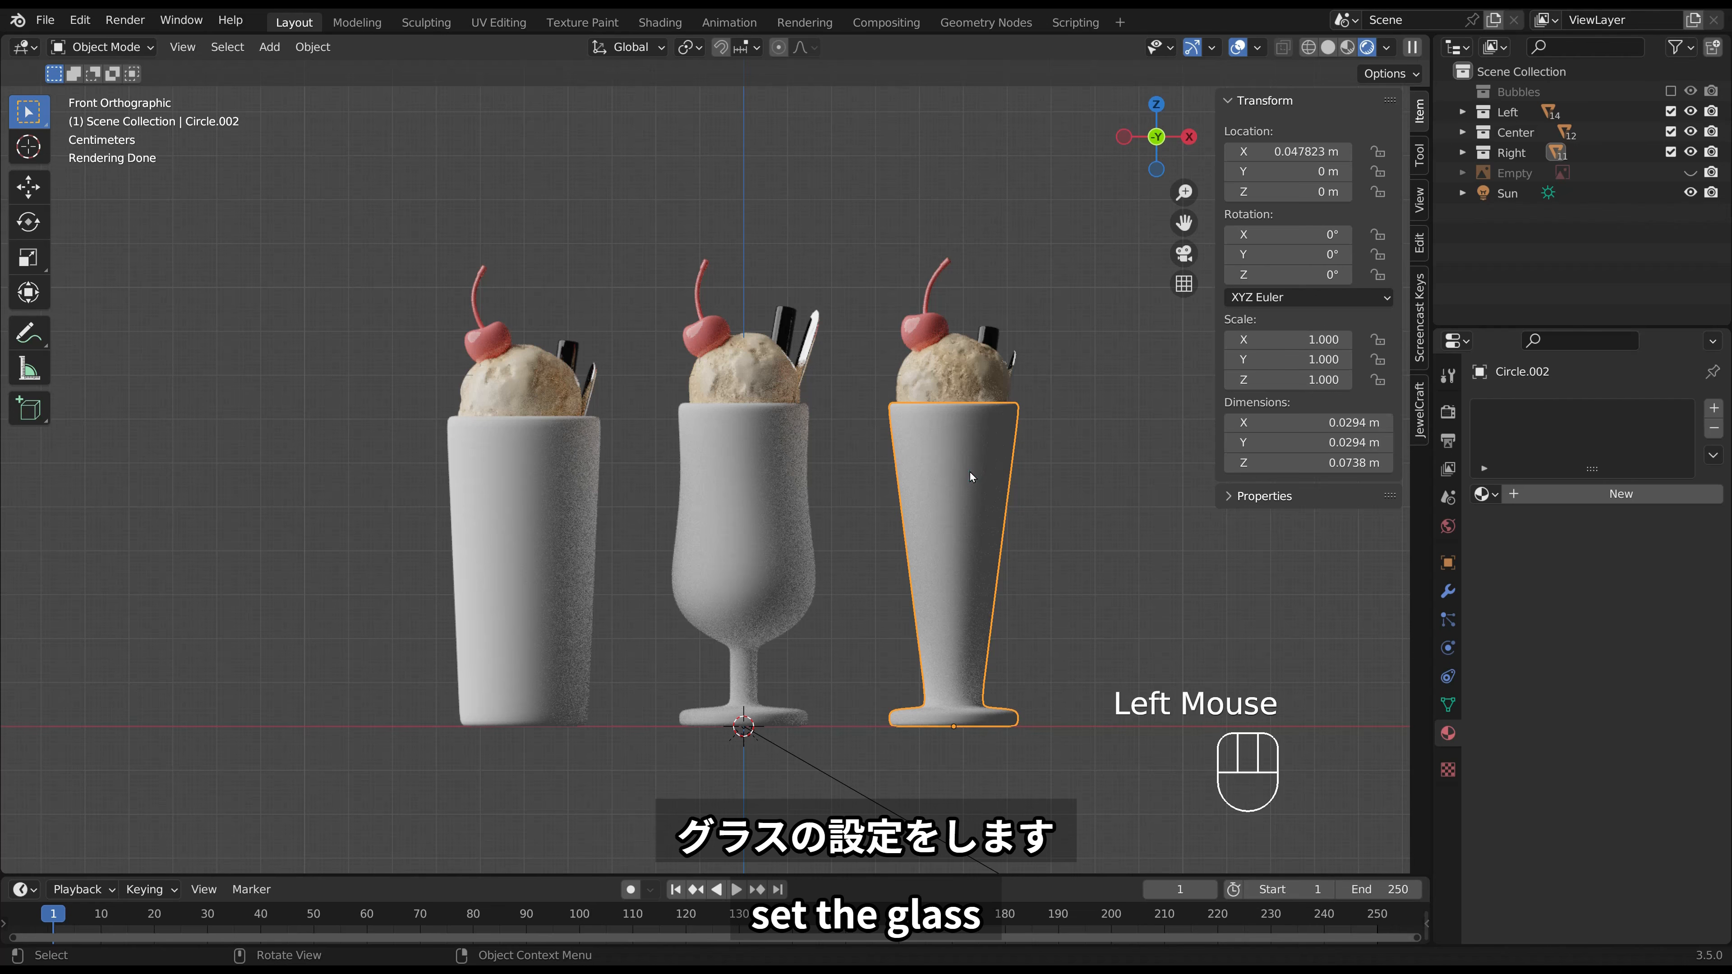
click(1542, 501)
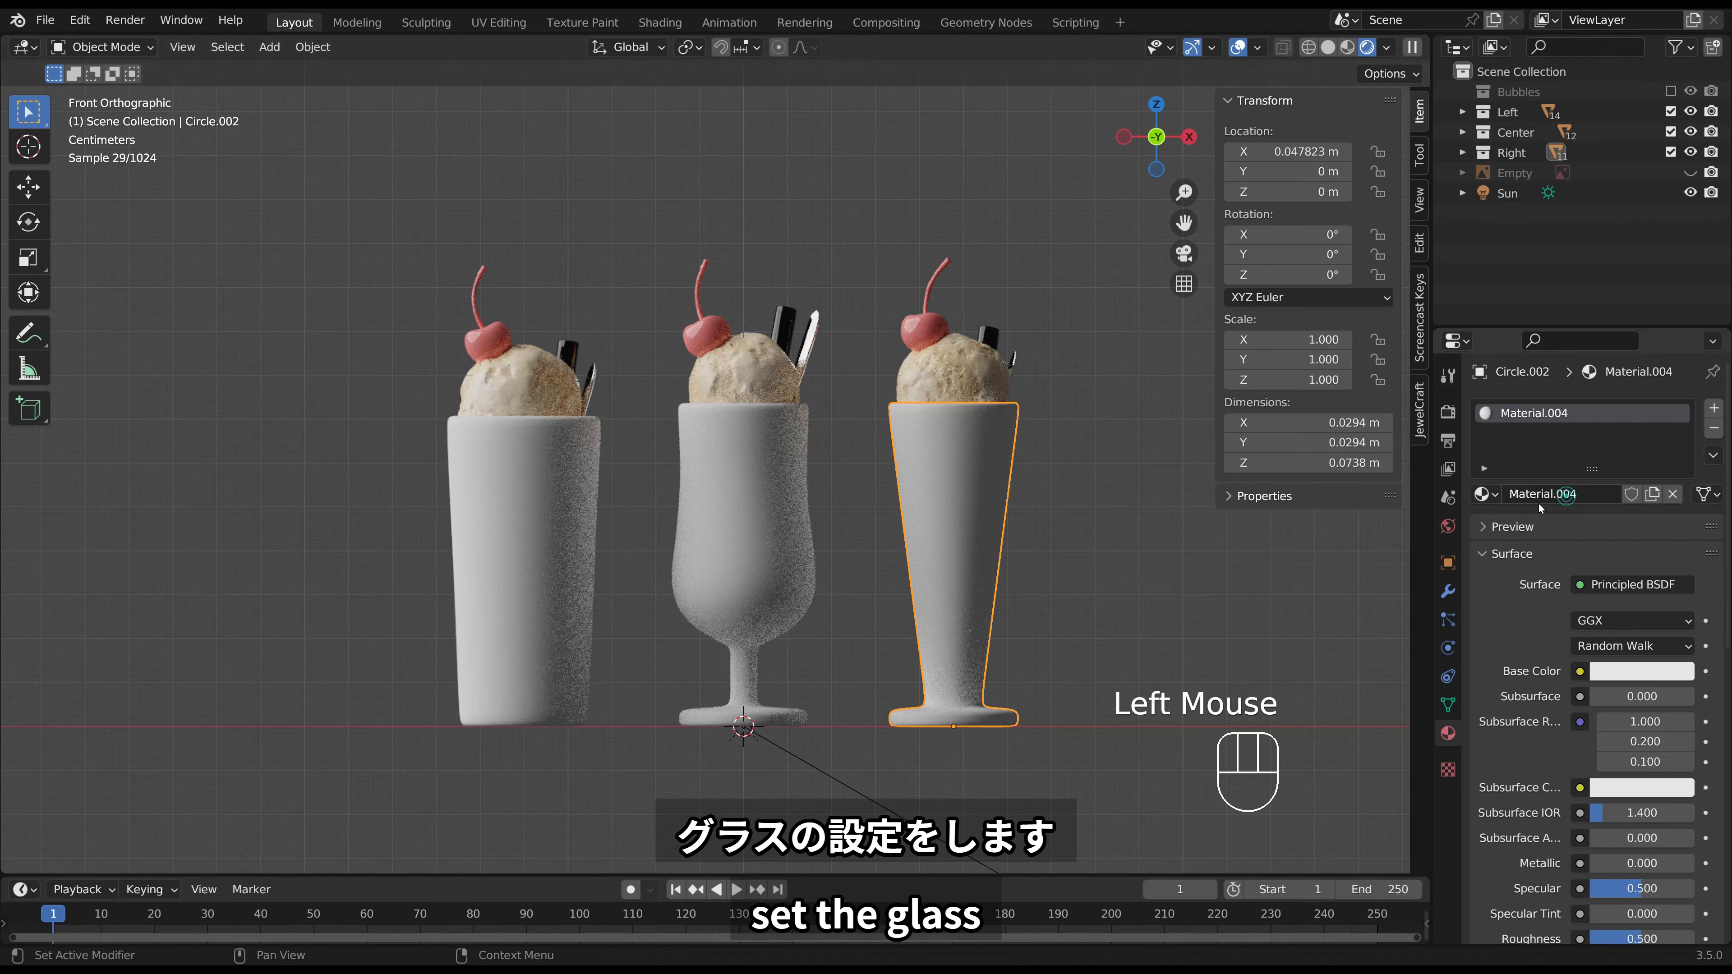
click(1629, 671)
drag(1602, 621, 1632, 654)
scroll(1631, 683, down, 3)
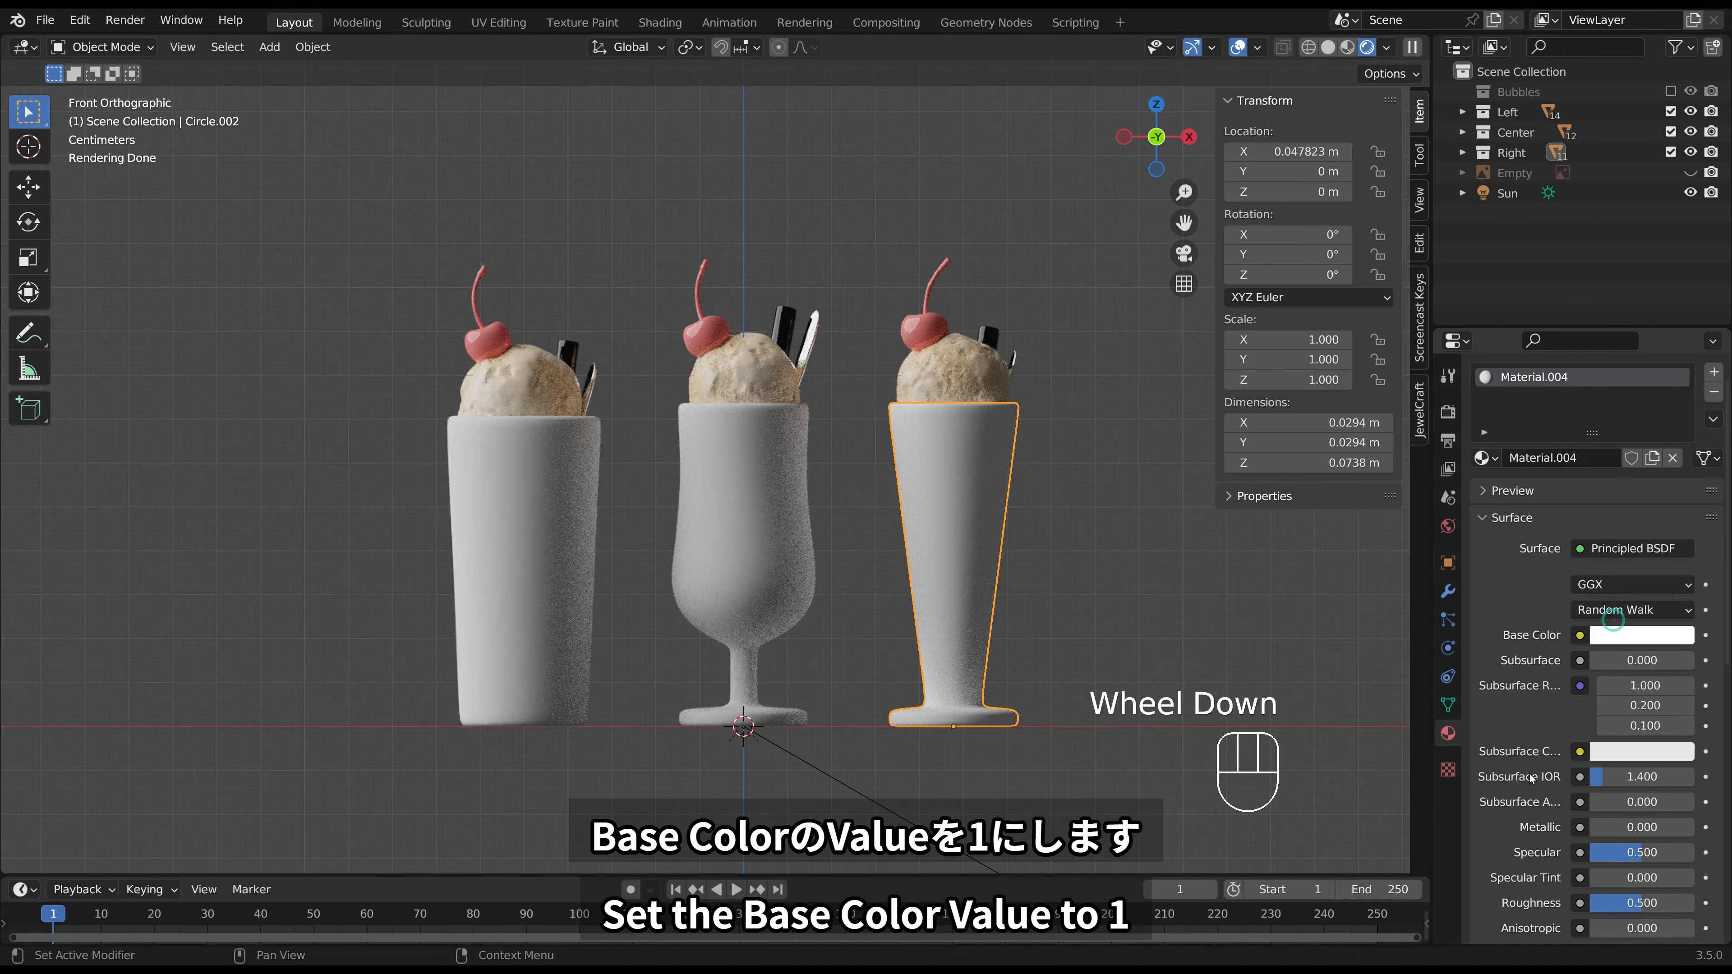
drag(1640, 867, 1691, 877)
scroll(1591, 872, down, 6)
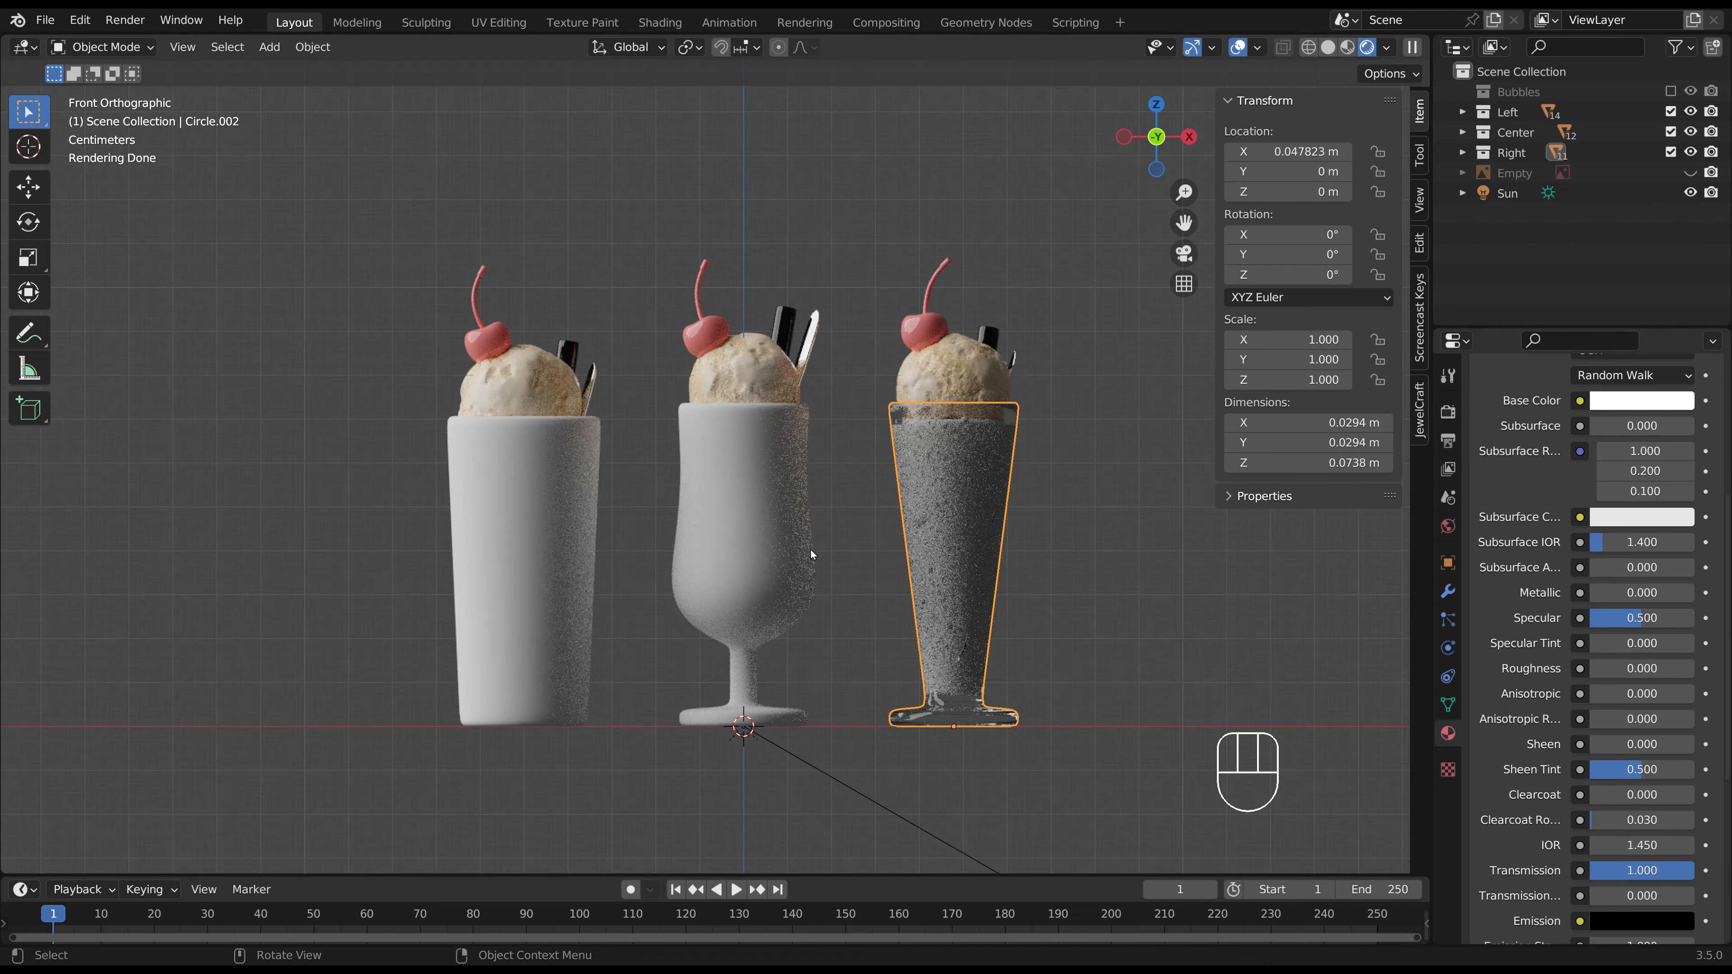
Assign the right glass's Material.004 to the center glass and the left glass.
click(791, 547)
click(1485, 493)
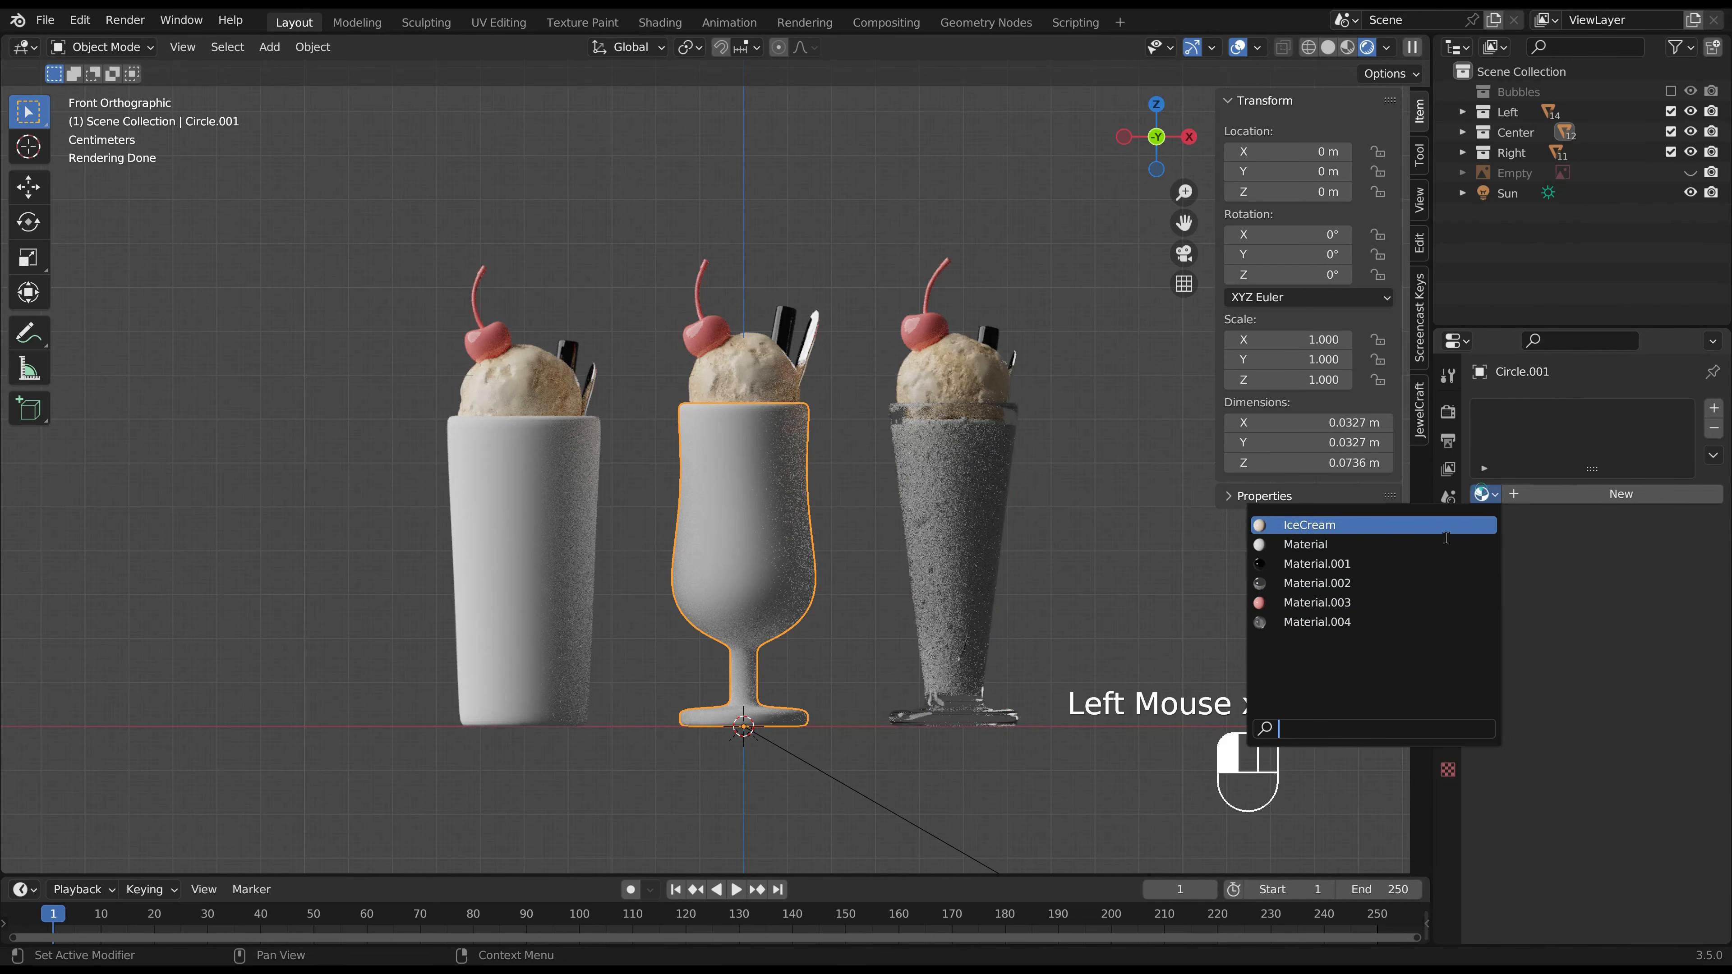
click(1381, 620)
click(573, 559)
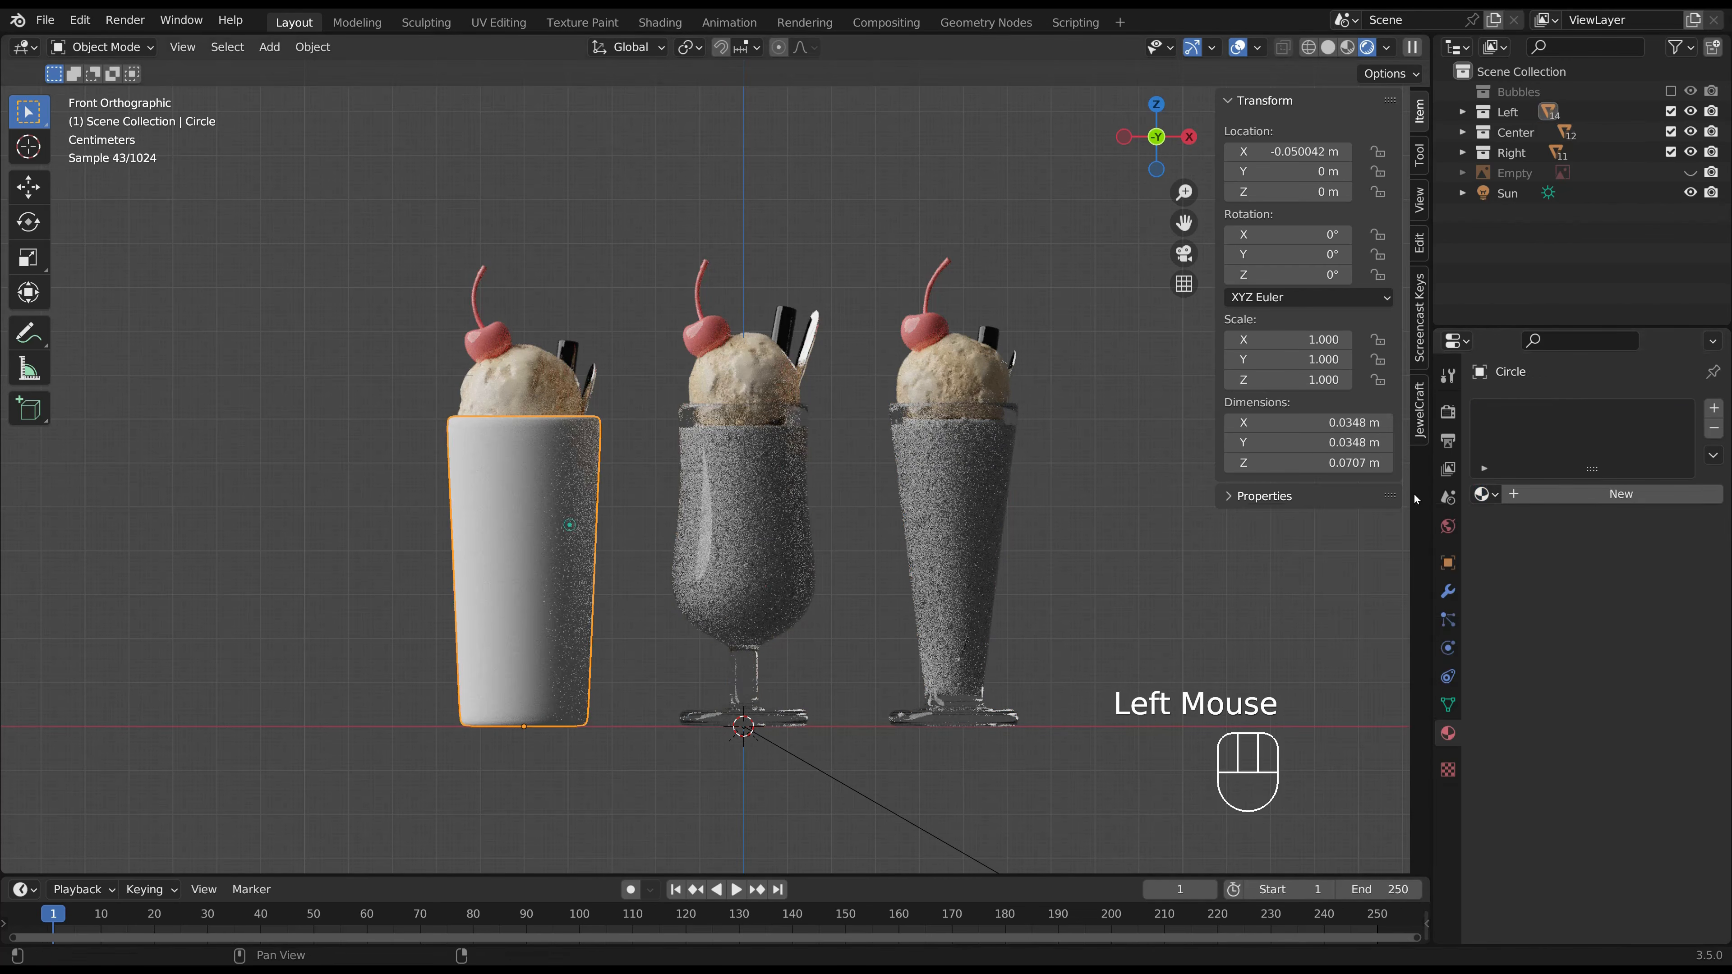
click(1485, 494)
click(1404, 621)
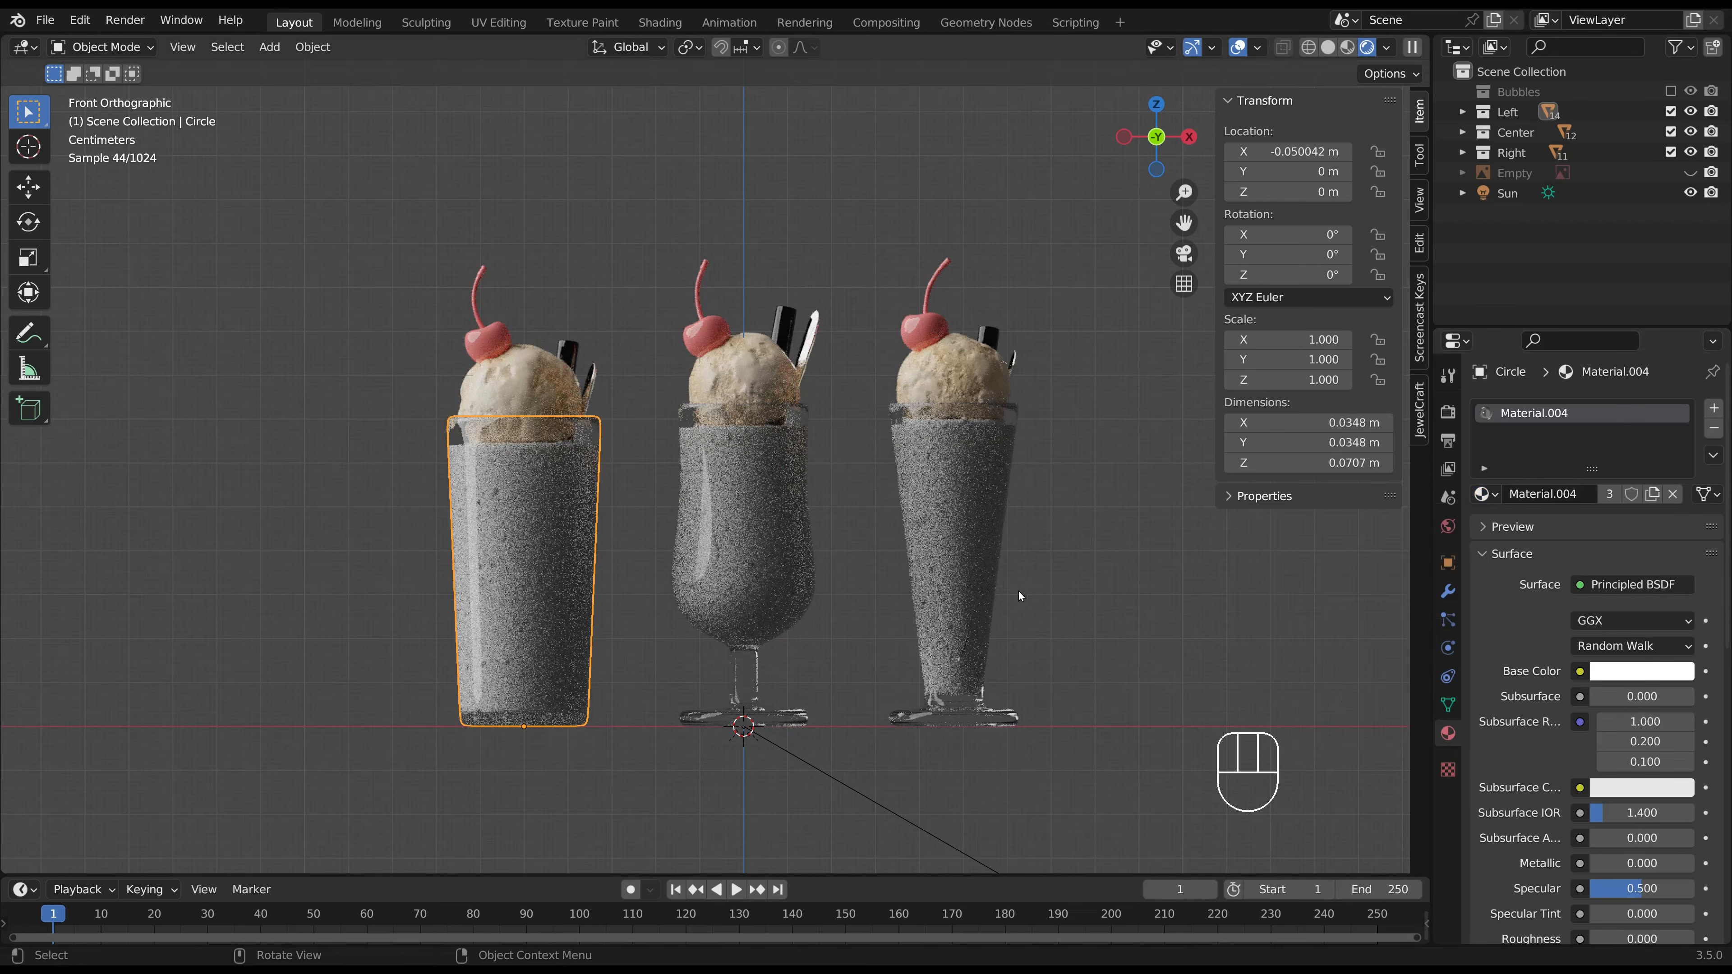
Set the maximum glossy light path bounces to 12 in the render settings.
middle_drag(1019, 592, 1031, 666)
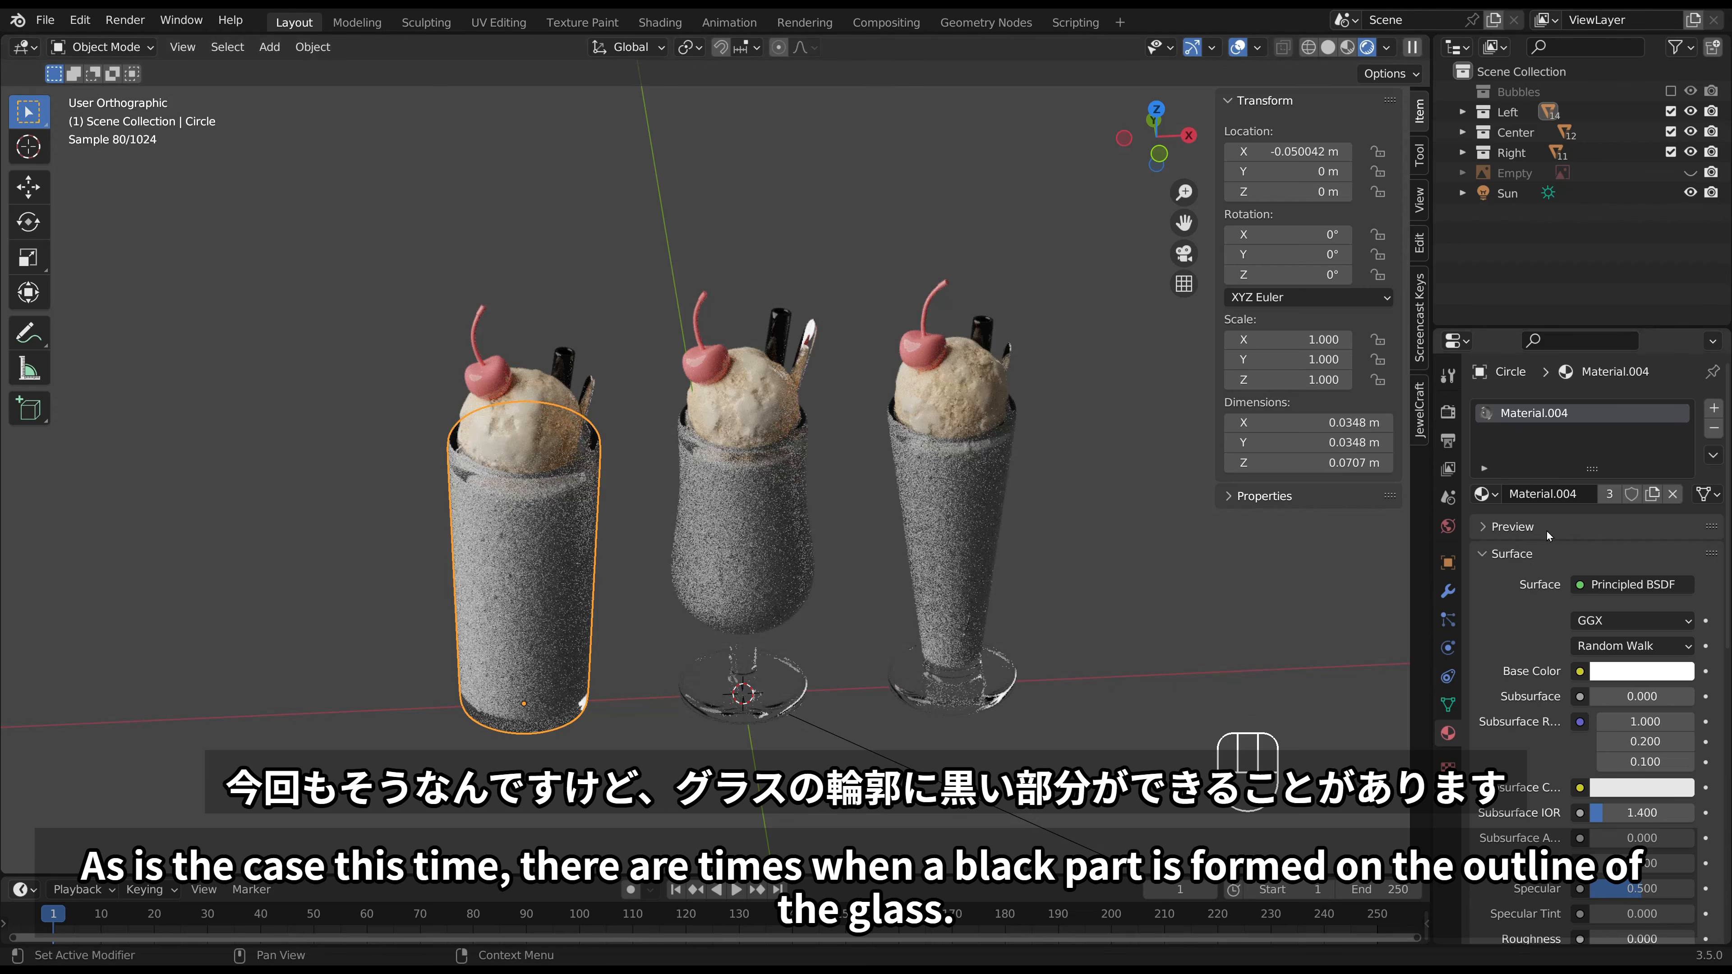
click(1448, 413)
scroll(1530, 758, down, 2)
click(1529, 768)
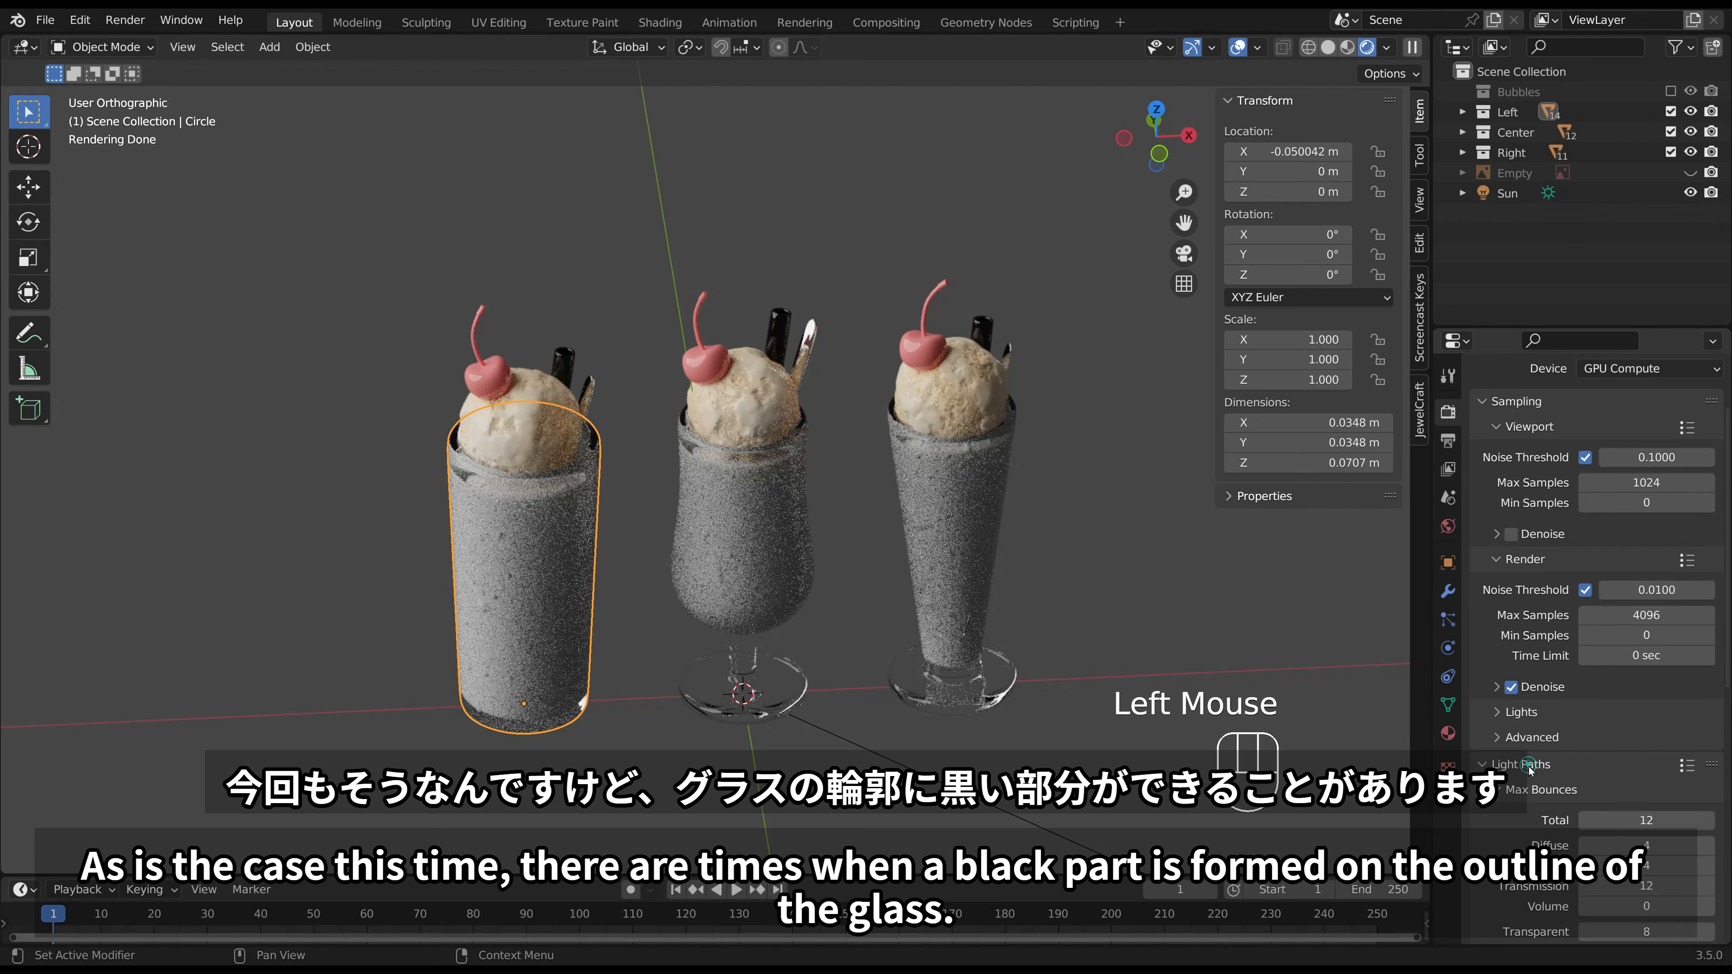
scroll(1529, 758, down, 2)
scroll(1529, 759, down, 2)
click(1646, 776)
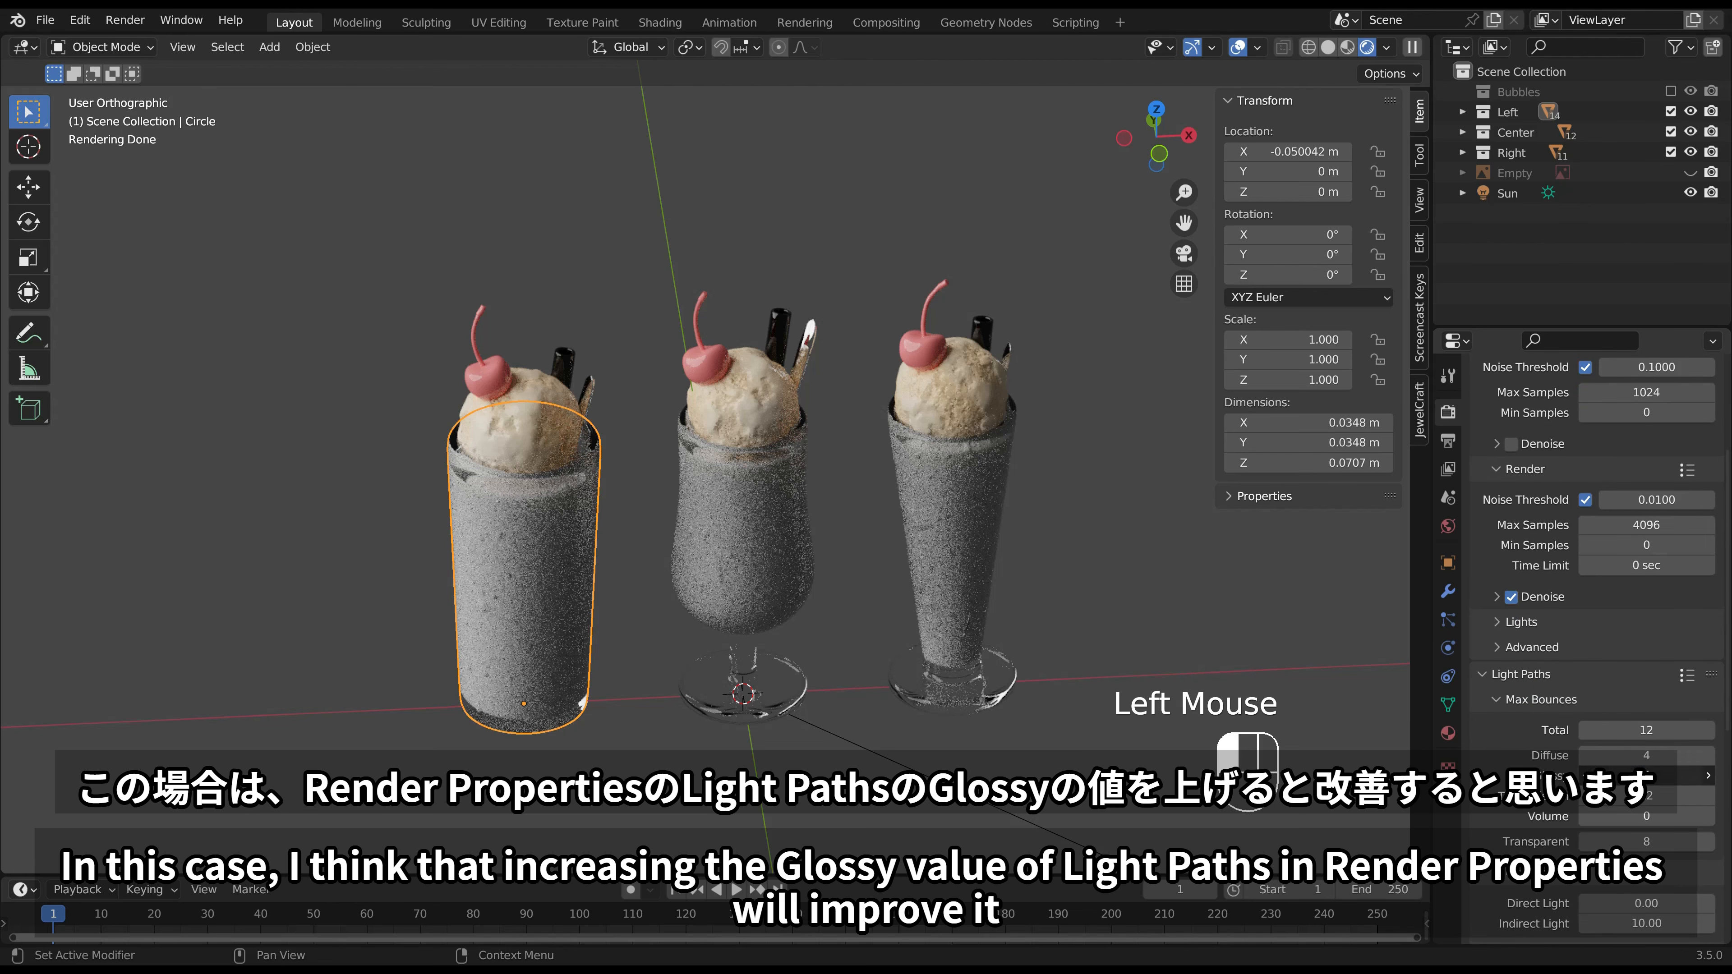
text(12)
key(Return)
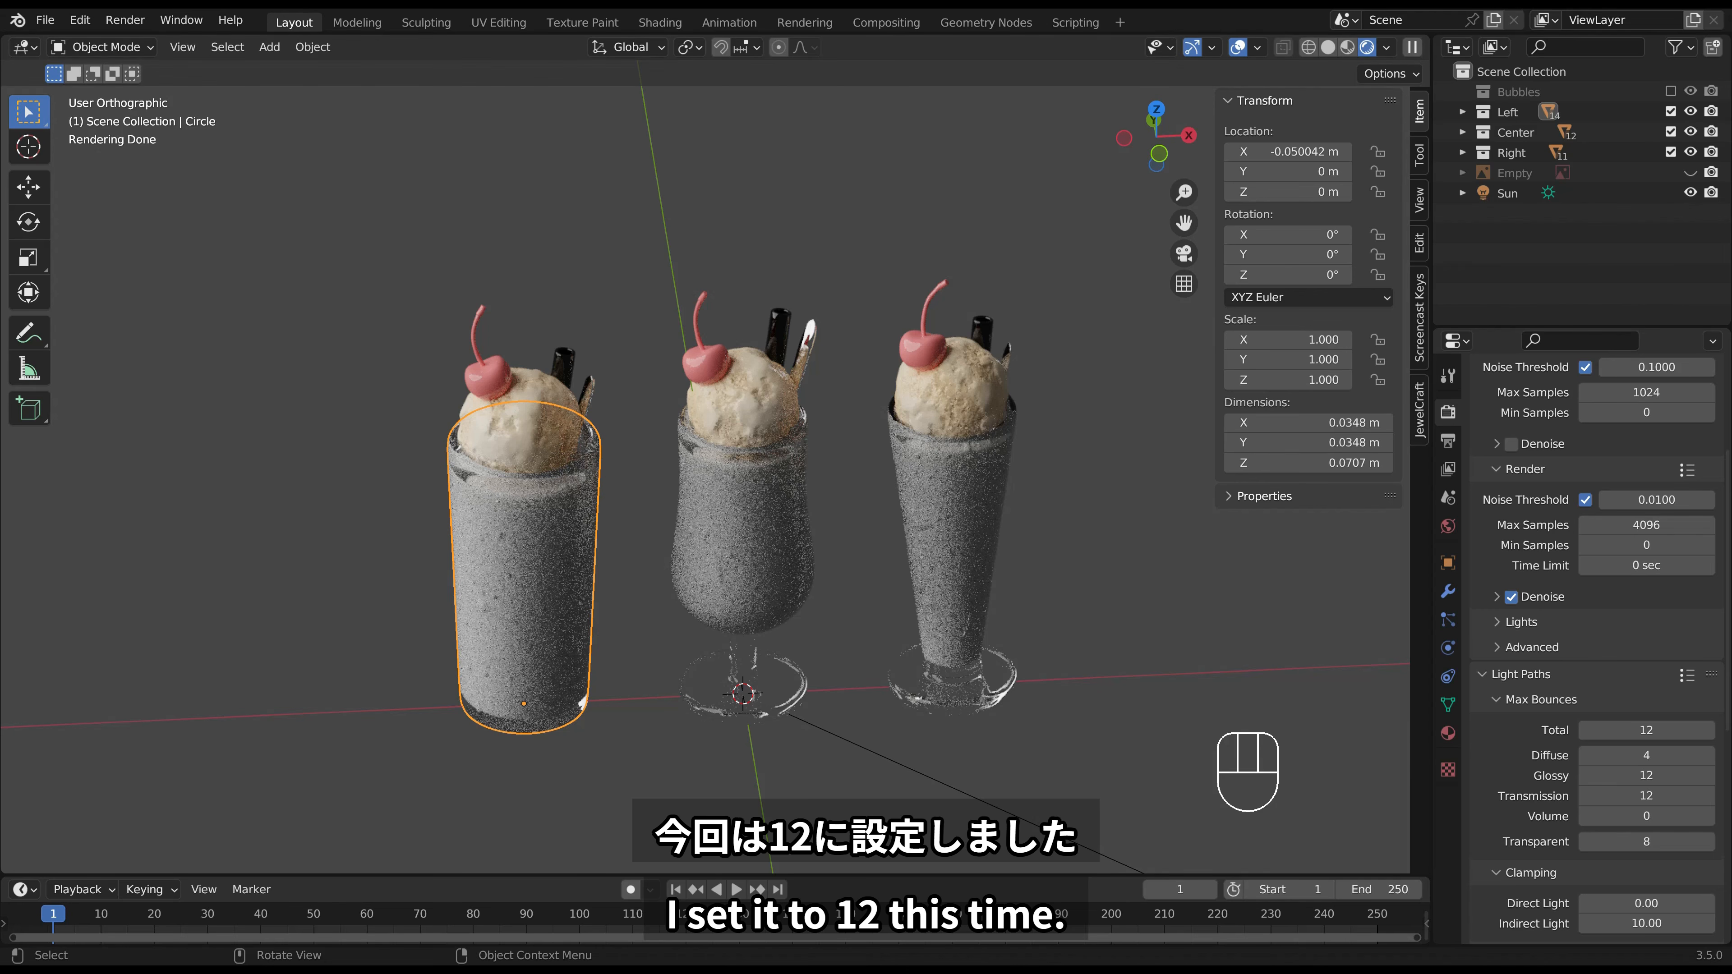
Select an ice cube inside the left glass and set its shared material's base color value to 1.
click(524, 555)
click(524, 555)
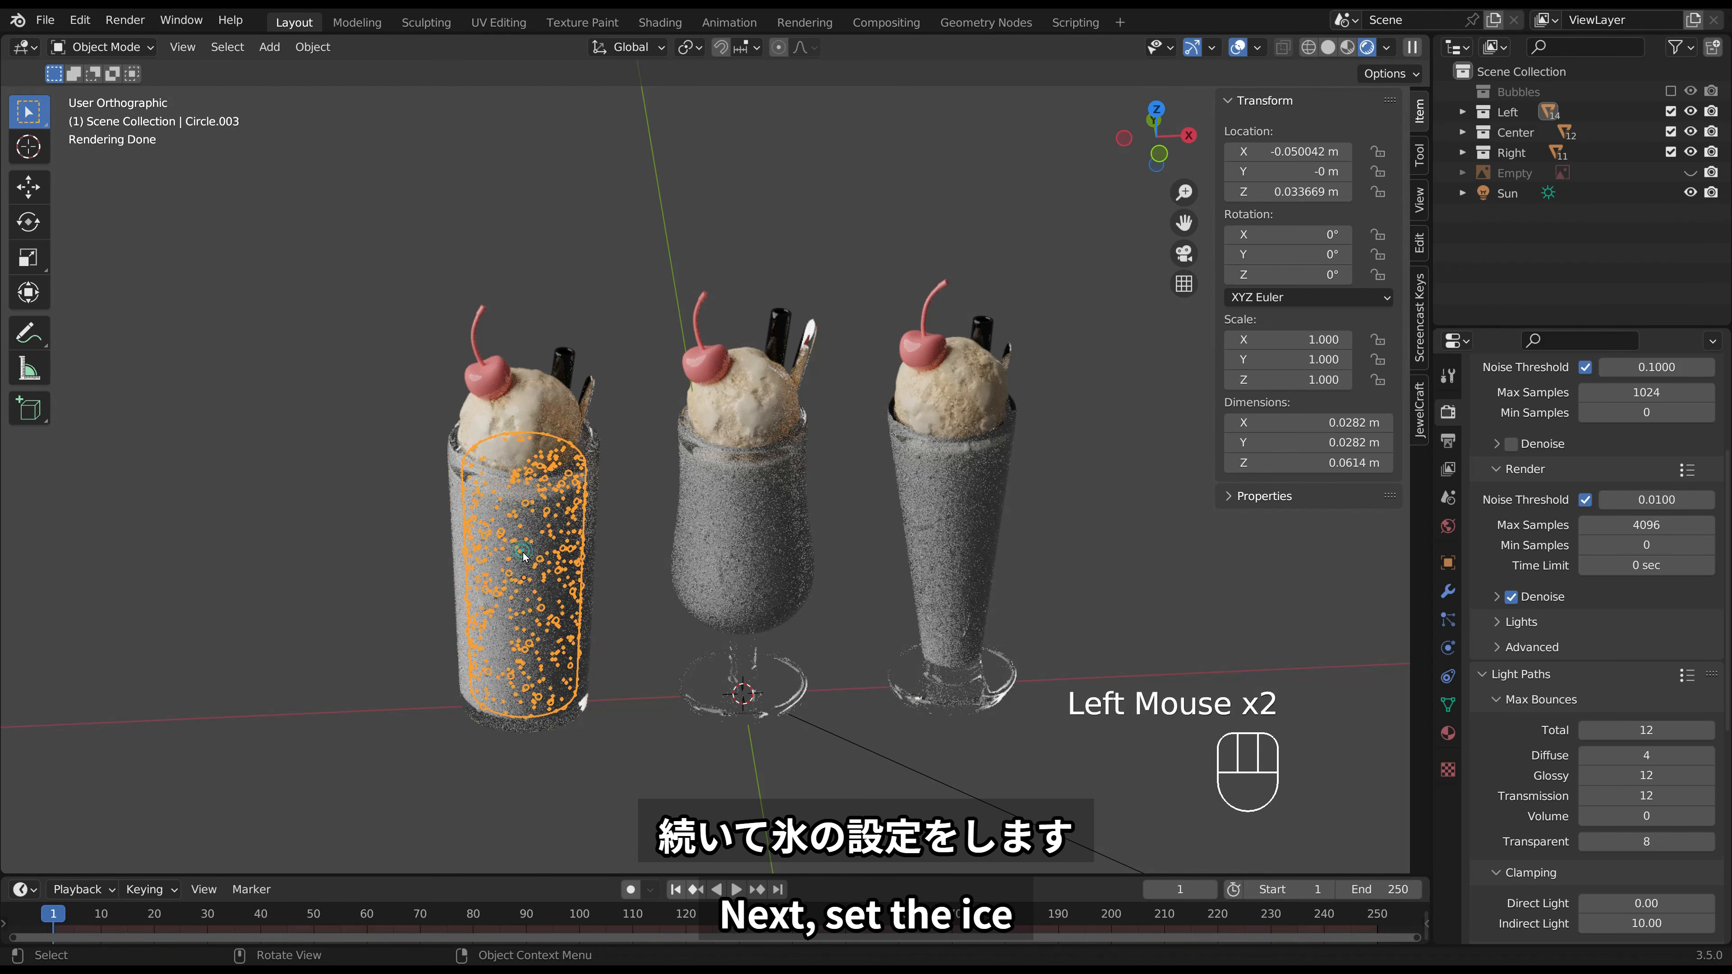
click(524, 556)
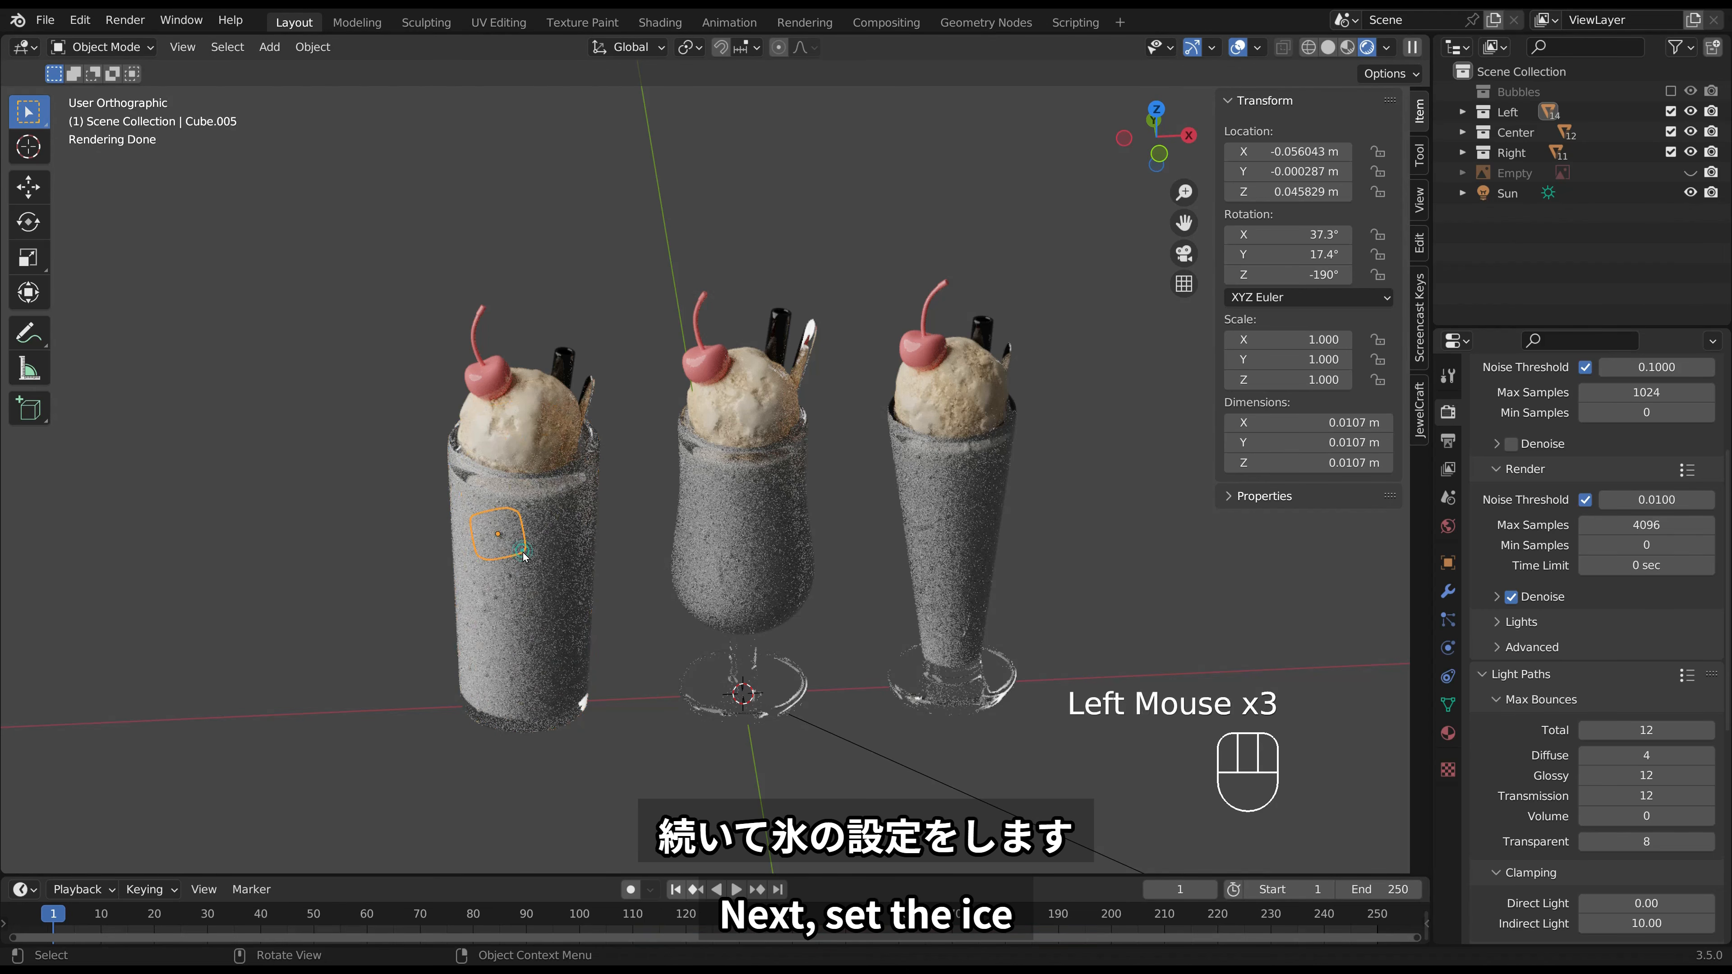
click(1448, 733)
scroll(1620, 540, up, 2)
scroll(1620, 540, up, 1)
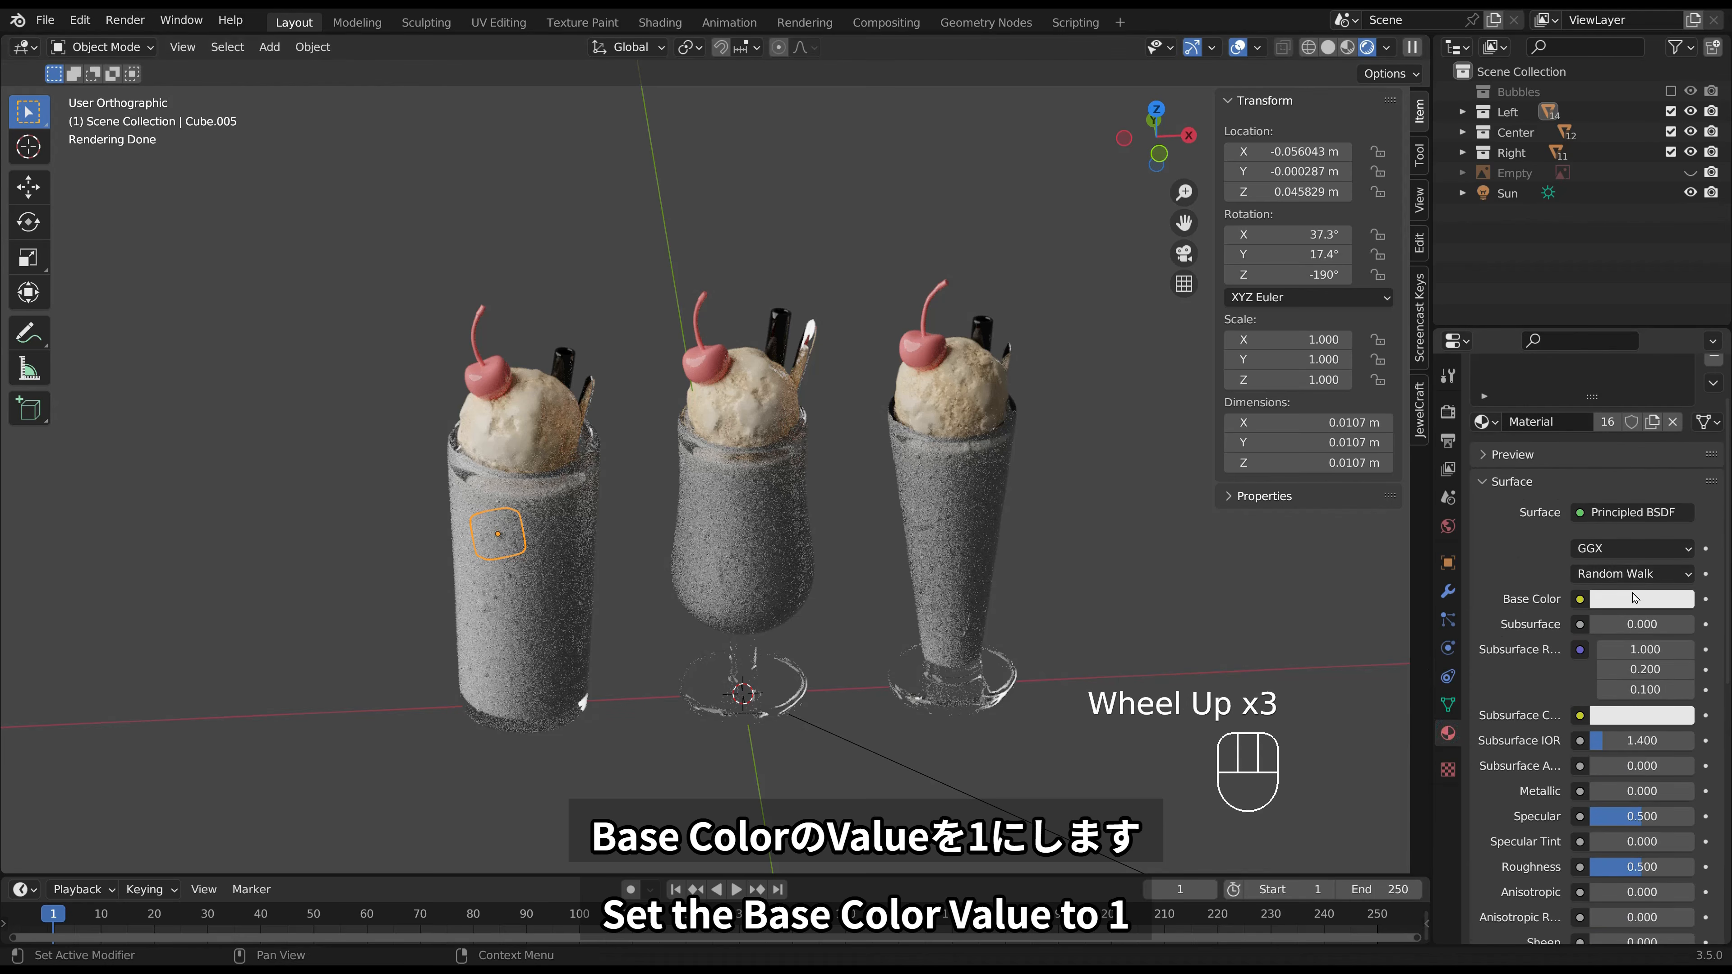
click(1641, 581)
click(1618, 548)
scroll(1531, 715, down, 2)
scroll(1530, 714, down, 1)
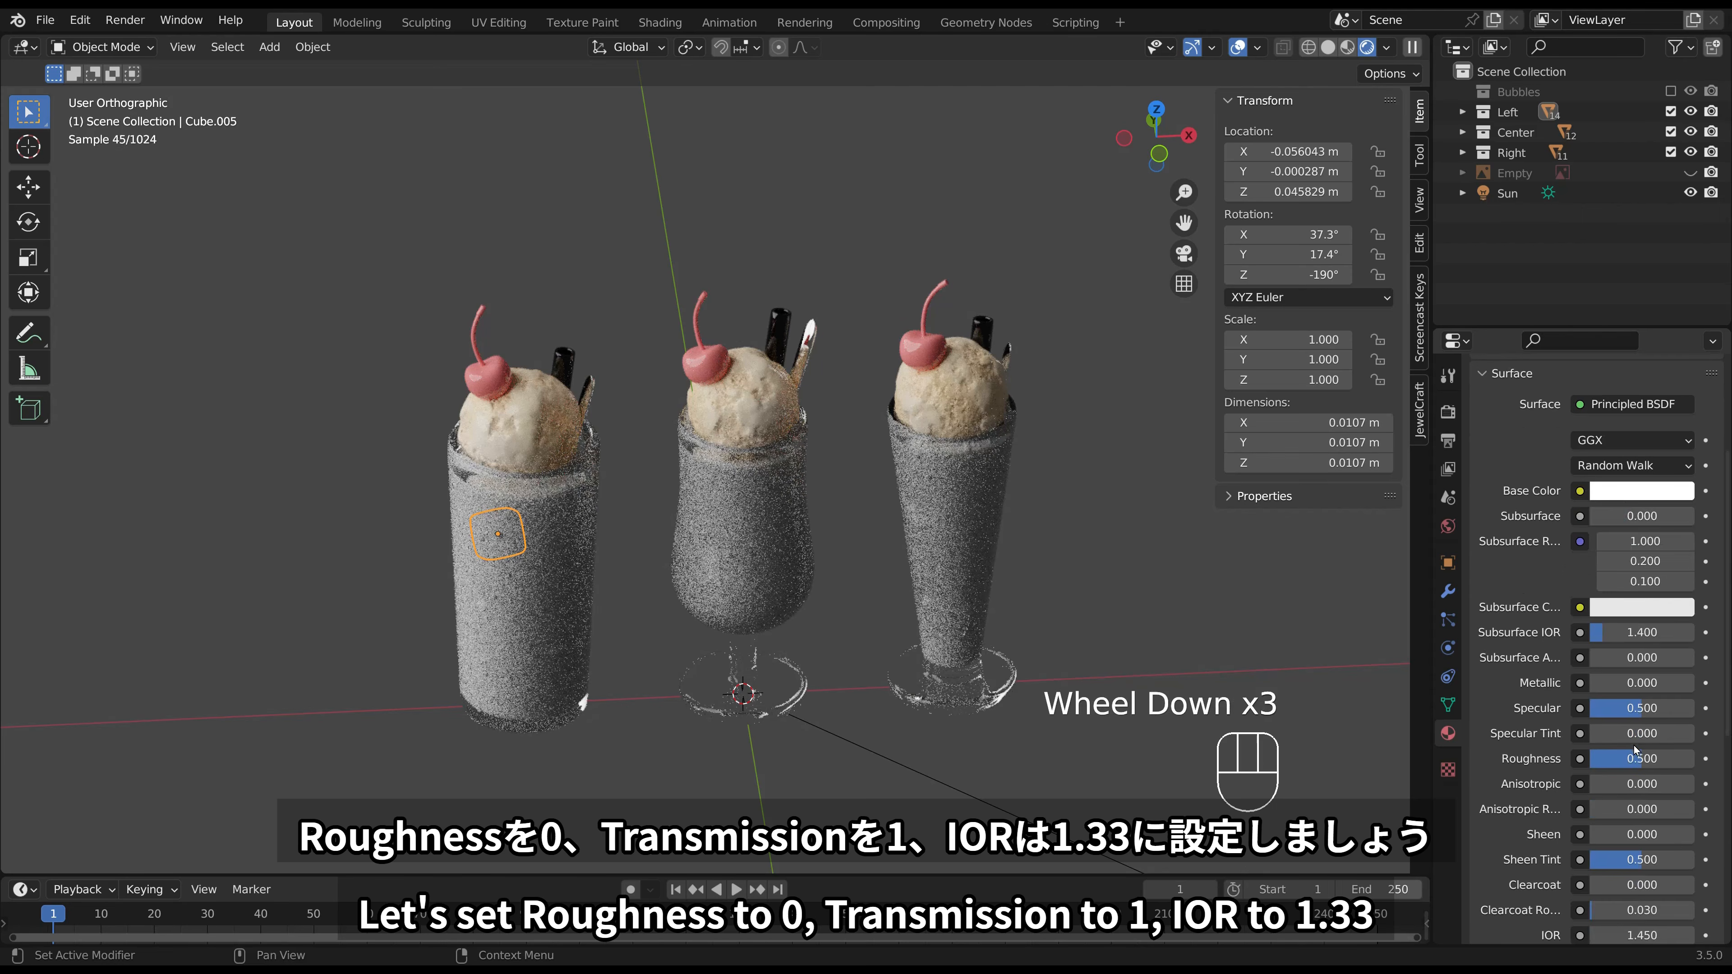
Set the ice material's roughness to 0, transmission to 1 and IOR to 1.33.
drag(1635, 754, 1704, 745)
scroll(1546, 710, down, 5)
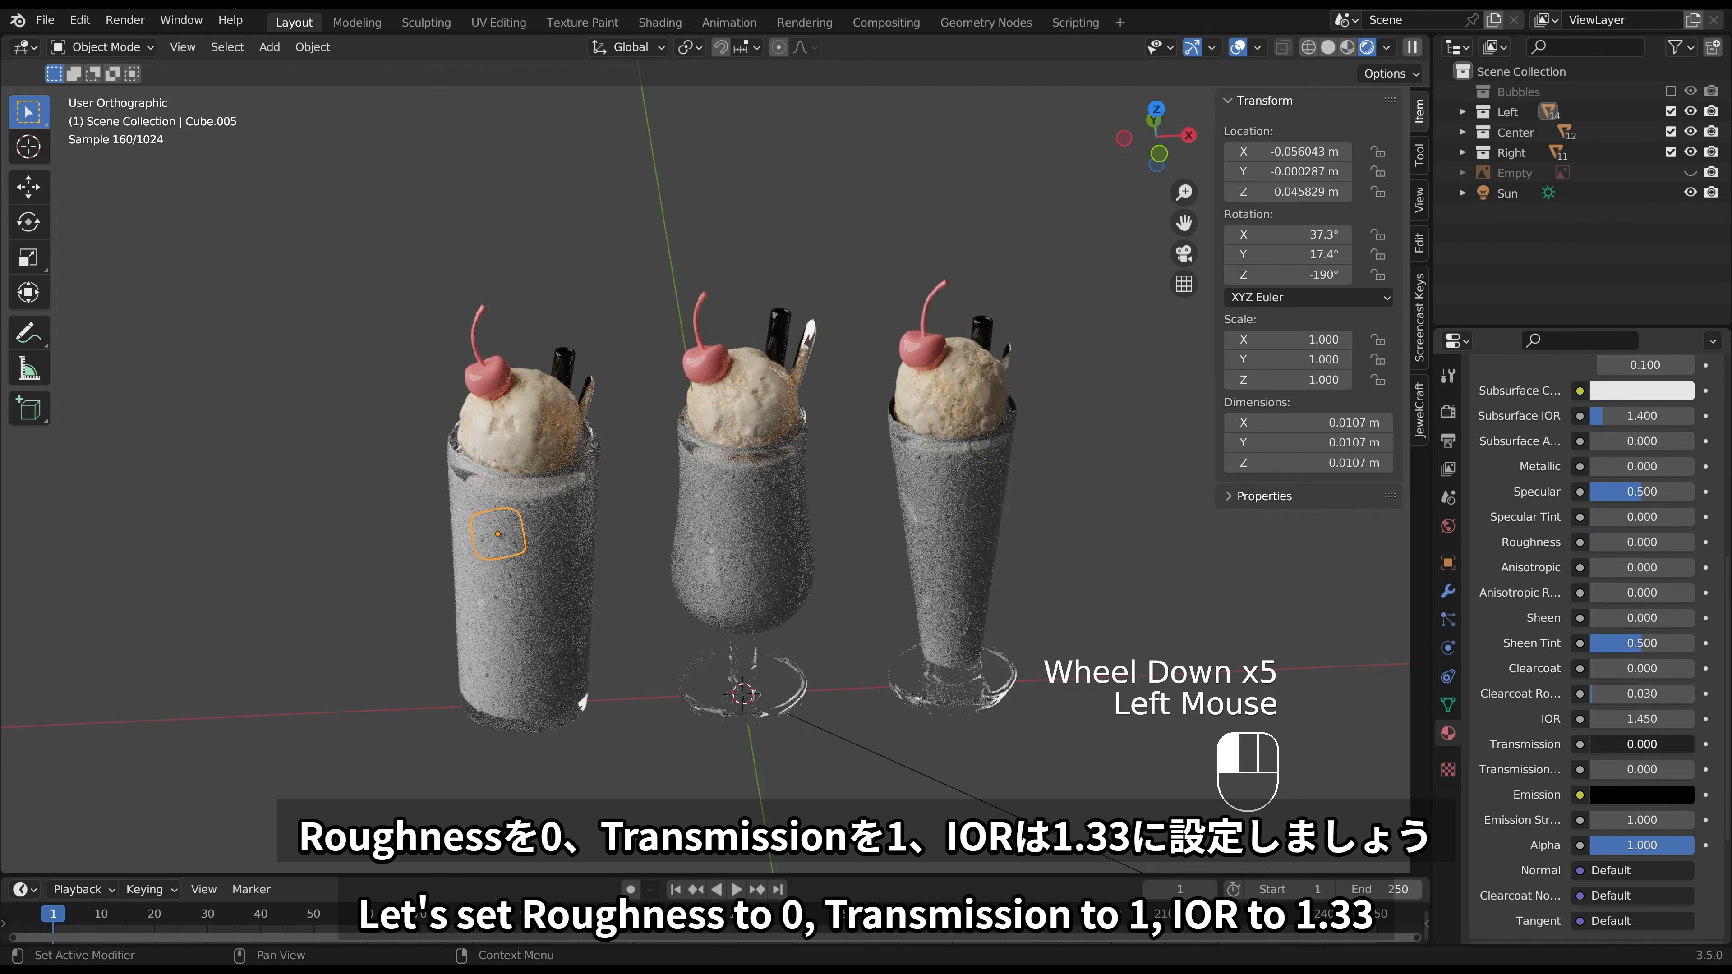
click(1655, 720)
text(1.3)
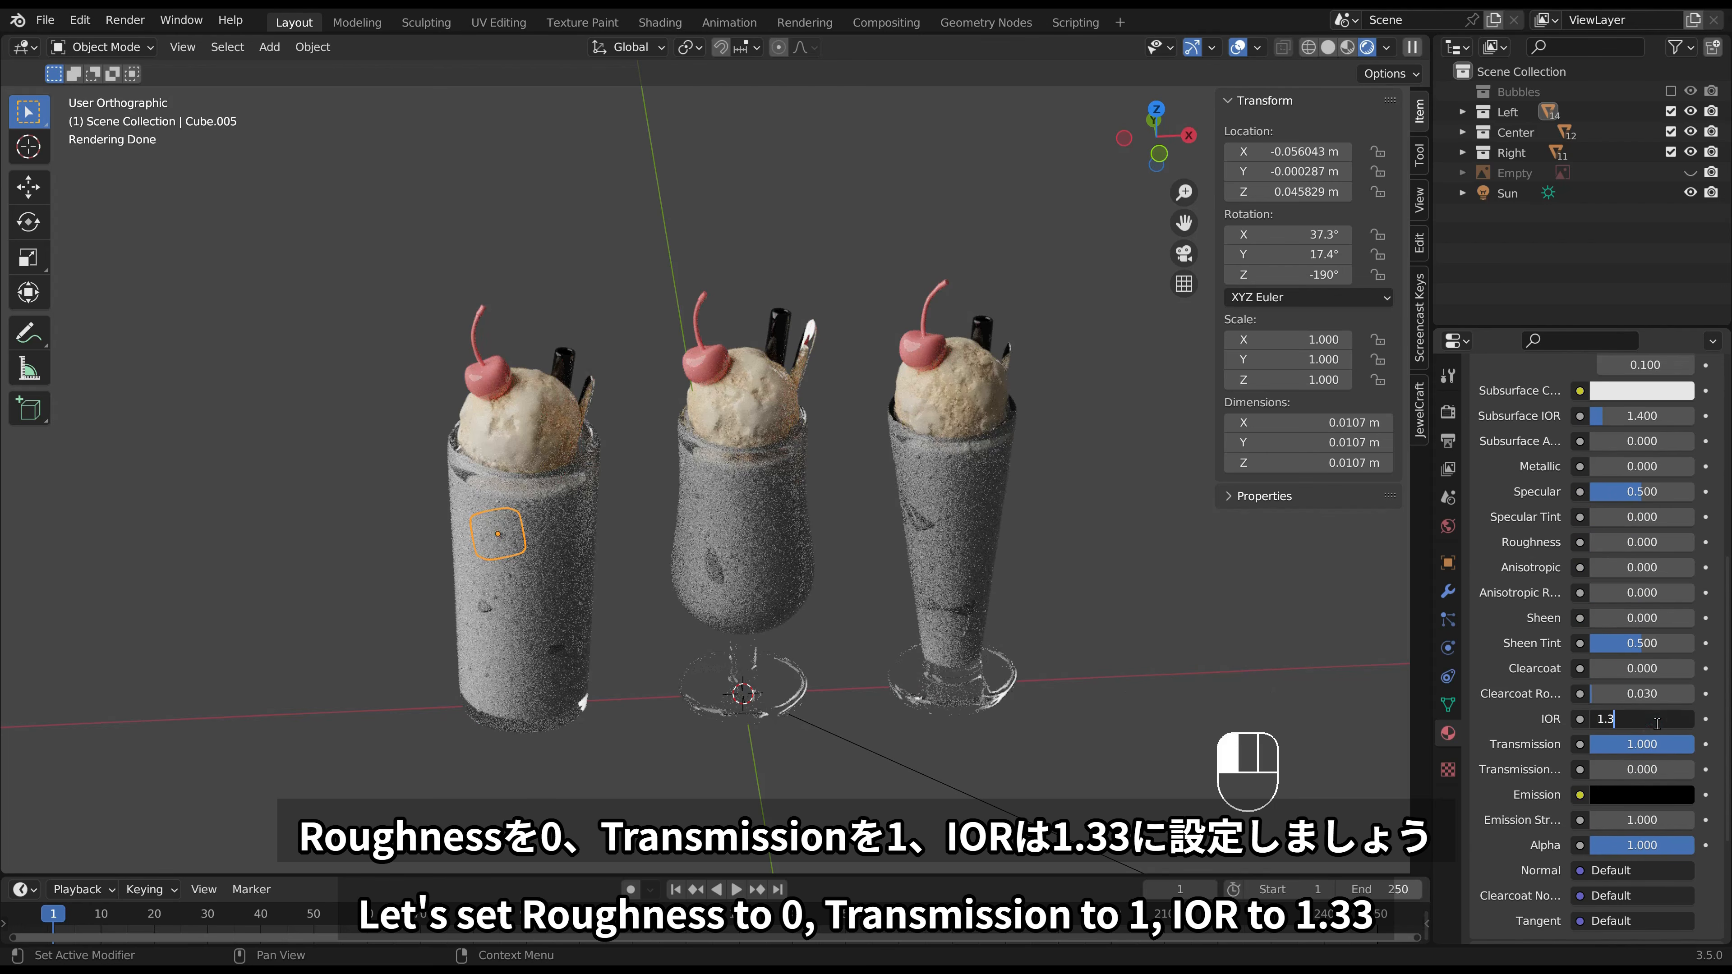
text(3)
key(Return)
Temporarily hide the left glass and its liquid to inspect the ice cubes, and undo the hiding.
click(570, 564)
key(h)
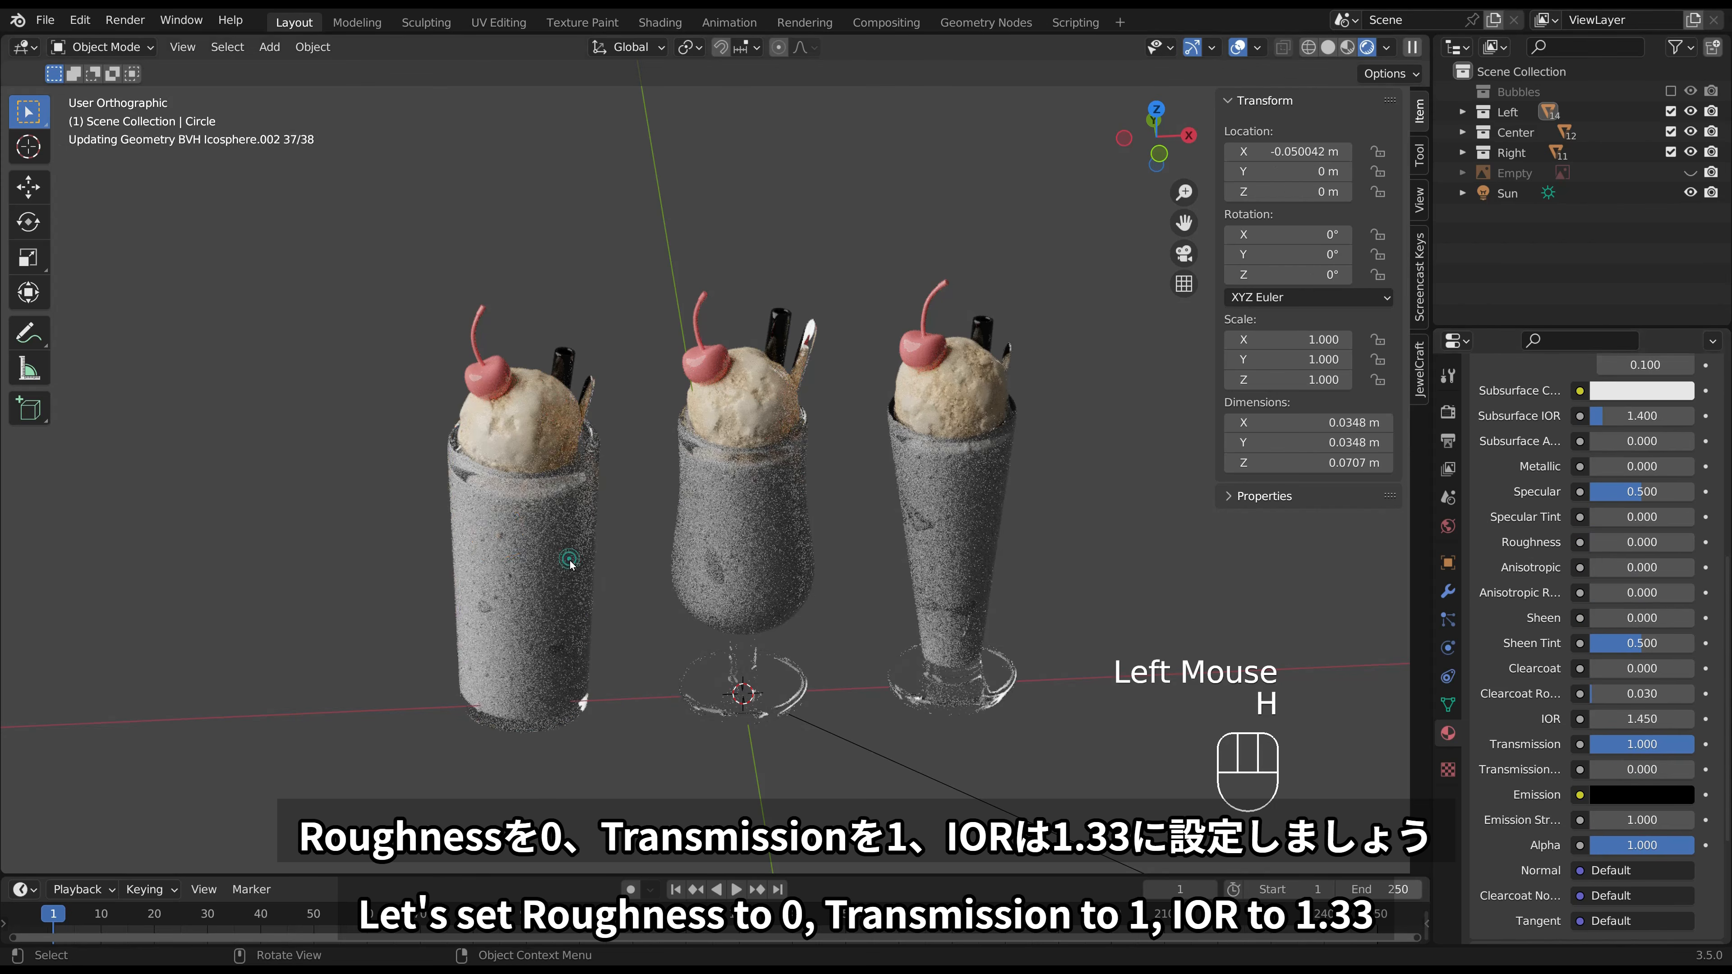
click(586, 631)
key(h)
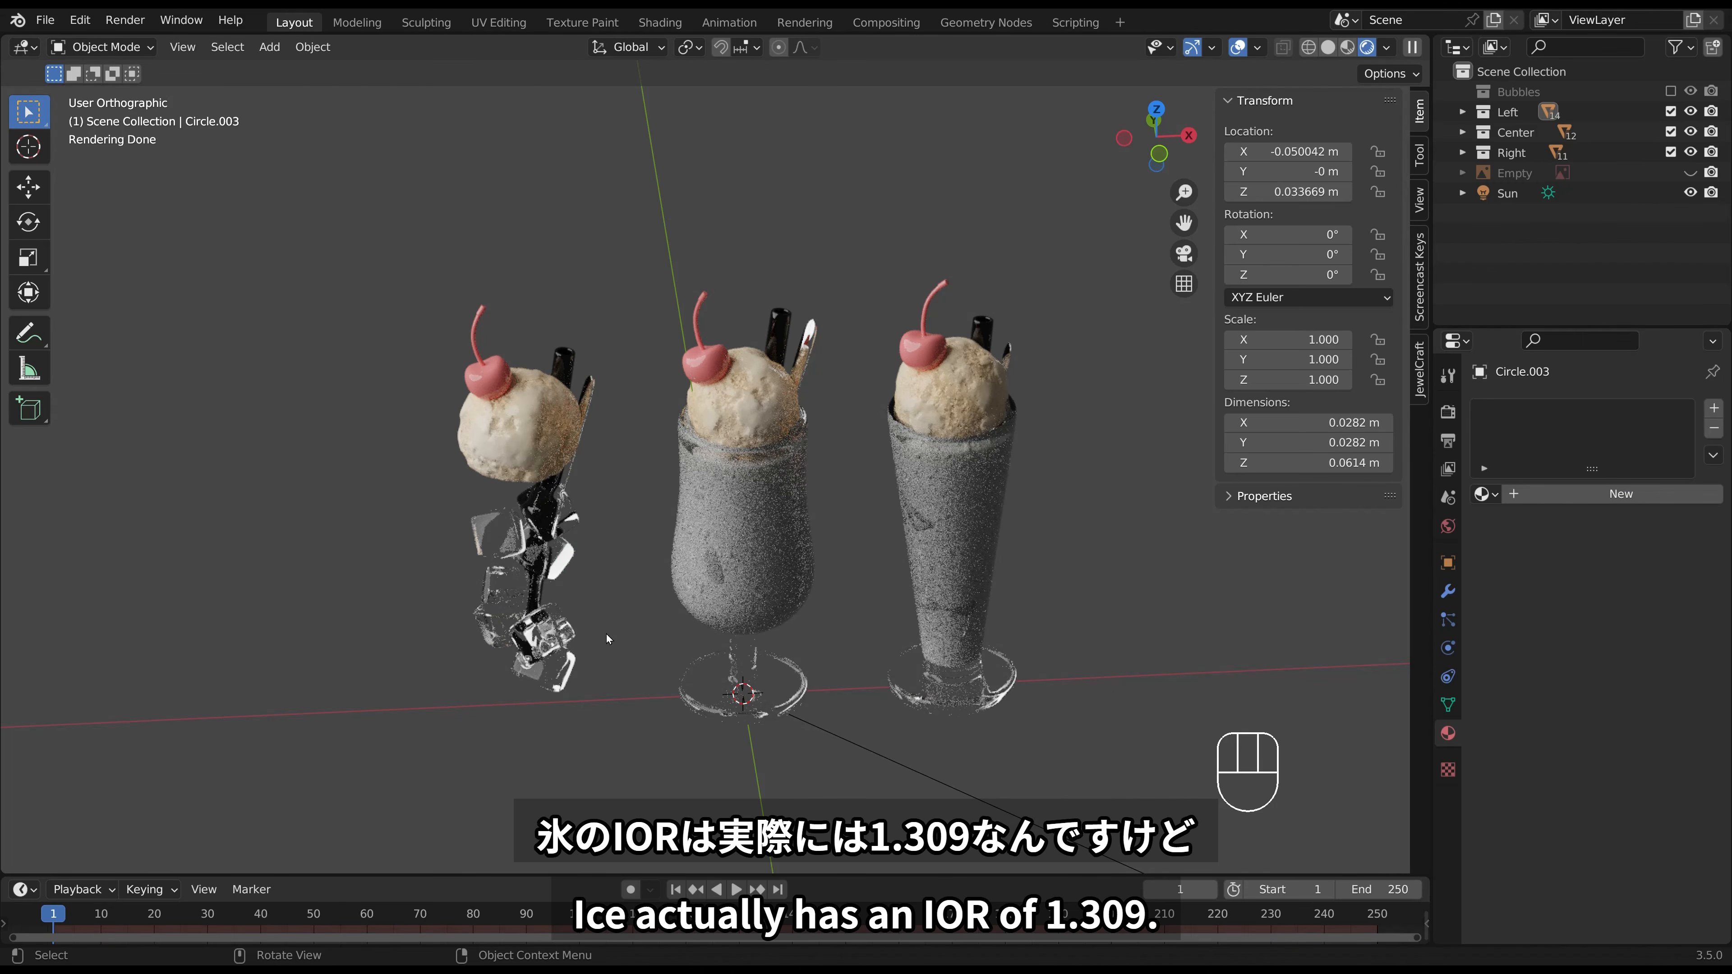
key(ctrl+z)
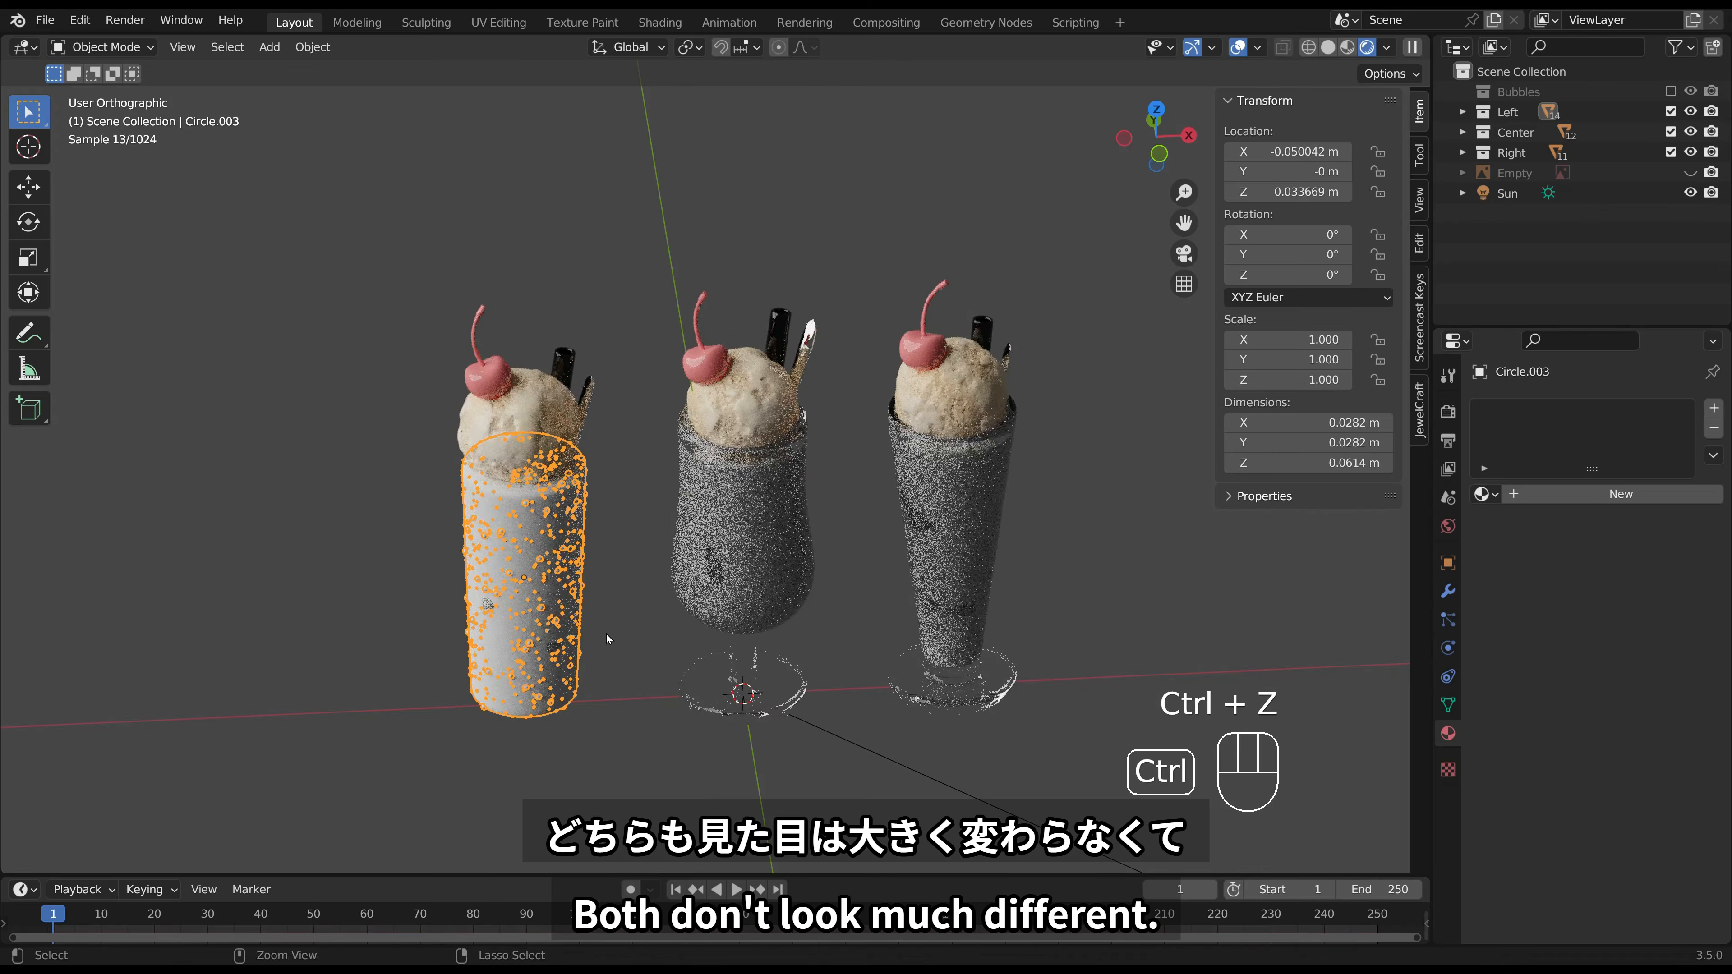
key(ctrl+z)
key(ctrl+z)
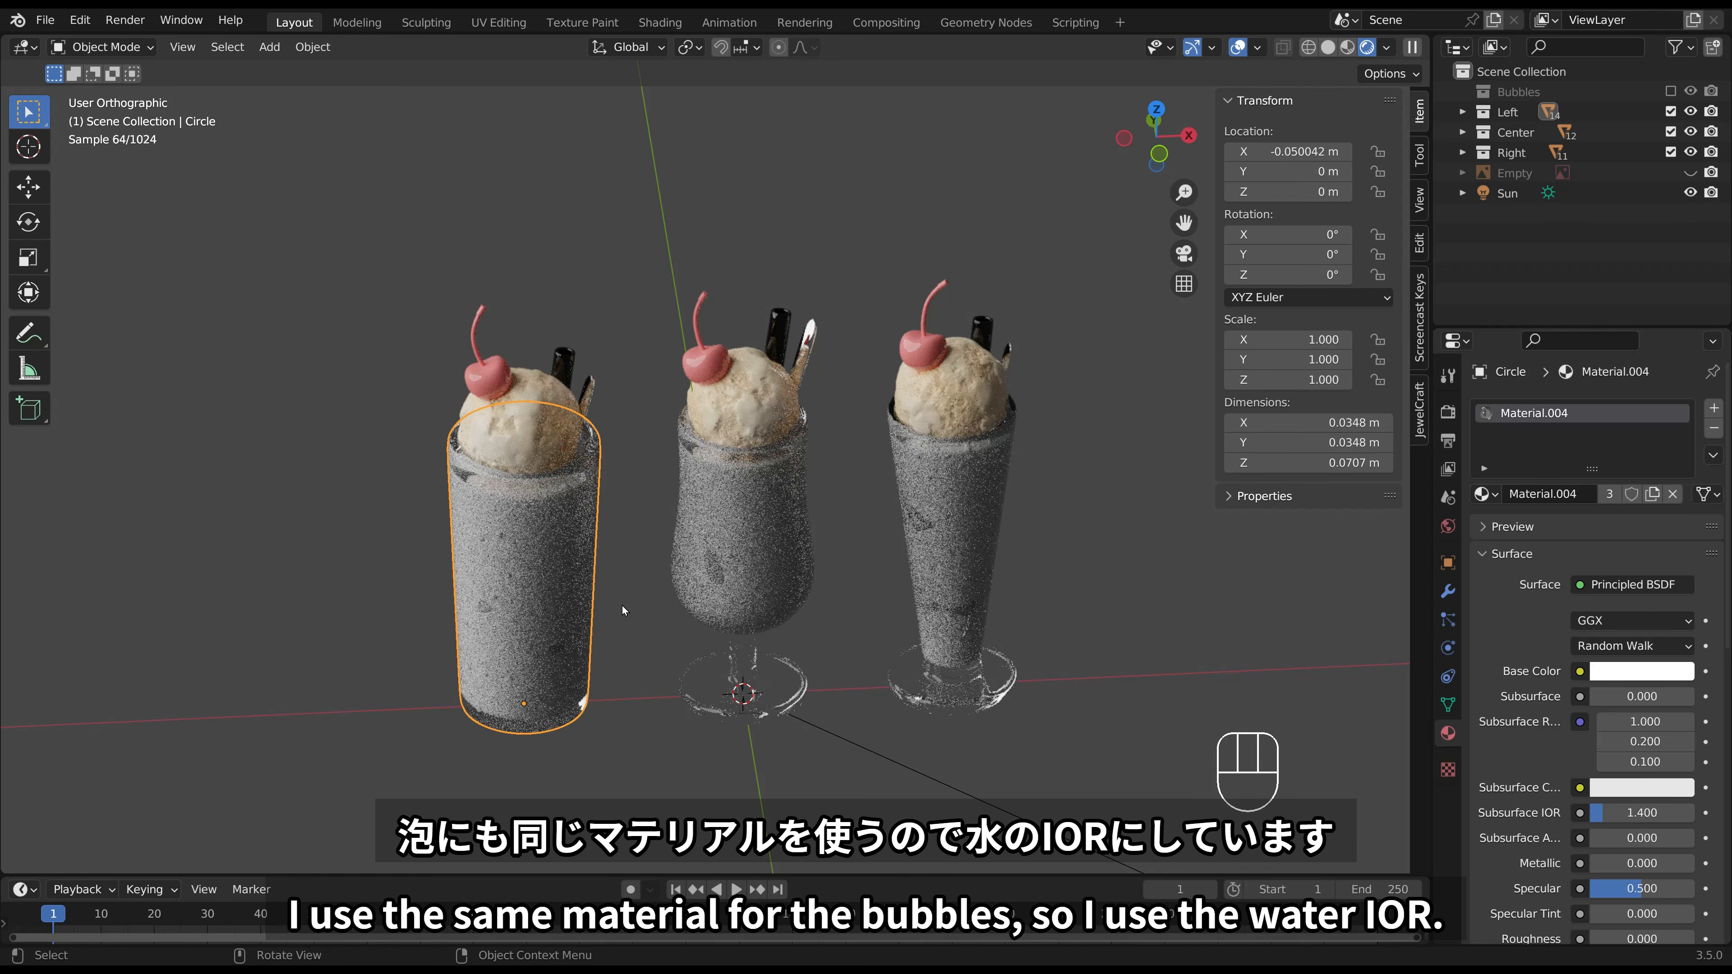
click(622, 606)
Enable the Bubbles collection and assign the ice's Material.004 to the larger icosphere.
middle_drag(662, 622, 657, 573)
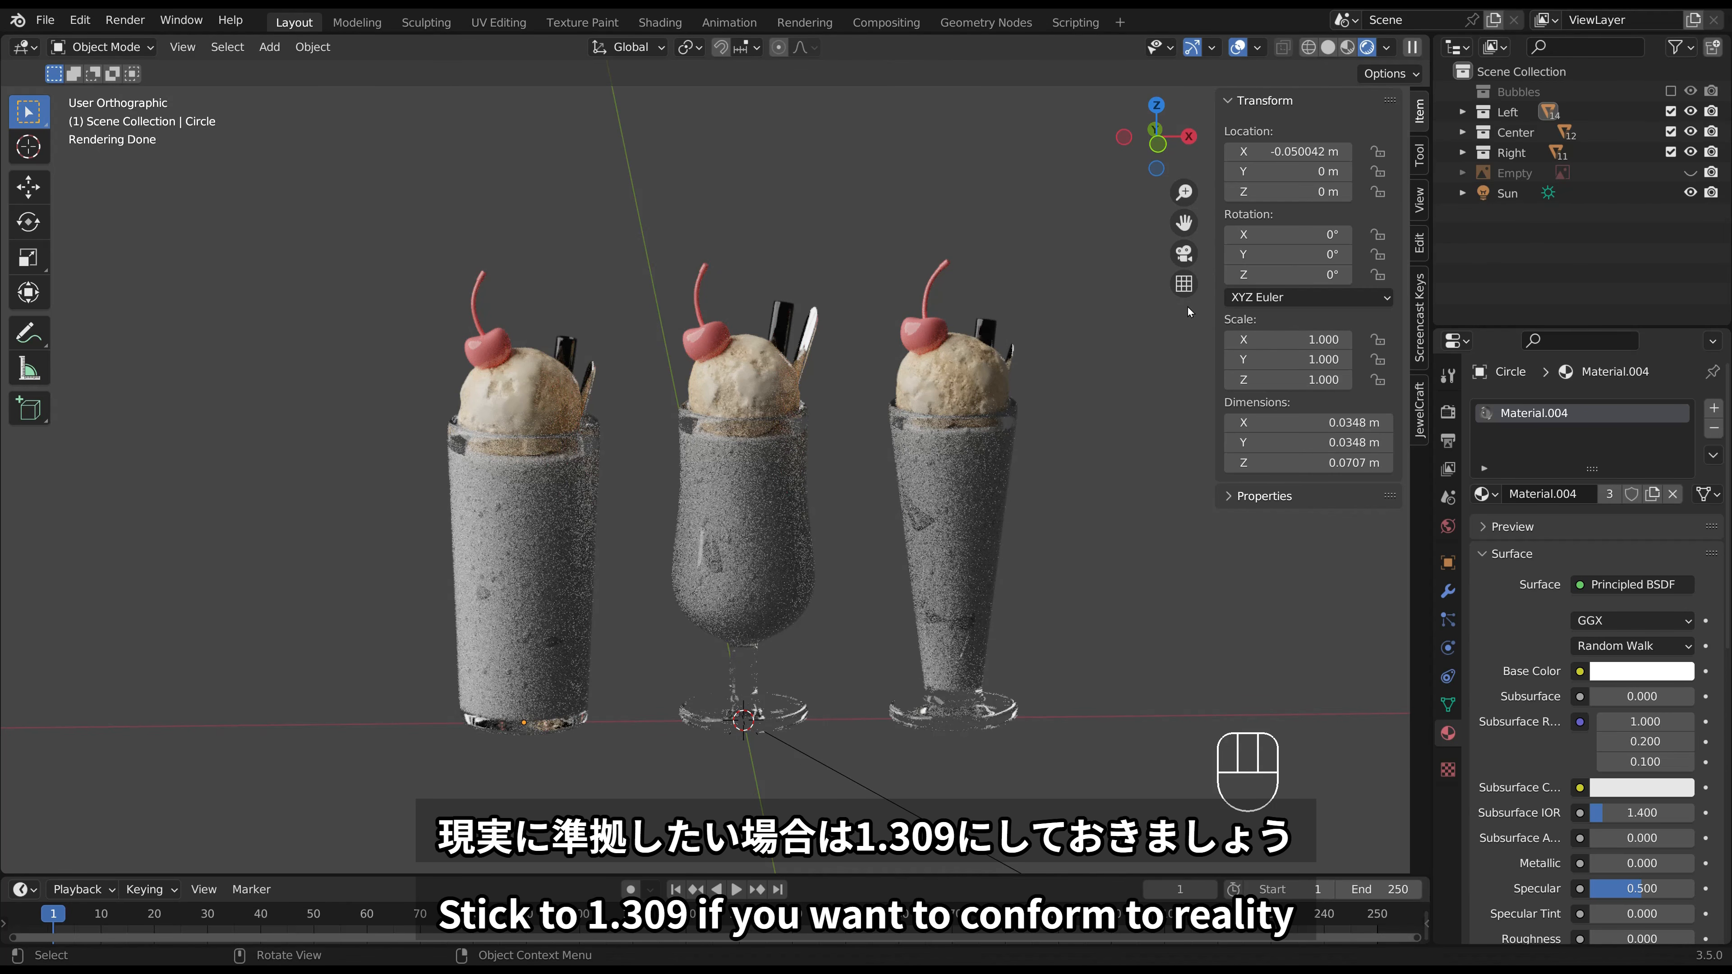
click(1669, 91)
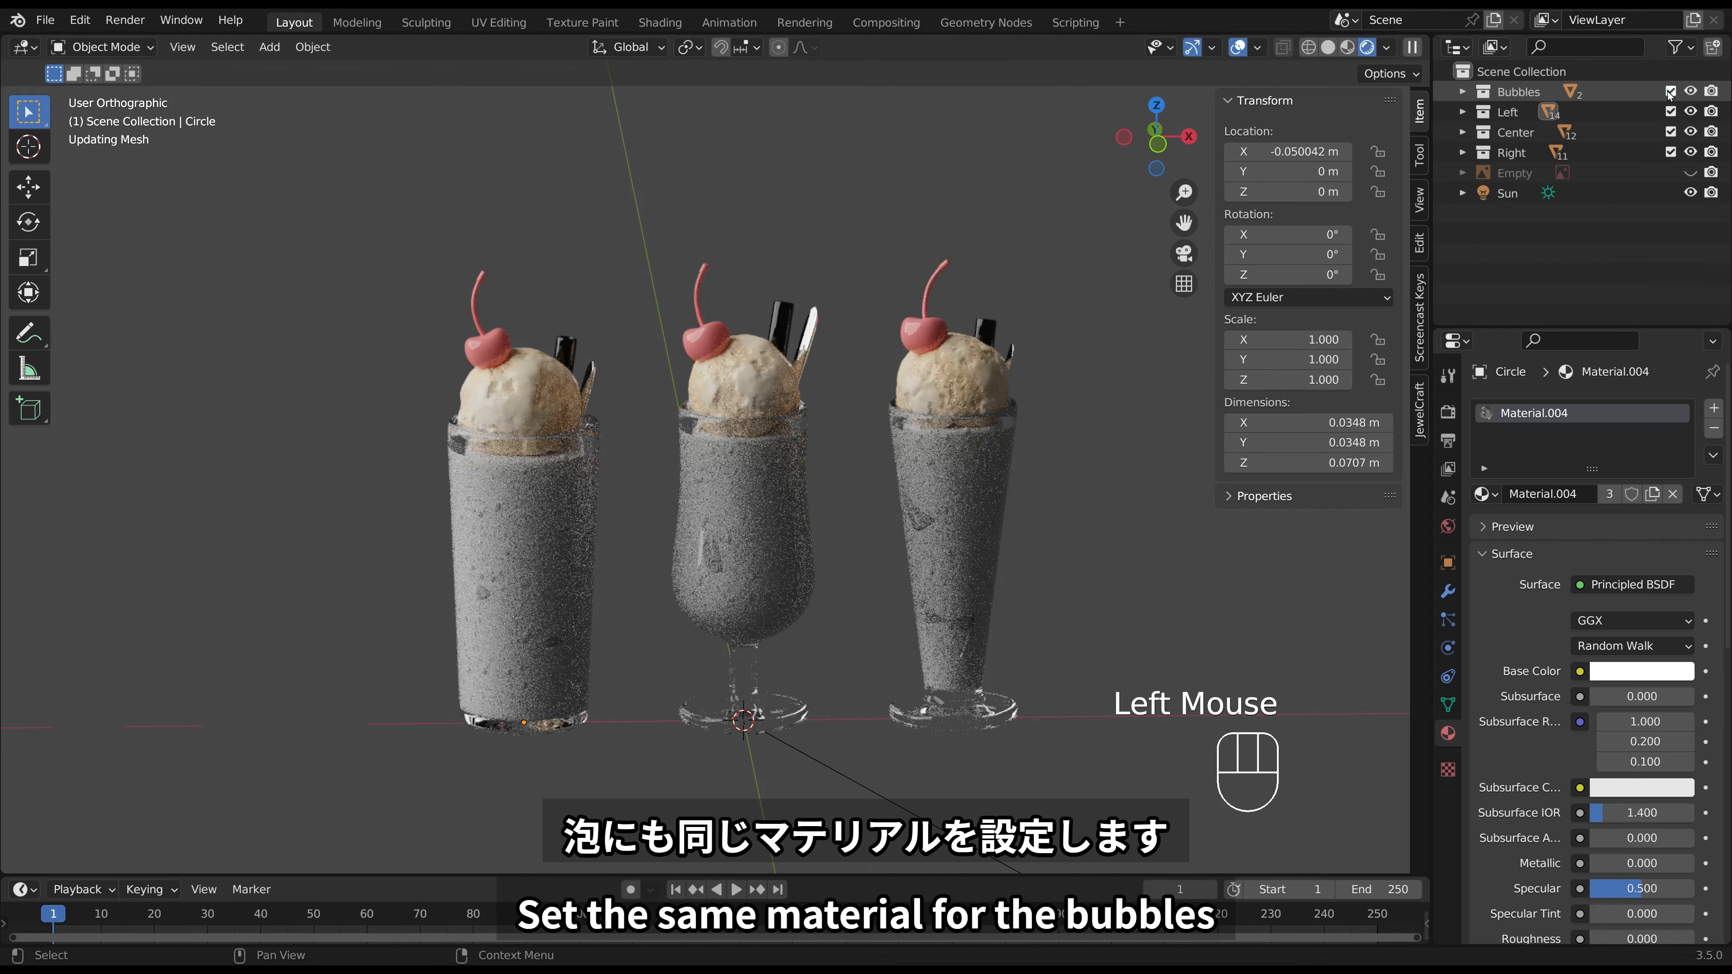
click(285, 724)
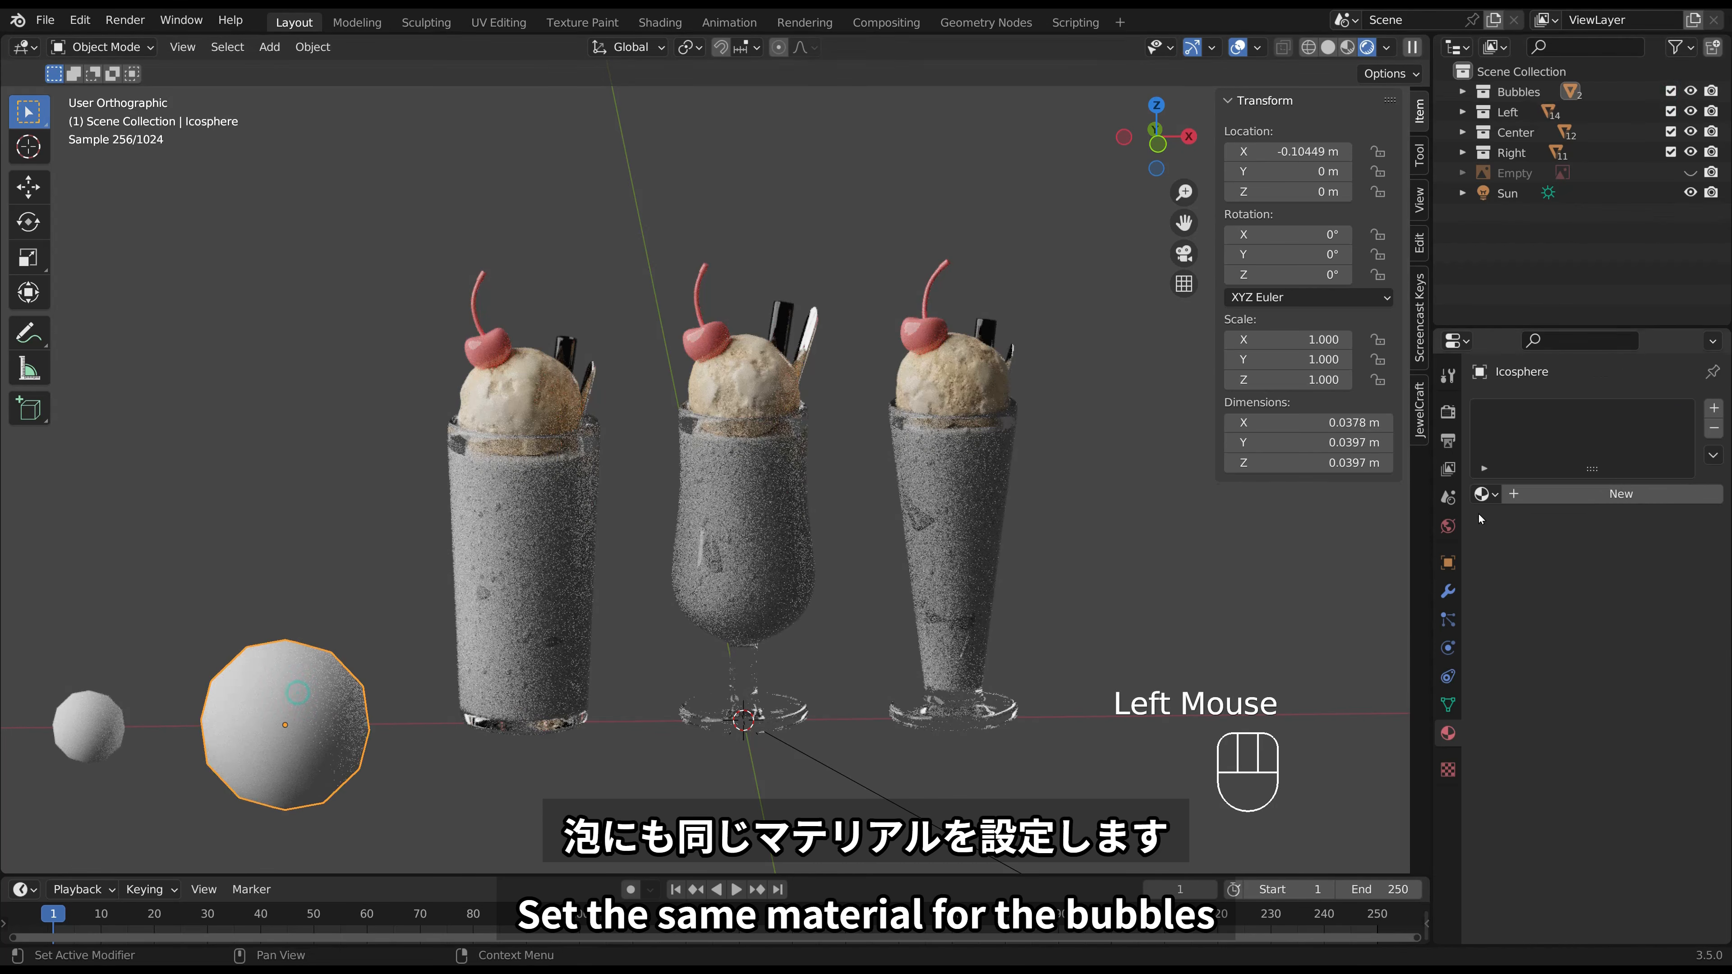
click(1482, 493)
click(1465, 621)
Assign Material.004 to the smaller icosphere and exclude the Bubbles collection from the view layer again.
click(79, 722)
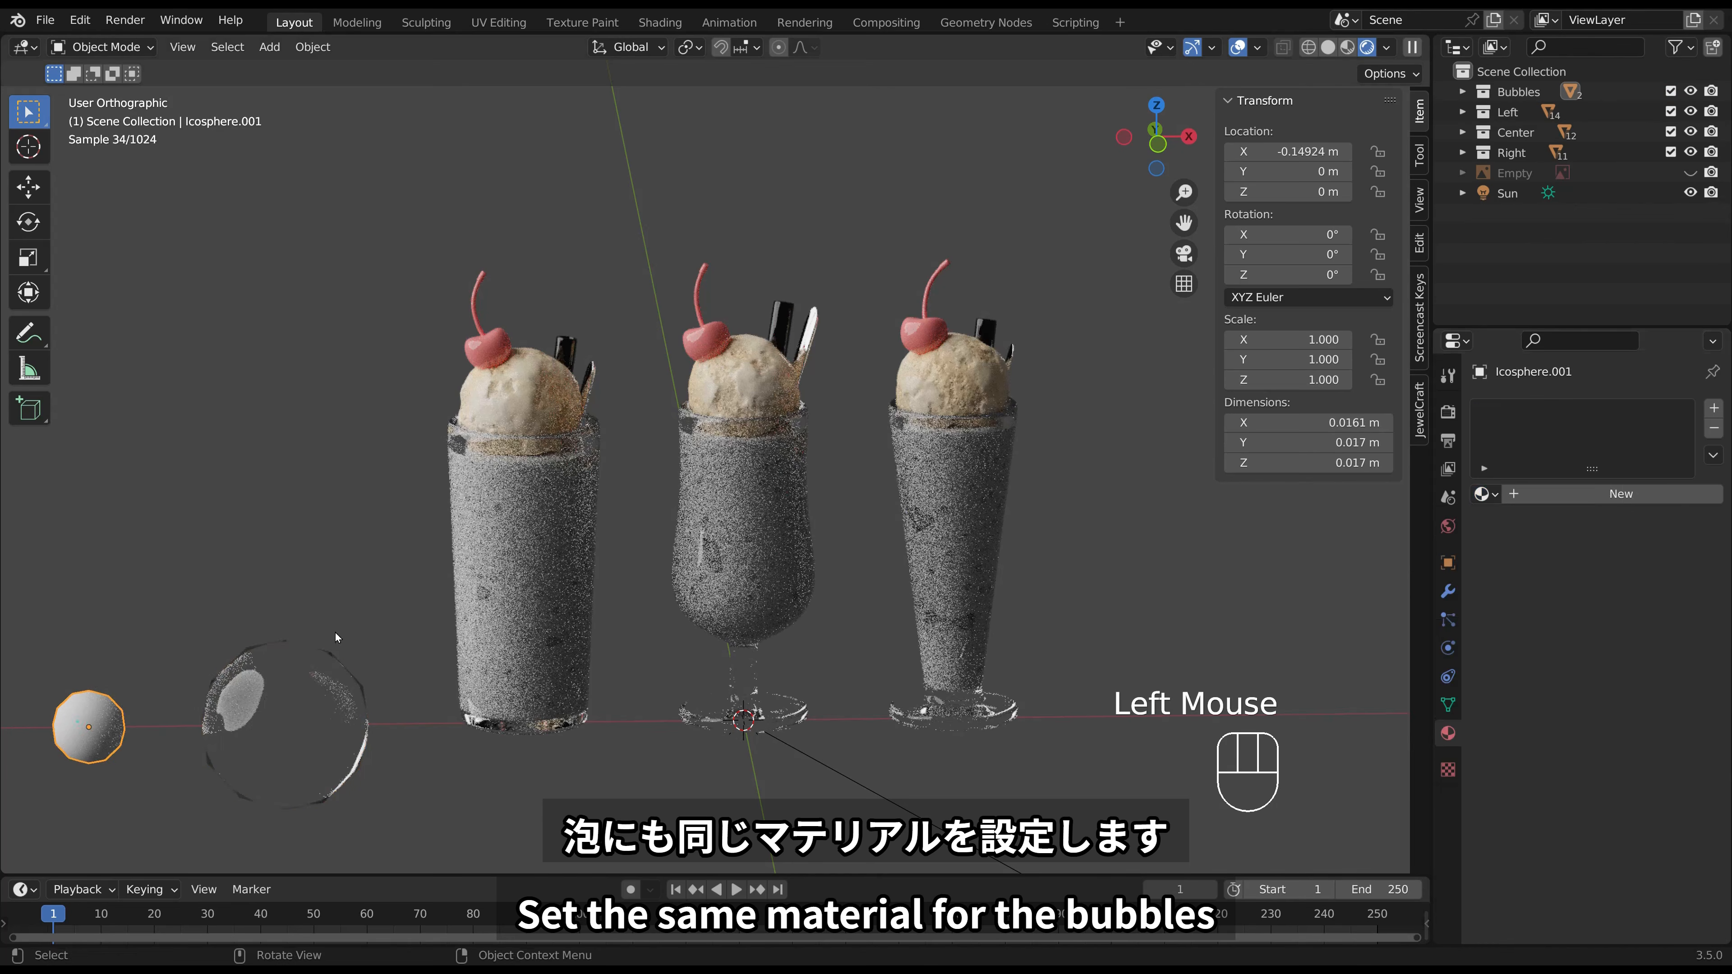
click(1482, 493)
click(1364, 622)
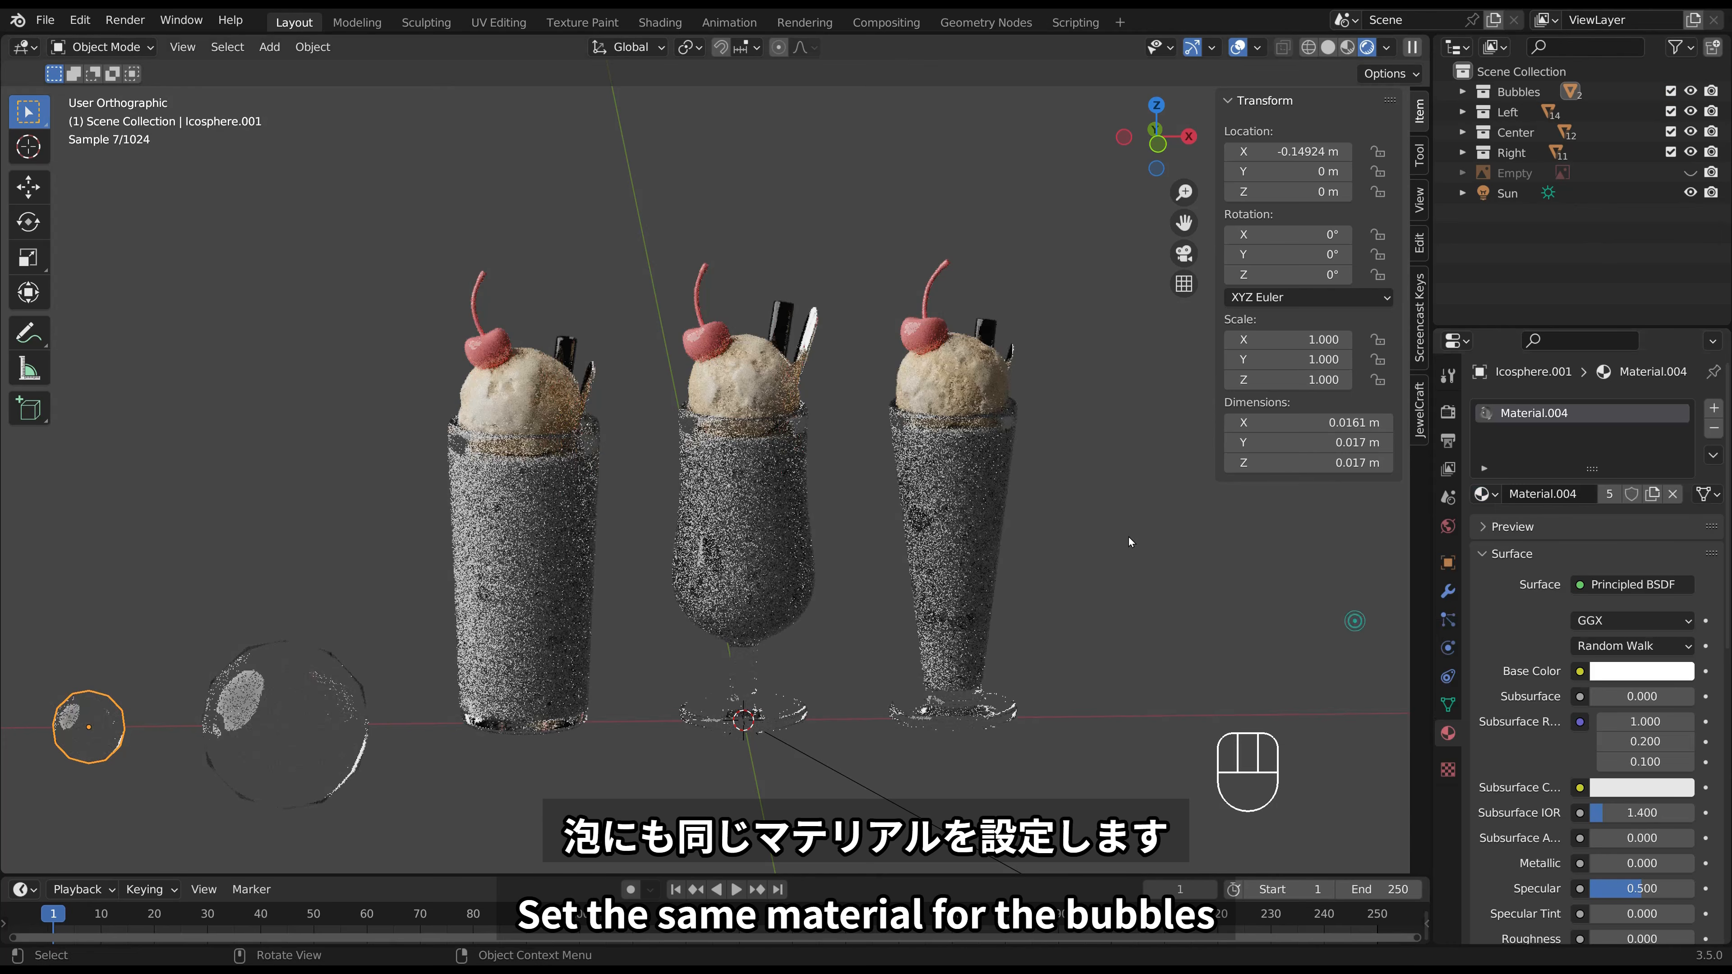
click(1669, 91)
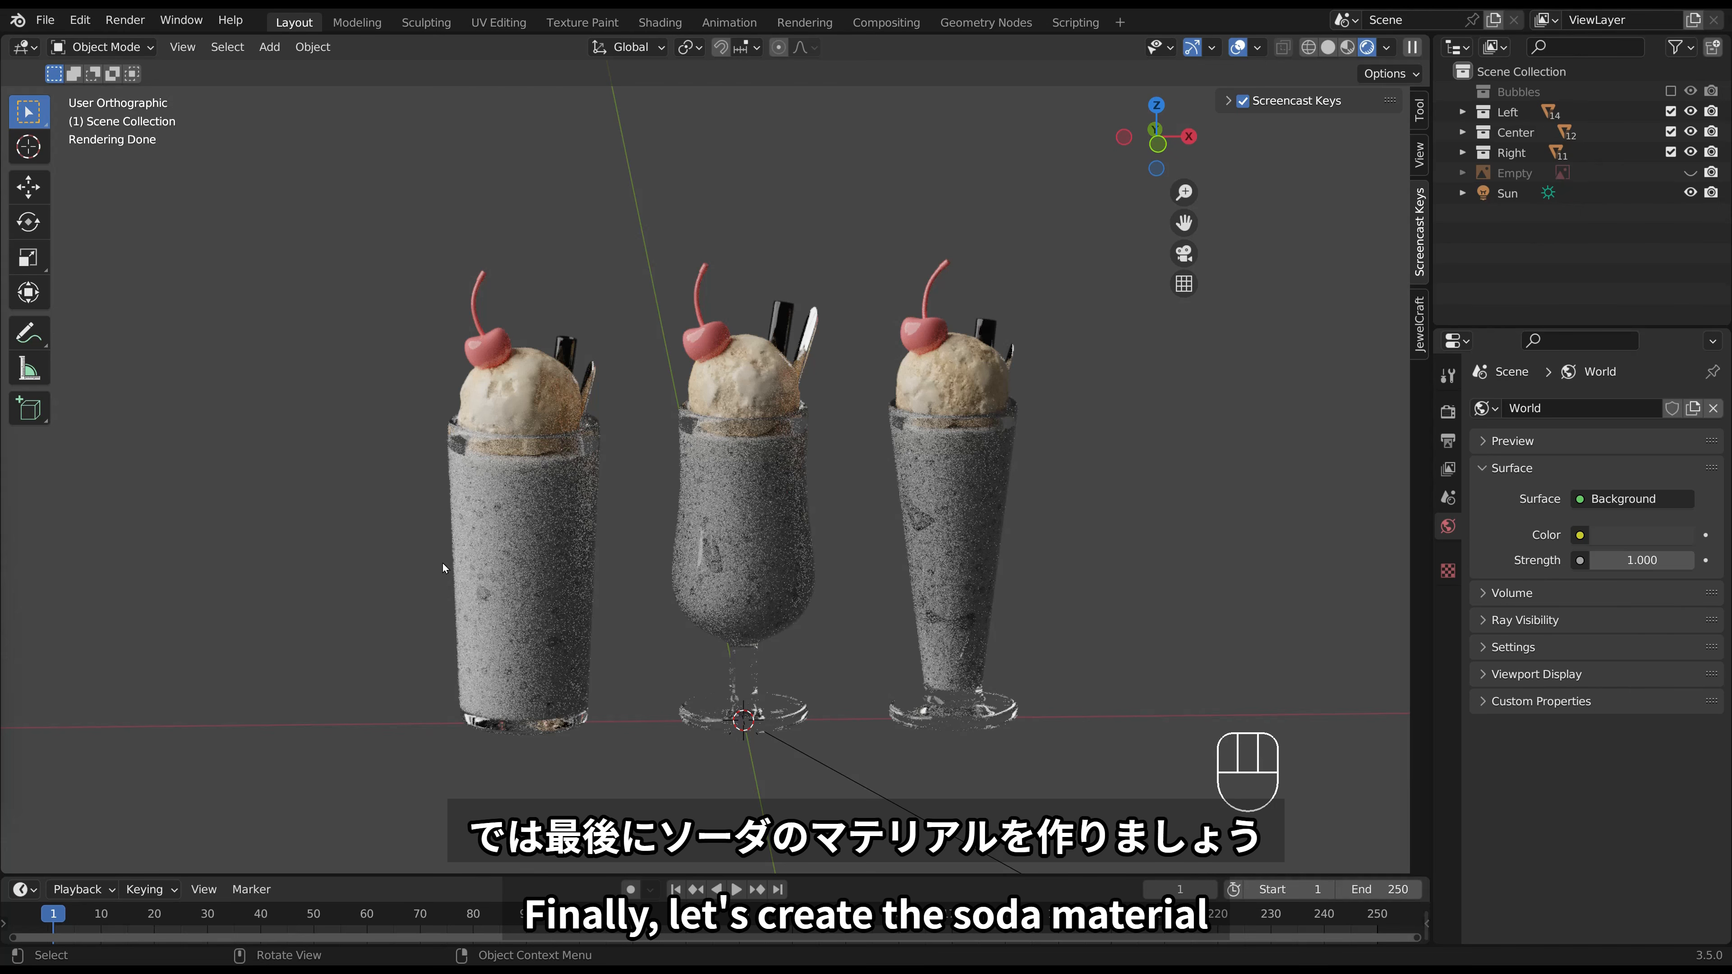
In the Shading workspace, set the left soda's Material.005 to roughness 0, transmission 1 and IOR 1.33.
click(659, 23)
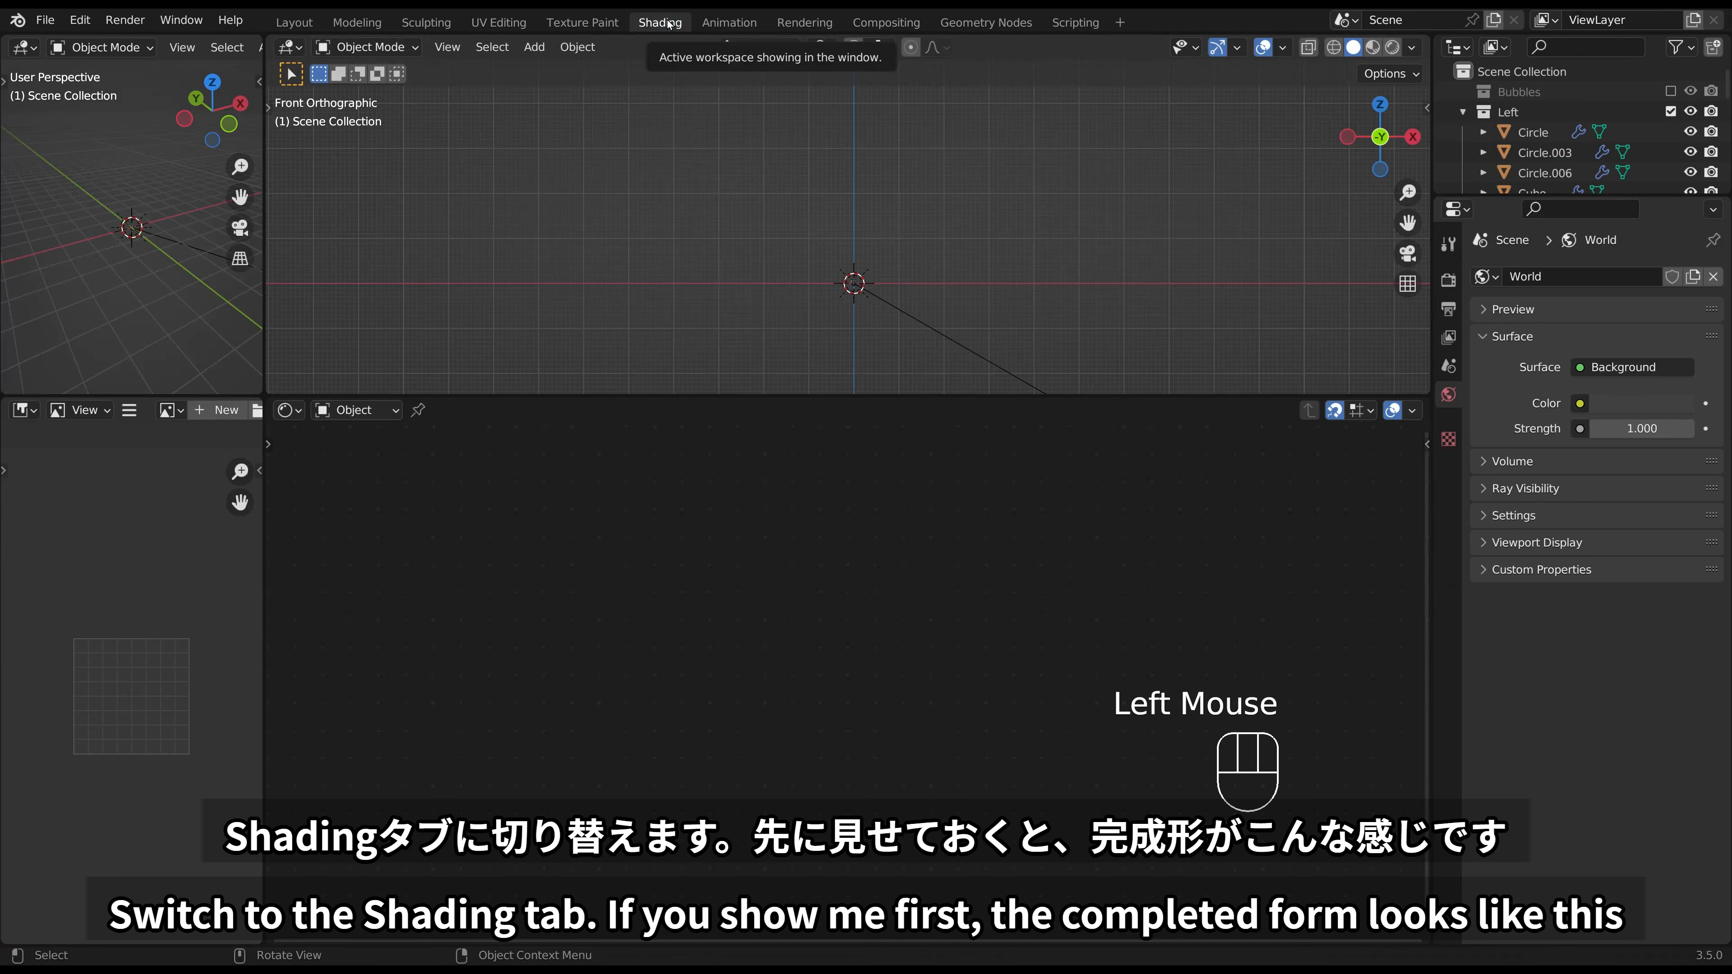
scroll(913, 321, up, 2)
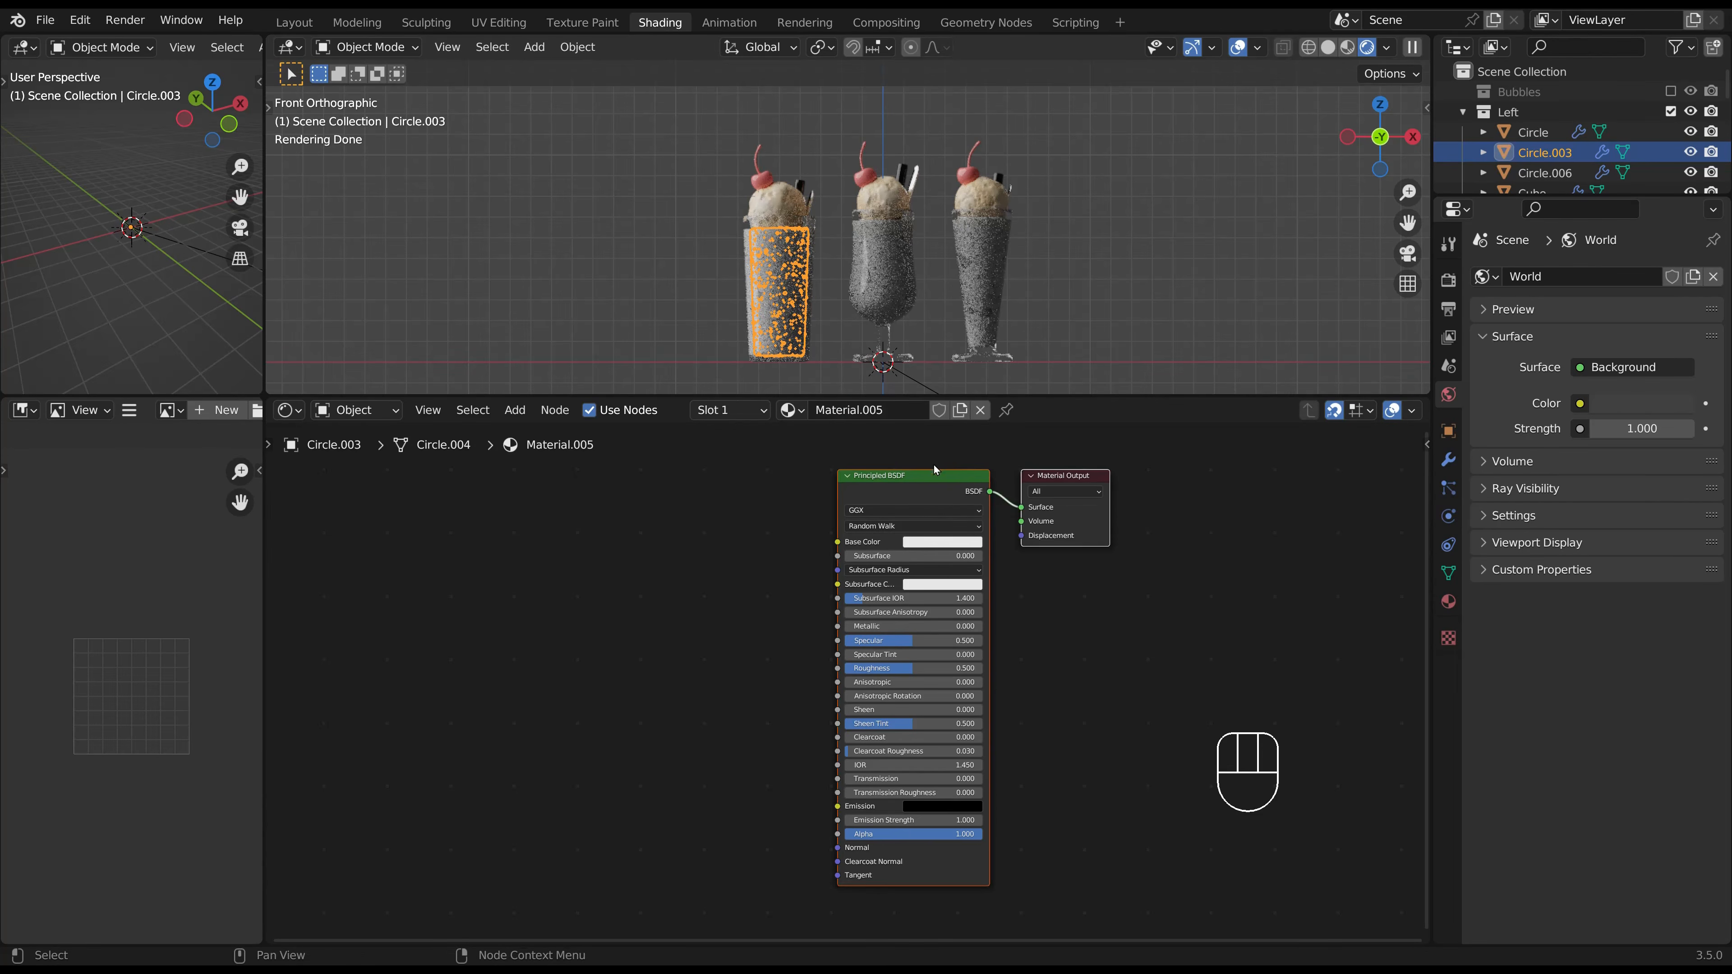
click(932, 462)
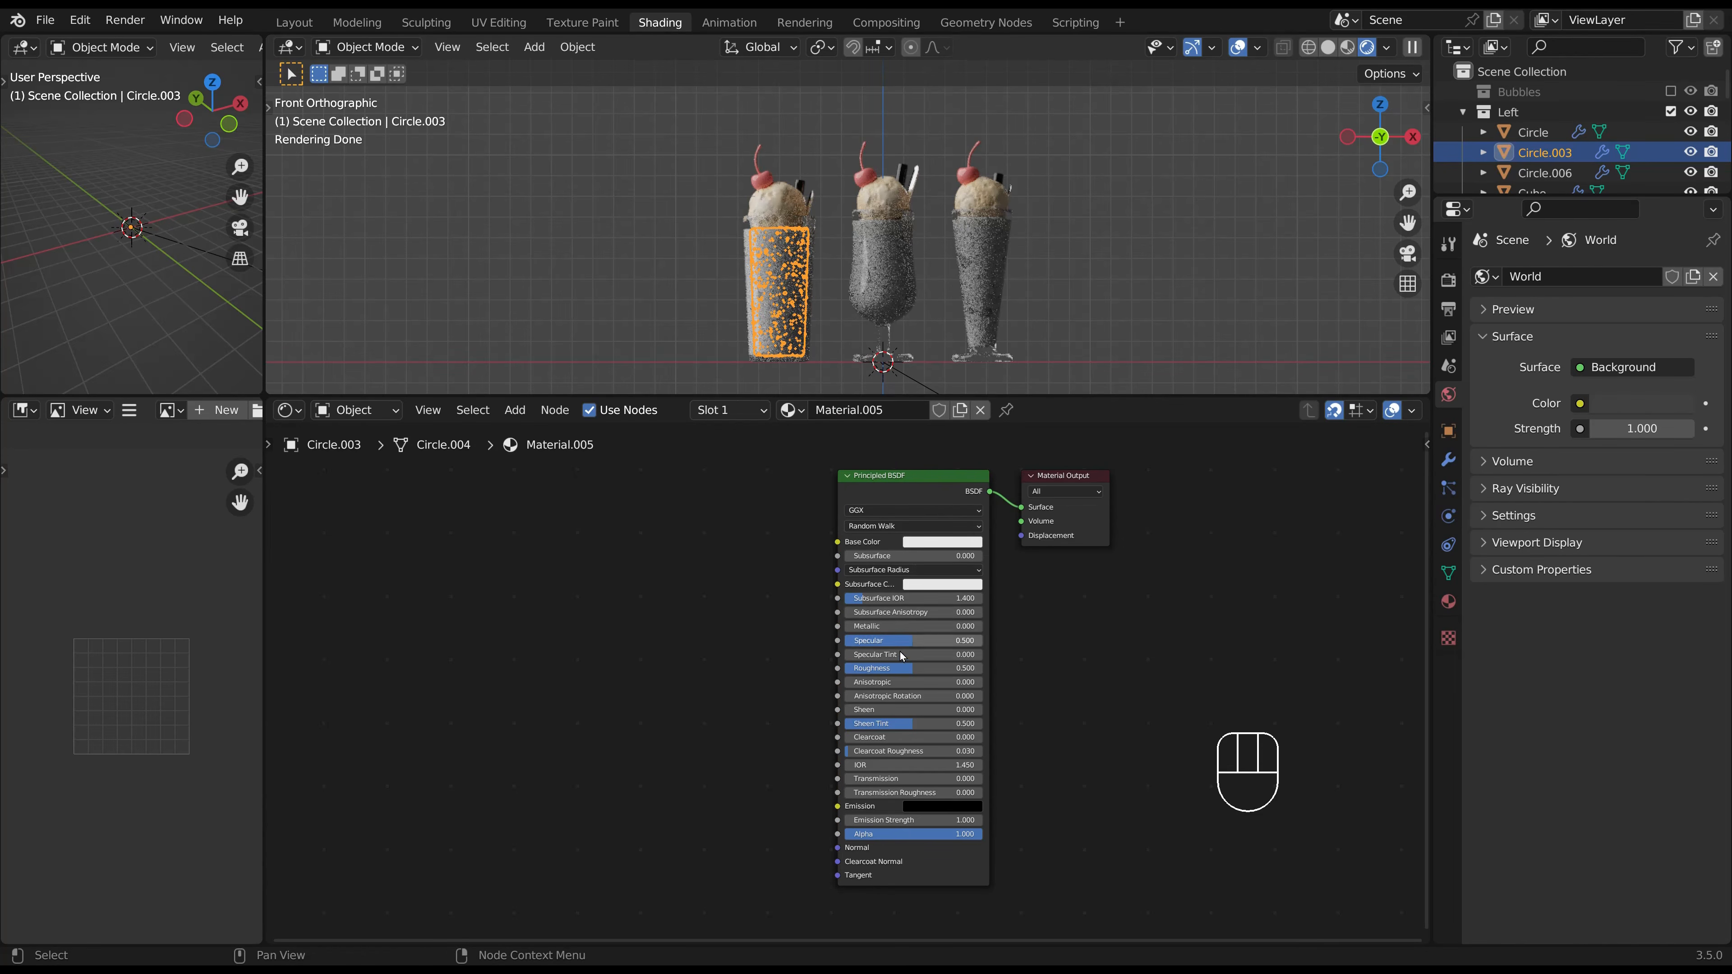
drag(901, 668, 831, 668)
drag(901, 779, 982, 779)
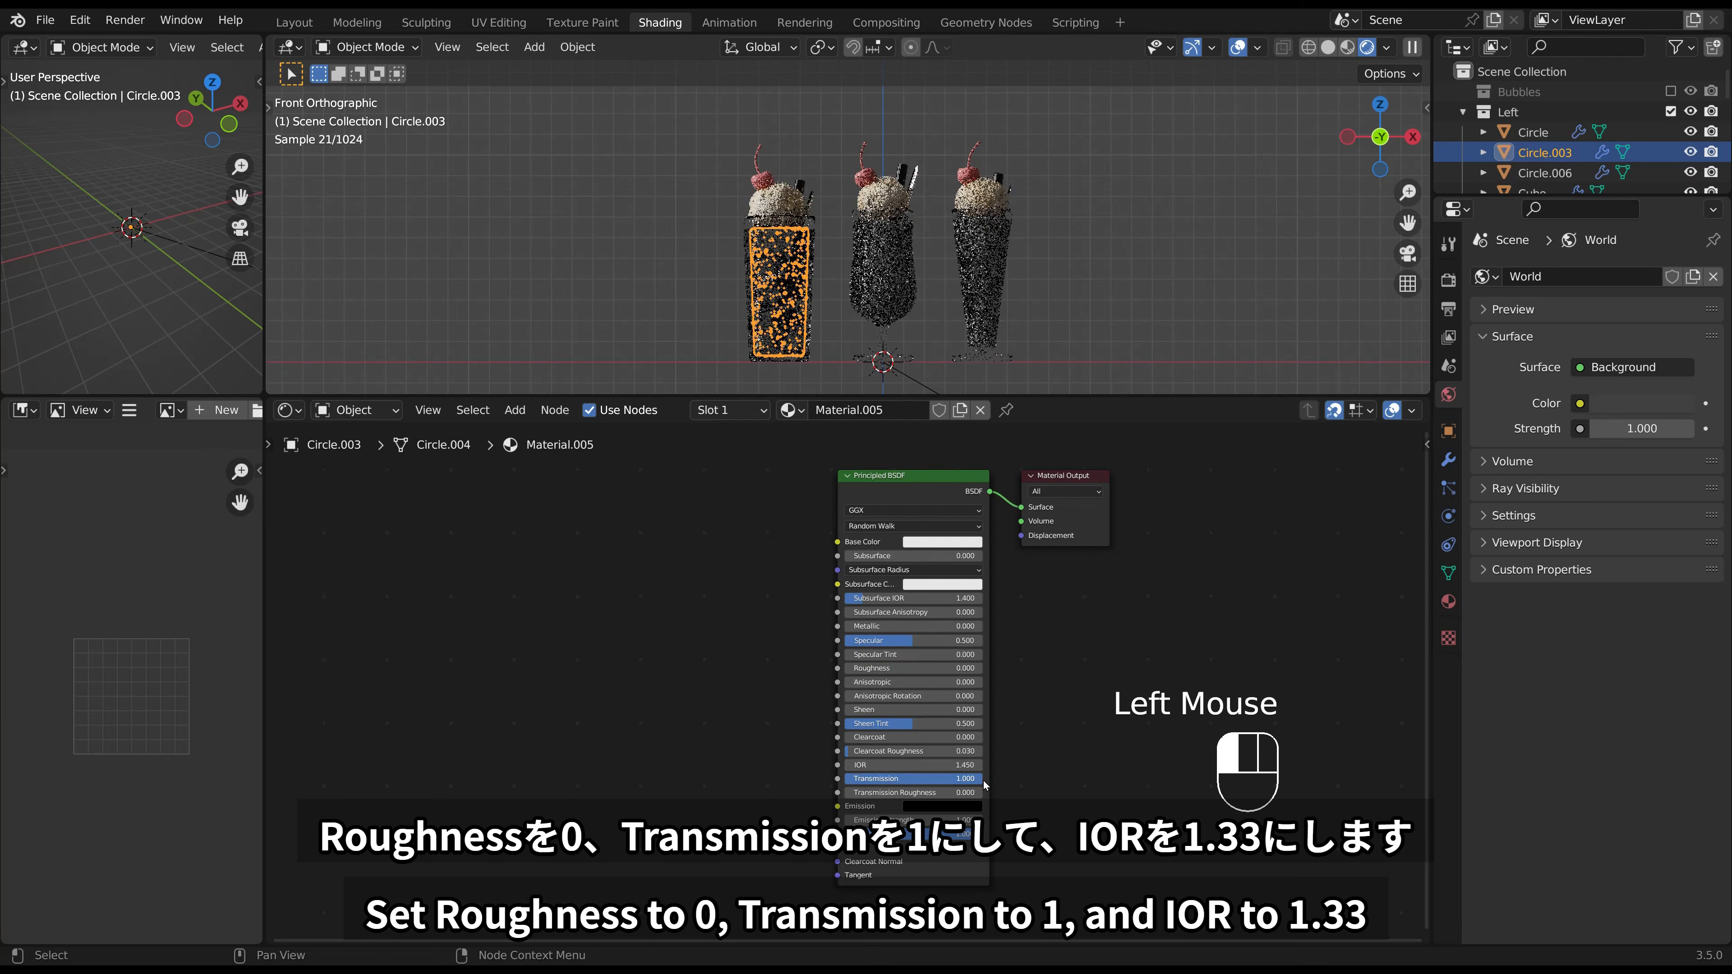
click(938, 763)
text(1.33)
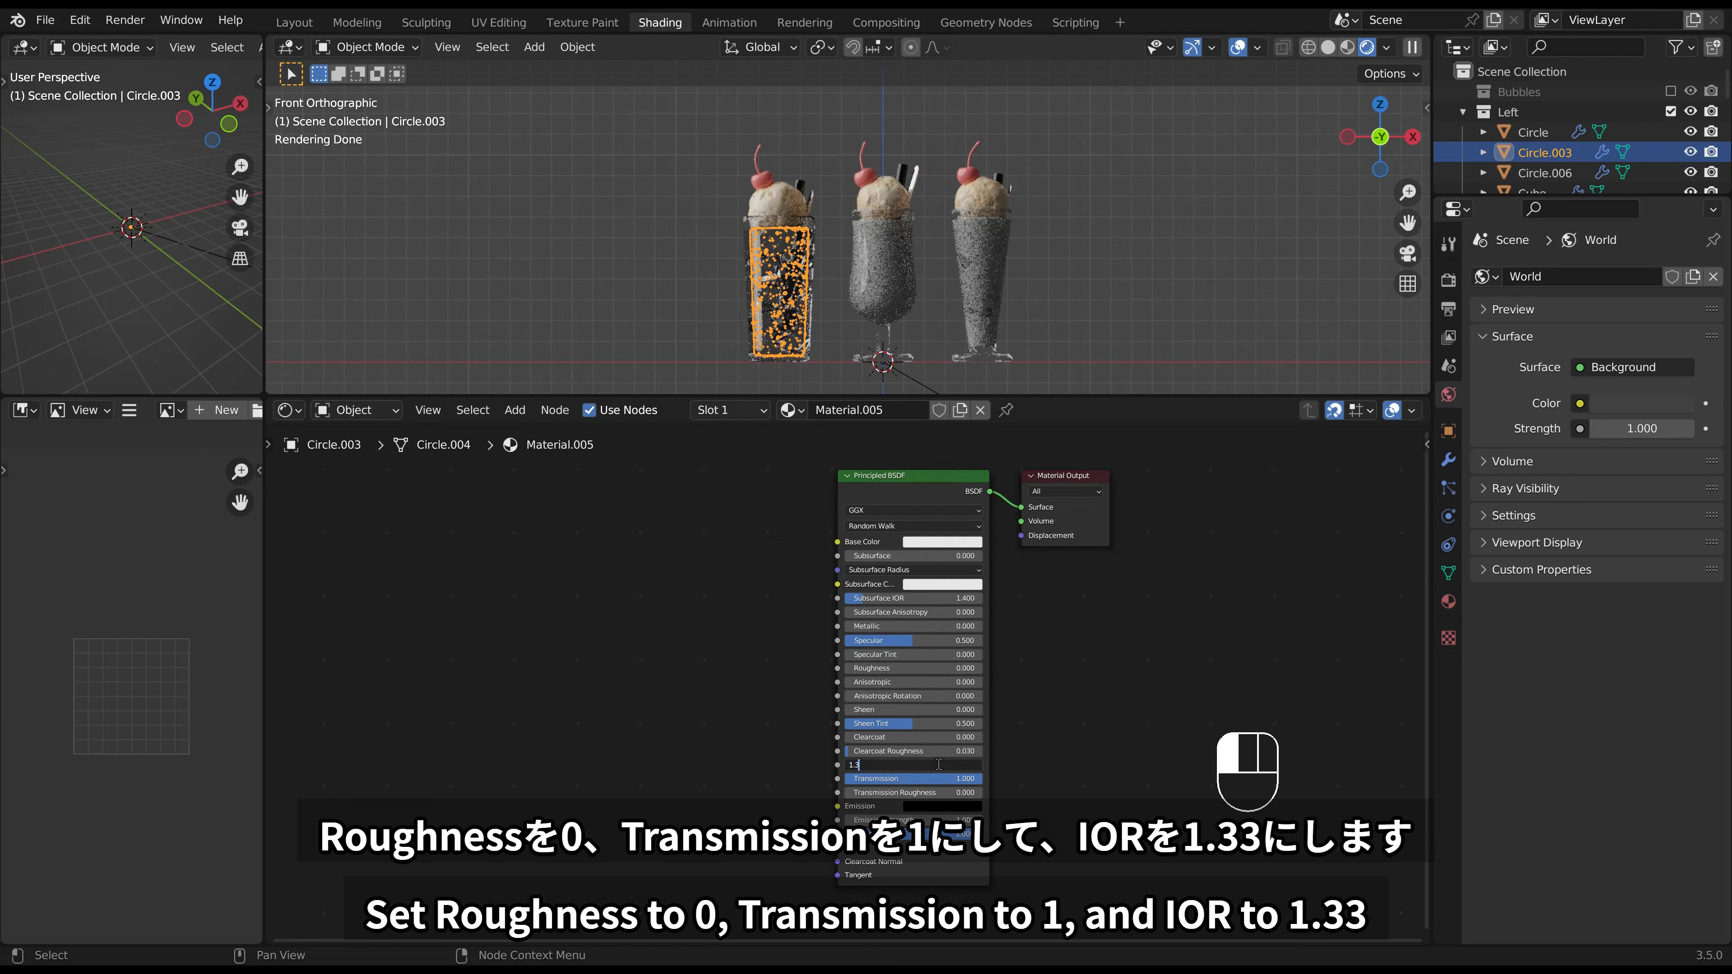
key(Return)
click(634, 339)
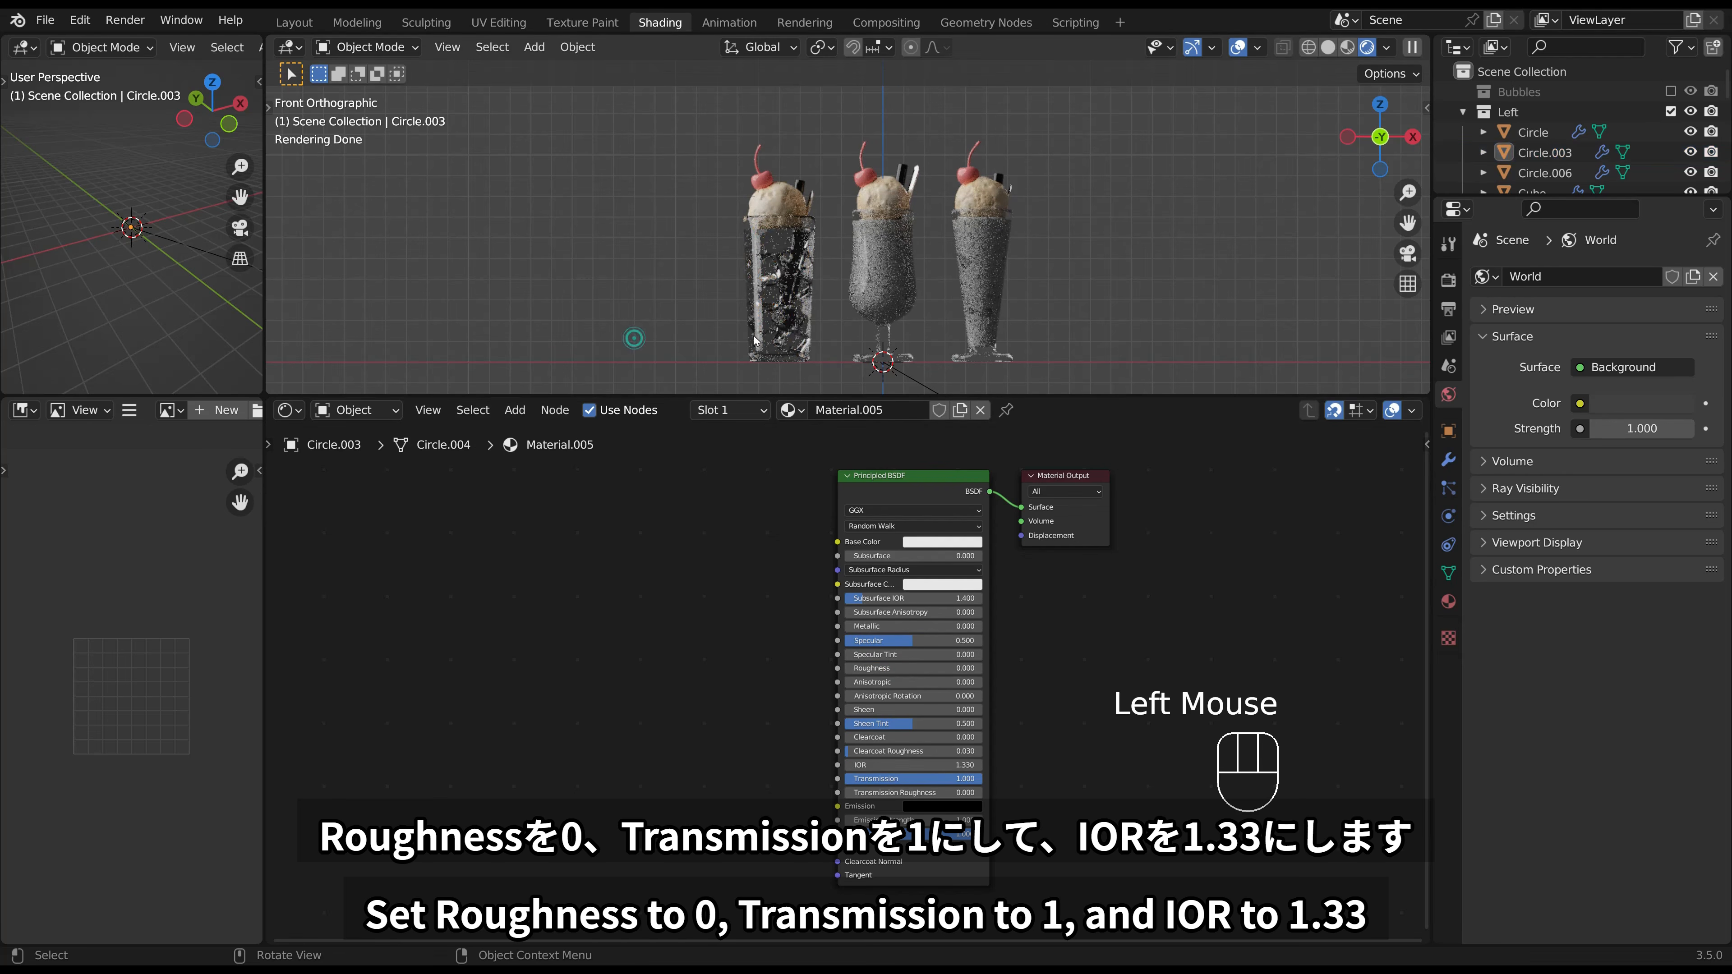
Add a Texture Coordinate node to the soda material, well ahead of the Principled BSDF.
scroll(784, 286, up, 2)
shift+middle_drag(791, 273, 817, 293)
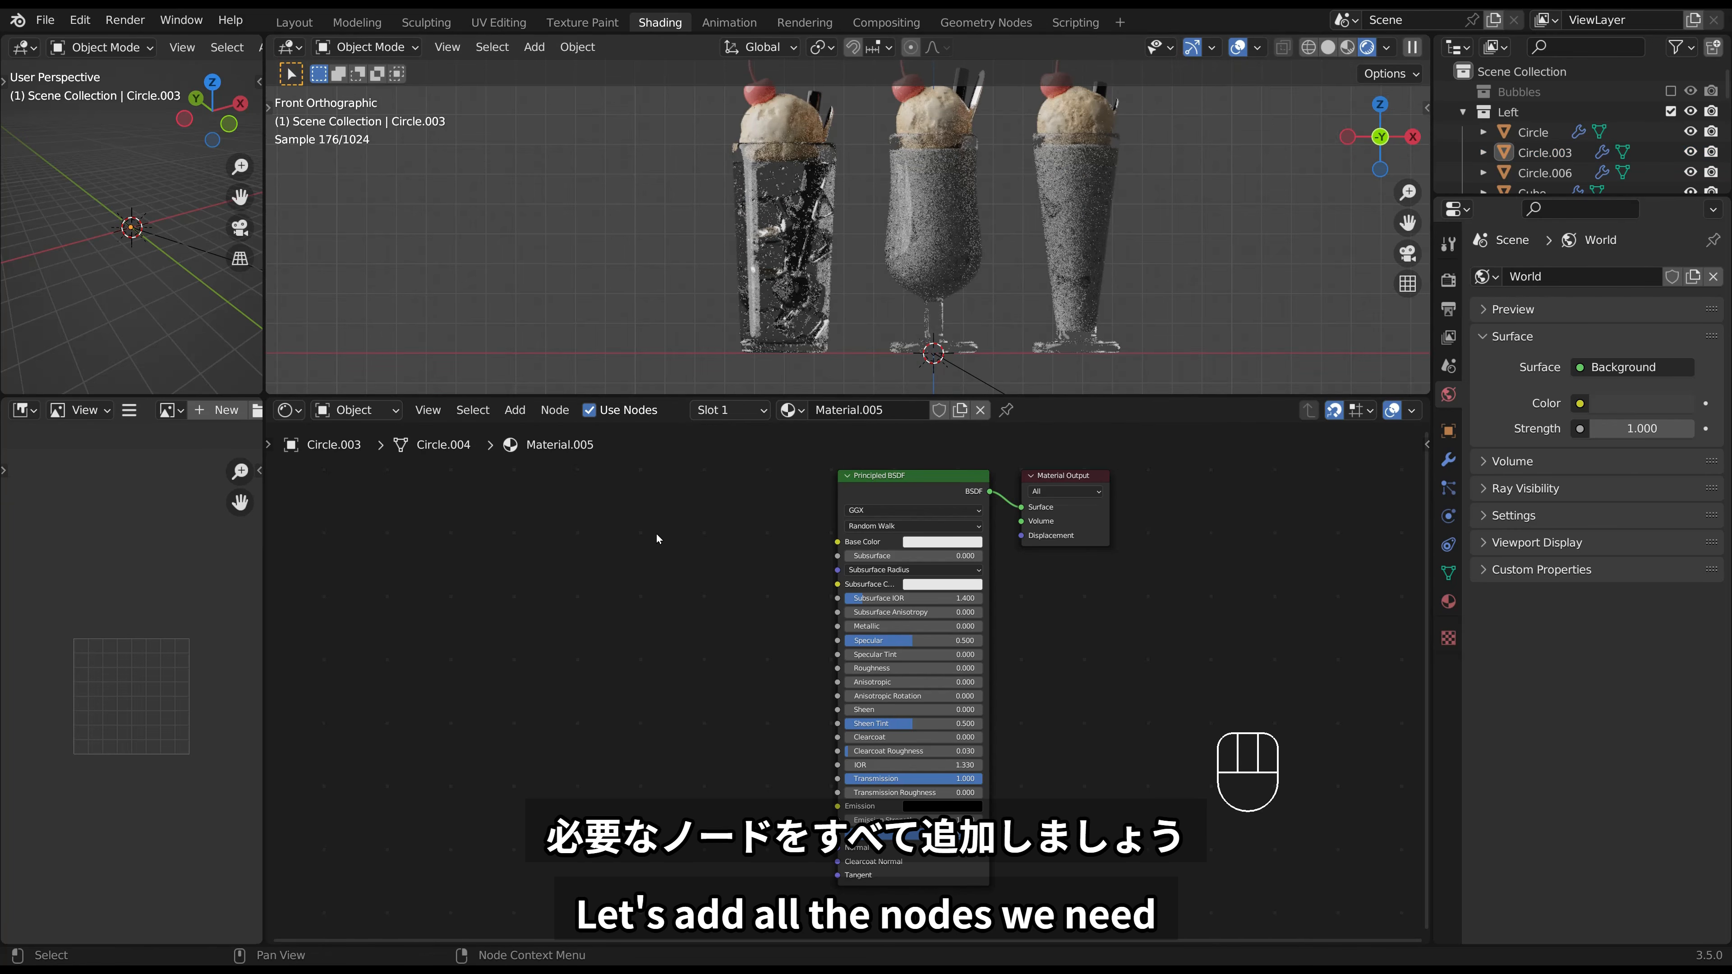
click(644, 540)
key(shift+a)
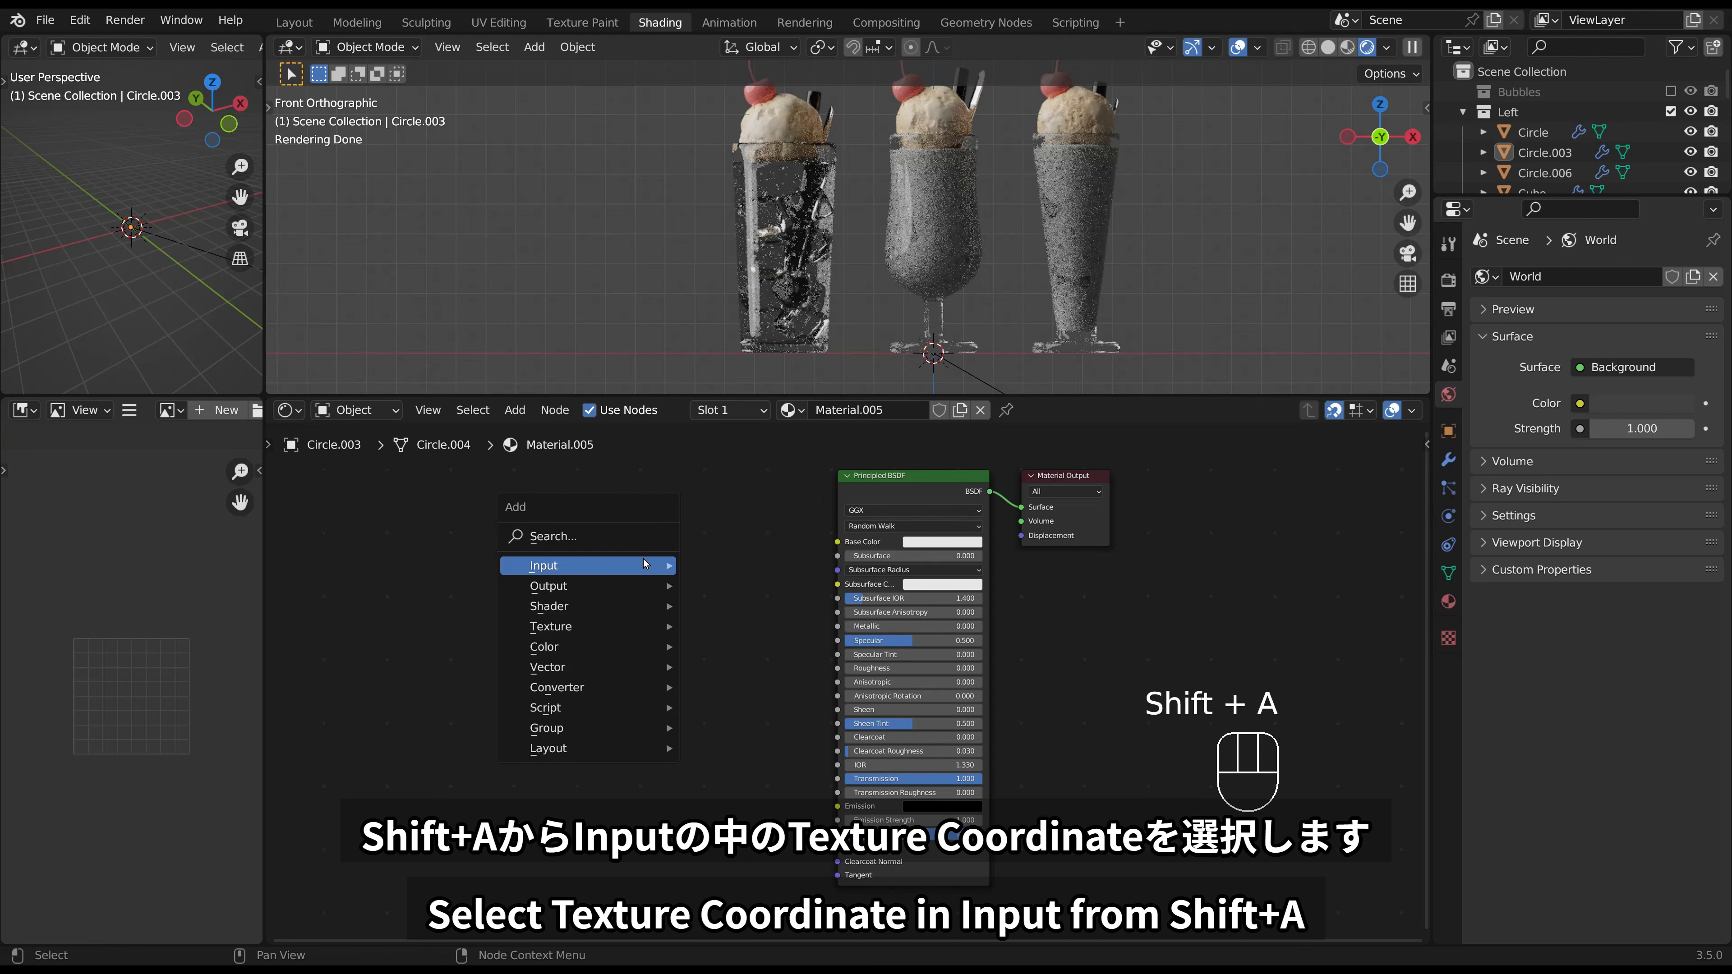
mouse_move(647, 565)
click(763, 483)
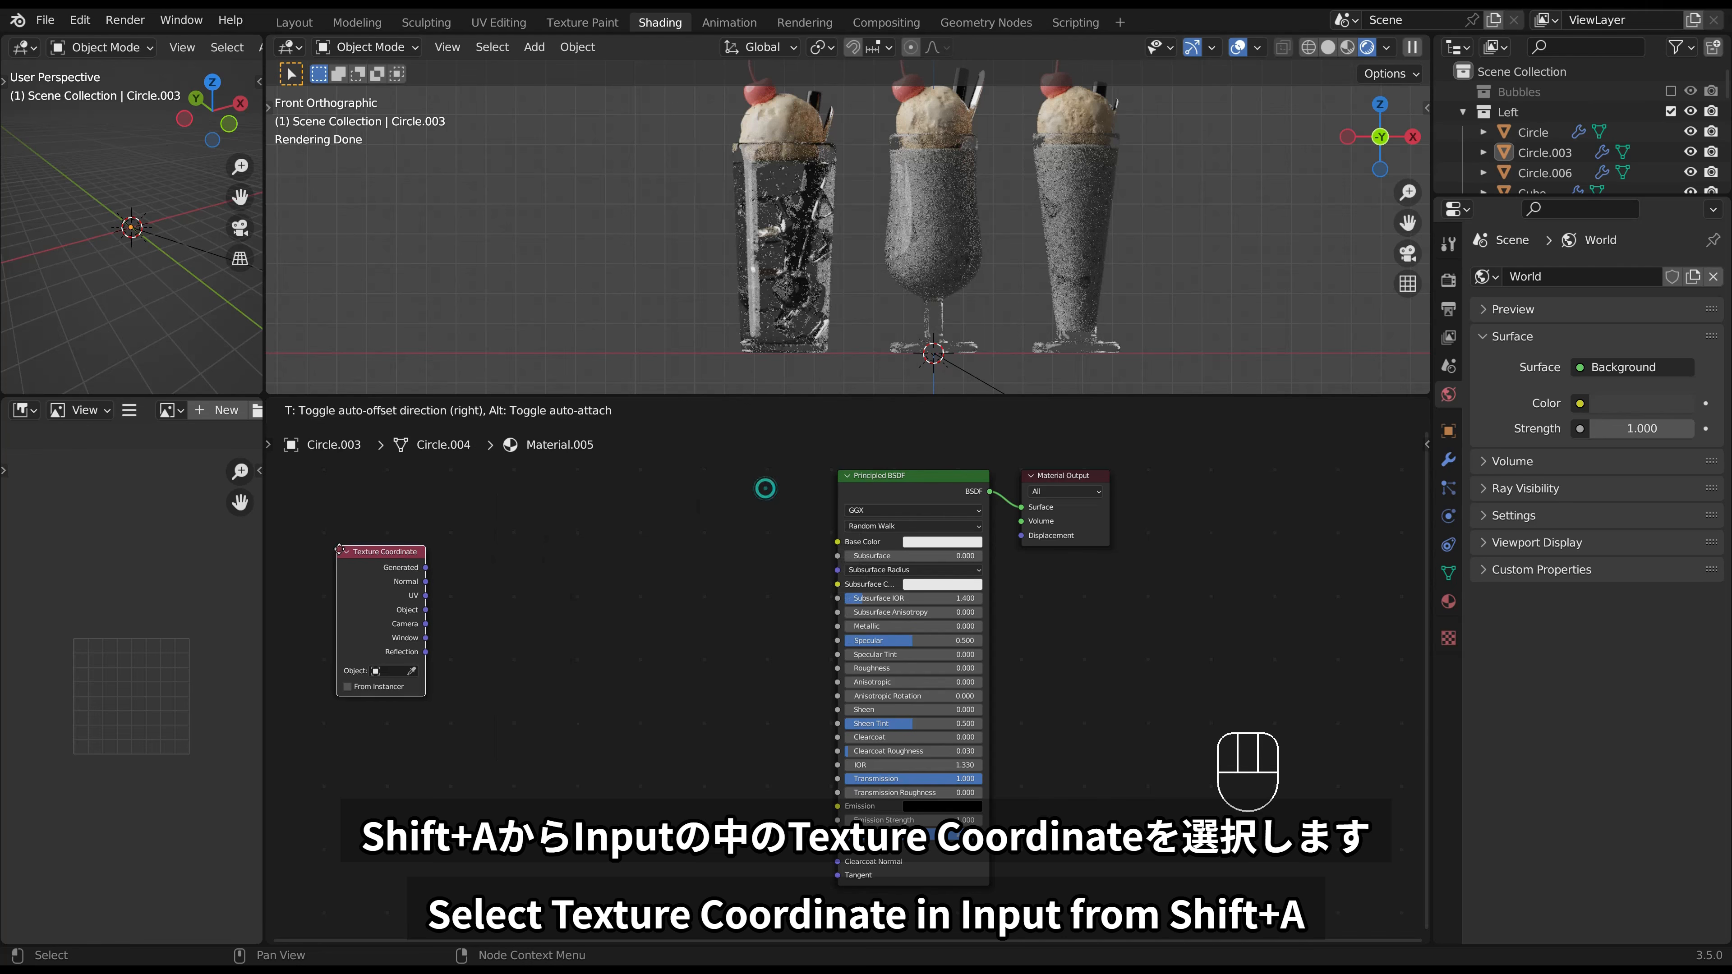
click(323, 527)
Add a Wave Texture node beside the Texture Coordinate node and a Noise Texture node beneath it.
key(shift+a)
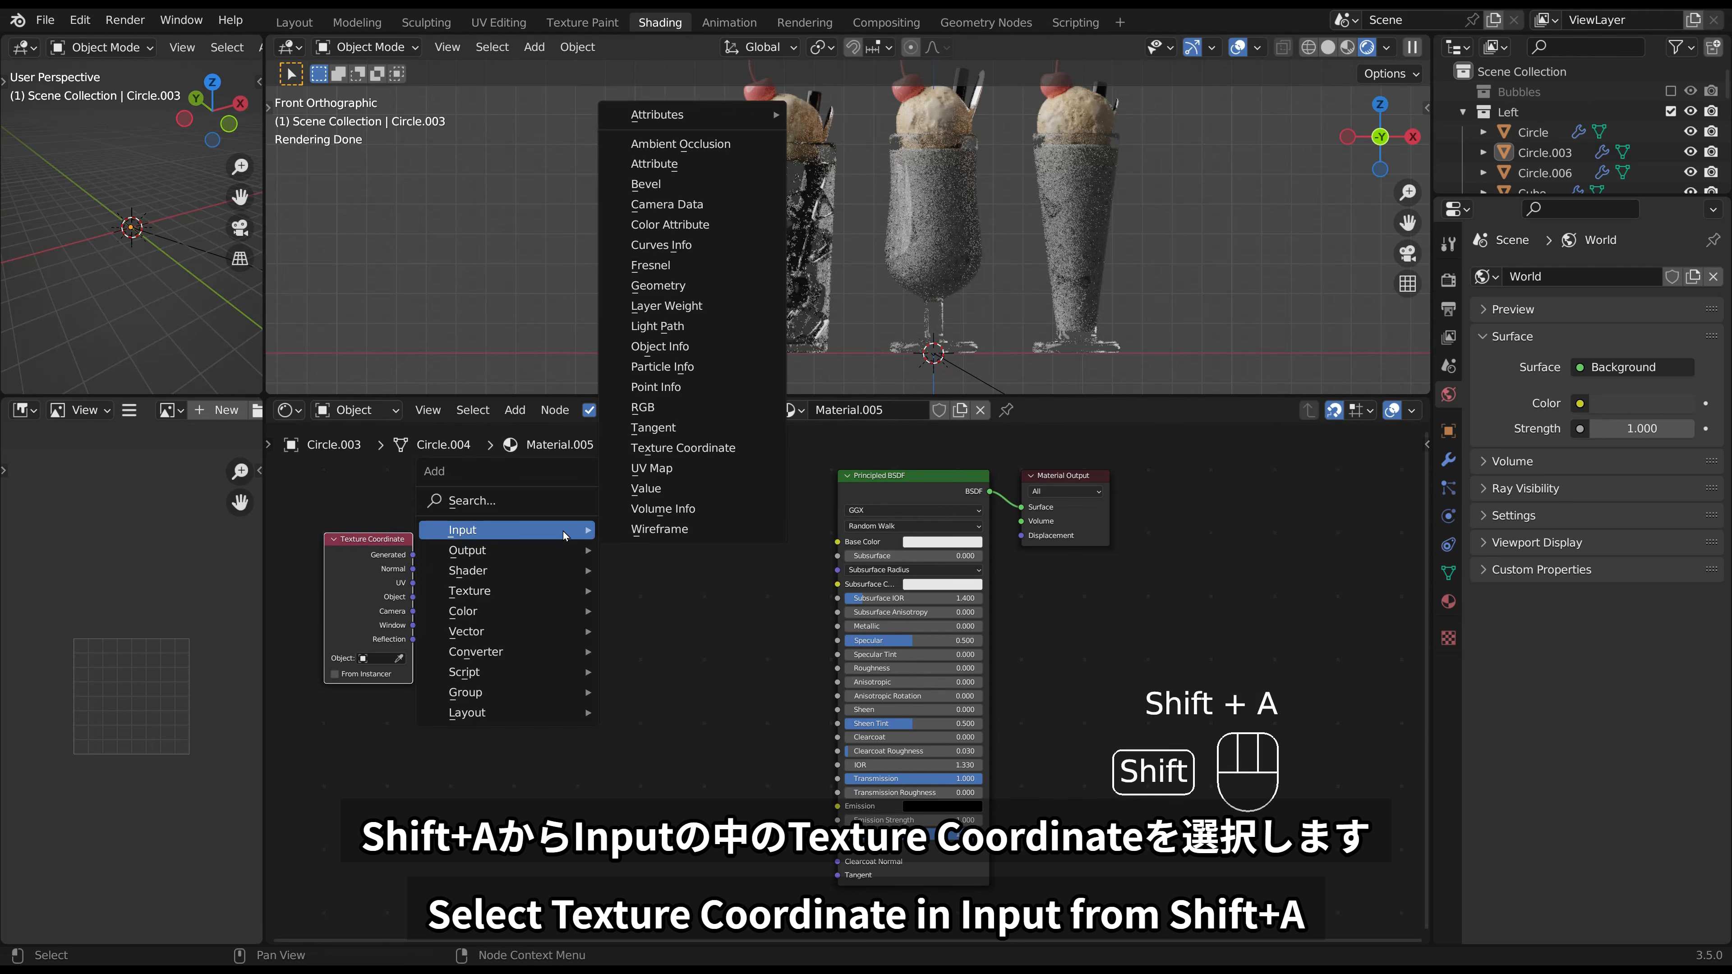
mouse_move(553, 588)
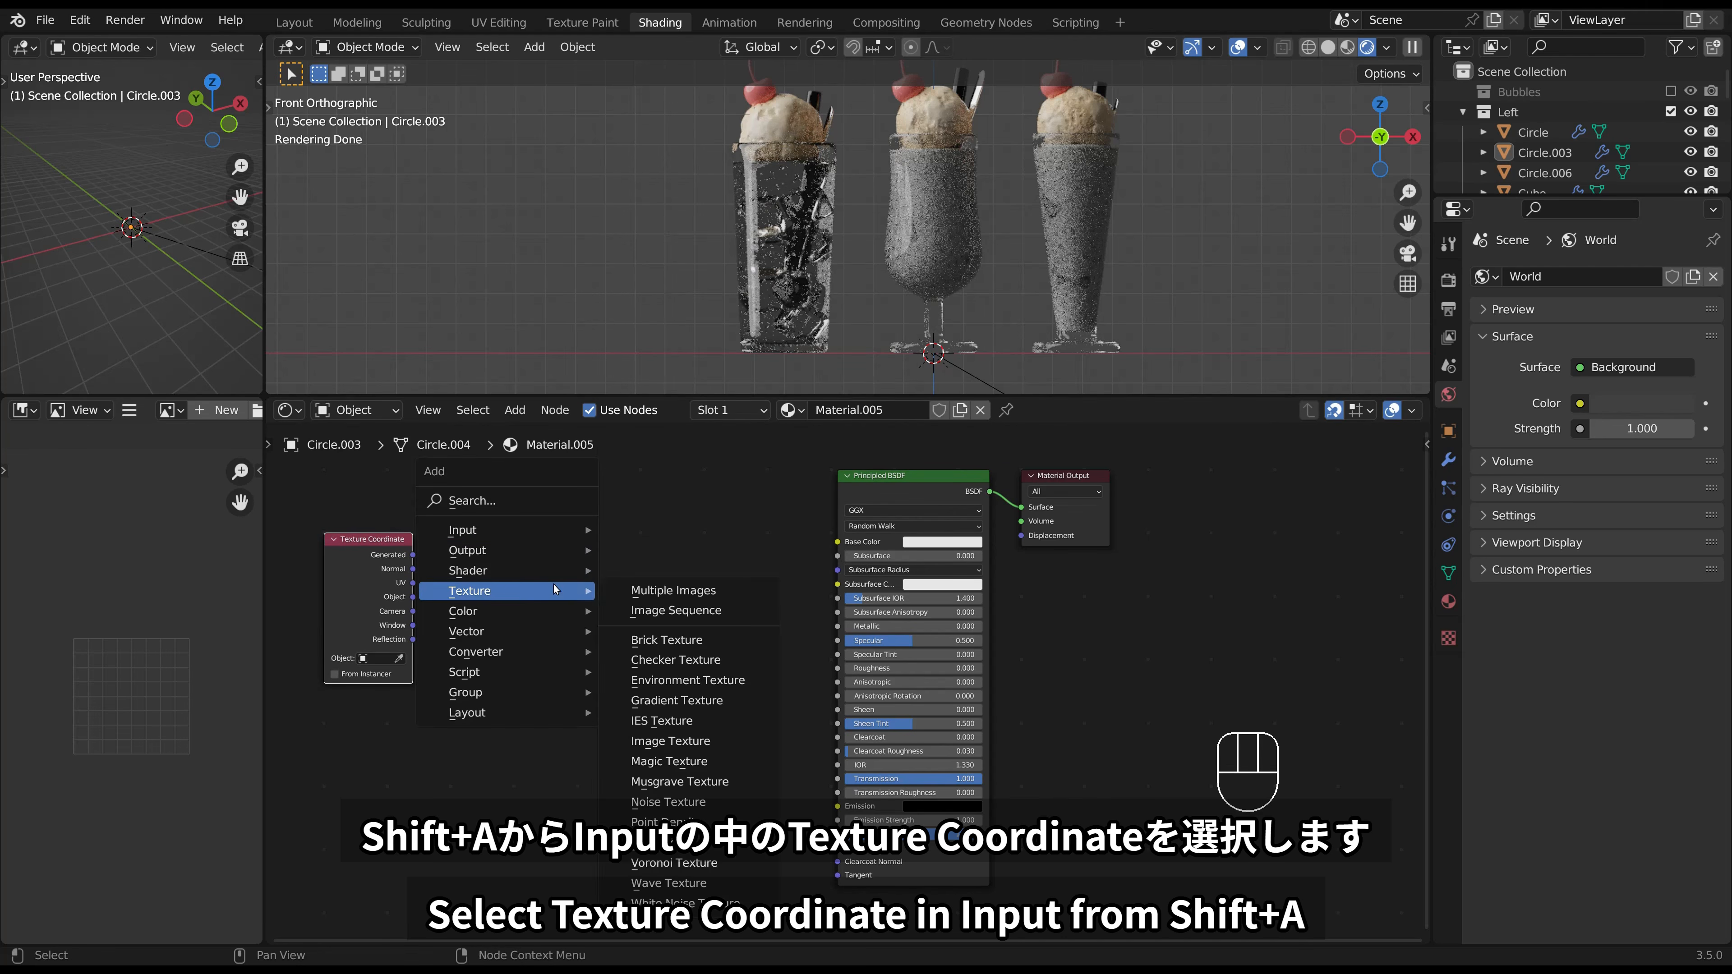
click(668, 883)
click(459, 516)
key(shift+a)
mouse_move(460, 517)
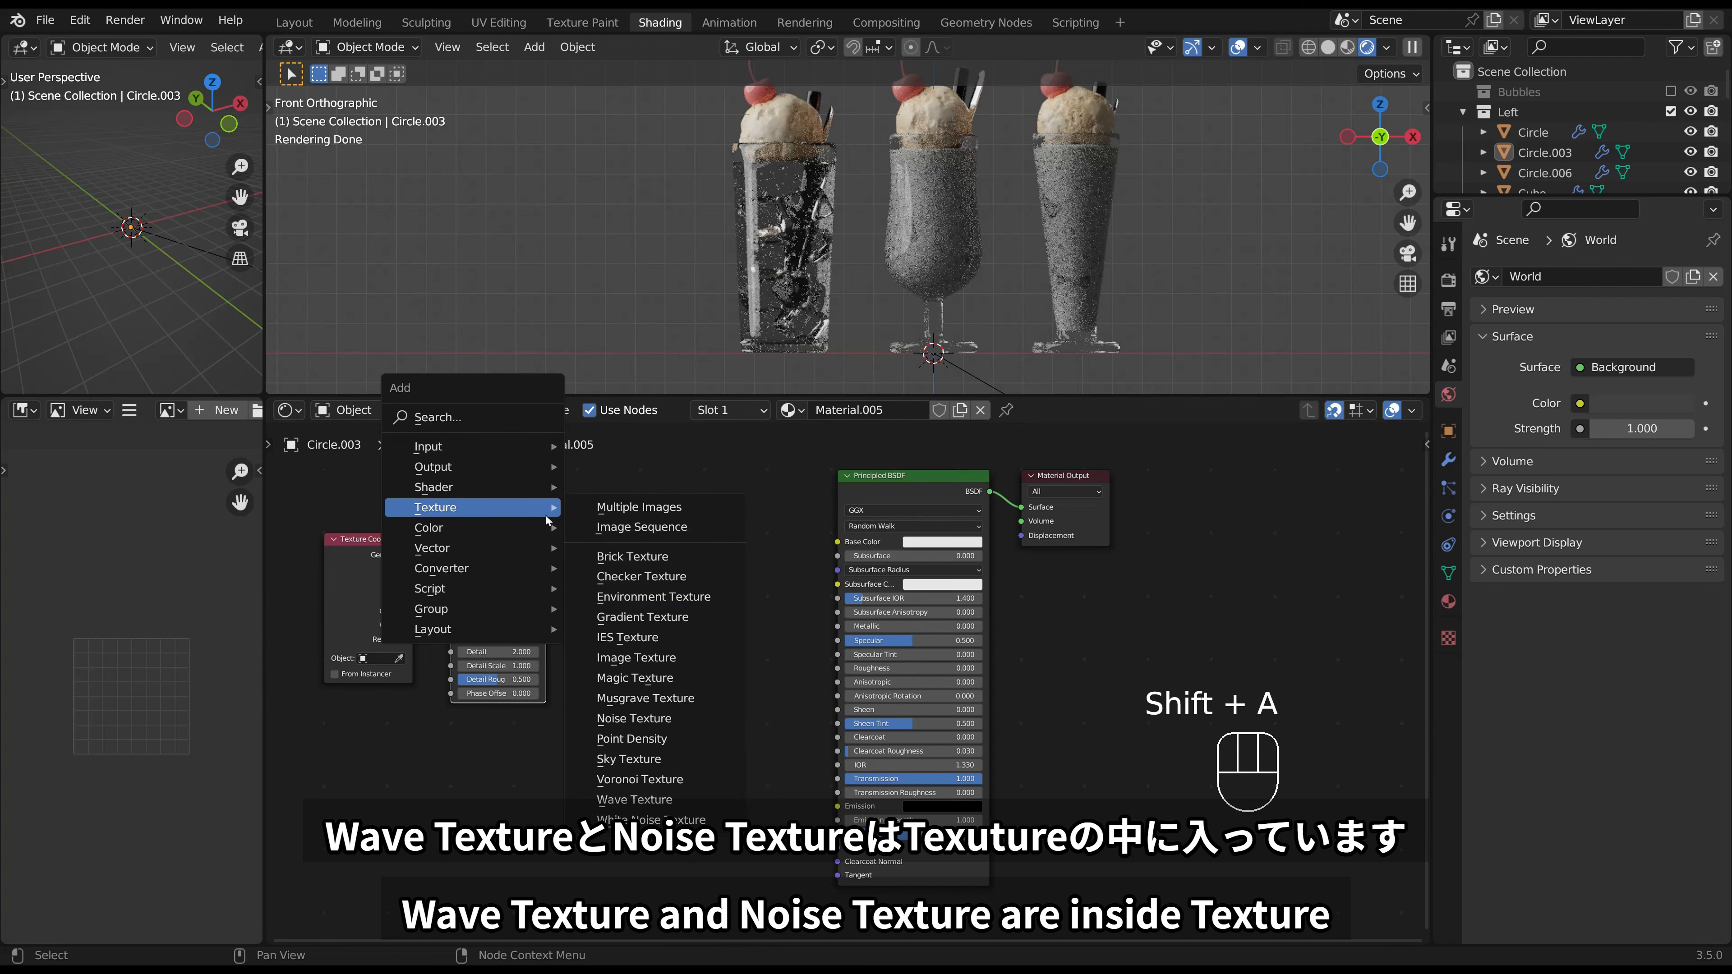
click(644, 721)
click(457, 722)
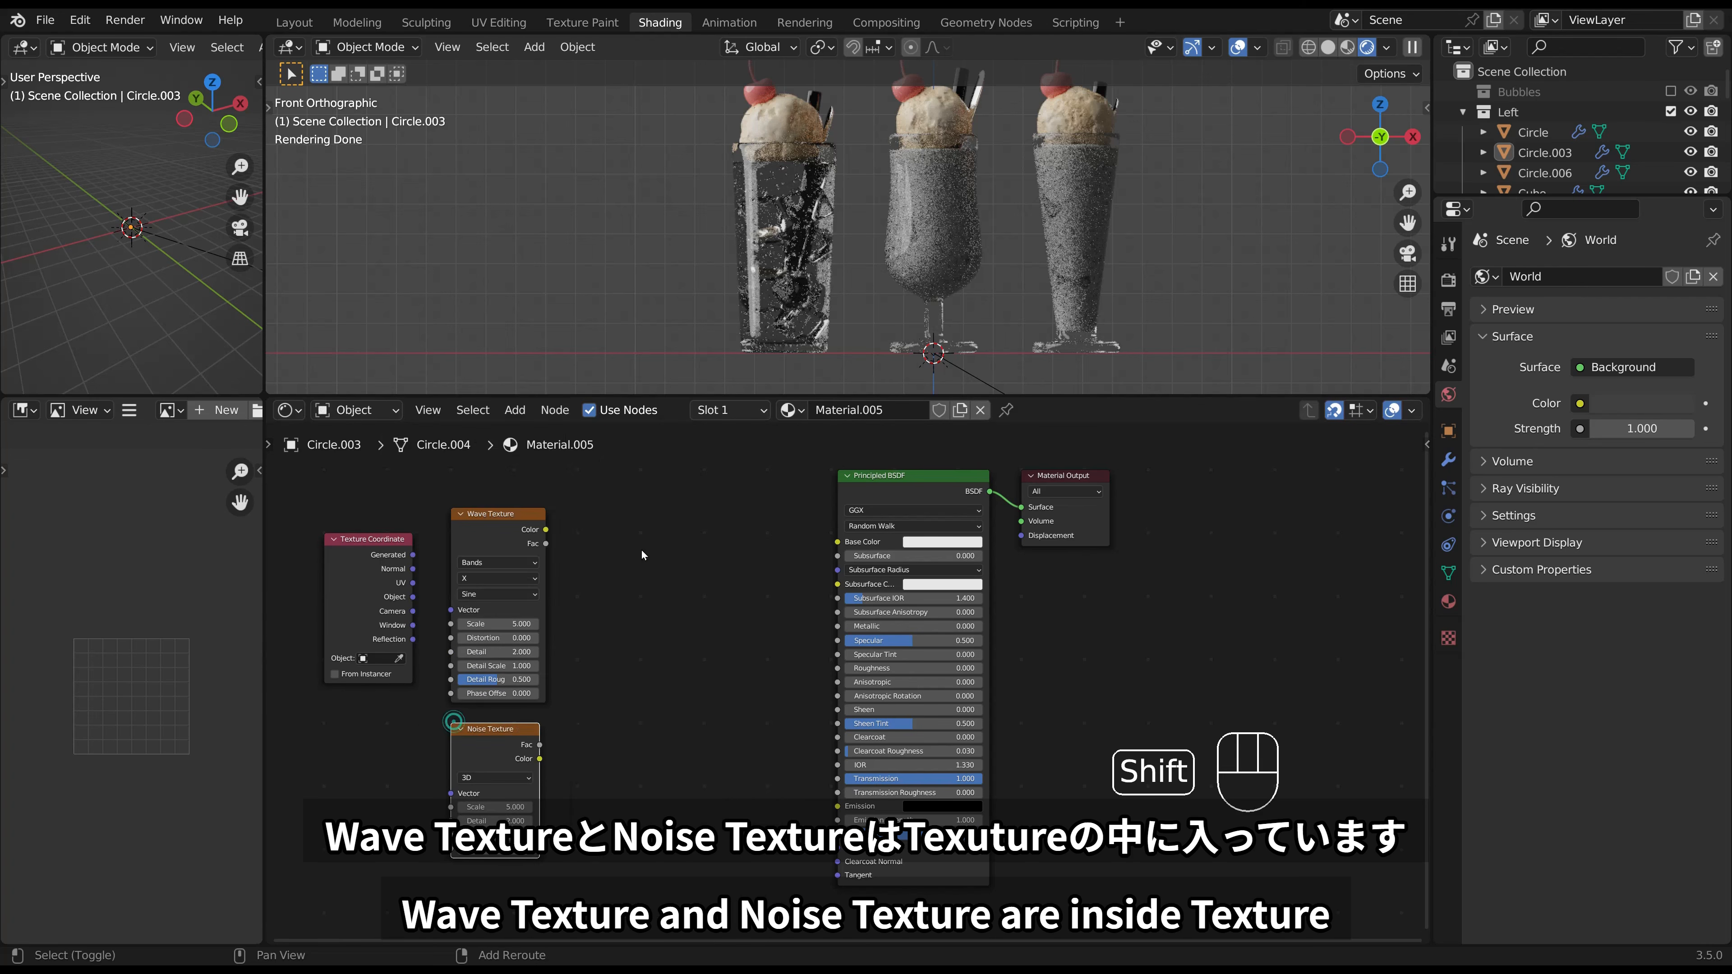
Add a ColorRamp node after the Wave Texture and a Mix Color node before the Principled BSDF.
key(shift+a)
mouse_move(628, 612)
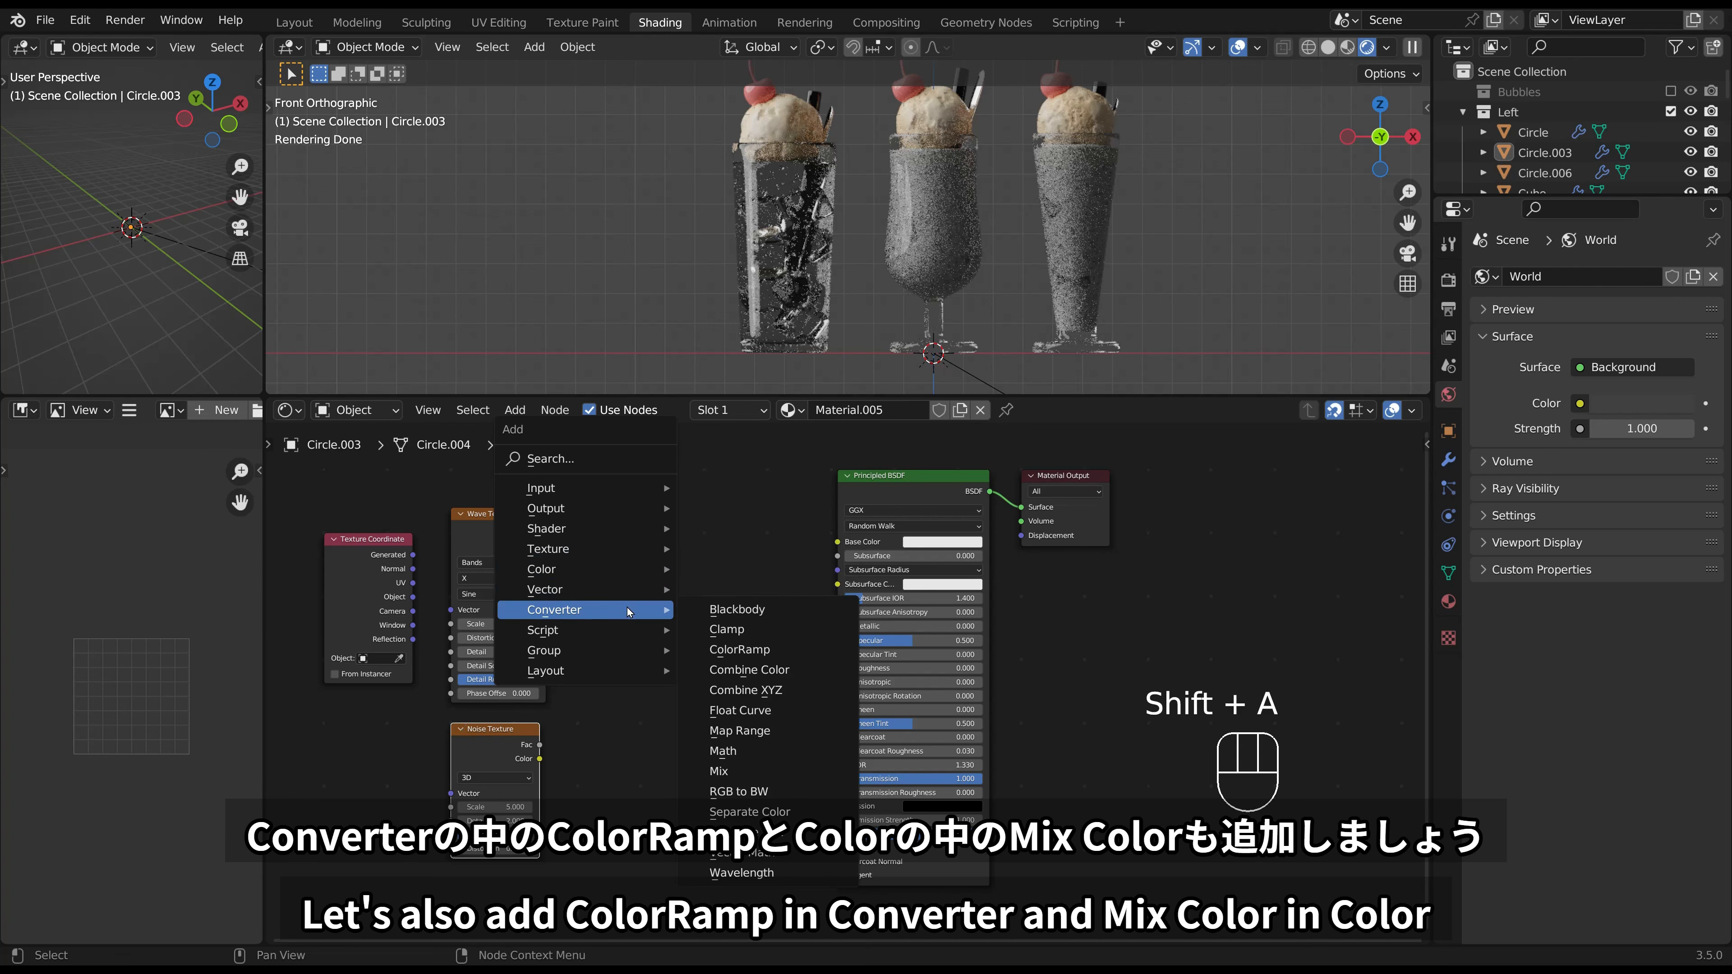
click(739, 649)
click(582, 509)
key(shift+a)
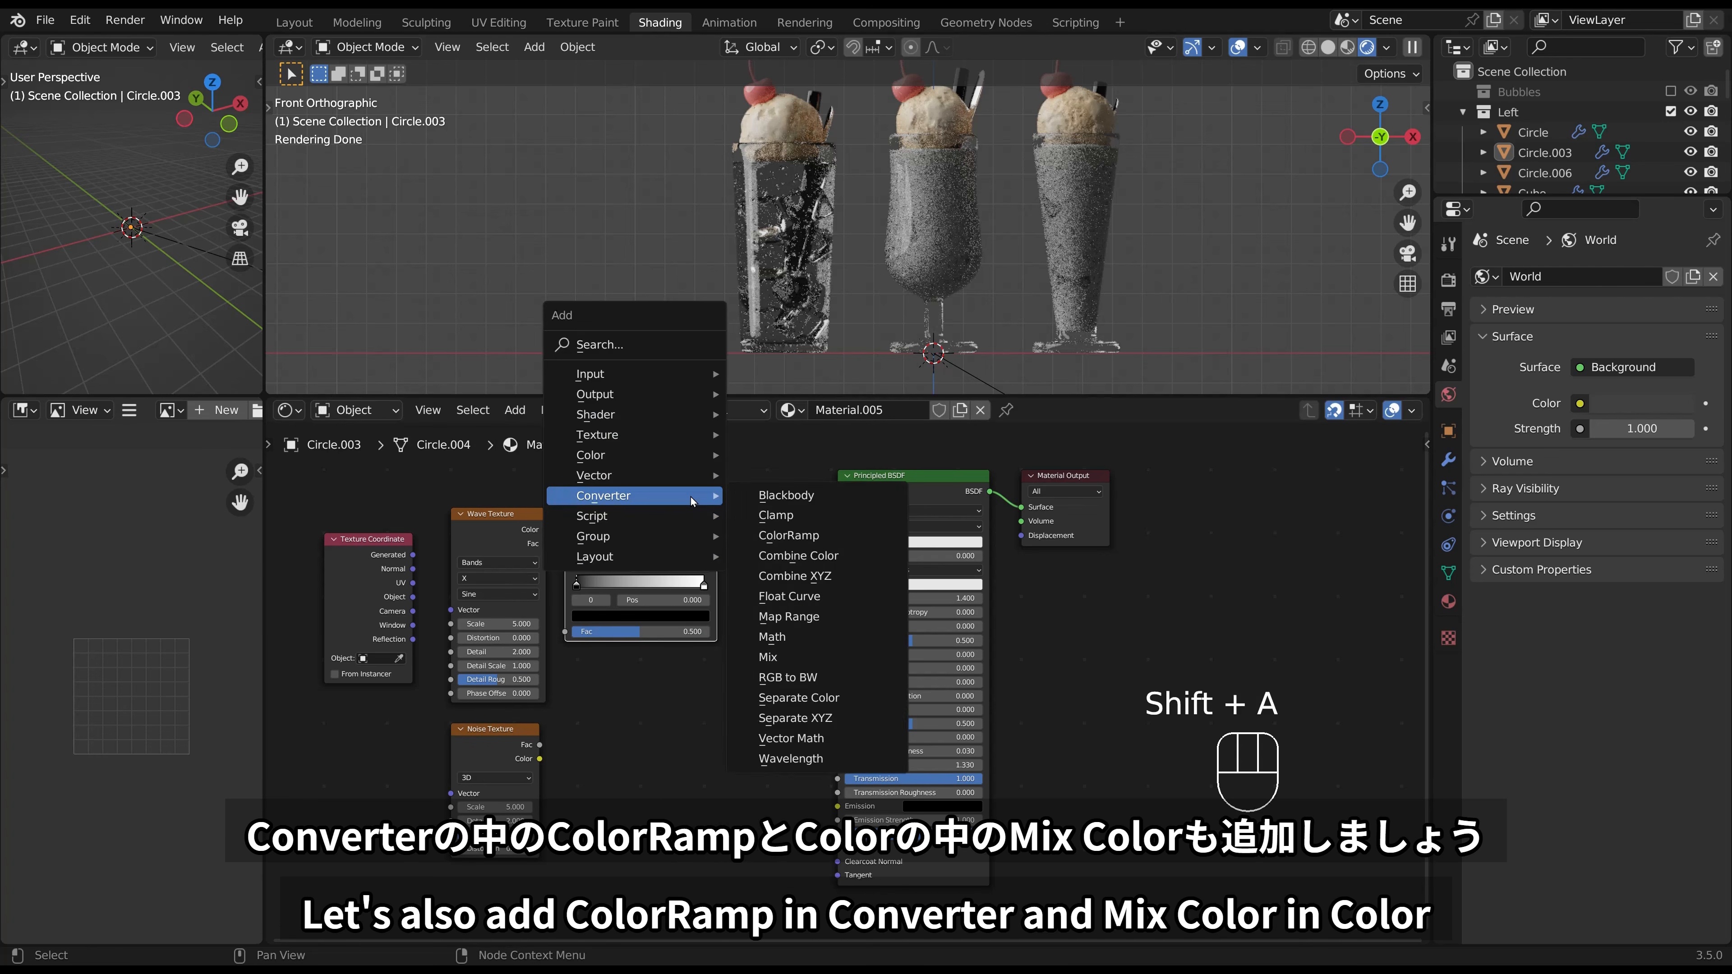
mouse_move(686, 457)
click(783, 555)
click(746, 515)
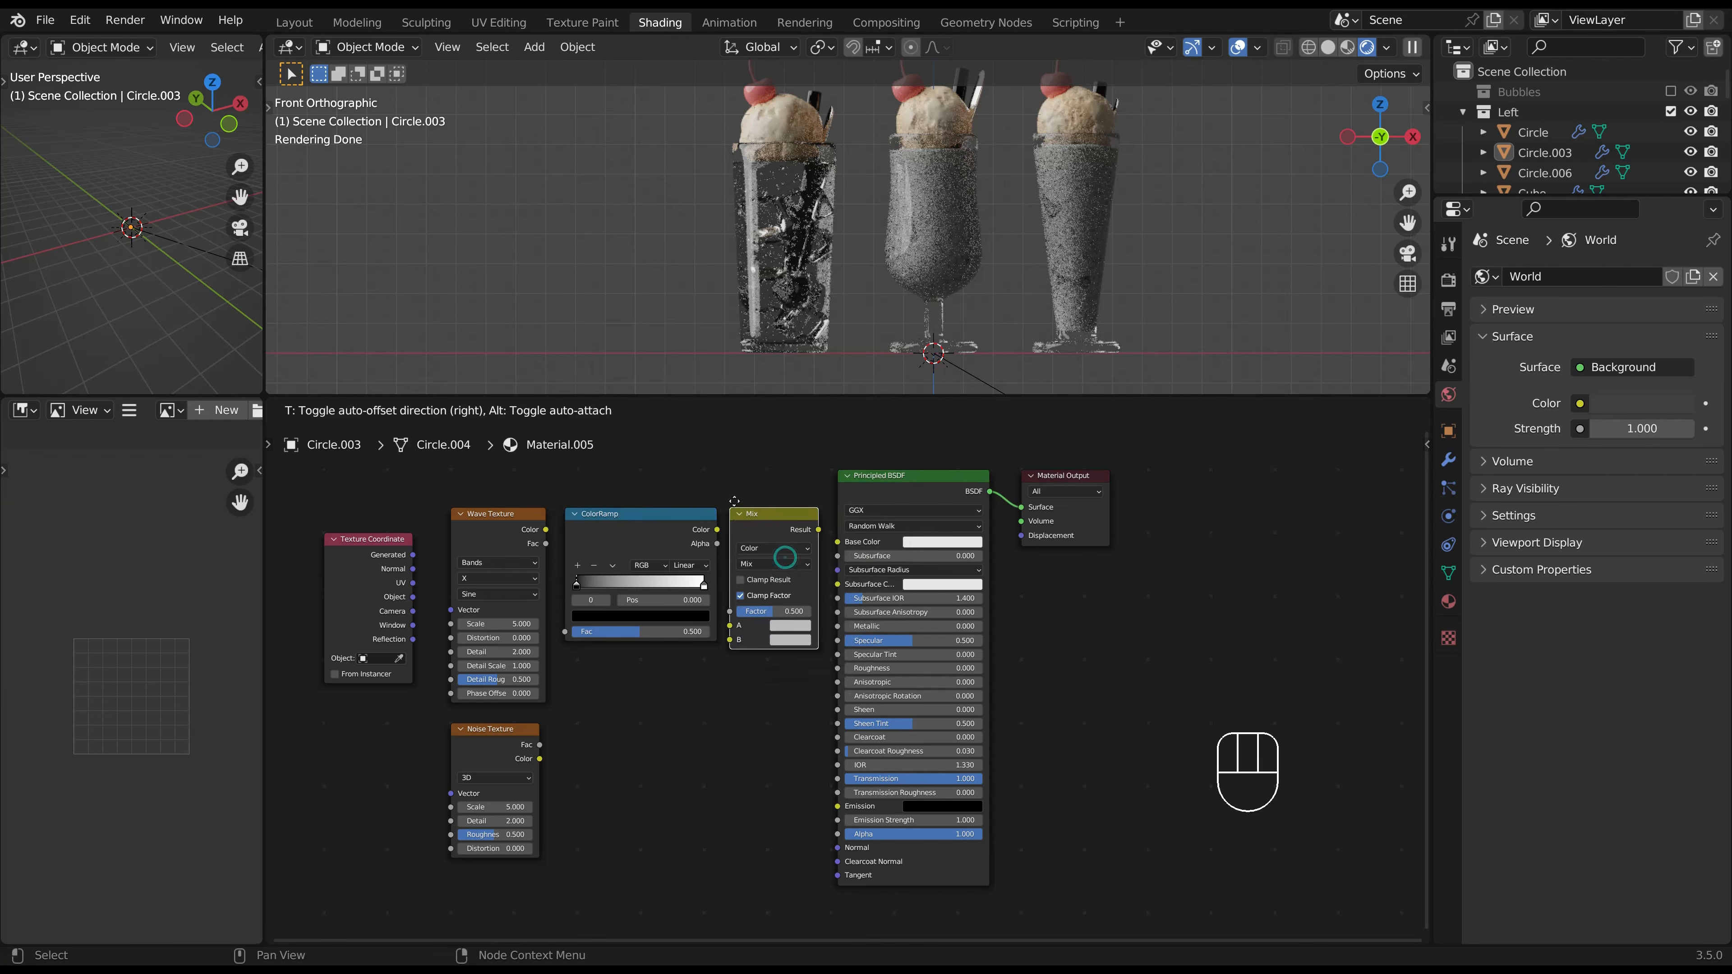
Duplicate the ColorRamp beside the Noise Texture and link object coordinates through both textures, ramps and the Mix node into Base Color.
click(639, 532)
key(shift+d)
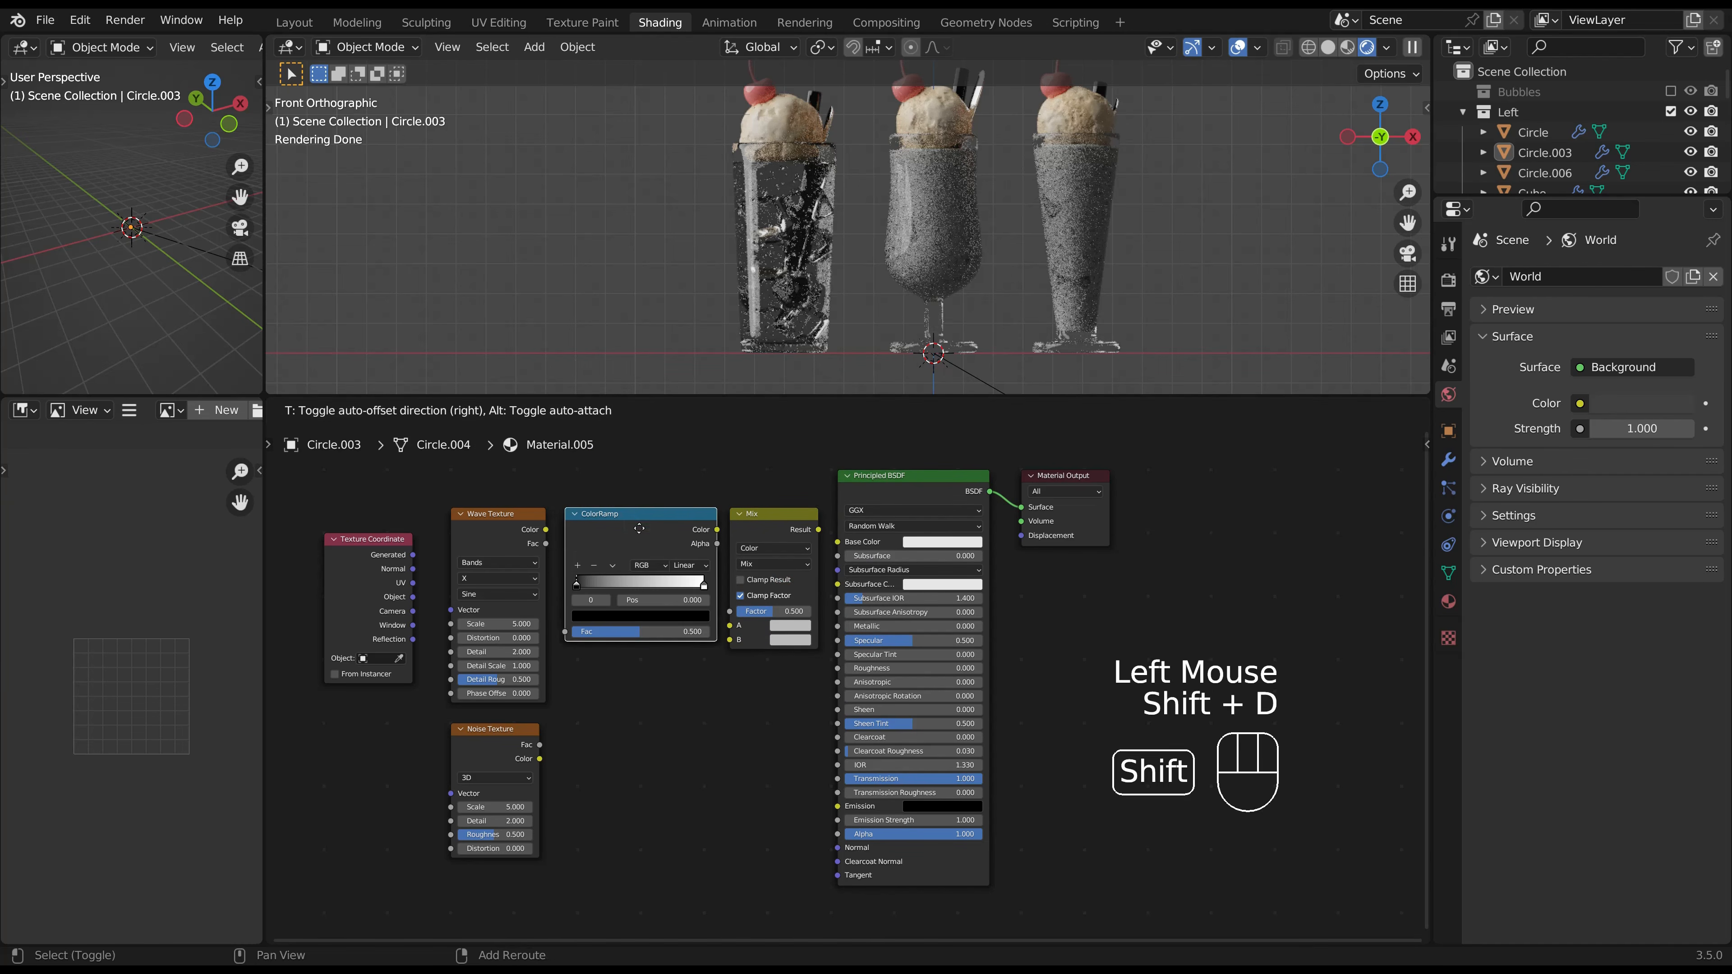
click(635, 735)
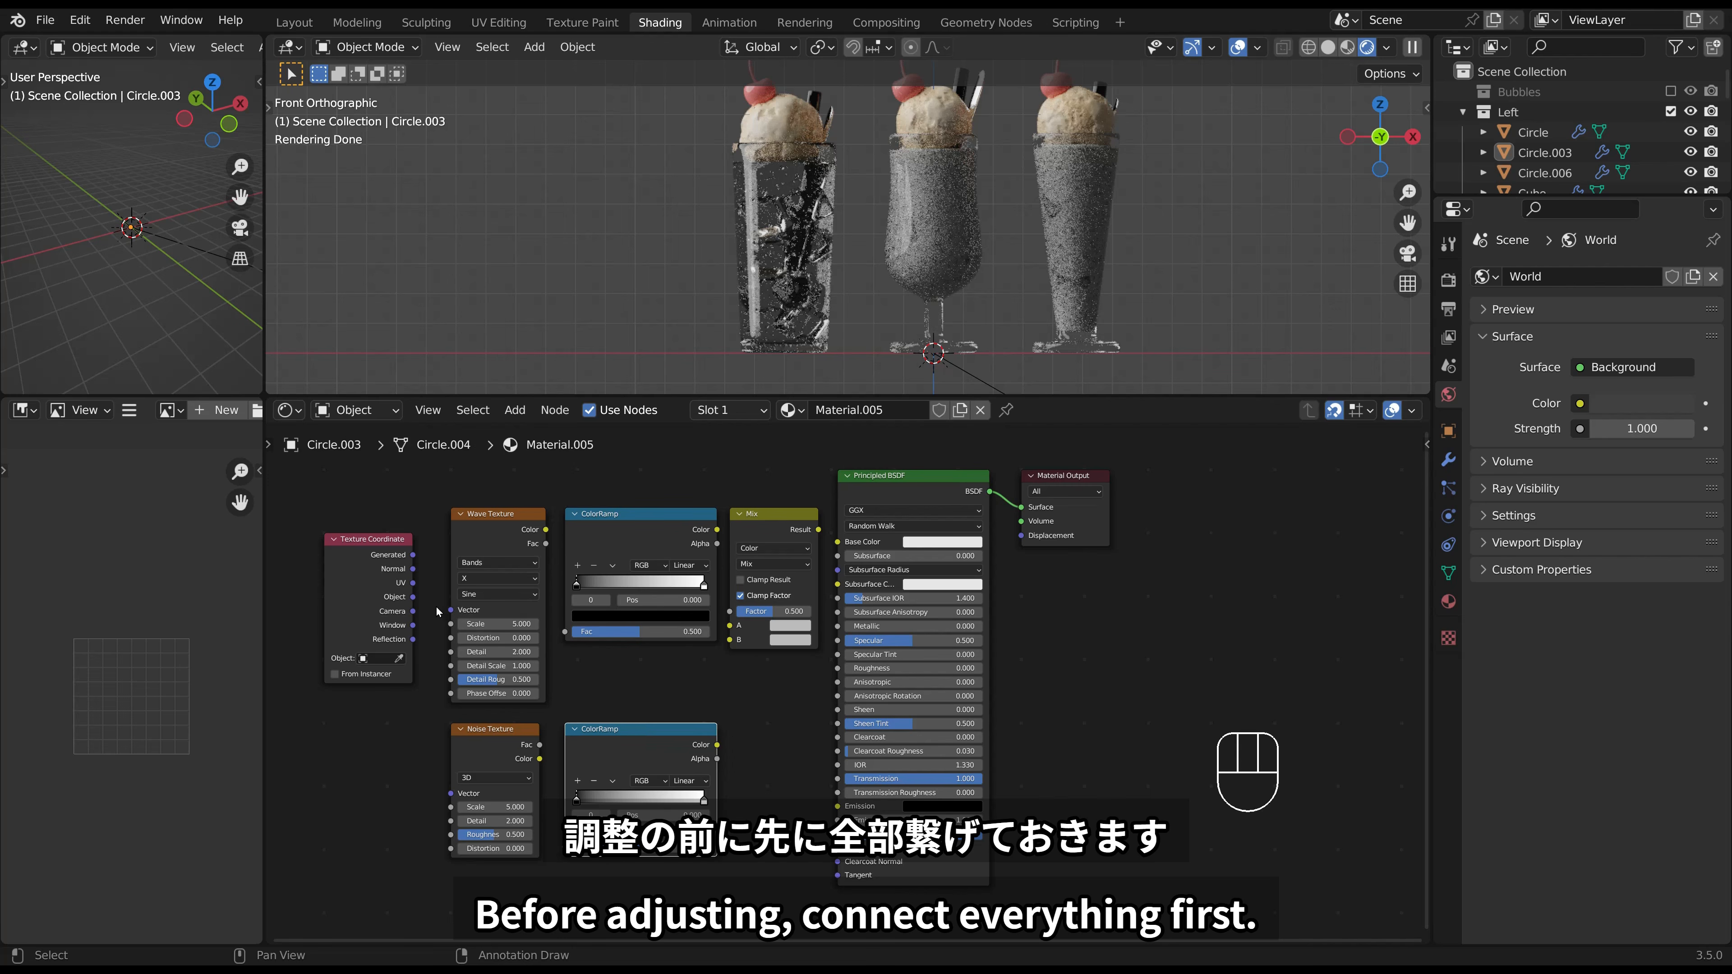
drag(413, 597, 464, 793)
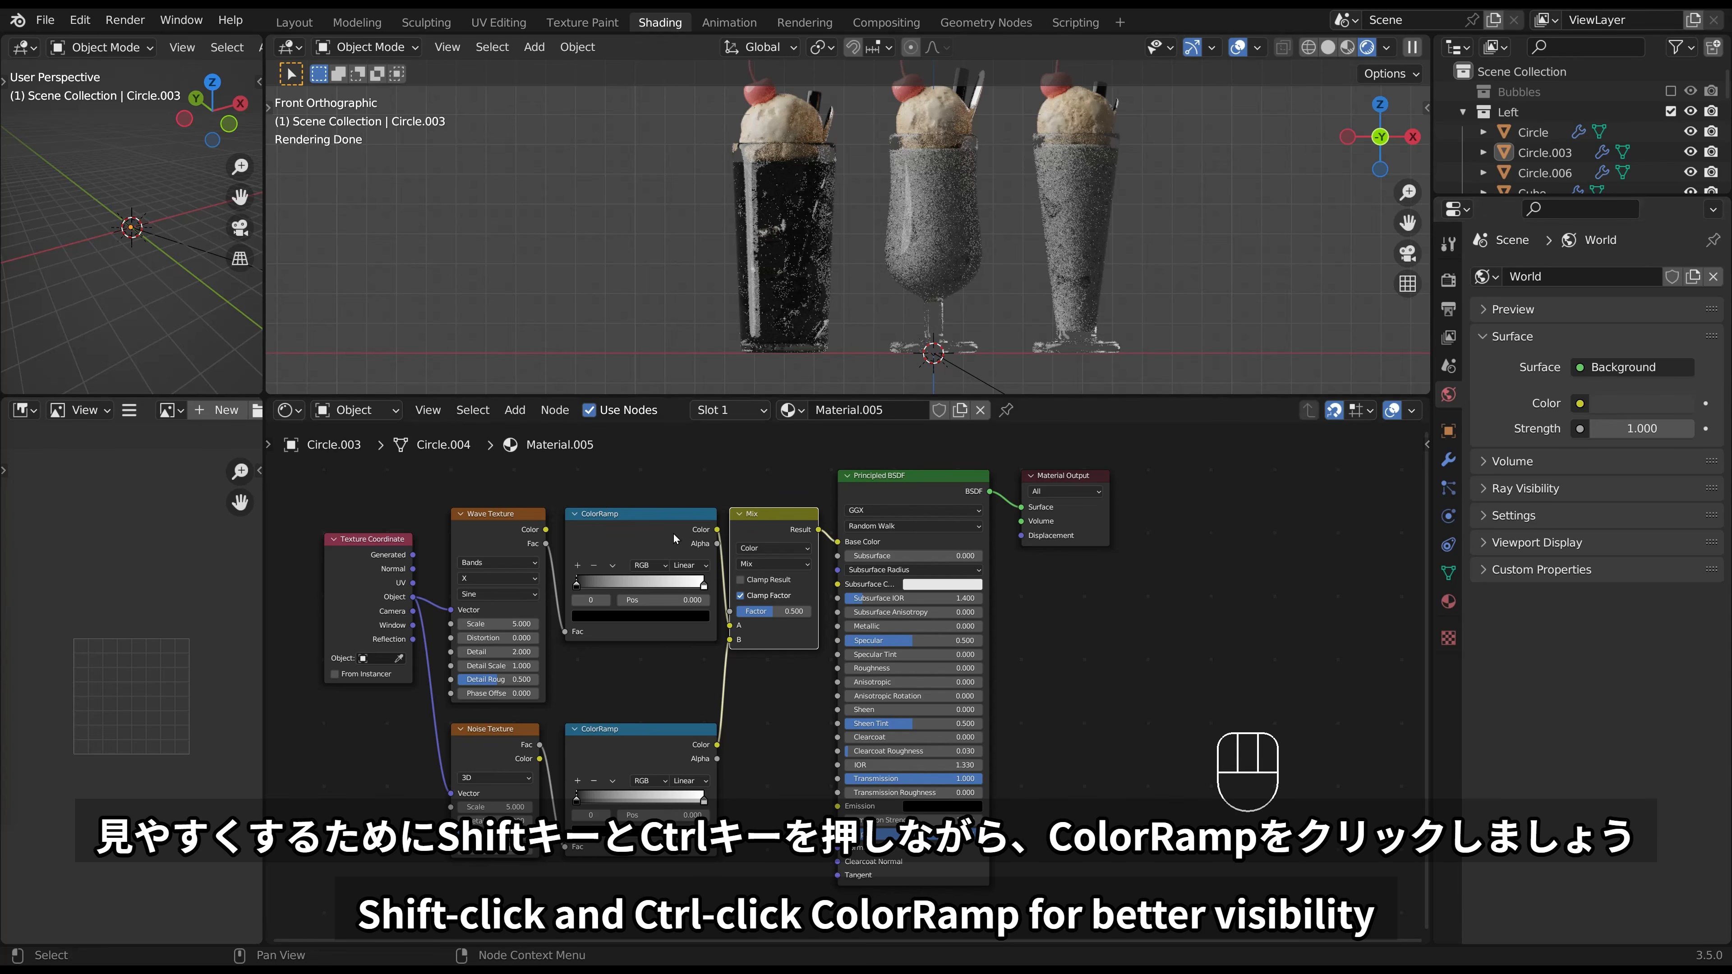
Preview the Wave Texture's ColorRamp output directly on the left soda and hide the glass around it.
click(674, 534)
ctrl+shift+click(674, 534)
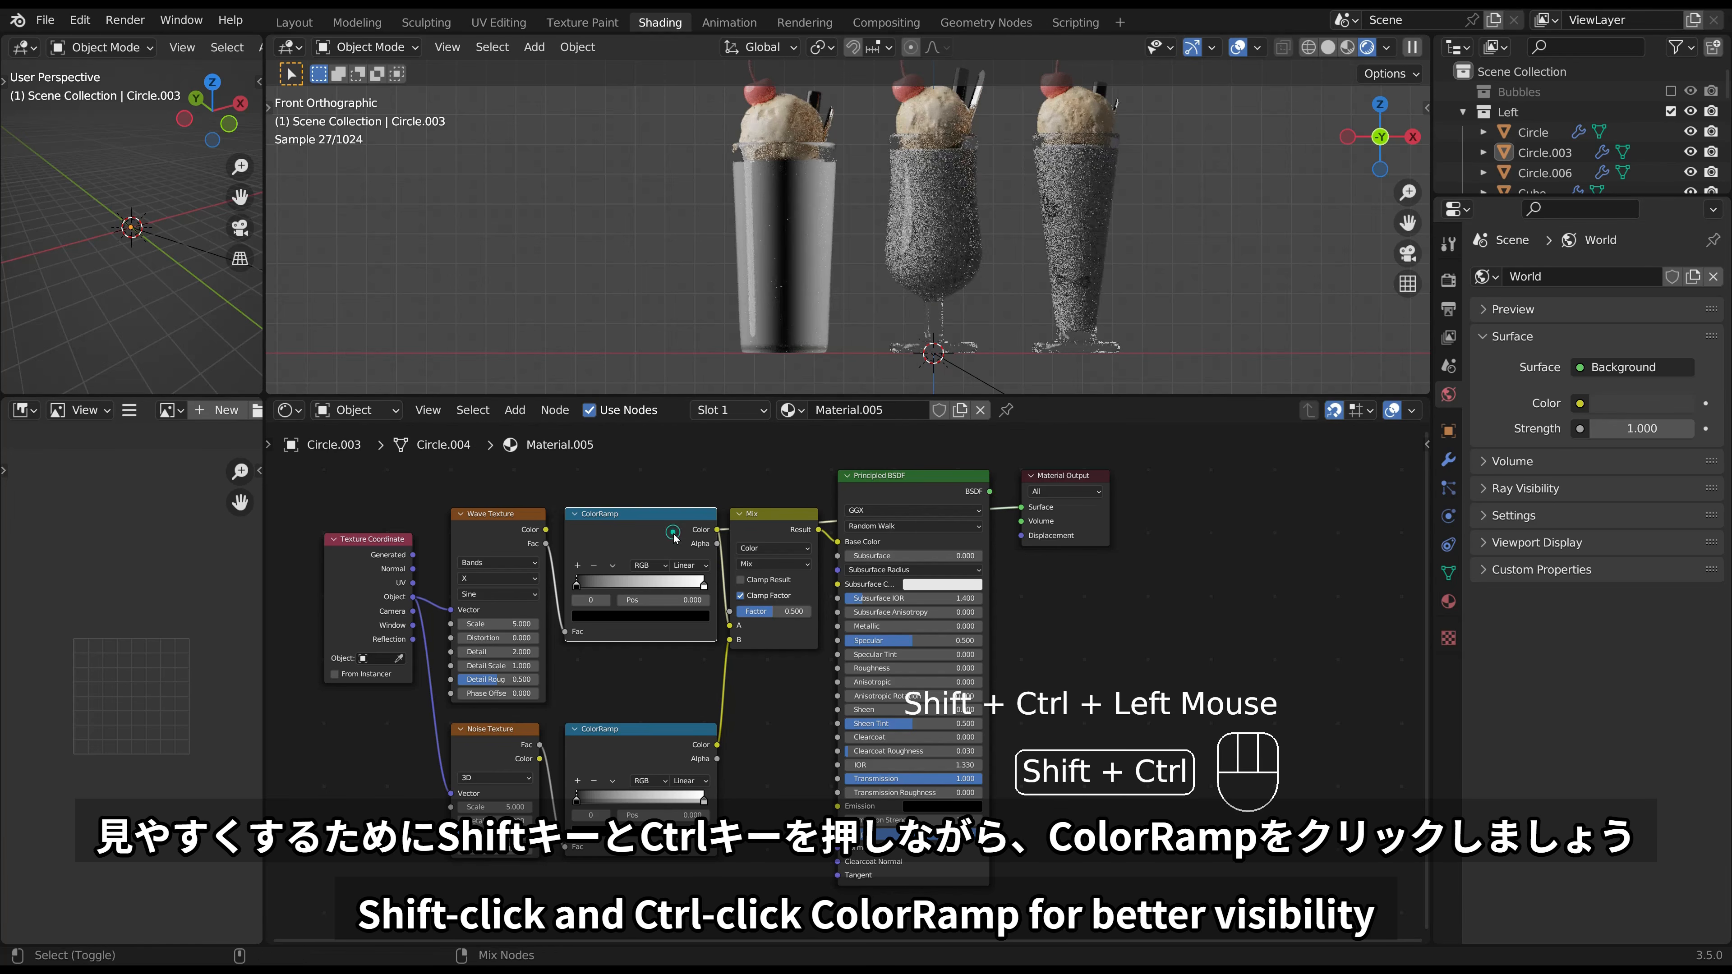
click(816, 256)
key(h)
click(785, 263)
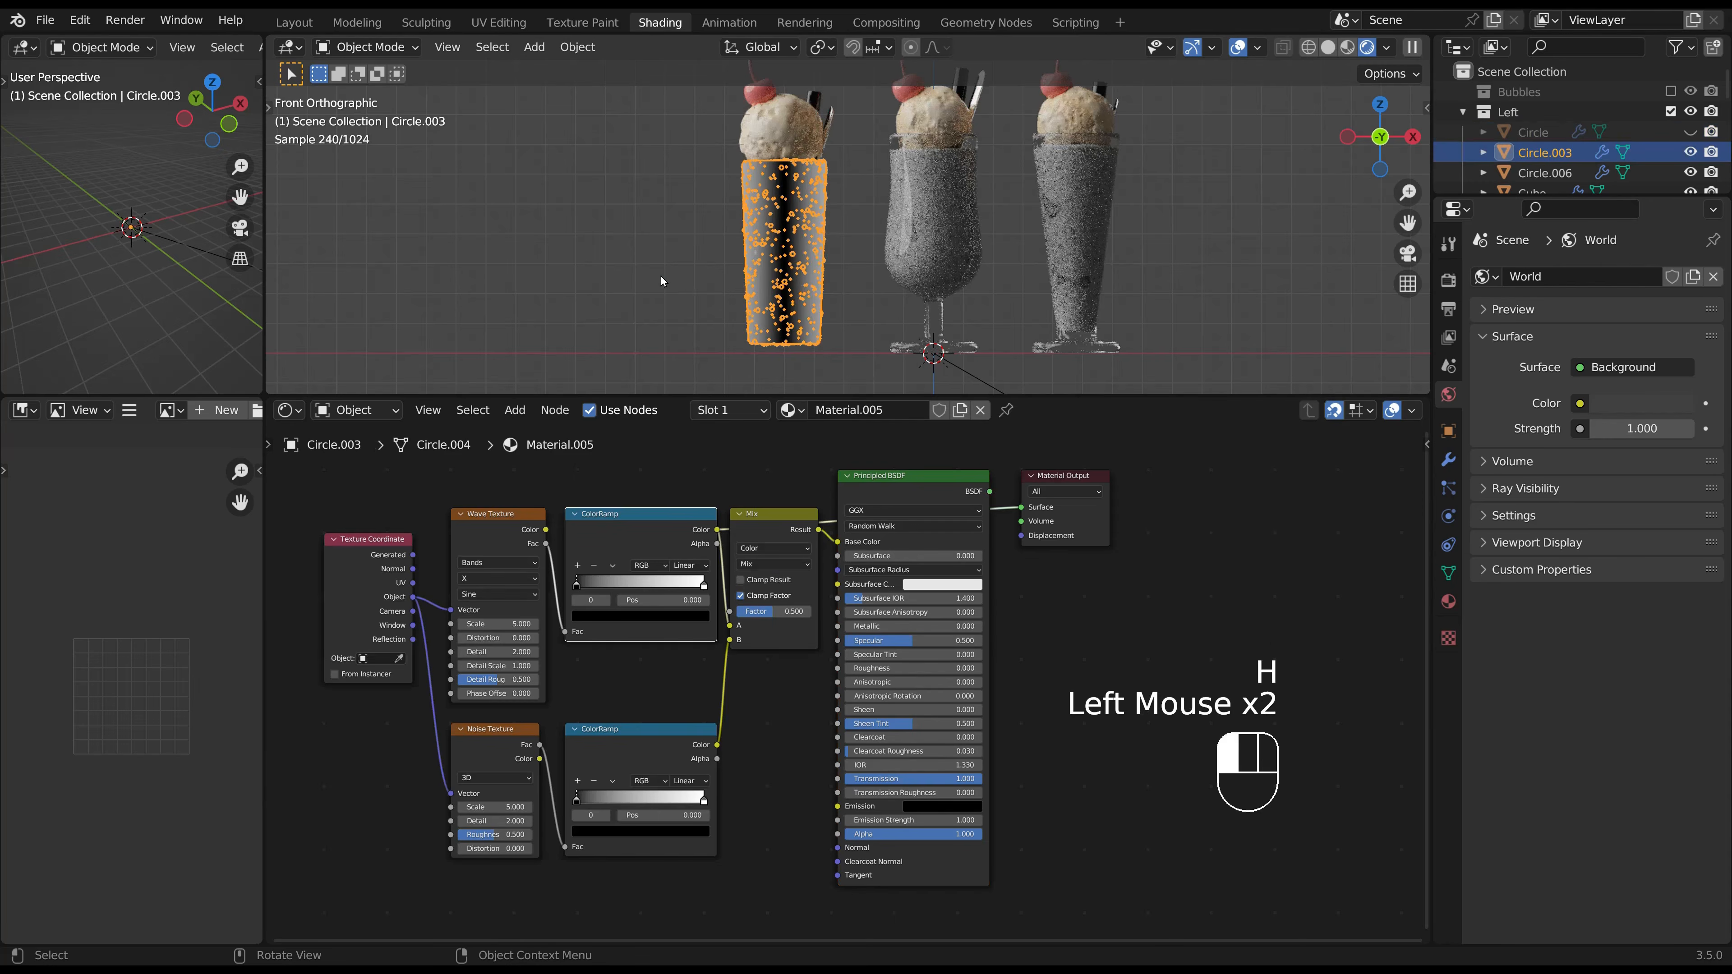
click(660, 275)
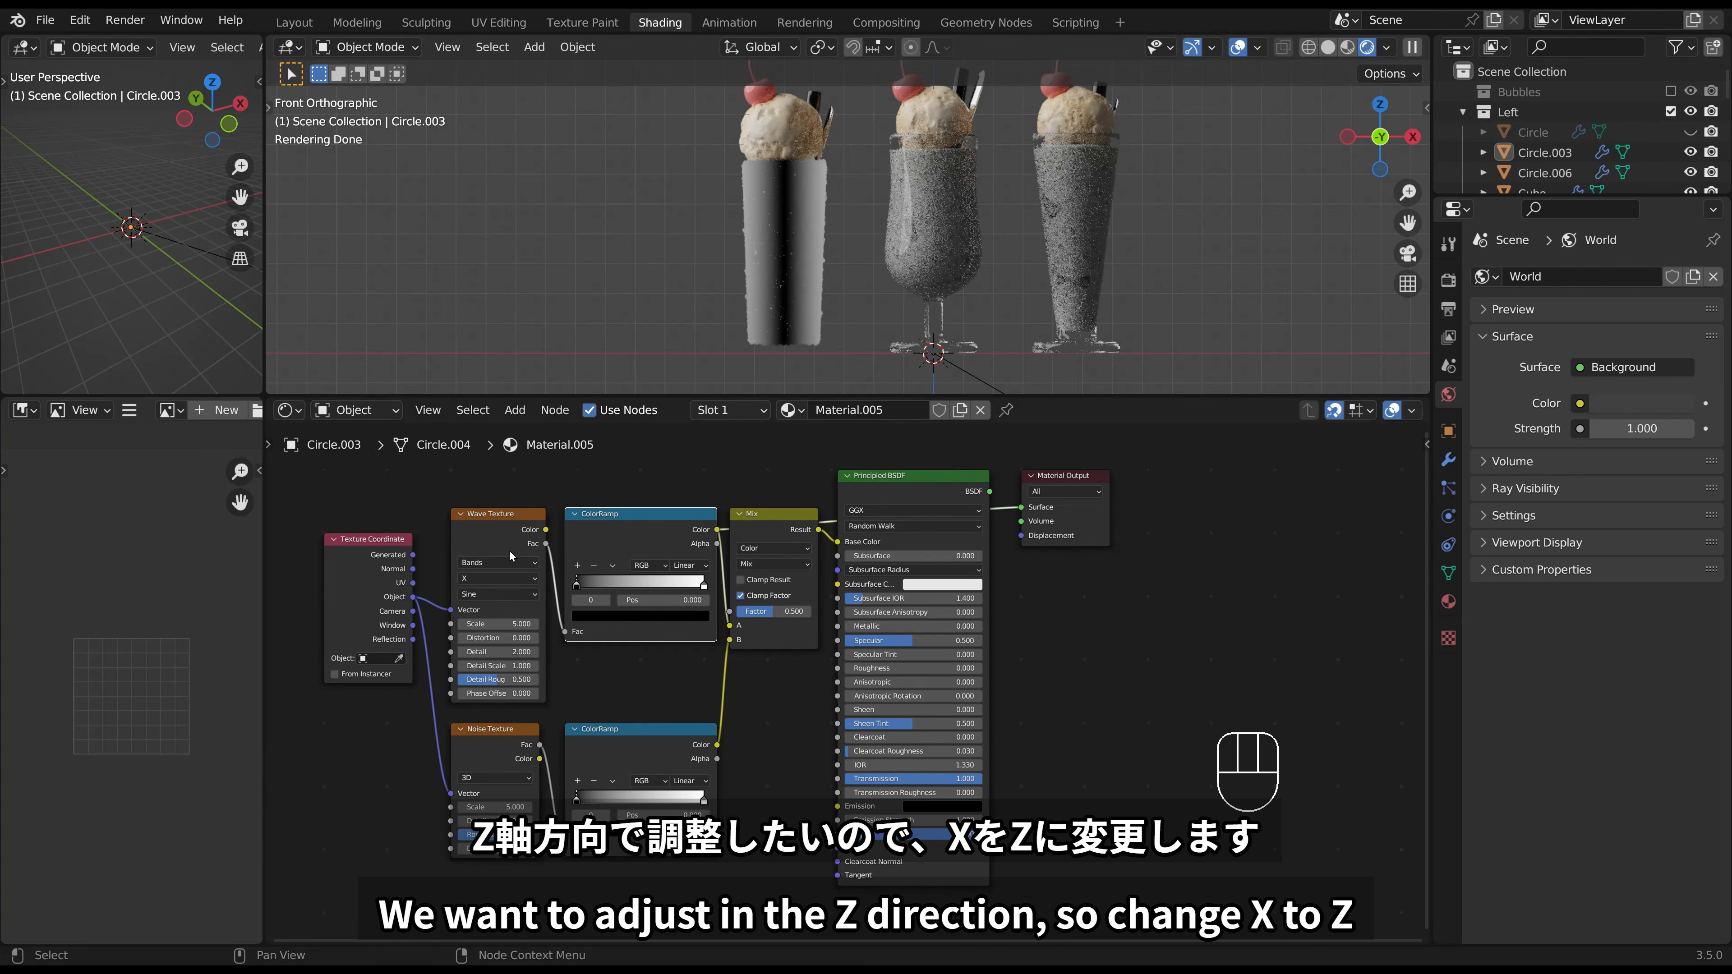
Set the Wave Texture's bands direction to Z, its scale to 1.63 and its phase offset to 0.78.
click(502, 575)
click(492, 614)
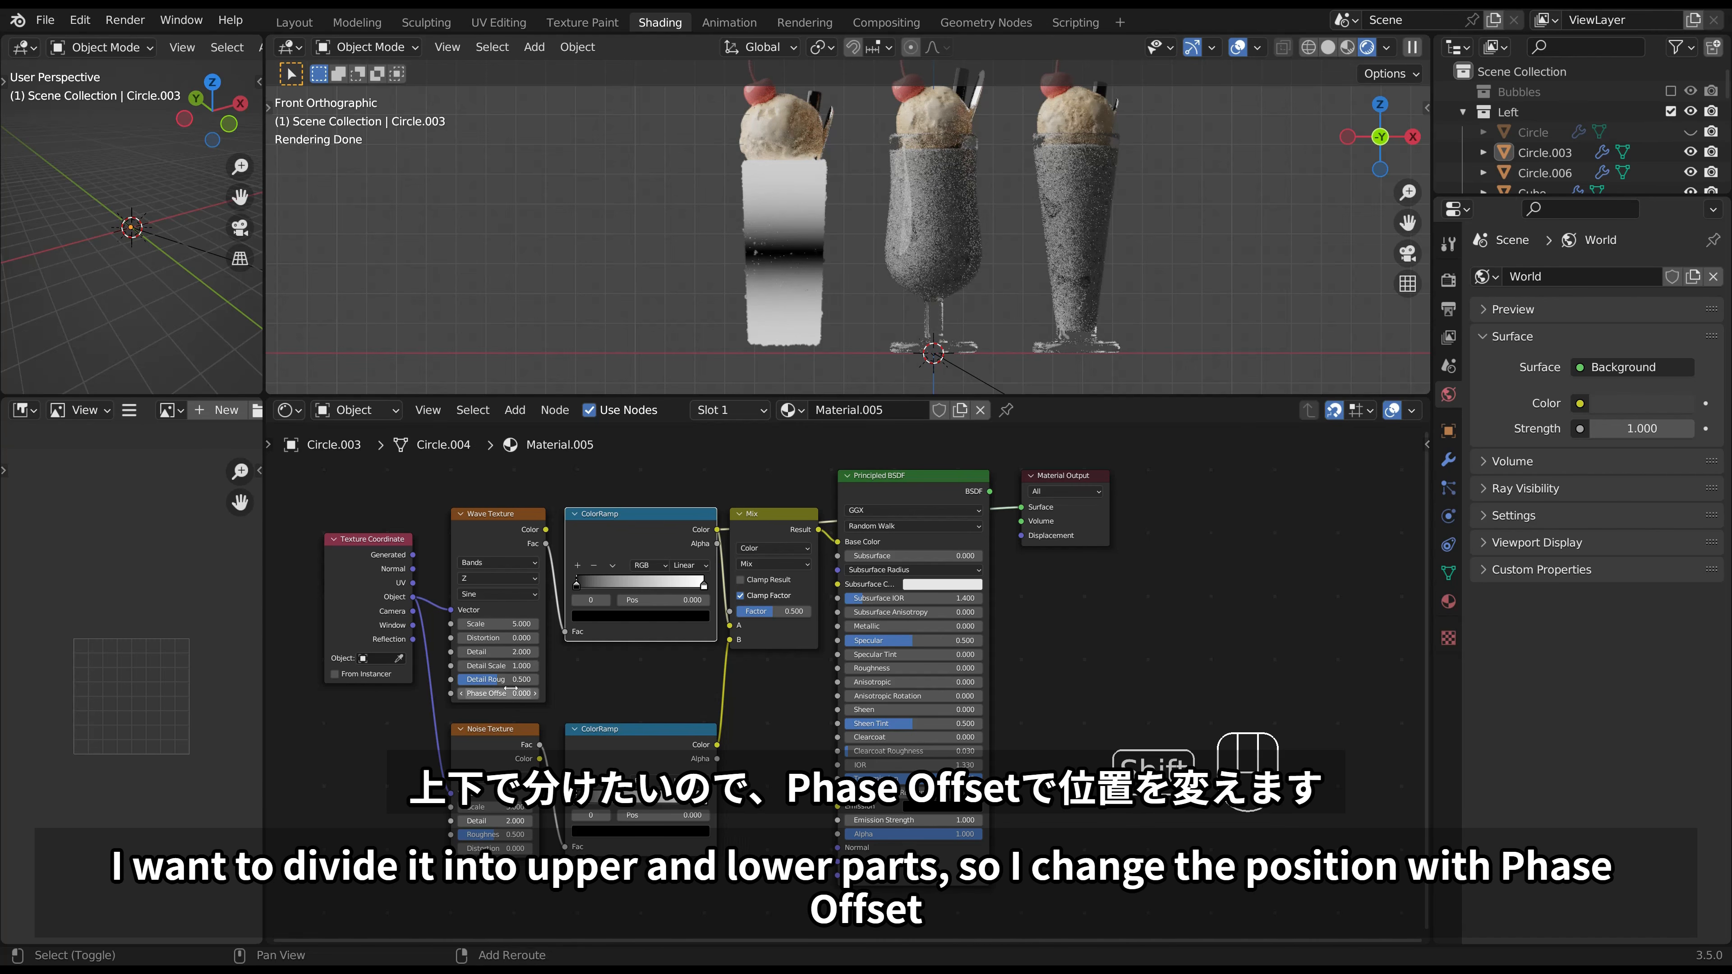
shift+drag(512, 692, 579, 692)
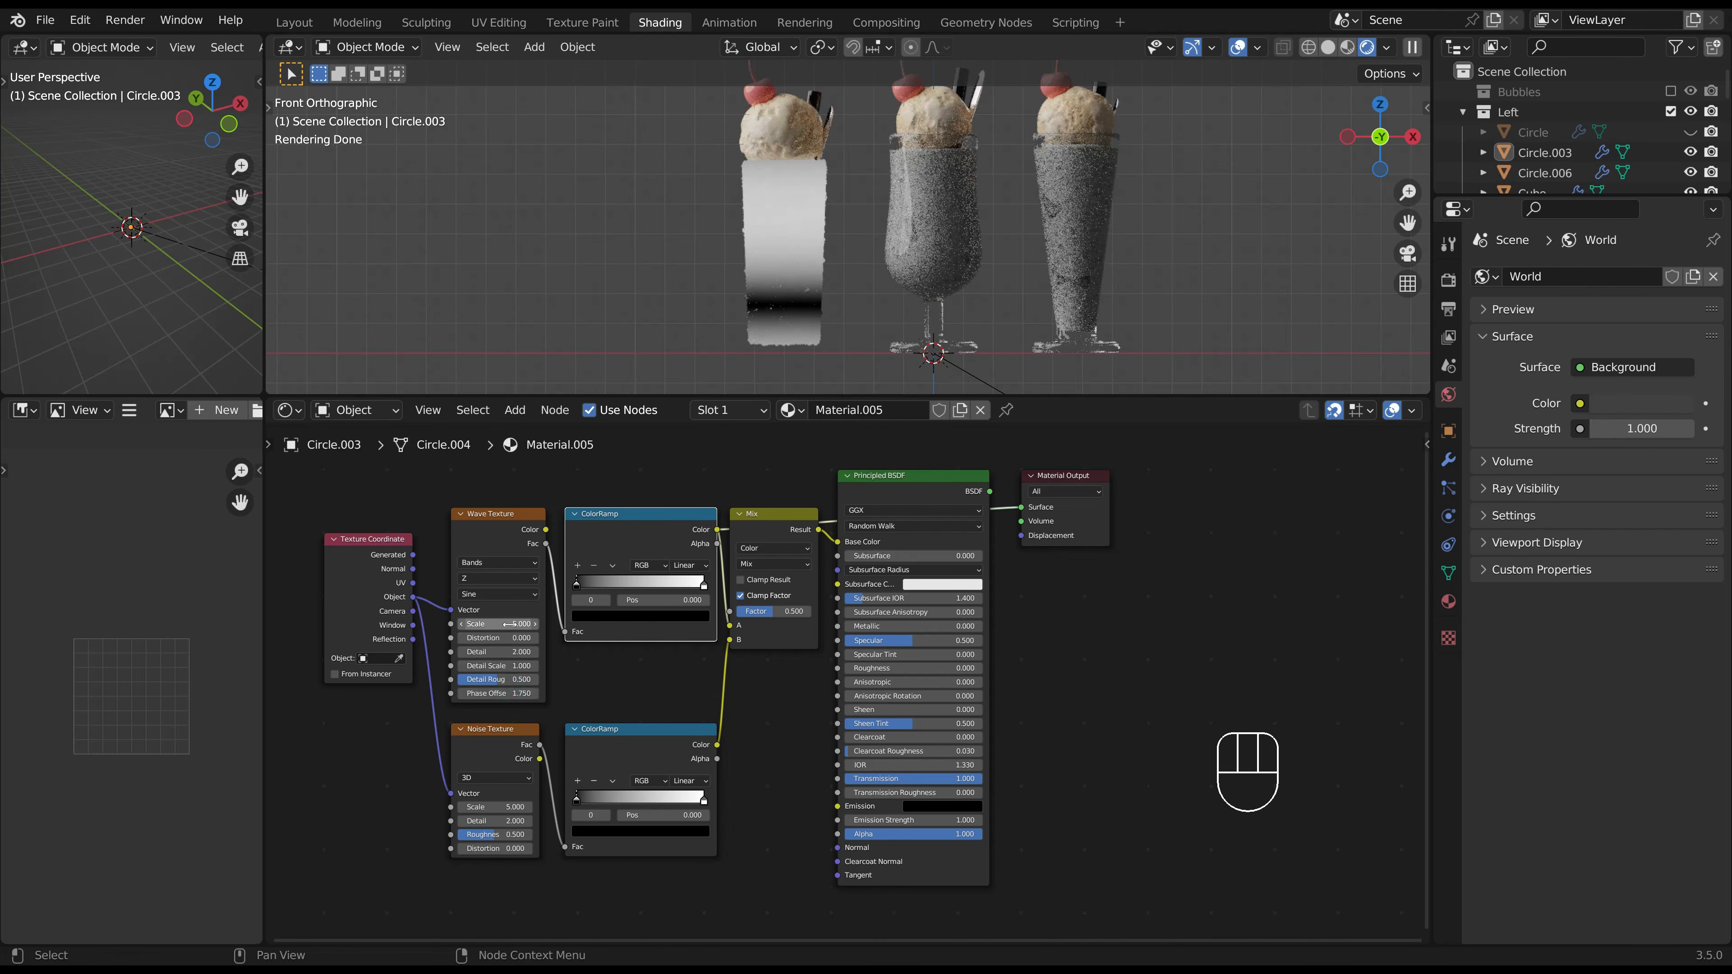
shift+drag(508, 624, 475, 624)
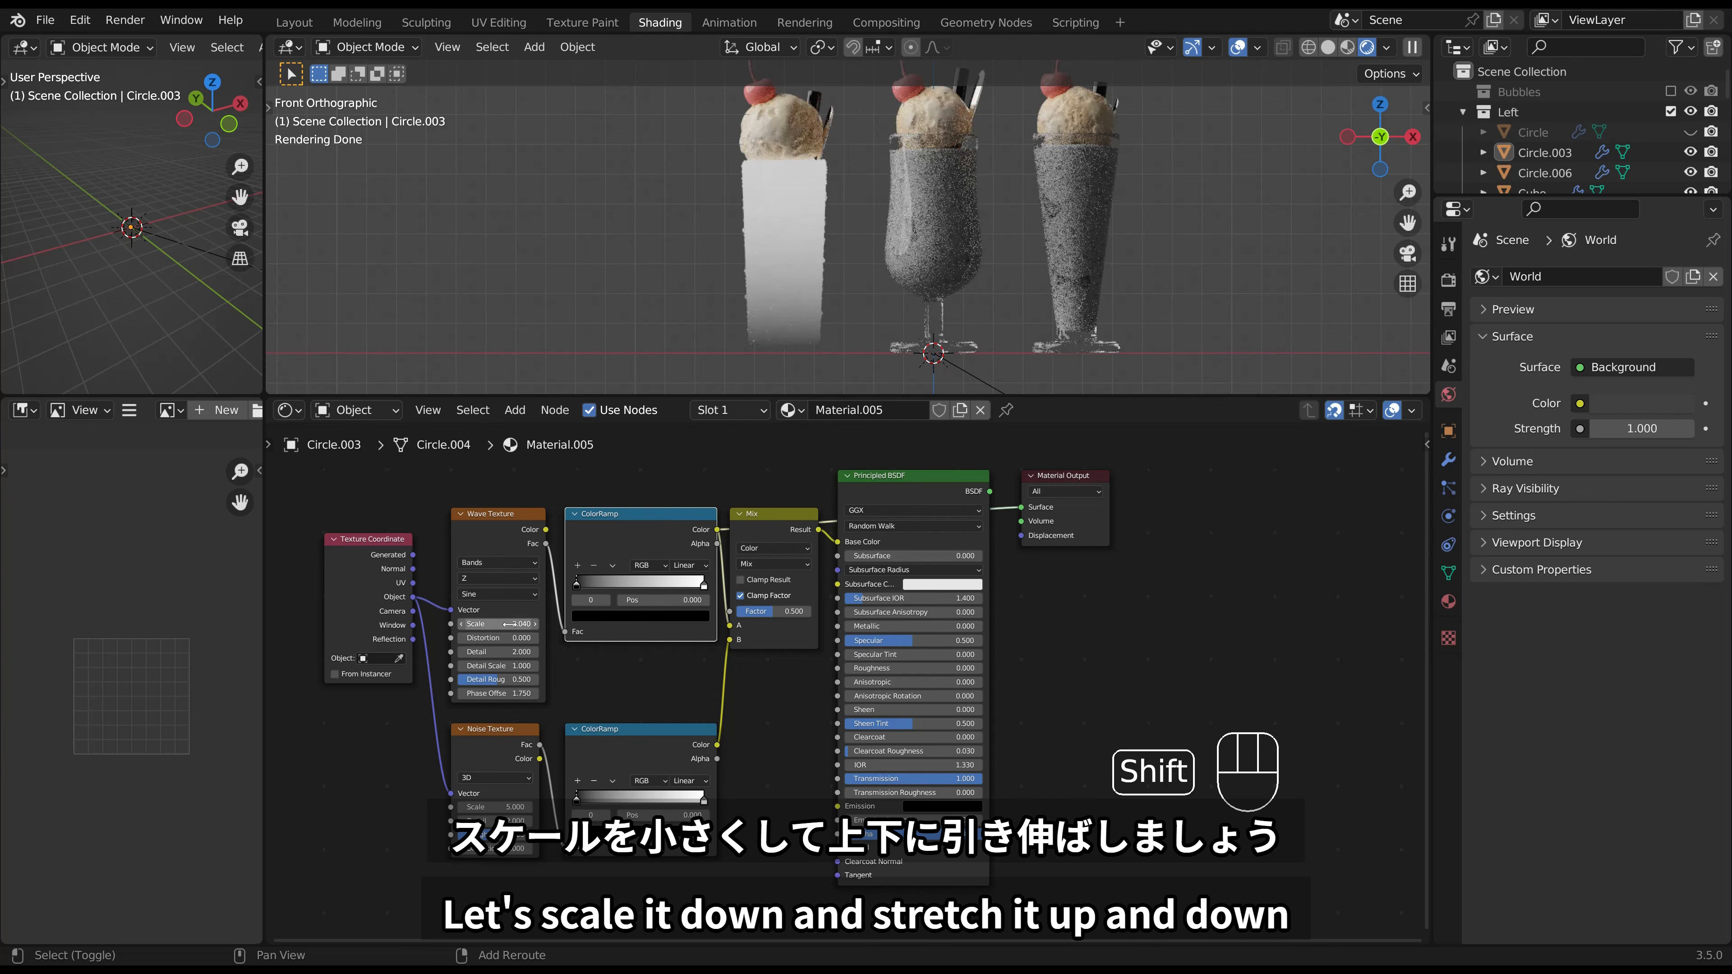
shift+drag(509, 693, 478, 693)
shift+drag(513, 628, 499, 629)
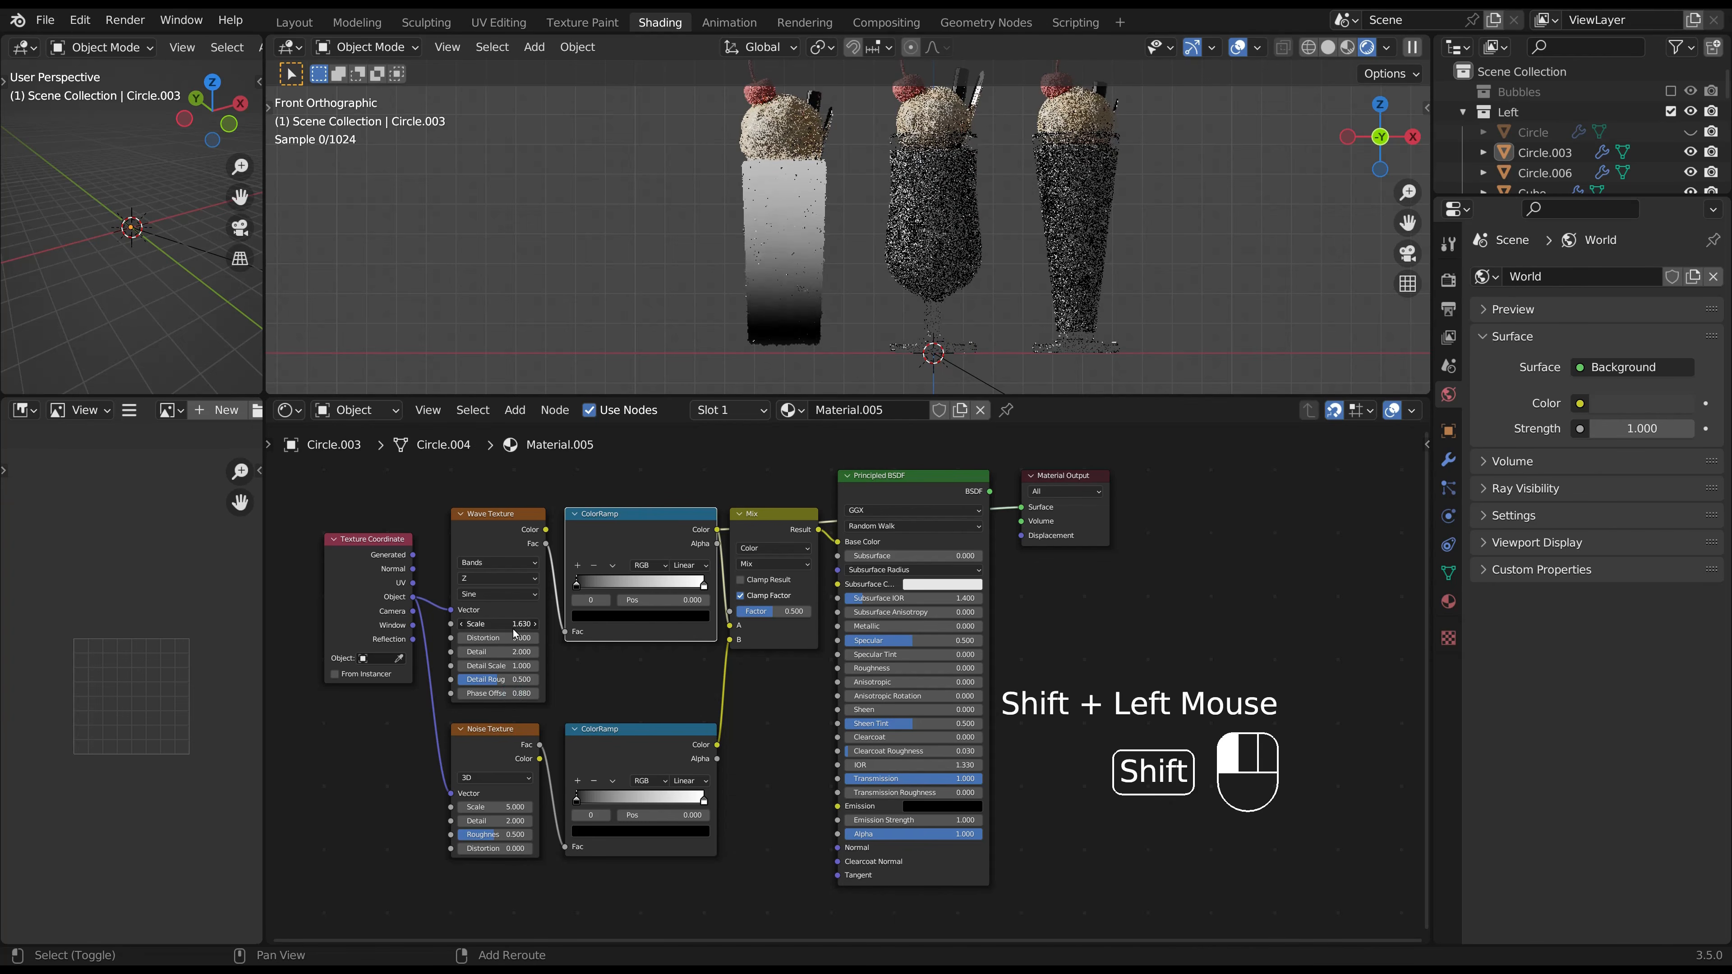
shift+drag(515, 693, 511, 693)
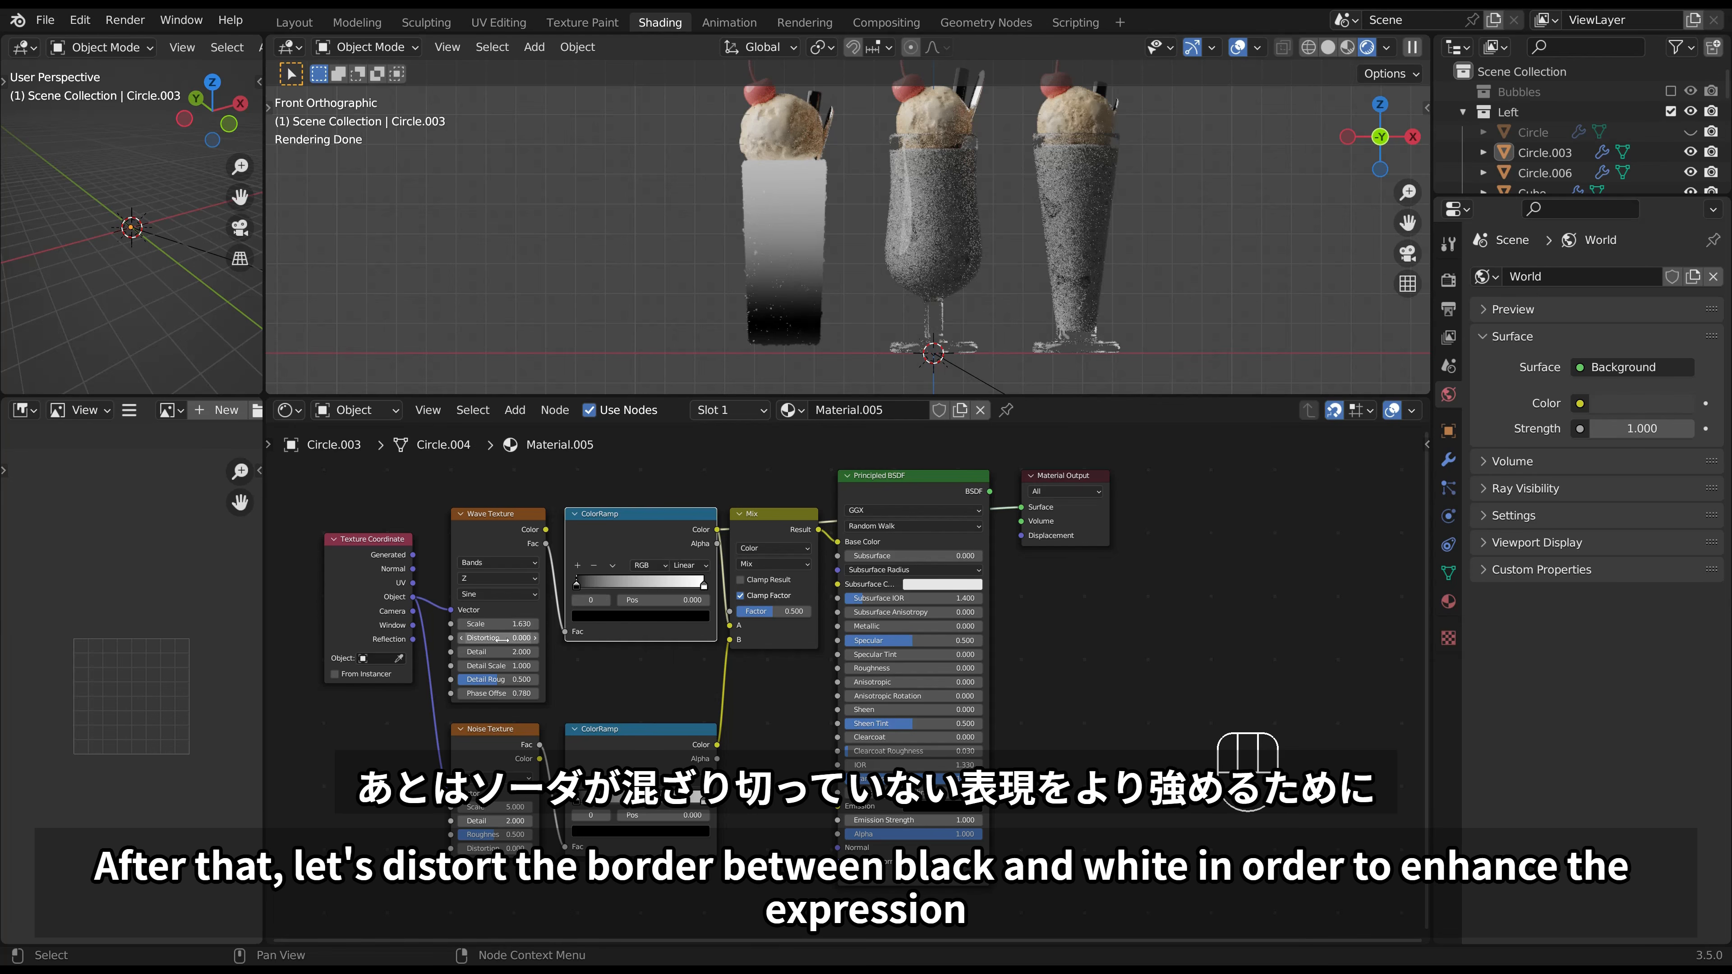
Set the Wave Texture's distortion to 1.5 to warp the border between black and white.
scroll(766, 345, up, 2)
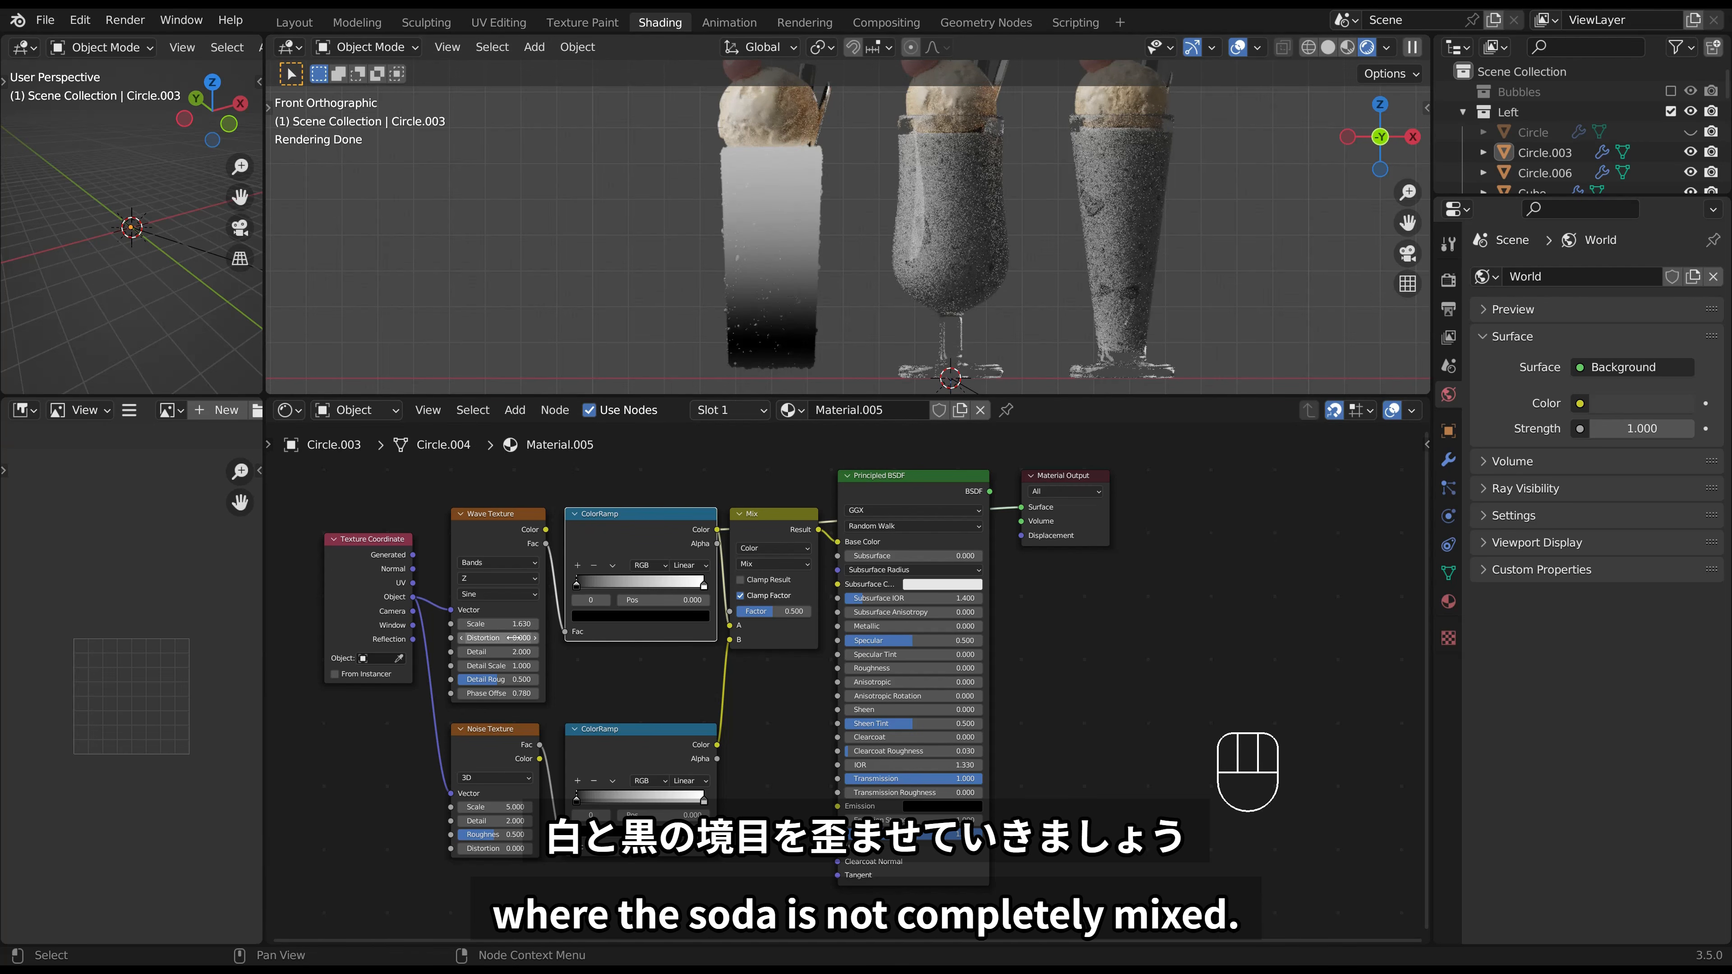
shift+drag(516, 638, 709, 638)
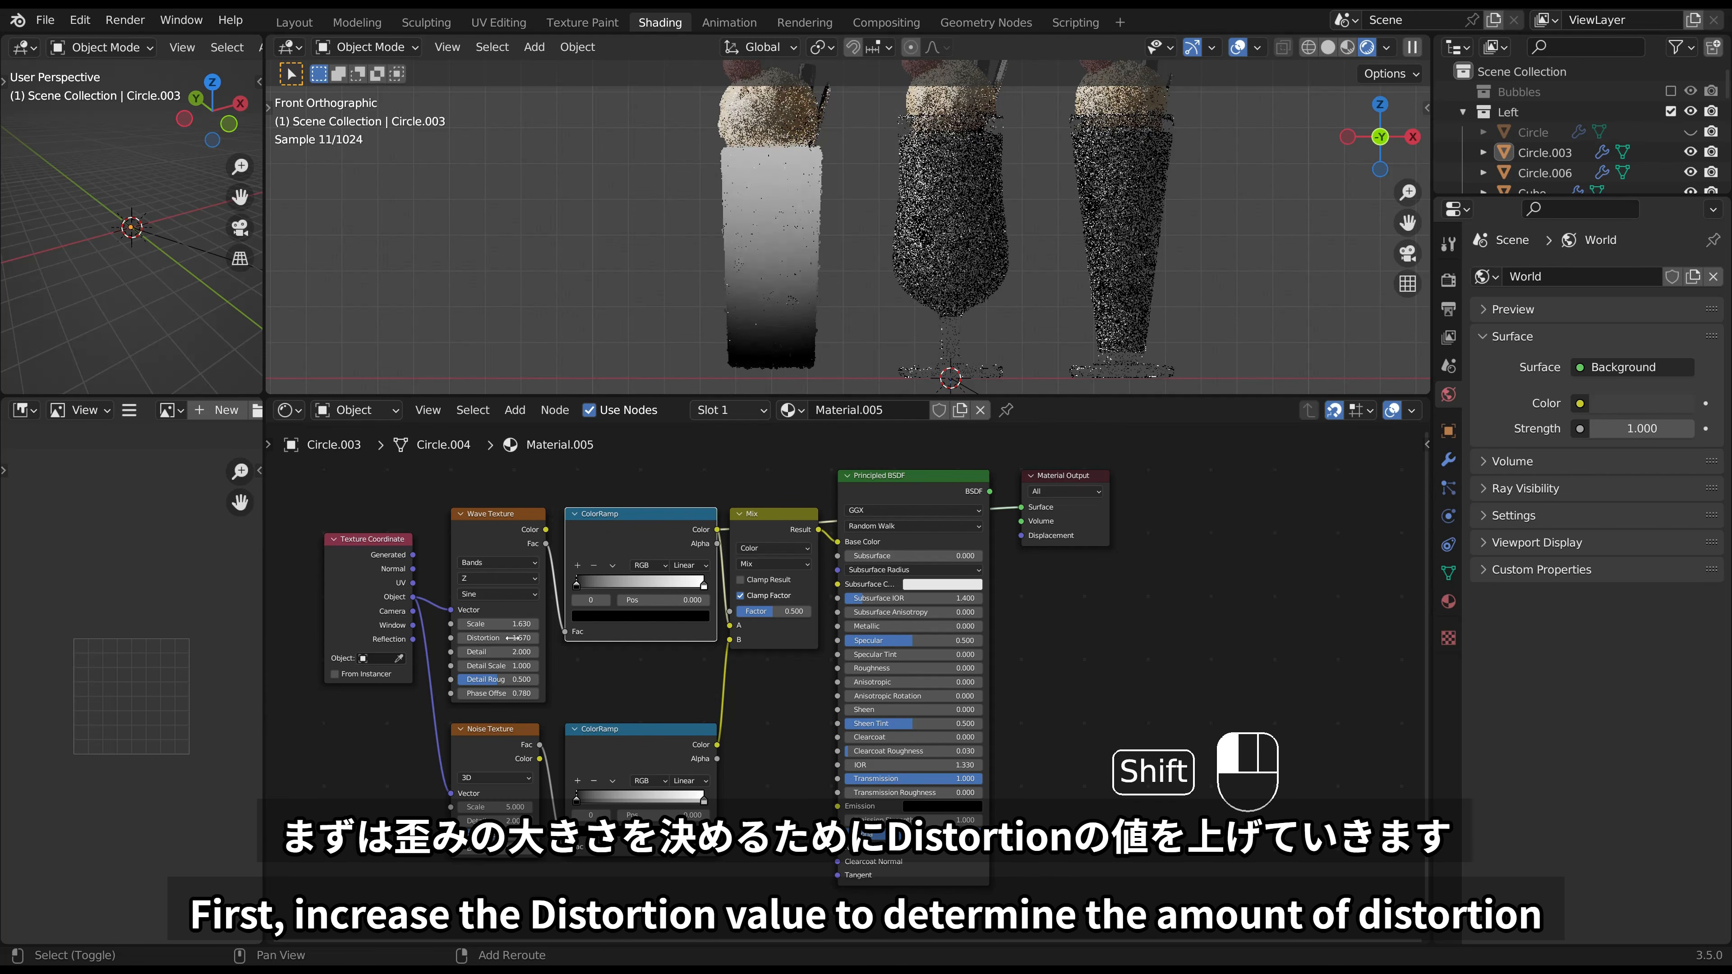
click(512, 638)
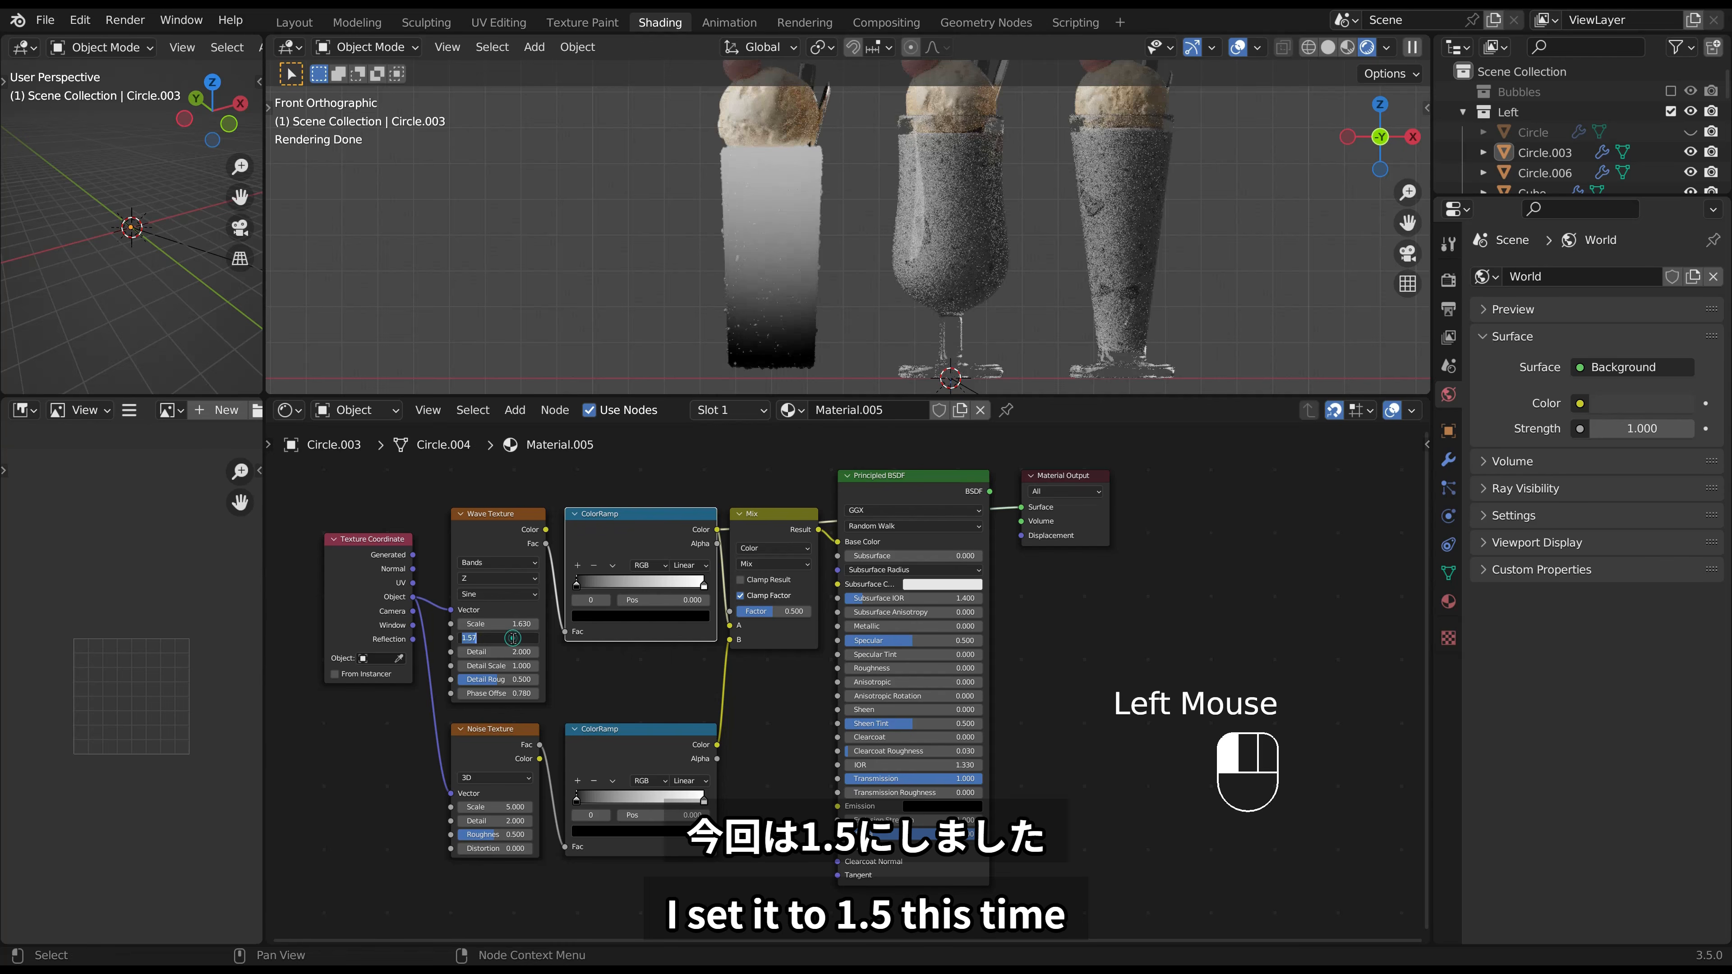
text(1.5)
key(Return)
Set the Wave Texture's detail to 10 and its detail scale to 60.
double_click(512, 652)
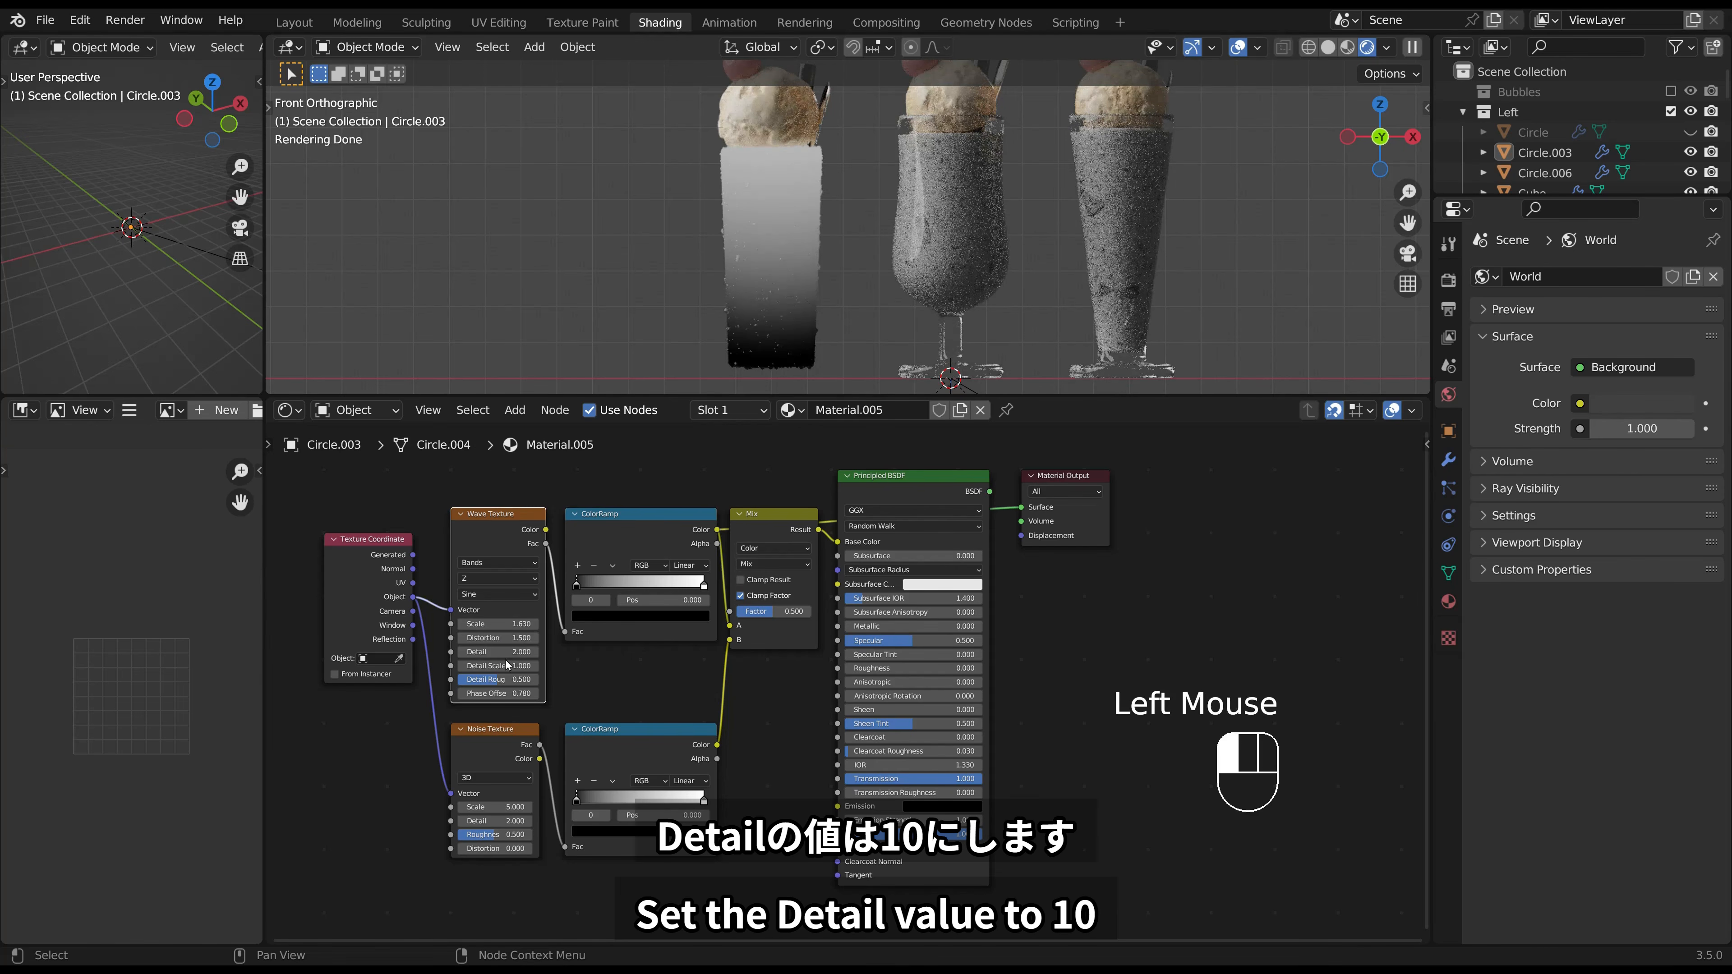
text(10)
key(Return)
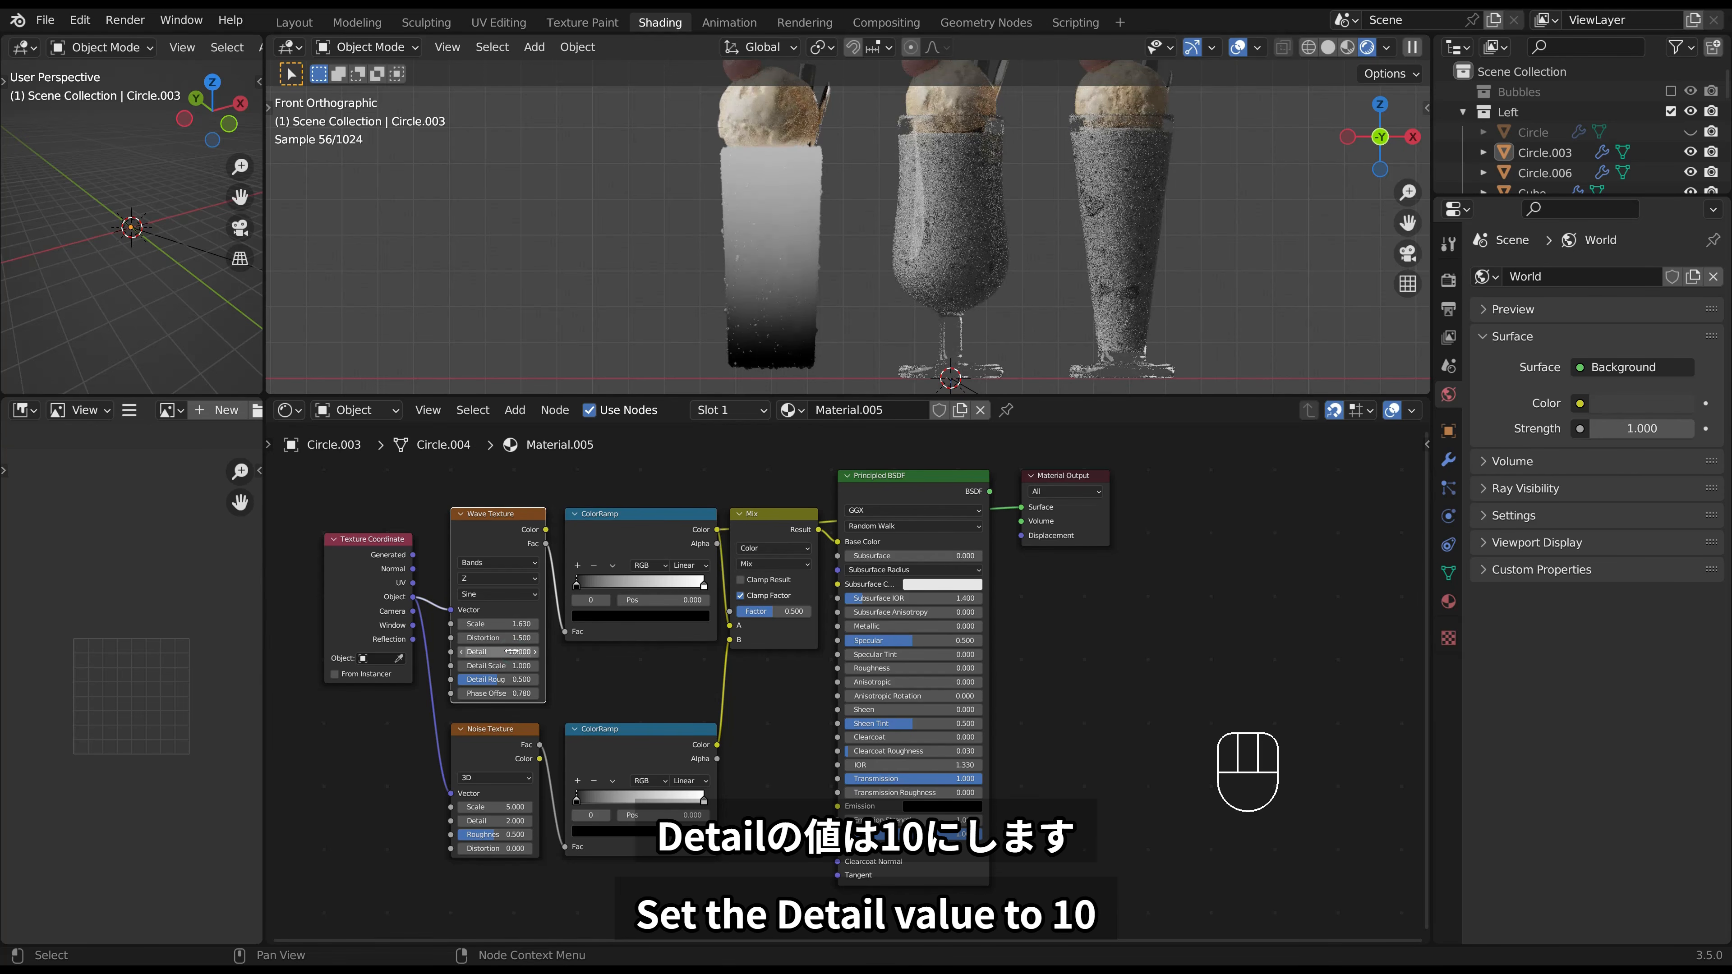
drag(498, 665, 579, 665)
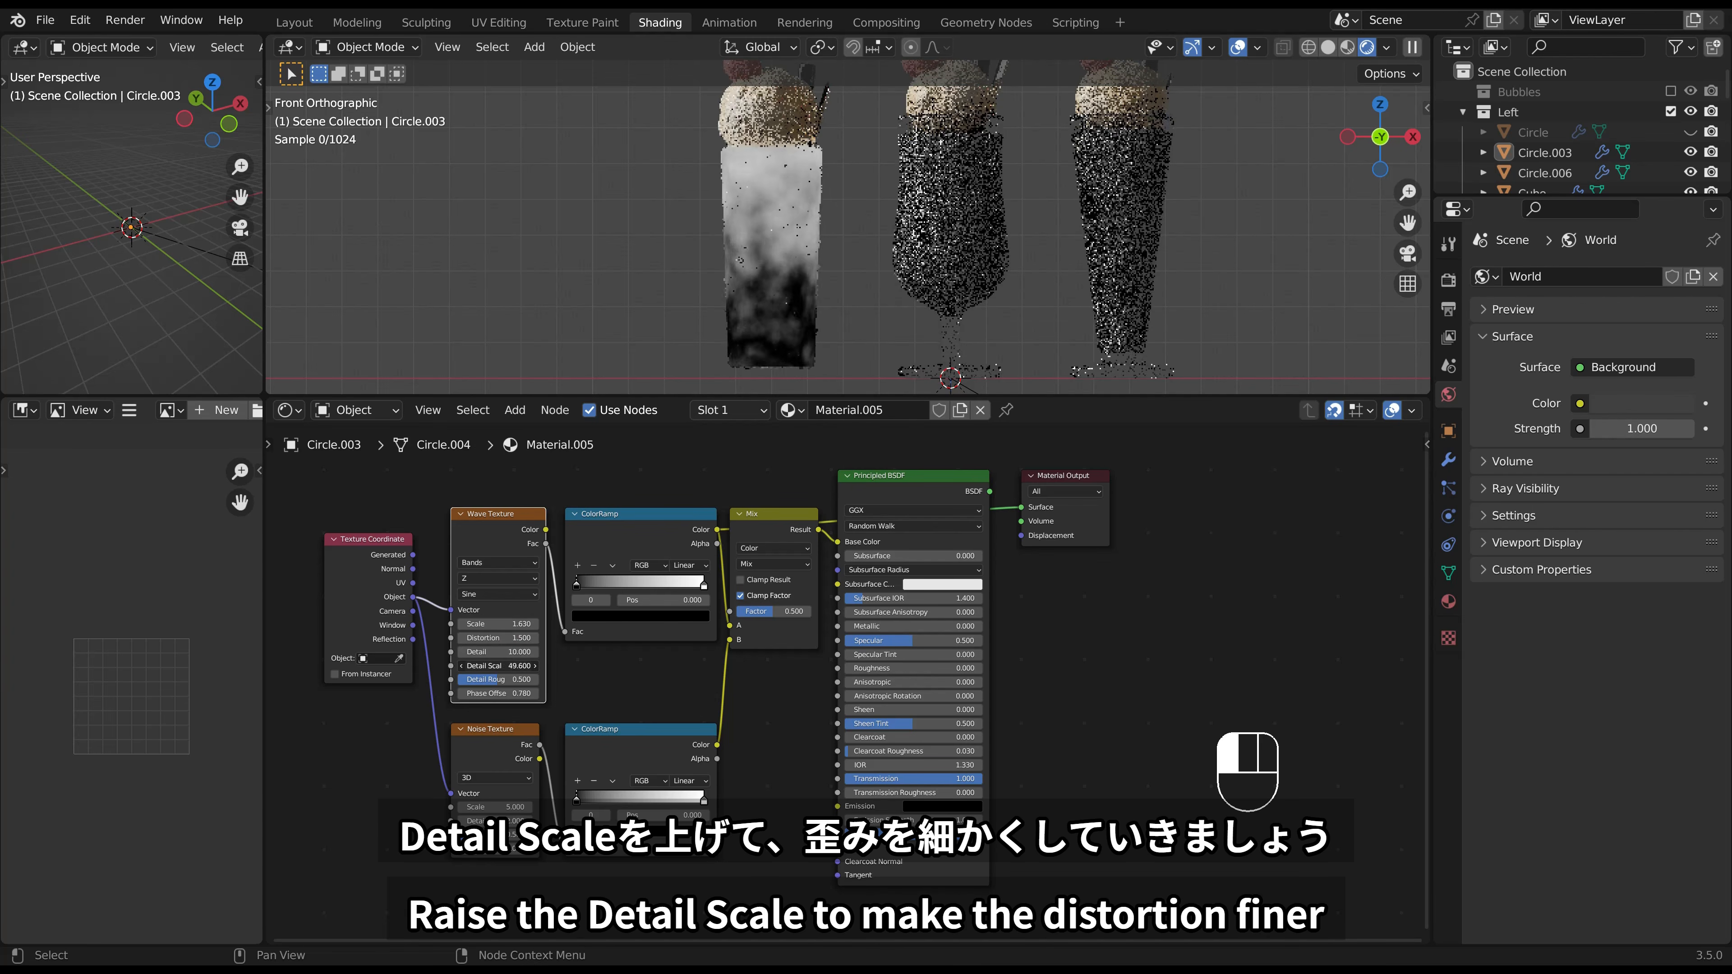
click(513, 666)
text(60)
key(Return)
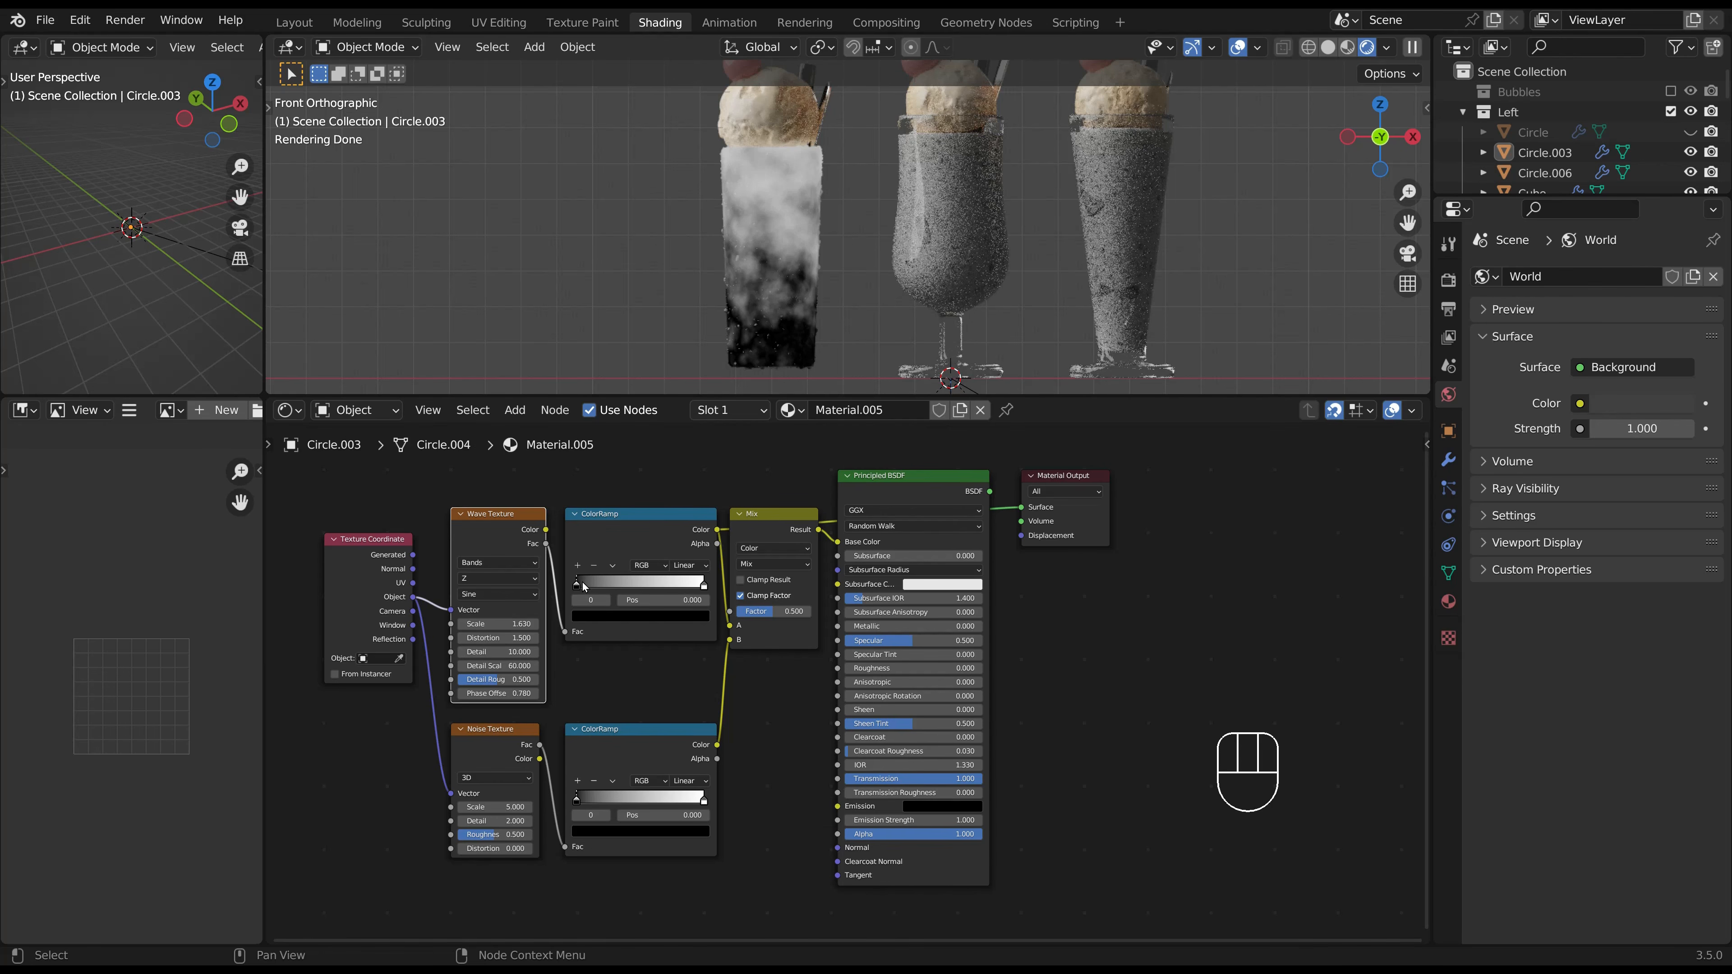
Color the Wave Texture's ColorRamp with a bright green first stop and a light green end stop.
click(584, 583)
click(606, 616)
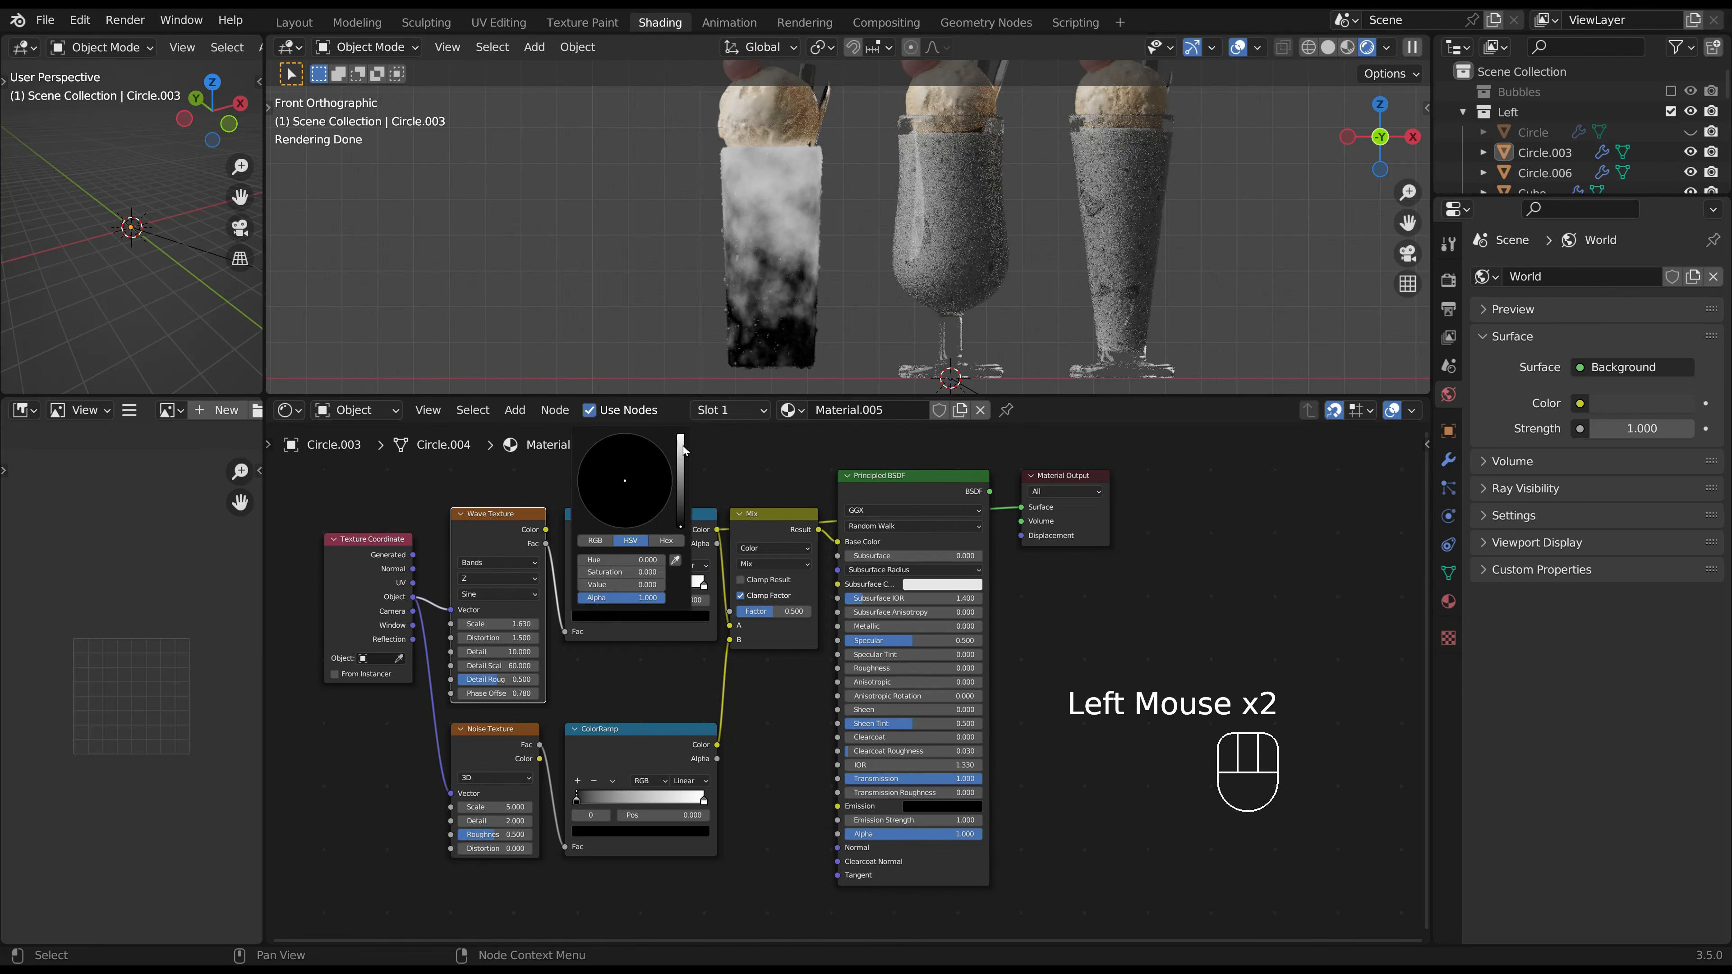
drag(683, 450, 680, 435)
click(597, 482)
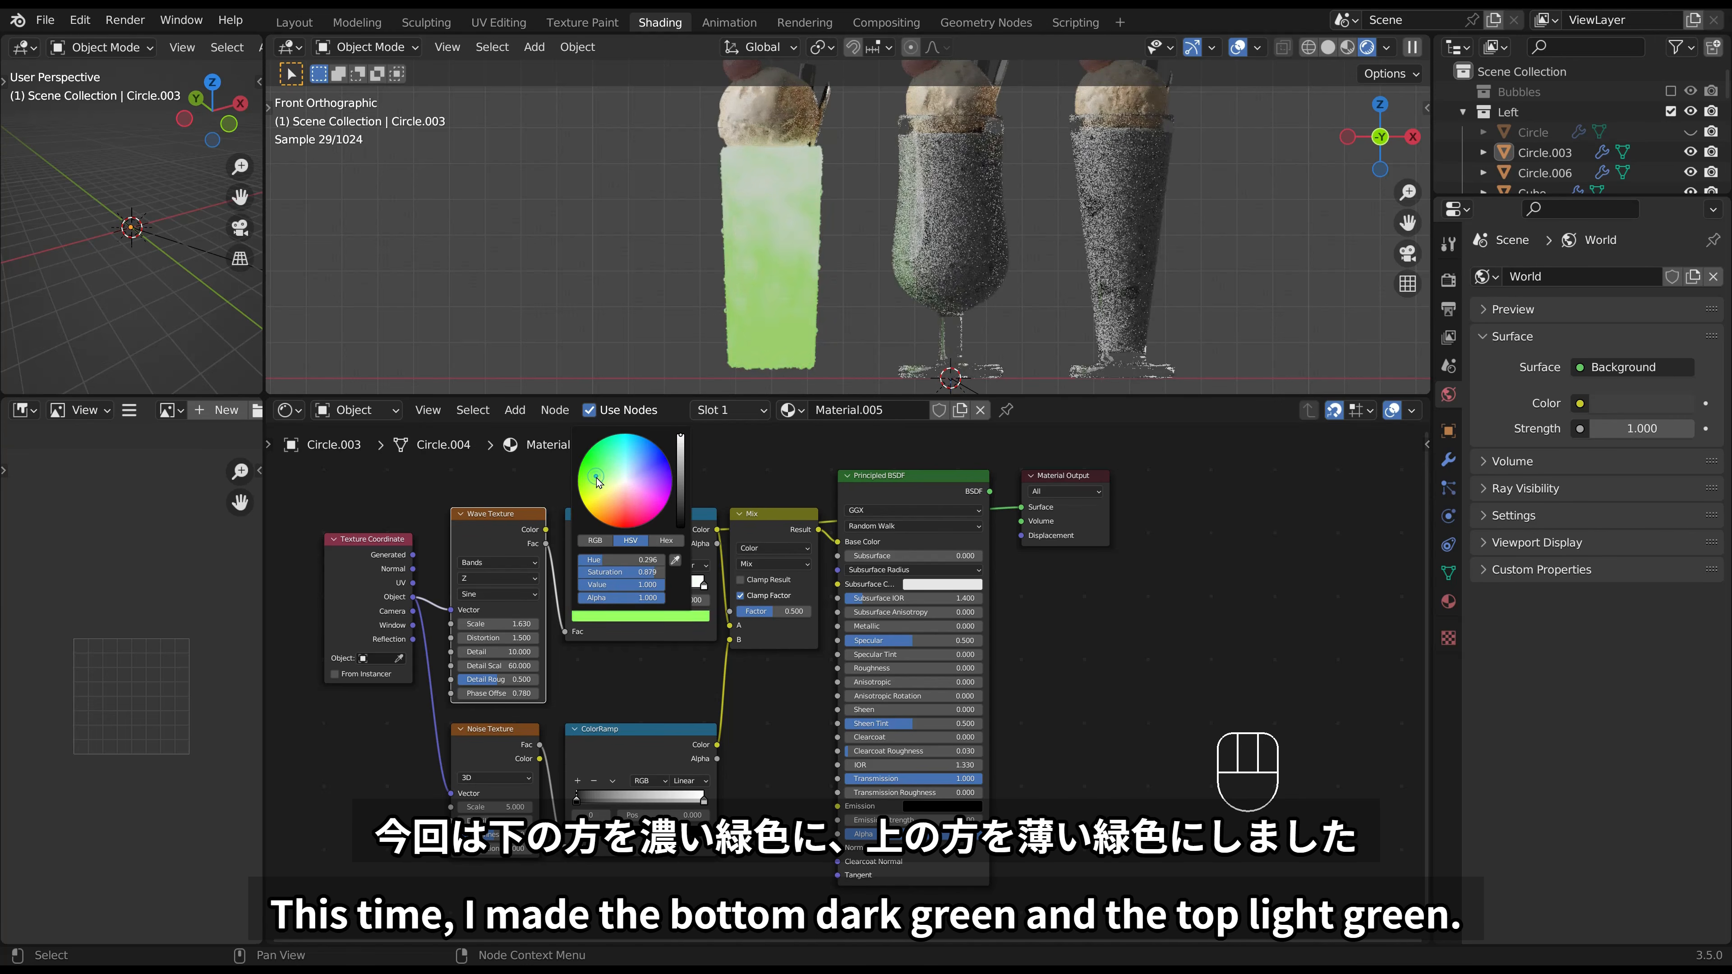
click(703, 582)
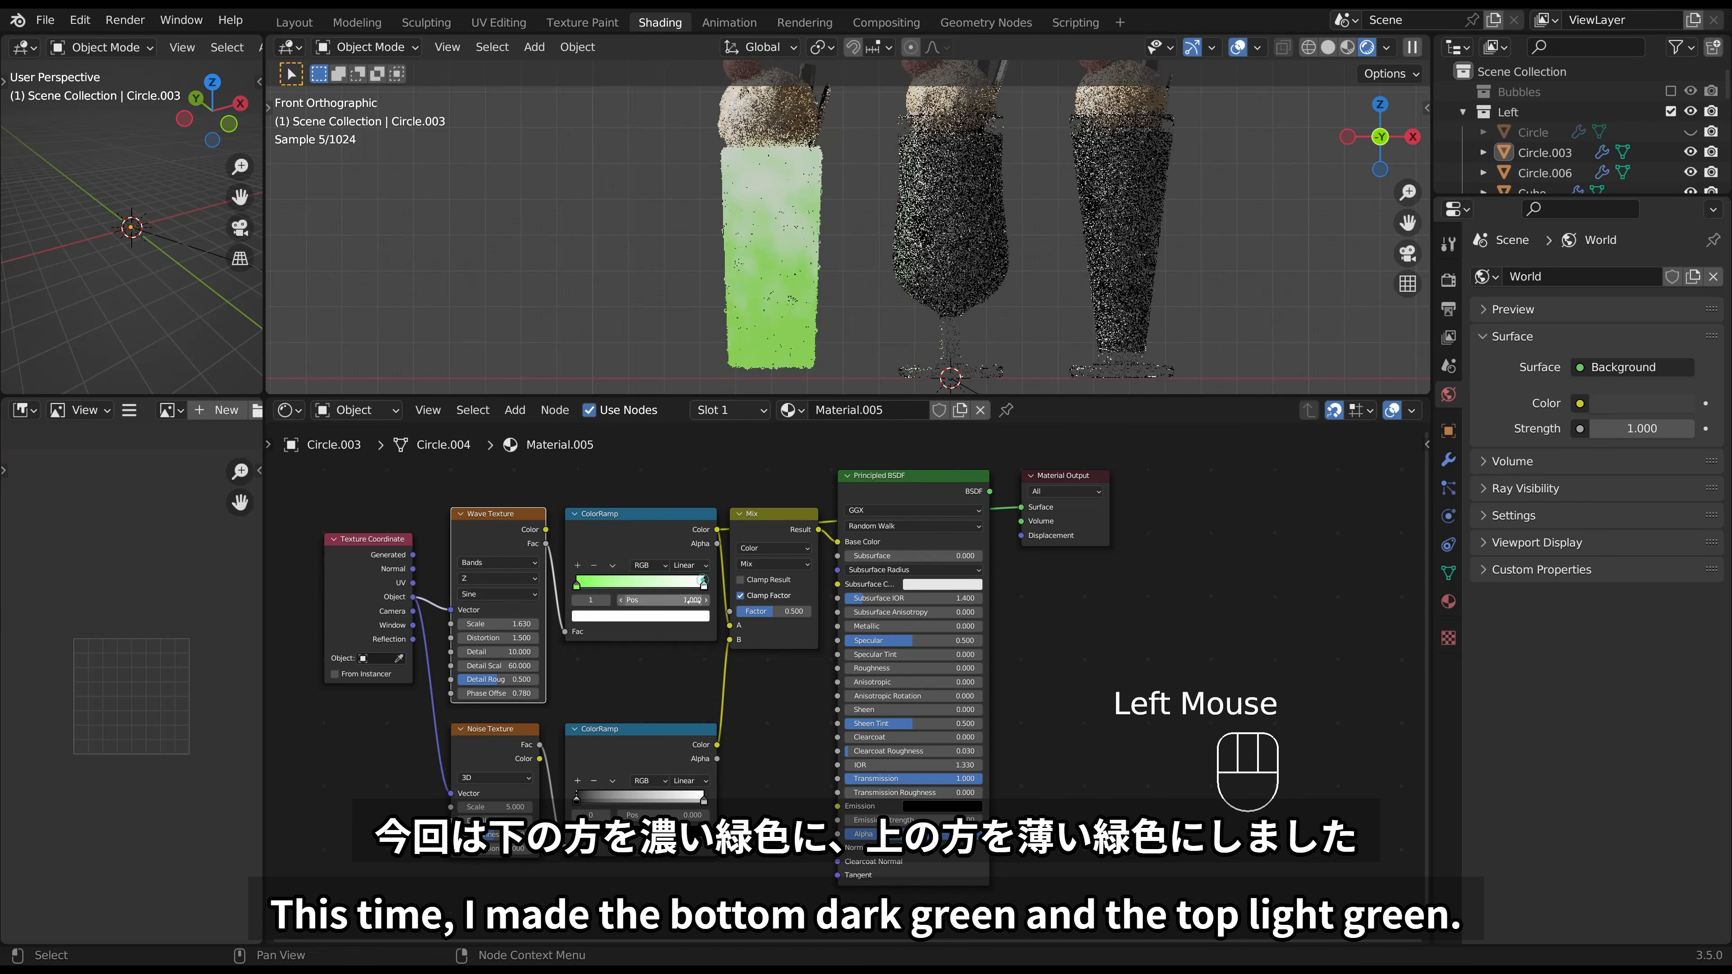
click(687, 616)
click(612, 490)
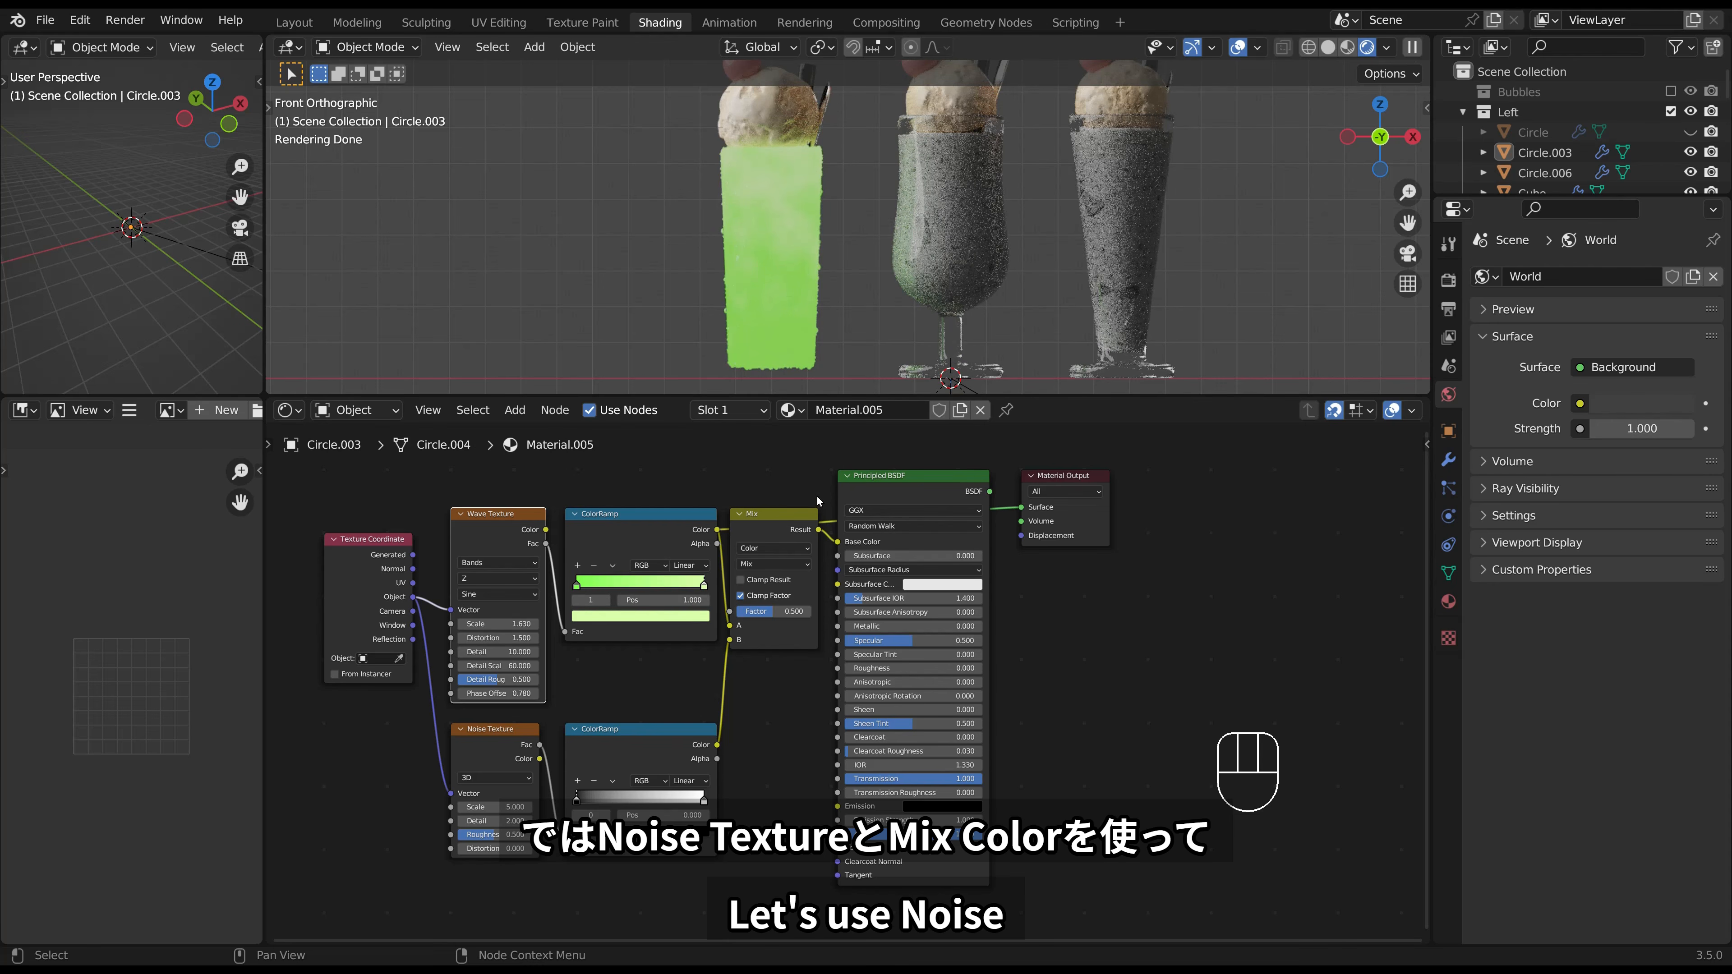
Set the Wave Texture's scale to 2.5 and its phase offset to 1.6.
click(511, 624)
text(2.5)
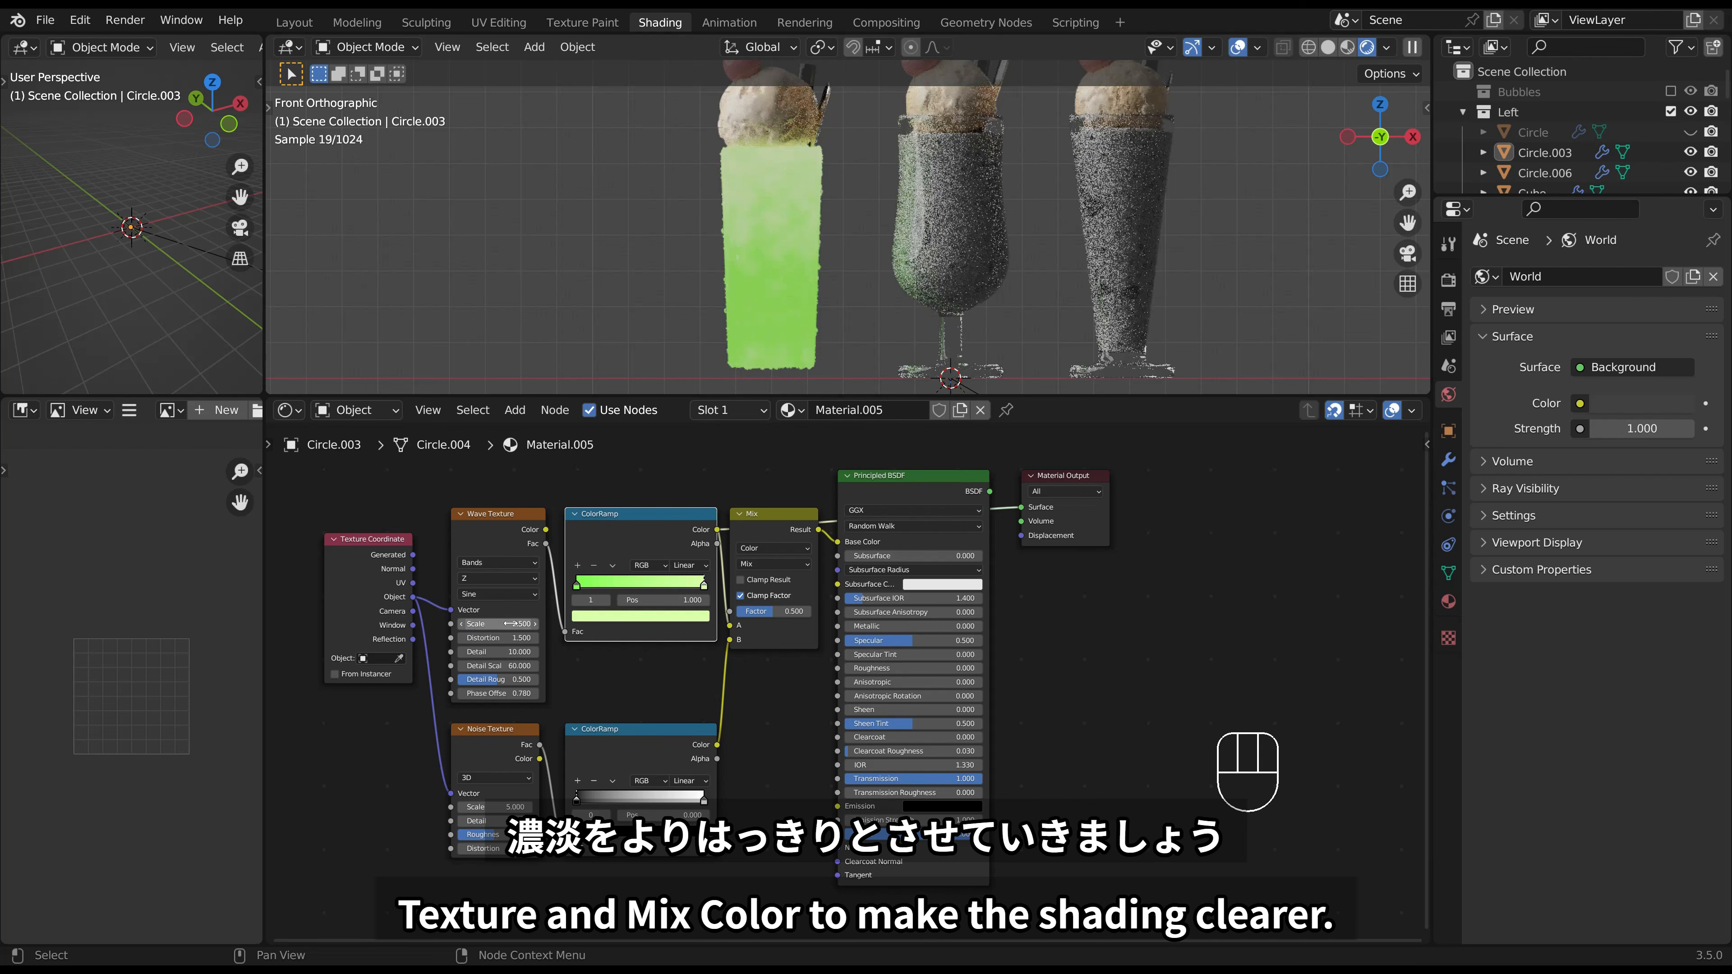
key(Return)
click(498, 691)
text(1.6)
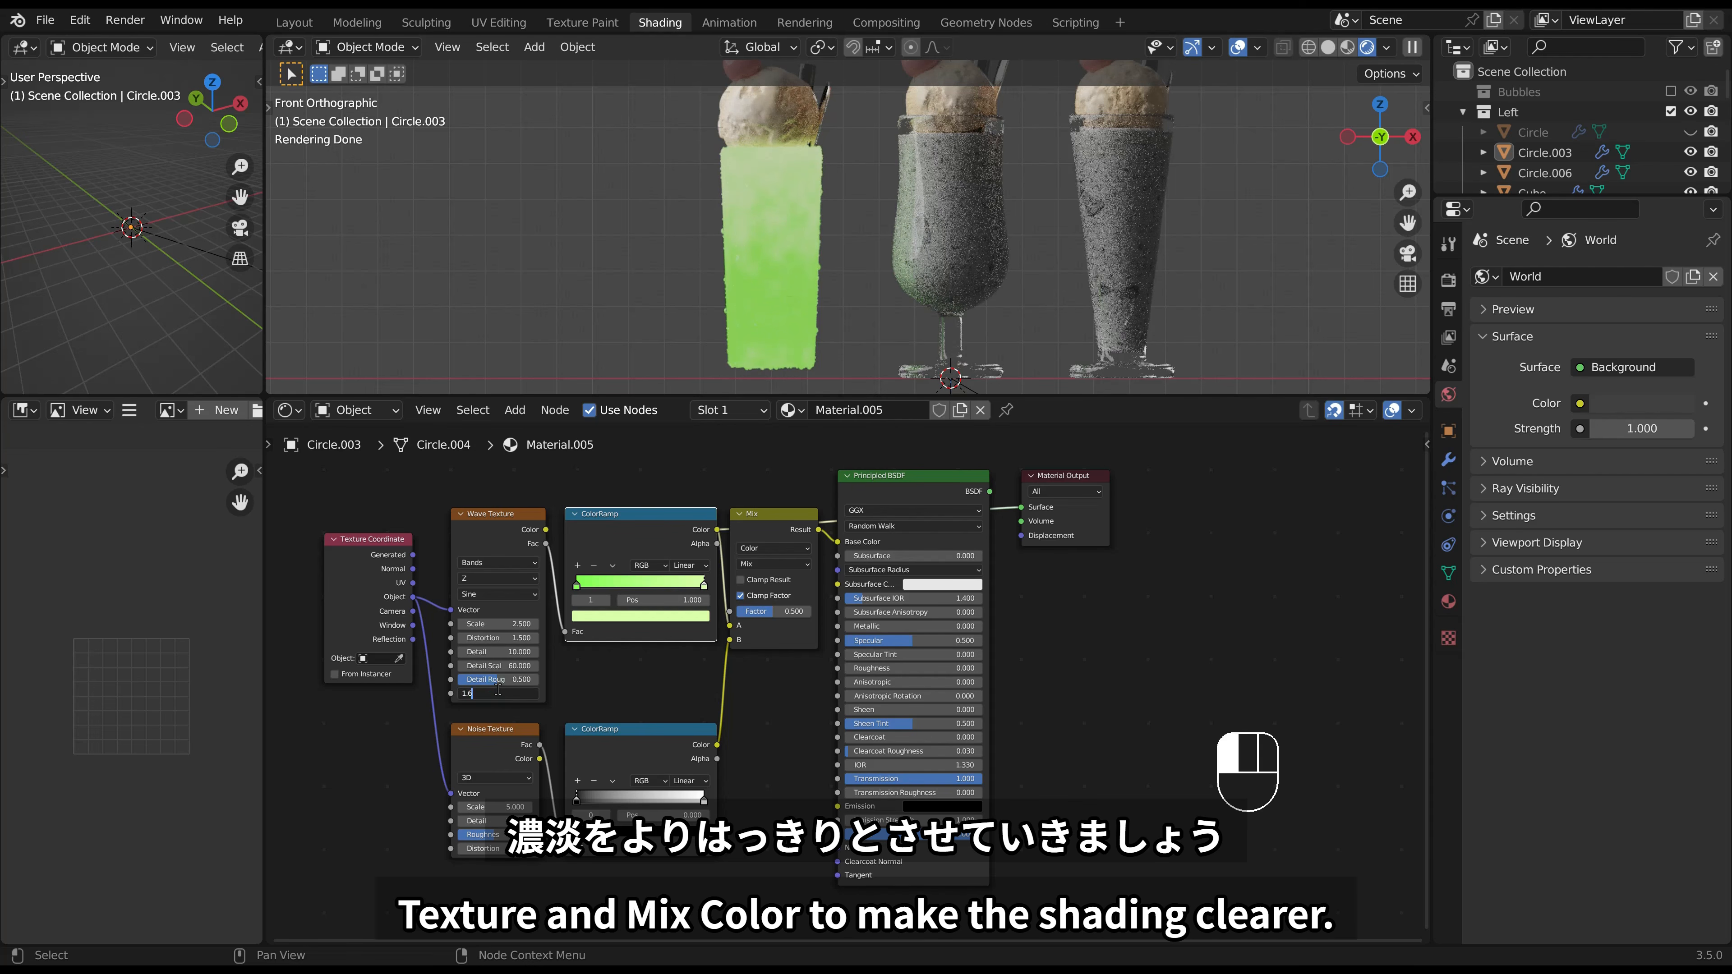
key(Return)
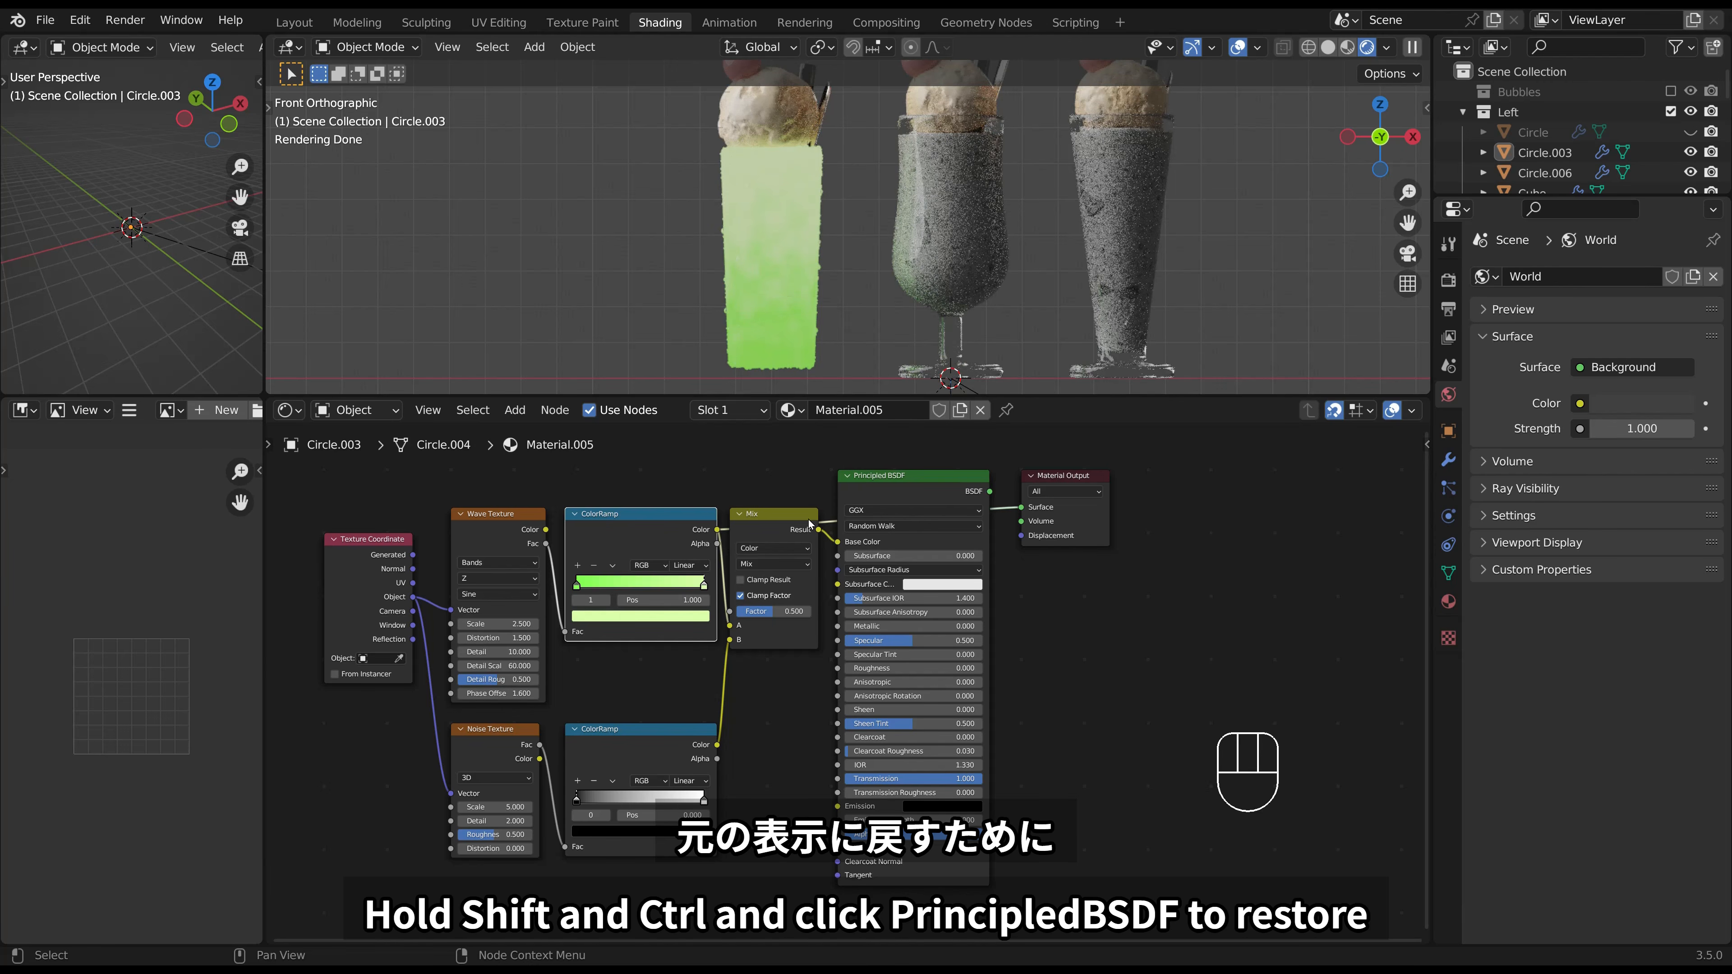
Restore the Principled BSDF as the material output and switch the Mix node to Linear Light with a factor of 1.
ctrl+shift+click(879, 483)
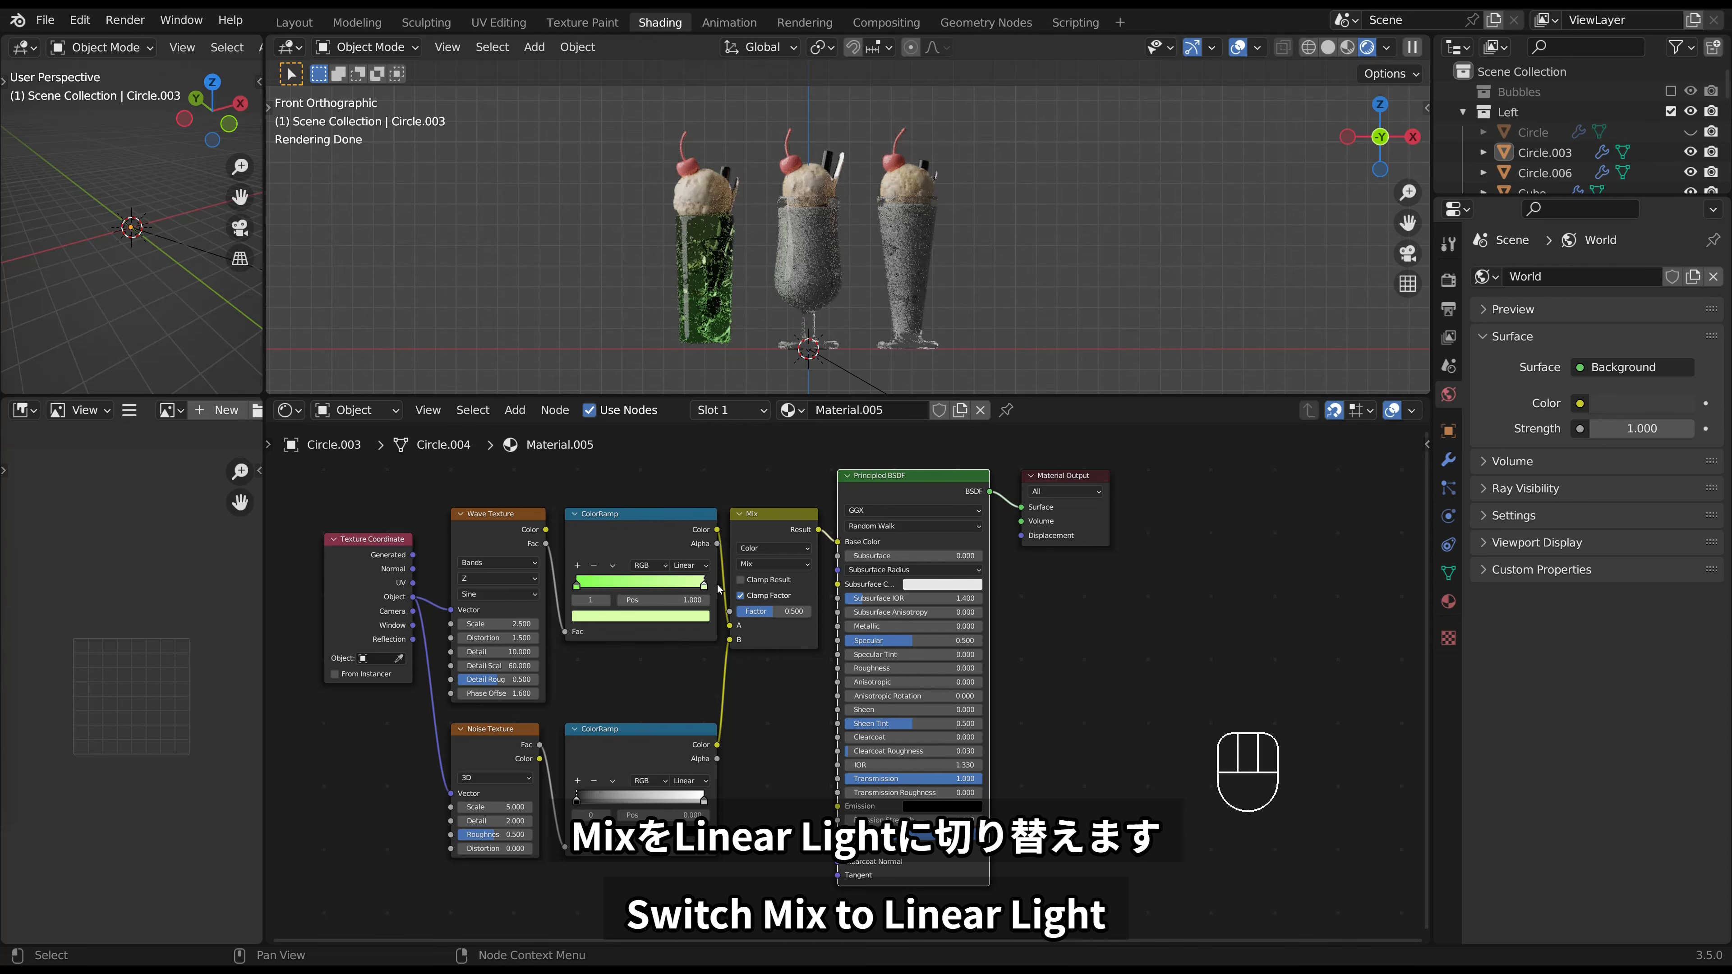
click(759, 567)
click(761, 736)
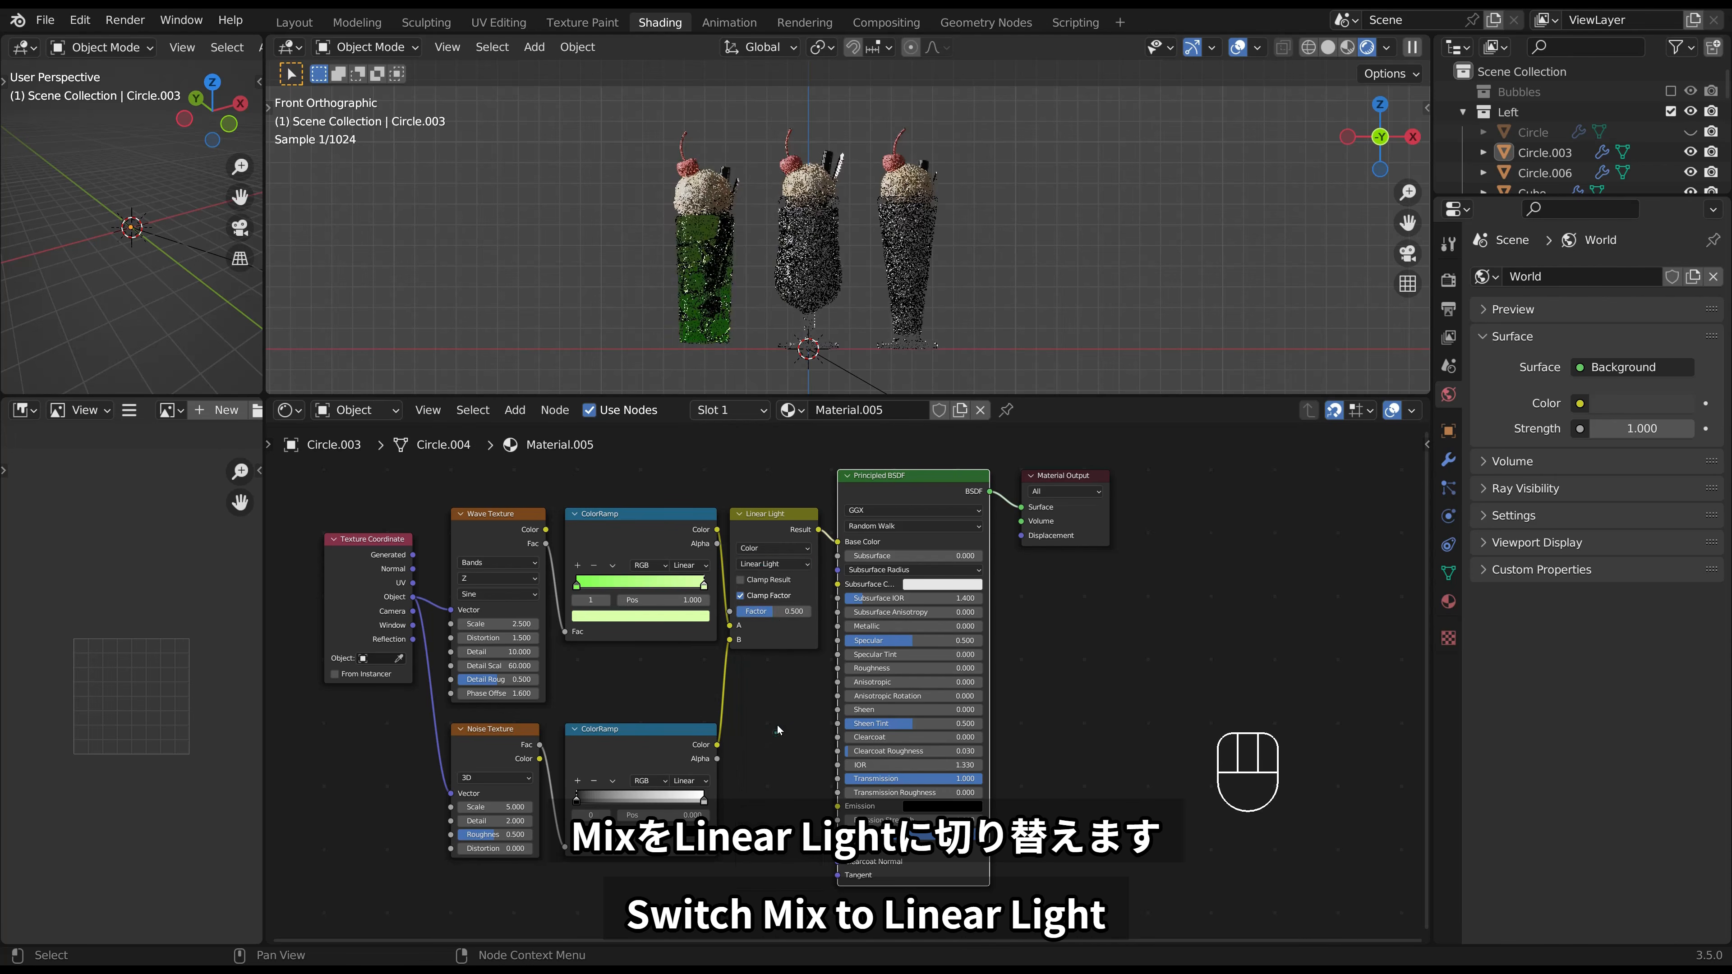
drag(773, 611, 806, 625)
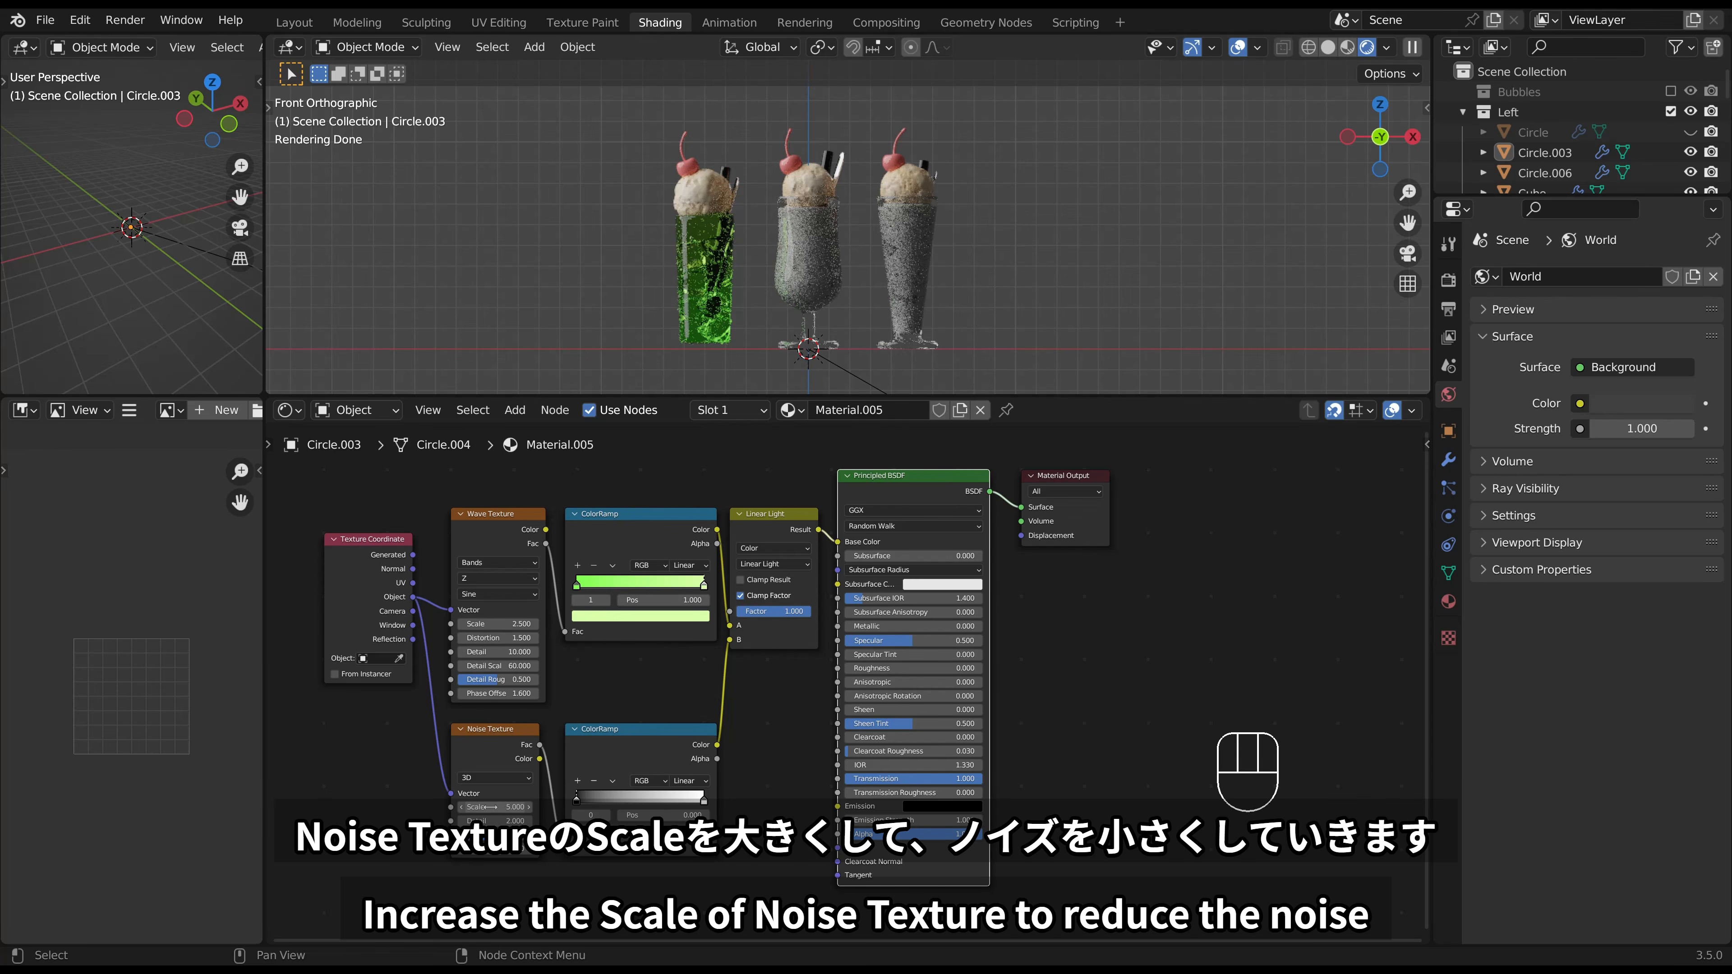
Set the Noise Texture's scale to 150.
drag(485, 807, 549, 807)
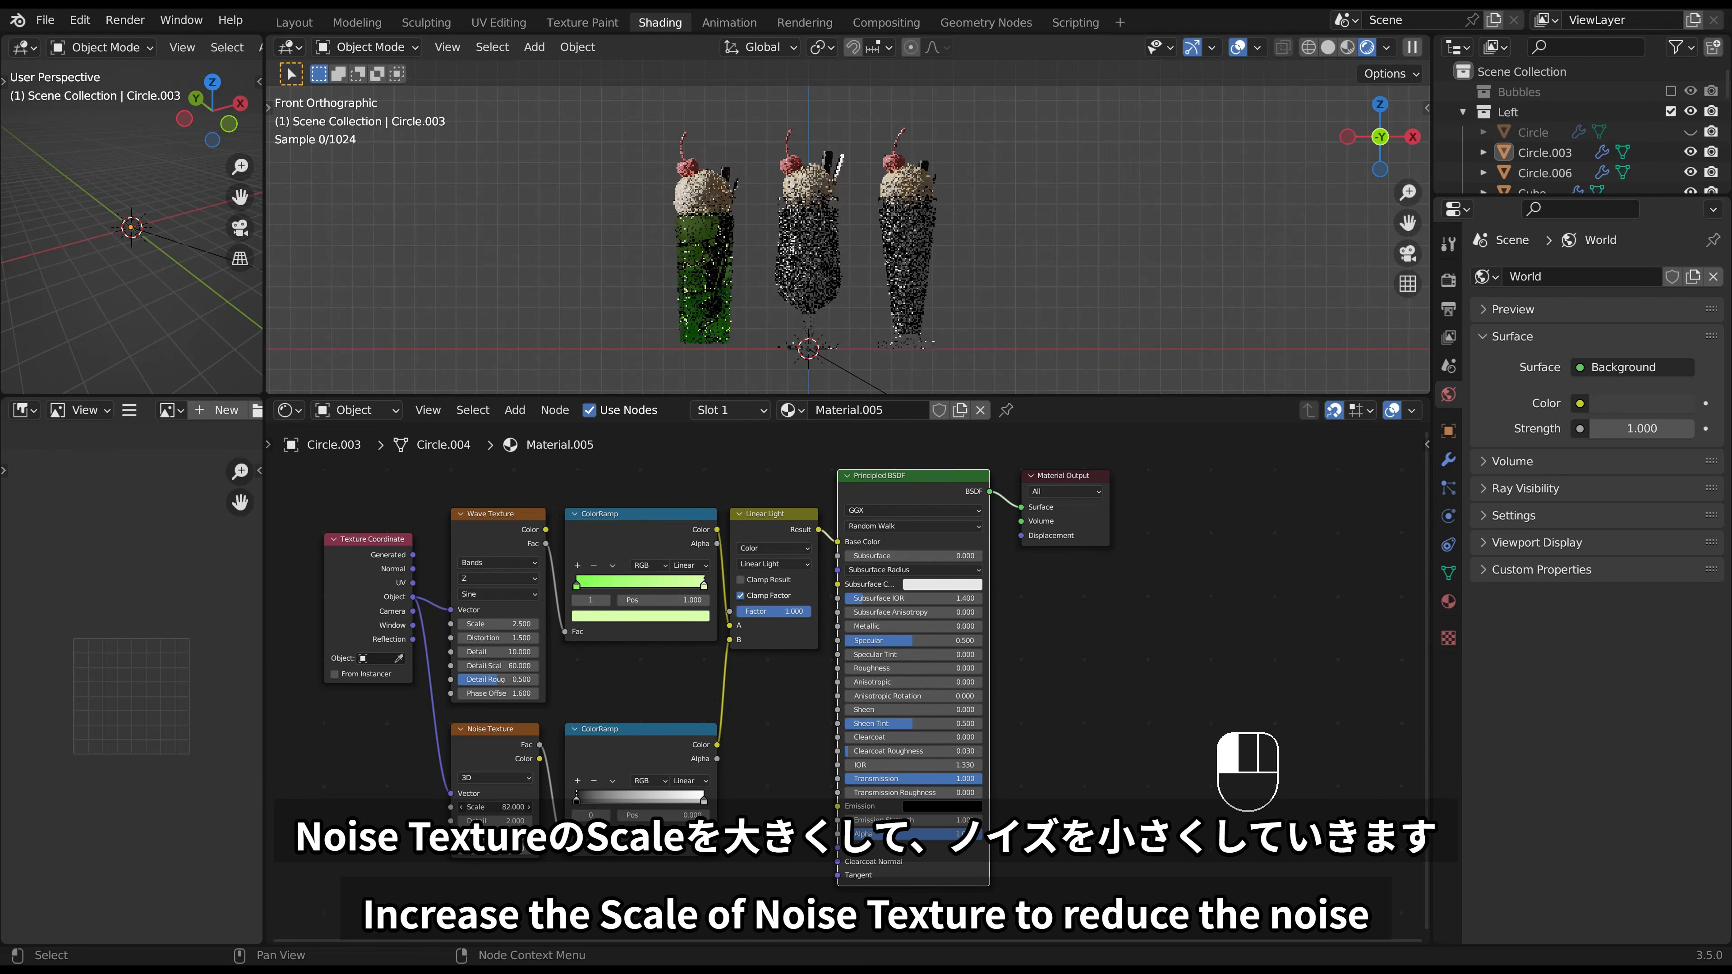
click(509, 806)
text(150)
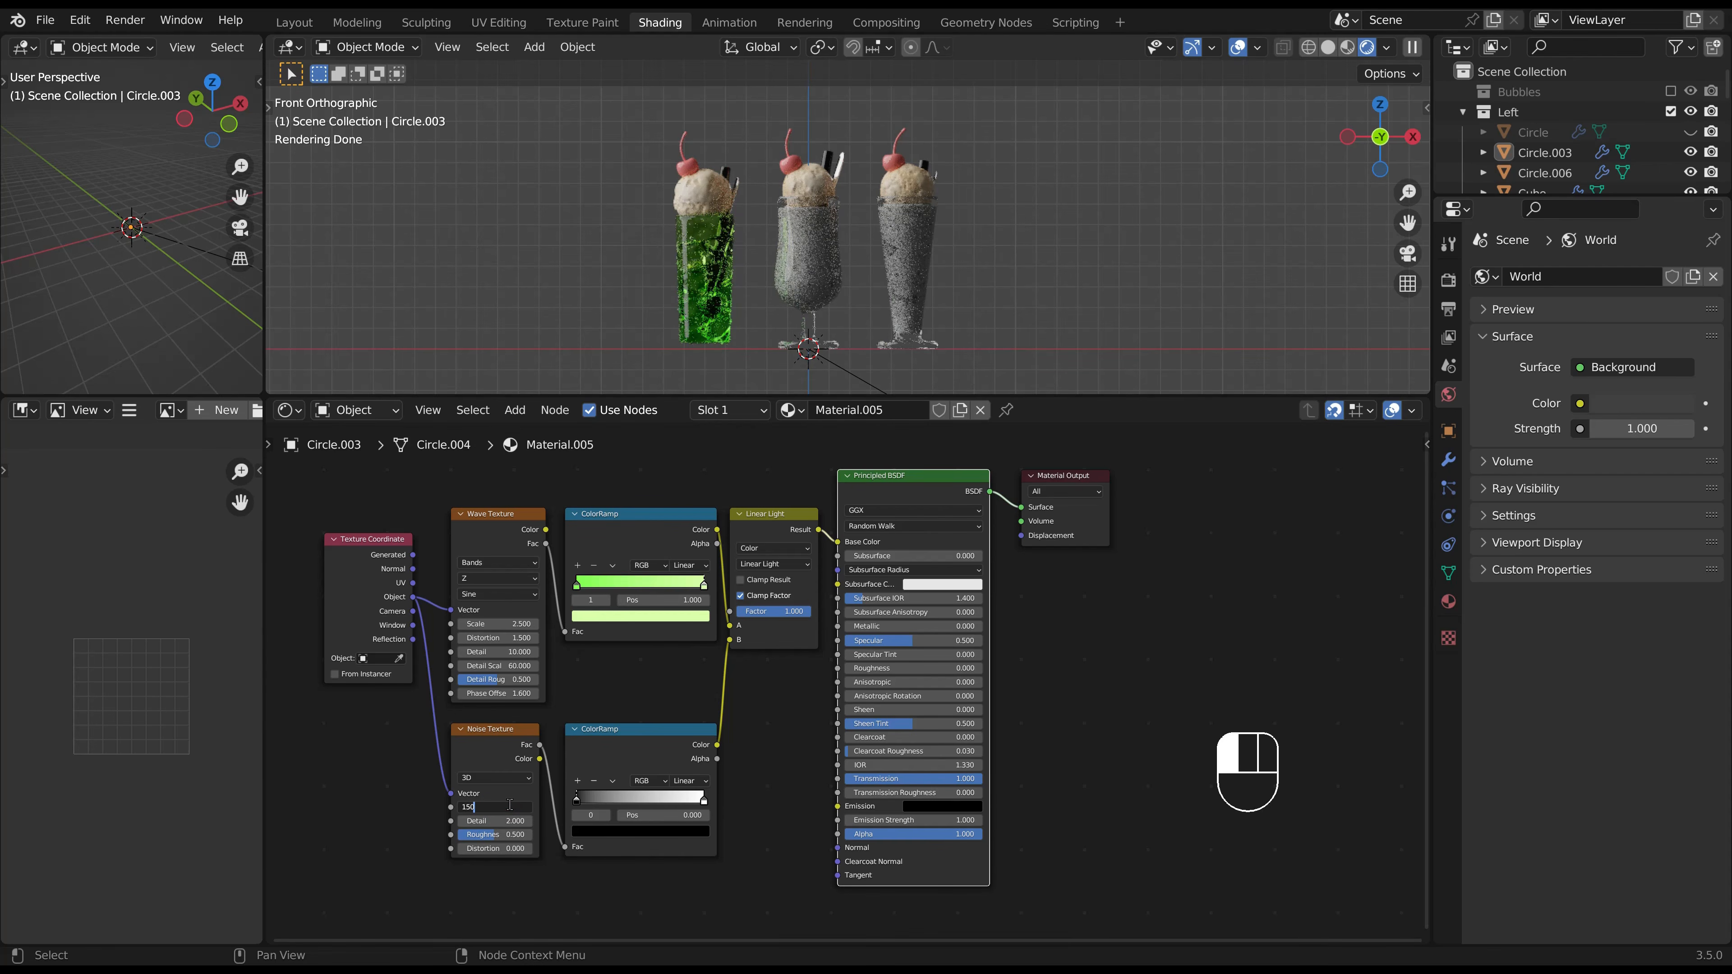
key(Return)
Make the end stop of the Wave Texture's ColorRamp a paler green with hue 0.217 and saturation 0.265.
shift+middle_drag(694, 312, 777, 187)
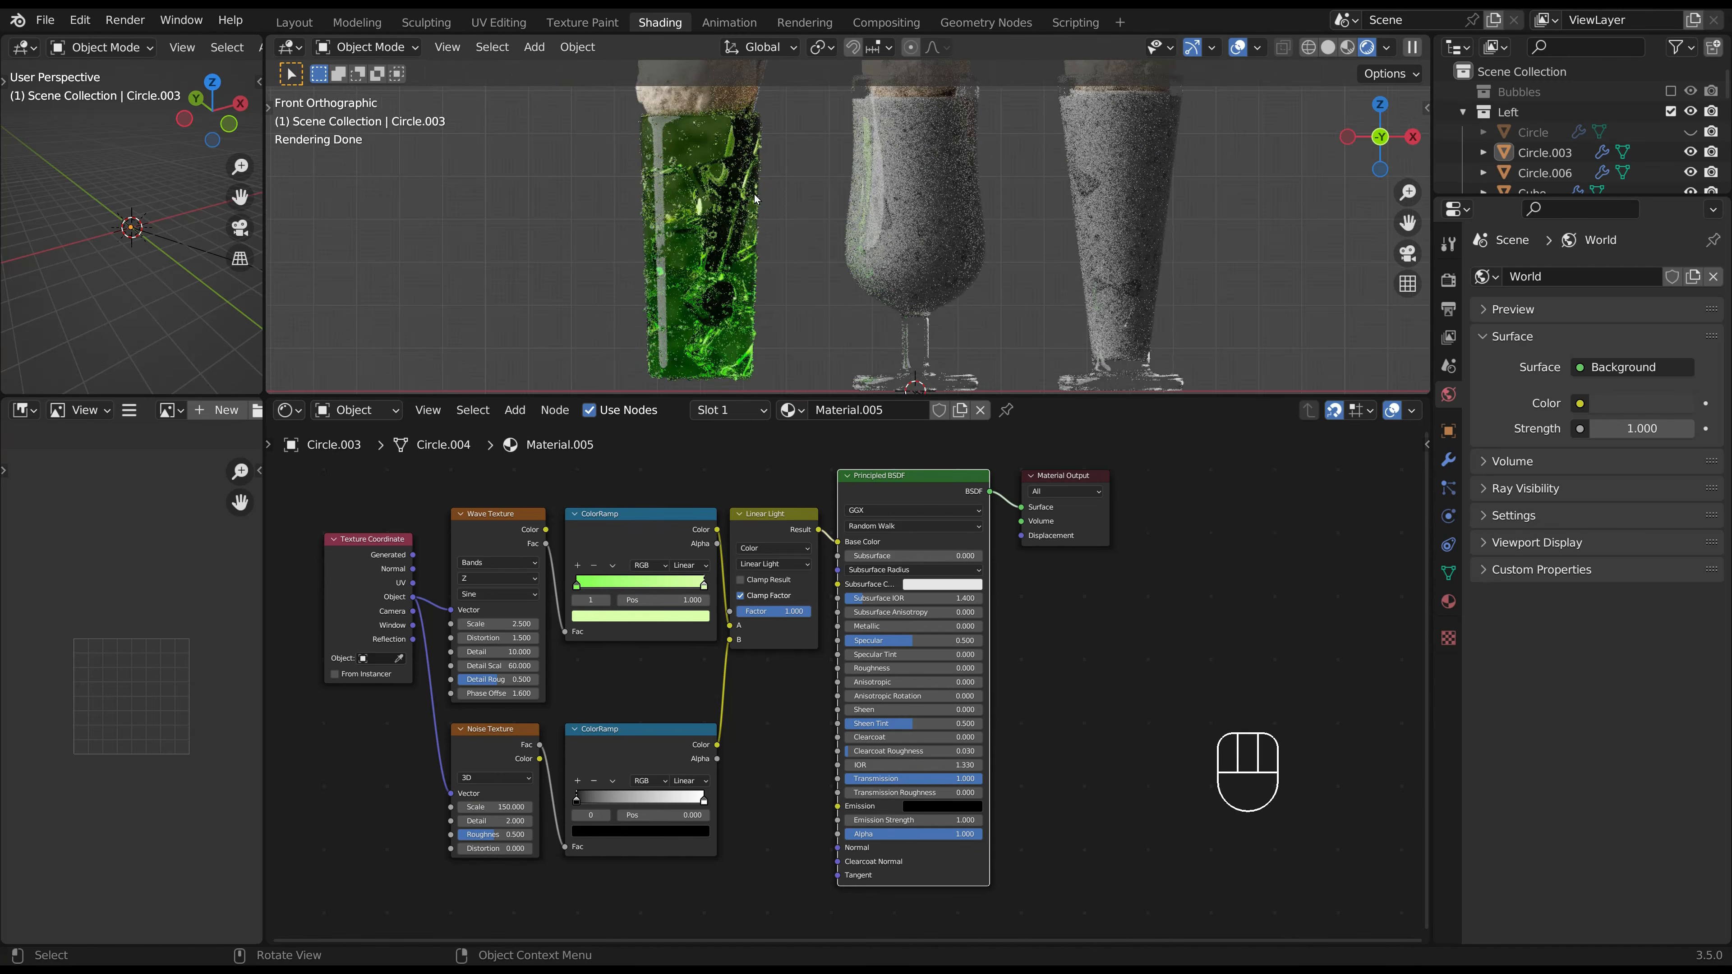
click(680, 615)
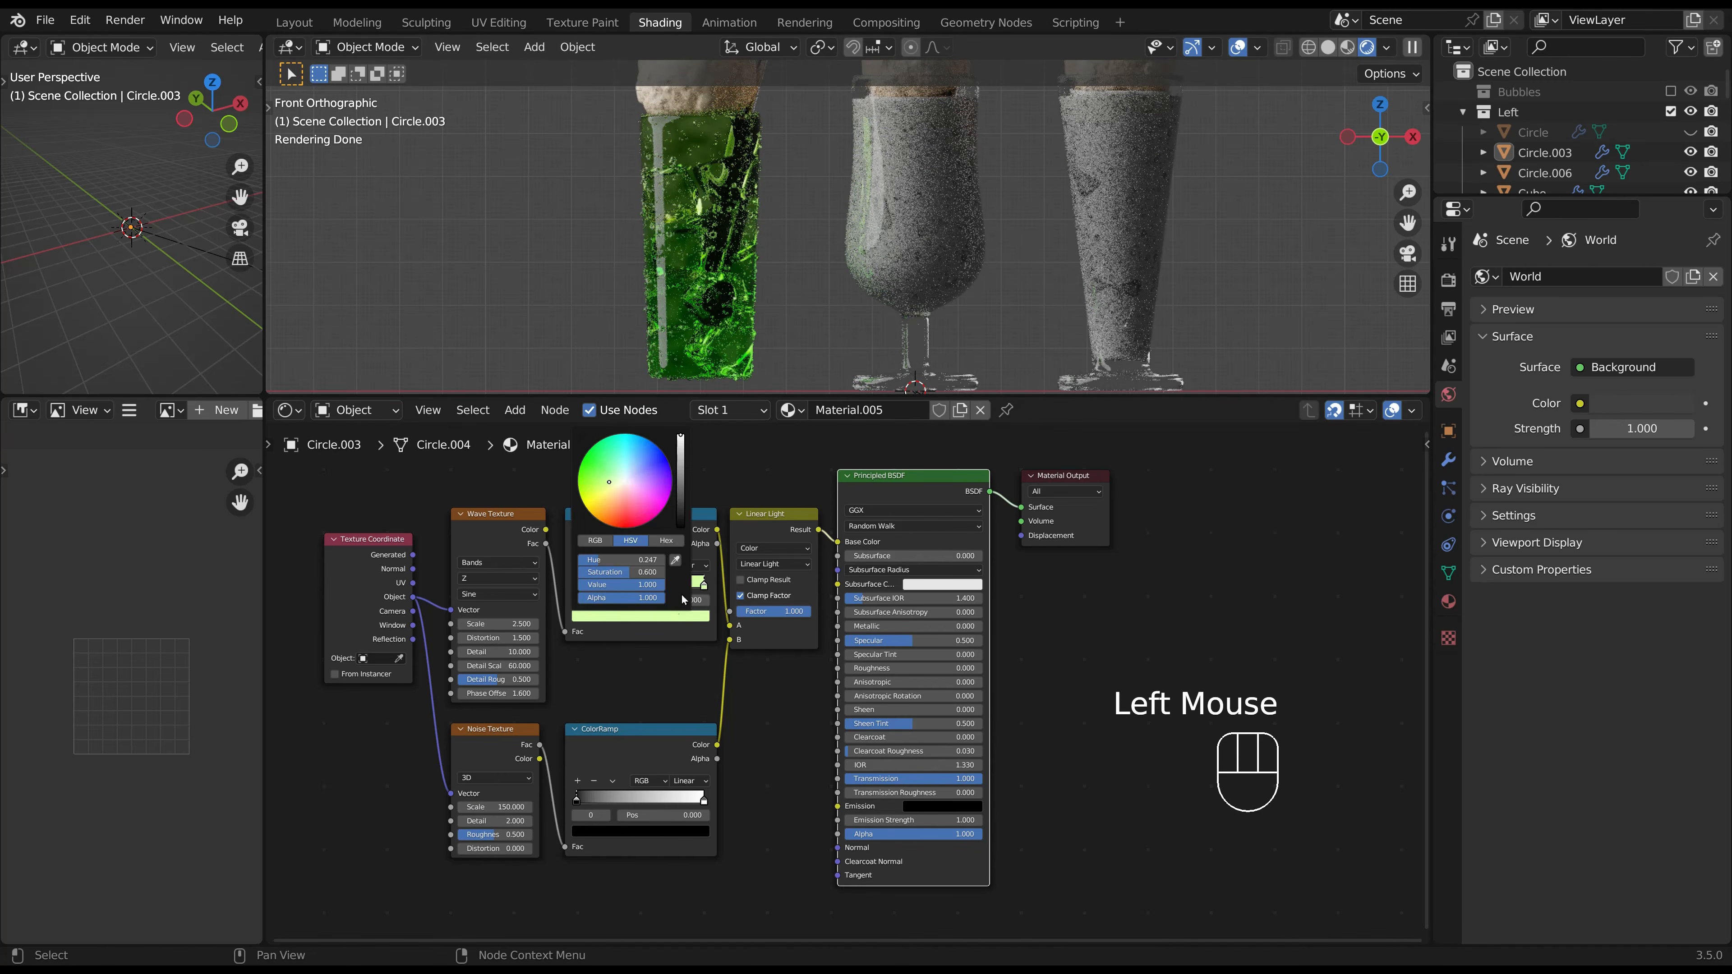
click(621, 484)
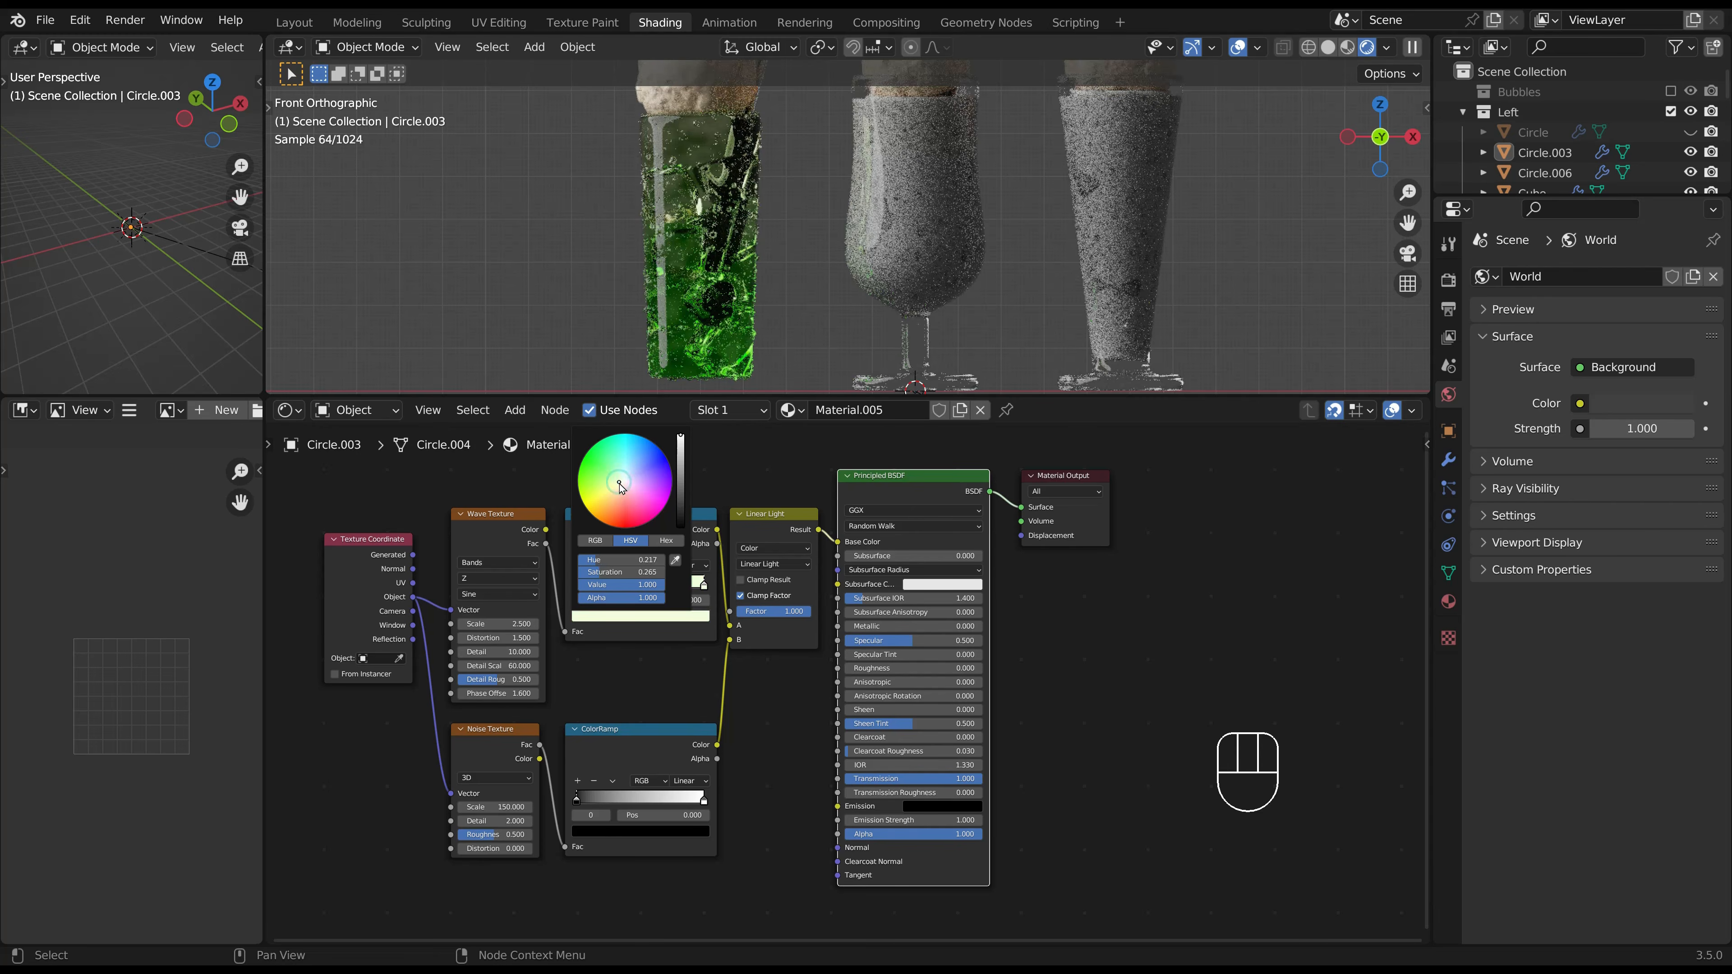
click(784, 344)
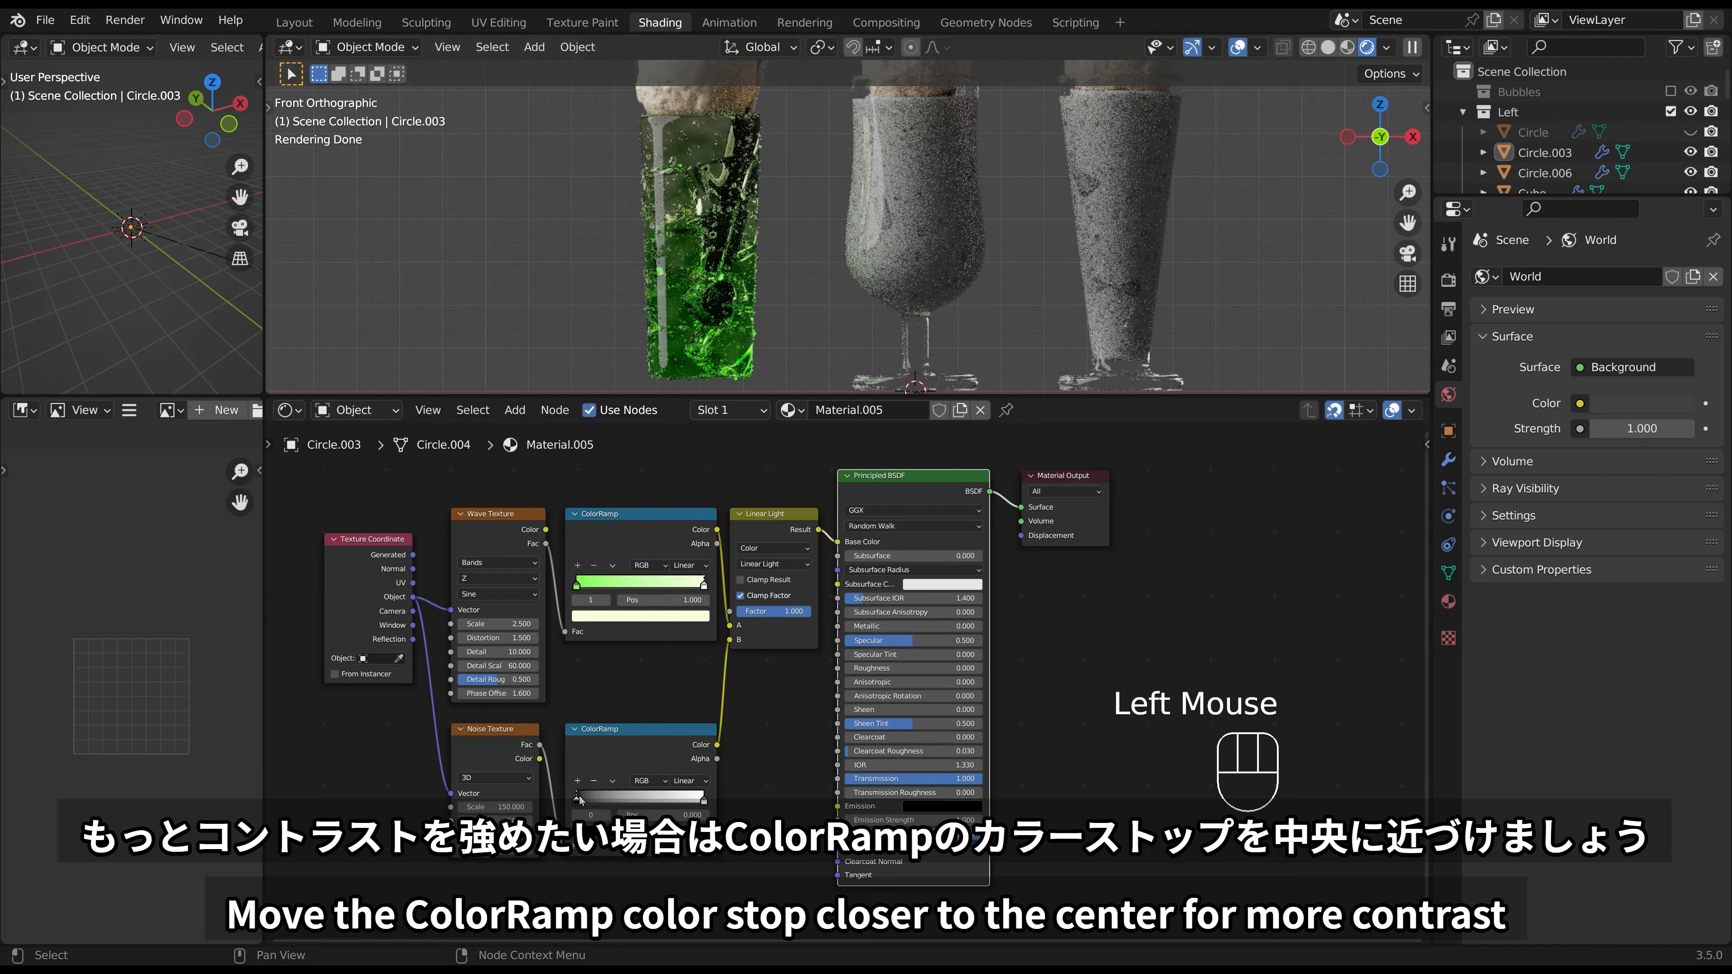
Try moving the color stops of the Noise Texture's ColorRamp closer to the center for more contrast.
drag(581, 800, 653, 804)
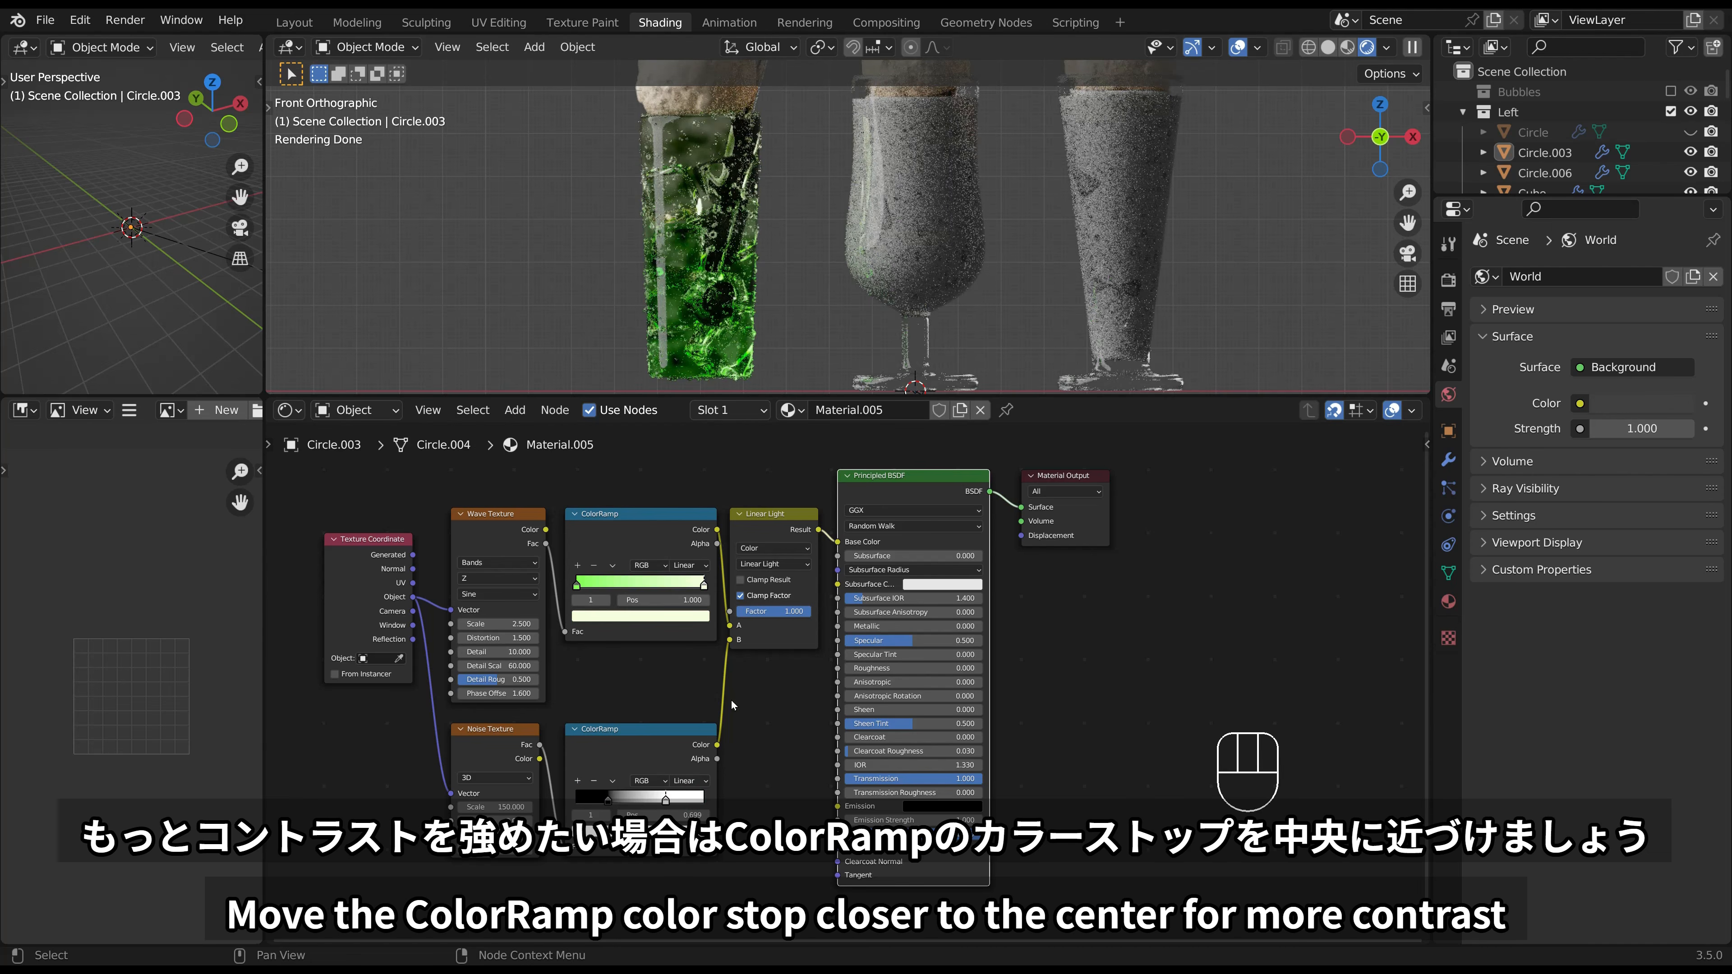
key(ctrl+z)
key(ctrl+z)
mouse_move(777, 611)
mouse_down()
mouse_move(737, 610)
mouse_move(804, 610)
mouse_up()
click(800, 341)
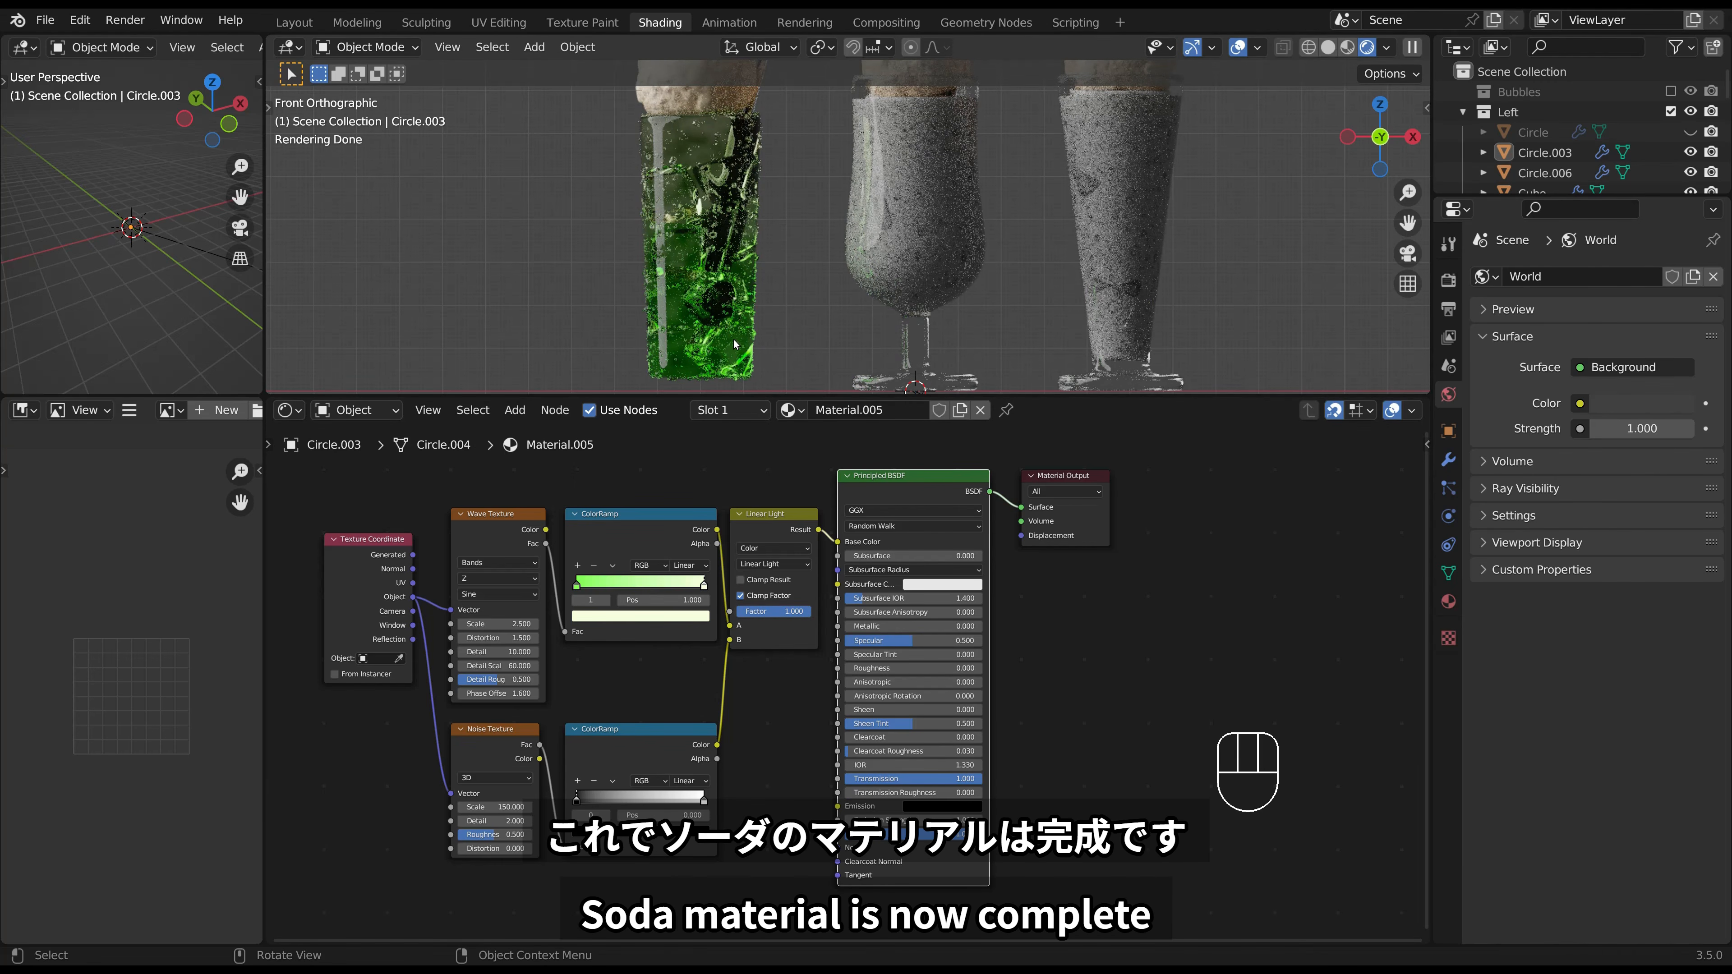
Hide the middle glass and assign the left soda's Material.005 to the middle soda.
click(930, 241)
click(930, 239)
click(983, 255)
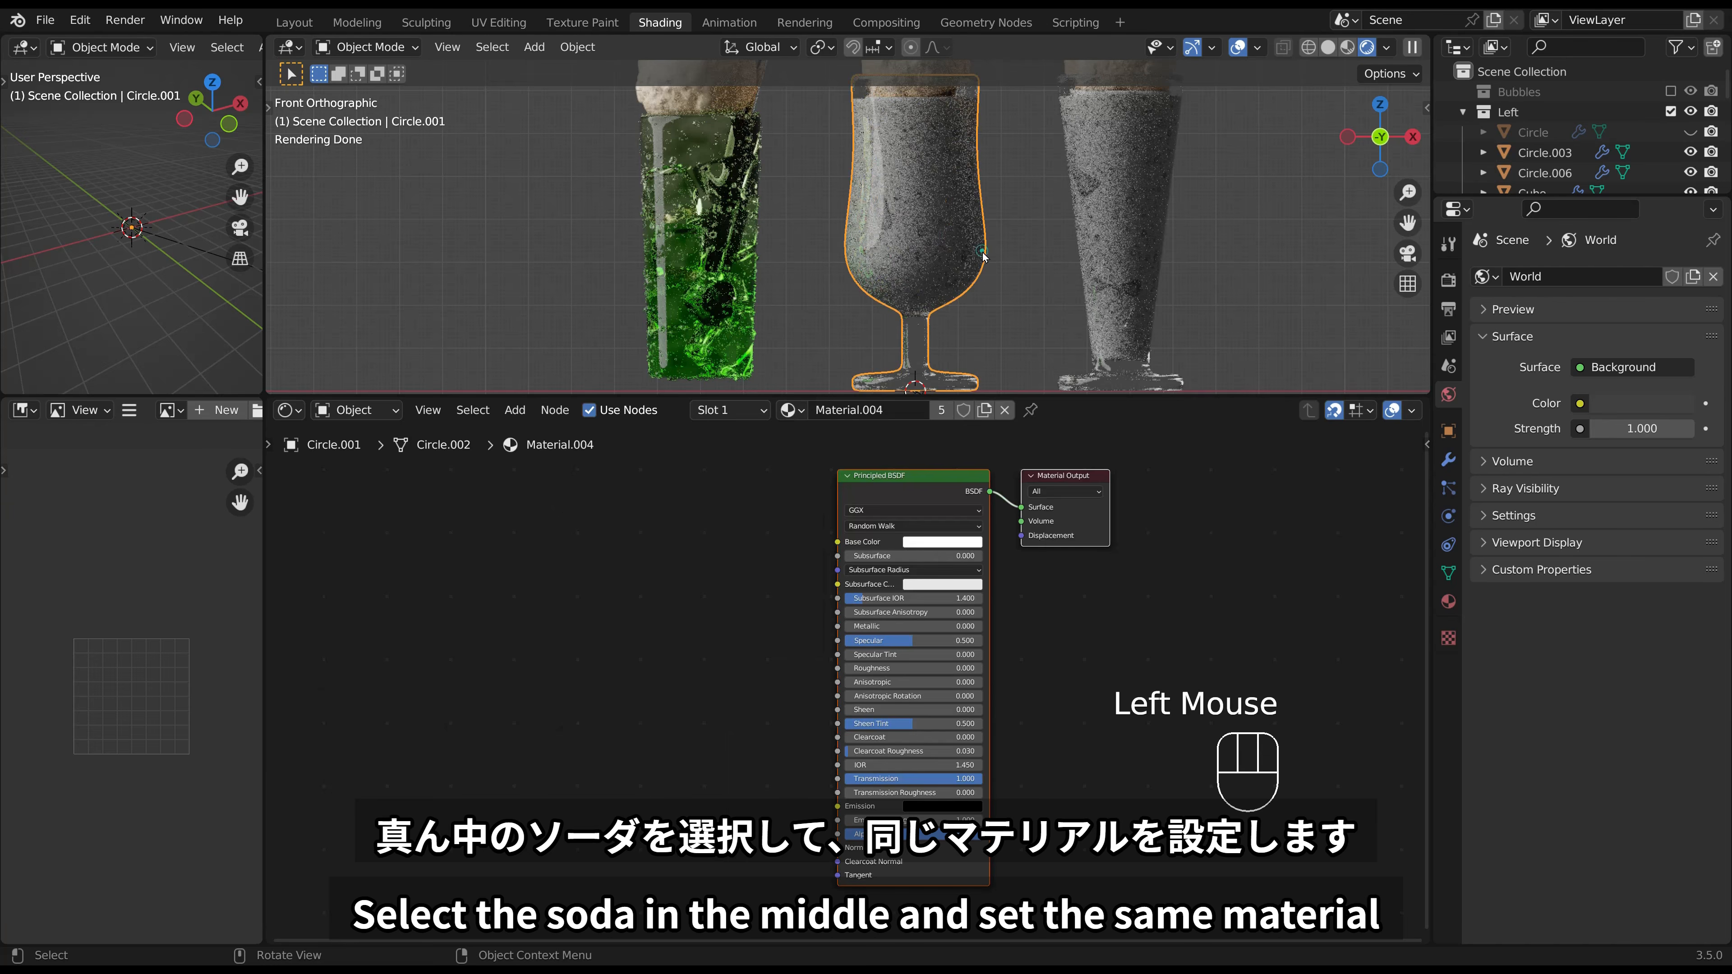
key(h)
click(955, 249)
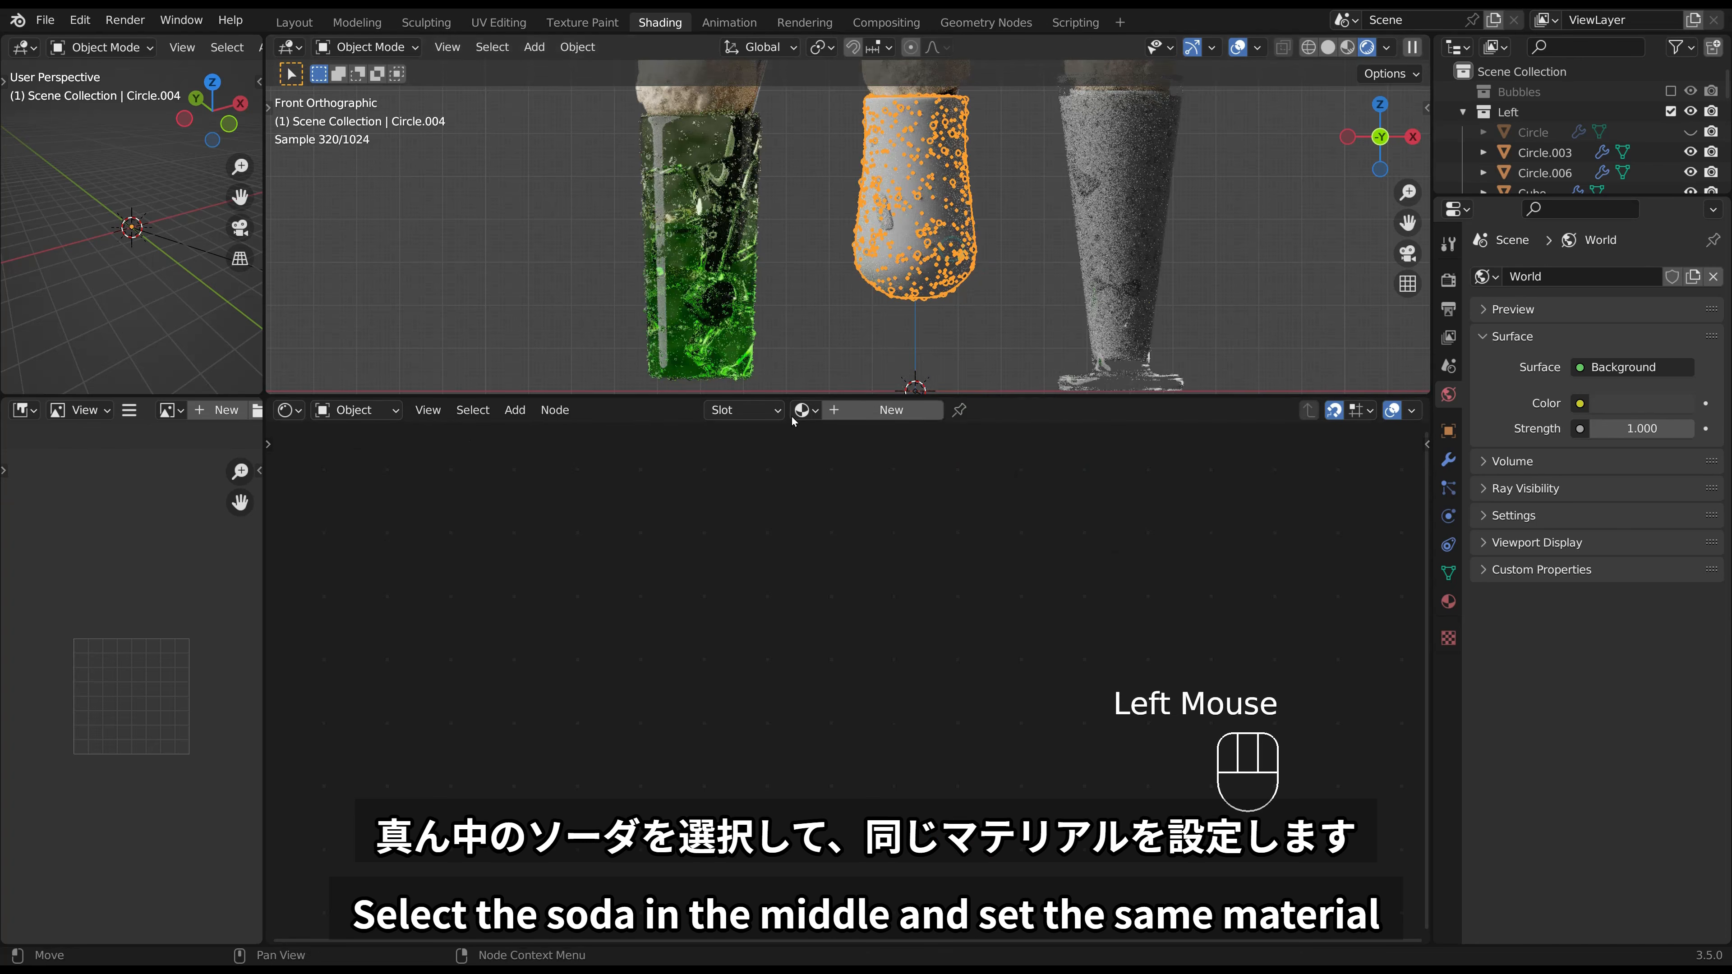
click(803, 409)
click(849, 558)
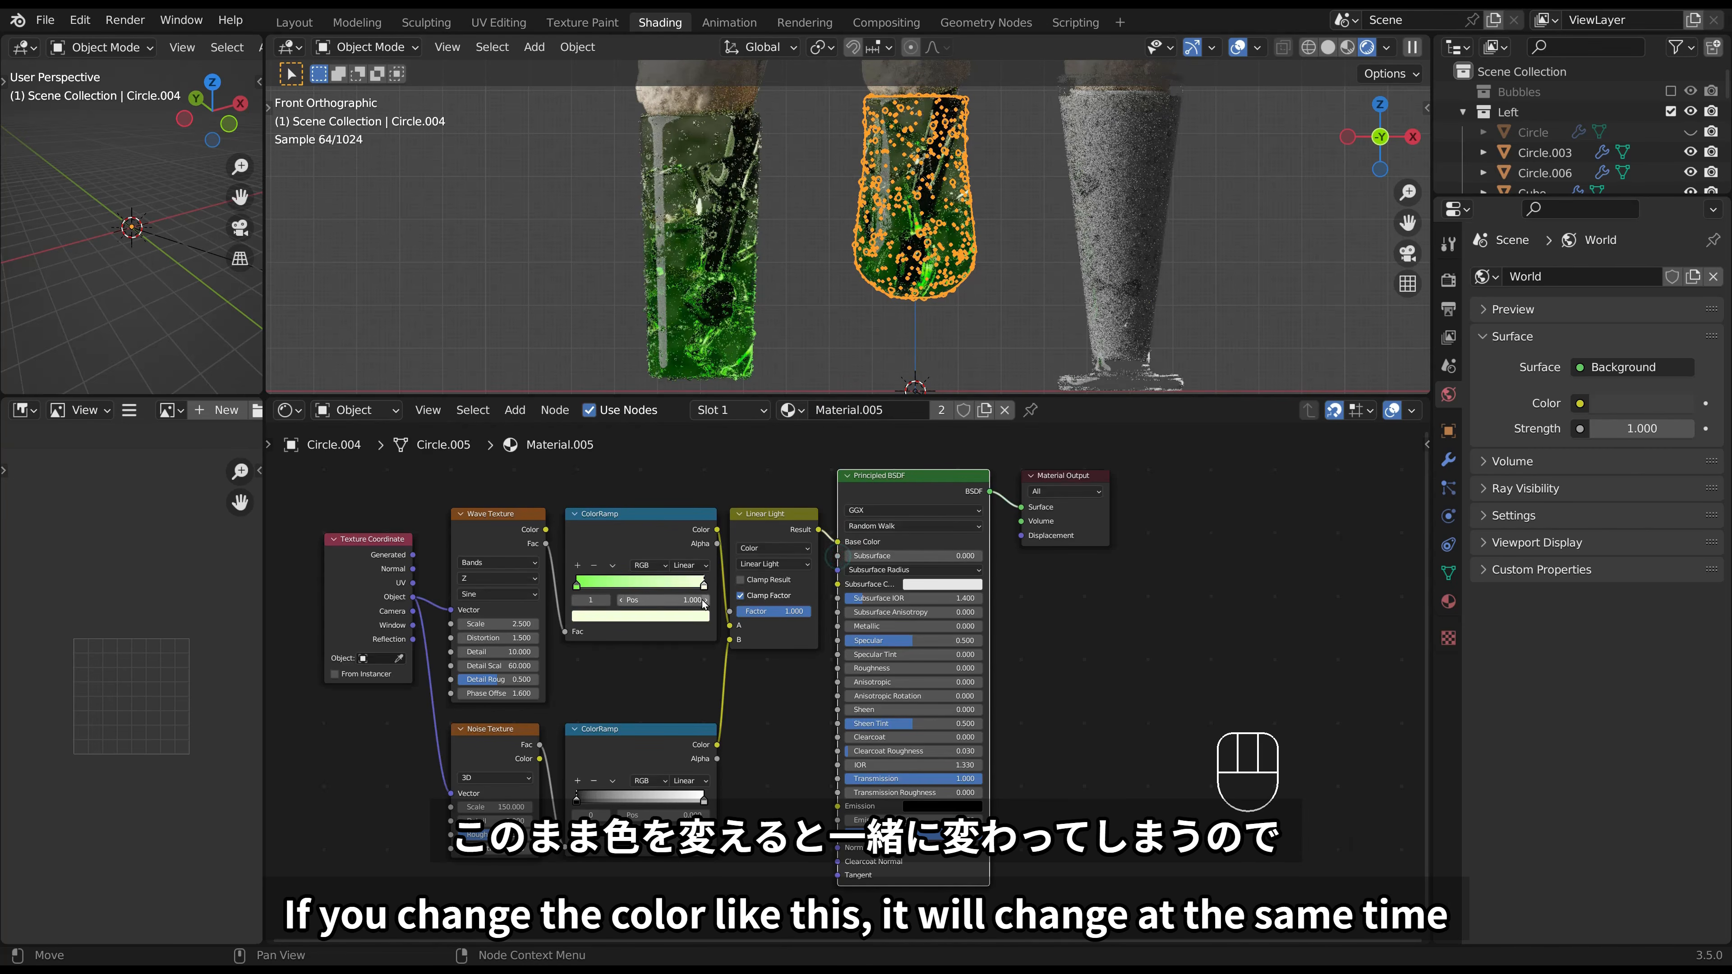
Try a purple end stop on the shared soda material's upper ColorRamp and undo it.
click(678, 618)
click(647, 479)
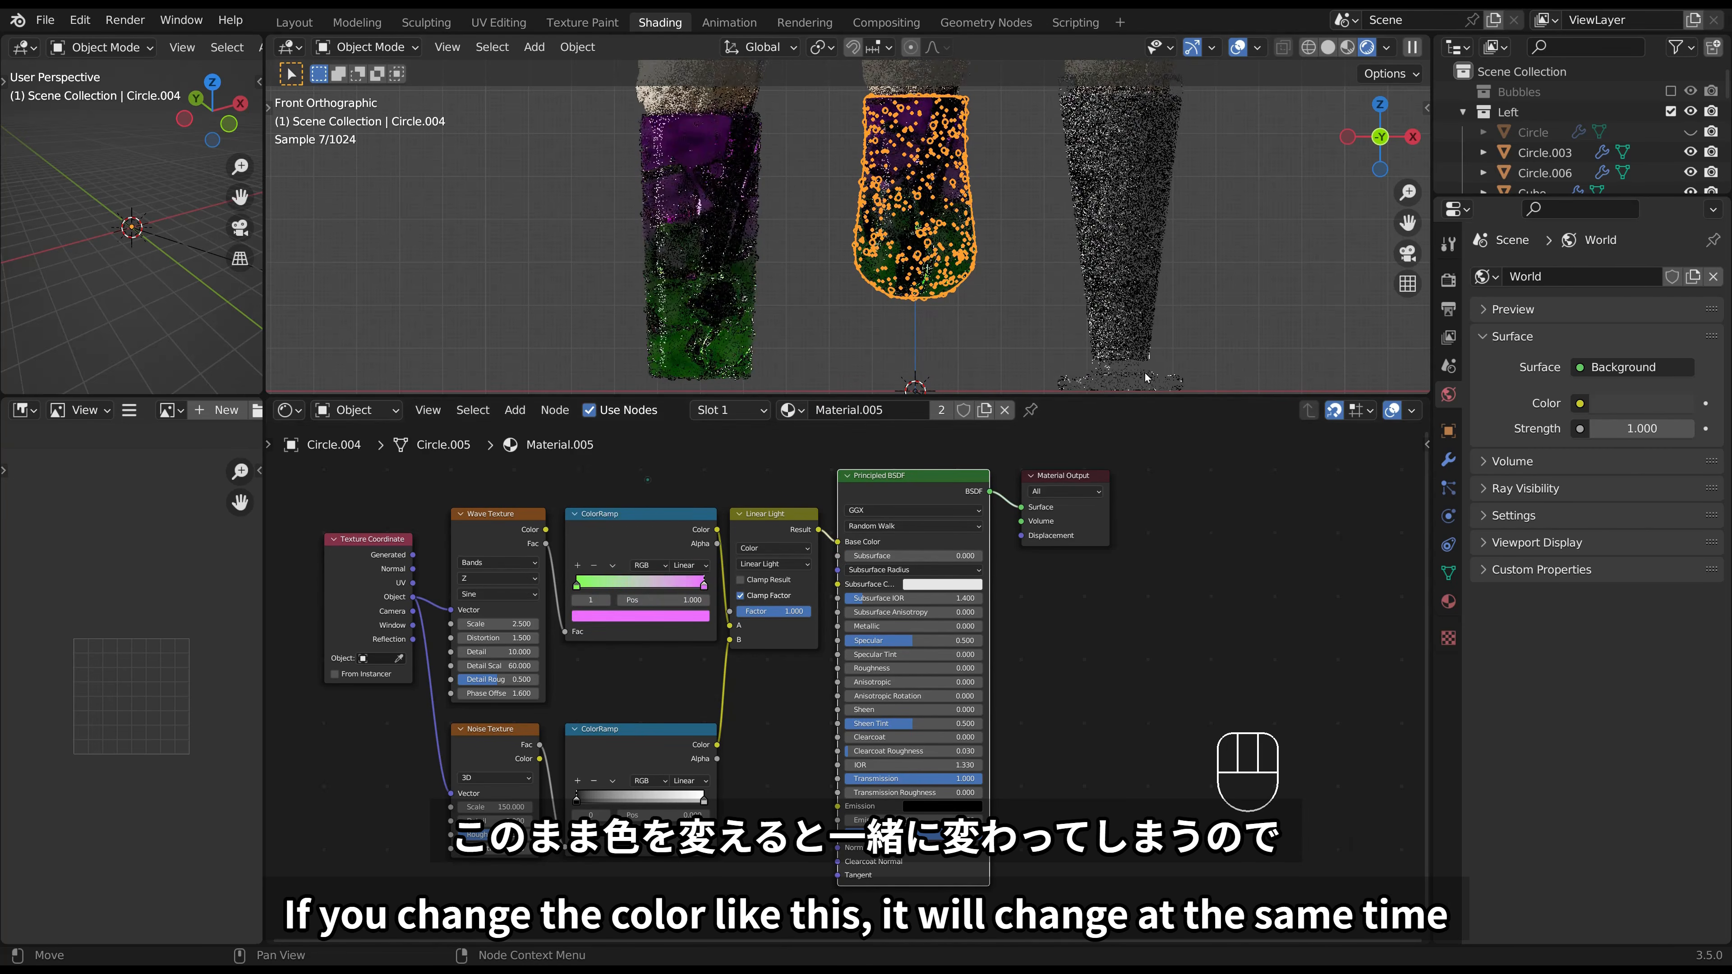
key(ctrl+z)
Duplicate the soda material so the middle soda has its own independent copy.
click(982, 410)
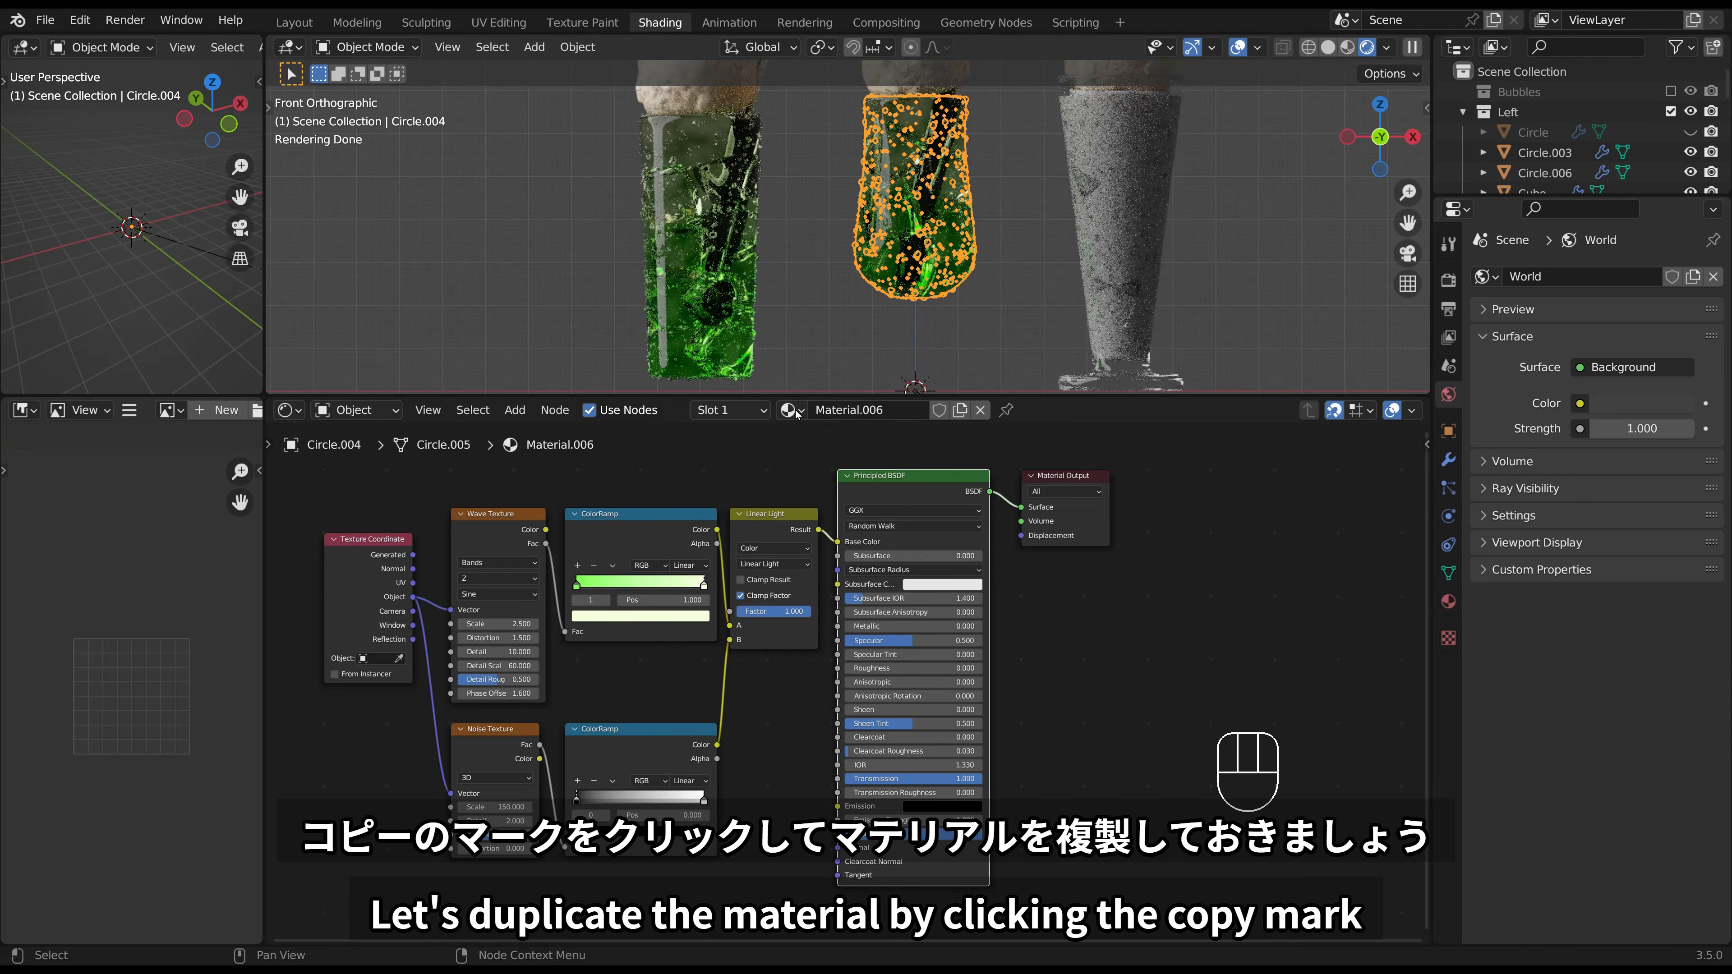
click(828, 343)
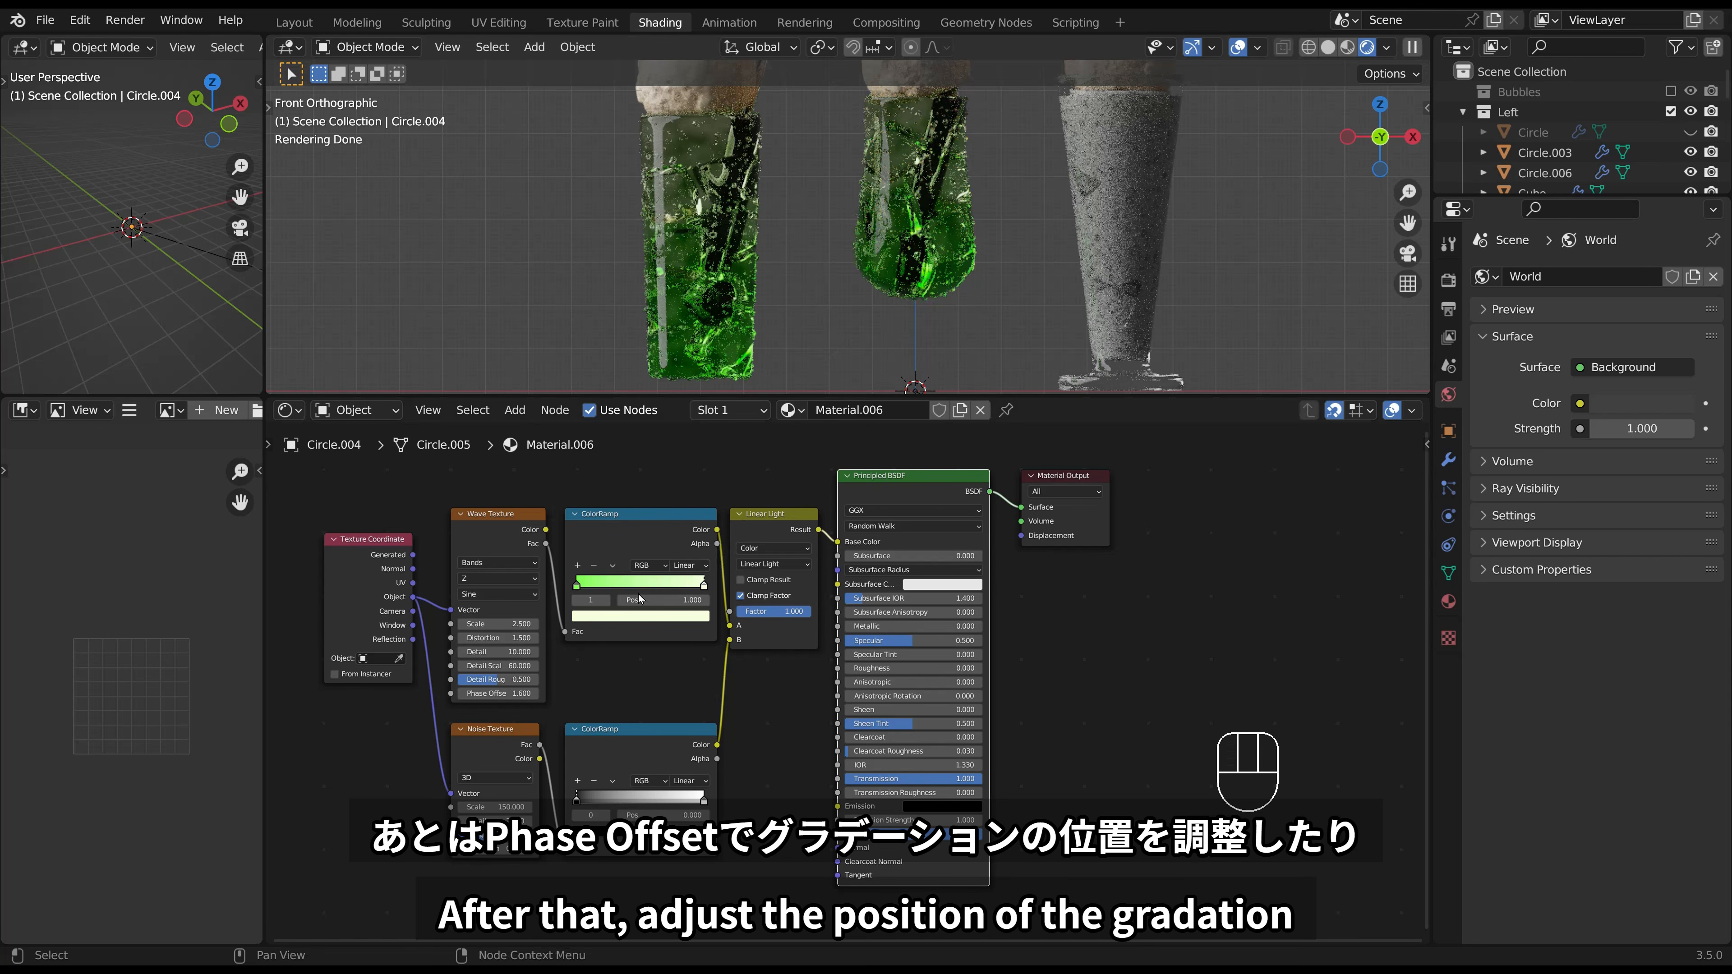
Try a lower Wave Texture phase offset on the middle soda and undo it.
shift+drag(522, 693, 477, 693)
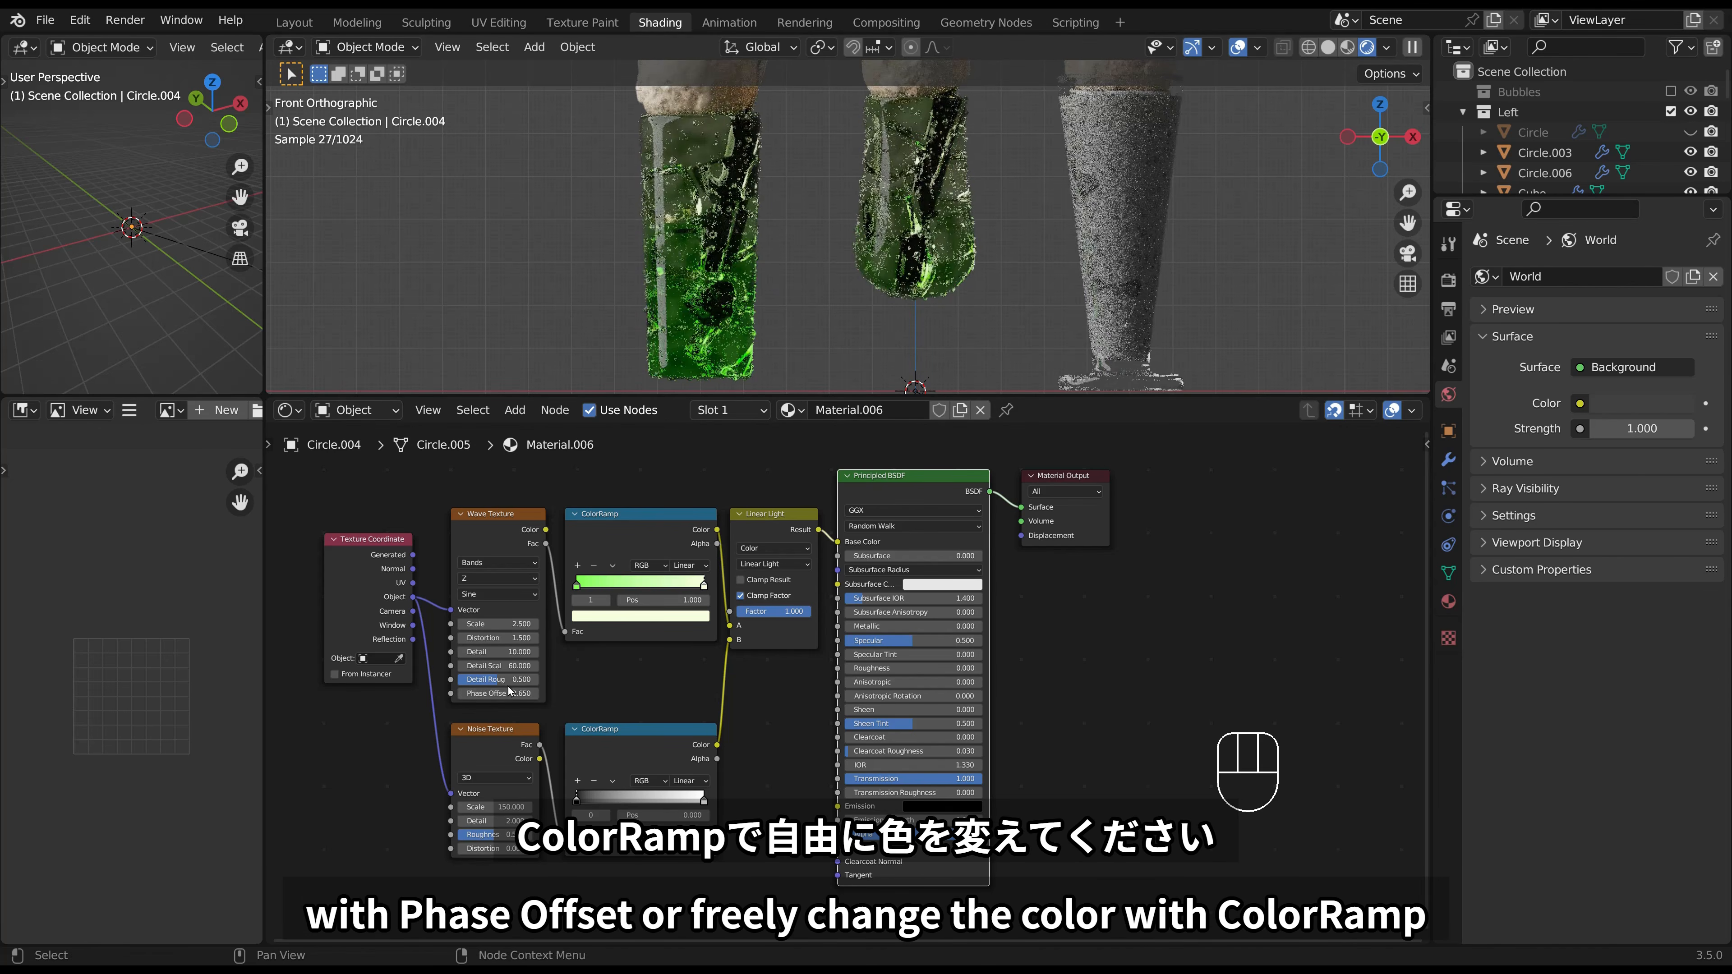
key(ctrl+z)
Recolor the middle soda's Wave Texture ColorRamp with an orange first stop and a light blue end stop.
click(576, 584)
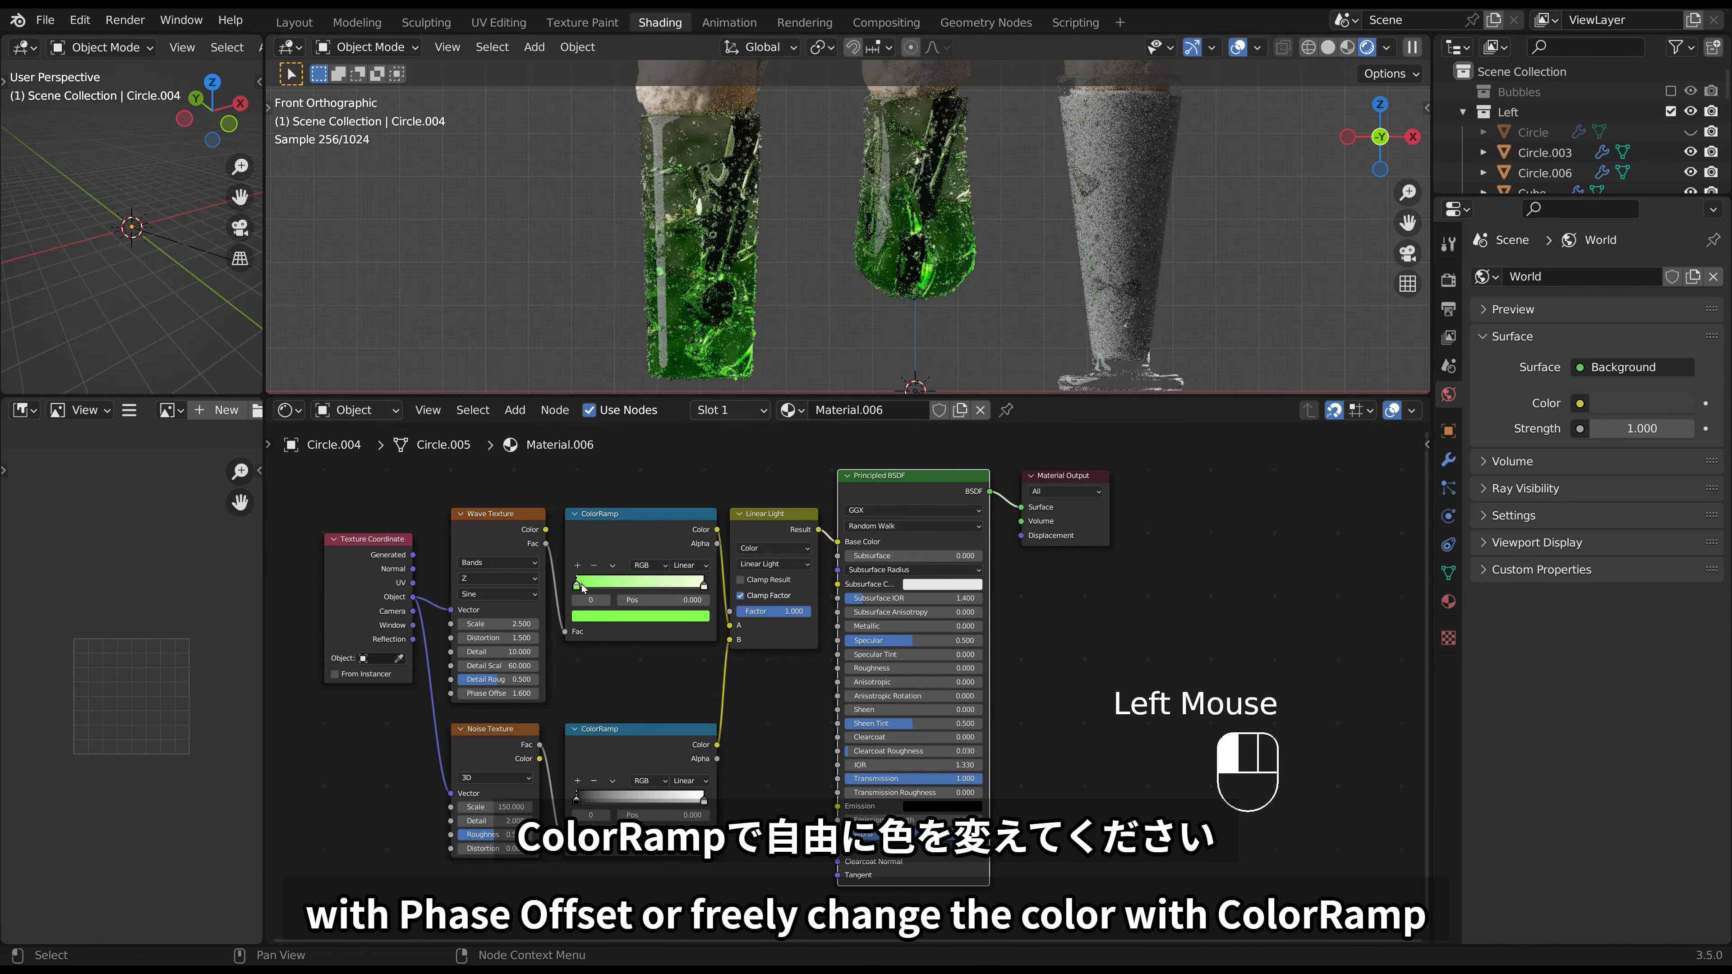
click(600, 617)
click(624, 513)
drag(620, 509, 619, 506)
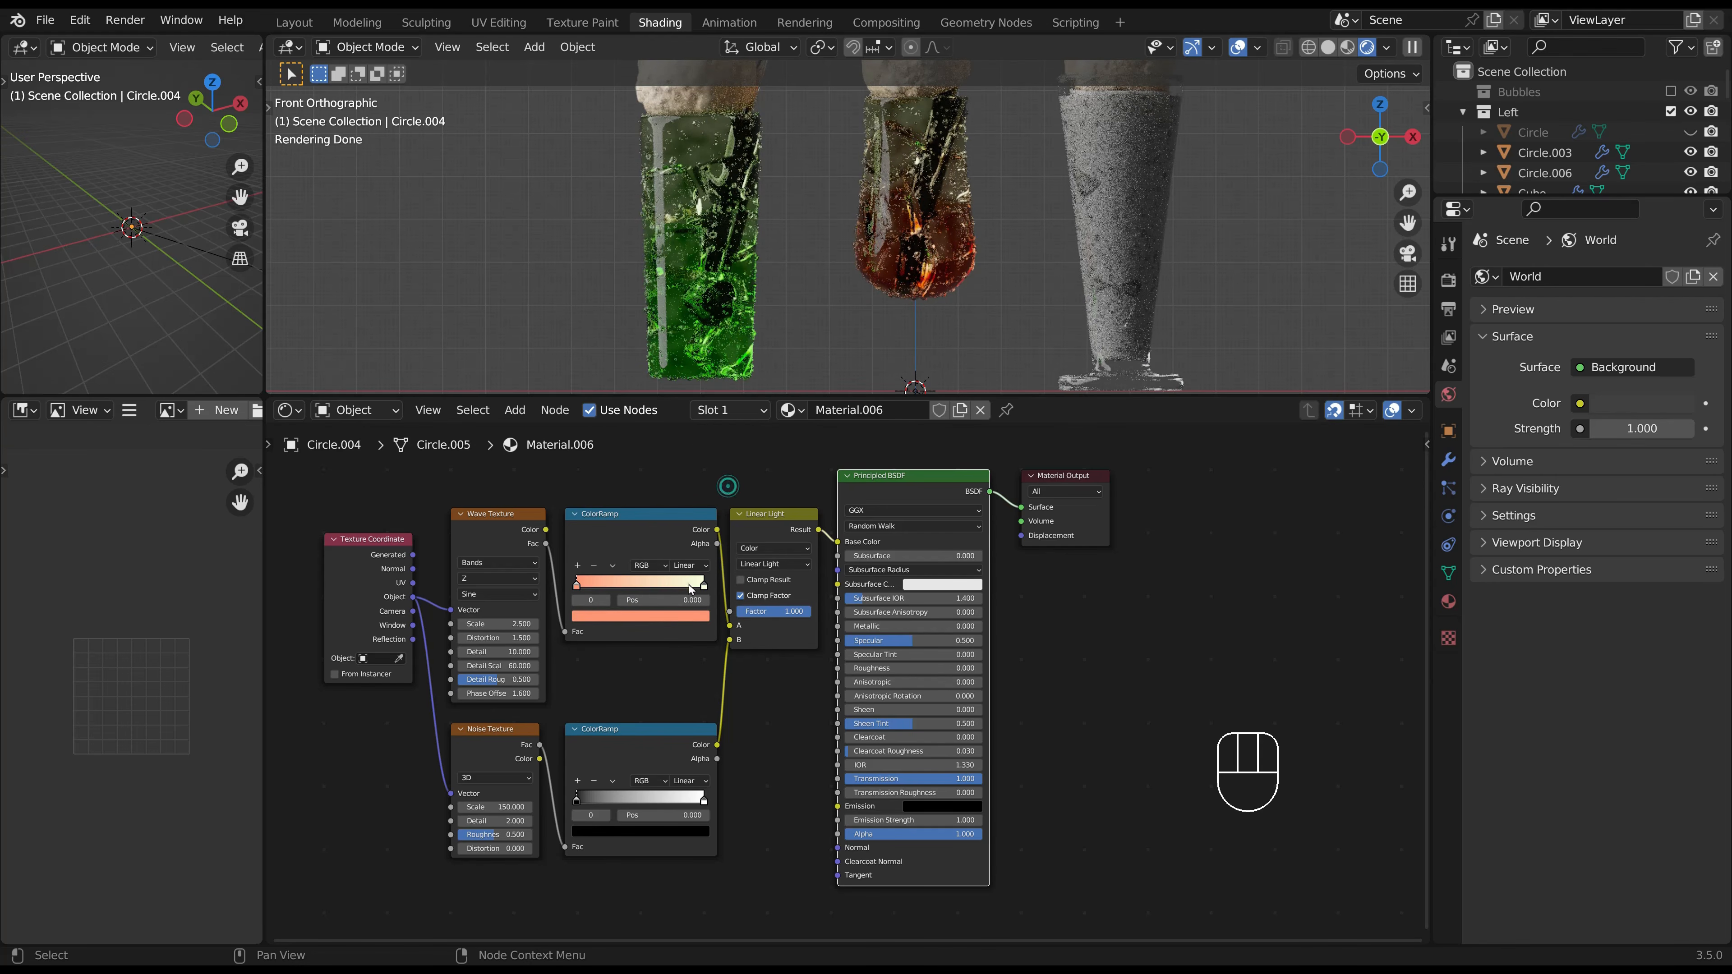
click(691, 589)
click(665, 616)
click(630, 469)
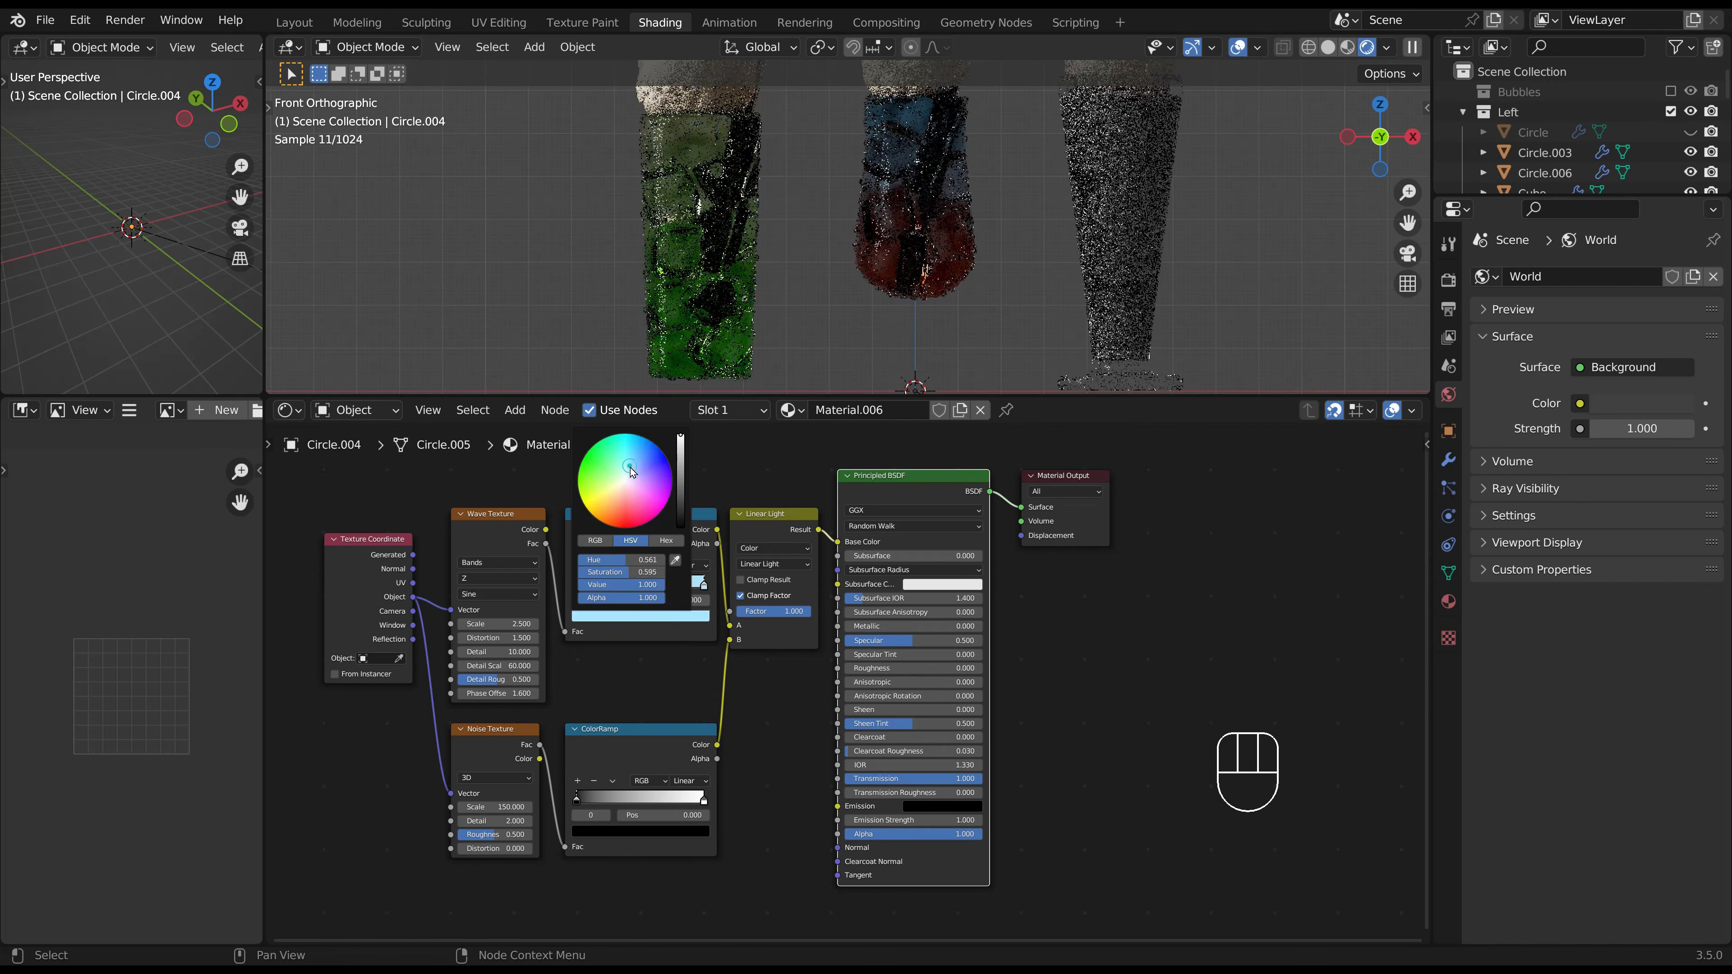
Refine the middle soda's Wave Texture ColorRamp end stop to a light blue with hue 0.583 and saturation 0.619.
click(626, 466)
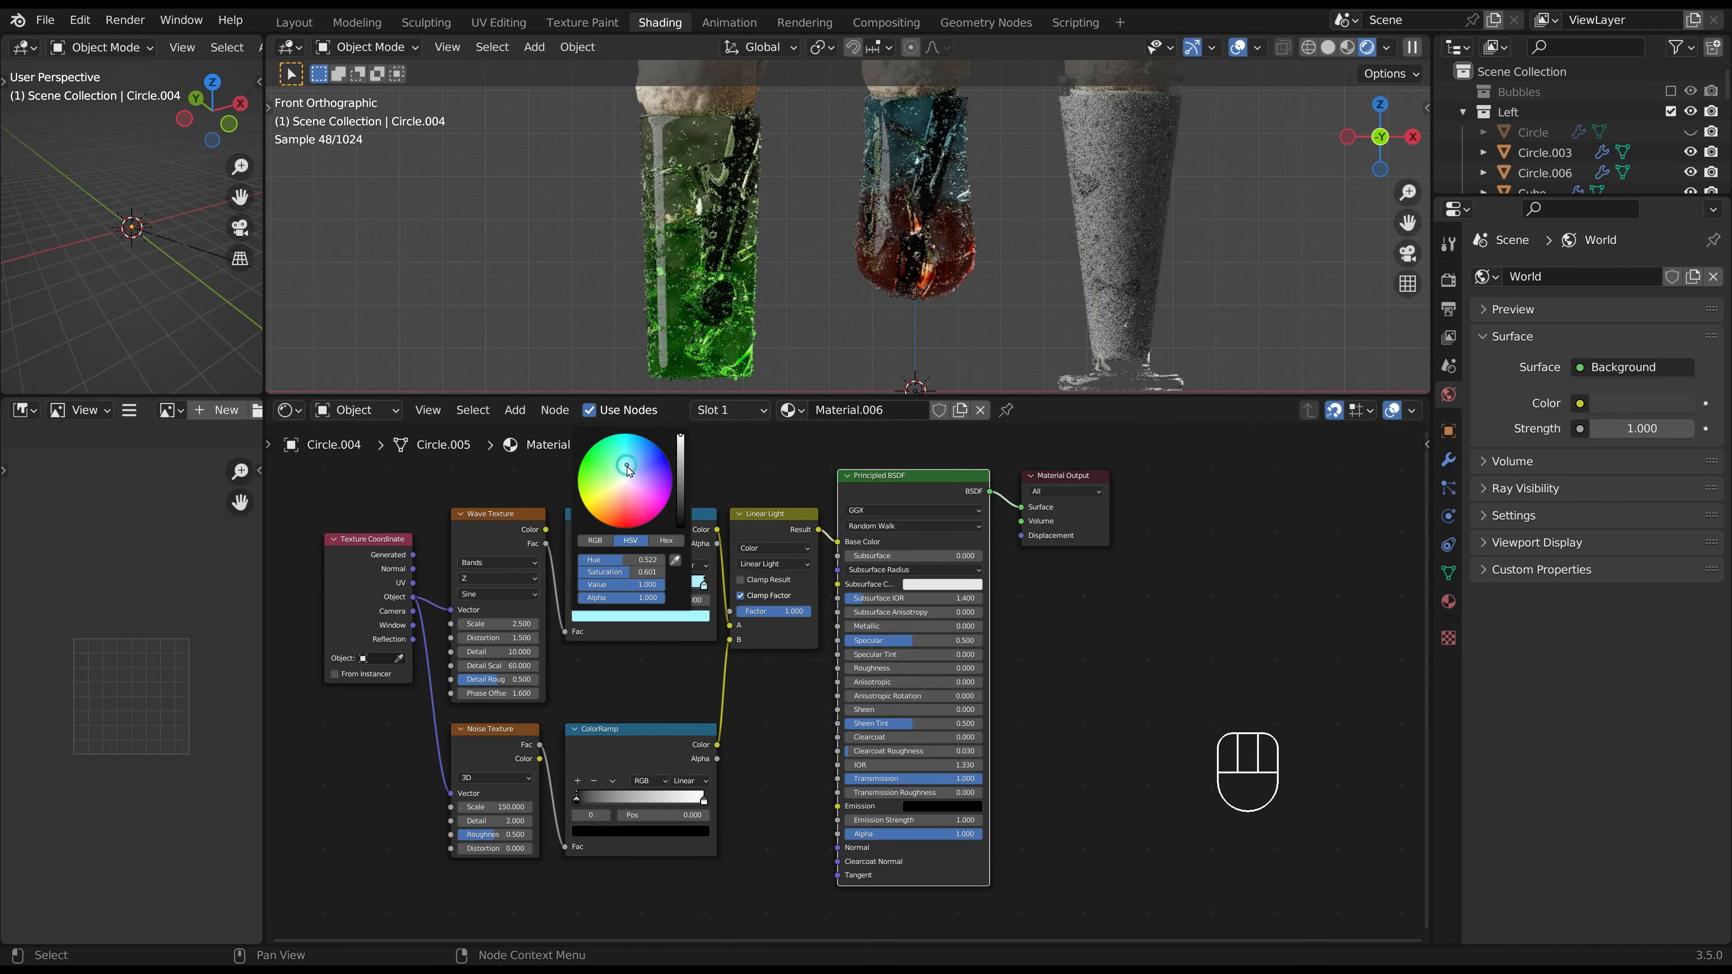
click(850, 351)
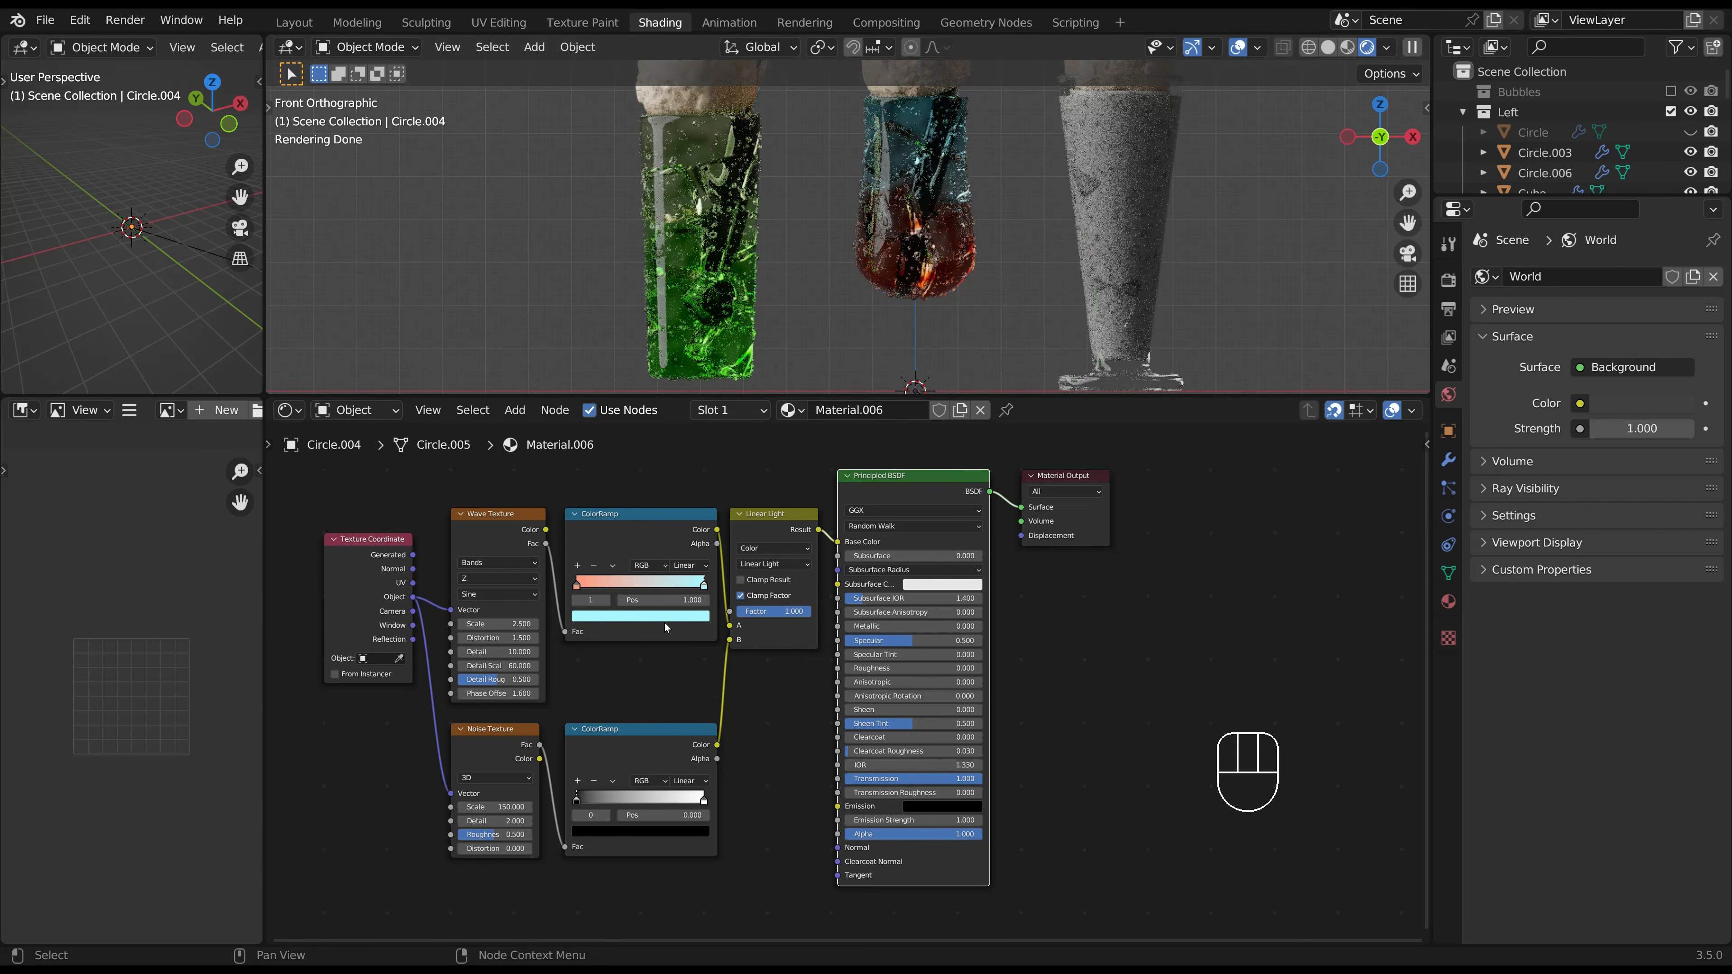
click(641, 616)
click(636, 463)
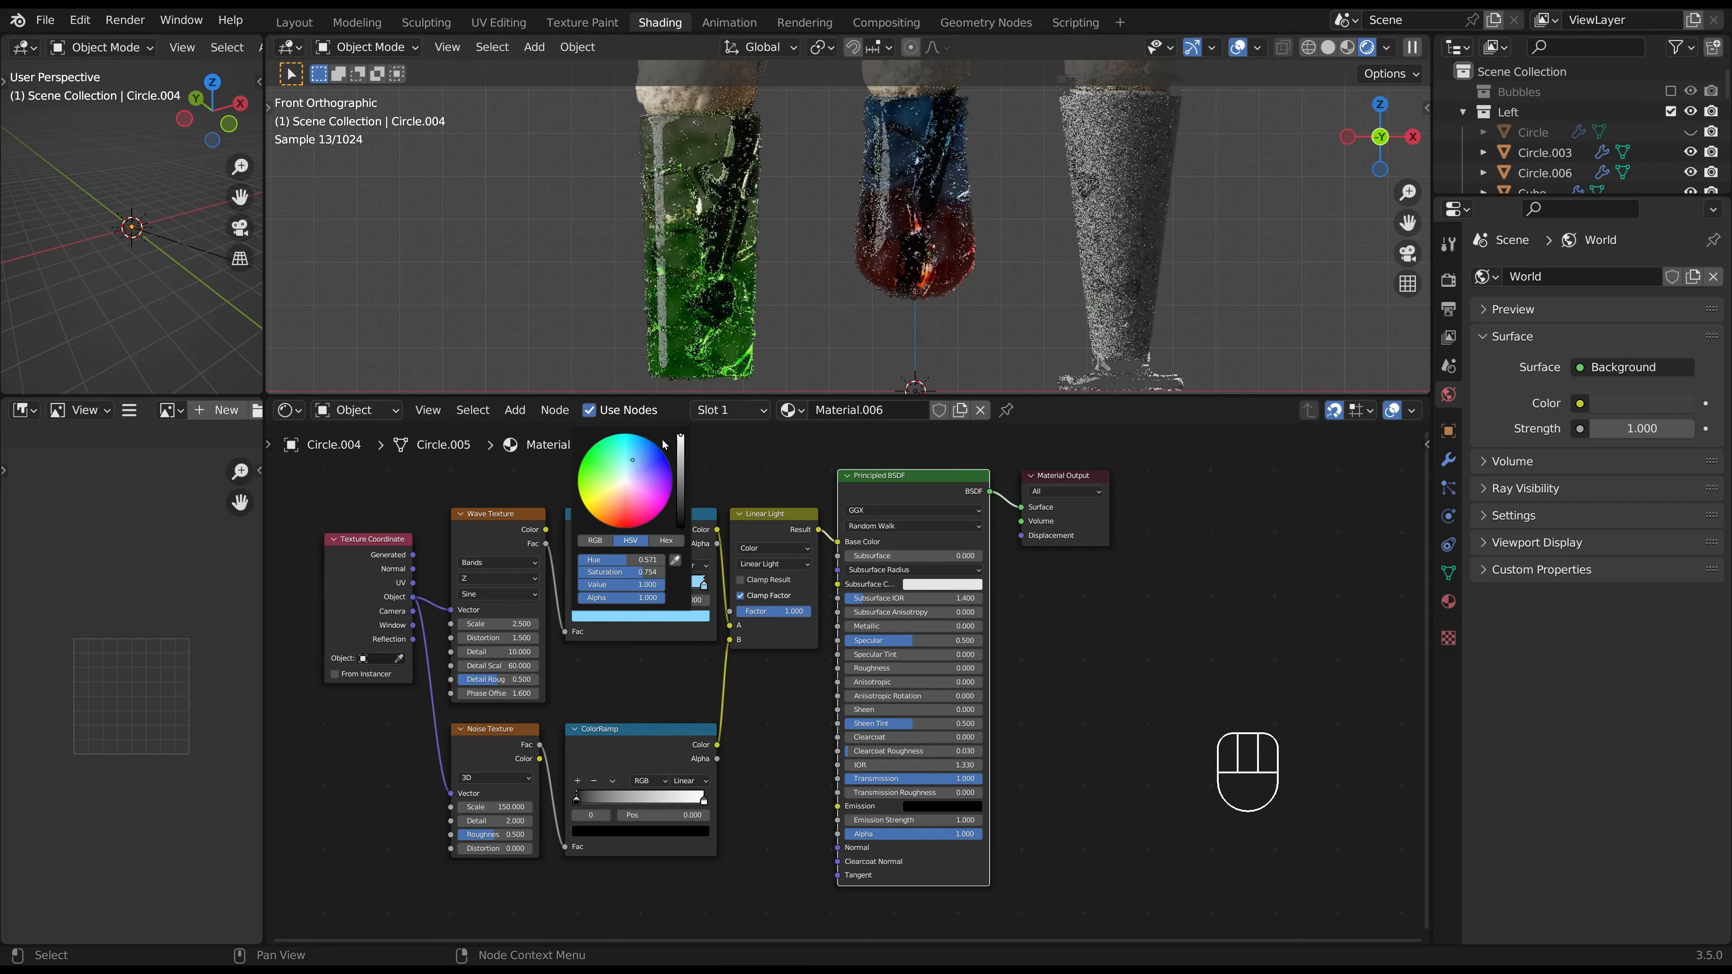
click(866, 350)
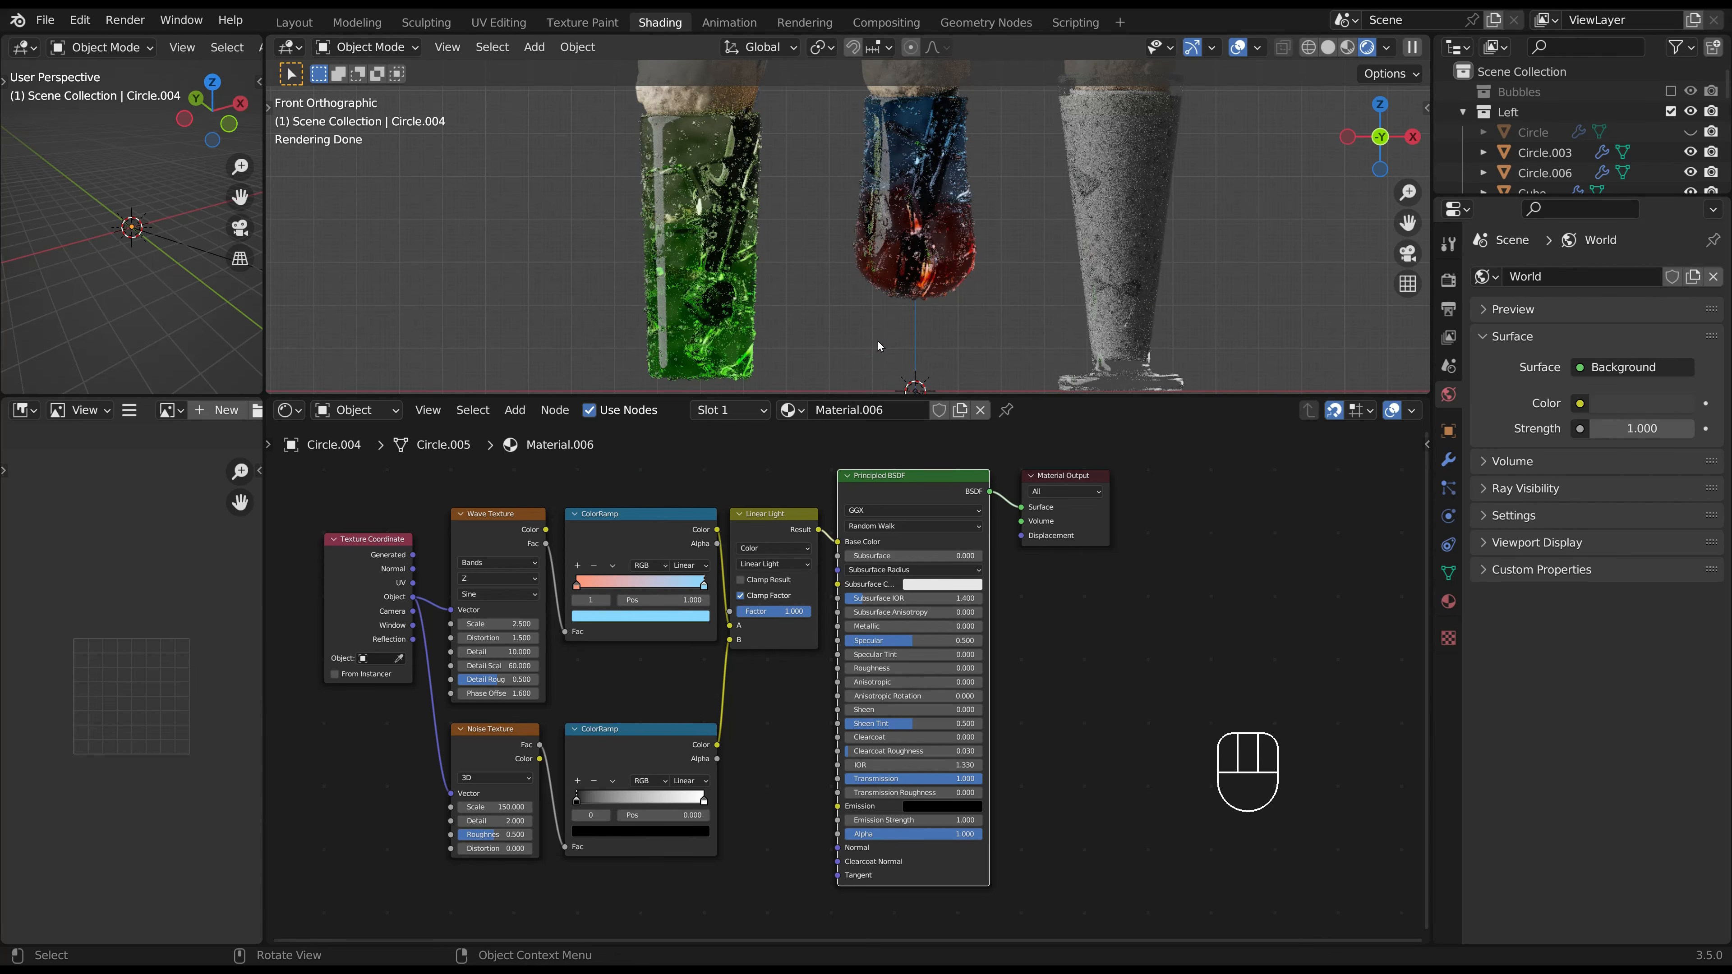
click(598, 619)
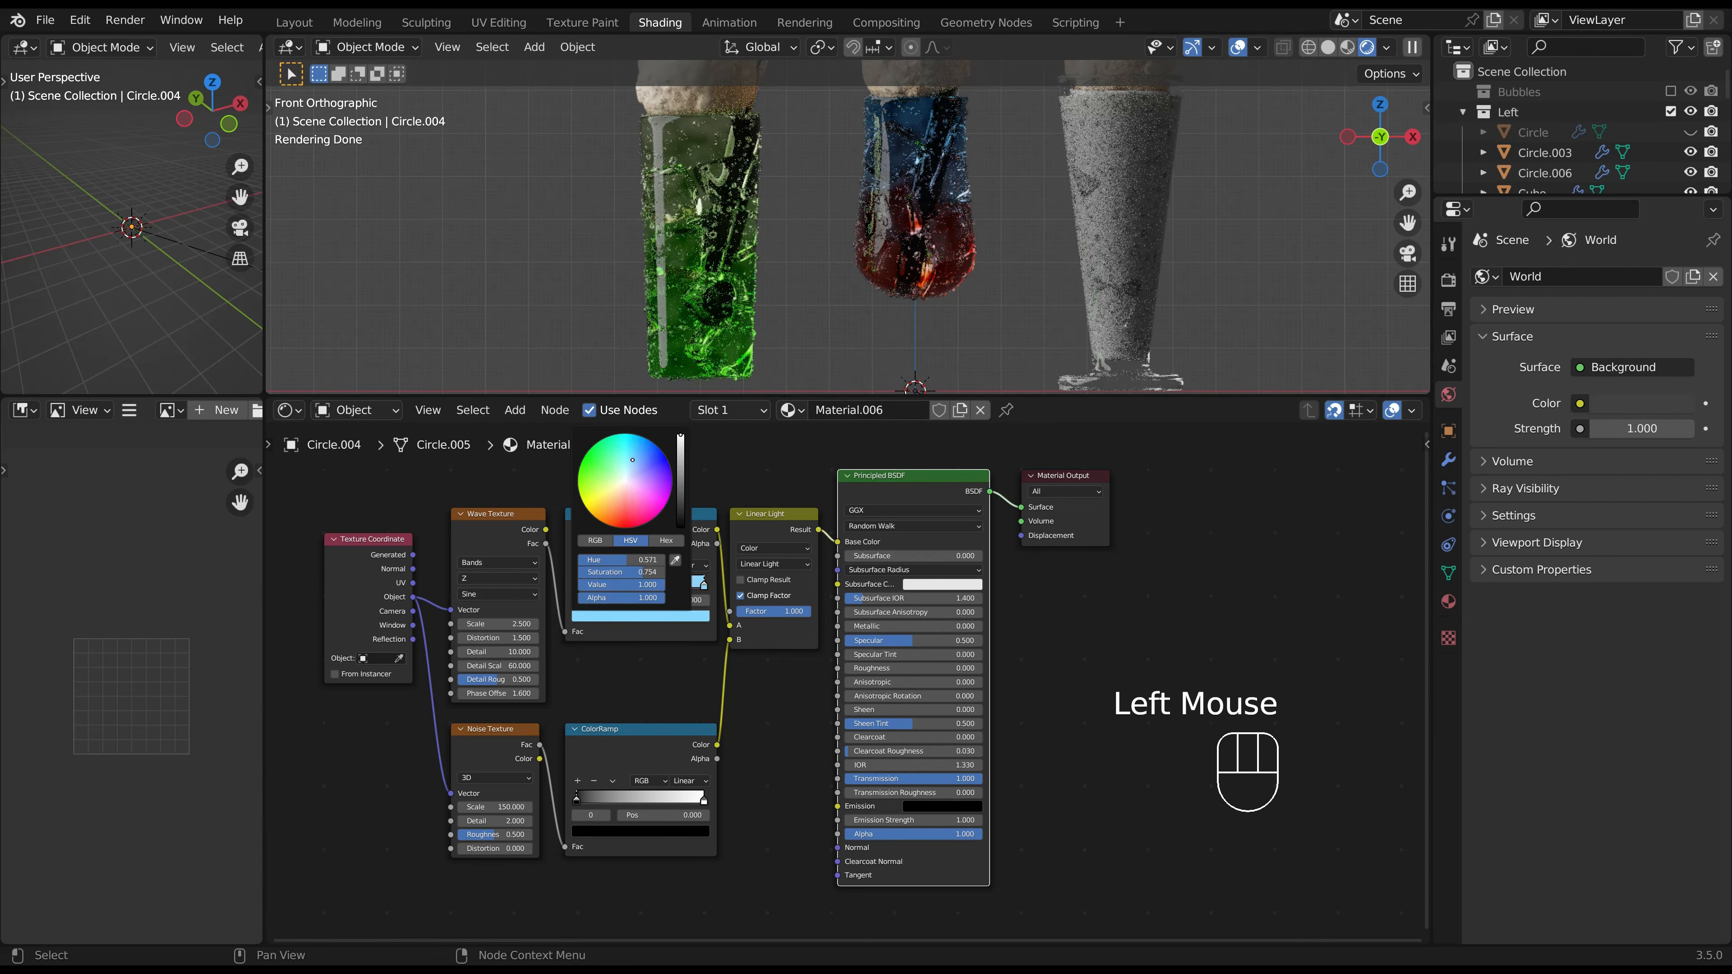
drag(632, 459, 634, 471)
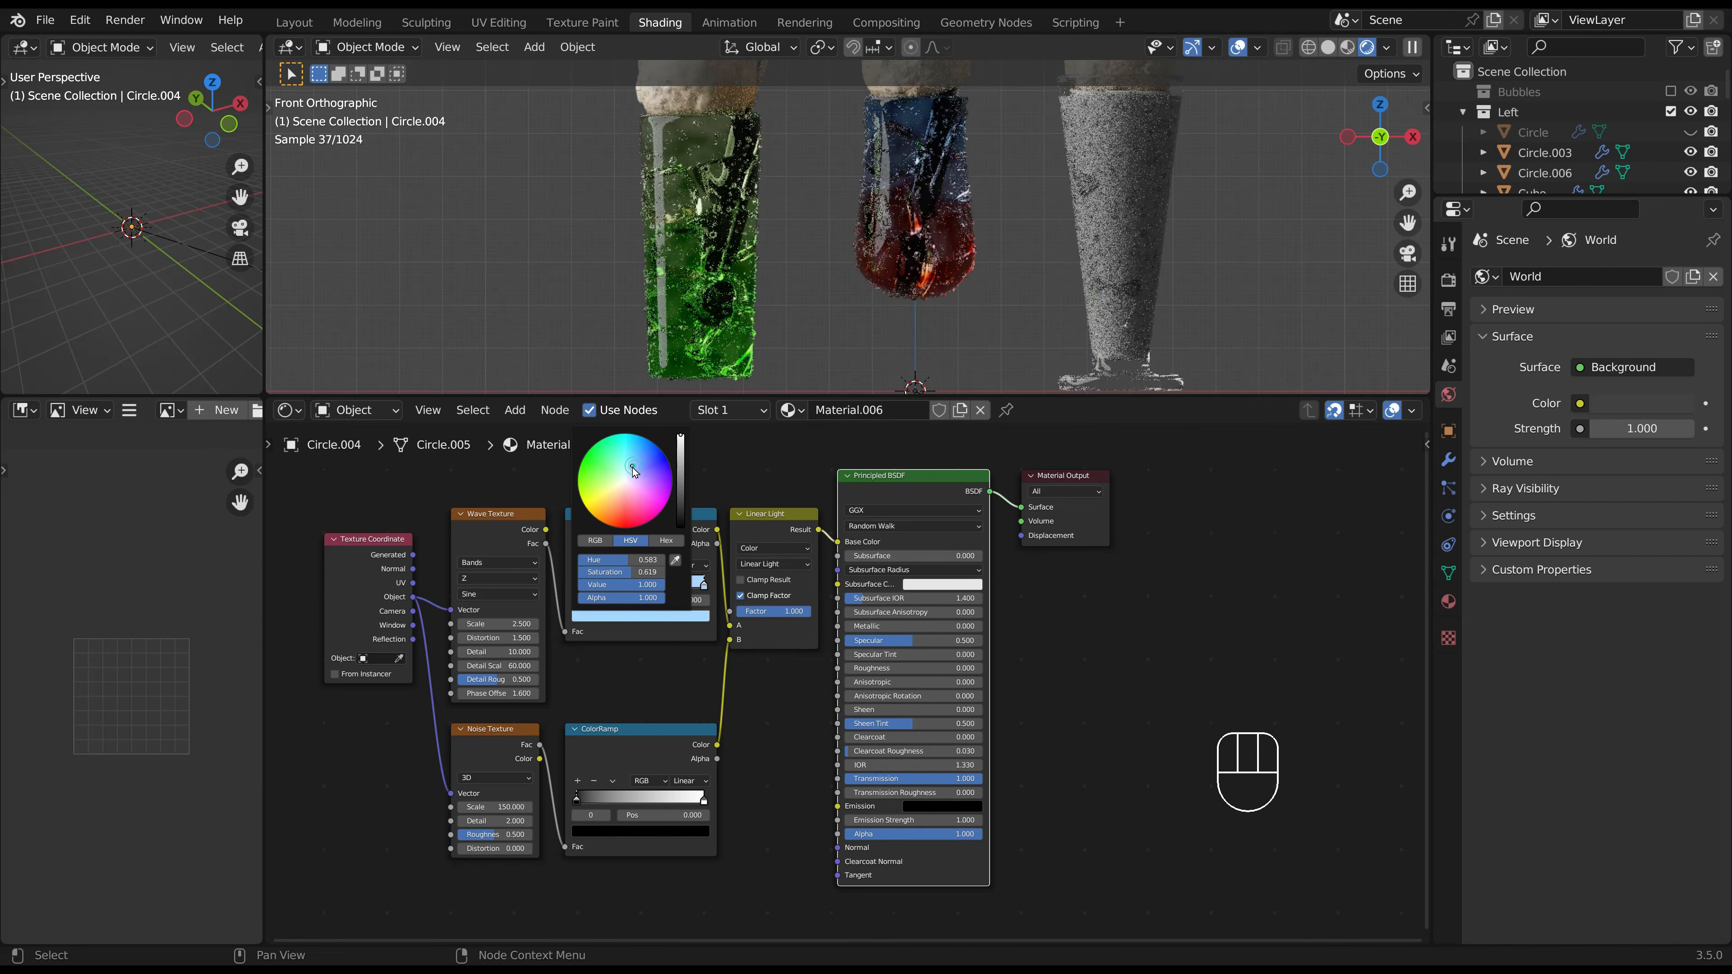
click(620, 639)
Shift the first stop of the middle soda's Wave Texture ColorRamp to a peach orange with hue 0.043 and saturation 0.700.
click(577, 583)
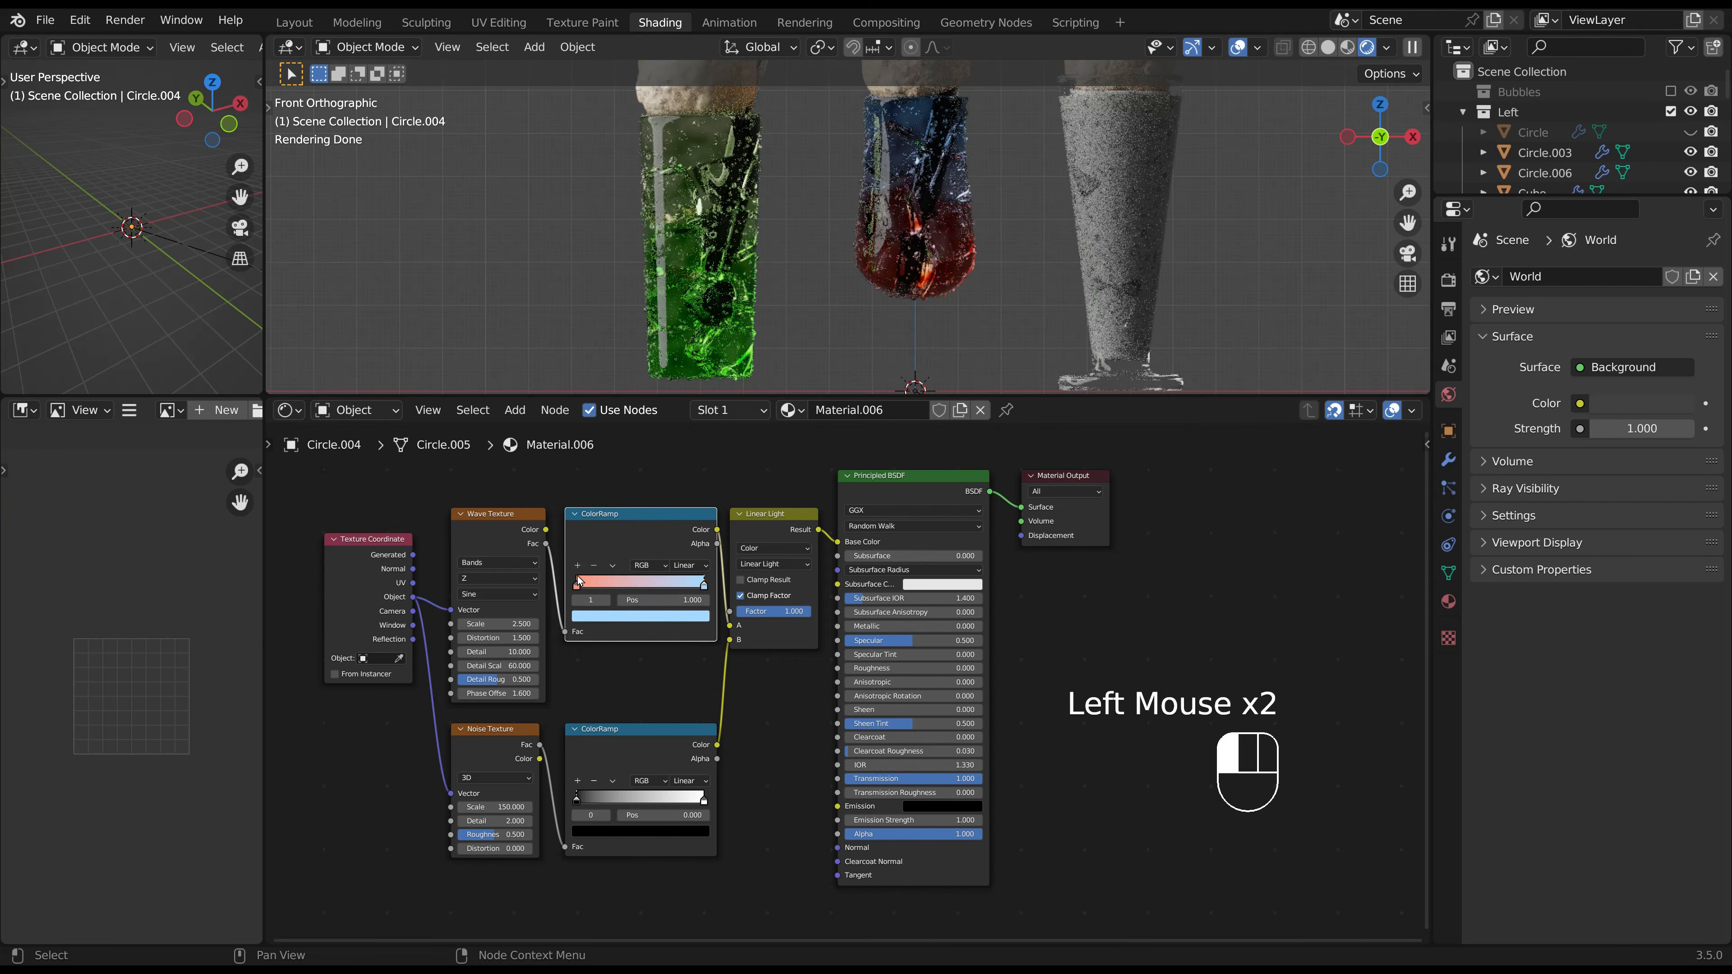
click(577, 584)
click(600, 615)
drag(628, 498, 618, 499)
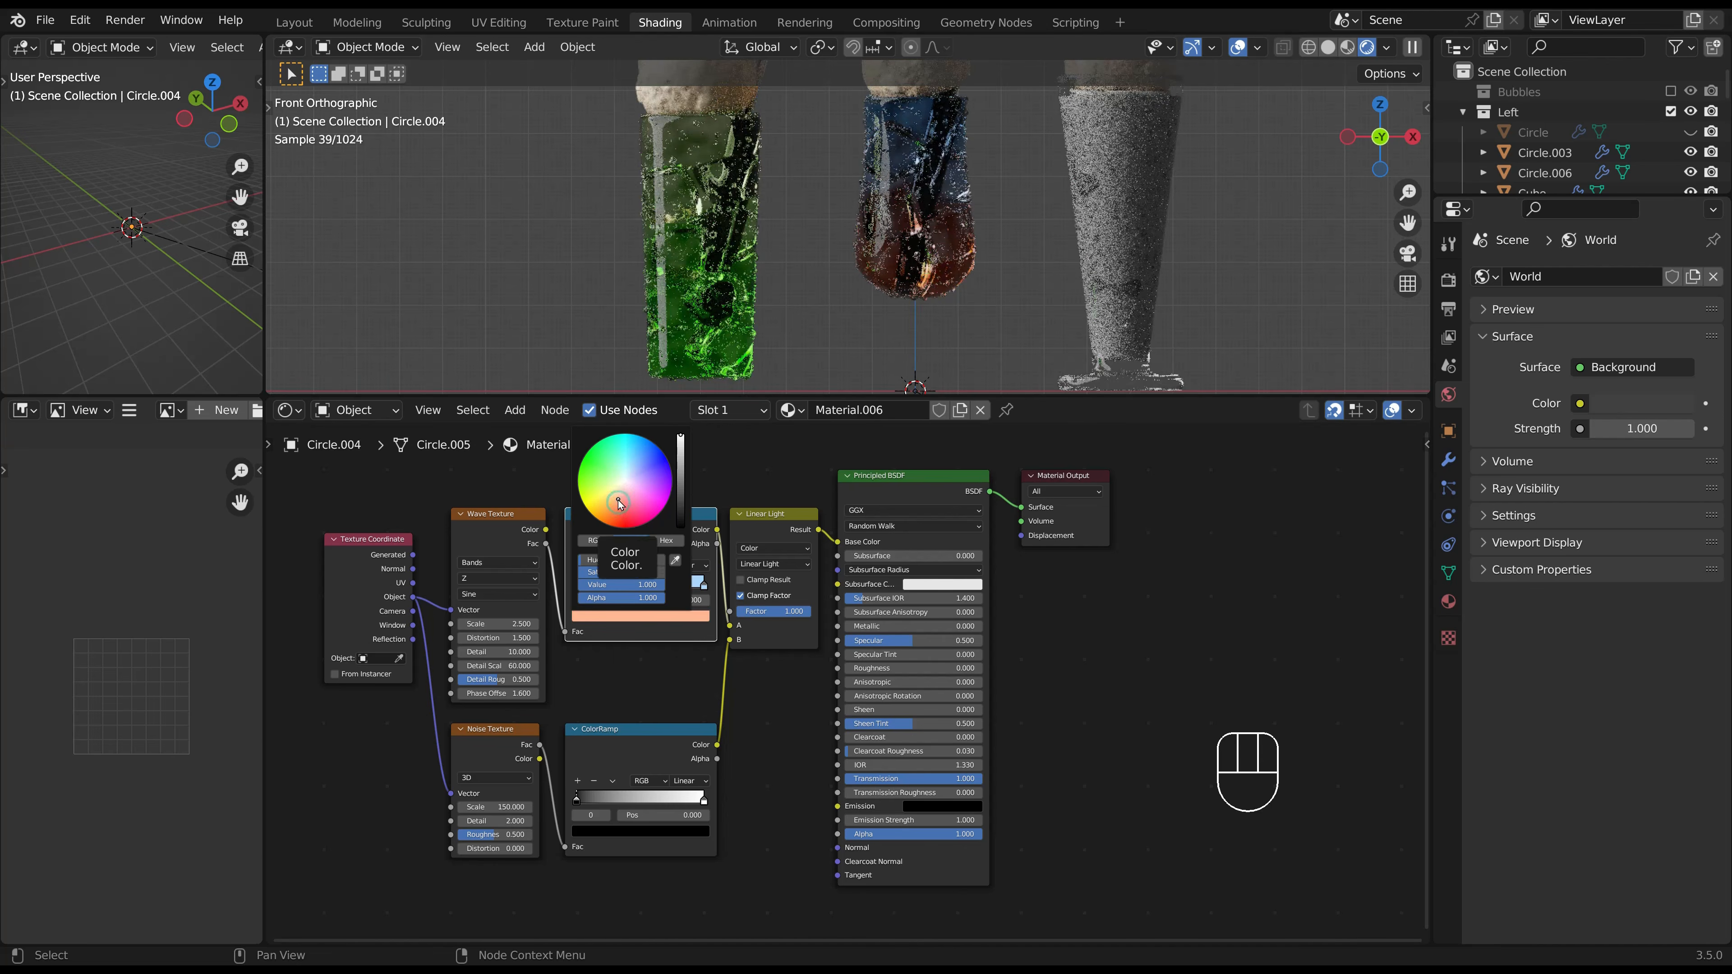
Hide the right drink's glass and give the soda inside its own independent copy of Material.006.
click(1129, 290)
key(h)
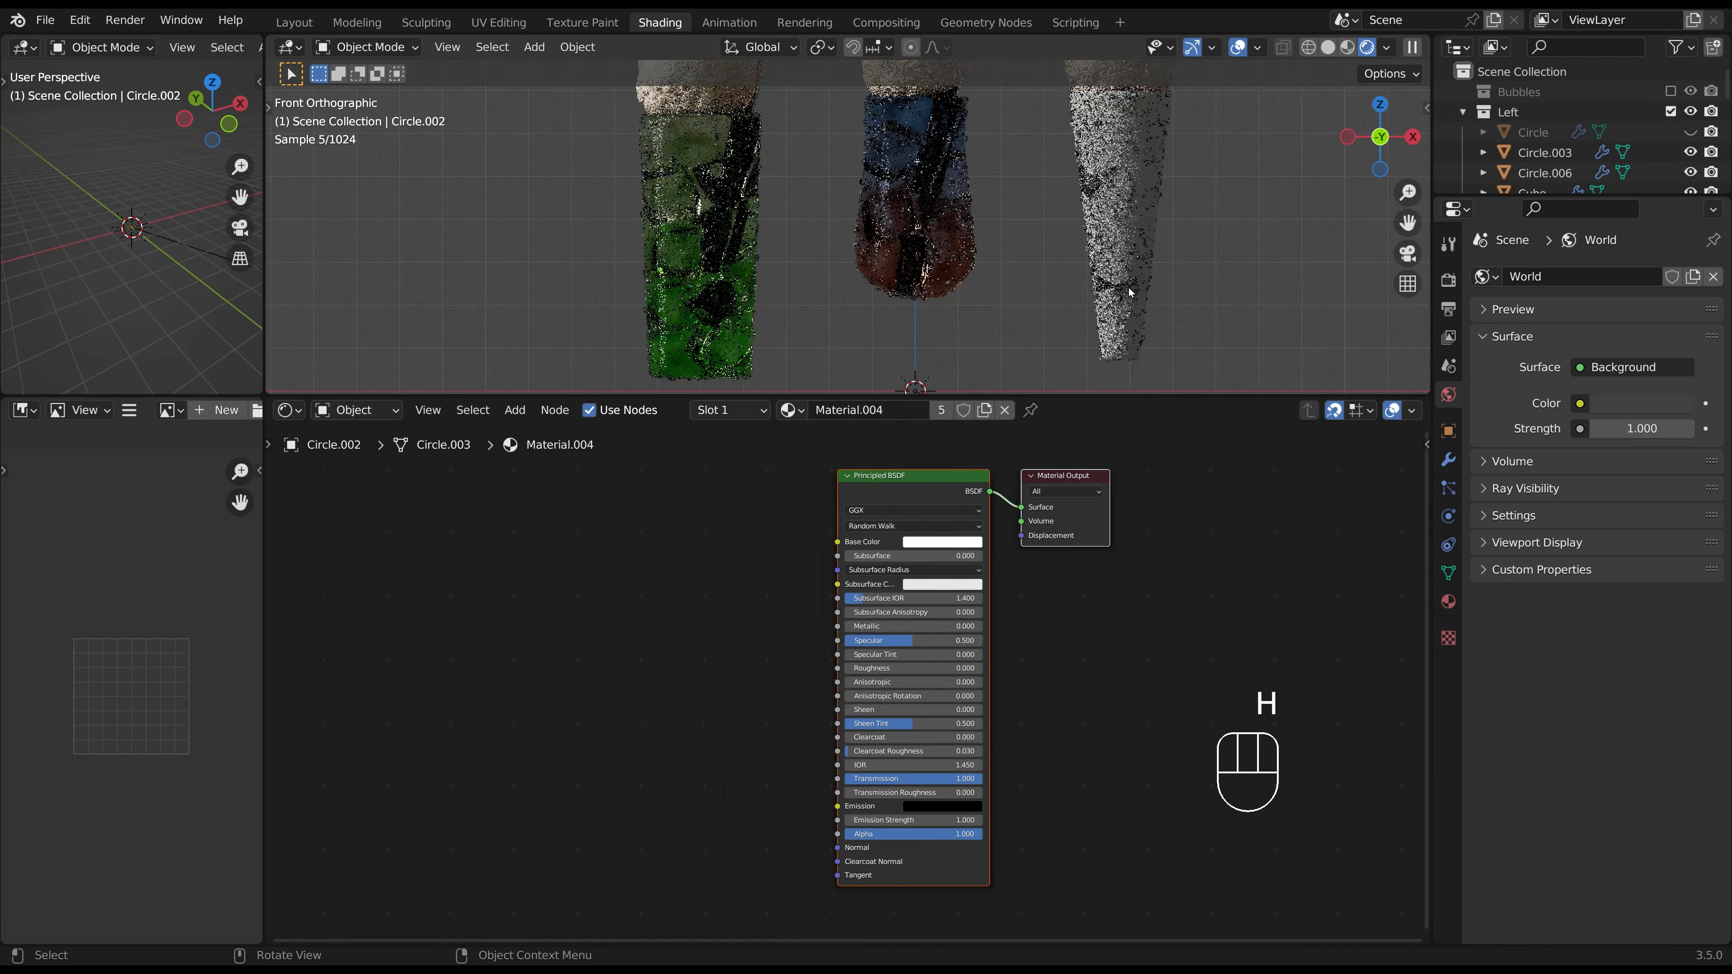
click(1157, 233)
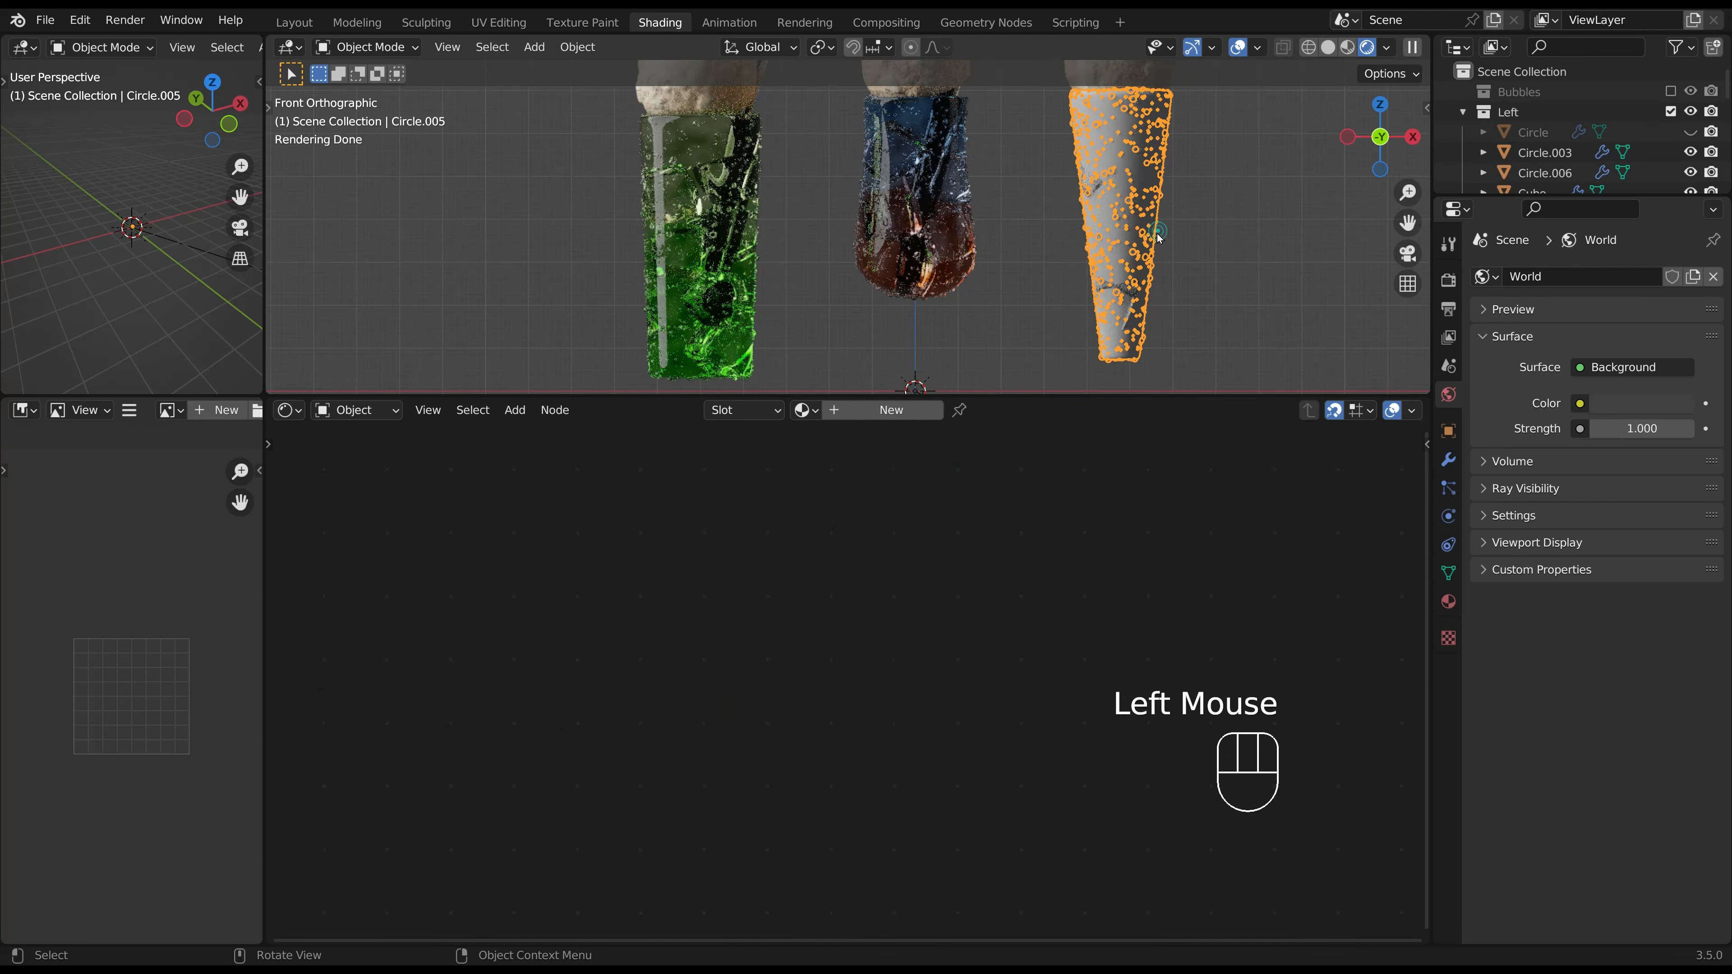
click(803, 410)
click(822, 575)
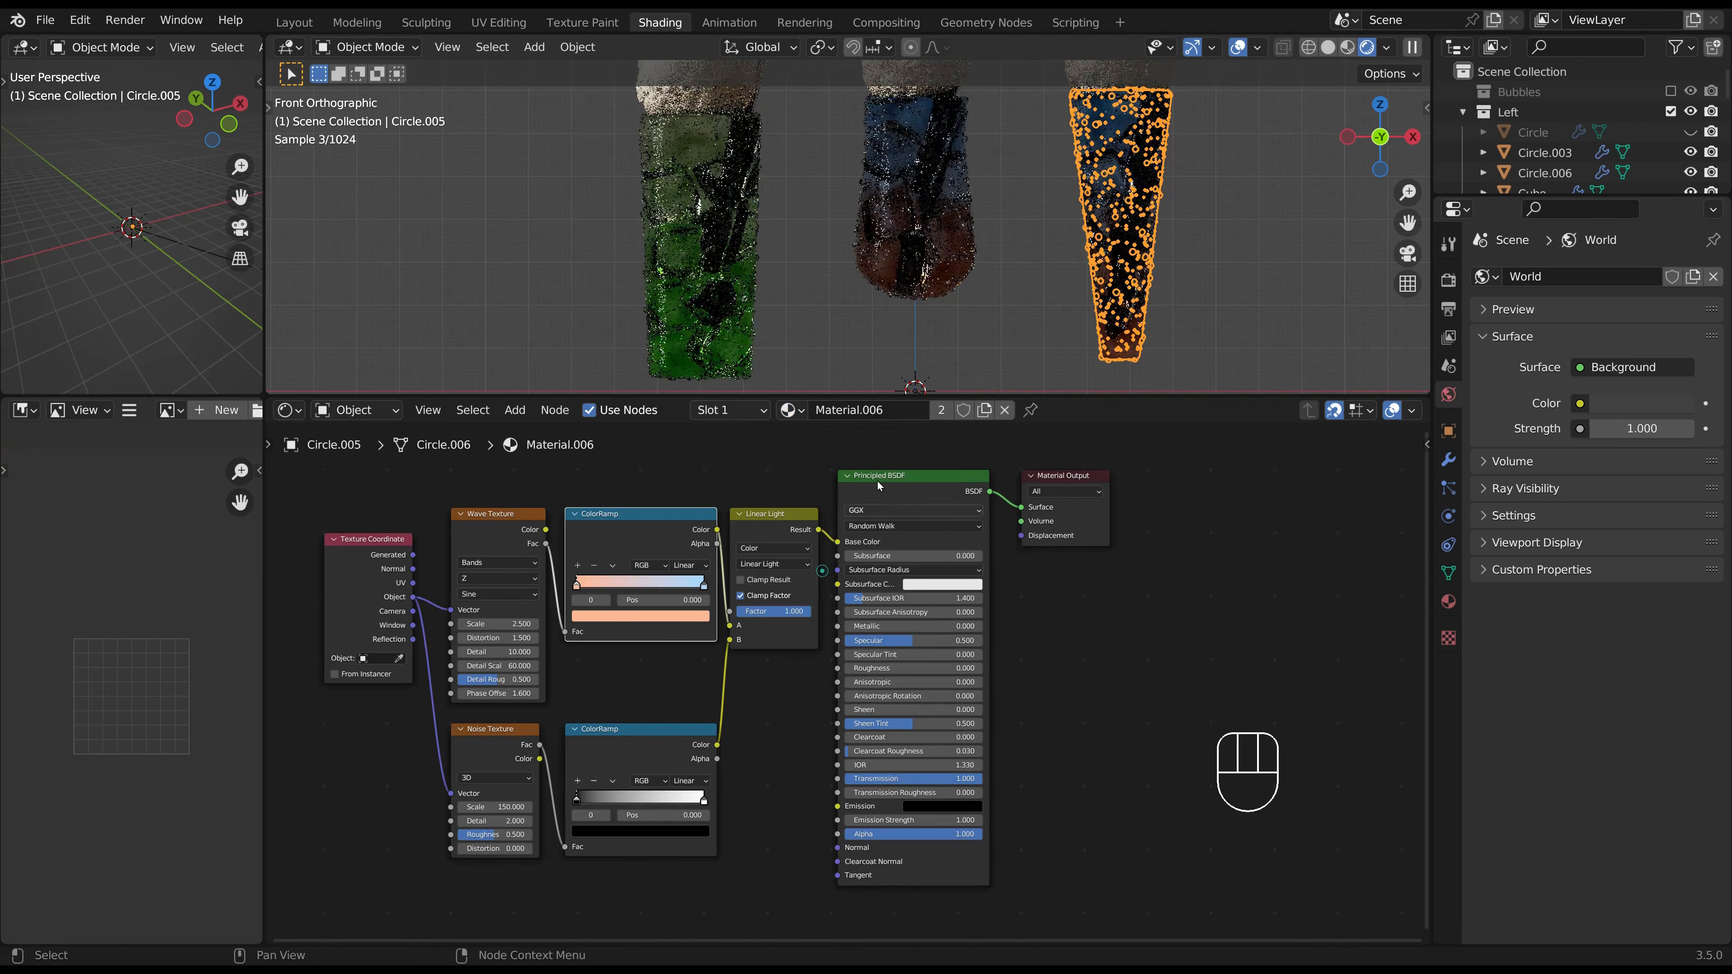
click(984, 412)
click(1013, 329)
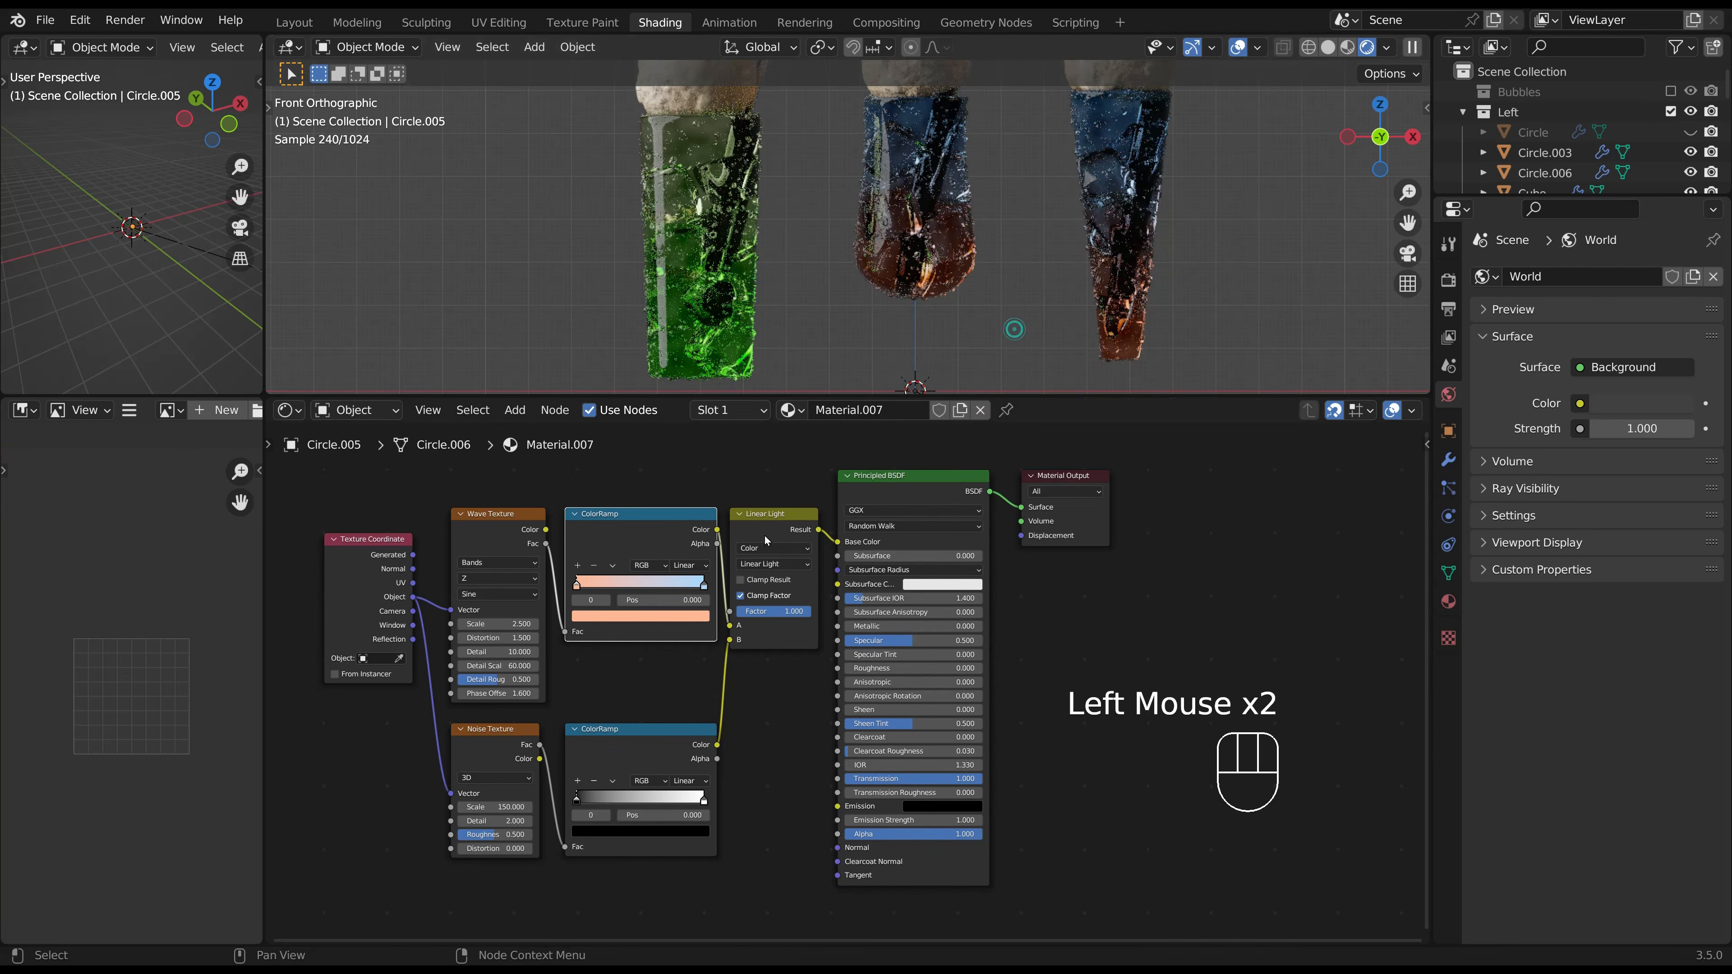
Recolor the right soda's Wave Texture ColorRamp with a light blue first stop and a white end stop.
click(611, 615)
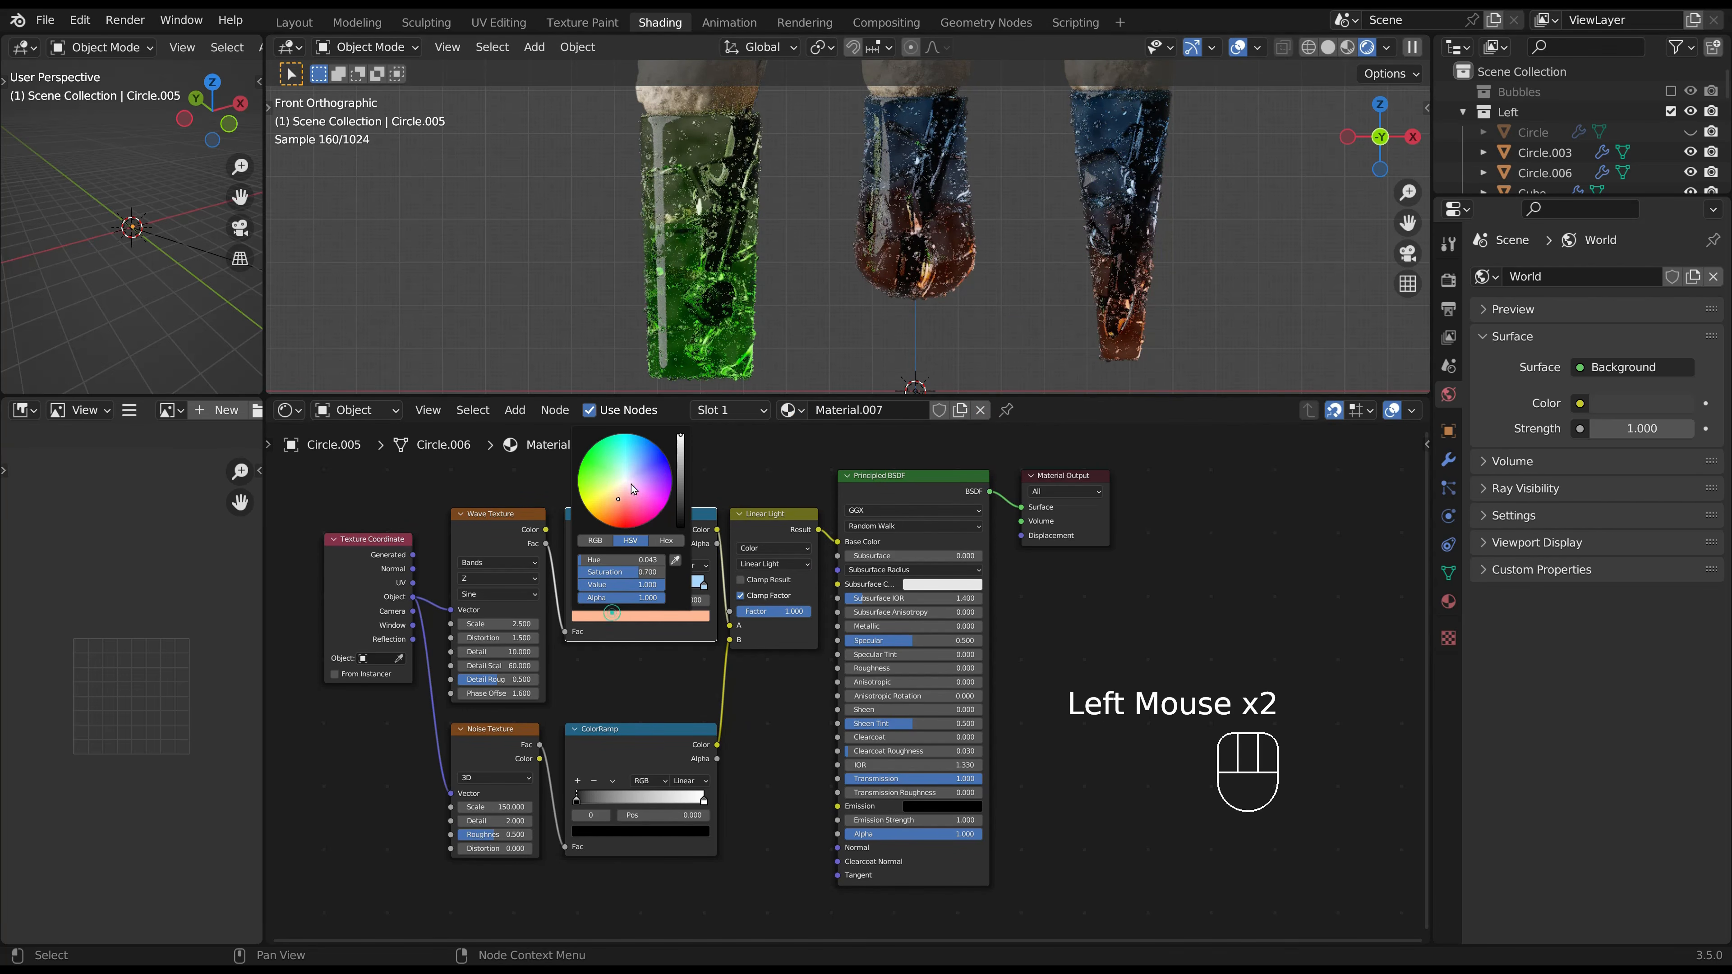
click(633, 471)
click(739, 477)
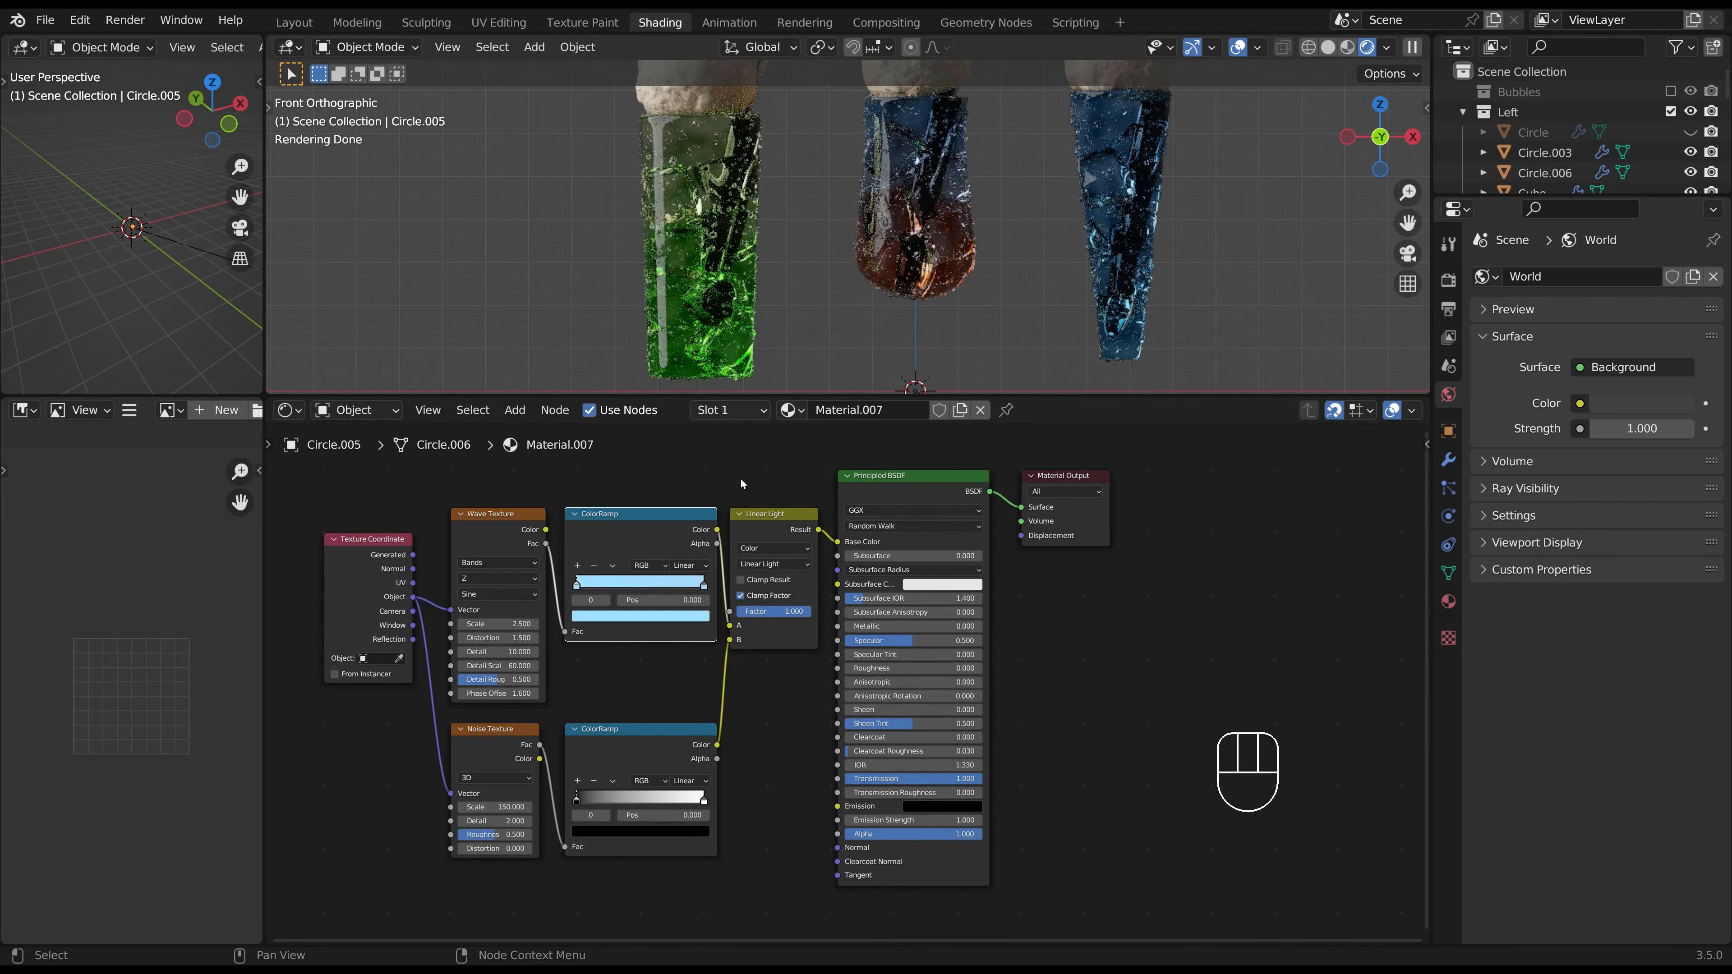
click(701, 584)
click(628, 616)
click(625, 480)
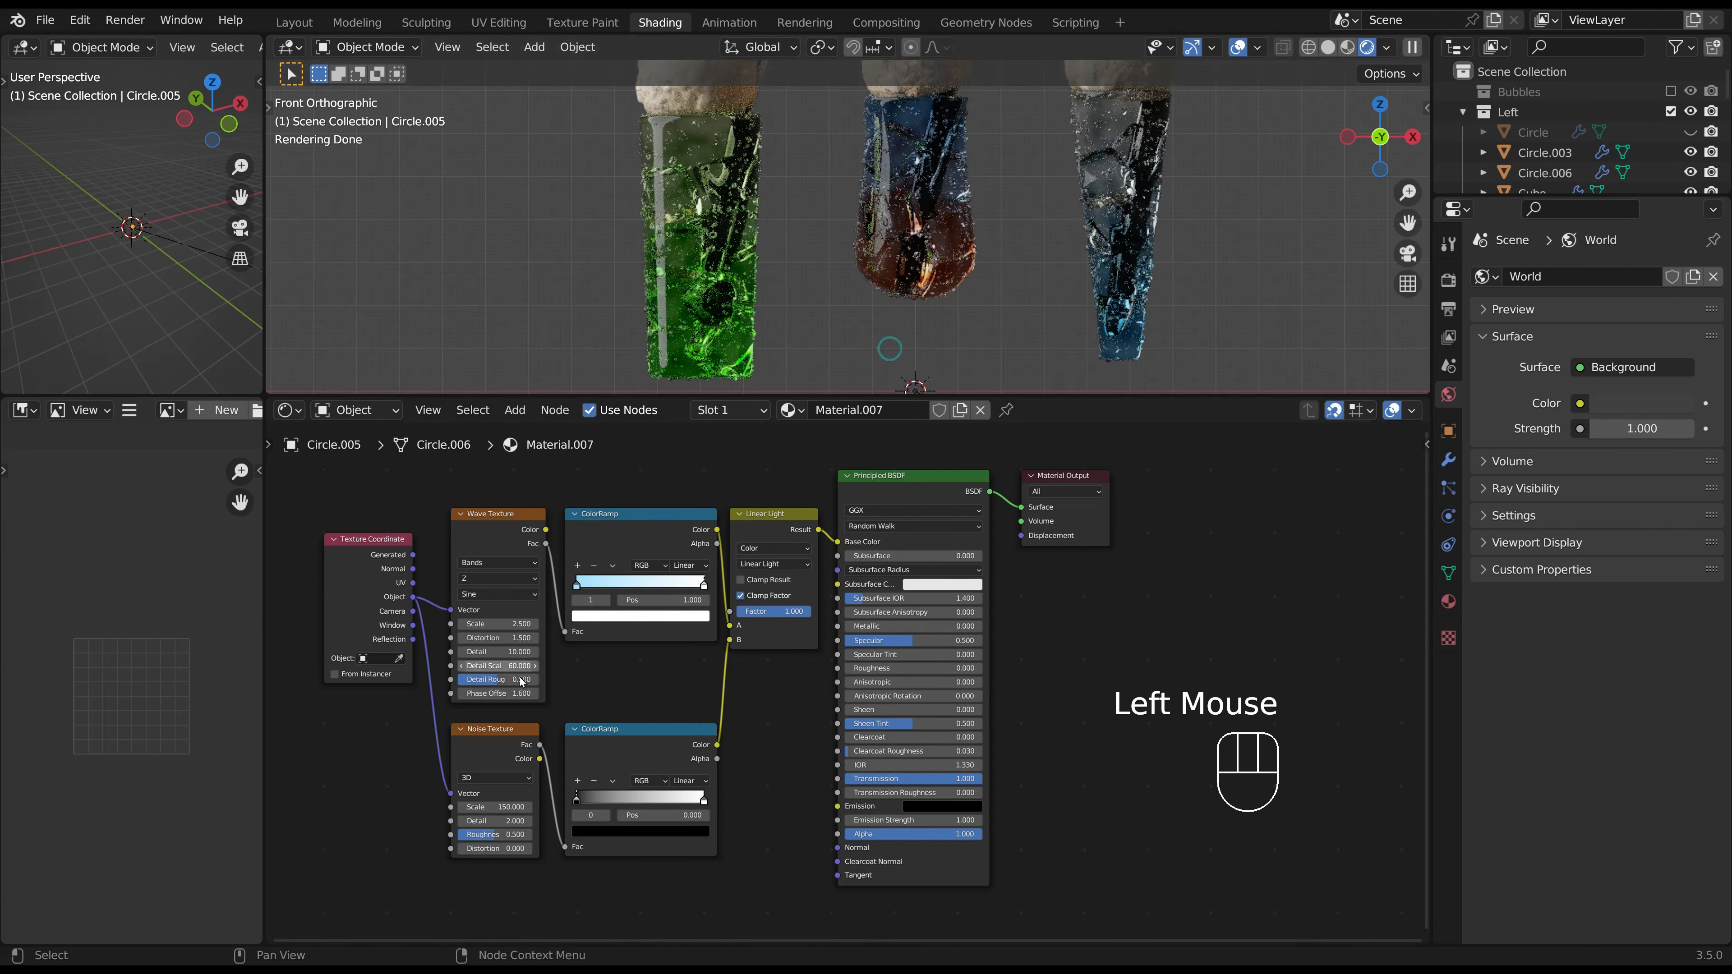
Try a Wave Texture phase offset of 3.600 on the right soda, undo it, and fine-tune the offset instead.
click(497, 693)
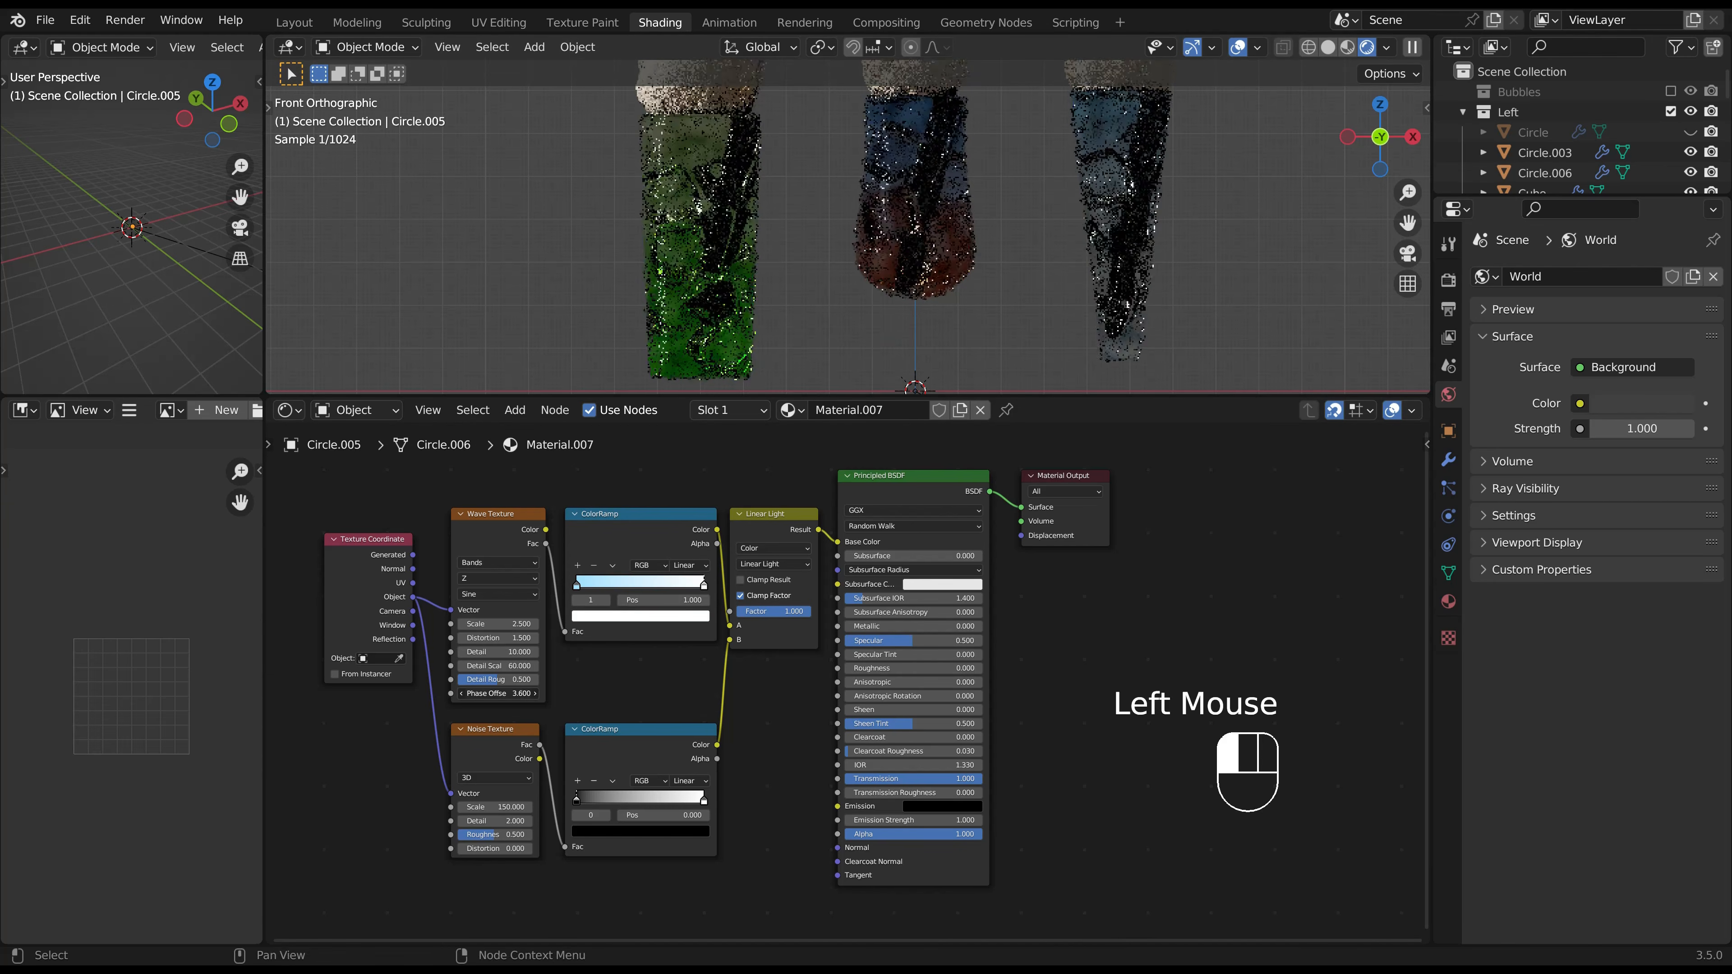
key(ctrl+z)
shift+drag(497, 693, 360, 693)
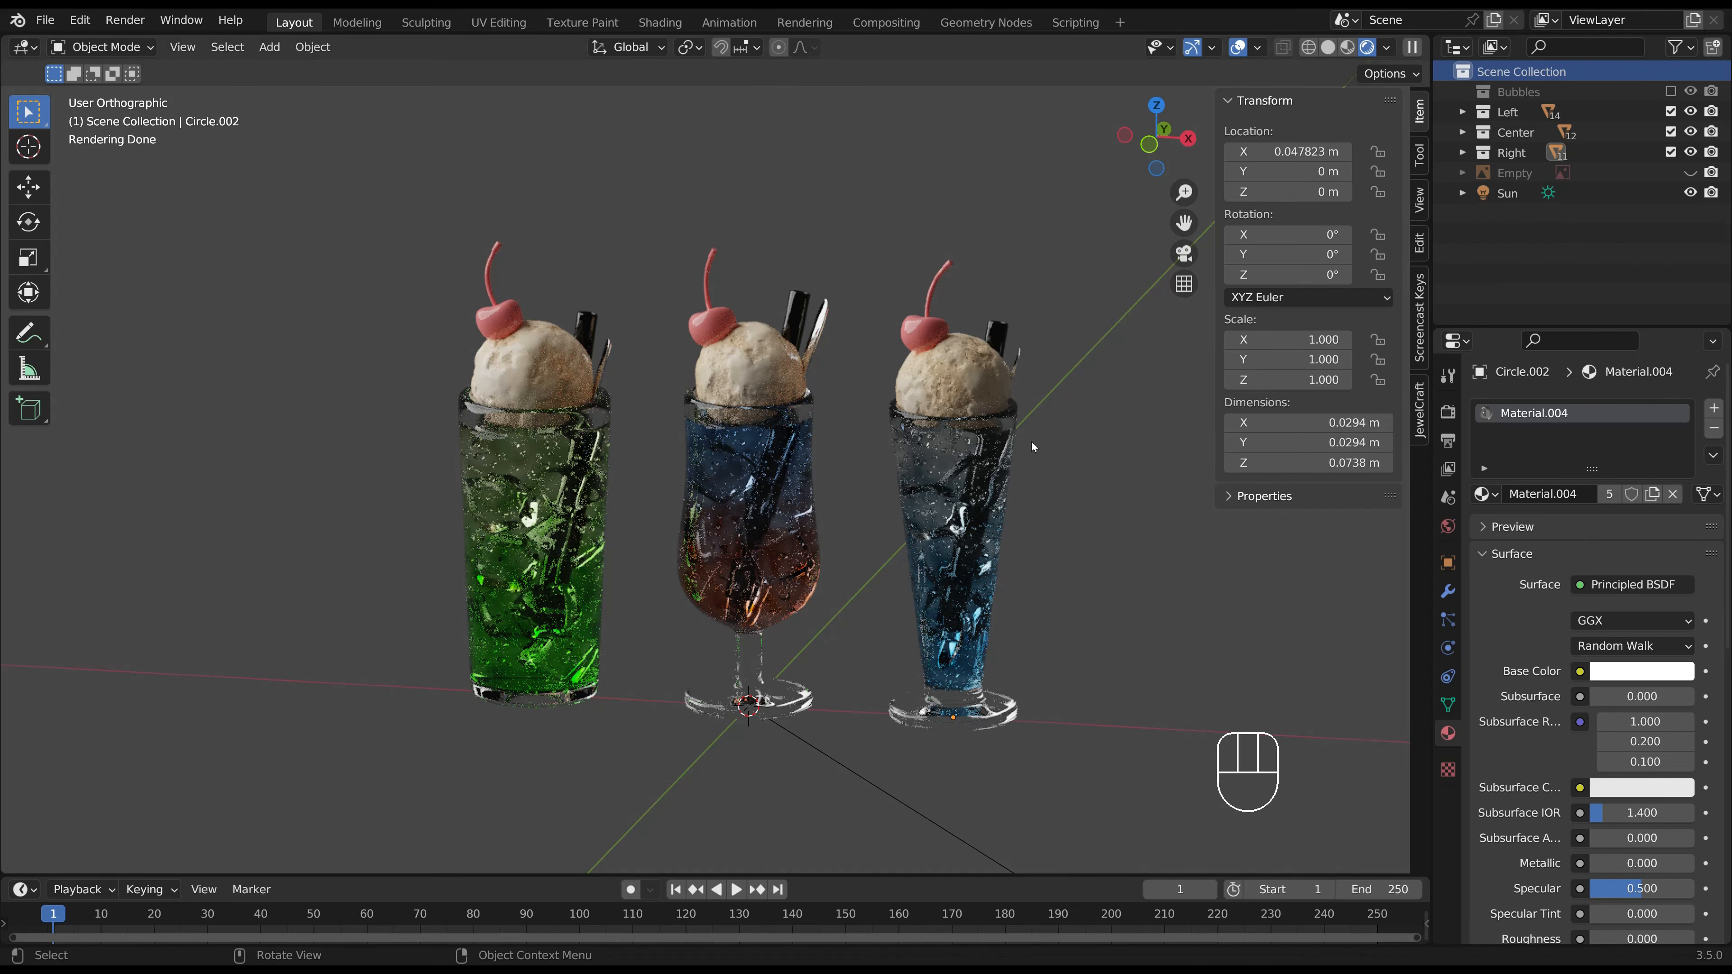
Switch the viewport to solid shading and add a mesh plane under the three drinks.
click(1327, 46)
key(shift+a)
mouse_move(840, 410)
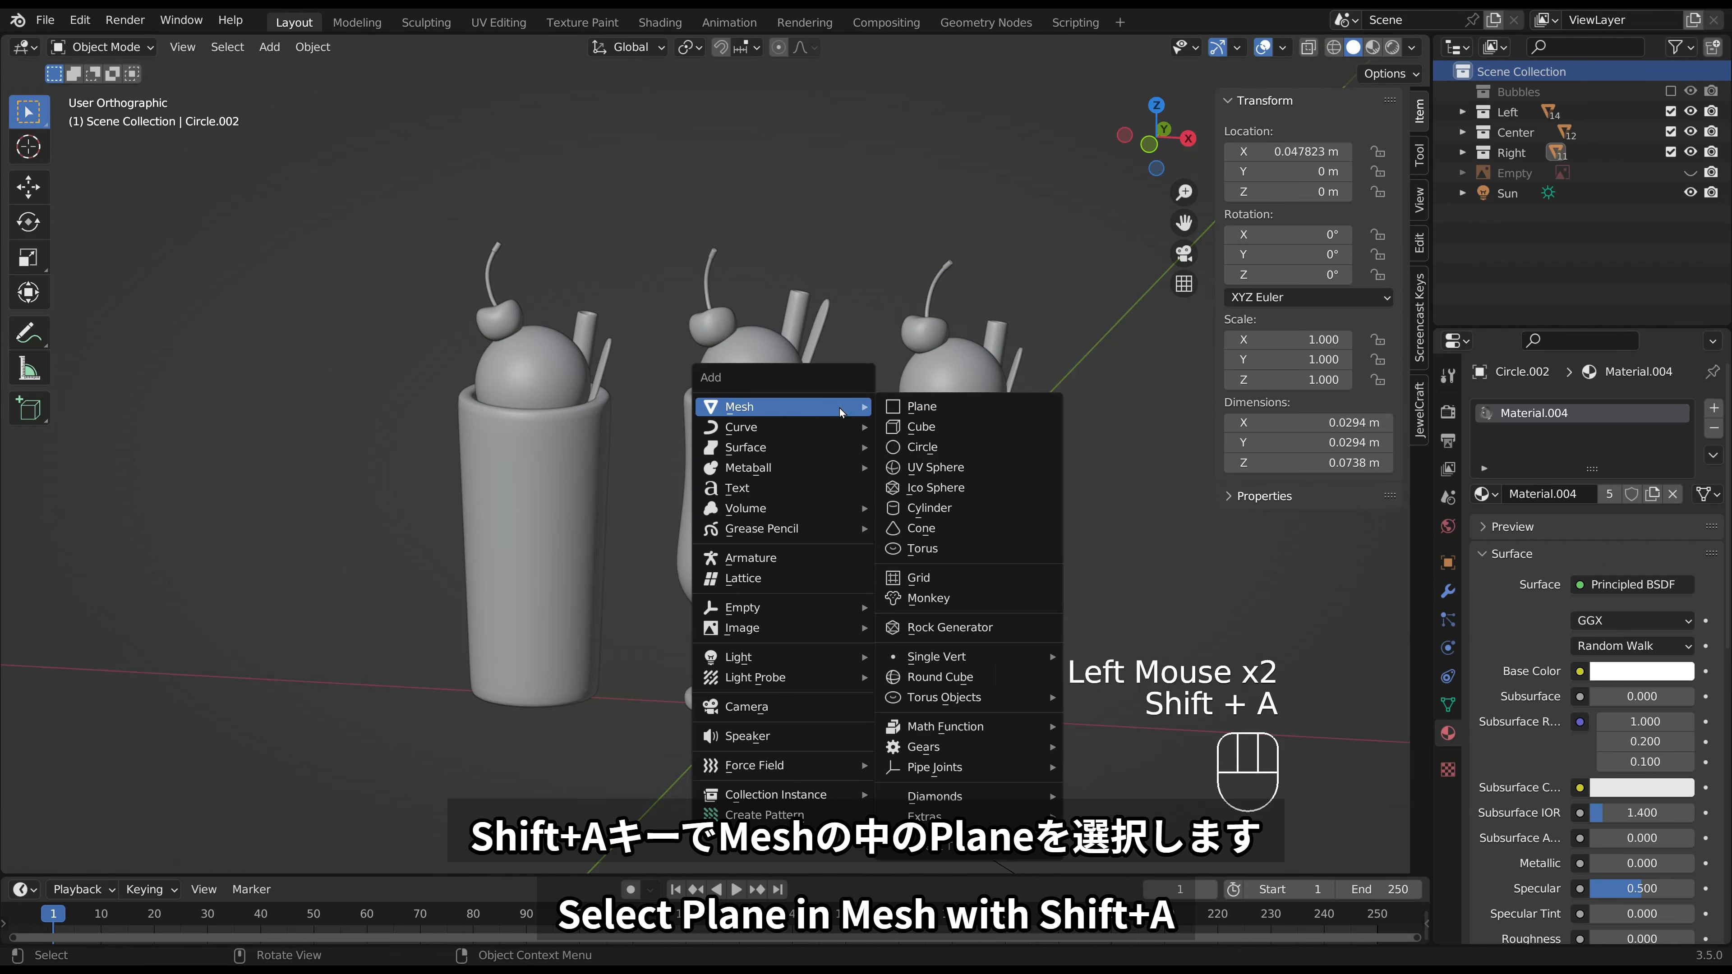
click(921, 407)
Scale the plane's mesh down in Edit Mode to about 0.44 m square around the drinks.
scroll(926, 420, down, 8)
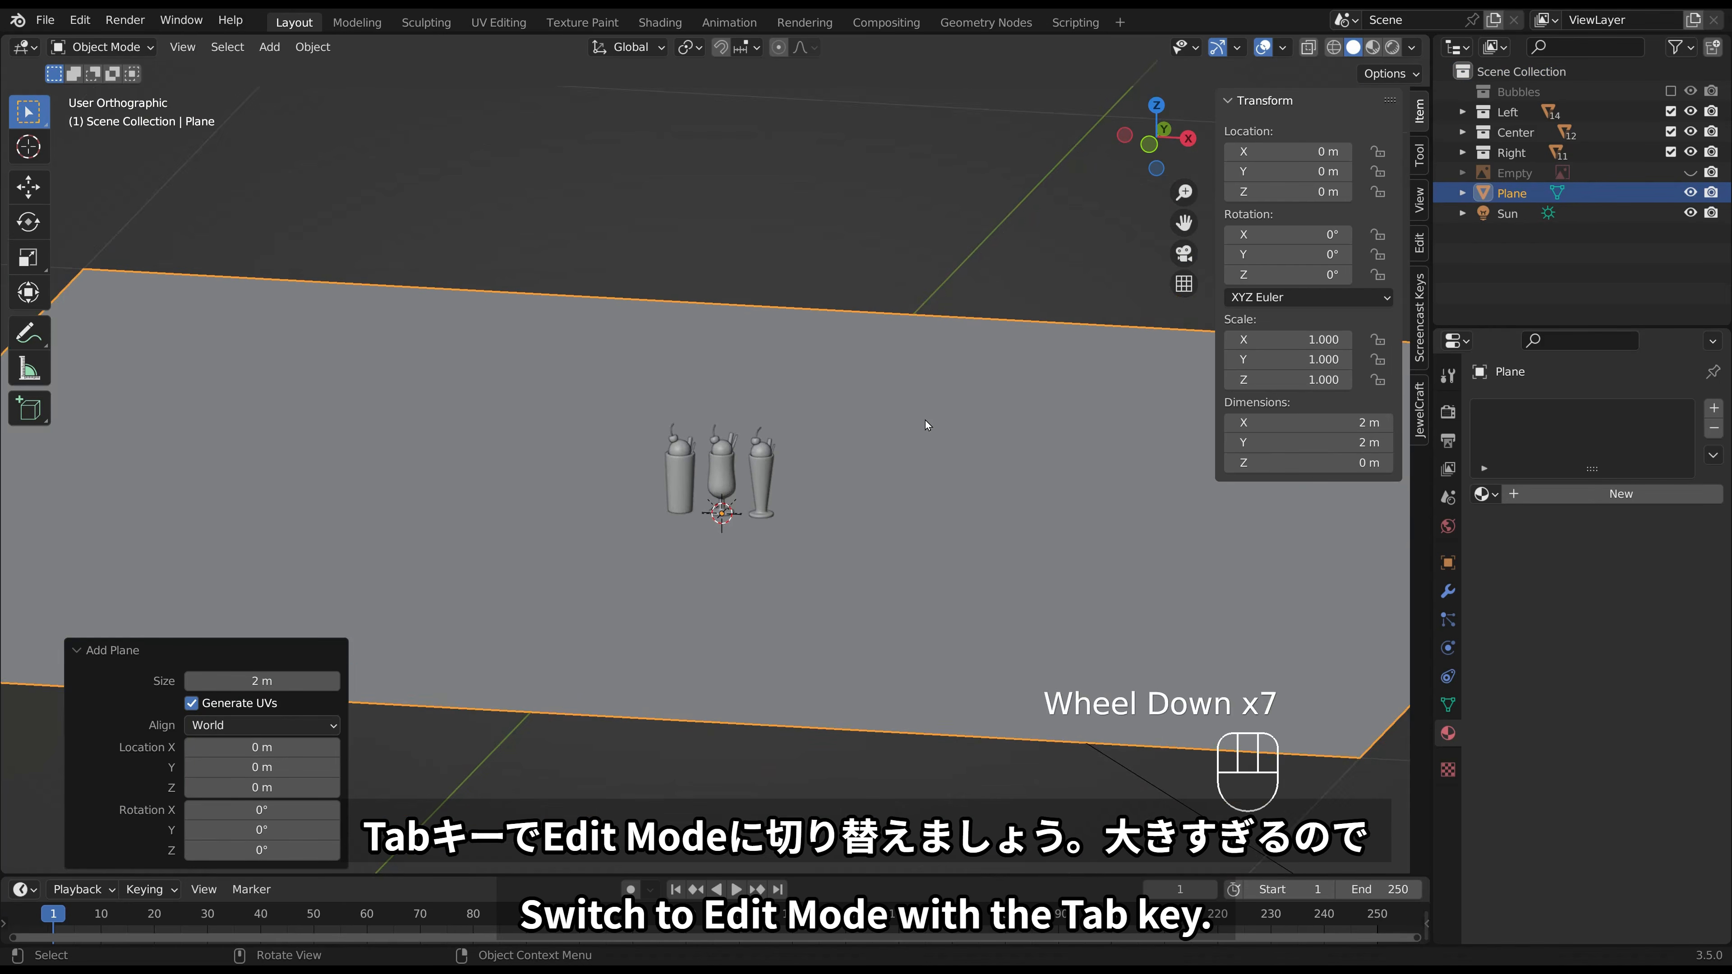
middle_drag(921, 434, 959, 462)
key(Tab)
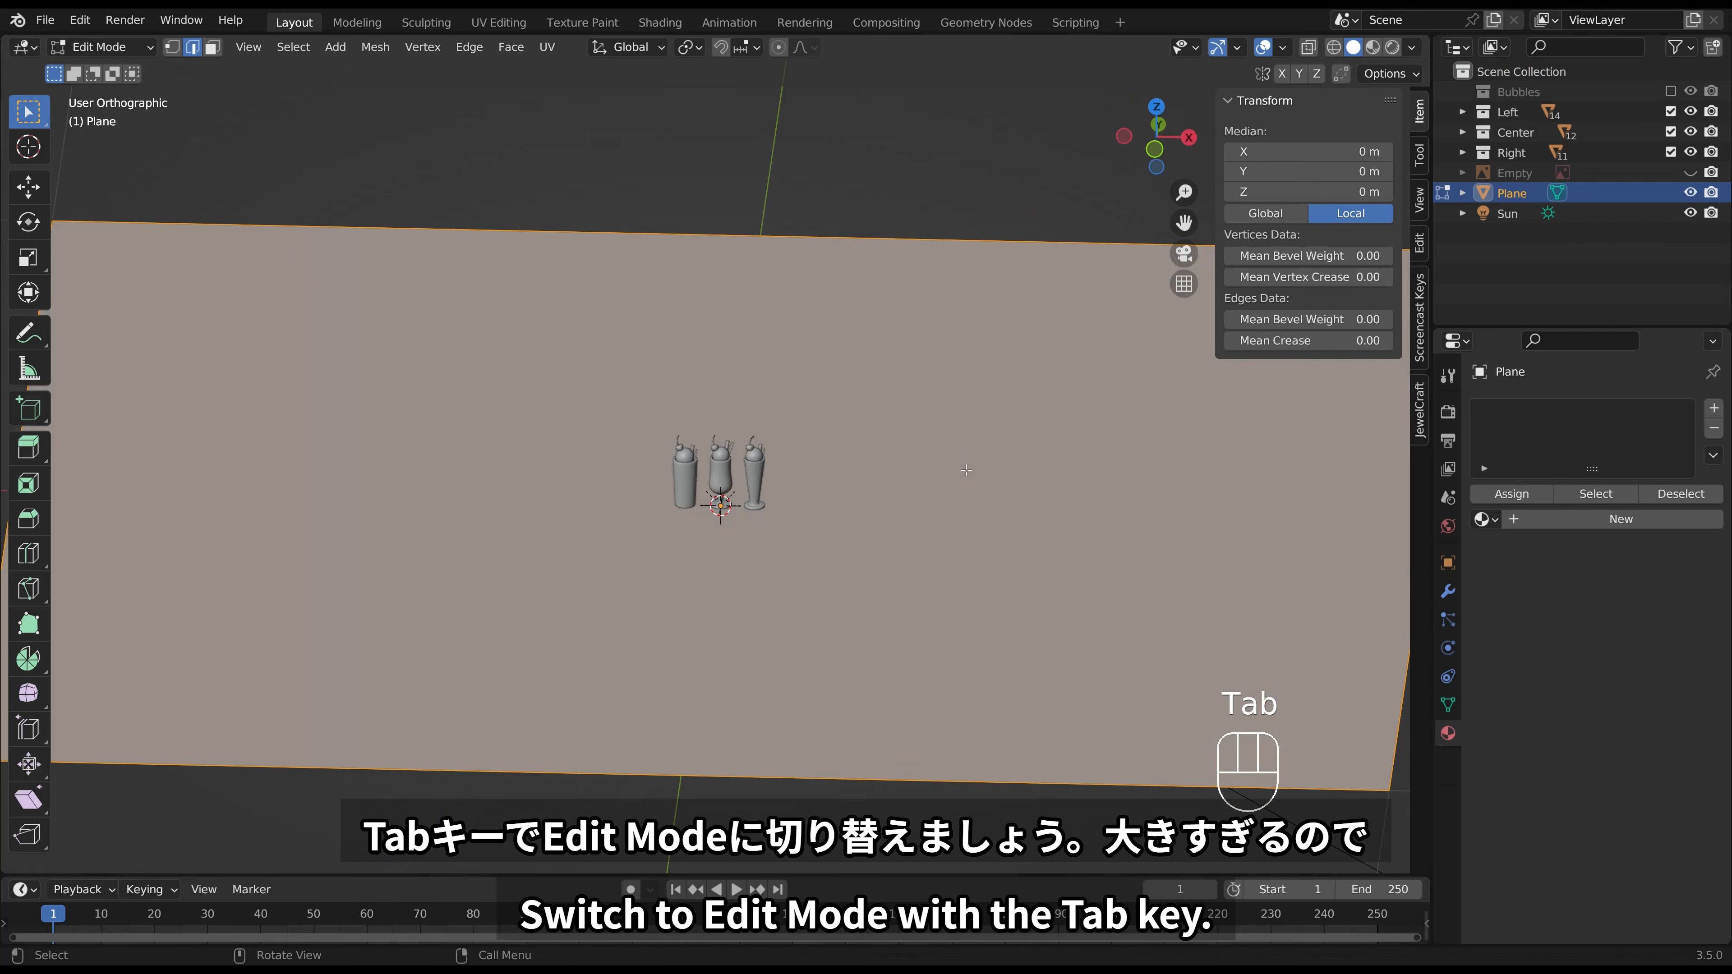
scroll(969, 470, down, 1)
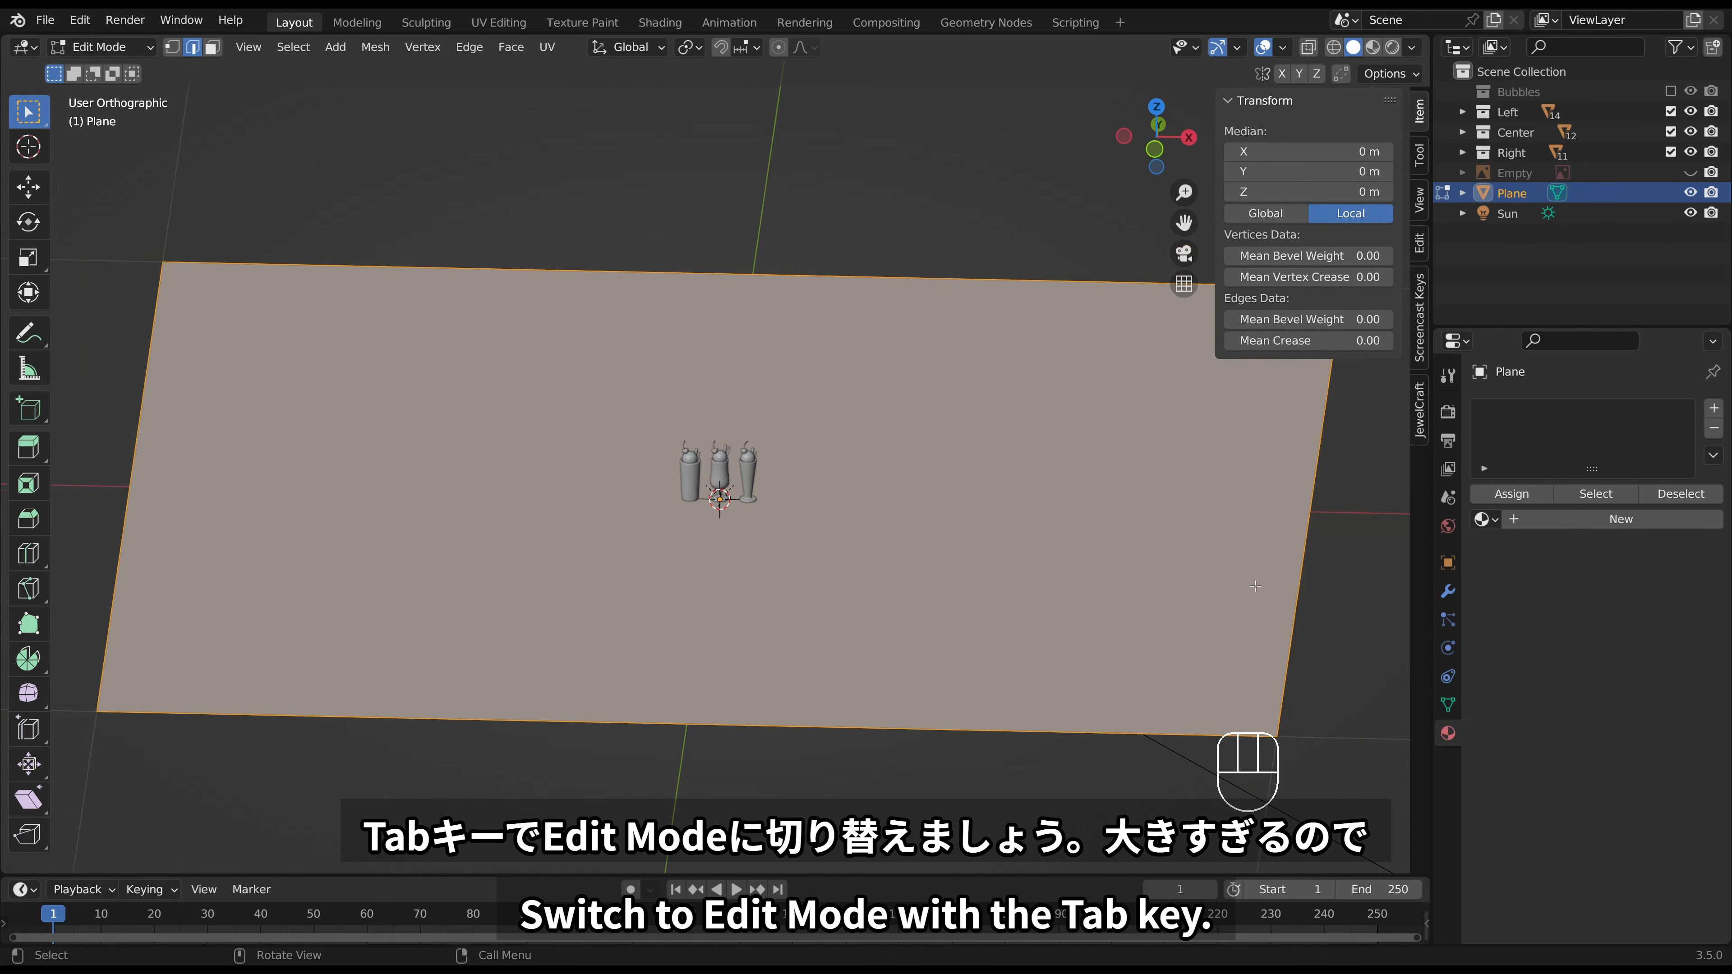
key(s)
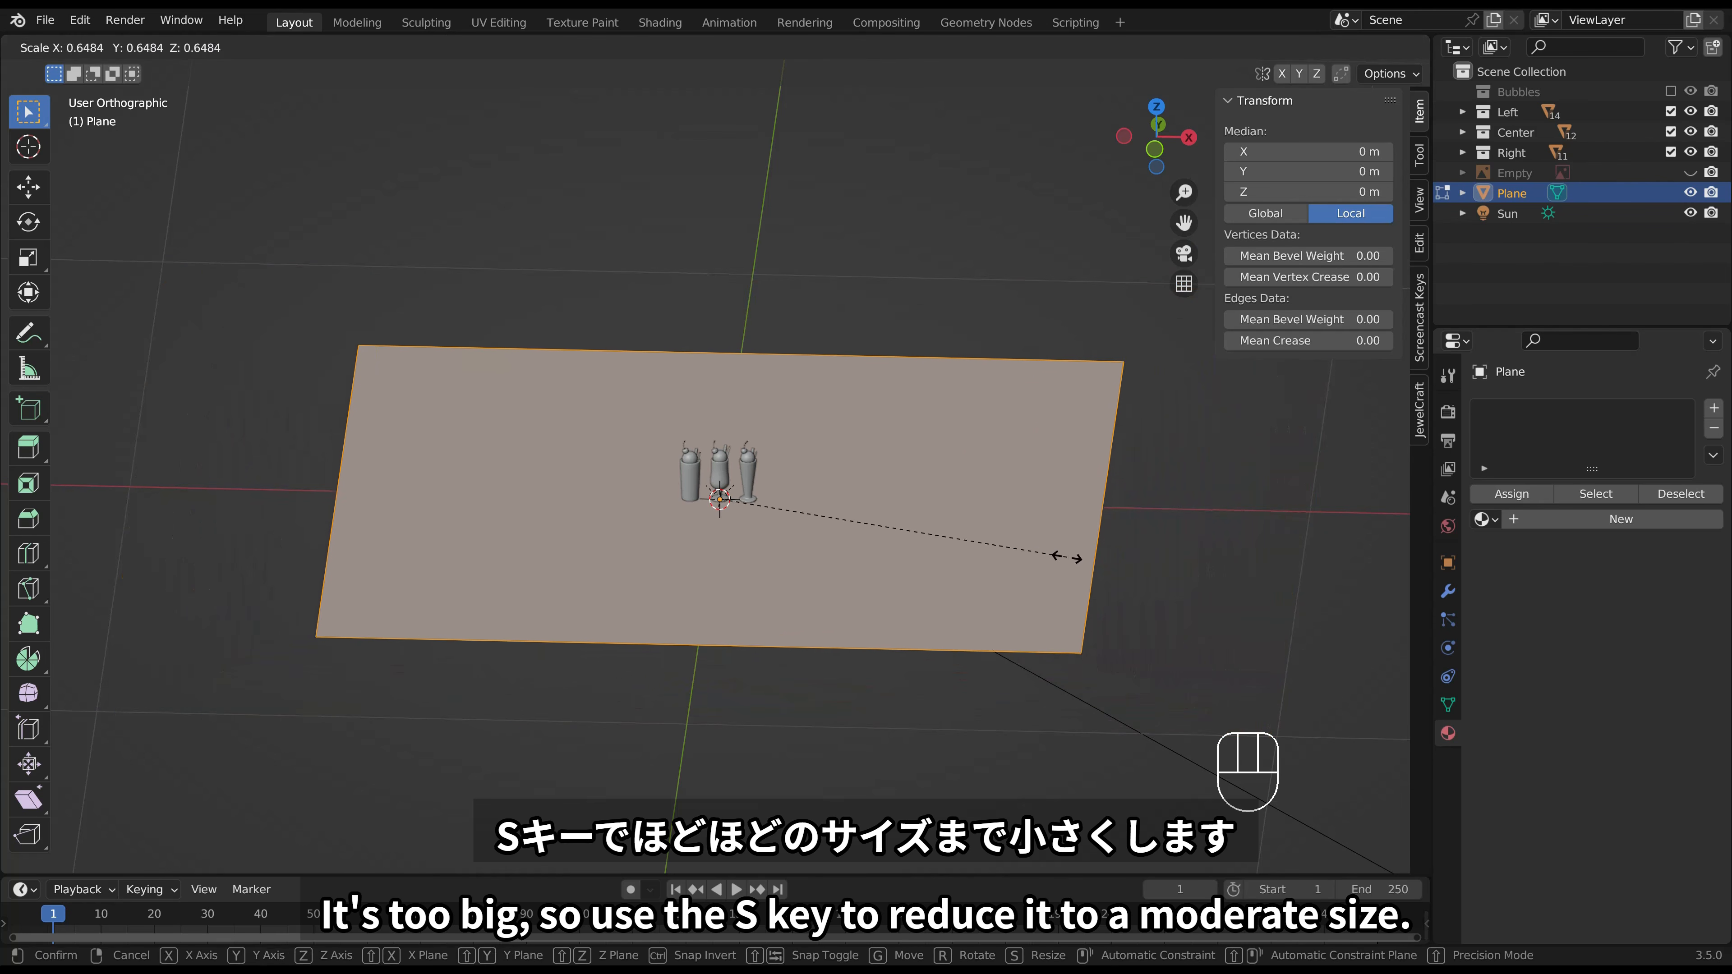
click(833, 526)
Extrude the plane's far edge about 0.3 m straight up along Z to form a back wall.
middle_drag(833, 526, 695, 472)
click(672, 430)
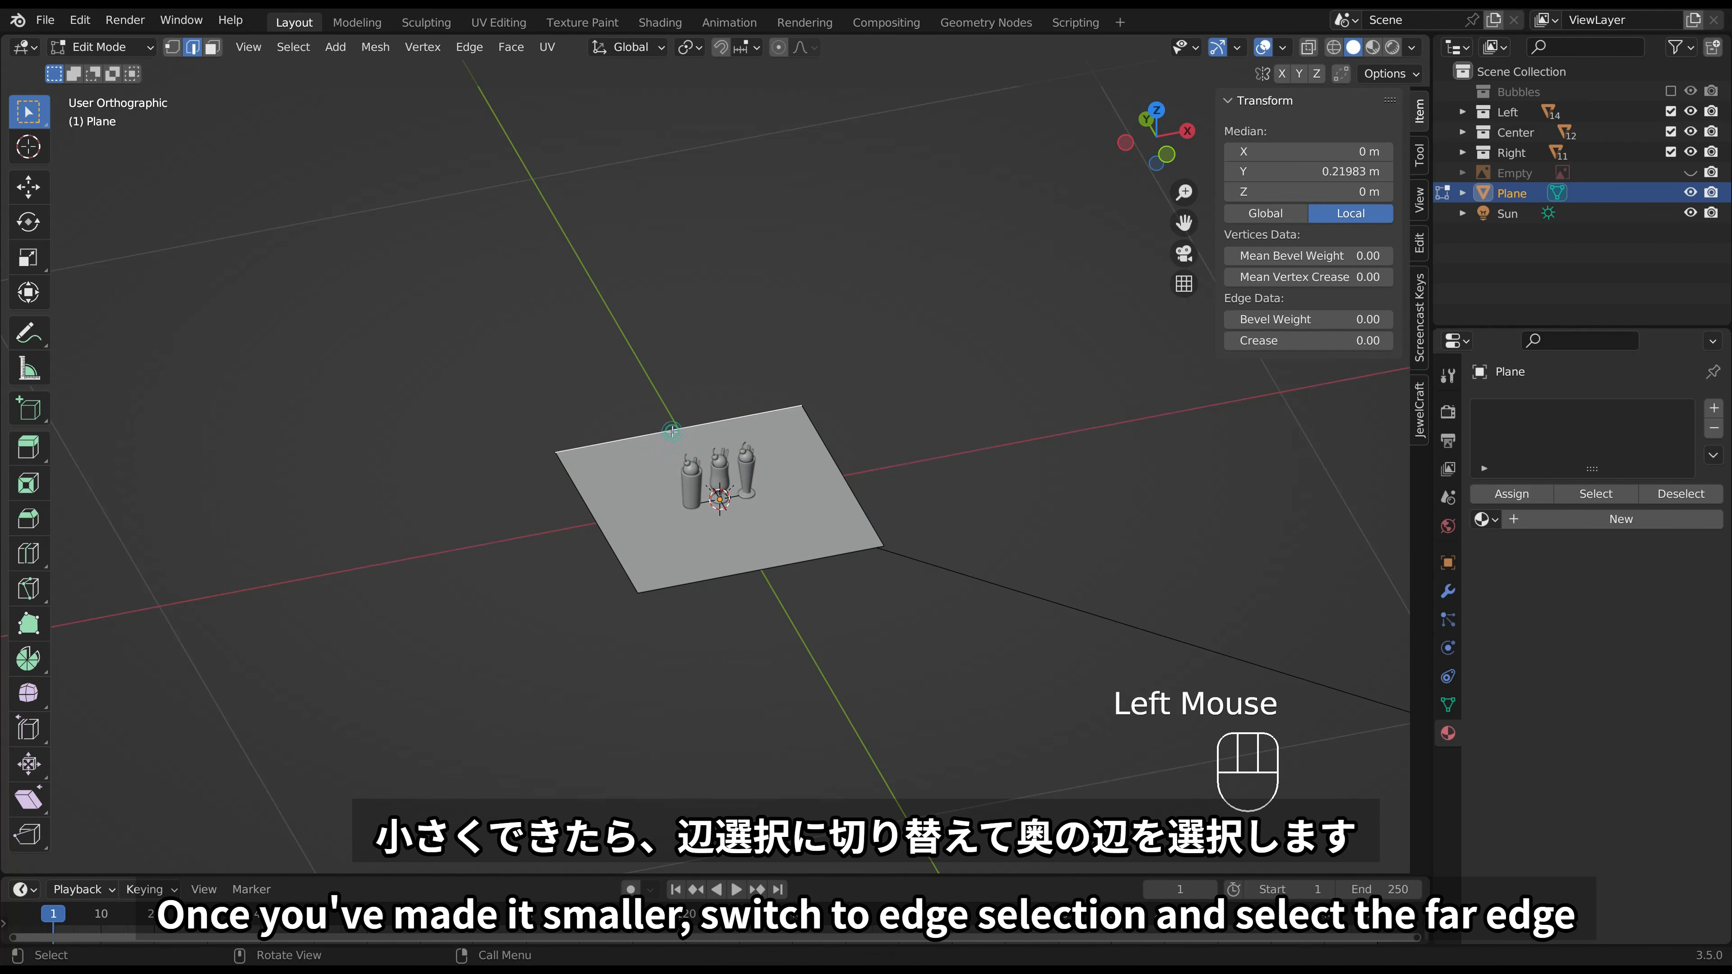
shift+middle_drag(583, 407, 827, 538)
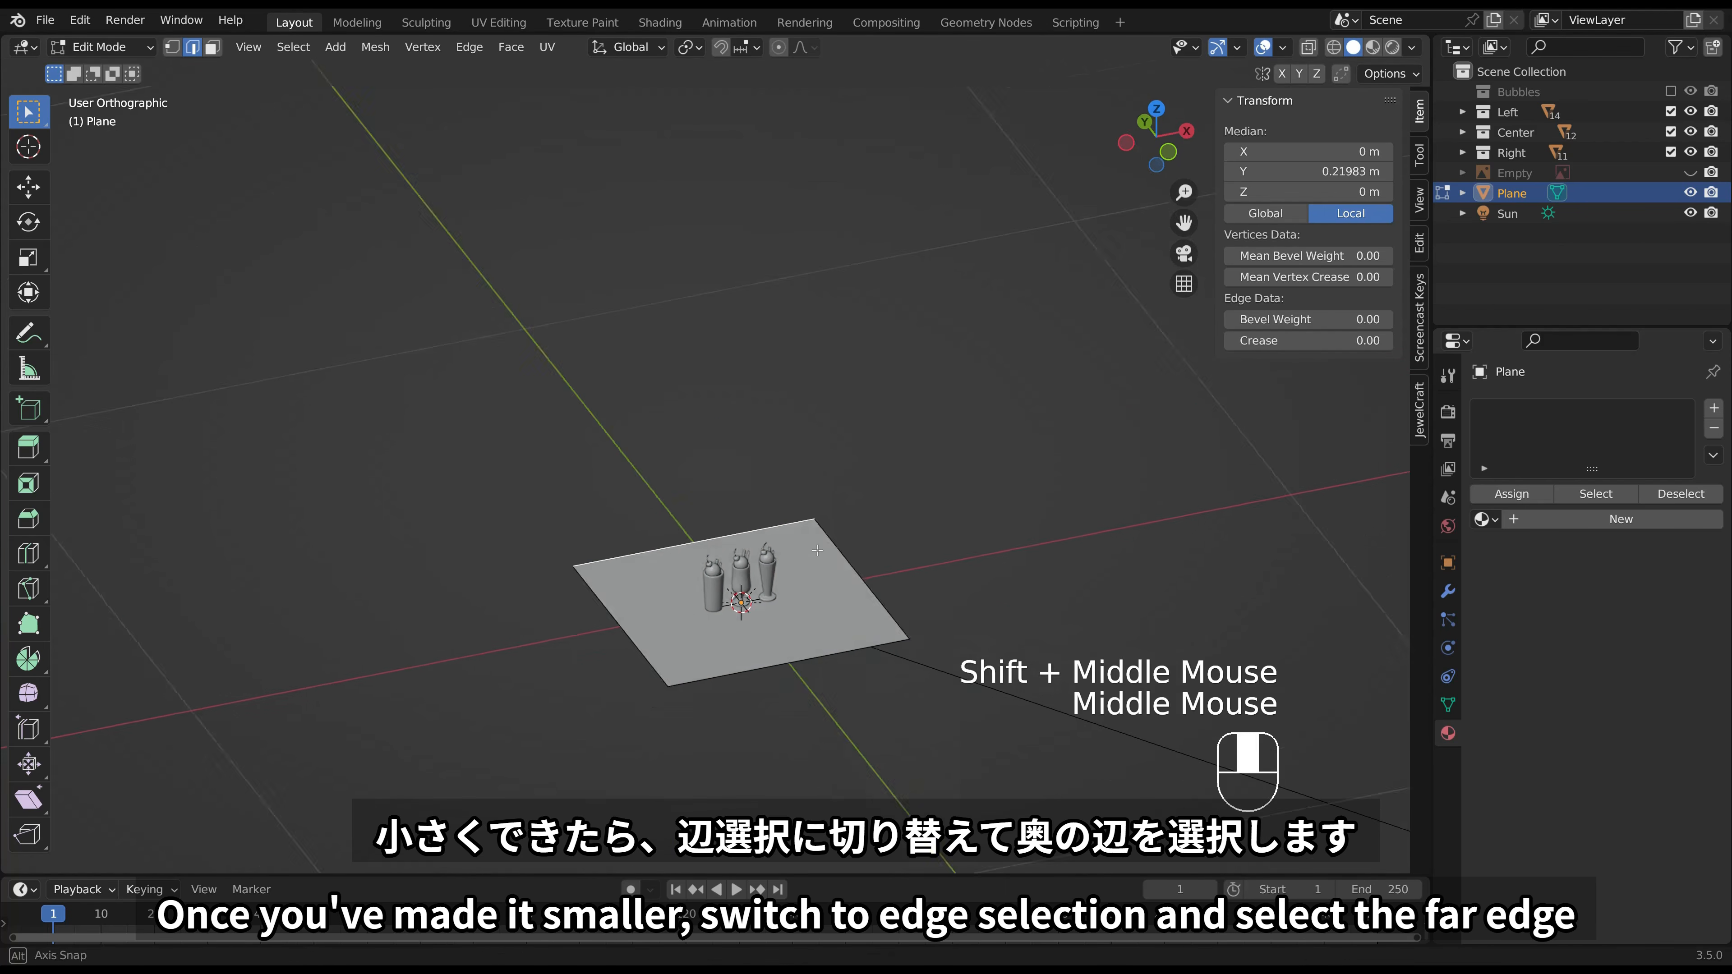
scroll(827, 538, up, 4)
key(e)
key(z)
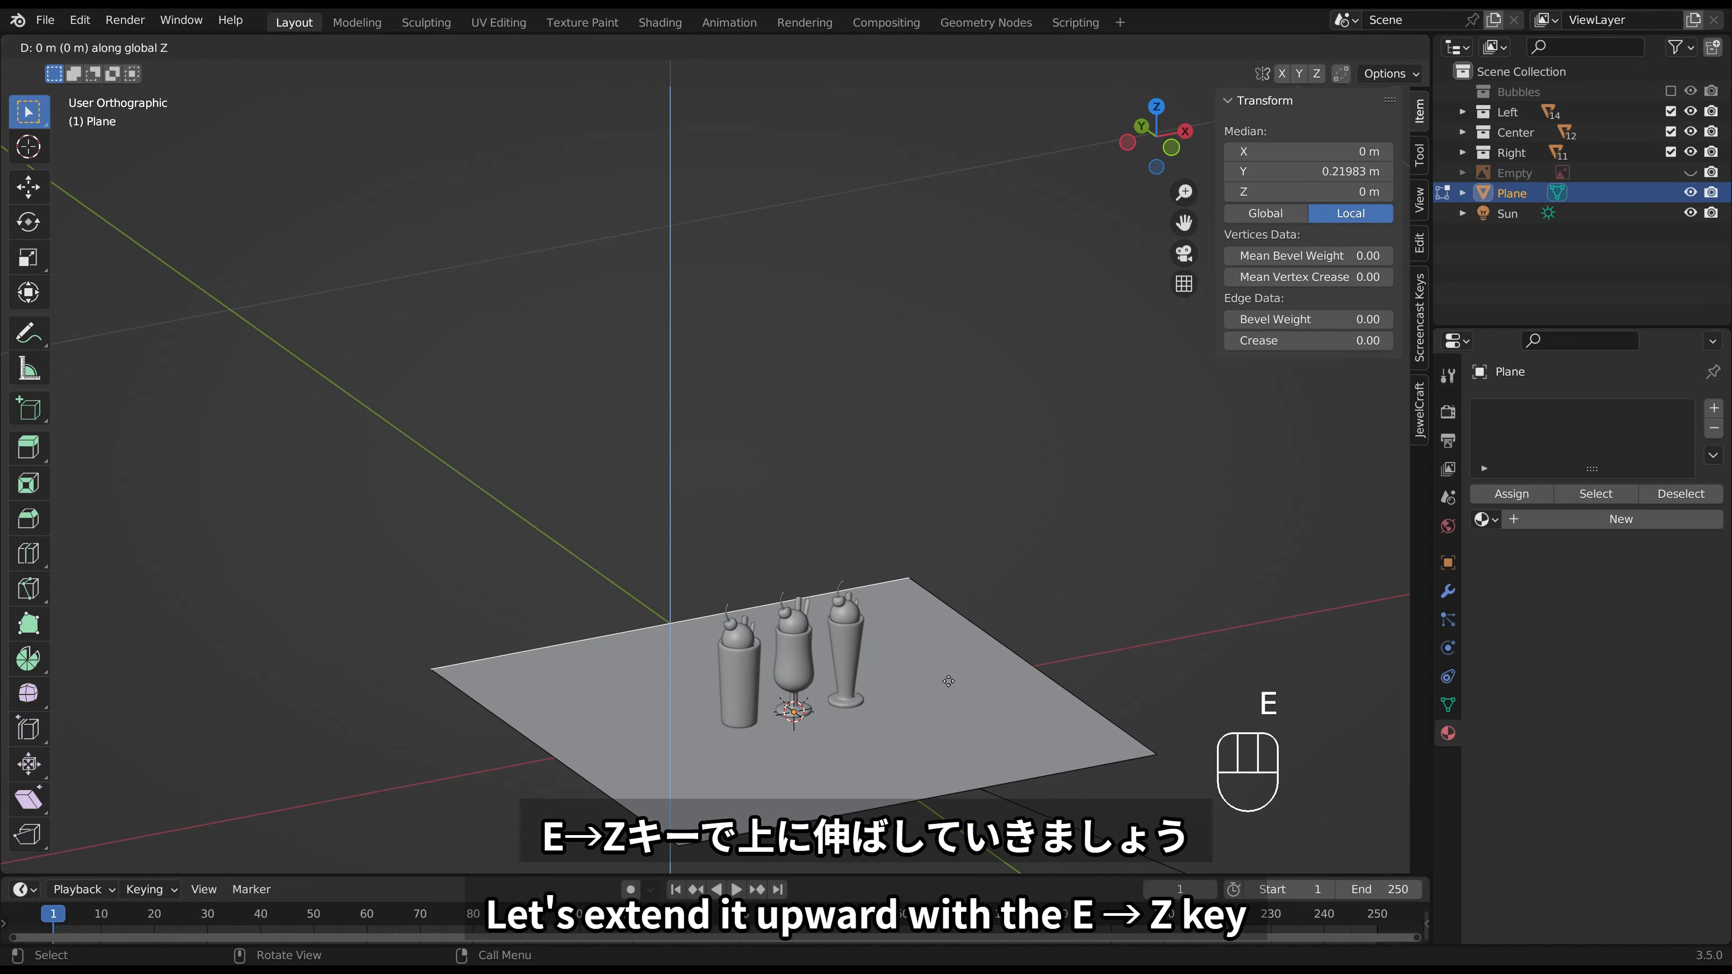
click(998, 346)
Bevel the corner edge between floor and wall about 0.085 m wide with 8 segments, and return to Object Mode.
click(844, 591)
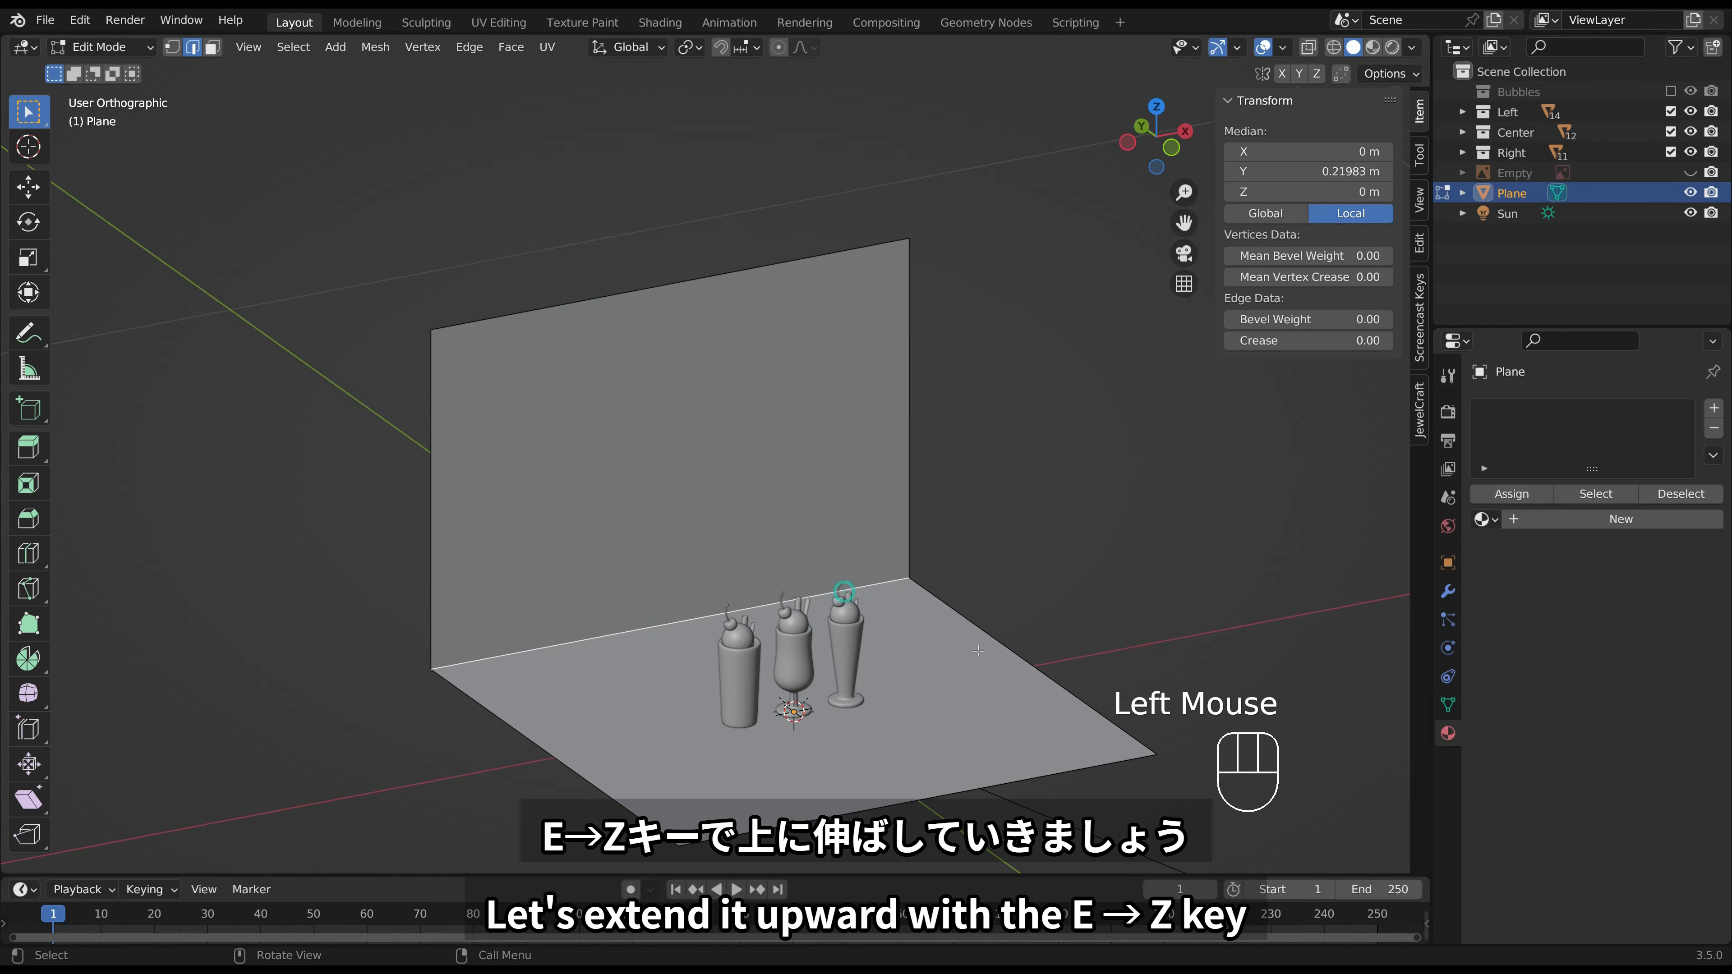
key(ctrl+b)
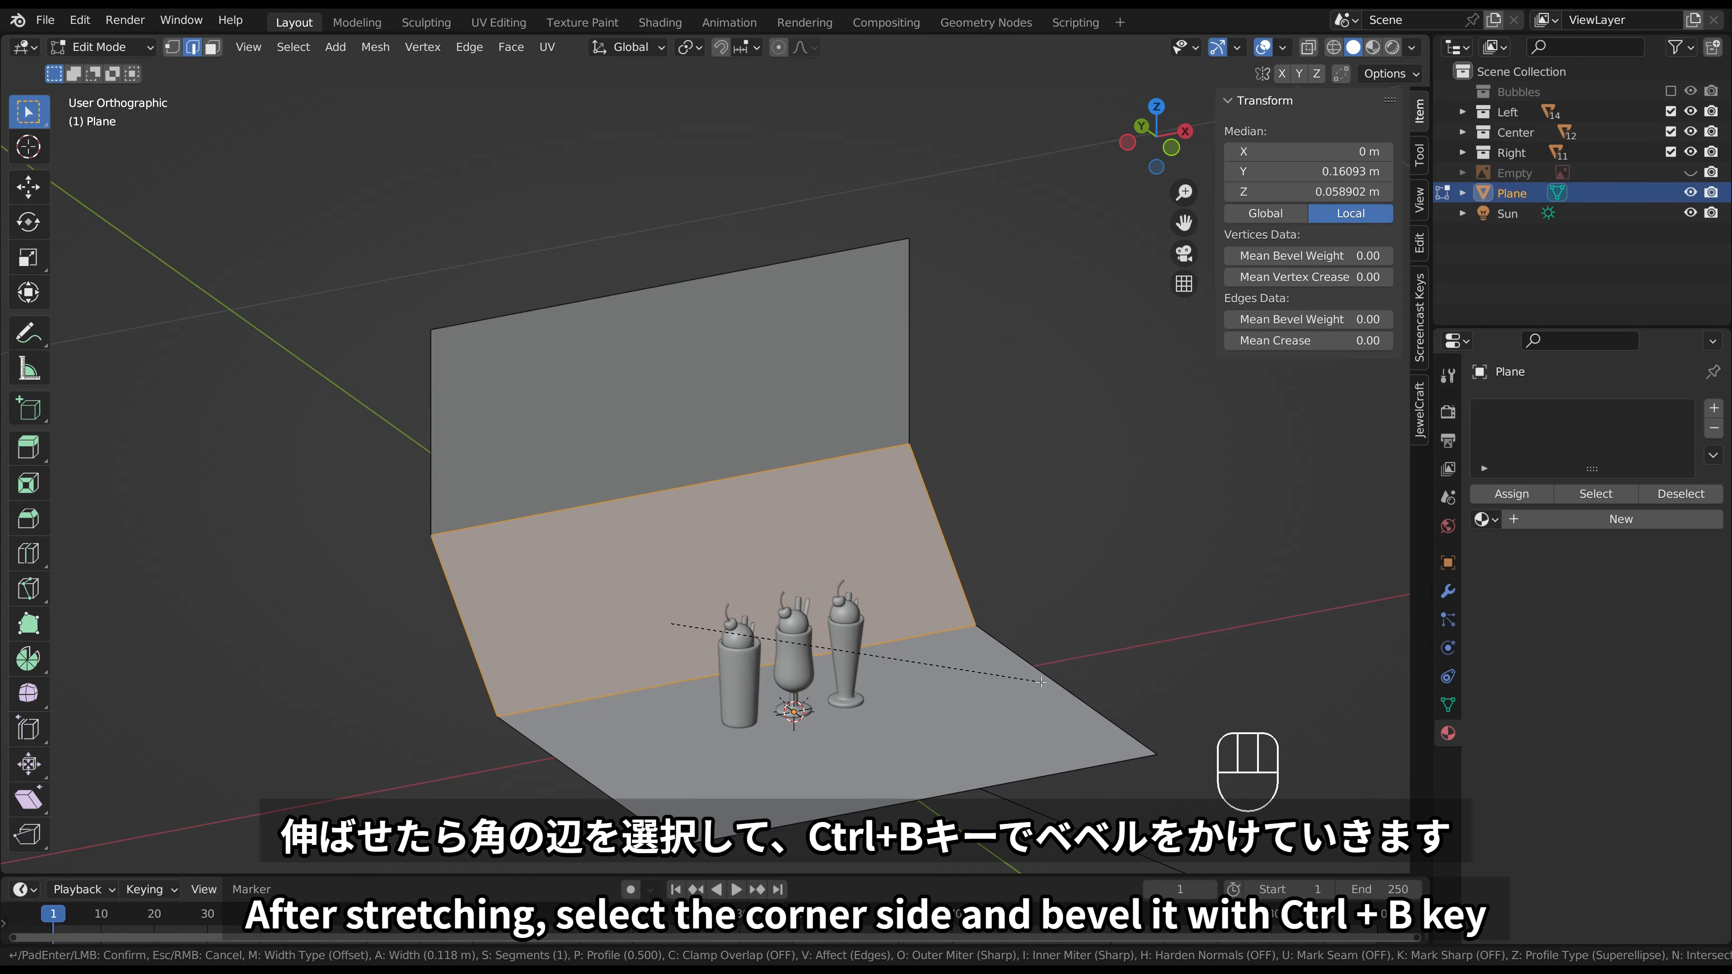
scroll(1040, 681, up, 7)
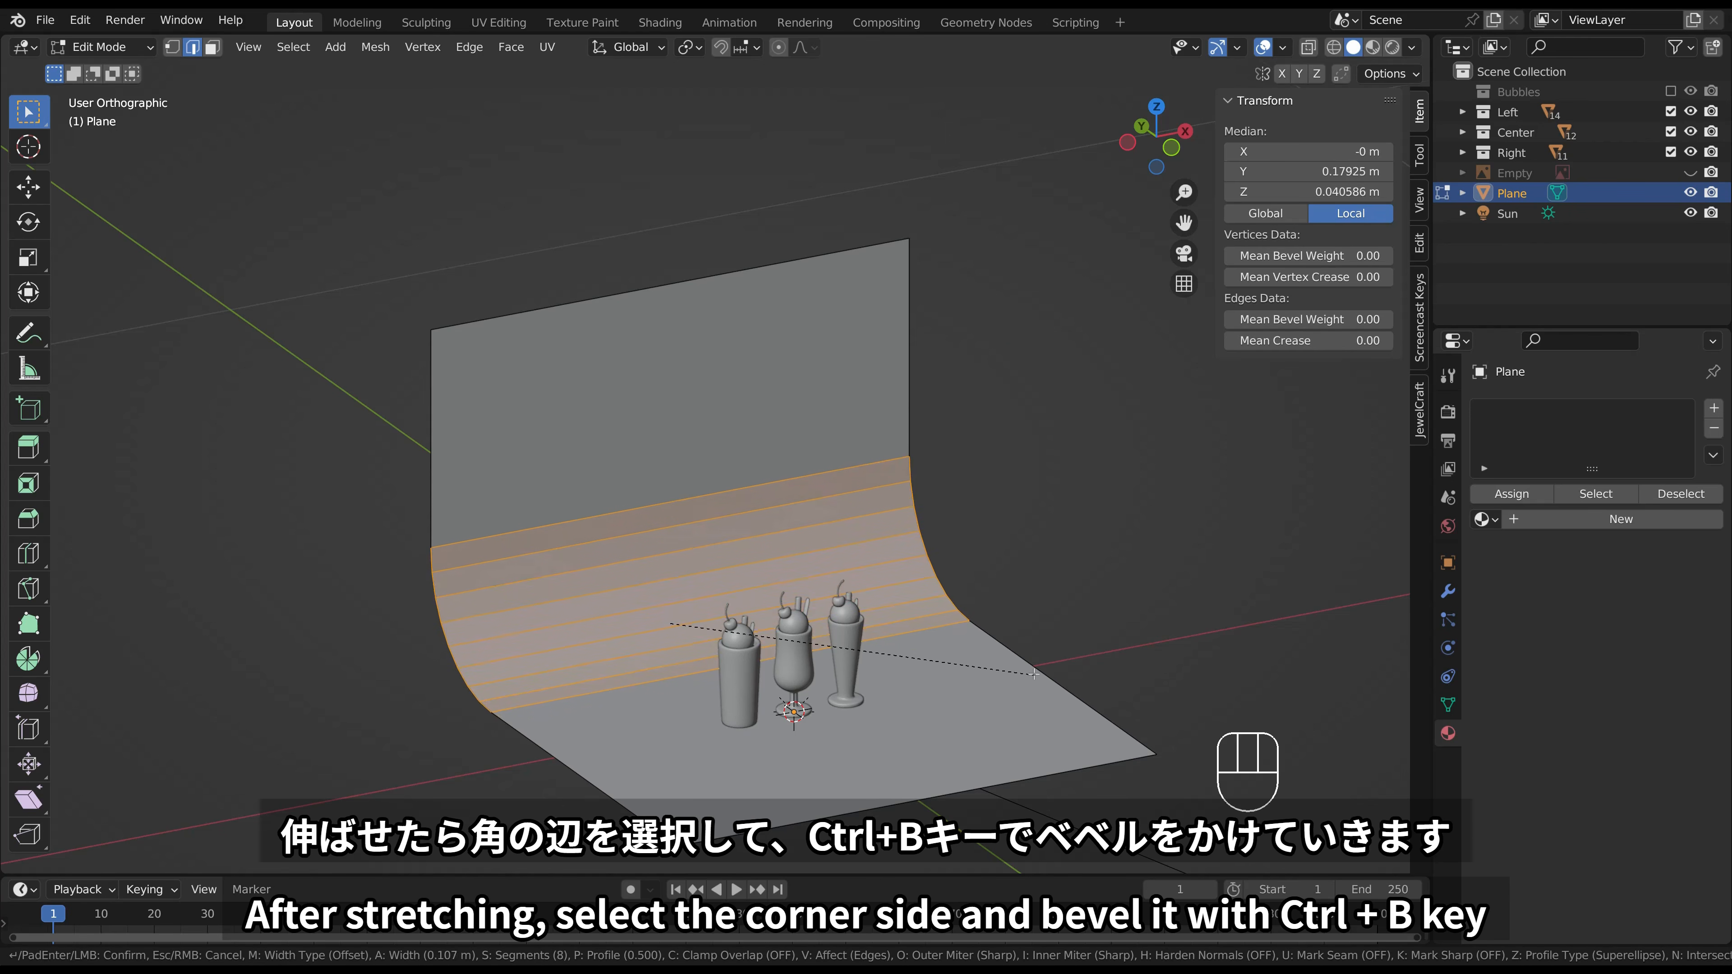
click(963, 612)
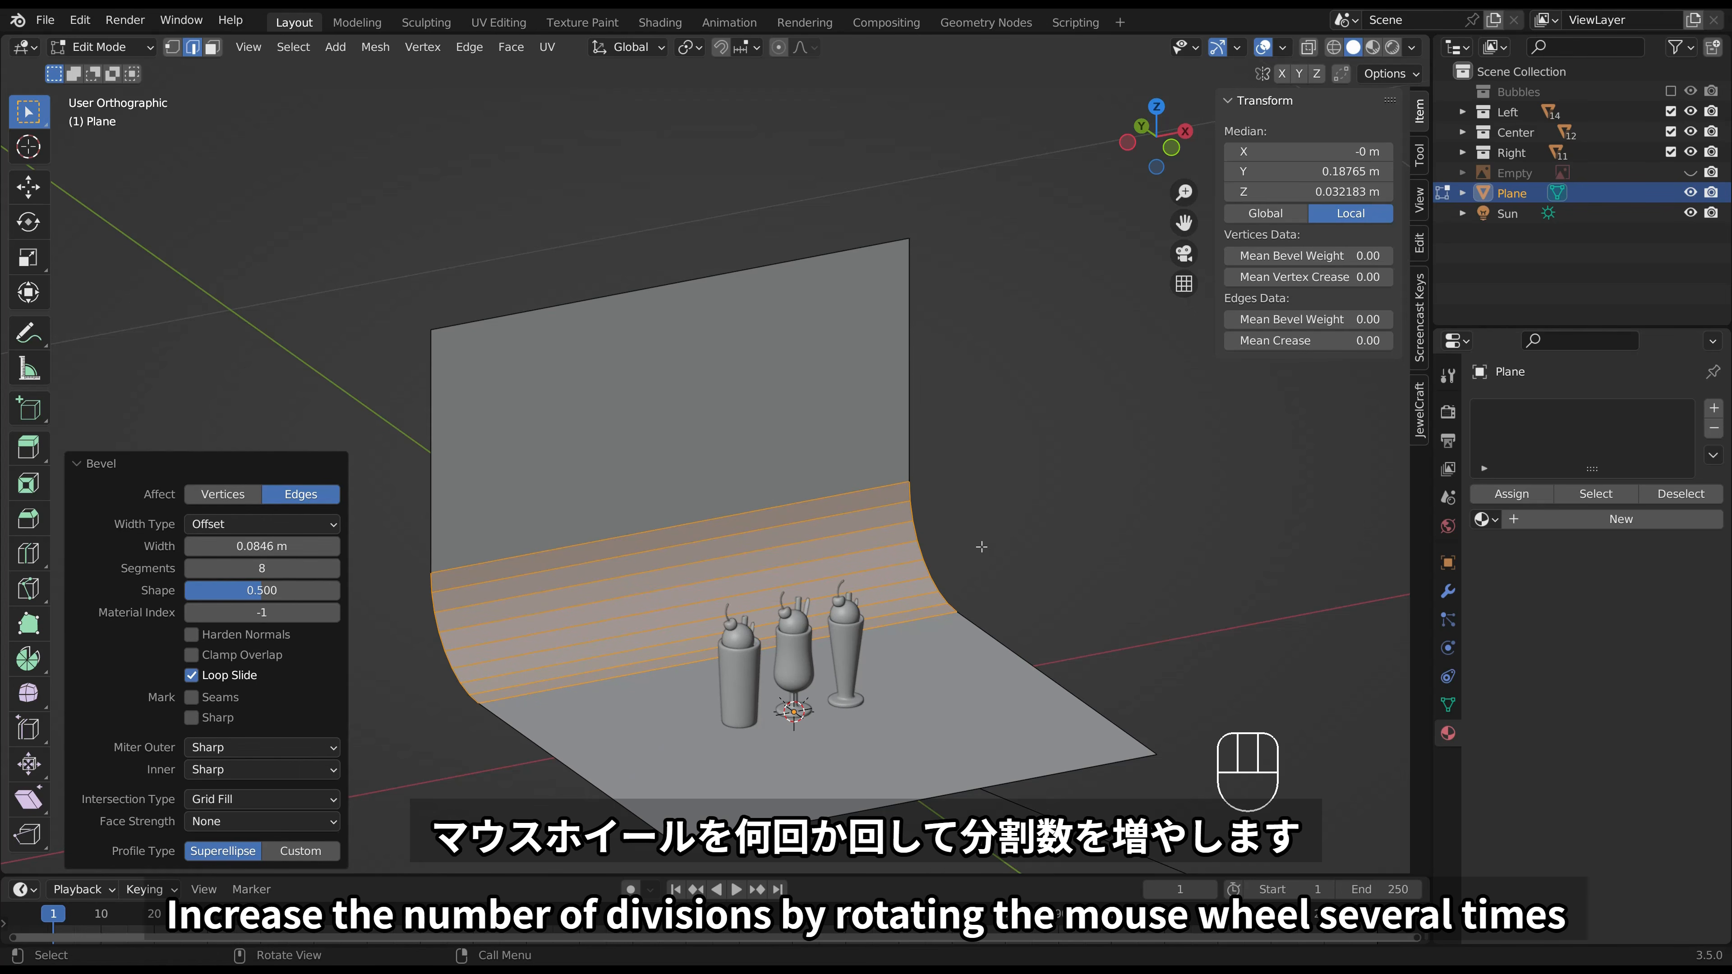
key(Tab)
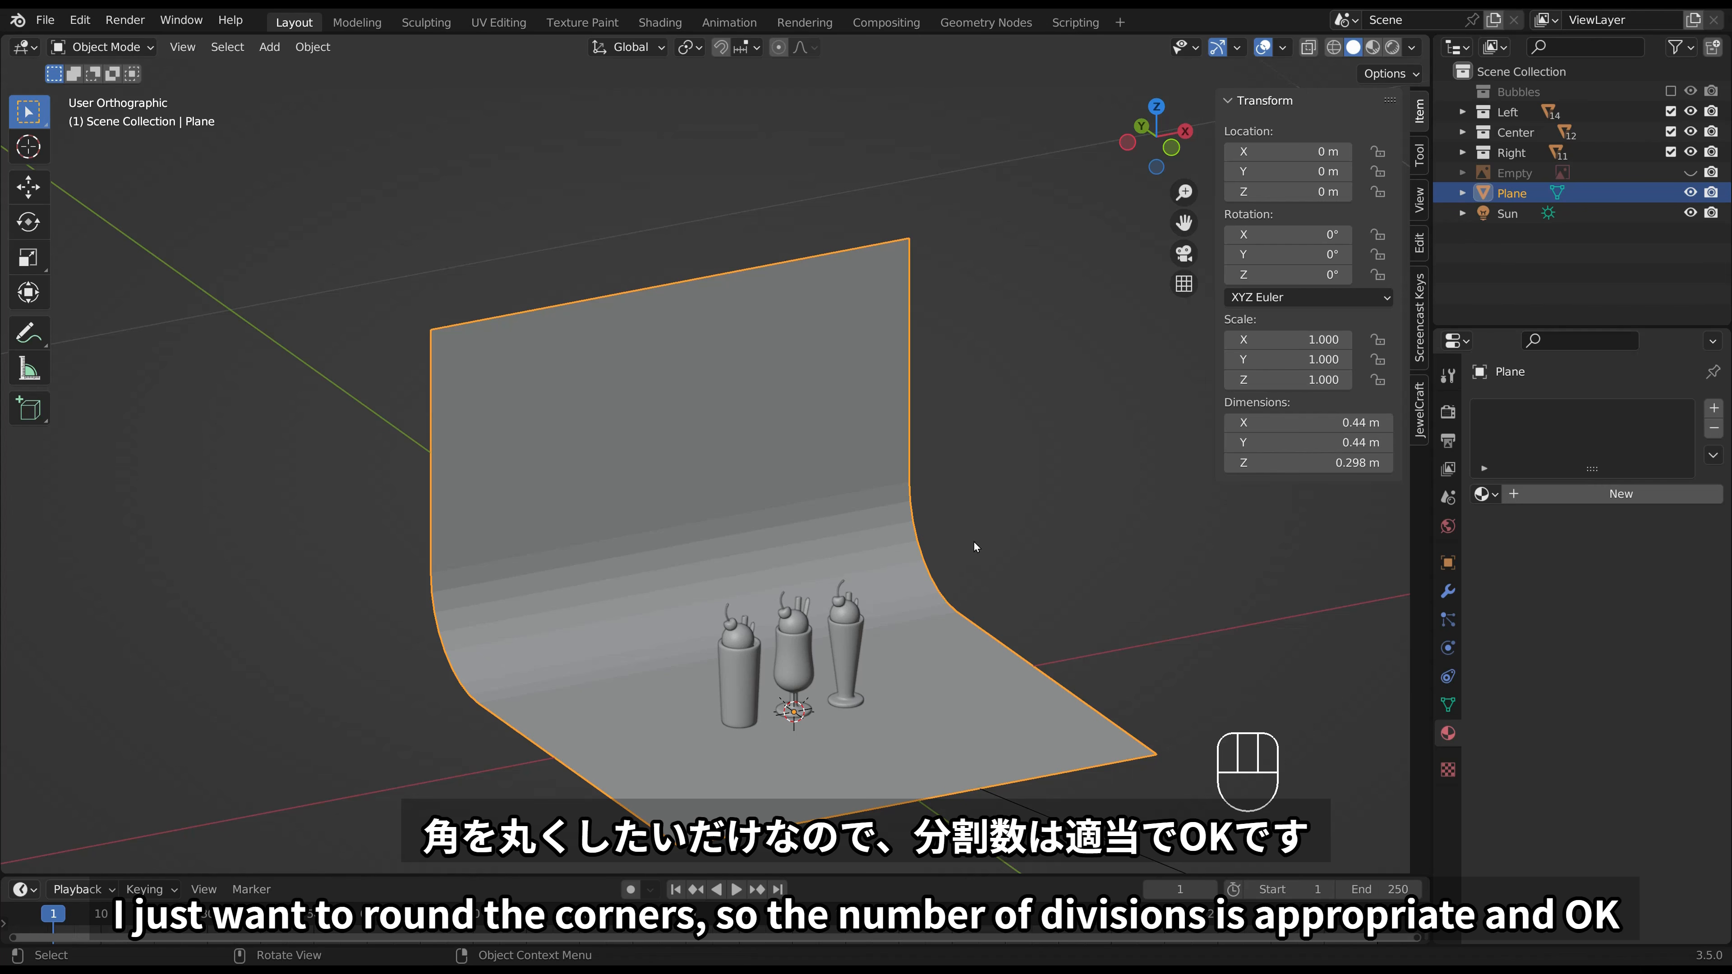
Apply Shade Smooth to the curved backdrop plane and deselect it.
right_click(805, 433)
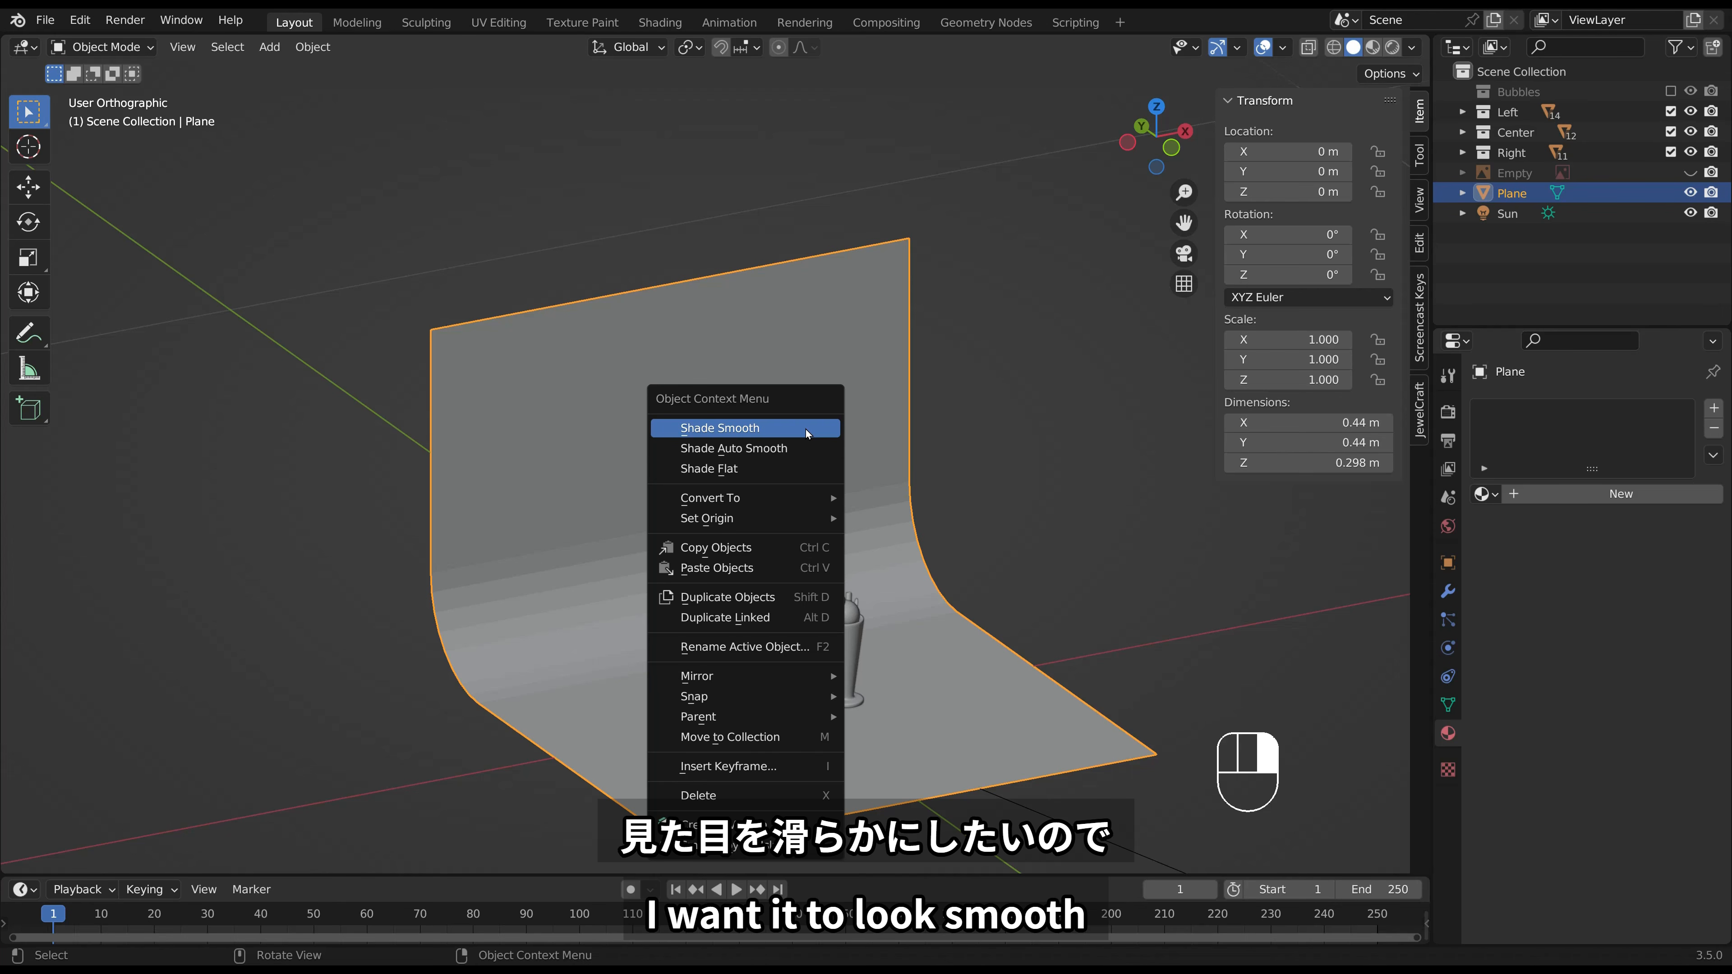
click(805, 427)
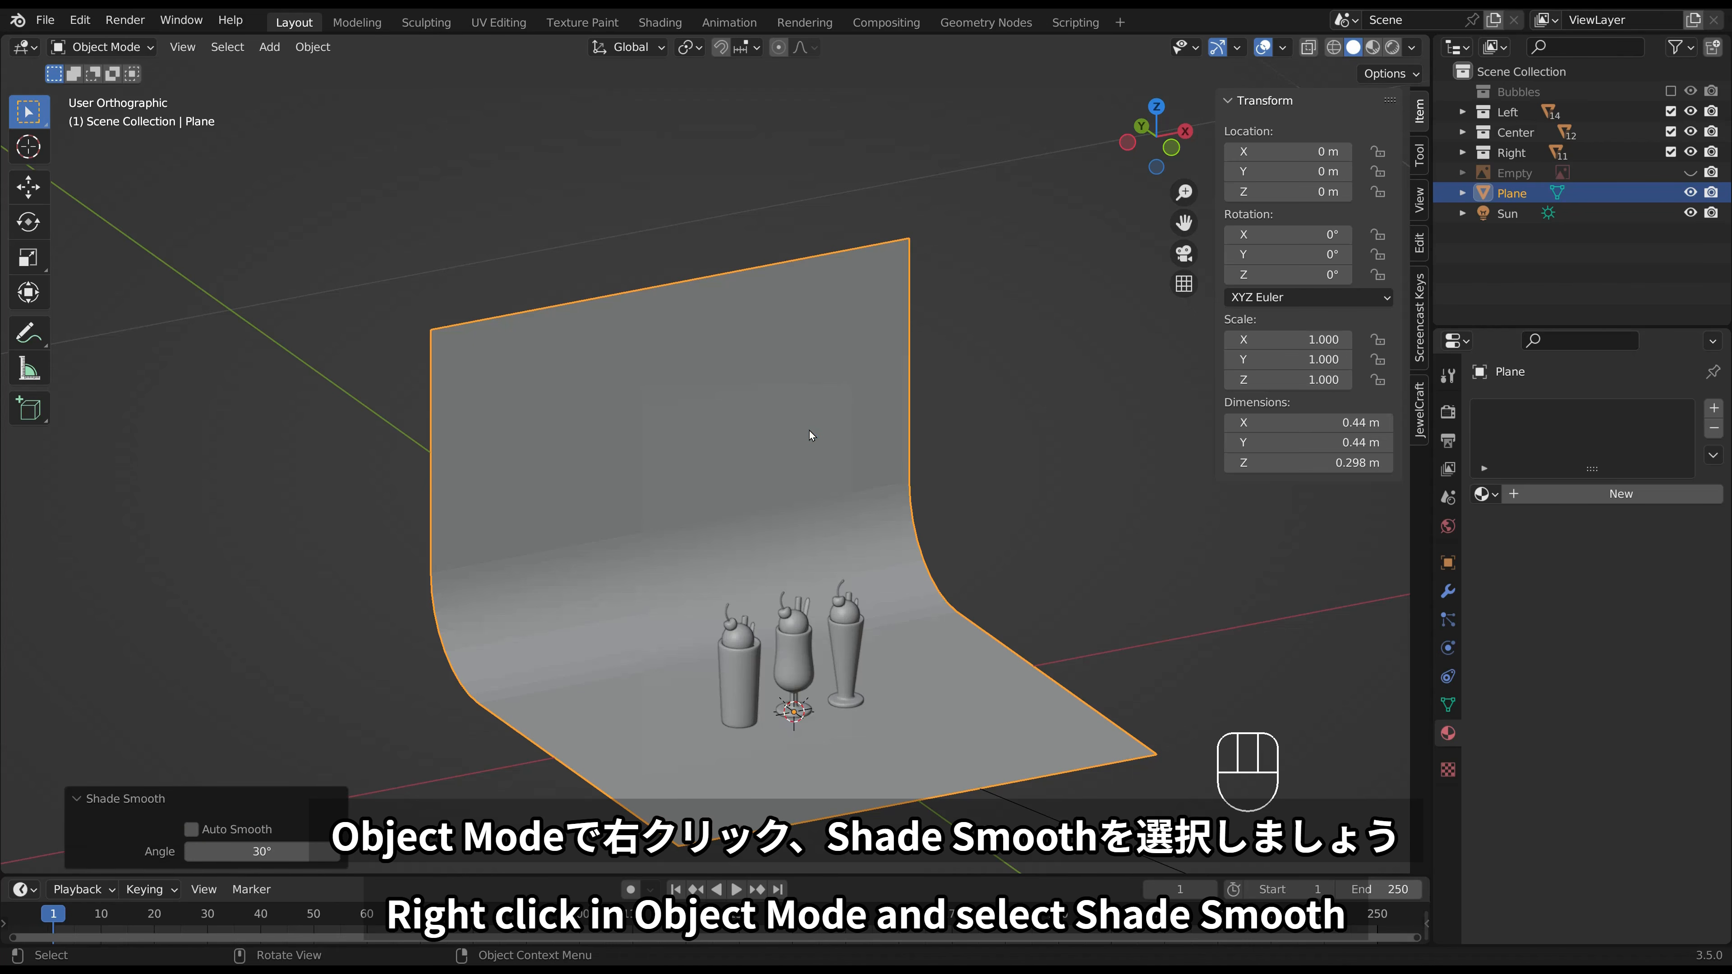
click(1069, 587)
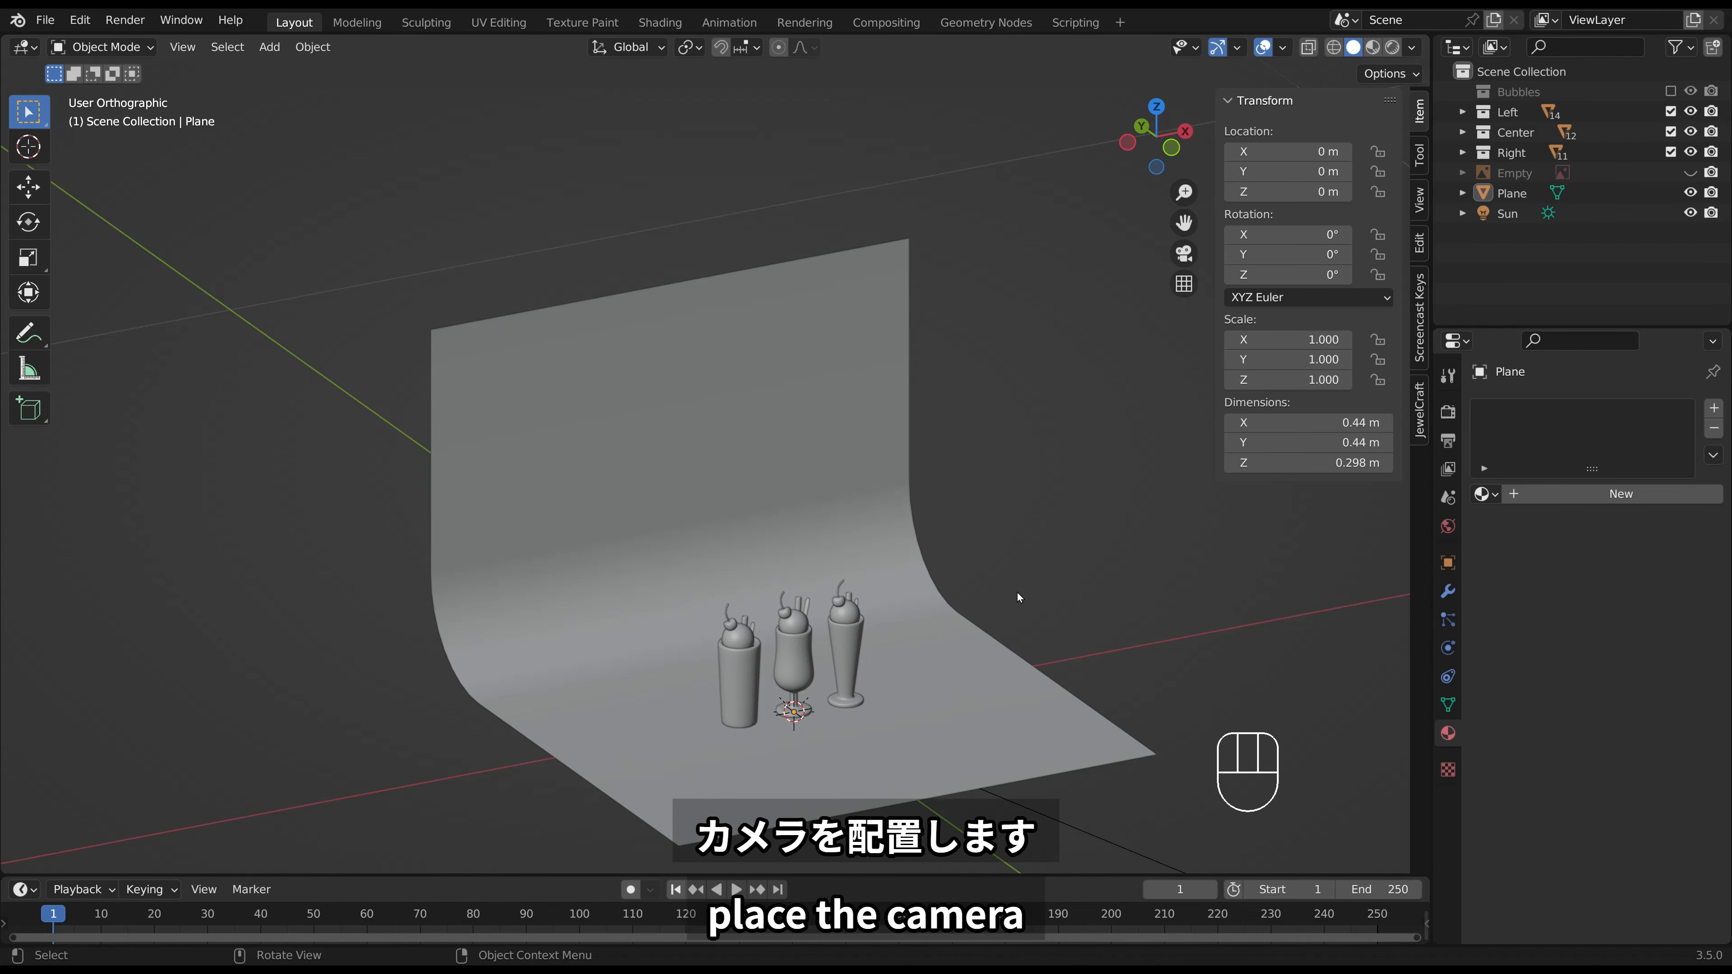
Add a camera at the world origin, facing the drinks from the front view.
key(KP_1)
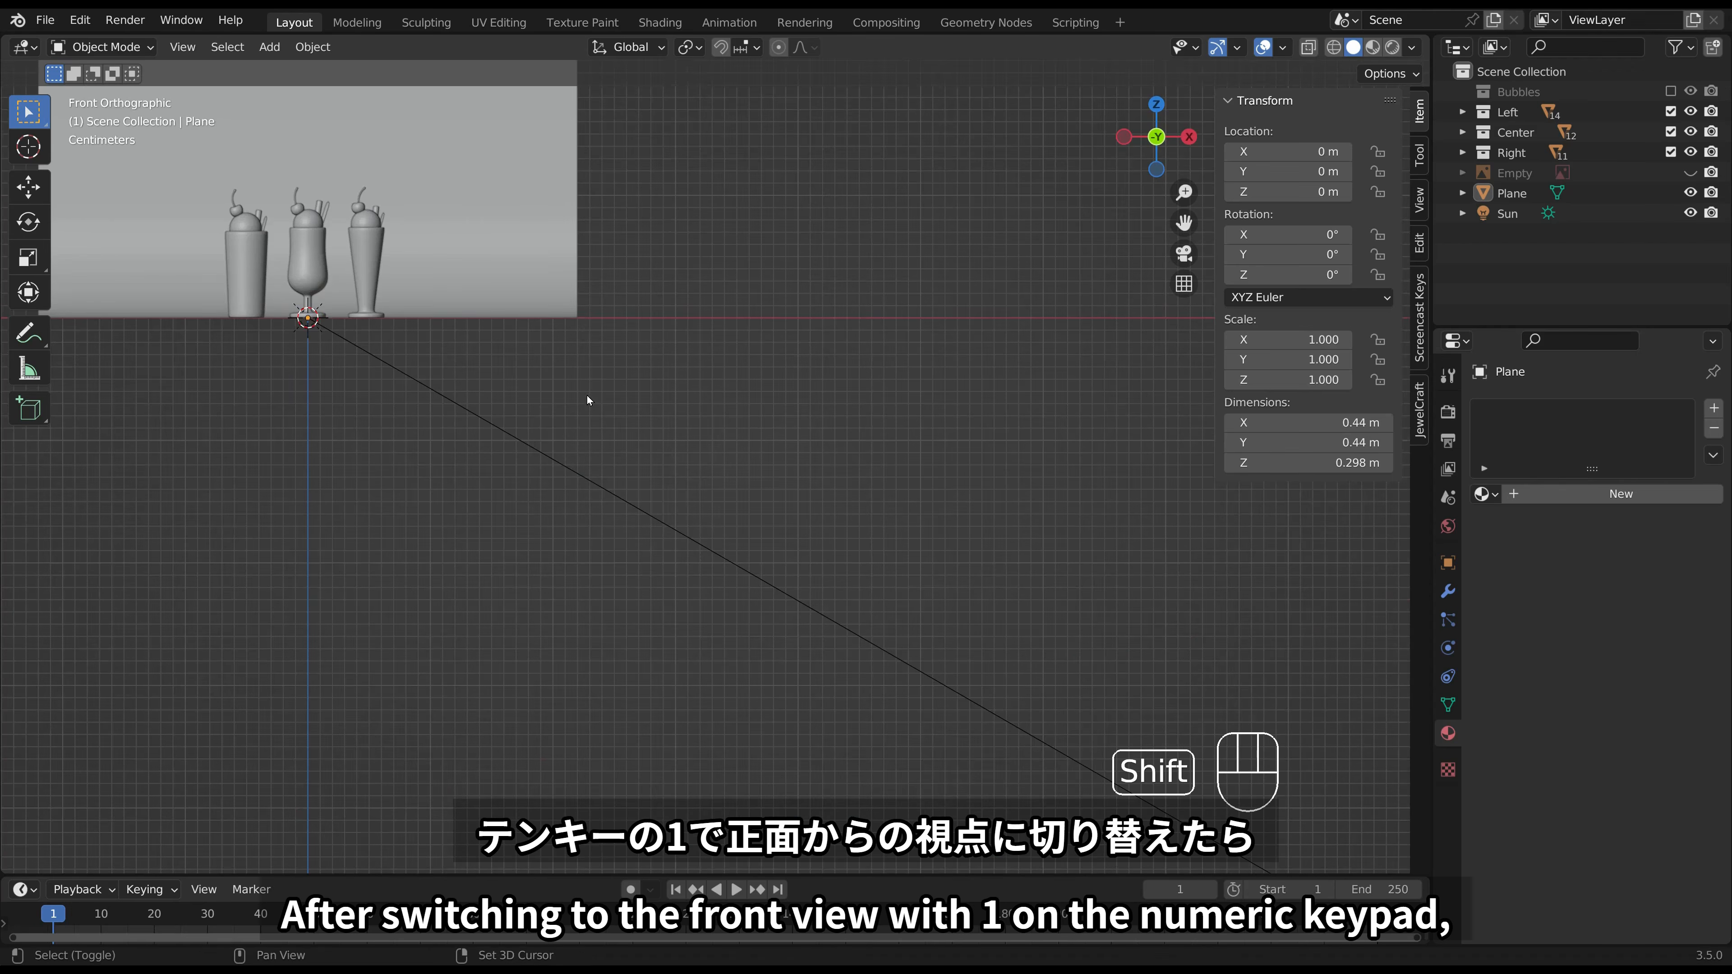
shift+middle_drag(588, 398, 885, 682)
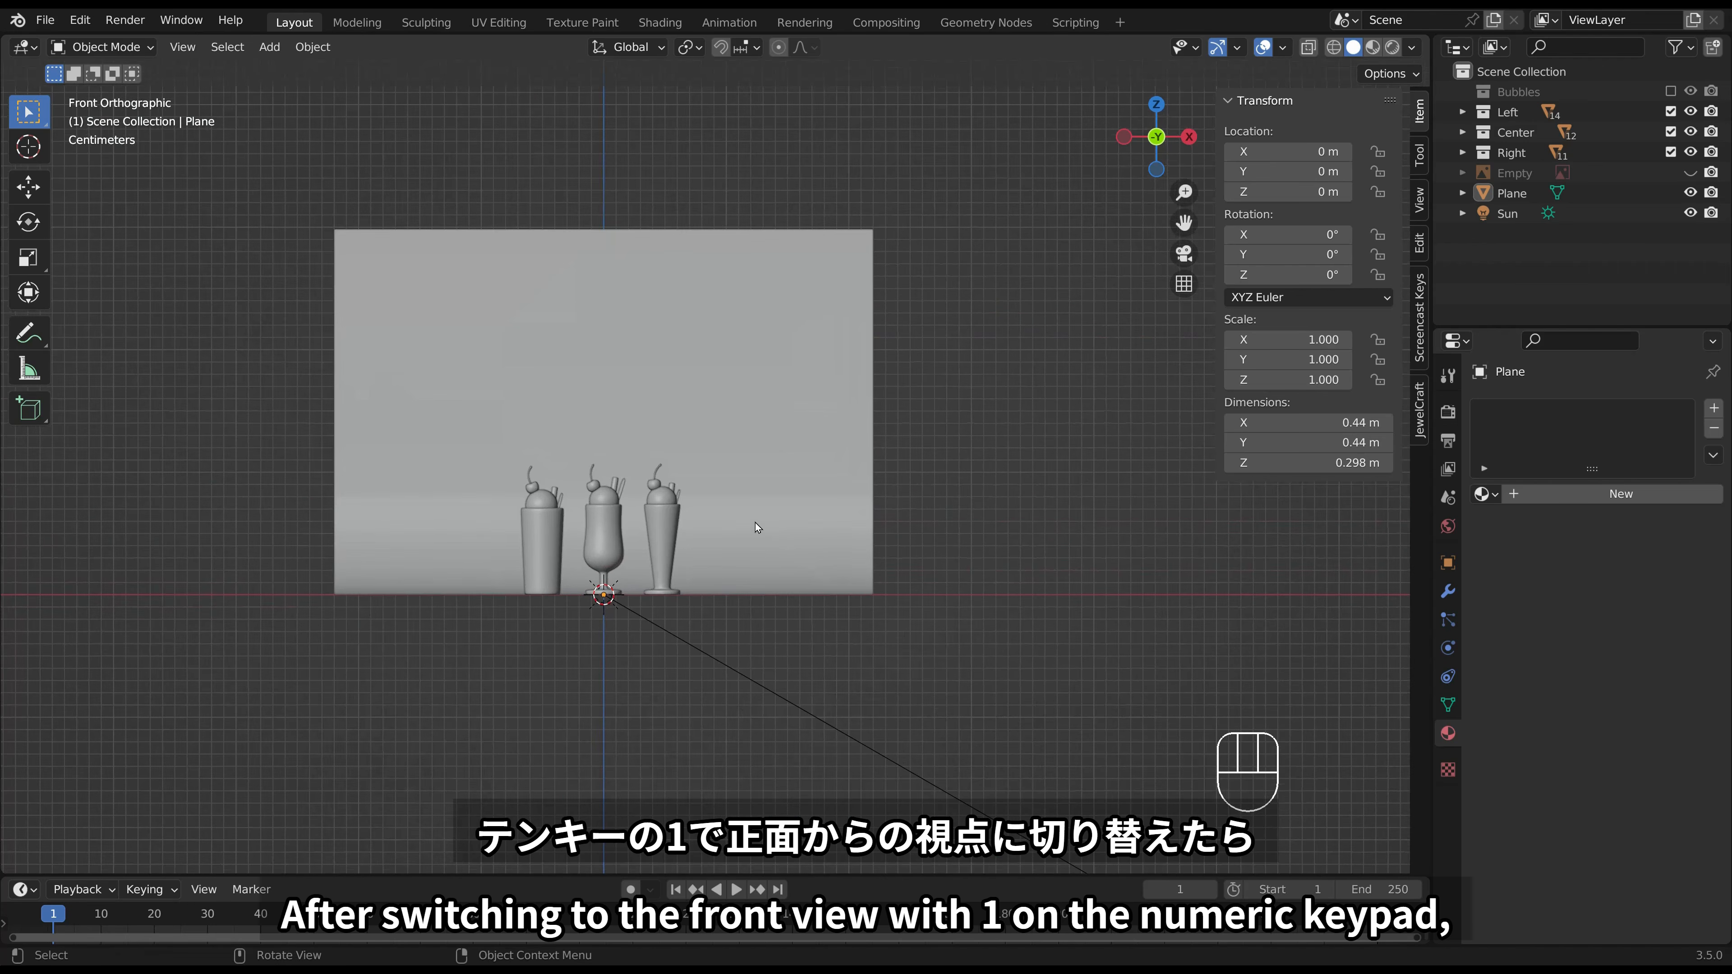
key(shift+a)
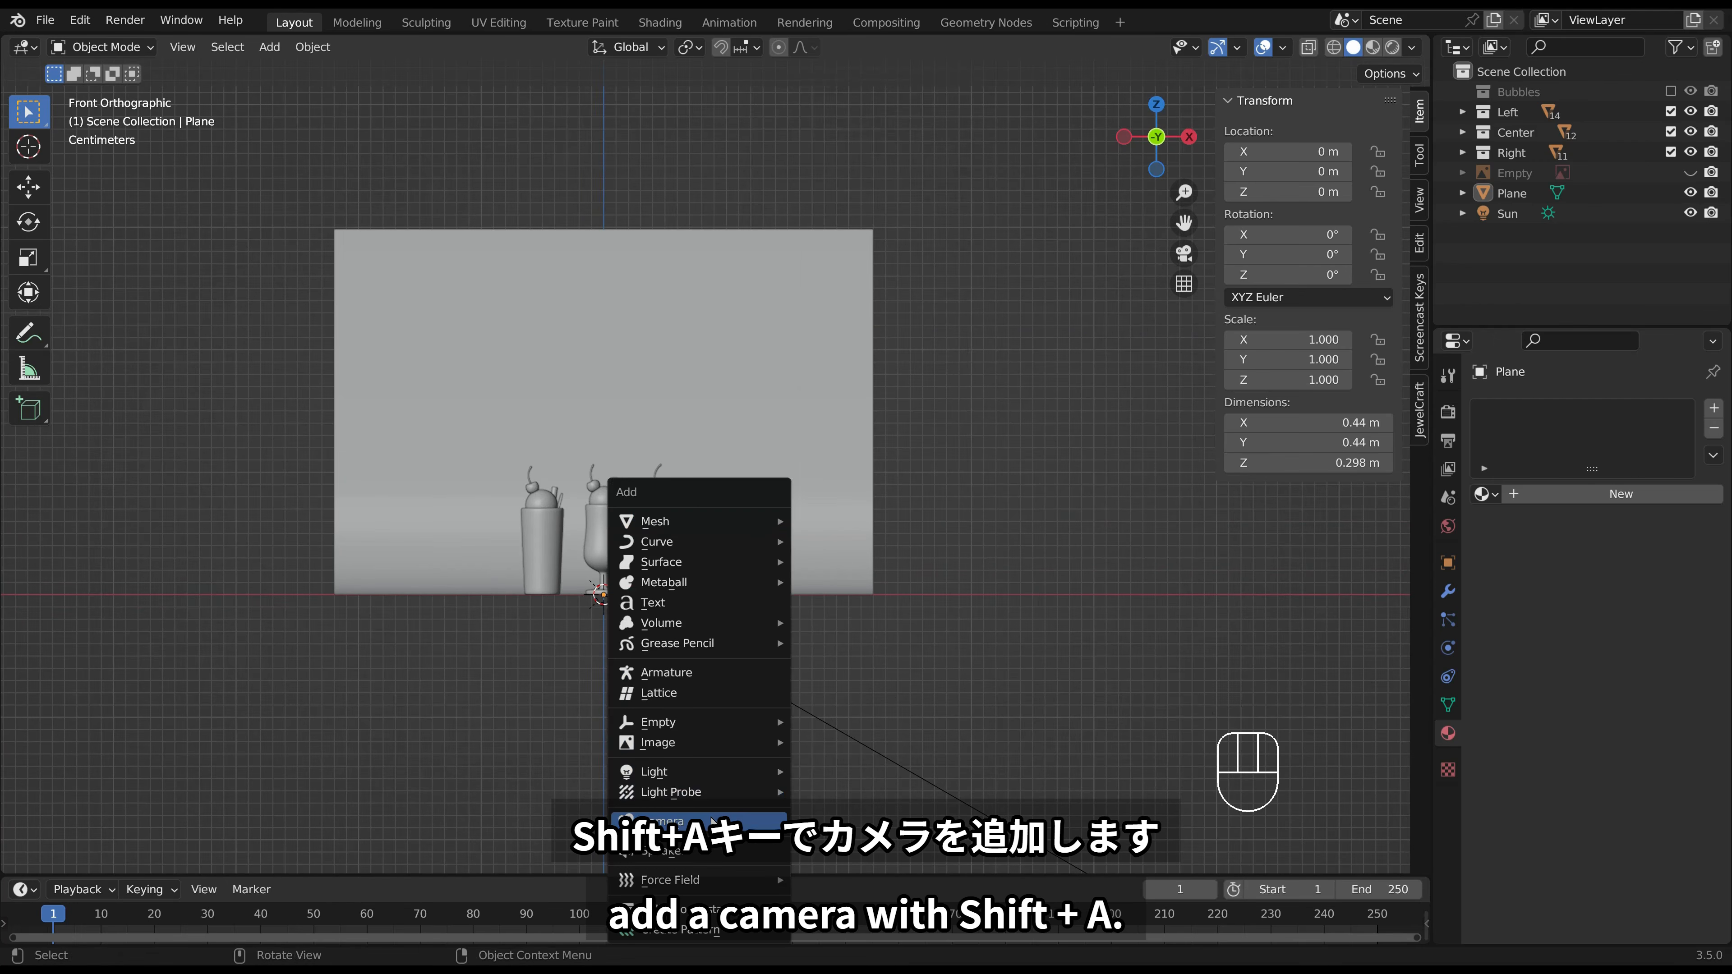
click(713, 821)
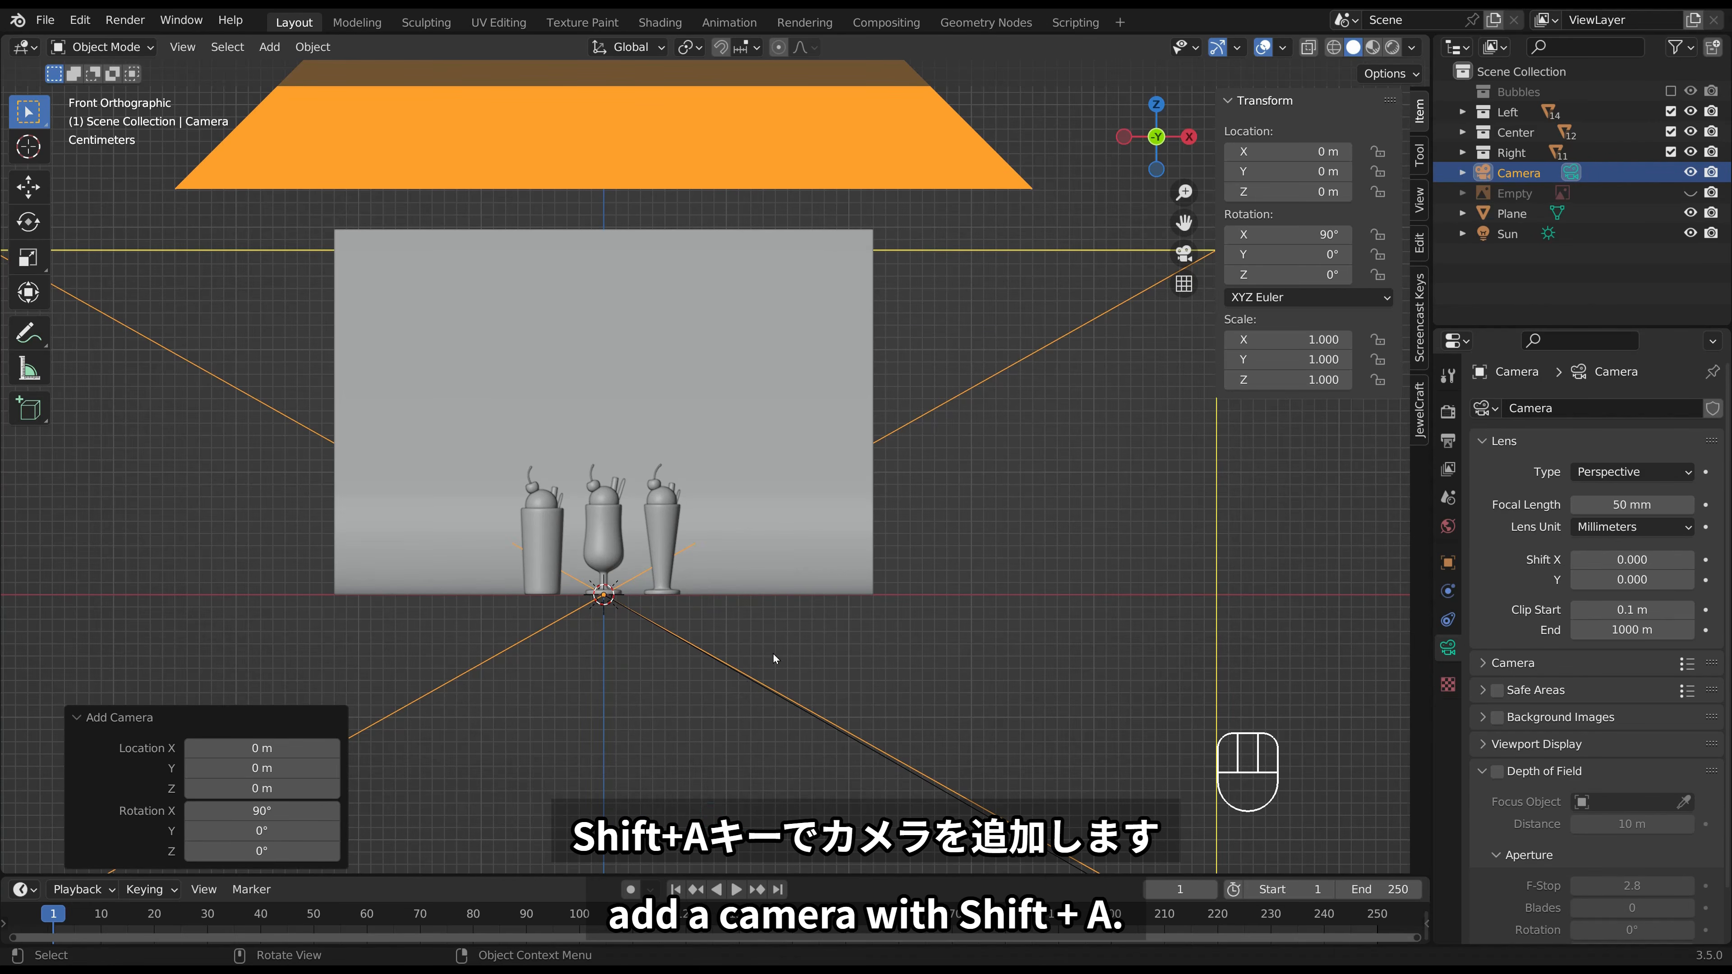
Move the camera about 0.74 m backward along the negative Y axis, away from the drinks.
scroll(848, 603, down, 3)
middle_drag(849, 603, 845, 601)
key(g)
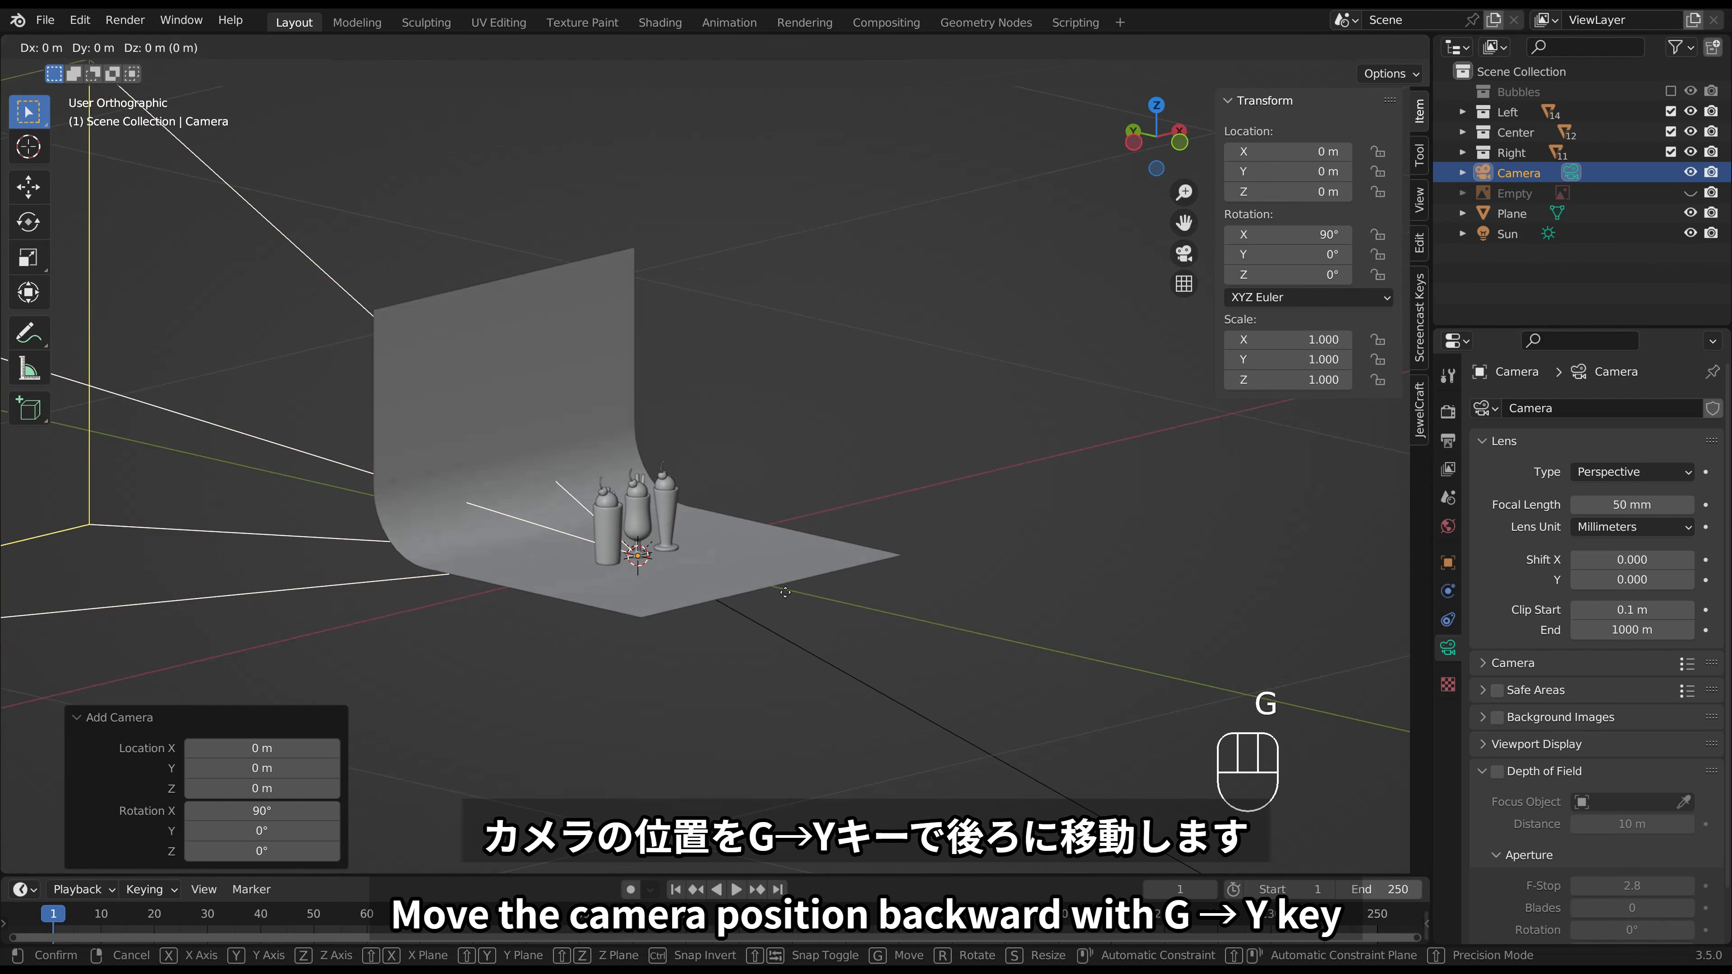
key(y)
click(1029, 611)
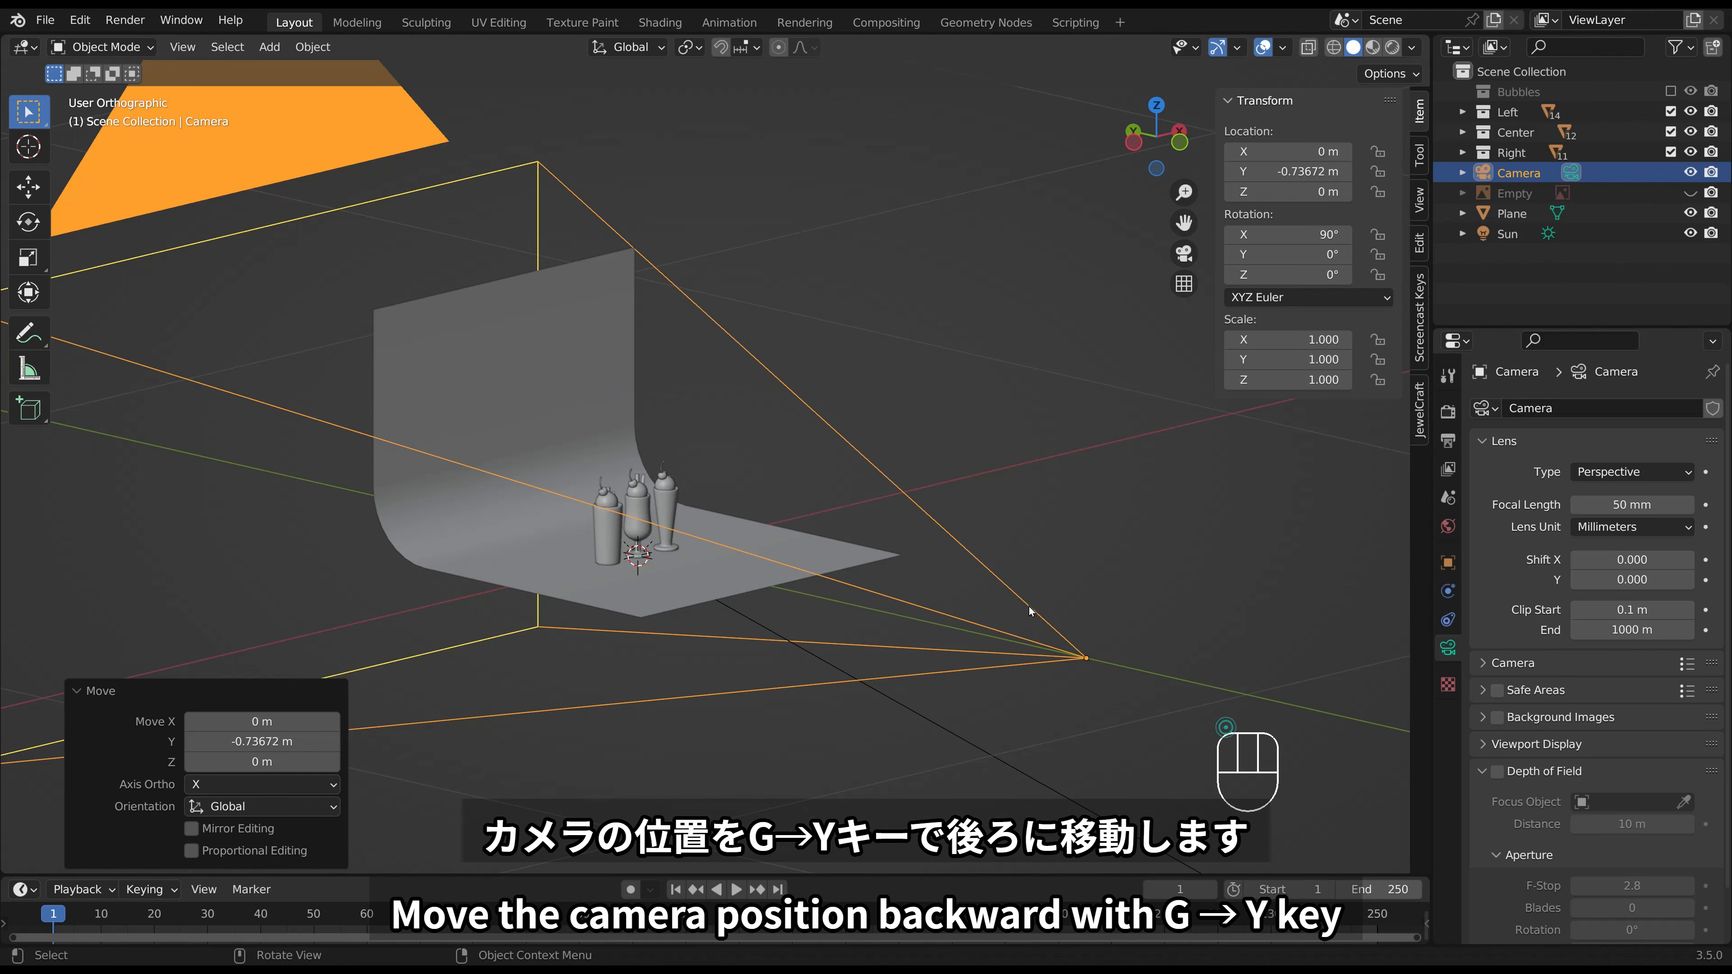
Set the camera's X rotation to 70° and raise it about 0.33 m along Z.
click(1277, 237)
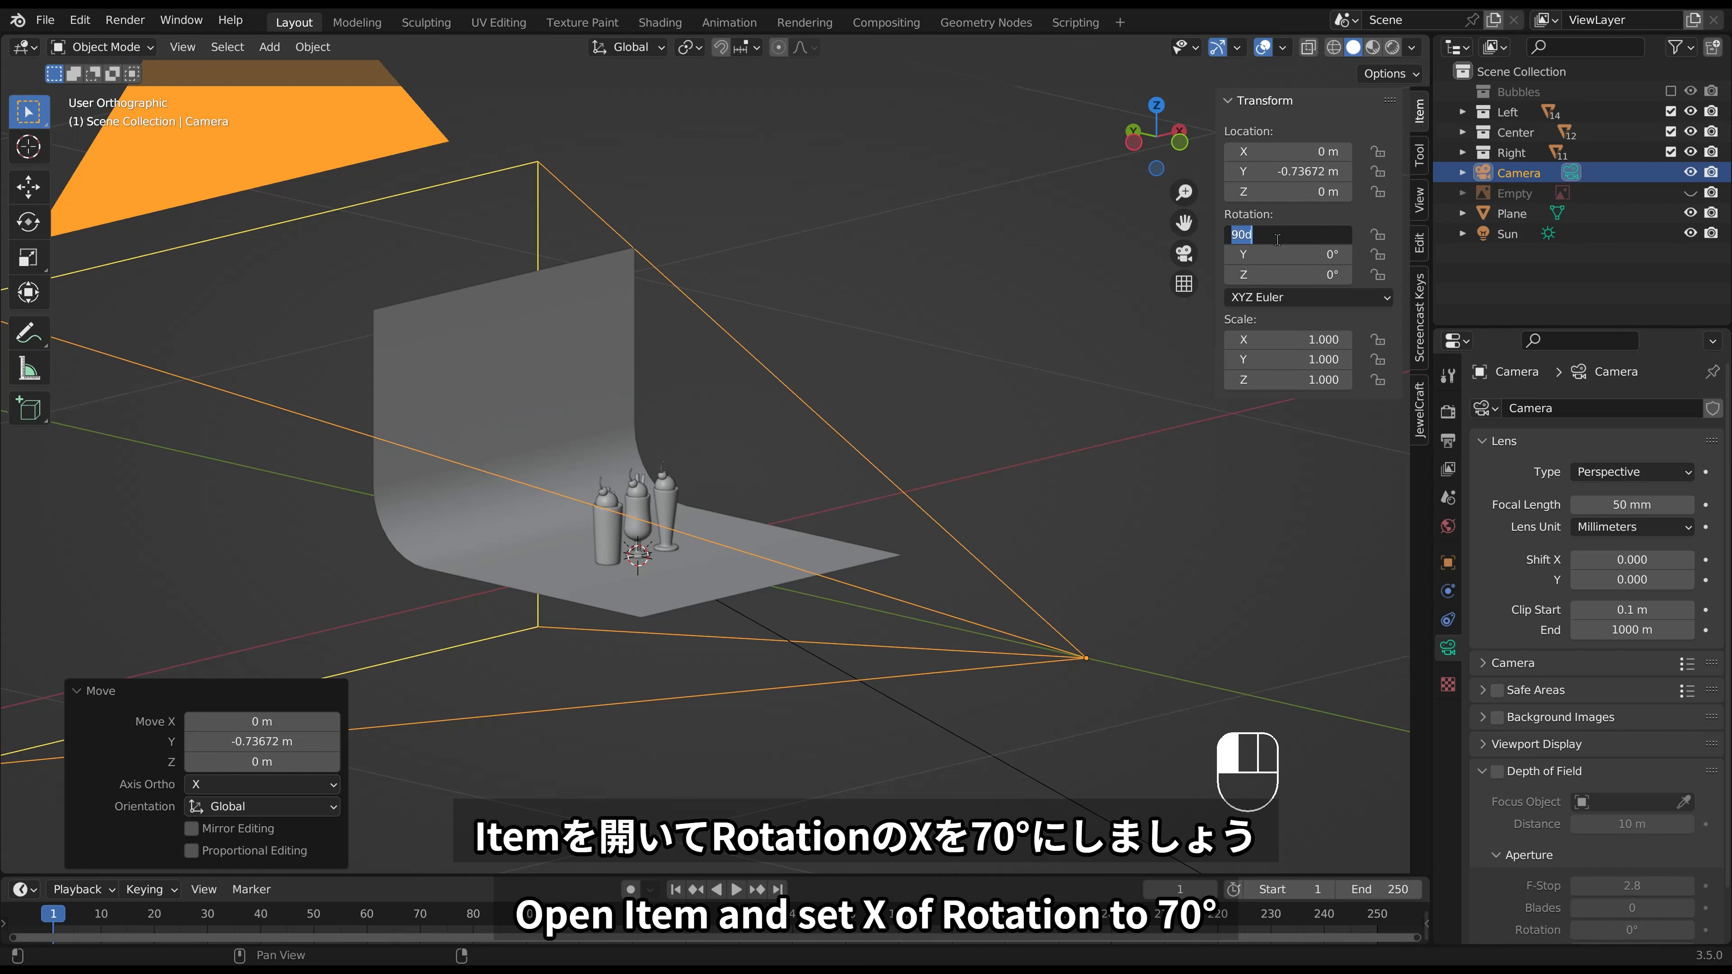
key(Return)
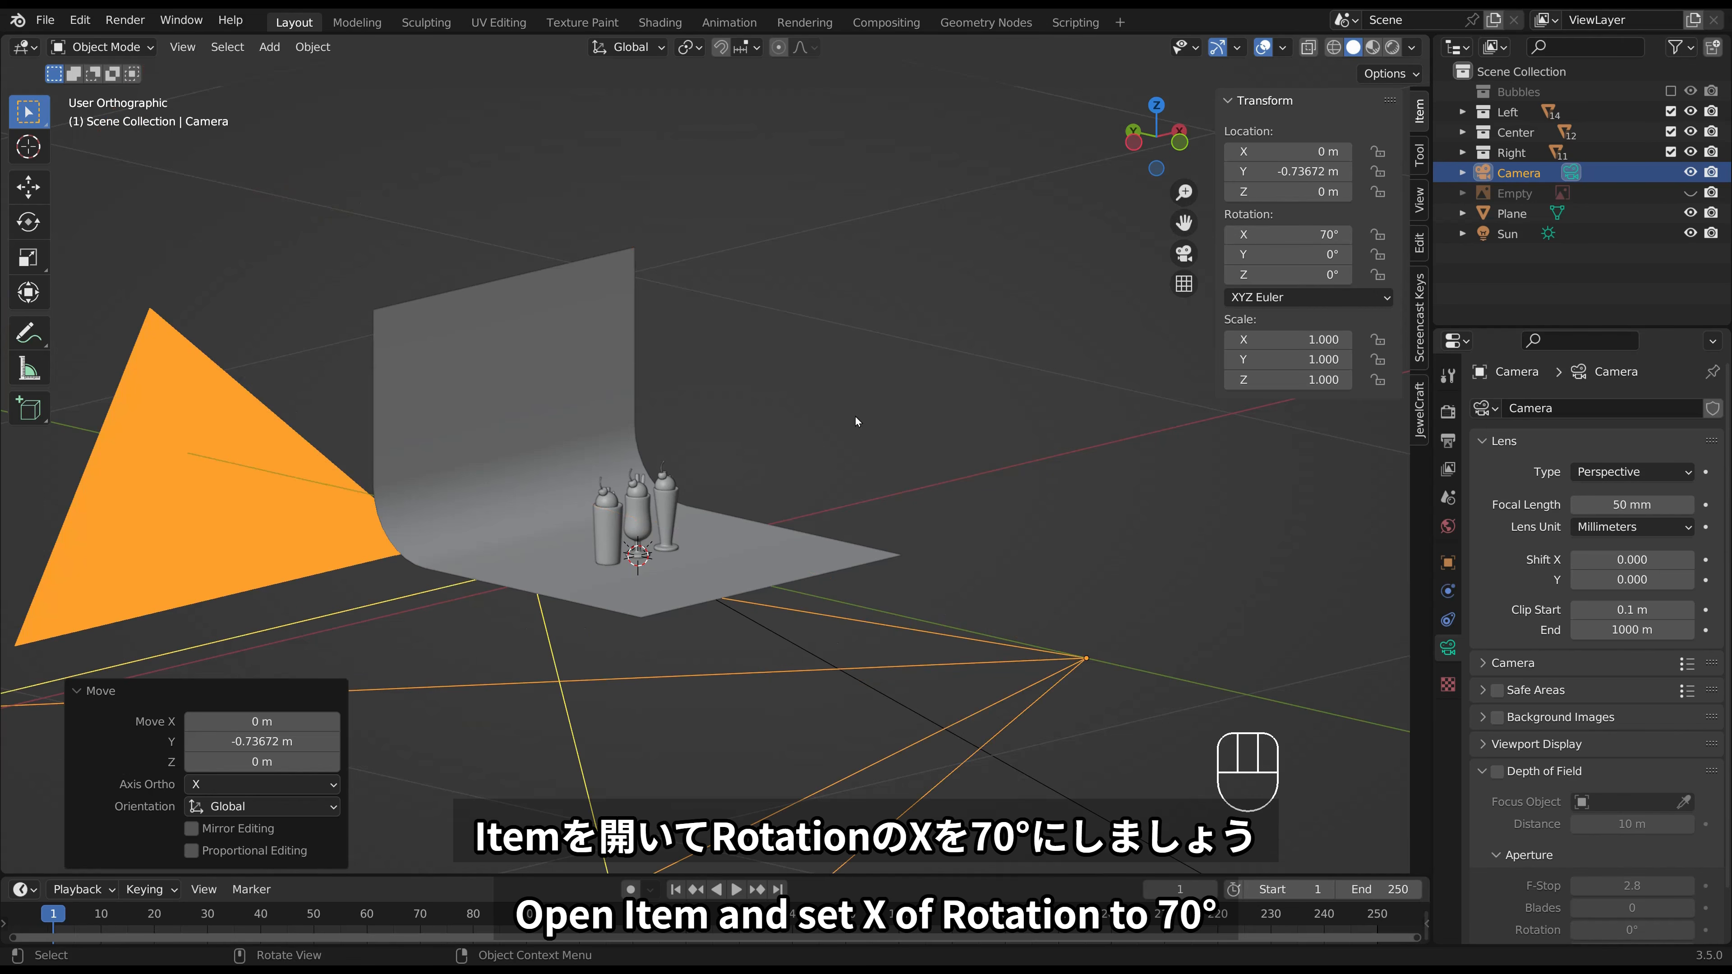
scroll(1088, 665, down, 1)
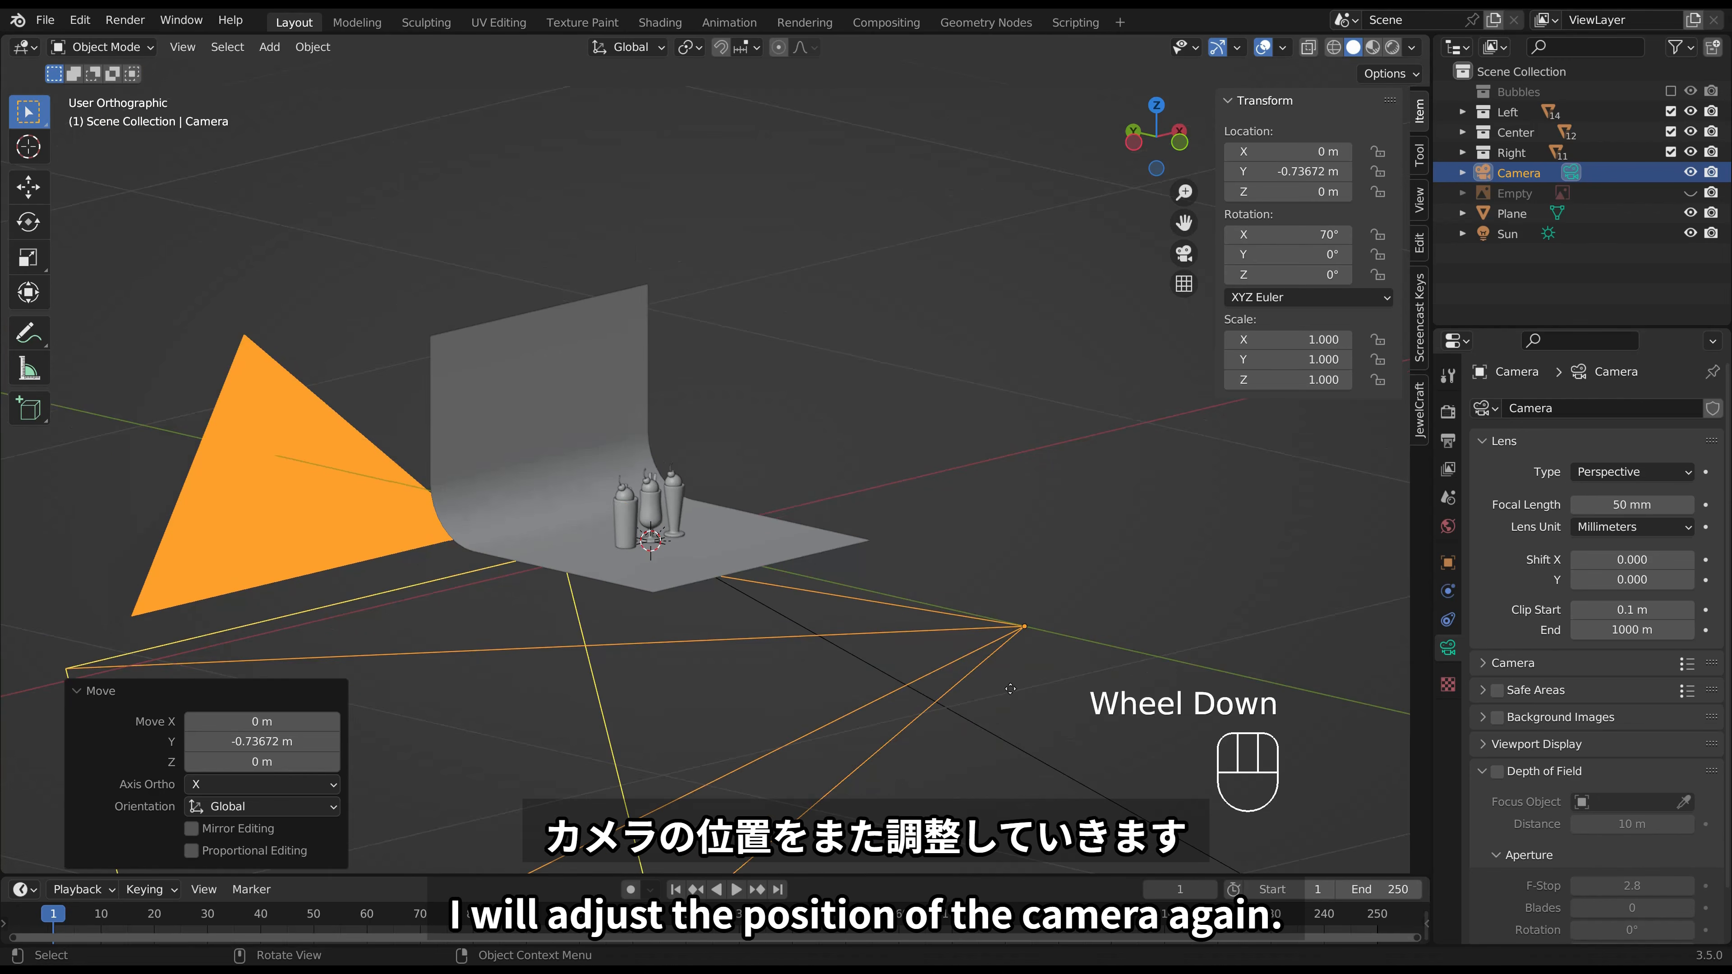
key(g)
key(z)
click(983, 466)
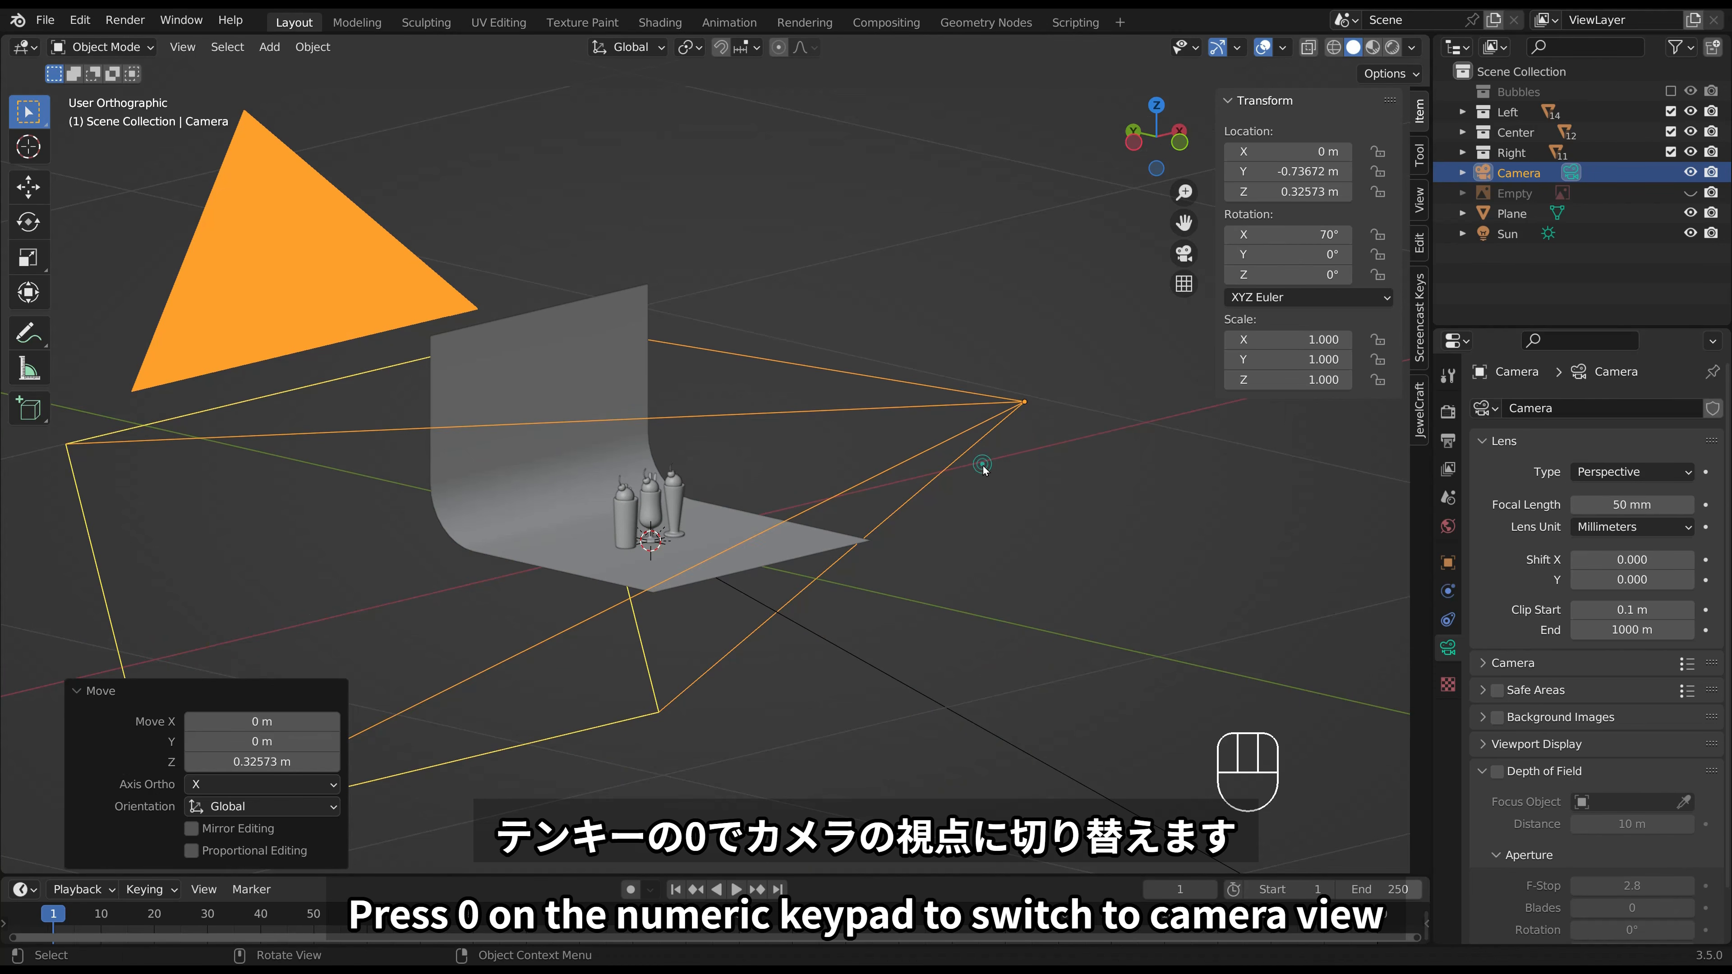
Look through the camera and set its focal length to 150 mm.
key(KP_0)
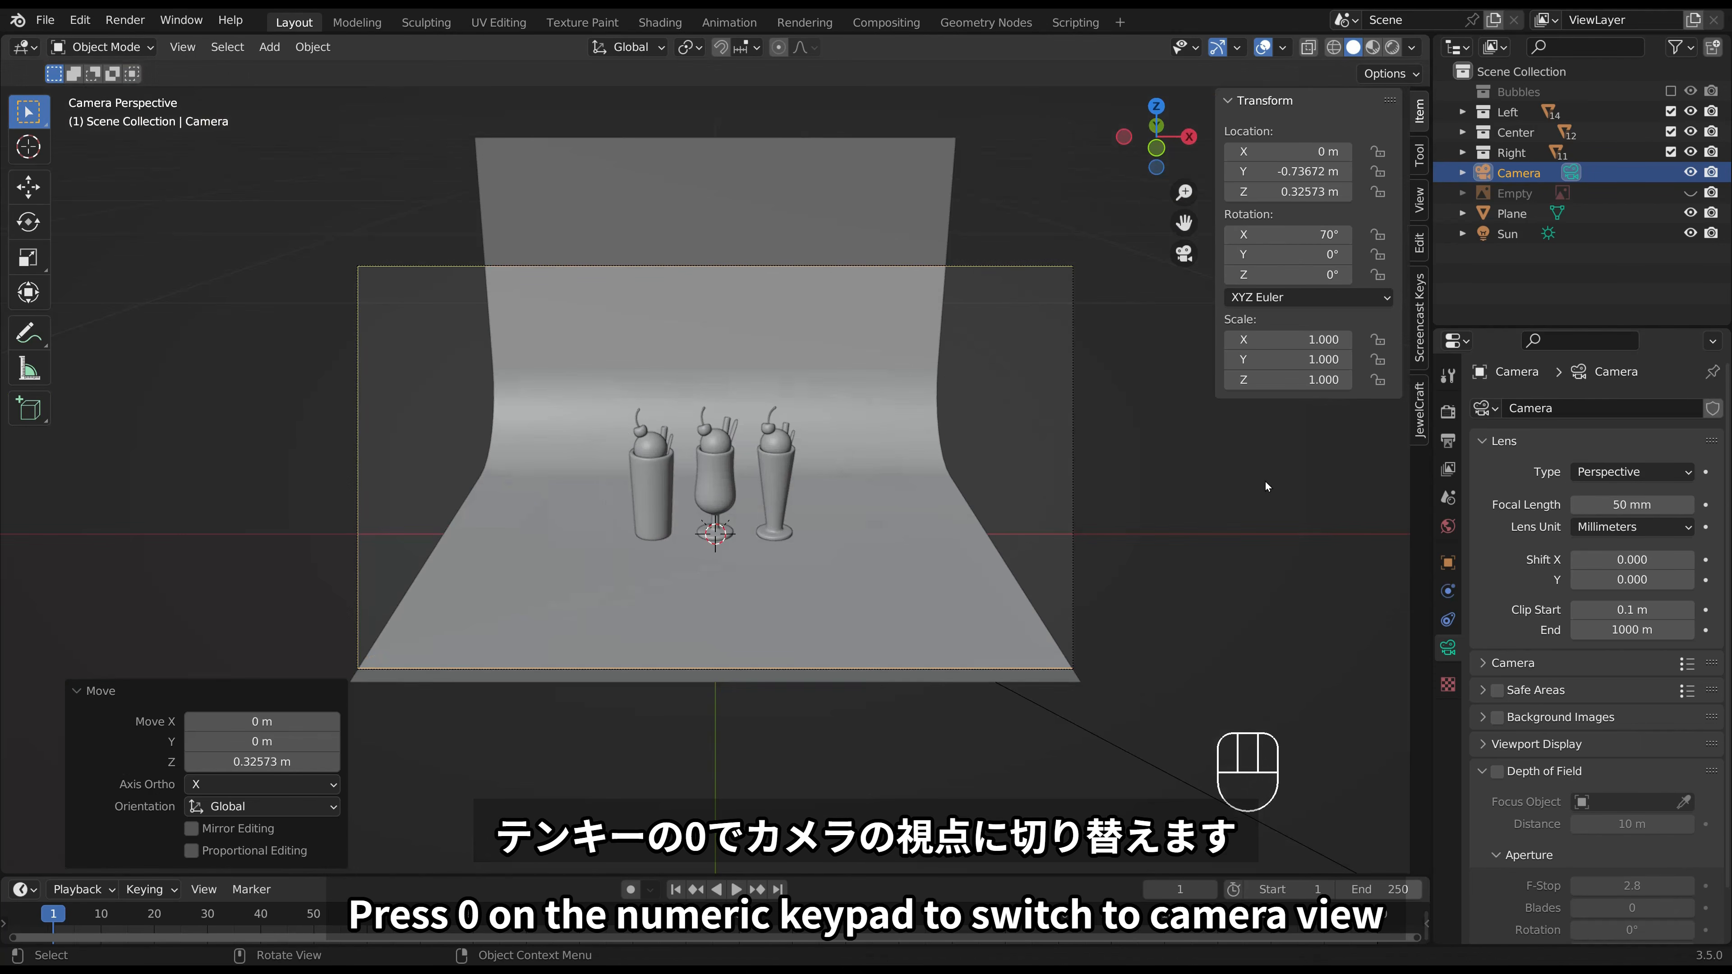
click(1447, 648)
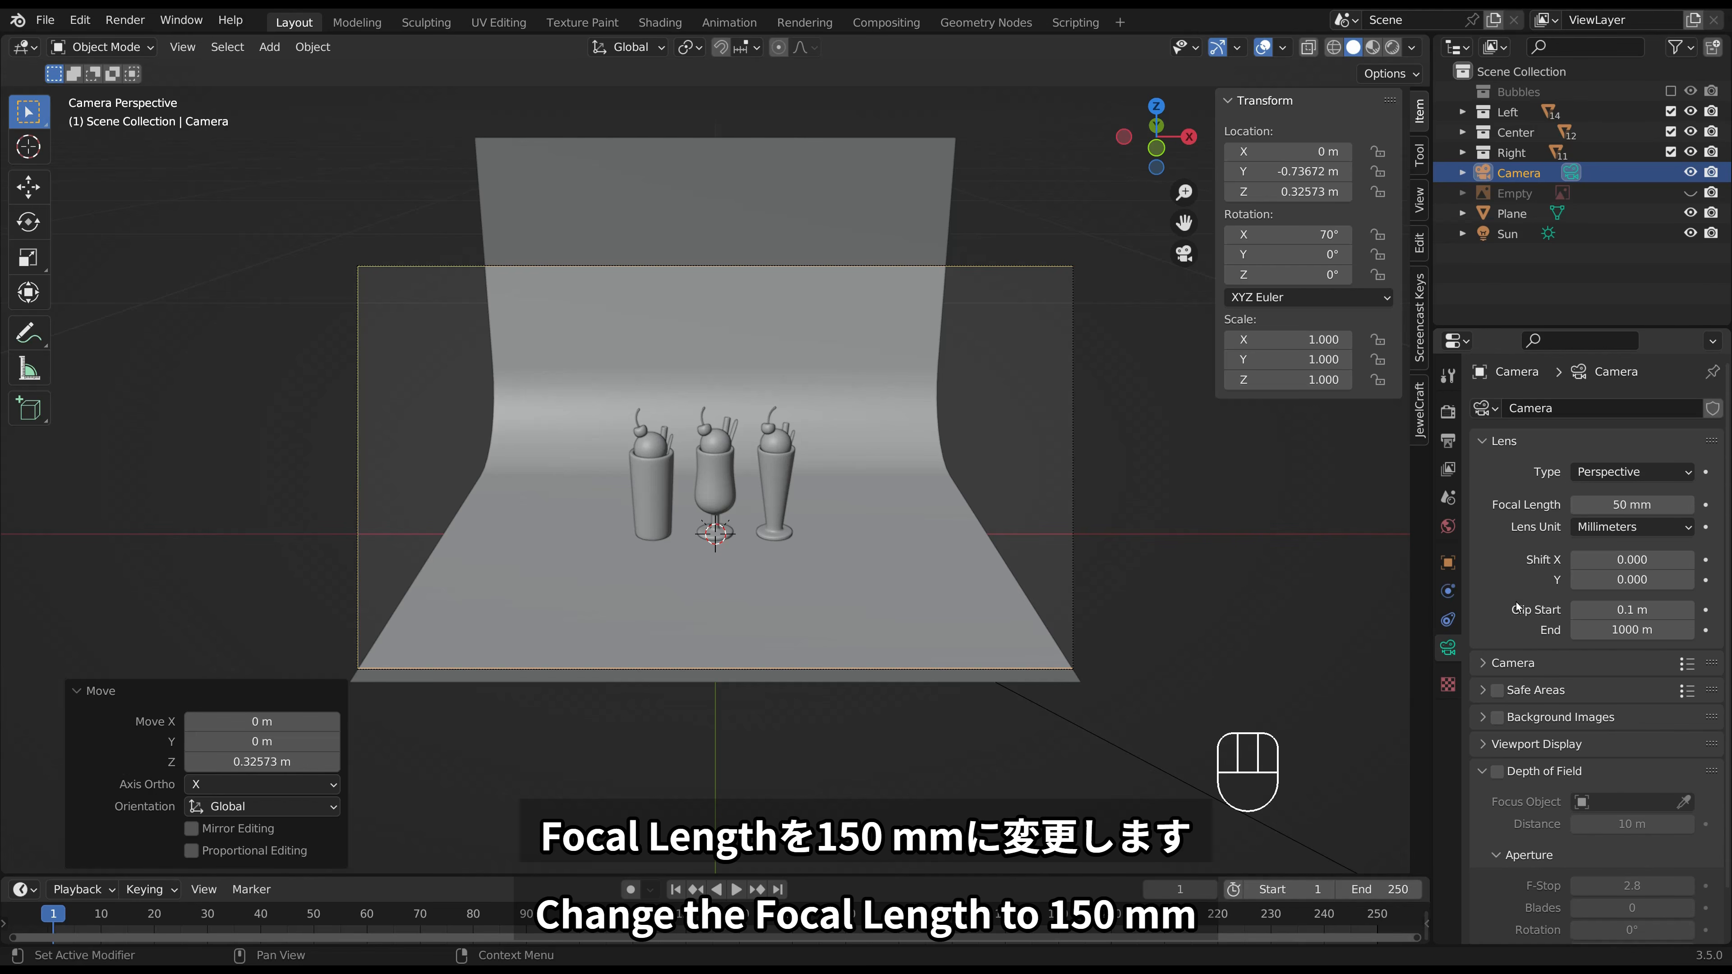
click(1618, 504)
text(1)
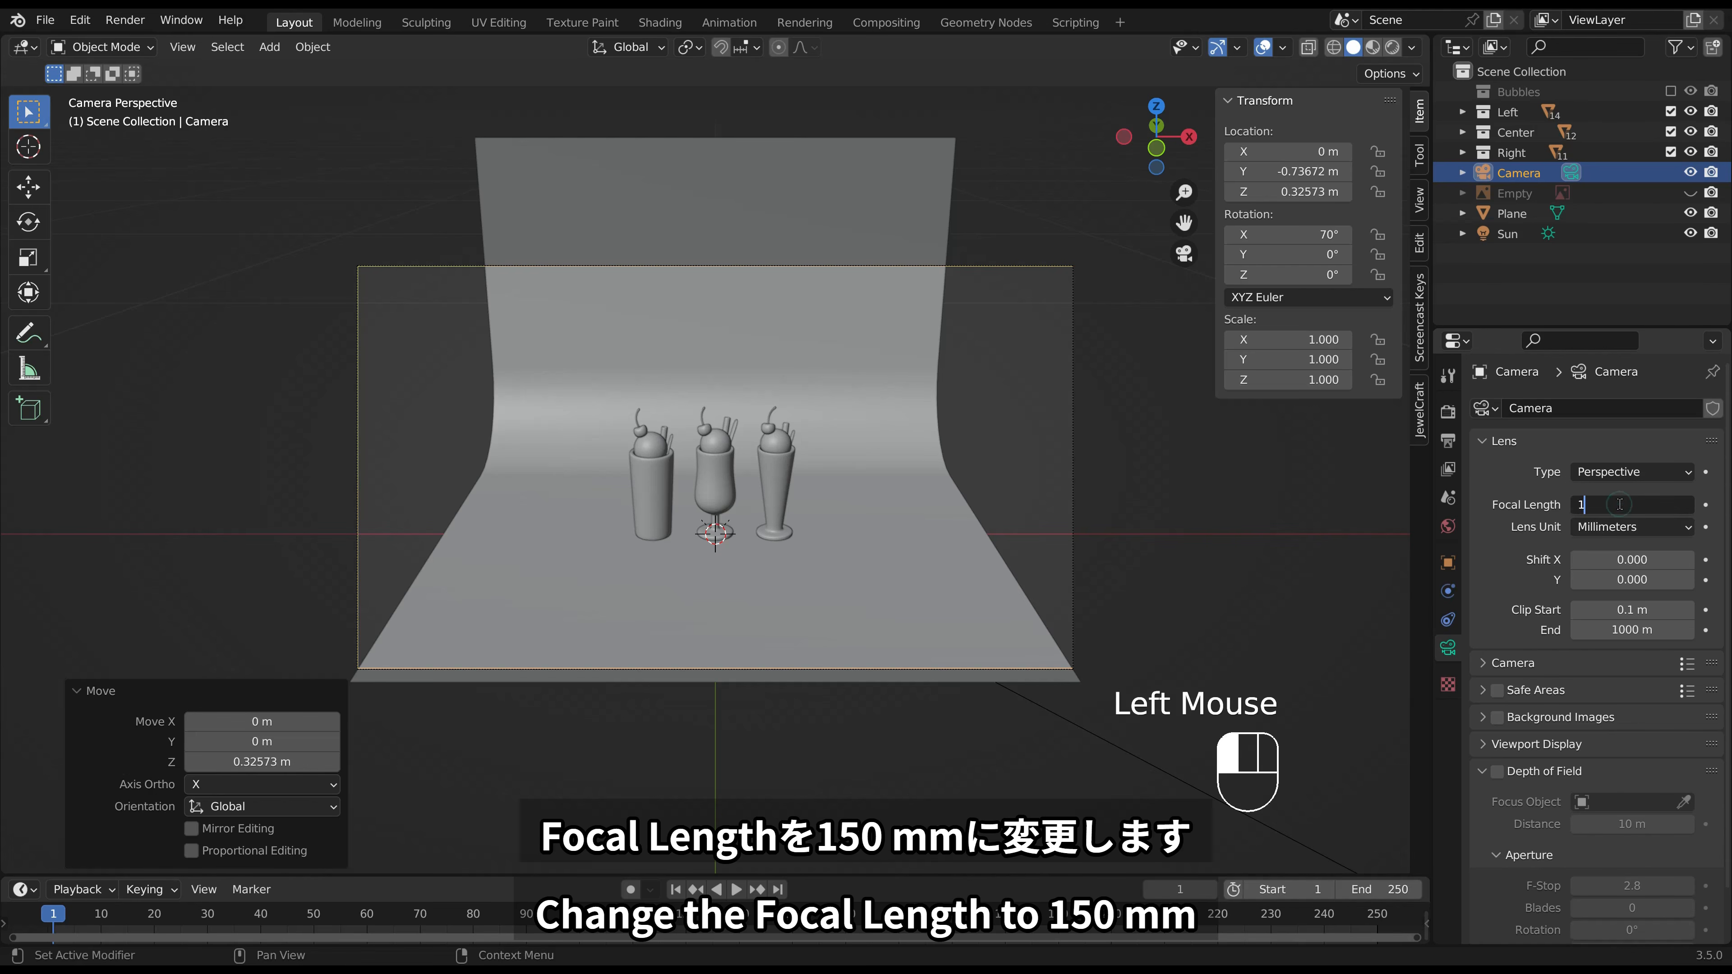
text(50)
key(Return)
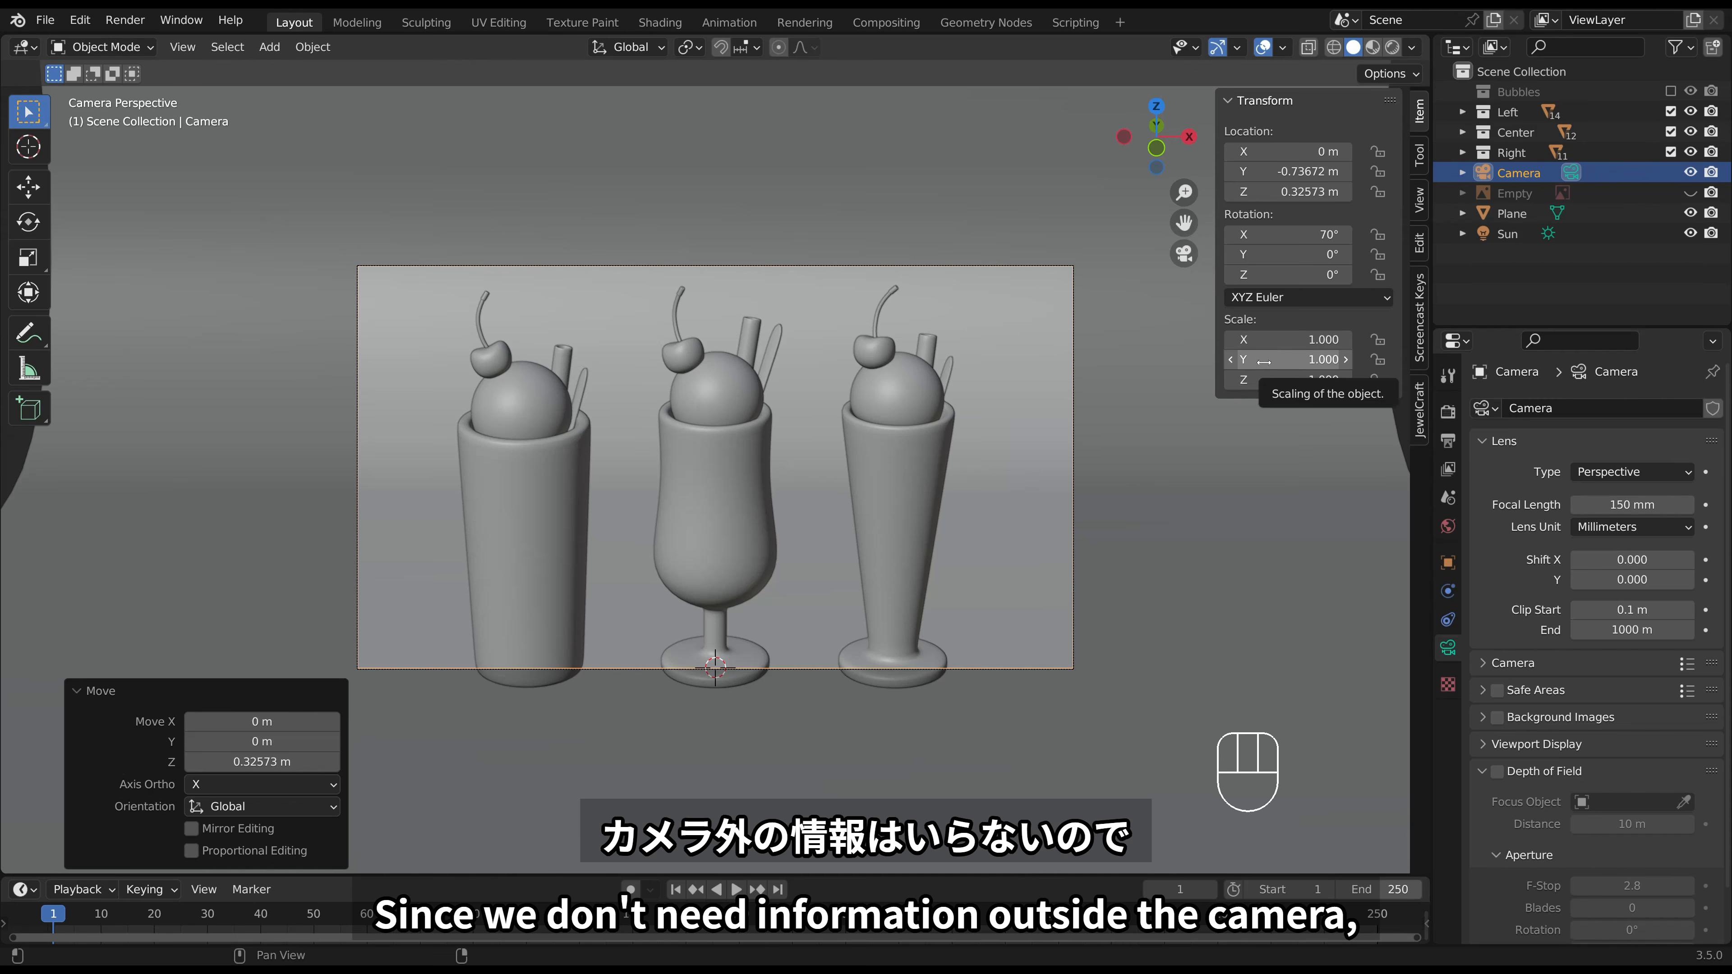
Raise the camera's Passepartout to 1 in its viewport display settings to black out everything outside the frame.
scroll(1537, 730, down, 1)
click(1536, 727)
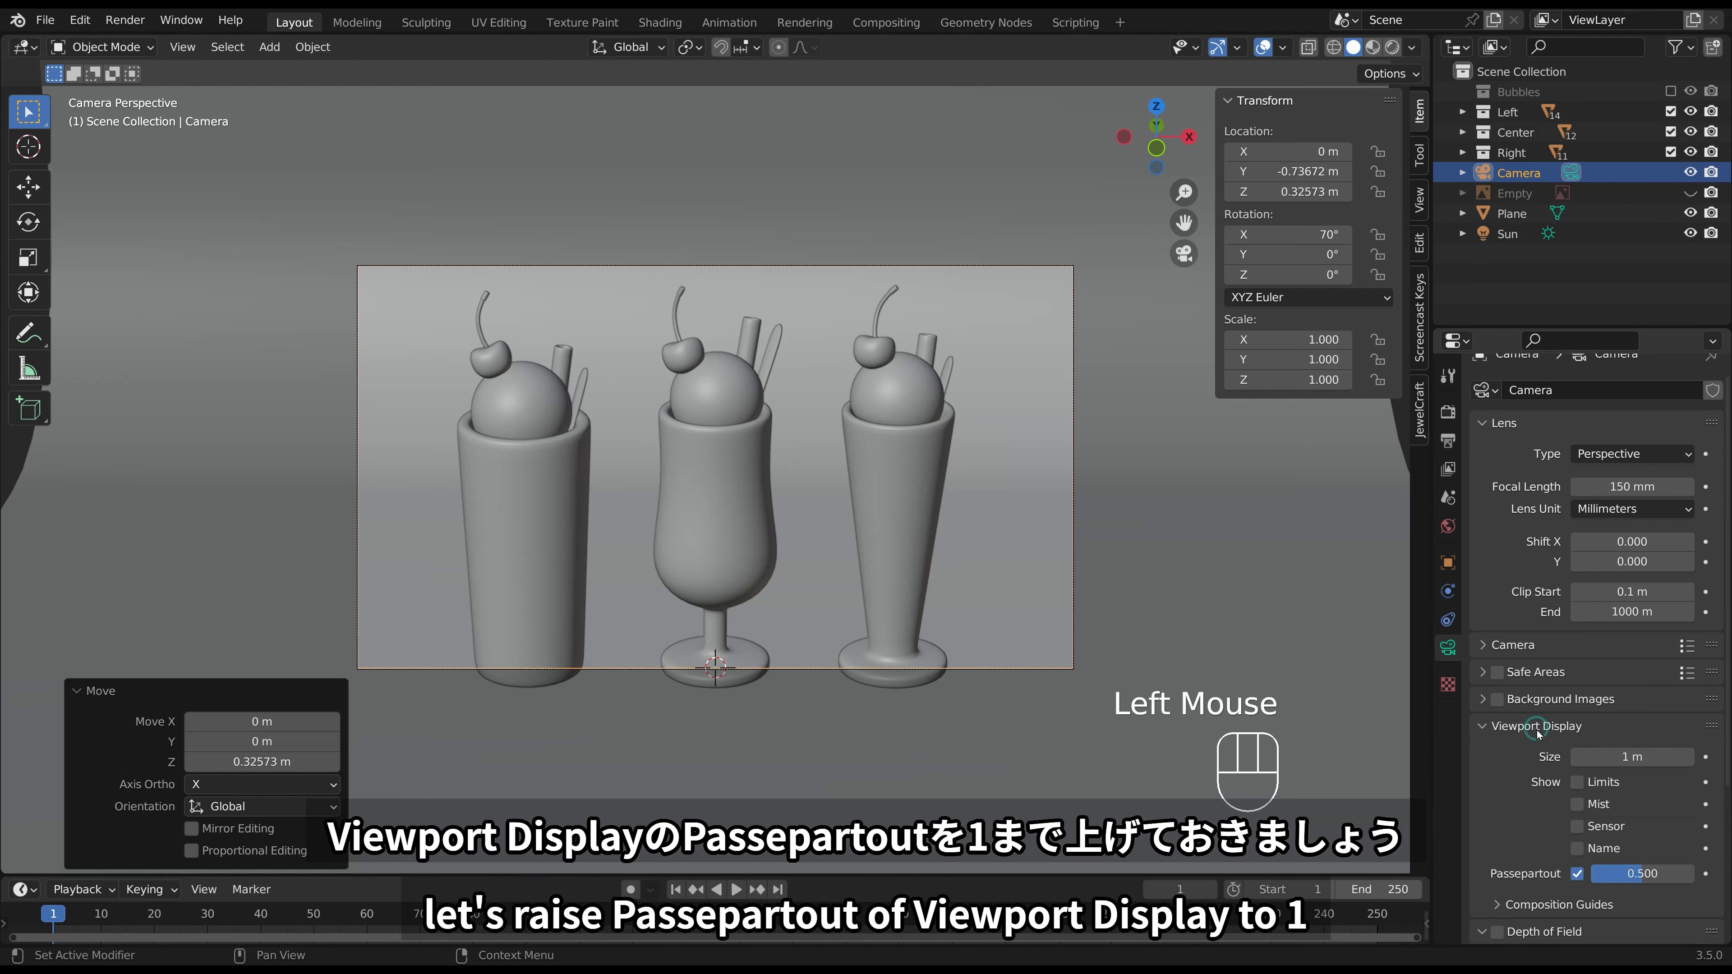
scroll(1561, 805, down, 1)
drag(1626, 857, 1691, 857)
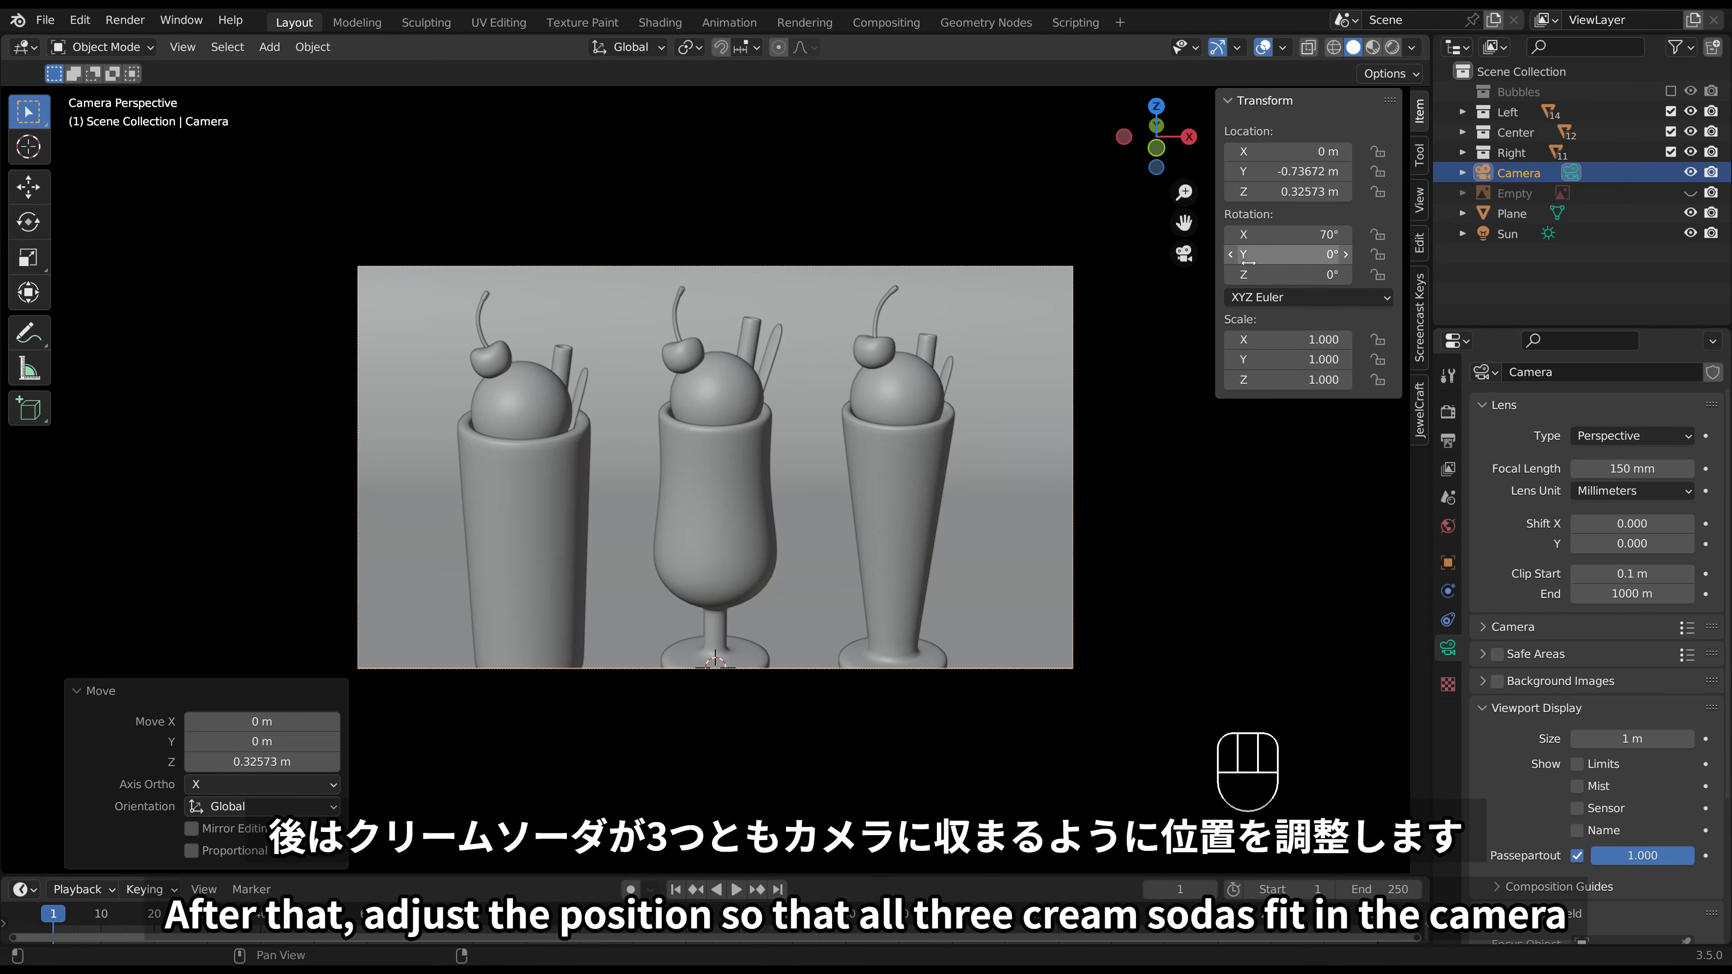
Enable Camera to View and pull the camera back until all three cream sodas fit in the frame.
click(1419, 200)
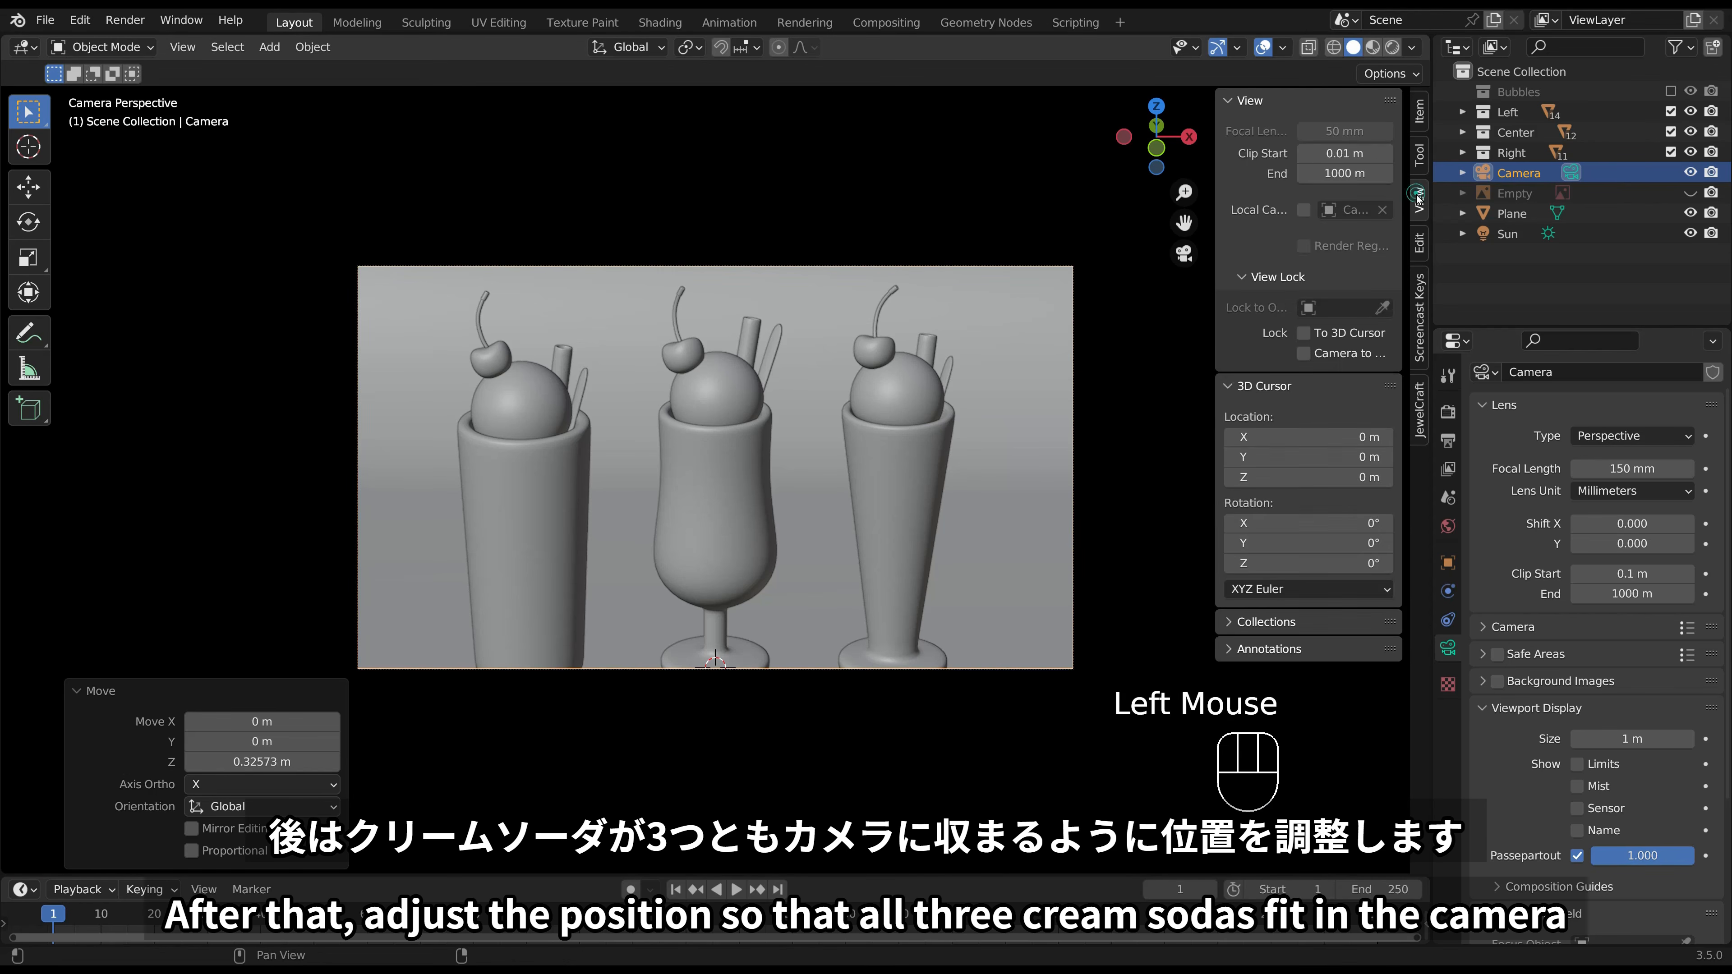
click(1347, 354)
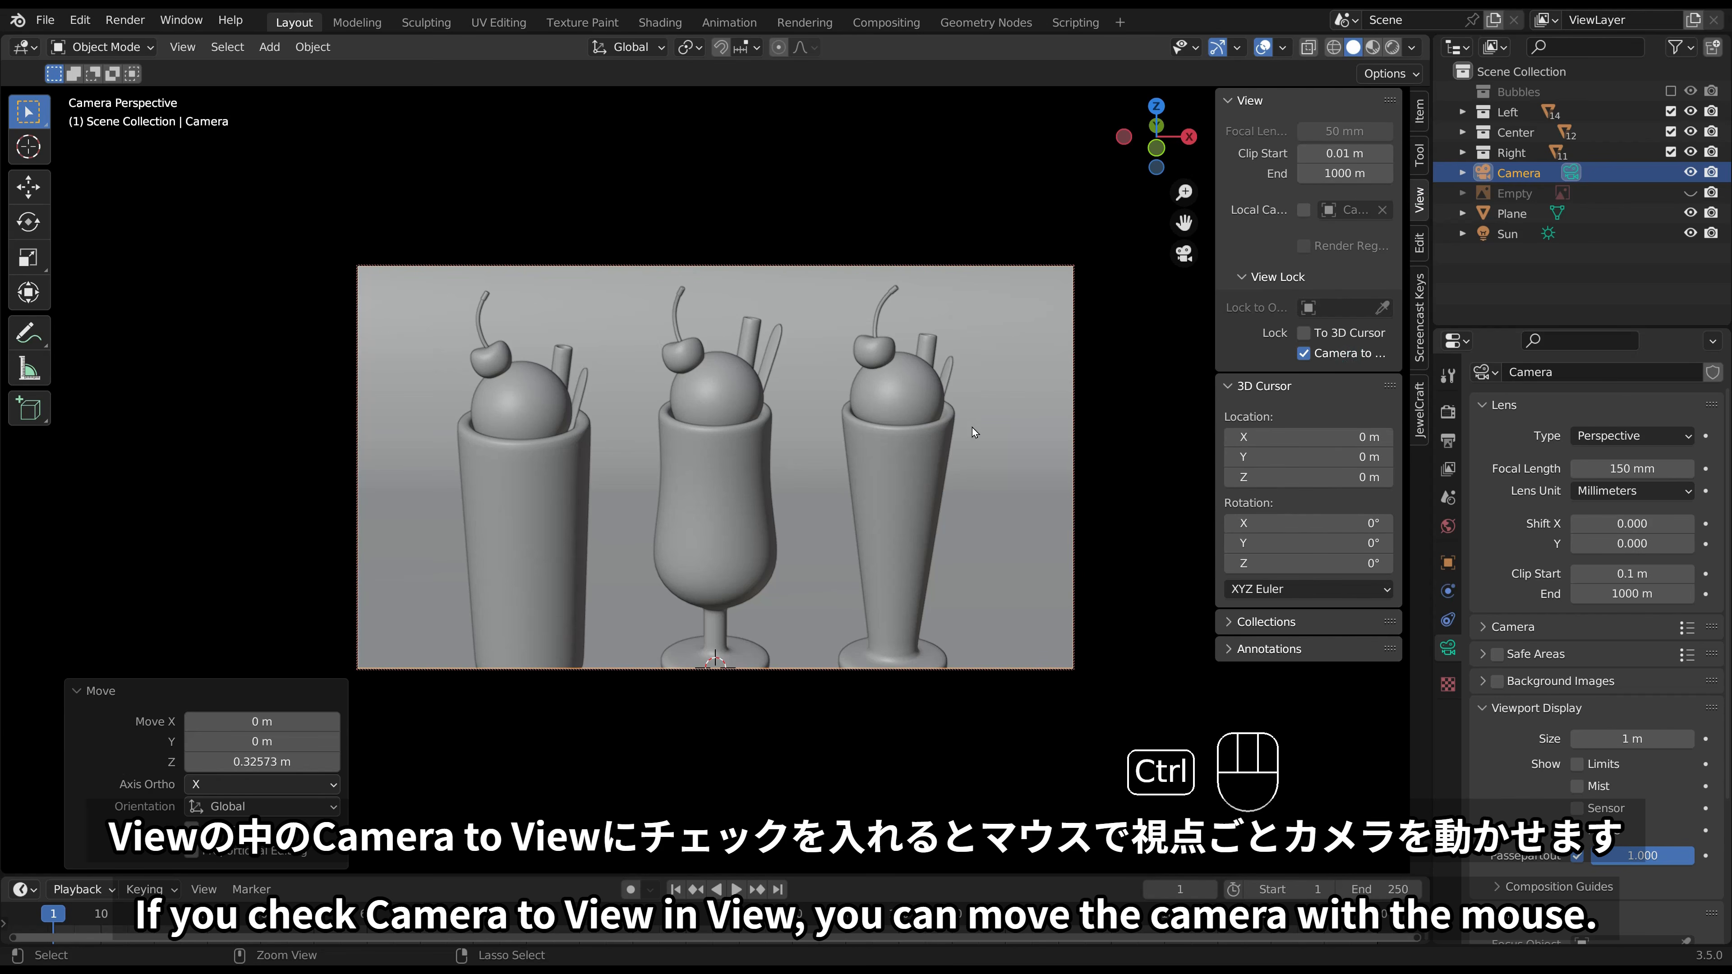
ctrl+middle_drag(1036, 431, 975, 475)
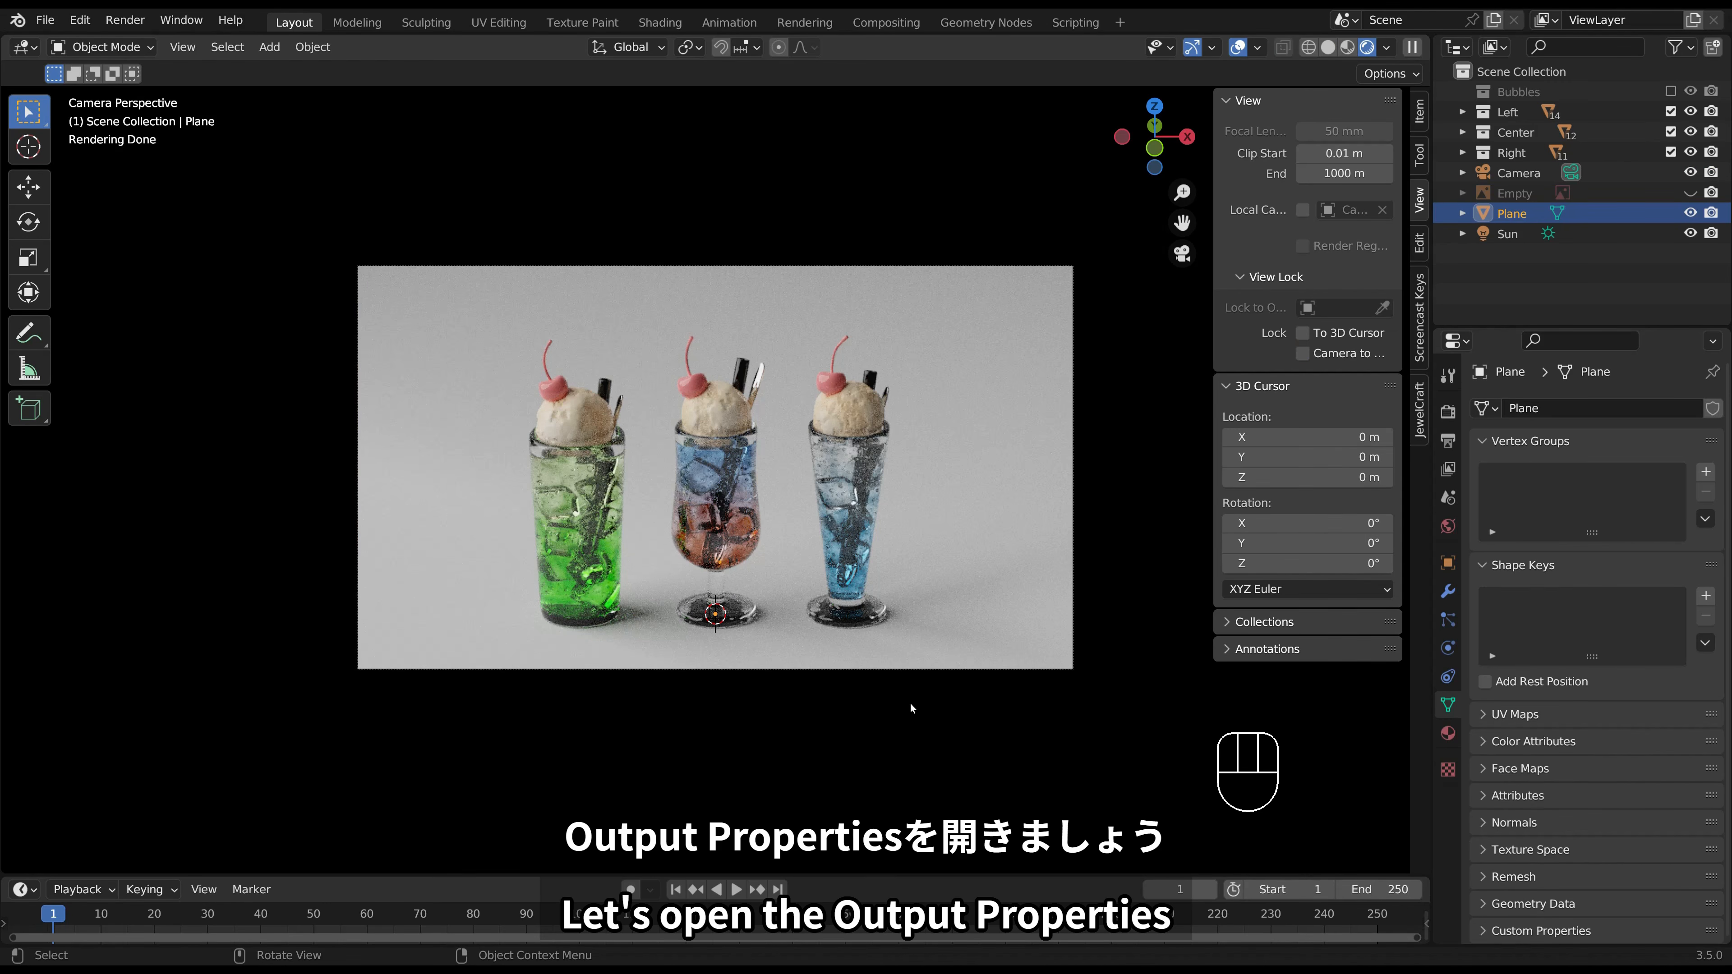
Set the render output resolution to a square 1920 × 1920 px.
click(1447, 440)
mouse_move(1610, 455)
mouse_down()
mouse_move(1684, 455)
mouse_move(1609, 455)
mouse_up()
key(ctrl+z)
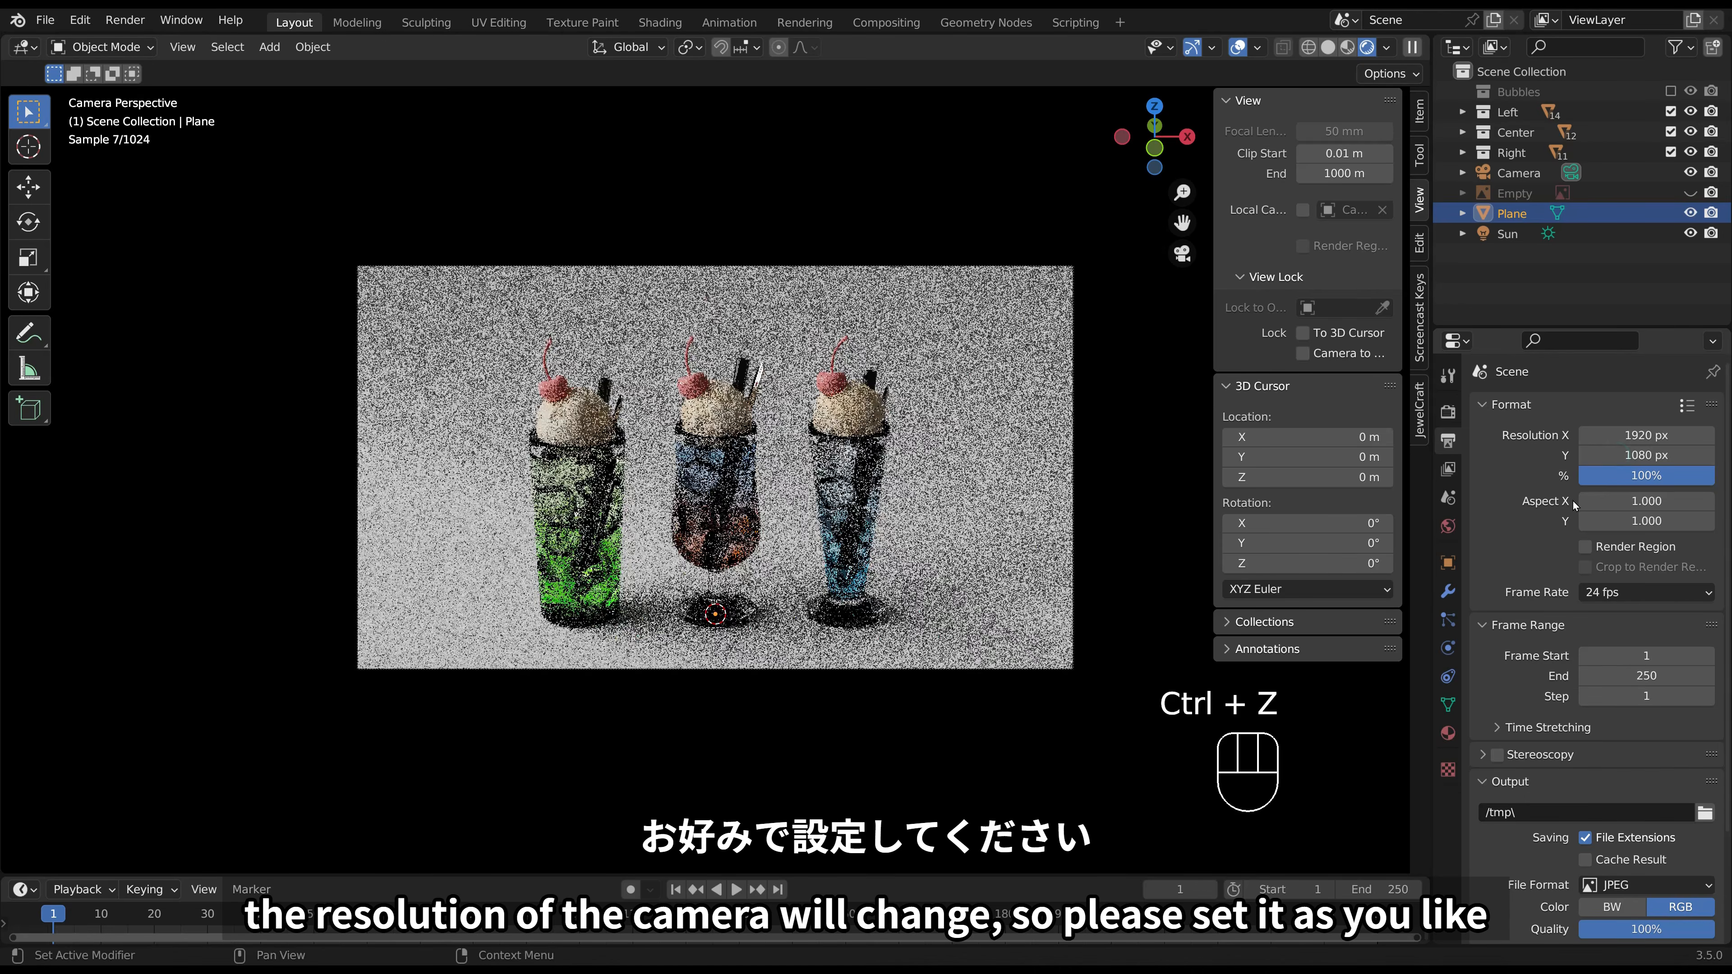
click(1647, 435)
key(Return)
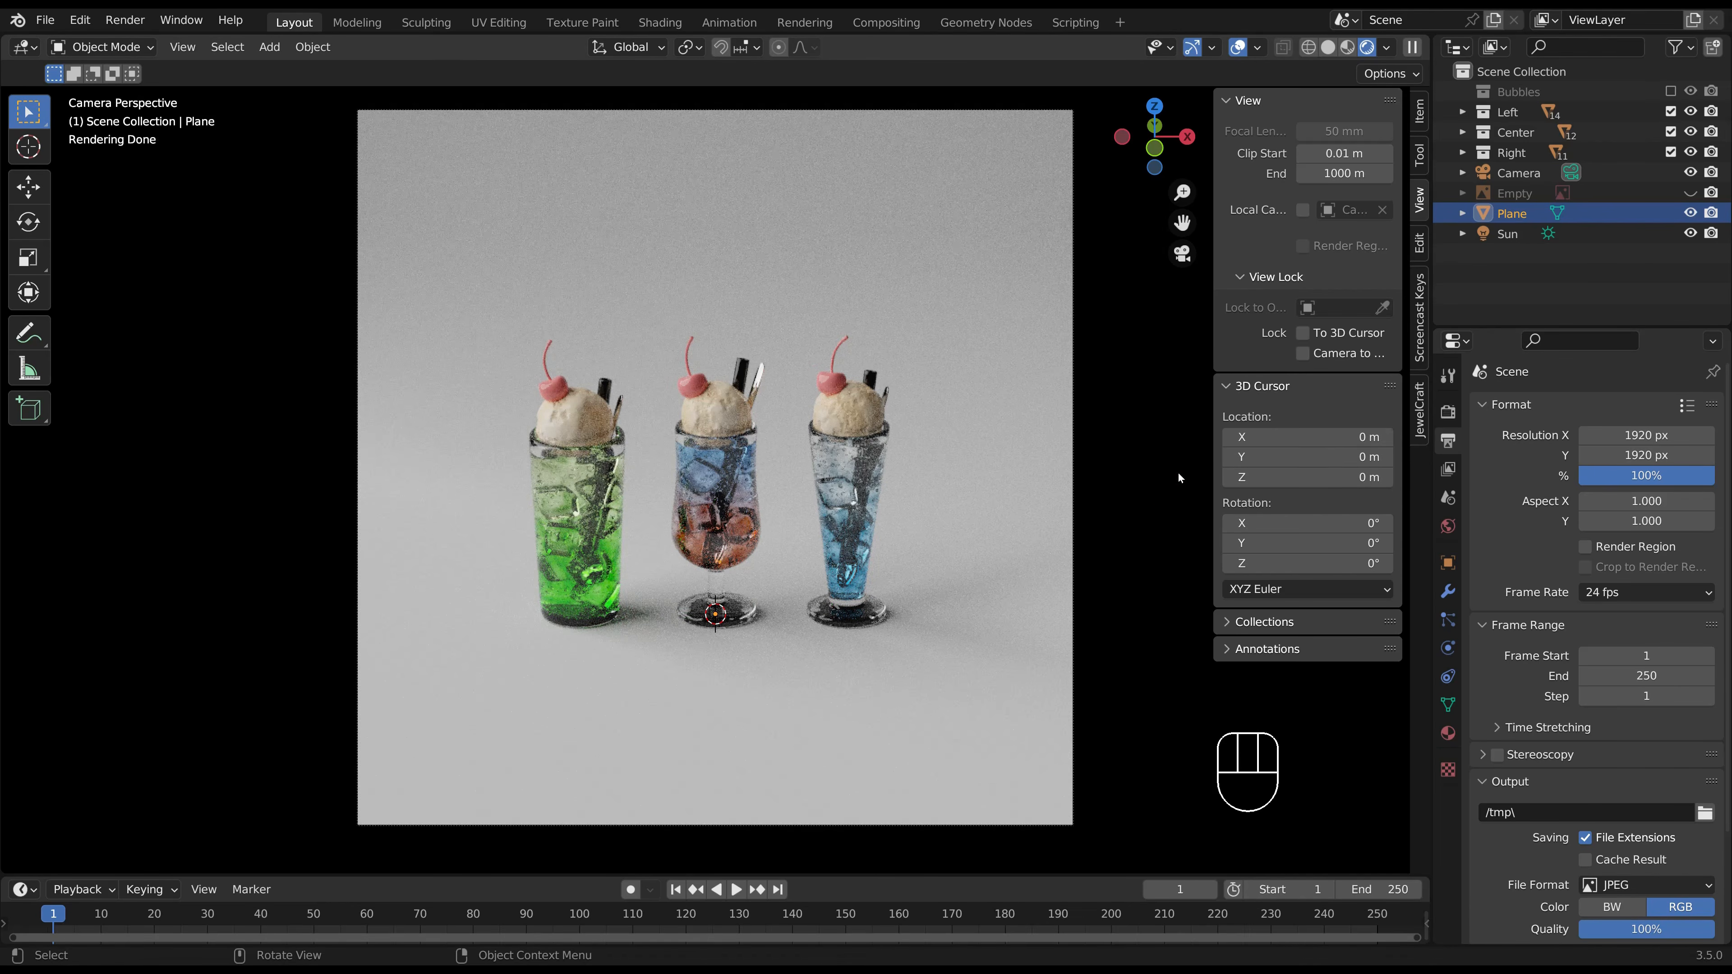
Lock the camera to the view, move it closer so the drinks fill the square frame, and unlock it.
click(1302, 353)
mouse_move(1043, 563)
ctrl+middle_down()
mouse_move(1034, 575)
mouse_move(1035, 534)
ctrl+middle_up()
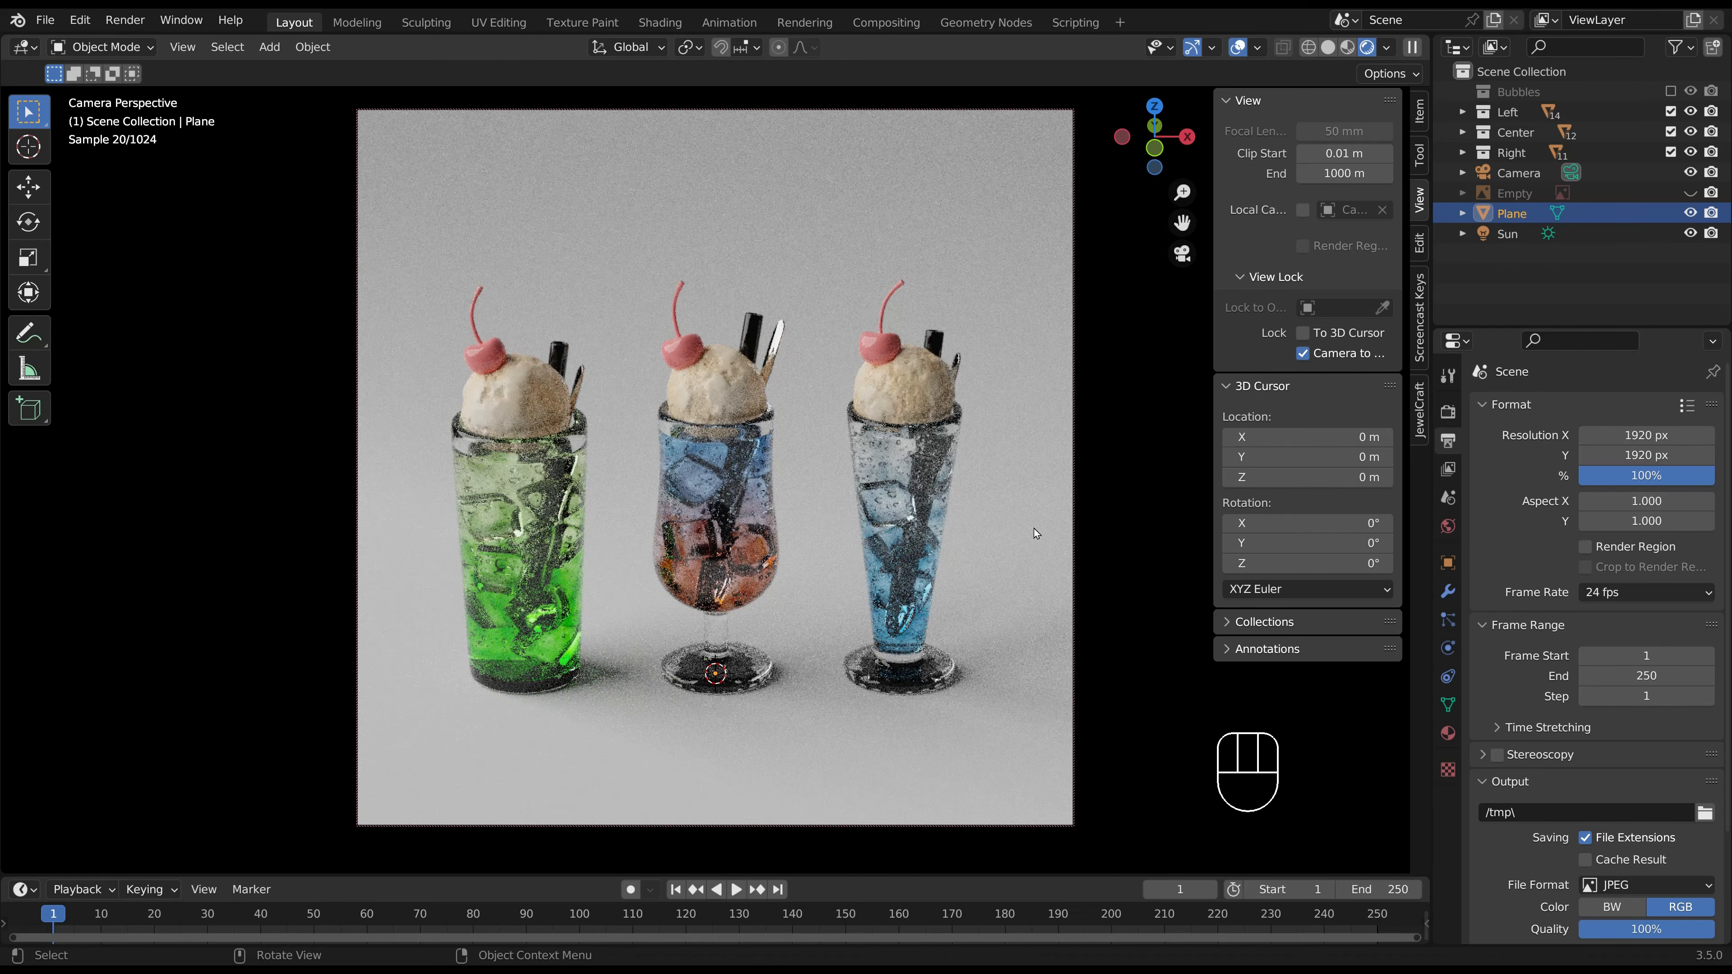
click(1320, 355)
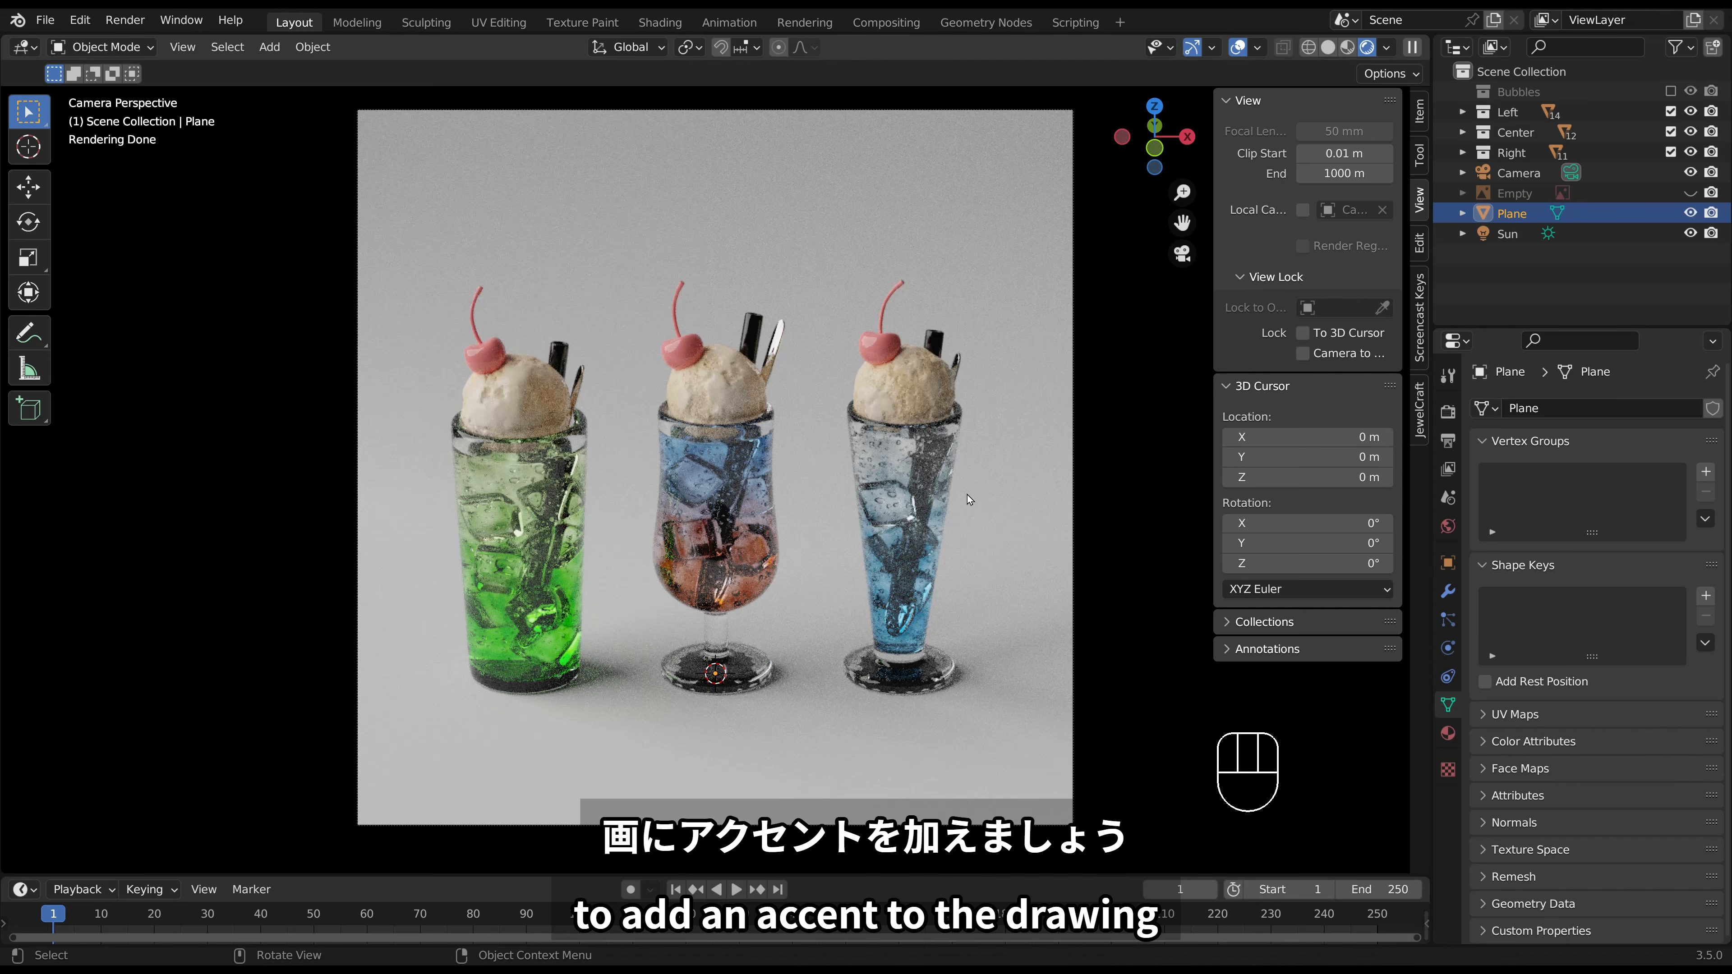
Add an area light at the origin and rotate it -90° about the X axis.
key(shift+a)
mouse_move(972, 495)
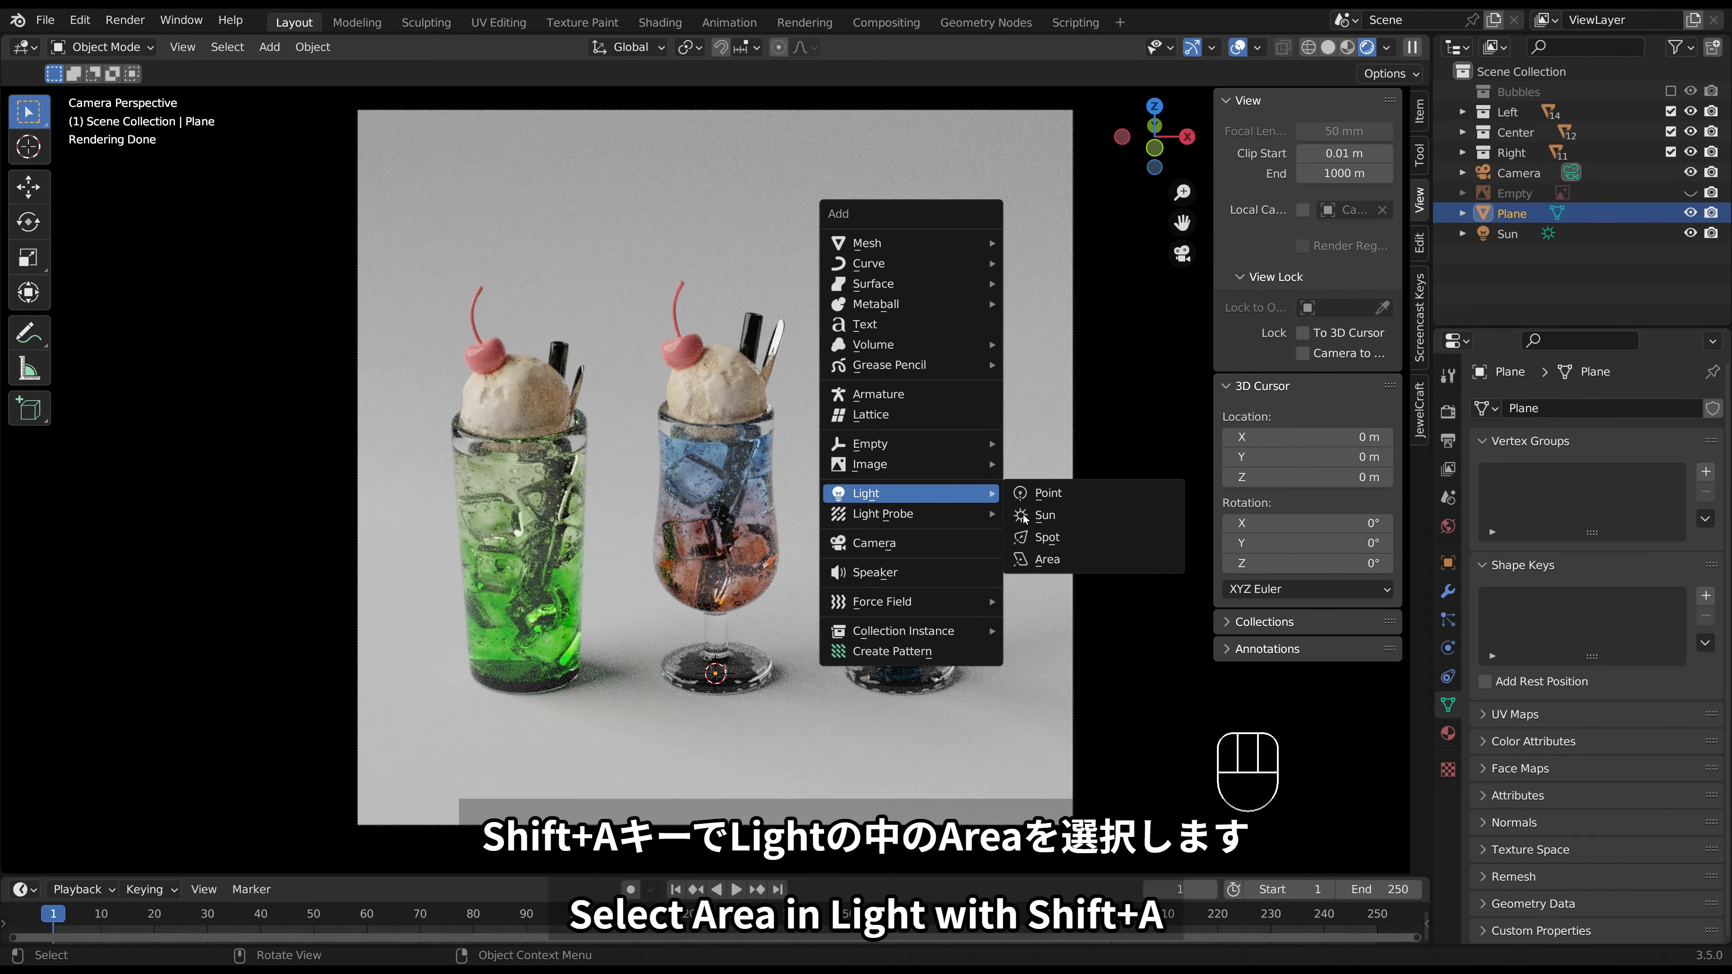
click(1046, 559)
scroll(1046, 558, down, 2)
middle_drag(1047, 558, 849, 559)
text(rx)
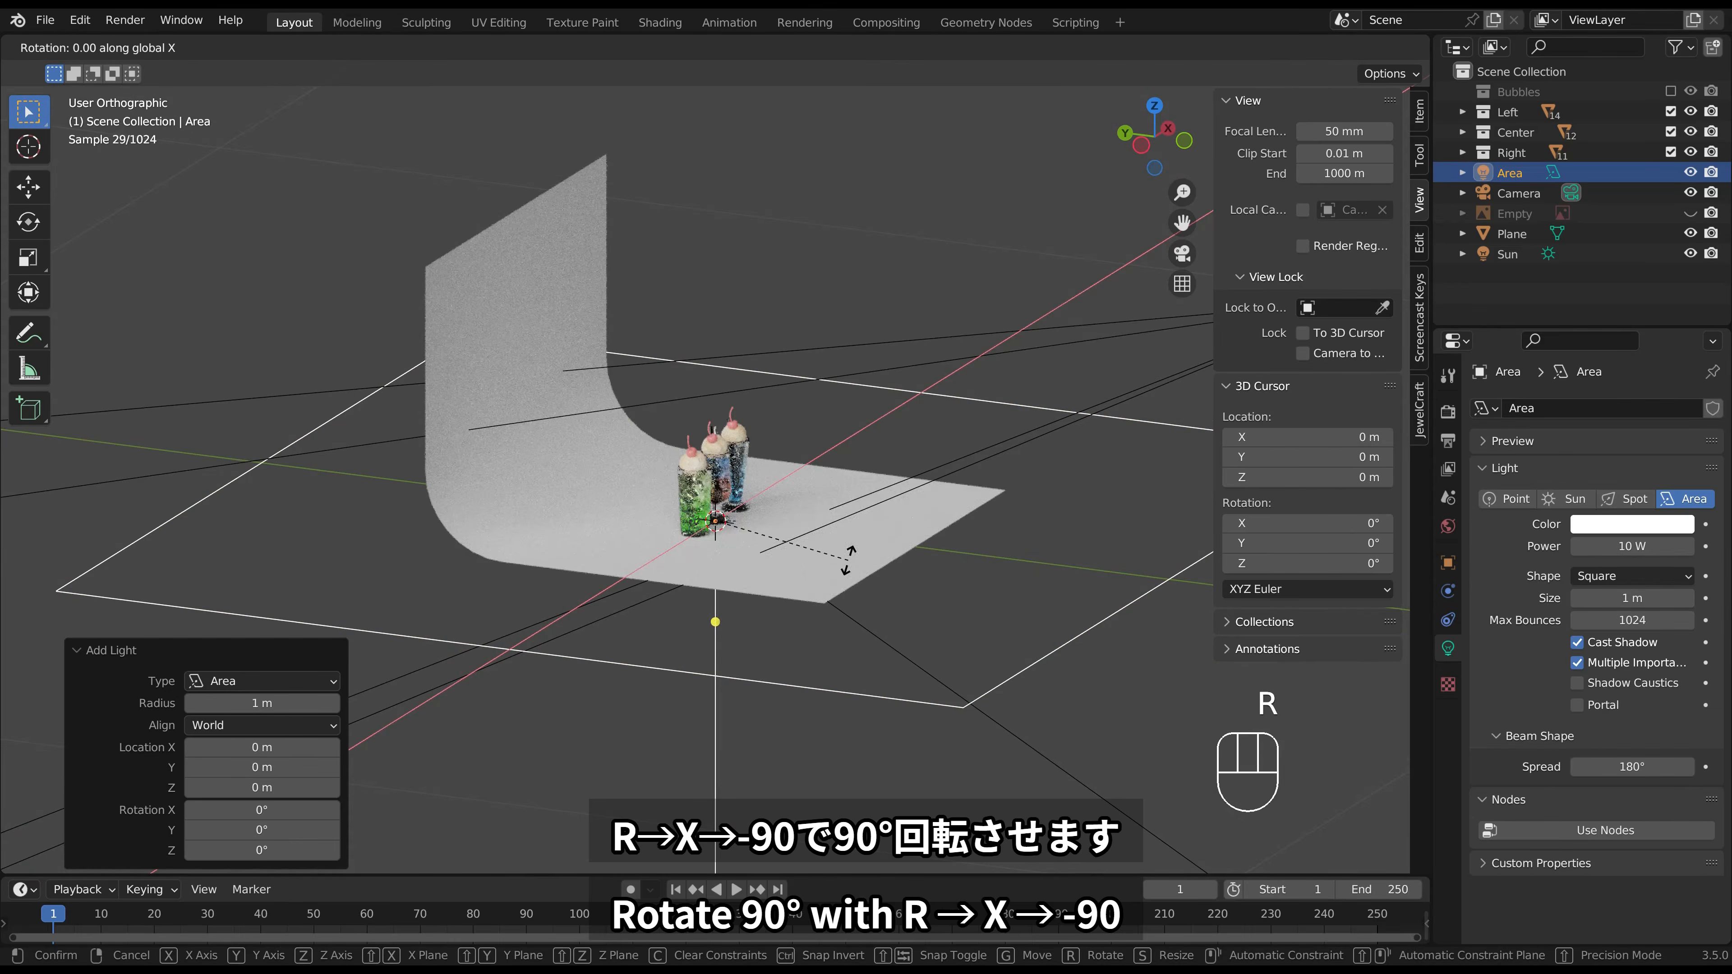
text(-90)
key(Return)
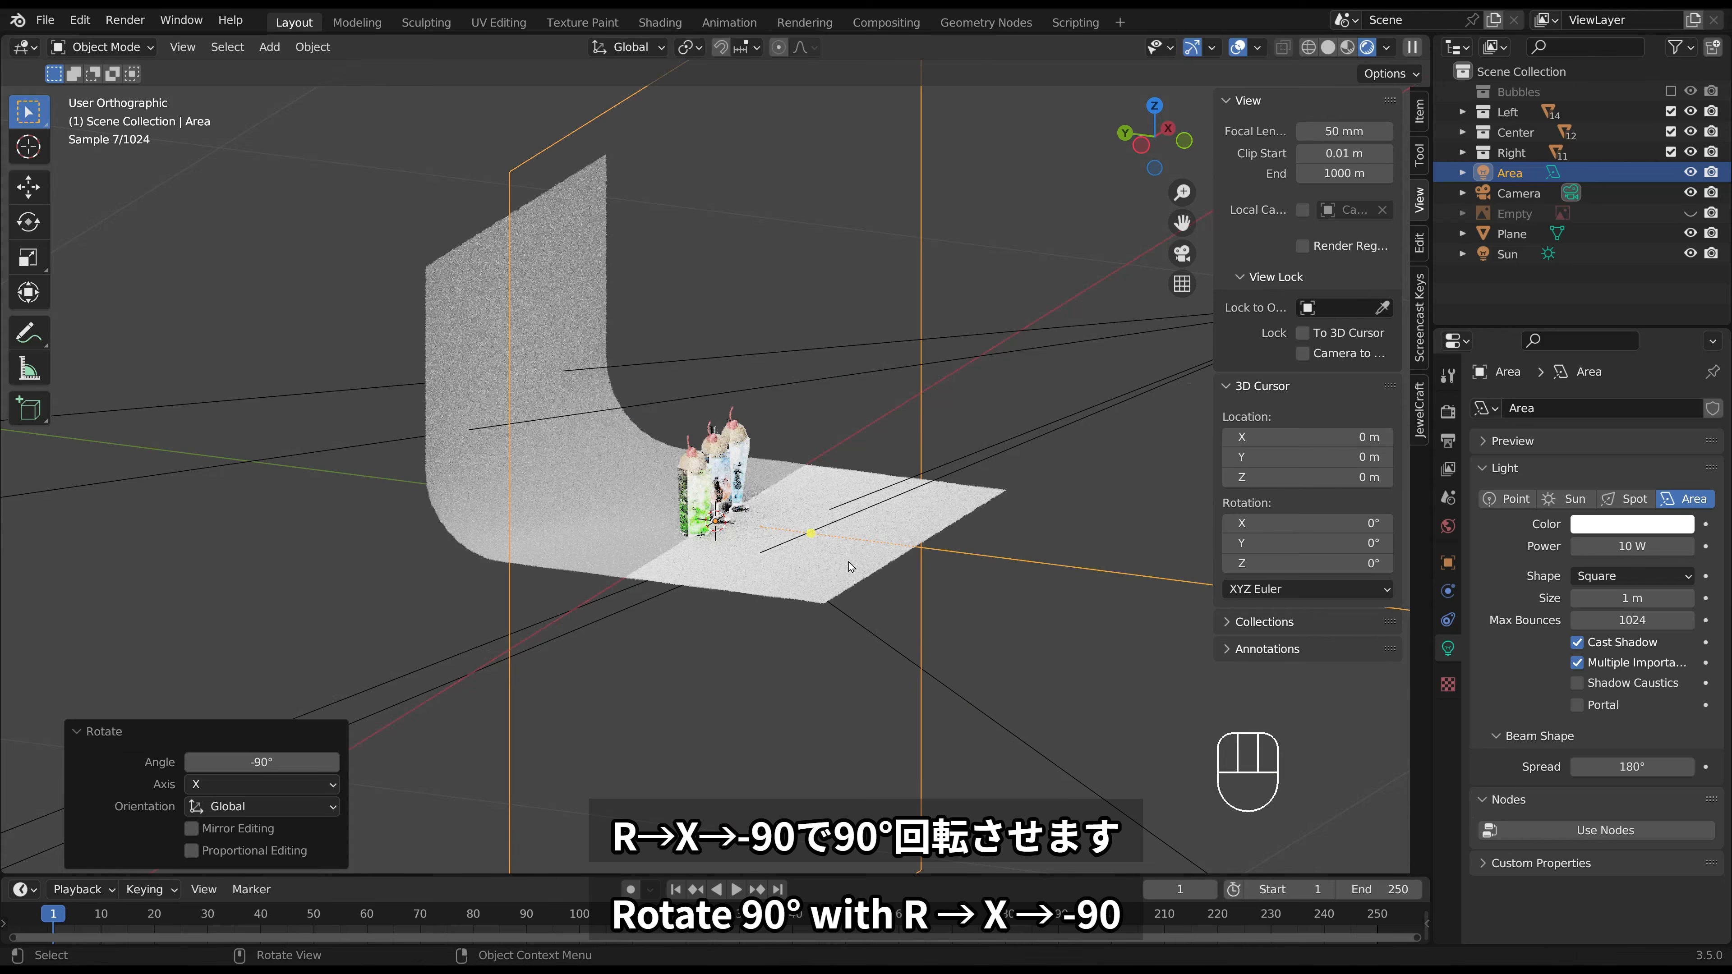
Move the area light about 0.2 m back along Y so its center sits just behind the curved backdrop.
scroll(851, 565, down, 3)
middle_drag(851, 564, 871, 622)
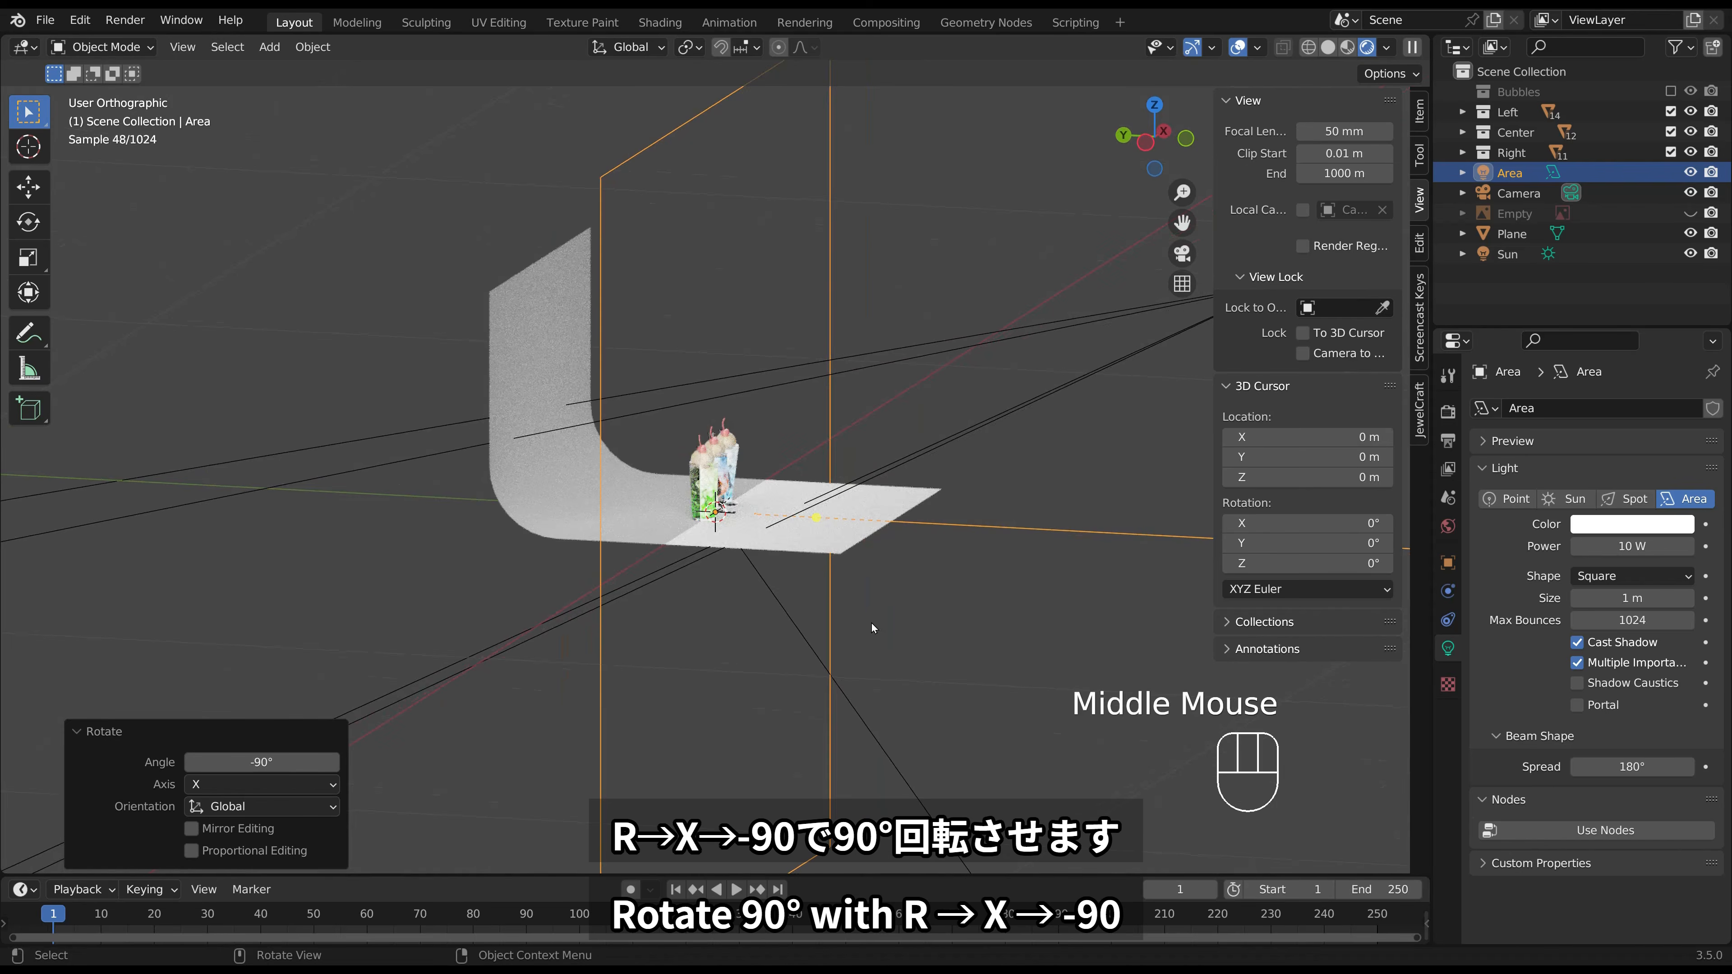
key(g)
key(y)
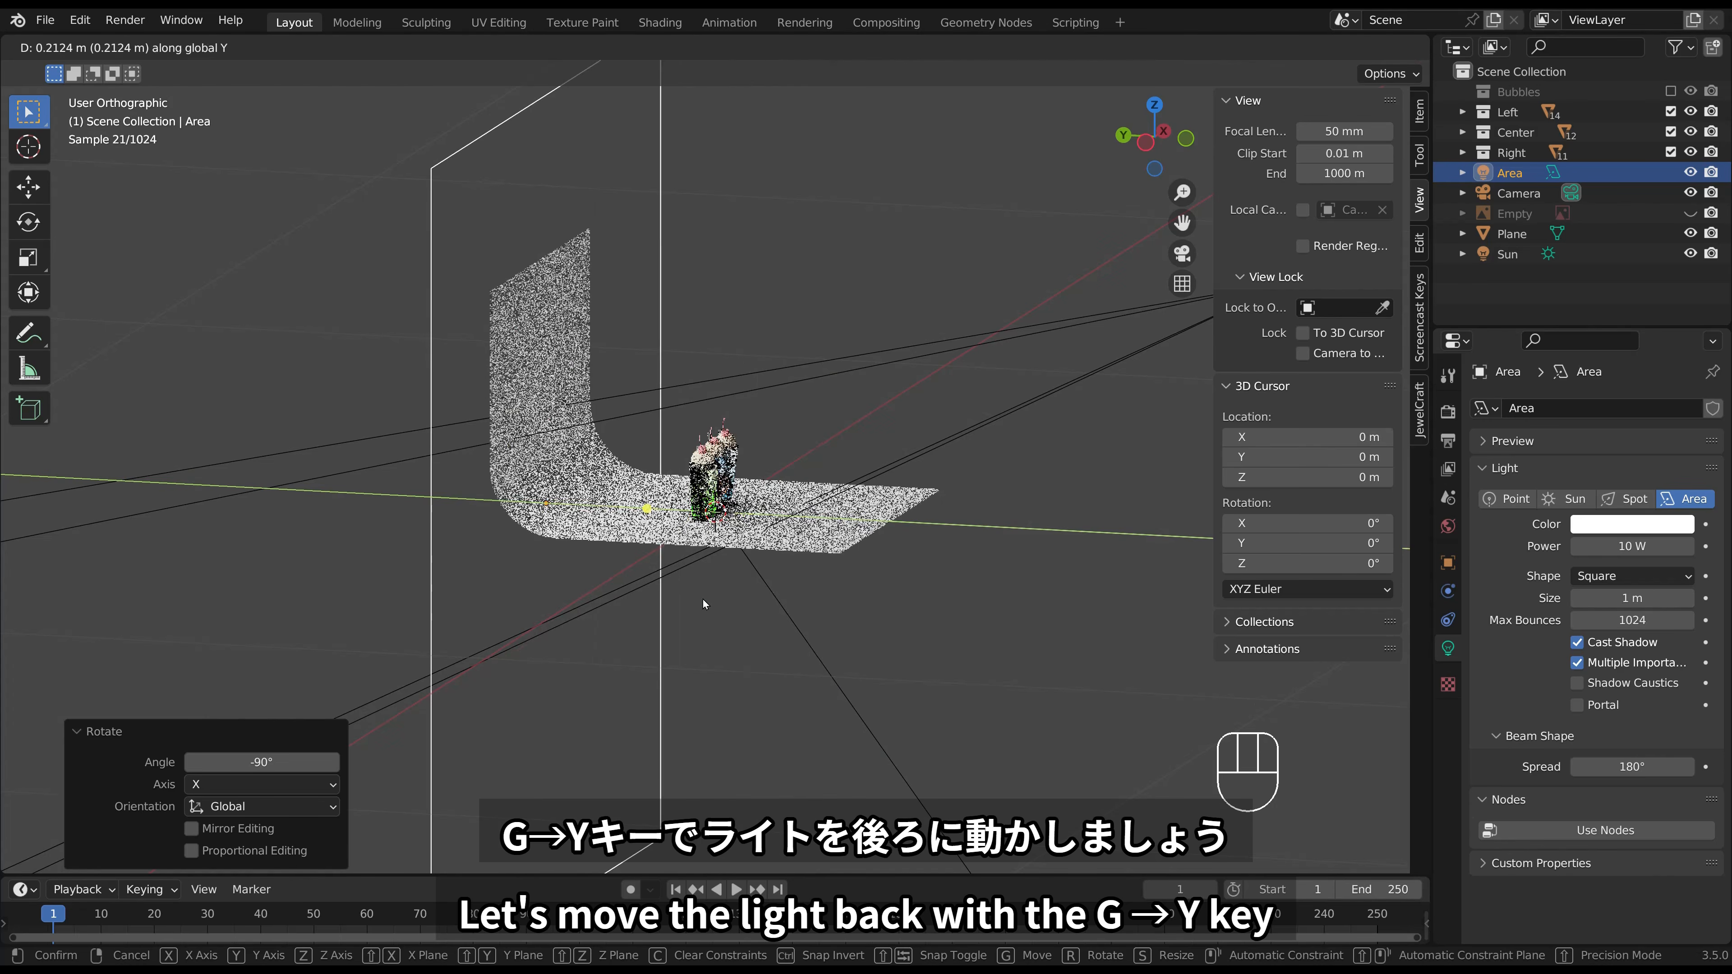
click(702, 599)
middle_drag(703, 600, 725, 564)
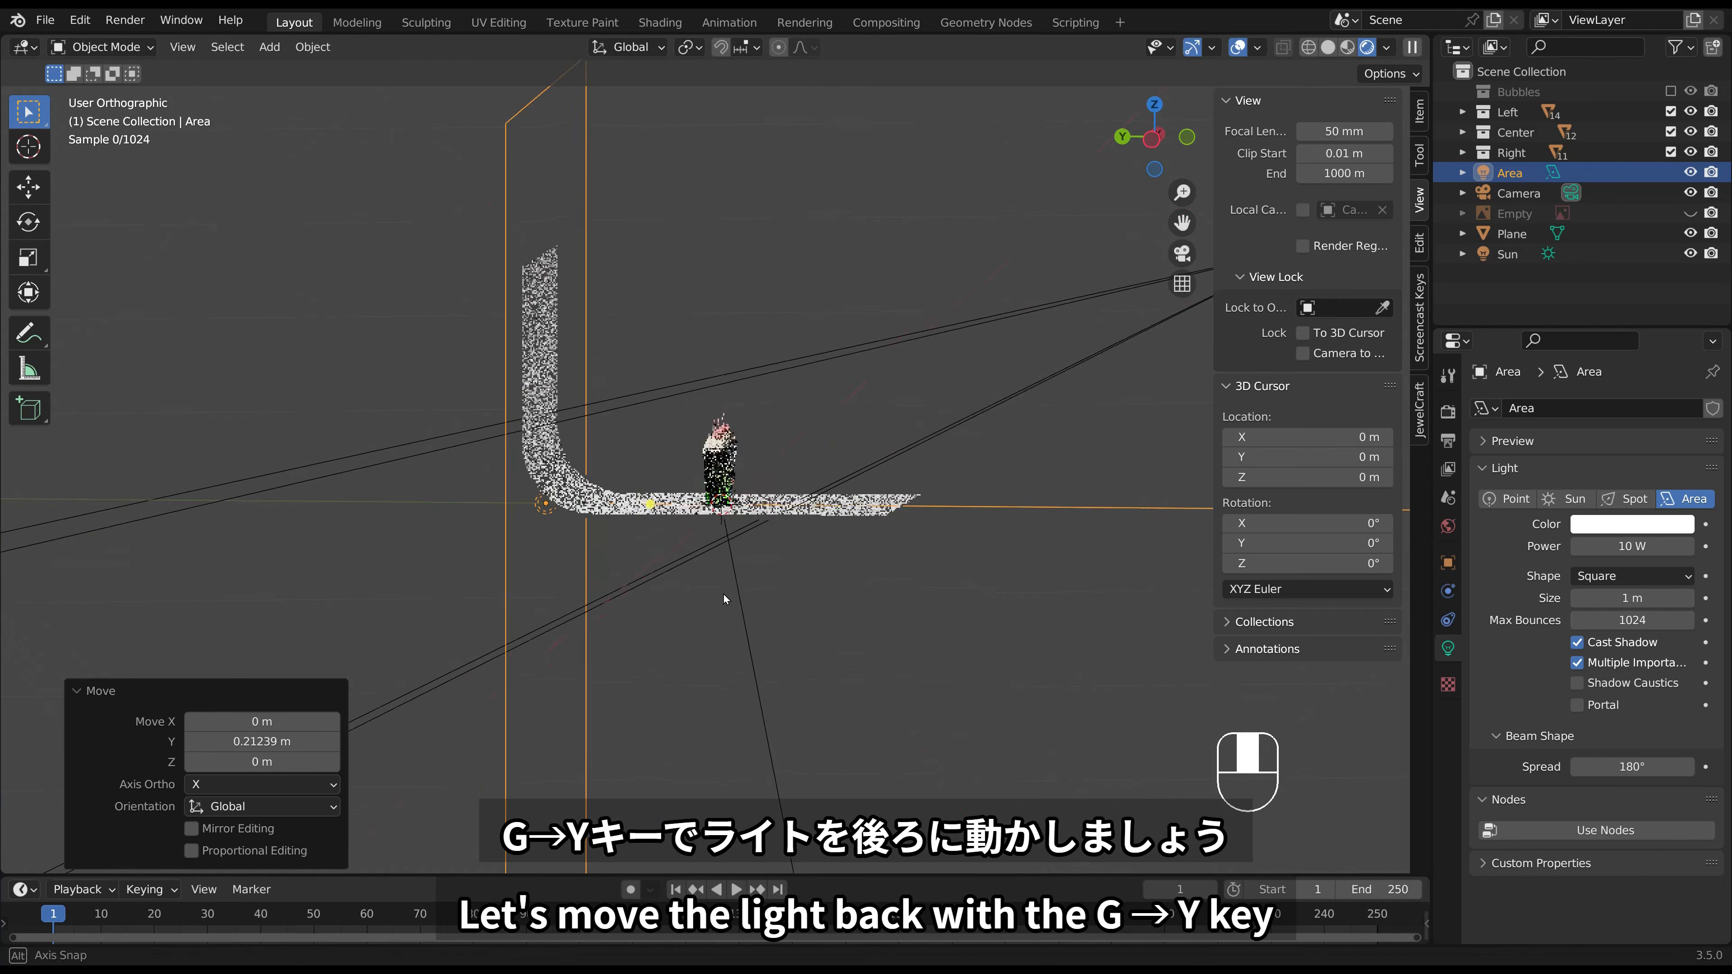
key(g)
key(y)
click(736, 594)
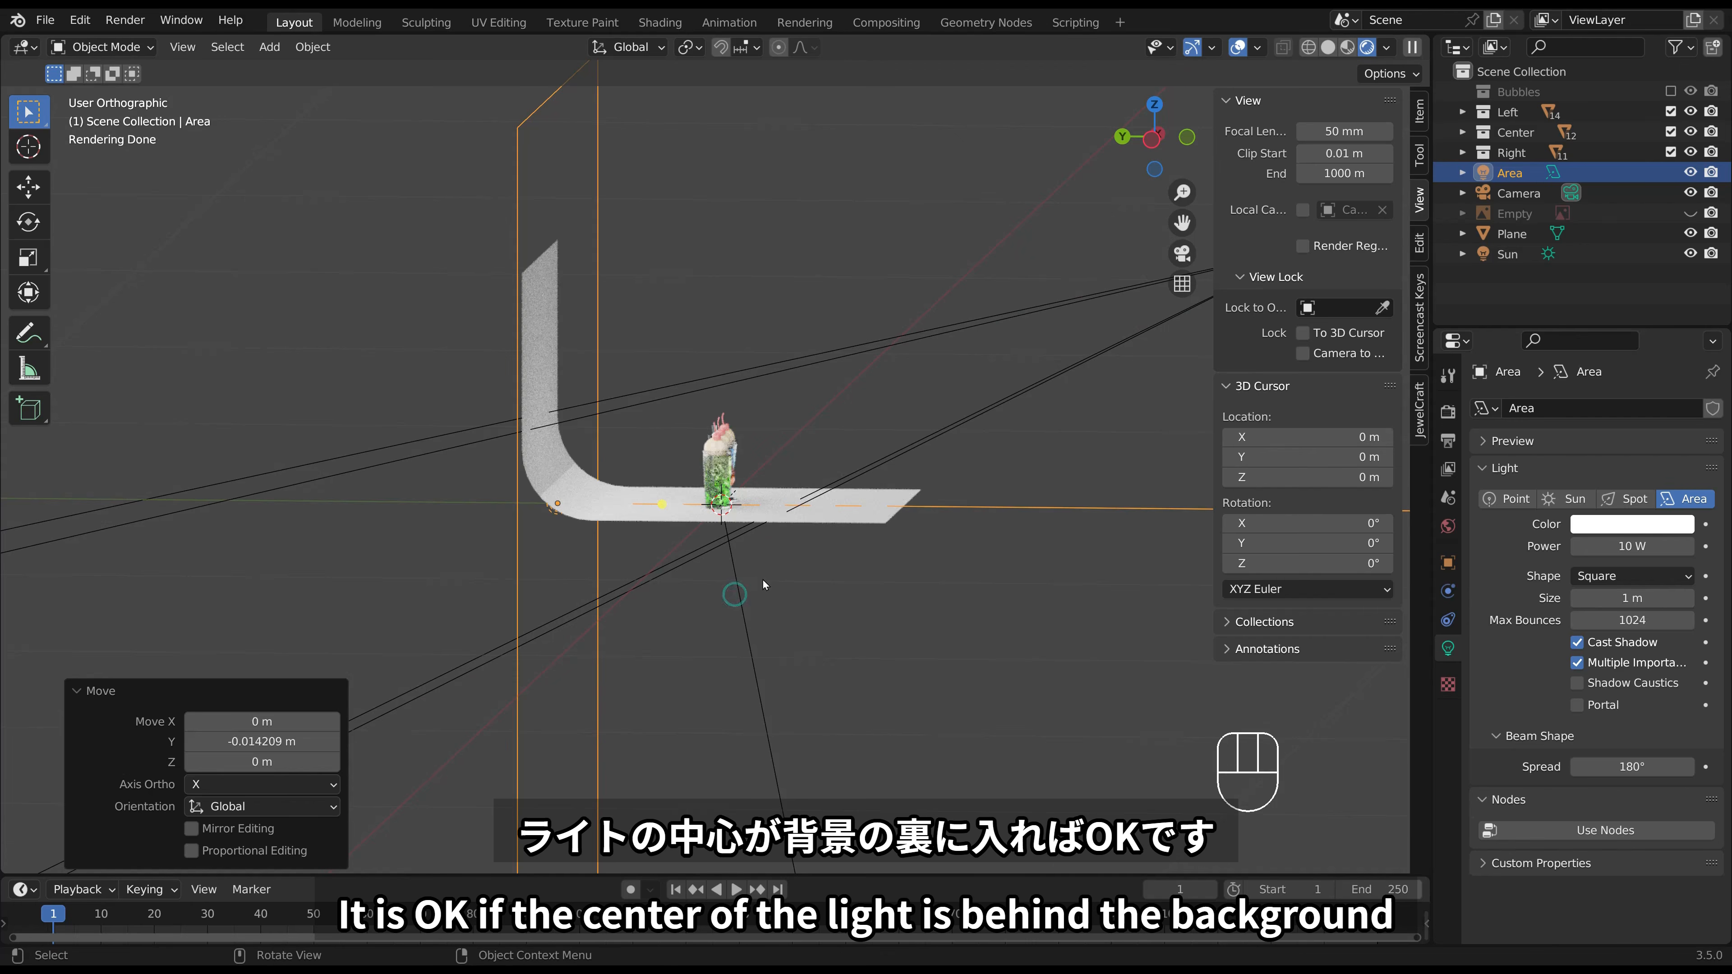
middle_drag(763, 579, 735, 613)
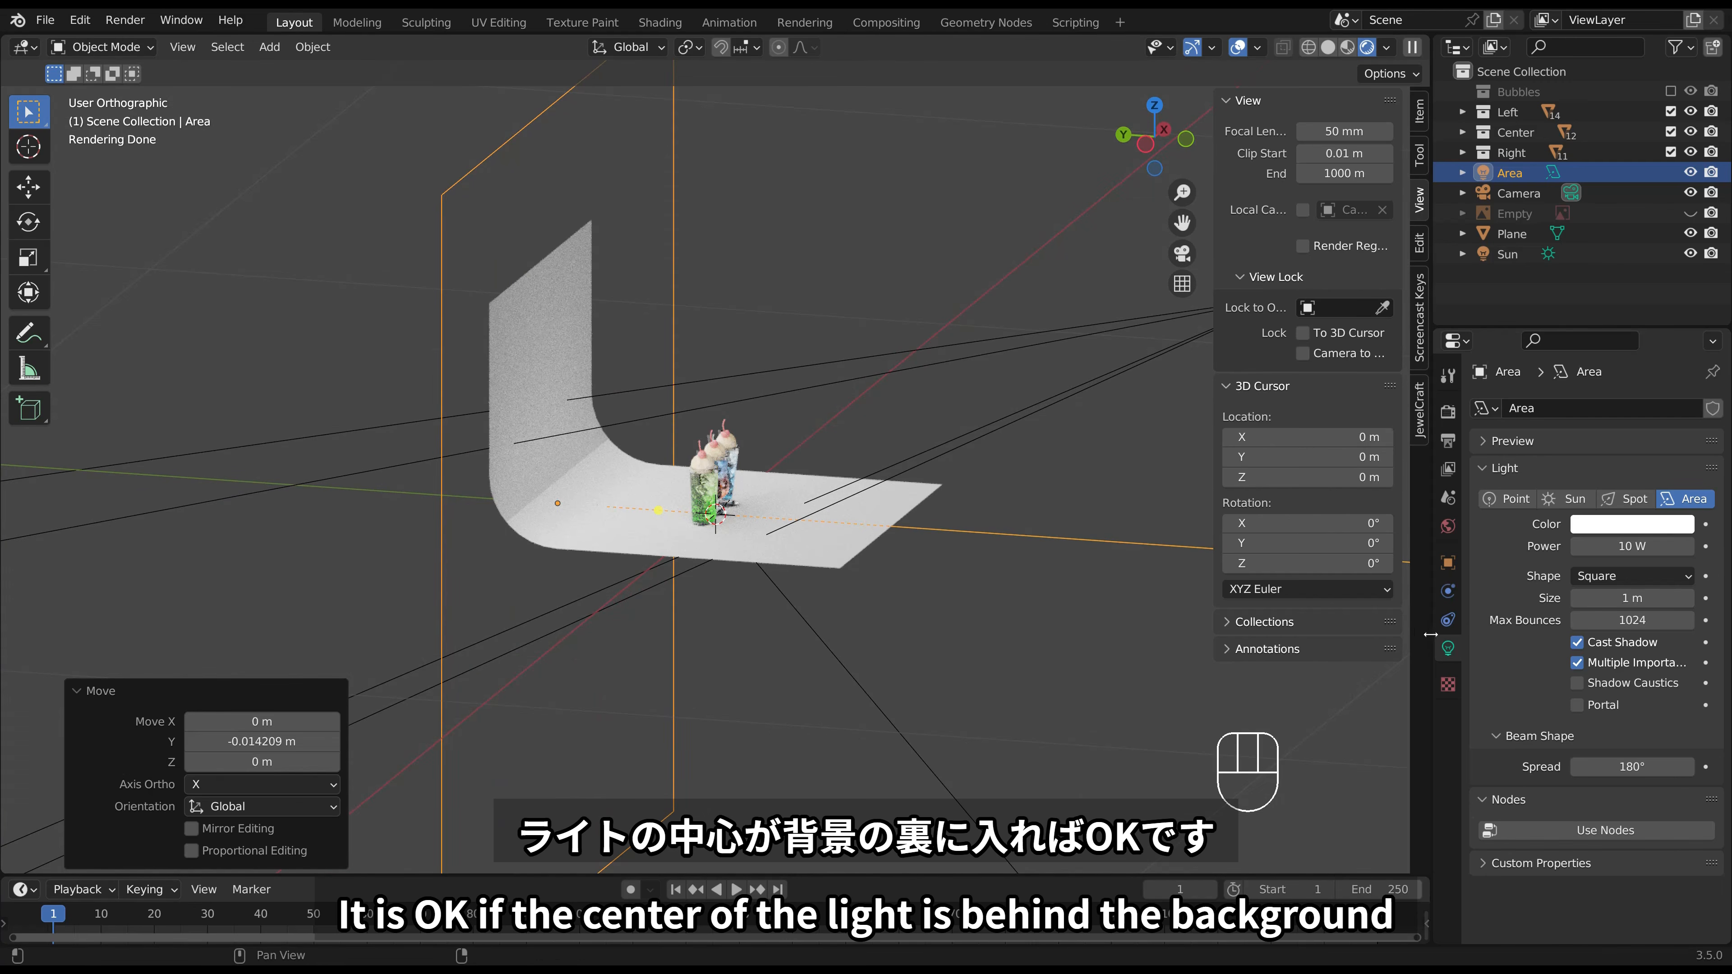
Reduce the area light's size to about 0.337 m and its beam spread to 0°.
click(1441, 648)
key(KP_0)
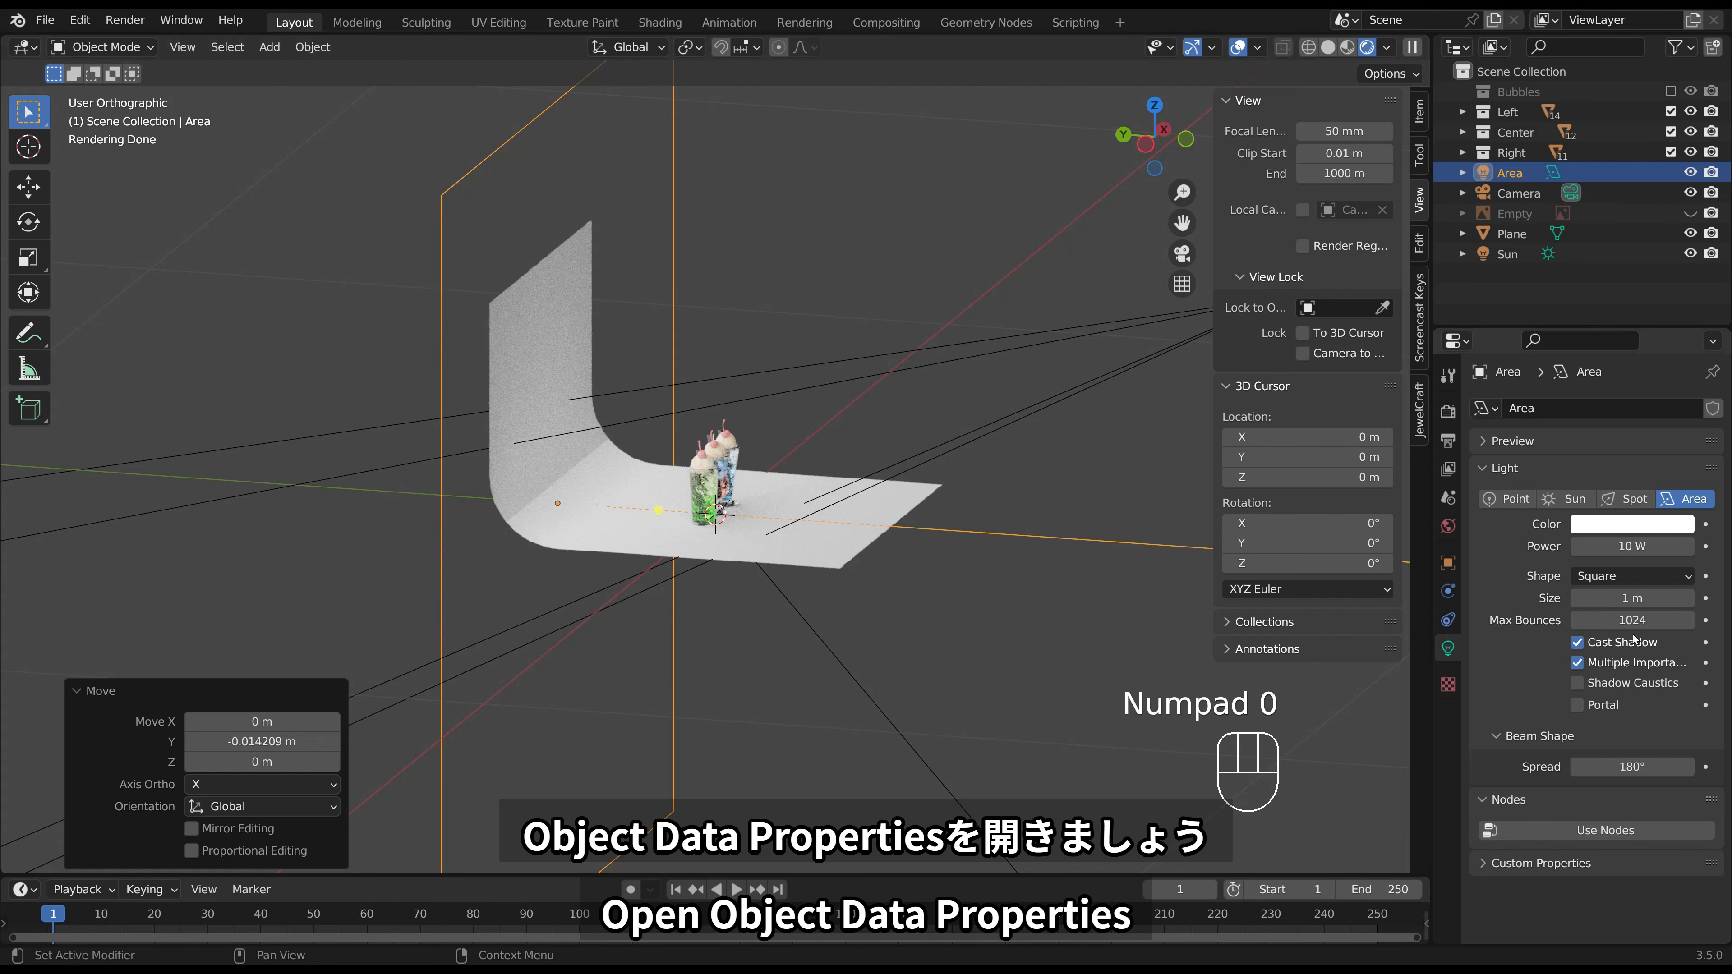
shift+drag(1631, 597, 1543, 597)
middle_drag(1023, 634, 915, 677)
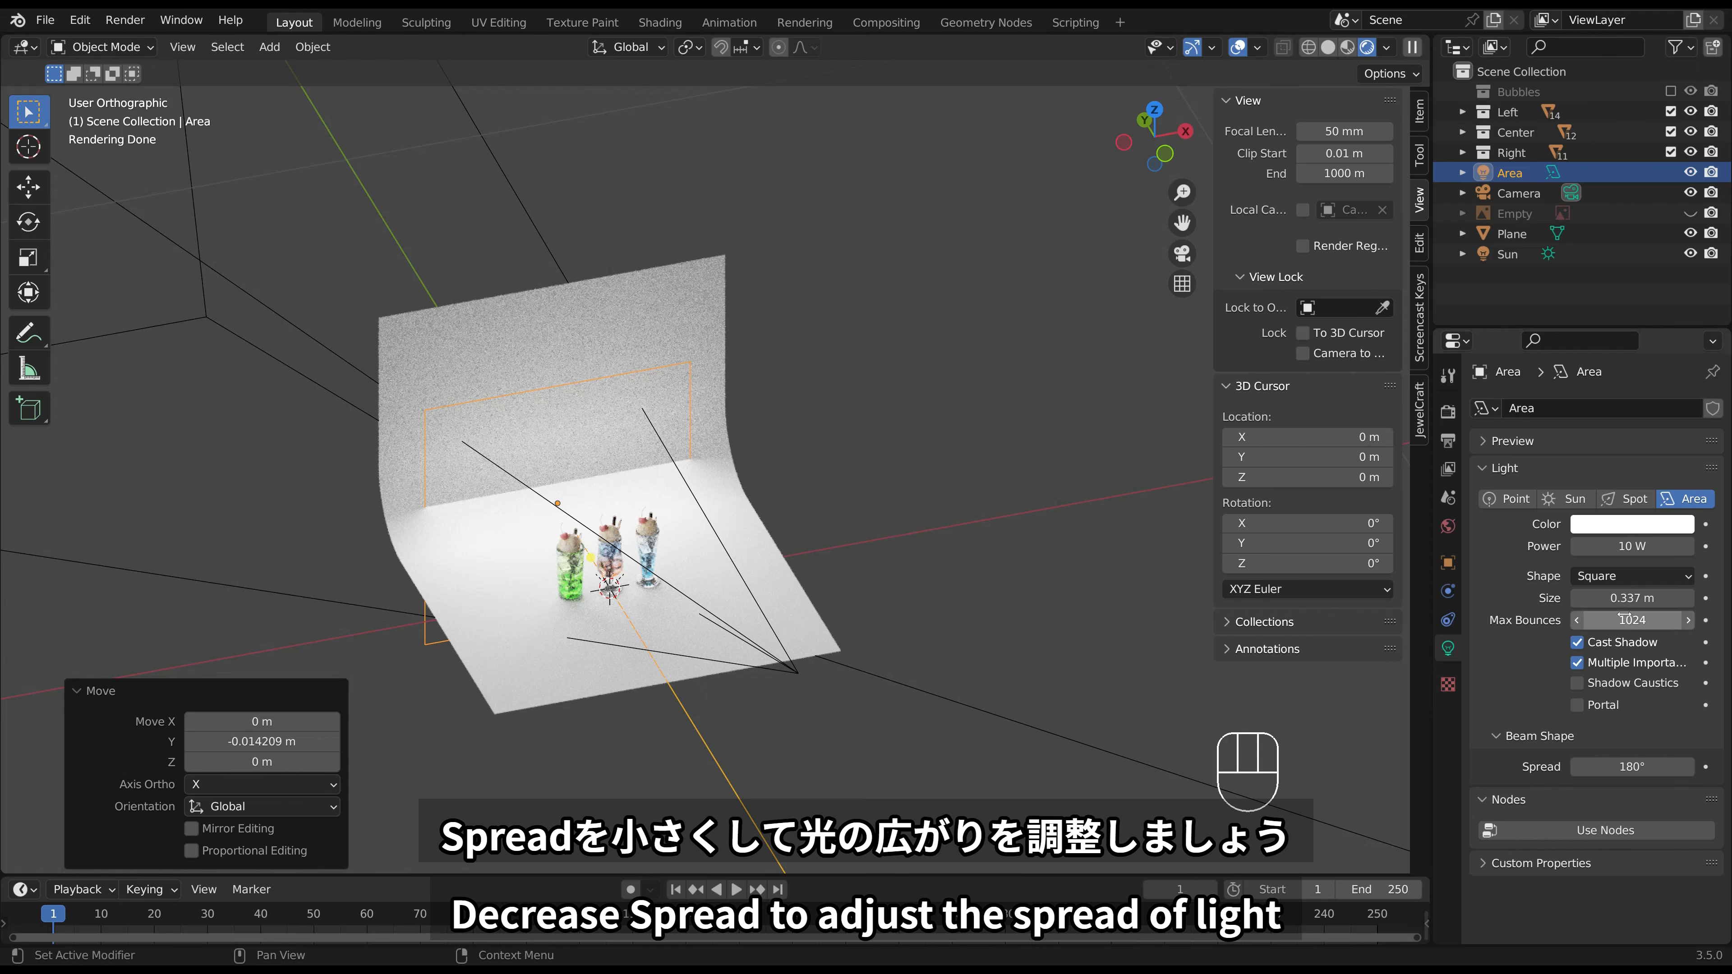
drag(1631, 766, 1511, 767)
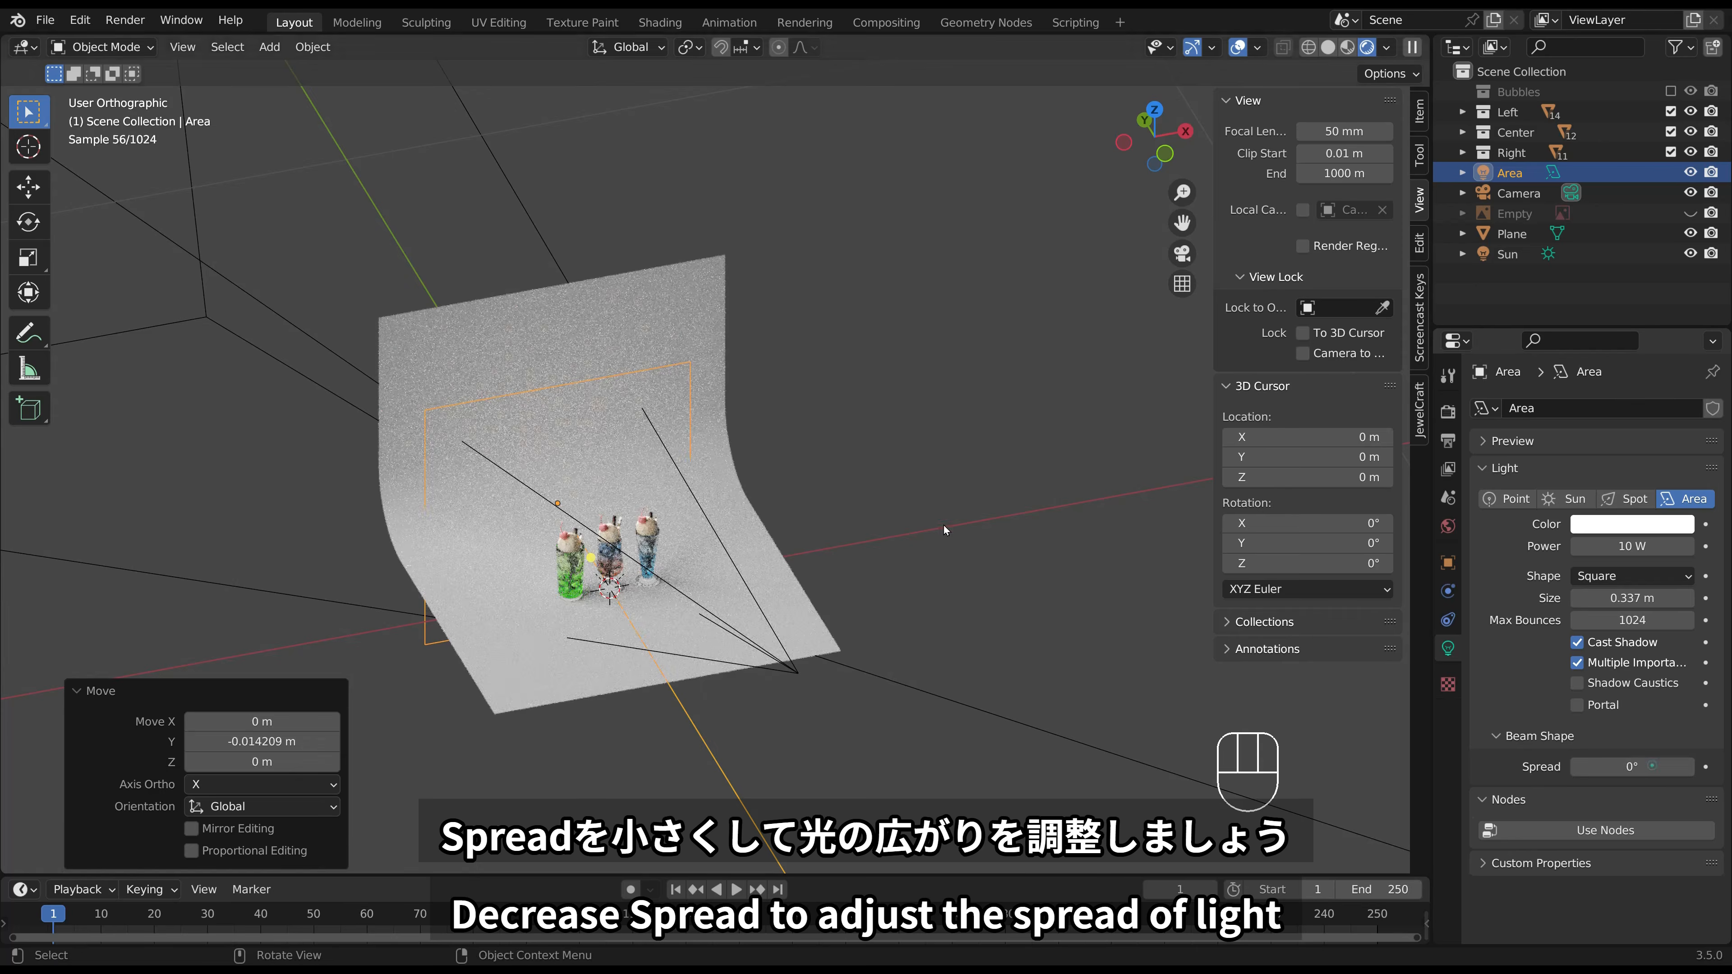
scroll(867, 570, up, 2)
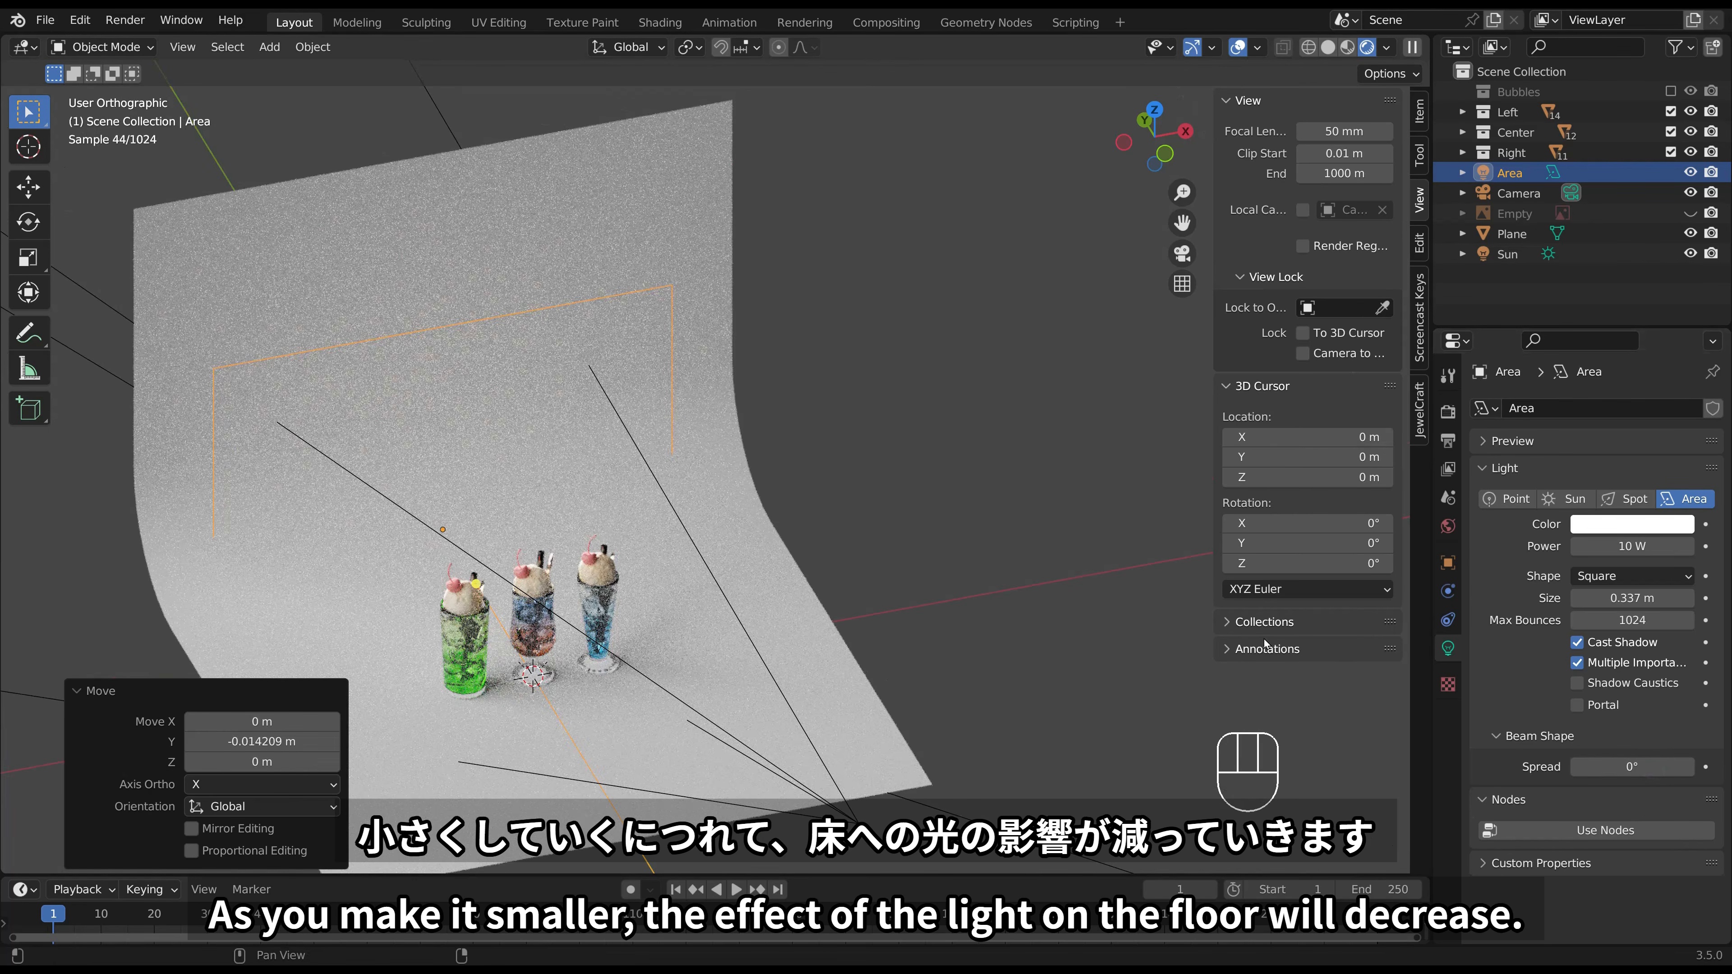
Set the area light's beam spread to 30° while viewing the drinks through the camera.
key(KP_0)
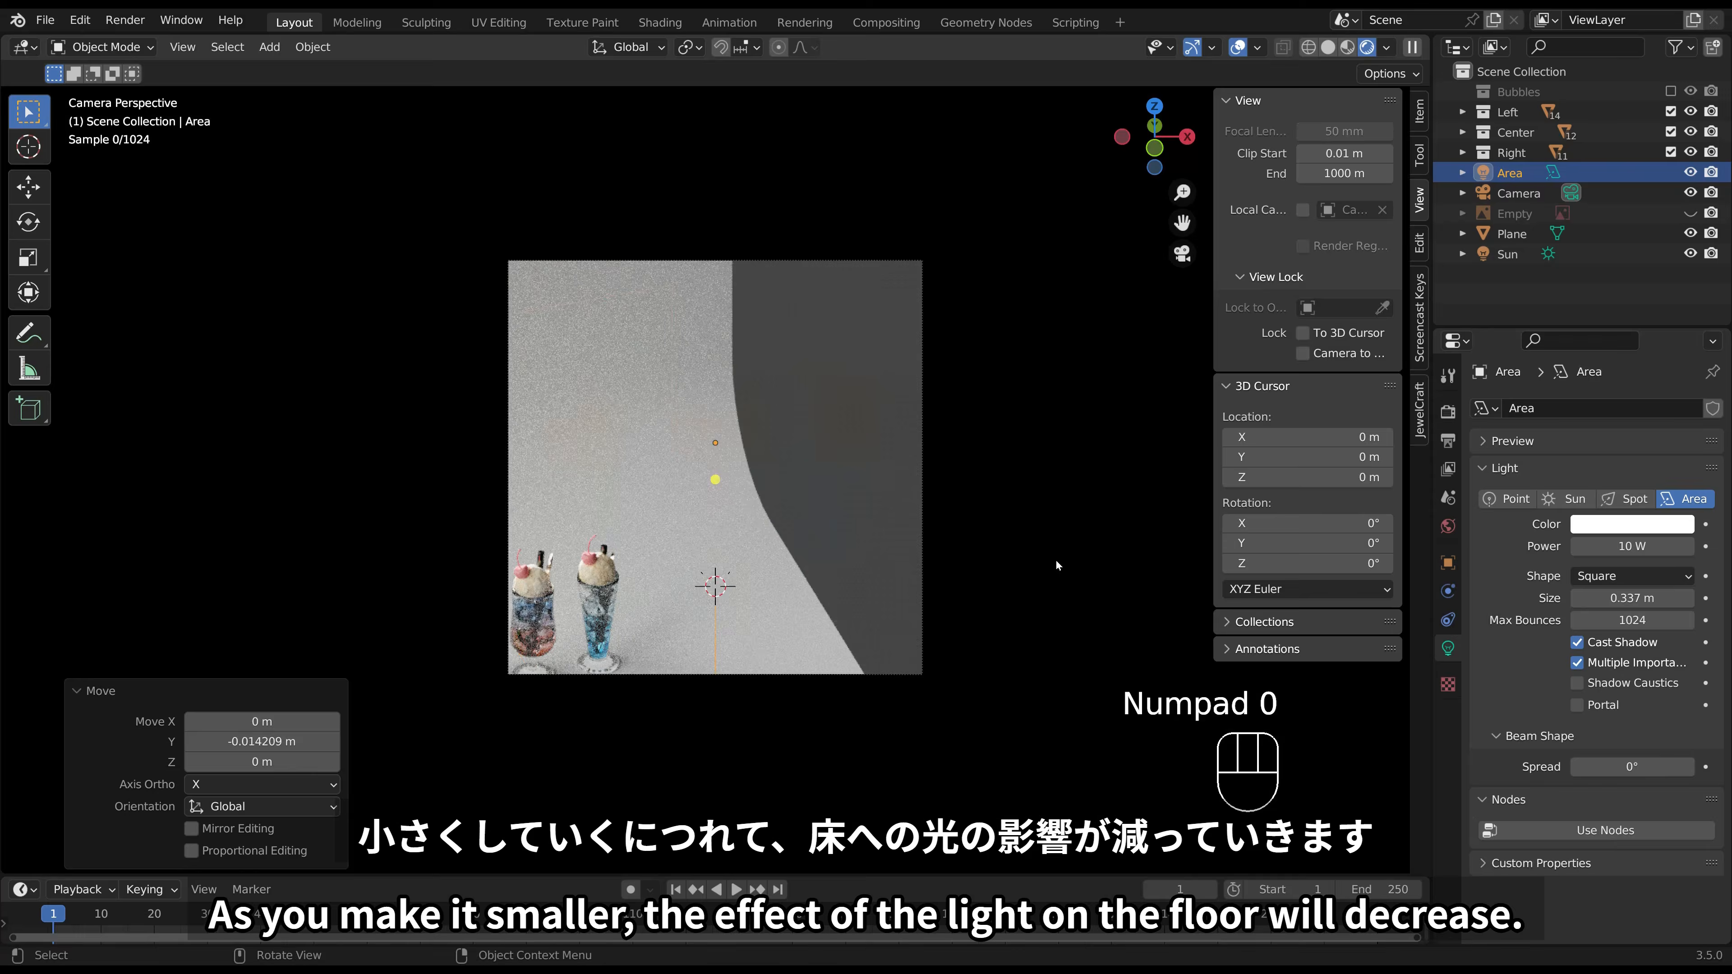
mouse_move(1629, 766)
mouse_down()
mouse_move(1651, 767)
mouse_move(1629, 766)
mouse_up()
scroll(1023, 657, up, 3)
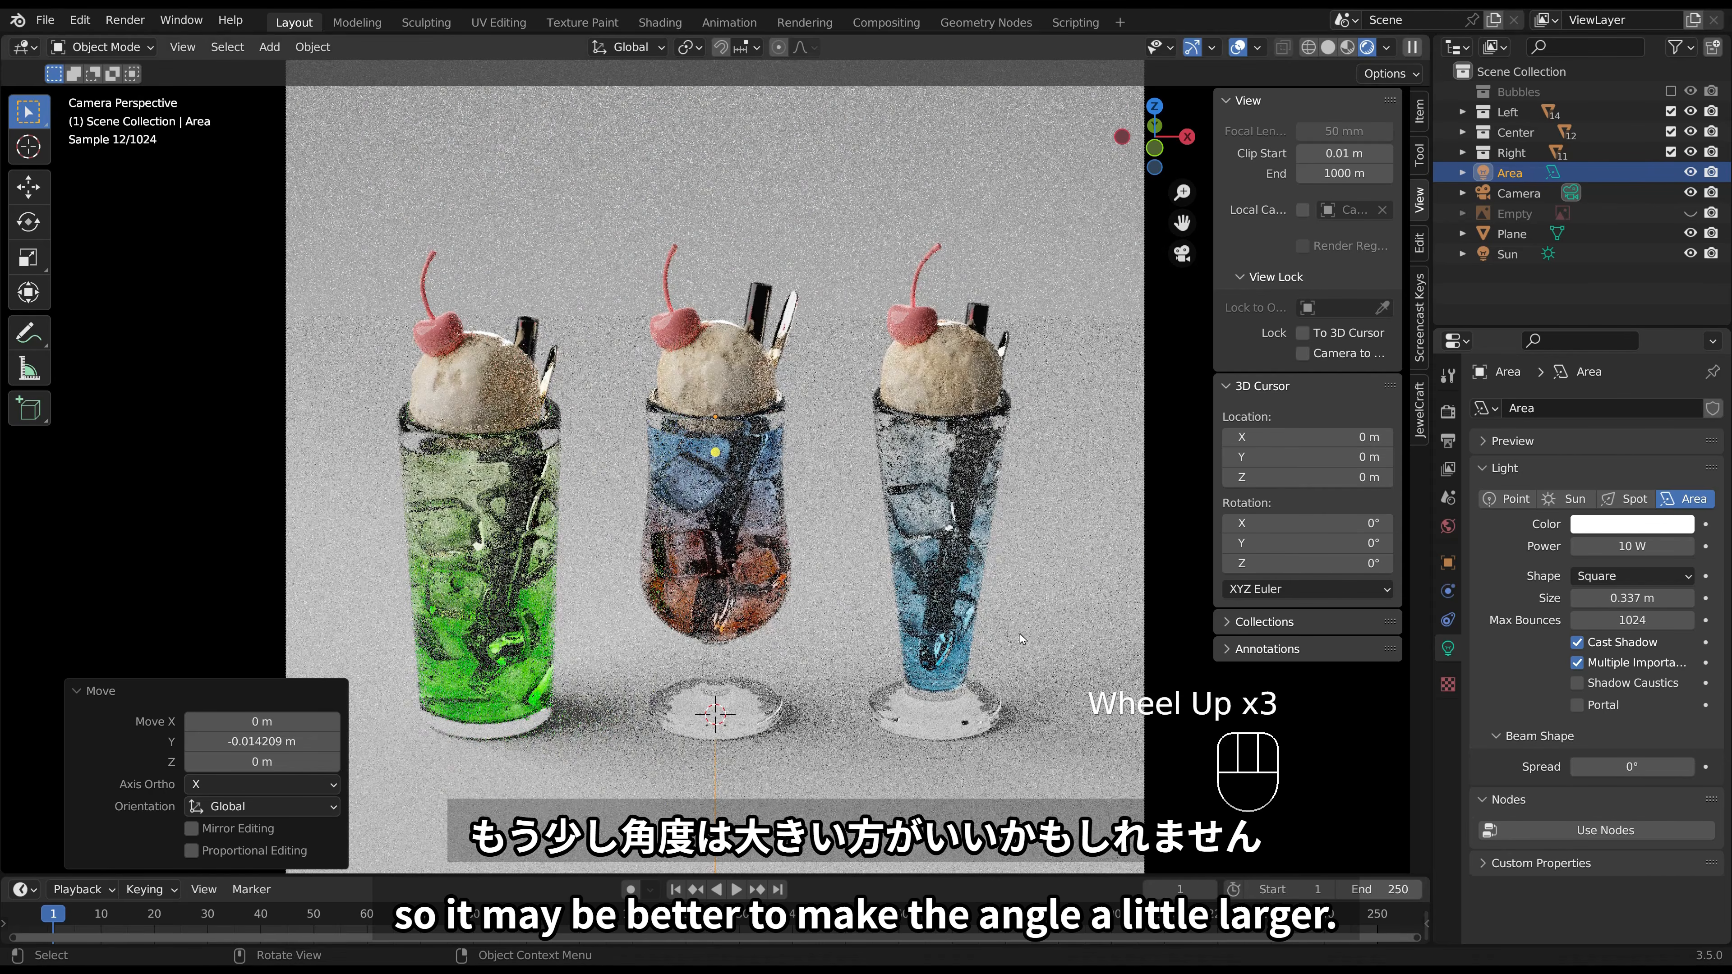
click(1623, 762)
text(30)
key(Return)
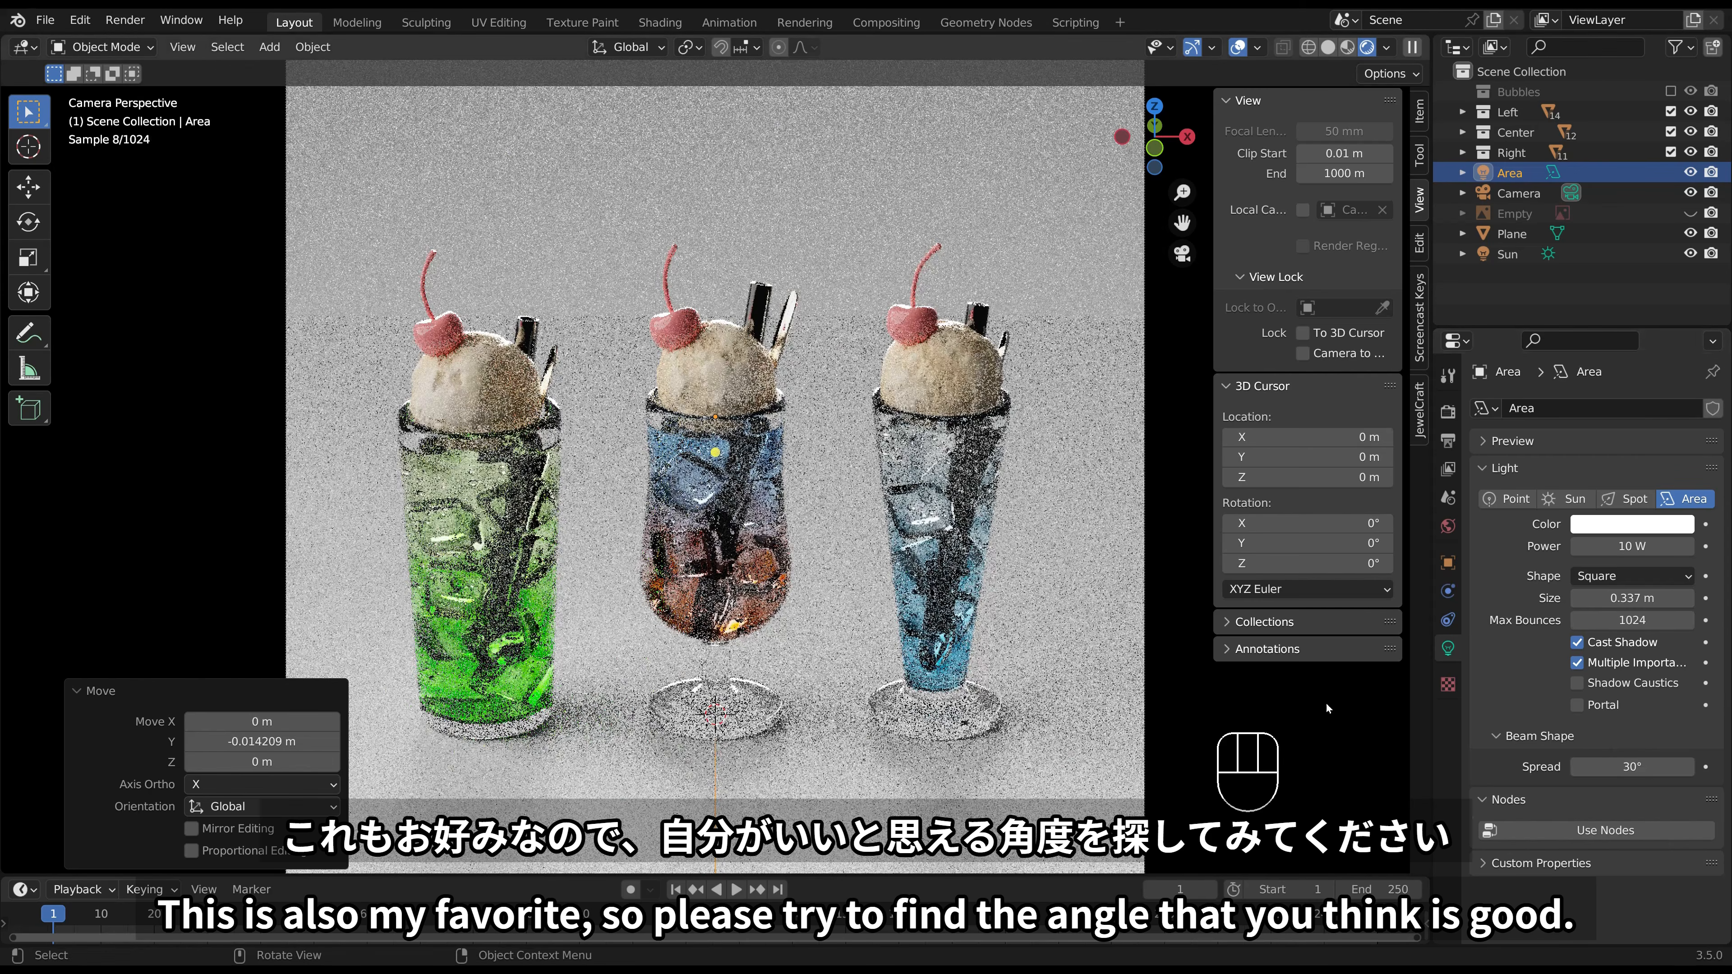
Move the backdrop plane down about 0.00016 m along Z so the glass bases no longer intersect it.
click(1037, 647)
scroll(1038, 646, up, 3)
shift+middle_drag(1038, 646, 675, 187)
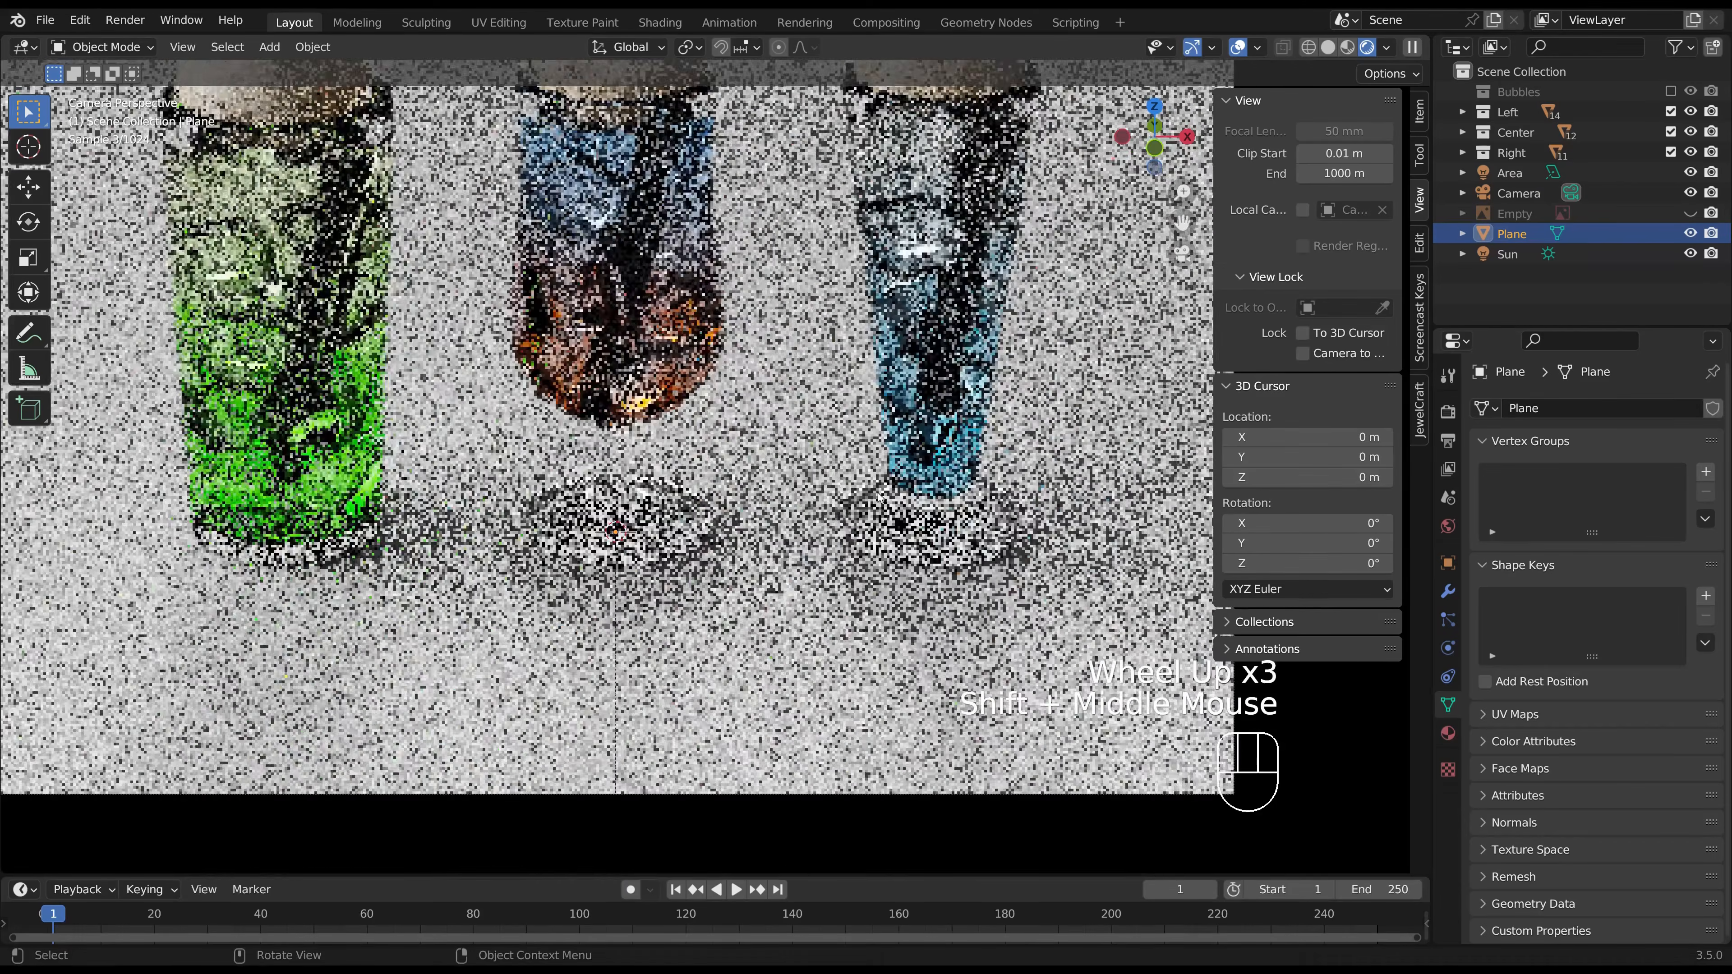
scroll(1142, 624, up, 3)
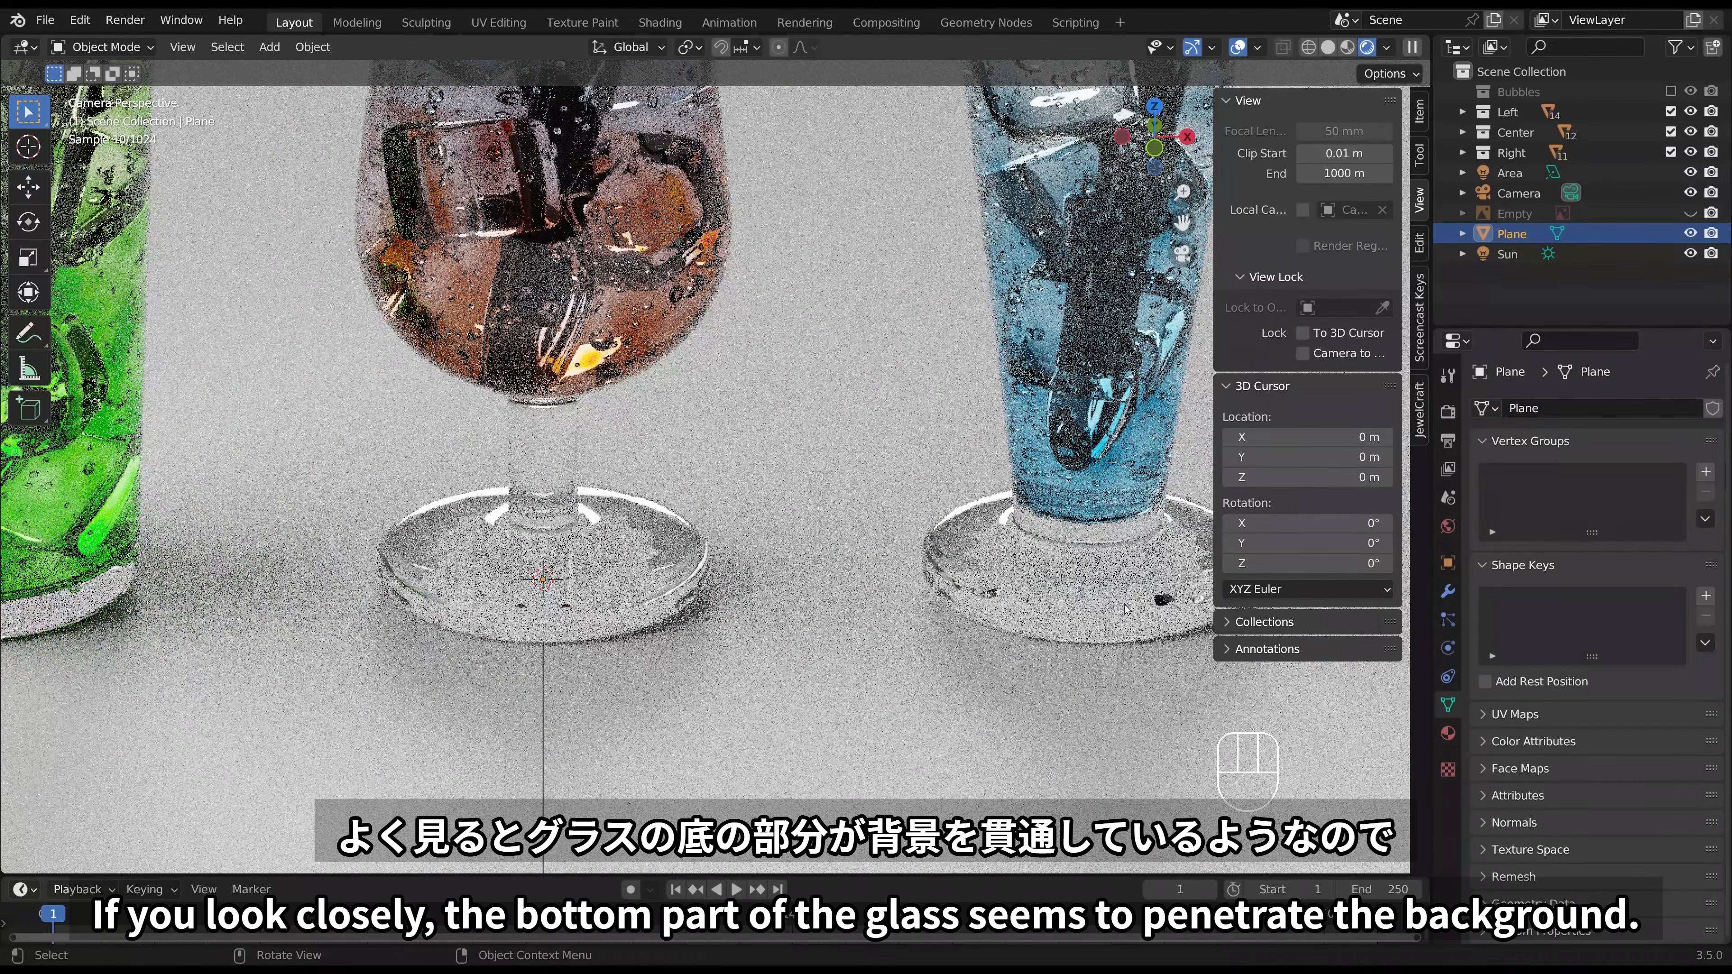
click(827, 600)
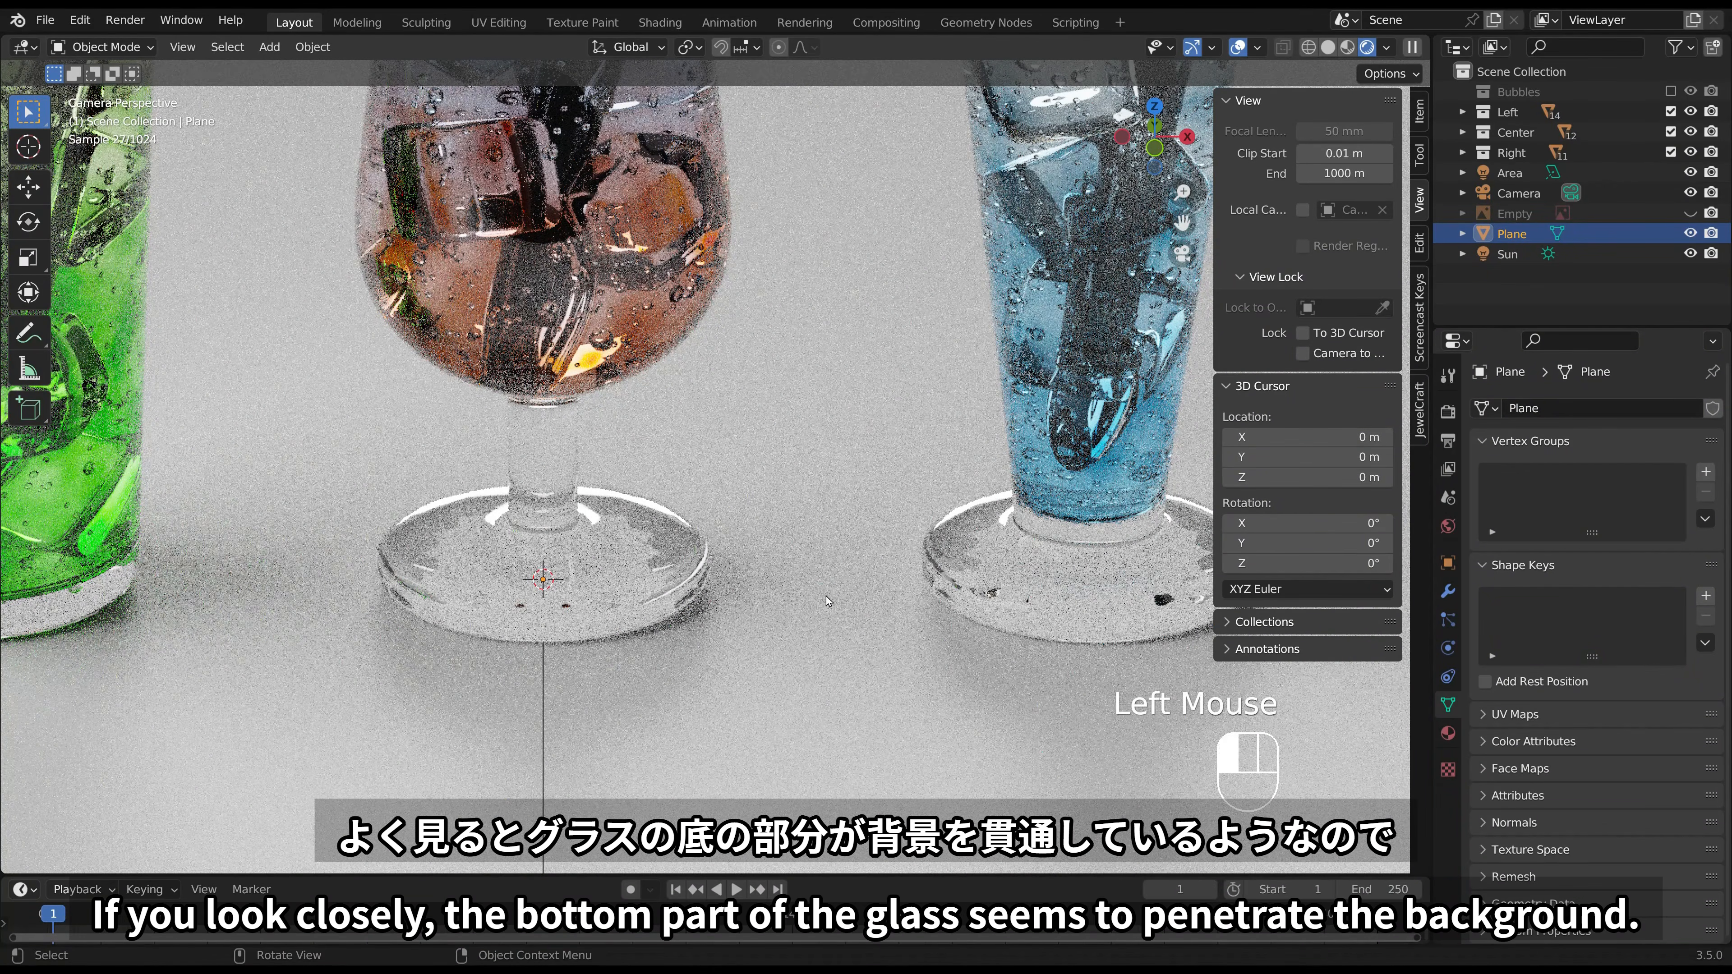
key(g)
key(z)
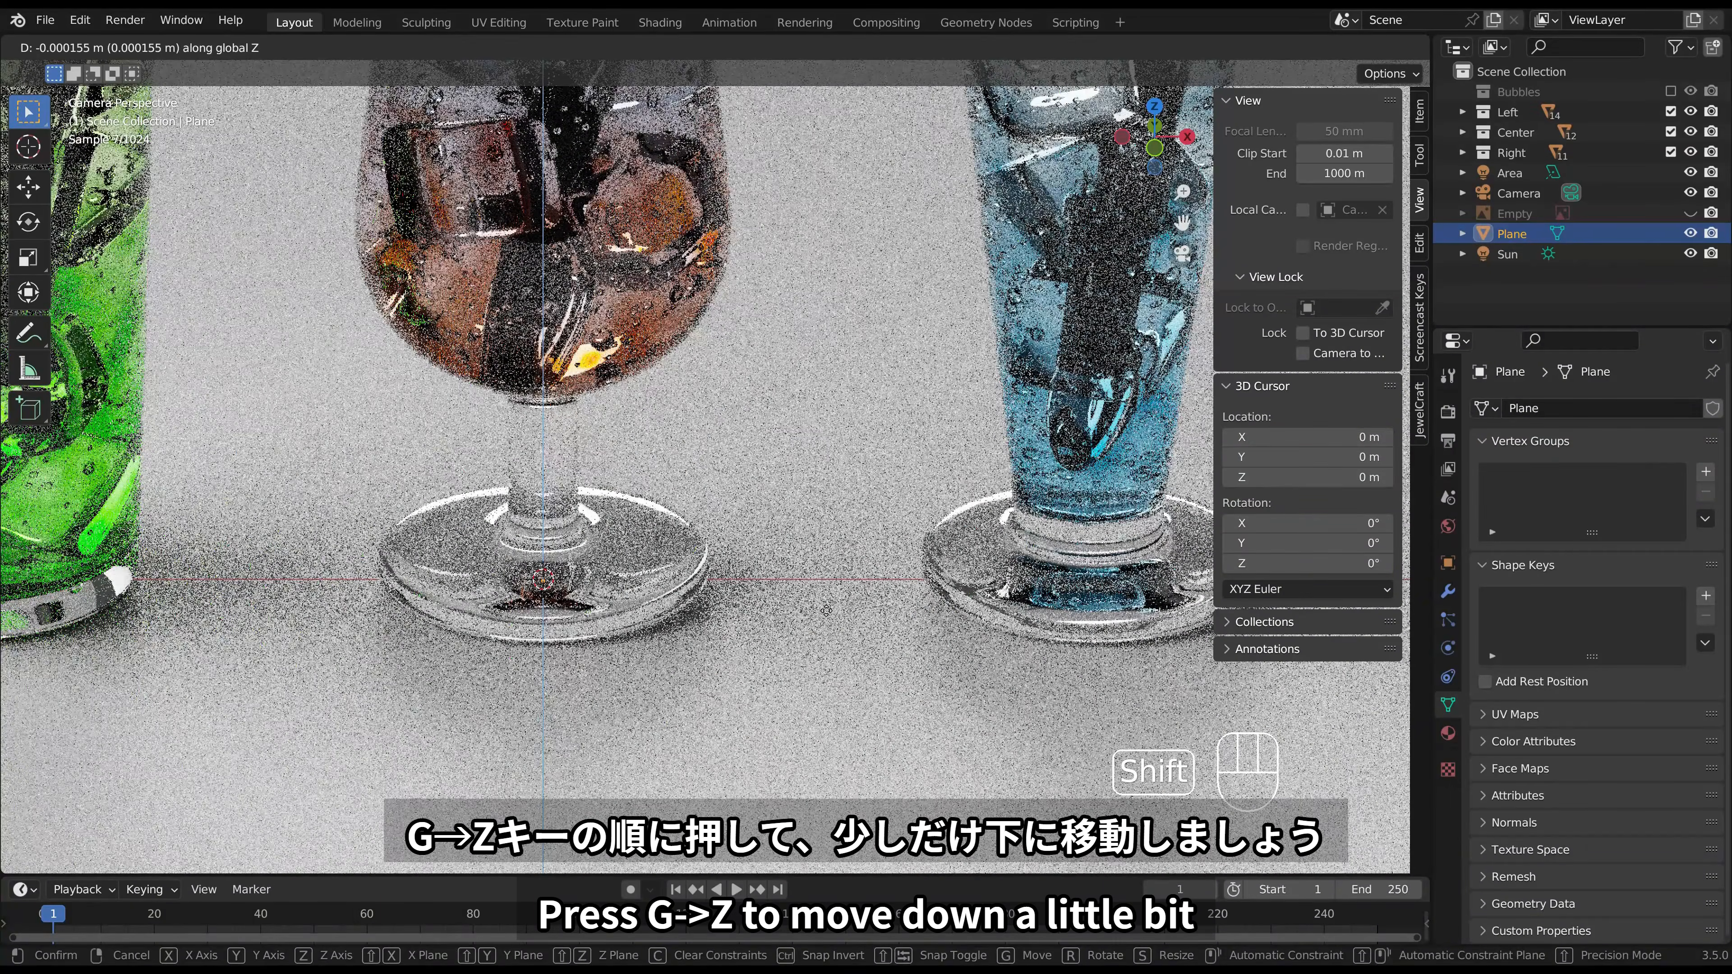
click(826, 611)
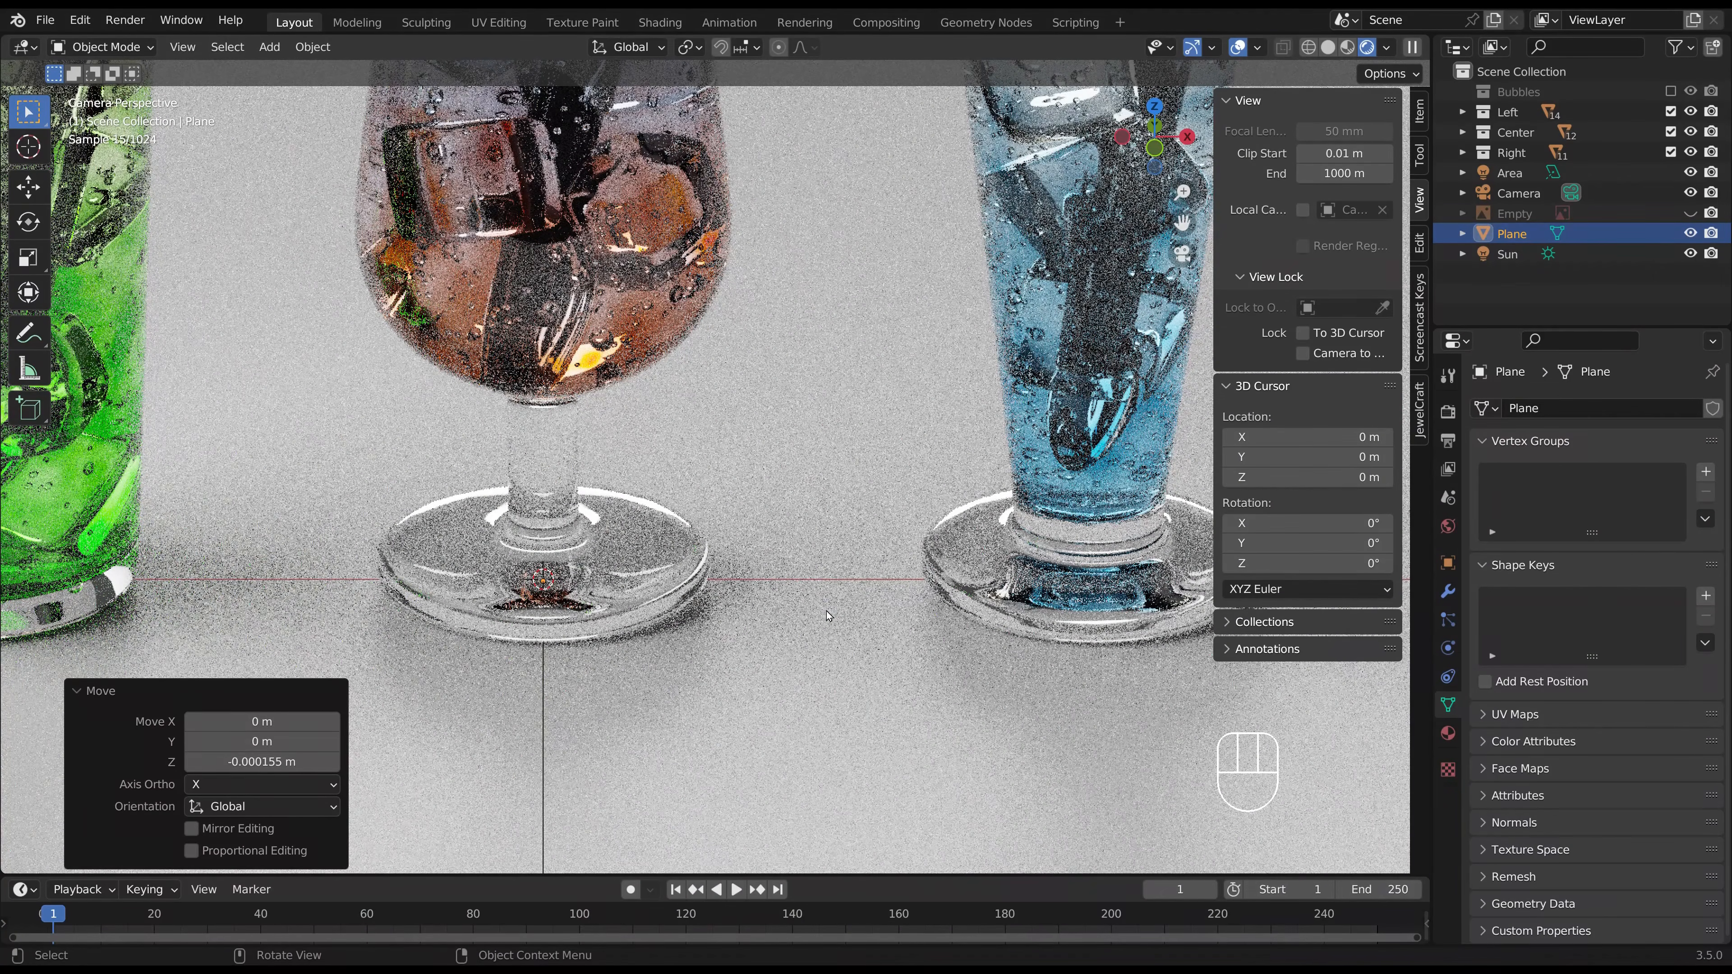
scroll(828, 615, down, 3)
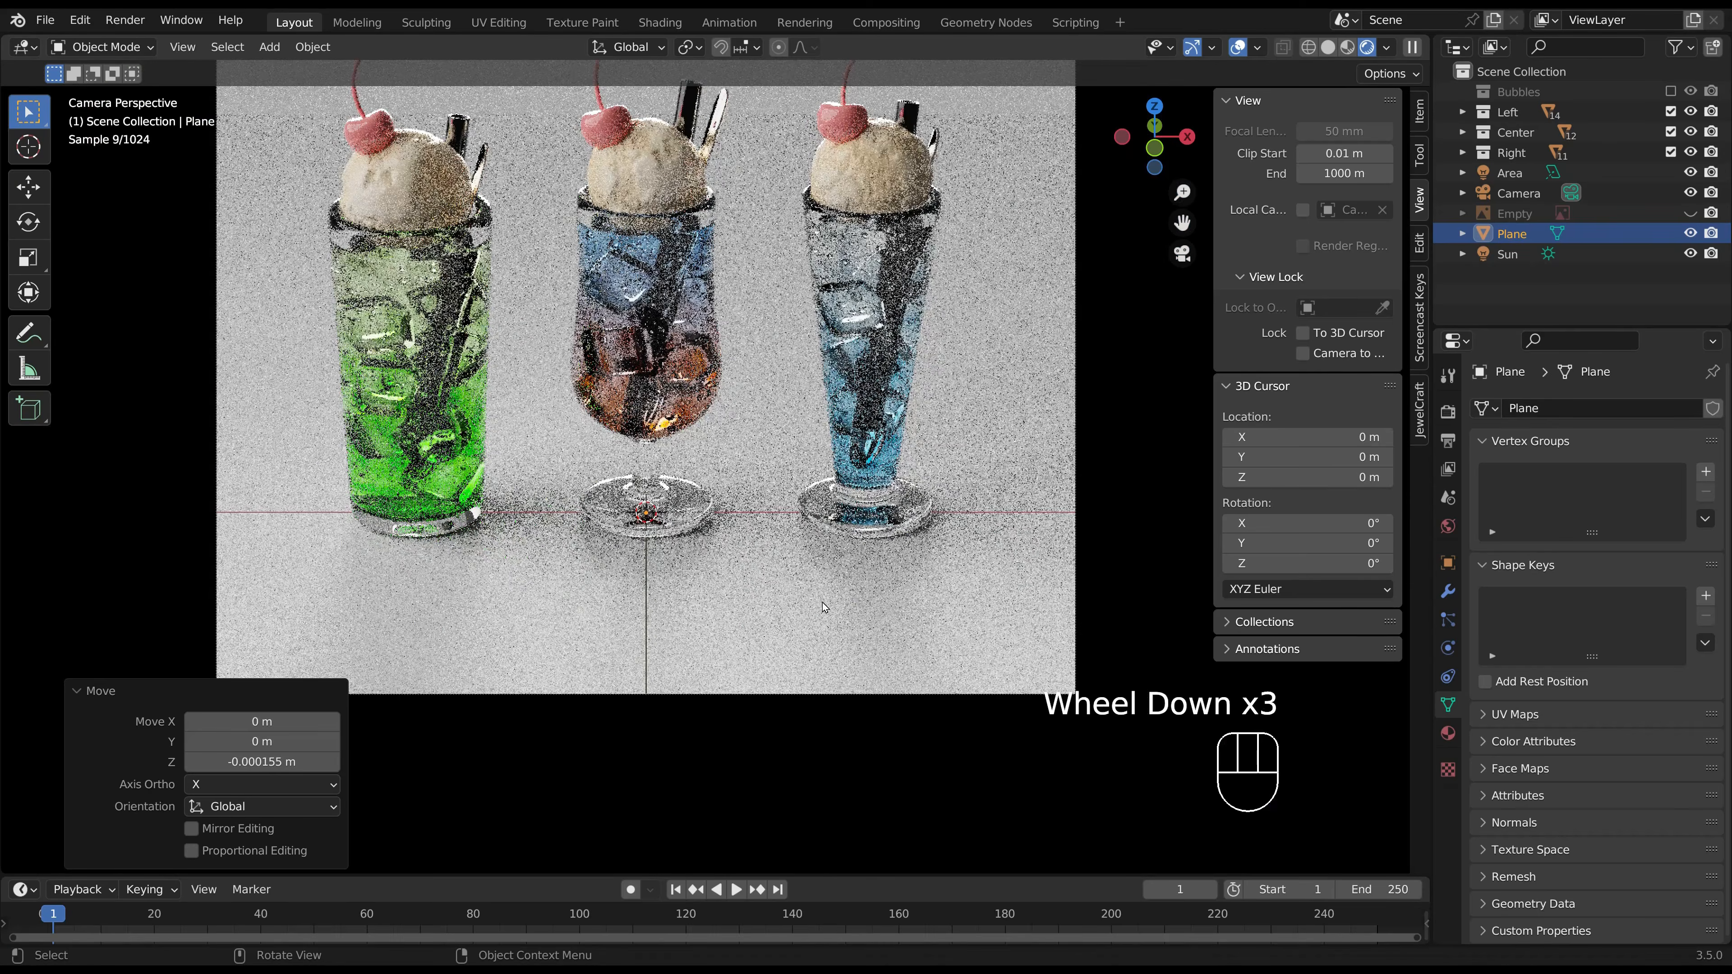
shift+middle_drag(828, 615, 826, 590)
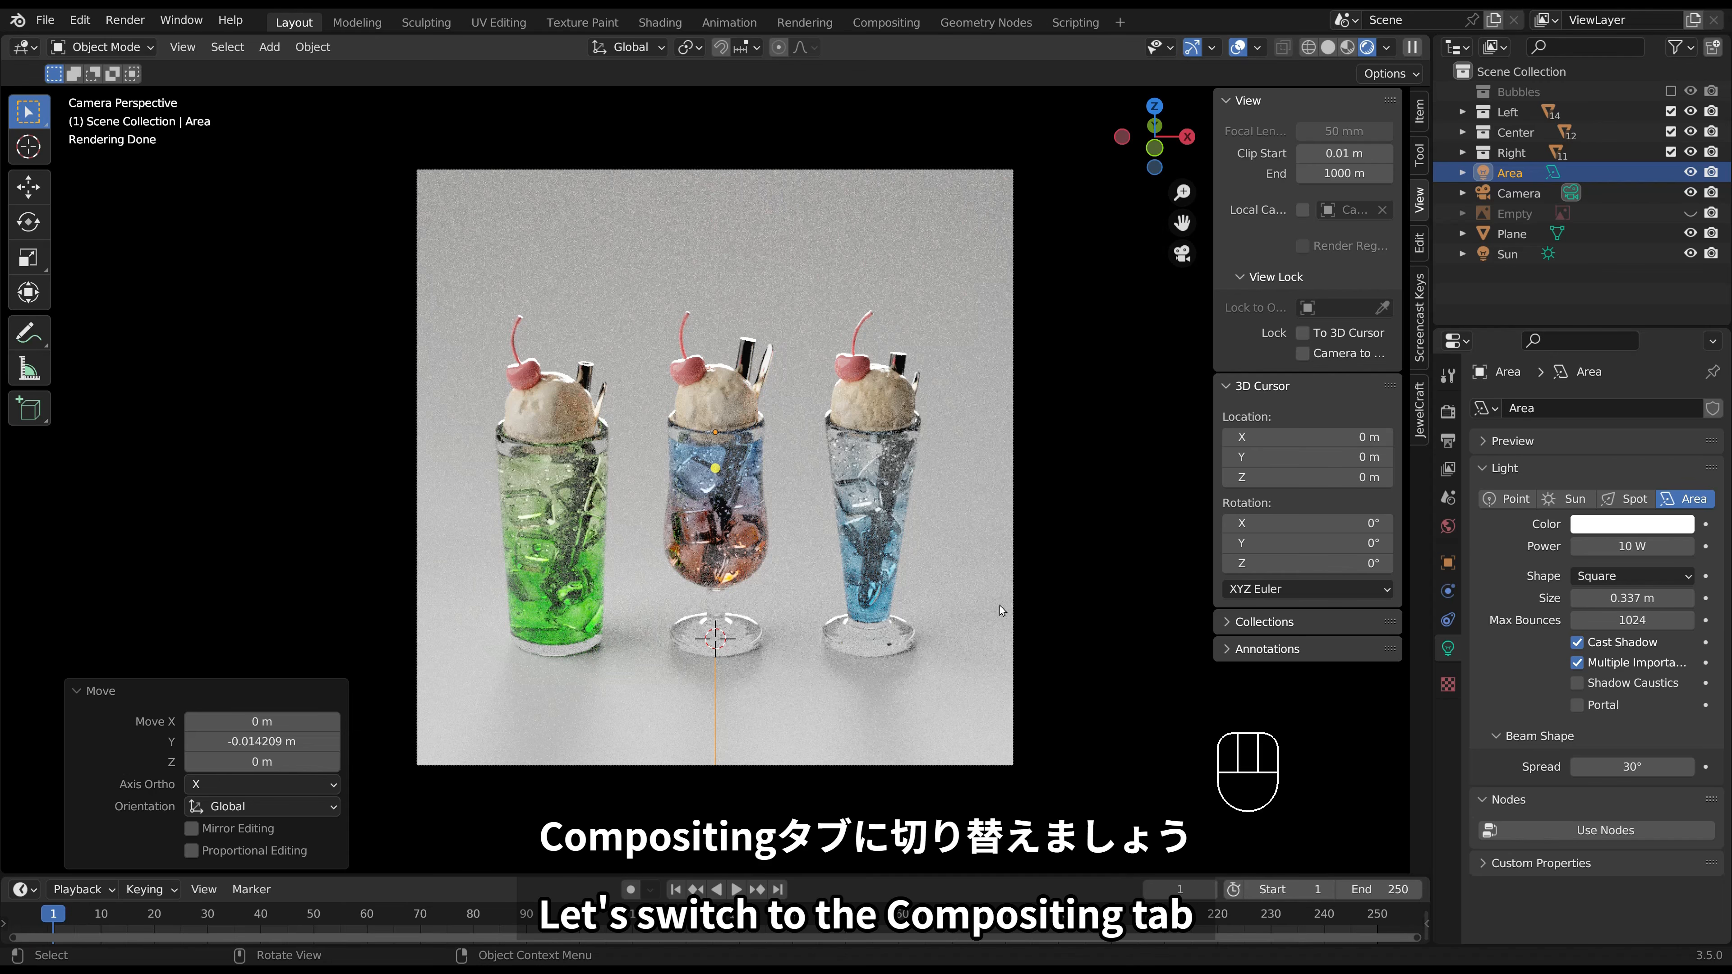
Switch to the Compositing workspace and enable nodes for the scene's compositor.
click(883, 22)
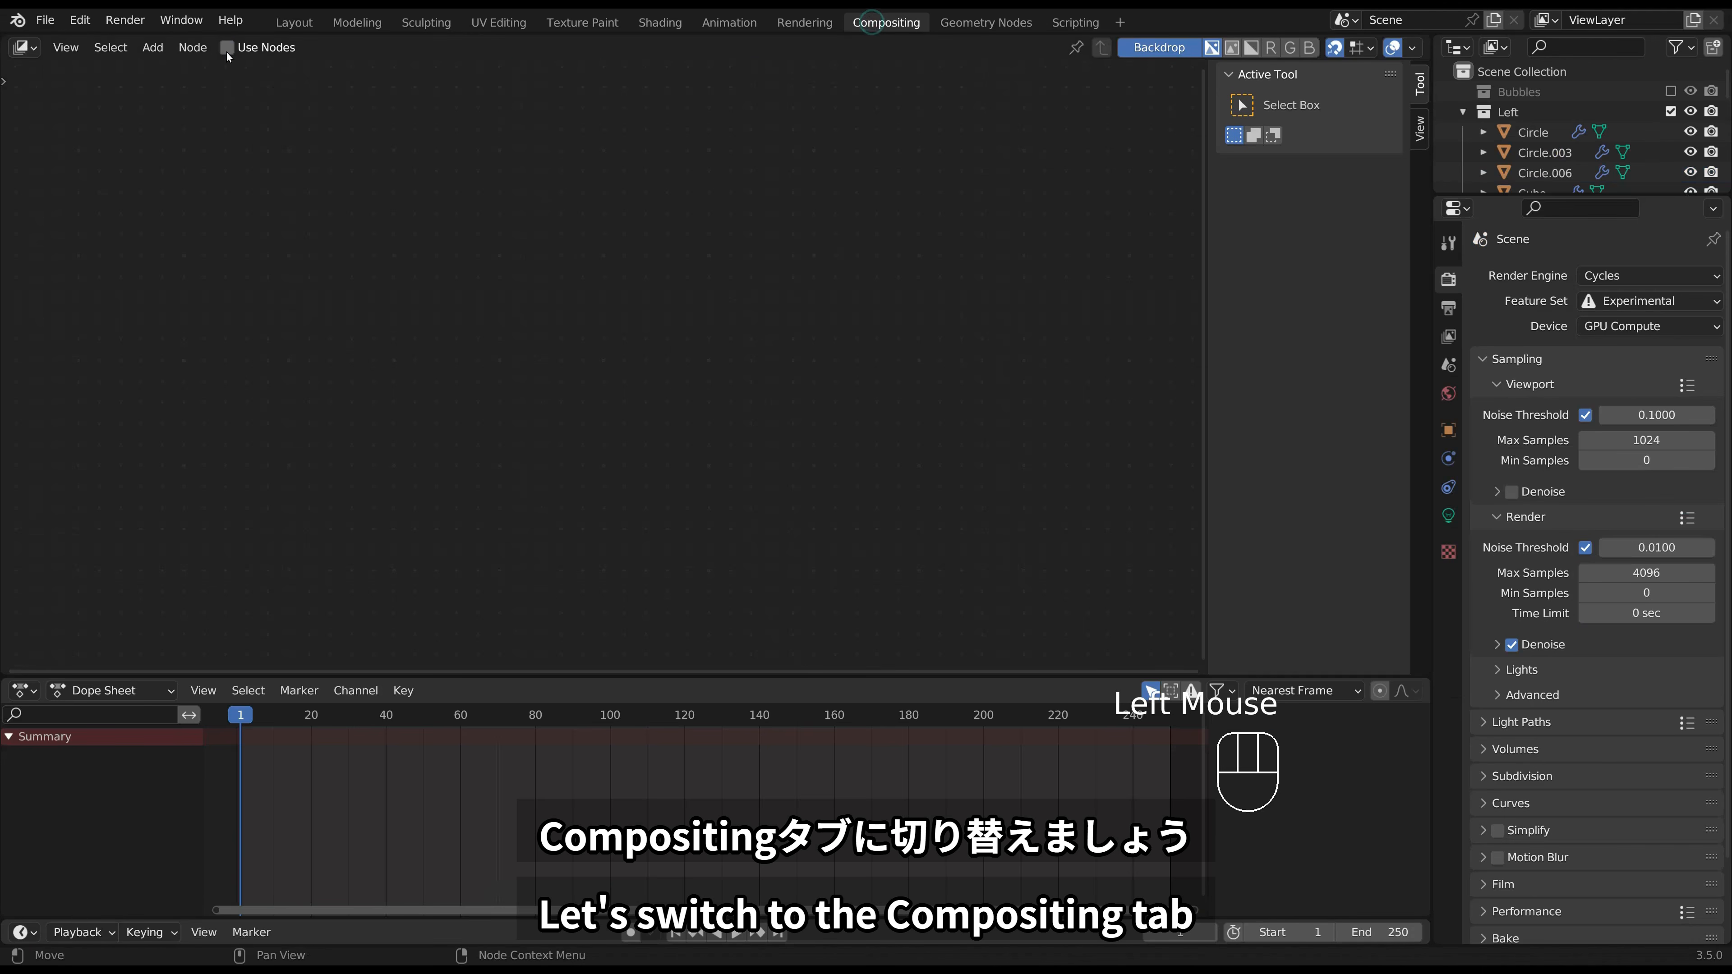
click(227, 47)
middle_drag(879, 252, 816, 399)
scroll(817, 399, down, 1)
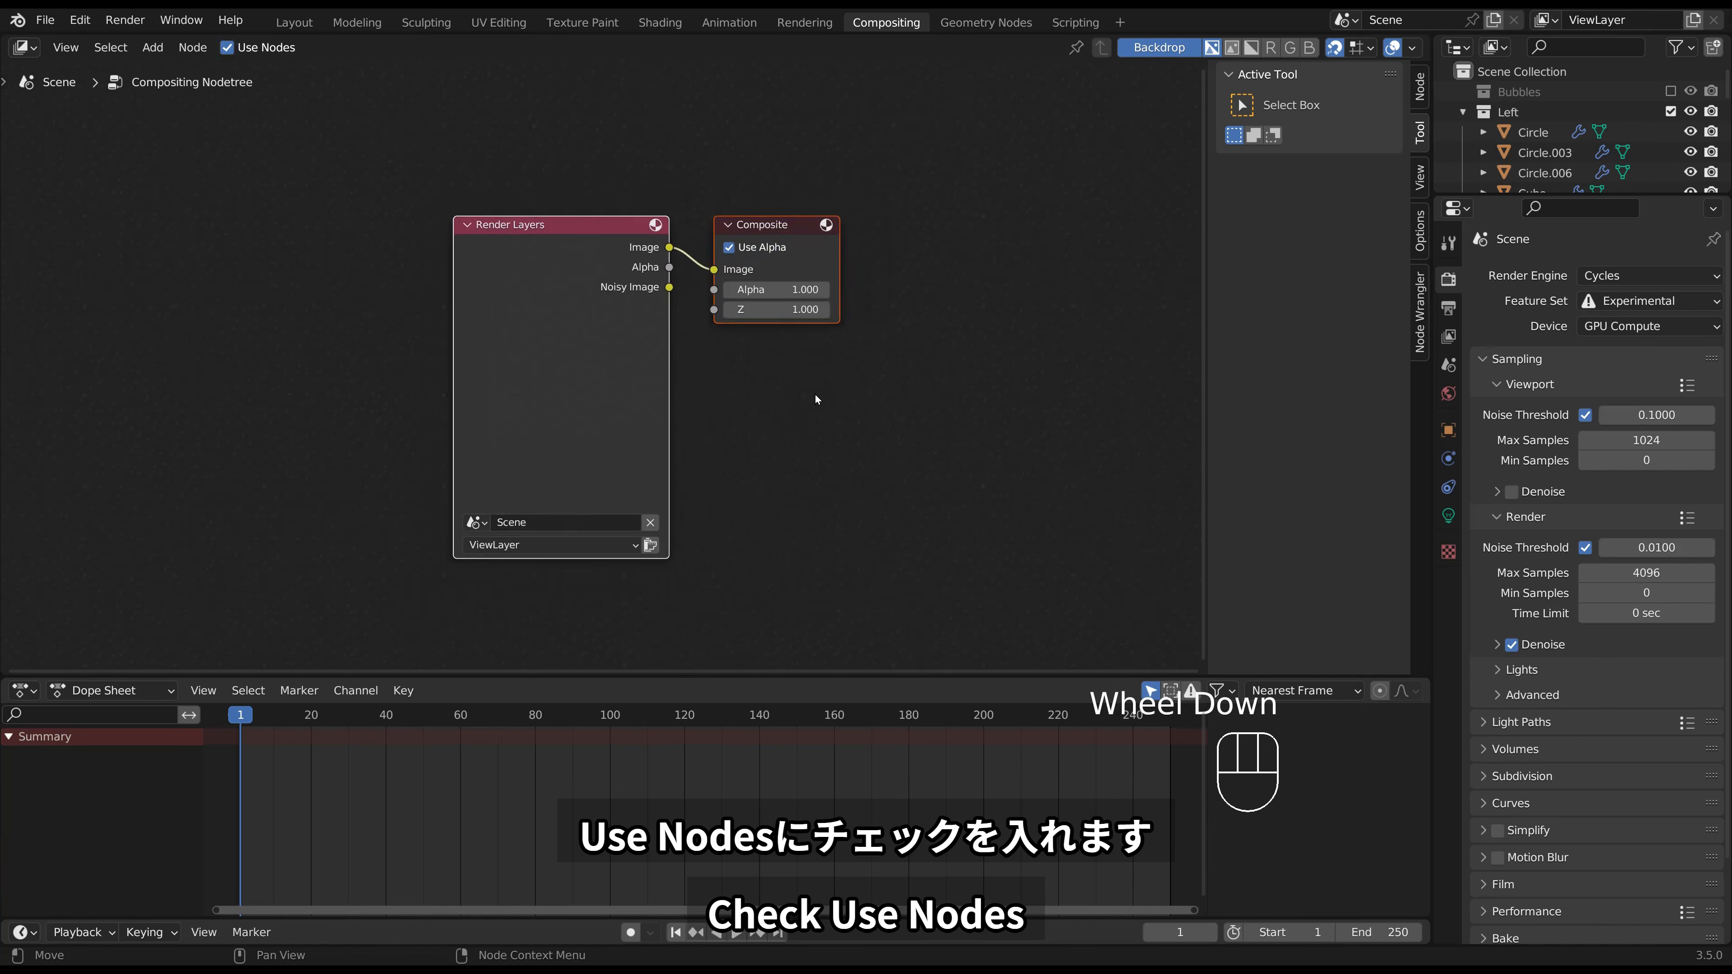
scroll(816, 399, down, 2)
click(816, 399)
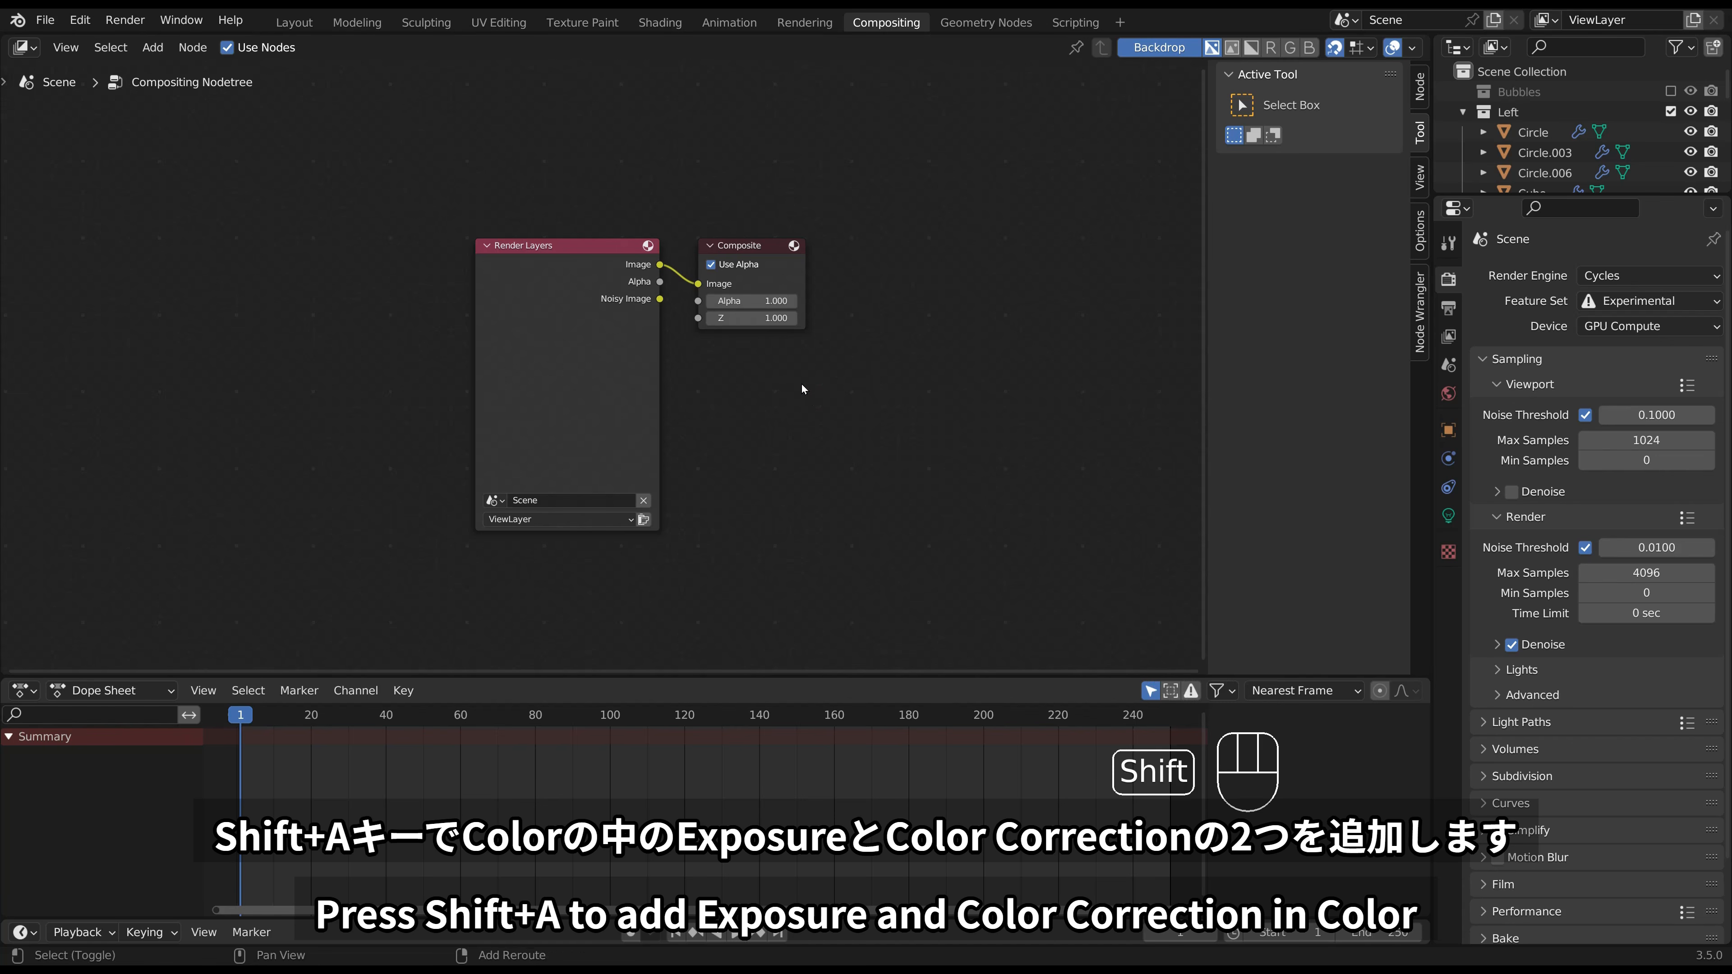
Add an Exposure node and a Color Correction node to the compositing tree.
key(shift+a)
mouse_move(793, 456)
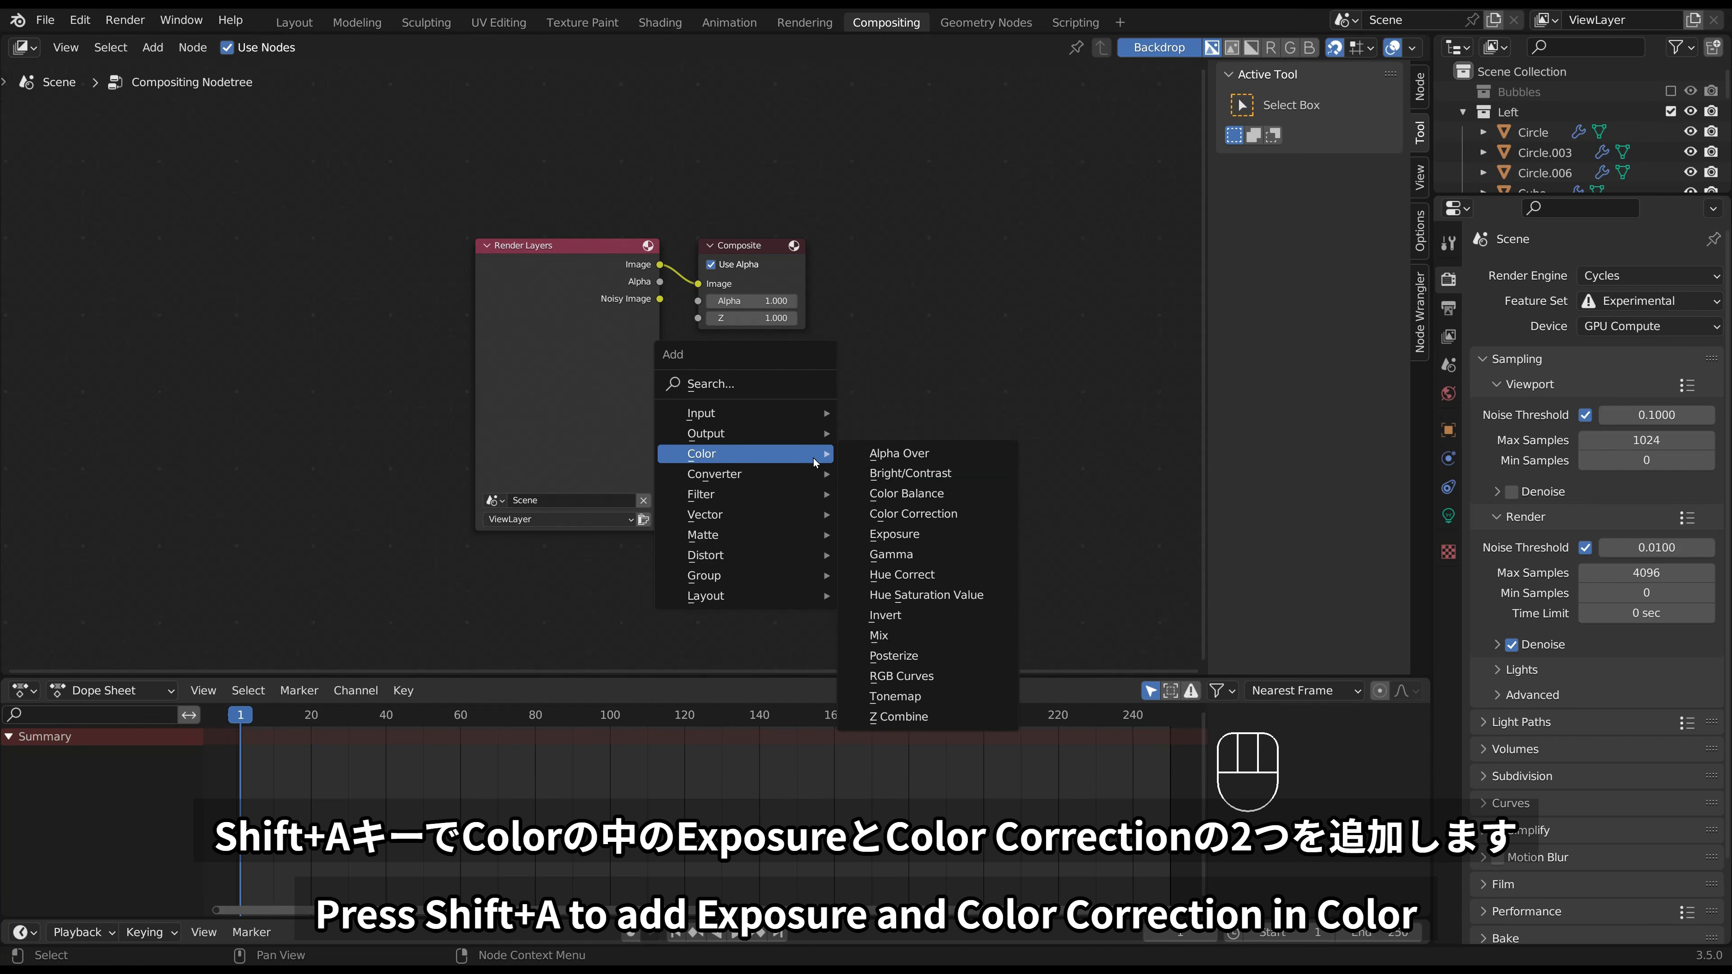
click(894, 534)
click(708, 345)
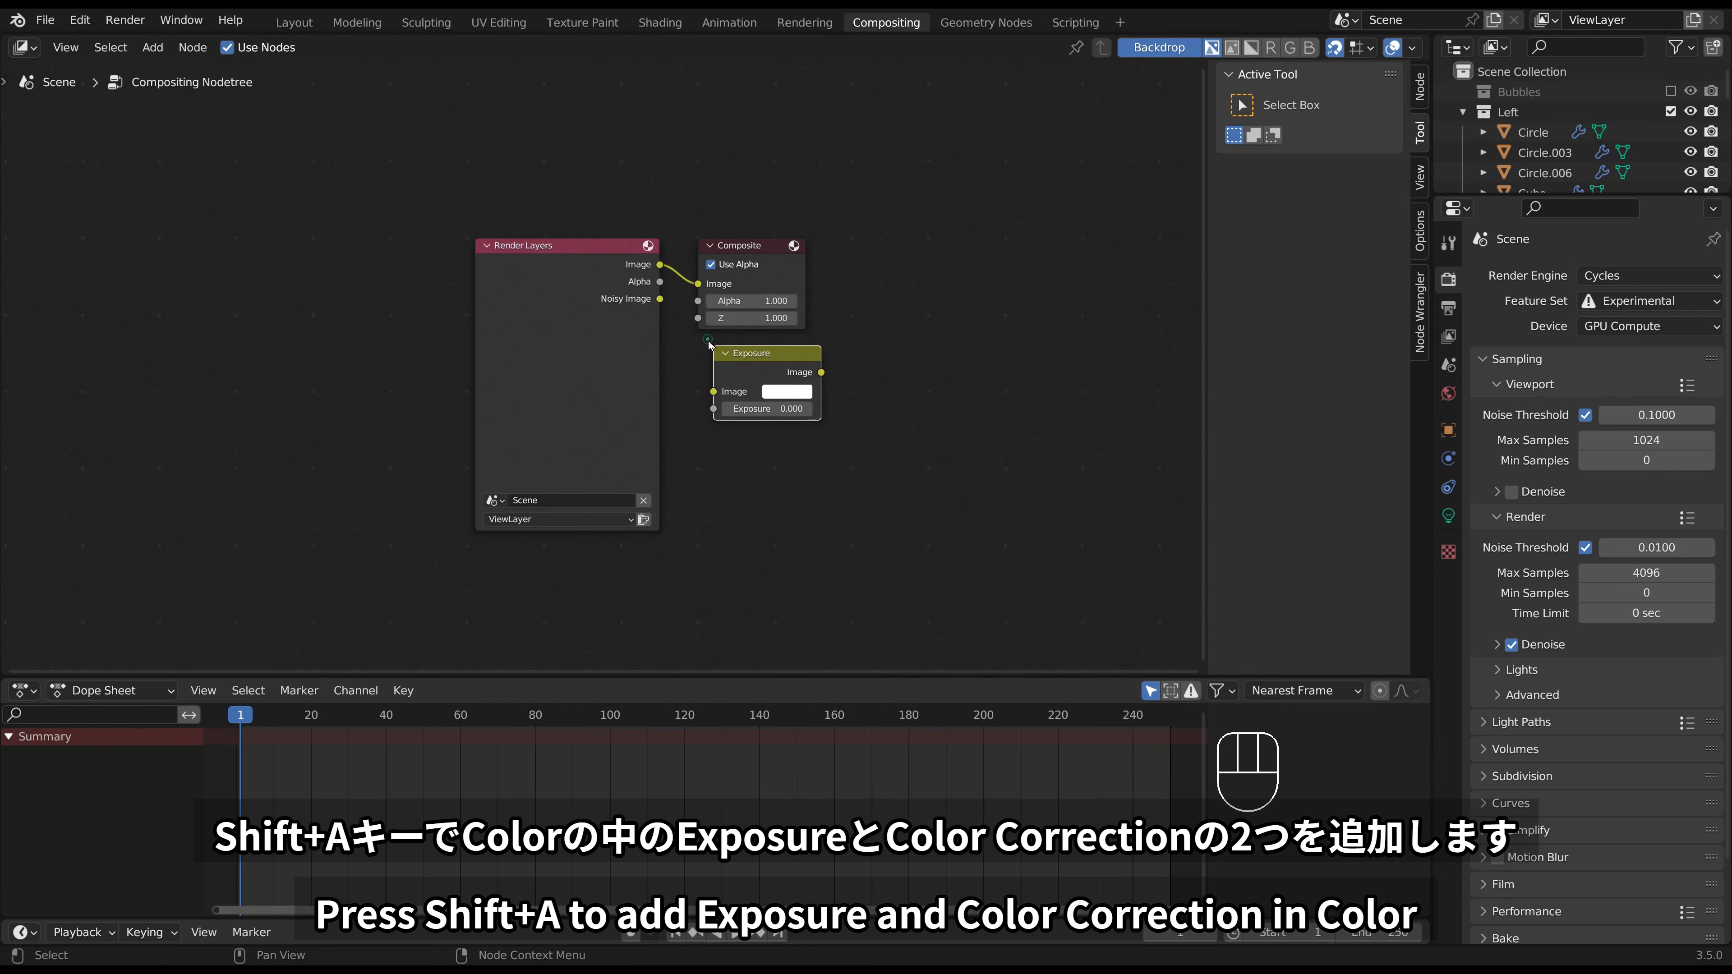
key(shift+a)
mouse_move(708, 341)
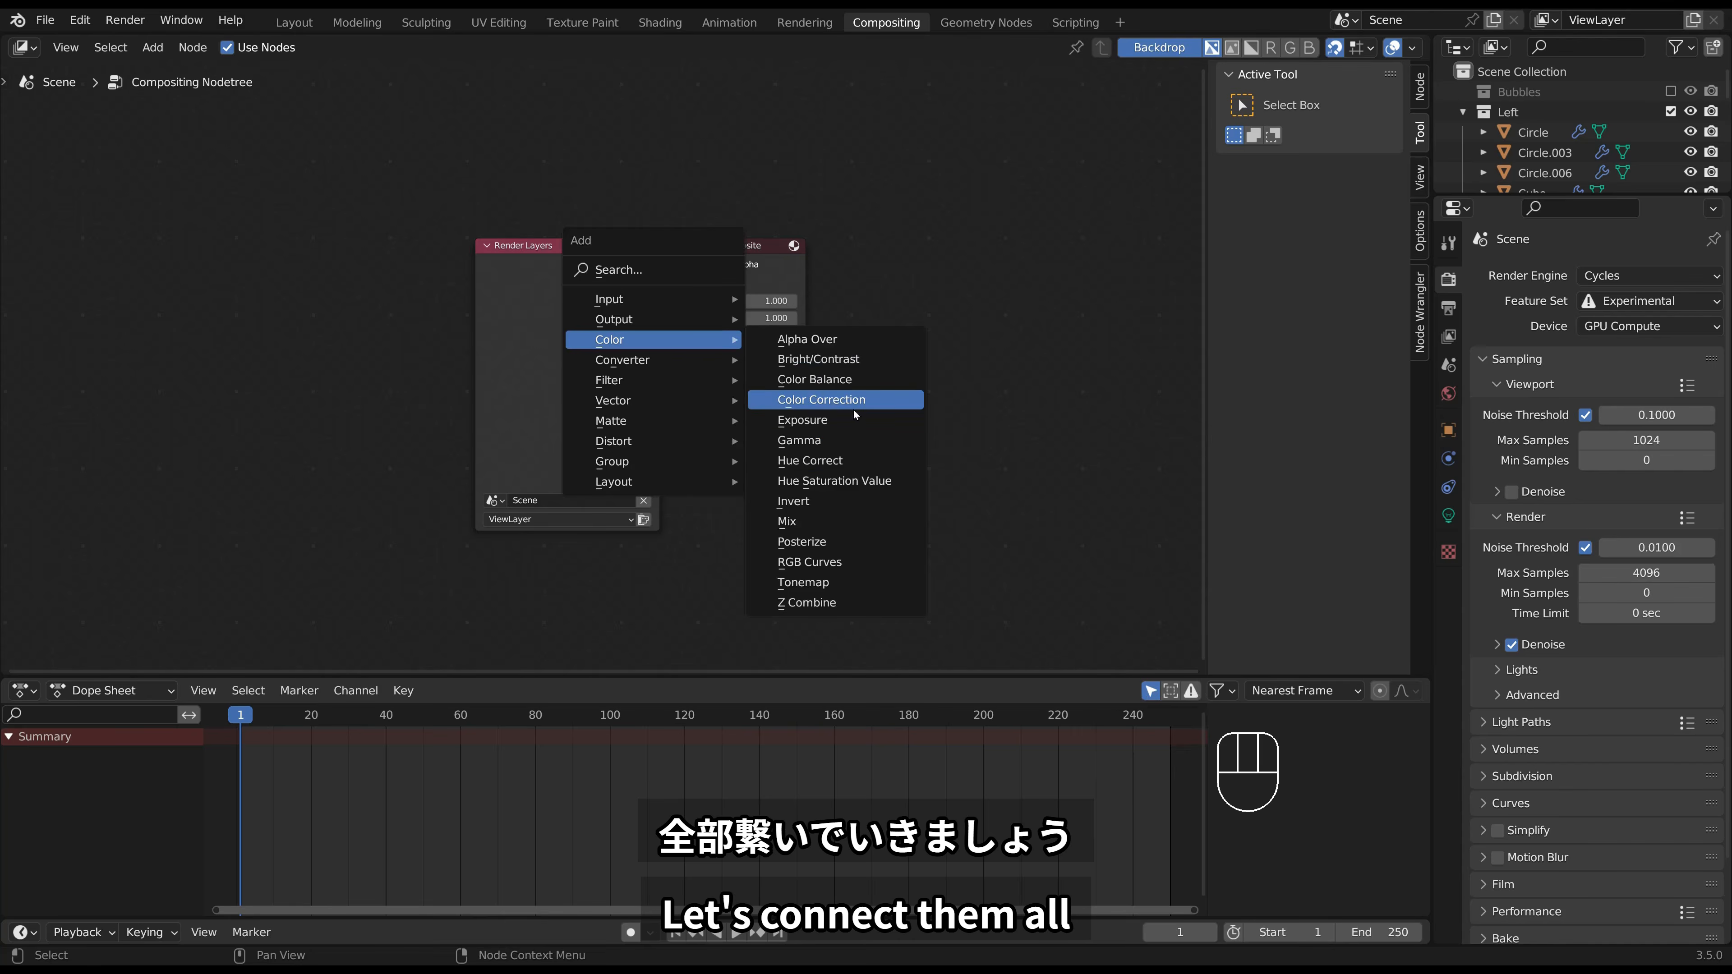
click(821, 399)
click(886, 383)
Insert the Exposure node and the Color Correction node, in that order, into the link between Render Layers and Composite.
click(745, 369)
drag(745, 368, 753, 291)
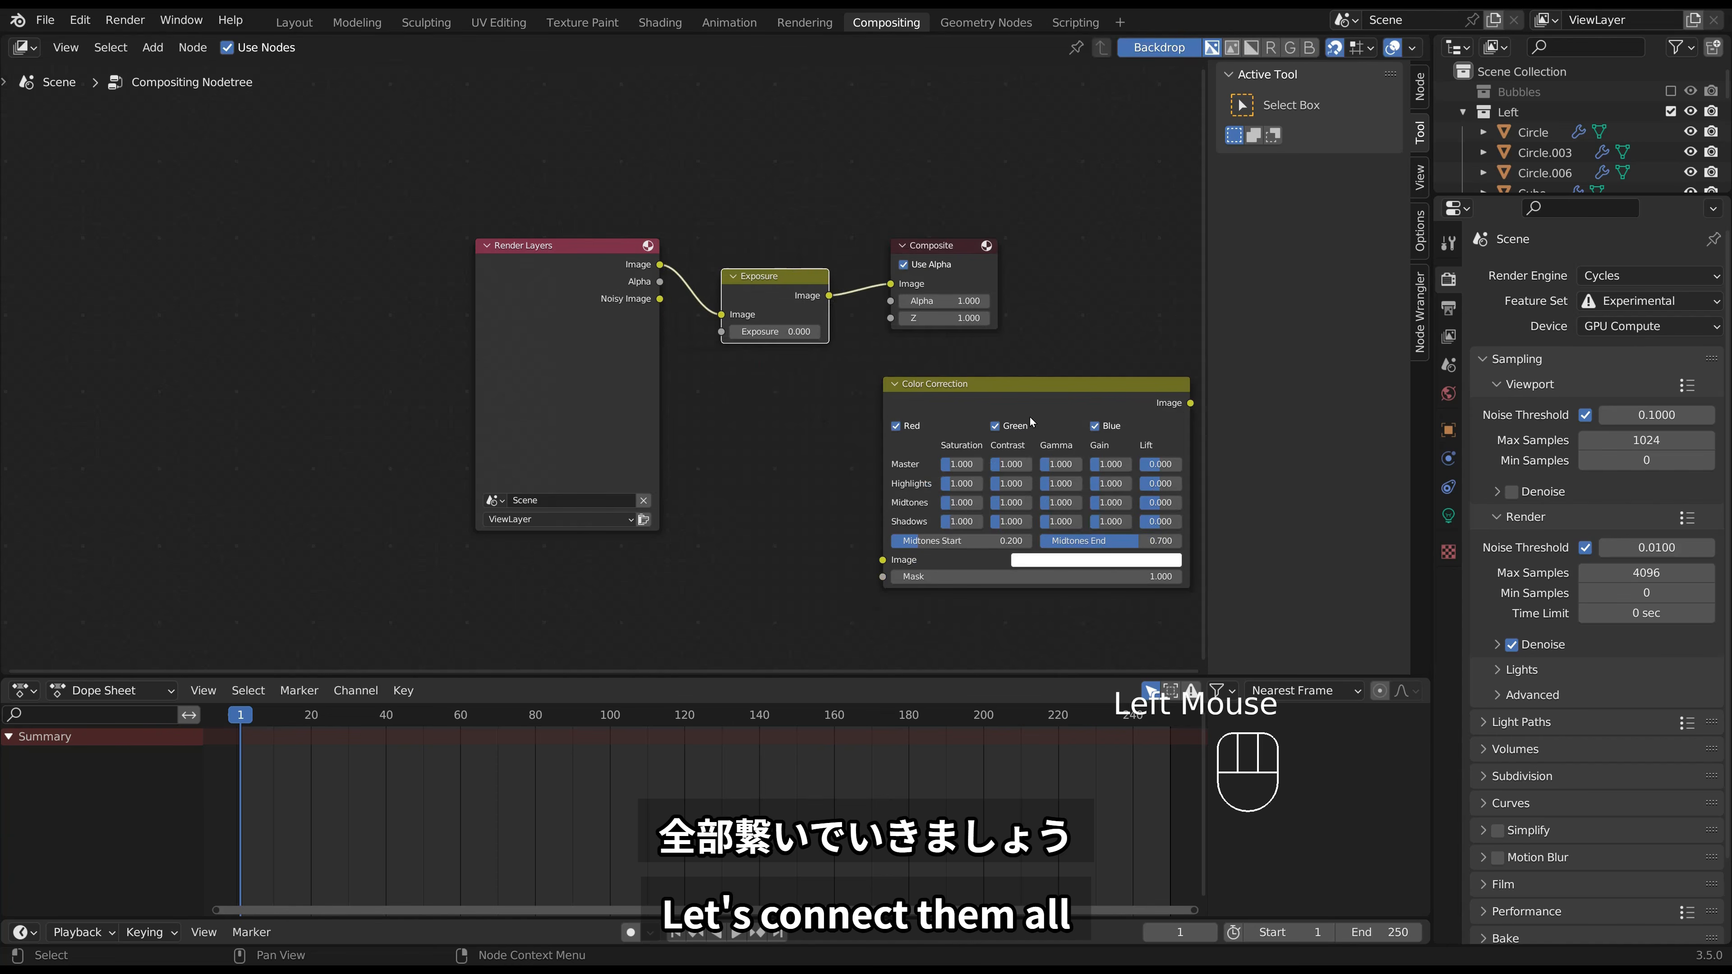
drag(924, 405, 931, 297)
middle_drag(931, 296, 784, 304)
scroll(710, 264, down, 2)
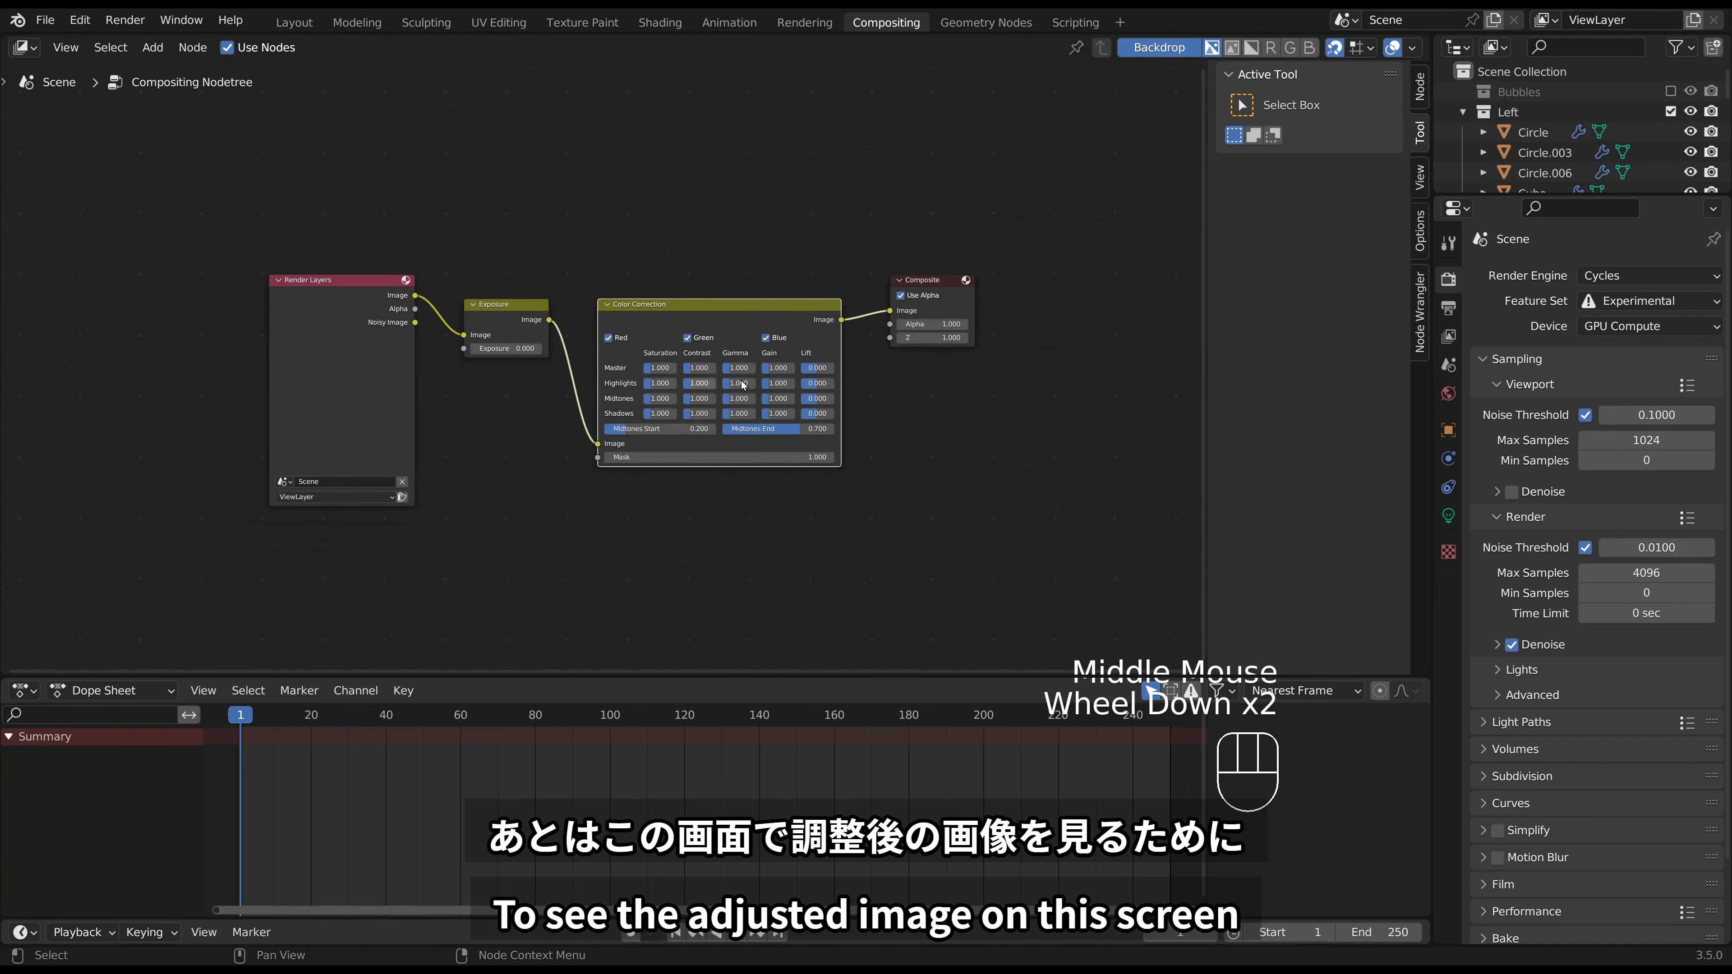
Add a Viewer node below Composite and connect the Color Correction image output to it.
click(710, 264)
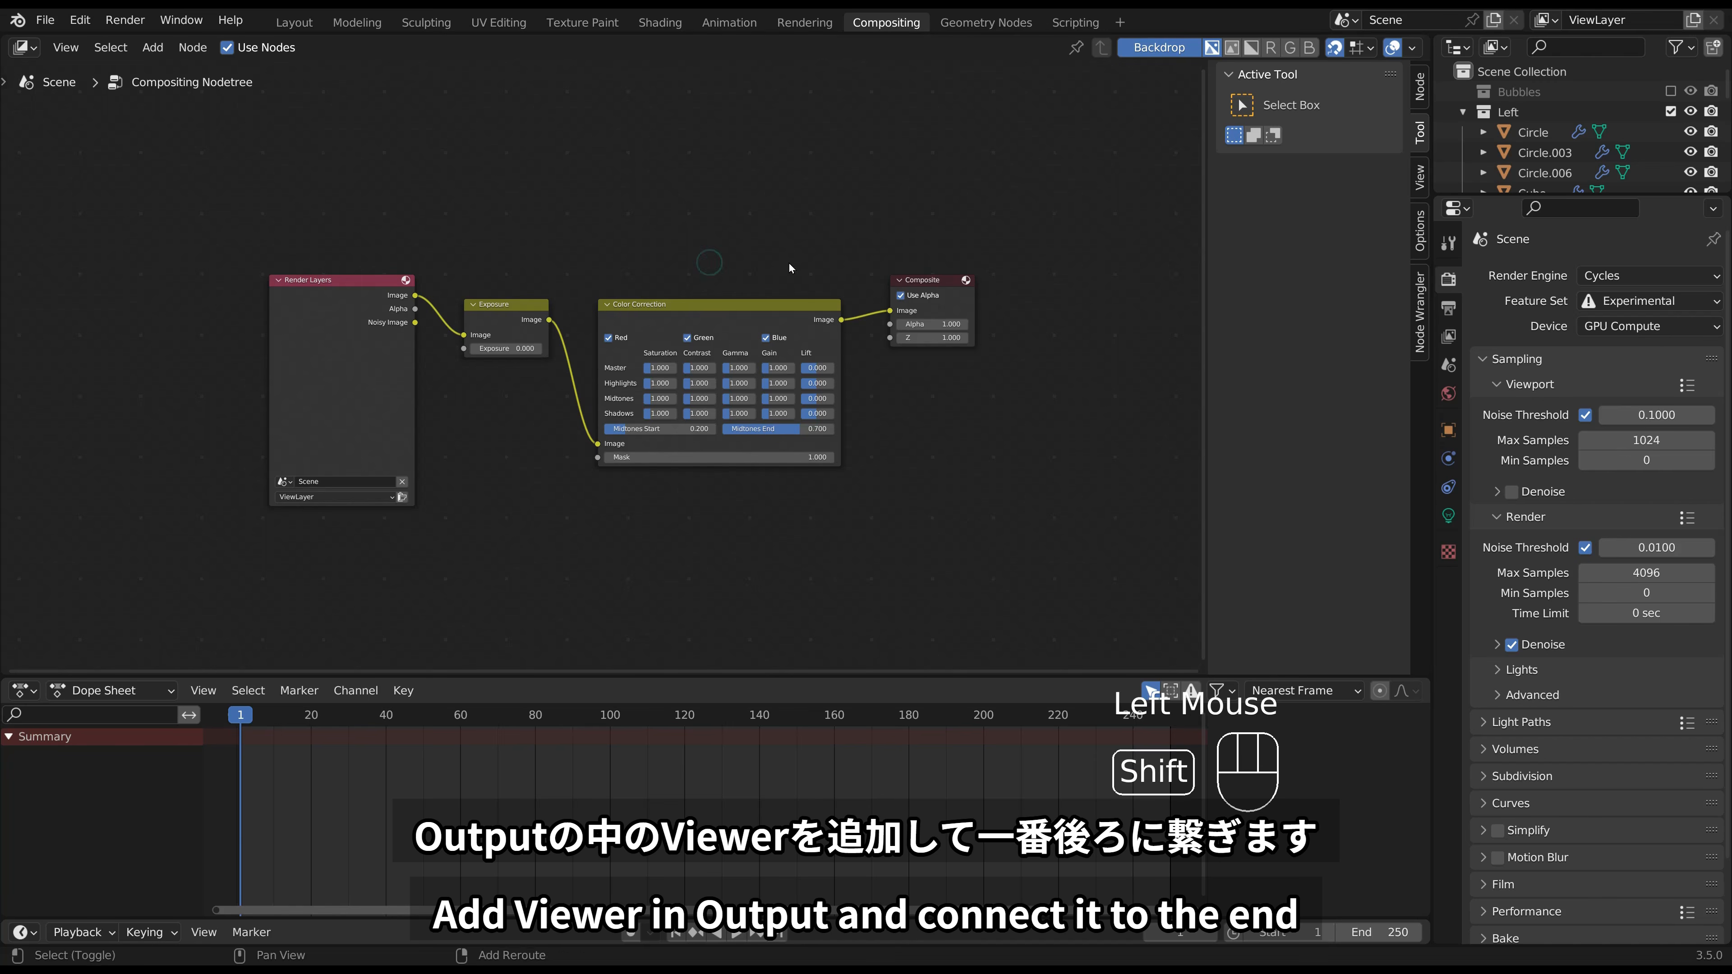
key(shift+a)
mouse_move(794, 248)
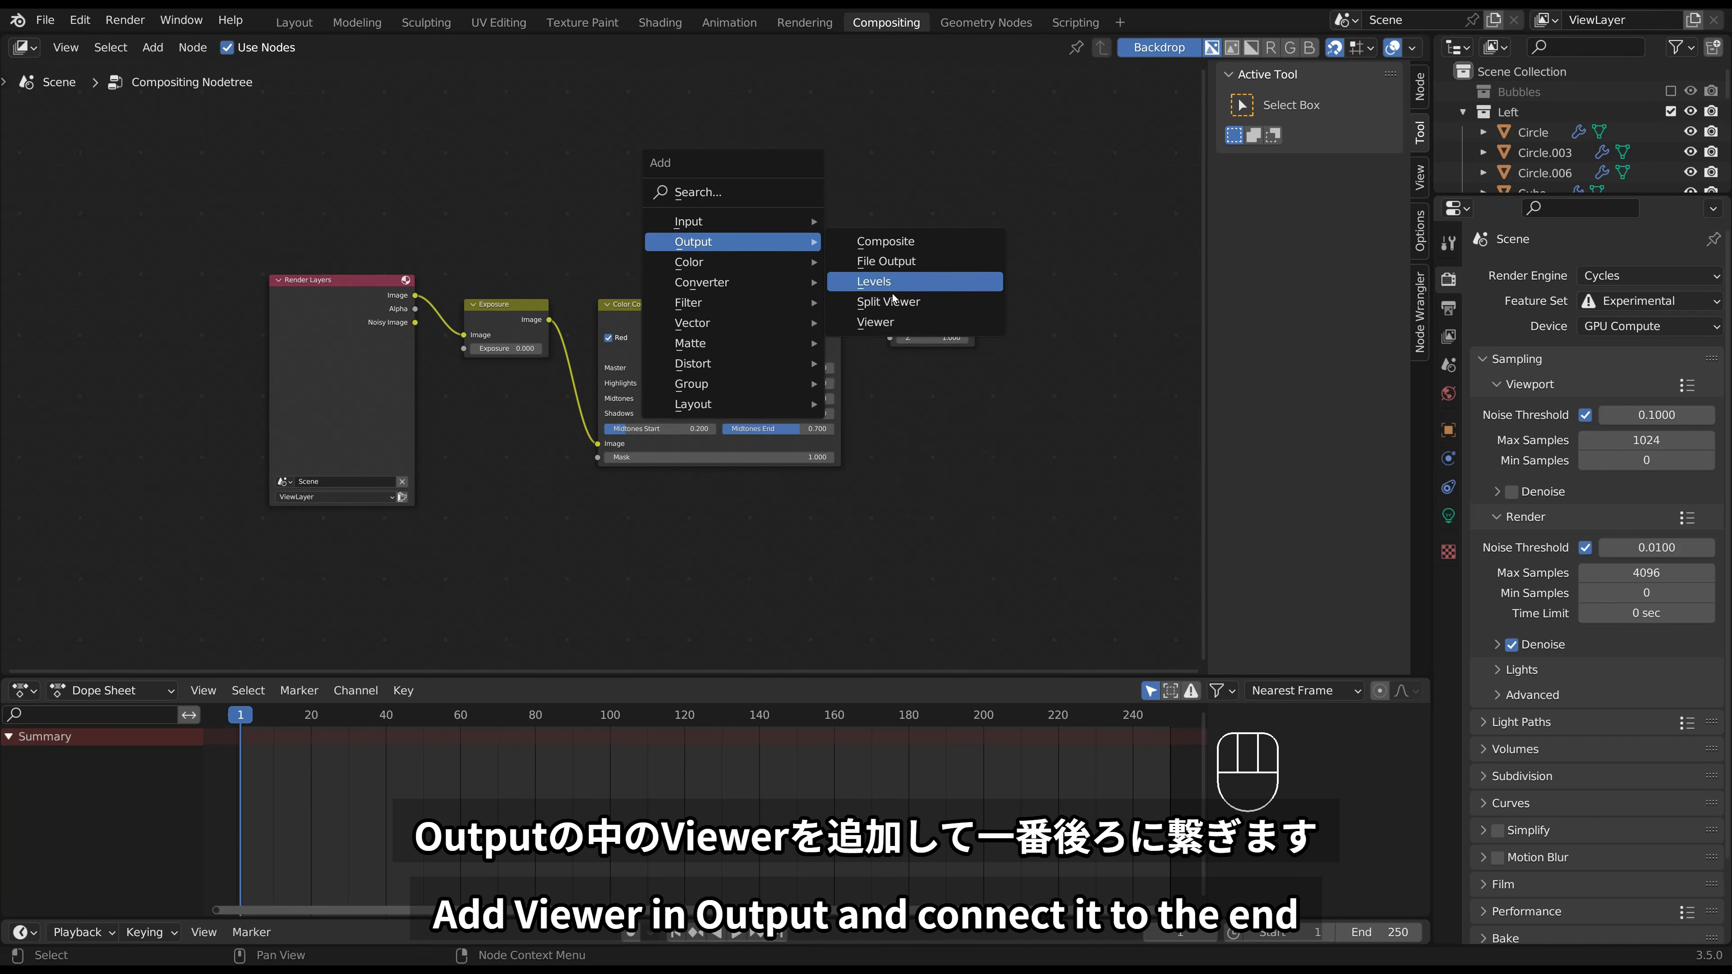
click(880, 323)
click(896, 377)
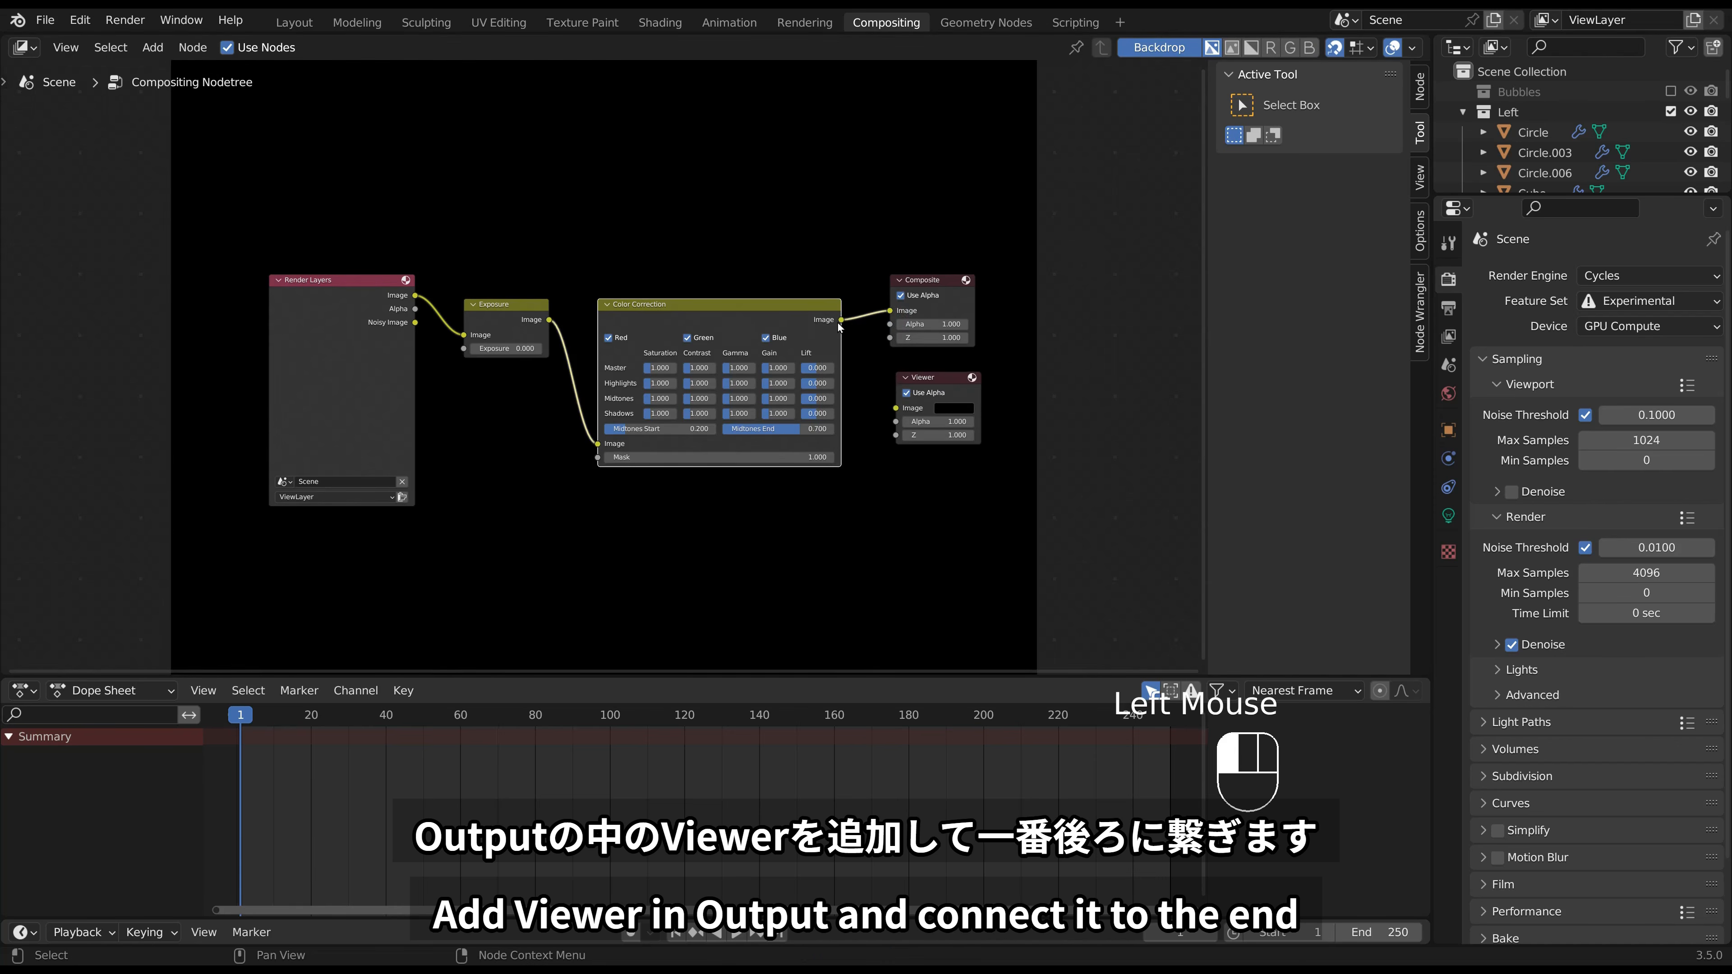
drag(841, 320, 897, 409)
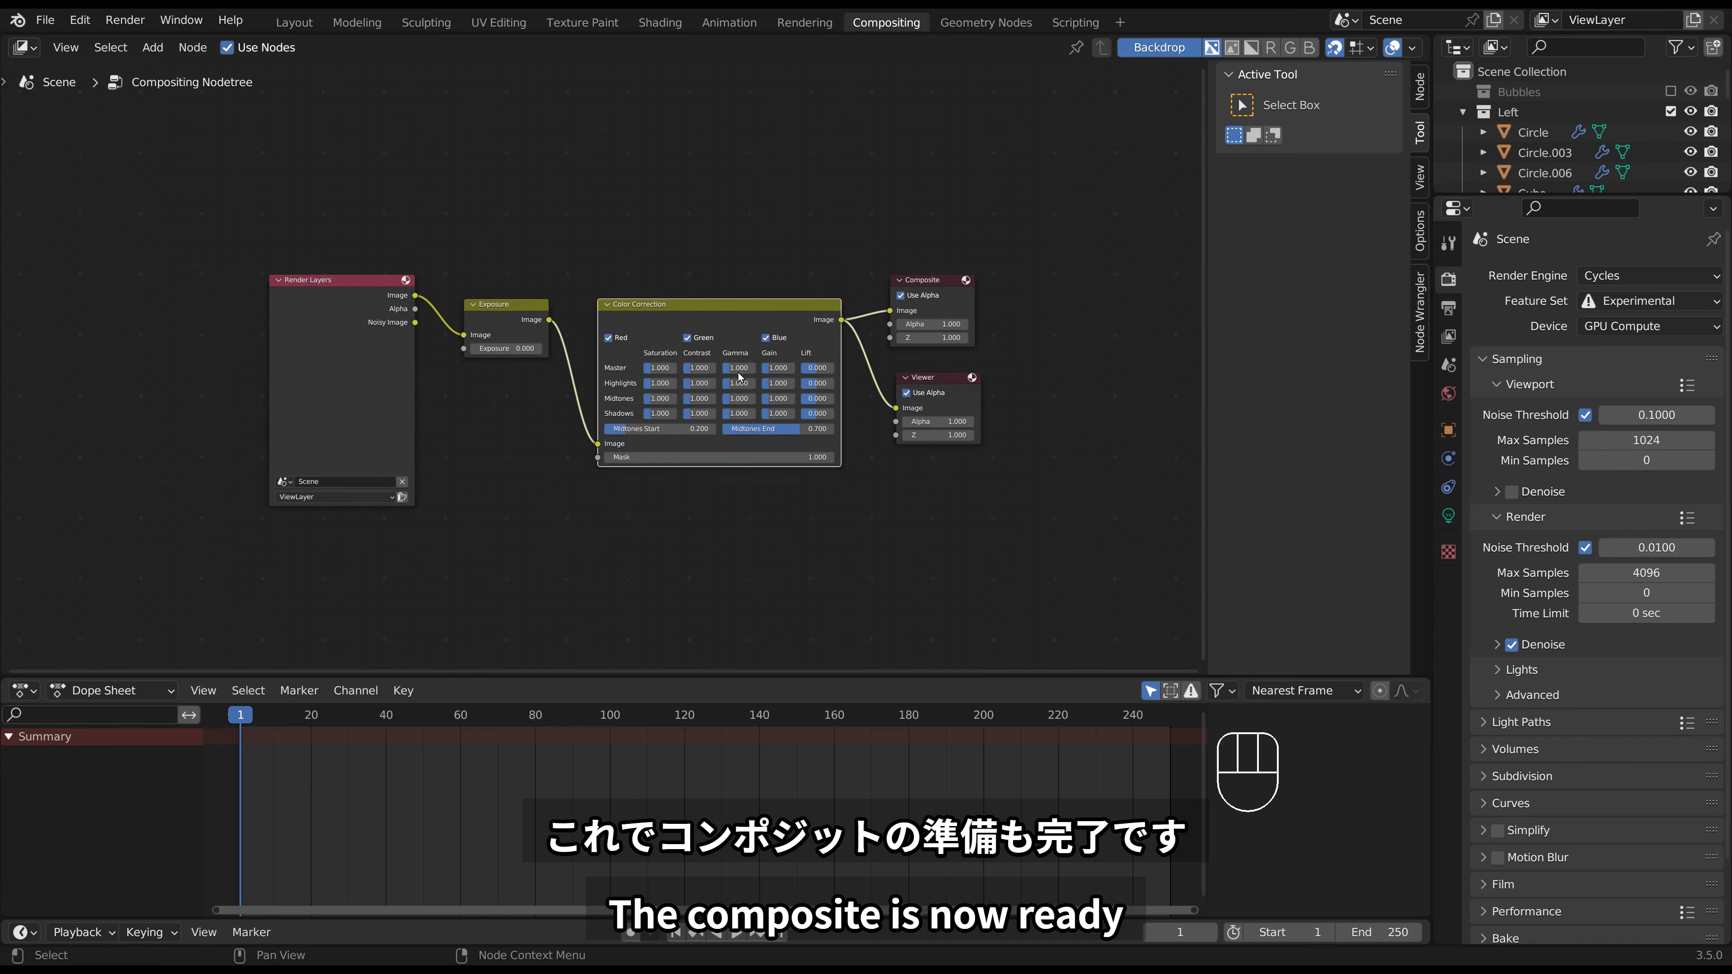
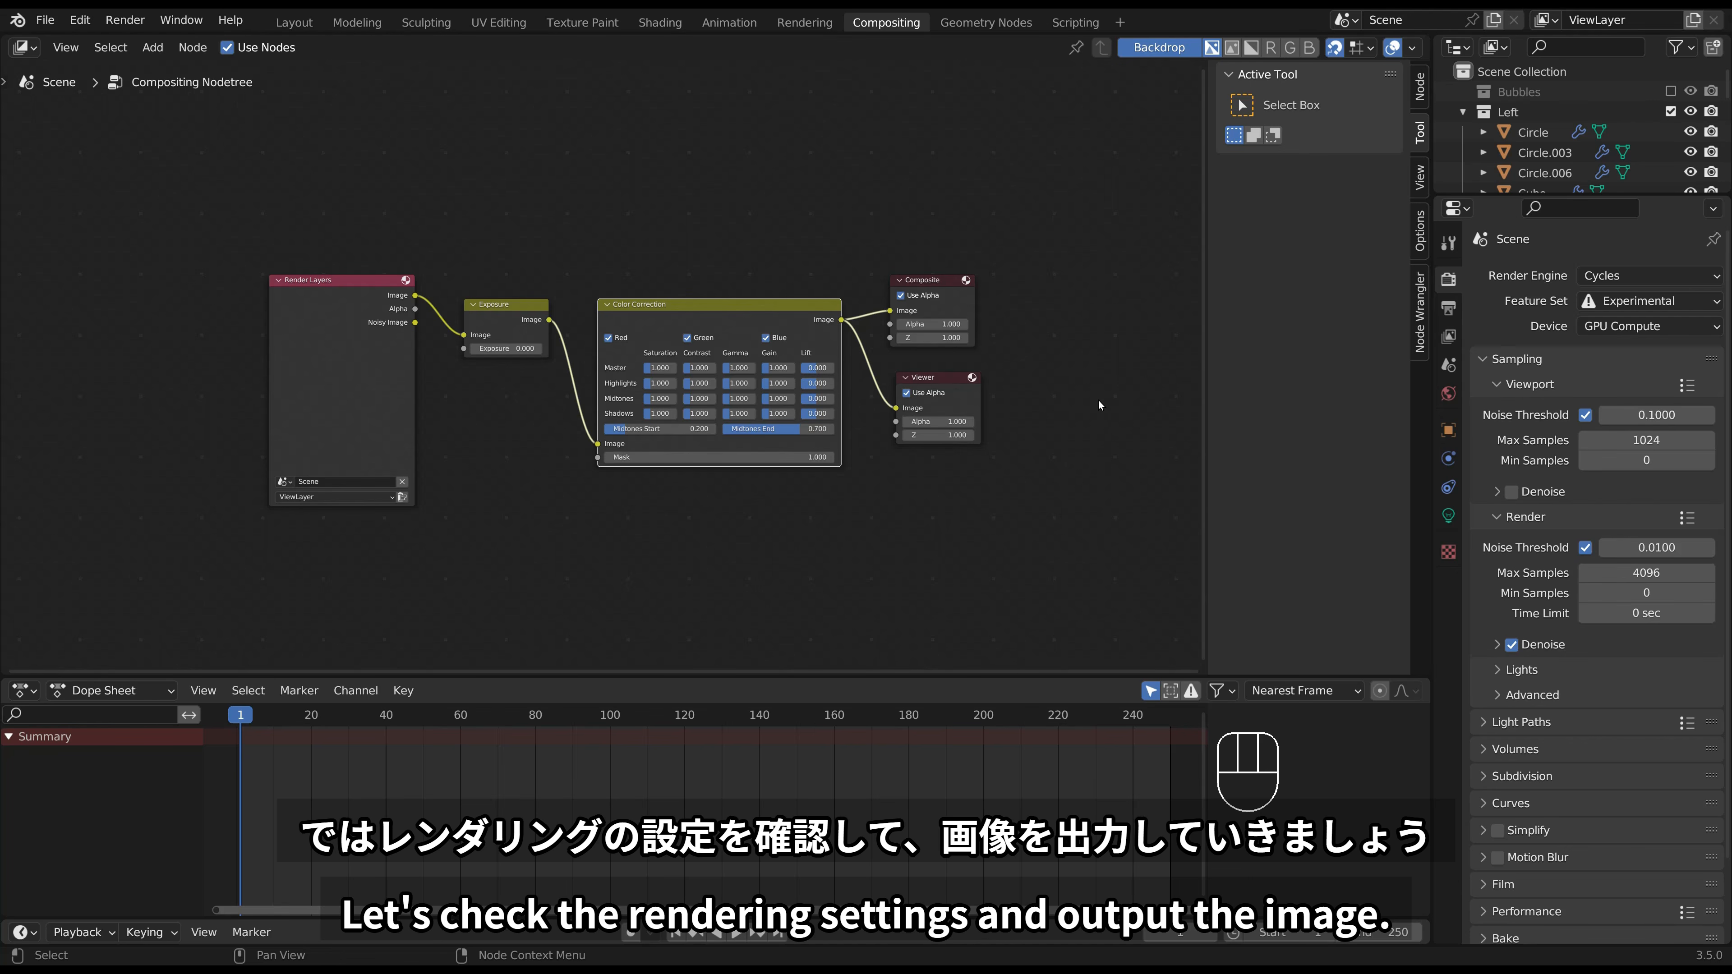
Set the maximum samples for the final render to 512.
click(1447, 280)
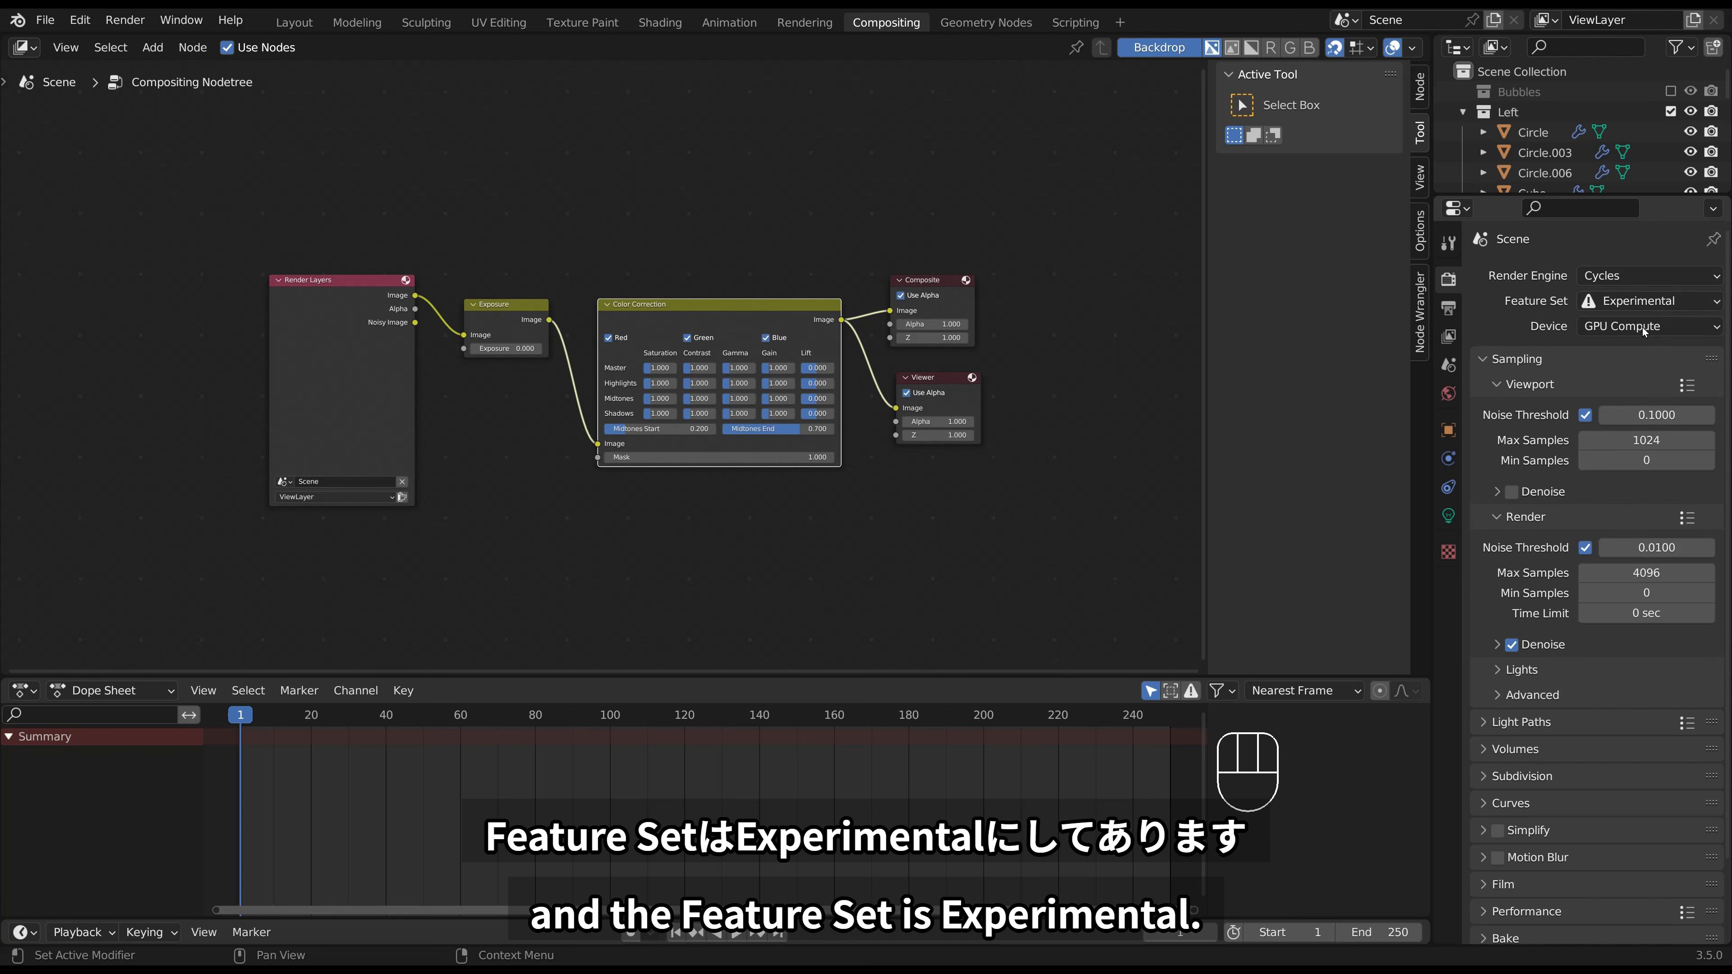
click(1653, 573)
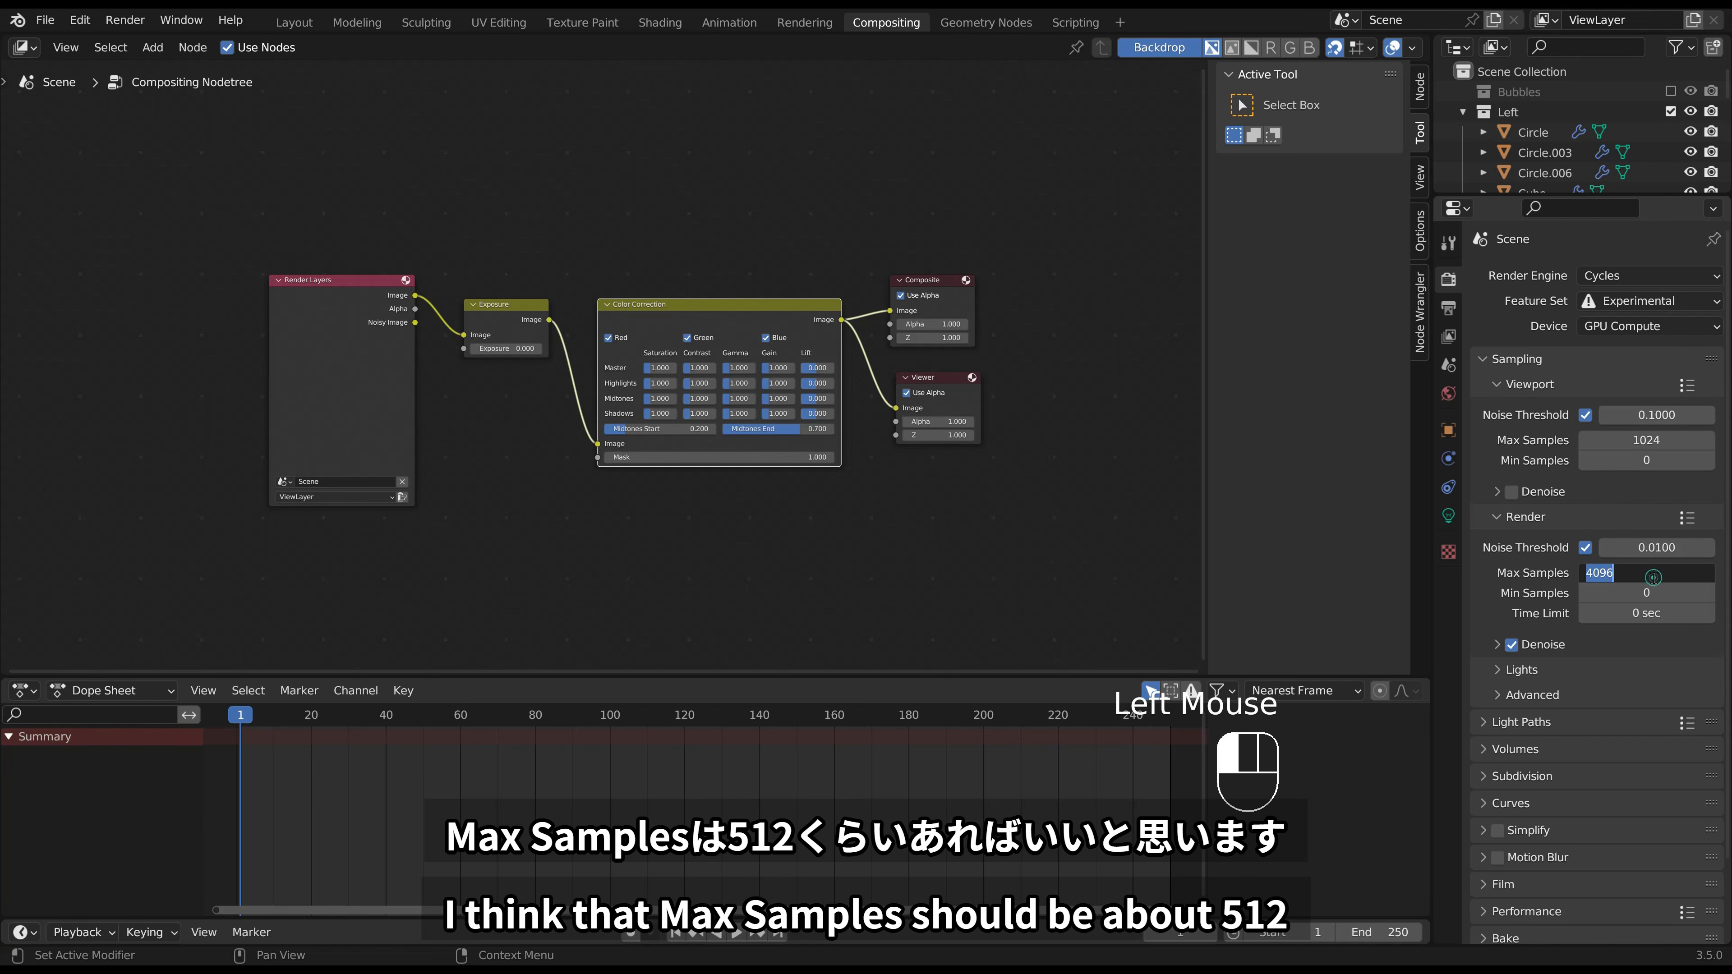
text(512)
key(Return)
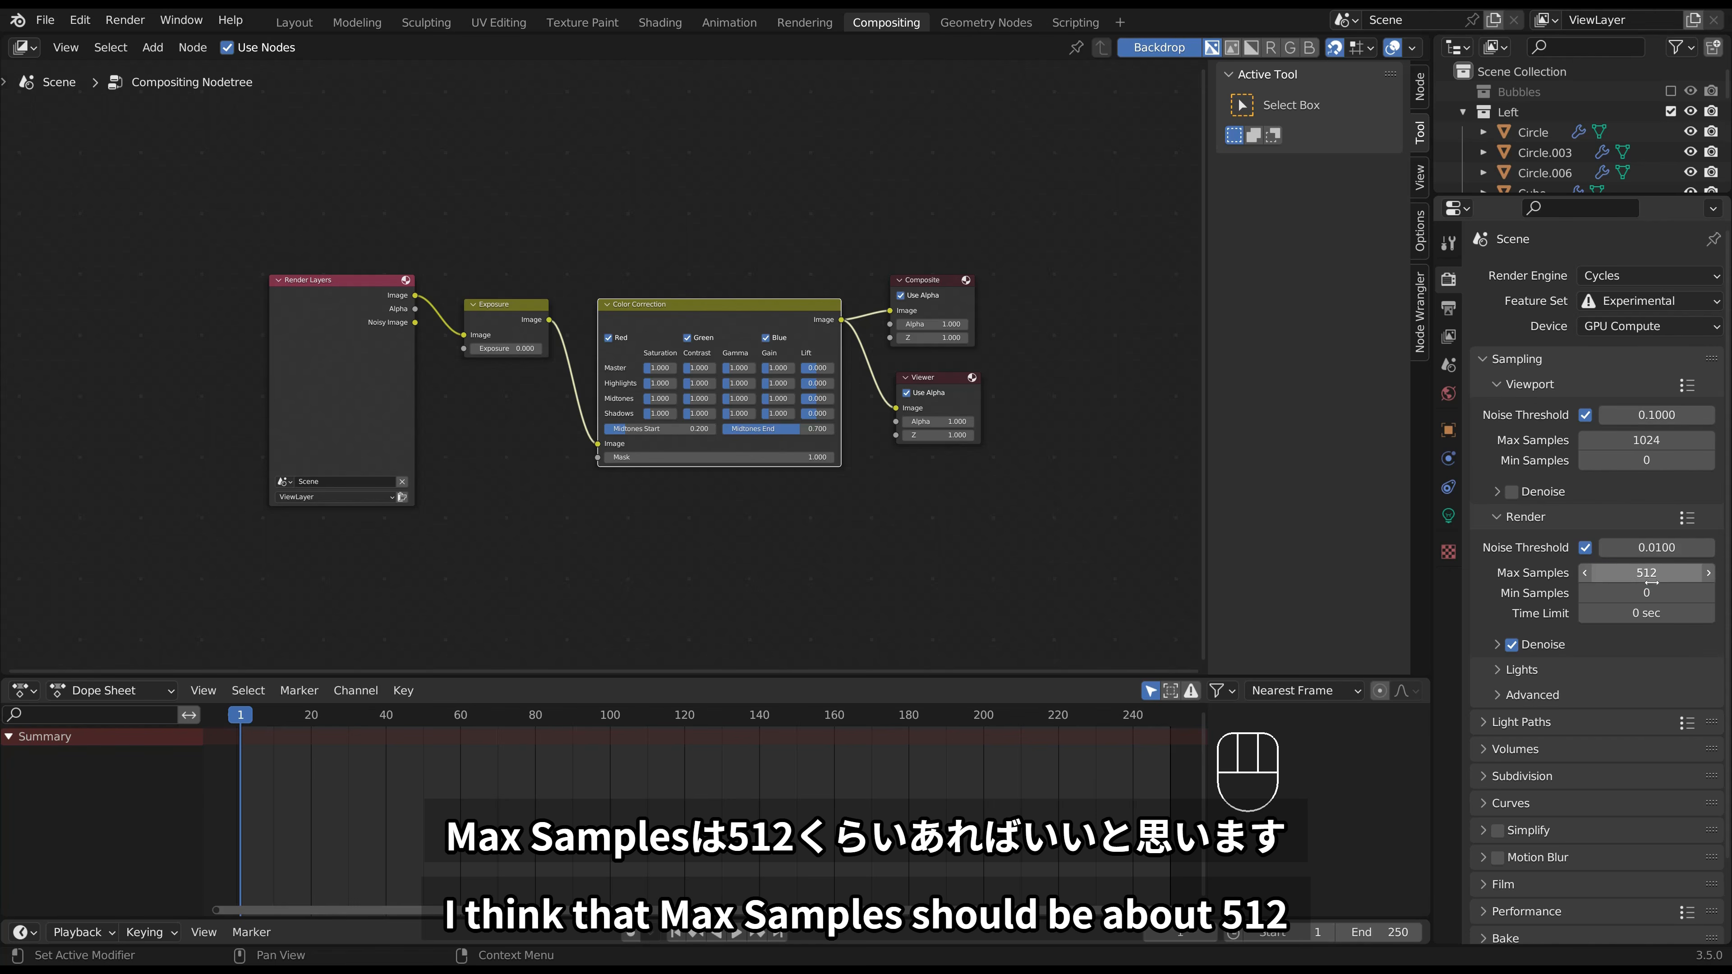
Render the still image with render denoising enabled and close the render window.
click(1512, 644)
click(1512, 644)
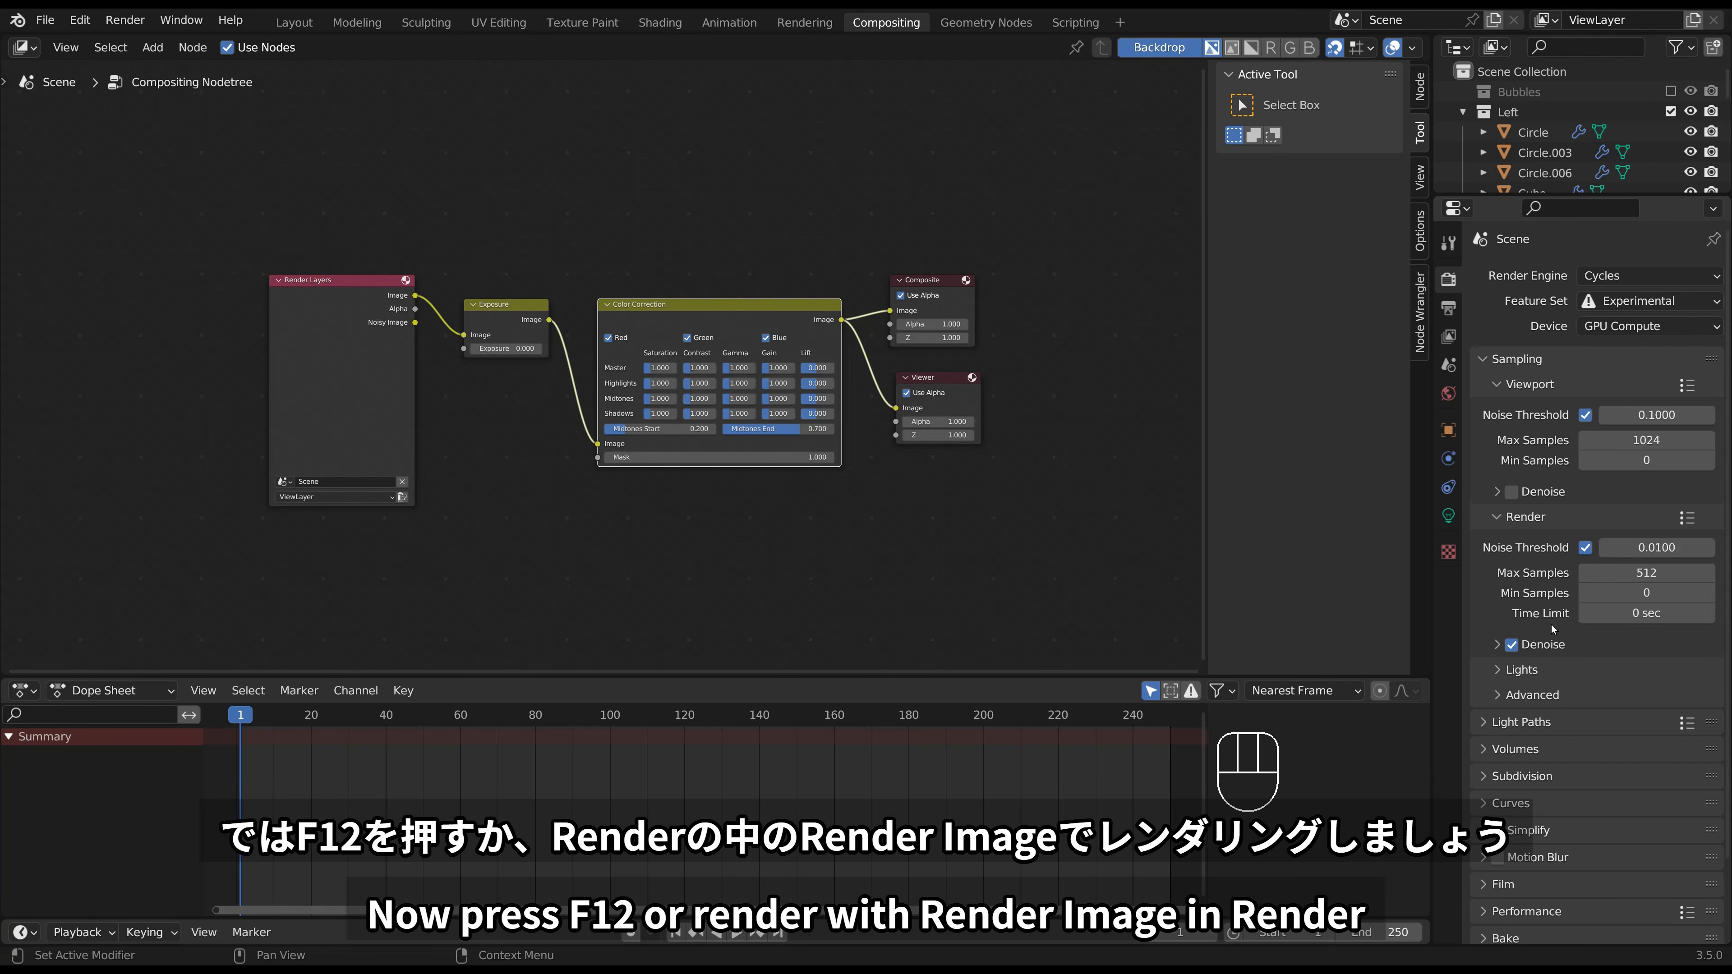
key(F12)
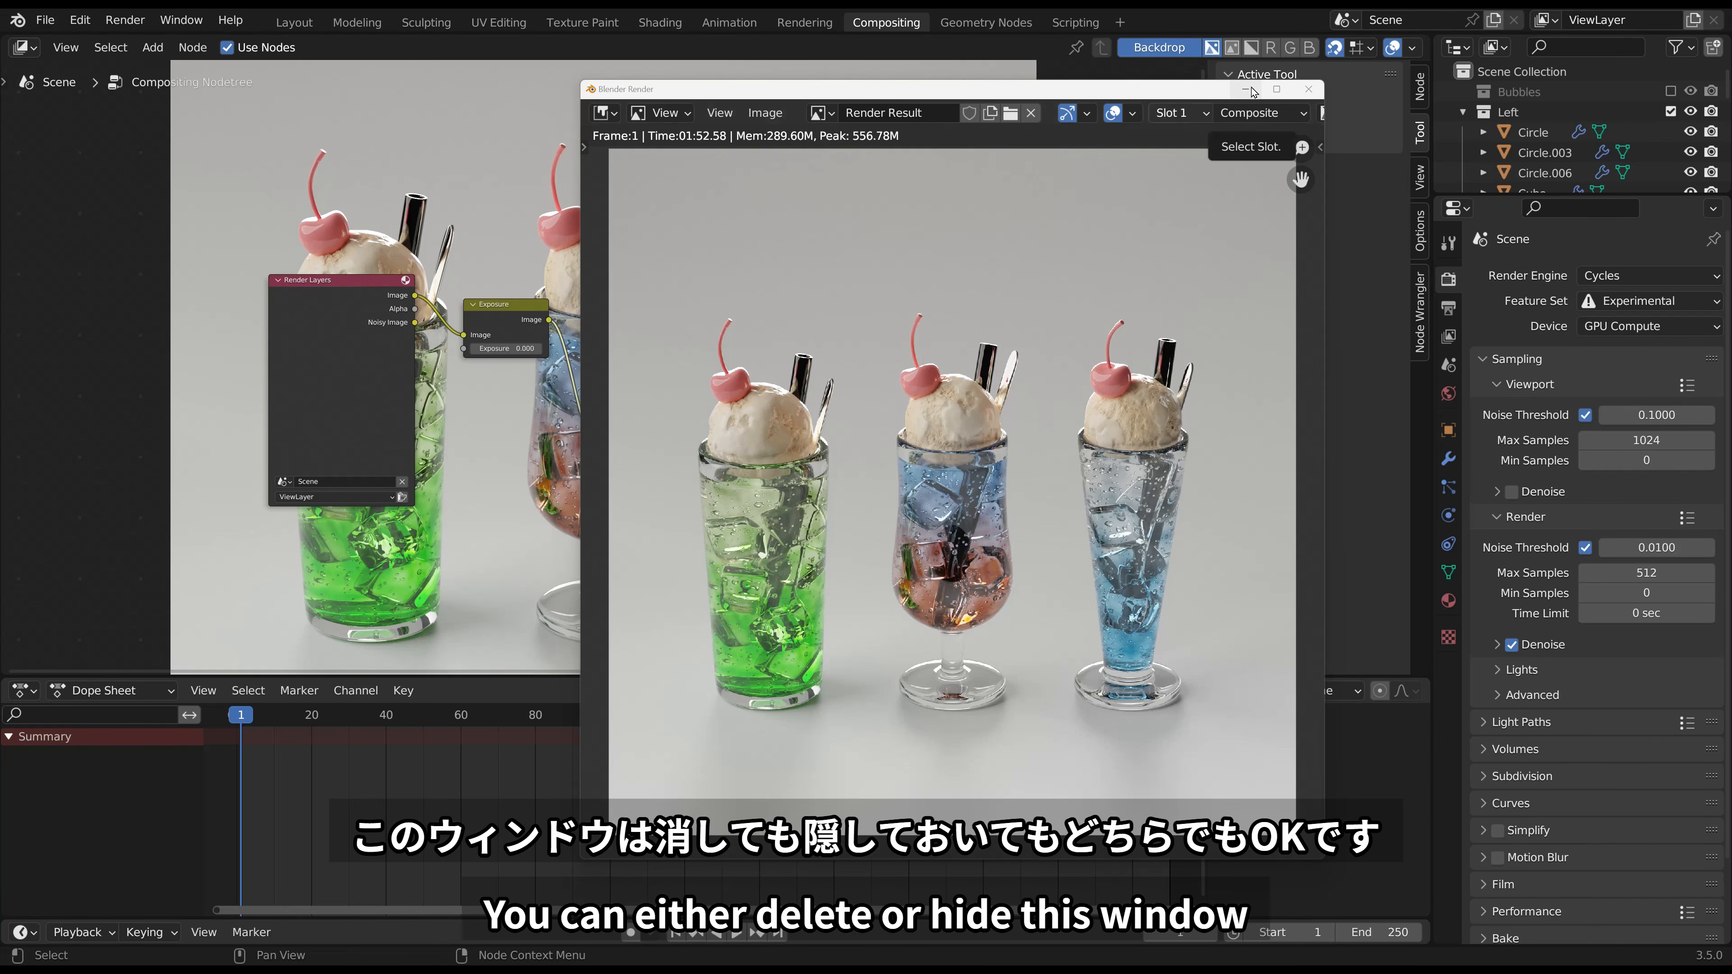
click(1303, 91)
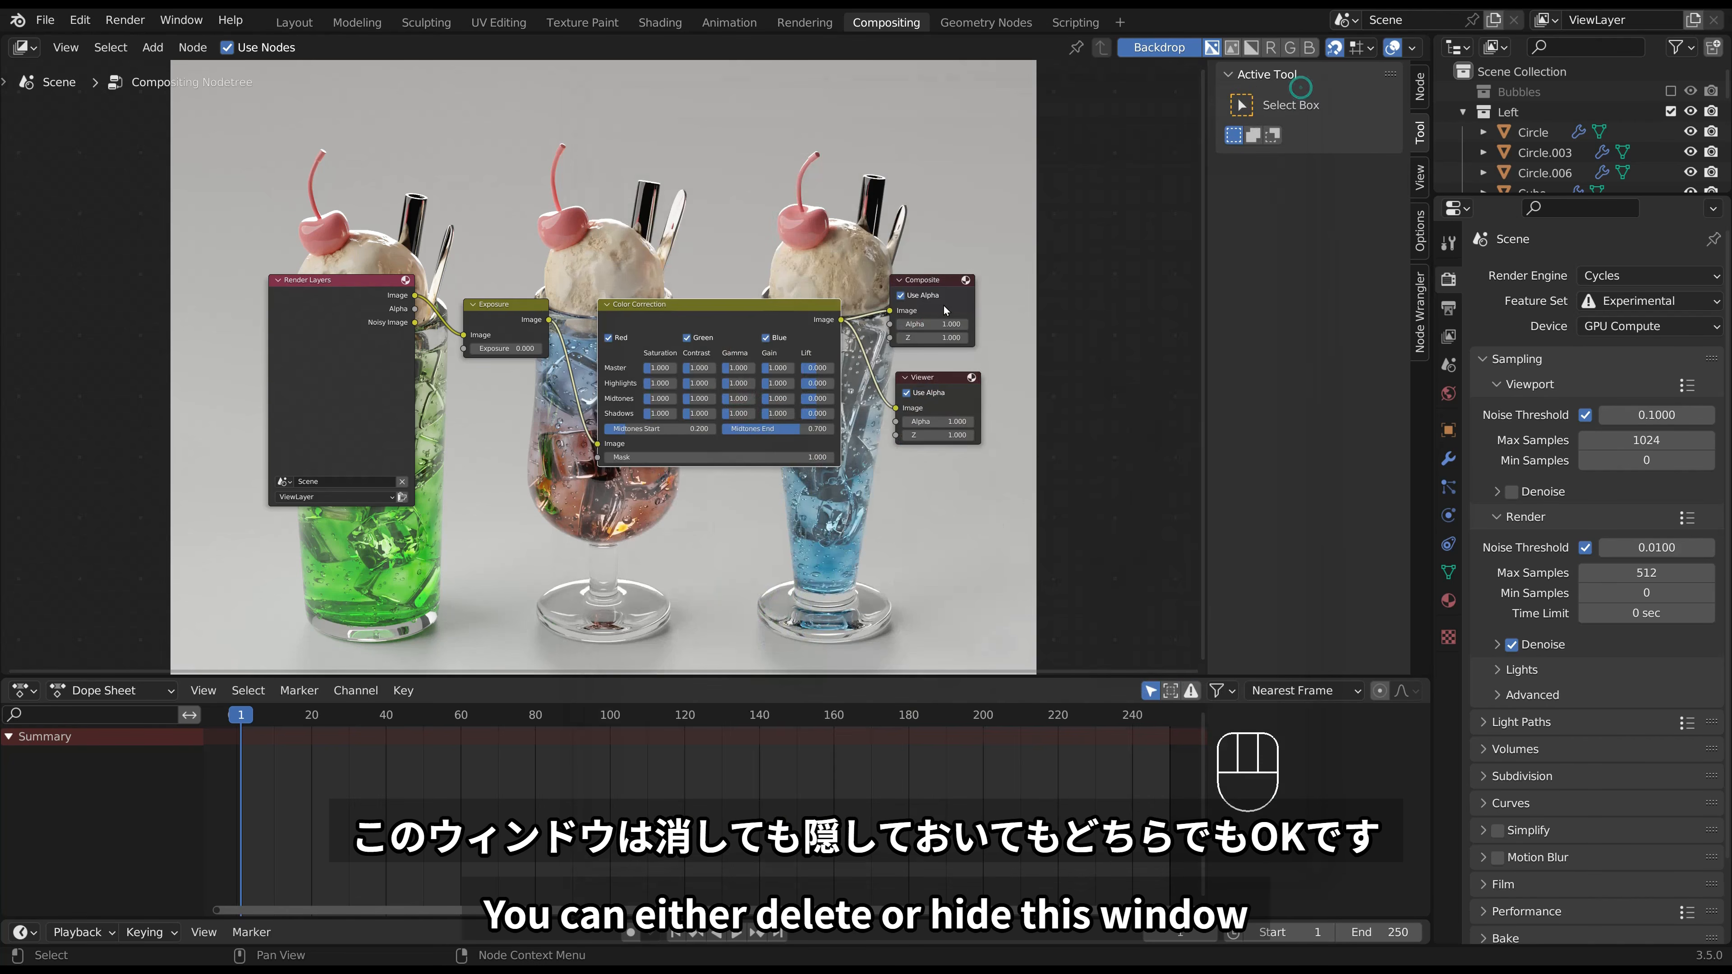
Shrink the compositor's backdrop image and place it beside the node tree so both can be seen.
click(830, 239)
key(v)
key(v)
key(v)
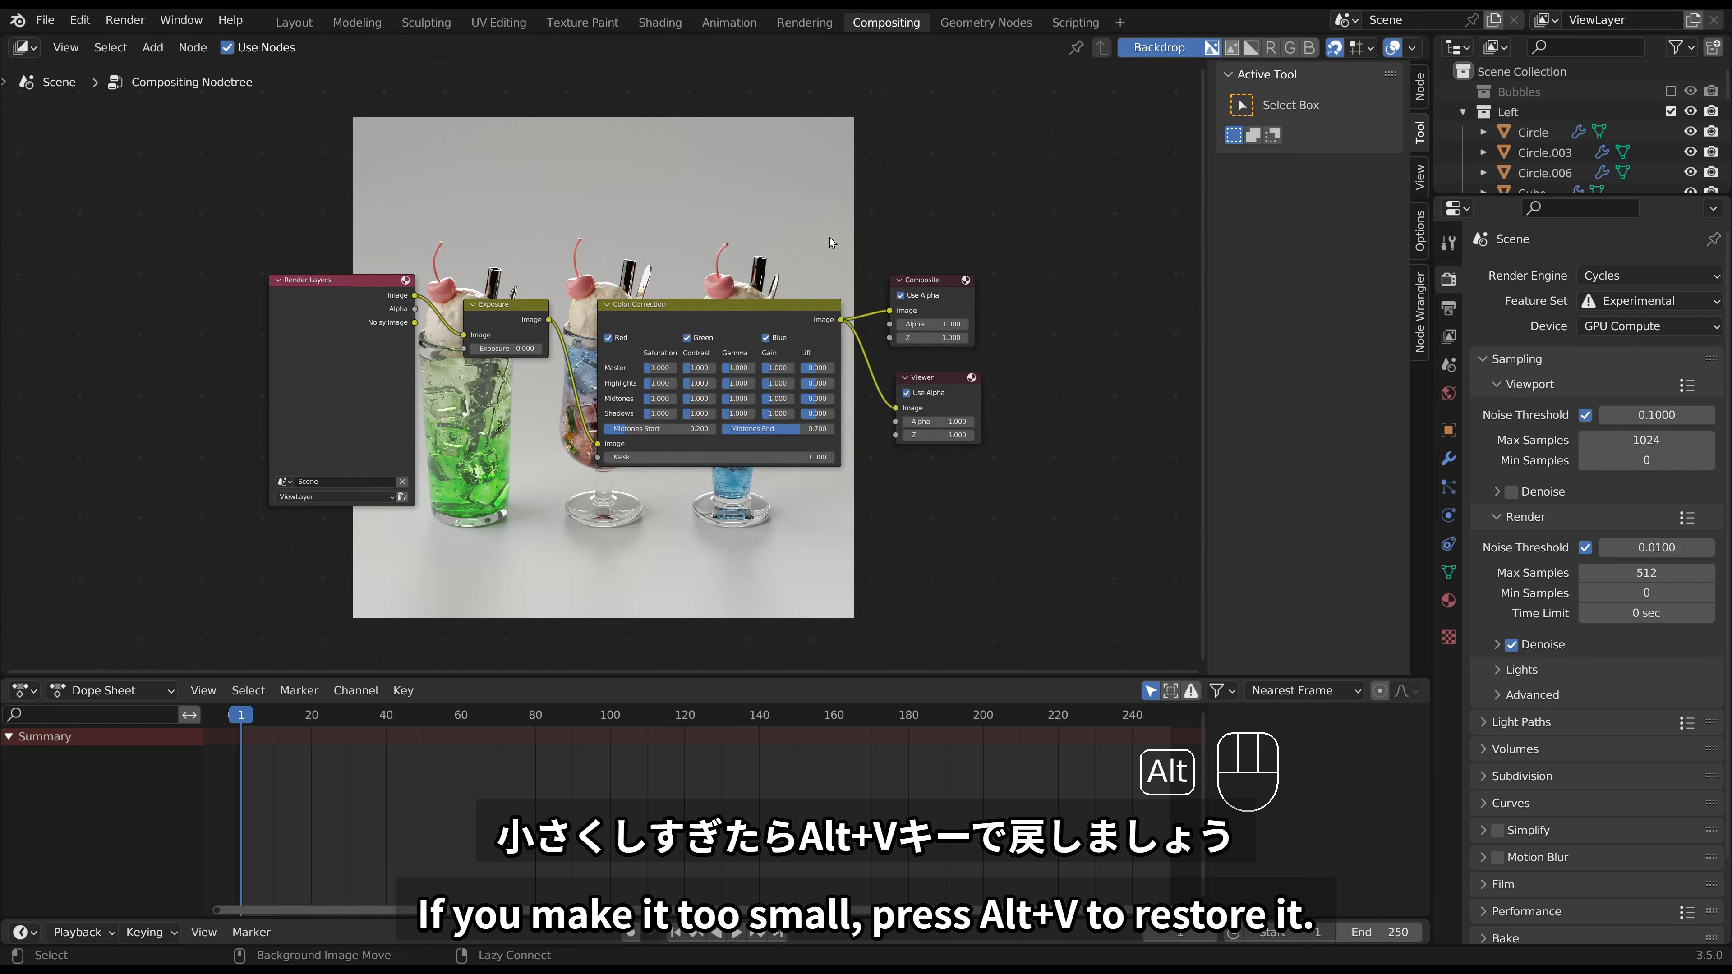
key(alt+v)
key(alt+v)
key(v)
key(v)
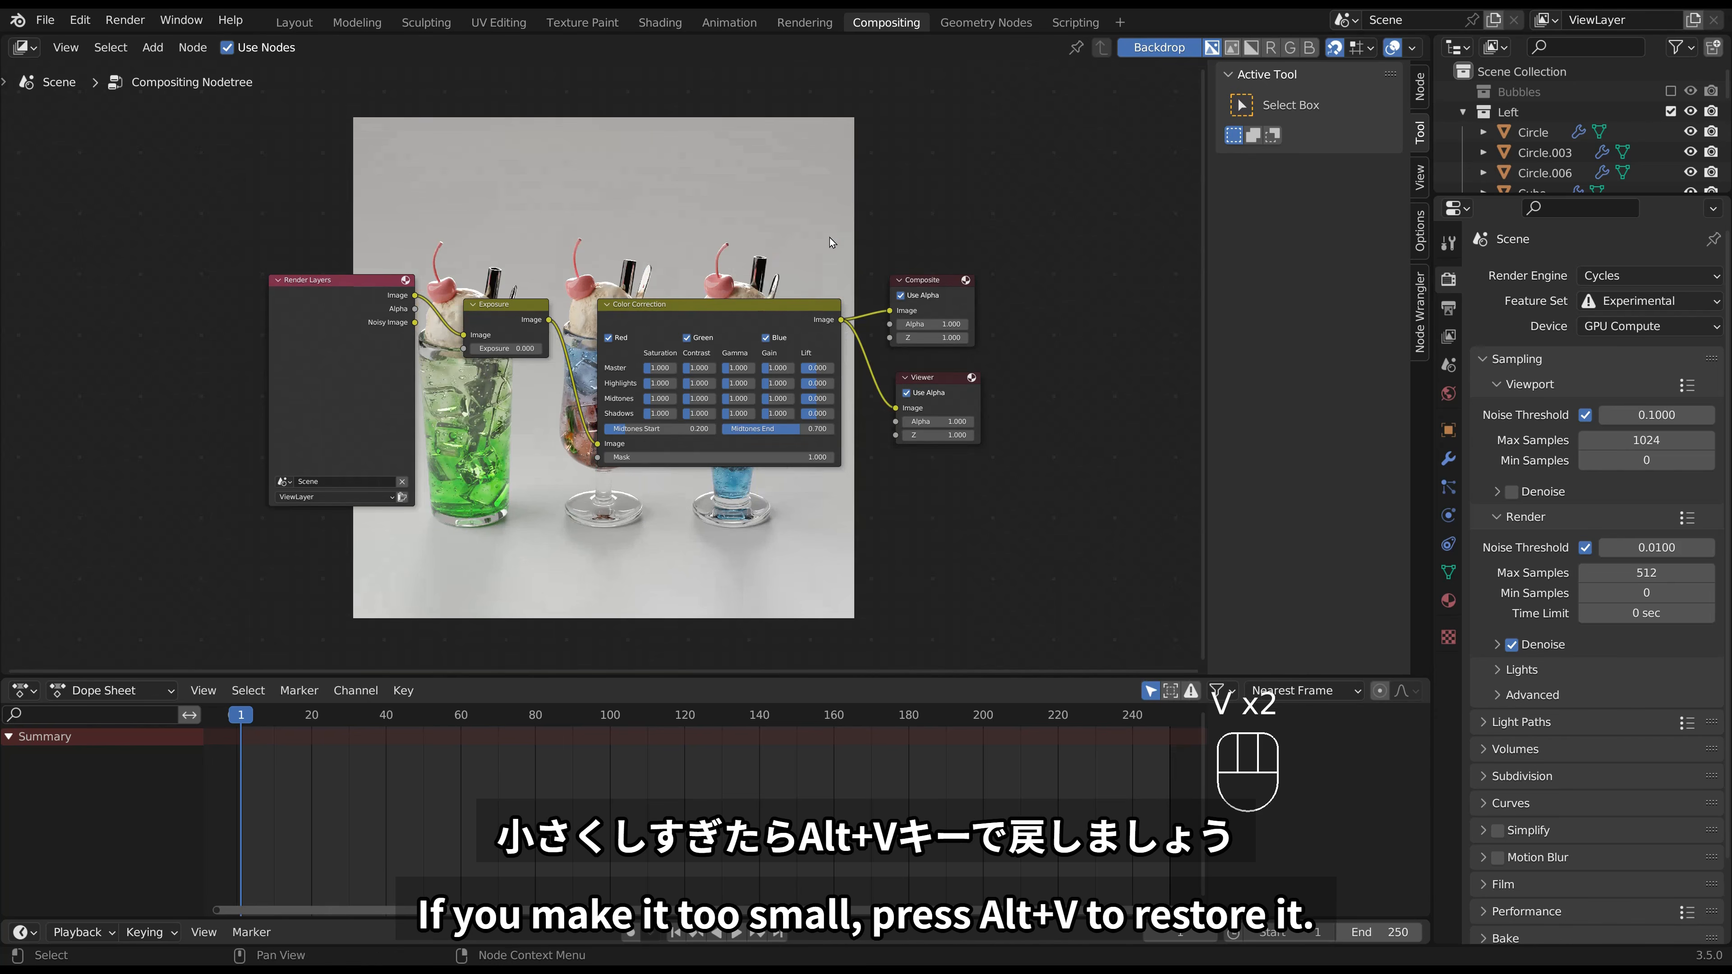
alt+middle_drag(830, 242, 546, 263)
middle_drag(770, 294, 989, 346)
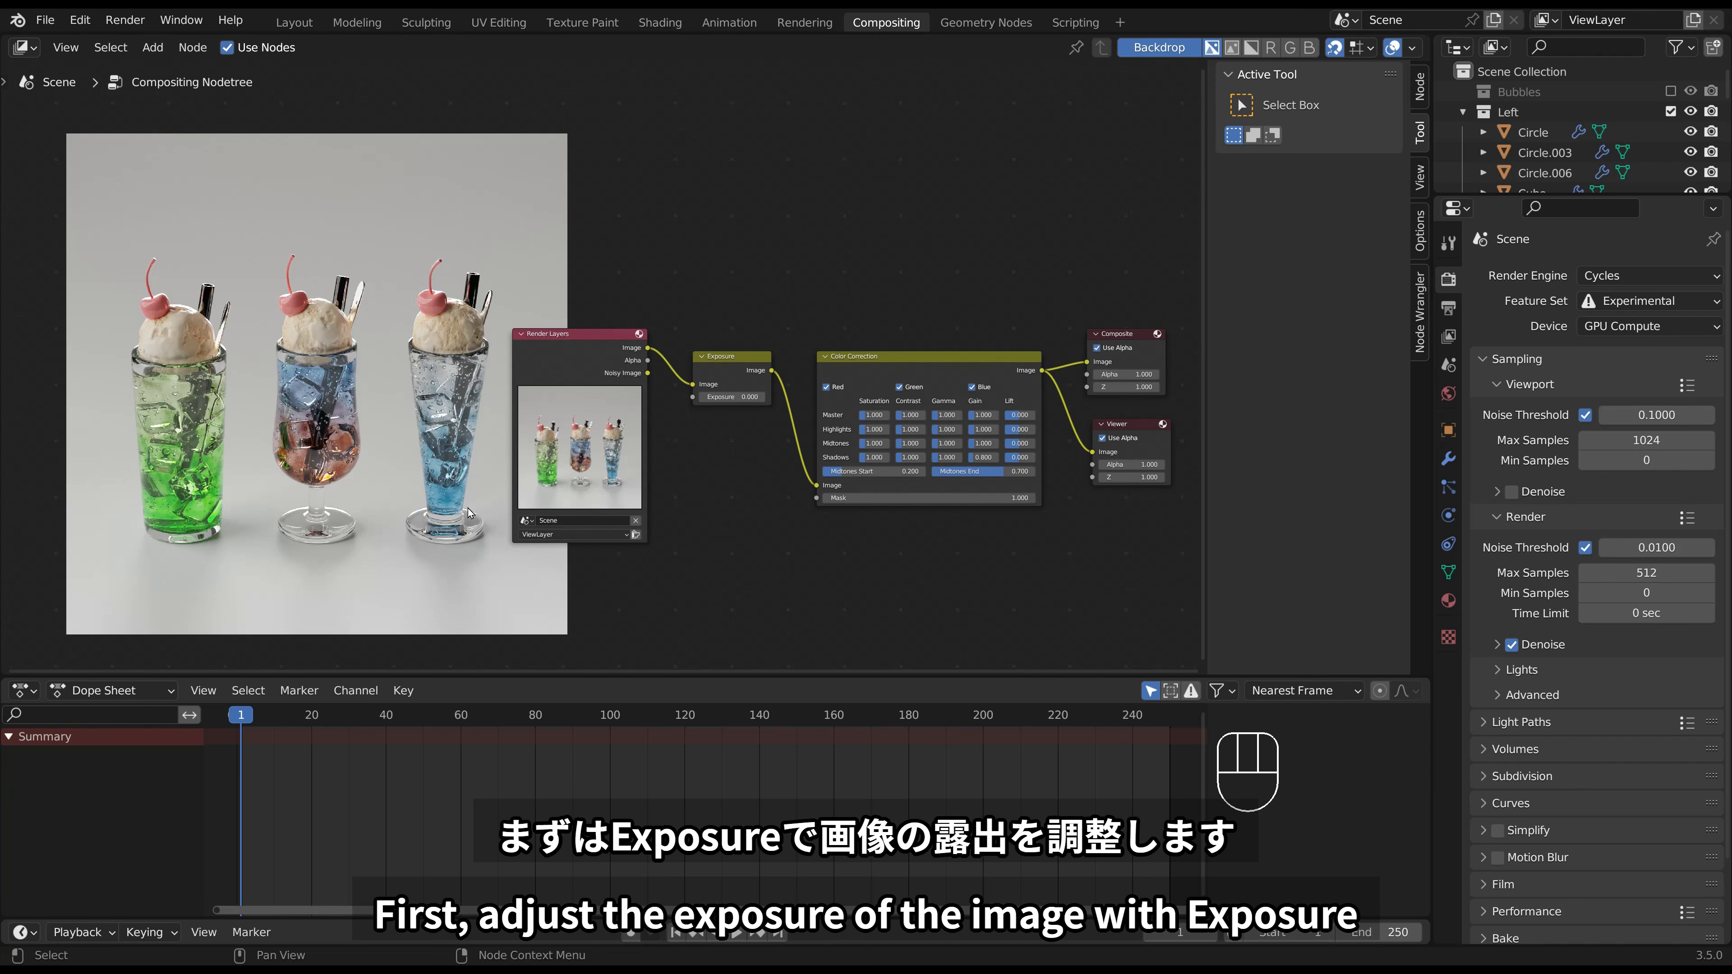
Brighten the rendered image by setting the Exposure node's value to 1.
drag(729, 401, 764, 401)
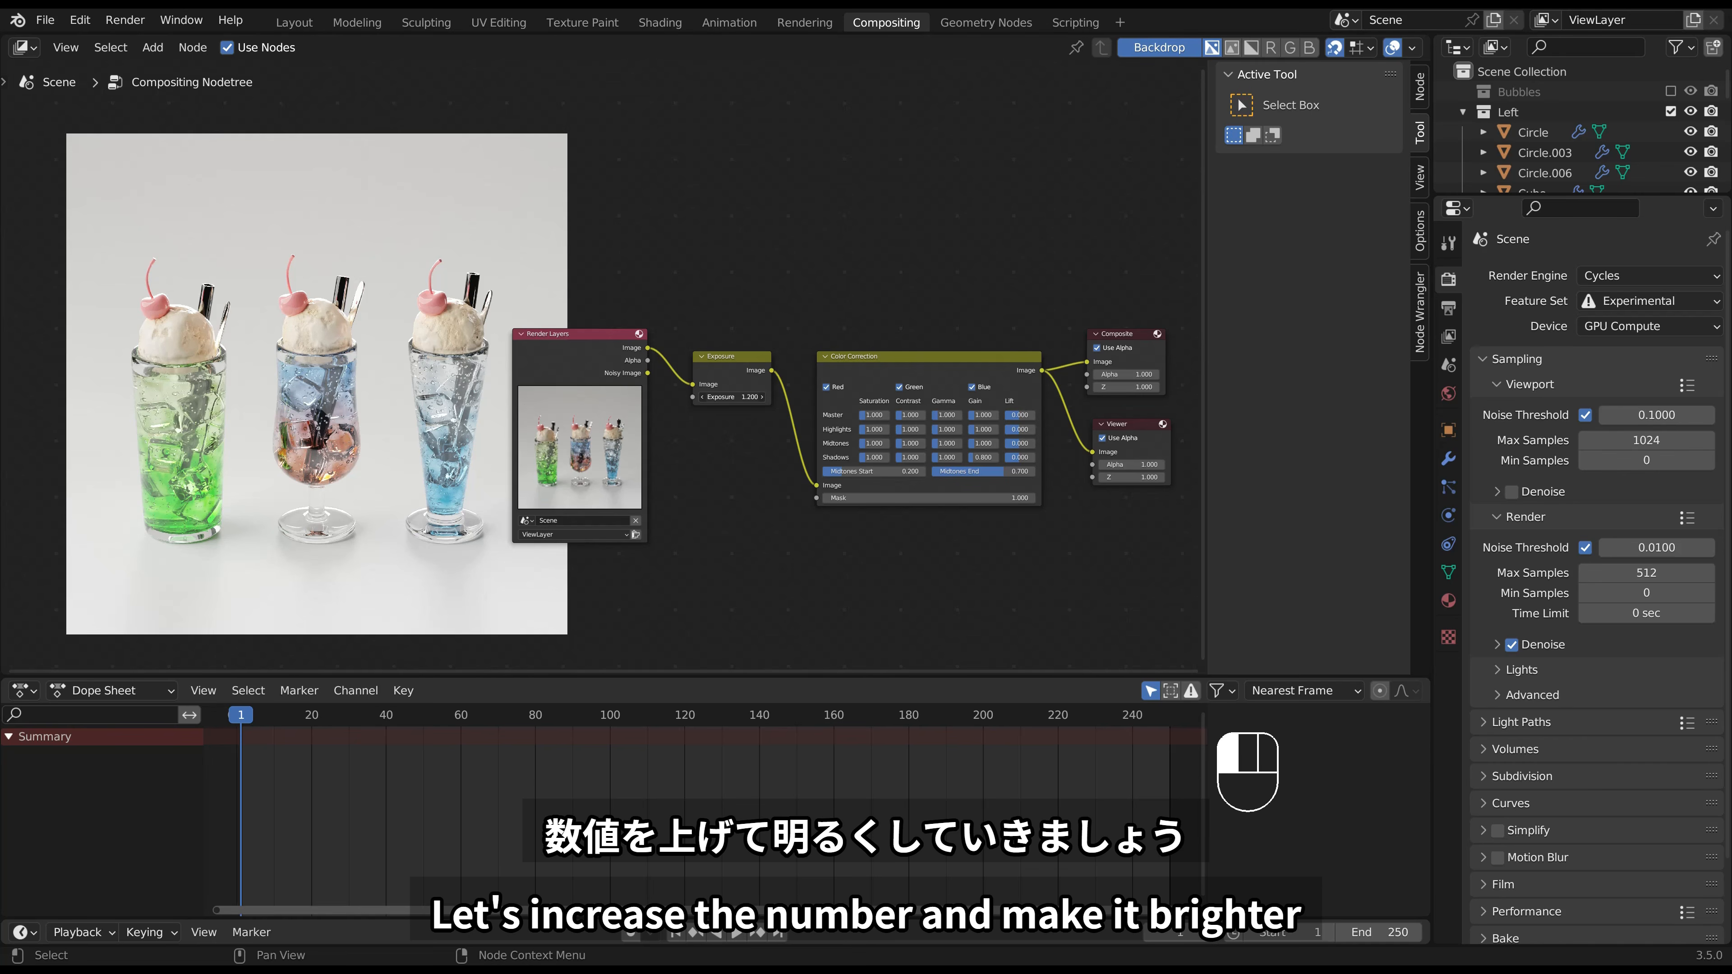
click(731, 398)
text(1)
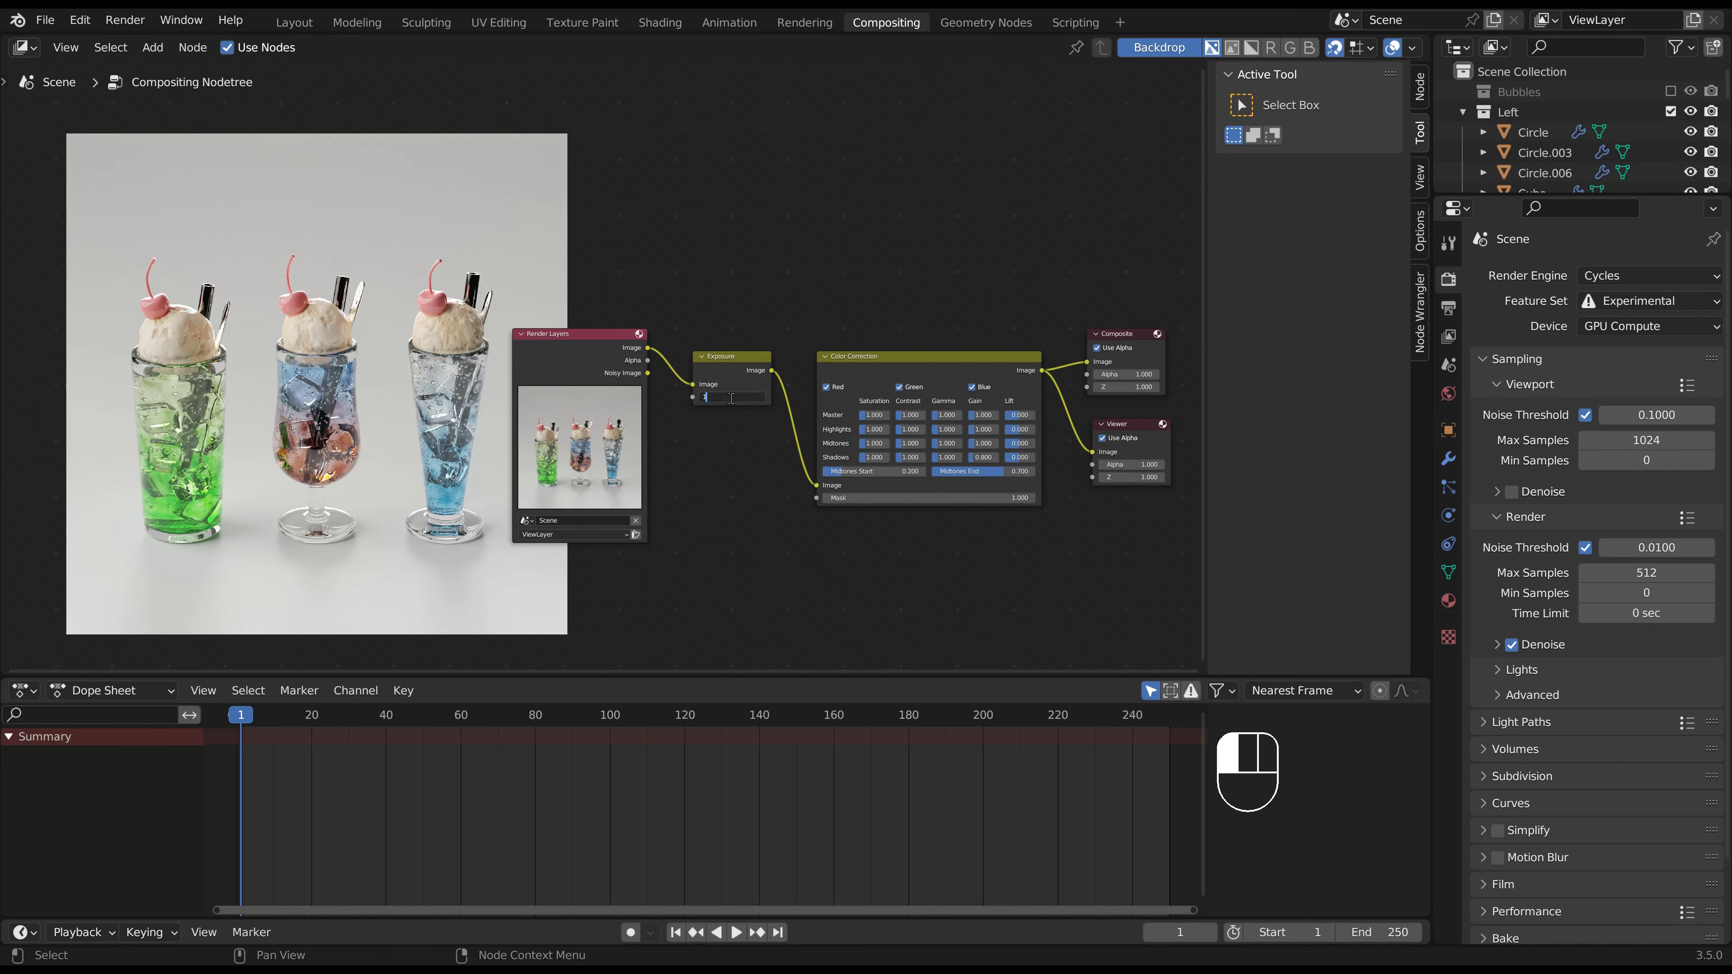
key(Return)
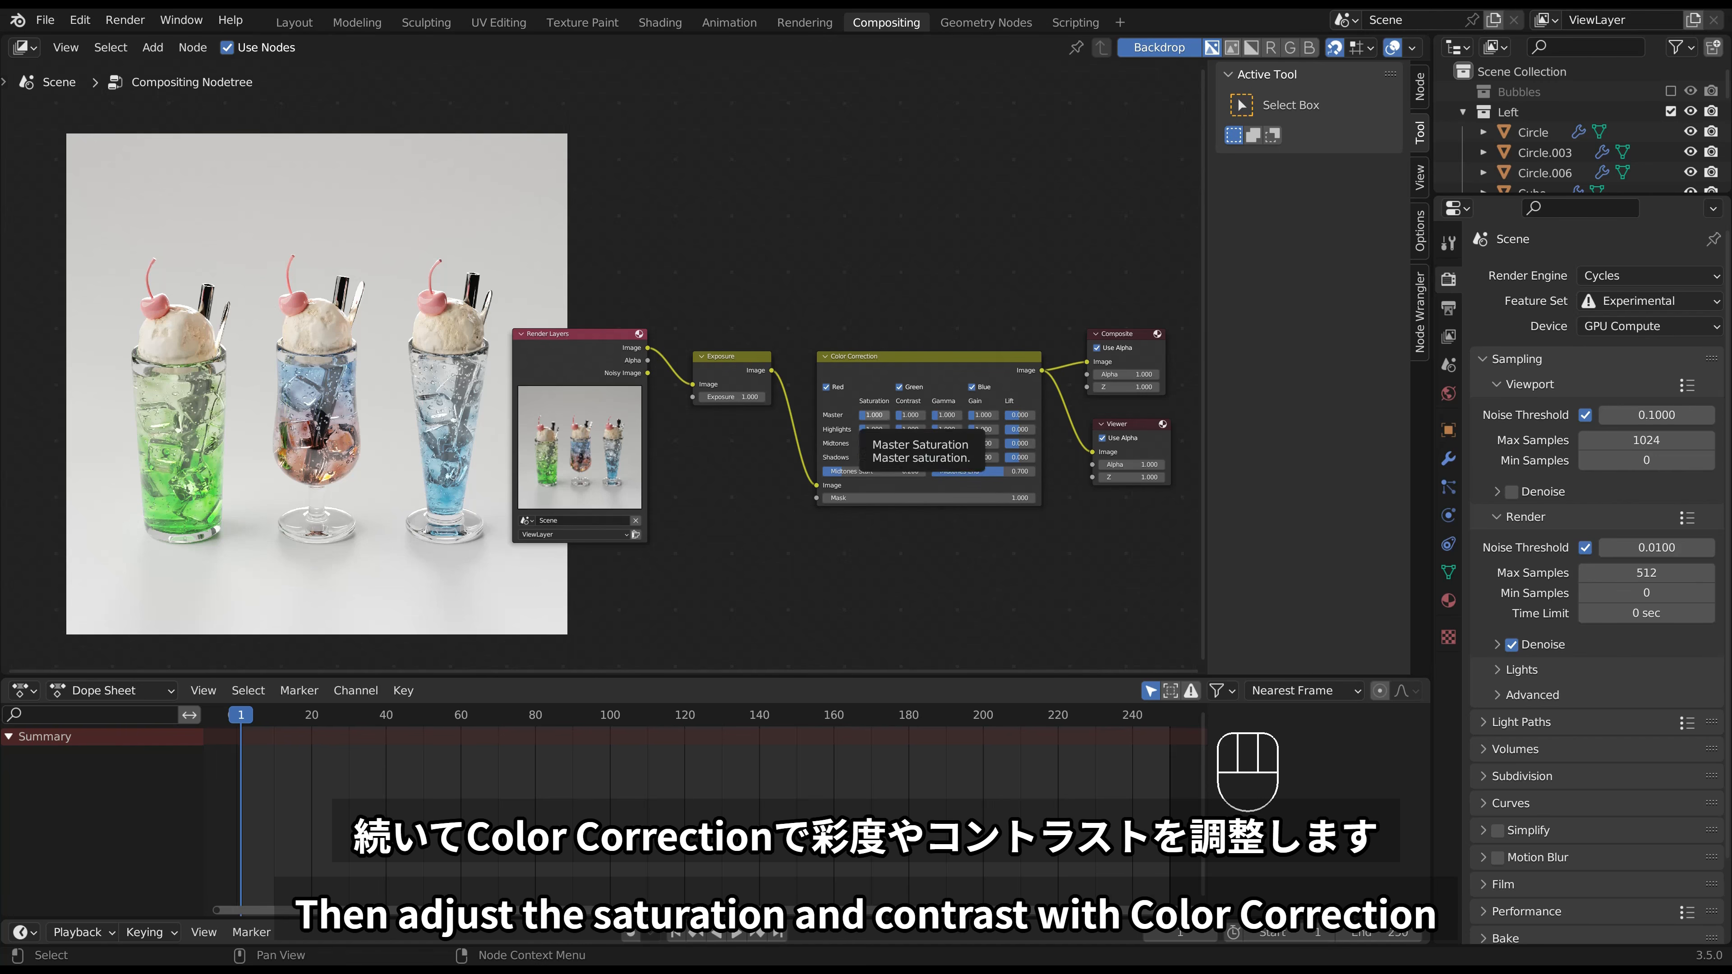
Set the Color Correction node's Master Saturation to 1.15 and Master Contrast to 1.25.
click(881, 415)
text(.15)
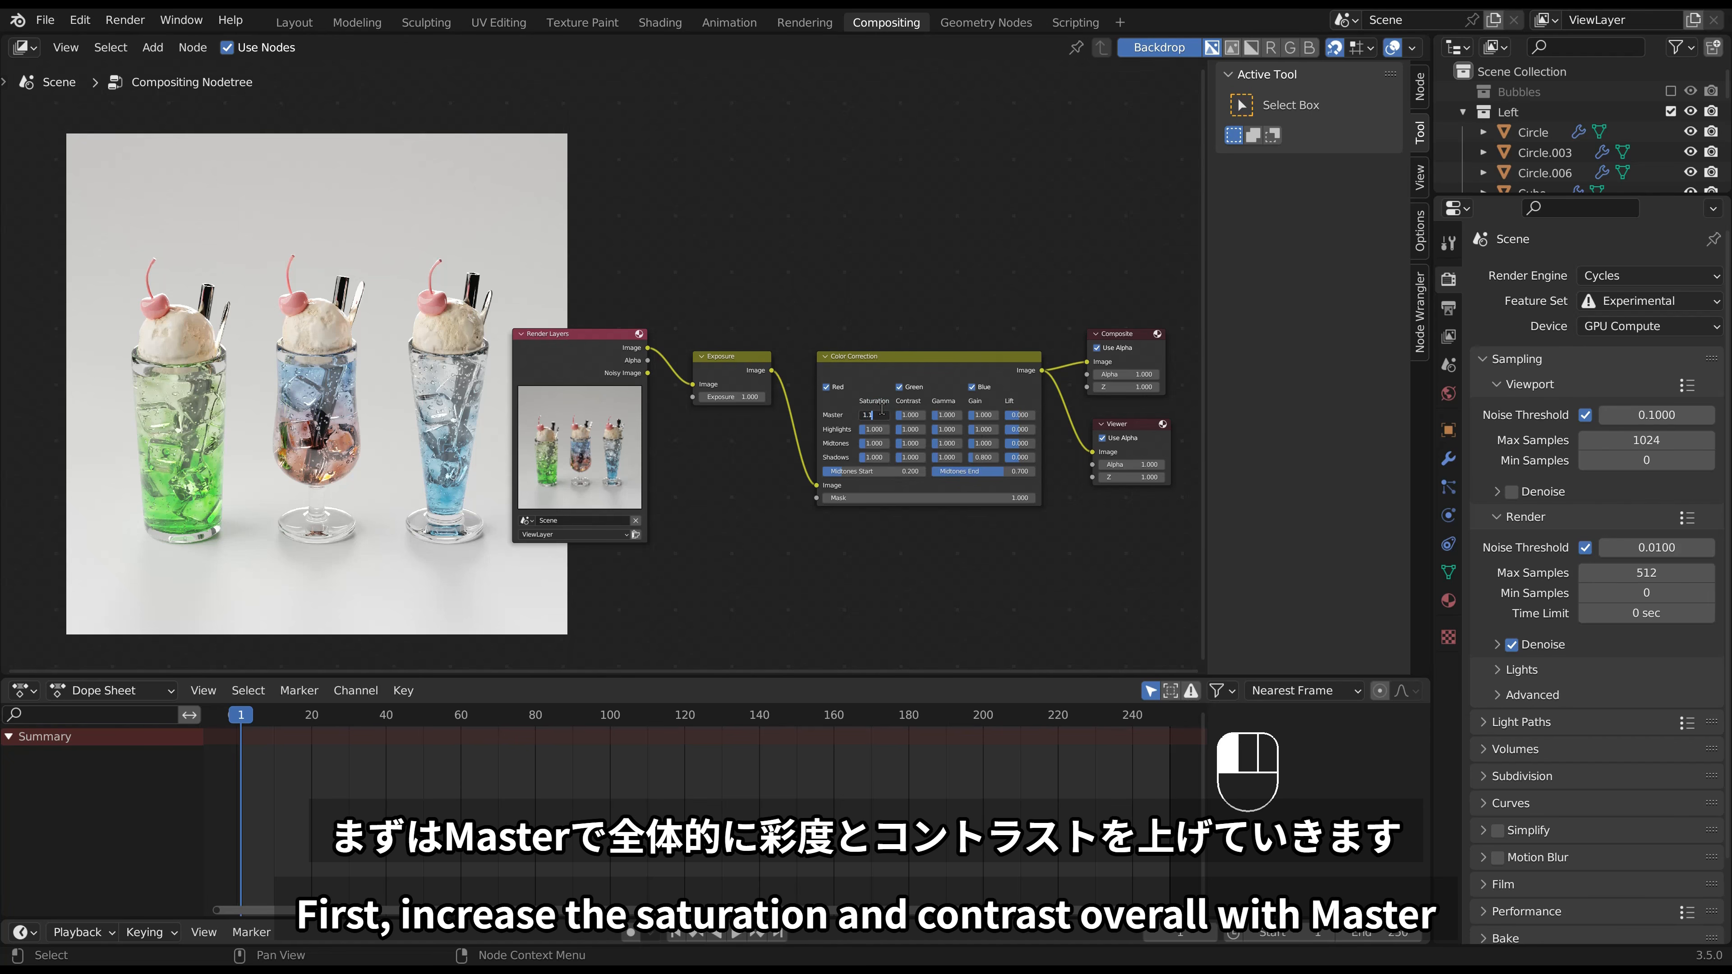
key(Return)
drag(910, 414, 954, 414)
click(912, 415)
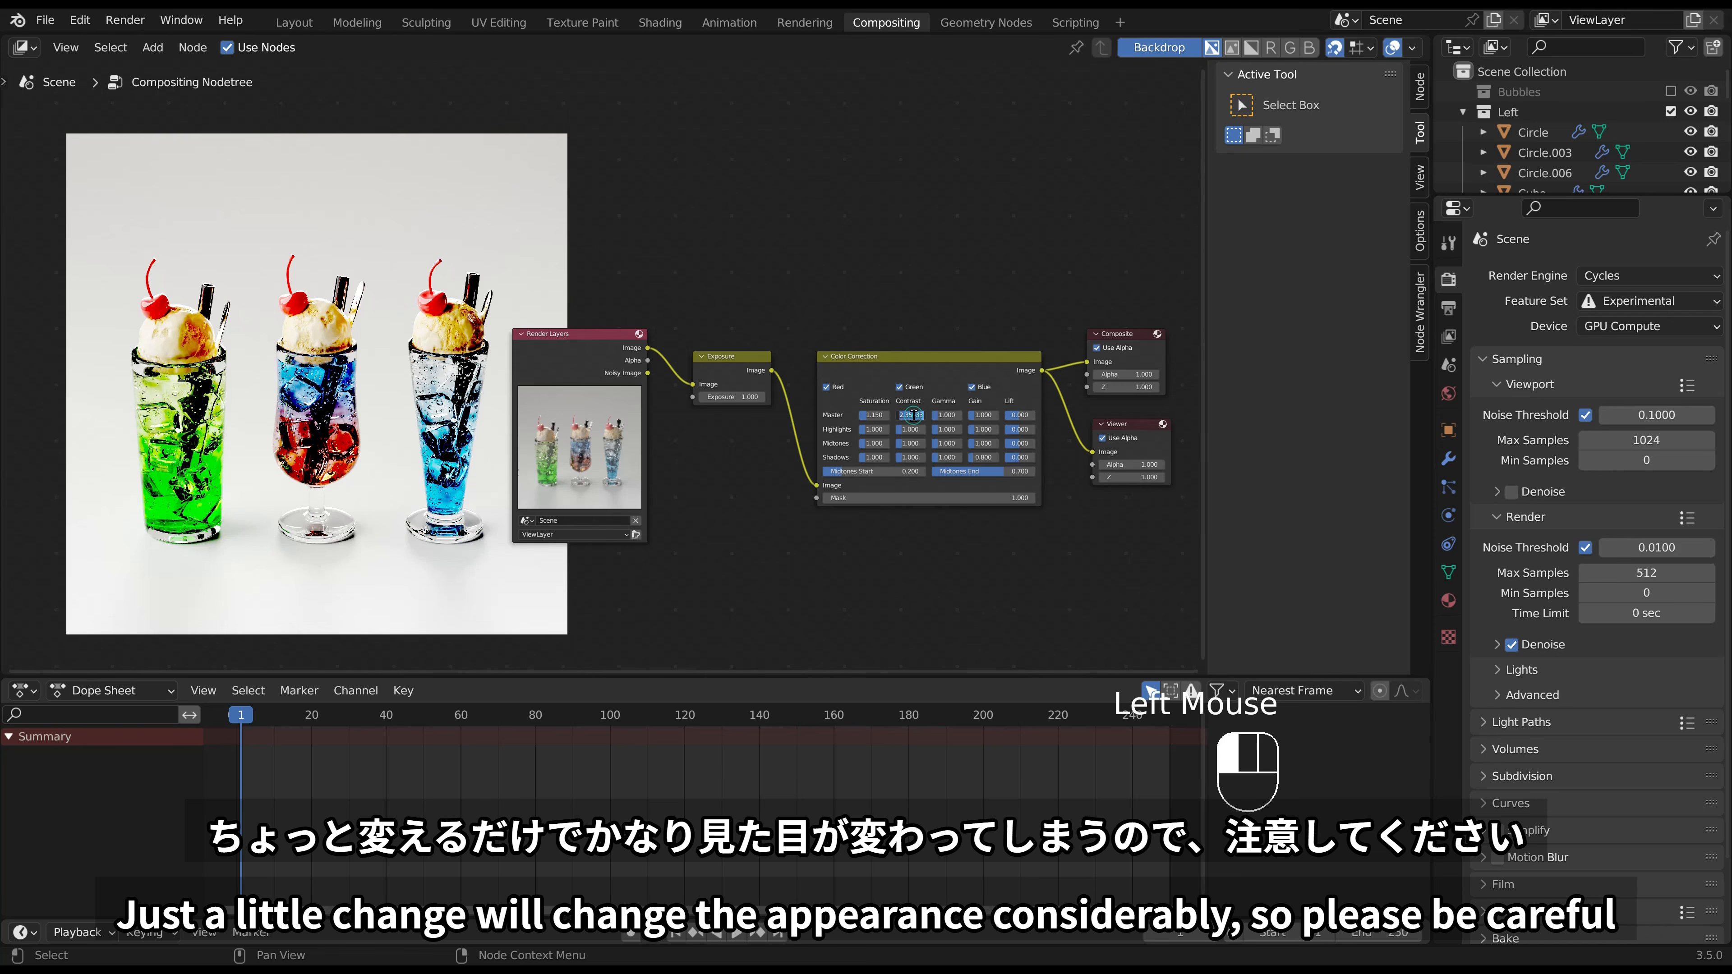
text(1.25)
key(Return)
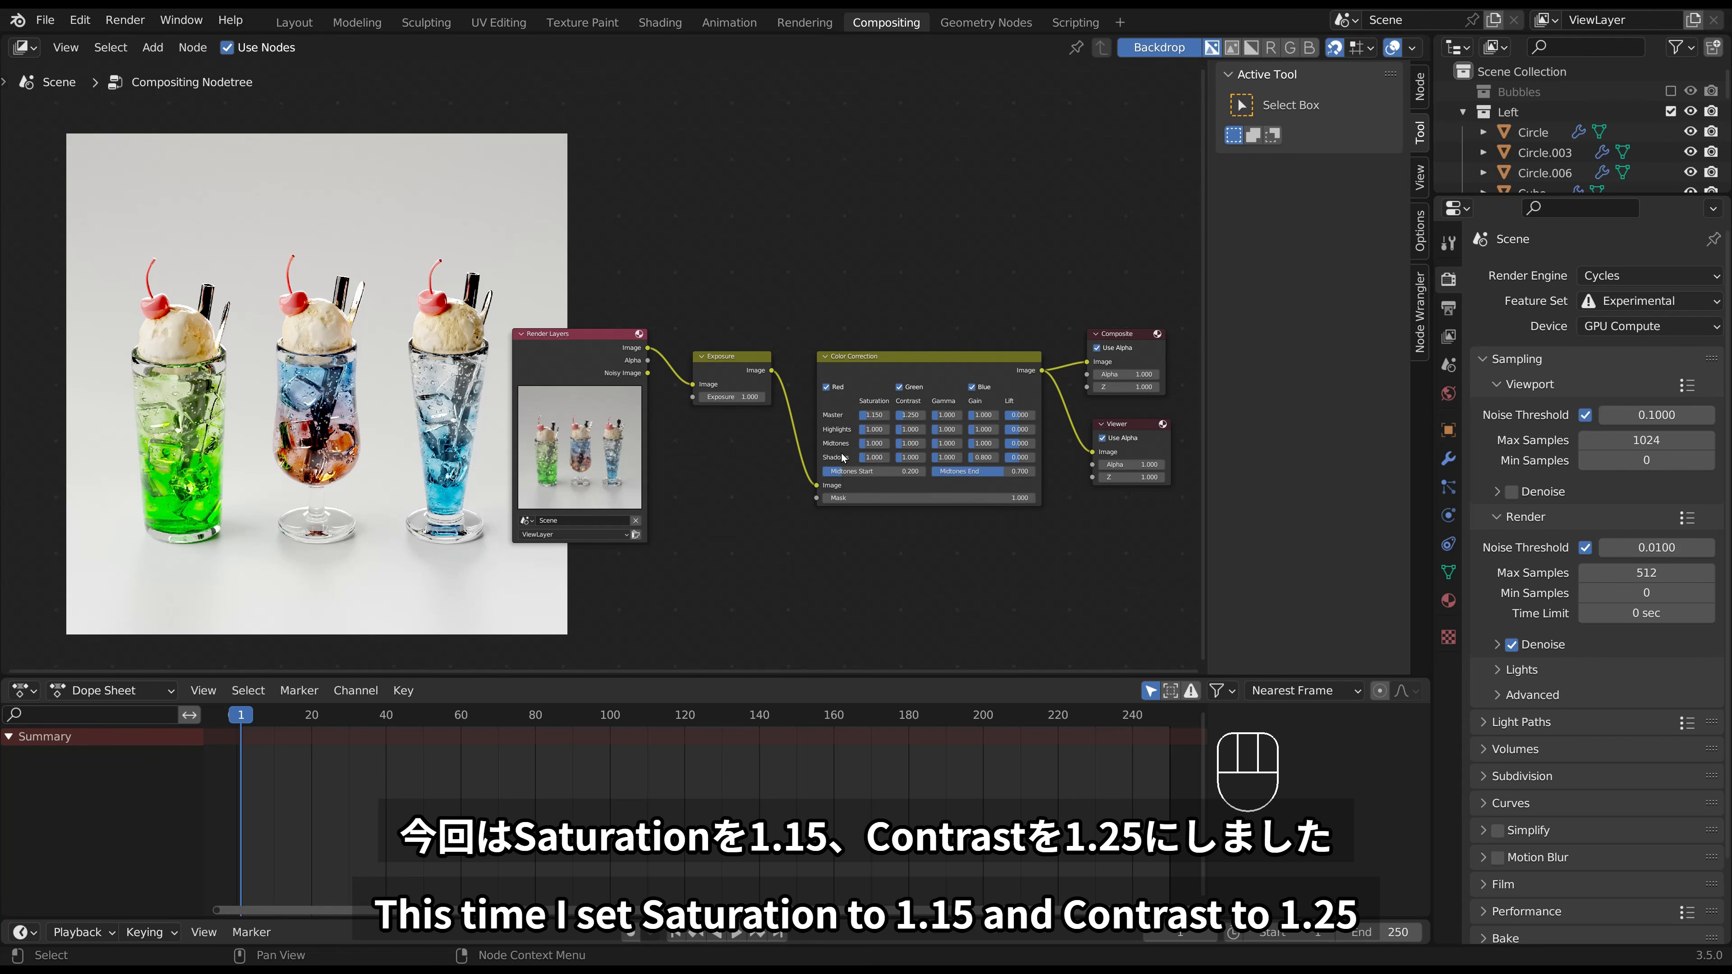
Move the Render Layers and Exposure nodes lower and closer to the Color Correction node, uncovering more of the backdrop image.
scroll(904, 478, up, 2)
scroll(904, 478, up, 3)
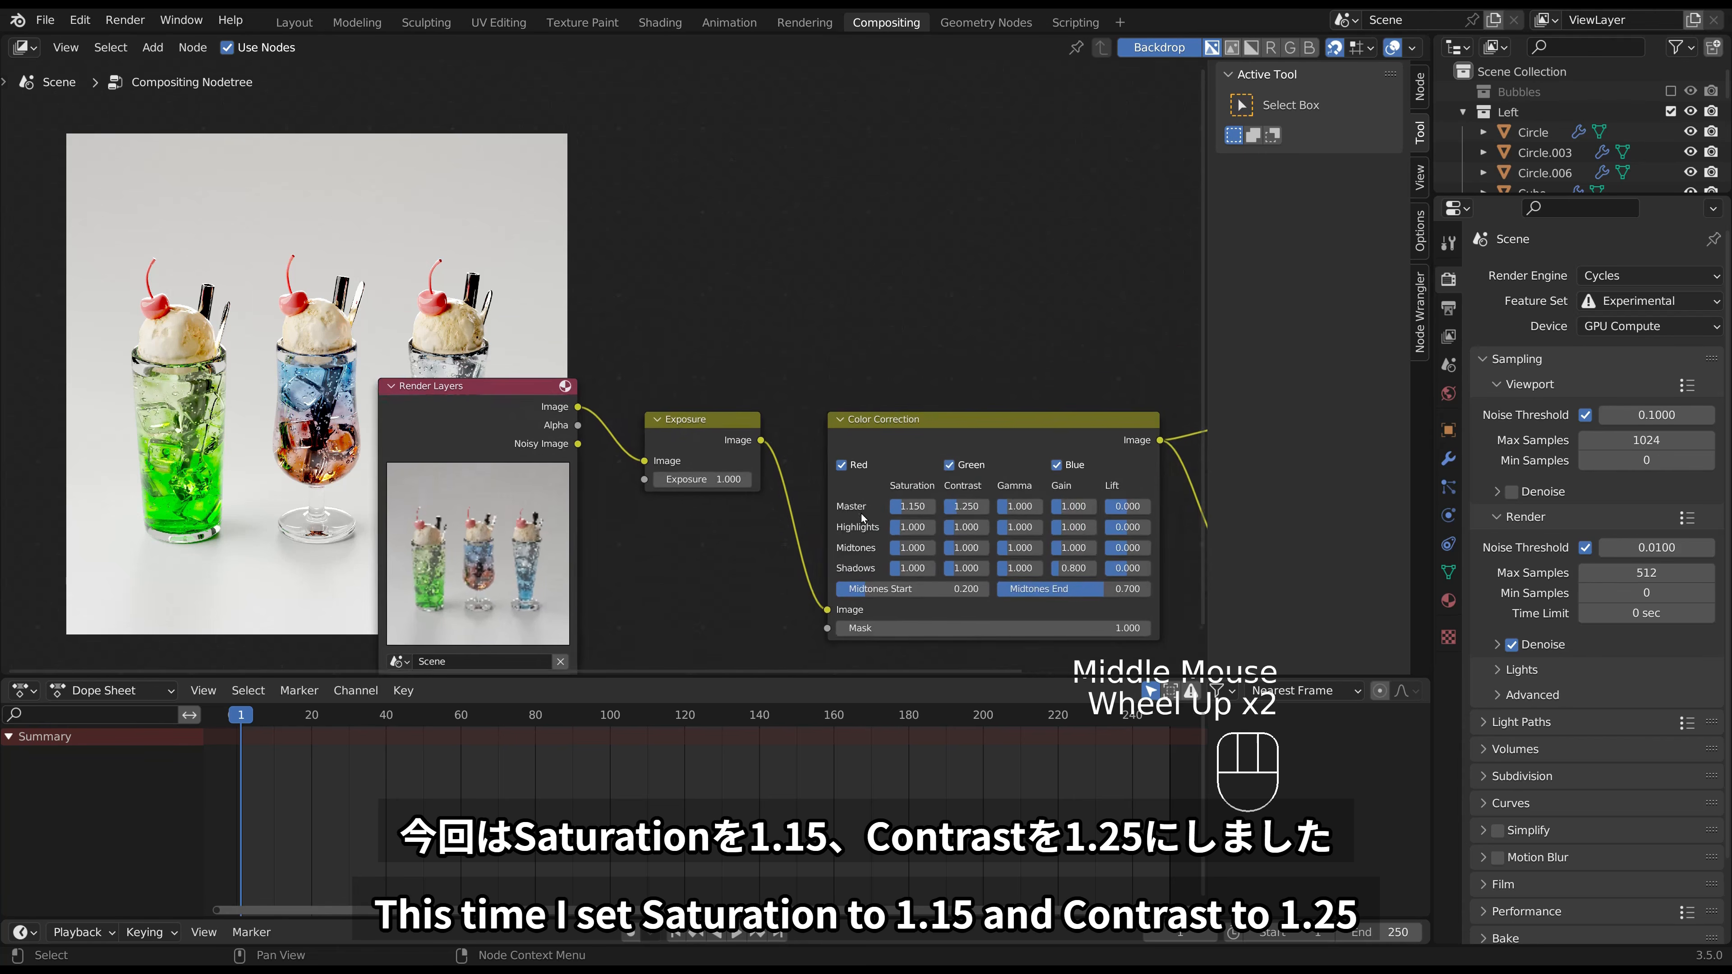
drag(471, 426, 563, 536)
drag(696, 440, 722, 494)
middle_drag(911, 487, 853, 469)
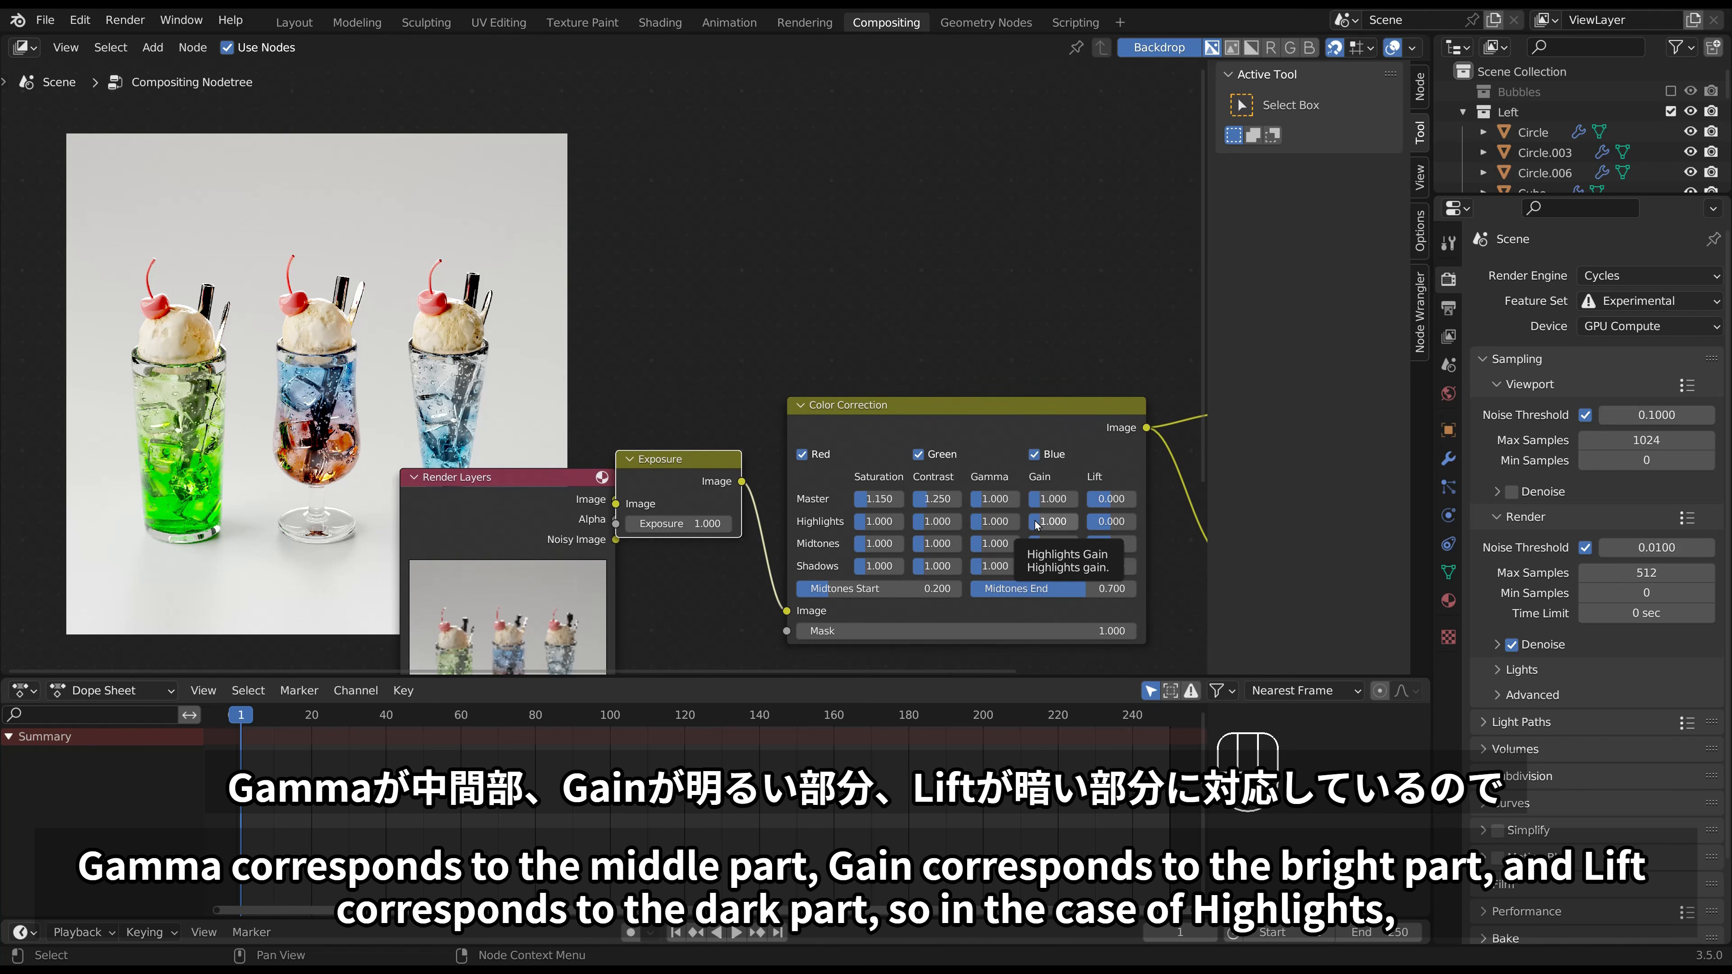
Set the Color Correction node's Highlights Gain to 1.2 and Midtones Gamma to 0.85.
click(1046, 526)
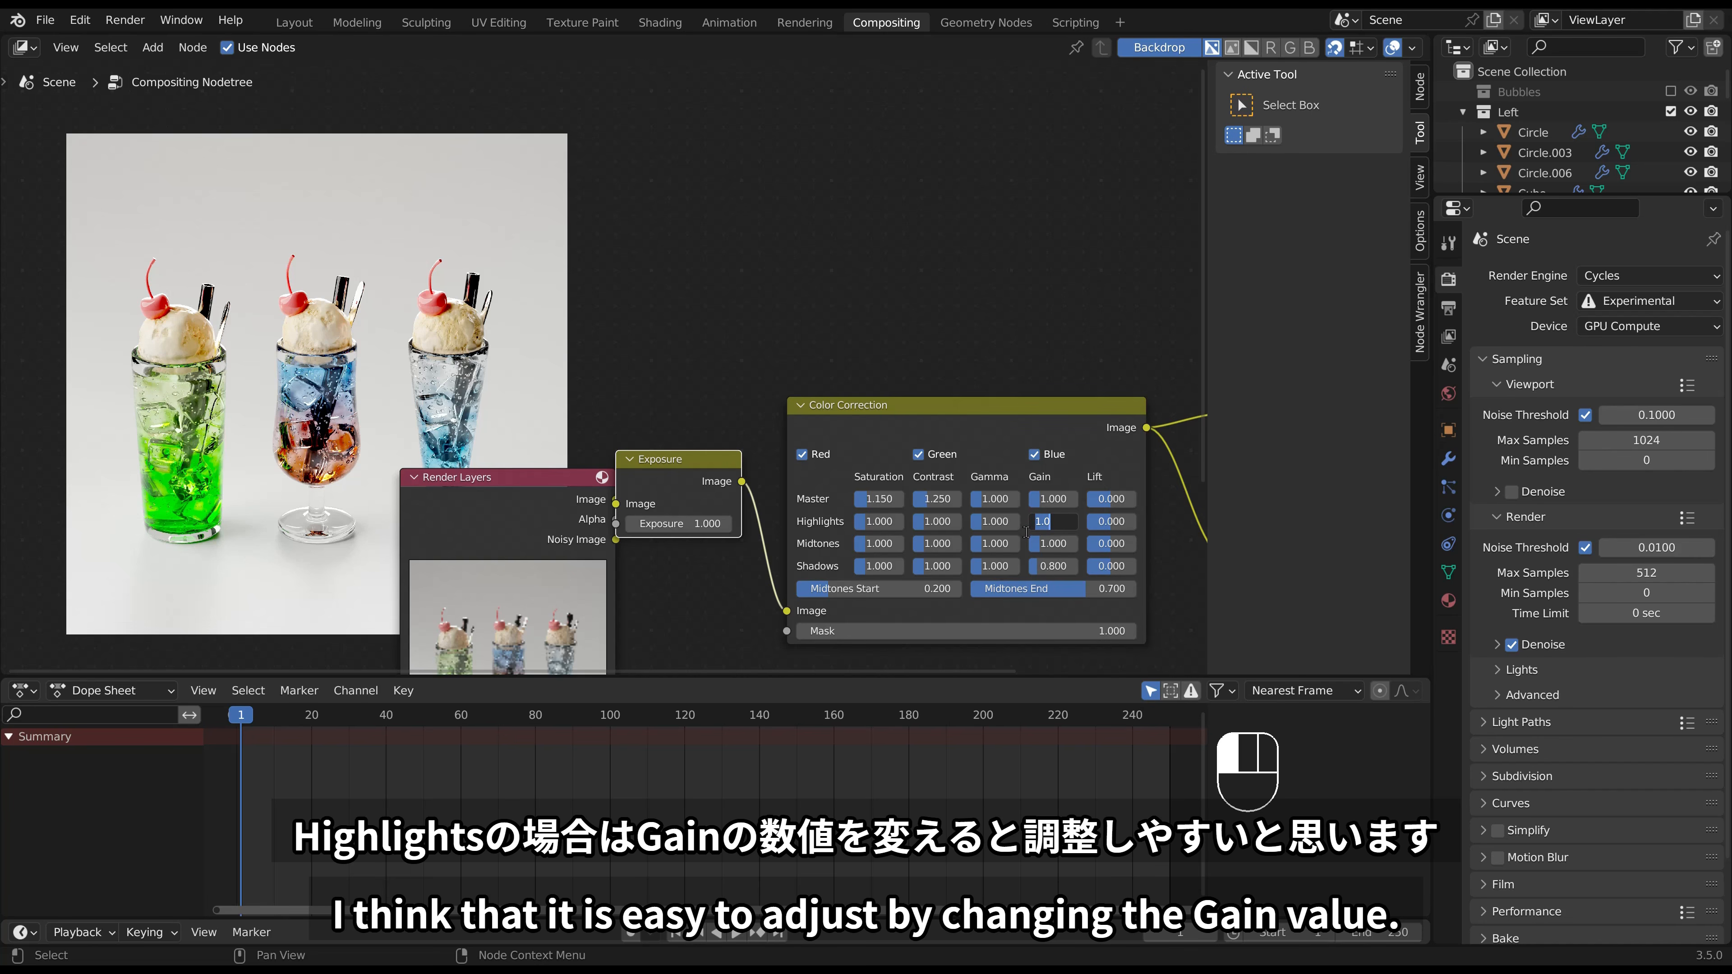
text(1.2)
key(Return)
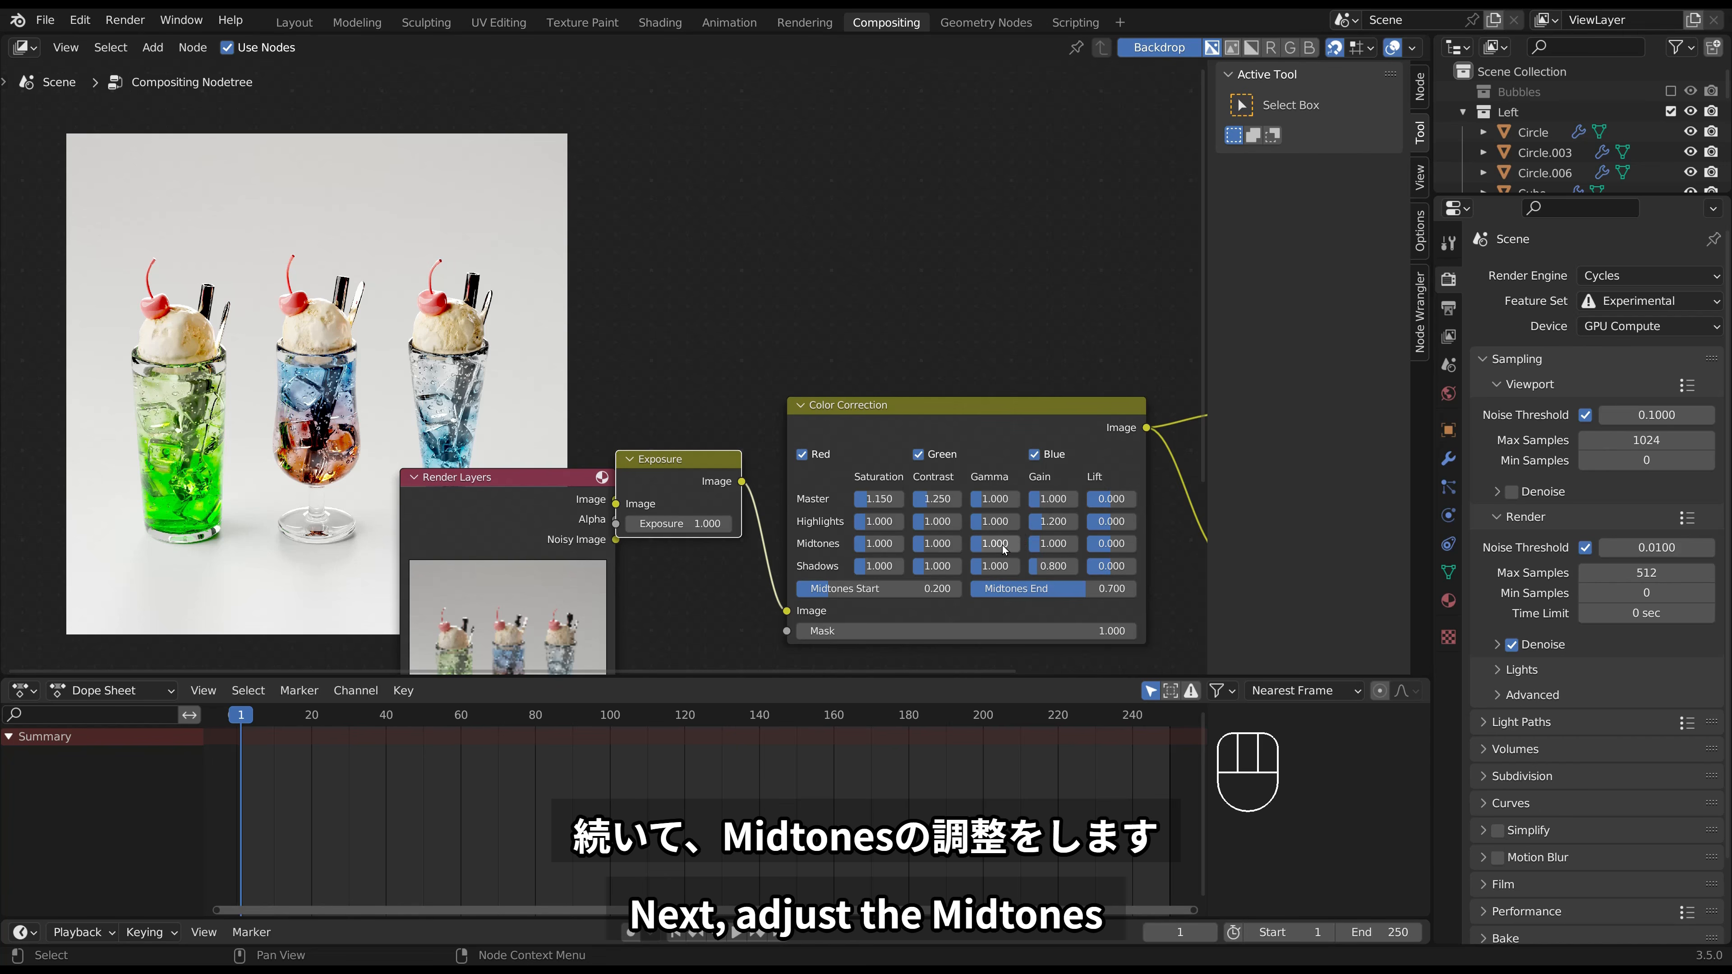
click(1001, 545)
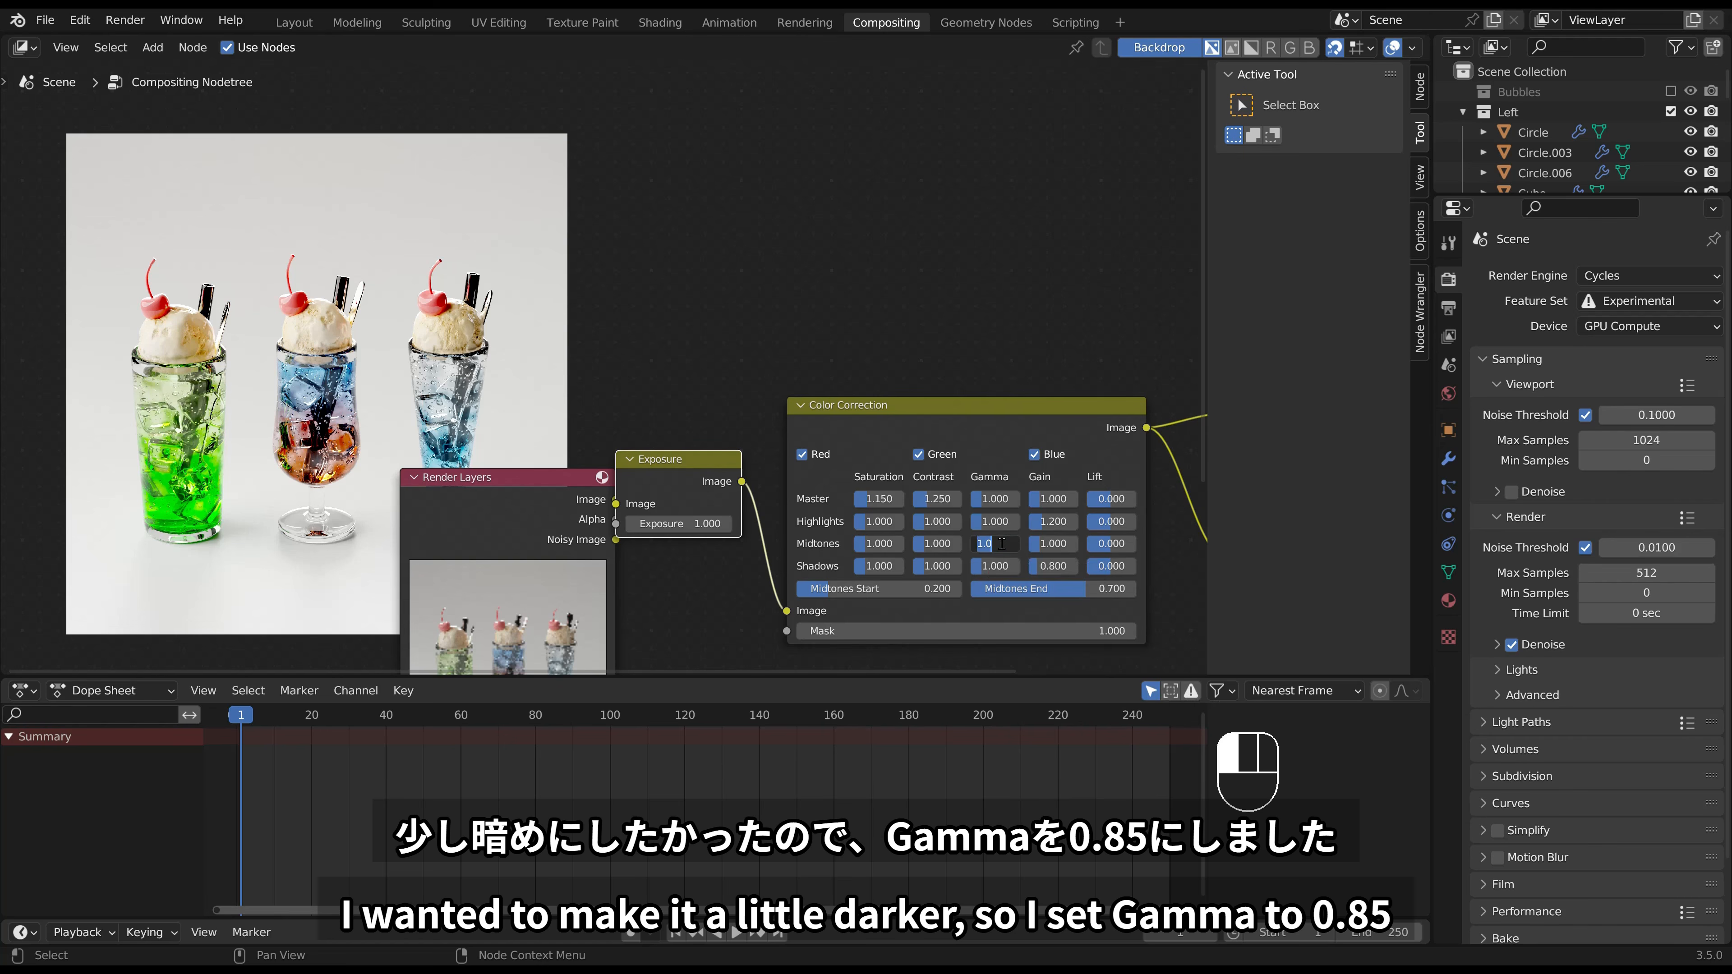
text(0.85)
key(Return)
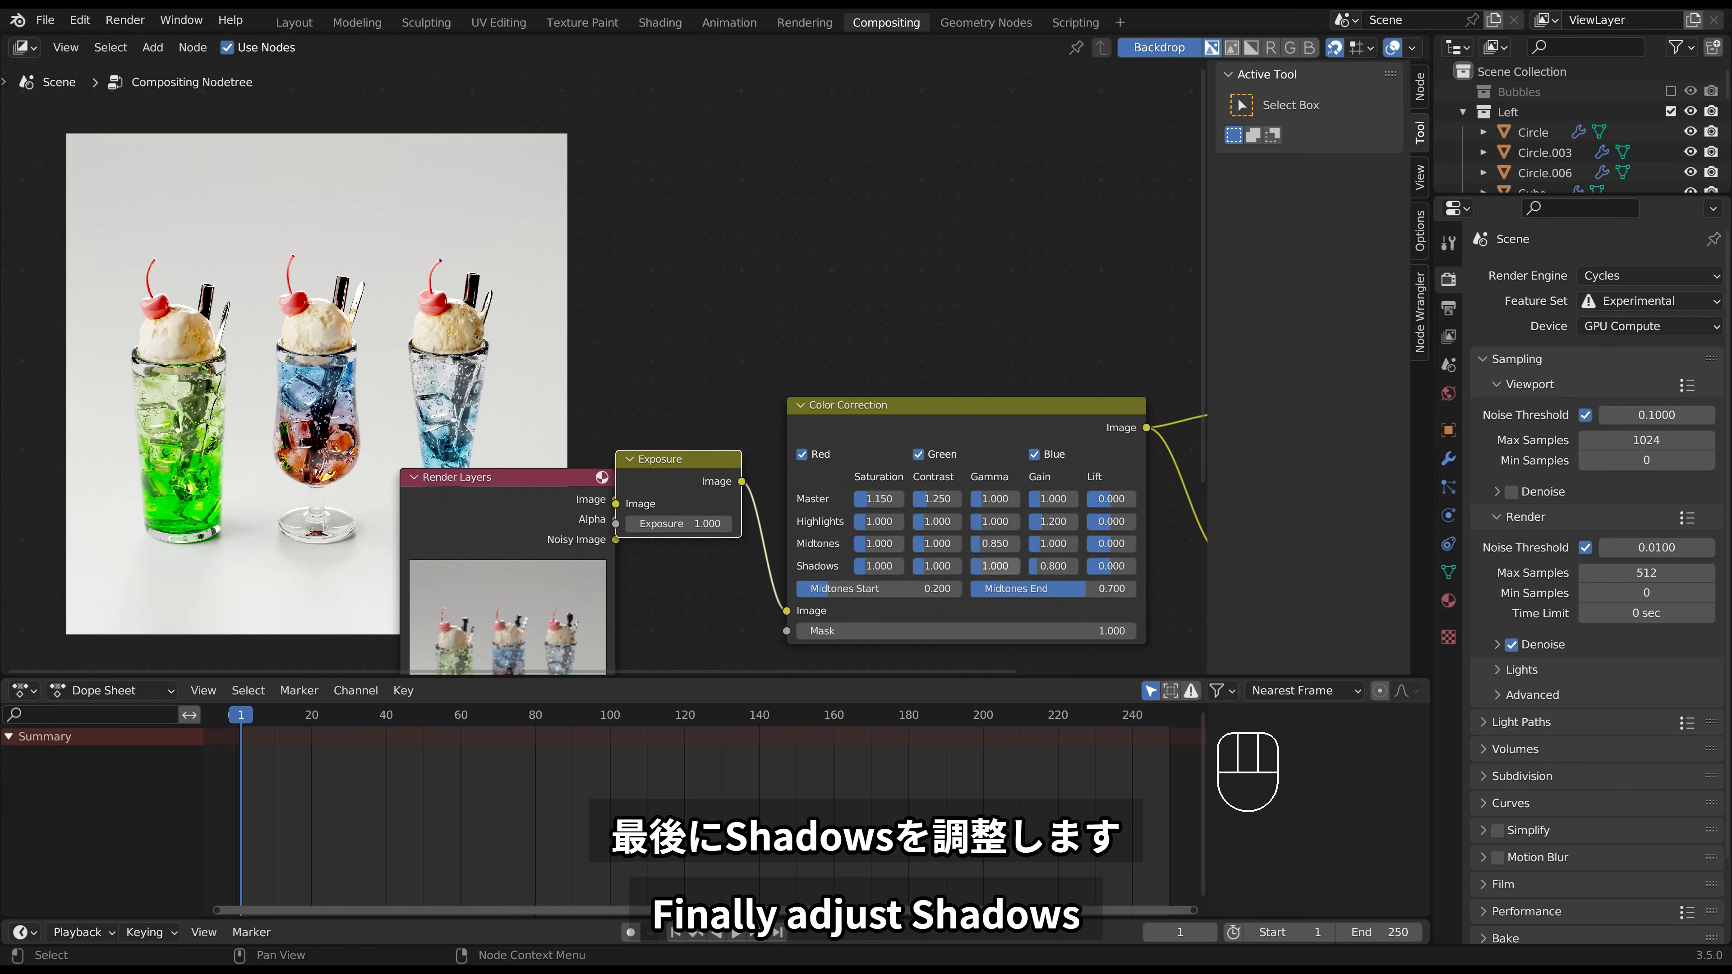
Darken the shadows by setting the Color Correction node's Shadows Gamma and Gain to 0.8 each.
double_click(1008, 566)
text(0.8)
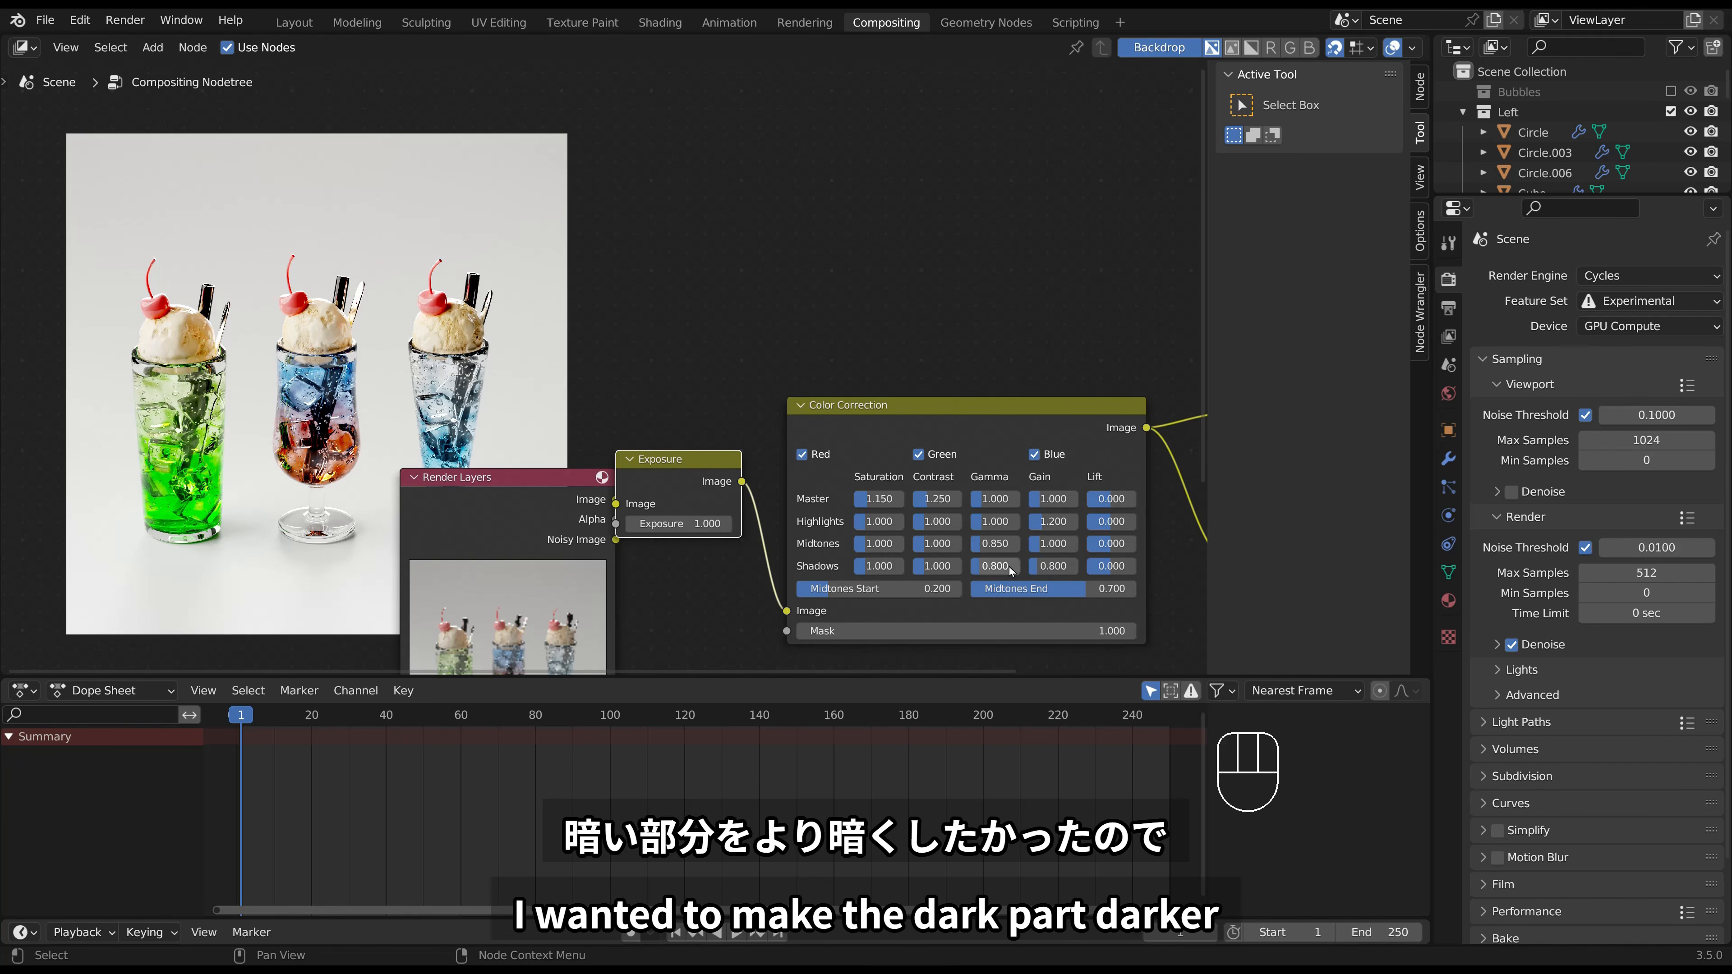
double_click(1036, 566)
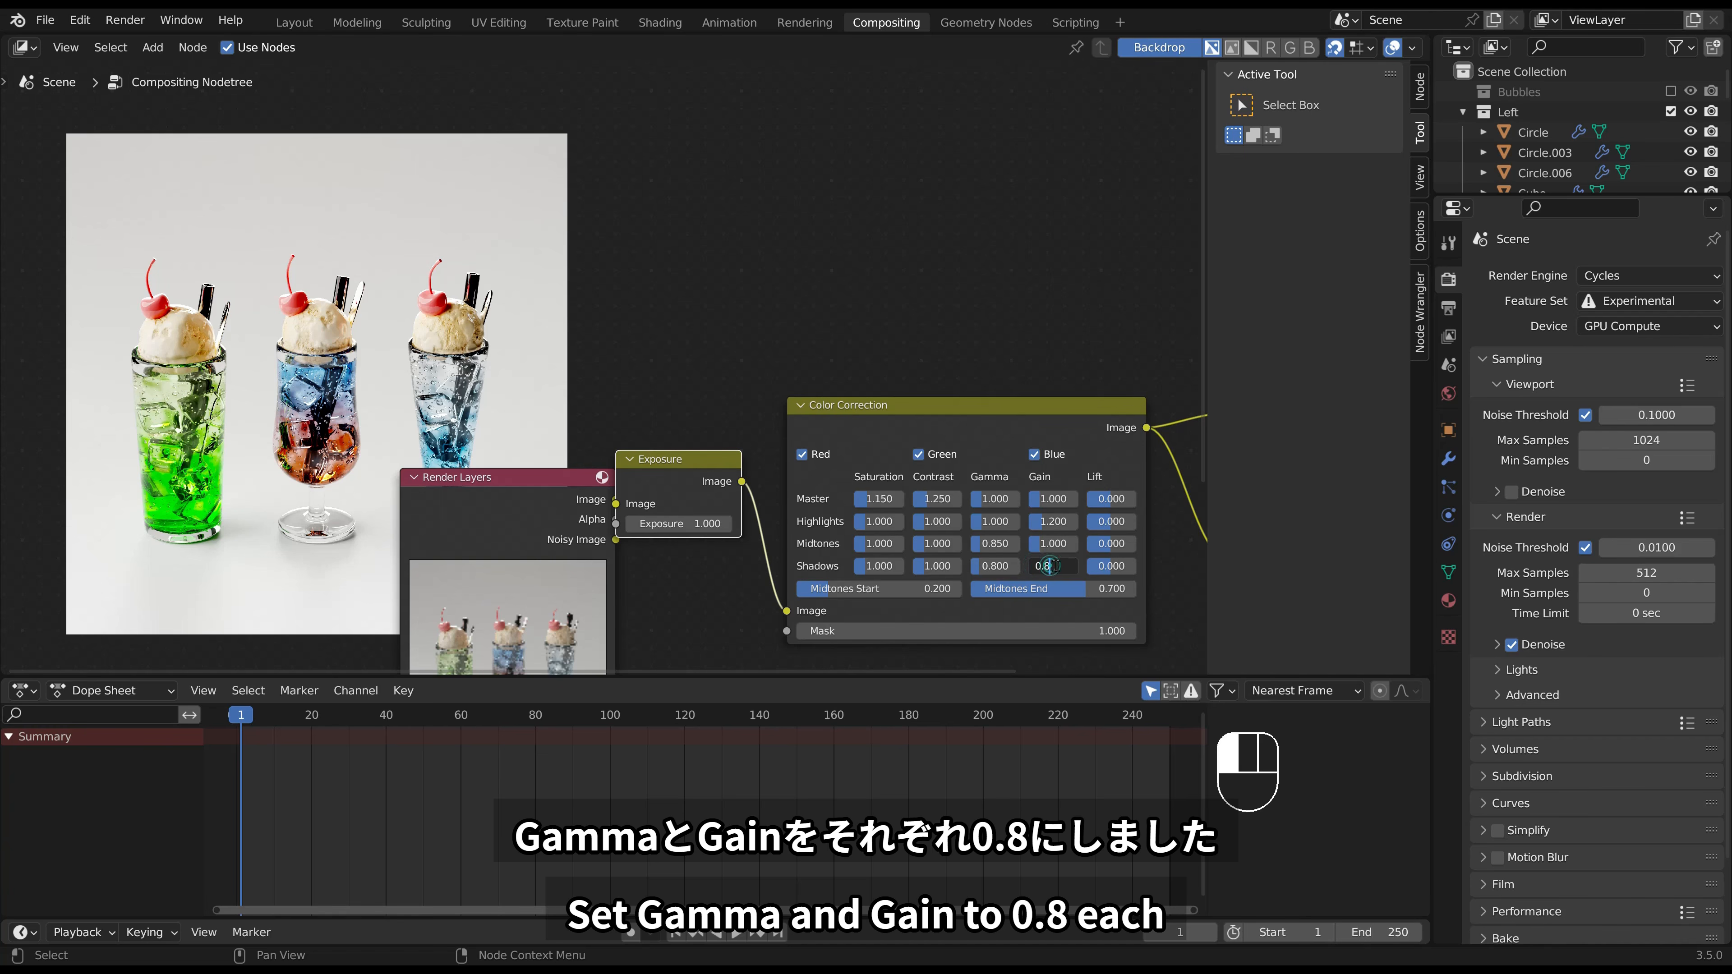
key(Return)
Reposition the Render Layers node between the backdrop image and the Exposure node, leaving a gap before Exposure.
scroll(968, 353, down, 2)
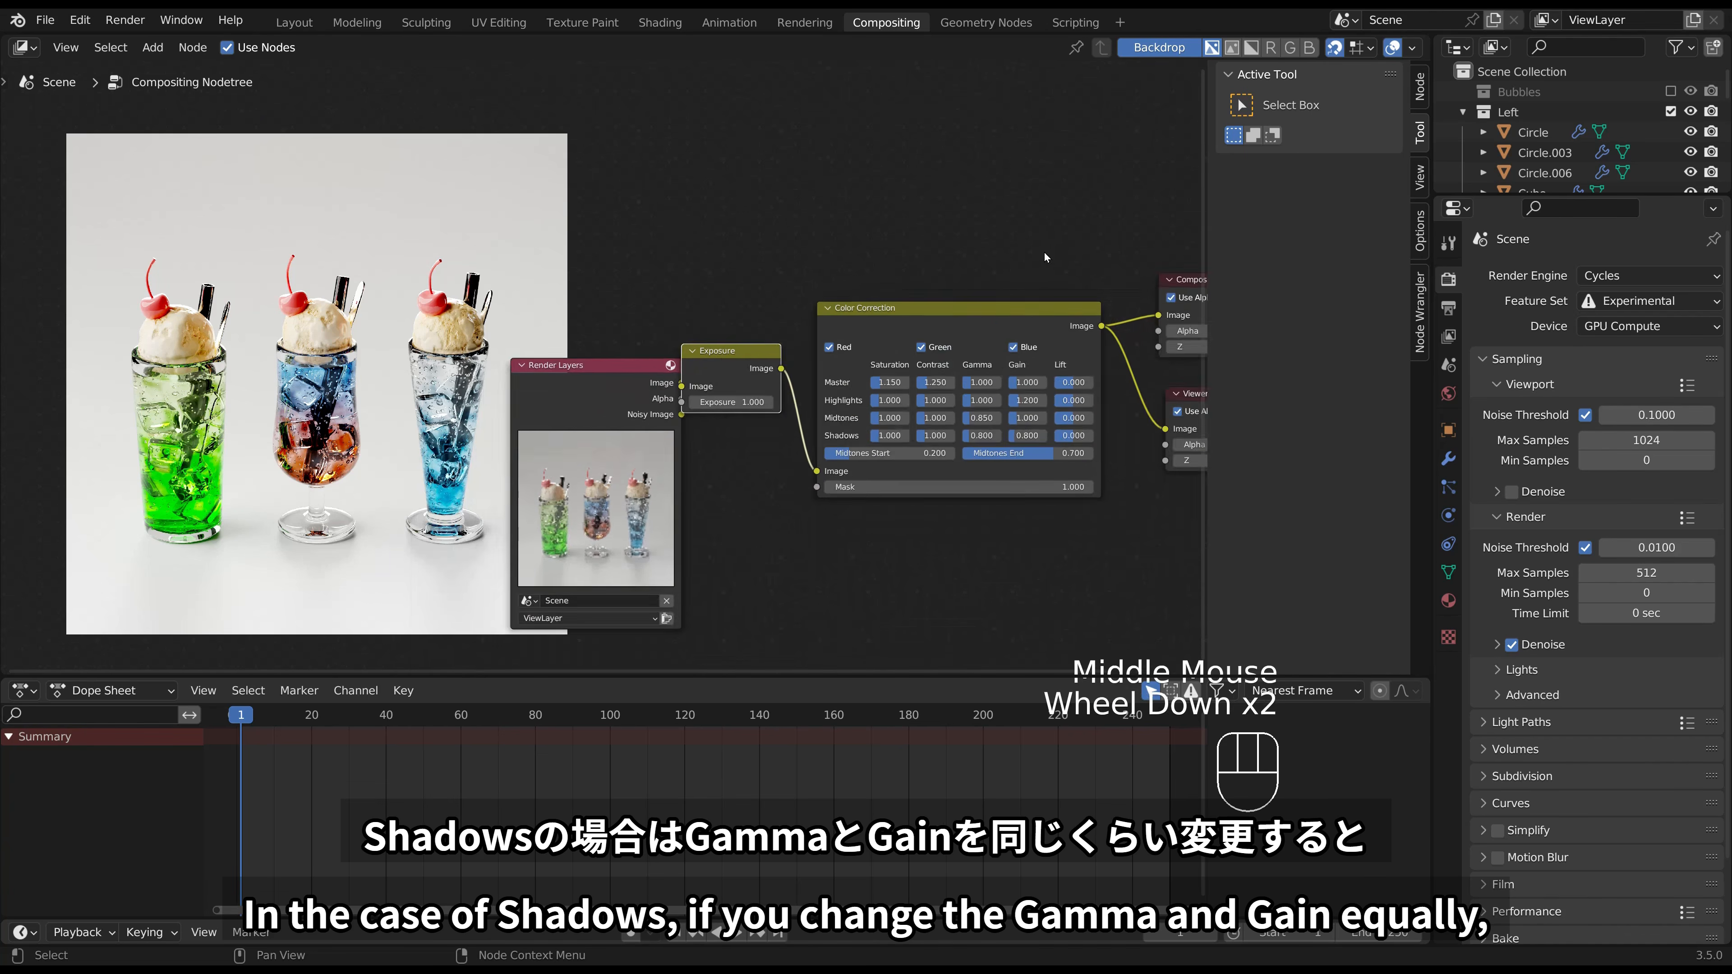
scroll(1039, 257, down, 2)
middle_drag(971, 281, 1067, 284)
click(946, 270)
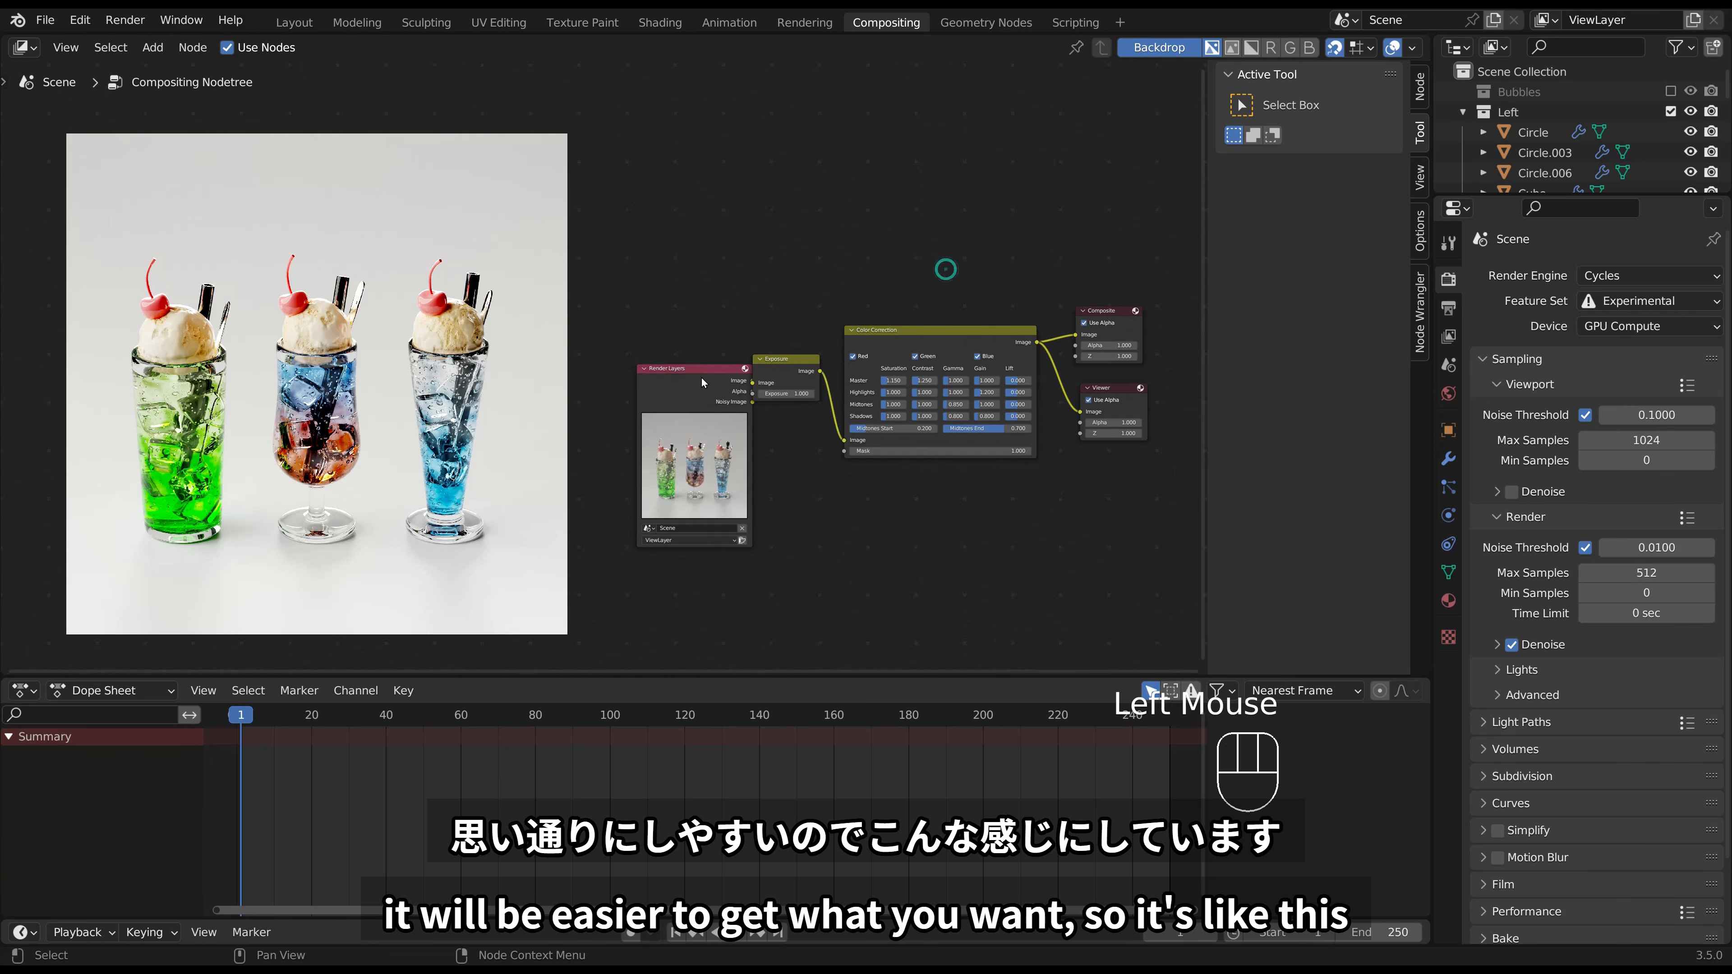
drag(701, 378, 692, 368)
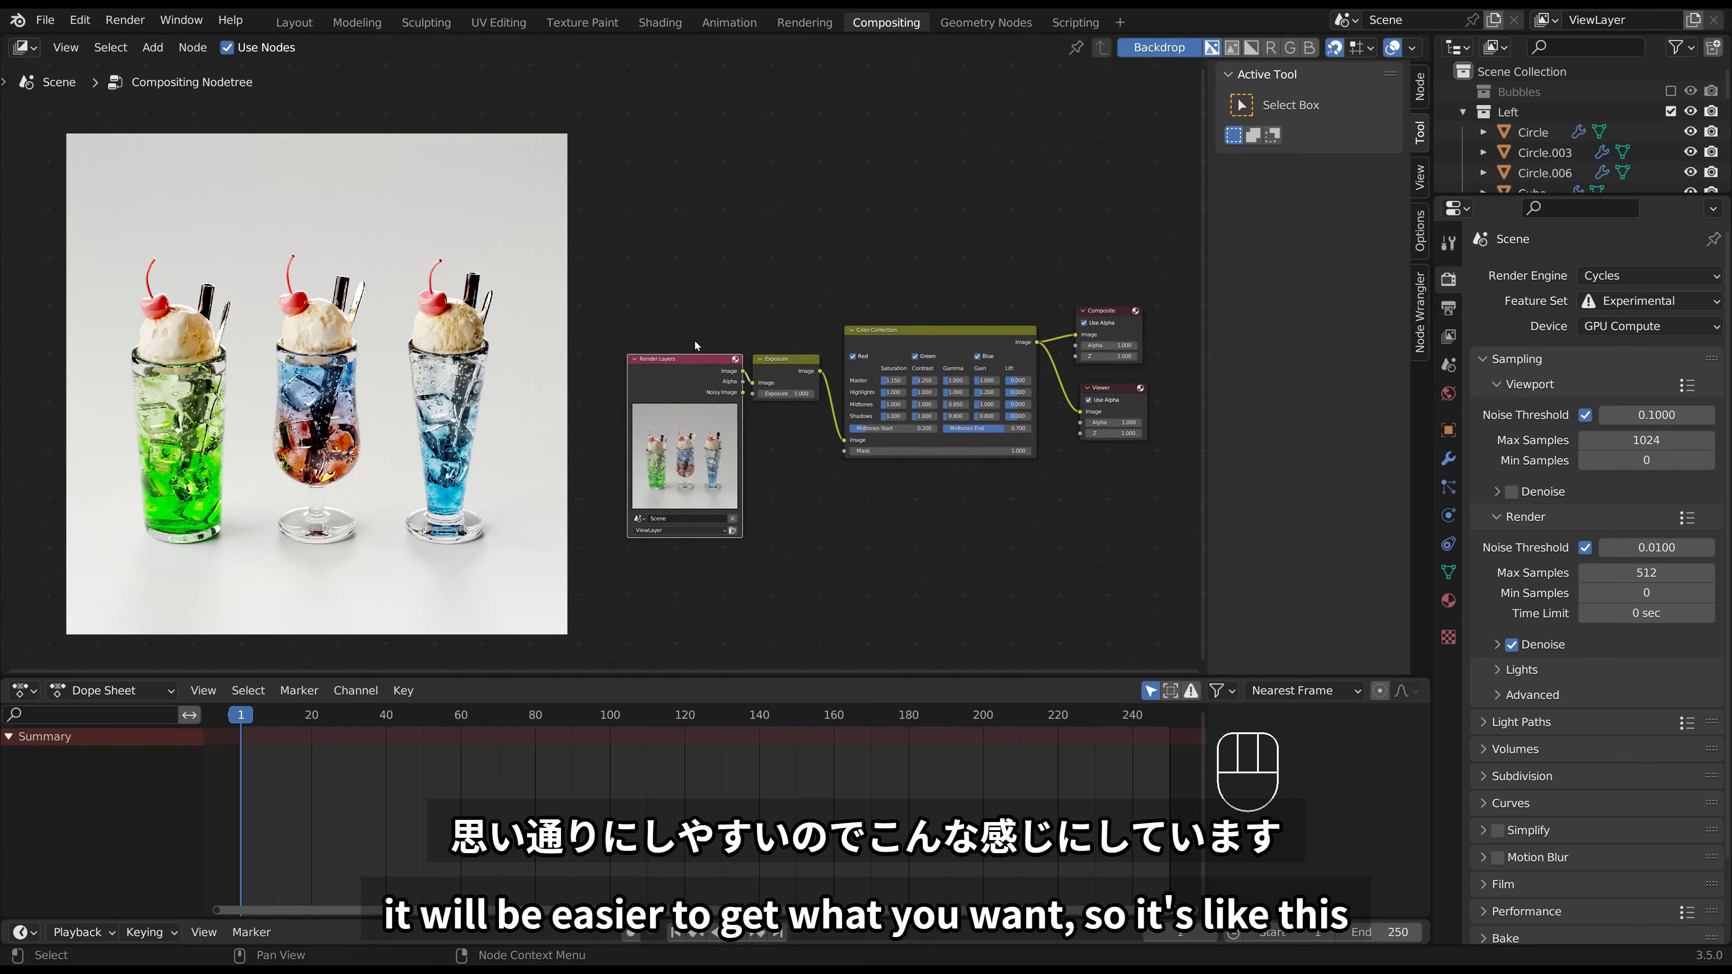
click(730, 305)
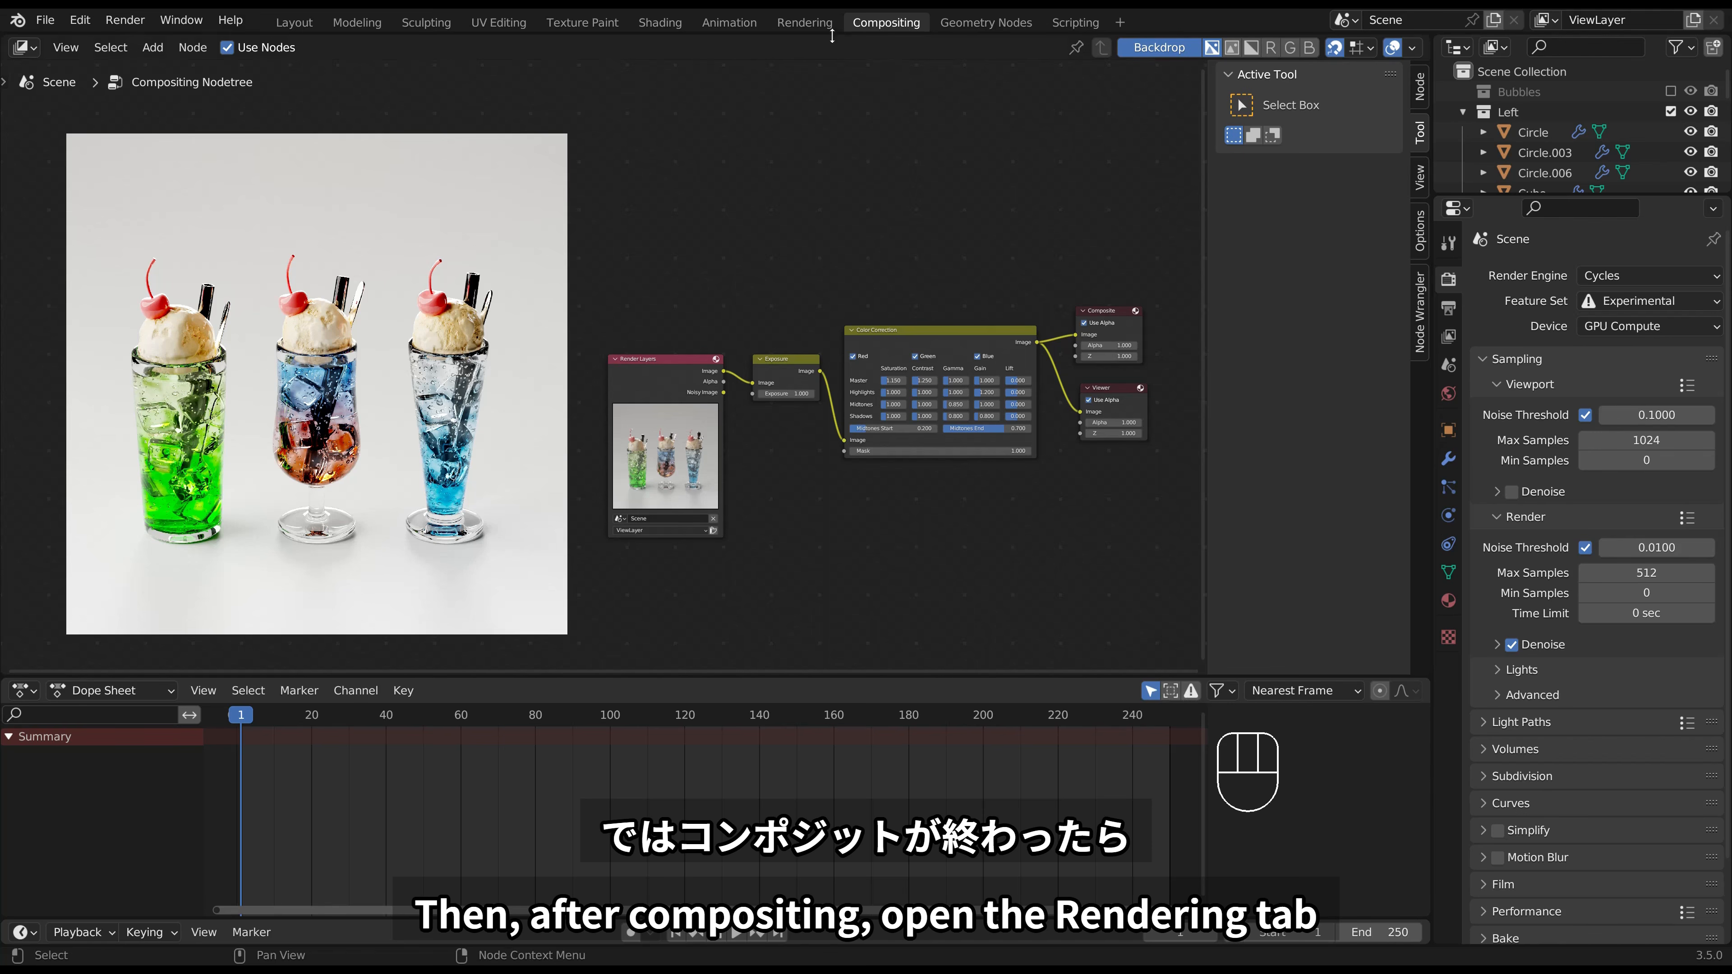
Save the composited render result as an image from the Rendering workspace.
click(811, 23)
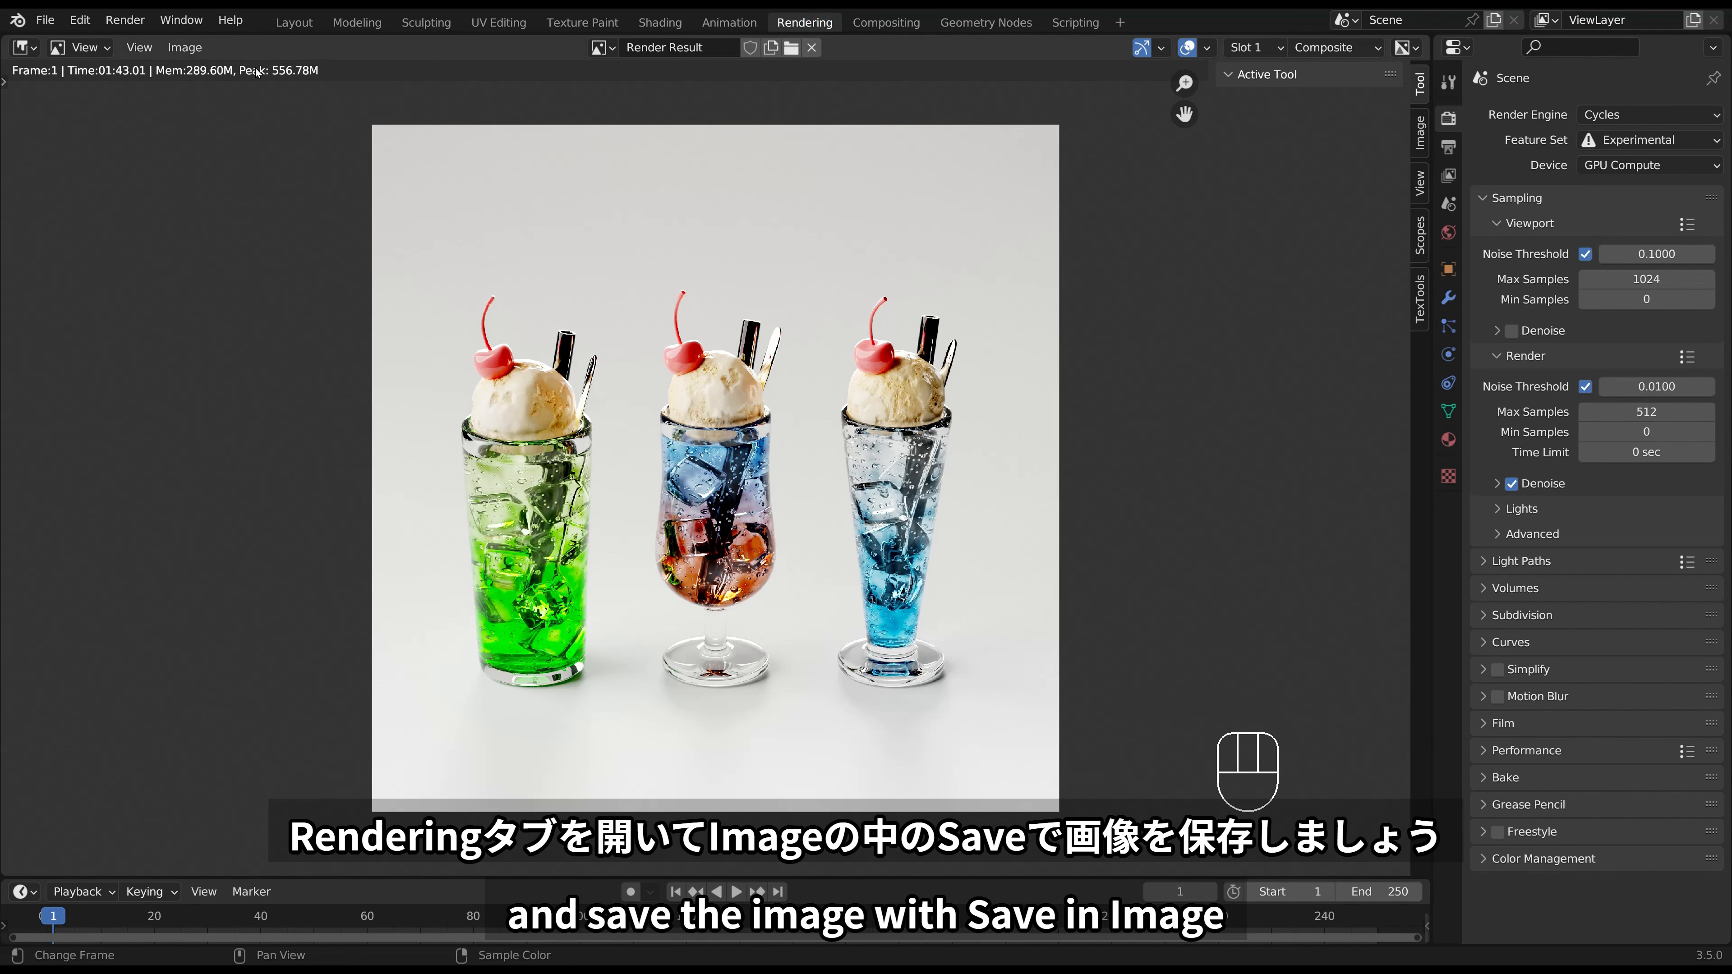
click(184, 46)
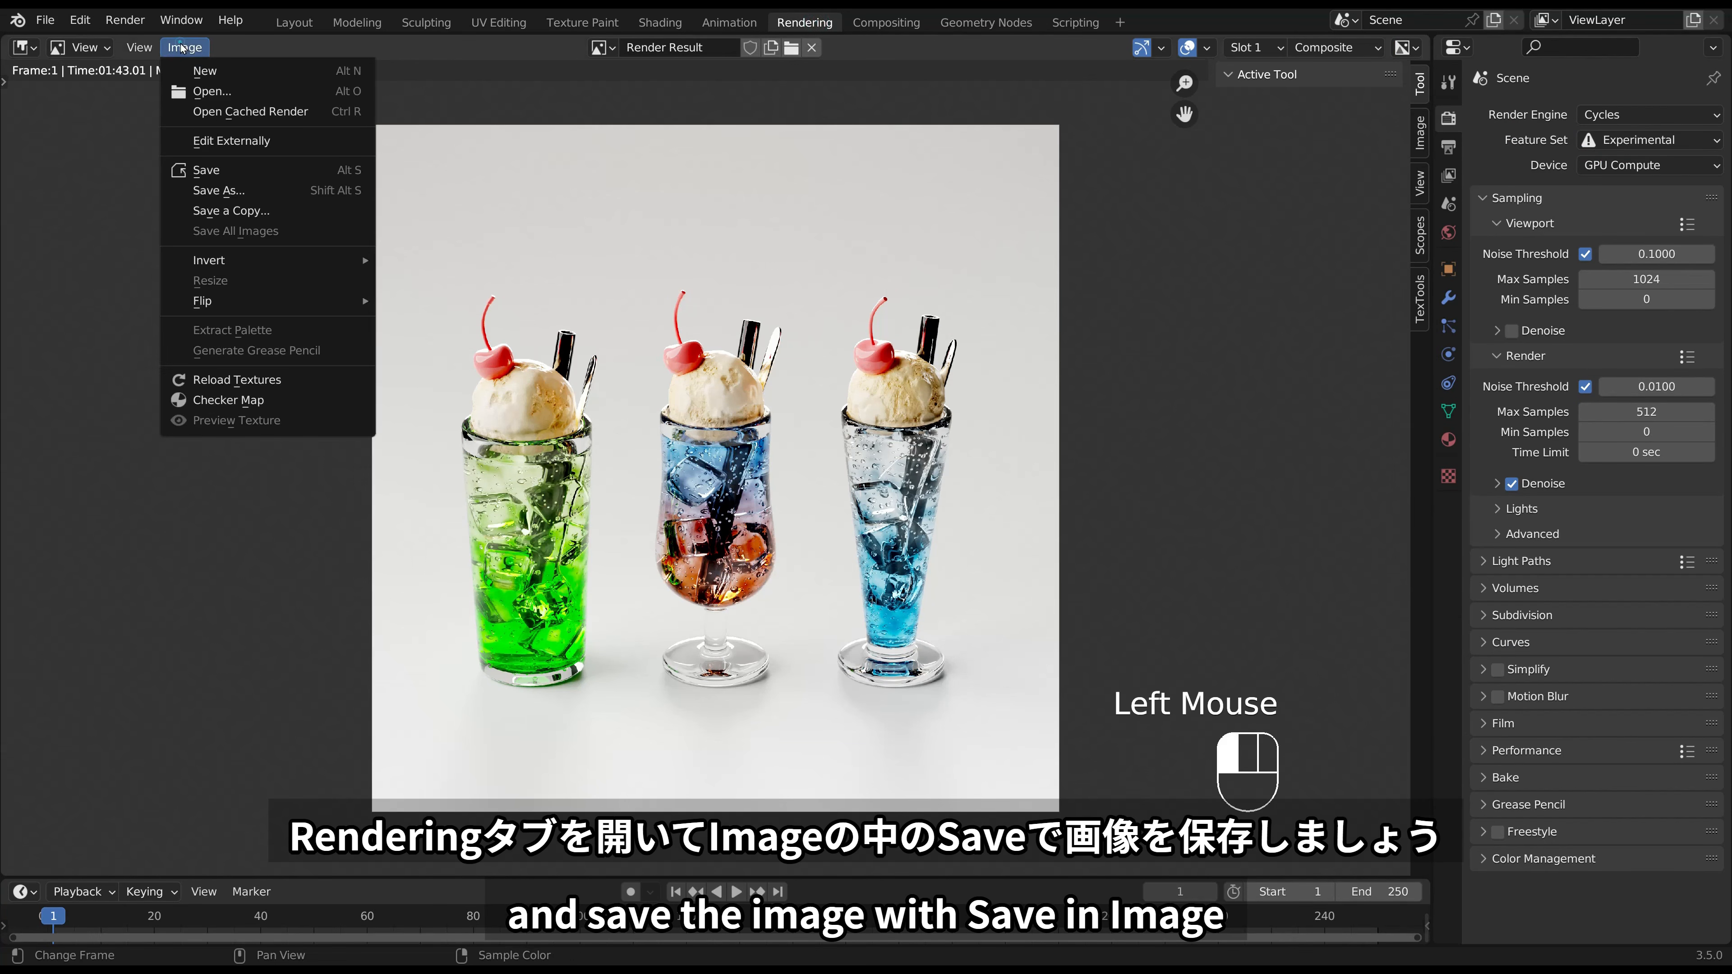
click(269, 174)
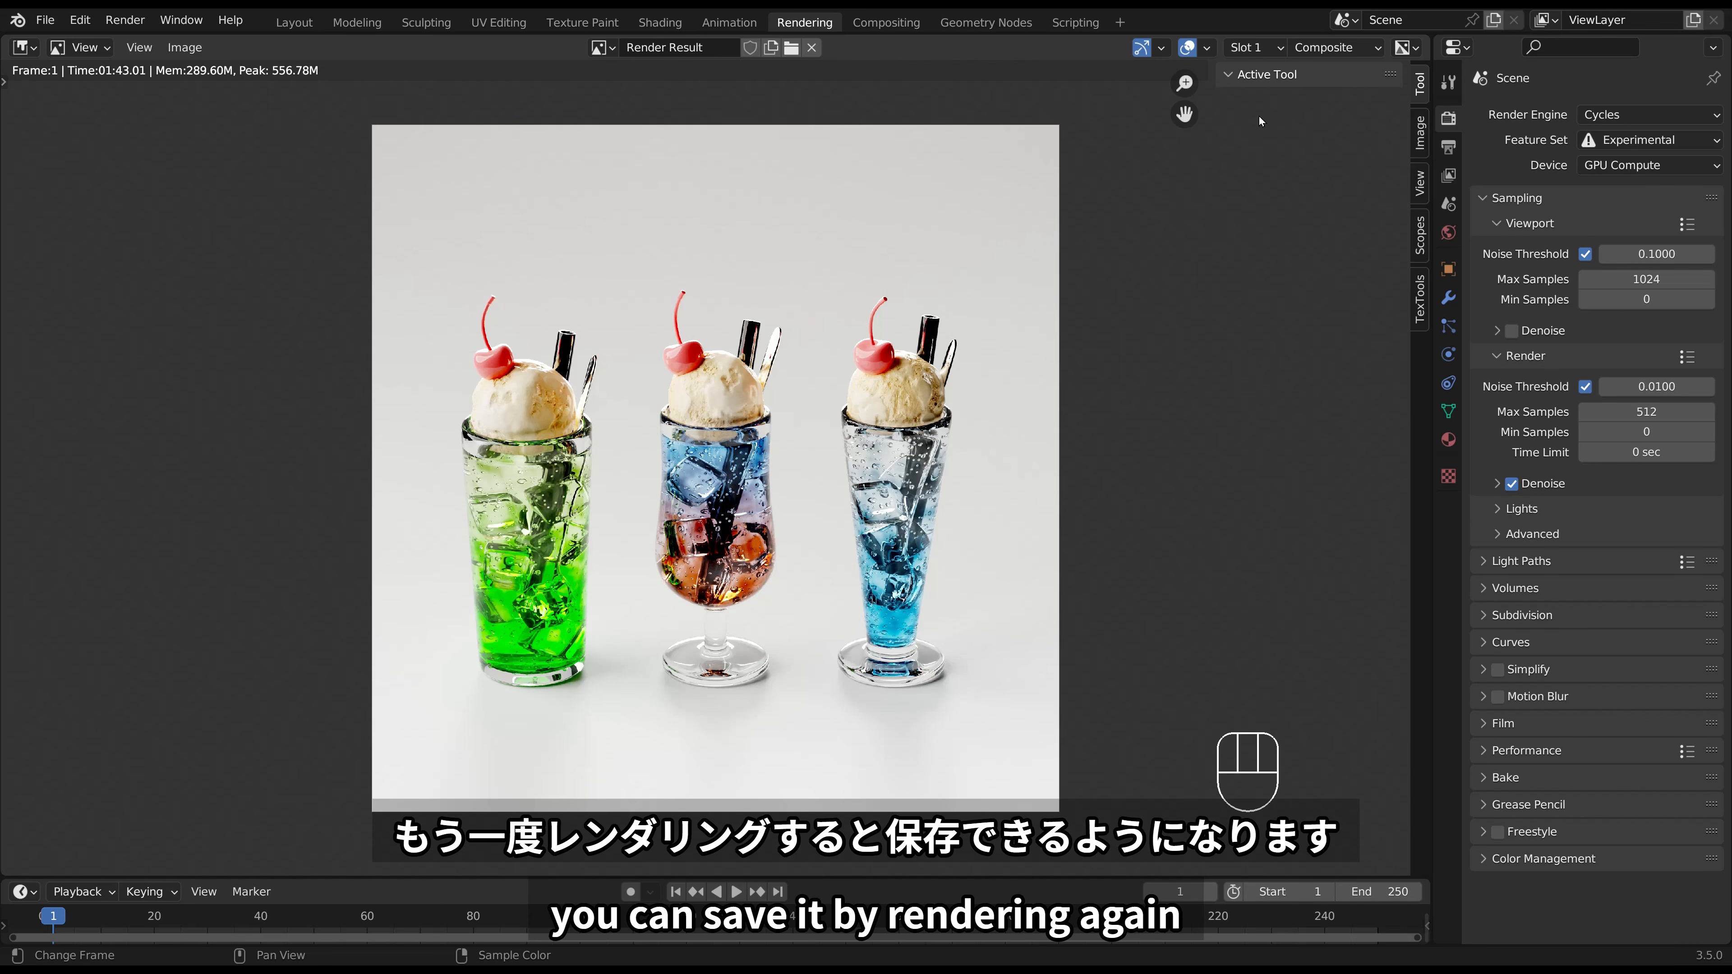
Show the uncomposited ViewLayer version of the render result for comparison, and return to the Composite version.
click(1317, 48)
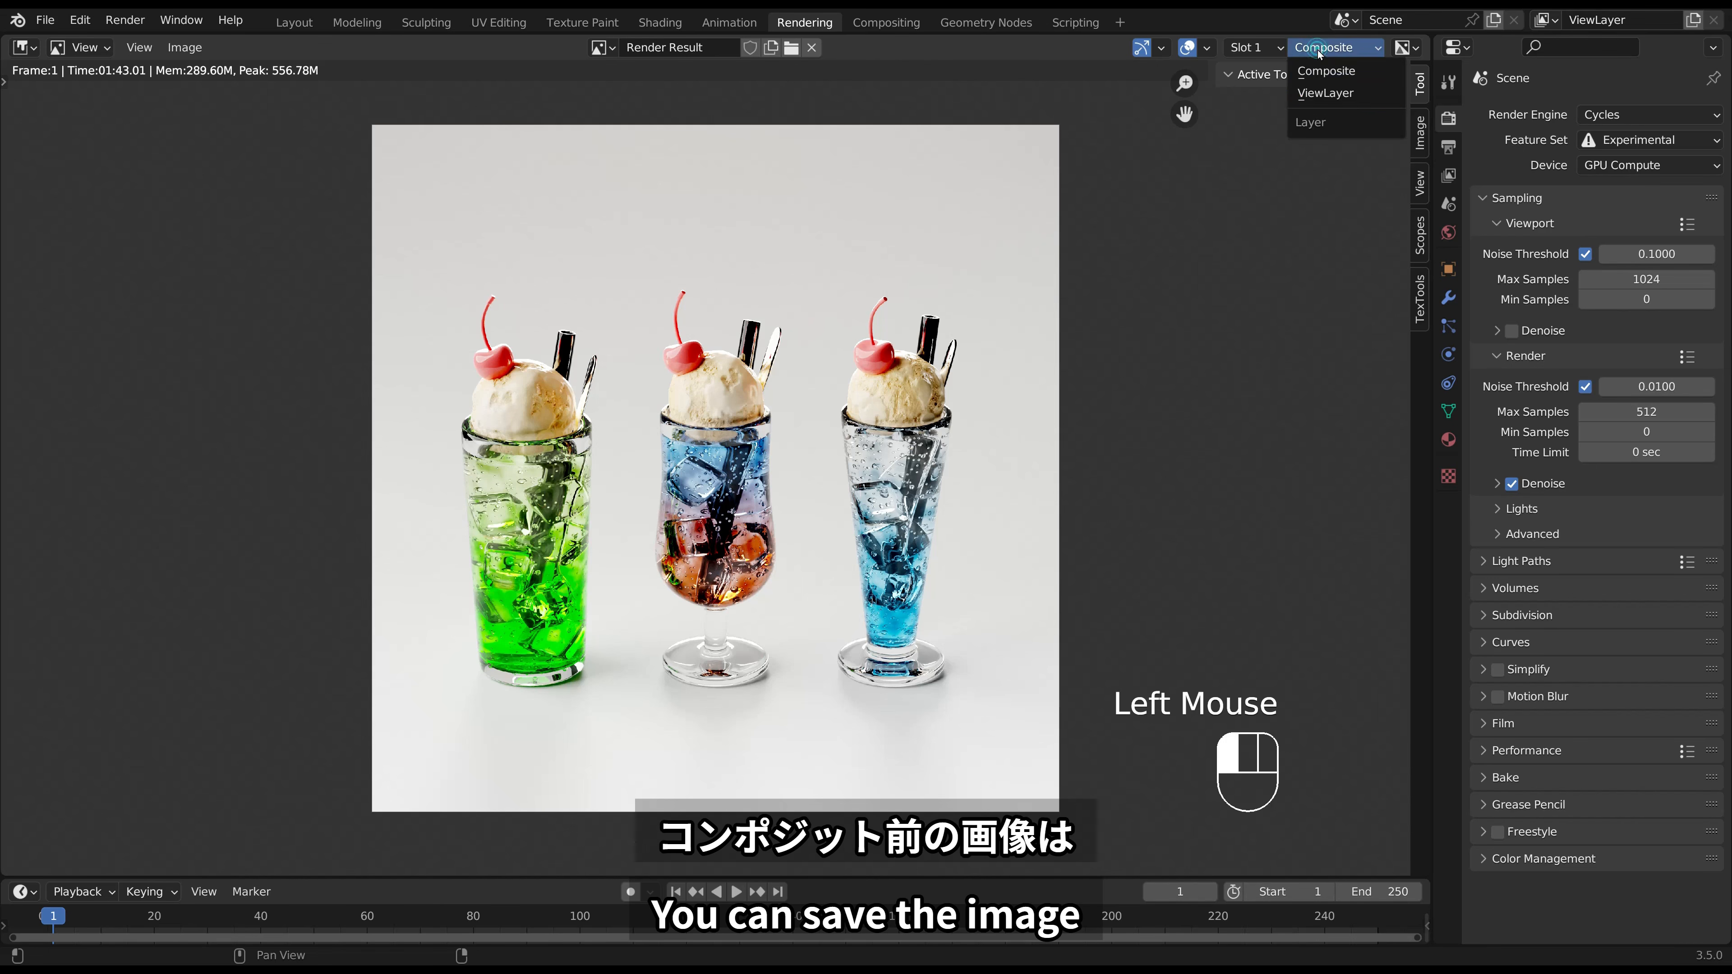
click(1325, 92)
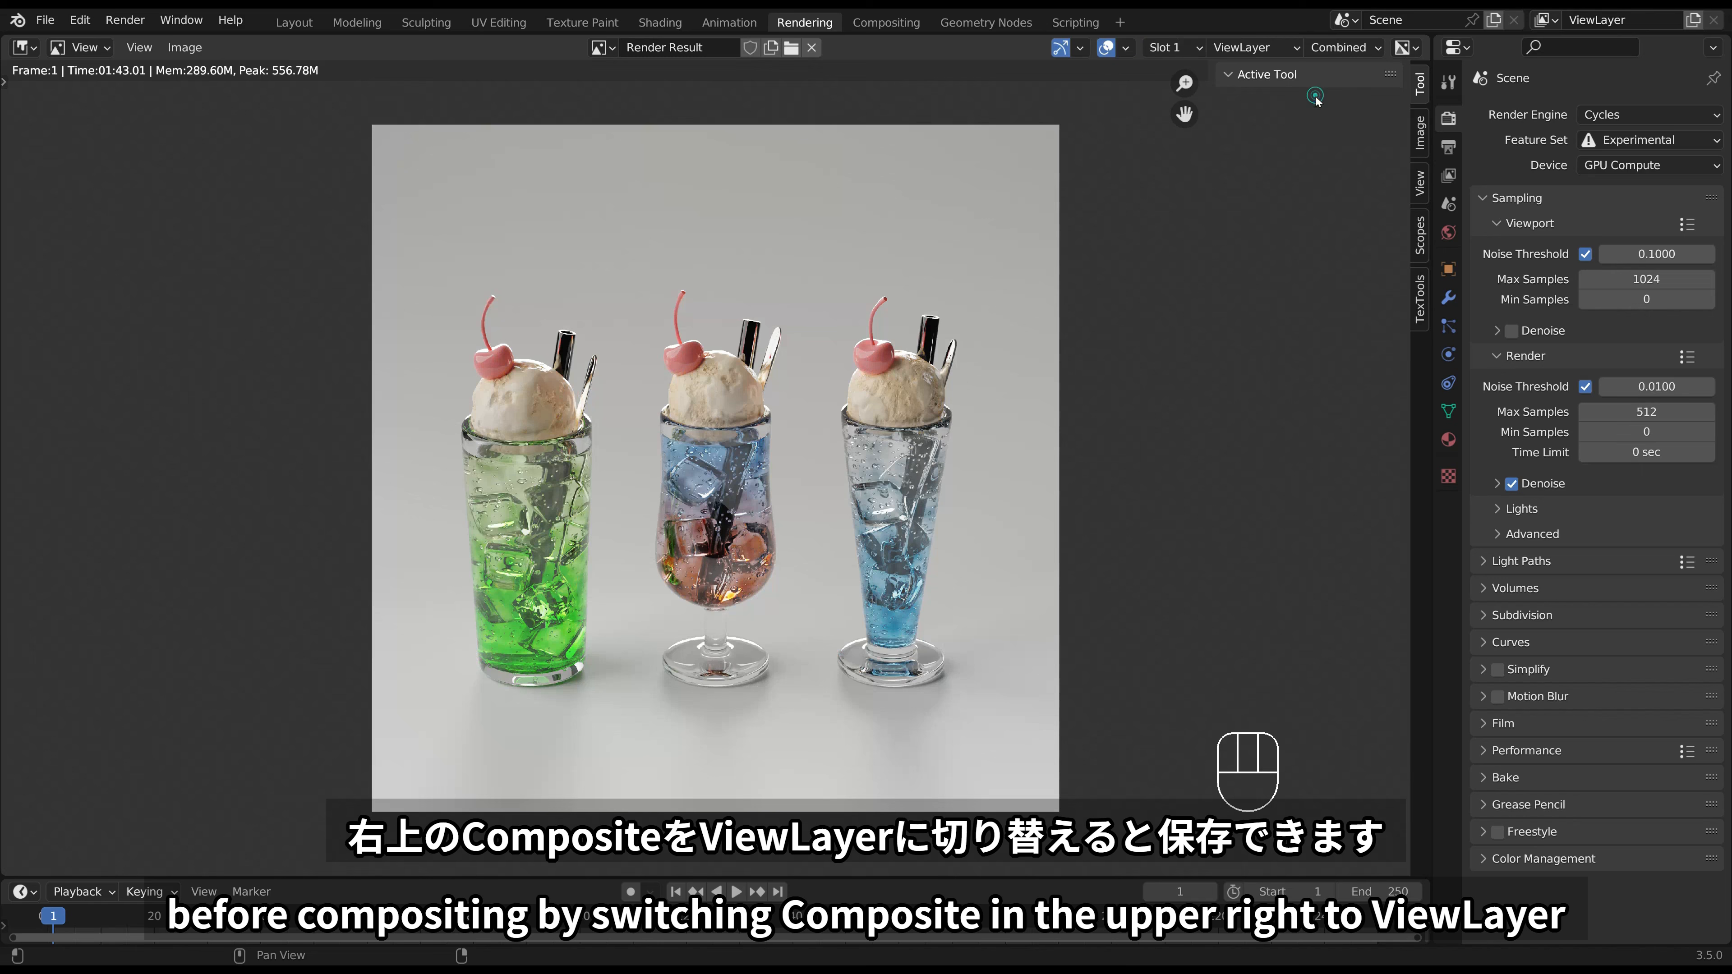
click(1277, 55)
click(1268, 68)
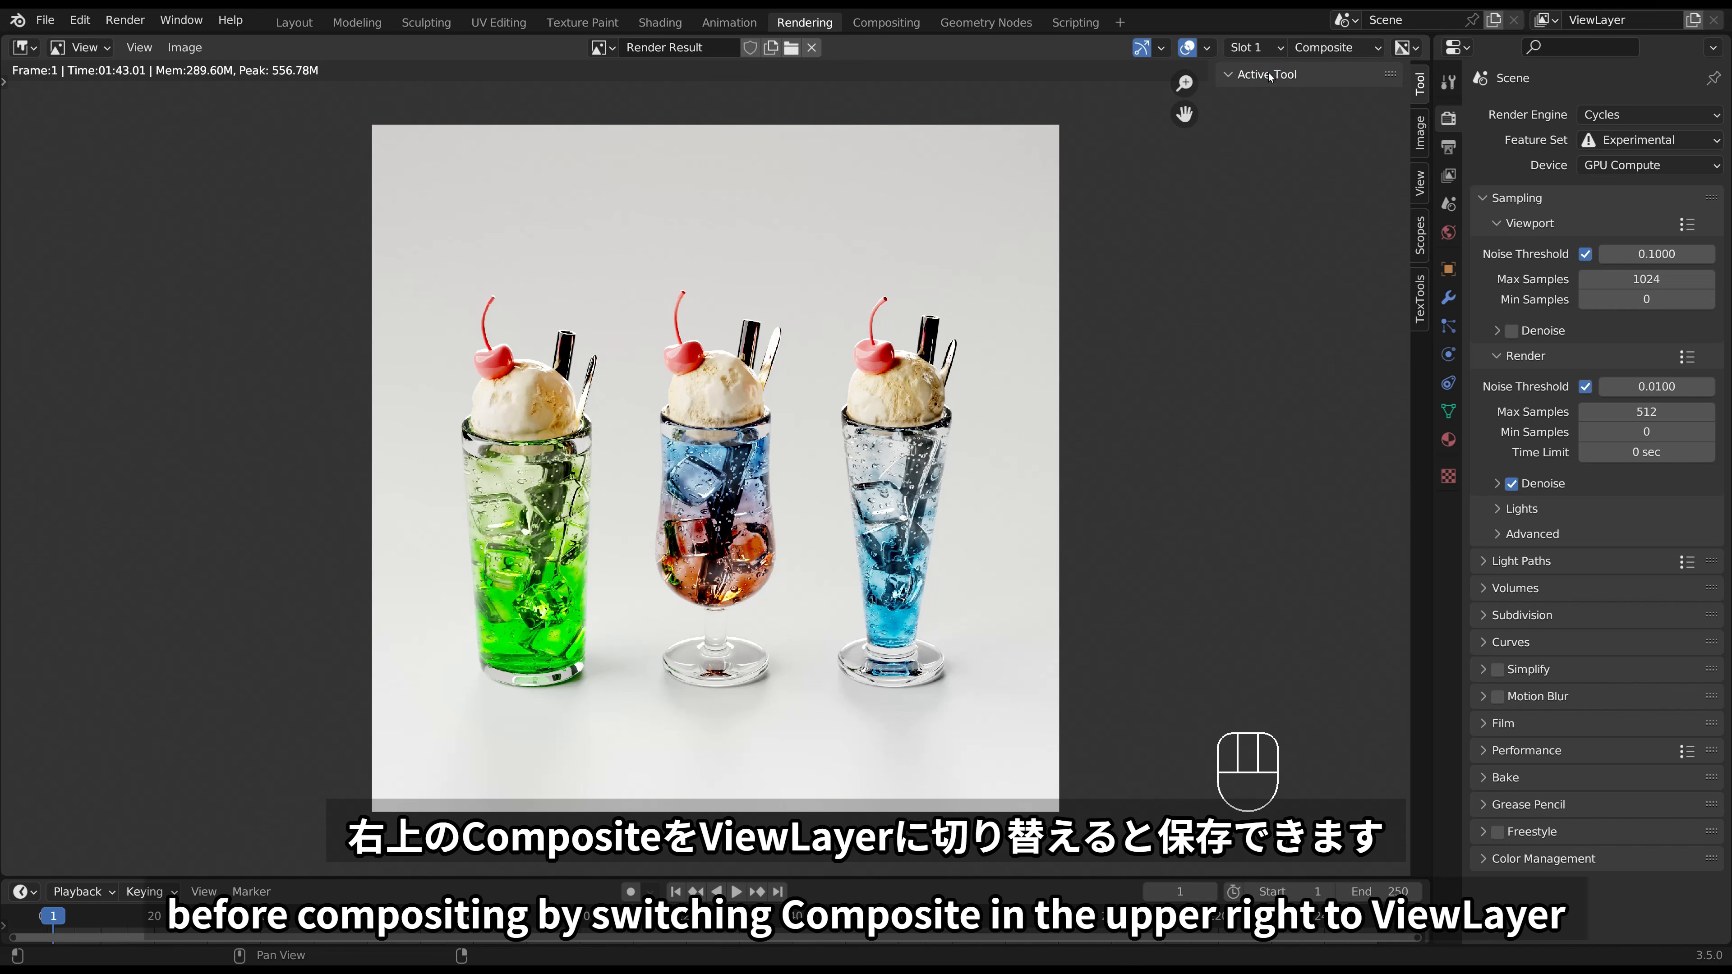